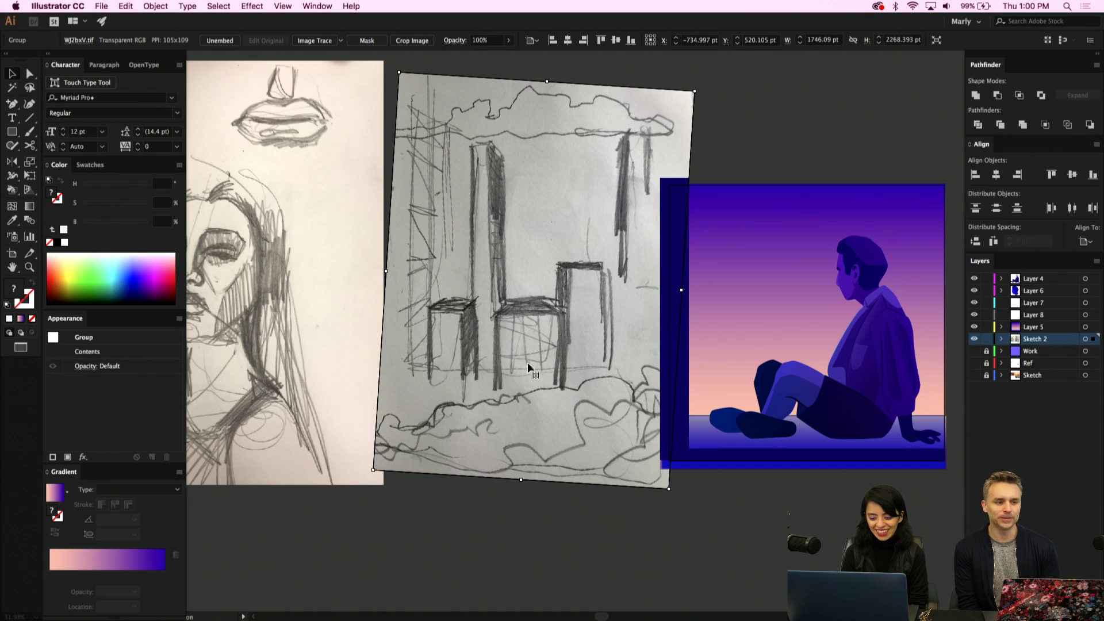
Place the cityscape sketch behind the seated-figure artwork, and return it to the left of the artwork
{"action": "left_click_drag", "start_coordinate": [527, 363], "coordinate": [517, 364]}
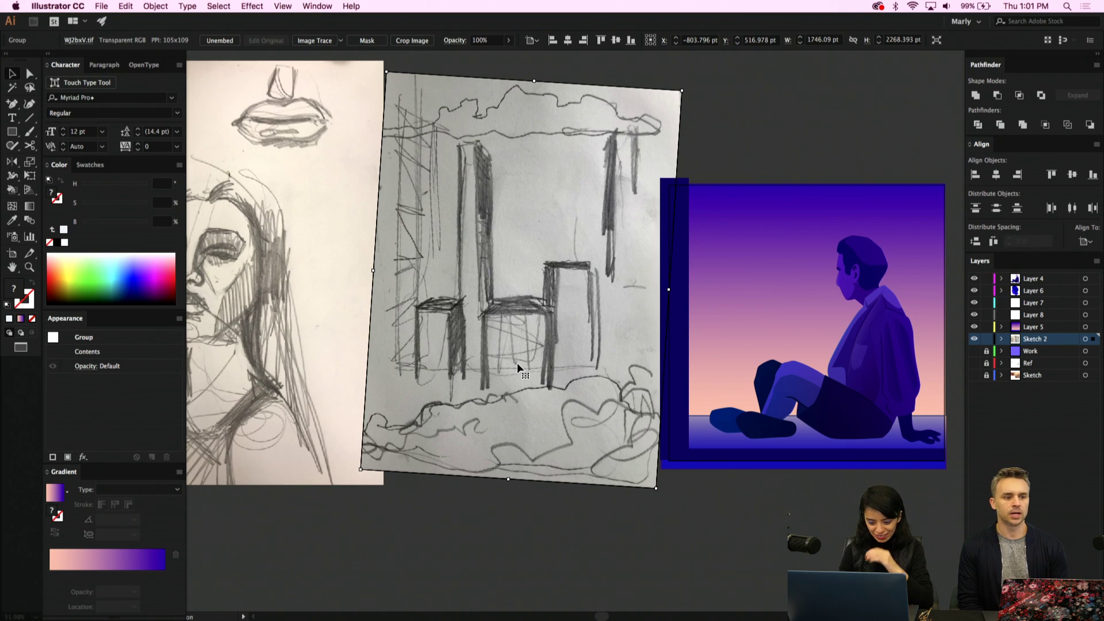
{"action": "scroll", "coordinate": [516, 363], "scroll_direction": "left", "scroll_amount": 2}
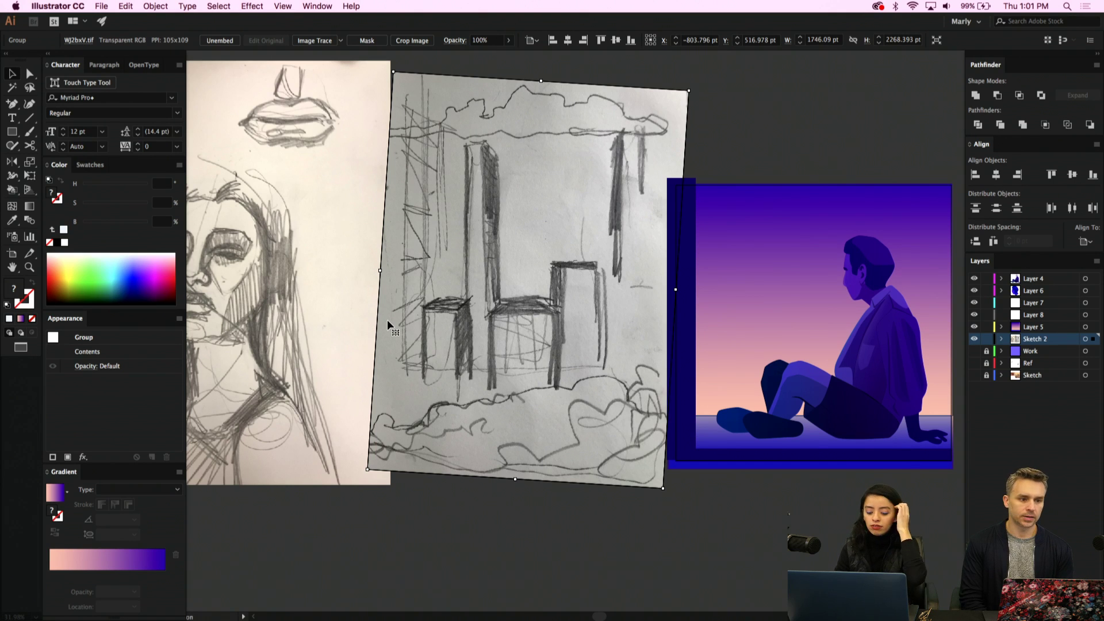
{"action": "left_click_drag", "start_coordinate": [536, 406], "coordinate": [811, 438]}
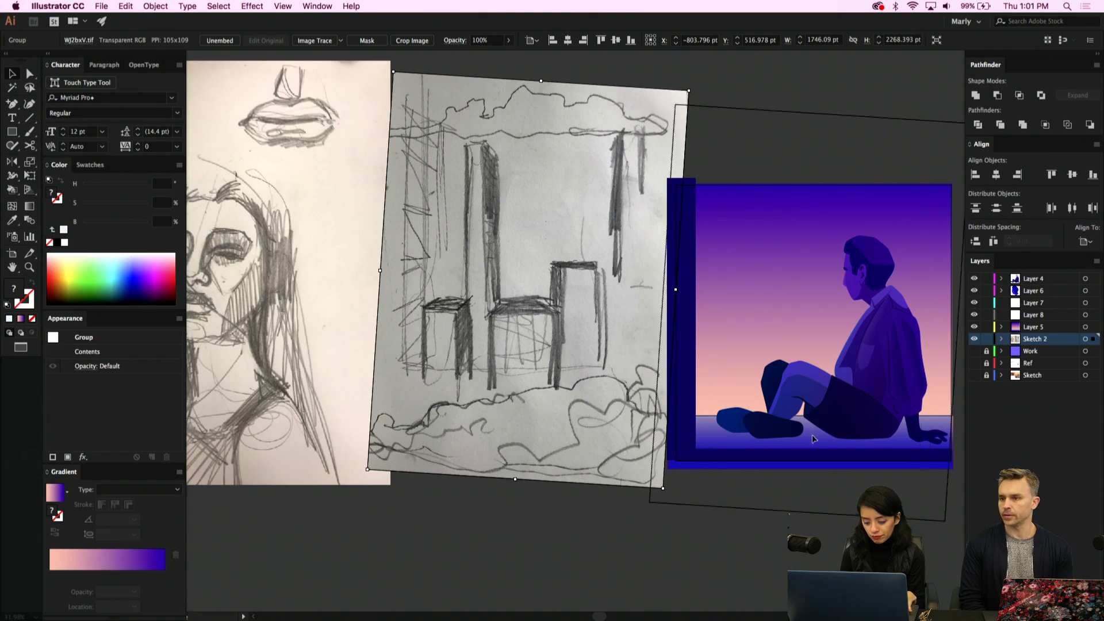
{"action": "scroll", "coordinate": [811, 440], "scroll_direction": "right", "scroll_amount": 5}
{"action": "scroll", "coordinate": [811, 439], "scroll_direction": "left", "scroll_amount": 5}
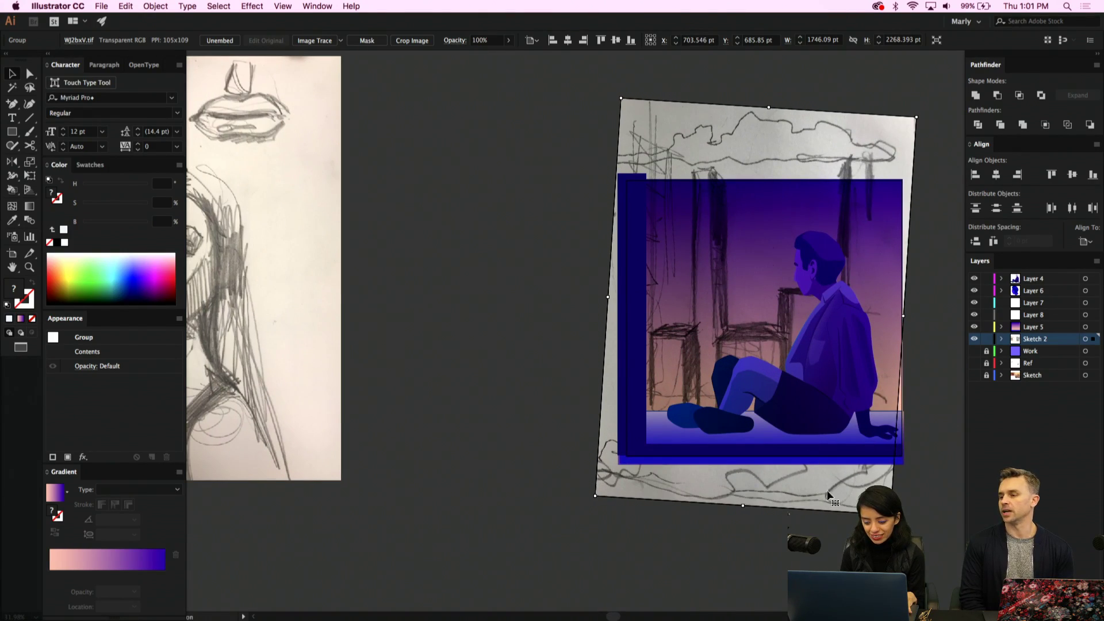
{"action": "mouse_move", "coordinate": [828, 494]}
{"action": "left_mouse_down"}
{"action": "mouse_move", "coordinate": [844, 482]}
{"action": "mouse_move", "coordinate": [574, 495]}
{"action": "left_mouse_up"}
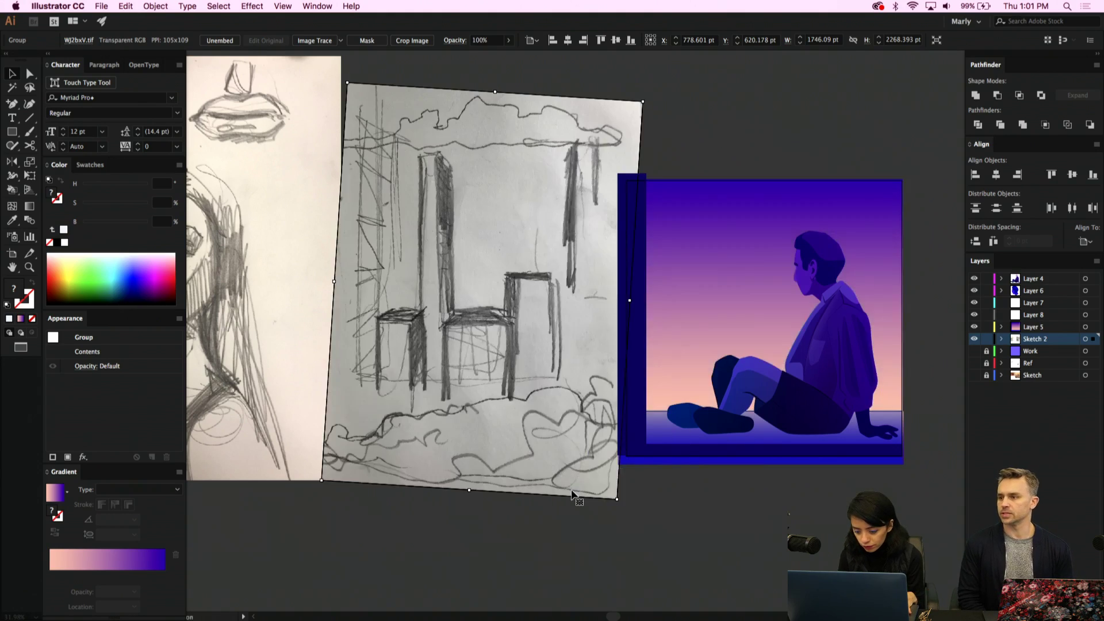
Show and unlock the Sketch layer, and move the seated-figure pencil sketch out to the right of the artwork
{"action": "scroll", "coordinate": [417, 497], "scroll_direction": "right", "scroll_amount": 3}
{"action": "left_click", "coordinate": [974, 375]}
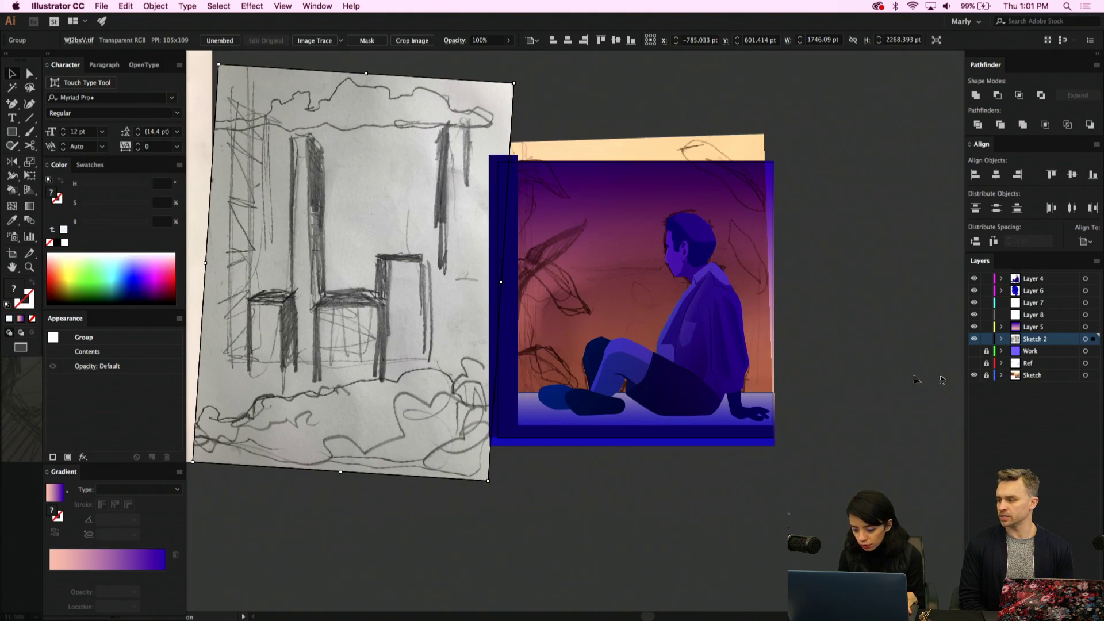
{"action": "left_click", "coordinate": [689, 147]}
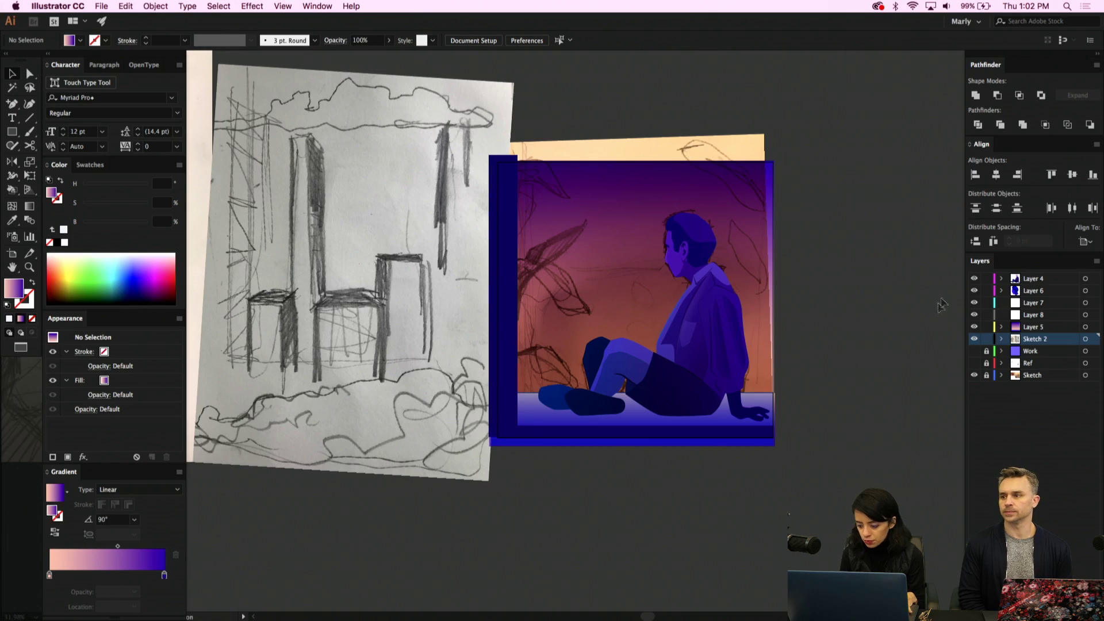
{"action": "left_click_drag", "start_coordinate": [632, 152], "coordinate": [854, 165]}
{"action": "scroll", "coordinate": [829, 183], "scroll_direction": "right", "scroll_amount": 3}
{"action": "left_click_drag", "start_coordinate": [735, 278], "coordinate": [819, 269]}
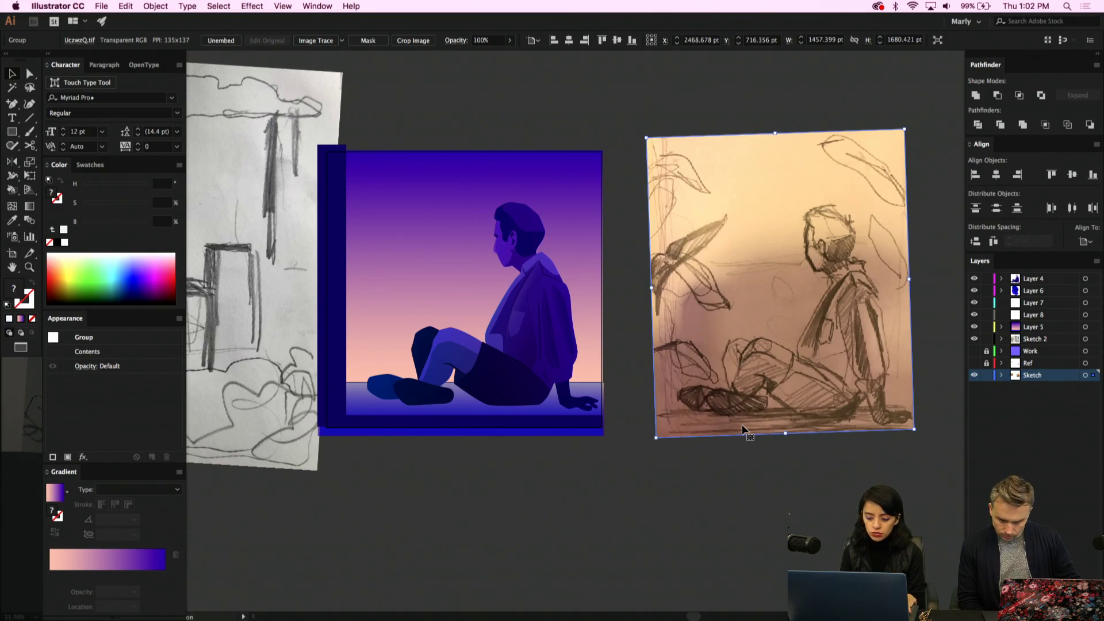
Examine the seated-figure pencil sketch up close and compare it with the finished artwork
{"action": "scroll", "coordinate": [742, 428], "scroll_direction": "right", "scroll_amount": 3}
{"action": "scroll", "coordinate": [742, 428], "scroll_direction": "up", "scroll_amount": 5}
{"action": "scroll", "coordinate": [742, 428], "scroll_direction": "up", "scroll_amount": 10}
{"action": "scroll", "coordinate": [741, 428], "scroll_direction": "left", "scroll_amount": 2}
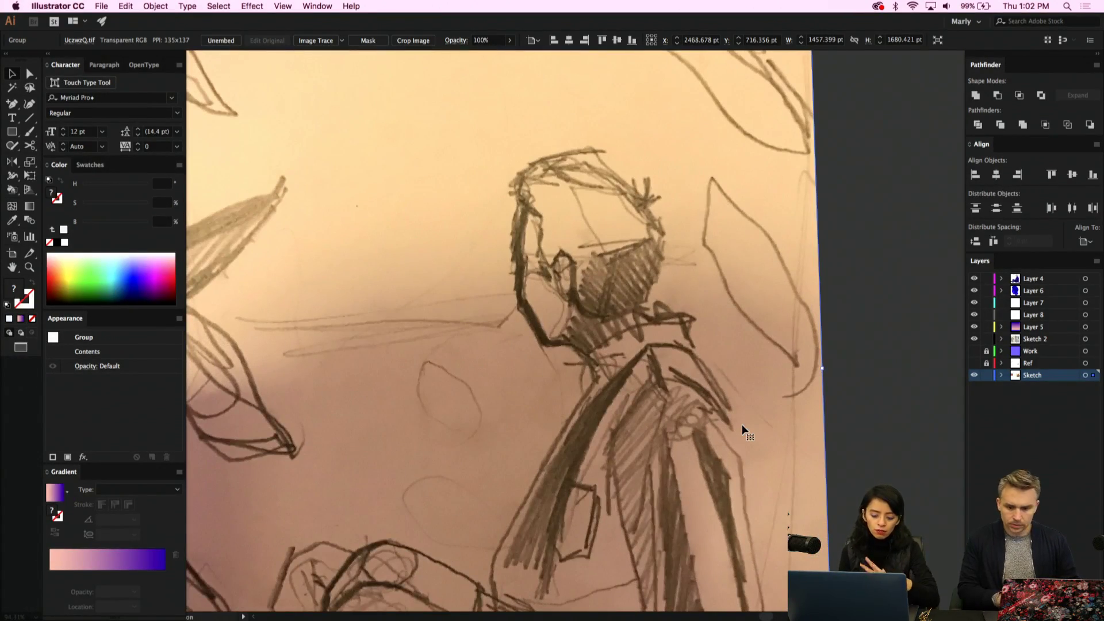
{"action": "scroll", "coordinate": [741, 425], "scroll_direction": "down", "scroll_amount": 4}
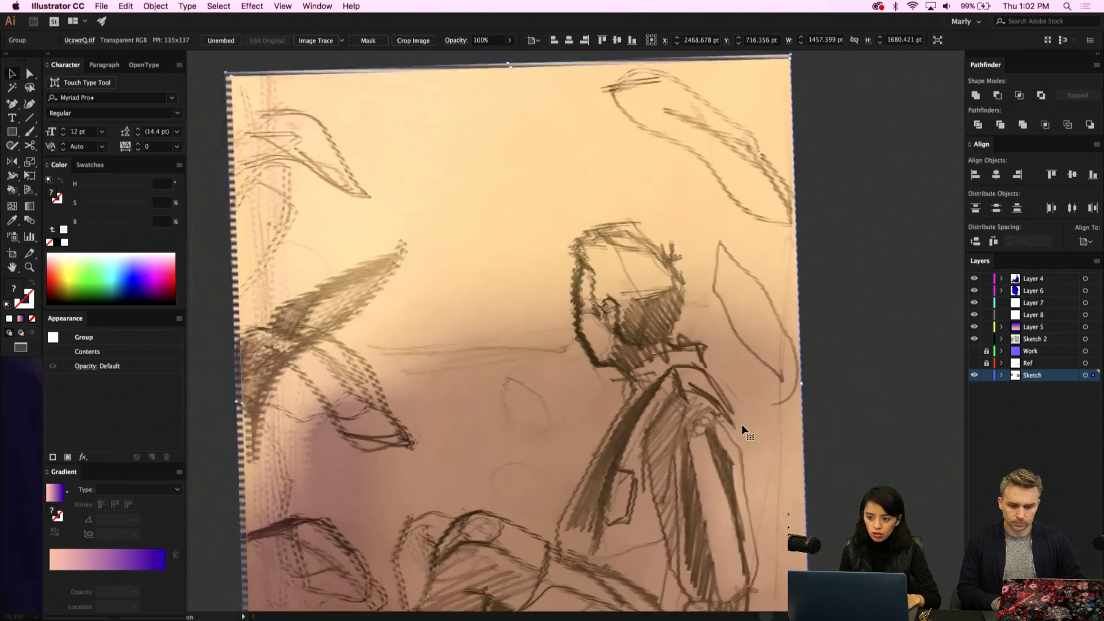
{"action": "scroll", "coordinate": [742, 424], "scroll_direction": "down", "scroll_amount": 3}
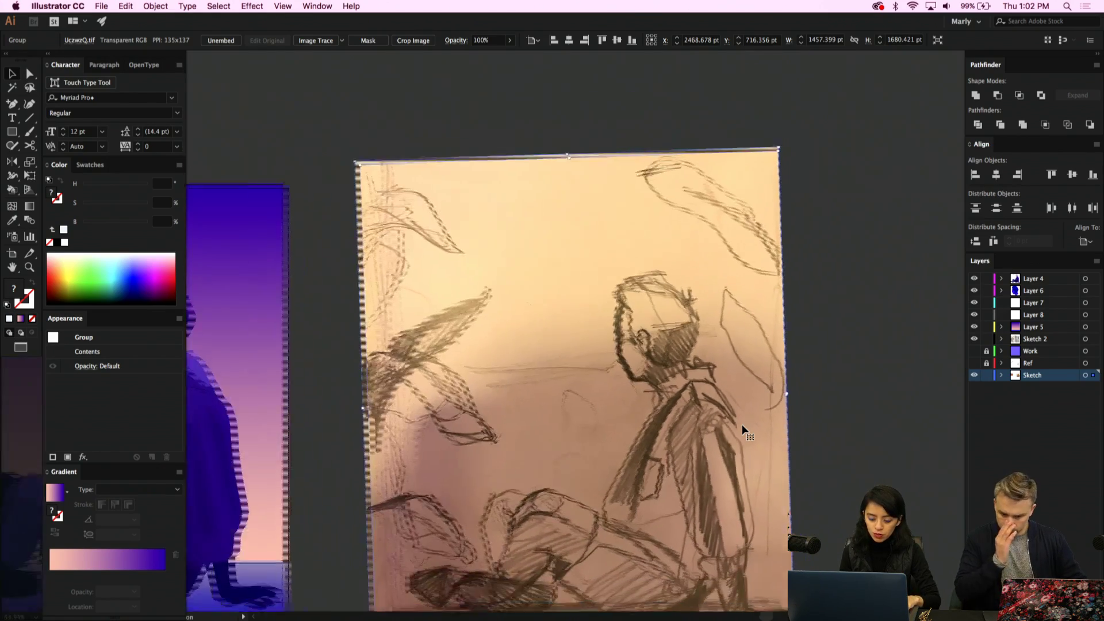
{"action": "scroll", "coordinate": [741, 424], "scroll_direction": "down", "scroll_amount": 2}
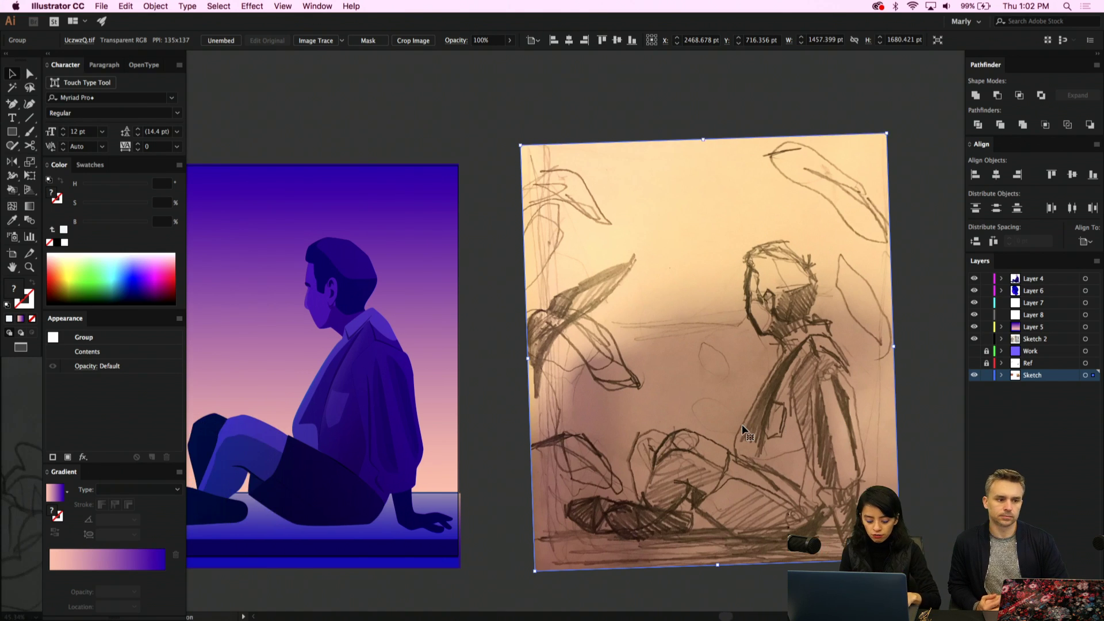
Return the seated-figure sketch to its place behind the artwork, and lock and hide the Sketch layer
{"action": "scroll", "coordinate": [741, 430], "scroll_direction": "left", "scroll_amount": 5}
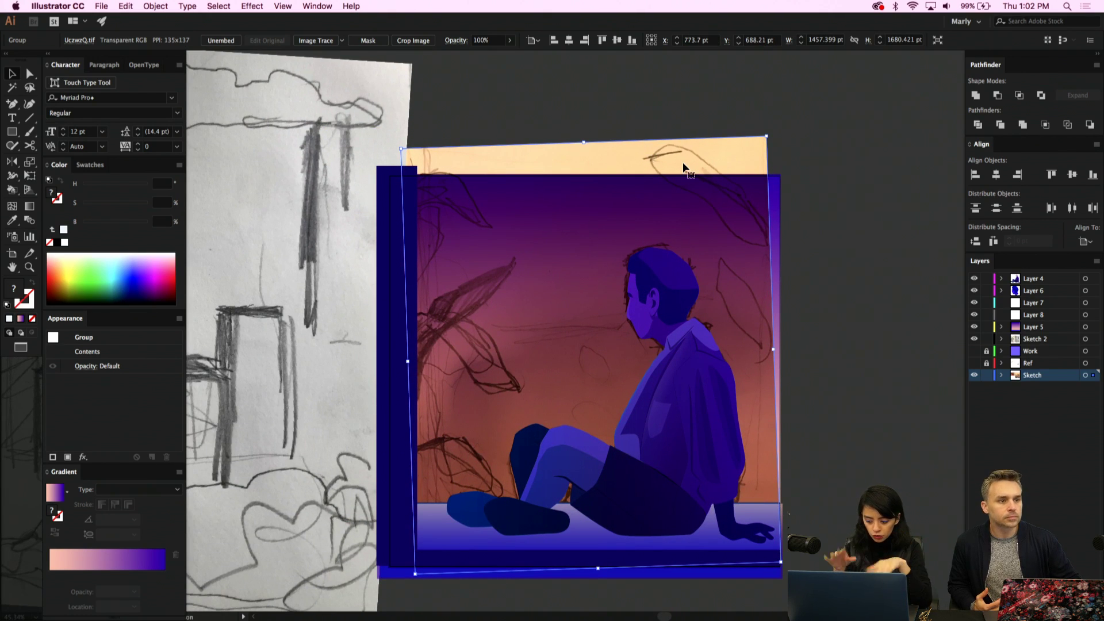
{"action": "left_click", "coordinate": [986, 376]}
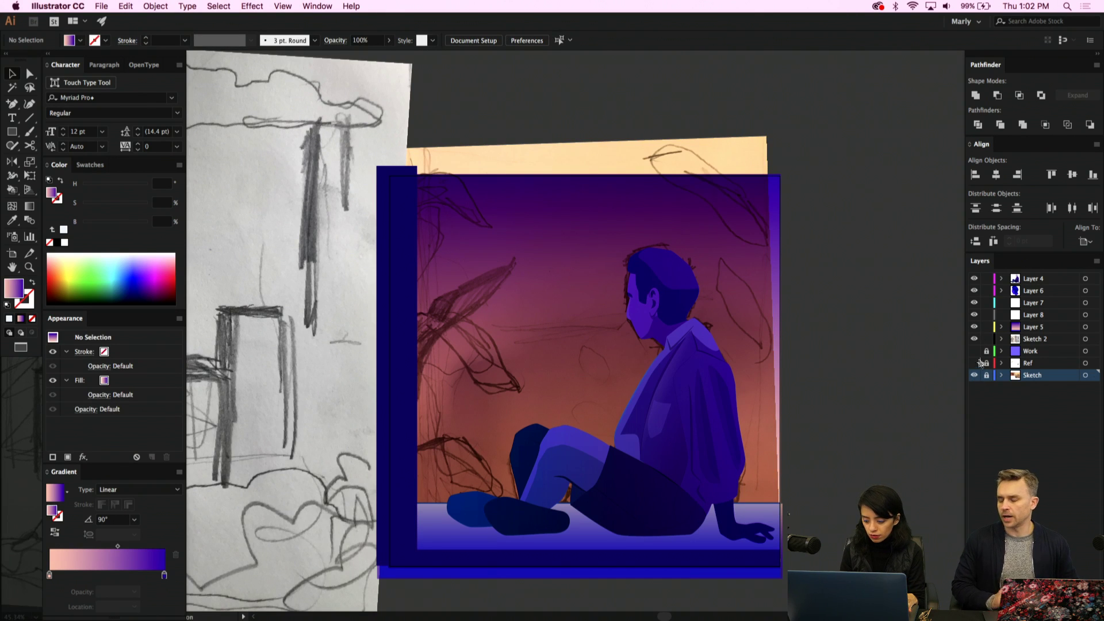
{"action": "left_click", "coordinate": [973, 375]}
{"action": "scroll", "coordinate": [618, 305], "scroll_direction": "left", "scroll_amount": 3}
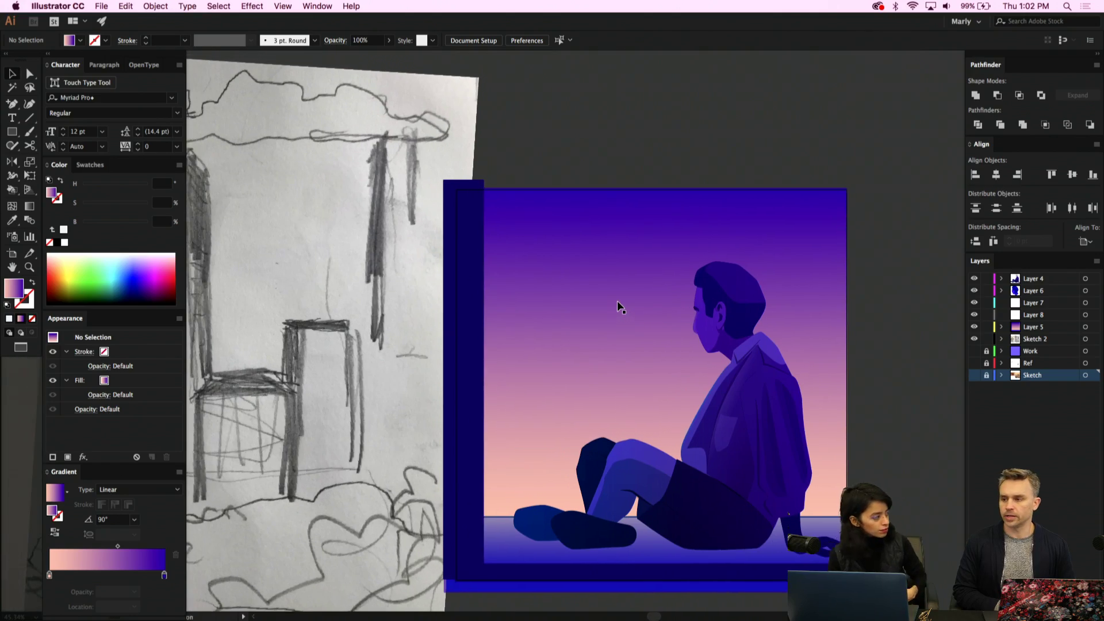
Enlarge the cityscape sketch to about 1863 by 2420 pt and position it behind the seated-figure artwork
{"action": "scroll", "coordinate": [616, 303], "scroll_direction": "left", "scroll_amount": 5}
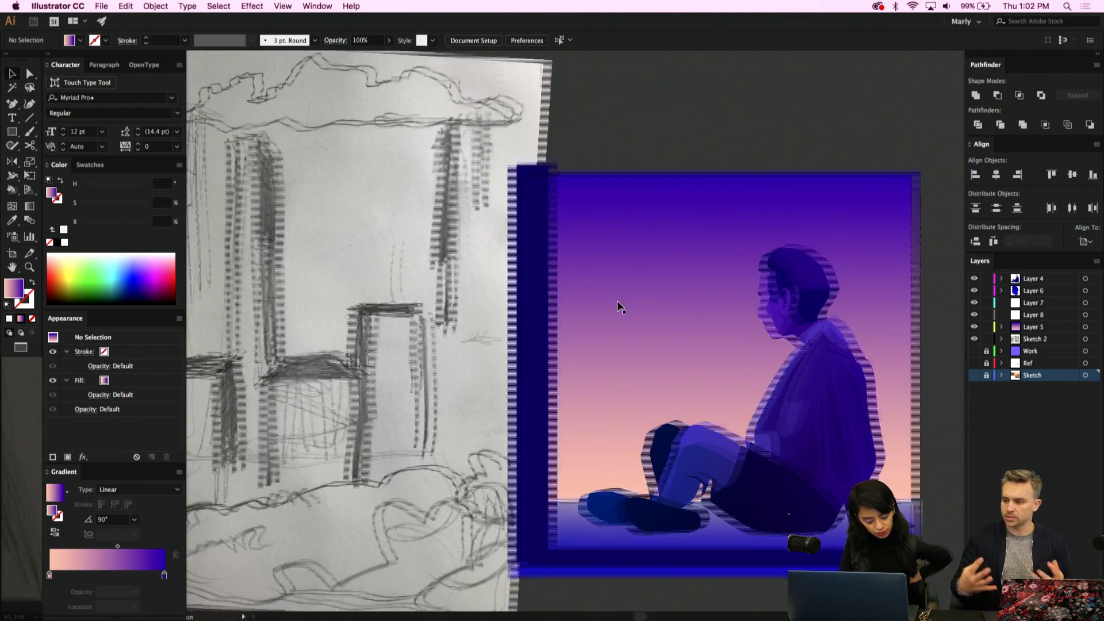
{"action": "scroll", "coordinate": [618, 305], "scroll_direction": "down", "scroll_amount": 3}
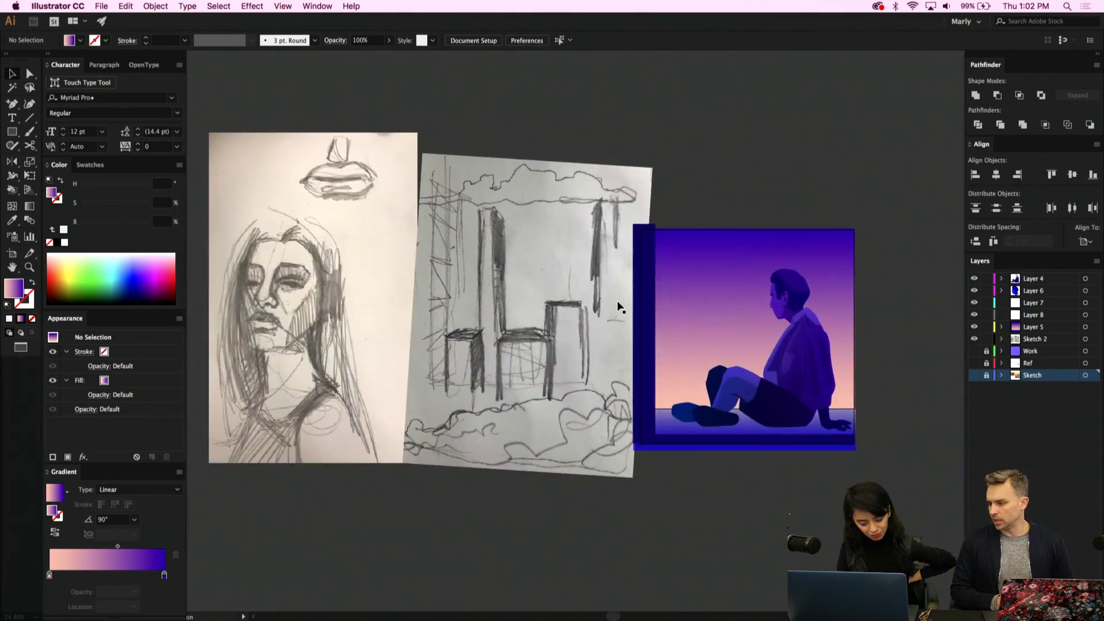
{"action": "scroll", "coordinate": [618, 305], "scroll_direction": "right", "scroll_amount": 2}
{"action": "left_click", "coordinate": [532, 322]}
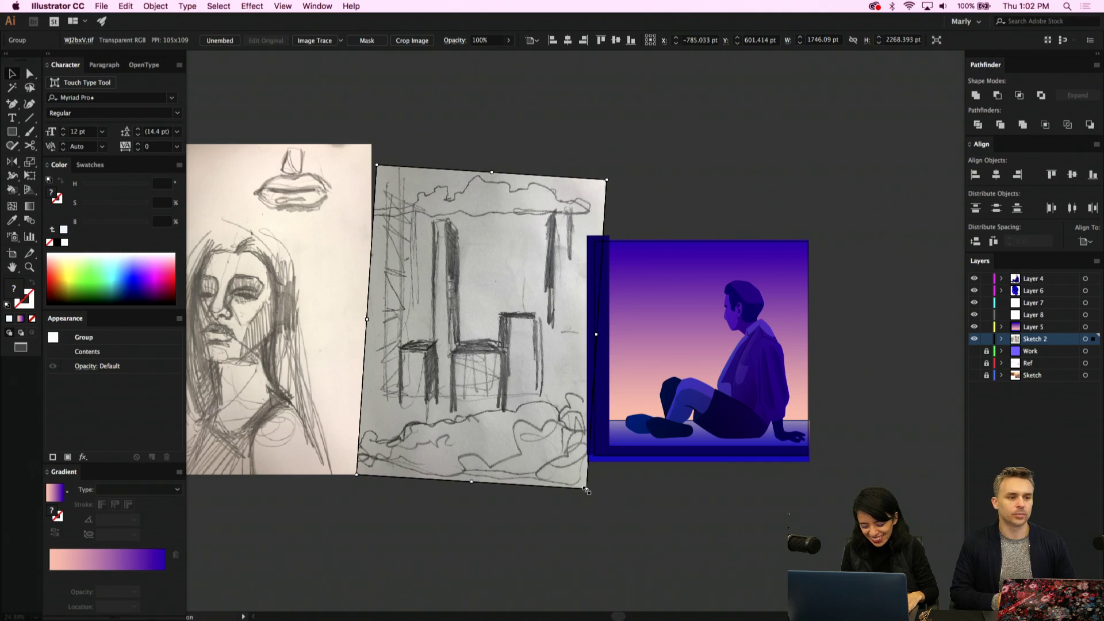
{"action": "left_click_drag", "start_coordinate": [586, 491], "coordinate": [605, 510]}
{"action": "left_click_drag", "start_coordinate": [521, 417], "coordinate": [719, 430]}
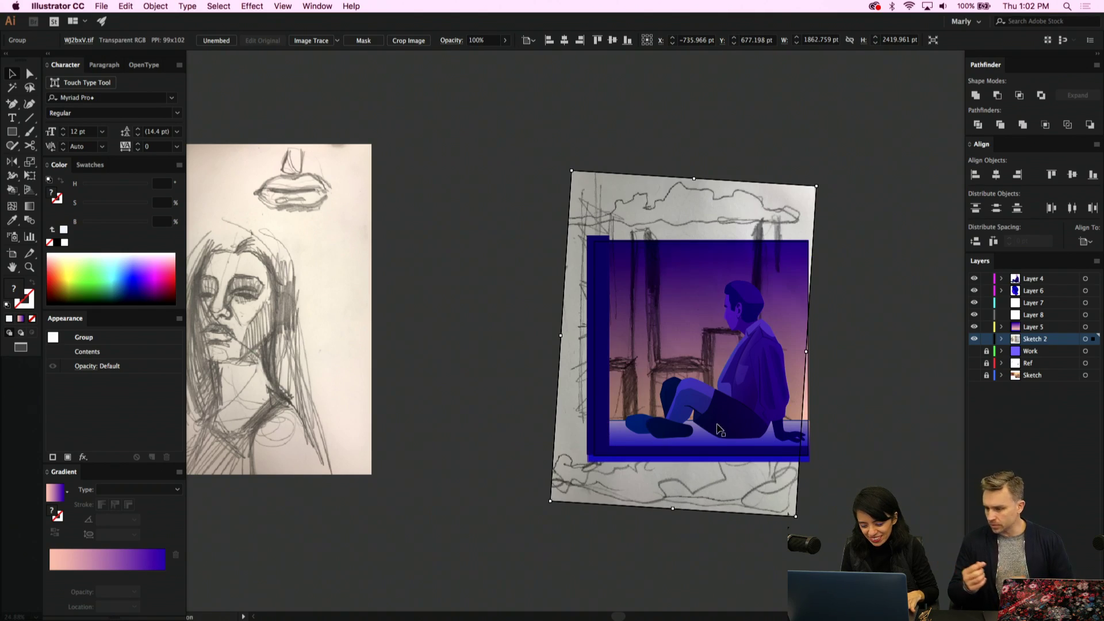
{"action": "mouse_move", "coordinate": [709, 484]}
{"action": "left_mouse_down"}
{"action": "mouse_move", "coordinate": [716, 463]}
{"action": "mouse_move", "coordinate": [717, 500]}
{"action": "left_mouse_up"}
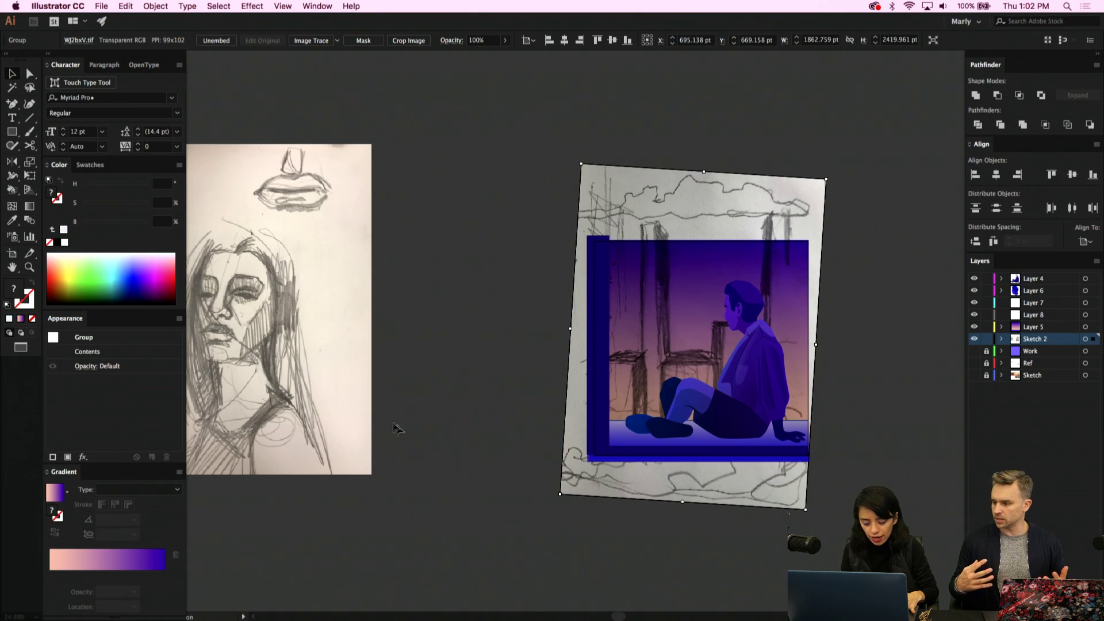
Move the portrait sketch closer to the artwork, and pull the cityscape sketch out to the left of the artwork
{"action": "left_click_drag", "start_coordinate": [326, 388], "coordinate": [434, 389]}
{"action": "scroll", "coordinate": [434, 389], "scroll_direction": "right", "scroll_amount": 4}
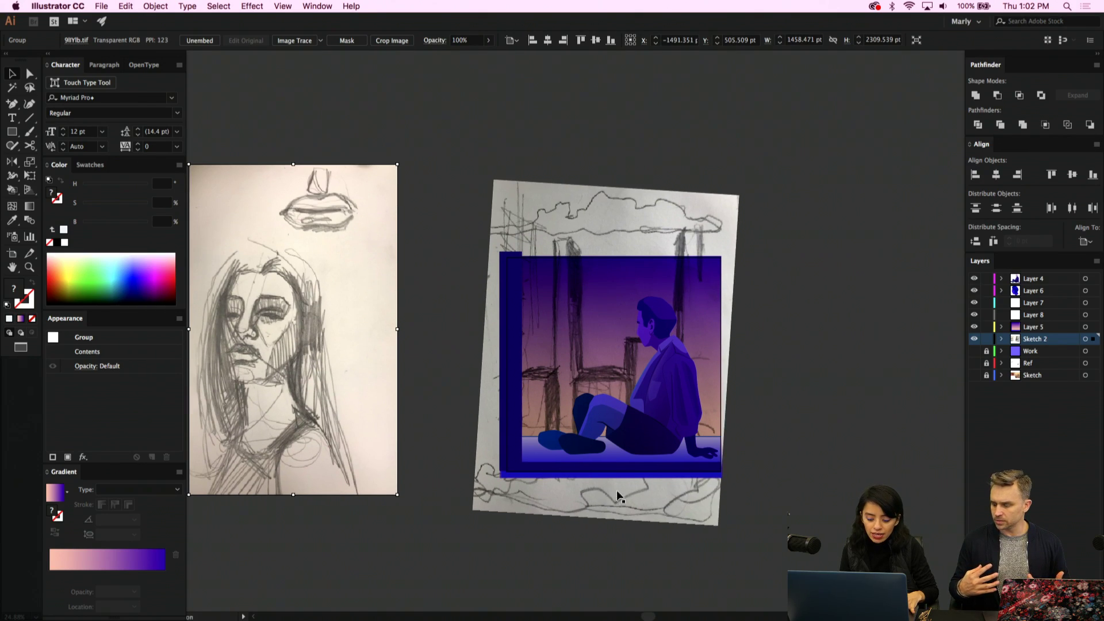
{"action": "left_click_drag", "start_coordinate": [617, 496], "coordinate": [616, 527]}
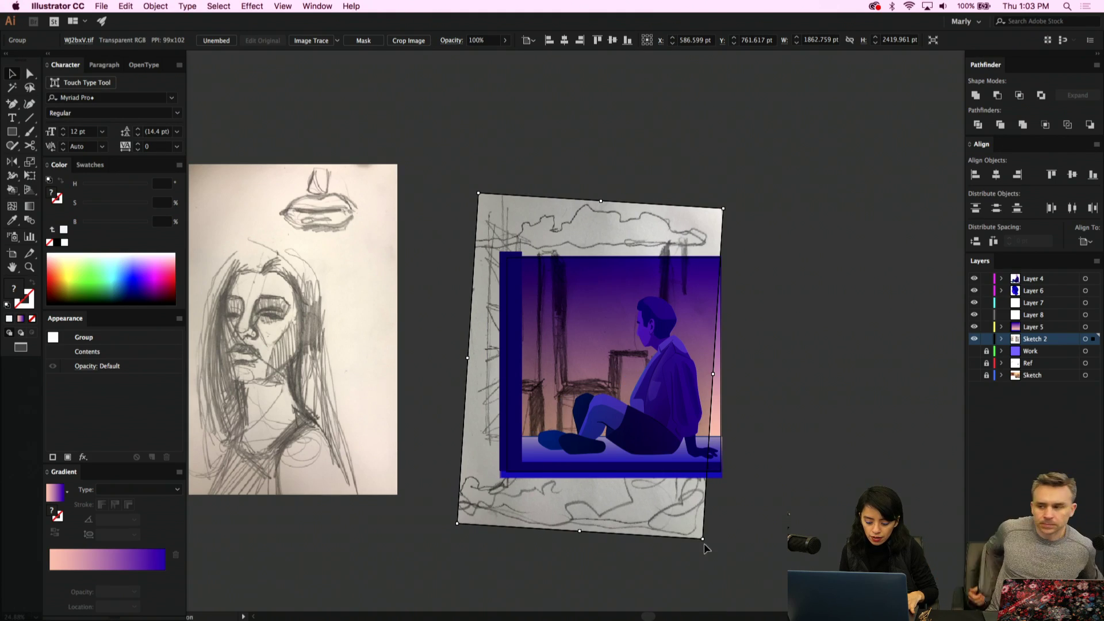
{"action": "left_click_drag", "start_coordinate": [686, 520], "coordinate": [545, 478]}
{"action": "scroll", "coordinate": [545, 478], "scroll_direction": "left", "scroll_amount": 8}
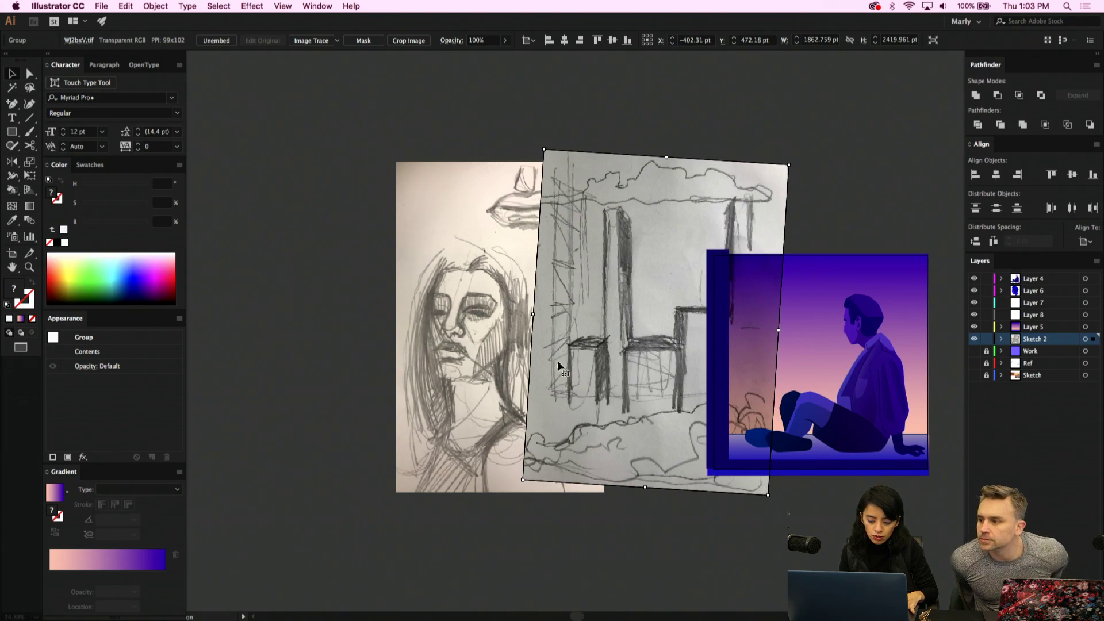
{"action": "left_click_drag", "start_coordinate": [558, 365], "coordinate": [489, 368]}
{"action": "scroll", "coordinate": [579, 367], "scroll_direction": "right", "scroll_amount": 4}
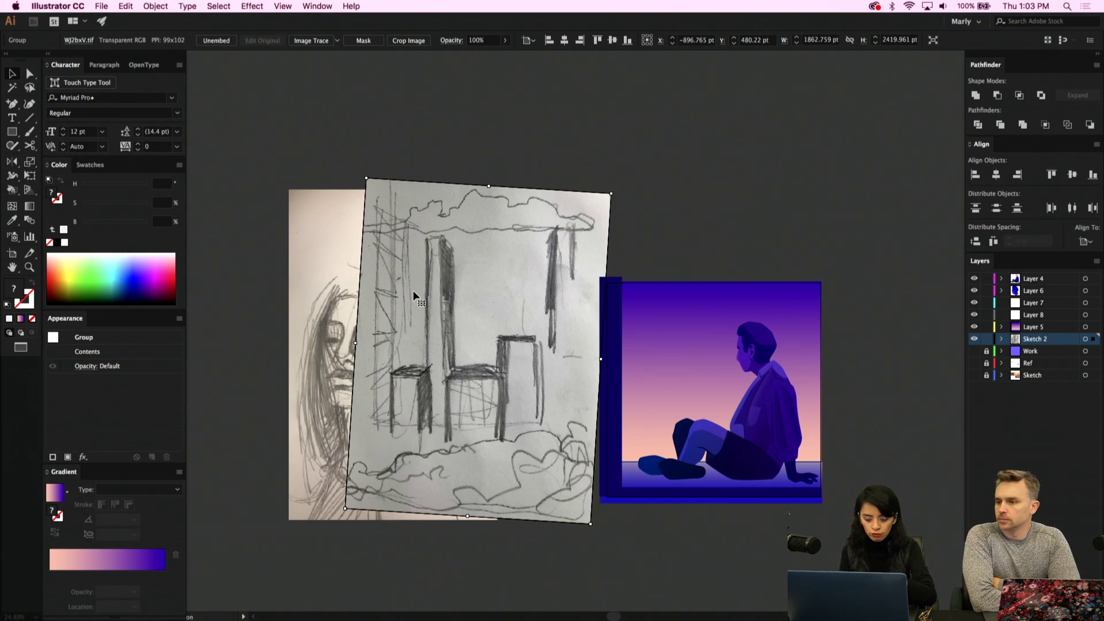
Move the portrait sketch behind the seated-figure artwork and enlarge it to about 1855 by 2937 pt
{"action": "left_click", "coordinate": [320, 341]}
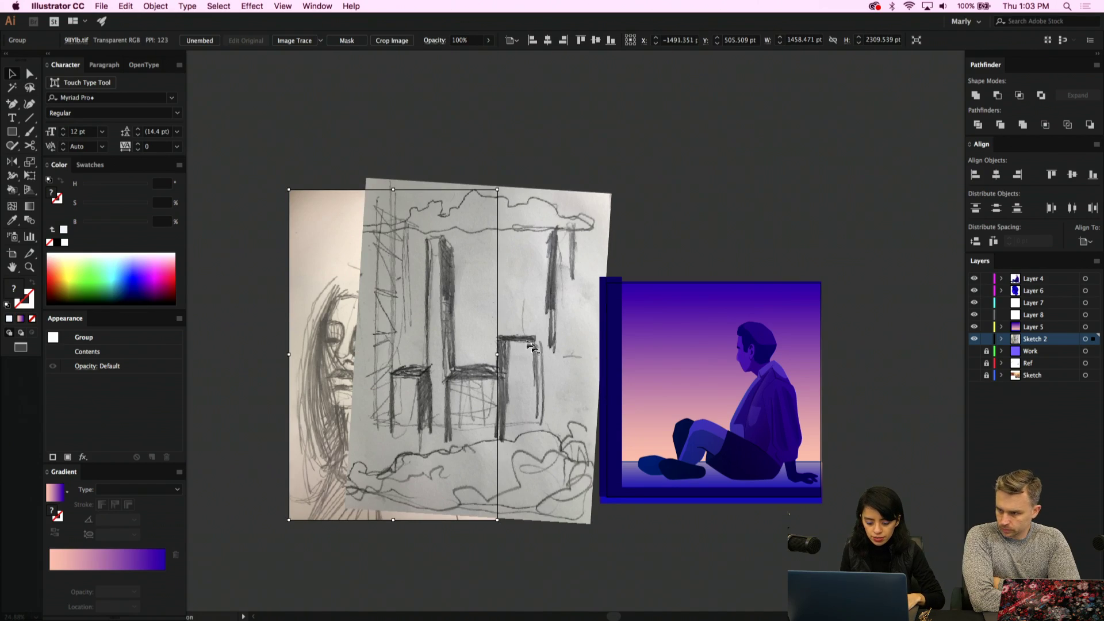
{"action": "mouse_move", "coordinate": [327, 378]}
{"action": "left_mouse_down"}
{"action": "mouse_move", "coordinate": [653, 375]}
{"action": "mouse_move", "coordinate": [628, 375]}
{"action": "left_mouse_up"}
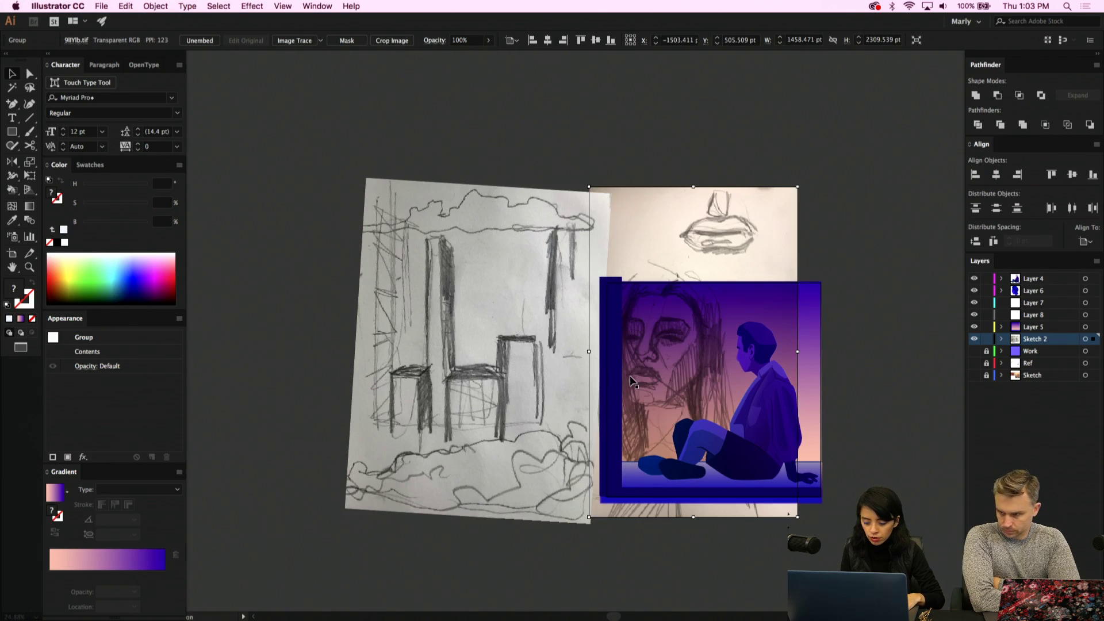
{"action": "mouse_move", "coordinate": [797, 186]}
{"action": "left_mouse_down"}
{"action": "mouse_move", "coordinate": [830, 171]}
{"action": "mouse_move", "coordinate": [895, 99]}
{"action": "mouse_move", "coordinate": [886, 109]}
{"action": "left_mouse_up"}
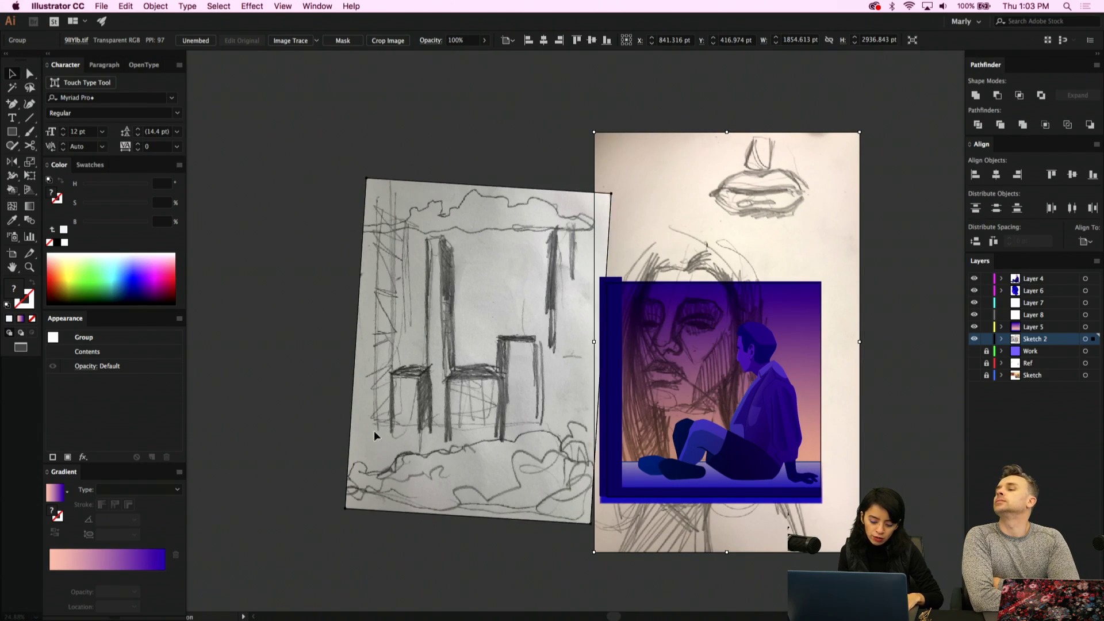
Shift the cityscape sketch clear of the portrait sketch and set its blending mode to Multiply
{"action": "mouse_move", "coordinate": [374, 436]}
{"action": "left_mouse_down"}
{"action": "mouse_move", "coordinate": [572, 443]}
{"action": "mouse_move", "coordinate": [340, 417]}
{"action": "left_mouse_up"}
{"action": "left_click_drag", "start_coordinate": [429, 410], "coordinate": [432, 434]}
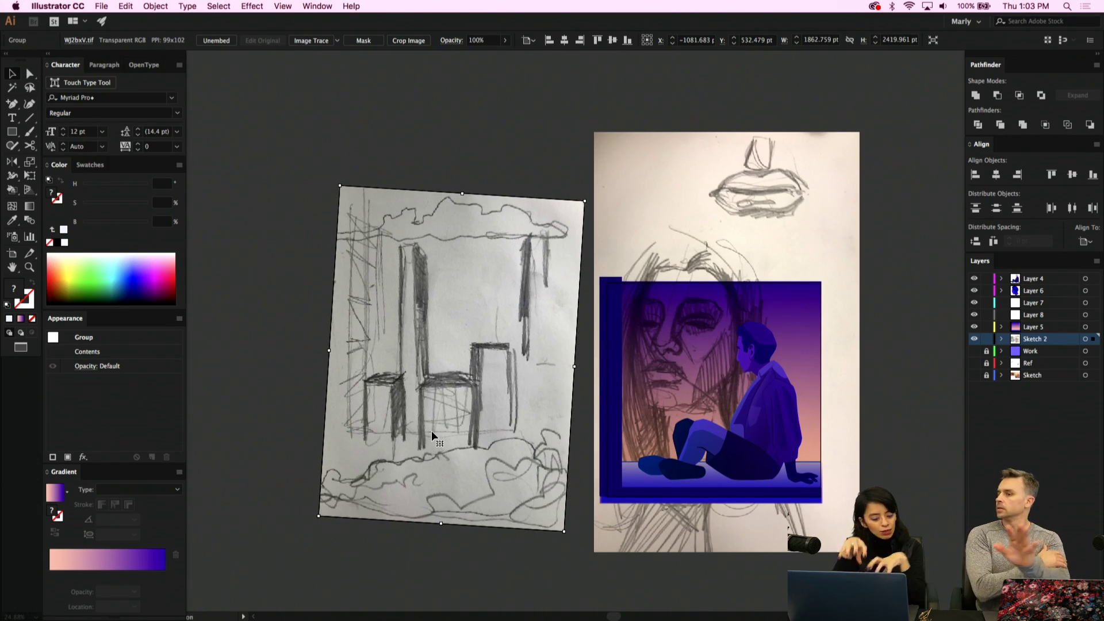
{"action": "left_click", "coordinate": [82, 366]}
{"action": "left_click", "coordinate": [46, 389]}
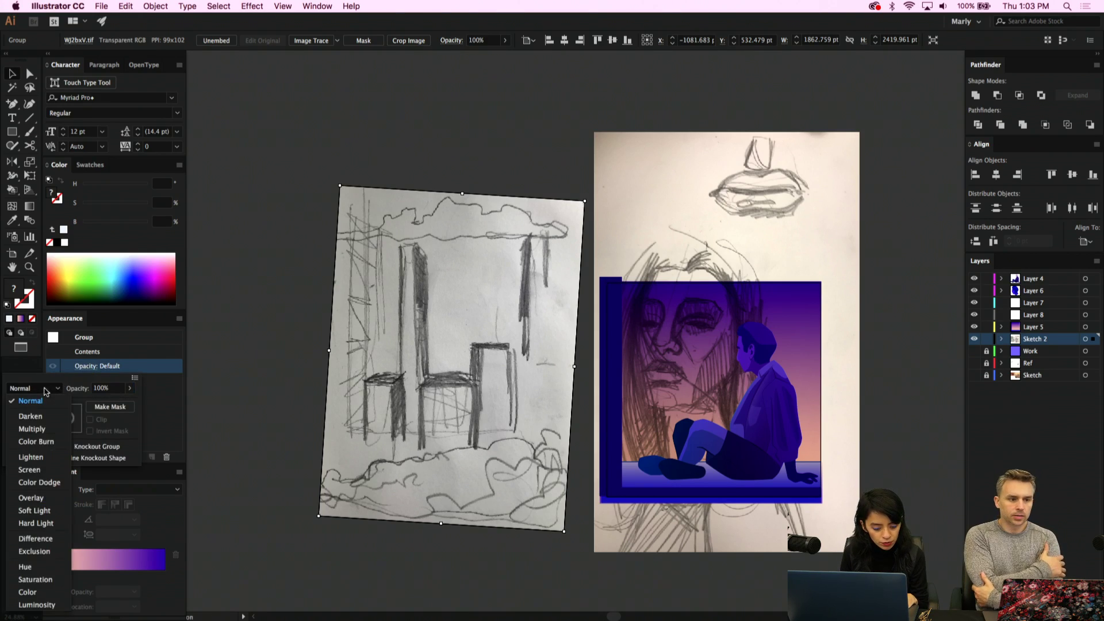
{"action": "left_click", "coordinate": [52, 428]}
{"action": "left_click", "coordinate": [472, 411]}
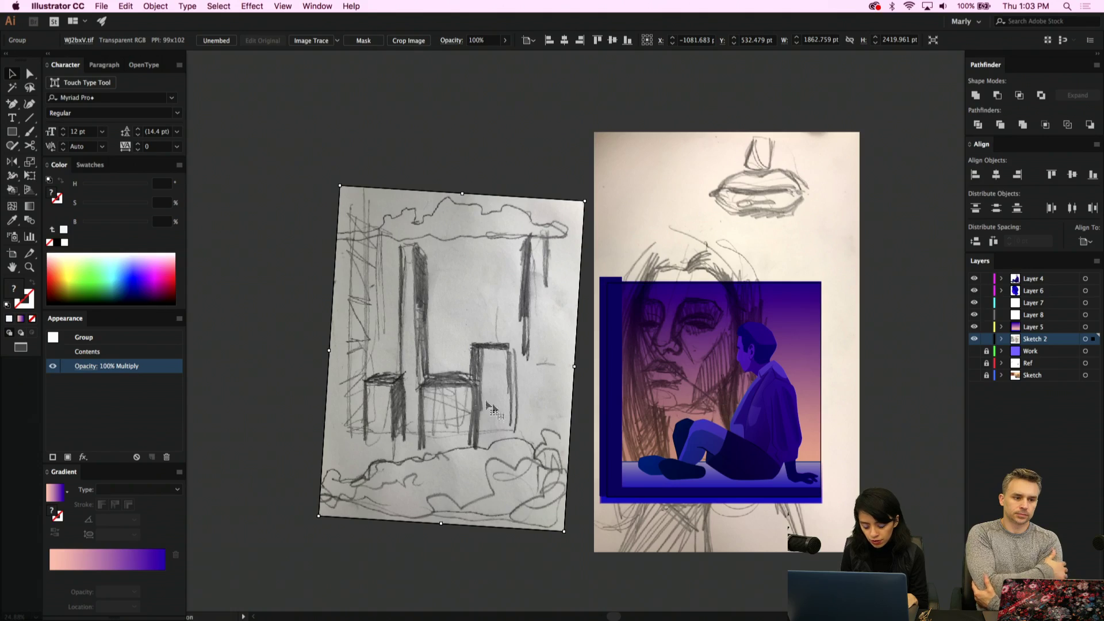
Overlay the cityscape sketch on the portrait sketch behind the artwork, and fine-tune the positions of both sketches
{"action": "left_click_drag", "start_coordinate": [432, 386], "coordinate": [685, 401]}
{"action": "scroll", "coordinate": [525, 397], "scroll_direction": "right", "scroll_amount": 5}
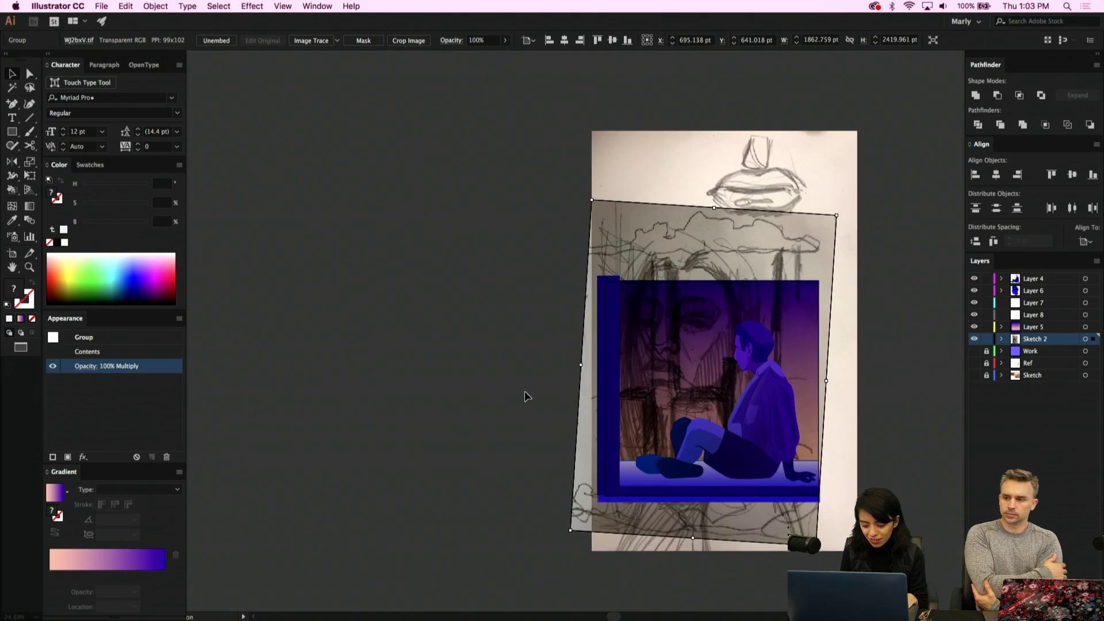
{"action": "scroll", "coordinate": [698, 462], "scroll_direction": "up", "scroll_amount": 5}
{"action": "scroll", "coordinate": [697, 462], "scroll_direction": "up", "scroll_amount": 3}
{"action": "scroll", "coordinate": [697, 461], "scroll_direction": "left", "scroll_amount": 4}
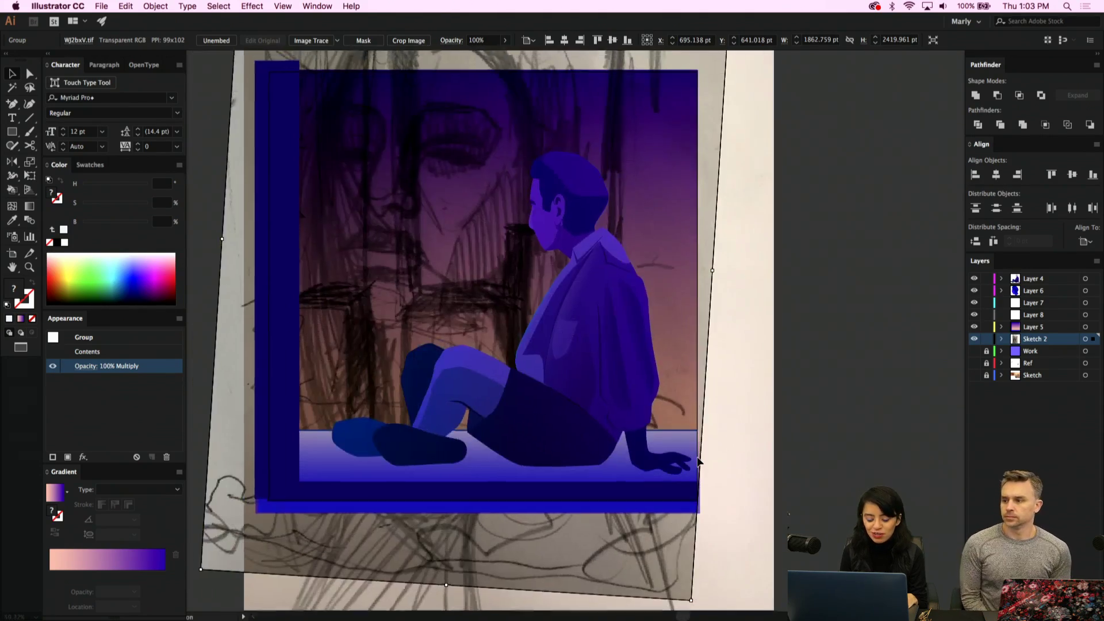
{"action": "scroll", "coordinate": [697, 461], "scroll_direction": "down", "scroll_amount": 3}
{"action": "left_click_drag", "start_coordinate": [640, 541], "coordinate": [663, 540]}
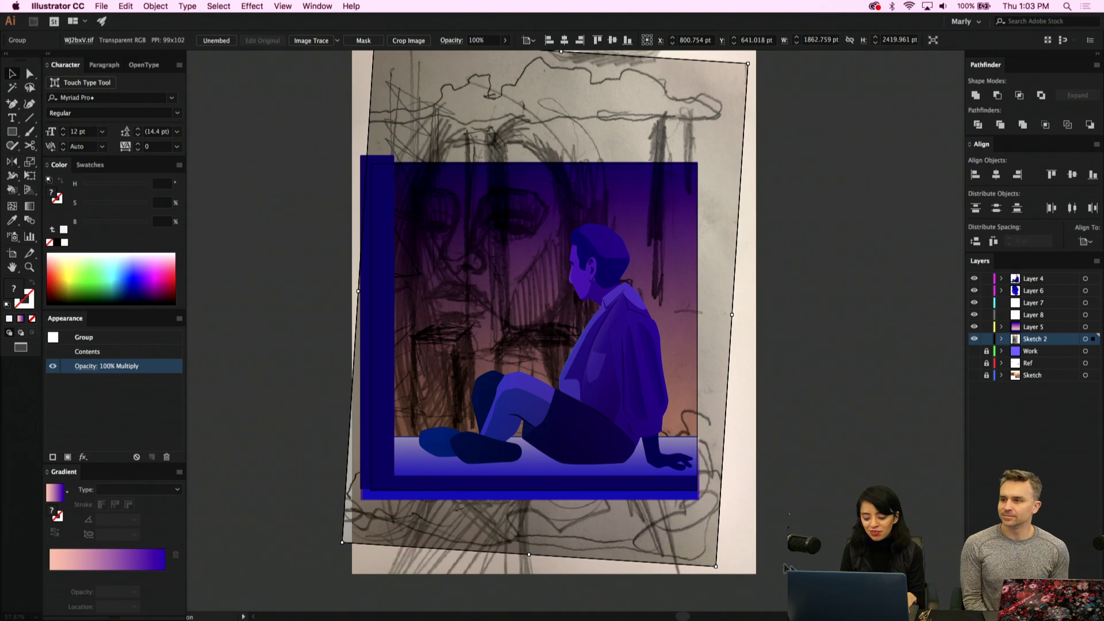
{"action": "left_click", "coordinate": [740, 512]}
{"action": "left_click_drag", "start_coordinate": [742, 514], "coordinate": [743, 490]}
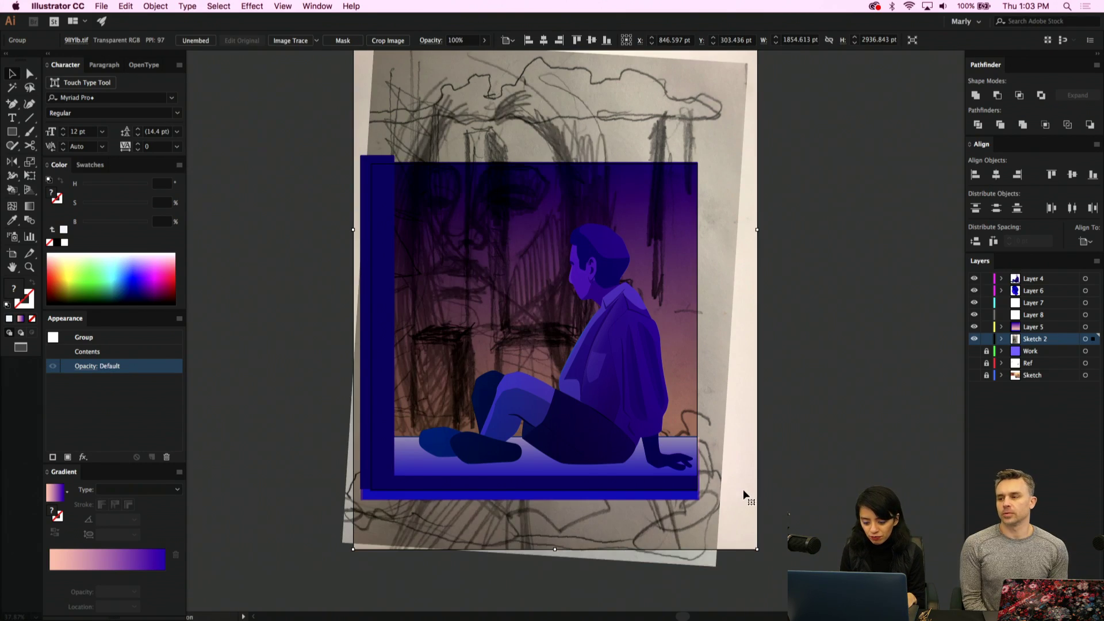
Move the cityscape sketch toward the left of the artwork to uncover most of the portrait sketch
{"action": "scroll", "coordinate": [743, 491], "scroll_direction": "left", "scroll_amount": 3}
{"action": "left_click_drag", "start_coordinate": [679, 521], "coordinate": [442, 503]}
{"action": "scroll", "coordinate": [442, 503], "scroll_direction": "left", "scroll_amount": 10}
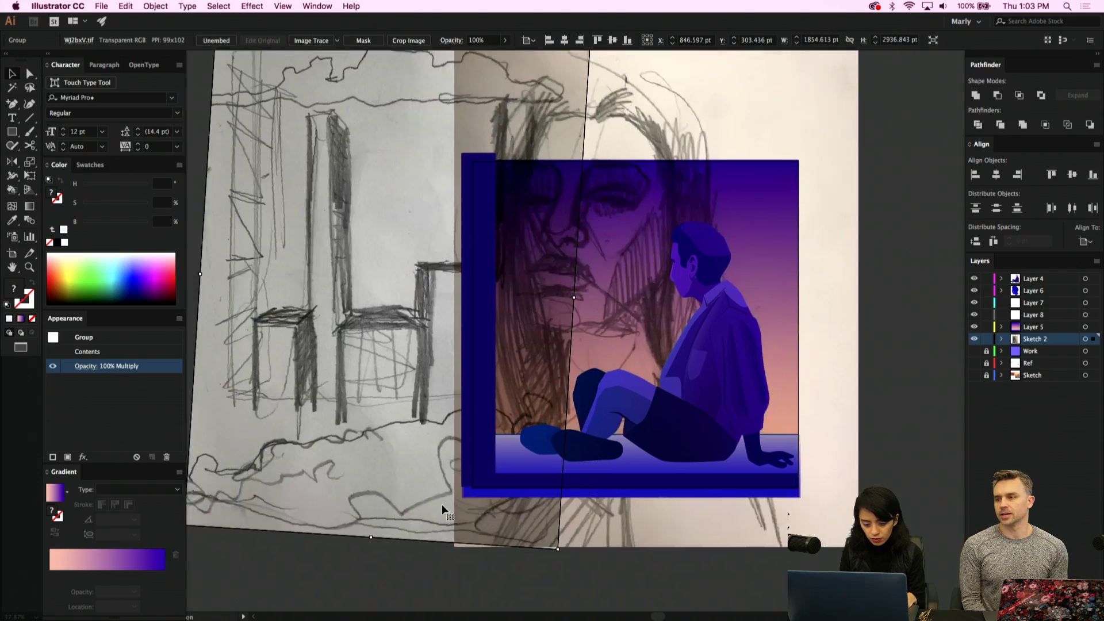
Move the portrait sketch clear of the artwork and place the cityscape sketch behind the seated figure
{"action": "scroll", "coordinate": [326, 426], "scroll_direction": "down", "scroll_amount": 3}
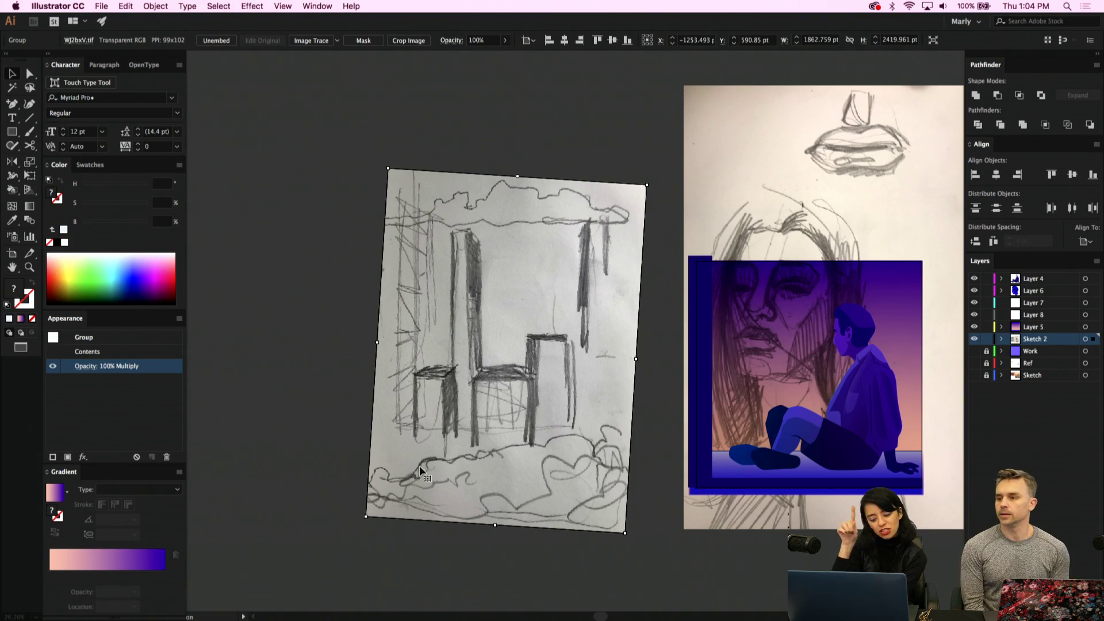
{"action": "left_click_drag", "start_coordinate": [512, 440], "coordinate": [510, 441]}
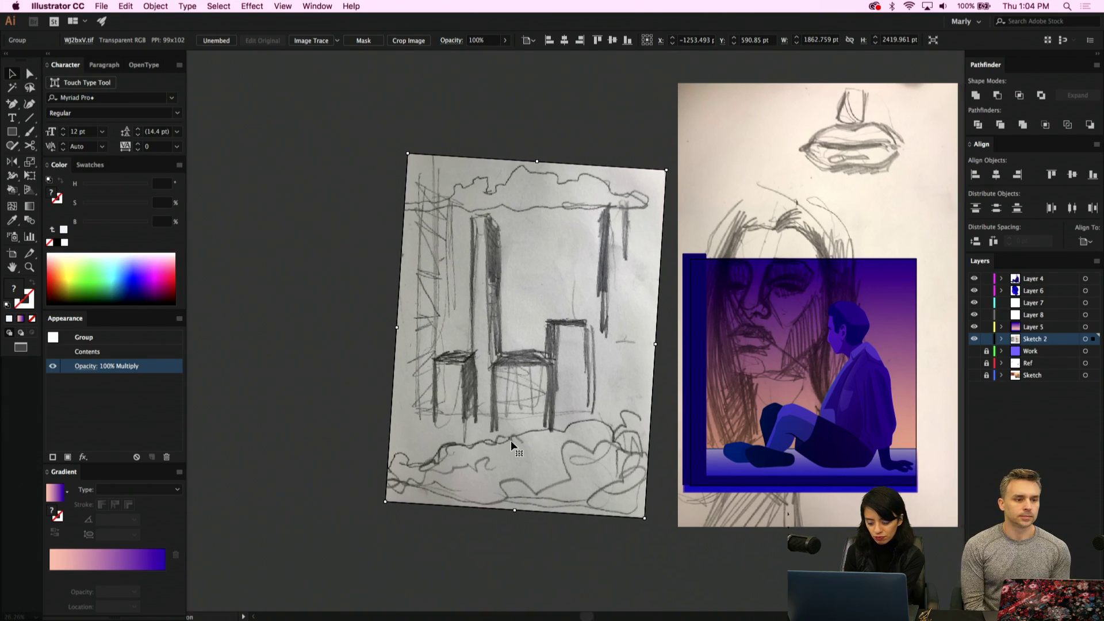
{"action": "scroll", "coordinate": [510, 440], "scroll_direction": "right", "scroll_amount": 3}
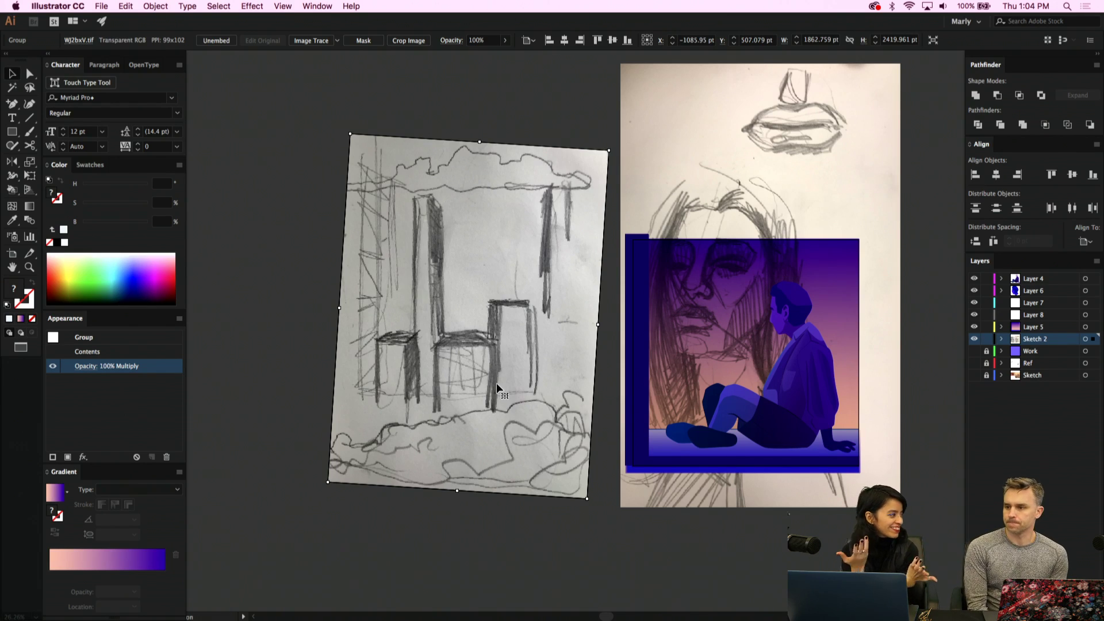
{"action": "left_click_drag", "start_coordinate": [771, 187], "coordinate": [452, 189]}
{"action": "mouse_move", "coordinate": [598, 185]}
{"action": "left_mouse_down"}
{"action": "mouse_move", "coordinate": [875, 195]}
{"action": "mouse_move", "coordinate": [871, 220]}
{"action": "left_mouse_up"}
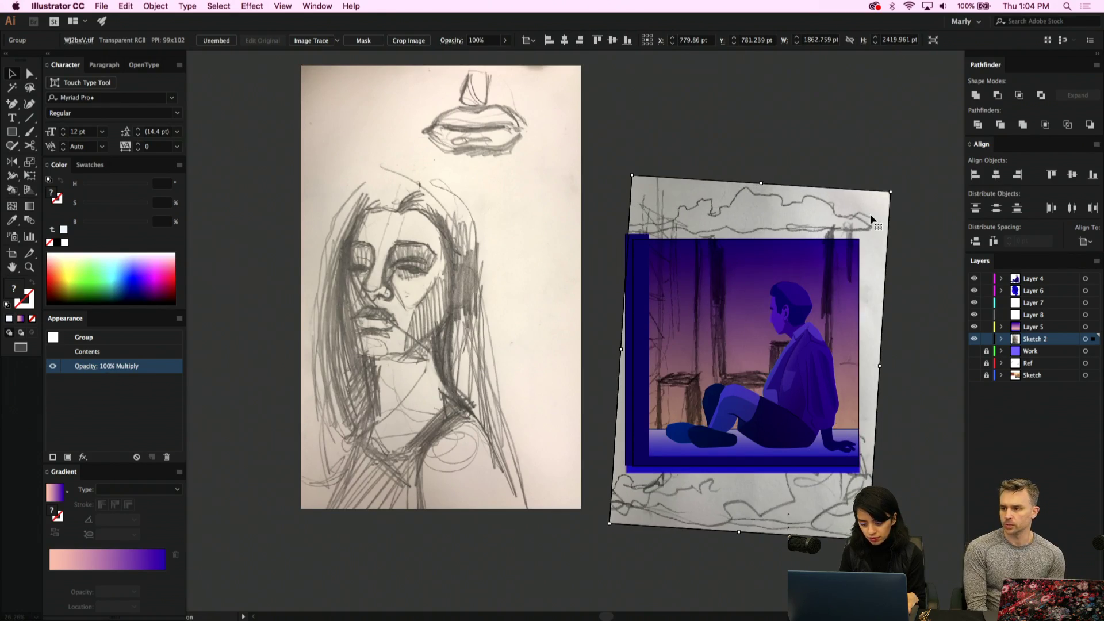
Shrink the cityscape sketch to about 1721 by 2236 pt behind the artwork and lock the Sketch 2 layer
{"action": "scroll", "coordinate": [871, 220], "scroll_direction": "up", "scroll_amount": 5}
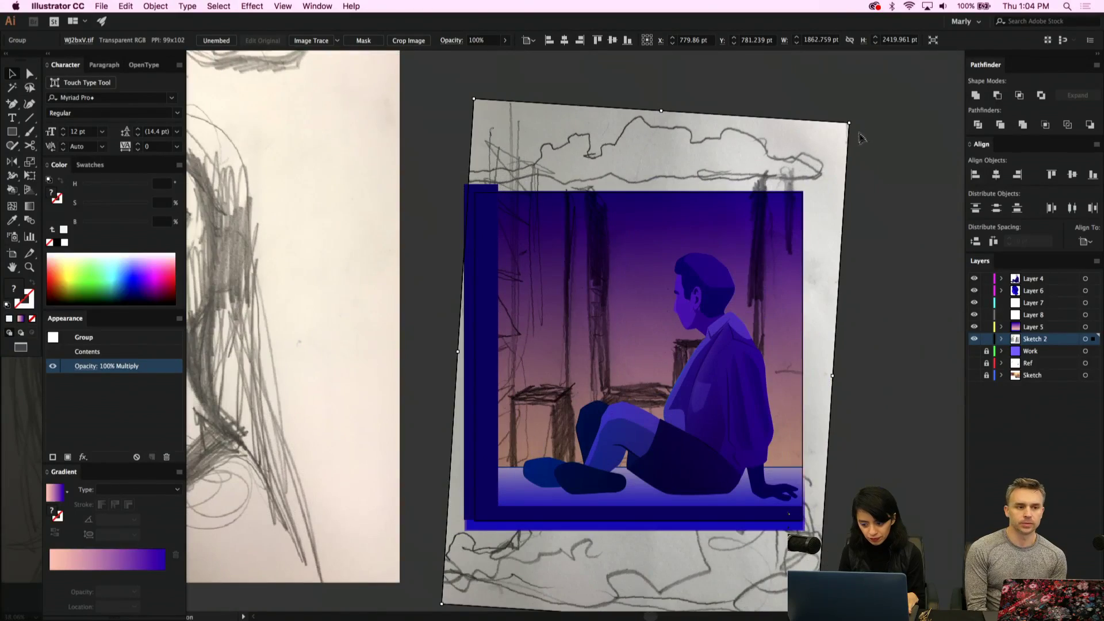
{"action": "mouse_move", "coordinate": [853, 124]}
{"action": "left_mouse_down"}
{"action": "mouse_move", "coordinate": [817, 171]}
{"action": "mouse_move", "coordinate": [818, 159]}
{"action": "mouse_move", "coordinate": [764, 138]}
{"action": "left_mouse_up"}
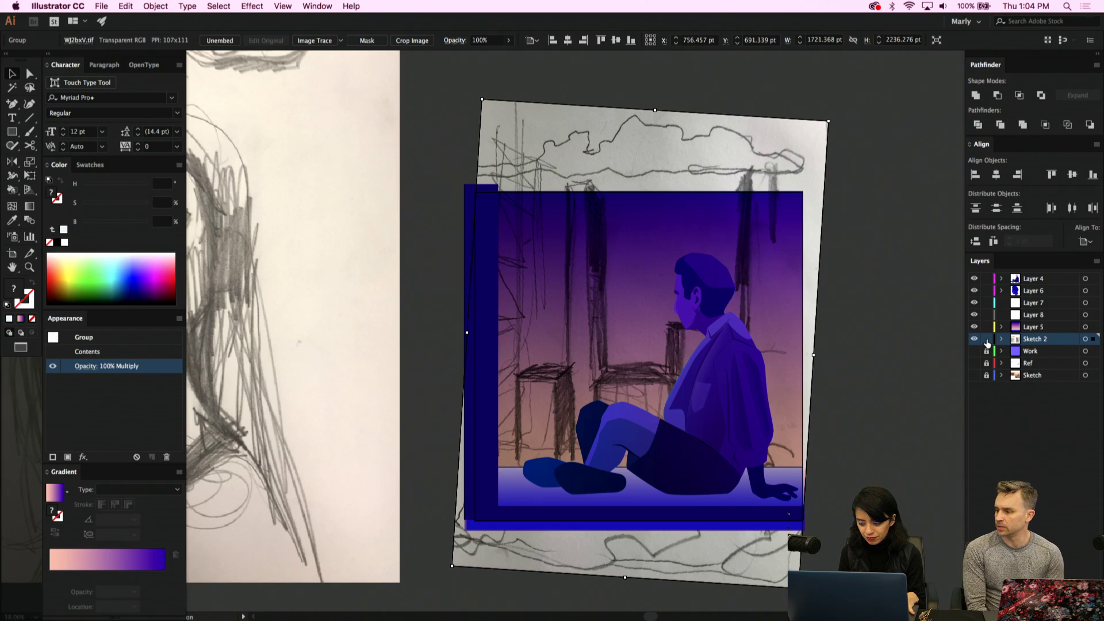
{"action": "left_click", "coordinate": [987, 340]}
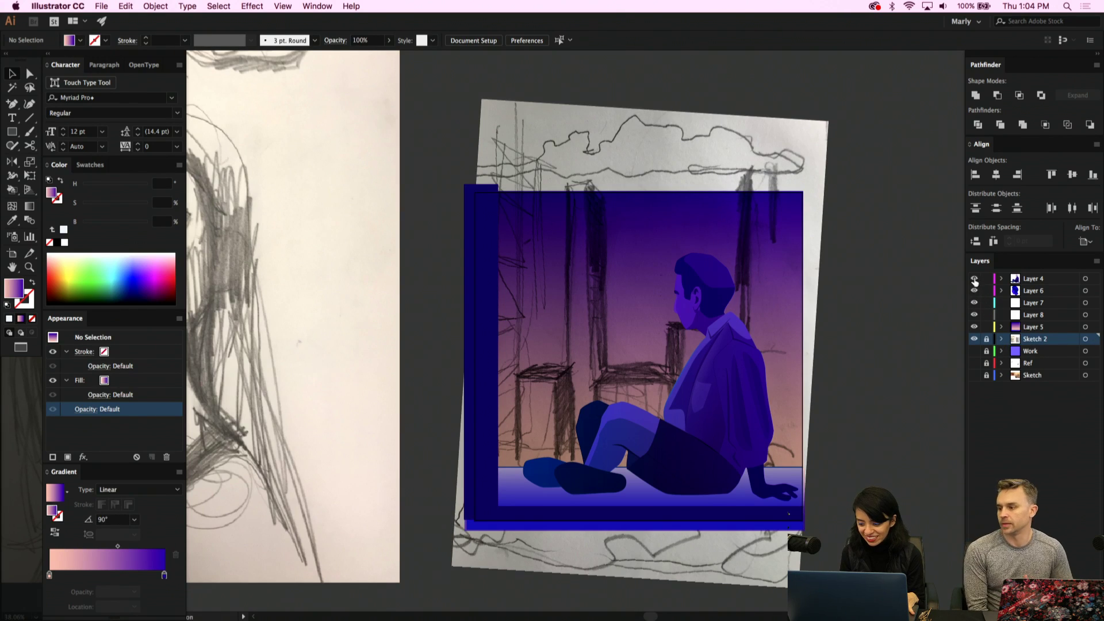
Hide Layer 4 and Layer 6, and shrink the cityscape sketch to about 1632 by 2120 pt, placed slightly lower behind the gradient
{"action": "left_click_drag", "start_coordinate": [974, 280], "coordinate": [974, 292]}
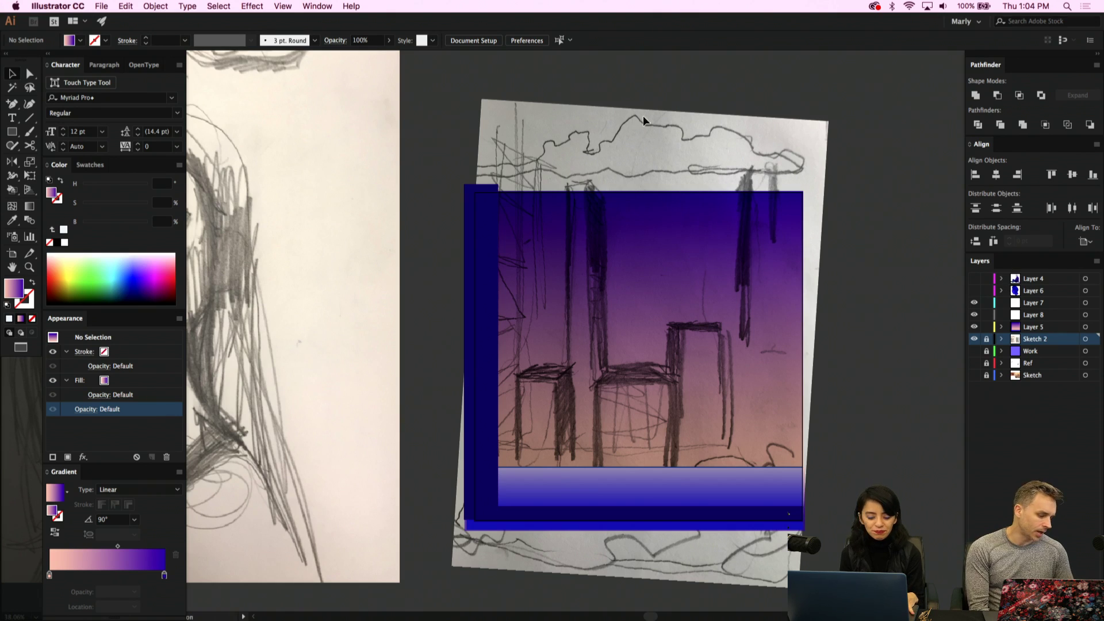
{"action": "left_click", "coordinate": [796, 164]}
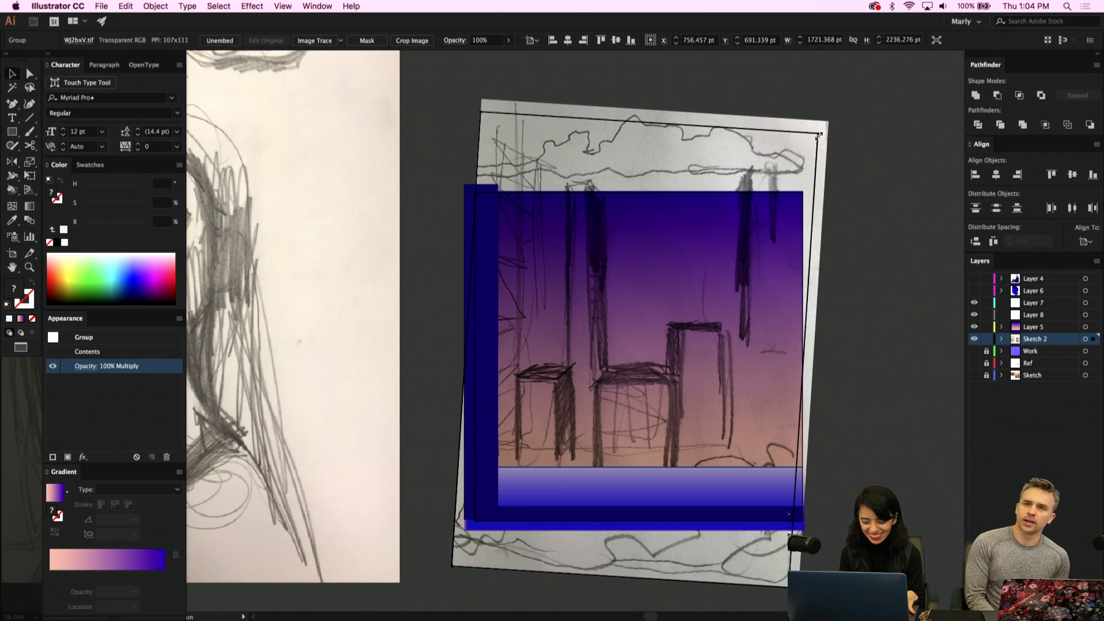
{"action": "mouse_move", "coordinate": [818, 135]}
{"action": "left_mouse_down"}
{"action": "mouse_move", "coordinate": [784, 153]}
{"action": "mouse_move", "coordinate": [799, 172]}
{"action": "left_mouse_up"}
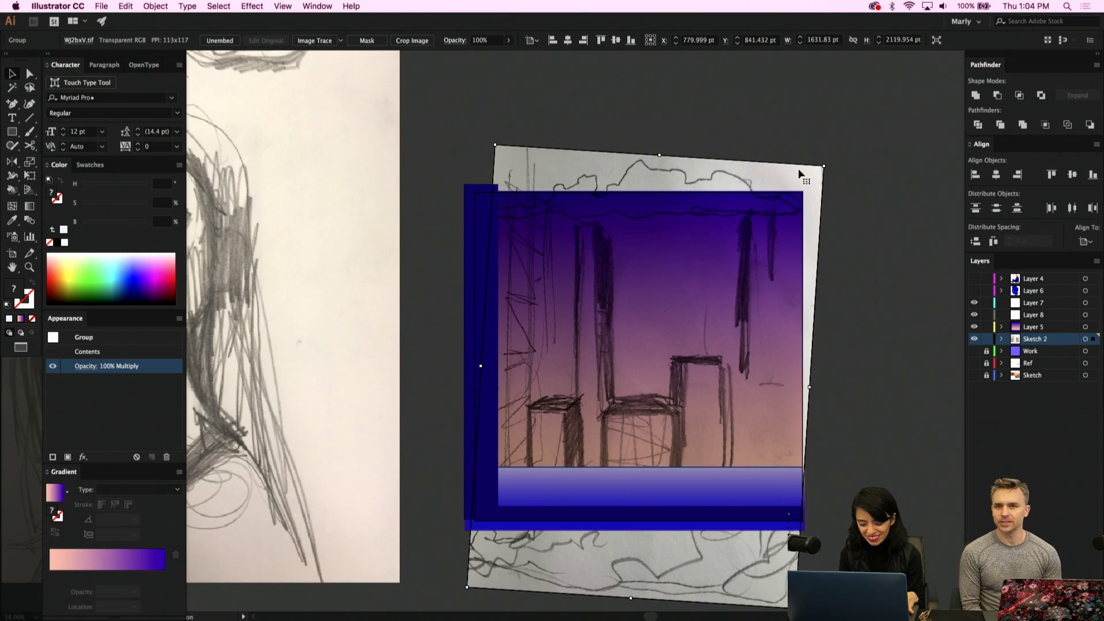
Draw a rectangle about 181 by 407 pt over the short leftmost building in the sketch, and lock Layer 5
{"action": "left_click", "coordinate": [12, 131]}
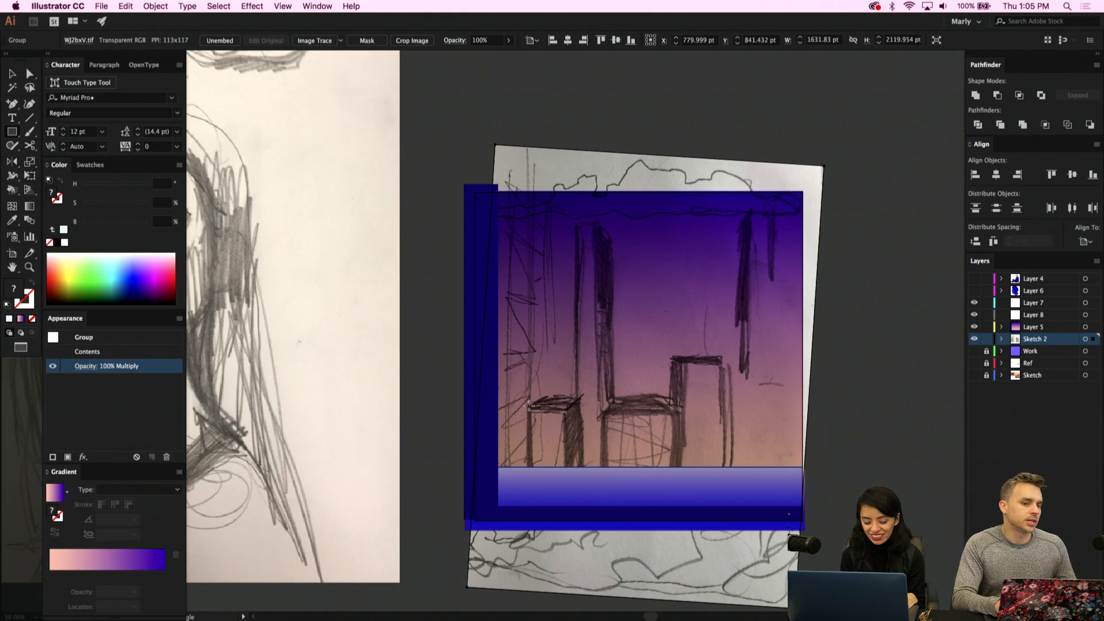
{"action": "left_click_drag", "start_coordinate": [529, 406], "coordinate": [568, 495]}
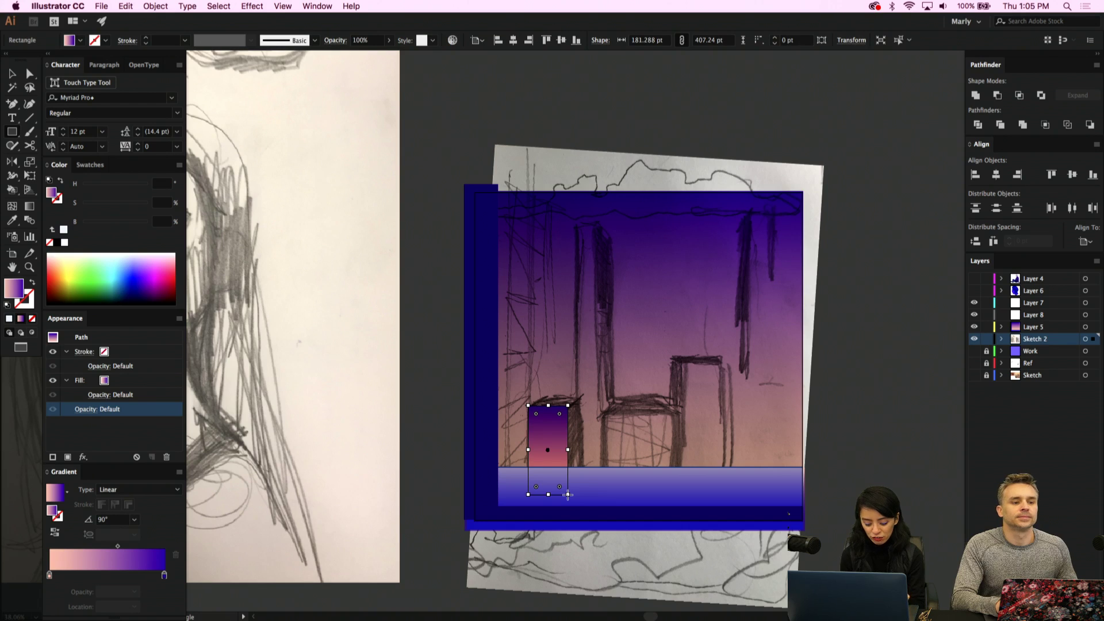
{"action": "key", "text": "v"}
{"action": "left_click", "coordinate": [635, 326]}
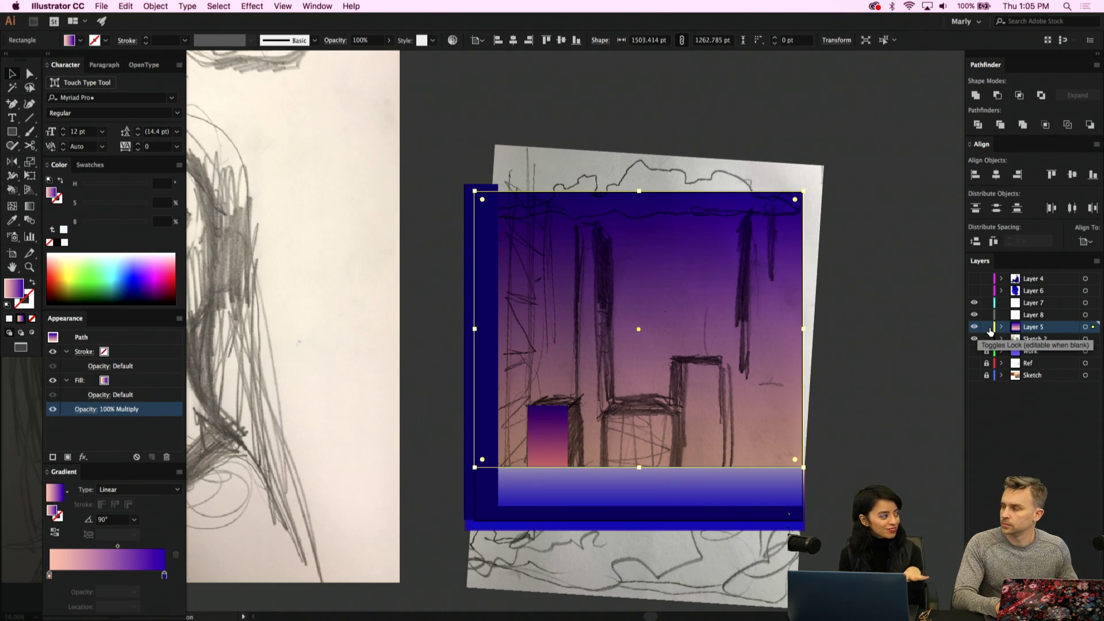
{"action": "left_click", "coordinate": [987, 327]}
{"action": "left_click", "coordinate": [557, 437]}
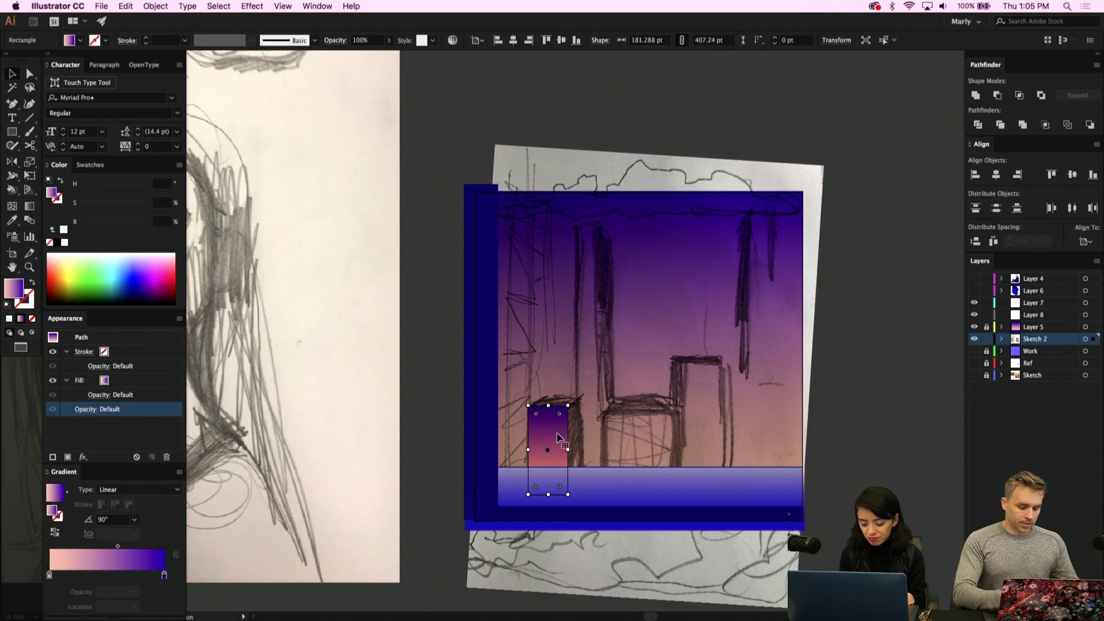
Give the rectangle a sampled dark grey fill with 55.56% saturation, and resample its fill from the artwork's dark blue border
{"action": "key", "text": "i"}
{"action": "left_click", "coordinate": [845, 423]}
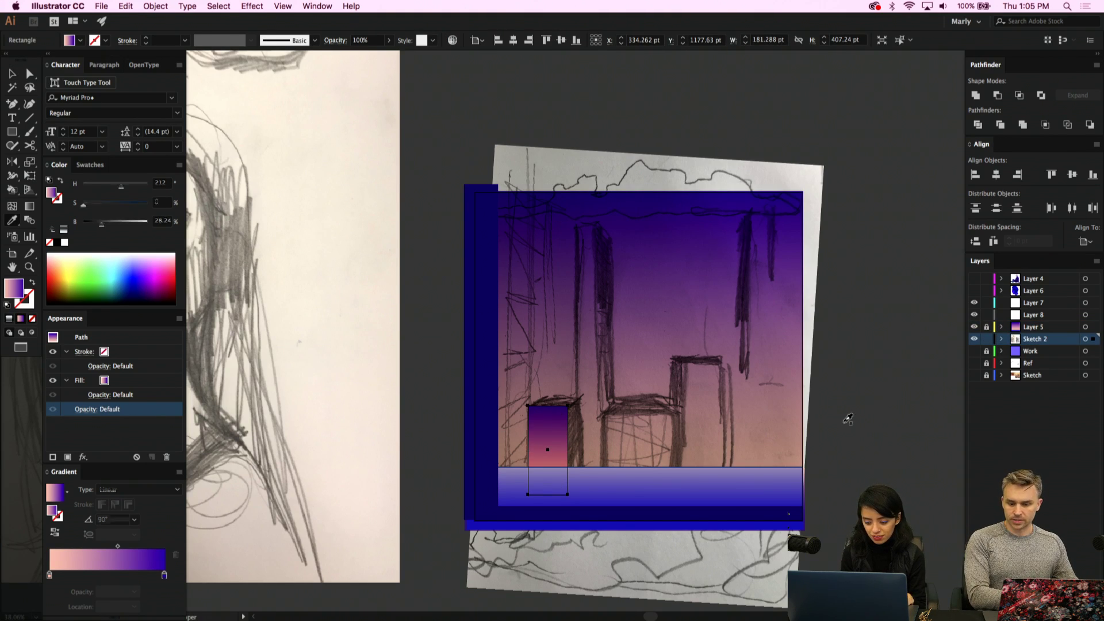
{"action": "key", "text": "v"}
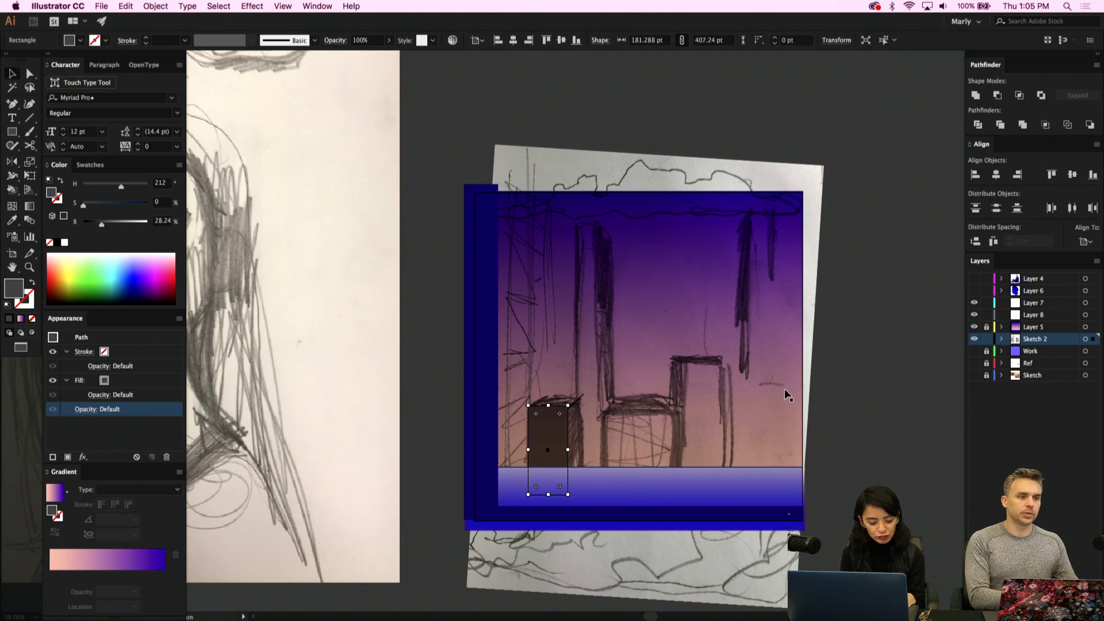
{"action": "left_click", "coordinate": [120, 204]}
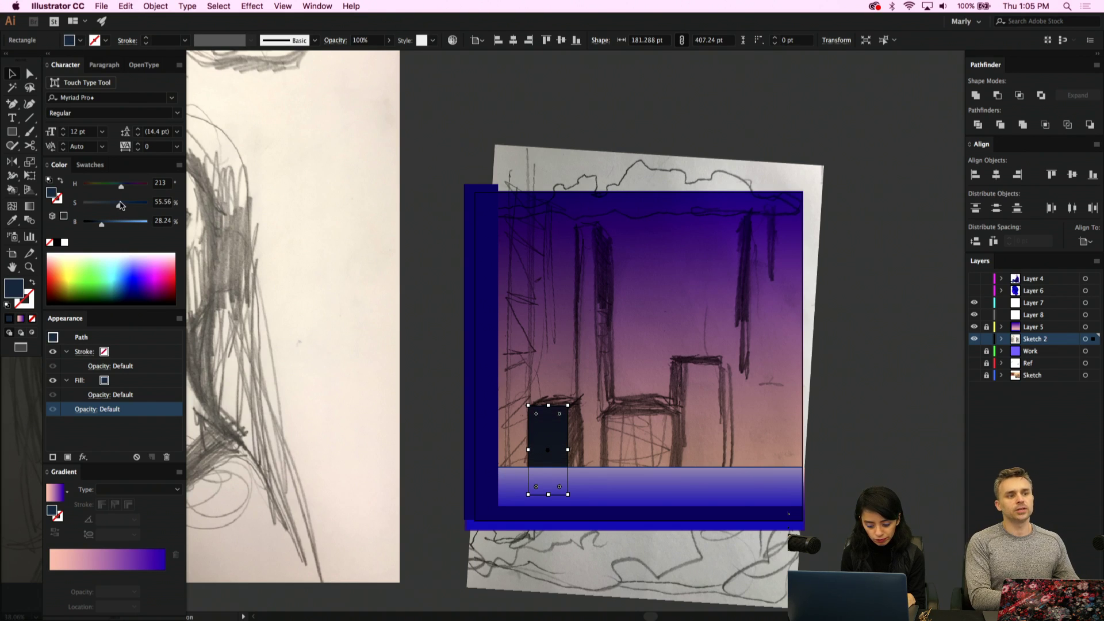
{"action": "key", "text": "i"}
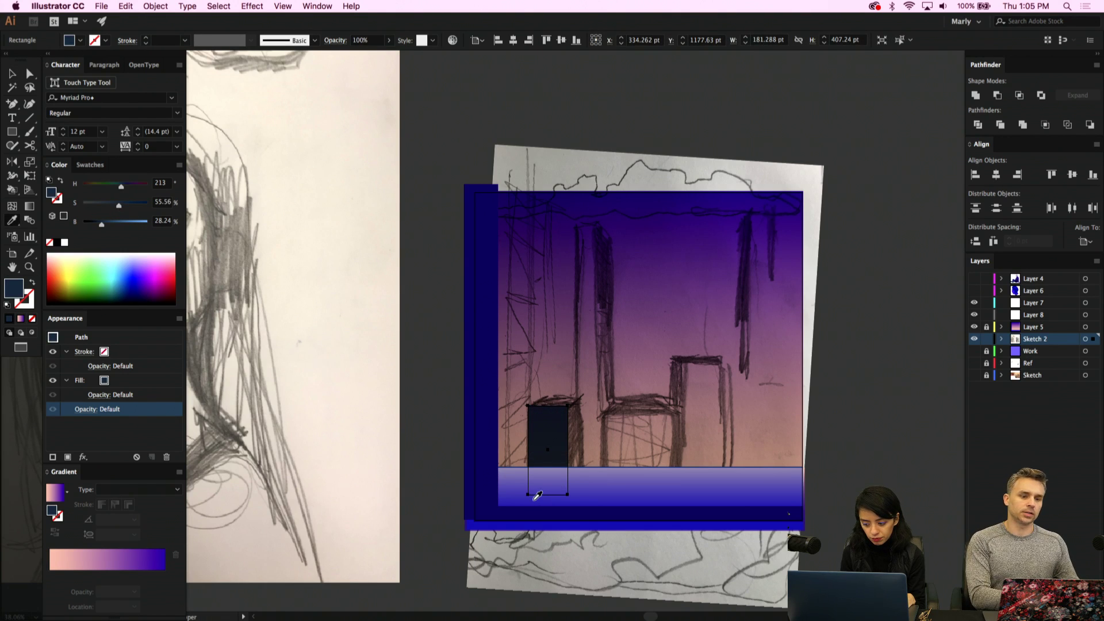
{"action": "left_click", "coordinate": [479, 471]}
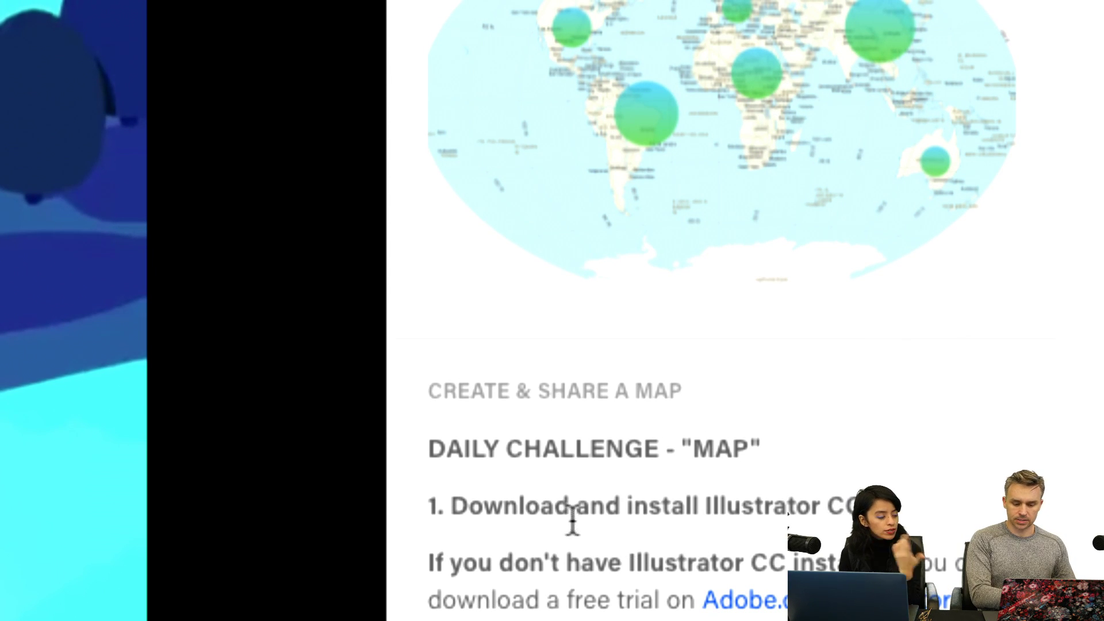
Review the "MAP" daily challenge instructions on the Behance page and switch to the WorldBasemap.ai document in Illustrator
{"action": "scroll", "coordinate": [788, 513], "scroll_direction": "down", "scroll_amount": 2}
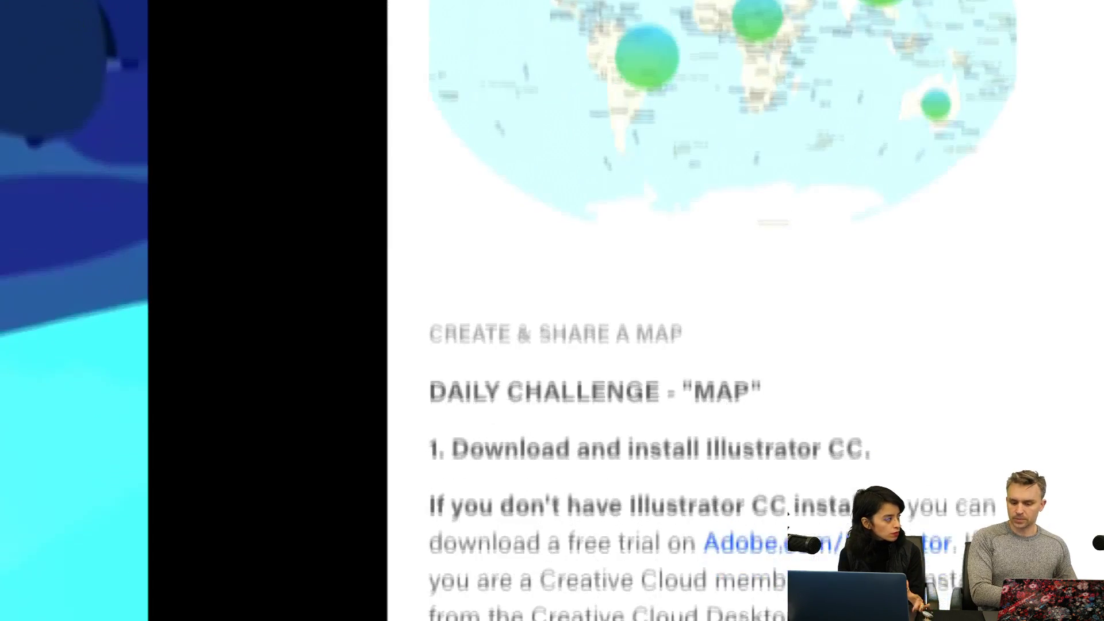
{"action": "scroll", "coordinate": [788, 513], "scroll_direction": "down", "scroll_amount": 5}
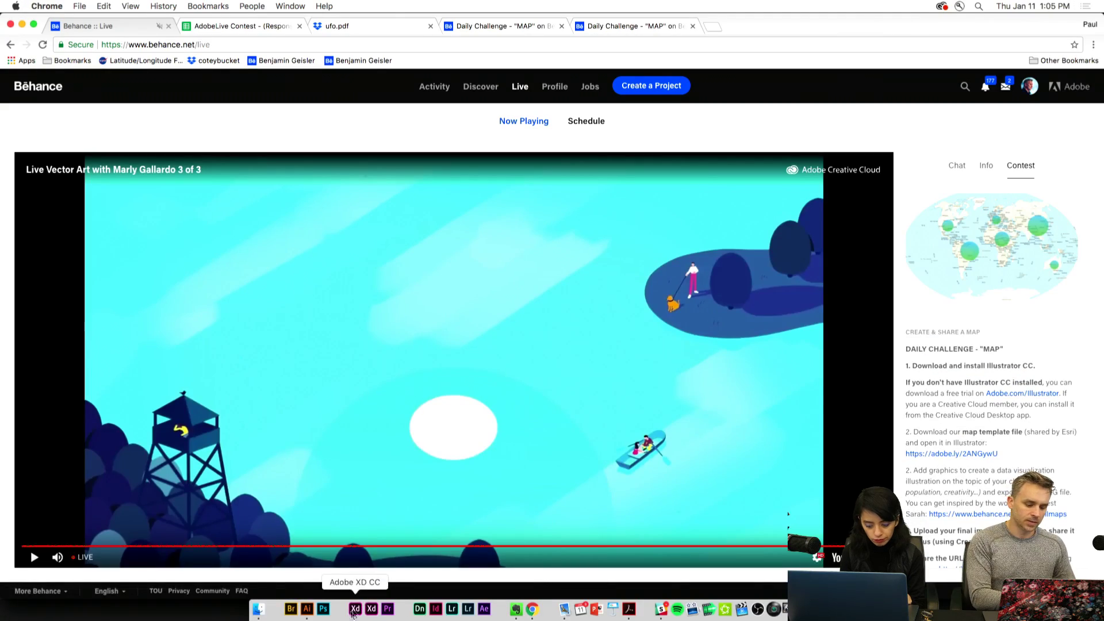
{"action": "left_click", "coordinate": [306, 608]}
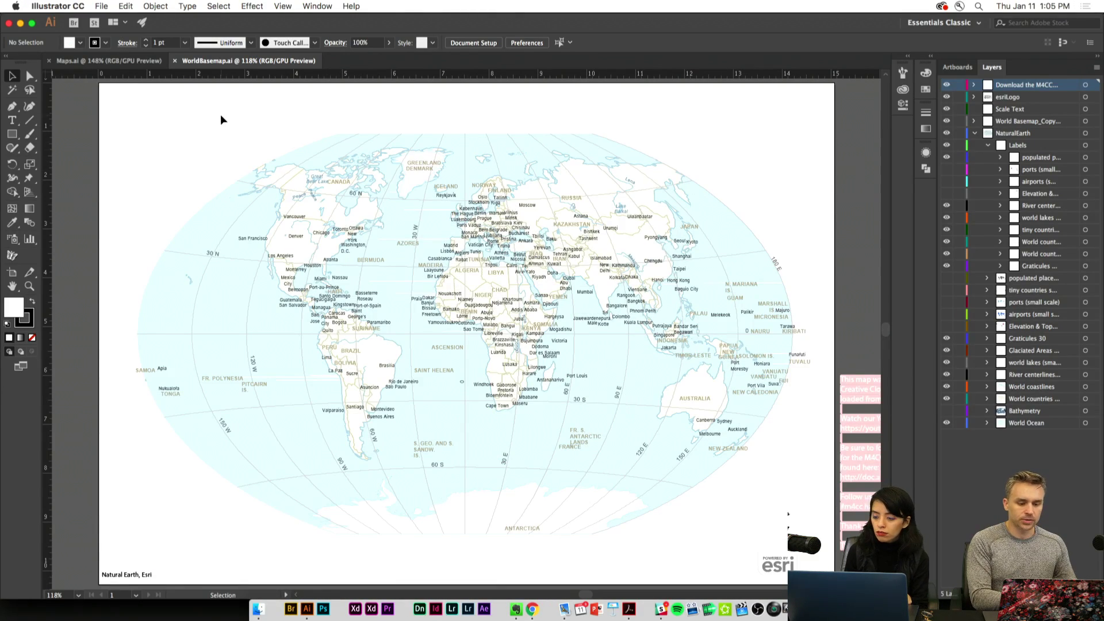
Hide the four layers above NaturalEarth in the world map, and hide and collapse its Labels sublayer
{"action": "left_click_drag", "start_coordinate": [946, 86], "coordinate": [948, 118]}
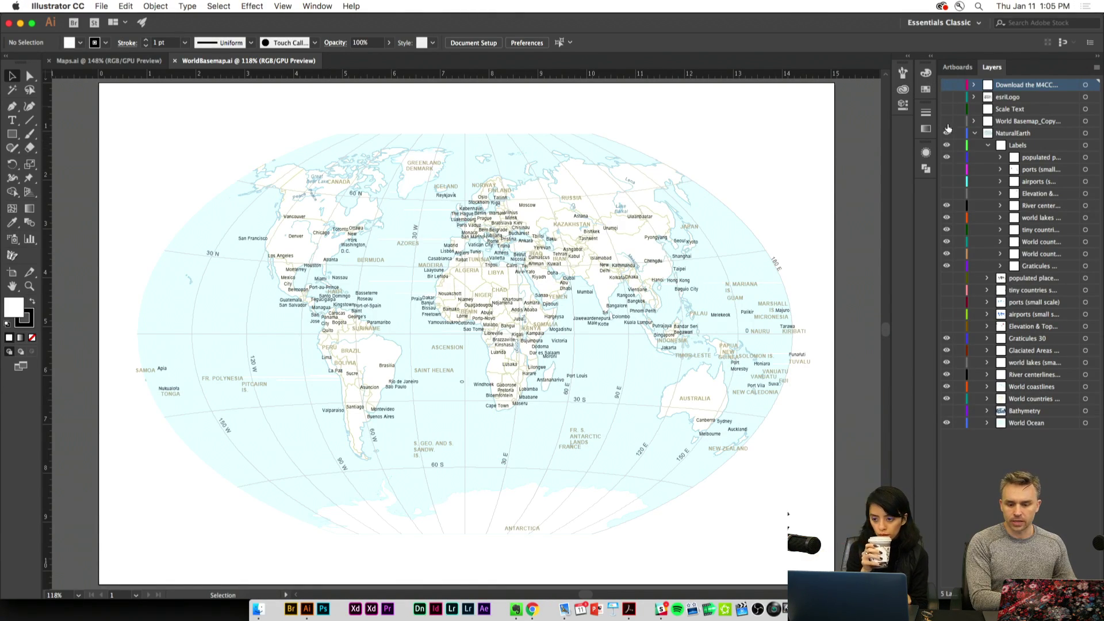
{"action": "left_click", "coordinate": [973, 133]}
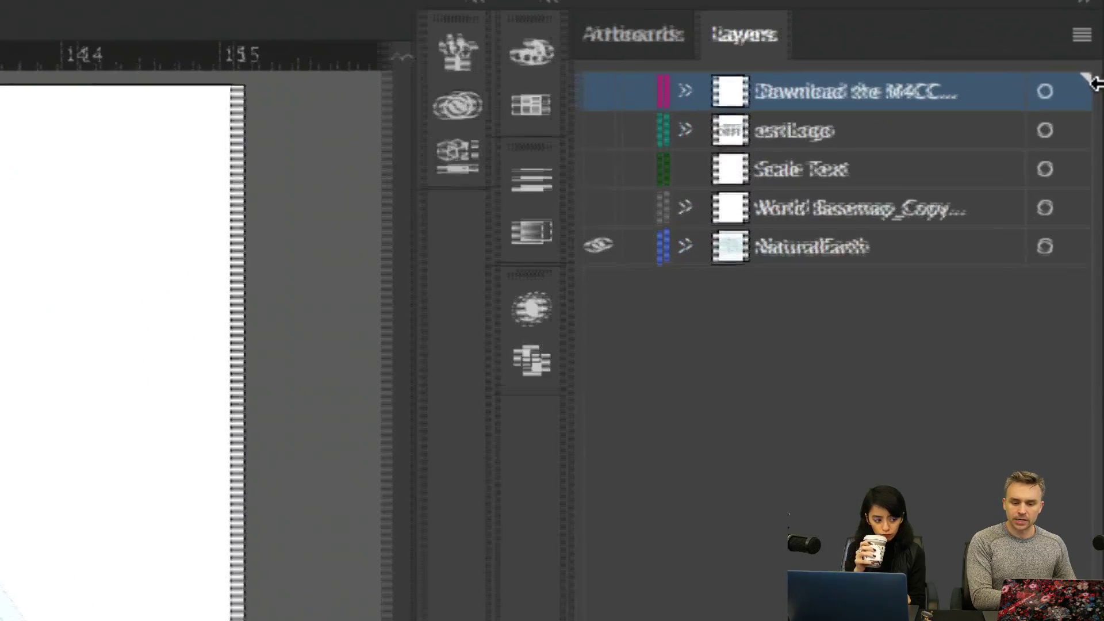
{"action": "left_click", "coordinate": [683, 250]}
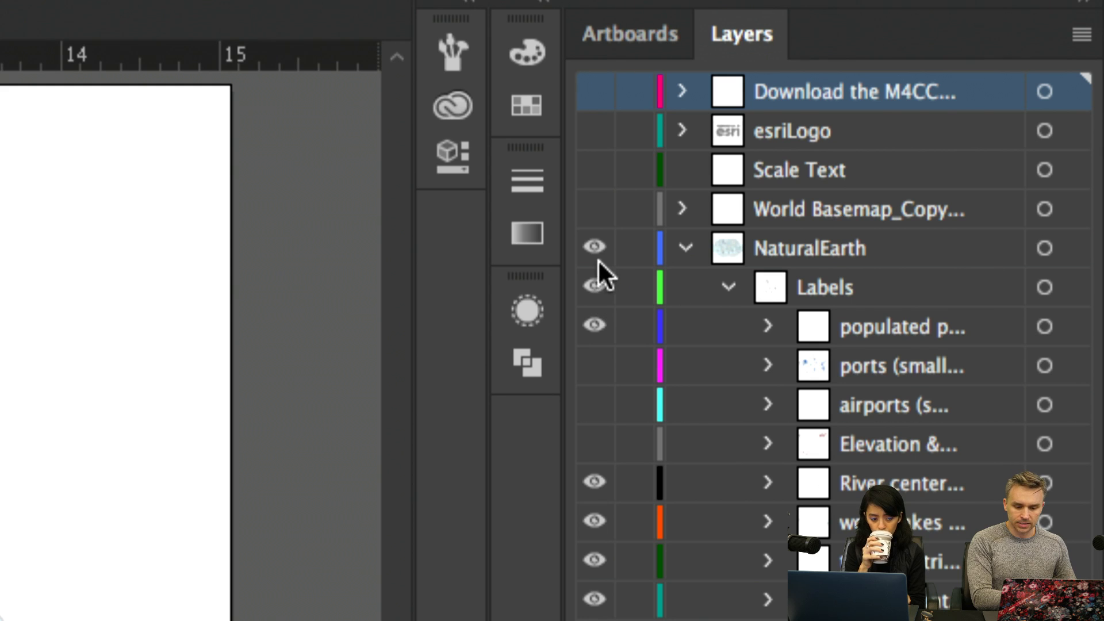
{"action": "left_click", "coordinate": [729, 286]}
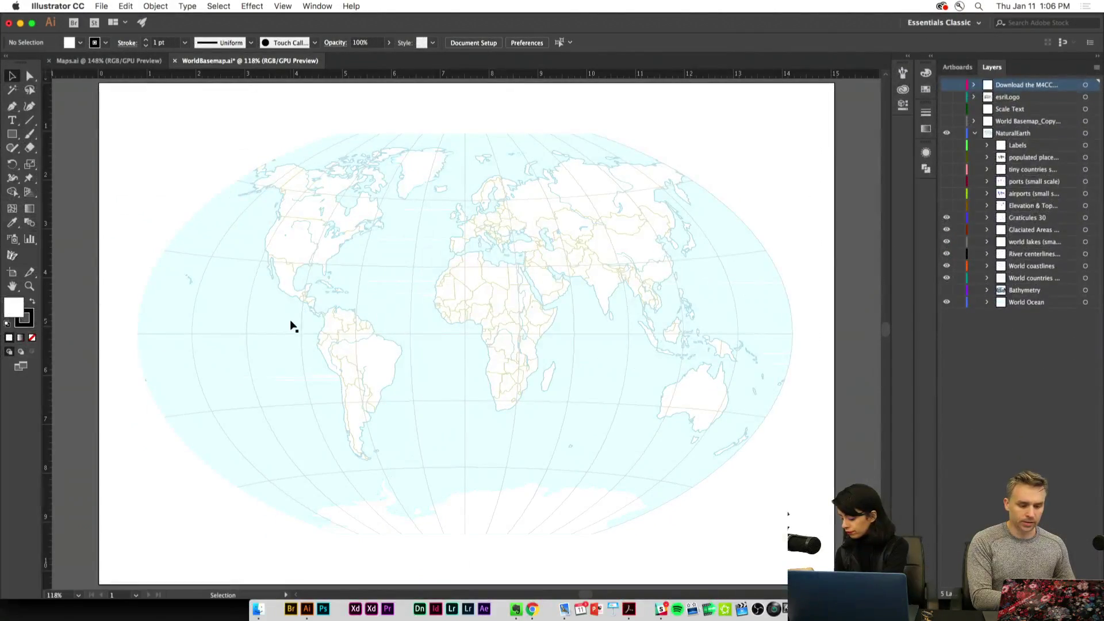
Select the World Ocean compound path off the northwest coast of South America
{"action": "left_click", "coordinate": [29, 285]}
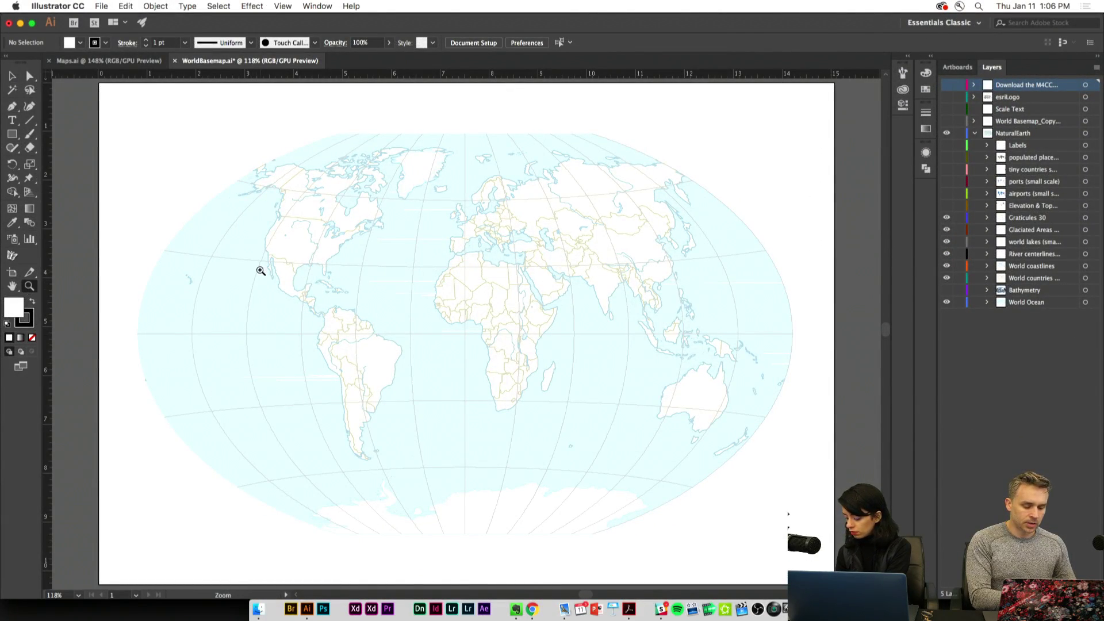
{"action": "left_click_drag", "start_coordinate": [261, 271], "coordinate": [195, 117]}
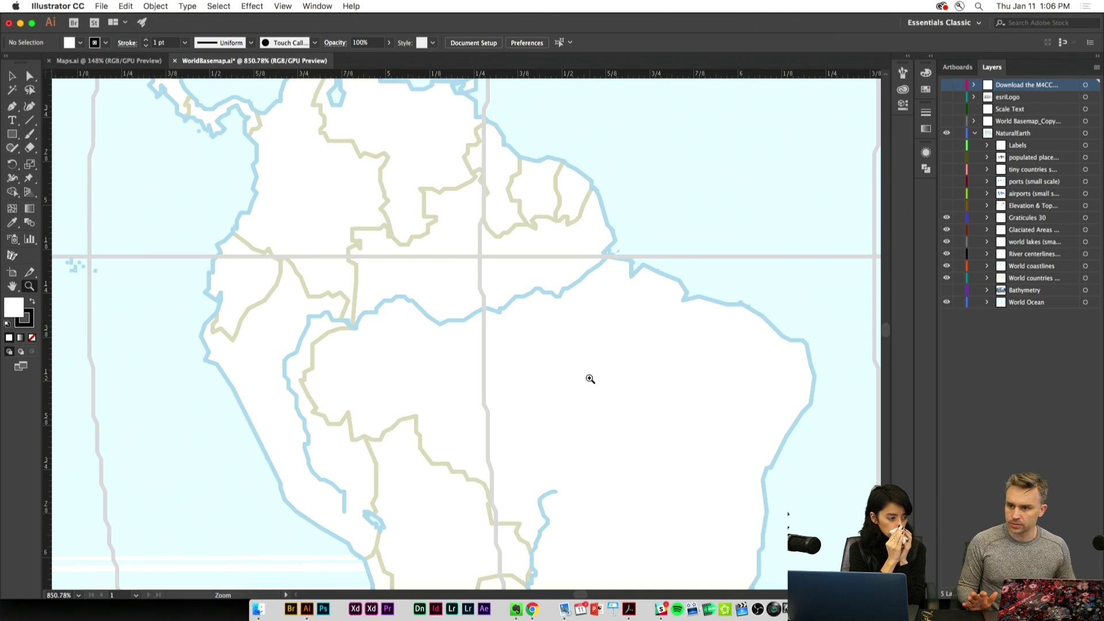
{"action": "scroll", "coordinate": [346, 328], "scroll_direction": "up", "scroll_amount": 5}
{"action": "scroll", "coordinate": [346, 328], "scroll_direction": "left", "scroll_amount": 4}
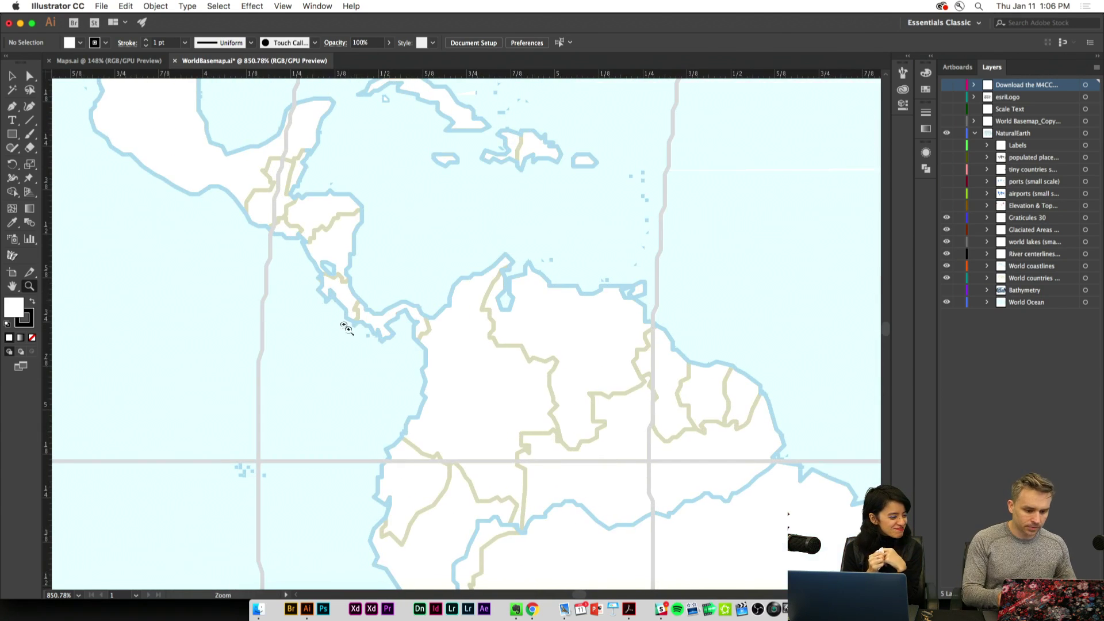
{"action": "right_click", "coordinate": [362, 303]}
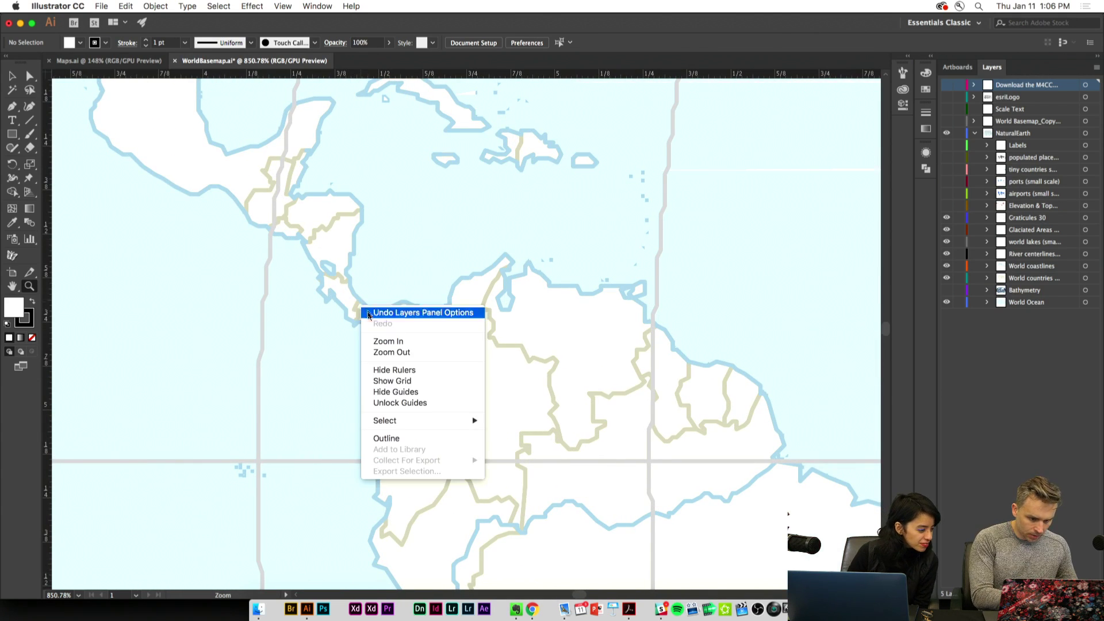
{"action": "left_click", "coordinate": [392, 216]}
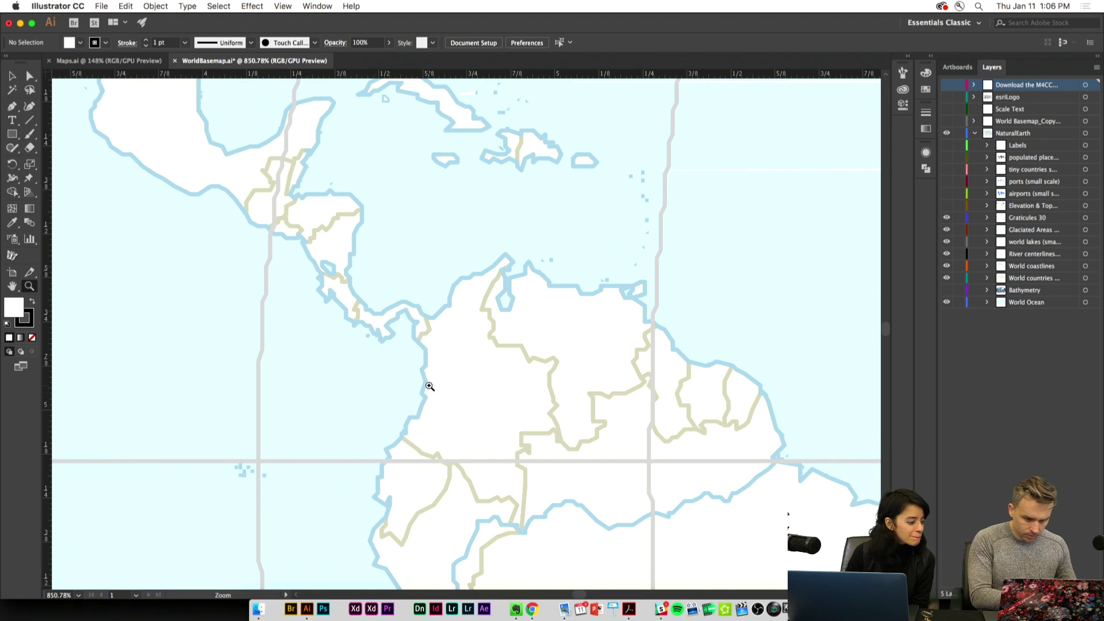
{"action": "left_click", "coordinate": [429, 387]}
{"action": "right_click", "coordinate": [432, 389]}
{"action": "left_click", "coordinate": [406, 354]}
{"action": "left_click", "coordinate": [400, 351], "text": "super"}
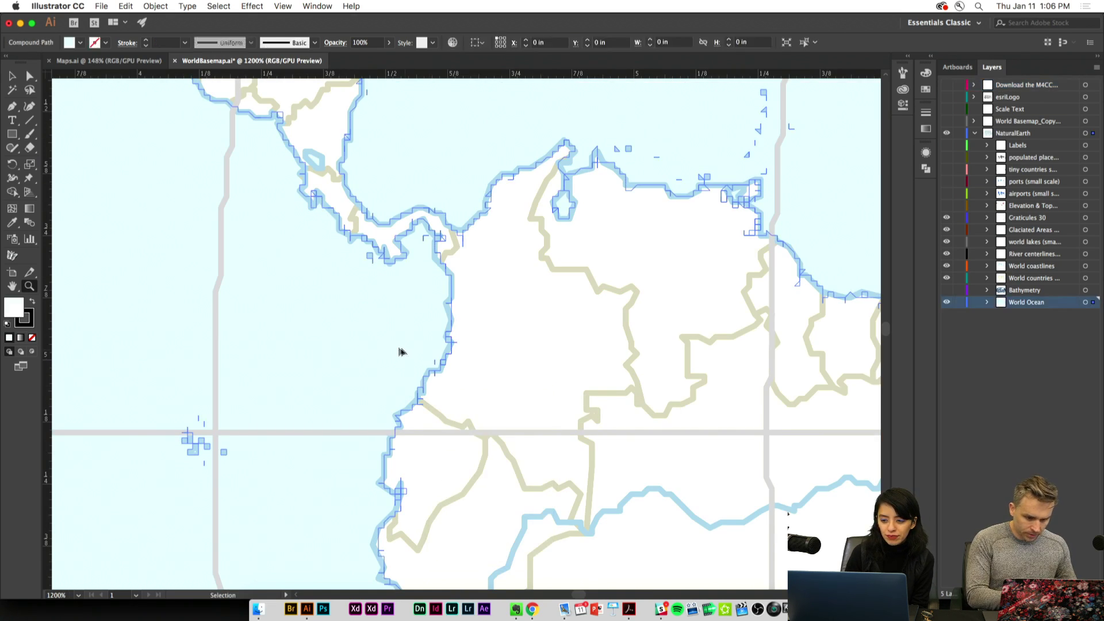
Examine the selected ocean path's anchor points along South America's northwest coastline at several magnifications
{"action": "left_click", "coordinate": [399, 351], "text": "alt"}
{"action": "left_click", "coordinate": [397, 349], "text": "alt"}
{"action": "left_click", "coordinate": [395, 347], "text": "alt"}
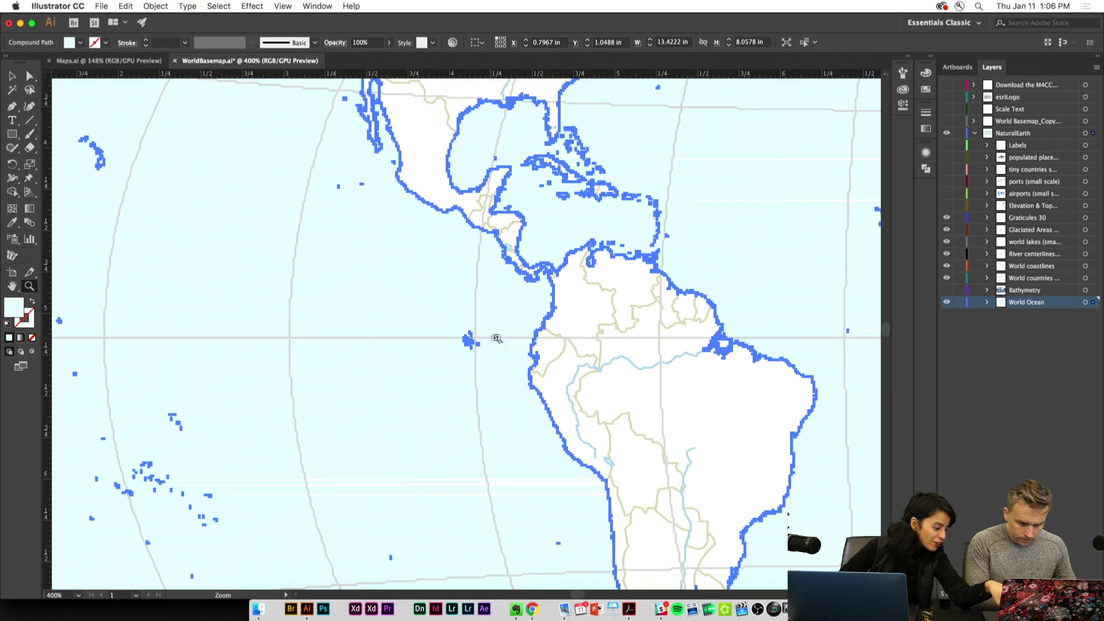
{"action": "left_click", "coordinate": [538, 339]}
{"action": "left_click", "coordinate": [486, 336]}
{"action": "left_click", "coordinate": [491, 319]}
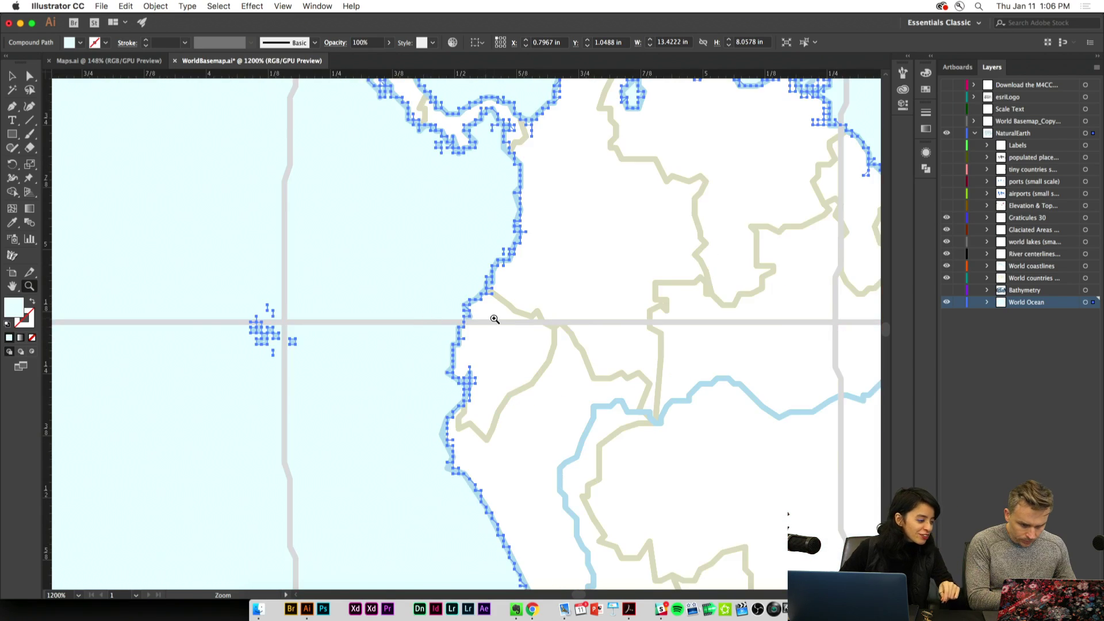
{"action": "left_click", "coordinate": [476, 323]}
{"action": "left_click", "coordinate": [448, 339]}
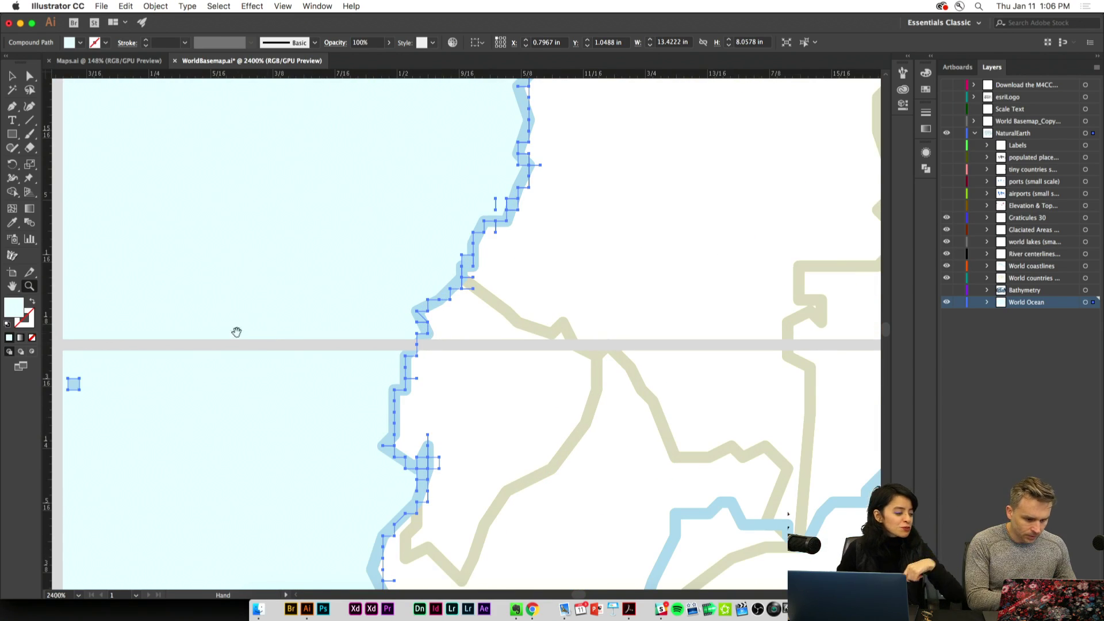
Lock the World Ocean sublayer in the world map
{"action": "left_click_drag", "start_coordinate": [236, 330], "coordinate": [549, 235]}
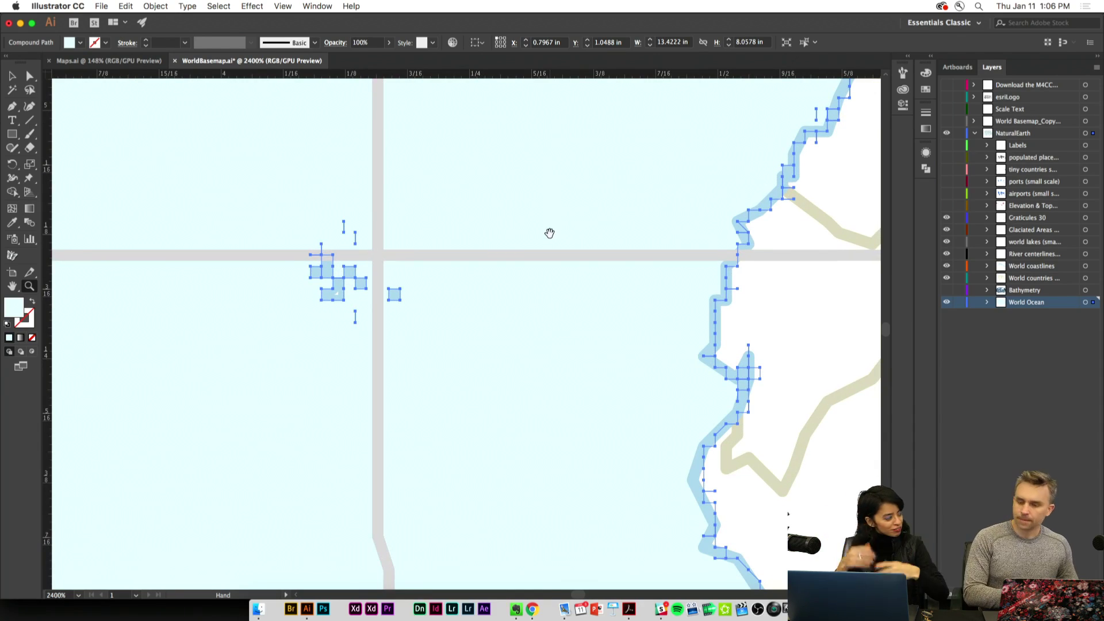
{"action": "left_click", "coordinate": [958, 302]}
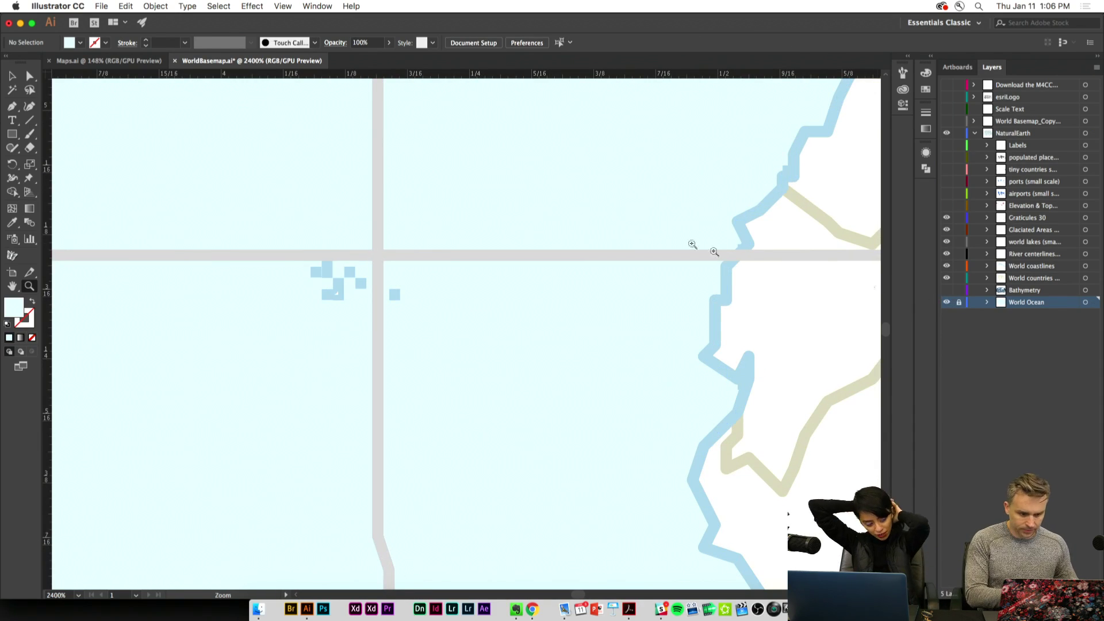
{"action": "left_click_drag", "start_coordinate": [623, 222], "coordinate": [502, 219]}
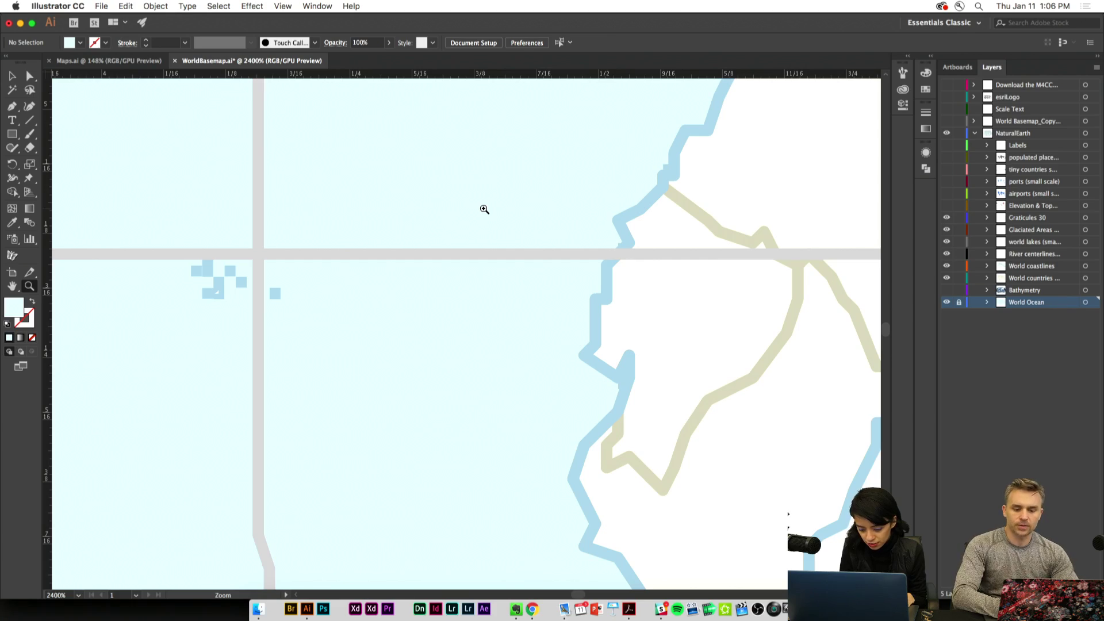
Switch to the city sketch artwork and shape the dark blue low building rectangle to about 181 × 276 pt, standing on the horizon line
{"action": "left_click_drag", "start_coordinate": [528, 407], "coordinate": [568, 466]}
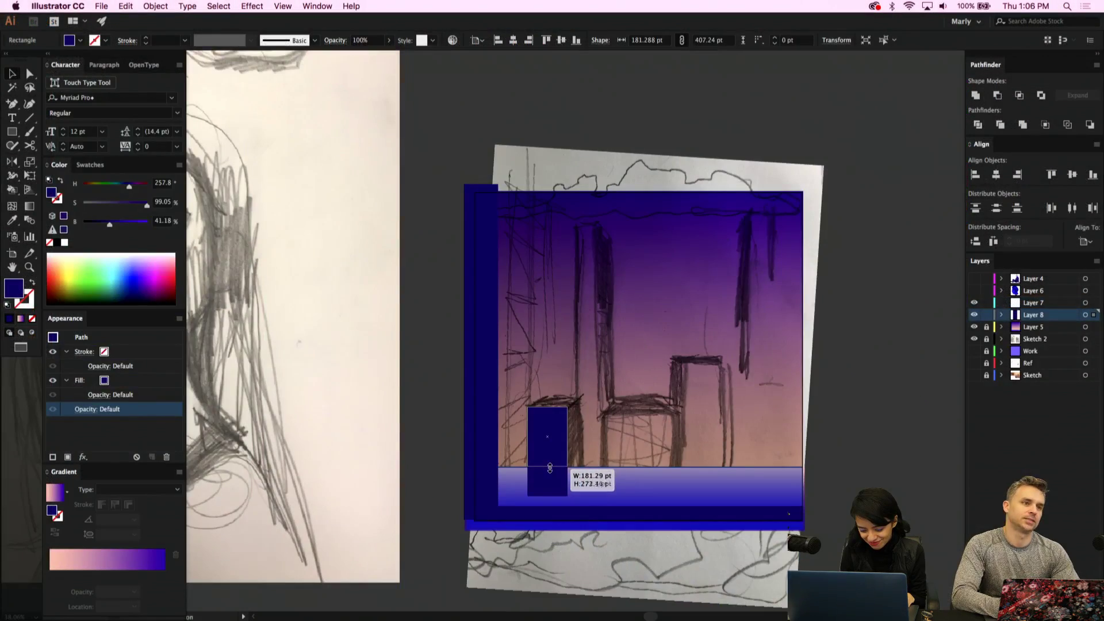
{"action": "scroll", "coordinate": [657, 483], "scroll_direction": "up", "scroll_amount": 5}
{"action": "scroll", "coordinate": [656, 483], "scroll_direction": "right", "scroll_amount": 1}
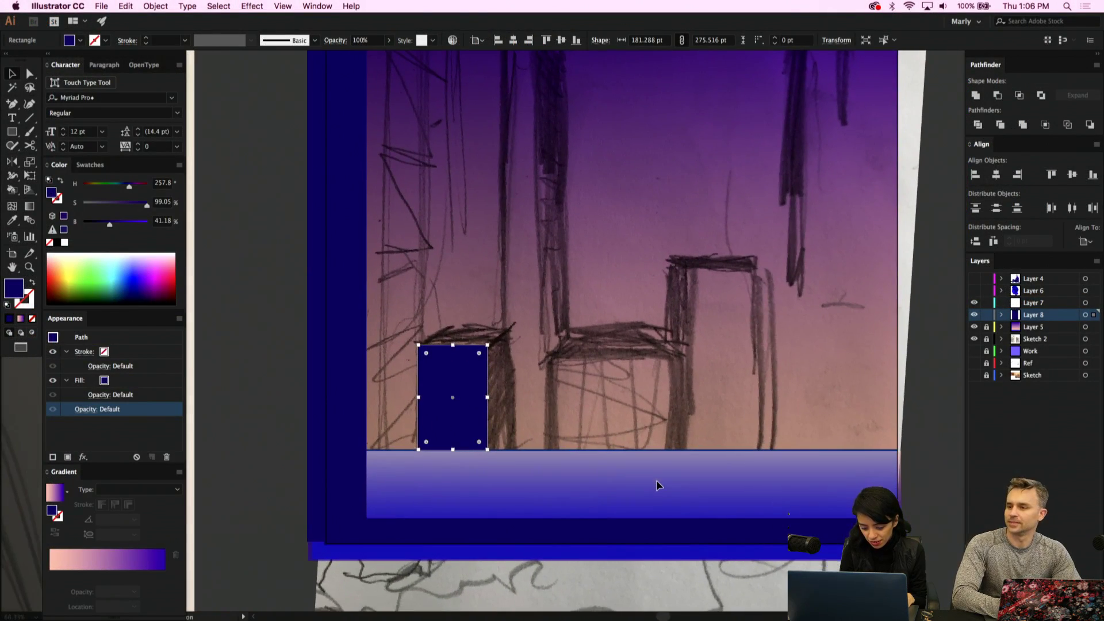
Unlock Layer 5 and cut the purple-to-peach gradient sky rectangle out of it
{"action": "left_click", "coordinate": [657, 483]}
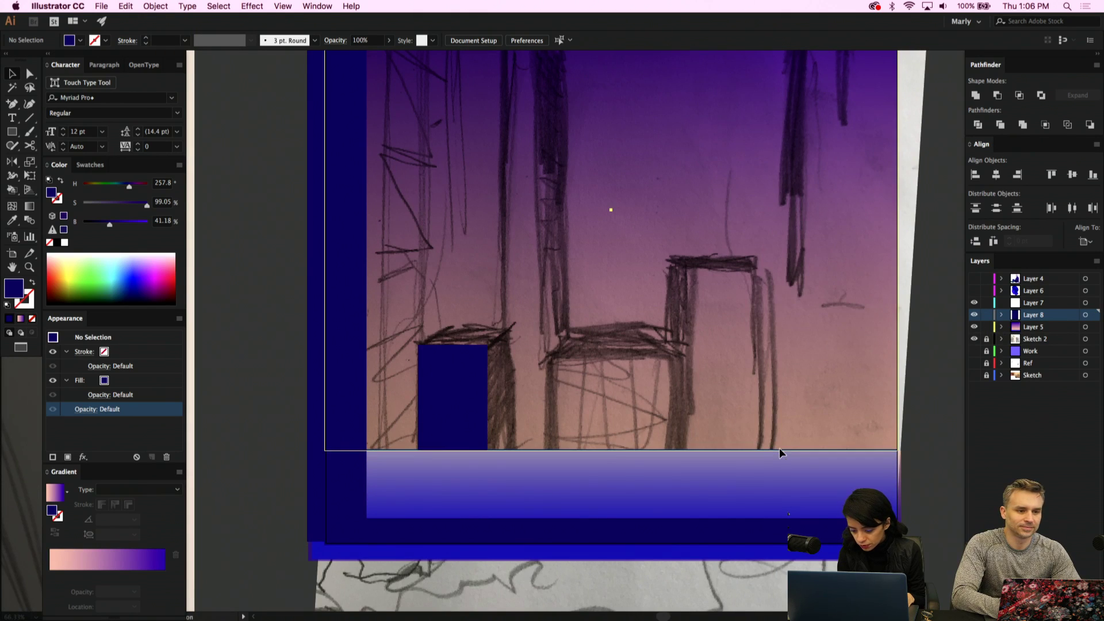
{"action": "left_click", "coordinate": [726, 474]}
{"action": "left_click", "coordinate": [469, 409]}
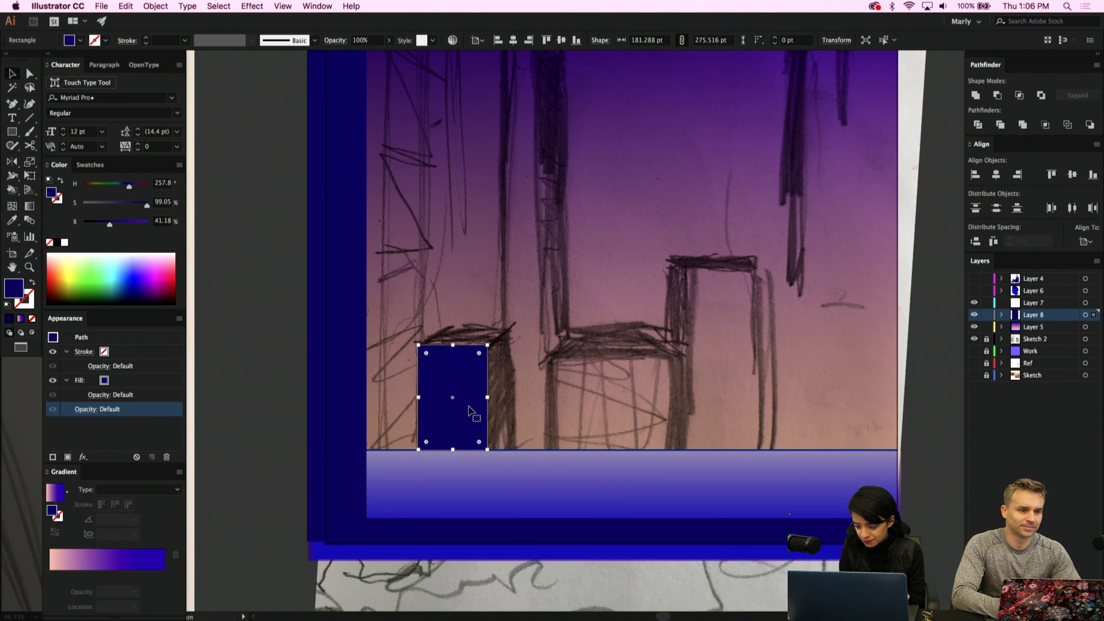
{"action": "left_click", "coordinate": [642, 392]}
{"action": "scroll", "coordinate": [642, 392], "scroll_direction": "down", "scroll_amount": 3}
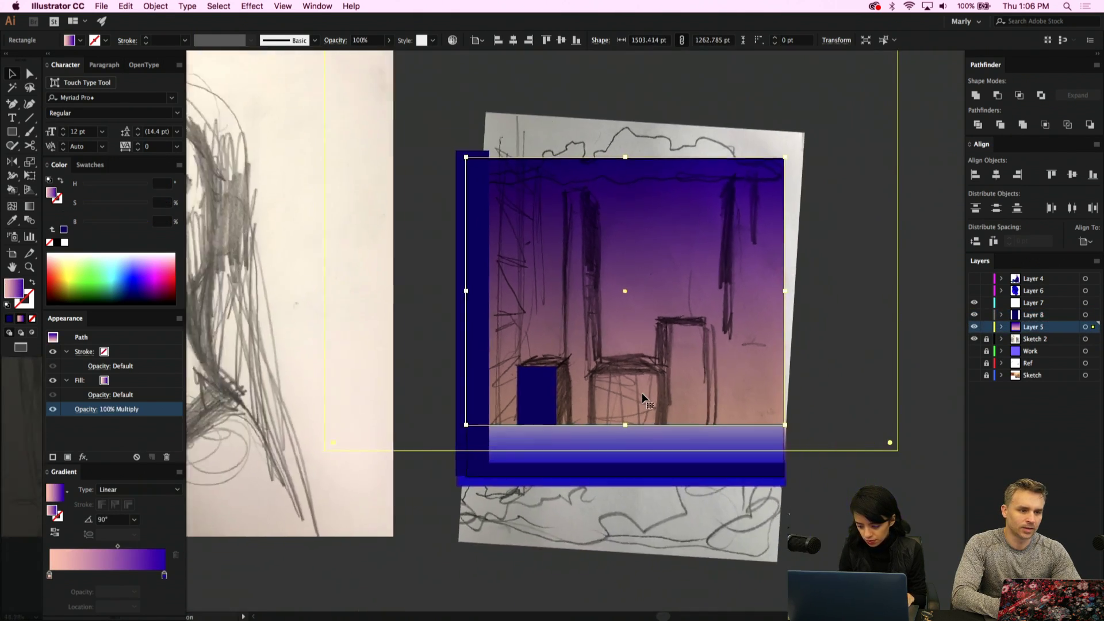
{"action": "key", "text": "Delete"}
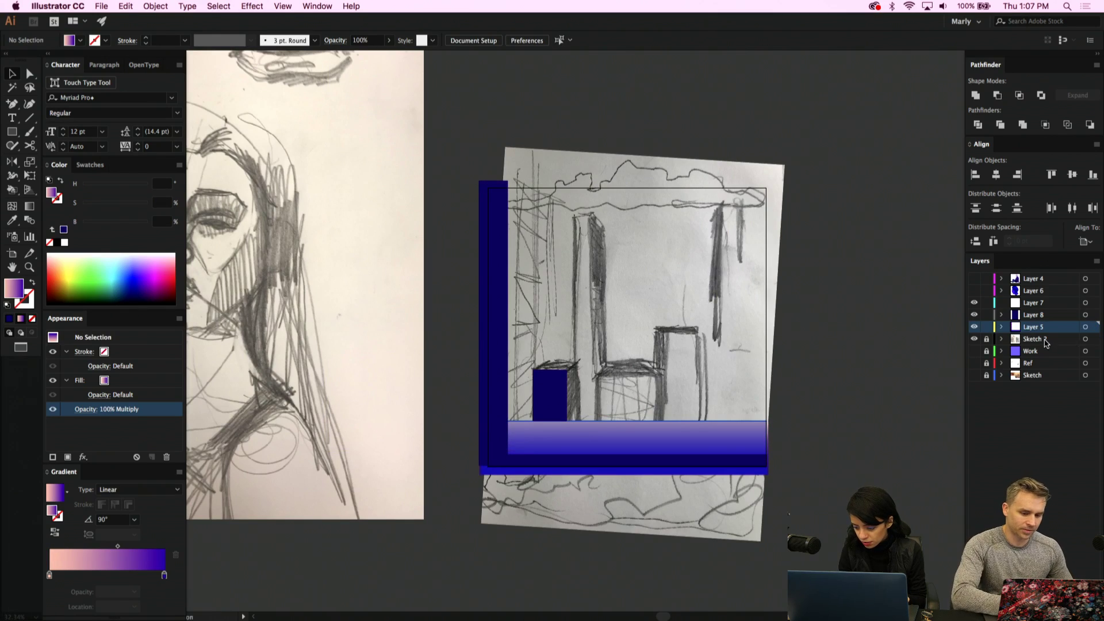
Create a new layer directly above Sketch 2, paste the gradient sky into it and align its lower edge with the horizon line
{"action": "left_click", "coordinate": [1043, 340]}
{"action": "left_click", "coordinate": [1071, 613]}
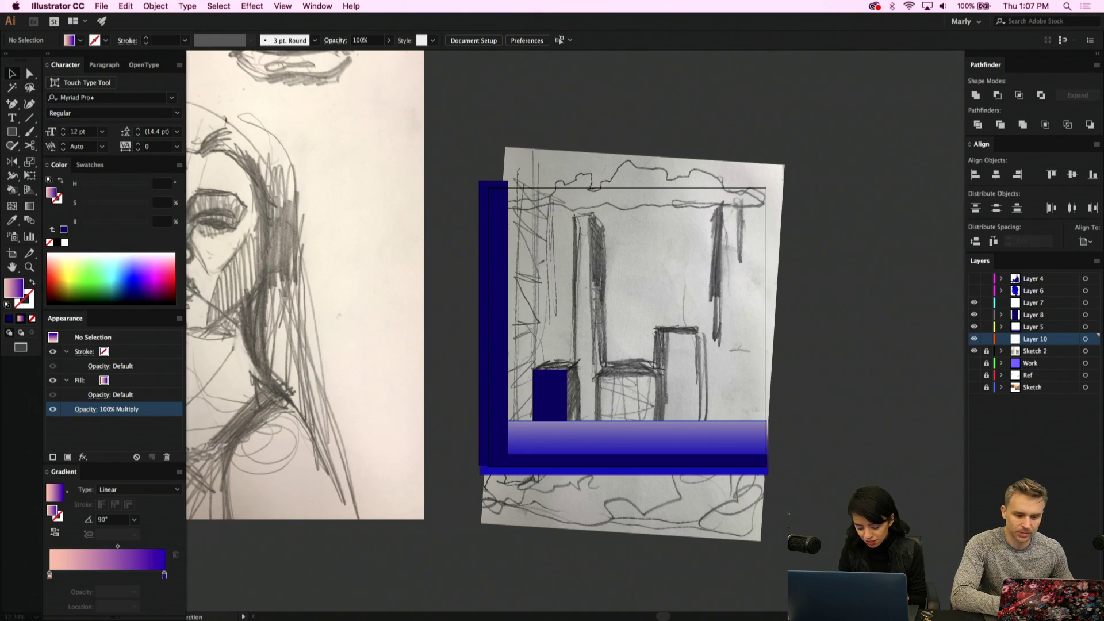
{"action": "key", "text": "super+v"}
{"action": "mouse_move", "coordinate": [439, 299]}
{"action": "left_mouse_down"}
{"action": "mouse_move", "coordinate": [680, 321]}
{"action": "mouse_move", "coordinate": [658, 320]}
{"action": "left_mouse_up"}
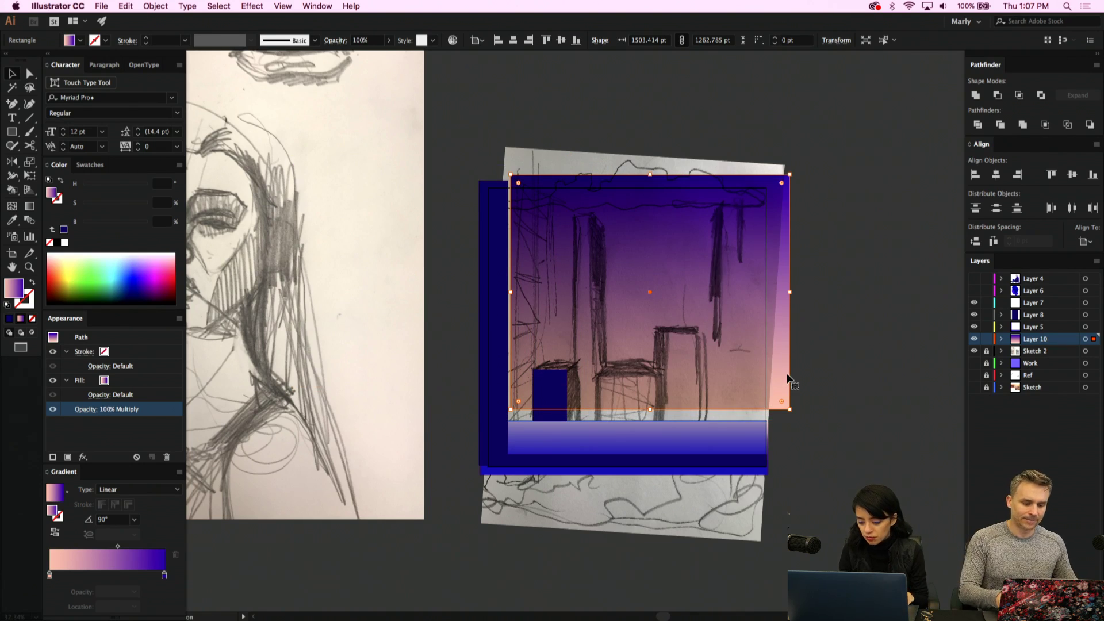
{"action": "left_click_drag", "start_coordinate": [786, 378], "coordinate": [764, 386]}
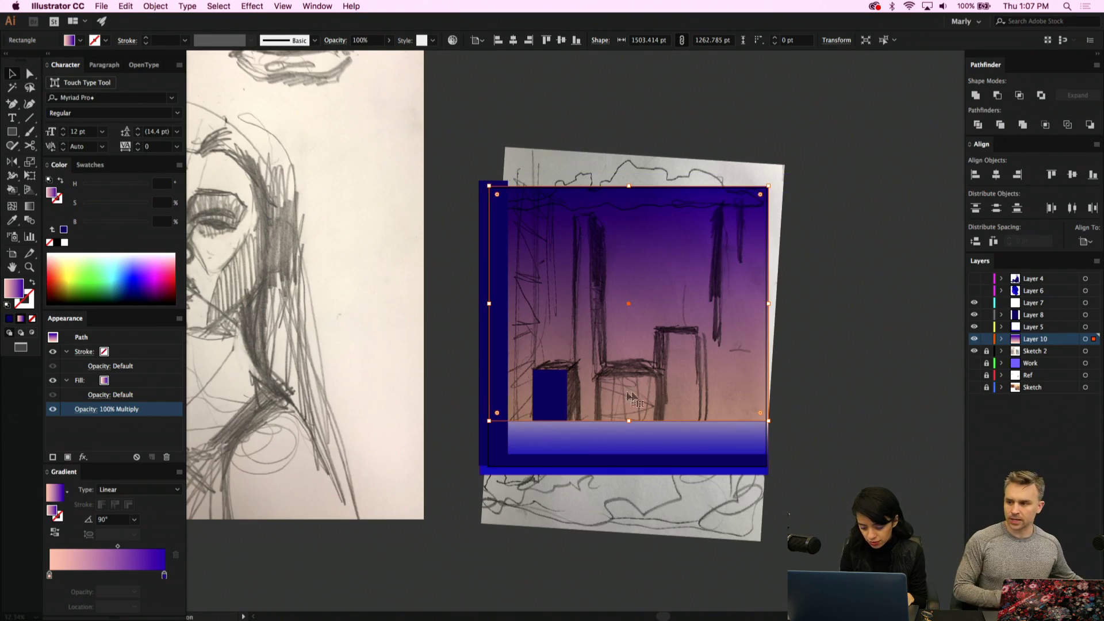
Duplicate the low building onto the sketched block beside it and resize the copy to about 349 × 257 pt
{"action": "left_click", "coordinate": [550, 397]}
{"action": "key", "text": "super+equal"}
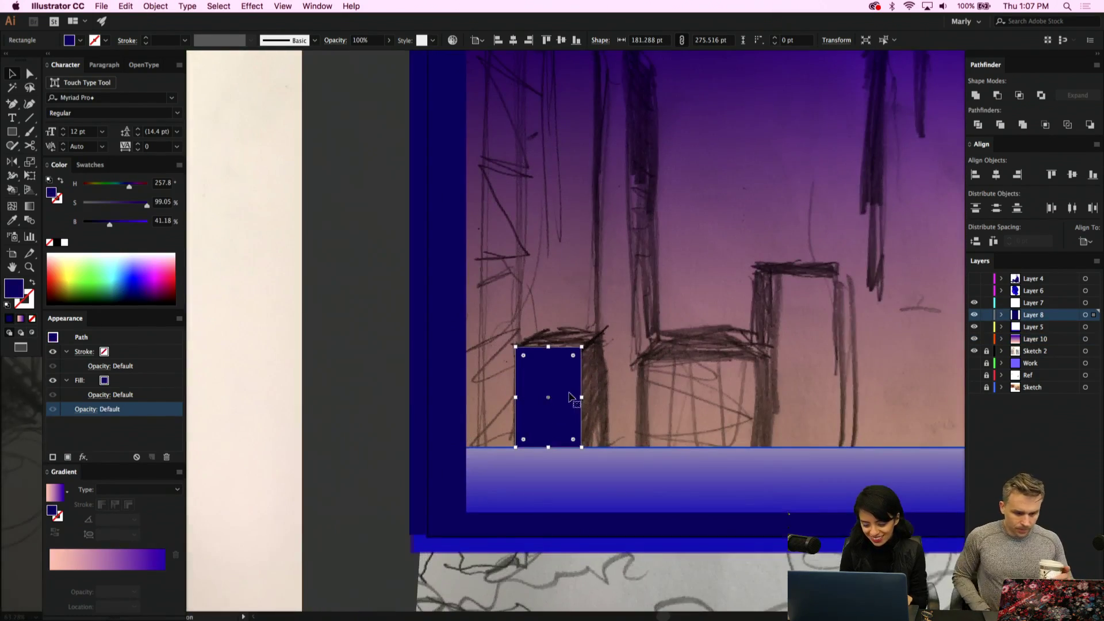
{"action": "left_click_drag", "start_coordinate": [562, 394], "coordinate": [684, 396]}
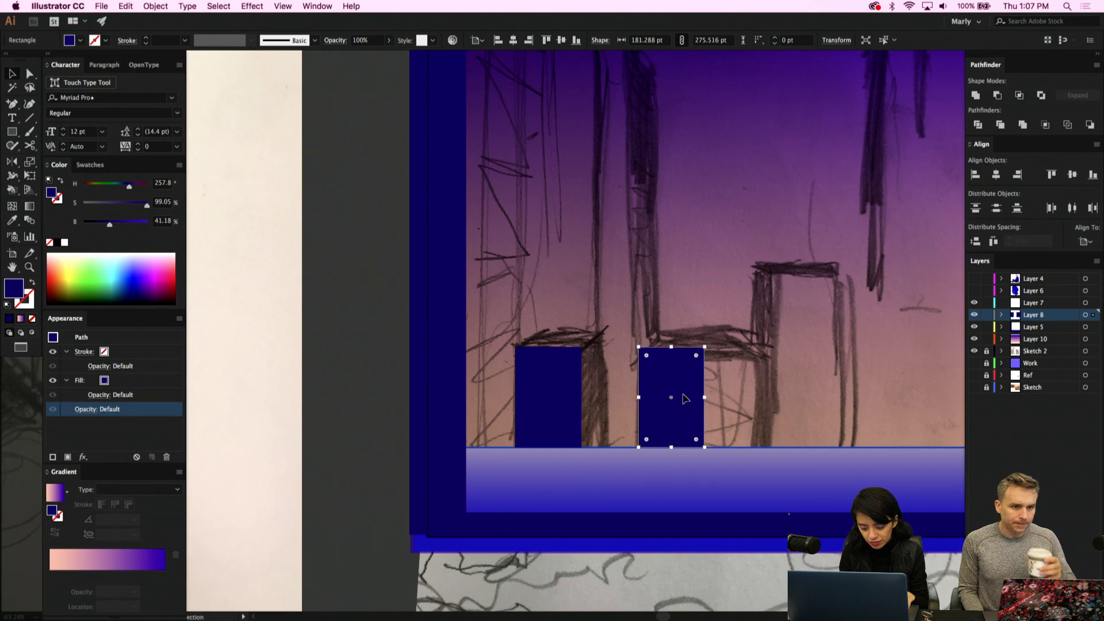
{"action": "left_click_drag", "start_coordinate": [671, 348], "coordinate": [671, 354]}
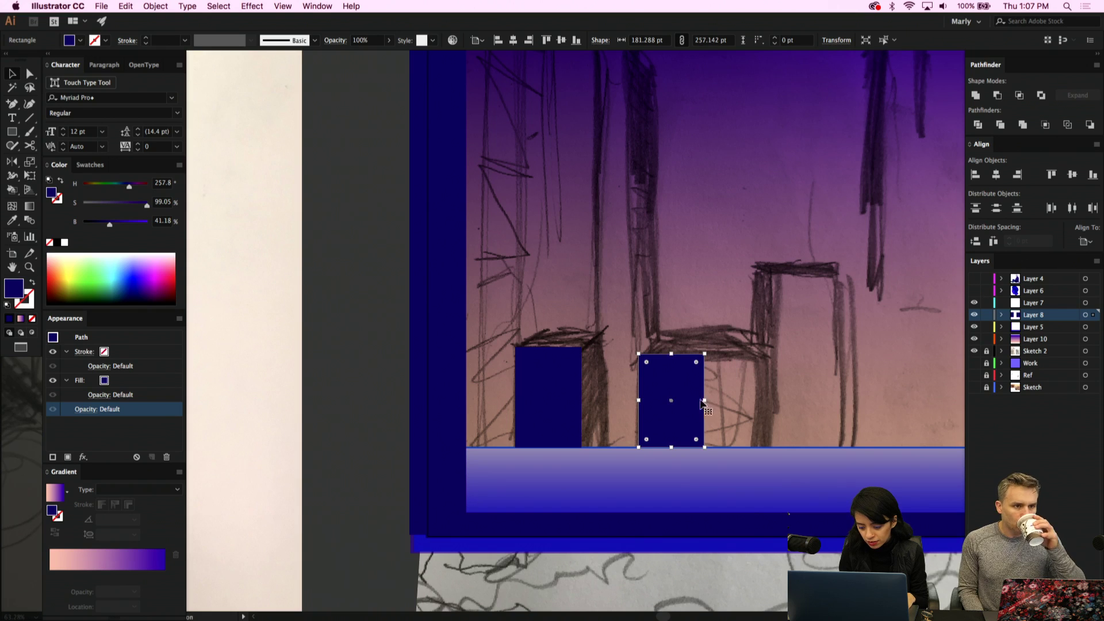
{"action": "left_click_drag", "start_coordinate": [707, 401], "coordinate": [765, 409]}
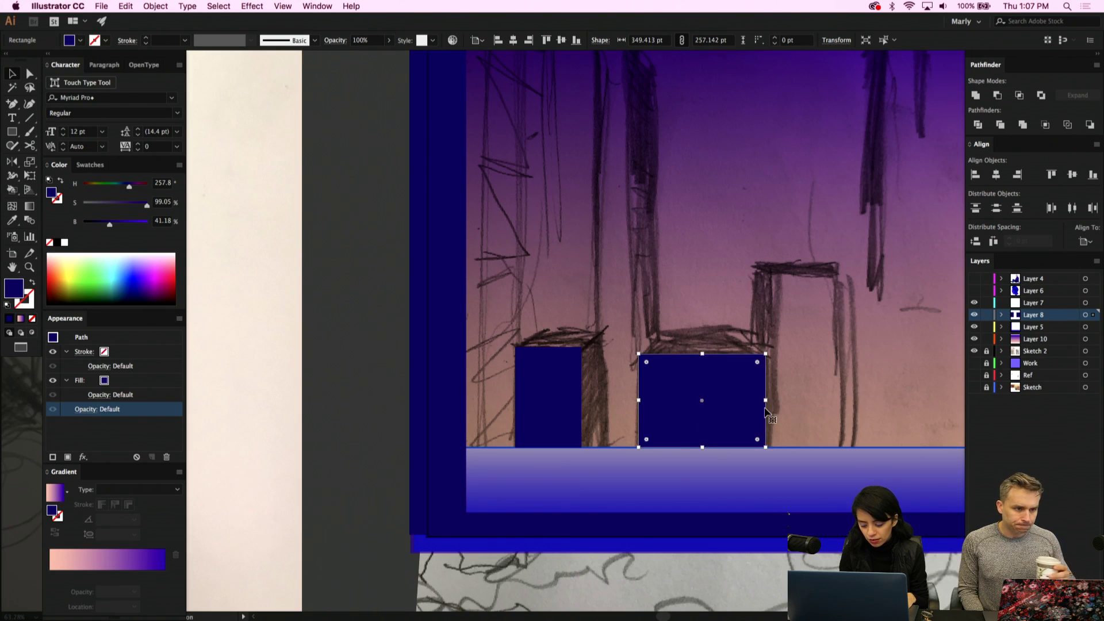
{"action": "scroll", "coordinate": [764, 409], "scroll_direction": "down", "scroll_amount": 2}
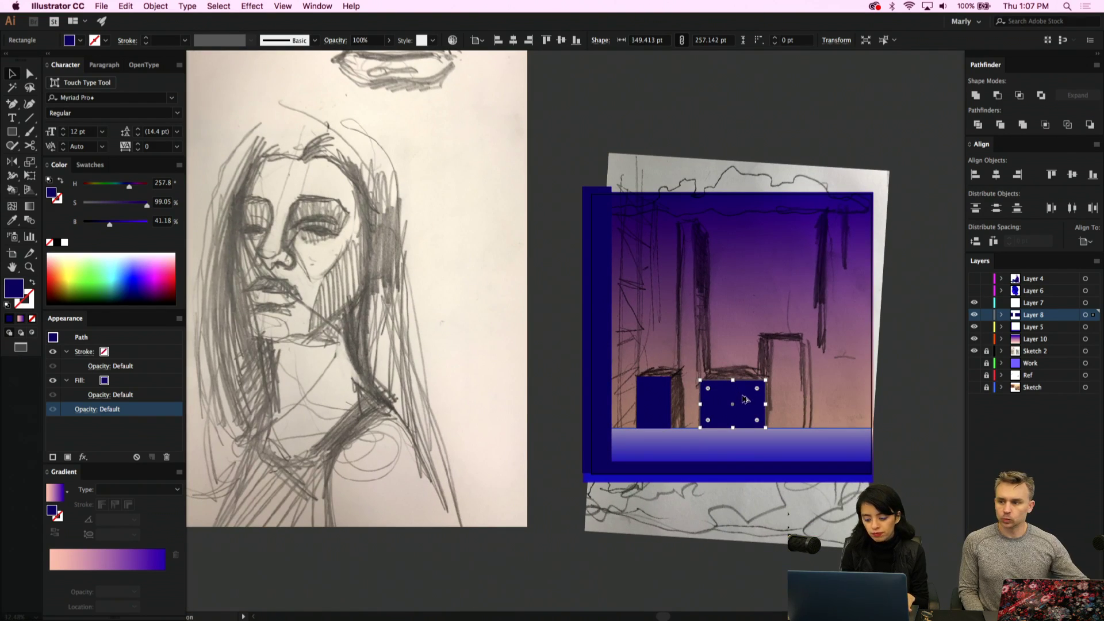
Add a tall tower between the two low buildings, narrowed to about 87 × 1123 pt to match the sketch
{"action": "key", "text": "super+shift+a"}
{"action": "left_click_drag", "start_coordinate": [826, 354], "coordinate": [684, 428]}
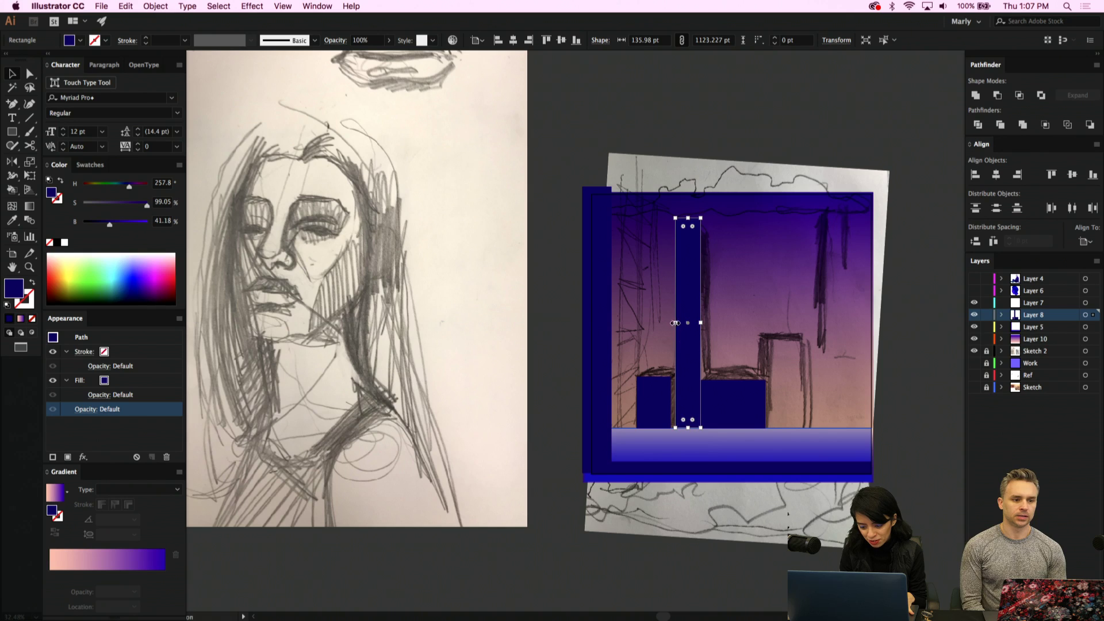
{"action": "left_click_drag", "start_coordinate": [674, 322], "coordinate": [680, 323]}
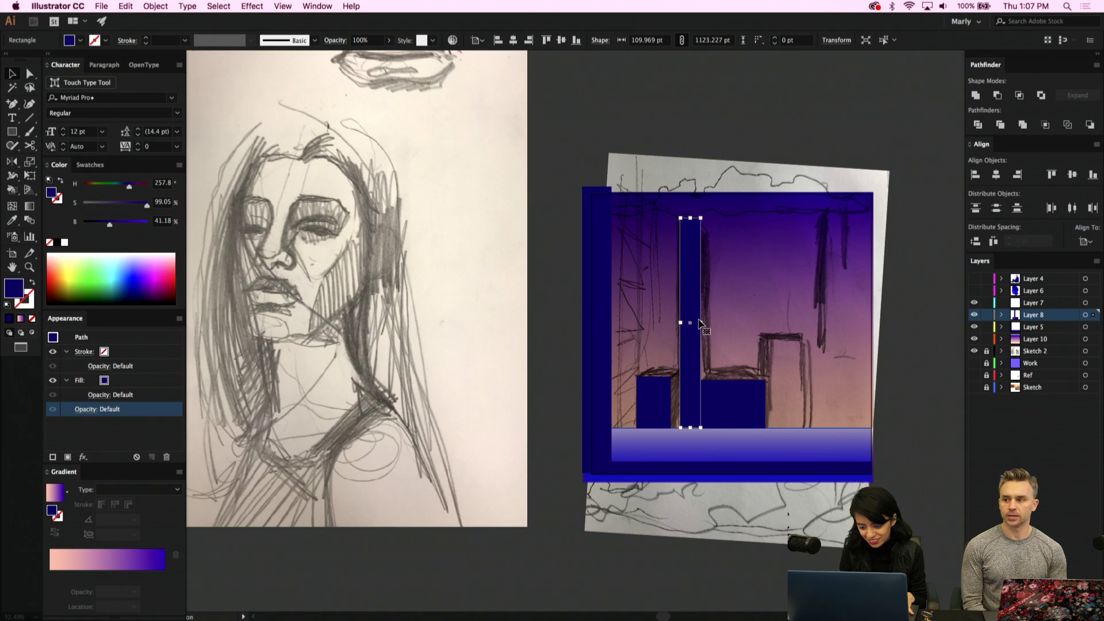
{"action": "left_click", "coordinate": [733, 403]}
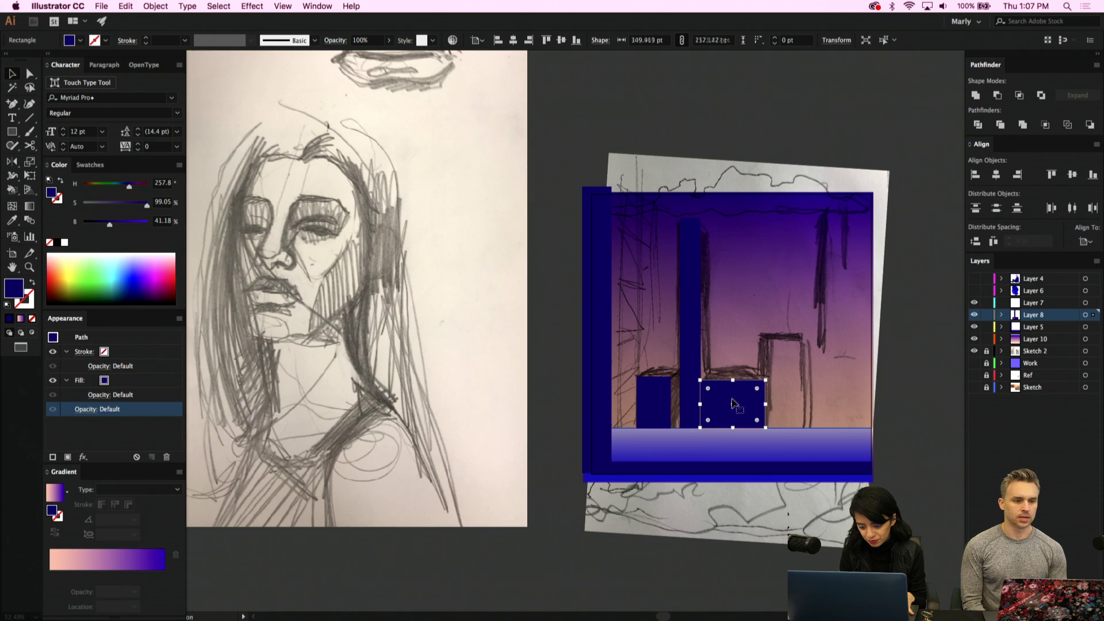
{"action": "left_click", "coordinate": [693, 363]}
{"action": "left_click_drag", "start_coordinate": [701, 323], "coordinate": [696, 323]}
{"action": "left_click", "coordinate": [730, 394]}
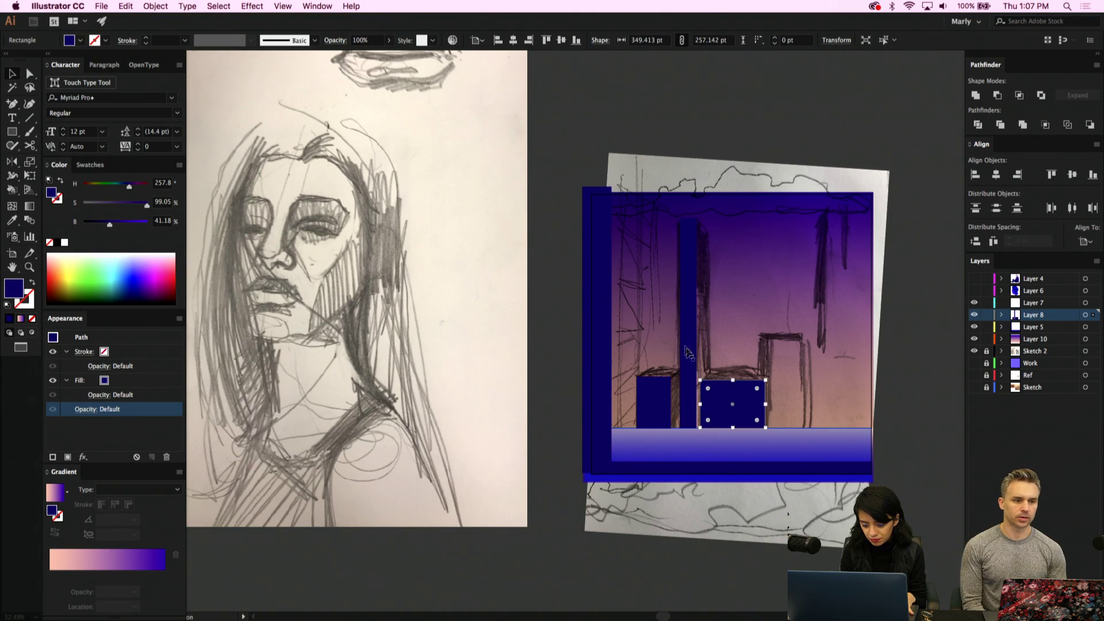
Duplicate the tall tower at the scene's left edge and enlarge the copy to about 165 × 1268 pt
{"action": "left_click", "coordinate": [689, 342]}
{"action": "left_click_drag", "start_coordinate": [690, 339], "coordinate": [623, 340]}
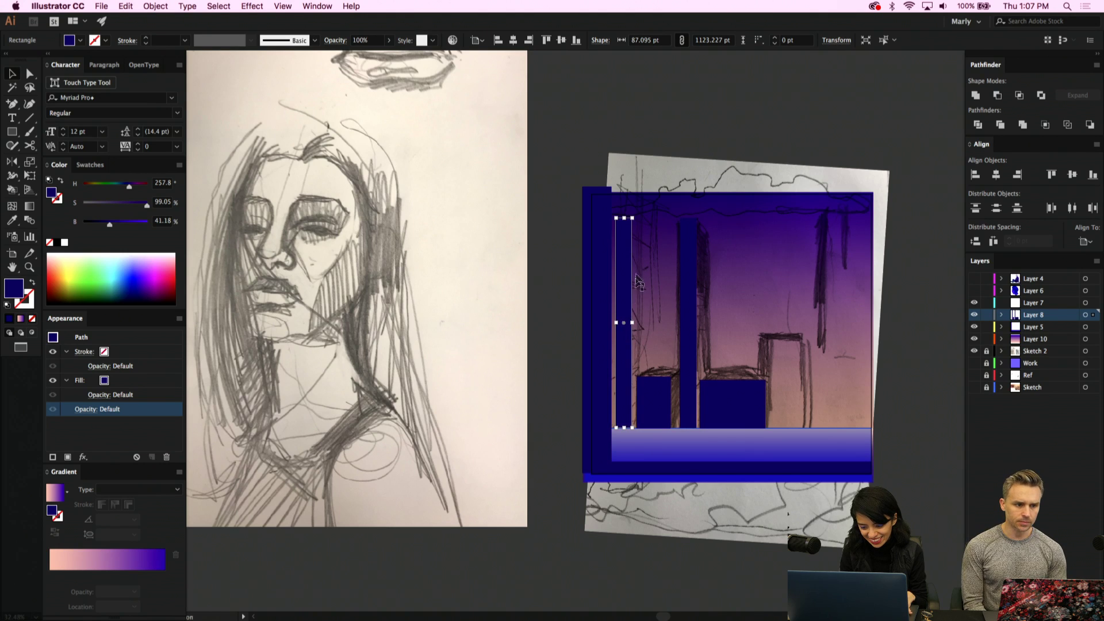
{"action": "left_click_drag", "start_coordinate": [625, 218], "coordinate": [624, 191]}
{"action": "left_click_drag", "start_coordinate": [617, 310], "coordinate": [601, 310]}
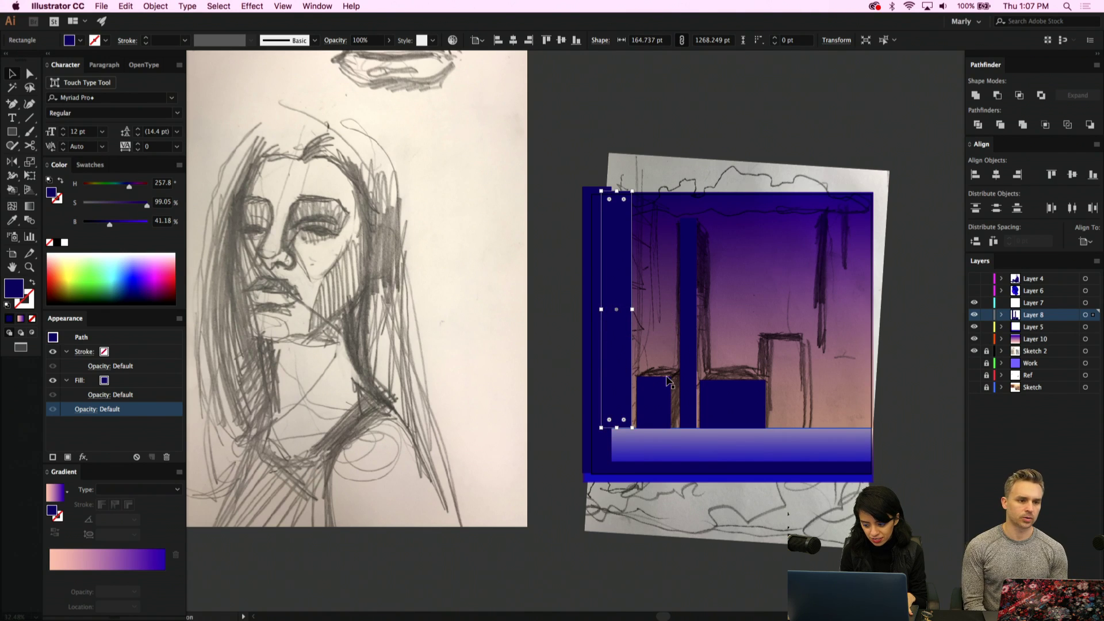
{"action": "scroll", "coordinate": [669, 382], "scroll_direction": "right", "scroll_amount": 3}
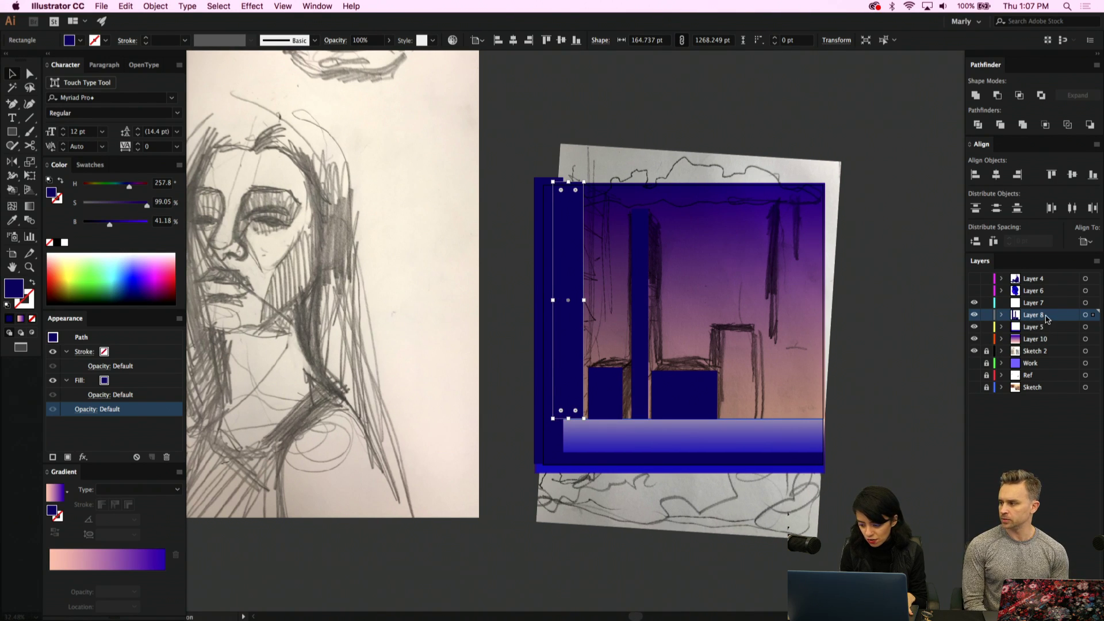
Target all Layer 8 building shapes, move the layer below Layer 5 and raise their fill brightness to 60%
{"action": "left_click", "coordinate": [1084, 316]}
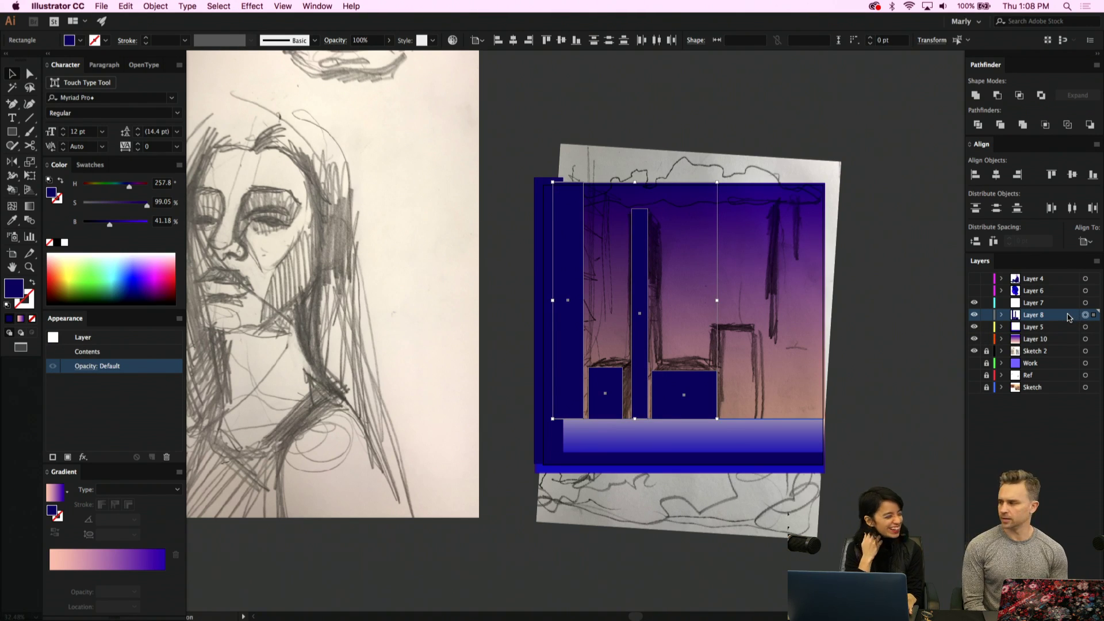
{"action": "left_click_drag", "start_coordinate": [1060, 319], "coordinate": [1060, 335]}
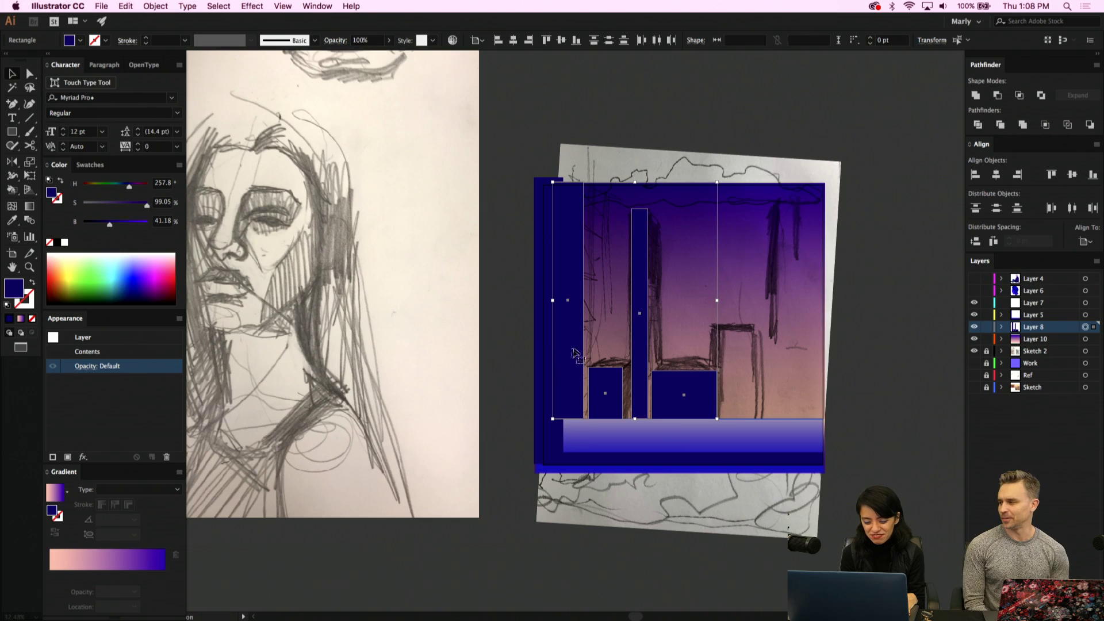
{"action": "left_click_drag", "start_coordinate": [119, 220], "coordinate": [121, 224]}
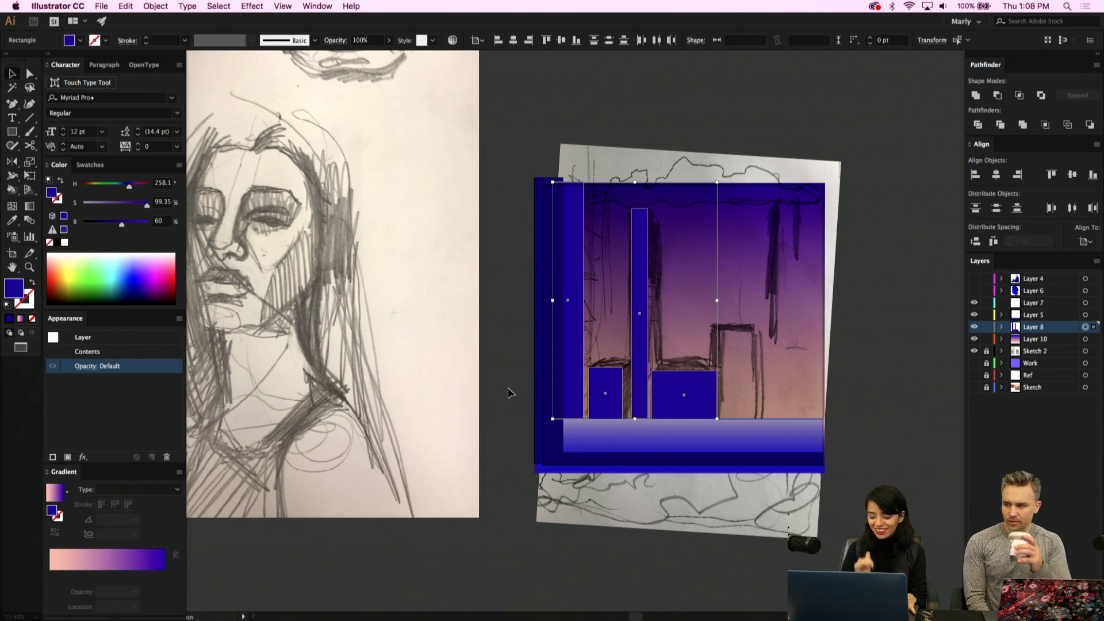
{"action": "scroll", "coordinate": [507, 393], "scroll_direction": "up", "scroll_amount": 2}
{"action": "scroll", "coordinate": [508, 393], "scroll_direction": "right", "scroll_amount": 3}
{"action": "left_click", "coordinate": [825, 424]}
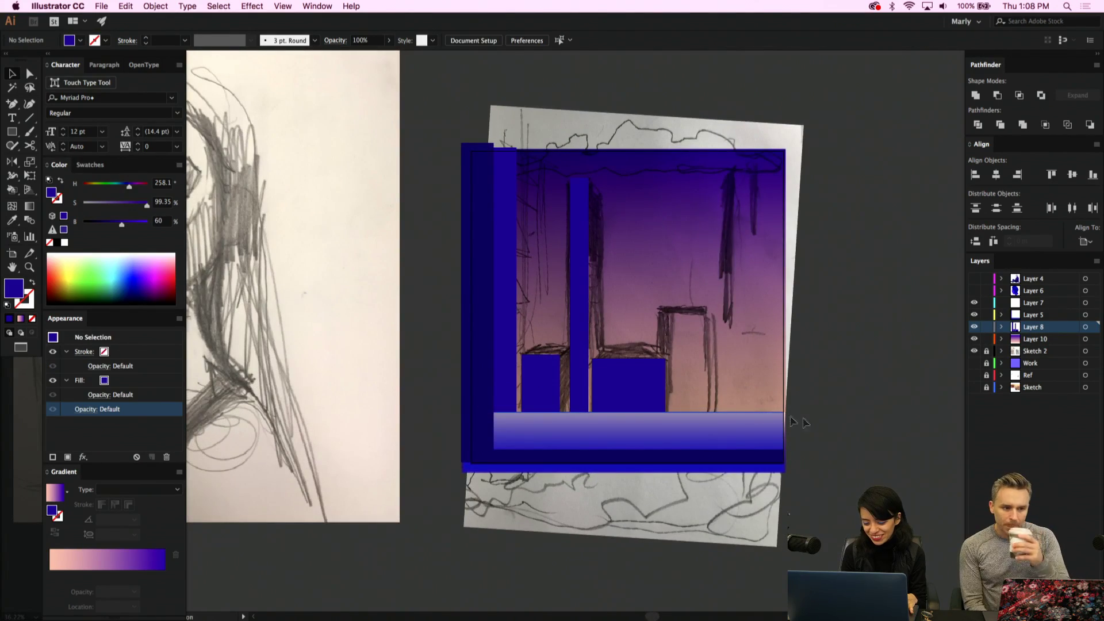
Copy the wide building onto the sketched mid-height block and reshape it to about 172 × 493 pt, standing on the horizon
{"action": "left_click_drag", "start_coordinate": [659, 393], "coordinate": [678, 340]}
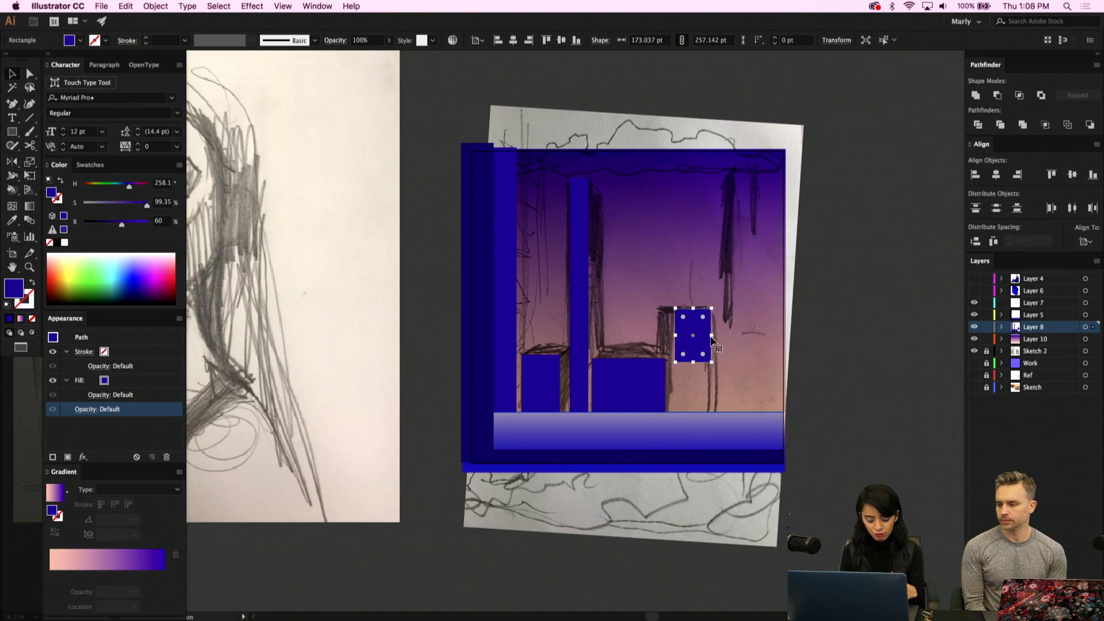
{"action": "key", "text": "a"}
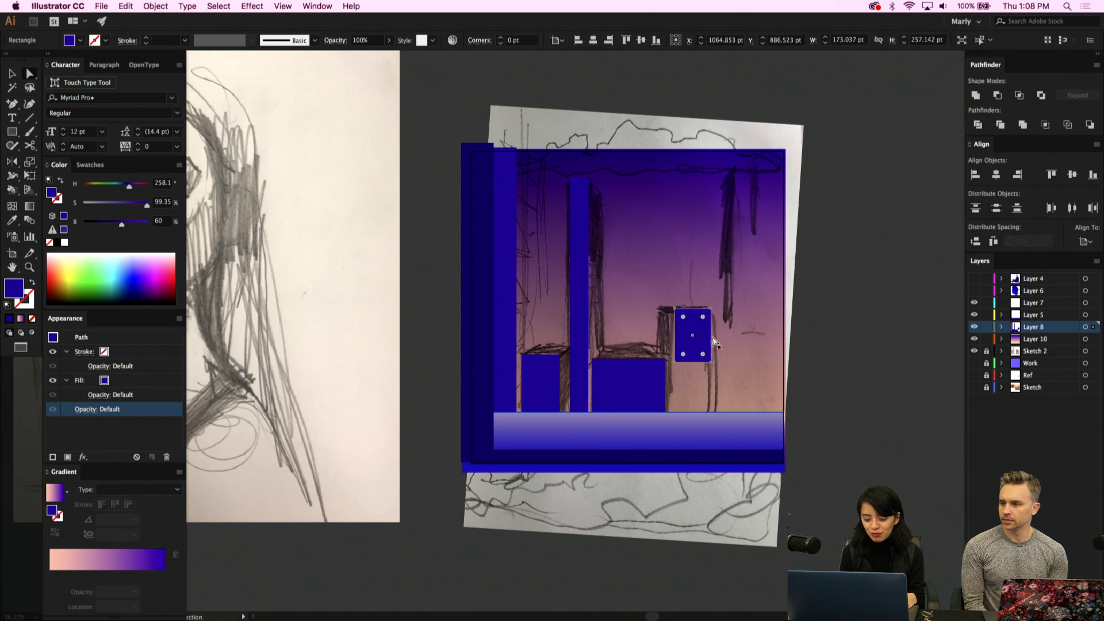
{"action": "key", "text": "v"}
{"action": "left_click_drag", "start_coordinate": [712, 336], "coordinate": [694, 411]}
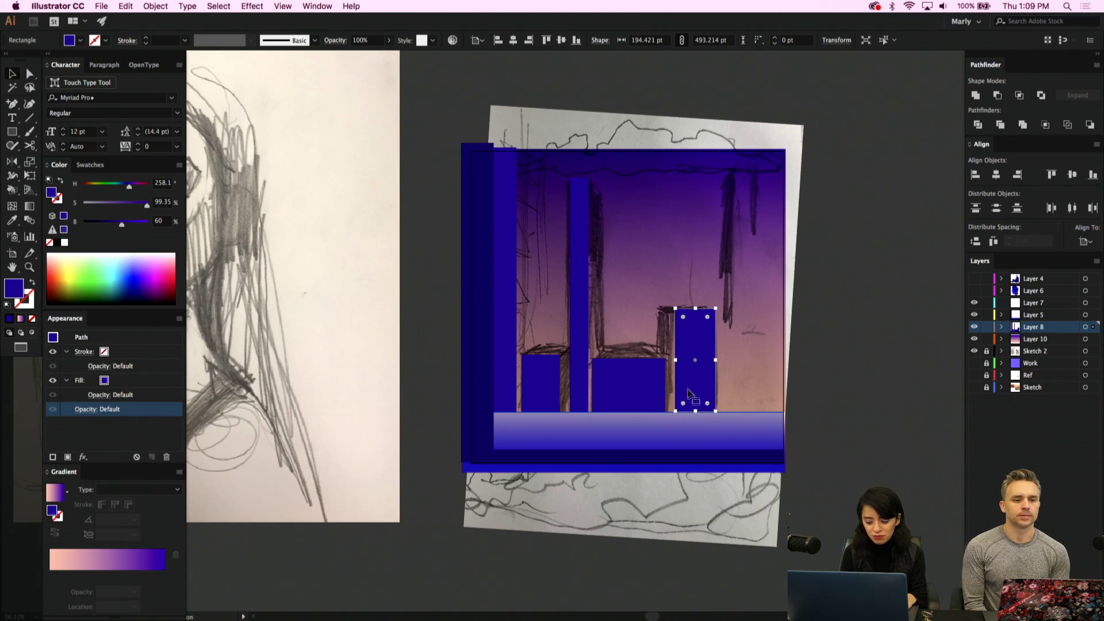
{"action": "left_click_drag", "start_coordinate": [676, 361], "coordinate": [680, 363]}
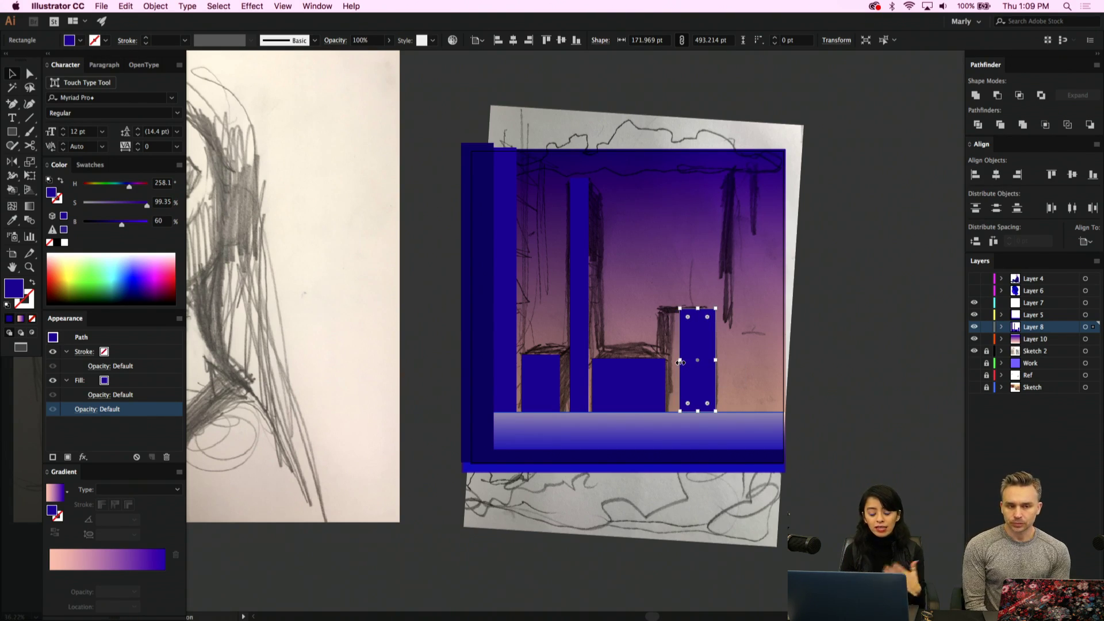
Duplicate the mid-height building over the sketched tower at the scene's upper right, narrowed and lengthened to about 138 × 789 pt
{"action": "scroll", "coordinate": [680, 361], "scroll_direction": "up", "scroll_amount": 2}
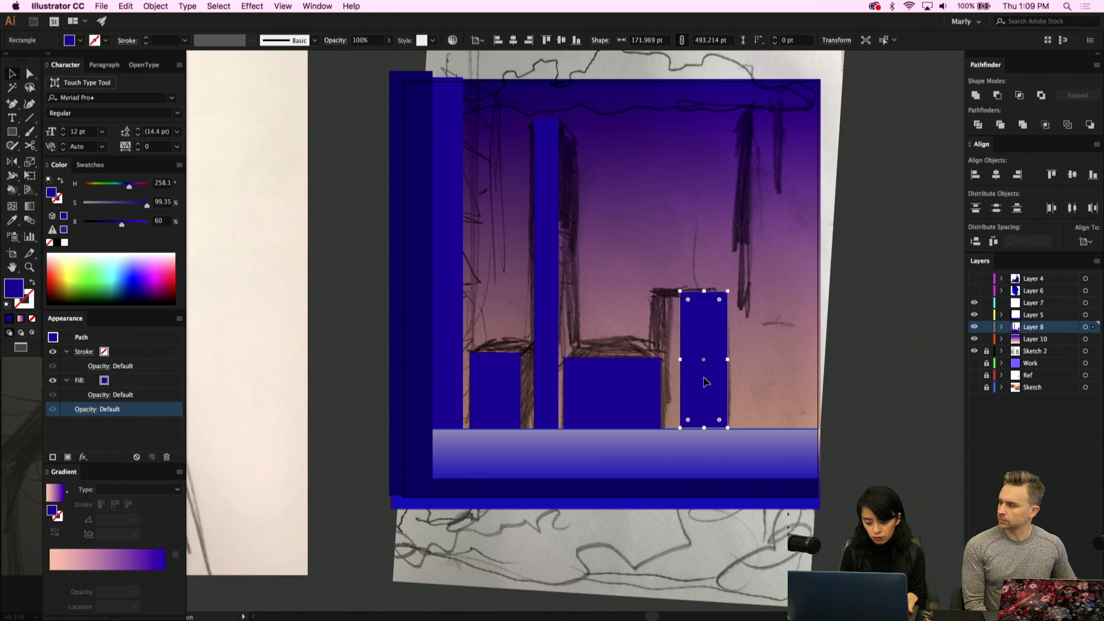
{"action": "left_click_drag", "start_coordinate": [706, 382], "coordinate": [789, 173]}
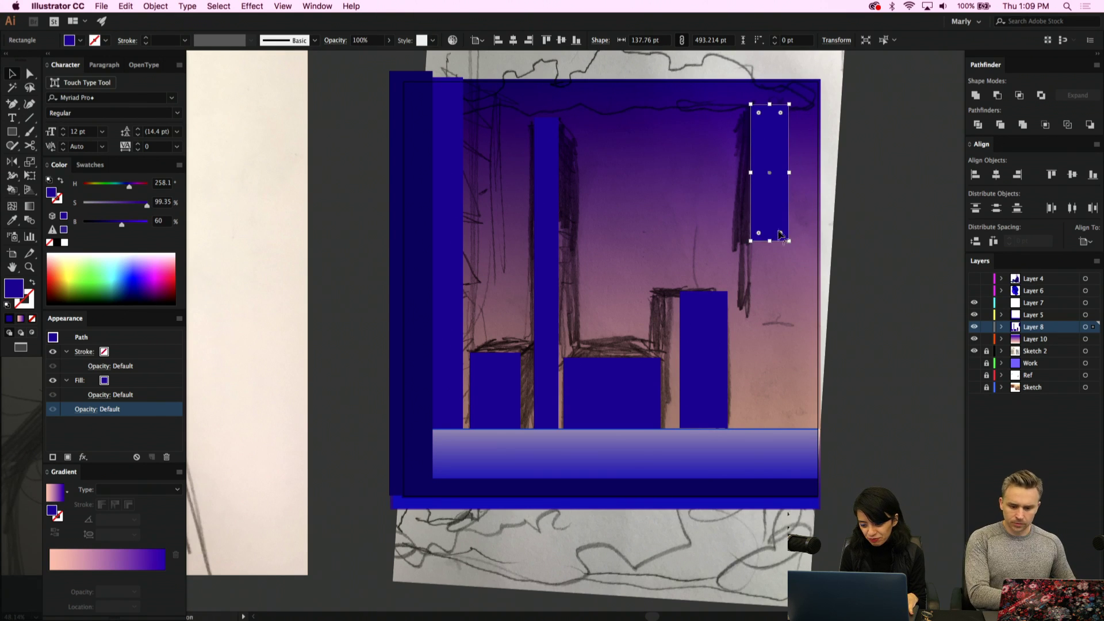
{"action": "left_click_drag", "start_coordinate": [769, 241], "coordinate": [765, 323]}
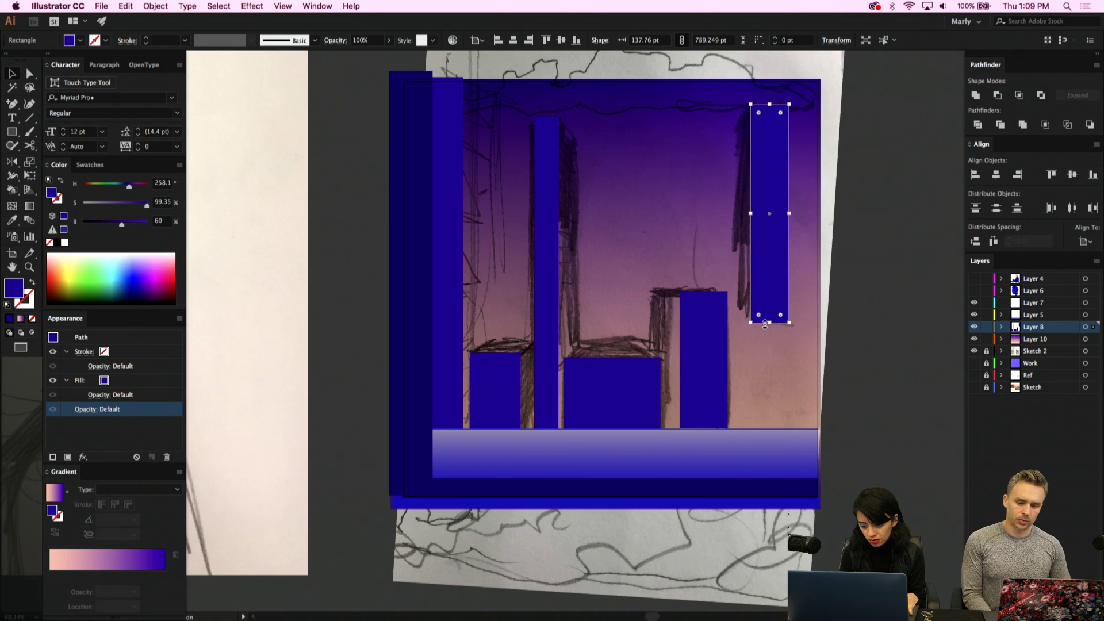
Narrow the upper-right tower to about 122 pt and widen the tall tower at the scene's left edge to about 200 pt
{"action": "left_click_drag", "start_coordinate": [792, 214], "coordinate": [785, 214]}
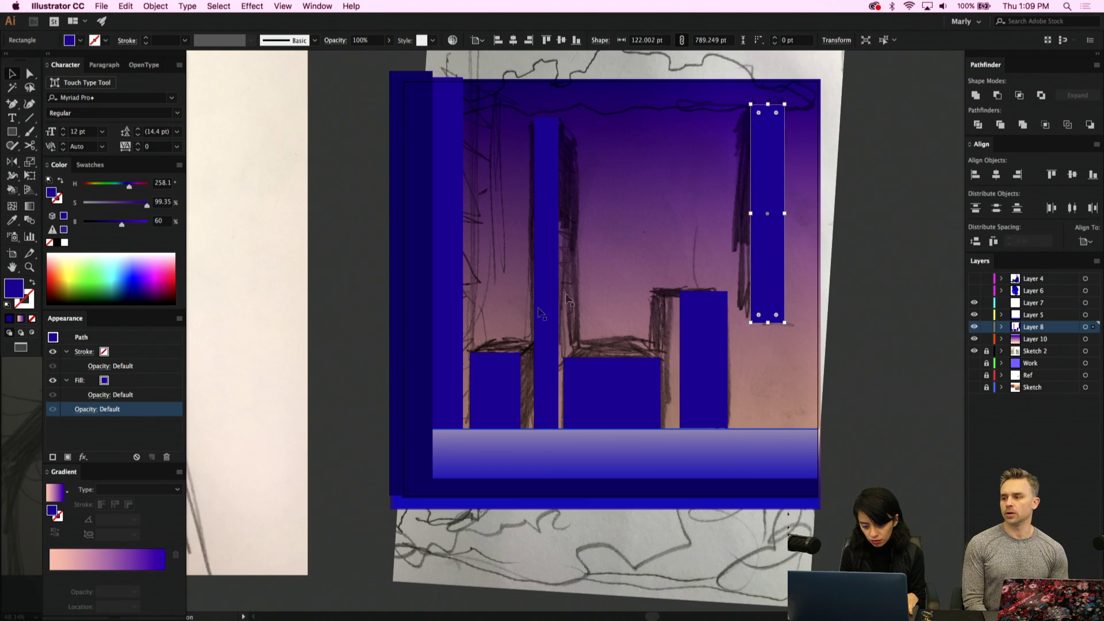
{"action": "left_click", "coordinate": [458, 299]}
{"action": "left_click_drag", "start_coordinate": [463, 252], "coordinate": [472, 254]}
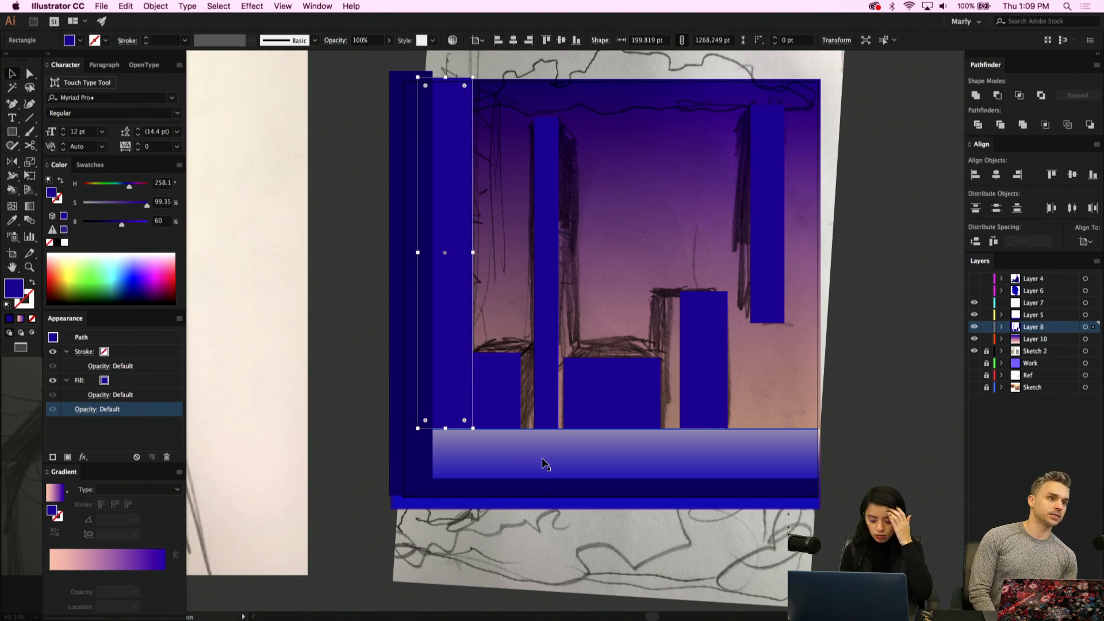
{"action": "left_click", "coordinate": [862, 482]}
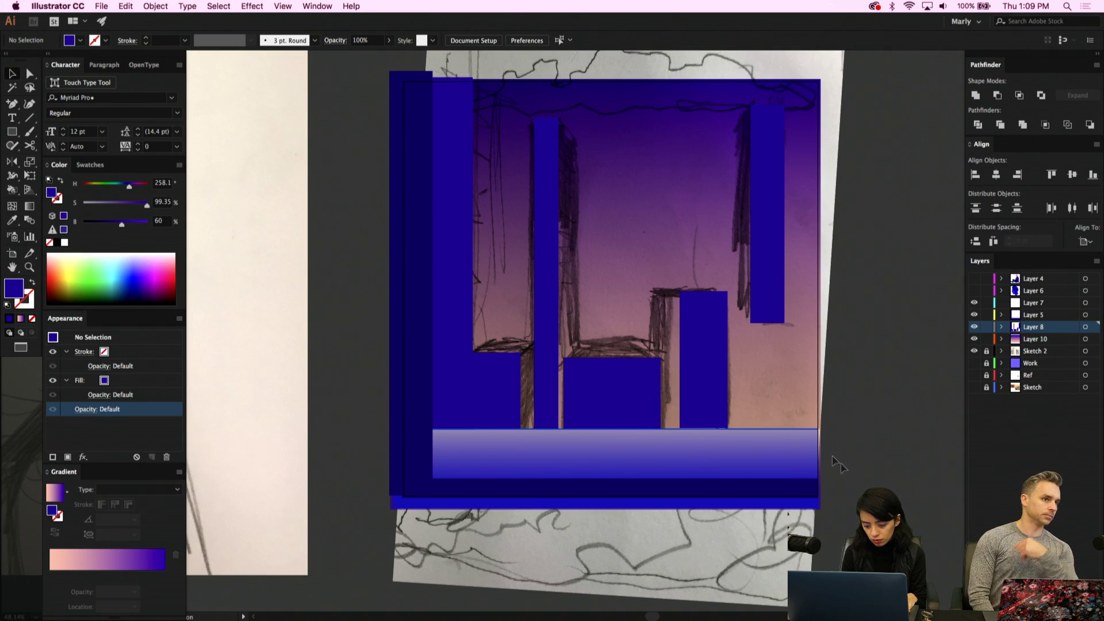
Duplicate the wide low building and flatten the copy into a roof strip about 349 × 60 pt on top of the original
{"action": "left_click", "coordinate": [618, 392]}
{"action": "left_click_drag", "start_coordinate": [618, 391], "coordinate": [616, 388]}
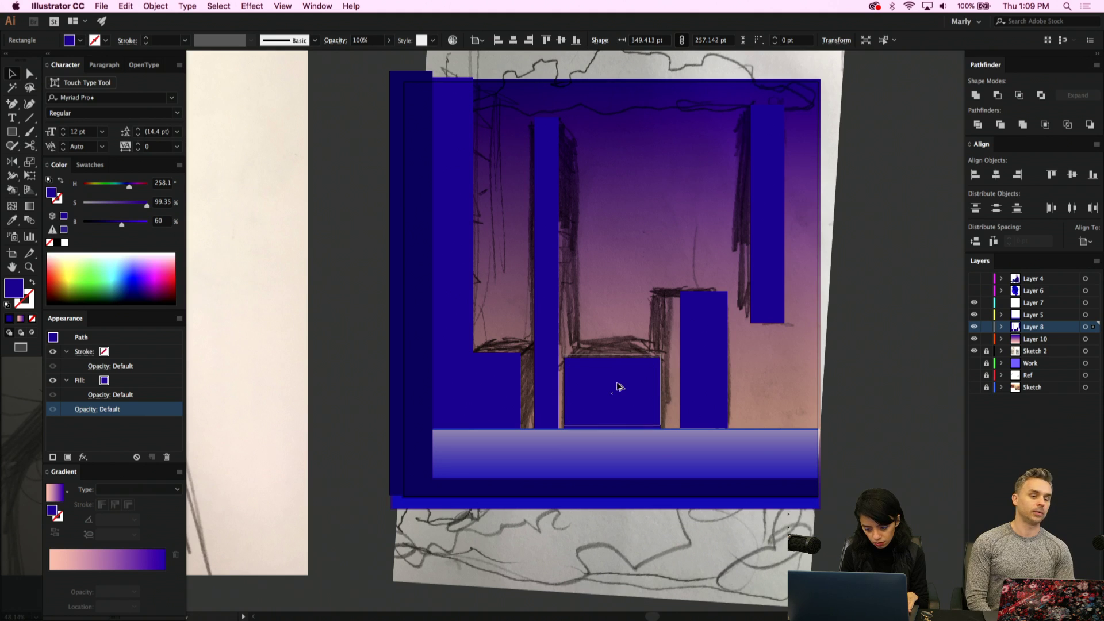
{"action": "scroll", "coordinate": [660, 426], "scroll_direction": "up", "scroll_amount": 3}
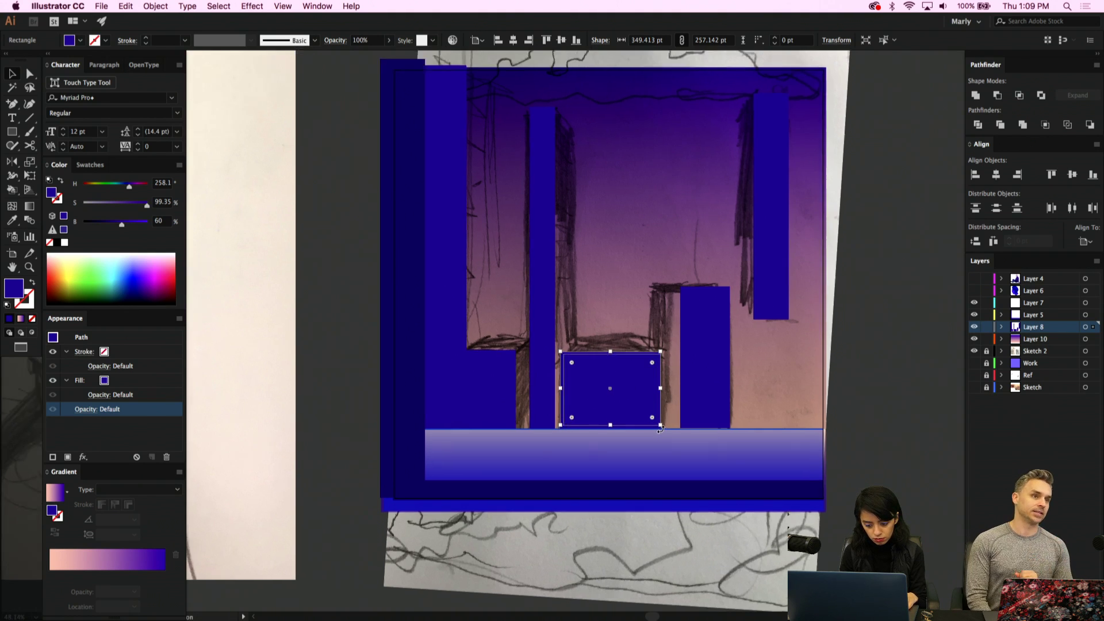
{"action": "left_click_drag", "start_coordinate": [592, 380], "coordinate": [598, 253]}
{"action": "left_click_drag", "start_coordinate": [567, 155], "coordinate": [569, 260]}
Pull both top corners of the roof strip inward to form a trapezoid and raise its fill brightness to 92.94%
{"action": "key", "text": "a"}
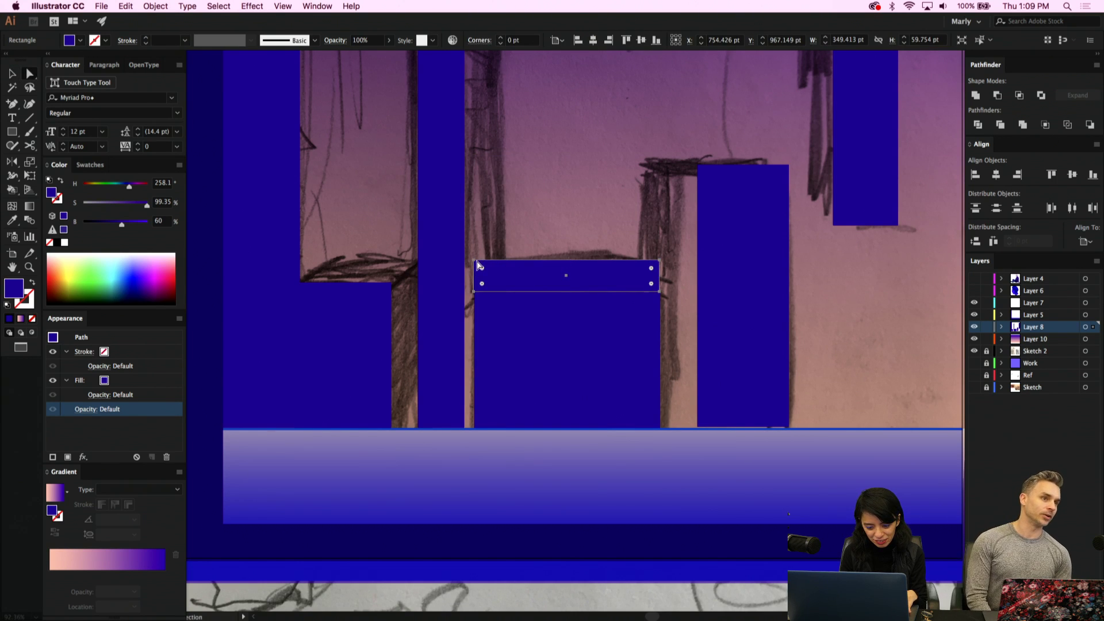
{"action": "left_click_drag", "start_coordinate": [476, 266], "coordinate": [506, 266]}
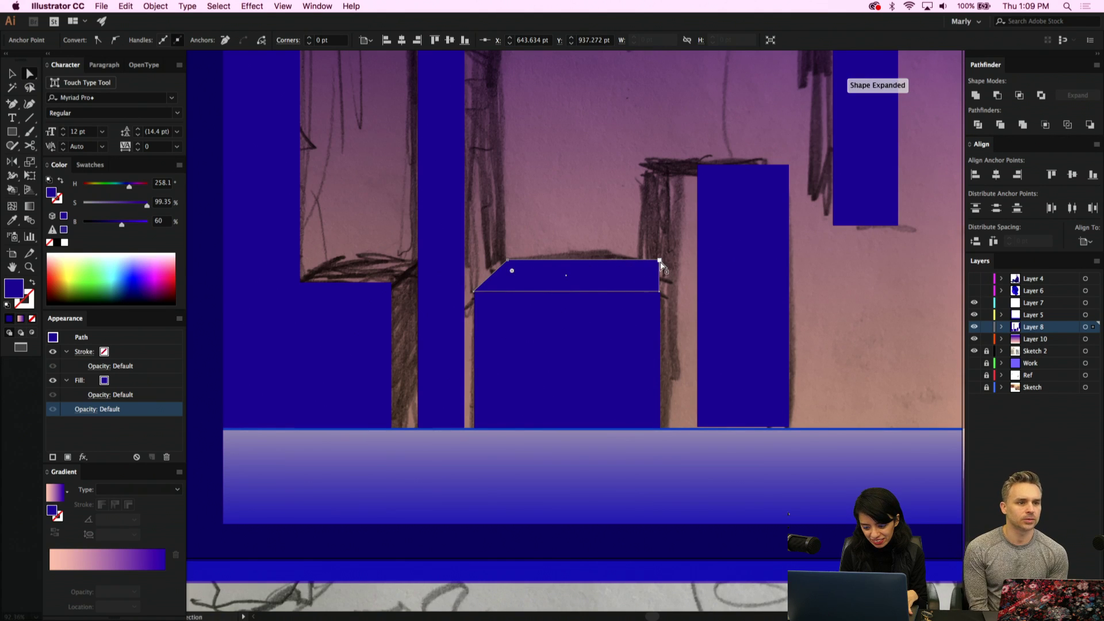
{"action": "left_click_drag", "start_coordinate": [660, 261], "coordinate": [623, 263]}
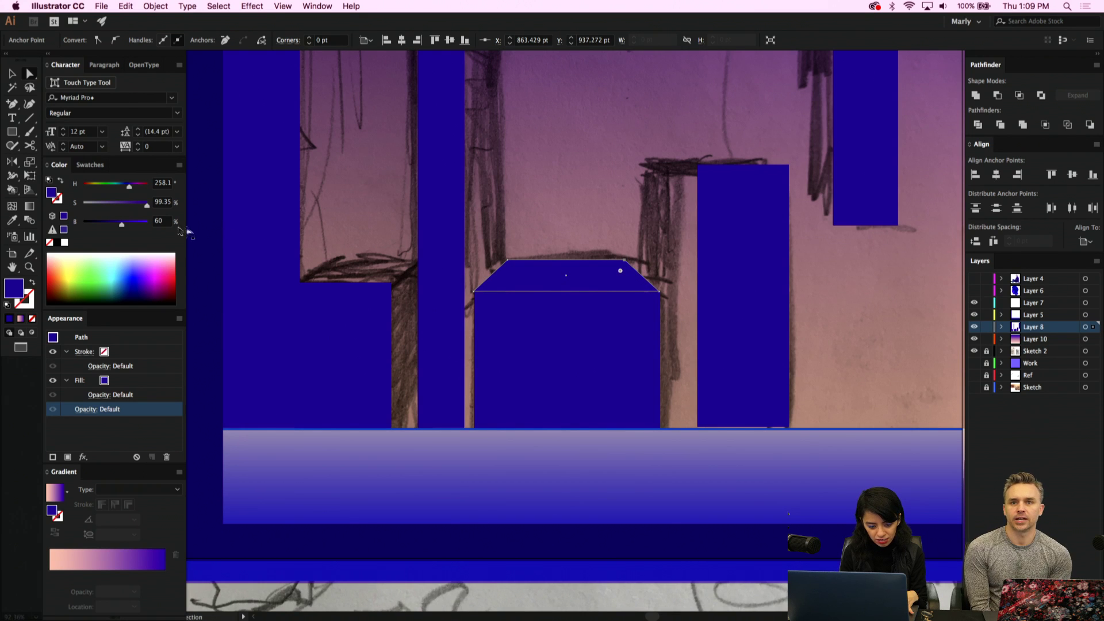
{"action": "left_click", "coordinate": [142, 223]}
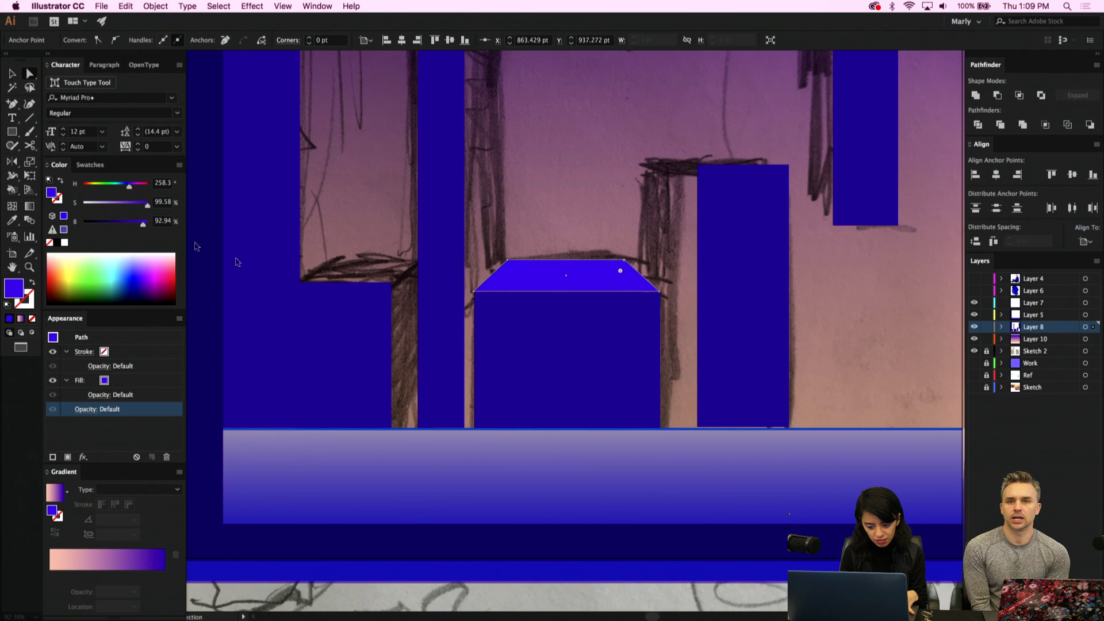
Duplicate the narrow tall tower slightly to the right and fill the copy with the roof's bright blue
{"action": "left_click", "coordinate": [443, 333]}
{"action": "scroll", "coordinate": [443, 333], "scroll_direction": "down", "scroll_amount": 2}
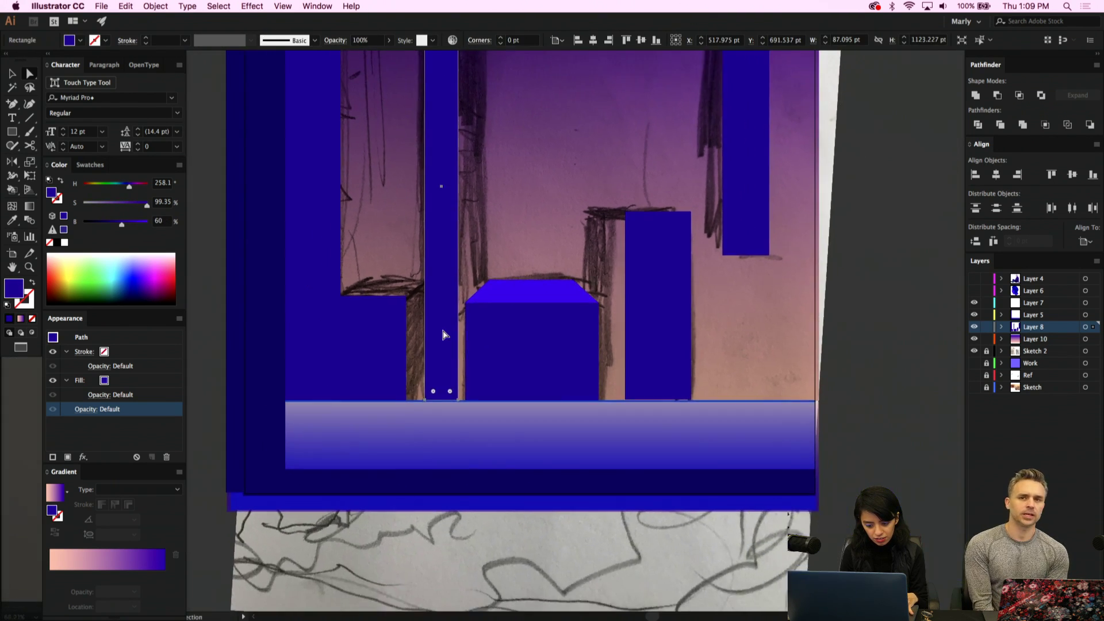
{"action": "left_click_drag", "start_coordinate": [447, 321], "coordinate": [451, 320]}
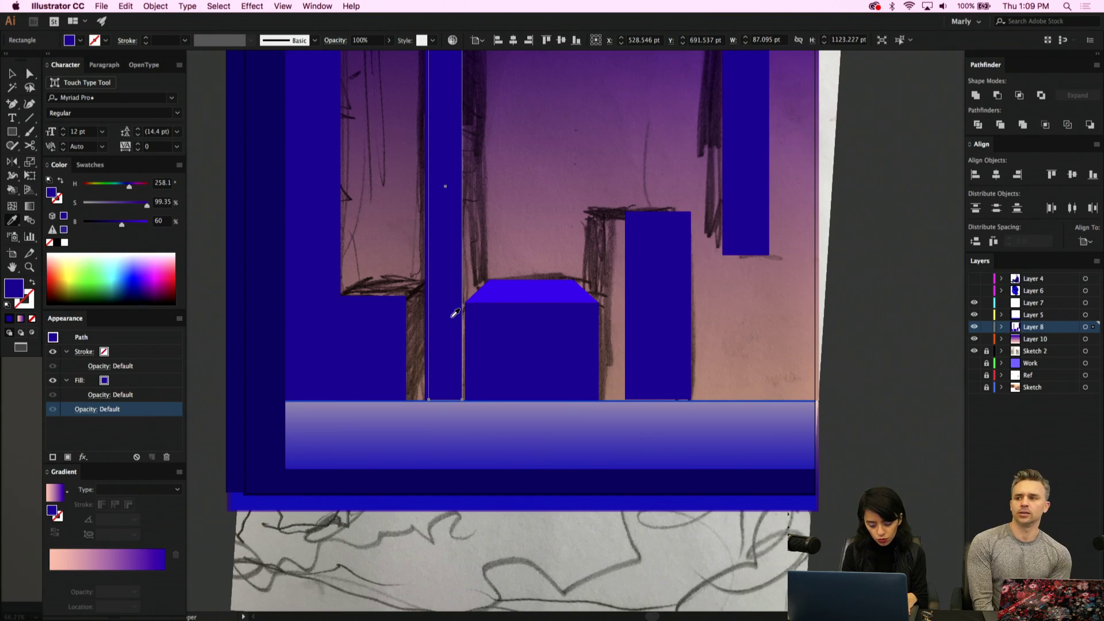
{"action": "key", "text": "i"}
{"action": "left_click", "coordinate": [529, 292]}
{"action": "key", "text": "v"}
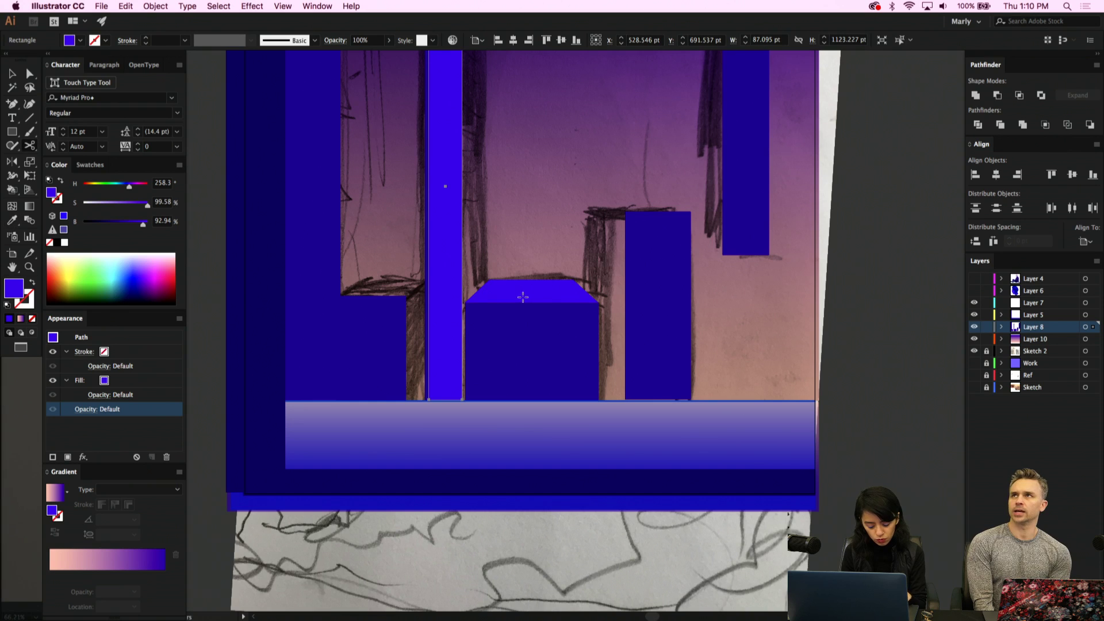
Shift the bright tower copy further right as a side face and send it behind the tower and the wide building's front
{"action": "left_click_drag", "start_coordinate": [448, 285], "coordinate": [473, 288]}
{"action": "key", "text": "super+bracketleft"}
{"action": "key", "text": "super+bracketleft"}
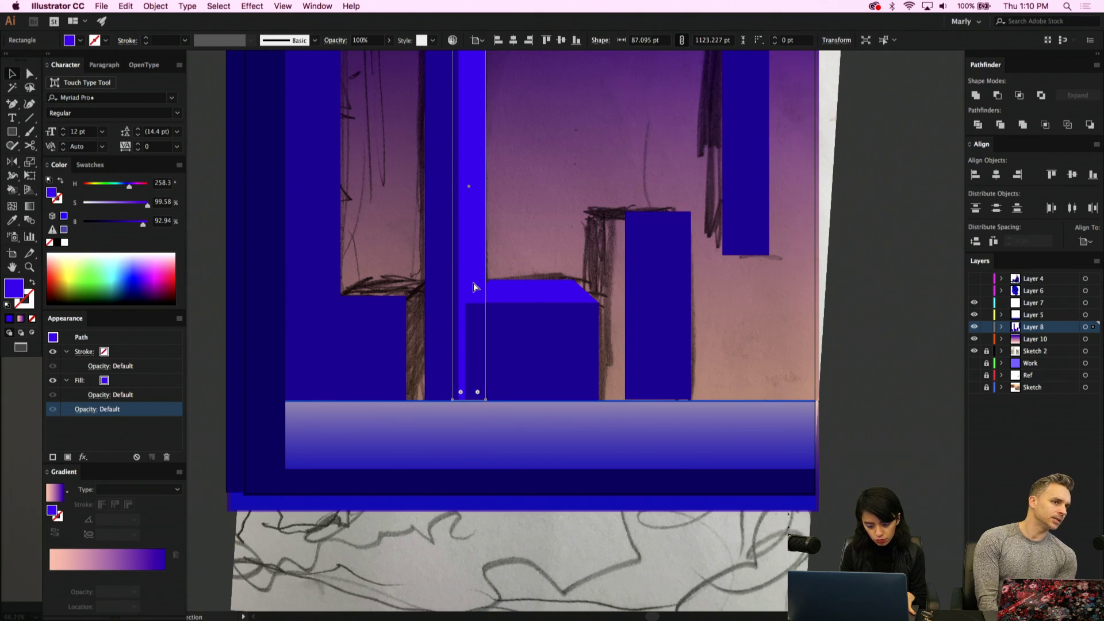
{"action": "scroll", "coordinate": [473, 287], "scroll_direction": "up", "scroll_amount": 5}
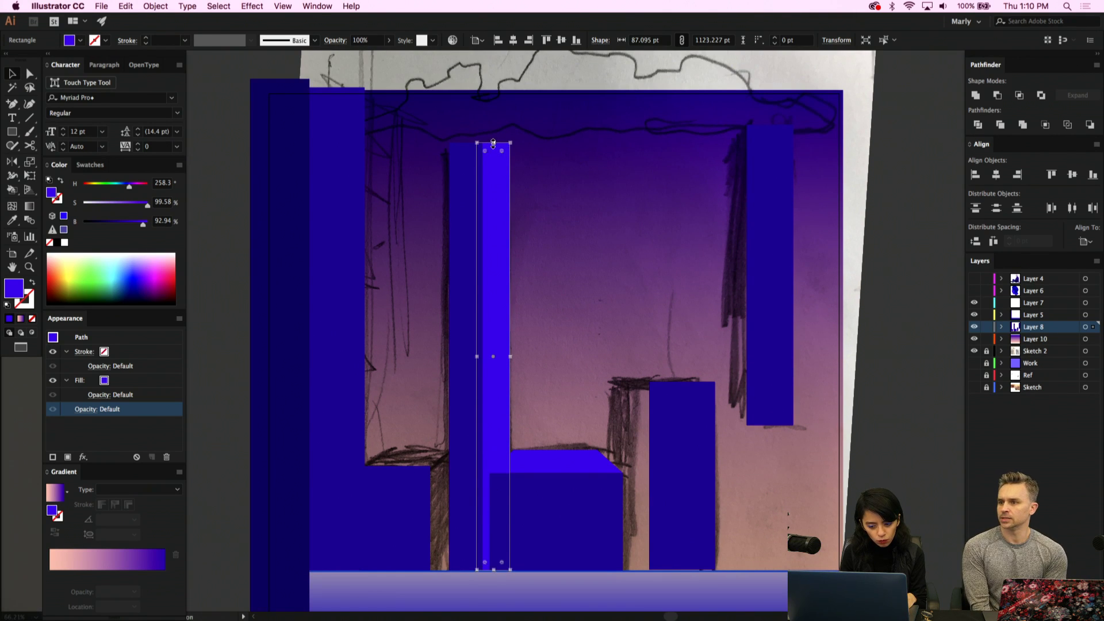
Slope the top edge of the tower's bright side face down to the right and narrow the face to about 54 pt
{"action": "left_click_drag", "start_coordinate": [493, 143], "coordinate": [503, 187]}
{"action": "key", "text": "a"}
{"action": "left_click", "coordinate": [594, 423]}
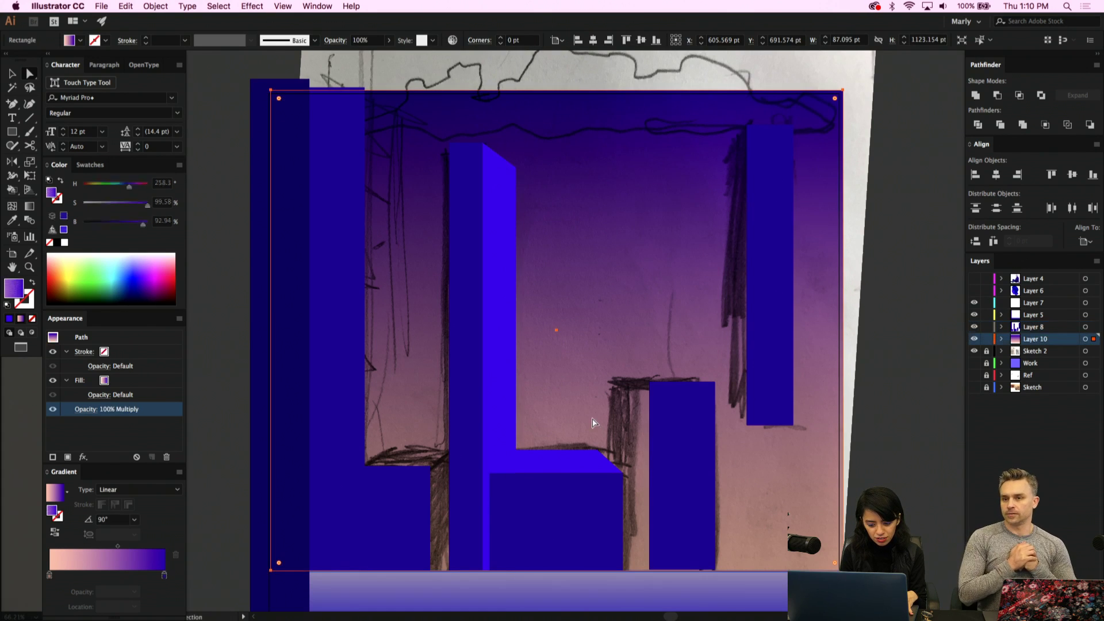
{"action": "left_click", "coordinate": [512, 382]}
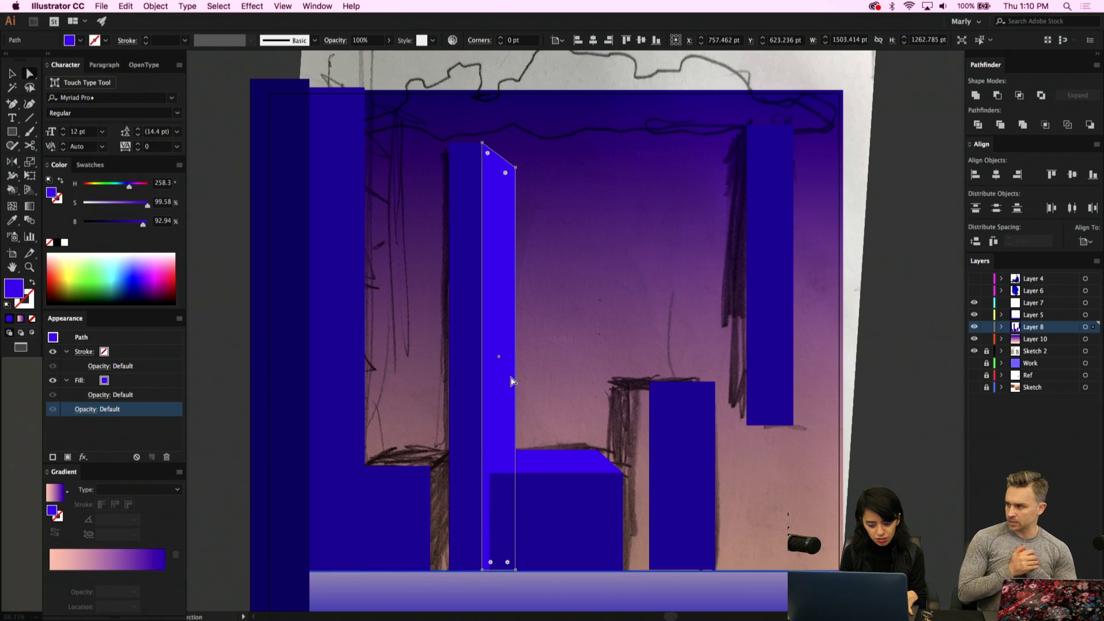
{"action": "left_click", "coordinate": [516, 167]}
{"action": "left_click_drag", "start_coordinate": [516, 185], "coordinate": [505, 190]}
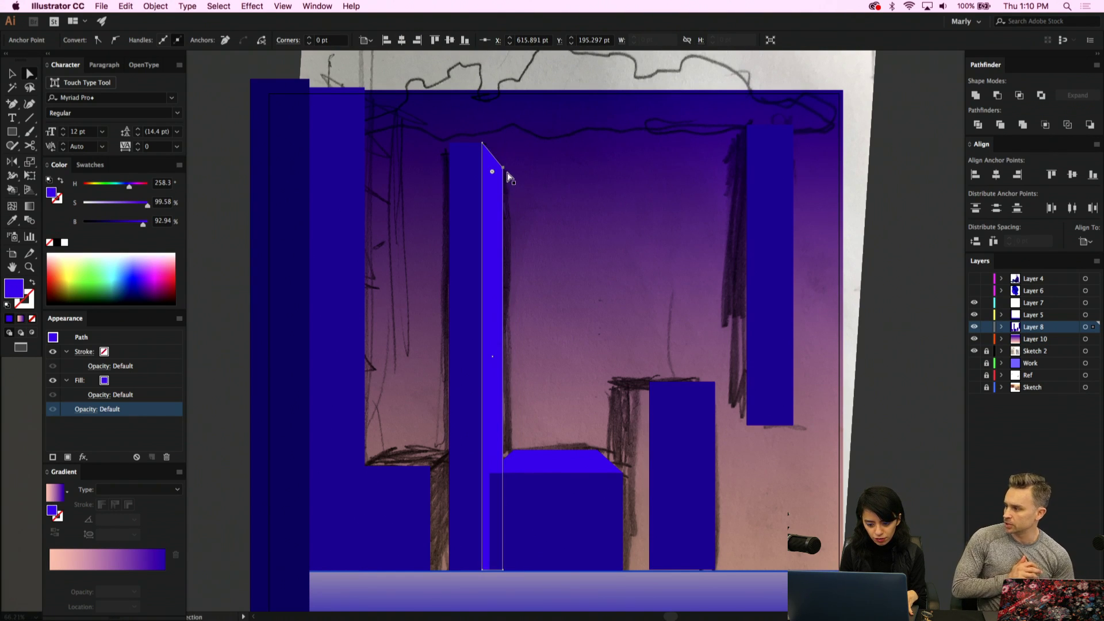
{"action": "left_click", "coordinate": [548, 291]}
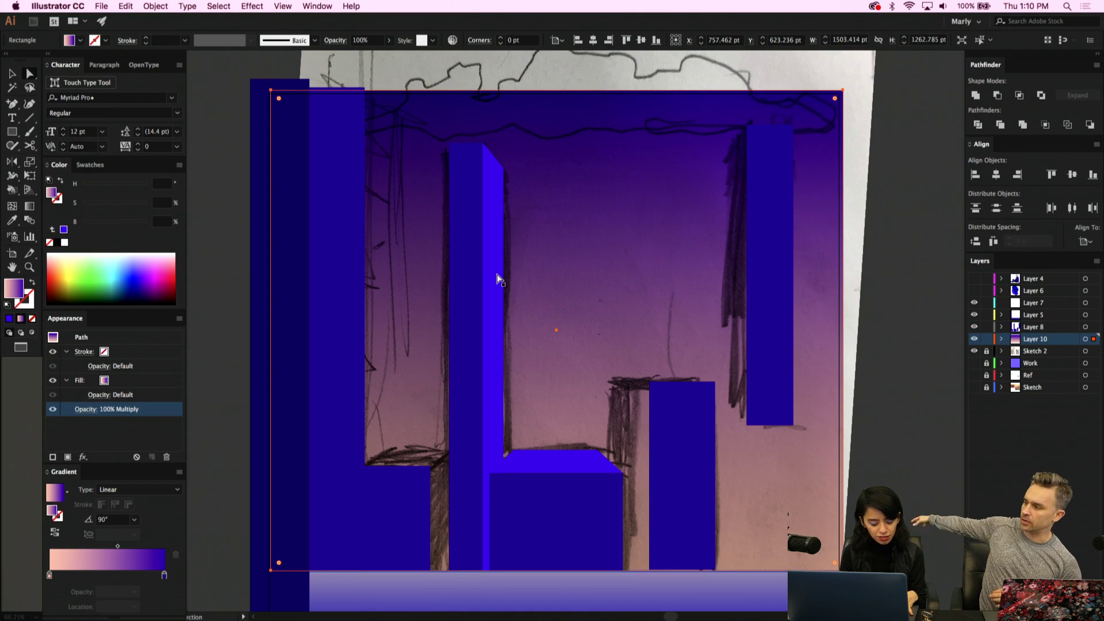
Hide the Layer 10 gradient sky and recolour the tall left-edge tower with the bright blue of the narrow tower's side face
{"action": "left_click", "coordinate": [494, 316]}
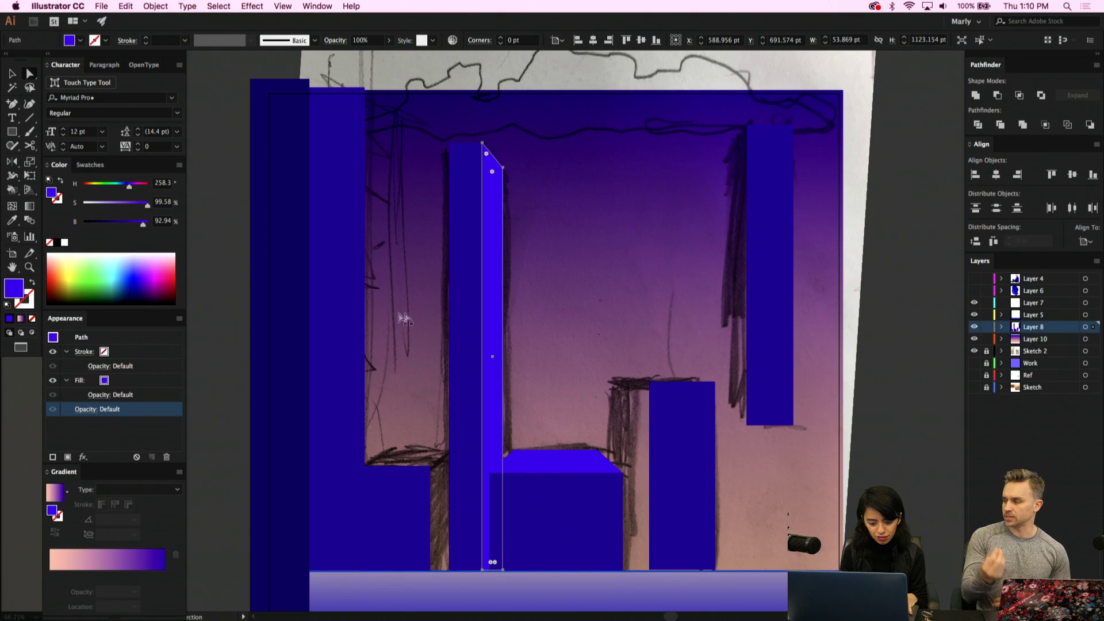
{"action": "left_click", "coordinate": [360, 319]}
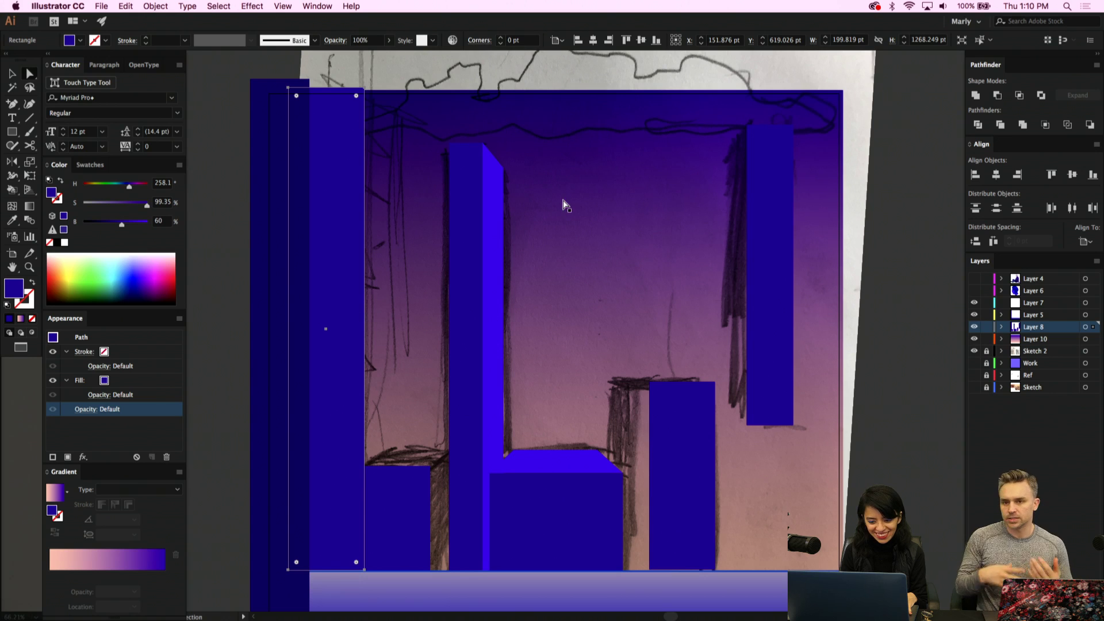
{"action": "left_click", "coordinate": [739, 247]}
{"action": "left_click", "coordinate": [974, 338]}
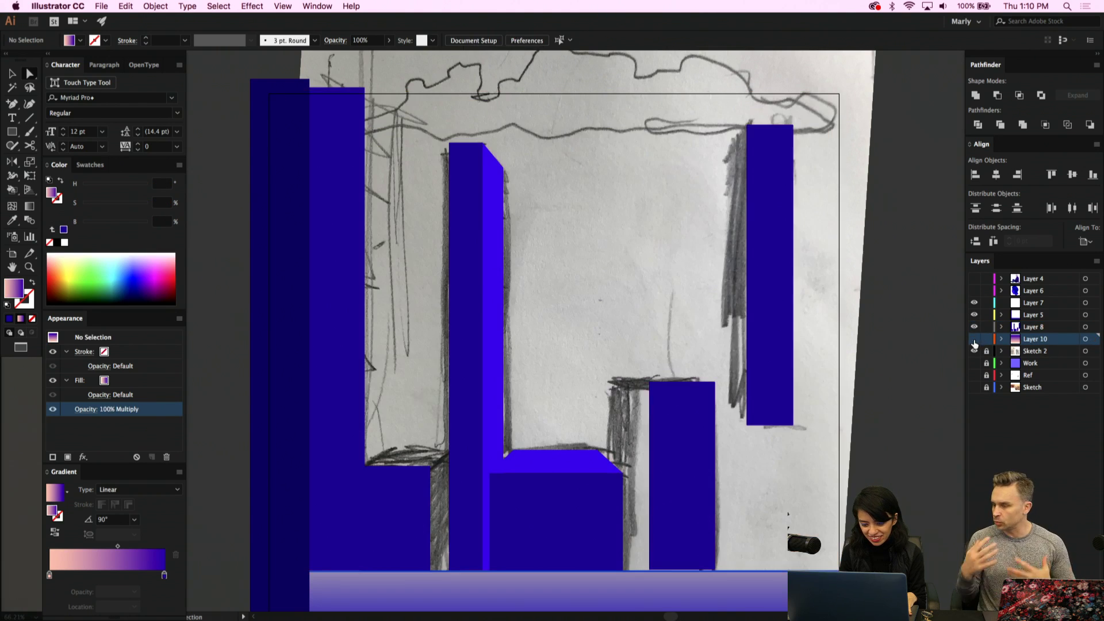
{"action": "left_click", "coordinate": [356, 282]}
{"action": "key", "text": "i"}
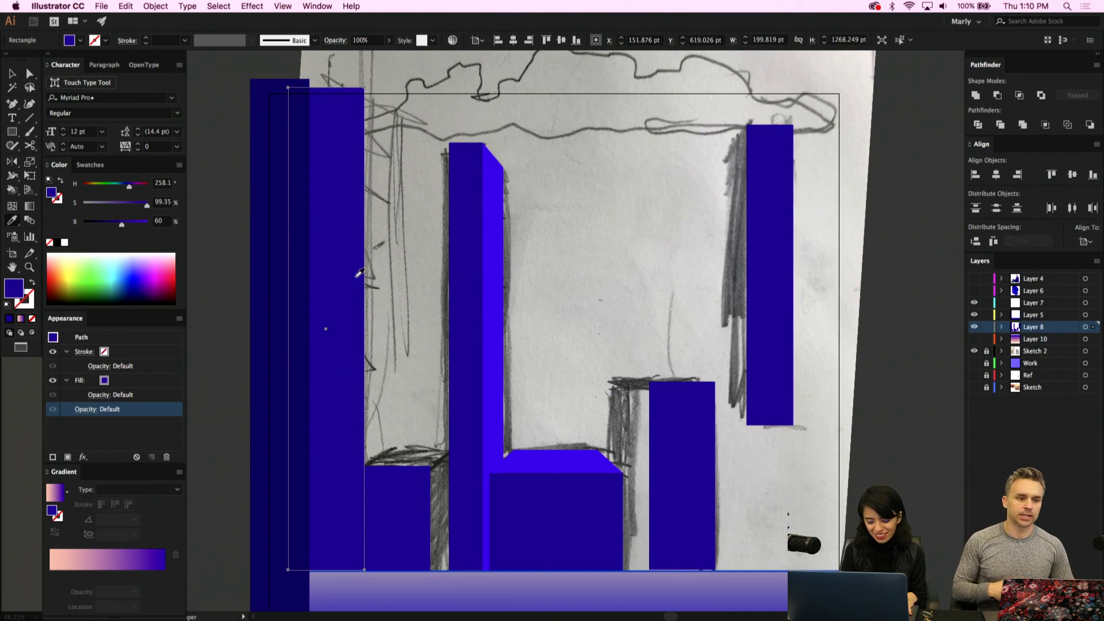
{"action": "left_click", "coordinate": [504, 293]}
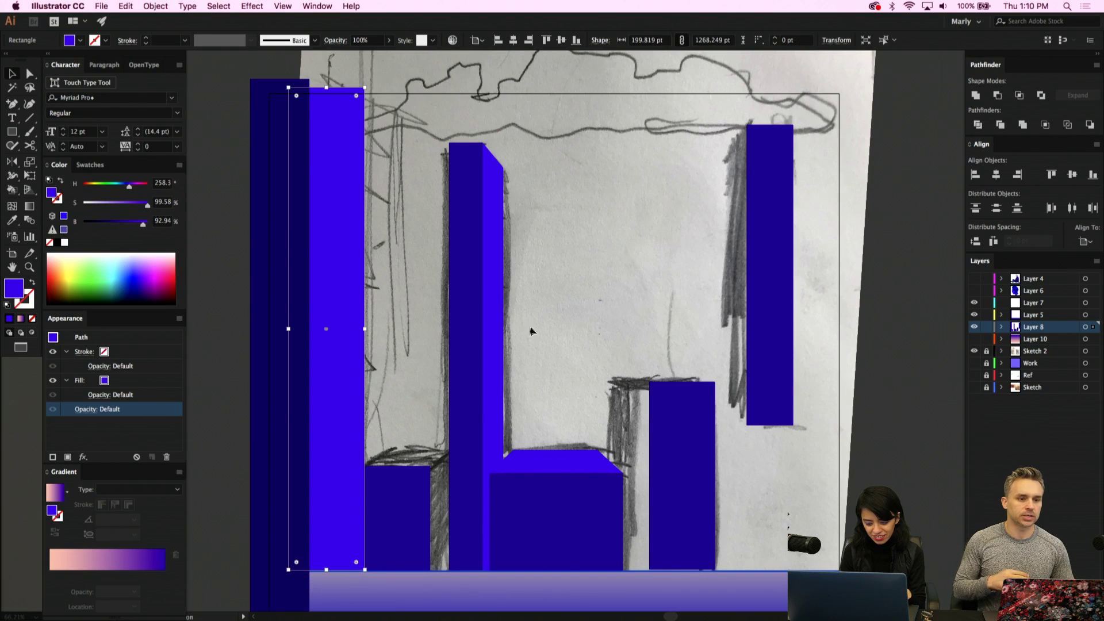
{"action": "key", "text": "v"}
Select the small low building and show the Layer 10 gradient sky to compare the scene with and without it
{"action": "left_click", "coordinate": [508, 365]}
{"action": "left_click", "coordinate": [405, 517]}
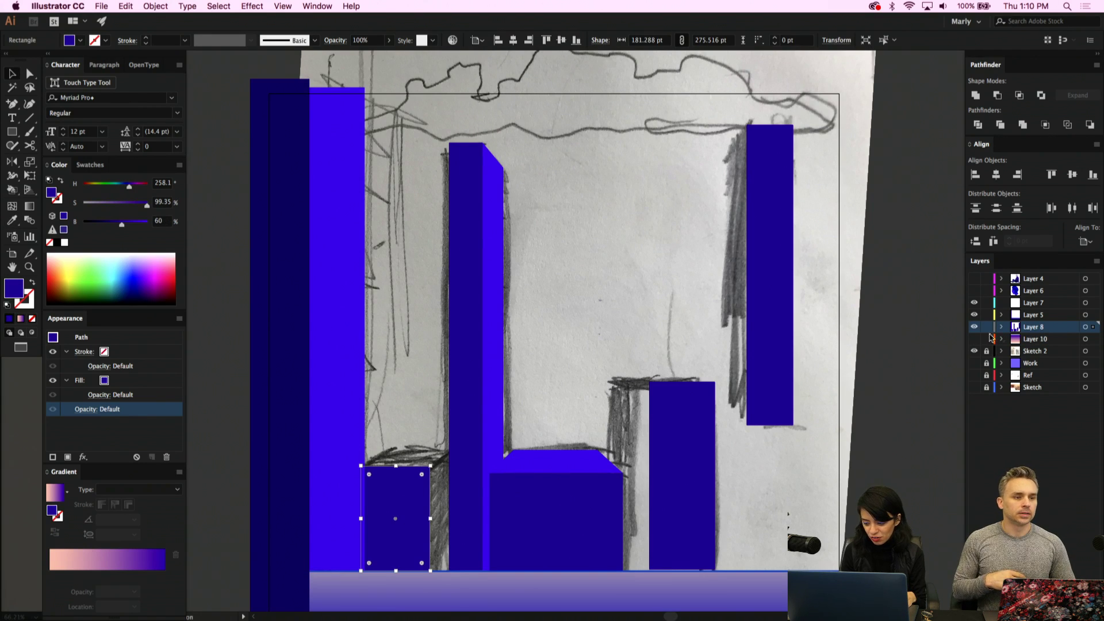
{"action": "left_click", "coordinate": [974, 339]}
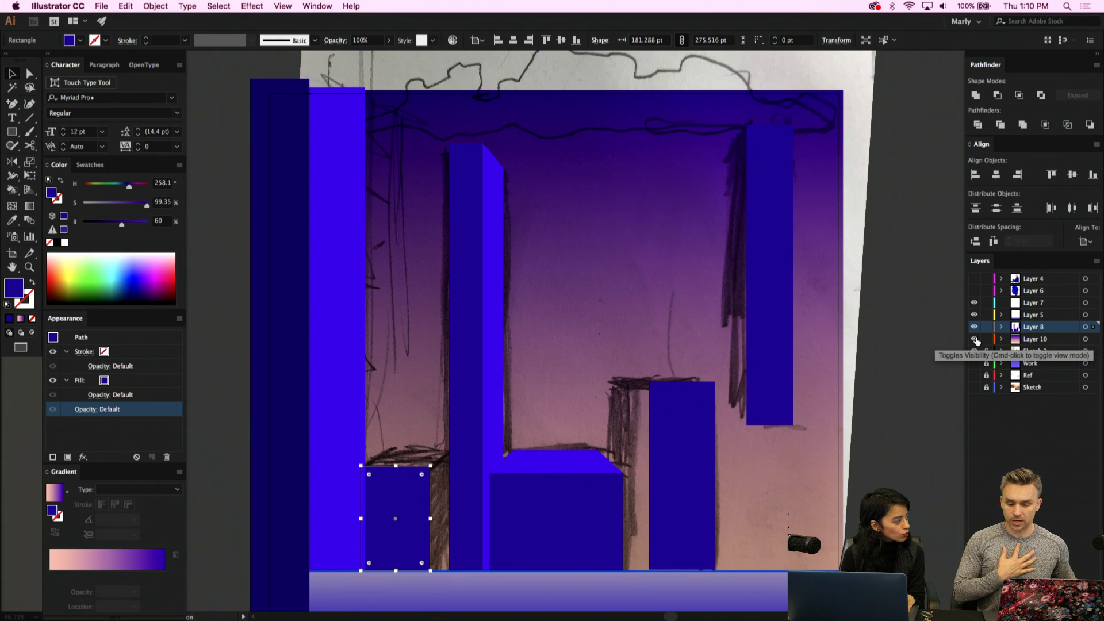
{"action": "left_click", "coordinate": [975, 339]}
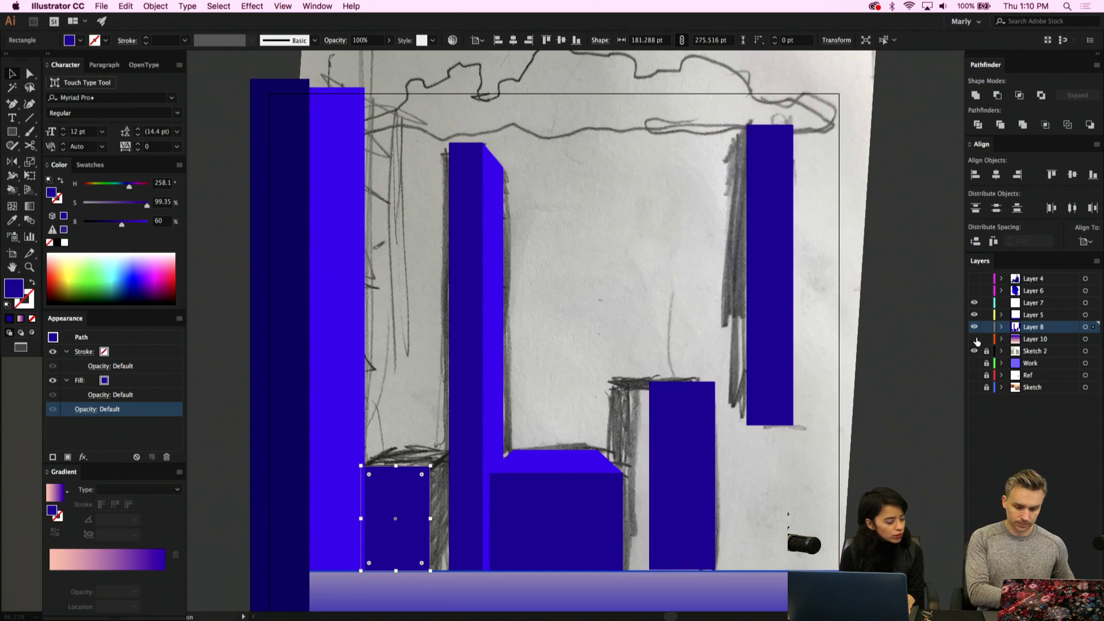
{"action": "left_click", "coordinate": [974, 339]}
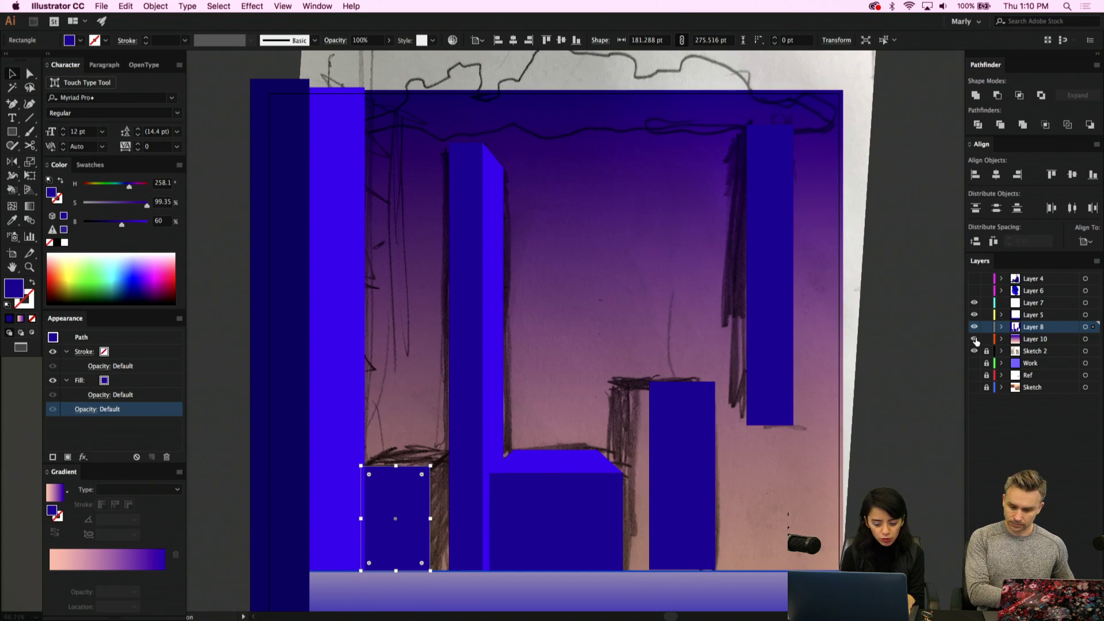
Duplicate the small low building beside the left tower, placing the copy slightly up and to the right
{"action": "left_click", "coordinate": [755, 308]}
{"action": "left_click", "coordinate": [666, 468]}
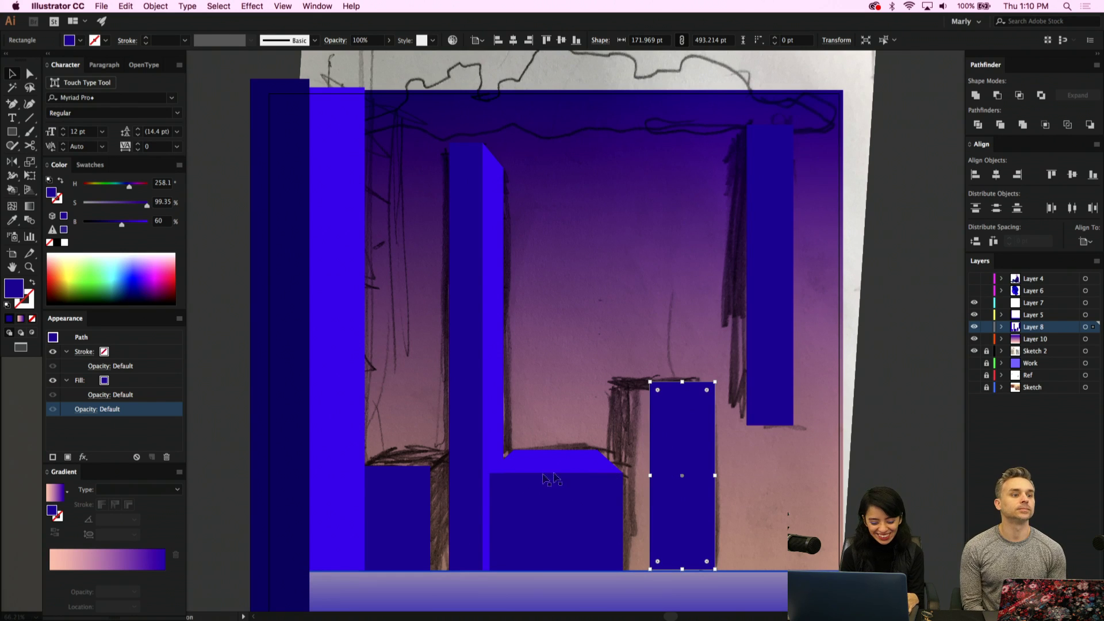
{"action": "left_click", "coordinate": [397, 495]}
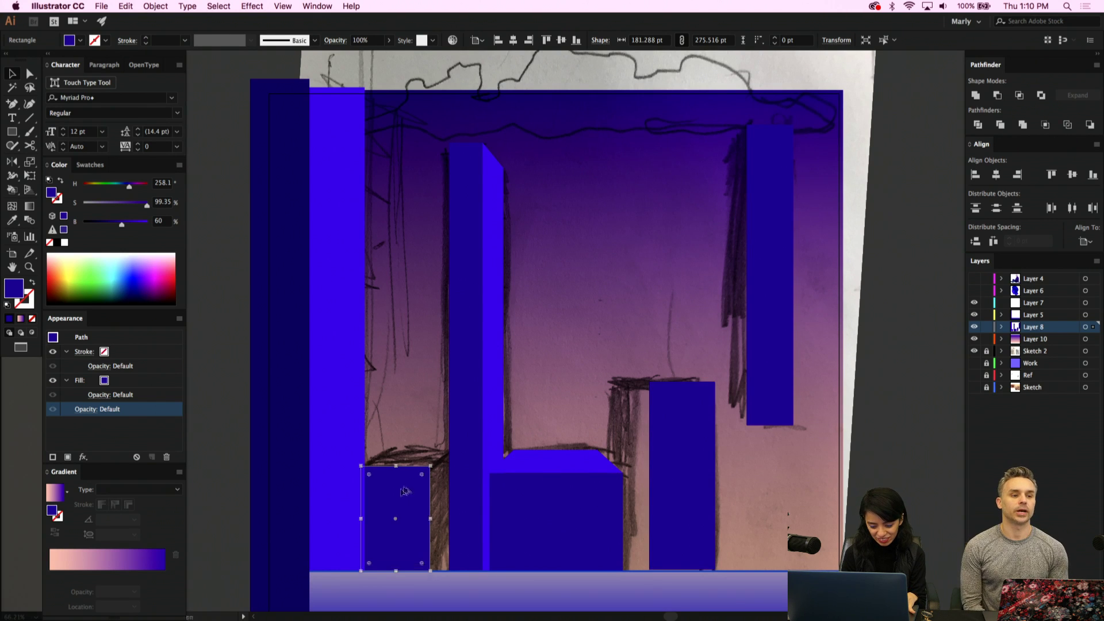
{"action": "left_click_drag", "start_coordinate": [405, 490], "coordinate": [431, 468]}
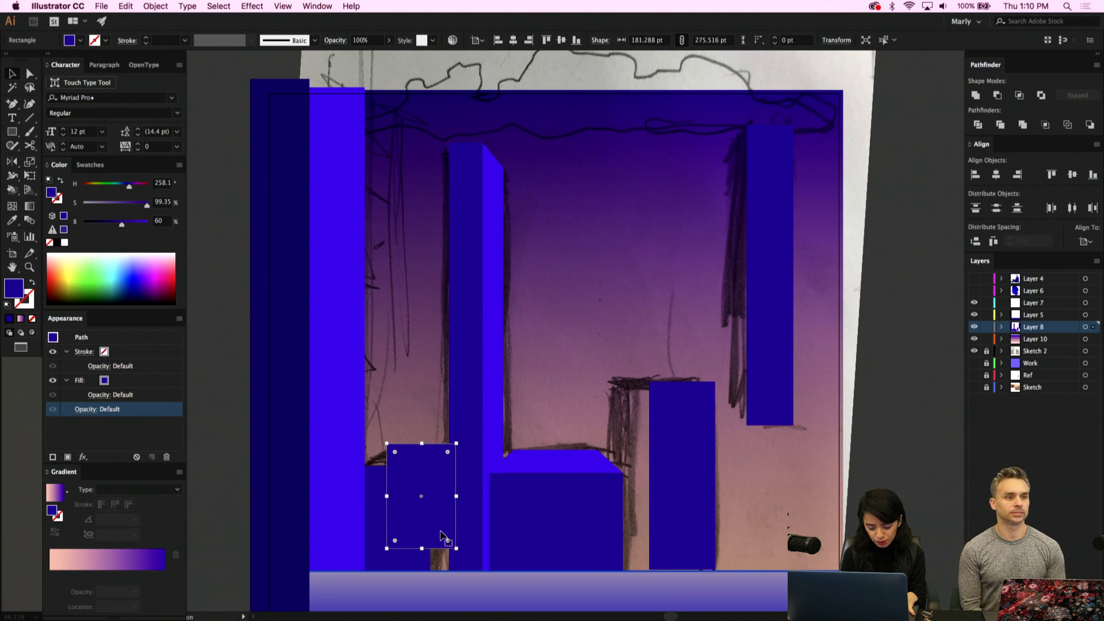
Hide the Layer 10 sky and fill the small building's copy with the bright blue sampled from the narrow tower's side
{"action": "key", "text": "i"}
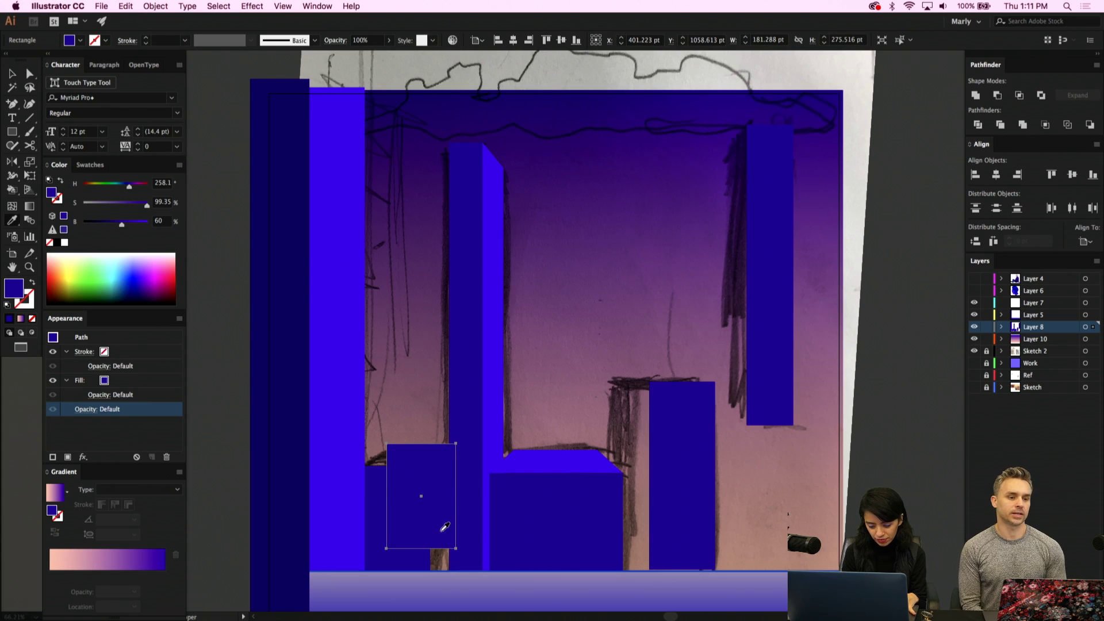
{"action": "left_click", "coordinate": [974, 338]}
{"action": "left_click", "coordinate": [505, 305]}
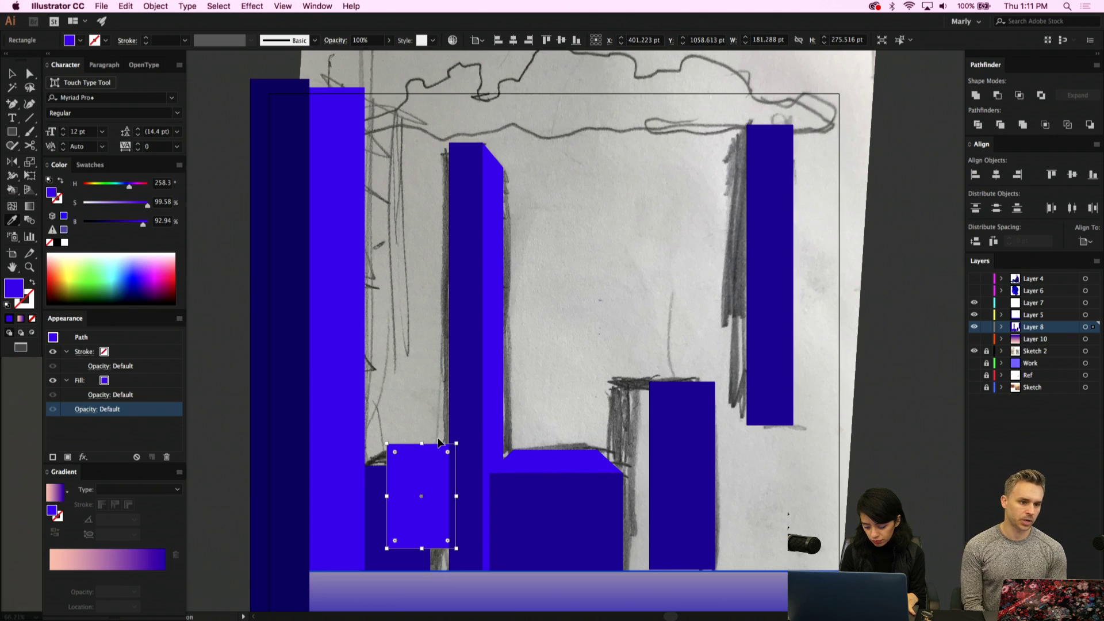
{"action": "key", "text": "super+shift+bracketright"}
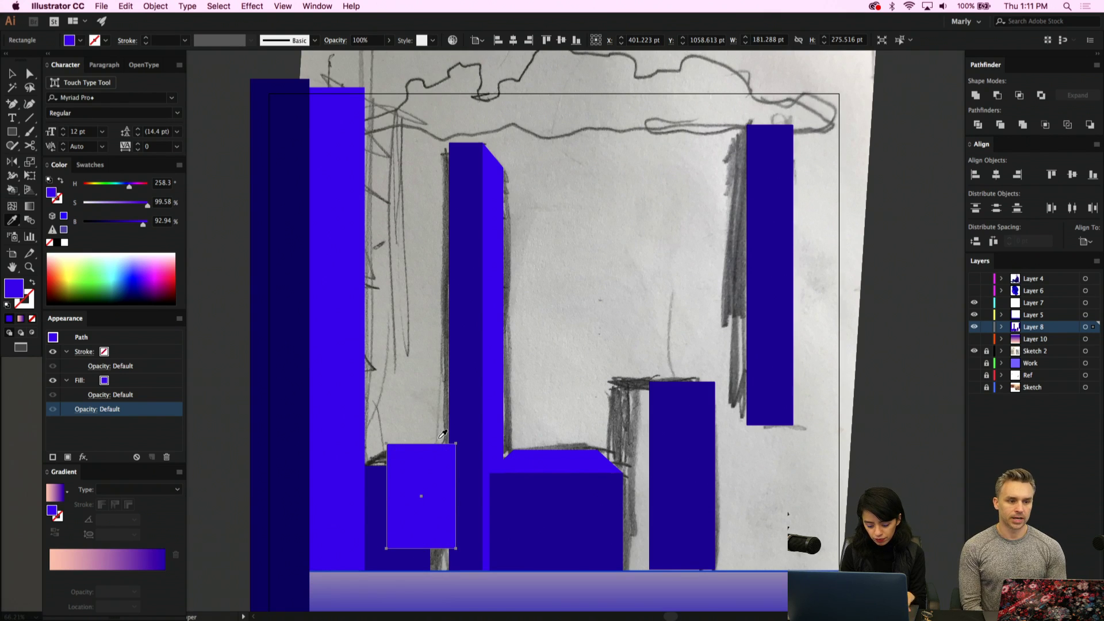
{"action": "key", "text": "v"}
{"action": "left_click", "coordinate": [372, 520]}
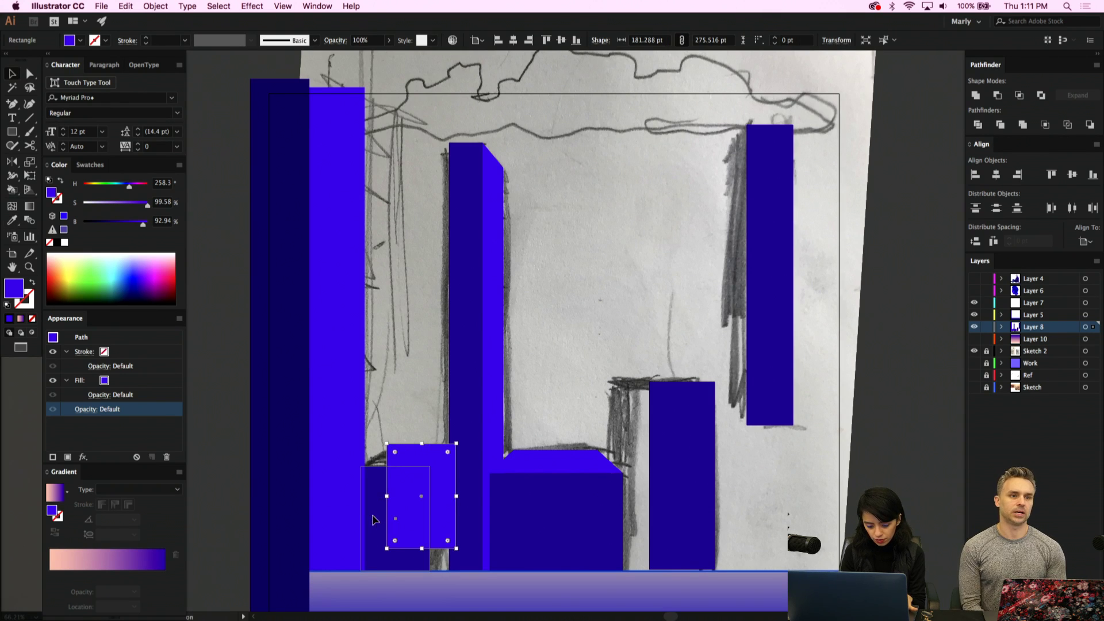
{"action": "left_click", "coordinate": [449, 513]}
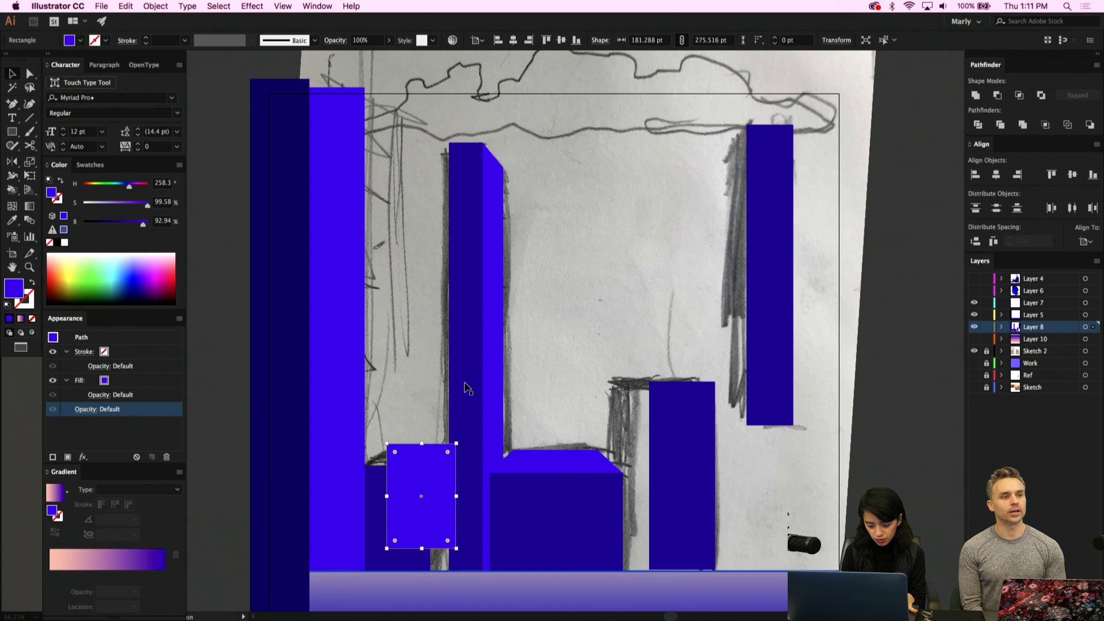
Send the bright blue copy behind the small building's front, and send the narrow tower's front and side faces behind the copy
{"action": "key", "text": "super+bracketleft"}
{"action": "key", "text": "super+bracketleft"}
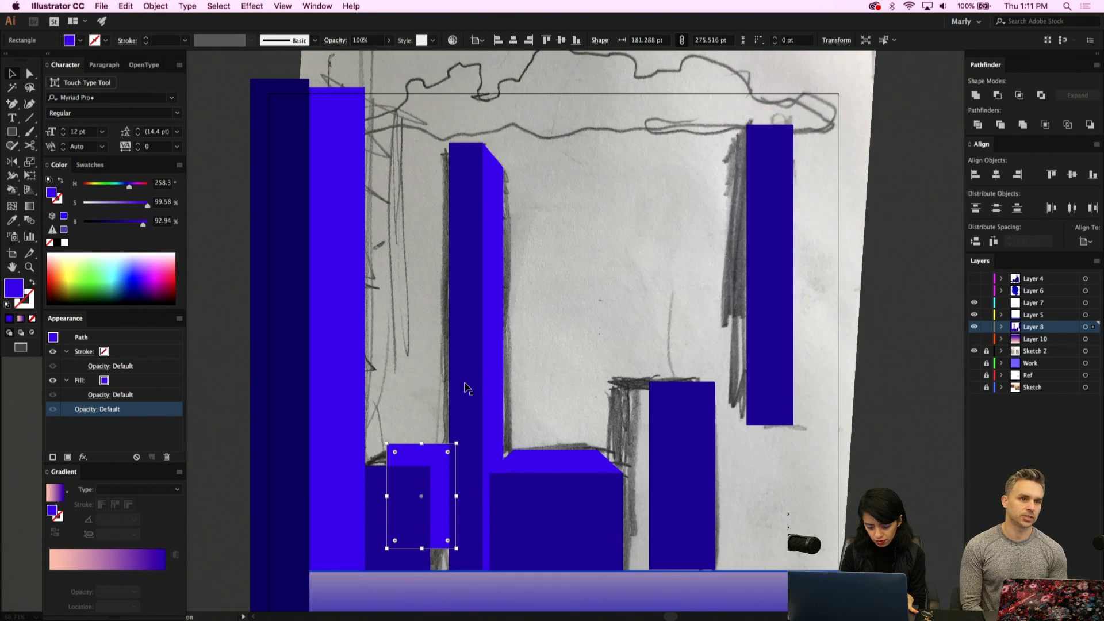
{"action": "left_click", "coordinate": [467, 388]}
{"action": "left_click", "coordinate": [500, 378], "text": "shift"}
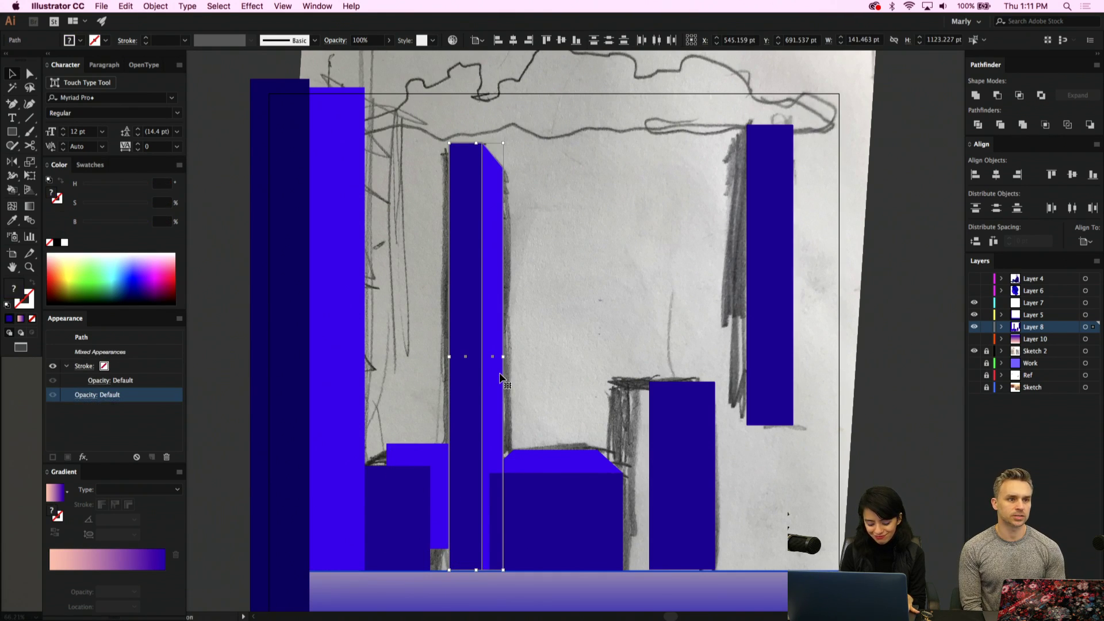
{"action": "key", "text": "a"}
{"action": "key", "text": "super+bracketleft"}
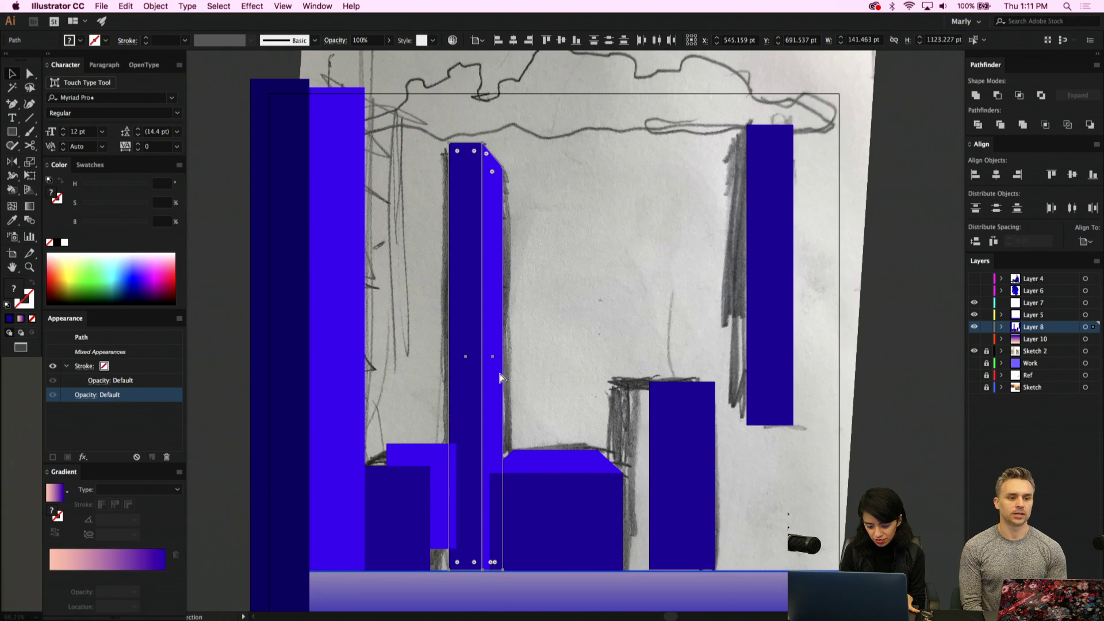
Lower the opacity of the bright blue copy to 54% and of the narrow tower's front face to 62%
{"action": "key", "text": "v"}
{"action": "left_click", "coordinate": [411, 451]}
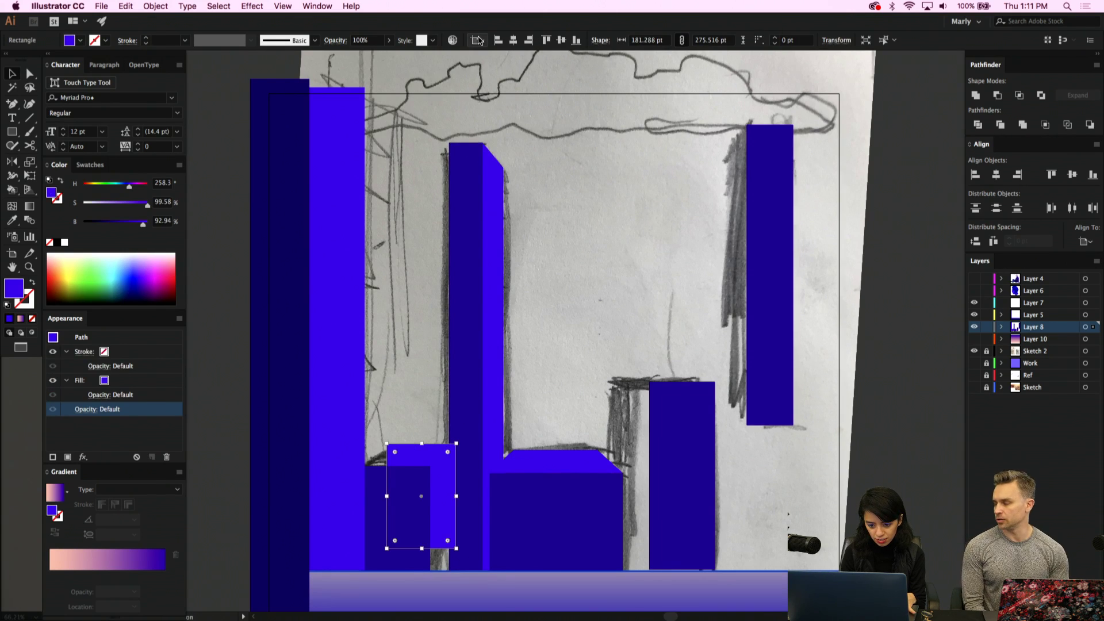
{"action": "left_click", "coordinate": [388, 42]}
{"action": "left_click_drag", "start_coordinate": [390, 54], "coordinate": [368, 54]}
{"action": "left_click", "coordinate": [467, 277]}
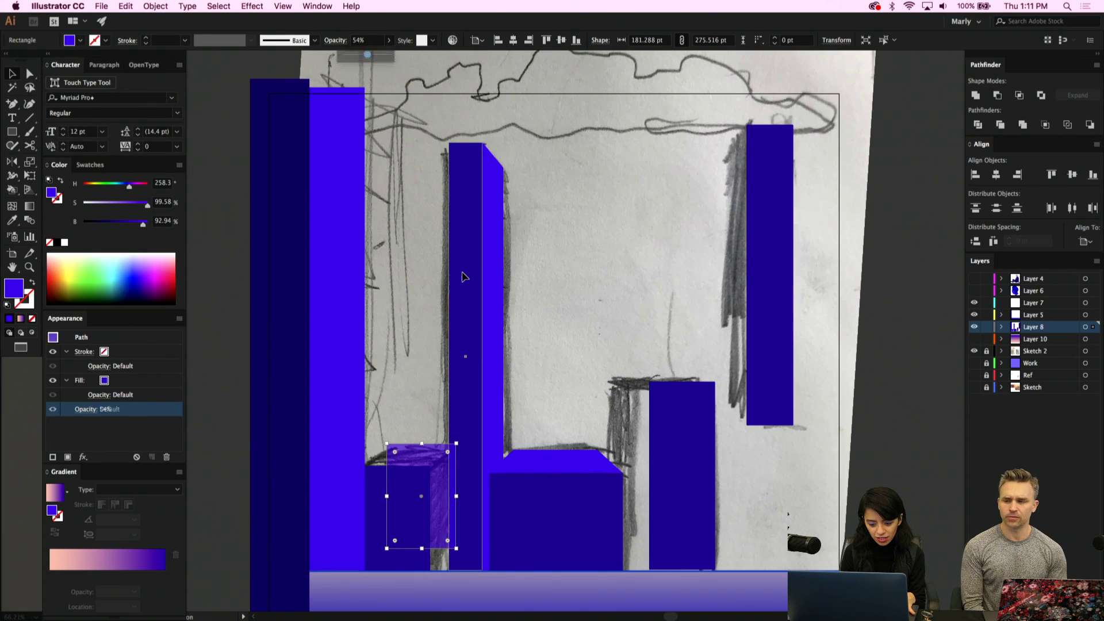
{"action": "left_click", "coordinate": [388, 42]}
{"action": "left_click_drag", "start_coordinate": [391, 54], "coordinate": [370, 55]}
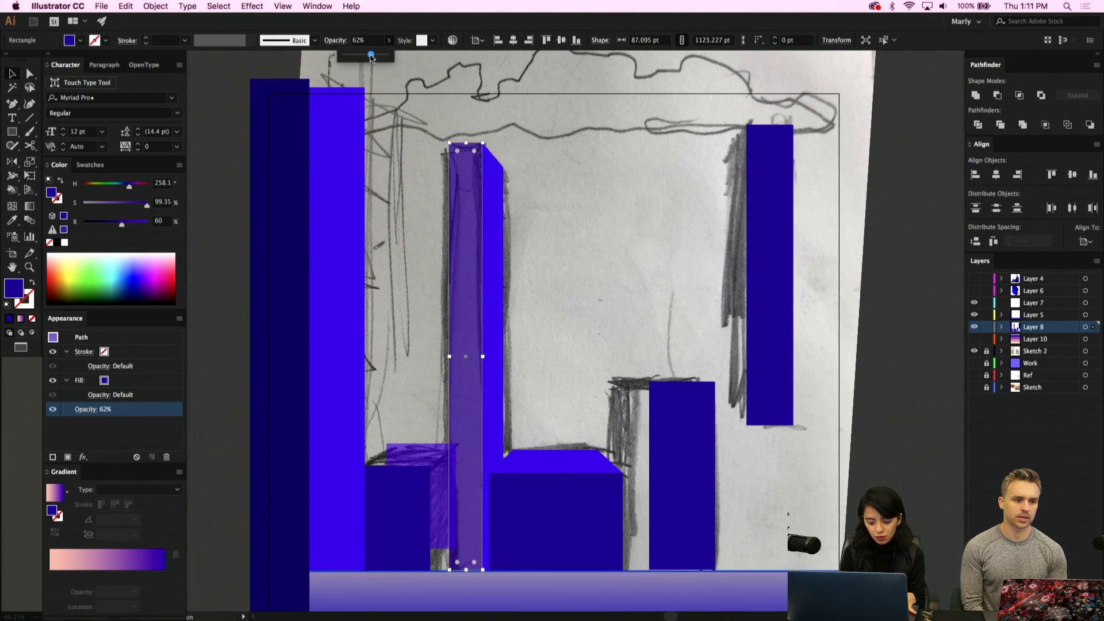
Reshape the translucent copy into a slanted roof, resting its lower edge on the small building and fitting its upper edge to the sketch
{"action": "scroll", "coordinate": [445, 413], "scroll_direction": "up", "scroll_amount": 5}
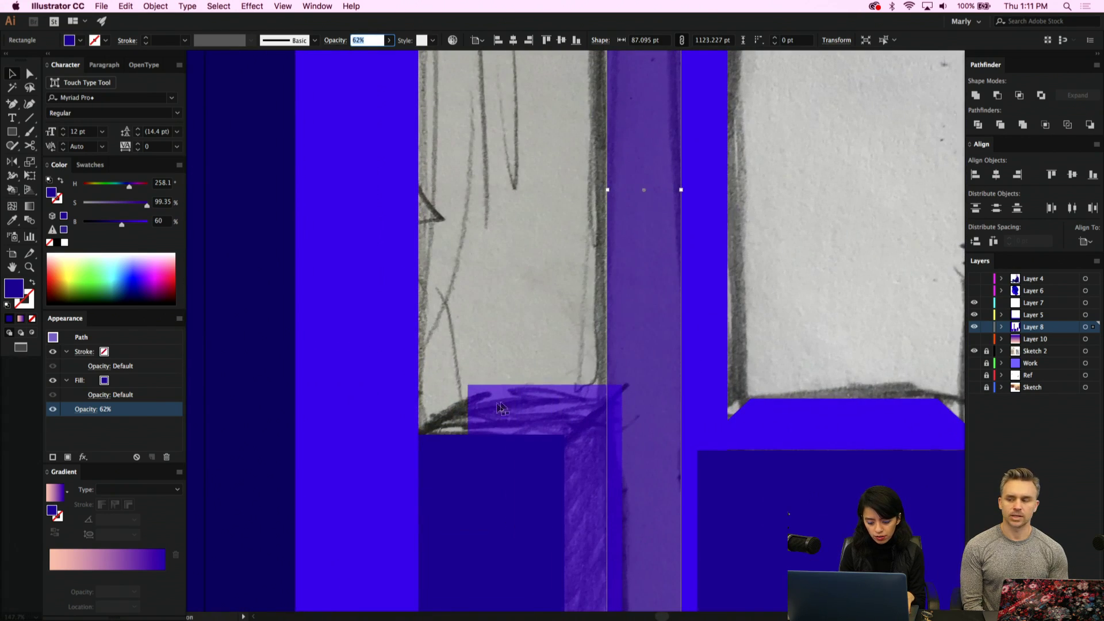
{"action": "left_click", "coordinate": [508, 408]}
{"action": "scroll", "coordinate": [508, 408], "scroll_direction": "down", "scroll_amount": 5}
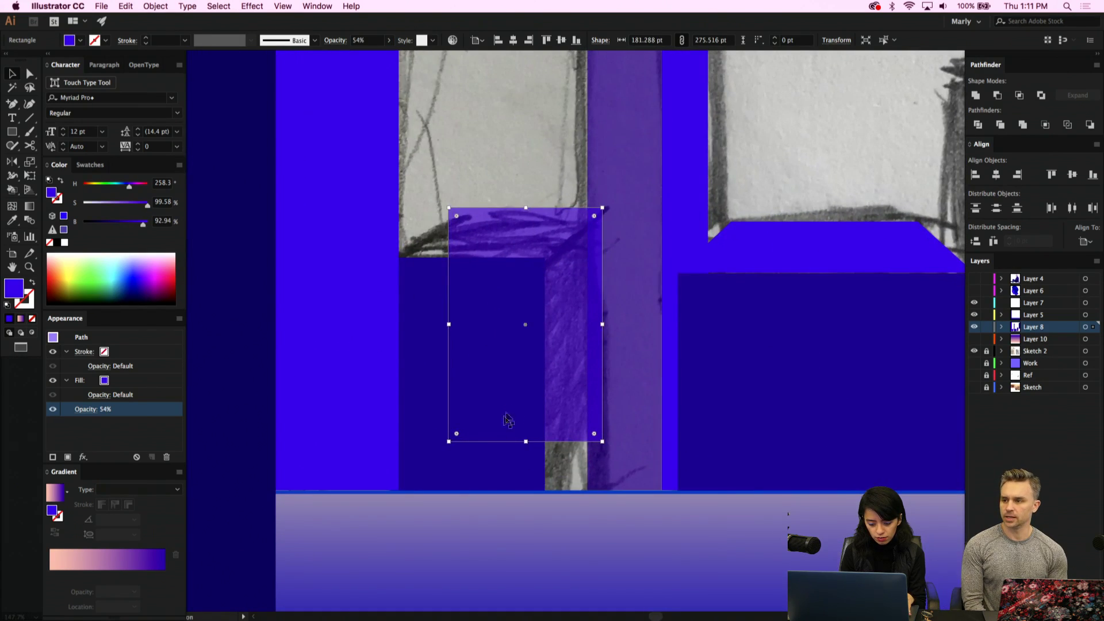
{"action": "key", "text": "a"}
{"action": "left_click", "coordinate": [449, 441]}
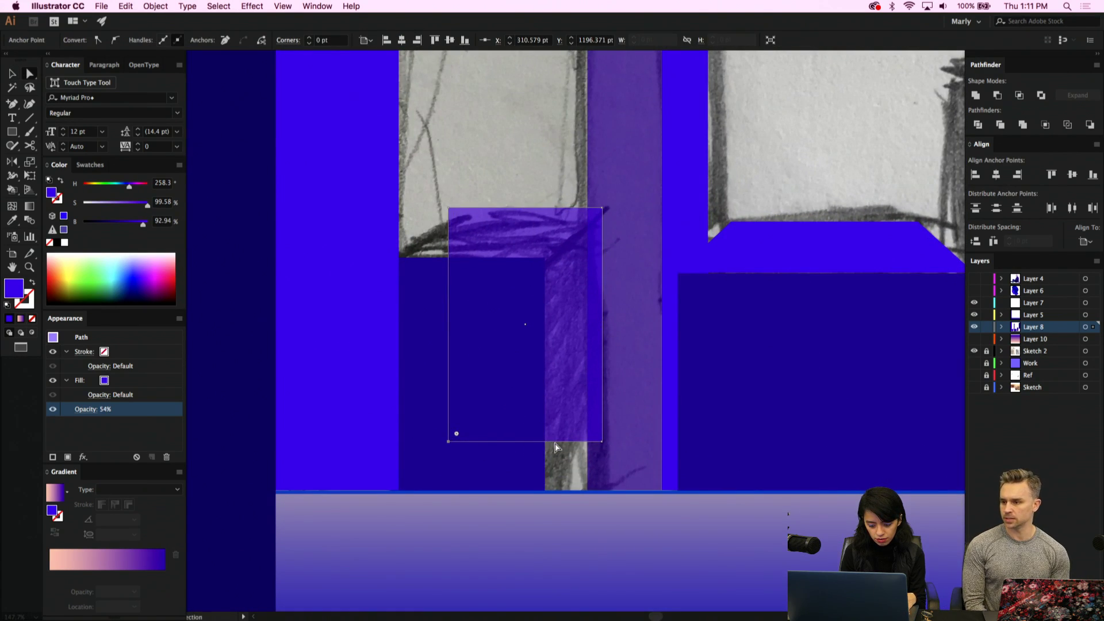
{"action": "left_click_drag", "start_coordinate": [554, 443], "coordinate": [497, 262]}
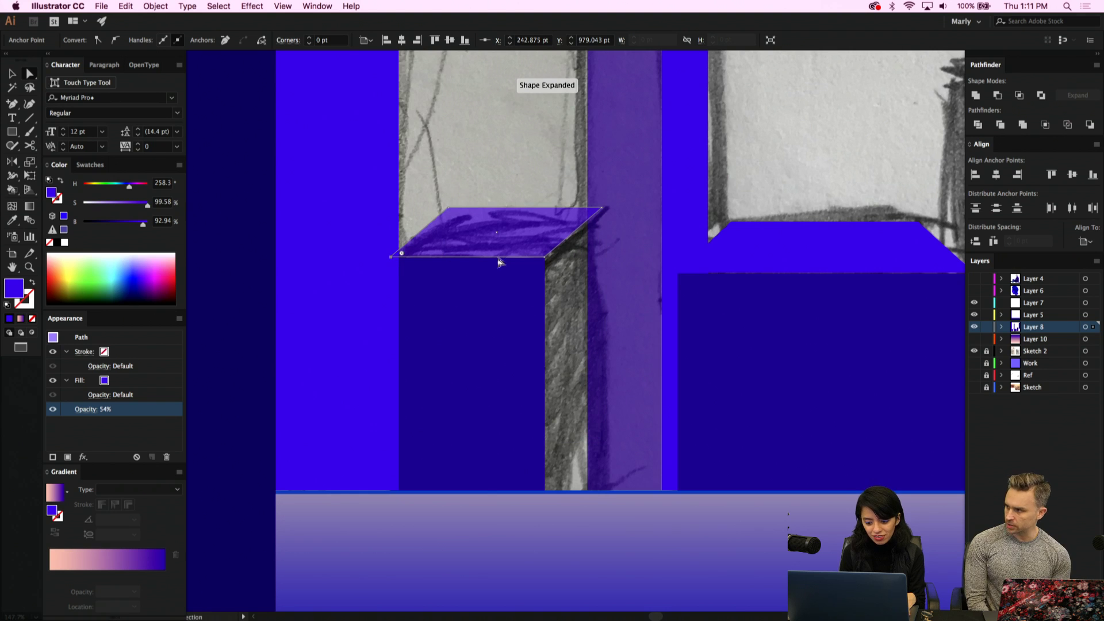
{"action": "left_click", "coordinate": [529, 240]}
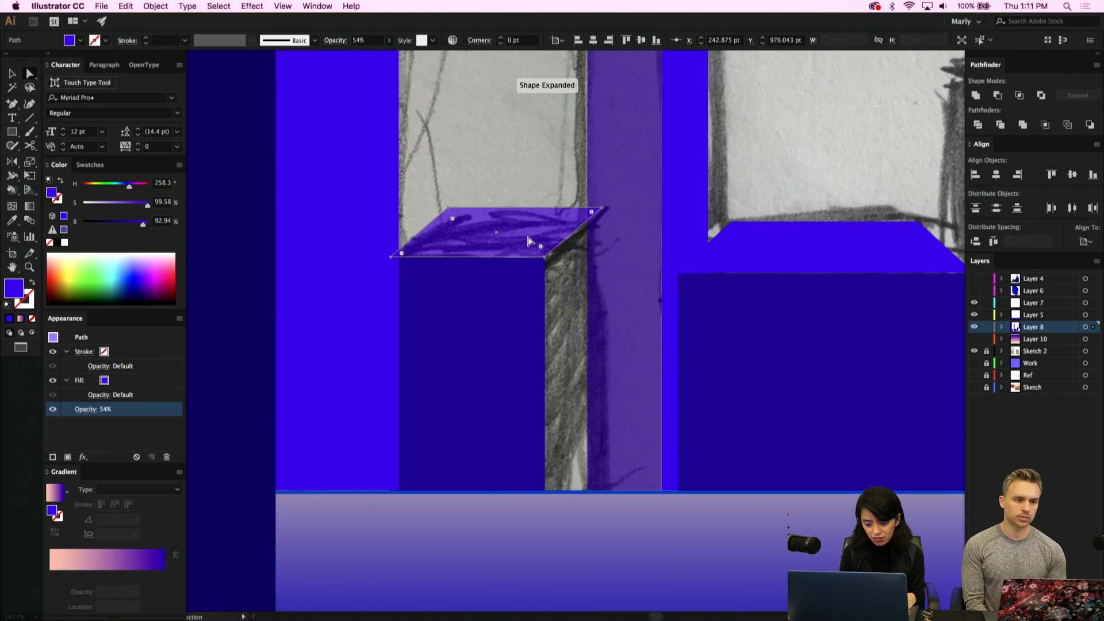
{"action": "left_click", "coordinate": [452, 216]}
{"action": "left_click_drag", "start_coordinate": [496, 212], "coordinate": [513, 219]}
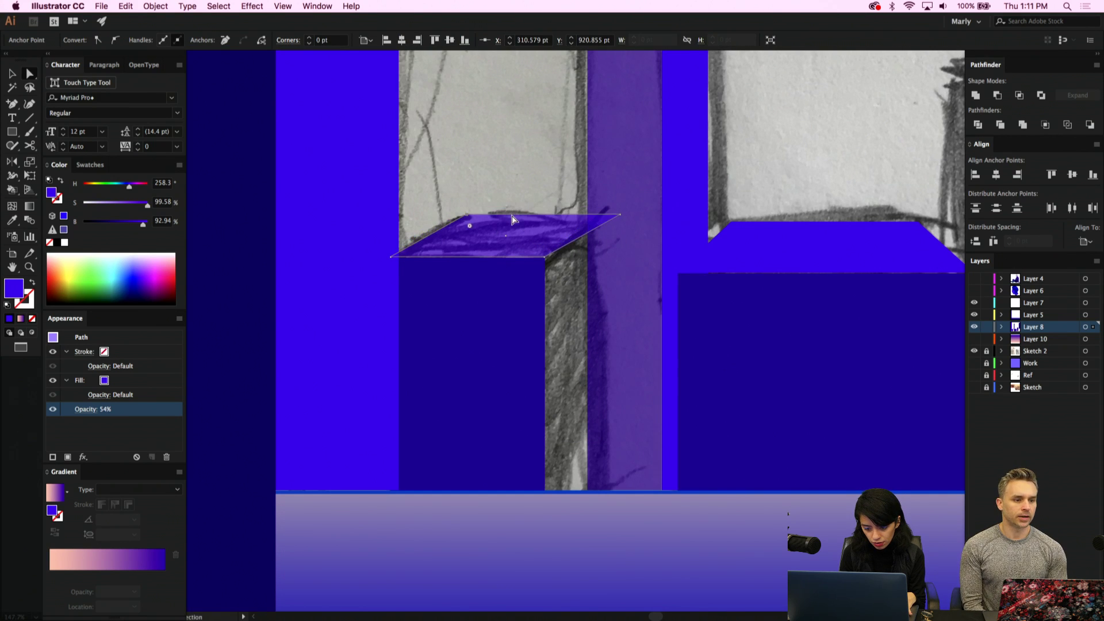
{"action": "left_click", "coordinate": [485, 328]}
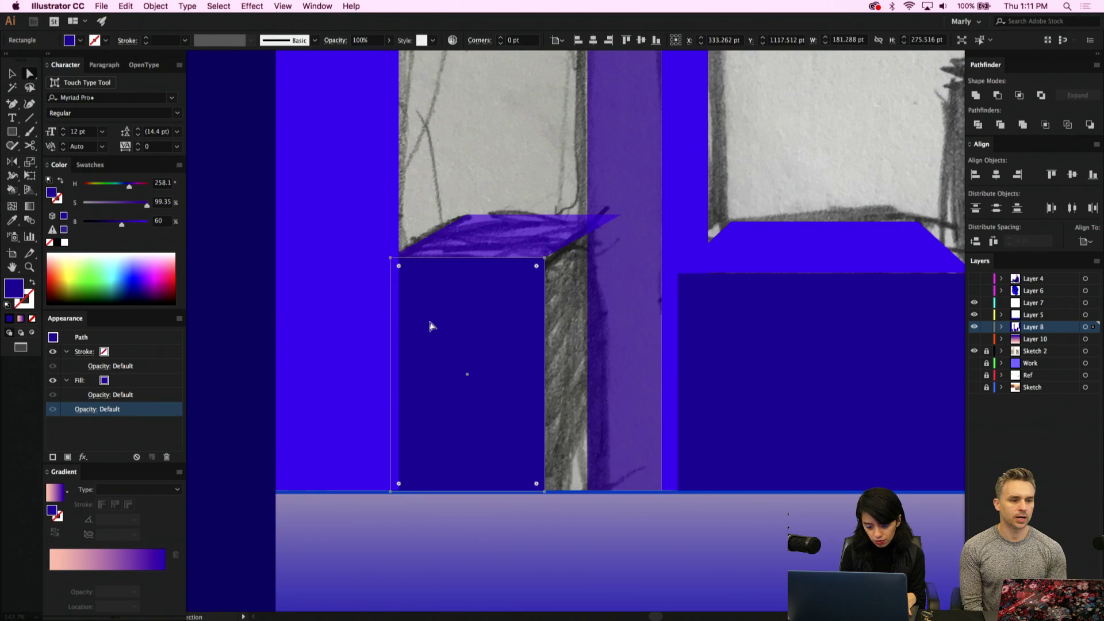
{"action": "left_click", "coordinate": [375, 306]}
{"action": "left_click", "coordinate": [541, 239]}
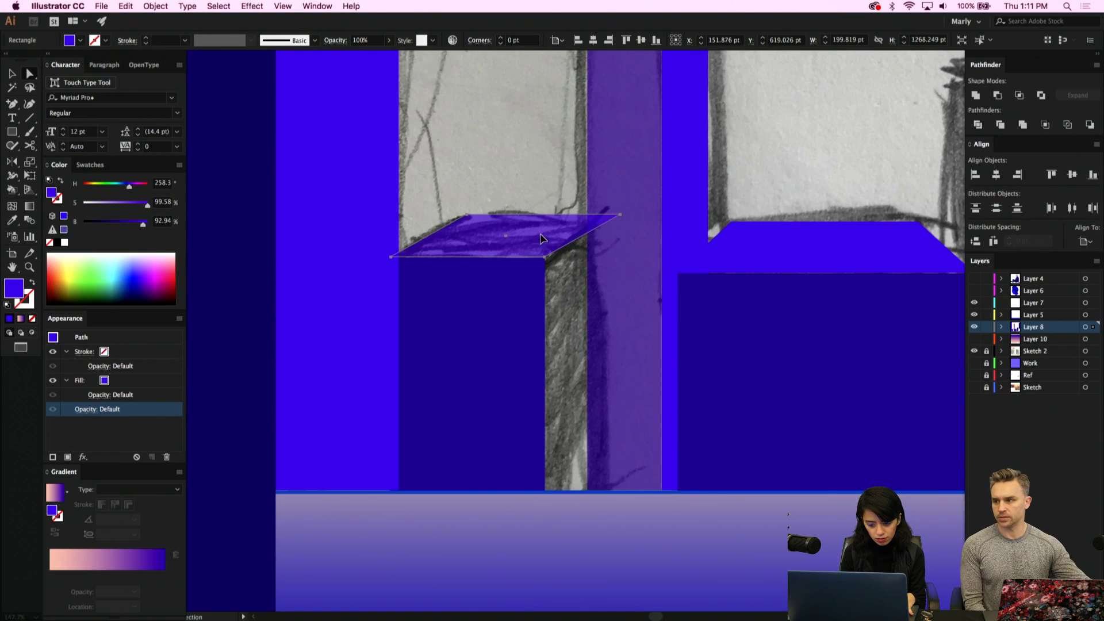
{"action": "left_click_drag", "start_coordinate": [541, 236], "coordinate": [564, 359]}
{"action": "left_click", "coordinate": [490, 339]}
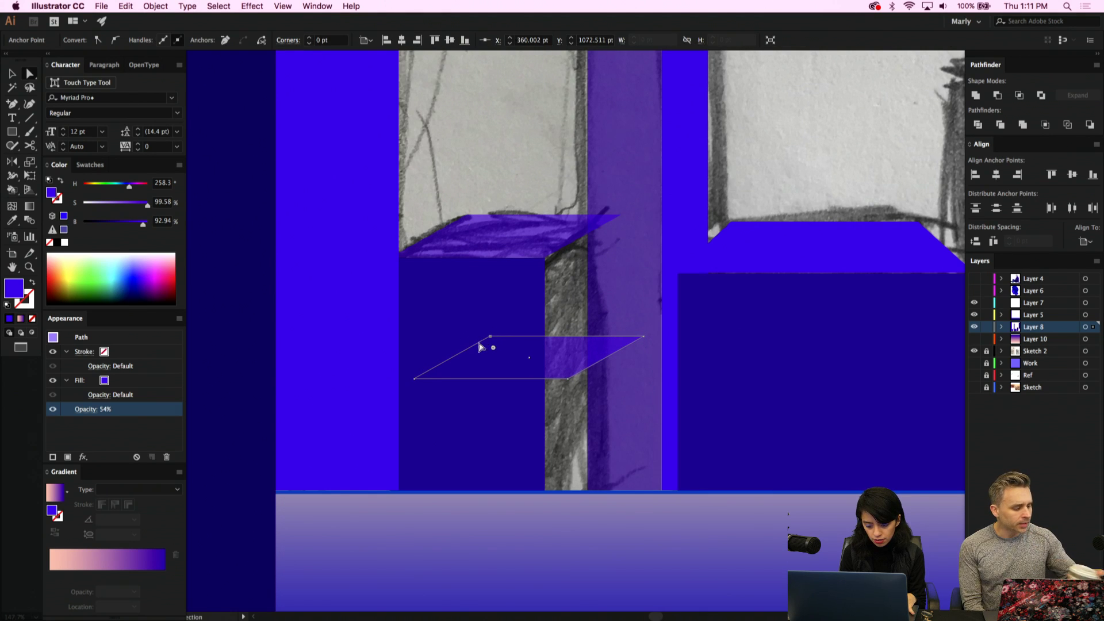
{"action": "left_click_drag", "start_coordinate": [566, 353], "coordinate": [697, 233]}
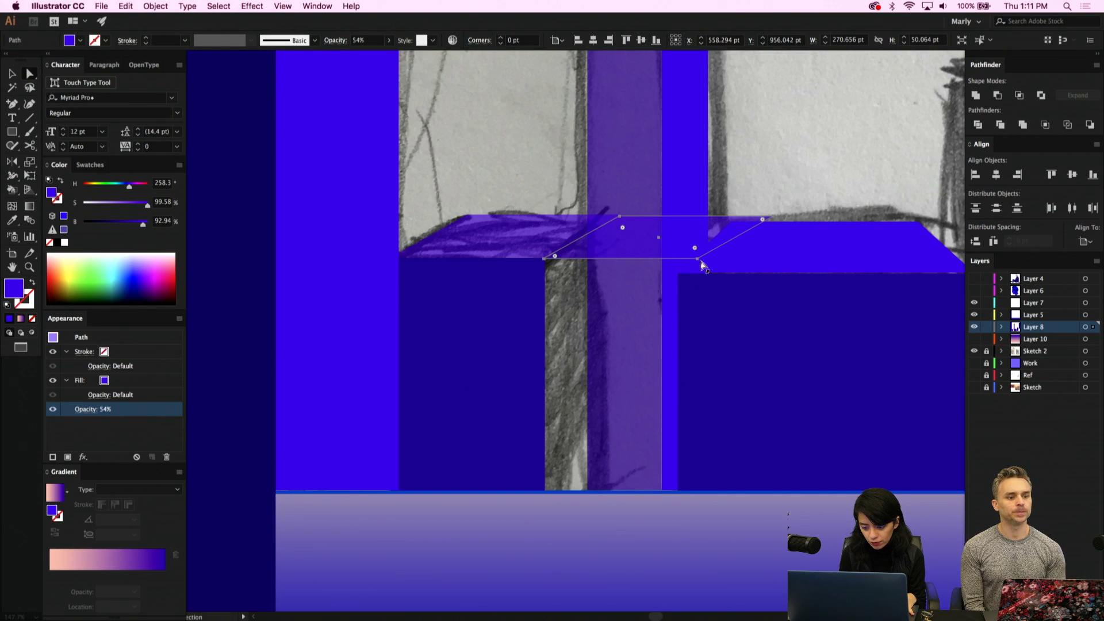
{"action": "left_click", "coordinate": [701, 256]}
{"action": "left_click", "coordinate": [719, 255]}
{"action": "left_click", "coordinate": [632, 247]}
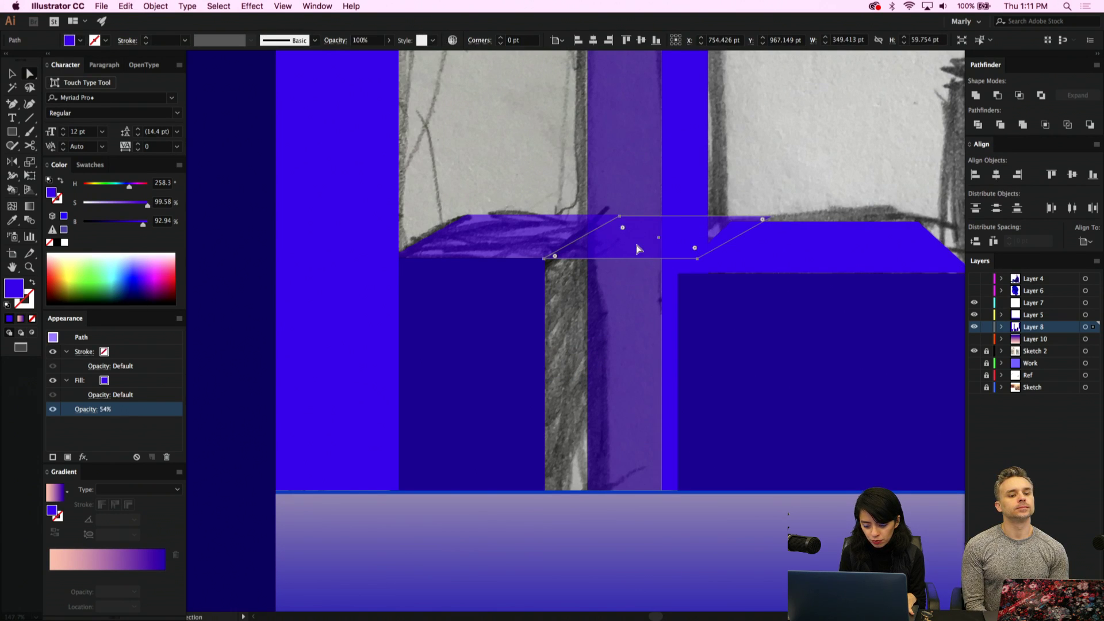
{"action": "key", "text": "Delete"}
Duplicate the small building's front face beside it and pull the copy's outer edge in and up to the roof's far corner
{"action": "left_click", "coordinate": [498, 334]}
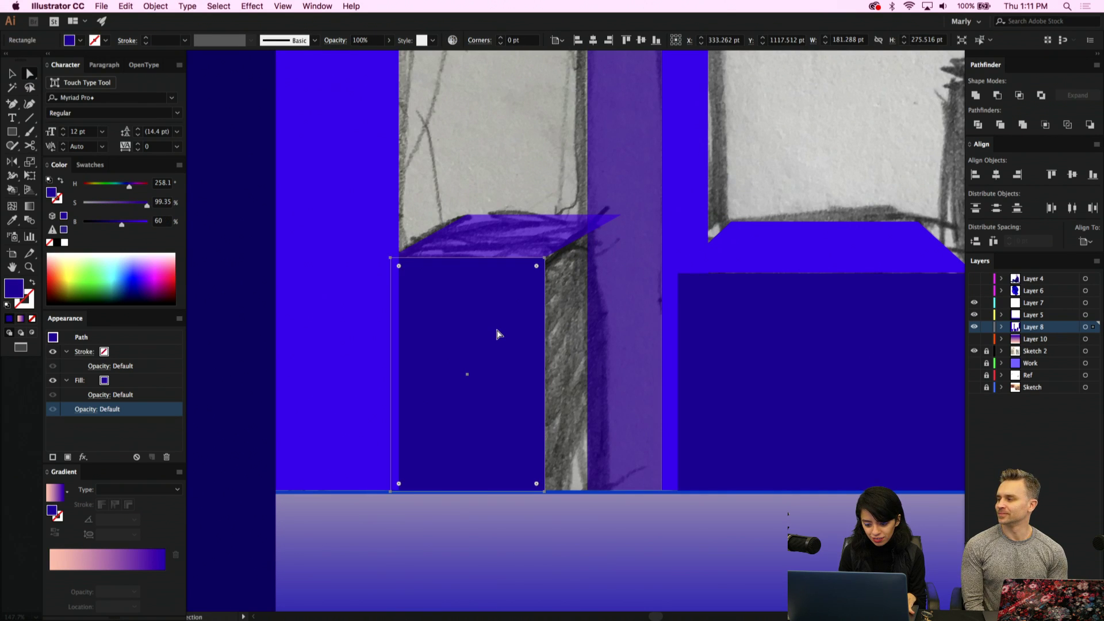
{"action": "left_click_drag", "start_coordinate": [498, 334], "coordinate": [653, 333]}
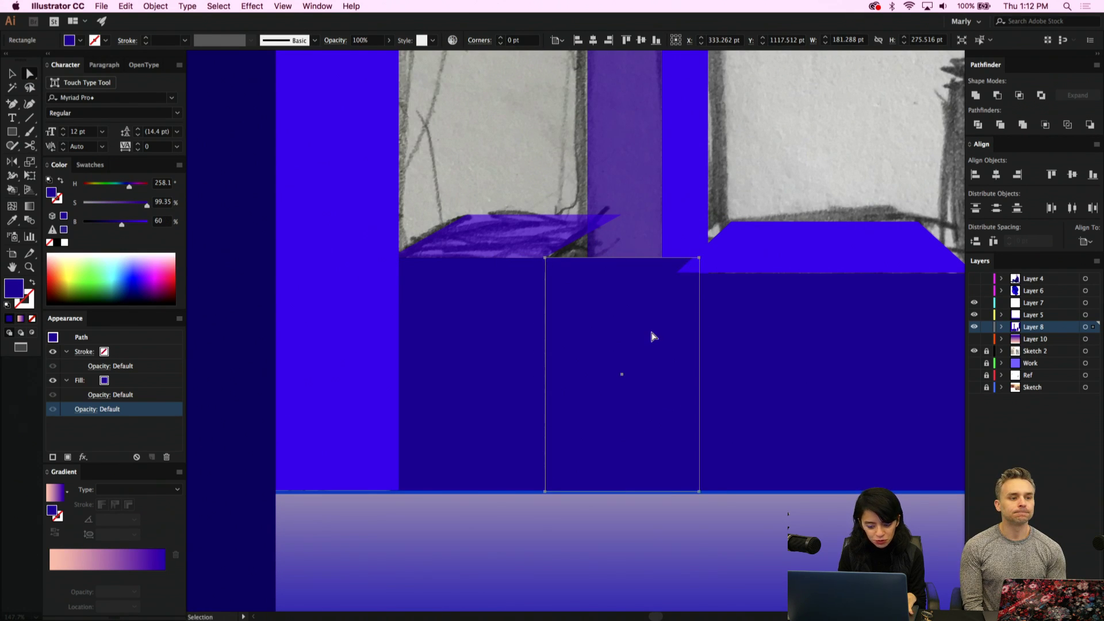
{"action": "left_click", "coordinate": [700, 262]}
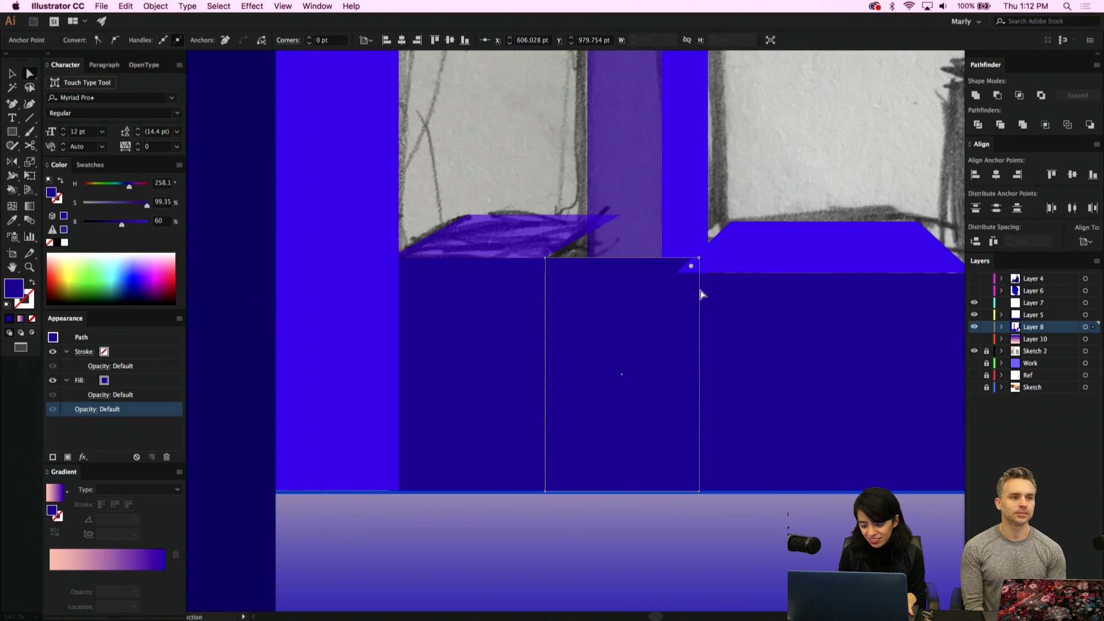
{"action": "left_click_drag", "start_coordinate": [700, 294], "coordinate": [620, 252]}
{"action": "scroll", "coordinate": [620, 251], "scroll_direction": "up", "scroll_amount": 3}
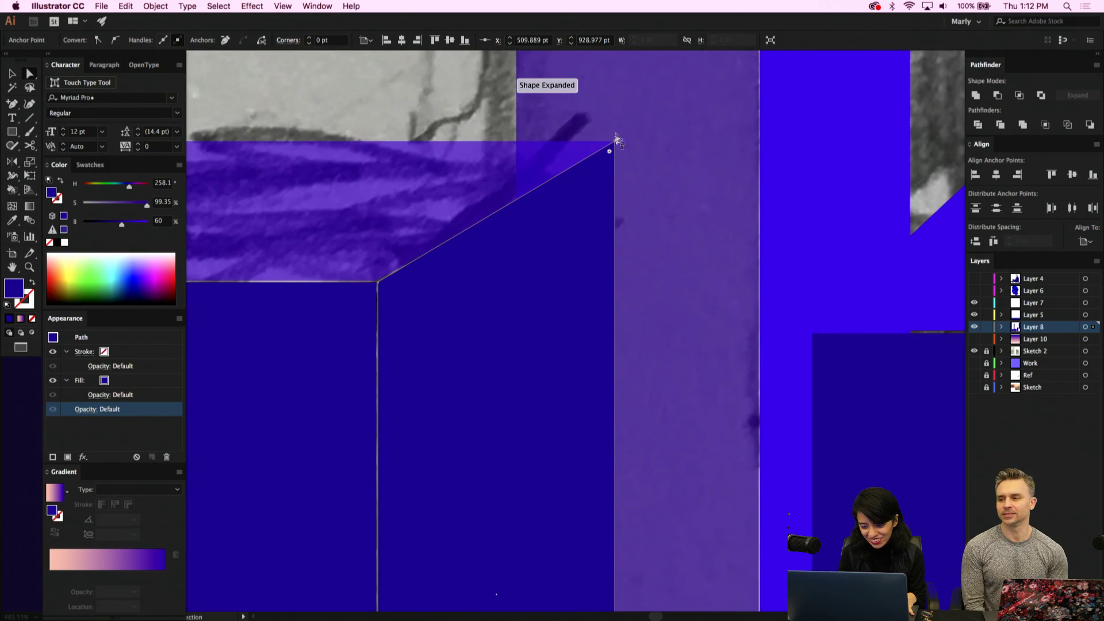
{"action": "left_click_drag", "start_coordinate": [615, 163], "coordinate": [625, 162]}
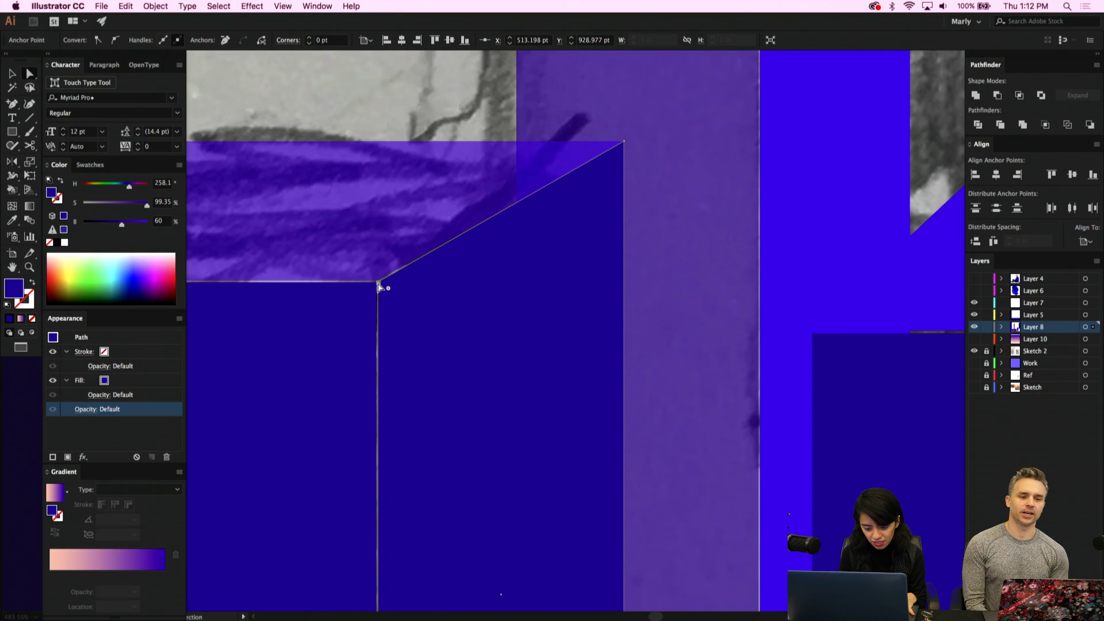
Nudge the side face and the roof's lower front corner together to close the gaps where the small building's three faces meet
{"action": "left_click", "coordinate": [380, 317]}
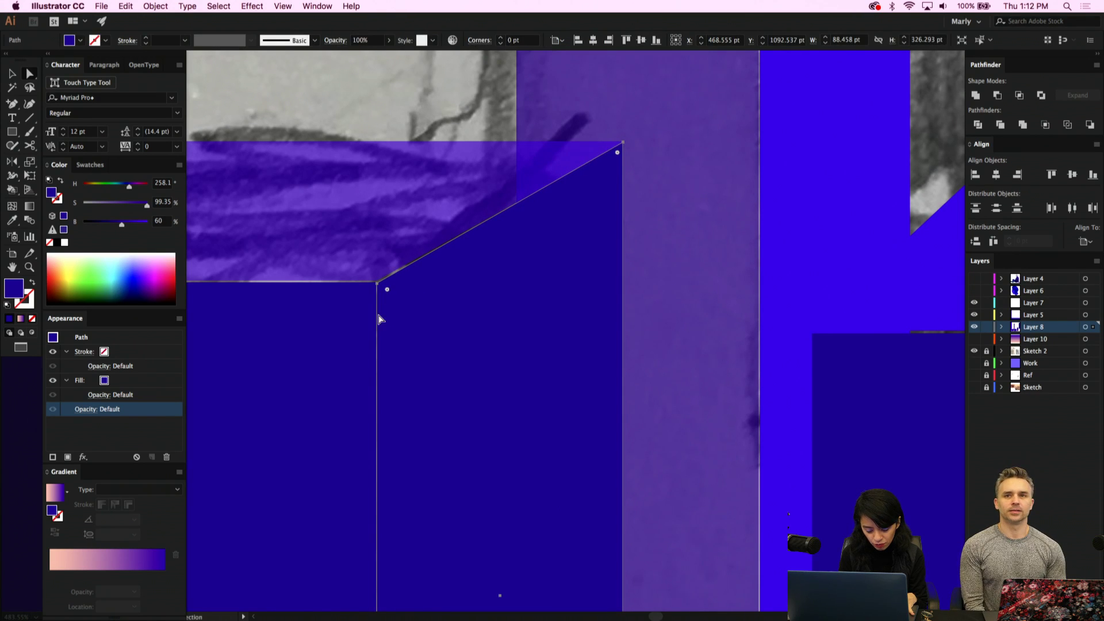
{"action": "scroll", "coordinate": [411, 317], "scroll_direction": "up", "scroll_amount": 3}
{"action": "scroll", "coordinate": [411, 317], "scroll_direction": "left", "scroll_amount": 5}
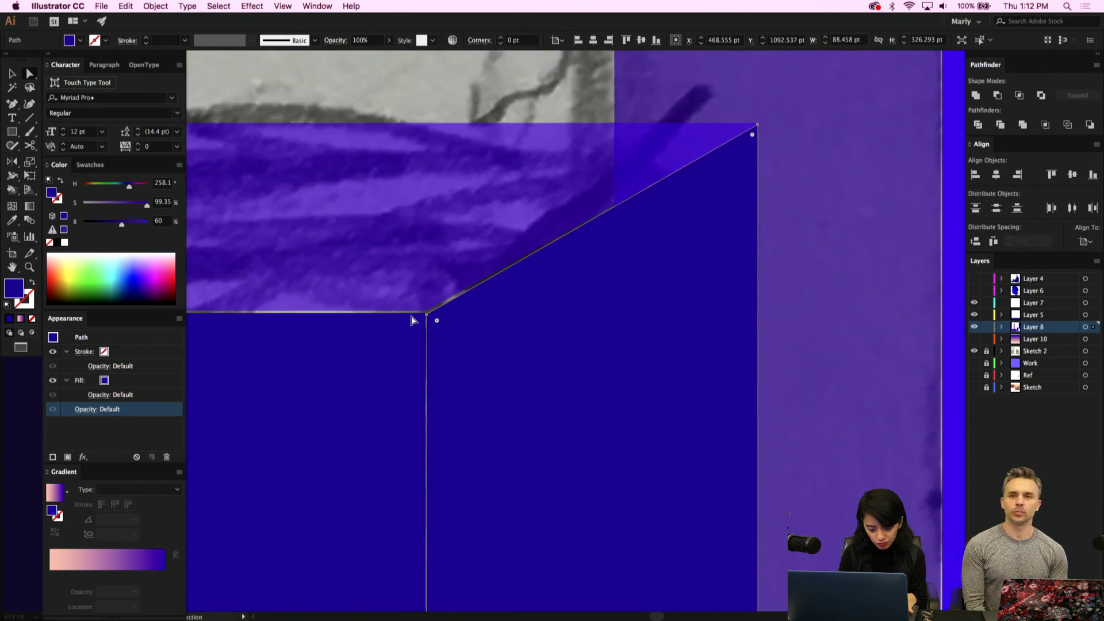
{"action": "scroll", "coordinate": [411, 318], "scroll_direction": "up", "scroll_amount": 8}
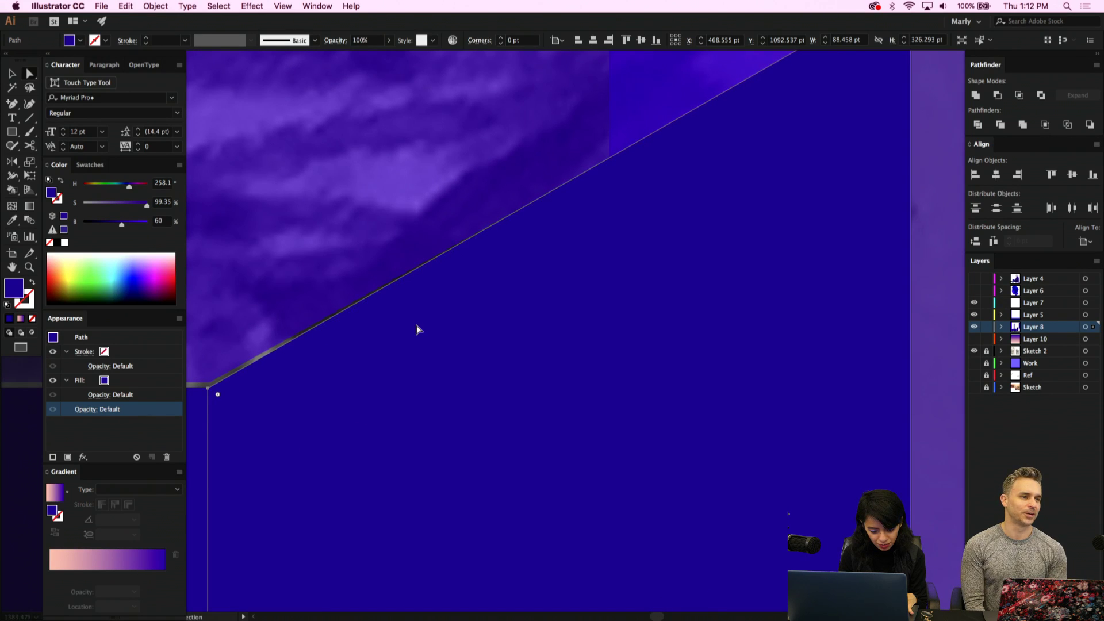
{"action": "scroll", "coordinate": [416, 328], "scroll_direction": "left", "scroll_amount": 6}
{"action": "left_click", "coordinate": [463, 377]}
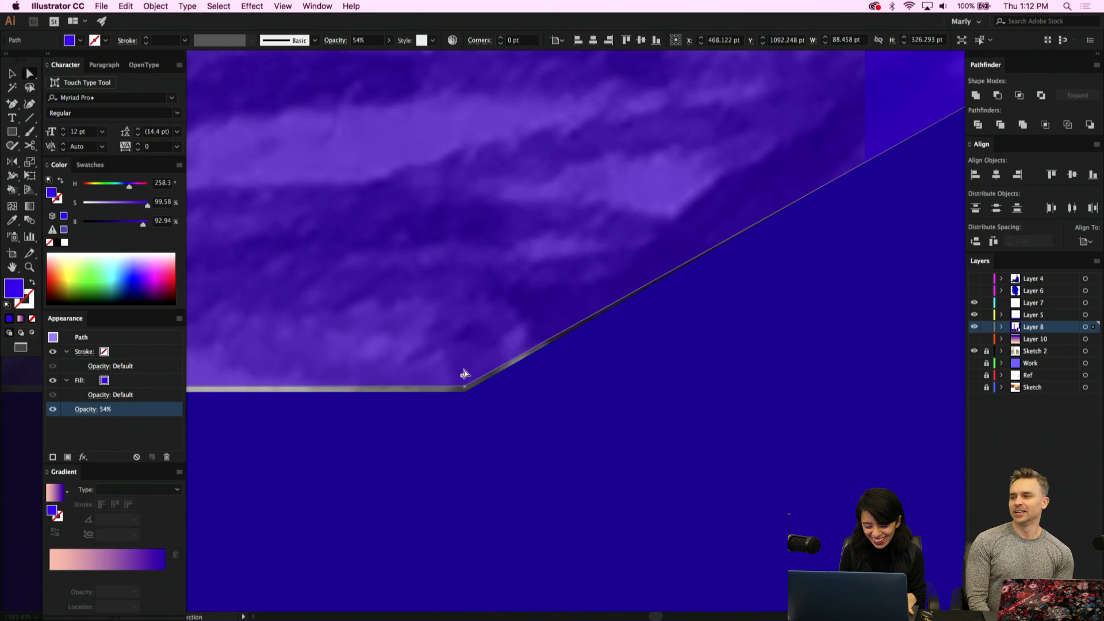
{"action": "left_click", "coordinate": [465, 390]}
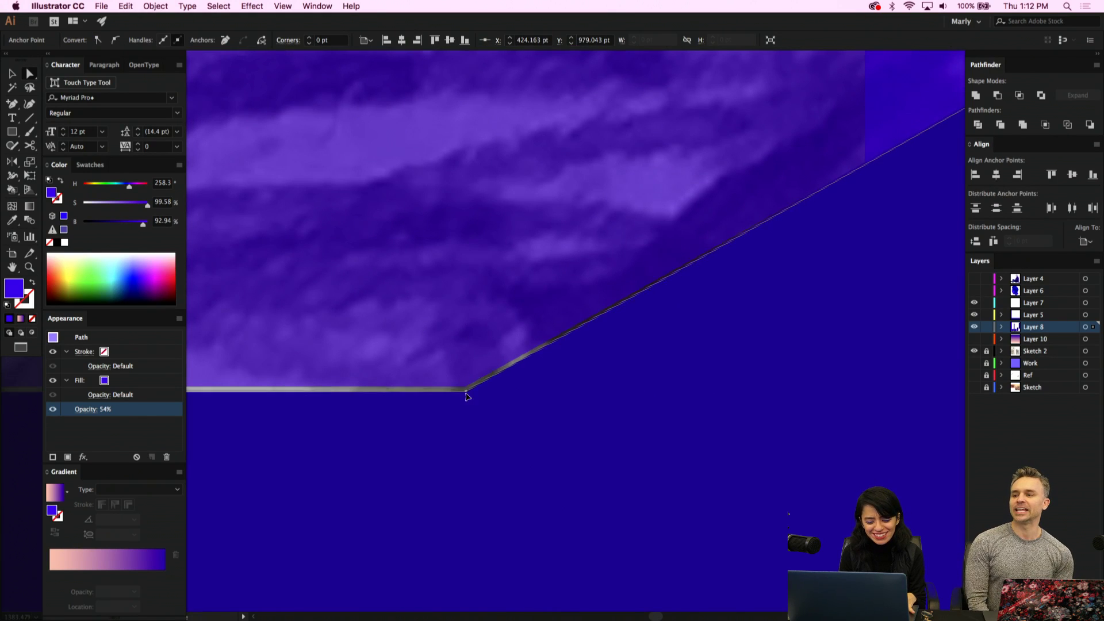
{"action": "scroll", "coordinate": [463, 392], "scroll_direction": "down", "scroll_amount": 10}
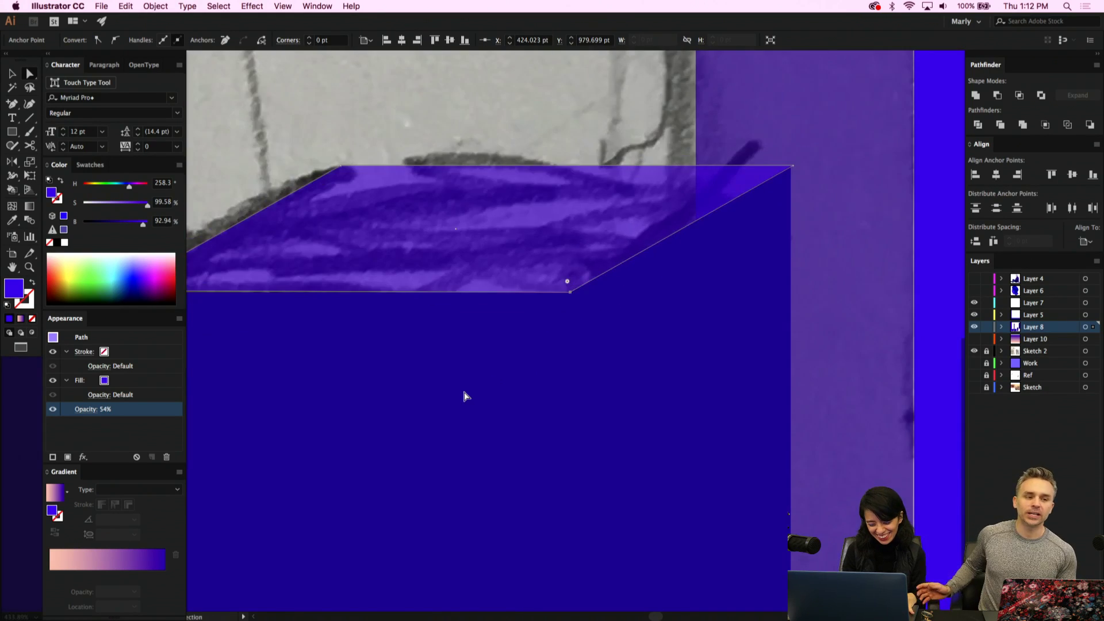
Fill the small building's side face with the left tower's bright blue, and match the roof to it at 100% opacity
{"action": "left_click", "coordinate": [642, 361]}
{"action": "key", "text": "i"}
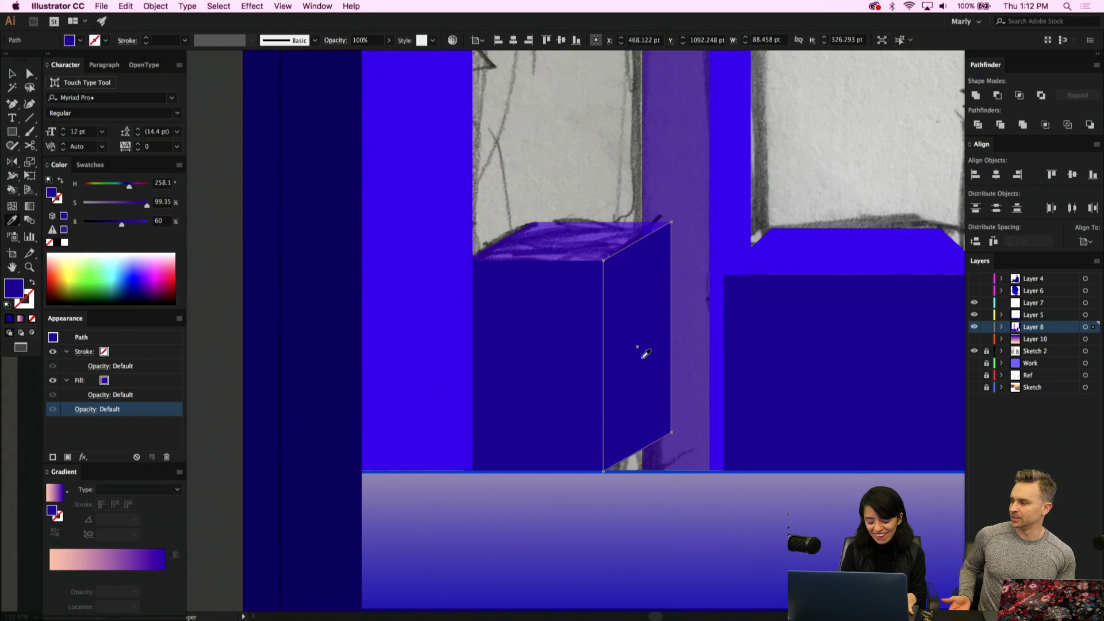
{"action": "left_click", "coordinate": [411, 262]}
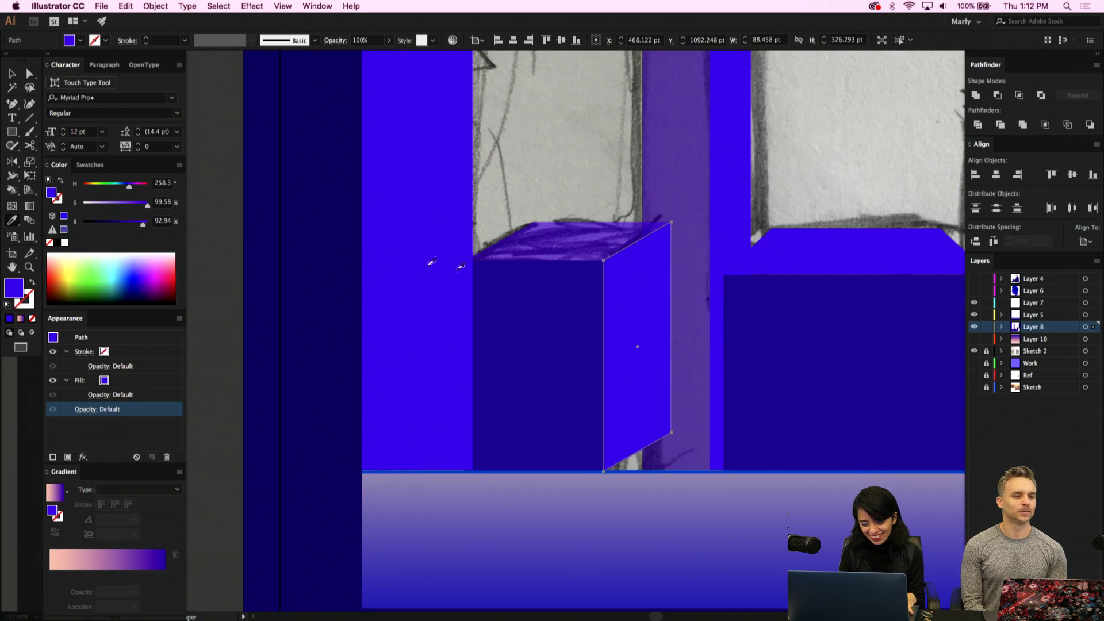
{"action": "key", "text": "super+z"}
{"action": "left_click", "coordinate": [575, 242], "text": "super"}
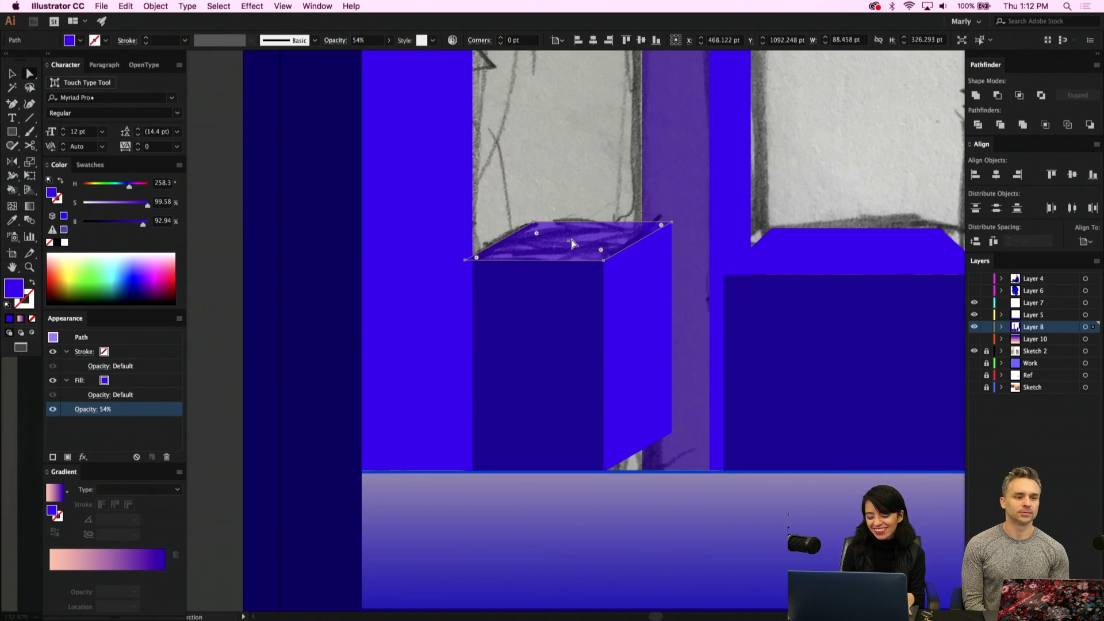
{"action": "left_click", "coordinate": [647, 310]}
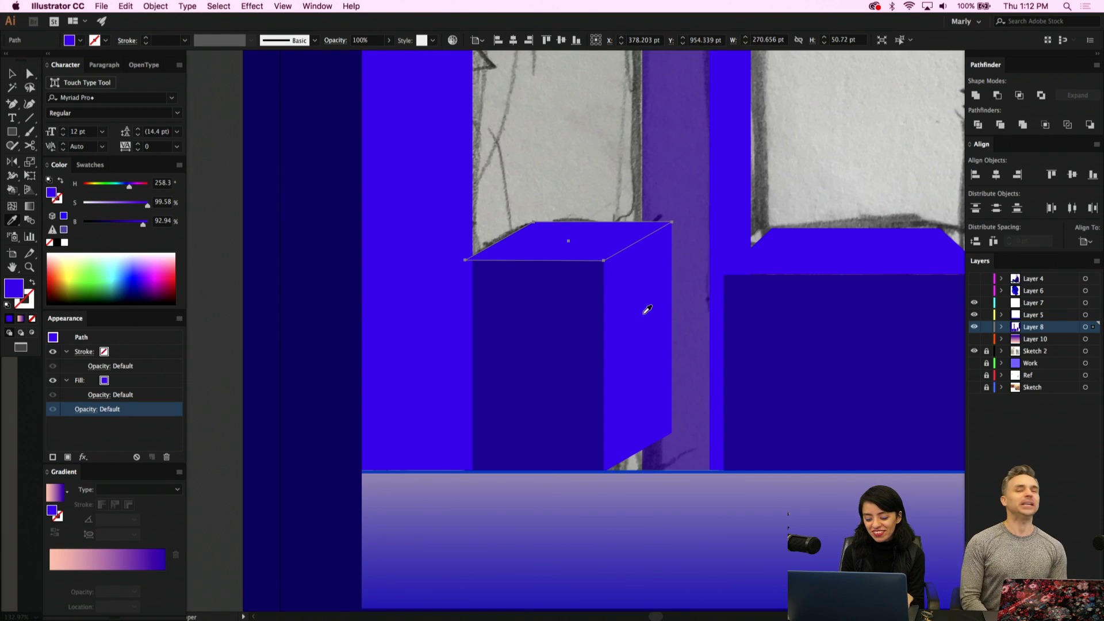
Lower the outer bottom corner of the small building's side face to the ground line, then select the roof
{"action": "left_click", "coordinate": [661, 305], "text": "super"}
{"action": "key", "text": "a"}
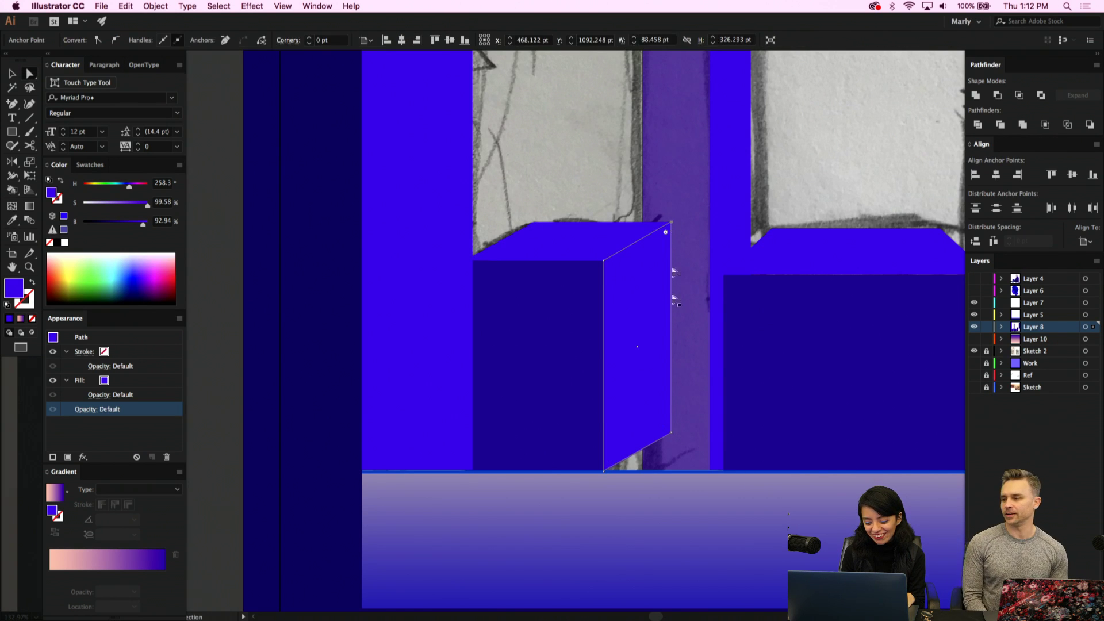
{"action": "left_click", "coordinate": [671, 433]}
{"action": "left_click", "coordinate": [673, 436]}
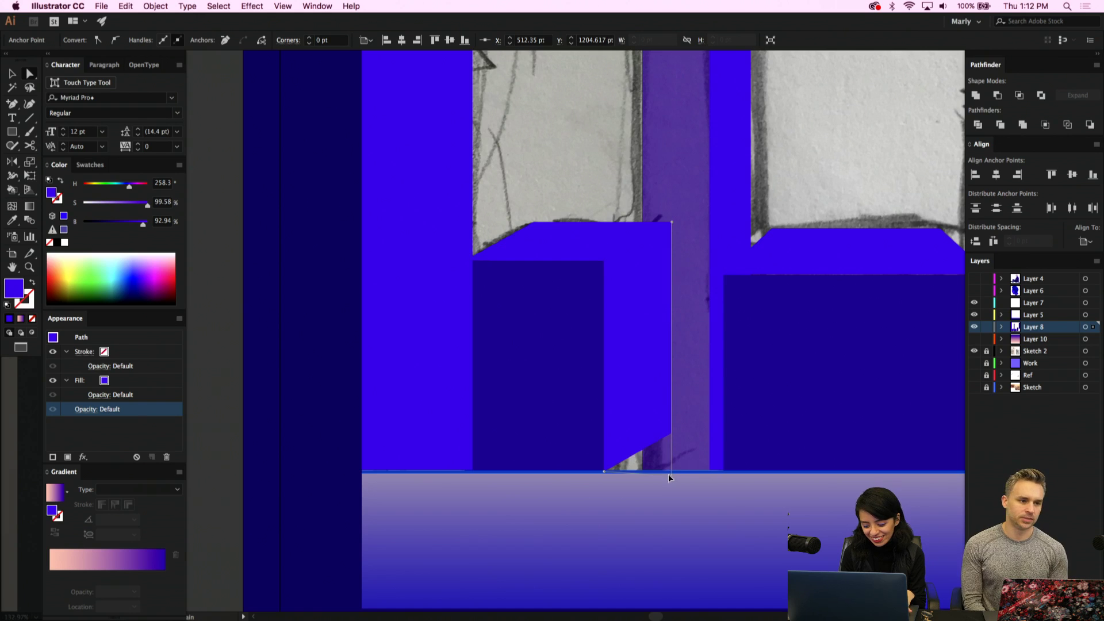
{"action": "left_click_drag", "start_coordinate": [669, 478], "coordinate": [668, 471]}
{"action": "left_click", "coordinate": [562, 255]}
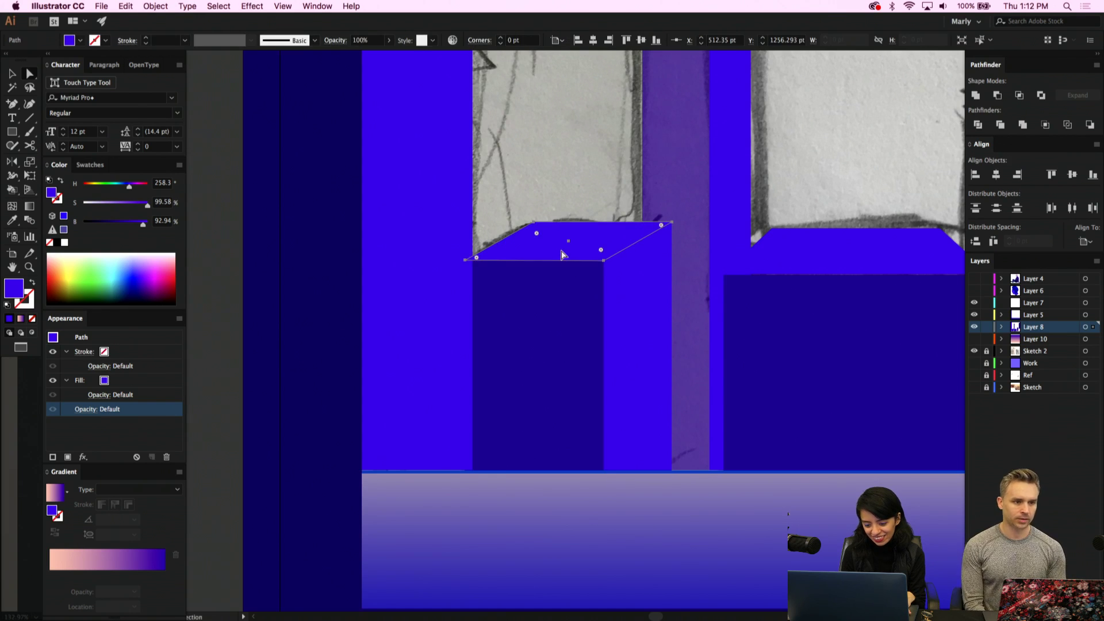
Fill the tall thin tower's front face with the left tower's darkest navy blue at 100% opacity
{"action": "scroll", "coordinate": [562, 255], "scroll_direction": "down", "scroll_amount": 5}
{"action": "left_click", "coordinate": [562, 255]}
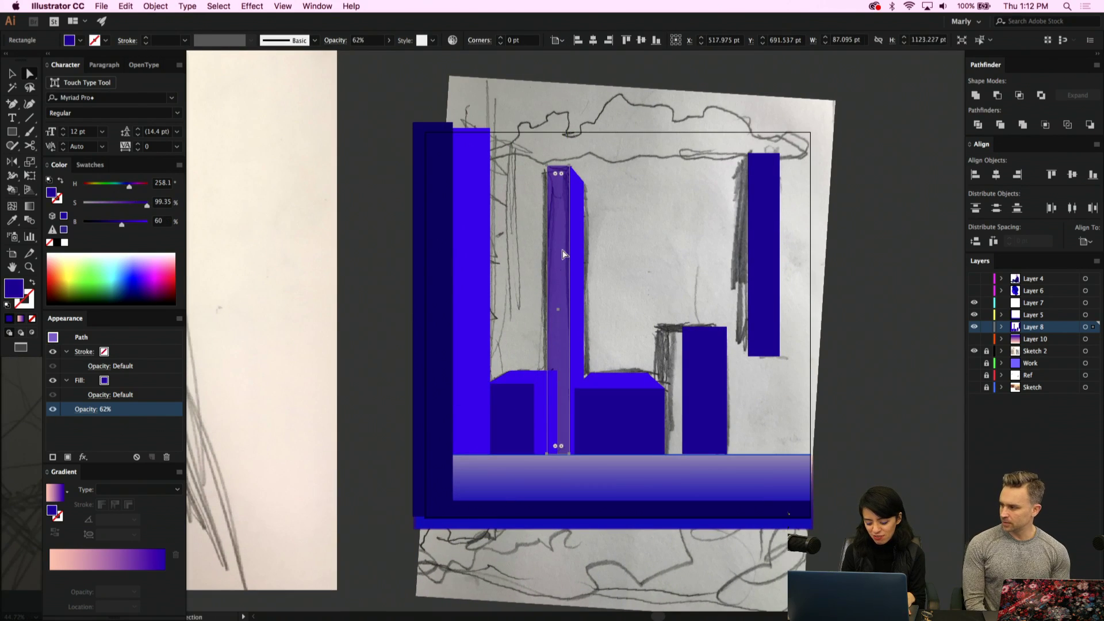
{"action": "key", "text": "i"}
{"action": "left_click", "coordinate": [443, 236]}
{"action": "key", "text": "v"}
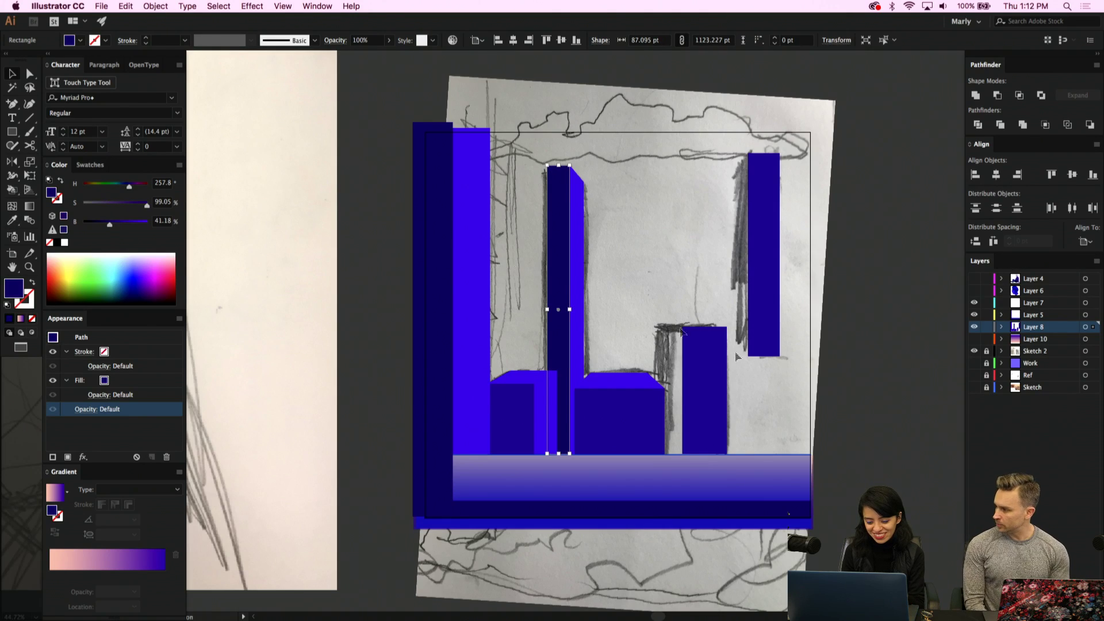
Show the gradient sky on Layer 10 behind the buildings and clear the selection
{"action": "left_click", "coordinate": [717, 373]}
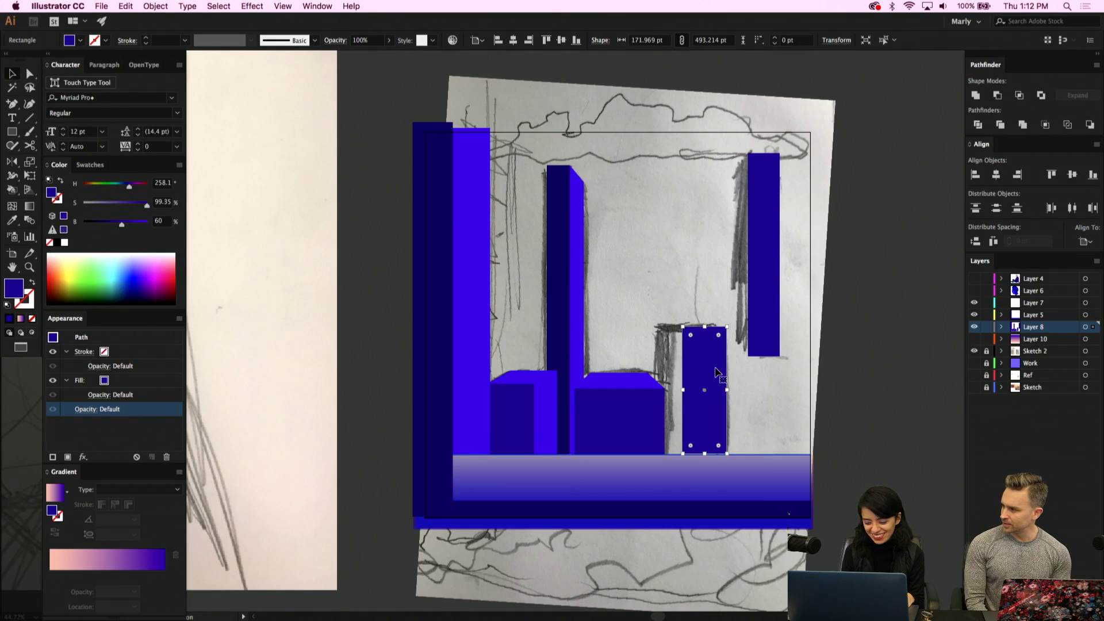
{"action": "left_click", "coordinate": [974, 340]}
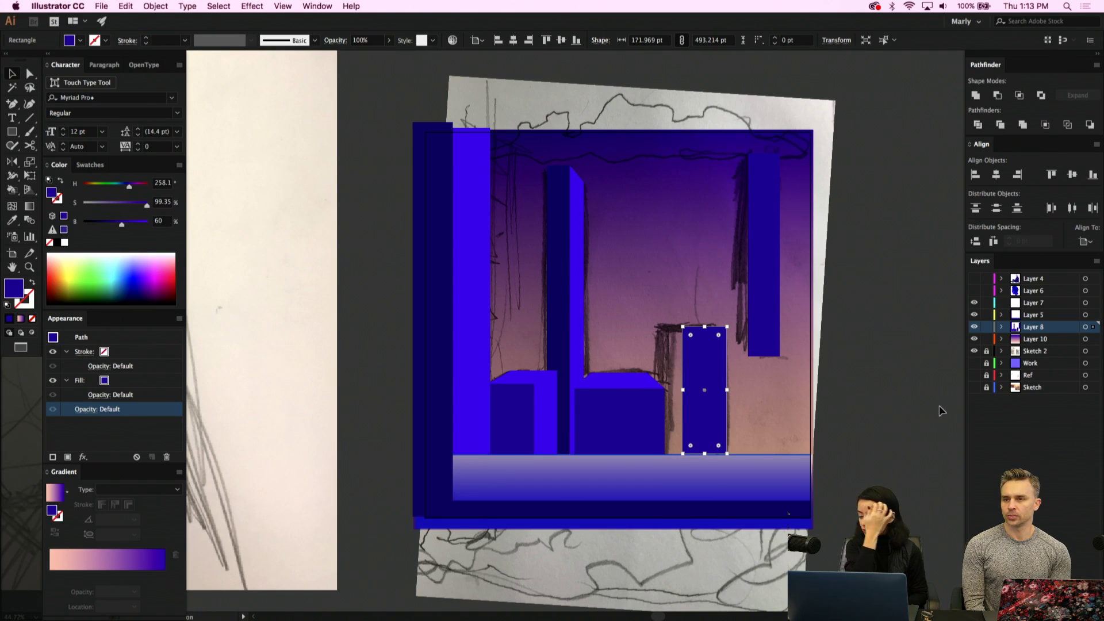
{"action": "scroll", "coordinate": [941, 411], "scroll_direction": "up", "scroll_amount": 2}
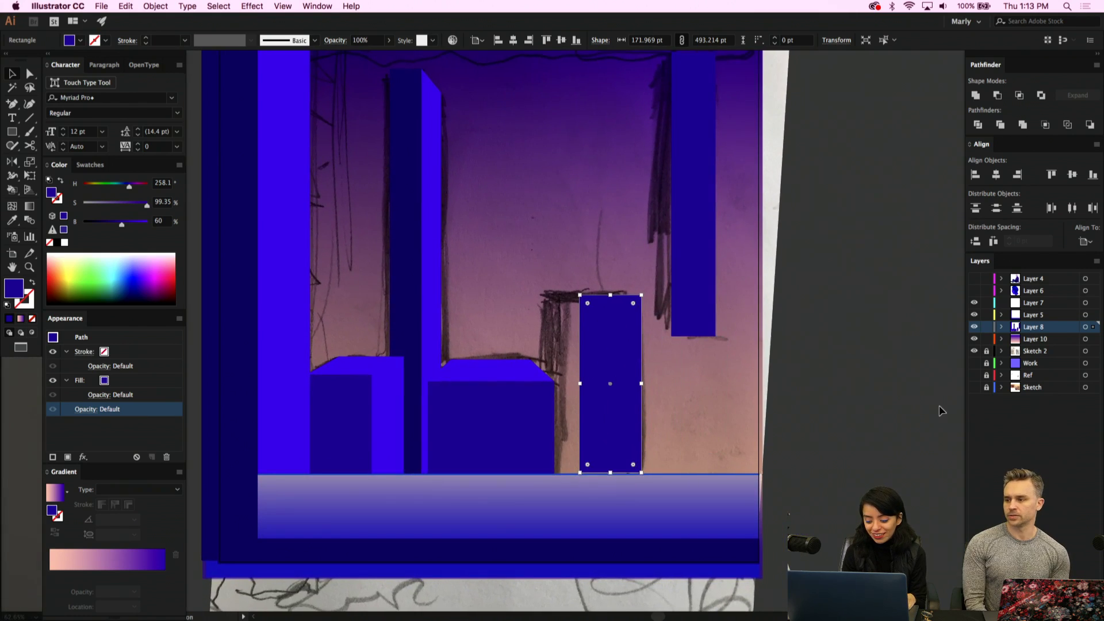
{"action": "left_click", "coordinate": [862, 422]}
{"action": "scroll", "coordinate": [863, 422], "scroll_direction": "left", "scroll_amount": 4}
{"action": "scroll", "coordinate": [862, 422], "scroll_direction": "up", "scroll_amount": 1}
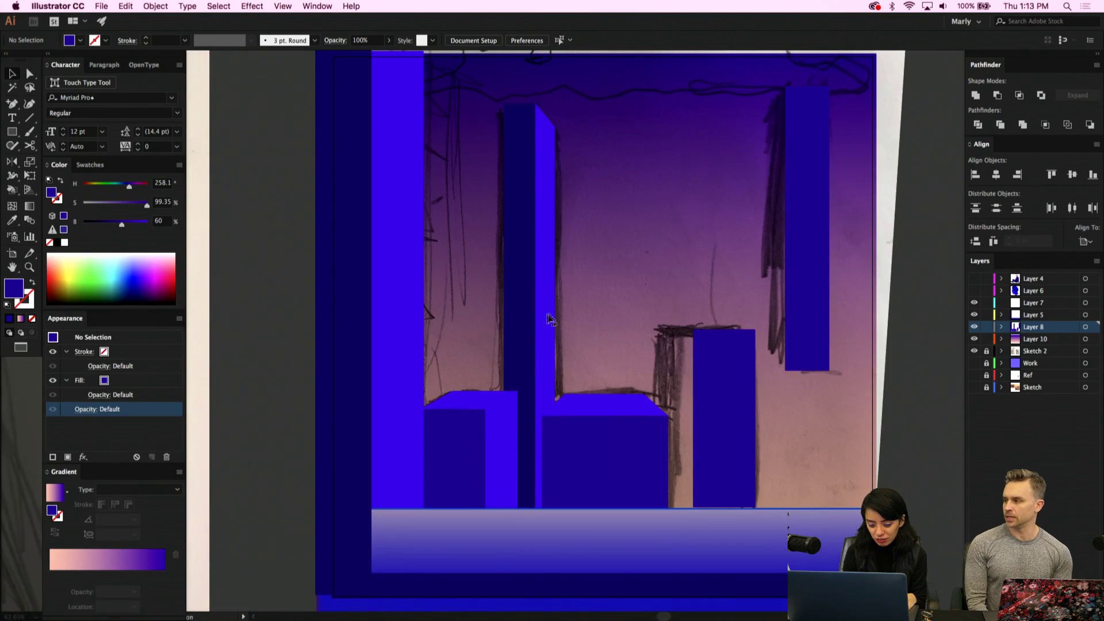
Examine the faces of the tall tower and the lower buildings one by one against the gradient sky
{"action": "left_click", "coordinate": [521, 318]}
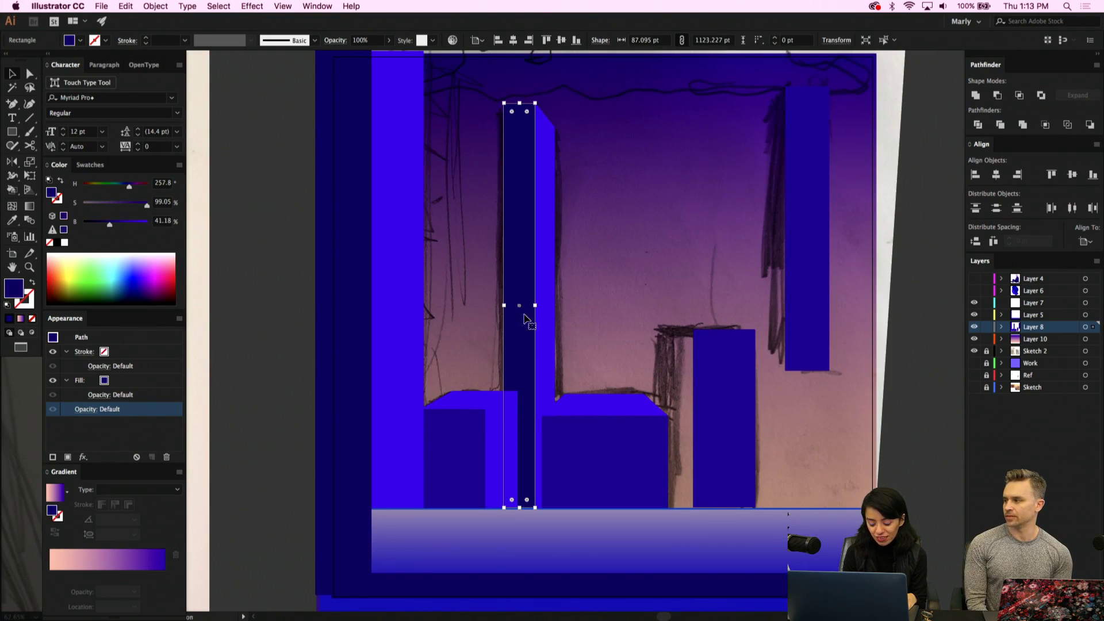
{"action": "left_click", "coordinate": [444, 458]}
{"action": "key", "text": "a"}
{"action": "left_click", "coordinate": [457, 404]}
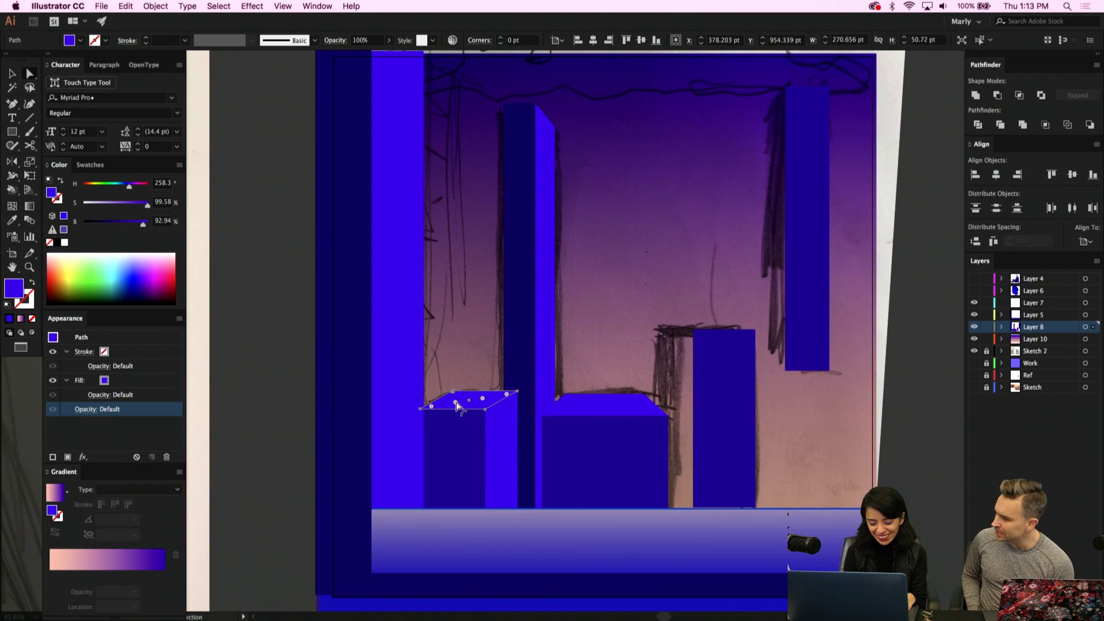
{"action": "scroll", "coordinate": [457, 404], "scroll_direction": "up", "scroll_amount": 2}
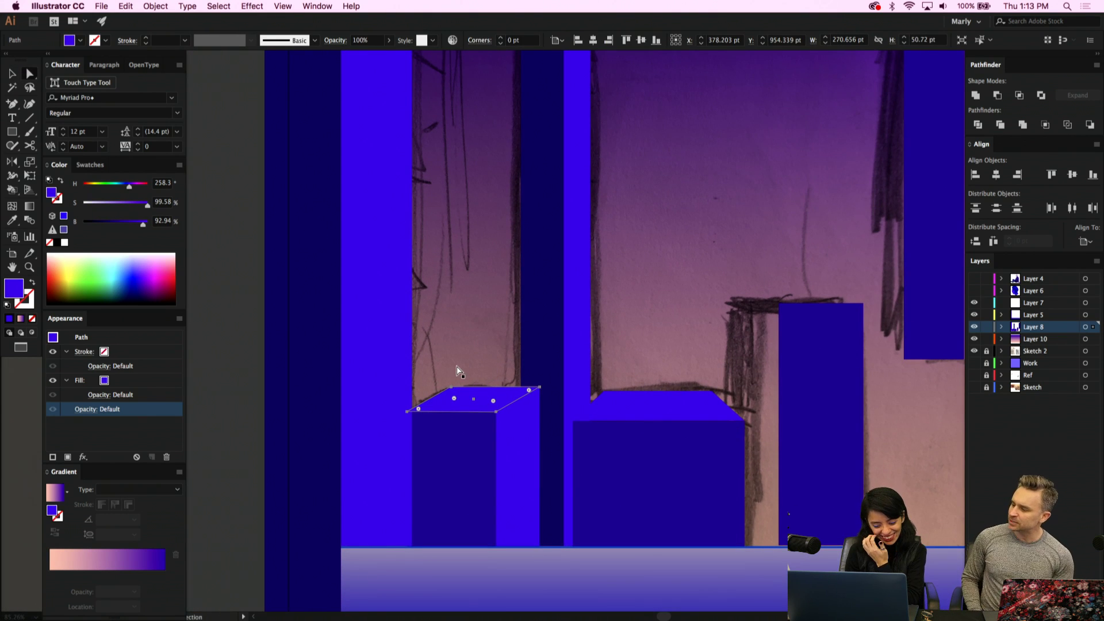
{"action": "left_click", "coordinate": [450, 455]}
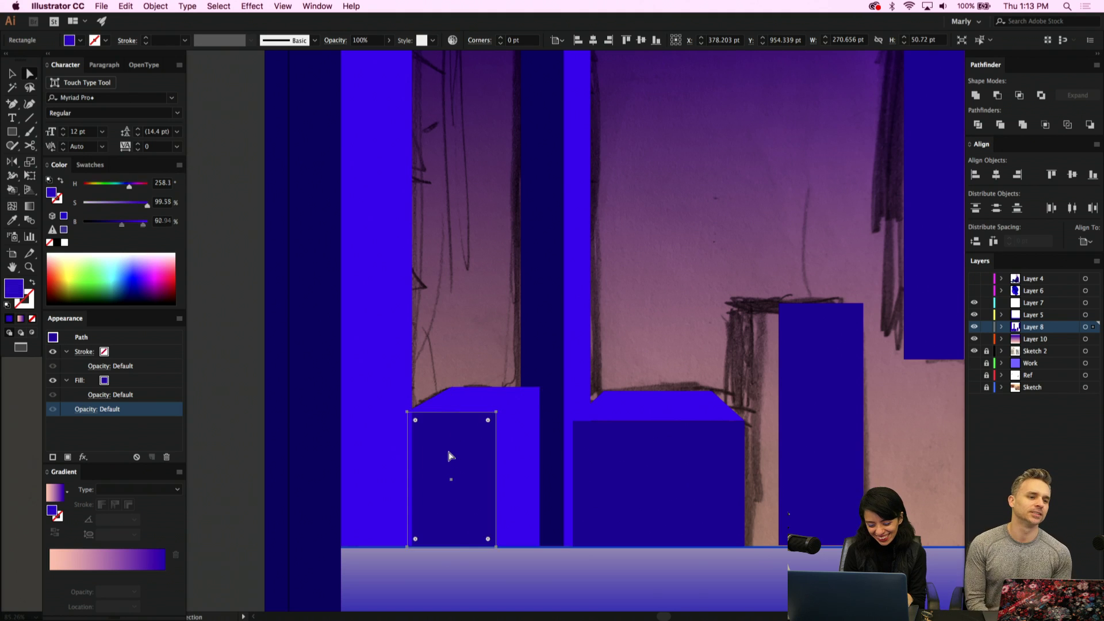
{"action": "scroll", "coordinate": [449, 456], "scroll_direction": "right", "scroll_amount": 3}
{"action": "scroll", "coordinate": [450, 456], "scroll_direction": "right", "scroll_amount": 2}
{"action": "scroll", "coordinate": [449, 455], "scroll_direction": "down", "scroll_amount": 1}
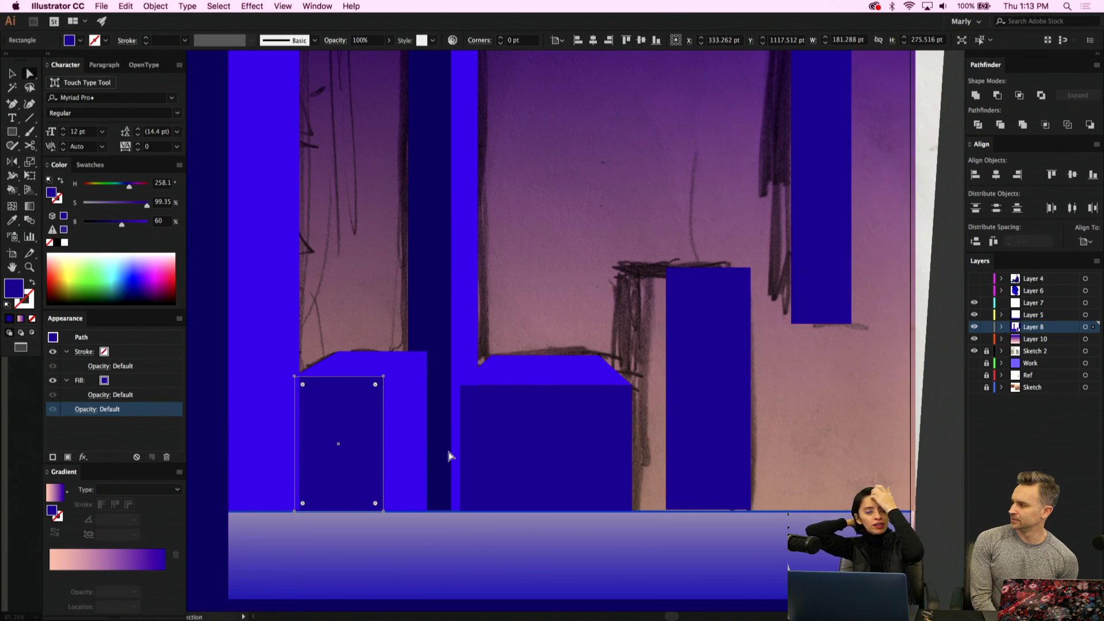
{"action": "left_click", "coordinate": [525, 458]}
{"action": "scroll", "coordinate": [524, 459], "scroll_direction": "down", "scroll_amount": 3}
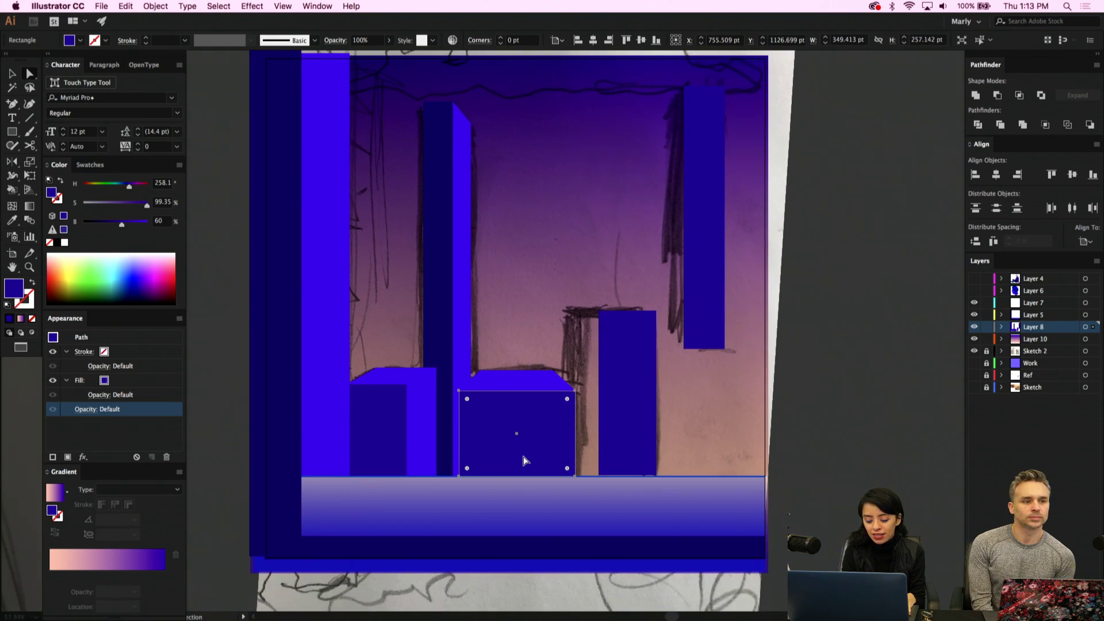
{"action": "left_click", "coordinate": [613, 425]}
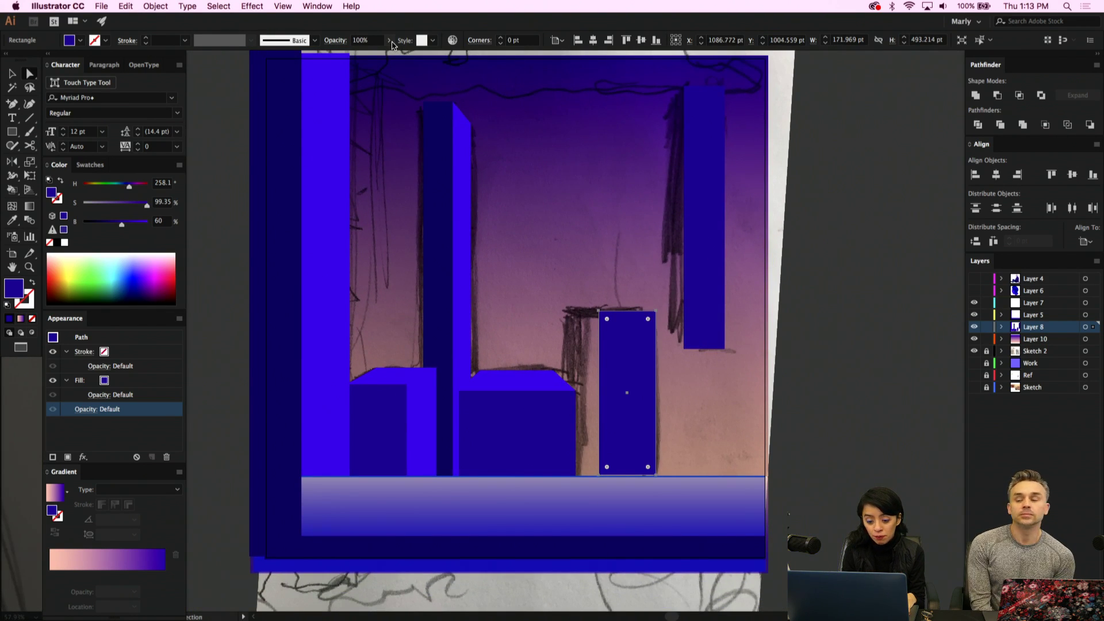
Try moving the short right-hand building sideways, and undo the moves
{"action": "left_click", "coordinate": [390, 41]}
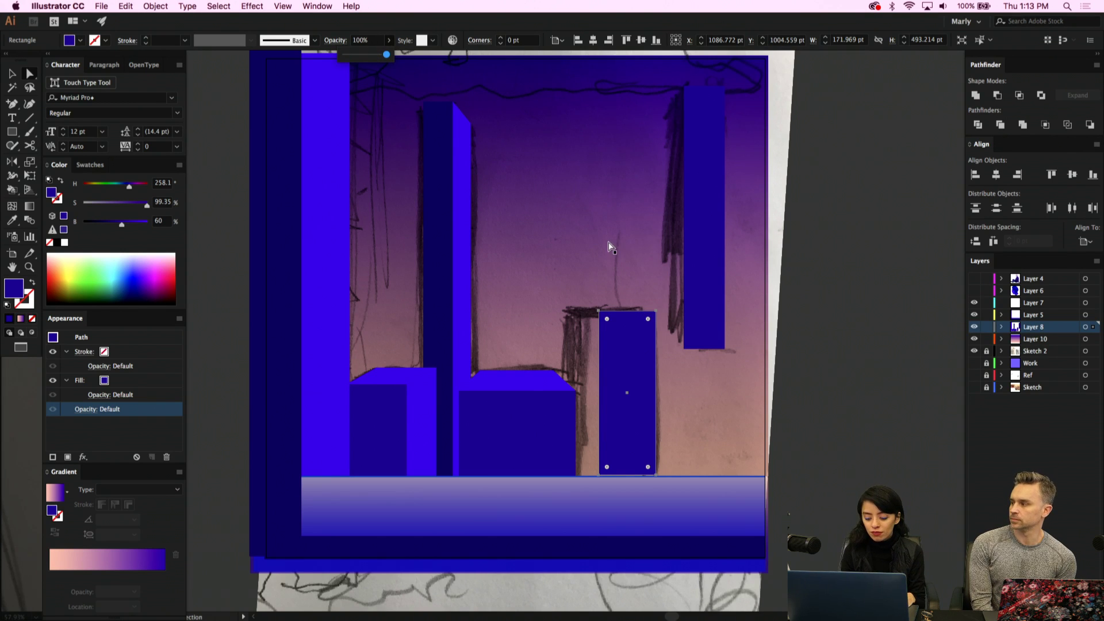
{"action": "left_click_drag", "start_coordinate": [622, 377], "coordinate": [722, 378]}
{"action": "key", "text": "cmd+z"}
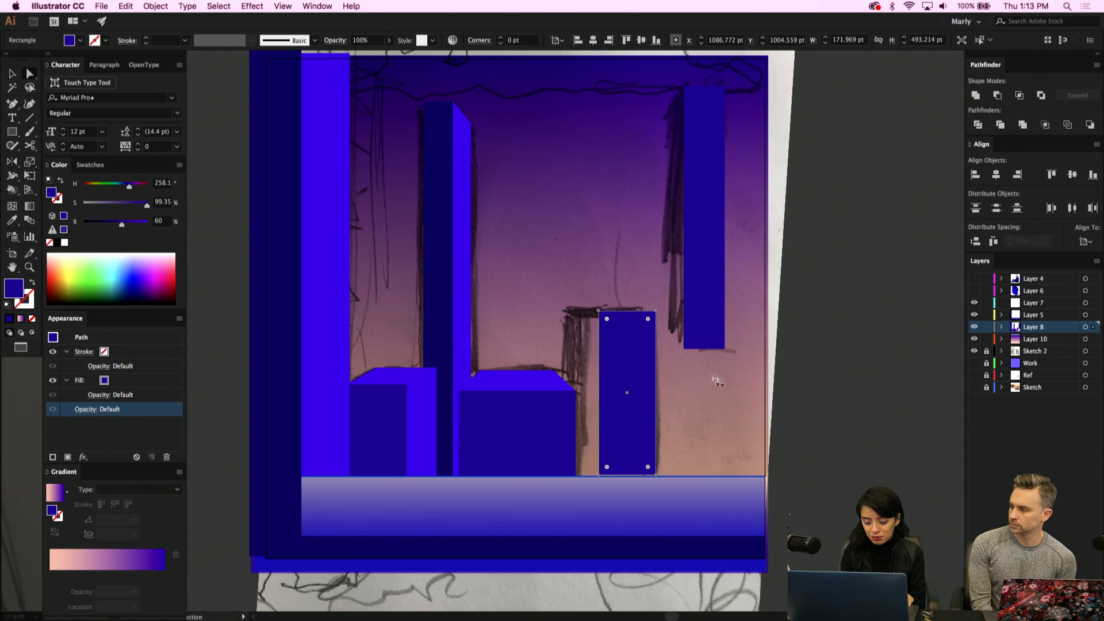
{"action": "scroll", "coordinate": [667, 370], "scroll_direction": "left", "scroll_amount": 5}
{"action": "left_click_drag", "start_coordinate": [697, 375], "coordinate": [678, 368]}
{"action": "key", "text": "cmd+z"}
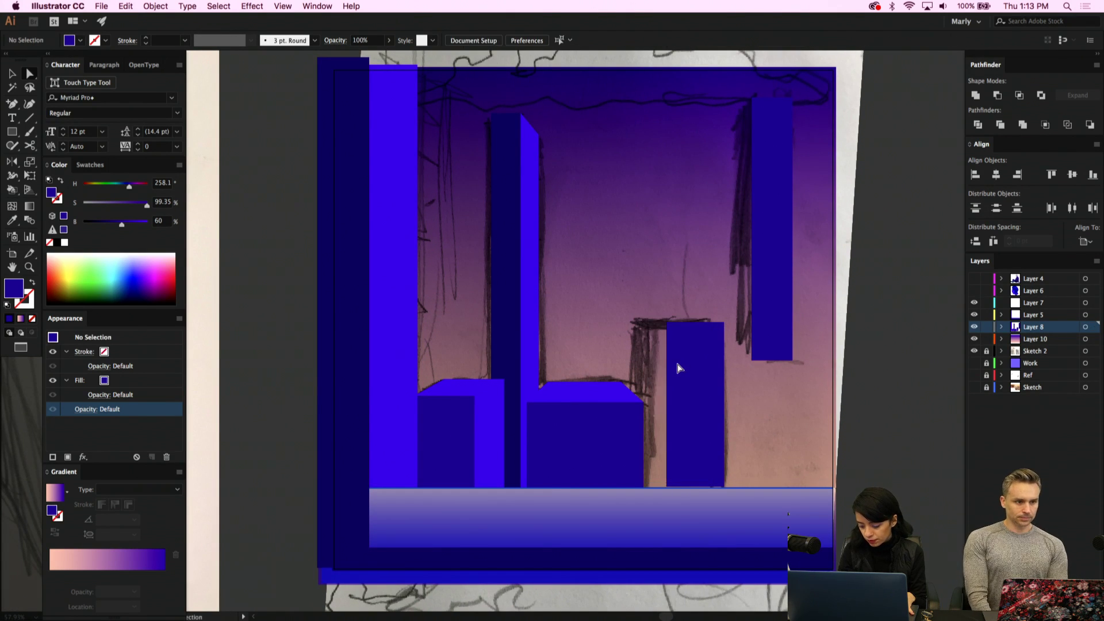
Show the seated figure on Layer 4 and Layer 6, and shift the far-right tower further toward the sky's right edge
{"action": "left_click", "coordinate": [777, 279]}
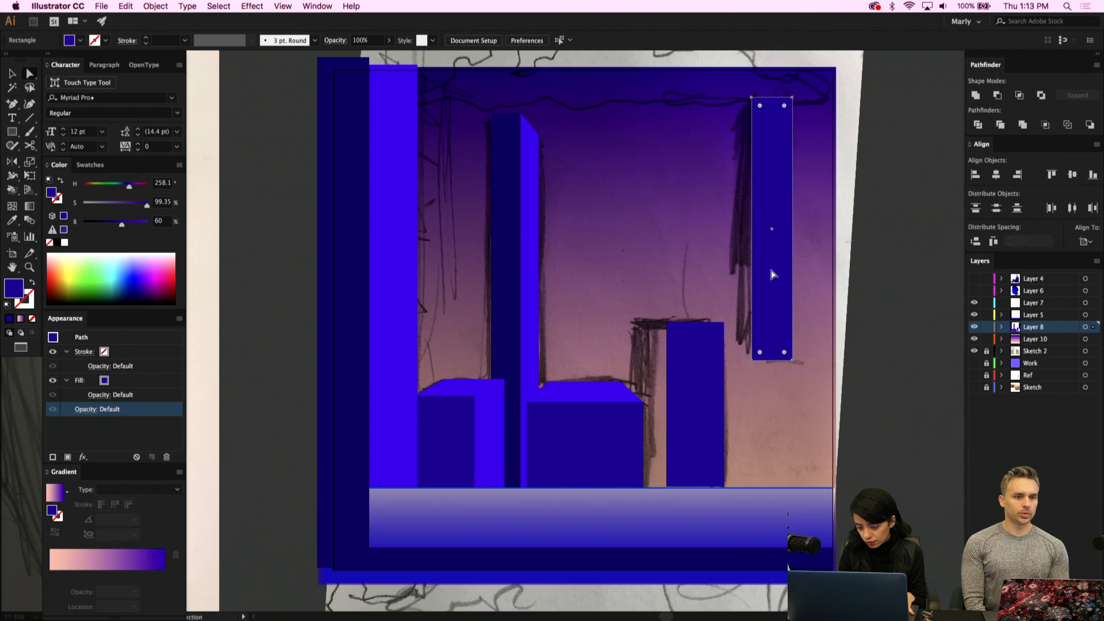
{"action": "left_click", "coordinate": [973, 278]}
{"action": "left_click", "coordinate": [974, 290]}
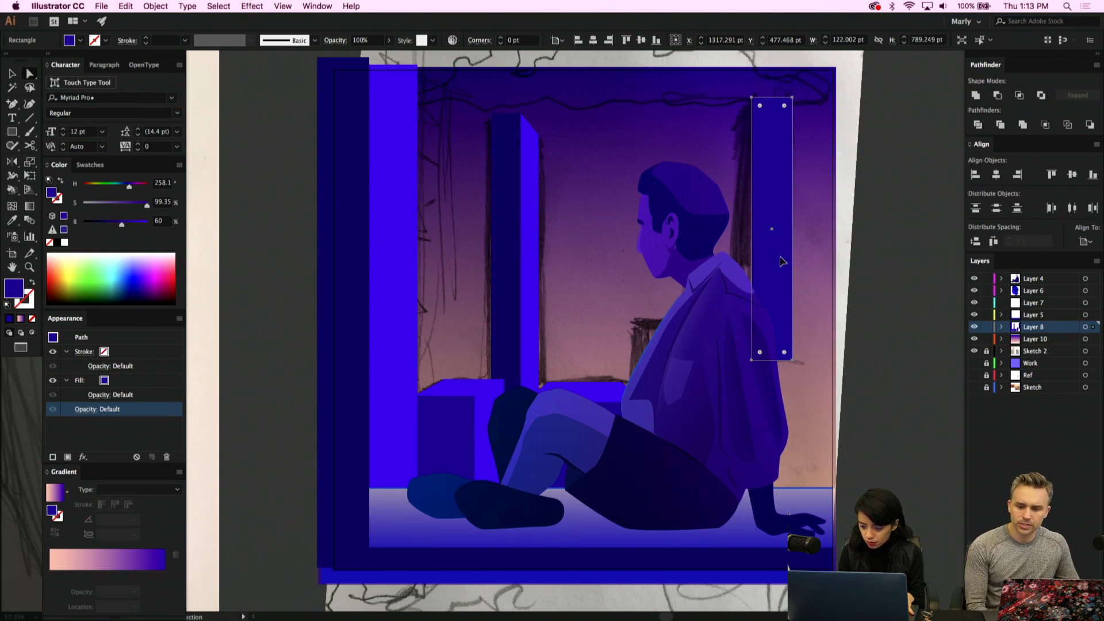
{"action": "left_click_drag", "start_coordinate": [780, 261], "coordinate": [816, 263]}
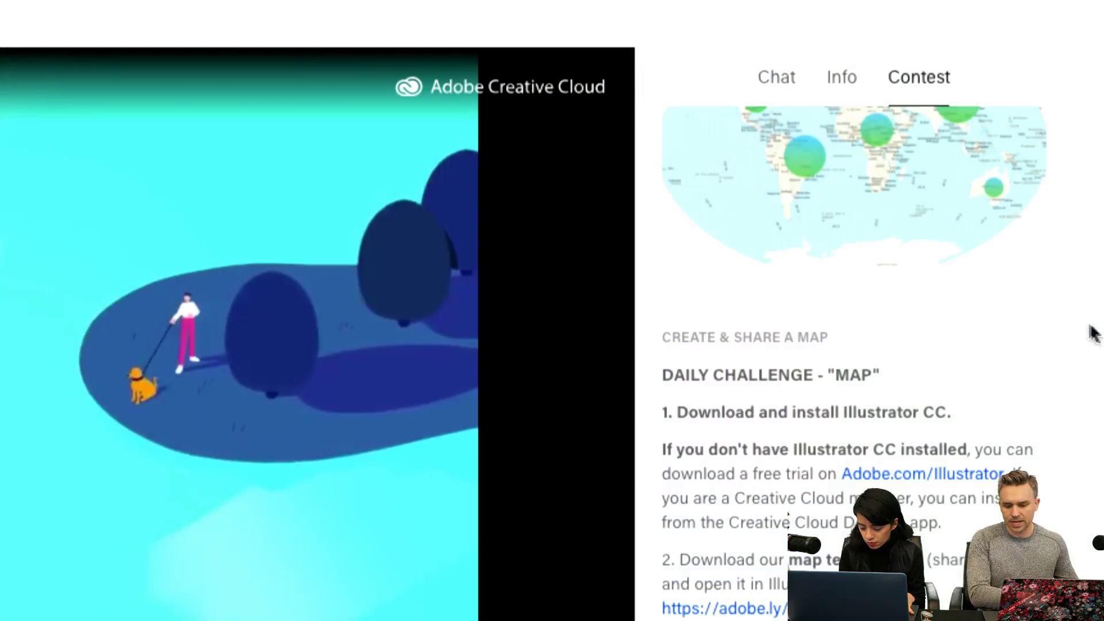
Read through the "MAP" daily challenge instructions on the Behance Live contest page
{"action": "scroll", "coordinate": [1089, 357], "scroll_direction": "down", "scroll_amount": 4}
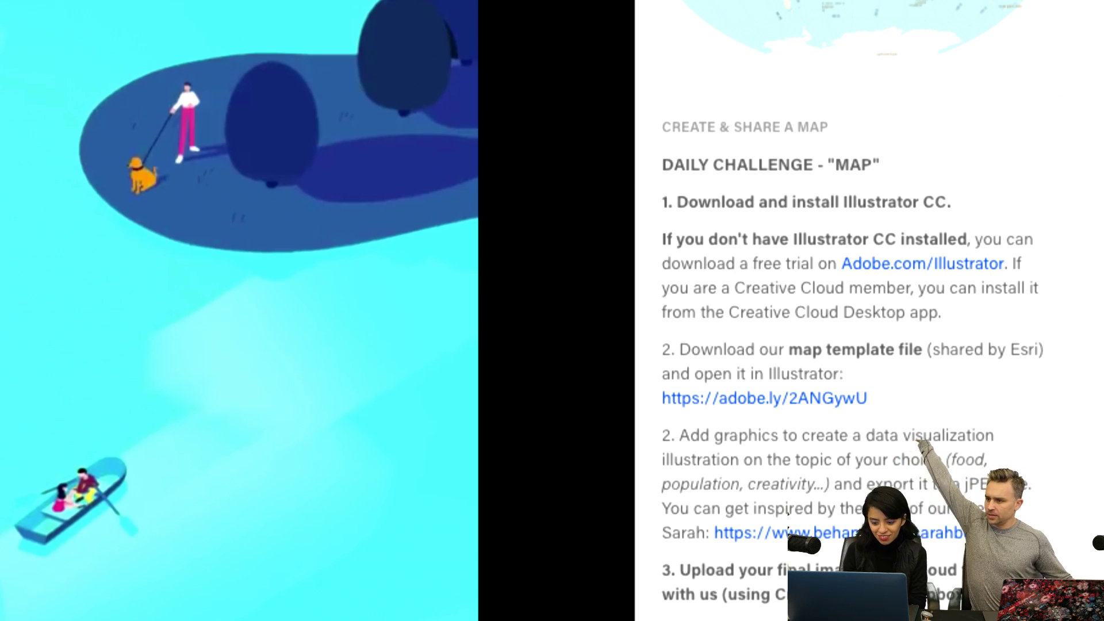
{"action": "scroll", "coordinate": [862, 310], "scroll_direction": "down", "scroll_amount": 1}
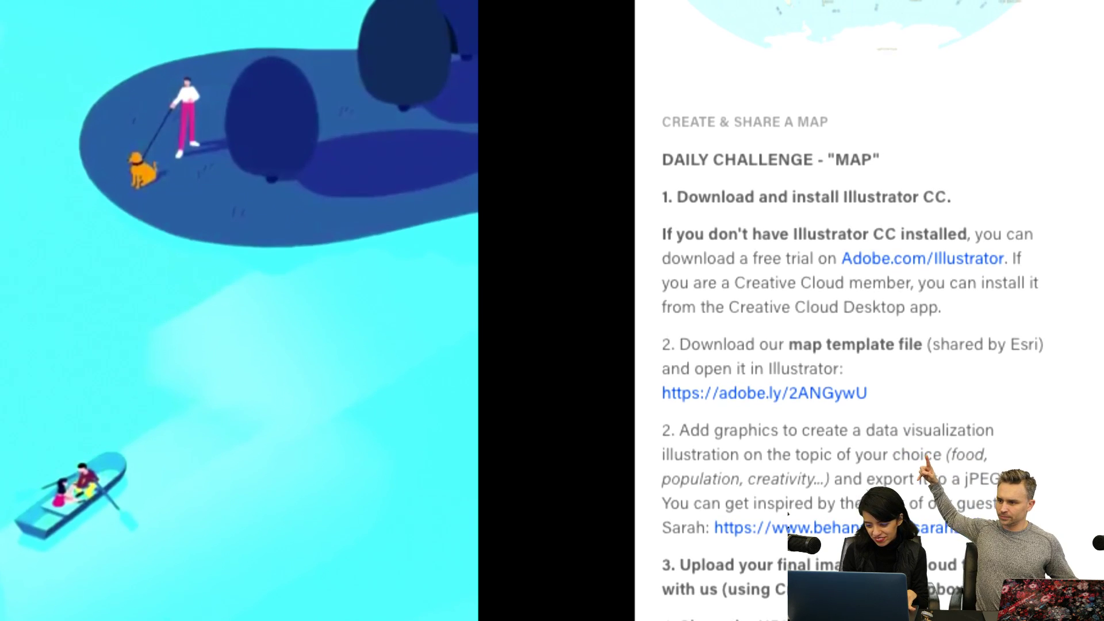
{"action": "scroll", "coordinate": [788, 513], "scroll_direction": "down", "scroll_amount": 1}
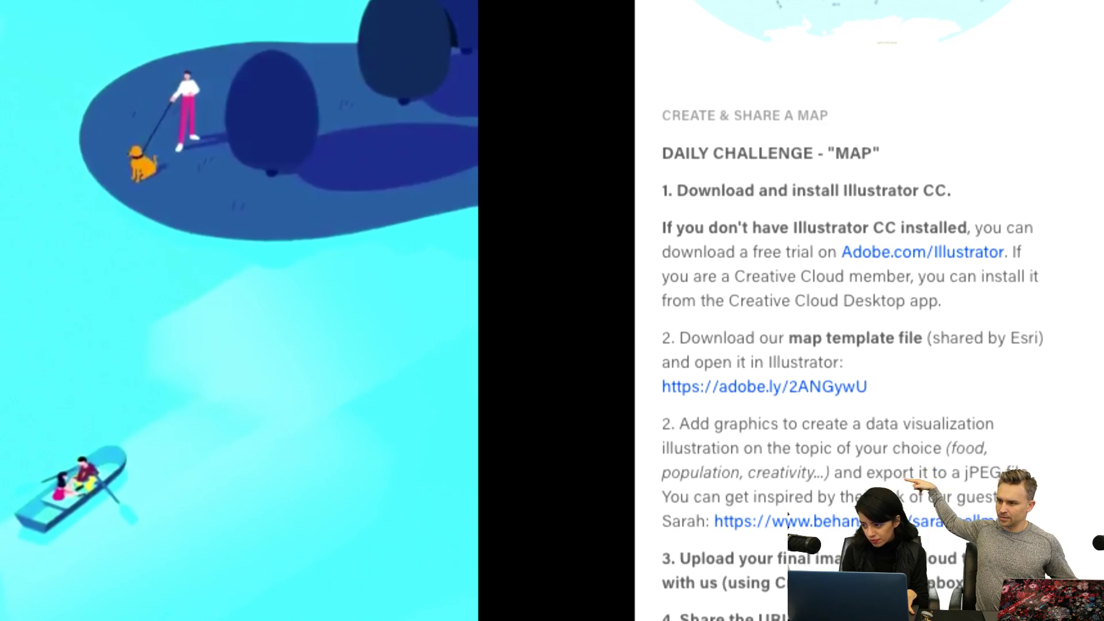
{"action": "scroll", "coordinate": [851, 311], "scroll_direction": "down", "scroll_amount": 1}
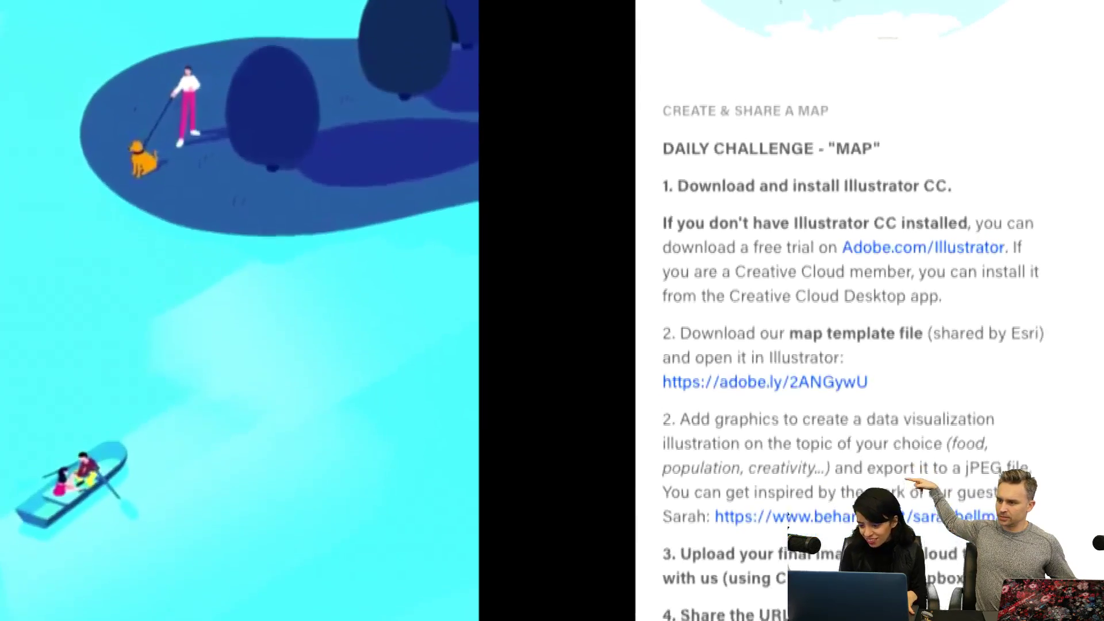
{"action": "scroll", "coordinate": [851, 310], "scroll_direction": "down", "scroll_amount": 2}
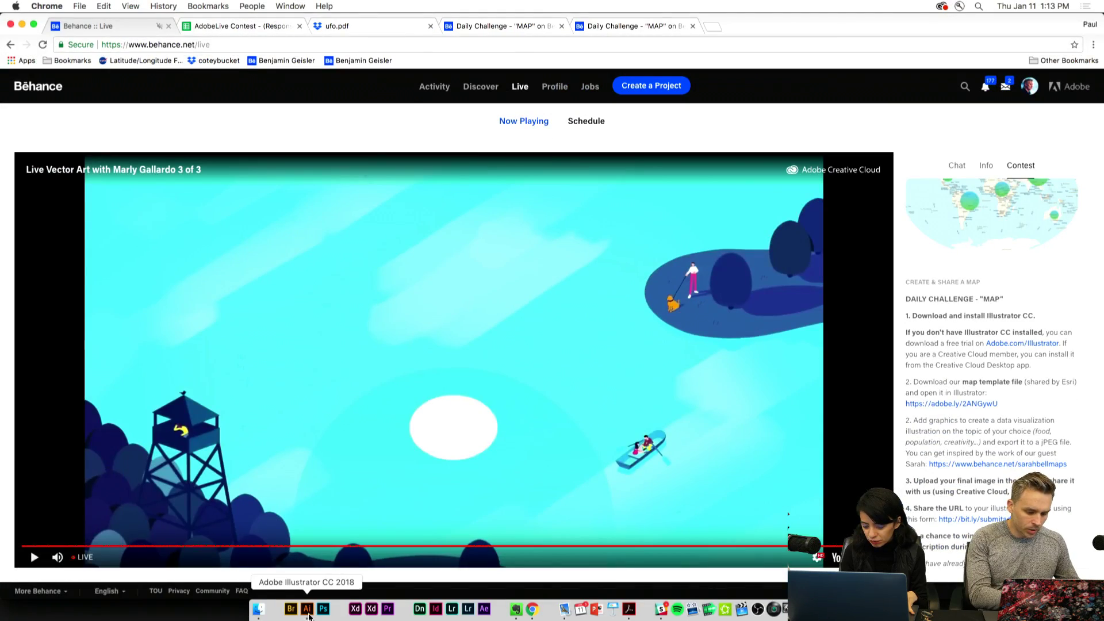
Switch to WorldBasemap.ai in Illustrator, select all of the world map's artwork and start Recolor Artwork
{"action": "left_click", "coordinate": [307, 611]}
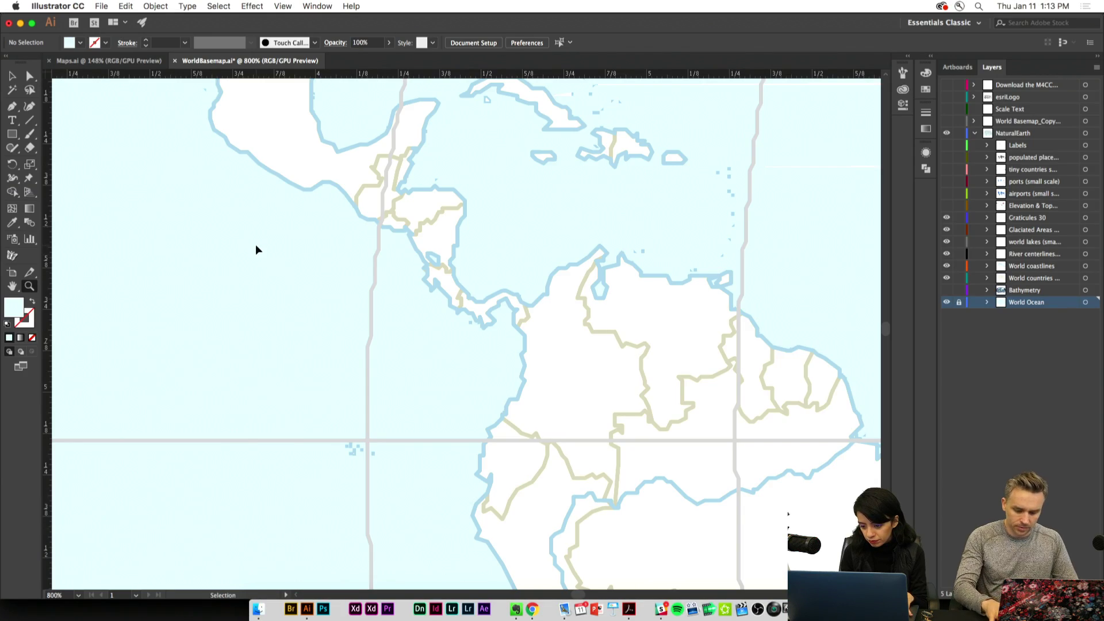
{"action": "key", "text": "super+0"}
{"action": "key", "text": "super+a"}
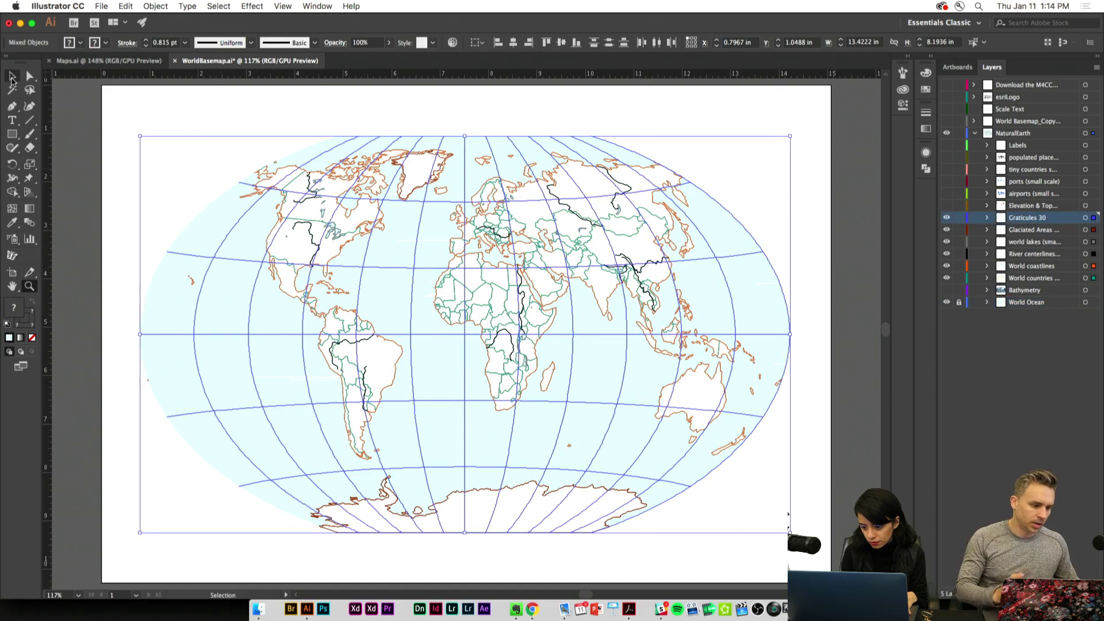
{"action": "key", "text": "v"}
{"action": "left_click", "coordinate": [121, 6]}
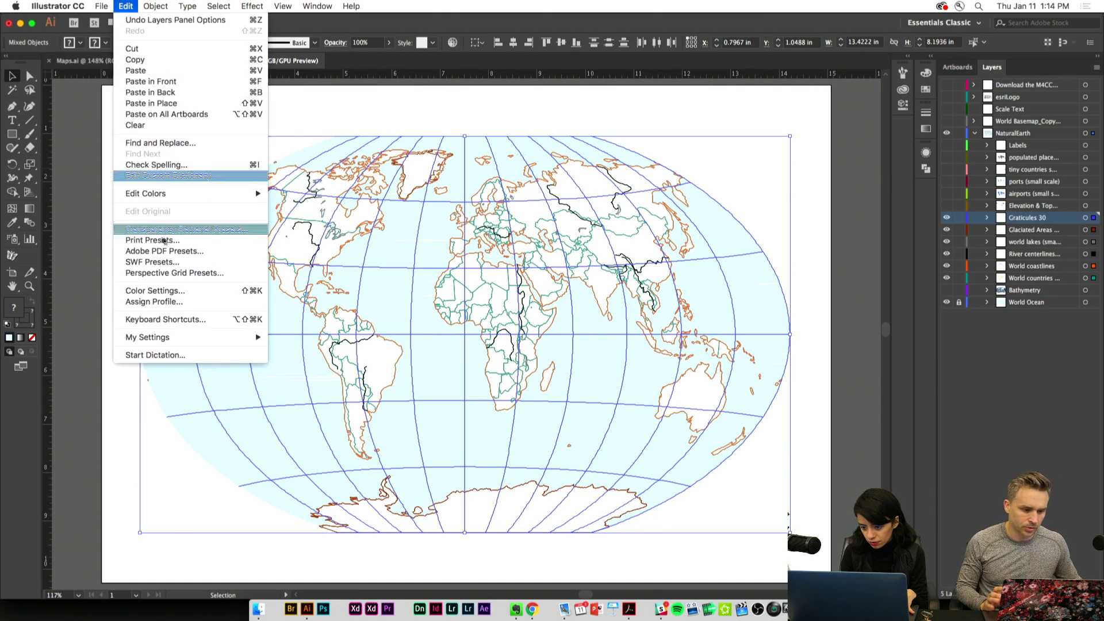
{"action": "mouse_move", "coordinate": [241, 193]}
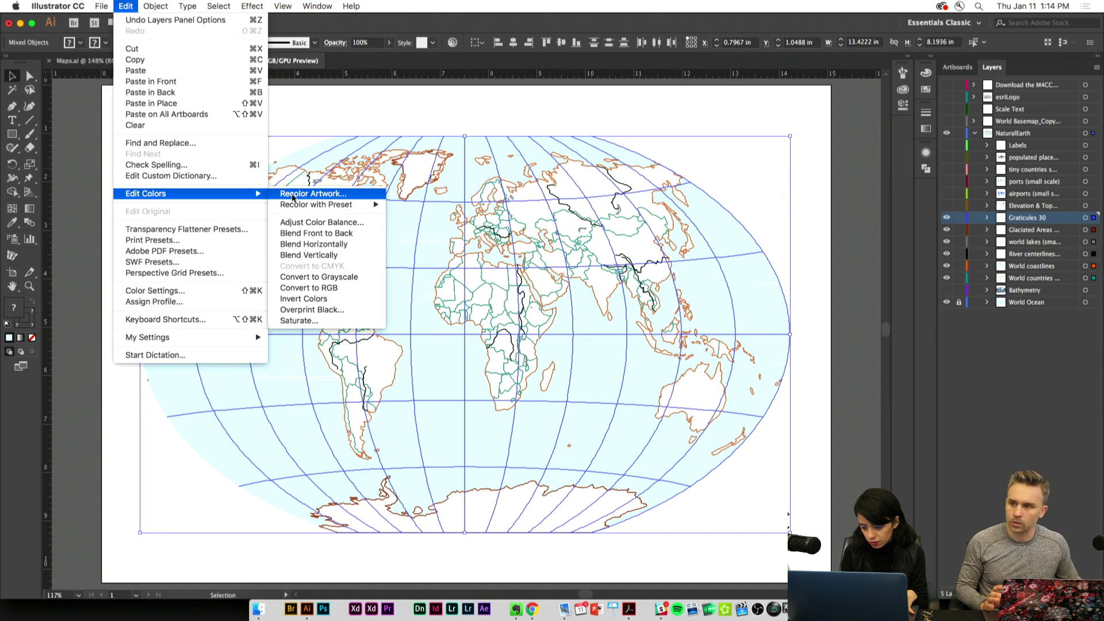
{"action": "left_click", "coordinate": [292, 195]}
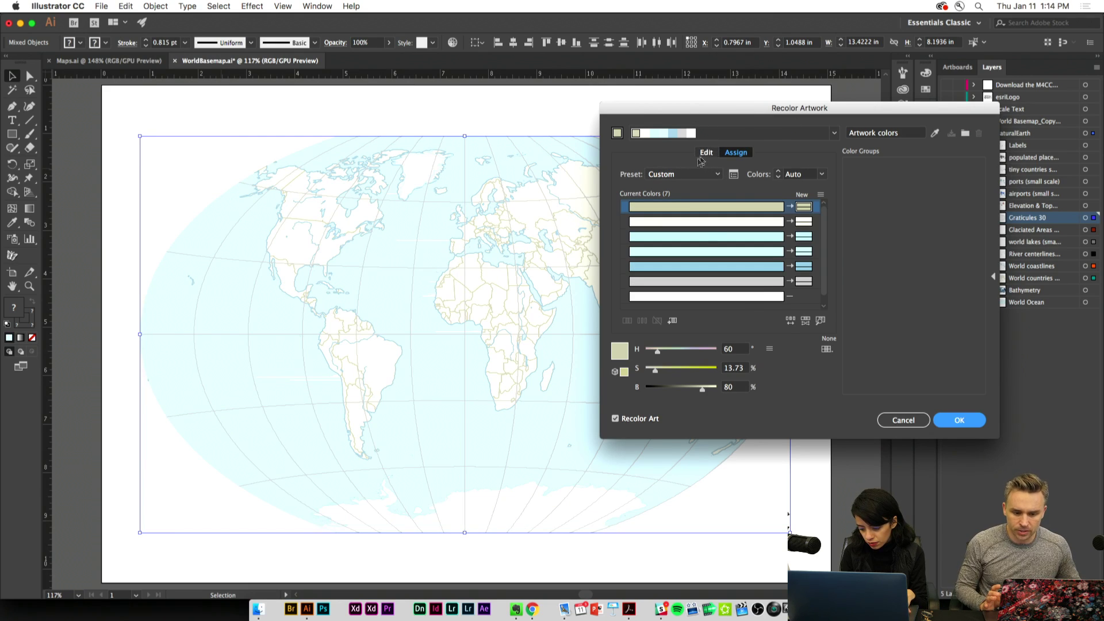
Edit the map's colors together on the brightness and hue wheel, darkening the khaki base color to about 51% brightness
{"action": "left_click", "coordinate": [706, 153]}
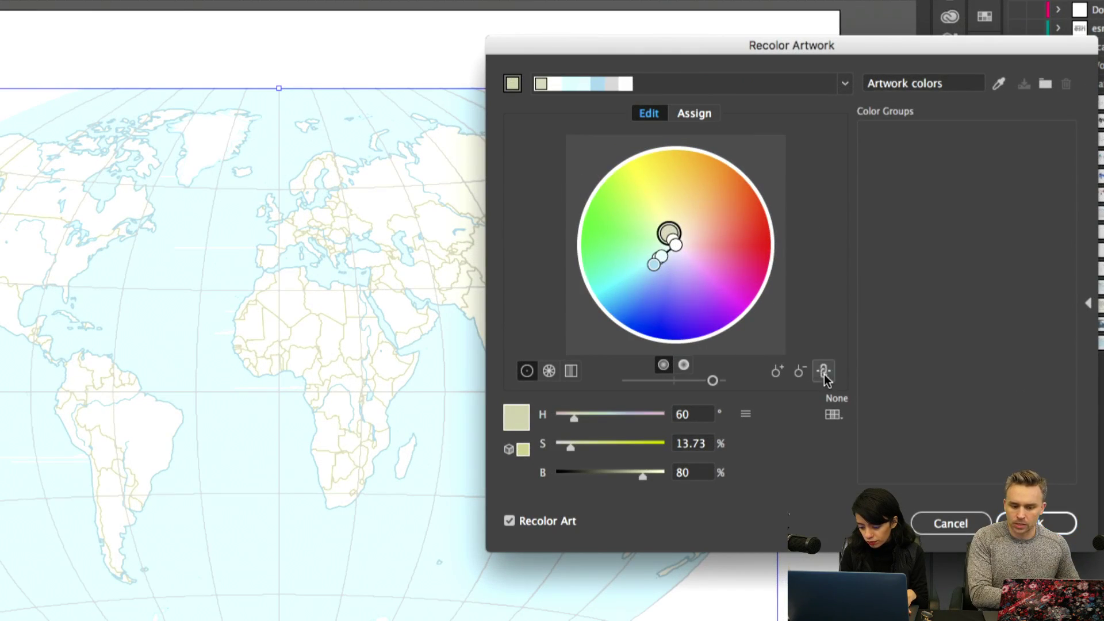
{"action": "left_click", "coordinate": [684, 366]}
{"action": "left_click_drag", "start_coordinate": [637, 174], "coordinate": [651, 201]}
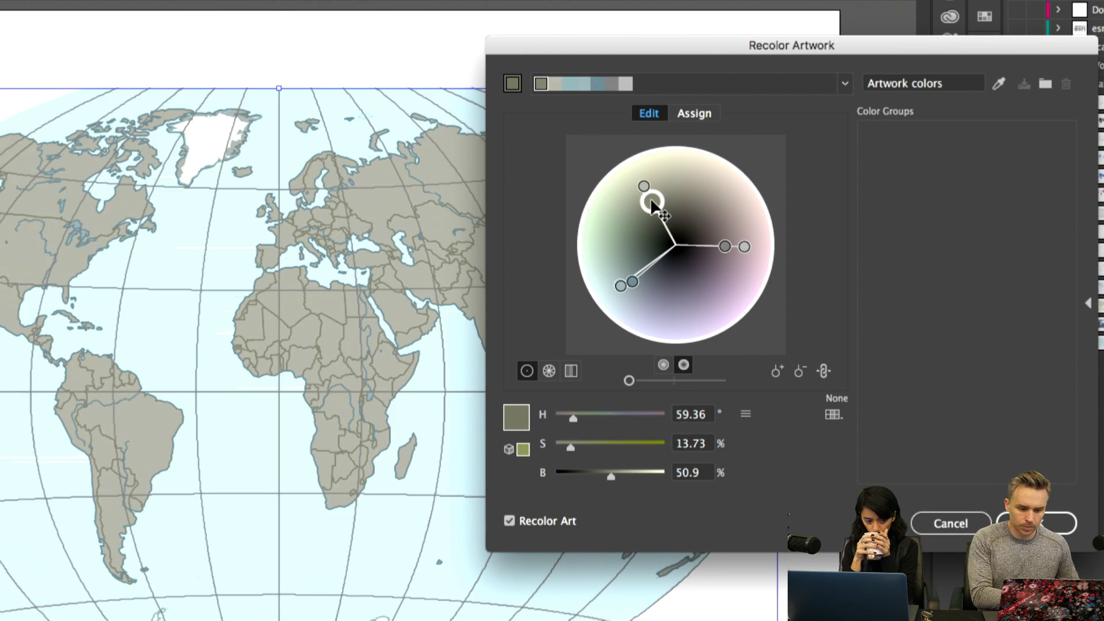
Shift the land to orange-brown, the water lines to bright green and the graticules to purple on the saturation and hue wheel
{"action": "left_click", "coordinate": [663, 366]}
{"action": "mouse_move", "coordinate": [666, 235]}
{"action": "left_mouse_down"}
{"action": "mouse_move", "coordinate": [632, 181]}
{"action": "mouse_move", "coordinate": [672, 180]}
{"action": "mouse_move", "coordinate": [719, 200]}
{"action": "mouse_move", "coordinate": [721, 179]}
{"action": "left_mouse_up"}
{"action": "mouse_move", "coordinate": [606, 214]}
{"action": "left_mouse_down"}
{"action": "mouse_move", "coordinate": [613, 274]}
{"action": "mouse_move", "coordinate": [587, 234]}
{"action": "mouse_move", "coordinate": [592, 211]}
{"action": "left_mouse_up"}
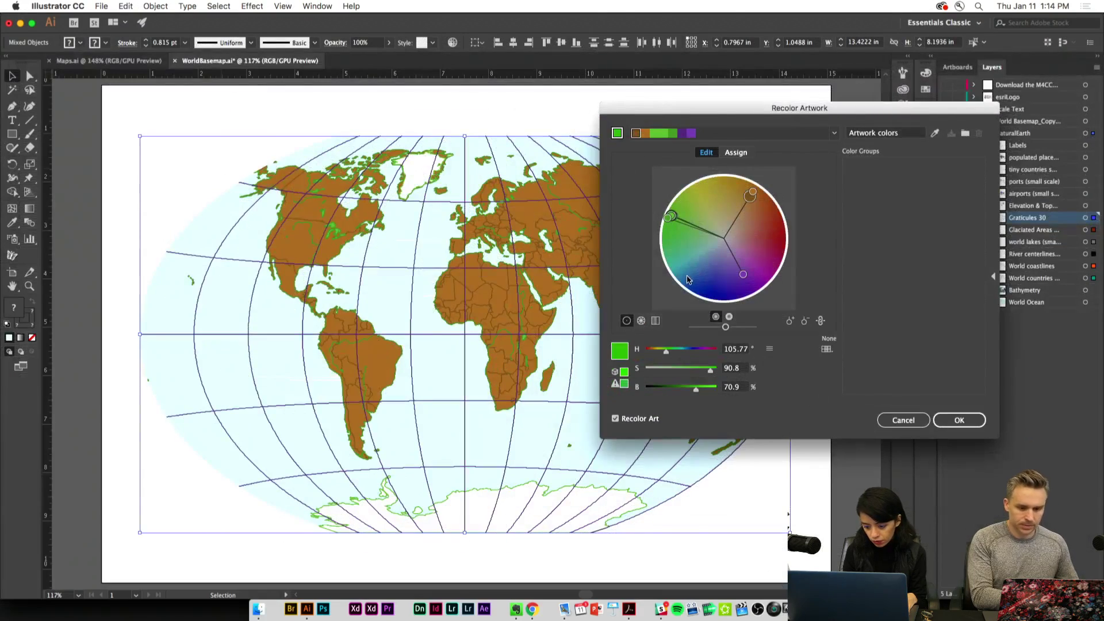
Review which new color is assigned to each of the map's current colors, moving the Recolor Artwork dialog slightly aside
{"action": "left_click", "coordinate": [735, 152]}
{"action": "scroll", "coordinate": [808, 268], "scroll_direction": "down", "scroll_amount": 1}
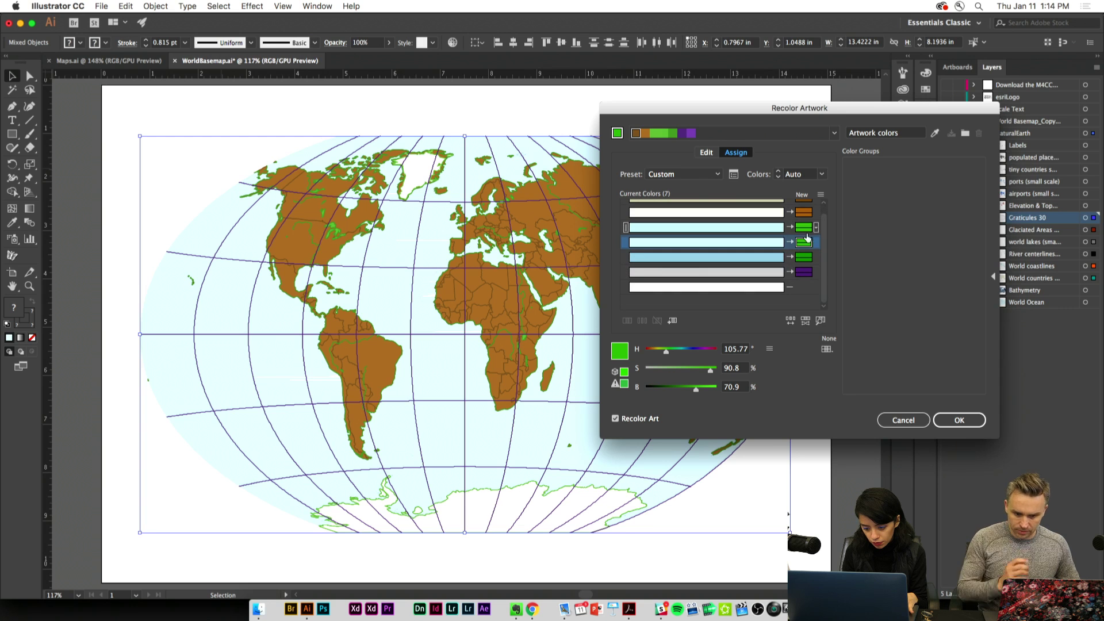
{"action": "scroll", "coordinate": [671, 221], "scroll_direction": "up", "scroll_amount": 1}
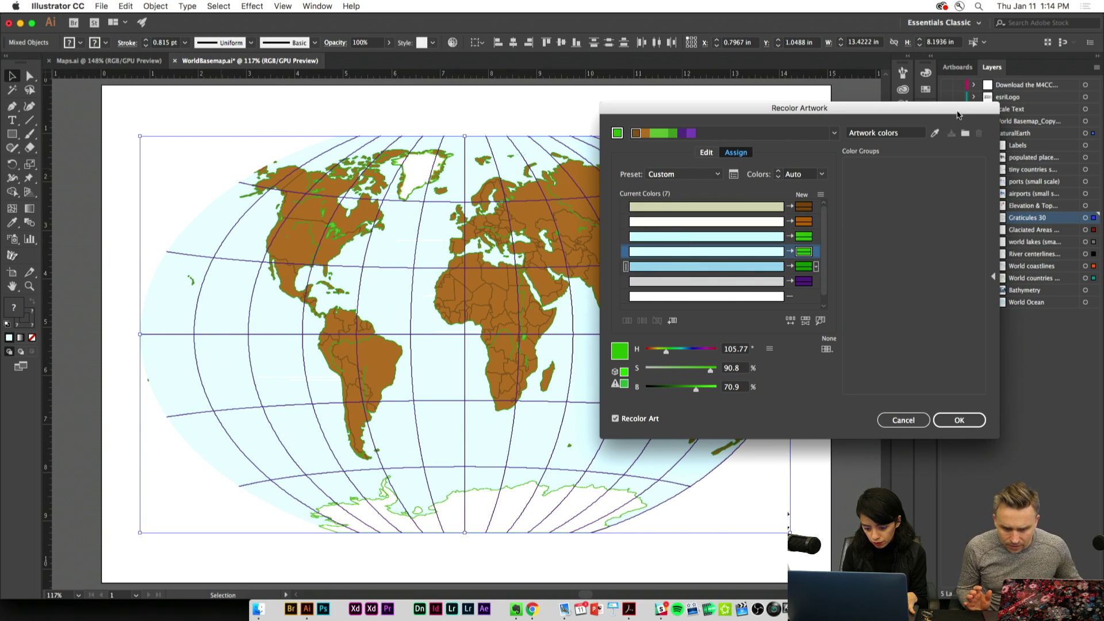
{"action": "mouse_move", "coordinate": [957, 115]}
{"action": "left_mouse_down"}
{"action": "mouse_move", "coordinate": [710, 118]}
{"action": "mouse_move", "coordinate": [970, 110]}
{"action": "left_mouse_up"}
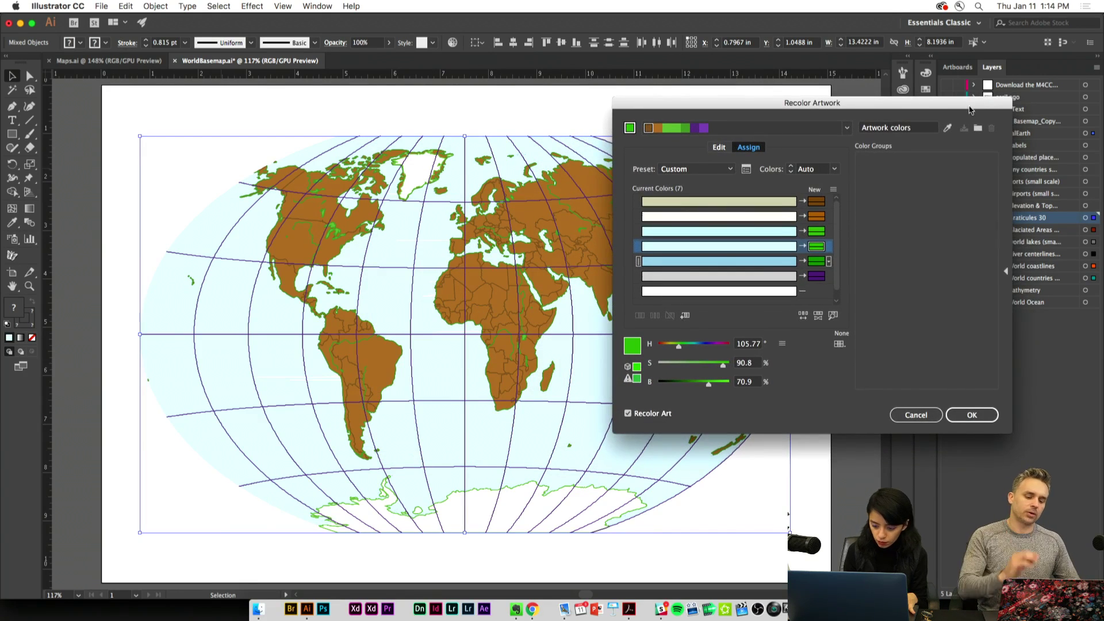
Apply the new orange-brown, green and purple colors to the world map artwork
{"action": "left_click", "coordinate": [971, 415]}
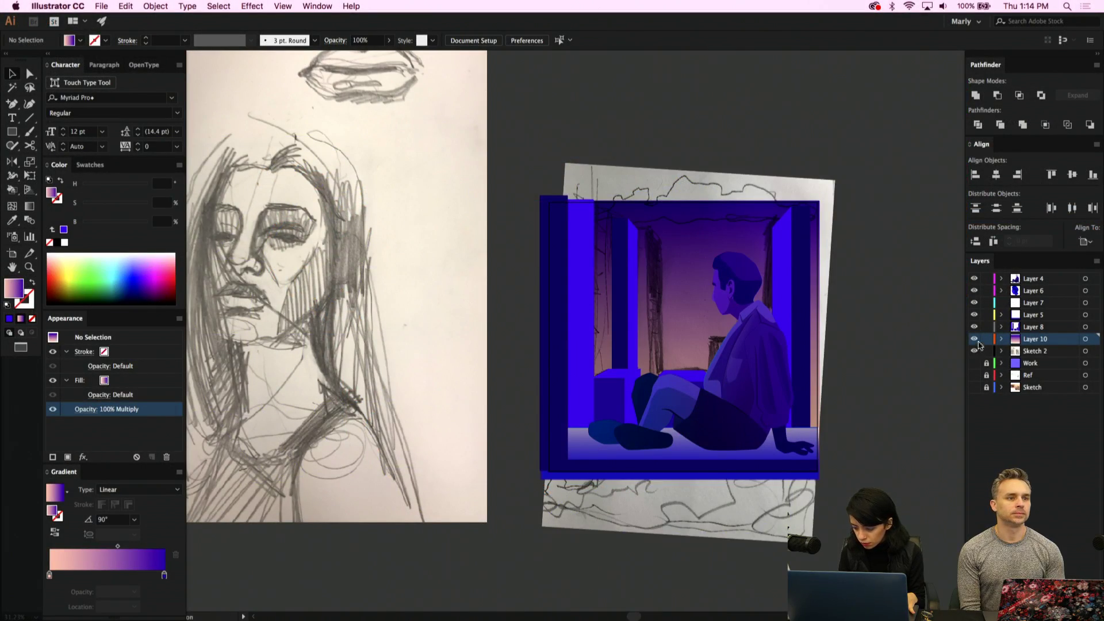
Compare the seated-figure illustration with the Sketch 2 layer hidden and shown
{"action": "left_click", "coordinate": [975, 351]}
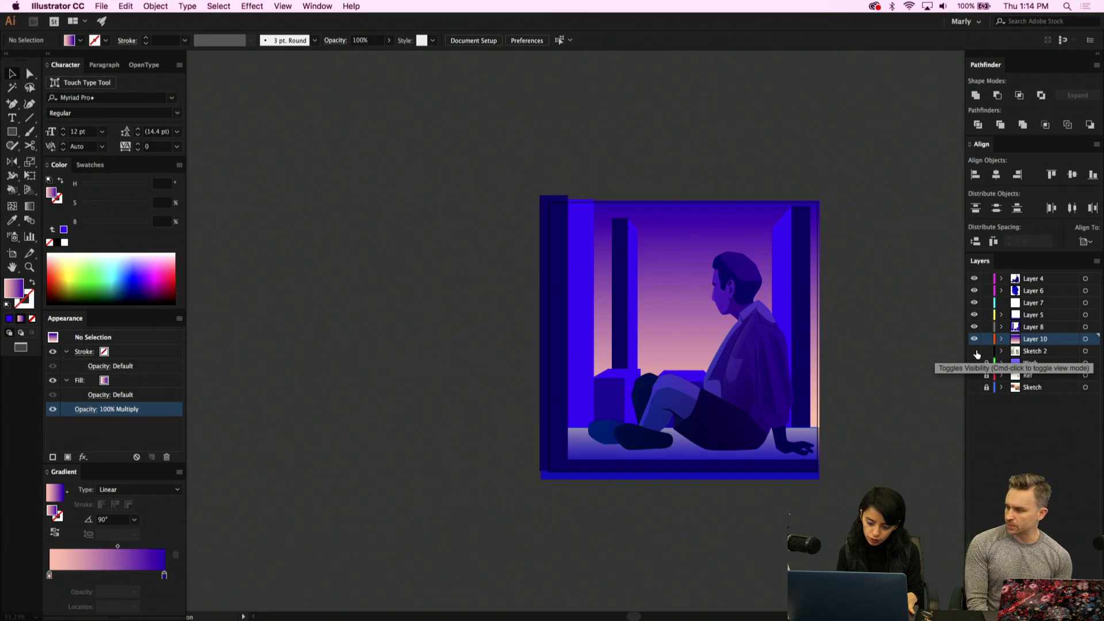
{"action": "left_click", "coordinate": [974, 351]}
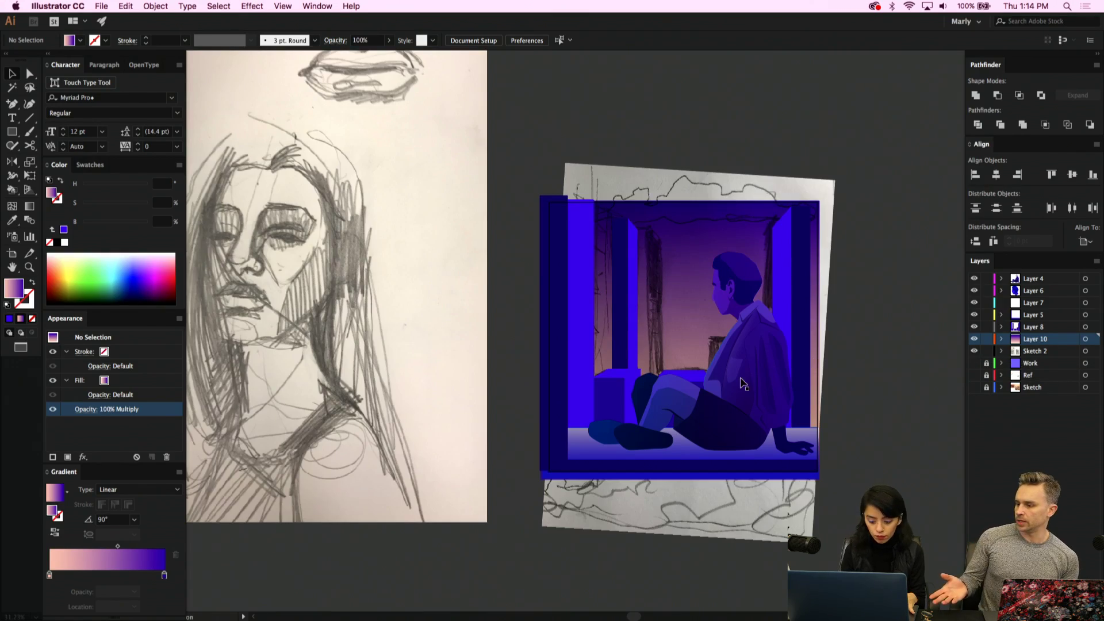
{"action": "scroll", "coordinate": [741, 383], "scroll_direction": "up", "scroll_amount": 2}
{"action": "left_click", "coordinate": [514, 465]}
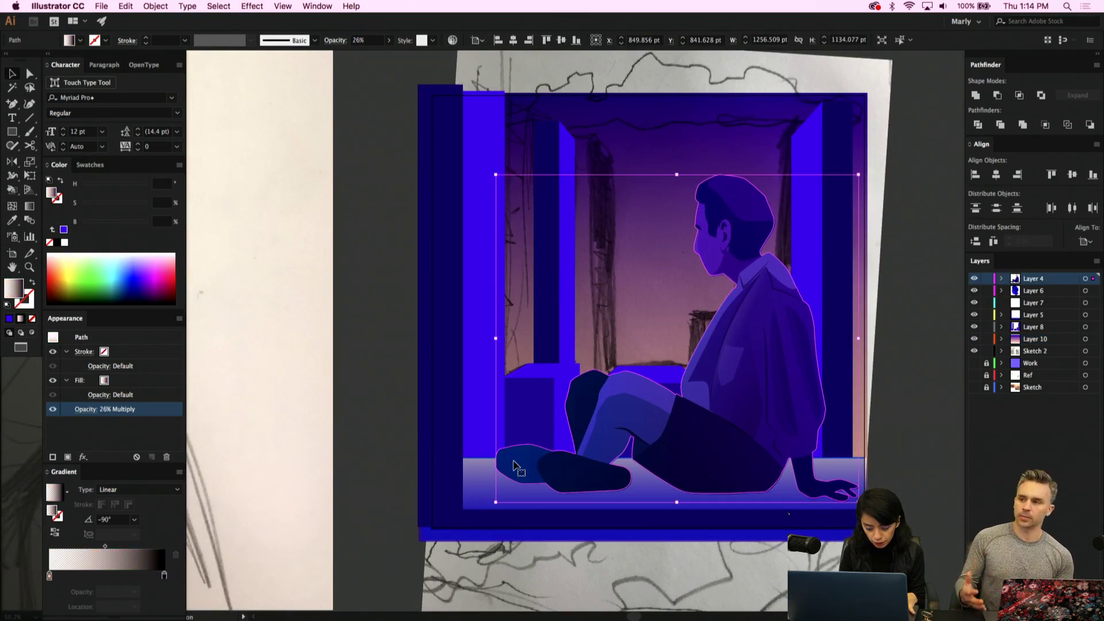
{"action": "scroll", "coordinate": [515, 466], "scroll_direction": "down", "scroll_amount": 3}
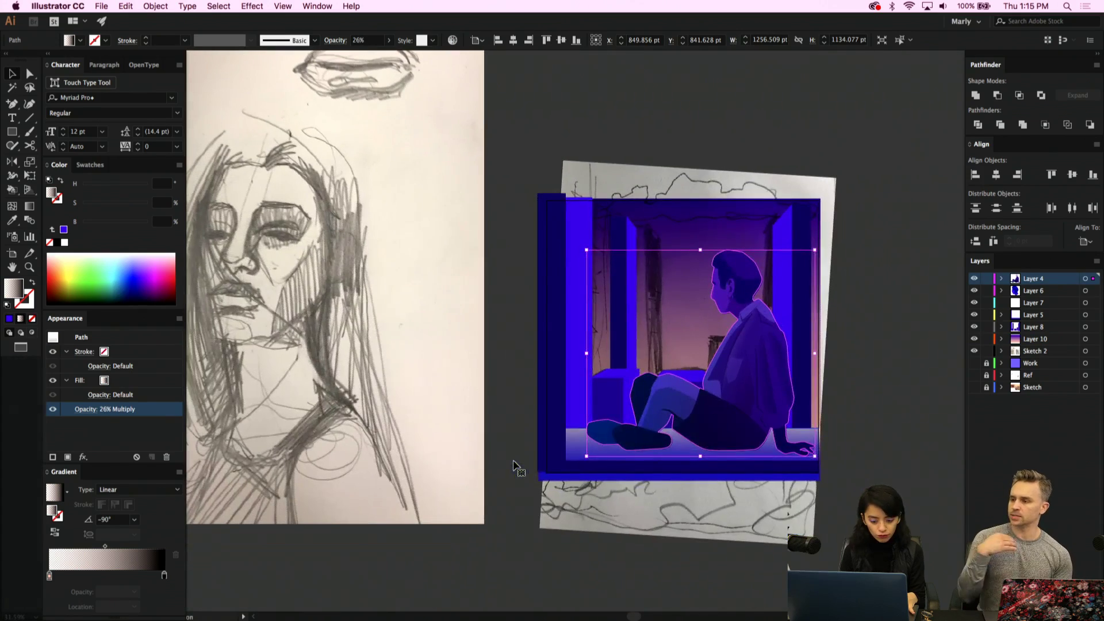
Lock the Sketch 2 layer holding the portrait sketch and add a new layer directly above it
{"action": "left_click", "coordinate": [415, 405]}
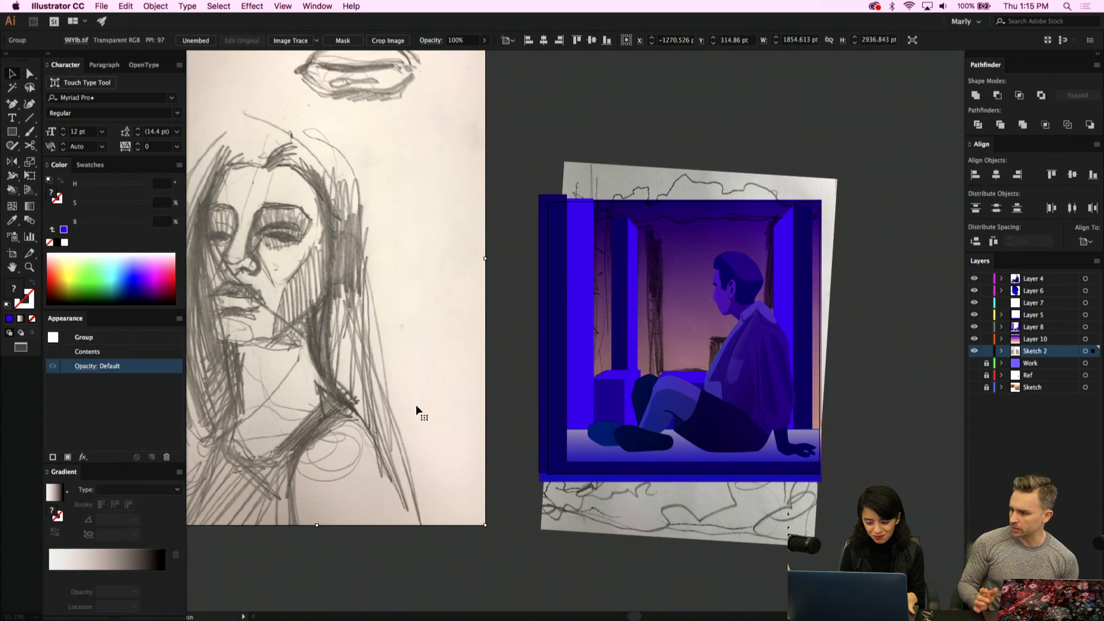
{"action": "key", "text": "p"}
{"action": "scroll", "coordinate": [300, 419], "scroll_direction": "left", "scroll_amount": 5}
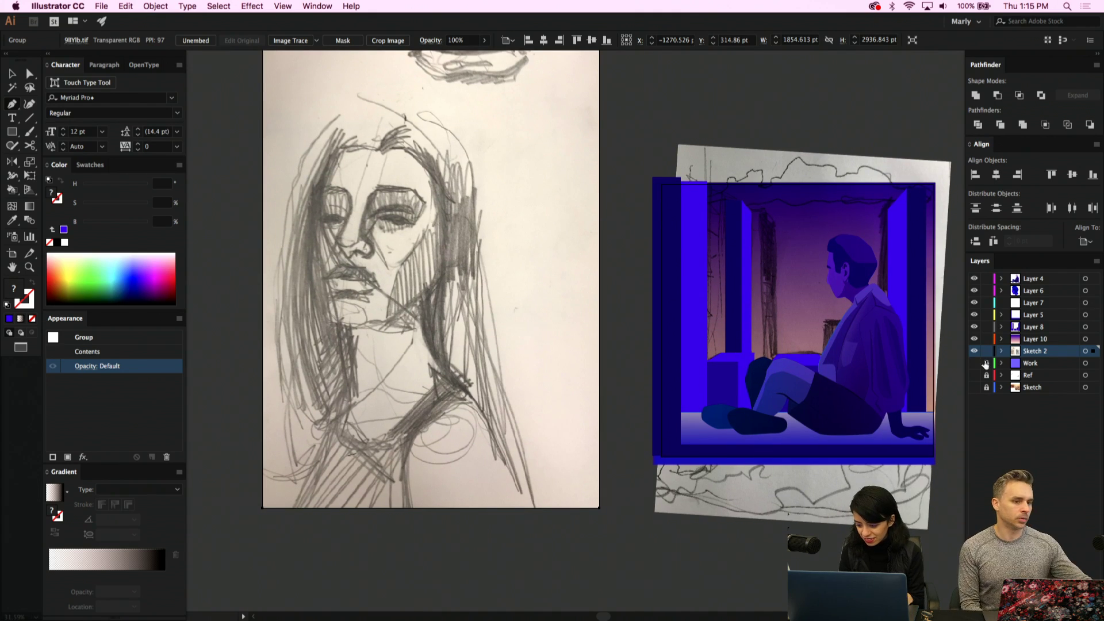
{"action": "left_click", "coordinate": [986, 351]}
{"action": "key", "text": "v"}
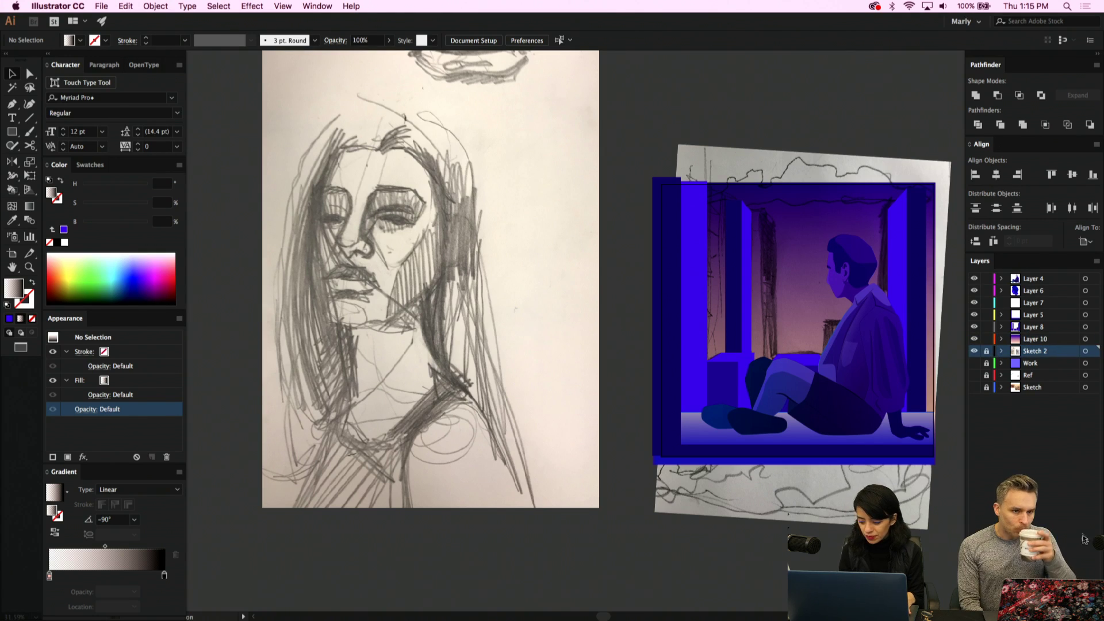
{"action": "left_click", "coordinate": [1069, 615]}
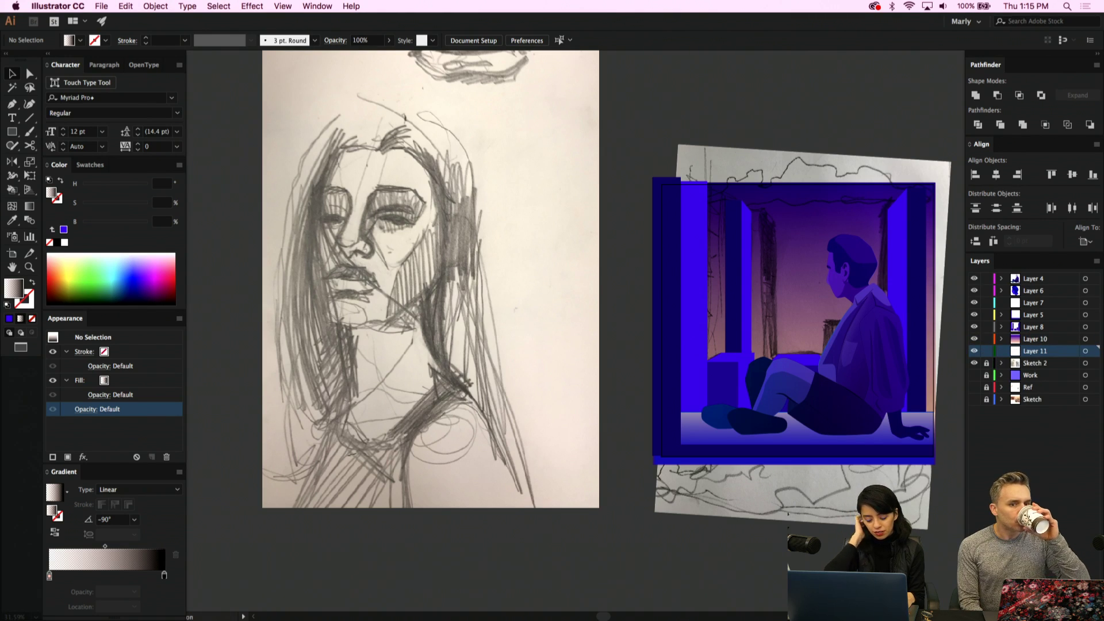
{"action": "key", "text": "p"}
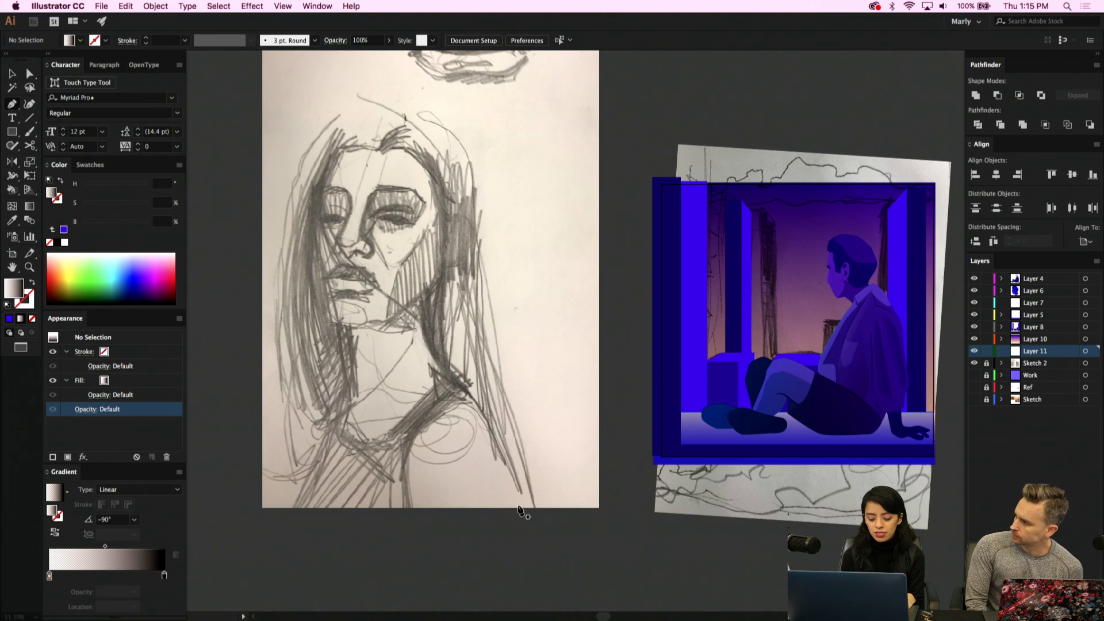
{"action": "left_click", "coordinate": [517, 505]}
{"action": "left_click", "coordinate": [466, 392]}
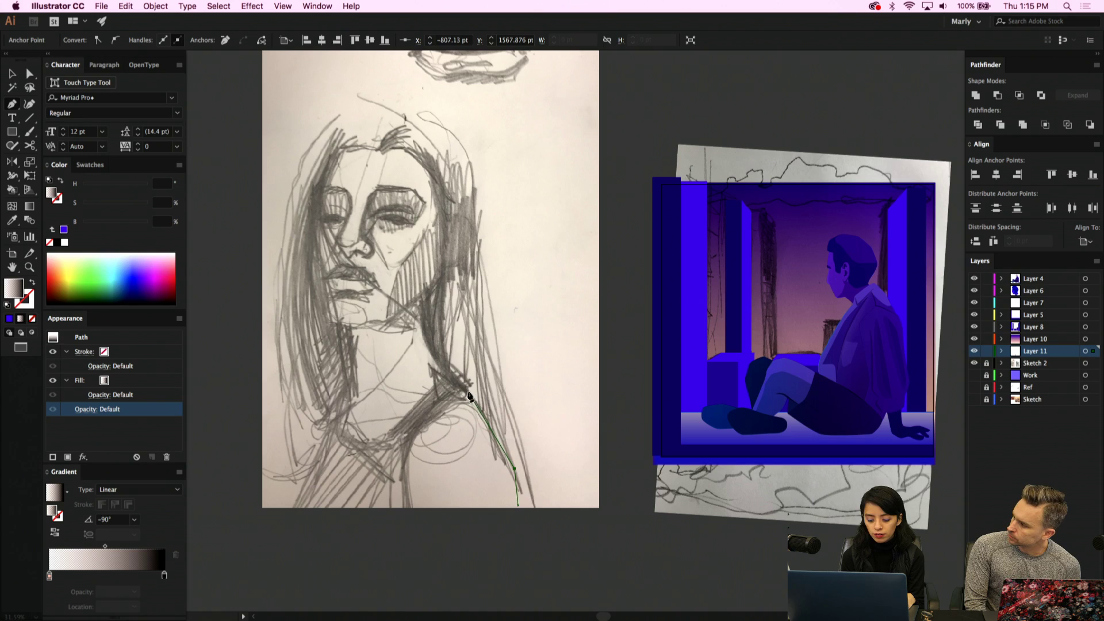
{"action": "left_click", "coordinate": [435, 362]}
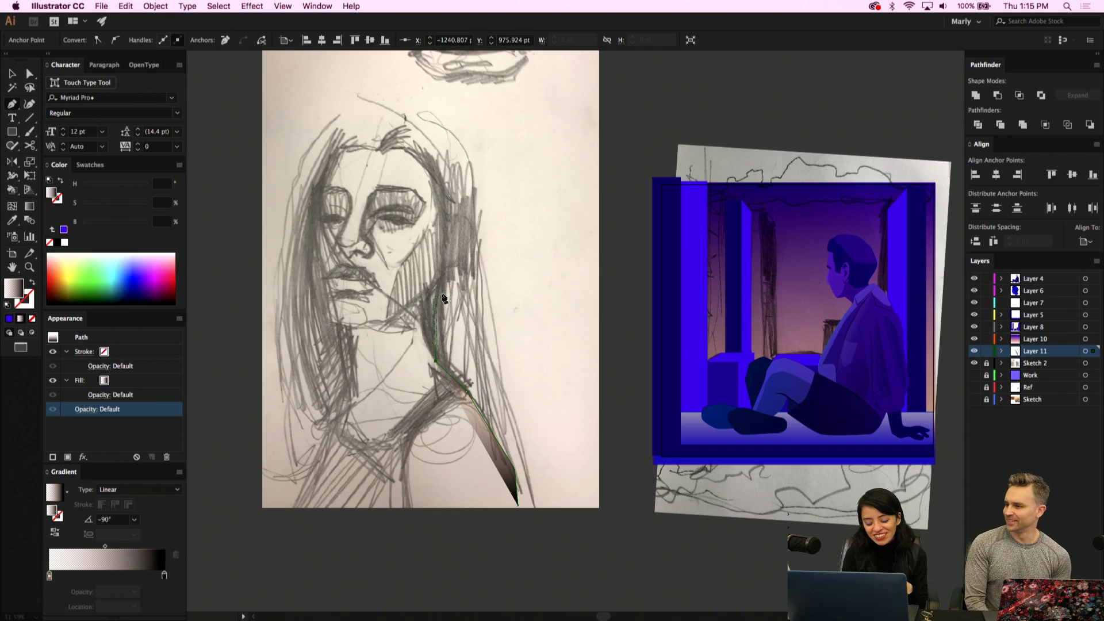
{"action": "left_click", "coordinate": [438, 284]}
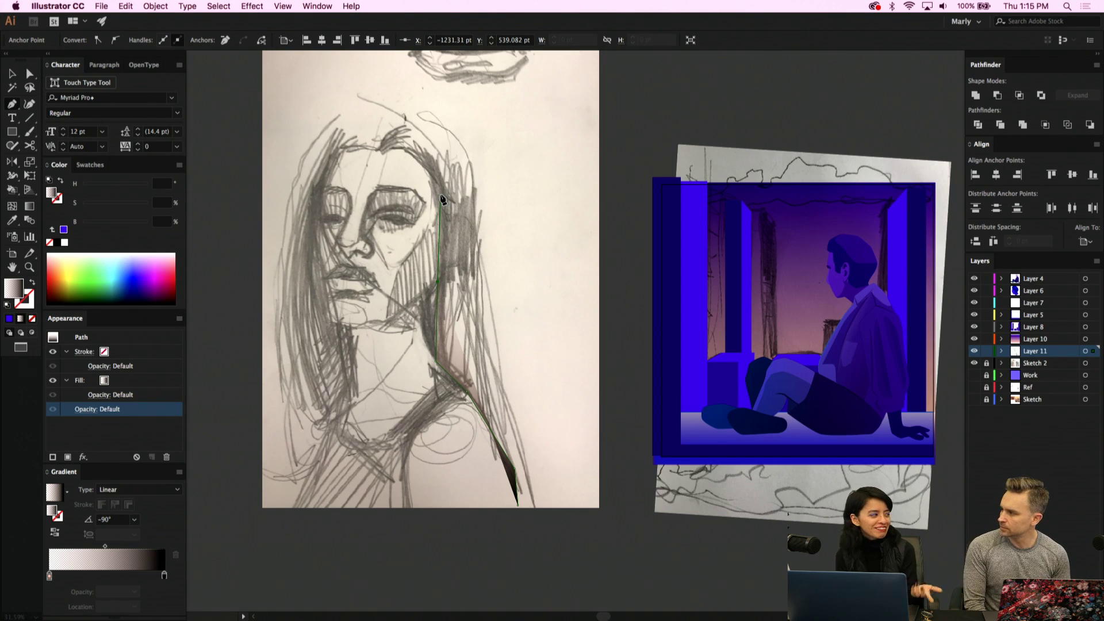
{"action": "left_click", "coordinate": [440, 196]}
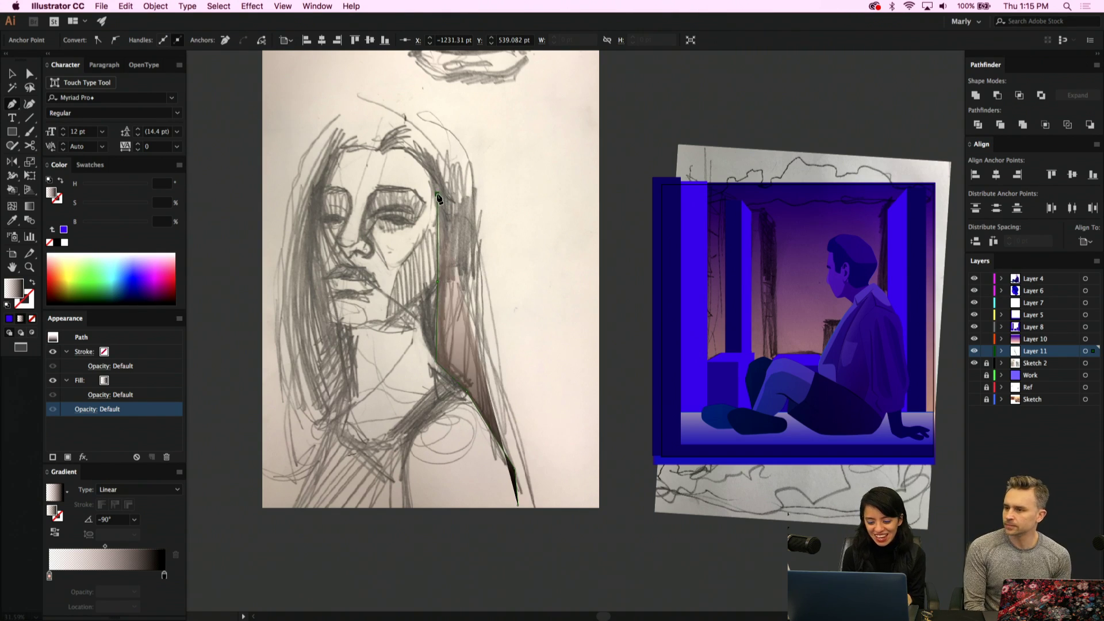
{"action": "left_click", "coordinate": [398, 149]}
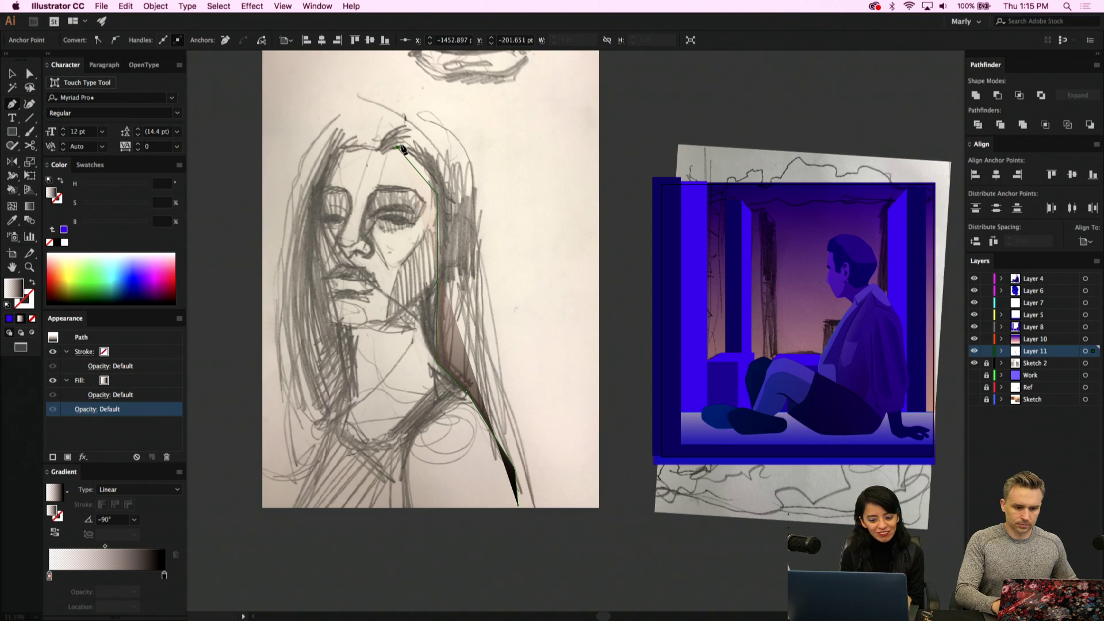
{"action": "left_click", "coordinate": [381, 153]}
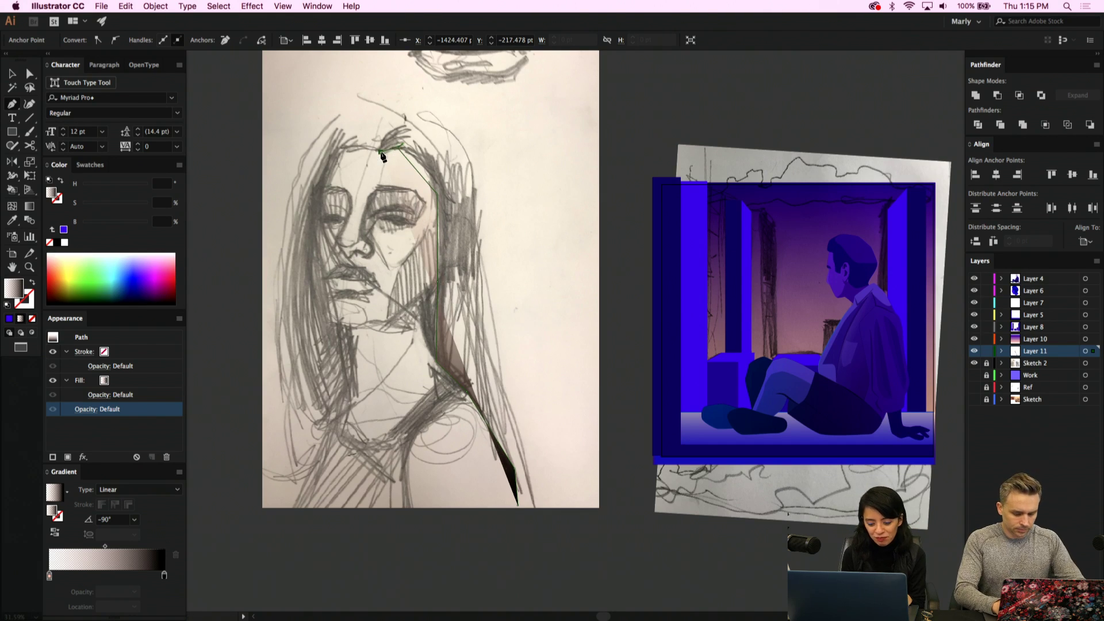
{"action": "key", "text": "Delete"}
{"action": "key", "text": "Delete"}
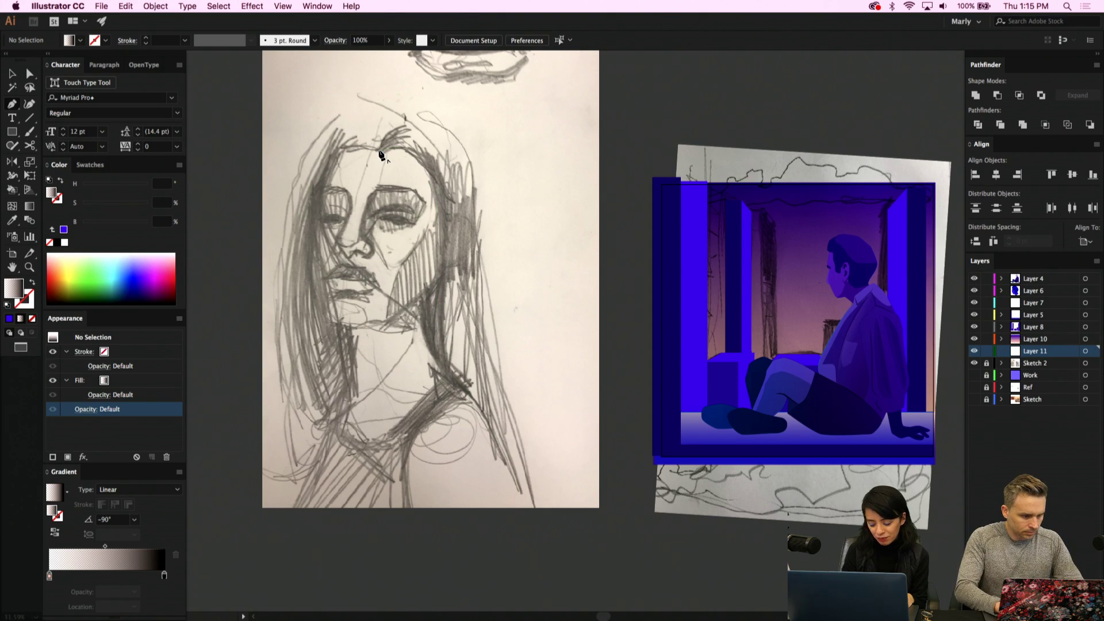
Trace the sketched woman's face as a closed Pen tool shape and fill it with the bright blue sampled from the illustration's window column
{"action": "left_click", "coordinate": [344, 152]}
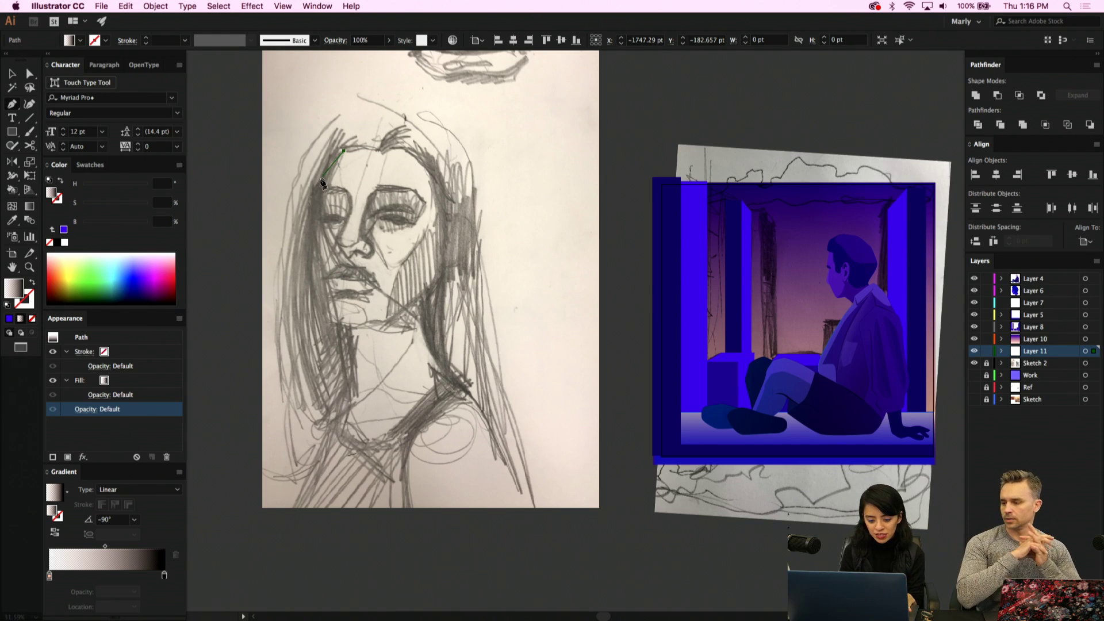
{"action": "left_click", "coordinate": [325, 192]}
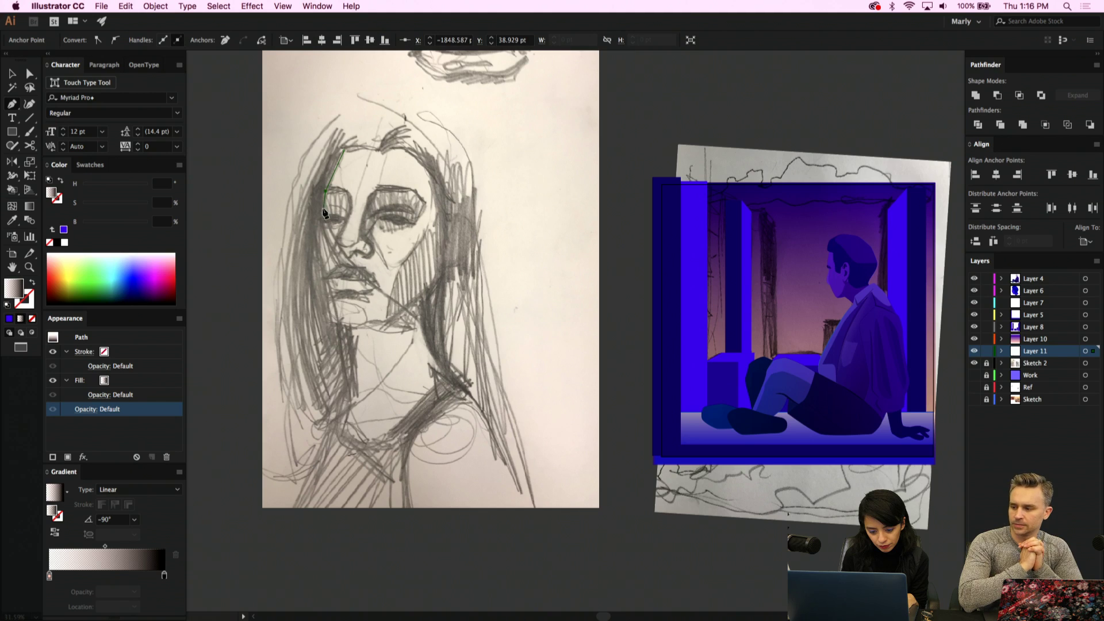
{"action": "left_click", "coordinate": [324, 212]}
{"action": "left_click", "coordinate": [318, 234]}
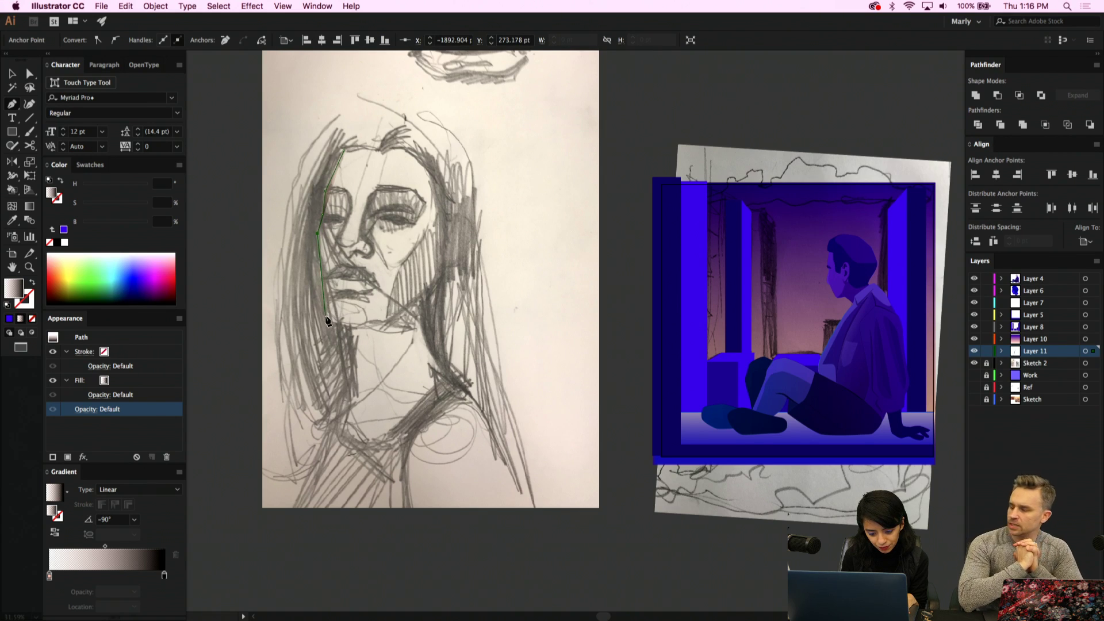
{"action": "left_click", "coordinate": [326, 313]}
{"action": "left_click", "coordinate": [341, 323]}
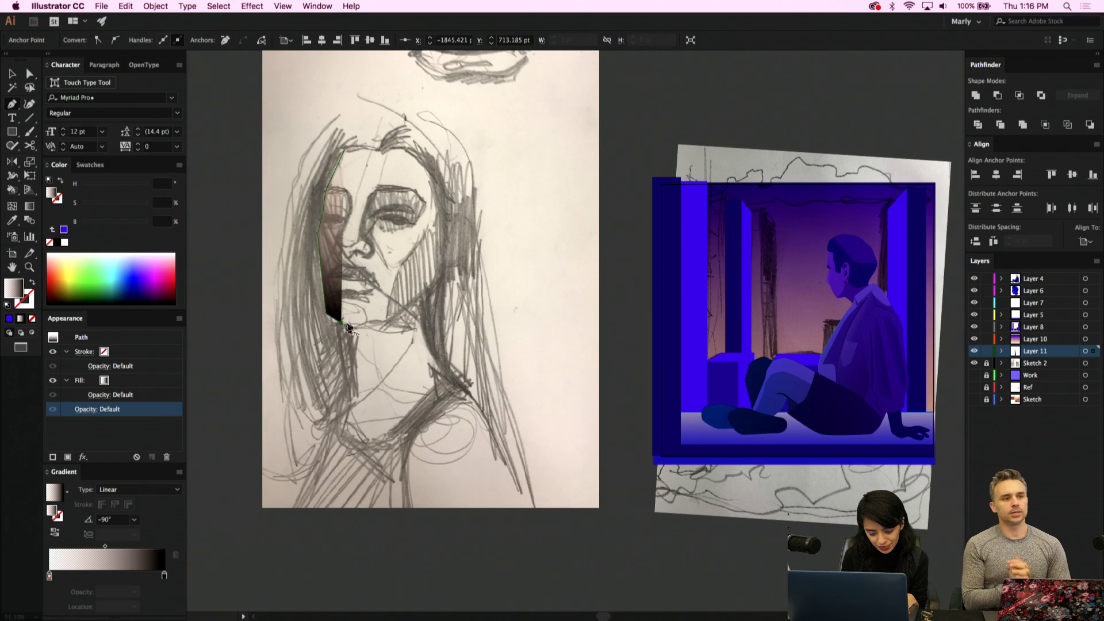
{"action": "left_click", "coordinate": [384, 319]}
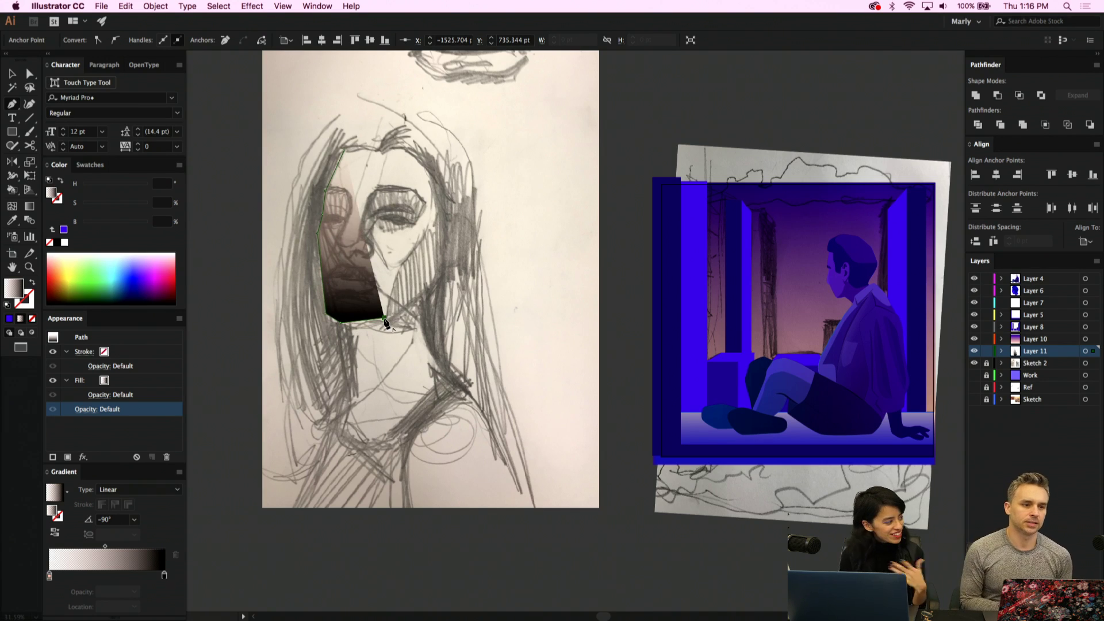
{"action": "left_click", "coordinate": [424, 292]}
{"action": "left_click", "coordinate": [443, 211]}
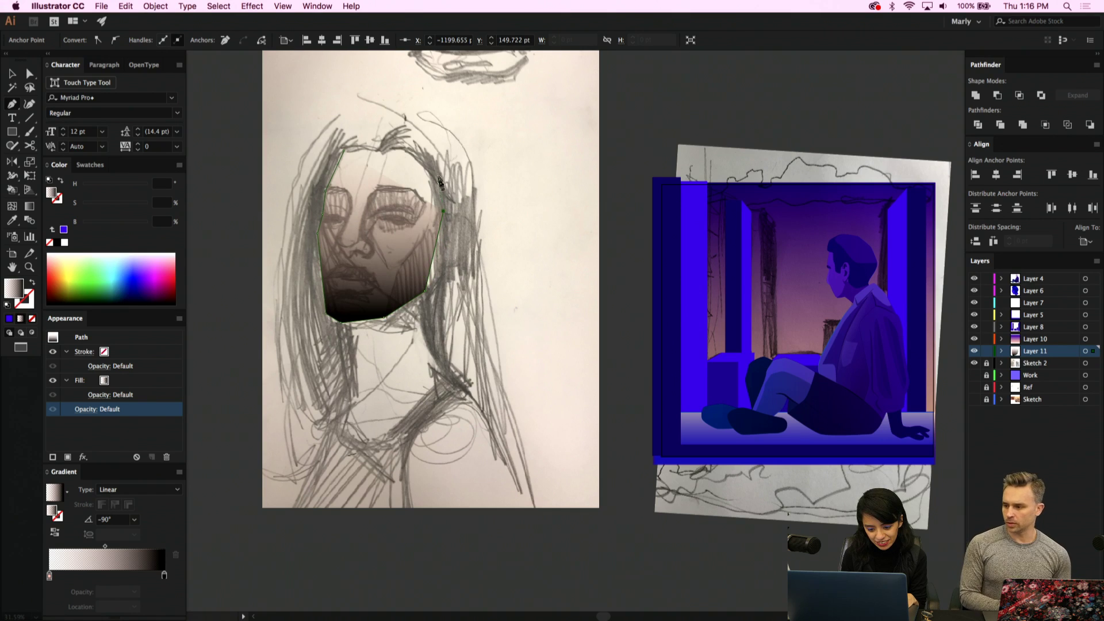
{"action": "left_click", "coordinate": [427, 154]}
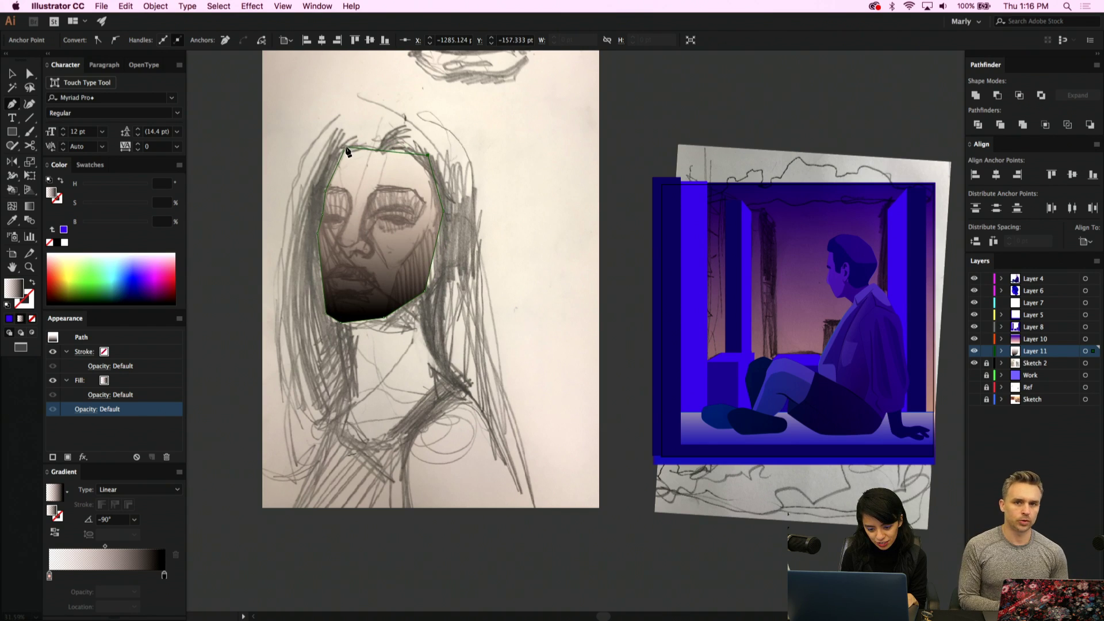
{"action": "left_click", "coordinate": [344, 148]}
{"action": "key", "text": "i"}
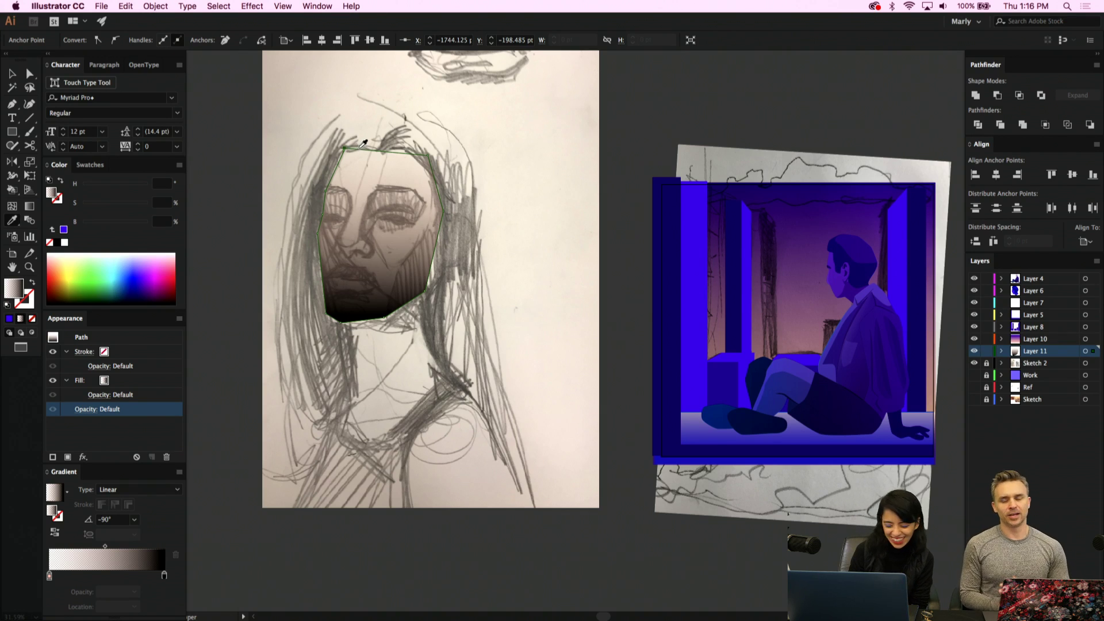
{"action": "left_click", "coordinate": [691, 325]}
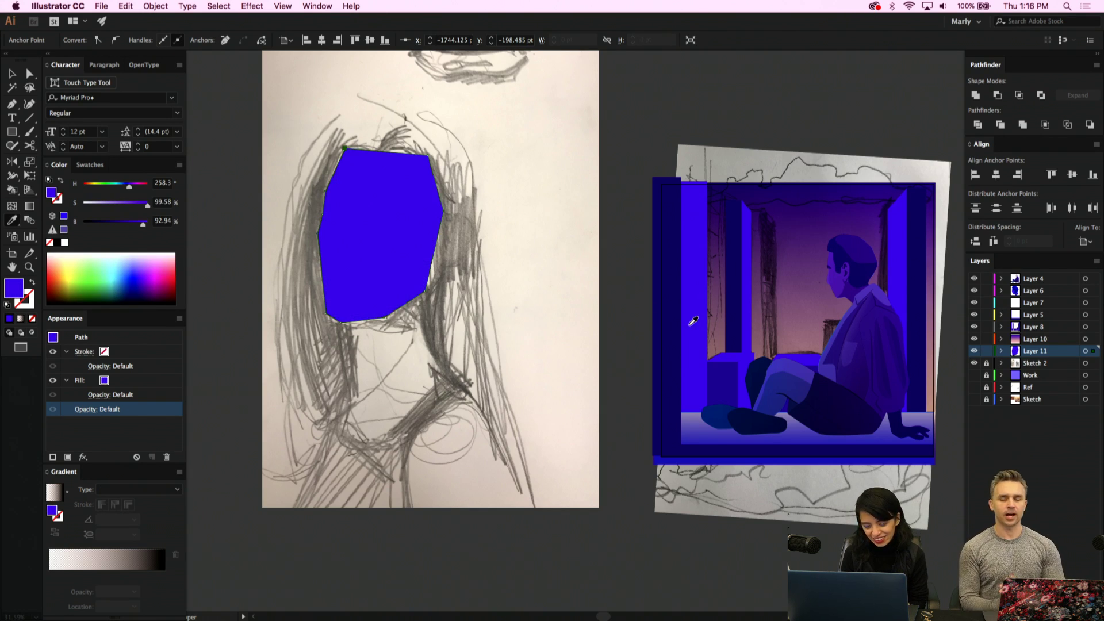
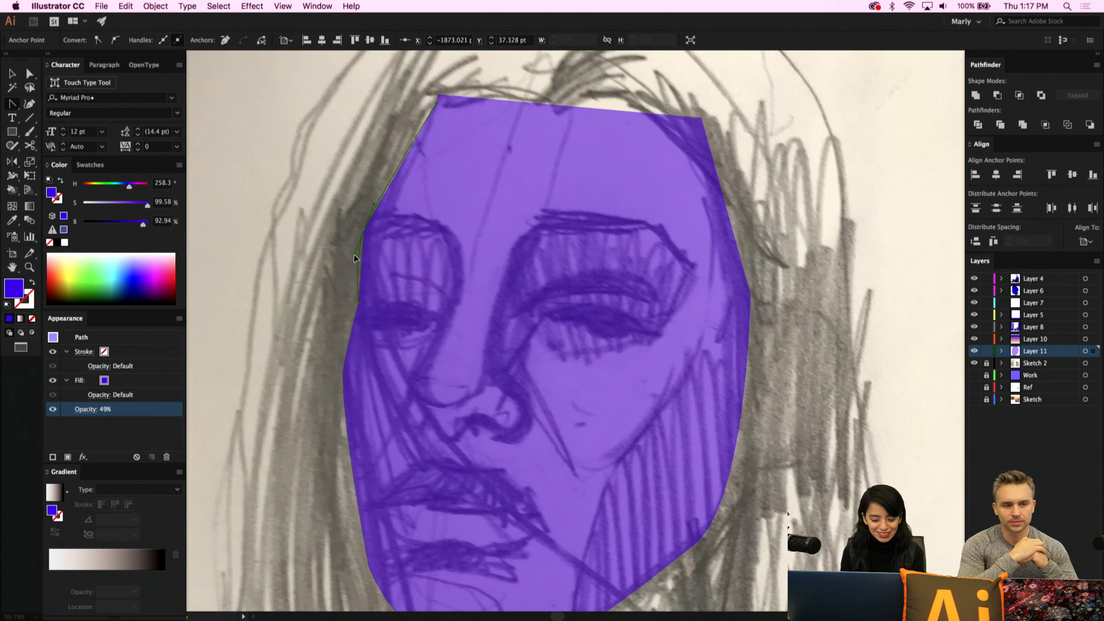
Reshape the face outline's top edge, moving the left forehead corner outward and the top anchor to the hairline's center peak
{"action": "scroll", "coordinate": [375, 228], "scroll_direction": "up", "scroll_amount": 3}
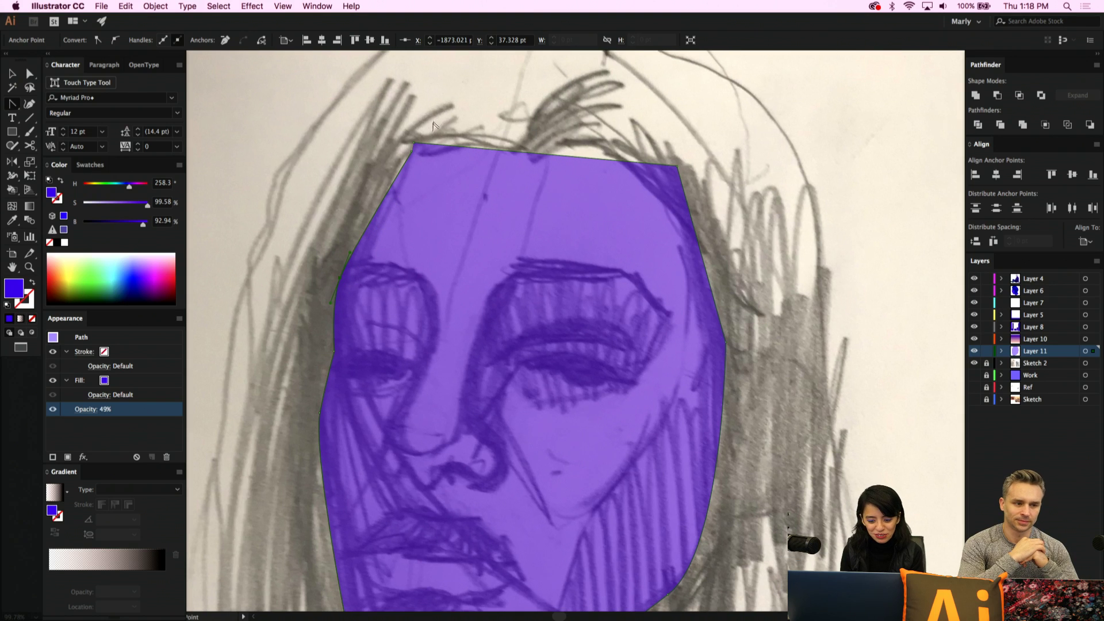
{"action": "key", "text": "a"}
{"action": "left_click_drag", "start_coordinate": [412, 151], "coordinate": [388, 156]}
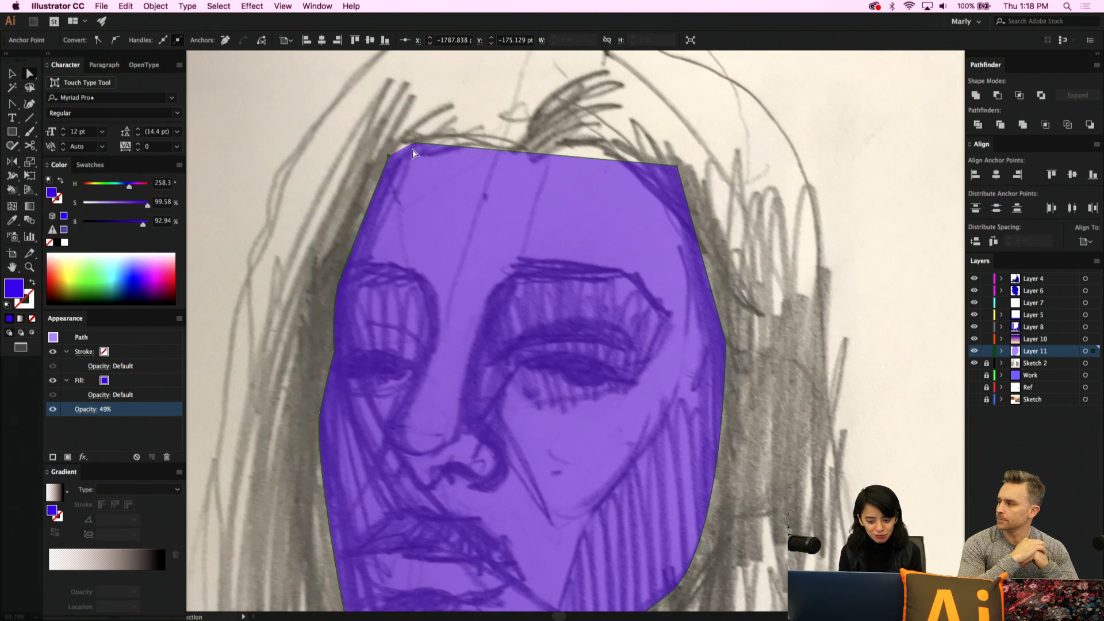
{"action": "left_click_drag", "start_coordinate": [415, 148], "coordinate": [492, 122]}
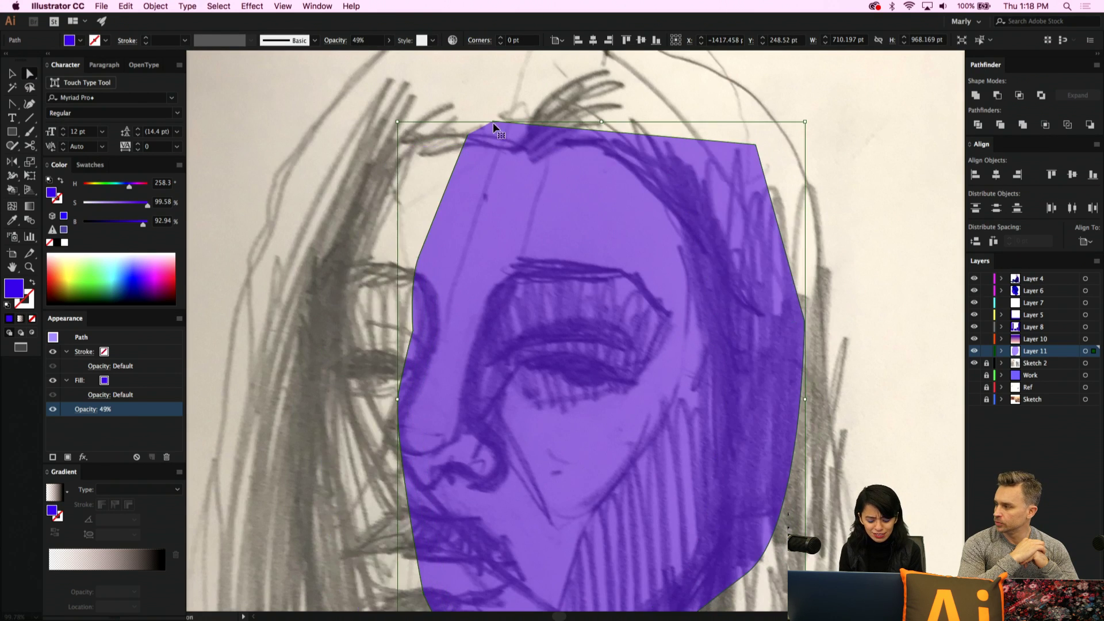
{"action": "key", "text": "super+z"}
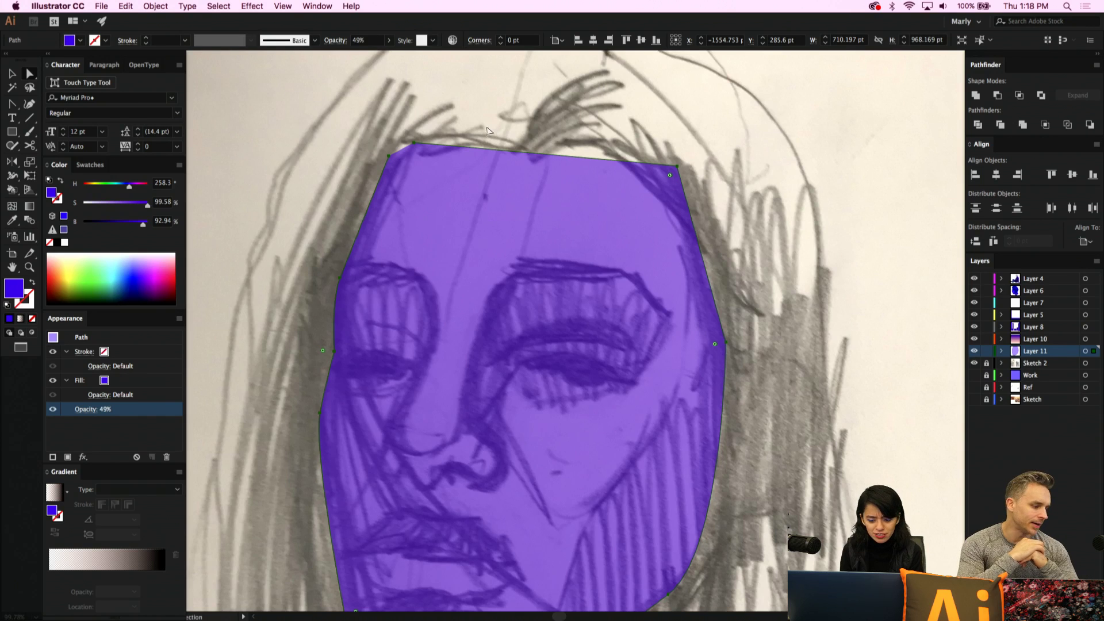
{"action": "left_click_drag", "start_coordinate": [413, 144], "coordinate": [526, 135]}
Convert the face outline's top center anchor to a smooth curve and raise it slightly above the hairline
{"action": "key", "text": "p"}
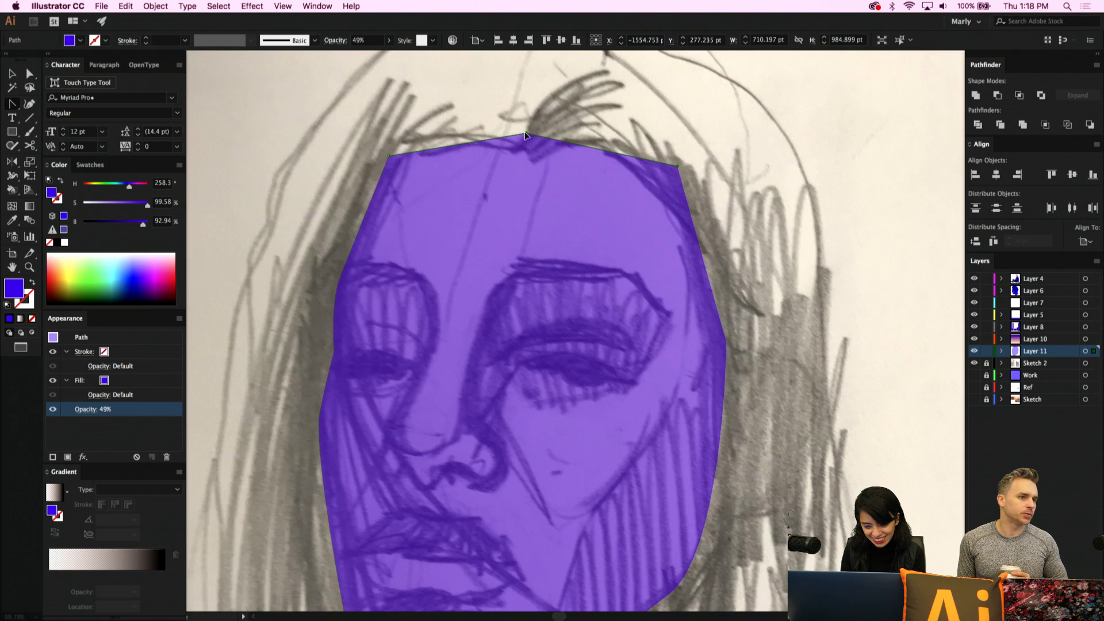
{"action": "left_click_drag", "start_coordinate": [525, 134], "coordinate": [416, 119]}
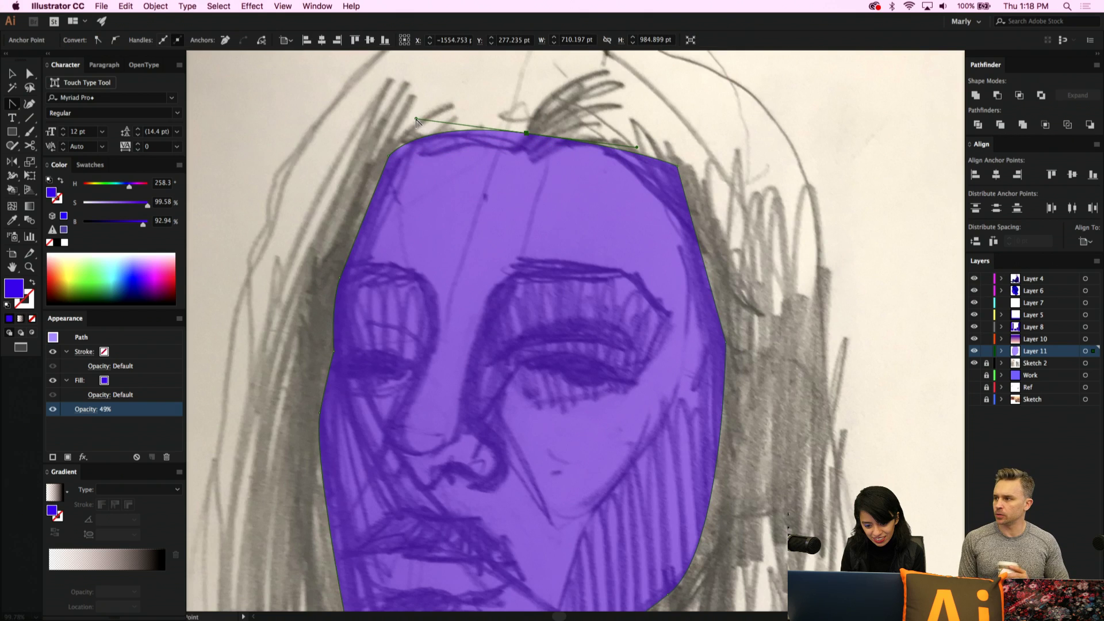
{"action": "key", "text": "a"}
{"action": "left_click_drag", "start_coordinate": [526, 136], "coordinate": [524, 124]}
Move the face outline's left forehead corner down to the temple and round the right forehead corner into a smooth curve
{"action": "left_click", "coordinate": [387, 157]}
{"action": "left_click_drag", "start_coordinate": [388, 158], "coordinate": [366, 221]}
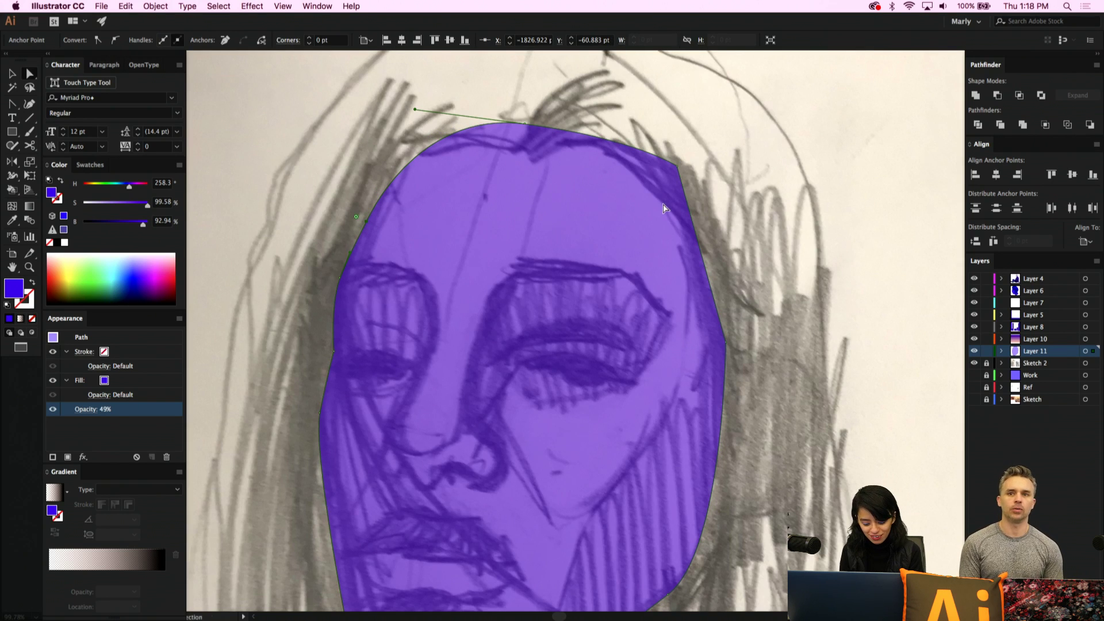
{"action": "key", "text": "shift+c"}
{"action": "left_click_drag", "start_coordinate": [678, 168], "coordinate": [641, 133]}
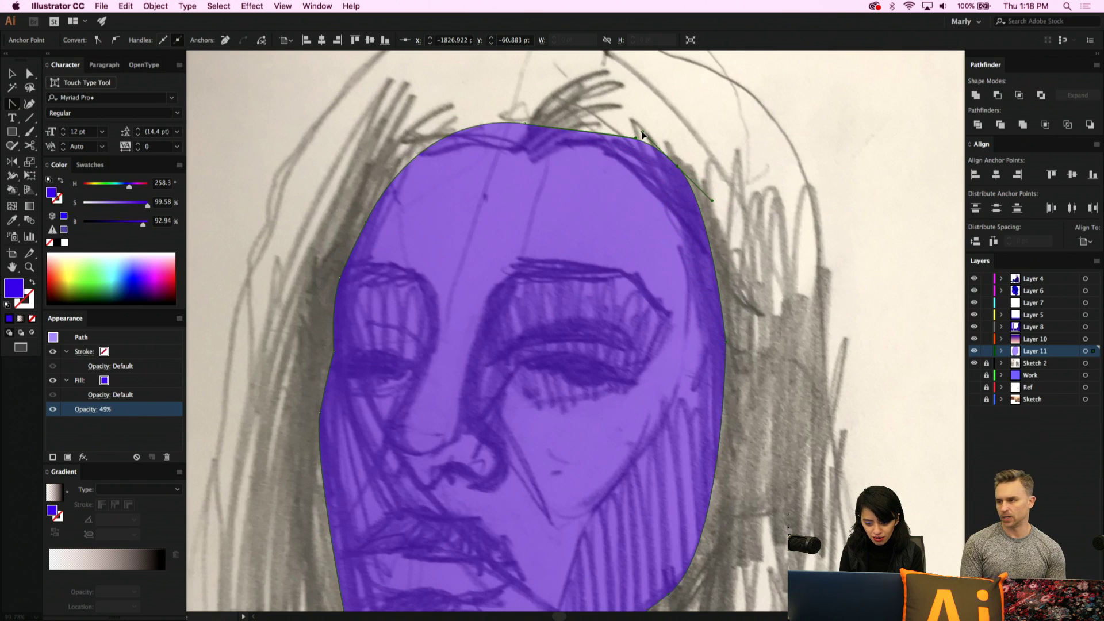
Move the face outline's right forehead, right jaw and chin anchors onto the sketched face contour
{"action": "key", "text": "a"}
{"action": "left_click_drag", "start_coordinate": [678, 170], "coordinate": [676, 201]}
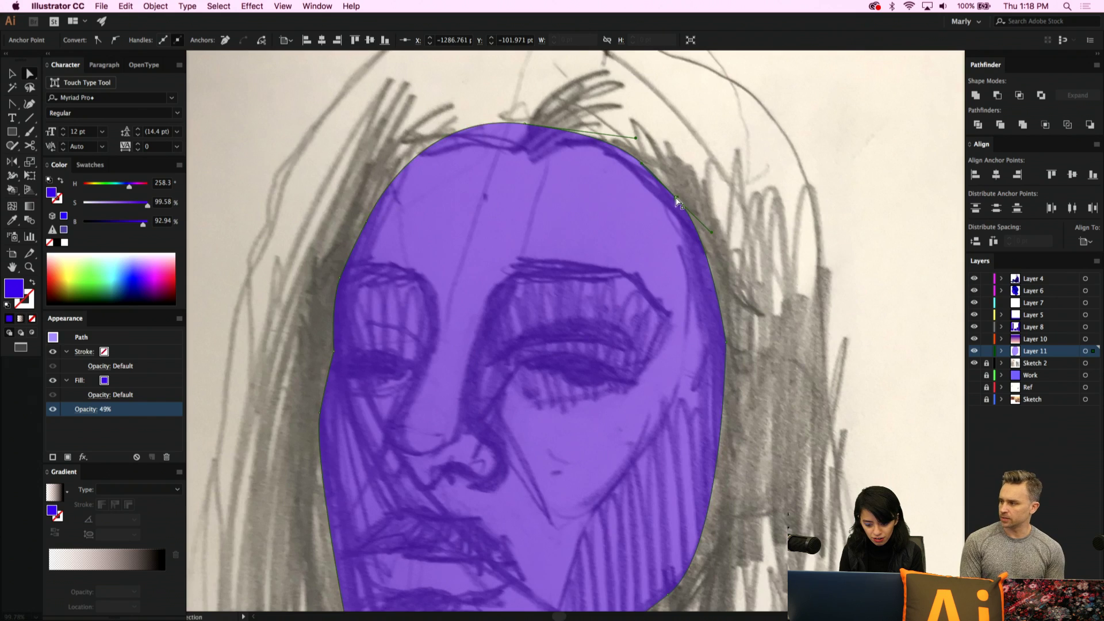
{"action": "scroll", "coordinate": [676, 201], "scroll_direction": "down", "scroll_amount": 5}
{"action": "mouse_move", "coordinate": [674, 438]}
{"action": "left_mouse_down"}
{"action": "mouse_move", "coordinate": [651, 455]}
{"action": "mouse_move", "coordinate": [654, 445]}
{"action": "left_mouse_up"}
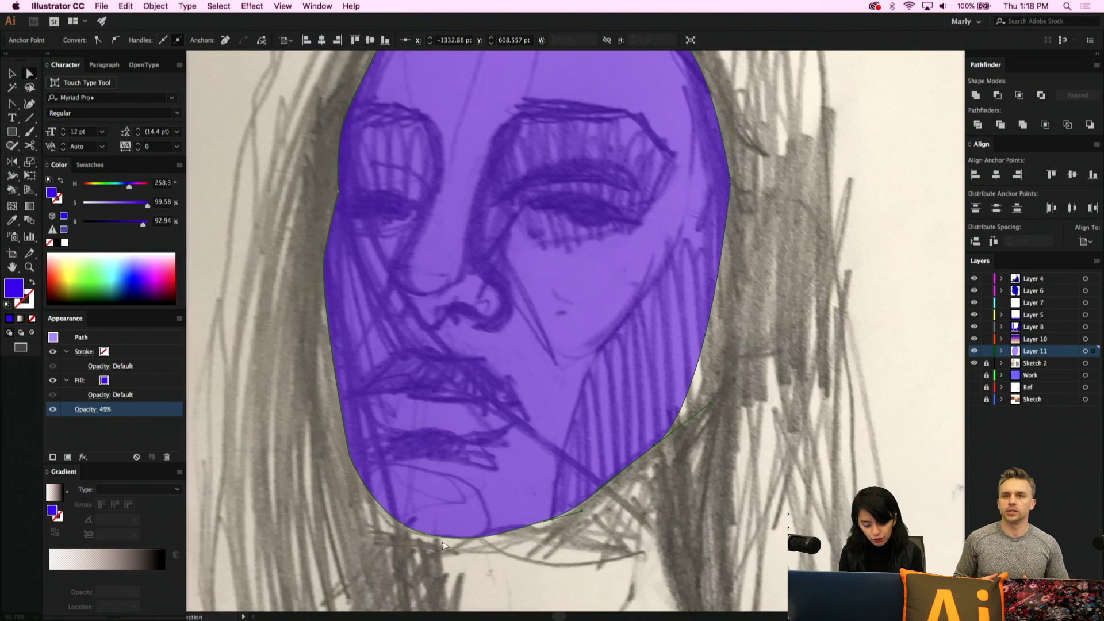
{"action": "left_click_drag", "start_coordinate": [427, 537], "coordinate": [429, 534]}
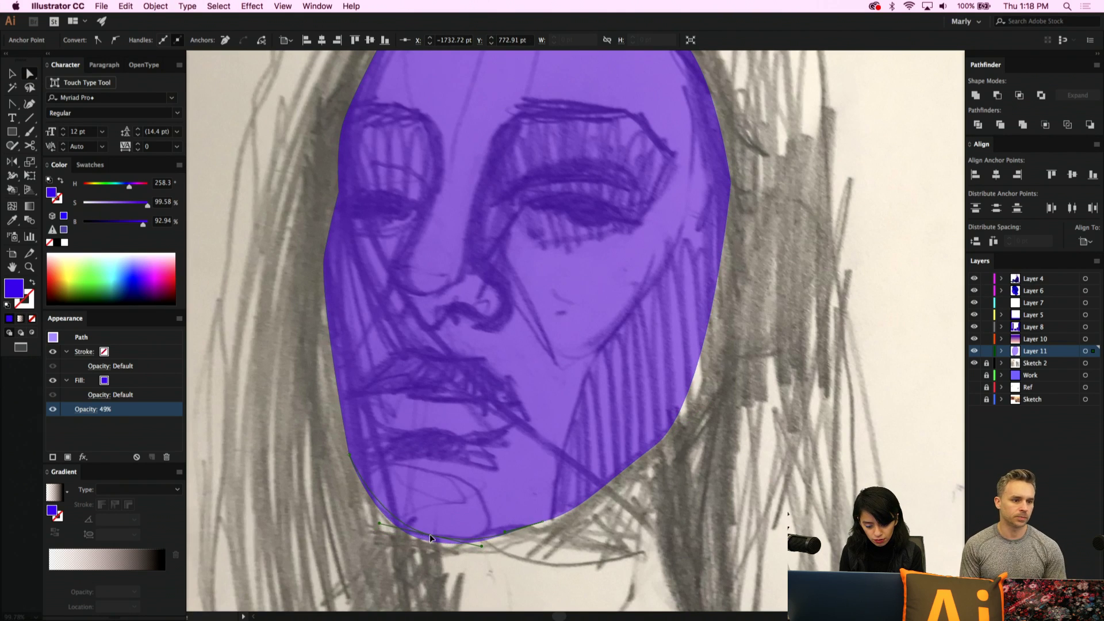
Move the face outline's left jaw corner down and convert it to a smooth curve, leaving the shape deselected
{"action": "left_click", "coordinate": [353, 451]}
{"action": "left_click_drag", "start_coordinate": [354, 450], "coordinate": [355, 453]}
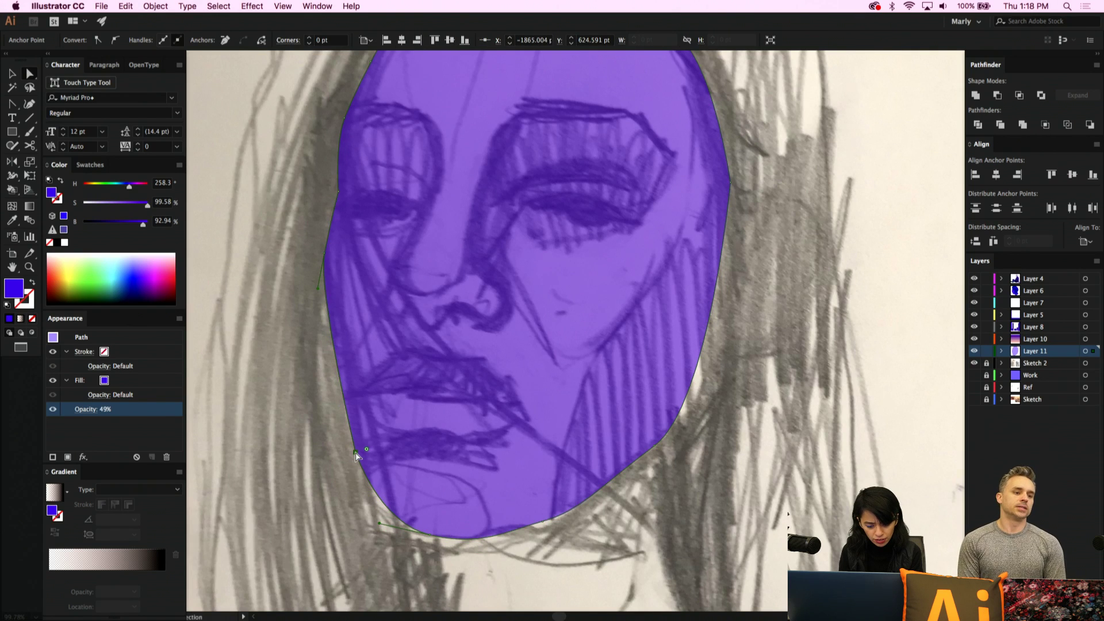
{"action": "key", "text": "shift+c"}
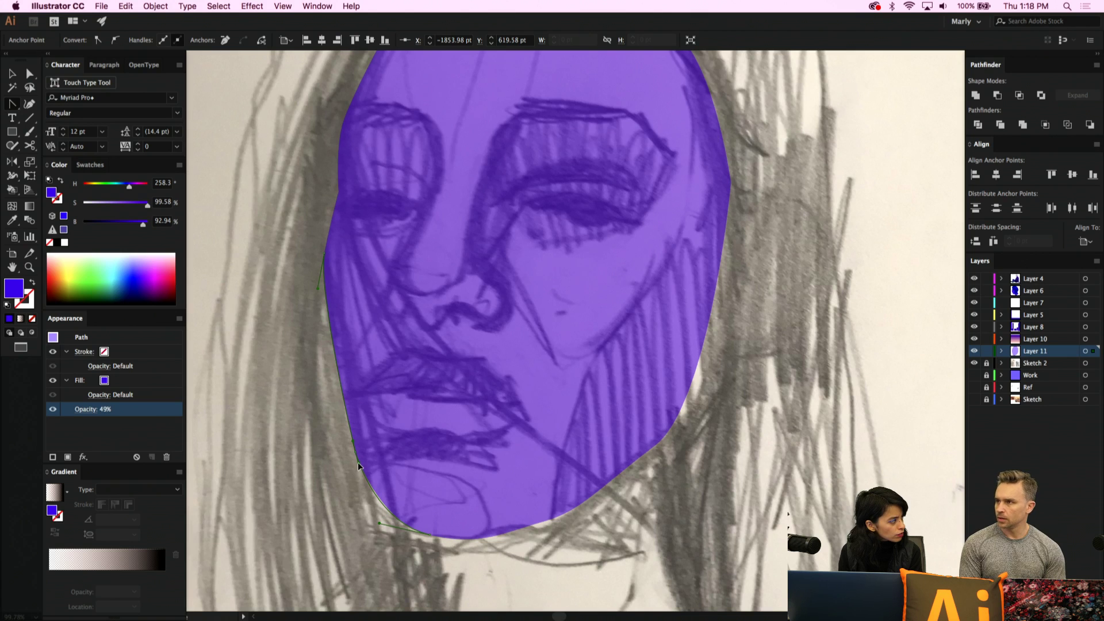
{"action": "left_click_drag", "start_coordinate": [357, 461], "coordinate": [360, 469]}
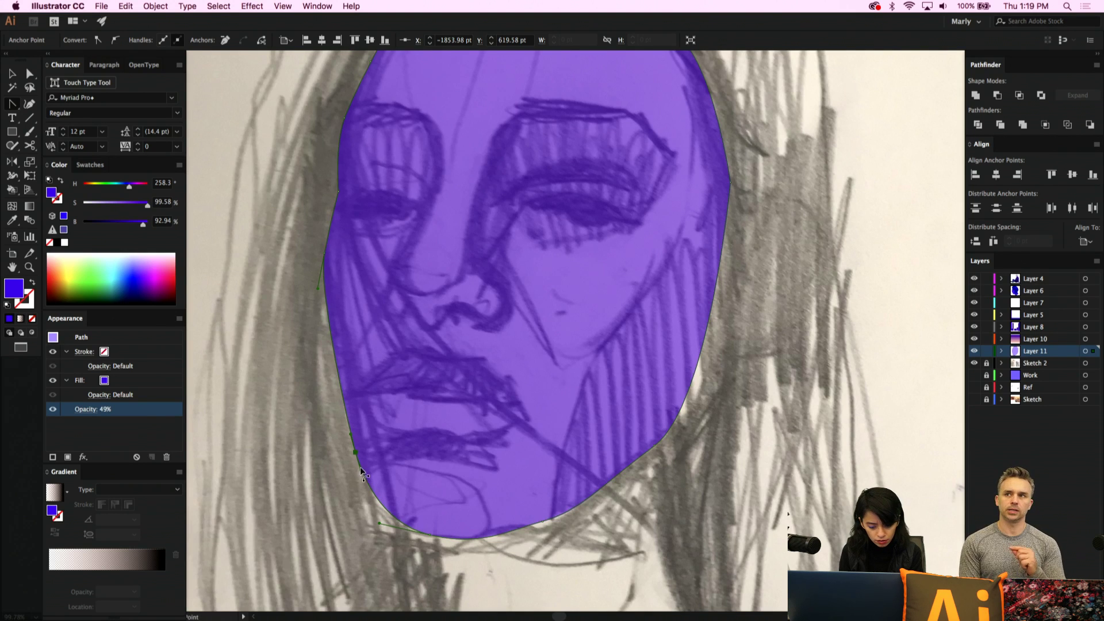
{"action": "key", "text": "a"}
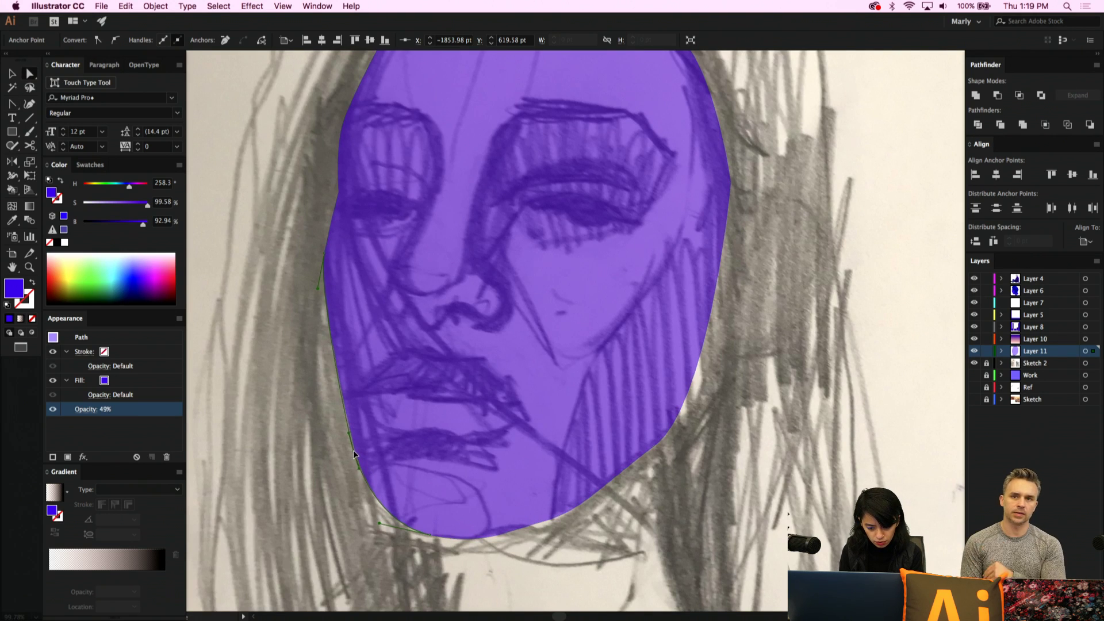
{"action": "left_click", "coordinate": [614, 520]}
{"action": "key", "text": "p"}
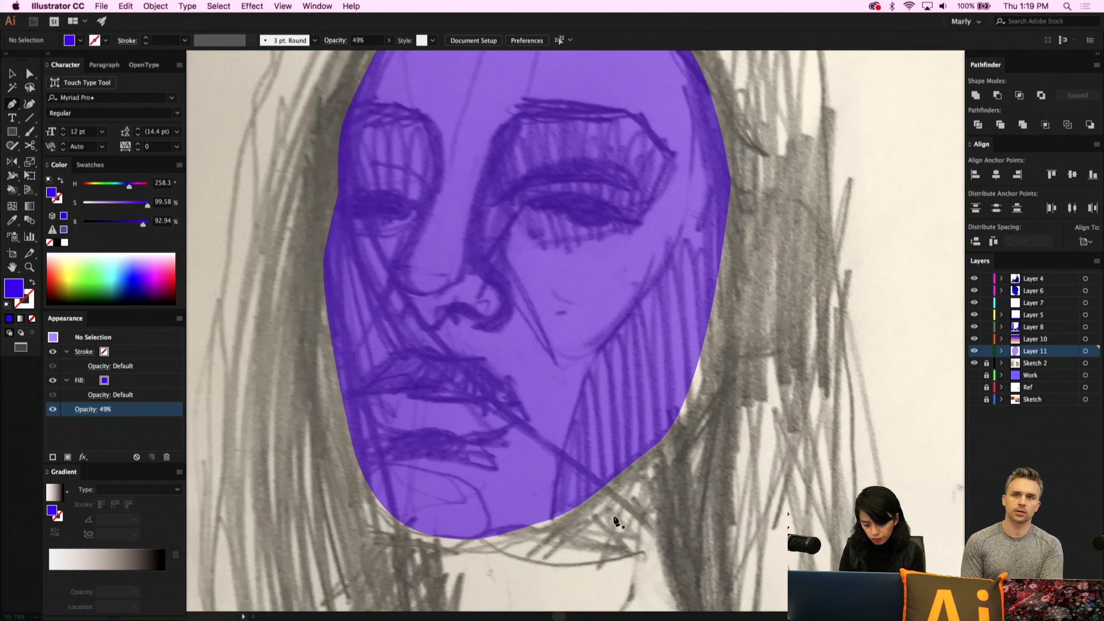
{"action": "scroll", "coordinate": [615, 517], "scroll_direction": "down", "scroll_amount": 5}
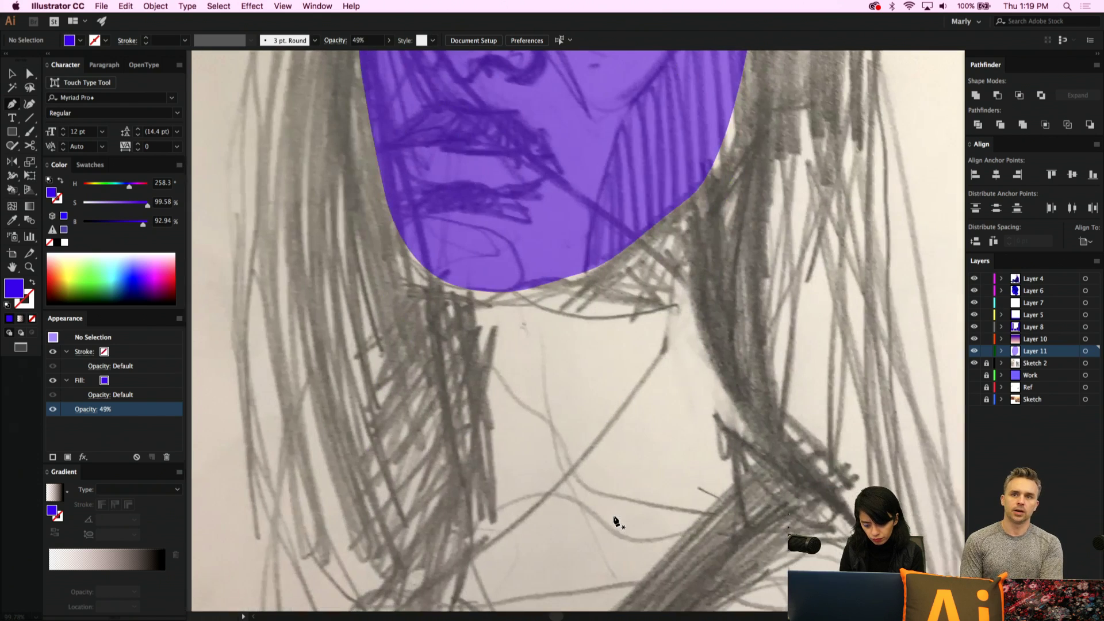
{"action": "left_click", "coordinate": [457, 268]}
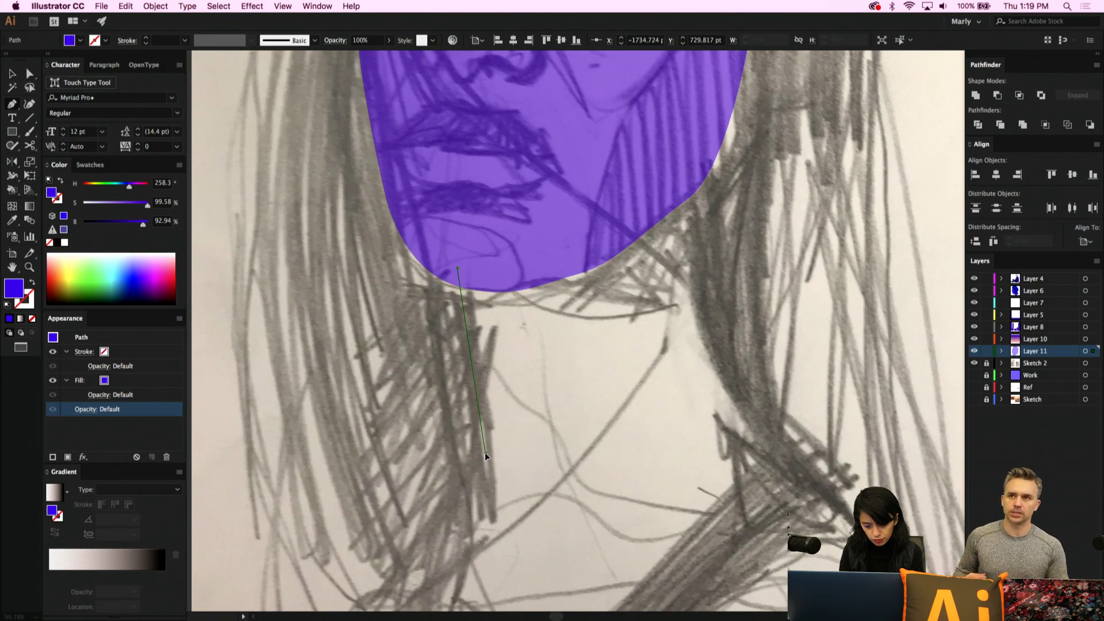
{"action": "left_click", "coordinate": [485, 455]}
{"action": "scroll", "coordinate": [484, 455], "scroll_direction": "down", "scroll_amount": 3}
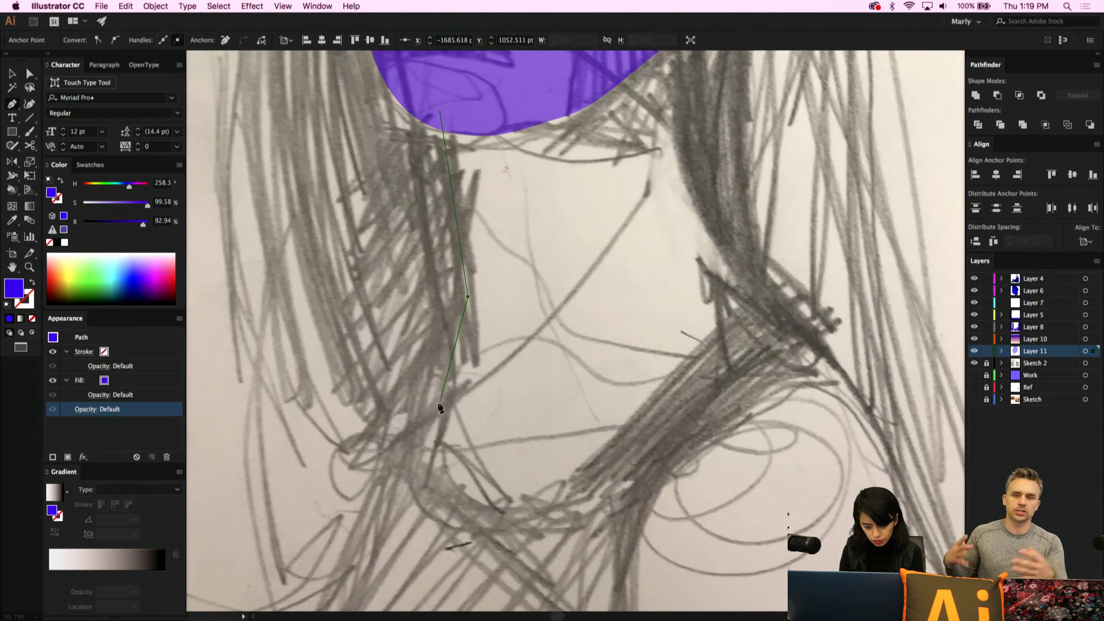
{"action": "left_click", "coordinate": [435, 431]}
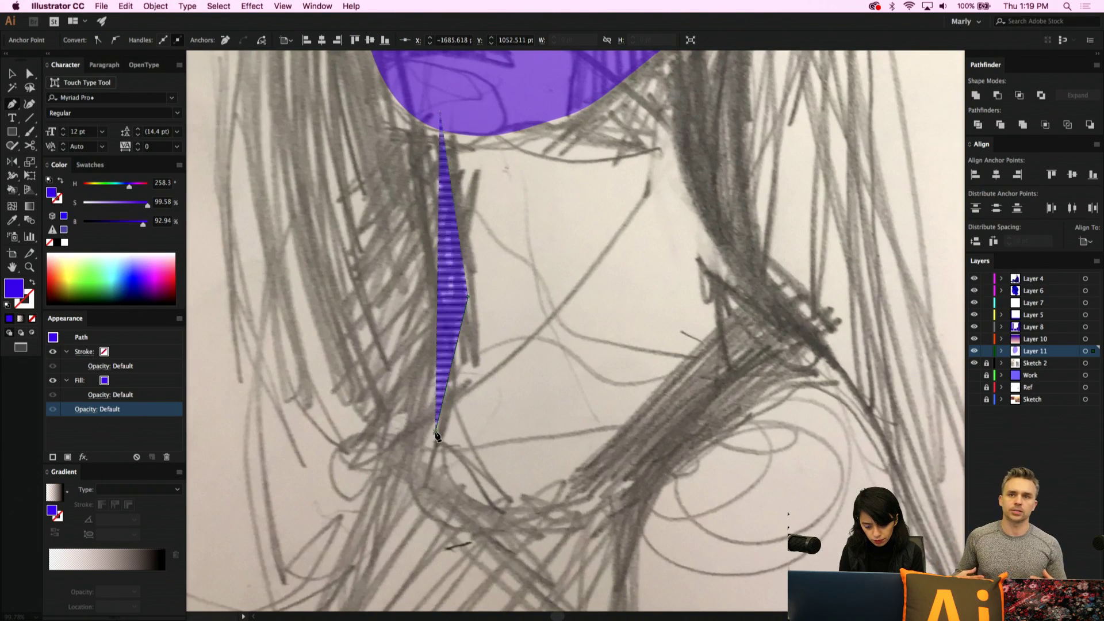
{"action": "left_click", "coordinate": [462, 493]}
{"action": "scroll", "coordinate": [576, 488], "scroll_direction": "down", "scroll_amount": 2}
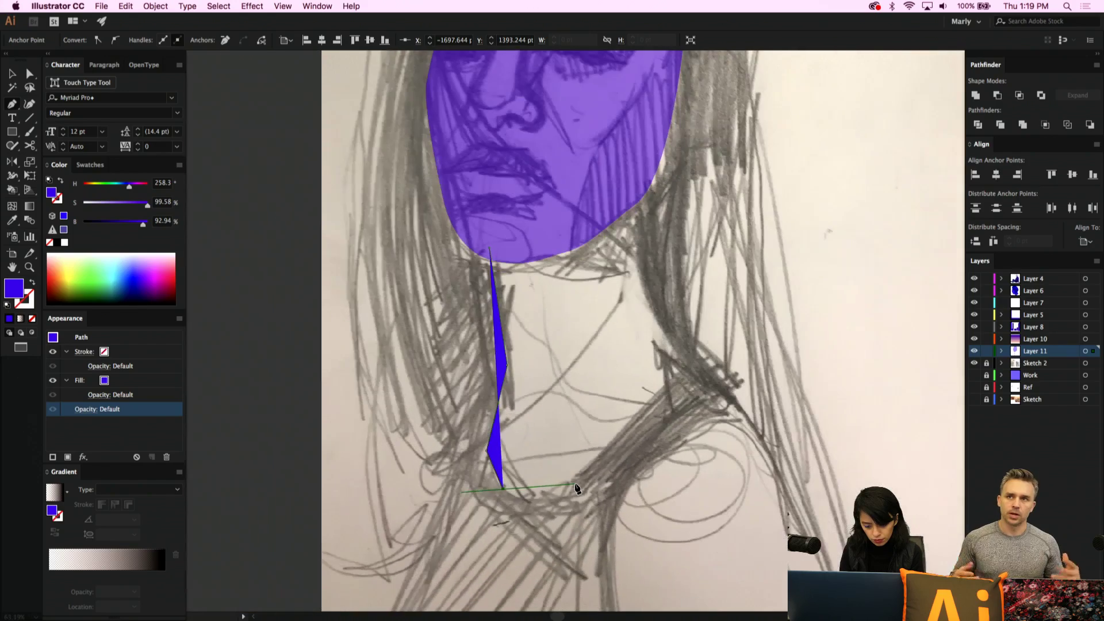
{"action": "scroll", "coordinate": [577, 487], "scroll_direction": "down", "scroll_amount": 3}
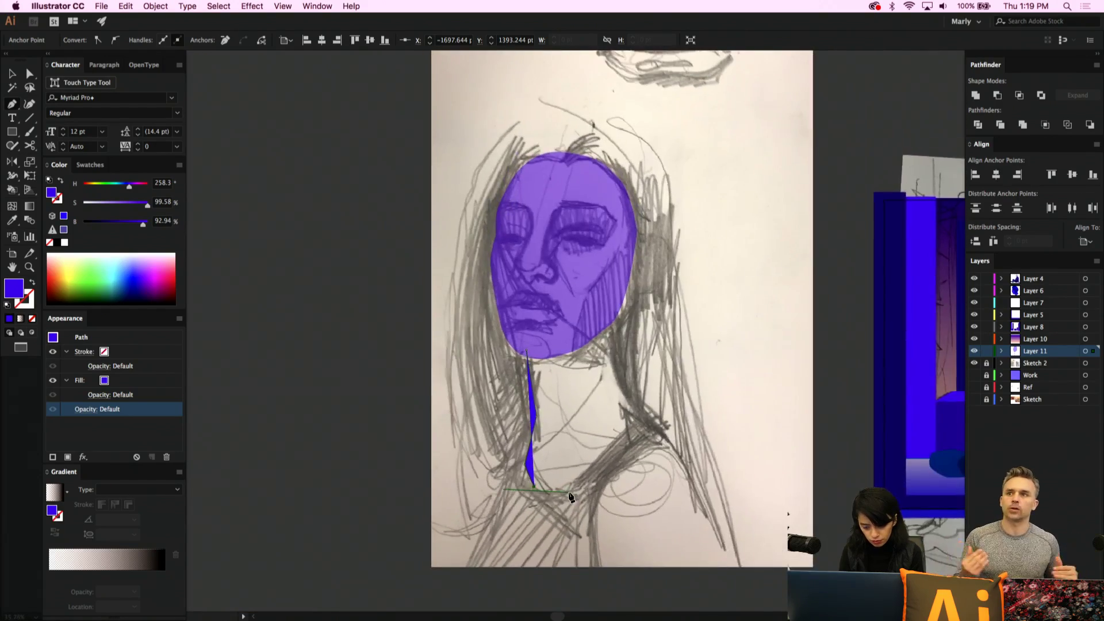
{"action": "scroll", "coordinate": [572, 493], "scroll_direction": "up", "scroll_amount": 4}
{"action": "key", "text": "BackSpace"}
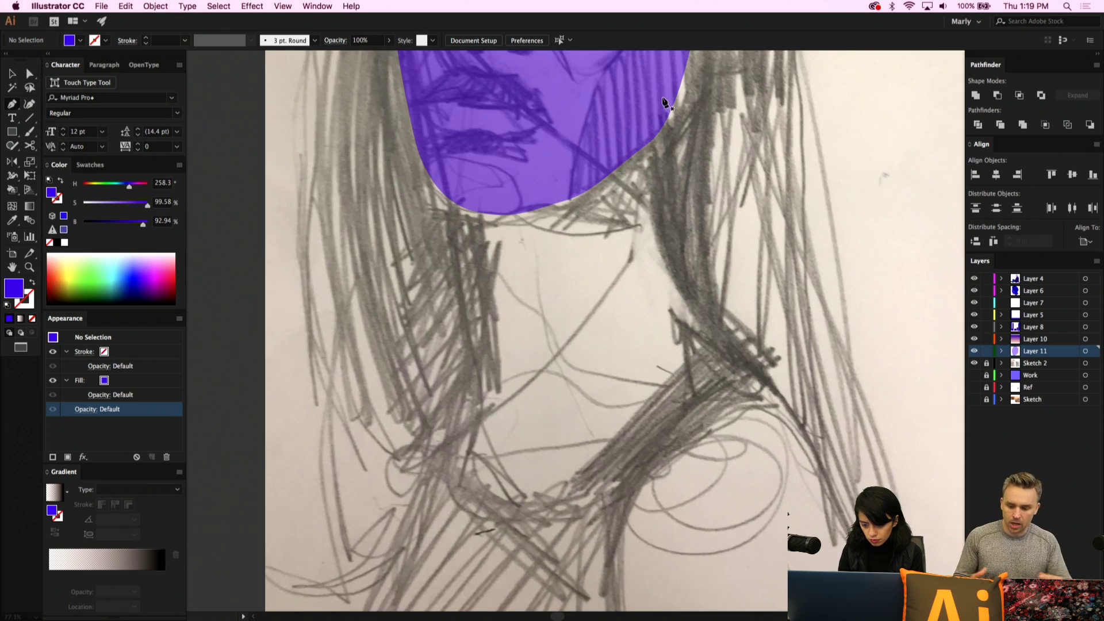
Start the left hair shape with the Pen tool, tracing from the chin down the neck to below the shoulder and out to the hair's outer edge
{"action": "left_click", "coordinate": [488, 194]}
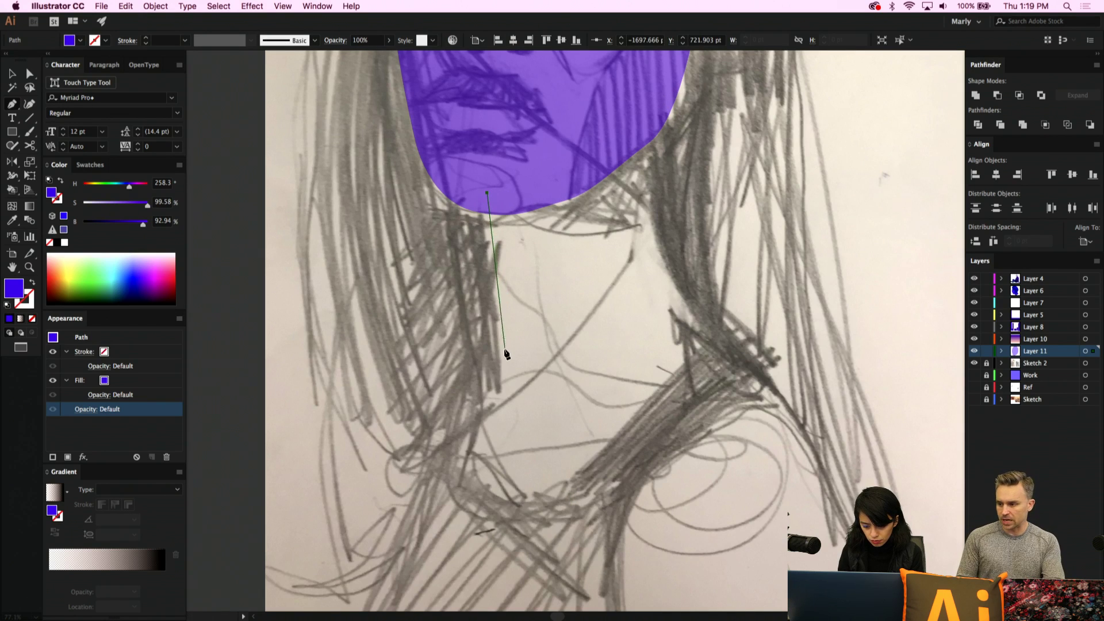
{"action": "left_click", "coordinate": [503, 349]}
{"action": "left_click", "coordinate": [466, 483]}
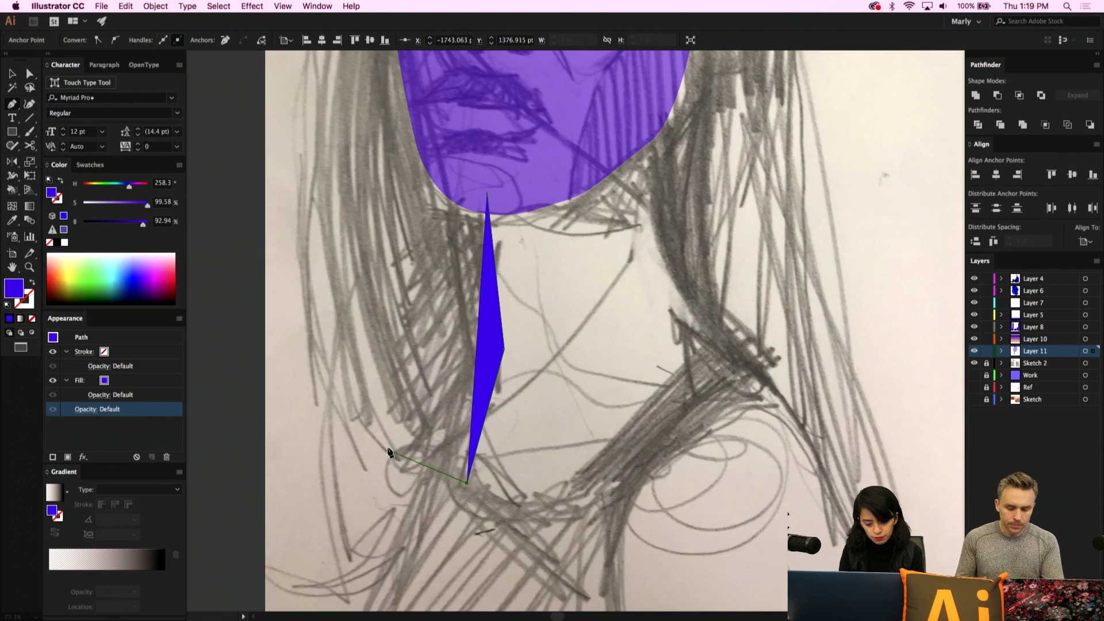
{"action": "left_click", "coordinate": [410, 583]}
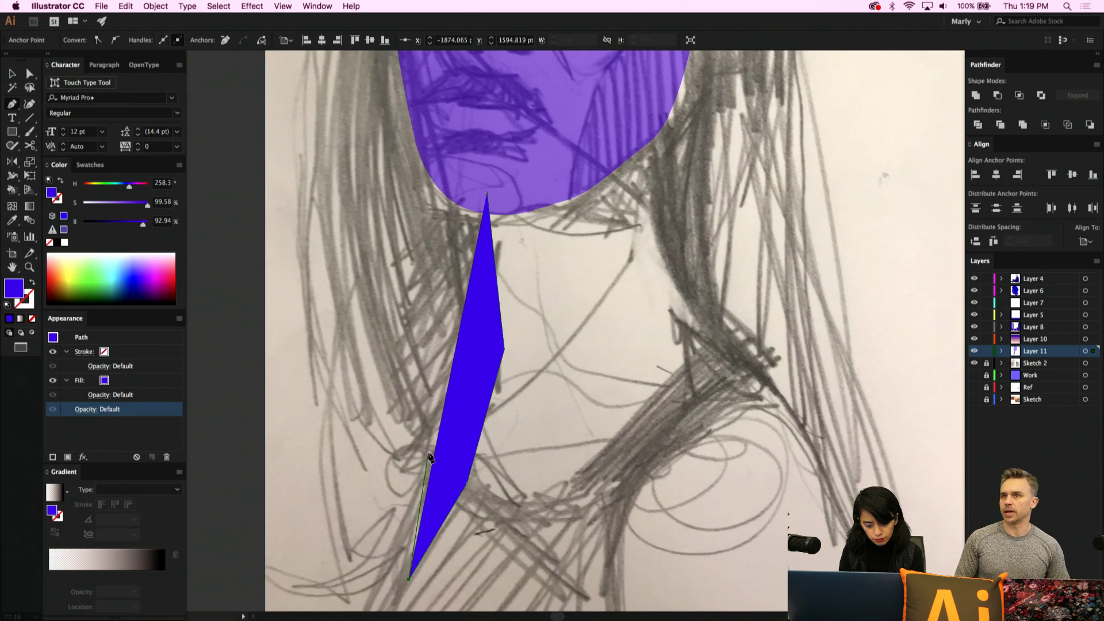
{"action": "scroll", "coordinate": [428, 457], "scroll_direction": "up", "scroll_amount": 5}
{"action": "left_click", "coordinate": [360, 456]}
Continue the hair shape up the outer edge and over the crown to the hairline, and close it past the cheek at the chin
{"action": "scroll", "coordinate": [359, 456], "scroll_direction": "up", "scroll_amount": 8}
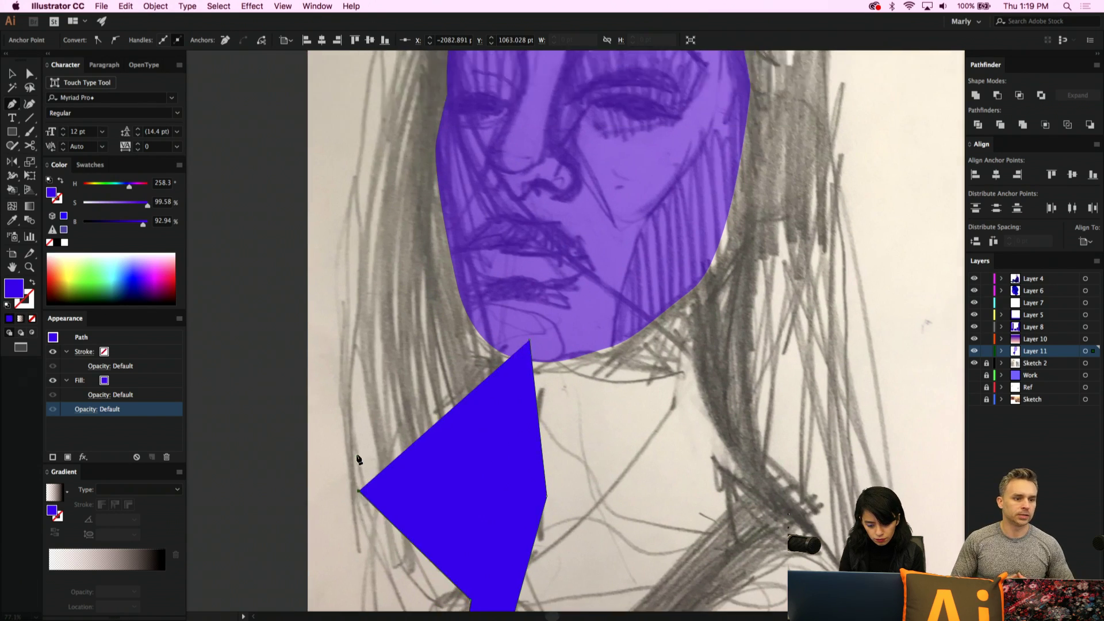
{"action": "scroll", "coordinate": [394, 344], "scroll_direction": "up", "scroll_amount": 6}
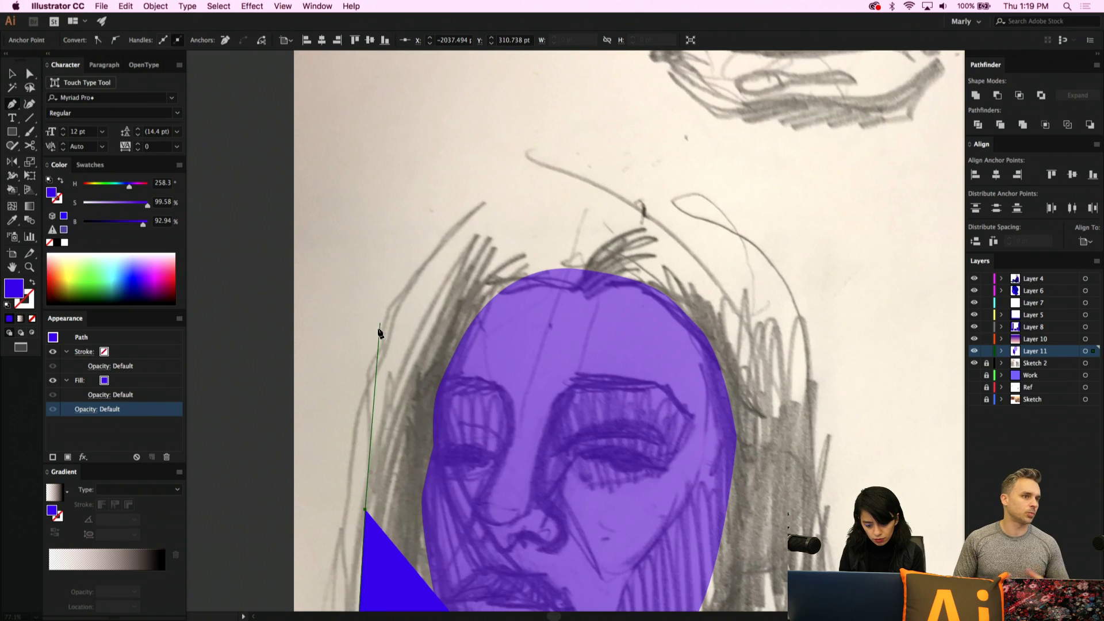
{"action": "left_click", "coordinate": [392, 310]}
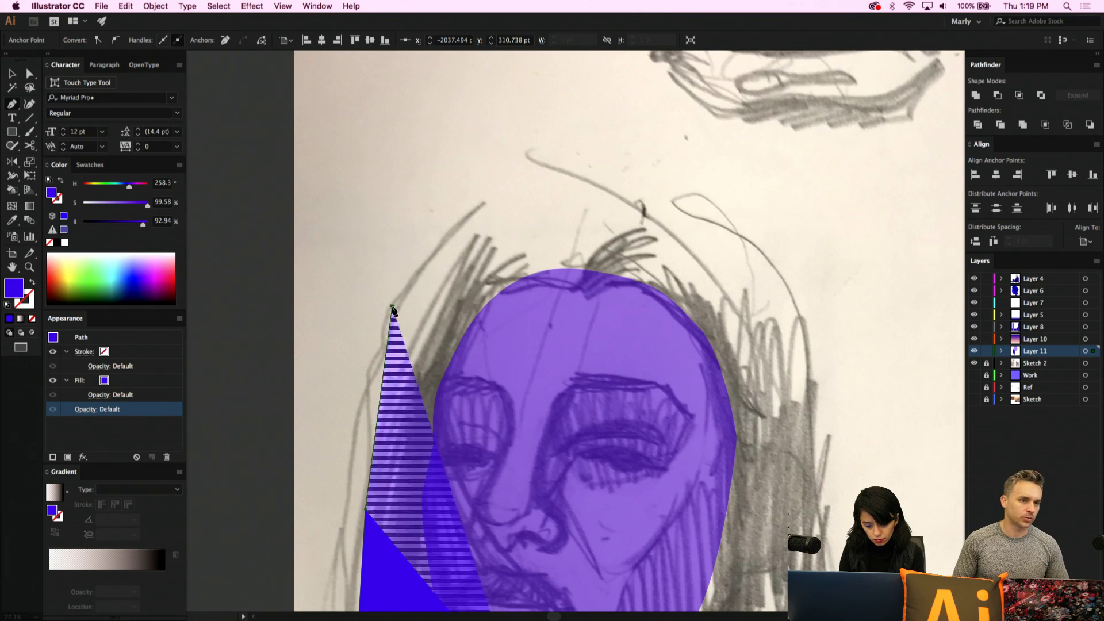
{"action": "left_click", "coordinate": [486, 187]}
{"action": "left_click", "coordinate": [561, 270]}
{"action": "scroll", "coordinate": [561, 270], "scroll_direction": "down", "scroll_amount": 6}
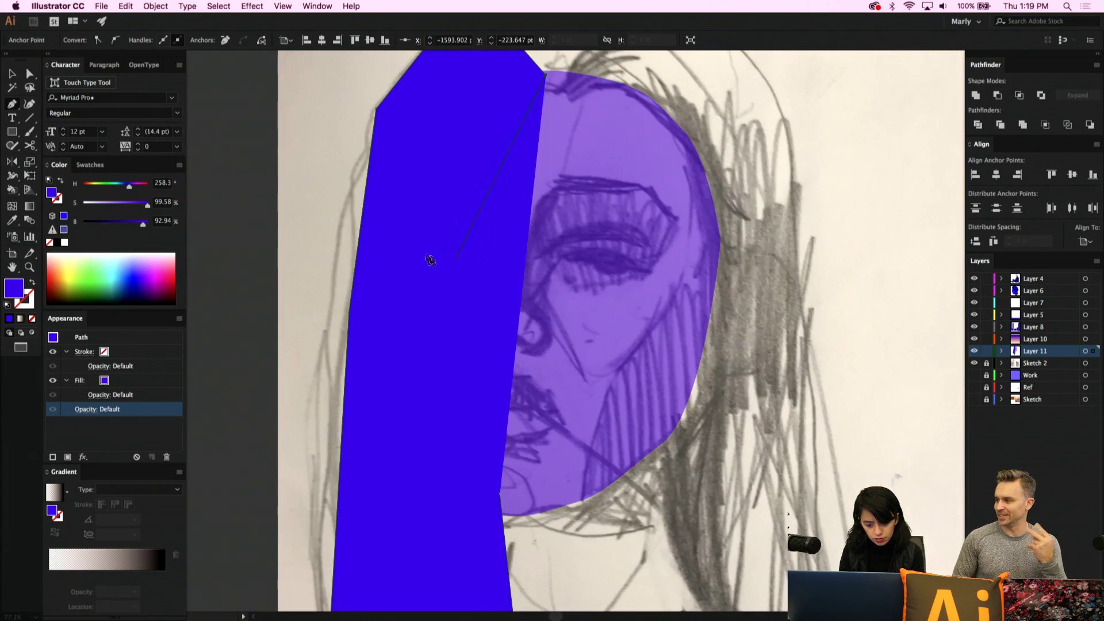
{"action": "left_click", "coordinate": [408, 249]}
{"action": "scroll", "coordinate": [411, 251], "scroll_direction": "down", "scroll_amount": 1}
{"action": "scroll", "coordinate": [410, 251], "scroll_direction": "down", "scroll_amount": 5}
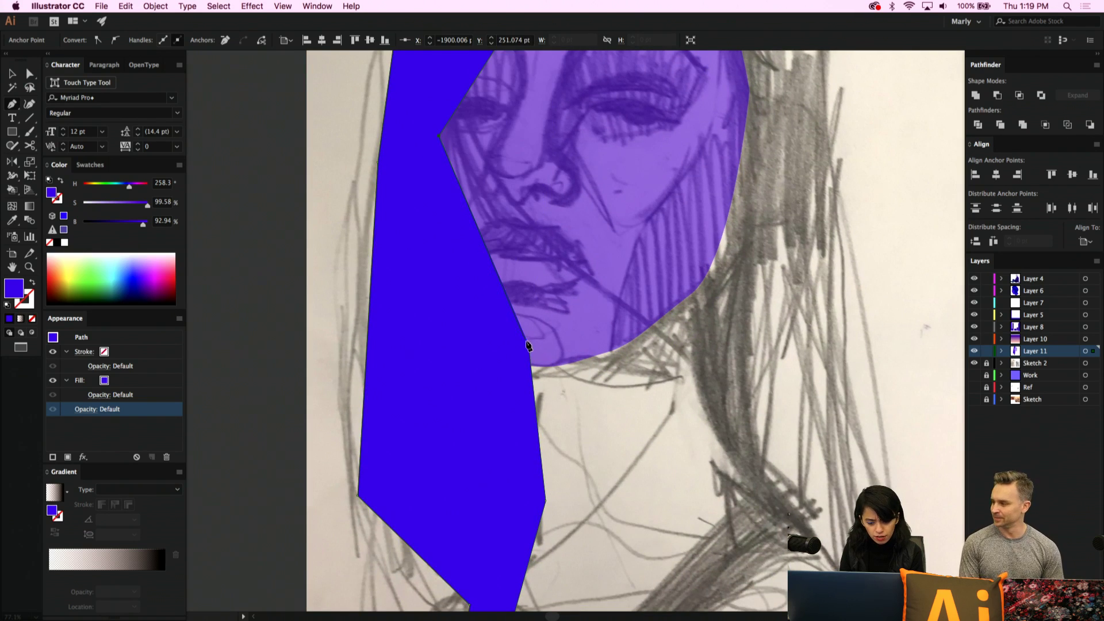
Darken the hair shape's fill to 38.04% brightness and lower its opacity to 34%
{"action": "key", "text": "i"}
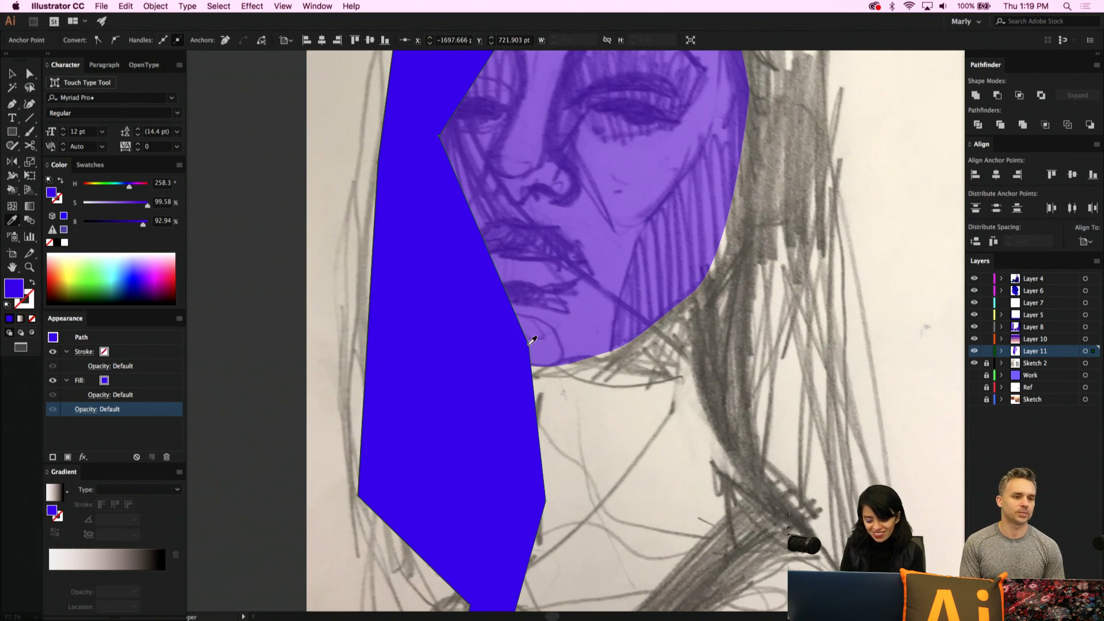
{"action": "left_click", "coordinate": [108, 221]}
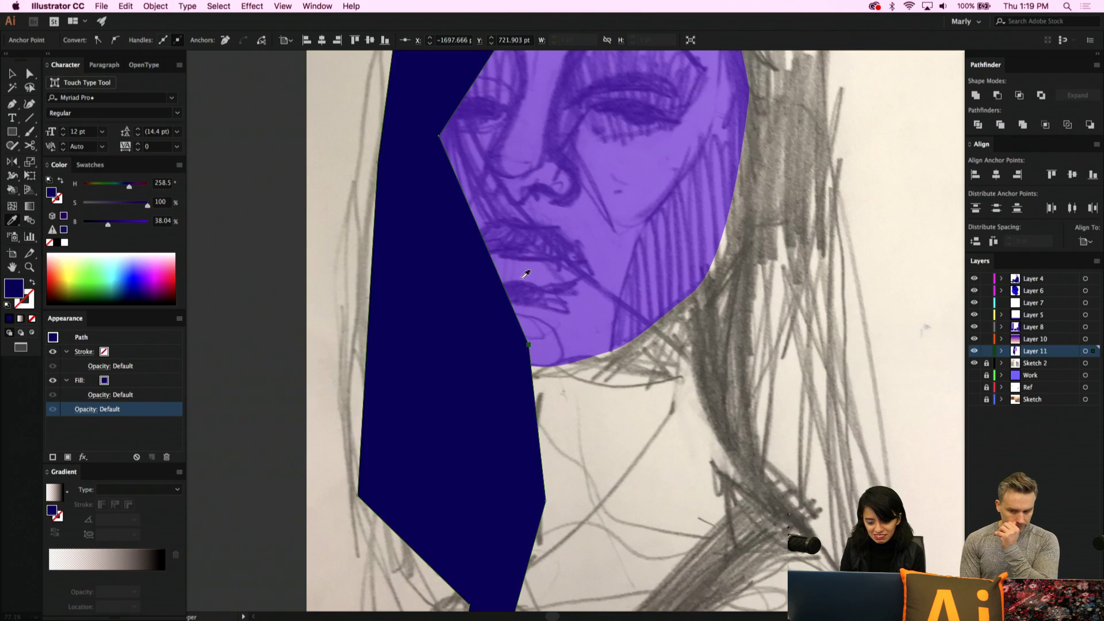
{"action": "key", "text": "v"}
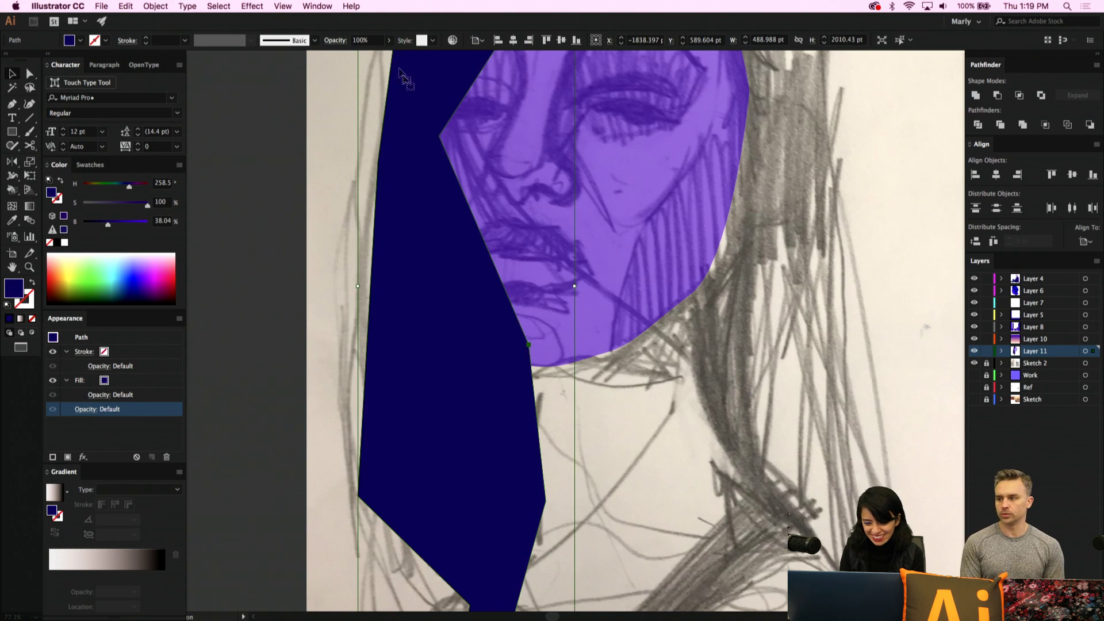
{"action": "left_click", "coordinate": [387, 41]}
{"action": "left_click_drag", "start_coordinate": [377, 54], "coordinate": [358, 56]}
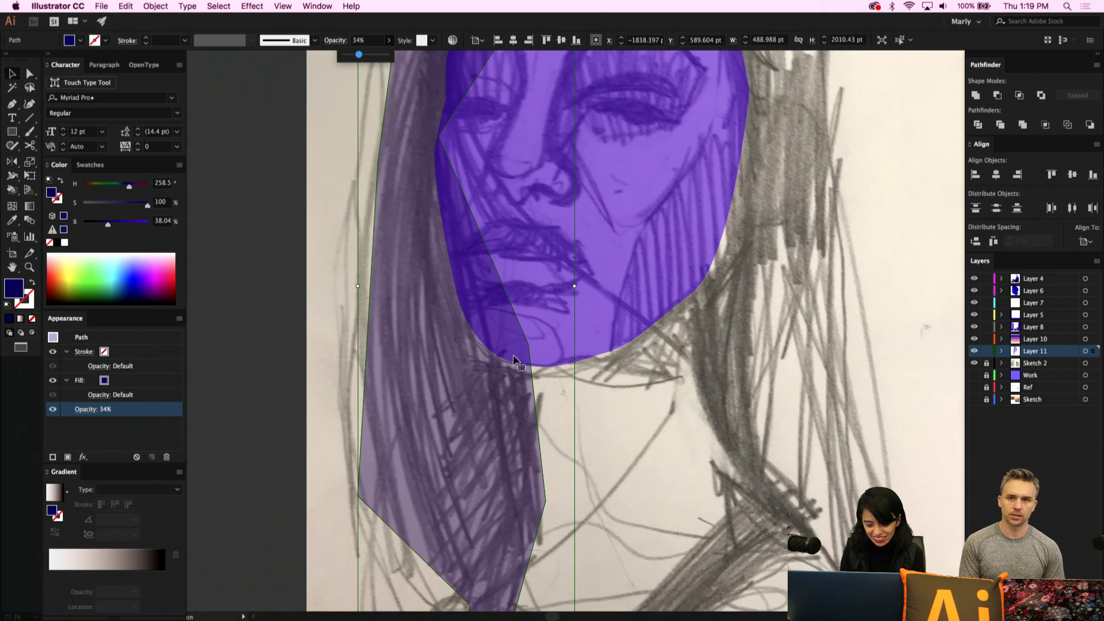
{"action": "scroll", "coordinate": [513, 359], "scroll_direction": "up", "scroll_amount": 6}
{"action": "type", "text": "C"}
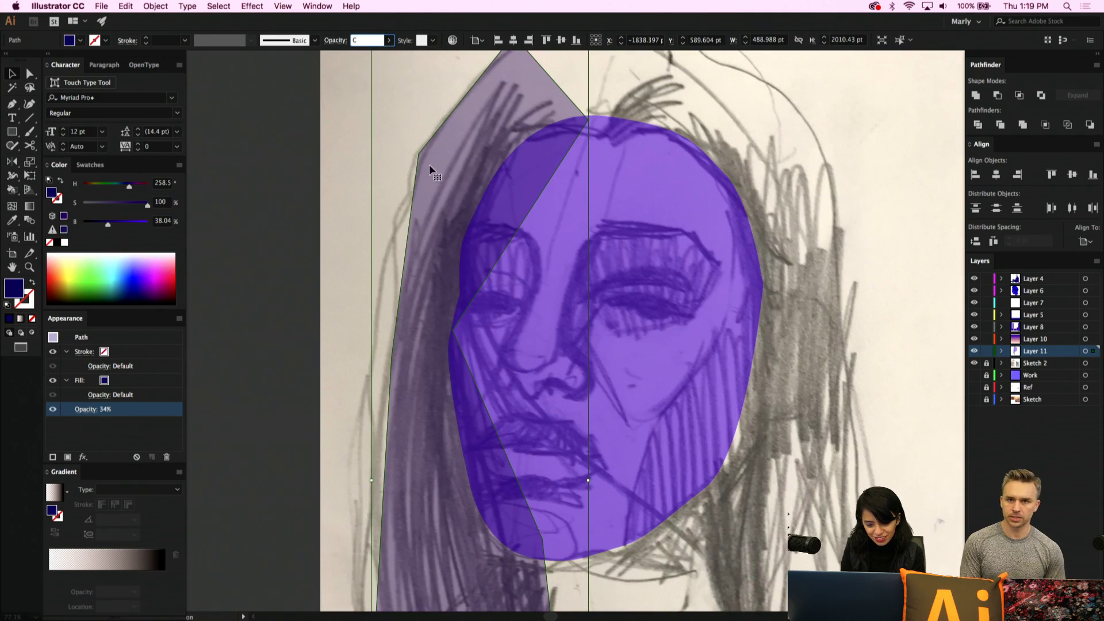
{"action": "key", "text": "Escape"}
{"action": "key", "text": "c"}
{"action": "left_click", "coordinate": [409, 167]}
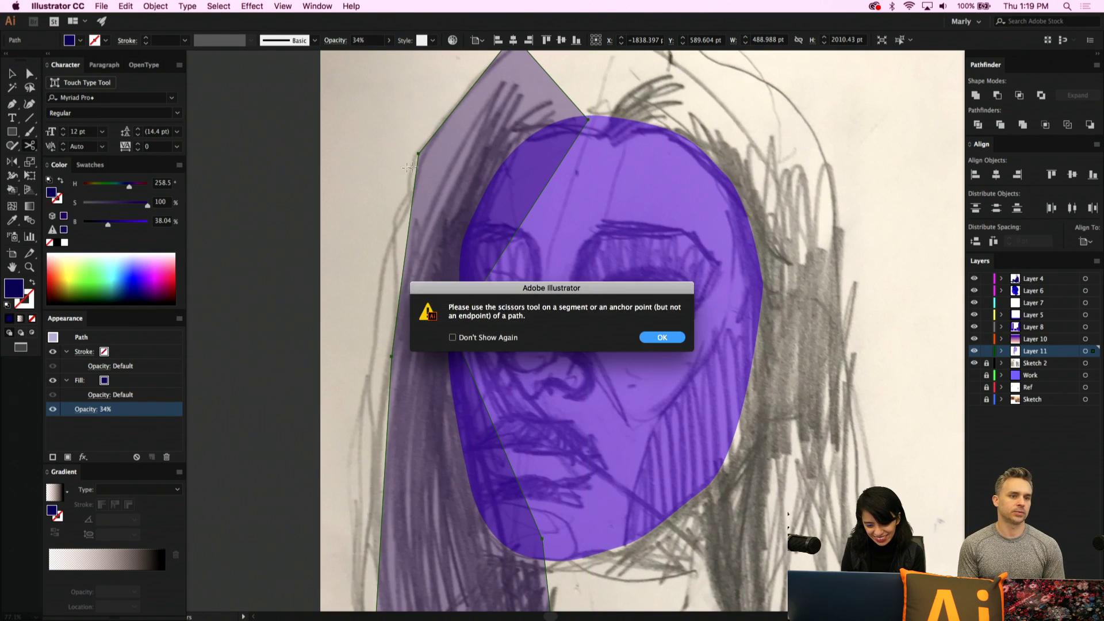
{"action": "left_click", "coordinate": [662, 338]}
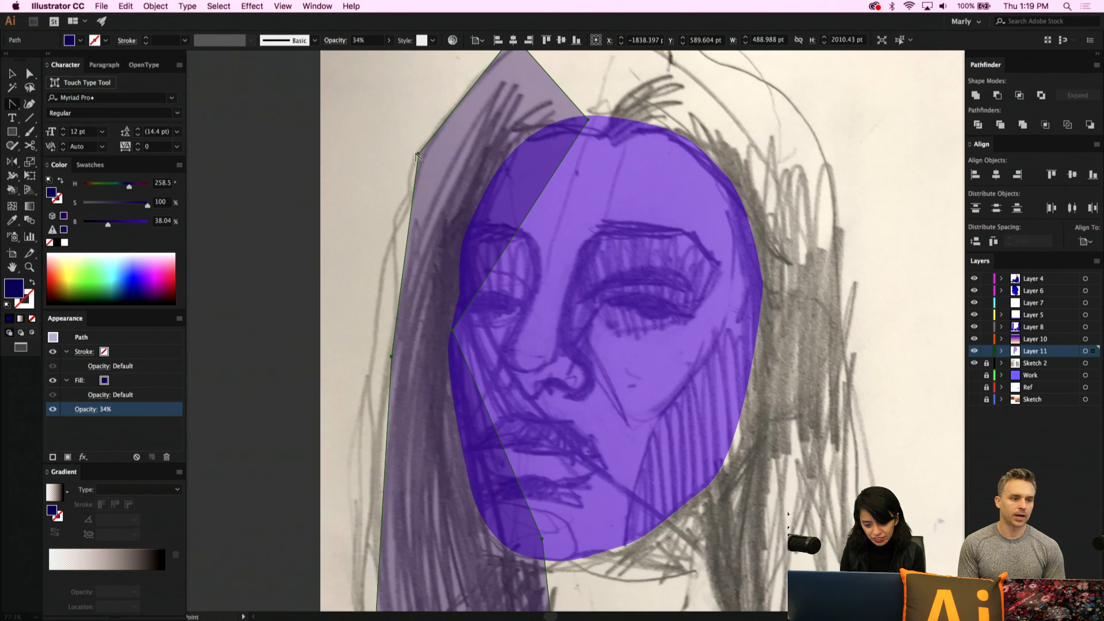
Convert the hair shape's upper outer corner and crown peak to smooth curves and reposition them along the sketched hair
{"action": "left_click_drag", "start_coordinate": [419, 154], "coordinate": [356, 232]}
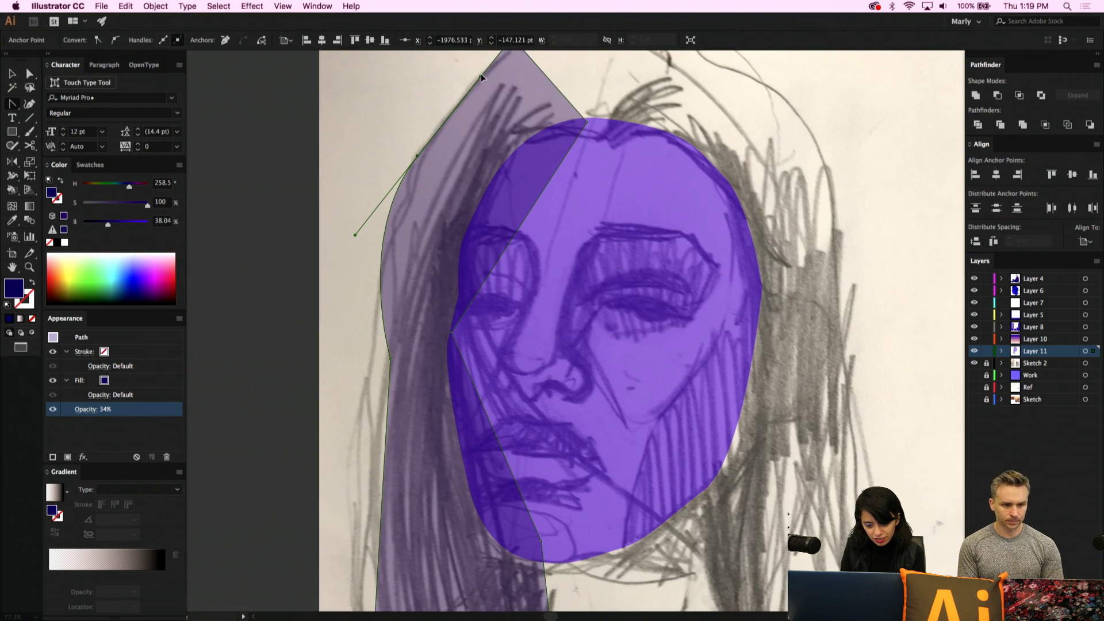
{"action": "key", "text": "a"}
{"action": "left_click_drag", "start_coordinate": [412, 186], "coordinate": [405, 232]}
{"action": "key", "text": "shift+c"}
{"action": "left_click_drag", "start_coordinate": [496, 121], "coordinate": [557, 136]}
{"action": "key", "text": "a"}
{"action": "left_click_drag", "start_coordinate": [496, 118], "coordinate": [401, 283]}
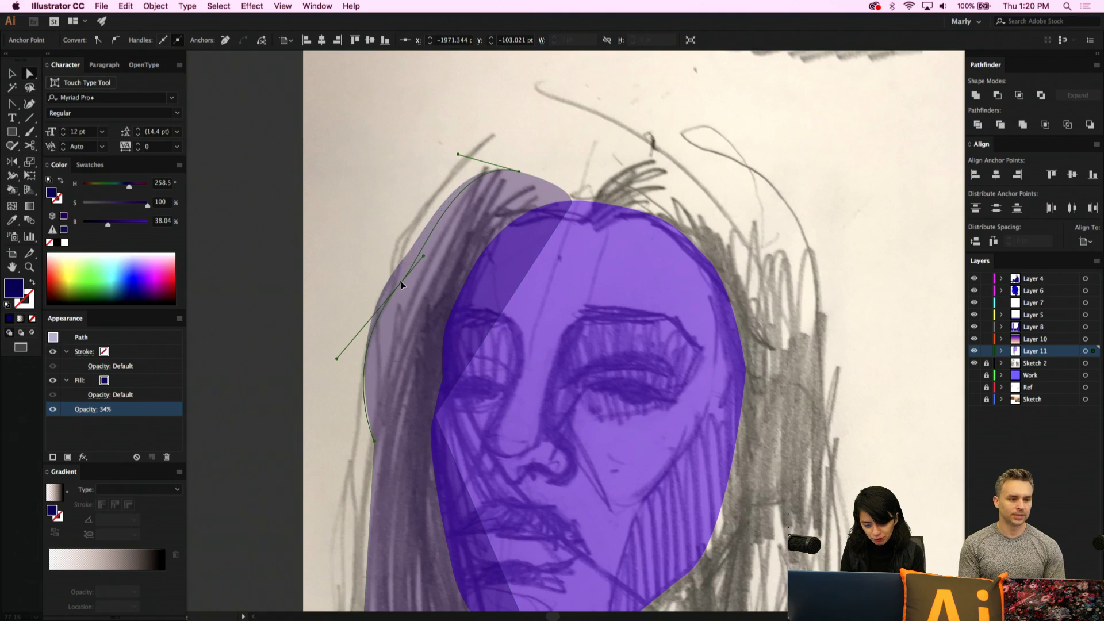
Move the hair shape's anchor beside the cheek down and outward to the sketched hair's outer edge
{"action": "scroll", "coordinate": [402, 281], "scroll_direction": "down", "scroll_amount": 4}
{"action": "scroll", "coordinate": [401, 281], "scroll_direction": "left", "scroll_amount": 1}
{"action": "left_click_drag", "start_coordinate": [409, 339], "coordinate": [378, 437]}
{"action": "scroll", "coordinate": [379, 440], "scroll_direction": "down", "scroll_amount": 3}
{"action": "scroll", "coordinate": [379, 442], "scroll_direction": "down", "scroll_amount": 4}
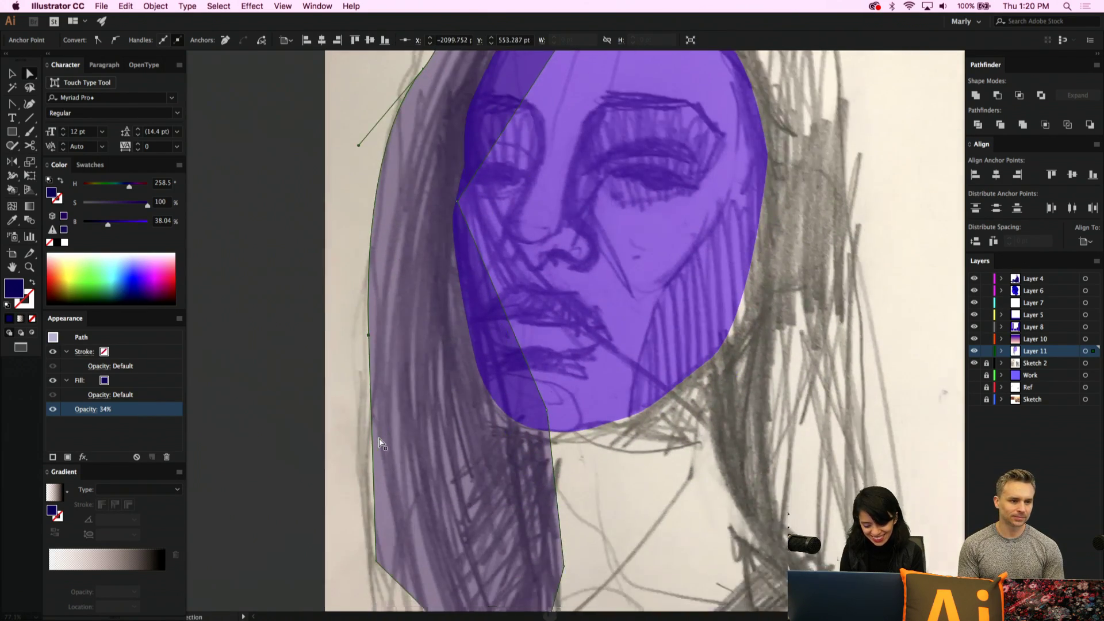
Round the hair shape's lower outer corner near the shoulder into a smooth curve
{"action": "key", "text": "shift+c"}
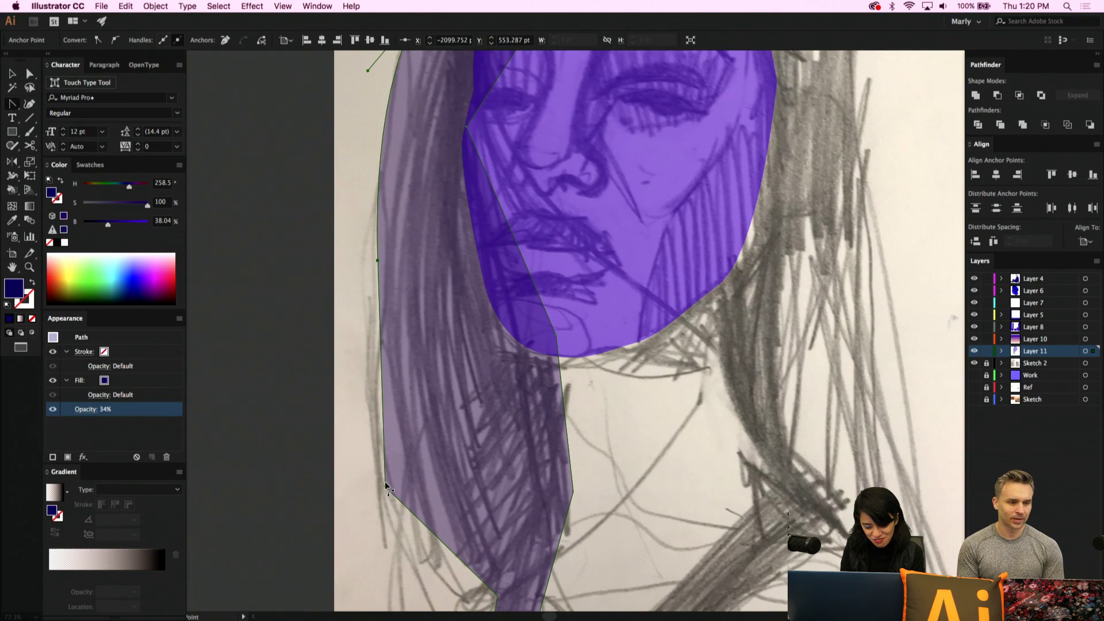
{"action": "left_click_drag", "start_coordinate": [386, 485], "coordinate": [369, 420]}
{"action": "key", "text": "super+z"}
{"action": "key", "text": "a"}
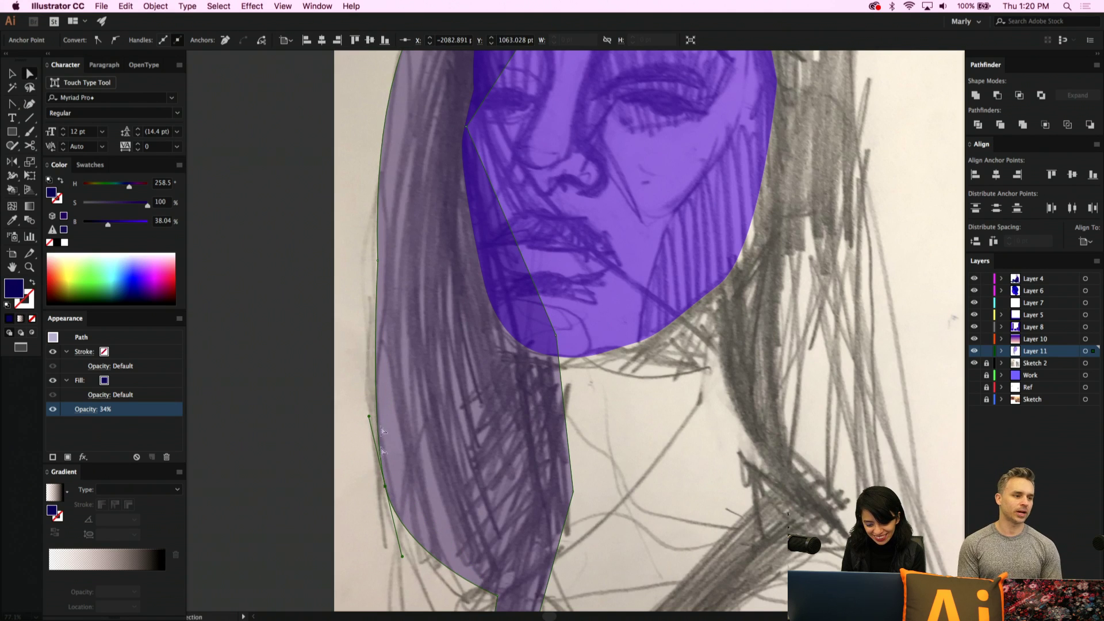
Move the hair shape's lower outer and cheek-level outer anchors inward to narrow its outer edge
{"action": "left_click", "coordinate": [383, 486]}
{"action": "left_click", "coordinate": [385, 486]}
{"action": "left_click_drag", "start_coordinate": [385, 486], "coordinate": [410, 516]}
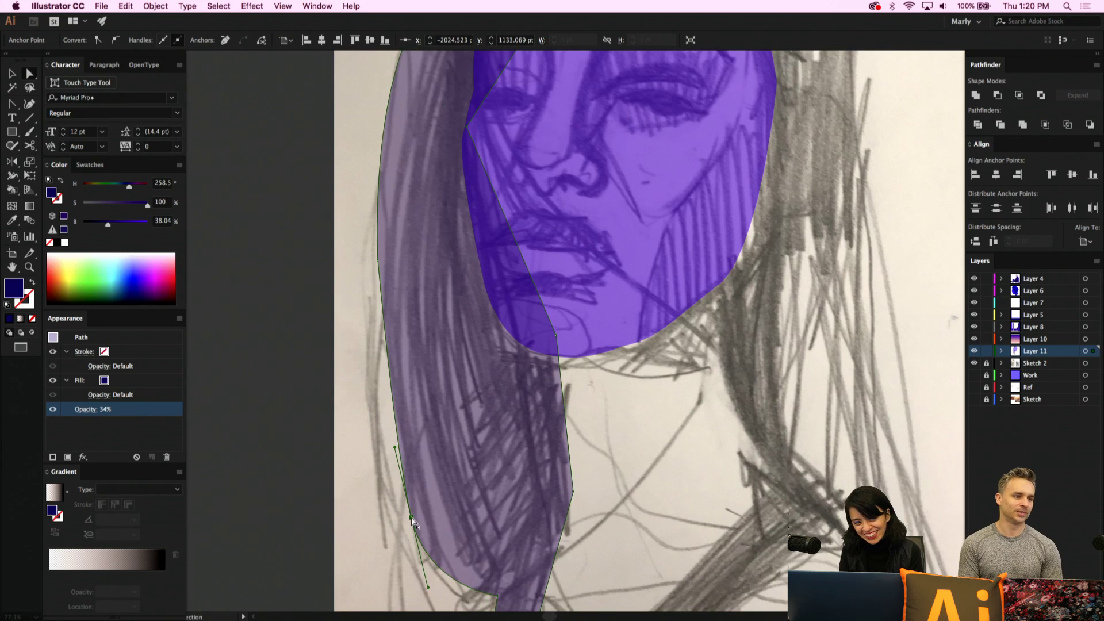
{"action": "left_click", "coordinate": [378, 260]}
{"action": "mouse_move", "coordinate": [377, 260]}
{"action": "left_mouse_down"}
{"action": "mouse_move", "coordinate": [392, 235]}
{"action": "mouse_move", "coordinate": [389, 249]}
{"action": "left_mouse_up"}
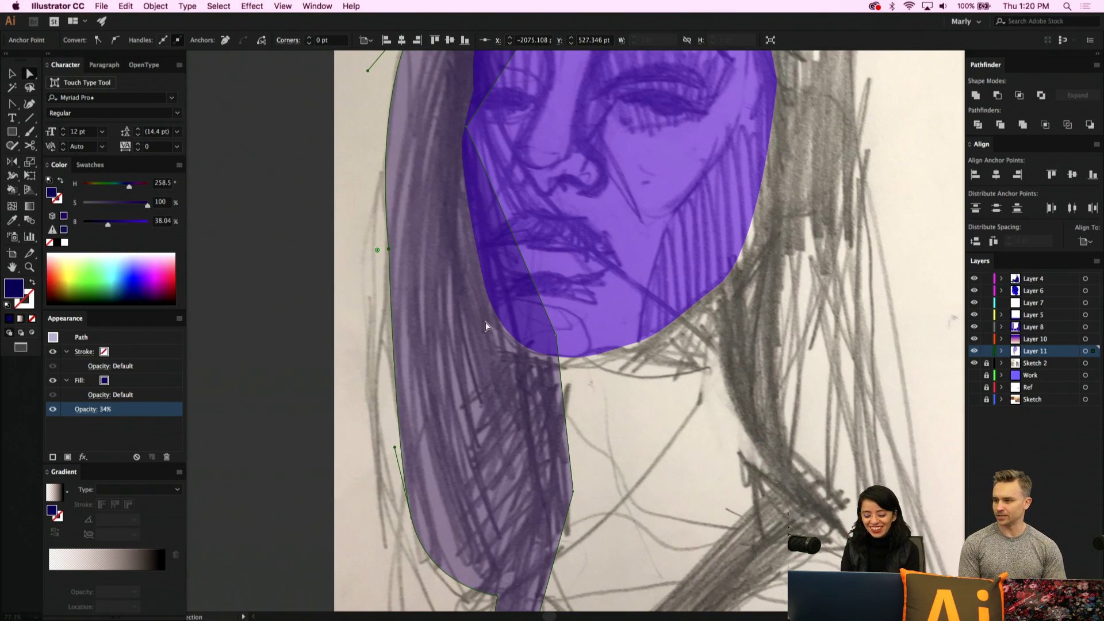
Convert the hair shape's two inner anchors beside the cheek and chin to curves so its inner edge follows the face
{"action": "scroll", "coordinate": [477, 322], "scroll_direction": "down", "scroll_amount": 2}
{"action": "key", "text": "shift+c"}
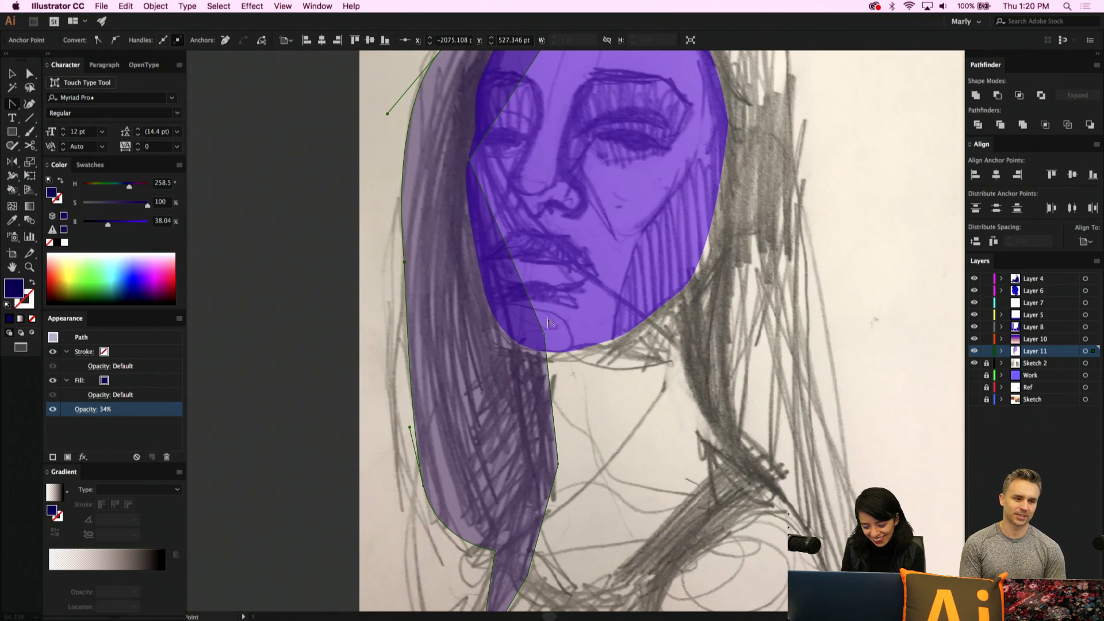
{"action": "left_click_drag", "start_coordinate": [544, 333], "coordinate": [556, 384]}
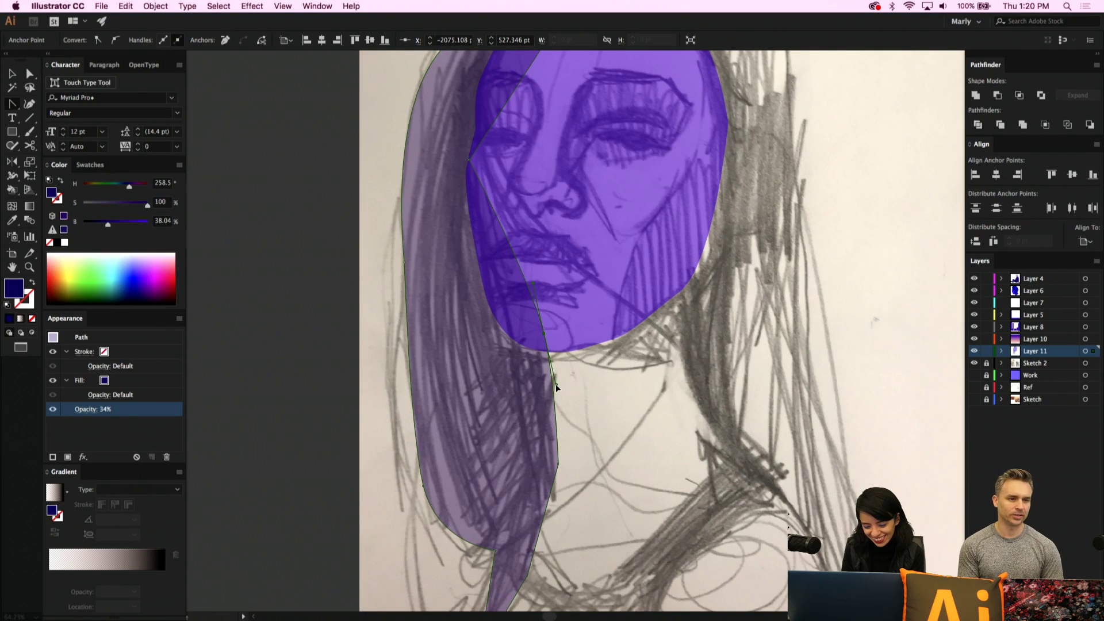
{"action": "left_click_drag", "start_coordinate": [469, 164], "coordinate": [475, 202]}
{"action": "key", "text": "v"}
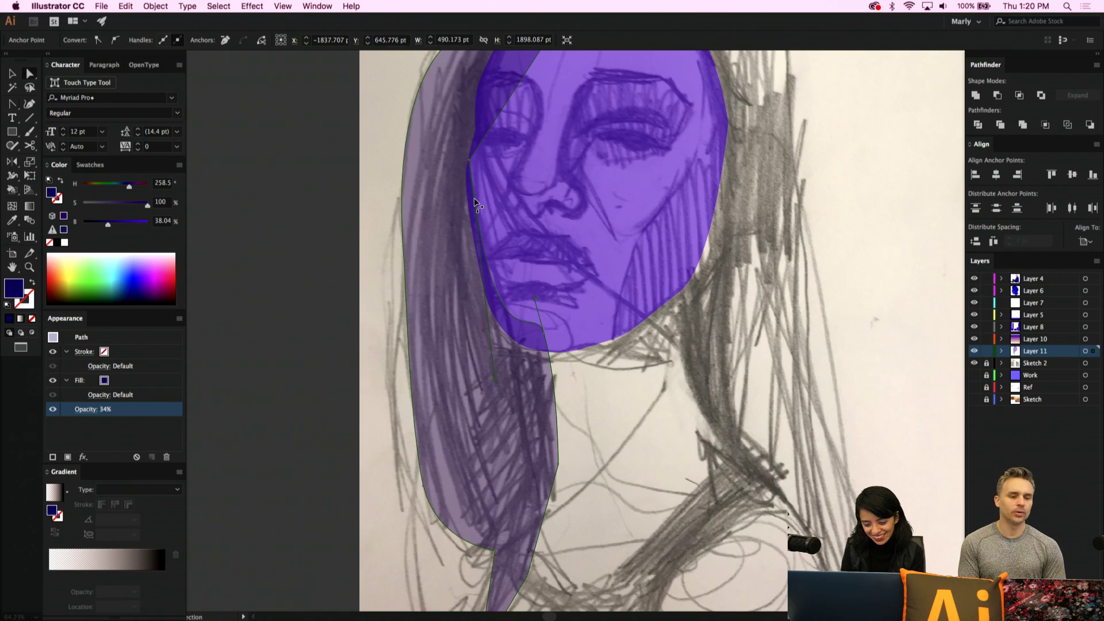
{"action": "left_click", "coordinate": [622, 471]}
Draw a closed five-point shape over the sketched nose bridge and tip with the Pen tool, using the face shape's blue fill
{"action": "left_click", "coordinate": [514, 410]}
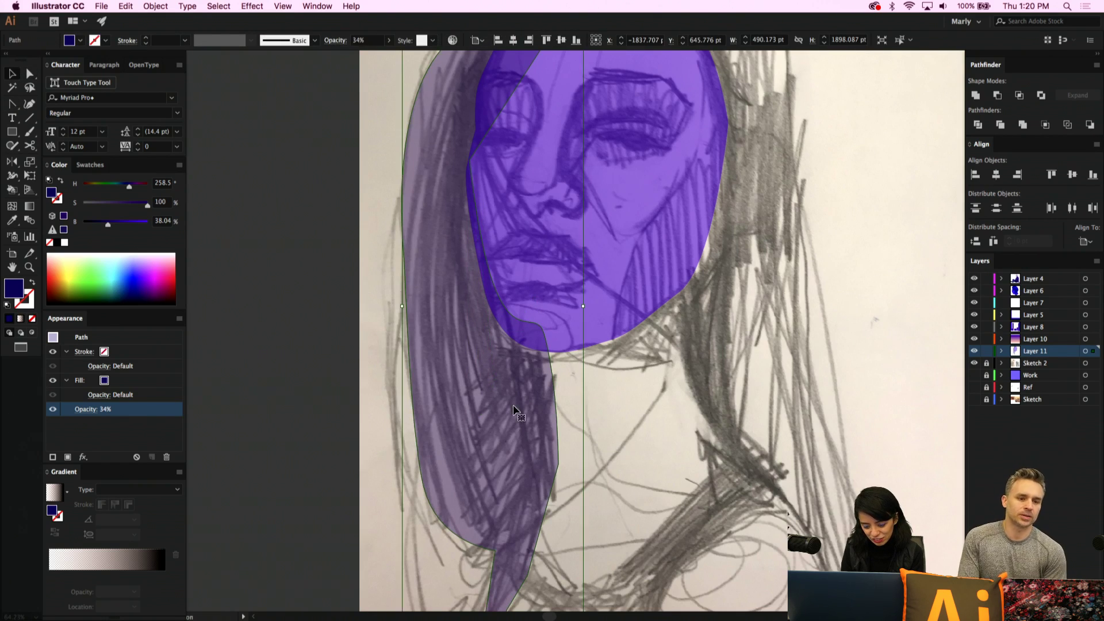
{"action": "scroll", "coordinate": [513, 410], "scroll_direction": "up", "scroll_amount": 5}
{"action": "left_click", "coordinate": [513, 410]}
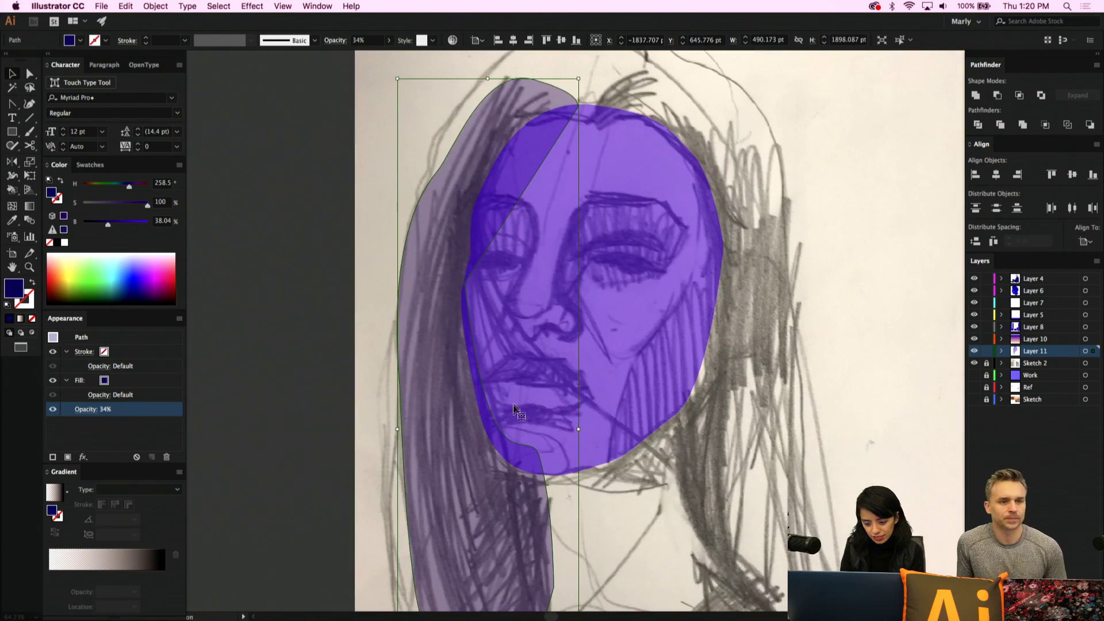
{"action": "scroll", "coordinate": [595, 271], "scroll_direction": "up", "scroll_amount": 2}
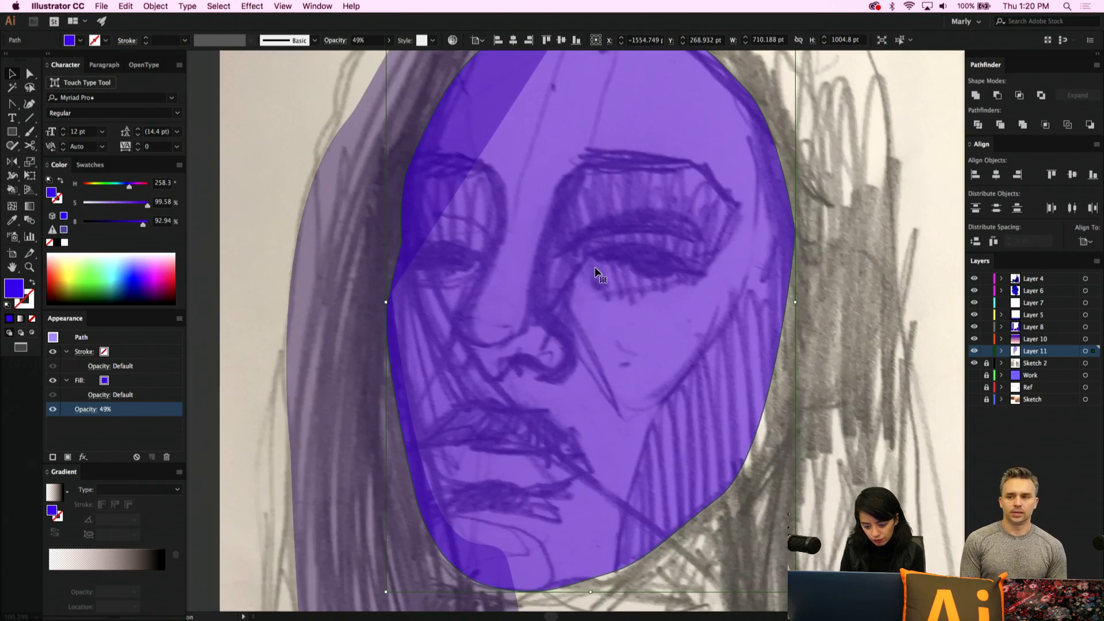
{"action": "key", "text": "p"}
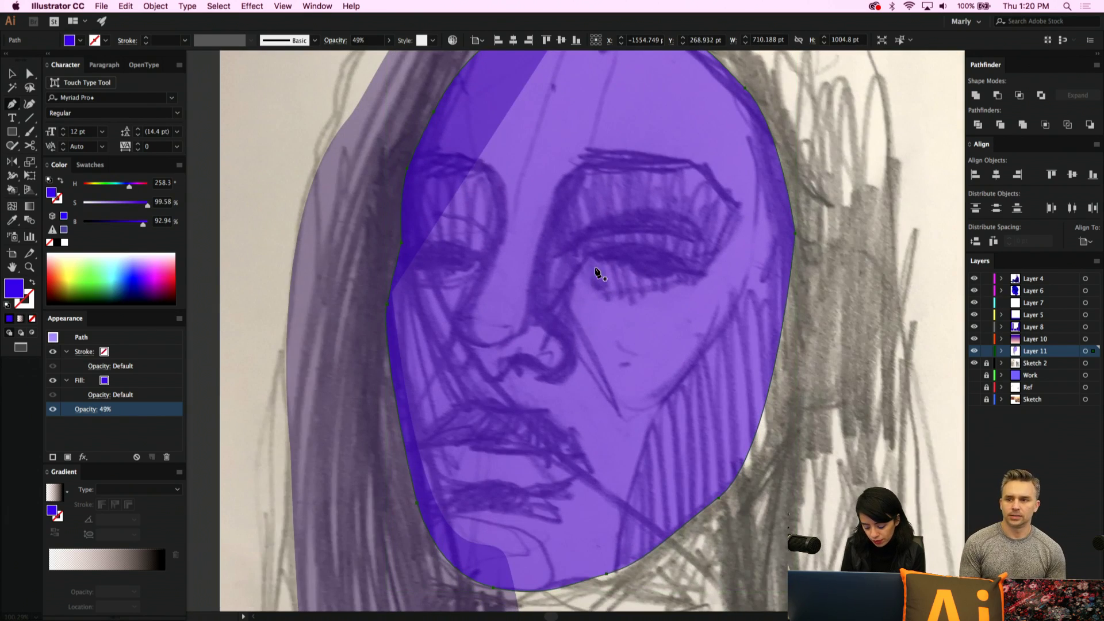
{"action": "left_click", "coordinate": [503, 213]}
{"action": "left_click", "coordinate": [458, 313]}
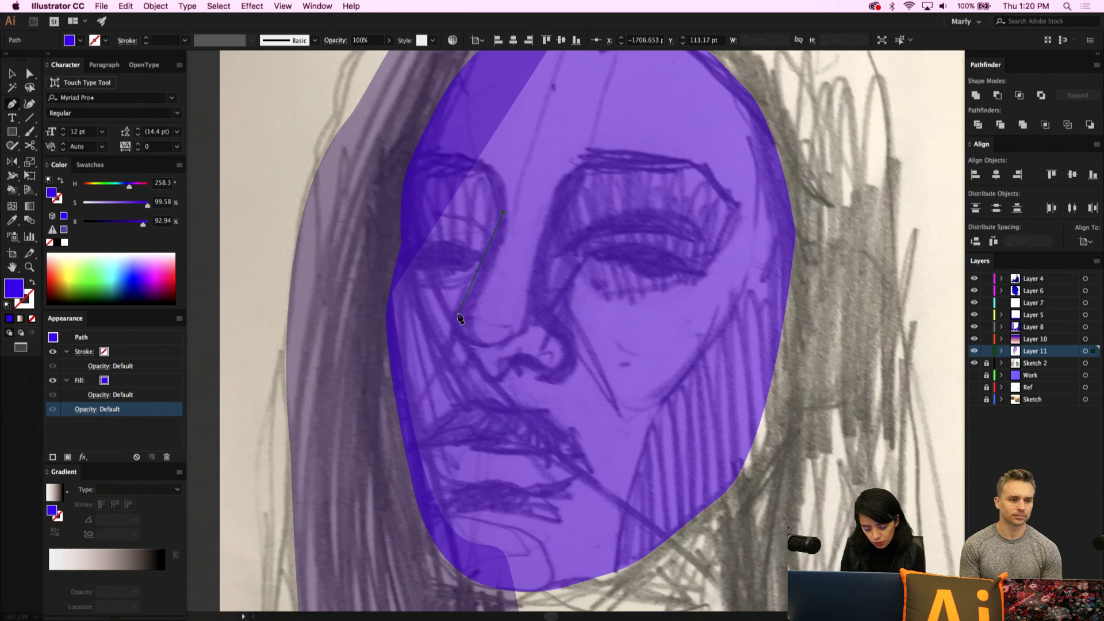
{"action": "left_click", "coordinate": [483, 329]}
{"action": "left_click", "coordinate": [527, 315]}
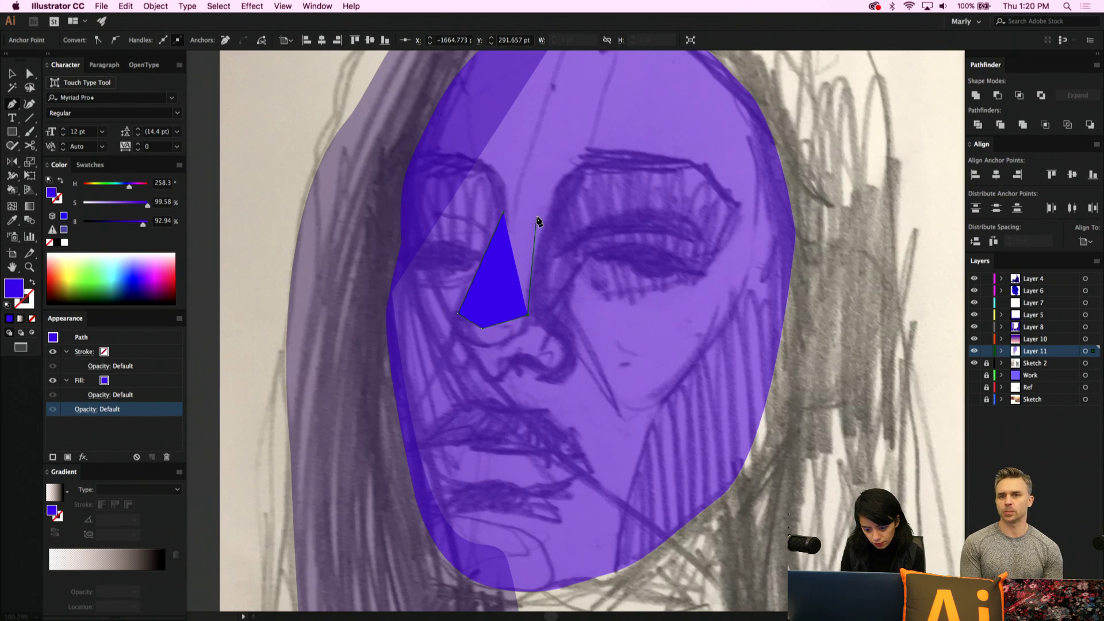
{"action": "left_click", "coordinate": [531, 186]}
{"action": "left_click", "coordinate": [503, 214]}
Raise the nose shape's upper corner toward the brow and round its lower edge at the nose tip
{"action": "key", "text": "a"}
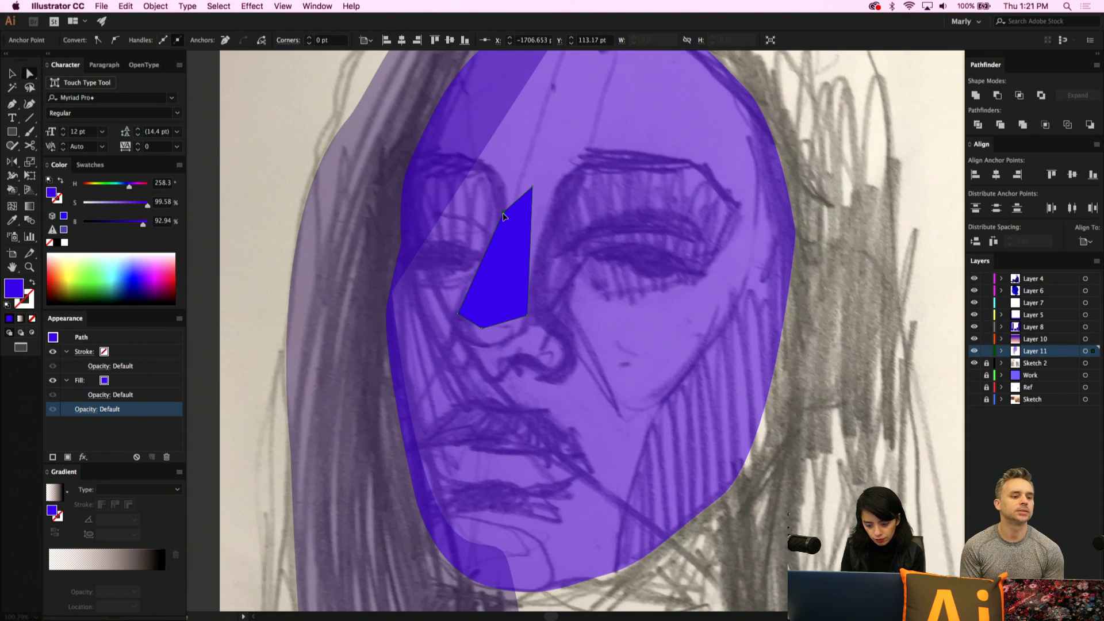
{"action": "left_click_drag", "start_coordinate": [515, 191], "coordinate": [514, 180]}
{"action": "key", "text": "shift+c"}
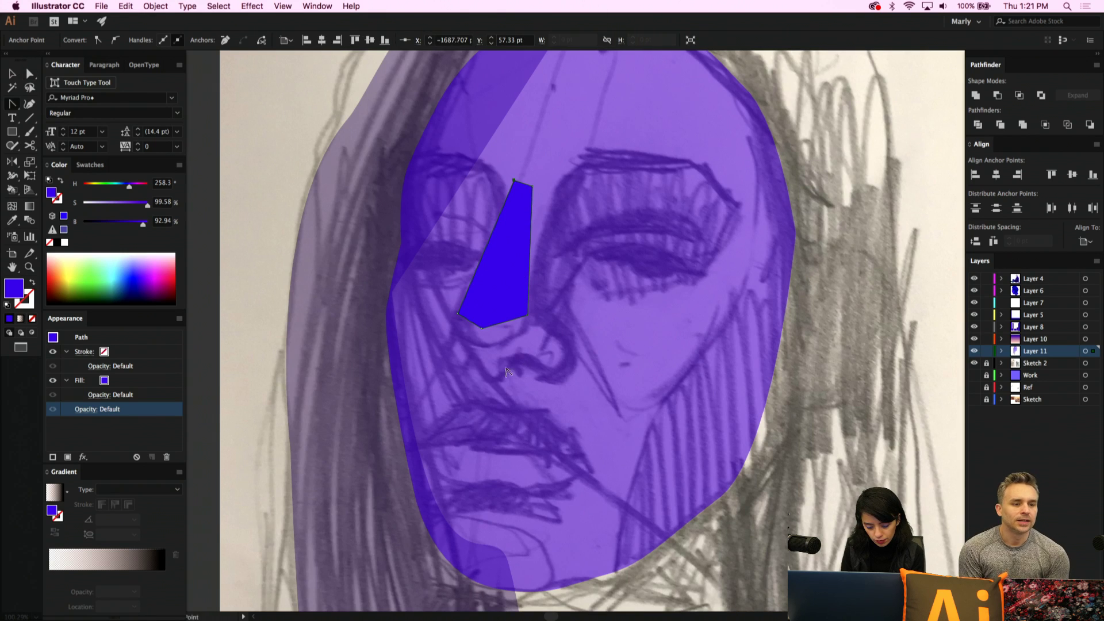
{"action": "left_click_drag", "start_coordinate": [504, 334], "coordinate": [504, 332]}
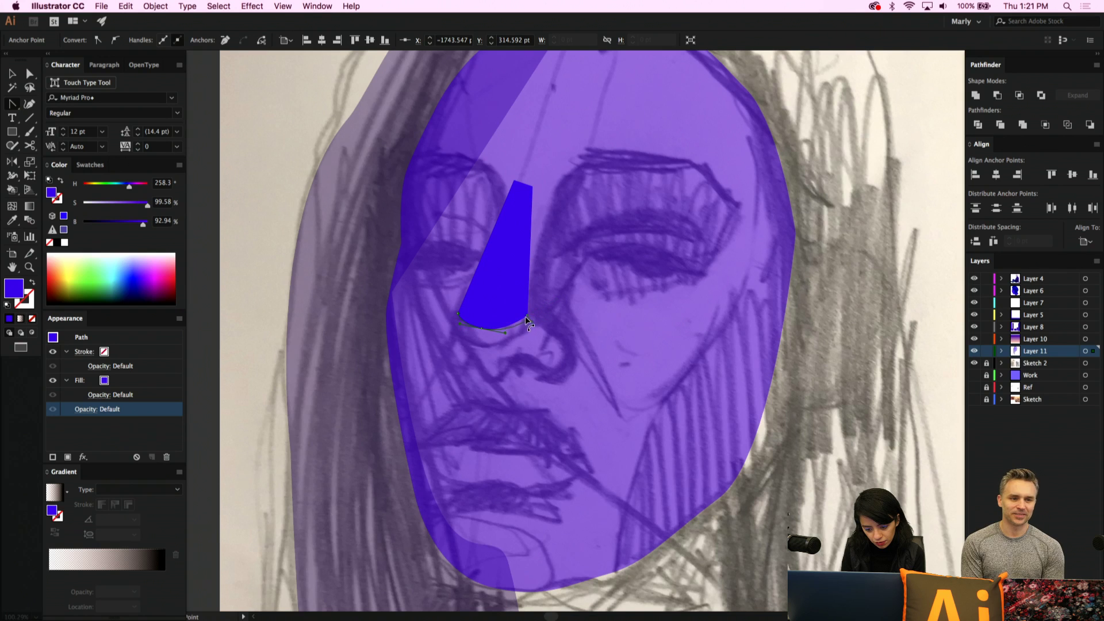
{"action": "left_click", "coordinate": [495, 322], "text": "alt+super"}
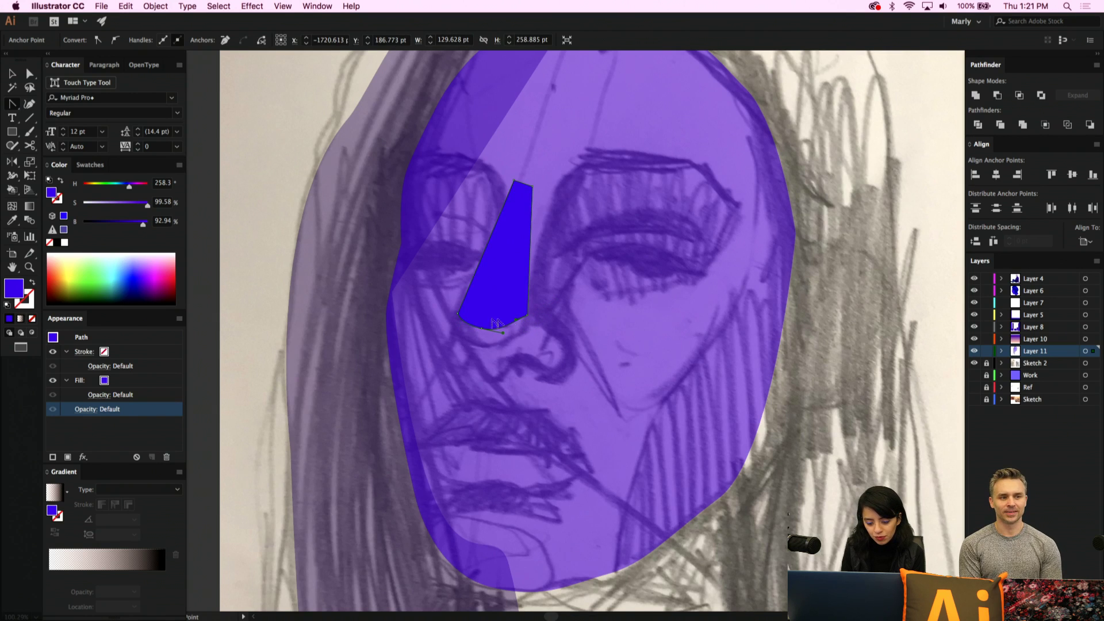
{"action": "left_click", "coordinate": [463, 325]}
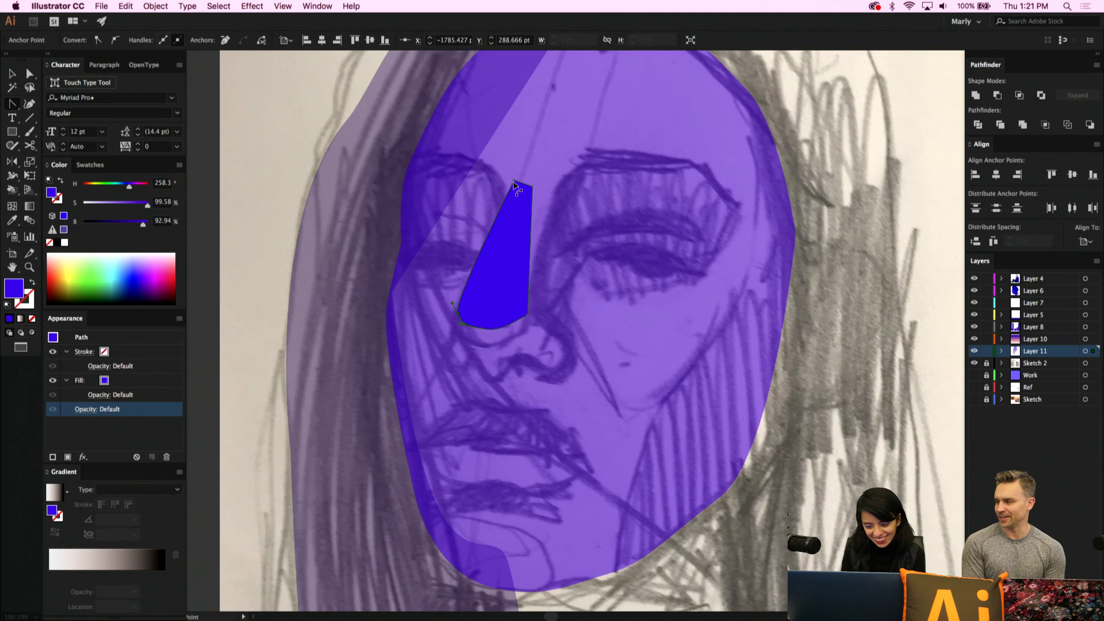
Widen the top of the nose shape and curve both sides along the sketched bridge, keeping its upper edge straight
{"action": "key", "text": "a"}
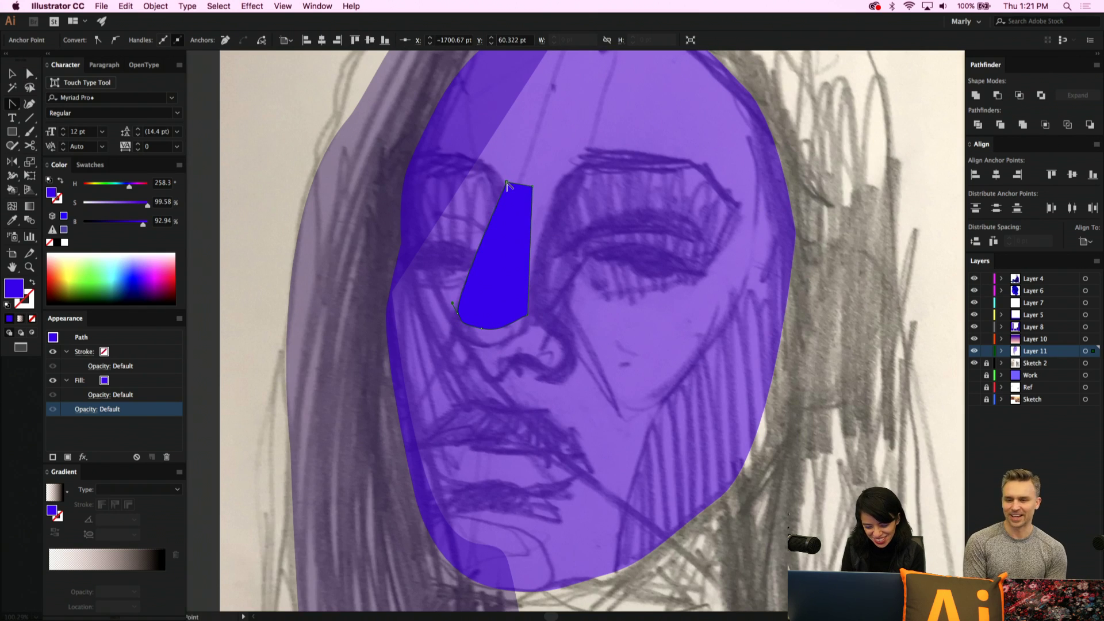
{"action": "left_click_drag", "start_coordinate": [507, 184], "coordinate": [543, 181]}
{"action": "key", "text": "a"}
{"action": "key", "text": "shift+c"}
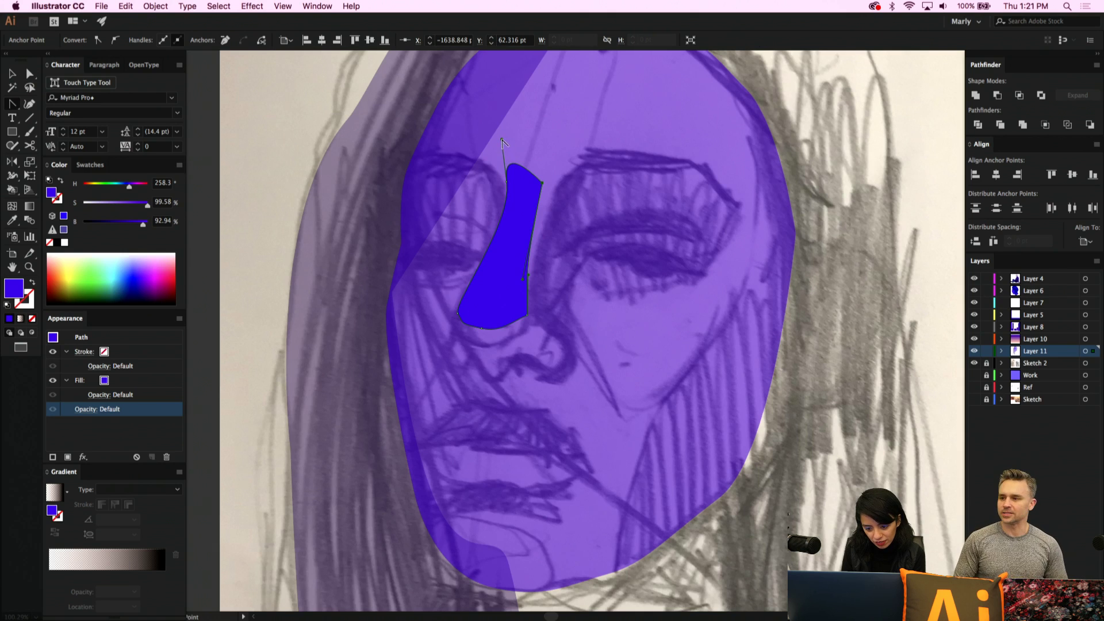
{"action": "left_click", "coordinate": [510, 183]}
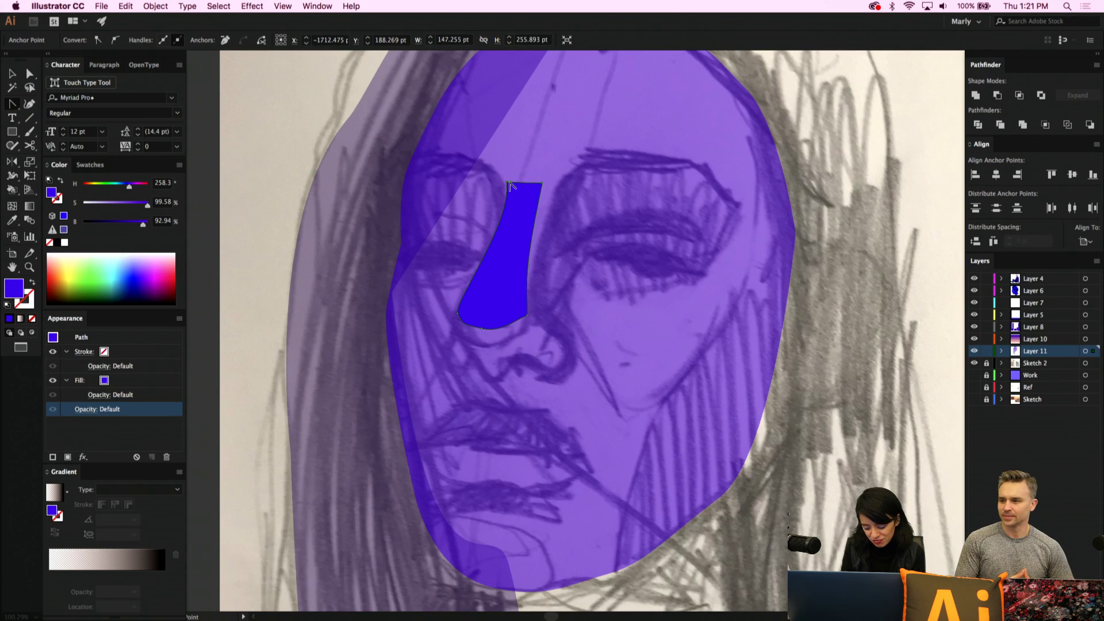
Draw a small curved three-point path along the sketched nostril wing and reposition its upper end
{"action": "key", "text": "p"}
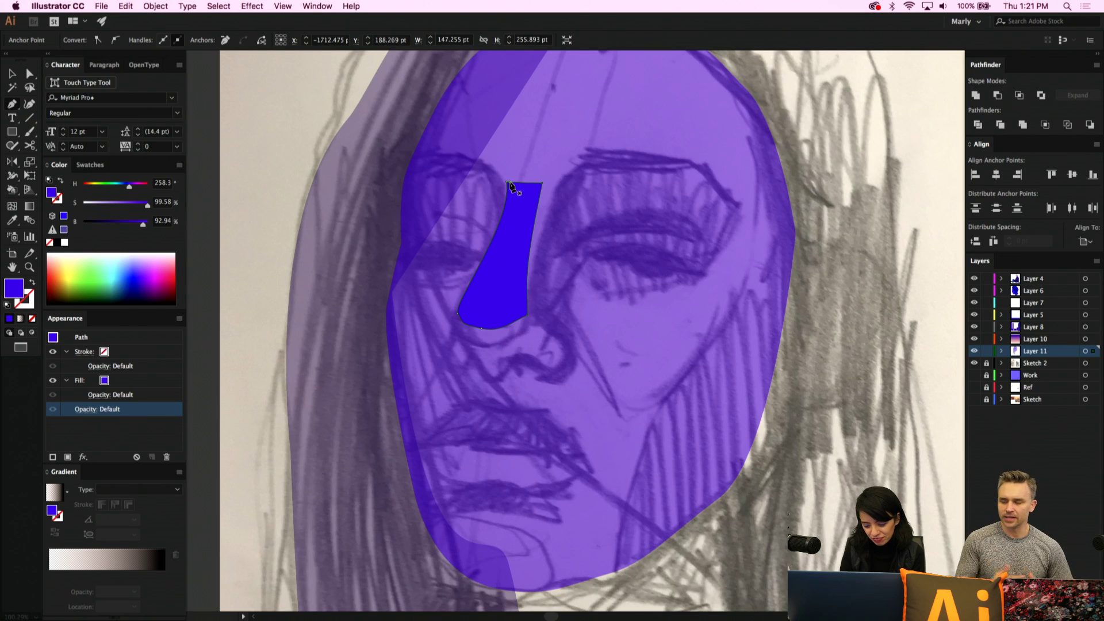
{"action": "left_click", "coordinate": [541, 375]}
{"action": "left_click", "coordinate": [567, 373]}
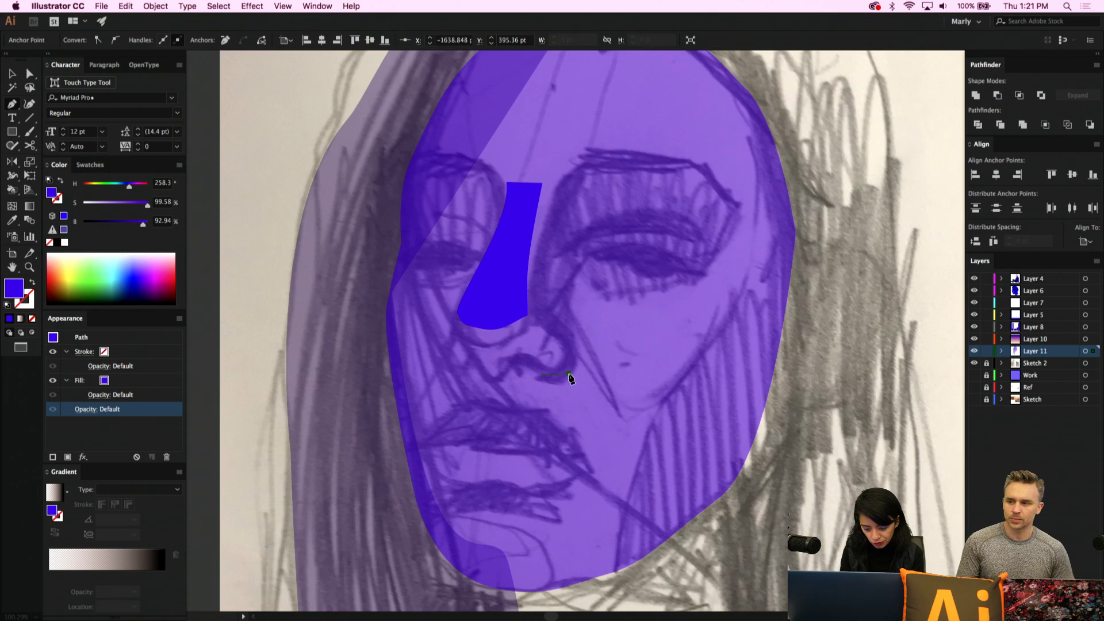
{"action": "left_click", "coordinate": [567, 332]}
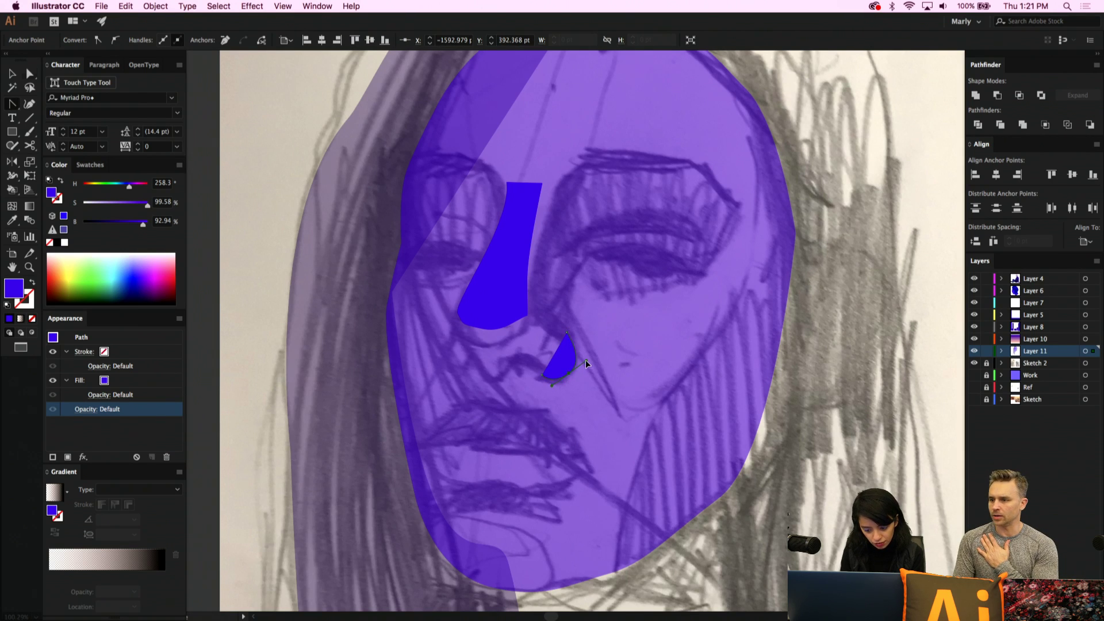
{"action": "key", "text": "a"}
{"action": "left_click", "coordinate": [561, 331]}
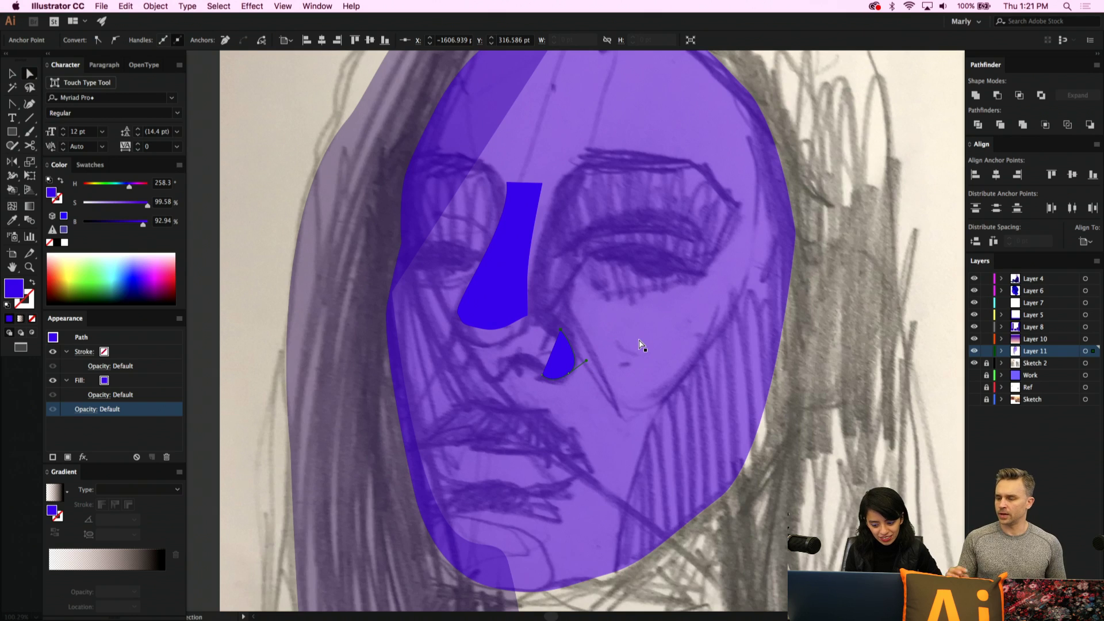
Change Layer 11's selection color to Gold
{"action": "key", "text": "v"}
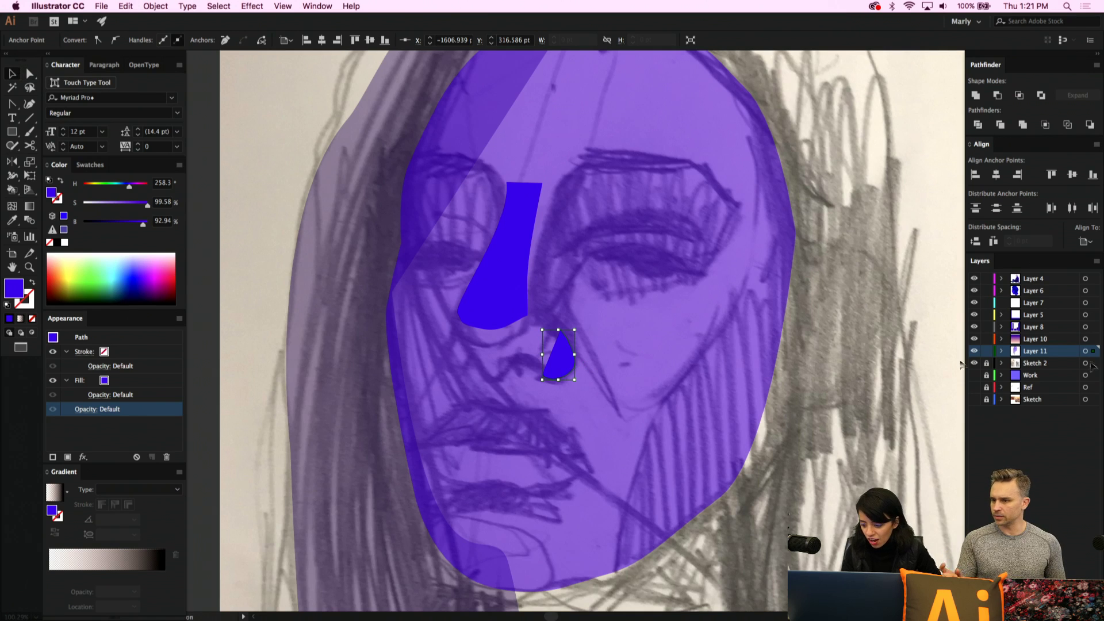
{"action": "double_click", "coordinate": [1062, 352]}
{"action": "left_click", "coordinate": [492, 361]}
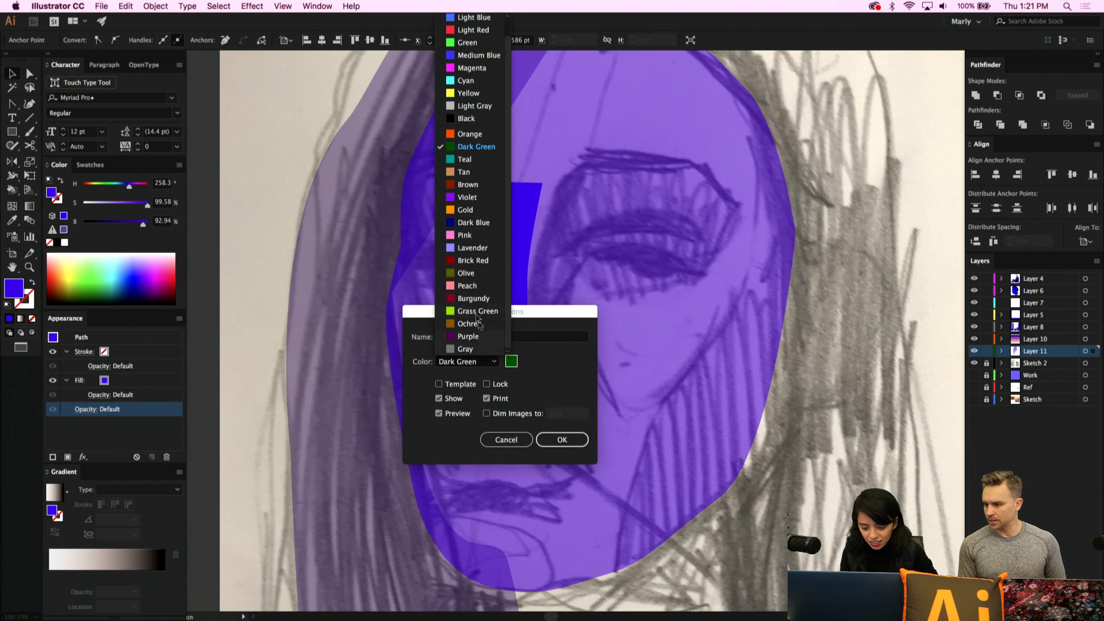
{"action": "left_click", "coordinate": [465, 209]}
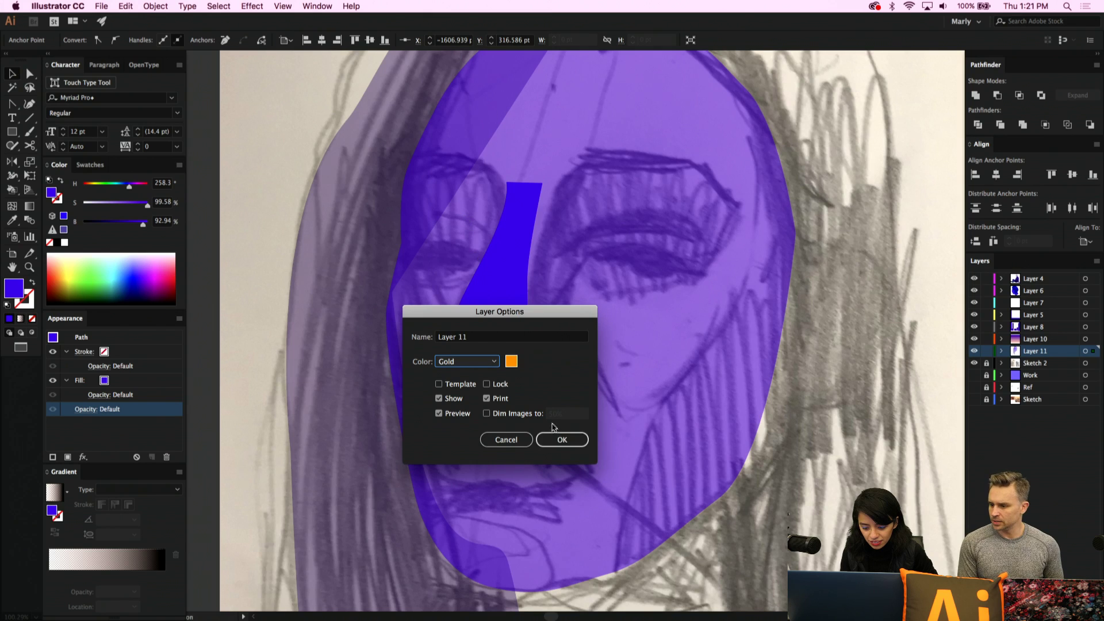
{"action": "left_click", "coordinate": [553, 438]}
Select the nostril wing path and adjust the curve handles of its lower anchor
{"action": "left_click", "coordinate": [608, 412]}
{"action": "left_click", "coordinate": [569, 373]}
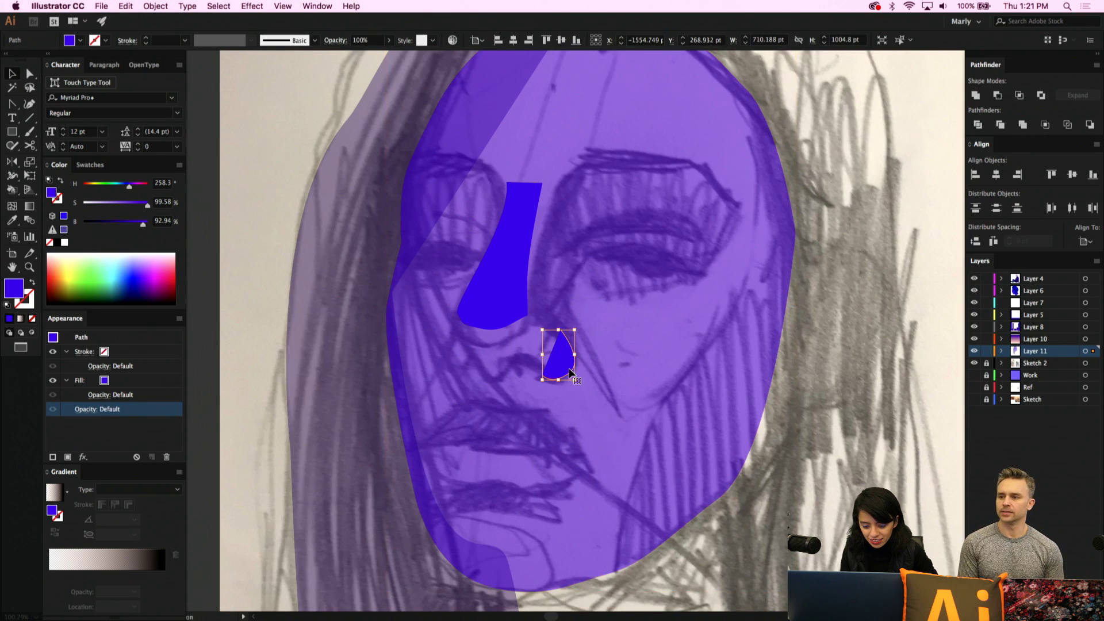
{"action": "key", "text": "a"}
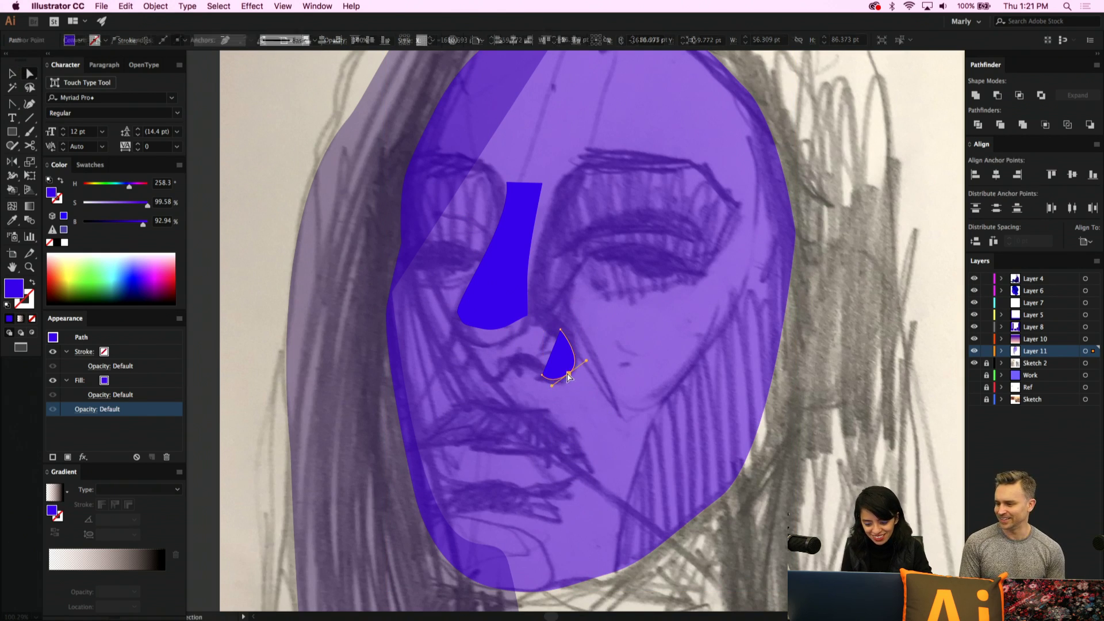
{"action": "left_click", "coordinate": [568, 374]}
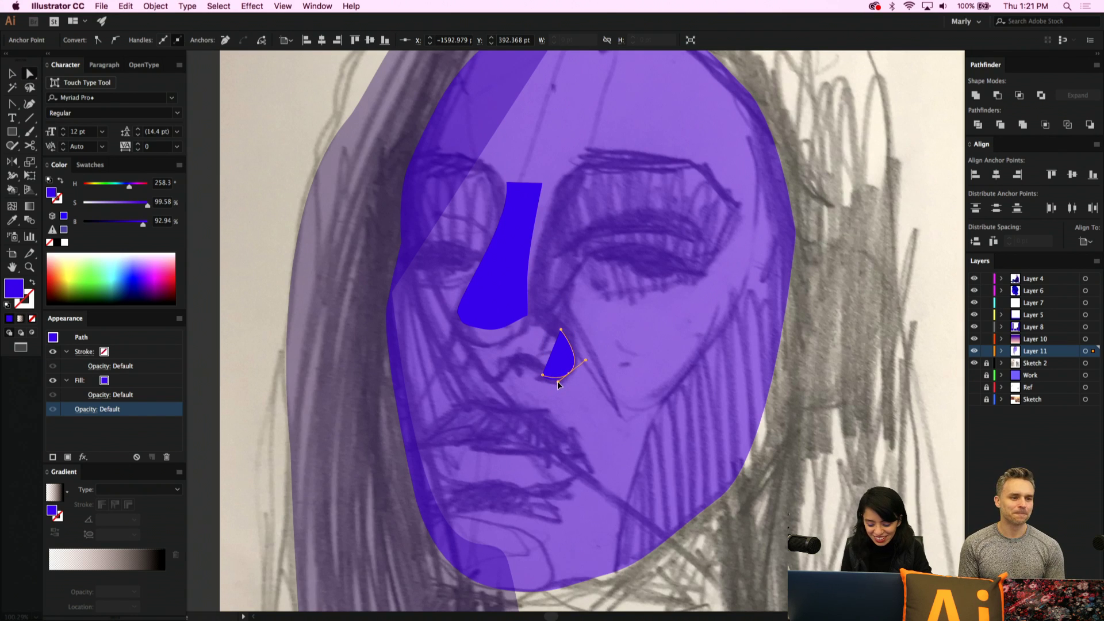
{"action": "left_click_drag", "start_coordinate": [561, 382], "coordinate": [561, 385]}
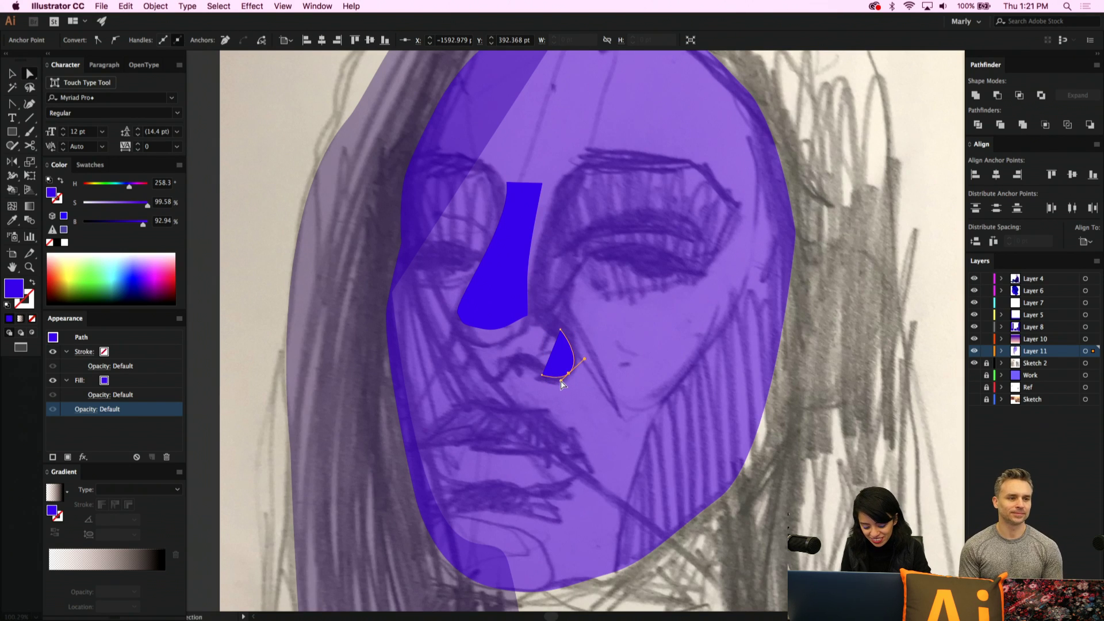
Swap the nostril wing path's fill and stroke to make it a 1 pt blue outline without fill
{"action": "key", "text": "v"}
{"action": "left_click", "coordinate": [555, 382]}
{"action": "left_click", "coordinate": [568, 371]}
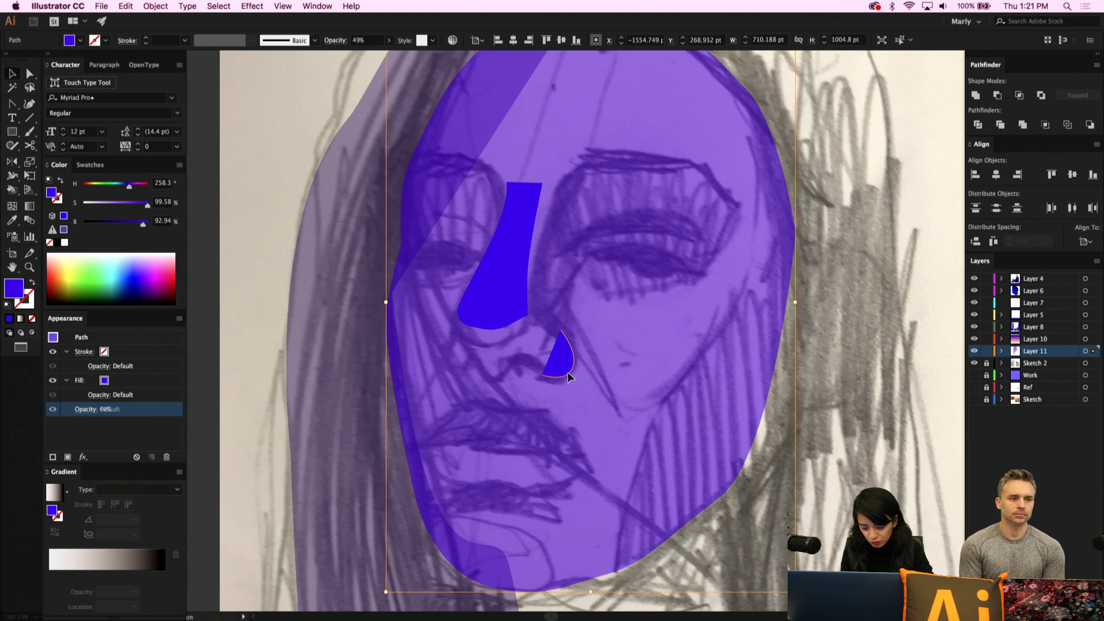
{"action": "left_click", "coordinate": [32, 283]}
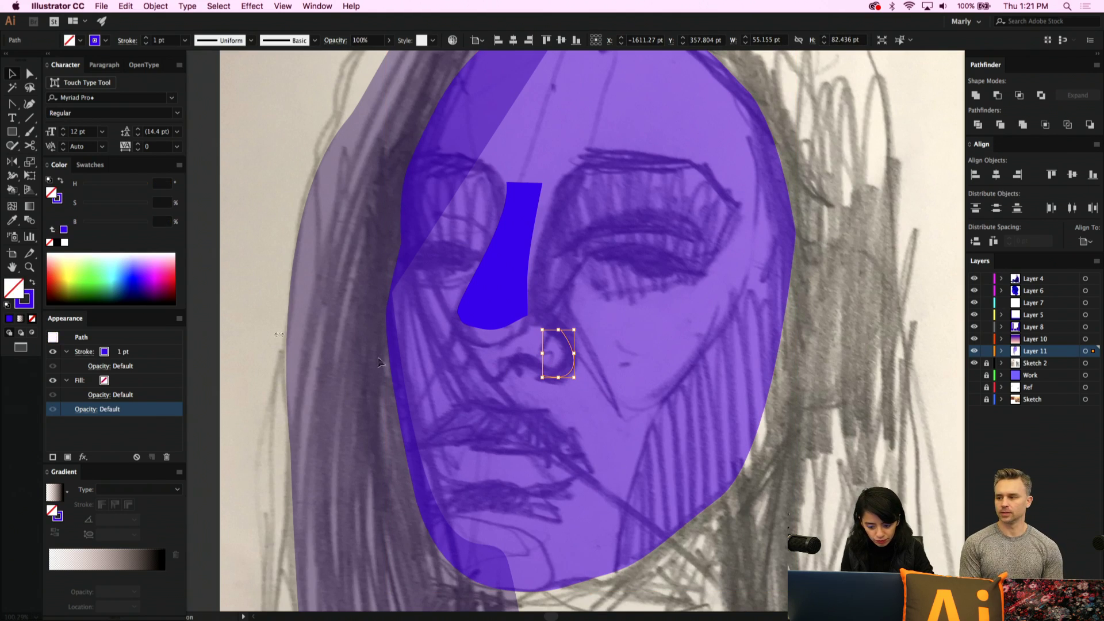
{"action": "left_click", "coordinate": [595, 437]}
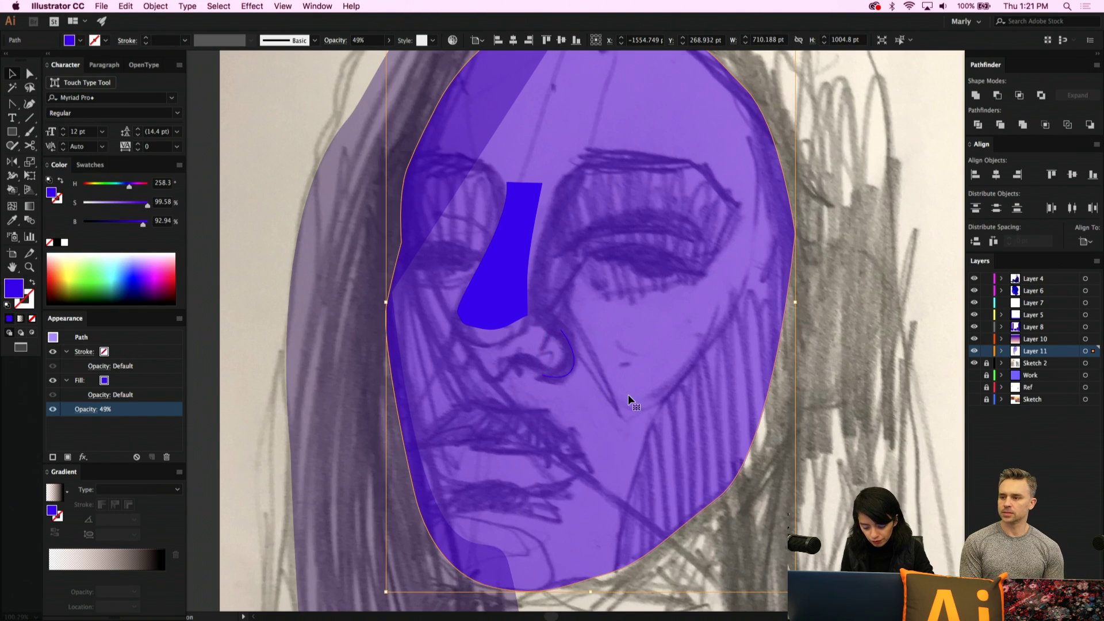
{"action": "scroll", "coordinate": [628, 394], "scroll_direction": "down", "scroll_amount": 6}
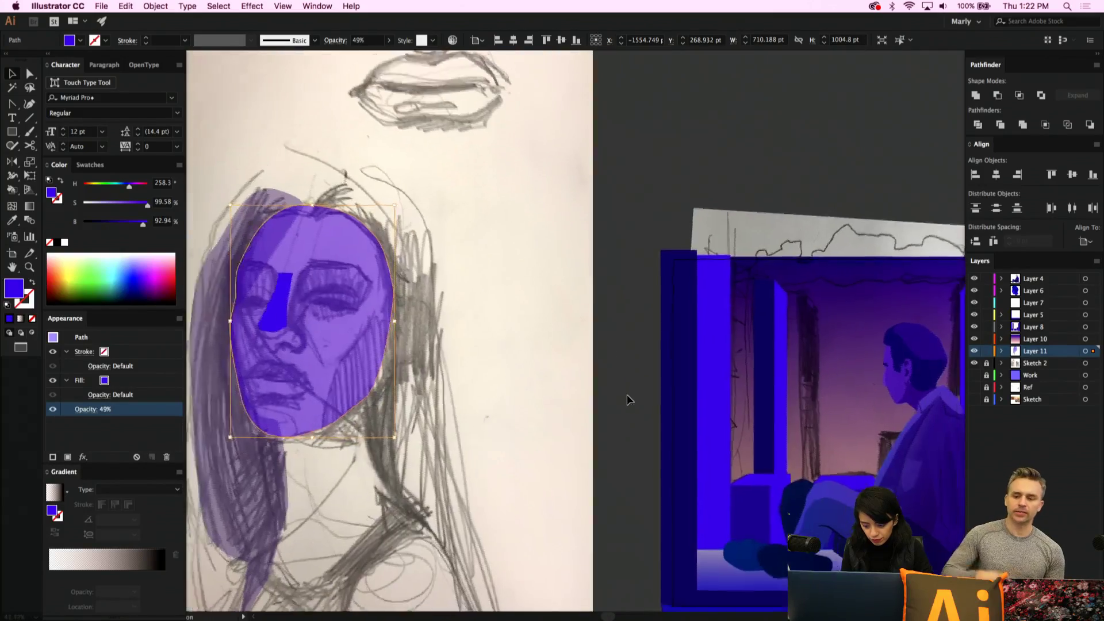
{"action": "scroll", "coordinate": [628, 395], "scroll_direction": "down", "scroll_amount": 3}
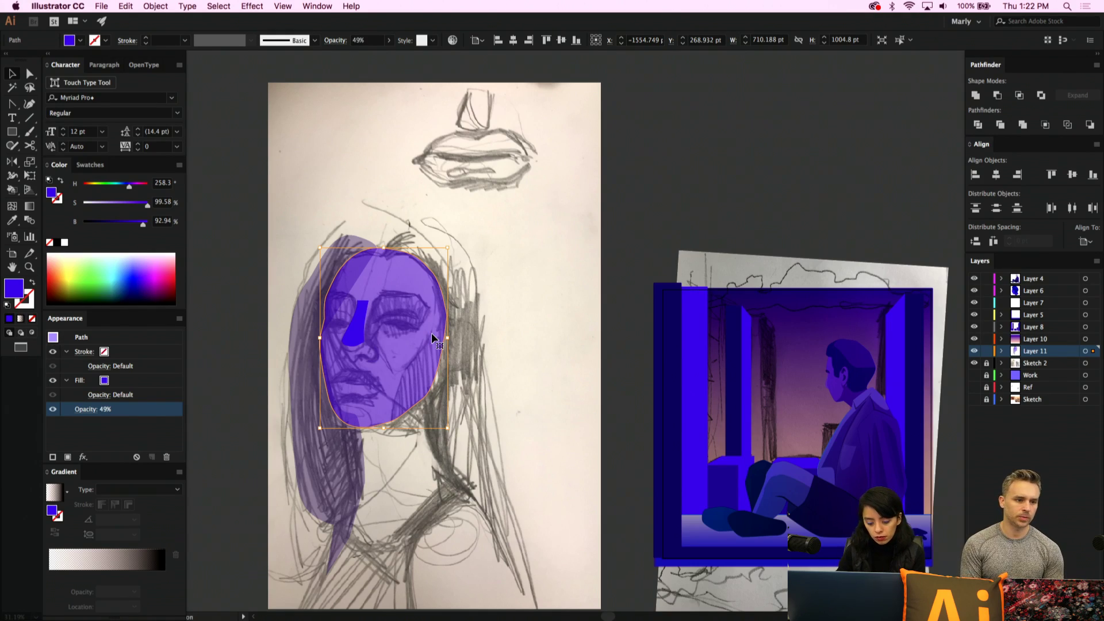
Draw a closed blue eye shape with straight segments over the sketched eye beside the nose using the Pen tool
{"action": "scroll", "coordinate": [431, 337], "scroll_direction": "up", "scroll_amount": 5}
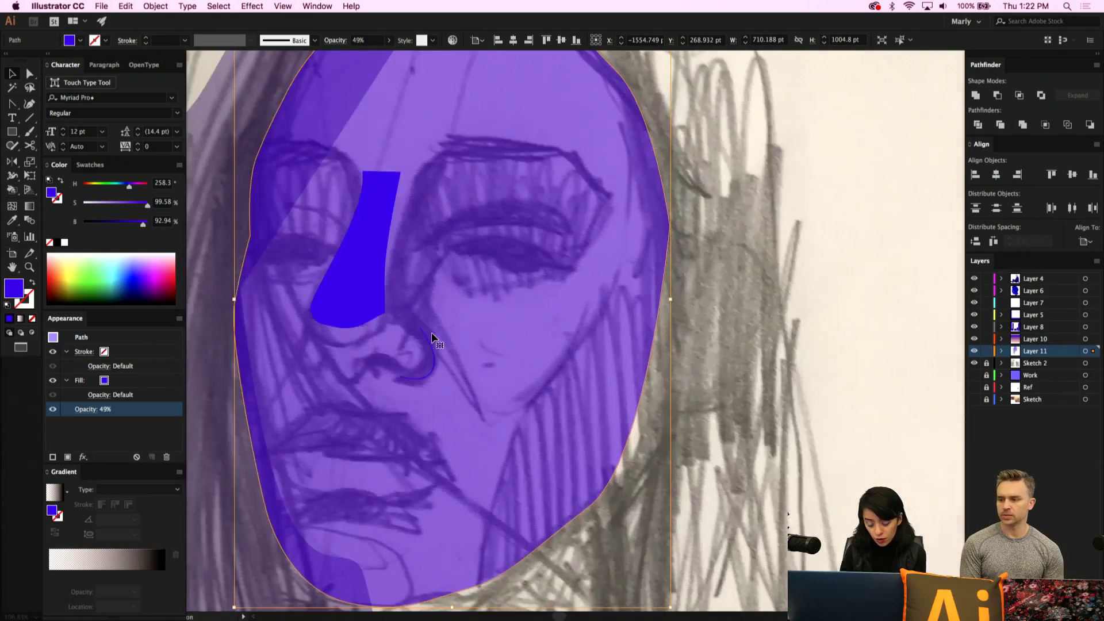
{"action": "scroll", "coordinate": [431, 337], "scroll_direction": "up", "scroll_amount": 2}
{"action": "key", "text": "p"}
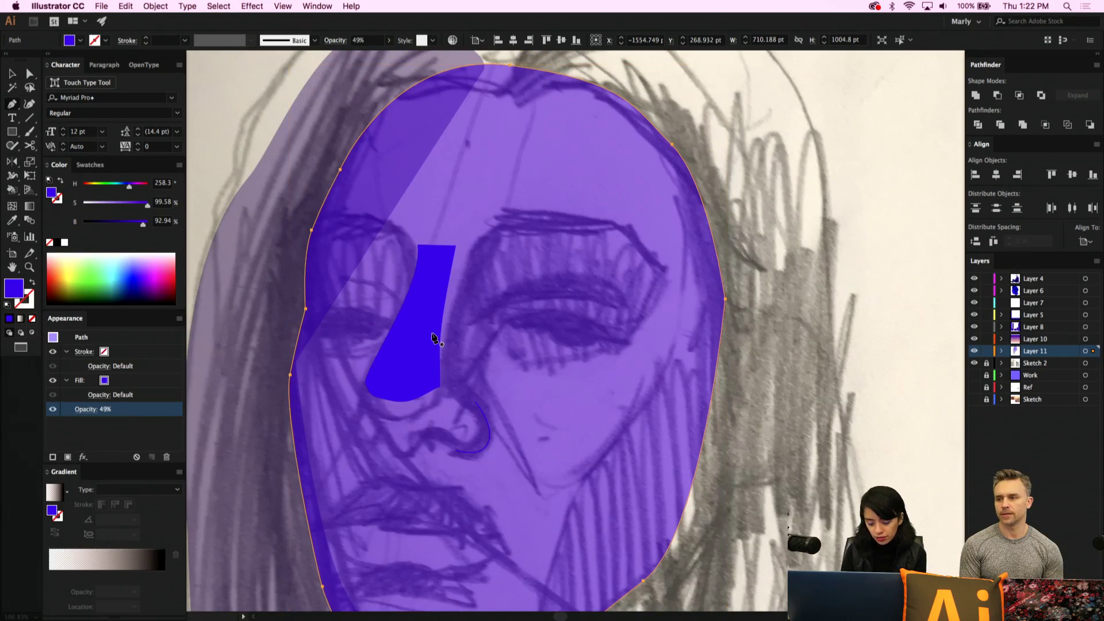
{"action": "left_click", "coordinate": [505, 326]}
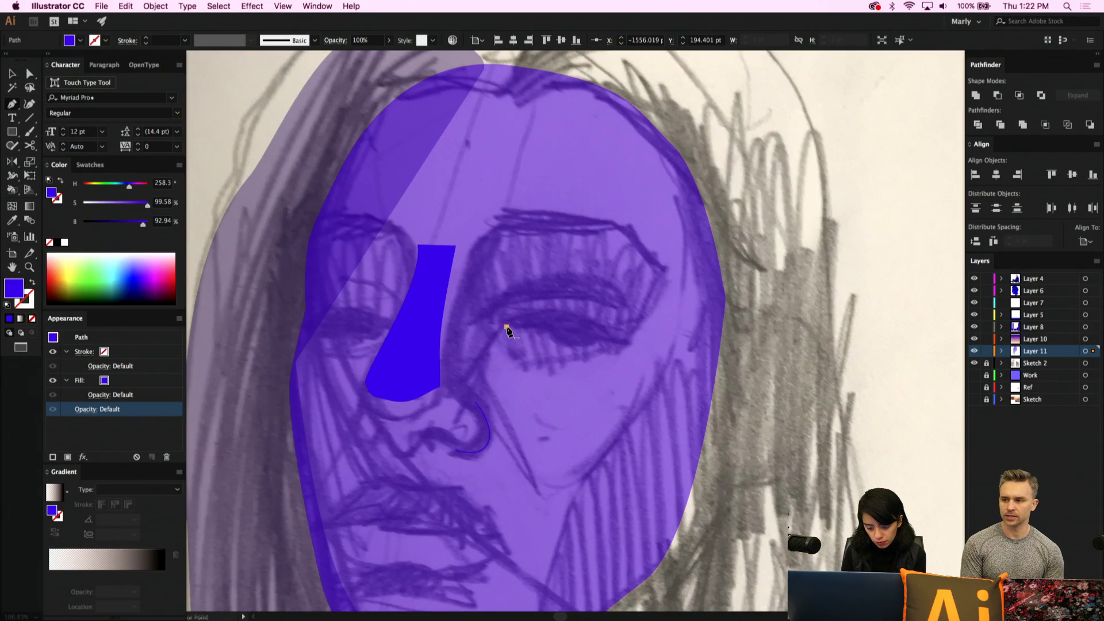
{"action": "left_click", "coordinate": [541, 311]}
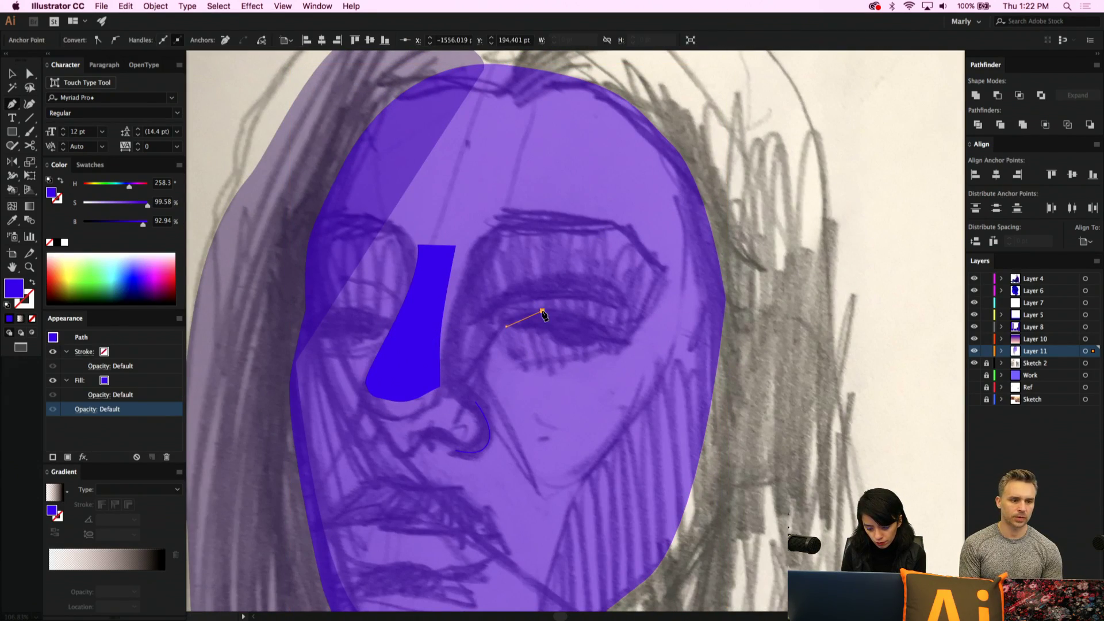
{"action": "left_click", "coordinate": [587, 312]}
{"action": "left_click", "coordinate": [619, 340]}
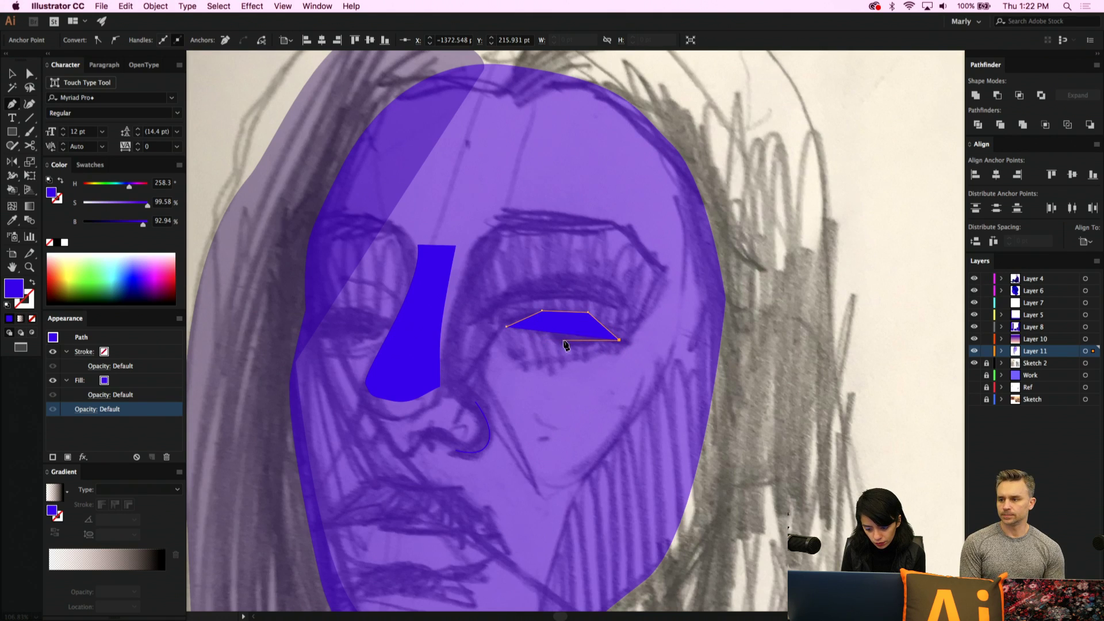
{"action": "left_click", "coordinate": [553, 337]}
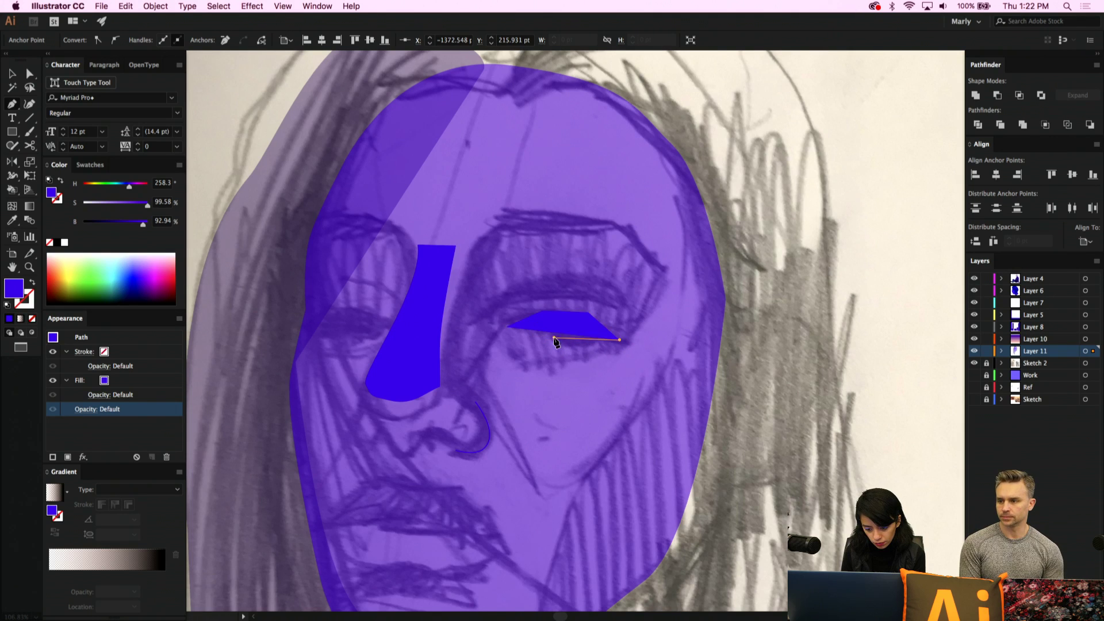
{"action": "left_click", "coordinate": [506, 329]}
Curve the upper edge of the eye shape and reposition its upper anchor points to follow the sketched lid
{"action": "left_click_drag", "start_coordinate": [542, 310], "coordinate": [600, 324]}
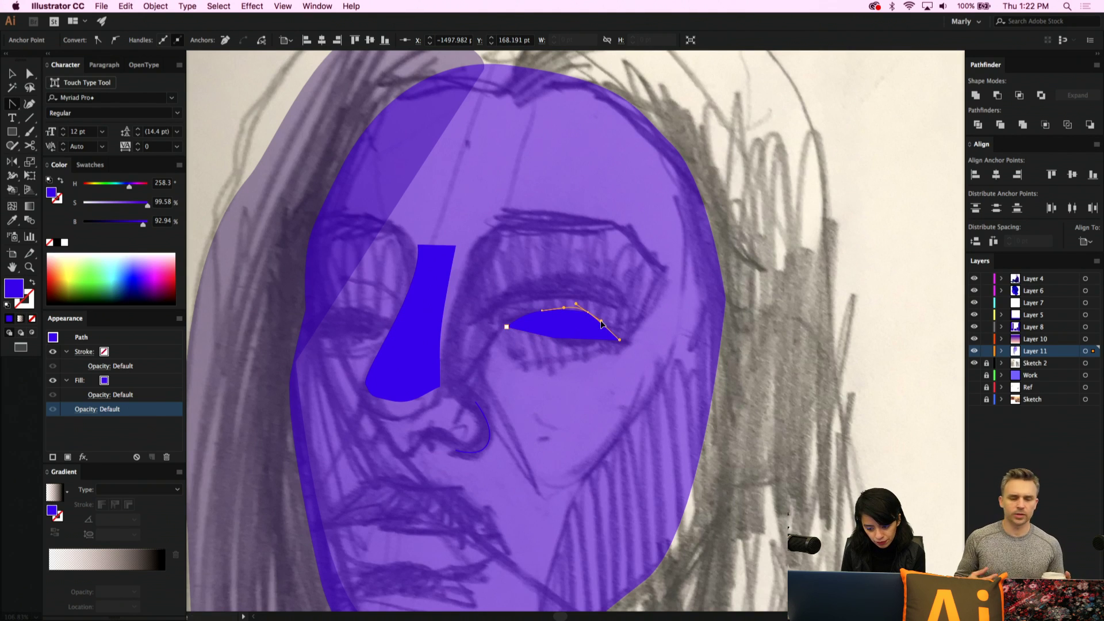
{"action": "key", "text": "a"}
{"action": "left_click", "coordinate": [598, 325]}
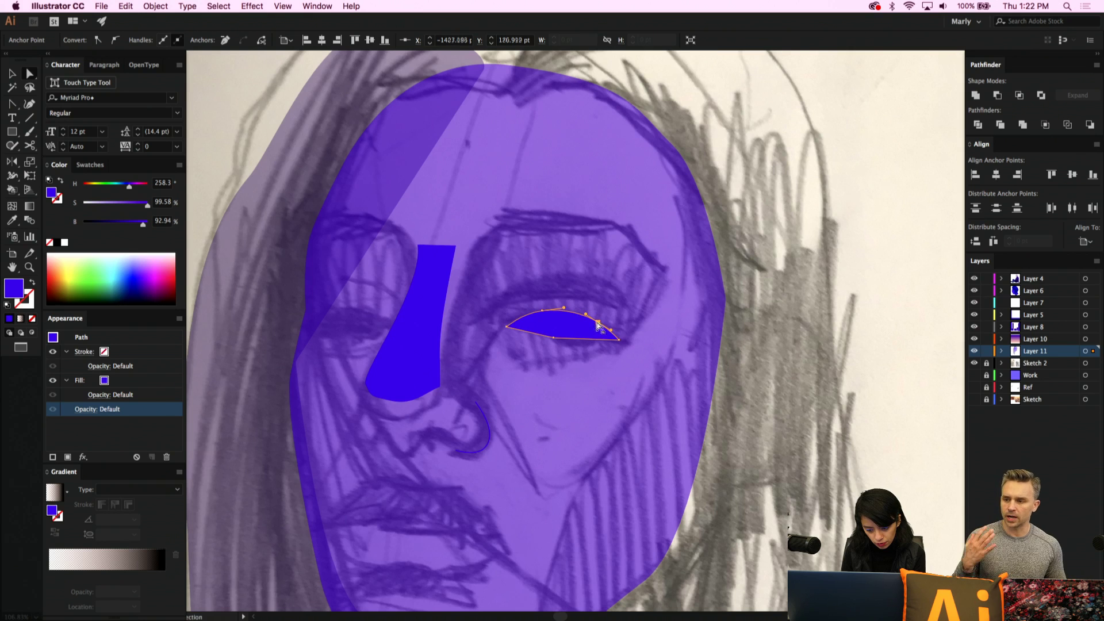
{"action": "left_click_drag", "start_coordinate": [541, 317], "coordinate": [537, 310]}
{"action": "key", "text": "shift+c"}
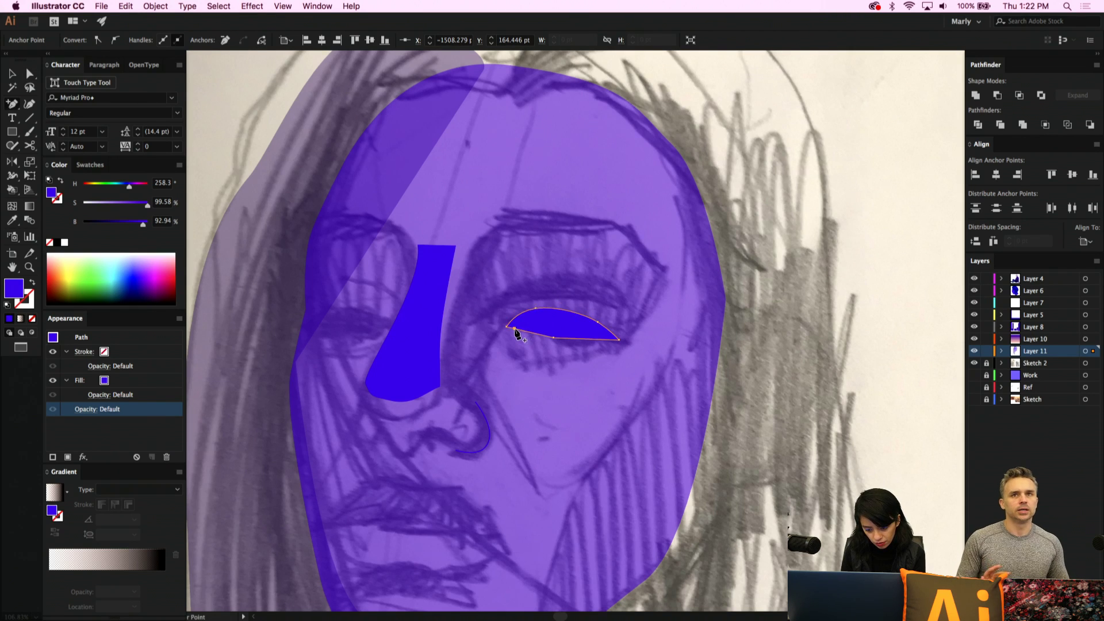
Round the lower edge and both corners of the eye shape, and pull its outer corner and lower anchor inward
{"action": "key", "text": "a"}
{"action": "key", "text": "shift+c"}
{"action": "left_click_drag", "start_coordinate": [513, 332], "coordinate": [521, 332]}
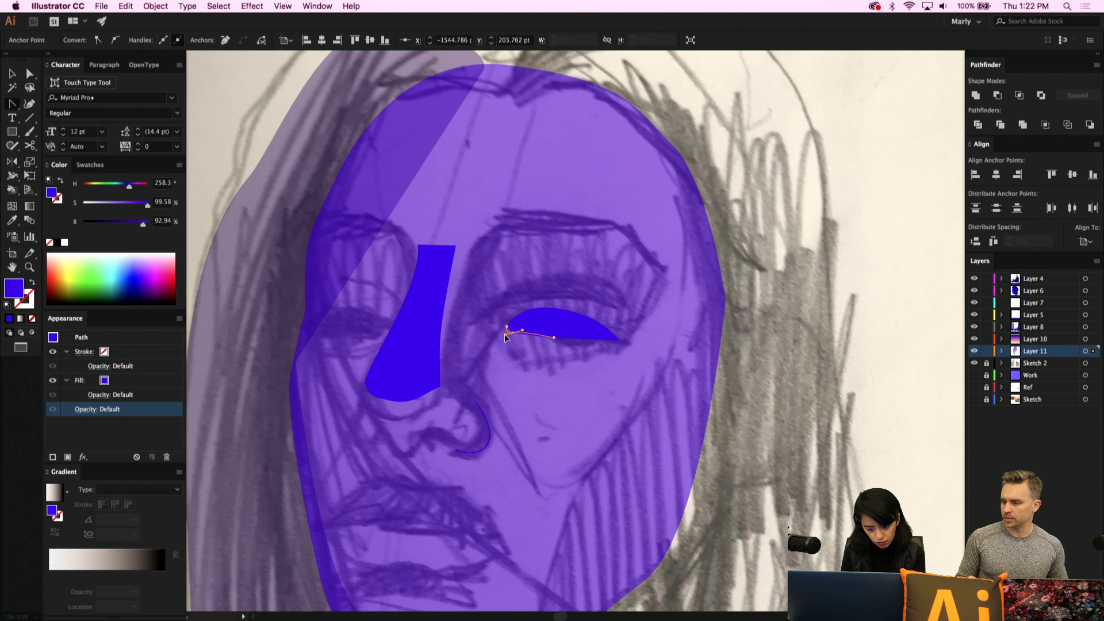
{"action": "left_click_drag", "start_coordinate": [551, 339], "coordinate": [529, 333]}
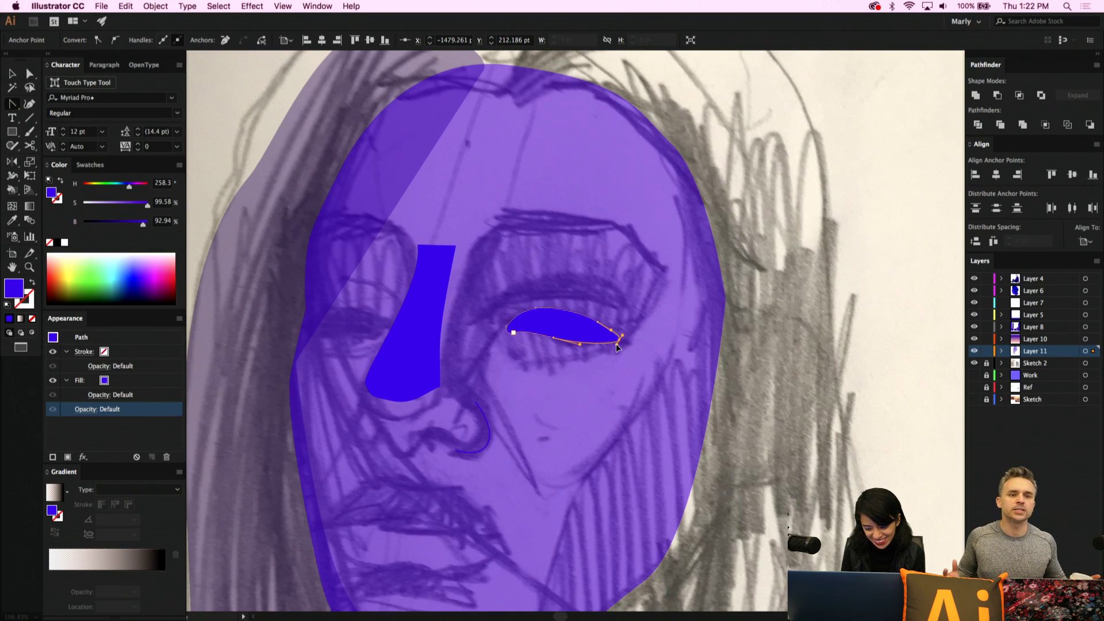
{"action": "left_click_drag", "start_coordinate": [619, 347], "coordinate": [557, 305]}
{"action": "key", "text": "a"}
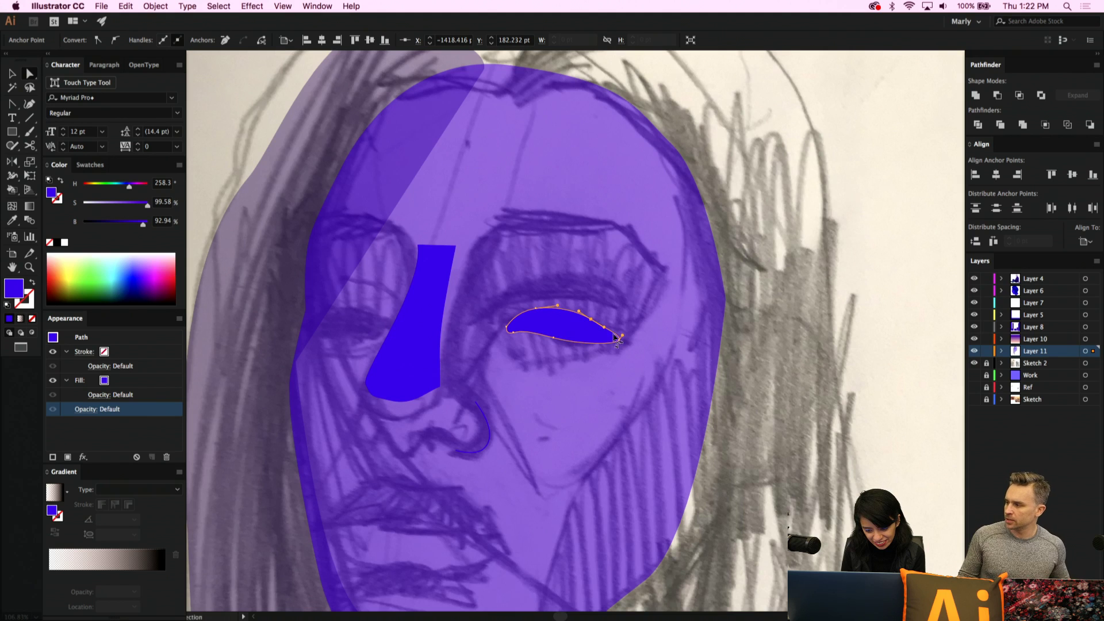
{"action": "left_click_drag", "start_coordinate": [621, 343], "coordinate": [548, 343]}
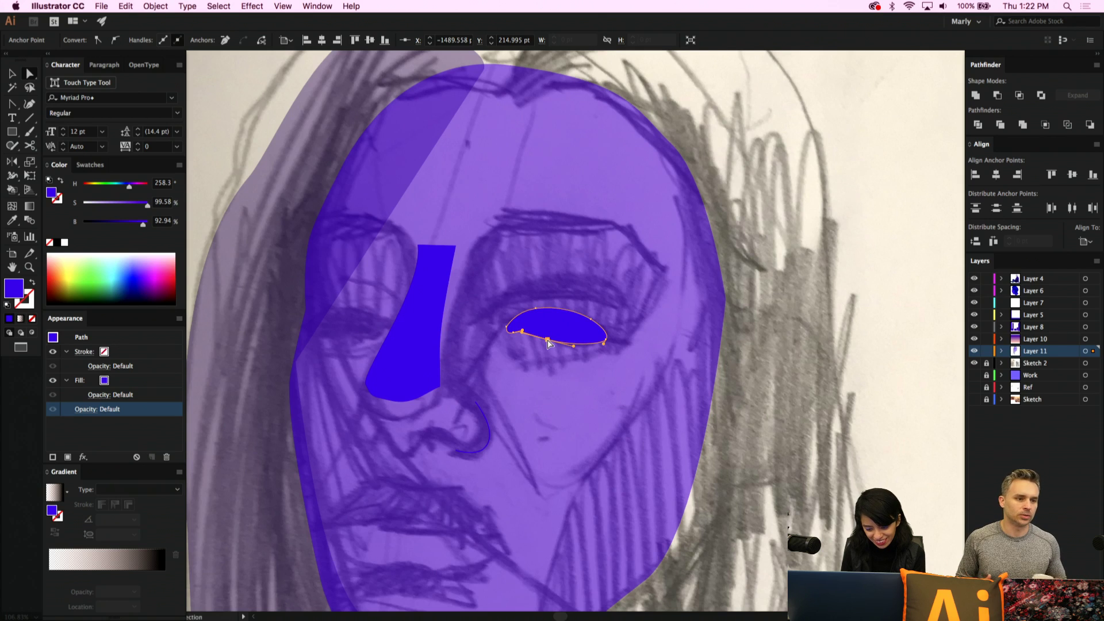
Refine the eye shape's inner corner by repositioning its two anchor points into a small tear-duct curve
{"action": "scroll", "coordinate": [548, 343], "scroll_direction": "up", "scroll_amount": 5}
{"action": "left_click", "coordinate": [513, 334]}
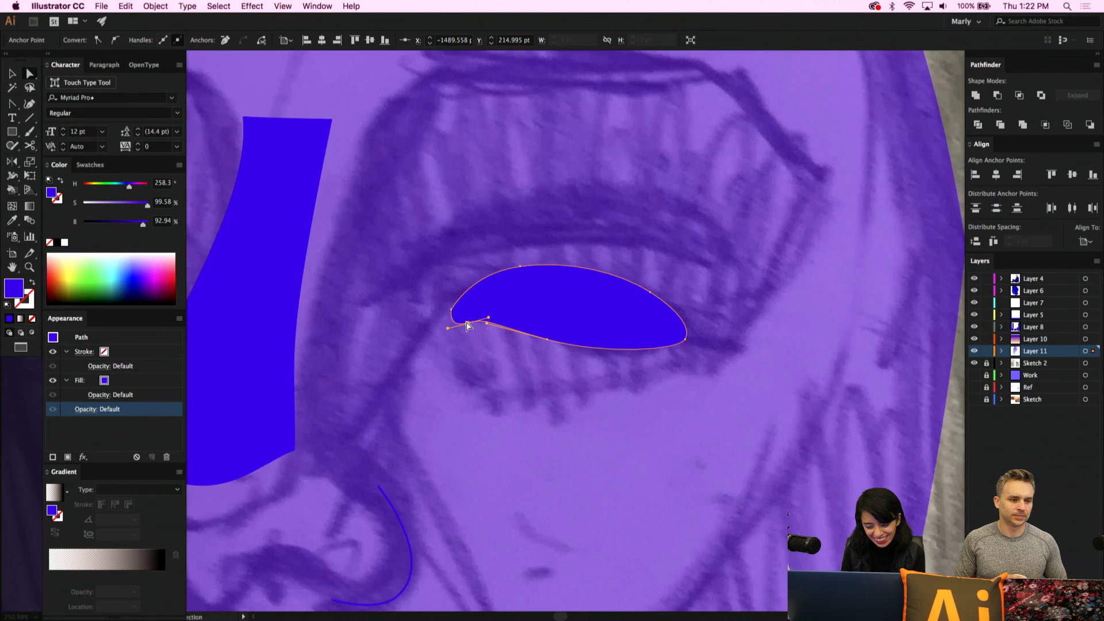
{"action": "left_click_drag", "start_coordinate": [467, 323], "coordinate": [478, 312]}
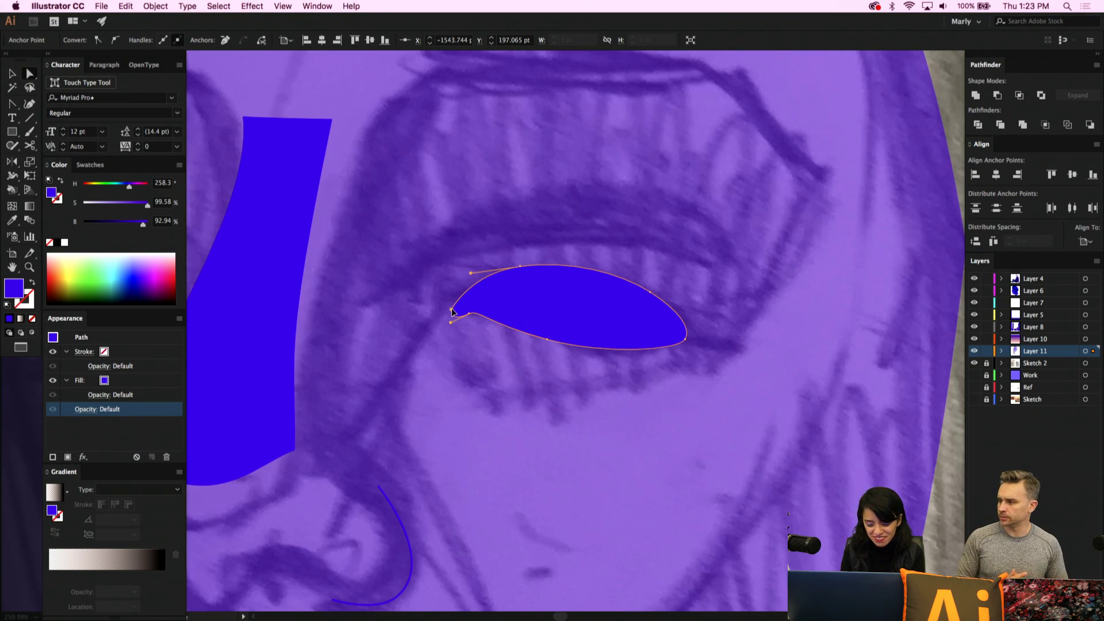
{"action": "left_click", "coordinate": [455, 310]}
{"action": "left_click", "coordinate": [527, 315]}
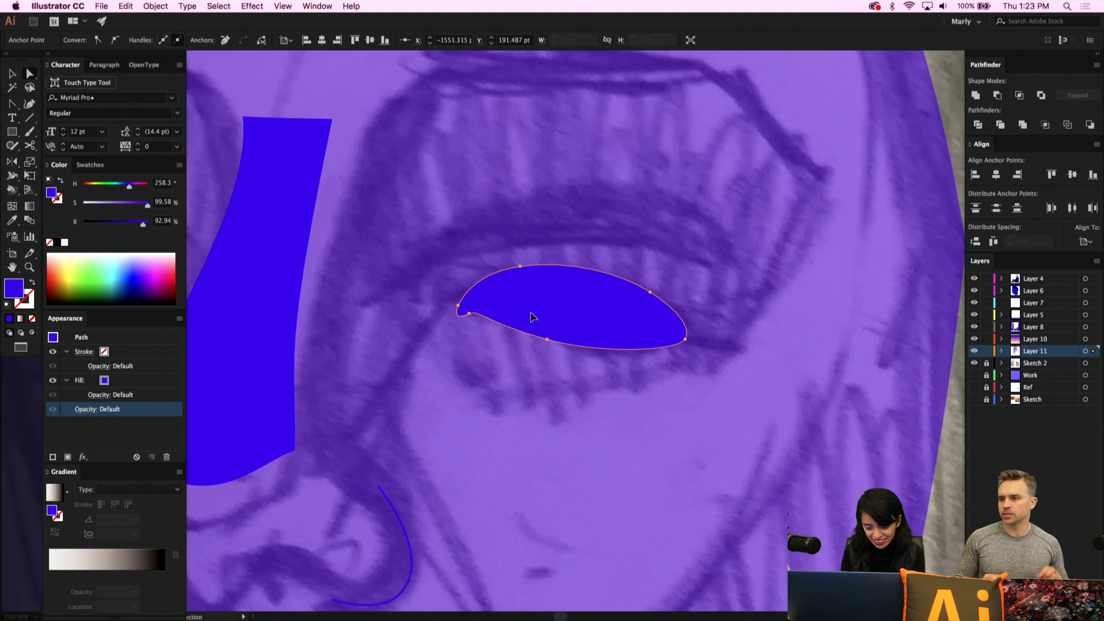
Recolor the eye shape to a muted purple with hue 257.6°, saturation 61.93% and brightness 69.02%
{"action": "scroll", "coordinate": [530, 316], "scroll_direction": "down", "scroll_amount": 3}
{"action": "key", "text": "i"}
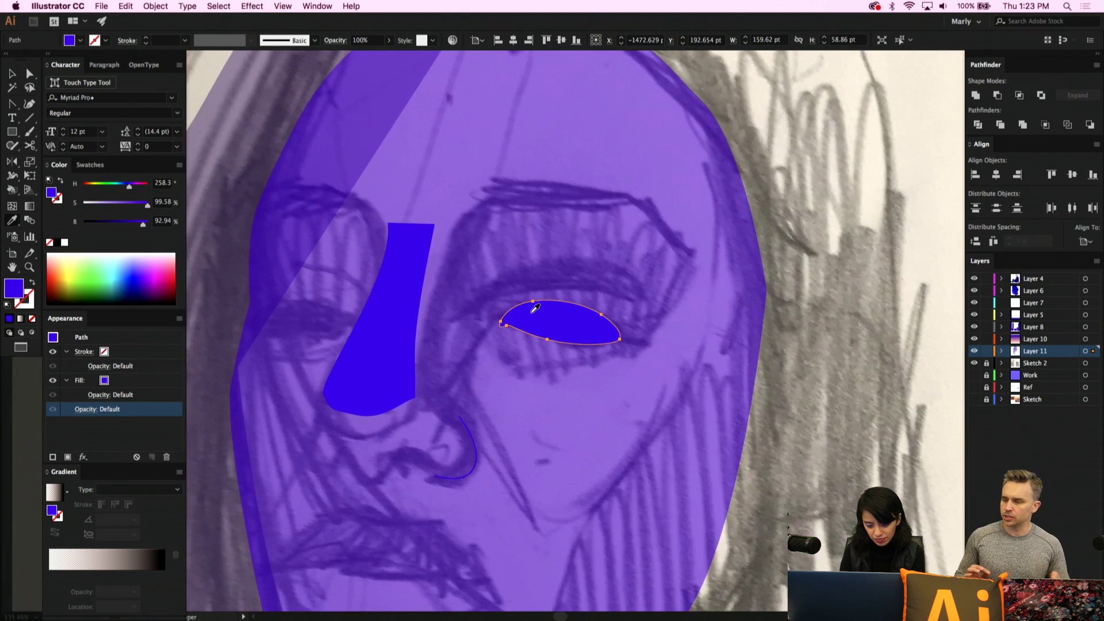
{"action": "left_click", "coordinate": [121, 202]}
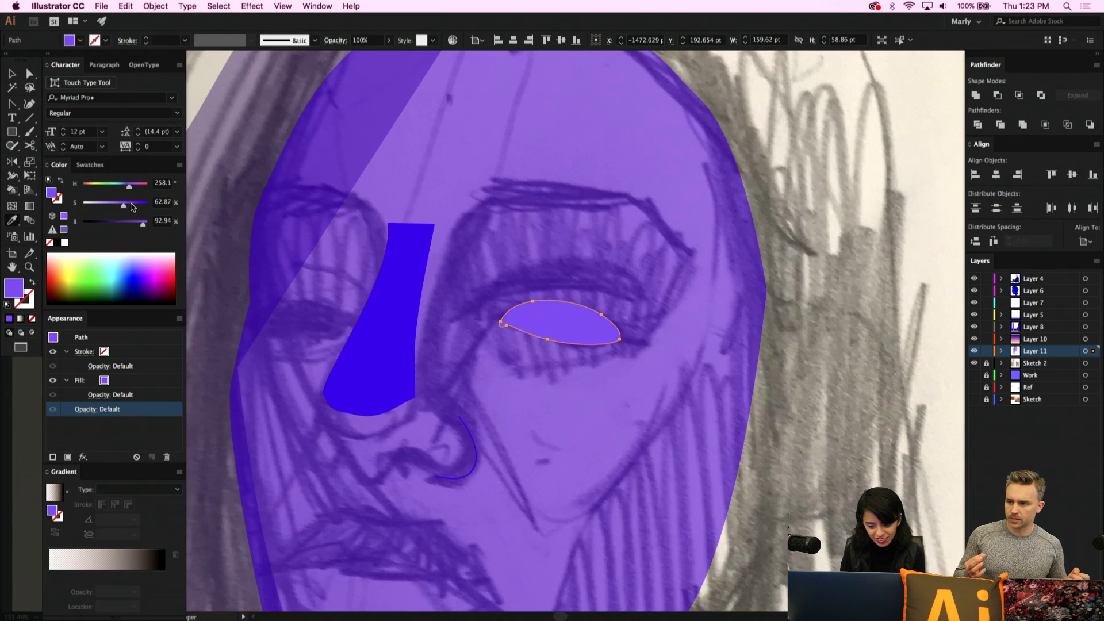
{"action": "left_click_drag", "start_coordinate": [131, 205], "coordinate": [134, 206]}
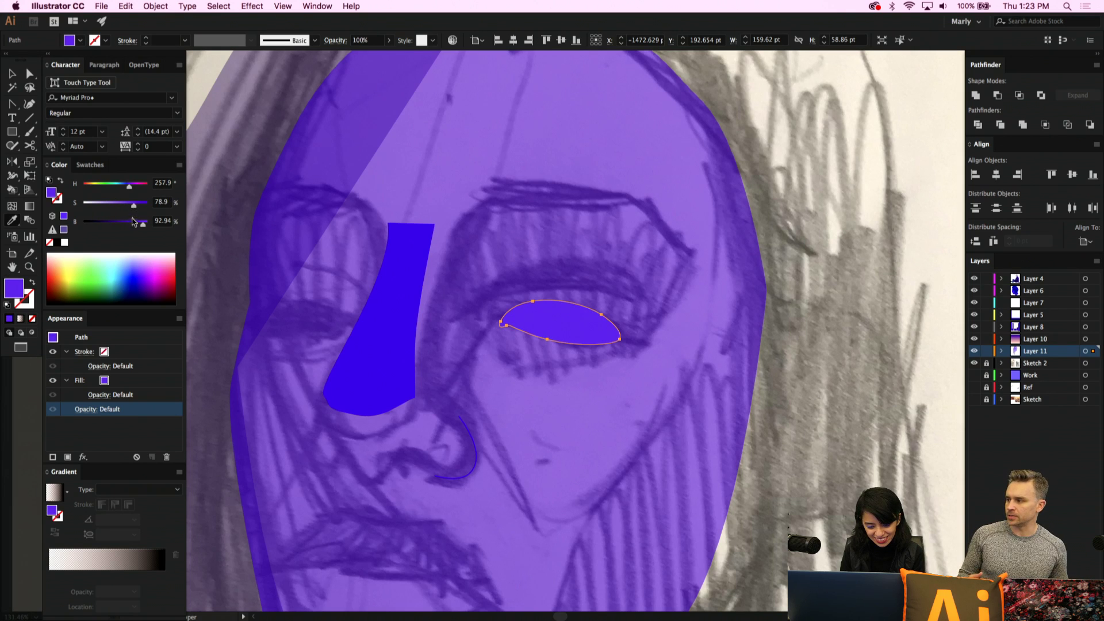
{"action": "left_click", "coordinate": [132, 222]}
{"action": "left_click", "coordinate": [120, 206]}
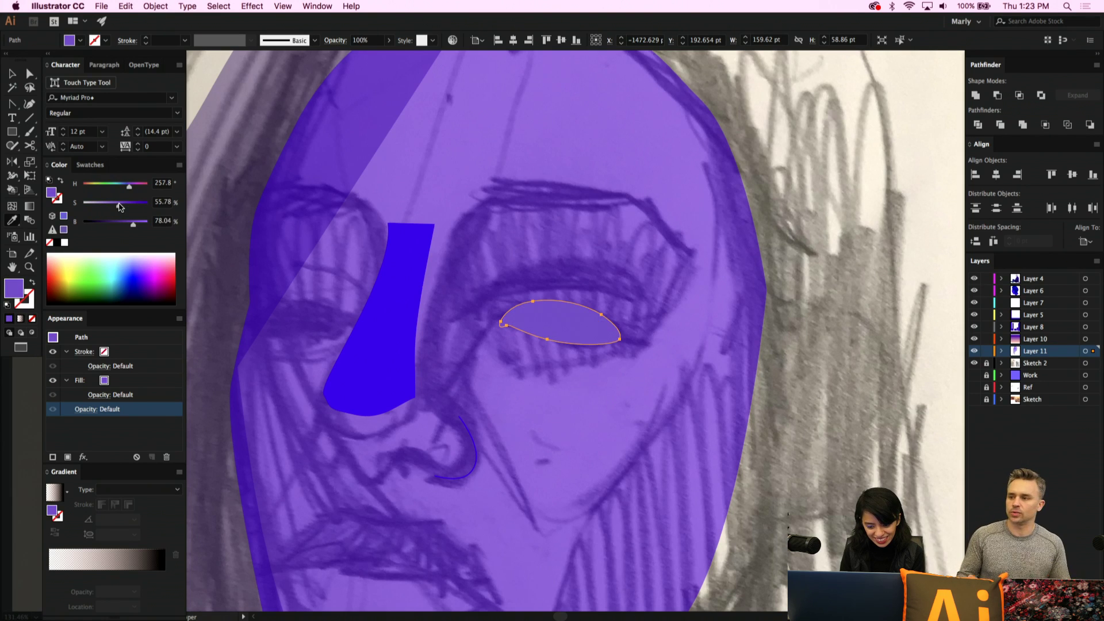
{"action": "left_click_drag", "start_coordinate": [119, 206], "coordinate": [127, 225]}
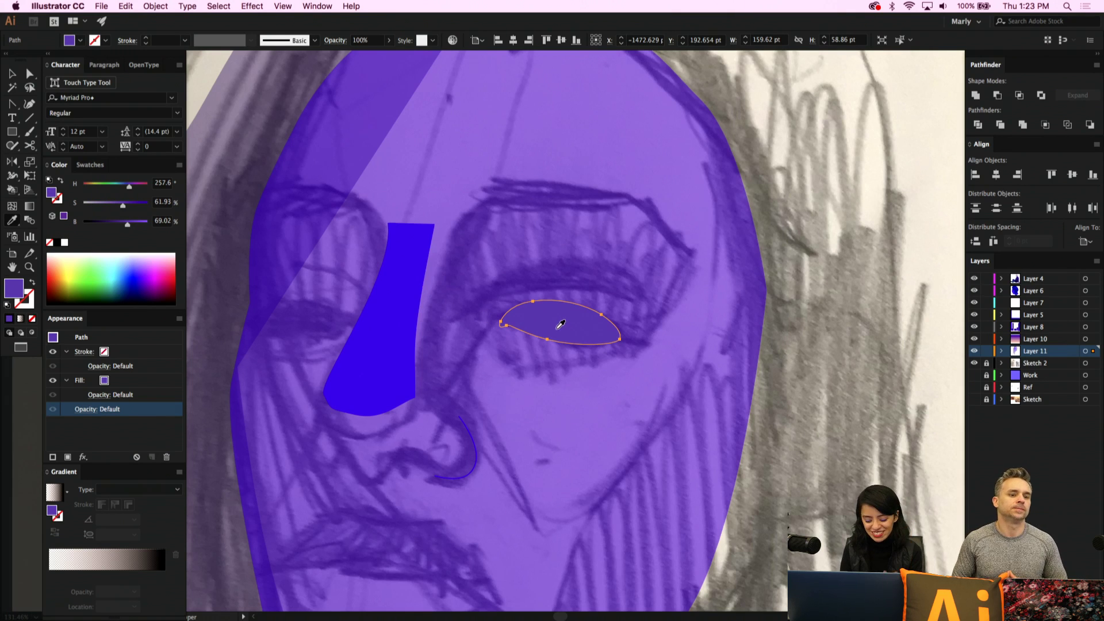
Duplicate the eye shape just above the original and darken the copy's fill to 38.82% brightness
{"action": "key", "text": "v"}
{"action": "left_click", "coordinate": [541, 388]}
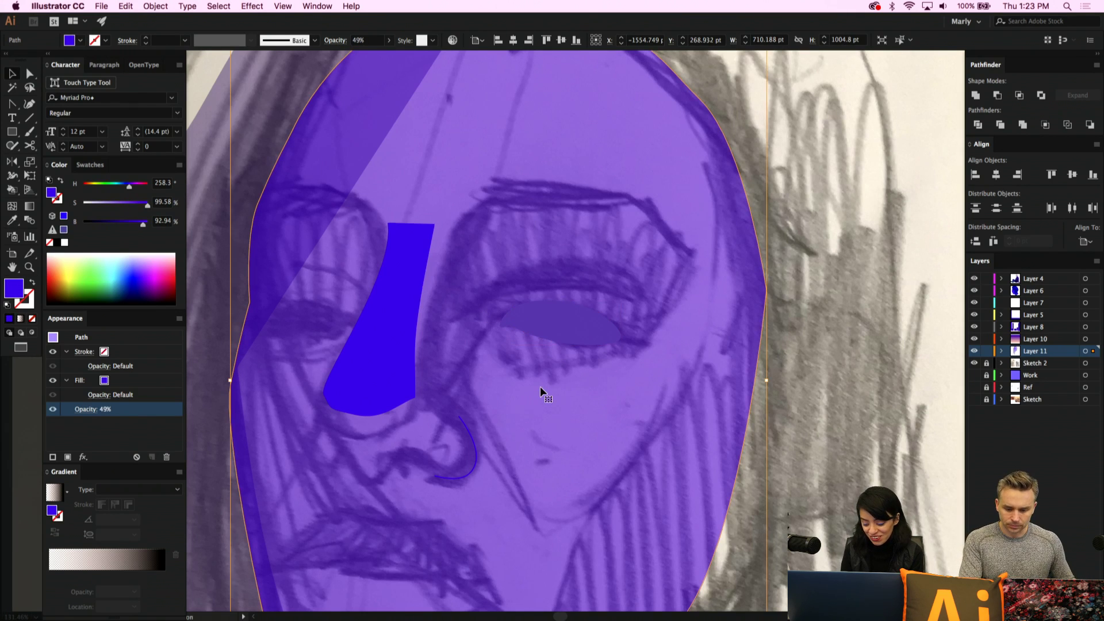
{"action": "left_click", "coordinate": [539, 316]}
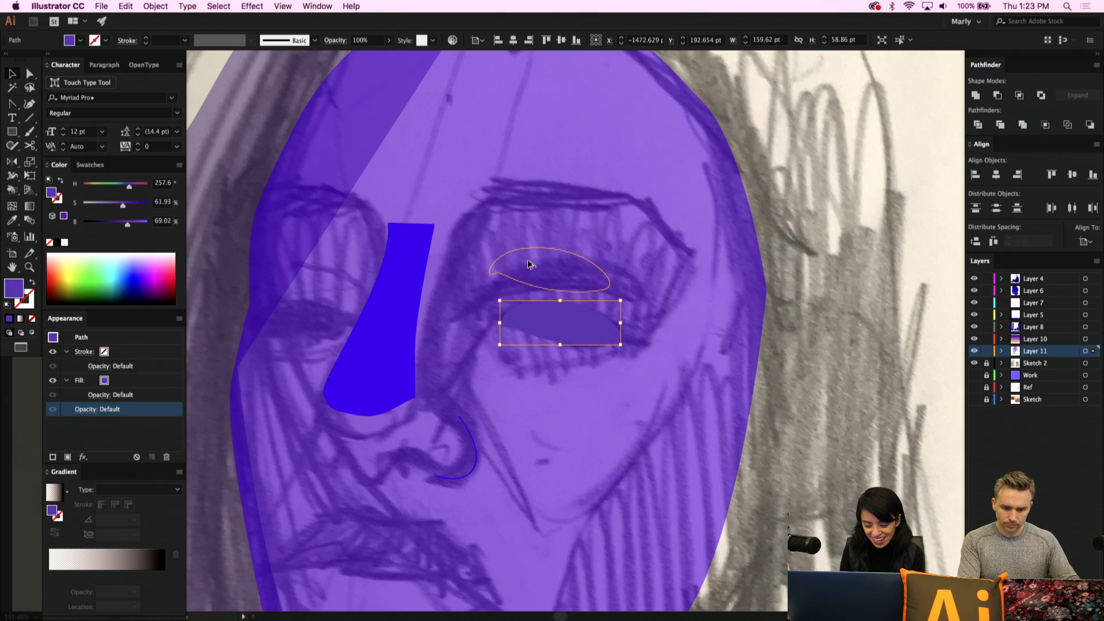
{"action": "left_click", "coordinate": [530, 264]}
{"action": "left_click", "coordinate": [109, 223]}
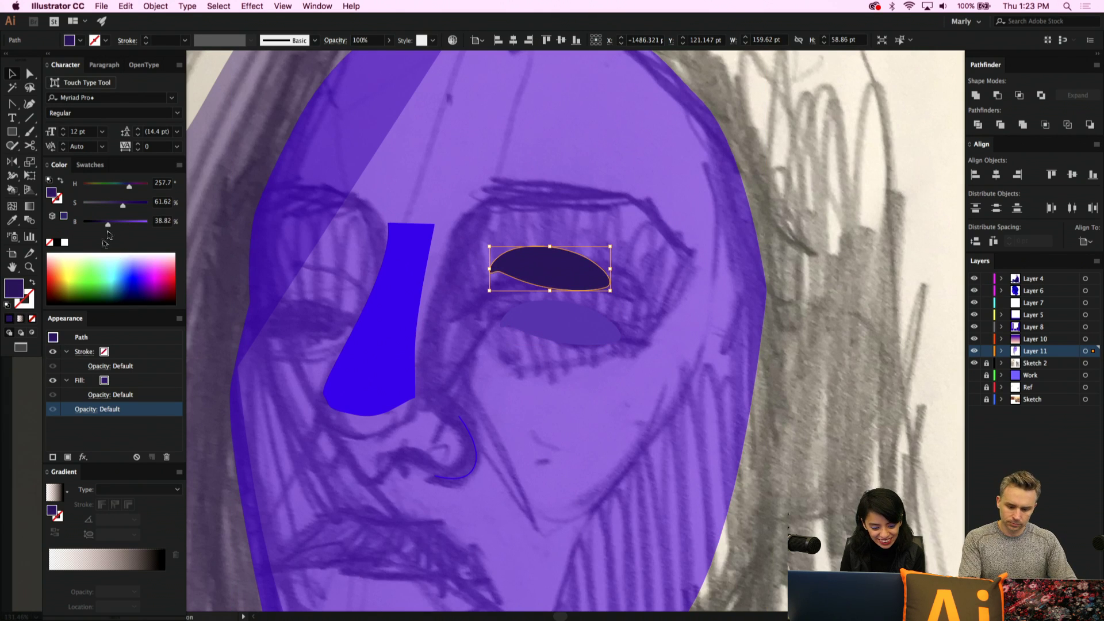
Swap the copied eye shape's fill and stroke to leave a dark outline, and set its stroke weight to 6 pt
{"action": "left_click", "coordinate": [32, 282]}
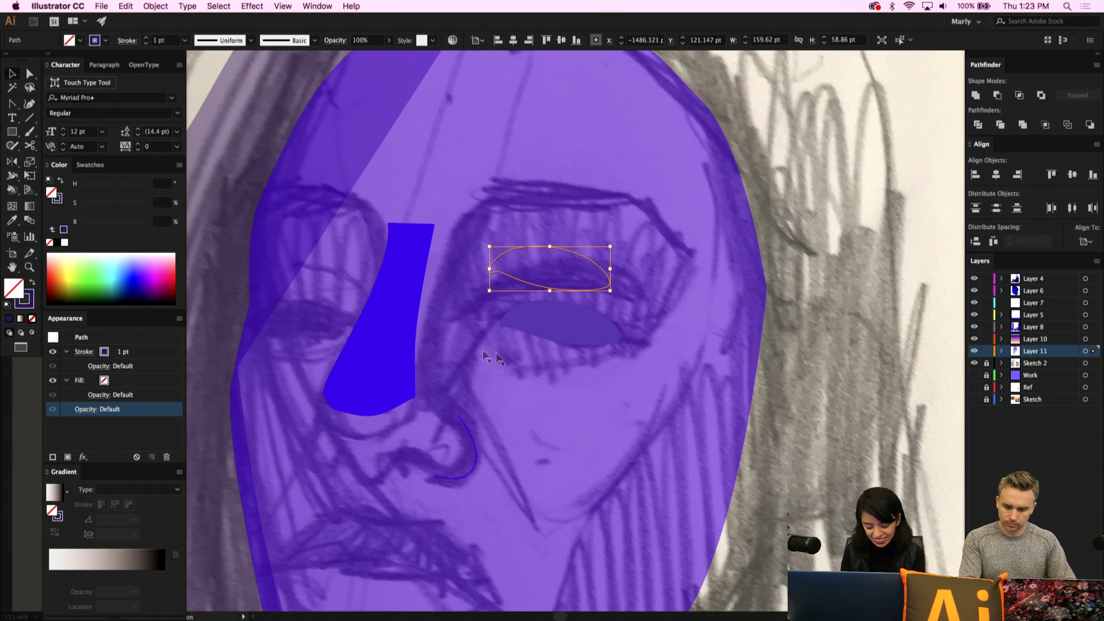
{"action": "left_click", "coordinate": [644, 342]}
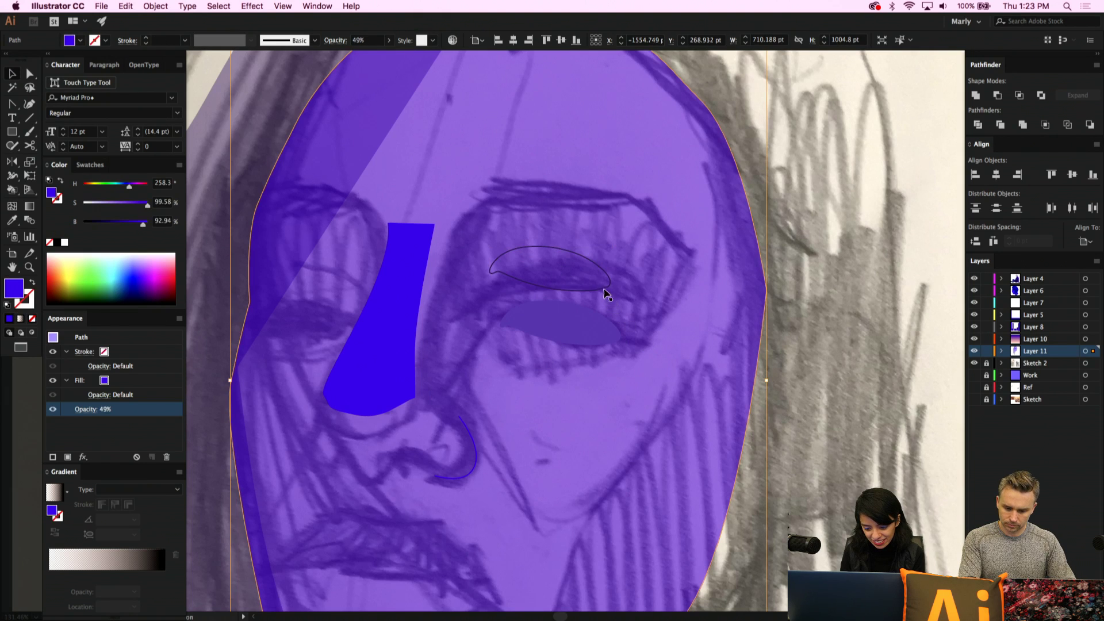
{"action": "left_click", "coordinate": [605, 289]}
{"action": "left_click", "coordinate": [147, 38]}
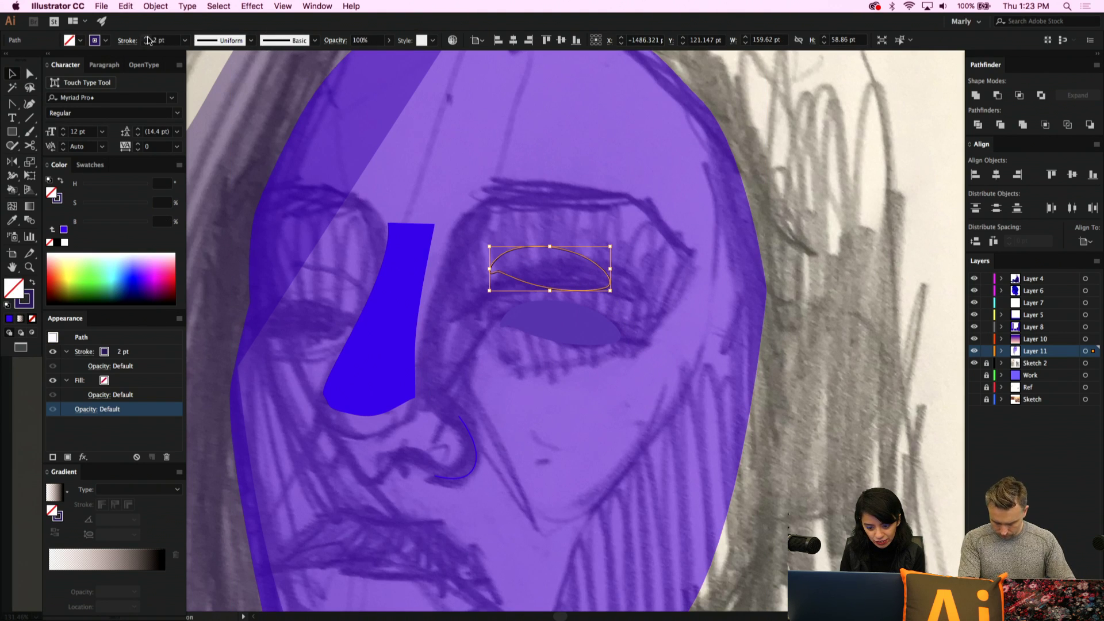
{"action": "left_click", "coordinate": [146, 38]}
{"action": "left_click", "coordinate": [146, 37]}
{"action": "left_click", "coordinate": [146, 37]}
{"action": "left_click", "coordinate": [146, 37]}
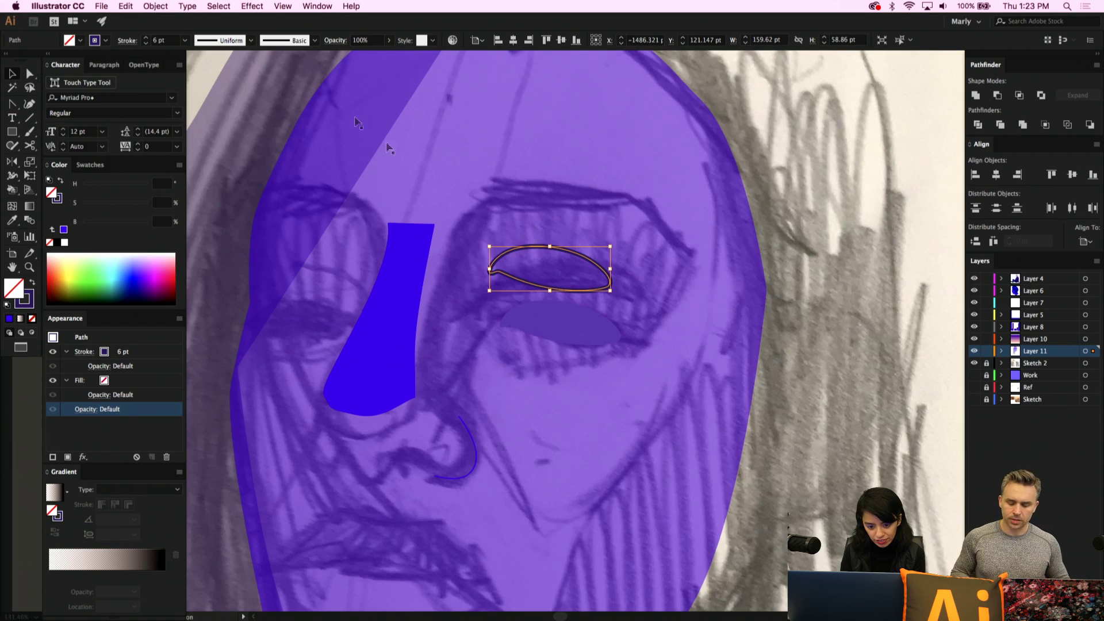
Apply Width Profile 1 to the stroke of the copied eye outline
{"action": "left_click", "coordinate": [252, 41]}
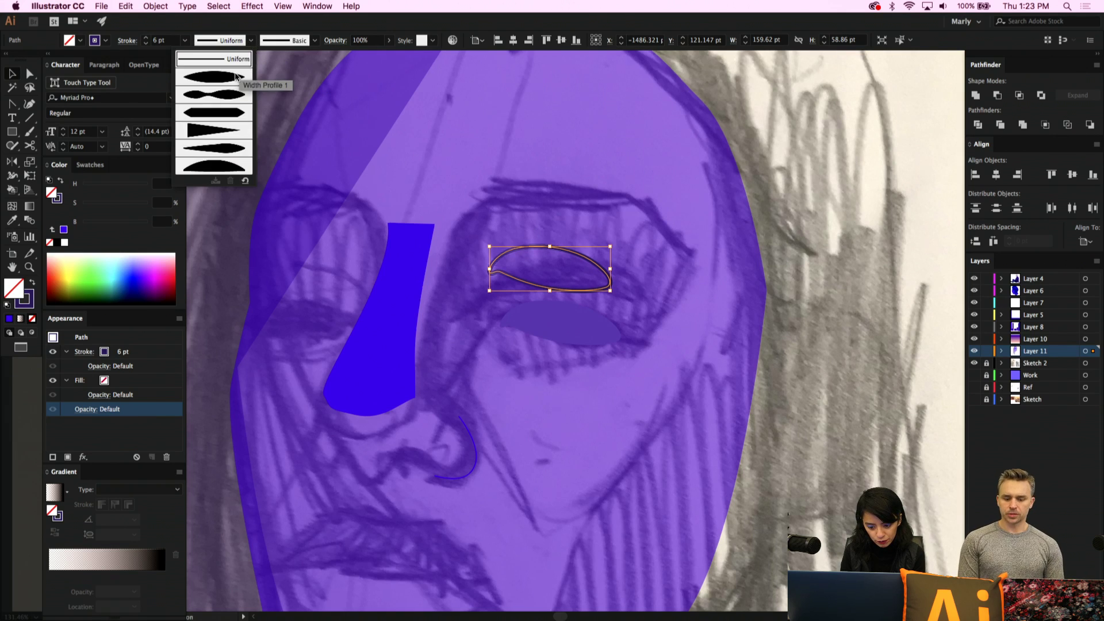
{"action": "left_click", "coordinate": [237, 79]}
{"action": "scroll", "coordinate": [501, 210], "scroll_direction": "up", "scroll_amount": 1}
{"action": "scroll", "coordinate": [500, 209], "scroll_direction": "up", "scroll_amount": 1}
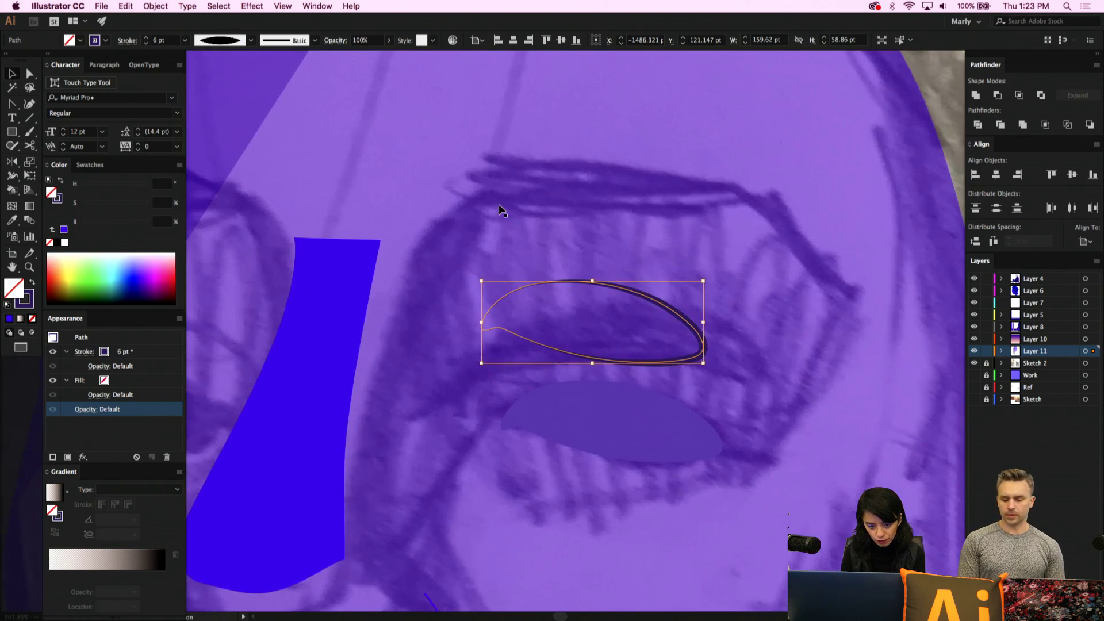
Cut the copied eye outline at its inner corner with the Scissors tool
{"action": "left_click", "coordinate": [599, 305]}
{"action": "left_click", "coordinate": [701, 356]}
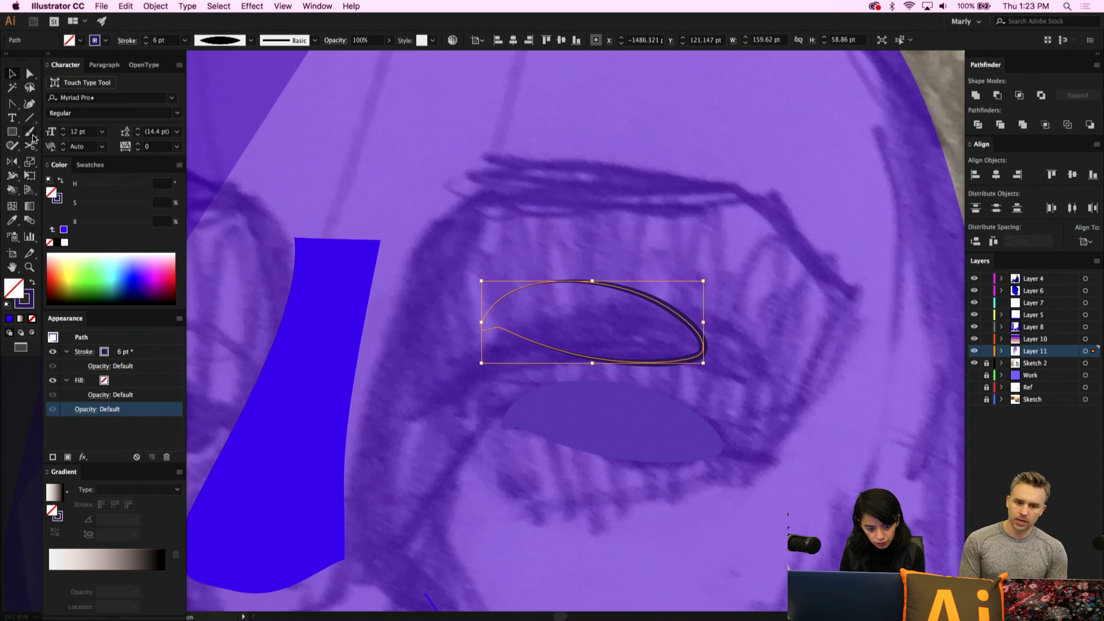
{"action": "left_click", "coordinate": [482, 323]}
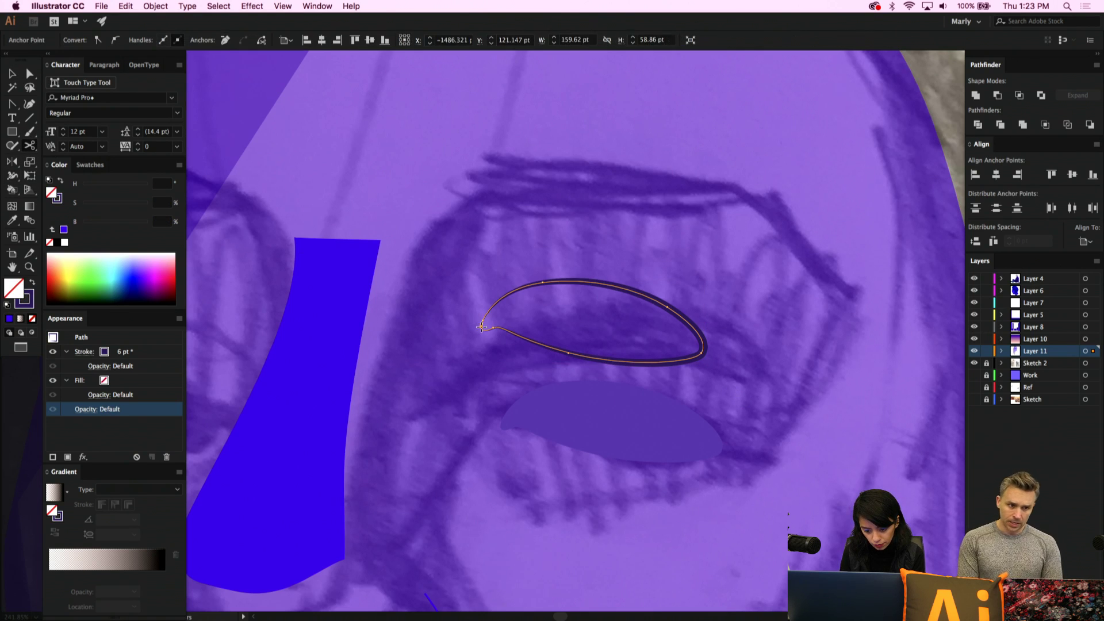
Split the eye outline at its outer corner and reposition the upper and lower lid lines around the filled eye shape
{"action": "left_click", "coordinate": [703, 350]}
{"action": "key", "text": "v"}
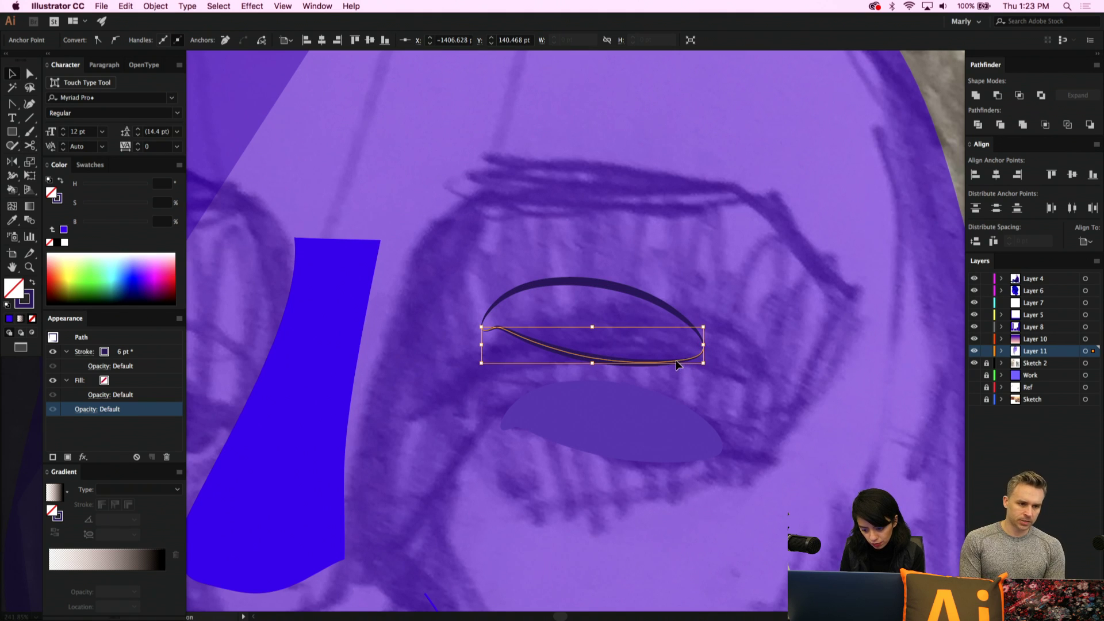
{"action": "left_click_drag", "start_coordinate": [675, 362], "coordinate": [672, 482]}
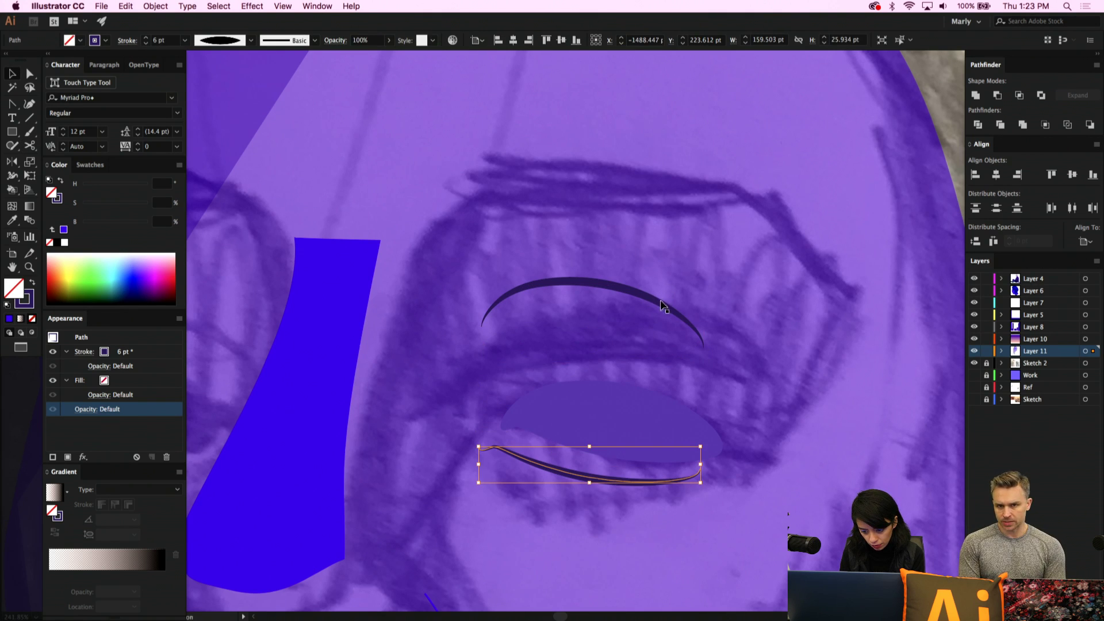
{"action": "left_click_drag", "start_coordinate": [661, 301], "coordinate": [678, 402]}
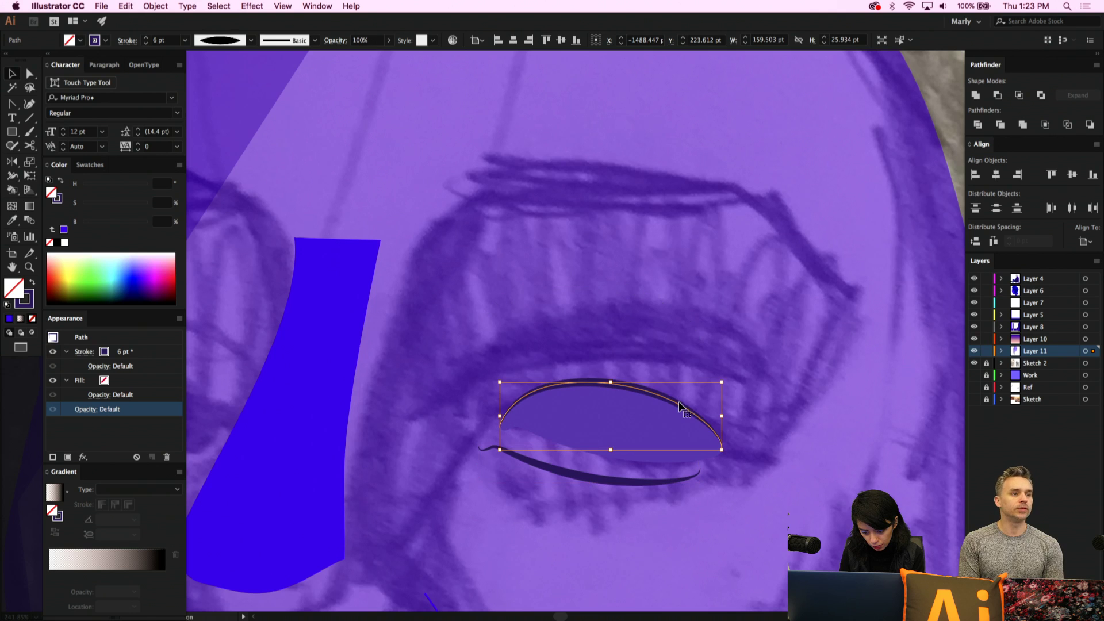
Duplicate the filled eye shape slightly toward the outer corner and remove the copy's lower inner-corner anchor point
{"action": "key", "text": "a"}
{"action": "key", "text": "shift+x"}
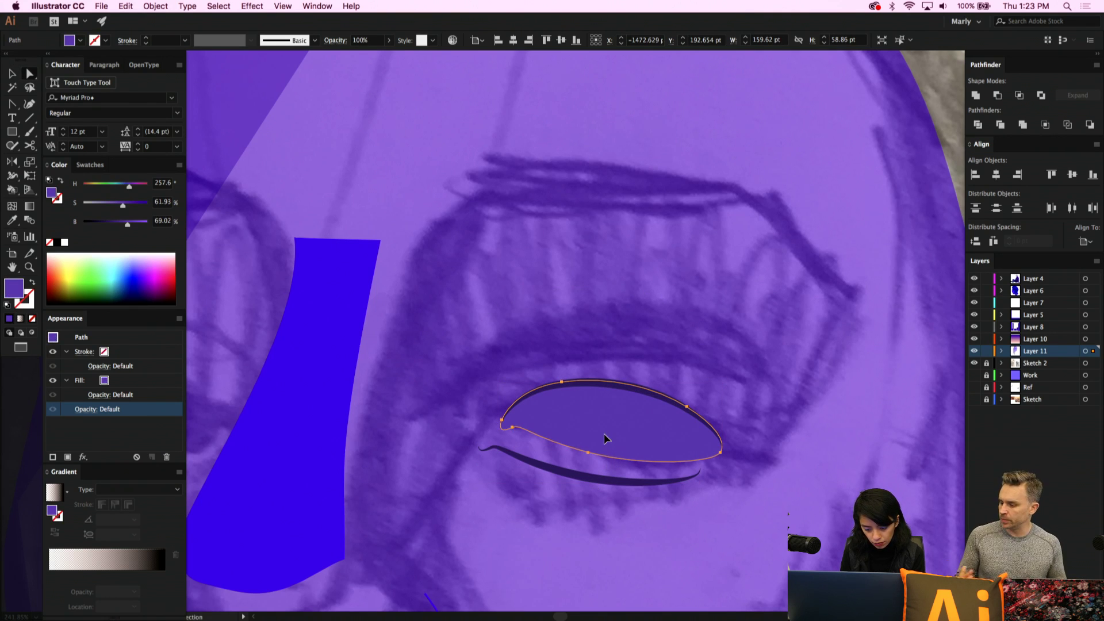
{"action": "left_click_drag", "start_coordinate": [604, 435], "coordinate": [622, 430]}
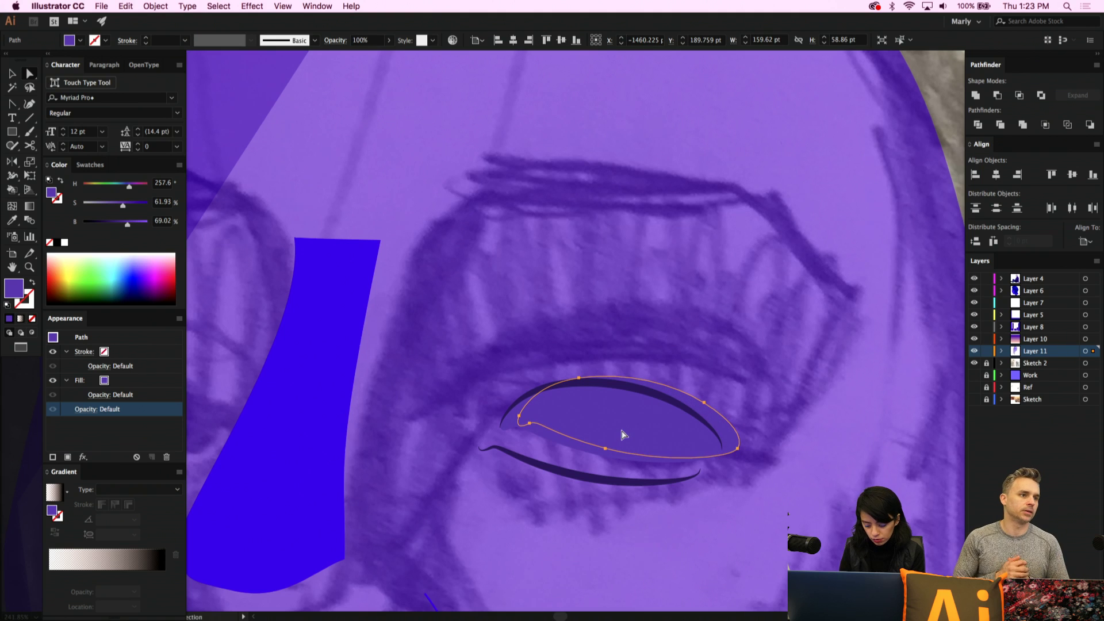
{"action": "key", "text": "p"}
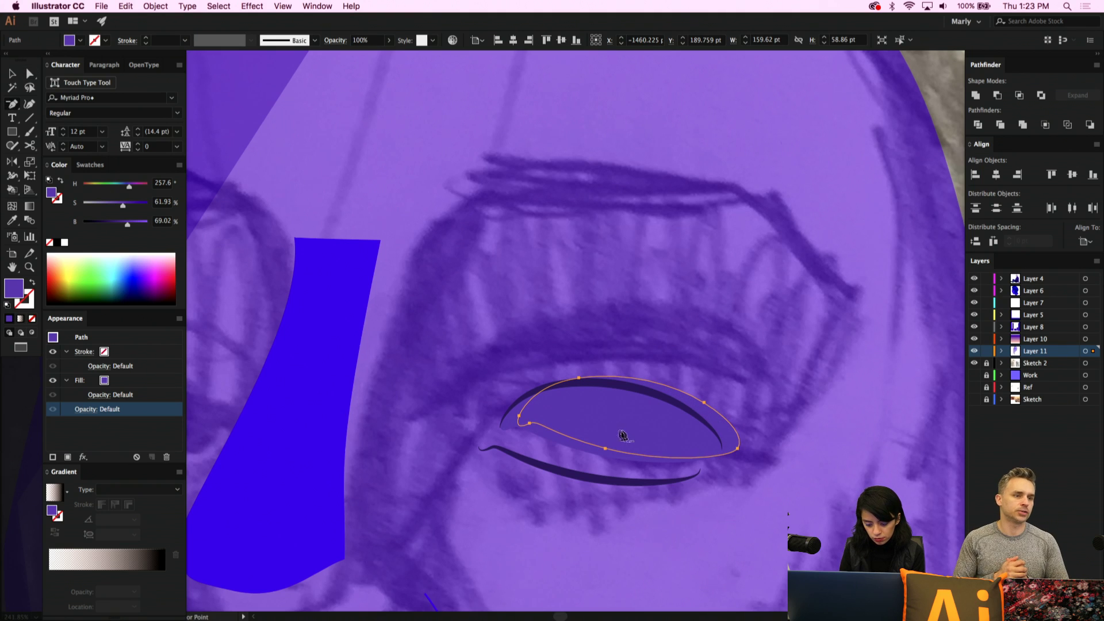
{"action": "left_click", "coordinate": [532, 427]}
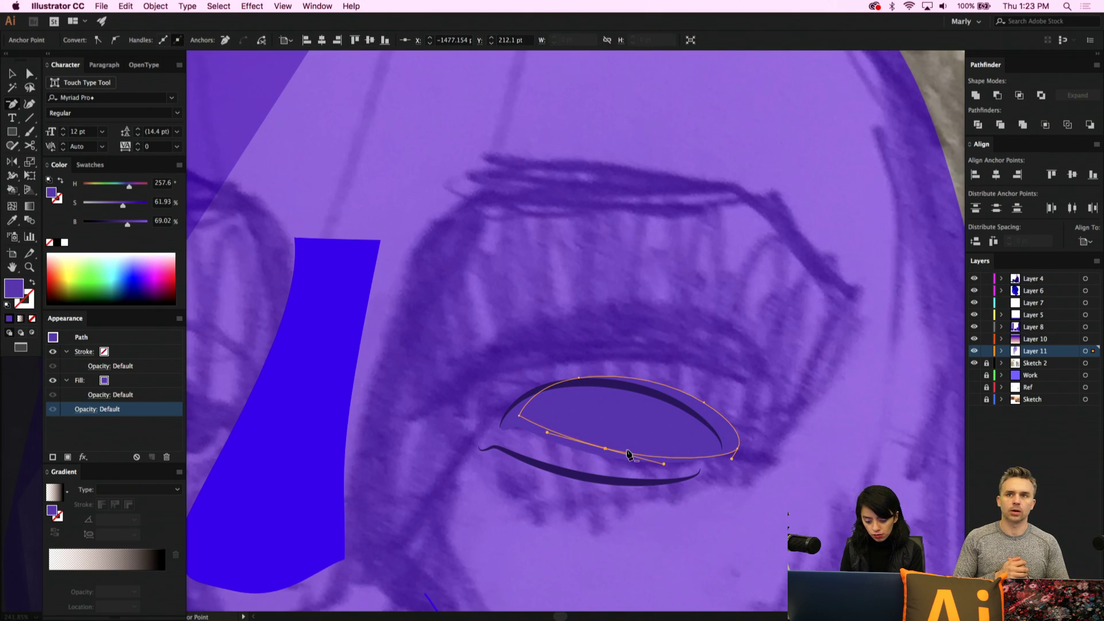
Curve the inner corner of the duplicated eye shape and lower its bottom-middle anchor point to round the lower edge
{"action": "key", "text": "a"}
{"action": "key", "text": "shift+c"}
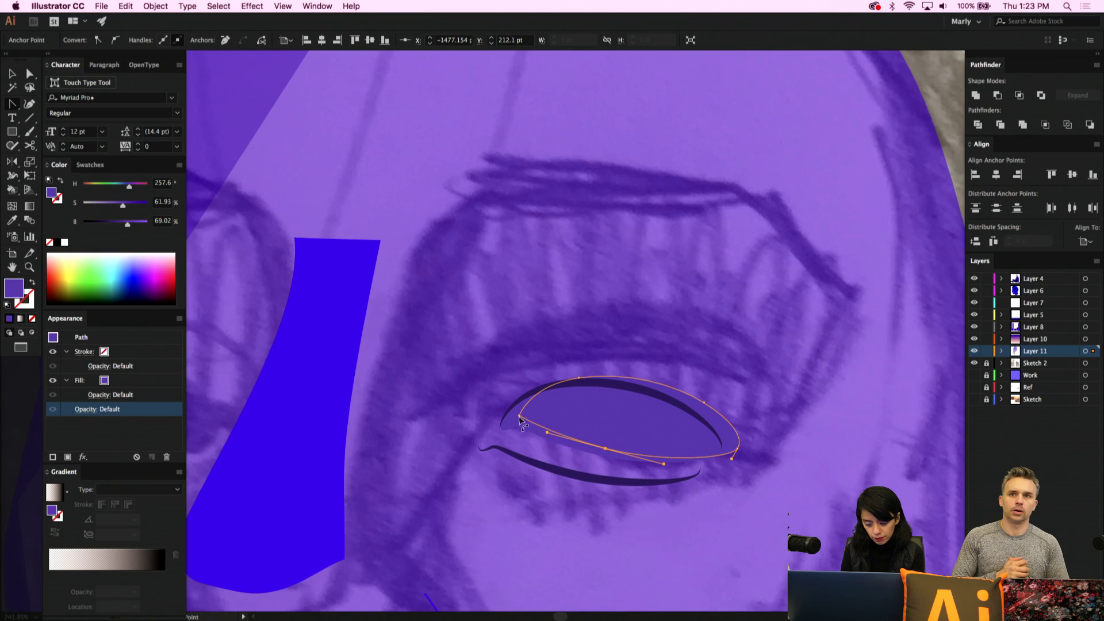
{"action": "left_click_drag", "start_coordinate": [519, 416], "coordinate": [518, 409]}
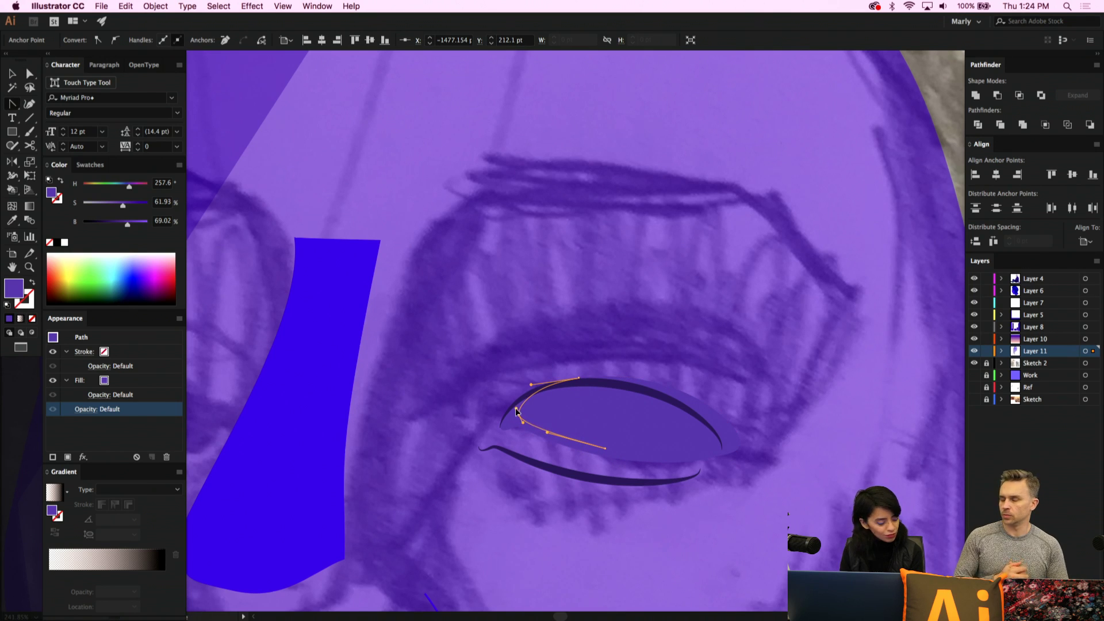
{"action": "key", "text": "a"}
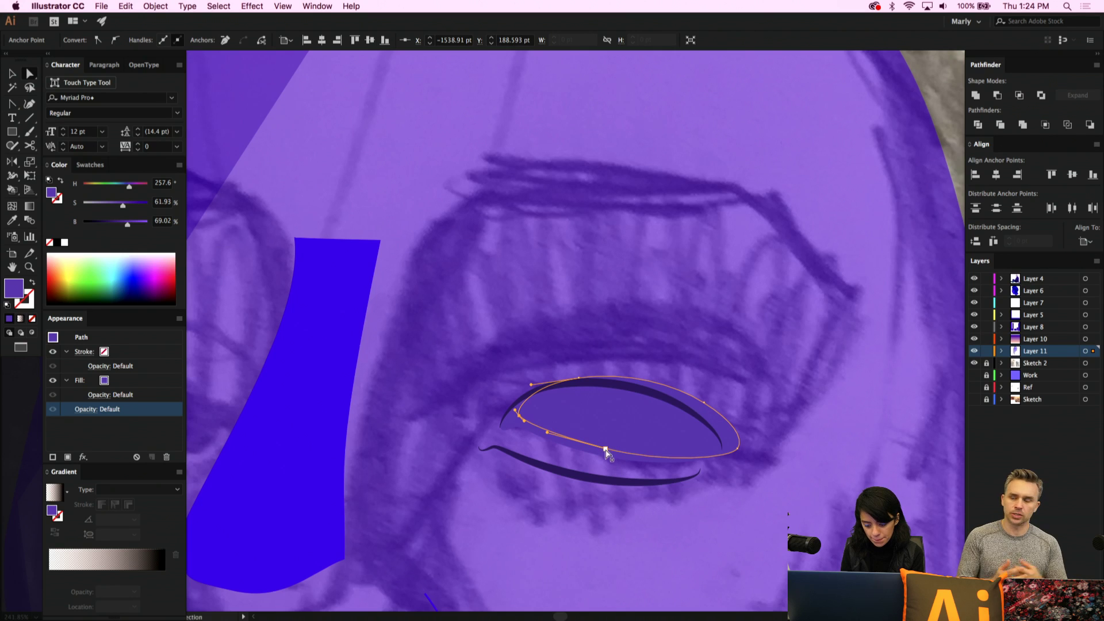
{"action": "left_click", "coordinate": [606, 449]}
{"action": "left_click_drag", "start_coordinate": [605, 449], "coordinate": [602, 457]}
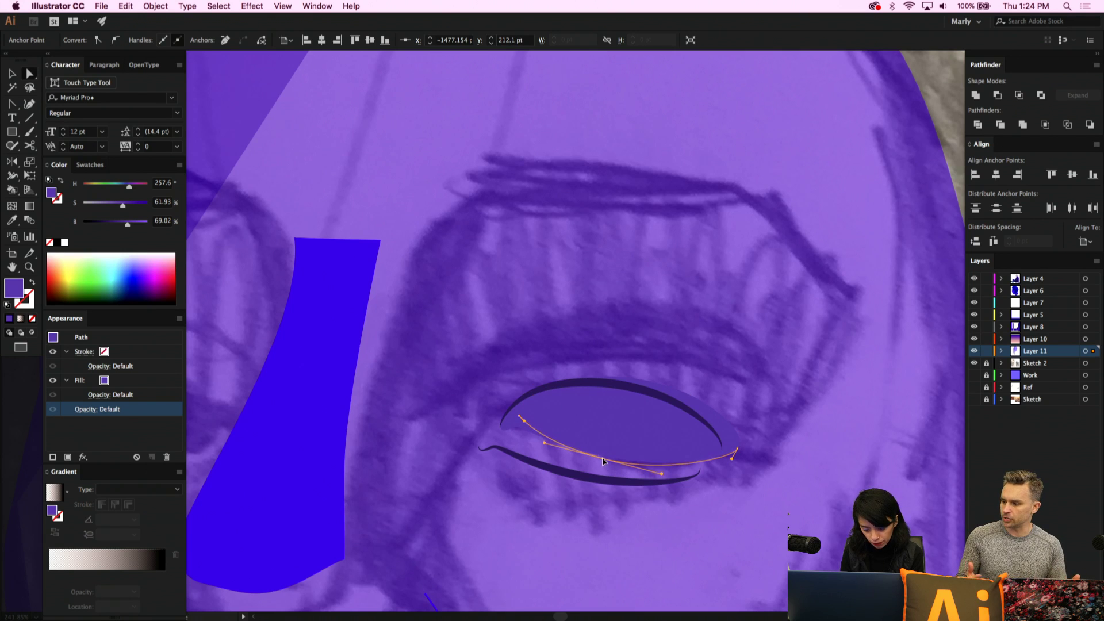
Raise the duplicated eye shape's fill brightness to 72.94%
{"action": "left_click", "coordinate": [521, 423]}
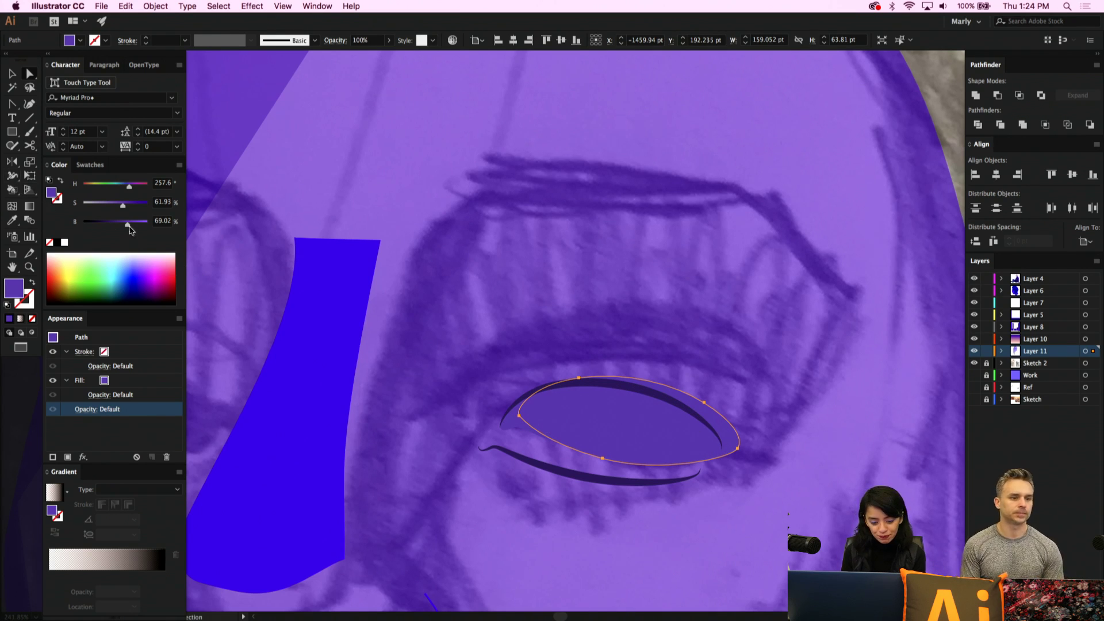
{"action": "left_click_drag", "start_coordinate": [128, 226], "coordinate": [131, 224]}
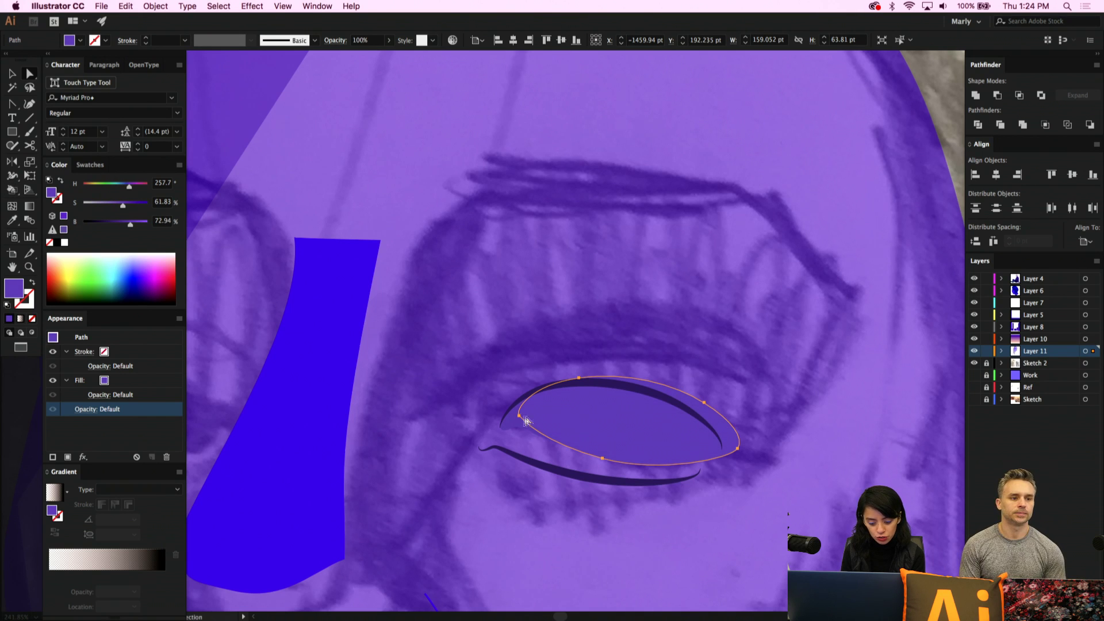
Shift the lighter eye shape slightly toward the nose and round its inner corner with longer curve handles
{"action": "left_click_drag", "start_coordinate": [519, 418], "coordinate": [521, 420]}
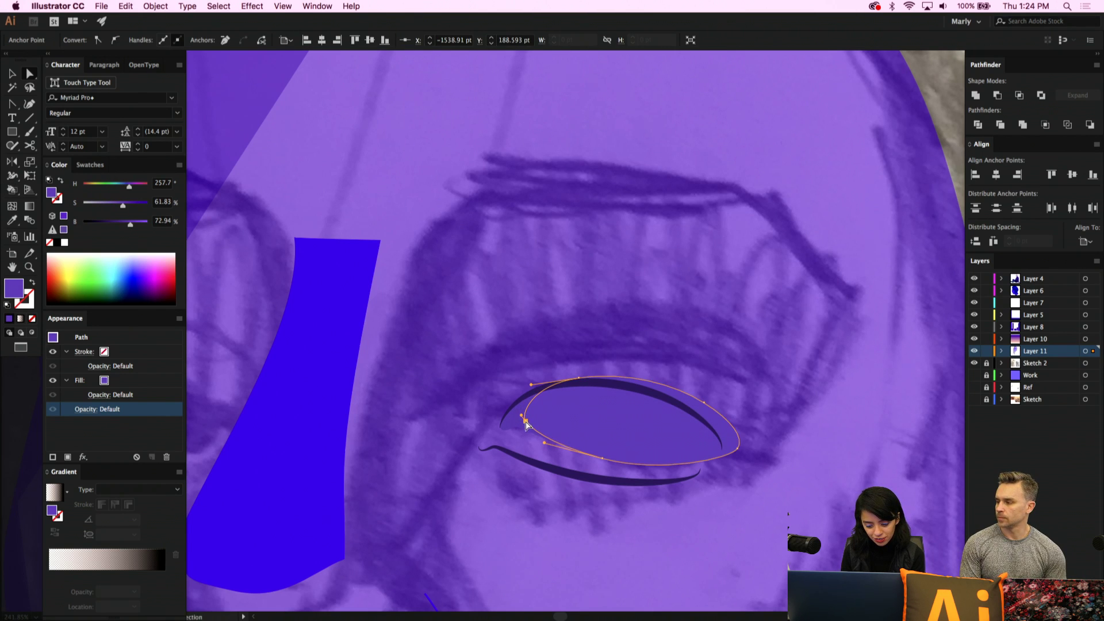
{"action": "left_click_drag", "start_coordinate": [596, 444], "coordinate": [590, 442]}
{"action": "key", "text": "shift+c"}
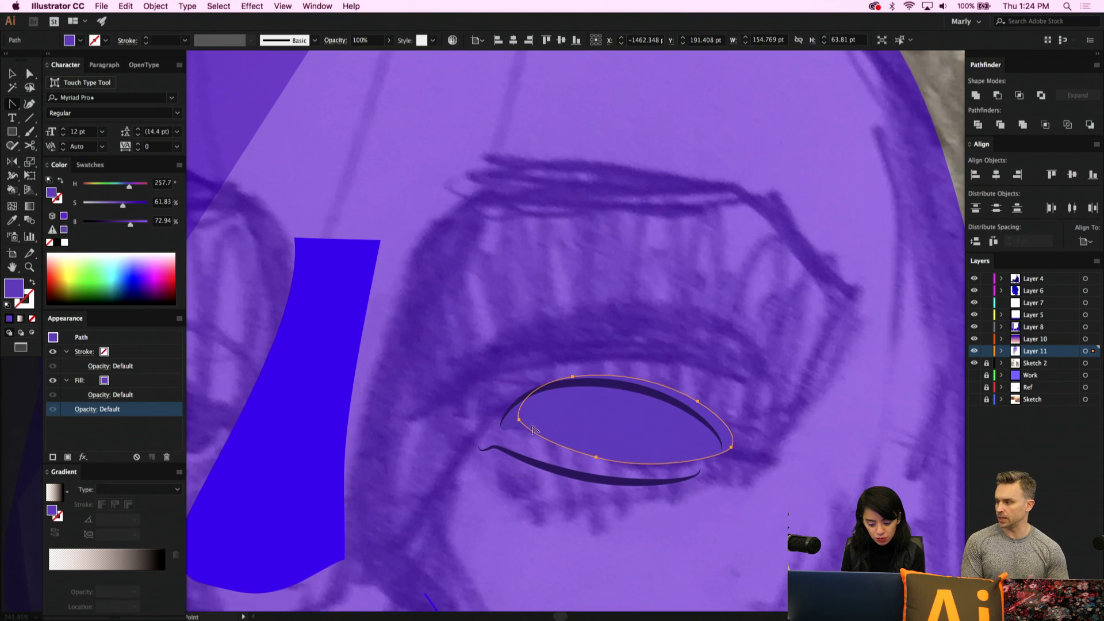
{"action": "left_click_drag", "start_coordinate": [521, 424], "coordinate": [516, 409]}
{"action": "key", "text": "v"}
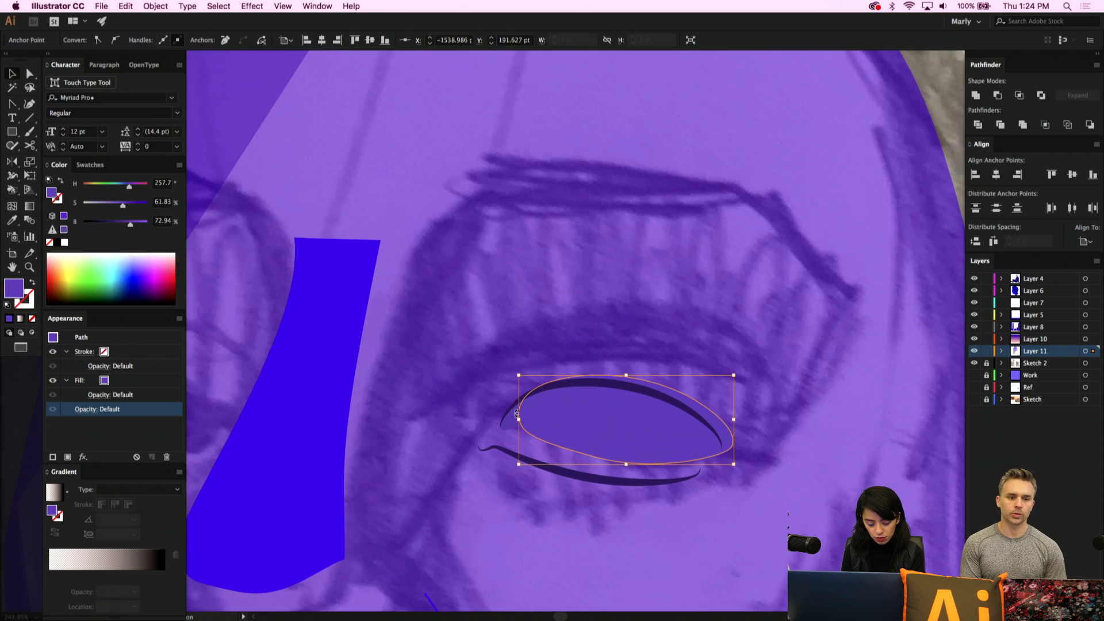
{"action": "key", "text": "a"}
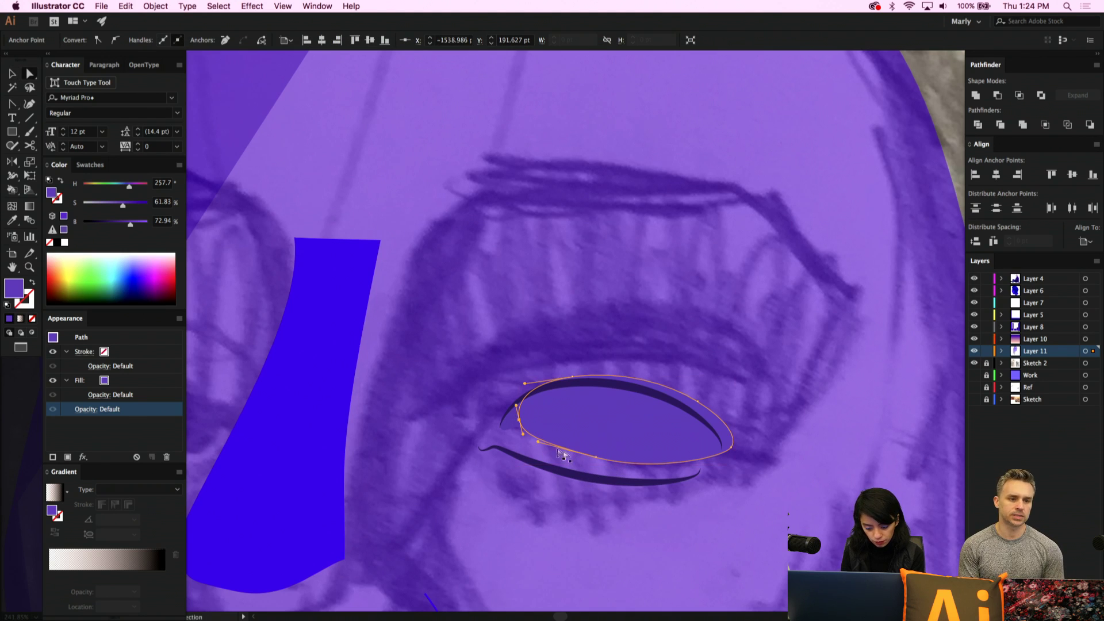
{"action": "left_click", "coordinate": [523, 430]}
{"action": "left_click", "coordinate": [549, 428]}
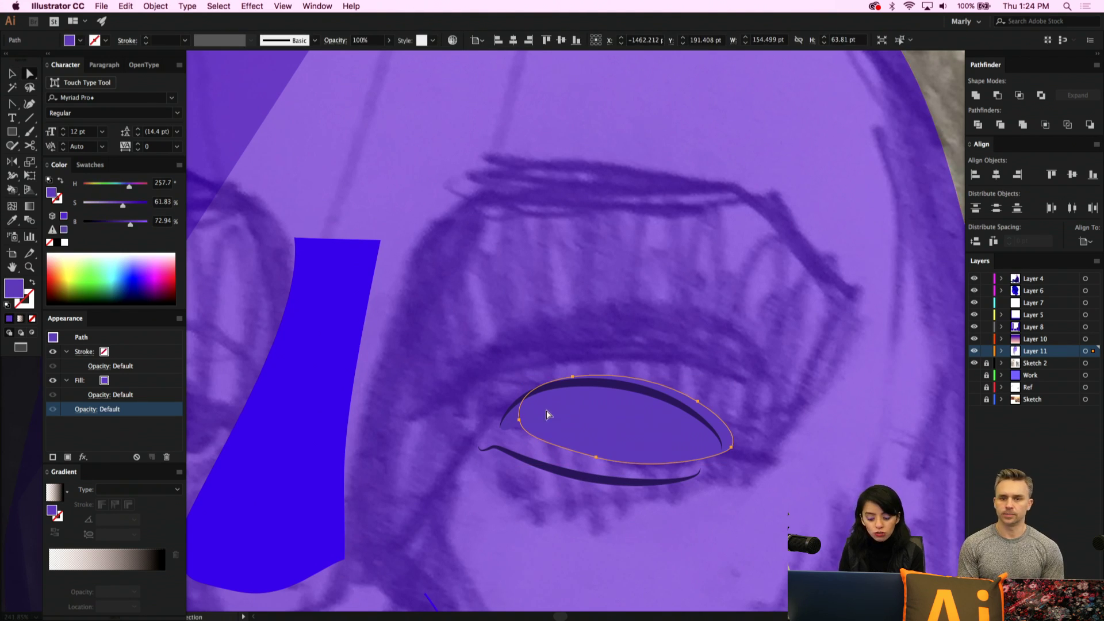
{"action": "left_click", "coordinate": [519, 420]}
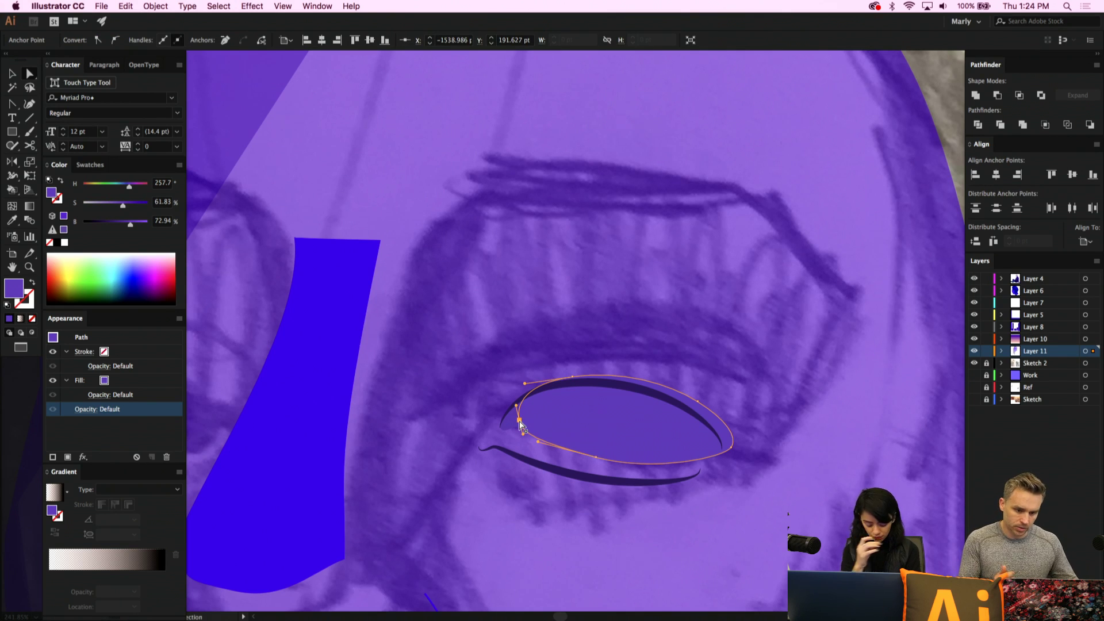
{"action": "scroll", "coordinate": [520, 424], "scroll_direction": "up", "scroll_amount": 3}
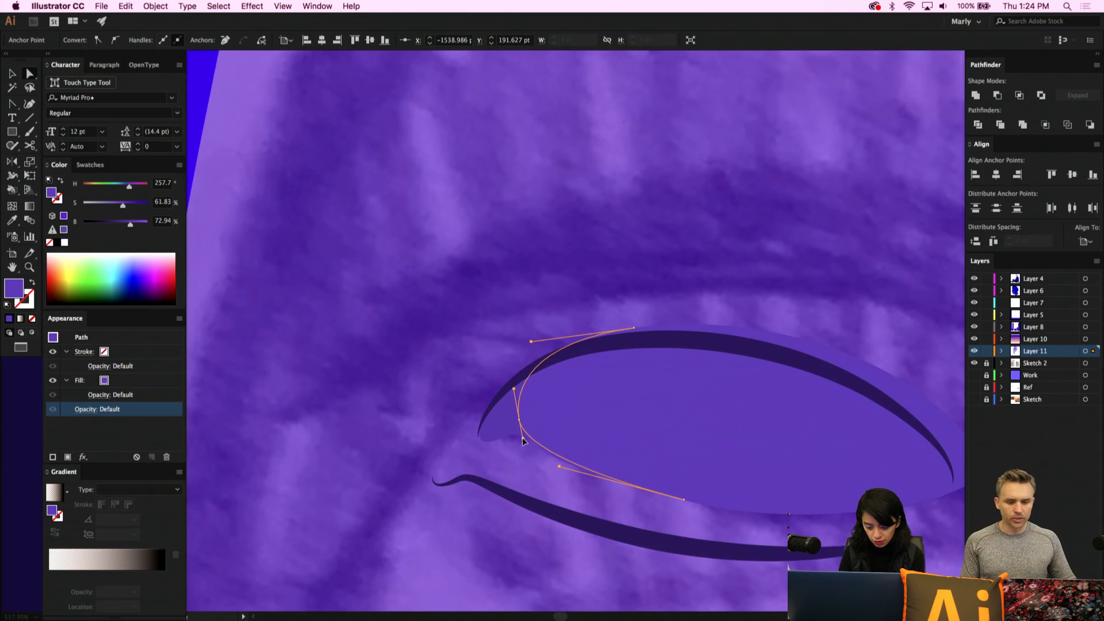
{"action": "left_click", "coordinate": [499, 431]}
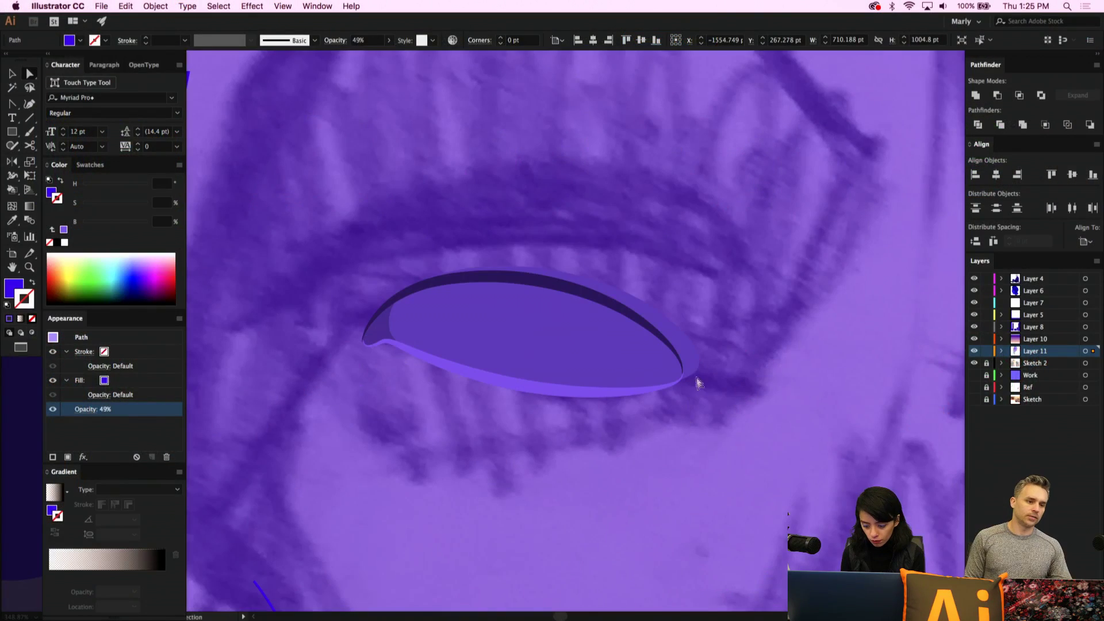
Draw a circular iris about 60 pt wide over the eye and fill it with the darker inner-corner color
{"action": "left_click", "coordinate": [586, 348]}
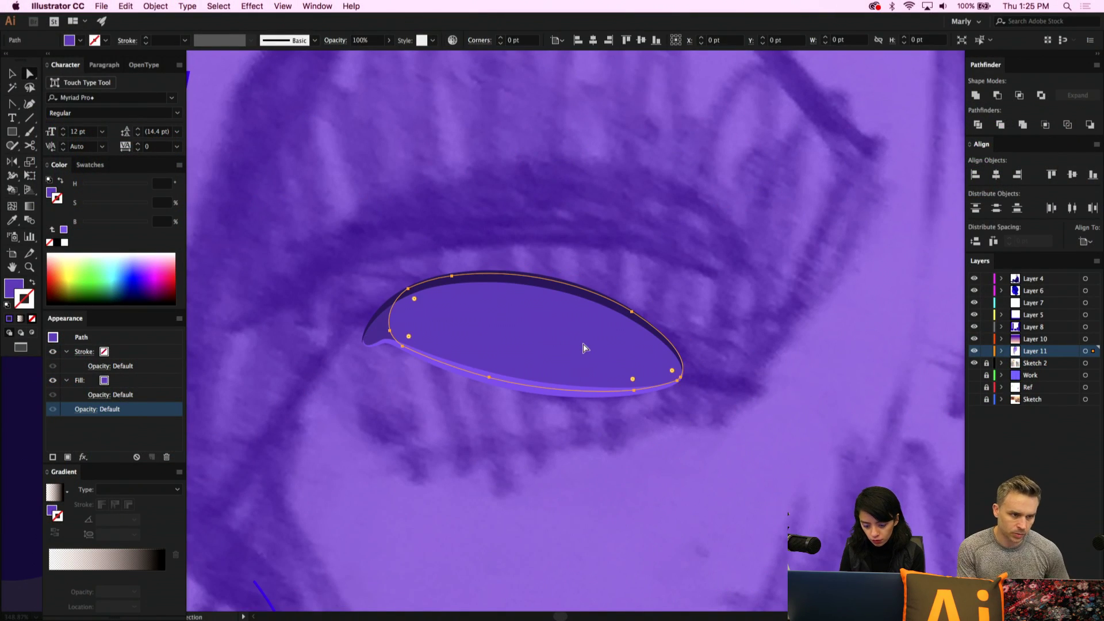
{"action": "left_click_drag", "start_coordinate": [13, 132], "coordinate": [58, 153]}
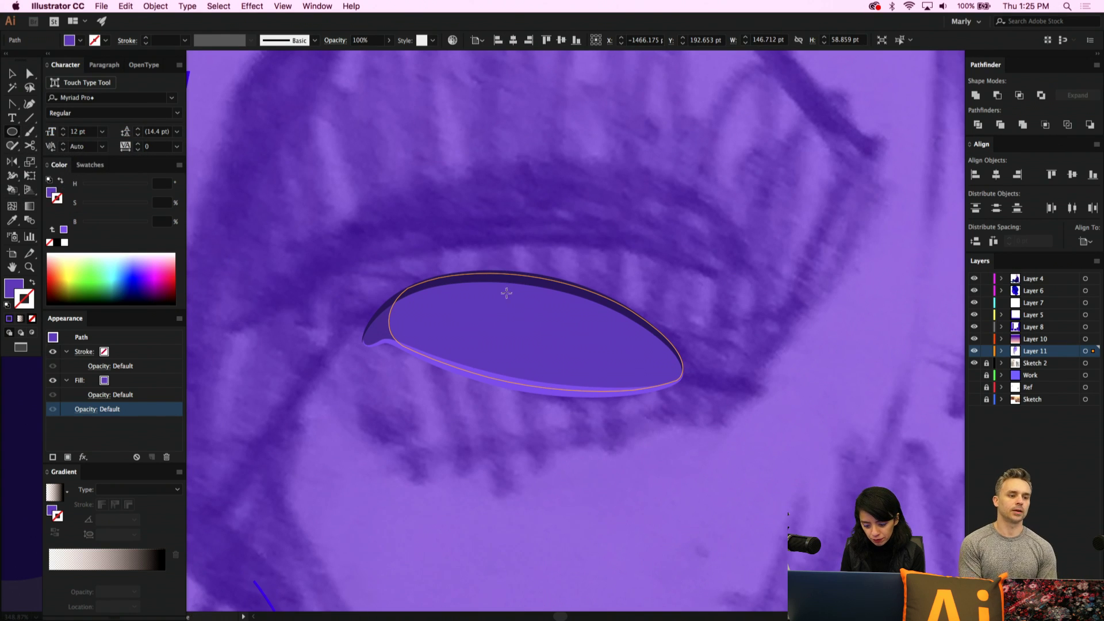
{"action": "mouse_move", "coordinate": [490, 292]}
{"action": "left_mouse_down"}
{"action": "mouse_move", "coordinate": [603, 391]}
{"action": "mouse_move", "coordinate": [610, 410]}
{"action": "left_mouse_up"}
{"action": "key", "text": "i"}
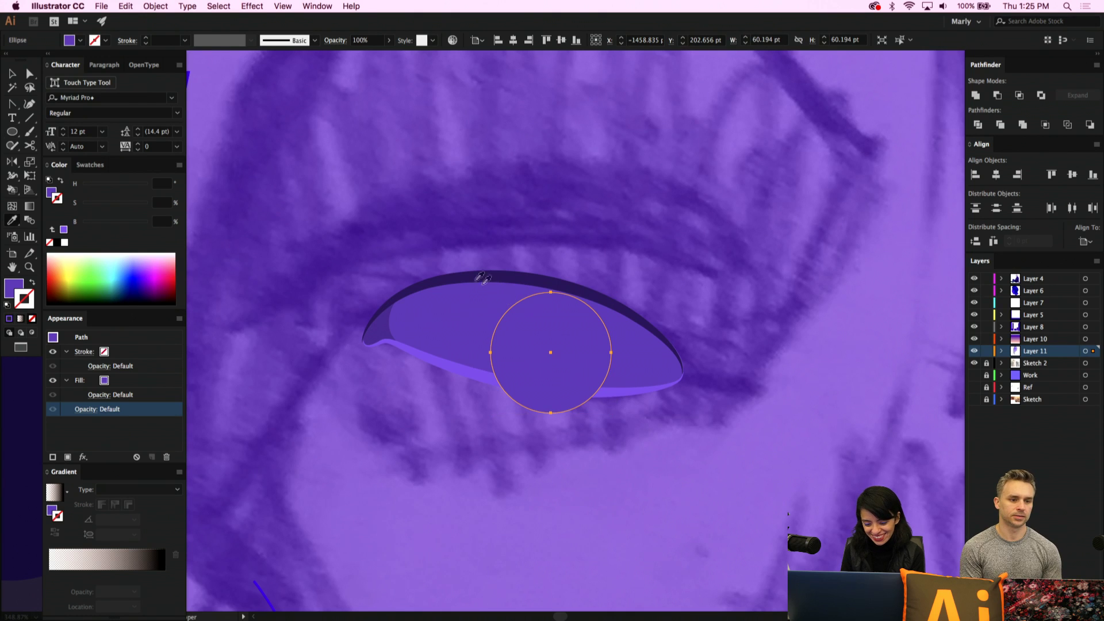
{"action": "left_click", "coordinate": [383, 317]}
Move the iris circle off the eye to an empty area beside the outer corner
{"action": "key", "text": "v"}
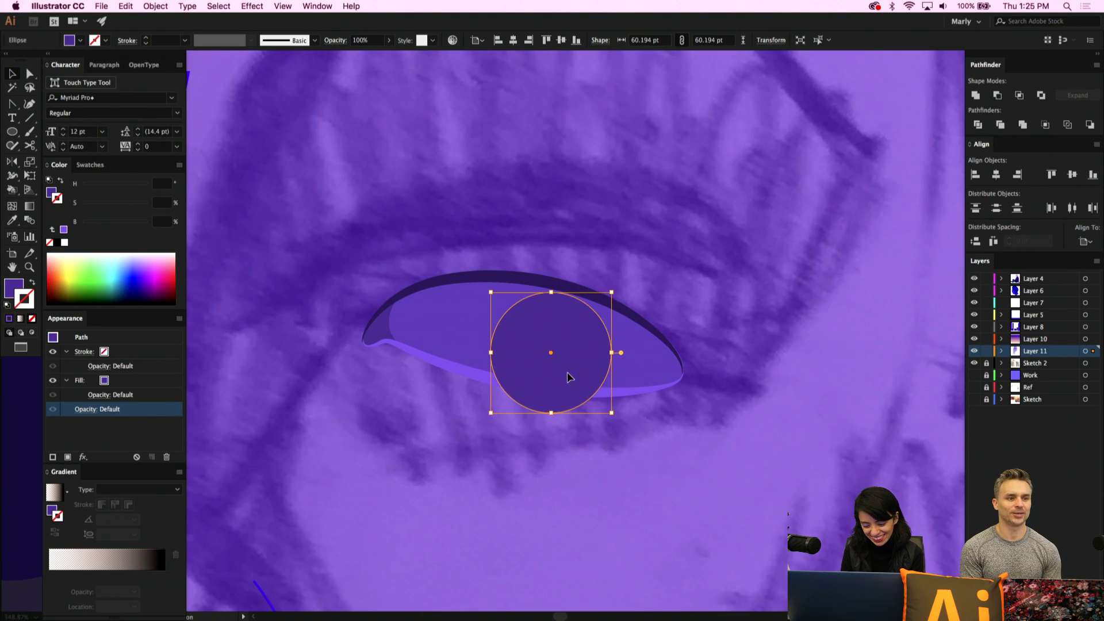
{"action": "left_click_drag", "start_coordinate": [568, 378], "coordinate": [840, 393]}
{"action": "left_click", "coordinate": [486, 328]}
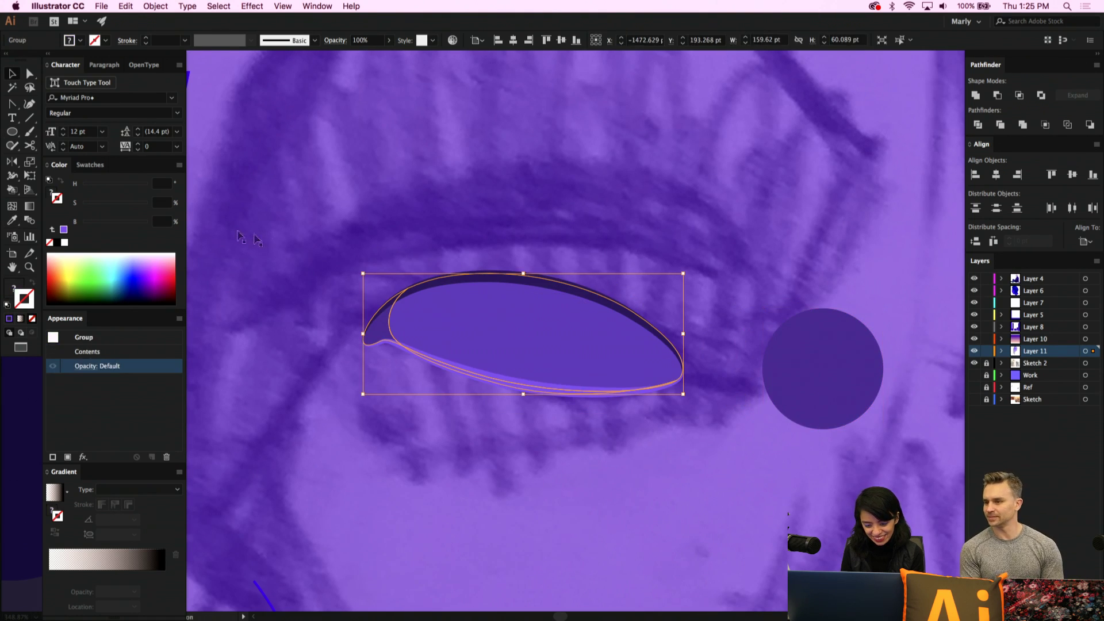
{"action": "left_click", "coordinate": [277, 431]}
Examine the grouped eye shapes, first in the context of the face and then up close
{"action": "scroll", "coordinate": [277, 431], "scroll_direction": "down", "scroll_amount": 5}
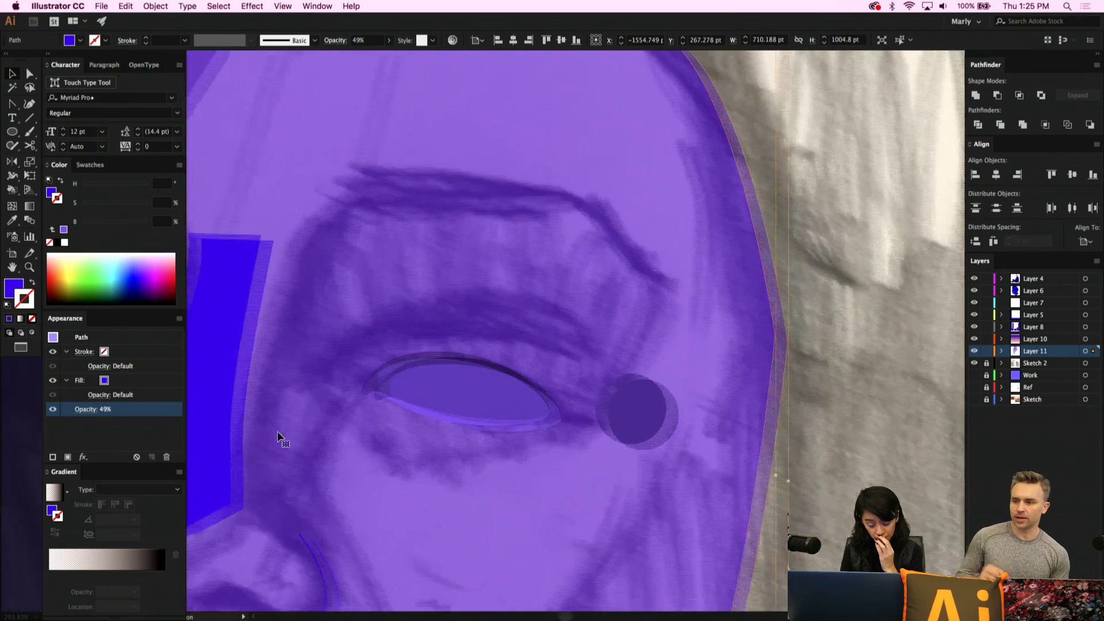
{"action": "key", "text": "p"}
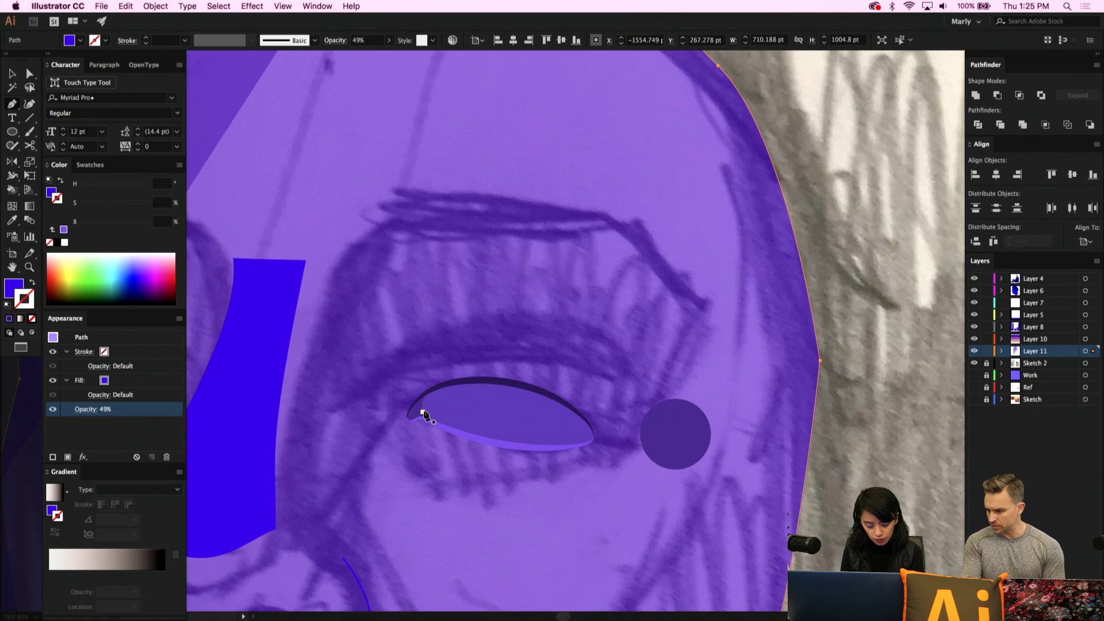
{"action": "key", "text": "v"}
{"action": "left_click", "coordinate": [457, 411]}
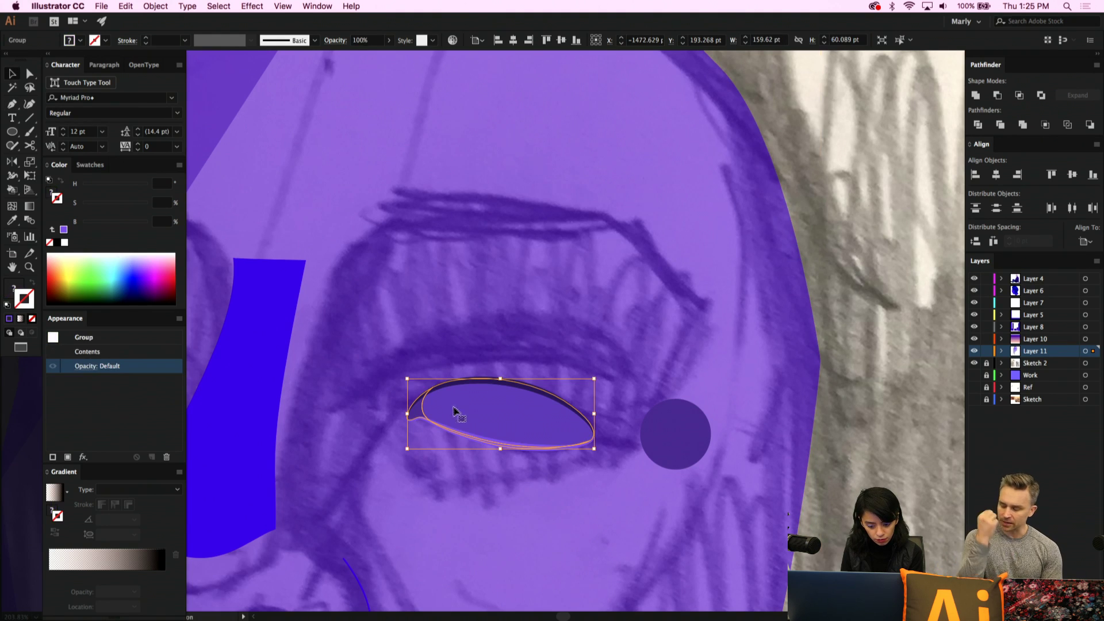
{"action": "left_click", "coordinate": [456, 525]}
{"action": "key", "text": "a"}
{"action": "scroll", "coordinate": [422, 415], "scroll_direction": "up", "scroll_amount": 5}
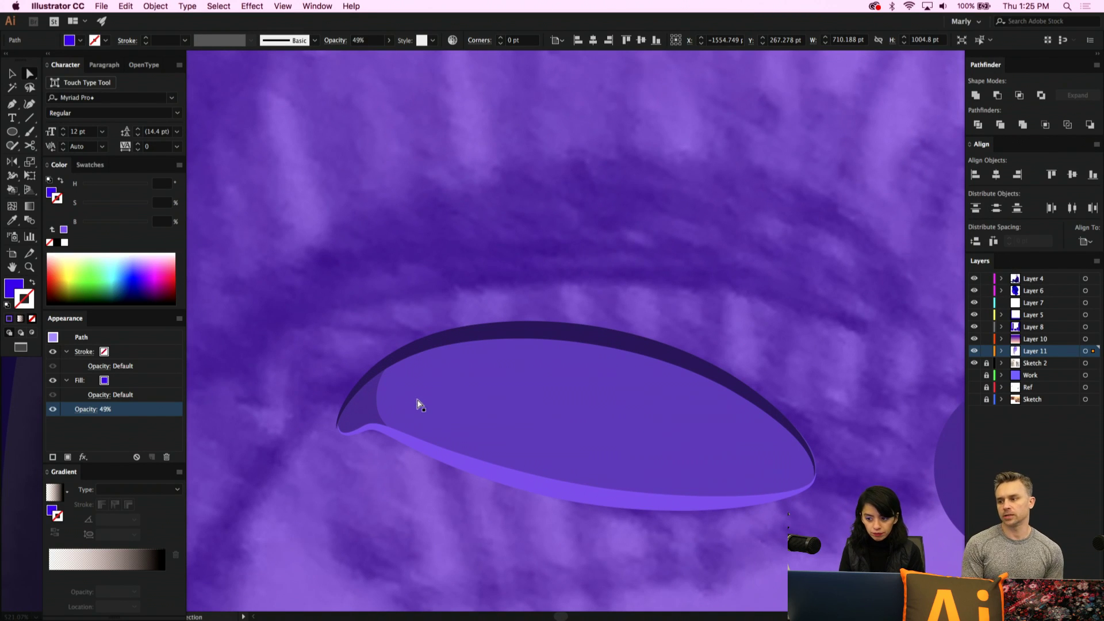
{"action": "scroll", "coordinate": [420, 405], "scroll_direction": "up", "scroll_amount": 1}
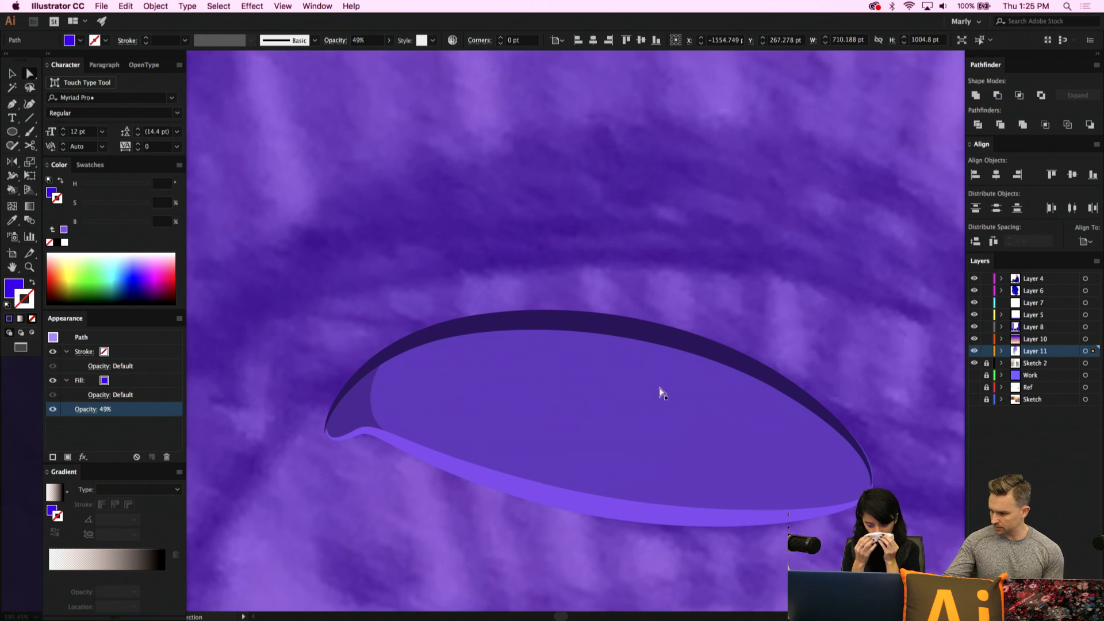
{"action": "left_click", "coordinate": [616, 435]}
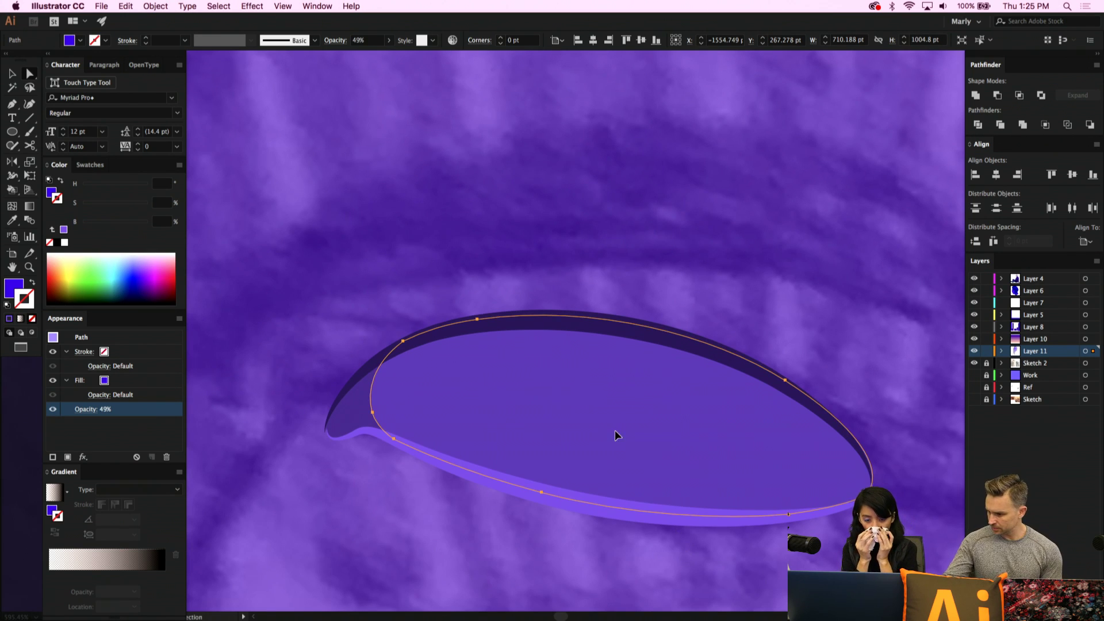
Select the lower lid line and view its available stroke width profiles without changing the current one
{"action": "left_click", "coordinate": [596, 513]}
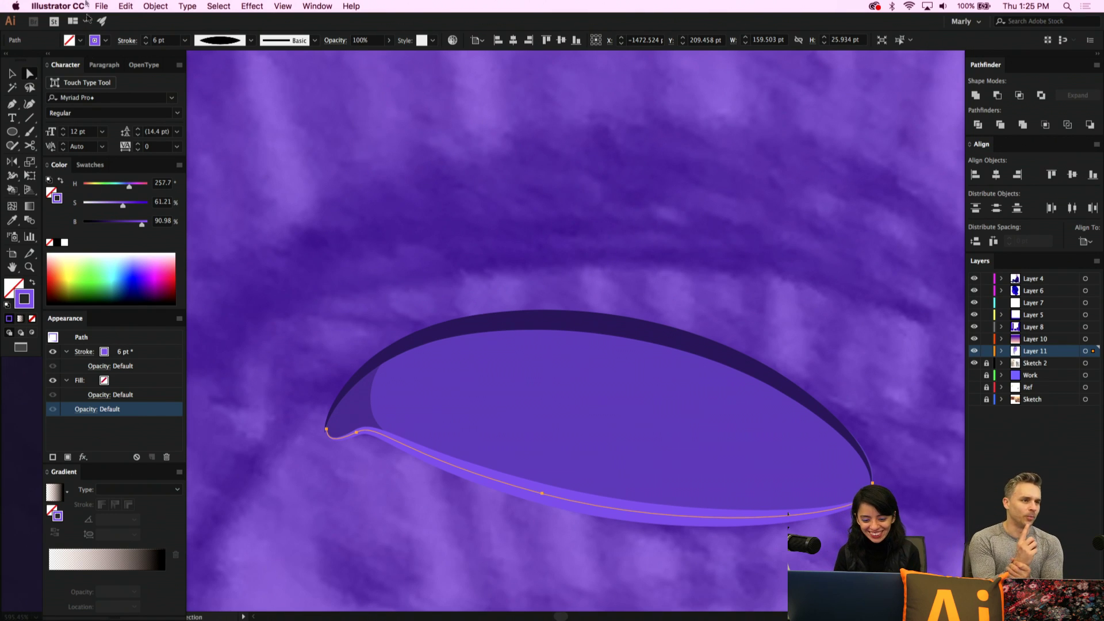
{"action": "left_click", "coordinate": [251, 40]}
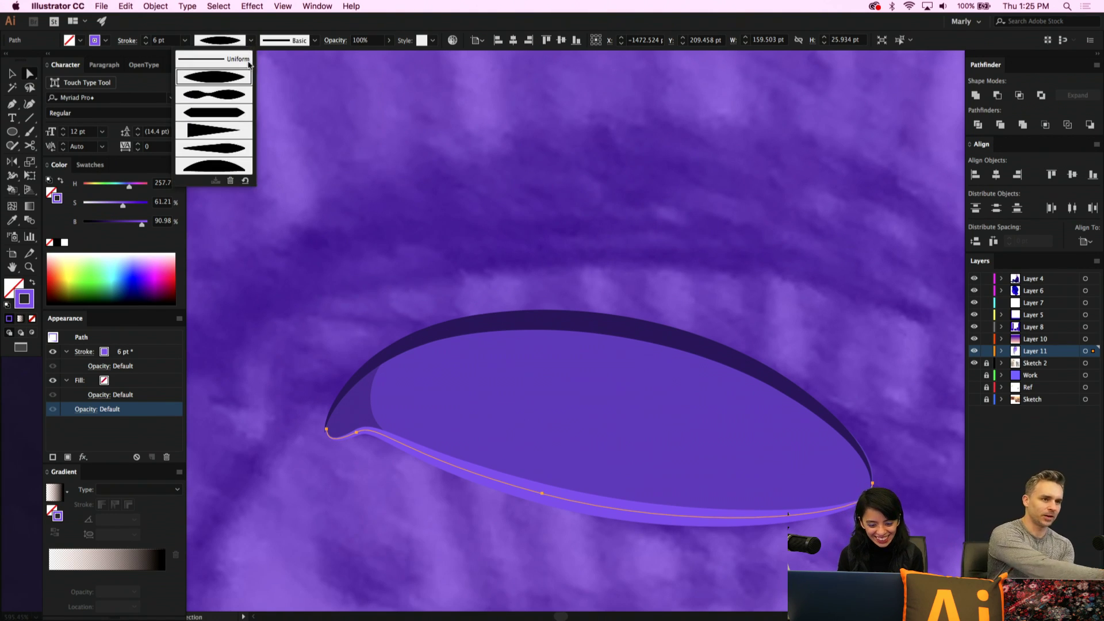
{"action": "left_click", "coordinate": [515, 402]}
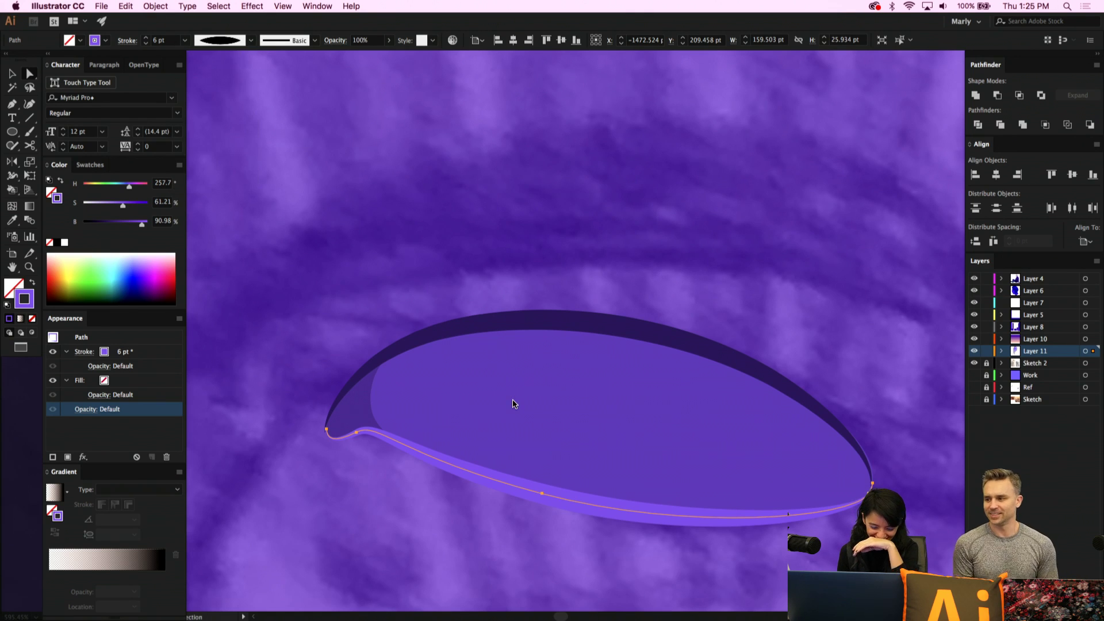
Try the Uniform stroke width profile on the upper lid line and return it to the tapered oval profile
{"action": "key", "text": "v"}
{"action": "left_click", "coordinate": [520, 354]}
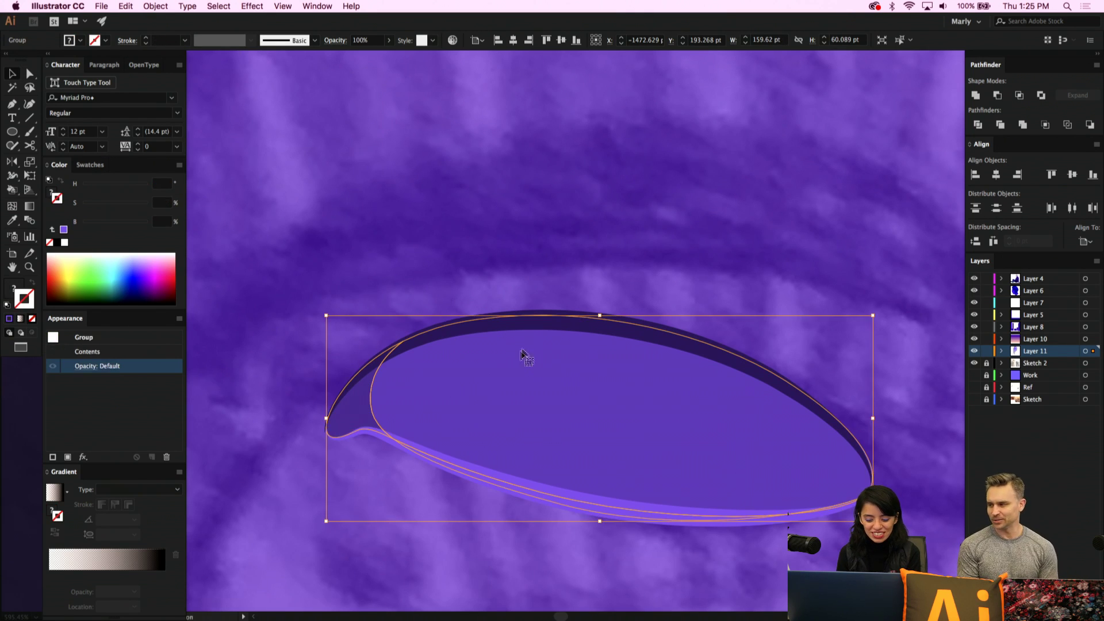
{"action": "left_click", "coordinate": [447, 264]}
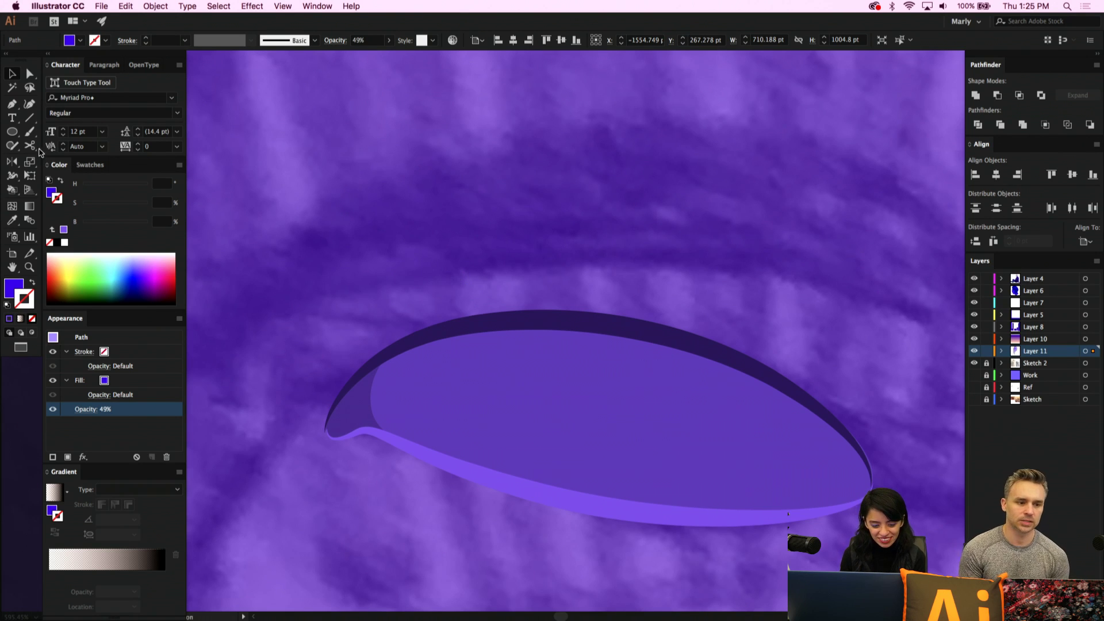
{"action": "left_click", "coordinate": [489, 325]}
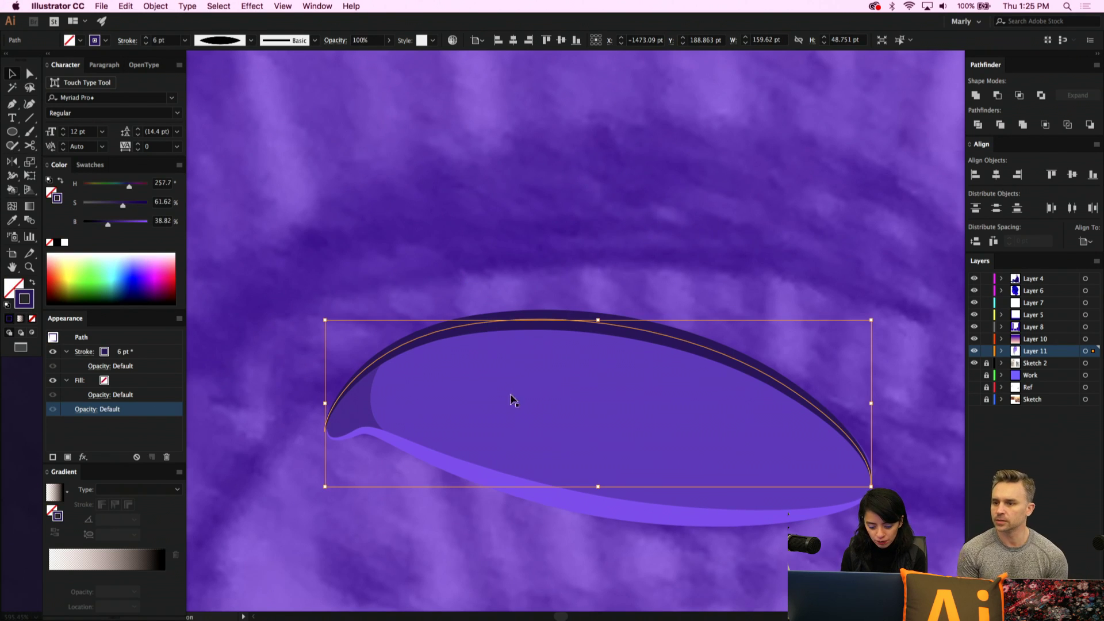
{"action": "left_click", "coordinate": [251, 40]}
{"action": "left_click", "coordinate": [240, 64]}
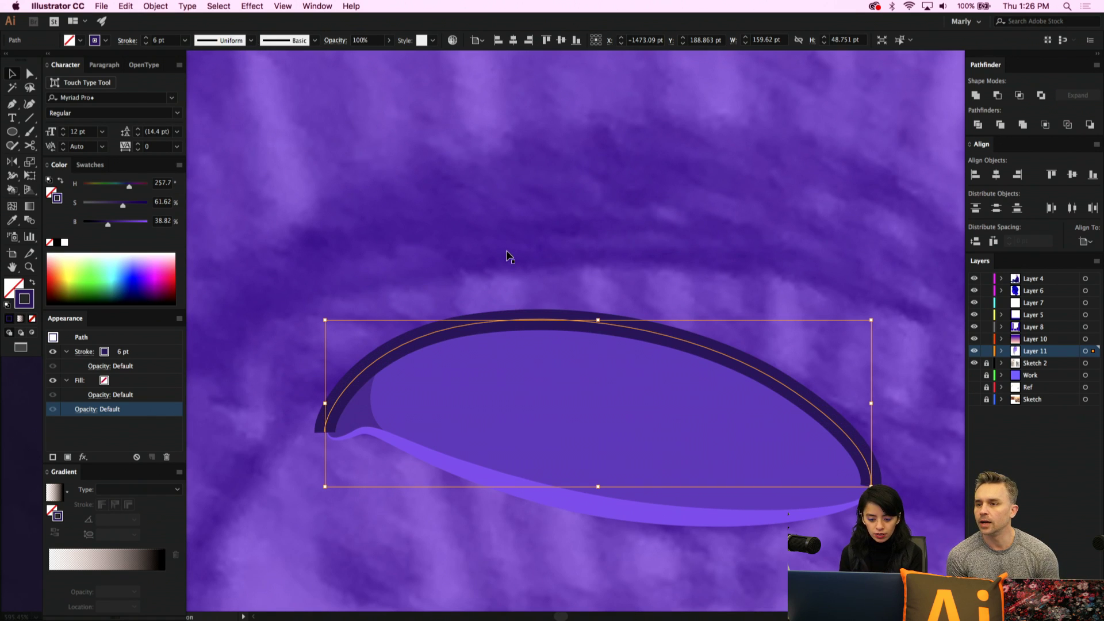
{"action": "left_click", "coordinate": [250, 40]}
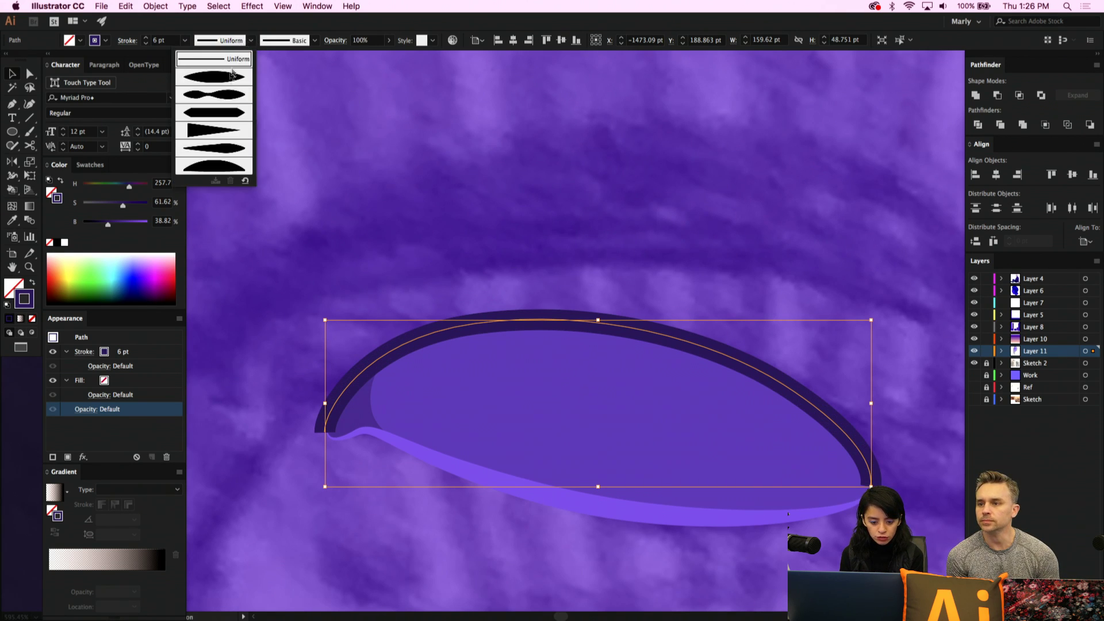
{"action": "left_click", "coordinate": [221, 81]}
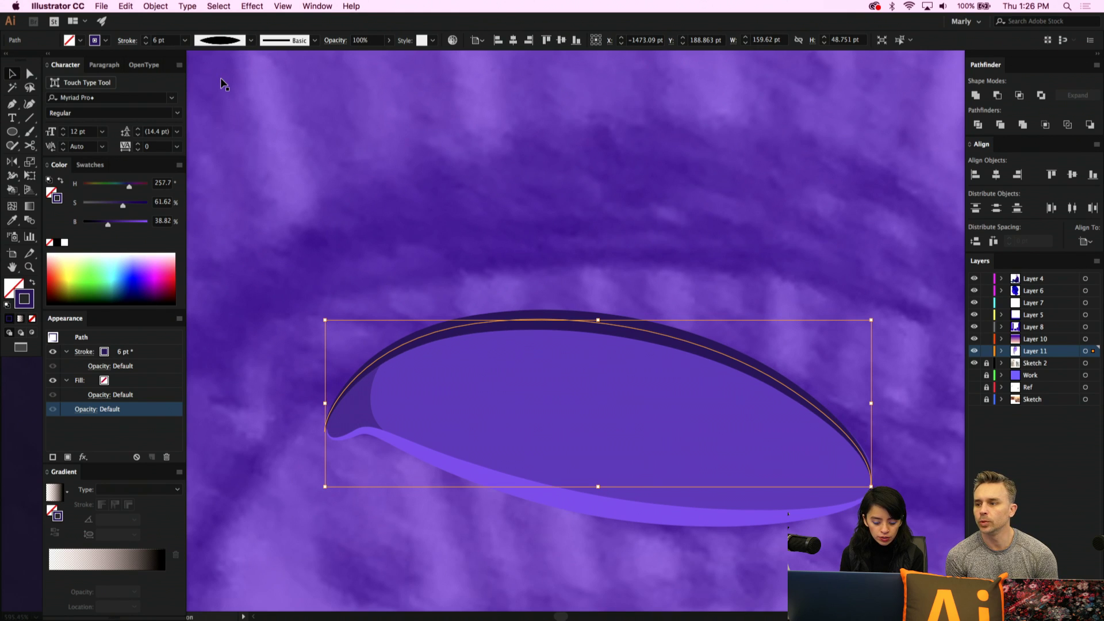
Try the triangular width profile on the upper lid line and restore the tapered oval profile
{"action": "left_click", "coordinate": [251, 40]}
{"action": "left_click", "coordinate": [195, 132]}
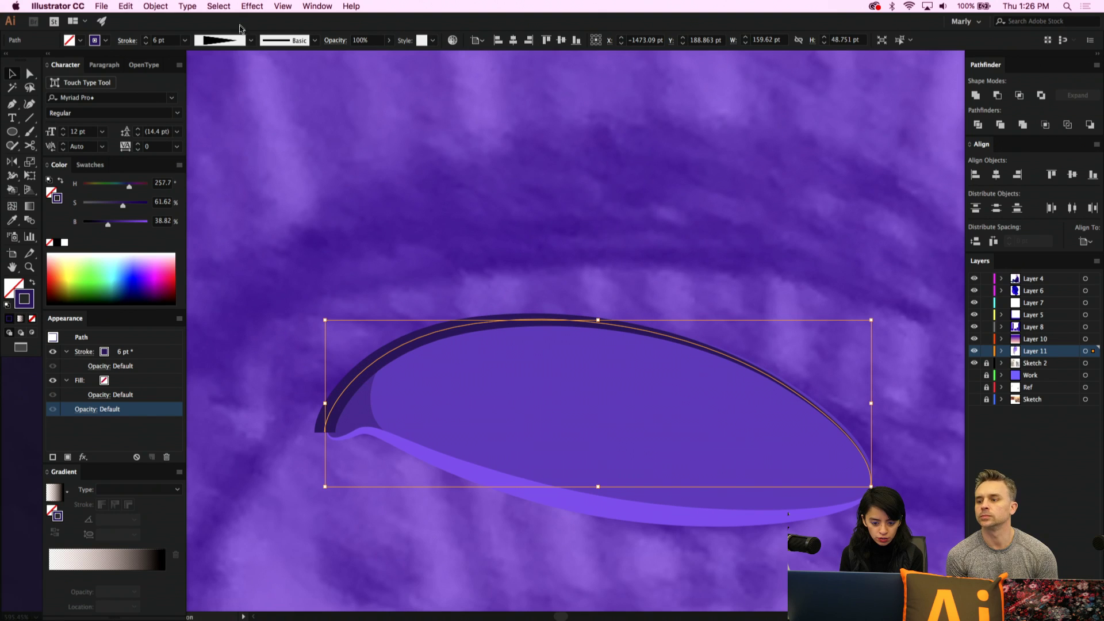
{"action": "left_click", "coordinate": [251, 40]}
{"action": "left_click", "coordinate": [233, 75]}
View the available brush definitions and new brush types without creating a brush
{"action": "left_click", "coordinate": [313, 40]}
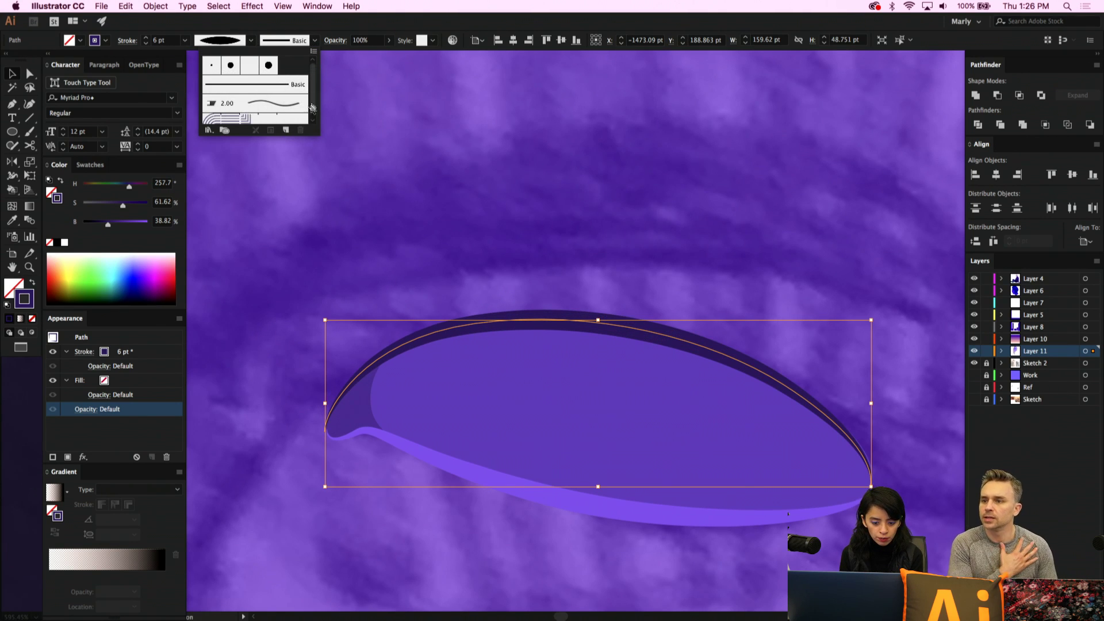
{"action": "left_click", "coordinate": [286, 131]}
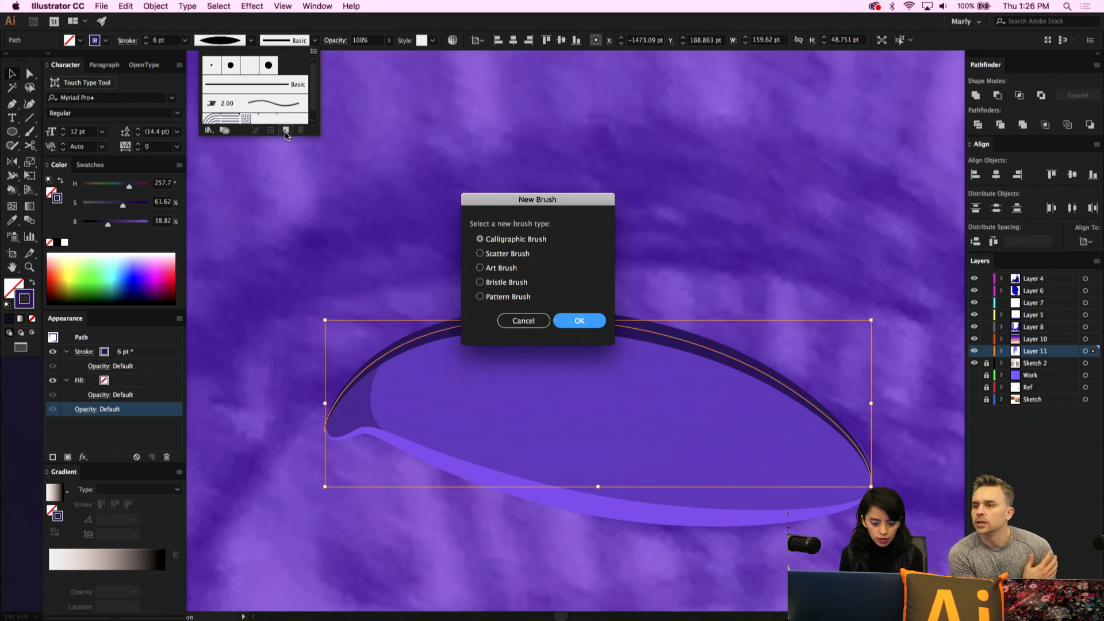
{"action": "left_click", "coordinate": [517, 321]}
{"action": "left_click", "coordinate": [495, 247]}
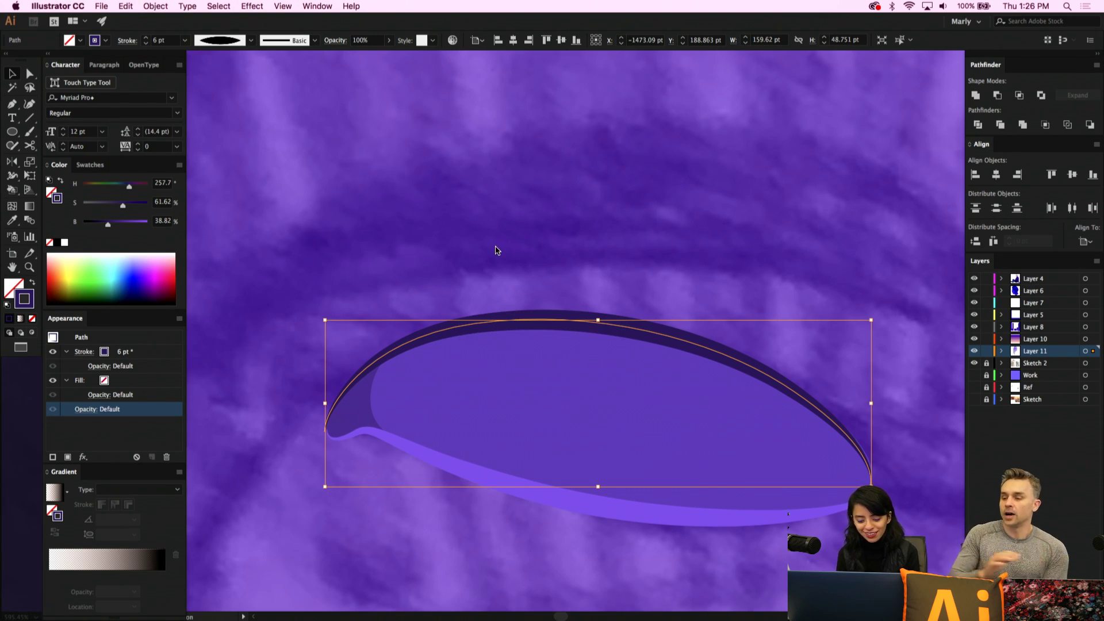
Try widening the upper lid line's stroke near its middle to about 26 pt with the Width tool, and undo it
{"action": "key", "text": "super+z"}
{"action": "left_click", "coordinate": [491, 255]}
{"action": "scroll", "coordinate": [533, 323], "scroll_direction": "down", "scroll_amount": 4}
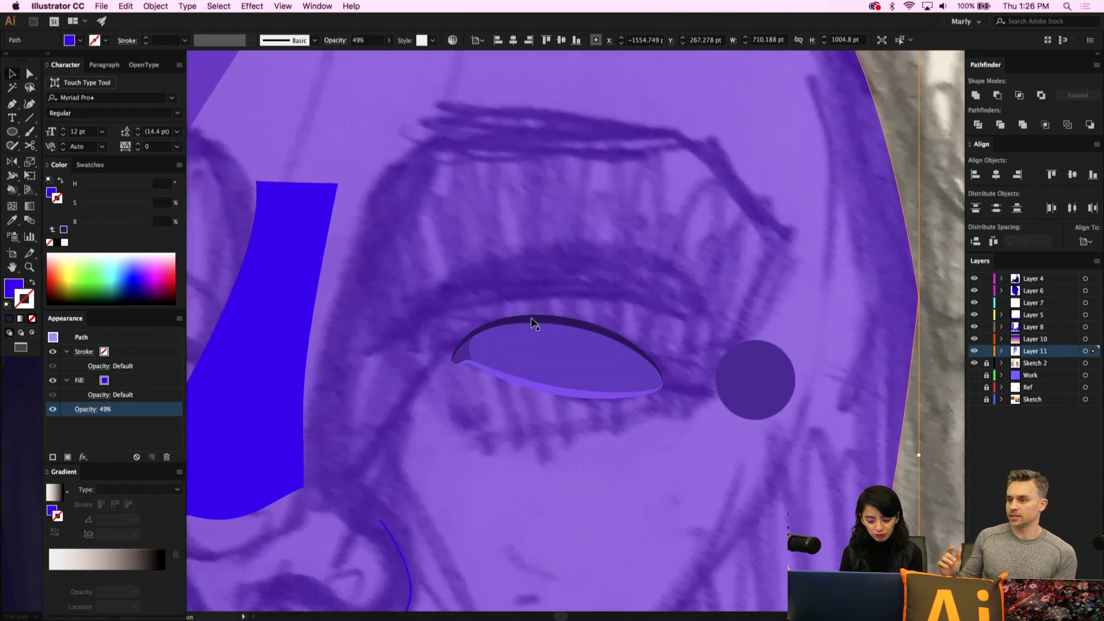
{"action": "scroll", "coordinate": [534, 323], "scroll_direction": "up", "scroll_amount": 3}
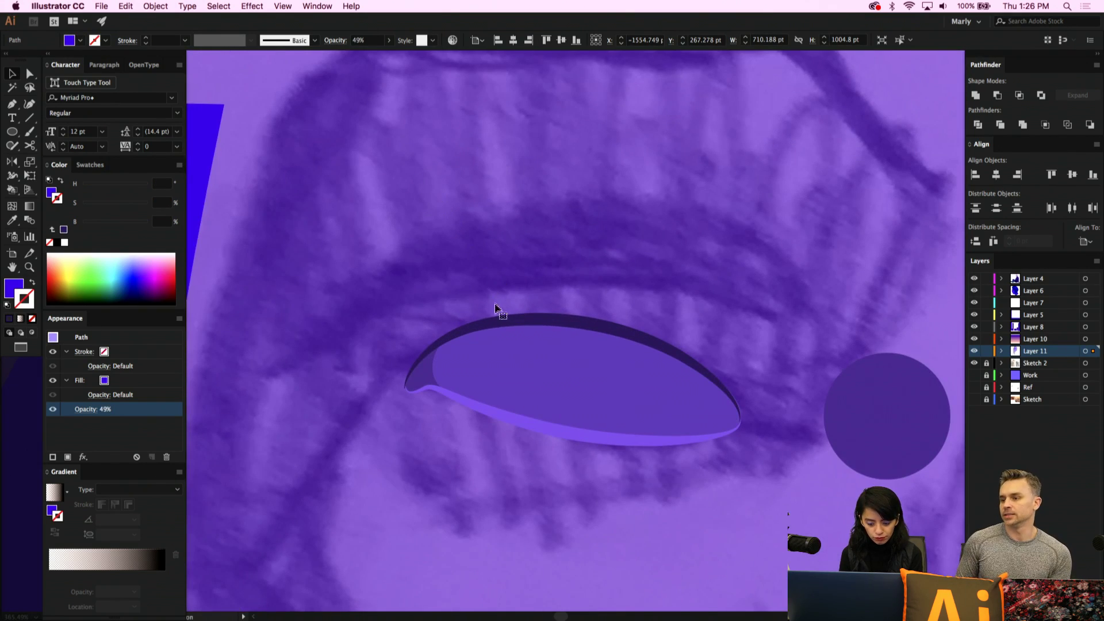
{"action": "left_click", "coordinate": [497, 323]}
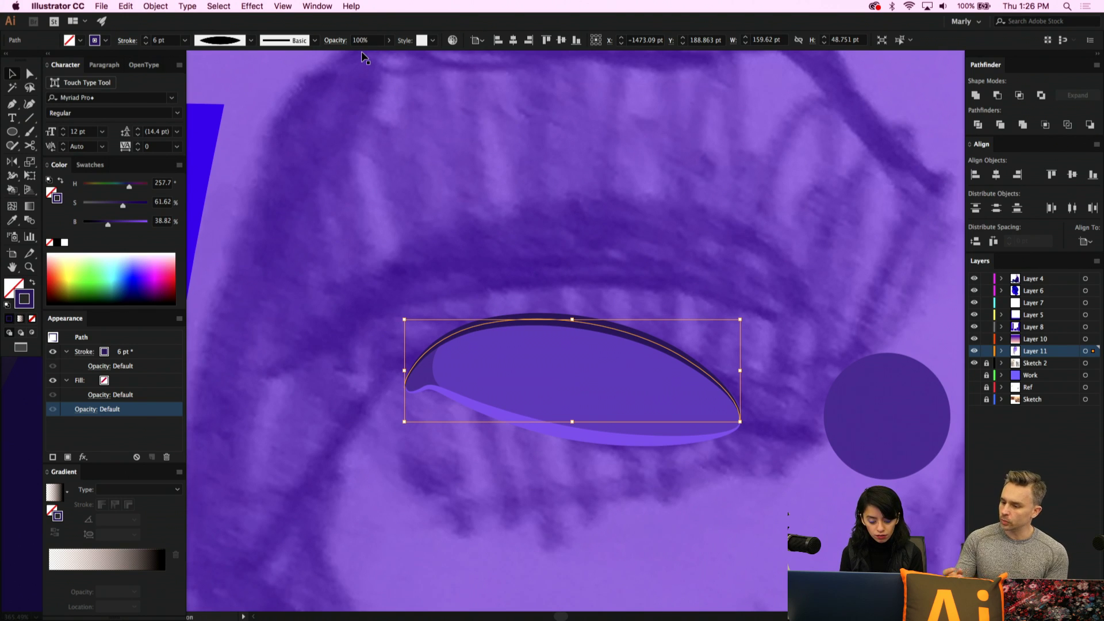
{"action": "left_click", "coordinate": [13, 177]}
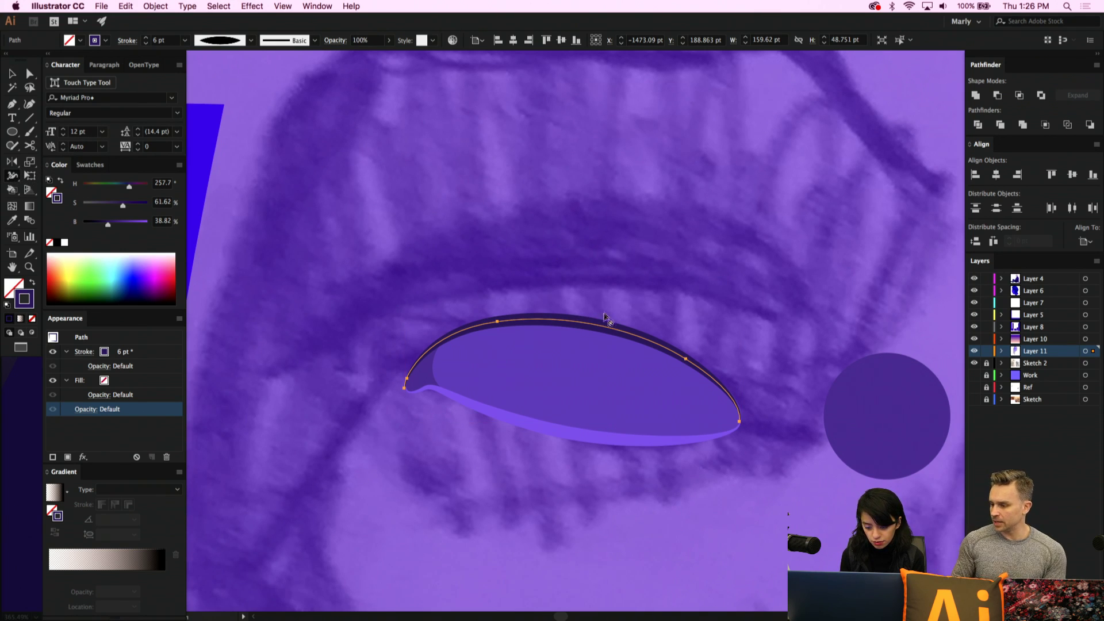
{"action": "left_click_drag", "start_coordinate": [598, 326], "coordinate": [599, 299]}
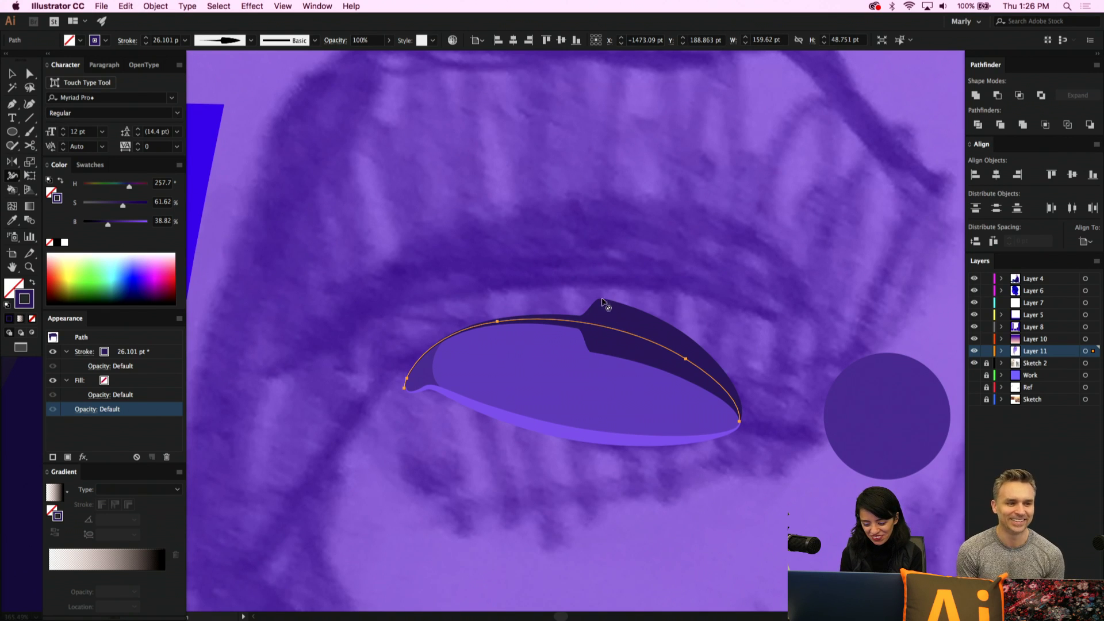
{"action": "key", "text": "super+z"}
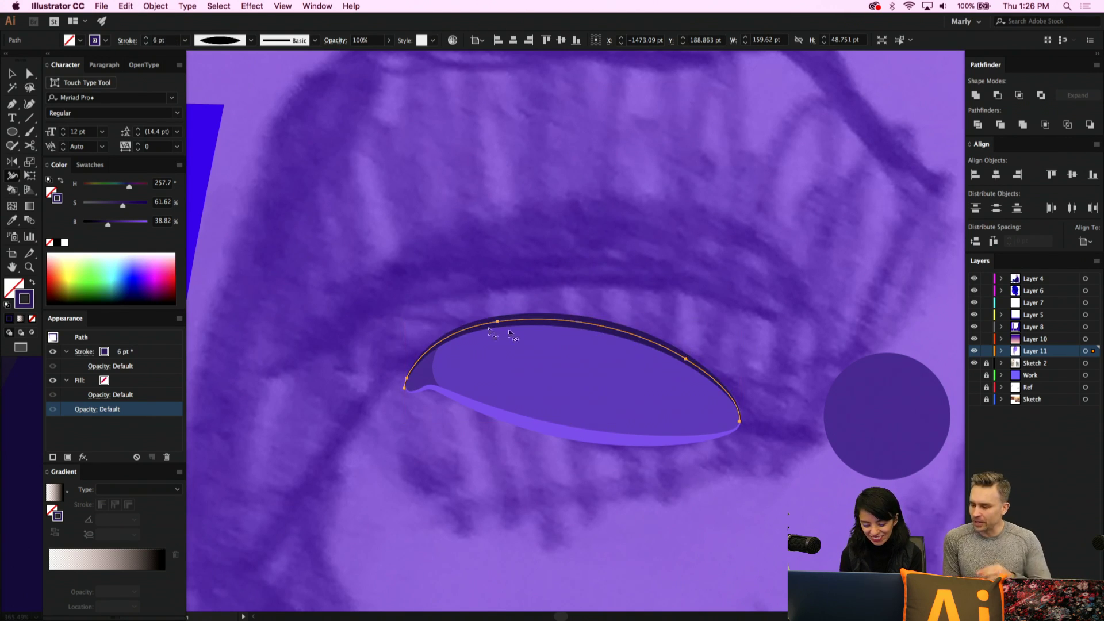
Try adjusting the upper lid line's stroke width near its inner and outer ends, undoing each change
{"action": "left_click_drag", "start_coordinate": [450, 339], "coordinate": [448, 332]}
{"action": "key", "text": "super+z"}
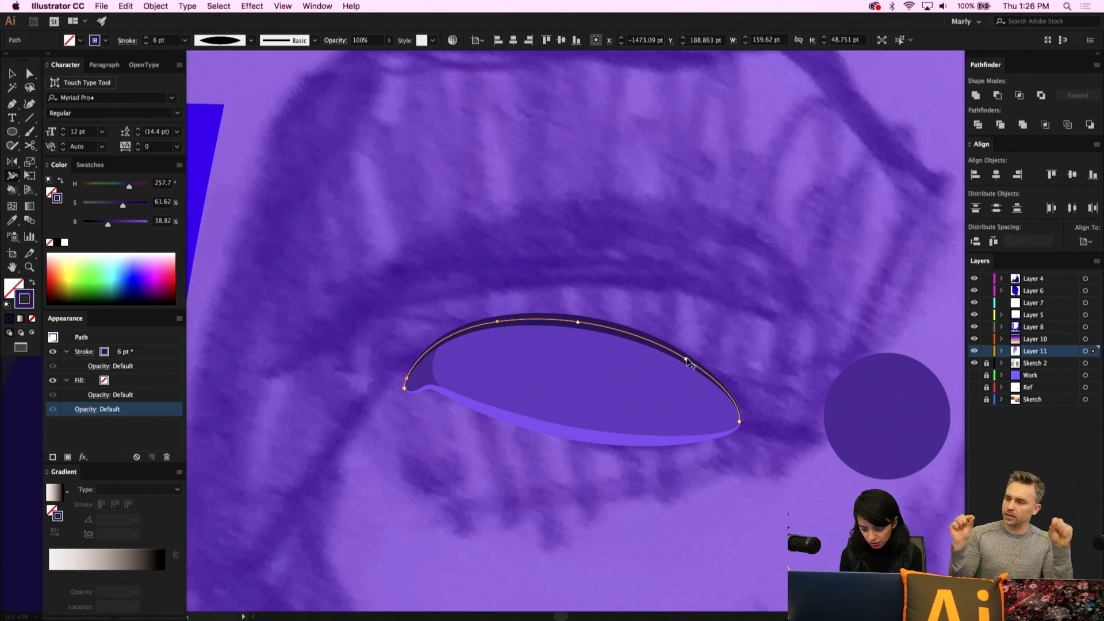
{"action": "left_click_drag", "start_coordinate": [689, 363], "coordinate": [688, 353]}
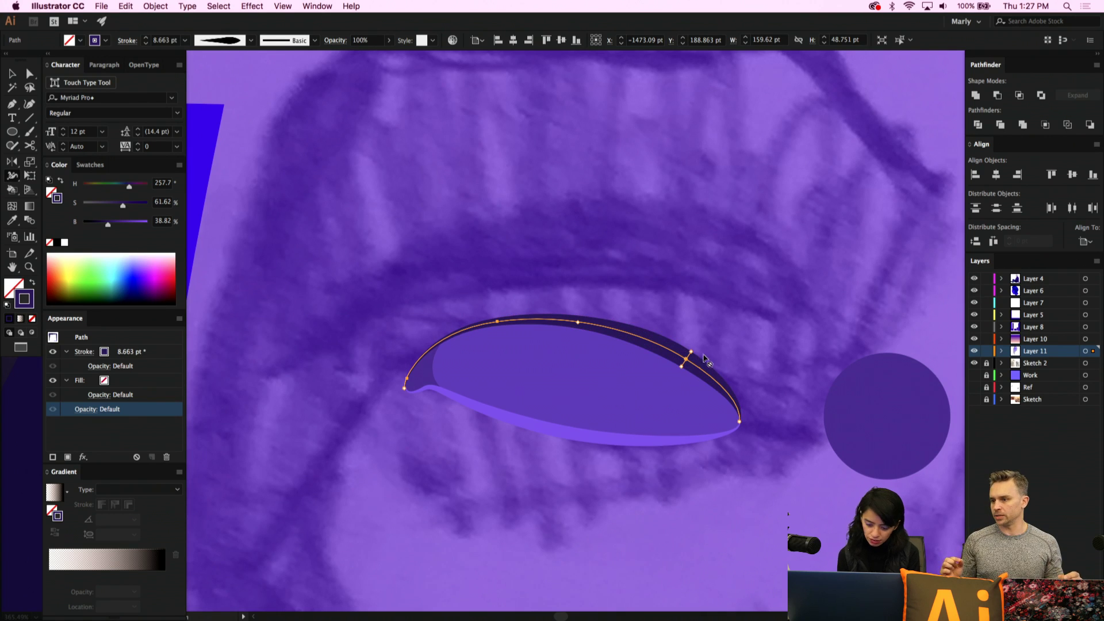
{"action": "key", "text": "super+z"}
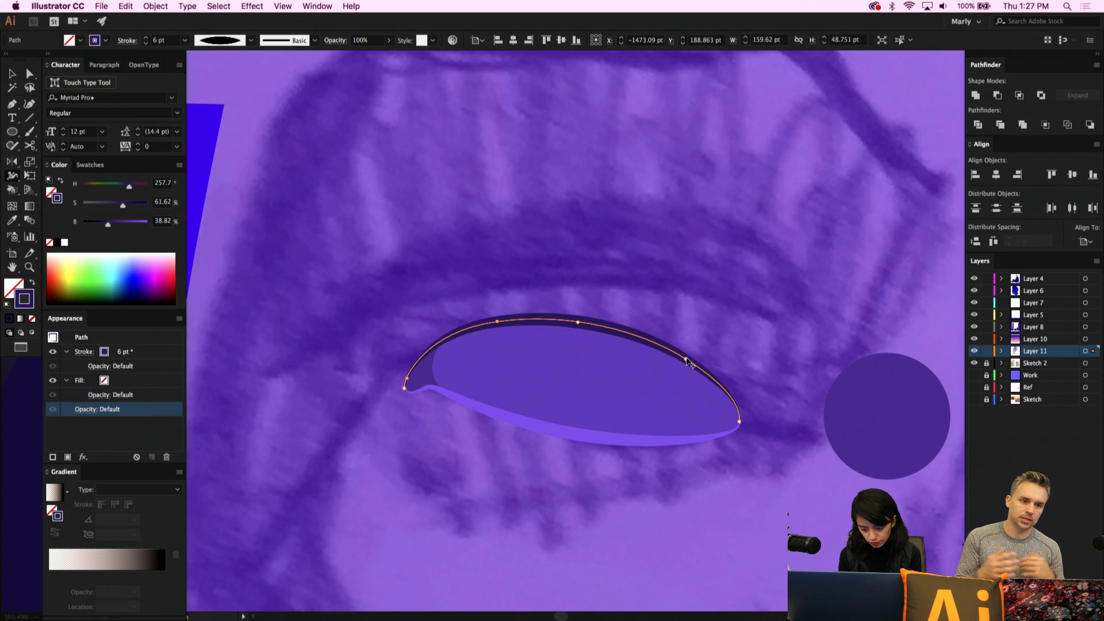
{"action": "mouse_move", "coordinate": [686, 360]}
{"action": "left_mouse_down"}
{"action": "mouse_move", "coordinate": [716, 308]}
{"action": "mouse_move", "coordinate": [695, 339]}
{"action": "left_mouse_up"}
{"action": "key", "text": "super+z"}
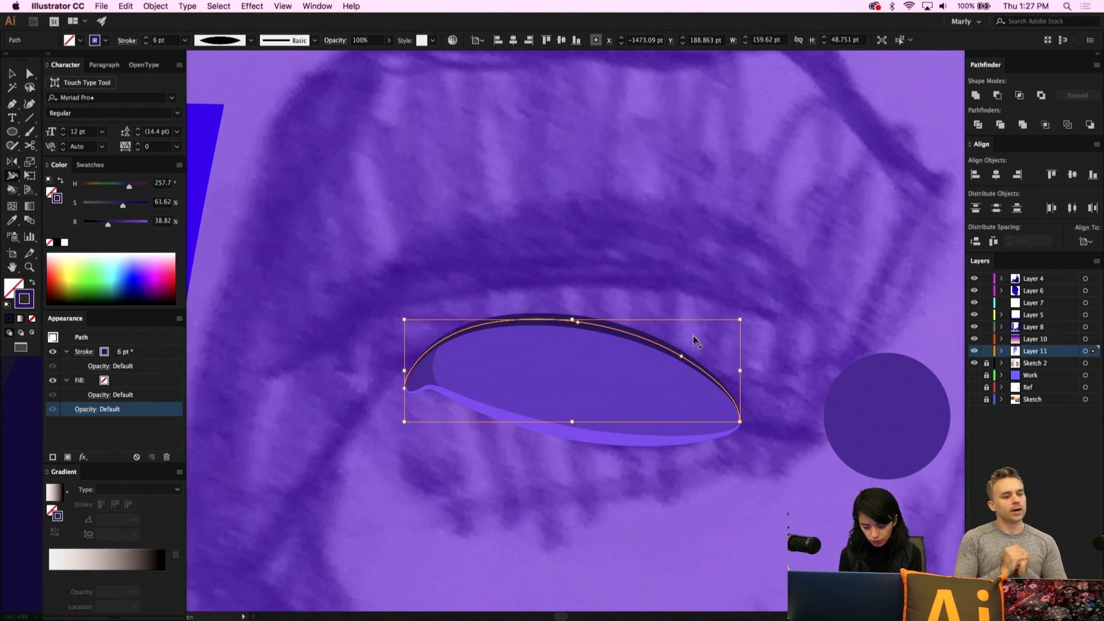
Deselect the eye shapes by briefly locking Layer 11 and unlocking it again
{"action": "key", "text": "v"}
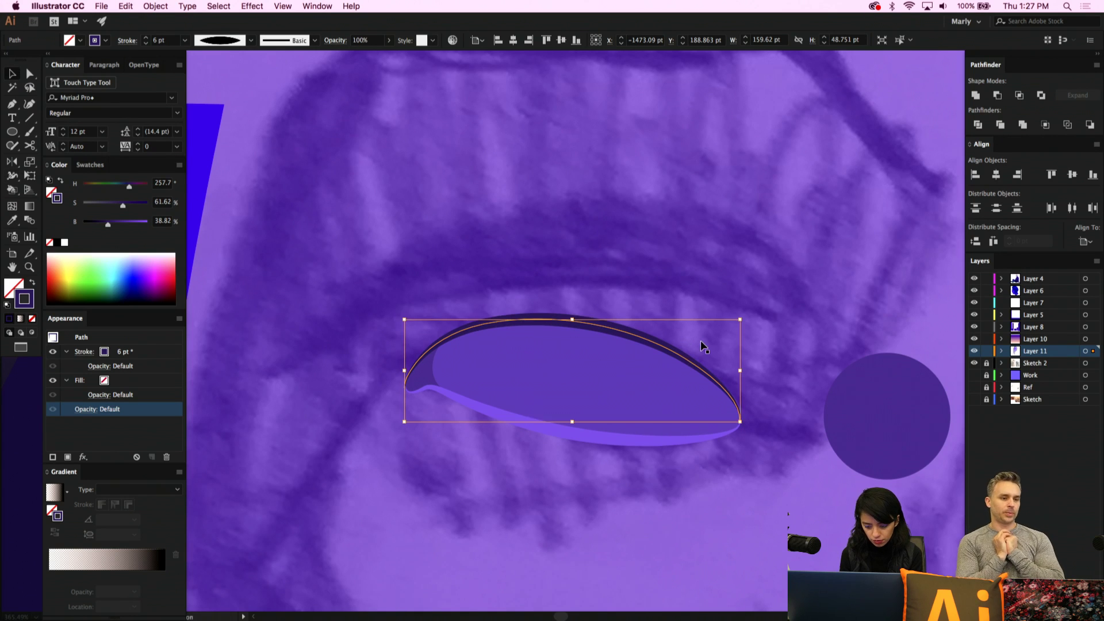
{"action": "left_click", "coordinate": [702, 345]}
{"action": "left_click", "coordinate": [552, 364]}
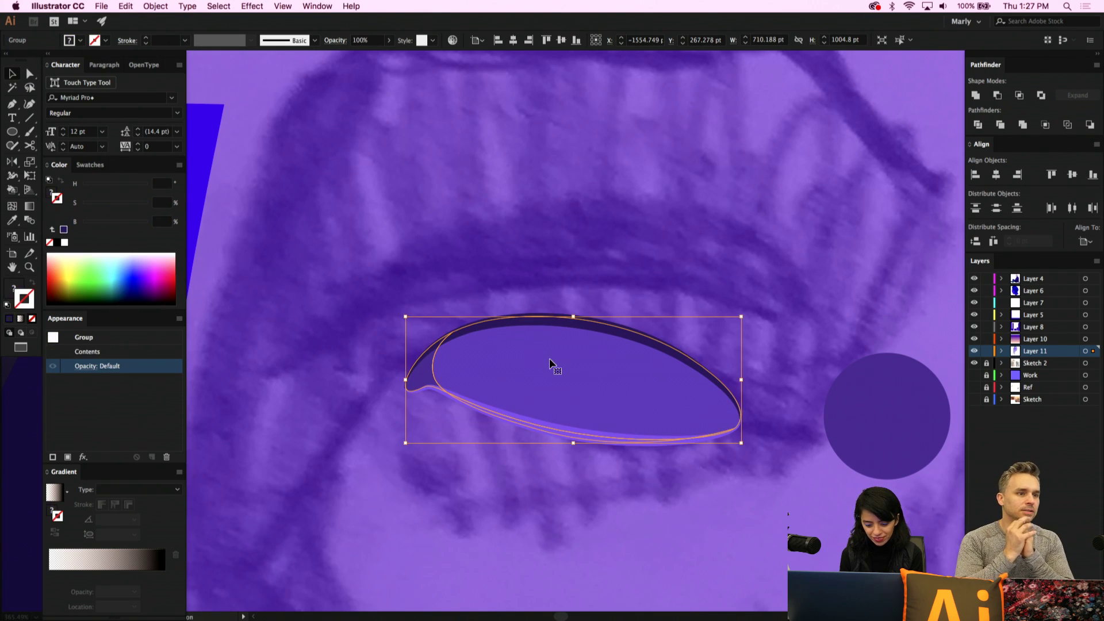
{"action": "key", "text": "a"}
{"action": "left_click", "coordinate": [697, 491]}
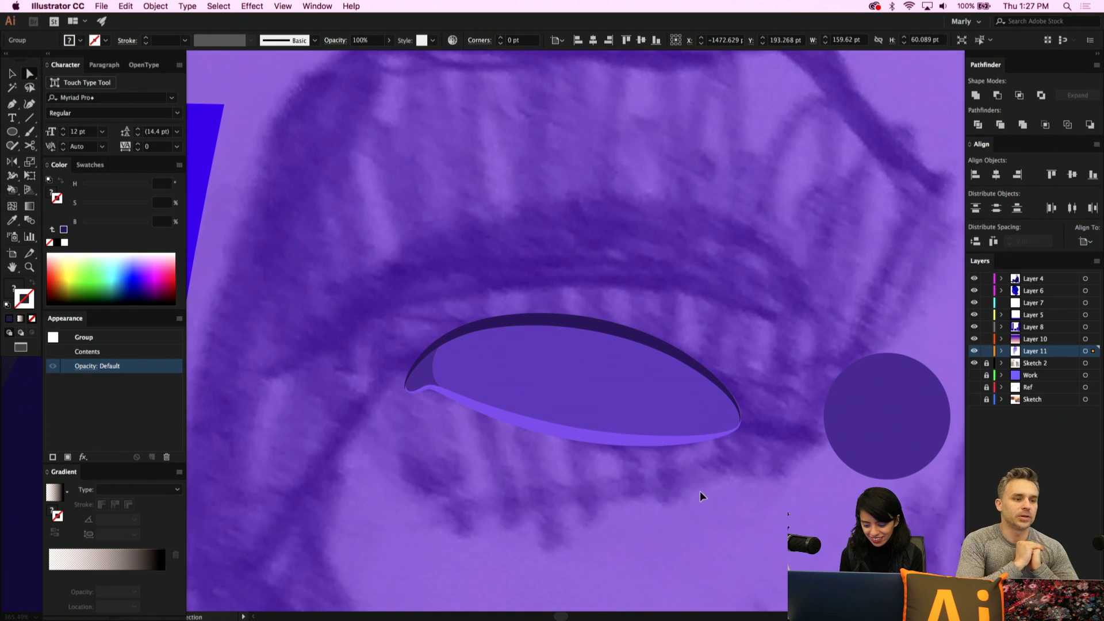
{"action": "mouse_move", "coordinate": [791, 508]}
{"action": "left_mouse_down"}
{"action": "mouse_move", "coordinate": [462, 285]}
{"action": "mouse_move", "coordinate": [1003, 373]}
{"action": "left_mouse_up"}
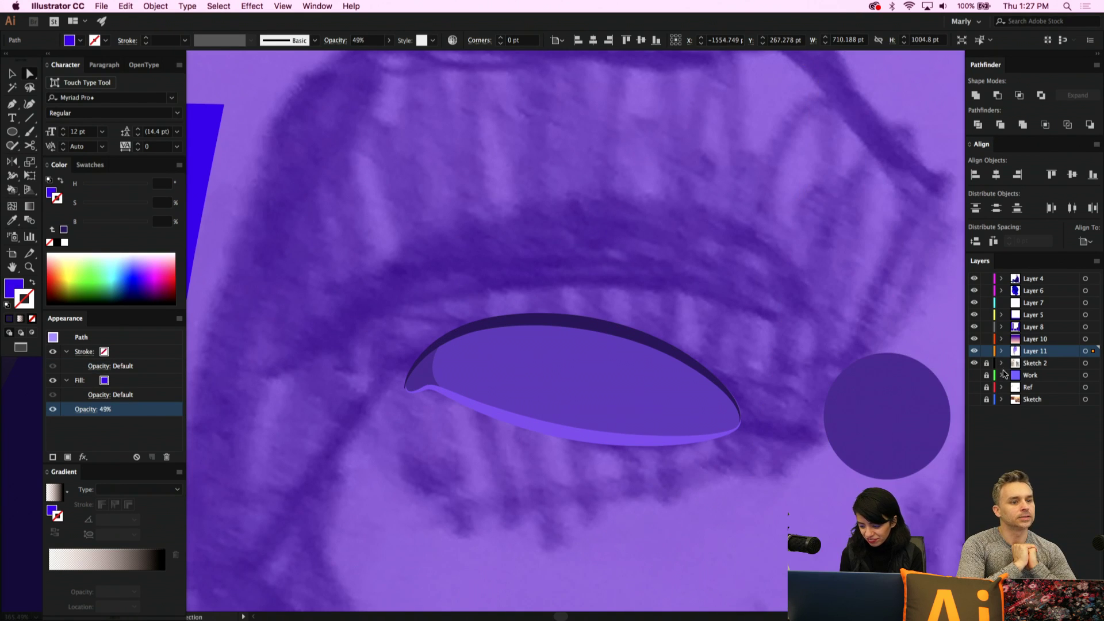
{"action": "left_click", "coordinate": [986, 351]}
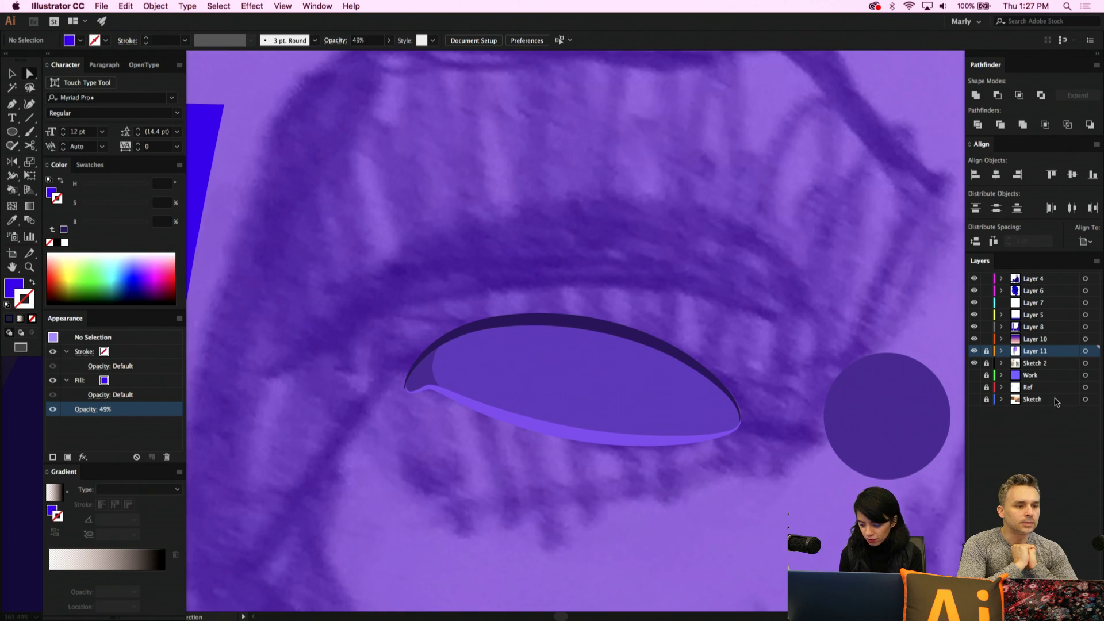
{"action": "left_click", "coordinate": [987, 352]}
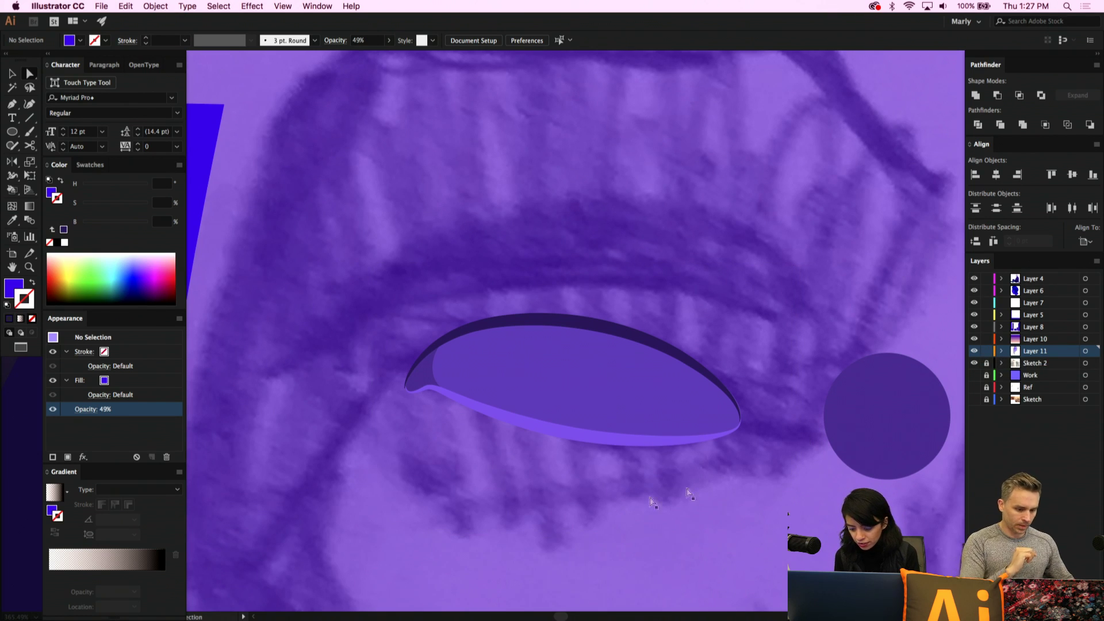
Draw a closed five-point eyebrow shape over the sketched brow with the Pen tool, tapering to a point at the outer end
{"action": "left_click", "coordinate": [599, 419]}
{"action": "scroll", "coordinate": [630, 449], "scroll_direction": "down", "scroll_amount": 5}
{"action": "scroll", "coordinate": [632, 448], "scroll_direction": "up", "scroll_amount": 5}
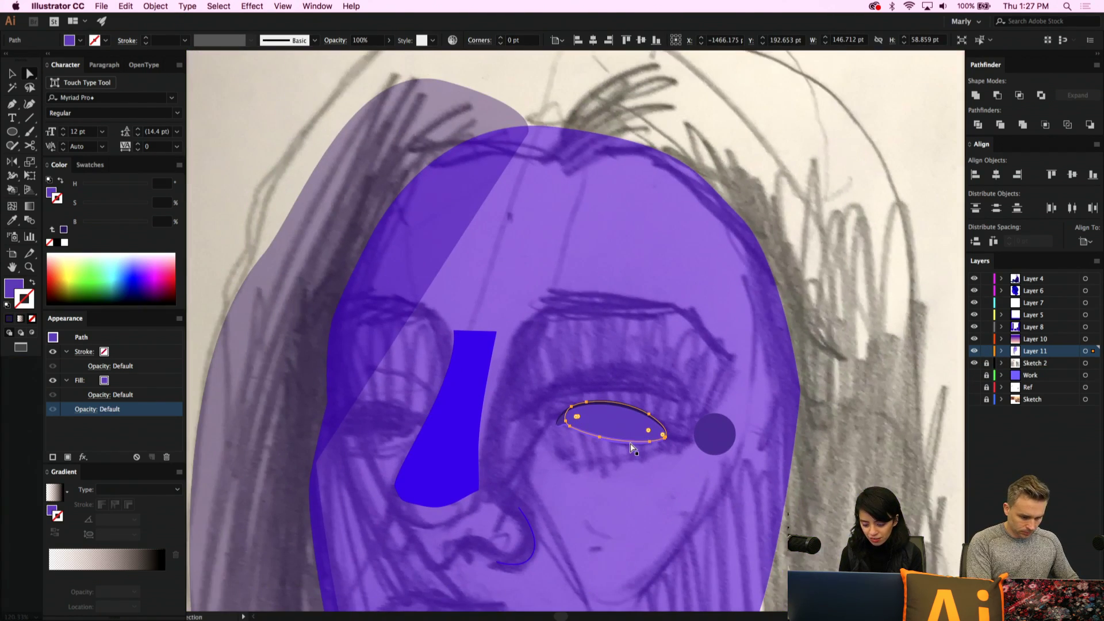
{"action": "key", "text": "p"}
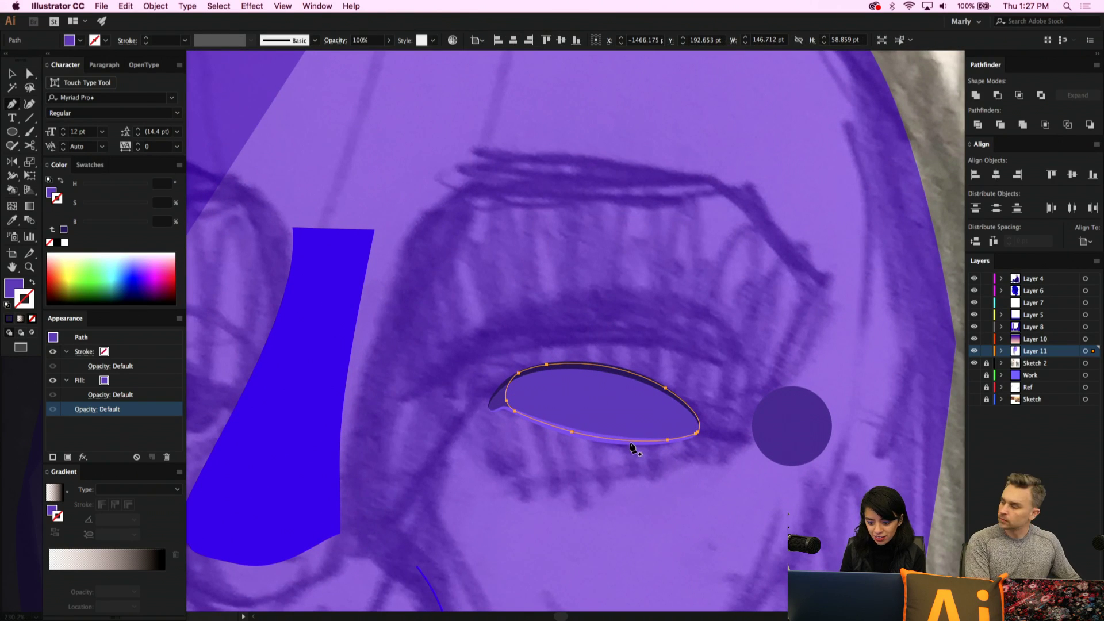
{"action": "left_click", "coordinate": [466, 190]}
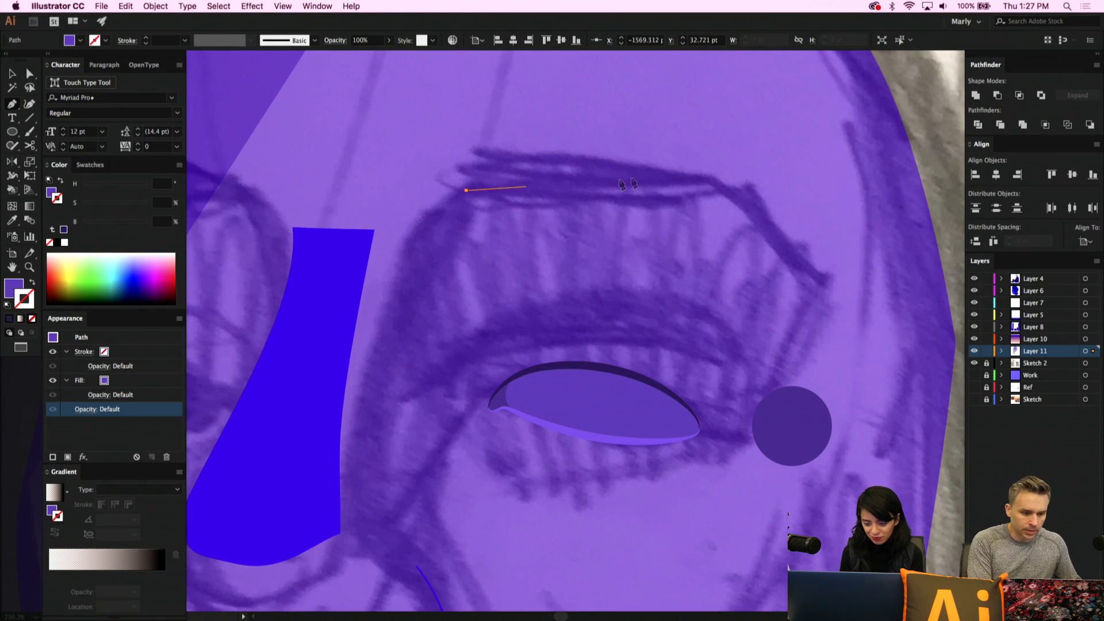
{"action": "left_click", "coordinate": [683, 177]}
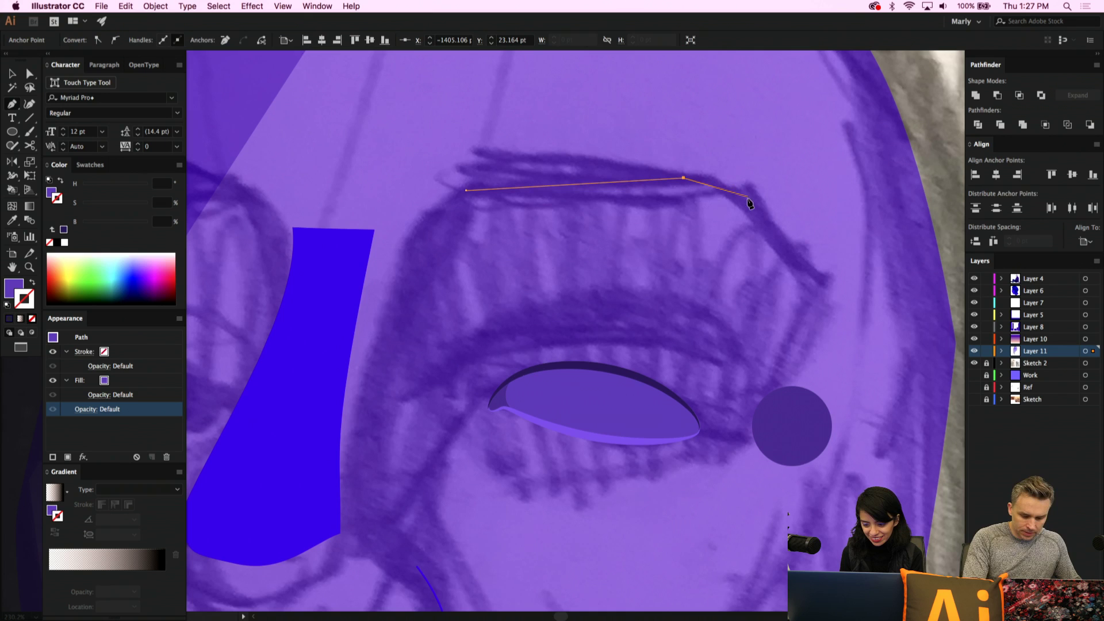
{"action": "left_click", "coordinate": [836, 285]}
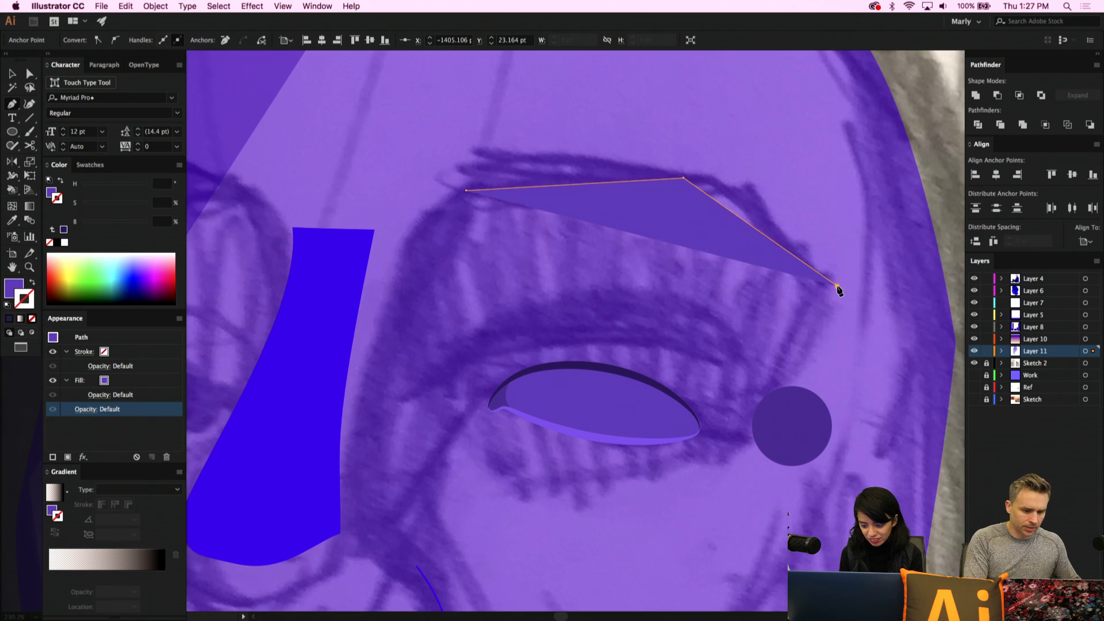
{"action": "left_click", "coordinate": [684, 210]}
{"action": "left_click", "coordinate": [446, 229]}
{"action": "left_click", "coordinate": [467, 191]}
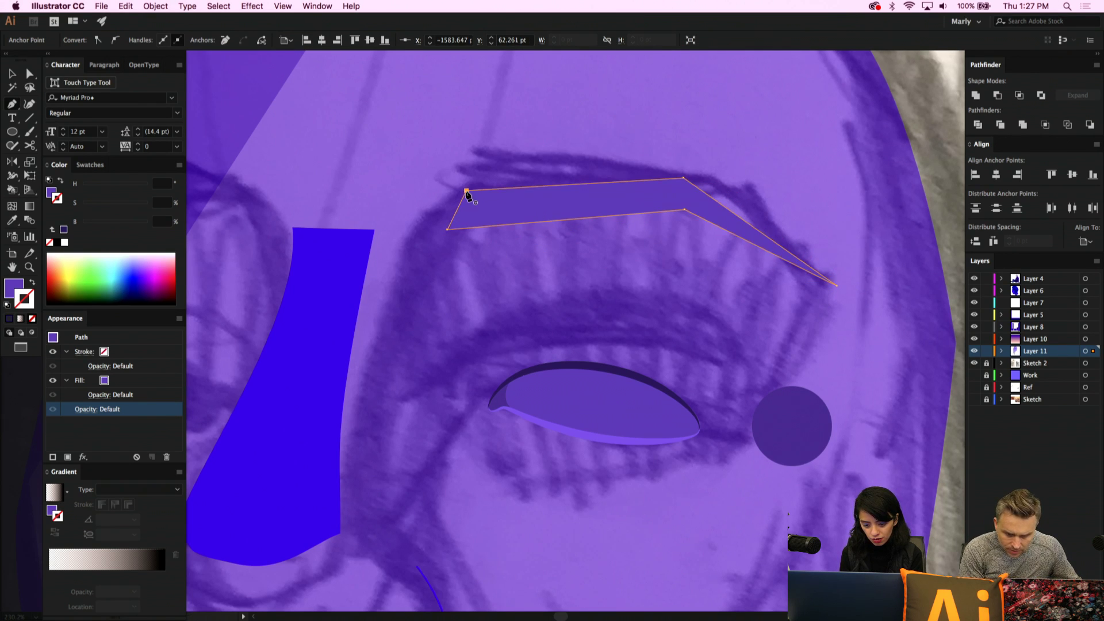
Tilt the eyebrow shape and thicken it at the arch, making it about 292 by 93 pt
{"action": "key", "text": "a"}
{"action": "left_click_drag", "start_coordinate": [460, 207], "coordinate": [463, 179]}
{"action": "mouse_move", "coordinate": [684, 210]}
{"action": "left_mouse_down"}
{"action": "mouse_move", "coordinate": [668, 218]}
{"action": "mouse_move", "coordinate": [687, 218]}
{"action": "mouse_move", "coordinate": [688, 230]}
{"action": "left_mouse_up"}
{"action": "key", "text": "shift+c"}
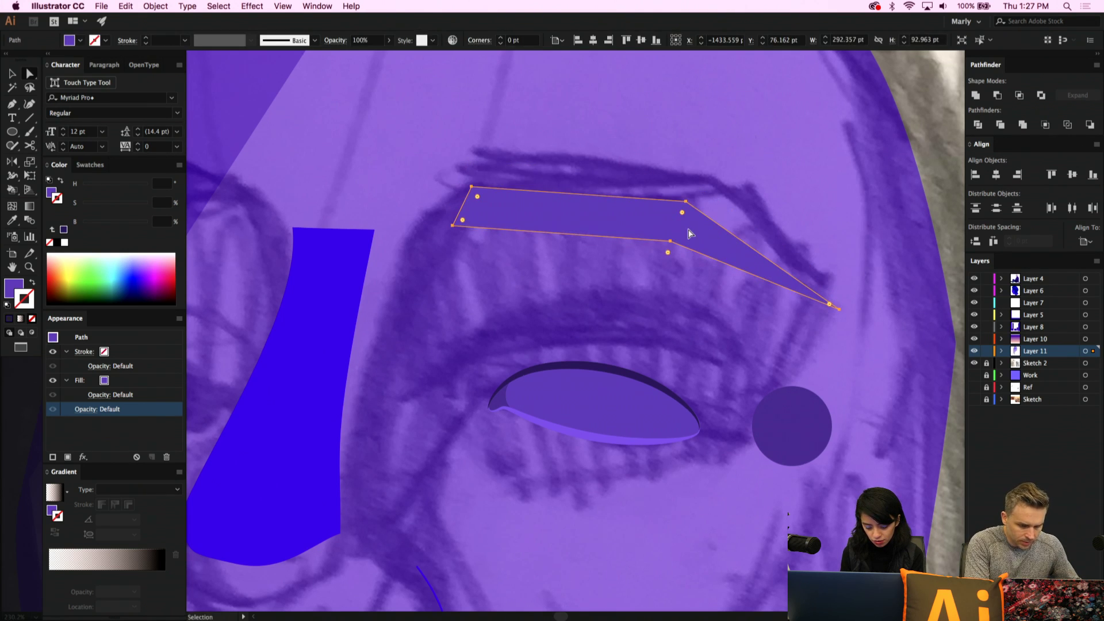
Fill the eyebrow shape with the upper lid line's dark purple using the Eyedropper, leaving it without a stroke
{"action": "key", "text": "i"}
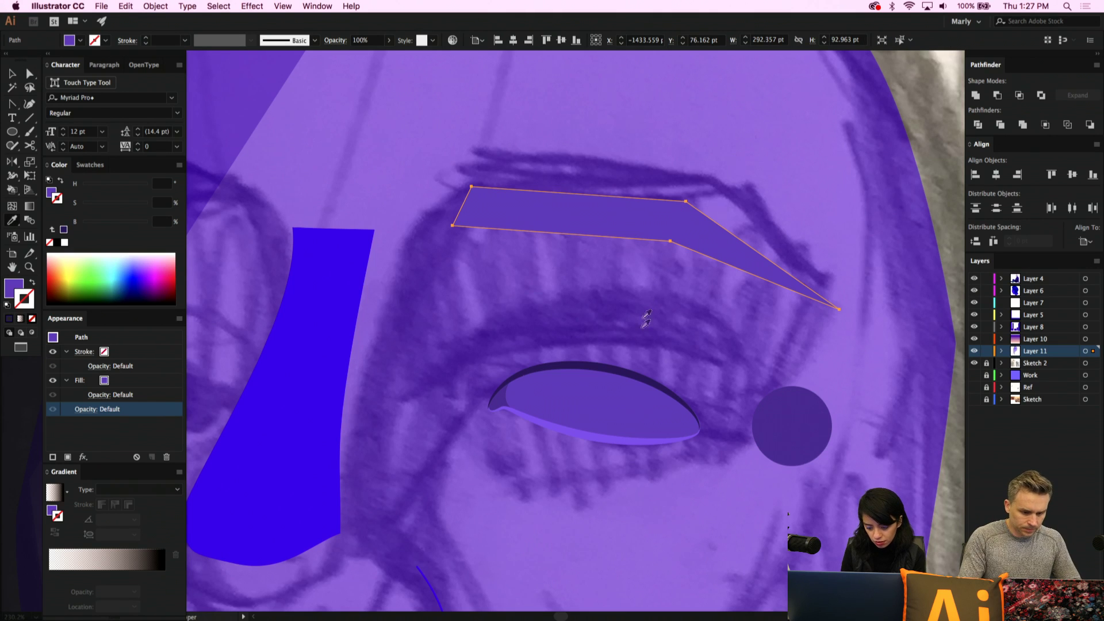
{"action": "left_click", "coordinate": [625, 369]}
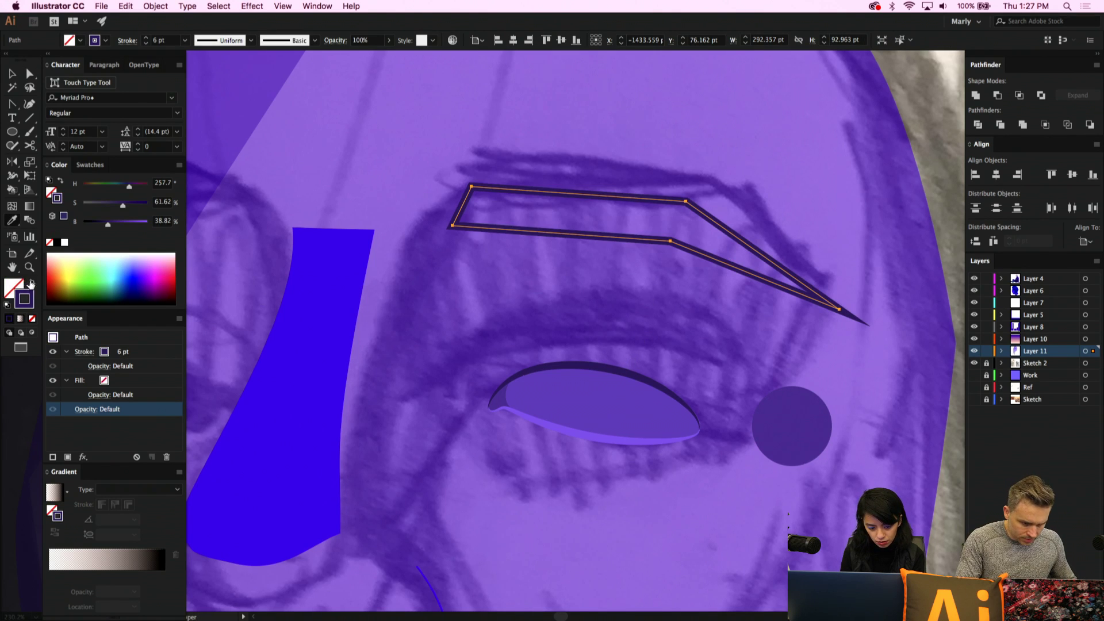
{"action": "left_click", "coordinate": [32, 283]}
Curve the eyebrow's straight edges with the Anchor Point tool, rounding the inner end and outer tip and smoothing both arch points
{"action": "key", "text": "shift+c"}
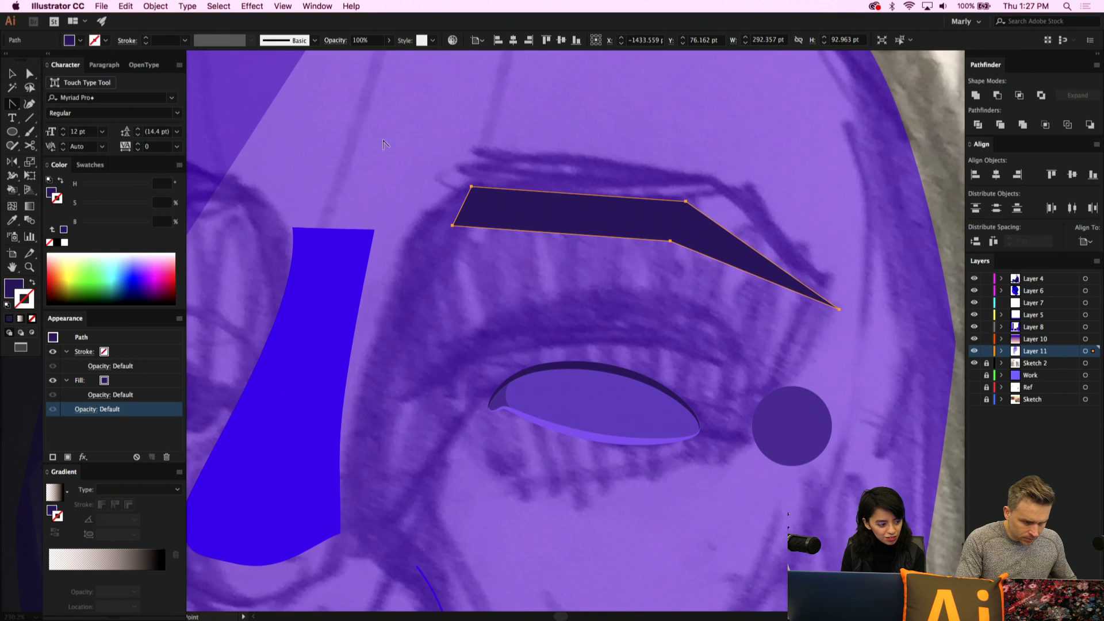
{"action": "left_click_drag", "start_coordinate": [453, 226], "coordinate": [402, 202]}
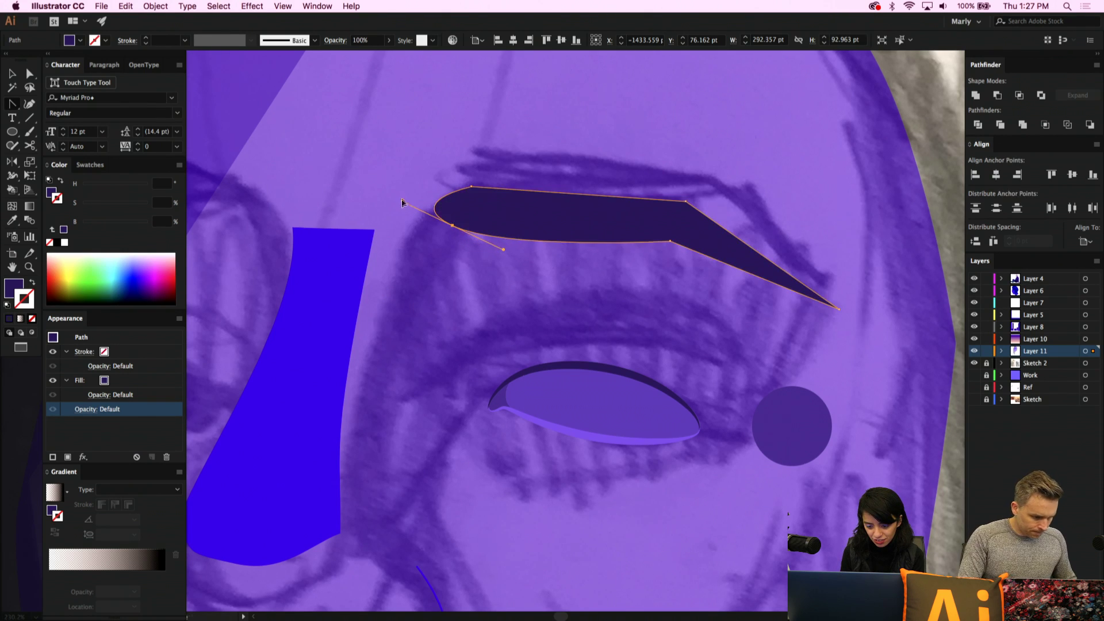
{"action": "left_click_drag", "start_coordinate": [667, 241], "coordinate": [578, 226]}
{"action": "key", "text": "a"}
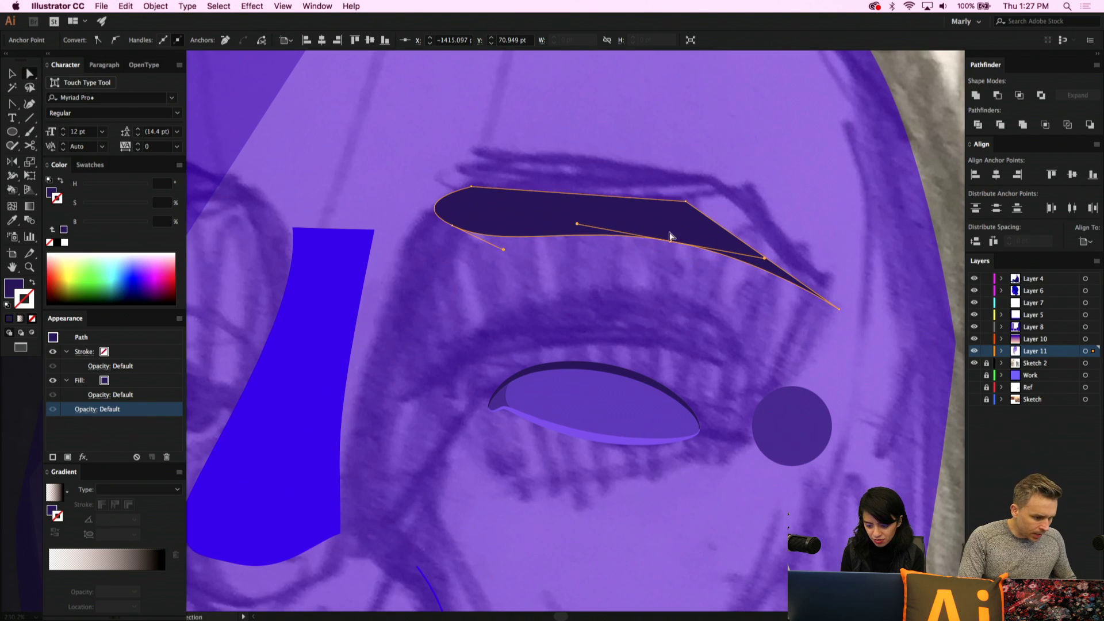
{"action": "left_click_drag", "start_coordinate": [671, 244], "coordinate": [681, 249]}
{"action": "key", "text": "shift+c"}
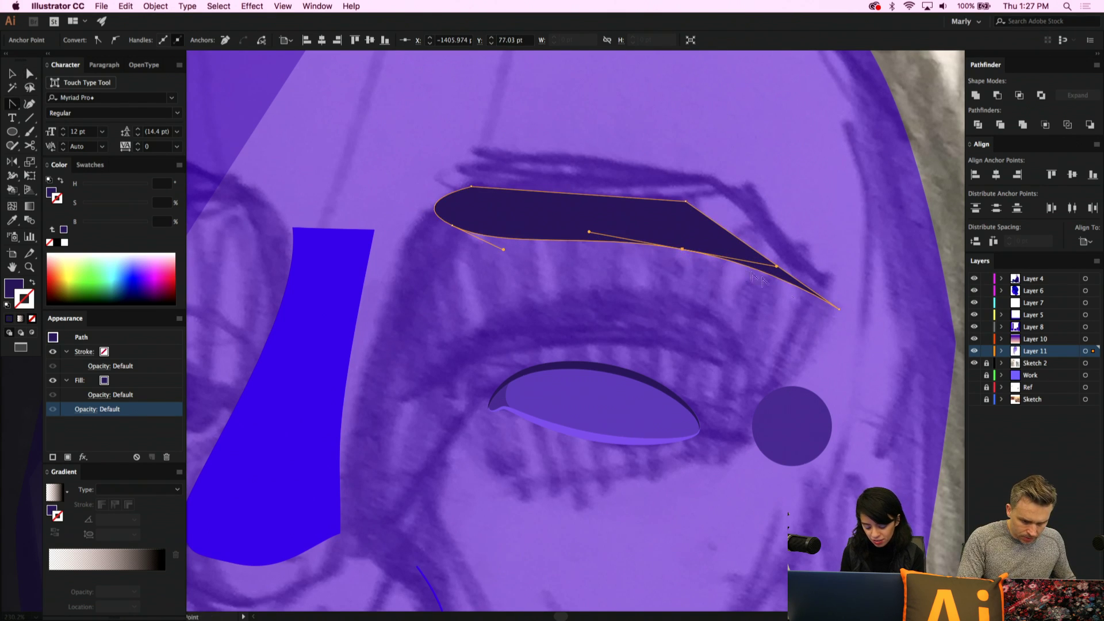
{"action": "left_click_drag", "start_coordinate": [838, 309], "coordinate": [820, 317]}
{"action": "left_click_drag", "start_coordinate": [686, 202], "coordinate": [739, 209]}
Adjust the eyebrow's inner end points and add an anchor on the lower edge so the inner end is fuller
{"action": "key", "text": "a"}
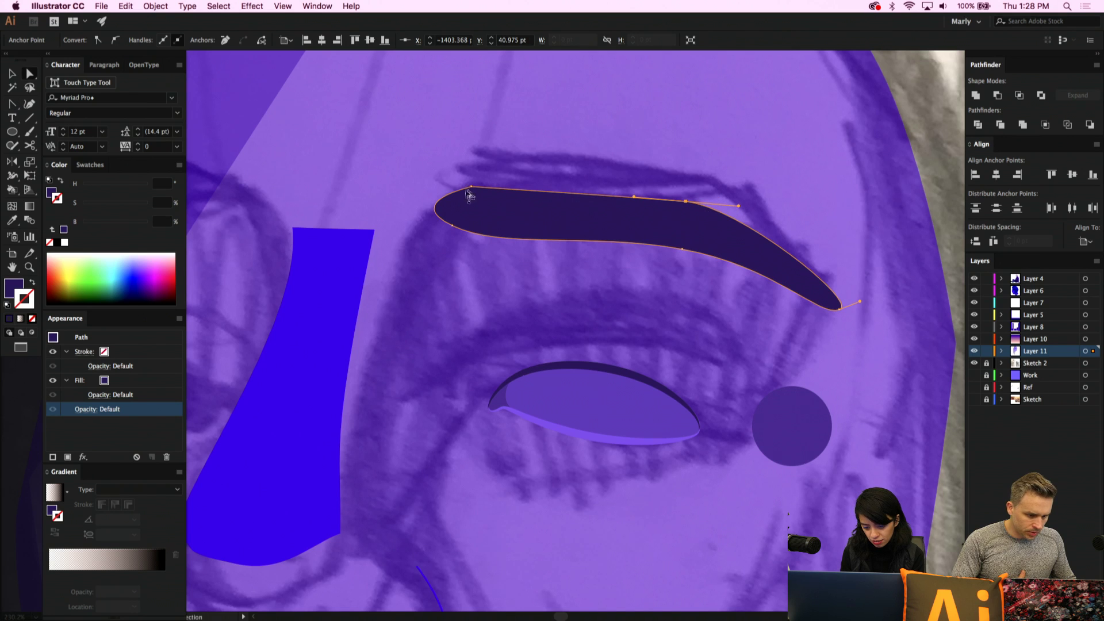
{"action": "left_click_drag", "start_coordinate": [472, 186], "coordinate": [448, 184]}
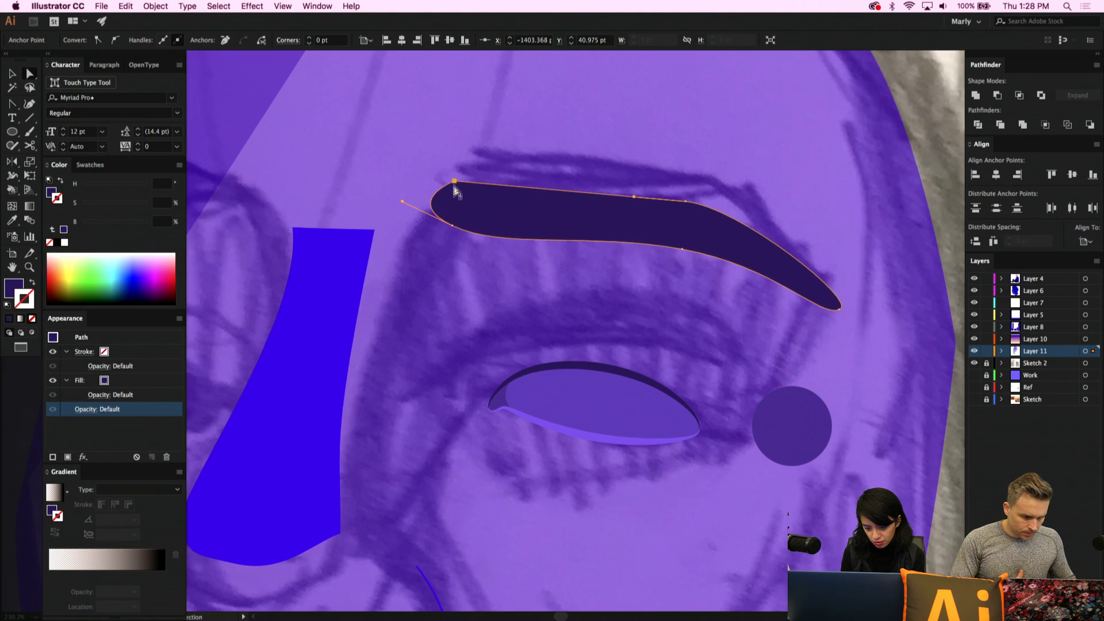
{"action": "left_click_drag", "start_coordinate": [455, 229], "coordinate": [465, 232]}
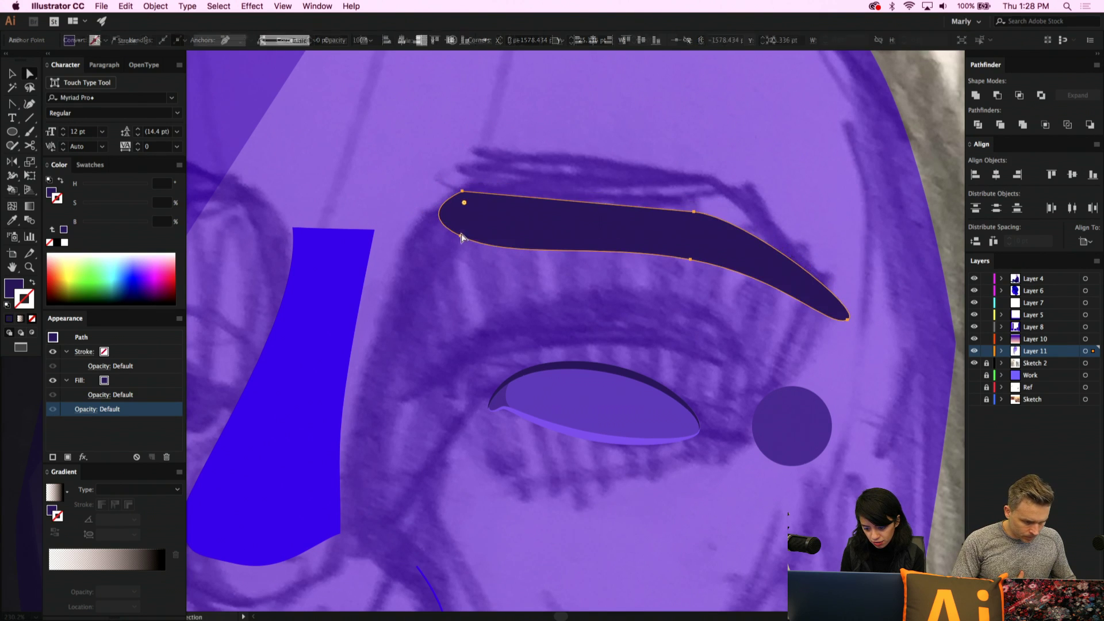
{"action": "key", "text": "plus"}
{"action": "left_click", "coordinate": [511, 252]}
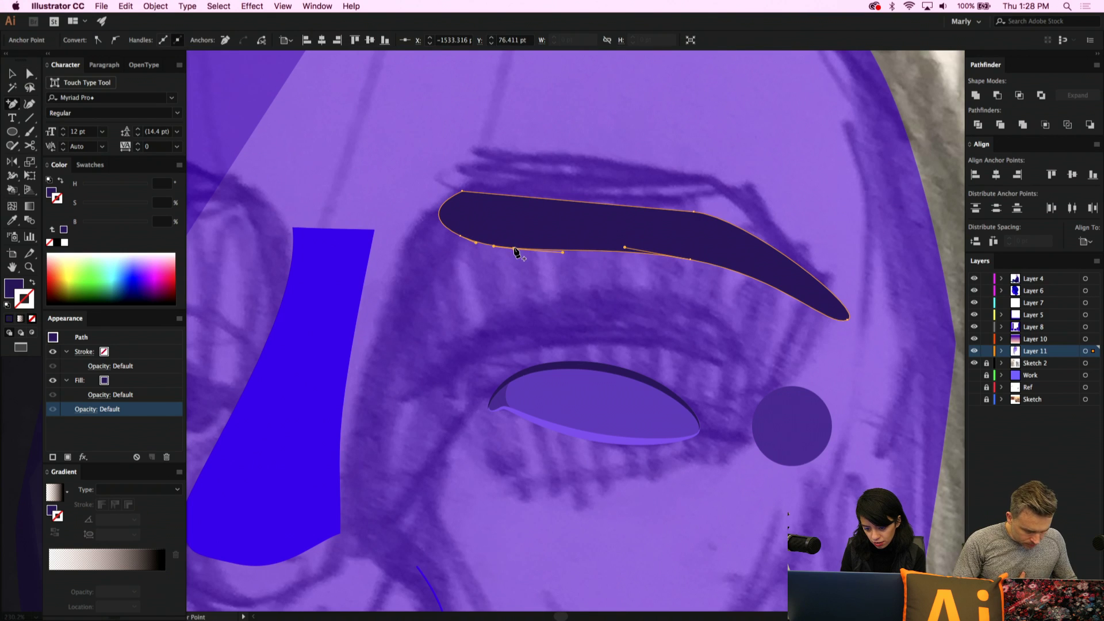
{"action": "key", "text": "a"}
{"action": "left_click_drag", "start_coordinate": [461, 237], "coordinate": [458, 244]}
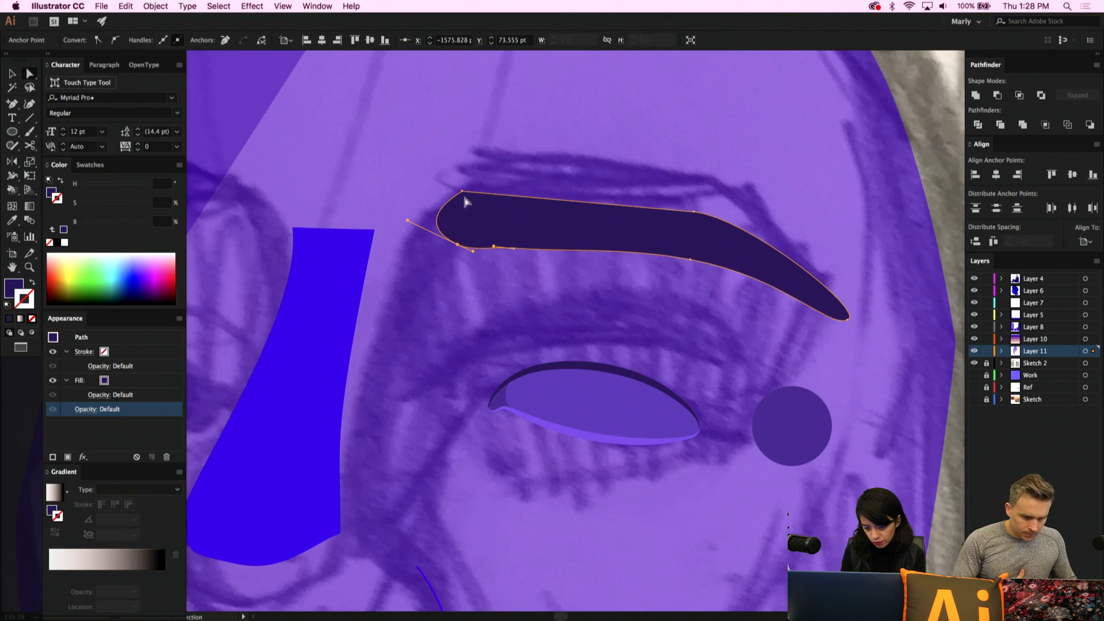
Pull the eyebrow's upper inner corner outward and round it, adding an anchor on the upper edge beside it
{"action": "left_click_drag", "start_coordinate": [461, 190], "coordinate": [442, 188]}
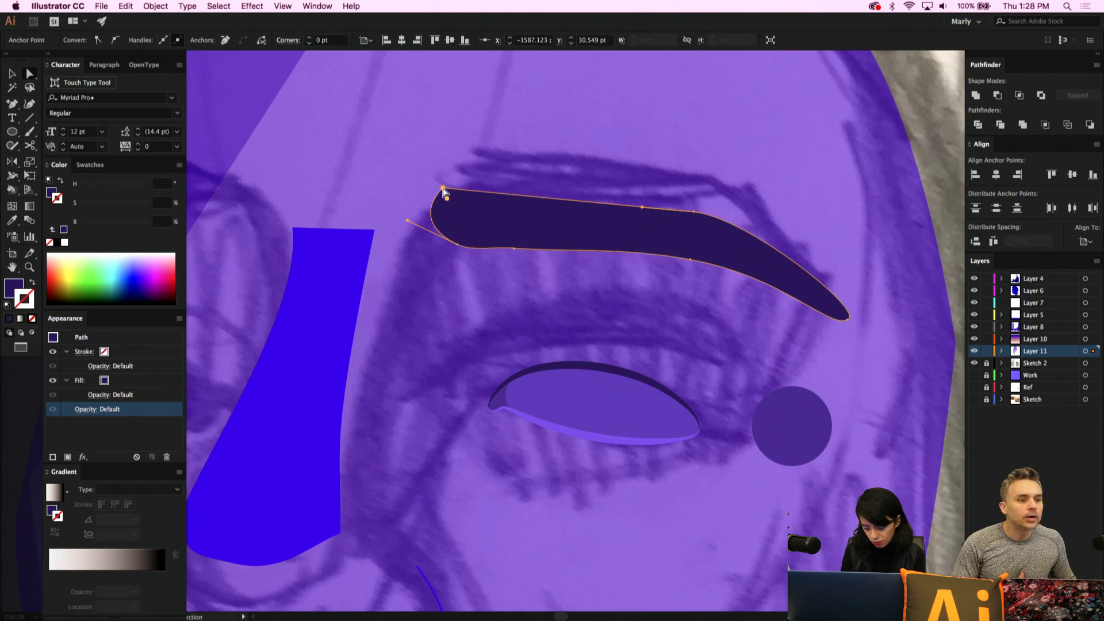
{"action": "key", "text": "plus"}
{"action": "left_click", "coordinate": [492, 199]}
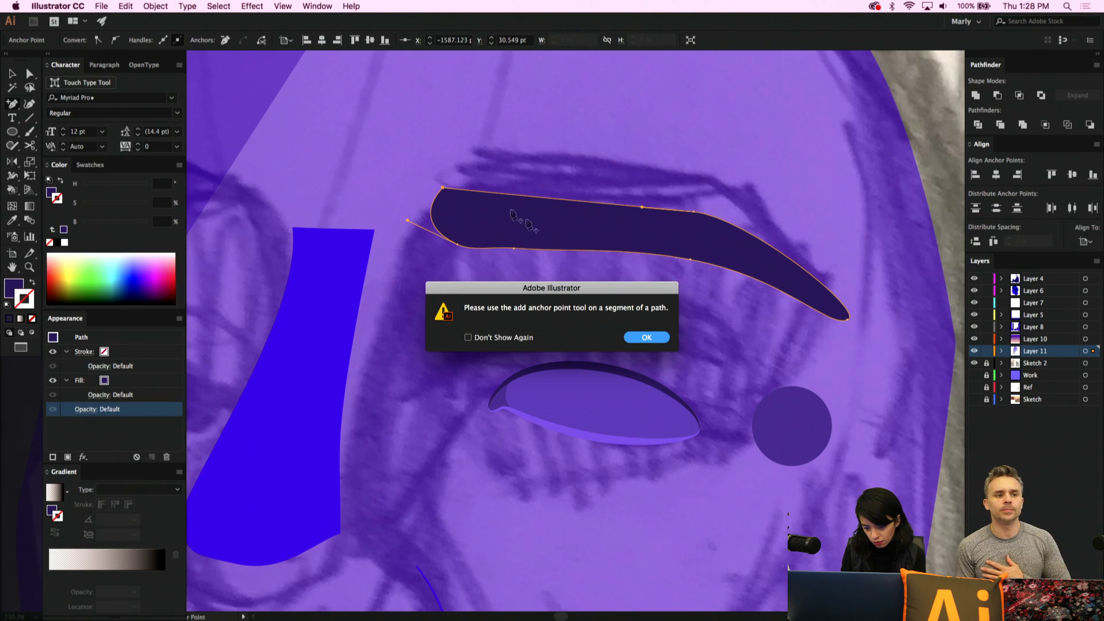
{"action": "left_click", "coordinate": [651, 340]}
{"action": "left_click", "coordinate": [497, 194]}
{"action": "key", "text": "shift+c"}
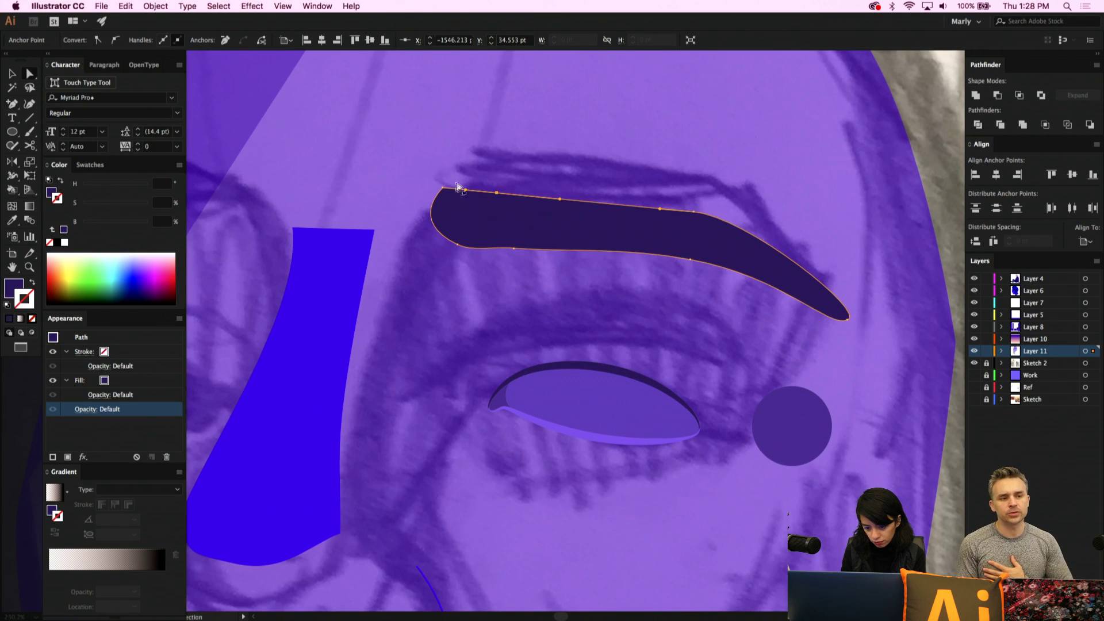
{"action": "left_click_drag", "start_coordinate": [444, 189], "coordinate": [436, 238]}
Refine the eyebrow's rounded inner end by narrowing it slightly and moving the added upper anchor along and above the edge
{"action": "key", "text": "a"}
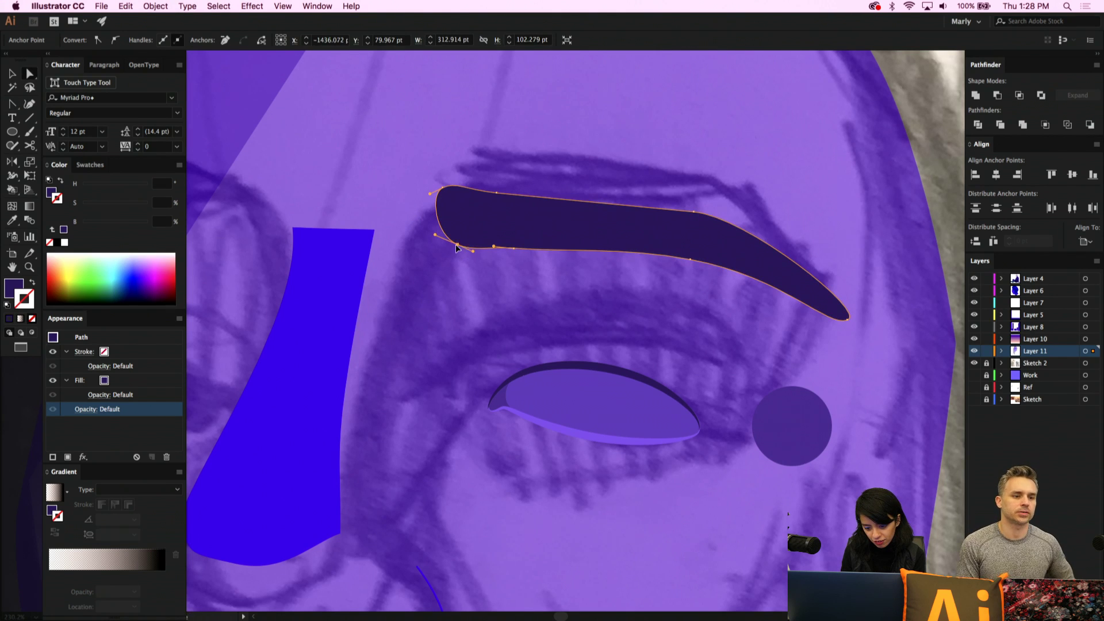
{"action": "left_click", "coordinate": [496, 195]}
{"action": "left_click_drag", "start_coordinate": [496, 193], "coordinate": [535, 196]}
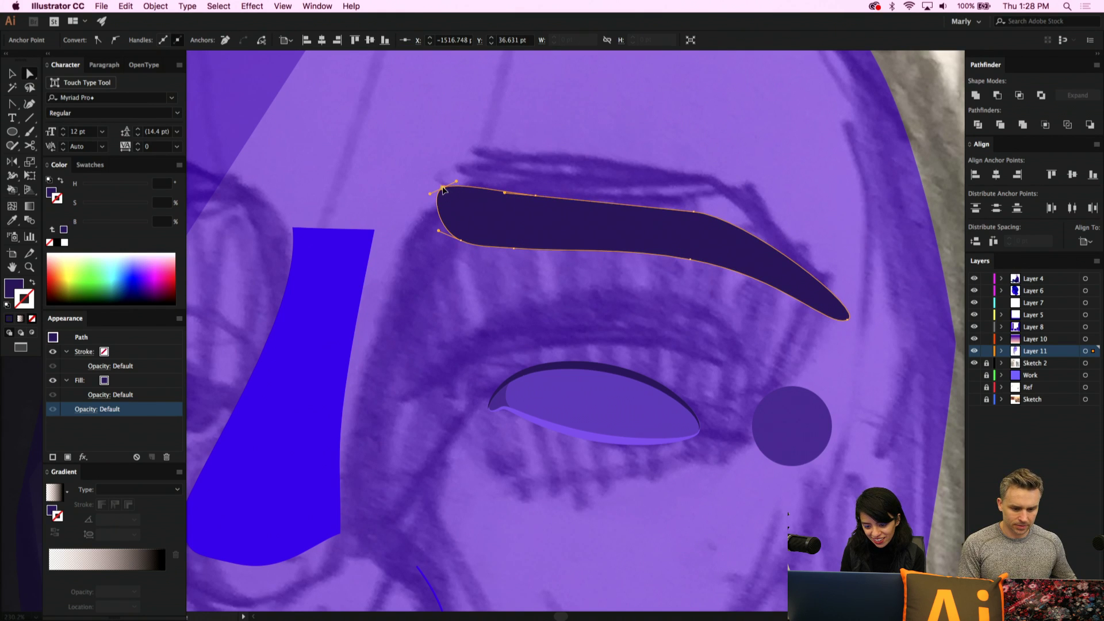
{"action": "left_click_drag", "start_coordinate": [443, 190], "coordinate": [451, 187]}
{"action": "mouse_move", "coordinate": [460, 240]}
{"action": "left_mouse_down"}
{"action": "mouse_move", "coordinate": [476, 246]}
{"action": "mouse_move", "coordinate": [471, 238]}
{"action": "left_mouse_up"}
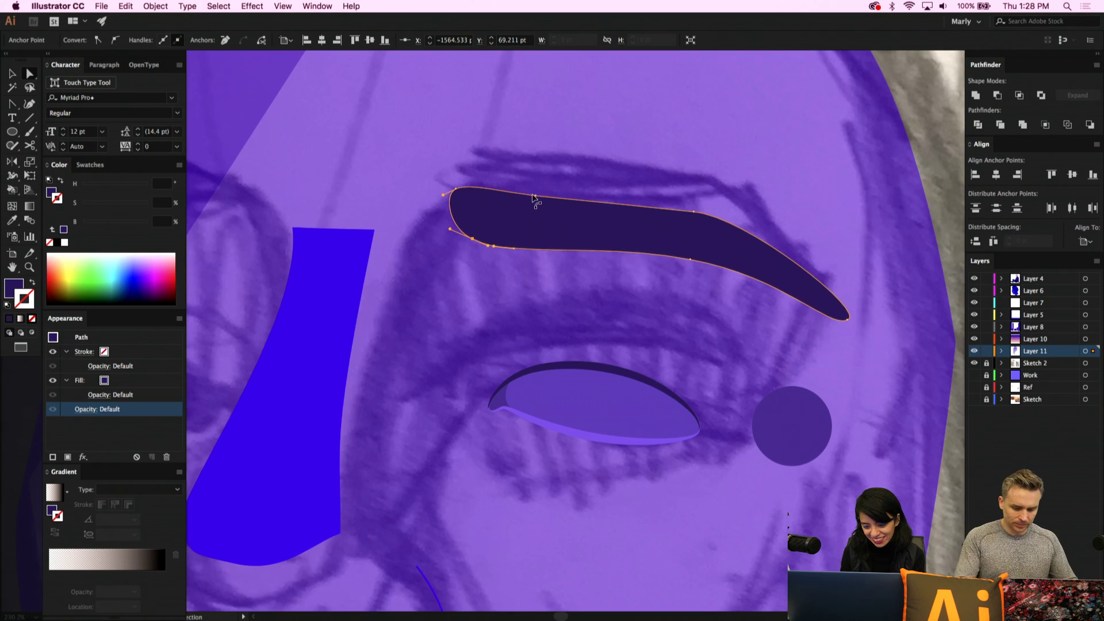
{"action": "left_click_drag", "start_coordinate": [535, 197], "coordinate": [521, 191]}
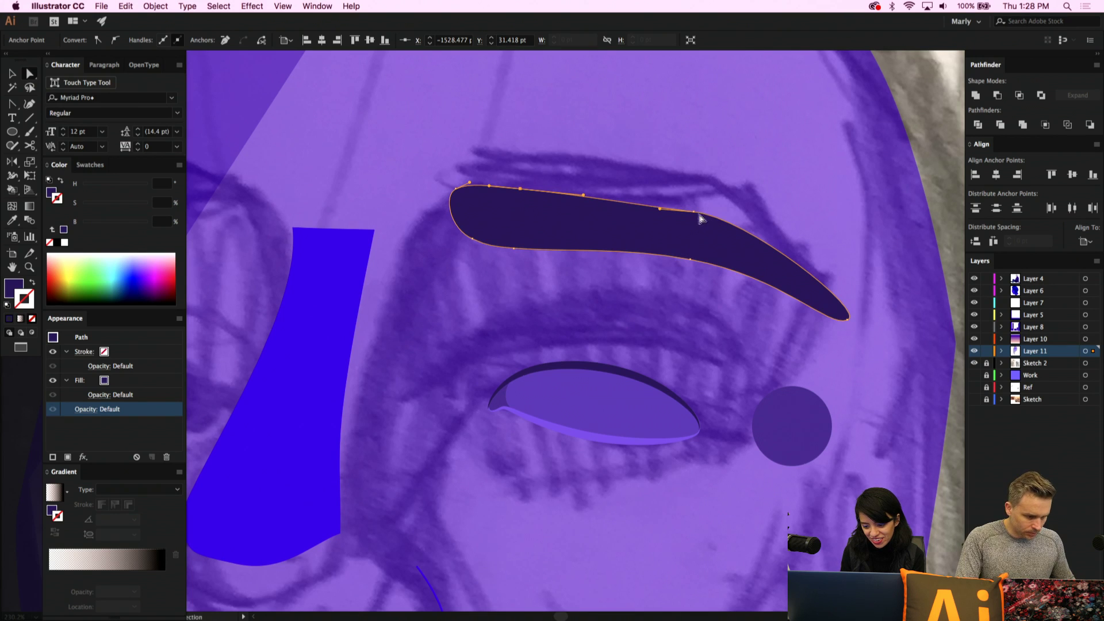
Shift the eyebrow's upper and lower arch points toward the inner end and tighten the curve of the outer tip
{"action": "left_click_drag", "start_coordinate": [694, 212], "coordinate": [678, 208]}
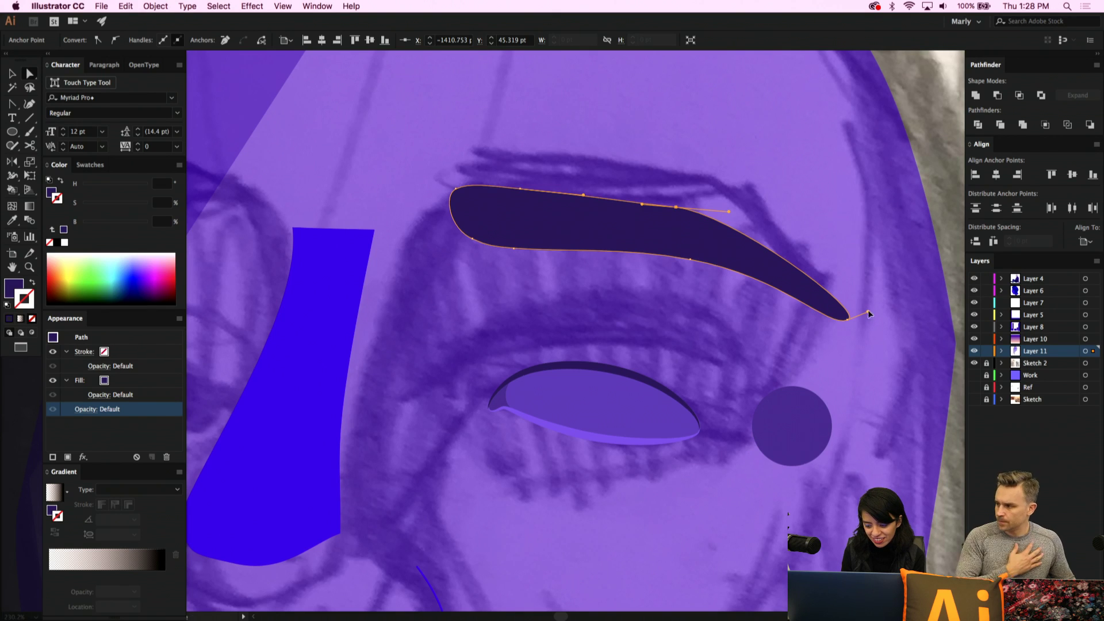
{"action": "left_click_drag", "start_coordinate": [868, 314], "coordinate": [842, 342]}
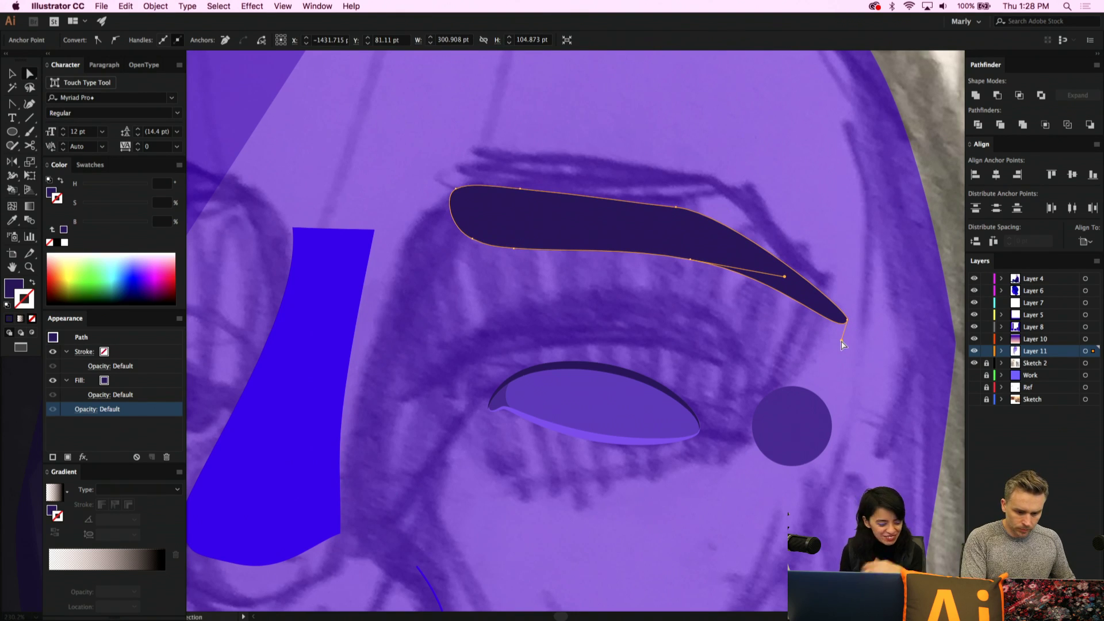
{"action": "left_click_drag", "start_coordinate": [841, 343], "coordinate": [844, 331]}
{"action": "left_click_drag", "start_coordinate": [689, 259], "coordinate": [677, 258]}
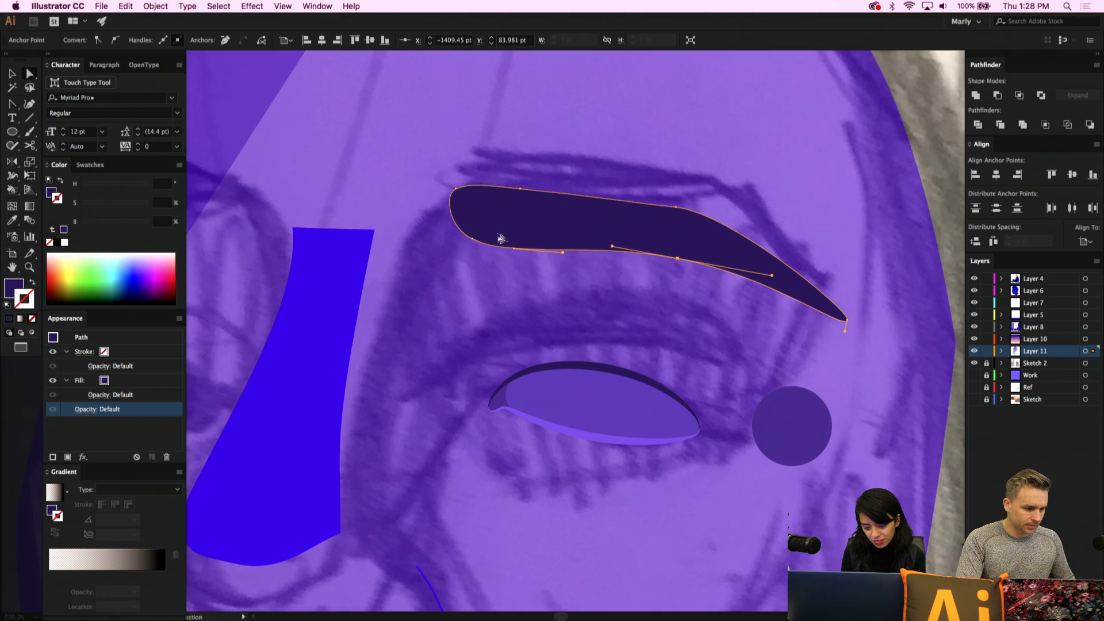
Nudge the eyebrow slightly downward and lower its upper edge near the inner end into a shallow dip
{"action": "left_click_drag", "start_coordinate": [522, 191], "coordinate": [534, 215]}
{"action": "left_click", "coordinate": [519, 200]}
{"action": "key", "text": "shift+c"}
{"action": "key", "text": "a"}
{"action": "left_click", "coordinate": [519, 205]}
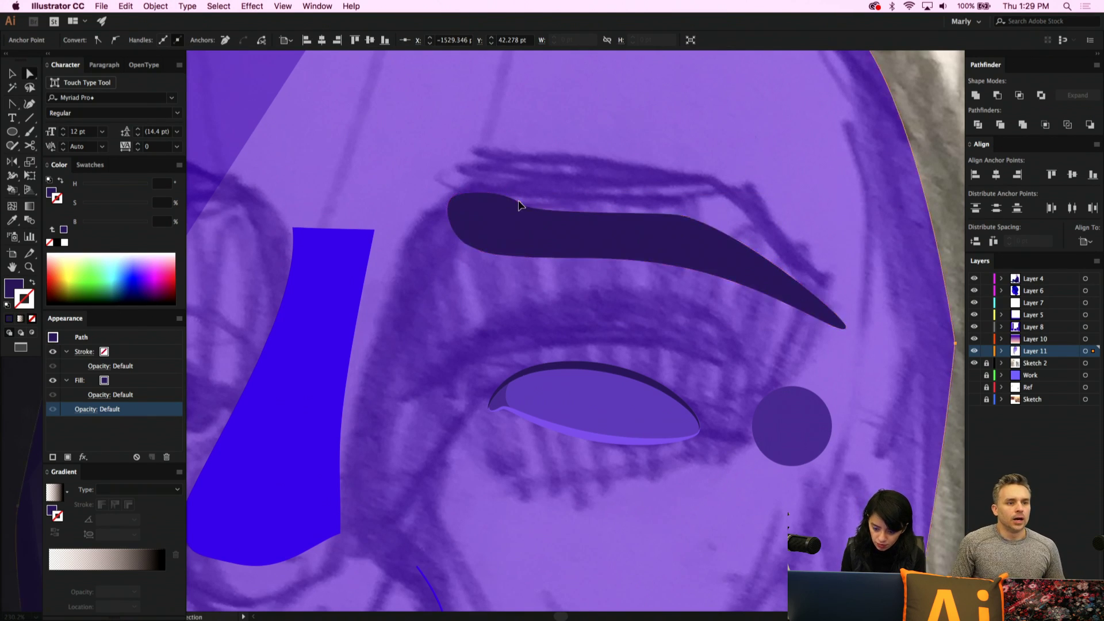
{"action": "left_click", "coordinate": [520, 206]}
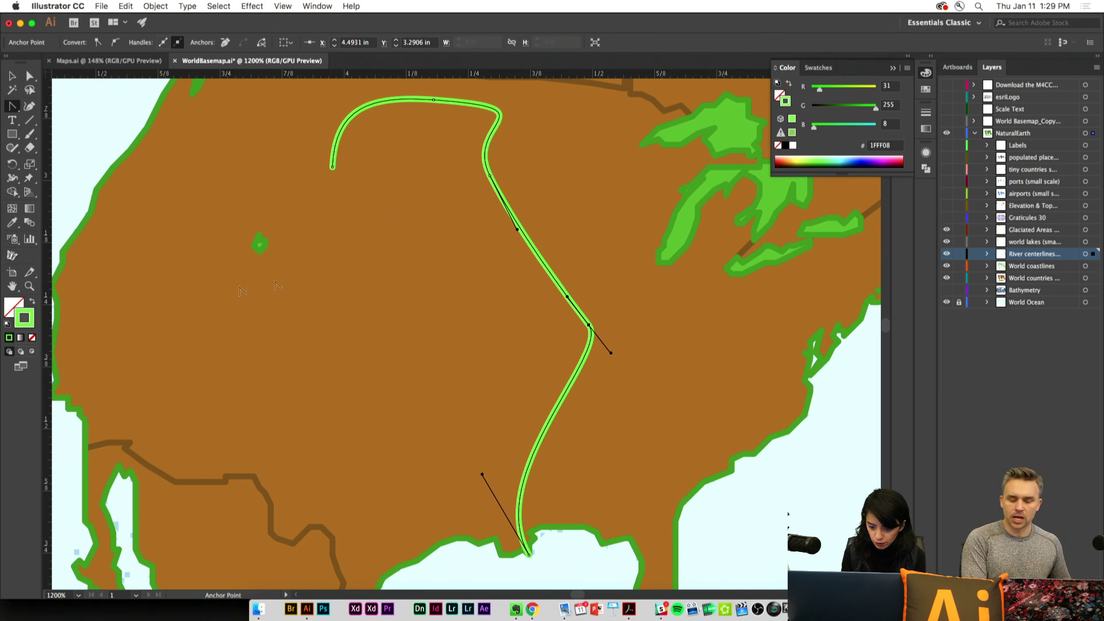
In WorldBasemap.ai, reshape the green river line by moving its upper end and top bend down and its northeastern bend outward
{"action": "left_click", "coordinate": [30, 76]}
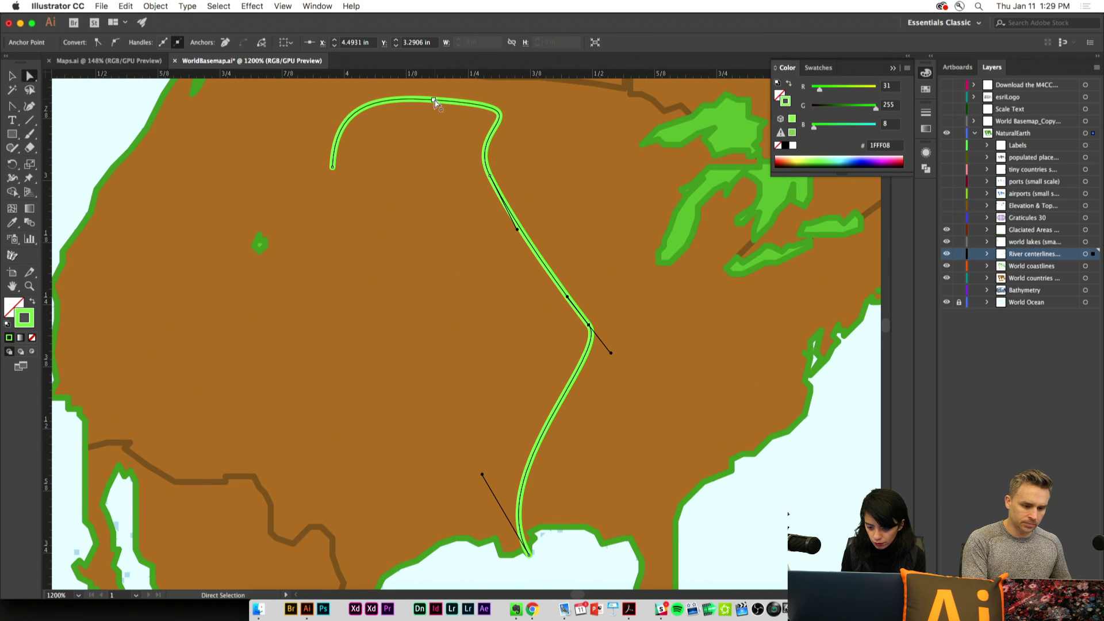
{"action": "left_click_drag", "start_coordinate": [434, 101], "coordinate": [375, 239]}
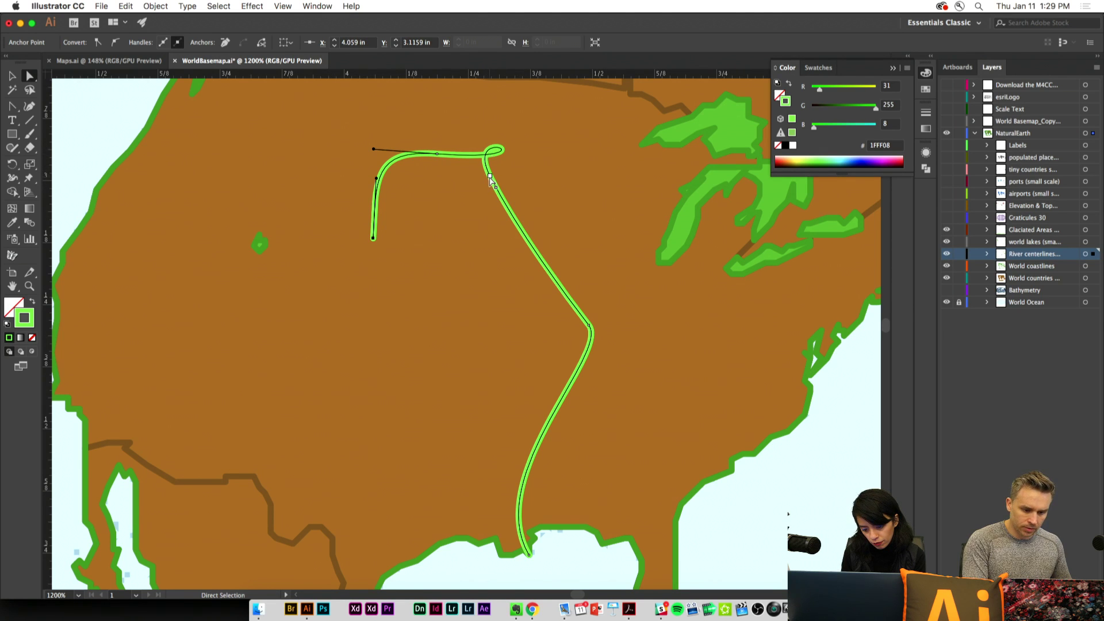
{"action": "left_click_drag", "start_coordinate": [490, 179], "coordinate": [558, 240]}
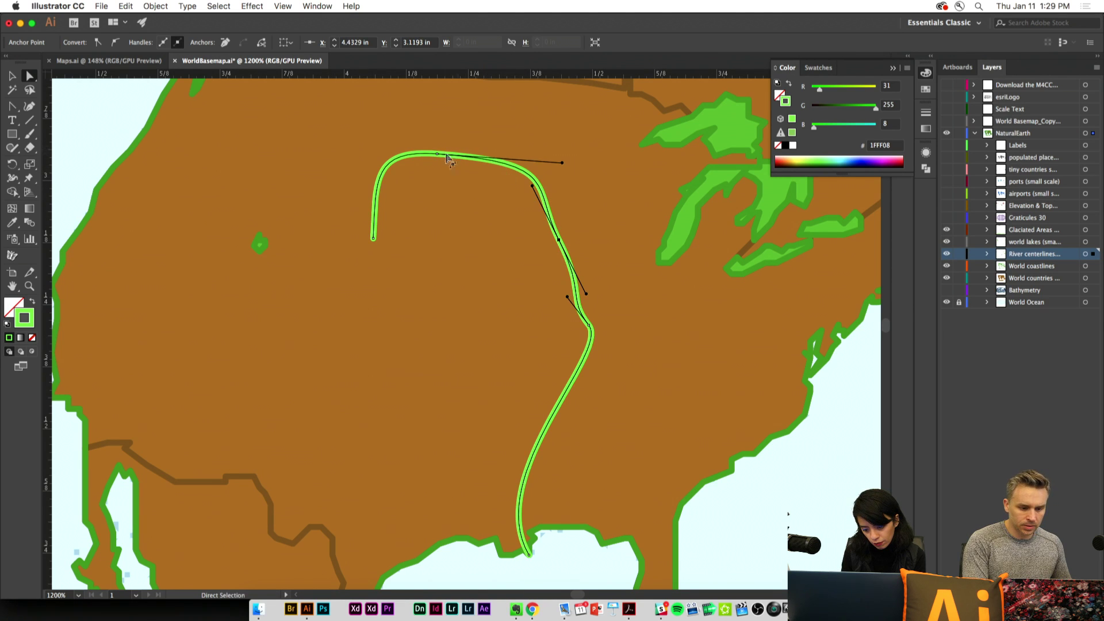
{"action": "left_click", "coordinate": [589, 326]}
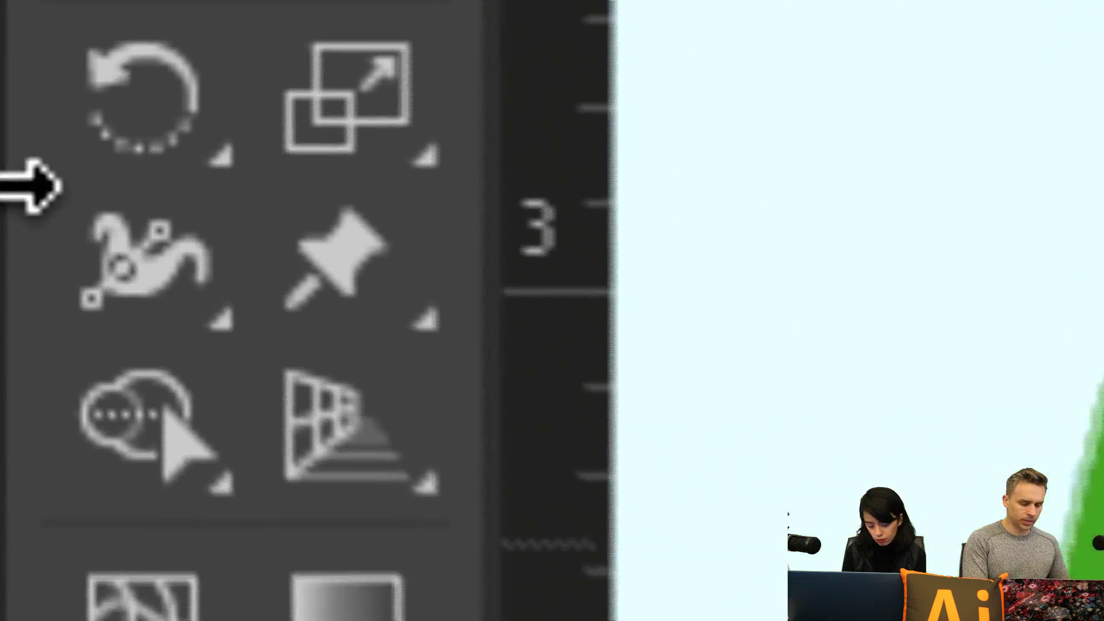
Widen the river line's stroke at its top bend to about 3.04 pt with the Width tool
{"action": "left_click", "coordinate": [12, 179]}
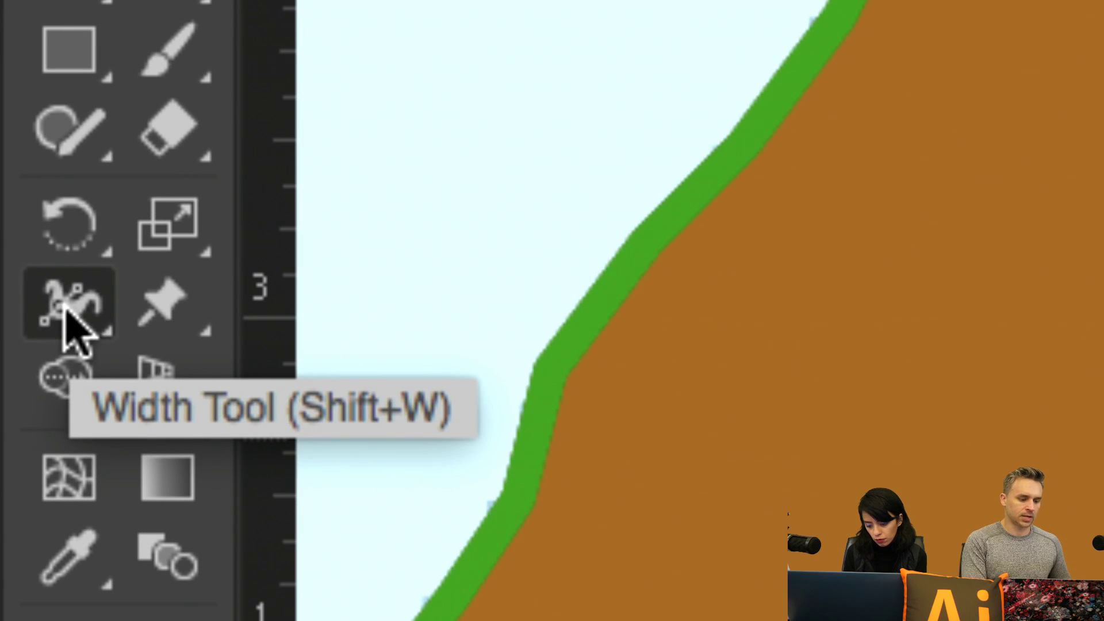
{"action": "left_click", "coordinate": [163, 316]}
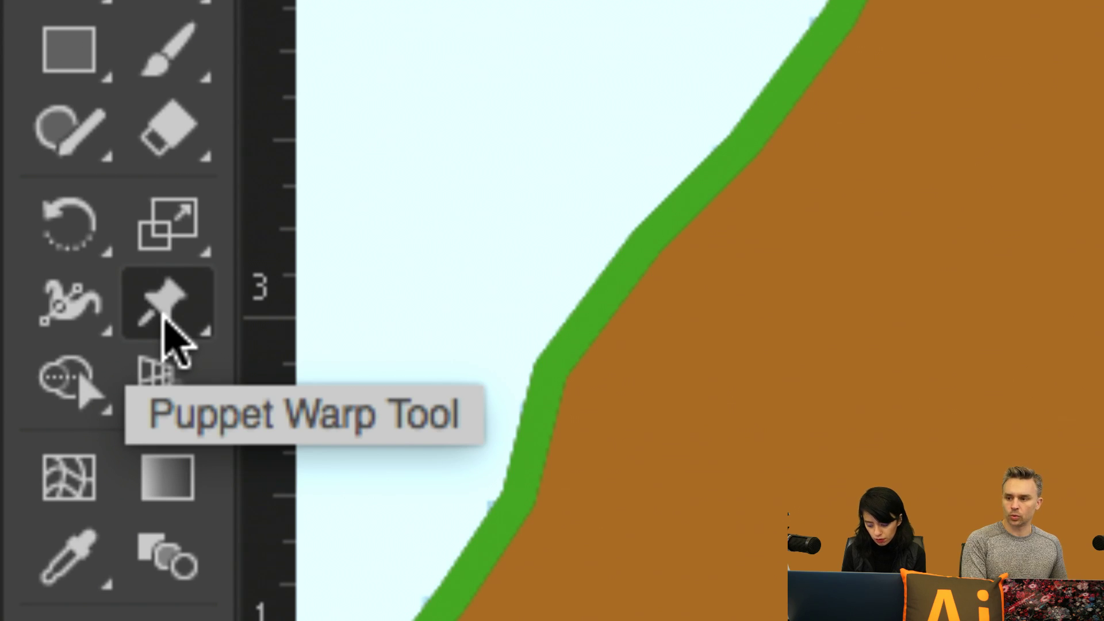
{"action": "left_click", "coordinate": [57, 308]}
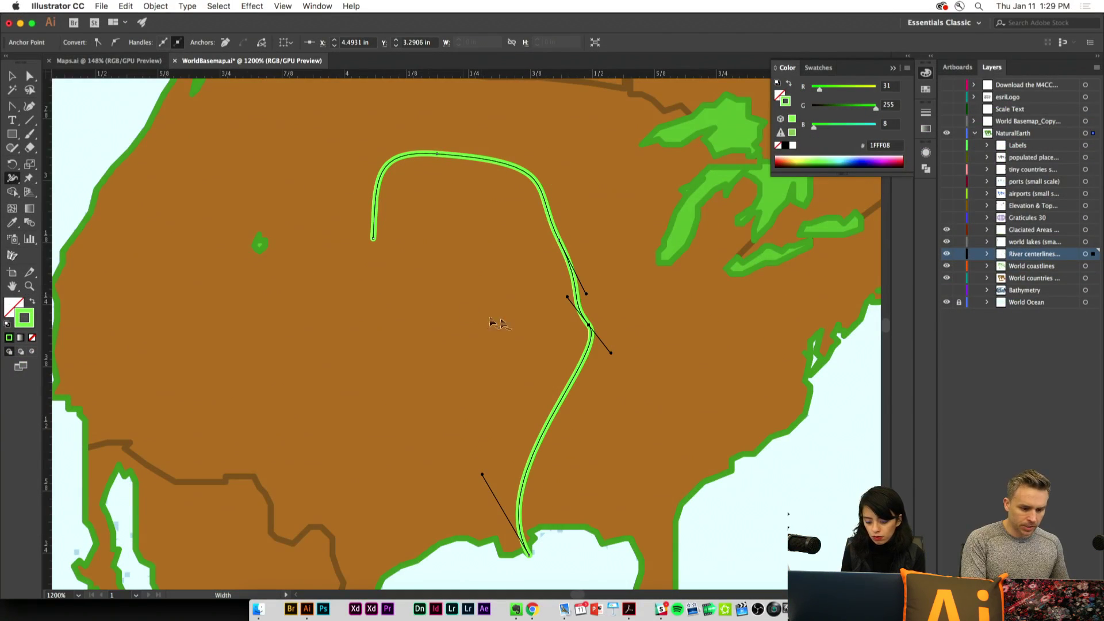
{"action": "mouse_move", "coordinate": [576, 299]}
{"action": "left_mouse_down"}
{"action": "mouse_move", "coordinate": [561, 302]}
{"action": "mouse_move", "coordinate": [574, 300]}
{"action": "left_mouse_up"}
{"action": "key", "text": "cmd+z"}
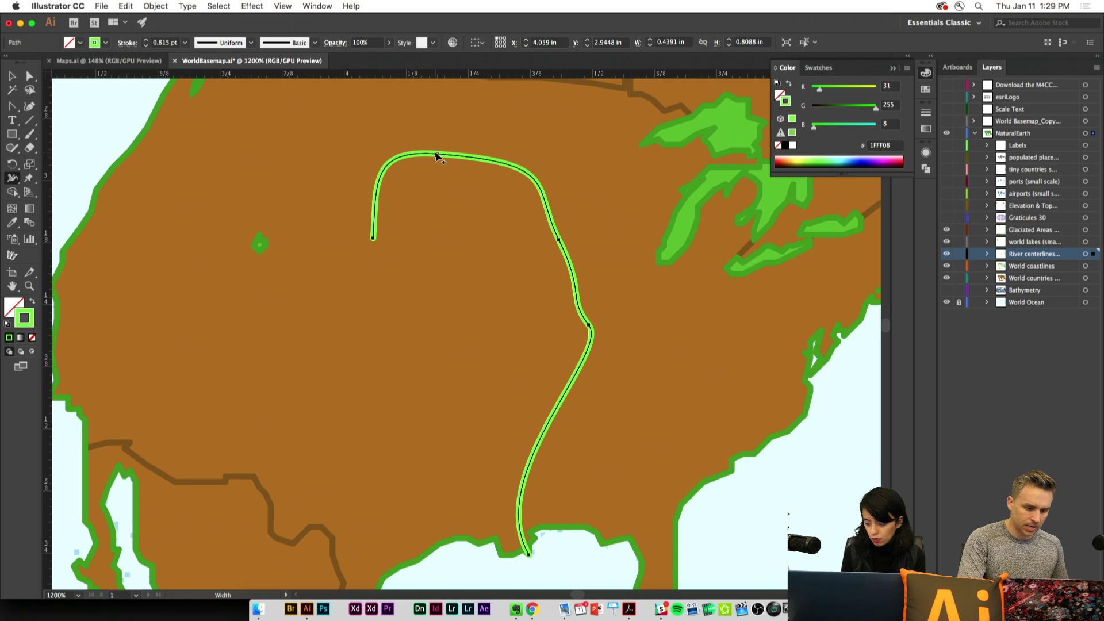
{"action": "left_click_drag", "start_coordinate": [436, 154], "coordinate": [438, 145]}
{"action": "key", "text": "super+z"}
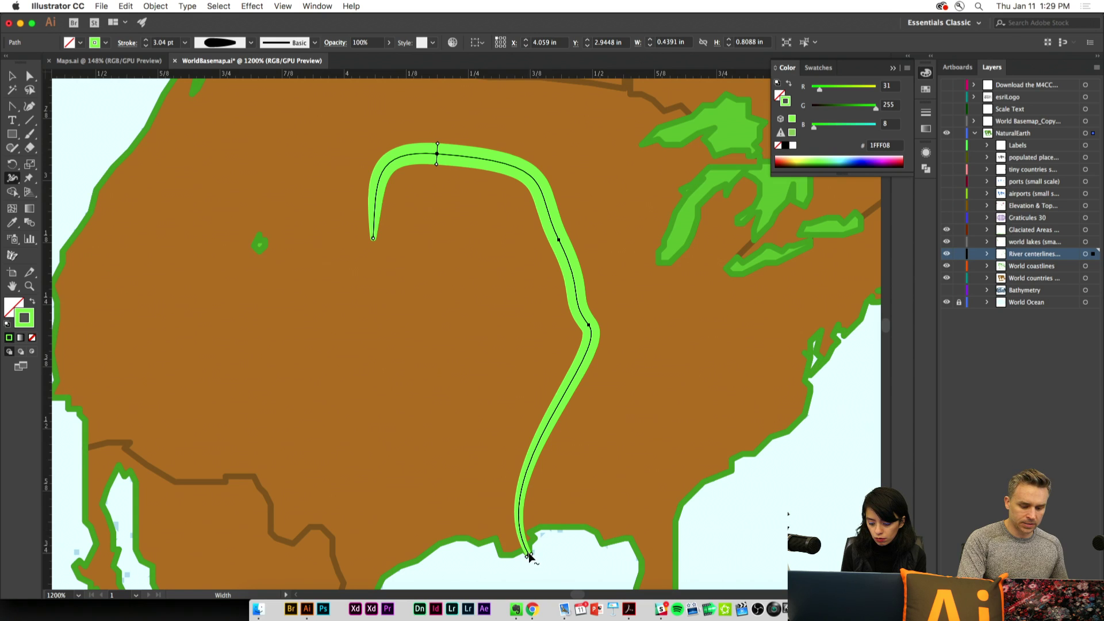
Flare the river line's southern end to about 4.596 pt wide and add a narrow width point just above it
{"action": "left_click_drag", "start_coordinate": [528, 559], "coordinate": [525, 558]}
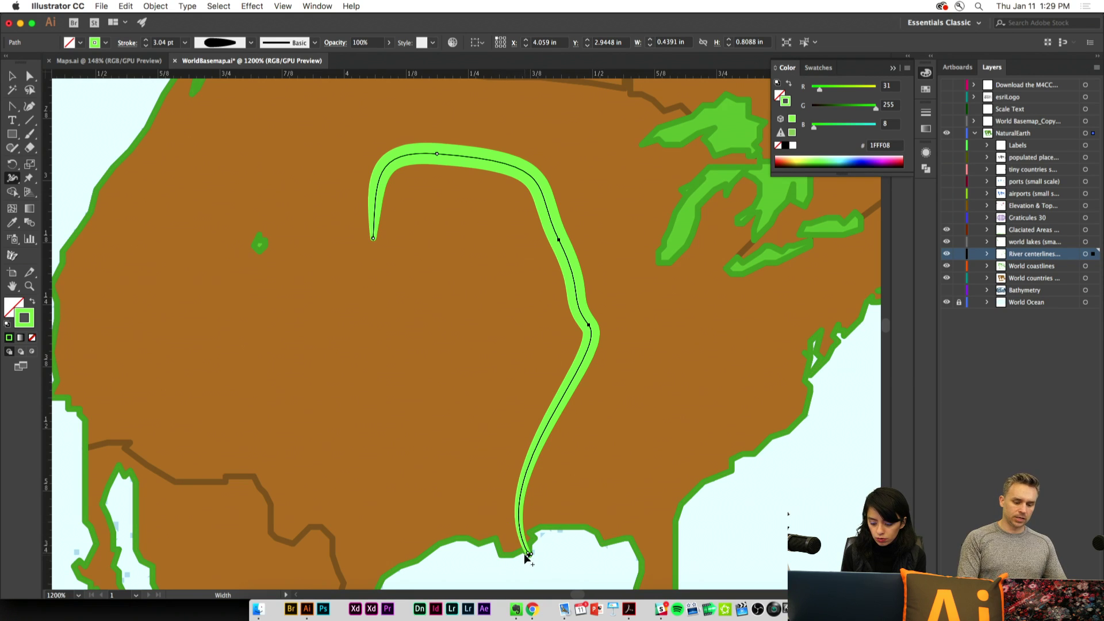
{"action": "mouse_move", "coordinate": [527, 559]}
{"action": "left_mouse_down"}
{"action": "mouse_move", "coordinate": [520, 566]}
{"action": "mouse_move", "coordinate": [547, 554]}
{"action": "left_mouse_up"}
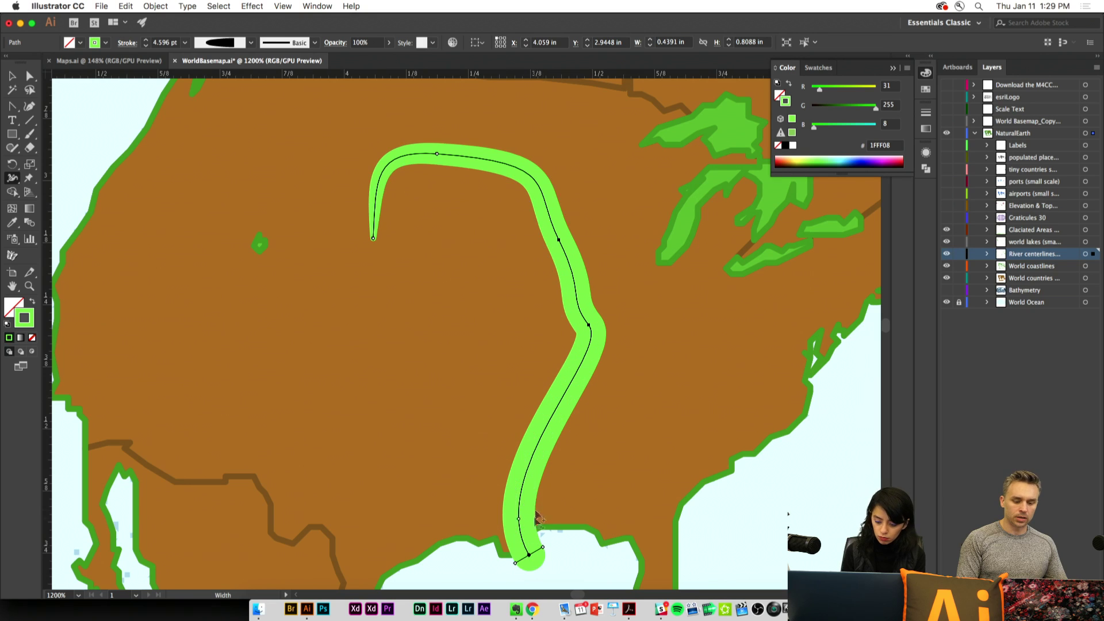
{"action": "left_click_drag", "start_coordinate": [521, 492], "coordinate": [521, 492]}
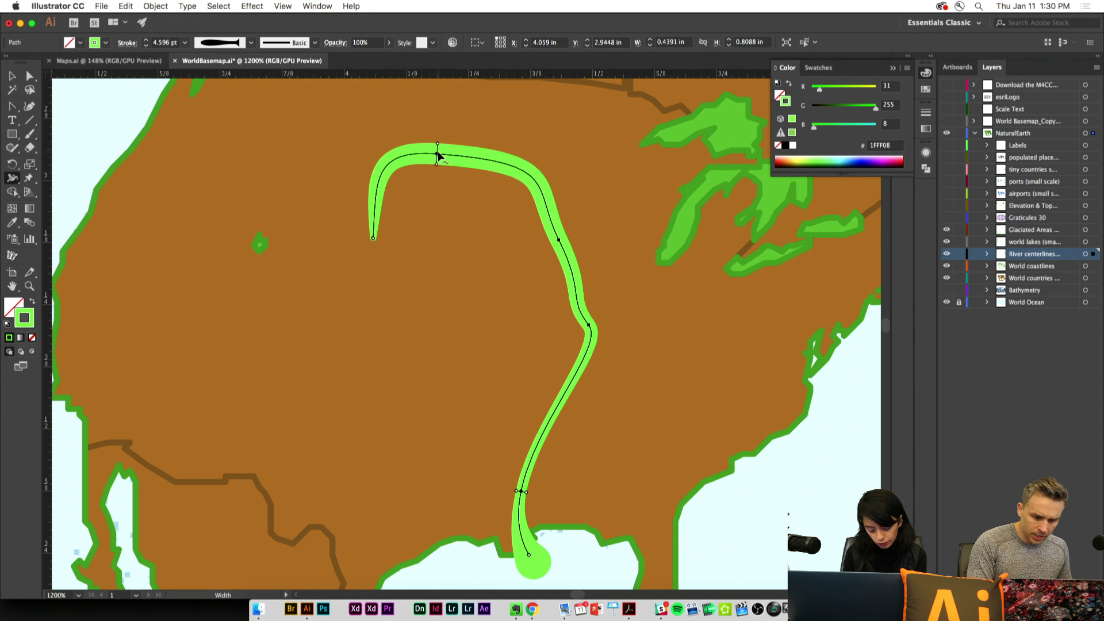
Narrow the upper side of the river line's stroke at its top bend with the Width tool
{"action": "left_click_drag", "start_coordinate": [438, 148], "coordinate": [438, 152]}
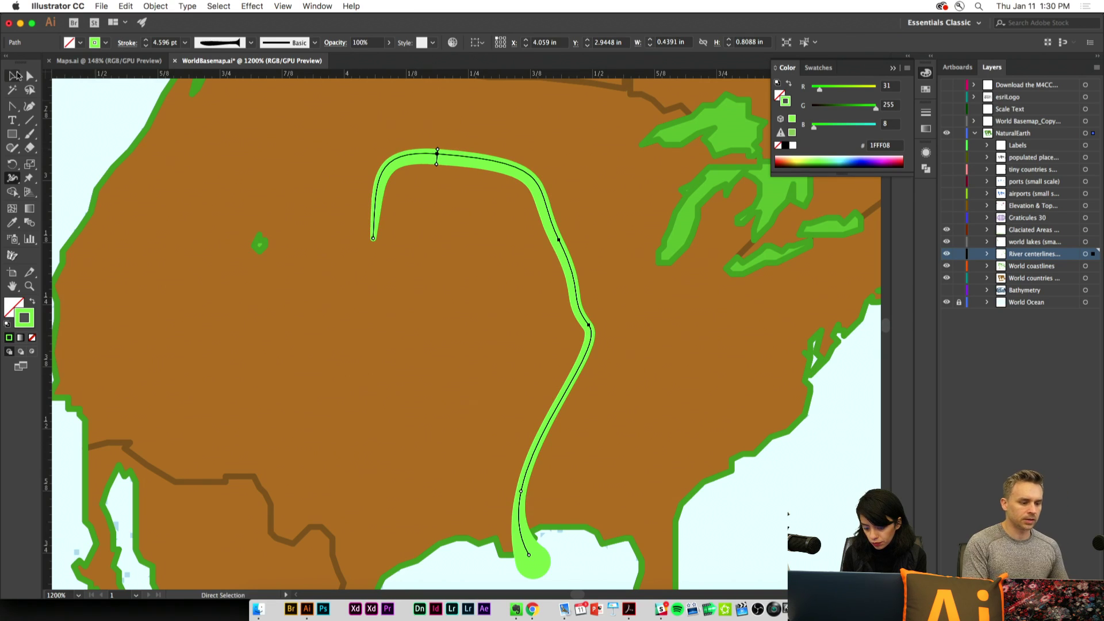
{"action": "left_click", "coordinate": [13, 76]}
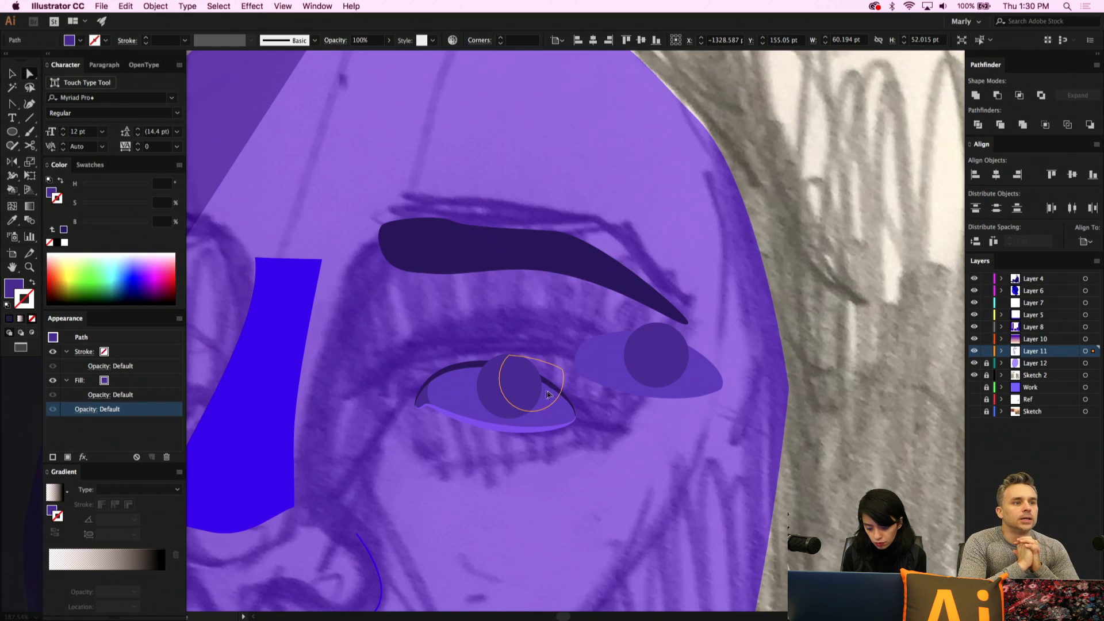
{"action": "left_click_drag", "start_coordinate": [547, 392], "coordinate": [533, 403]}
{"action": "key", "text": "super+z"}
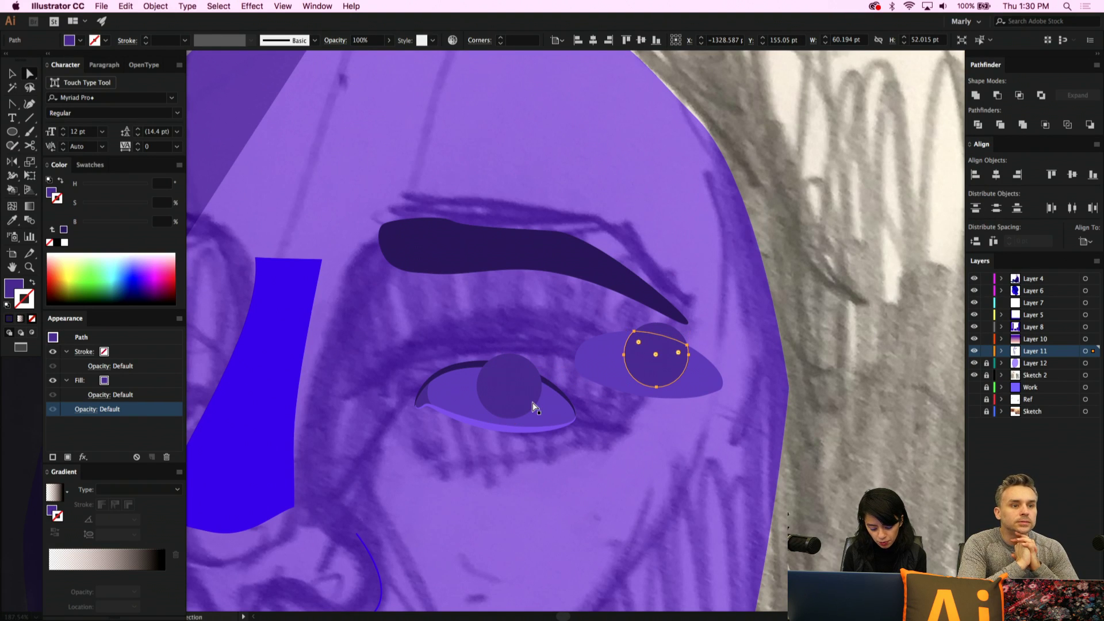
{"action": "key", "text": "super+z"}
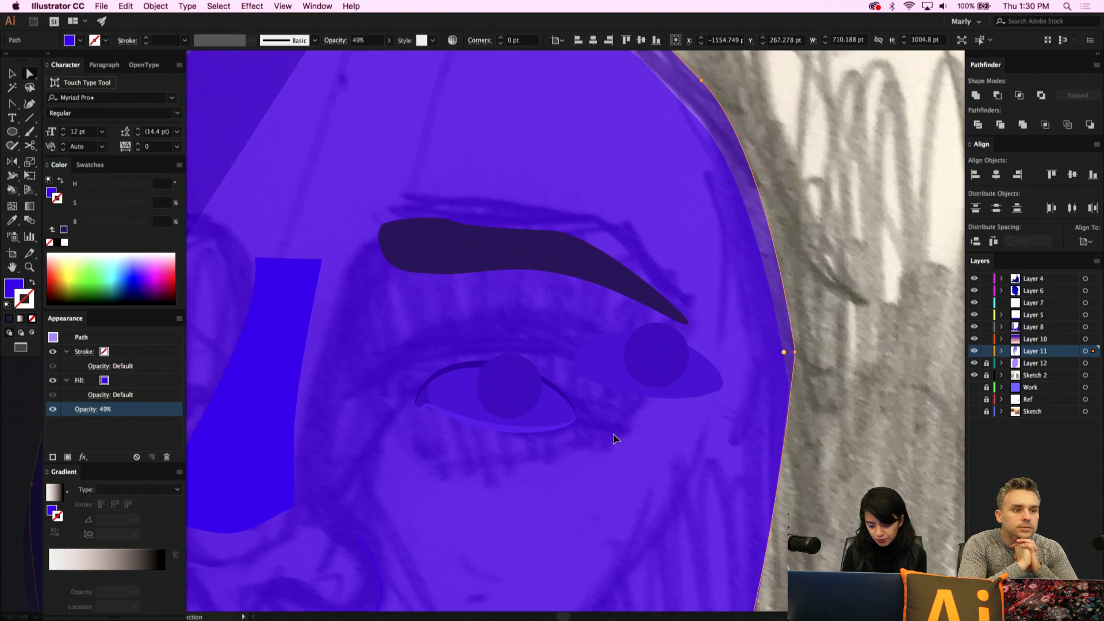
{"action": "key", "text": "super+z"}
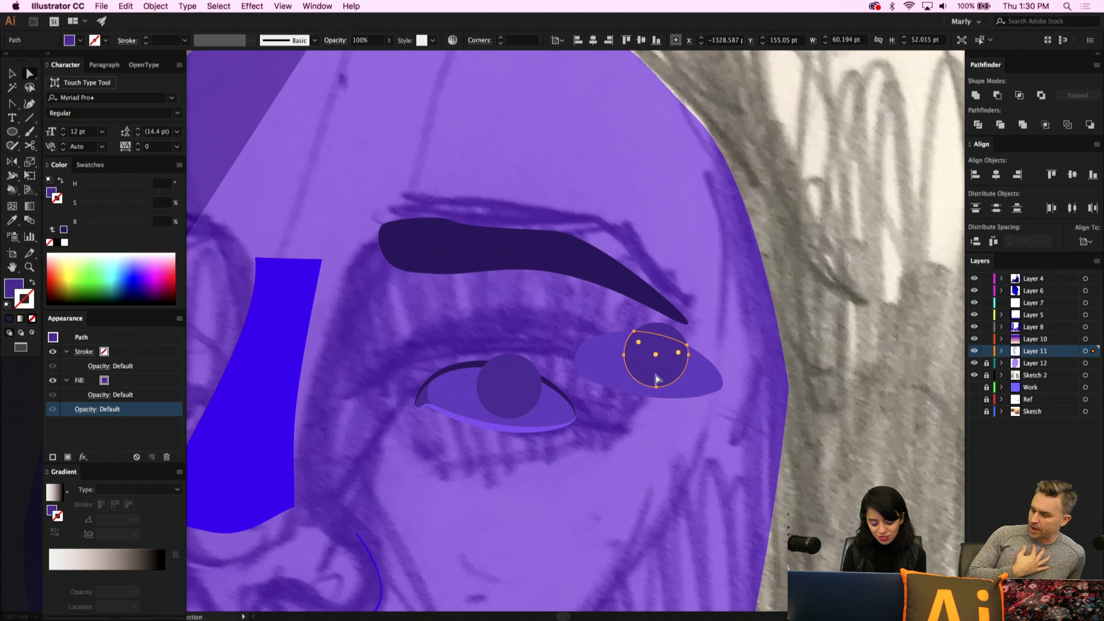
{"action": "left_click", "coordinate": [661, 411]}
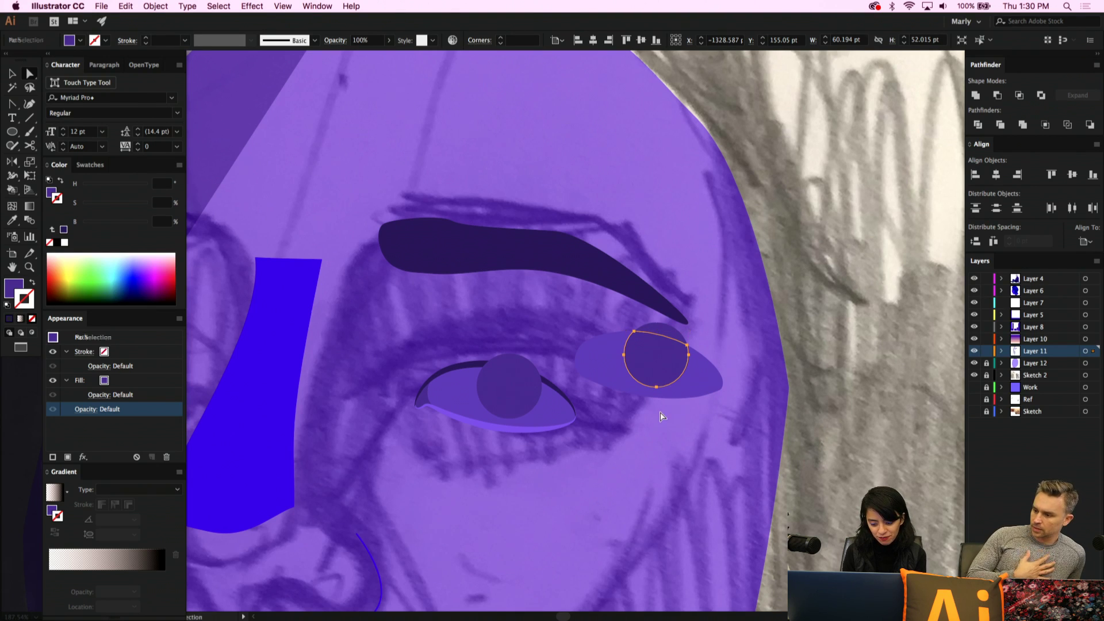
Place the trimmed iris in the eye beneath the upper lid and delete the full iris circle covering it
{"action": "left_click", "coordinate": [670, 369]}
{"action": "scroll", "coordinate": [669, 368], "scroll_direction": "up", "scroll_amount": 5}
{"action": "left_click_drag", "start_coordinate": [668, 368], "coordinate": [461, 454]}
{"action": "left_click", "coordinate": [471, 373]}
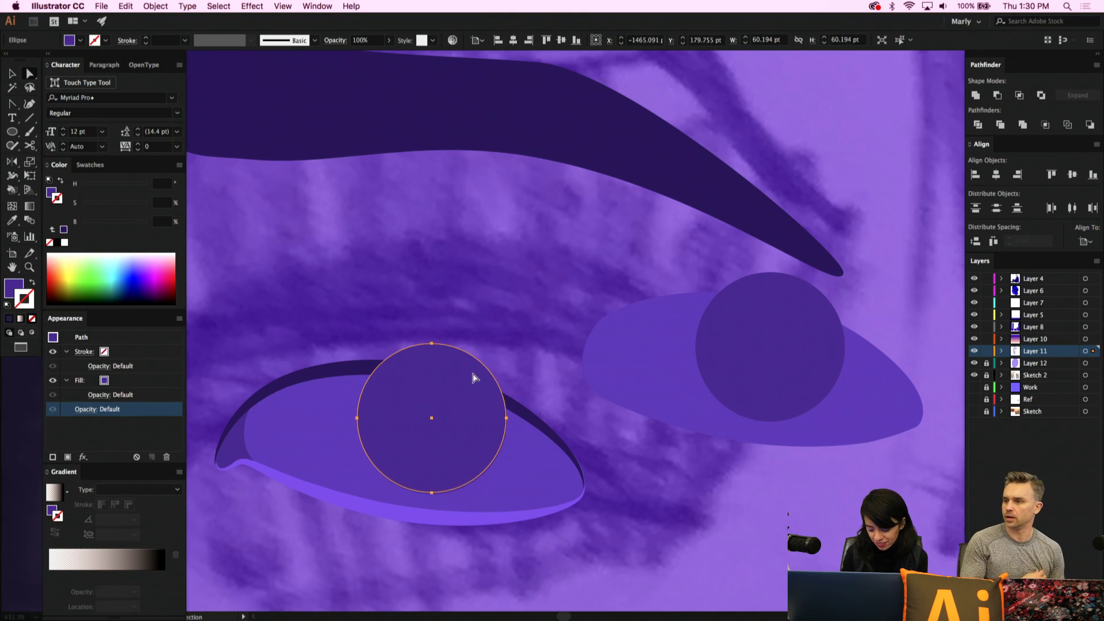
{"action": "key", "text": "Delete"}
{"action": "left_click", "coordinate": [464, 424]}
{"action": "key", "text": "v"}
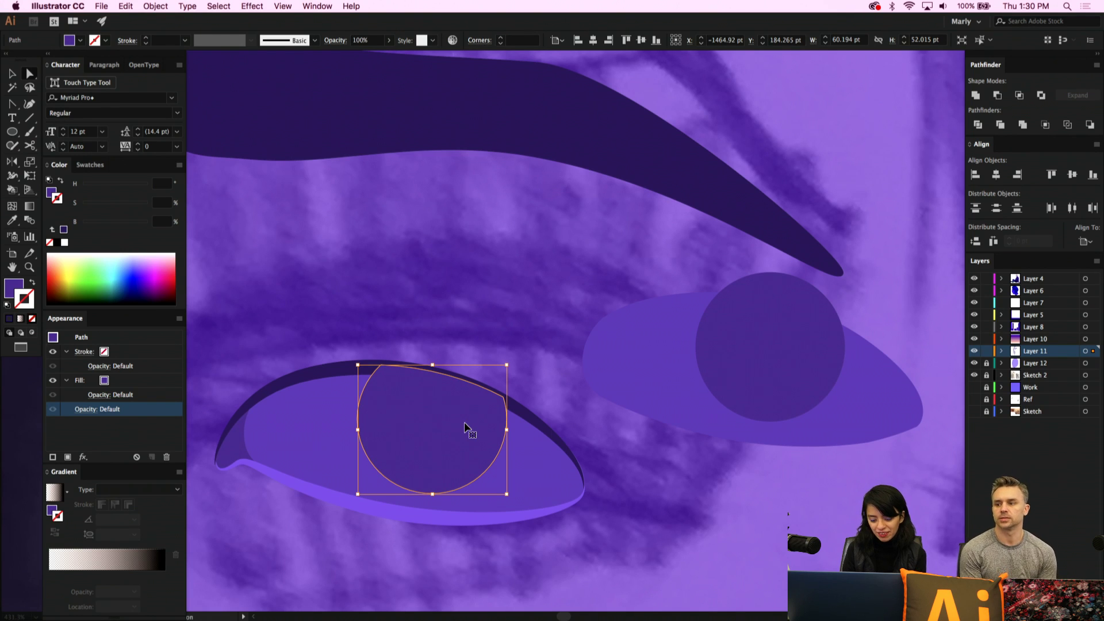
{"action": "key", "text": "a"}
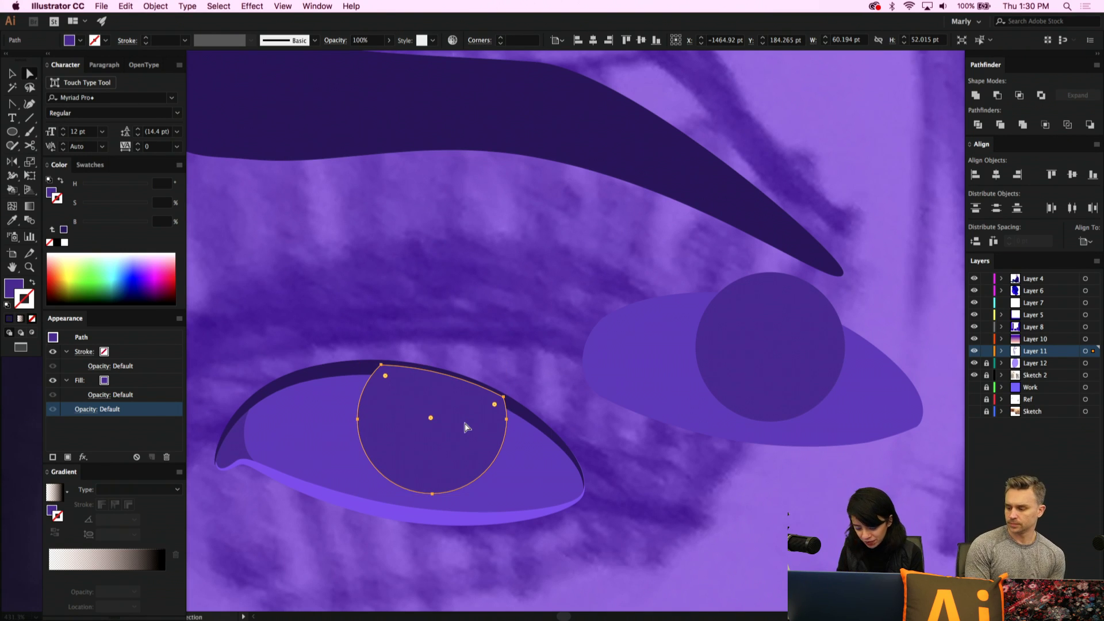
Delete the leftover circle and eye-shape pieces beside the eye
{"action": "left_click", "coordinate": [761, 361]}
{"action": "key", "text": "Delete"}
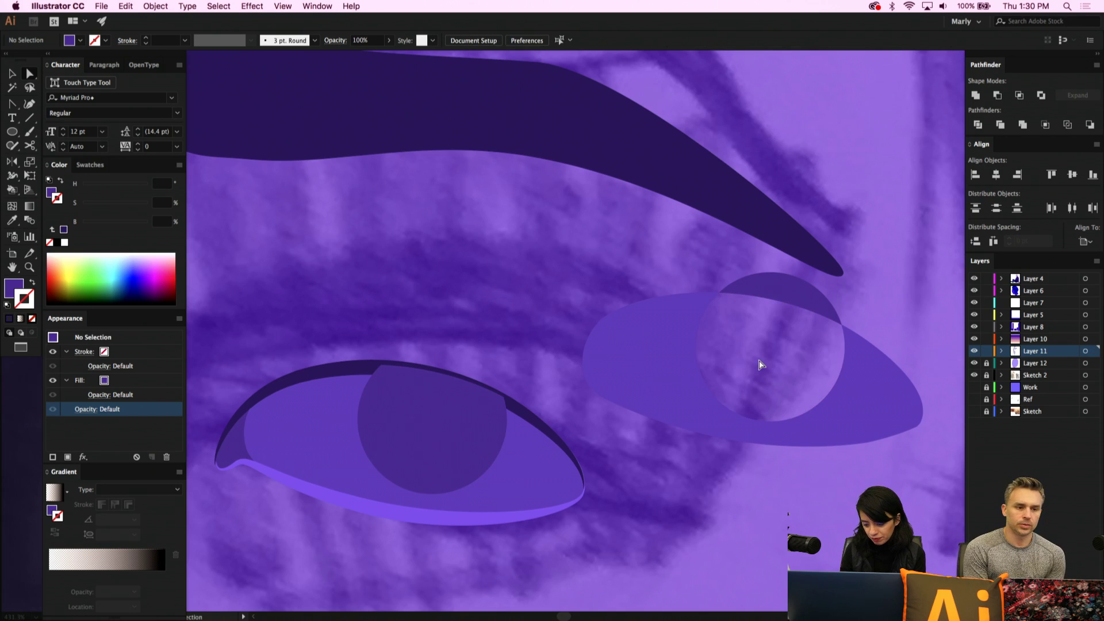
{"action": "left_click", "coordinate": [739, 292]}
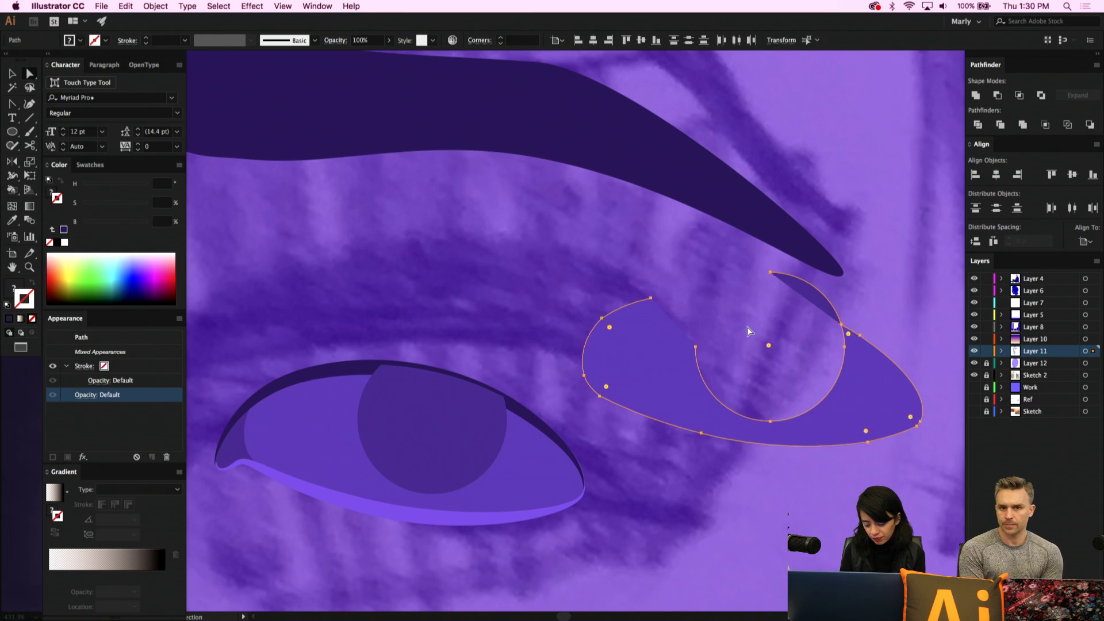
{"action": "key", "text": "Delete"}
{"action": "key", "text": "v"}
Recolor the iris in the eye with the eyebrow's dark purple fill using the Eyedropper
{"action": "left_click", "coordinate": [424, 407]}
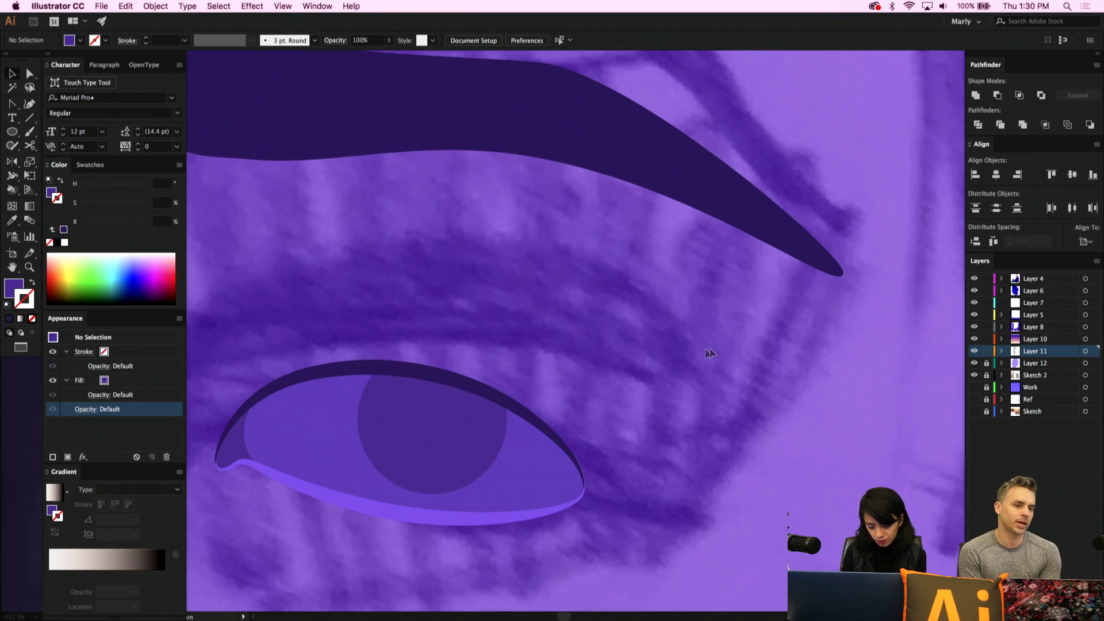
{"action": "key", "text": "i"}
{"action": "left_click", "coordinate": [461, 61]}
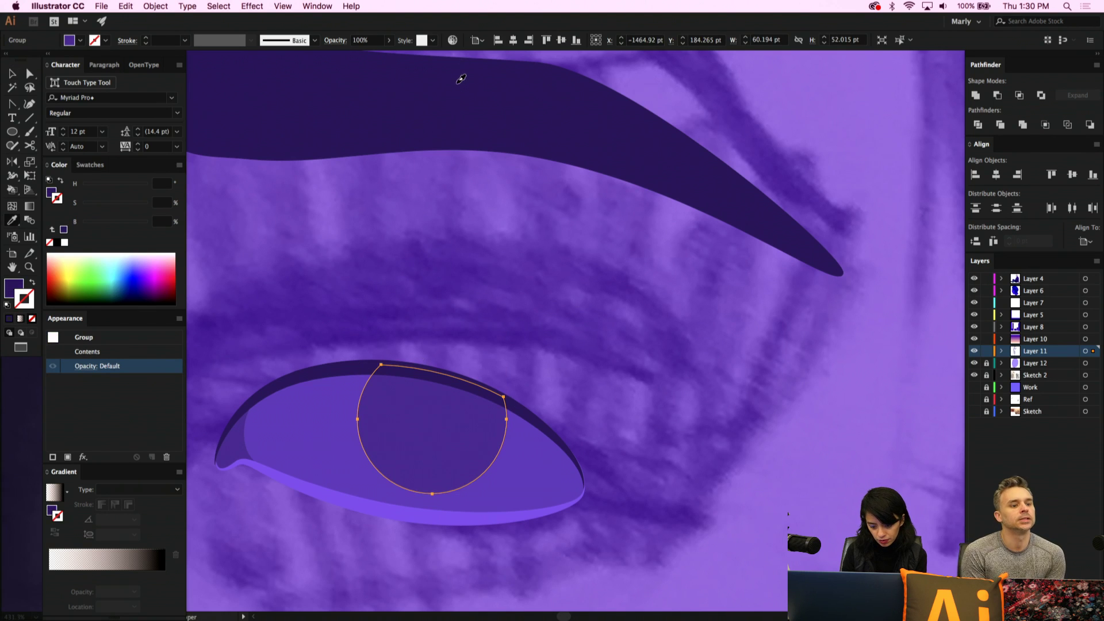
{"action": "key", "text": "v"}
{"action": "left_click", "coordinate": [629, 364]}
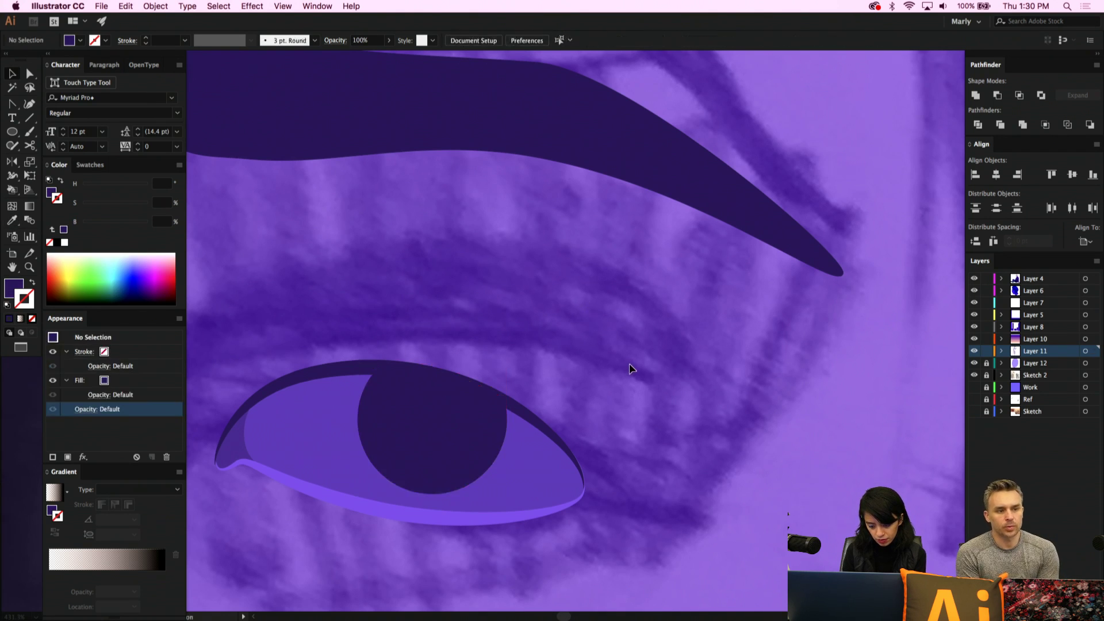
Reshape the eyeball's inner edge by moving its upper and lower anchor points away from the eye corner
{"action": "key", "text": "a"}
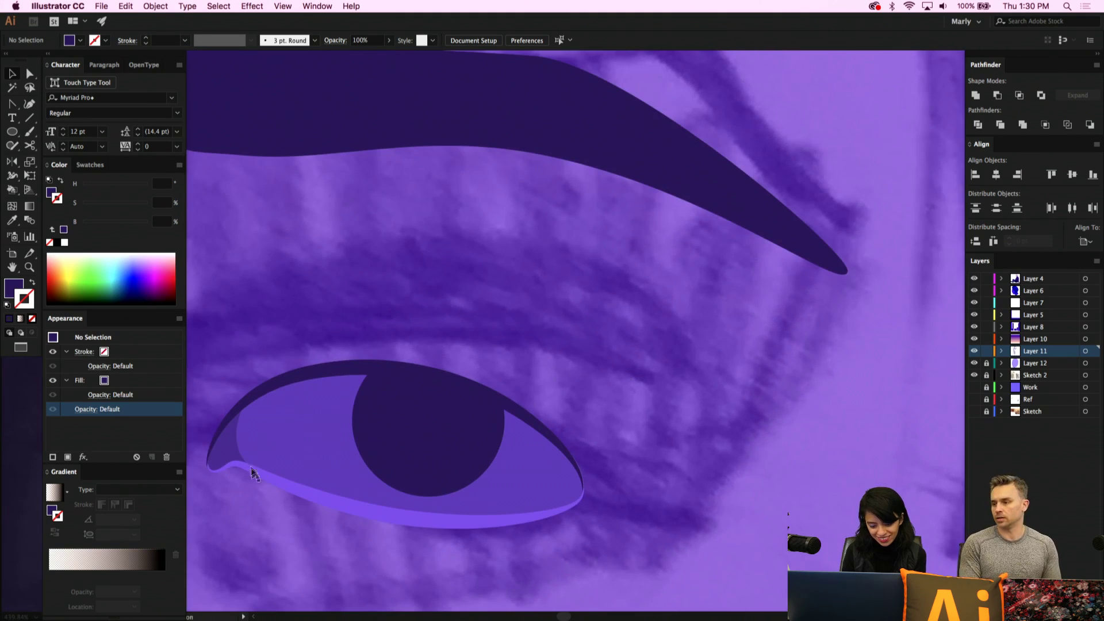
{"action": "left_click", "coordinate": [241, 447]}
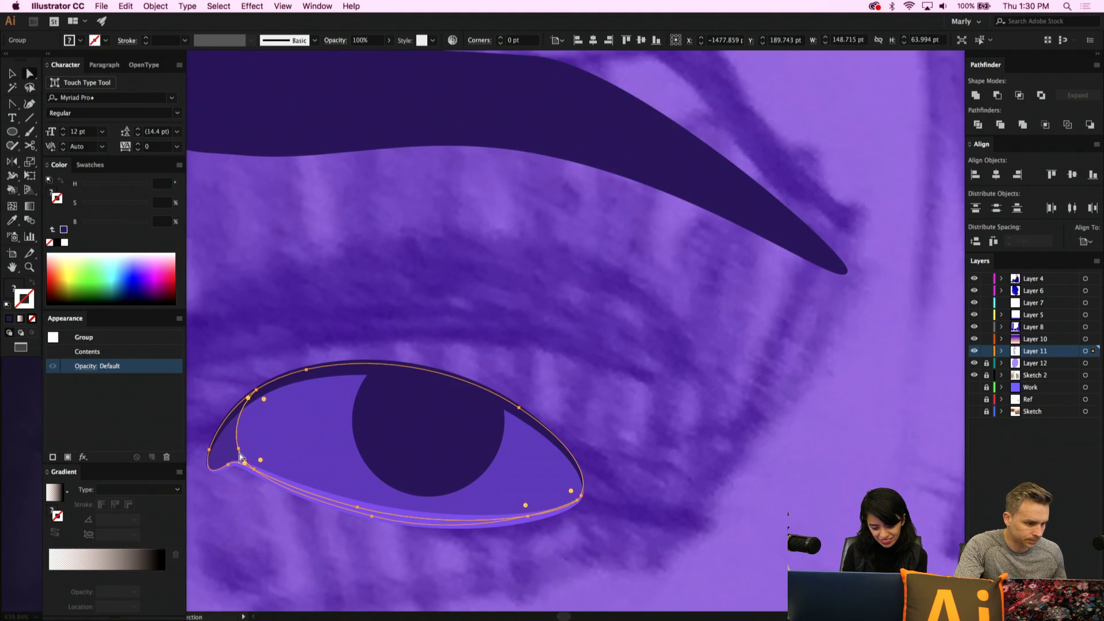
{"action": "left_click", "coordinate": [241, 451]}
{"action": "left_click", "coordinate": [258, 392]}
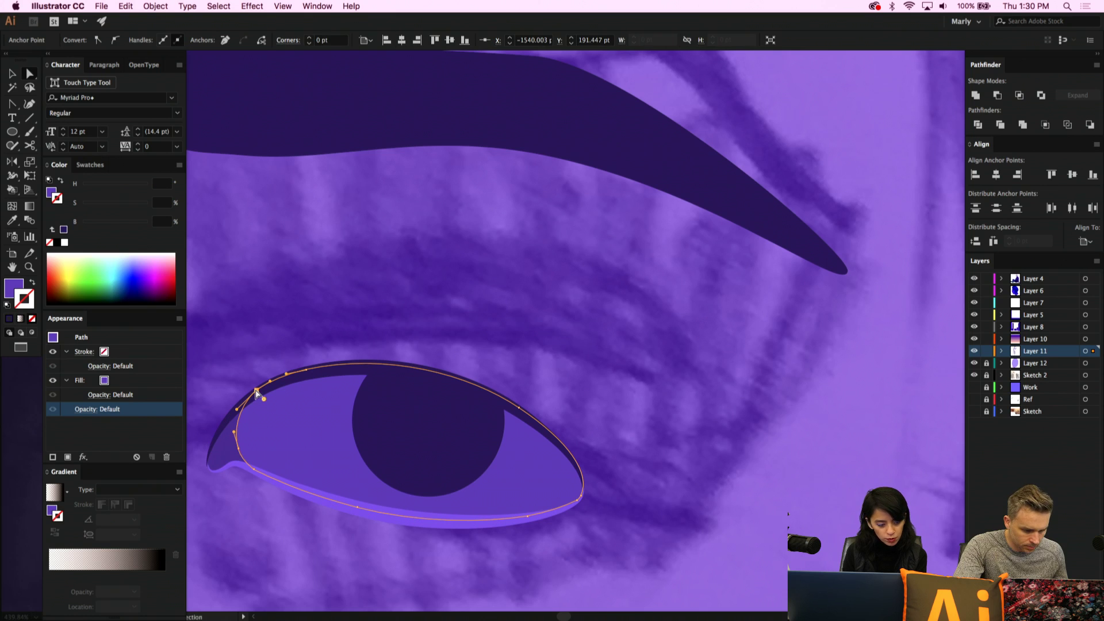
{"action": "left_click_drag", "start_coordinate": [259, 392], "coordinate": [264, 393]}
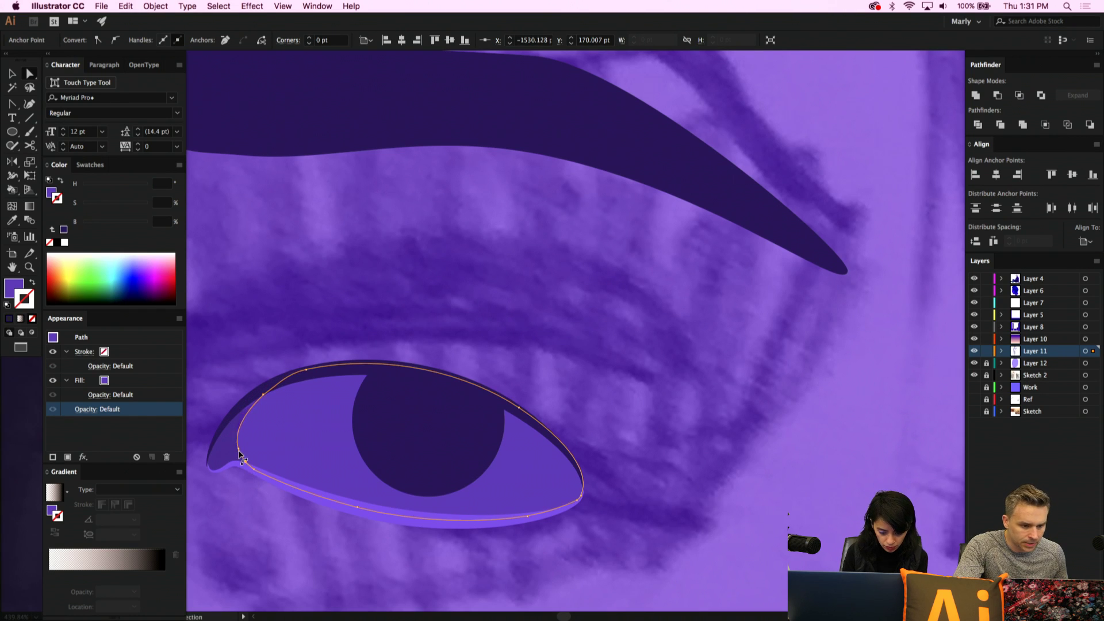
{"action": "left_click", "coordinate": [241, 455]}
{"action": "left_click_drag", "start_coordinate": [239, 452], "coordinate": [263, 472]}
{"action": "key", "text": "super+z"}
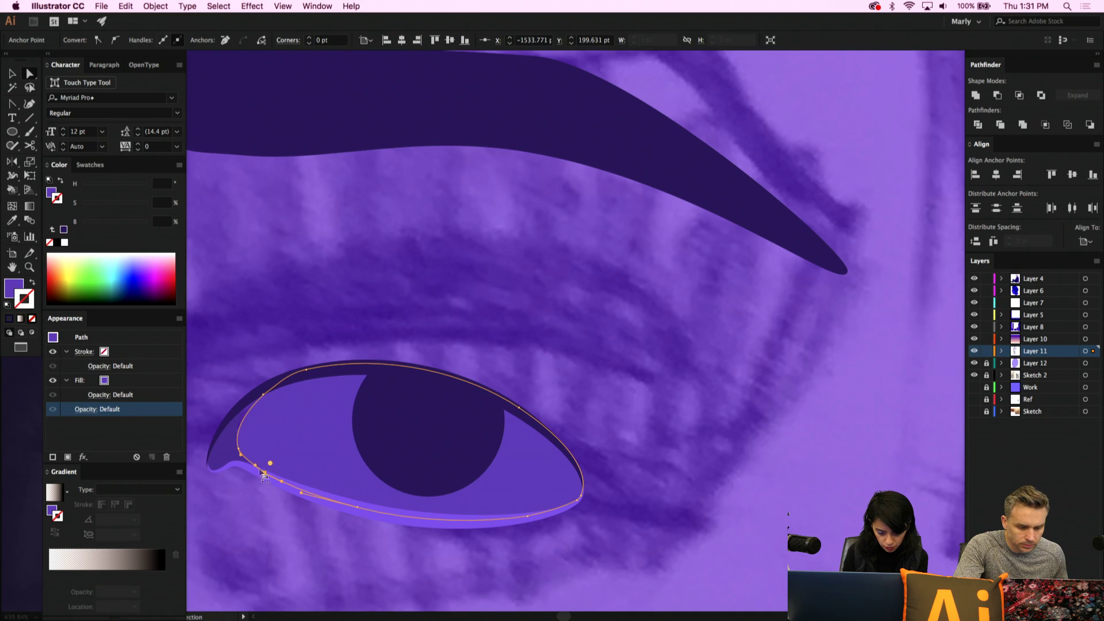
{"action": "left_click", "coordinate": [240, 448]}
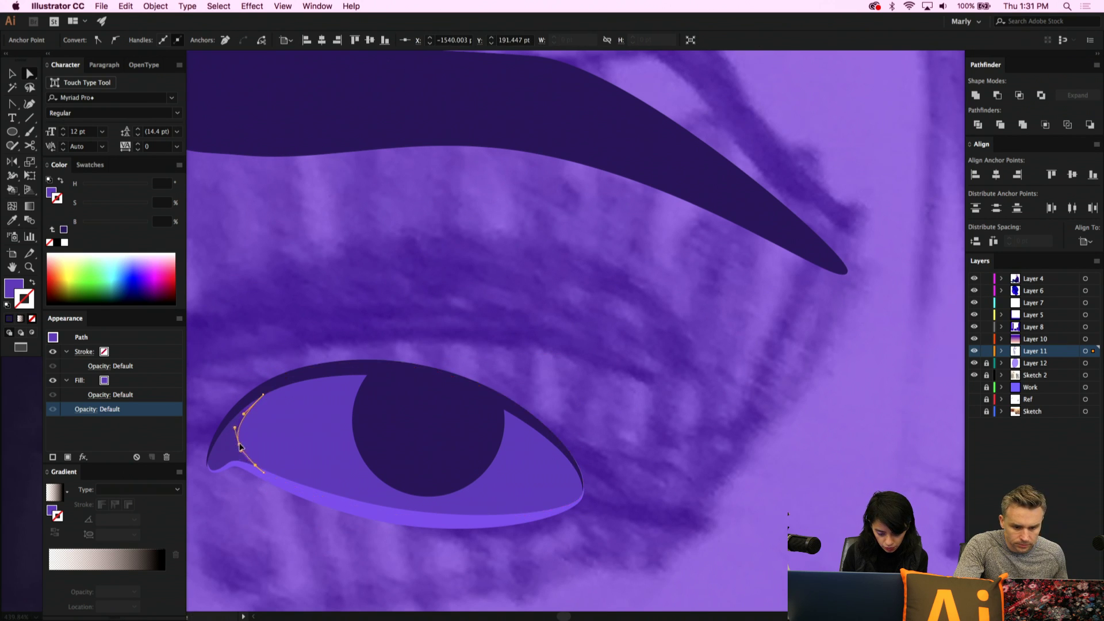
Extend the dark inner-corner shape beneath the eyeball by moving its inner anchor toward the iris and adjusting that anchor's handle
{"action": "left_click", "coordinate": [245, 453]}
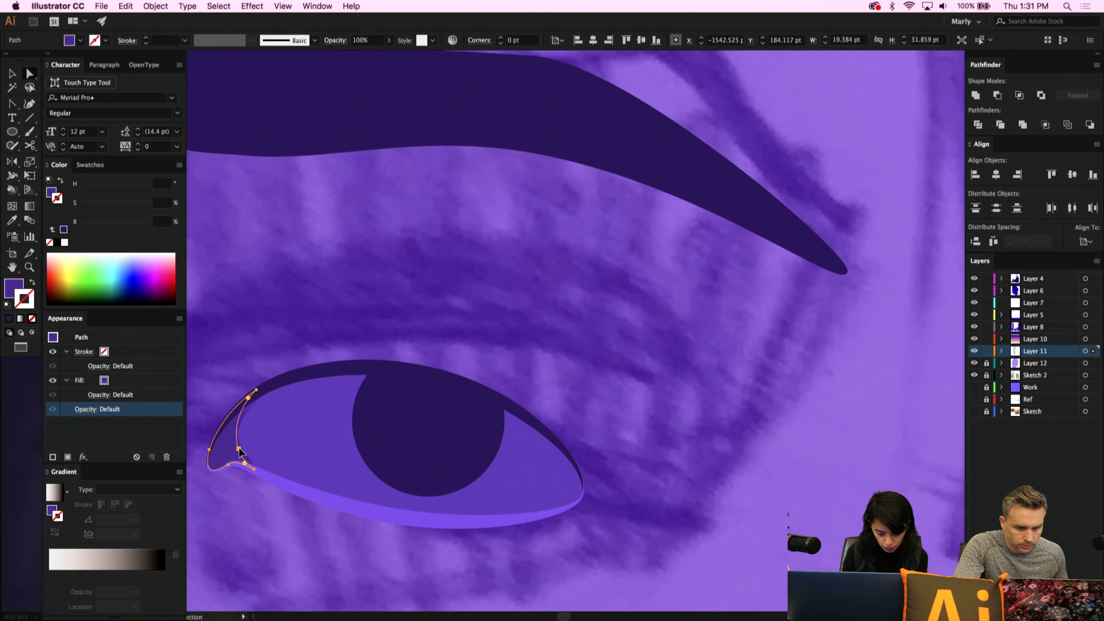
{"action": "left_click_drag", "start_coordinate": [239, 452], "coordinate": [262, 453]}
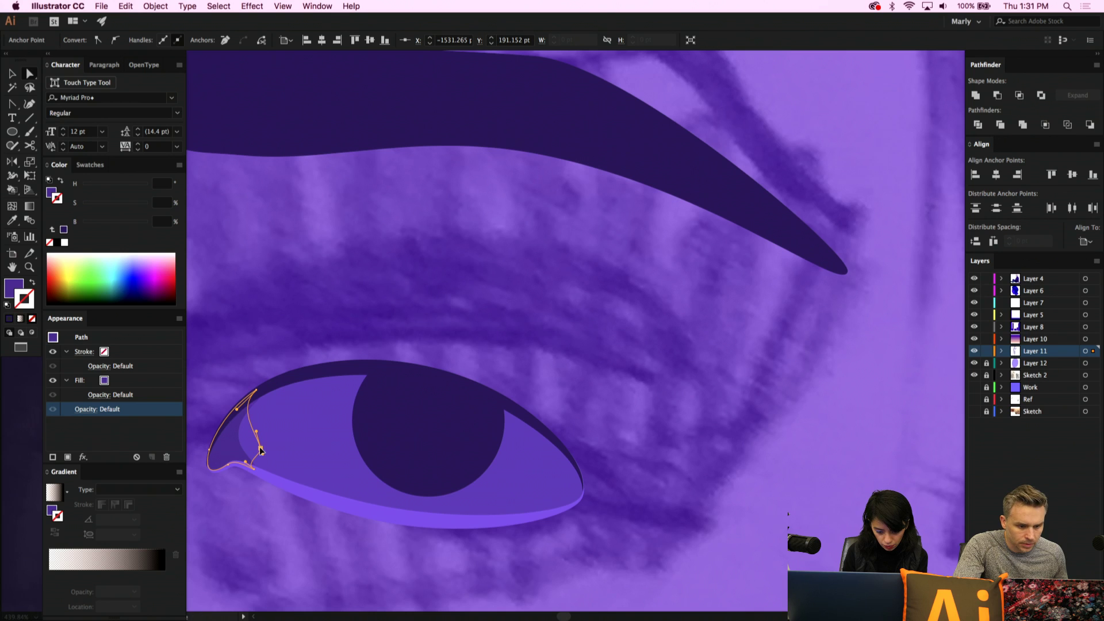
{"action": "left_click_drag", "start_coordinate": [261, 451], "coordinate": [303, 450]}
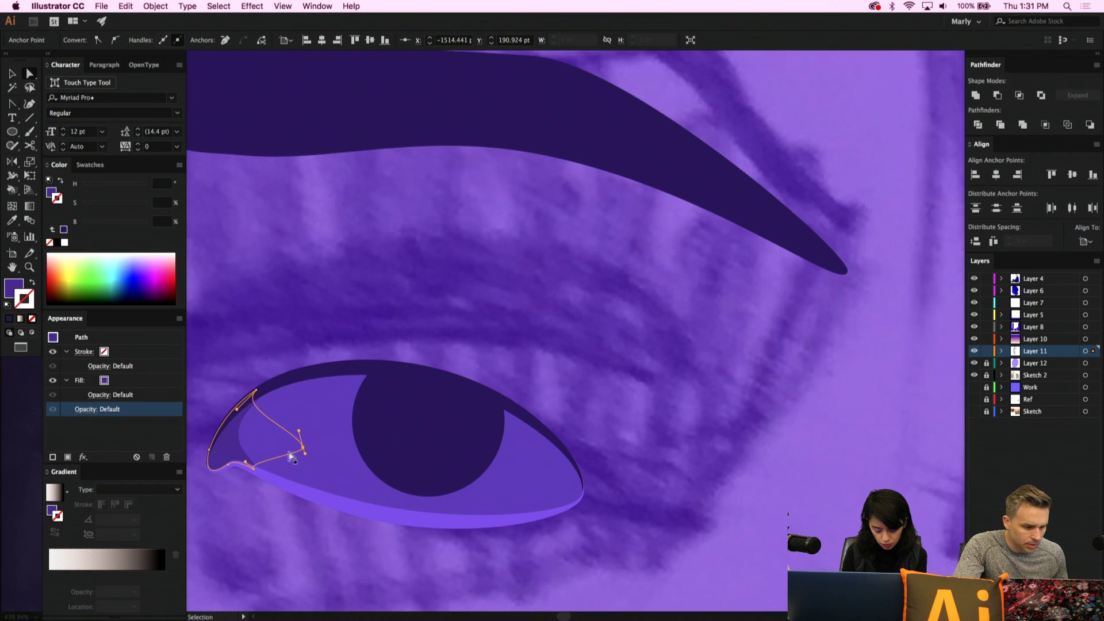
{"action": "key", "text": "shift+c"}
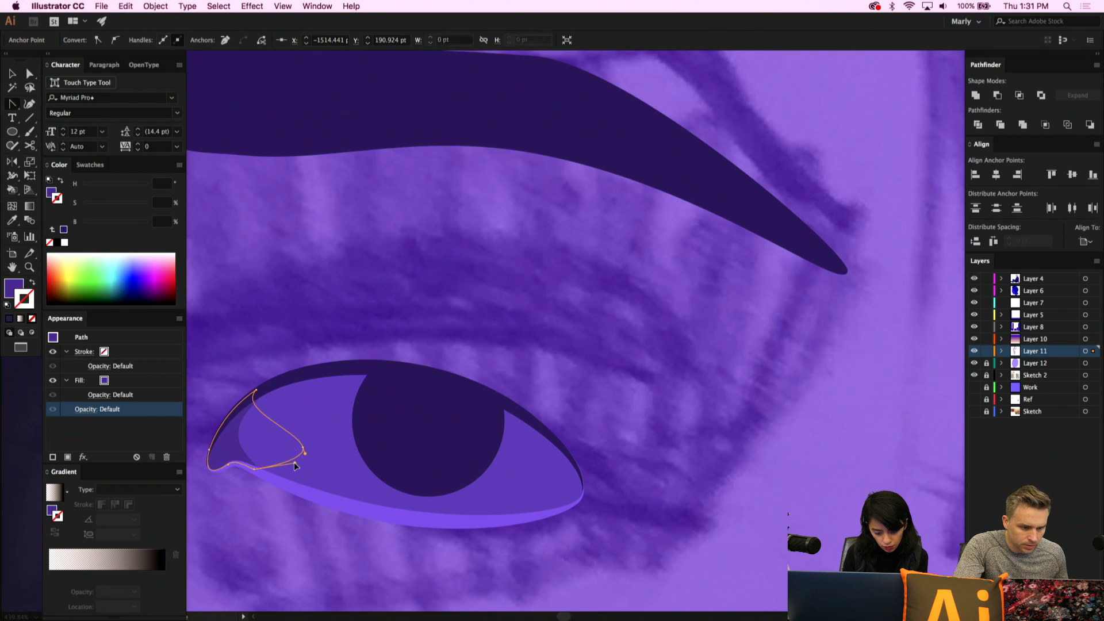
{"action": "key", "text": "a"}
Adjust the curve handle of the corner shape's upper anchor under the upper lid and save the document
{"action": "left_click", "coordinate": [257, 393]}
{"action": "key", "text": "shift+c"}
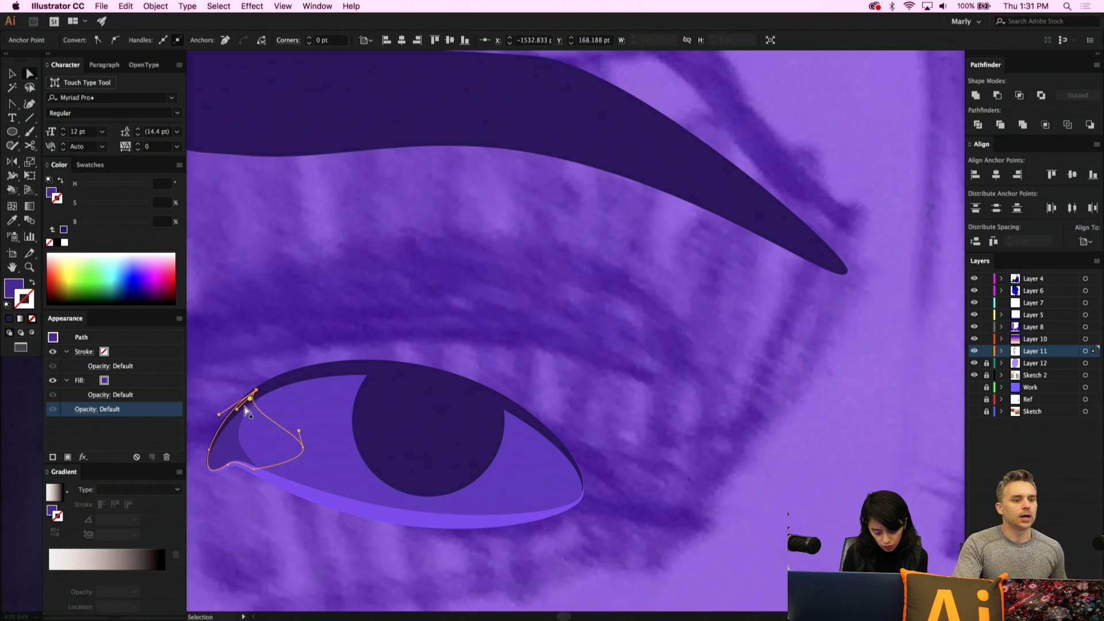
{"action": "left_click", "coordinate": [237, 410]}
{"action": "left_click_drag", "start_coordinate": [237, 412], "coordinate": [321, 391]}
{"action": "key", "text": "v"}
{"action": "left_click", "coordinate": [625, 421]}
{"action": "scroll", "coordinate": [625, 421], "scroll_direction": "down", "scroll_amount": 5}
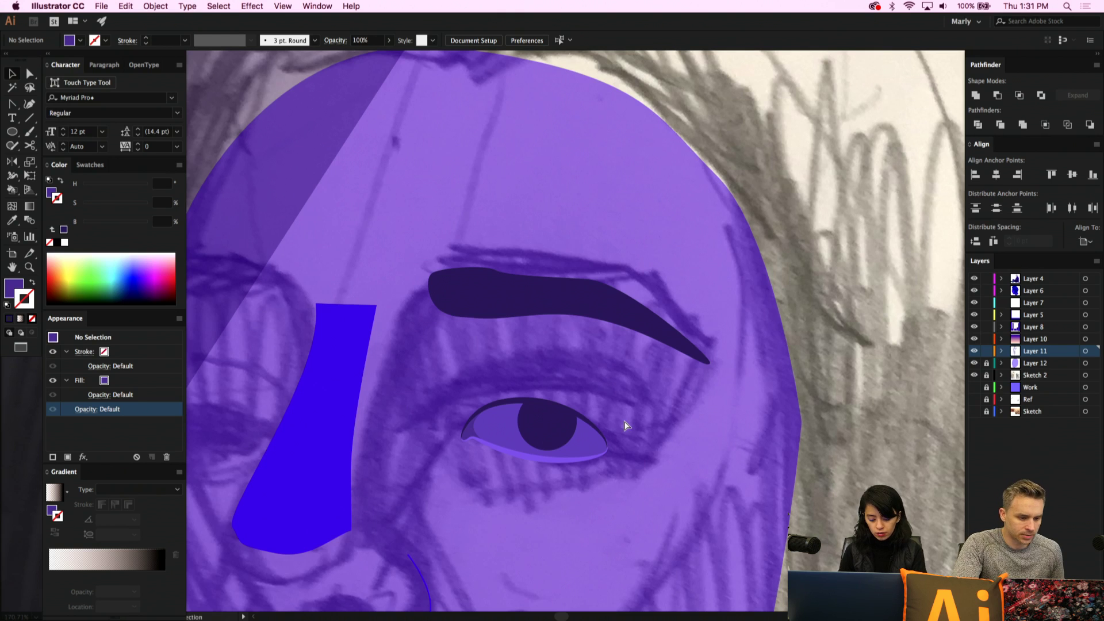
{"action": "key", "text": "super+s"}
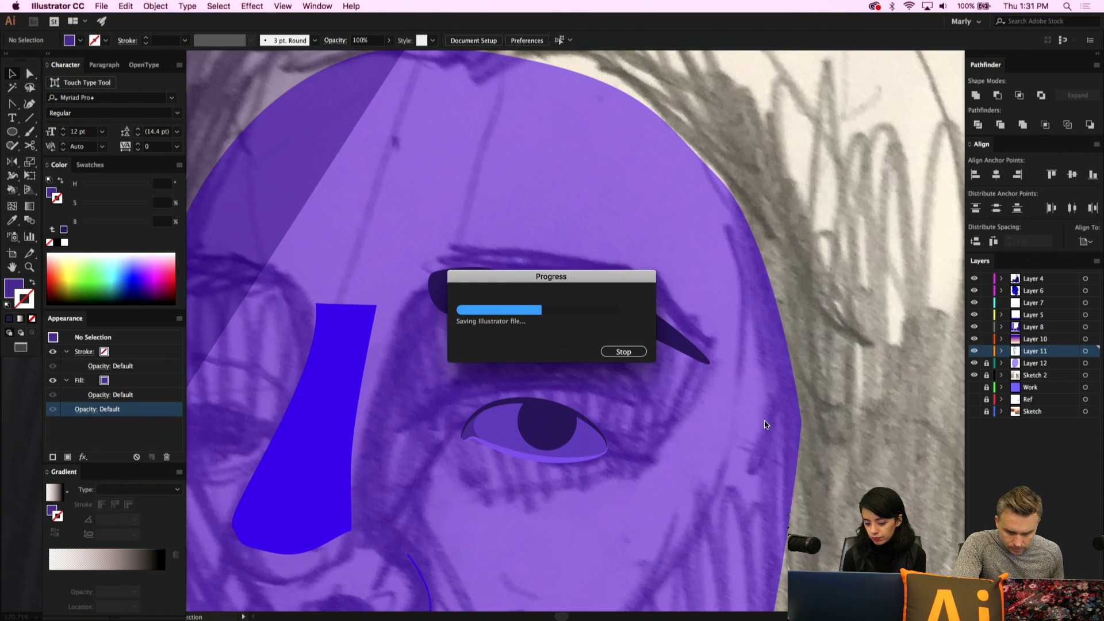
Shorten the eyebrow by pulling its outer tip inward and up, and raise its lower edge near the inner end
{"action": "left_click", "coordinate": [552, 294]}
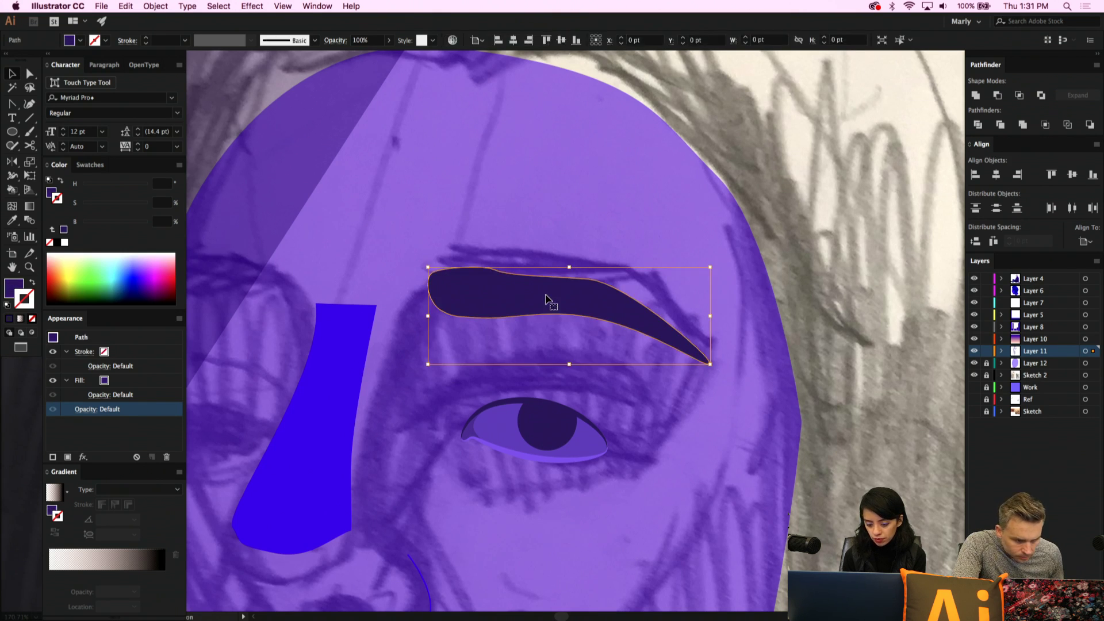
{"action": "key", "text": "a"}
{"action": "left_click_drag", "start_coordinate": [710, 362], "coordinate": [687, 350]}
{"action": "left_click", "coordinate": [556, 312]}
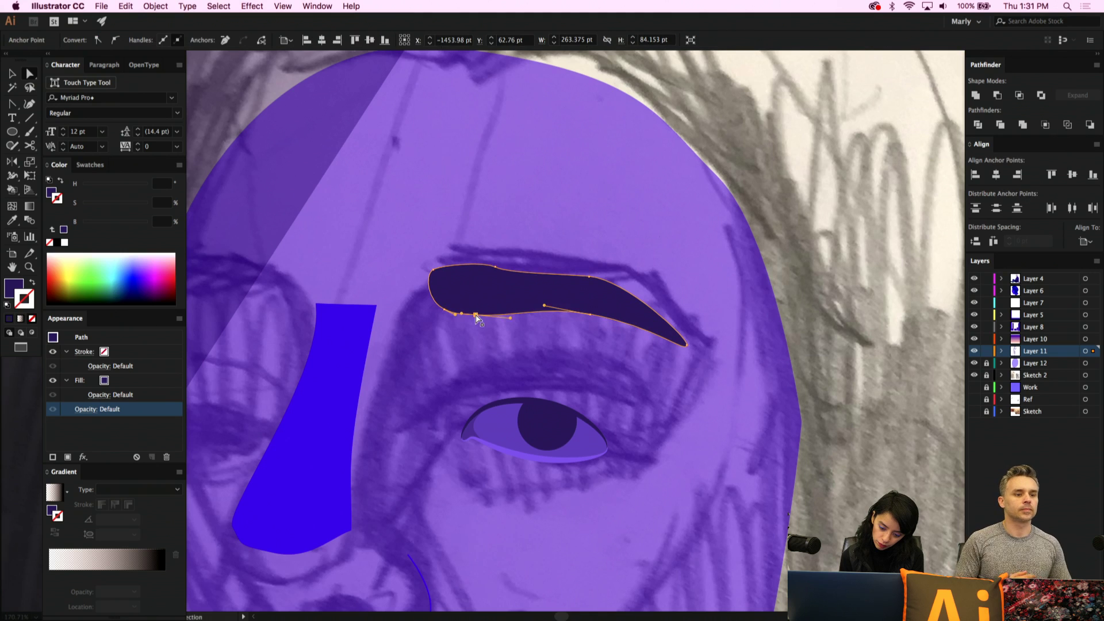
{"action": "left_click", "coordinate": [476, 308]}
{"action": "left_click", "coordinate": [535, 365]}
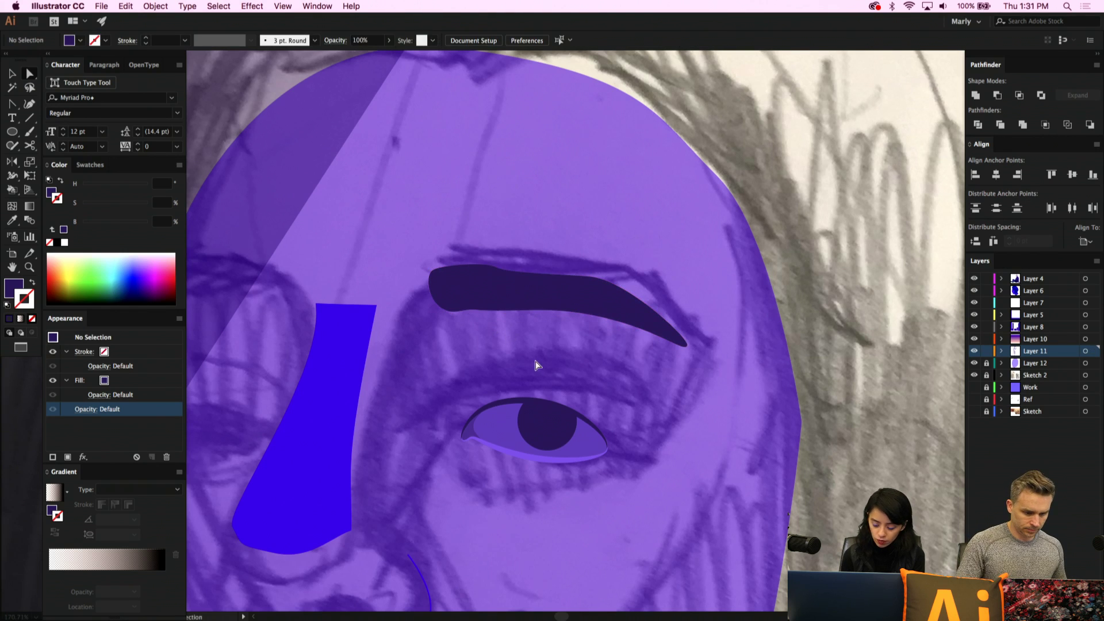
Duplicate the light purple lower lid line a short distance below the eye
{"action": "key", "text": "p"}
{"action": "scroll", "coordinate": [535, 365], "scroll_direction": "down", "scroll_amount": 3}
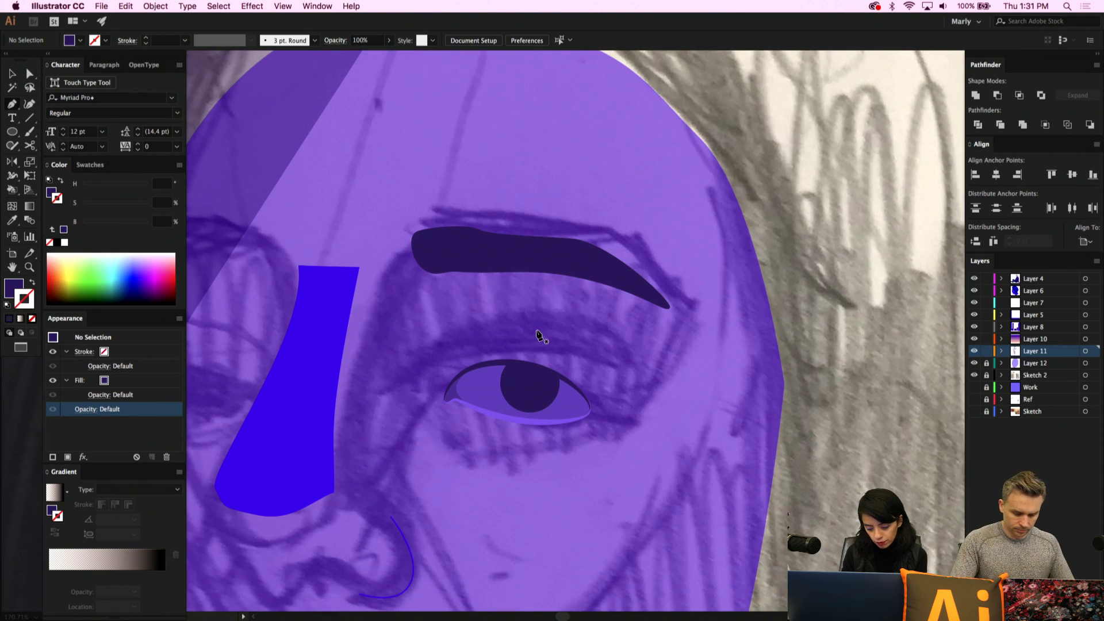
{"action": "key", "text": "v"}
{"action": "scroll", "coordinate": [584, 375], "scroll_direction": "up", "scroll_amount": 4}
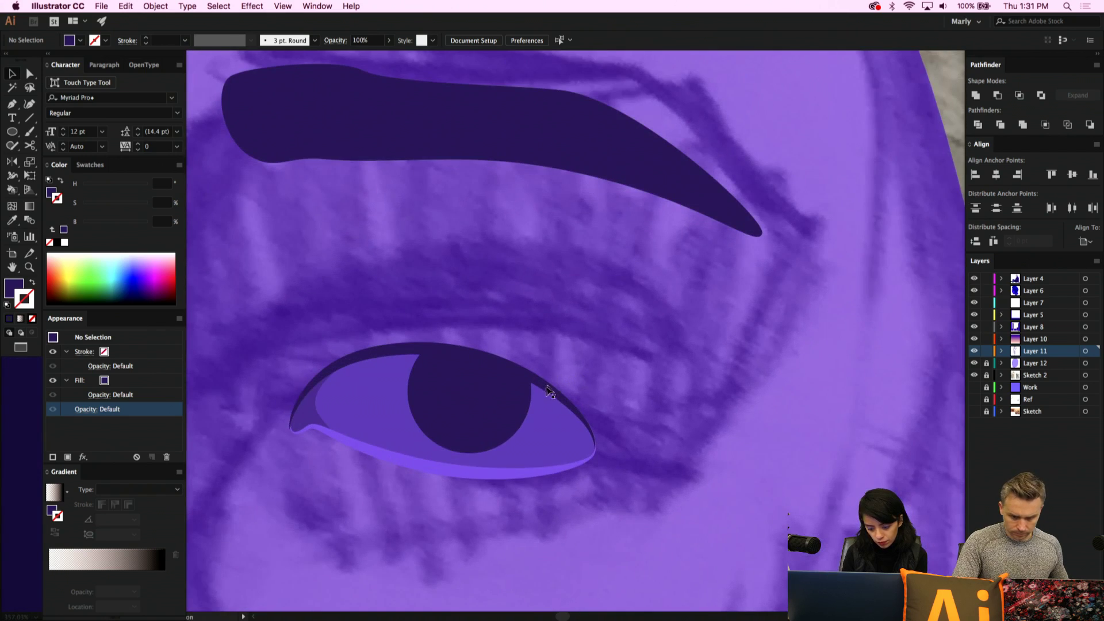
{"action": "left_click", "coordinate": [546, 393]}
{"action": "scroll", "coordinate": [546, 392], "scroll_direction": "down", "scroll_amount": 2}
{"action": "scroll", "coordinate": [547, 393], "scroll_direction": "left", "scroll_amount": 2}
{"action": "left_click", "coordinate": [550, 429]}
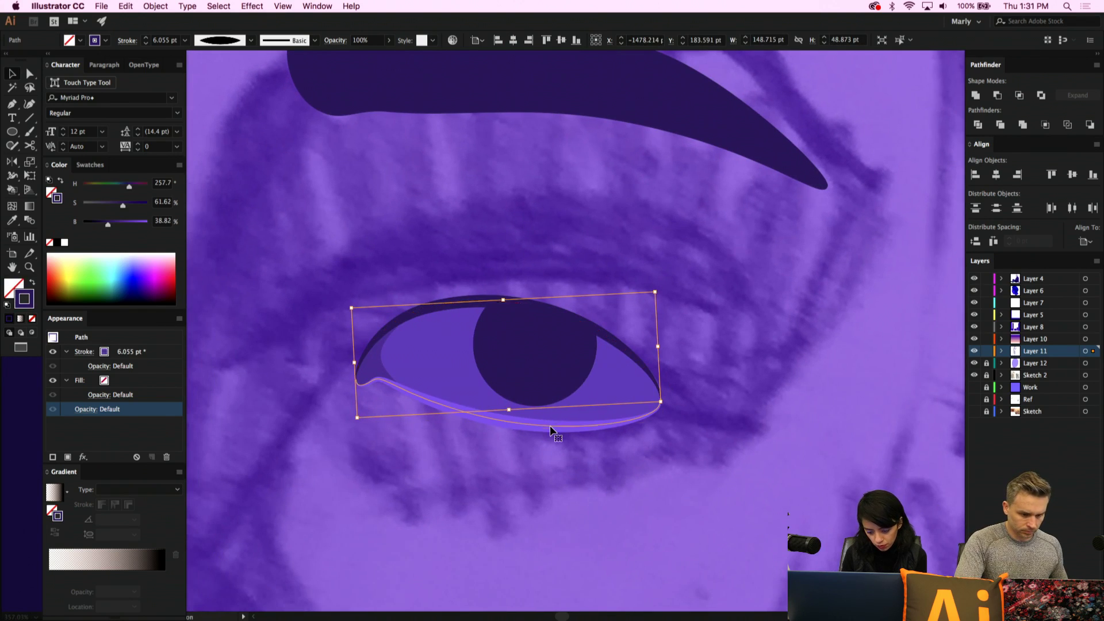
{"action": "left_click_drag", "start_coordinate": [552, 435], "coordinate": [548, 487]}
Remove the innermost end anchor from the duplicated lower lid line so it starts at the next anchor
{"action": "key", "text": "a"}
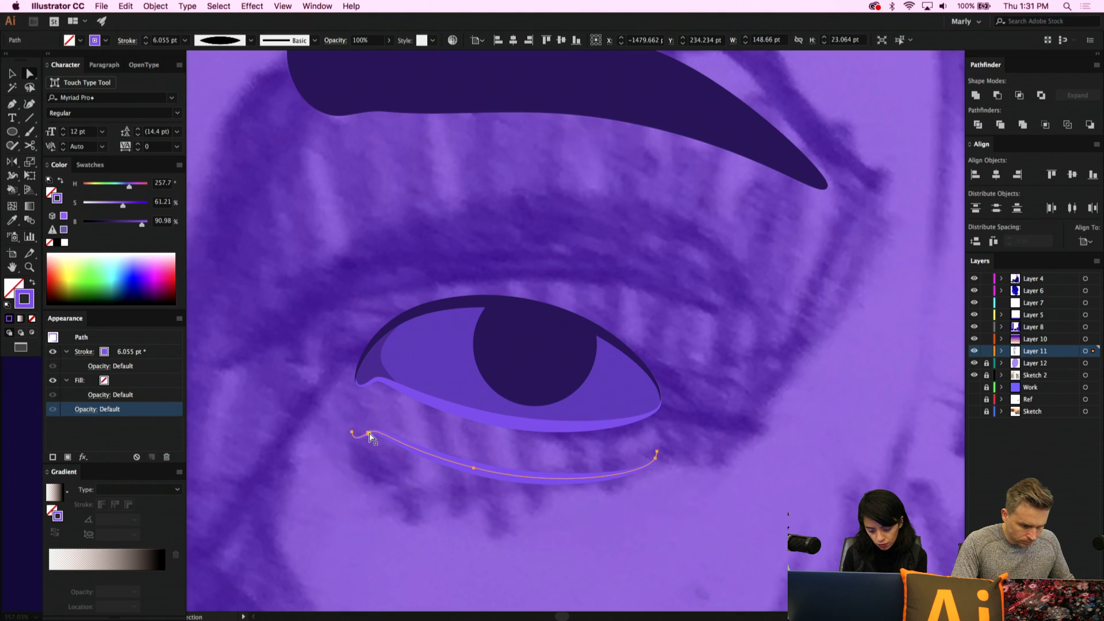
{"action": "key", "text": "p"}
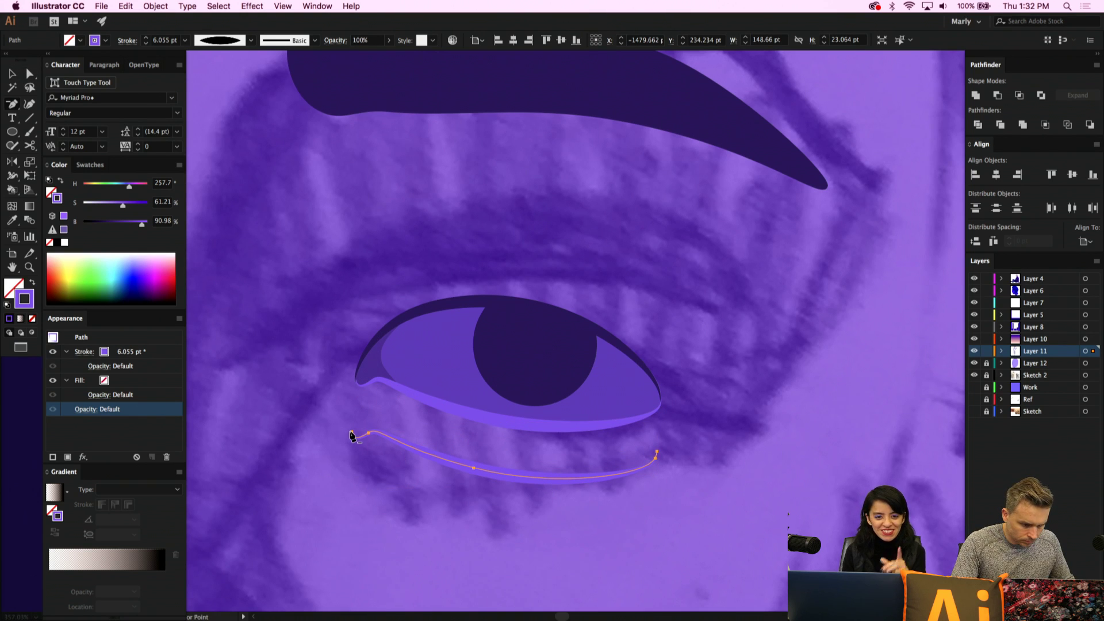
{"action": "mouse_move", "coordinate": [369, 433]}
{"action": "left_mouse_down"}
{"action": "mouse_move", "coordinate": [382, 451]}
{"action": "mouse_move", "coordinate": [357, 438]}
{"action": "left_mouse_up"}
{"action": "key", "text": "v"}
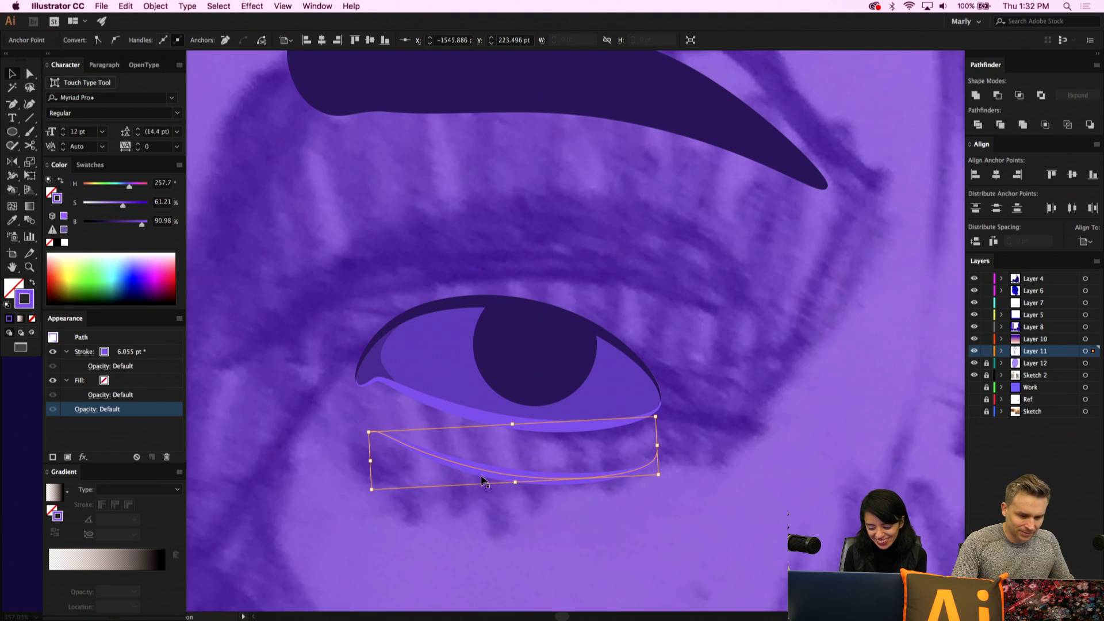
Recolor the duplicated lid line's stroke to a darker, more saturated purple with about 77% saturation and 73% brightness
{"action": "left_click", "coordinate": [133, 204]}
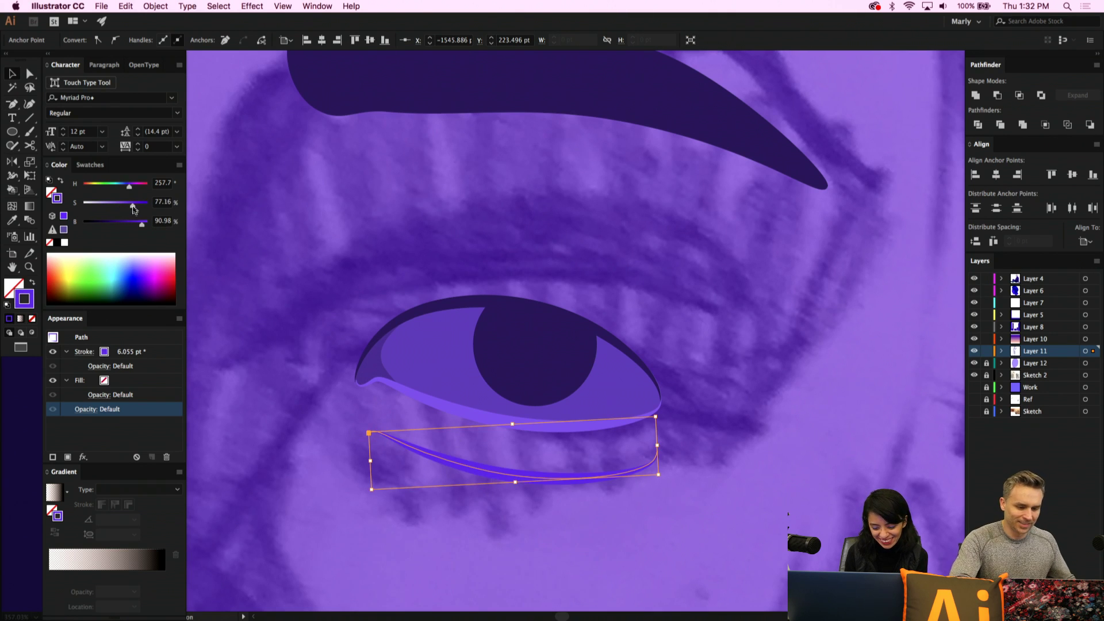
{"action": "left_click_drag", "start_coordinate": [138, 229], "coordinate": [131, 226]}
{"action": "left_click", "coordinate": [524, 530]}
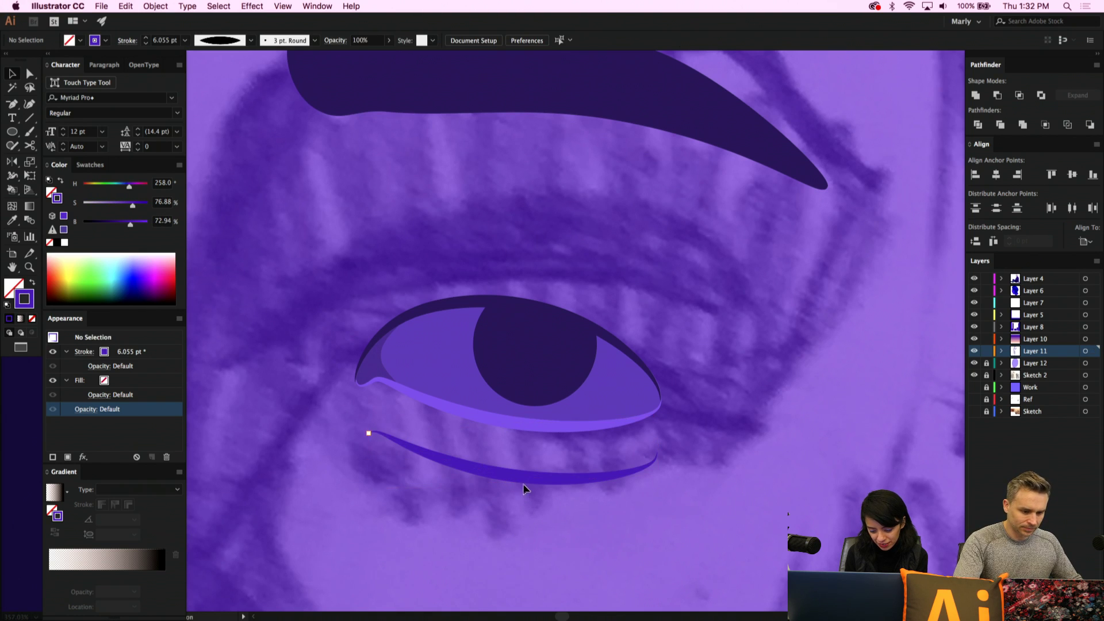
Thicken the dark purple line below the eye to a 23 pt stroke
{"action": "left_click", "coordinate": [522, 481]}
{"action": "left_click", "coordinate": [146, 38]}
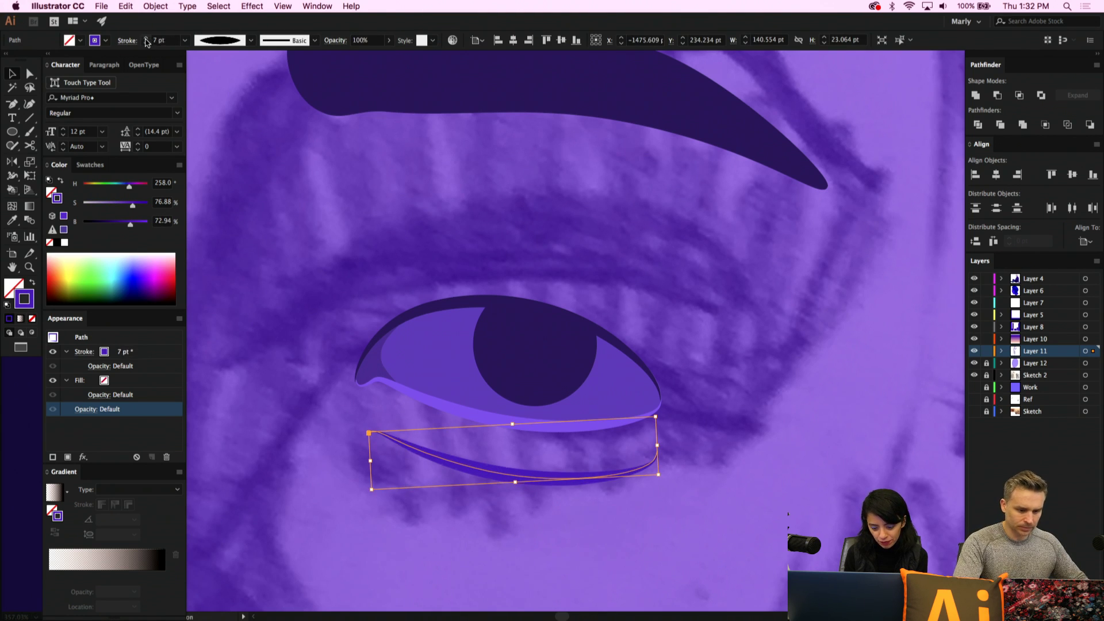
{"action": "left_click", "coordinate": [146, 38]}
{"action": "left_click", "coordinate": [146, 38]}
{"action": "left_click", "coordinate": [146, 38]}
{"action": "left_click", "coordinate": [146, 38]}
{"action": "left_click", "coordinate": [146, 38]}
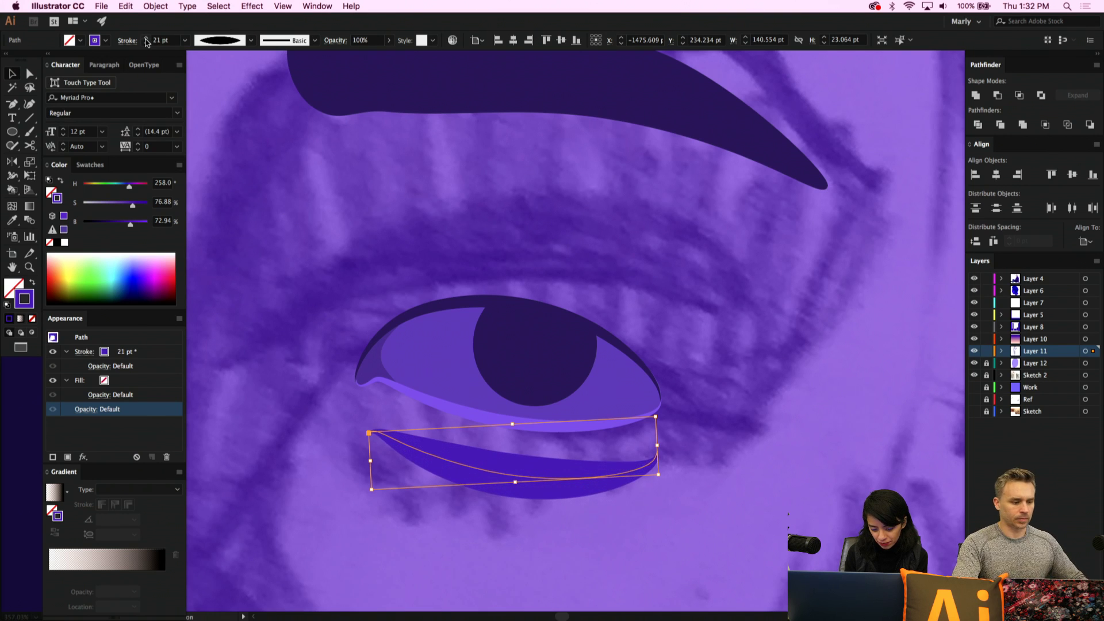
{"action": "left_click", "coordinate": [146, 38]}
{"action": "left_click", "coordinate": [146, 38]}
Move the thick dark purple shape up so it sits directly beneath the lower lid line
{"action": "key", "text": "a"}
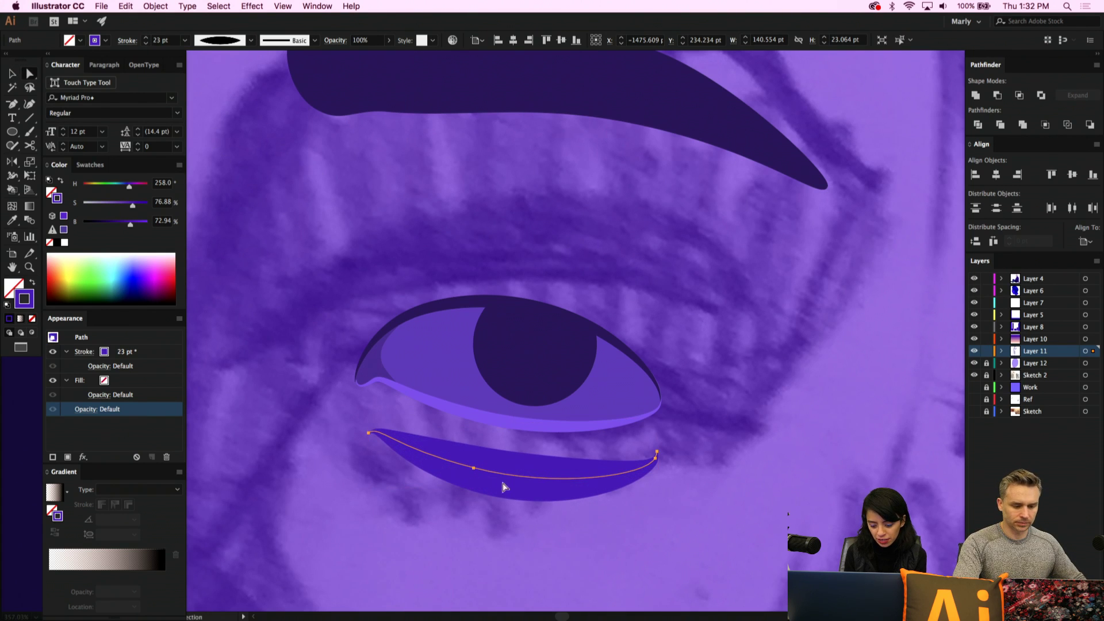
{"action": "key", "text": "v"}
{"action": "left_click_drag", "start_coordinate": [499, 478], "coordinate": [491, 450]}
{"action": "key", "text": "a"}
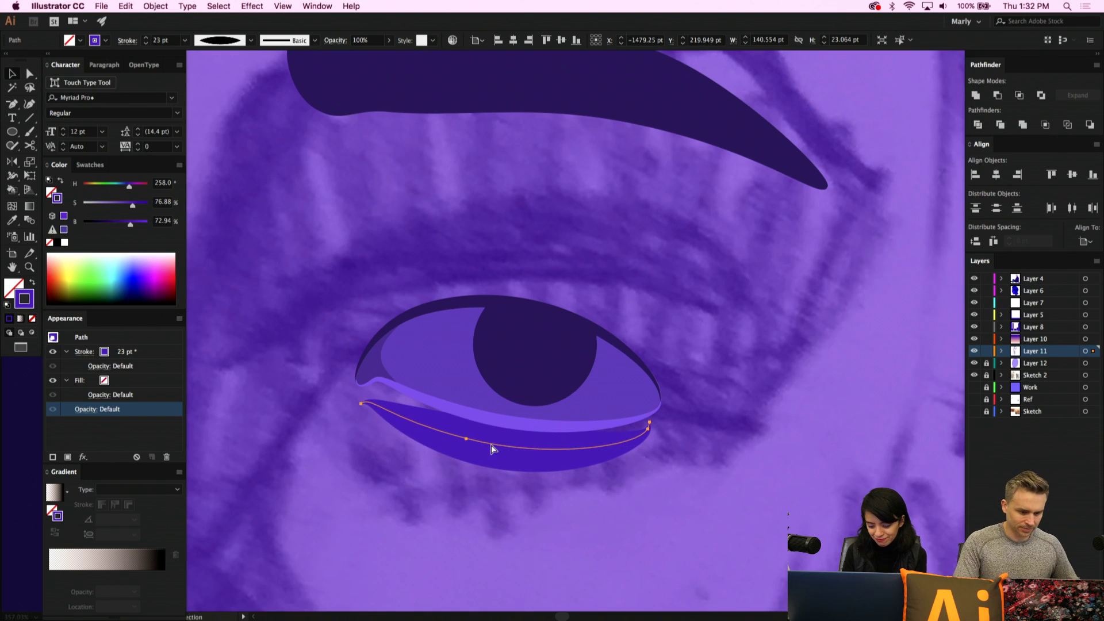
{"action": "key", "text": "v"}
{"action": "key", "text": "a"}
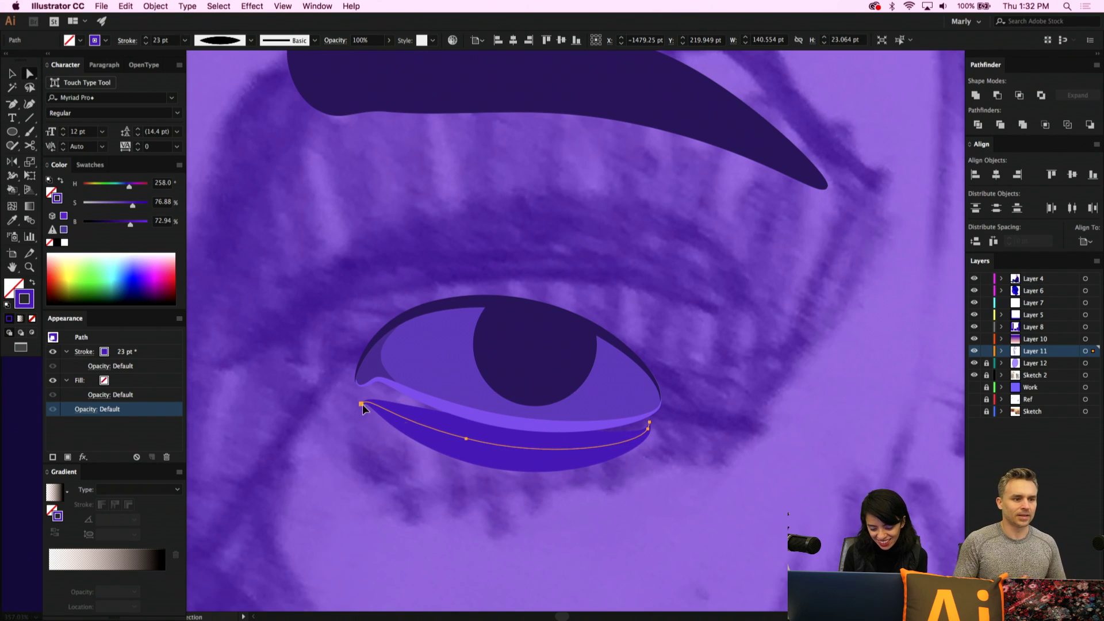
Reshape the dark purple line by curving its inner end up into the inner eye corner and shifting its middle anchor slightly outward
{"action": "left_click", "coordinate": [362, 405]}
{"action": "left_click_drag", "start_coordinate": [361, 404], "coordinate": [382, 372]}
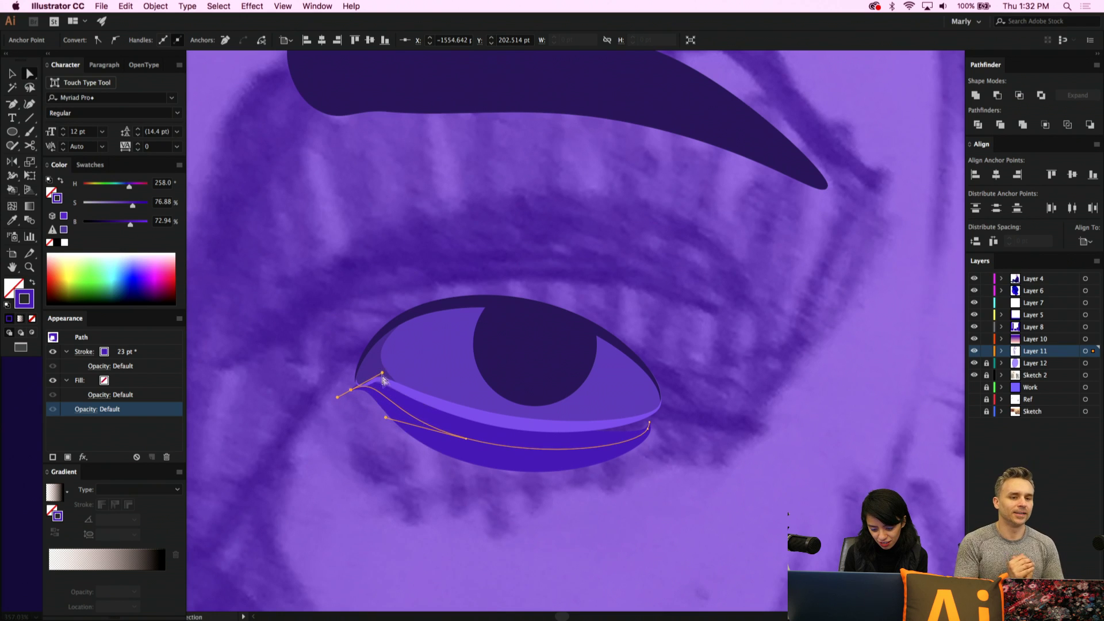
{"action": "left_click", "coordinate": [466, 439]}
{"action": "left_click_drag", "start_coordinate": [466, 440], "coordinate": [473, 439]}
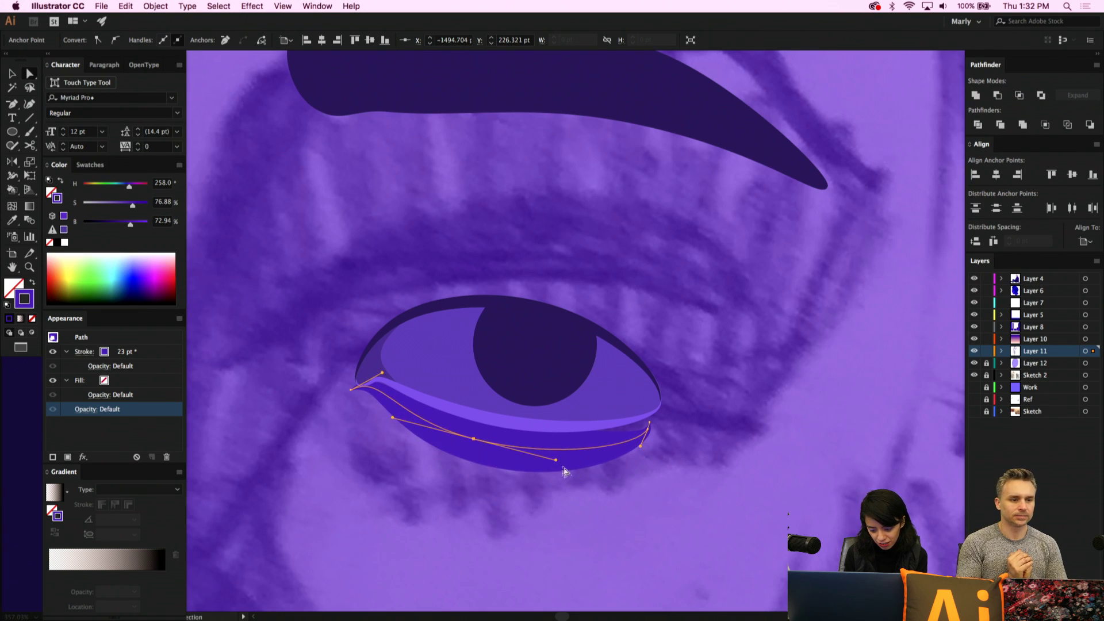
Extend the dark purple line's outer end to the outer eye corner and remove the extra anchor beside it
{"action": "left_click", "coordinate": [649, 423]}
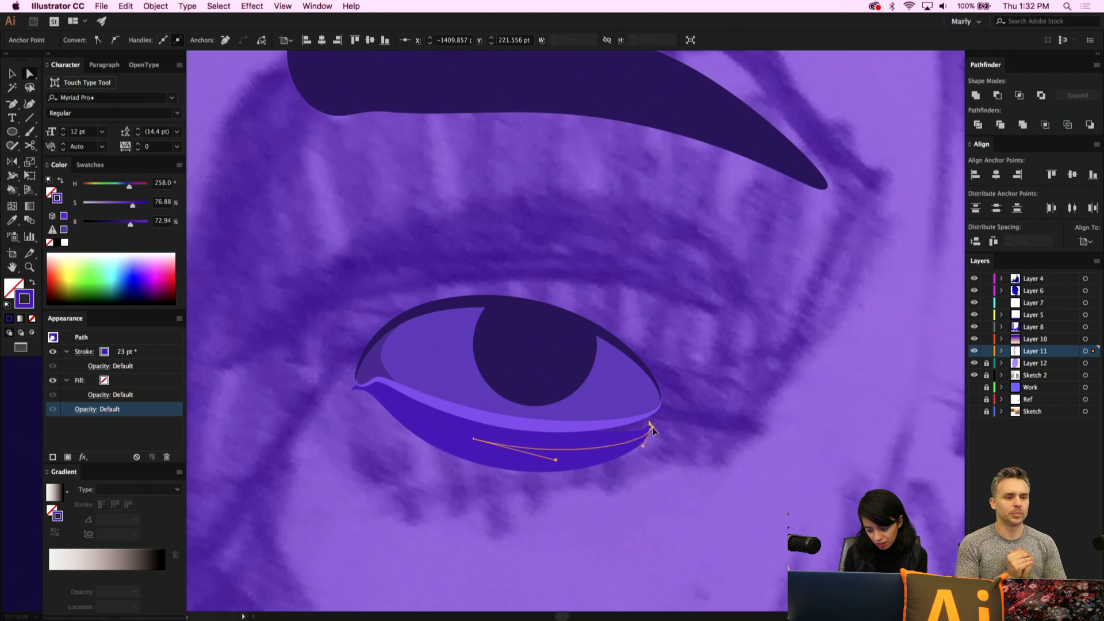
{"action": "left_click_drag", "start_coordinate": [649, 423], "coordinate": [661, 423]}
{"action": "key", "text": "shift+c"}
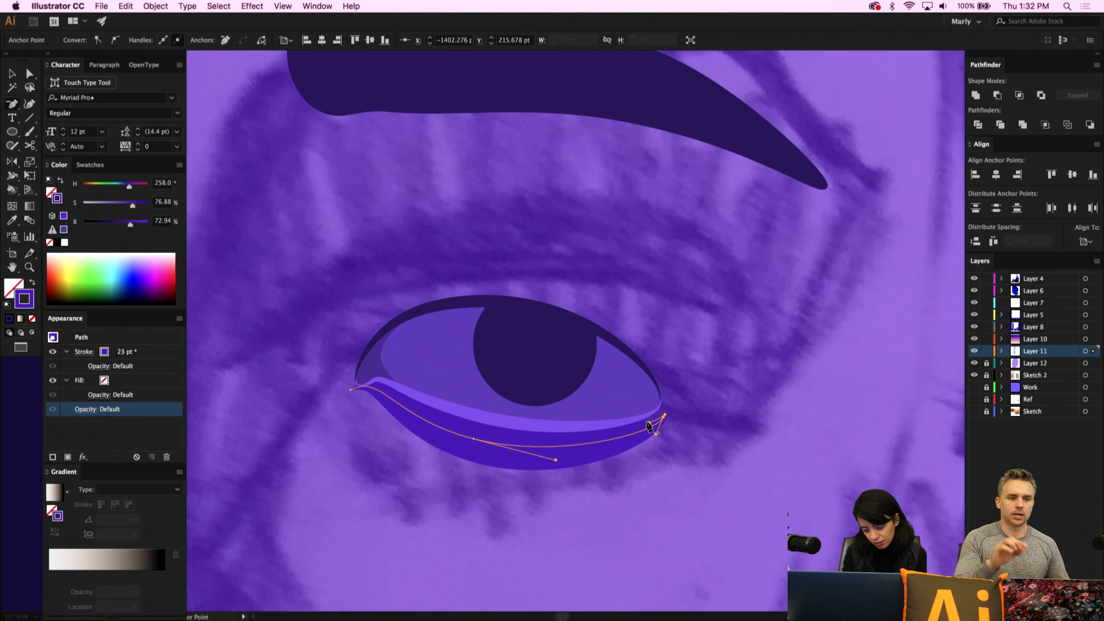
{"action": "scroll", "coordinate": [651, 426], "scroll_direction": "up", "scroll_amount": 5}
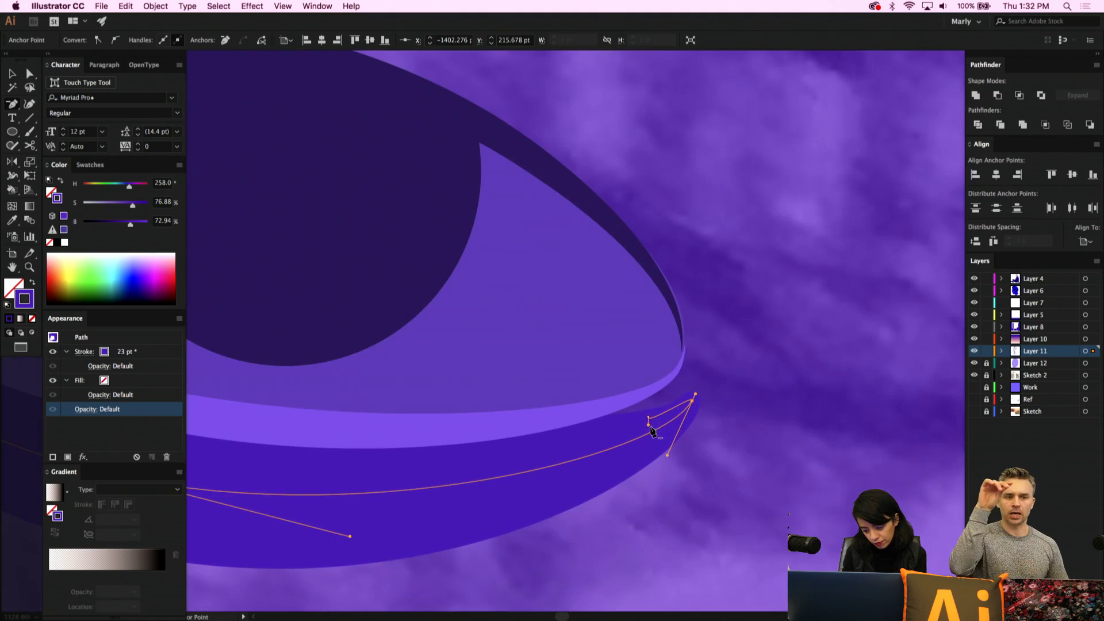
{"action": "left_click_drag", "start_coordinate": [650, 424], "coordinate": [680, 397]}
{"action": "key", "text": "a"}
{"action": "scroll", "coordinate": [680, 397], "scroll_direction": "down", "scroll_amount": 5}
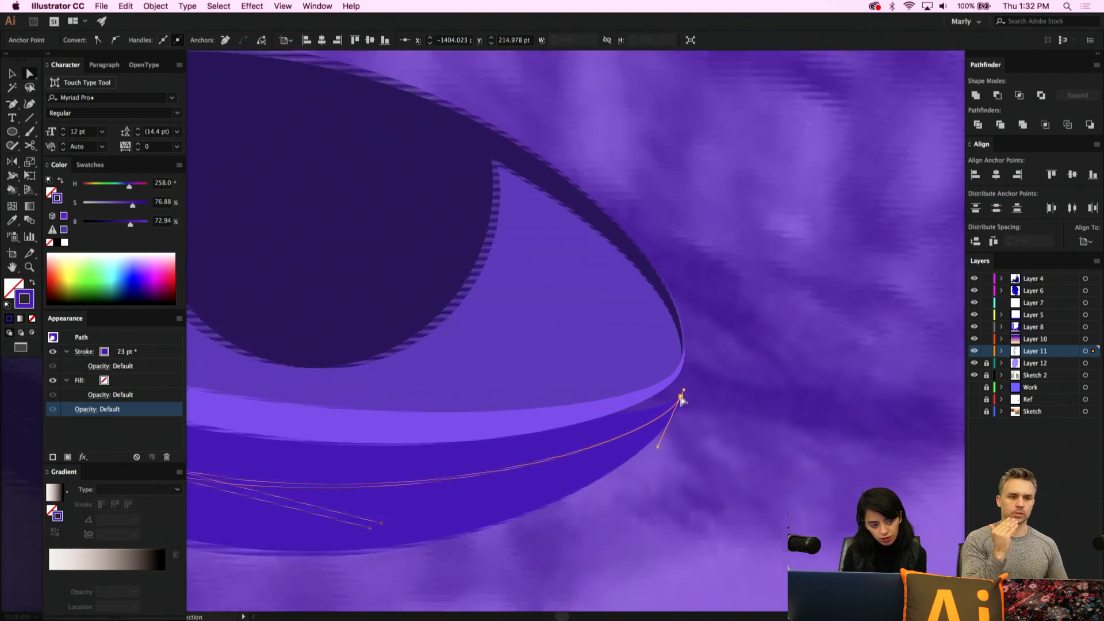
Lower the dark purple shape slightly below the lid line, then raise its inner anchor and shift its middle anchor outward
{"action": "key", "text": "v"}
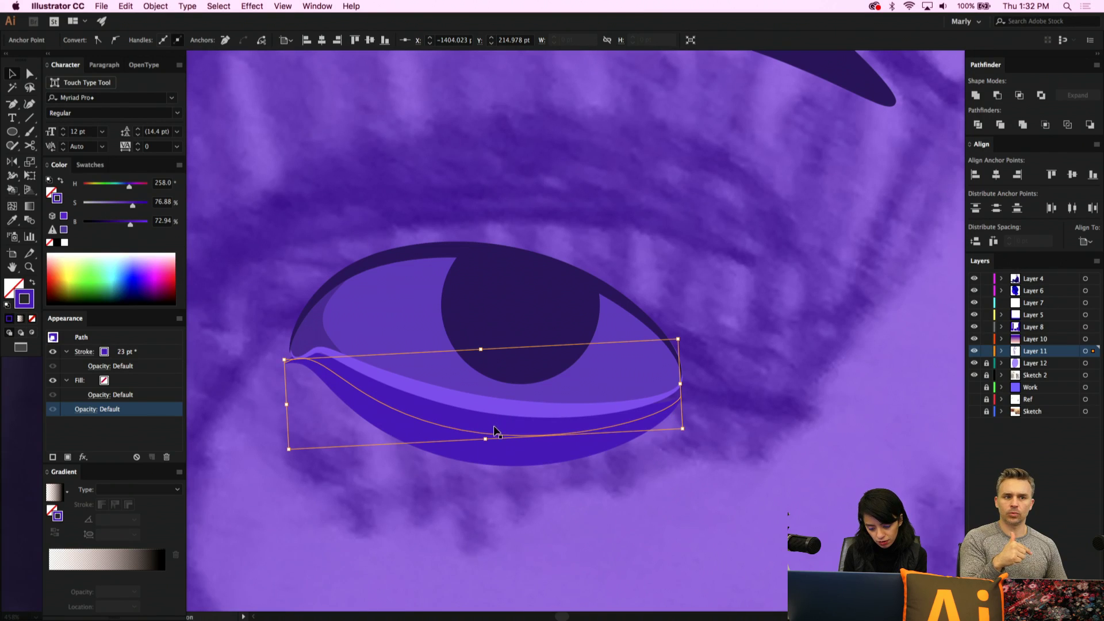
{"action": "left_click_drag", "start_coordinate": [497, 440], "coordinate": [498, 462]}
{"action": "key", "text": "a"}
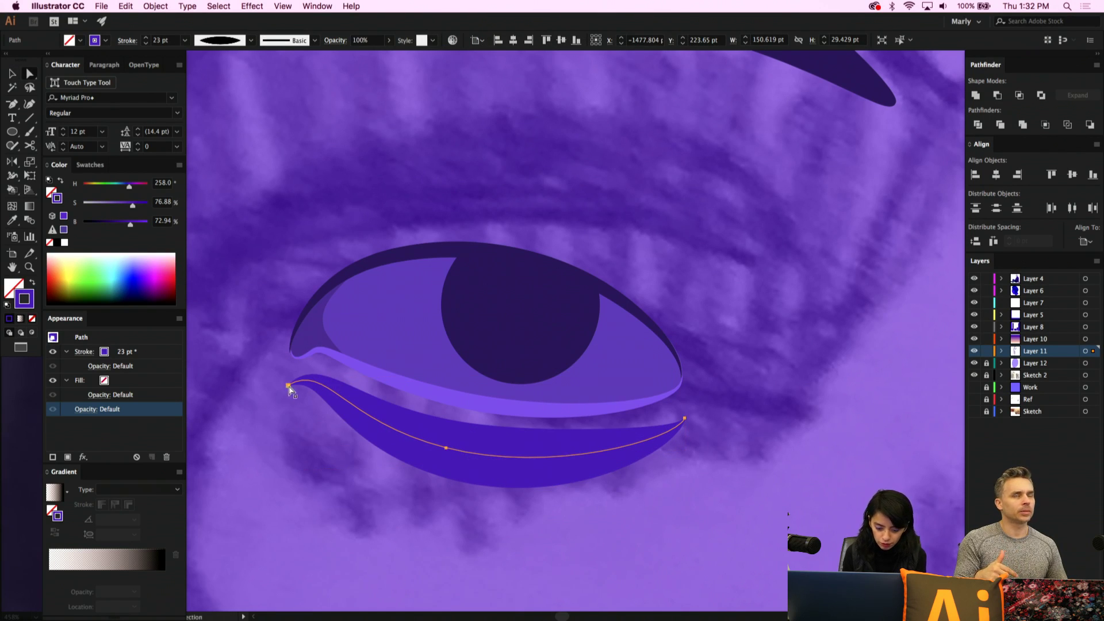
{"action": "left_click_drag", "start_coordinate": [289, 385], "coordinate": [288, 378]}
{"action": "left_click", "coordinate": [446, 448]}
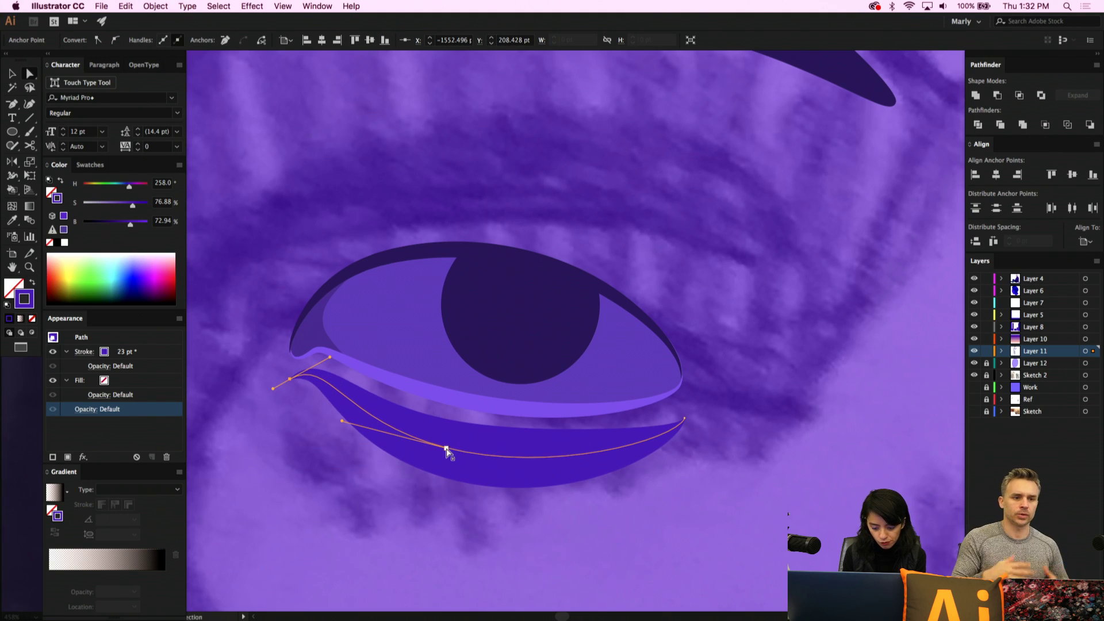
{"action": "left_click_drag", "start_coordinate": [446, 447], "coordinate": [459, 452]}
Set the opacity of the dark purple shape under the eye to 44%
{"action": "key", "text": "v"}
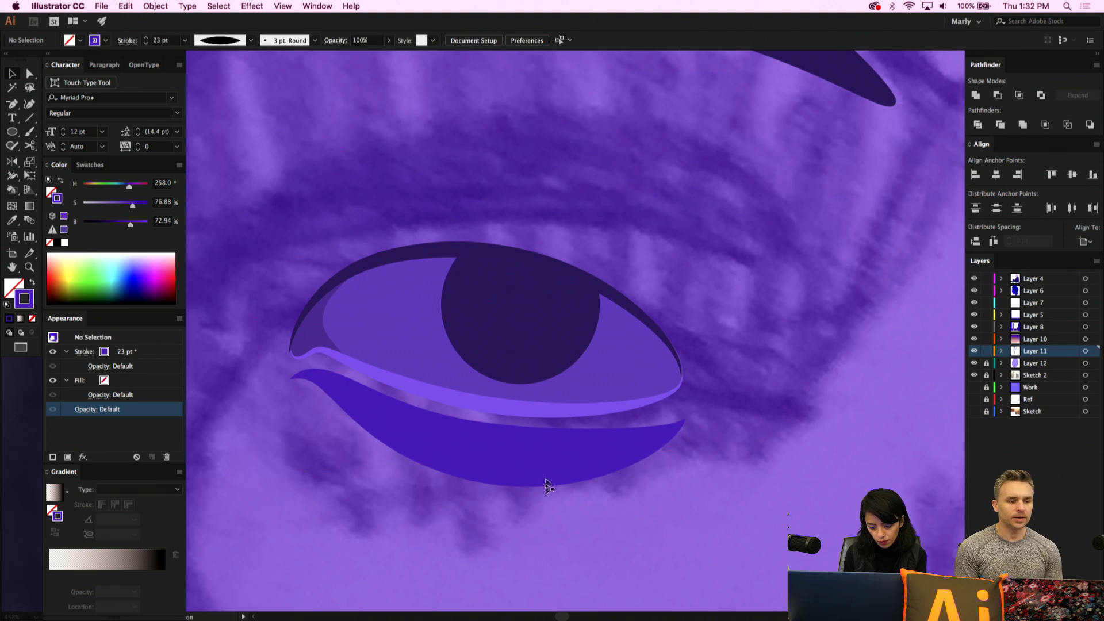
{"action": "left_click_drag", "start_coordinate": [389, 41], "coordinate": [364, 57]}
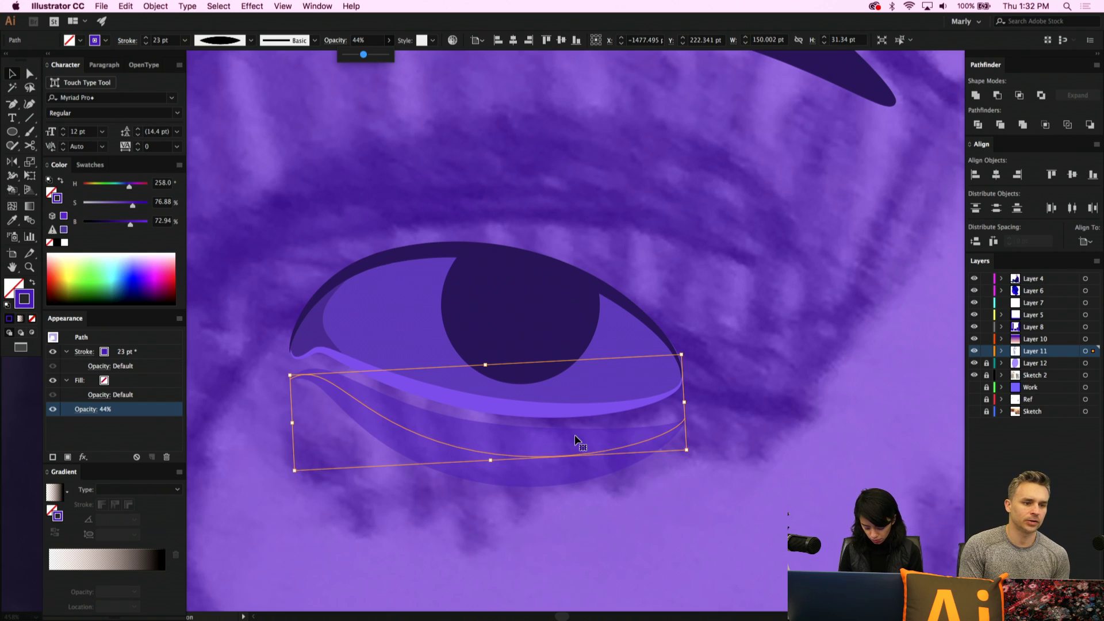
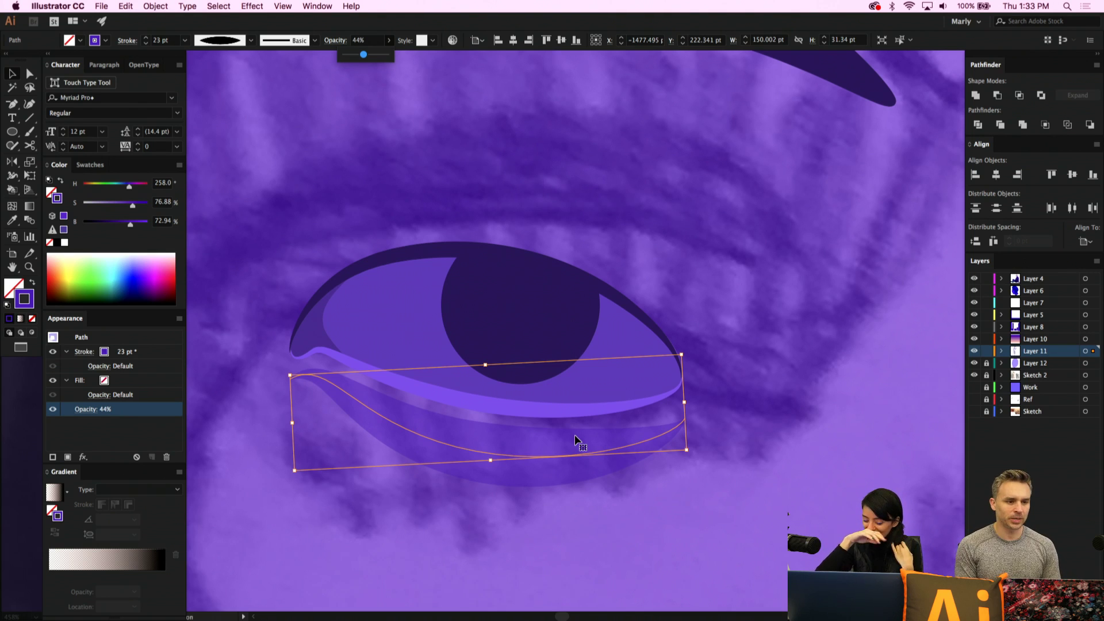
Draw a smaller circle inside the dark iris with the Ellipse tool
{"action": "left_click", "coordinate": [513, 284]}
{"action": "left_click", "coordinate": [13, 131]}
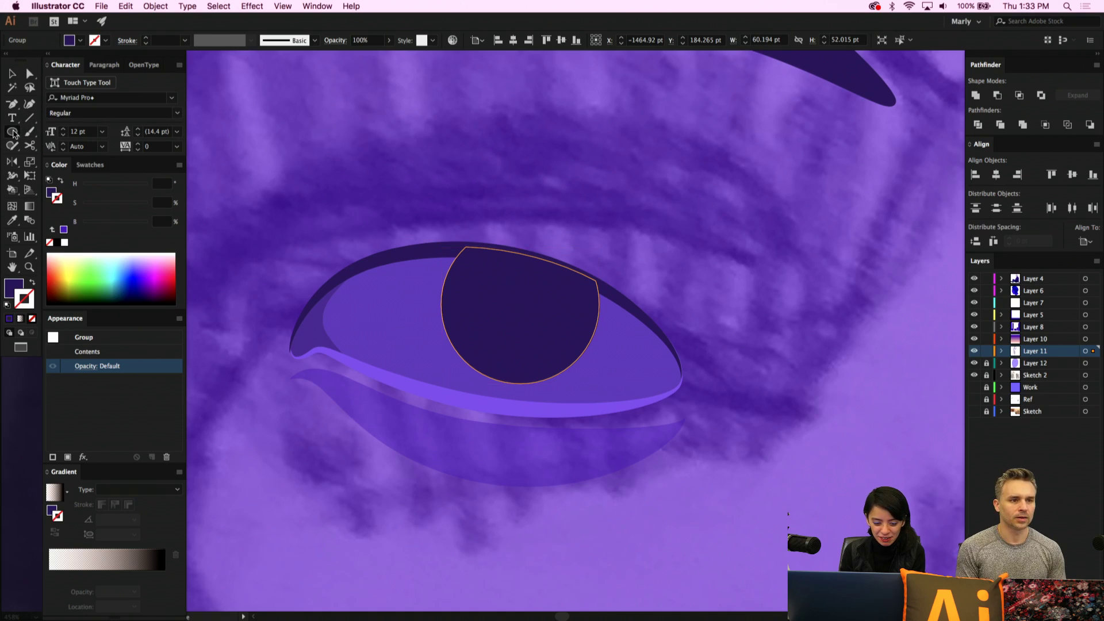
{"action": "left_click_drag", "start_coordinate": [498, 273], "coordinate": [567, 341]}
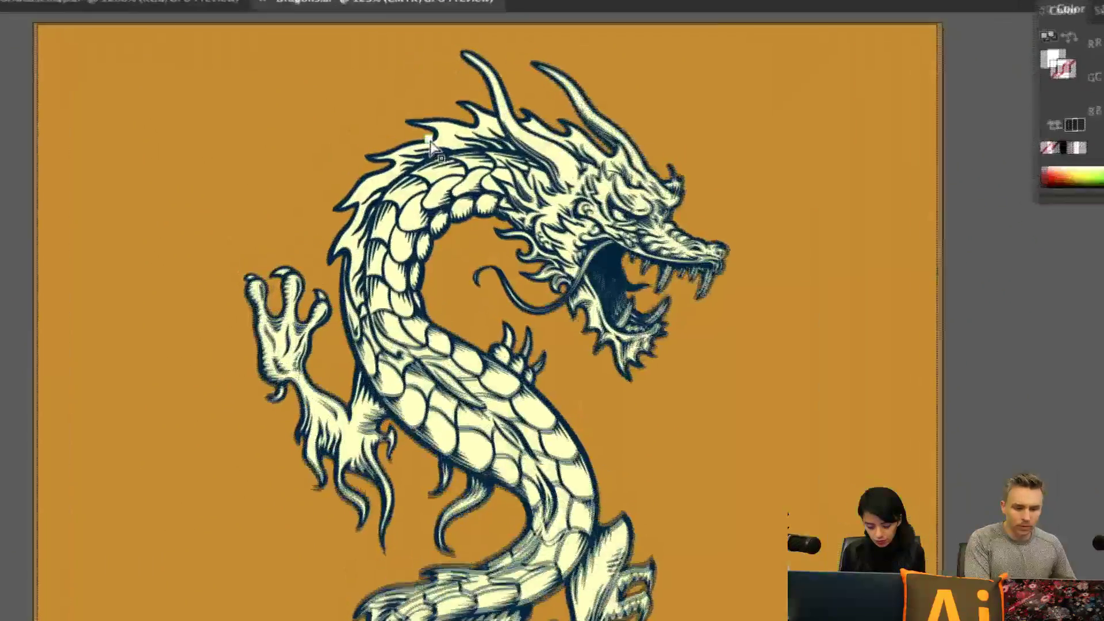
Switch to Dragons.ai and inspect the anchor points of a neck scale and of the dragon's upper outline
{"action": "left_click", "coordinate": [474, 199]}
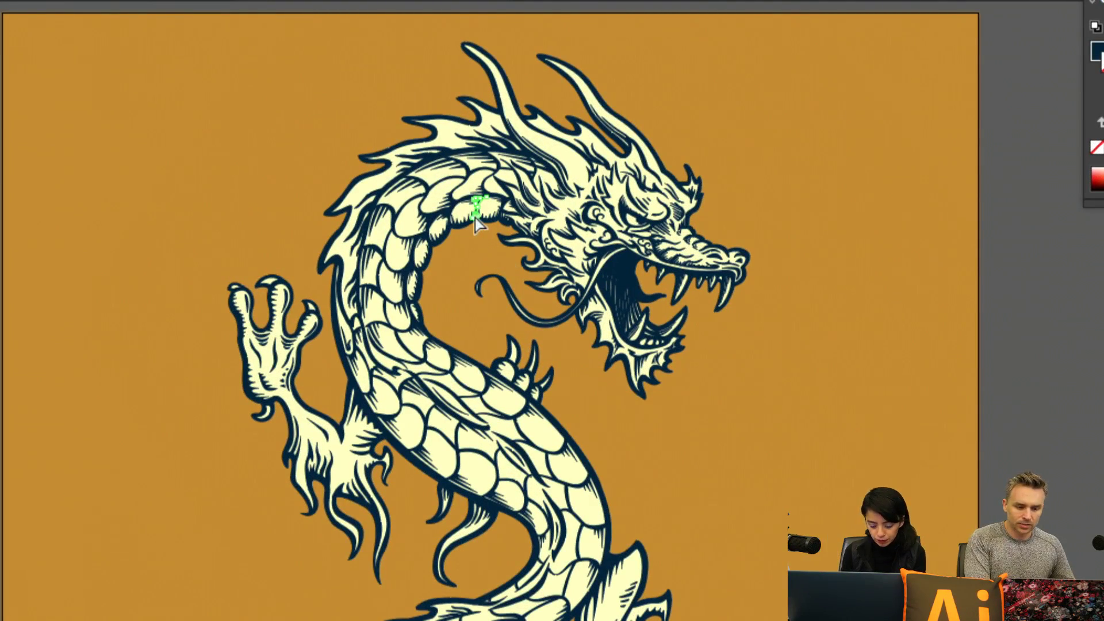
{"action": "left_click", "coordinate": [475, 220]}
{"action": "left_click", "coordinate": [360, 108]}
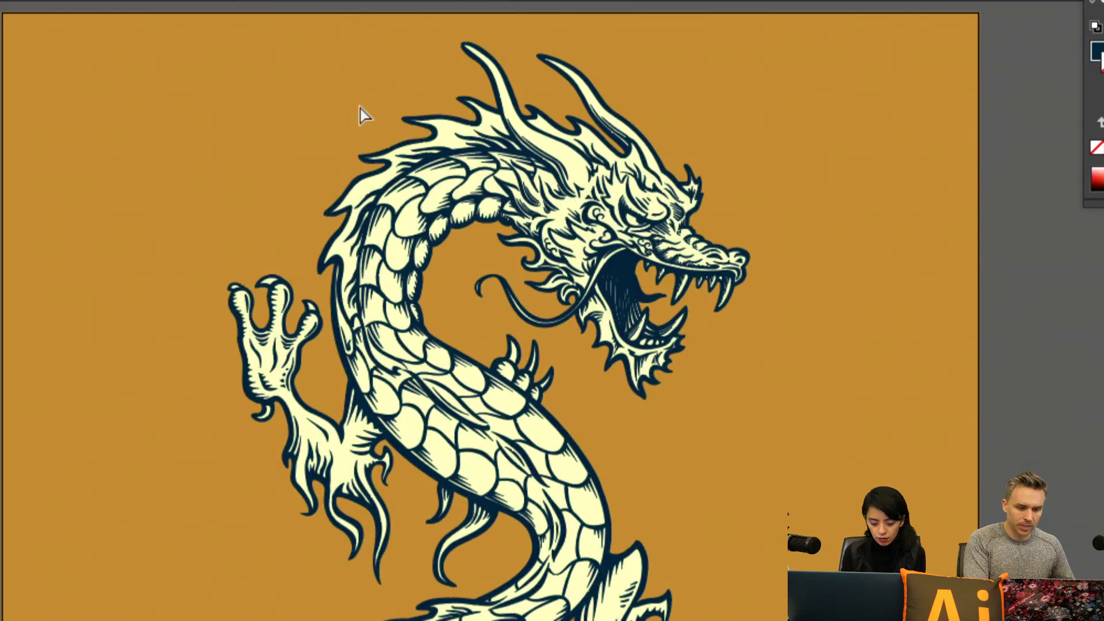
{"action": "left_click", "coordinate": [415, 128]}
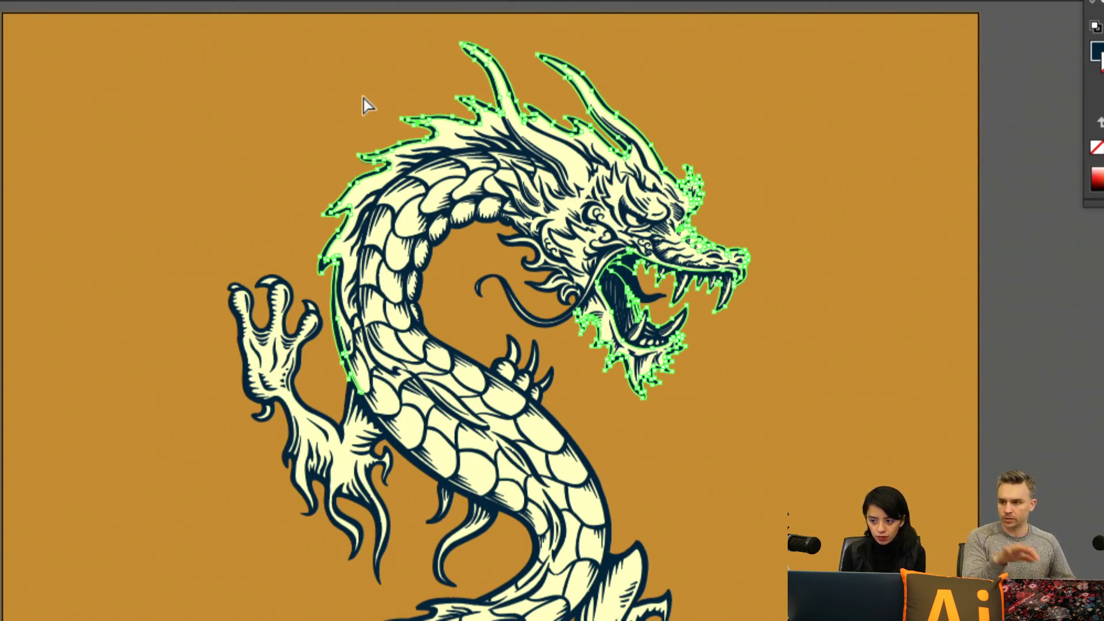
{"action": "scroll", "coordinate": [363, 98], "scroll_direction": "down", "scroll_amount": 10}
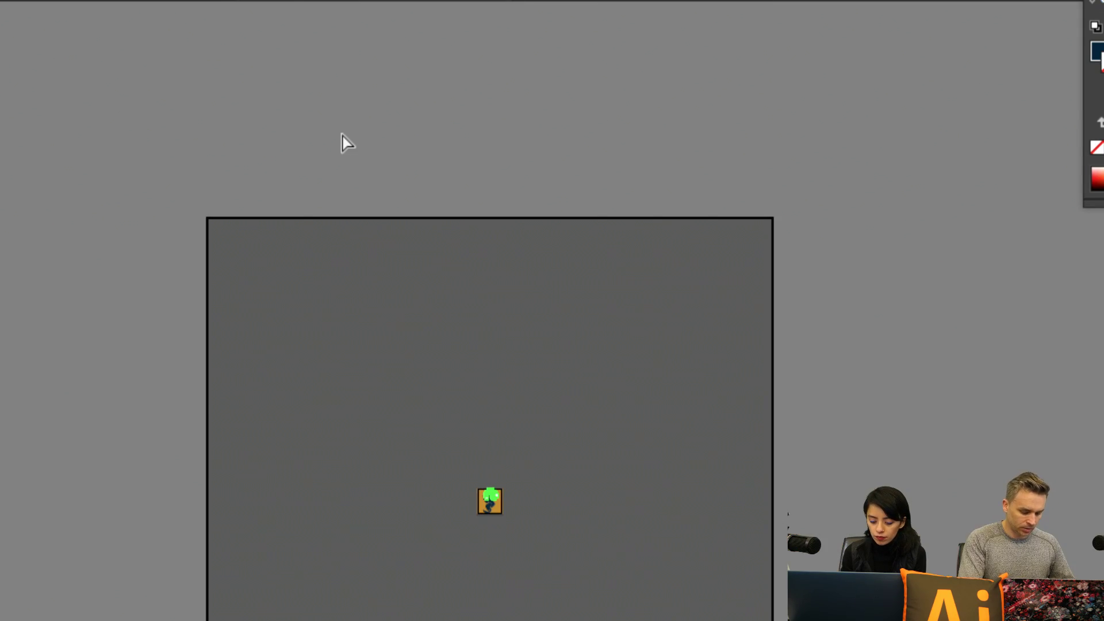
{"action": "scroll", "coordinate": [343, 154], "scroll_direction": "left", "scroll_amount": 5}
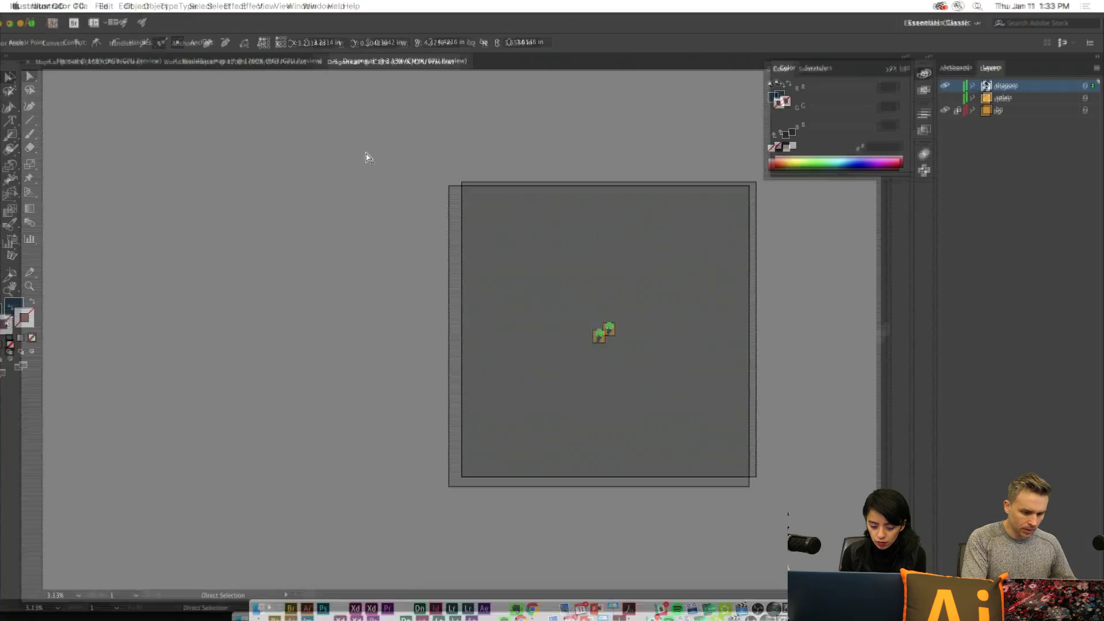
{"action": "key", "text": "super+0"}
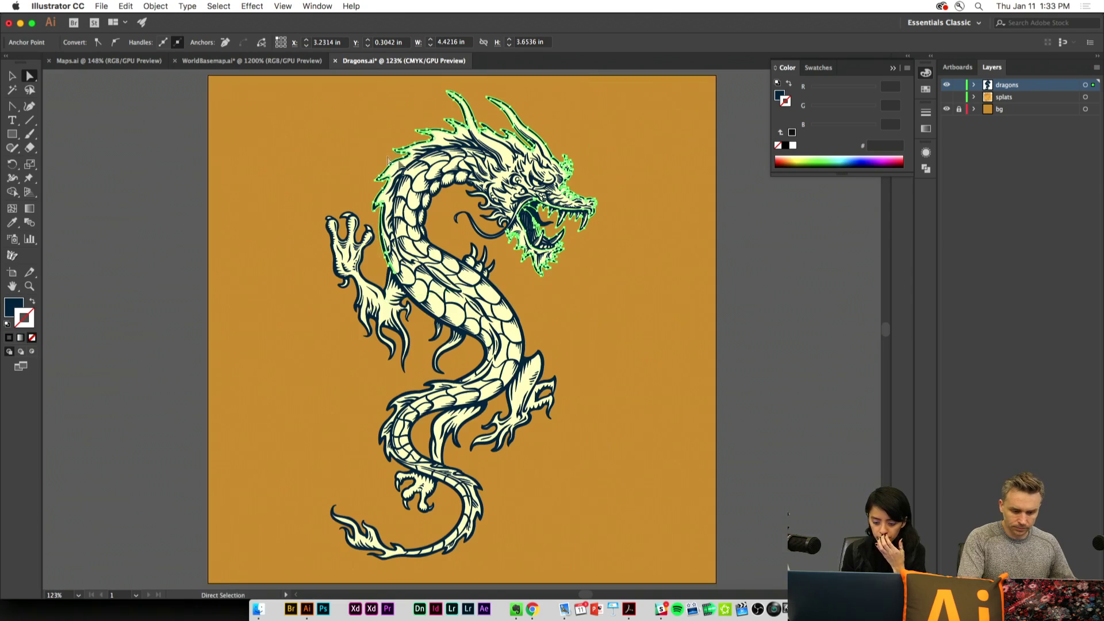
Select the whole dragon with Puppet Warp and pin its tail bend, lower loop, mid-body, upper body, raised claw, neck and head
{"action": "left_click", "coordinate": [11, 75]}
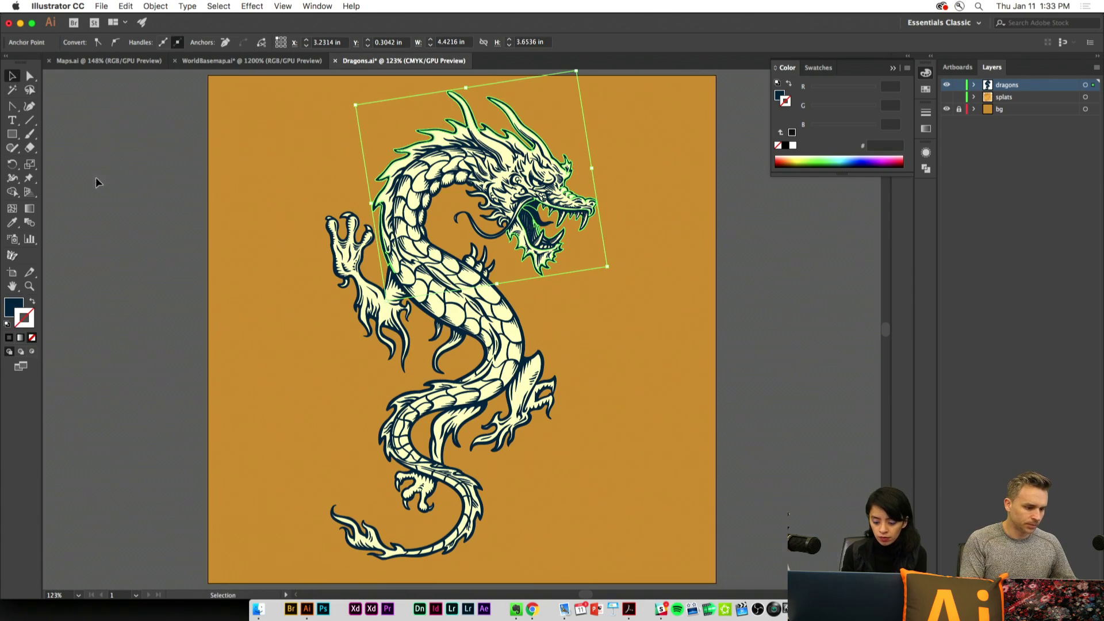
{"action": "left_click", "coordinate": [207, 228]}
{"action": "key", "text": "super+a"}
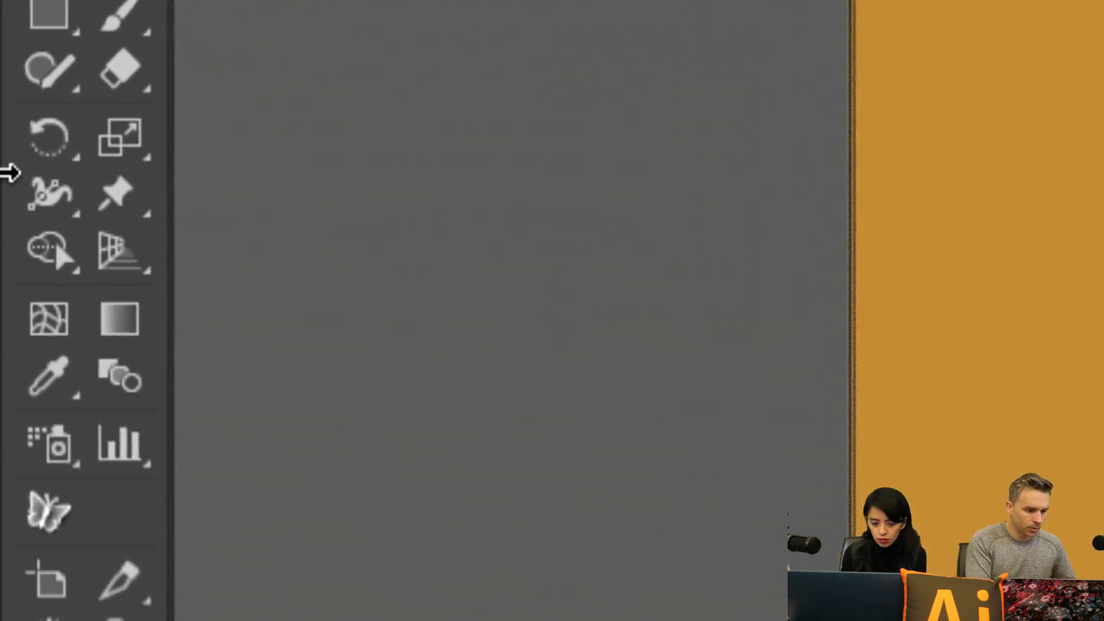
{"action": "left_click", "coordinate": [118, 196]}
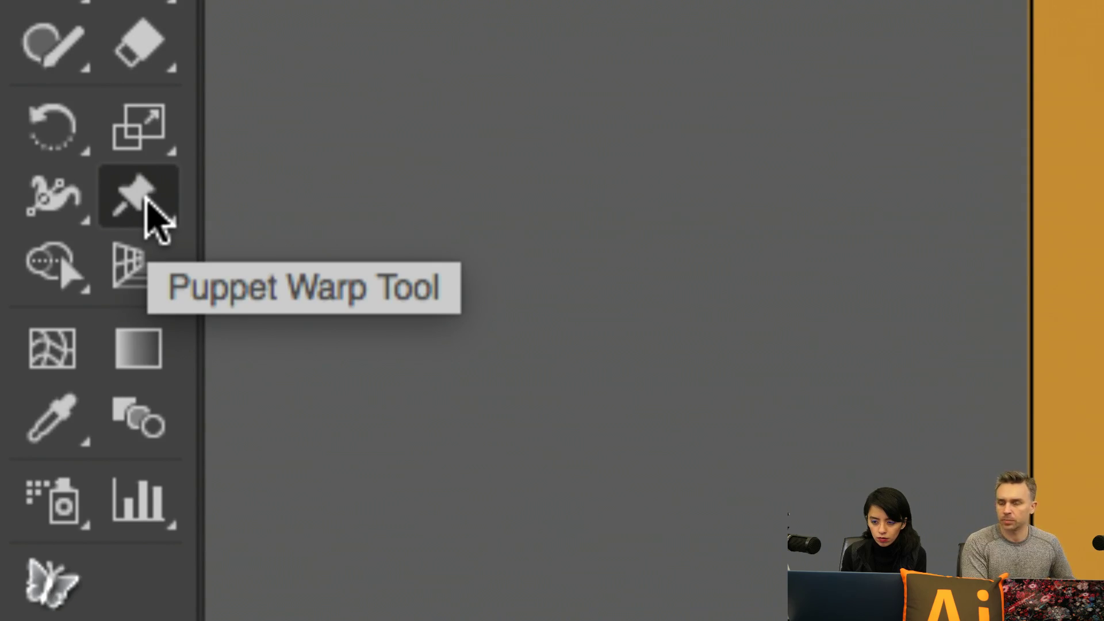
{"action": "left_click", "coordinate": [146, 197]}
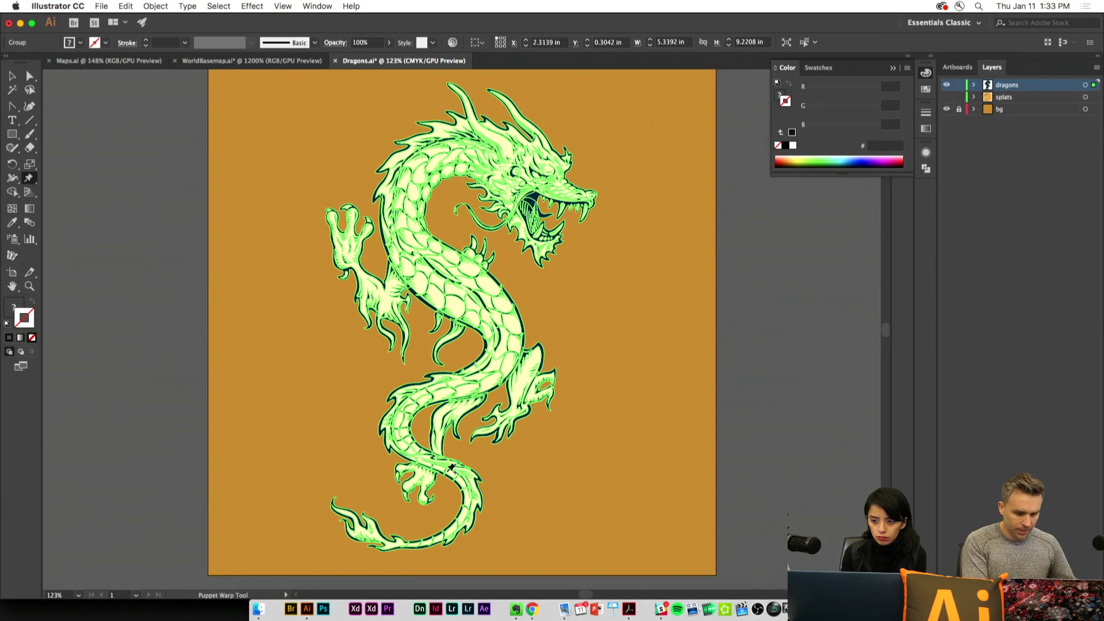
{"action": "left_click", "coordinate": [459, 474]}
{"action": "left_click", "coordinate": [425, 403]}
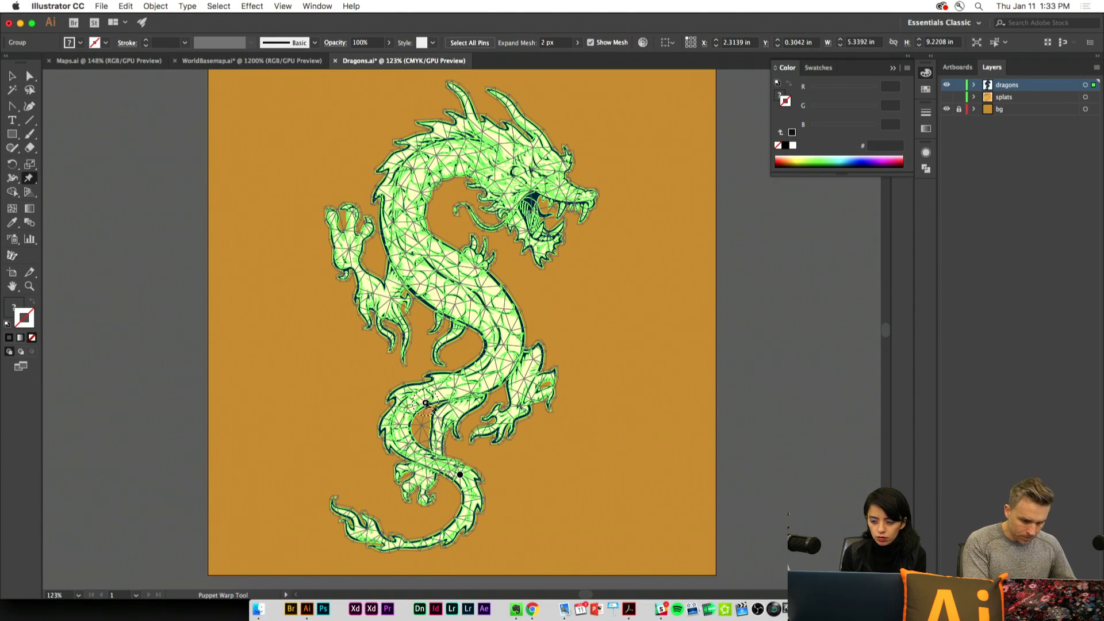
{"action": "left_click", "coordinate": [488, 313]}
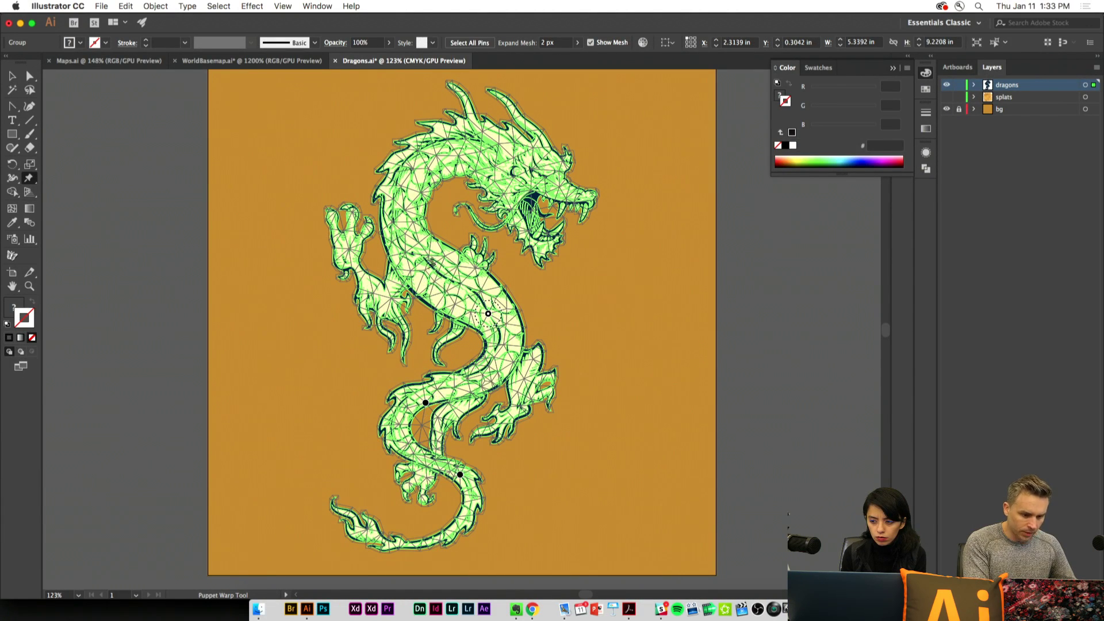
{"action": "left_click", "coordinate": [423, 264]}
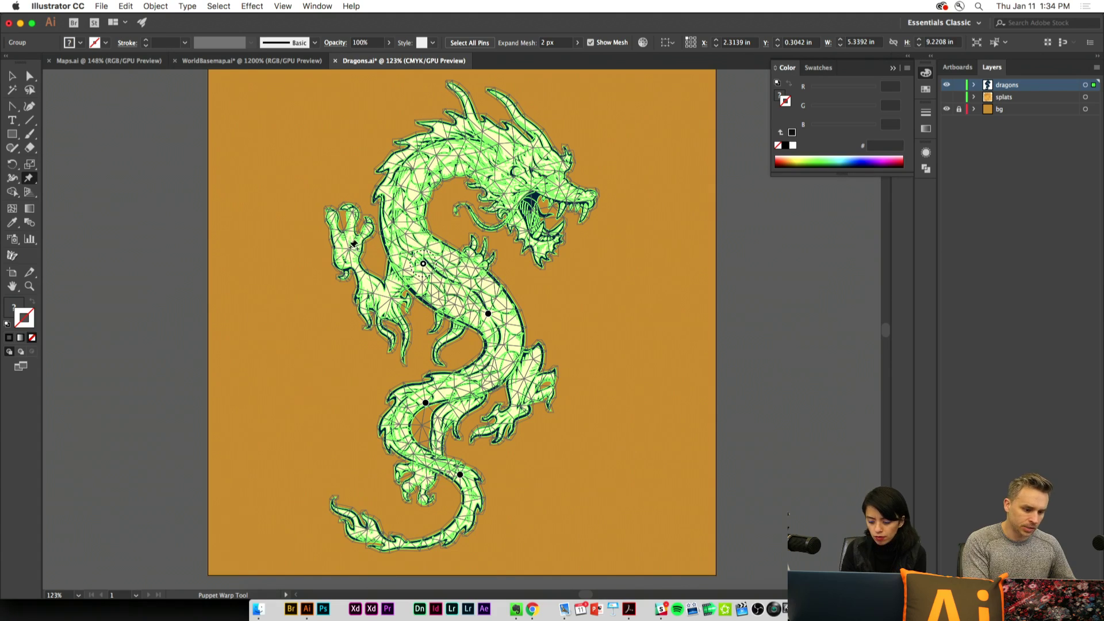
{"action": "left_click", "coordinate": [348, 248]}
{"action": "left_click", "coordinate": [428, 156]}
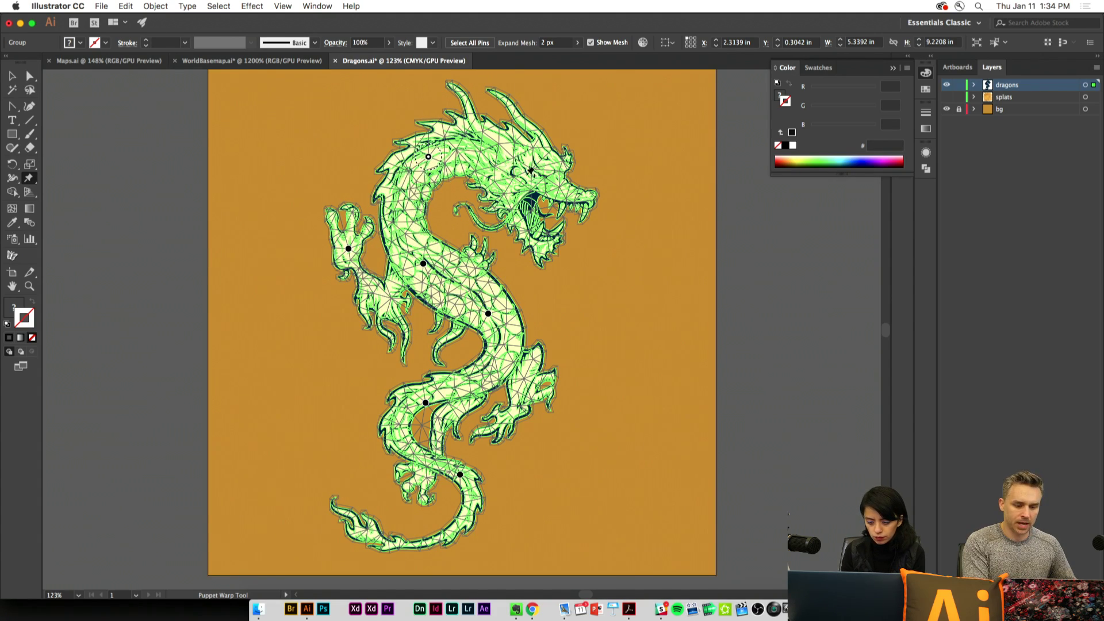
{"action": "left_click", "coordinate": [520, 174]}
Repose the dragon by pulling its head up and forward, its raised claw outward, and its neck and lower loop slightly, then deselect it
{"action": "left_click_drag", "start_coordinate": [520, 174], "coordinate": [575, 133]}
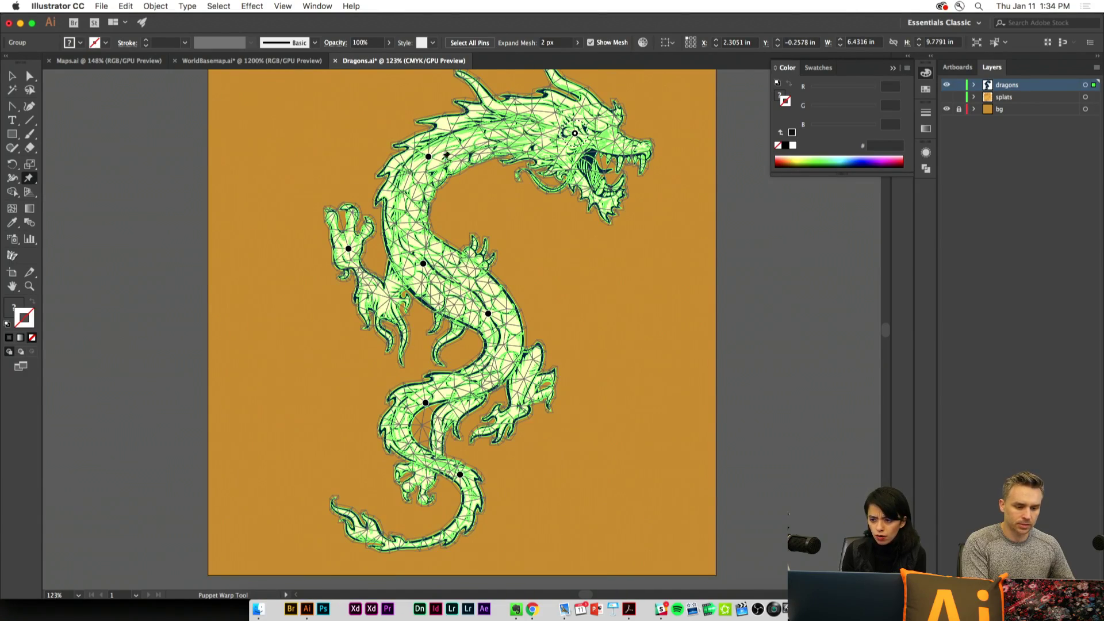
{"action": "mouse_move", "coordinate": [428, 158]}
{"action": "left_mouse_down"}
{"action": "mouse_move", "coordinate": [458, 153]}
{"action": "mouse_move", "coordinate": [477, 184]}
{"action": "mouse_move", "coordinate": [439, 148]}
{"action": "left_mouse_up"}
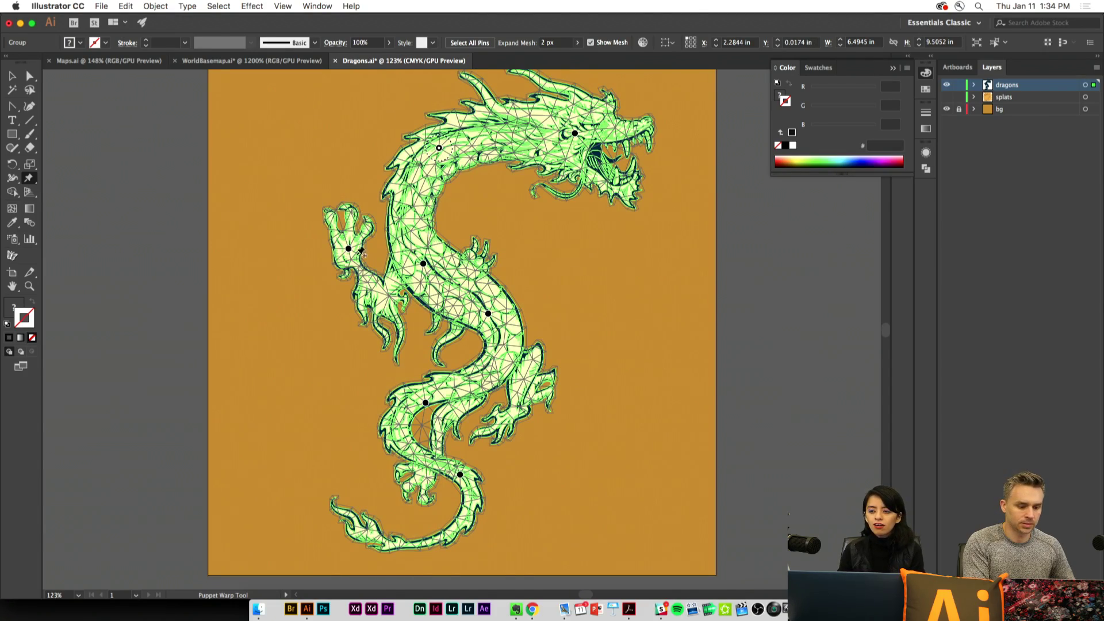
{"action": "left_click_drag", "start_coordinate": [348, 252], "coordinate": [286, 258]}
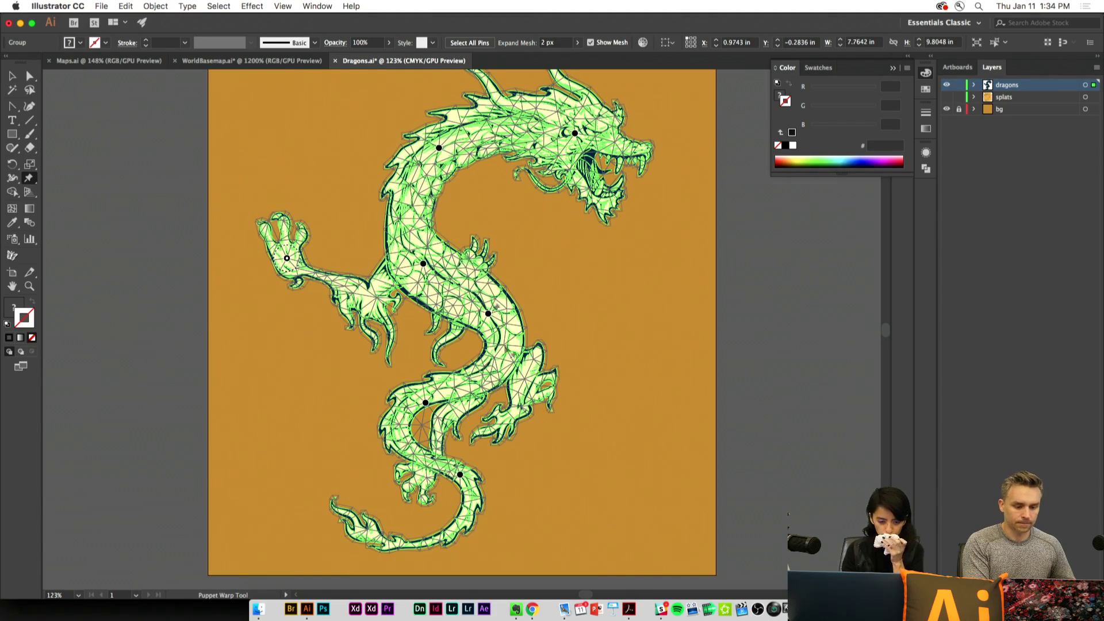
{"action": "mouse_move", "coordinate": [425, 402]}
{"action": "left_mouse_down"}
{"action": "mouse_move", "coordinate": [451, 414]}
{"action": "mouse_move", "coordinate": [434, 405]}
{"action": "left_mouse_up"}
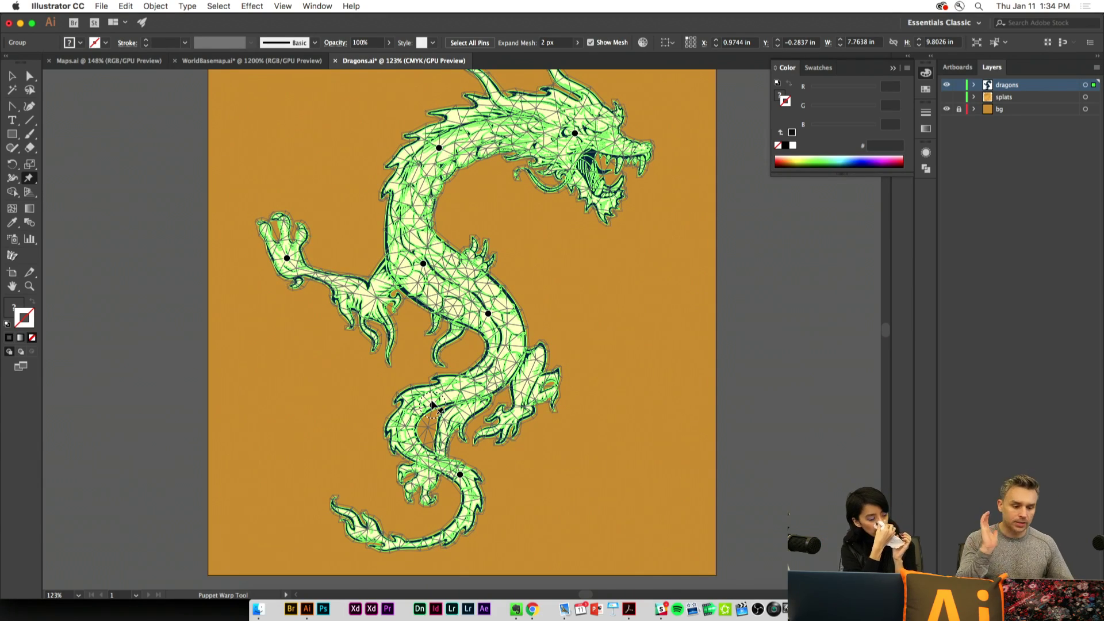
{"action": "left_click", "coordinate": [12, 75]}
{"action": "left_click", "coordinate": [194, 211]}
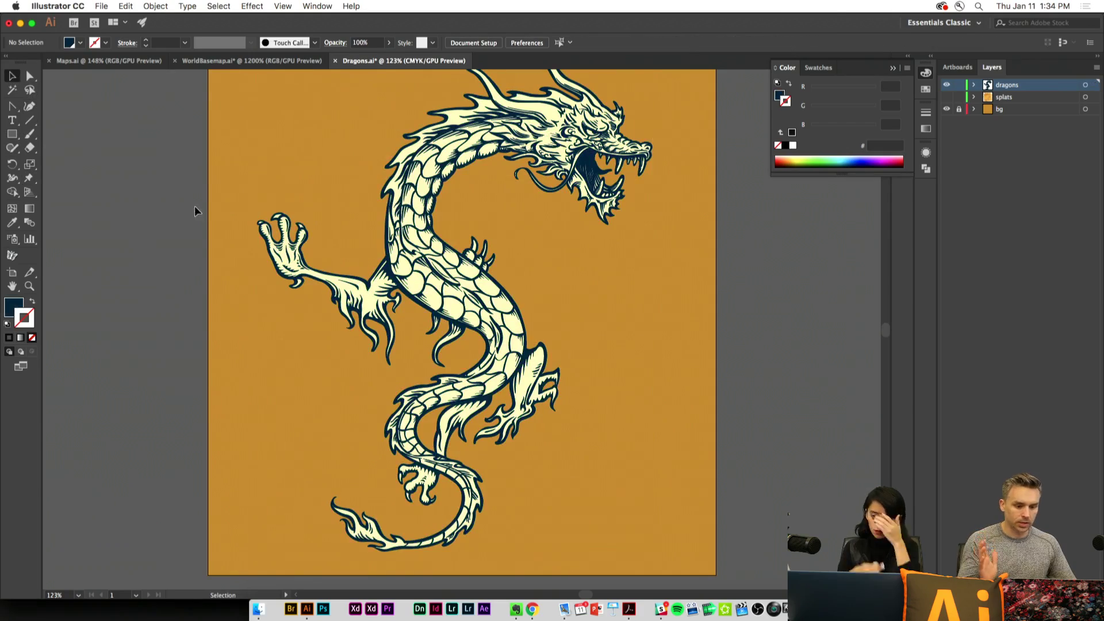
Inspect the anchor points of the dragon's warped head and neck
{"action": "scroll", "coordinate": [416, 151], "scroll_direction": "up", "scroll_amount": 3}
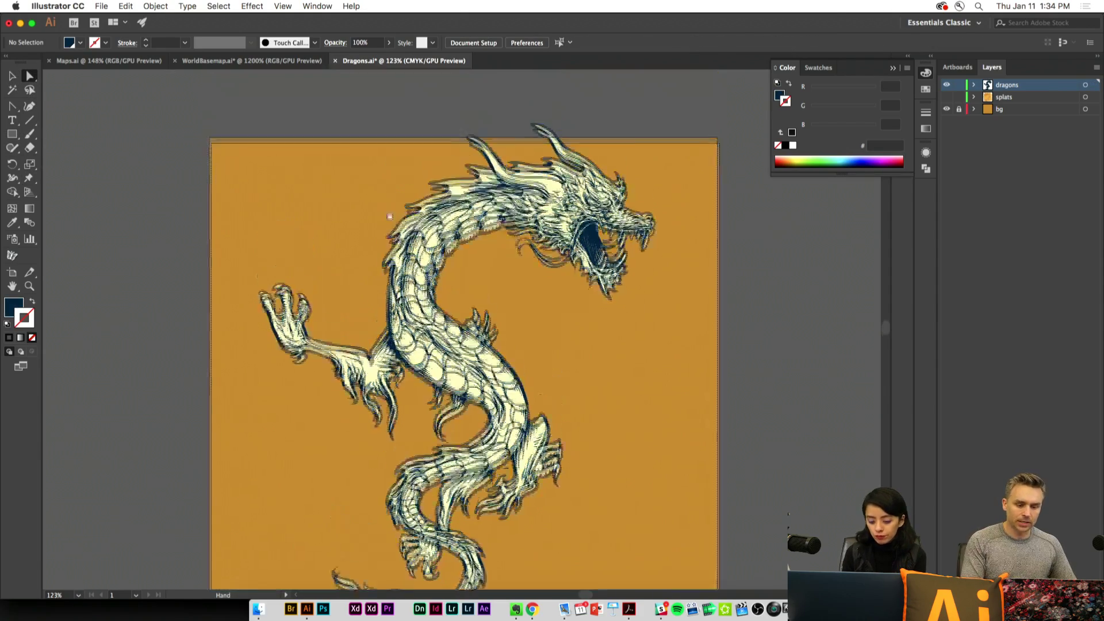
{"action": "left_click_drag", "start_coordinate": [736, 308], "coordinate": [731, 309]}
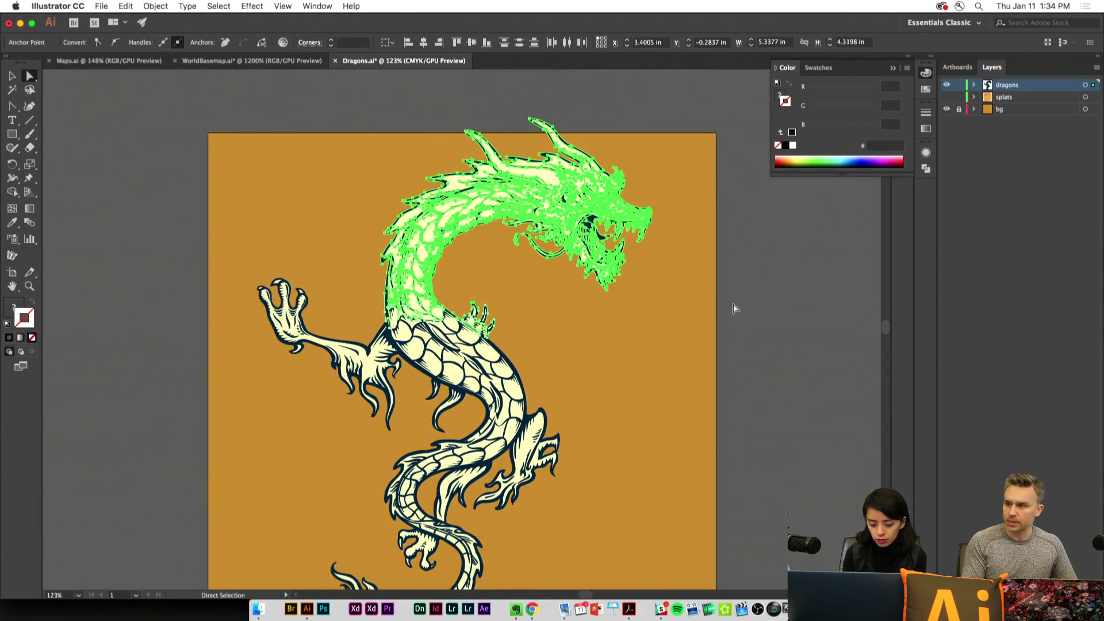
{"action": "left_click", "coordinate": [127, 215]}
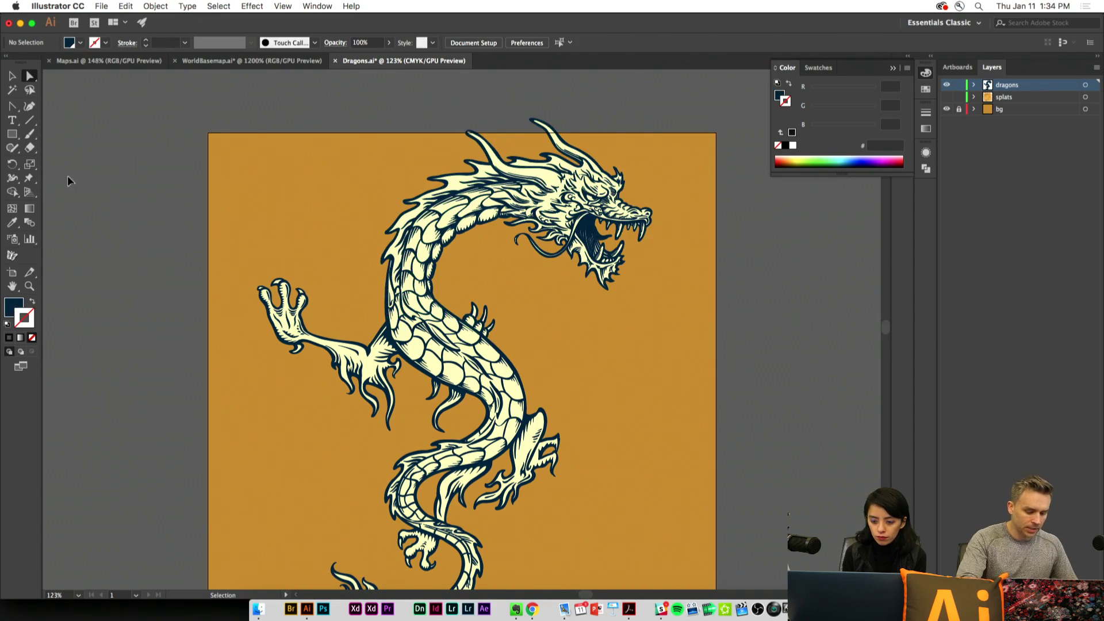
Reselect the whole dragon with Puppet Warp and nudge the head pin slightly upward
{"action": "key", "text": "super+a"}
{"action": "left_click", "coordinate": [27, 182]}
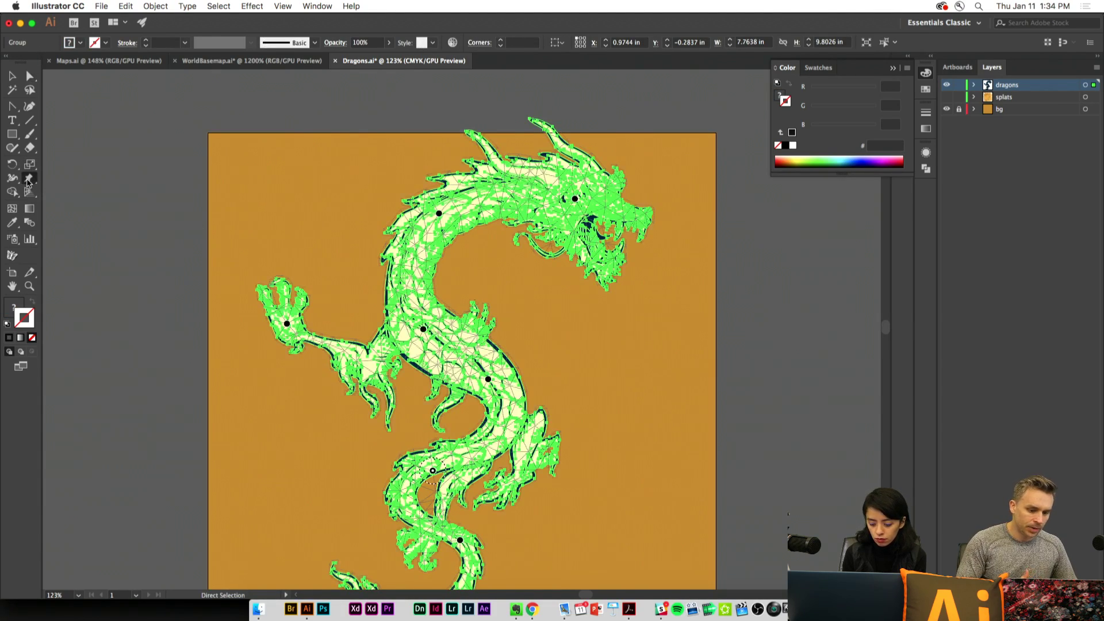
{"action": "left_click_drag", "start_coordinate": [577, 199], "coordinate": [574, 184]}
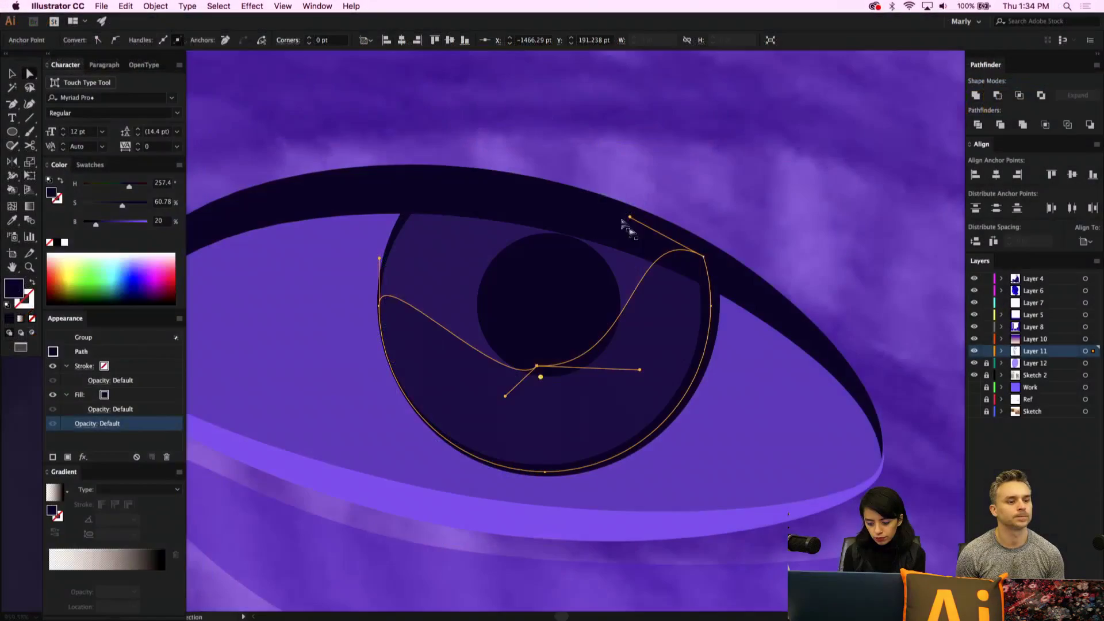
Raise the middle anchor of the iris shading shape so its dip sits inside the pupil
{"action": "left_click", "coordinate": [578, 167]}
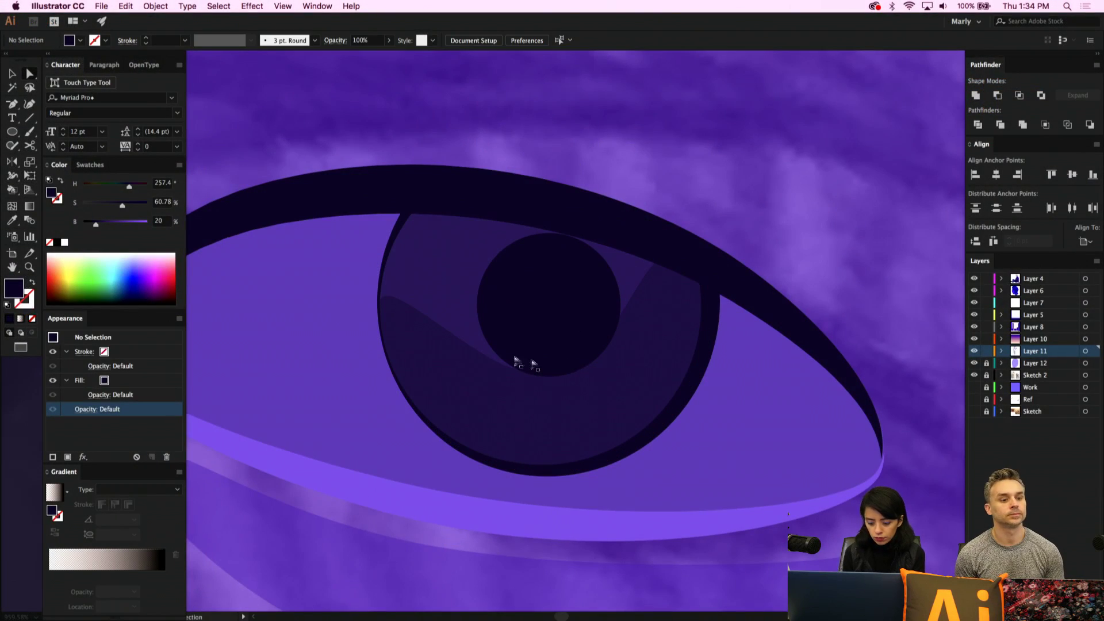
{"action": "left_click", "coordinate": [513, 385]}
{"action": "left_click", "coordinate": [537, 369]}
{"action": "left_click_drag", "start_coordinate": [537, 369], "coordinate": [535, 344]}
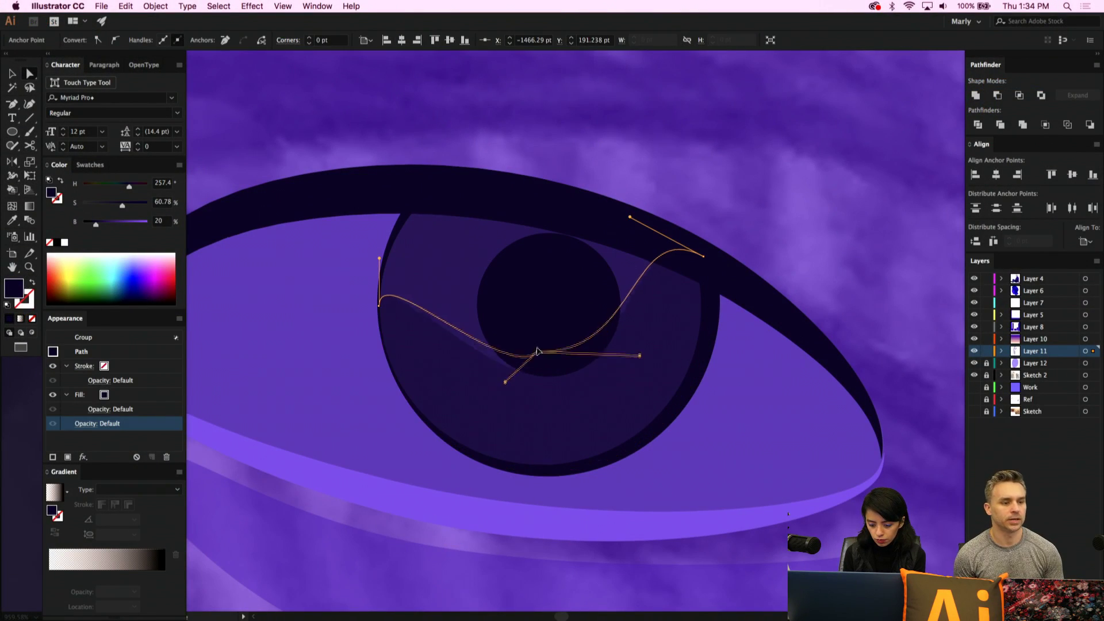
{"action": "left_click", "coordinate": [544, 174]}
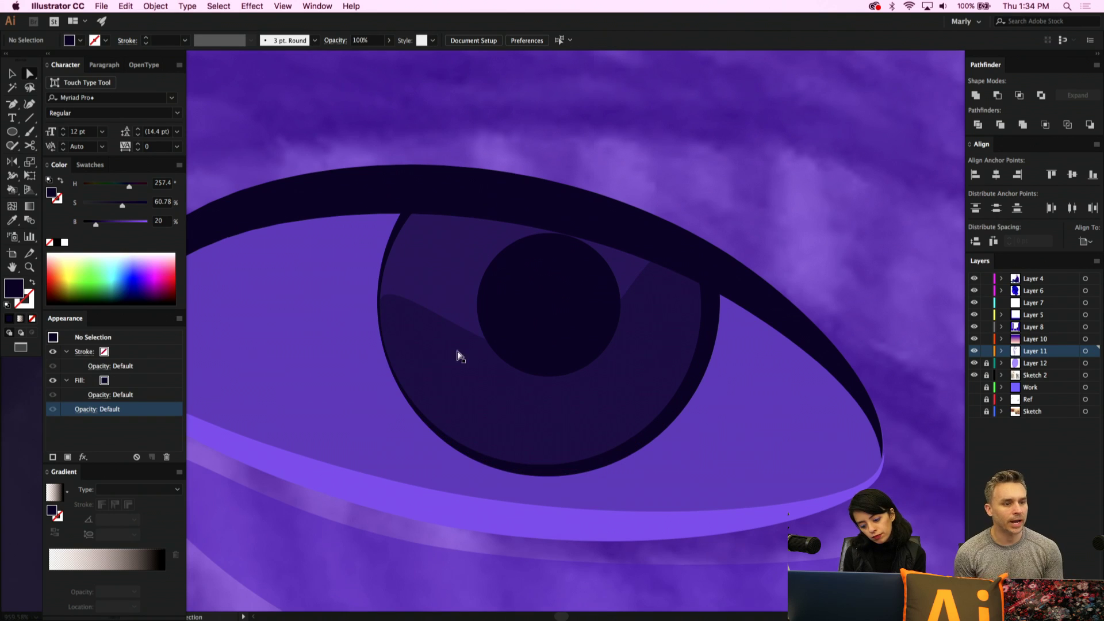
Draw a highlight circle about 14.7 pt wide overlapping the upper inner edge of the pupil
{"action": "left_click", "coordinate": [476, 367]}
{"action": "left_click", "coordinate": [14, 133]}
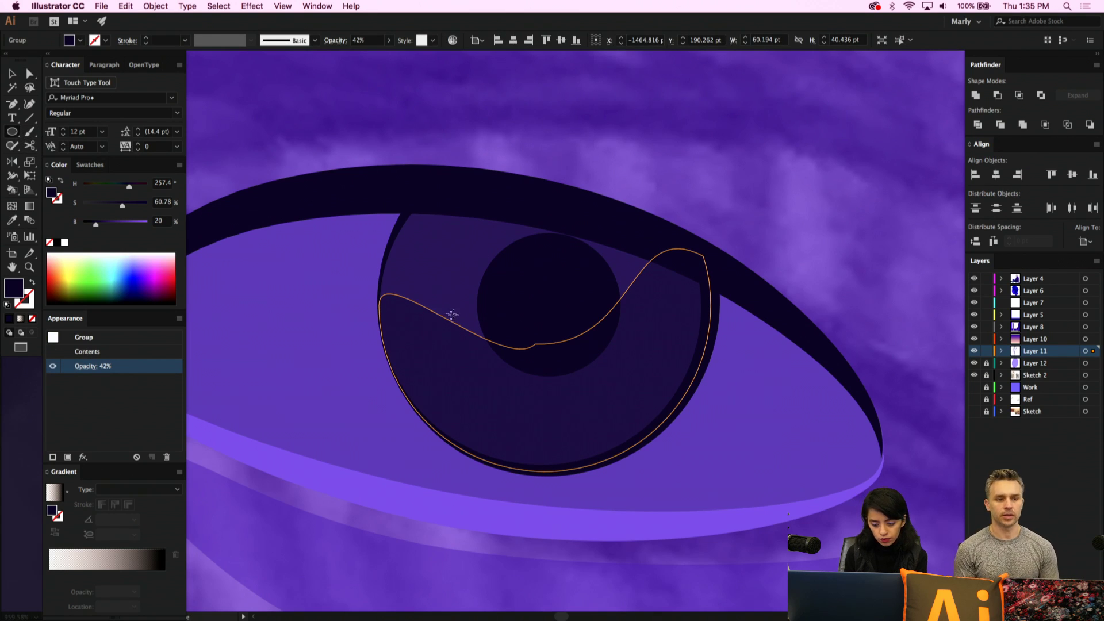
{"action": "left_click_drag", "start_coordinate": [445, 247], "coordinate": [527, 327]}
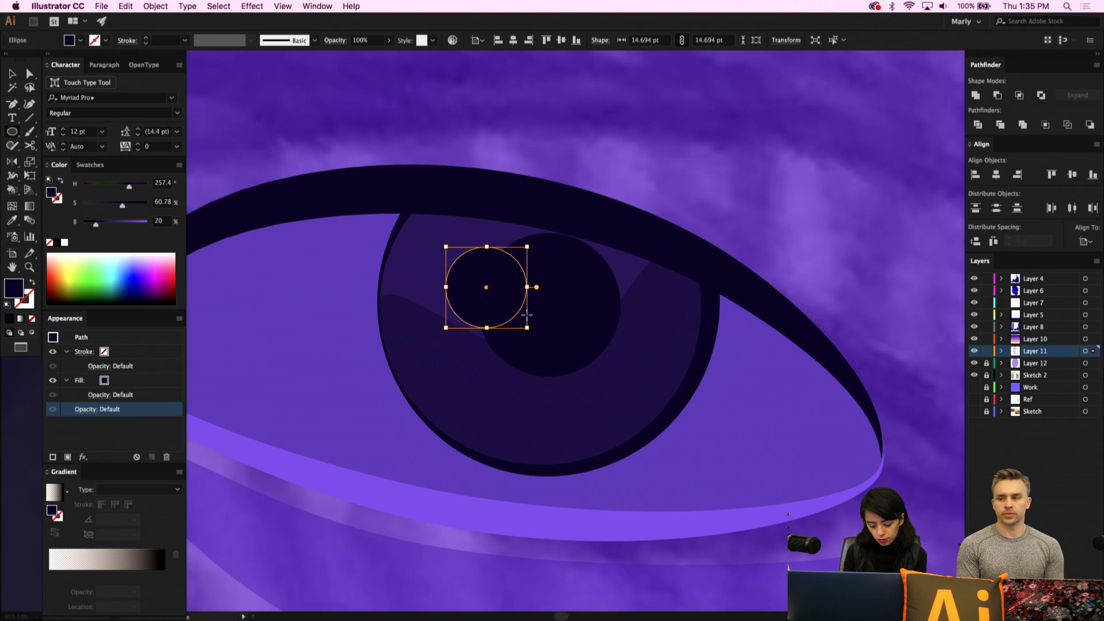
Sample the bright violet of the lower lid line and apply it as the highlight circle's fill, with no stroke
{"action": "key", "text": "i"}
{"action": "left_click", "coordinate": [530, 310]}
{"action": "left_click", "coordinate": [465, 506]}
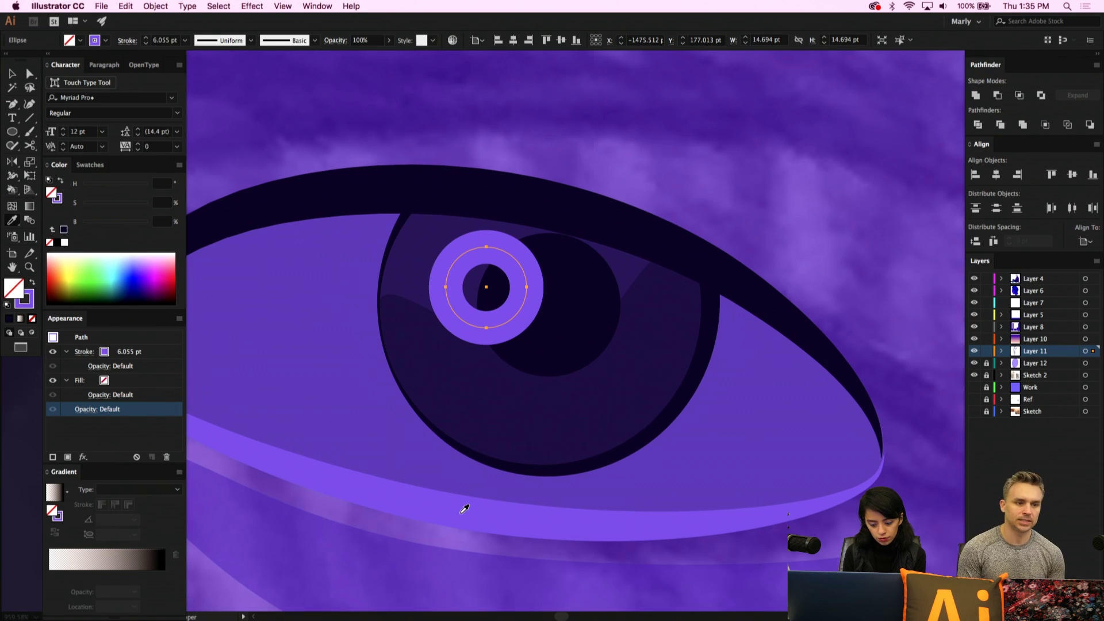
{"action": "left_click", "coordinate": [32, 282]}
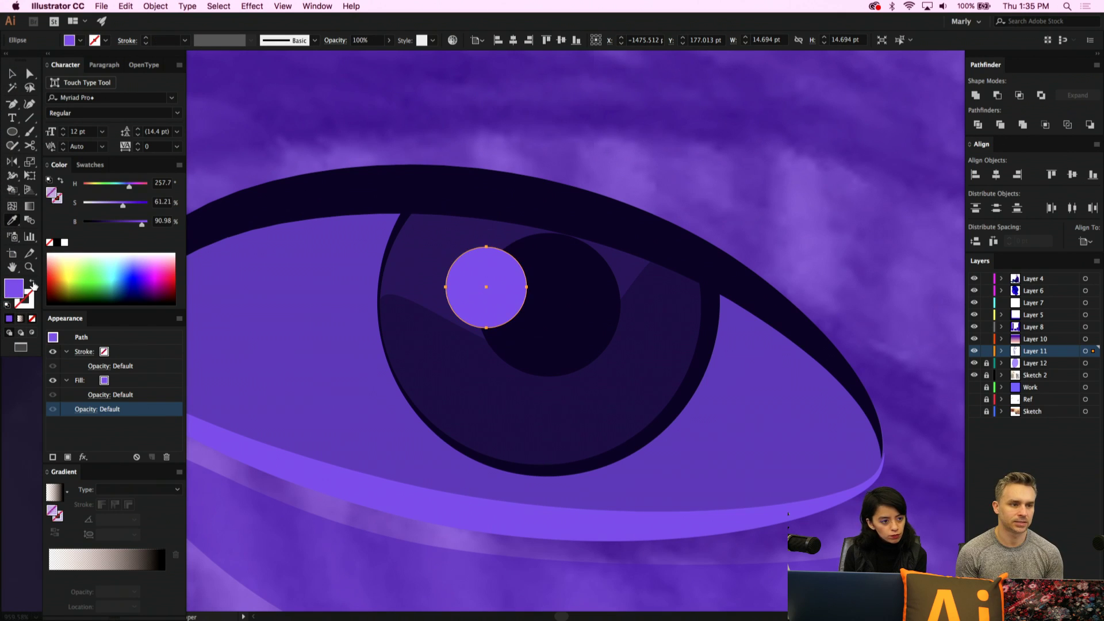
Shrink the highlight circle to about 10.9 pt and set its opacity to 69%
{"action": "key", "text": "v"}
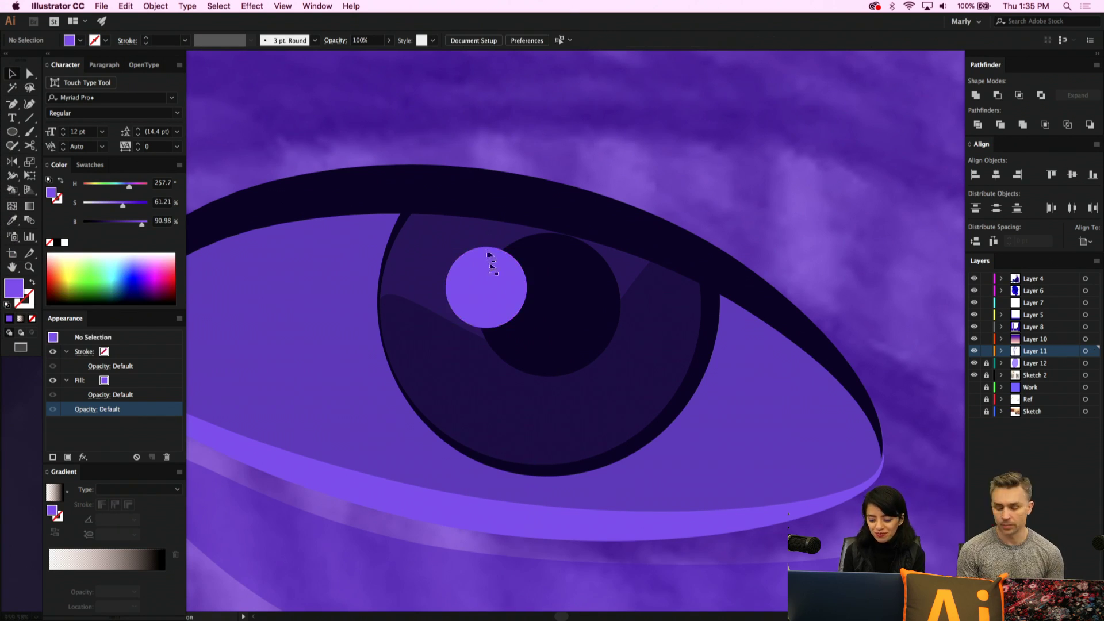
{"action": "left_click_drag", "start_coordinate": [527, 247], "coordinate": [505, 267]}
{"action": "left_click", "coordinate": [389, 40]}
{"action": "left_click_drag", "start_coordinate": [389, 54], "coordinate": [375, 57]}
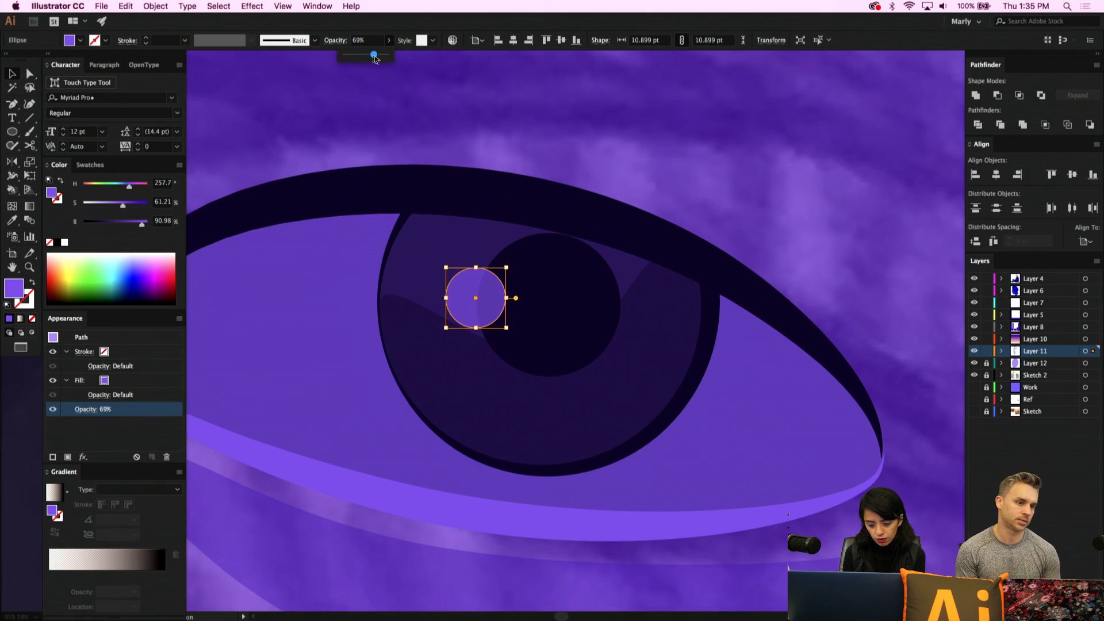
{"action": "left_click", "coordinate": [634, 124]}
Shift the upper lid line's inner arch anchor slightly down and toward the iris to refine the lid curve
{"action": "key", "text": "super+minus"}
{"action": "key", "text": "super+minus"}
{"action": "key", "text": "super+minus"}
{"action": "key", "text": "super+minus"}
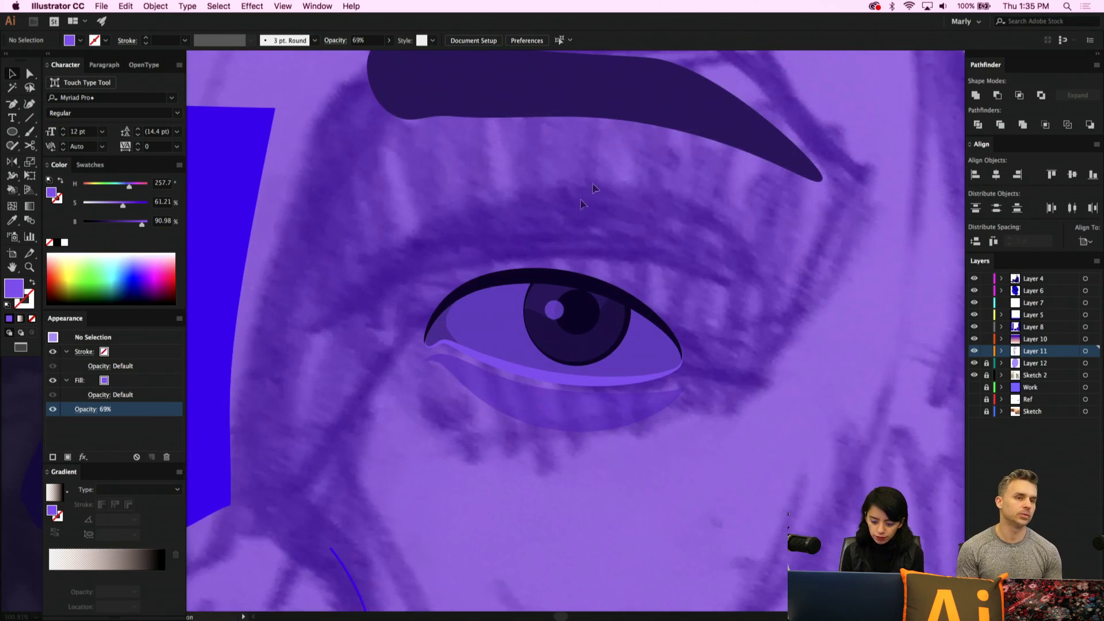
{"action": "key", "text": "a"}
{"action": "left_click", "coordinate": [505, 287]}
{"action": "scroll", "coordinate": [504, 288], "scroll_direction": "up", "scroll_amount": 3}
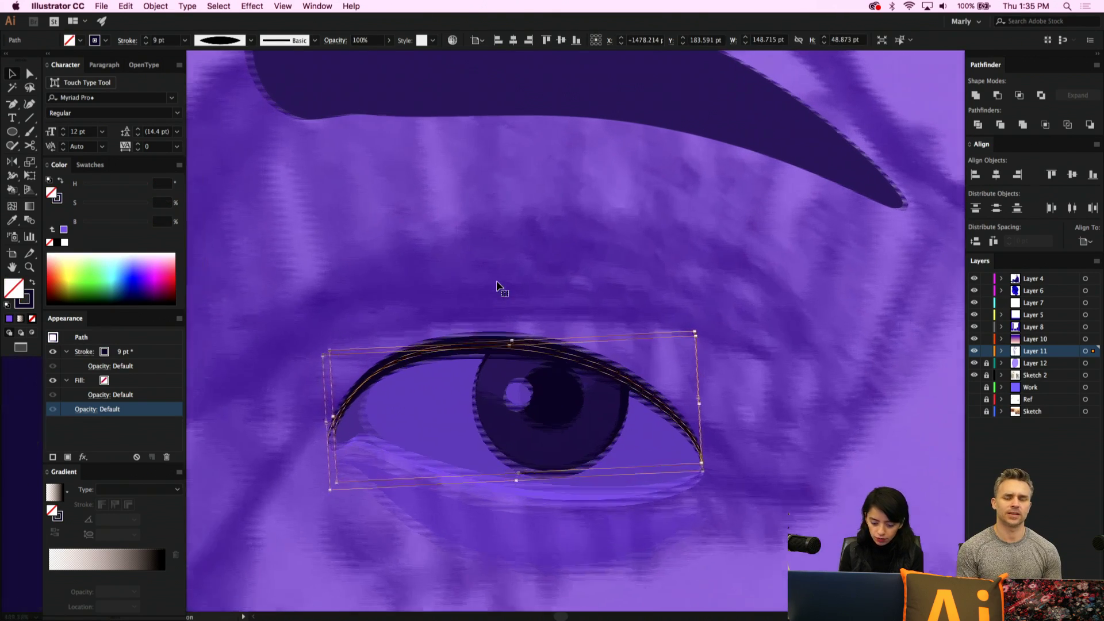
{"action": "left_click", "coordinate": [415, 366]}
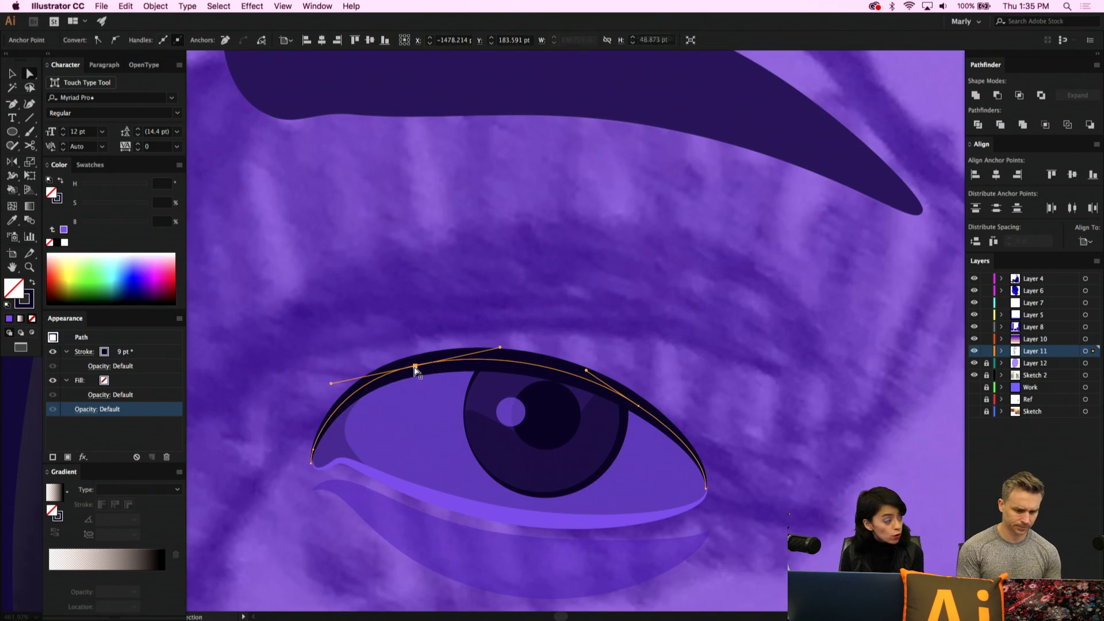
{"action": "left_click_drag", "start_coordinate": [415, 366], "coordinate": [424, 370]}
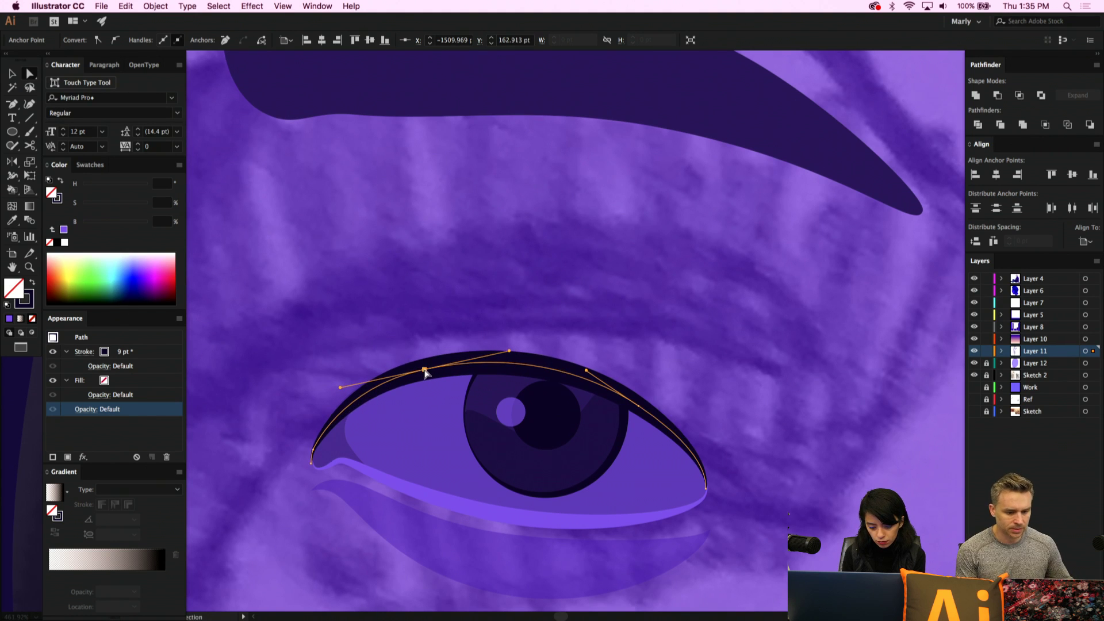
{"action": "left_click", "coordinate": [377, 335]}
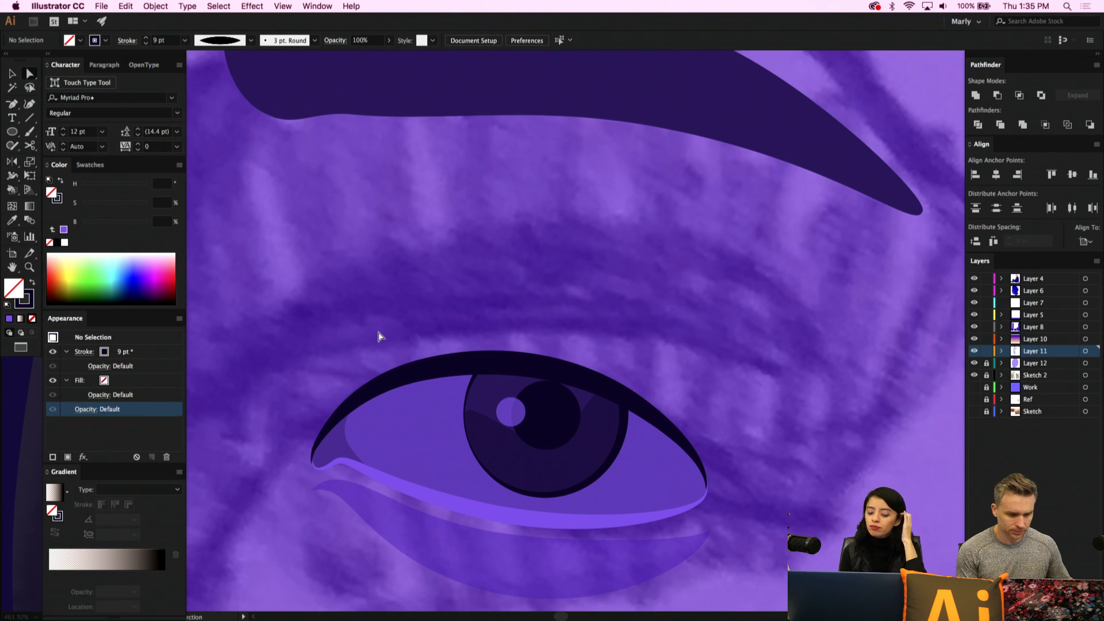
Nudge the whole upper lid line slightly up and outward so its outer end meets the lower lid at the eye's outer corner
{"action": "scroll", "coordinate": [361, 363], "scroll_direction": "down", "scroll_amount": 1}
{"action": "left_click", "coordinate": [427, 117]}
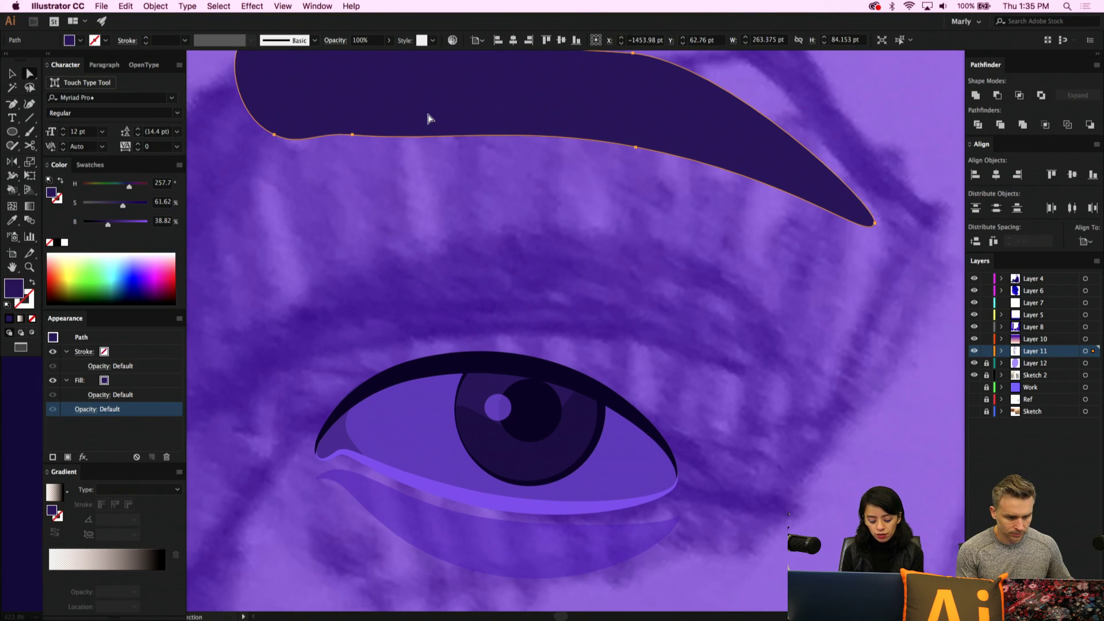
{"action": "scroll", "coordinate": [427, 119], "scroll_direction": "down", "scroll_amount": 5}
{"action": "scroll", "coordinate": [427, 118], "scroll_direction": "left", "scroll_amount": 4}
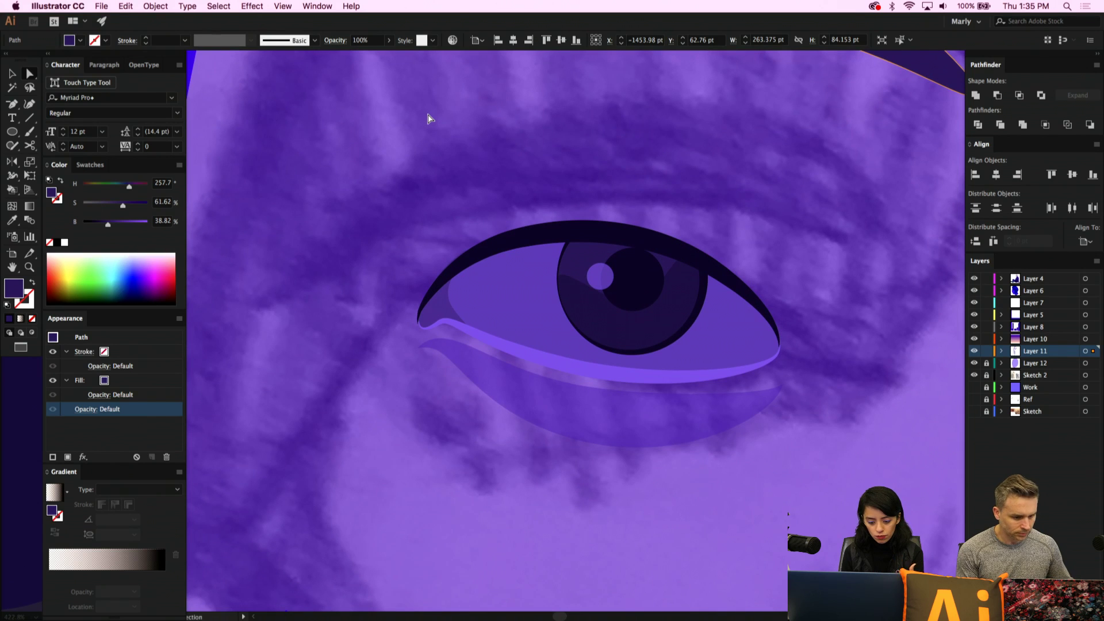
{"action": "left_click", "coordinate": [482, 251]}
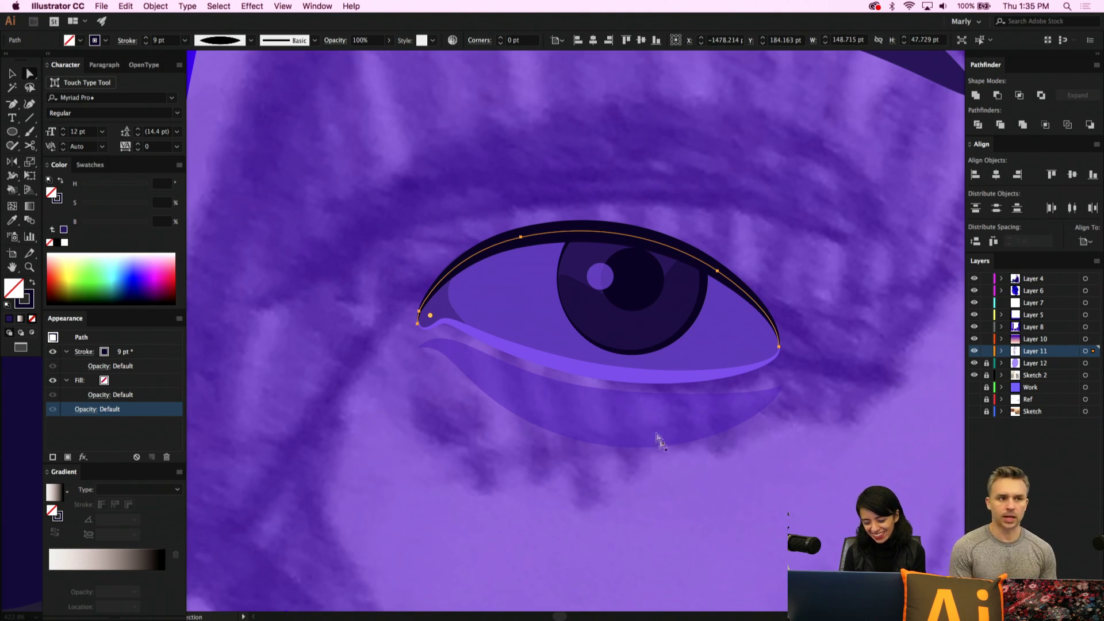
{"action": "left_click", "coordinate": [649, 405]}
{"action": "left_click", "coordinate": [636, 379]}
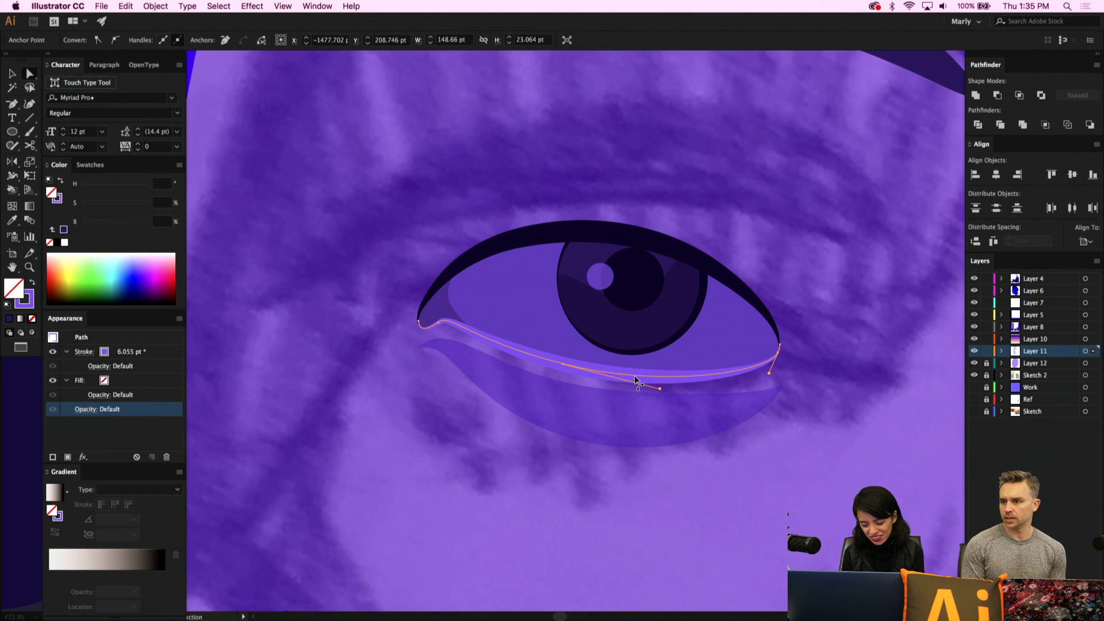
{"action": "left_click", "coordinate": [660, 244]}
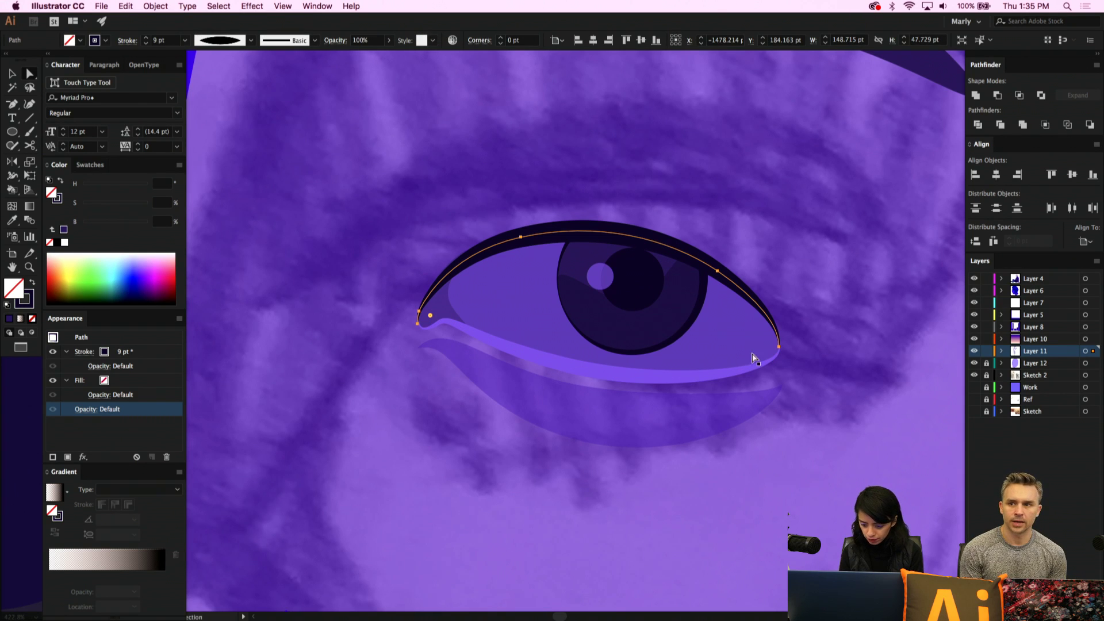
{"action": "left_click_drag", "start_coordinate": [764, 315], "coordinate": [764, 313]}
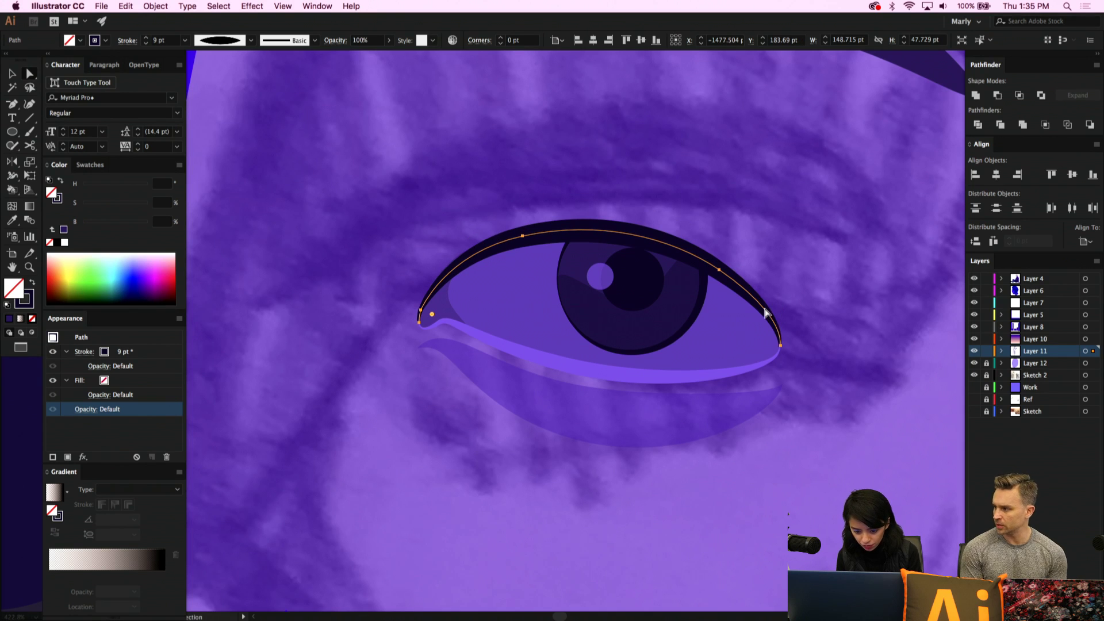
Try to pull the upper lid line's outer end anchor outward and up into an eyeliner wing, and undo it
{"action": "left_click_drag", "start_coordinate": [782, 350], "coordinate": [781, 342]}
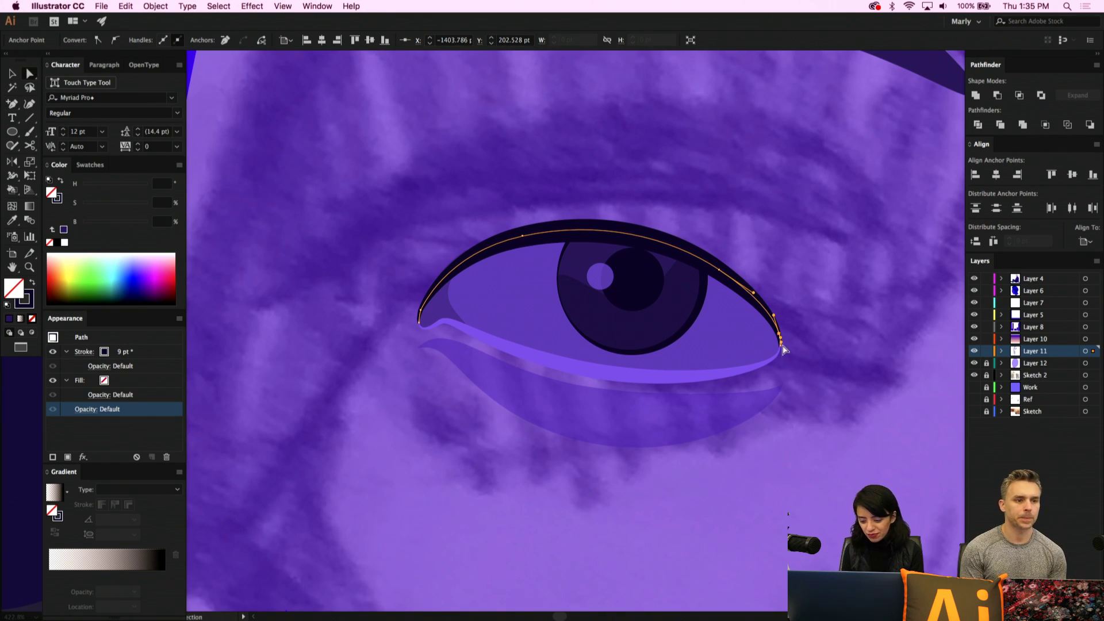
{"action": "left_click_drag", "start_coordinate": [781, 345], "coordinate": [847, 323]}
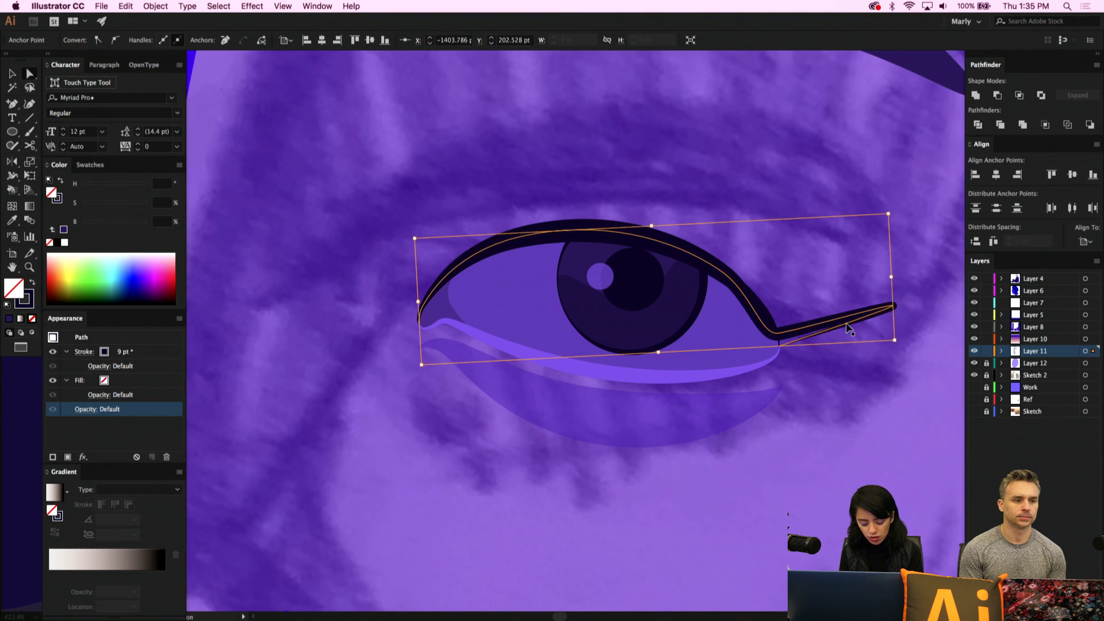
{"action": "key", "text": "super+z"}
Pull the upper lid line's outer end anchor up and outward into a wing and give that anchor smooth curve handles
{"action": "scroll", "coordinate": [827, 327], "scroll_direction": "up", "scroll_amount": 5}
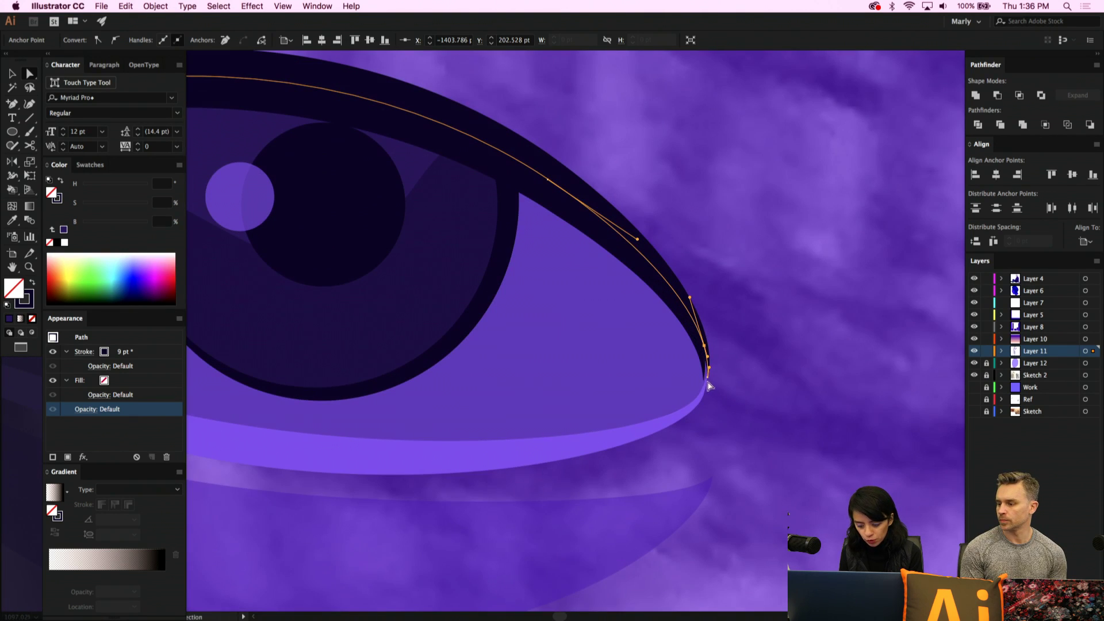
{"action": "left_click", "coordinate": [709, 384]}
{"action": "left_click", "coordinate": [708, 375]}
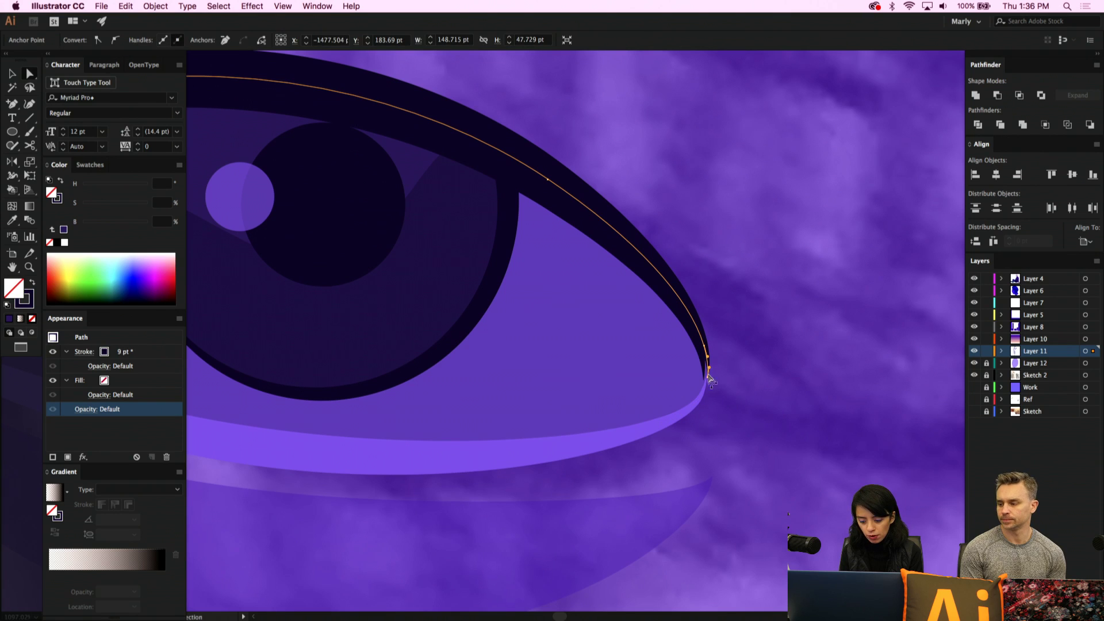
{"action": "mouse_move", "coordinate": [709, 381]}
{"action": "left_mouse_down"}
{"action": "mouse_move", "coordinate": [808, 335]}
{"action": "mouse_move", "coordinate": [813, 297]}
{"action": "mouse_move", "coordinate": [789, 266]}
{"action": "left_mouse_up"}
{"action": "key", "text": "shift+c"}
{"action": "key", "text": "a"}
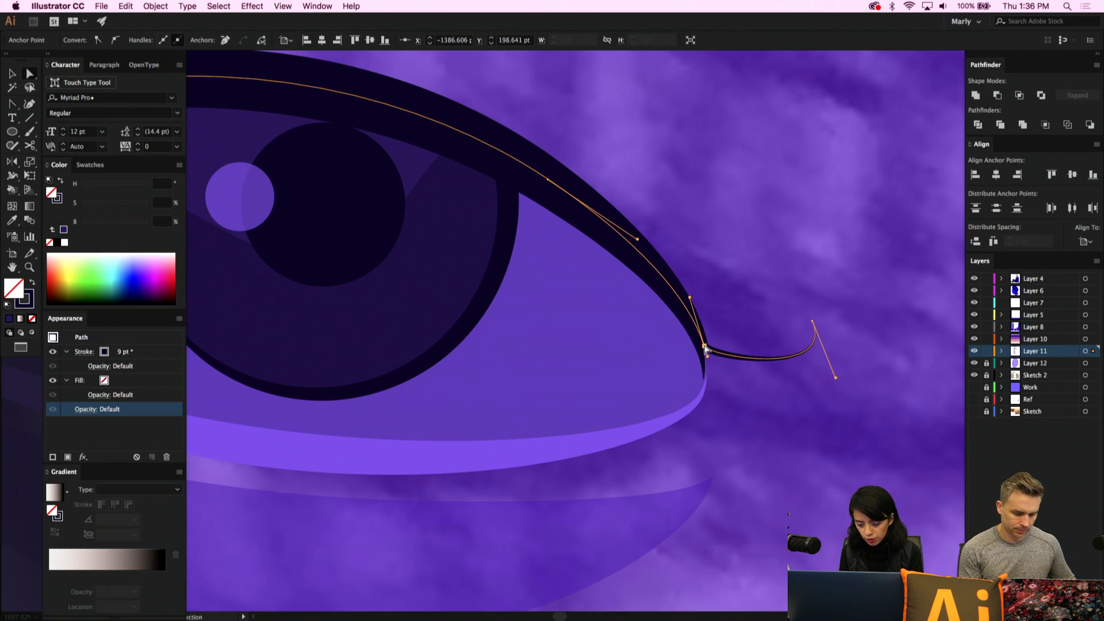
Slide the lid line's outer corner anchor up along the lid and extend the wing tip farther up and outward with a longer curve
{"action": "left_click_drag", "start_coordinate": [705, 347], "coordinate": [734, 381]}
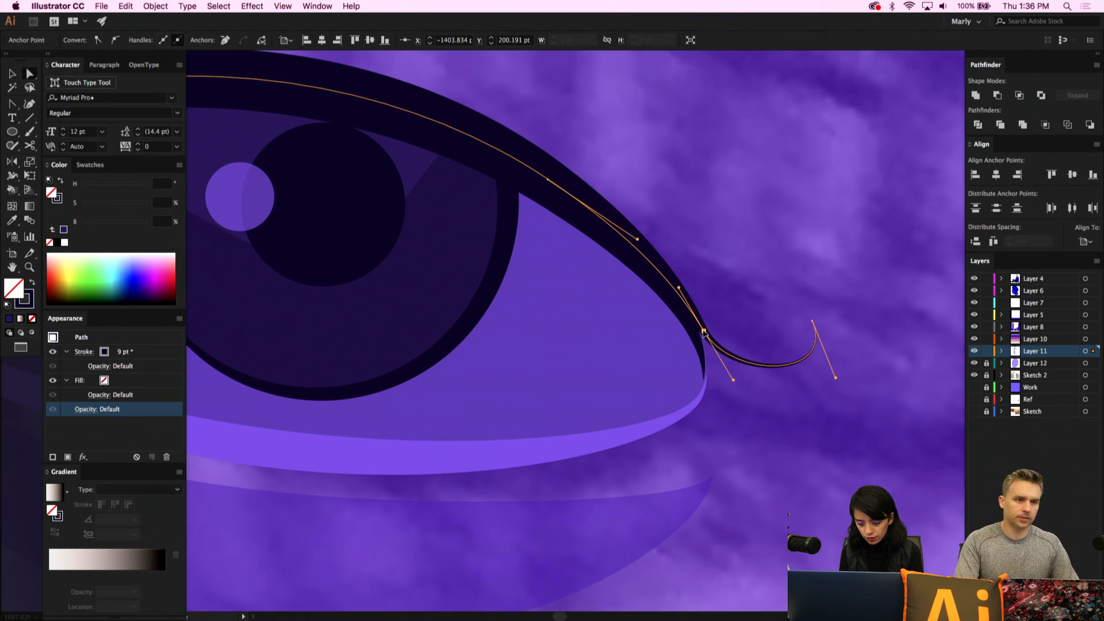
{"action": "left_click_drag", "start_coordinate": [703, 332], "coordinate": [684, 313]}
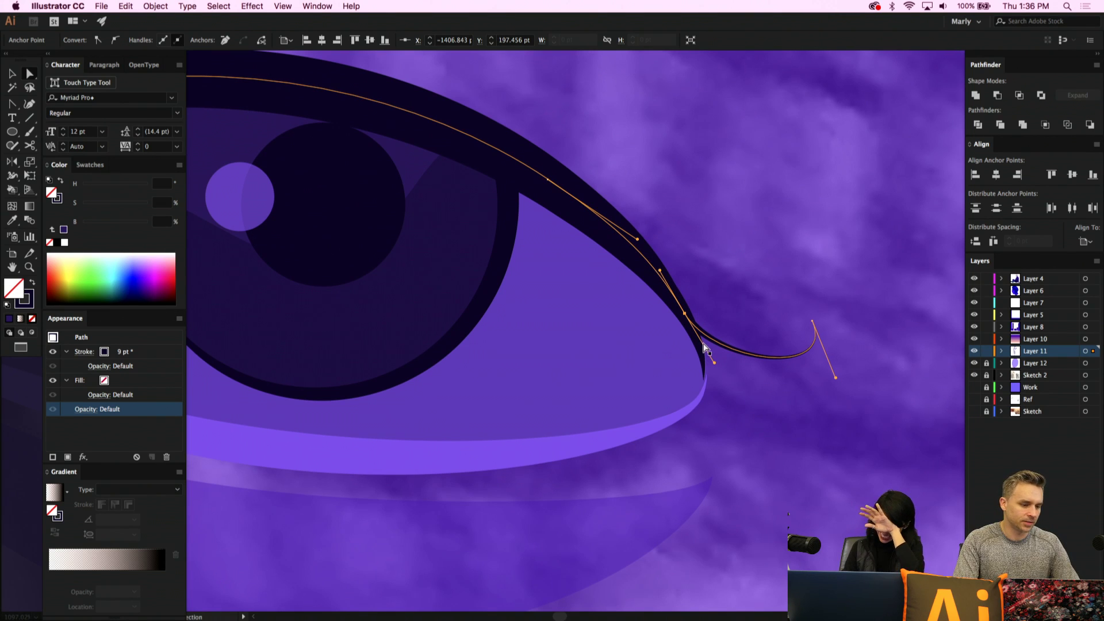
{"action": "left_click_drag", "start_coordinate": [812, 321], "coordinate": [871, 258]}
{"action": "left_click_drag", "start_coordinate": [895, 320], "coordinate": [834, 388]}
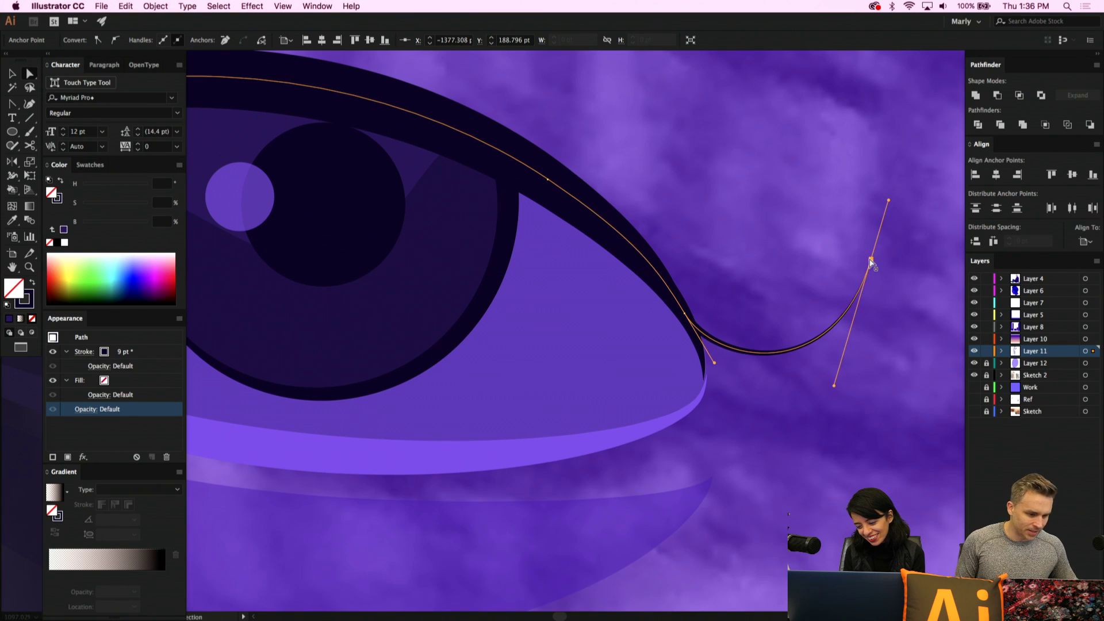
{"action": "left_click_drag", "start_coordinate": [870, 259], "coordinate": [879, 265]}
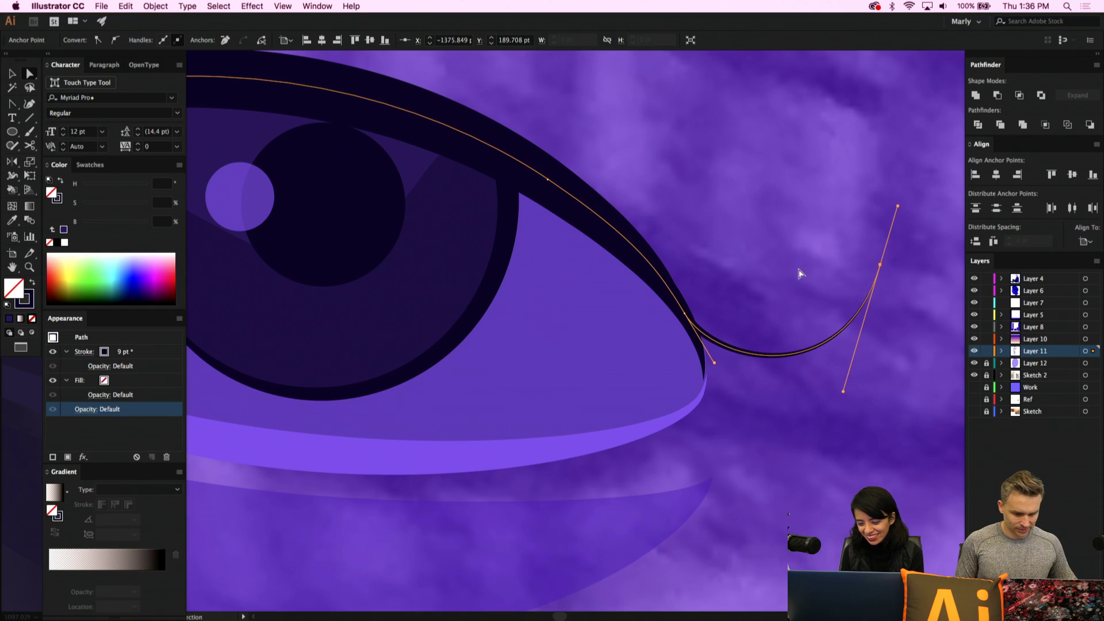
Close the upper lid path with the Pen tool through a corner point high above the inner eye corner, and swap its dark stroke to fill
{"action": "scroll", "coordinate": [801, 274], "scroll_direction": "down", "scroll_amount": 3}
{"action": "key", "text": "p"}
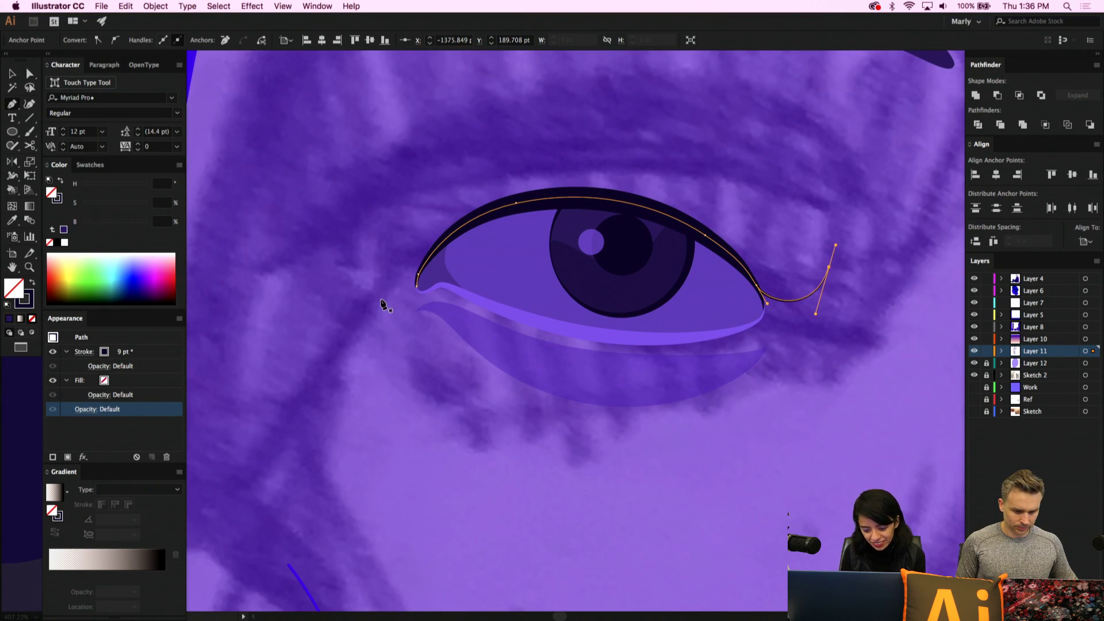
{"action": "left_click_drag", "start_coordinate": [417, 275], "coordinate": [429, 90]}
{"action": "left_click", "coordinate": [983, 98]}
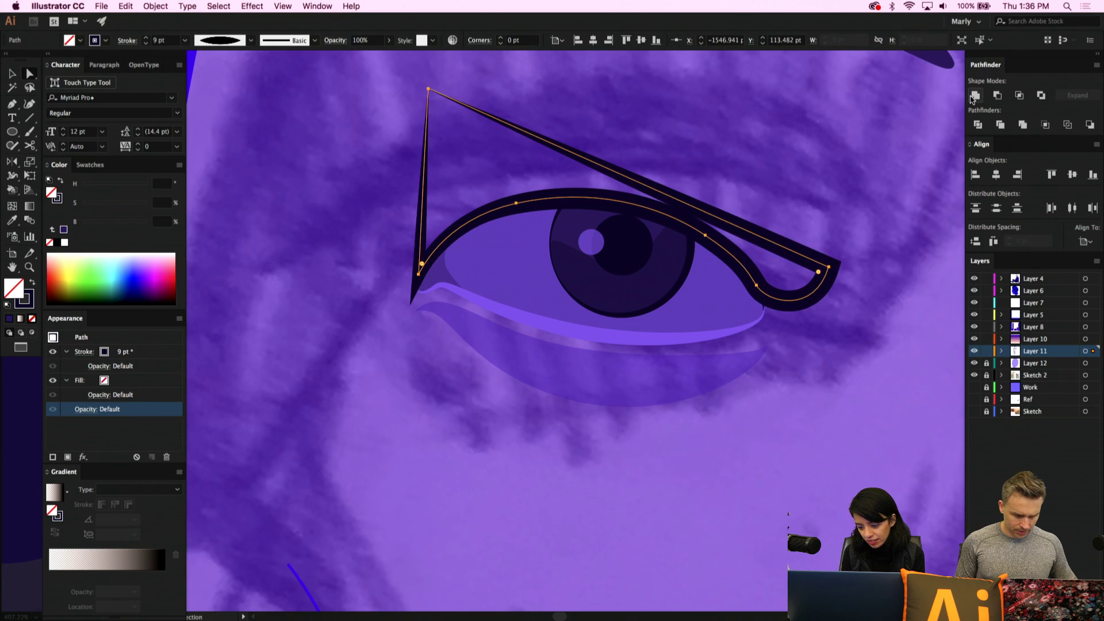
{"action": "left_click", "coordinate": [30, 283]}
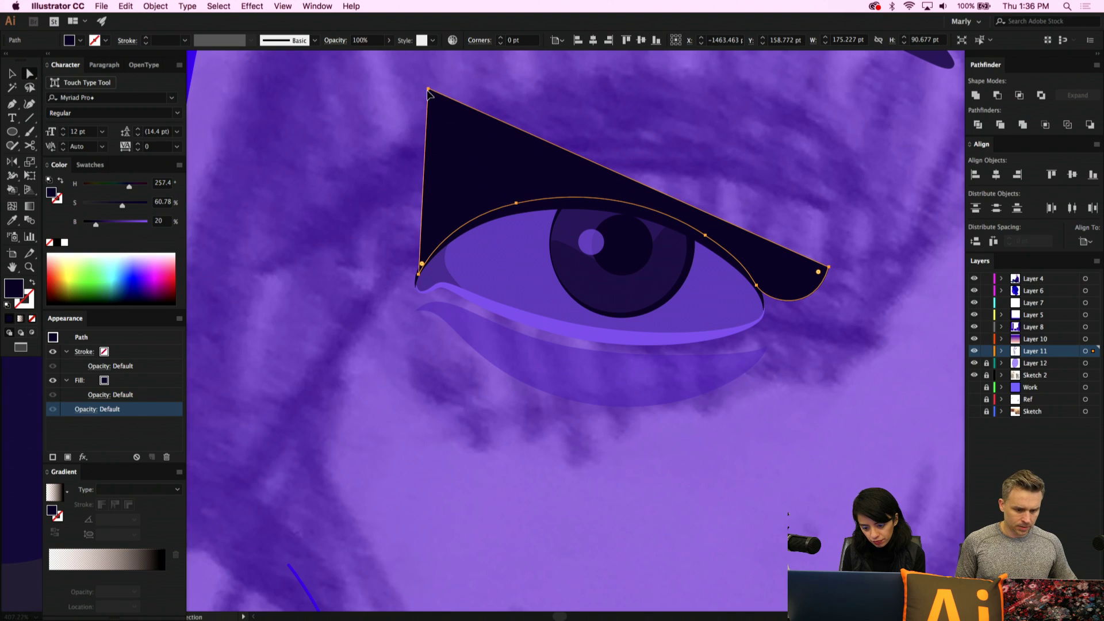
Move the lid shape's high corner anchor down onto the arch above the pupil and convert it to a smooth point with long handles along the lid
{"action": "left_click_drag", "start_coordinate": [427, 90], "coordinate": [476, 120]}
{"action": "key", "text": "super+z"}
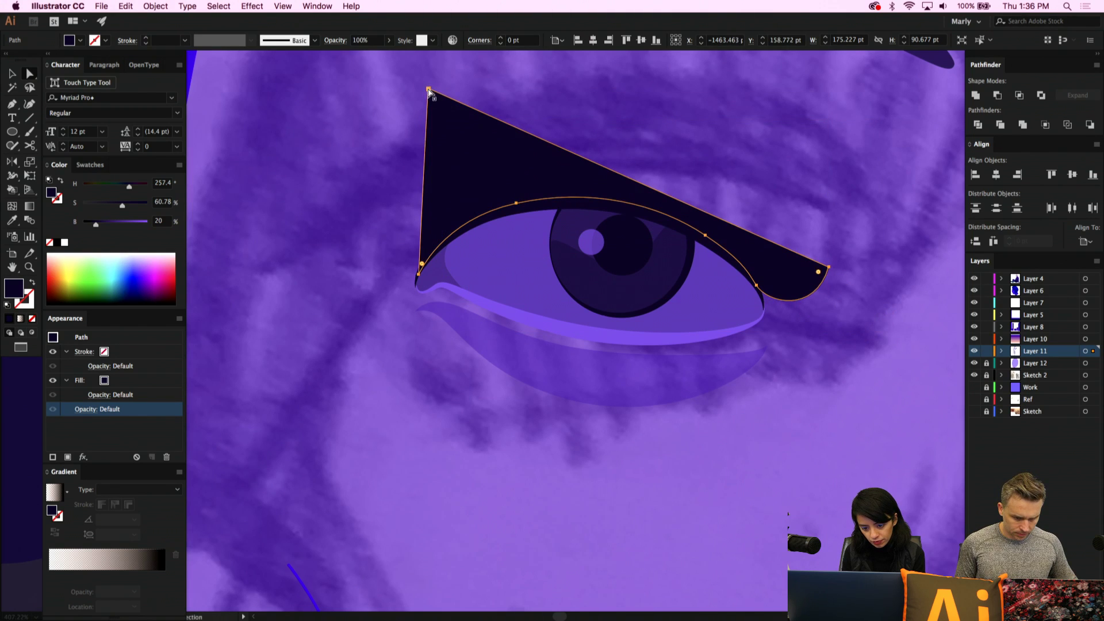
{"action": "left_click_drag", "start_coordinate": [428, 91], "coordinate": [617, 200]}
{"action": "key", "text": "shift+c"}
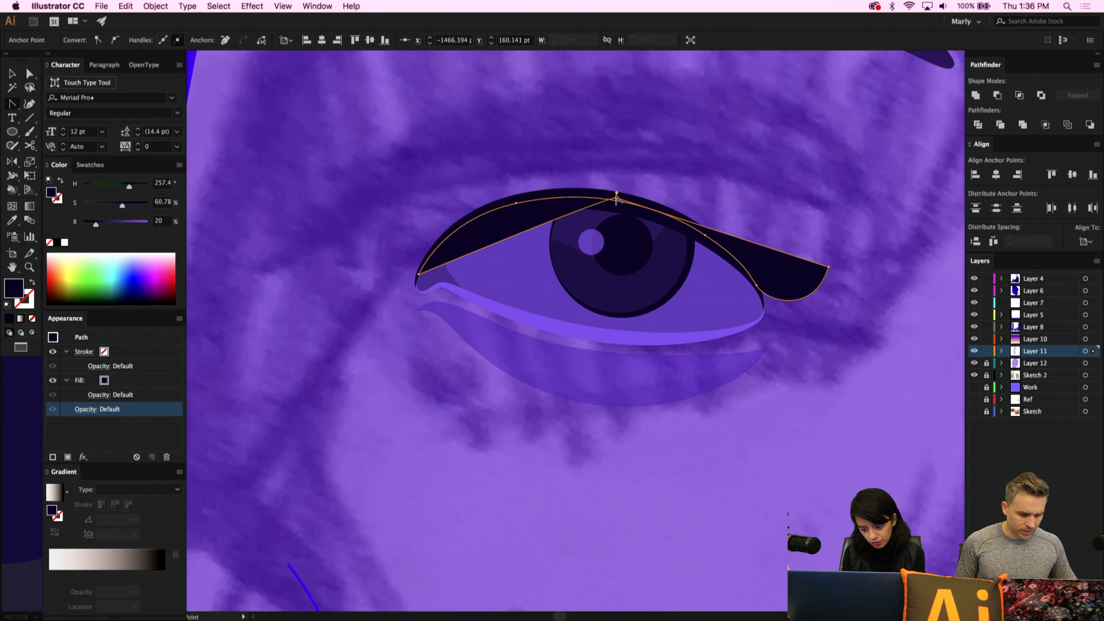
{"action": "scroll", "coordinate": [619, 197], "scroll_direction": "up", "scroll_amount": 5}
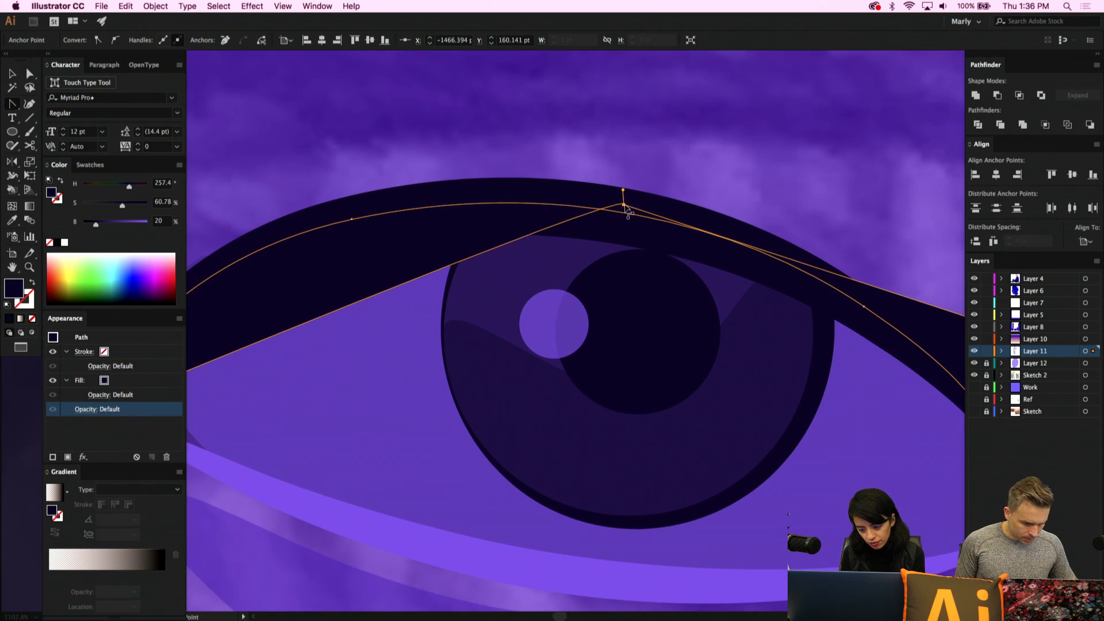
{"action": "left_click_drag", "start_coordinate": [624, 205], "coordinate": [242, 169]}
{"action": "scroll", "coordinate": [240, 177], "scroll_direction": "up", "scroll_amount": 2}
{"action": "scroll", "coordinate": [240, 179], "scroll_direction": "down", "scroll_amount": 5}
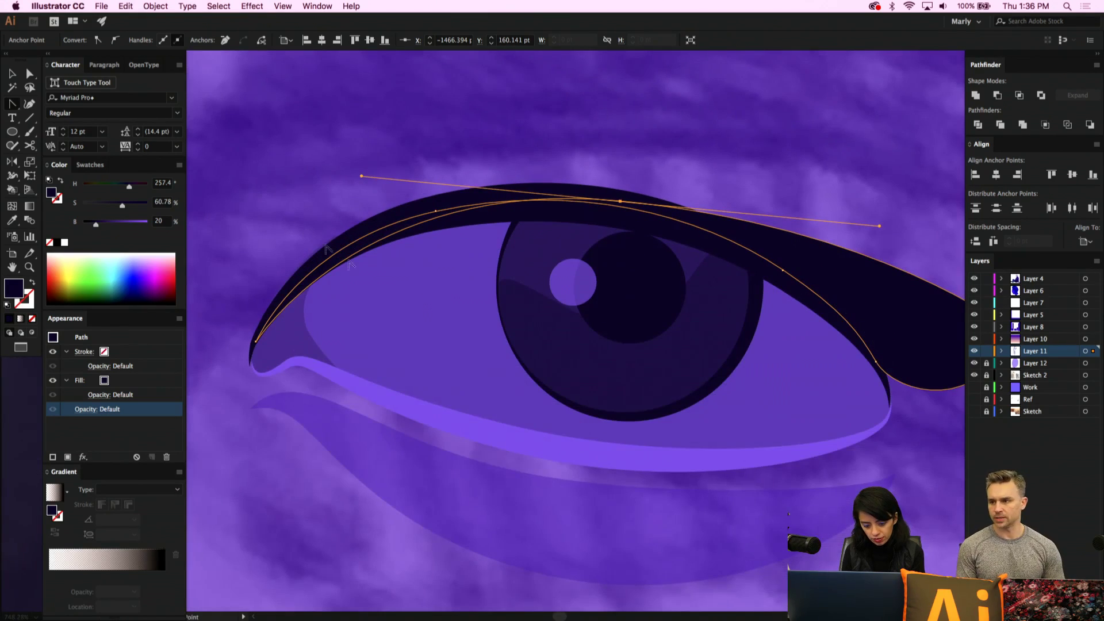
Nudge the lid shape's smooth anchor above the pupil slightly downward to blend the wing into the lid line
{"action": "key", "text": "a"}
{"action": "mouse_move", "coordinate": [619, 200]}
{"action": "left_mouse_down"}
{"action": "mouse_move", "coordinate": [619, 182]}
{"action": "mouse_move", "coordinate": [621, 209]}
{"action": "left_mouse_up"}
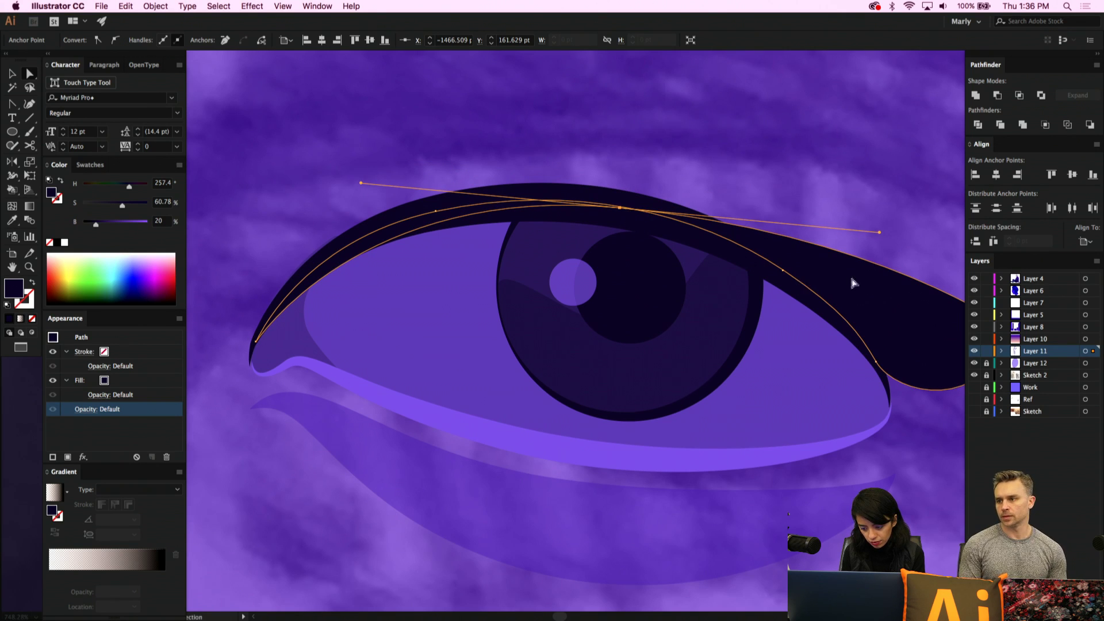
{"action": "left_click_drag", "start_coordinate": [851, 279], "coordinate": [852, 192]}
{"action": "key", "text": "super+z"}
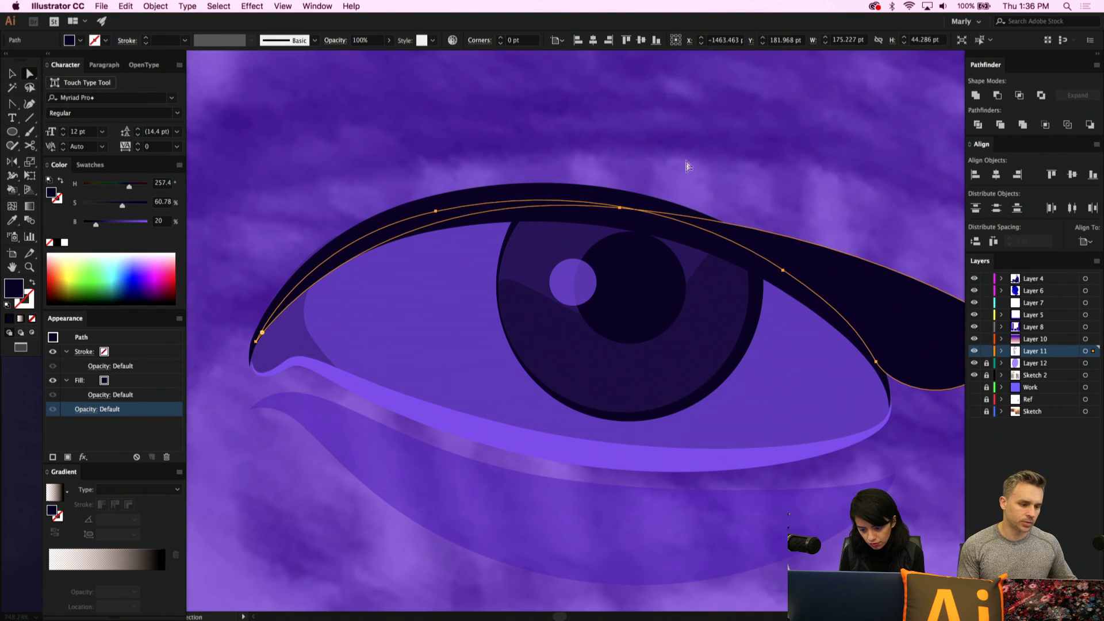
{"action": "scroll", "coordinate": [685, 146], "scroll_direction": "up", "scroll_amount": 3}
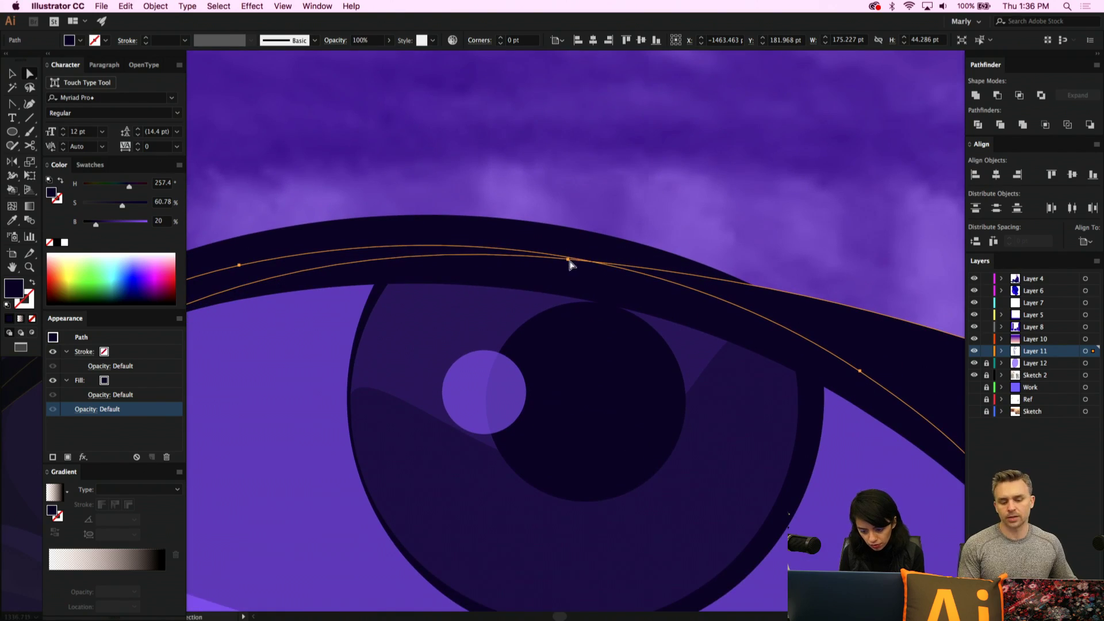
{"action": "scroll", "coordinate": [568, 261], "scroll_direction": "down", "scroll_amount": 3}
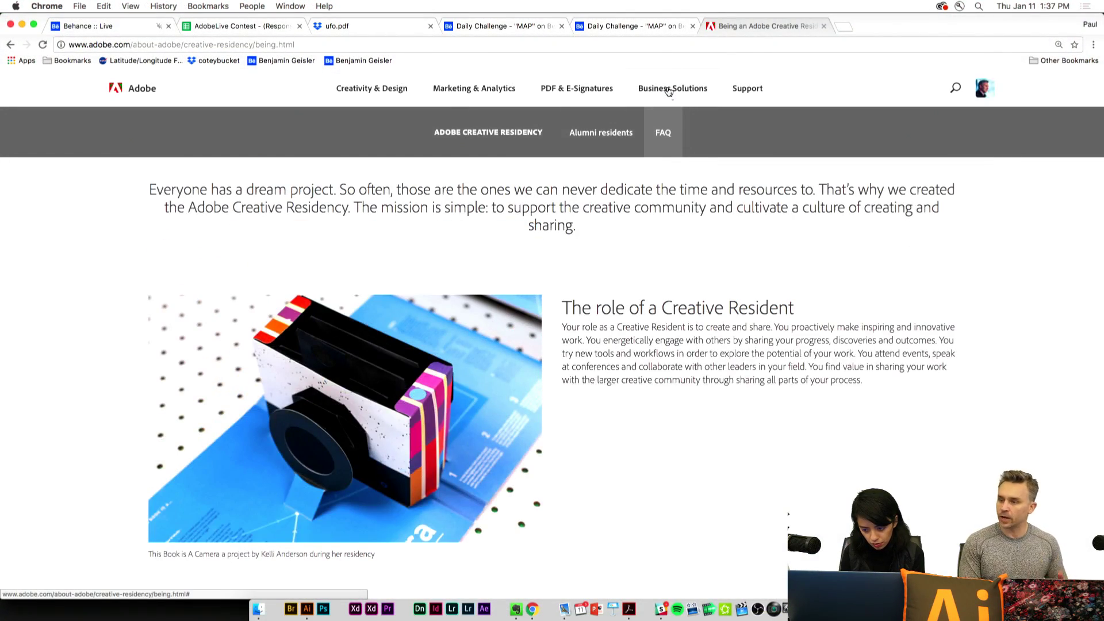
In Chrome, read through the Adobe Creative Residency page, covering the resident's role, the benefits and the FAQ
{"action": "scroll", "coordinate": [655, 241], "scroll_direction": "down", "scroll_amount": 8}
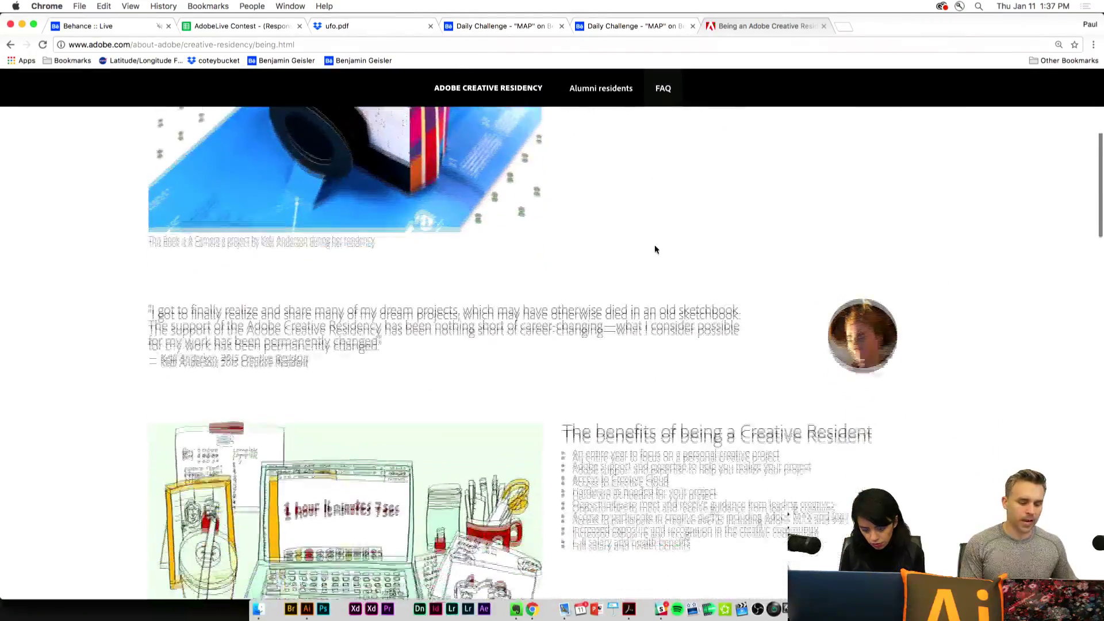
{"action": "scroll", "coordinate": [655, 249], "scroll_direction": "down", "scroll_amount": 2}
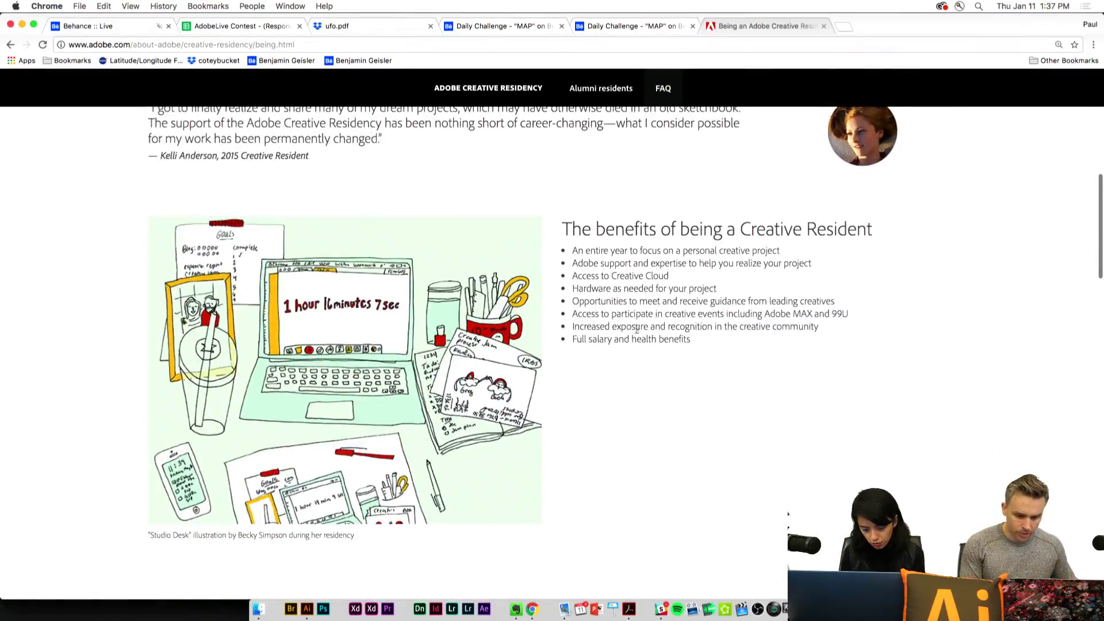
{"action": "scroll", "coordinate": [638, 330], "scroll_direction": "down", "scroll_amount": 10}
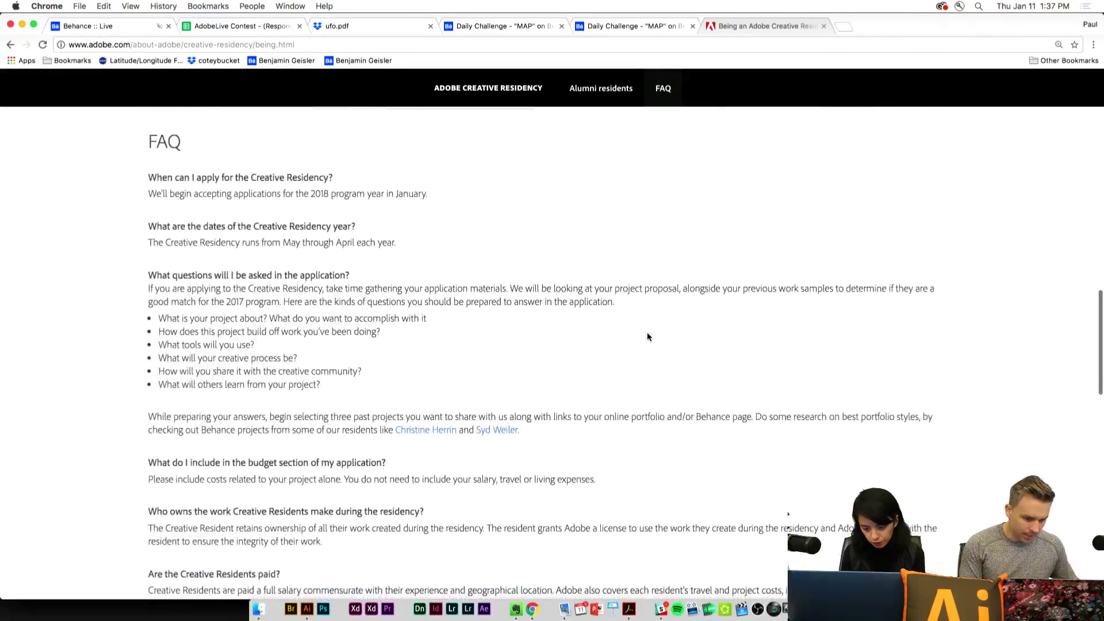
{"action": "scroll", "coordinate": [647, 336], "scroll_direction": "down", "scroll_amount": 7}
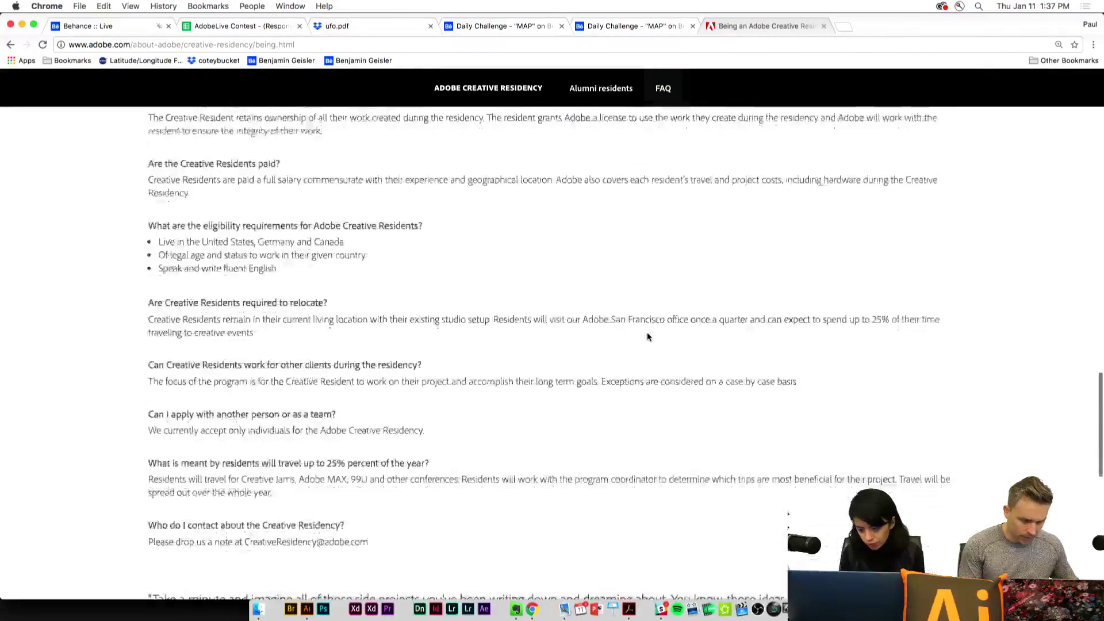
{"action": "scroll", "coordinate": [648, 337], "scroll_direction": "down", "scroll_amount": 4}
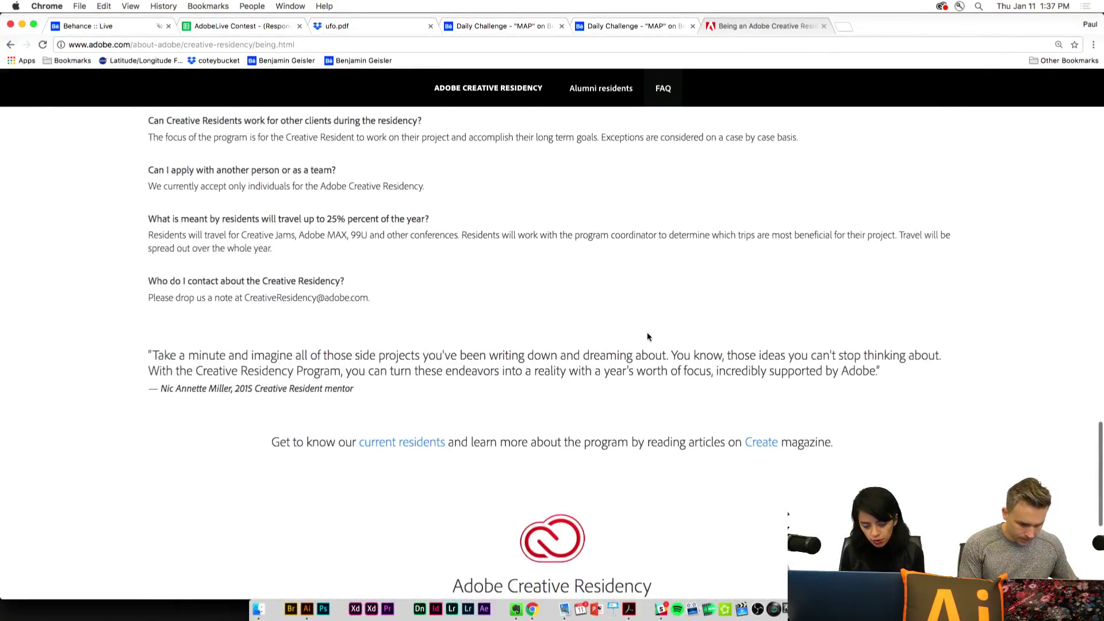
{"action": "scroll", "coordinate": [647, 336], "scroll_direction": "down", "scroll_amount": 3}
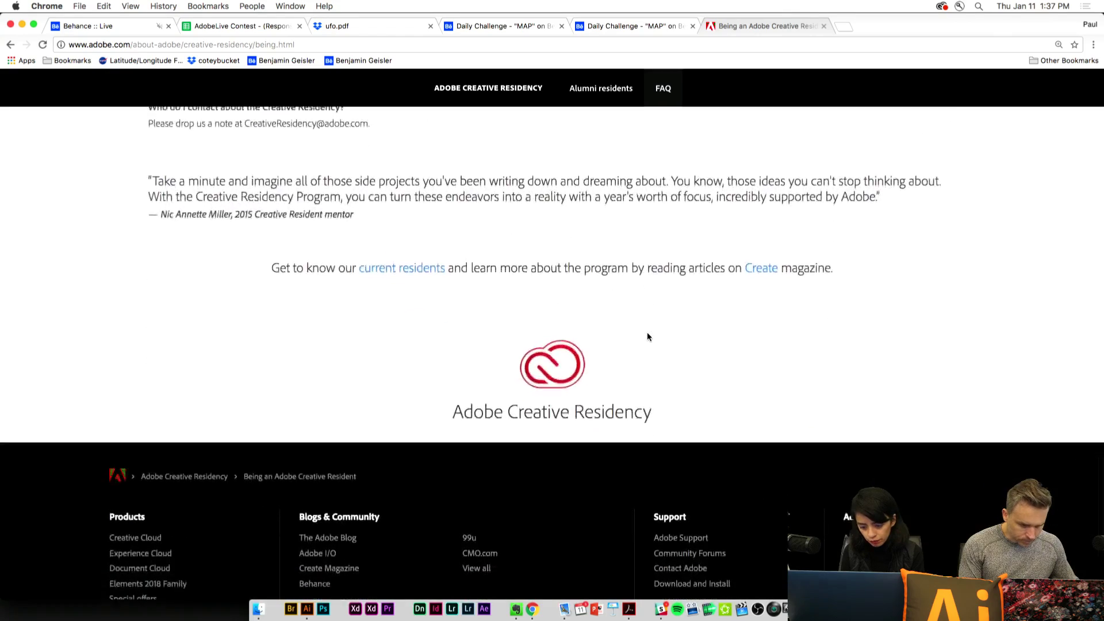
Highlight the contact e-mail address in the FAQ answer about whom to contact regarding the Creative Residency
{"action": "scroll", "coordinate": [647, 336], "scroll_direction": "up", "scroll_amount": 4}
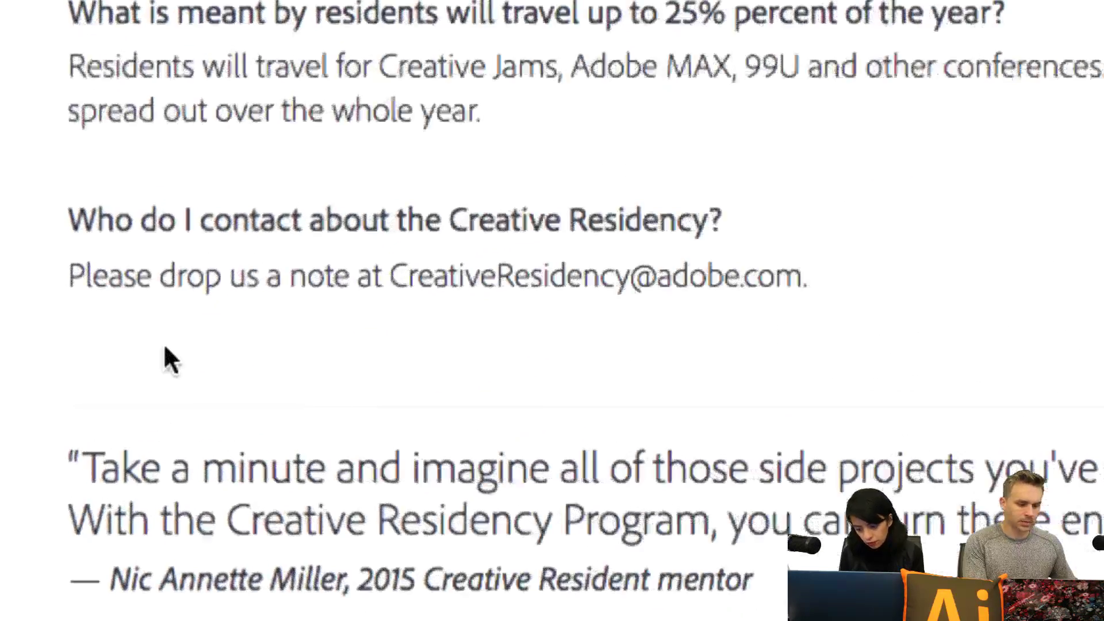
{"action": "left_click_drag", "start_coordinate": [385, 275], "coordinate": [726, 301]}
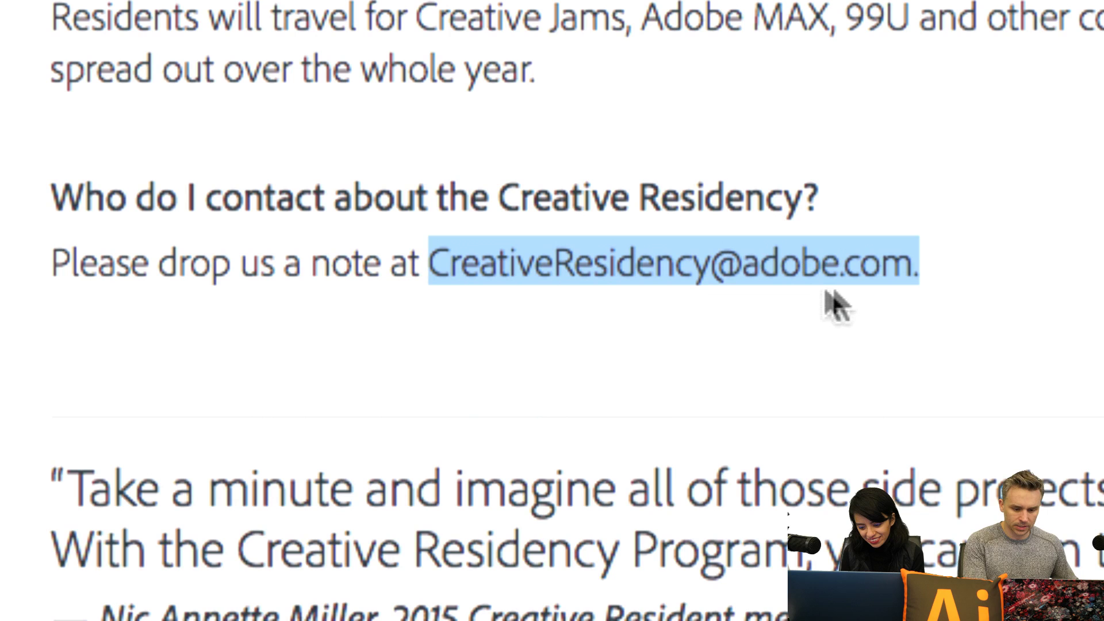
{"action": "left_click_drag", "start_coordinate": [835, 305], "coordinate": [906, 258]}
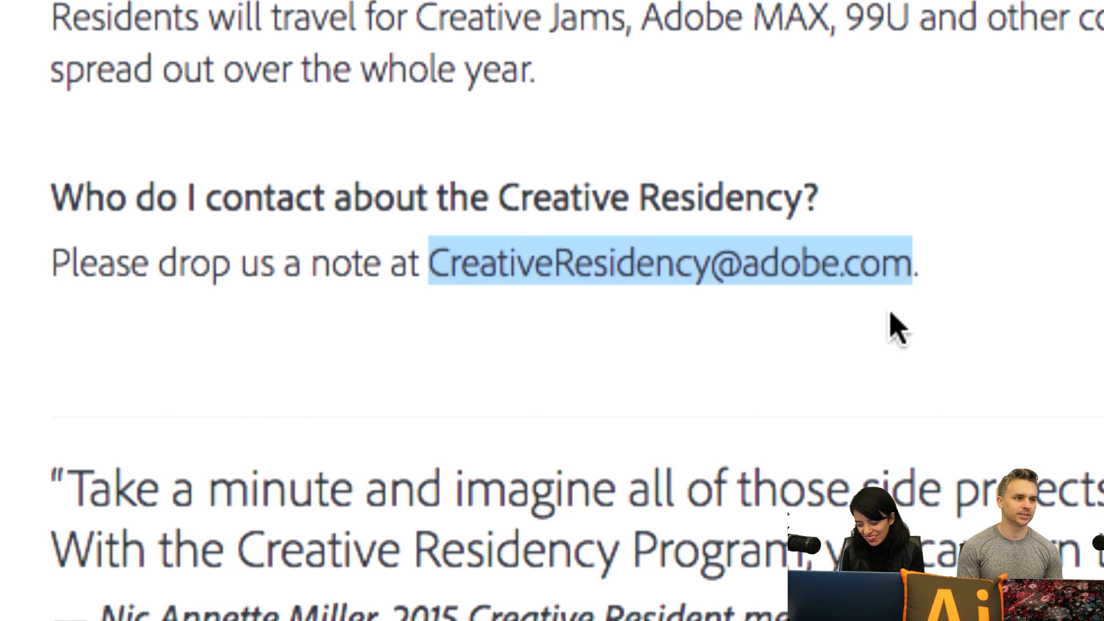
Switch back to Illustrator, shorten the wing tip's lower handle, and move the anchor where the wing meets the outer lid slightly up and inward
{"action": "key", "text": "super+Tab"}
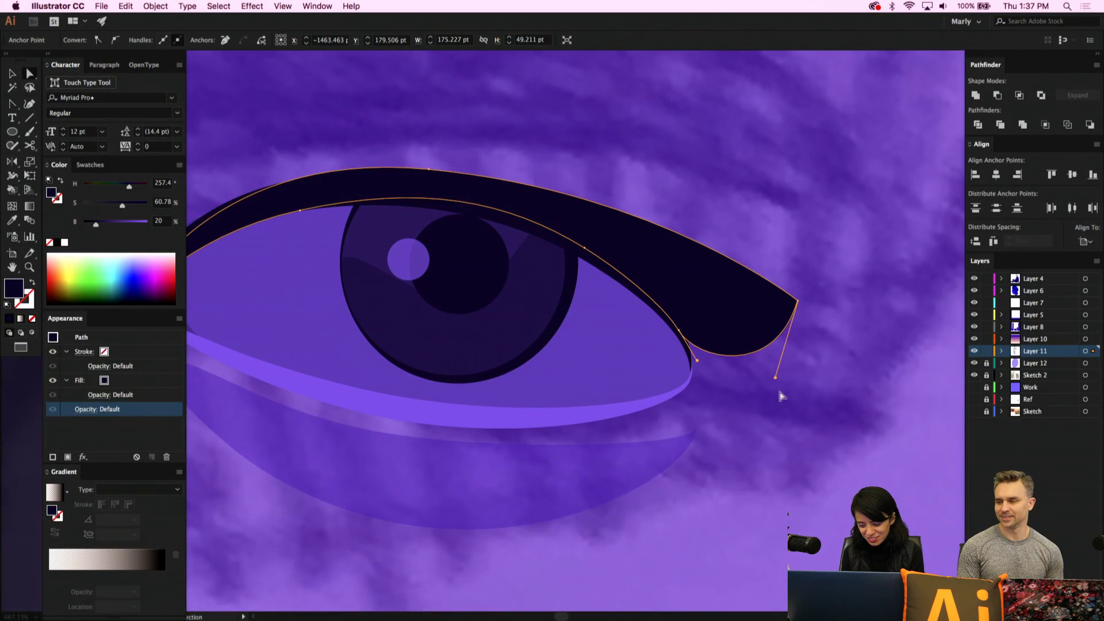
{"action": "left_click_drag", "start_coordinate": [776, 383], "coordinate": [794, 345]}
{"action": "key", "text": "shift+c"}
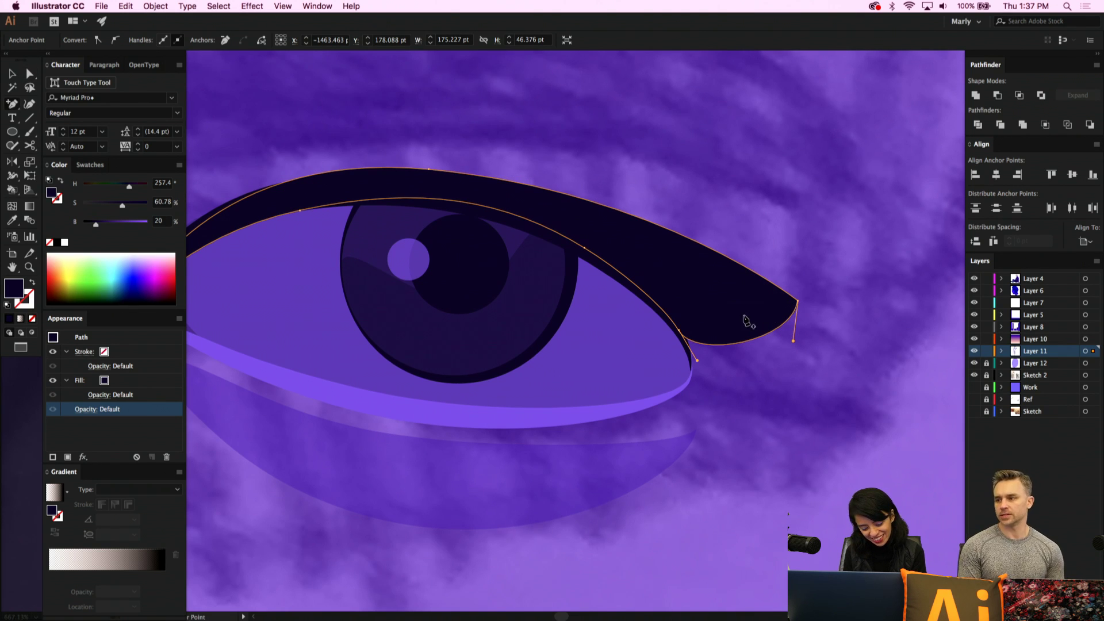
{"action": "key", "text": "a"}
{"action": "left_click", "coordinate": [678, 335]}
{"action": "left_click", "coordinate": [679, 335]}
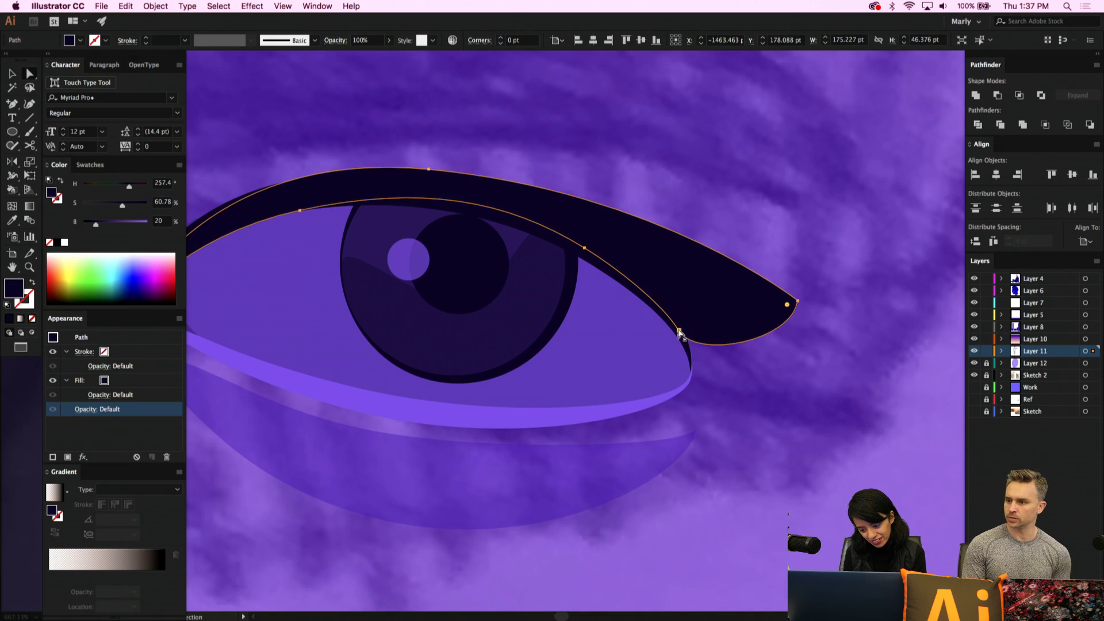
{"action": "left_click_drag", "start_coordinate": [679, 334], "coordinate": [704, 349]}
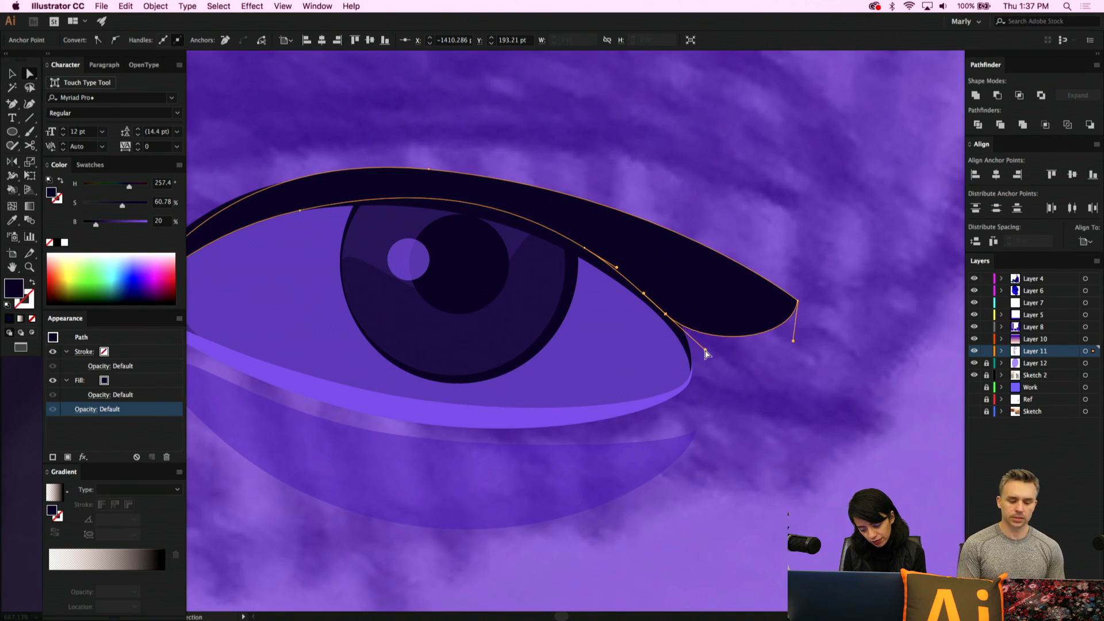
{"action": "left_click_drag", "start_coordinate": [666, 318], "coordinate": [676, 324]}
Nudge the wing tip anchor slightly inward and raise the lid's peak anchor above the pupil to thicken the arch
{"action": "left_click_drag", "start_coordinate": [800, 302], "coordinate": [793, 298]}
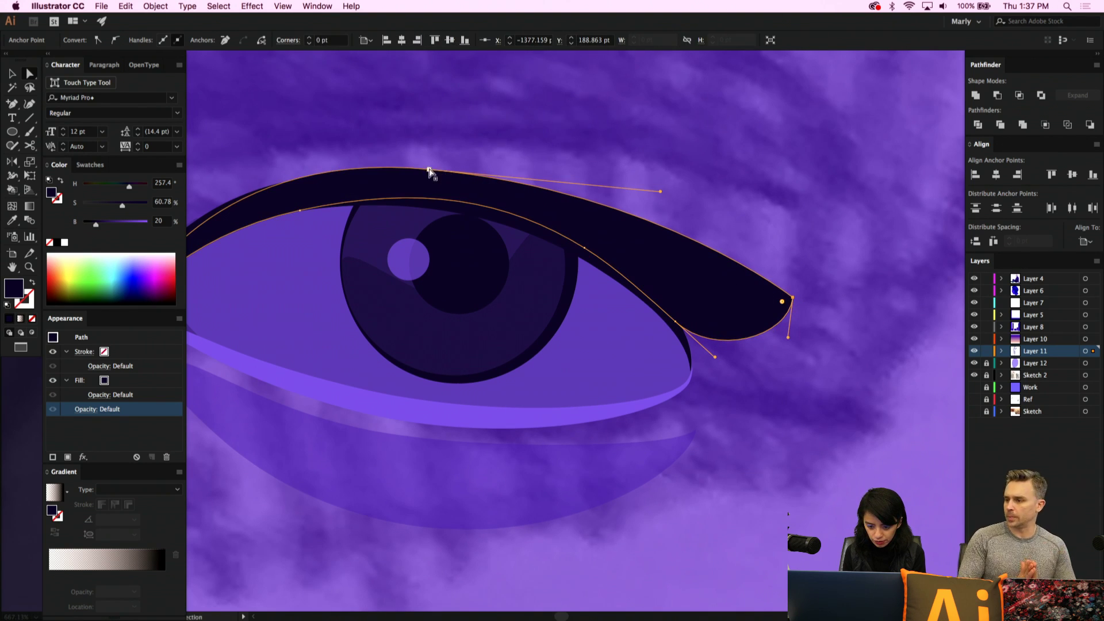
{"action": "left_click_drag", "start_coordinate": [428, 170], "coordinate": [444, 171]}
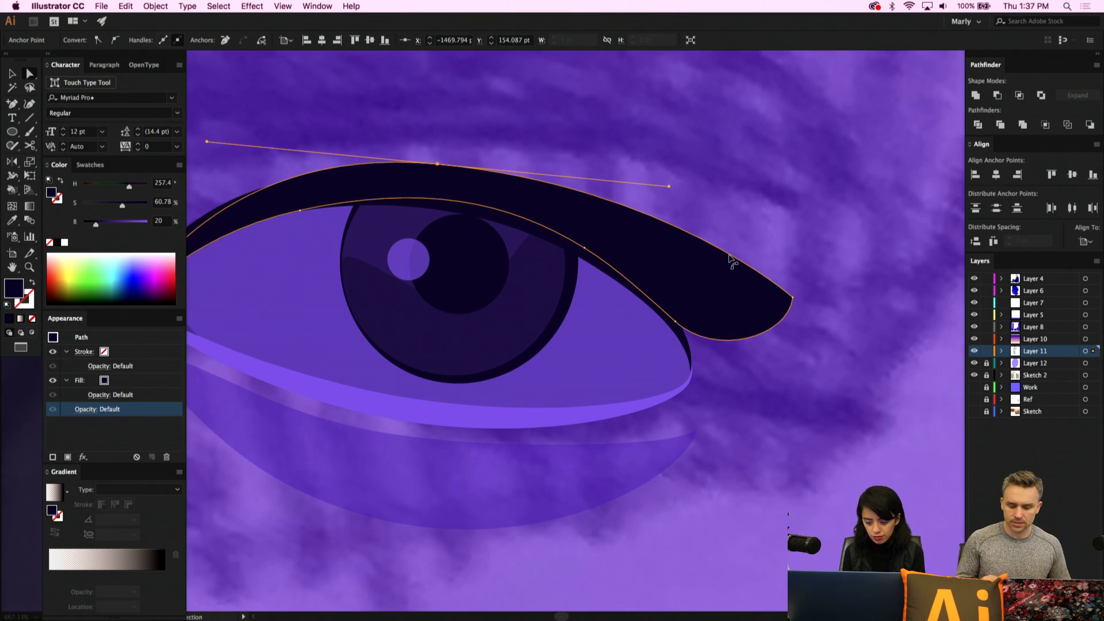
Flatten the underside of the wing and lower its tip slightly to form a sharper, slimmer point
{"action": "scroll", "coordinate": [717, 276], "scroll_direction": "down", "scroll_amount": 3}
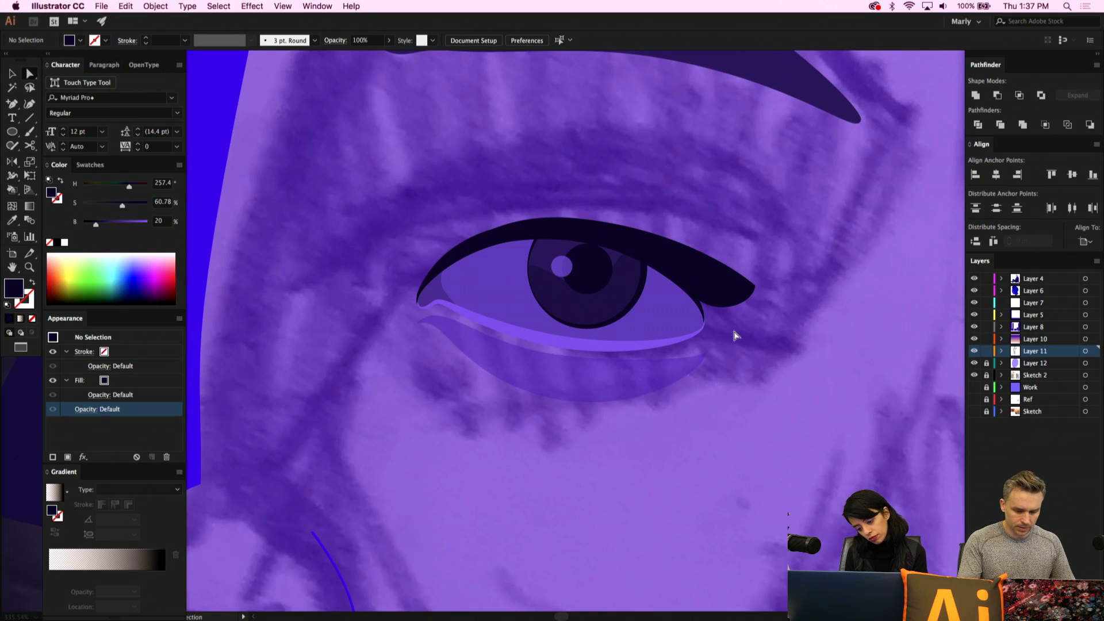
{"action": "left_click", "coordinate": [717, 308]}
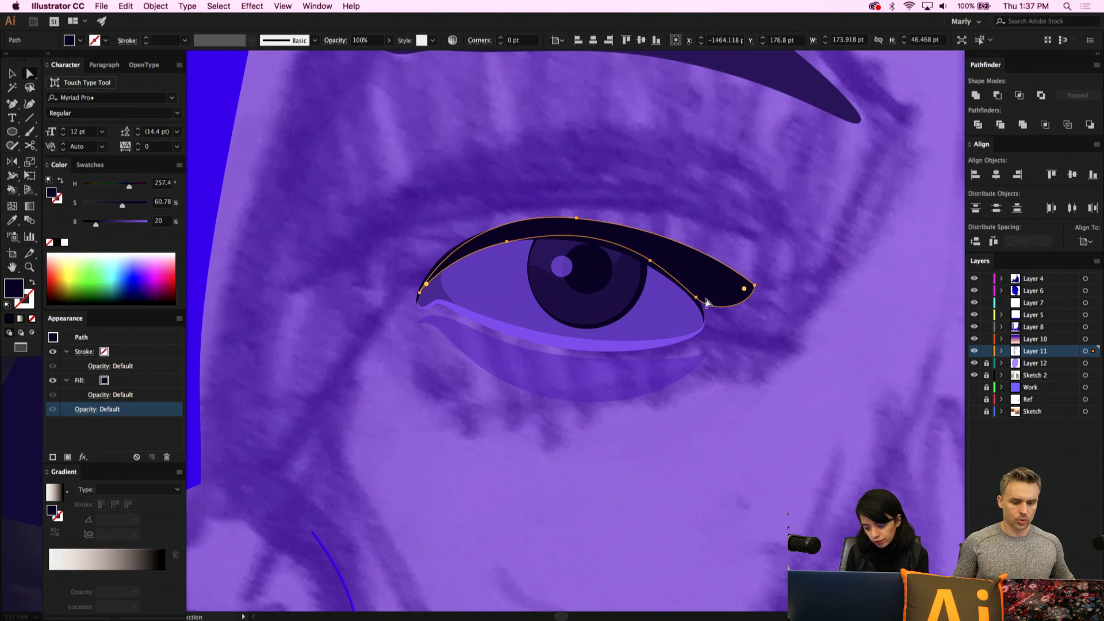
{"action": "left_click", "coordinate": [712, 309]}
{"action": "left_click_drag", "start_coordinate": [717, 319], "coordinate": [741, 309]}
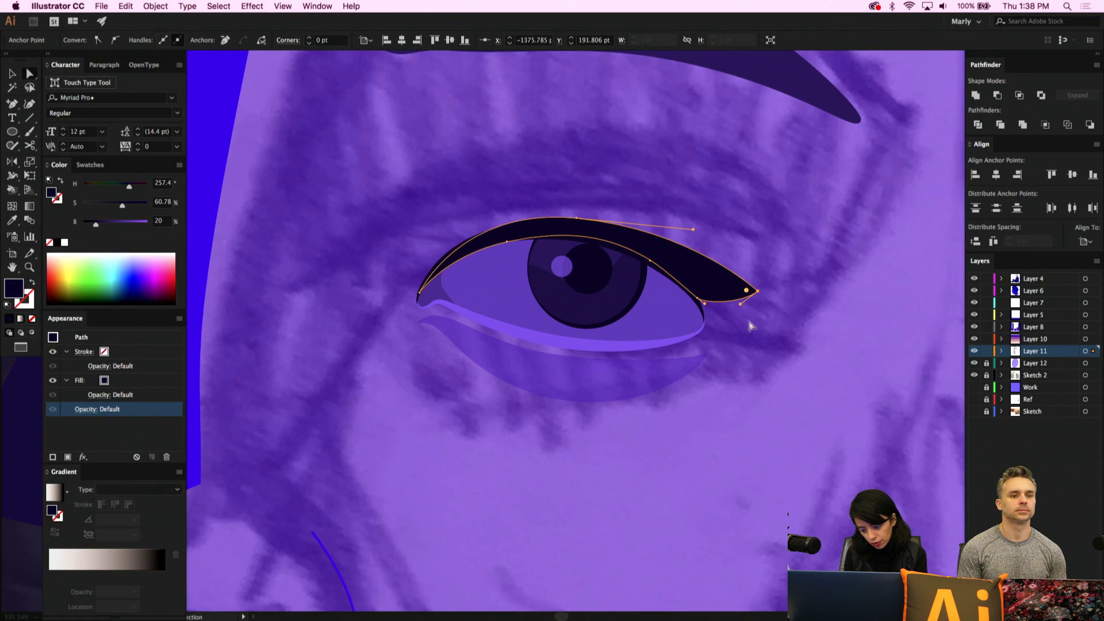
{"action": "left_click", "coordinate": [734, 321]}
{"action": "left_click", "coordinate": [726, 292]}
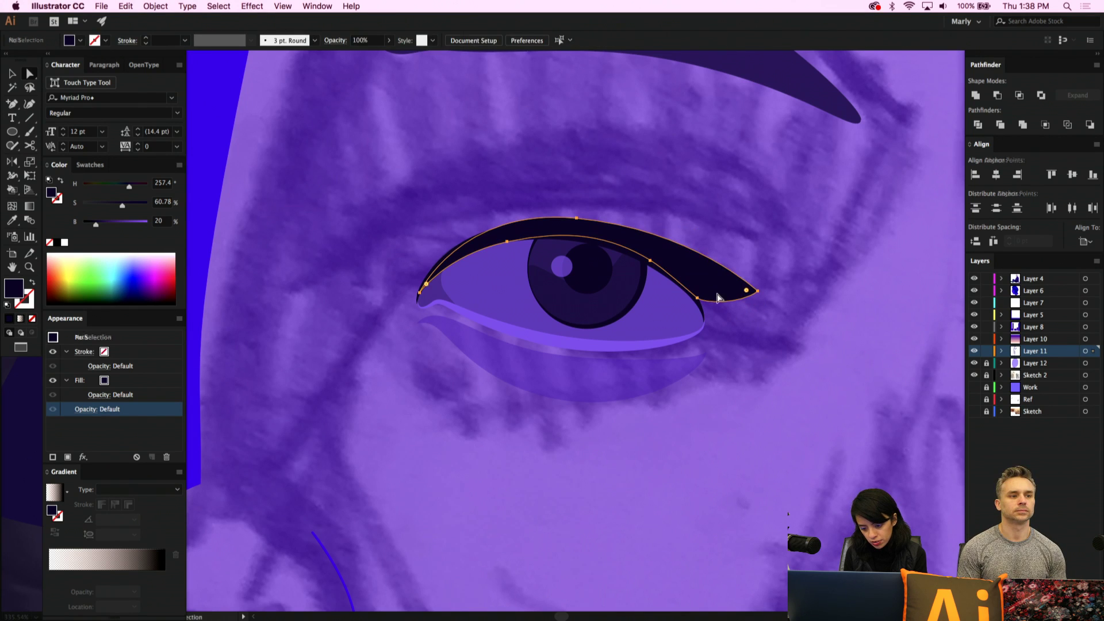
{"action": "left_click", "coordinate": [725, 446]}
Draw a three-point arch over the upper lid from the inner corner to the wing, with a smooth peak above the pupil
{"action": "key", "text": "p"}
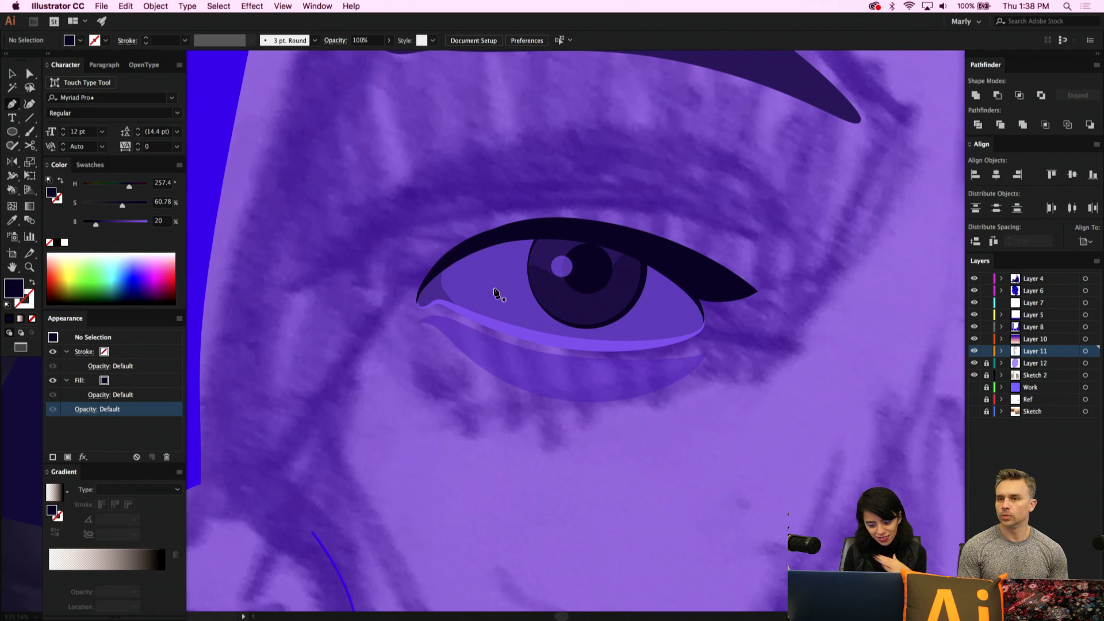
{"action": "left_click", "coordinate": [413, 282]}
{"action": "left_click", "coordinate": [568, 175]}
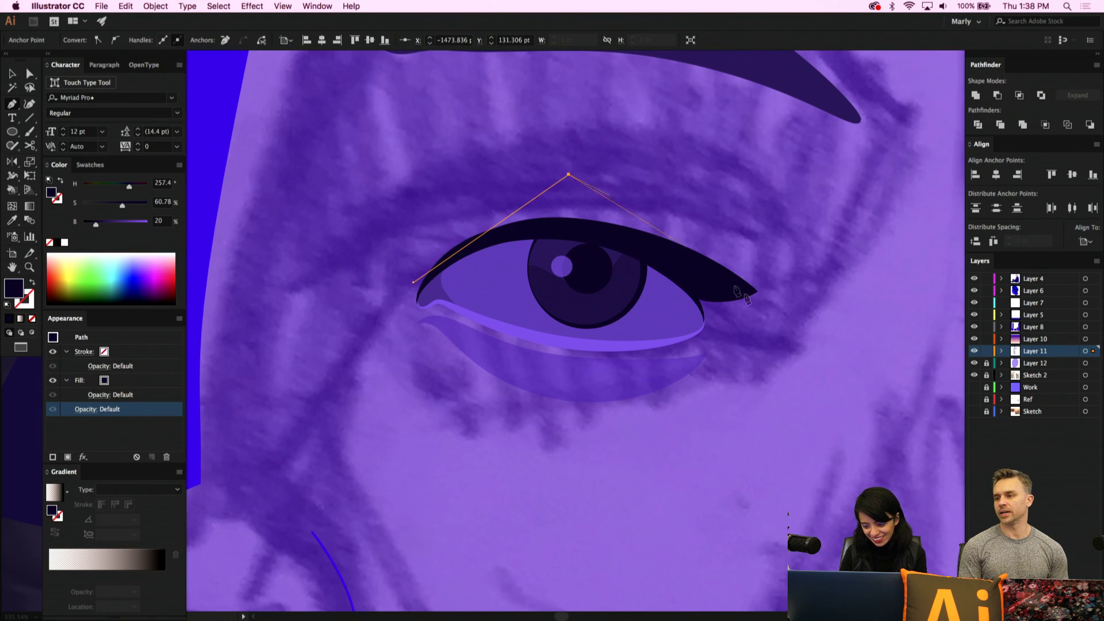
{"action": "left_click", "coordinate": [726, 310]}
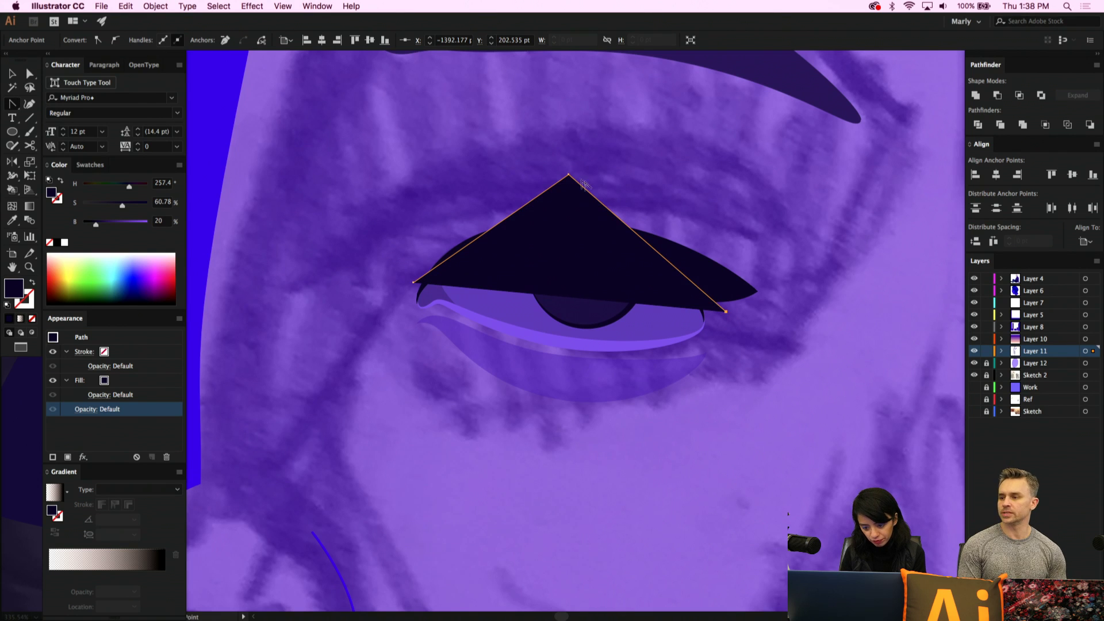
{"action": "left_click_drag", "start_coordinate": [568, 174], "coordinate": [675, 181]}
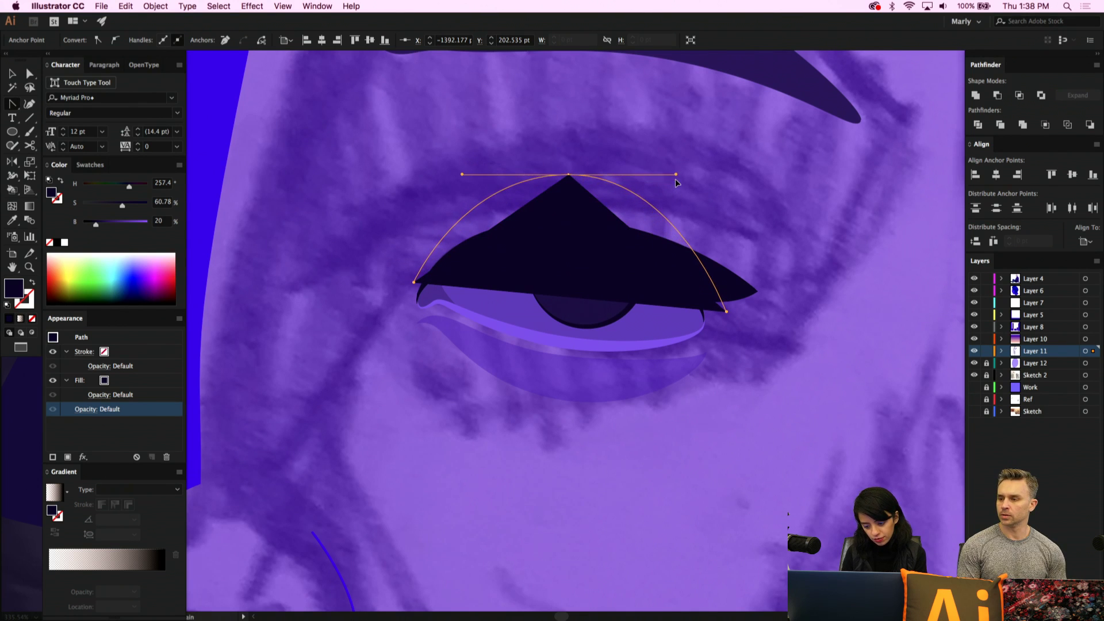
{"action": "key", "text": "v"}
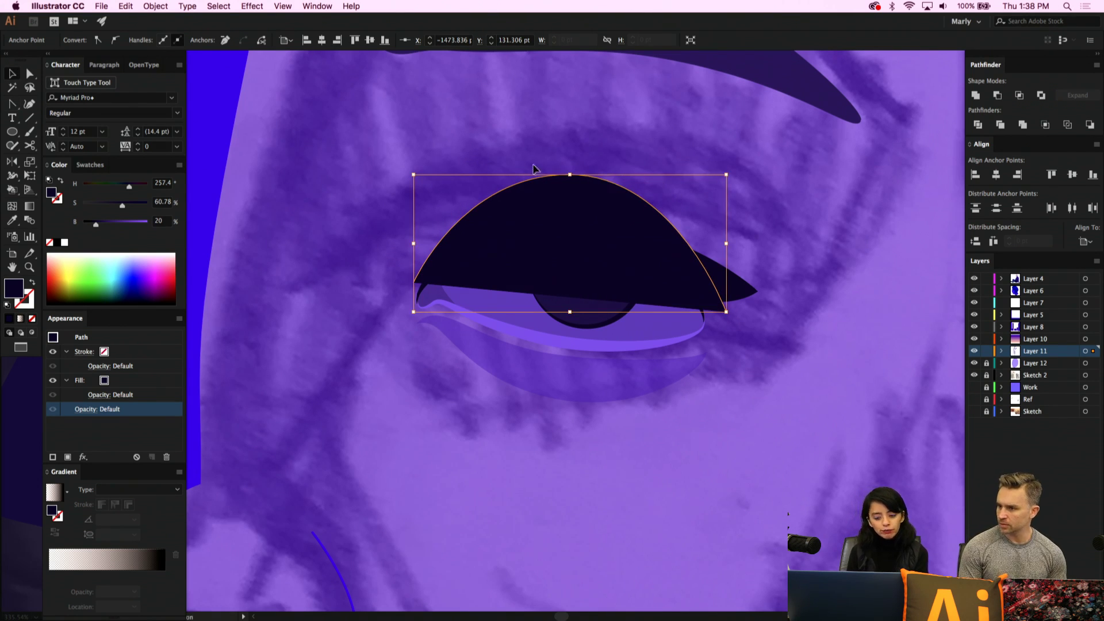
Lower the arch's peak toward the lid, then curve its inner-corner end and align it with the lid's inner corner
{"action": "key", "text": "a"}
{"action": "left_click_drag", "start_coordinate": [569, 178], "coordinate": [572, 206]}
{"action": "key", "text": "shift+c"}
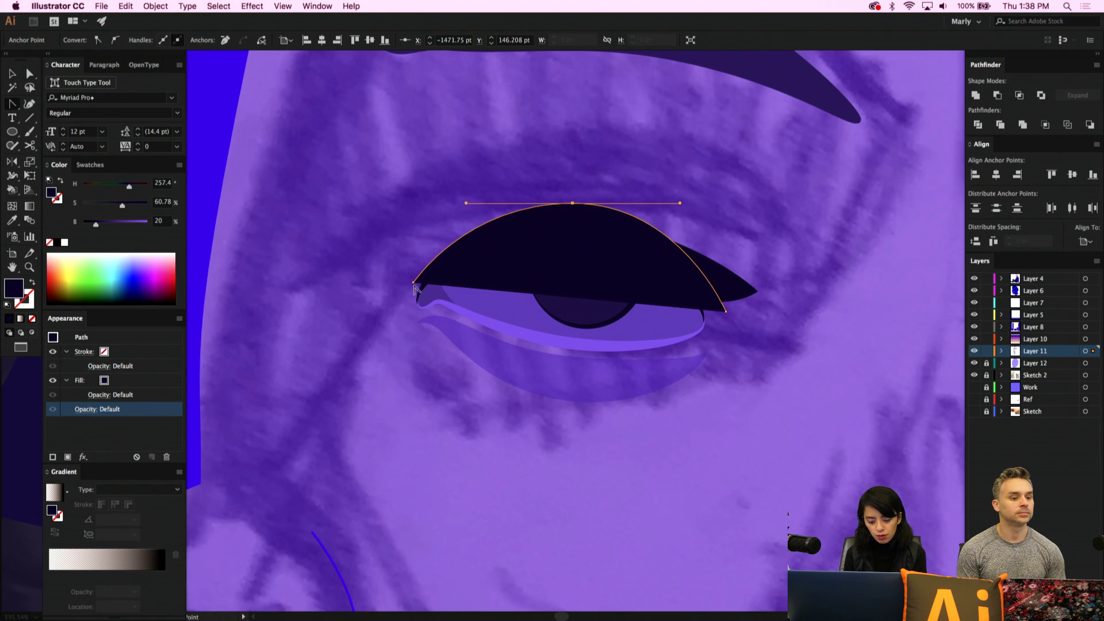
{"action": "mouse_move", "coordinate": [414, 284]}
{"action": "left_mouse_down"}
{"action": "mouse_move", "coordinate": [420, 249]}
{"action": "mouse_move", "coordinate": [413, 294]}
{"action": "left_mouse_up"}
{"action": "key", "text": "a"}
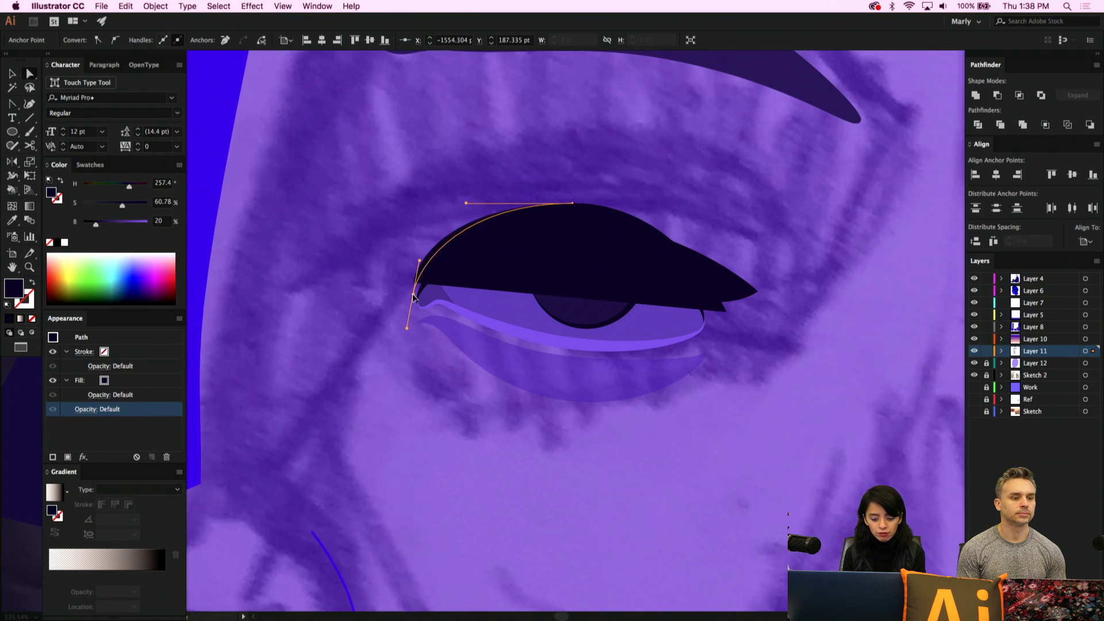
Raise and shift the arch's peak slightly toward the inner corner, lengthen its inner handle, and pull the outer end in over the wing
{"action": "left_click_drag", "start_coordinate": [572, 204], "coordinate": [574, 197]}
{"action": "left_click_drag", "start_coordinate": [467, 196], "coordinate": [457, 196]}
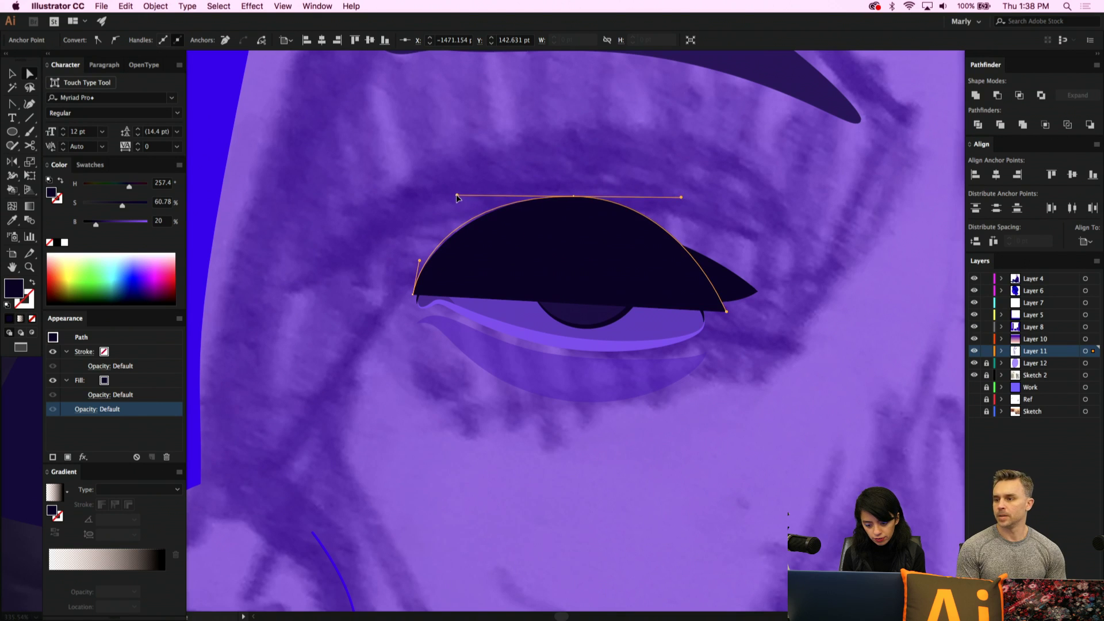
{"action": "left_click_drag", "start_coordinate": [573, 198], "coordinate": [566, 196]}
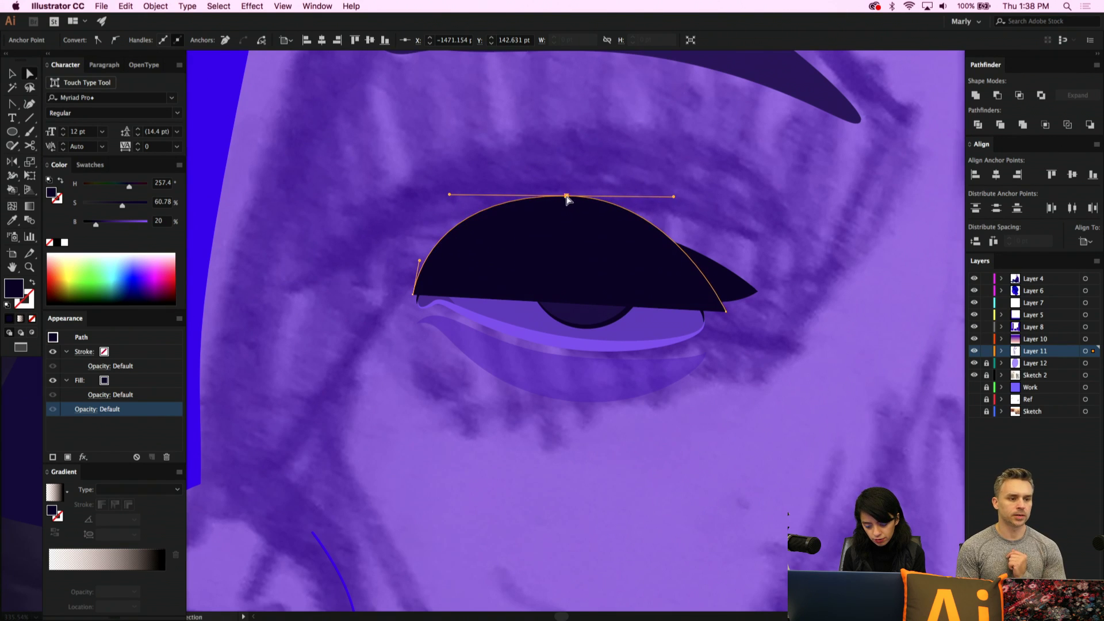
{"action": "left_click_drag", "start_coordinate": [725, 313], "coordinate": [706, 294]}
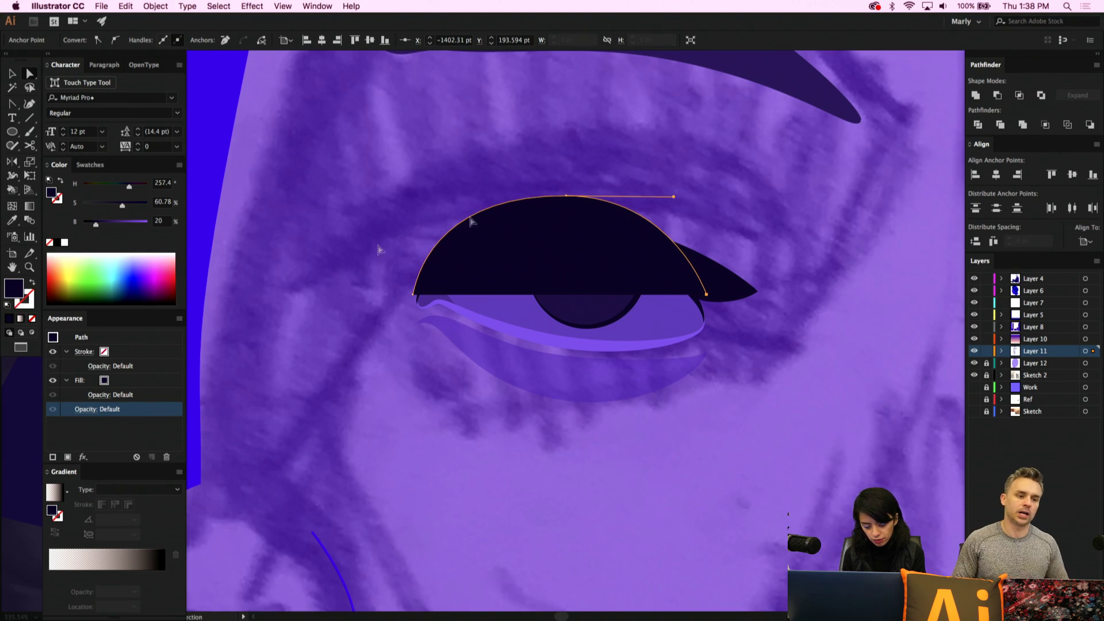
Swap the arch's fill and stroke to turn it into an unfilled dark crease line, then deselect it
{"action": "left_click", "coordinate": [32, 283]}
{"action": "key", "text": "v"}
{"action": "left_click", "coordinate": [476, 302]}
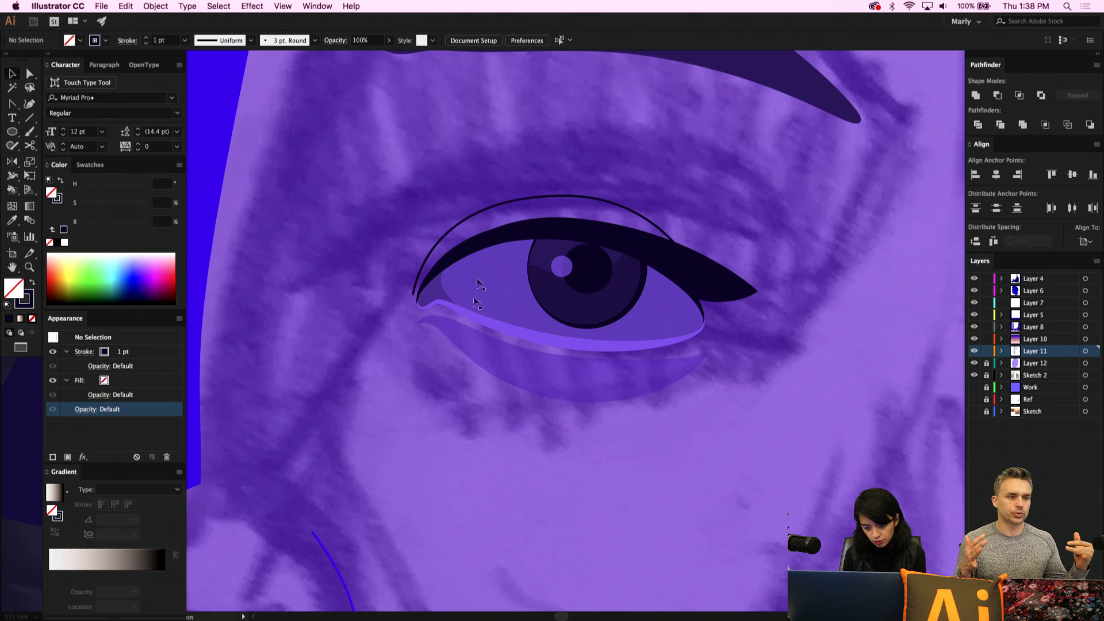
Lower the crease line's peak, shorten its inner handle, and extend its outer end into the wing
{"action": "left_click", "coordinate": [485, 211]}
{"action": "key", "text": "a"}
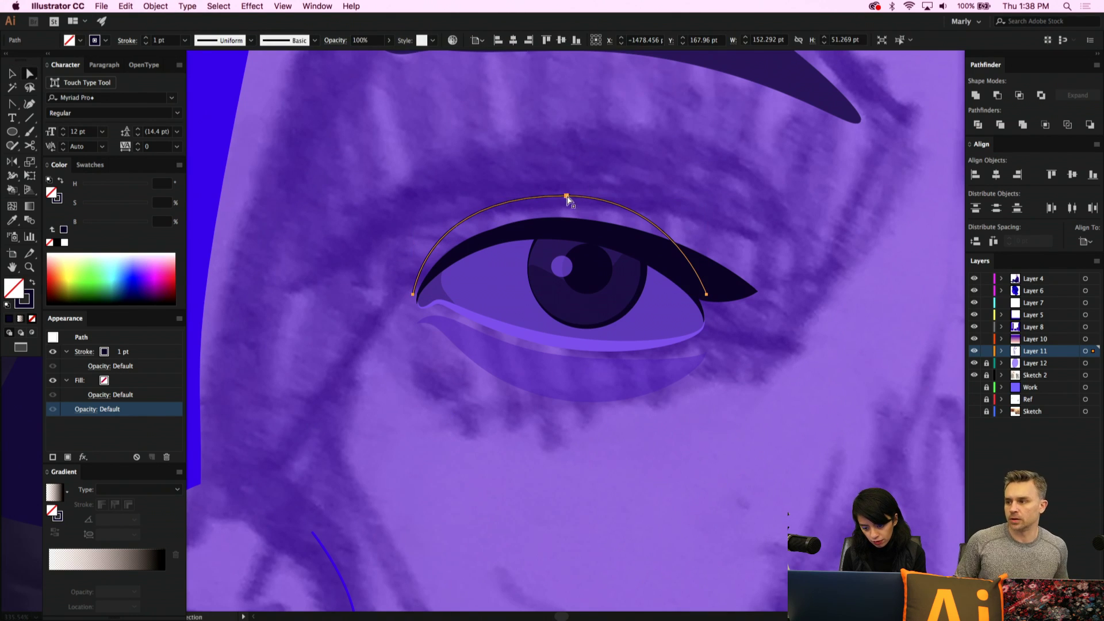
{"action": "left_click_drag", "start_coordinate": [566, 196], "coordinate": [566, 202]}
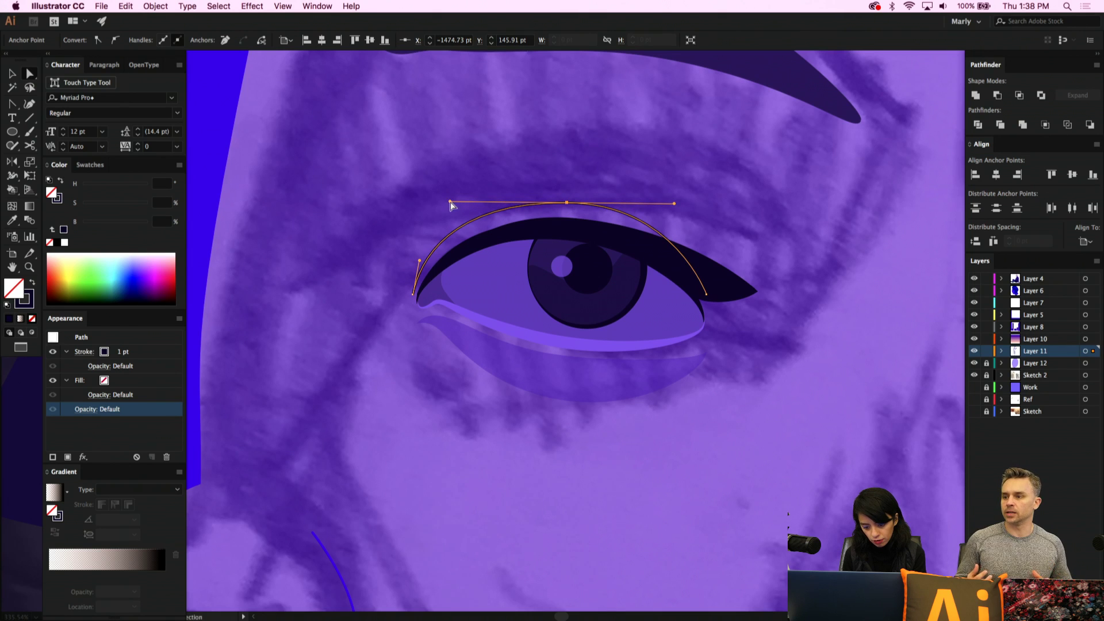
{"action": "left_click_drag", "start_coordinate": [450, 202], "coordinate": [474, 202]}
{"action": "left_click", "coordinate": [707, 295]}
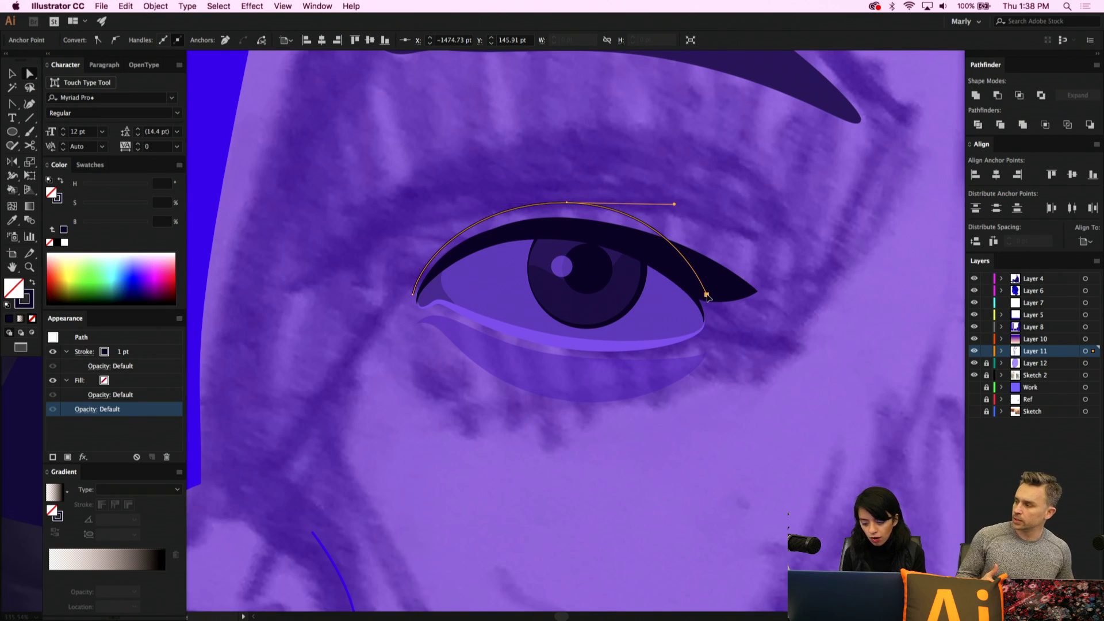
{"action": "left_click_drag", "start_coordinate": [707, 295], "coordinate": [739, 300]}
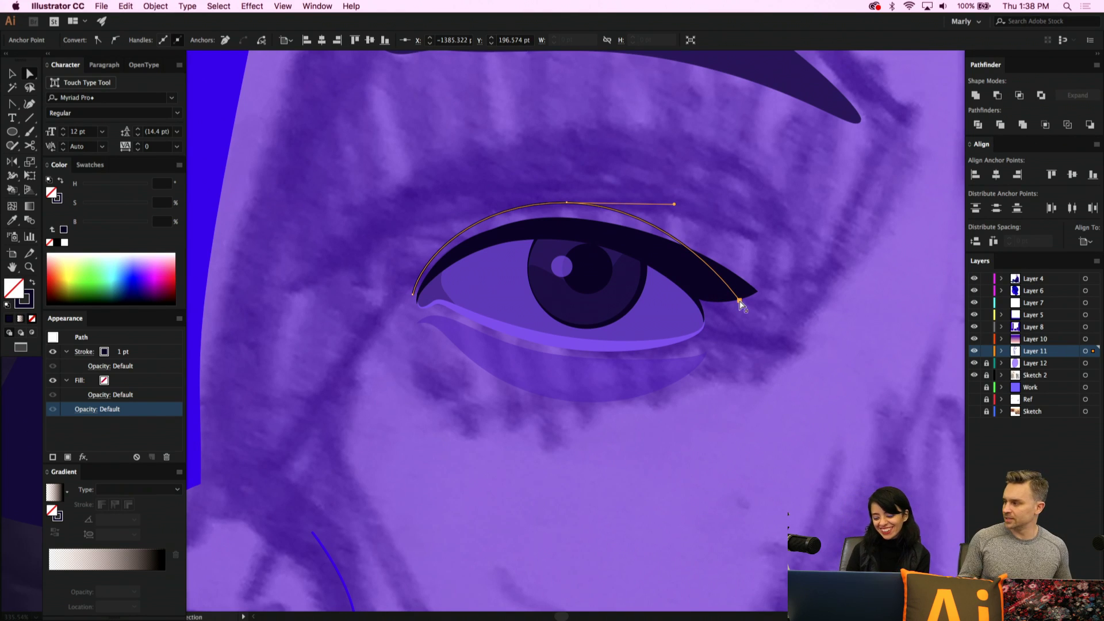
{"action": "left_click", "coordinate": [672, 227]}
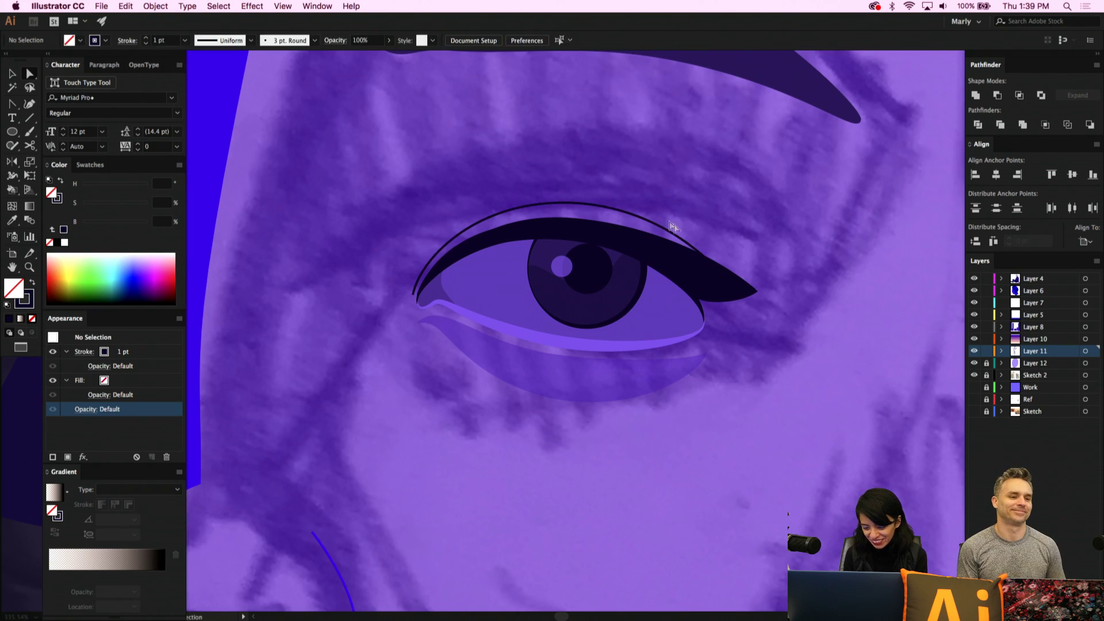
Set the crease line's stroke weight to 2 pt
{"action": "key", "text": "v"}
{"action": "left_click", "coordinate": [635, 217]}
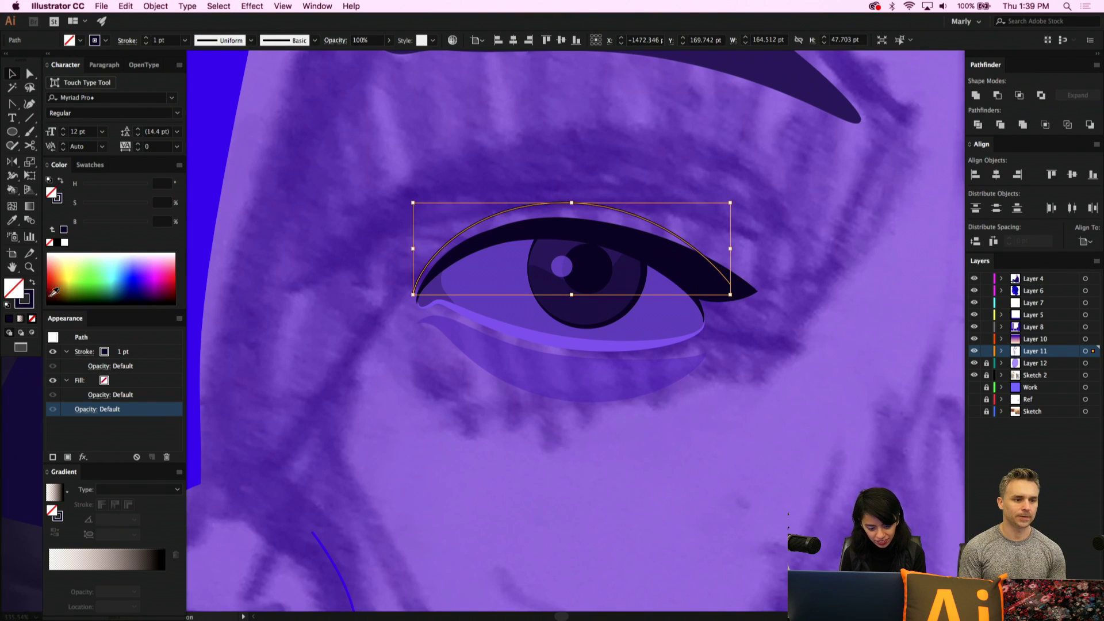
{"action": "left_click", "coordinate": [146, 37]}
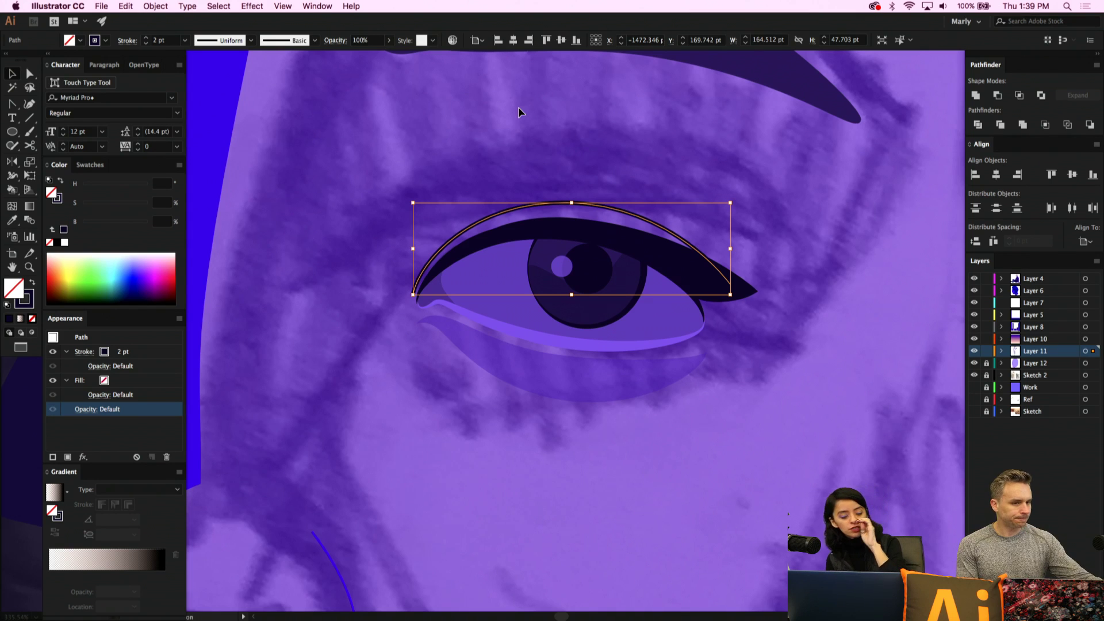
Try placing the crease line's outer end higher, along the wing's upper edge
{"action": "key", "text": "a"}
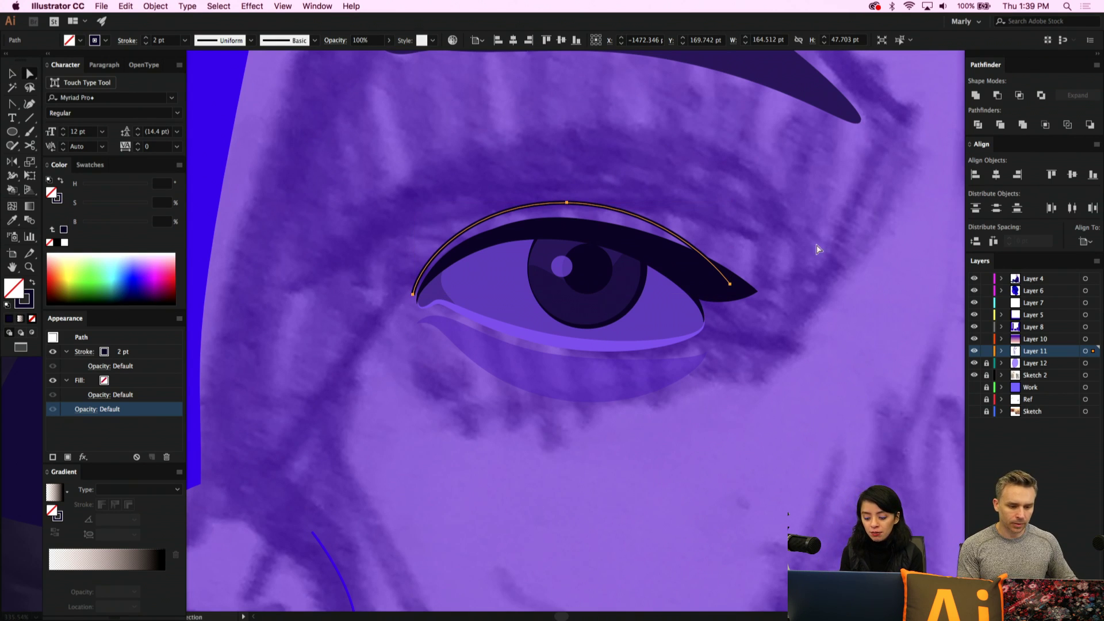
{"action": "left_click_drag", "start_coordinate": [731, 288], "coordinate": [712, 263]}
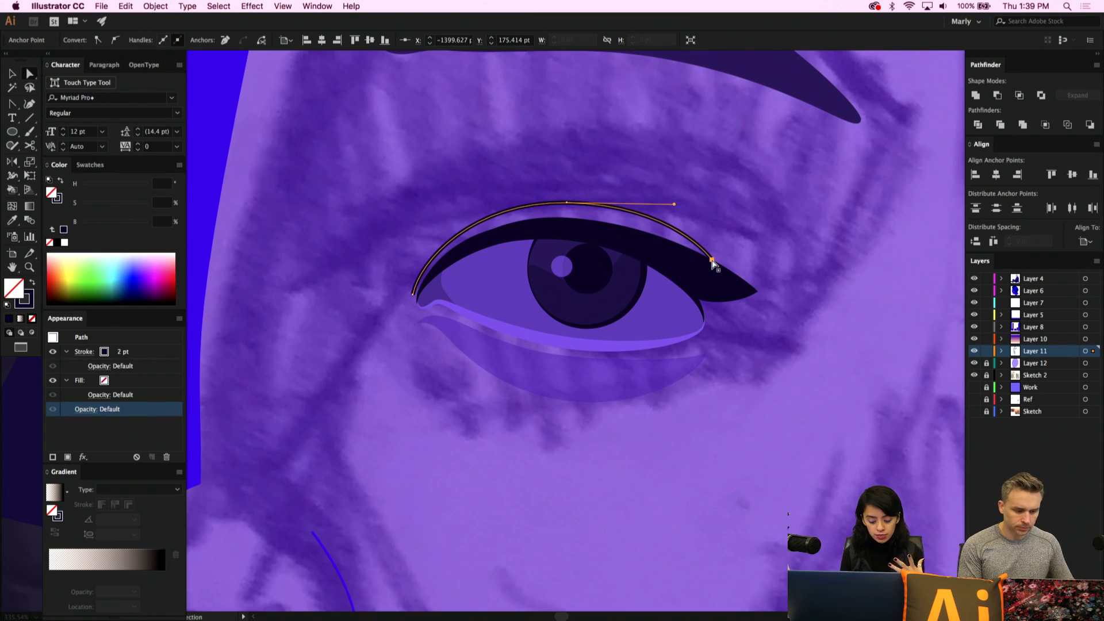
{"action": "left_click_drag", "start_coordinate": [712, 261], "coordinate": [730, 270]}
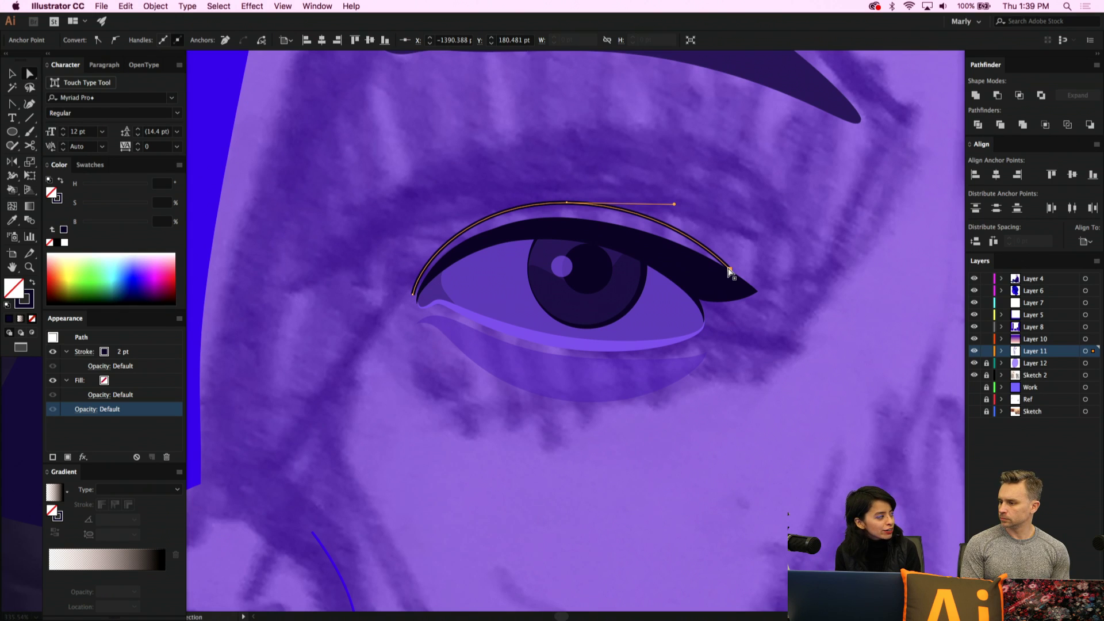
Lower the crease line's peak closer to the lid and tuck its outer end inside the dark wing
{"action": "left_click", "coordinate": [566, 203]}
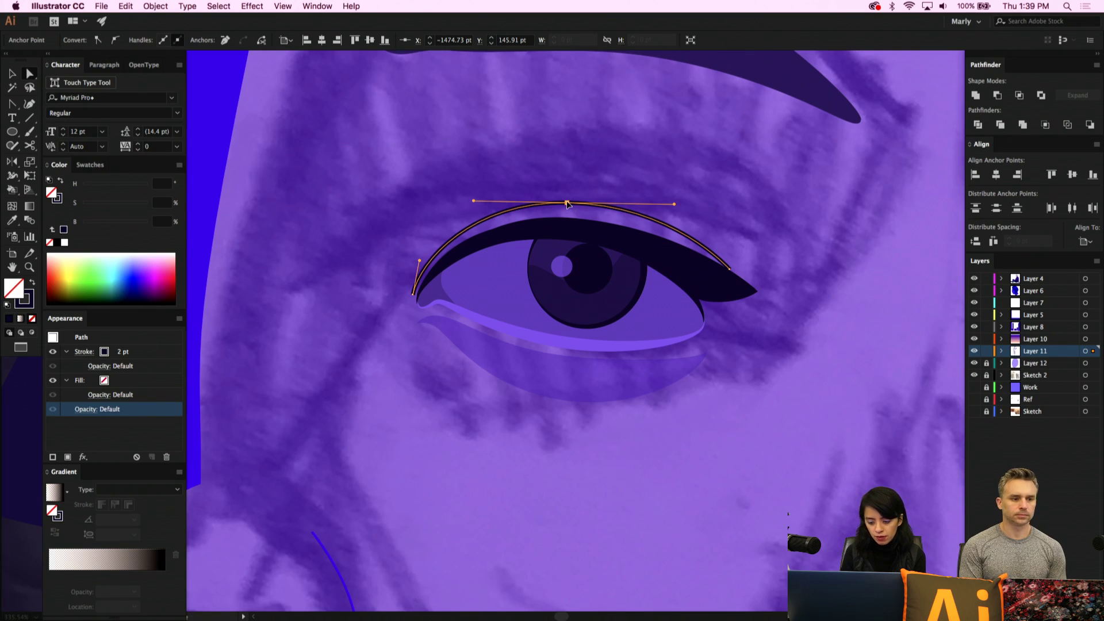
{"action": "left_click_drag", "start_coordinate": [567, 203], "coordinate": [564, 213]}
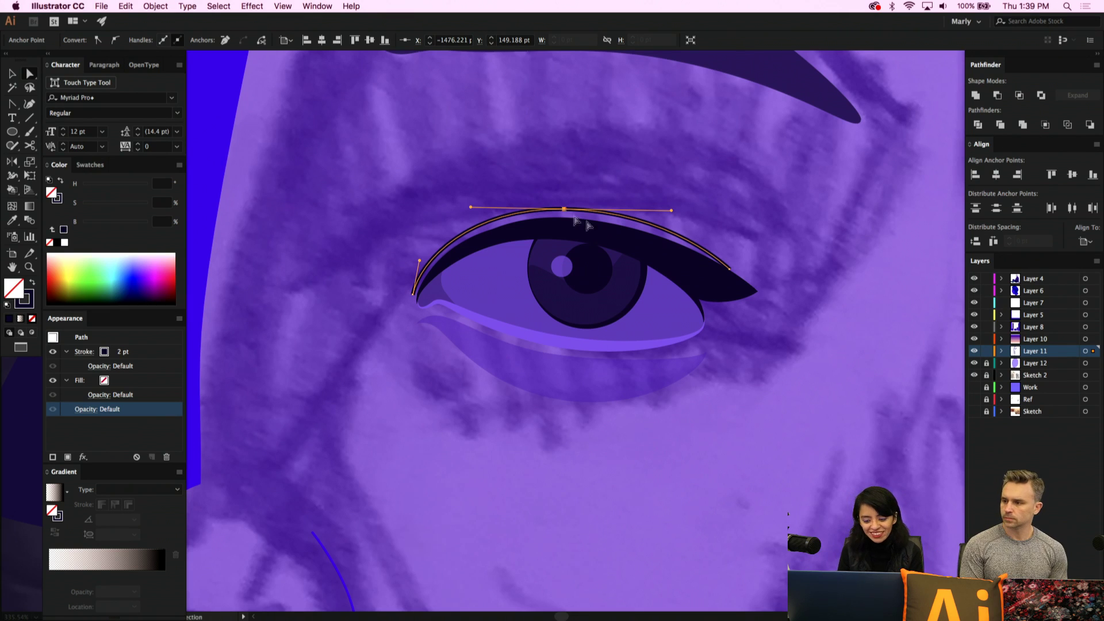
{"action": "left_click", "coordinate": [727, 275]}
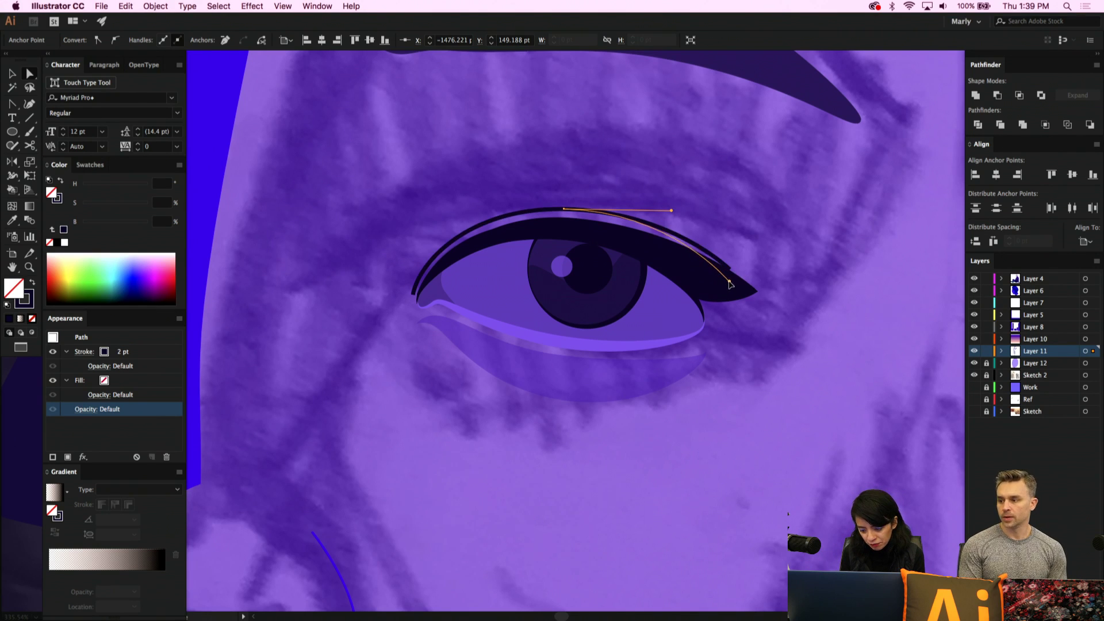
{"action": "left_click", "coordinate": [727, 283]}
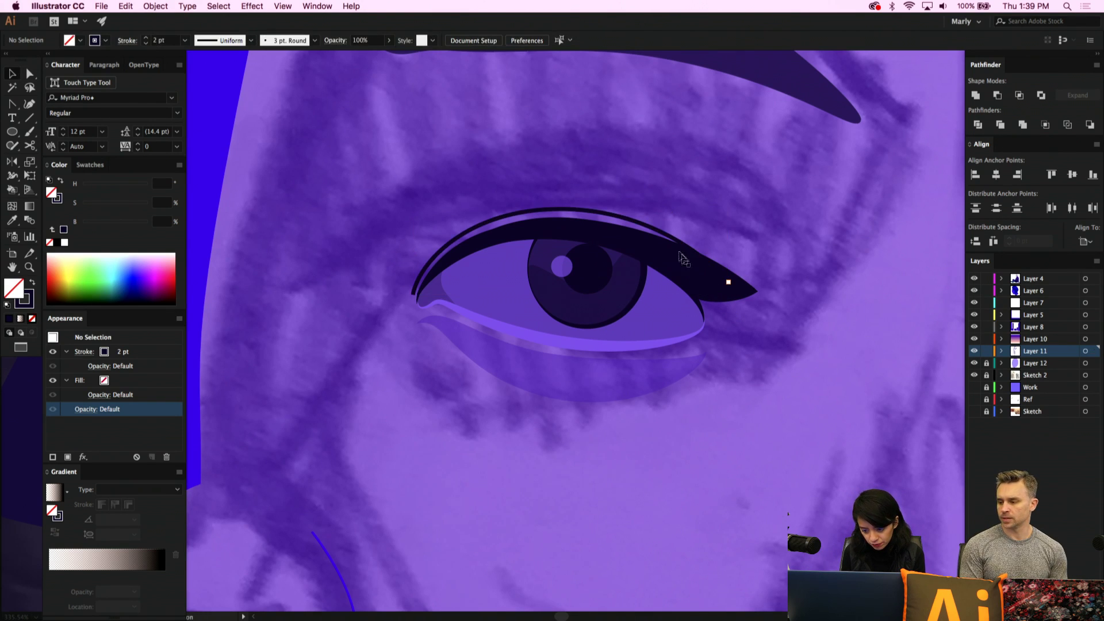
Give the eye's crease line the lens-shaped width profile with both ends tapered, and set its stroke weight to 3 pt
{"action": "key", "text": "v"}
{"action": "left_click", "coordinate": [311, 41]}
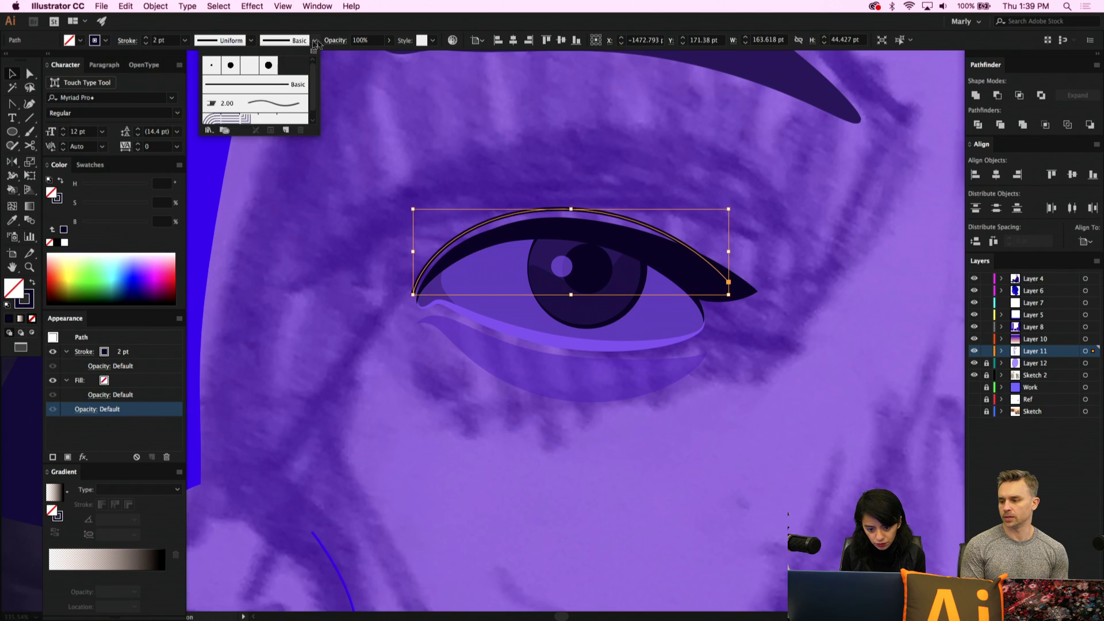
{"action": "left_click", "coordinate": [250, 42]}
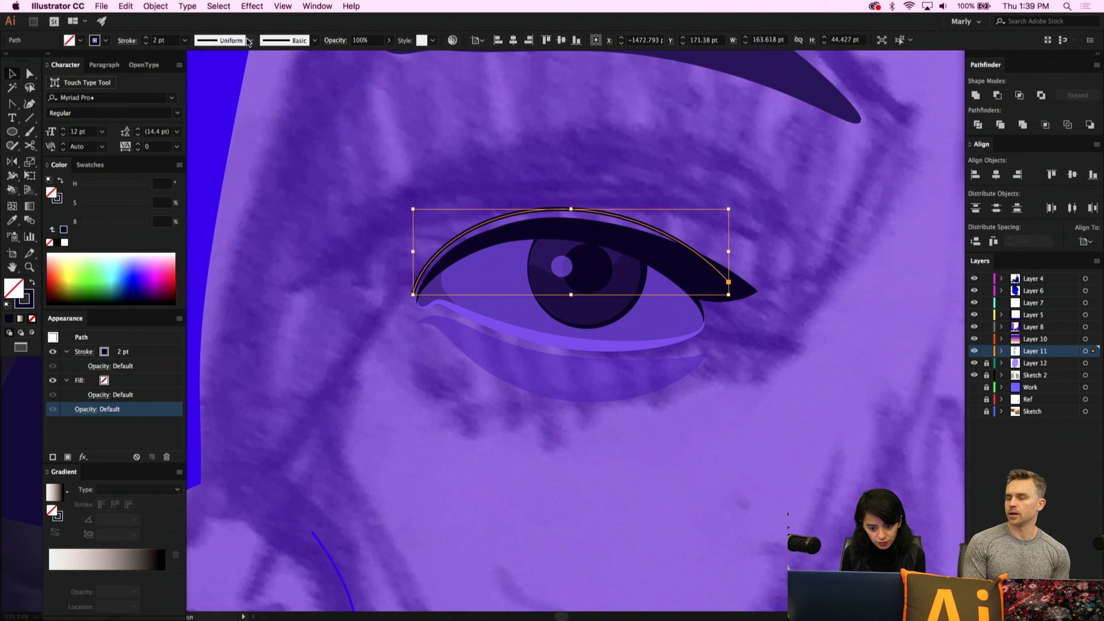
{"action": "left_click", "coordinate": [251, 40]}
{"action": "left_click", "coordinate": [207, 85]}
{"action": "left_click", "coordinate": [148, 38]}
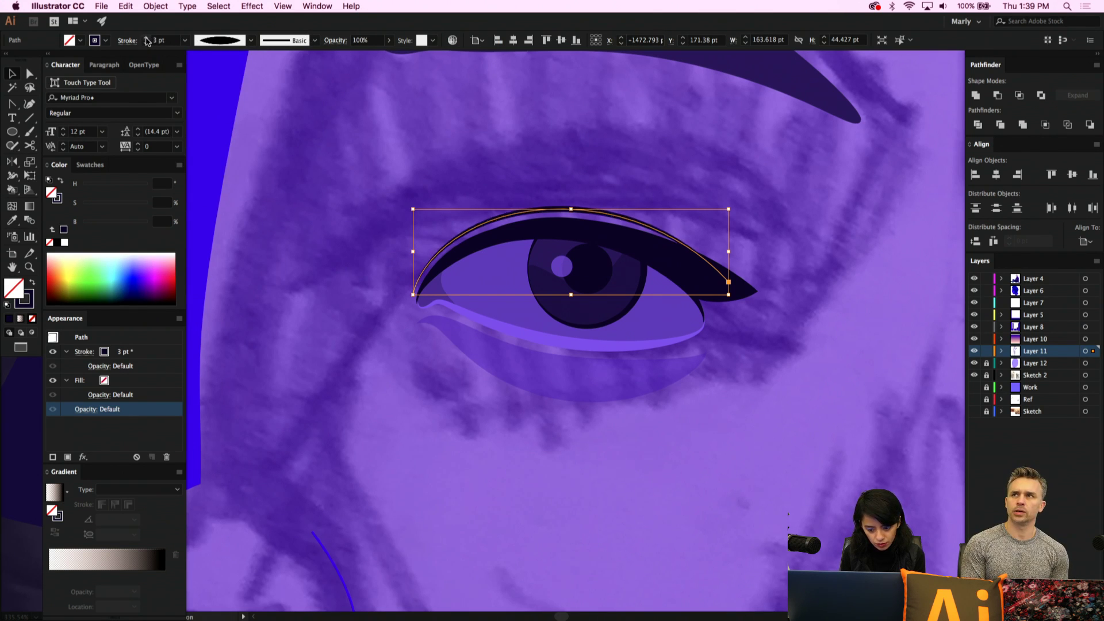
{"action": "left_click", "coordinate": [330, 176]}
Raise the crease line's peak to widen the gap above the dark upper lid
{"action": "key", "text": "a"}
{"action": "left_click", "coordinate": [560, 219]}
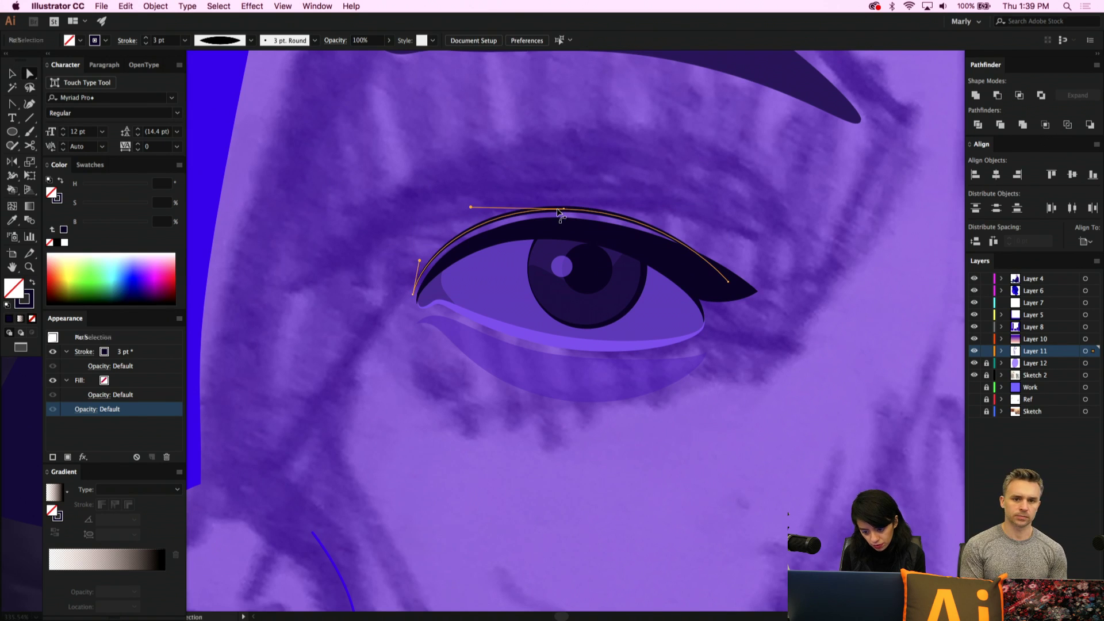
{"action": "left_click", "coordinate": [566, 202]}
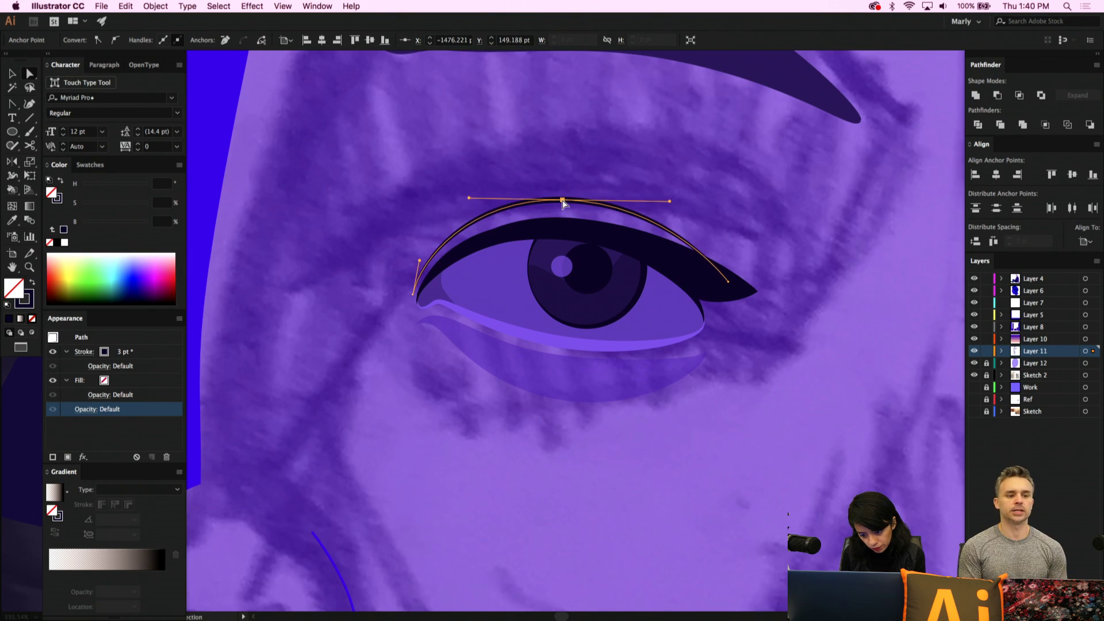
{"action": "left_click", "coordinate": [483, 188]}
{"action": "scroll", "coordinate": [467, 207], "scroll_direction": "down", "scroll_amount": 2}
{"action": "scroll", "coordinate": [467, 207], "scroll_direction": "down", "scroll_amount": 1}
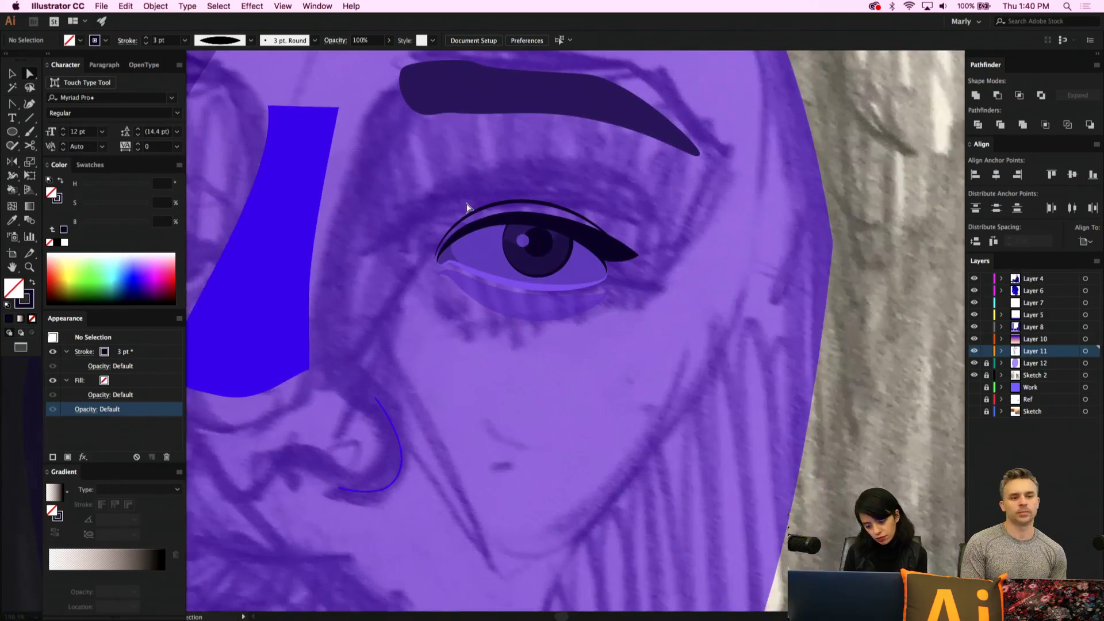
{"action": "left_click", "coordinate": [560, 302]}
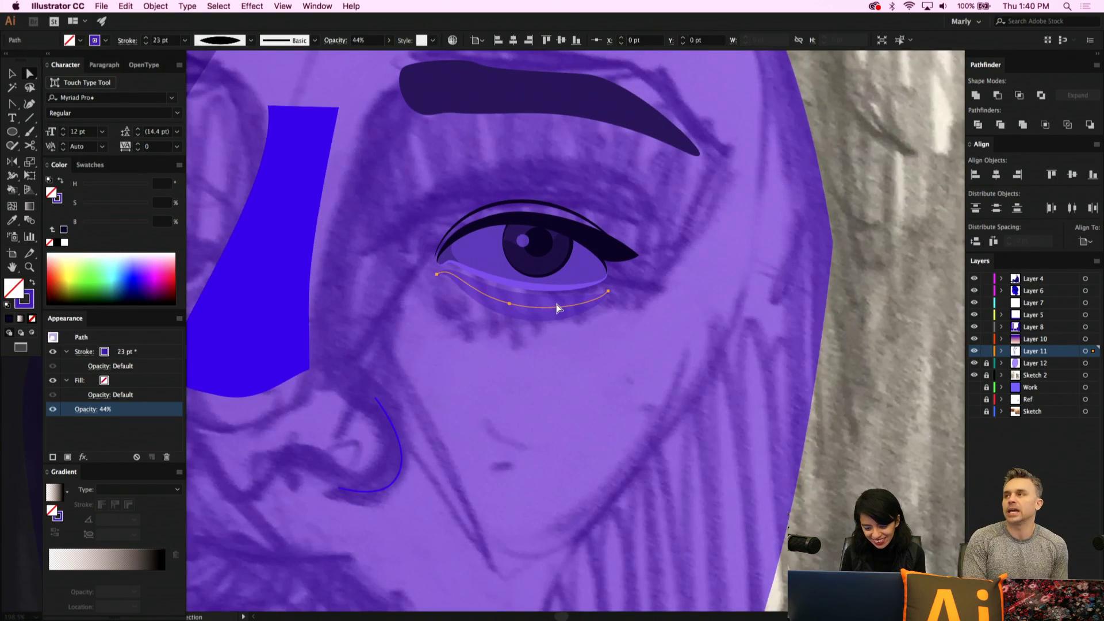
{"action": "scroll", "coordinate": [557, 307], "scroll_direction": "up", "scroll_amount": 1}
{"action": "left_click", "coordinate": [519, 424]}
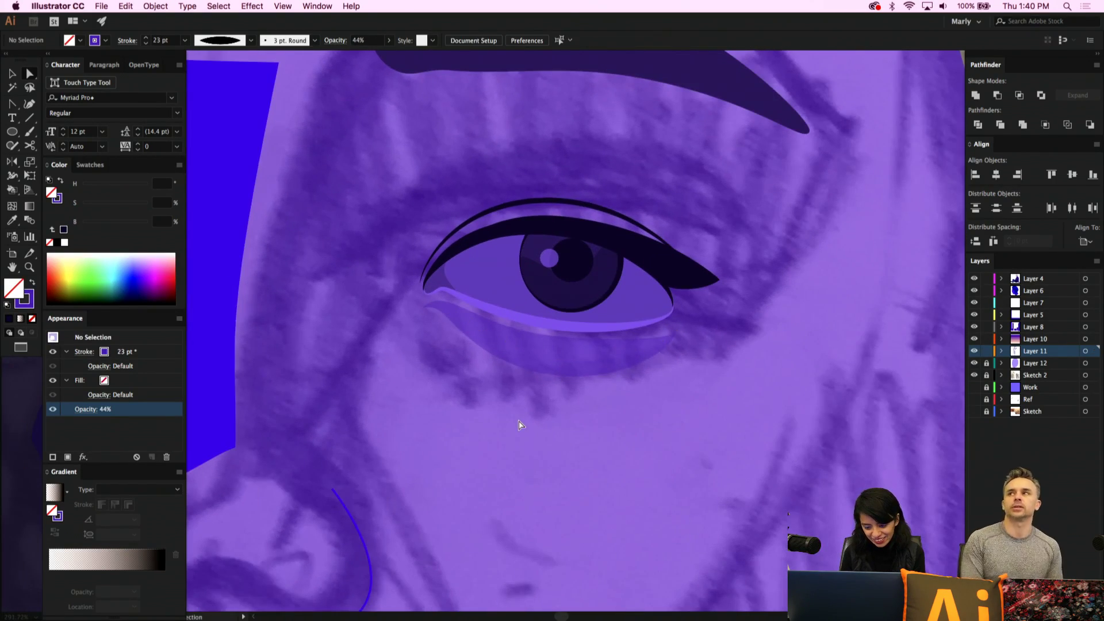
{"action": "scroll", "coordinate": [519, 424], "scroll_direction": "down", "scroll_amount": 2}
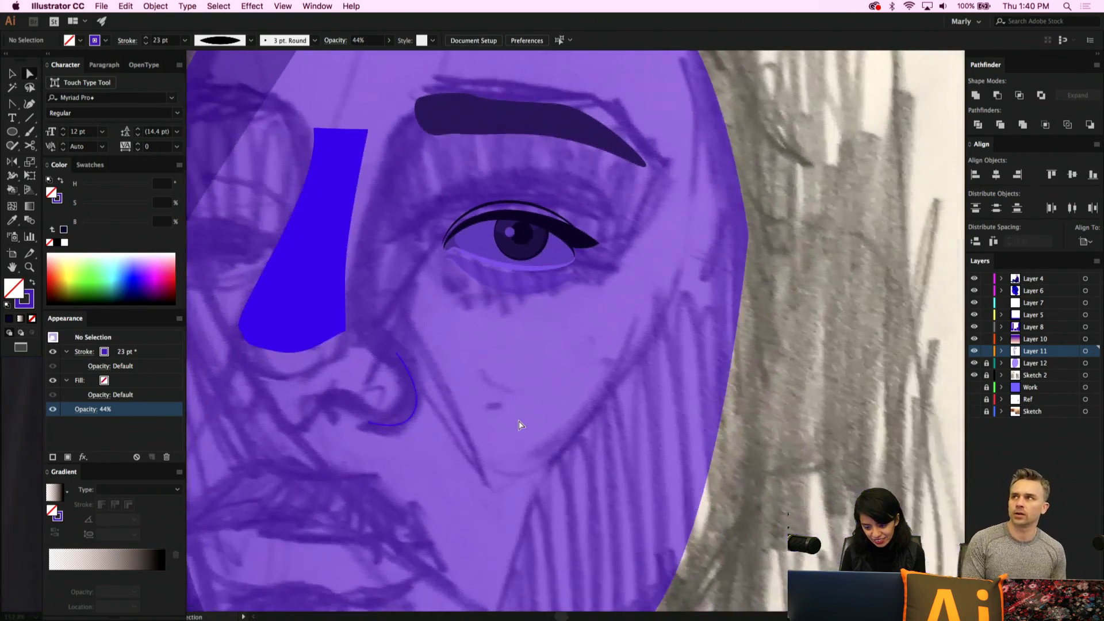
Recolor the eyebrow with the near-black purple sampled from the eye's dark linework, as a fill without a stroke
{"action": "left_click", "coordinate": [519, 117]}
{"action": "key", "text": "i"}
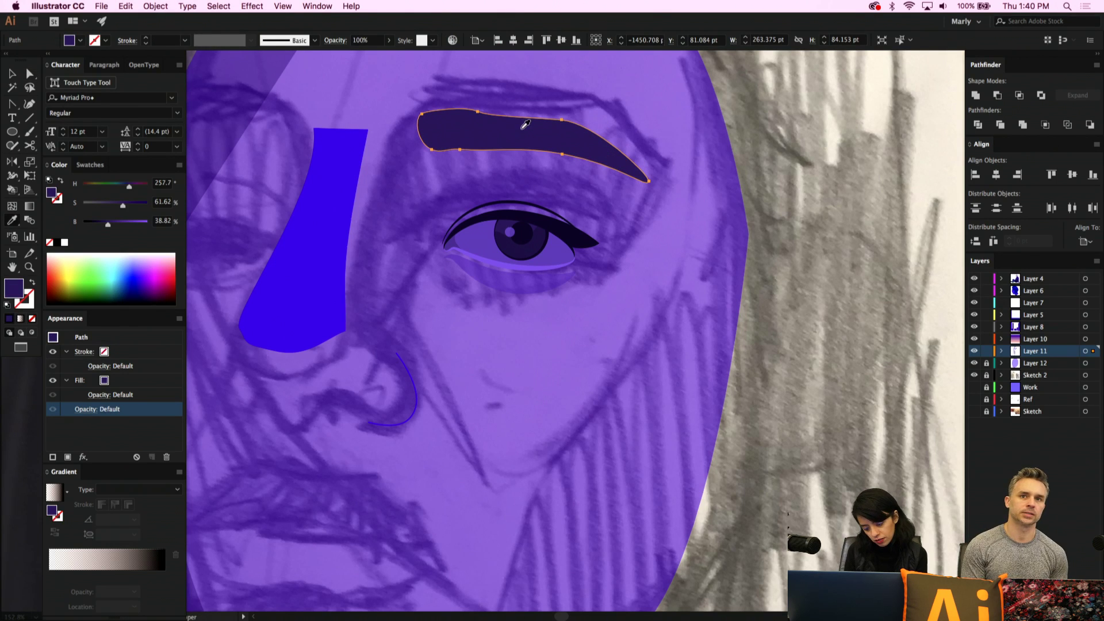
{"action": "left_click", "coordinate": [592, 234]}
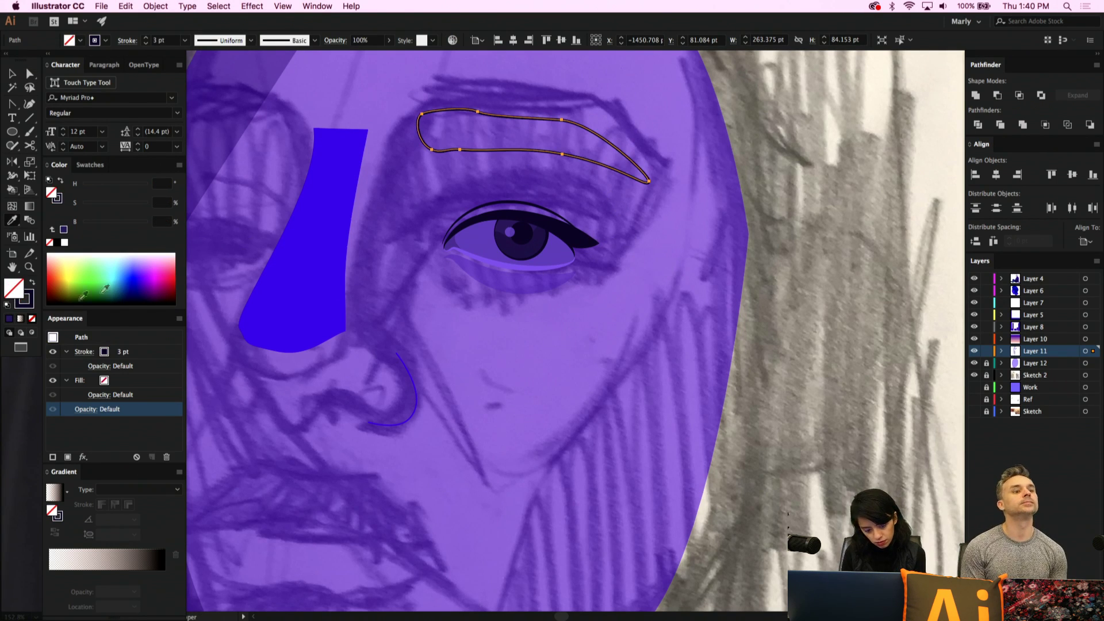
{"action": "left_click", "coordinate": [31, 283]}
{"action": "key", "text": "v"}
{"action": "left_click", "coordinate": [529, 361]}
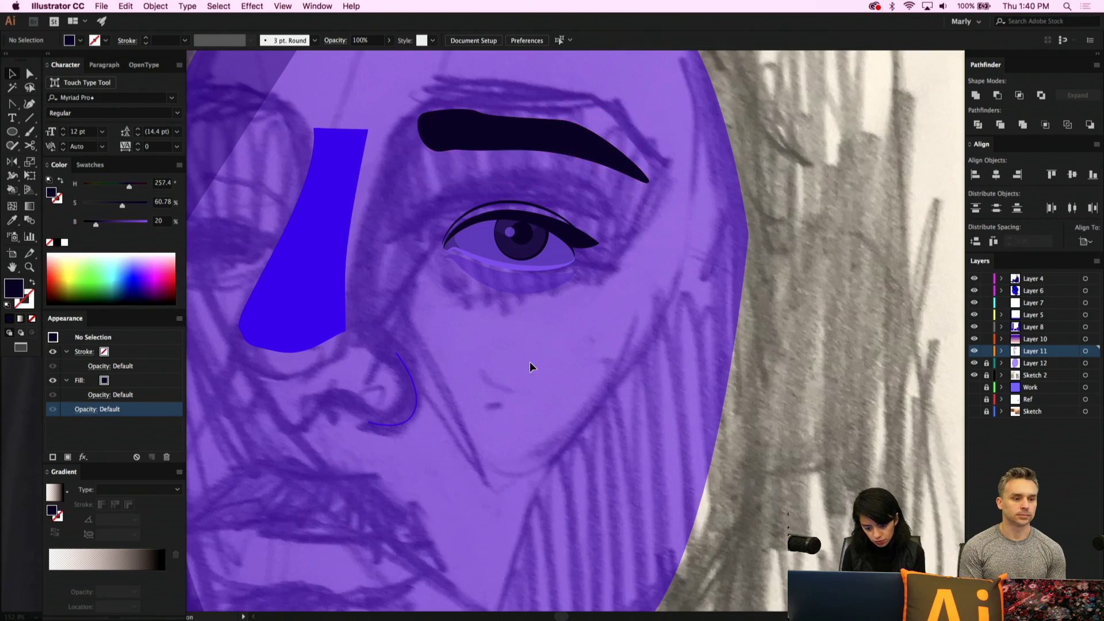
Copy the crease line's dark 3 pt stroke onto the curved nostril line with the Eyedropper
{"action": "scroll", "coordinate": [530, 361], "scroll_direction": "down", "scroll_amount": 2}
{"action": "scroll", "coordinate": [529, 364], "scroll_direction": "up", "scroll_amount": 3}
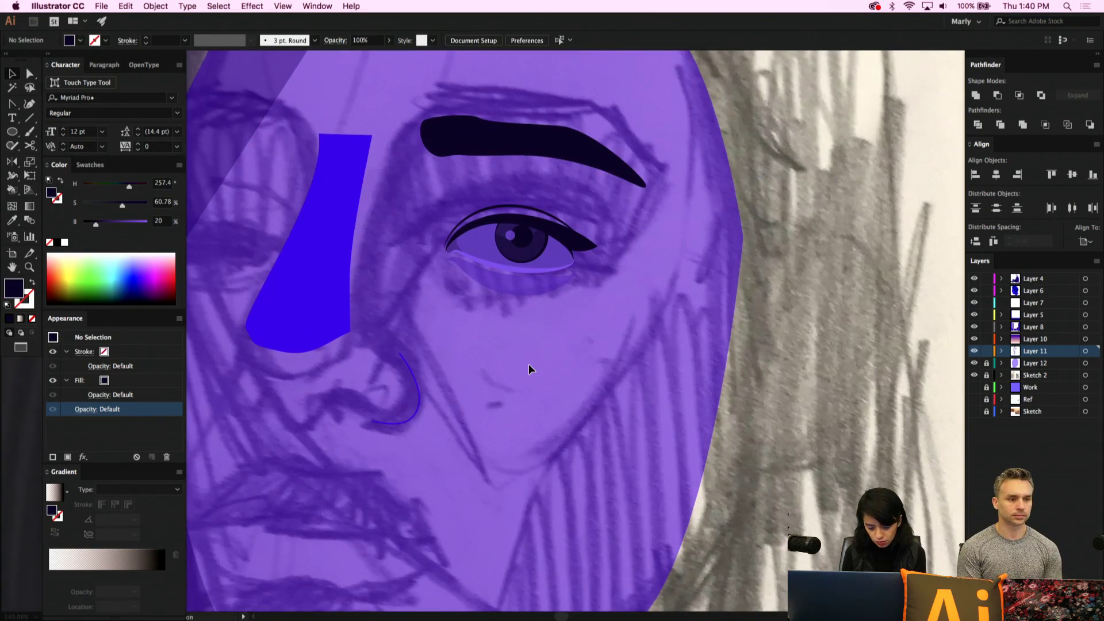
{"action": "left_click", "coordinate": [309, 309]}
{"action": "left_click", "coordinate": [416, 403]}
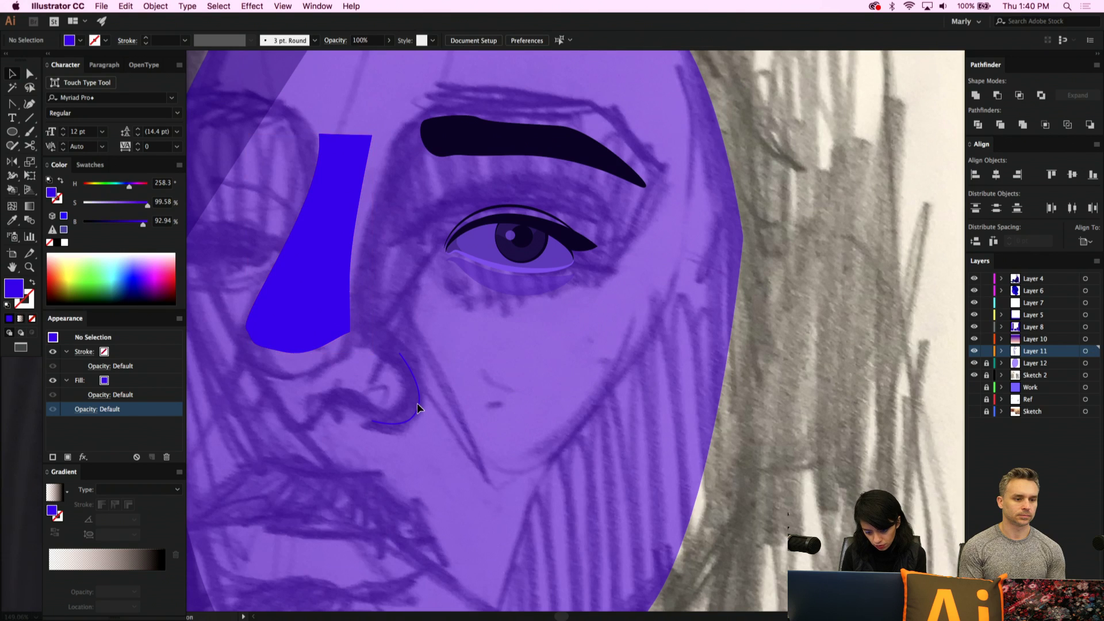
{"action": "left_click", "coordinate": [419, 403]}
{"action": "key", "text": "i"}
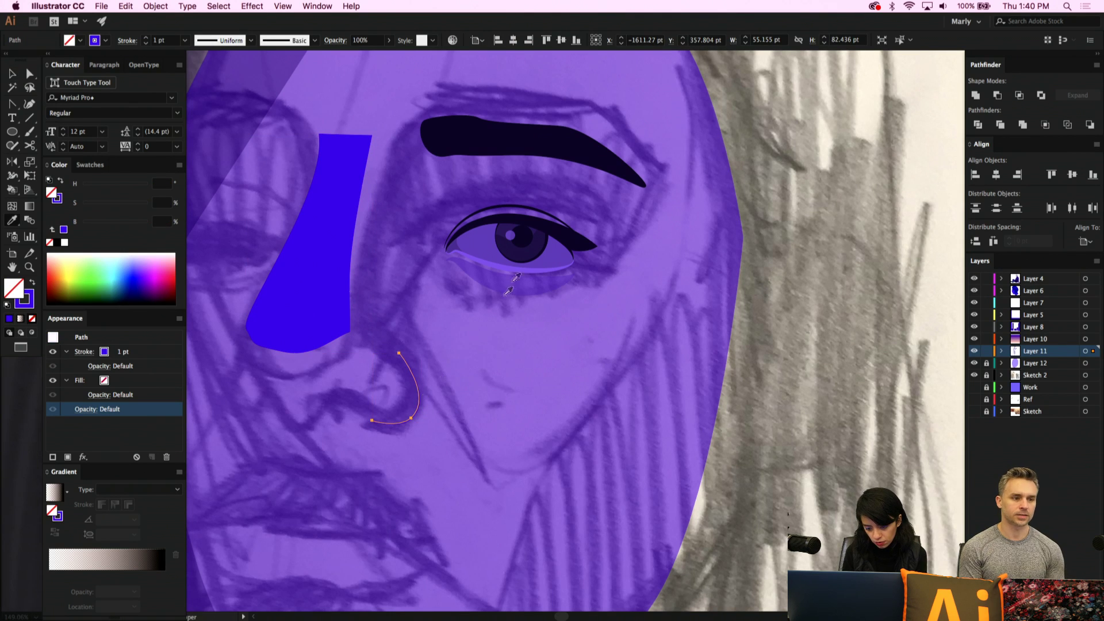
{"action": "left_click", "coordinate": [488, 205]}
{"action": "key", "text": "v"}
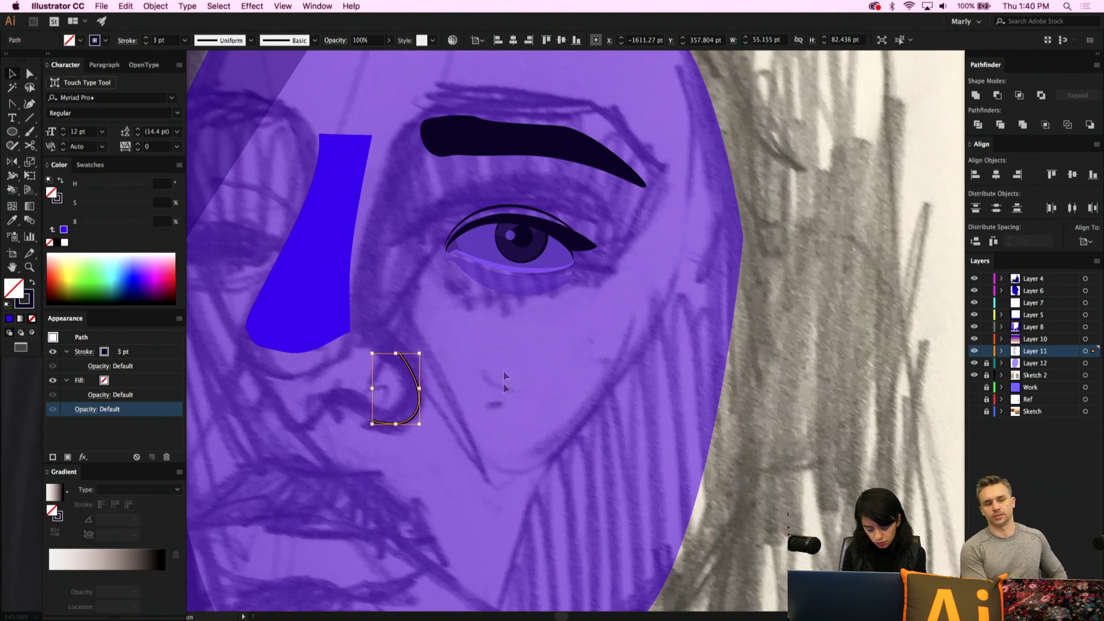
Set the nostril line's stroke weight to 4 pt and taper both ends with the lens-shaped width profile
{"action": "left_click", "coordinate": [471, 407]}
{"action": "left_click", "coordinate": [419, 396]}
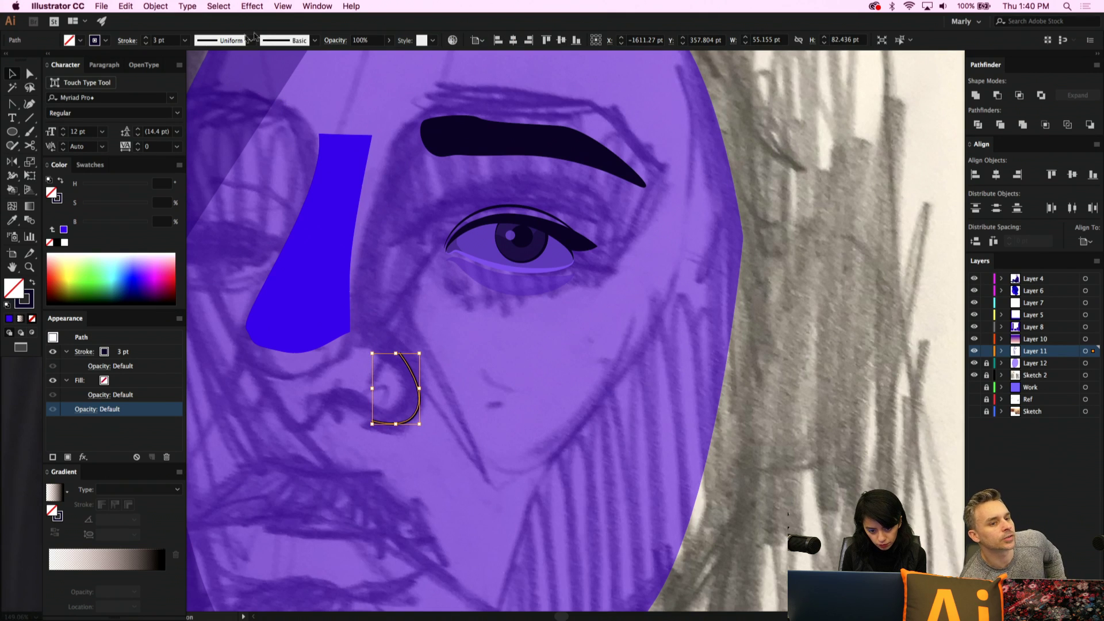
{"action": "left_click", "coordinate": [145, 38]}
{"action": "left_click", "coordinate": [251, 39]}
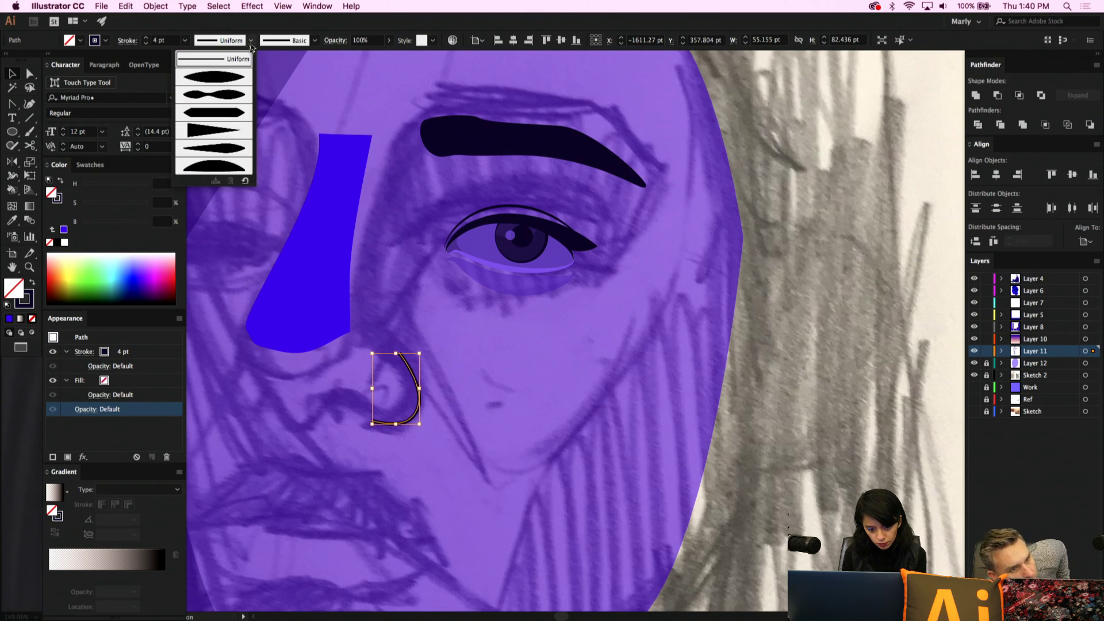
{"action": "left_click", "coordinate": [231, 74]}
{"action": "left_click", "coordinate": [445, 335]}
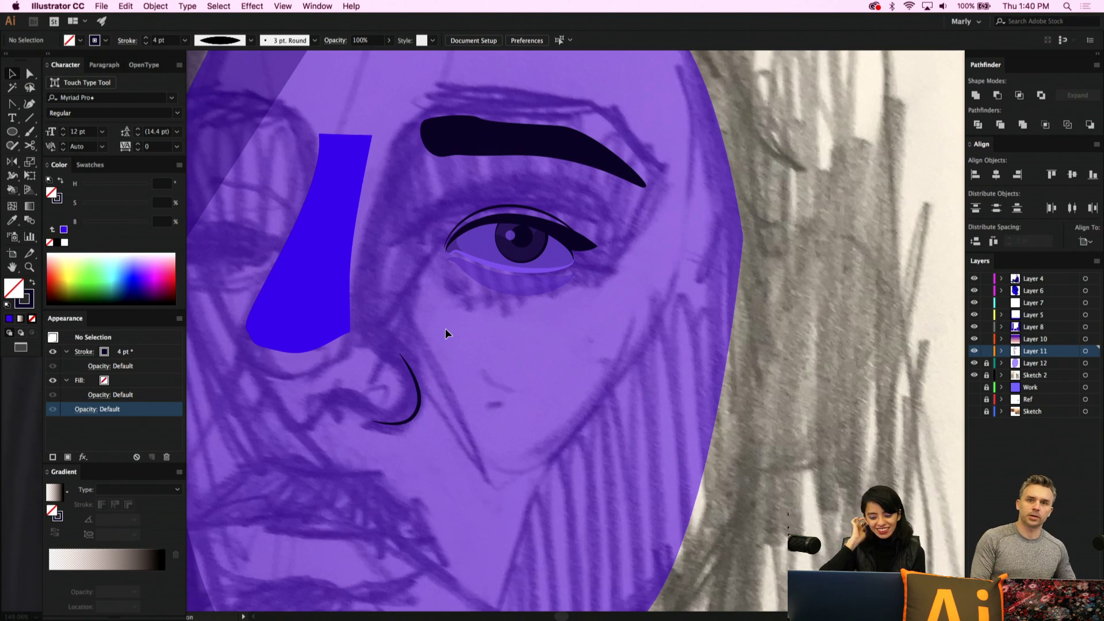
Draw a closed, angular cheek shape with the Pen tool, dipping under the eye and narrowing to a point on the lower cheek
{"action": "key", "text": "p"}
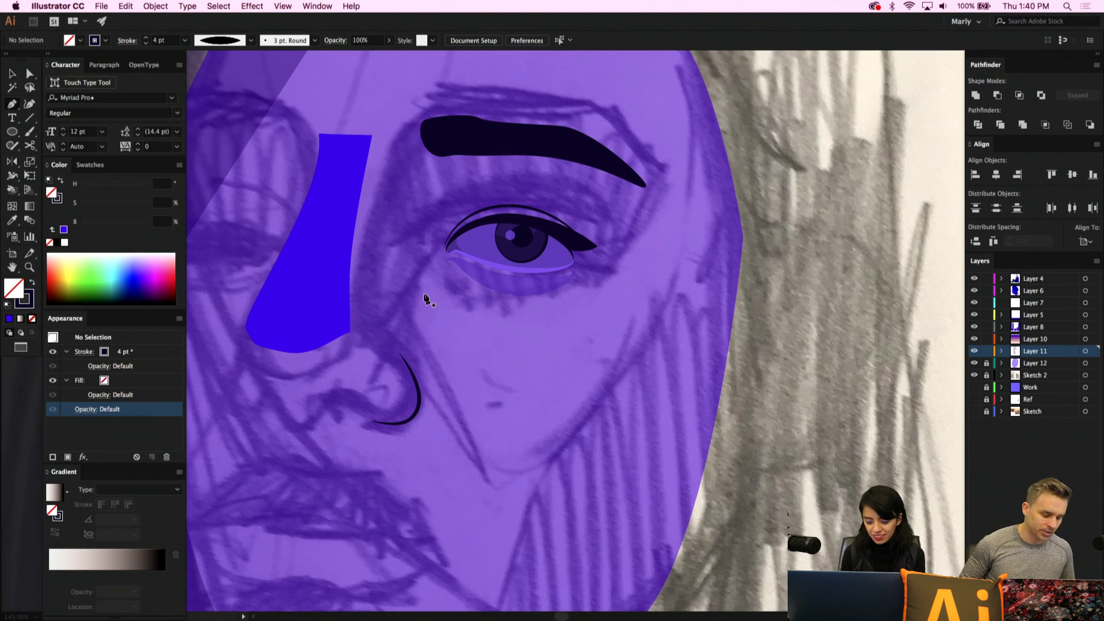
{"action": "left_click_drag", "start_coordinate": [421, 297], "coordinate": [440, 279]}
{"action": "left_click", "coordinate": [439, 279]}
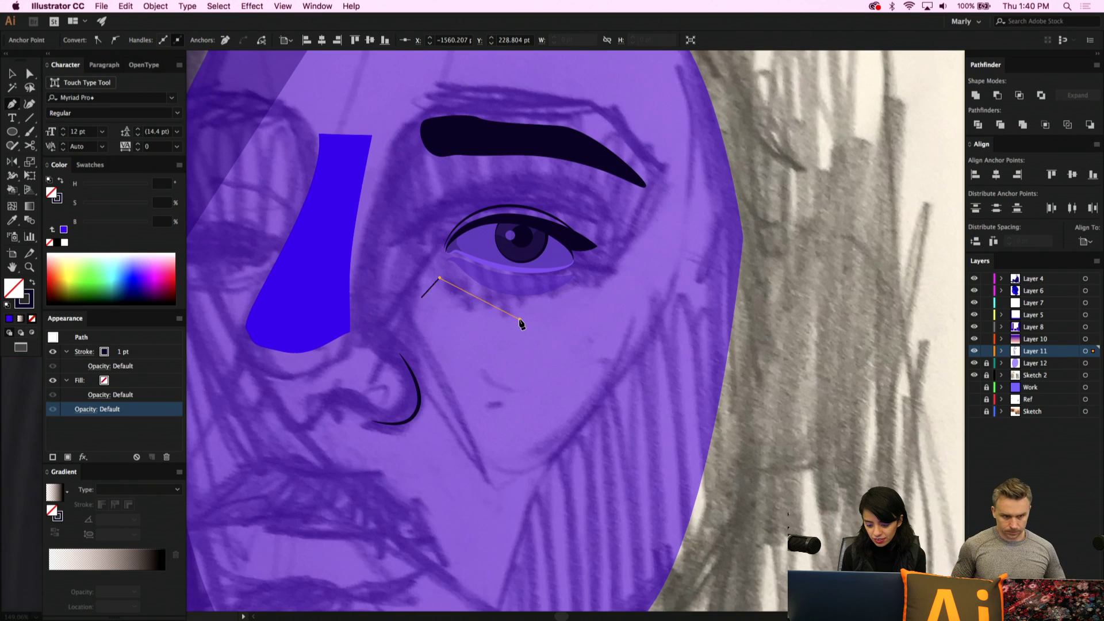
{"action": "left_click", "coordinate": [519, 318]}
{"action": "left_click", "coordinate": [669, 277]}
{"action": "left_click", "coordinate": [667, 337]}
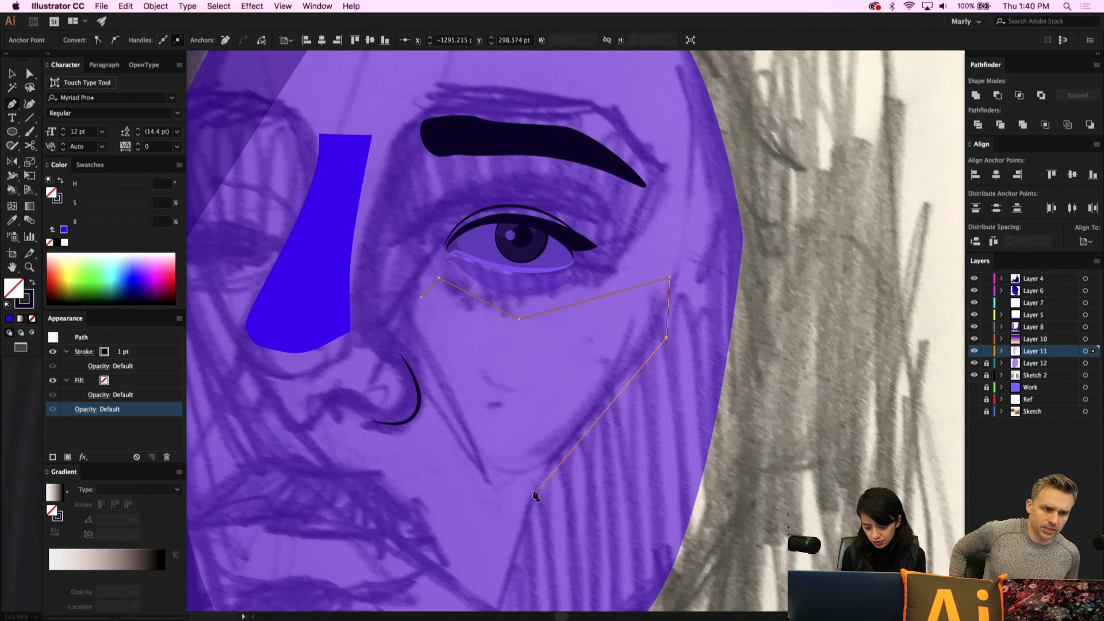
{"action": "left_click", "coordinate": [516, 487]}
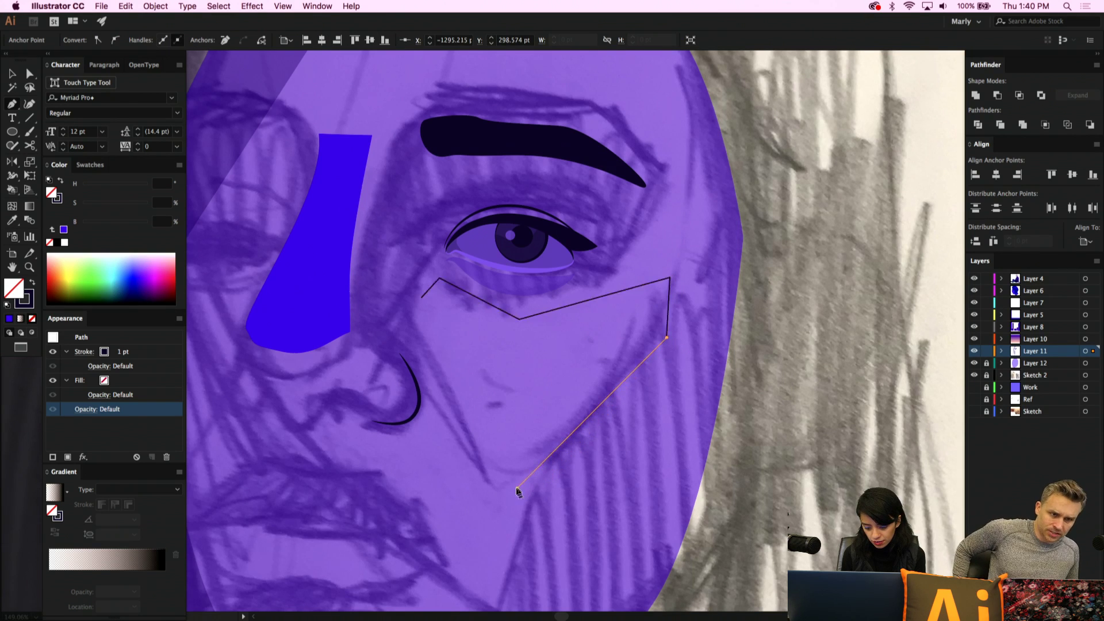
{"action": "left_click", "coordinate": [422, 298]}
Fill the cheek shape with the purple sampled from the eye and raise its brightness to about 82%
{"action": "key", "text": "i"}
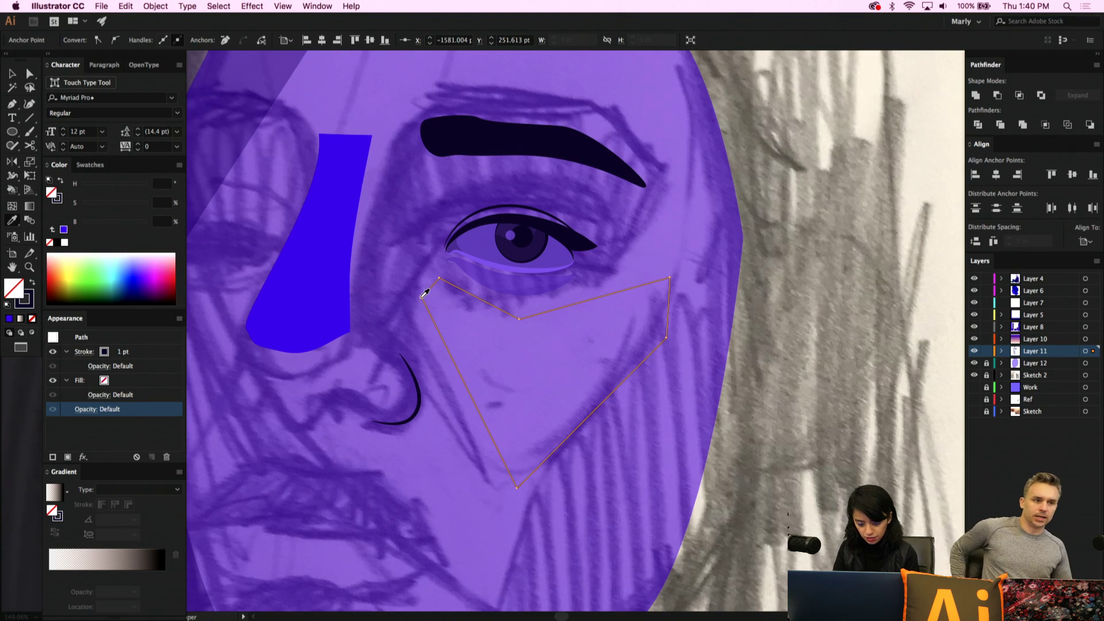
{"action": "left_click", "coordinate": [516, 280]}
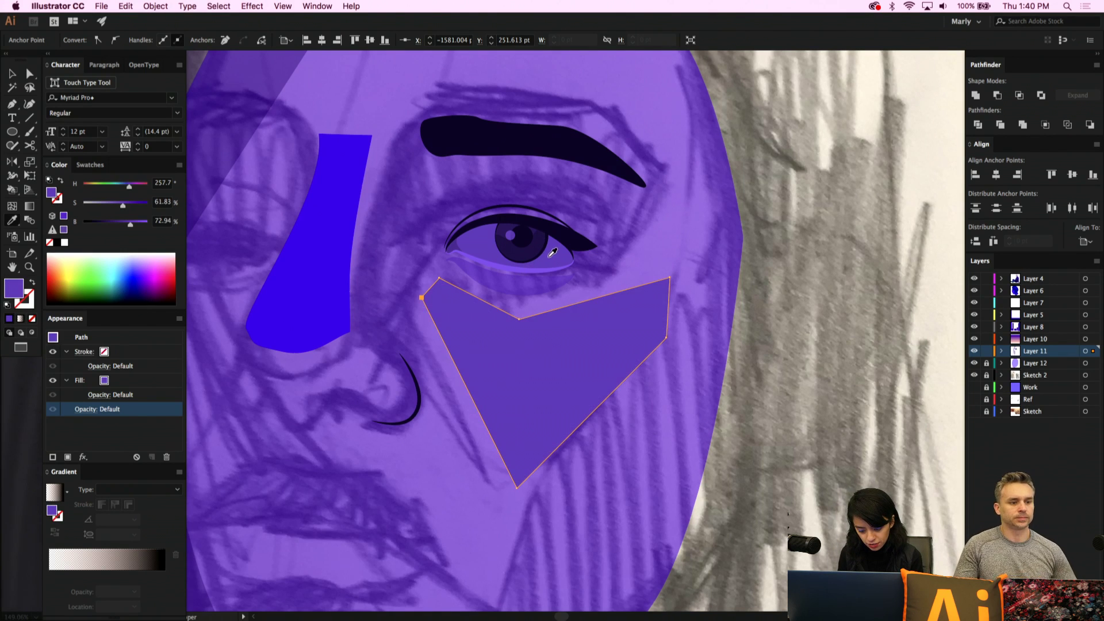
{"action": "left_click", "coordinate": [141, 225]}
{"action": "left_click_drag", "start_coordinate": [141, 224], "coordinate": [136, 225]}
Smooth the dip in the cheek shape's upper edge and the corner beside the nose, shifting the dip outward and the corner lower
{"action": "key", "text": "shift+c"}
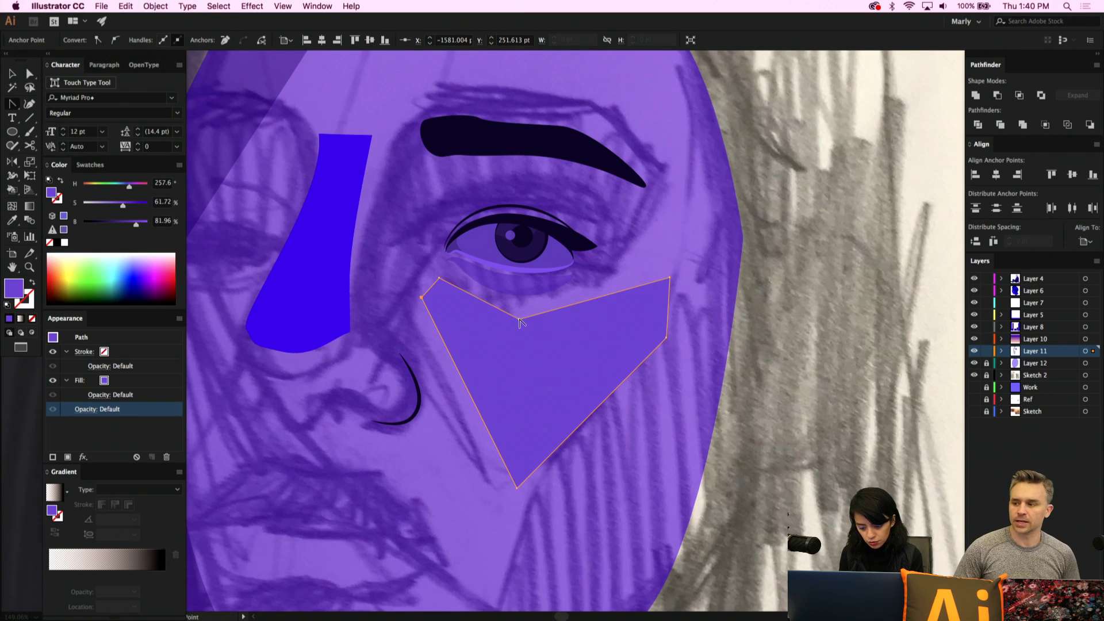
{"action": "mouse_move", "coordinate": [519, 320]}
{"action": "left_mouse_down"}
{"action": "mouse_move", "coordinate": [598, 325]}
{"action": "mouse_move", "coordinate": [538, 312]}
{"action": "left_mouse_up"}
{"action": "key", "text": "a"}
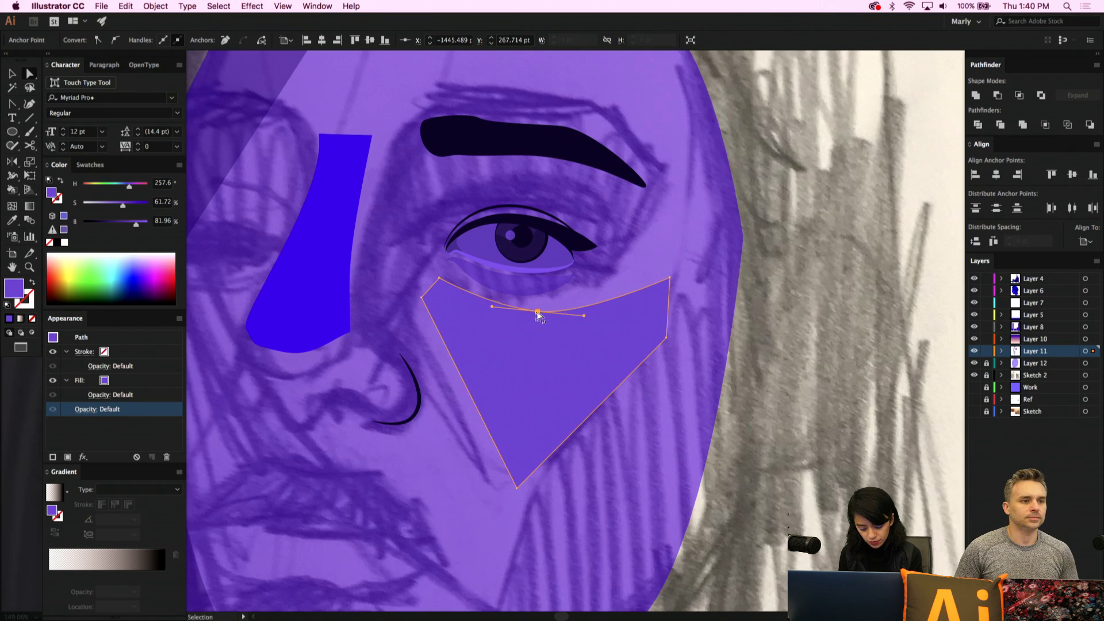
{"action": "key", "text": "shift+c"}
{"action": "left_click_drag", "start_coordinate": [422, 298], "coordinate": [423, 328]}
{"action": "key", "text": "a"}
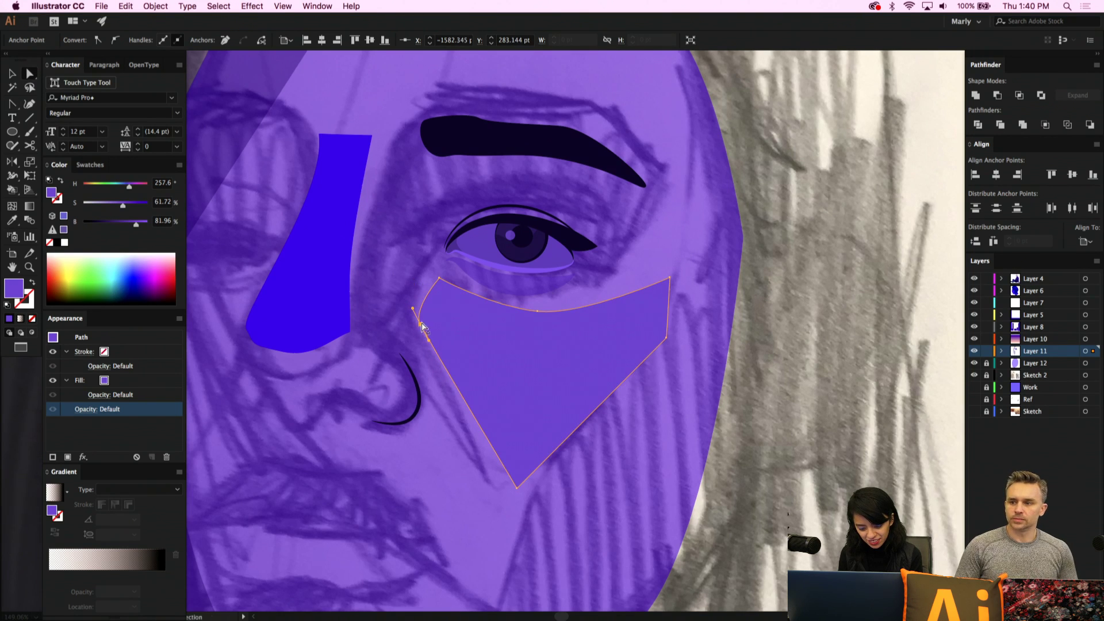
Round the cheek shape's upper corner near the inner eye and its upper outer corner, moving both slightly down
{"action": "key", "text": "shift+c"}
{"action": "mouse_move", "coordinate": [440, 281]}
{"action": "left_mouse_down"}
{"action": "mouse_move", "coordinate": [468, 280]}
{"action": "mouse_move", "coordinate": [441, 293]}
{"action": "left_mouse_up"}
{"action": "key", "text": "a"}
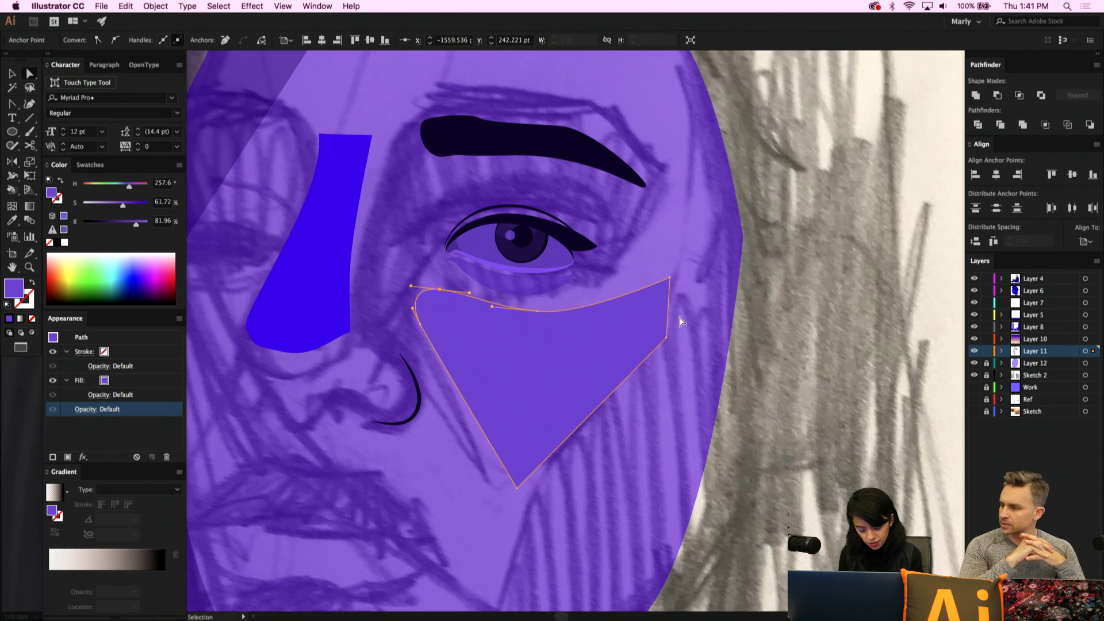
{"action": "key", "text": "shift+c"}
{"action": "left_click_drag", "start_coordinate": [670, 280], "coordinate": [644, 313]}
{"action": "key", "text": "a"}
Lower the blue nose bridge shape's opacity to 16%
{"action": "scroll", "coordinate": [594, 277], "scroll_direction": "left", "scroll_amount": 5}
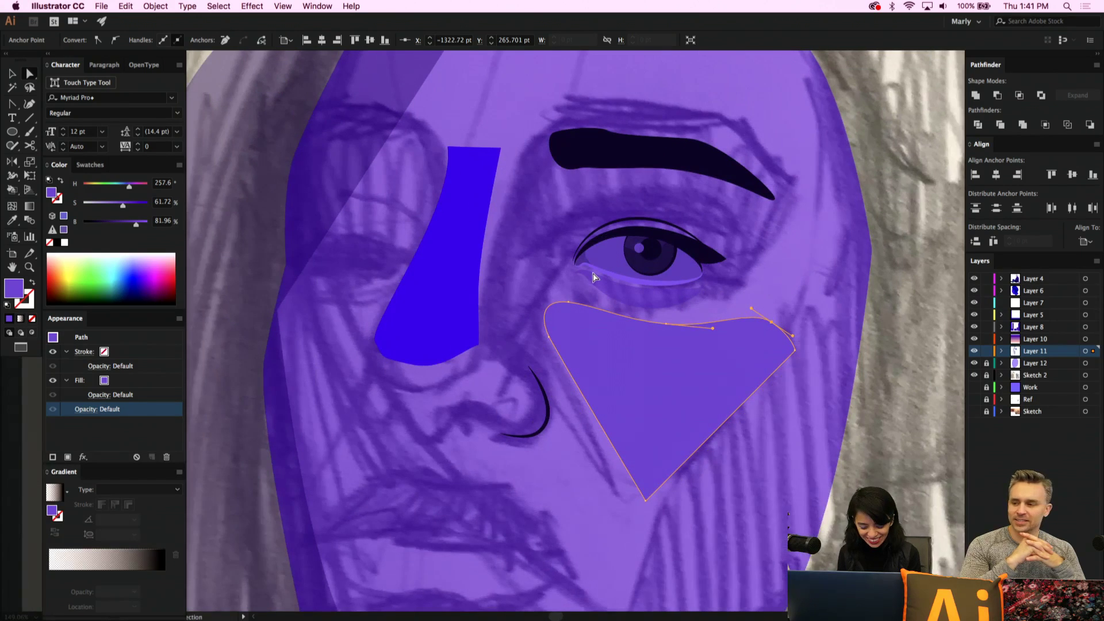
{"action": "scroll", "coordinate": [594, 277], "scroll_direction": "down", "scroll_amount": 2}
{"action": "left_click", "coordinate": [471, 289]}
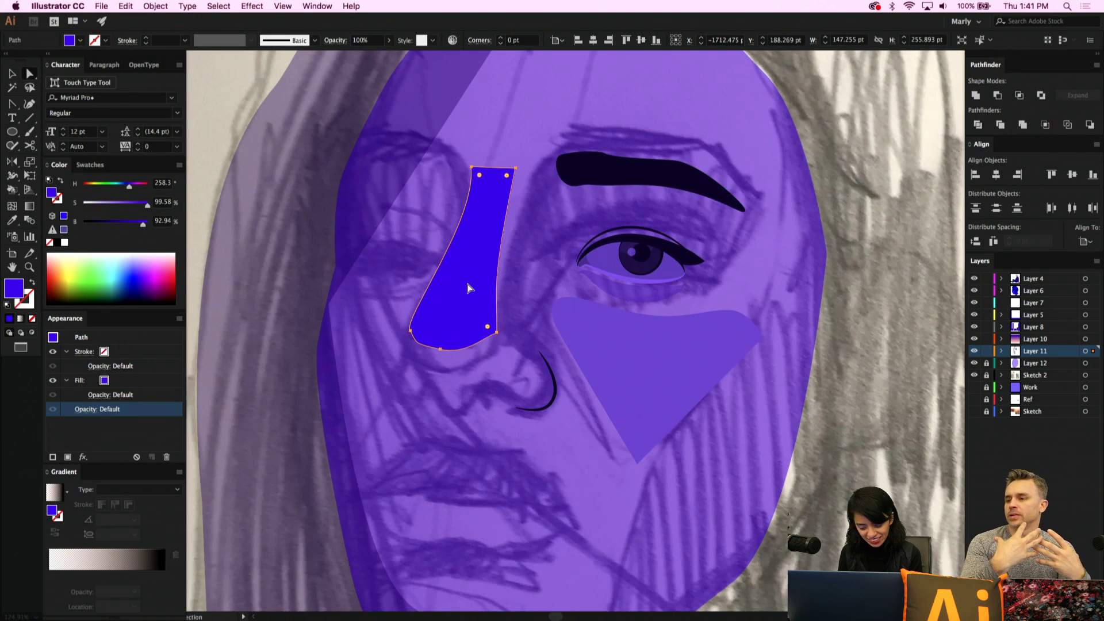
{"action": "left_click", "coordinate": [389, 41]}
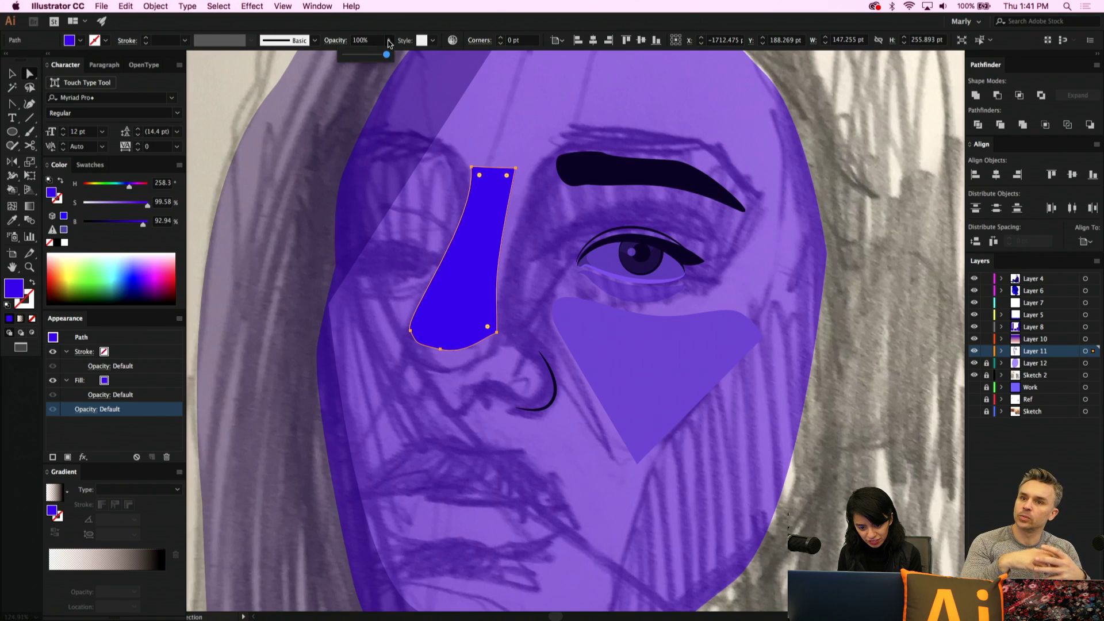
{"action": "left_click", "coordinate": [352, 54]}
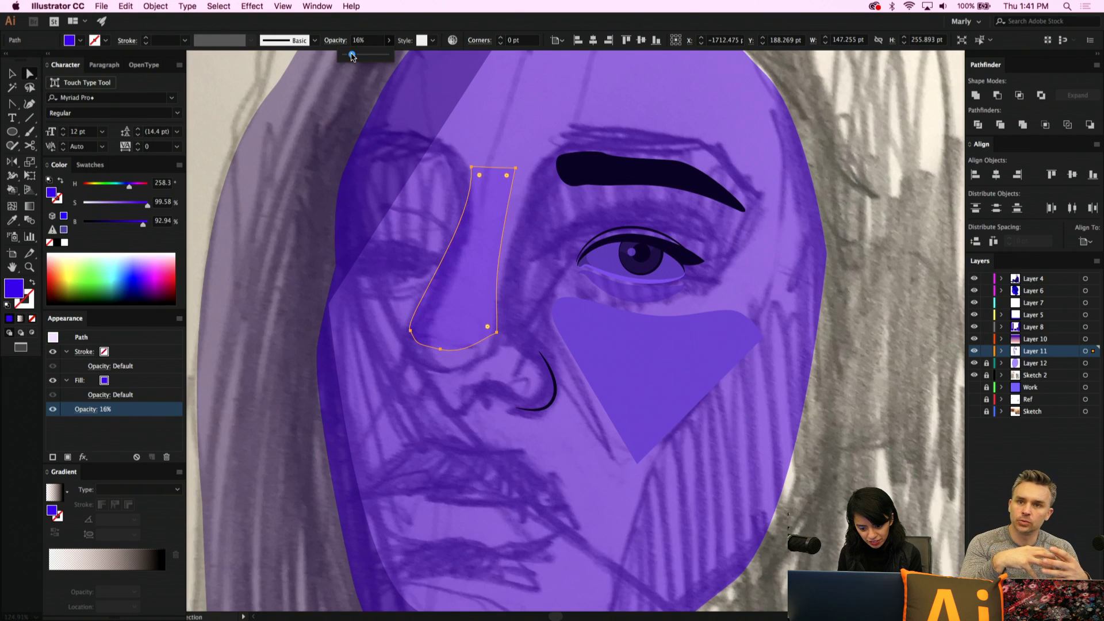
Round the cheek shape's lower point into a smooth curve and move it slightly up
{"action": "left_click", "coordinate": [698, 373]}
{"action": "key", "text": "shift+c"}
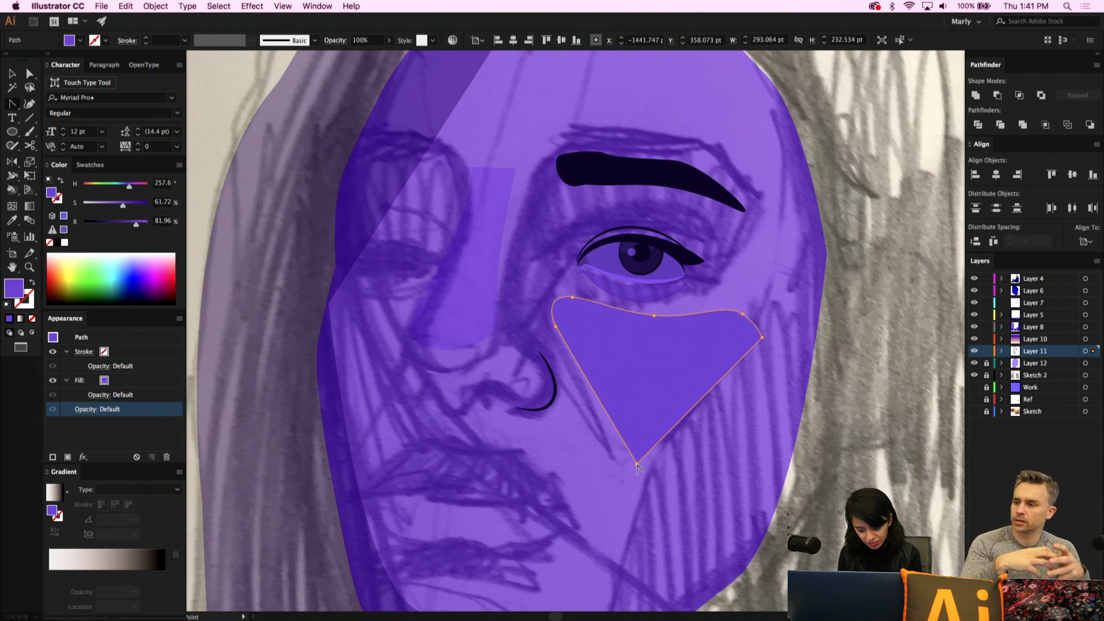
{"action": "mouse_move", "coordinate": [637, 465]}
{"action": "left_mouse_down"}
{"action": "mouse_move", "coordinate": [595, 459]}
{"action": "mouse_move", "coordinate": [632, 454]}
{"action": "left_mouse_up"}
{"action": "key", "text": "a"}
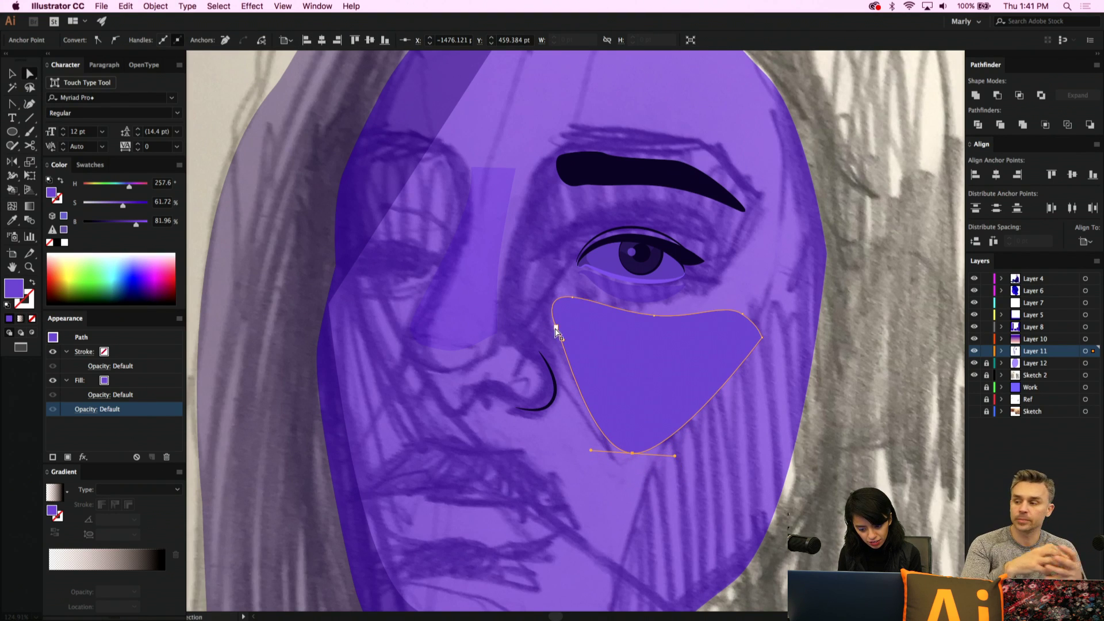
Extend the cheek shape's nose-side corner toward the nose and pull its outer corner and upper outer curve inward for a narrower outline
{"action": "left_click_drag", "start_coordinate": [556, 329], "coordinate": [553, 351]}
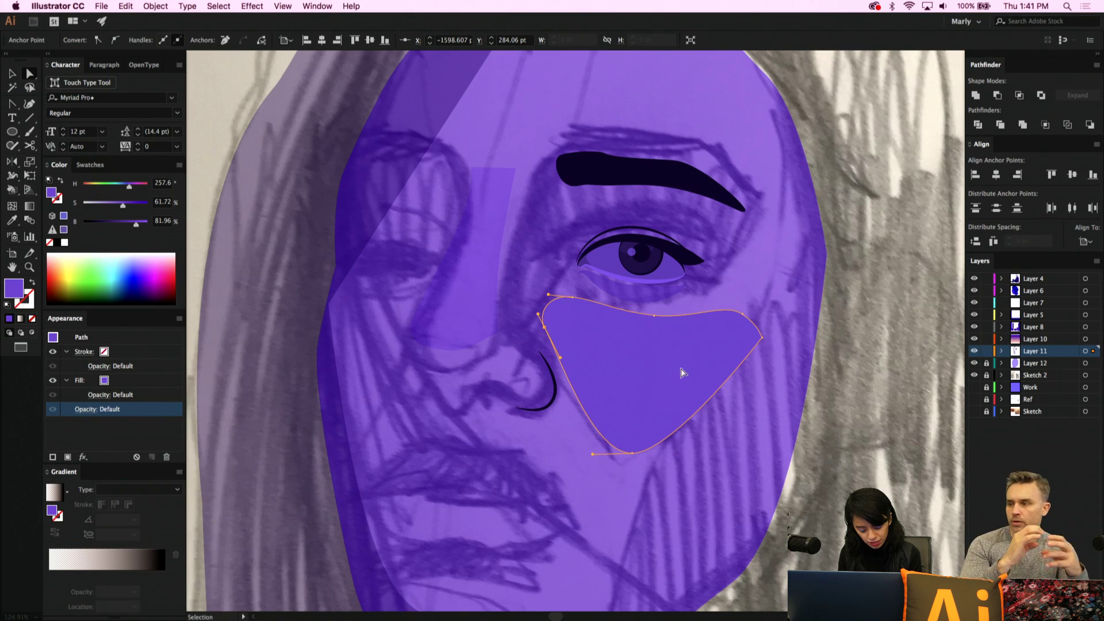
{"action": "key", "text": "shift+c"}
{"action": "left_click_drag", "start_coordinate": [763, 340], "coordinate": [736, 358]}
{"action": "key", "text": "a"}
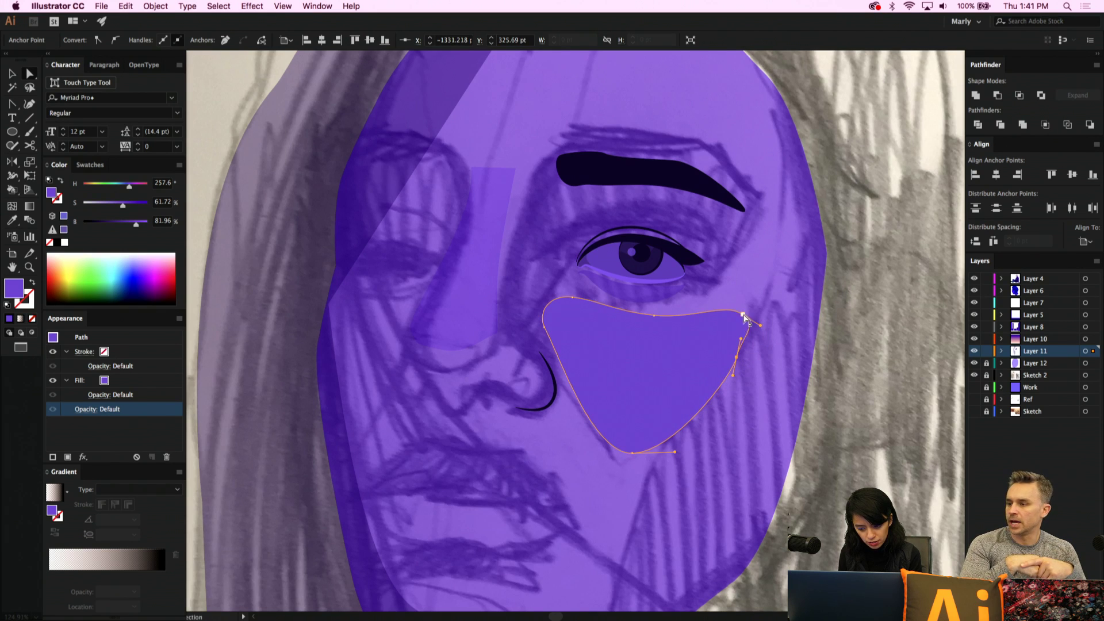
{"action": "left_click_drag", "start_coordinate": [743, 318], "coordinate": [728, 310]}
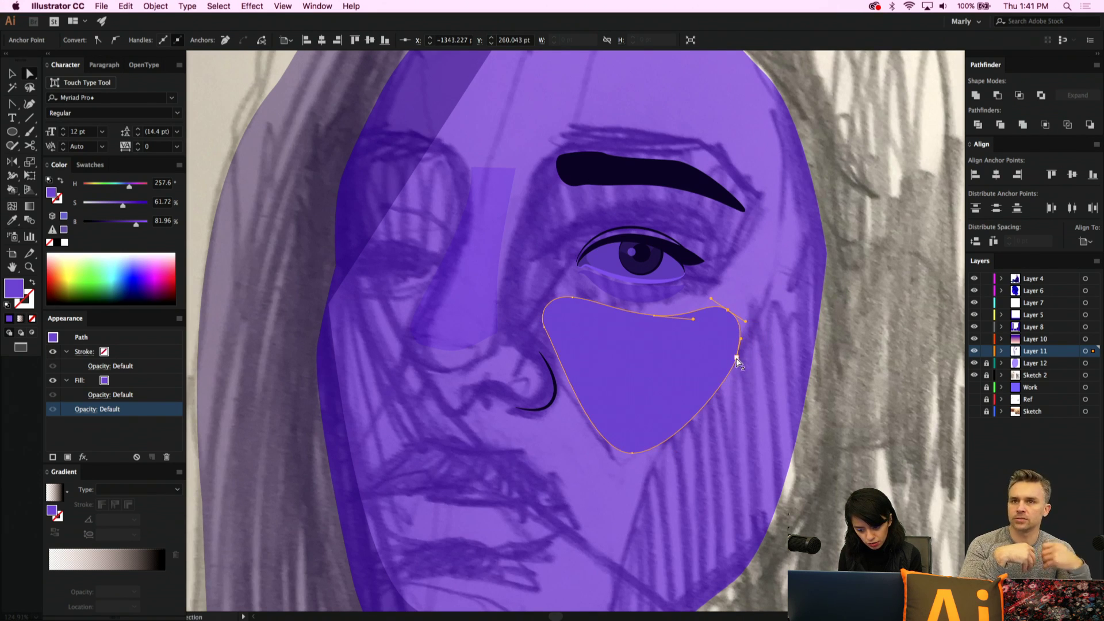
{"action": "mouse_move", "coordinate": [737, 360]}
{"action": "left_mouse_down"}
{"action": "mouse_move", "coordinate": [737, 335]}
{"action": "mouse_move", "coordinate": [720, 367]}
{"action": "left_mouse_up"}
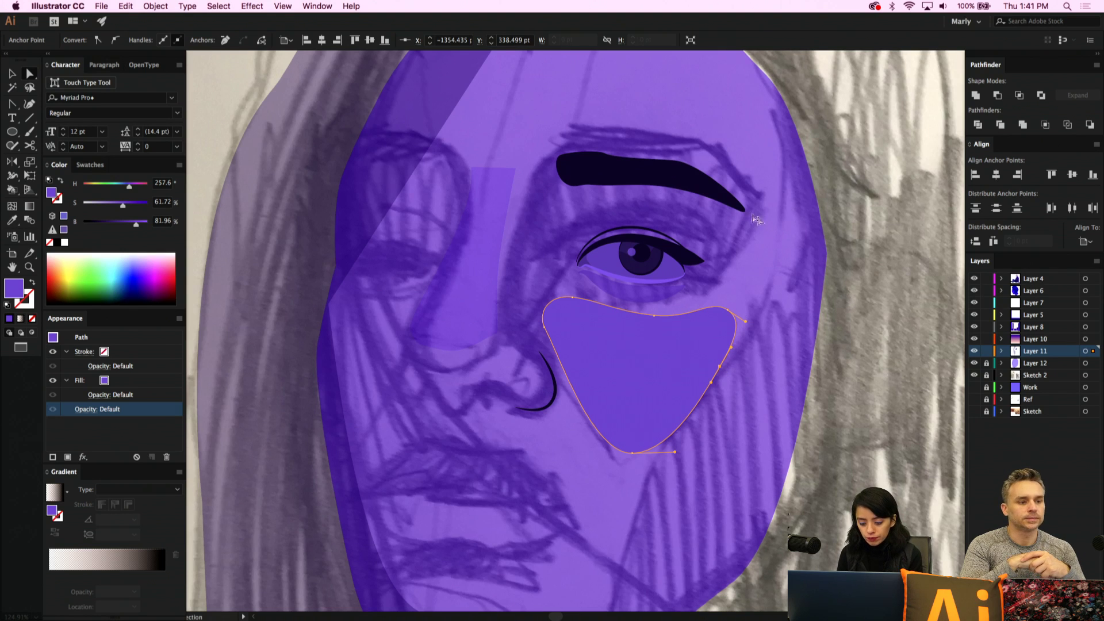
{"action": "key", "text": "v"}
{"action": "left_click", "coordinate": [718, 256]}
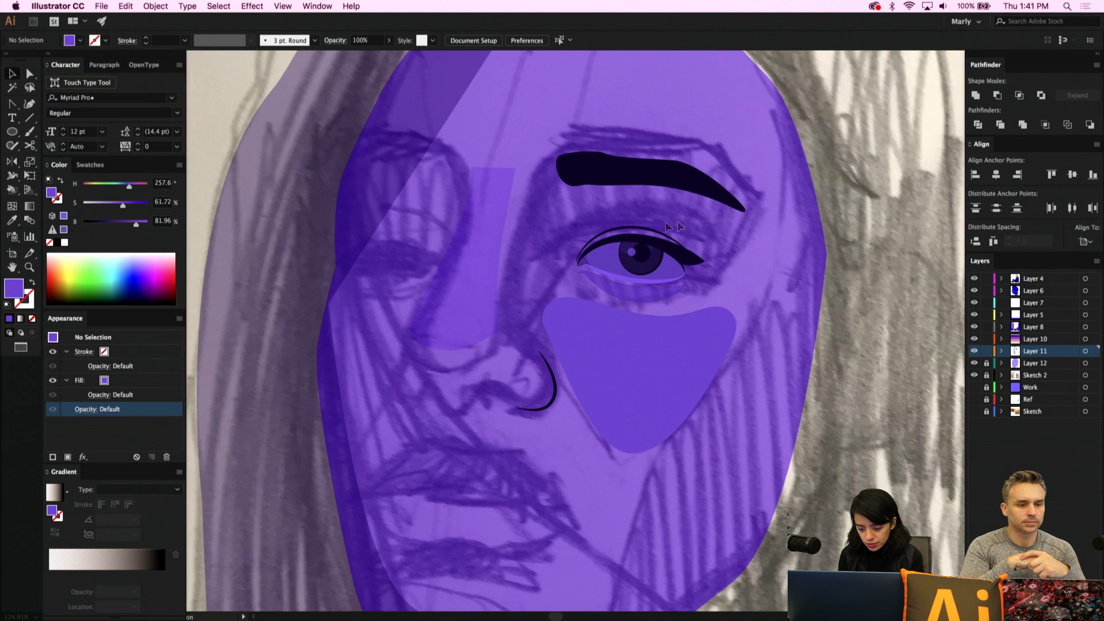
Duplicate the finished eye, mirror and narrow the copy to about 142 pt wide, and place it over the sketch's other eye
{"action": "left_click_drag", "start_coordinate": [565, 295], "coordinate": [561, 295]}
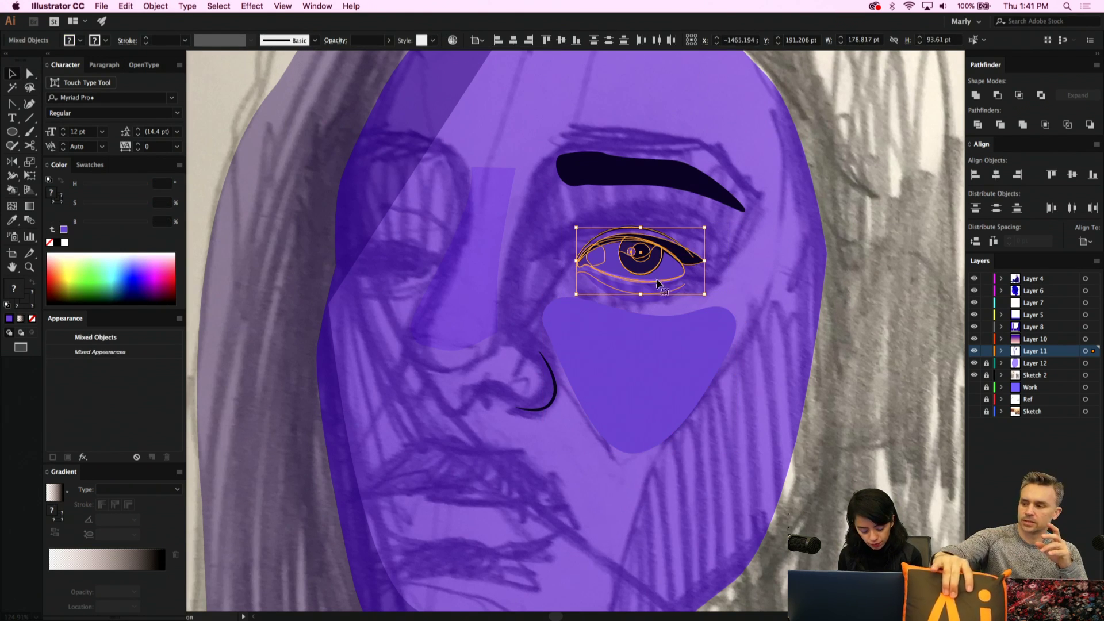
{"action": "left_click_drag", "start_coordinate": [658, 282], "coordinate": [388, 253]}
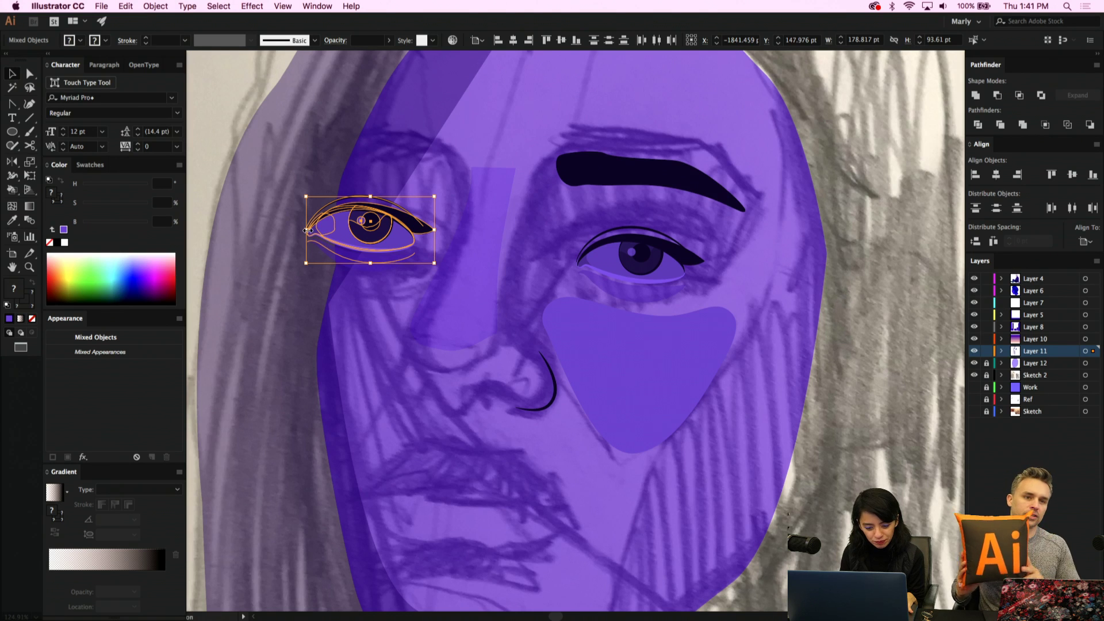
{"action": "left_click_drag", "start_coordinate": [306, 229], "coordinate": [548, 202]}
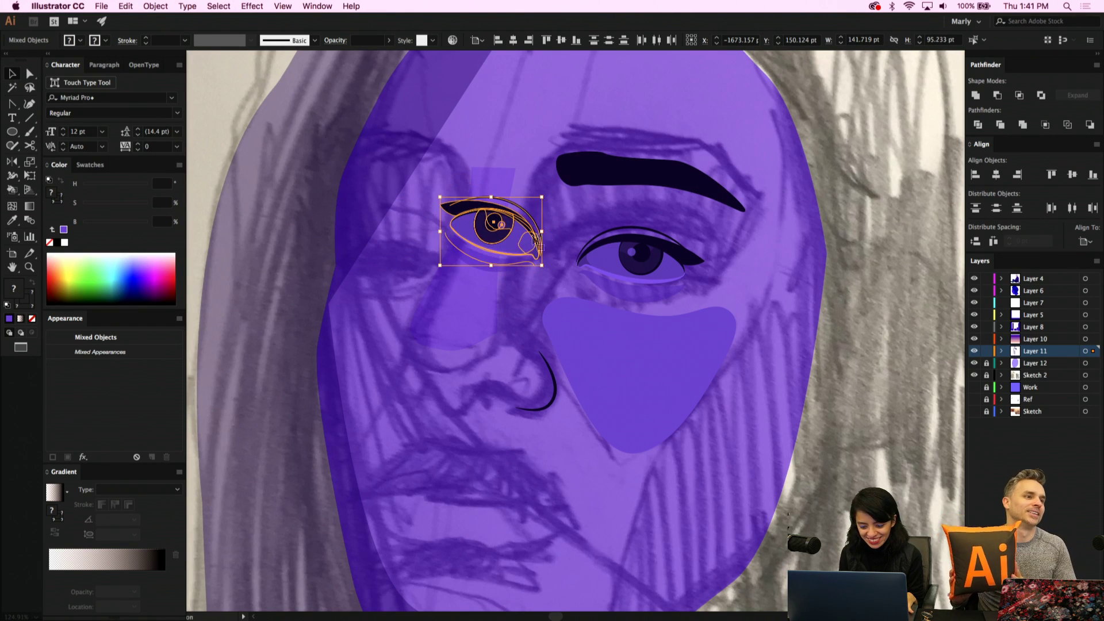
{"action": "left_click_drag", "start_coordinate": [524, 242], "coordinate": [388, 259]}
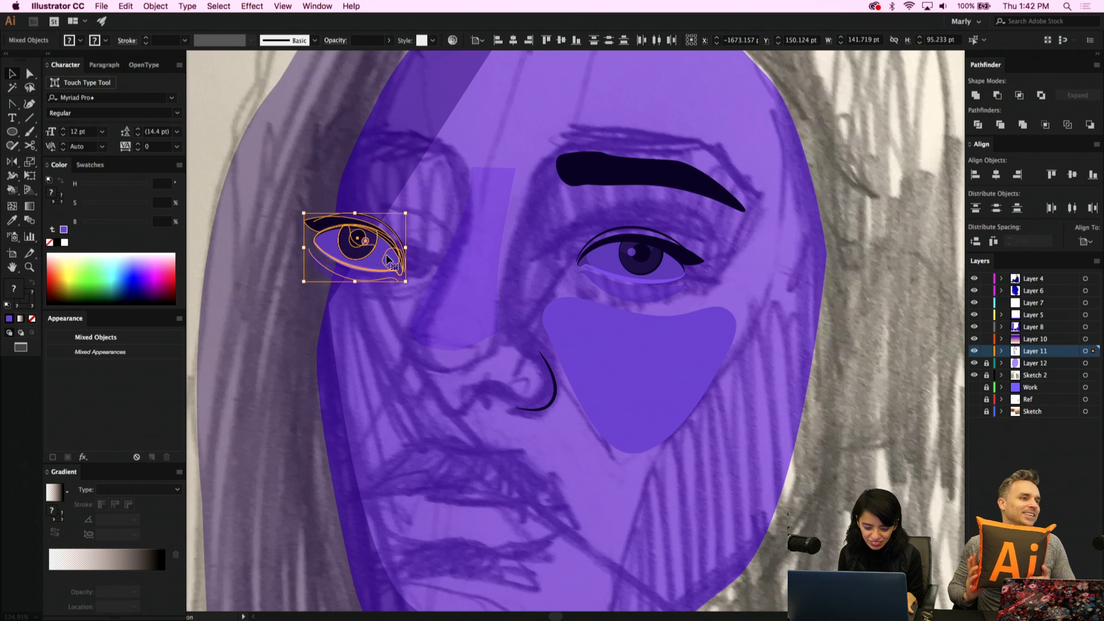
{"action": "left_click", "coordinate": [412, 201]}
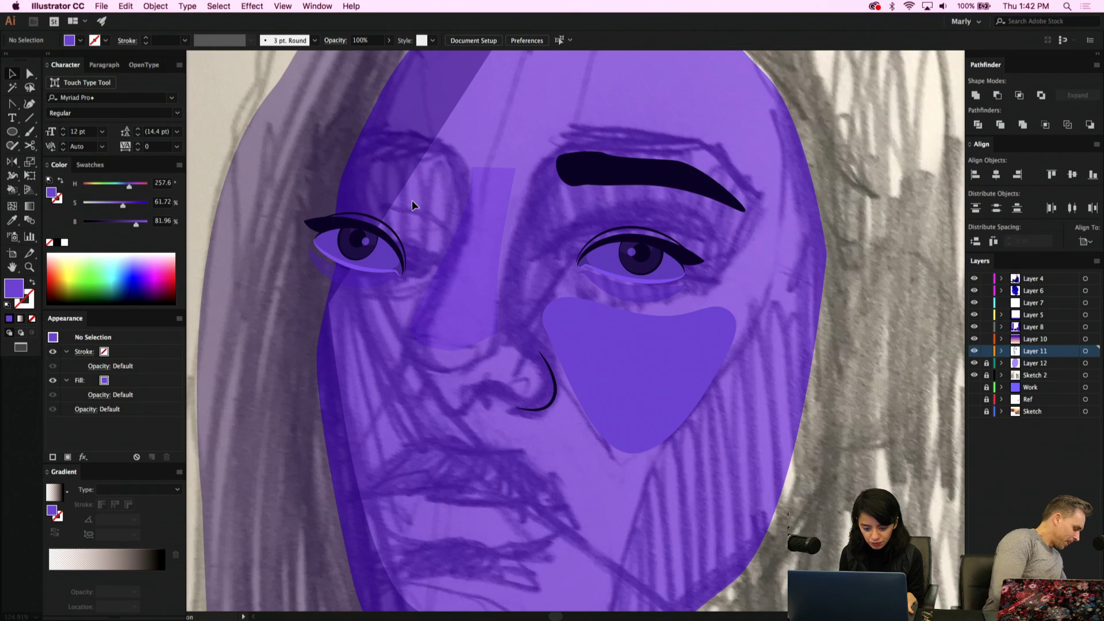
Move the dark 34% opacity hair-side shape outward, clear of the mirrored eye and the face
{"action": "left_click_drag", "start_coordinate": [411, 199], "coordinate": [315, 284]}
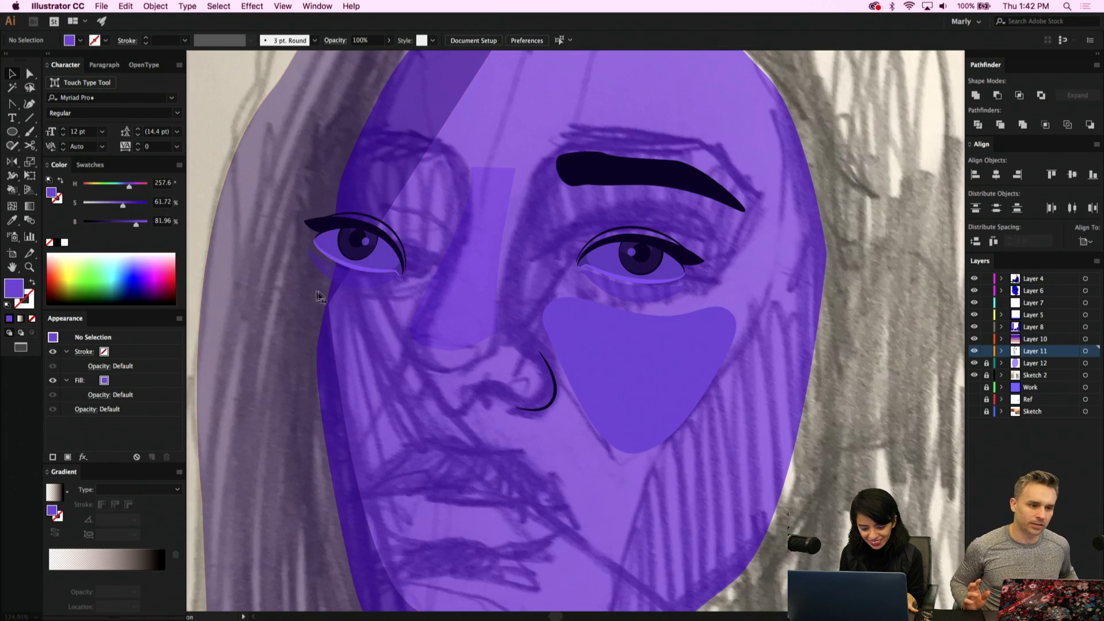
{"action": "double_click", "coordinate": [315, 294]}
{"action": "key", "text": "Escape"}
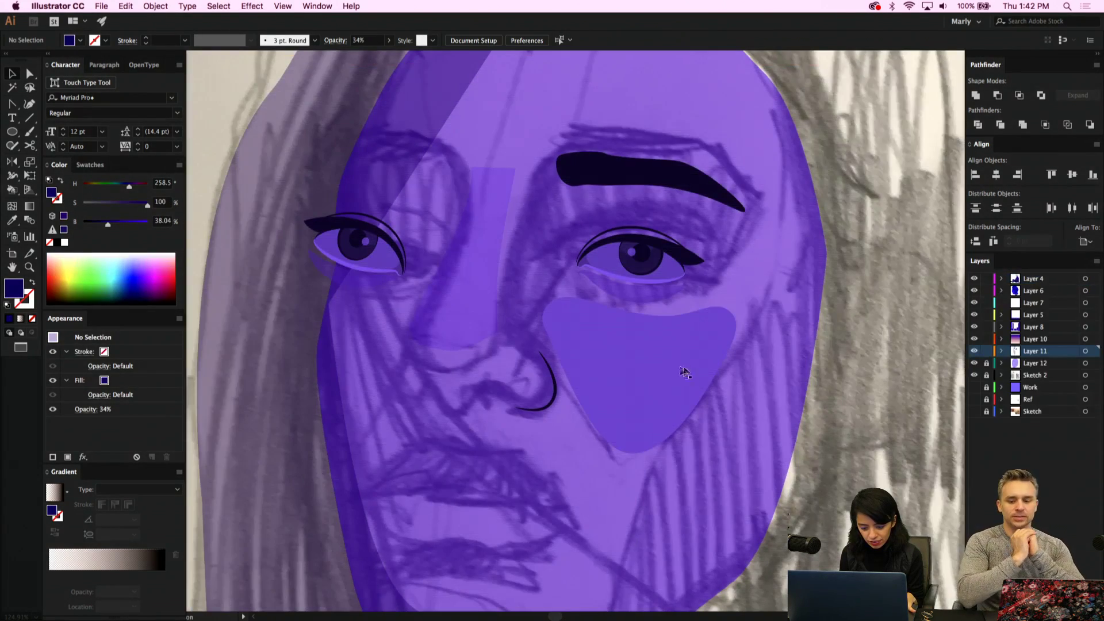
{"action": "left_click_drag", "start_coordinate": [266, 240], "coordinate": [334, 257]}
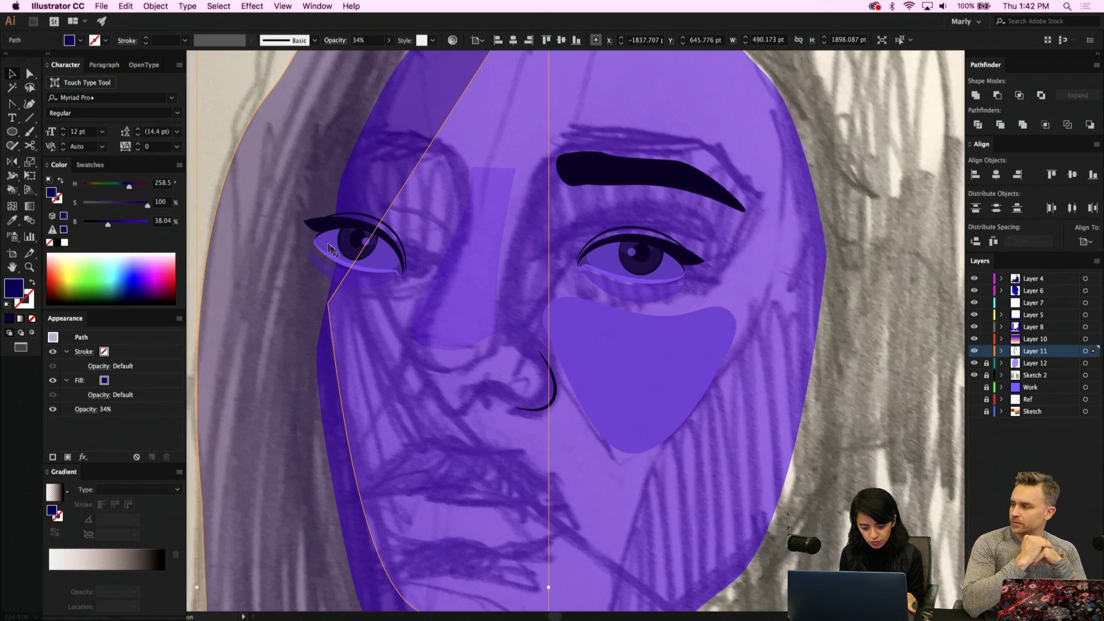
{"action": "scroll", "coordinate": [447, 199], "scroll_direction": "left", "scroll_amount": 5}
{"action": "scroll", "coordinate": [448, 198], "scroll_direction": "up", "scroll_amount": 1}
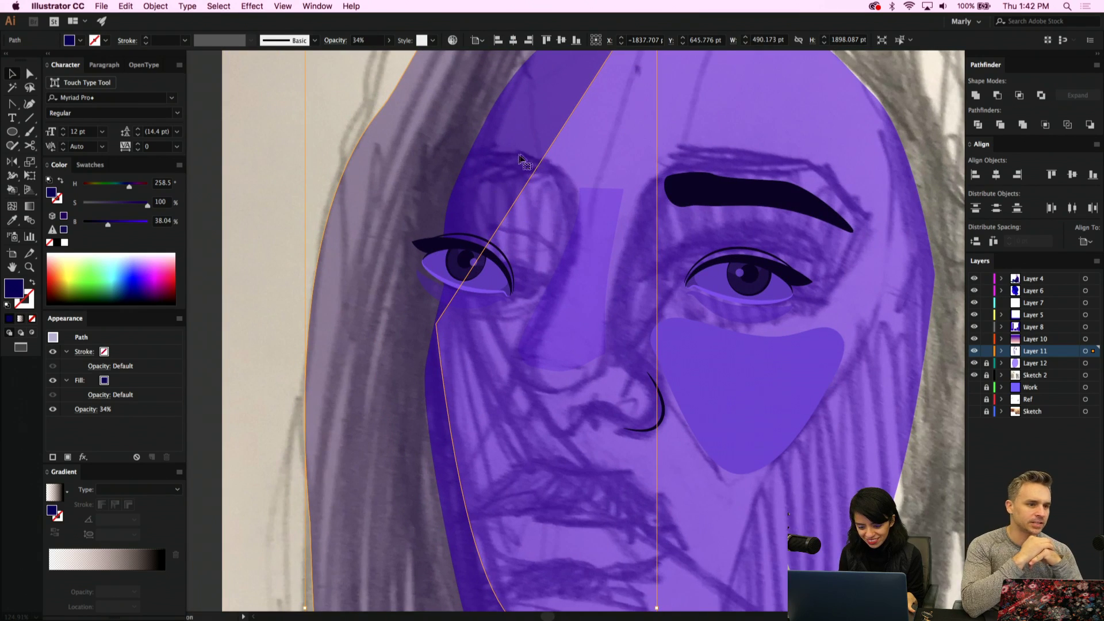
{"action": "left_click_drag", "start_coordinate": [562, 246], "coordinate": [433, 223]}
{"action": "left_click", "coordinate": [391, 239]}
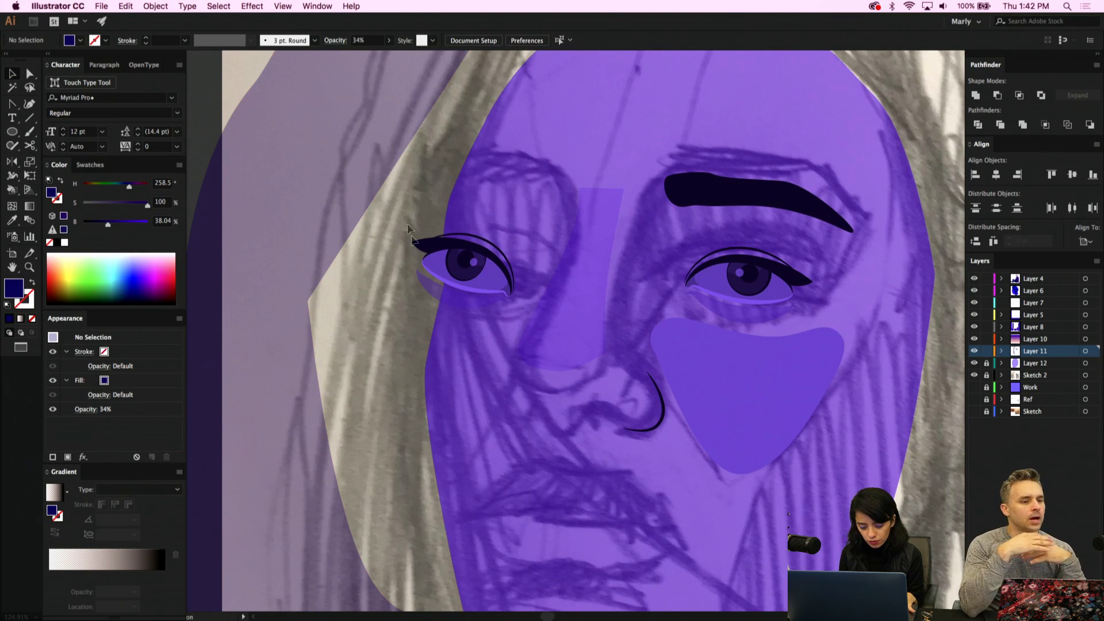
Rotate the mirrored eye to a more level angle and shift it inward so it fits within the face outline
{"action": "left_click_drag", "start_coordinate": [494, 328], "coordinate": [561, 290]}
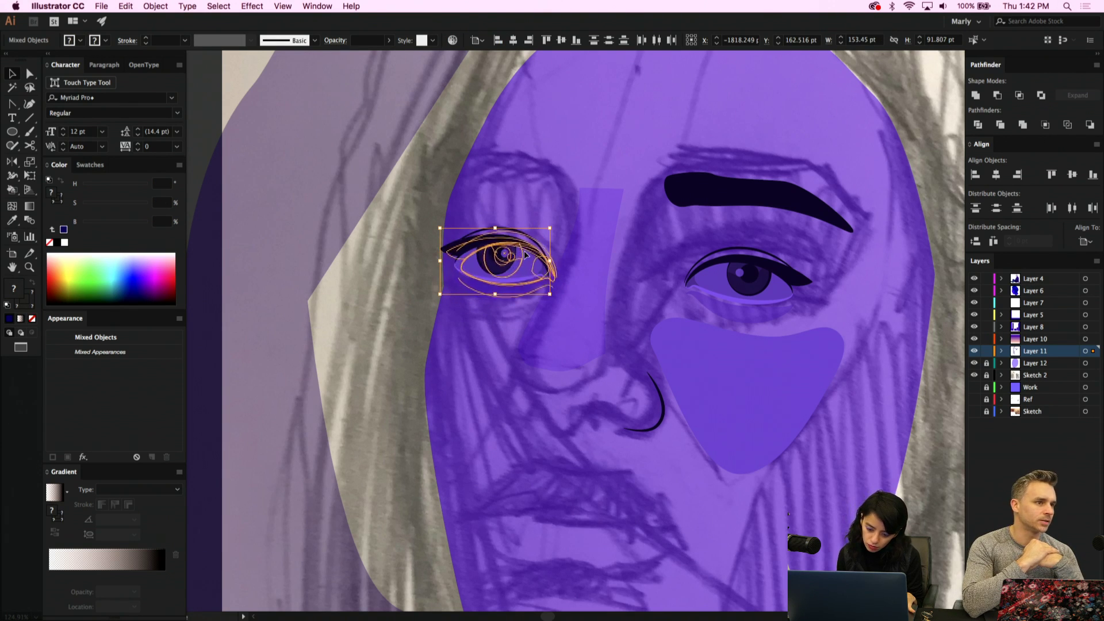
{"action": "left_click", "coordinate": [492, 323]}
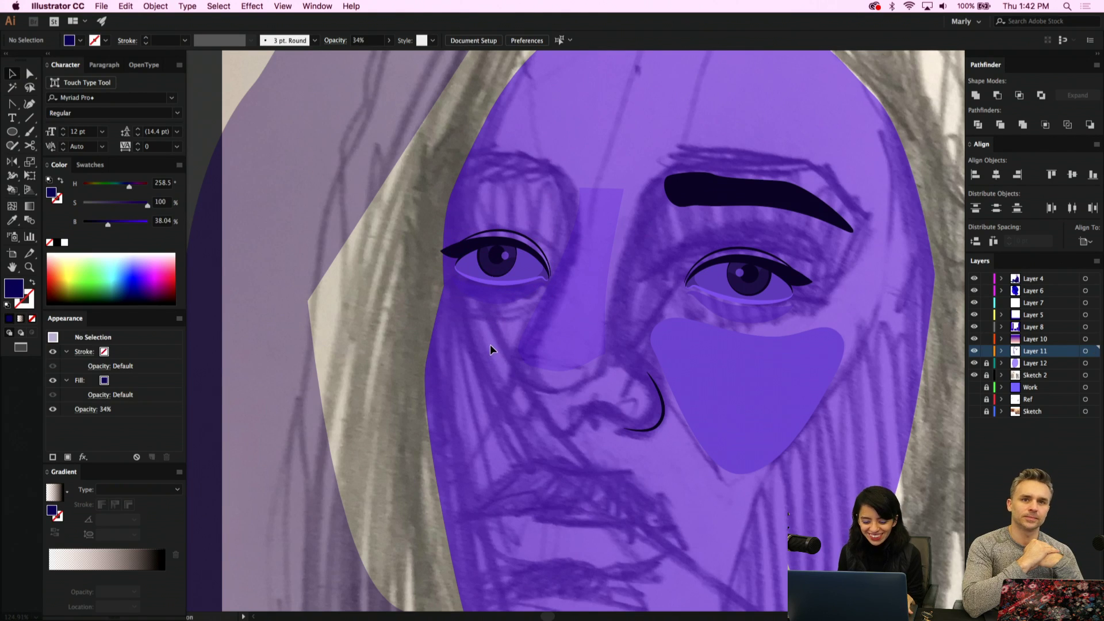
{"action": "scroll", "coordinate": [484, 338], "scroll_direction": "up", "scroll_amount": 2}
{"action": "scroll", "coordinate": [483, 339], "scroll_direction": "right", "scroll_amount": 2}
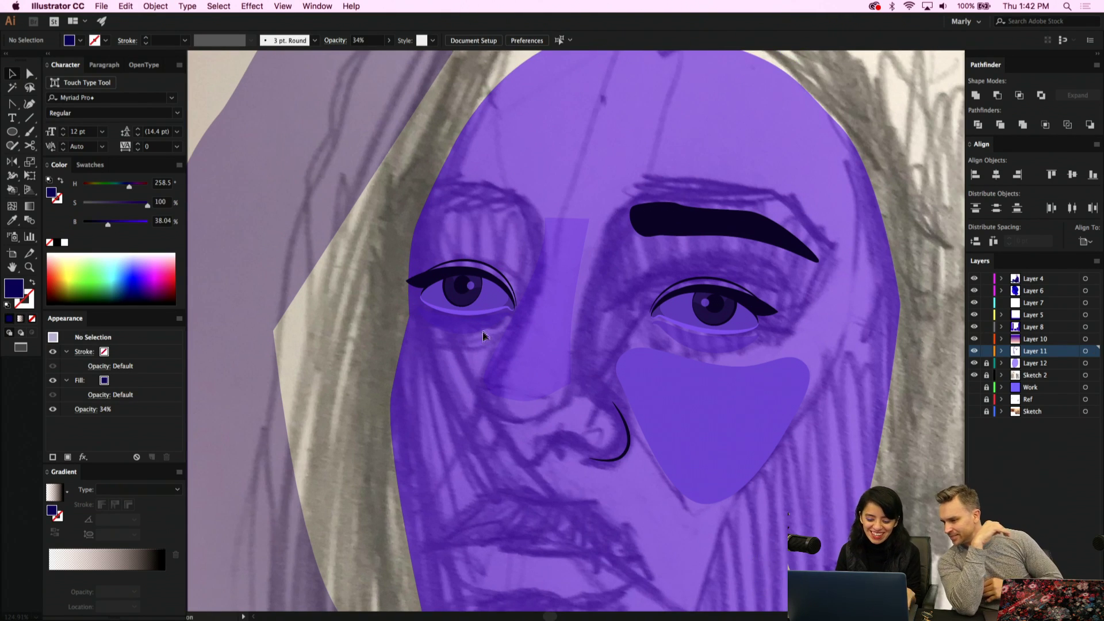
Delete the iris, its shading, the pupil and the highlight from the mirrored eye, keeping the lids and eye white
{"action": "scroll", "coordinate": [484, 326], "scroll_direction": "up", "scroll_amount": 2}
{"action": "double_click", "coordinate": [454, 285]}
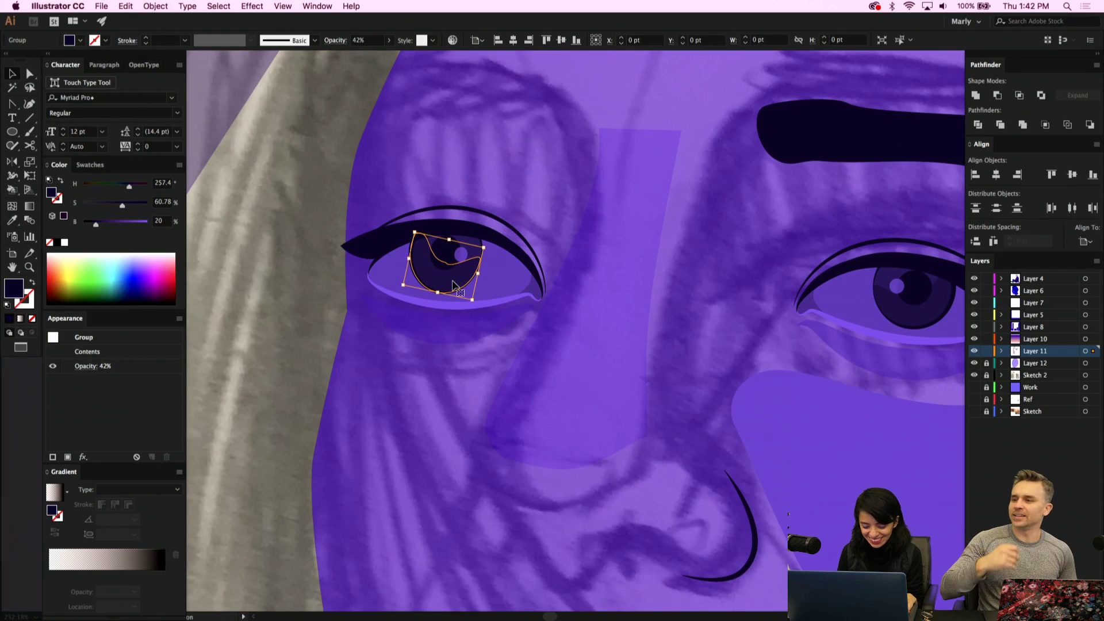
{"action": "left_click", "coordinate": [454, 286]}
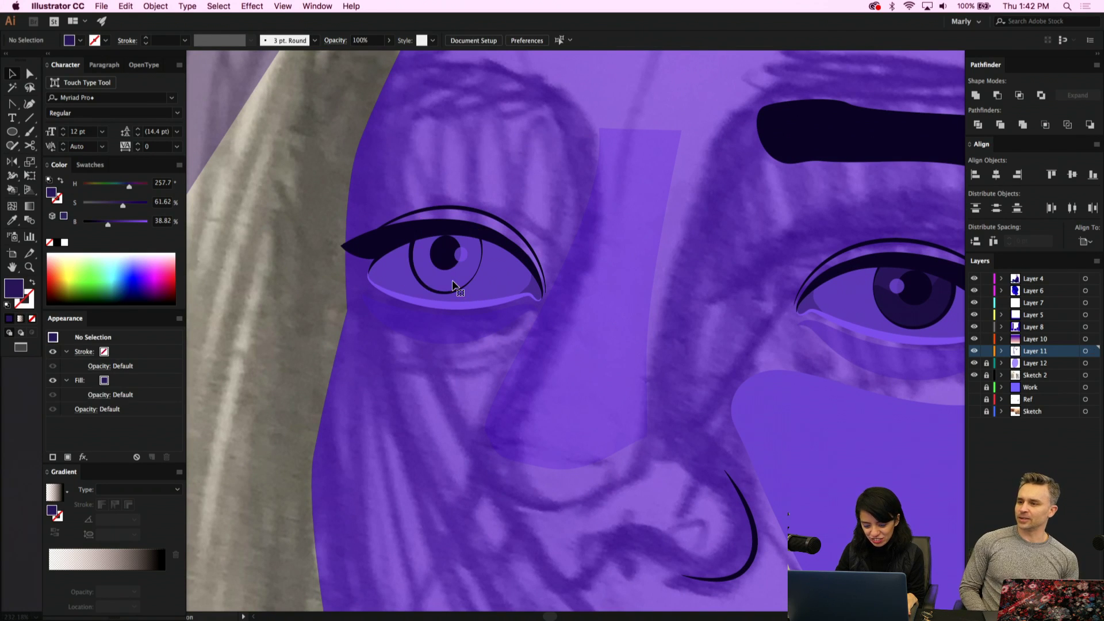
{"action": "left_click", "coordinate": [418, 284]}
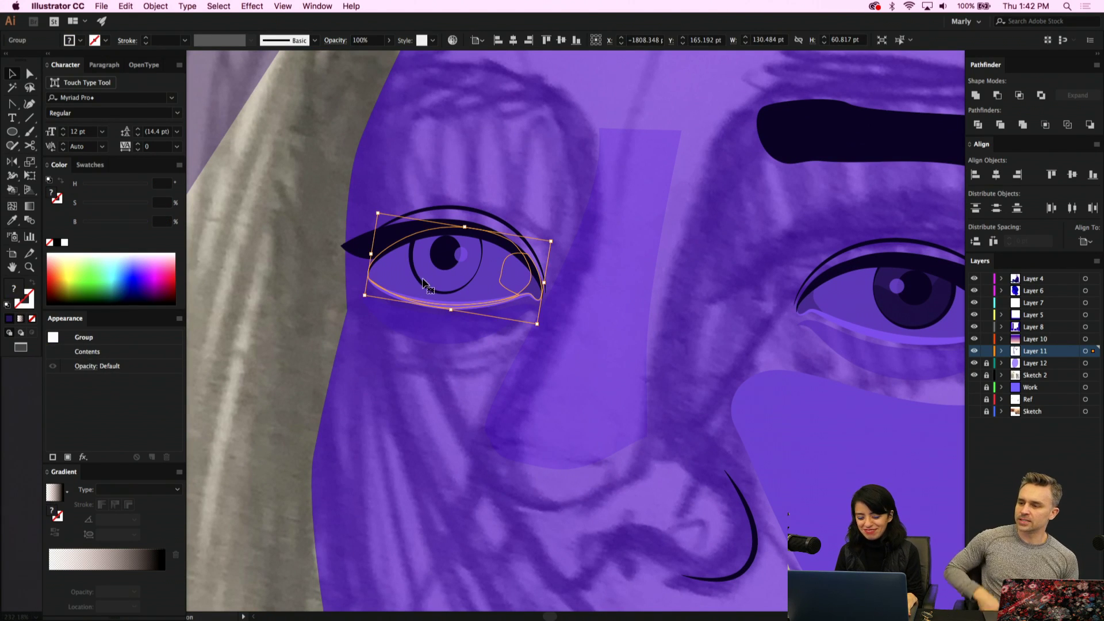
{"action": "left_click", "coordinate": [424, 283]}
{"action": "left_click", "coordinate": [444, 262]}
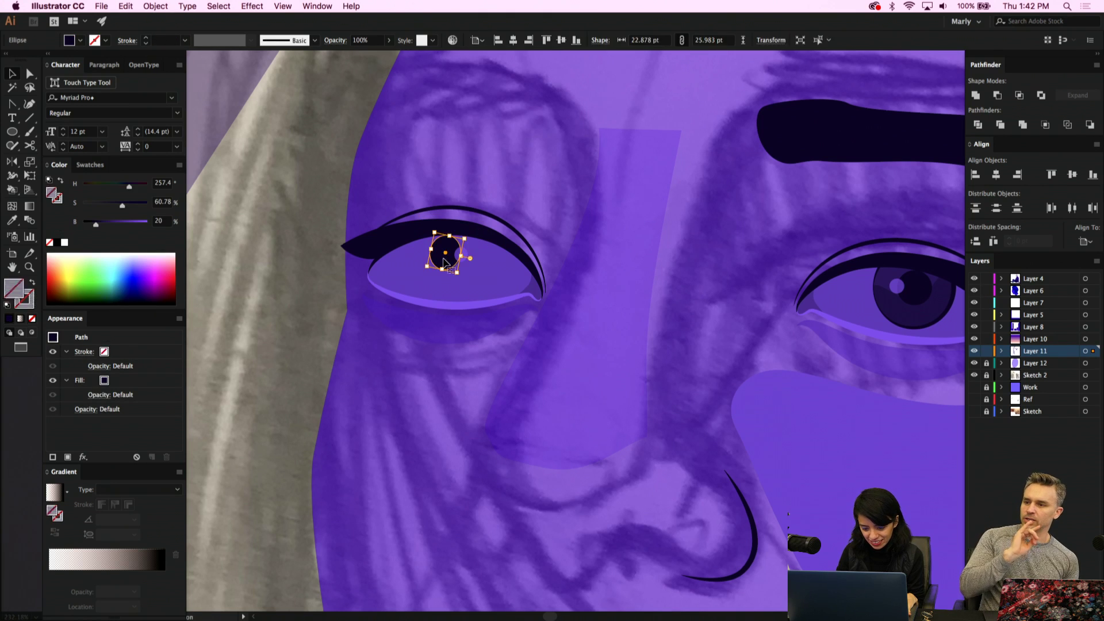
{"action": "key", "text": "Delete"}
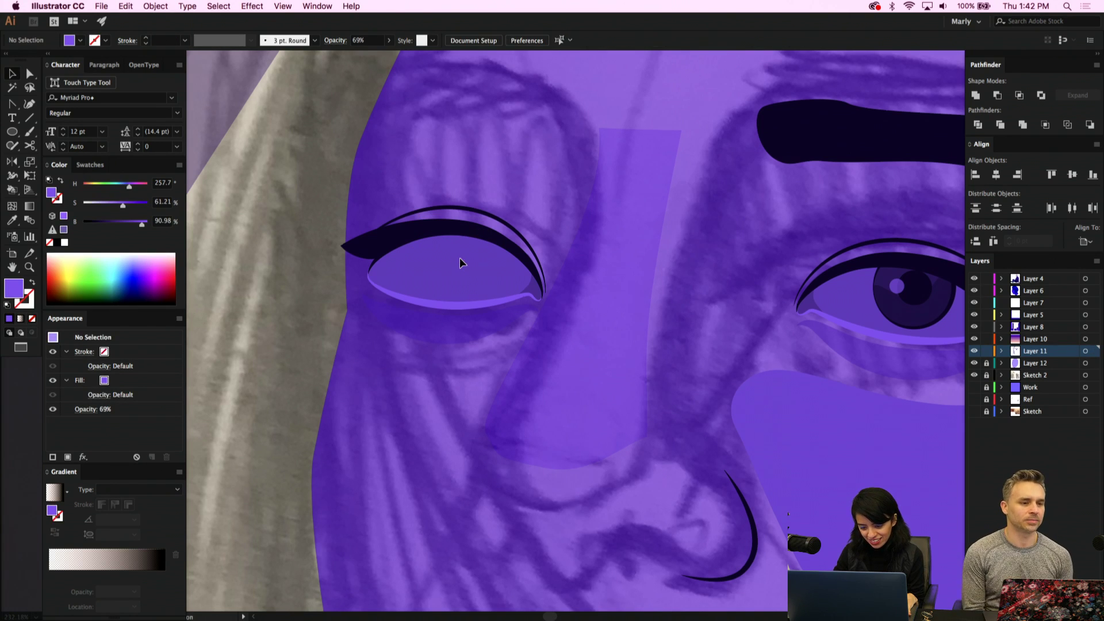
{"action": "left_click", "coordinate": [459, 263]}
{"action": "key", "text": "super+minus"}
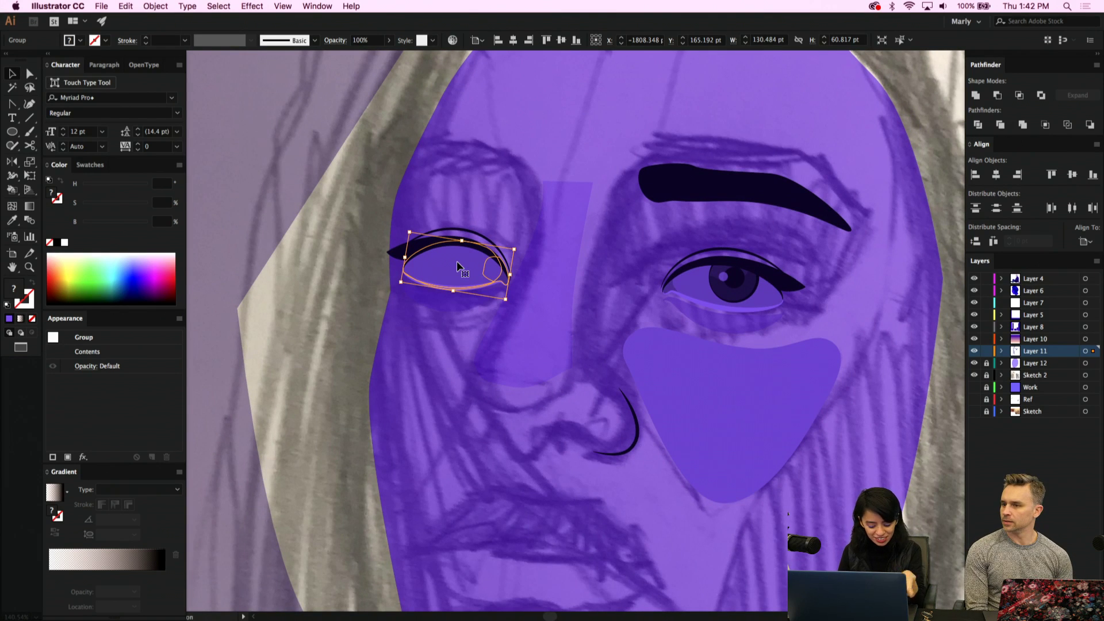
{"action": "left_click", "coordinate": [461, 229]}
{"action": "left_click", "coordinate": [412, 248]}
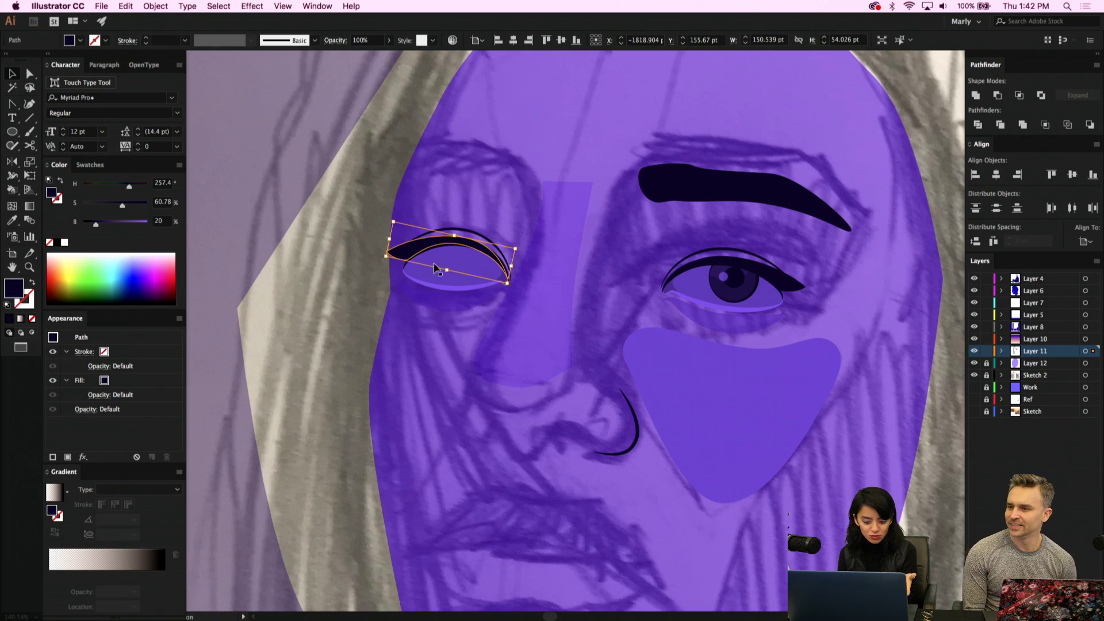
{"action": "left_click", "coordinate": [440, 282]}
Nudge the translucent shadow stroke beneath the mirrored eye slightly down and toward the nose
{"action": "scroll", "coordinate": [435, 276], "scroll_direction": "up", "scroll_amount": 5}
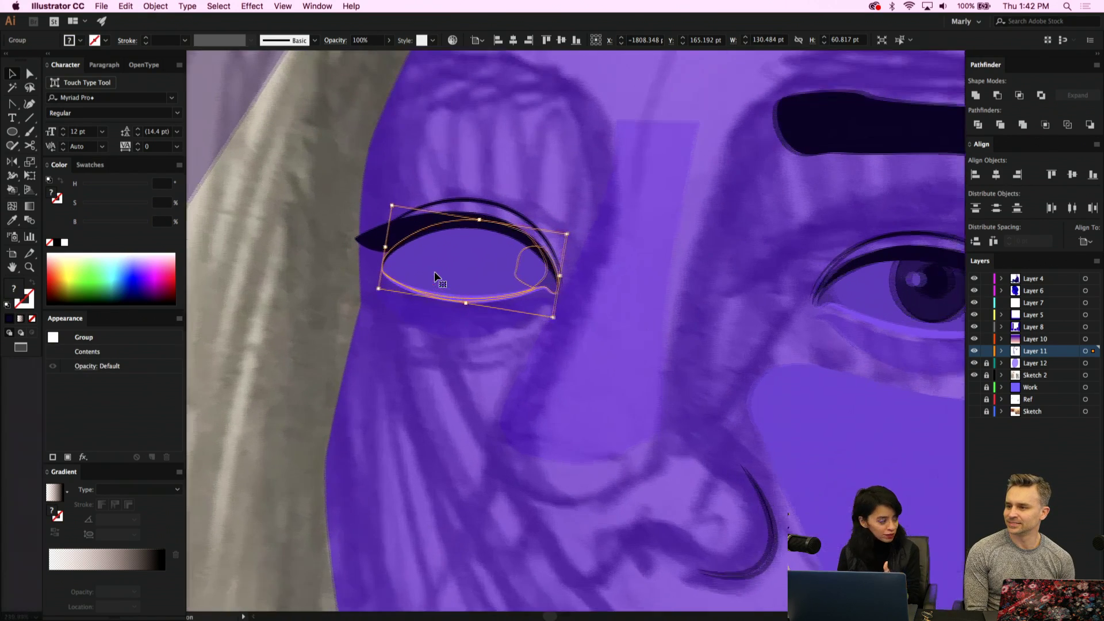
{"action": "key", "text": "a"}
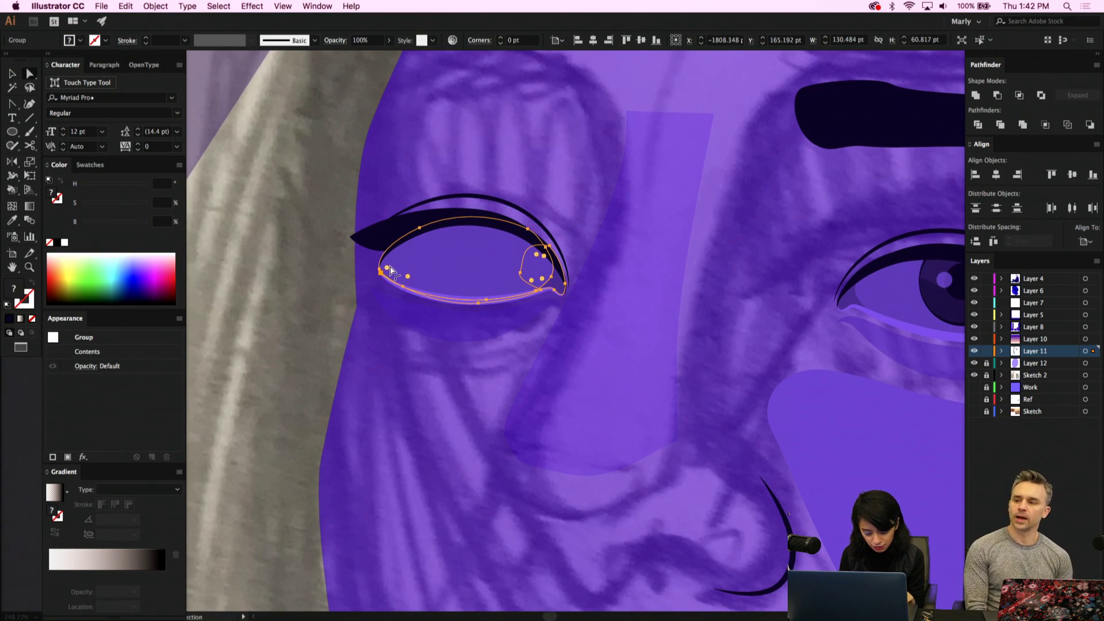
{"action": "left_click", "coordinate": [394, 327]}
{"action": "left_click", "coordinate": [424, 322]}
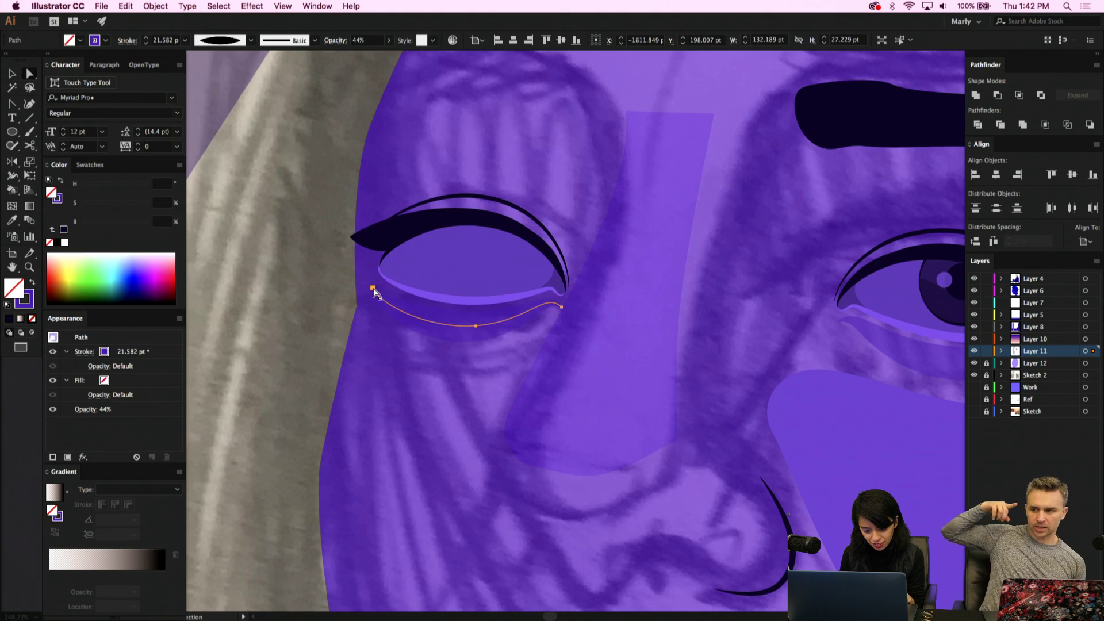
{"action": "left_click_drag", "start_coordinate": [374, 291], "coordinate": [380, 301]}
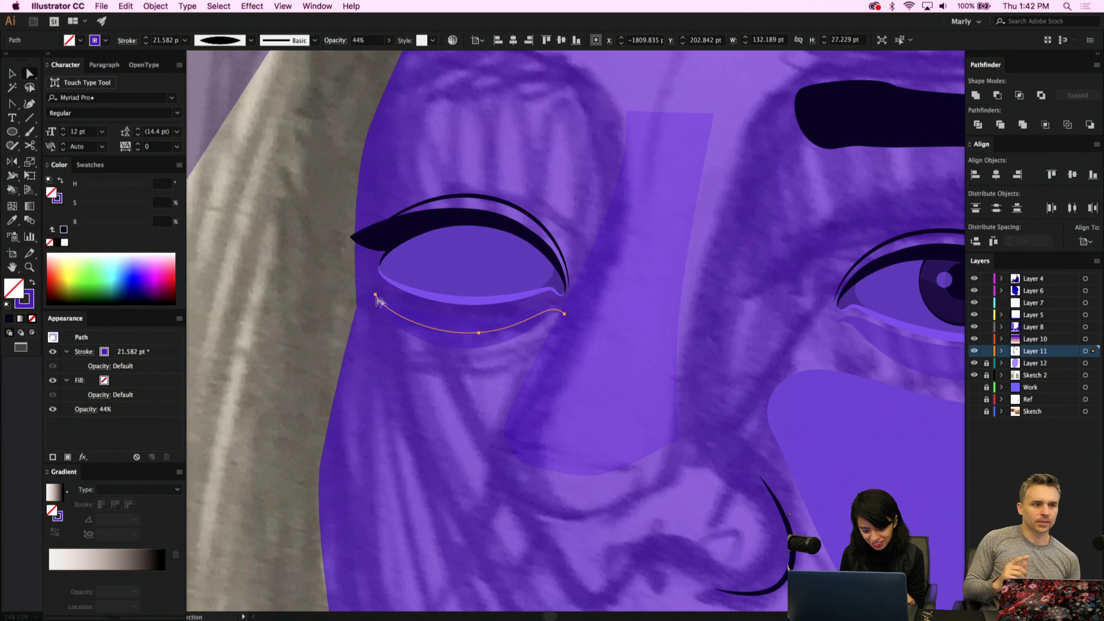
{"action": "key", "text": "v"}
{"action": "left_click_drag", "start_coordinate": [501, 332], "coordinate": [503, 326]}
Hide Layer 12 and move the anchor under the mirrored eye's eyeliner wing slightly outward
{"action": "left_click", "coordinate": [974, 363]}
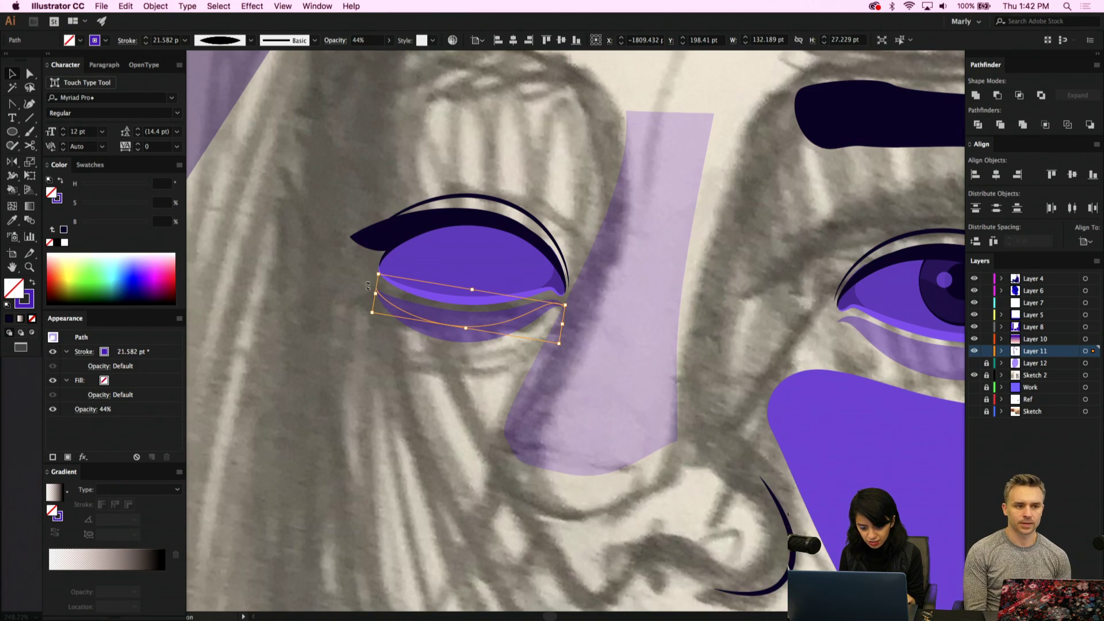
{"action": "key", "text": "a"}
{"action": "left_click", "coordinate": [392, 251]}
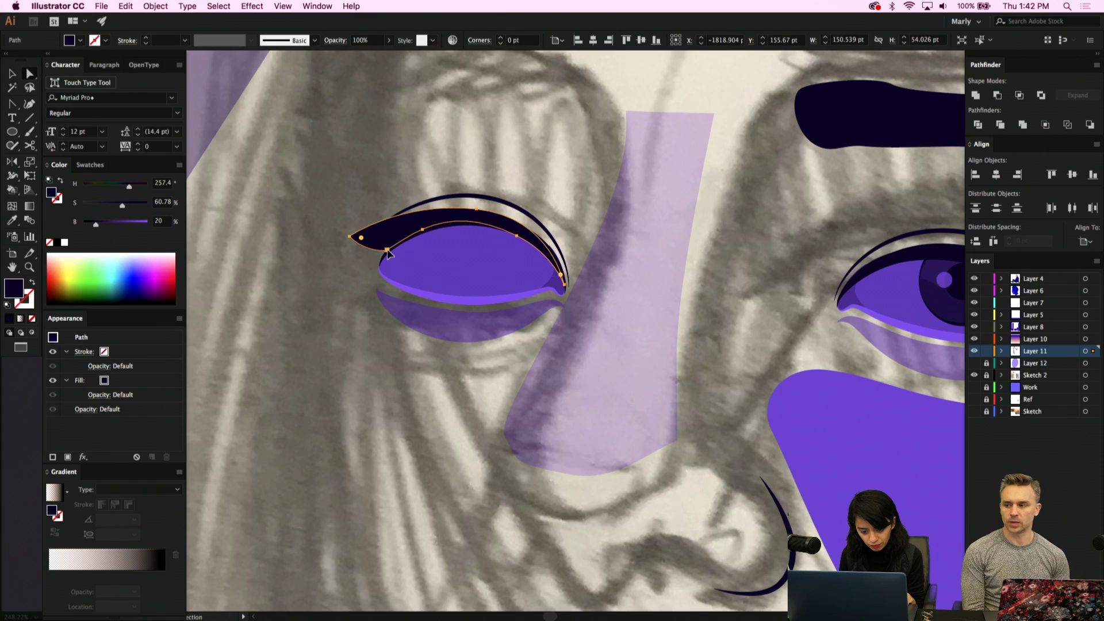
{"action": "left_click_drag", "start_coordinate": [388, 253], "coordinate": [380, 253]}
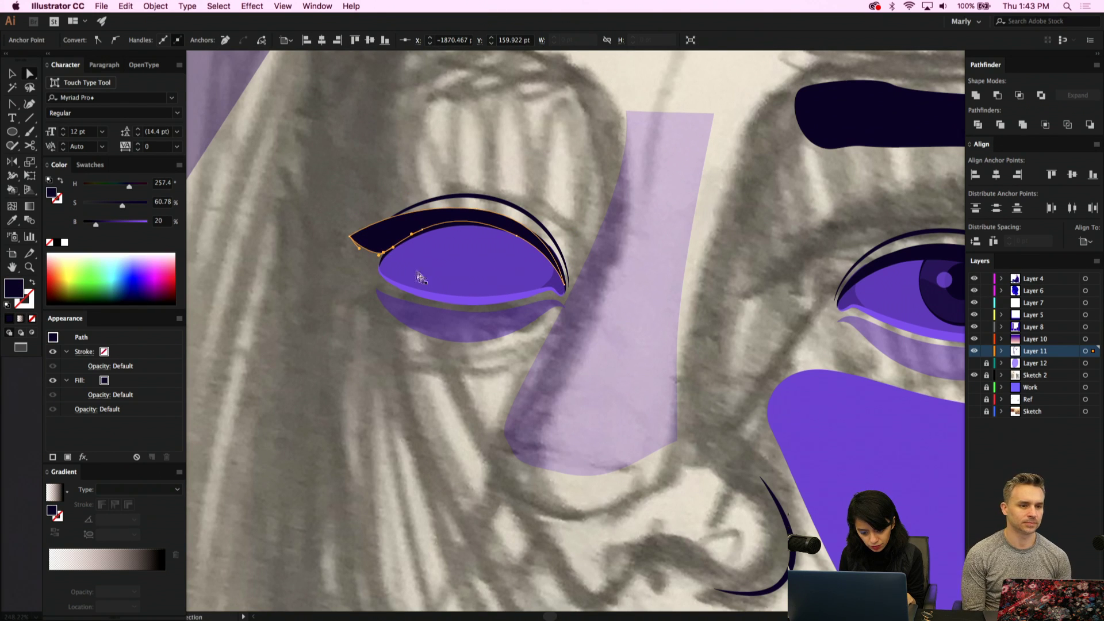
{"action": "key", "text": "v"}
Narrow the mirrored eye's white and lower rim slightly from the outer corner to fit beneath the eyeliner
{"action": "left_click", "coordinate": [397, 270]}
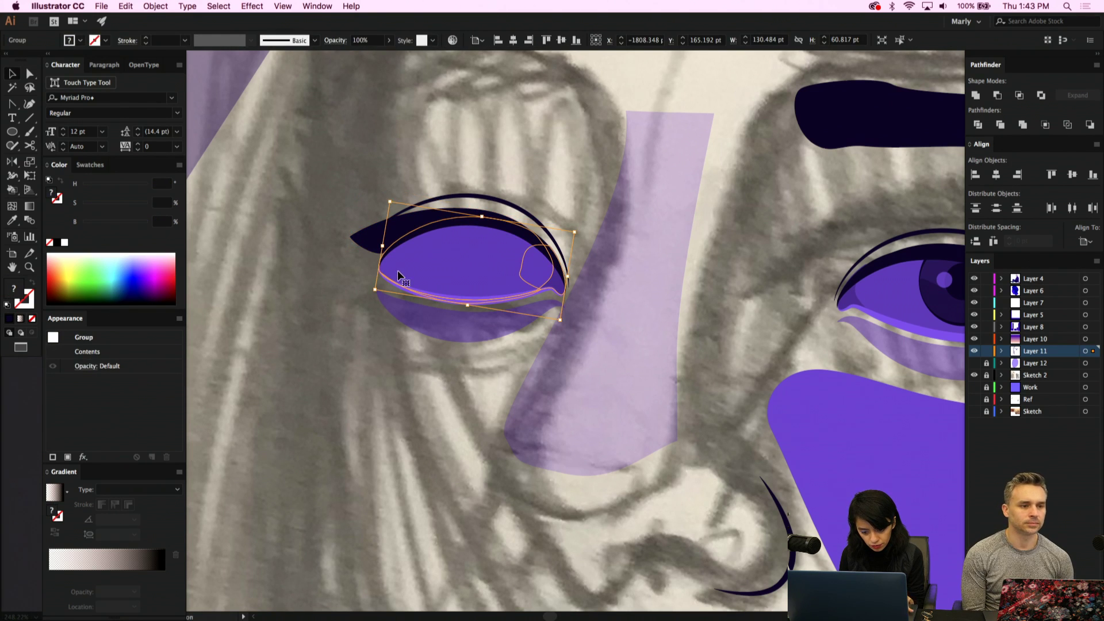
{"action": "left_click_drag", "start_coordinate": [382, 247], "coordinate": [388, 247]}
{"action": "left_click", "coordinate": [382, 264]}
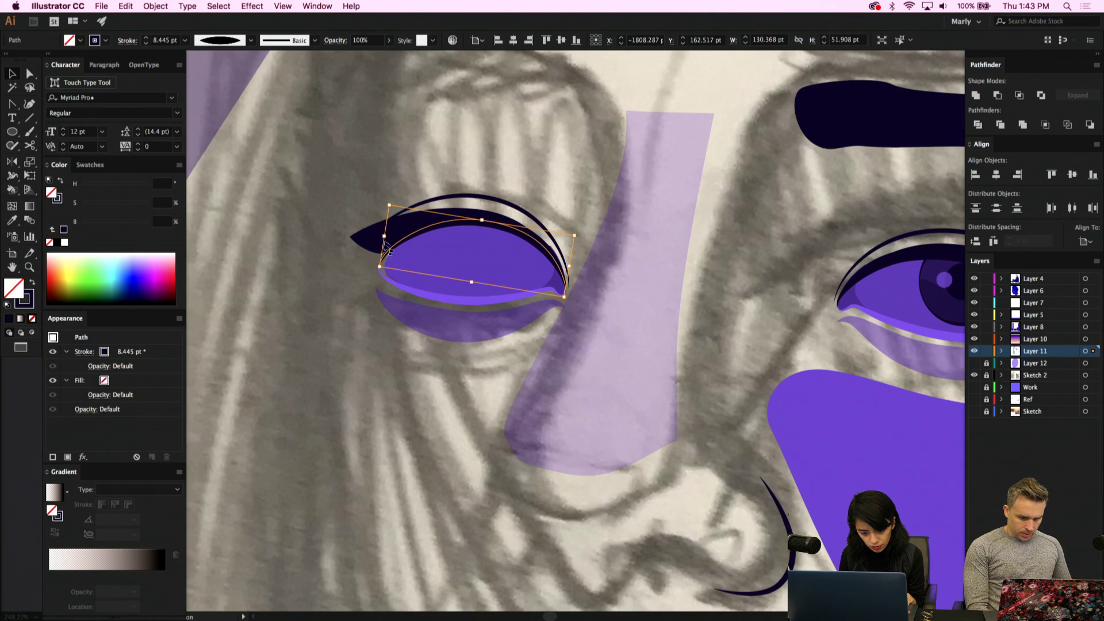
{"action": "left_click", "coordinate": [386, 281]}
{"action": "left_click_drag", "start_coordinate": [377, 274], "coordinate": [386, 277]}
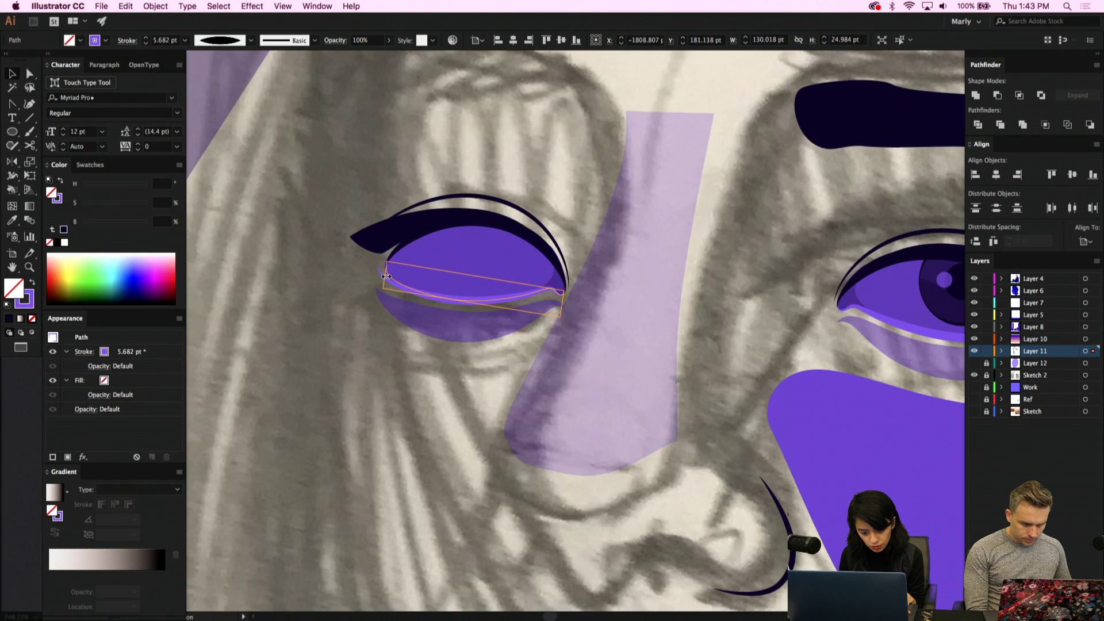
Nudge the mirrored eye's translucent shadow stroke slightly up and move the upper crease line's outer end down within the eyeliner
{"action": "left_click", "coordinate": [421, 329]}
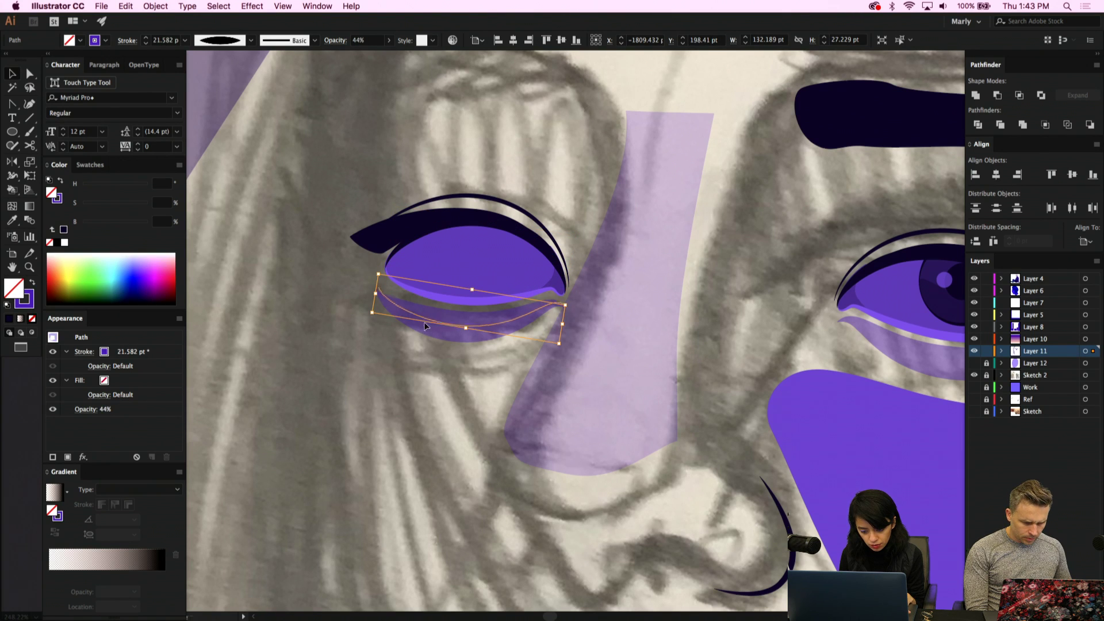
{"action": "left_click_drag", "start_coordinate": [424, 323], "coordinate": [422, 323]}
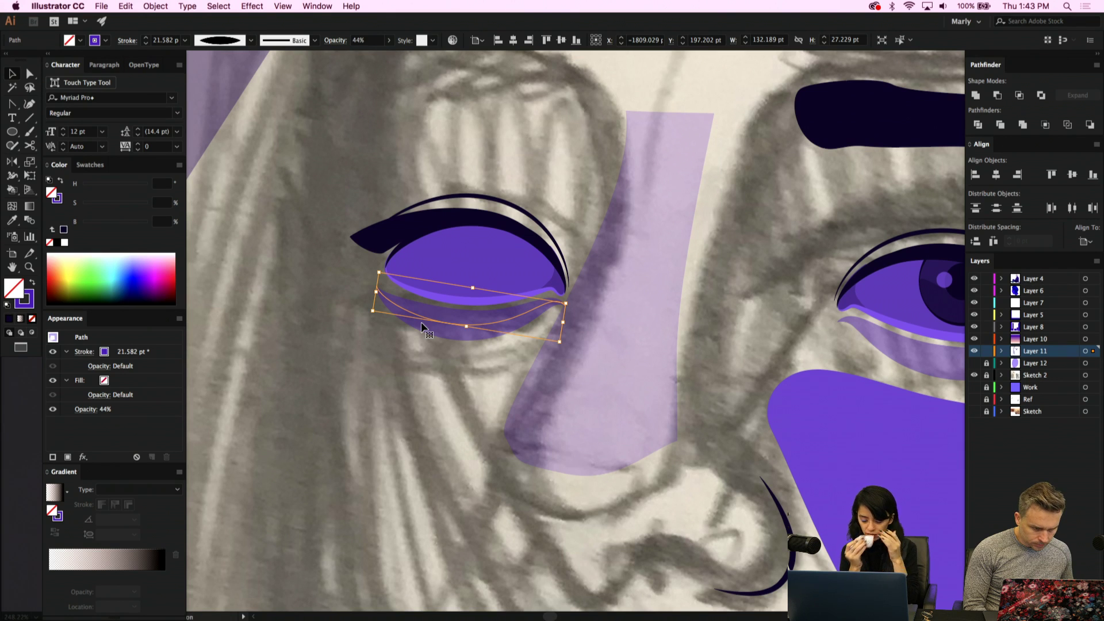
{"action": "left_click", "coordinate": [504, 206]}
{"action": "key", "text": "a"}
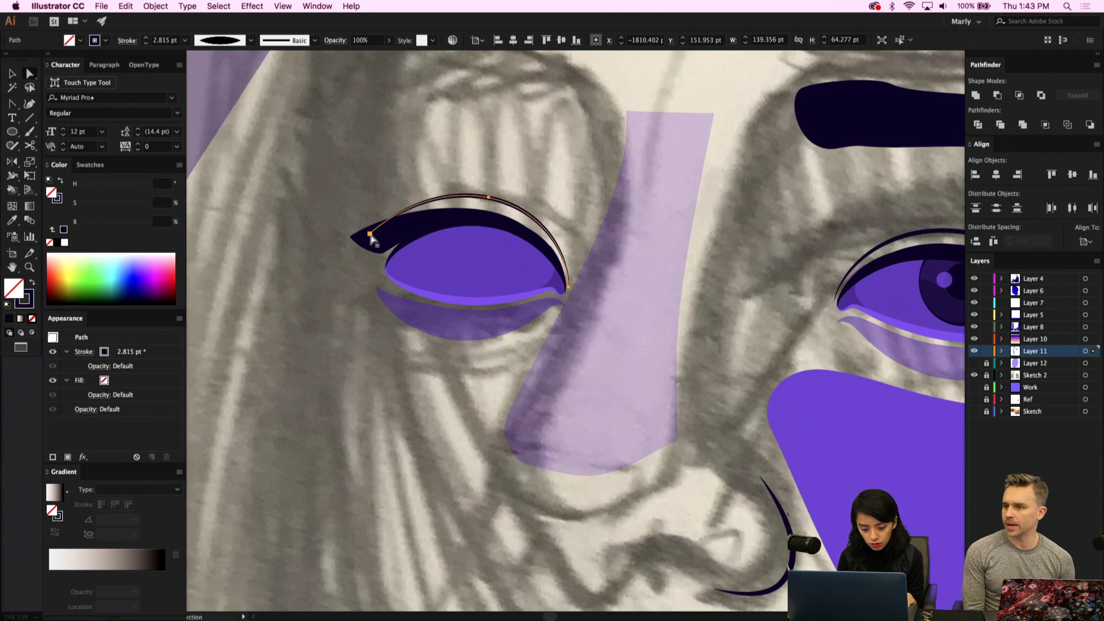
{"action": "left_click_drag", "start_coordinate": [371, 234], "coordinate": [375, 248]}
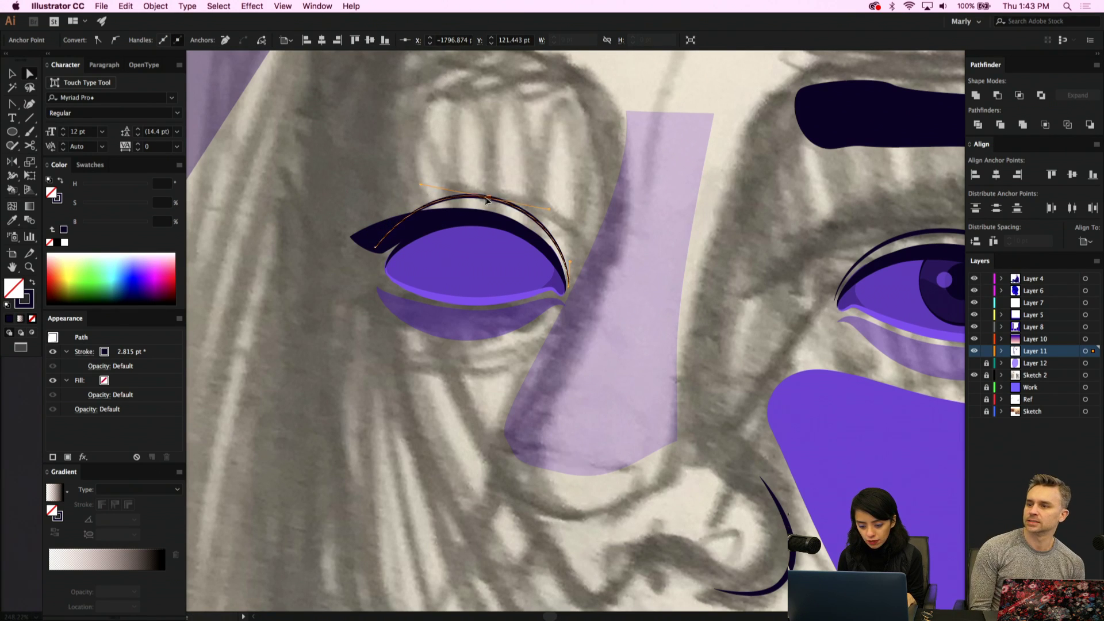
Reshape the mirrored eye's eyeliner, moving its lower wing anchor to the eye's outer corner and the wing tip slightly inward and up
{"action": "left_click", "coordinate": [468, 224]}
{"action": "left_click", "coordinate": [395, 248]}
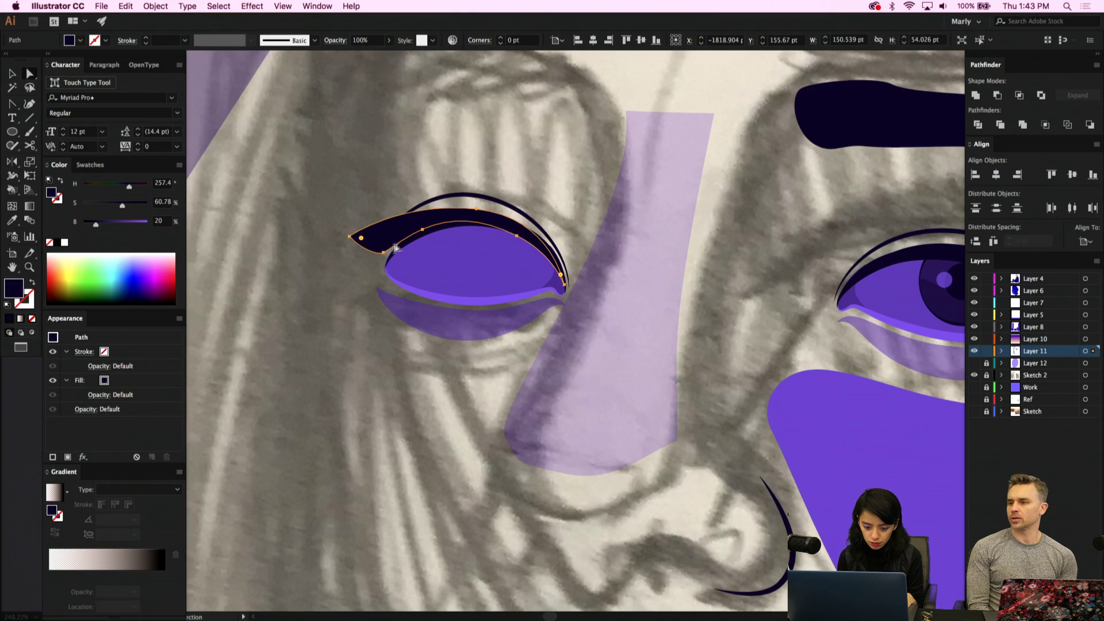
{"action": "left_click_drag", "start_coordinate": [384, 257], "coordinate": [396, 260]}
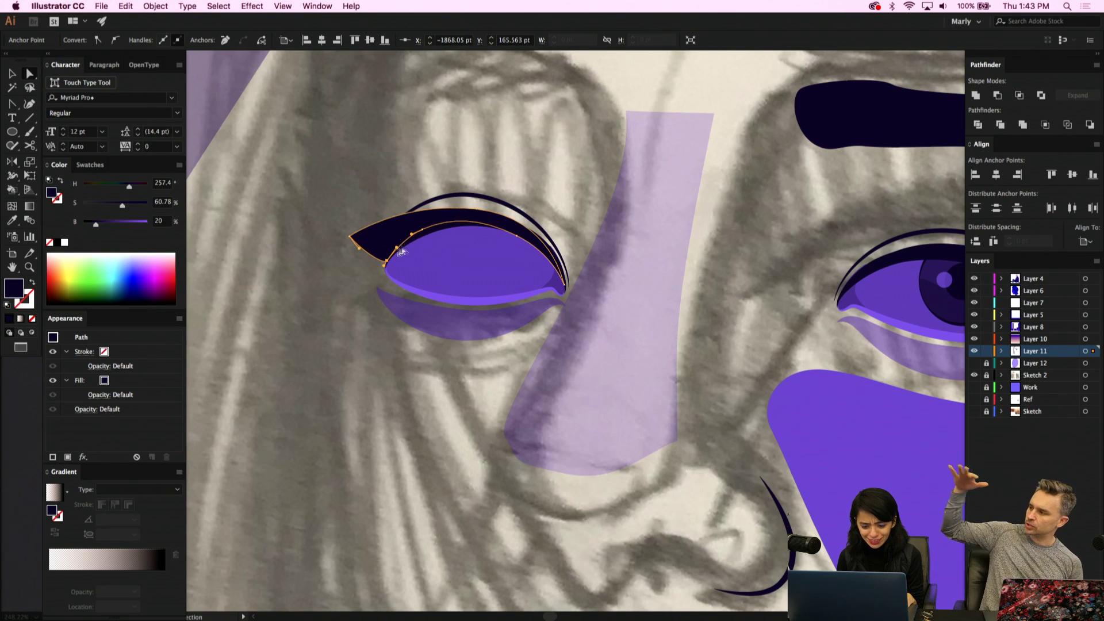
{"action": "left_click", "coordinate": [416, 236]}
{"action": "left_click", "coordinate": [406, 236]}
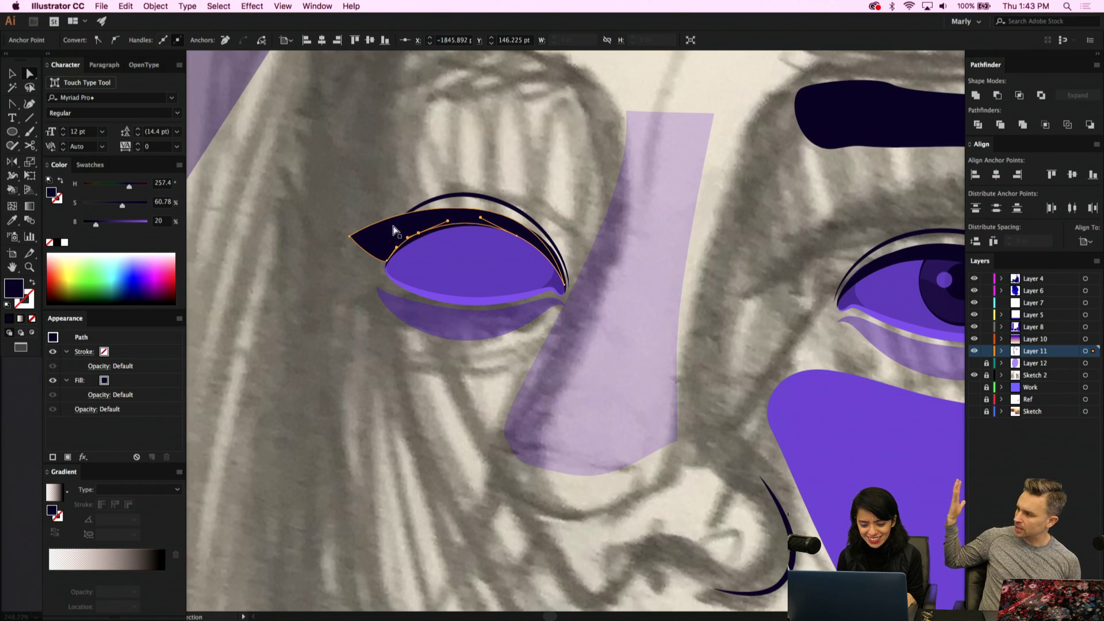
{"action": "left_click_drag", "start_coordinate": [348, 235], "coordinate": [360, 228]}
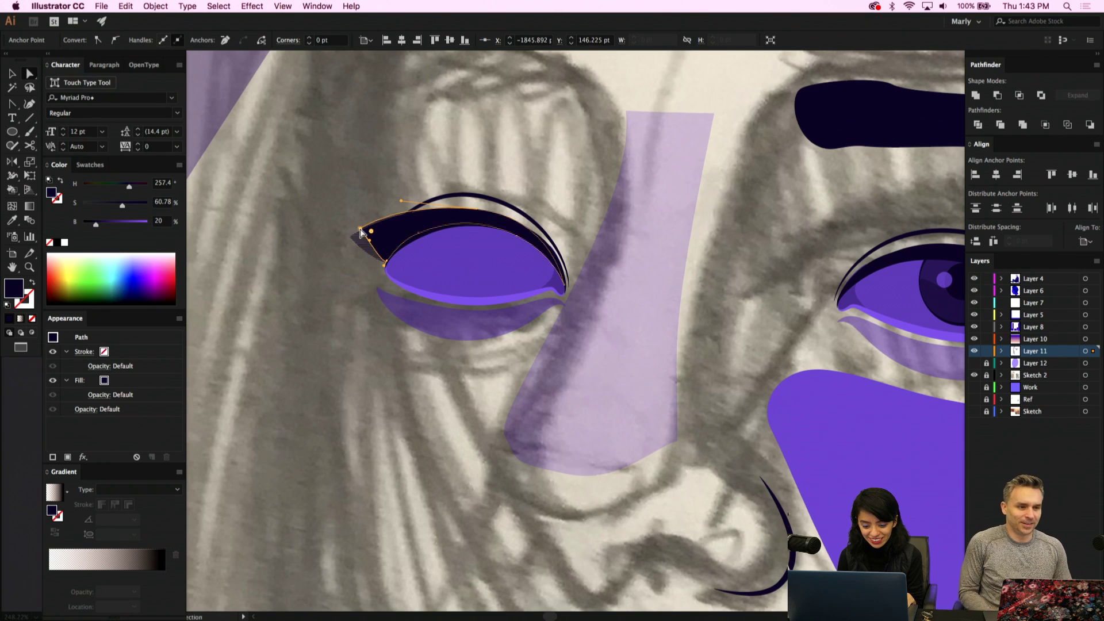
Pull the outer corner of the dark upper eyeliner outward and round its end on the eye without an iris
{"action": "left_click", "coordinate": [372, 244]}
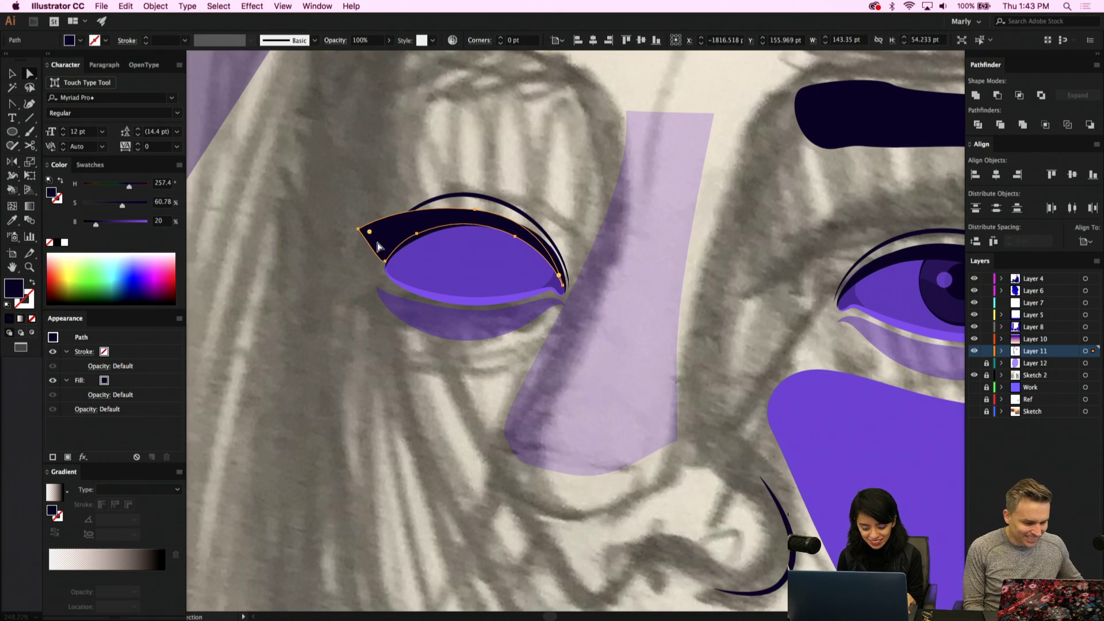
{"action": "left_click", "coordinate": [360, 230]}
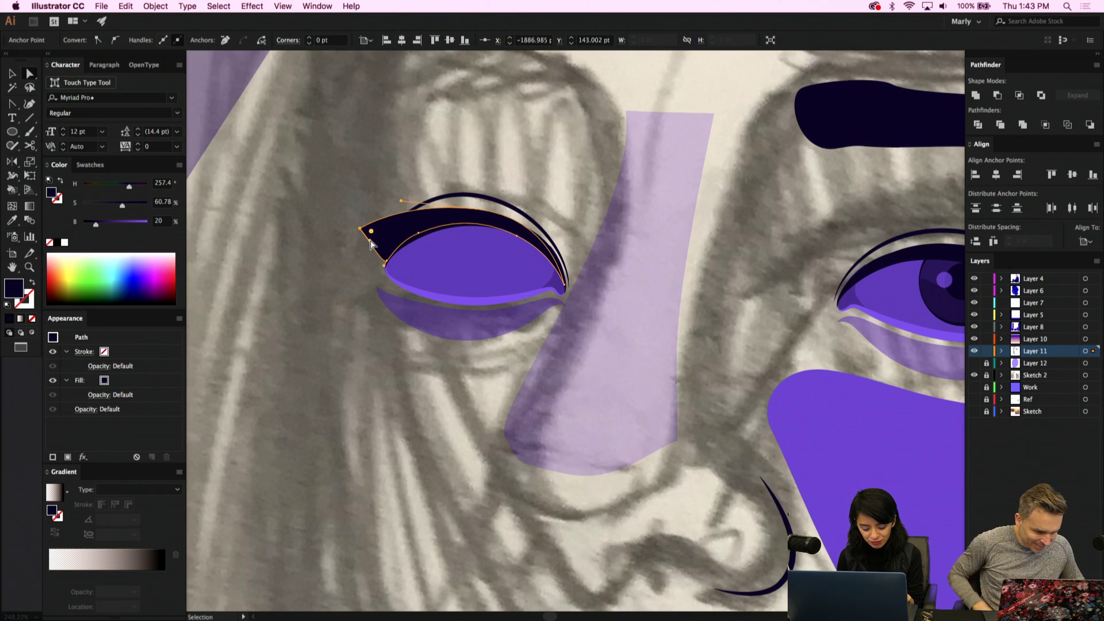
{"action": "mouse_move", "coordinate": [370, 240]}
{"action": "left_mouse_down"}
{"action": "mouse_move", "coordinate": [365, 253]}
{"action": "mouse_move", "coordinate": [352, 231]}
{"action": "left_mouse_up"}
{"action": "key", "text": "a"}
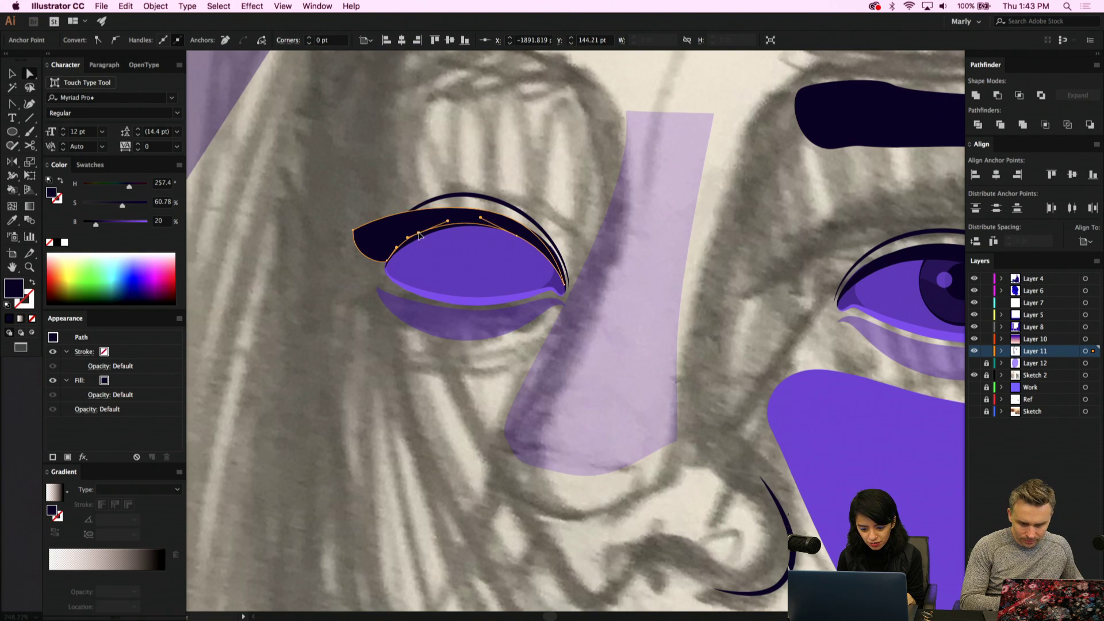
{"action": "left_click", "coordinate": [426, 234]}
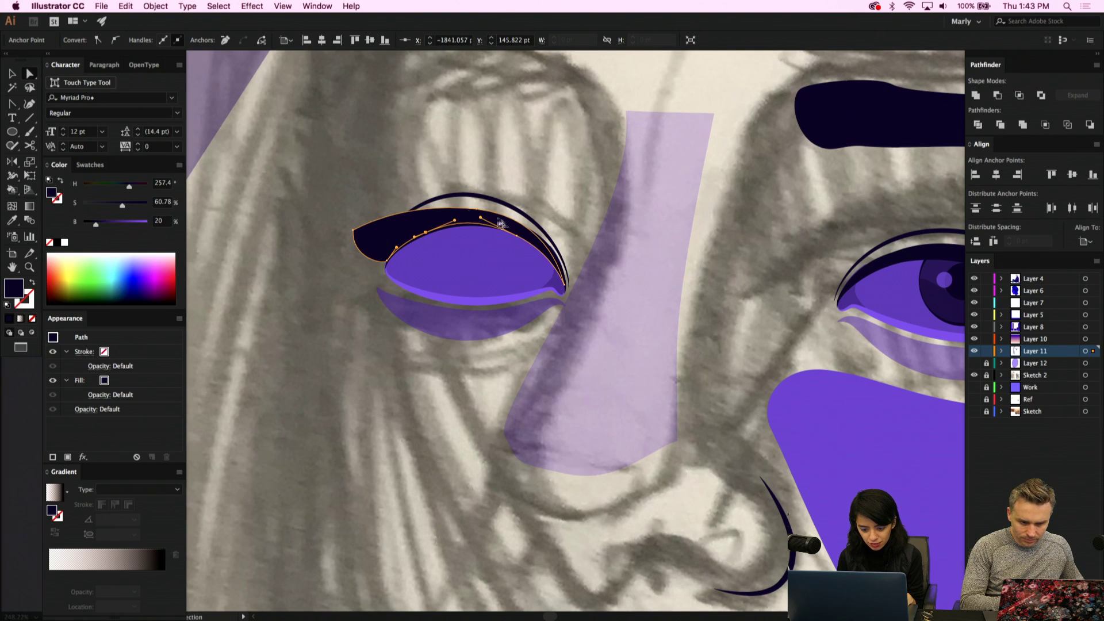
Remove the extra anchor points along the lower outer edge of the purple eyeball shape
{"action": "left_click", "coordinate": [361, 321]}
{"action": "left_click", "coordinate": [421, 289]}
{"action": "scroll", "coordinate": [389, 312], "scroll_direction": "down", "scroll_amount": 4}
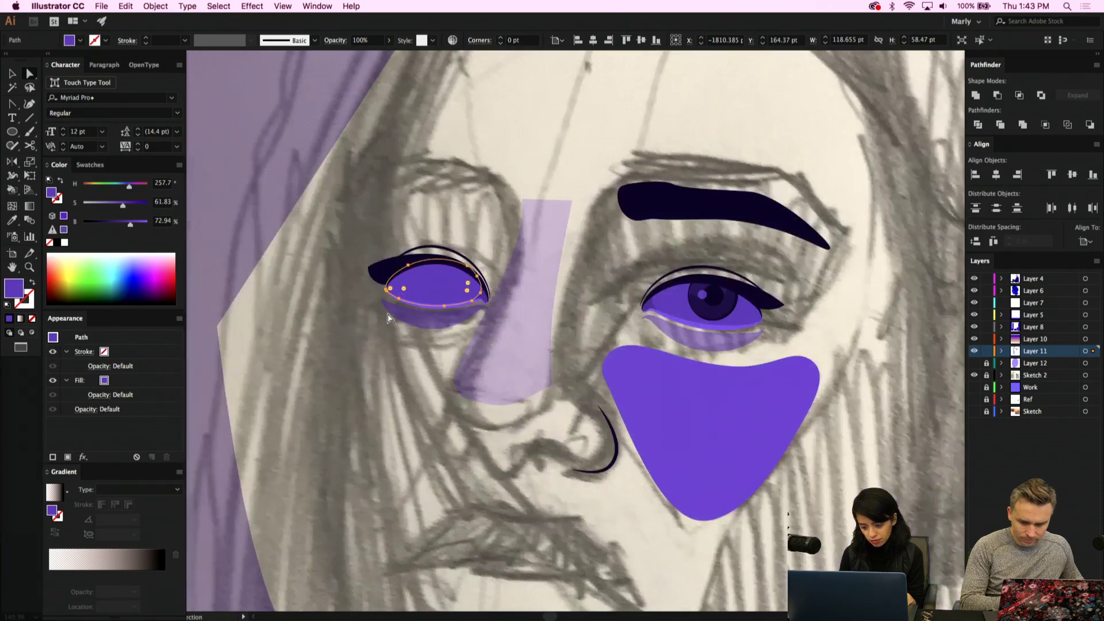
{"action": "left_click", "coordinate": [427, 407]}
{"action": "scroll", "coordinate": [386, 319], "scroll_direction": "up", "scroll_amount": 4}
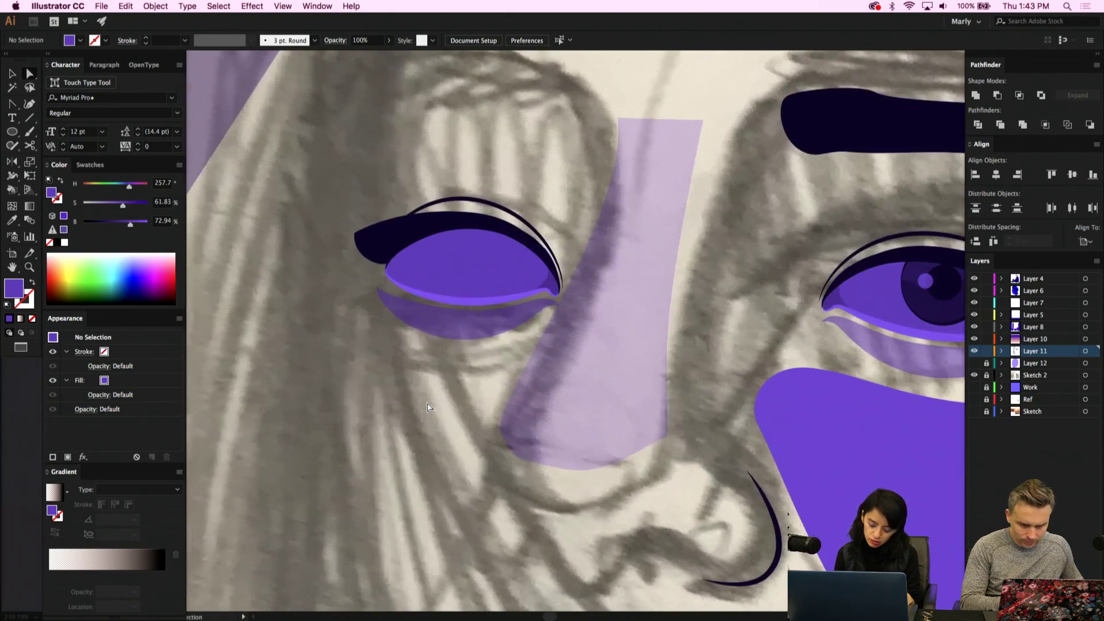
{"action": "left_click", "coordinate": [438, 265]}
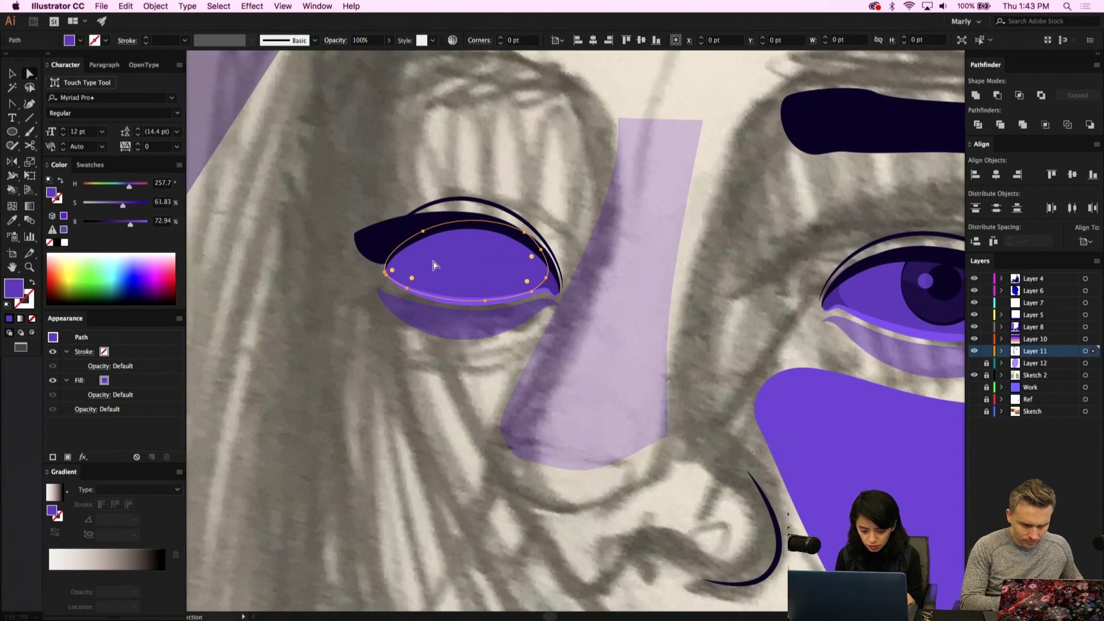
{"action": "left_click", "coordinate": [385, 274]}
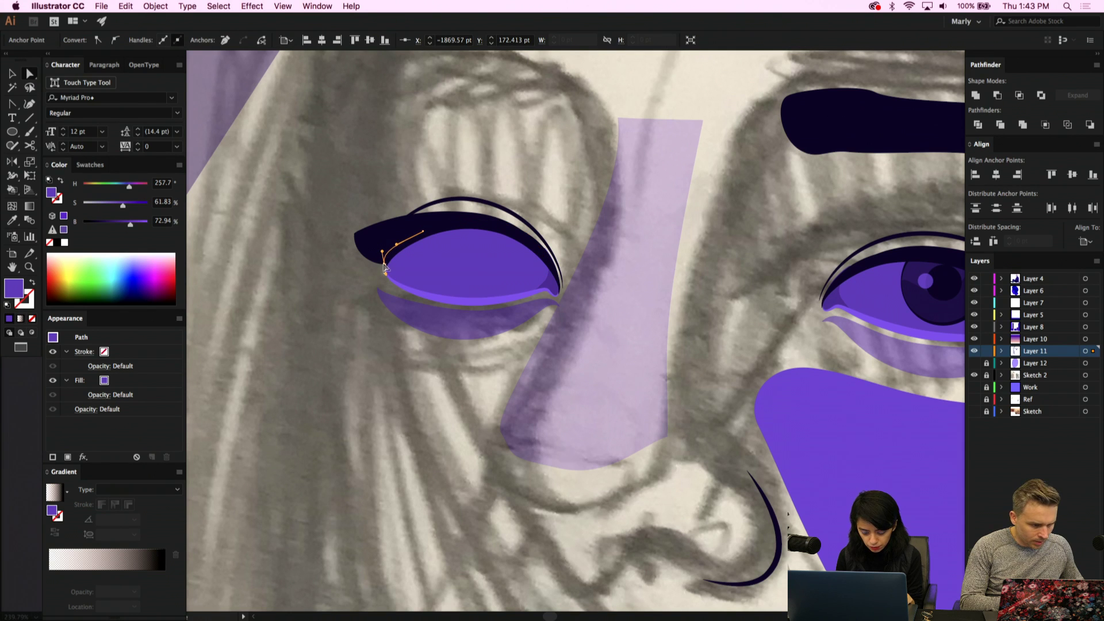
{"action": "key", "text": "p"}
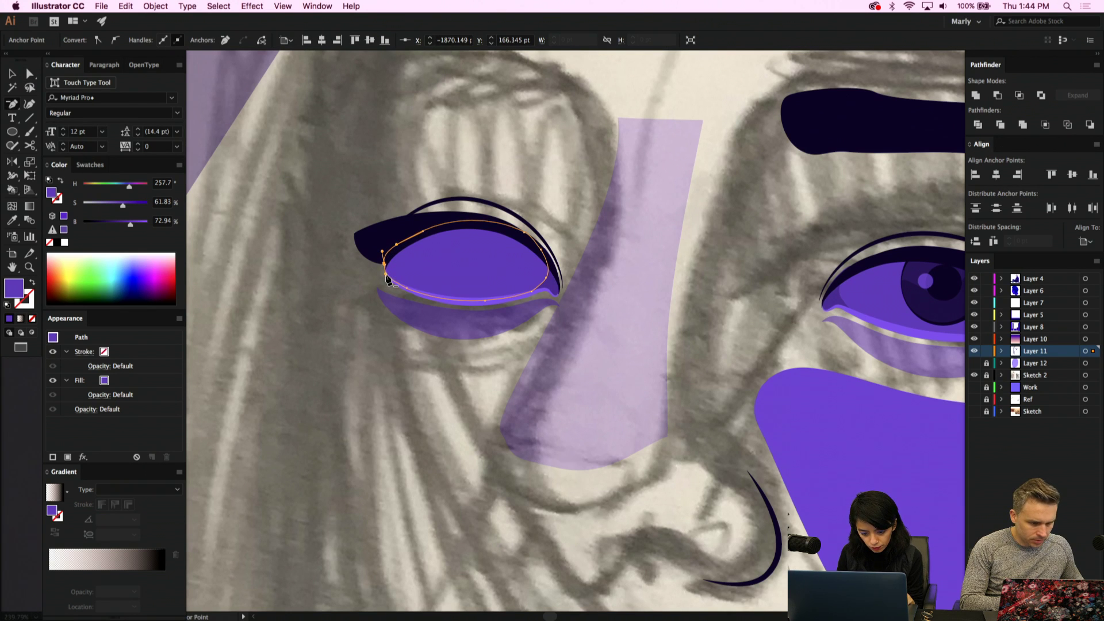
{"action": "left_click", "coordinate": [386, 279]}
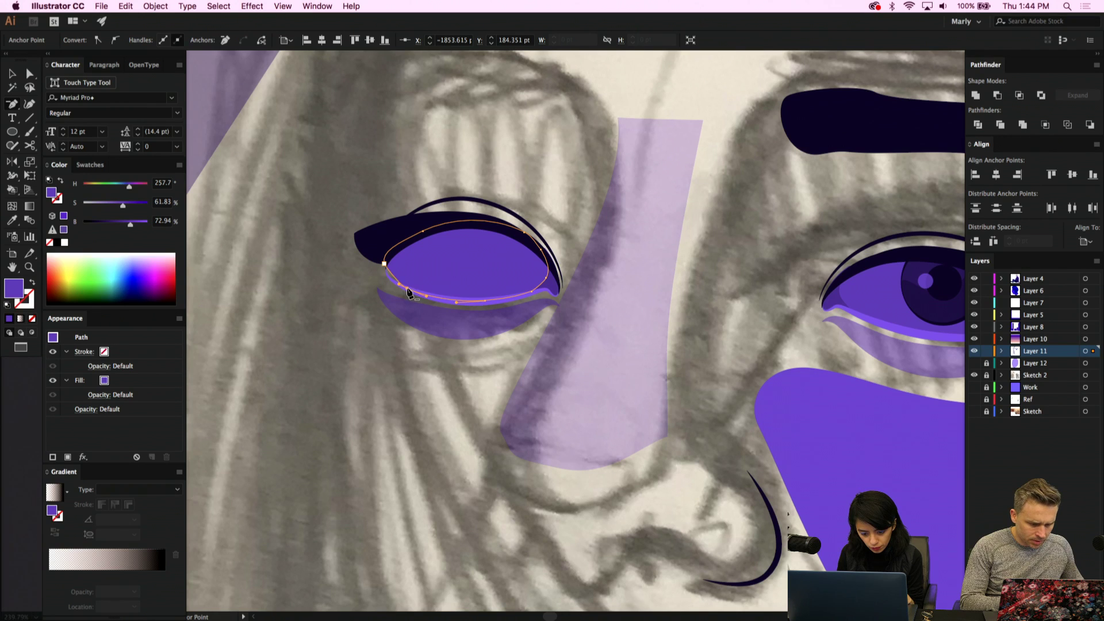
{"action": "left_click", "coordinate": [408, 291]}
{"action": "key", "text": "a"}
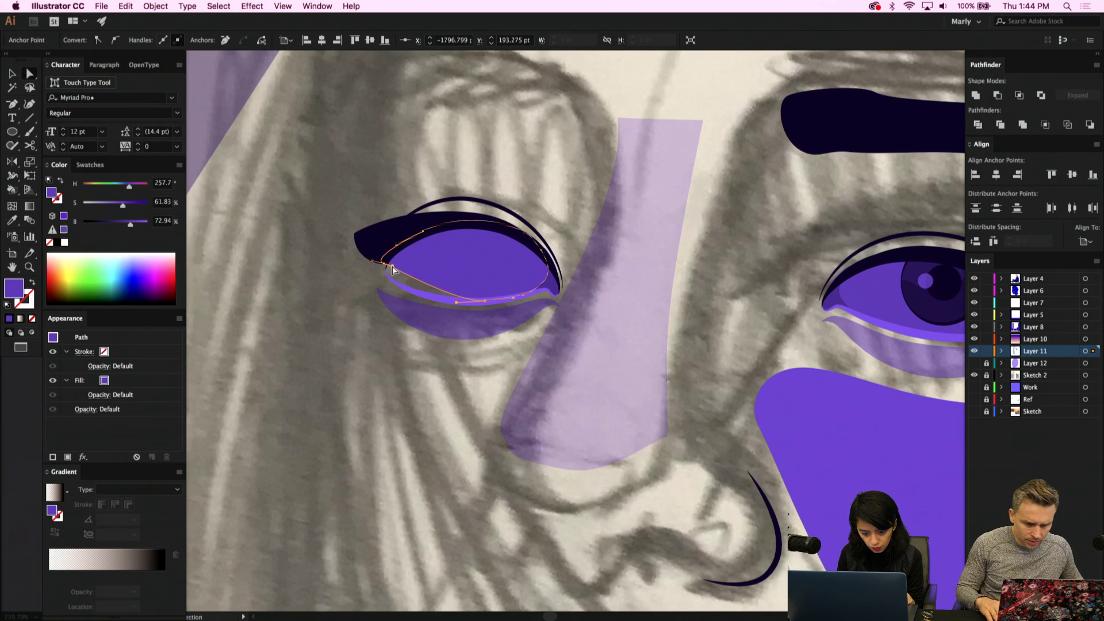
Pull the eyeball shape's outer end inward, away from the eyeliner's corner, undoing unwanted adjustments
{"action": "scroll", "coordinate": [385, 267], "scroll_direction": "up", "scroll_amount": 3}
{"action": "mouse_move", "coordinate": [377, 260]}
{"action": "left_mouse_down"}
{"action": "mouse_move", "coordinate": [417, 269]}
{"action": "mouse_move", "coordinate": [414, 288]}
{"action": "mouse_move", "coordinate": [398, 262]}
{"action": "mouse_move", "coordinate": [430, 305]}
{"action": "left_mouse_up"}
{"action": "key", "text": "super+z"}
{"action": "key", "text": "super+z"}
Remove the extra end anchor from the light purple lower lid stroke and move its outer end inward to the eyeball's edge
{"action": "left_click", "coordinate": [384, 277]}
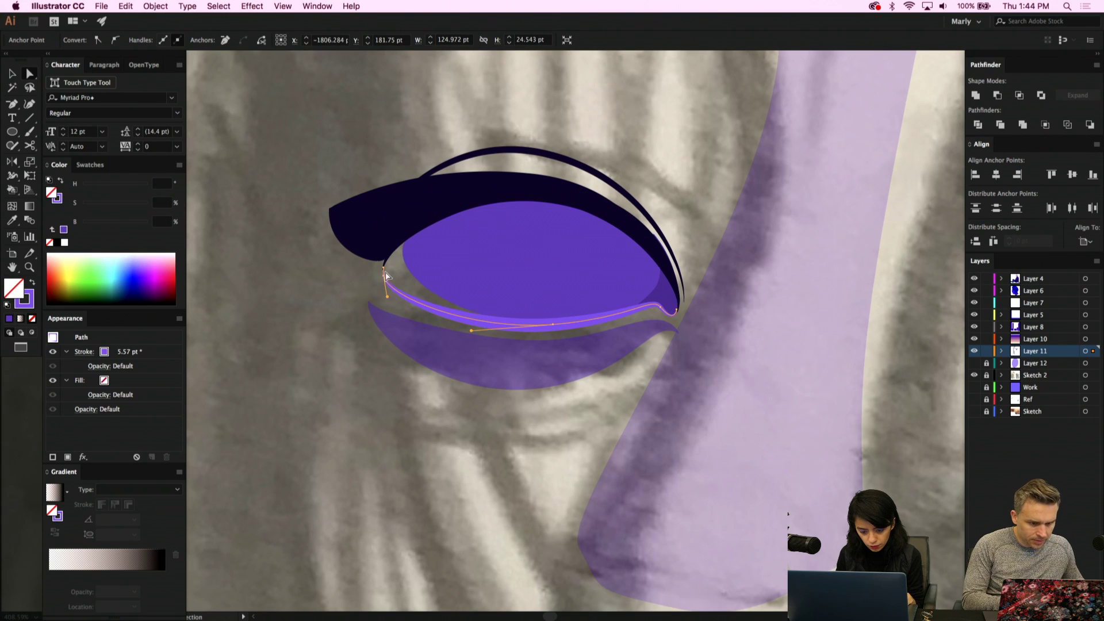
{"action": "left_click_drag", "start_coordinate": [383, 268], "coordinate": [396, 264]}
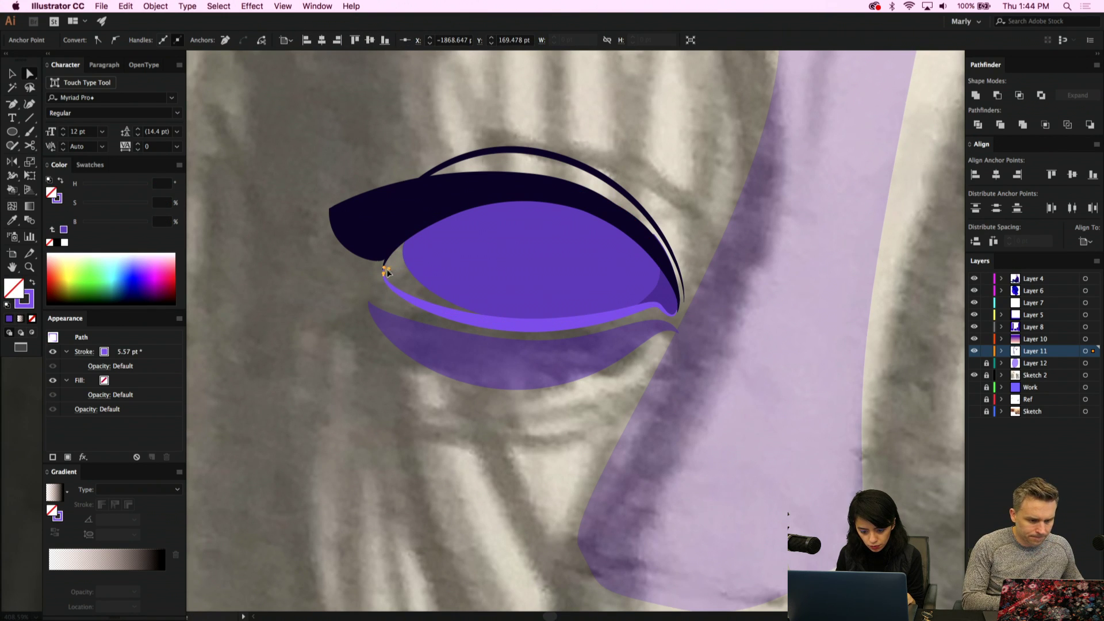
{"action": "scroll", "coordinate": [384, 271], "scroll_direction": "up", "scroll_amount": 4}
{"action": "key", "text": "p"}
{"action": "key", "text": "i"}
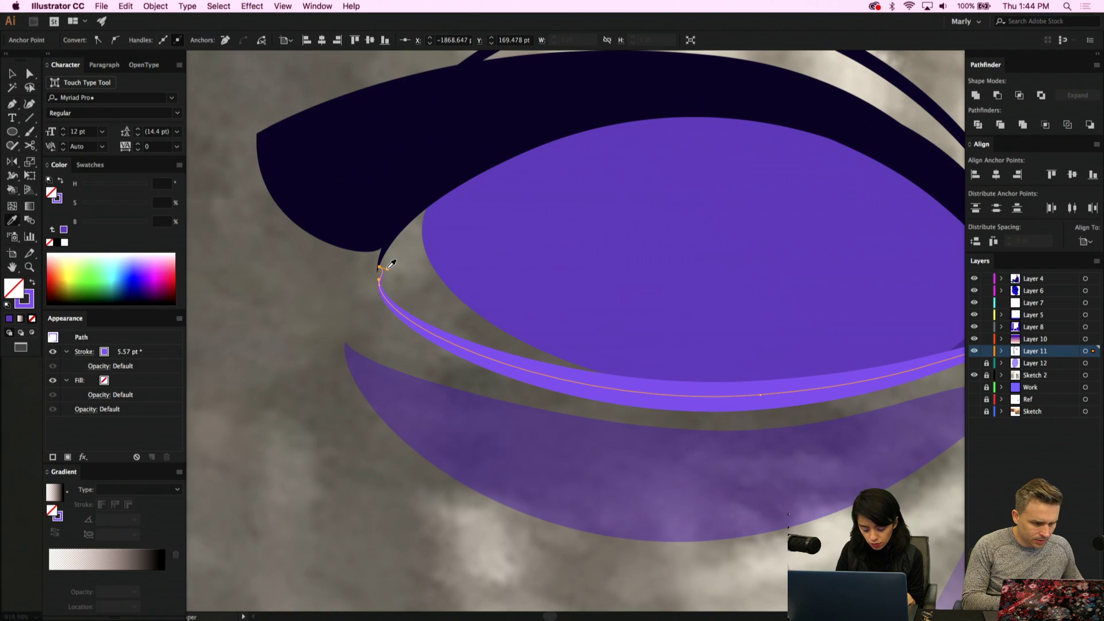
{"action": "key", "text": "minus"}
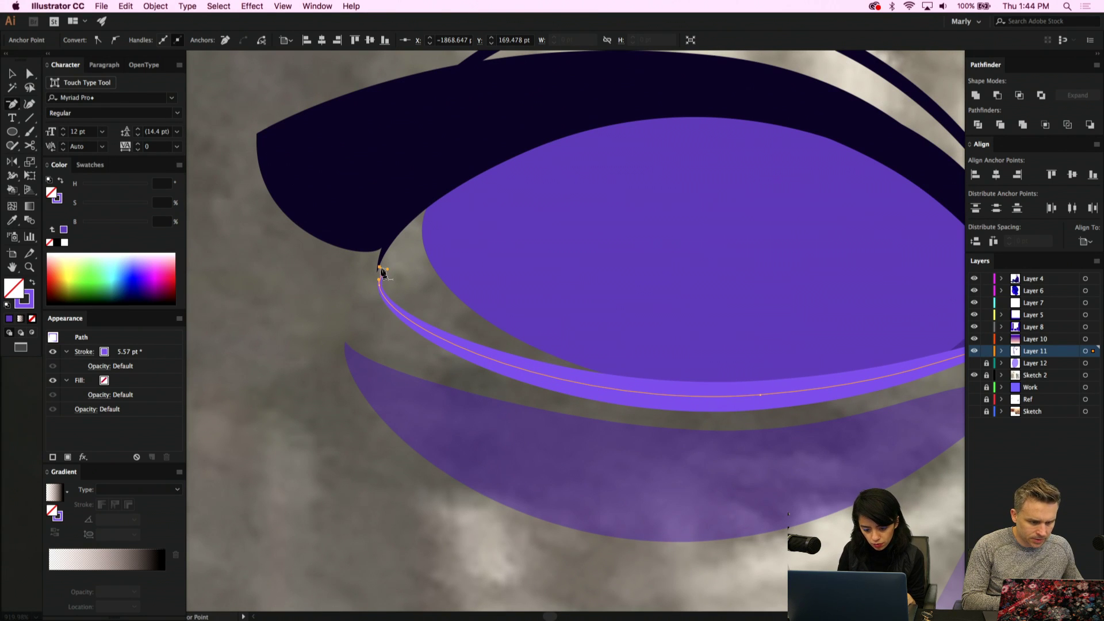
{"action": "left_click", "coordinate": [380, 268]}
{"action": "key", "text": "a"}
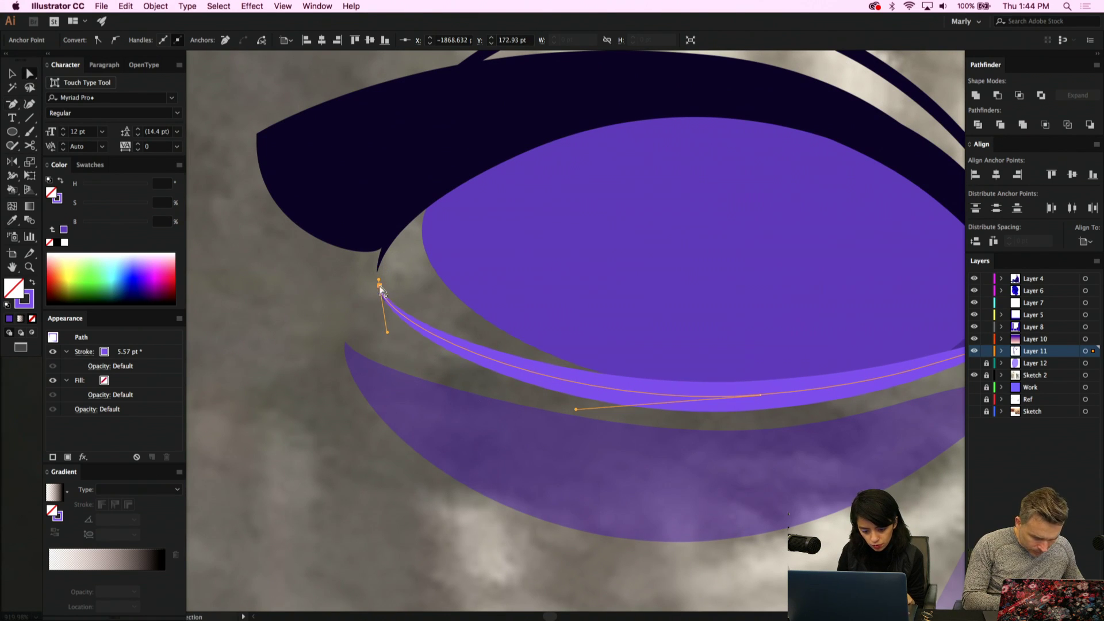
{"action": "mouse_move", "coordinate": [379, 288]}
{"action": "left_mouse_down"}
{"action": "mouse_move", "coordinate": [424, 254]}
{"action": "mouse_move", "coordinate": [431, 266]}
{"action": "left_mouse_up"}
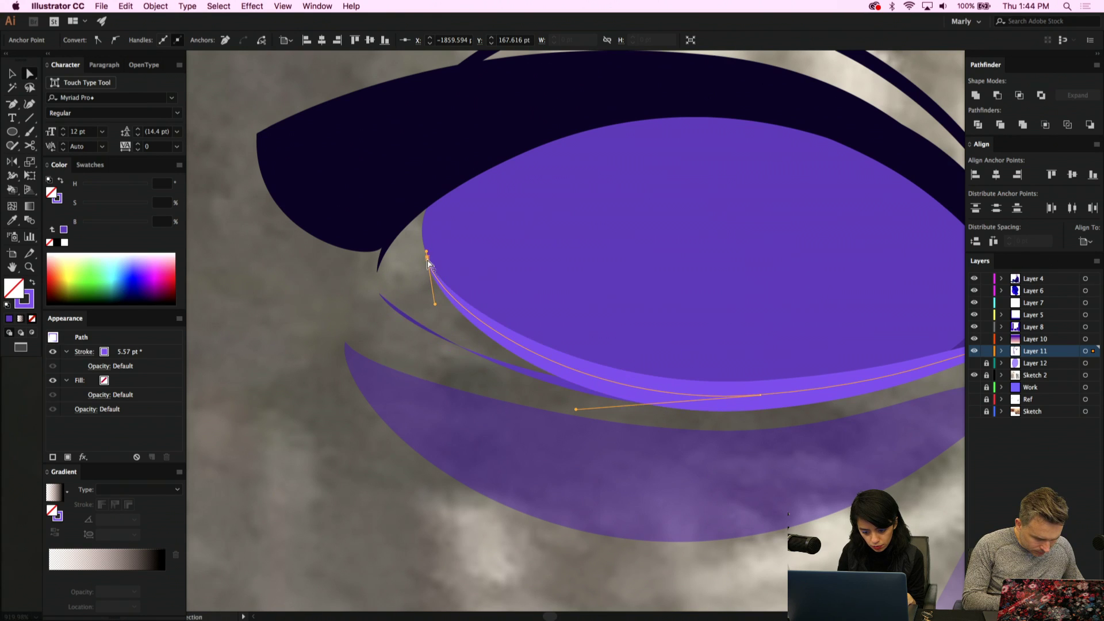
Delete the leftover thin purple shadow slivers below the light purple lower lid stroke
{"action": "left_click", "coordinate": [468, 290]}
{"action": "left_click", "coordinate": [410, 316]}
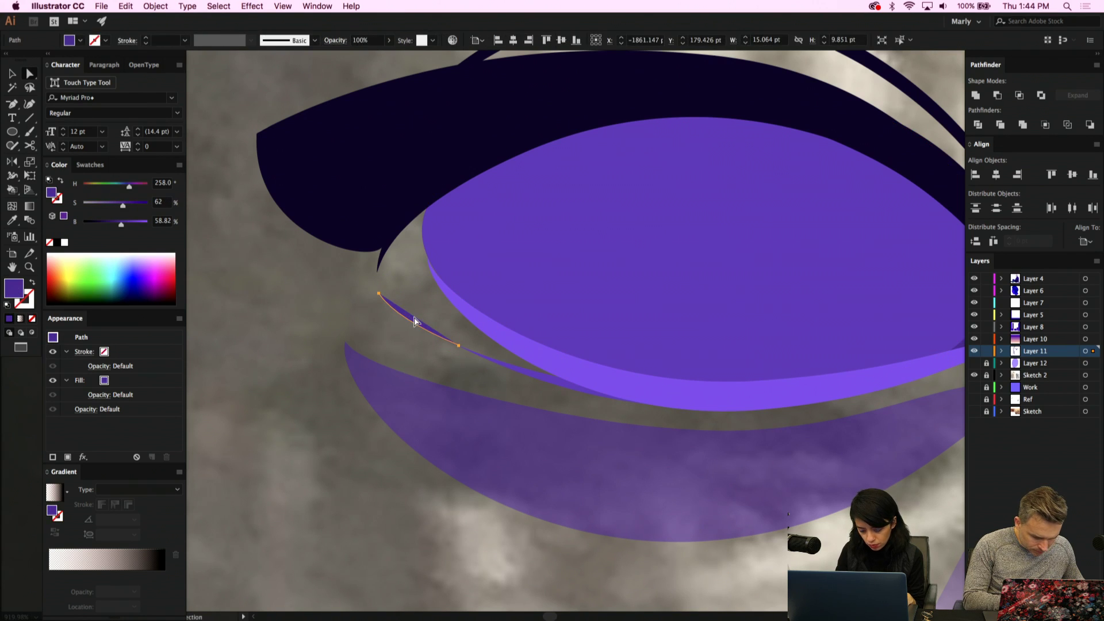
{"action": "key", "text": "Delete"}
{"action": "left_click", "coordinate": [538, 384]}
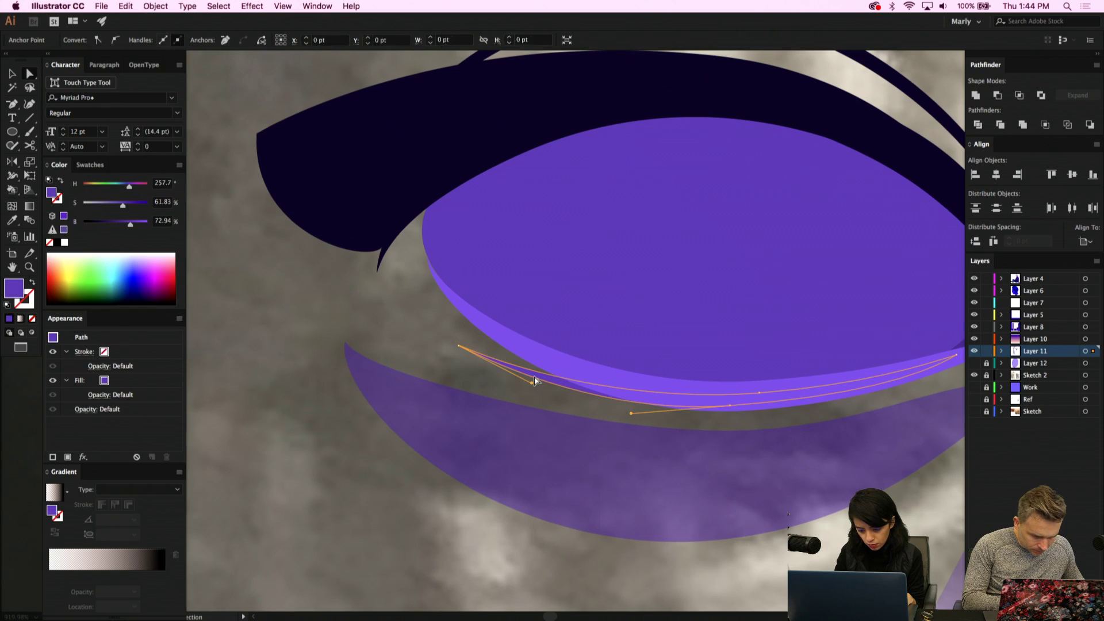
{"action": "scroll", "coordinate": [538, 384], "scroll_direction": "down", "scroll_amount": 3}
{"action": "left_click", "coordinate": [534, 380]}
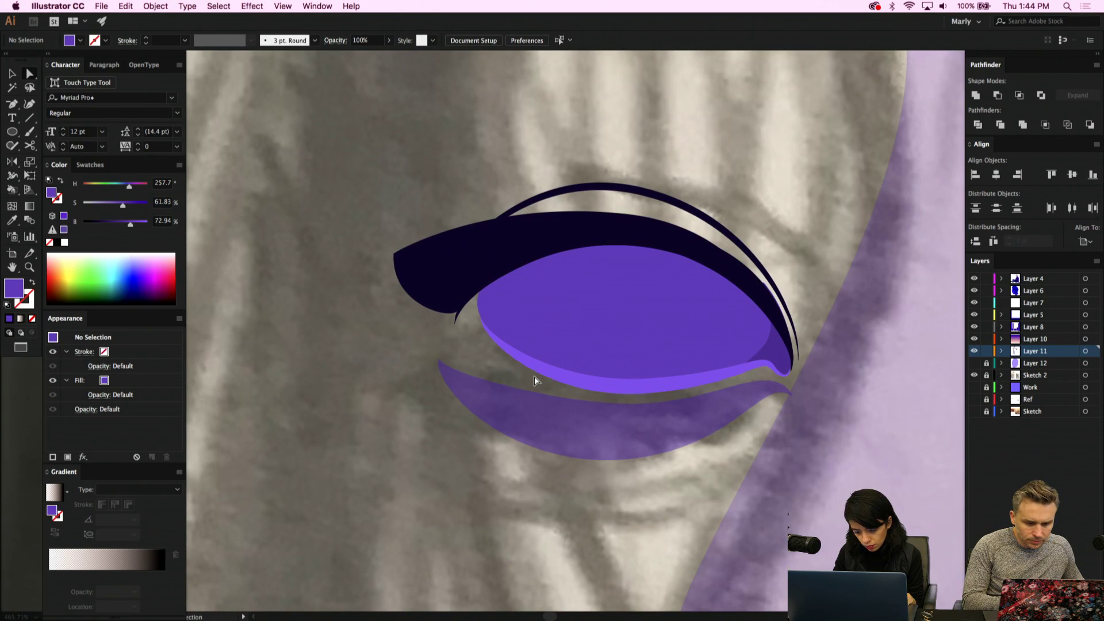
Narrow the dark eyeliner shape from its outer end and move its lower outer anchor onto the eyeball's edge
{"action": "left_click", "coordinate": [472, 280]}
{"action": "key", "text": "v"}
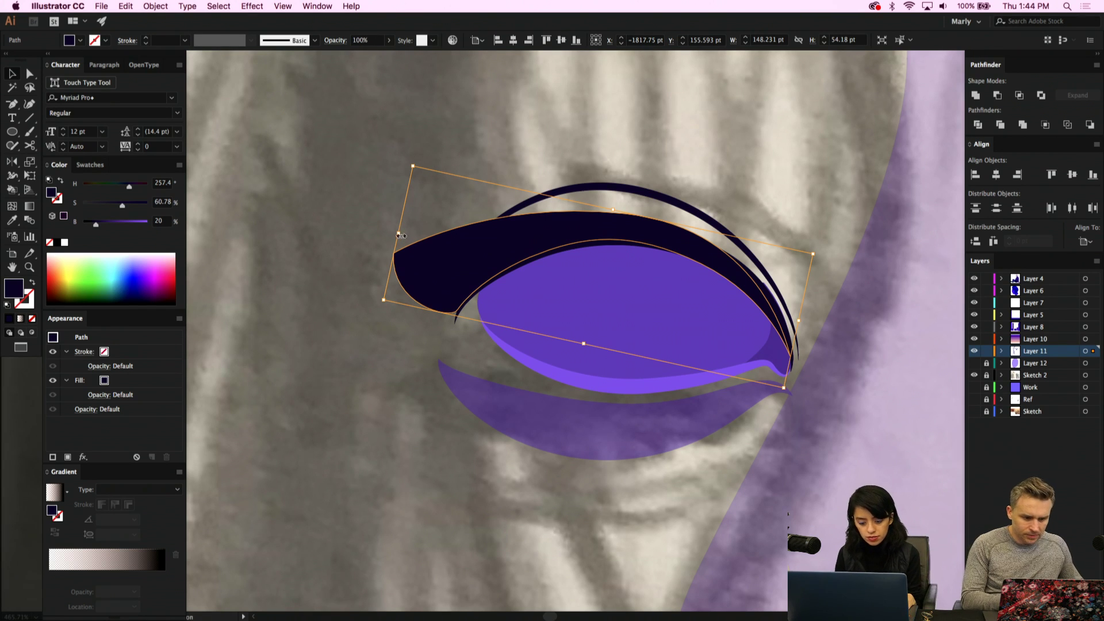
{"action": "left_click_drag", "start_coordinate": [398, 234], "coordinate": [416, 236]}
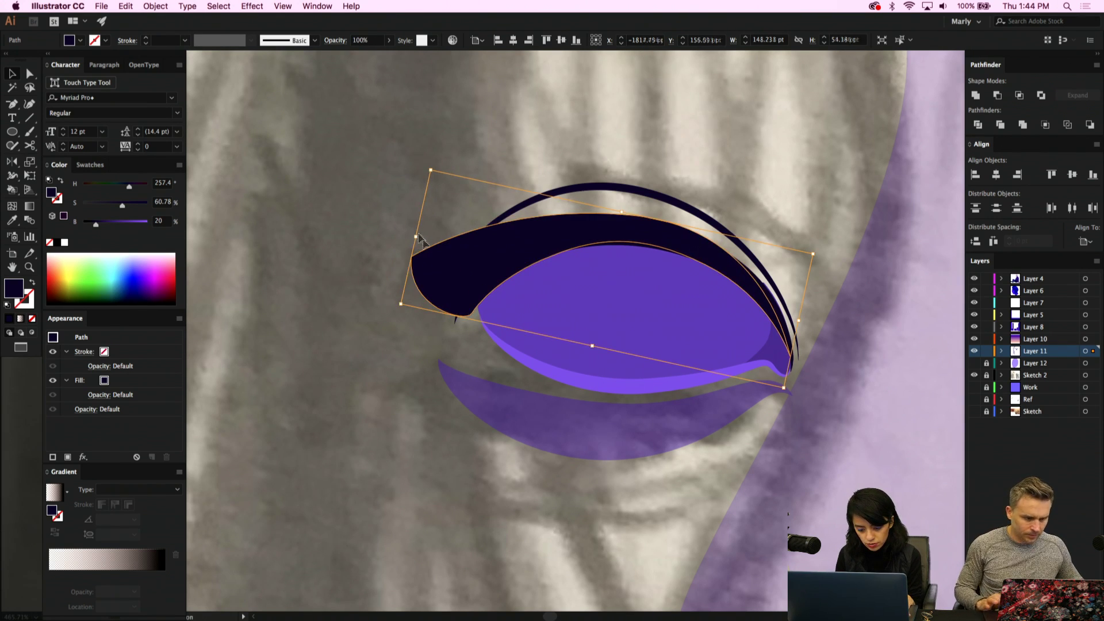
{"action": "key", "text": "a"}
{"action": "left_click_drag", "start_coordinate": [471, 315], "coordinate": [490, 291]}
Remove the middle anchor from the eyeliner's lower curve and extend the adjacent handle so the curve arches over the eyeball
{"action": "key", "text": "p"}
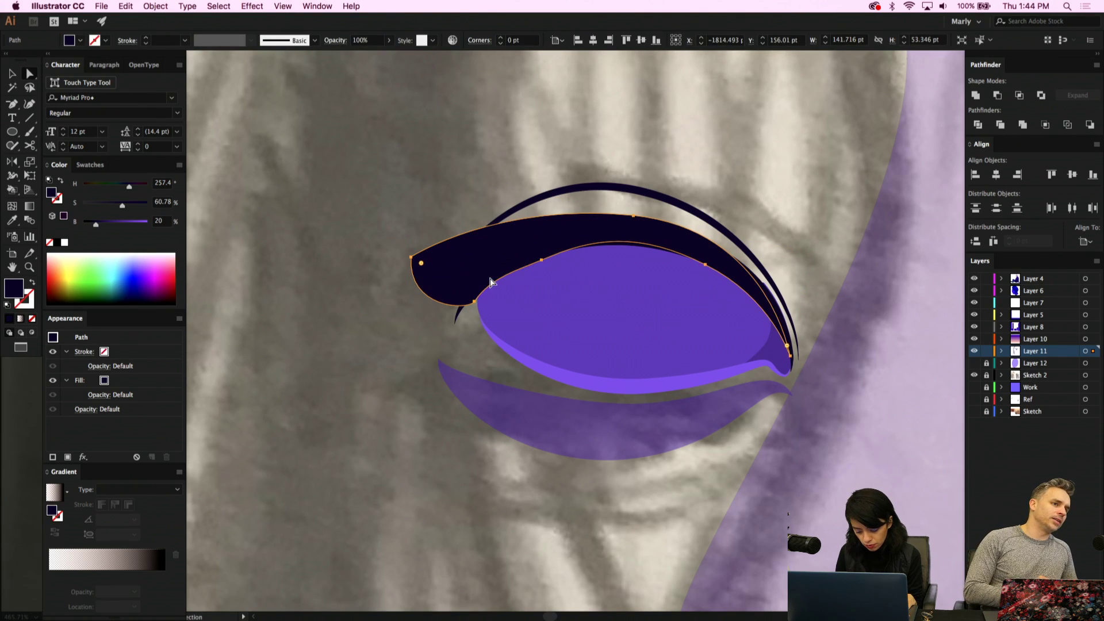
{"action": "left_click", "coordinate": [542, 260]}
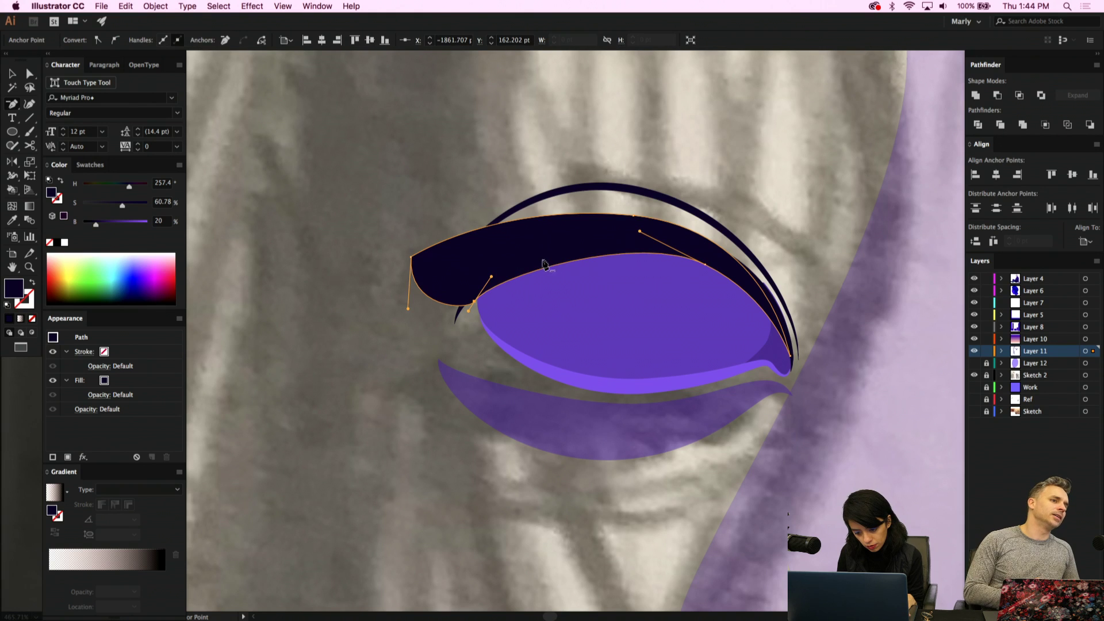
{"action": "key", "text": "a"}
{"action": "key", "text": "shift+c"}
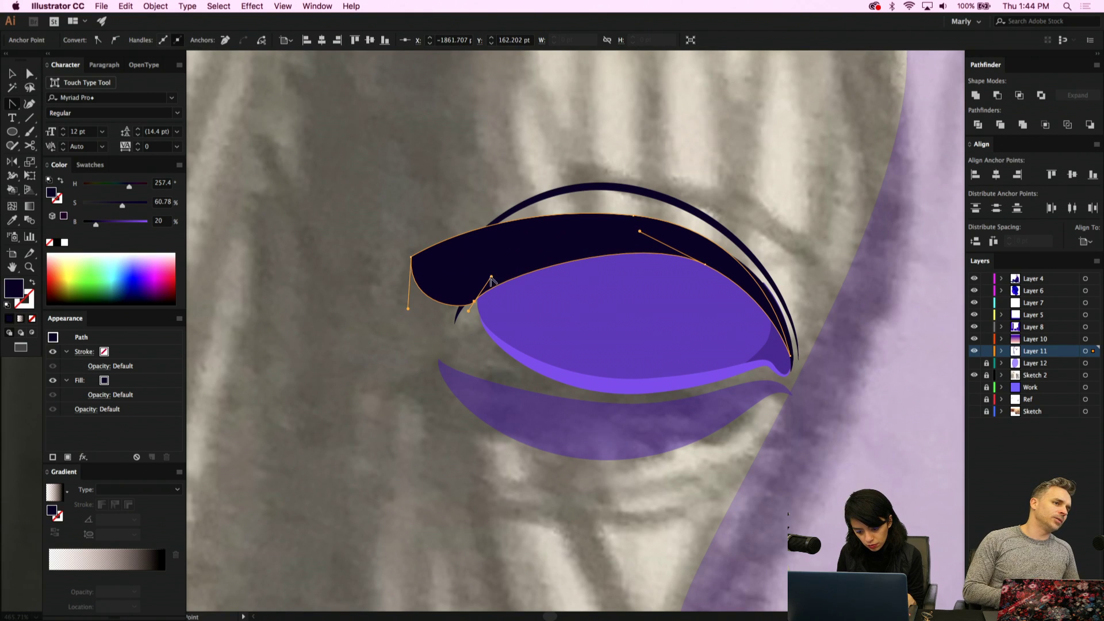
{"action": "left_click_drag", "start_coordinate": [490, 278], "coordinate": [515, 240]}
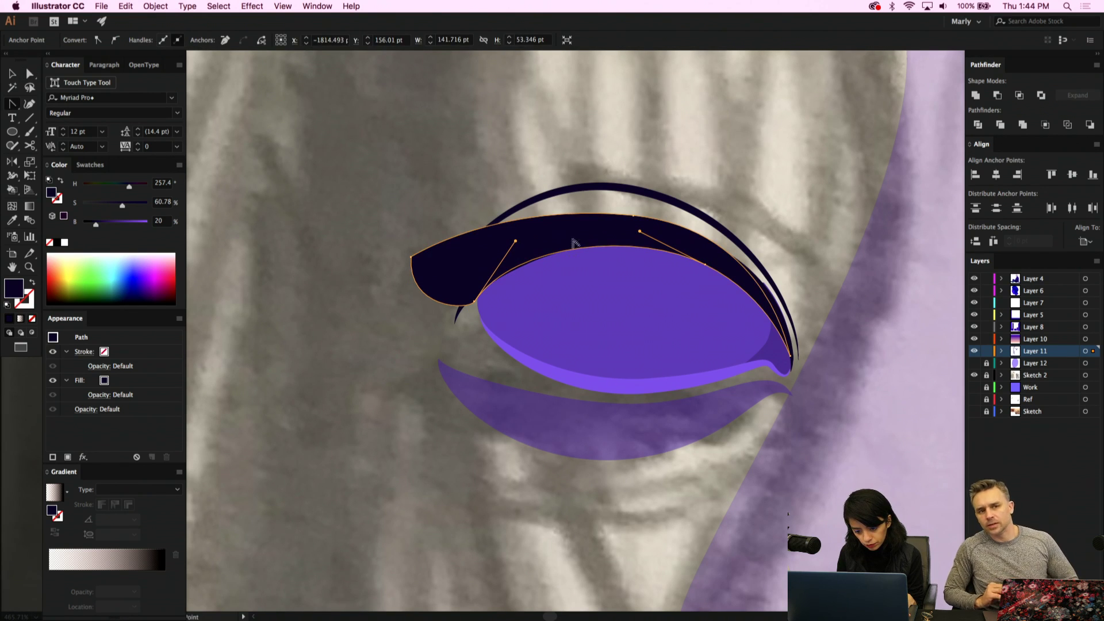
{"action": "key", "text": "a"}
Flatten the curve at the eyeliner's outer tip and delete the thin dark stroke running along its lower edge
{"action": "left_click", "coordinate": [410, 256]}
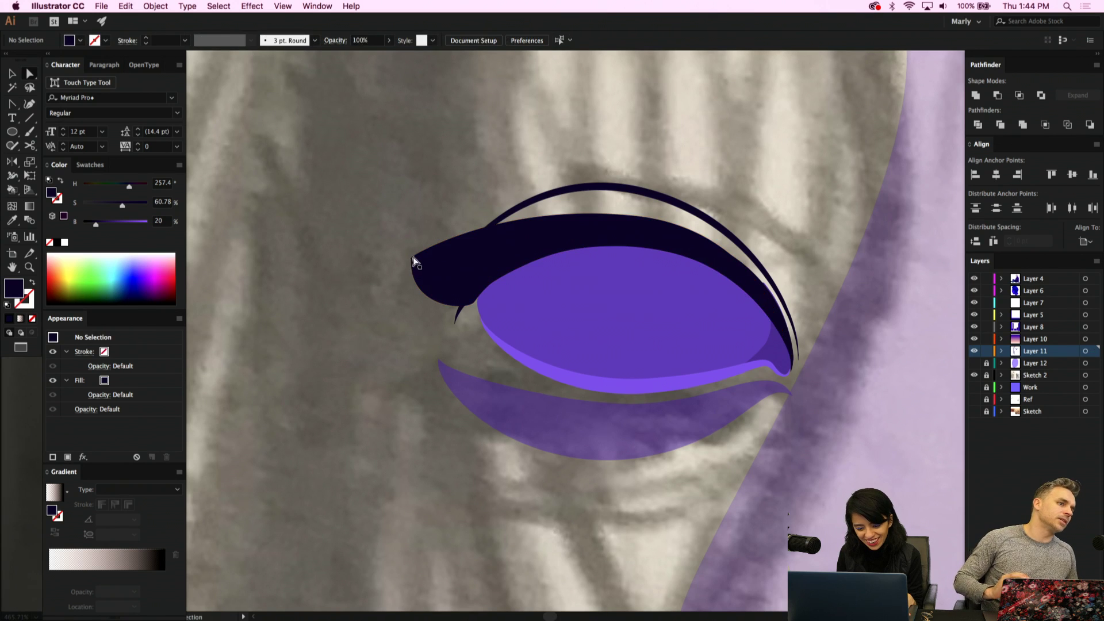
{"action": "left_click", "coordinate": [411, 257]}
{"action": "left_click_drag", "start_coordinate": [407, 310], "coordinate": [415, 291]}
{"action": "left_click", "coordinate": [457, 321]}
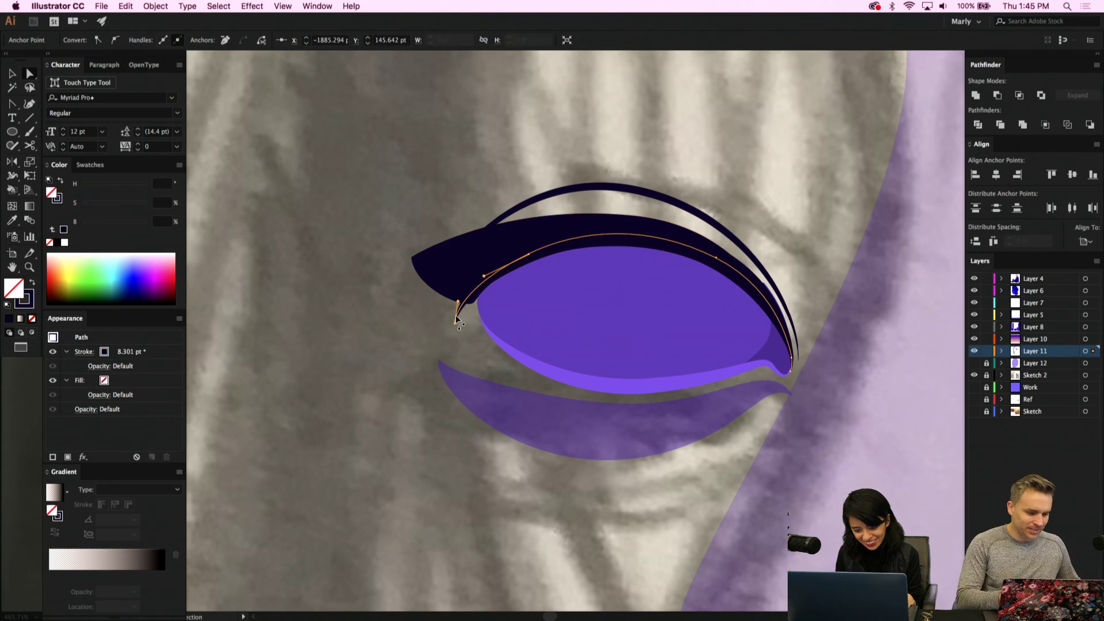
{"action": "key", "text": "Delete"}
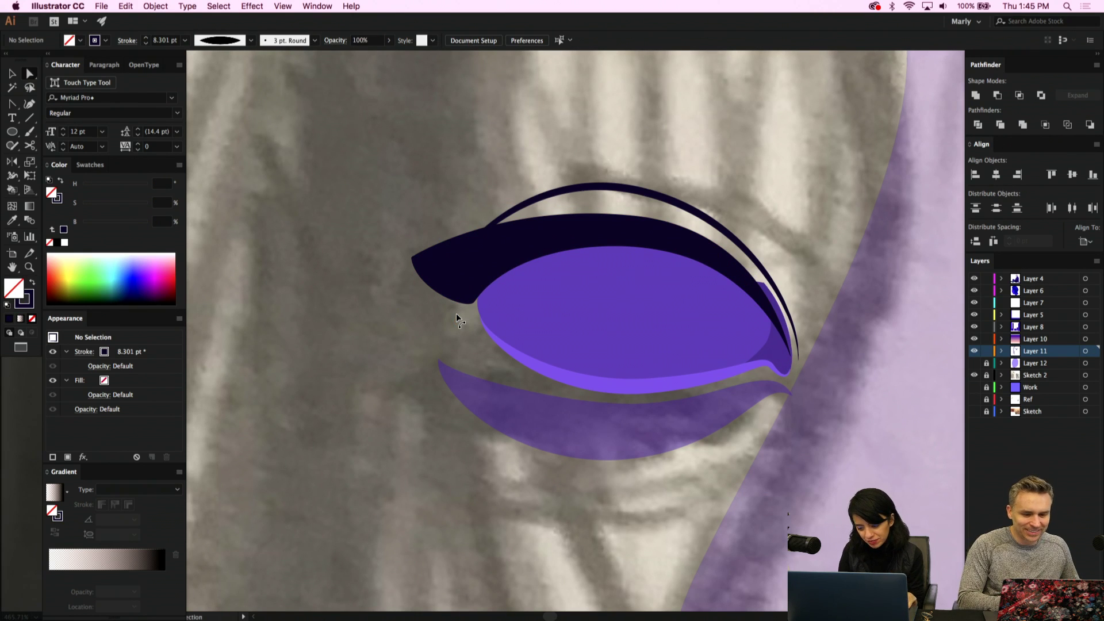
Raise the eyeliner's lower curve by lengthening the handle of its lower outer anchor
{"action": "left_click", "coordinate": [692, 250]}
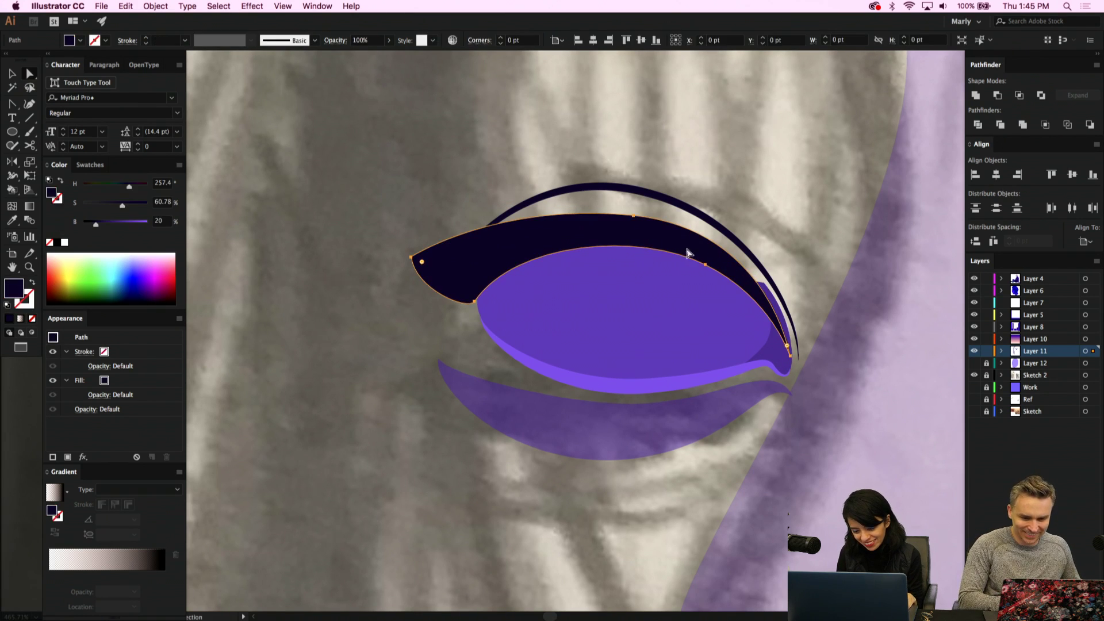
{"action": "left_click", "coordinate": [475, 302]}
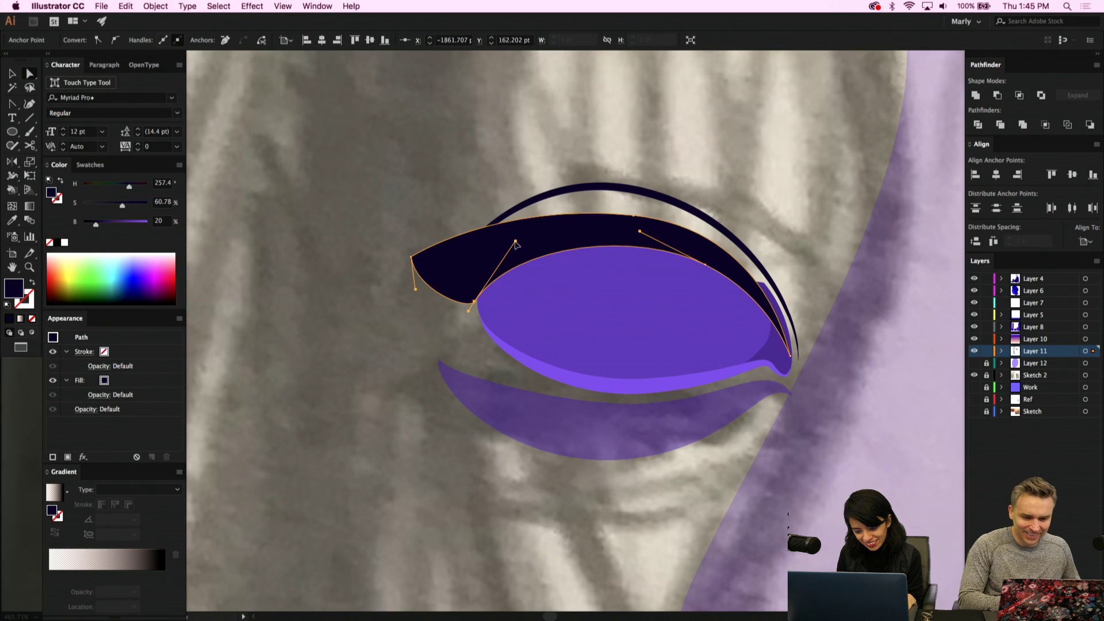
{"action": "left_click_drag", "start_coordinate": [515, 242], "coordinate": [527, 226]}
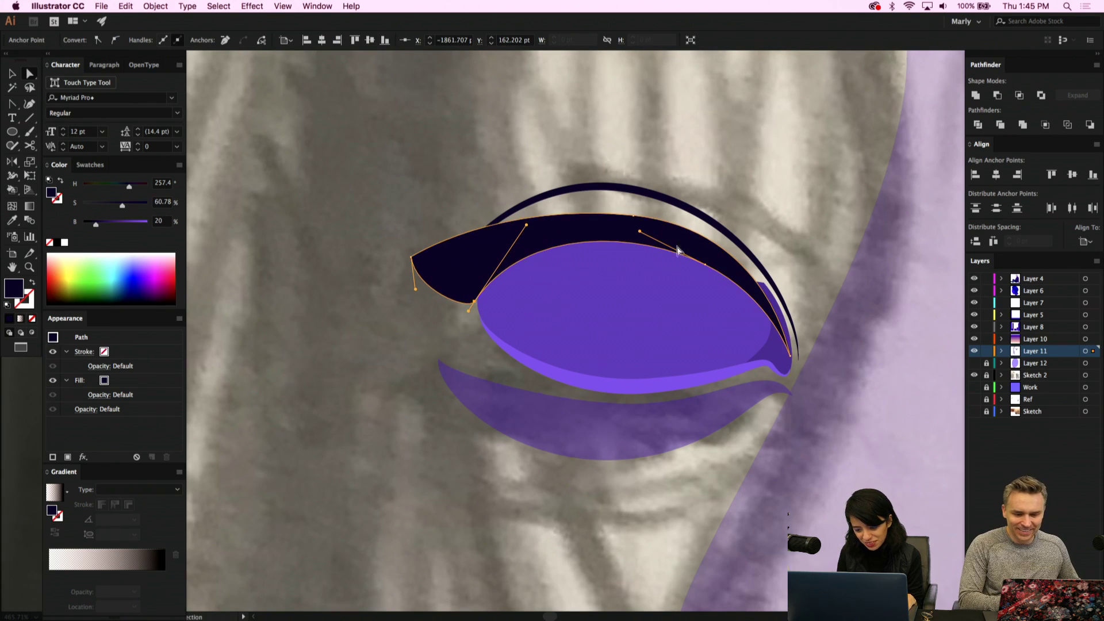
Nudge the whole eyeliner shape slightly toward the nose and raise the anchor on its upper curve
{"action": "left_click_drag", "start_coordinate": [637, 223], "coordinate": [637, 229]}
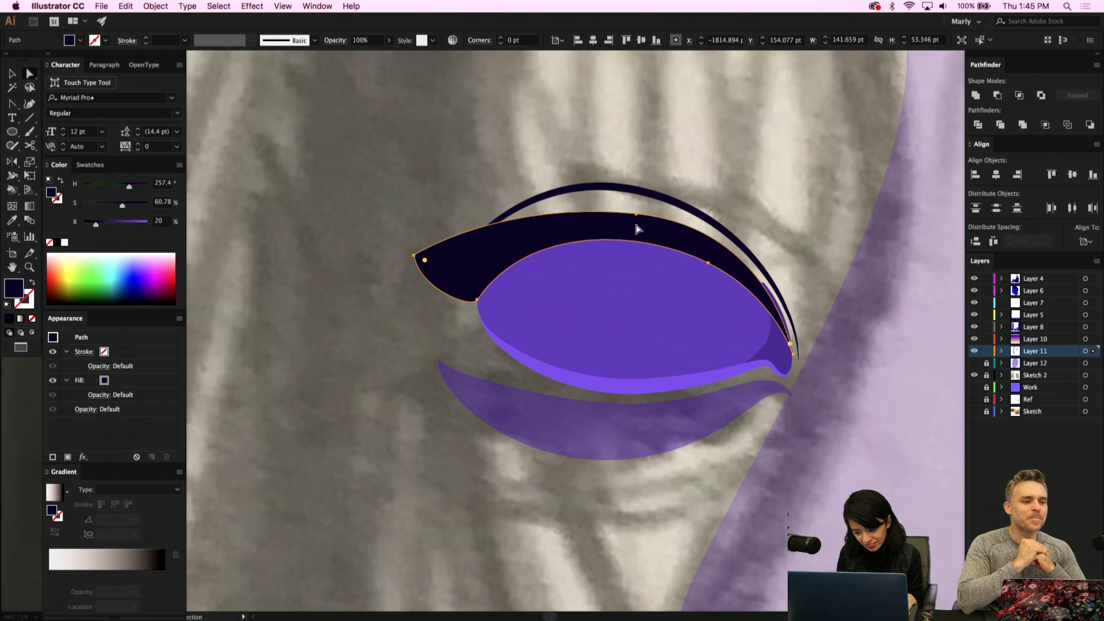
{"action": "left_click", "coordinate": [415, 257]}
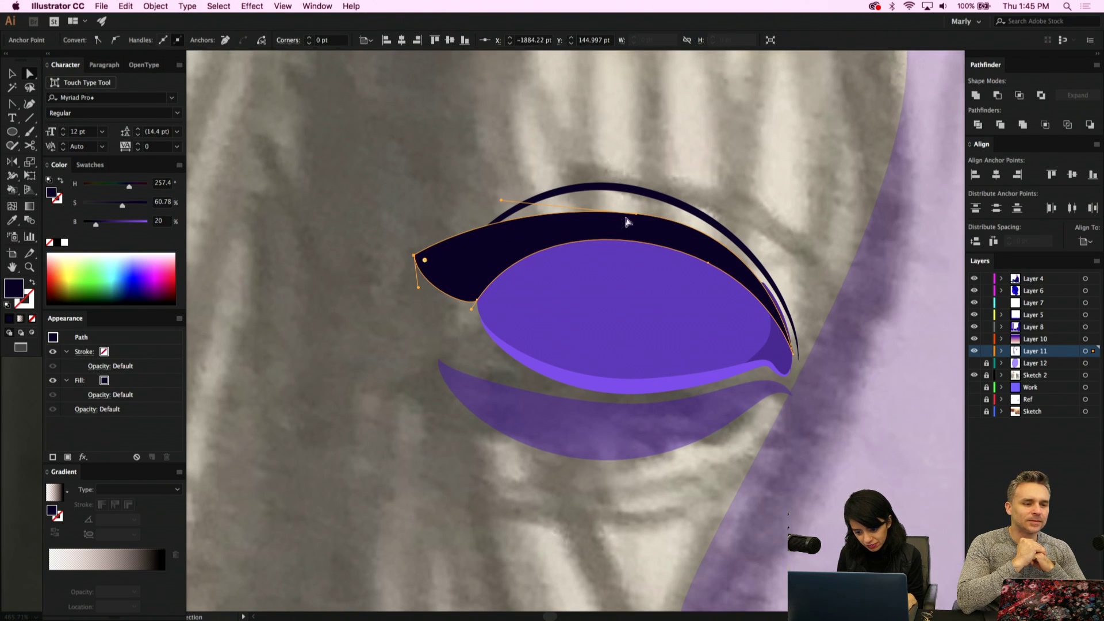
{"action": "left_click_drag", "start_coordinate": [637, 219], "coordinate": [629, 217]}
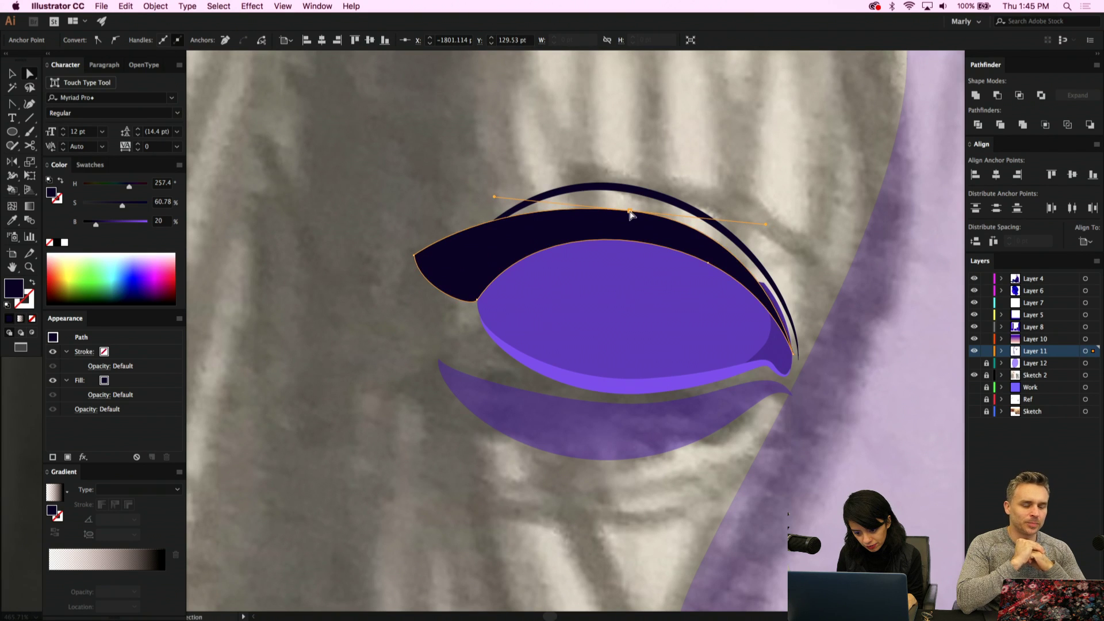
Reshape the second eye's lower-lid shadow by moving its outer anchor inward and up and nudging its middle anchor toward the nose
{"action": "left_click", "coordinate": [437, 361]}
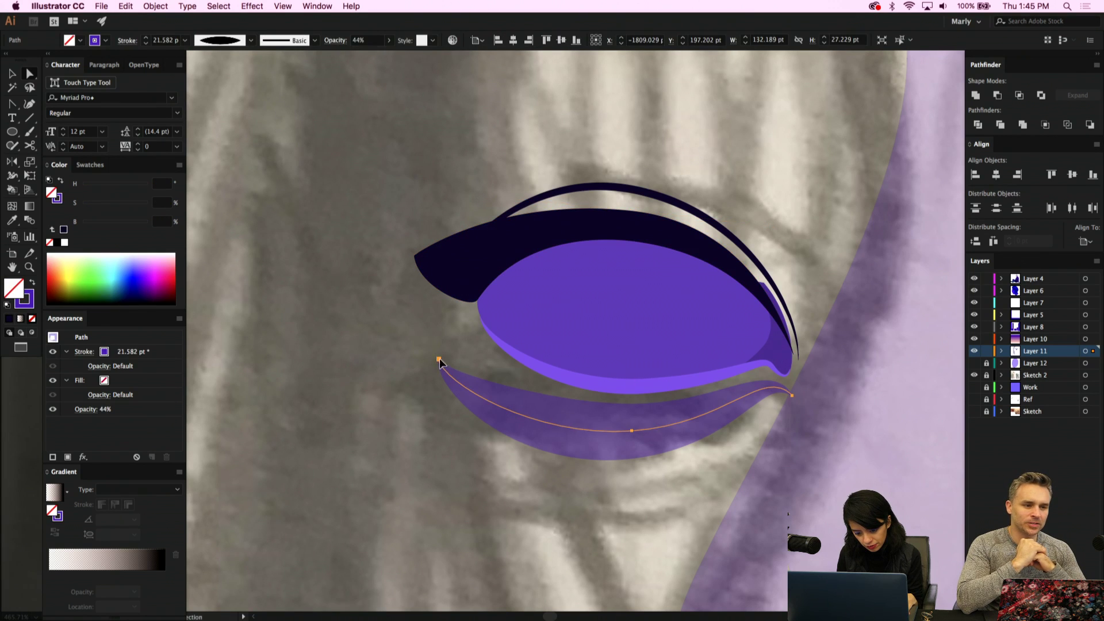
{"action": "left_click_drag", "start_coordinate": [439, 361], "coordinate": [479, 382]}
{"action": "left_click_drag", "start_coordinate": [633, 437], "coordinate": [638, 428]}
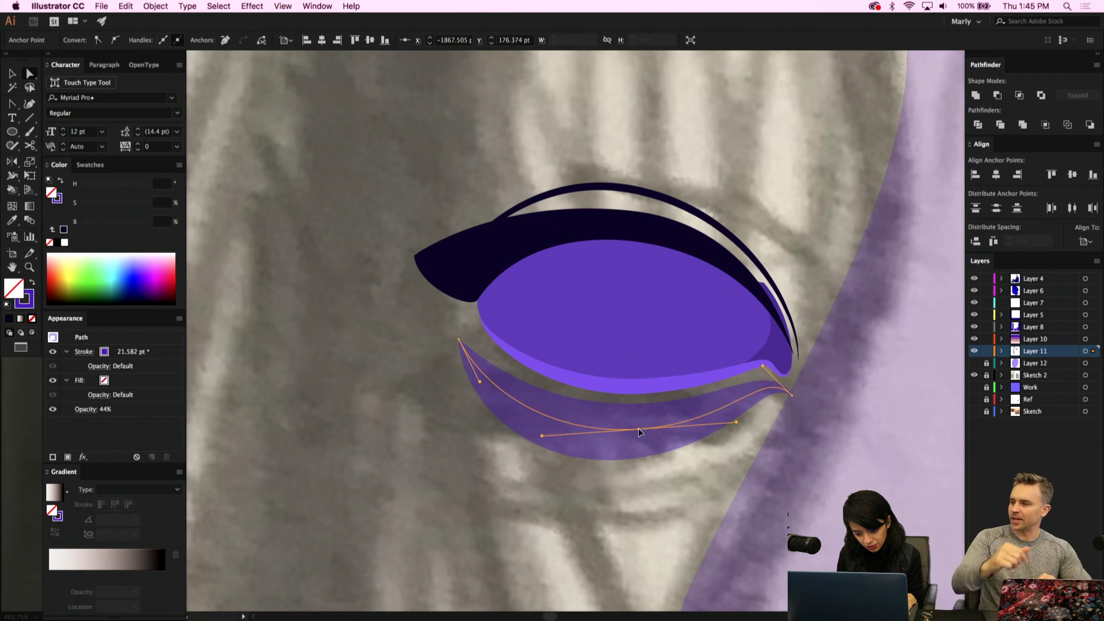
{"action": "left_click", "coordinate": [539, 535]}
{"action": "scroll", "coordinate": [539, 535], "scroll_direction": "down", "scroll_amount": 5}
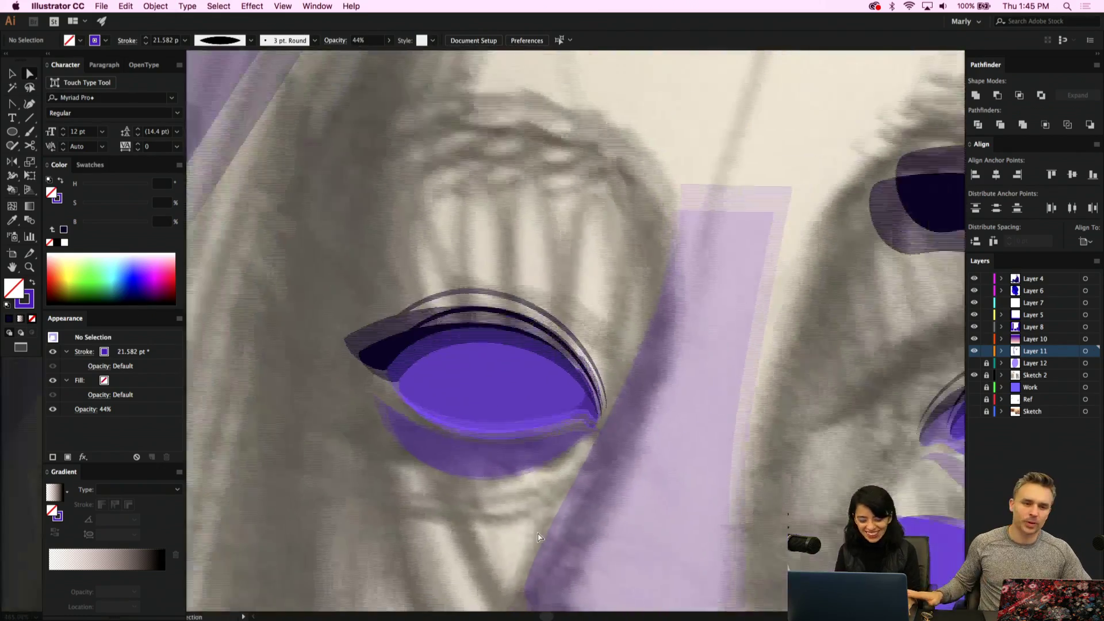
{"action": "scroll", "coordinate": [539, 535], "scroll_direction": "down", "scroll_amount": 2}
Duplicate the finished eye's iris group onto the second eye's eyeball, under the inner half of the eyeliner
{"action": "key", "text": "v"}
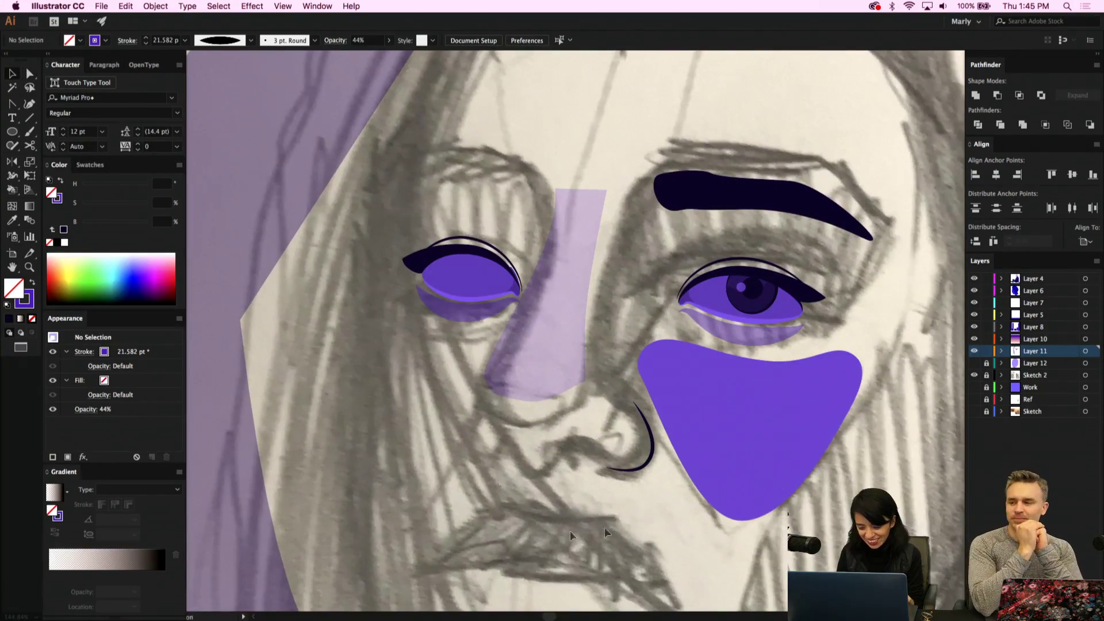
{"action": "scroll", "coordinate": [796, 288], "scroll_direction": "up", "scroll_amount": 2}
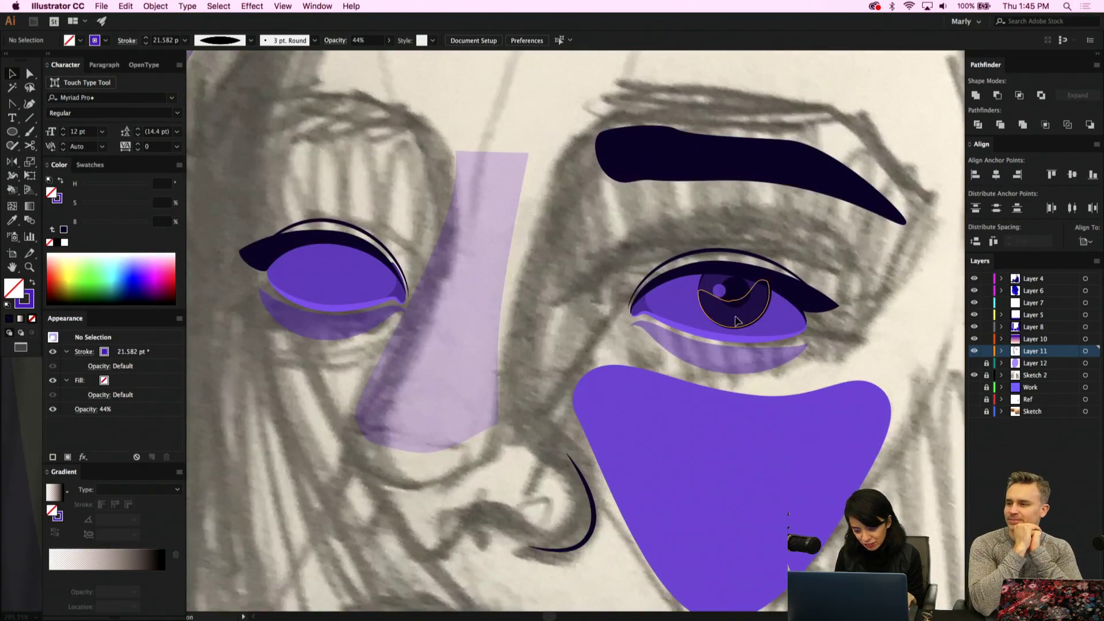
{"action": "left_click", "coordinate": [713, 287]}
{"action": "key", "text": "super+z"}
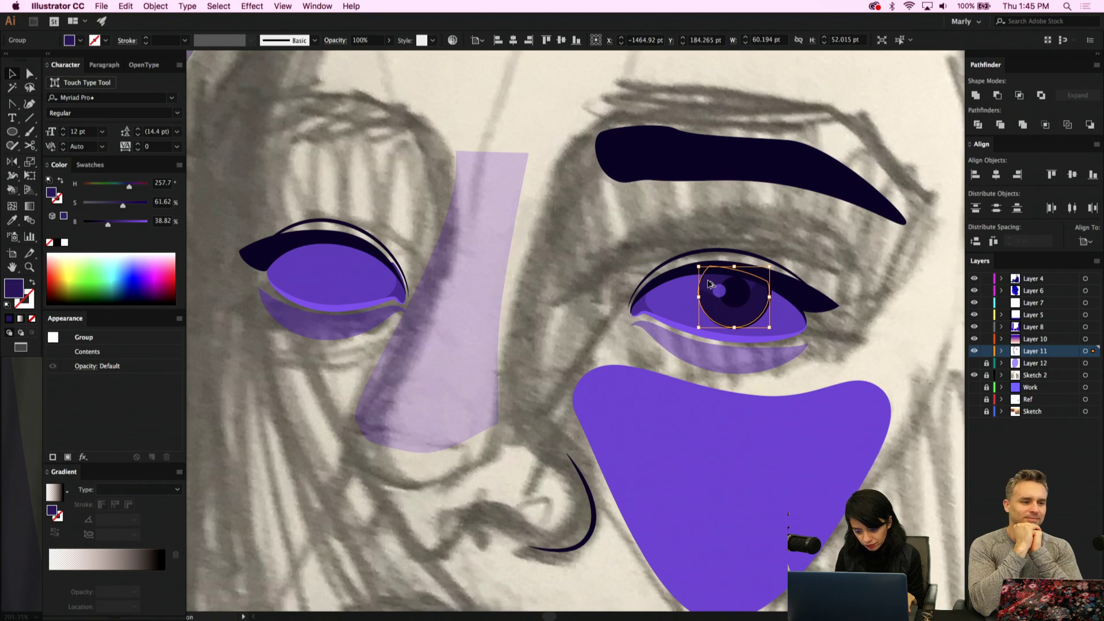
{"action": "left_click_drag", "start_coordinate": [709, 284], "coordinate": [345, 261]}
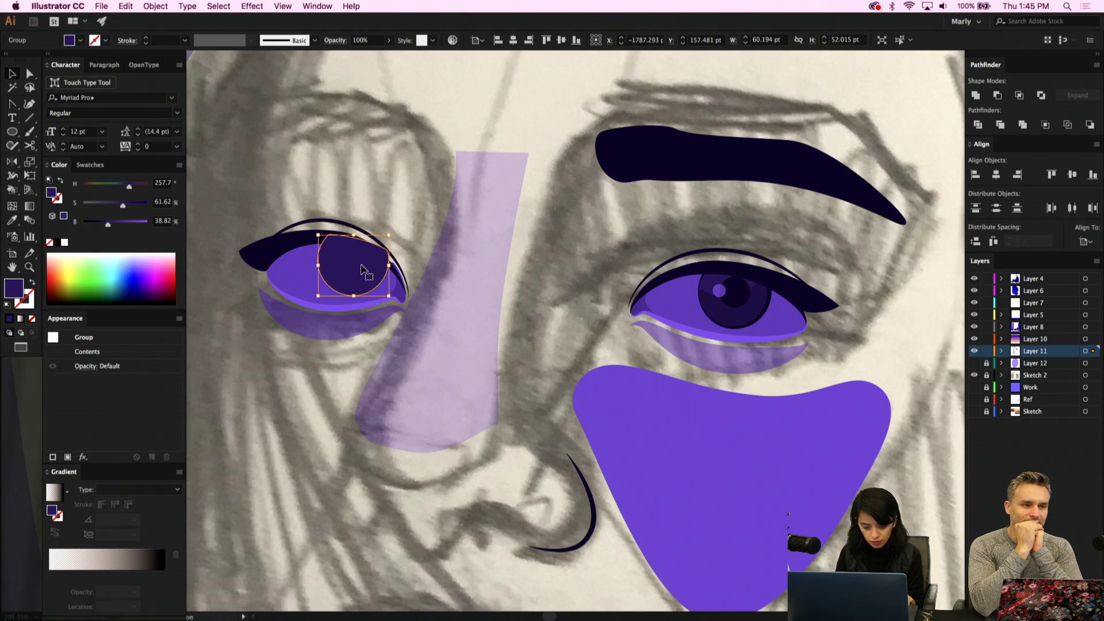
{"action": "left_click", "coordinate": [400, 219]}
{"action": "scroll", "coordinate": [397, 215], "scroll_direction": "down", "scroll_amount": 5}
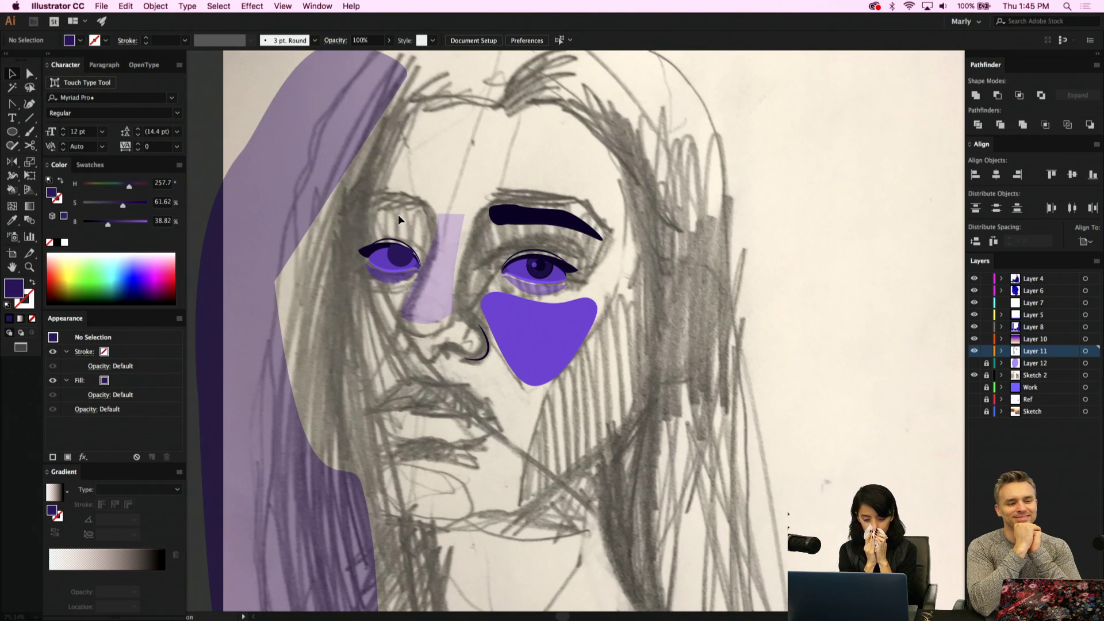
{"action": "scroll", "coordinate": [398, 215], "scroll_direction": "up", "scroll_amount": 5}
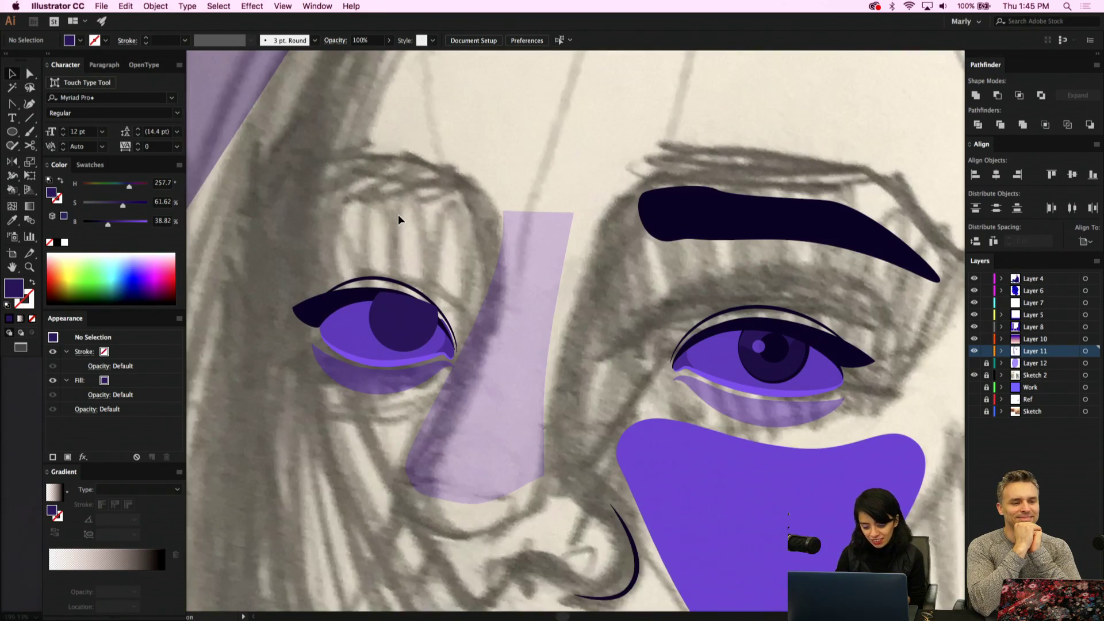
Move the translucent nose shape slightly down to fit the sketched nose
{"action": "left_click", "coordinate": [406, 317]}
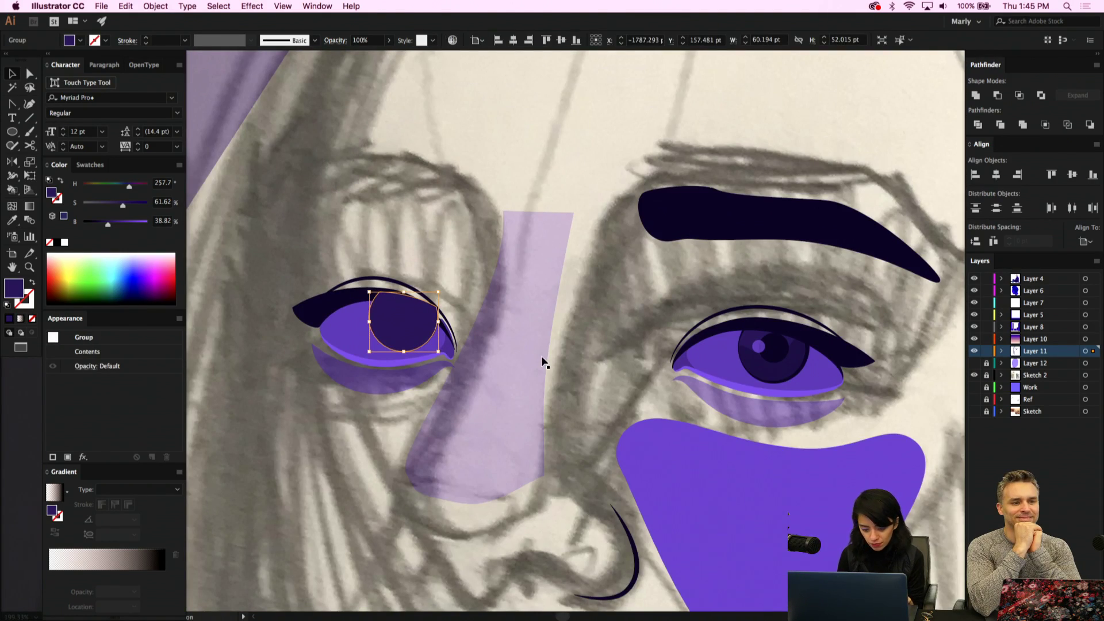
{"action": "scroll", "coordinate": [567, 360], "scroll_direction": "down", "scroll_amount": 3}
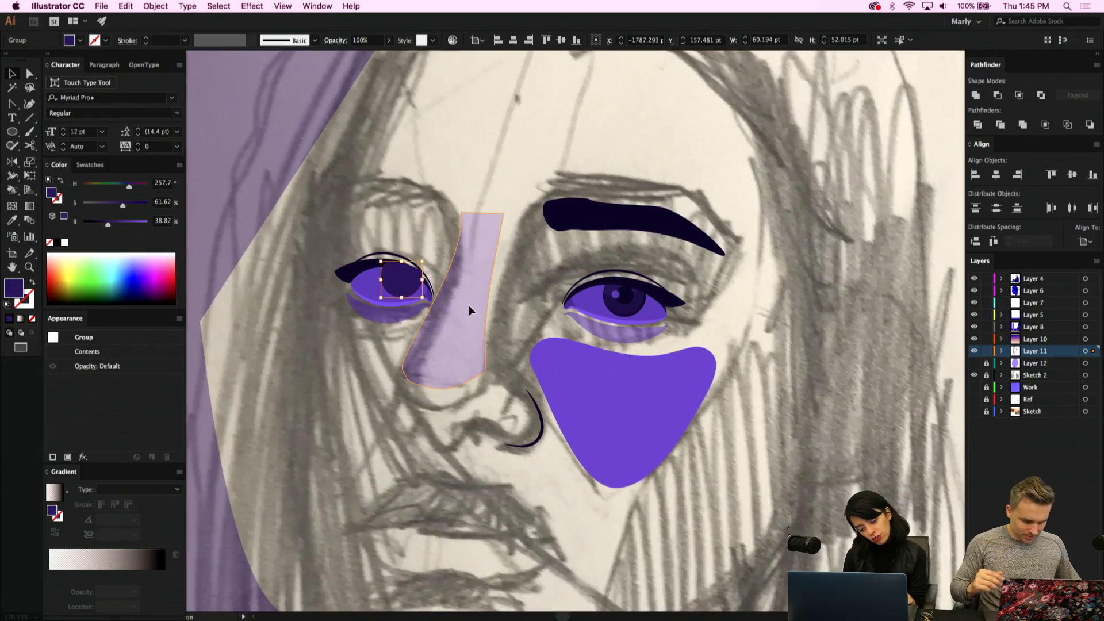
{"action": "left_click", "coordinate": [468, 305]}
{"action": "left_click_drag", "start_coordinate": [468, 305], "coordinate": [470, 321]}
{"action": "scroll", "coordinate": [471, 321], "scroll_direction": "down", "scroll_amount": 2}
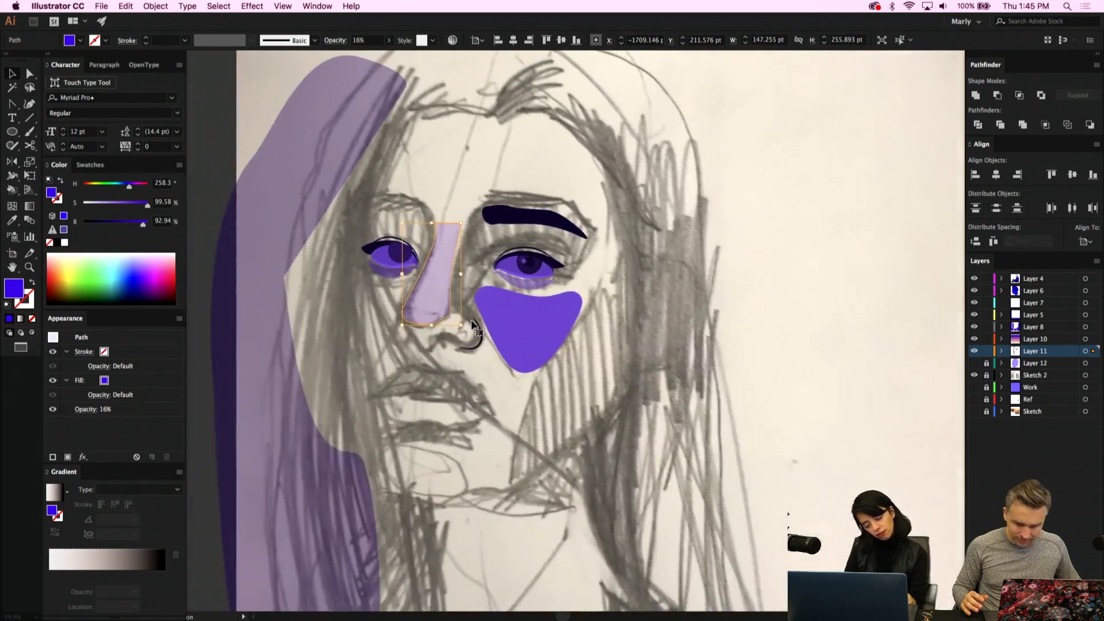
{"action": "scroll", "coordinate": [471, 321], "scroll_direction": "down", "scroll_amount": 4}
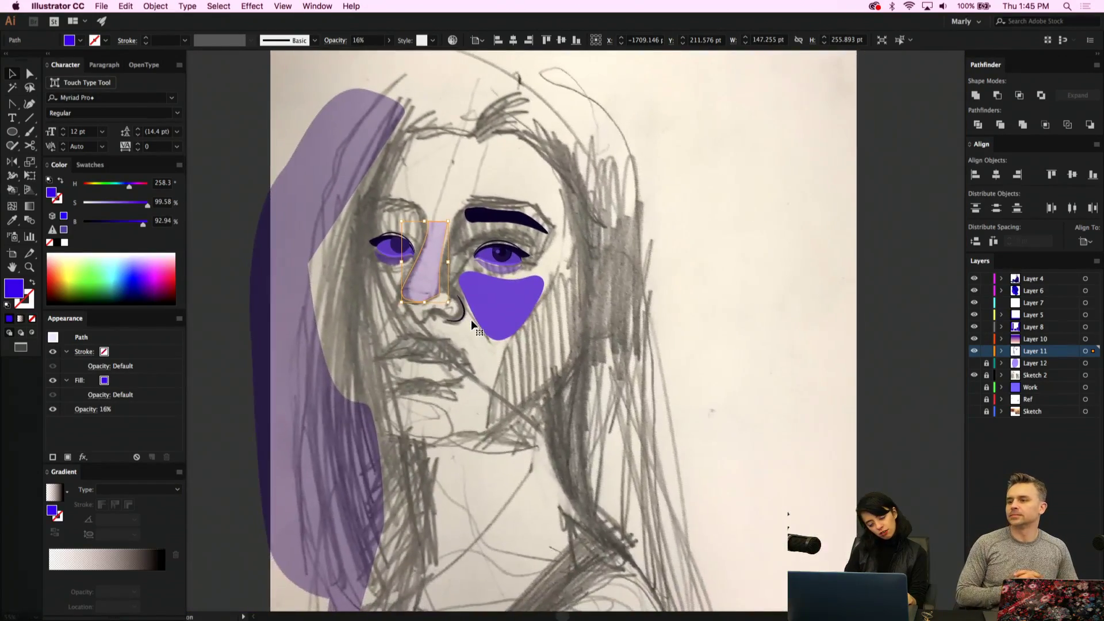
{"action": "scroll", "coordinate": [470, 320], "scroll_direction": "up", "scroll_amount": 5}
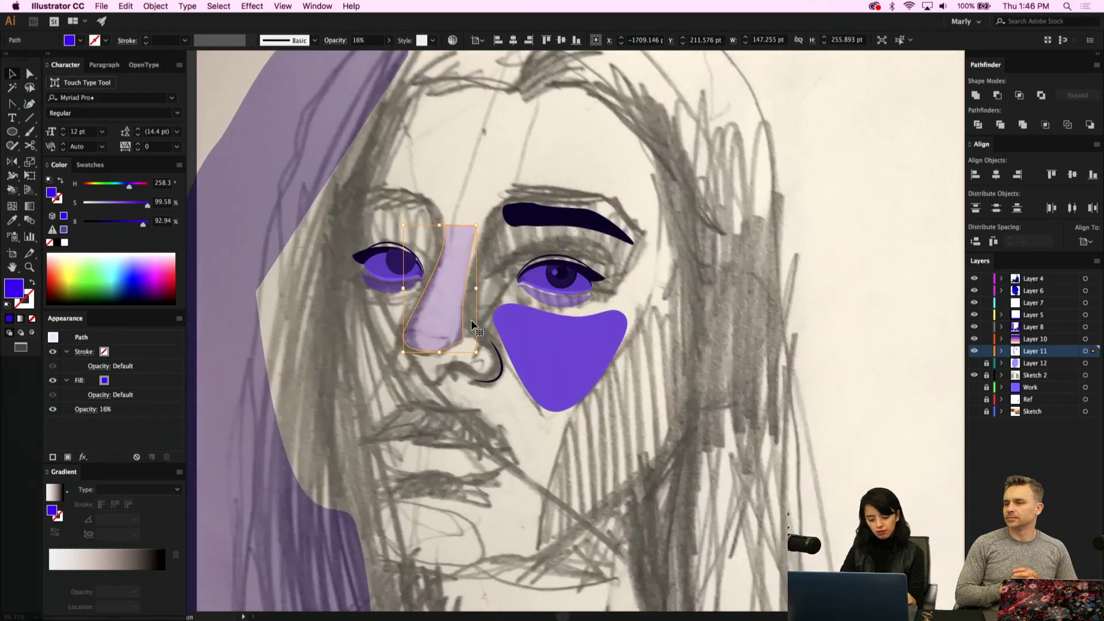
{"action": "scroll", "coordinate": [467, 312], "scroll_direction": "up", "scroll_amount": 2}
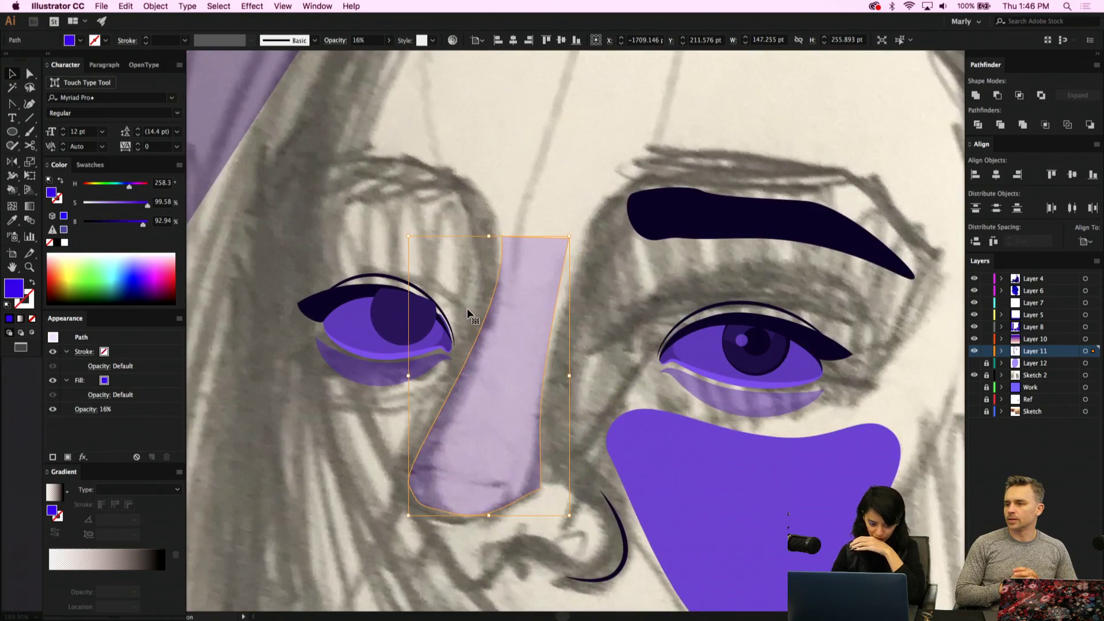
{"action": "scroll", "coordinate": [467, 312], "scroll_direction": "up", "scroll_amount": 2}
Reduce the opacity of the second eye's iris to 72%
{"action": "left_click", "coordinate": [383, 351]}
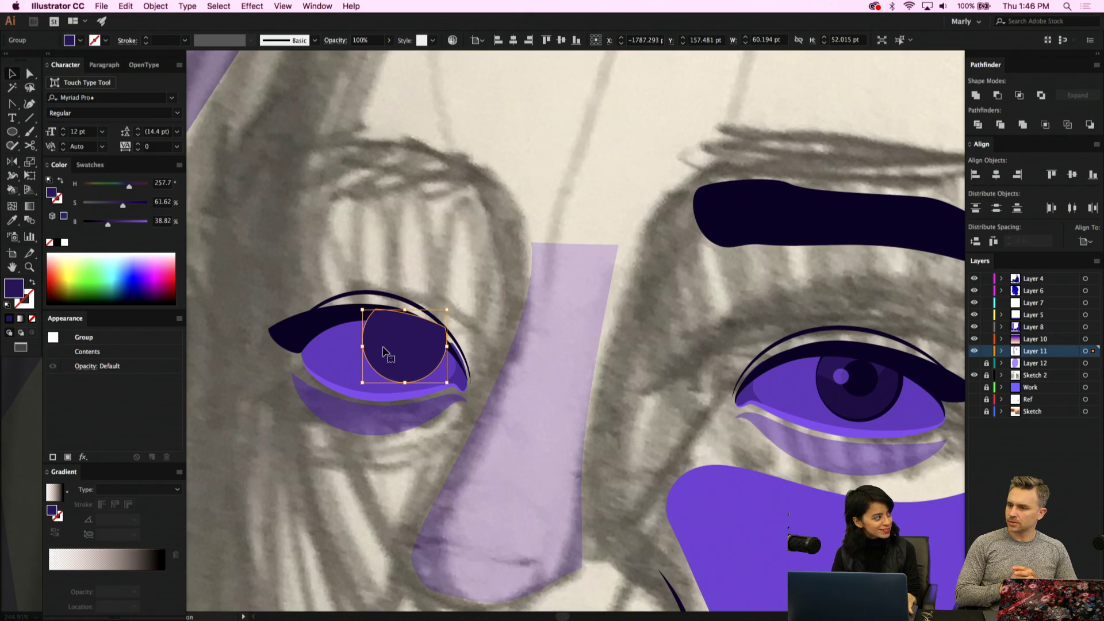
{"action": "scroll", "coordinate": [379, 349], "scroll_direction": "down", "scroll_amount": 8}
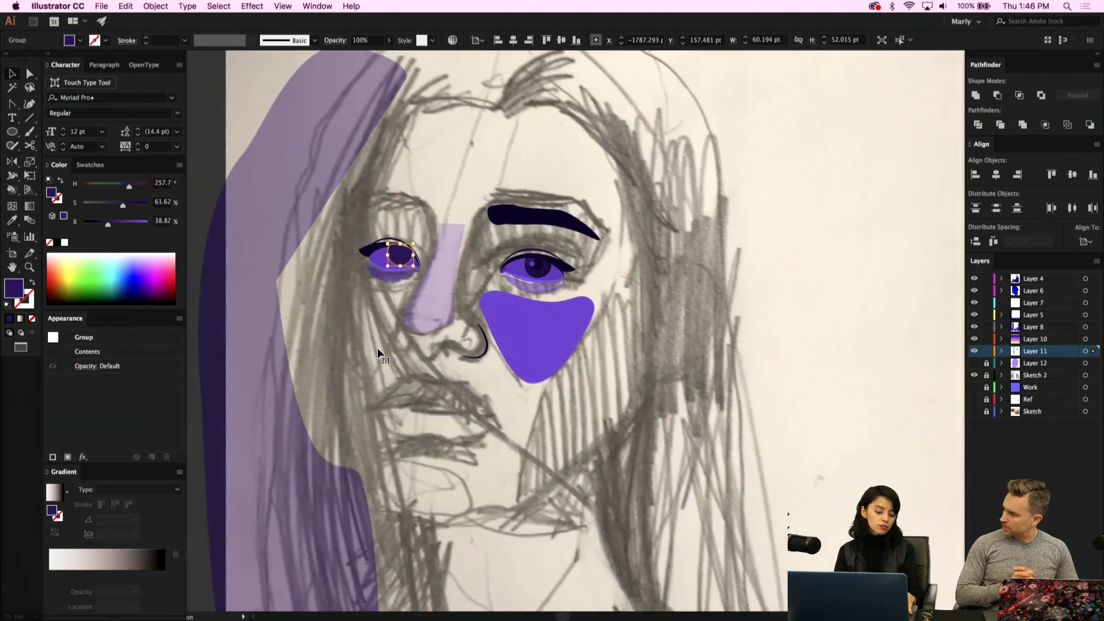
{"action": "scroll", "coordinate": [377, 350], "scroll_direction": "up", "scroll_amount": 1}
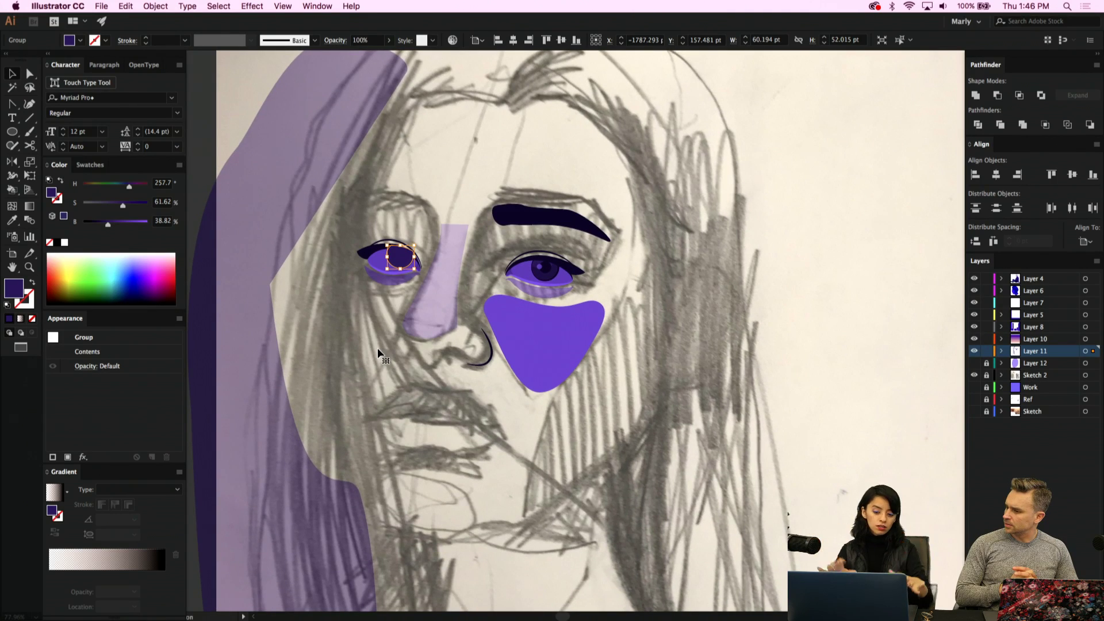
{"action": "left_click", "coordinate": [696, 242]}
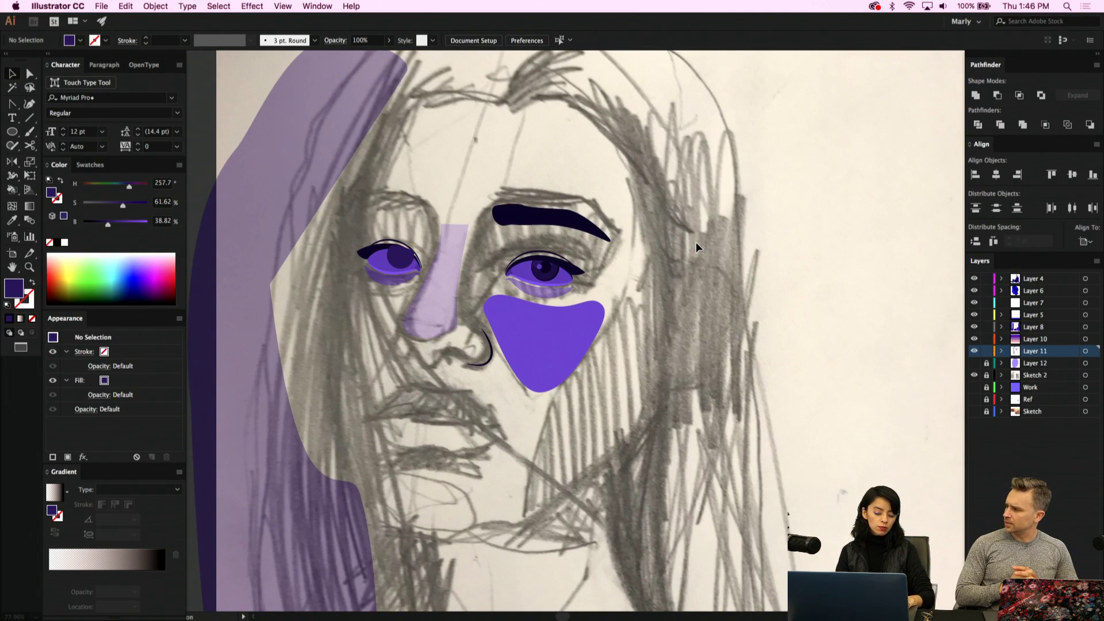
{"action": "key", "text": "super+equal"}
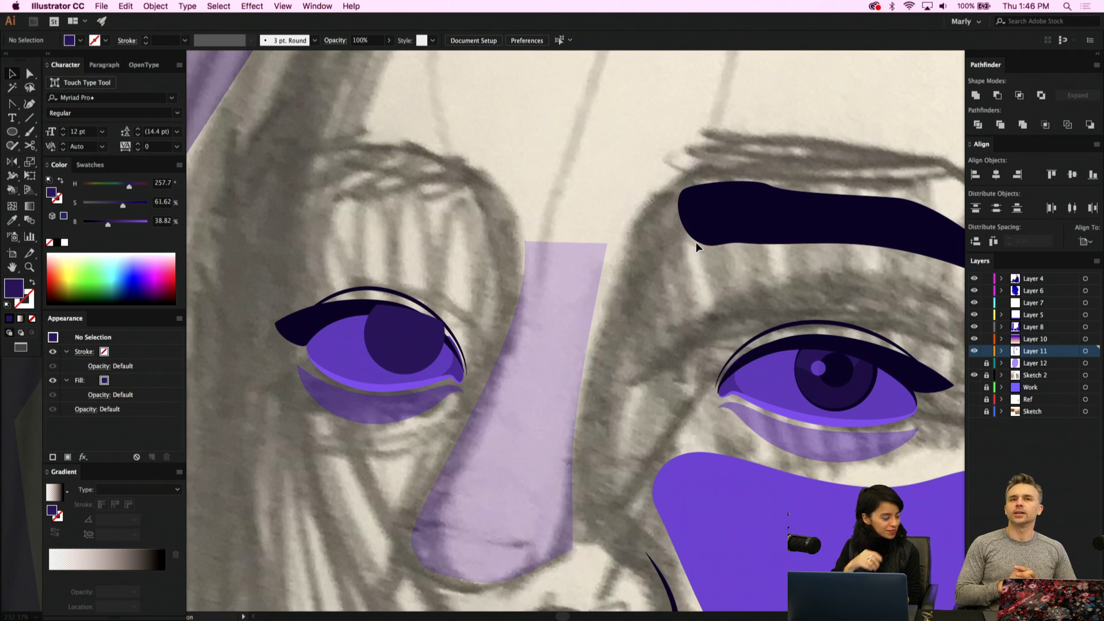
{"action": "left_click", "coordinate": [388, 350]}
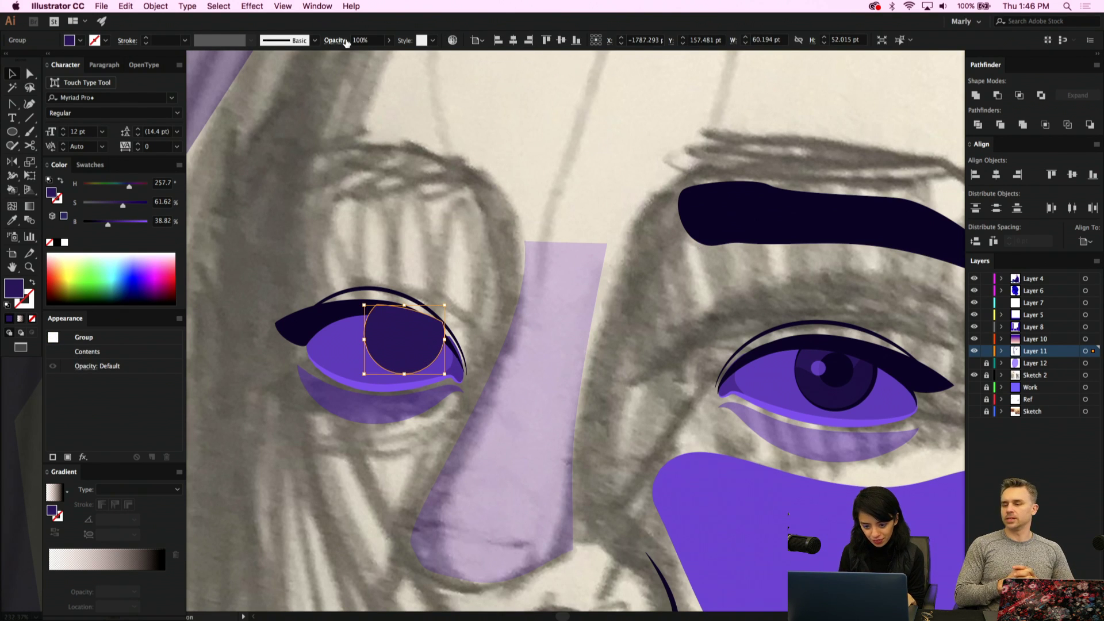
{"action": "left_click", "coordinate": [388, 41]}
{"action": "left_click_drag", "start_coordinate": [379, 54], "coordinate": [374, 57]}
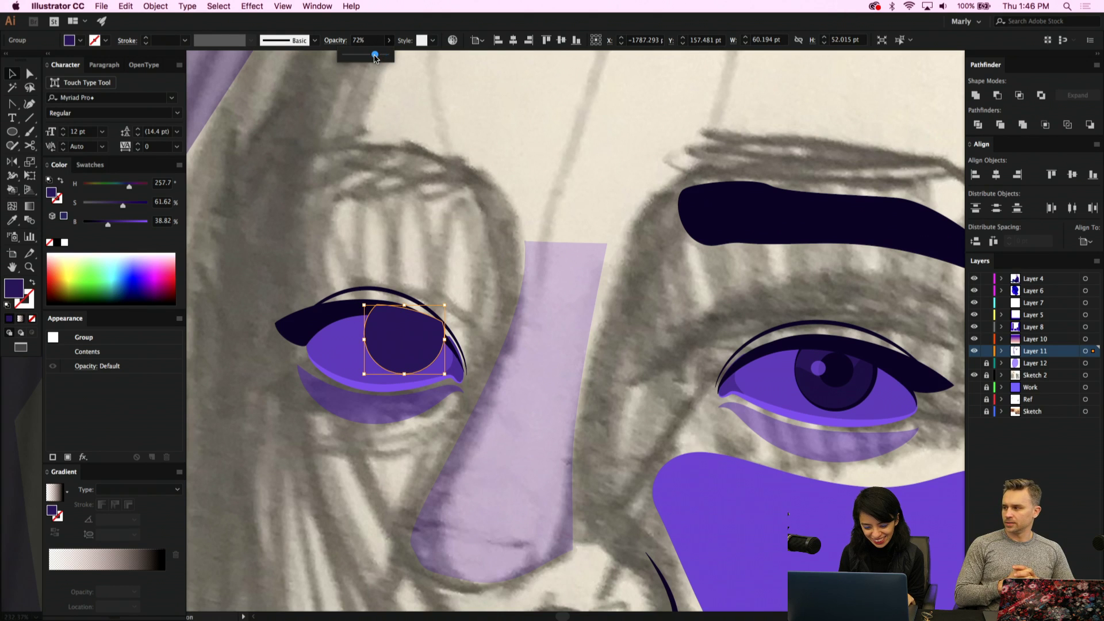
{"action": "left_click", "coordinate": [477, 214]}
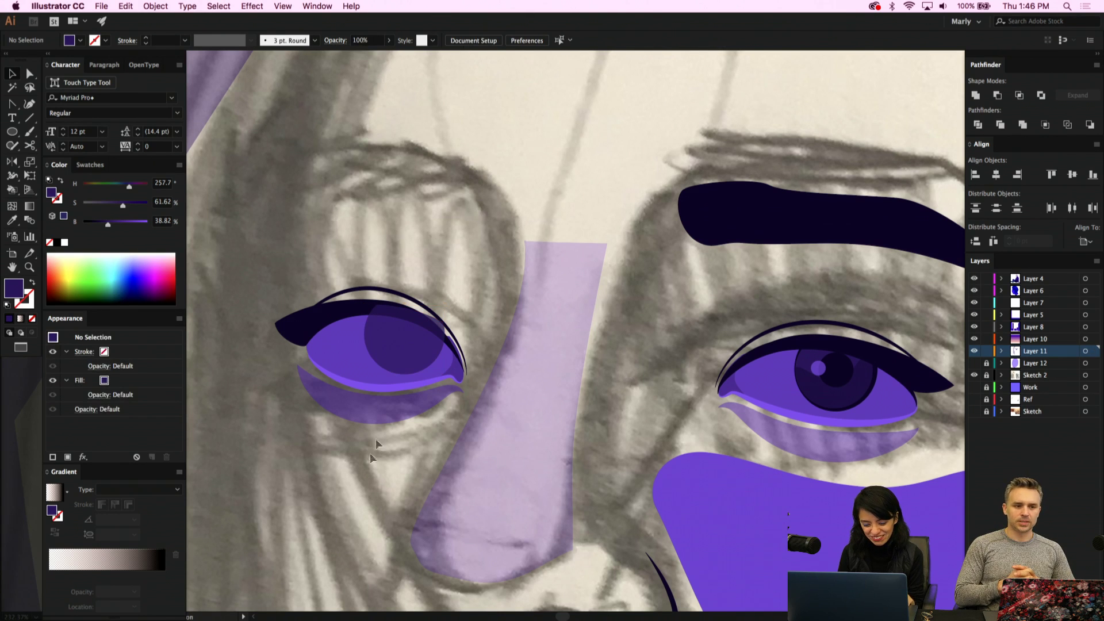
Shift the second eye's iris slightly toward the outer corner of the eye
{"action": "left_click", "coordinate": [403, 366]}
{"action": "left_click_drag", "start_coordinate": [403, 362], "coordinate": [358, 340]}
{"action": "left_click", "coordinate": [455, 315]}
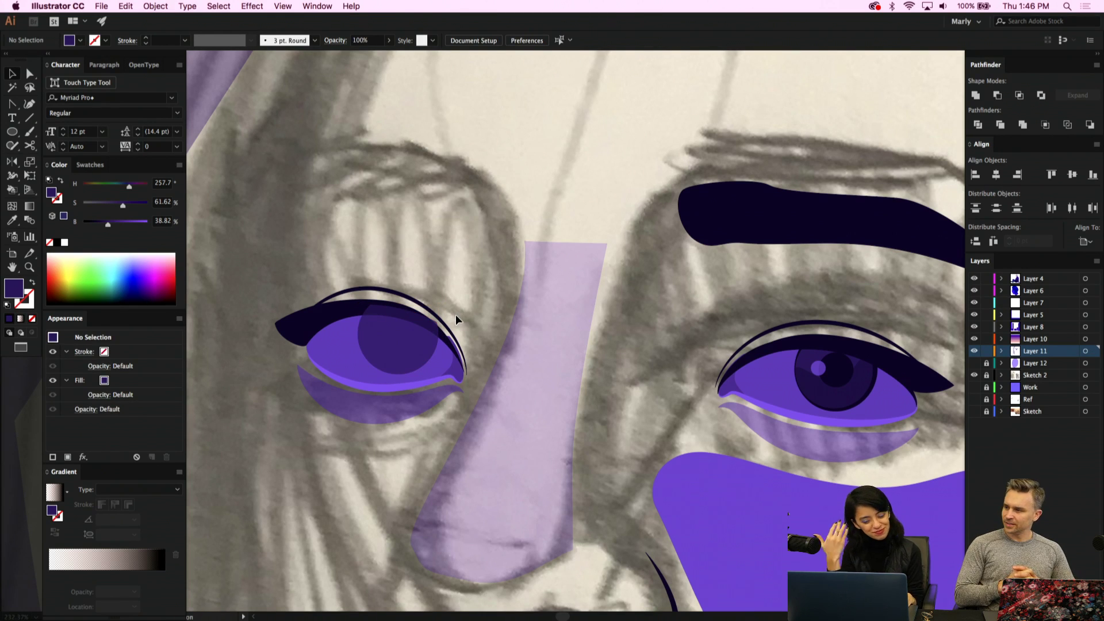
Duplicate the finished eye's pupil circle onto the second eye and bring it in front of the iris
{"action": "left_click", "coordinate": [838, 381]}
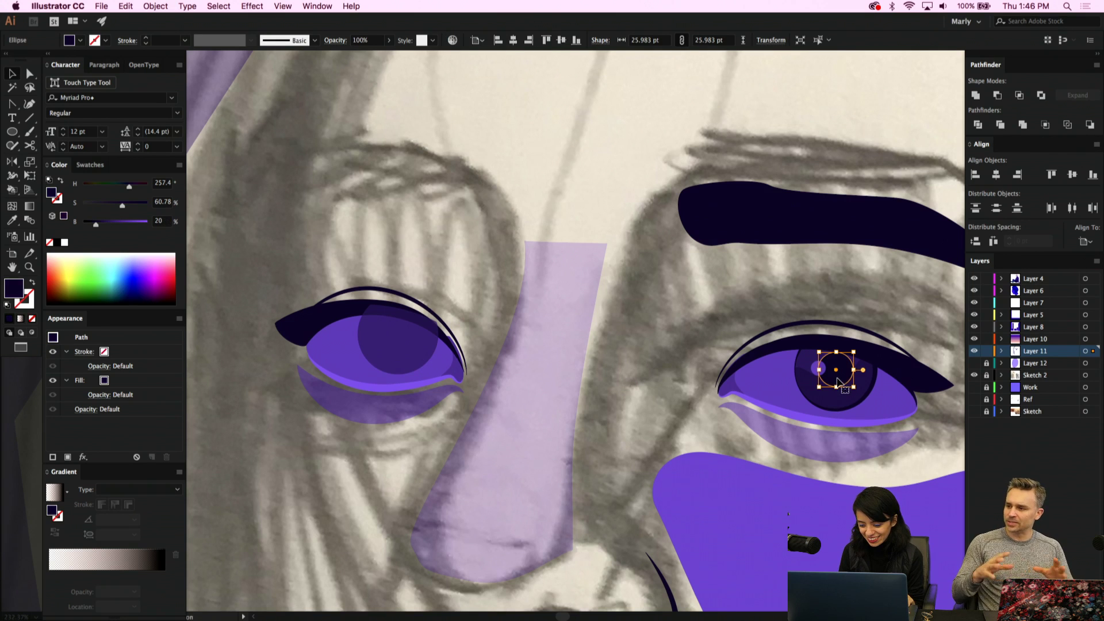
{"action": "left_click_drag", "start_coordinate": [838, 381], "coordinate": [405, 347]}
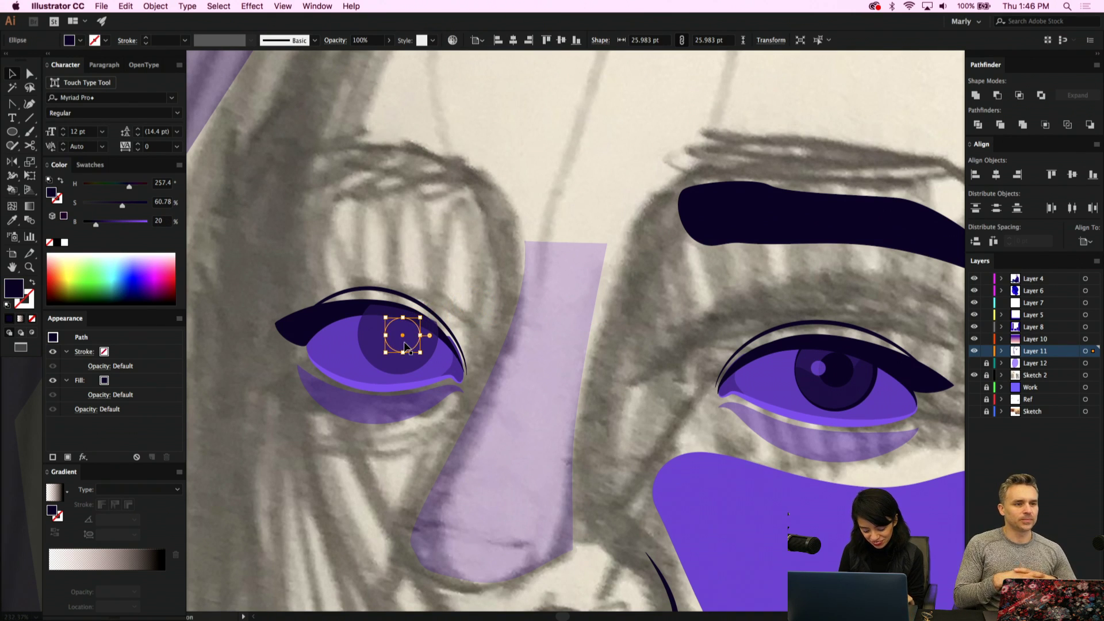
{"action": "key", "text": "super+x"}
{"action": "left_click", "coordinate": [405, 346]}
{"action": "key", "text": "super+f"}
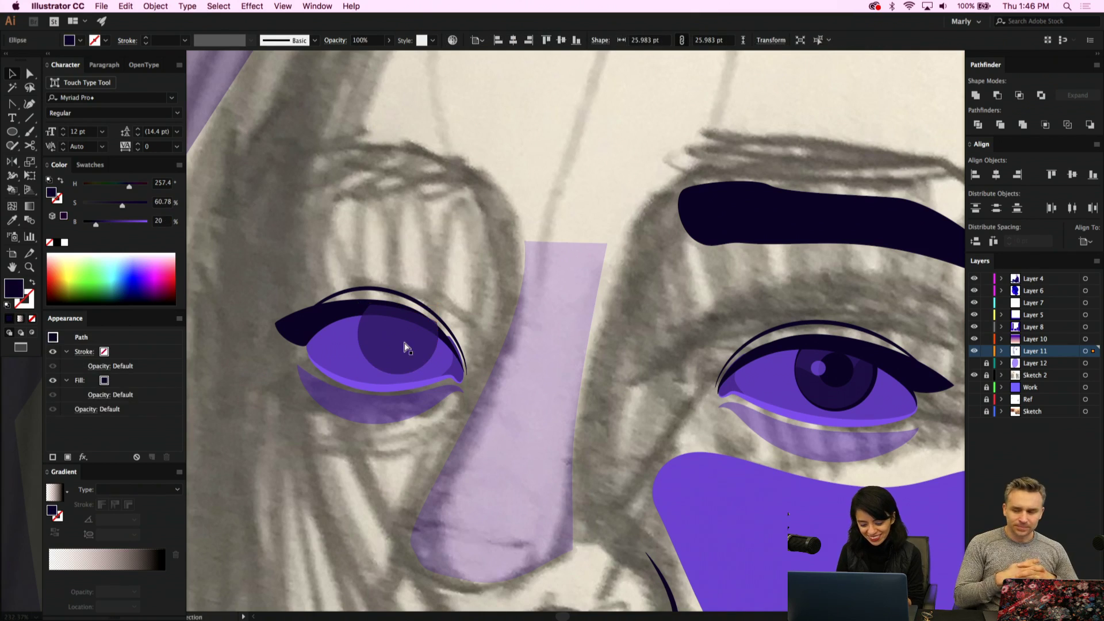
{"action": "scroll", "coordinate": [460, 359], "scroll_direction": "down", "scroll_amount": 5}
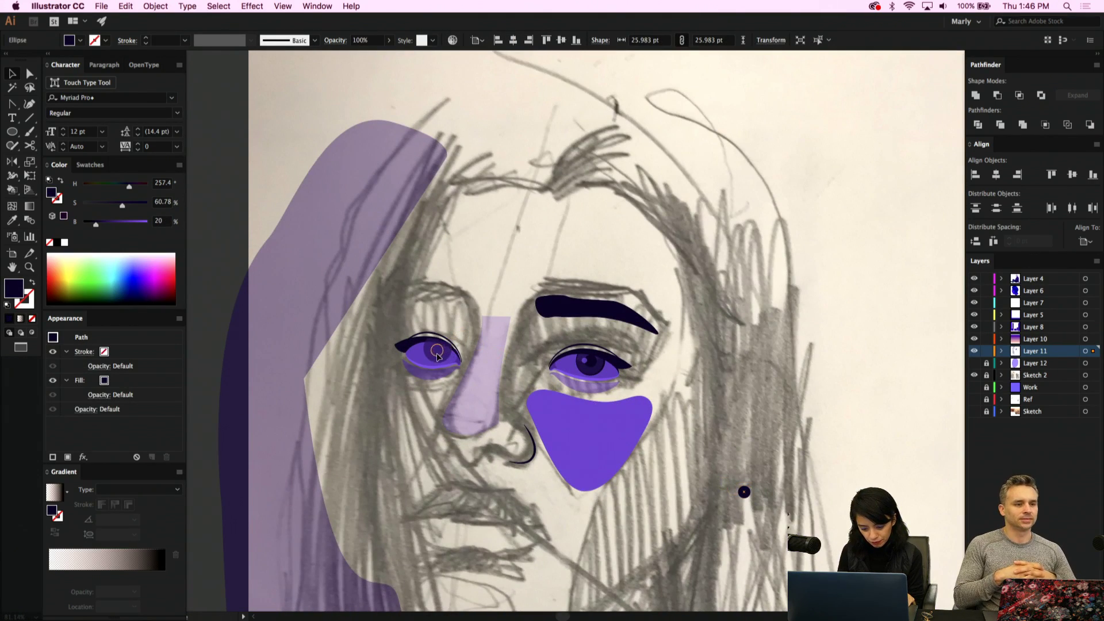
{"action": "scroll", "coordinate": [444, 353], "scroll_direction": "up", "scroll_amount": 4}
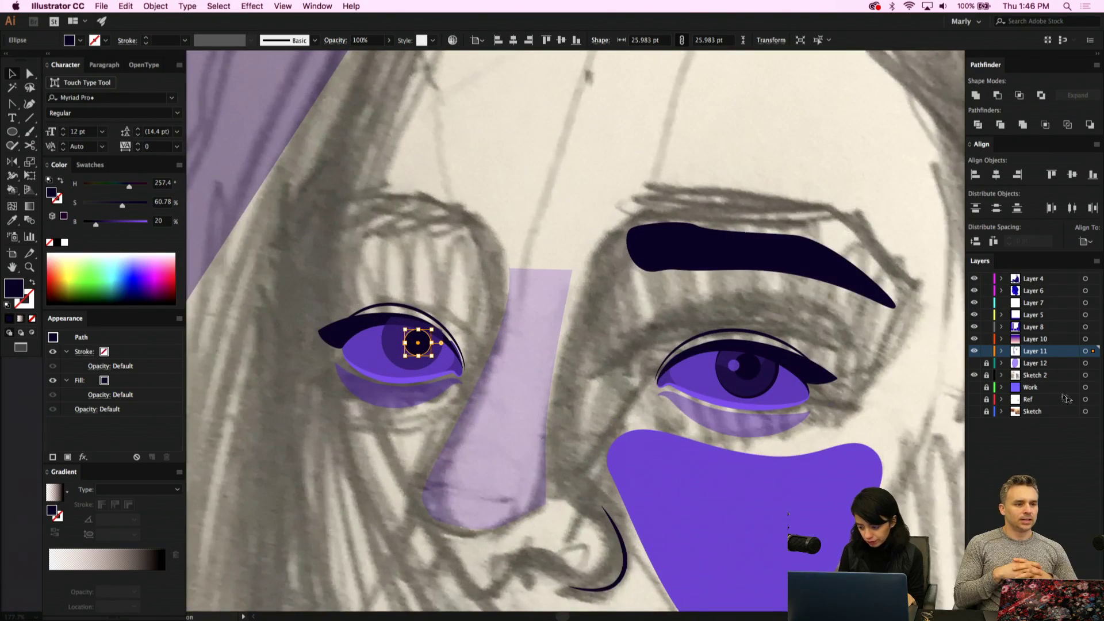
Show Layer 12 so the purple face shape appears behind the facial features
{"action": "left_click", "coordinate": [973, 362]}
{"action": "scroll", "coordinate": [723, 381], "scroll_direction": "down", "scroll_amount": 5}
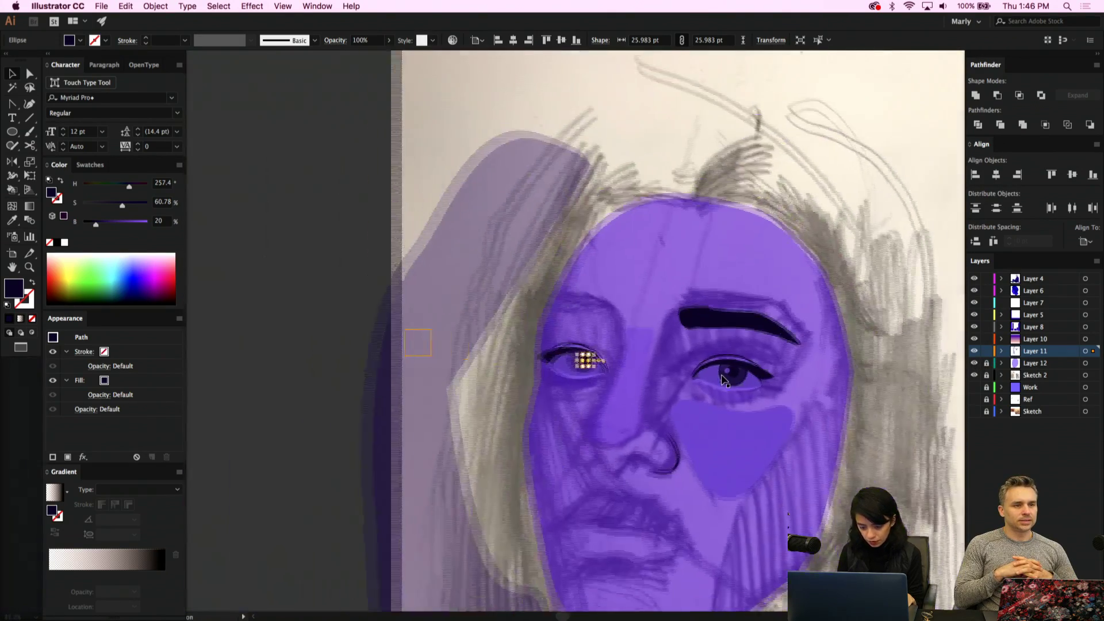
{"action": "left_click", "coordinate": [839, 419]}
{"action": "scroll", "coordinate": [840, 418], "scroll_direction": "up", "scroll_amount": 4}
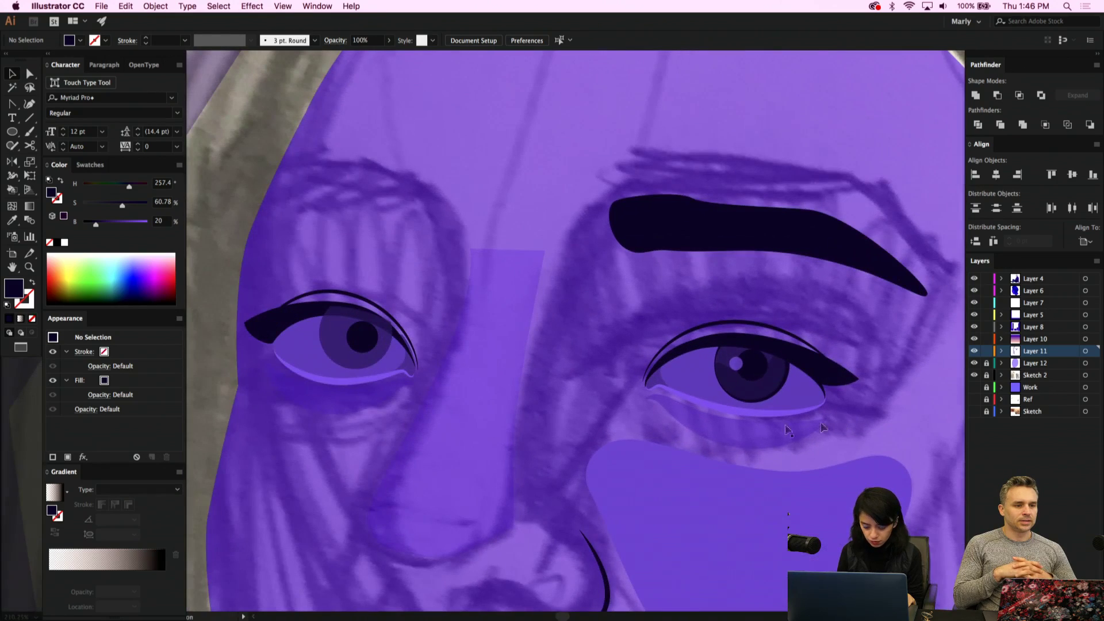
Nudge the second eye's pupil slightly toward the outer corner, using the finished eye's iris and pupil as reference
{"action": "left_click", "coordinate": [355, 342]}
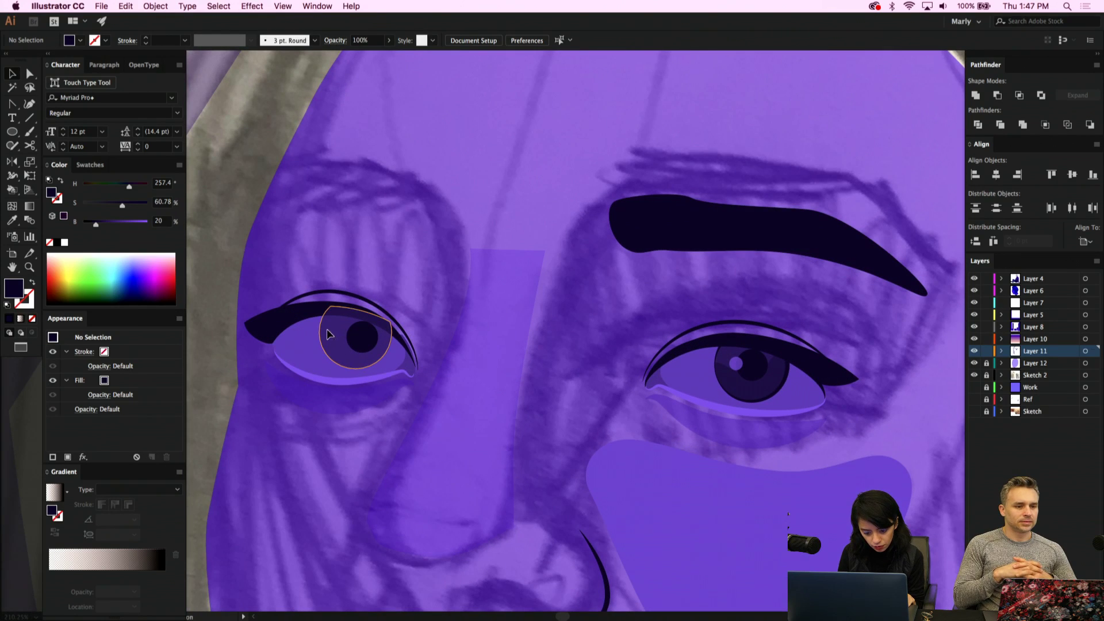
{"action": "left_click", "coordinate": [358, 336]}
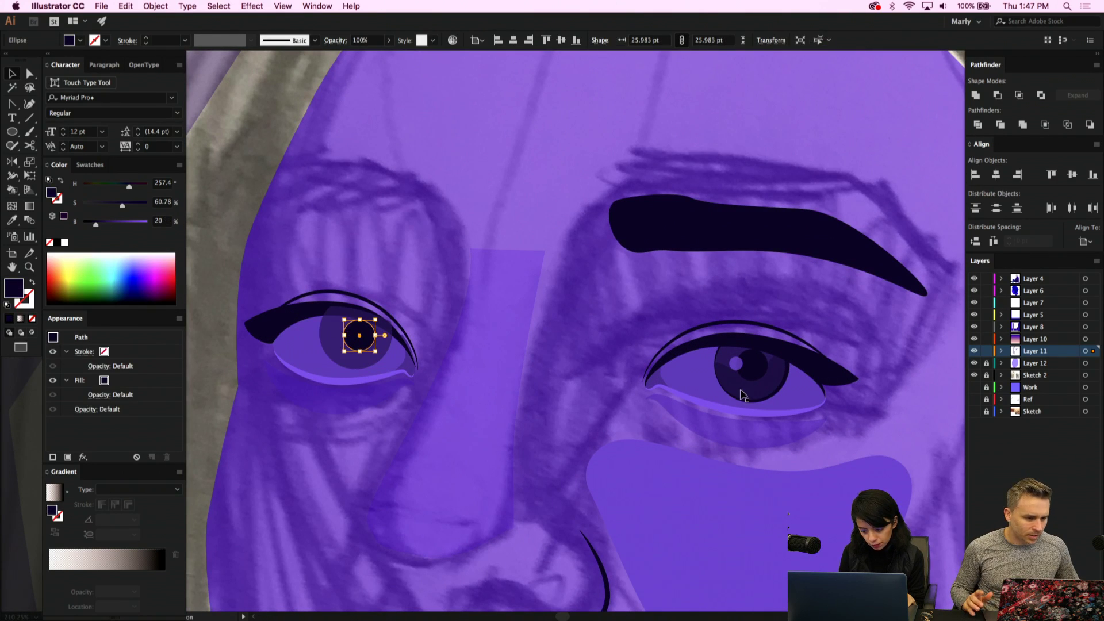
{"action": "left_click", "coordinate": [746, 396]}
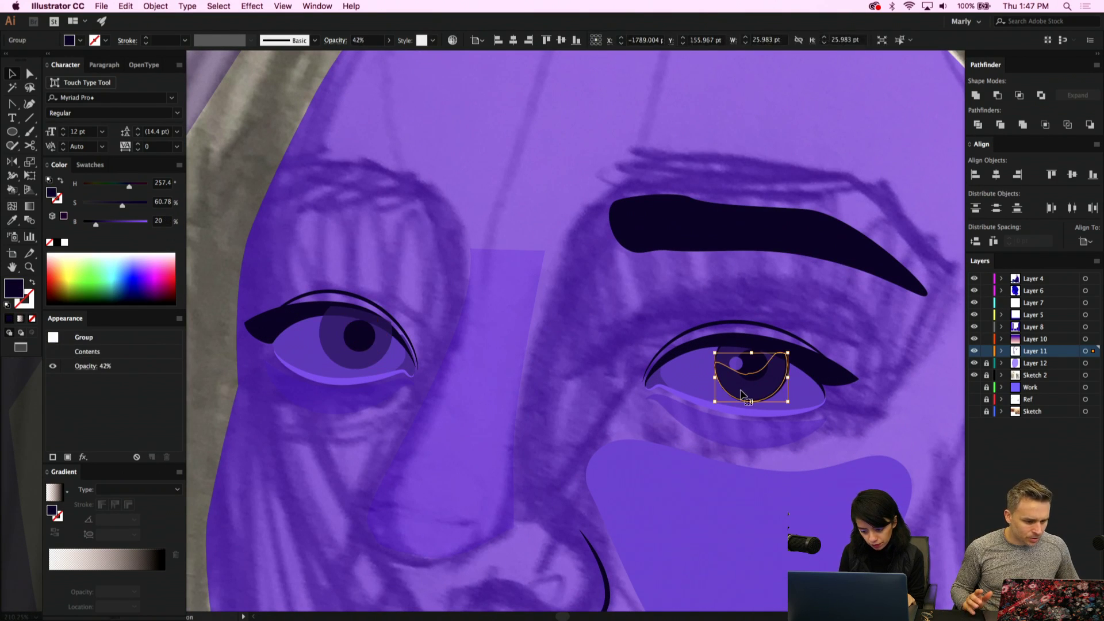
{"action": "left_click", "coordinate": [354, 333]}
Set the opacity of the second eye's iris to 100%
{"action": "left_click", "coordinate": [326, 332]}
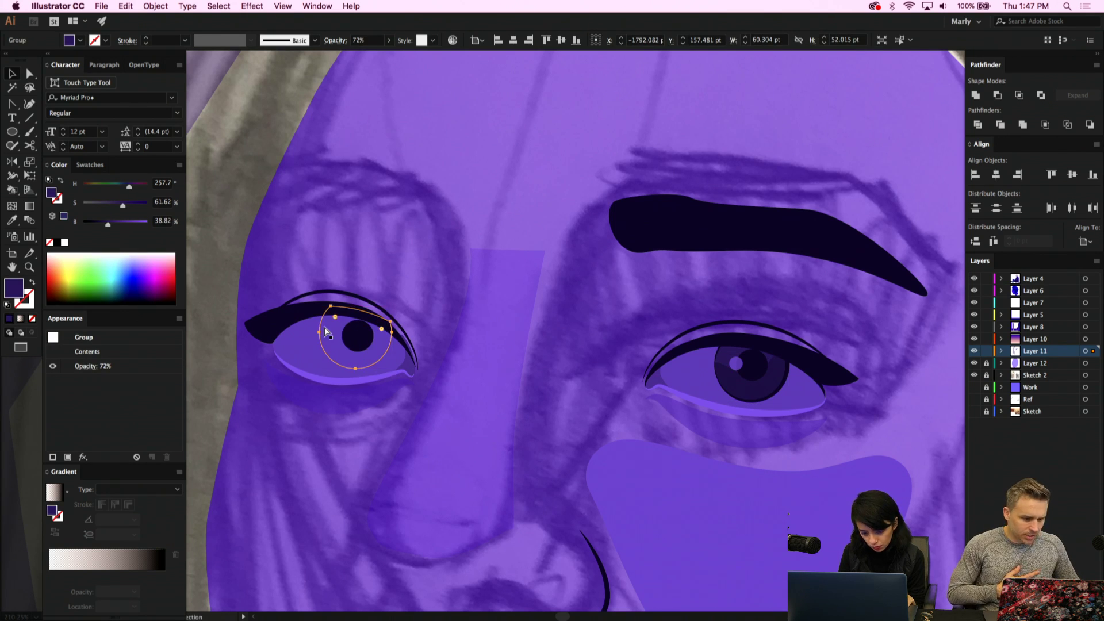
{"action": "key", "text": "v"}
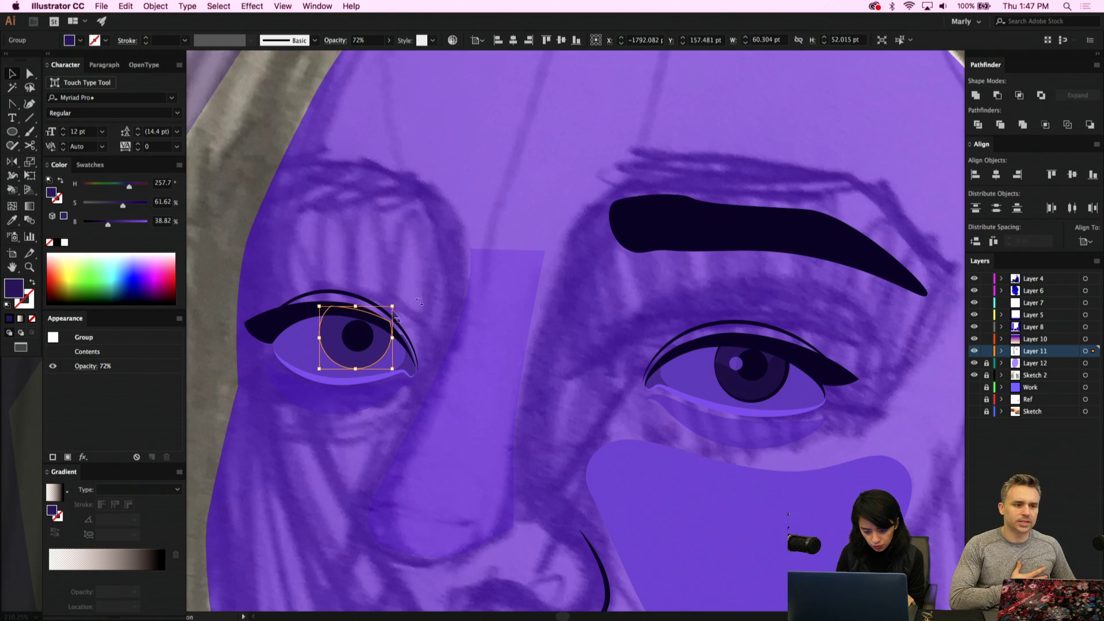
{"action": "left_click", "coordinate": [446, 291]}
{"action": "left_click", "coordinate": [332, 332]}
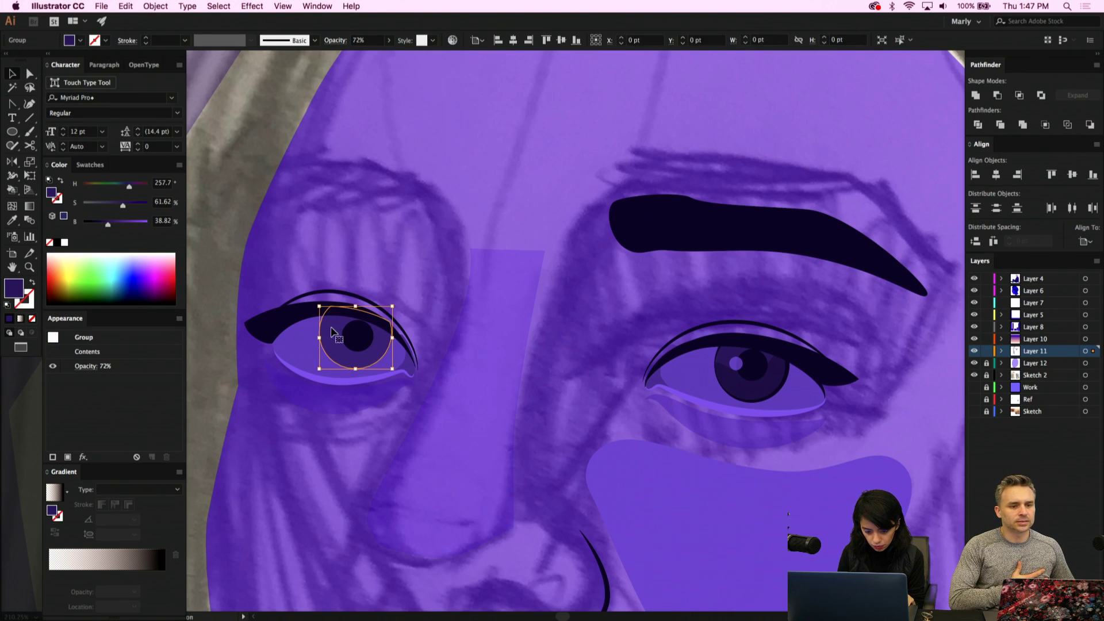
{"action": "left_click", "coordinate": [388, 41]}
{"action": "left_click_drag", "start_coordinate": [373, 55], "coordinate": [387, 55]}
{"action": "left_click", "coordinate": [447, 236]}
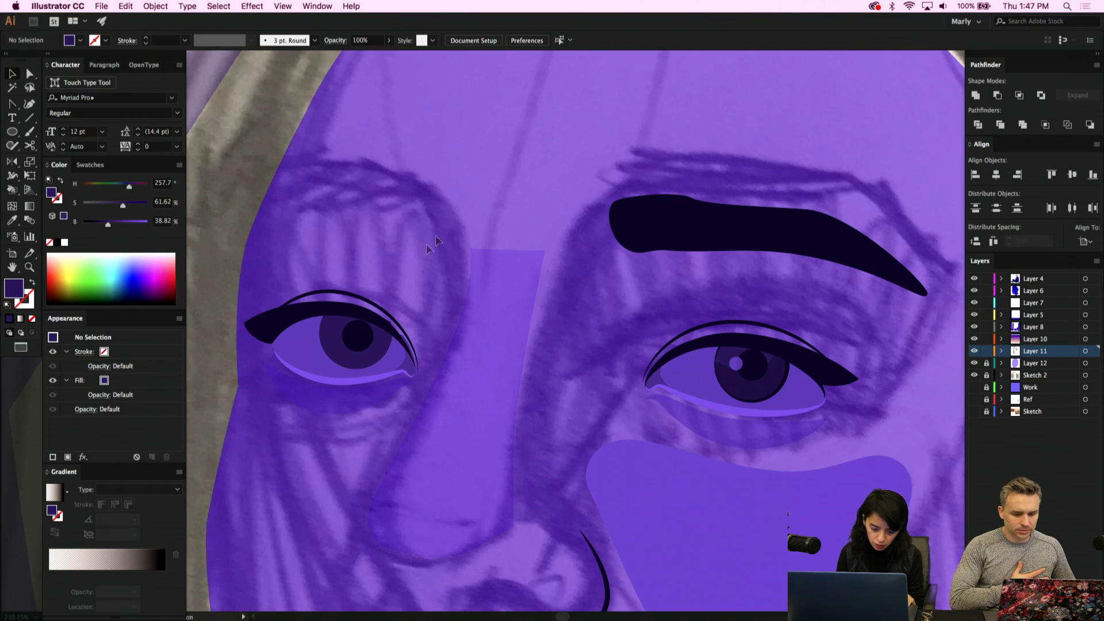
Move the iris's upper inner anchor point slightly toward the pupil so its edge stays under the upper lid line
{"action": "scroll", "coordinate": [361, 316], "scroll_direction": "up", "scroll_amount": 2}
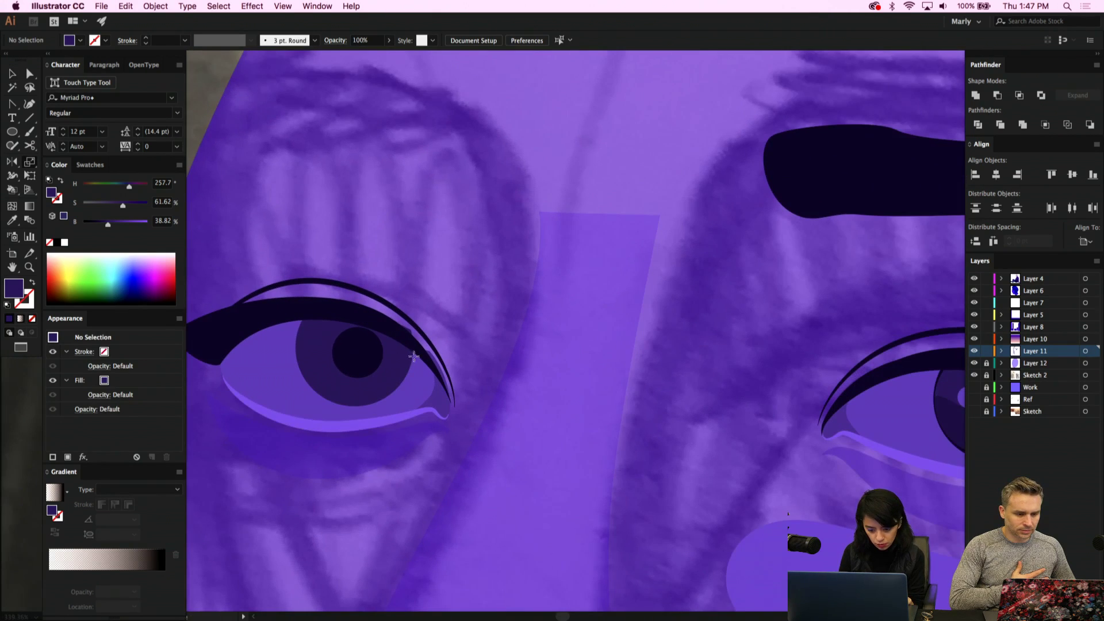
{"action": "key", "text": "a"}
{"action": "left_click", "coordinate": [404, 360]}
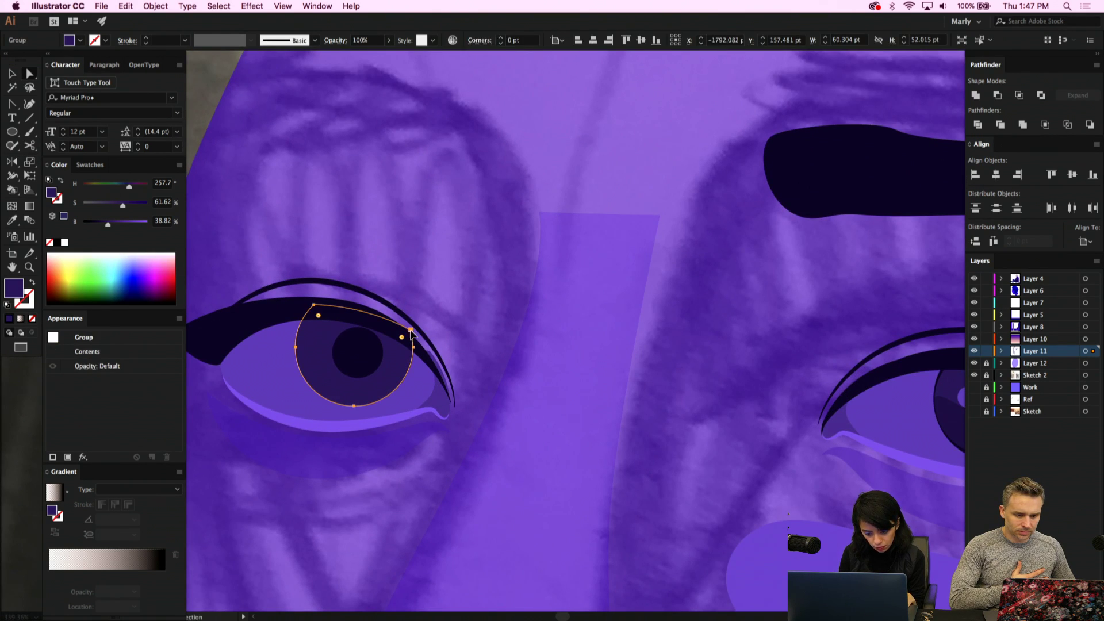
{"action": "left_click_drag", "start_coordinate": [412, 335], "coordinate": [402, 336]}
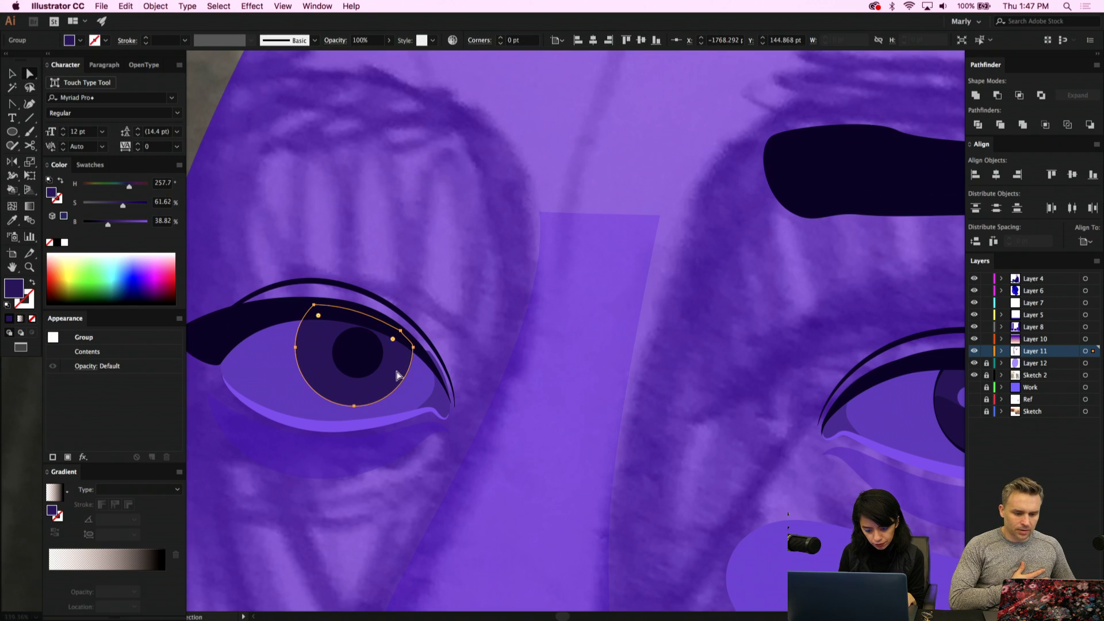
Fine-tune the position of the pupil circle within the second eye's iris
{"action": "left_click", "coordinate": [357, 352]}
{"action": "key", "text": "v"}
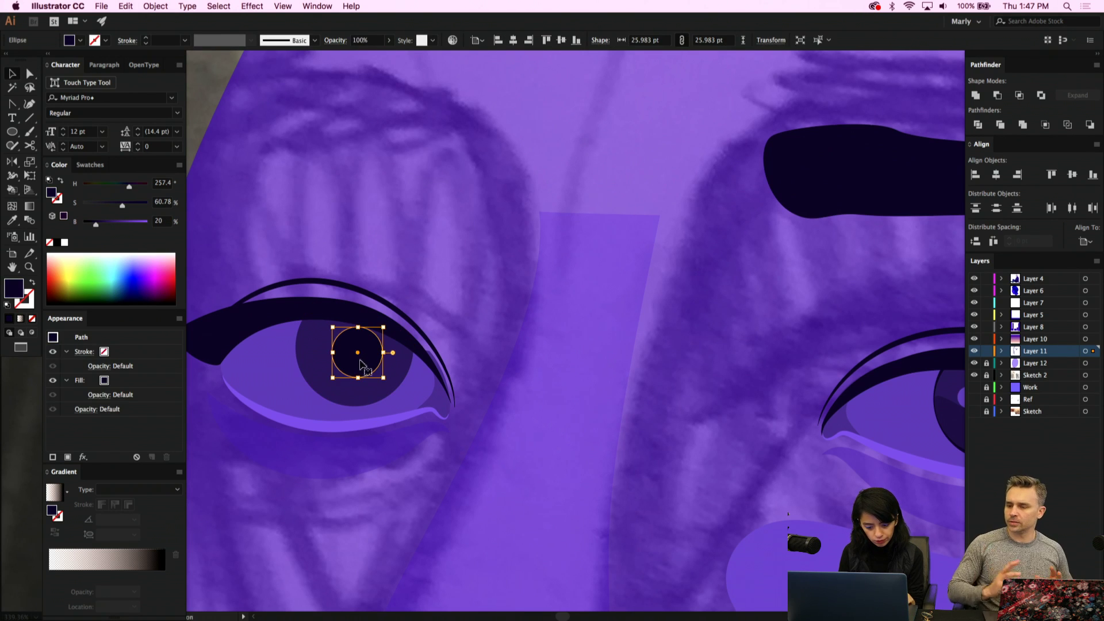
{"action": "left_click_drag", "start_coordinate": [361, 364], "coordinate": [360, 362]}
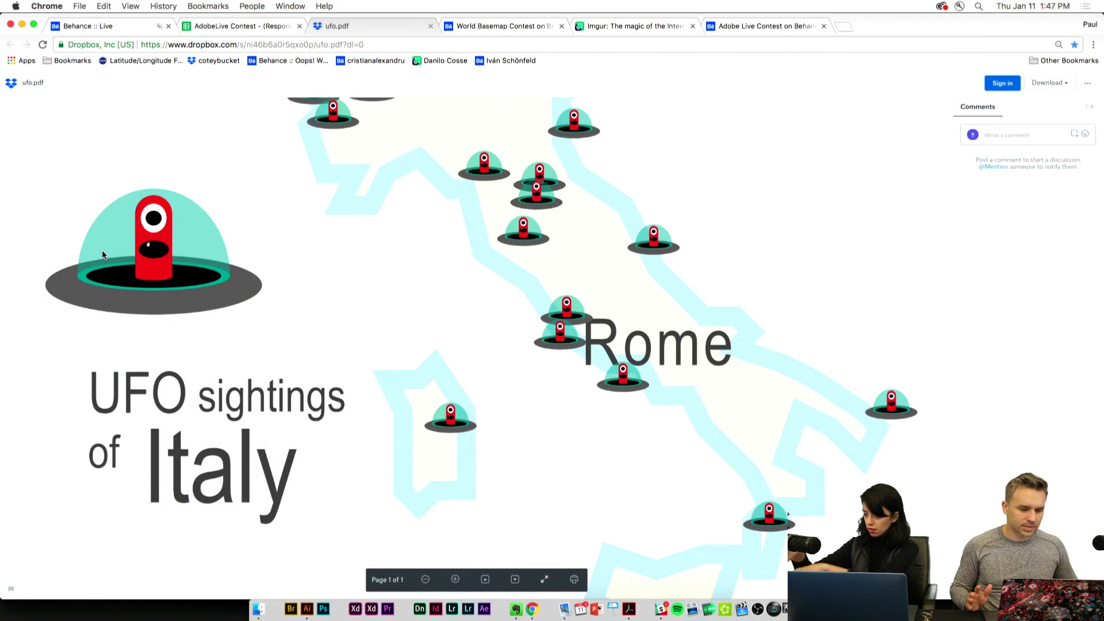
View ufo.pdf full screen and examine the UFO sightings of Italy map
{"action": "left_click", "coordinate": [33, 27]}
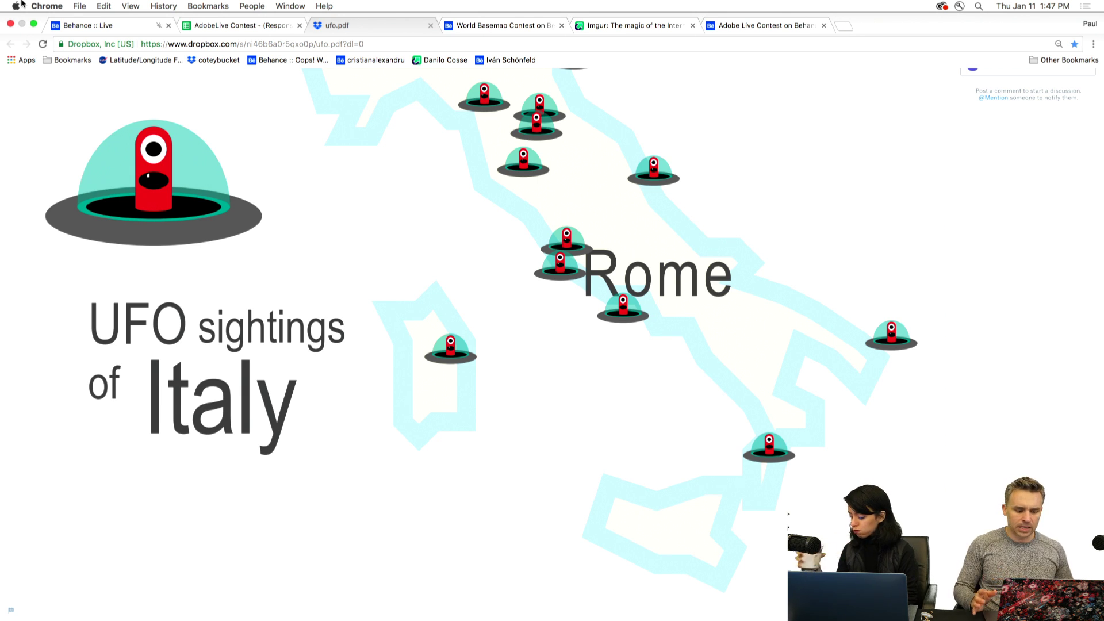
{"action": "key", "text": "ctrl+super+f"}
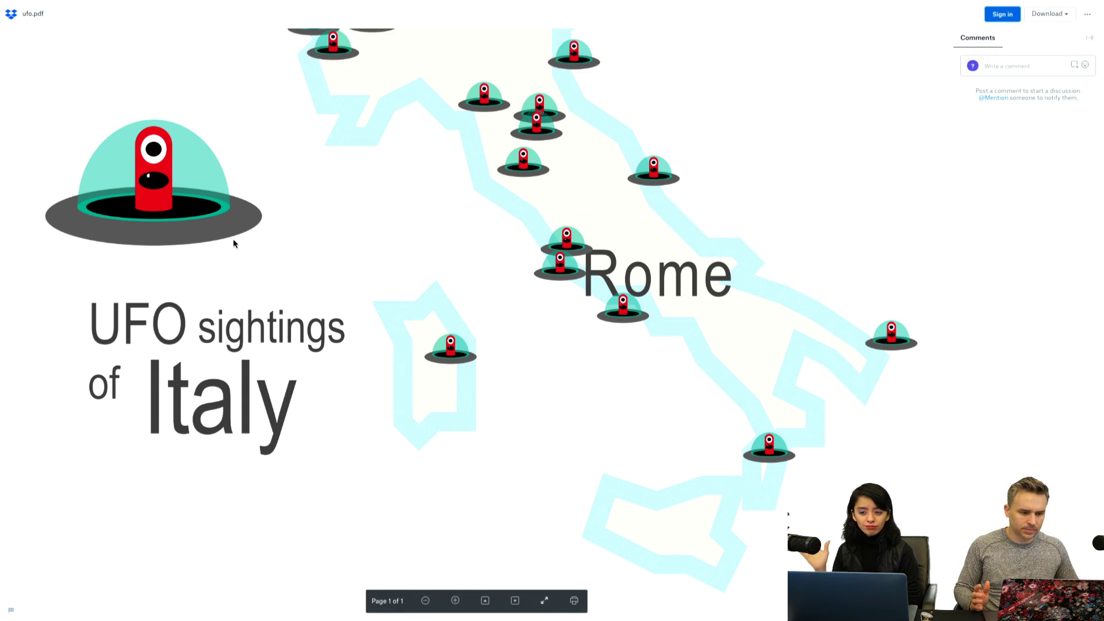
{"action": "scroll", "coordinate": [233, 239], "scroll_direction": "up", "scroll_amount": 5}
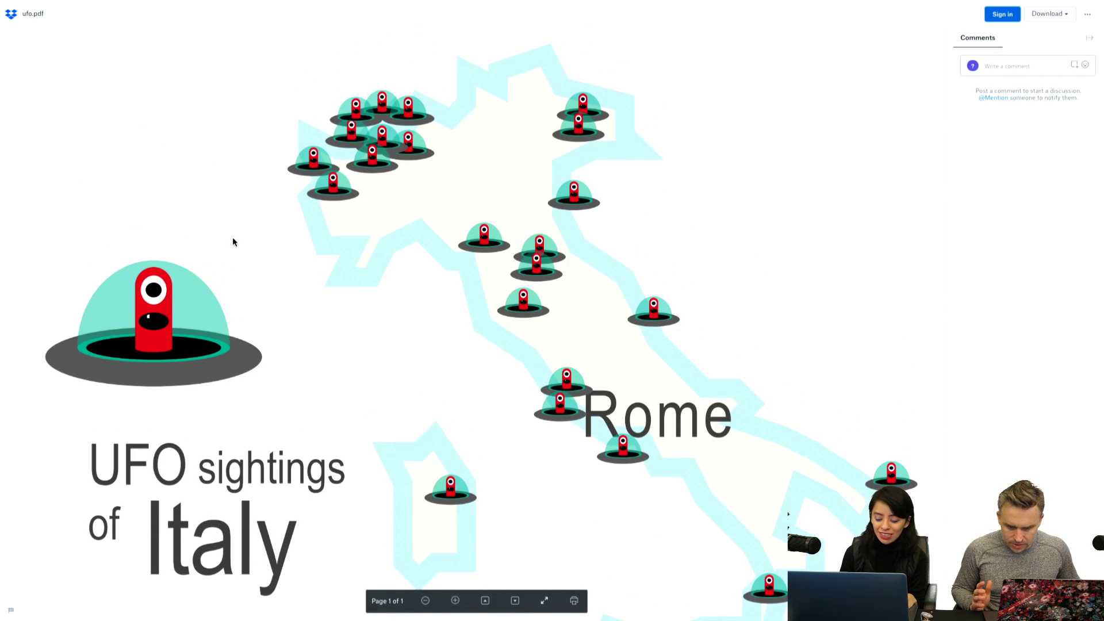
{"action": "scroll", "coordinate": [233, 238], "scroll_direction": "down", "scroll_amount": 1}
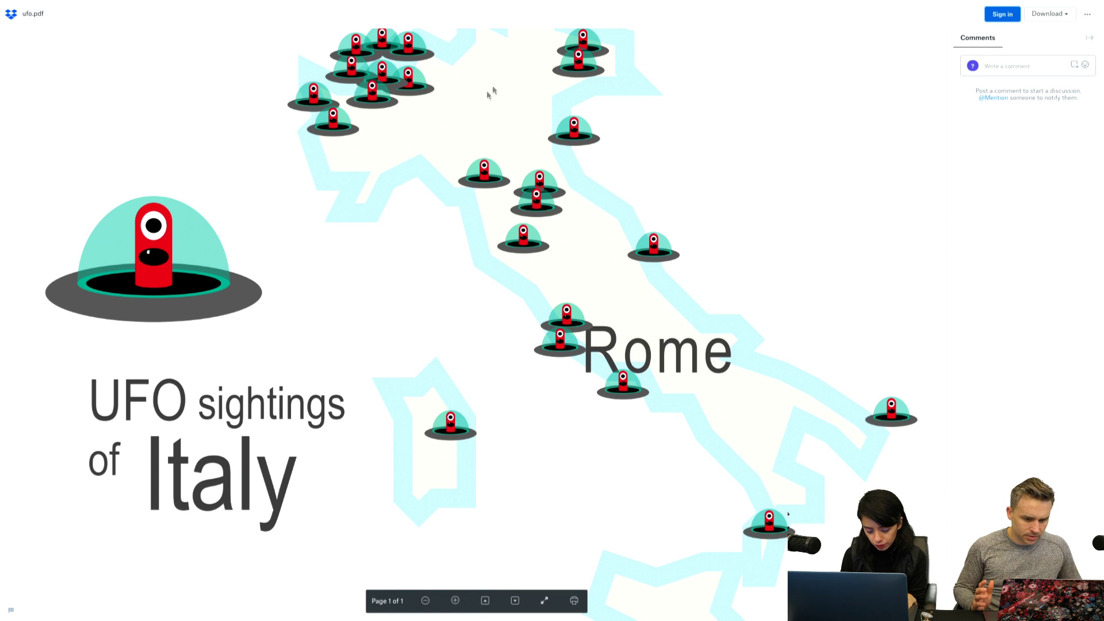
{"action": "scroll", "coordinate": [618, 432], "scroll_direction": "down", "scroll_amount": 1}
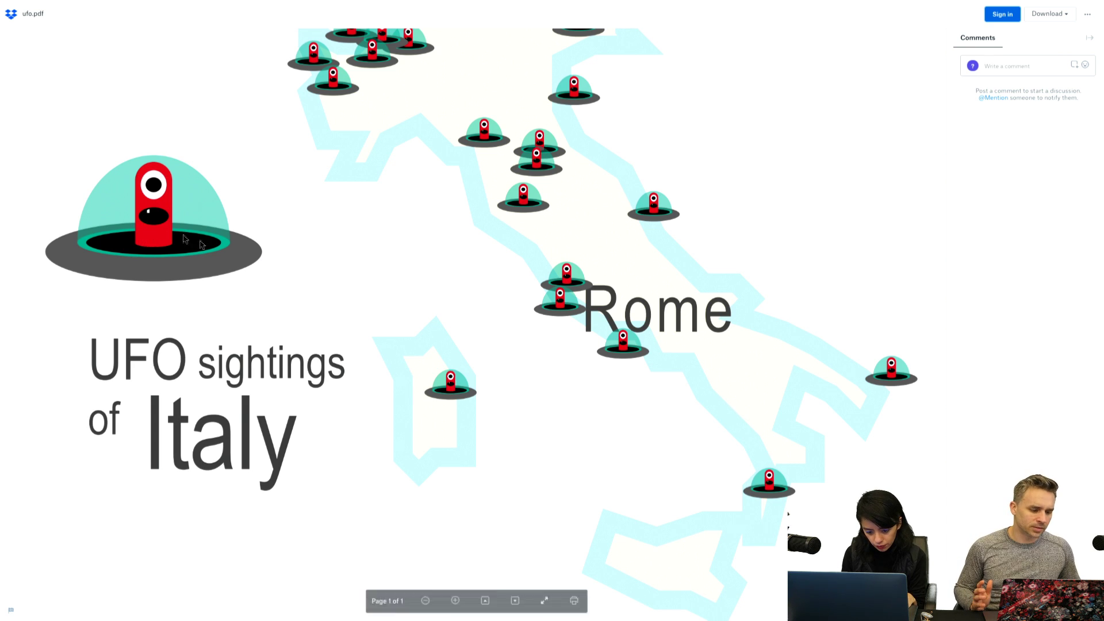
{"action": "scroll", "coordinate": [292, 241], "scroll_direction": "up", "scroll_amount": 2}
Open the World Basemap Contest project full screen and examine its world map image enlarged
{"action": "mouse_move", "coordinate": [210, 3]}
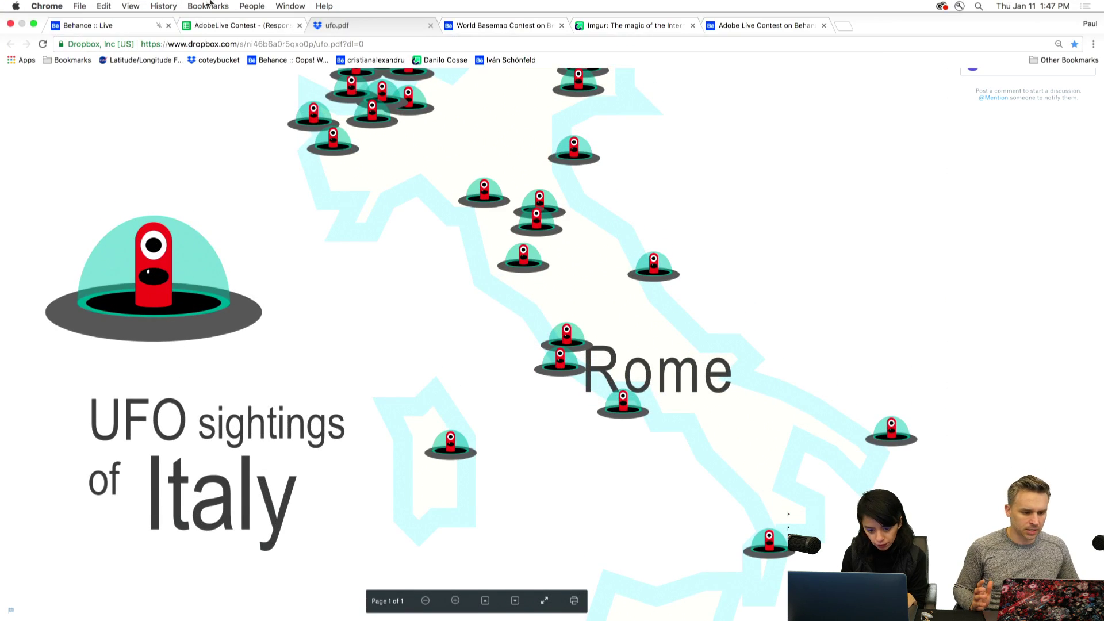
{"action": "left_click", "coordinate": [486, 26]}
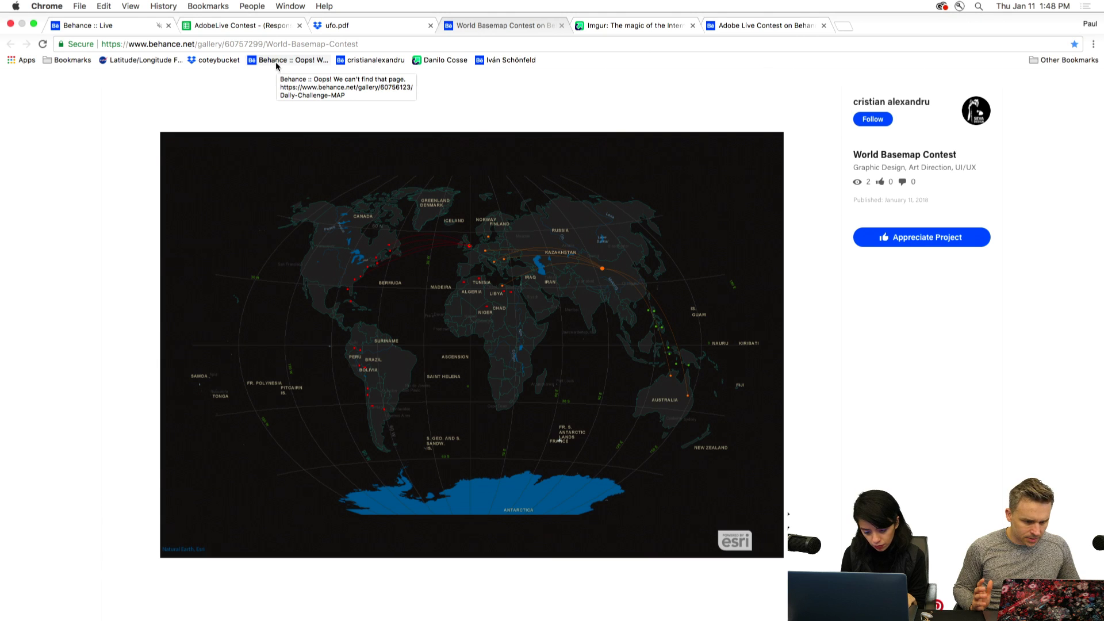
{"action": "key", "text": "ctrl+super+f"}
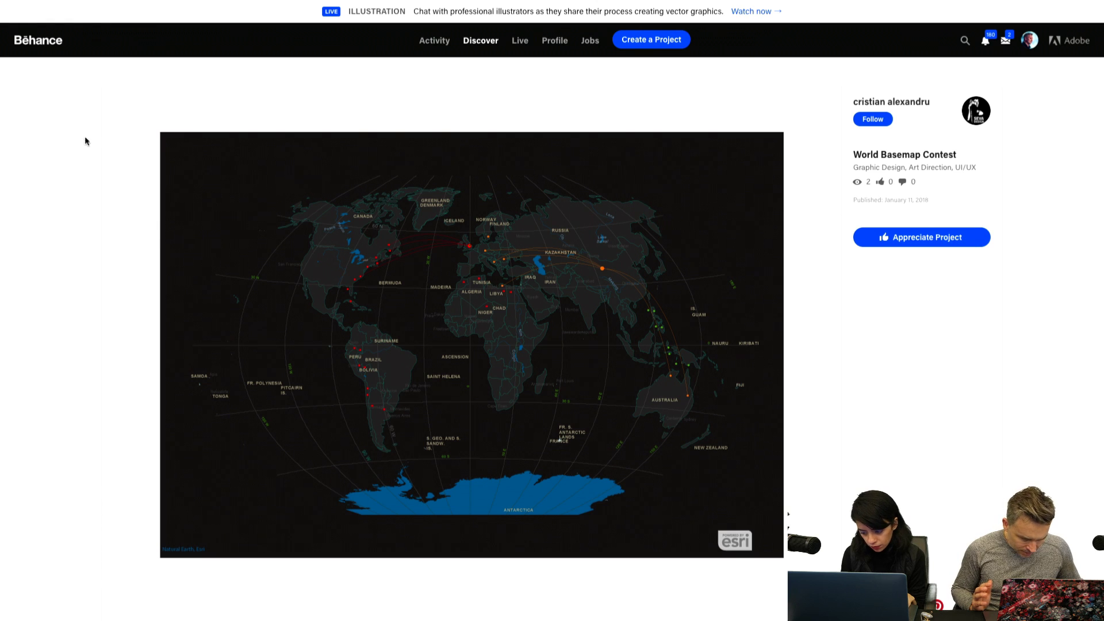
{"action": "left_click", "coordinate": [486, 309]}
{"action": "scroll", "coordinate": [517, 383], "scroll_direction": "up", "scroll_amount": 3}
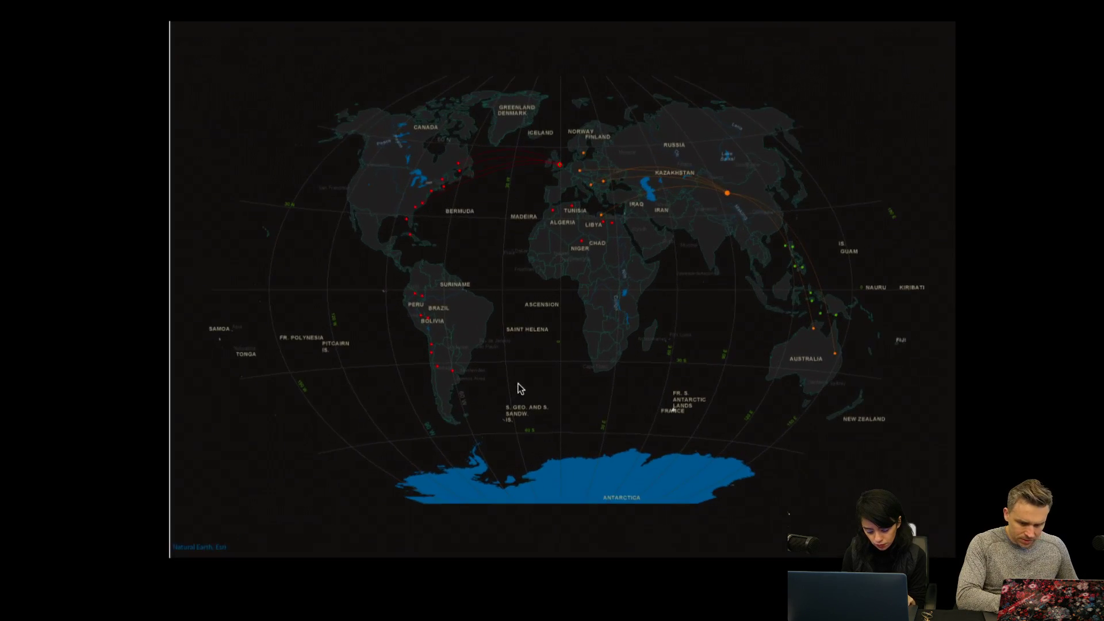
{"action": "scroll", "coordinate": [656, 287], "scroll_direction": "up", "scroll_amount": 3}
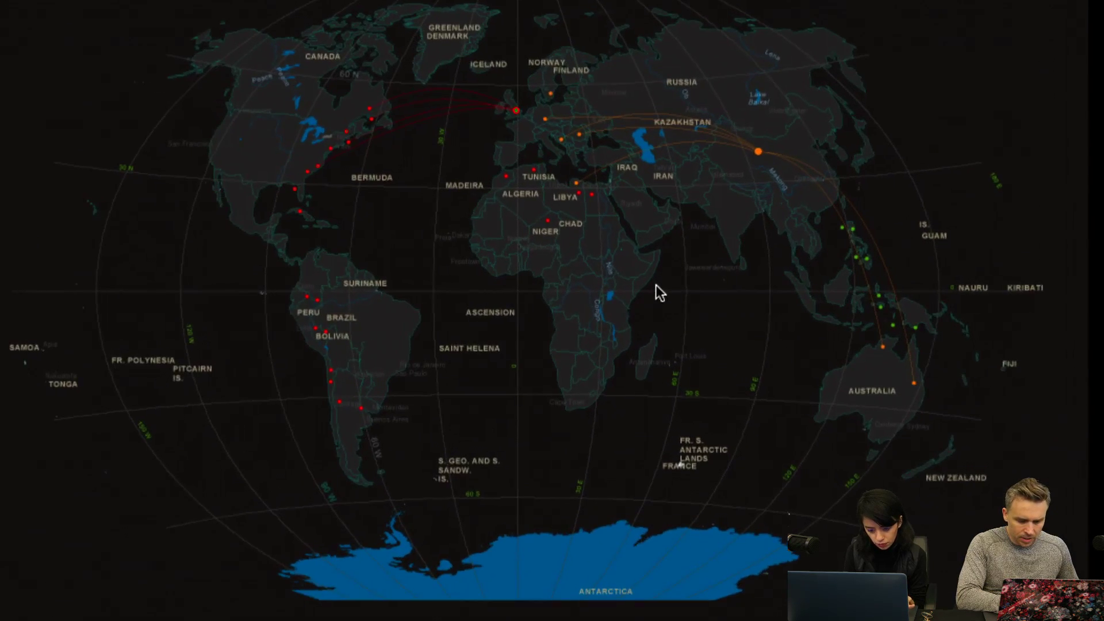
{"action": "scroll", "coordinate": [553, 336], "scroll_direction": "up", "scroll_amount": 2}
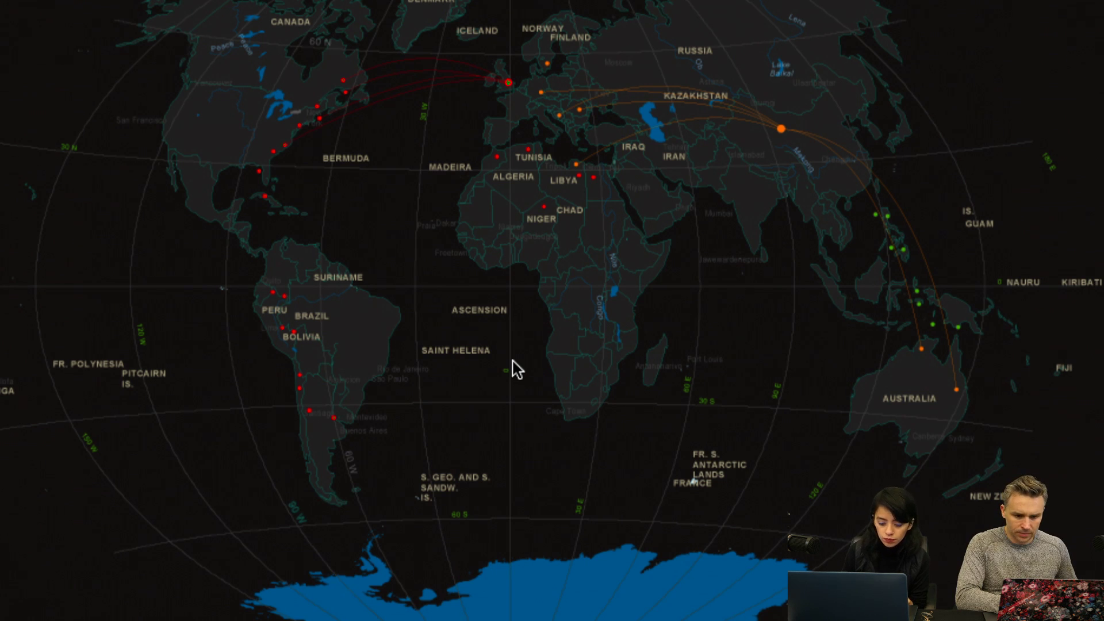
{"action": "scroll", "coordinate": [516, 367], "scroll_direction": "down", "scroll_amount": 5}
Open the Imgur page showing the Reported UFO Sightings map
{"action": "mouse_move", "coordinate": [388, 4]}
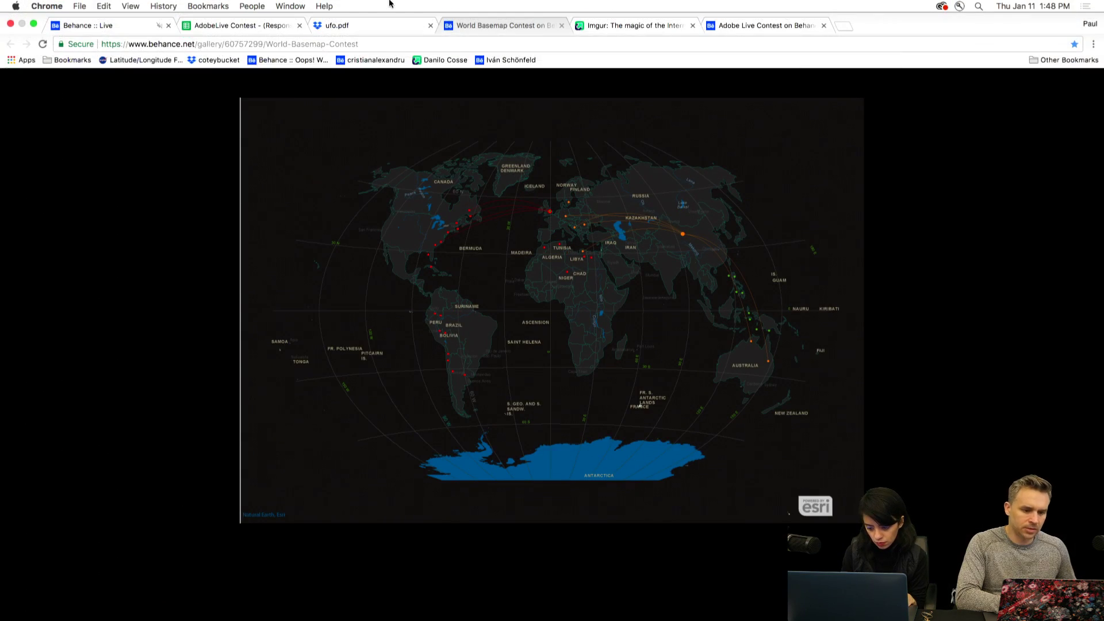
{"action": "left_click", "coordinate": [600, 27]}
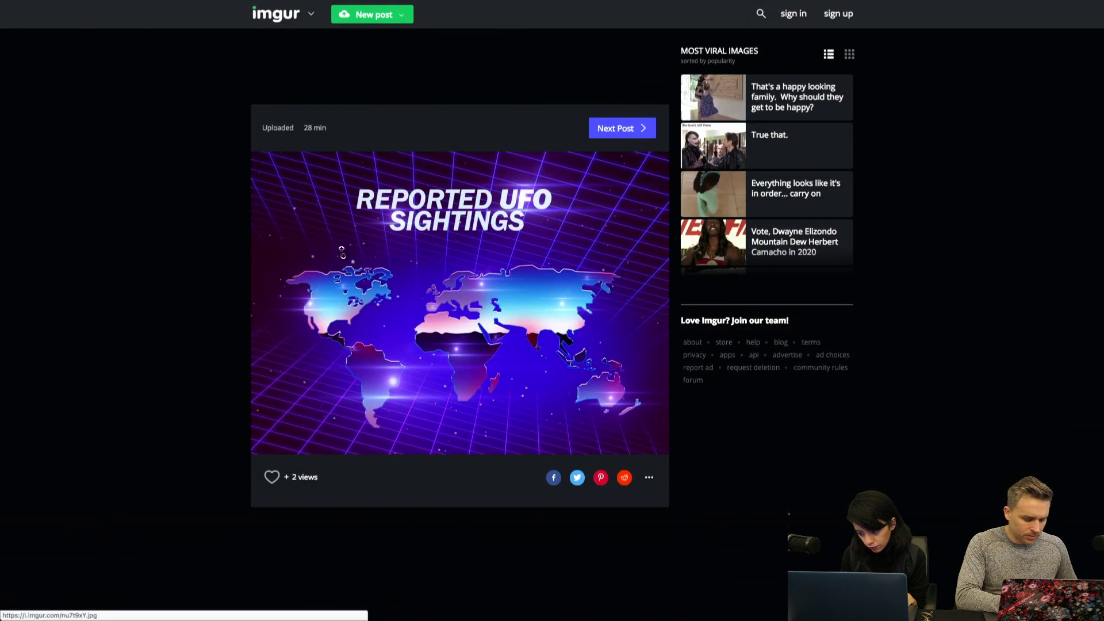
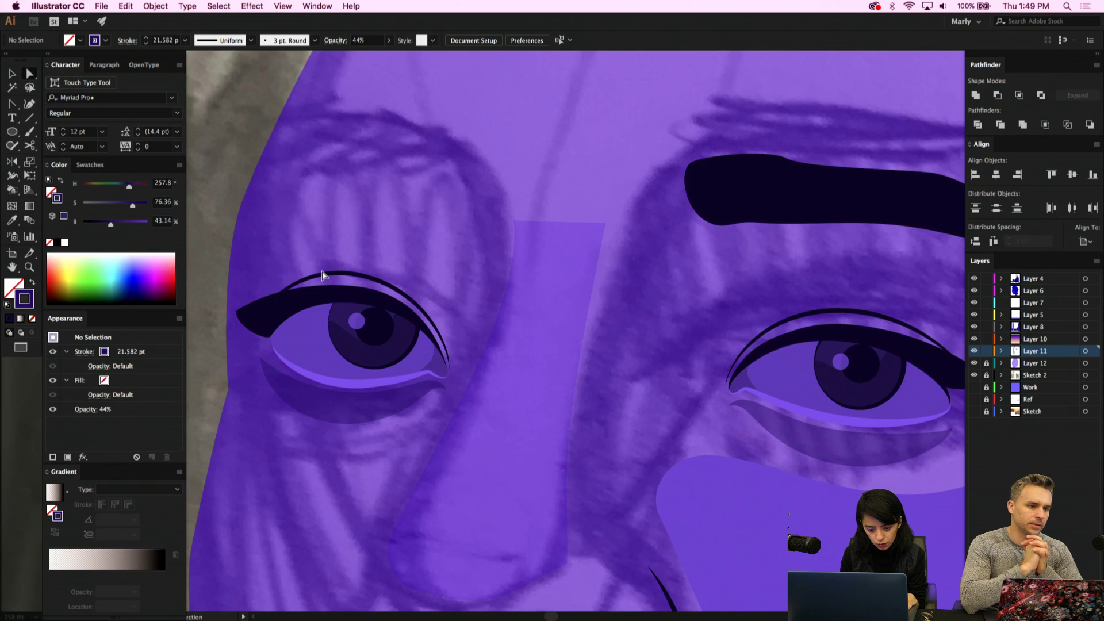
In Illustrator, move the outer end of the second eye's upper crease line inward to meet the top of the eyeliner wing
{"action": "left_click", "coordinate": [322, 275]}
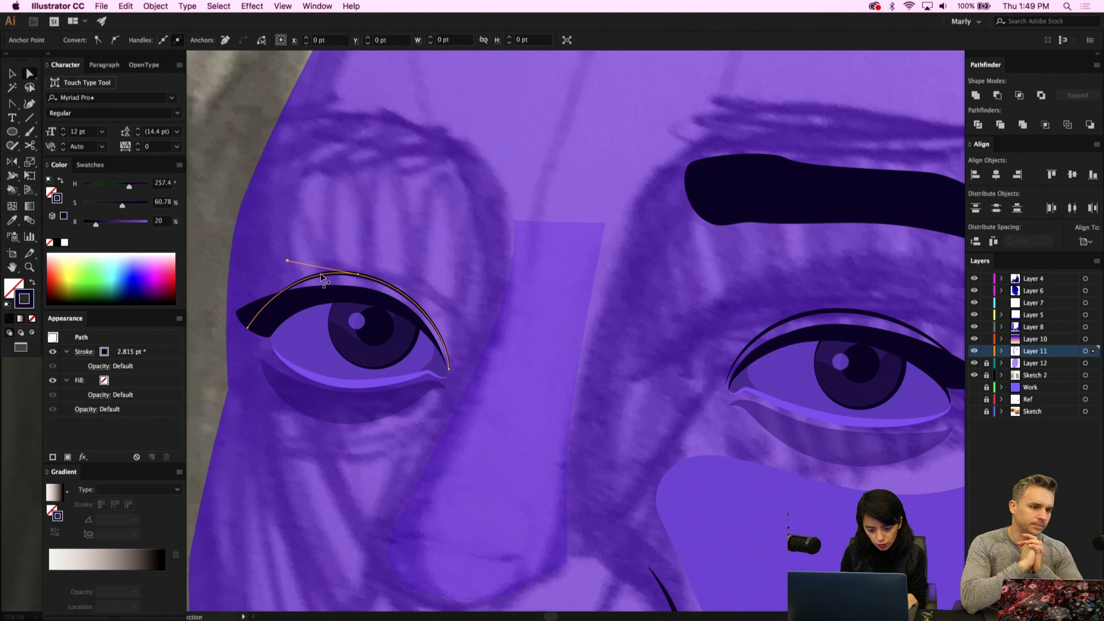
{"action": "left_click_drag", "start_coordinate": [248, 329], "coordinate": [262, 309]}
{"action": "left_click", "coordinate": [249, 328], "text": "alt"}
{"action": "left_click", "coordinate": [248, 329]}
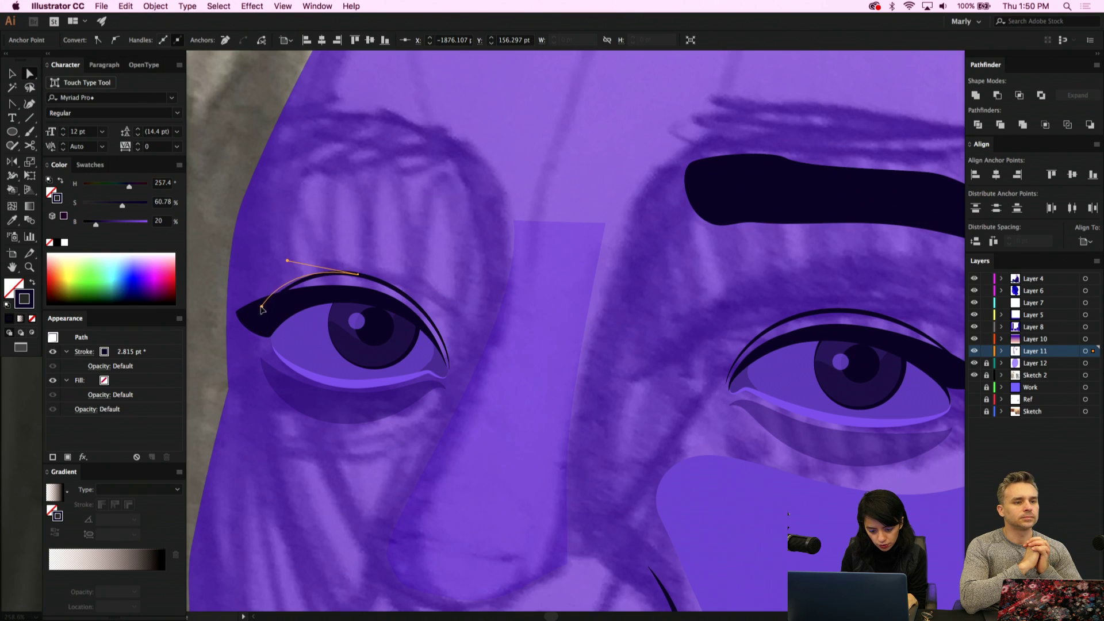
{"action": "left_click", "coordinate": [354, 276]}
{"action": "left_click", "coordinate": [411, 246]}
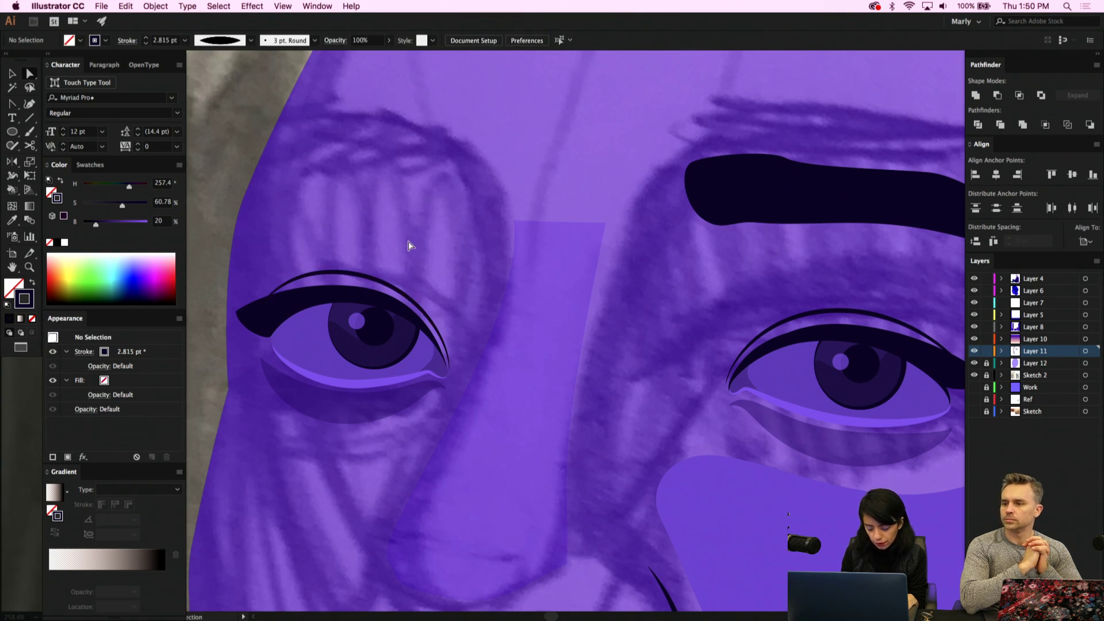
Place a mirrored copy of the finished eyebrow, about 224 pt wide, above the second eye at the same height as the original
{"action": "left_click_drag", "start_coordinate": [785, 218], "coordinate": [602, 192]}
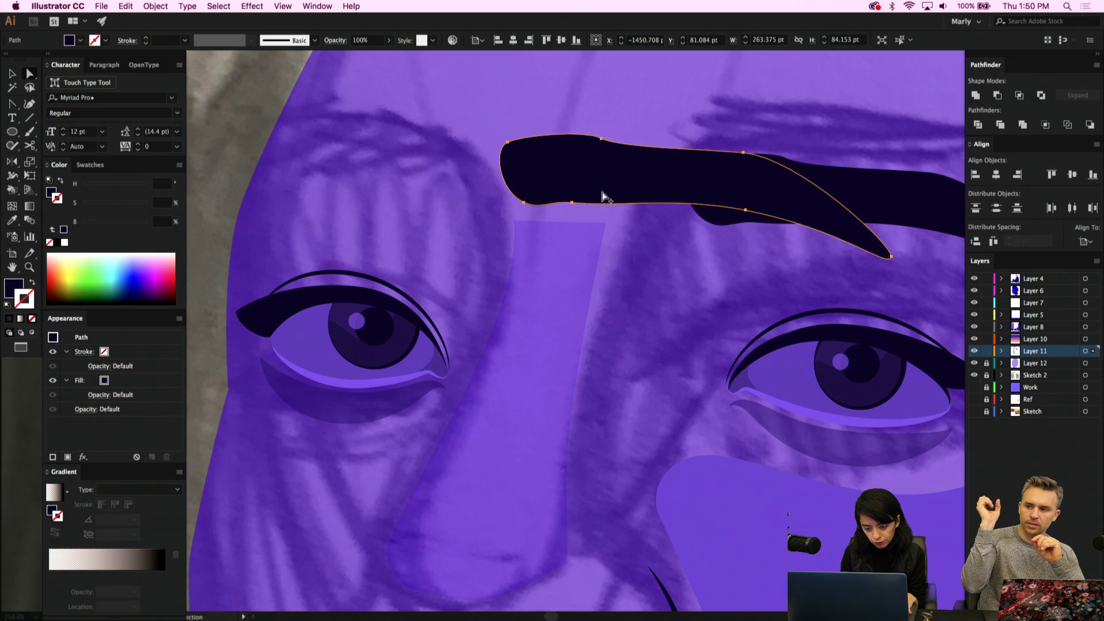
{"action": "key", "text": "v"}
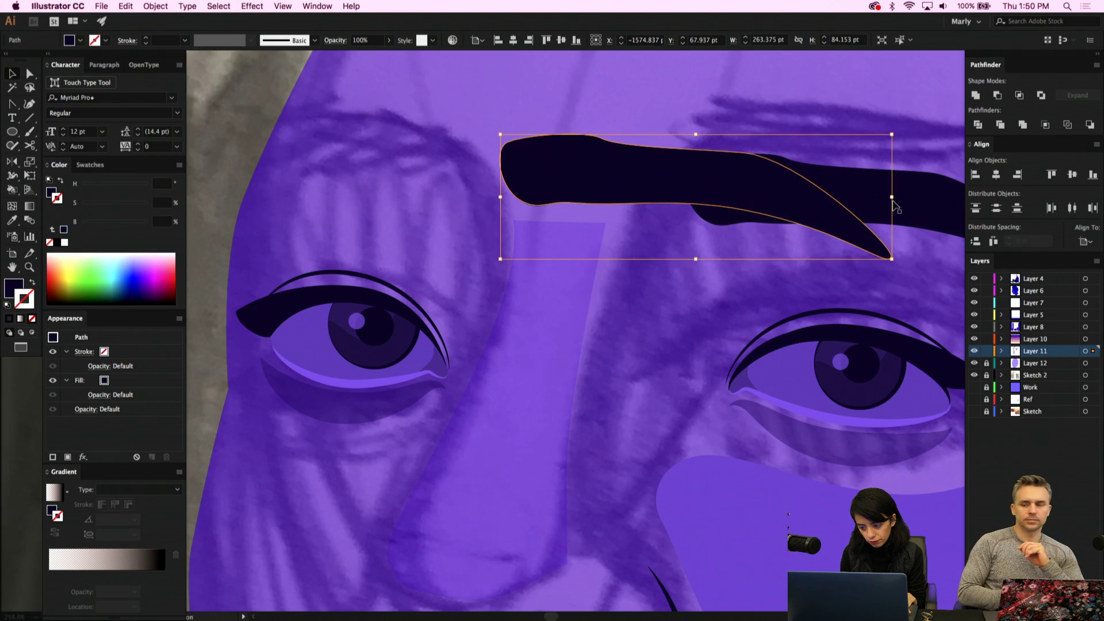
{"action": "left_click_drag", "start_coordinate": [891, 200], "coordinate": [167, 199]}
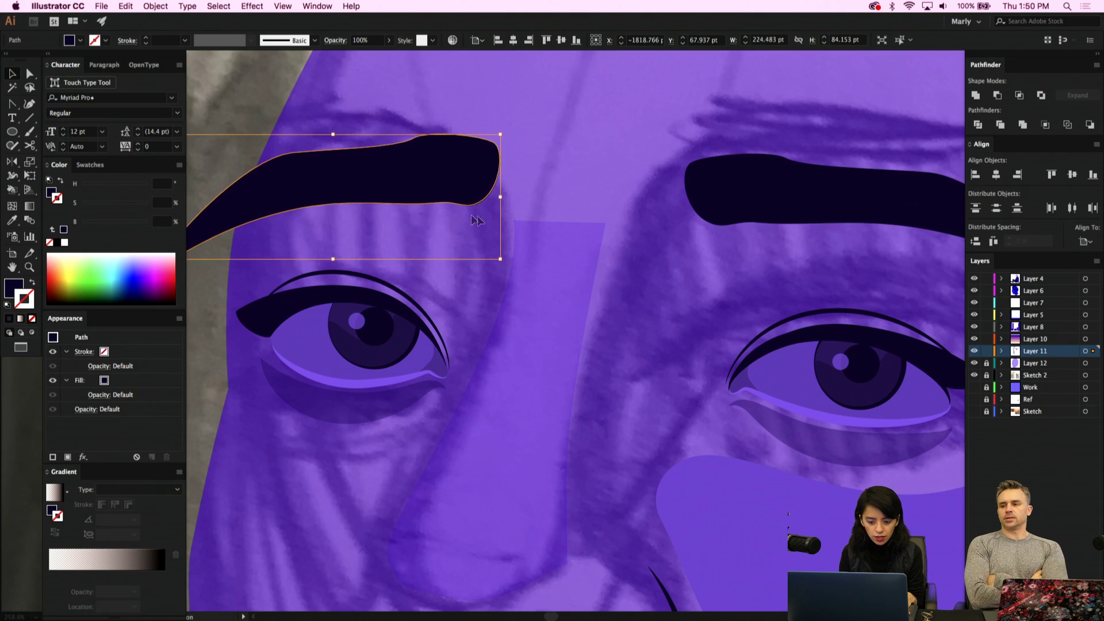
{"action": "left_click_drag", "start_coordinate": [466, 180], "coordinate": [476, 196]}
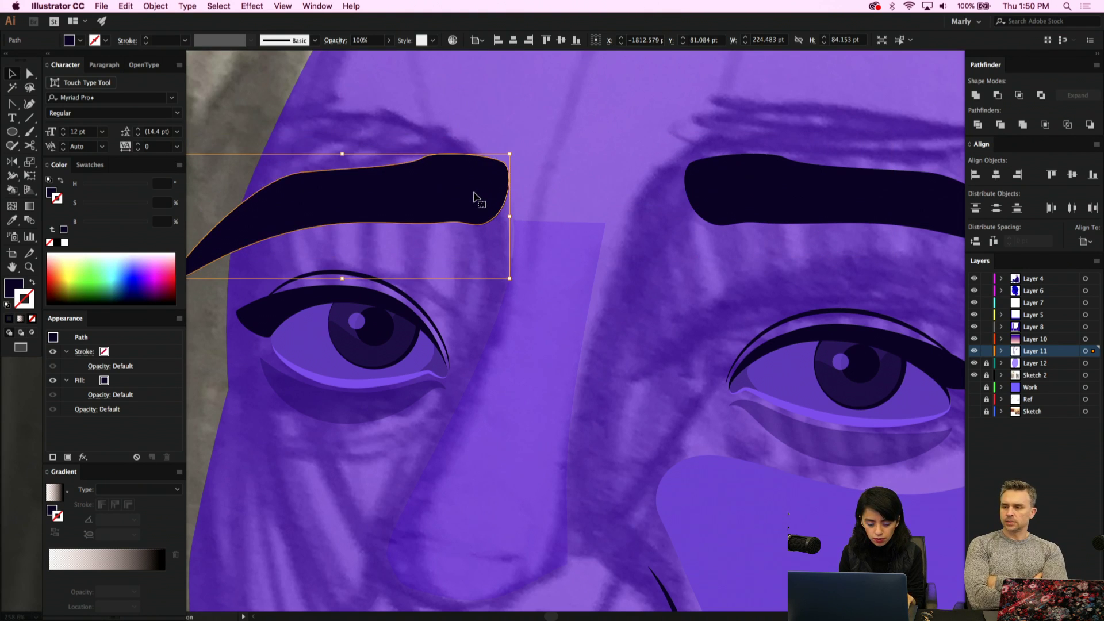
Raise the mirrored eyebrow's upper edge into a high arch that follows the sketched brow line
{"action": "key", "text": "a"}
{"action": "scroll", "coordinate": [474, 196], "scroll_direction": "left", "scroll_amount": 3}
{"action": "scroll", "coordinate": [474, 197], "scroll_direction": "up", "scroll_amount": 1}
{"action": "left_click", "coordinate": [380, 185]}
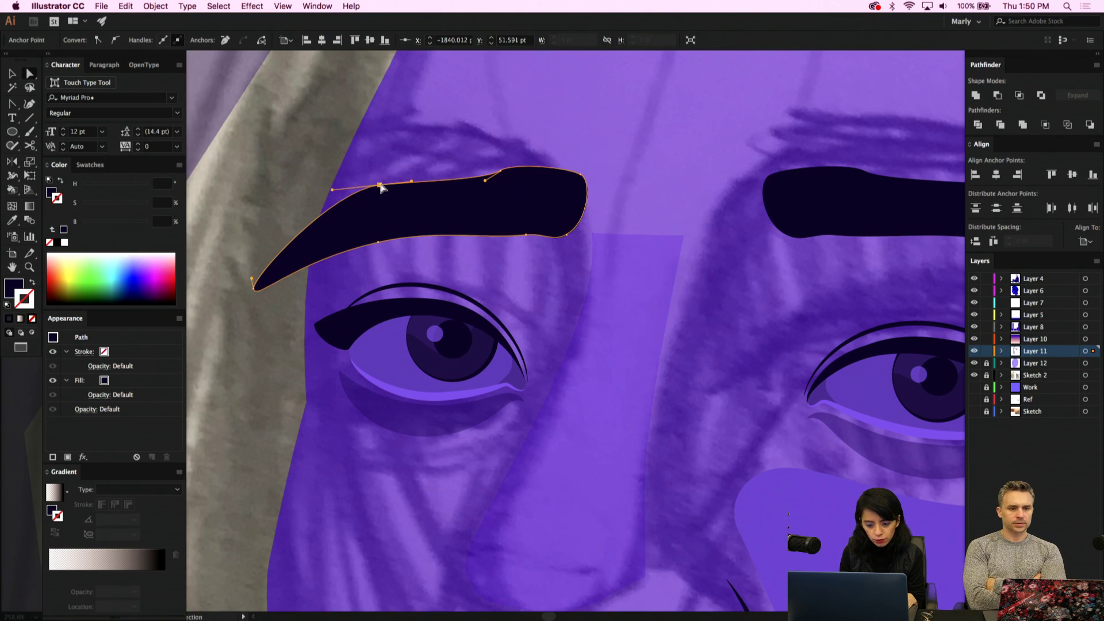
{"action": "left_click_drag", "start_coordinate": [379, 185], "coordinate": [410, 122]}
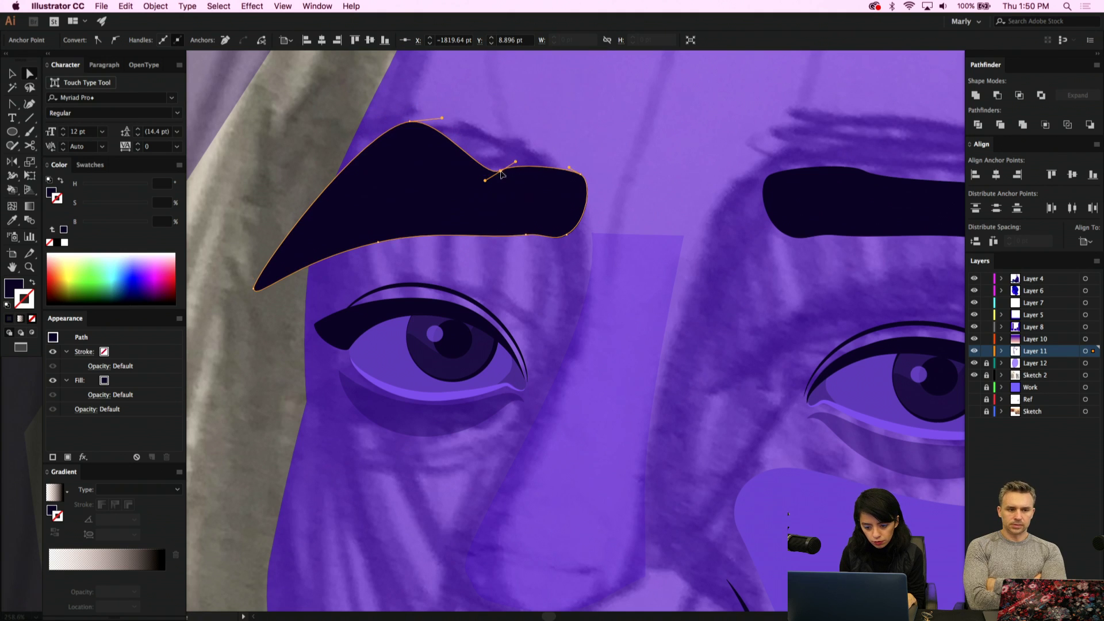
{"action": "mouse_move", "coordinate": [500, 171]}
{"action": "left_mouse_down"}
{"action": "mouse_move", "coordinate": [507, 148]}
{"action": "mouse_move", "coordinate": [516, 156]}
{"action": "left_mouse_up"}
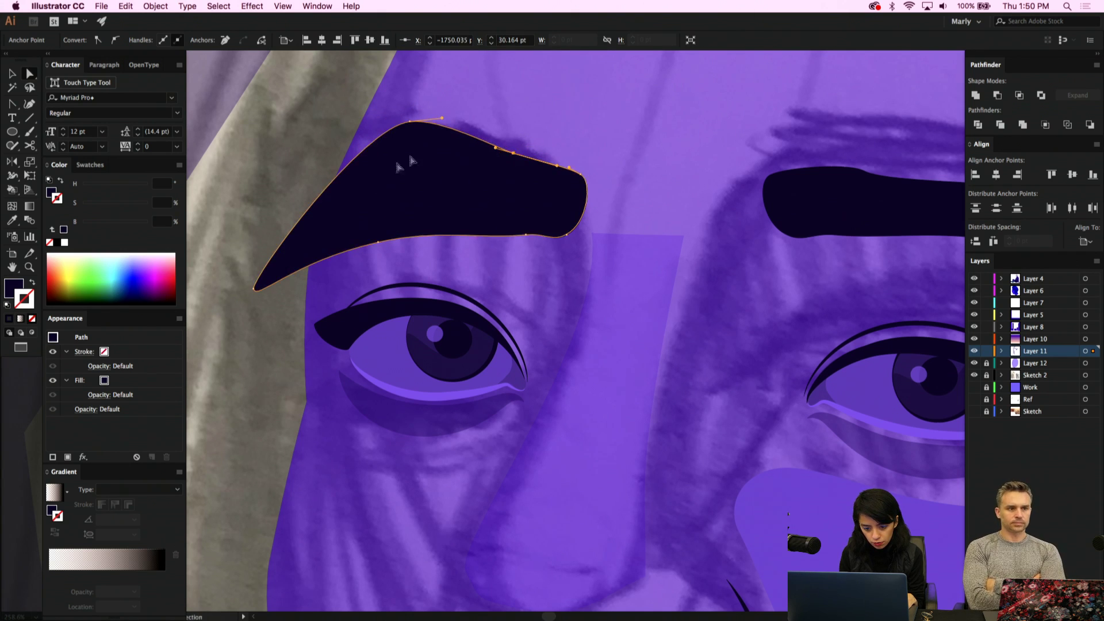
Pull the mirrored eyebrow's tail in to the edge of the face and raise its lower edge into a thinner arch
{"action": "left_click", "coordinate": [253, 290]}
{"action": "left_click", "coordinate": [253, 291]}
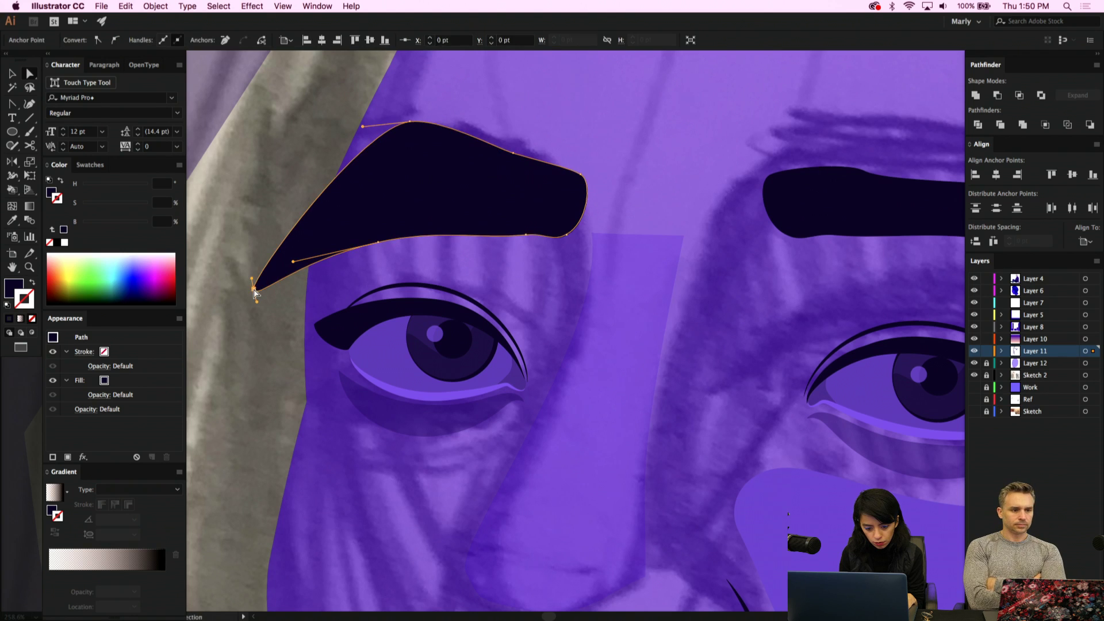
{"action": "left_click_drag", "start_coordinate": [253, 290], "coordinate": [332, 190]}
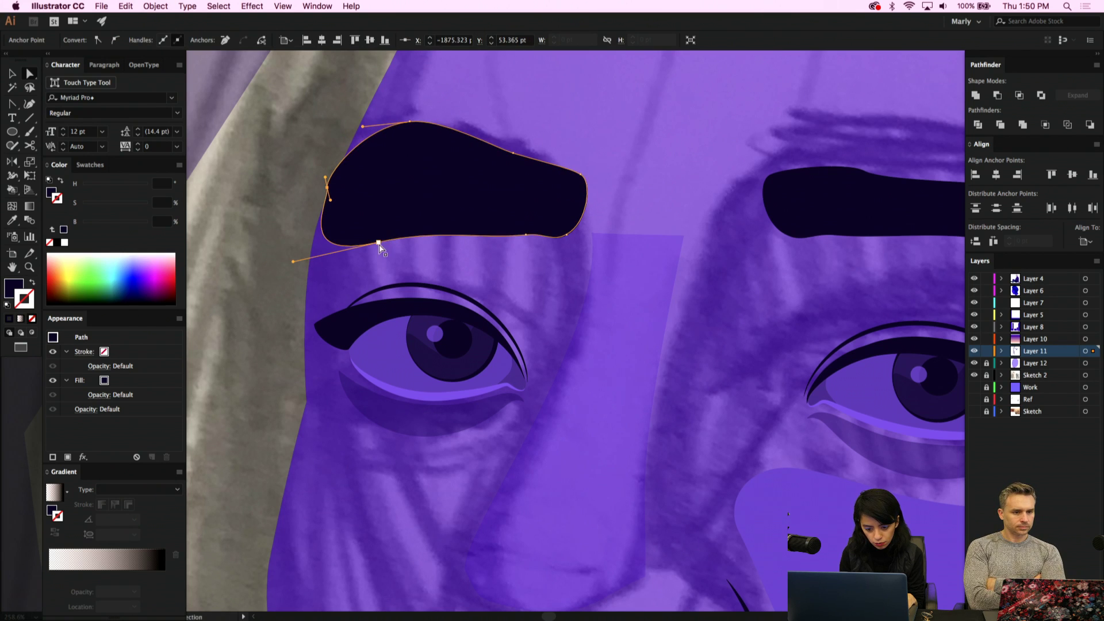
{"action": "left_click_drag", "start_coordinate": [379, 246], "coordinate": [397, 180]}
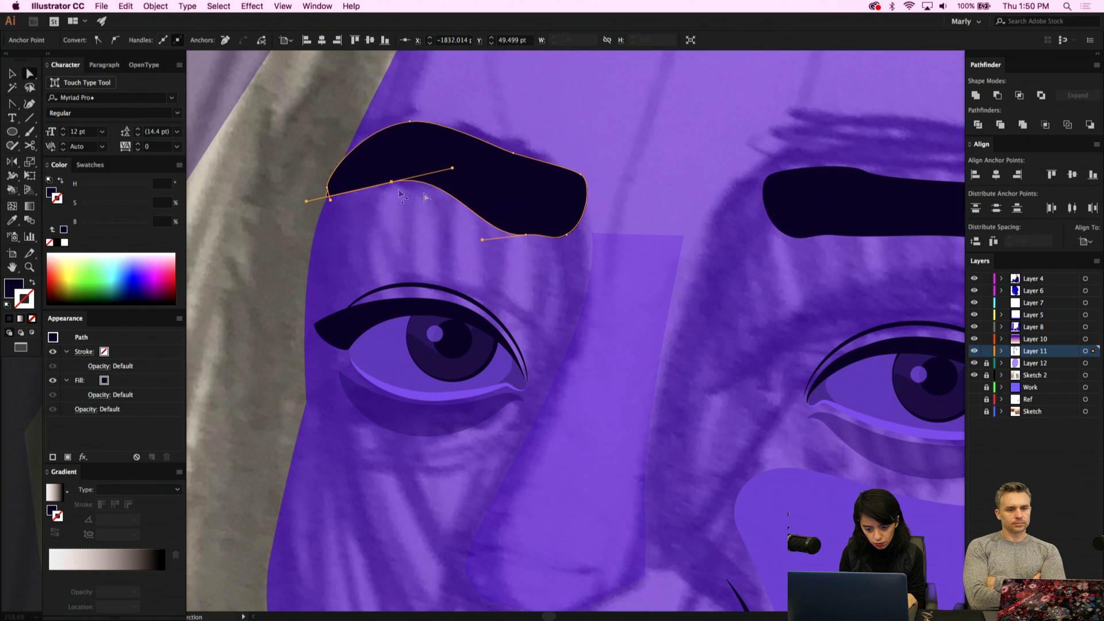
{"action": "left_click_drag", "start_coordinate": [526, 235], "coordinate": [514, 203]}
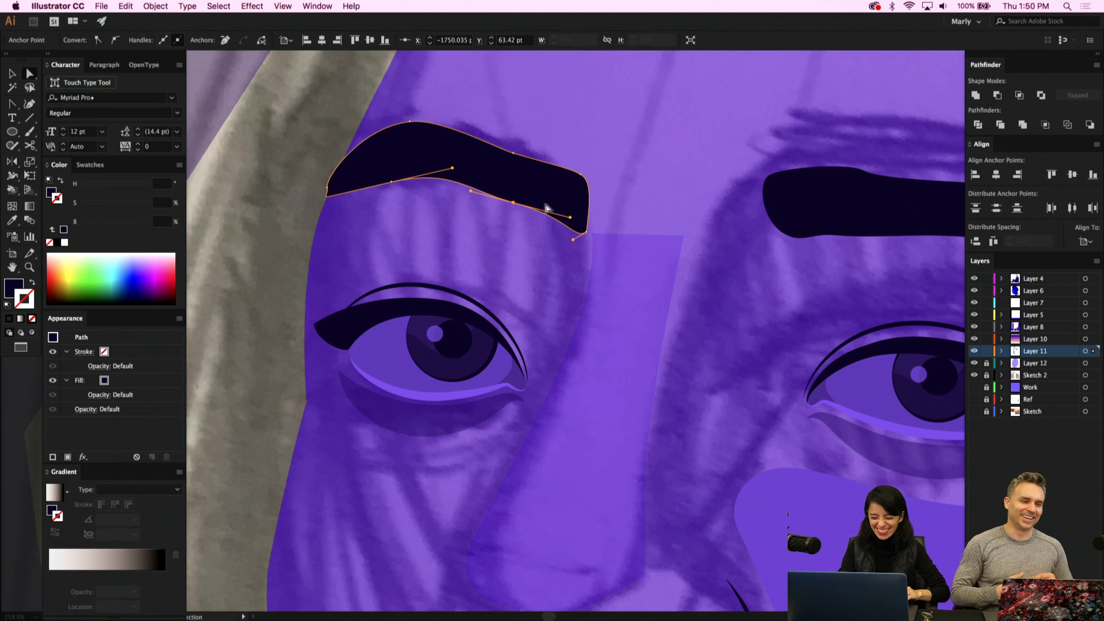
{"action": "left_click_drag", "start_coordinate": [569, 219], "coordinate": [536, 223]}
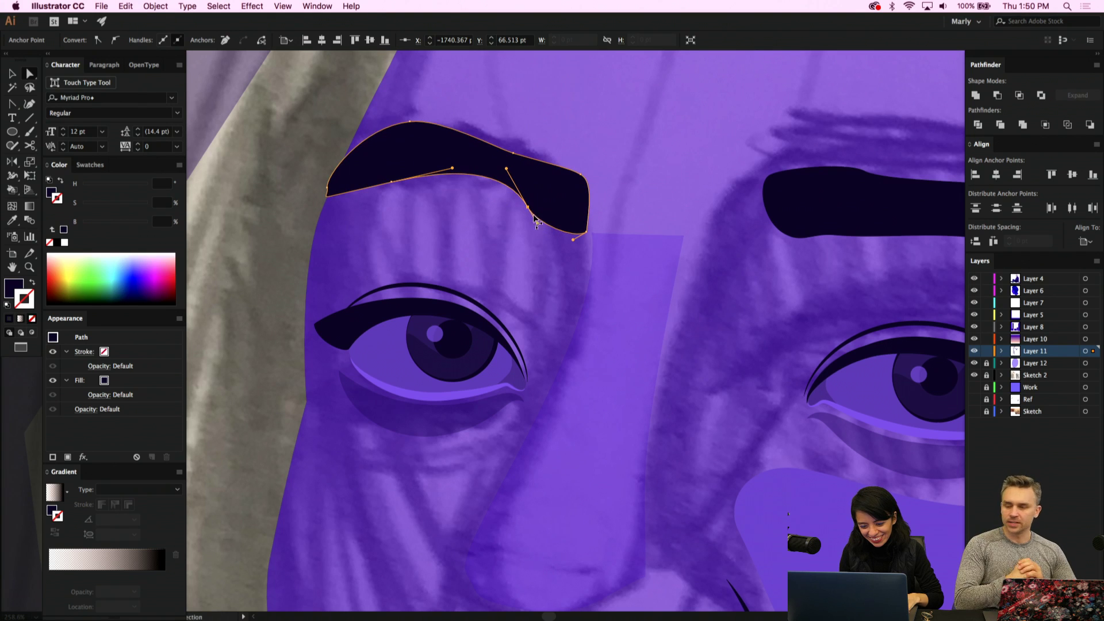
Smooth the mirrored eyebrow's underside by repositioning its two lower anchor points and their handles
{"action": "left_click", "coordinate": [388, 183]}
{"action": "left_click_drag", "start_coordinate": [387, 184], "coordinate": [374, 178]}
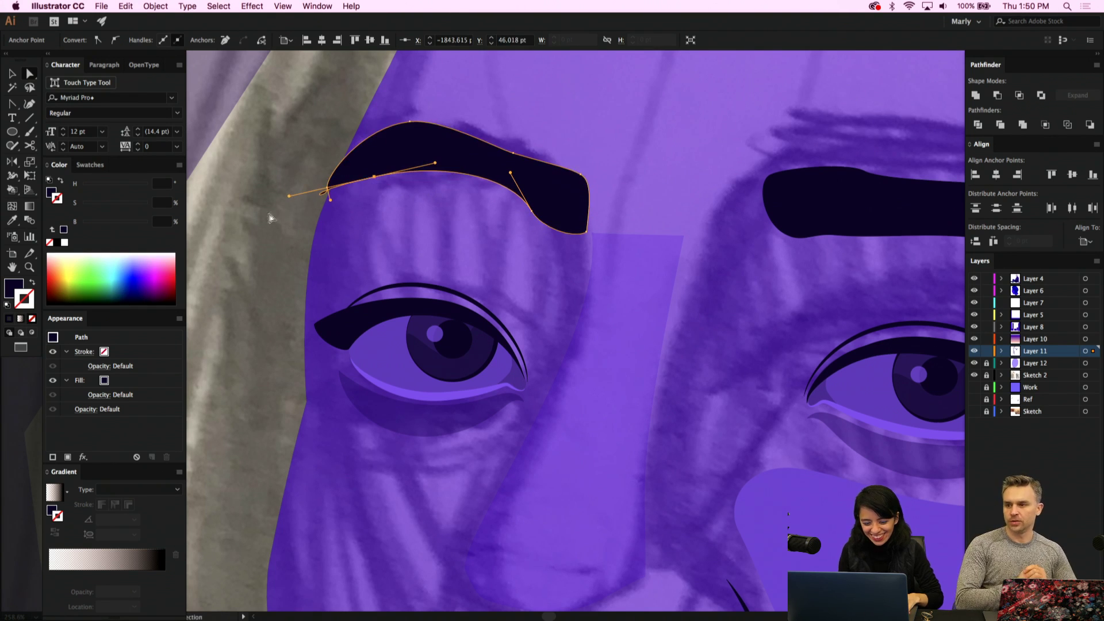
{"action": "left_click", "coordinate": [300, 200]}
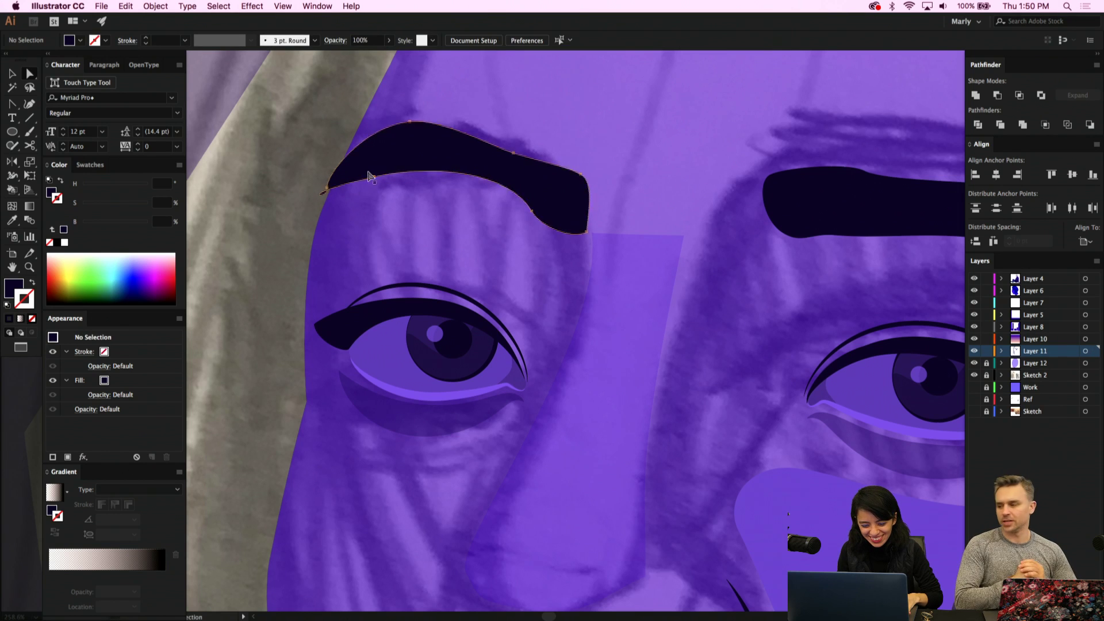
{"action": "left_click", "coordinate": [328, 195]}
{"action": "left_click", "coordinate": [374, 177]}
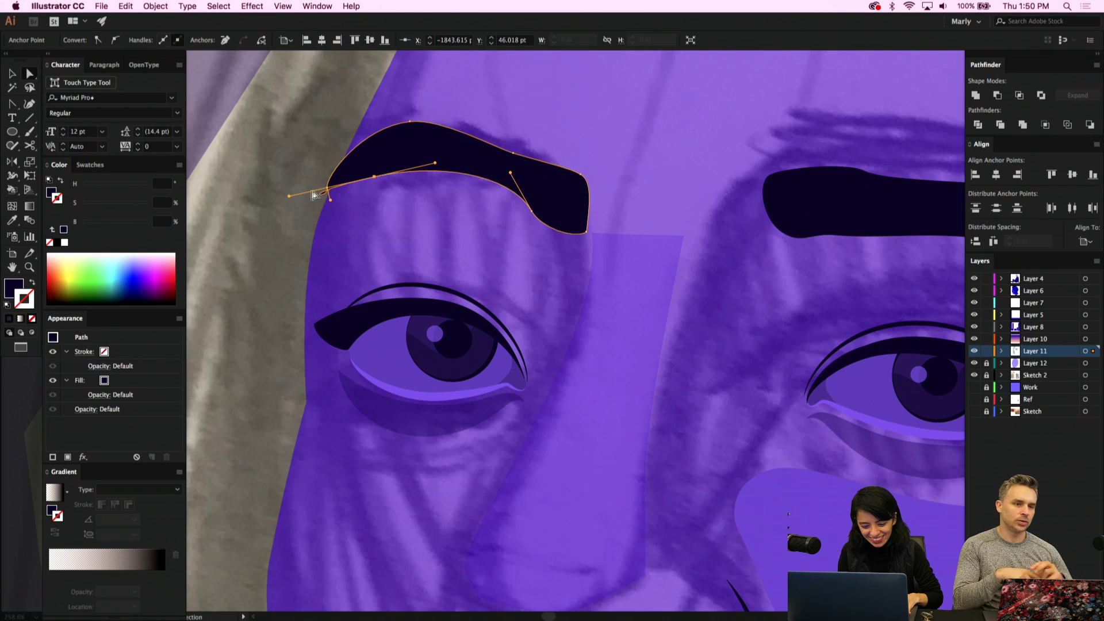
{"action": "left_click_drag", "start_coordinate": [289, 196], "coordinate": [369, 175]}
{"action": "left_click_drag", "start_coordinate": [535, 219], "coordinate": [459, 165]}
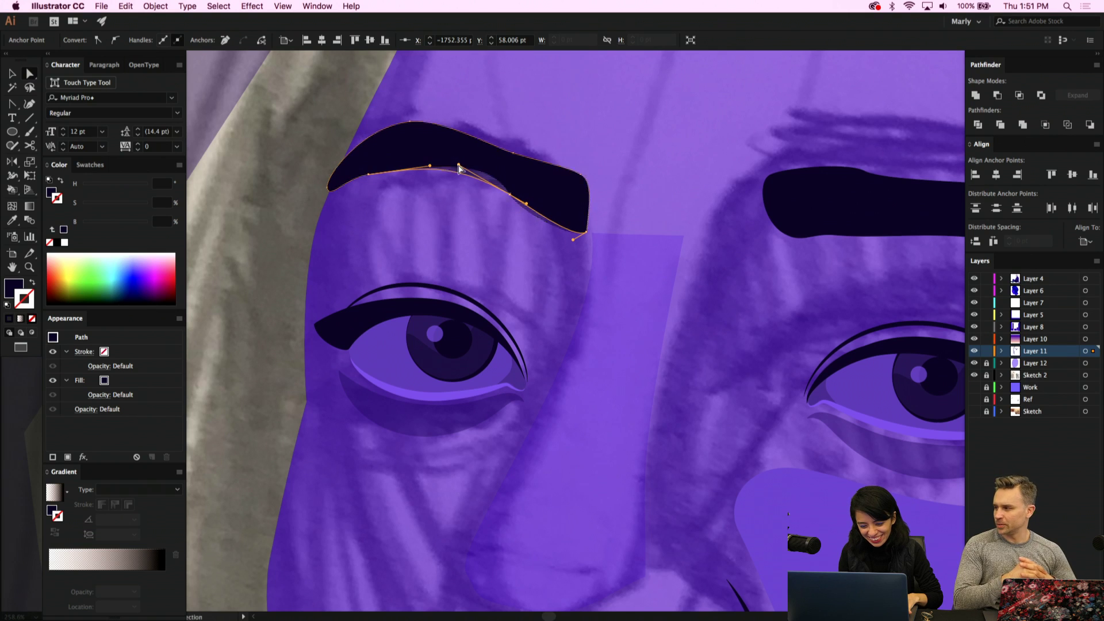
{"action": "left_click_drag", "start_coordinate": [510, 196], "coordinate": [507, 191]}
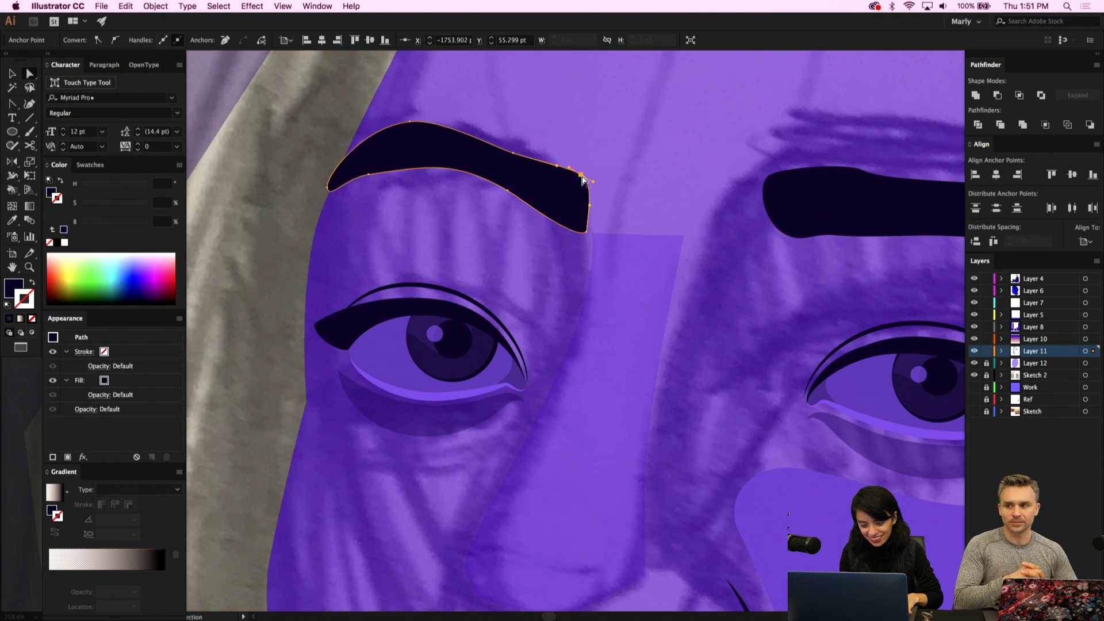
Round the mirrored eyebrow's upper inner corner and even out the top edge by shifting its upper anchor points
{"action": "left_click_drag", "start_coordinate": [581, 175], "coordinate": [559, 170]}
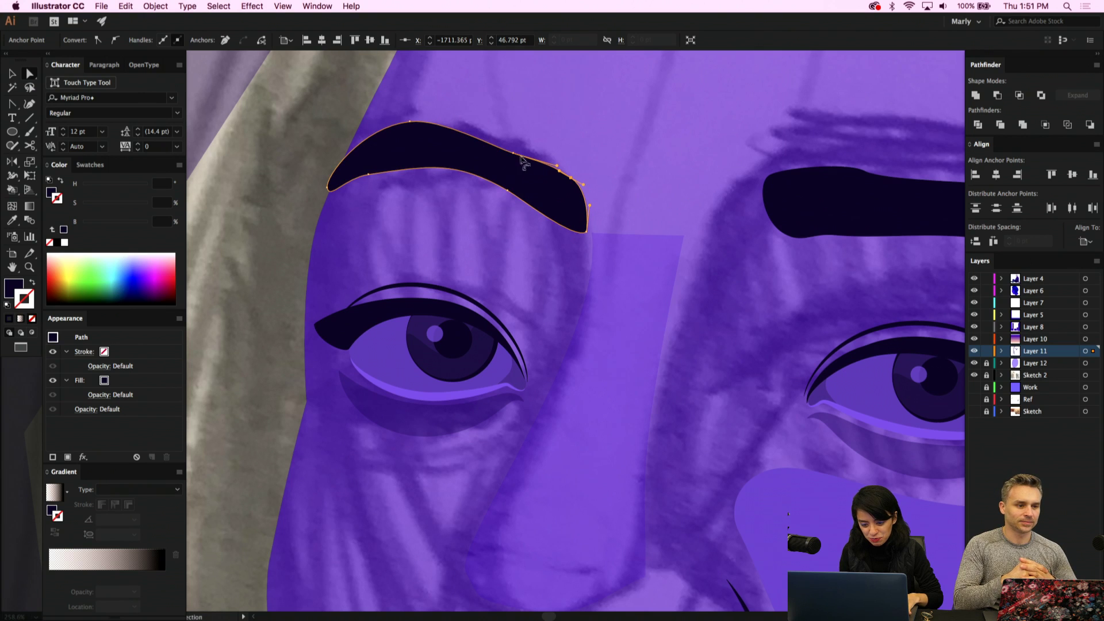
{"action": "left_click_drag", "start_coordinate": [514, 156], "coordinate": [508, 144]}
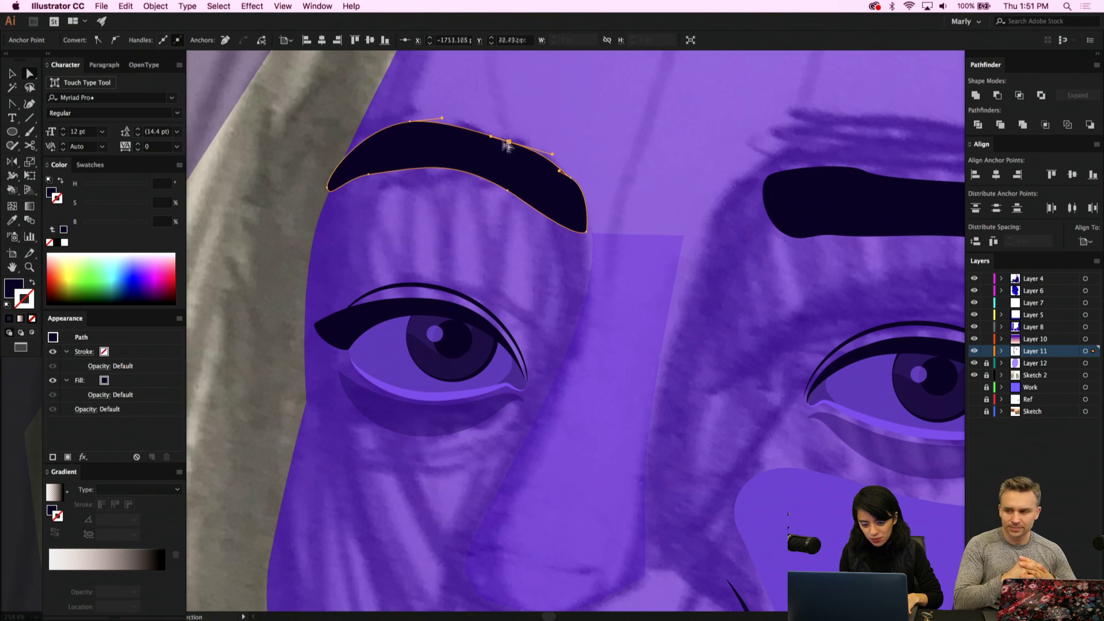
{"action": "left_click", "coordinate": [410, 124]}
{"action": "left_click_drag", "start_coordinate": [410, 123], "coordinate": [398, 128]}
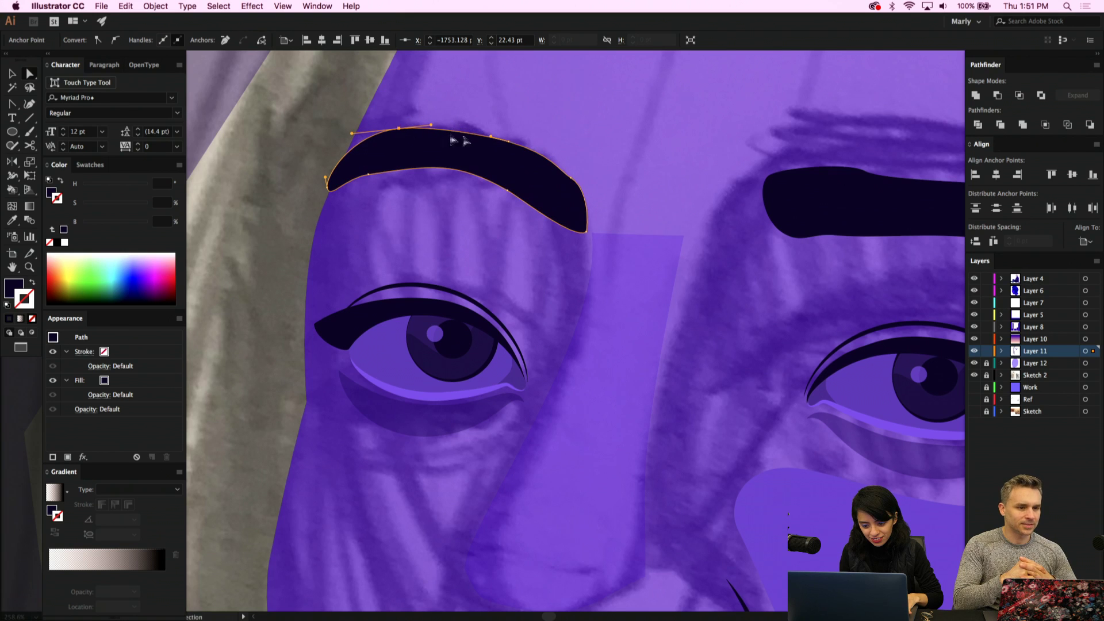
Lower the anchor on the inner half of the mirrored eyebrow's underside slightly and fine-tune its curve
{"action": "left_click", "coordinate": [507, 191]}
{"action": "left_click_drag", "start_coordinate": [507, 190], "coordinate": [509, 196]}
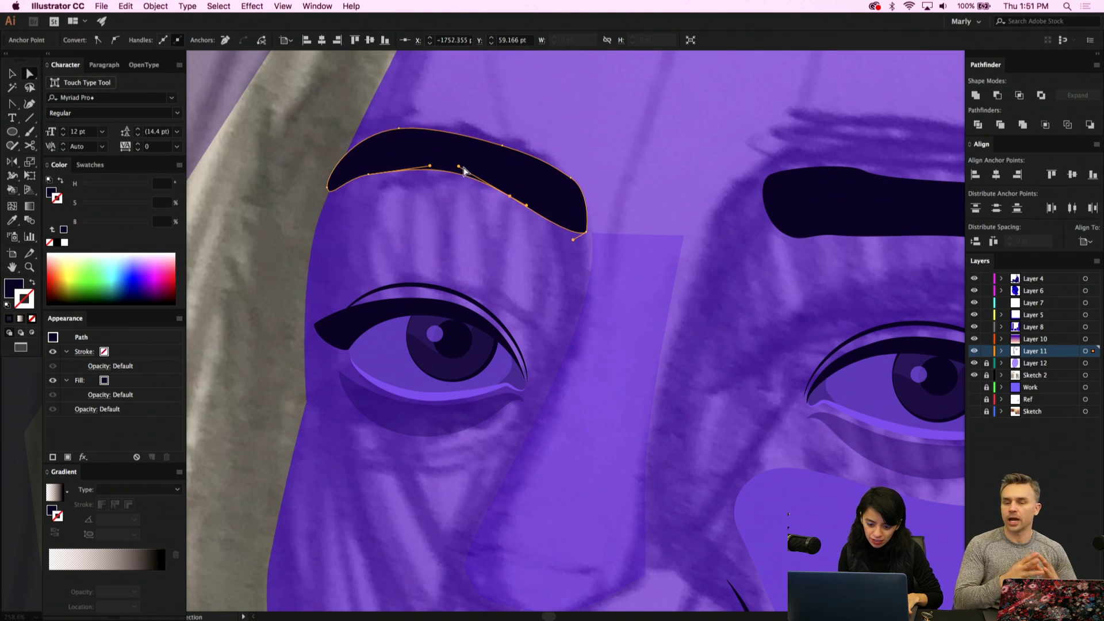
{"action": "mouse_move", "coordinate": [459, 168]}
{"action": "left_mouse_down"}
{"action": "mouse_move", "coordinate": [470, 168]}
{"action": "mouse_move", "coordinate": [460, 168]}
{"action": "left_mouse_up"}
{"action": "left_click", "coordinate": [565, 322]}
{"action": "scroll", "coordinate": [565, 326], "scroll_direction": "down", "scroll_amount": 5}
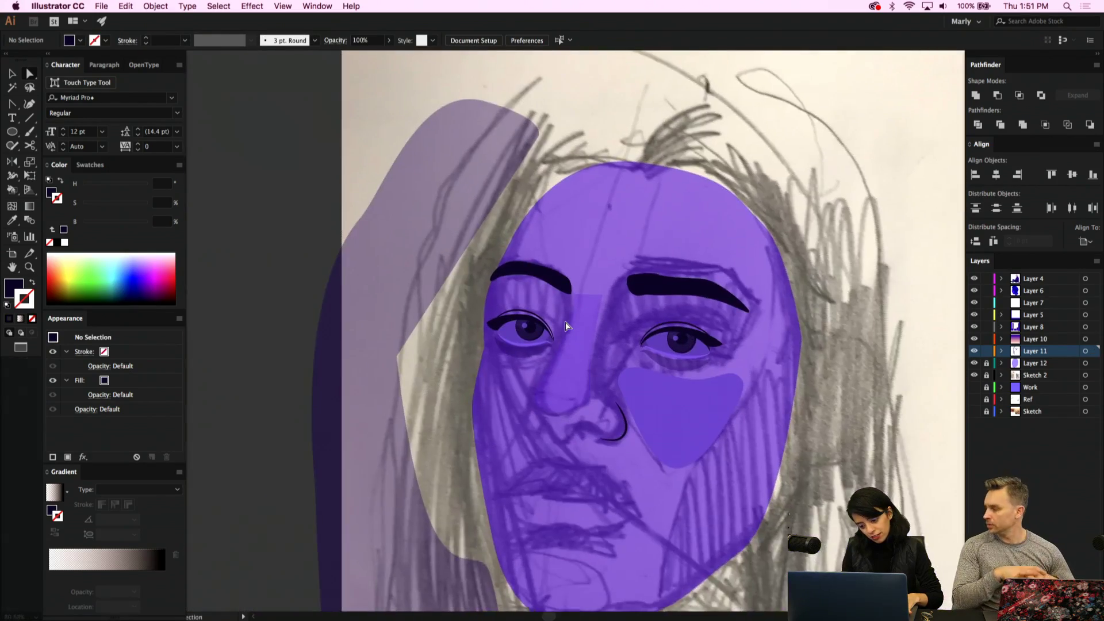
Slim the mirrored eyebrow by lowering its two top-edge anchors and shifting the inner underside anchor slightly outward
{"action": "scroll", "coordinate": [567, 320], "scroll_direction": "up", "scroll_amount": 3}
{"action": "left_click", "coordinate": [553, 263]}
{"action": "scroll", "coordinate": [554, 262], "scroll_direction": "up", "scroll_amount": 3}
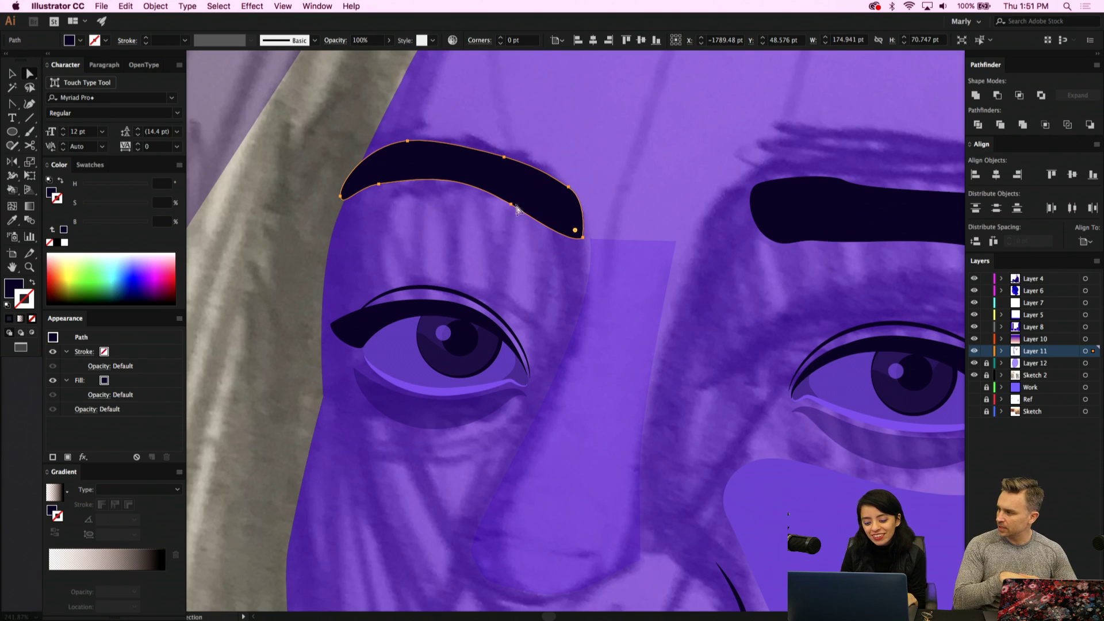
{"action": "left_click_drag", "start_coordinate": [510, 205], "coordinate": [501, 202]}
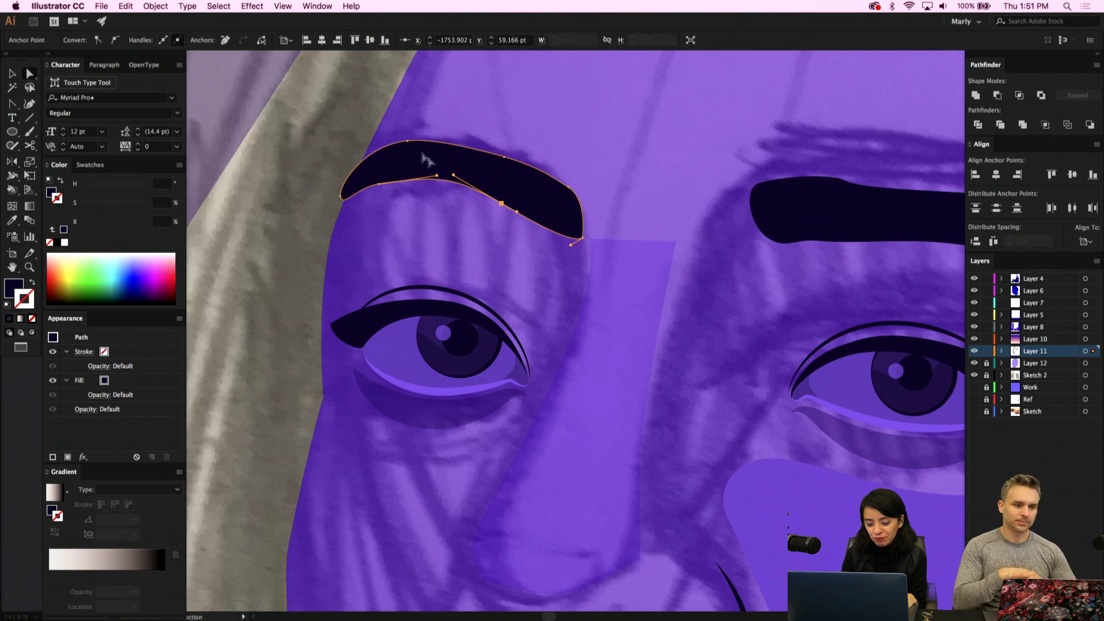
{"action": "left_click_drag", "start_coordinate": [407, 143], "coordinate": [406, 155]}
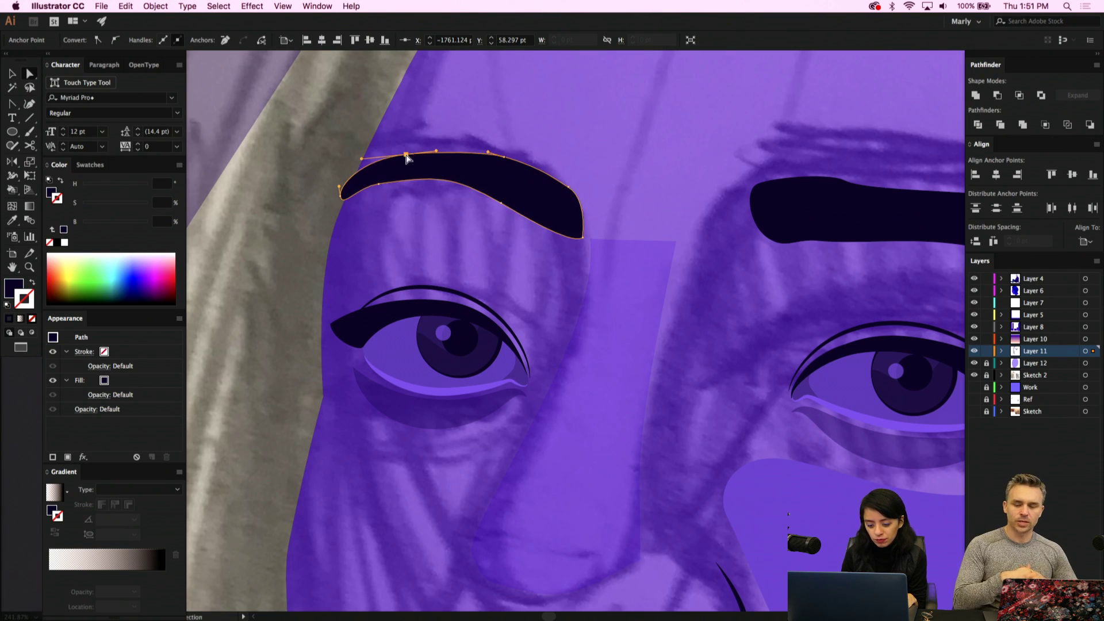
{"action": "left_click", "coordinate": [634, 191]}
{"action": "left_click", "coordinate": [523, 180]}
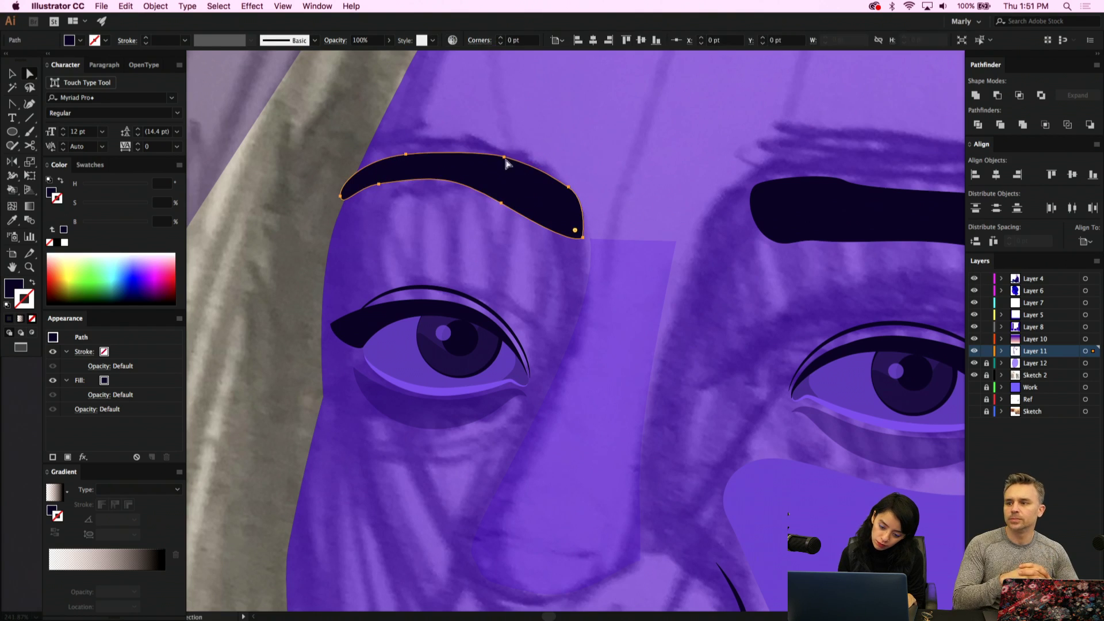
{"action": "left_click", "coordinate": [509, 172]}
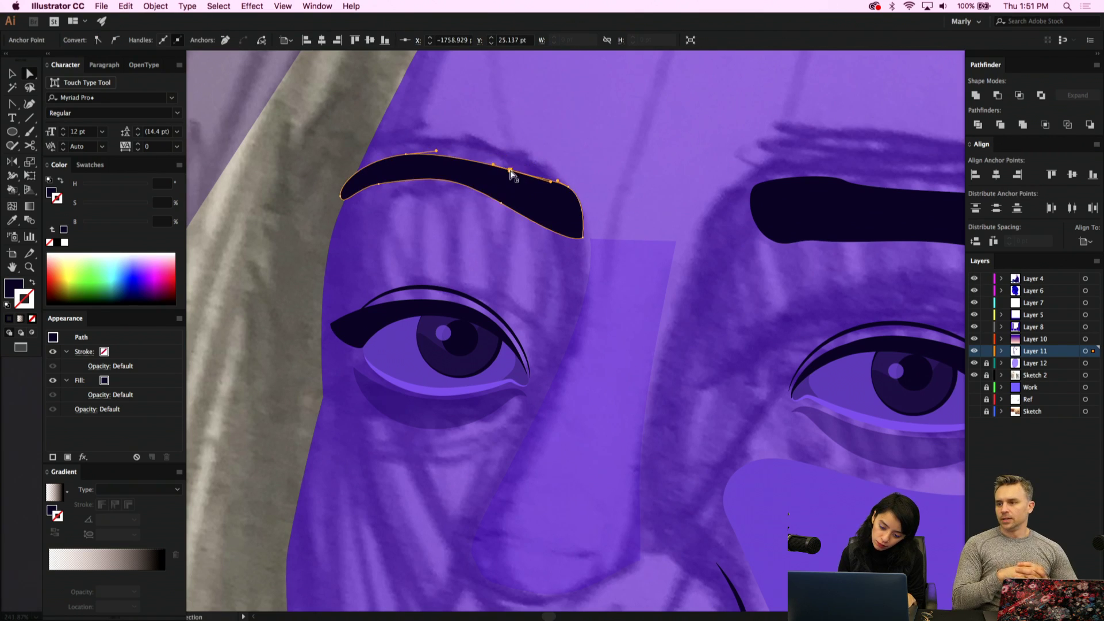
{"action": "left_click", "coordinate": [559, 145]}
{"action": "key", "text": "super+minus"}
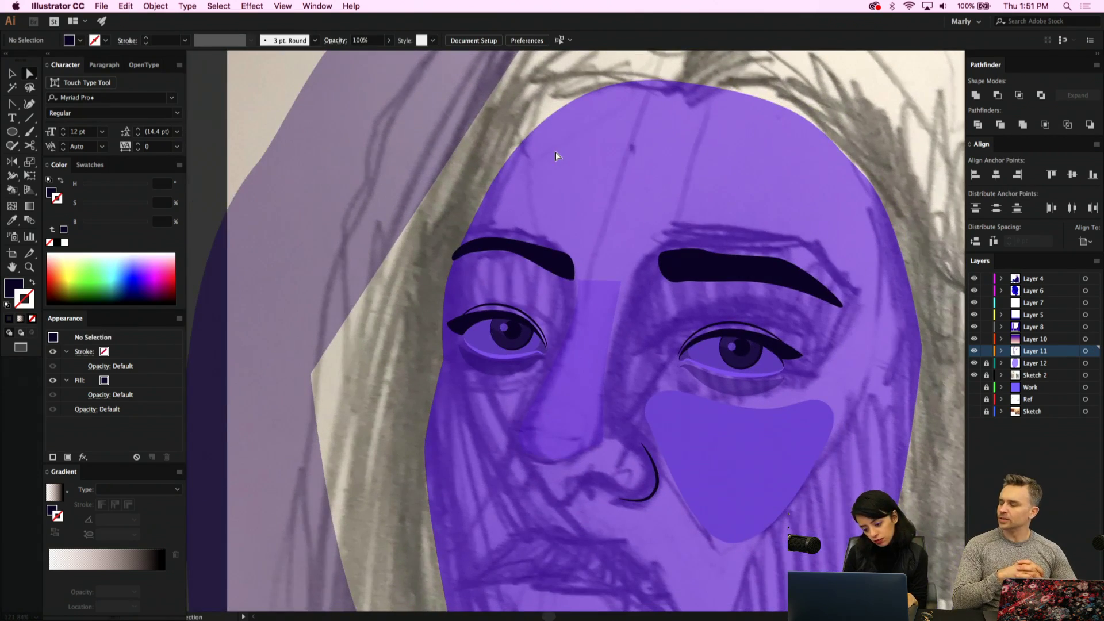
Move both eyebrows down, closer to the eyes
{"action": "scroll", "coordinate": [599, 277], "scroll_direction": "right", "scroll_amount": 5}
{"action": "scroll", "coordinate": [600, 277], "scroll_direction": "down", "scroll_amount": 3}
{"action": "key", "text": "v"}
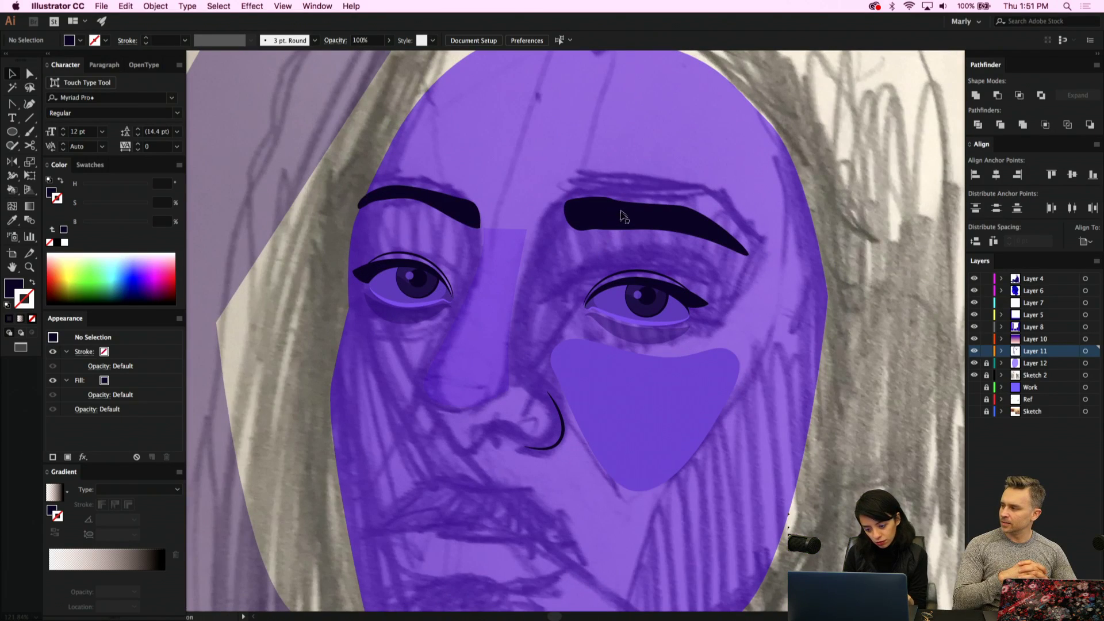
{"action": "left_click_drag", "start_coordinate": [621, 219], "coordinate": [621, 234]}
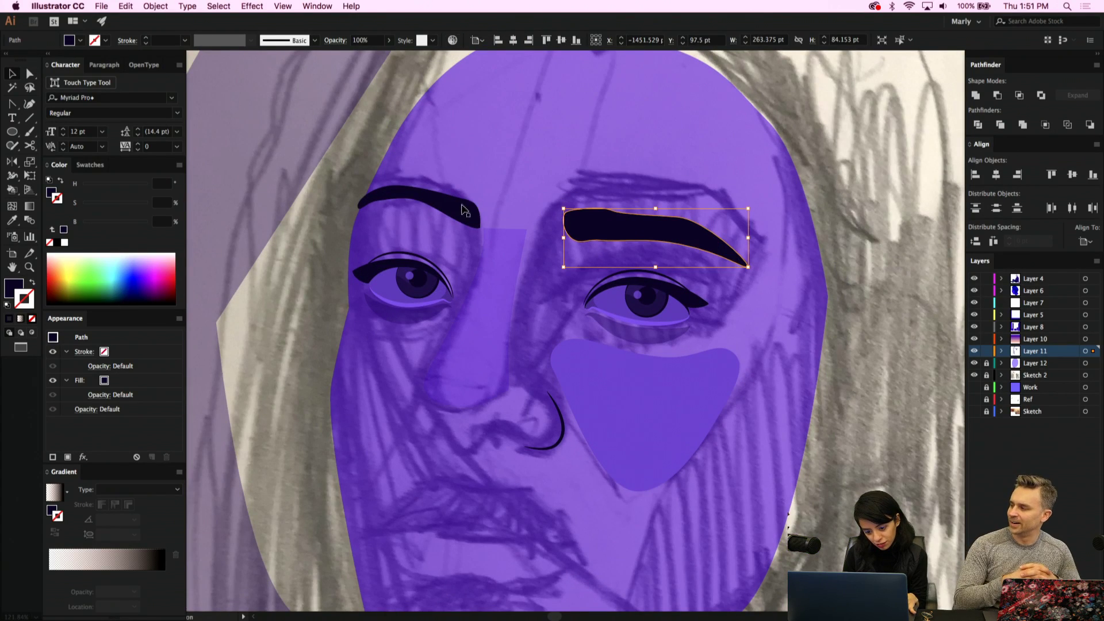
{"action": "mouse_move", "coordinate": [463, 209]}
{"action": "left_mouse_down"}
{"action": "mouse_move", "coordinate": [453, 228]}
{"action": "mouse_move", "coordinate": [480, 223]}
{"action": "left_mouse_up"}
{"action": "left_click", "coordinate": [435, 179]}
Square off the mirrored eyebrow's inner end and flatten the curve of its underside
{"action": "key", "text": "a"}
{"action": "left_click", "coordinate": [466, 219]}
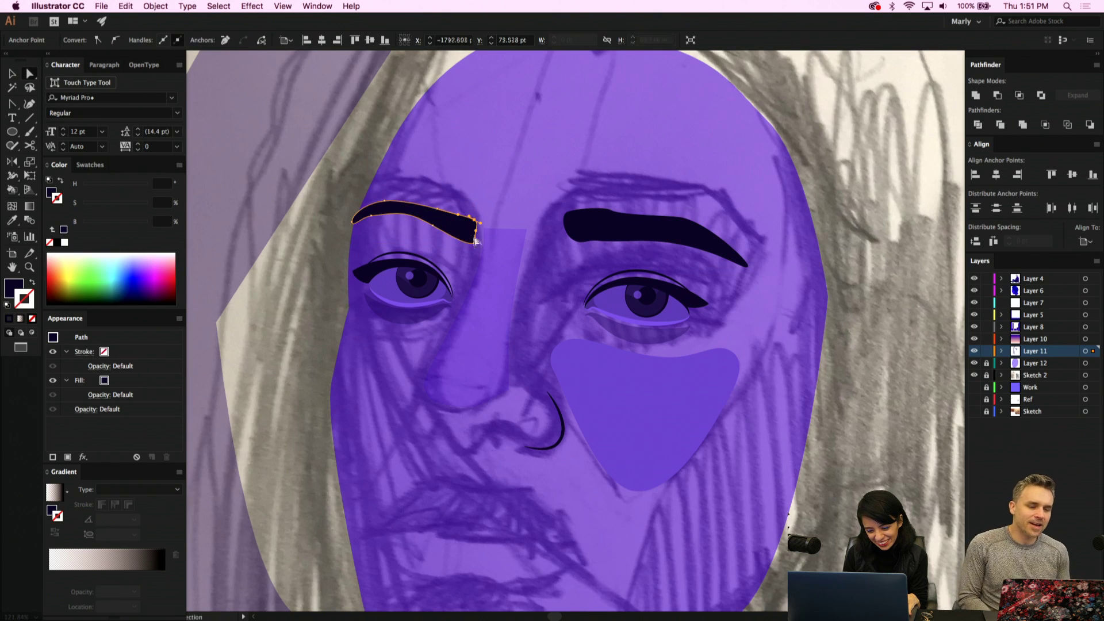
{"action": "left_click", "coordinate": [472, 234]}
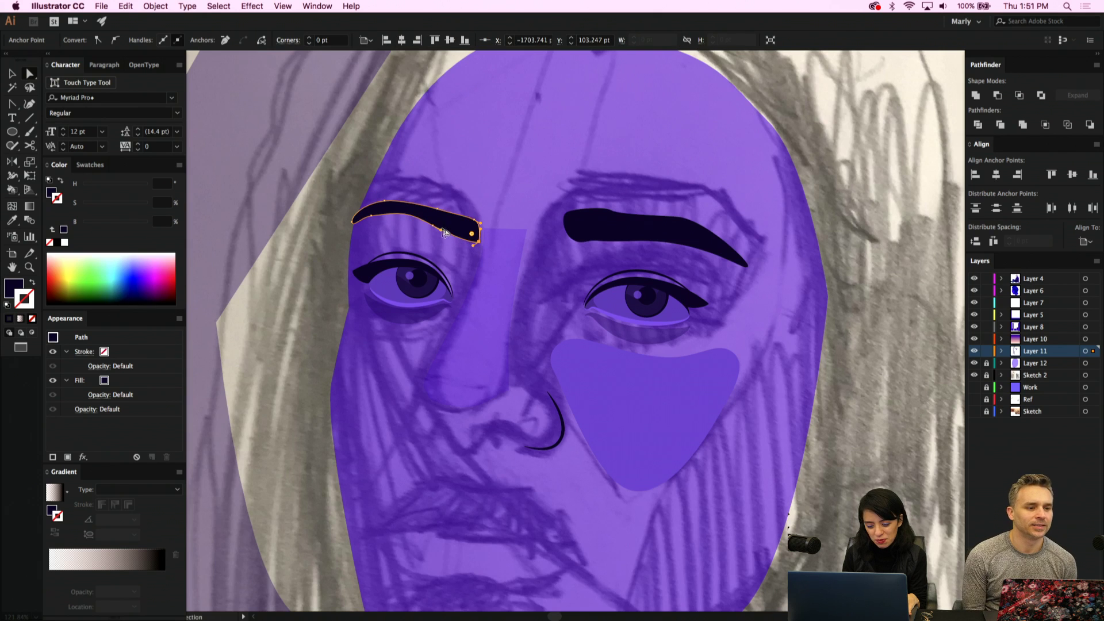
{"action": "left_click", "coordinate": [369, 225]}
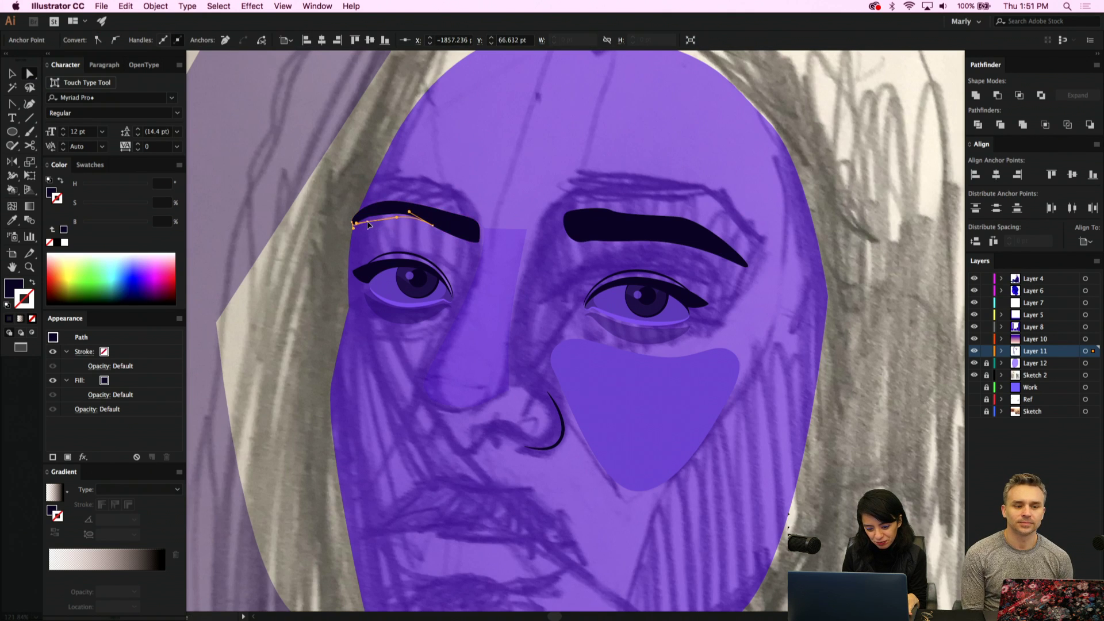
{"action": "left_click", "coordinate": [366, 223]}
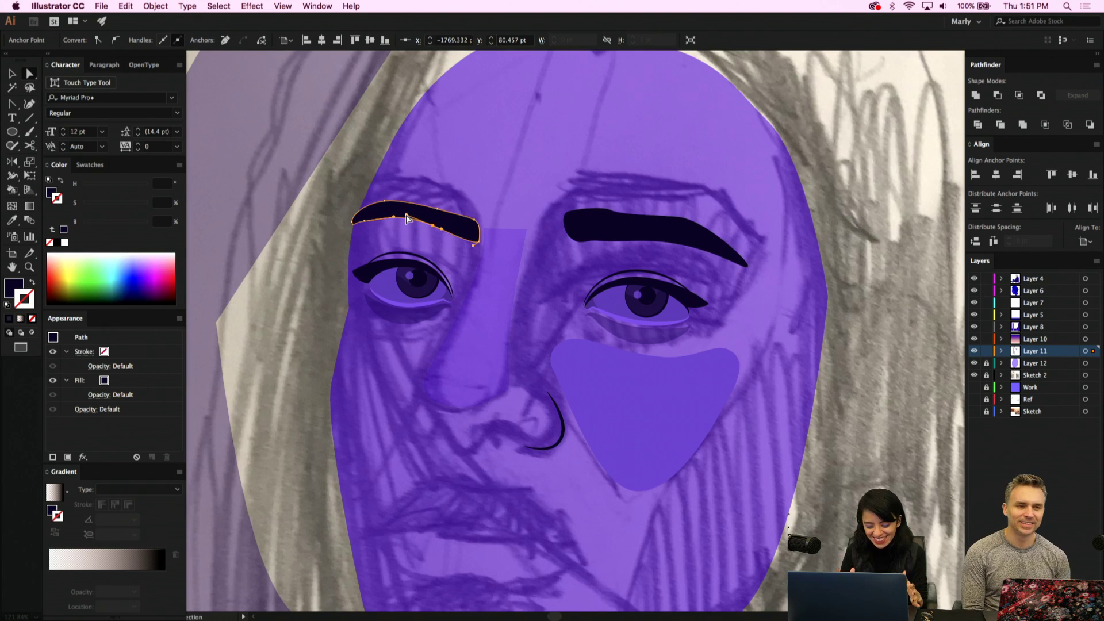
{"action": "left_click", "coordinate": [397, 237]}
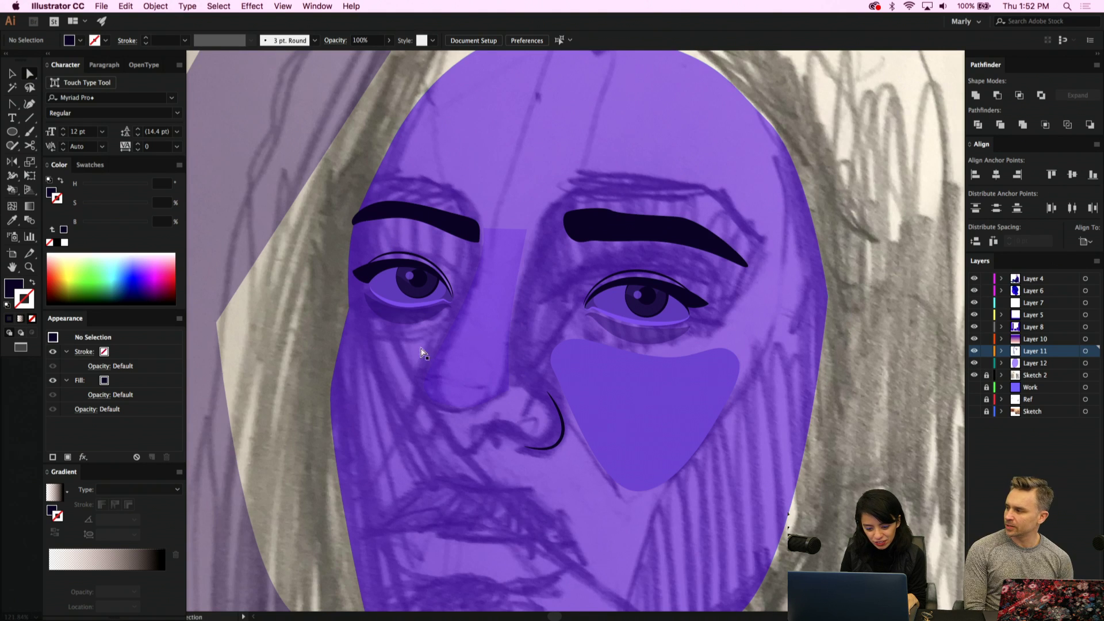
Reshape the face outline beside the smaller eye and up to the temple by moving and converting its anchor points
{"action": "left_click", "coordinate": [345, 313]}
{"action": "left_click_drag", "start_coordinate": [349, 310], "coordinate": [357, 287]}
{"action": "key", "text": "shift+c"}
{"action": "key", "text": "a"}
{"action": "left_click", "coordinate": [388, 149]}
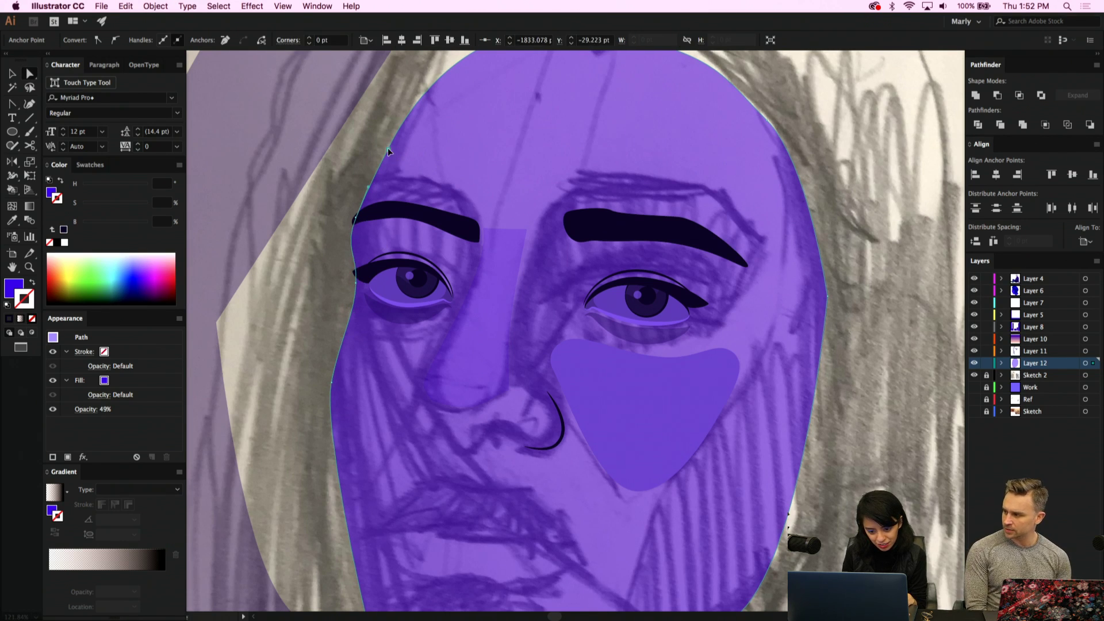
{"action": "left_click_drag", "start_coordinate": [384, 113], "coordinate": [384, 114]}
Smooth the temple corner of the face outline and shift the top forehead anchor toward the smaller eye's side to round the forehead
{"action": "scroll", "coordinate": [384, 117], "scroll_direction": "up", "scroll_amount": 2}
{"action": "key", "text": "shift+c"}
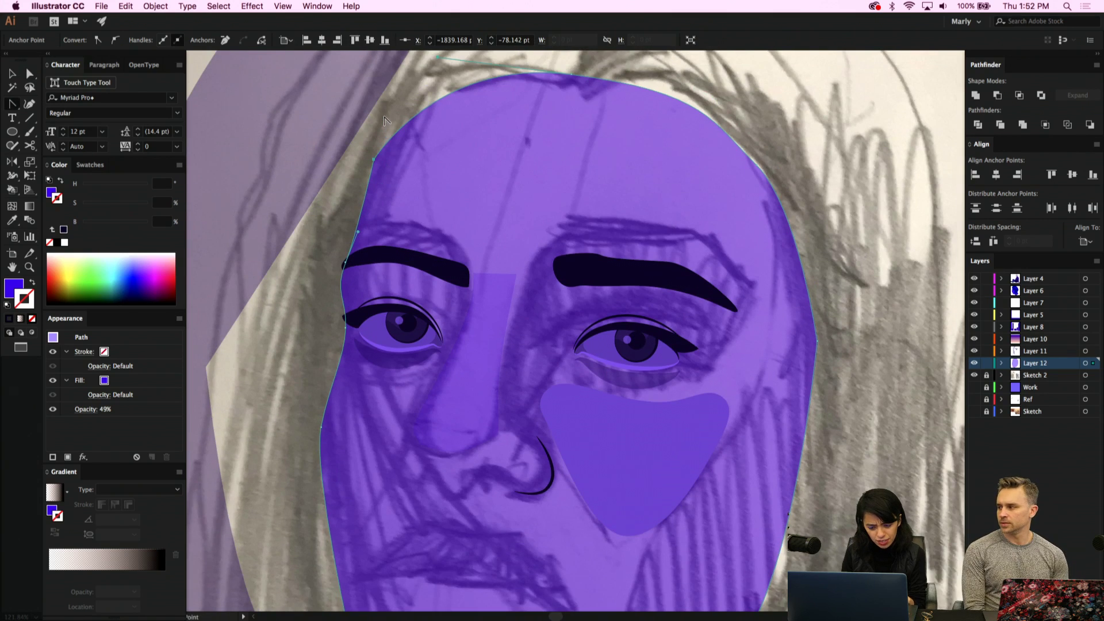
{"action": "left_click_drag", "start_coordinate": [373, 163], "coordinate": [384, 120]}
{"action": "key", "text": "a"}
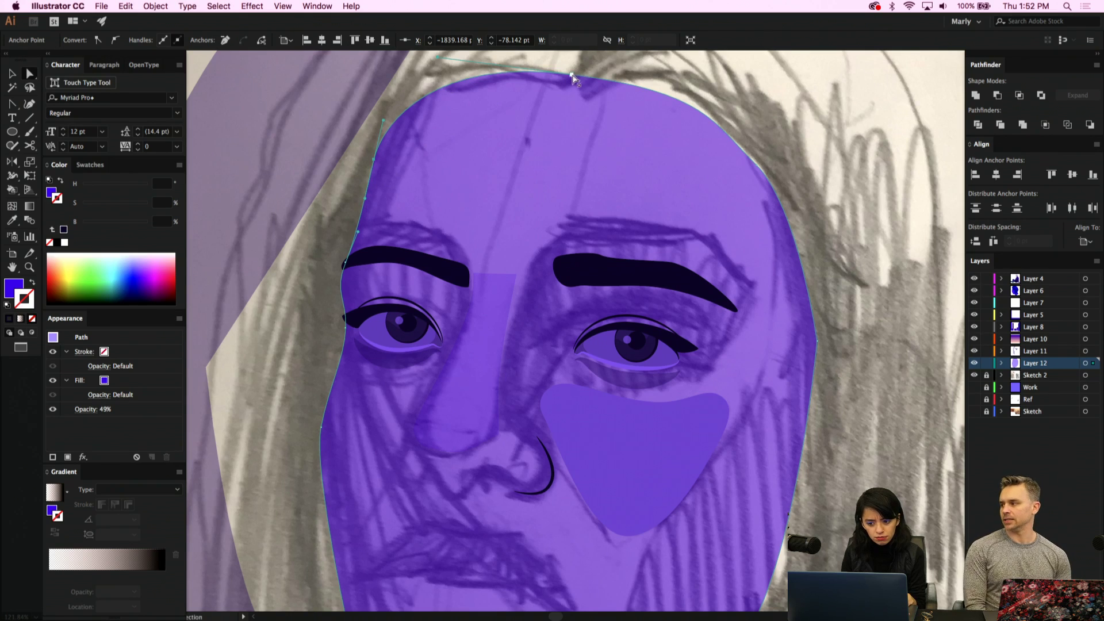
{"action": "left_click_drag", "start_coordinate": [574, 77], "coordinate": [524, 75]}
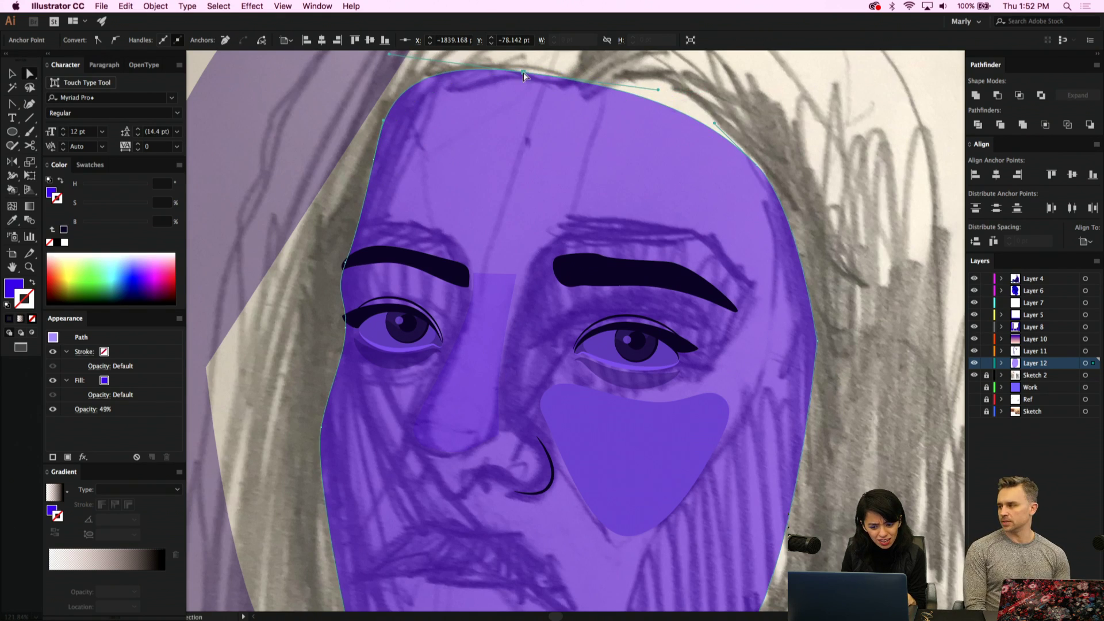
Move the face outline's cheek anchor below the smaller eye slightly upward and inward
{"action": "scroll", "coordinate": [498, 181], "scroll_direction": "down", "scroll_amount": 2}
{"action": "scroll", "coordinate": [498, 181], "scroll_direction": "up", "scroll_amount": 4}
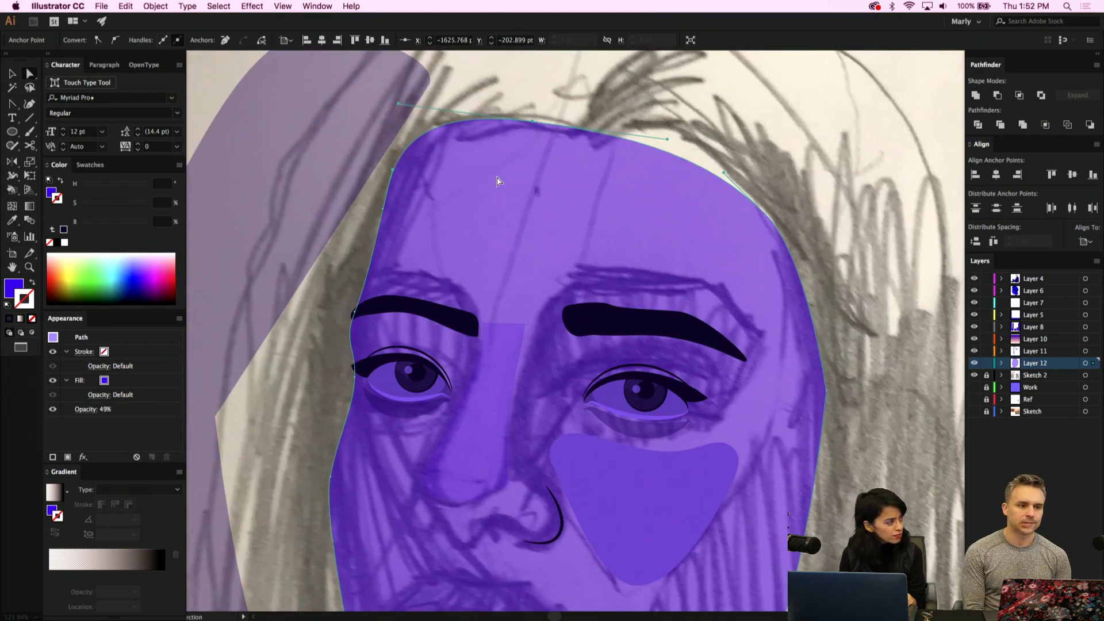
{"action": "left_click", "coordinate": [440, 151]}
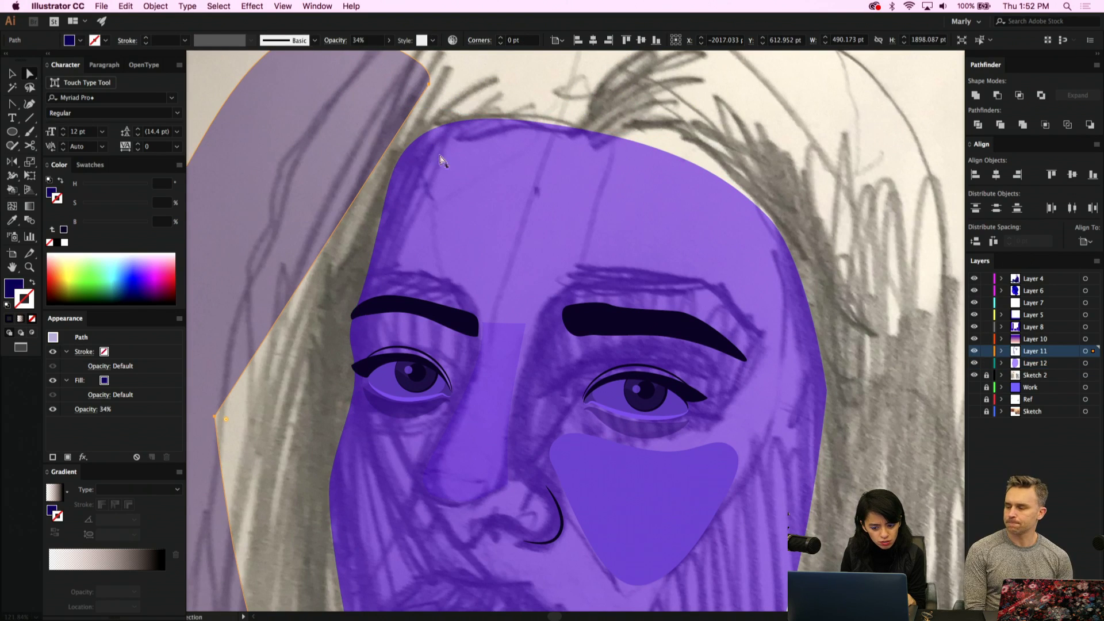
{"action": "scroll", "coordinate": [388, 239], "scroll_direction": "down", "scroll_amount": 5}
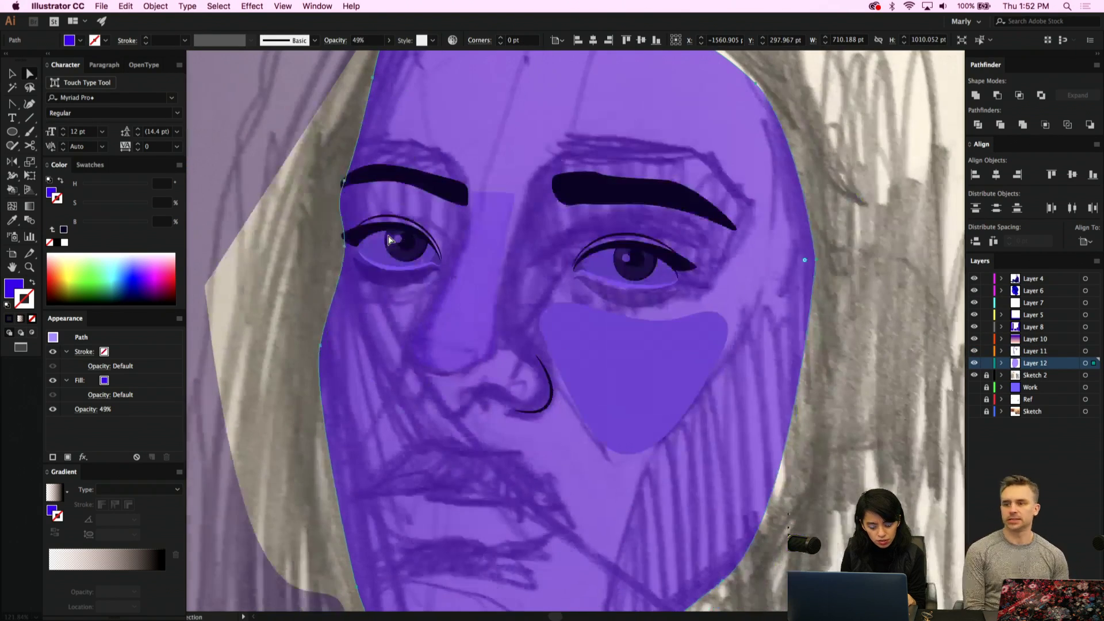
{"action": "left_click_drag", "start_coordinate": [321, 345], "coordinate": [329, 323]}
{"action": "scroll", "coordinate": [329, 327], "scroll_direction": "down", "scroll_amount": 4}
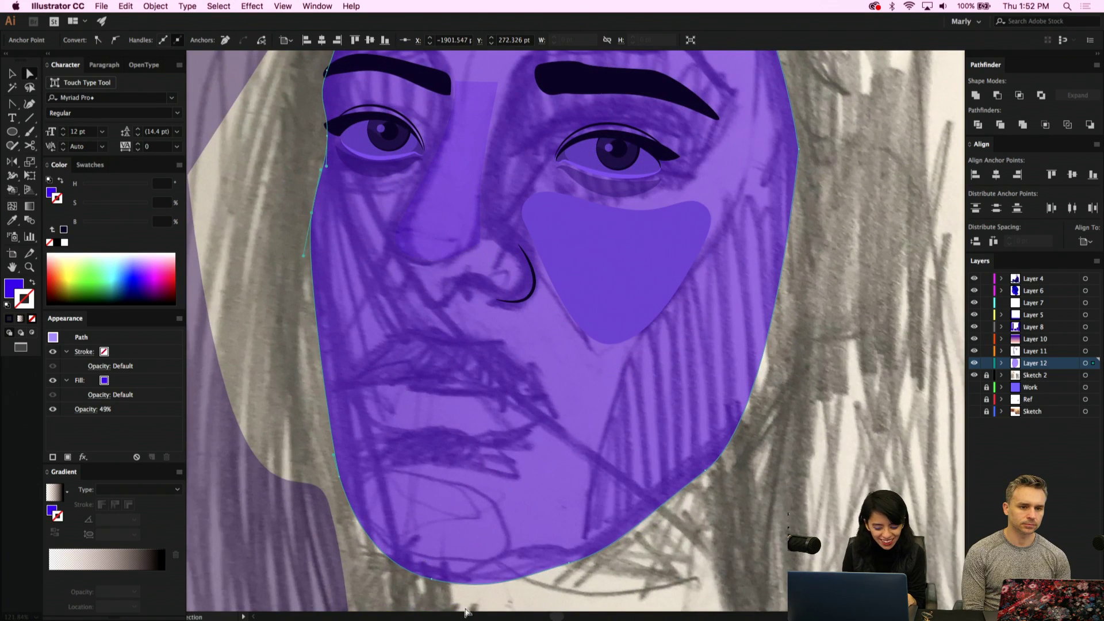
Shift the face outline's chin anchor slightly and pull the jaw anchor beside the mouth inward and up to slim the lower face
{"action": "left_click_drag", "start_coordinate": [432, 579], "coordinate": [428, 575]}
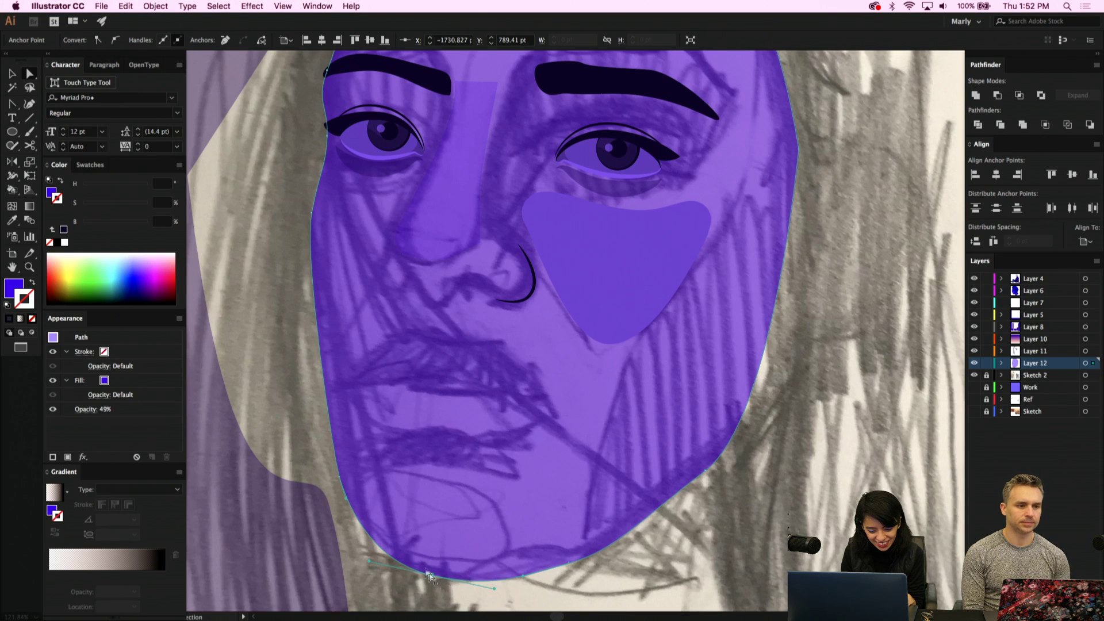
{"action": "left_click", "coordinate": [339, 477]}
{"action": "mouse_move", "coordinate": [341, 479]}
{"action": "left_mouse_down"}
{"action": "mouse_move", "coordinate": [354, 457]}
{"action": "mouse_move", "coordinate": [350, 466]}
{"action": "left_mouse_up"}
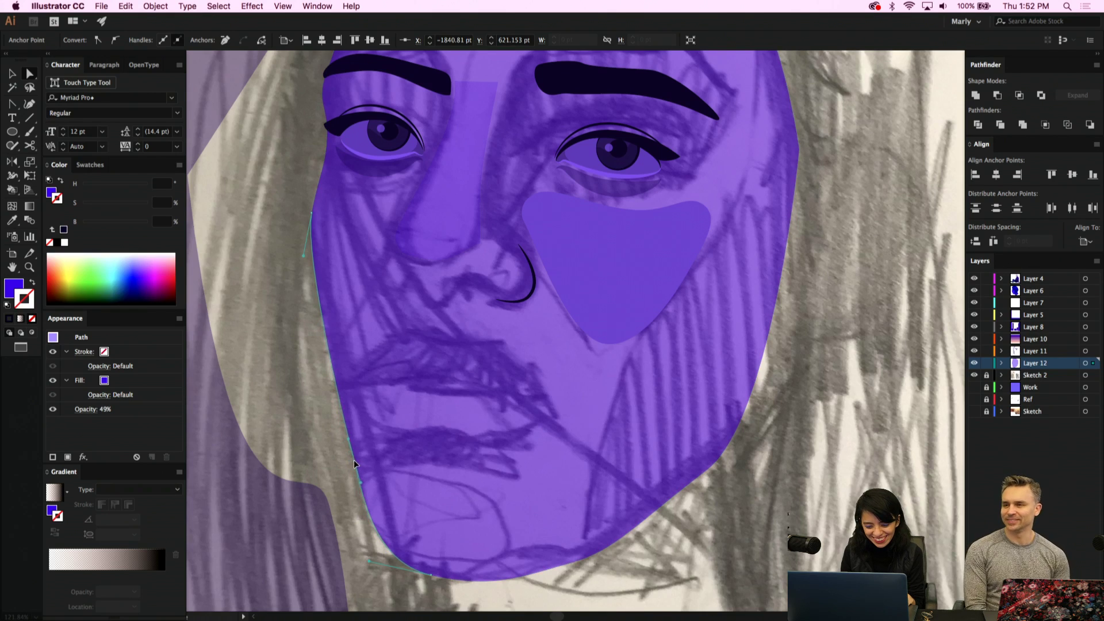
{"action": "scroll", "coordinate": [354, 431], "scroll_direction": "up", "scroll_amount": 3}
Raise the lower tip of the rounded triangular cheek shape to make it shorter
{"action": "left_click", "coordinate": [355, 359]}
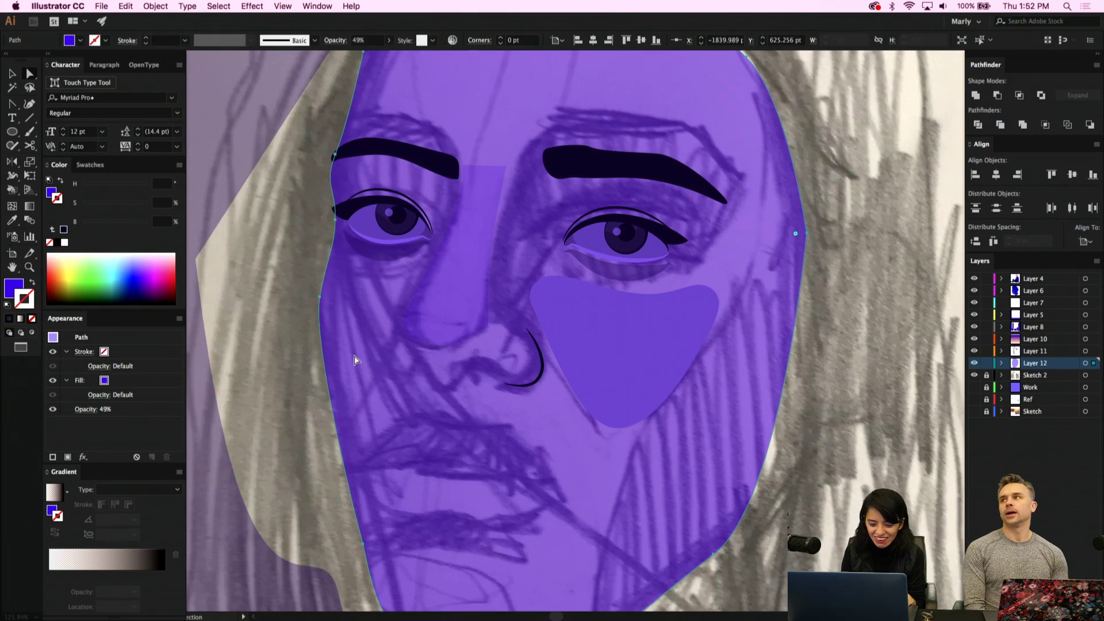
{"action": "left_click", "coordinate": [581, 323]}
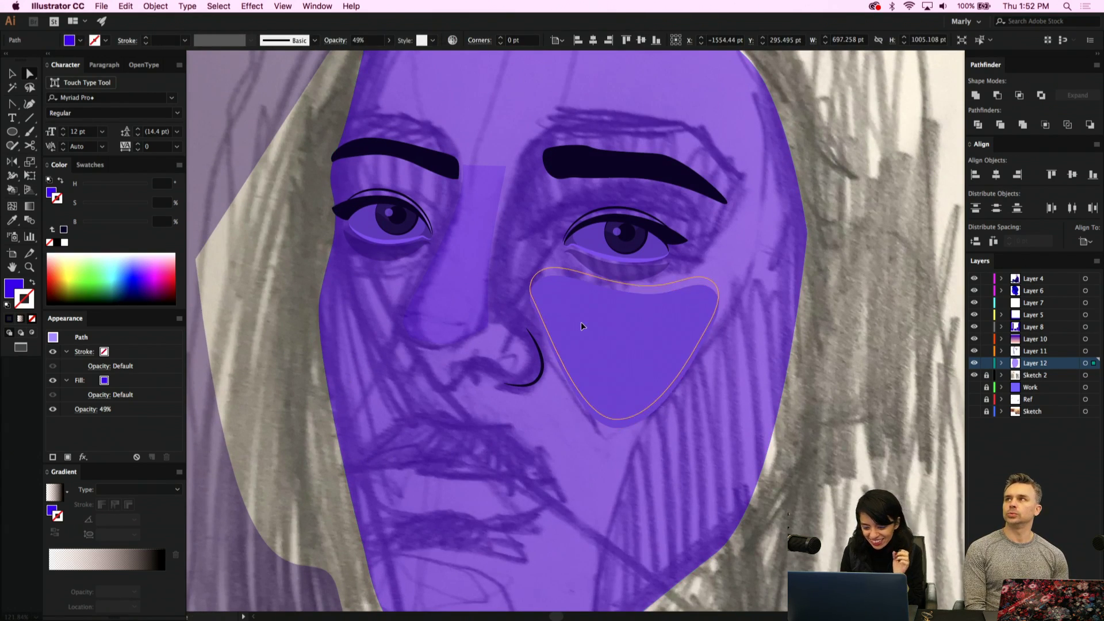
{"action": "left_click_drag", "start_coordinate": [616, 422], "coordinate": [619, 397]}
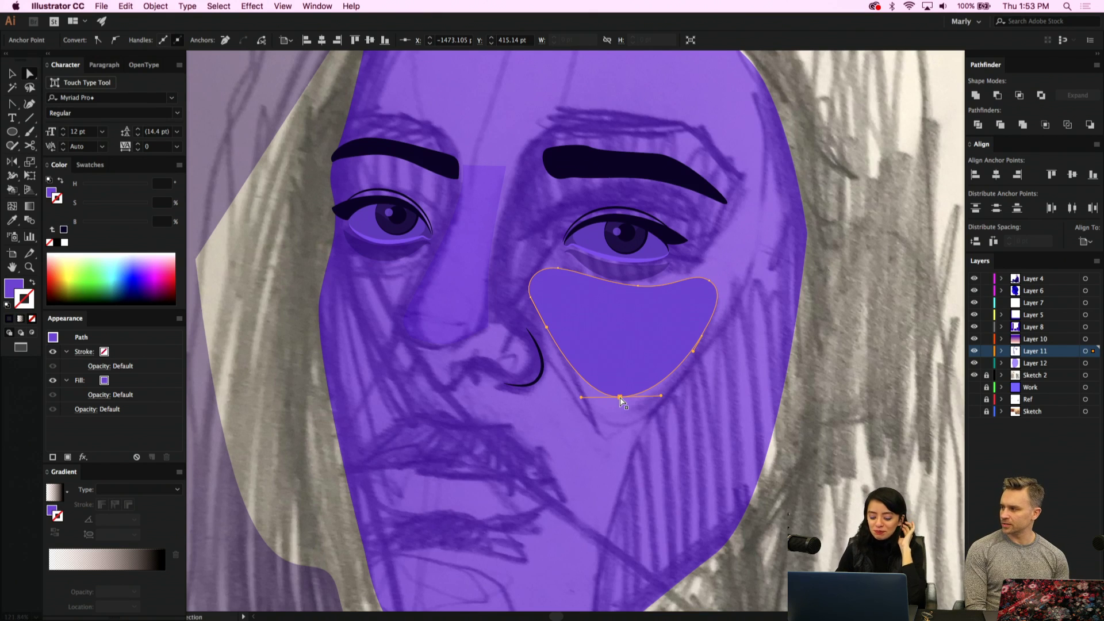
Draw a straight-sided filled nose shape with the Pen tool, from the nostril around the nose tip and up its far side
{"action": "key", "text": "p"}
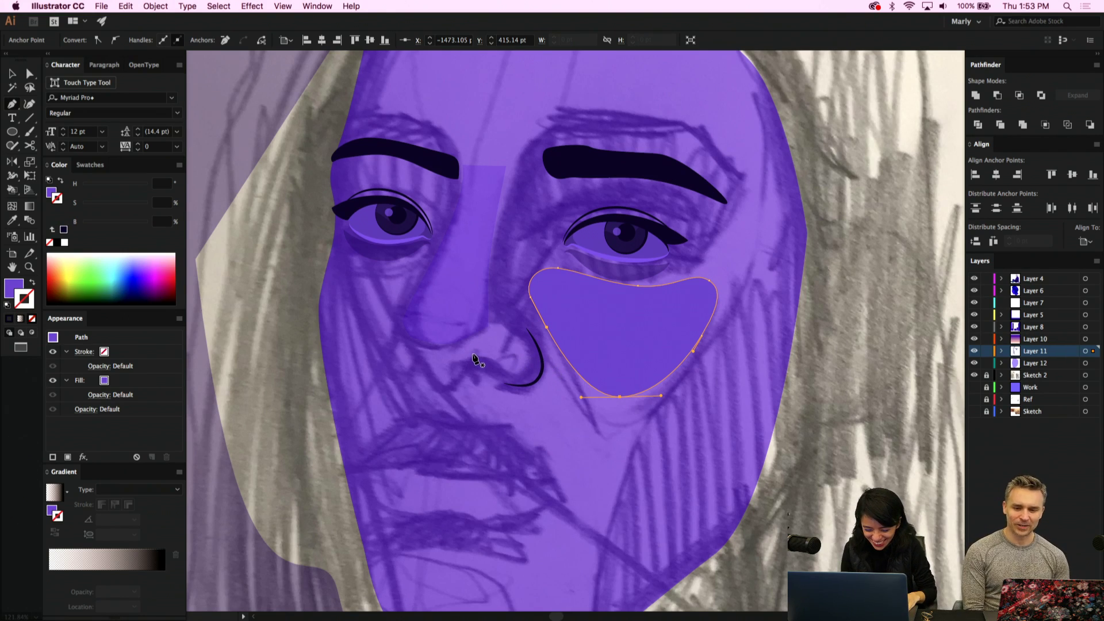
{"action": "scroll", "coordinate": [475, 360], "scroll_direction": "up", "scroll_amount": 3}
{"action": "left_click_drag", "start_coordinate": [475, 362], "coordinate": [459, 390]}
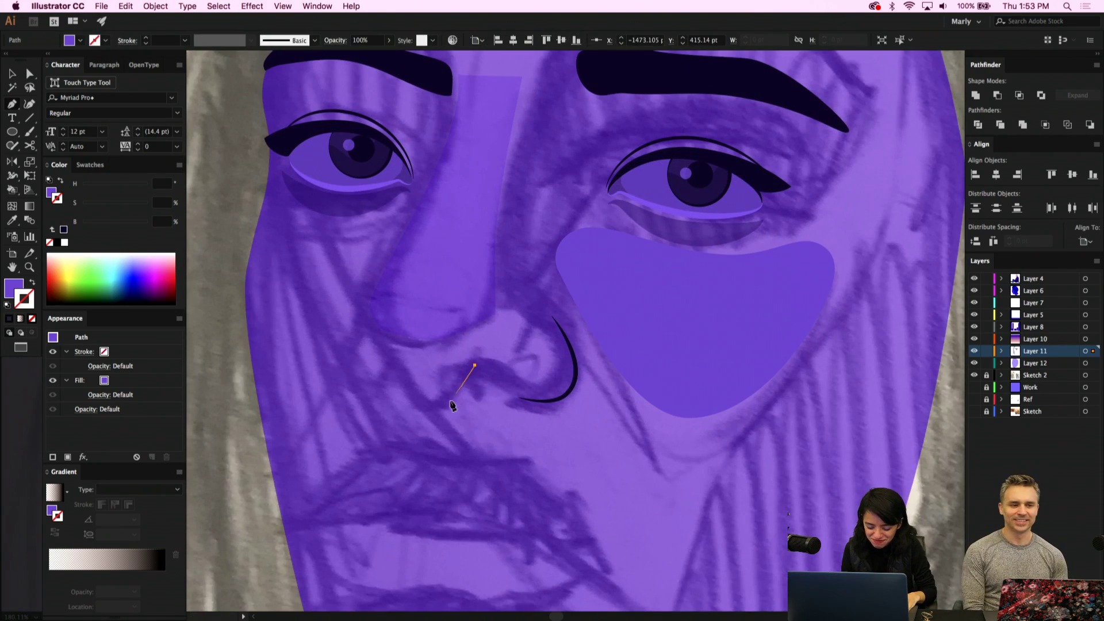
{"action": "left_click", "coordinate": [443, 403]}
{"action": "left_click", "coordinate": [410, 405]}
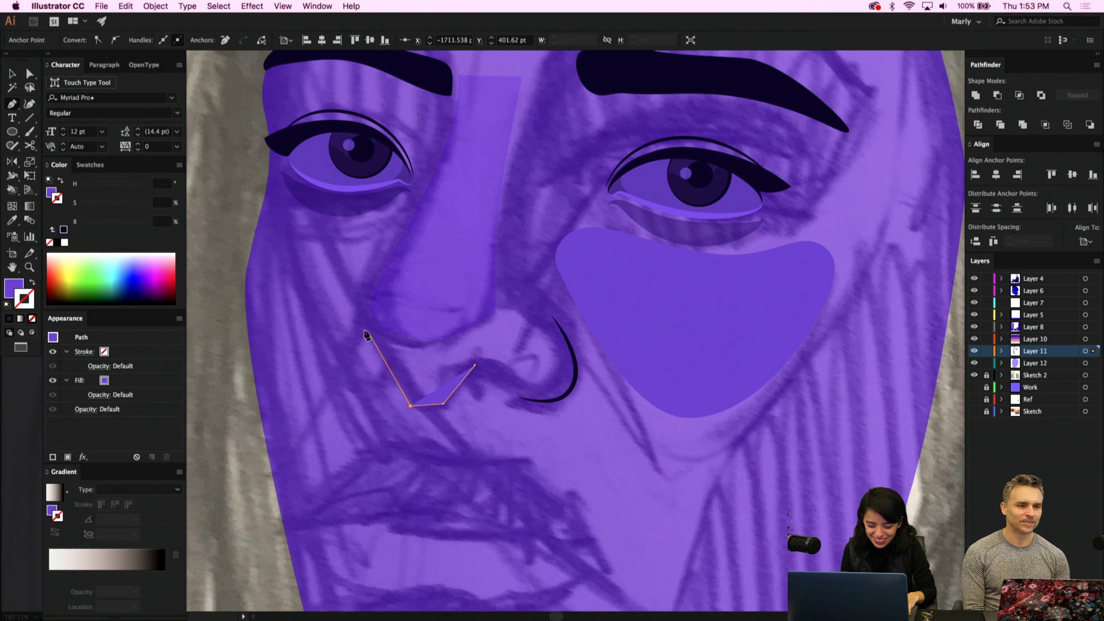
{"action": "left_click_drag", "start_coordinate": [361, 333], "coordinate": [369, 324]}
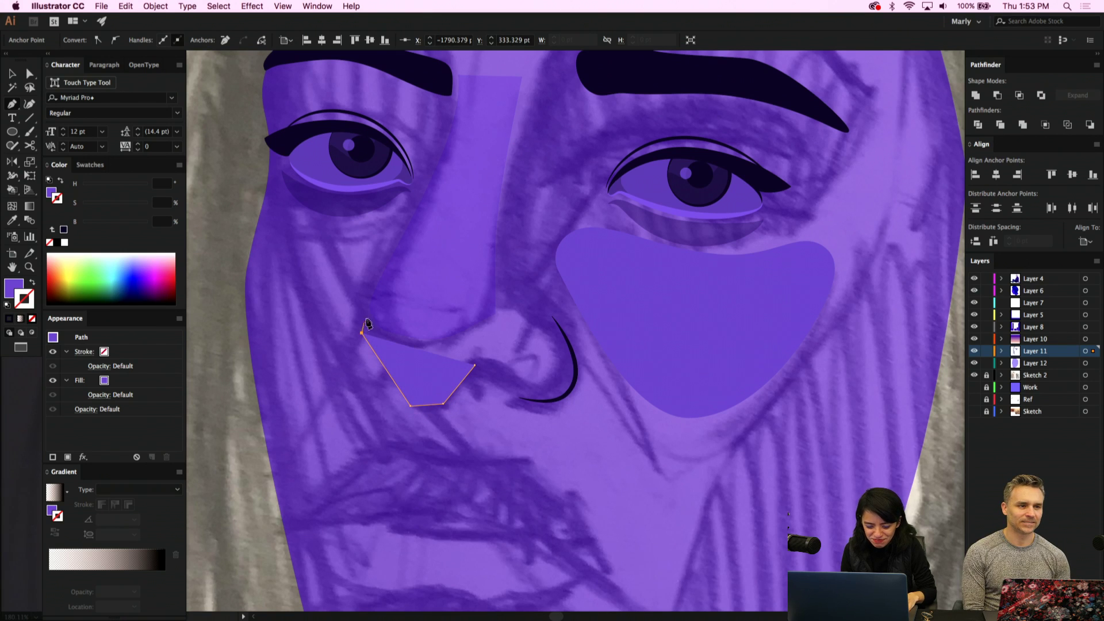
{"action": "left_click", "coordinate": [380, 277]}
Convert the nose shape's corners to smooth curves around the tip and adjust the anchor and handles at the nostril notch
{"action": "key", "text": "a"}
{"action": "left_click_drag", "start_coordinate": [361, 335], "coordinate": [362, 300]}
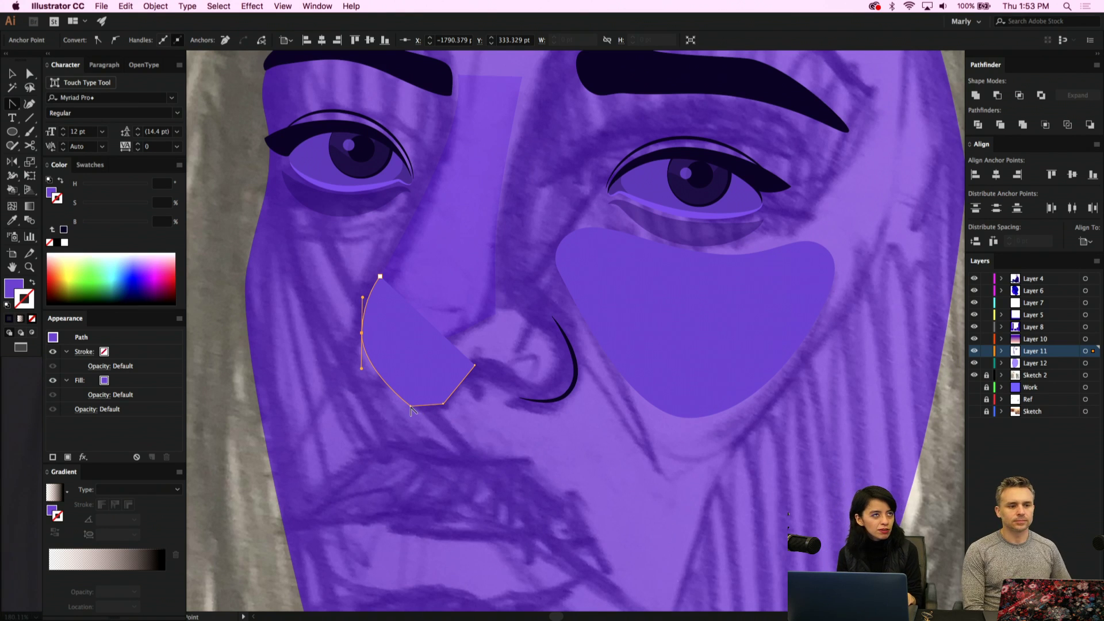
{"action": "left_click_drag", "start_coordinate": [411, 409], "coordinate": [435, 430]}
{"action": "key", "text": "a"}
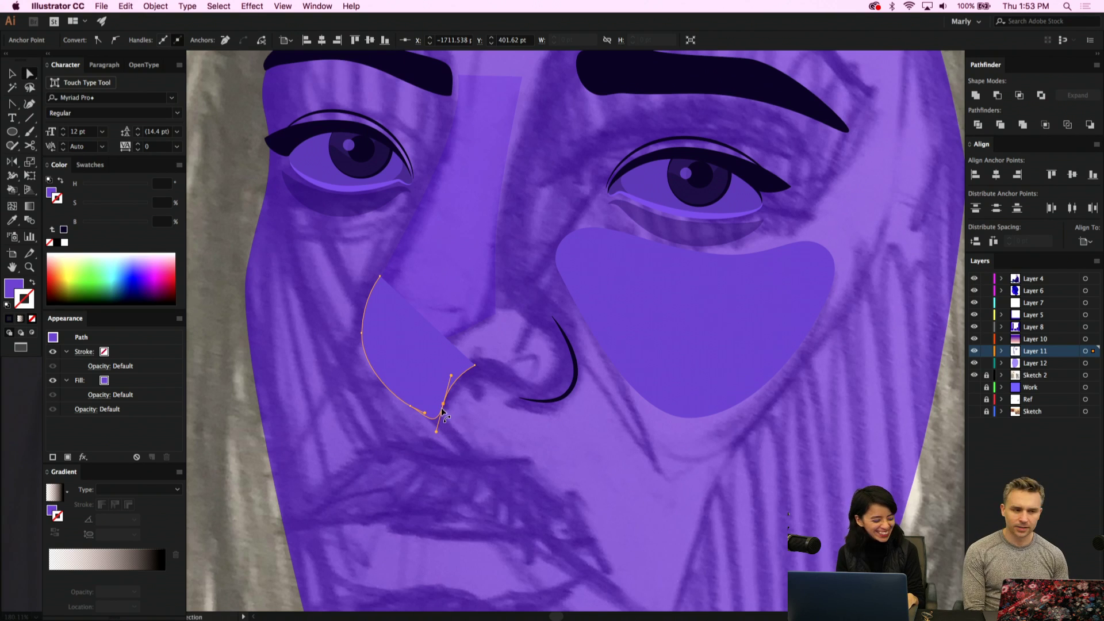
{"action": "left_click_drag", "start_coordinate": [441, 408], "coordinate": [444, 390]}
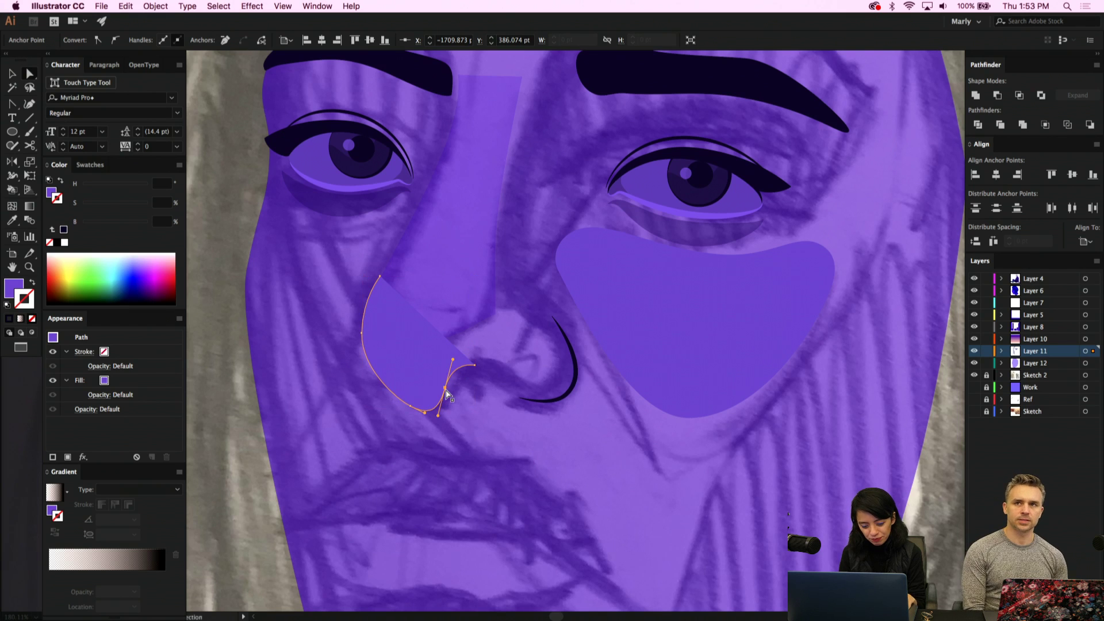
{"action": "left_click_drag", "start_coordinate": [438, 415], "coordinate": [446, 387]}
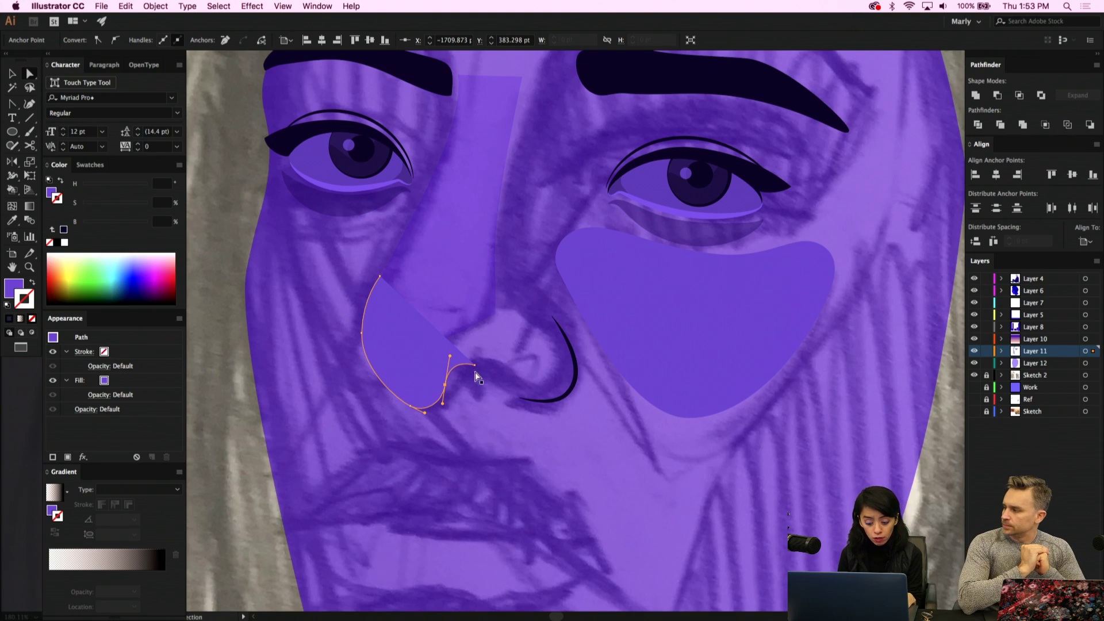
Extend the nose shape's nostril end toward the black nostril line and refine the curves of its tip and far side
{"action": "left_click_drag", "start_coordinate": [474, 364], "coordinate": [488, 361]}
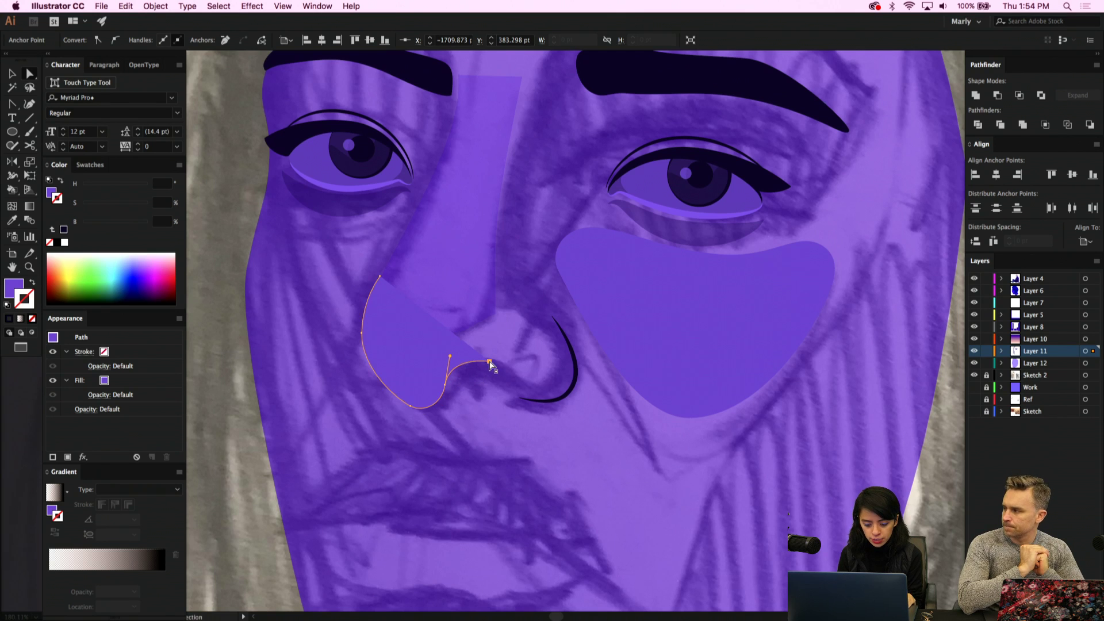
{"action": "left_click_drag", "start_coordinate": [412, 408], "coordinate": [409, 399]}
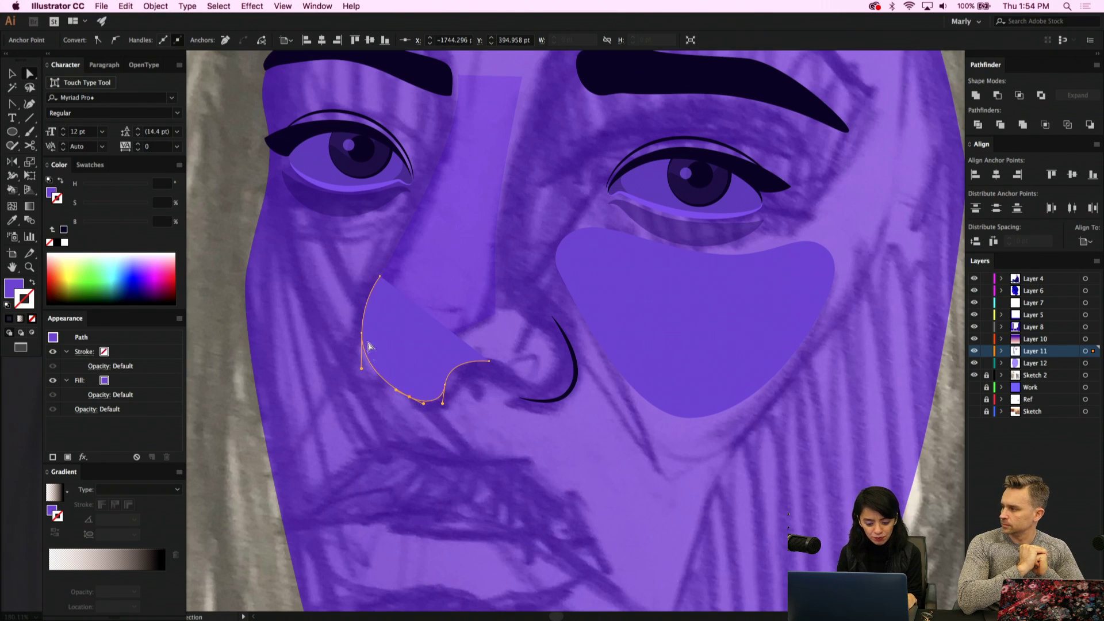
{"action": "left_click", "coordinate": [363, 331]}
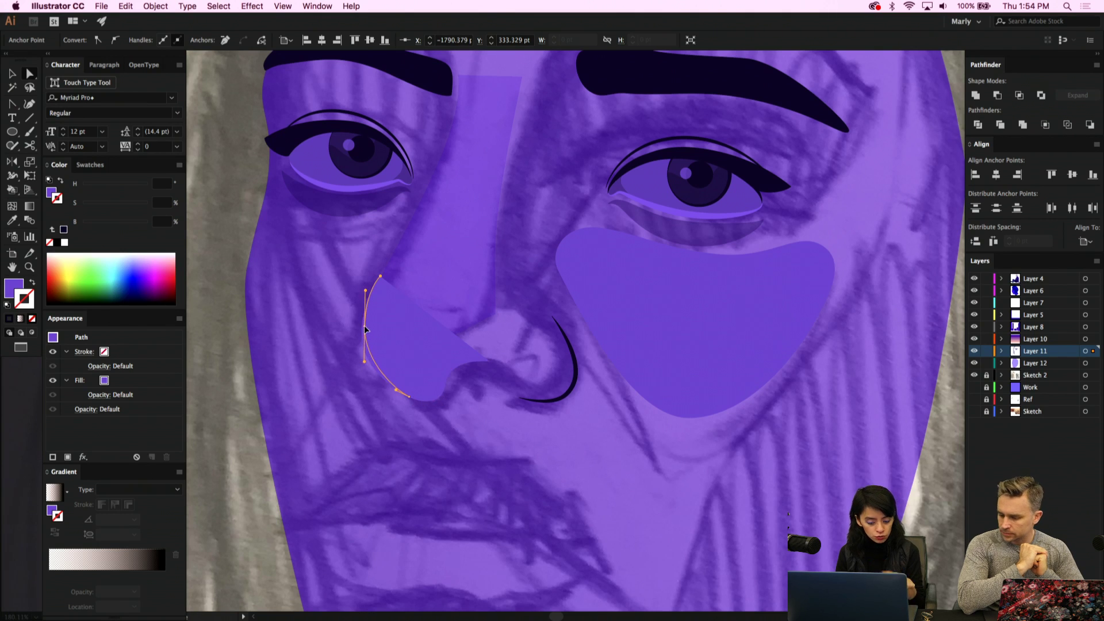
{"action": "left_click_drag", "start_coordinate": [364, 329], "coordinate": [366, 323]}
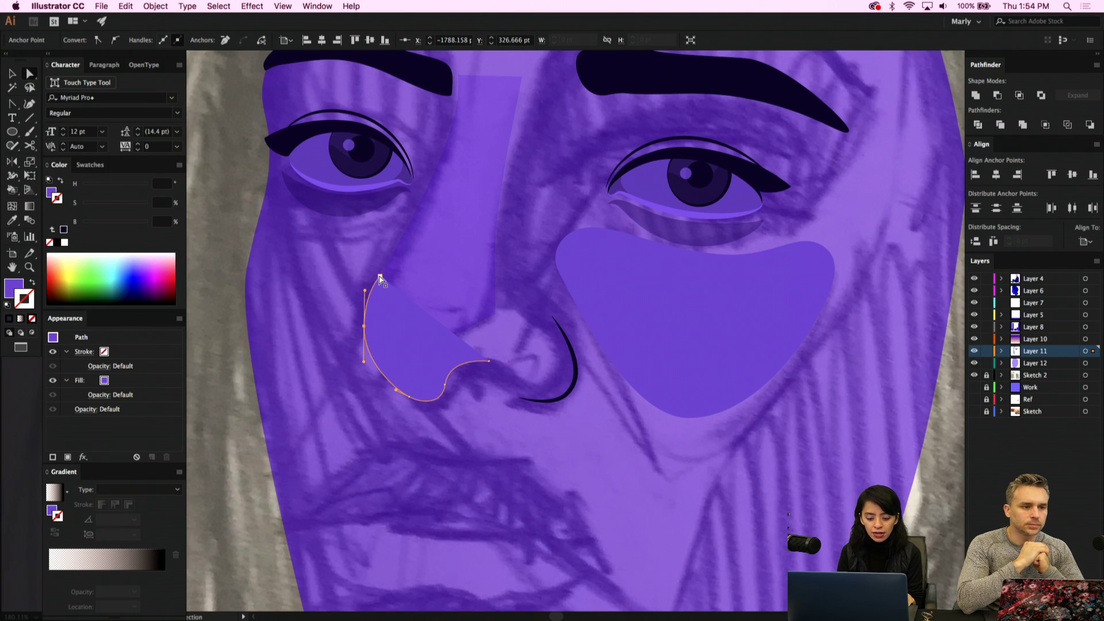
{"action": "left_click_drag", "start_coordinate": [379, 278], "coordinate": [392, 256]}
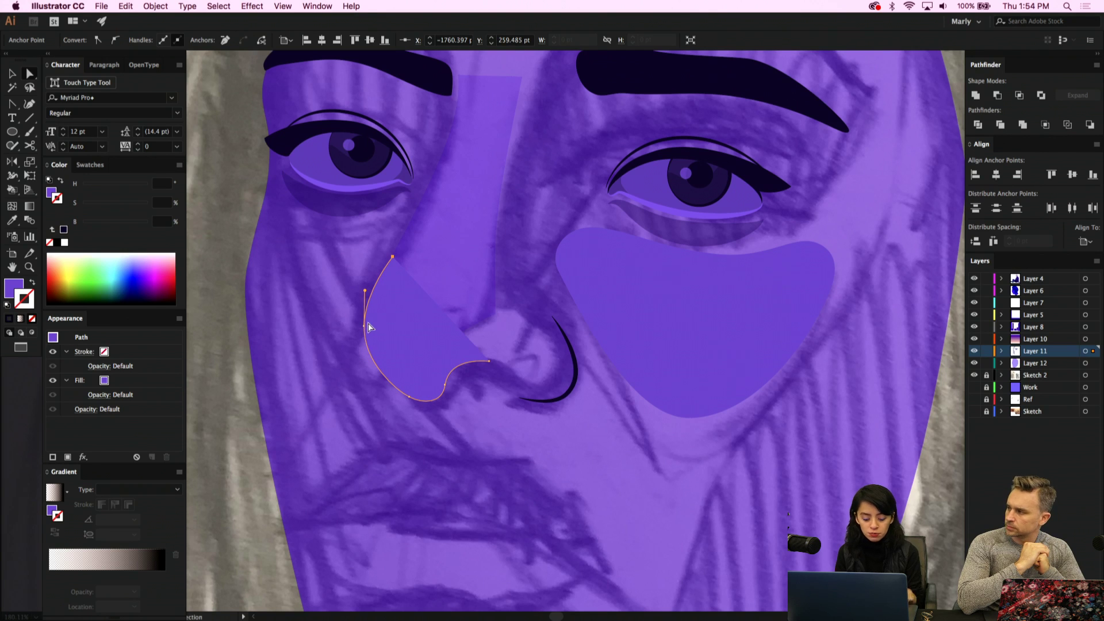
{"action": "left_click_drag", "start_coordinate": [369, 326], "coordinate": [371, 327]}
{"action": "left_click", "coordinate": [394, 256]}
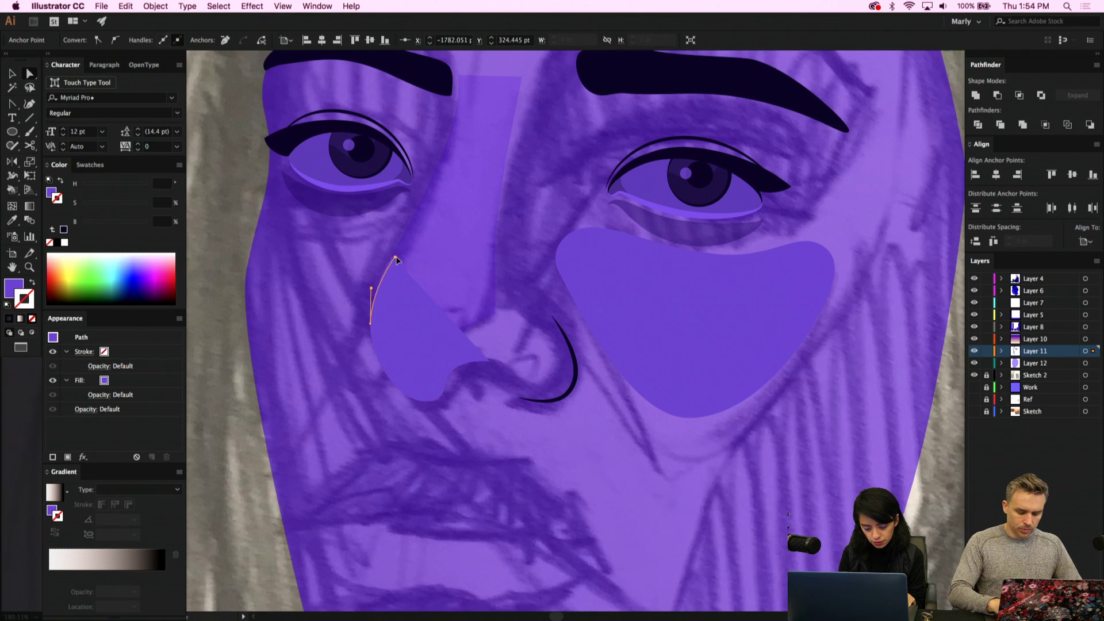
Stretch the nose shape up the bridge and add an anchor point along its far edge, positioned to follow the sketch
{"action": "left_click_drag", "start_coordinate": [394, 273], "coordinate": [428, 200]}
{"action": "left_click_drag", "start_coordinate": [370, 319], "coordinate": [371, 333]}
{"action": "key", "text": "plus"}
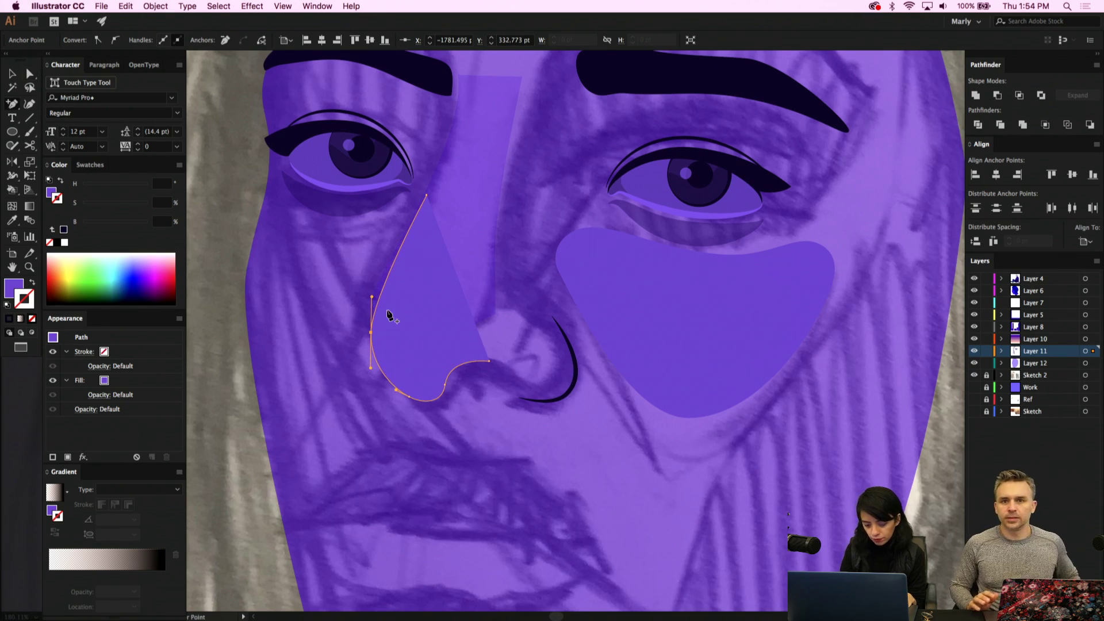
{"action": "left_click", "coordinate": [394, 276]}
{"action": "key", "text": "a"}
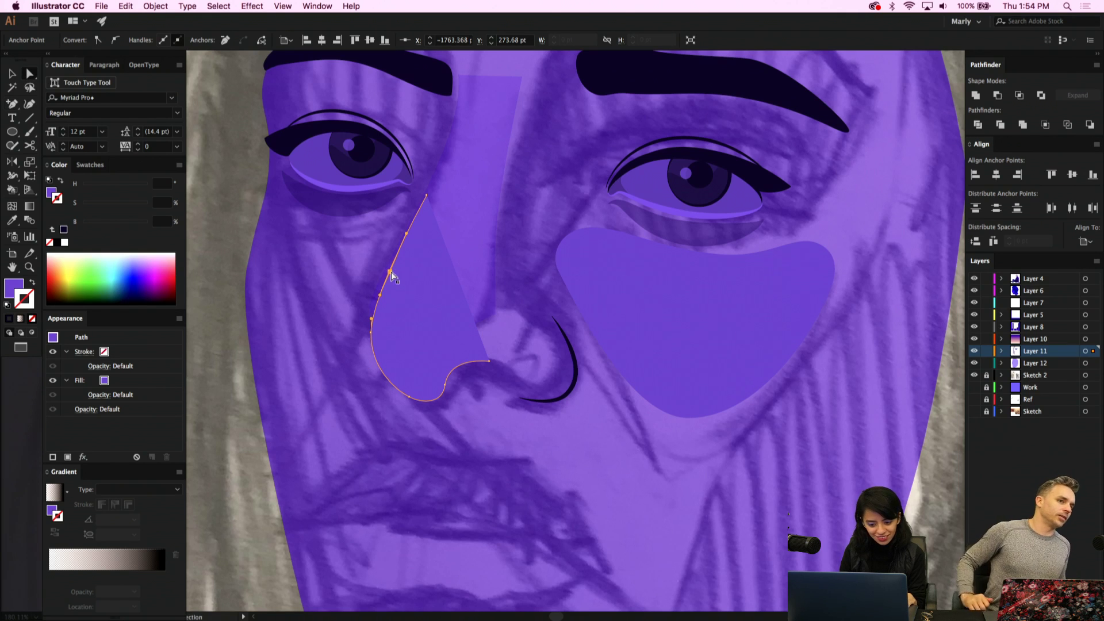
{"action": "left_click", "coordinate": [397, 275]}
{"action": "left_click_drag", "start_coordinate": [397, 277], "coordinate": [397, 279]}
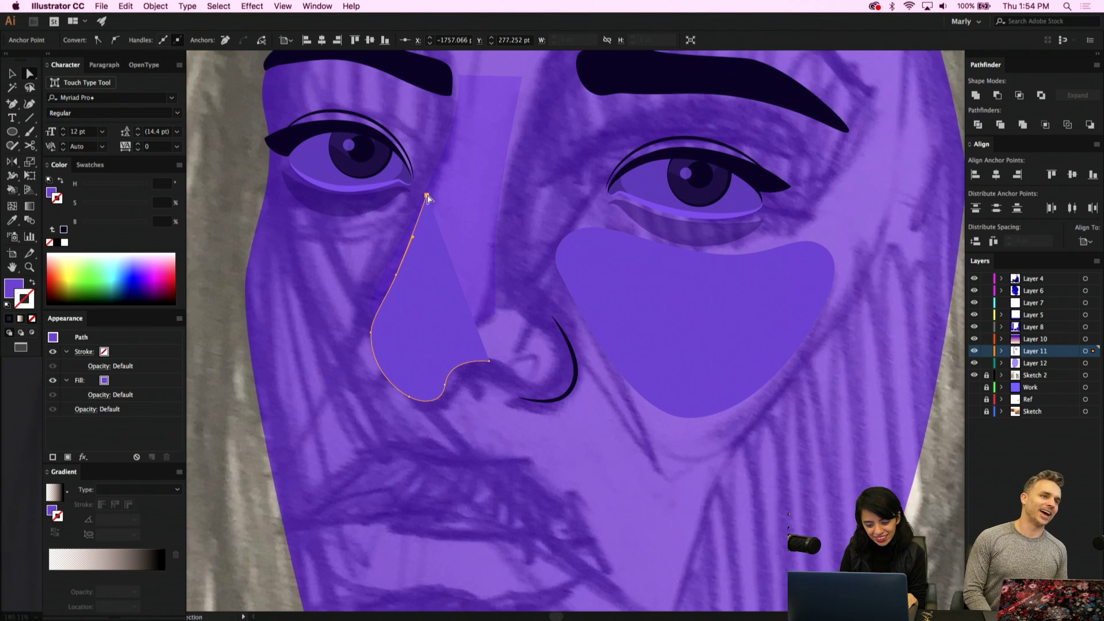
Extend the nose shape's top anchor to the inner corner of the smaller eye and curve it toward the eyebrow
{"action": "left_click_drag", "start_coordinate": [426, 196], "coordinate": [445, 150]}
{"action": "key", "text": "p"}
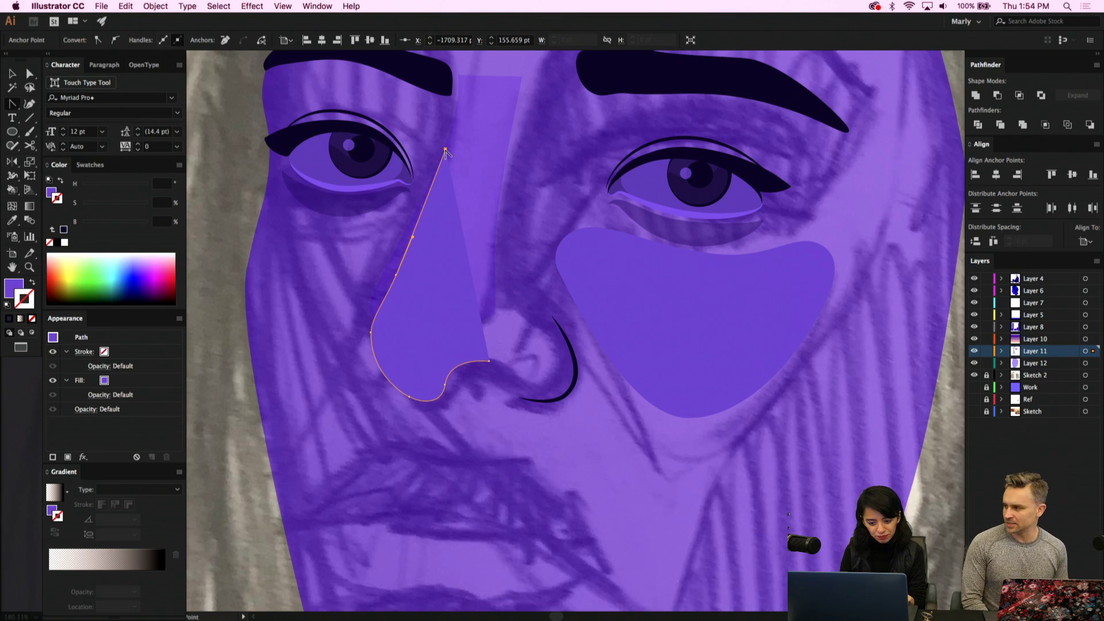
{"action": "left_click", "coordinate": [450, 108]}
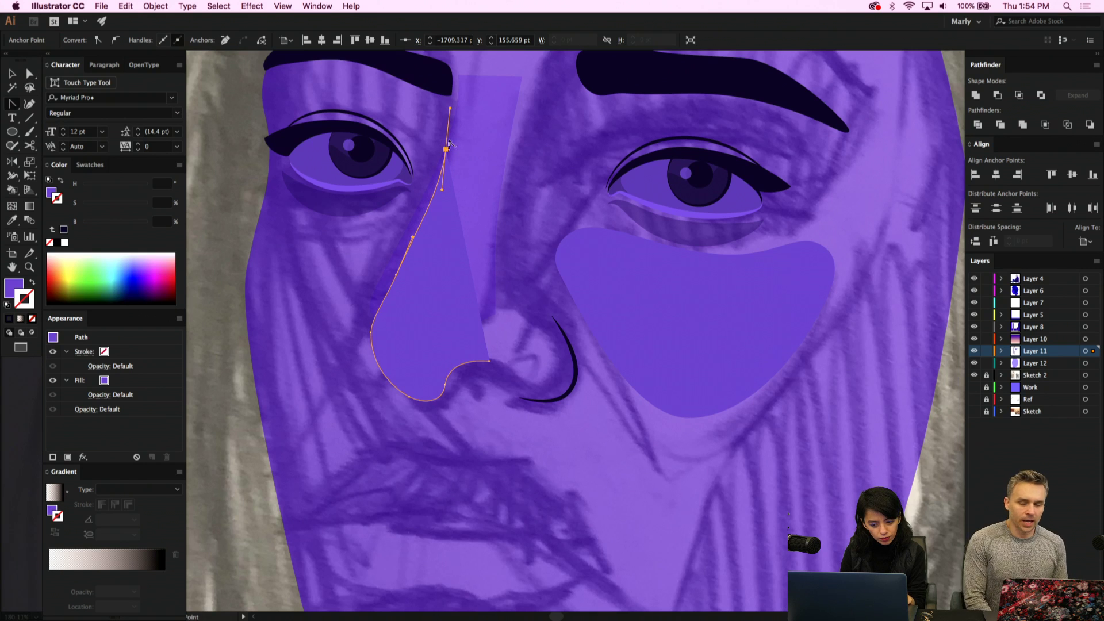
{"action": "key", "text": "a"}
{"action": "left_click", "coordinate": [448, 143]}
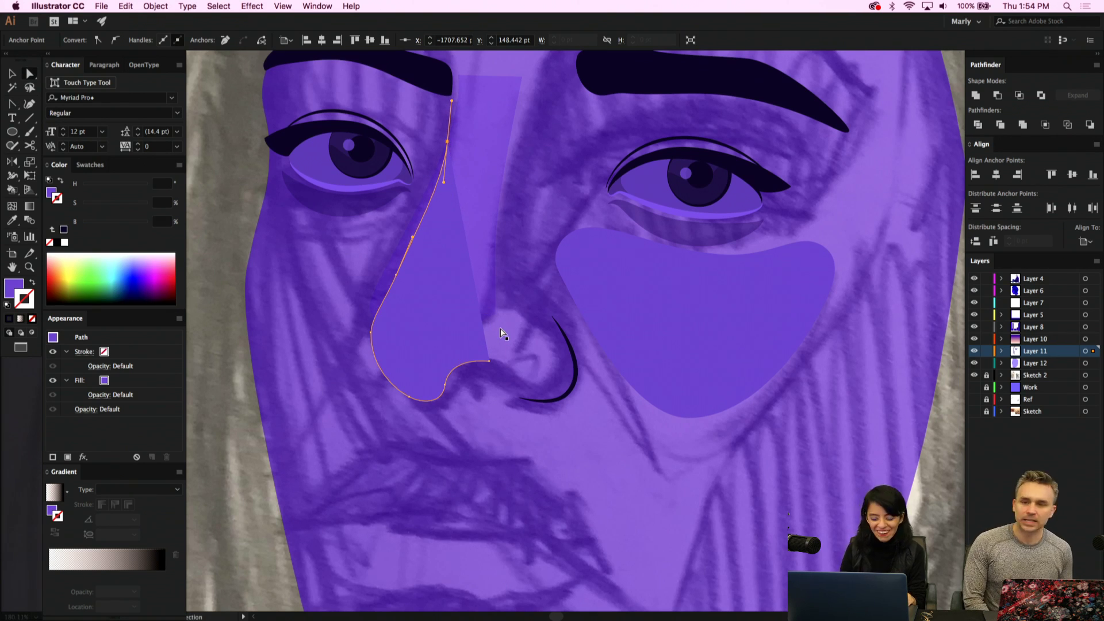
{"action": "key", "text": "p"}
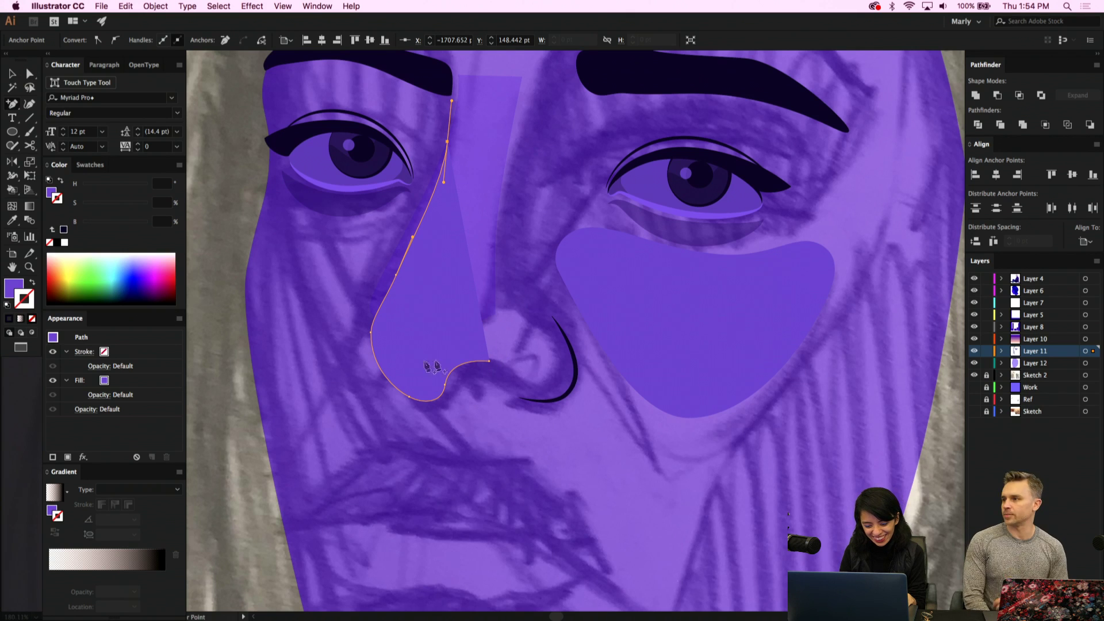
{"action": "left_click", "coordinate": [389, 329]}
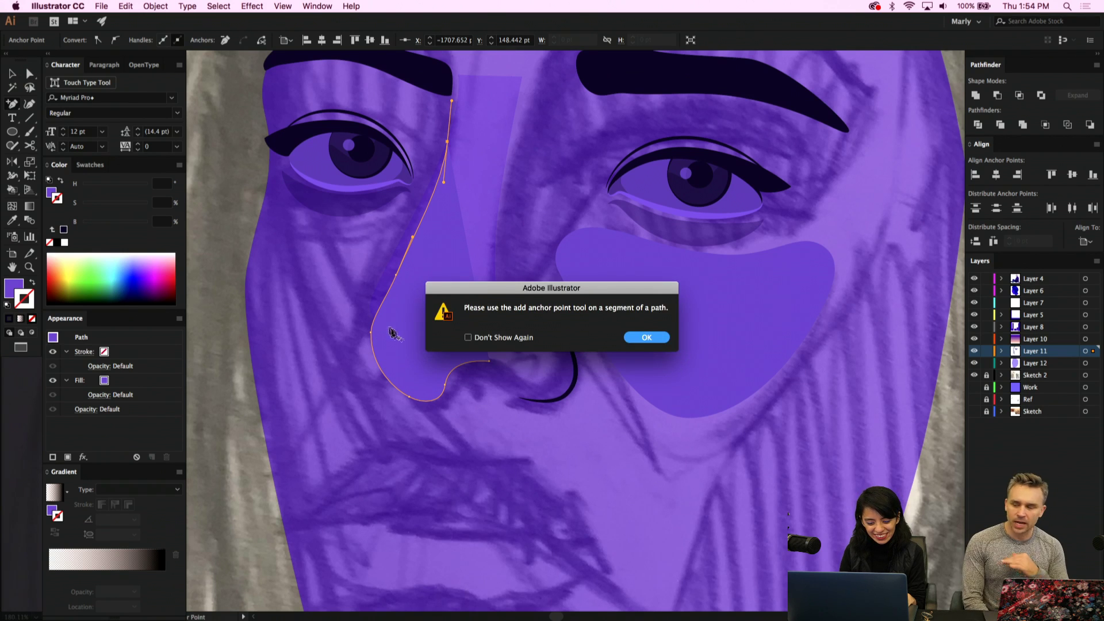
{"action": "left_click", "coordinate": [644, 338]}
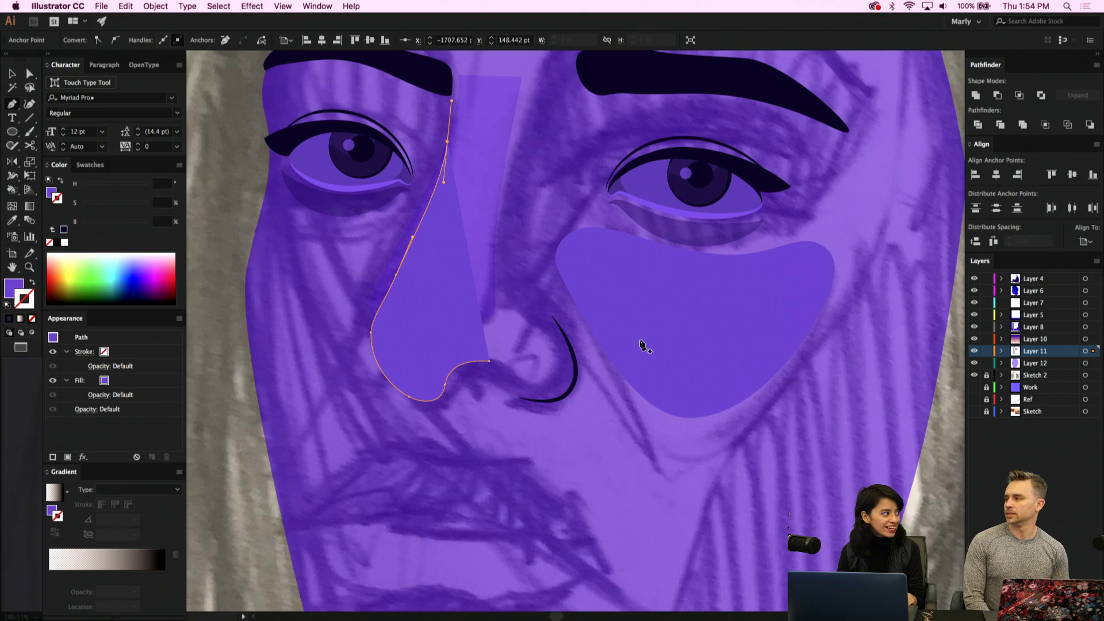
Draw a closed five-anchor shape with the Pen tool for the far nostril wing and shift it slightly outward from the nose
{"action": "left_click", "coordinate": [386, 321]}
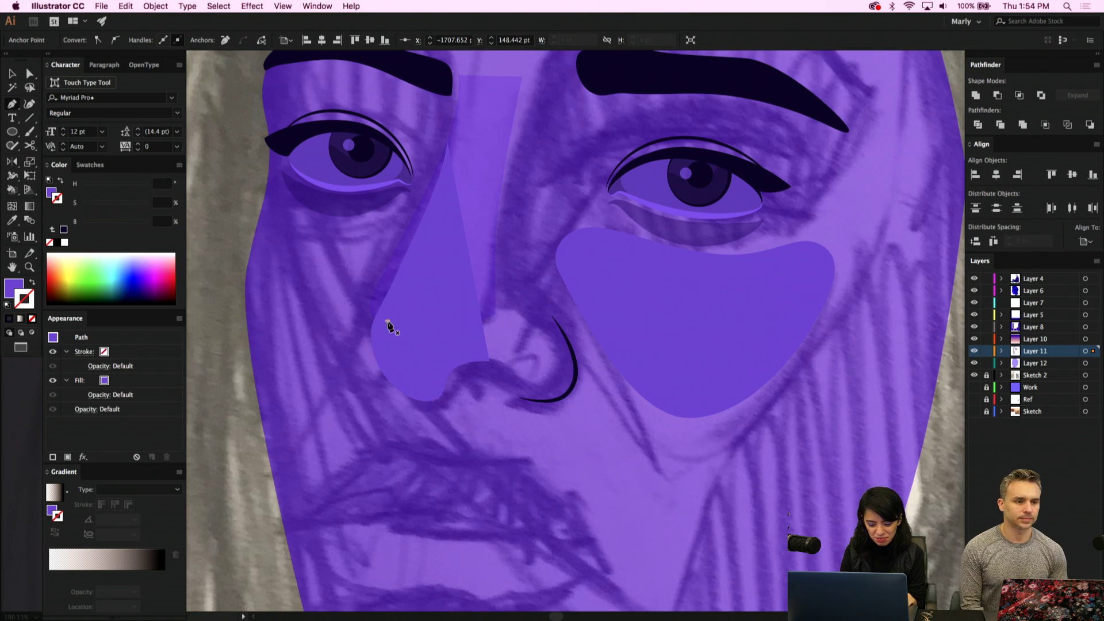
{"action": "left_click", "coordinate": [349, 366]}
{"action": "left_click", "coordinate": [375, 403]}
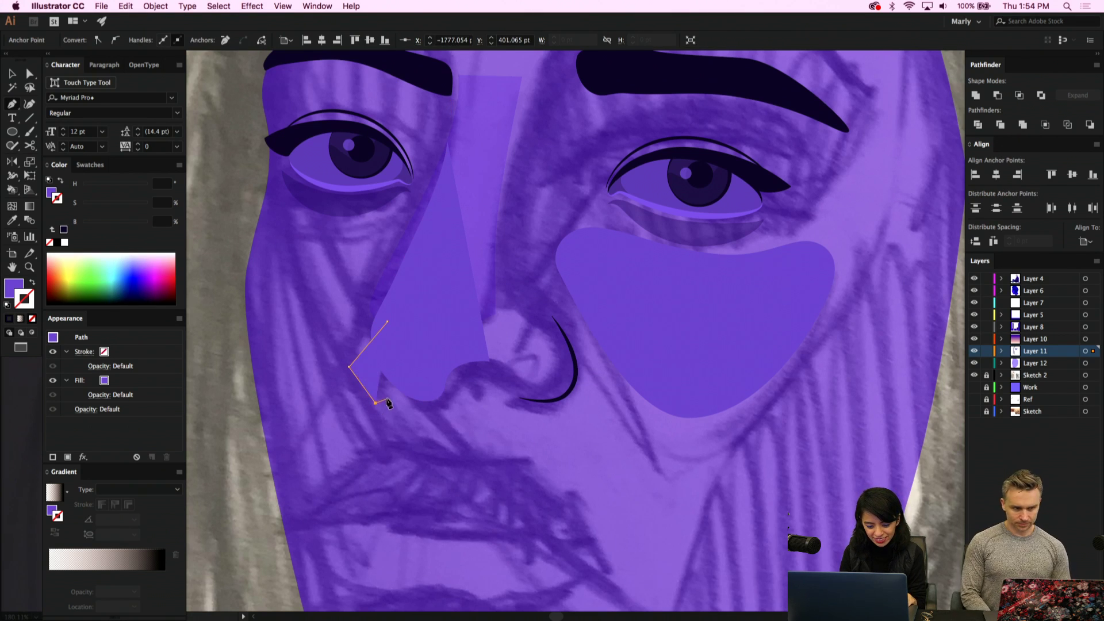
{"action": "left_click", "coordinate": [385, 398]}
{"action": "left_click", "coordinate": [388, 356]}
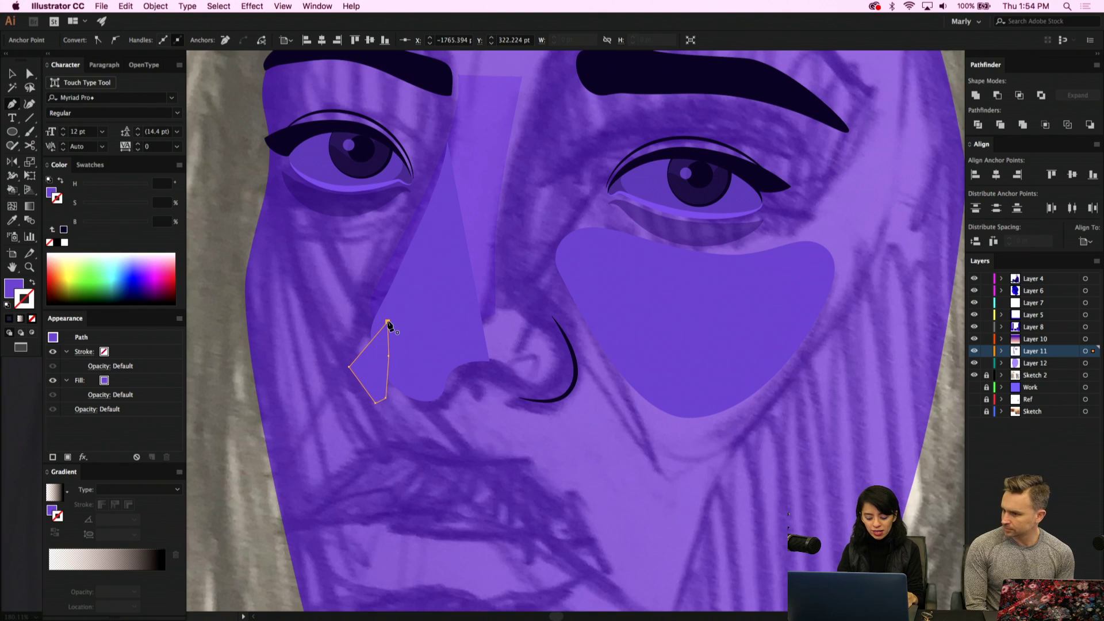
{"action": "left_click", "coordinate": [388, 323]}
{"action": "key", "text": "i"}
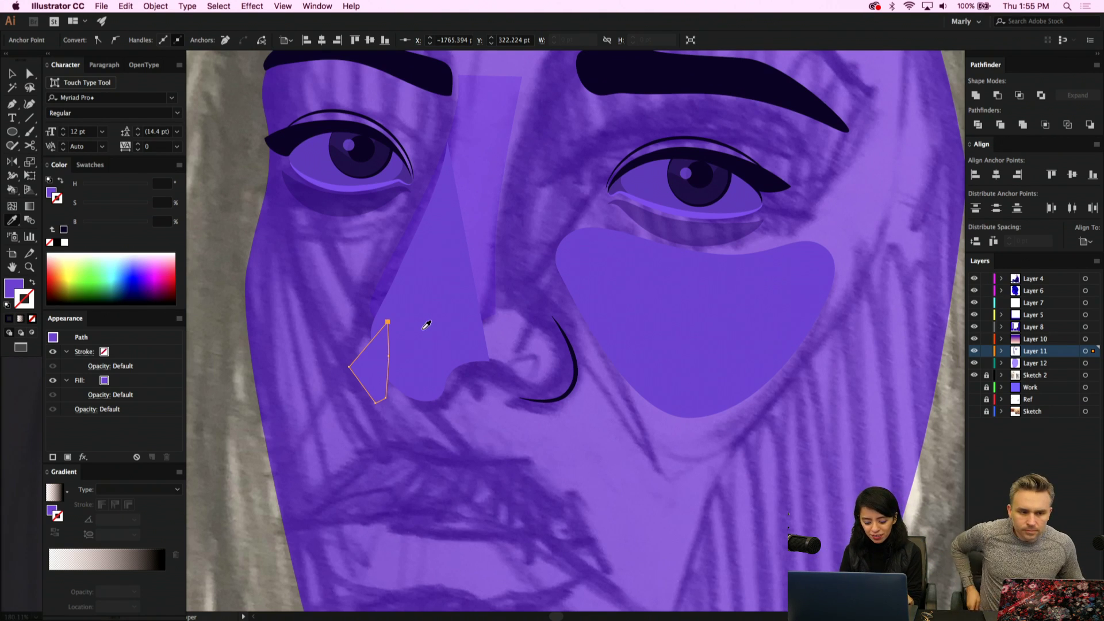
{"action": "key", "text": "v"}
{"action": "left_click_drag", "start_coordinate": [369, 374], "coordinate": [363, 366]}
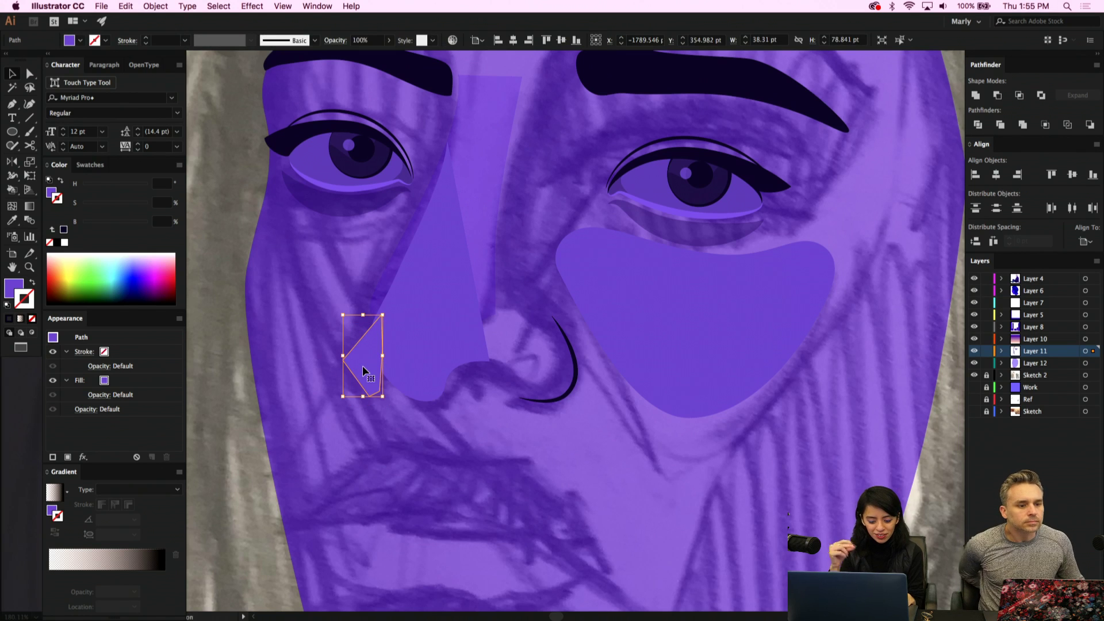
Convert the nostril wing's outer, bottom and inner corner anchors to smooth curves with the Anchor Point tool
{"action": "key", "text": "shift+c"}
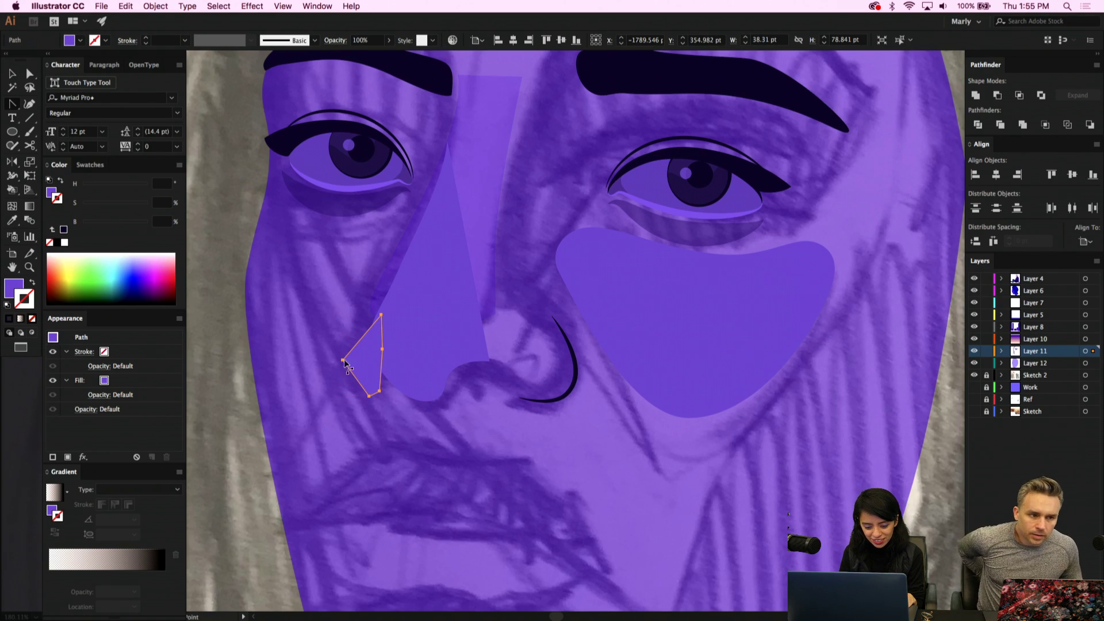
{"action": "left_click_drag", "start_coordinate": [341, 363], "coordinate": [342, 382]}
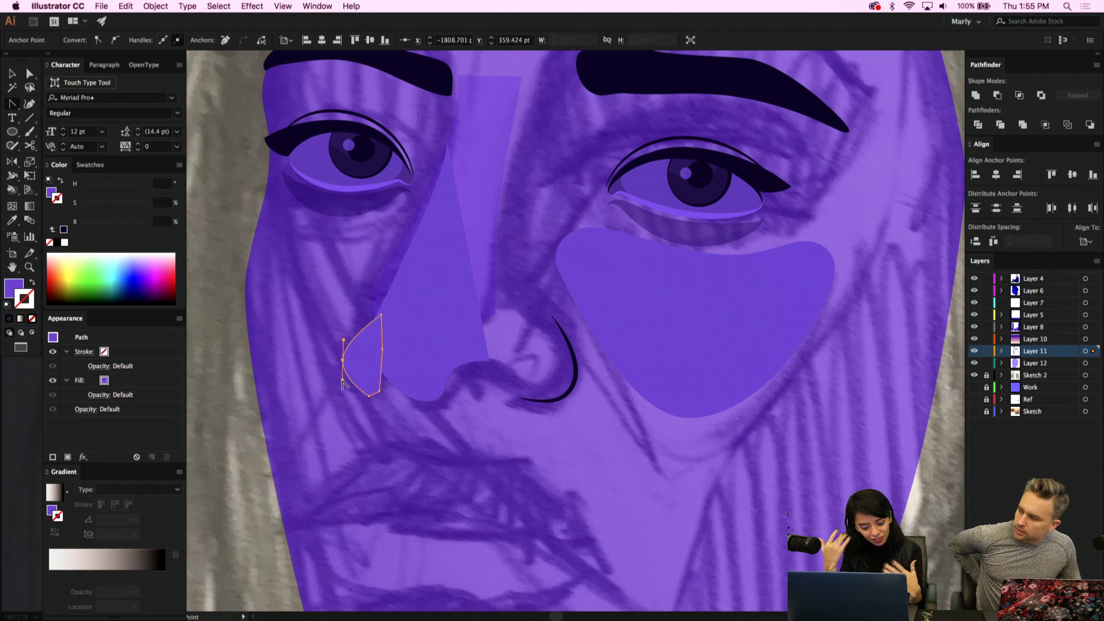
{"action": "left_click_drag", "start_coordinate": [372, 399], "coordinate": [377, 398]}
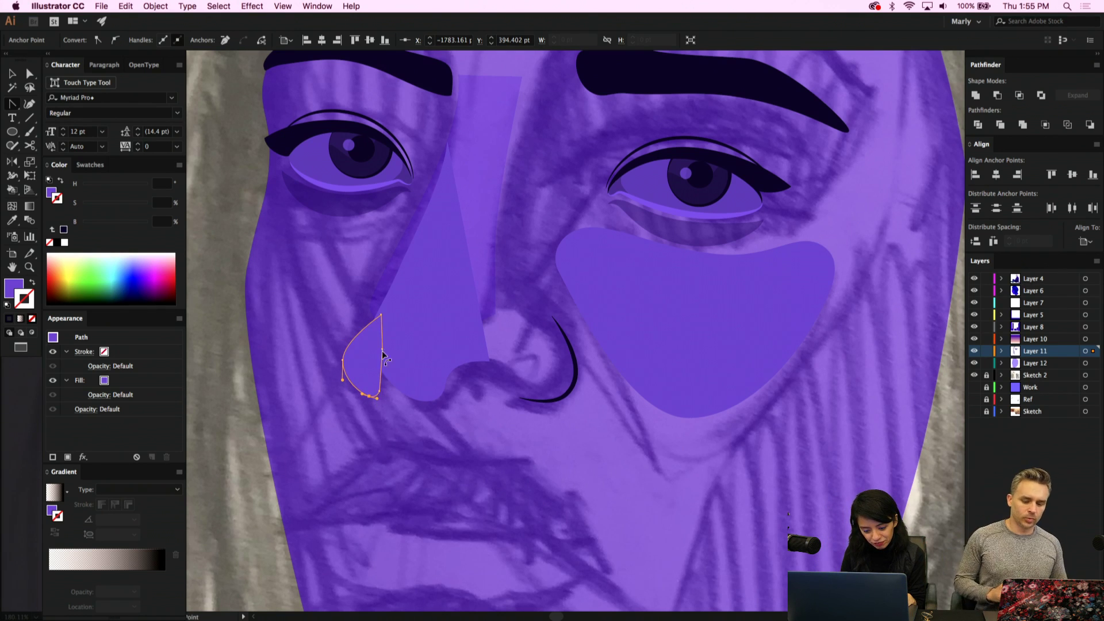
{"action": "mouse_move", "coordinate": [382, 355]}
{"action": "left_mouse_down"}
{"action": "mouse_move", "coordinate": [387, 327]}
{"action": "mouse_move", "coordinate": [382, 379]}
{"action": "mouse_move", "coordinate": [382, 366]}
{"action": "left_mouse_up"}
Adjust the anchors and handles at the nostril wing's lower inner edge so it tapers smoothly at the bottom
{"action": "key", "text": "a"}
{"action": "left_click", "coordinate": [378, 366]}
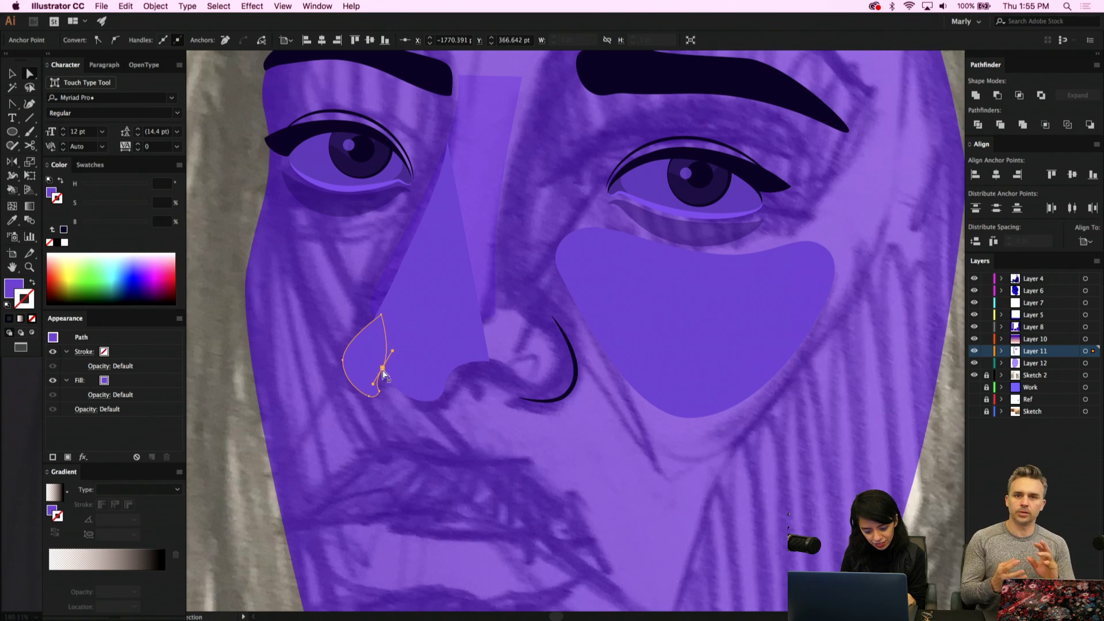
{"action": "left_click", "coordinate": [390, 403]}
{"action": "left_click", "coordinate": [374, 382]}
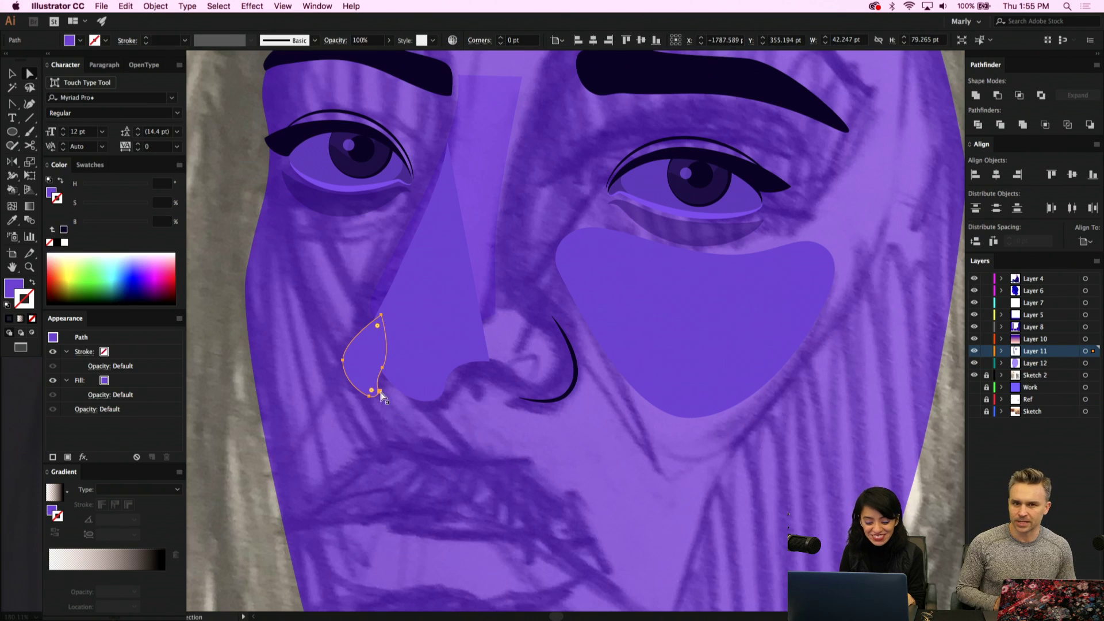
{"action": "left_click", "coordinate": [381, 394]}
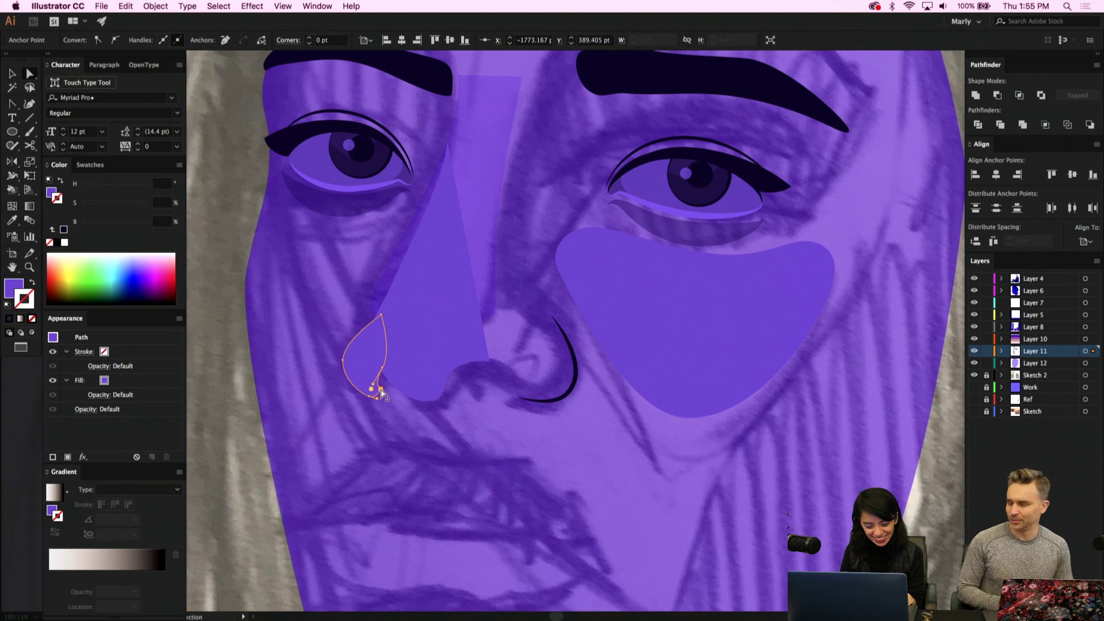
{"action": "left_click", "coordinate": [375, 387]}
{"action": "scroll", "coordinate": [379, 328], "scroll_direction": "up", "scroll_amount": 3}
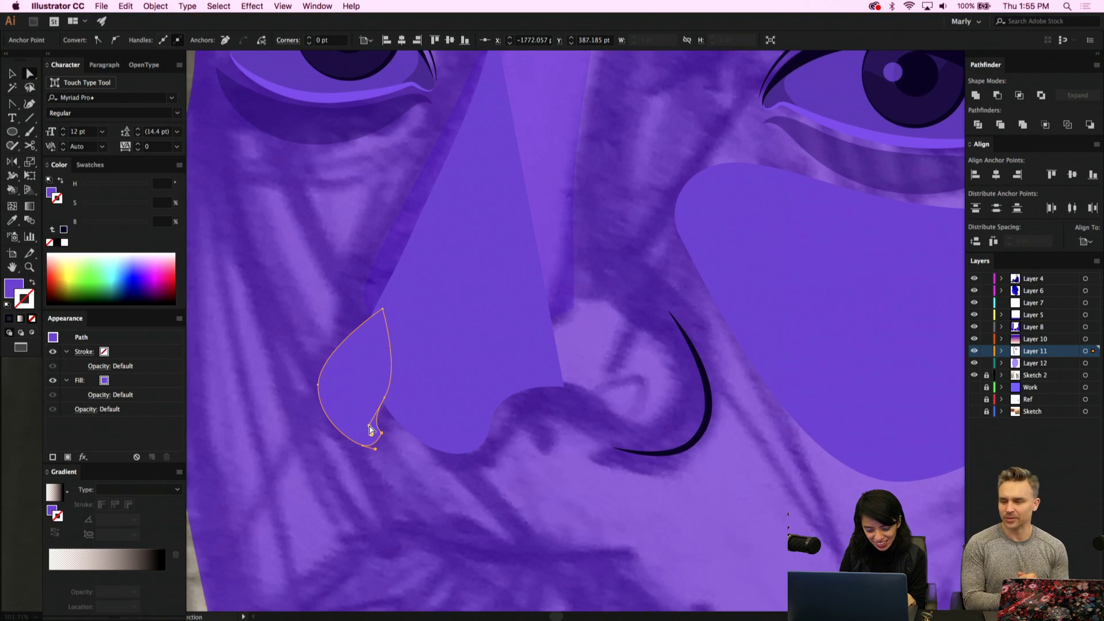
{"action": "mouse_move", "coordinate": [369, 426]}
{"action": "left_mouse_down"}
{"action": "mouse_move", "coordinate": [375, 414]}
{"action": "mouse_move", "coordinate": [362, 423]}
{"action": "left_mouse_up"}
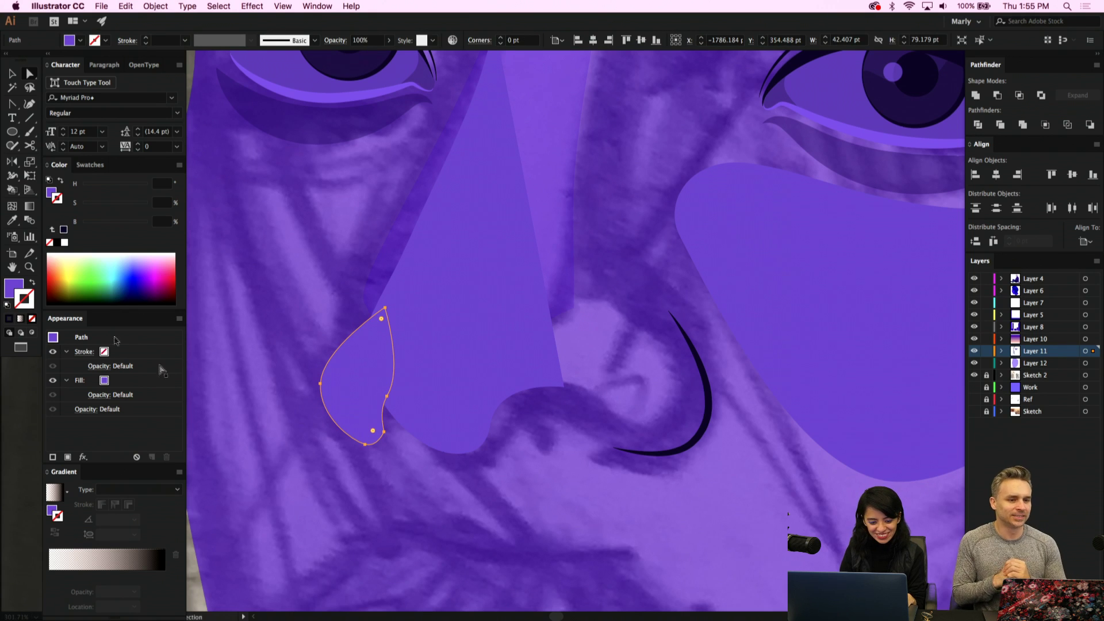
Darken the nostril wing's fill to a deeper purple with hue 257.7, saturation 69.84% and brightness 74.12%
{"action": "left_click", "coordinate": [49, 195]}
{"action": "left_click_drag", "start_coordinate": [134, 224], "coordinate": [128, 205]}
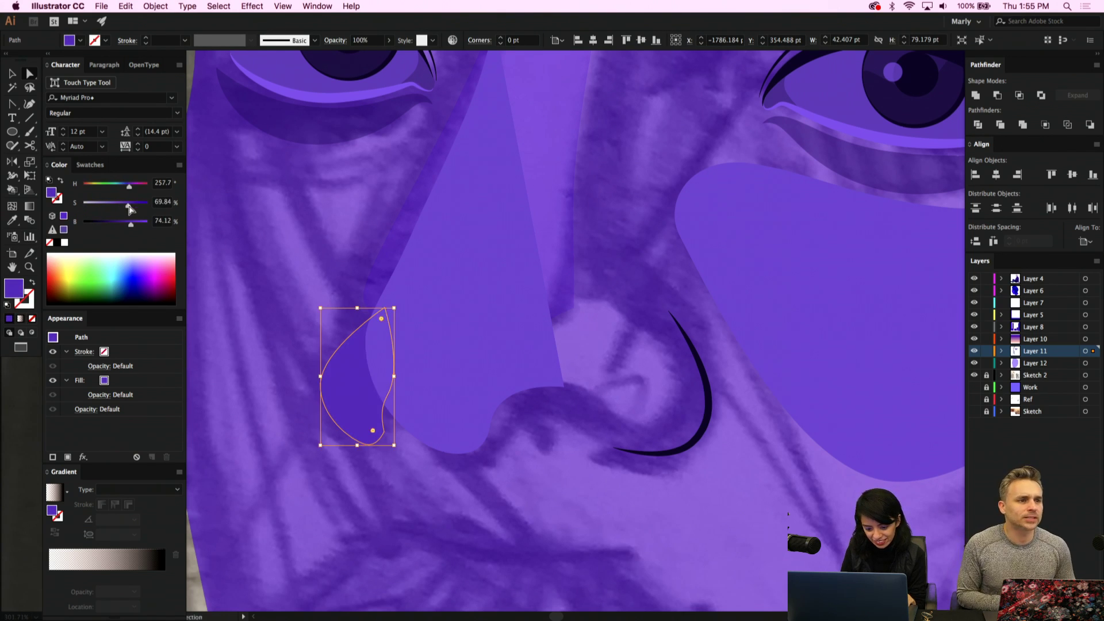
{"action": "left_click", "coordinate": [406, 479]}
Draw a closed straight-sided upper lip shape with the Pen tool, following the sketched mouth line and the two lip peaks
{"action": "scroll", "coordinate": [406, 479], "scroll_direction": "down", "scroll_amount": 5}
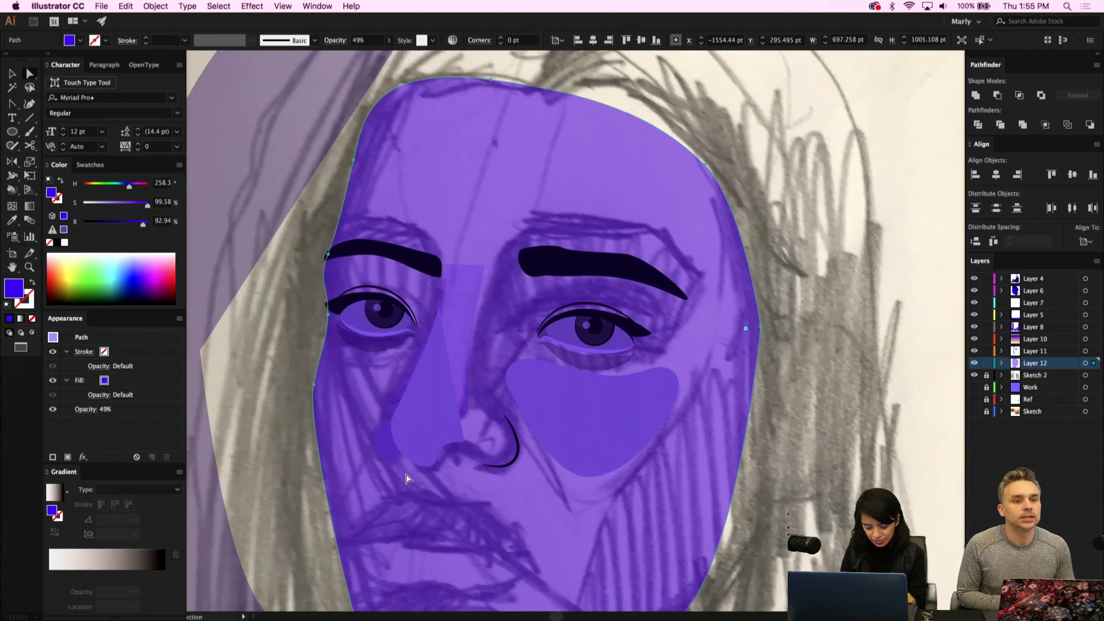
{"action": "scroll", "coordinate": [406, 478], "scroll_direction": "down", "scroll_amount": 3}
{"action": "key", "text": "p"}
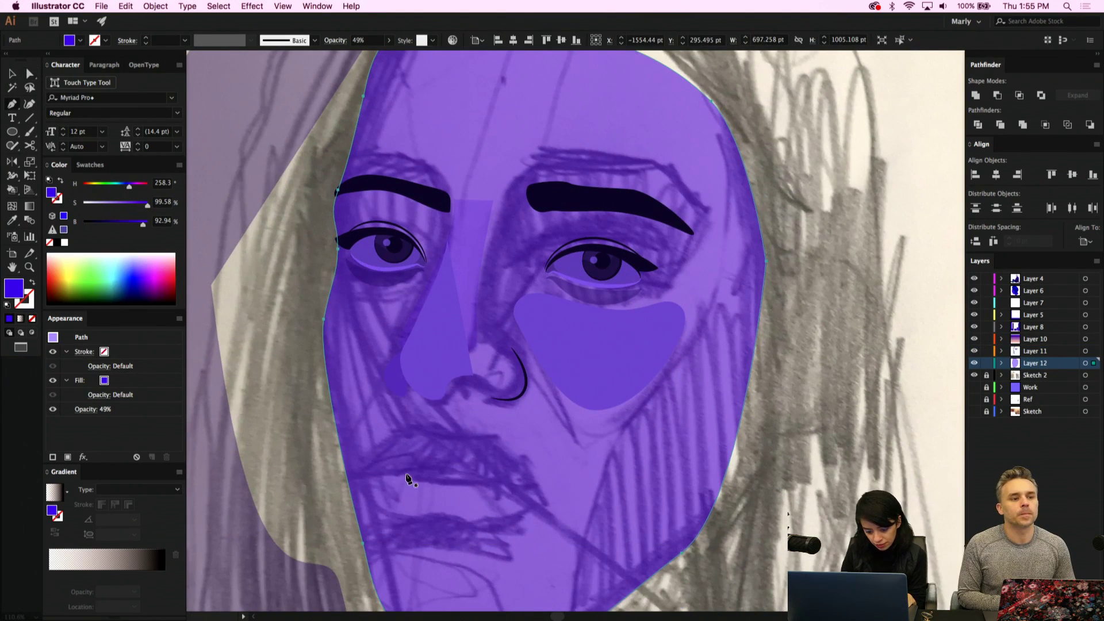
{"action": "left_click", "coordinate": [362, 471]}
{"action": "left_click_drag", "start_coordinate": [377, 477], "coordinate": [477, 481]}
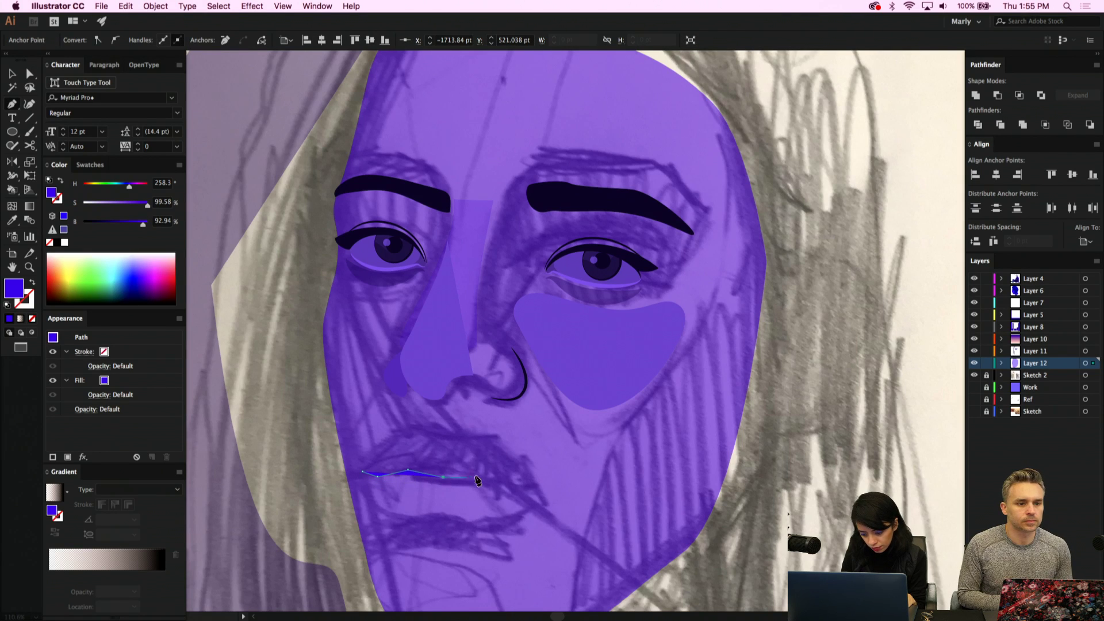
{"action": "left_click", "coordinate": [473, 474]}
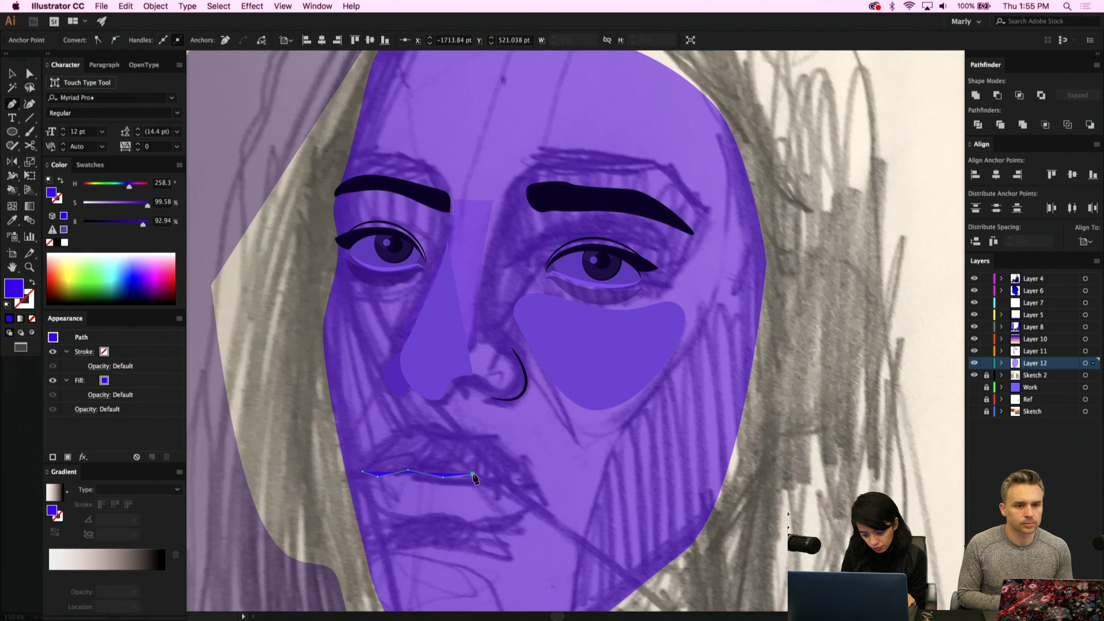
{"action": "left_click", "coordinate": [504, 487]}
{"action": "left_click", "coordinate": [536, 482]}
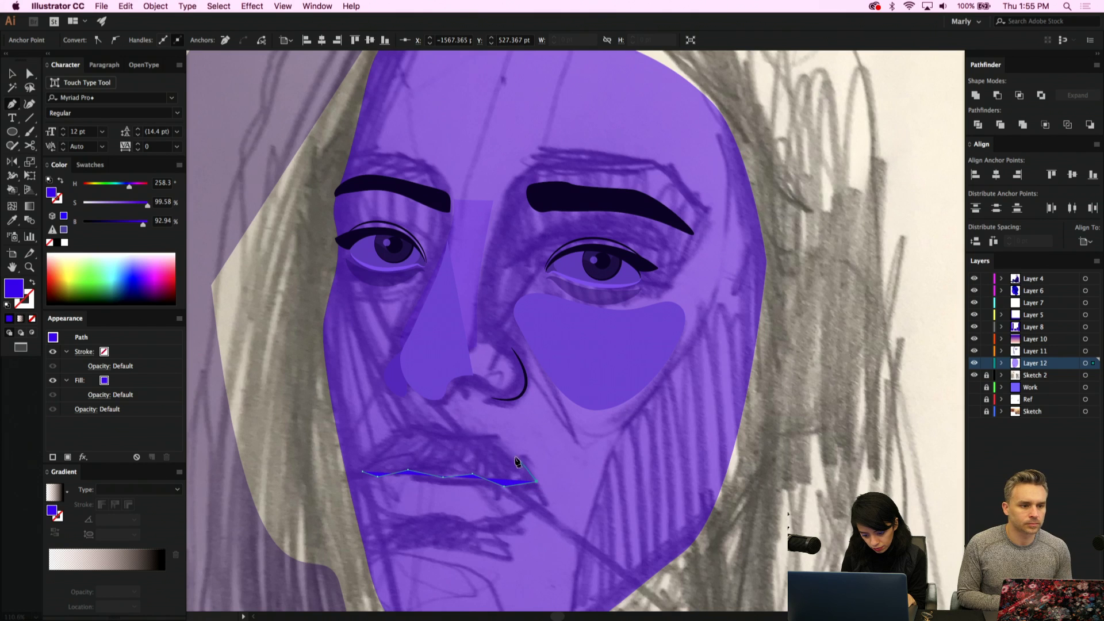
{"action": "left_click", "coordinate": [480, 437]}
{"action": "left_click", "coordinate": [439, 439]}
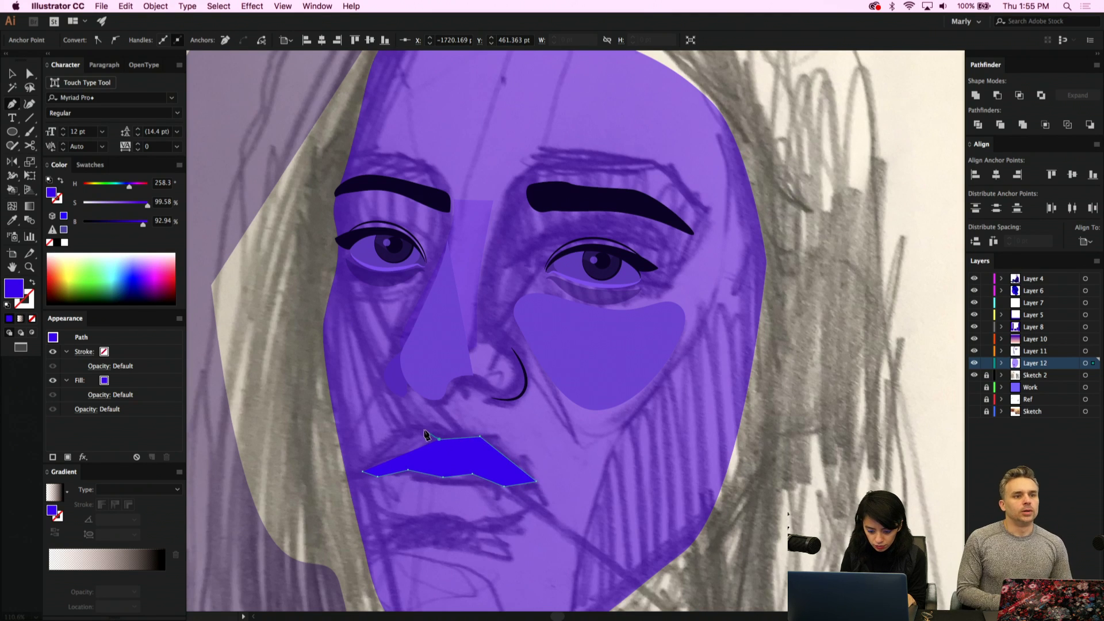
{"action": "left_click", "coordinate": [415, 426]}
{"action": "left_click", "coordinate": [363, 475]}
Lower the peaks and centre dip of the upper lip and fill it with the near-black colour sampled from the larger eye's lash line
{"action": "key", "text": "a"}
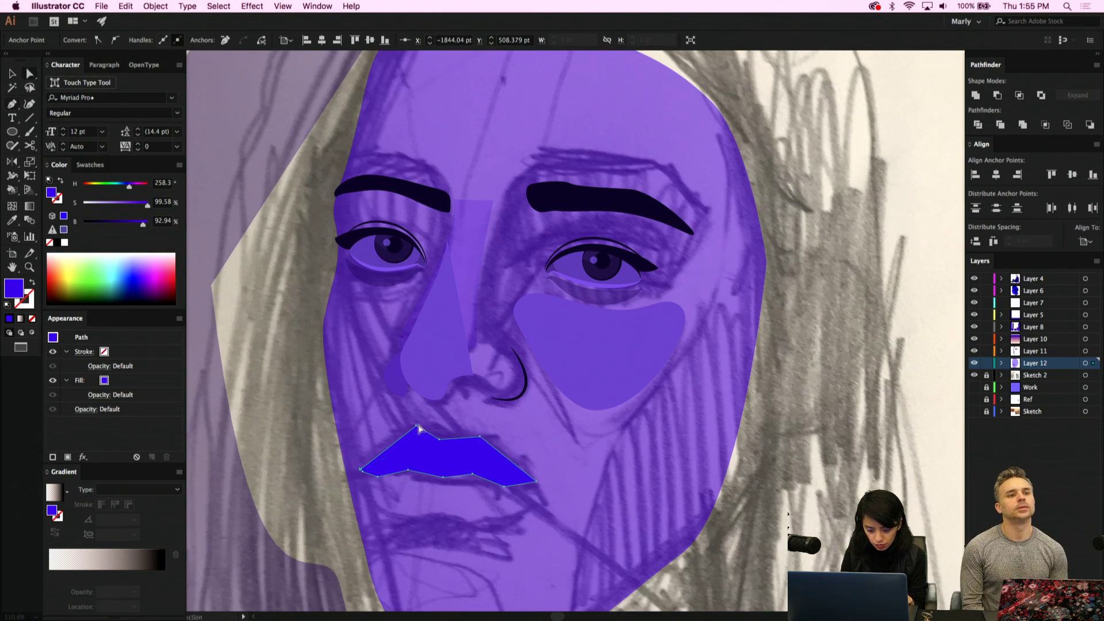
{"action": "left_click_drag", "start_coordinate": [416, 428], "coordinate": [472, 442]}
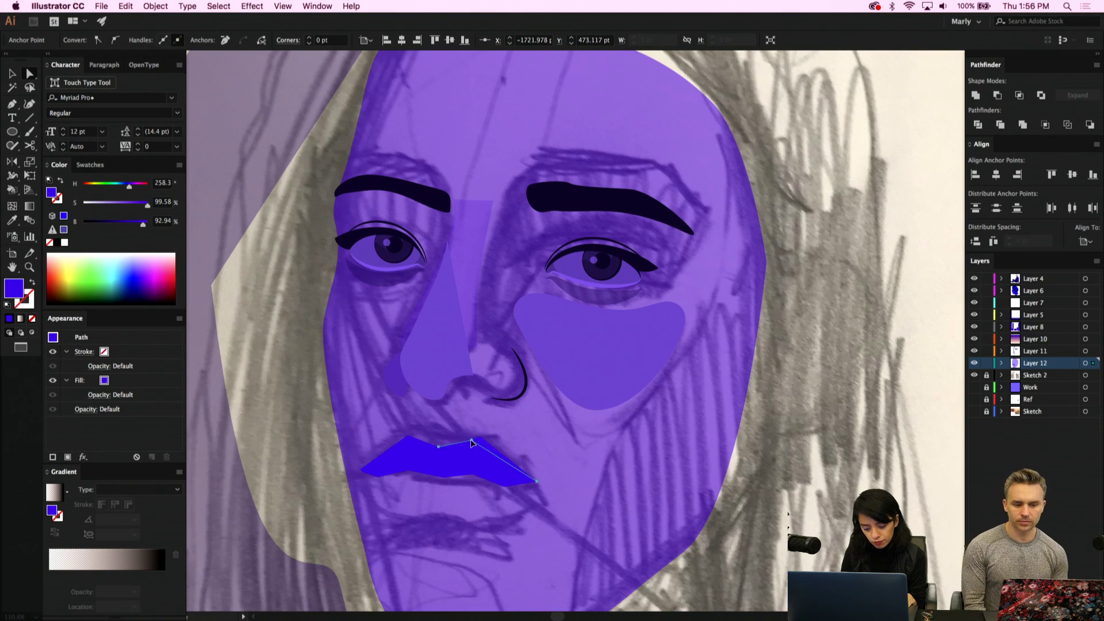
{"action": "left_click", "coordinate": [411, 439]}
{"action": "key", "text": "i"}
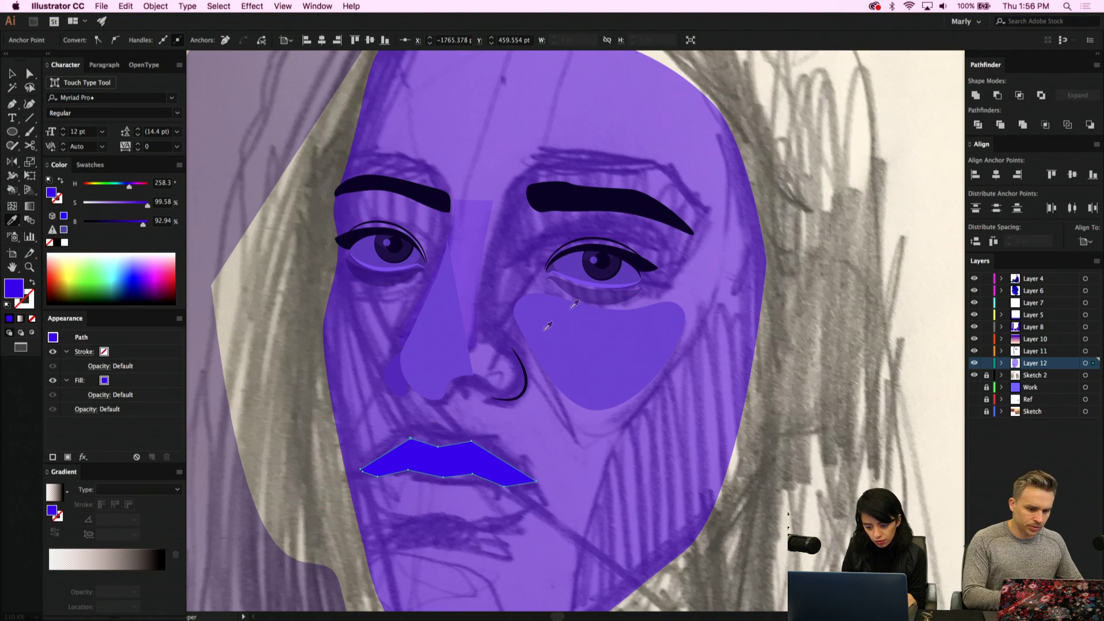
{"action": "left_click", "coordinate": [634, 259]}
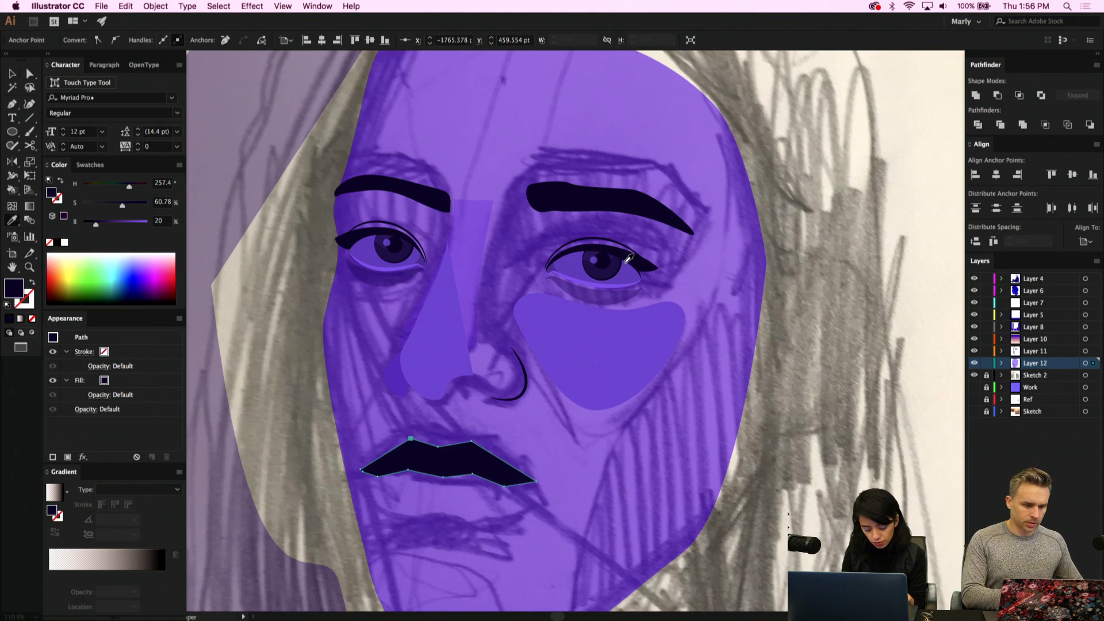
{"action": "key", "text": "v"}
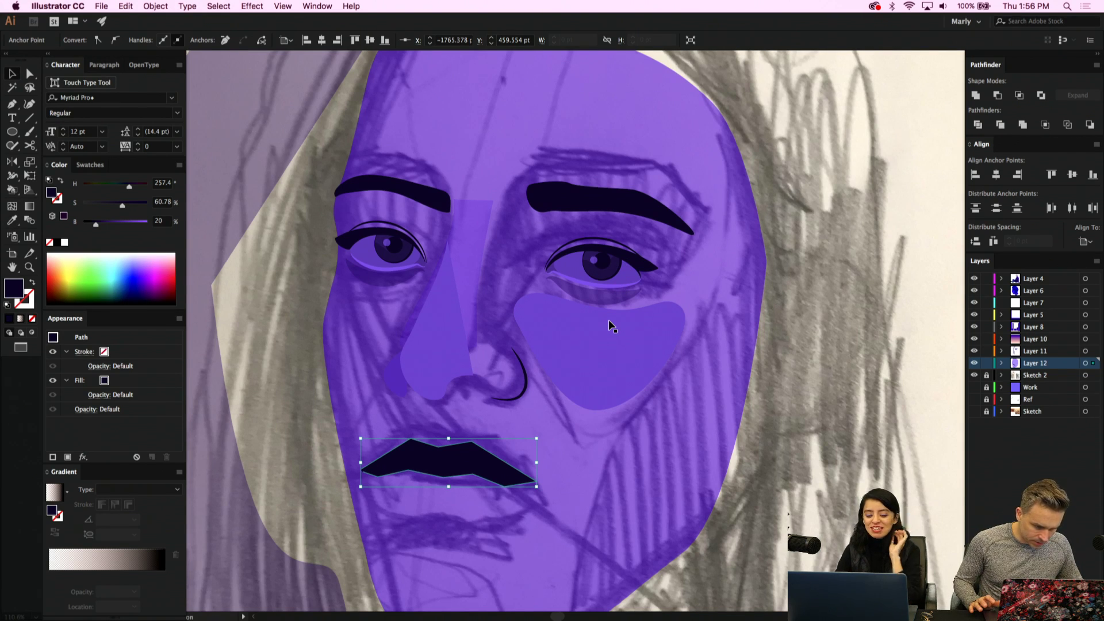
{"action": "scroll", "coordinate": [610, 326], "scroll_direction": "up", "scroll_amount": 2}
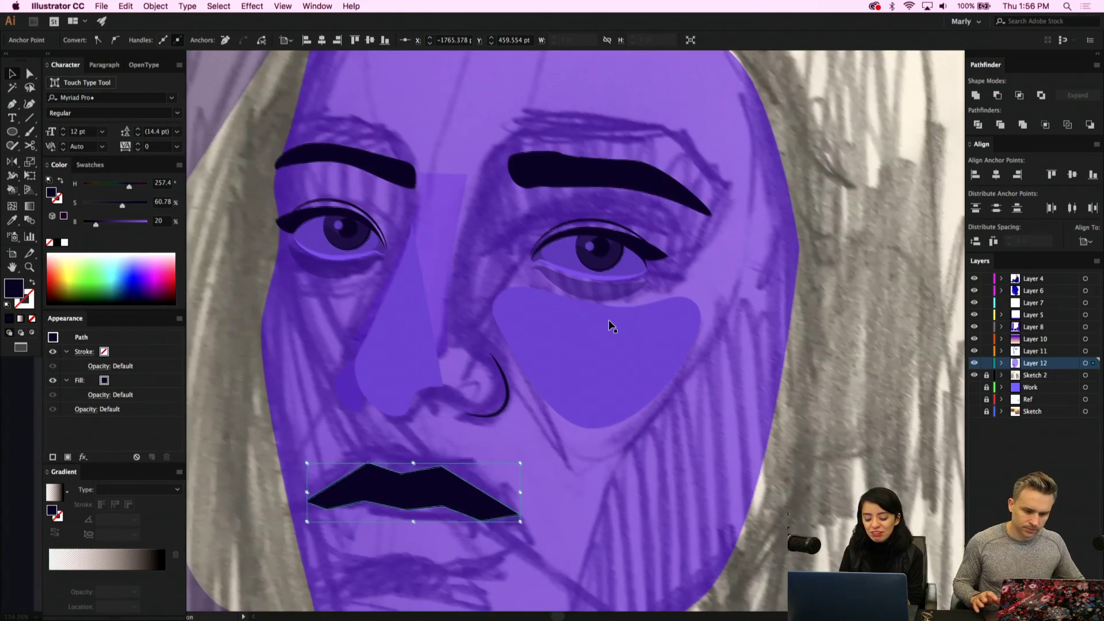
Switch to Google Chrome and browse the illustrator's Instagram profile to examine the style of the posted artwork
{"action": "scroll", "coordinate": [611, 326], "scroll_direction": "left", "scroll_amount": 4}
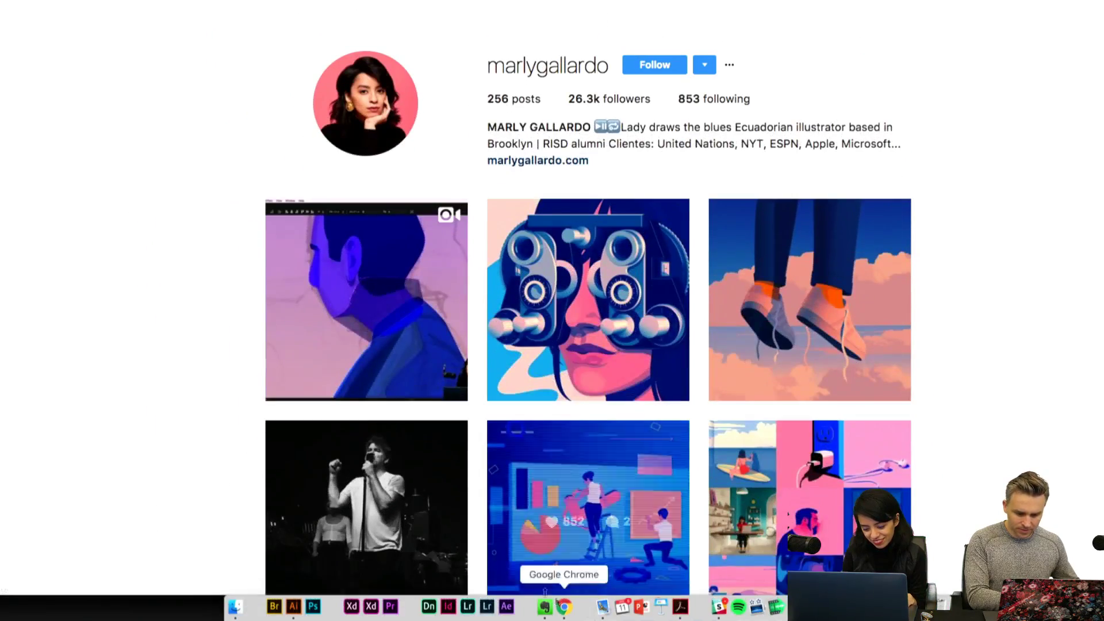
{"action": "scroll", "coordinate": [327, 418], "scroll_direction": "down", "scroll_amount": 5}
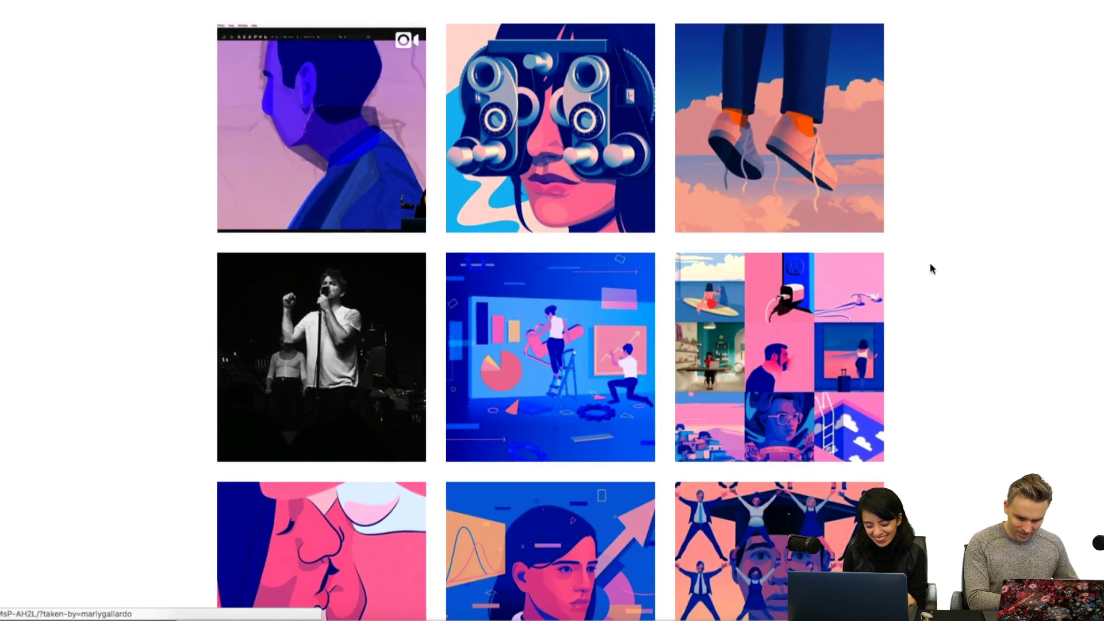
{"action": "scroll", "coordinate": [930, 260], "scroll_direction": "down", "scroll_amount": 5}
{"action": "scroll", "coordinate": [930, 260], "scroll_direction": "down", "scroll_amount": 5}
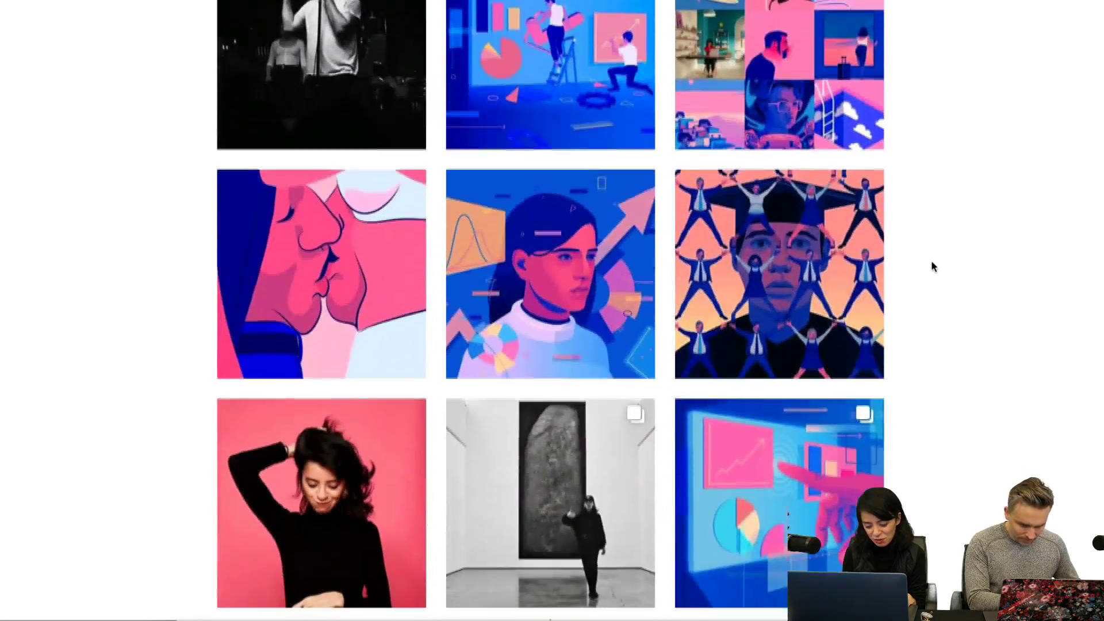
{"action": "scroll", "coordinate": [931, 262], "scroll_direction": "down", "scroll_amount": 6}
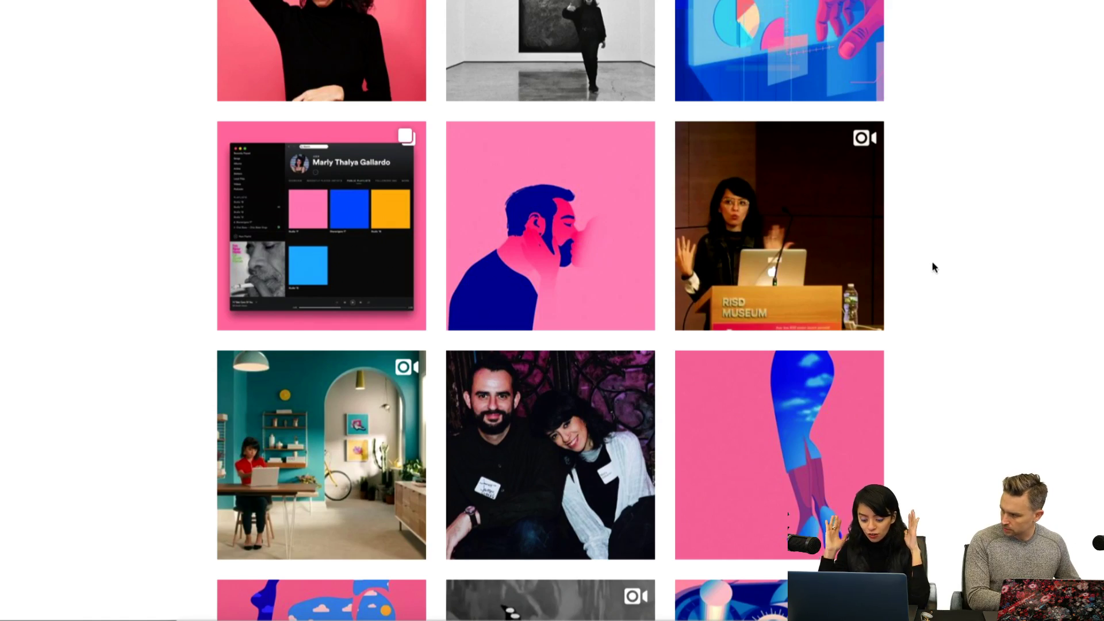
{"action": "scroll", "coordinate": [932, 264], "scroll_direction": "down", "scroll_amount": 10}
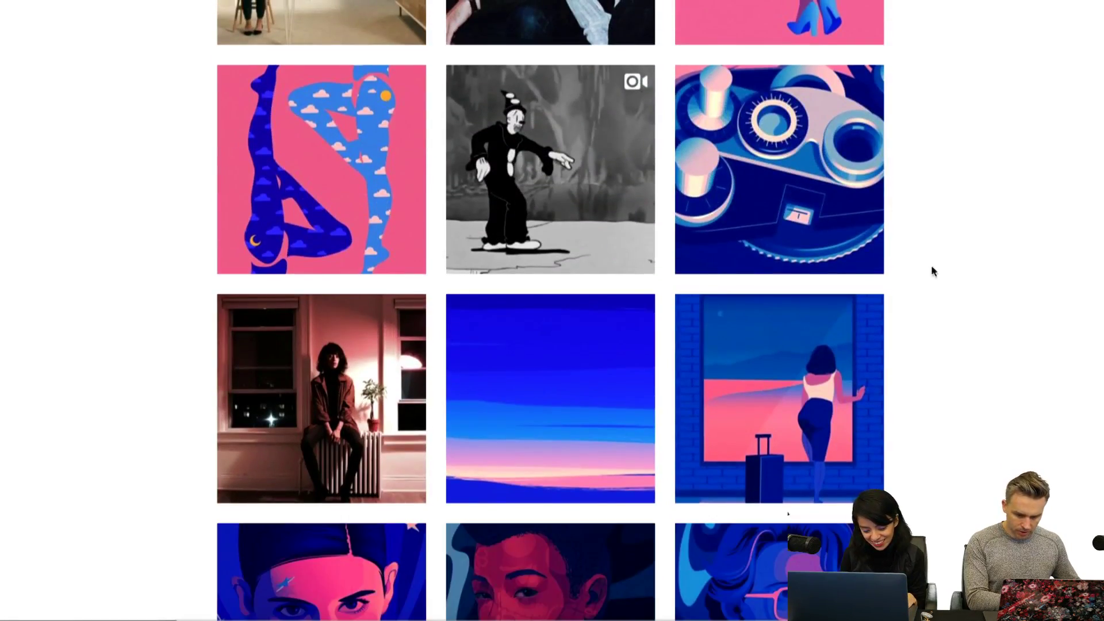
{"action": "scroll", "coordinate": [930, 265], "scroll_direction": "down", "scroll_amount": 5}
{"action": "scroll", "coordinate": [932, 268], "scroll_direction": "down", "scroll_amount": 5}
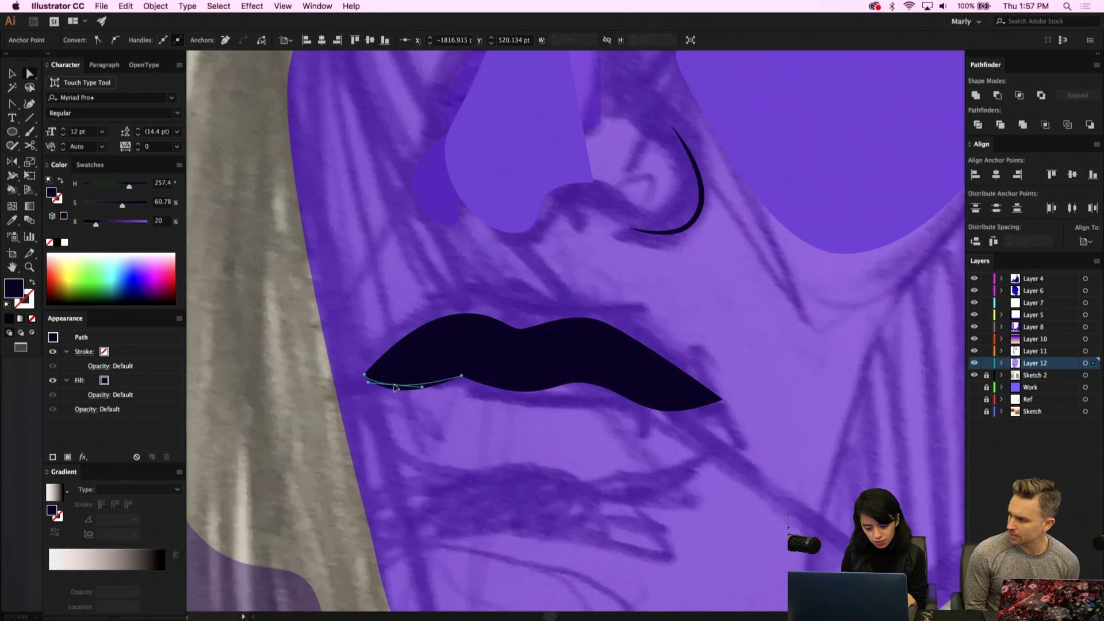
In Illustrator, adjust the upper lip's lower edge near the far mouth corner and smooth the neighbouring anchor with short handles
{"action": "left_click", "coordinate": [393, 384]}
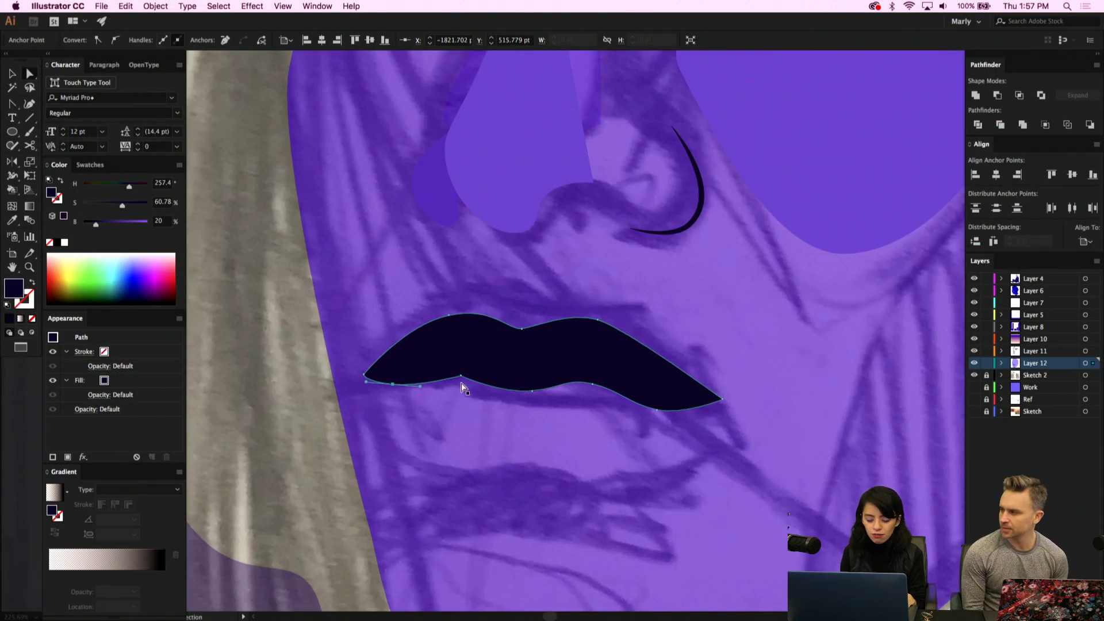
{"action": "left_click", "coordinate": [460, 376]}
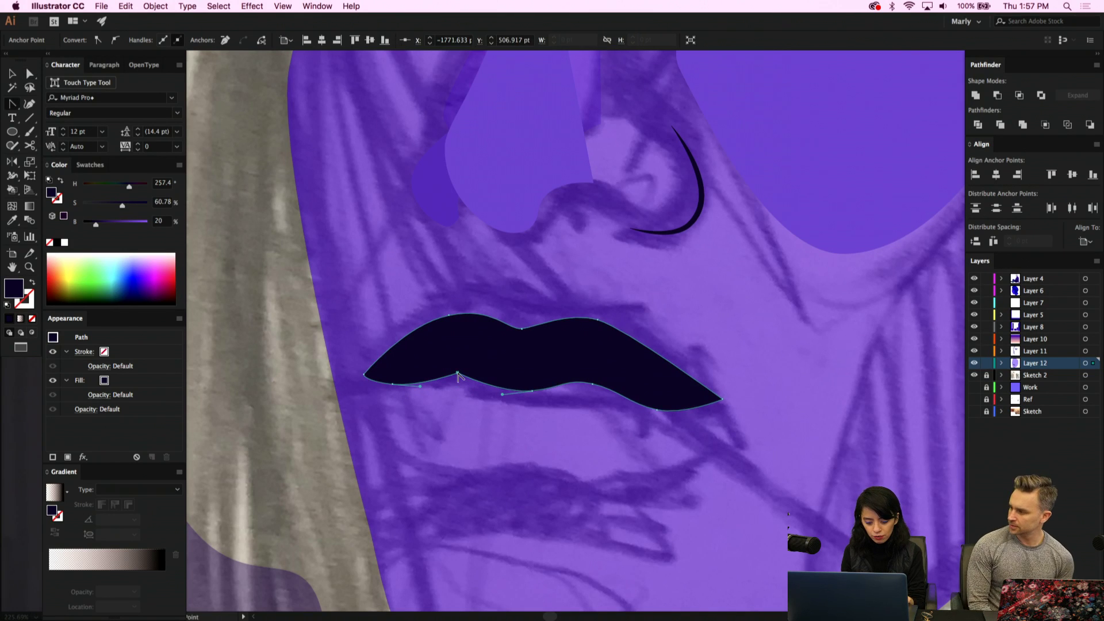
{"action": "left_click_drag", "start_coordinate": [459, 376], "coordinate": [467, 379]}
{"action": "key", "text": "a"}
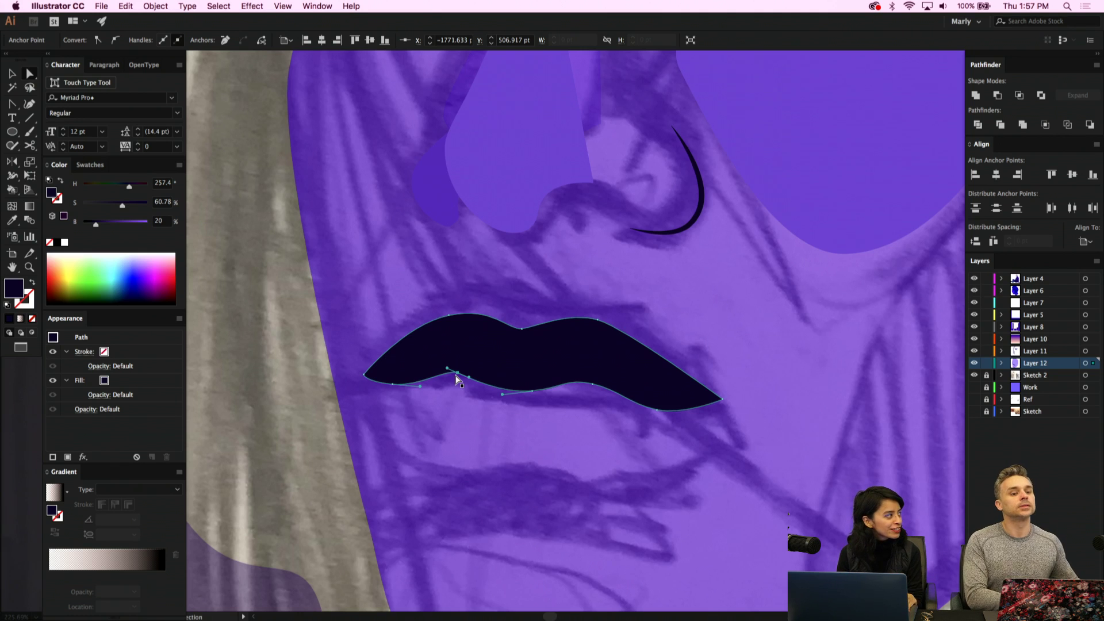
Shift the upper lip's centre dip down and toward the far mouth corner, and nudge the lower-edge anchors beneath the far peak the same way
{"action": "left_click", "coordinate": [392, 384]}
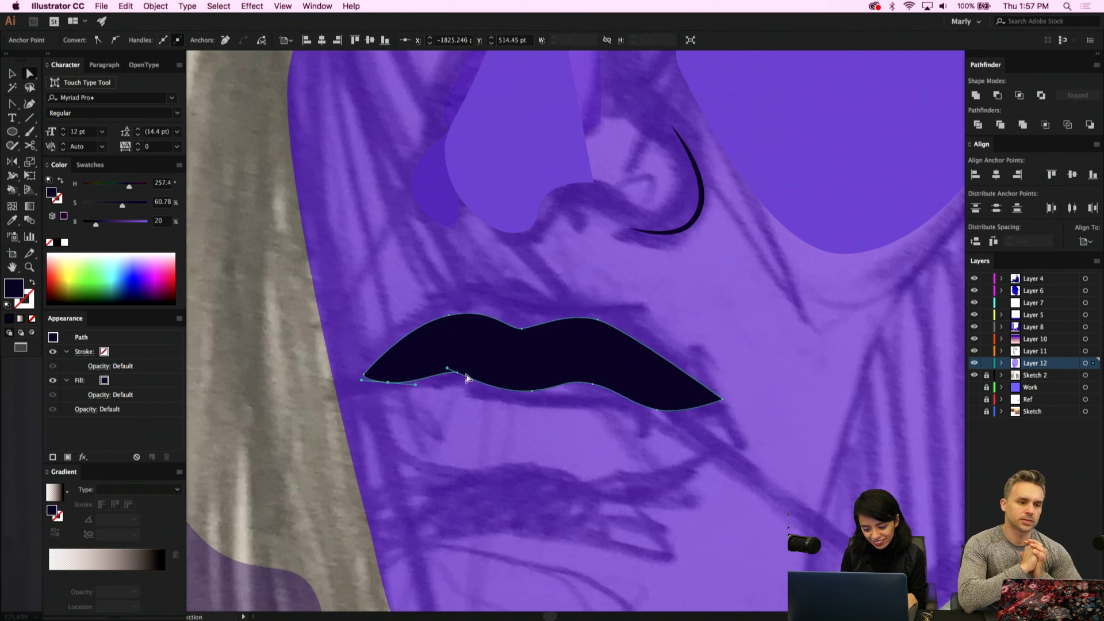
{"action": "left_click", "coordinate": [522, 329]}
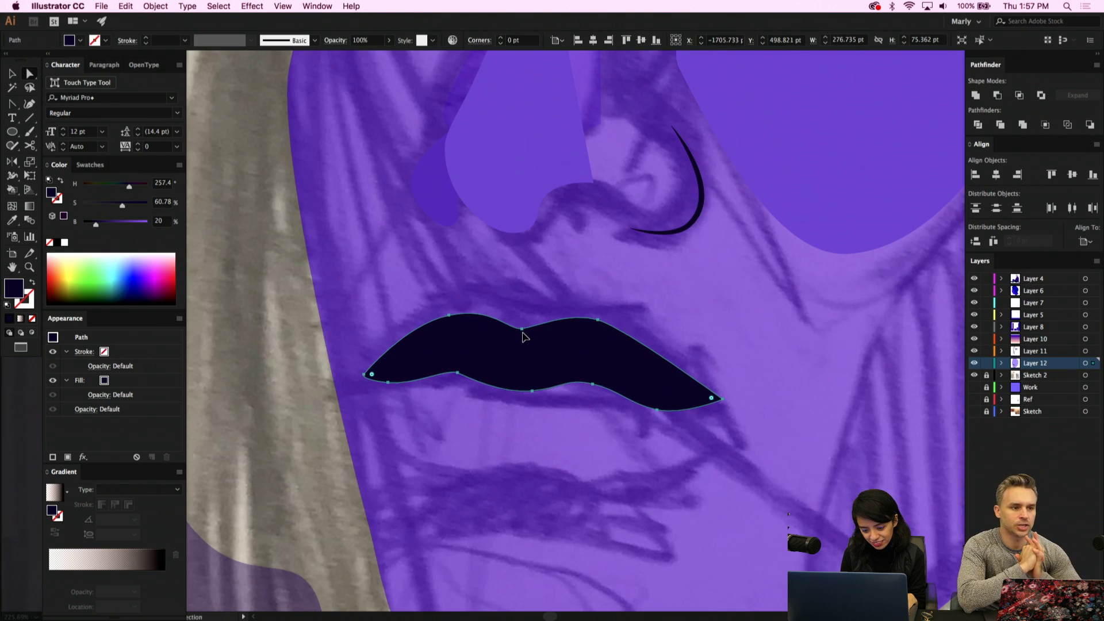
{"action": "left_click_drag", "start_coordinate": [523, 332], "coordinate": [512, 339]}
{"action": "left_click", "coordinate": [455, 375]}
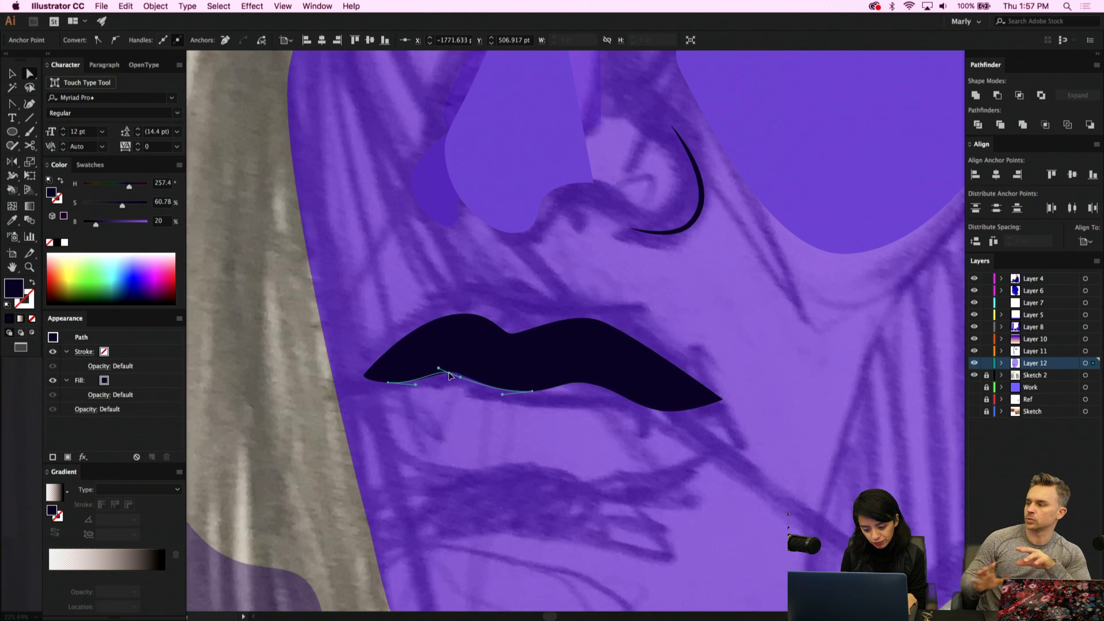
{"action": "left_click", "coordinate": [593, 385]}
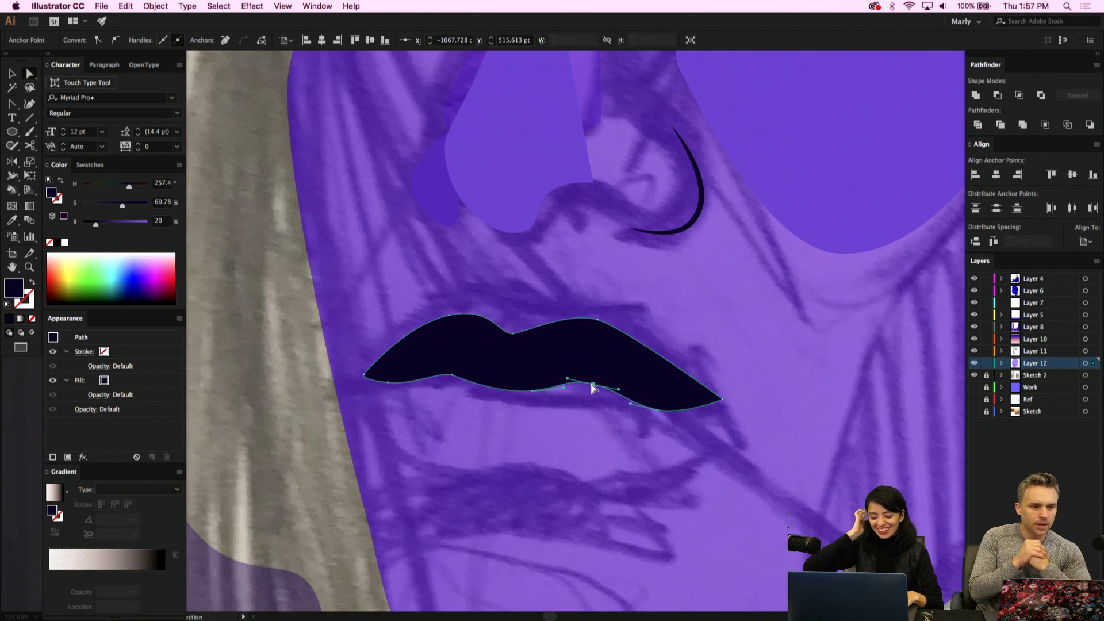
{"action": "key", "text": "s"}
{"action": "key", "text": "a"}
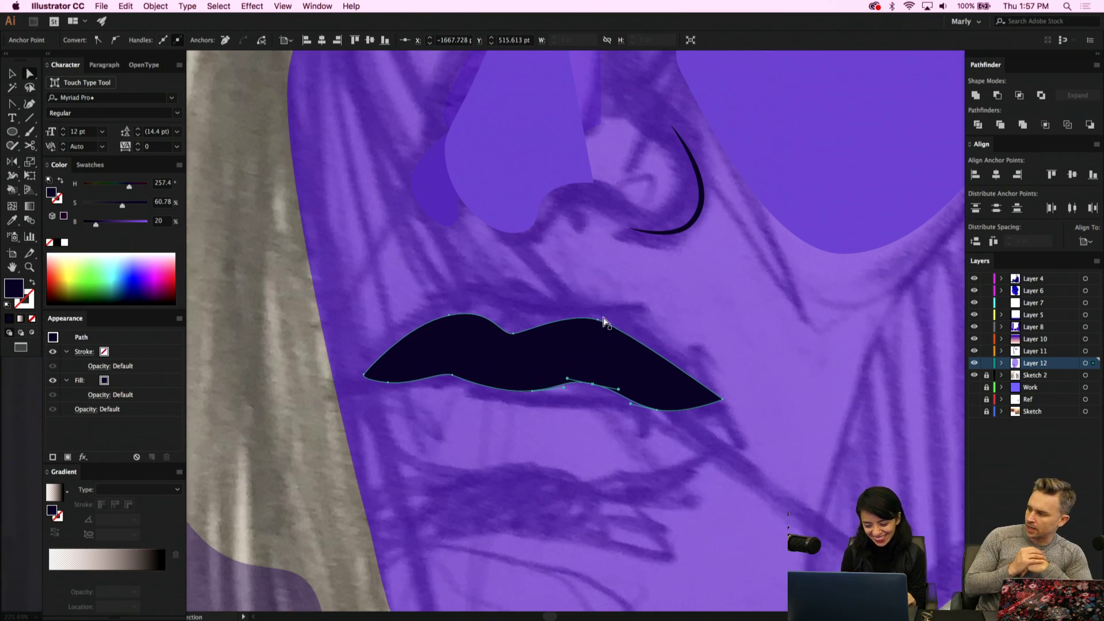
Move the upper lip's nearer peak toward the centre and raise the centre dip slightly
{"action": "left_click", "coordinate": [599, 323]}
{"action": "mouse_move", "coordinate": [600, 326]}
{"action": "left_mouse_down"}
{"action": "mouse_move", "coordinate": [639, 327]}
{"action": "mouse_move", "coordinate": [591, 320]}
{"action": "left_mouse_up"}
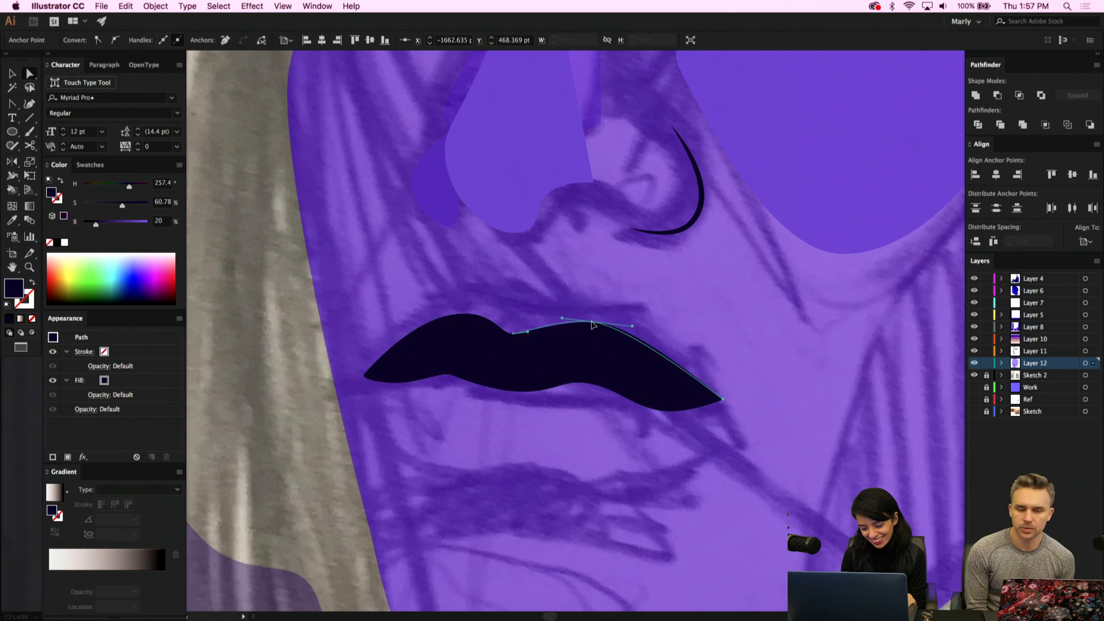
{"action": "left_click_drag", "start_coordinate": [513, 337], "coordinate": [514, 332]}
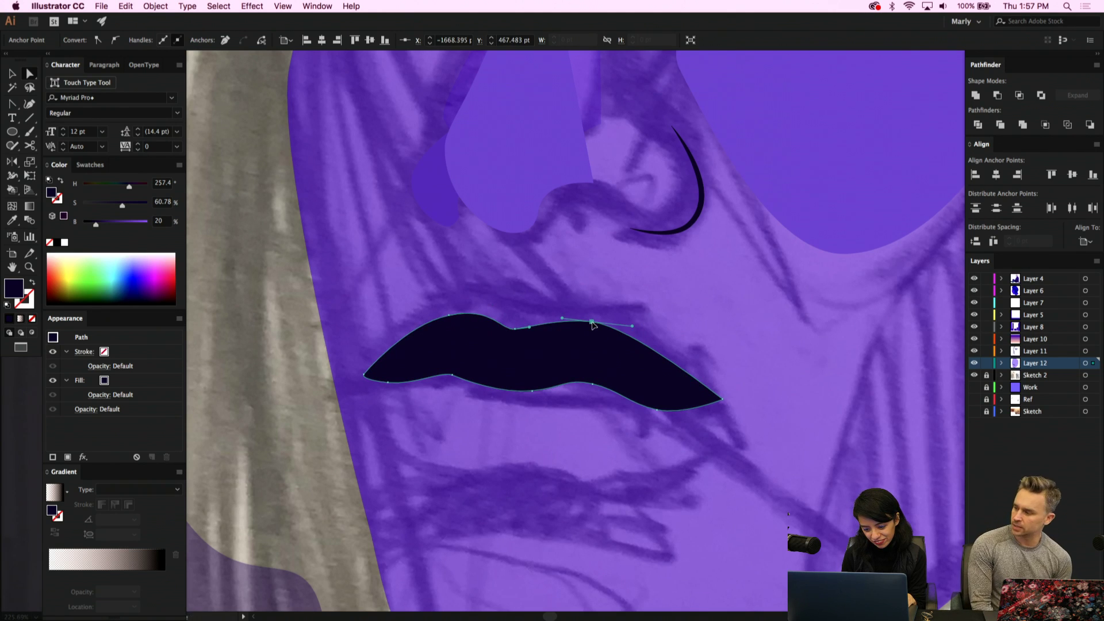
{"action": "left_click_drag", "start_coordinate": [592, 326], "coordinate": [537, 317]}
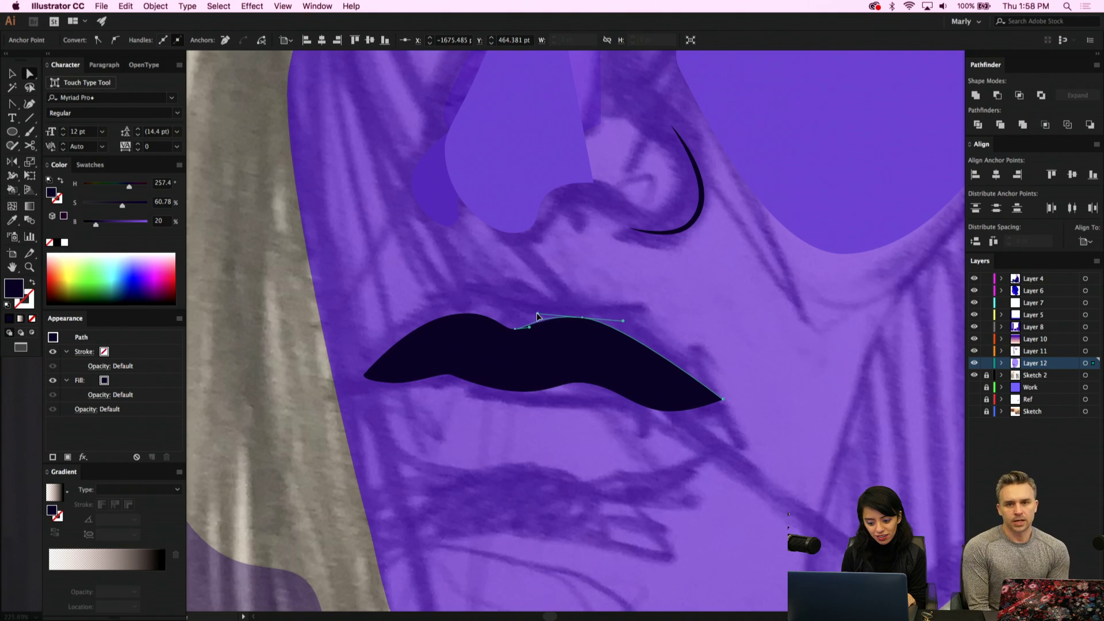
Lengthen the outer handle of the upper lip's nearer peak to round the slope toward the near mouth corner
{"action": "left_click", "coordinate": [623, 323]}
{"action": "left_click", "coordinate": [598, 345]}
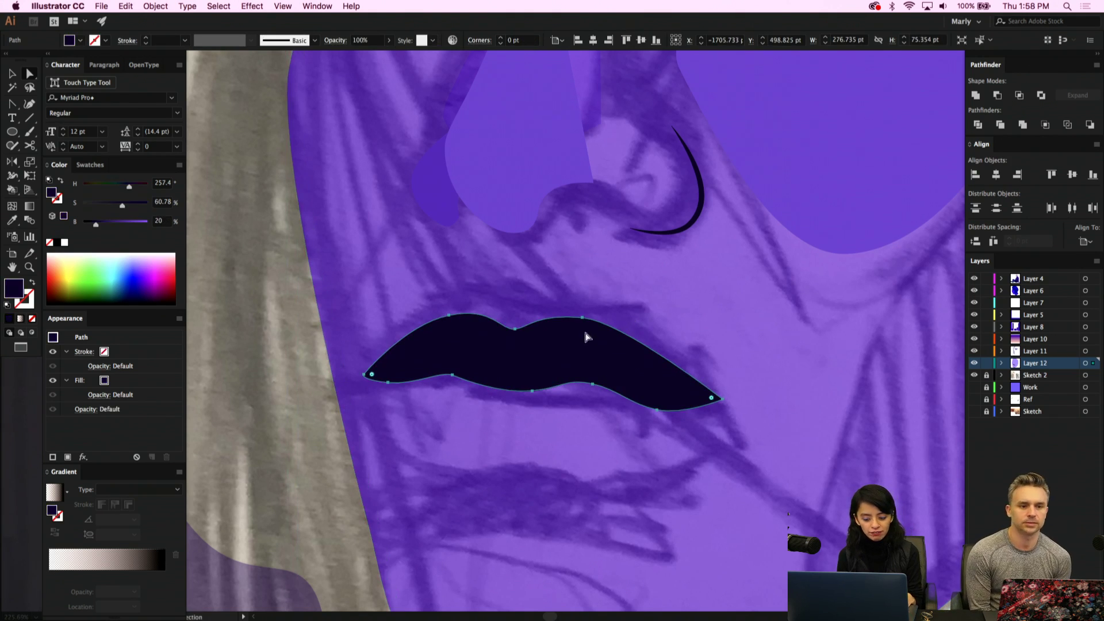
{"action": "left_click", "coordinate": [583, 318]}
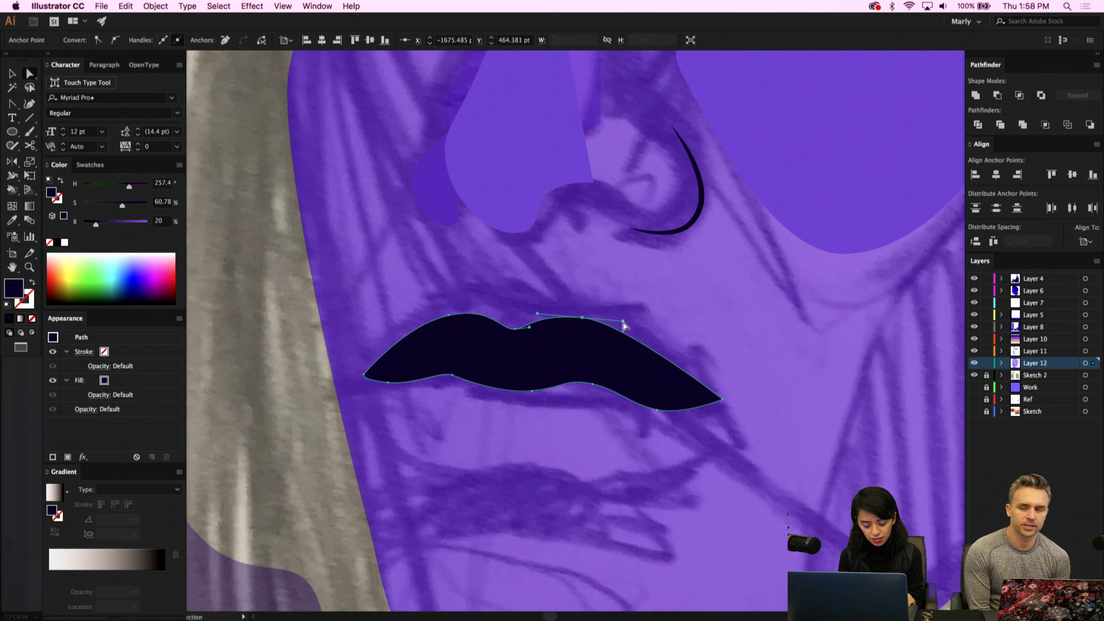
{"action": "left_click_drag", "start_coordinate": [624, 322], "coordinate": [636, 320]}
{"action": "left_click", "coordinate": [632, 391]}
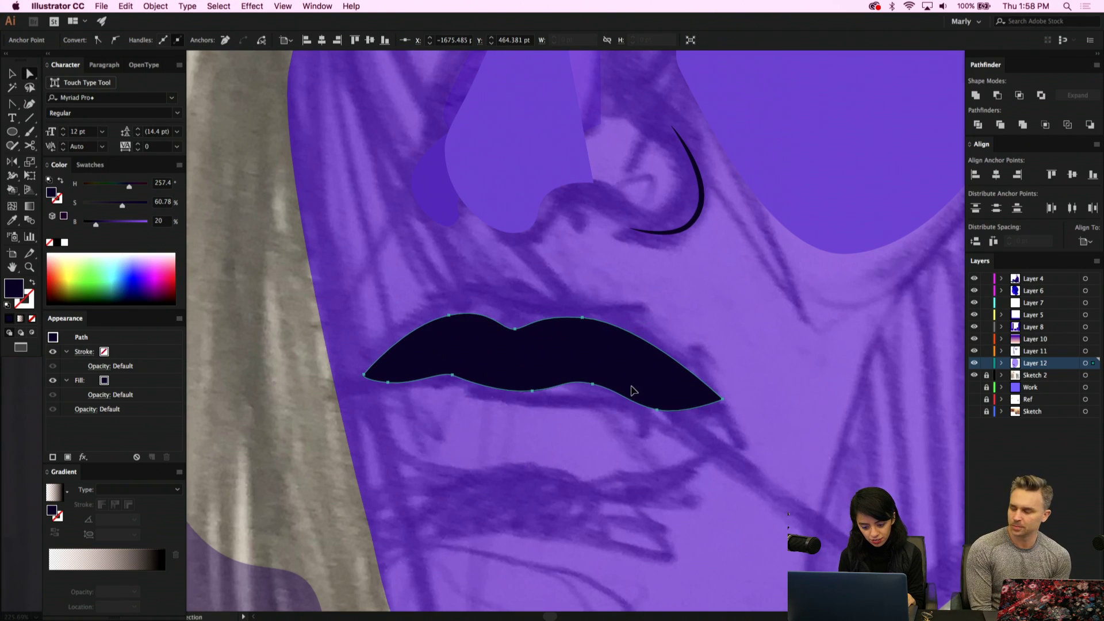
{"action": "left_click", "coordinate": [582, 317]}
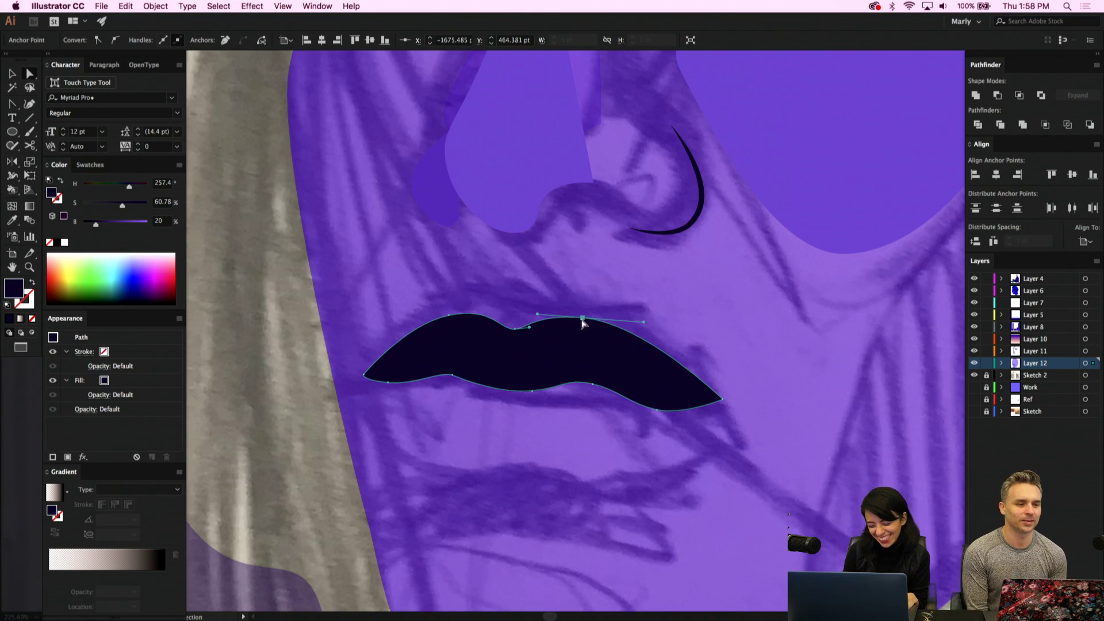
Fine-tune both upper lip peaks, tilting the nearer peak's handles down toward the near mouth corner and raising the far peak
{"action": "left_click", "coordinate": [455, 316]}
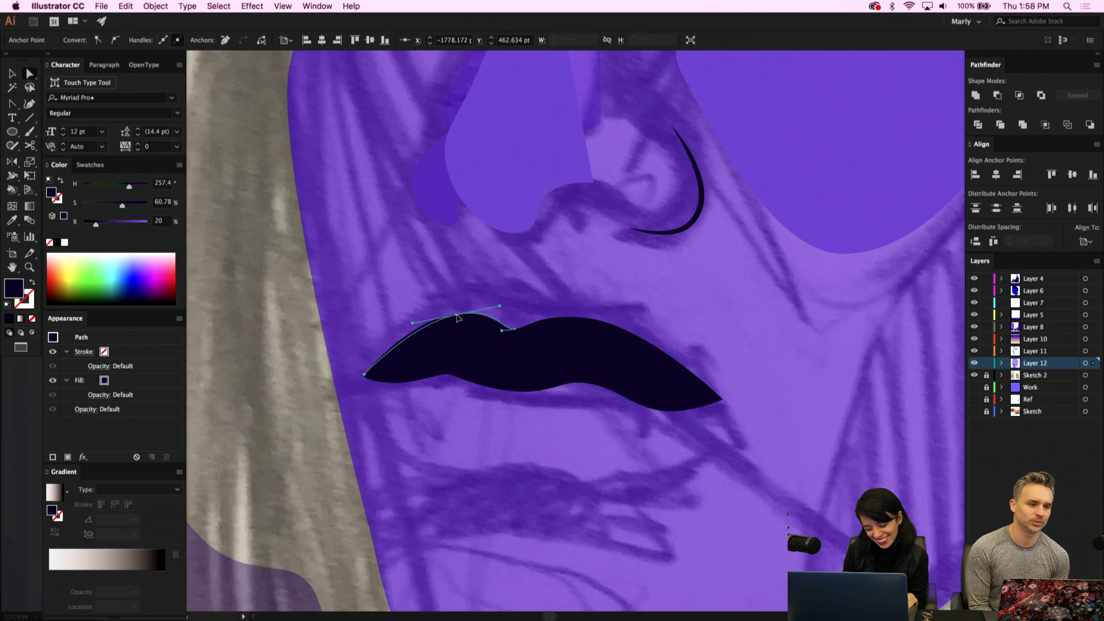
{"action": "left_click", "coordinate": [580, 317]}
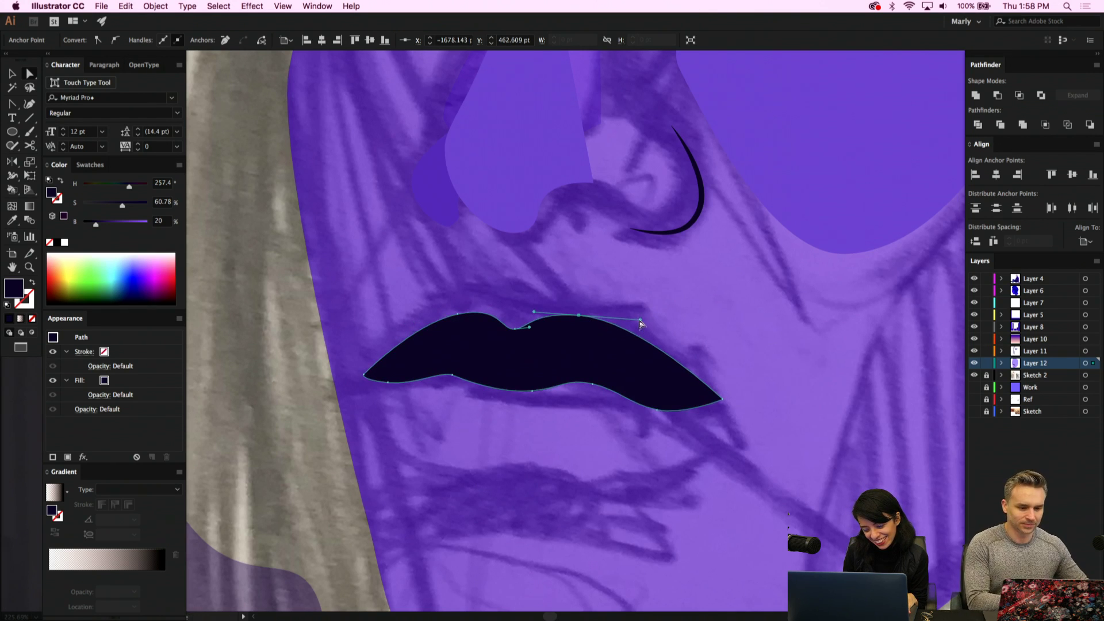
{"action": "left_click_drag", "start_coordinate": [641, 320], "coordinate": [583, 318]}
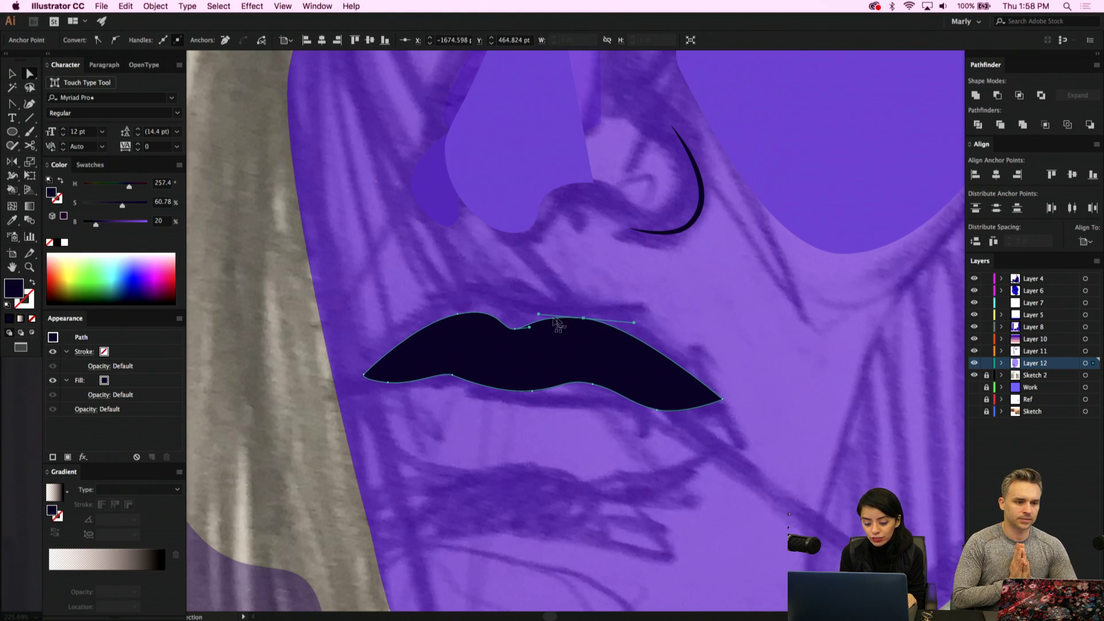
{"action": "left_click_drag", "start_coordinate": [538, 316], "coordinate": [546, 309]}
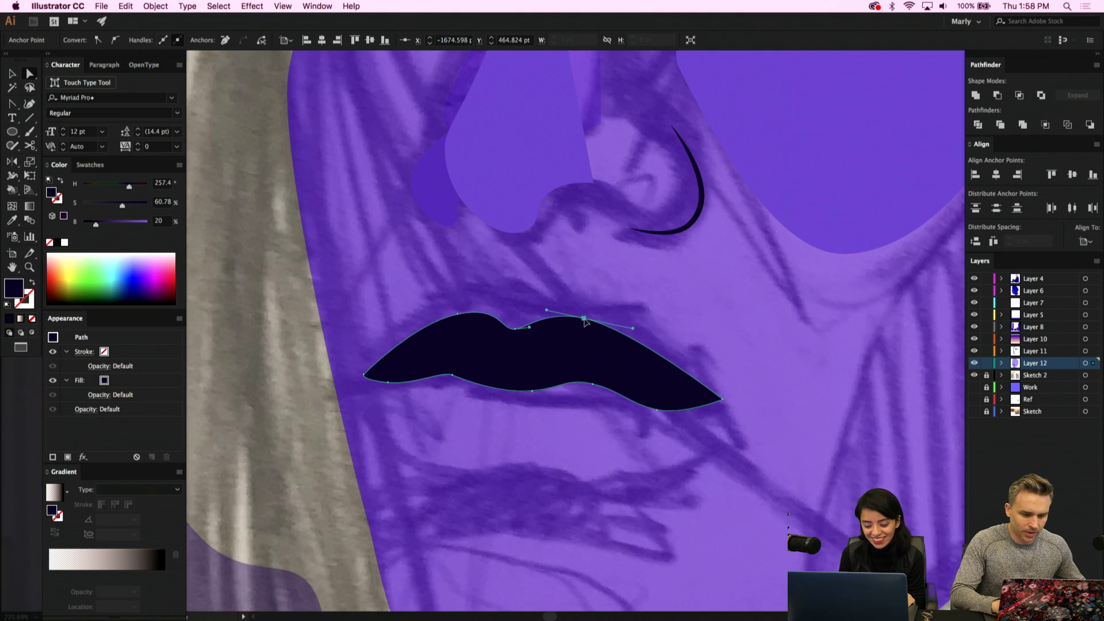
{"action": "left_click_drag", "start_coordinate": [585, 322], "coordinate": [589, 321]}
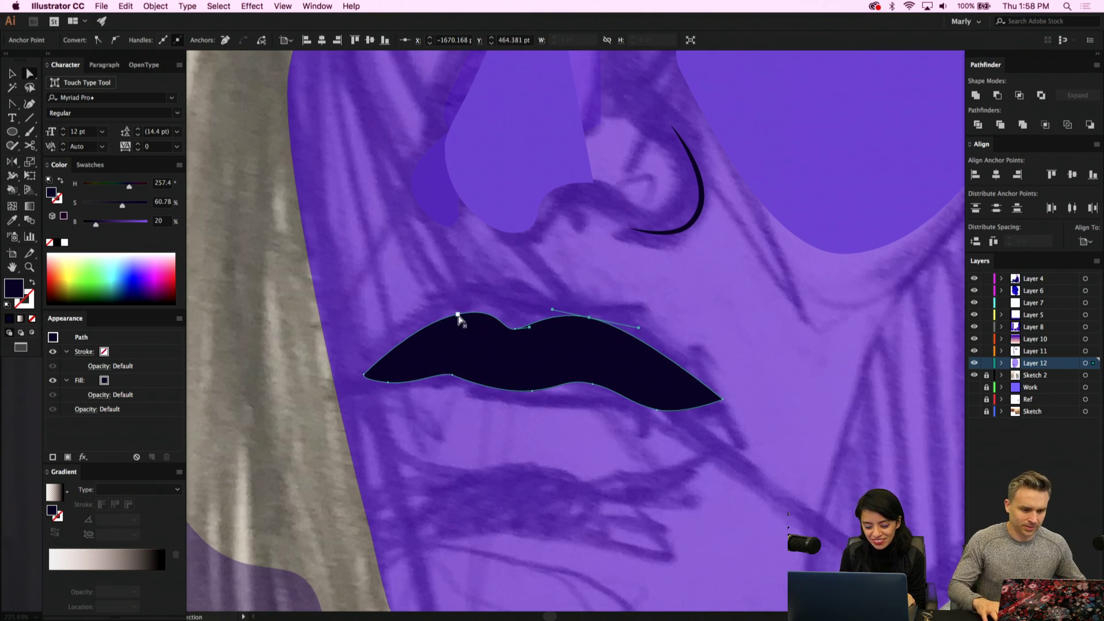
{"action": "left_click", "coordinate": [458, 315]}
{"action": "left_click_drag", "start_coordinate": [458, 318], "coordinate": [456, 315]}
Draw a closed straight-sided lower lip shape with the Pen tool, overlapping the upper lip and following the sketched lower edge
{"action": "key", "text": "p"}
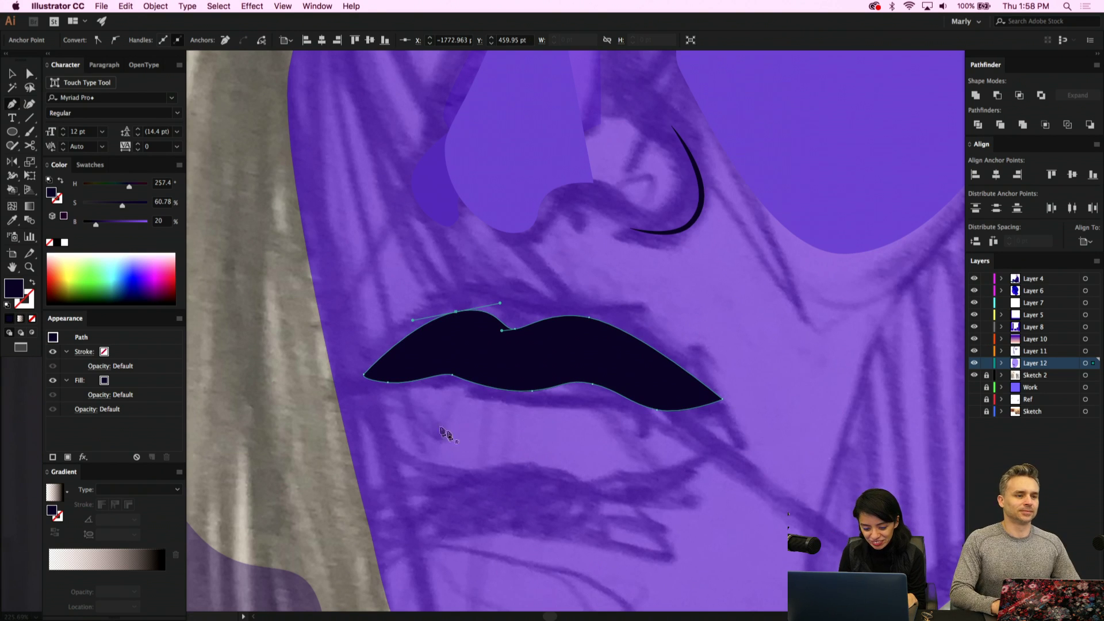
{"action": "left_click", "coordinate": [386, 372]}
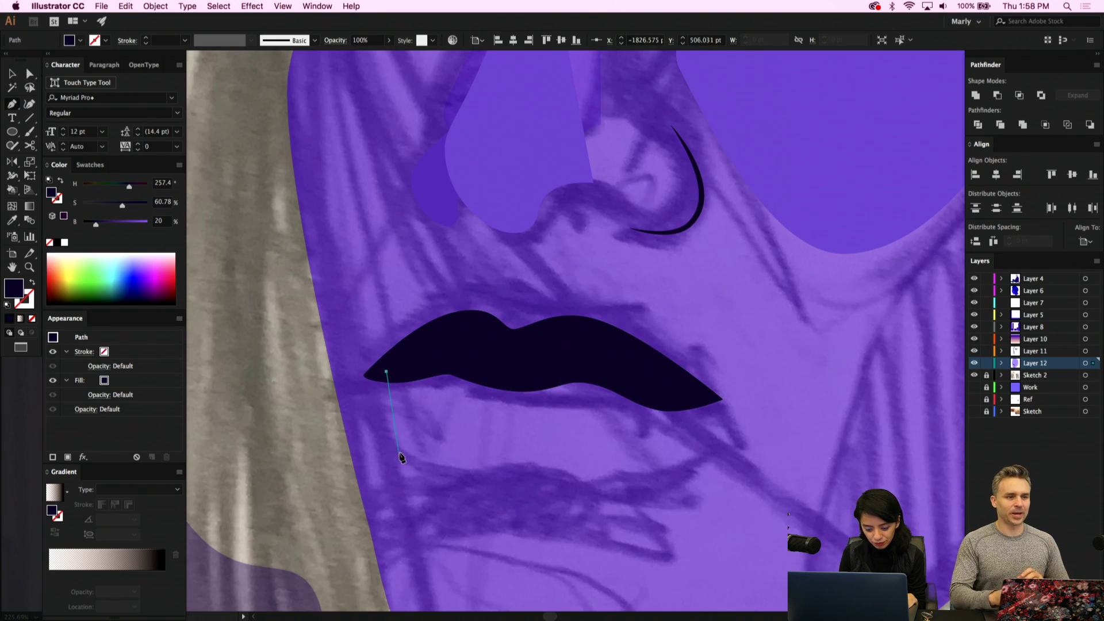
{"action": "left_click", "coordinate": [406, 452]}
{"action": "left_click", "coordinate": [518, 456]}
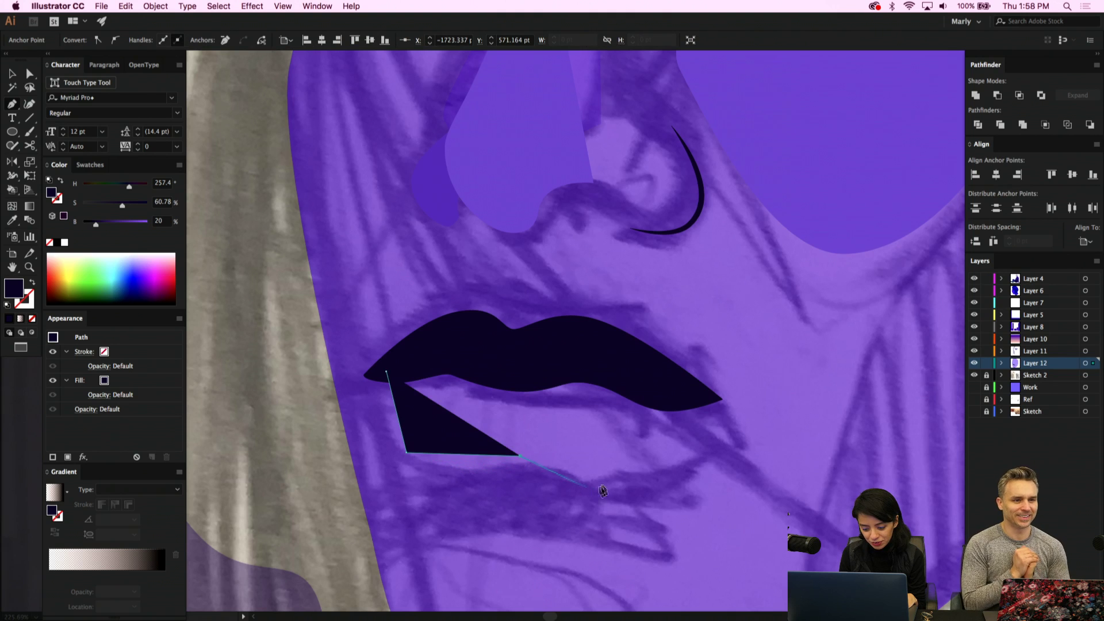
{"action": "left_click", "coordinate": [602, 479]}
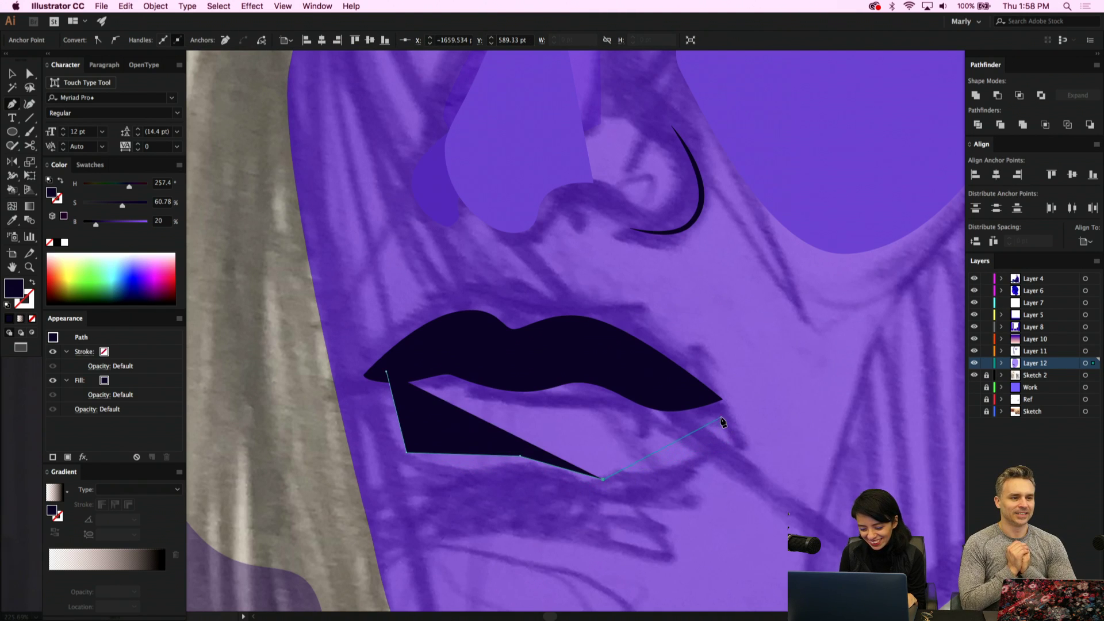
{"action": "left_click", "coordinate": [723, 412]}
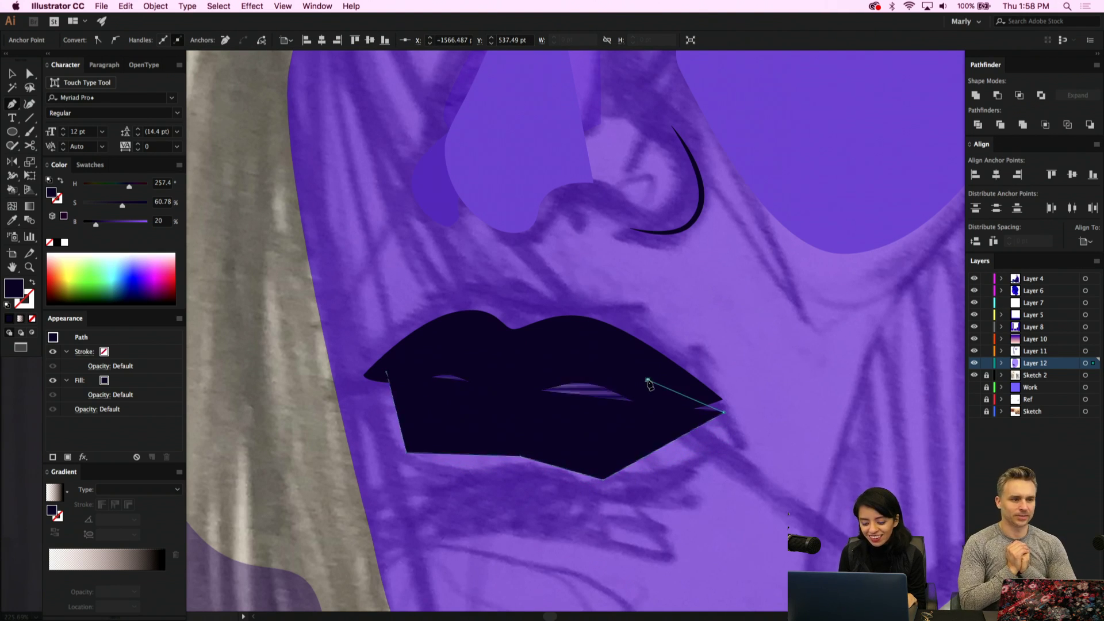
{"action": "left_click", "coordinate": [648, 380]}
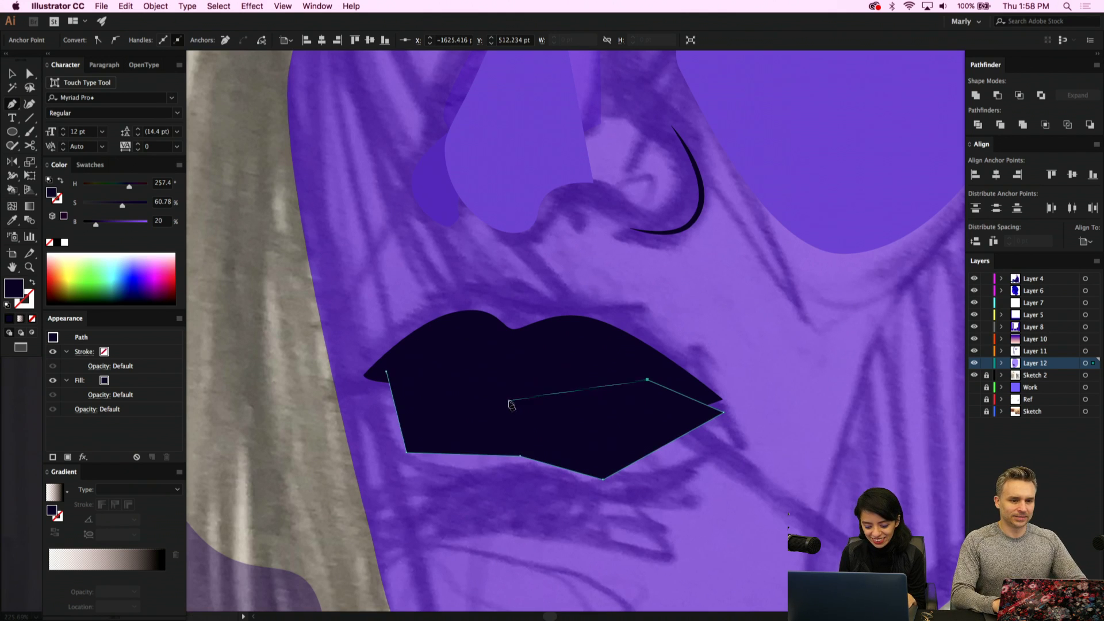
{"action": "left_click", "coordinate": [508, 399]}
{"action": "left_click", "coordinate": [416, 367]}
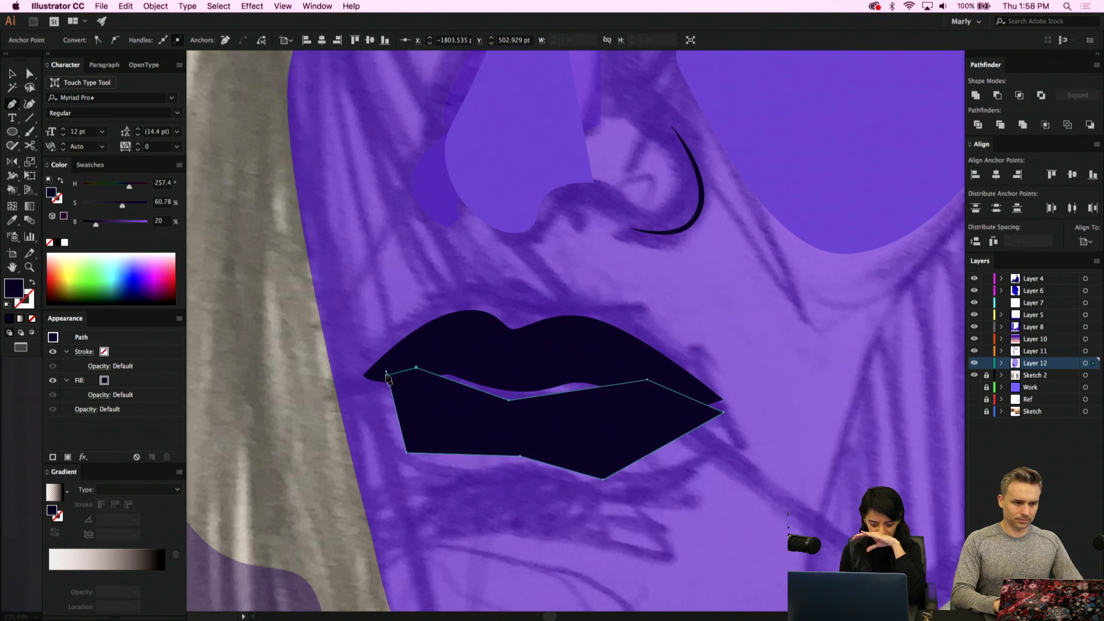
{"action": "left_click", "coordinate": [386, 374]}
Curve the lower lip's far bottom corner, shift it inward, and move the shape's top corner out toward the far mouth corner
{"action": "key", "text": "shift+c"}
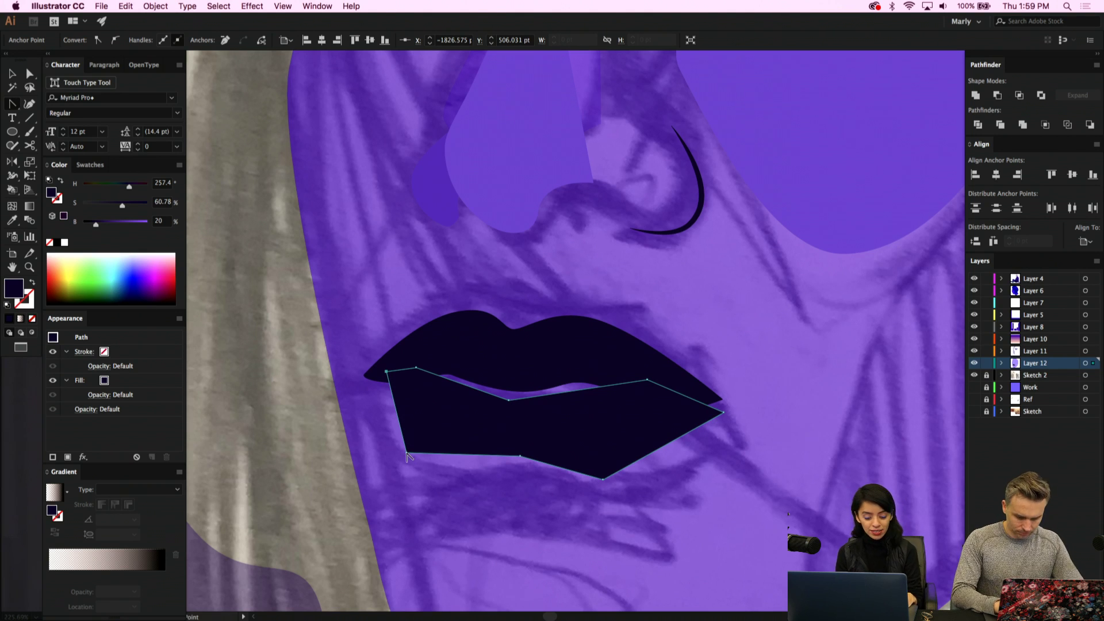
{"action": "left_click_drag", "start_coordinate": [406, 454], "coordinate": [438, 464]}
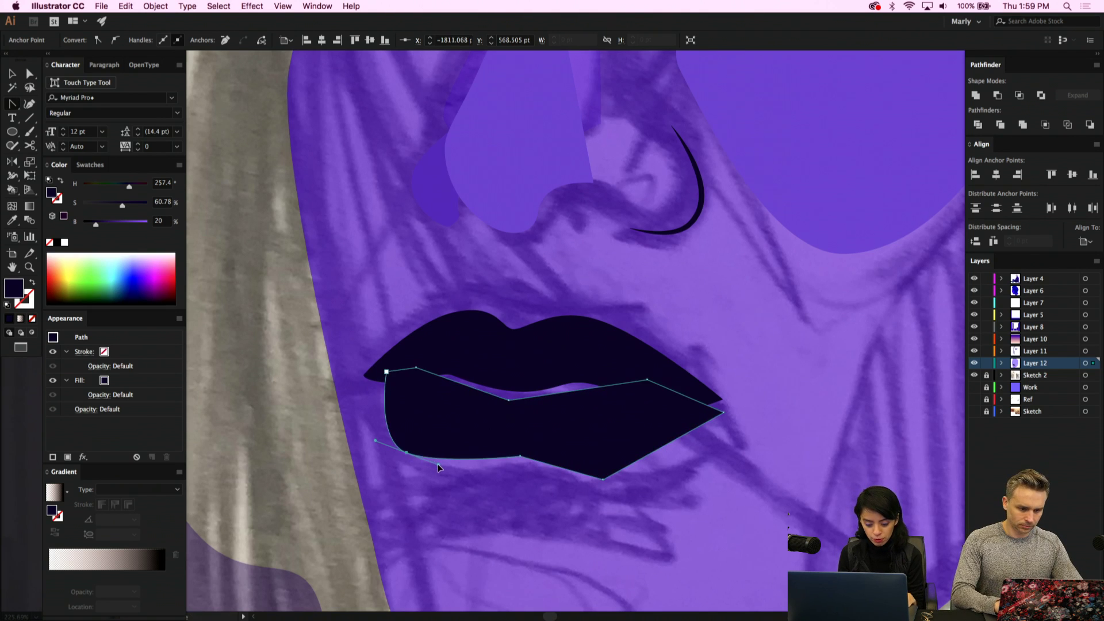
{"action": "key", "text": "a"}
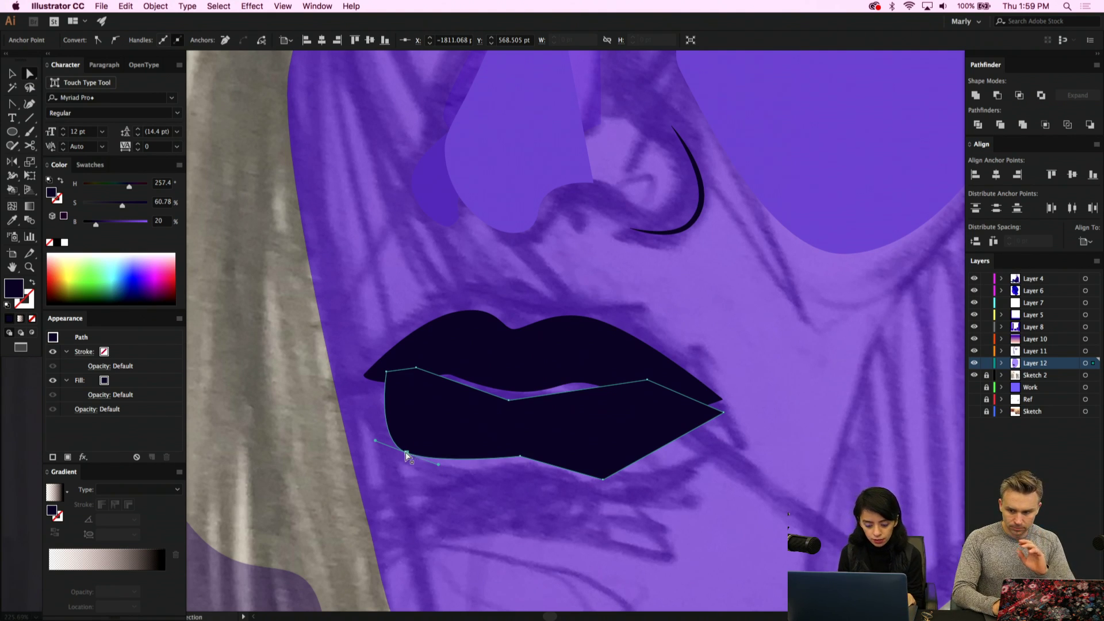
{"action": "left_click_drag", "start_coordinate": [409, 453], "coordinate": [422, 454]}
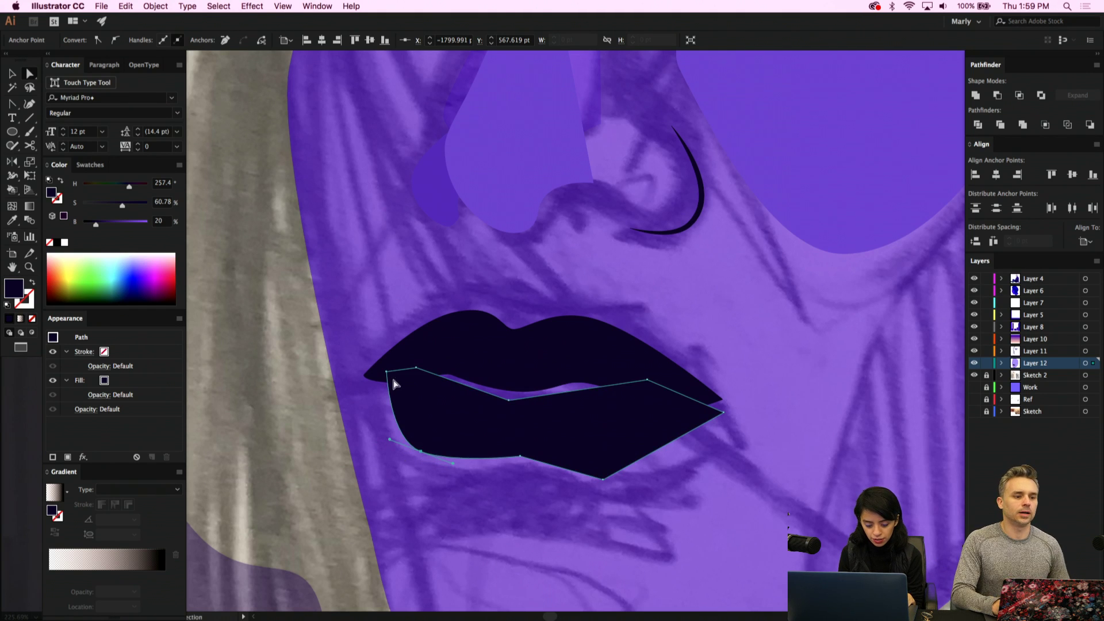
{"action": "left_click_drag", "start_coordinate": [387, 372], "coordinate": [380, 372]}
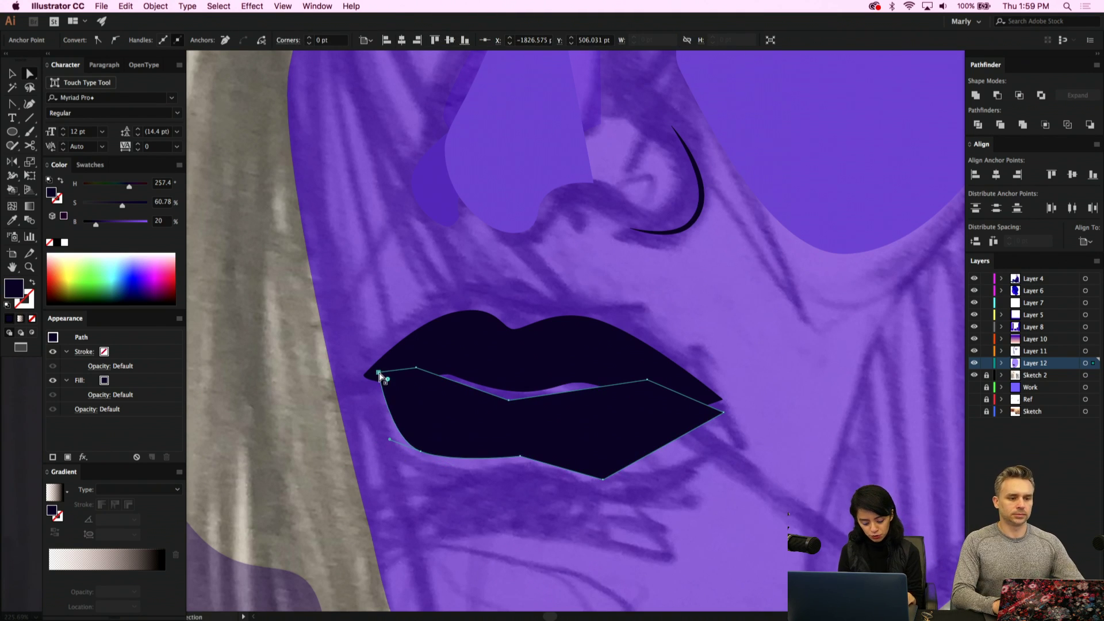
Smooth the middle and near anchors along the lower lip's bottom edge, raising the near one slightly
{"action": "key", "text": "shift+c"}
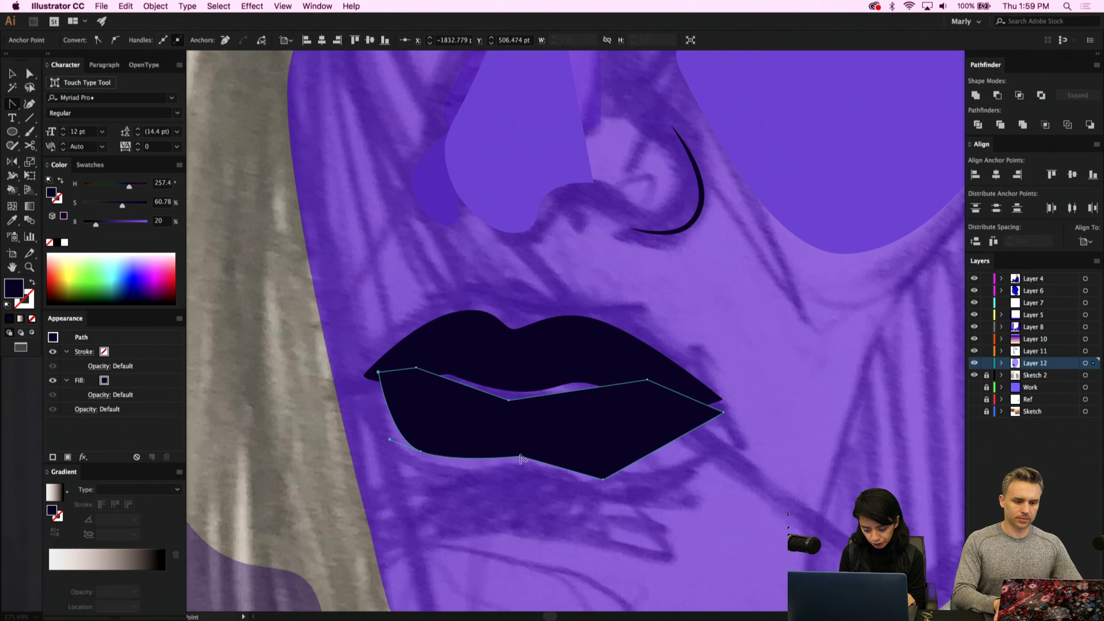
{"action": "left_click_drag", "start_coordinate": [519, 456], "coordinate": [545, 459]}
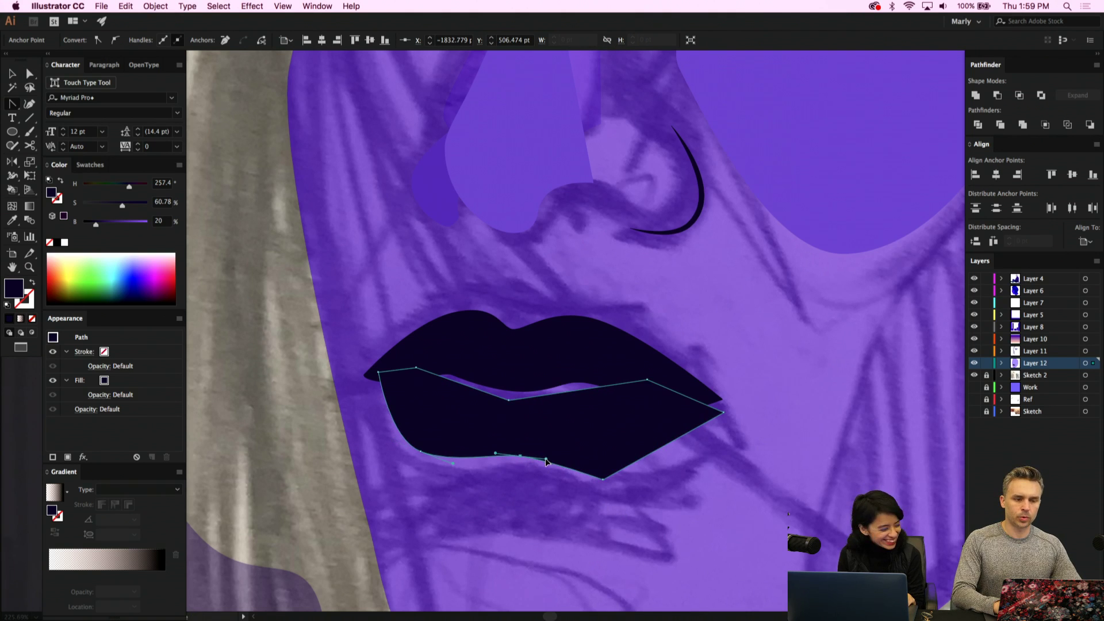
{"action": "mouse_move", "coordinate": [603, 480]}
{"action": "left_mouse_down"}
{"action": "mouse_move", "coordinate": [663, 491]}
{"action": "mouse_move", "coordinate": [610, 477]}
{"action": "left_mouse_up"}
{"action": "key", "text": "a"}
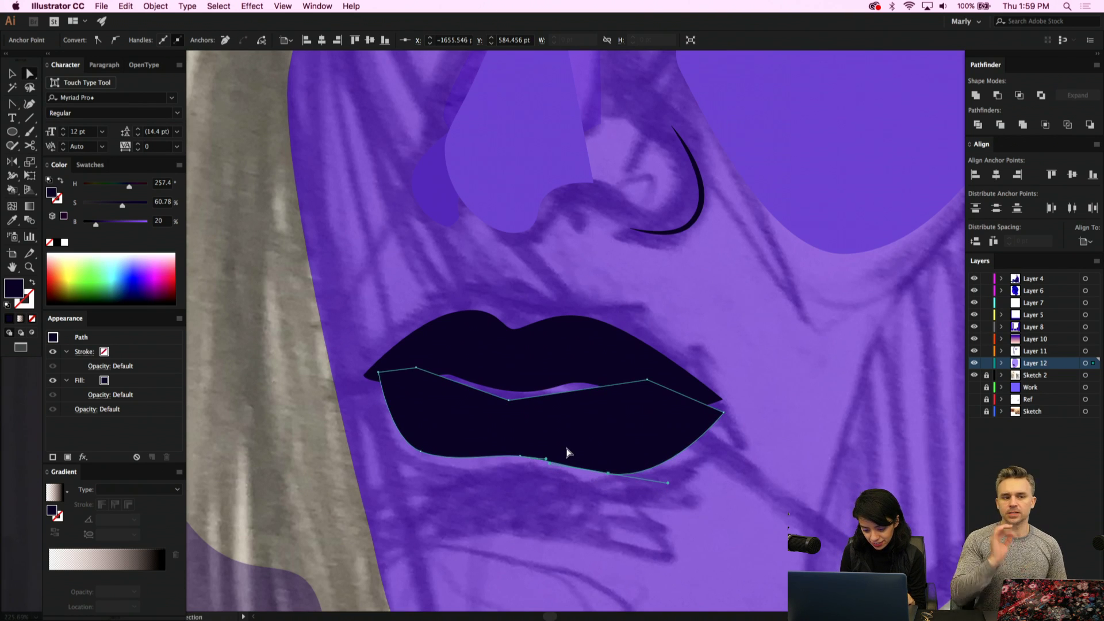
Close the gap between the lips by smoothing and raising the lower lip's top middle anchor, and raise its far bottom anchor
{"action": "key", "text": "shift+c"}
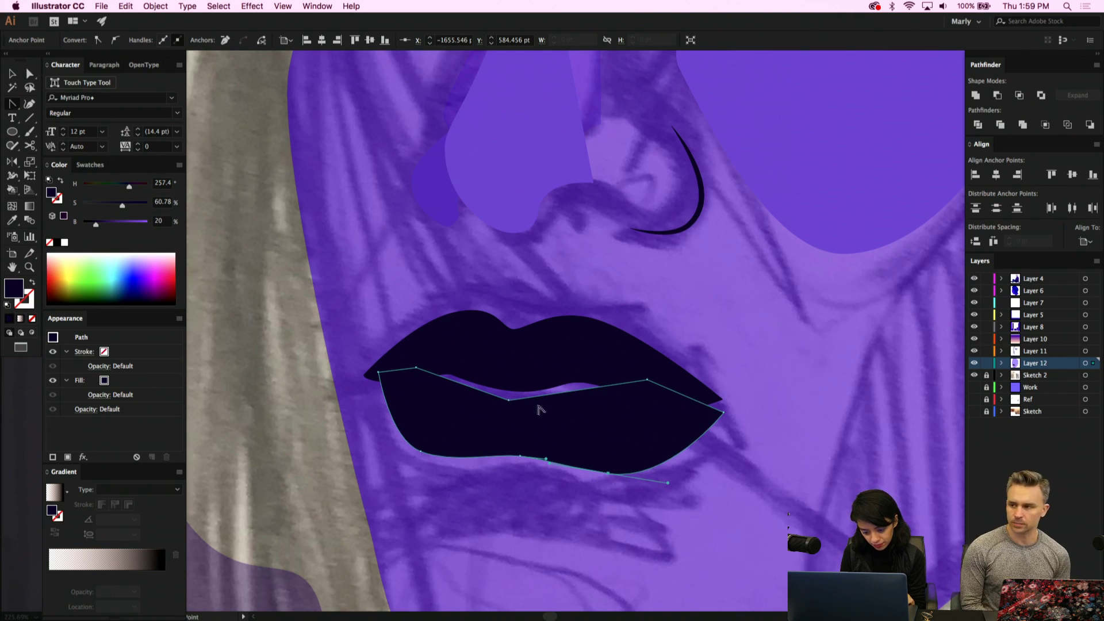
{"action": "mouse_move", "coordinate": [509, 402]}
{"action": "left_mouse_down"}
{"action": "mouse_move", "coordinate": [540, 406]}
{"action": "mouse_move", "coordinate": [473, 394]}
{"action": "mouse_move", "coordinate": [509, 399]}
{"action": "mouse_move", "coordinate": [511, 382]}
{"action": "left_mouse_up"}
{"action": "key", "text": "a"}
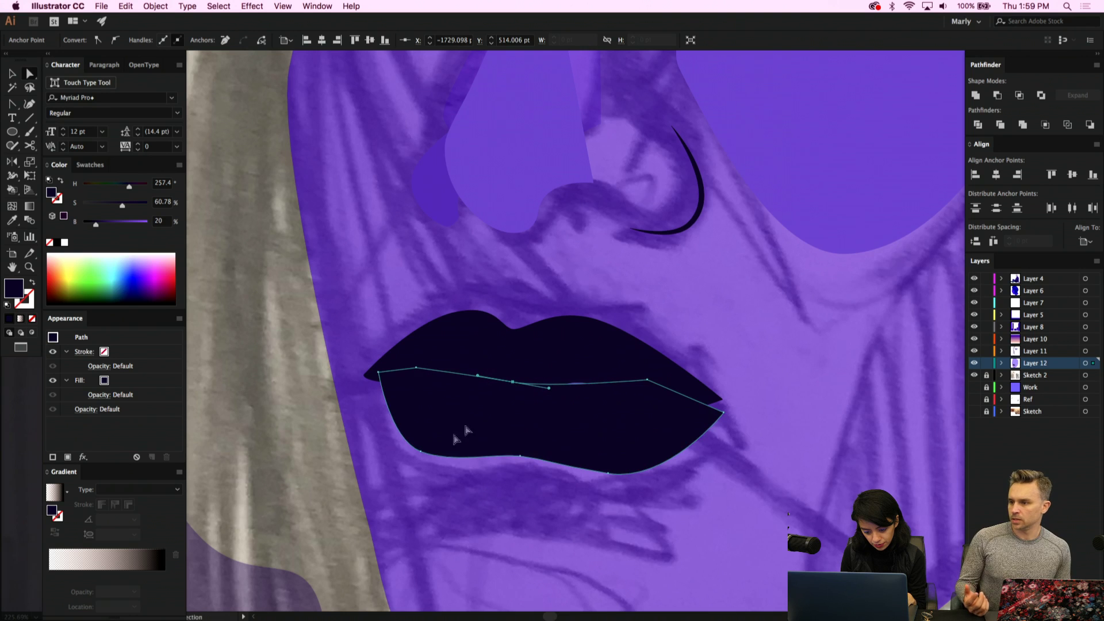
{"action": "left_click", "coordinate": [420, 452]}
{"action": "left_click_drag", "start_coordinate": [421, 455], "coordinate": [424, 445]}
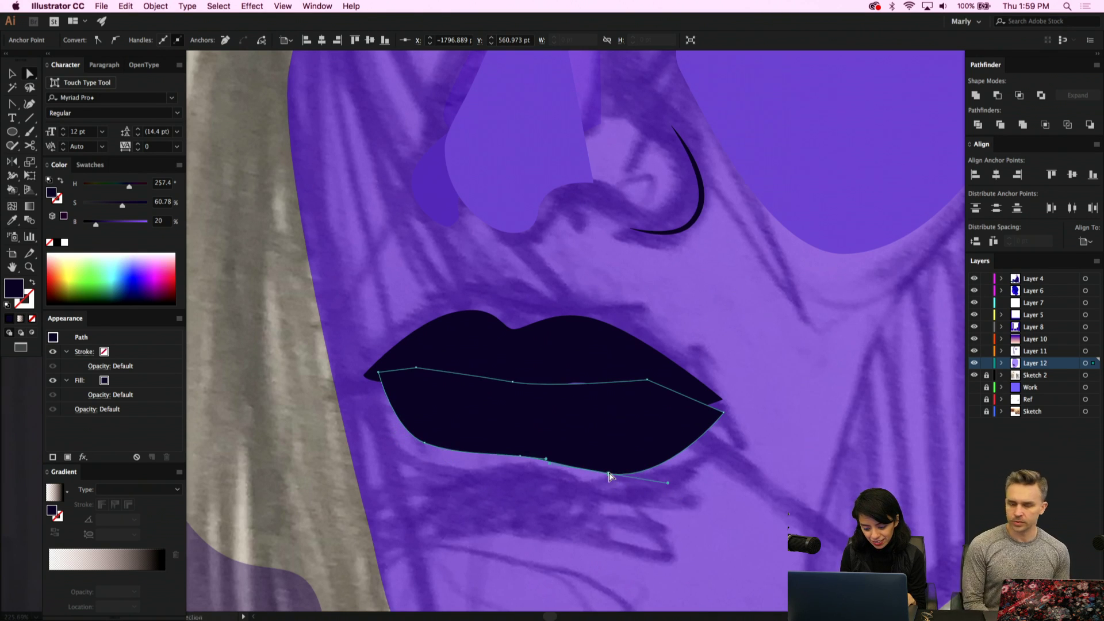
Raise the lower lip's near bottom anchor and lengthen its handle, and move the shape's near corner up to the upper lip's corner
{"action": "left_click_drag", "start_coordinate": [608, 473], "coordinate": [611, 463]}
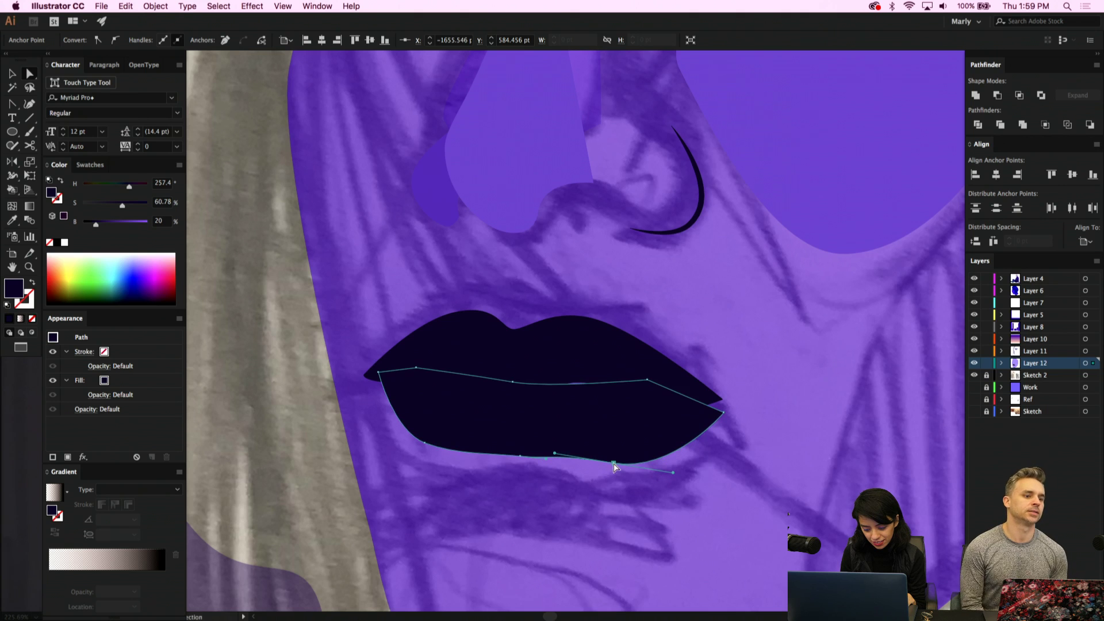
{"action": "left_click", "coordinate": [723, 410]}
{"action": "left_click_drag", "start_coordinate": [723, 410], "coordinate": [723, 402]}
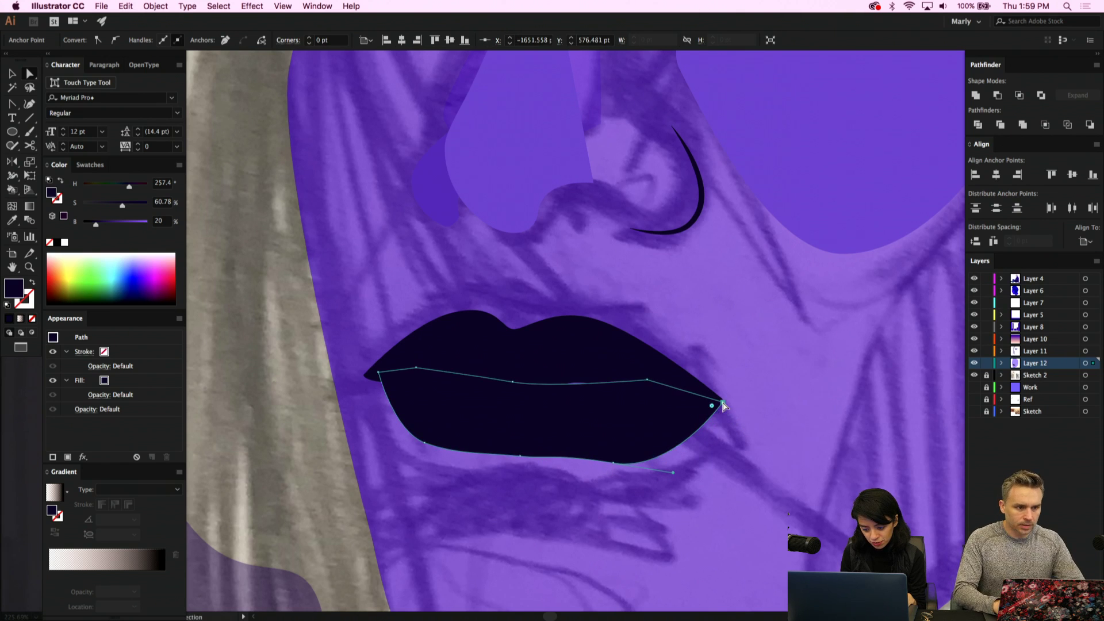
{"action": "left_click", "coordinate": [613, 462]}
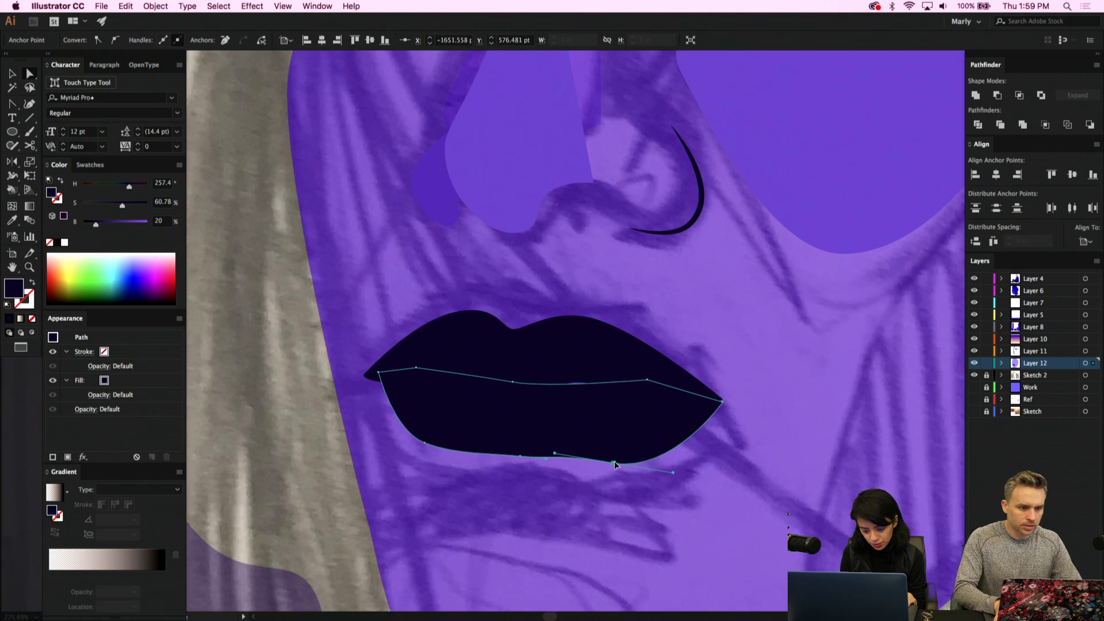
{"action": "left_click_drag", "start_coordinate": [609, 465], "coordinate": [679, 476]}
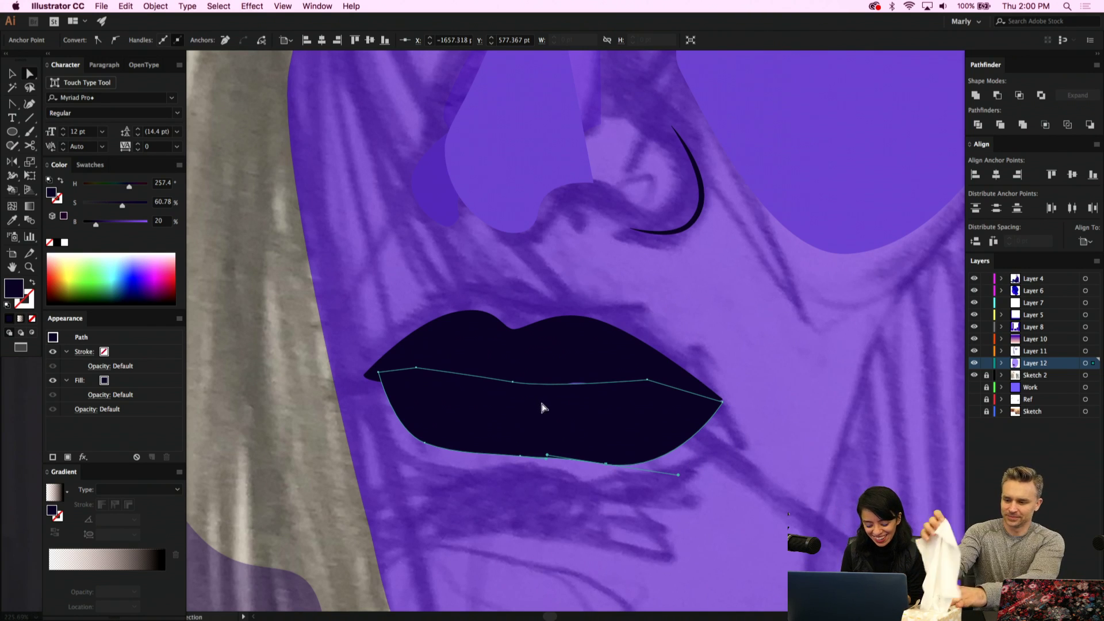
Lighten the lower lip's fill to 41.96% brightness and send the shape behind the upper lip
{"action": "key", "text": "v"}
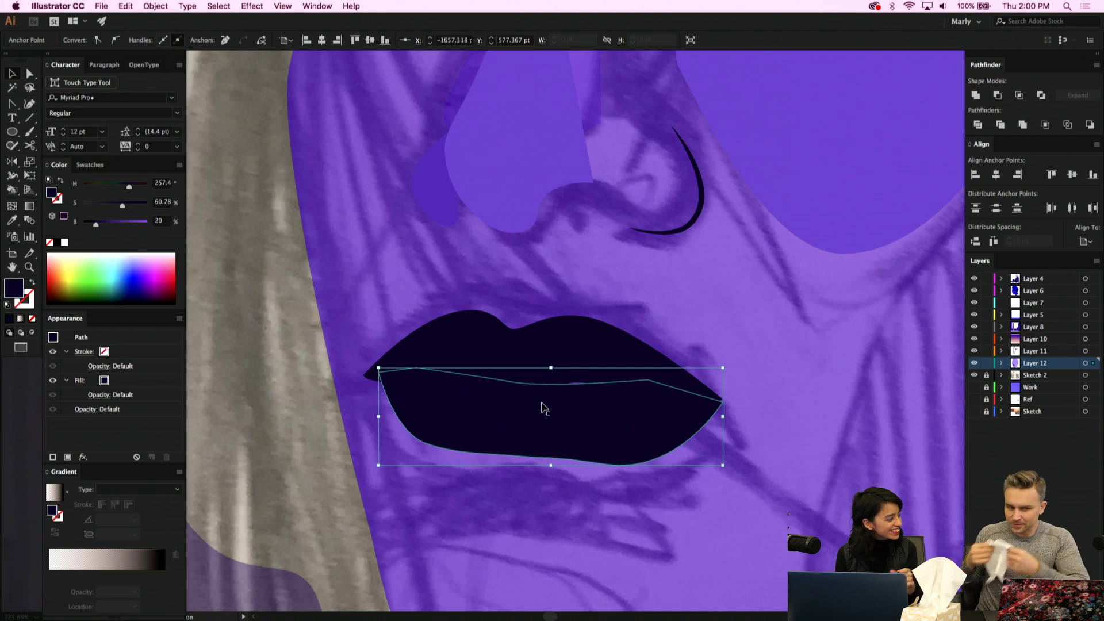
{"action": "left_click", "coordinate": [120, 224]}
{"action": "left_click", "coordinate": [110, 225]}
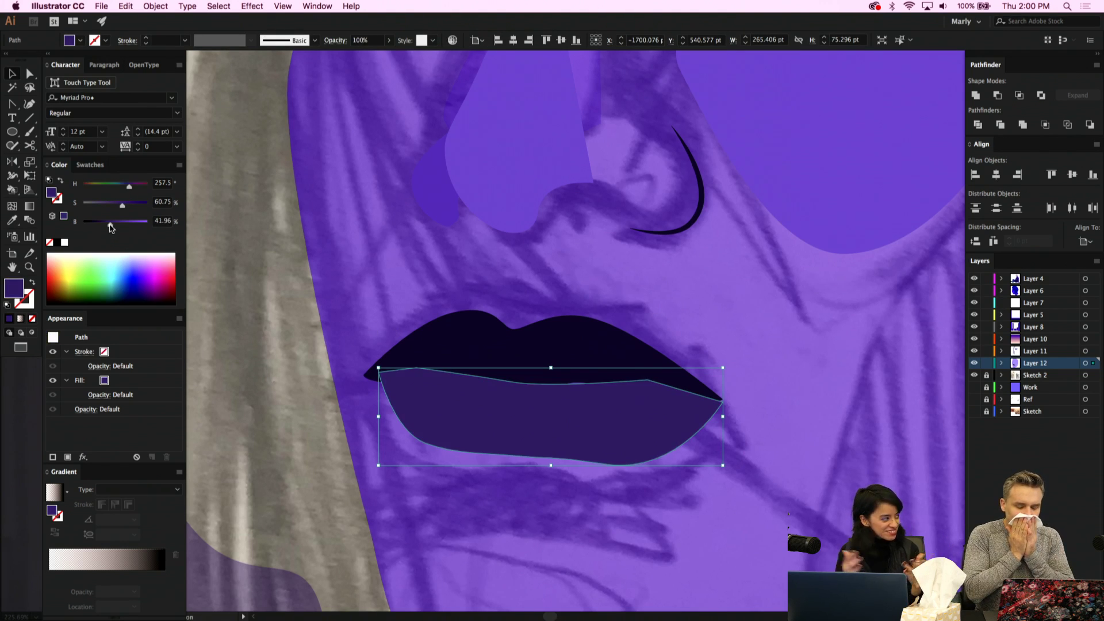
{"action": "key", "text": "super+bracketleft"}
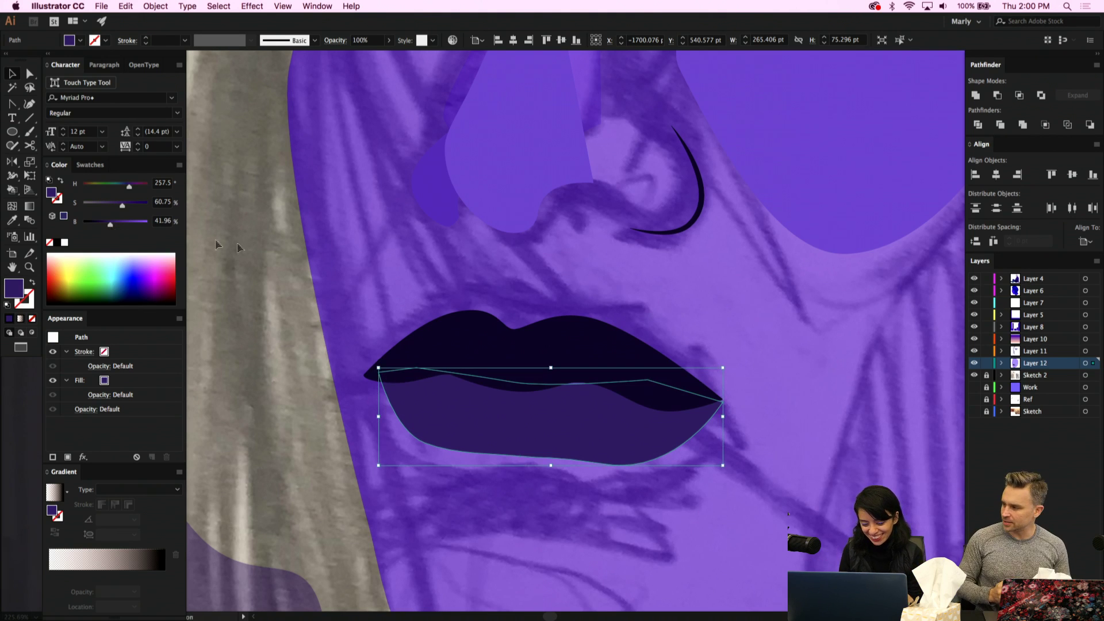
Raise the lower lip's top middle anchor so that edge tucks in behind the upper lip
{"action": "key", "text": "a"}
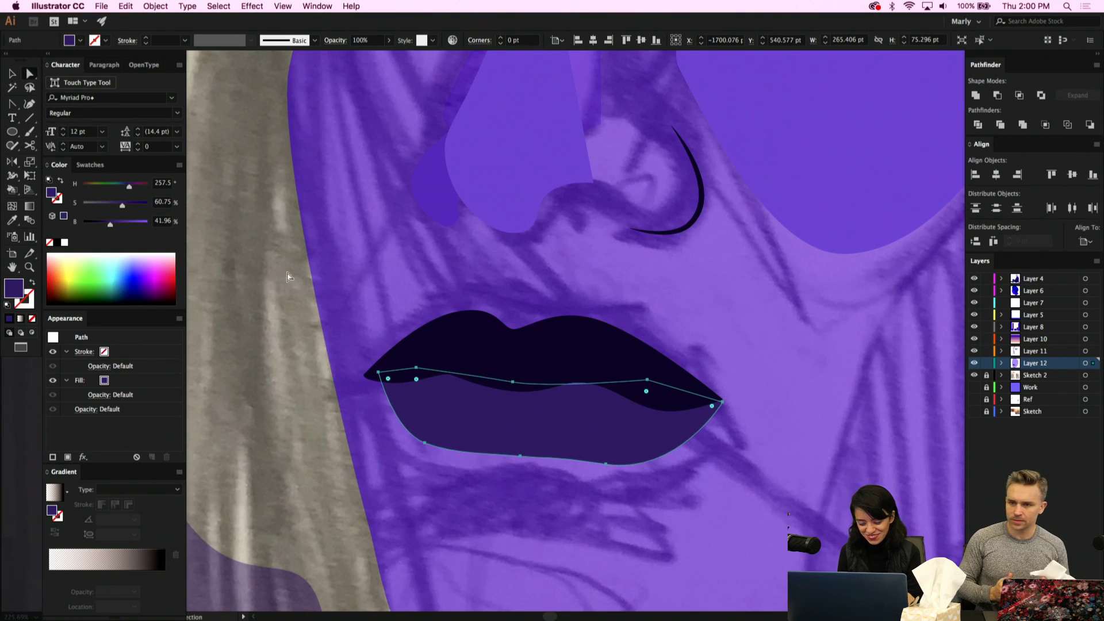
{"action": "left_click", "coordinate": [513, 382]}
{"action": "left_click_drag", "start_coordinate": [513, 383], "coordinate": [521, 368]}
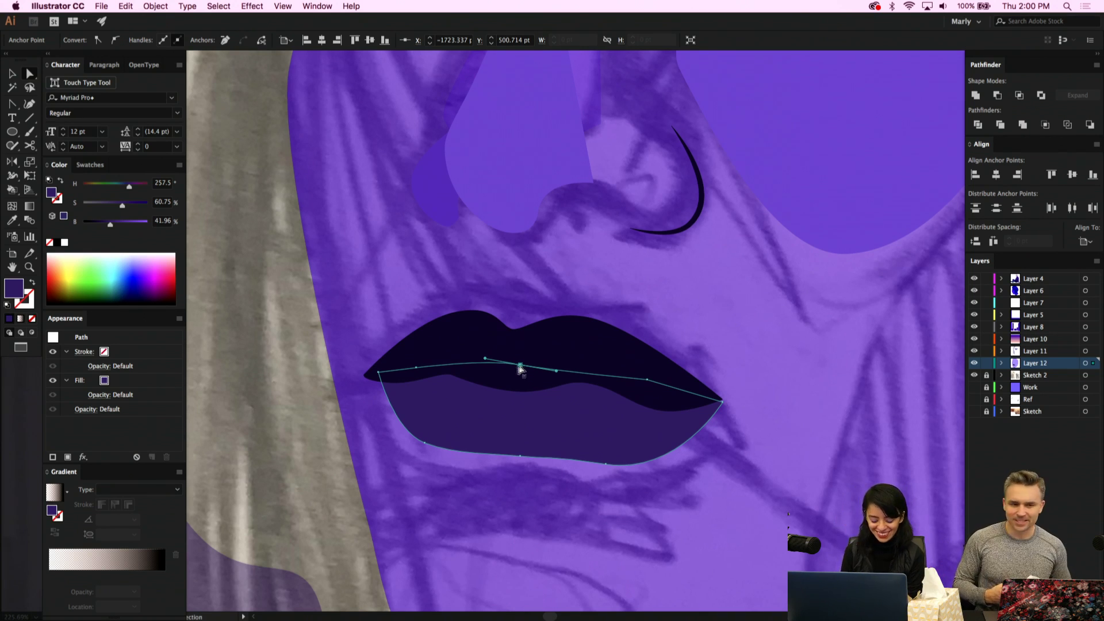
Round the lower lip's far corner with curve handles and delete the extra top anchor beside it
{"action": "left_click", "coordinate": [377, 377]}
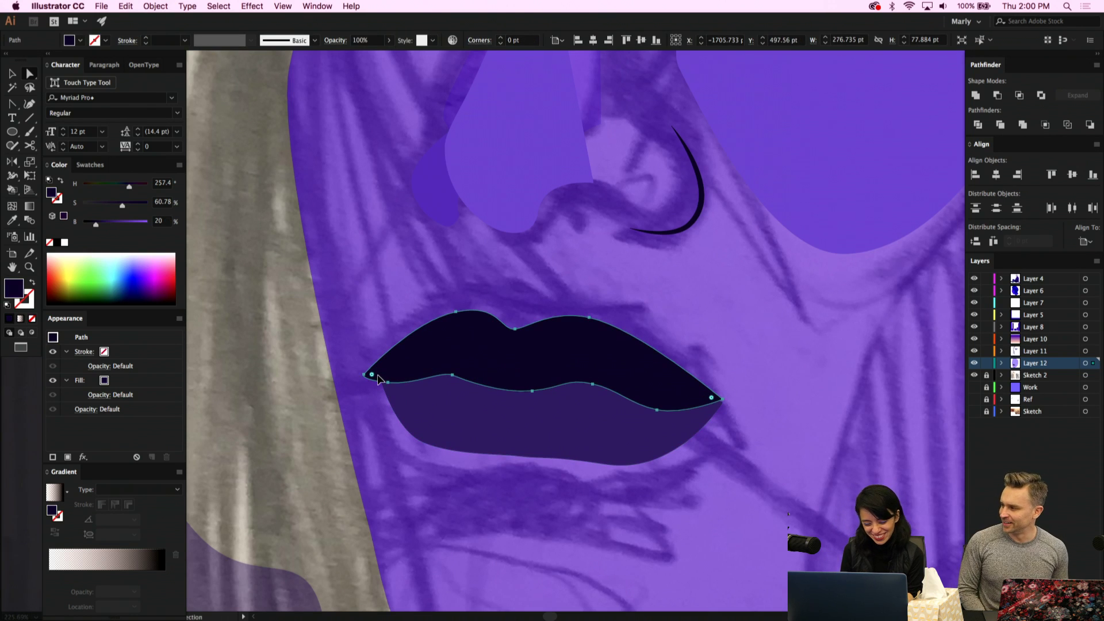
{"action": "left_click", "coordinate": [429, 413]}
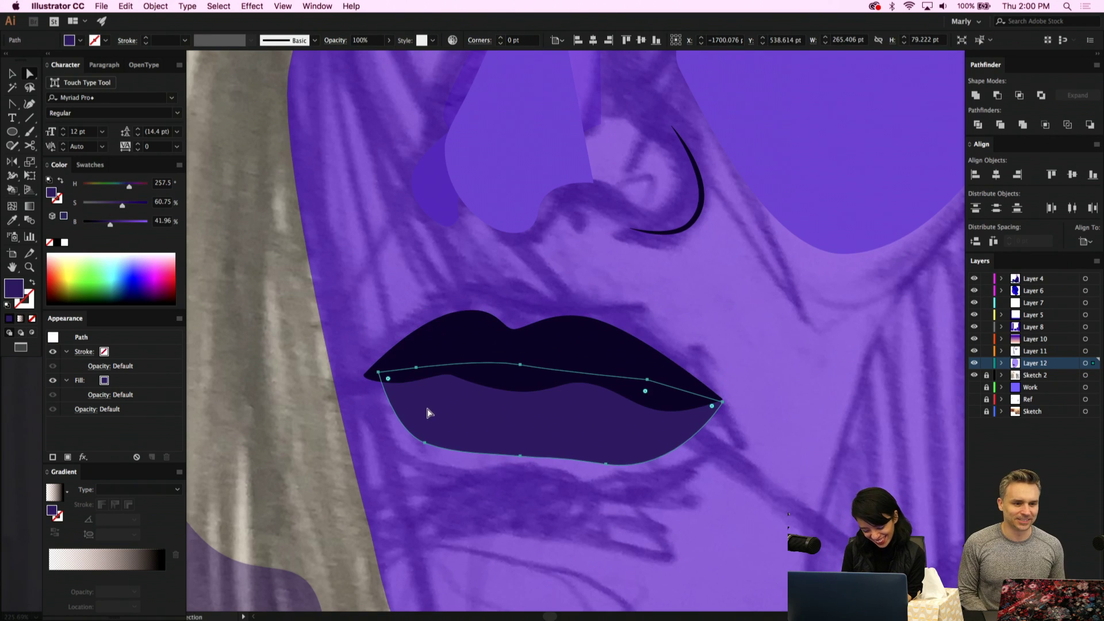
{"action": "key", "text": "shift+c"}
{"action": "left_click_drag", "start_coordinate": [378, 372], "coordinate": [366, 389]}
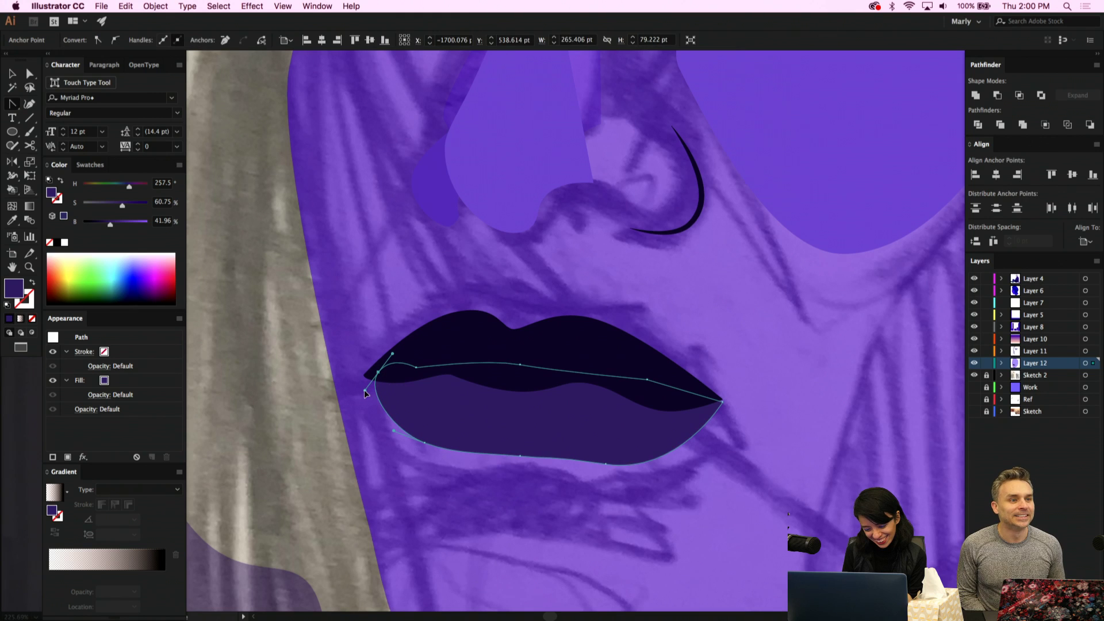
{"action": "left_click", "coordinate": [416, 367]}
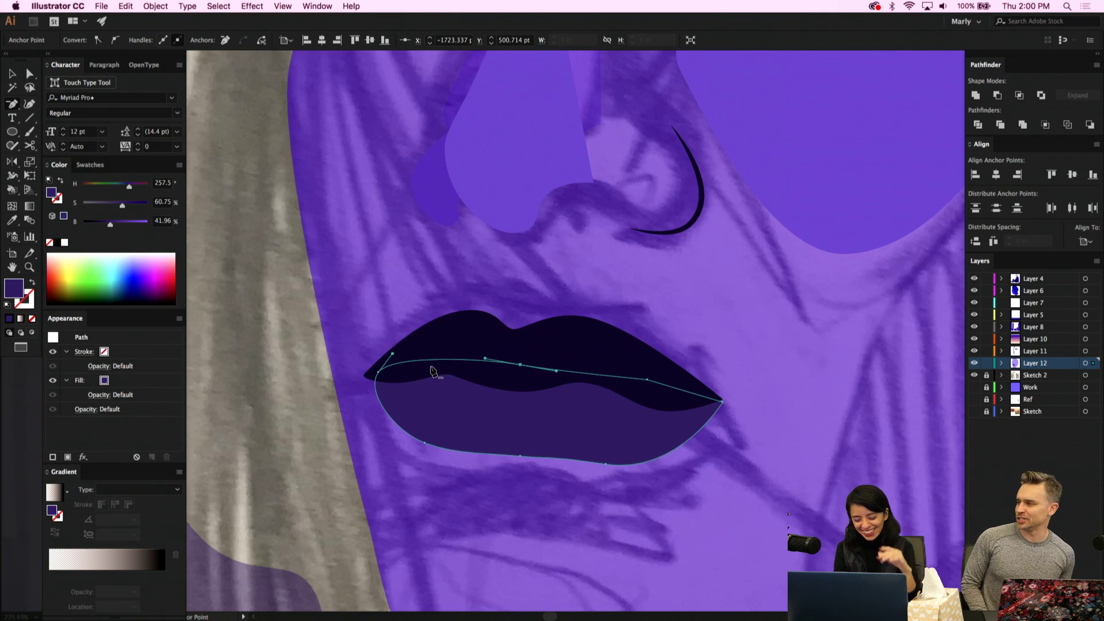
Nudge the lower lip slightly down toward the far side, and tuck its far corner and near top anchor up behind the upper lip
{"action": "key", "text": "a"}
{"action": "left_click", "coordinate": [540, 421]}
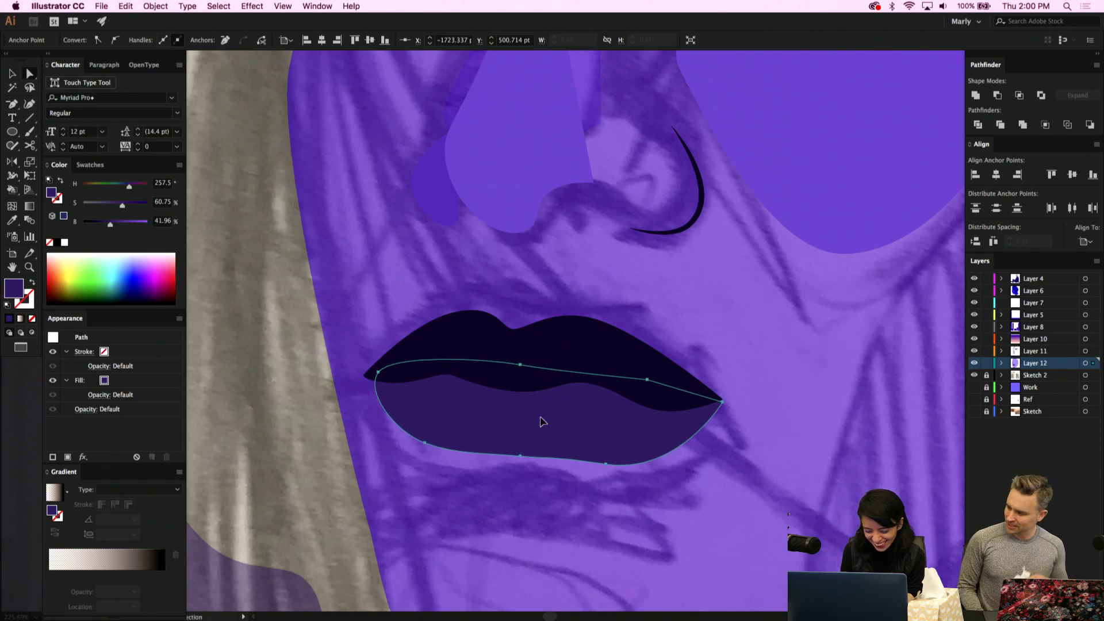
{"action": "left_click_drag", "start_coordinate": [540, 421], "coordinate": [537, 423]}
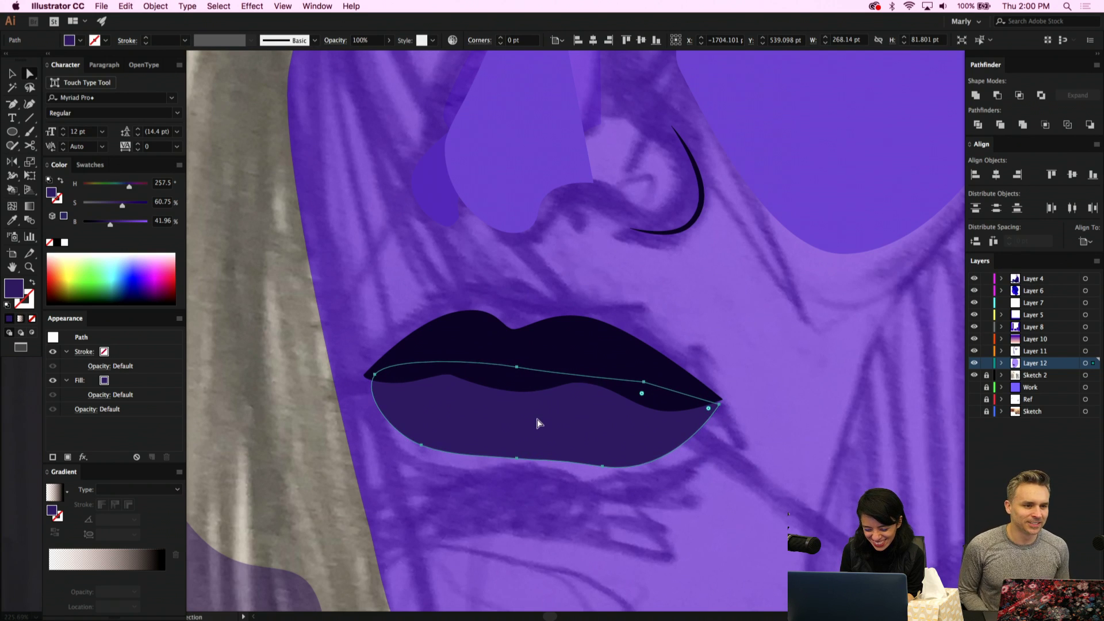
{"action": "left_click", "coordinate": [374, 375]}
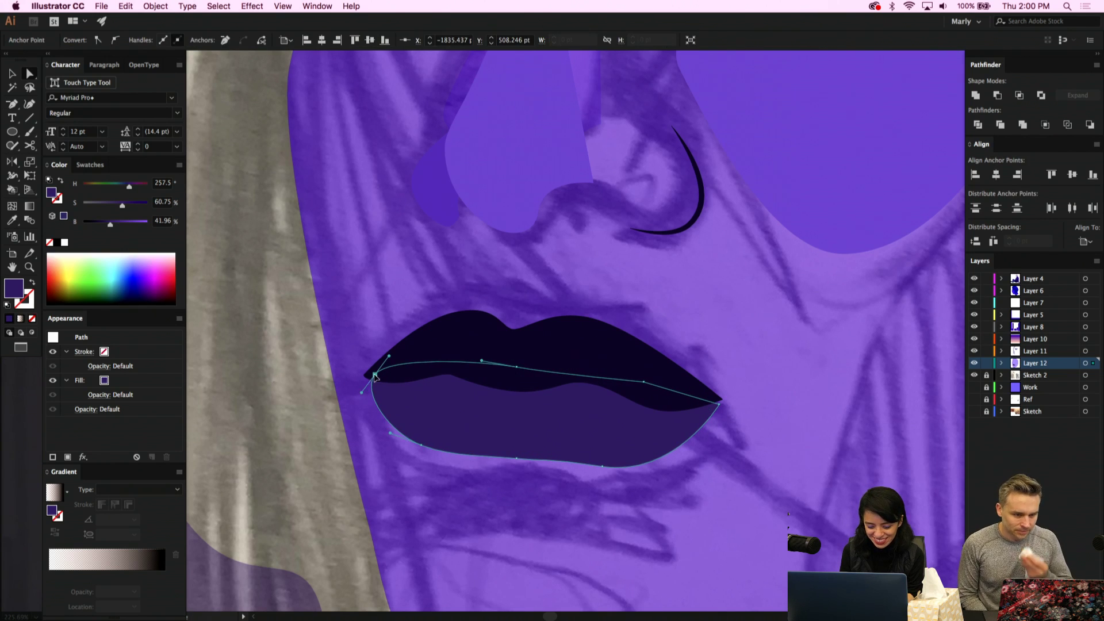
{"action": "left_click_drag", "start_coordinate": [374, 375], "coordinate": [379, 370]}
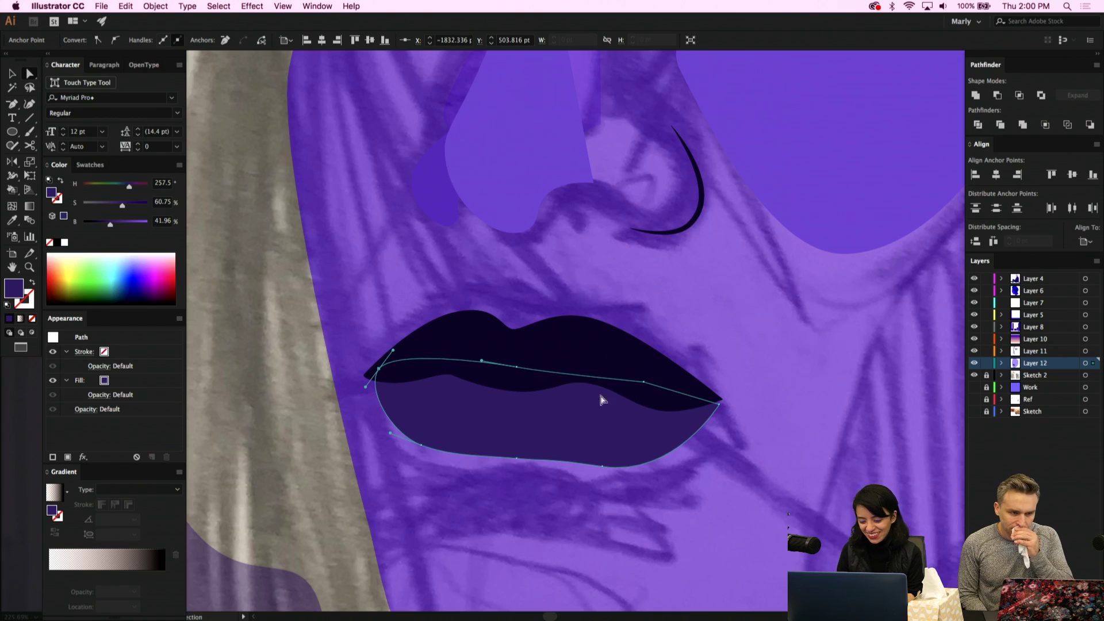
{"action": "left_click", "coordinate": [632, 372]}
{"action": "left_click_drag", "start_coordinate": [632, 372], "coordinate": [619, 374]}
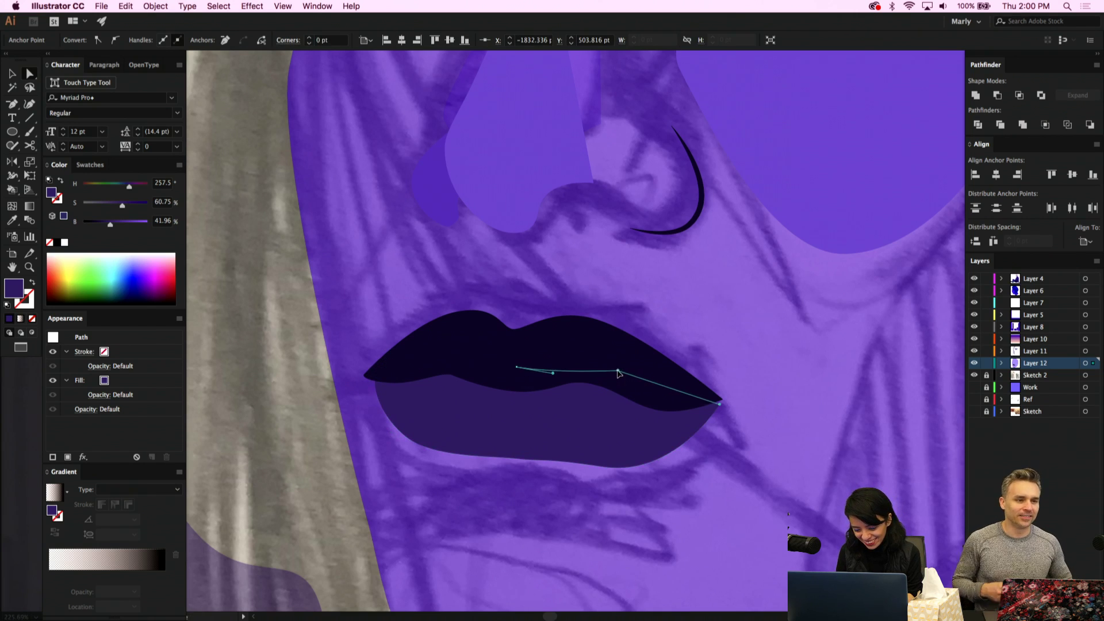
Stretch the lower lip downward to about 96 pt tall and realign its near corner with the upper lip's corner
{"action": "scroll", "coordinate": [618, 374], "scroll_direction": "down", "scroll_amount": 3}
{"action": "left_click", "coordinate": [616, 413]}
{"action": "left_click", "coordinate": [595, 404]}
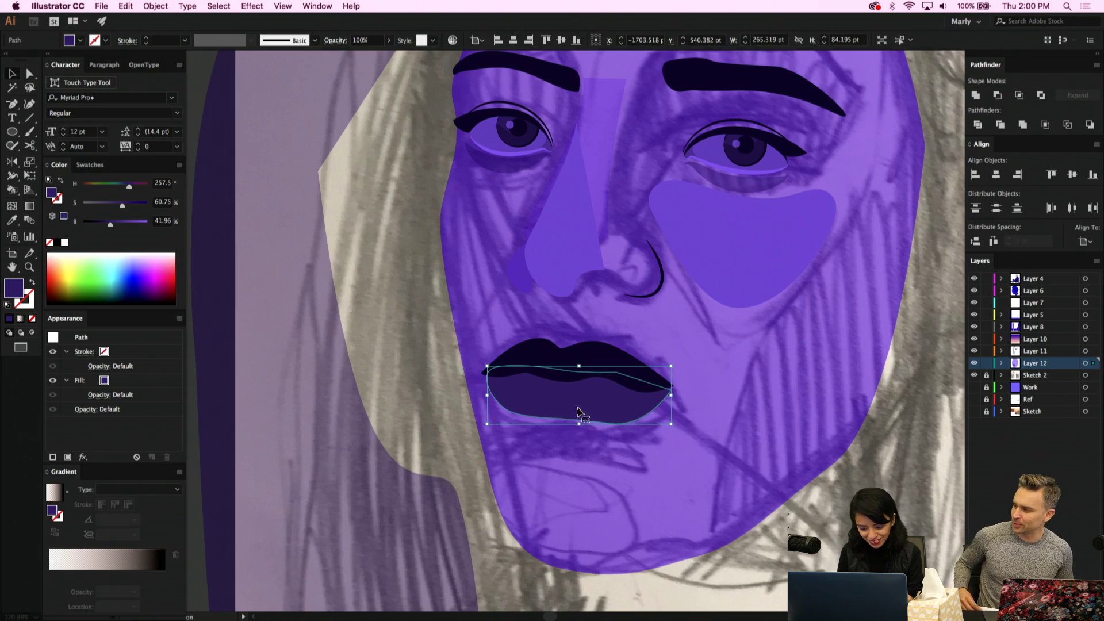
{"action": "scroll", "coordinate": [575, 423], "scroll_direction": "up", "scroll_amount": 1}
{"action": "scroll", "coordinate": [575, 423], "scroll_direction": "up", "scroll_amount": 1}
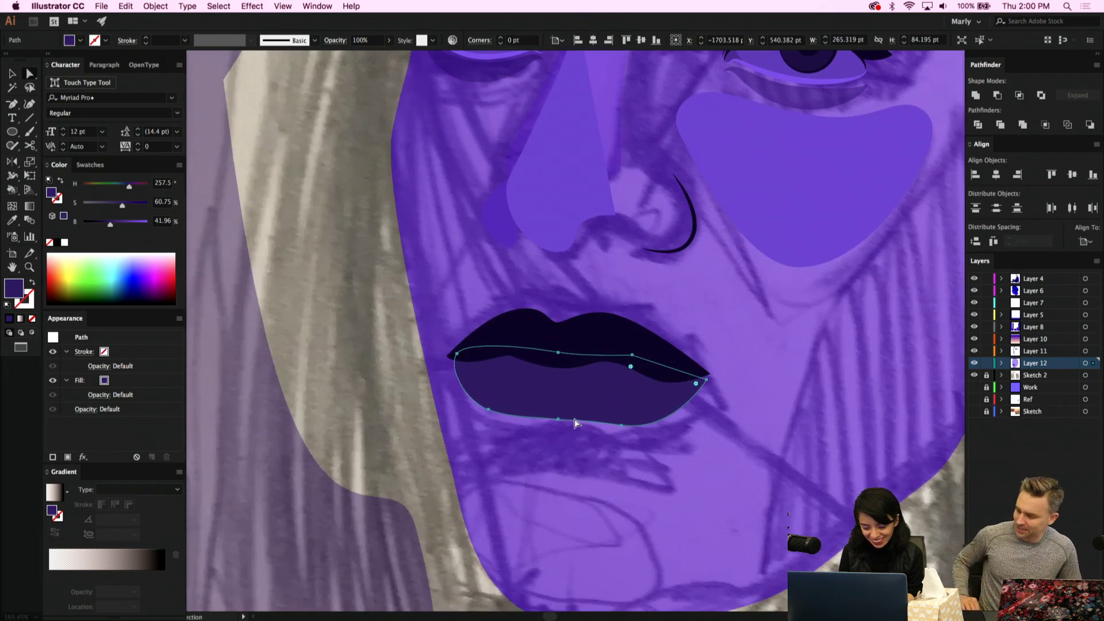
{"action": "key", "text": "v"}
{"action": "left_click_drag", "start_coordinate": [581, 426], "coordinate": [581, 435]}
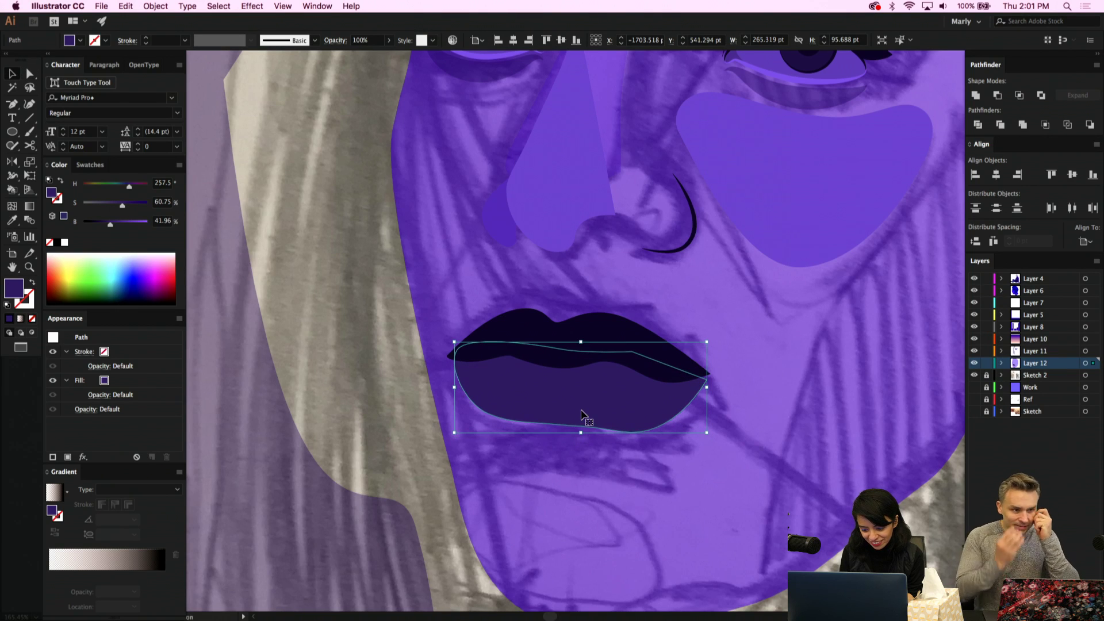
{"action": "key", "text": "a"}
{"action": "left_click_drag", "start_coordinate": [708, 381], "coordinate": [705, 374]}
Refine the lower lip's bottom edge by adjusting the middle anchor's handles, raising the near anchor slightly, and adjusting the far anchor
{"action": "left_click_drag", "start_coordinate": [624, 433], "coordinate": [550, 423]}
{"action": "left_click", "coordinate": [615, 432]}
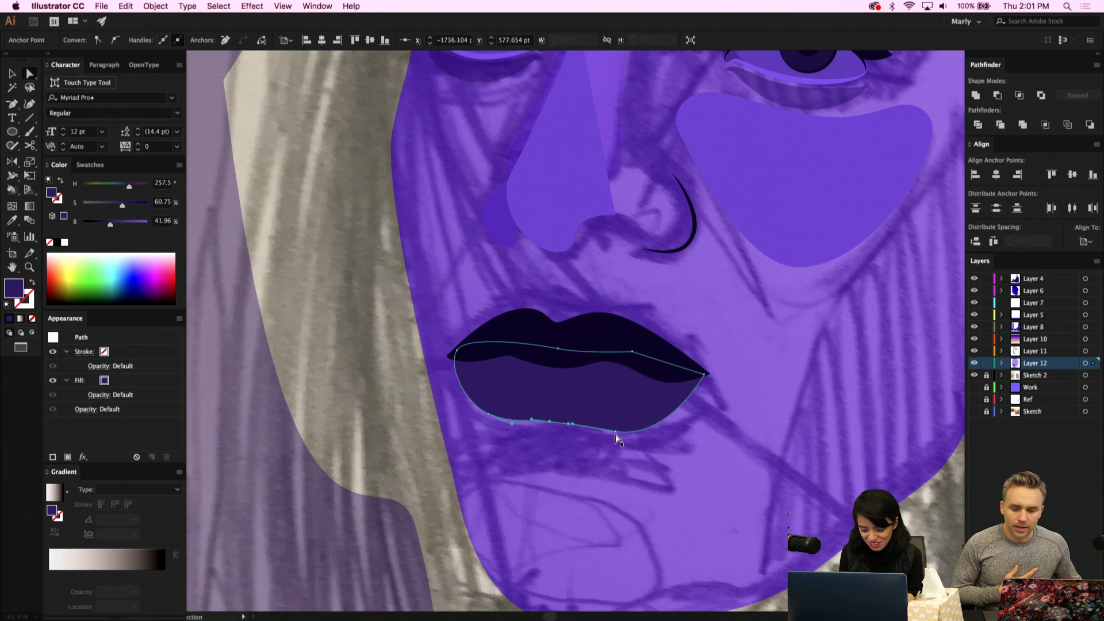
{"action": "left_click", "coordinate": [669, 441]}
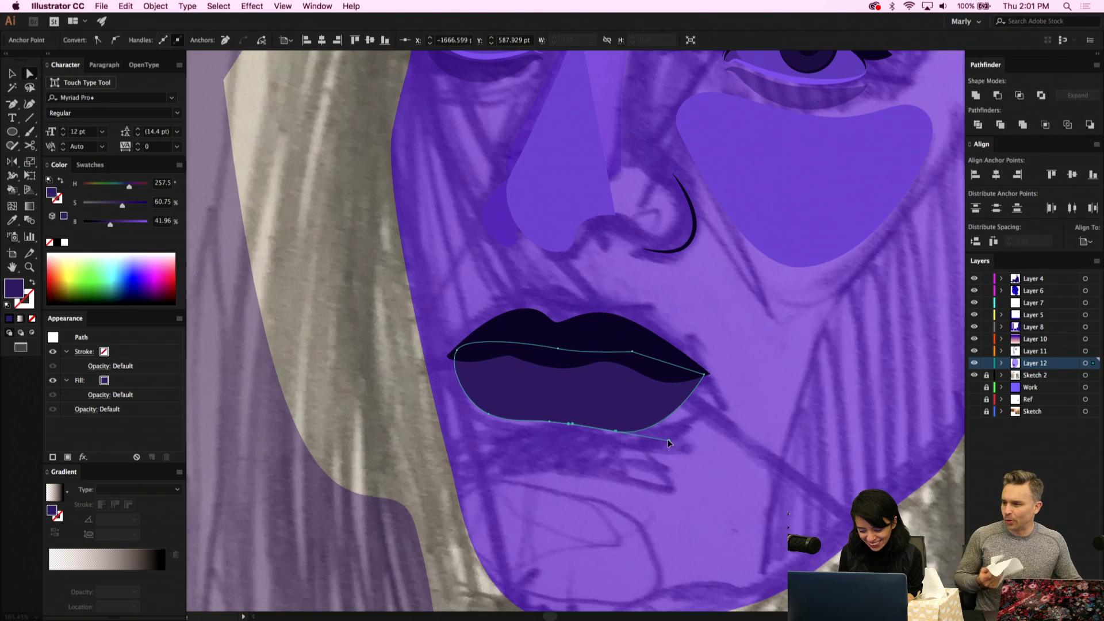
{"action": "left_click_drag", "start_coordinate": [668, 441], "coordinate": [613, 432]}
{"action": "left_click", "coordinate": [645, 439]}
{"action": "left_click", "coordinate": [604, 397]}
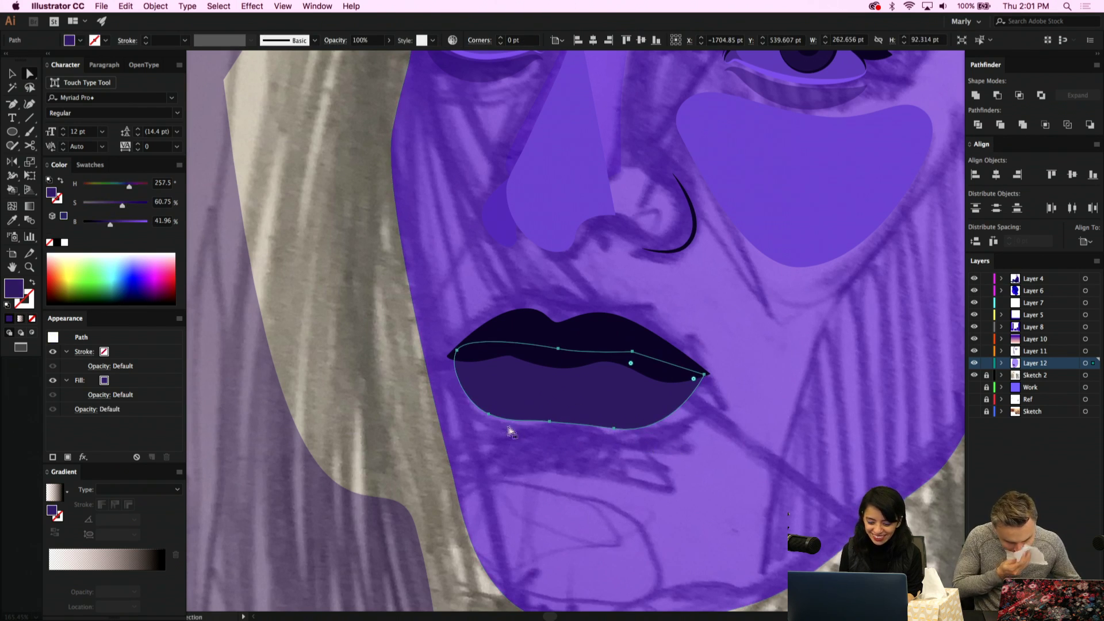
{"action": "left_click", "coordinate": [493, 414]}
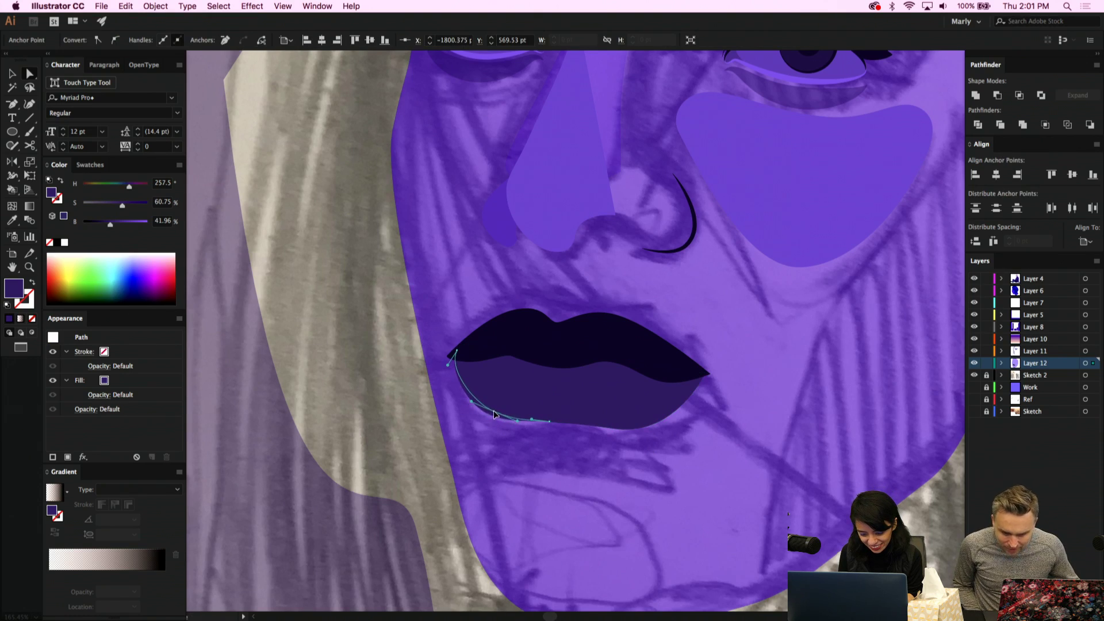
{"action": "left_click", "coordinate": [515, 464]}
{"action": "scroll", "coordinate": [515, 464], "scroll_direction": "down", "scroll_amount": 3}
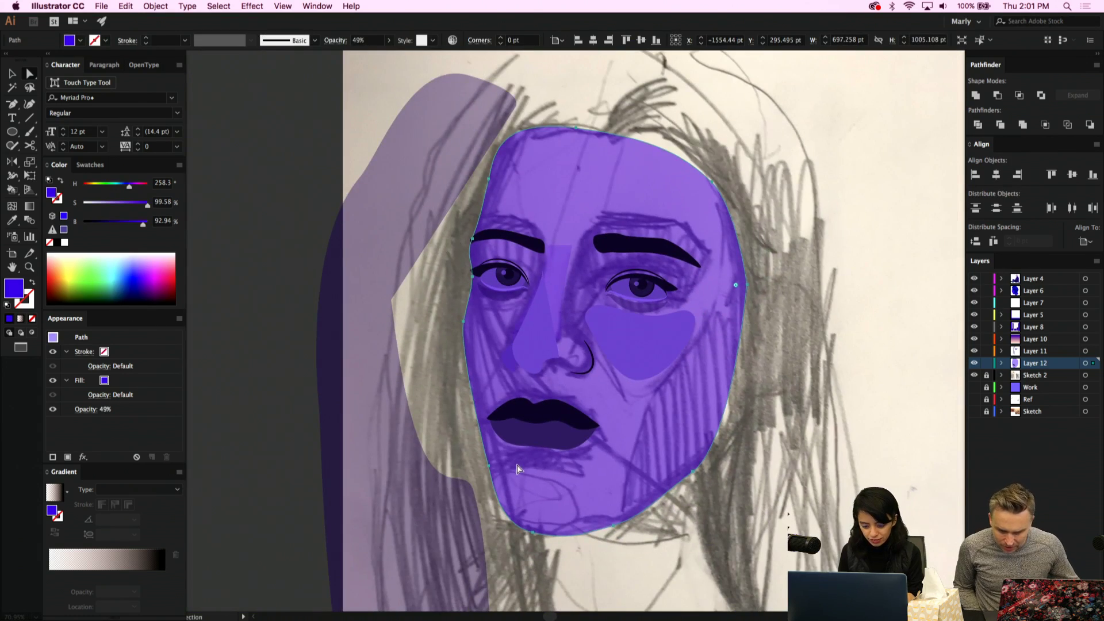
Reshape the face's far cheek contour by lowering its cheek anchor, angling the upper handle more upright, and shifting the anchor slightly inward
{"action": "scroll", "coordinate": [601, 480], "scroll_direction": "up", "scroll_amount": 2}
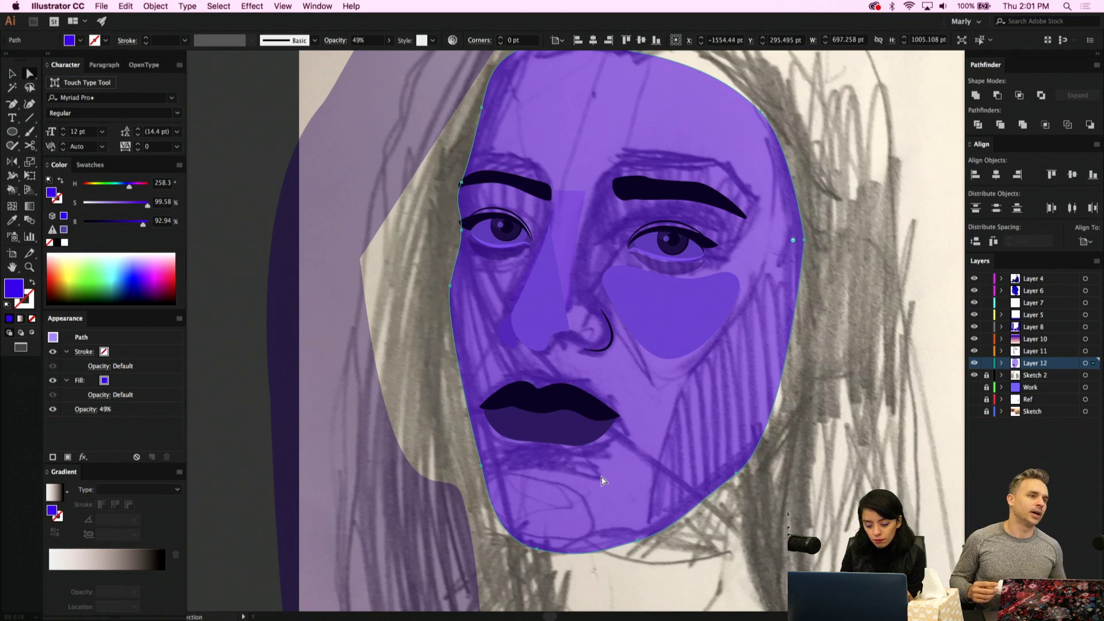
{"action": "scroll", "coordinate": [602, 480], "scroll_direction": "up", "scroll_amount": 2}
{"action": "left_click", "coordinate": [417, 199]}
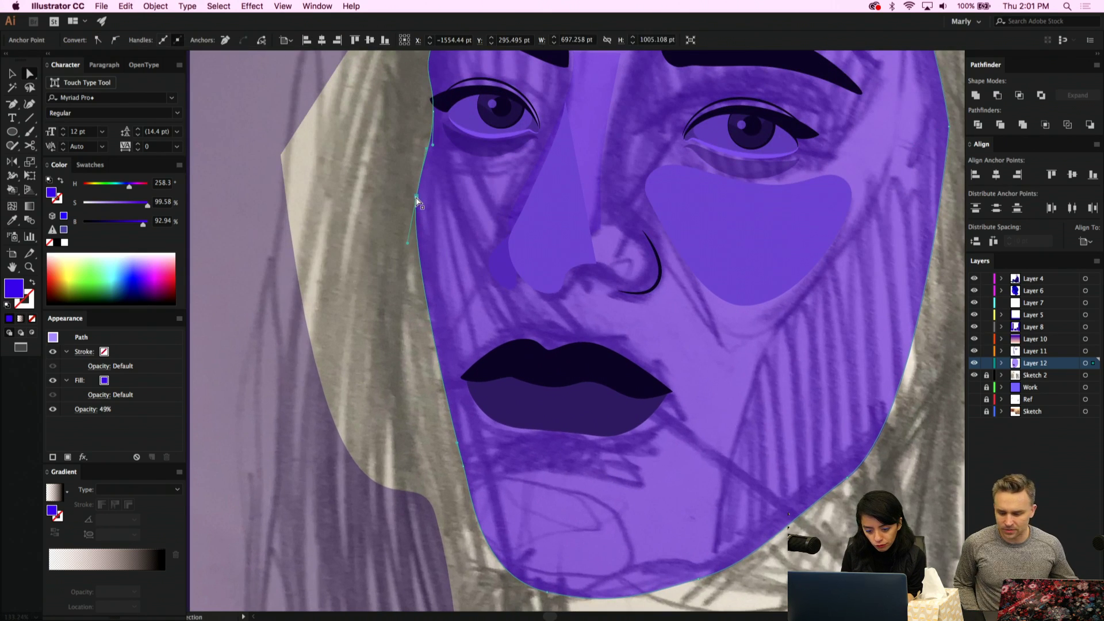
{"action": "left_click_drag", "start_coordinate": [417, 199], "coordinate": [413, 208]}
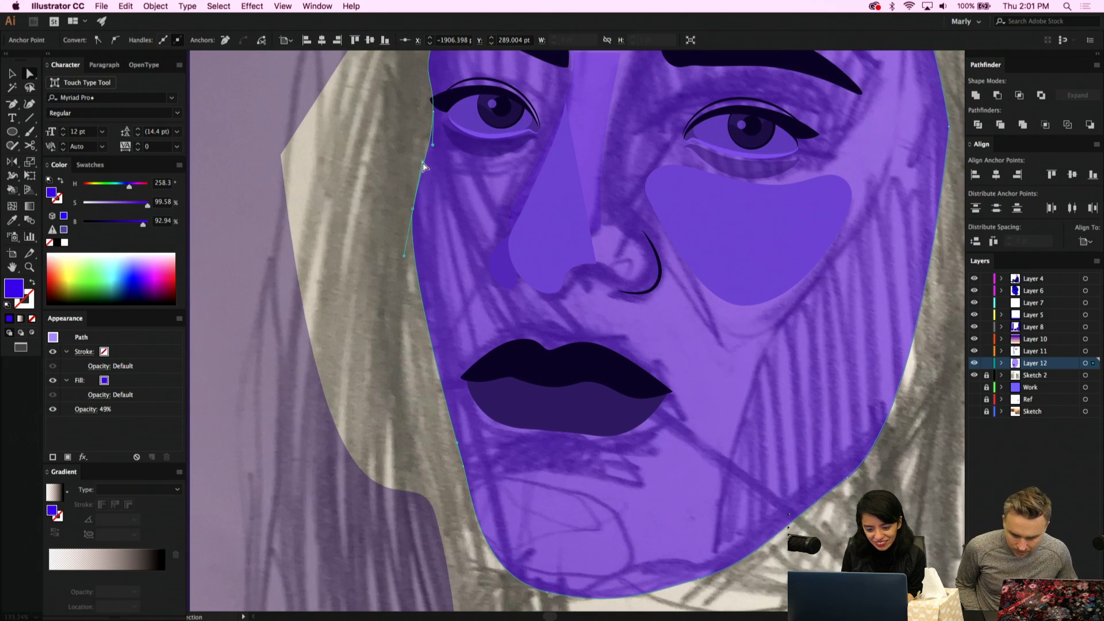
{"action": "left_click_drag", "start_coordinate": [422, 167], "coordinate": [421, 140]}
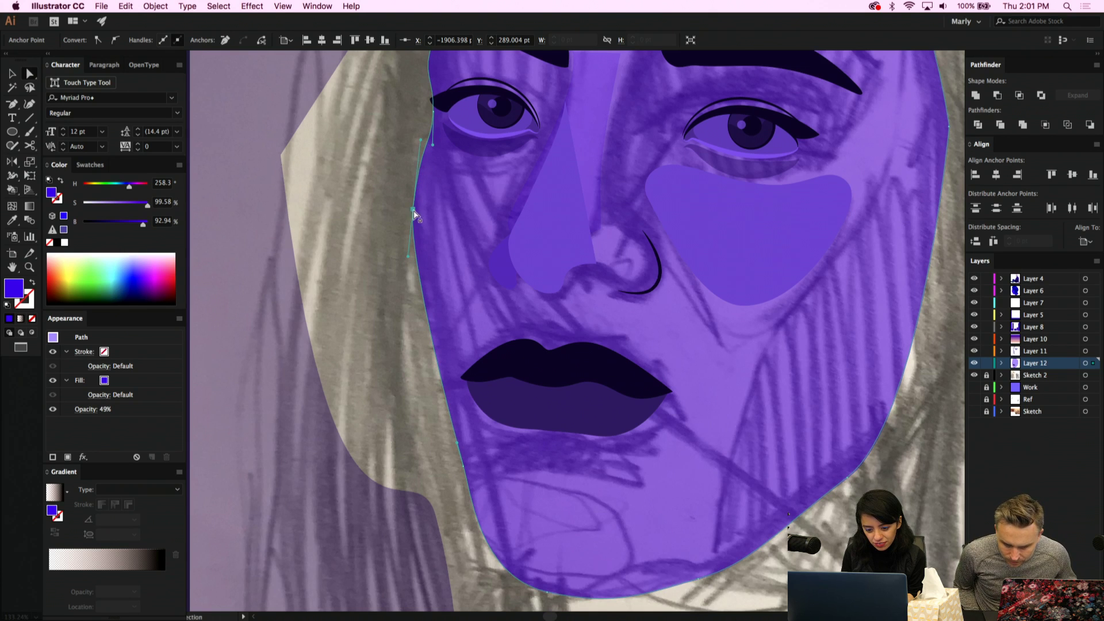
{"action": "left_click_drag", "start_coordinate": [414, 213], "coordinate": [413, 226]}
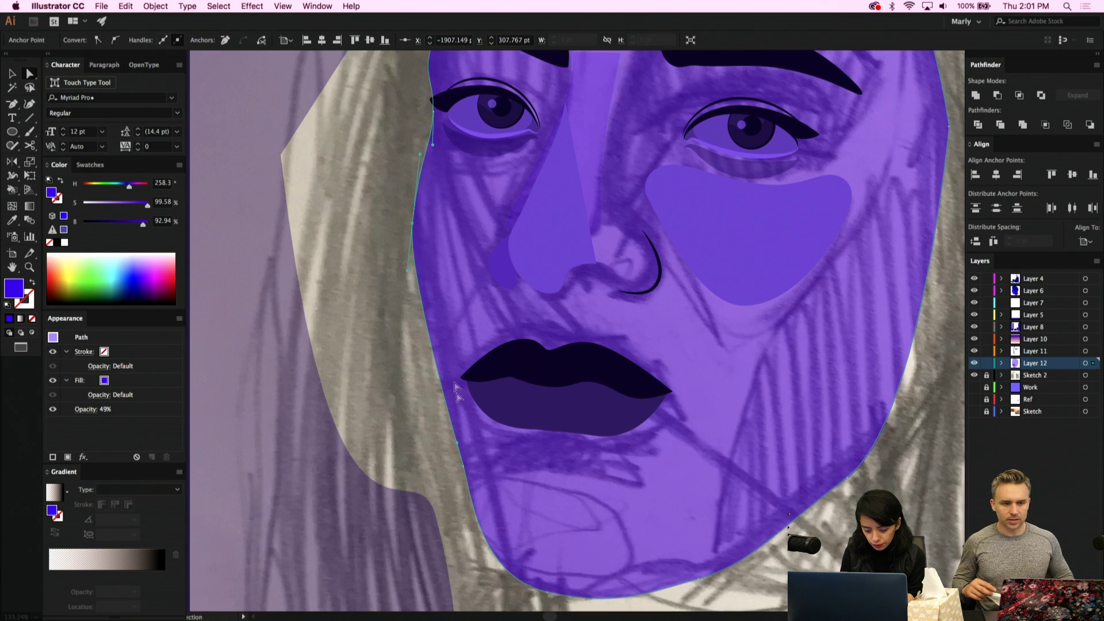
{"action": "left_click", "coordinate": [458, 447]}
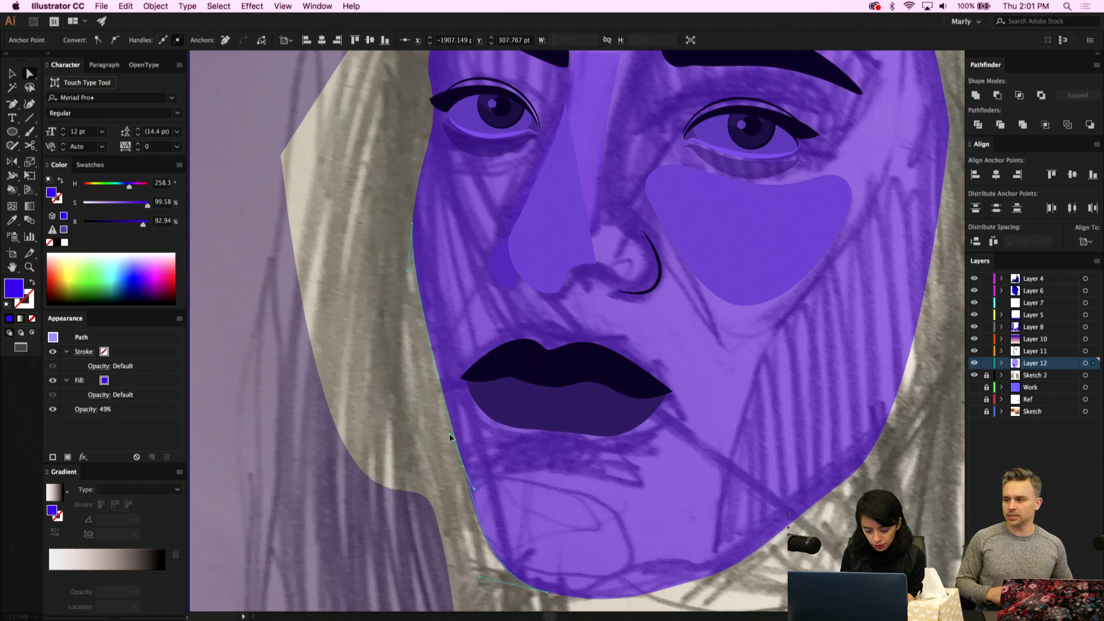
{"action": "left_click", "coordinate": [412, 225]}
{"action": "left_click_drag", "start_coordinate": [412, 225], "coordinate": [418, 230]}
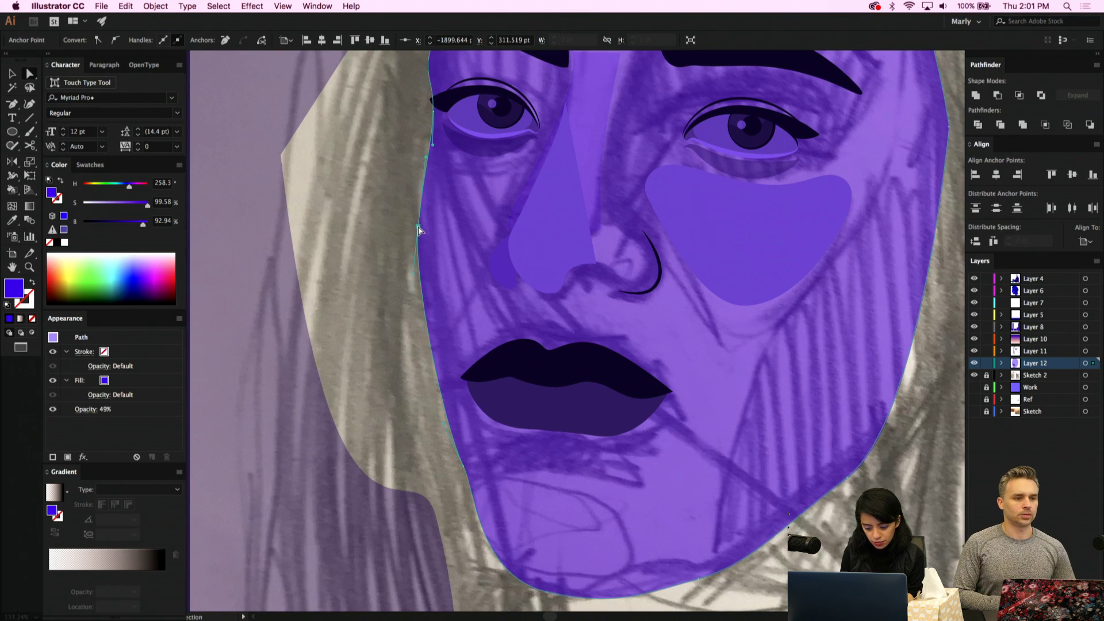
Smooth the face's far cheek contour by shifting the anchor beside the mouth corner slightly inward
{"action": "key", "text": "shift+c"}
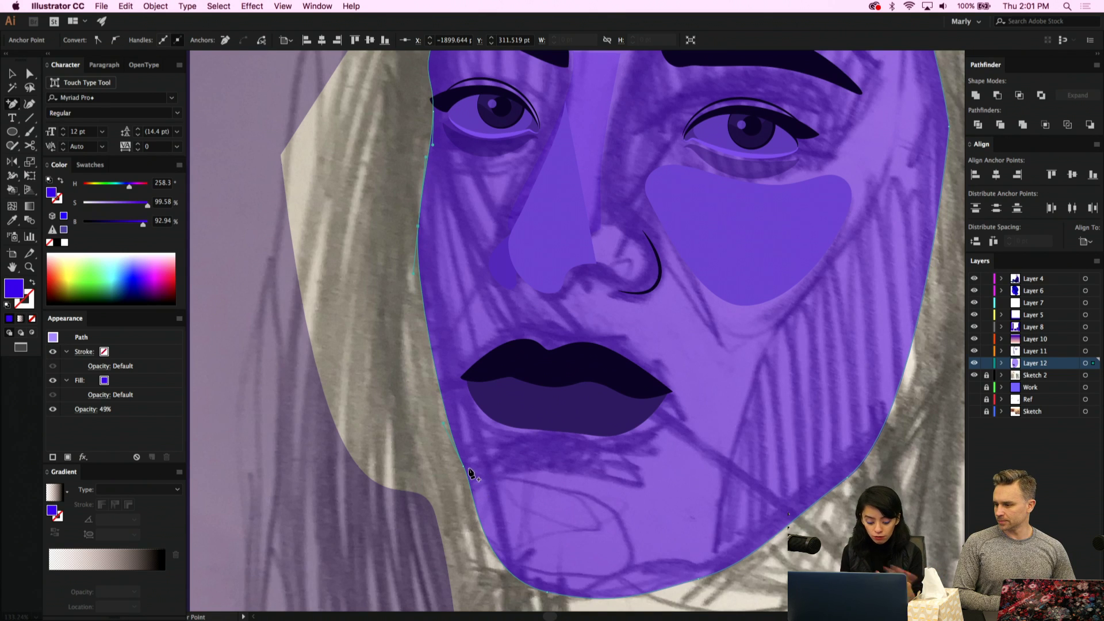
{"action": "key", "text": "a"}
{"action": "key", "text": "shift+c"}
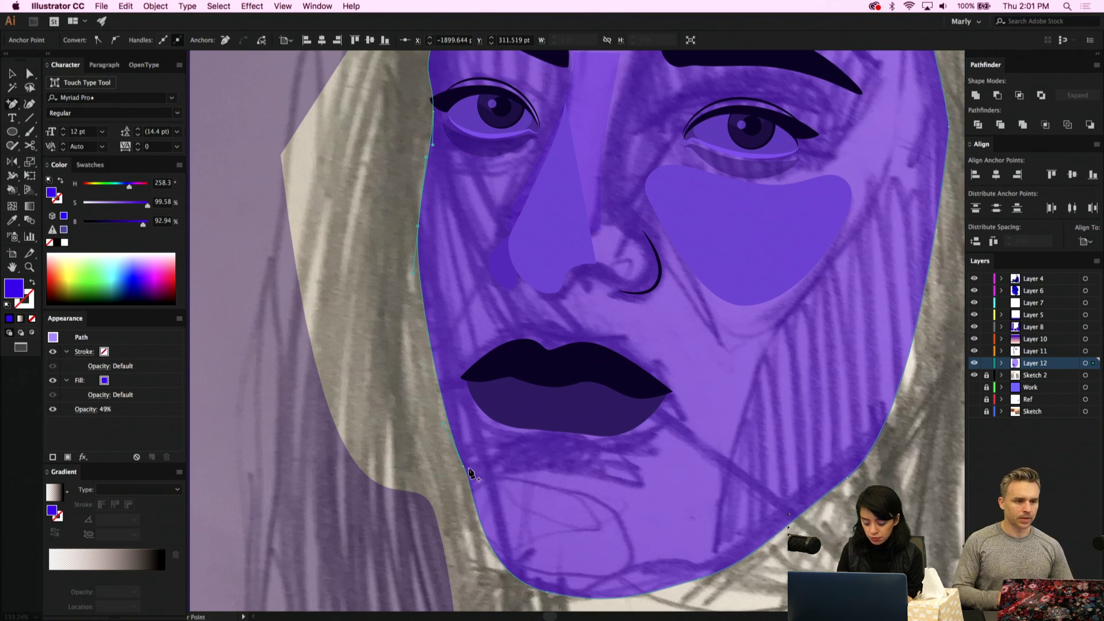
{"action": "key", "text": "a"}
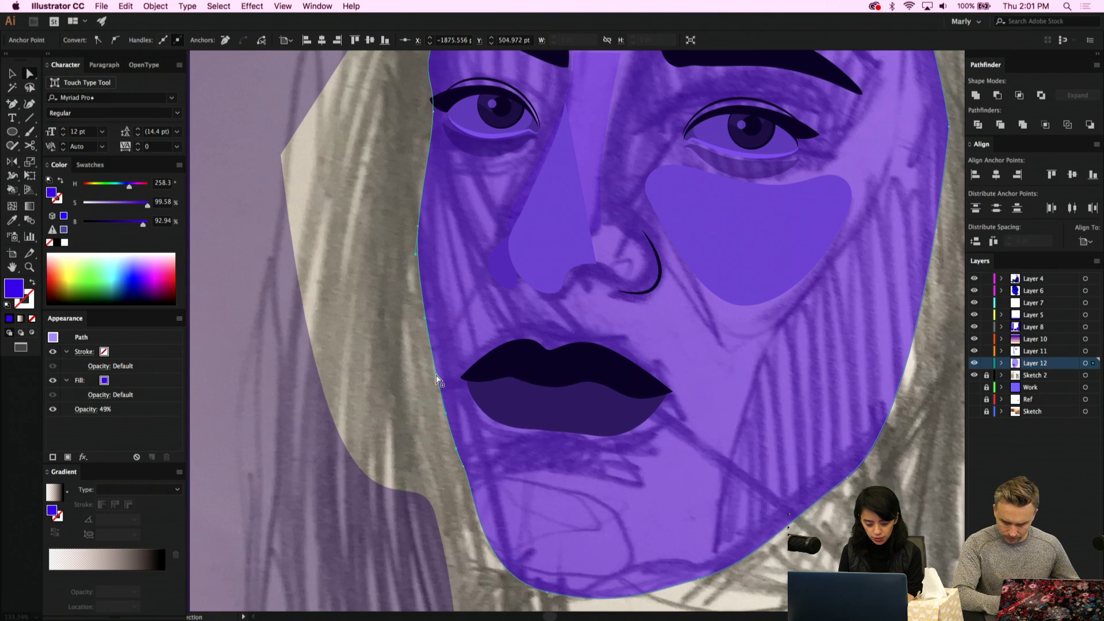
{"action": "left_click_drag", "start_coordinate": [437, 379], "coordinate": [443, 376]}
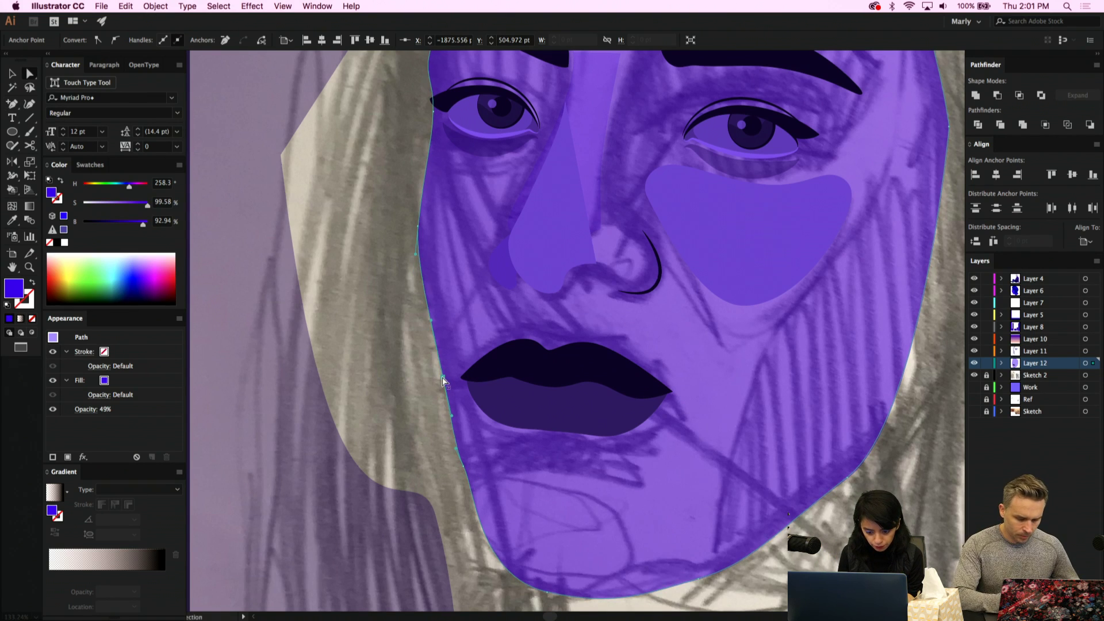
{"action": "left_click", "coordinate": [464, 468]}
{"action": "left_click", "coordinate": [469, 482]}
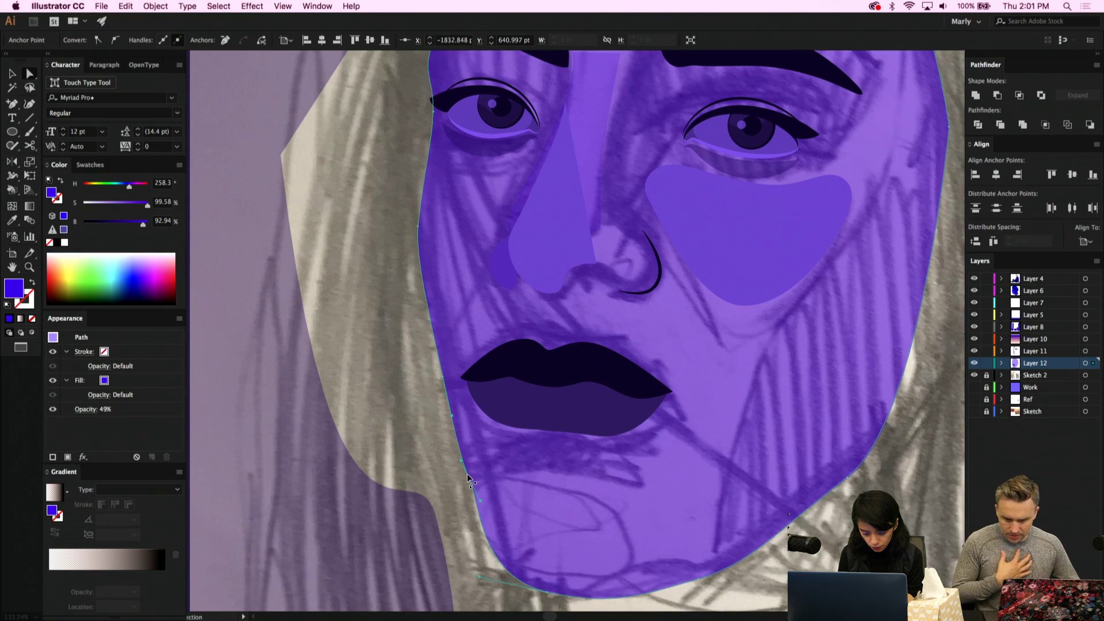
Raise the face shape's chin anchor slightly toward the sketched jawline
{"action": "left_click", "coordinate": [547, 593]}
{"action": "left_click_drag", "start_coordinate": [547, 593], "coordinate": [548, 585]}
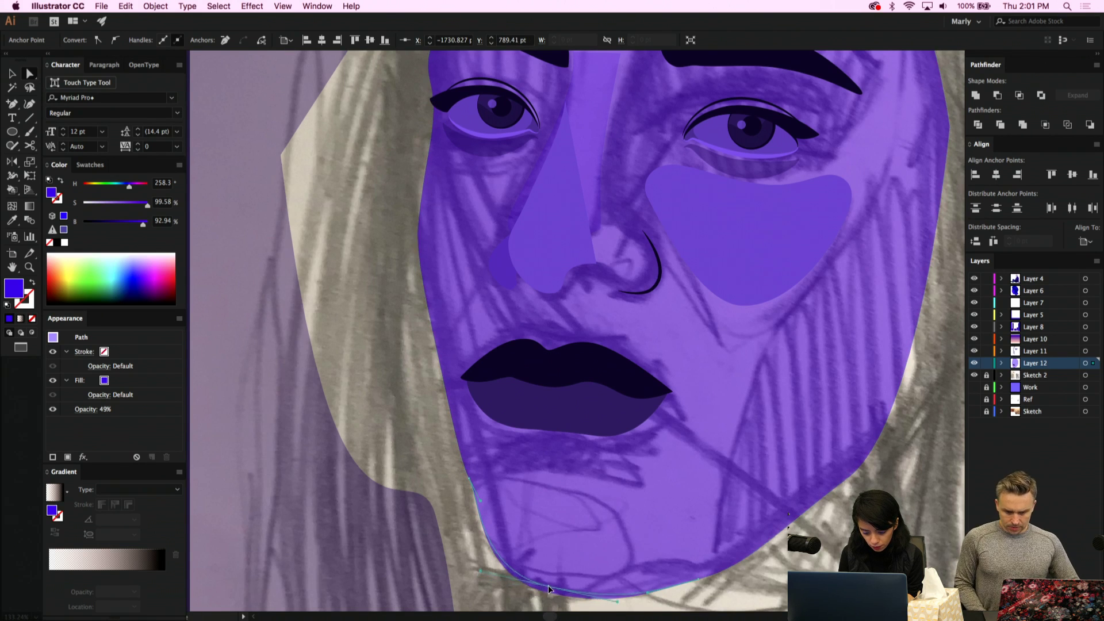
{"action": "scroll", "coordinate": [549, 589], "scroll_direction": "right", "scroll_amount": 3}
{"action": "scroll", "coordinate": [549, 589], "scroll_direction": "down", "scroll_amount": 2}
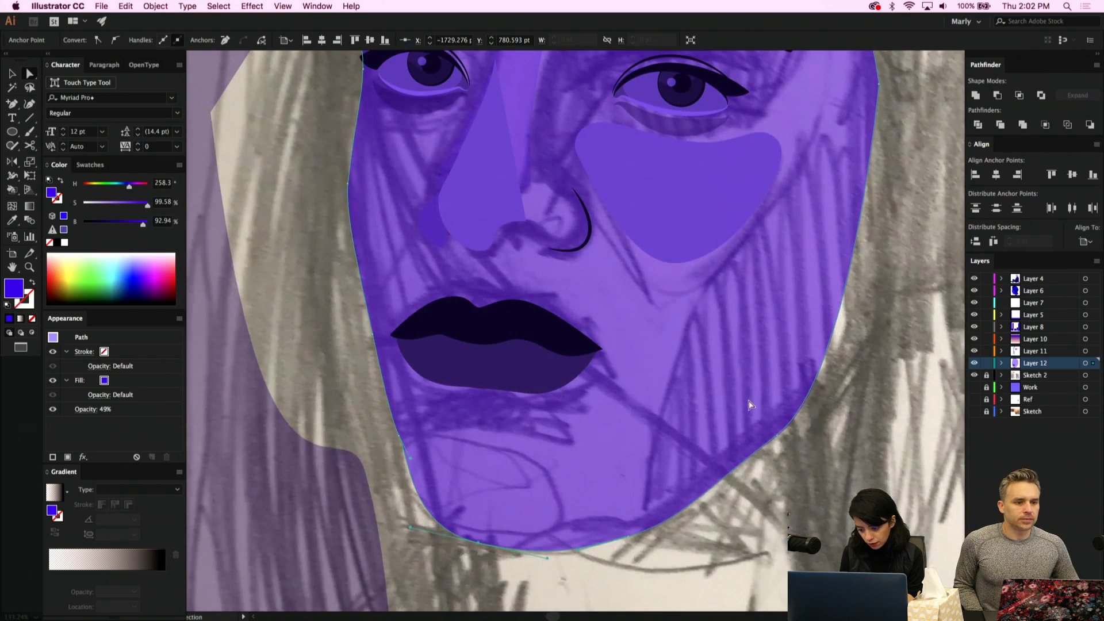
{"action": "left_click", "coordinate": [751, 406]}
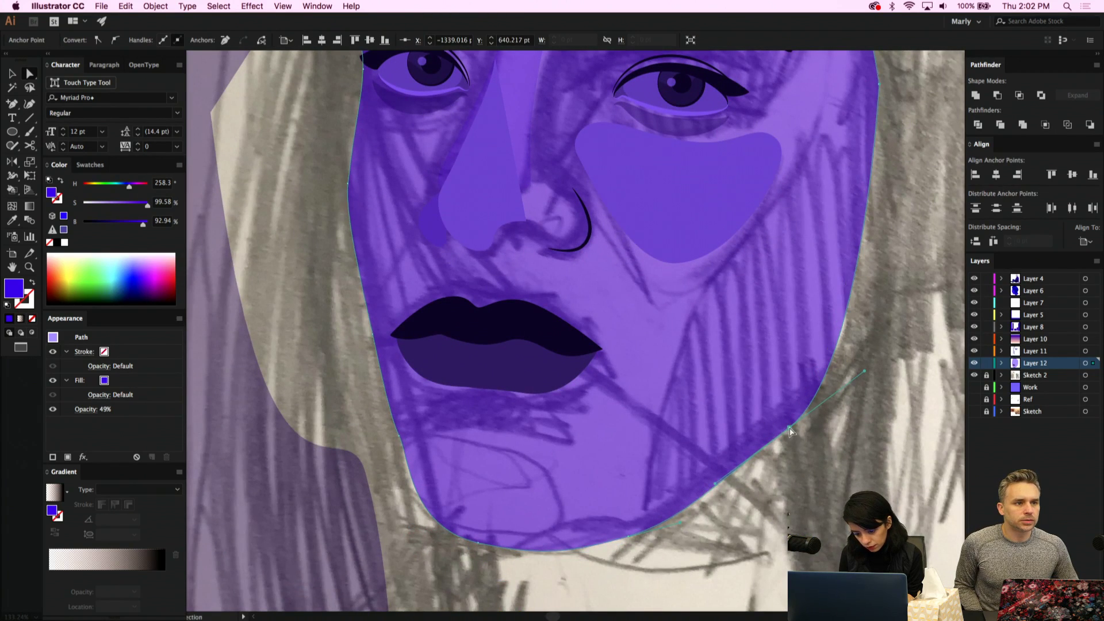
{"action": "left_click", "coordinate": [540, 384]}
{"action": "left_click", "coordinate": [523, 393]}
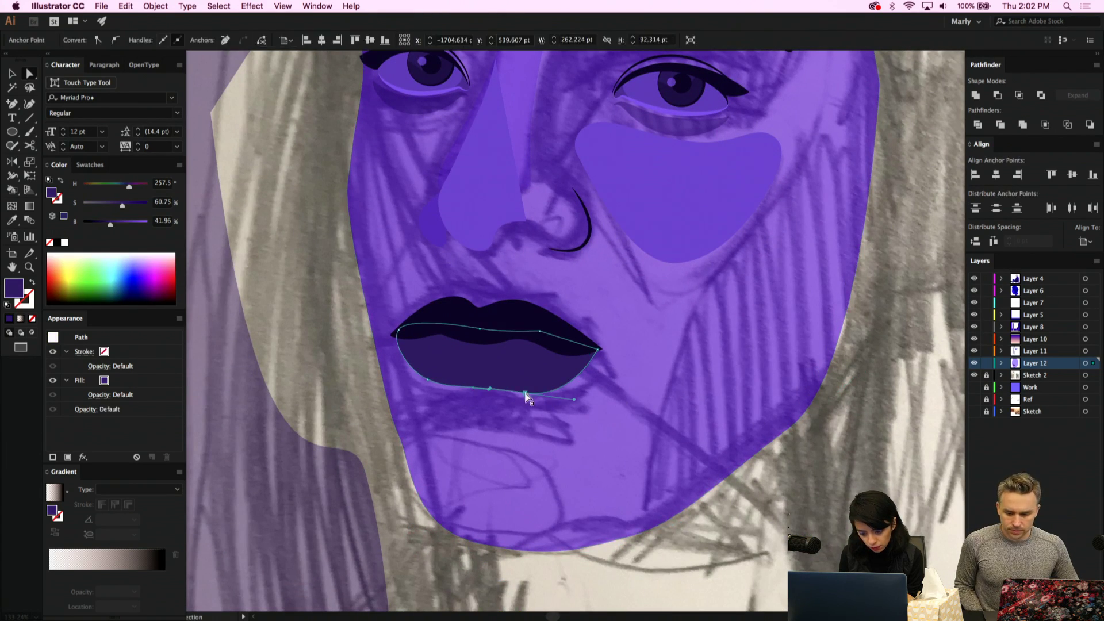
Replace the purple nose shape's fill with the dark 4 pt outline sampled from the near nostril's curved line
{"action": "scroll", "coordinate": [506, 344], "scroll_direction": "down", "scroll_amount": 2}
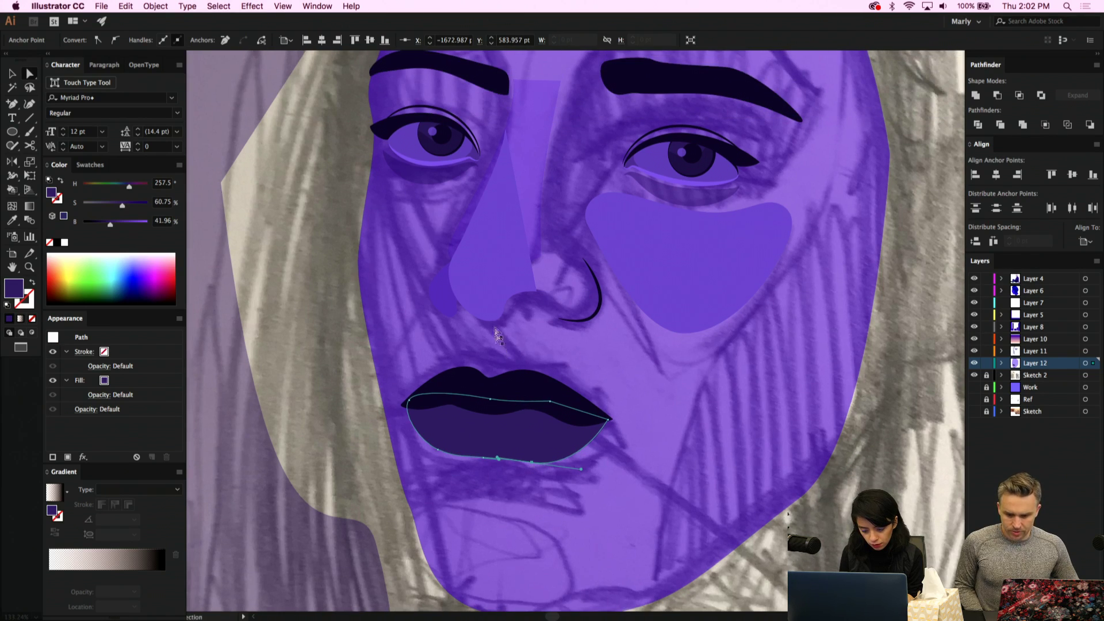
{"action": "left_click", "coordinate": [494, 311]}
{"action": "scroll", "coordinate": [492, 311], "scroll_direction": "up", "scroll_amount": 3}
{"action": "scroll", "coordinate": [492, 310], "scroll_direction": "up", "scroll_amount": 3}
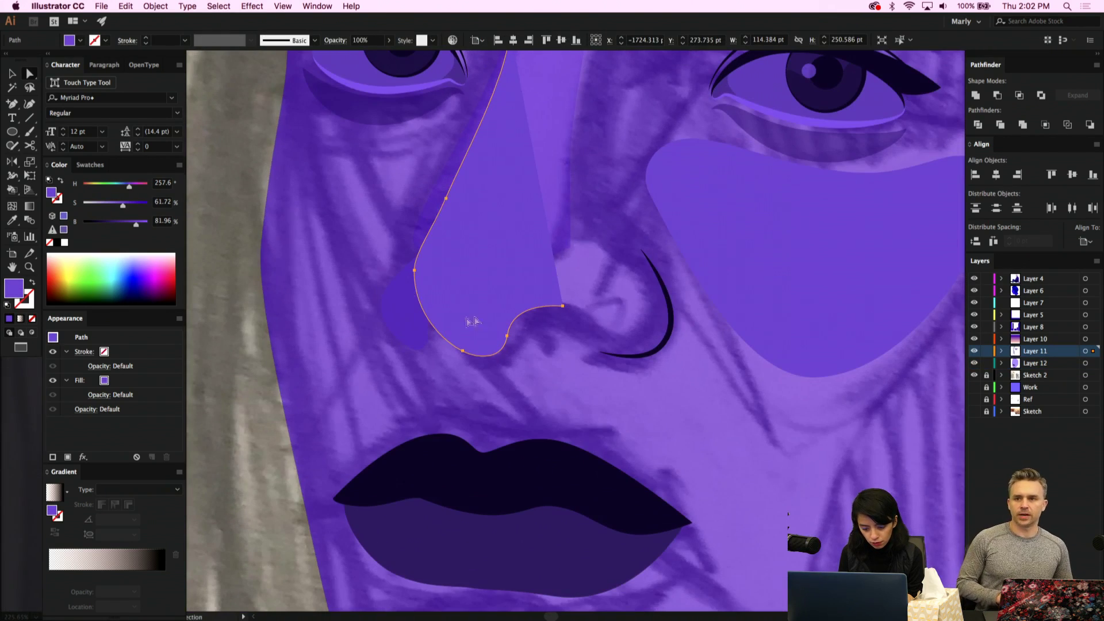
{"action": "left_click", "coordinate": [409, 329]}
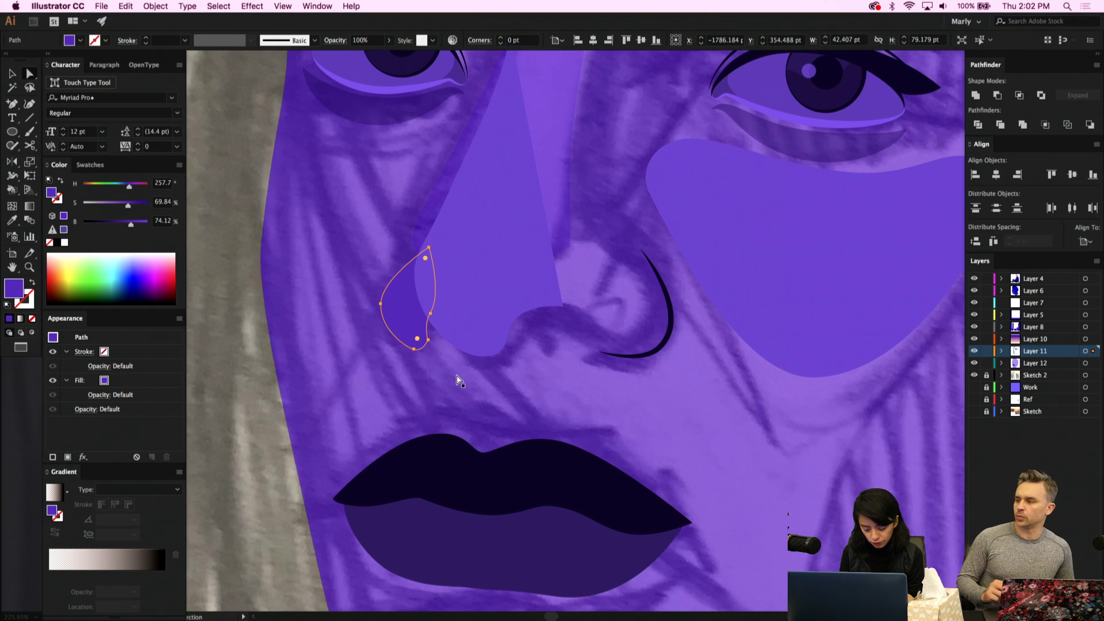
{"action": "key", "text": "p"}
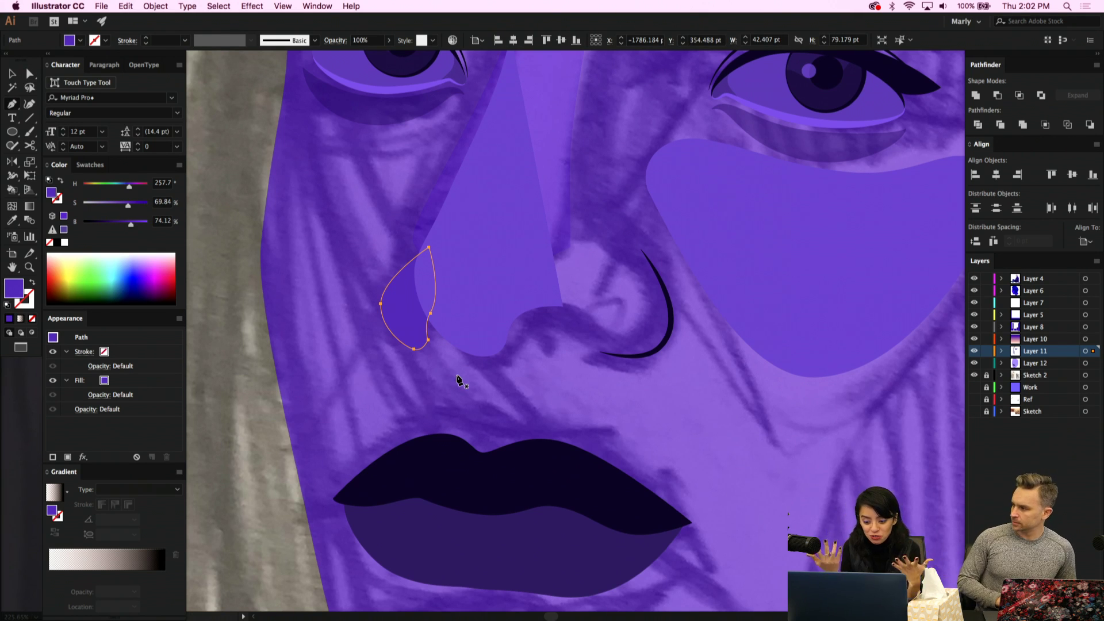
{"action": "key", "text": "v"}
{"action": "left_click", "coordinate": [529, 295]}
{"action": "key", "text": "i"}
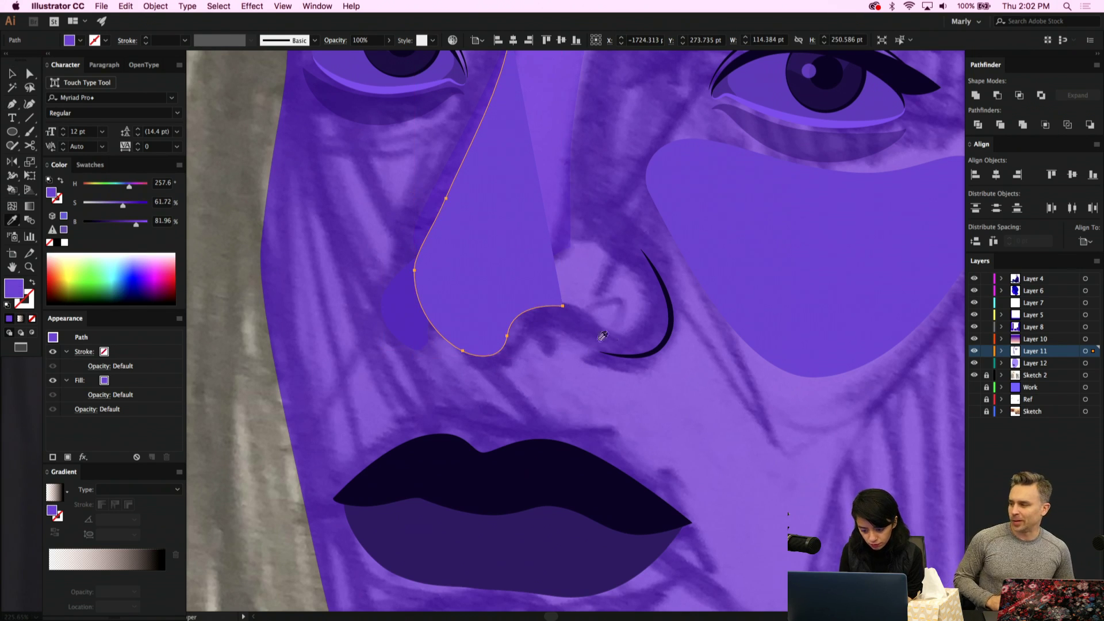
{"action": "left_click", "coordinate": [637, 352]}
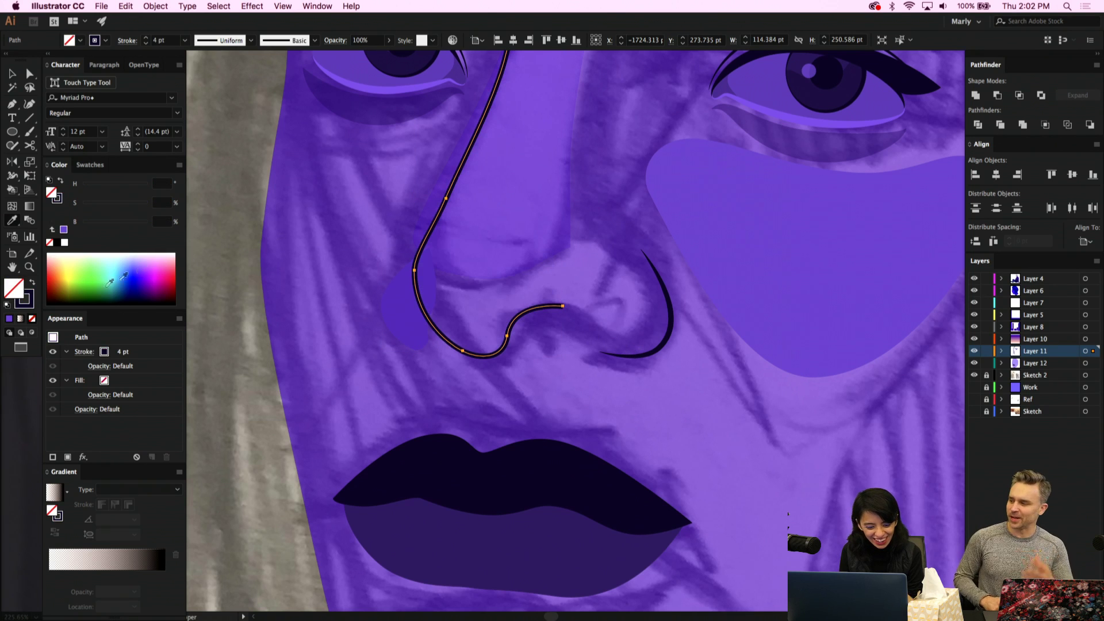
Apply the width profile tapered at both ends to the nose outline's stroke
{"action": "left_click", "coordinate": [30, 303]}
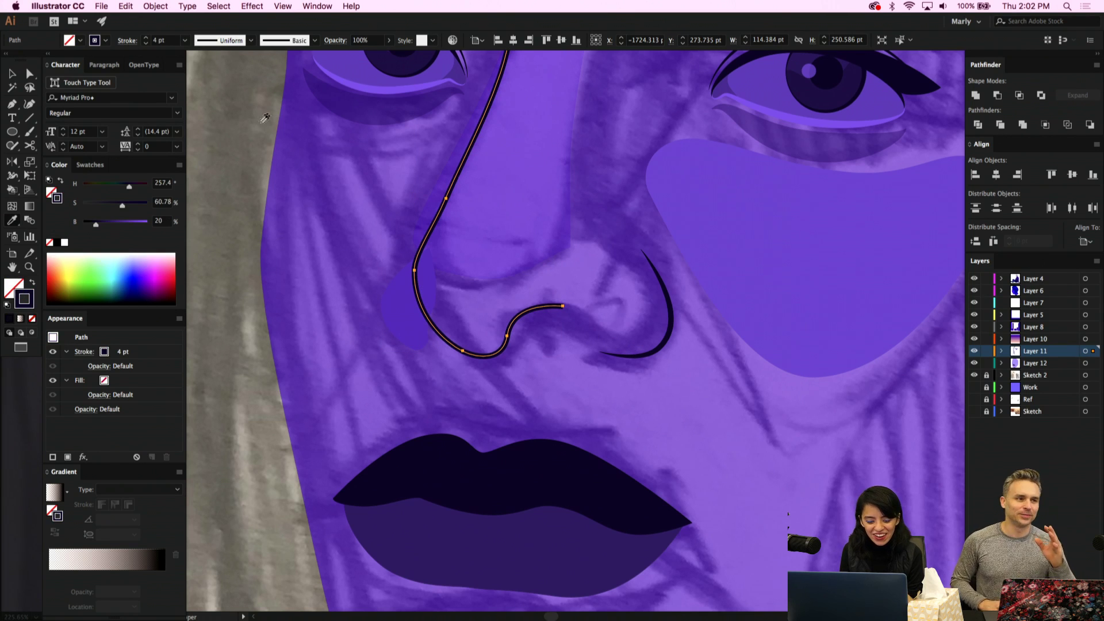
{"action": "left_click", "coordinate": [250, 41]}
{"action": "left_click", "coordinate": [231, 77]}
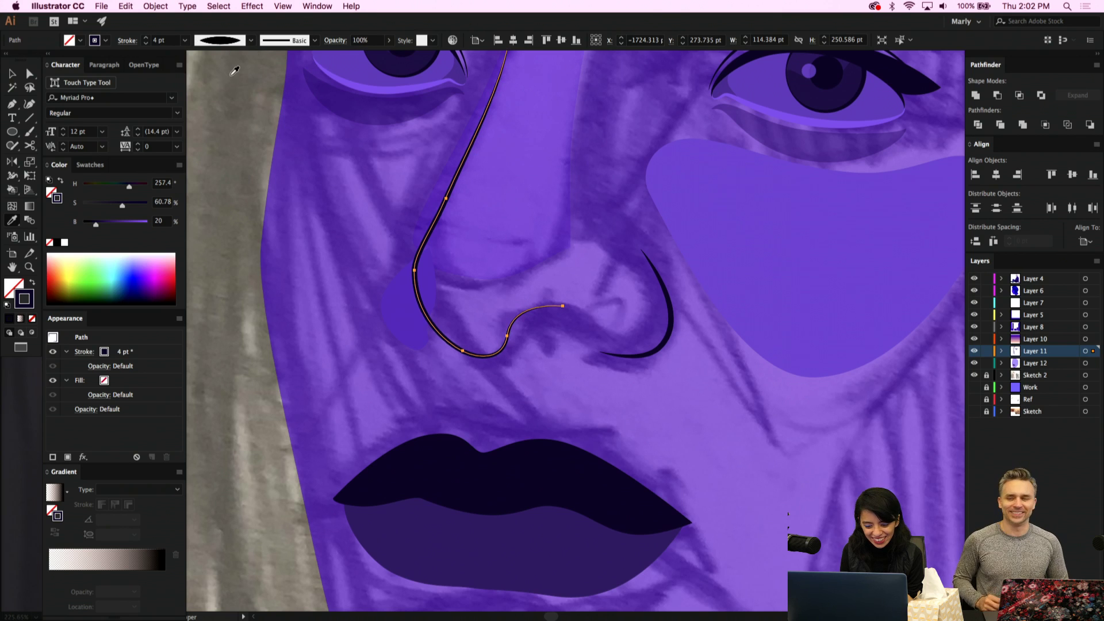
Turn the far nostril wing into an unfilled shape with the dark 4 pt stroke sampled from the nose outline
{"action": "key", "text": "v"}
{"action": "left_click", "coordinate": [405, 313]}
{"action": "left_click", "coordinate": [406, 313]}
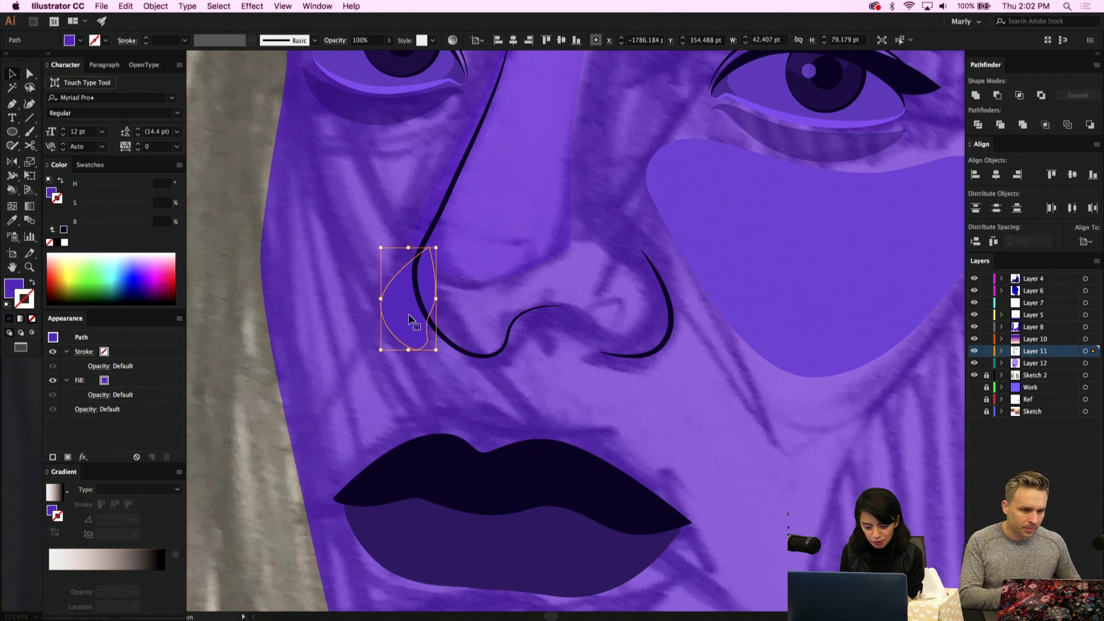
{"action": "key", "text": "i"}
{"action": "left_click", "coordinate": [449, 333]}
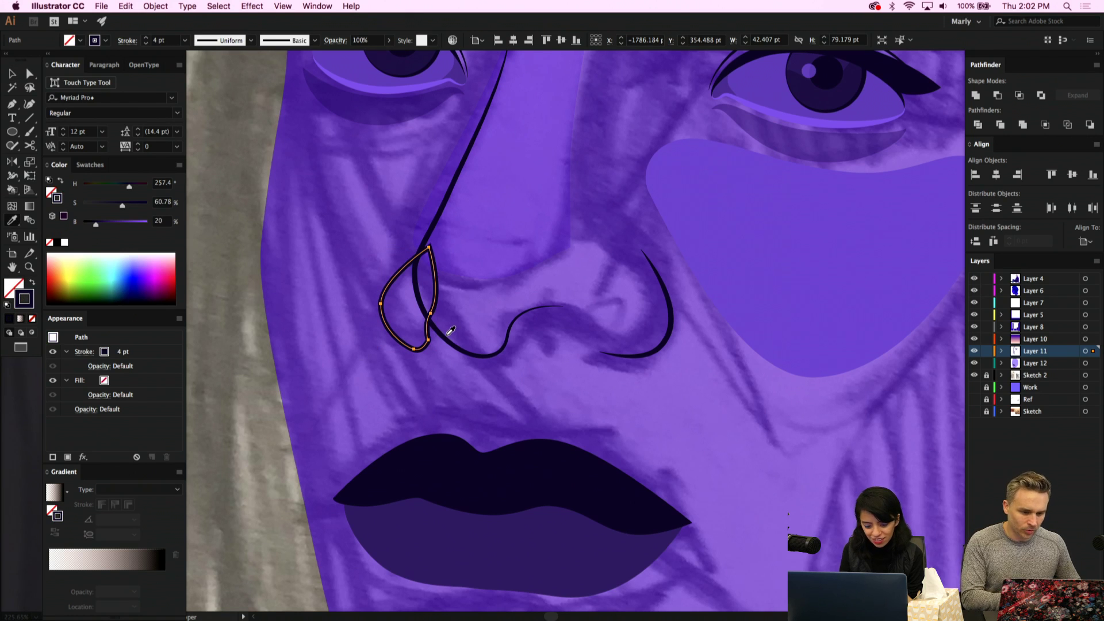
Cut the far nostril wing's outline with Scissors where it crosses the nose line, and delete the overlapping inner segment
{"action": "left_click", "coordinate": [32, 143]}
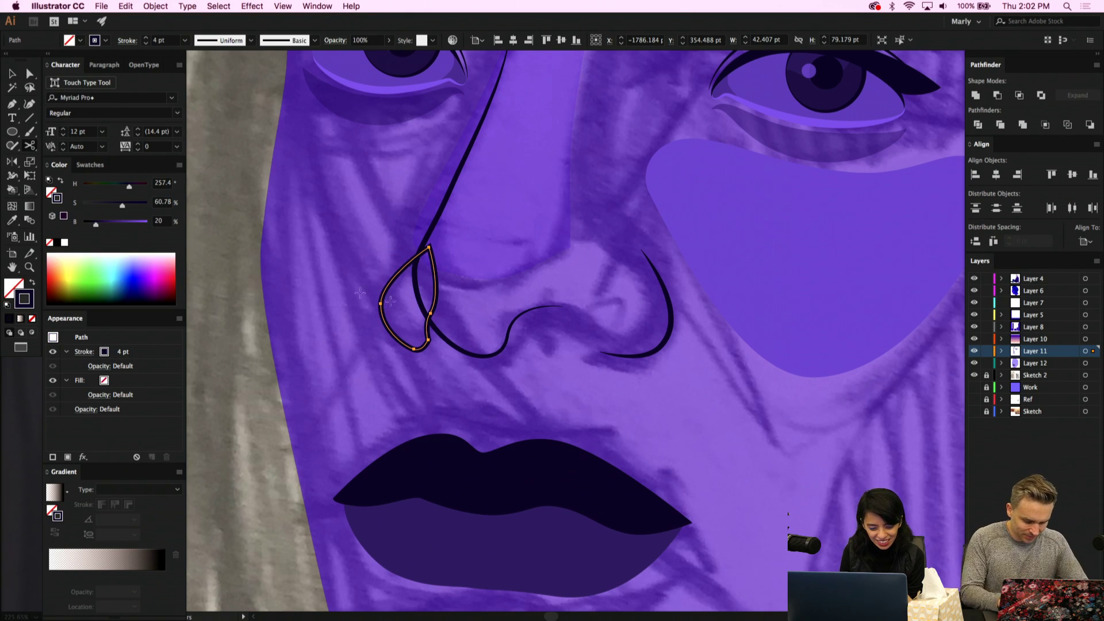
{"action": "left_click", "coordinate": [428, 320]}
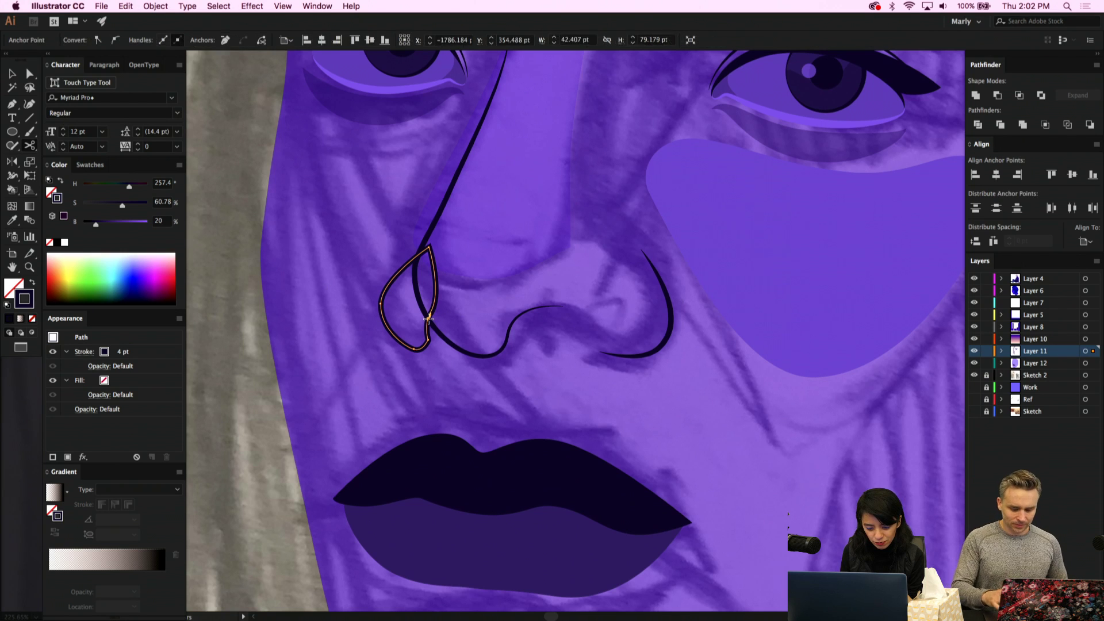
{"action": "left_click", "coordinate": [425, 253]}
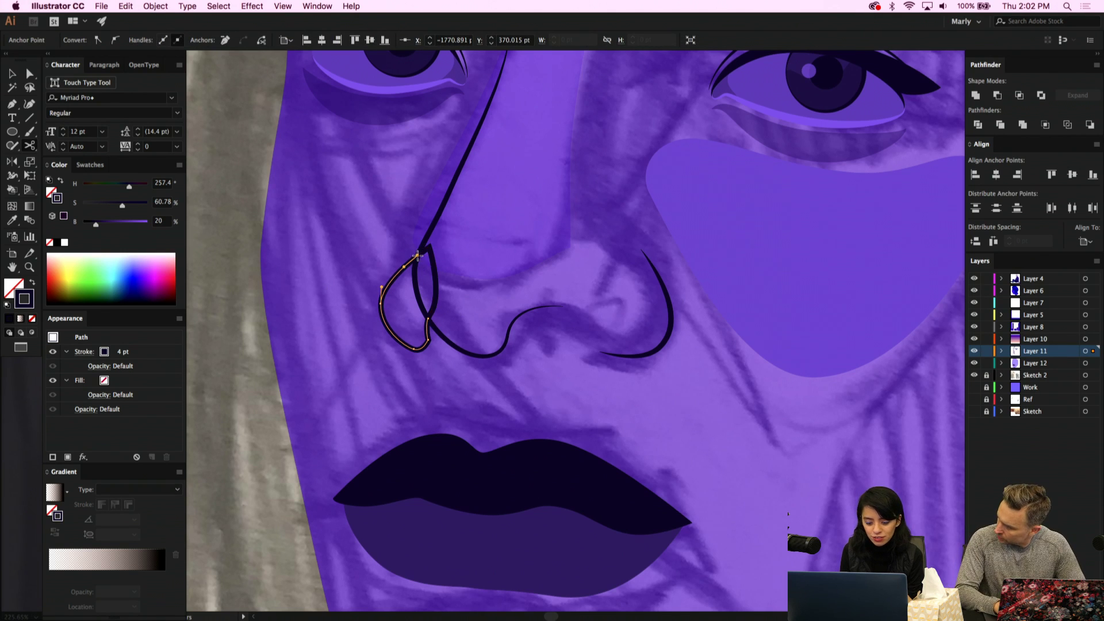
{"action": "key", "text": "v"}
{"action": "left_click", "coordinate": [428, 268]}
{"action": "left_click", "coordinate": [438, 280]}
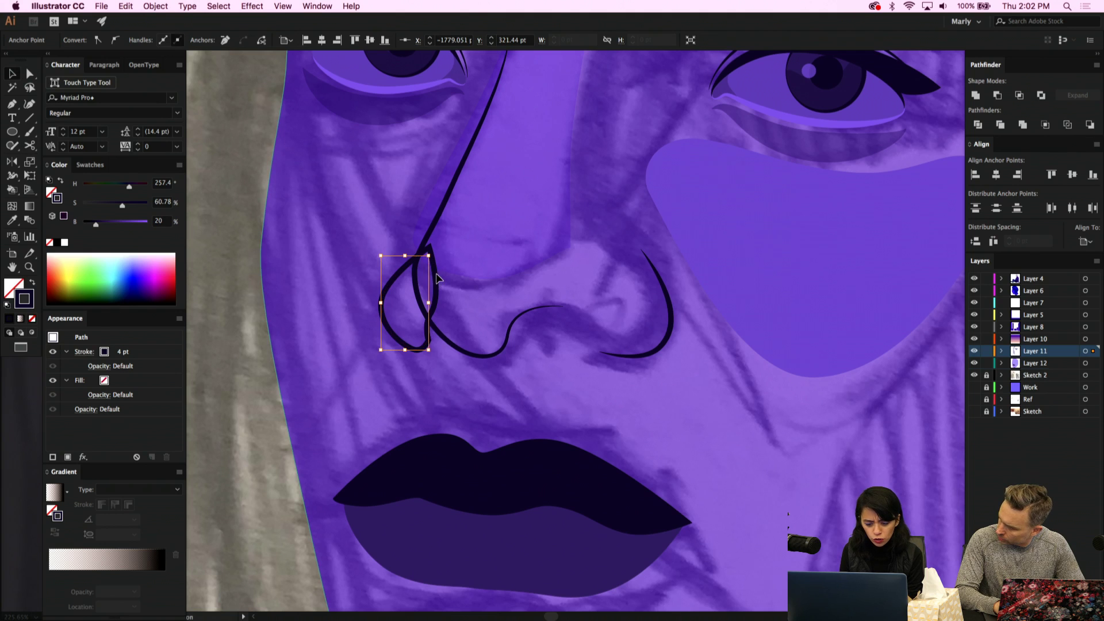
{"action": "left_click", "coordinate": [435, 274]}
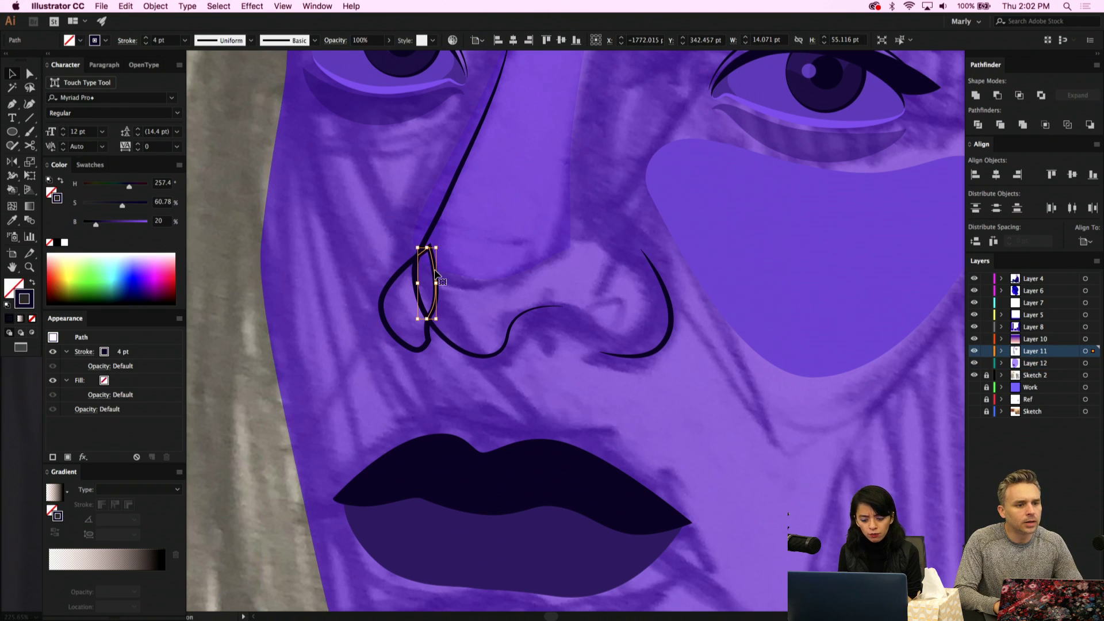
{"action": "key", "text": "Delete"}
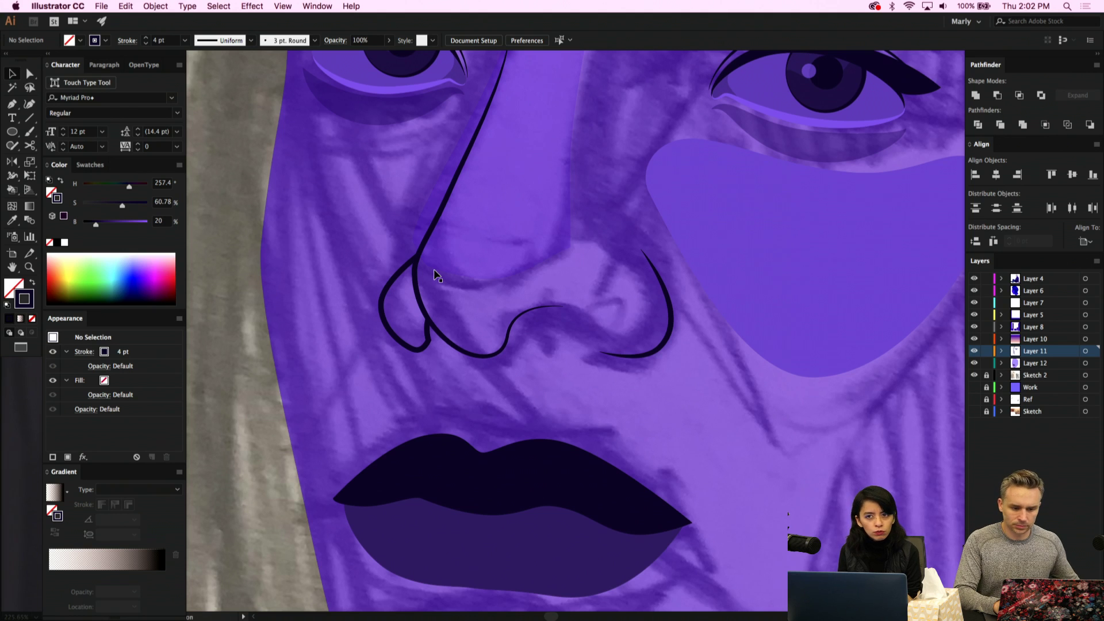
Apply the width profile tapered at both ends to the remaining far nostril wing outline
{"action": "left_click", "coordinate": [418, 349]}
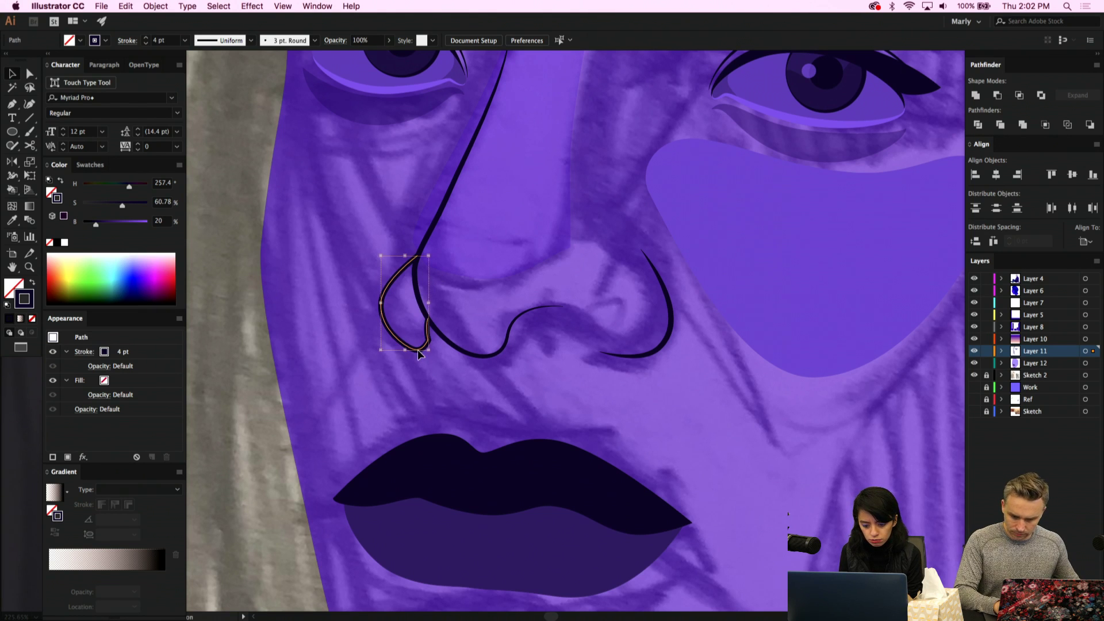
{"action": "key", "text": "a"}
{"action": "key", "text": "v"}
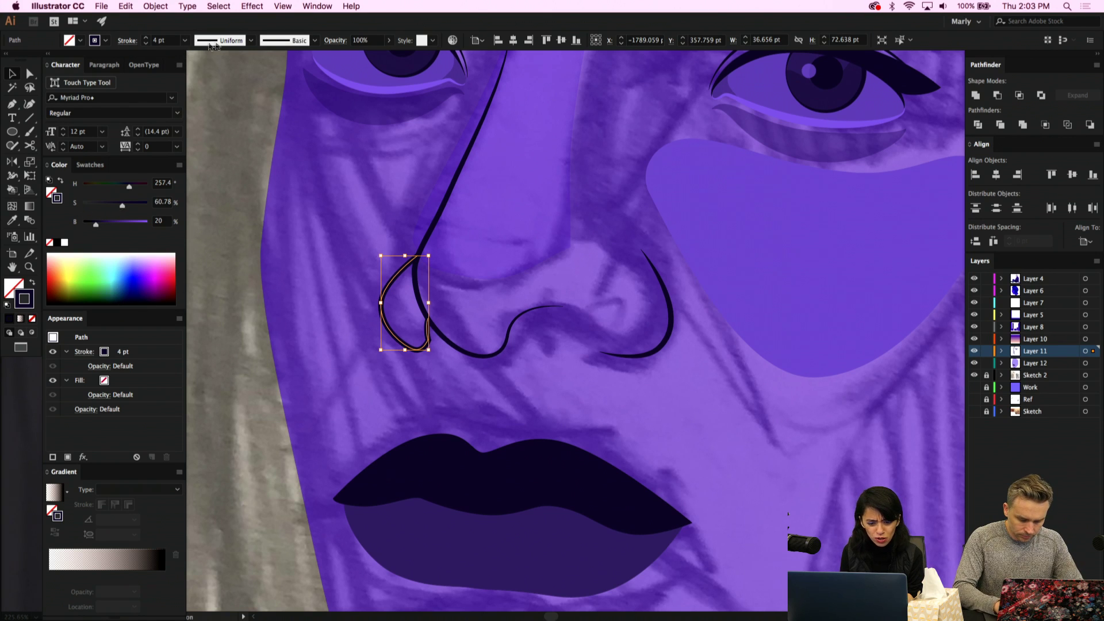
{"action": "left_click", "coordinate": [252, 40]}
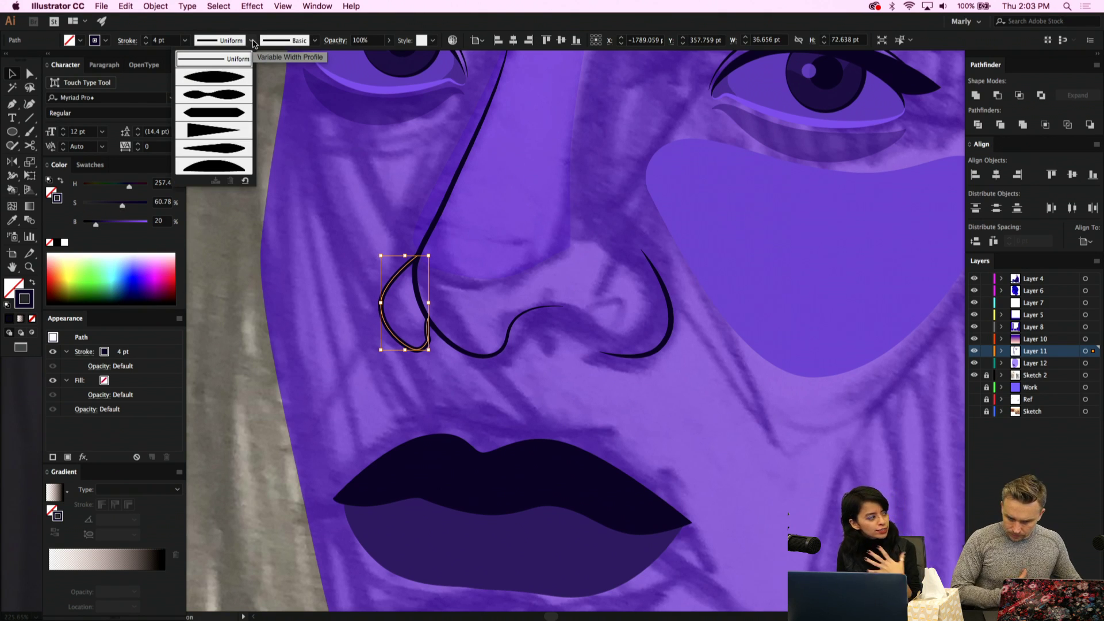
{"action": "left_click", "coordinate": [233, 77]}
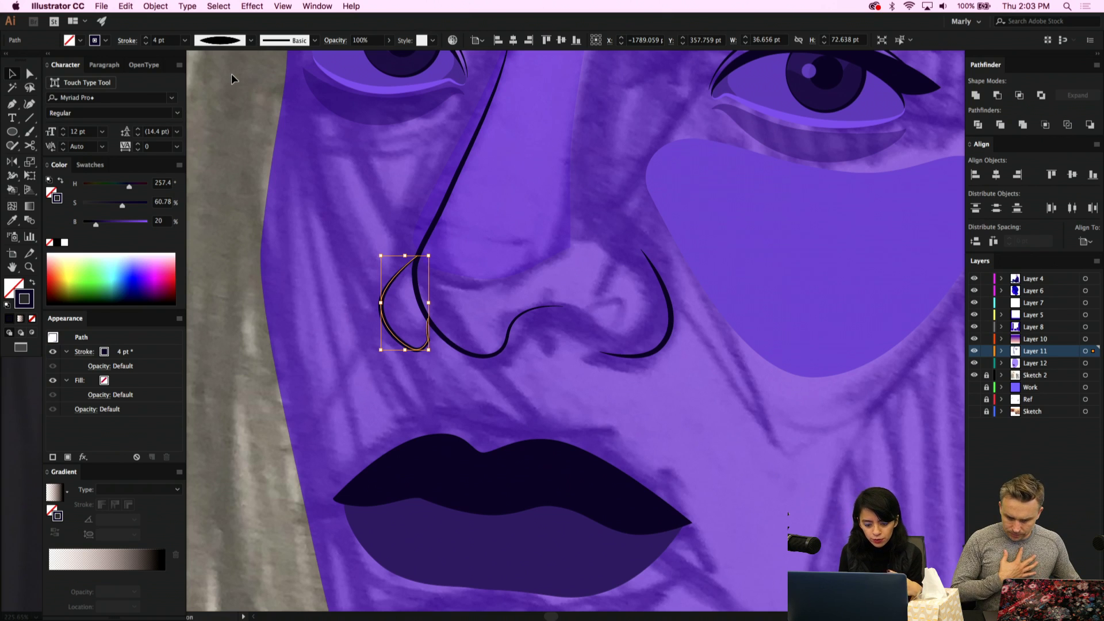
{"action": "left_click", "coordinate": [498, 426]}
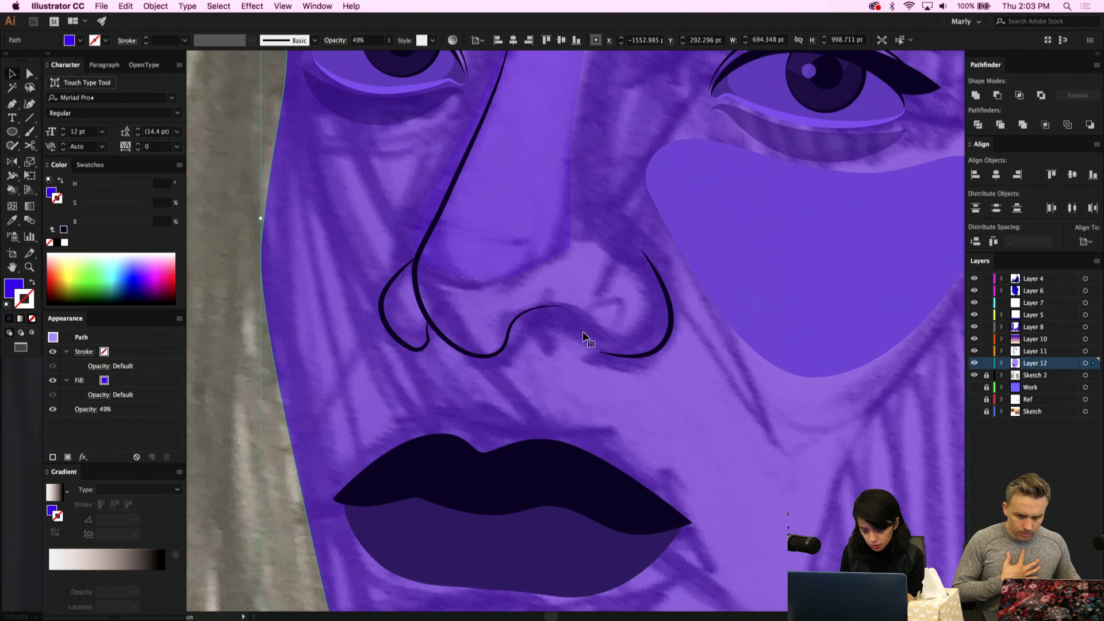
{"action": "left_click", "coordinate": [11, 131]}
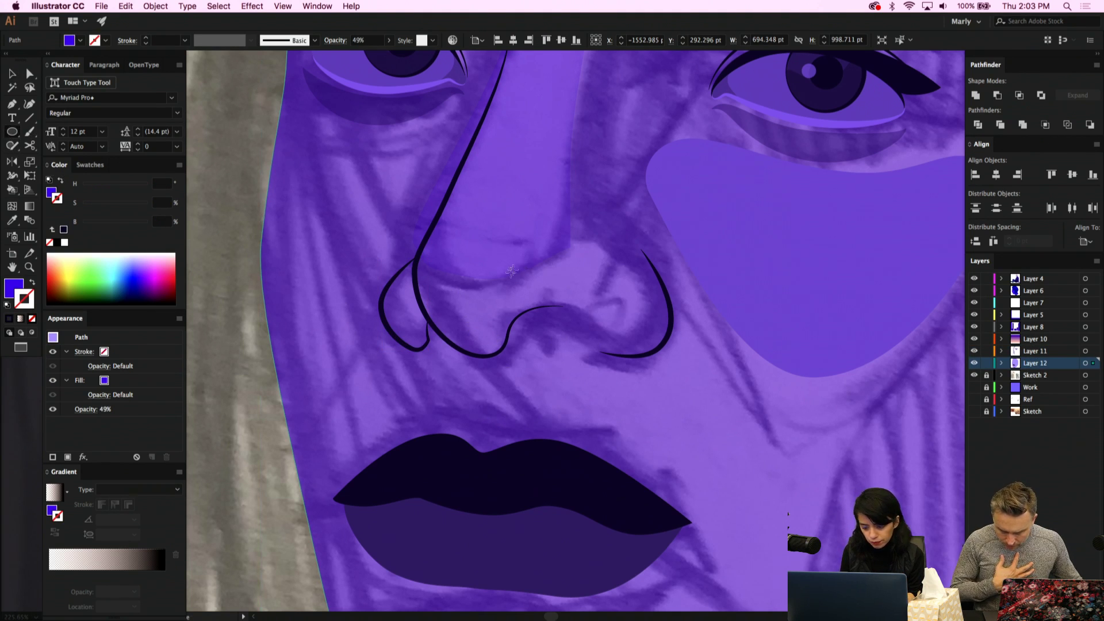
{"action": "left_click_drag", "start_coordinate": [538, 306], "coordinate": [595, 337]}
{"action": "key", "text": "Delete"}
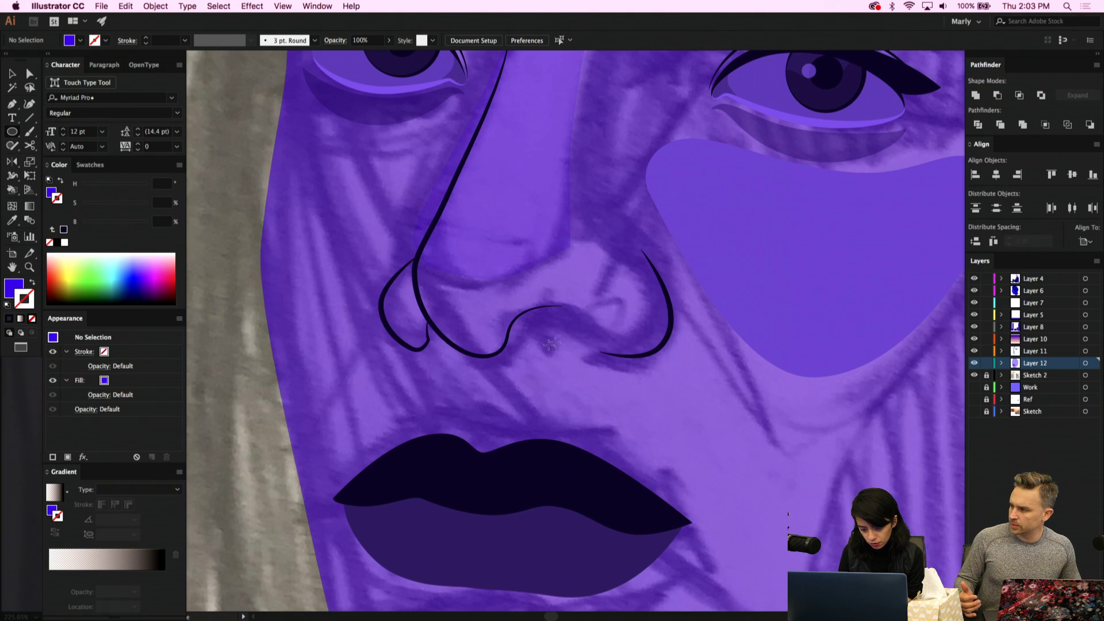
Draw a small horizontal ellipse for the near nostril where the nose outline ends at the nose base
{"action": "key", "text": "v"}
{"action": "left_click", "coordinate": [507, 349]}
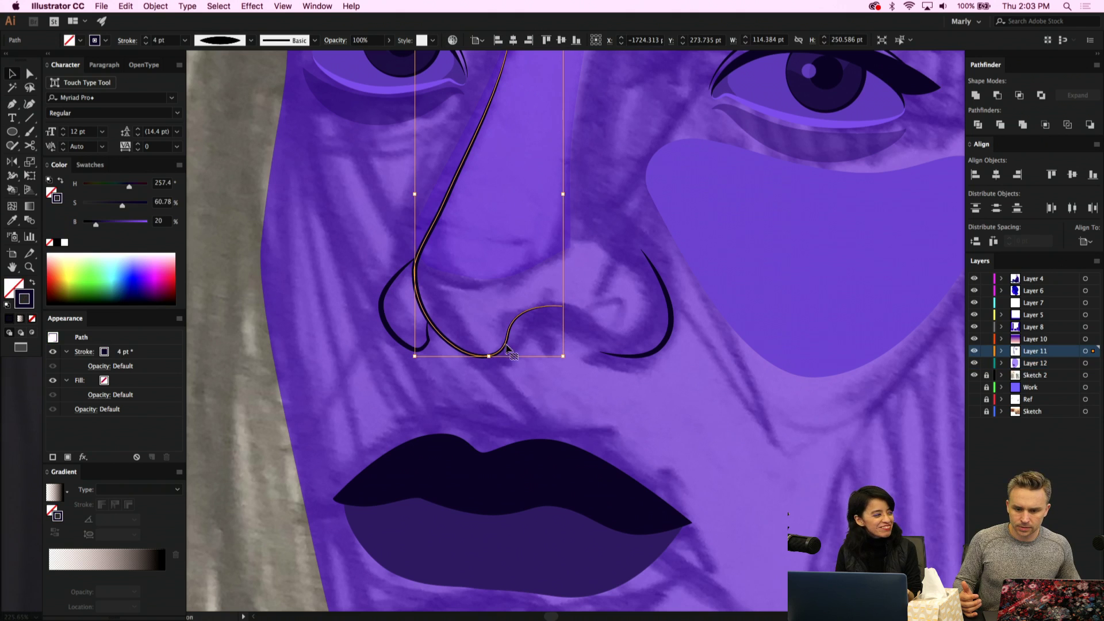
{"action": "key", "text": "l"}
{"action": "mouse_move", "coordinate": [520, 309]}
{"action": "left_mouse_down"}
{"action": "mouse_move", "coordinate": [577, 345]}
{"action": "mouse_move", "coordinate": [550, 325]}
{"action": "mouse_move", "coordinate": [593, 326]}
{"action": "mouse_move", "coordinate": [549, 308]}
{"action": "left_mouse_up"}
Add an anchor point on the nostril ellipse's lower near-side edge and pull it down toward the nostril wing as a tip
{"action": "key", "text": "a"}
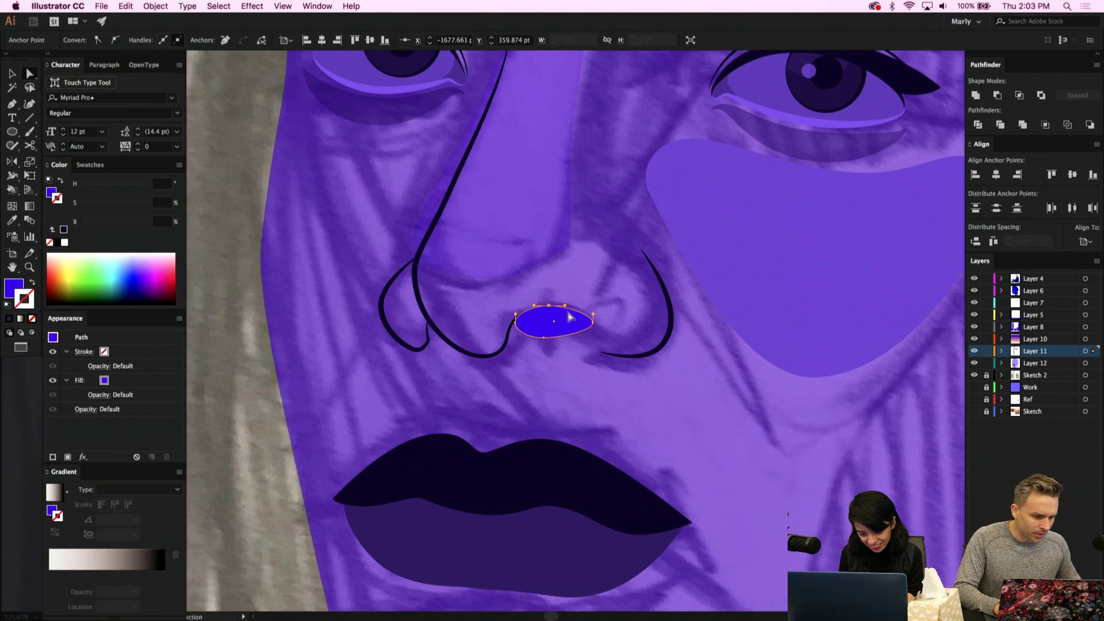
{"action": "key", "text": "plus"}
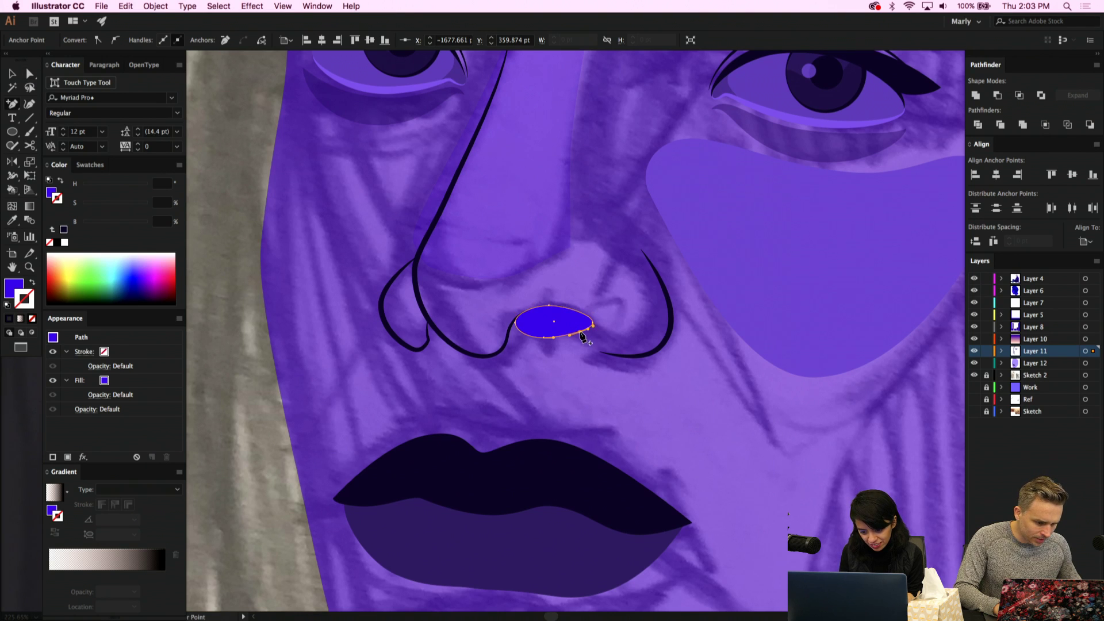
{"action": "left_click", "coordinate": [582, 335]}
{"action": "key", "text": "a"}
{"action": "left_click_drag", "start_coordinate": [601, 347], "coordinate": [599, 349]}
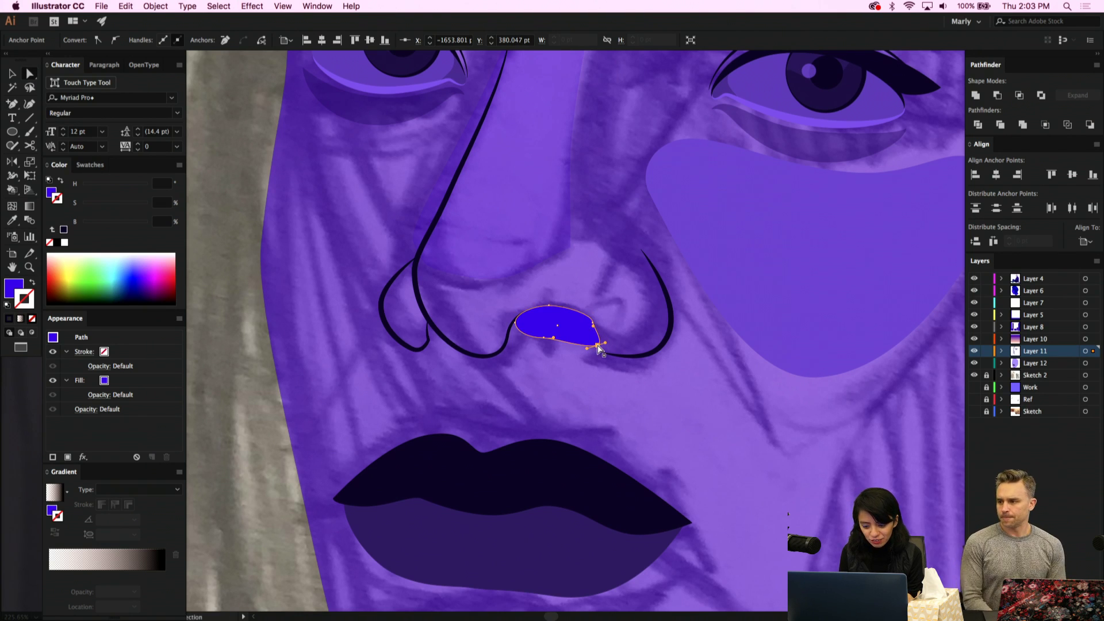
Reshape the nostril into a curved comma about 67 × 31 pt by smoothing its upper near-side edge and hollowing its underside
{"action": "key", "text": "shift+c"}
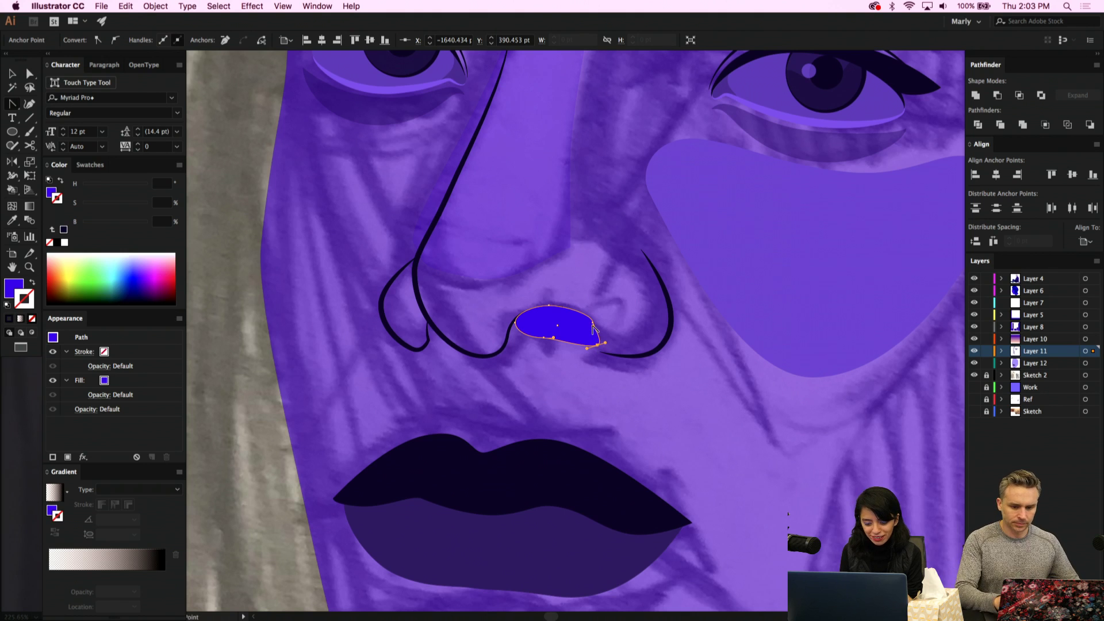
{"action": "key", "text": "super+h"}
{"action": "left_click_drag", "start_coordinate": [600, 329], "coordinate": [588, 316]}
{"action": "key", "text": "a"}
{"action": "left_click", "coordinate": [603, 324]}
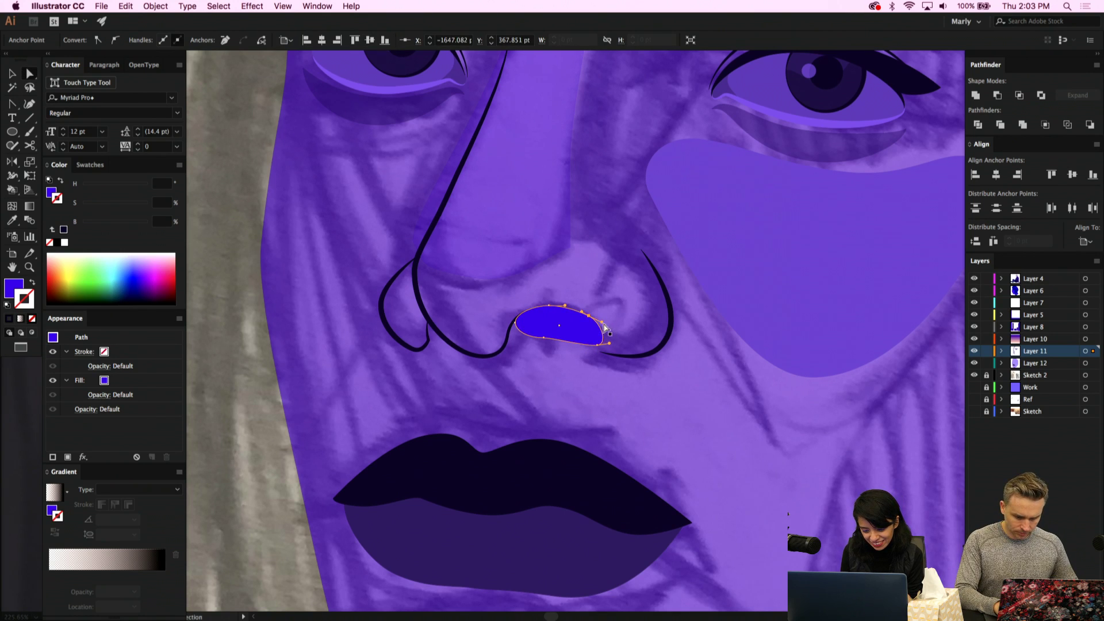
{"action": "left_click", "coordinate": [544, 338]}
{"action": "left_click_drag", "start_coordinate": [543, 338], "coordinate": [575, 328]}
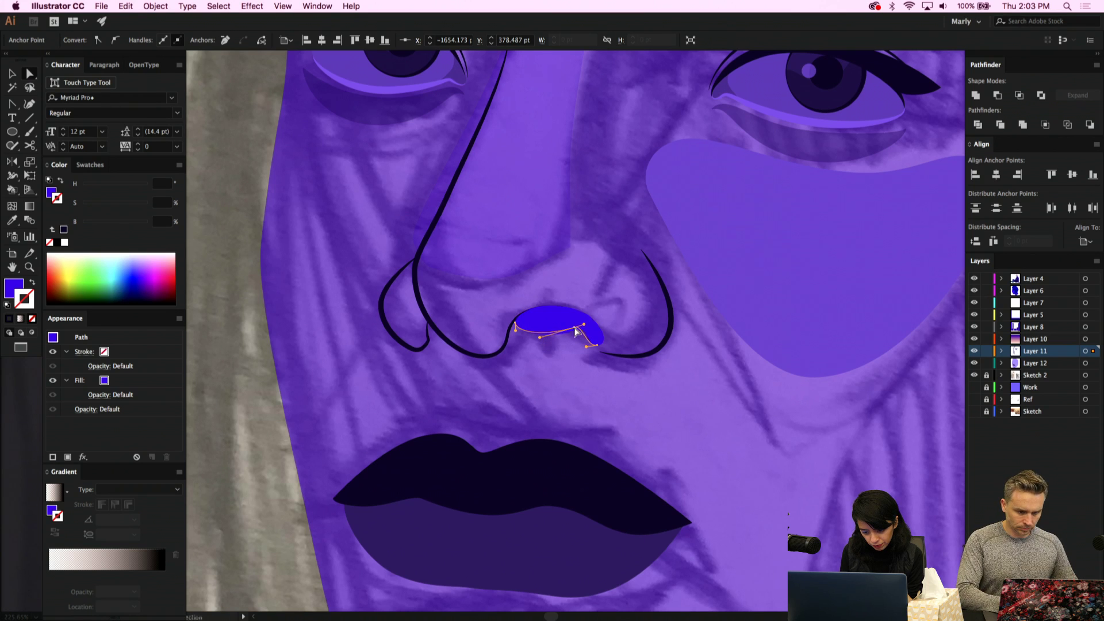
{"action": "left_click", "coordinate": [594, 345]}
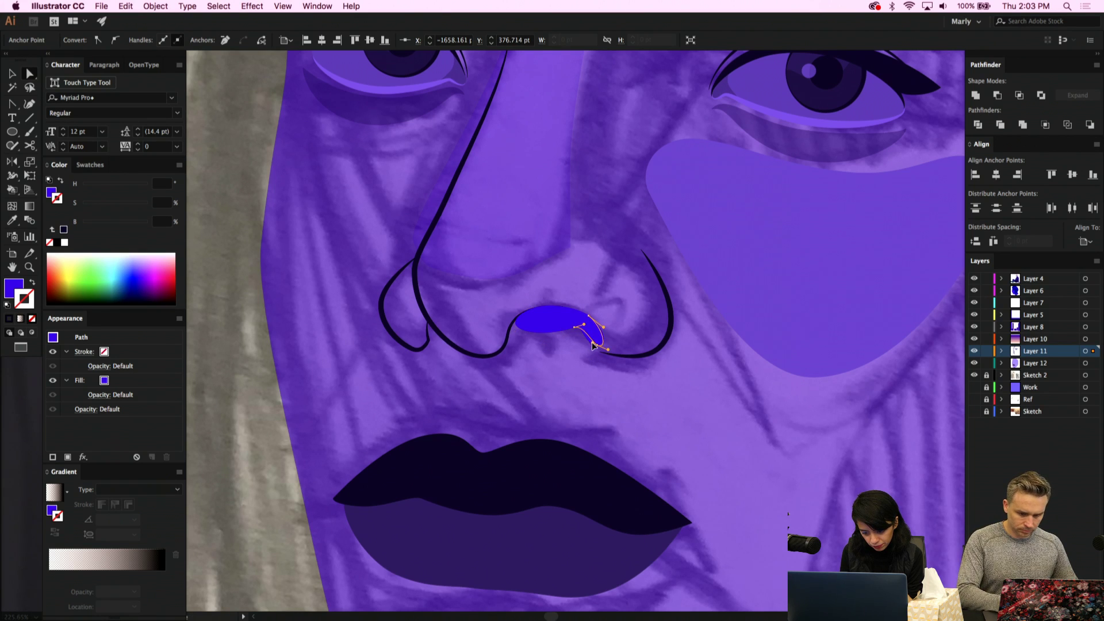
{"action": "left_click_drag", "start_coordinate": [574, 328], "coordinate": [587, 318]}
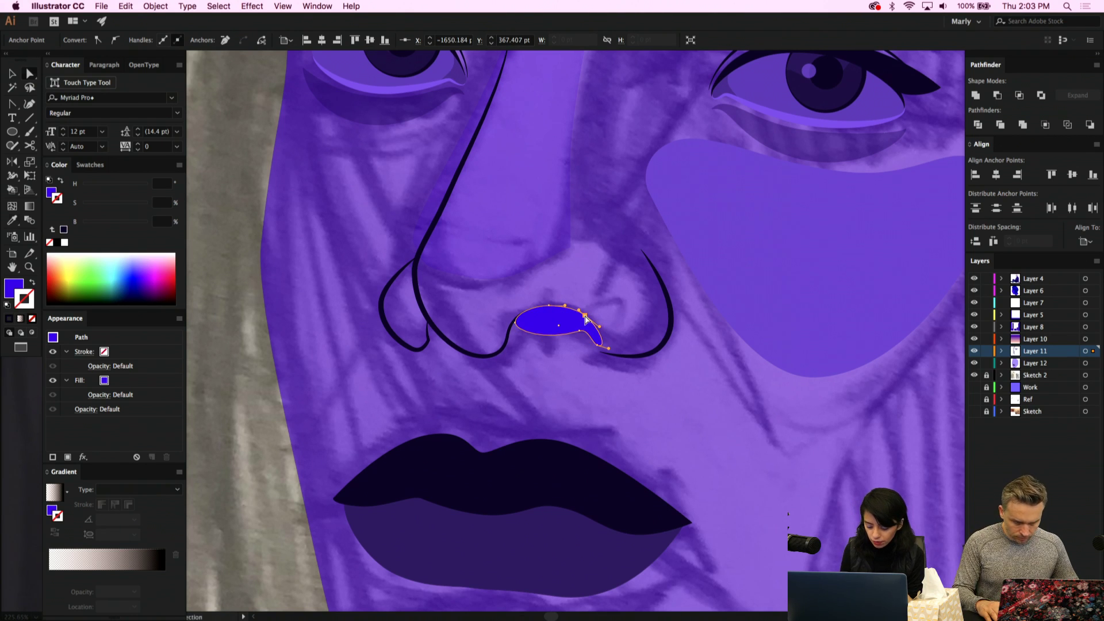
Fill the nostril shape with the dark colour sampled from the upper lip, then deselect it
{"action": "key", "text": "i"}
{"action": "left_click", "coordinate": [567, 470]}
{"action": "key", "text": "v"}
{"action": "left_click", "coordinate": [606, 397]}
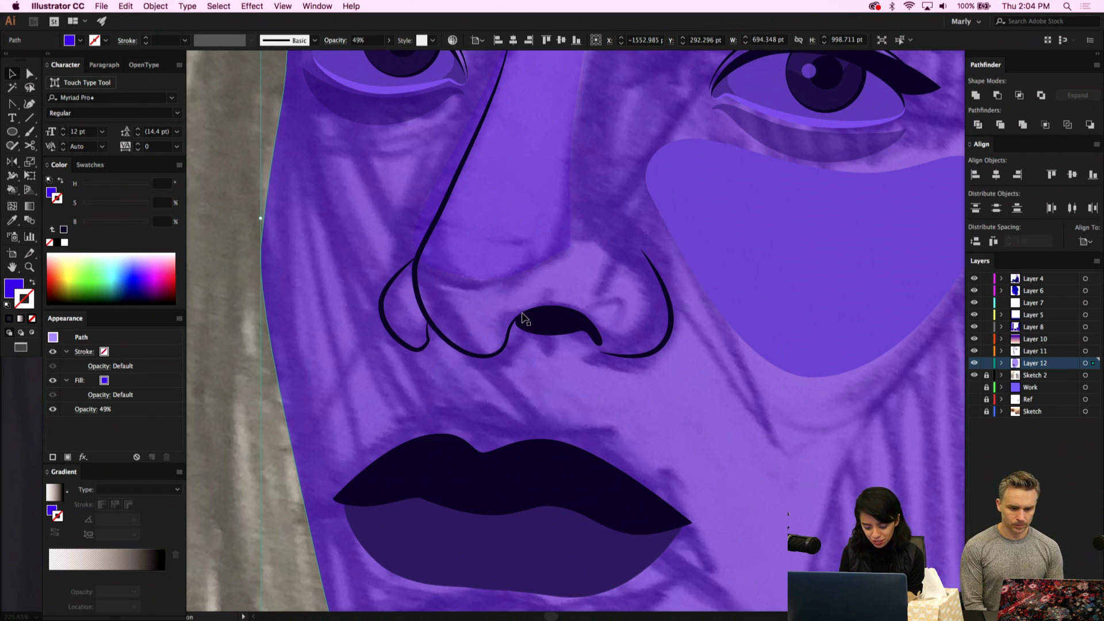
Try placing a duplicate of the dark nostril shape over the far side of the nose tip
{"action": "left_click", "coordinate": [540, 322]}
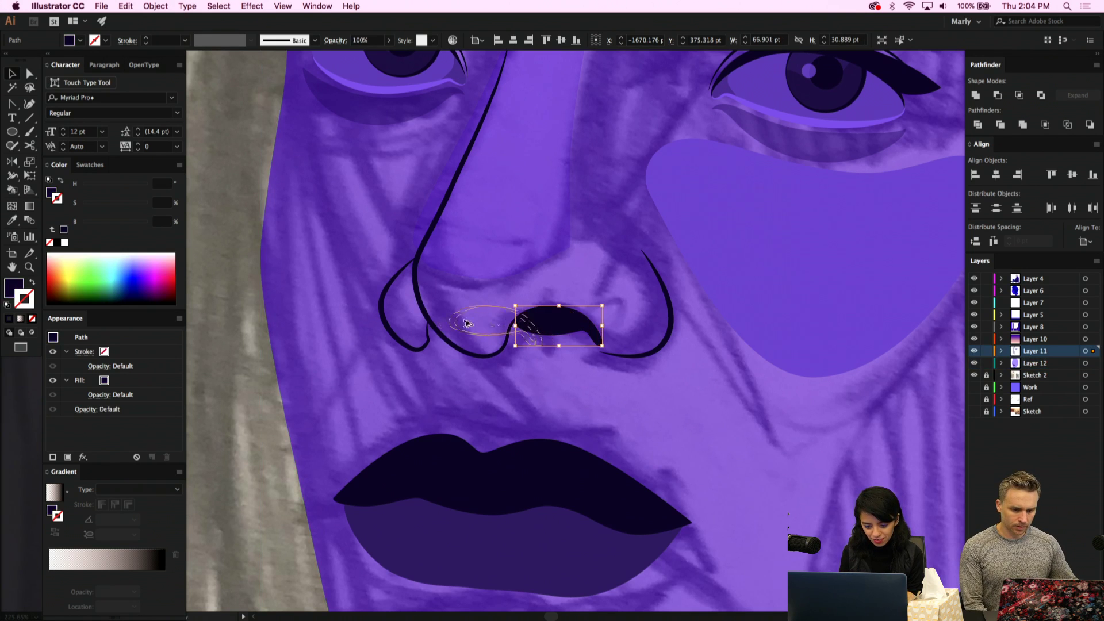
{"action": "left_click_drag", "start_coordinate": [442, 320], "coordinate": [443, 320]}
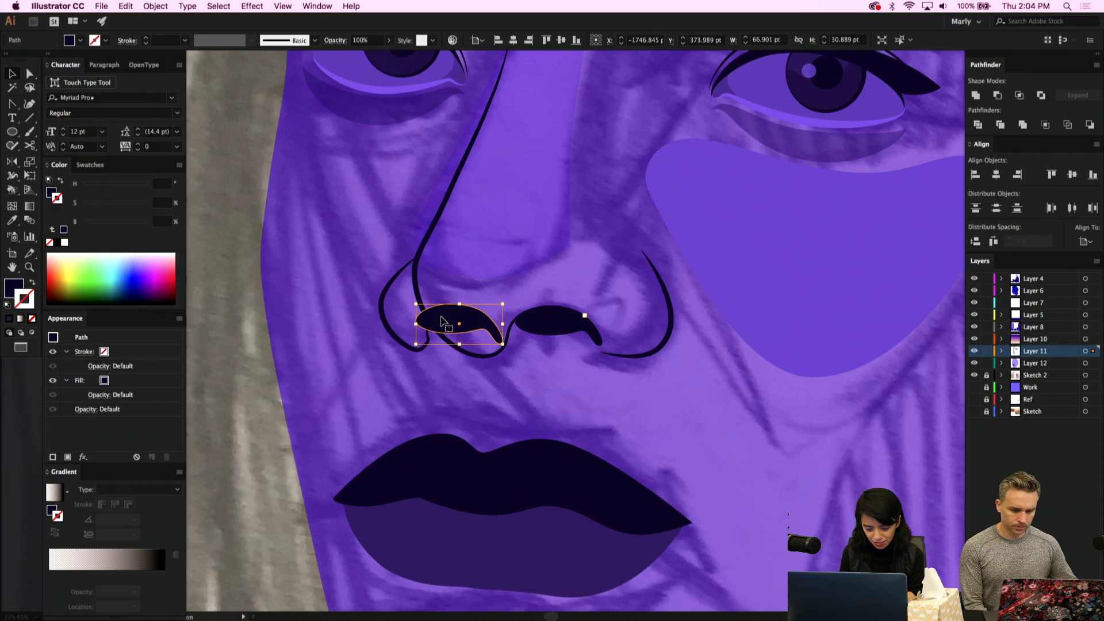
{"action": "left_click", "coordinate": [506, 328]}
{"action": "scroll", "coordinate": [506, 329], "scroll_direction": "down", "scroll_amount": 5}
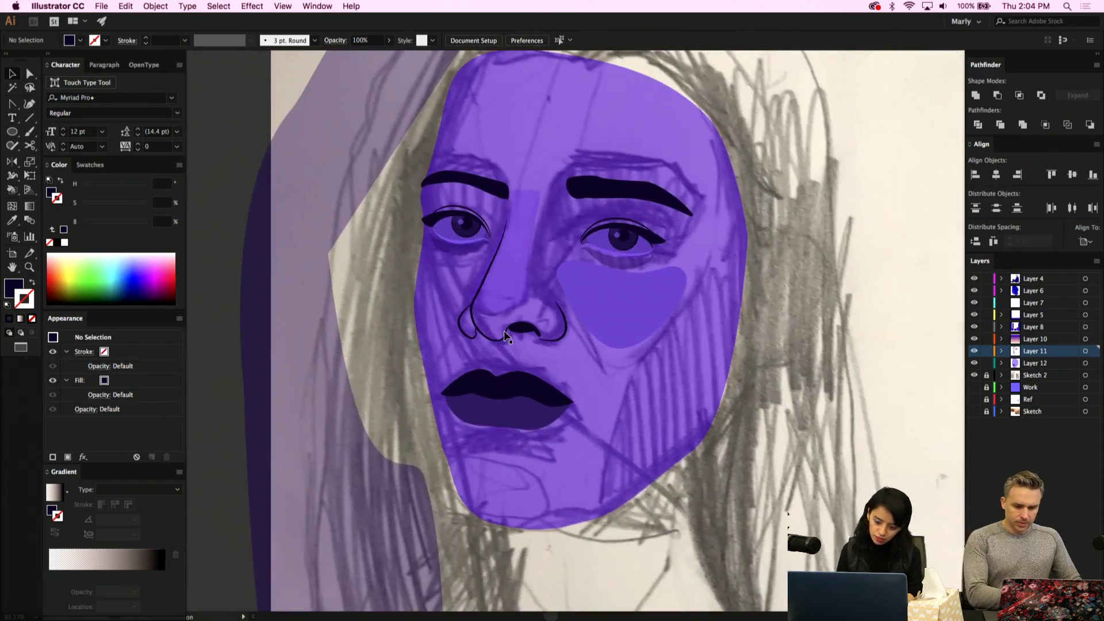
Smooth the nose-bridge shape's lower near-side corner and move its lower far-side anchor outward past the dark nose line
{"action": "scroll", "coordinate": [505, 336], "scroll_direction": "up", "scroll_amount": 4}
{"action": "left_click", "coordinate": [553, 182]}
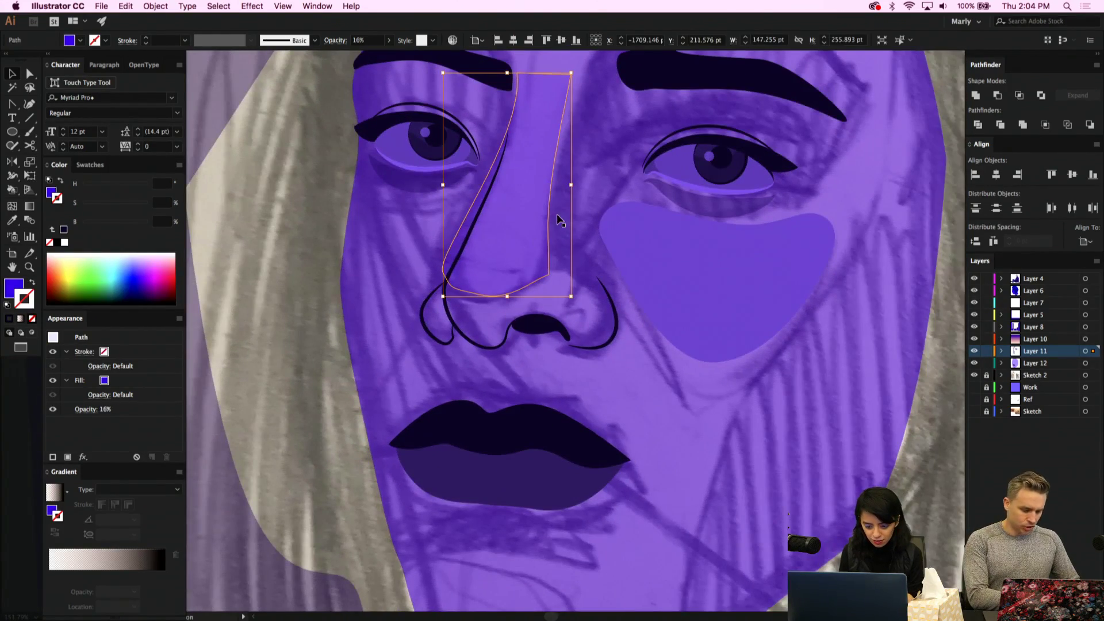
{"action": "key", "text": "shift+c"}
{"action": "mouse_move", "coordinate": [549, 278]}
{"action": "left_mouse_down"}
{"action": "mouse_move", "coordinate": [552, 261]}
{"action": "mouse_move", "coordinate": [539, 264]}
{"action": "left_mouse_up"}
{"action": "key", "text": "a"}
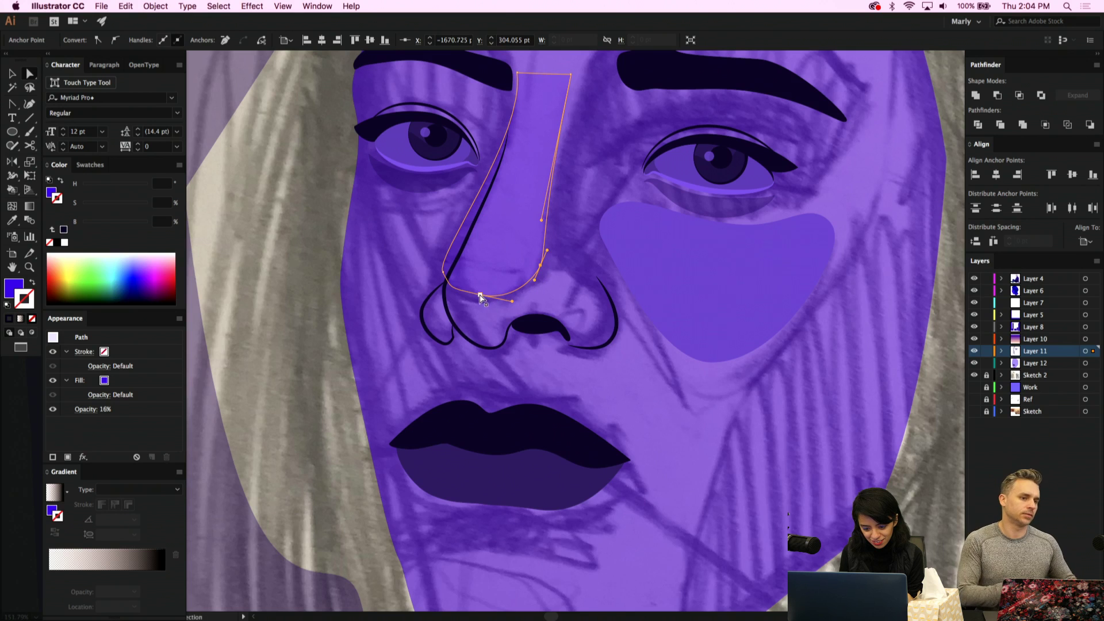
{"action": "left_click_drag", "start_coordinate": [443, 291], "coordinate": [435, 268]}
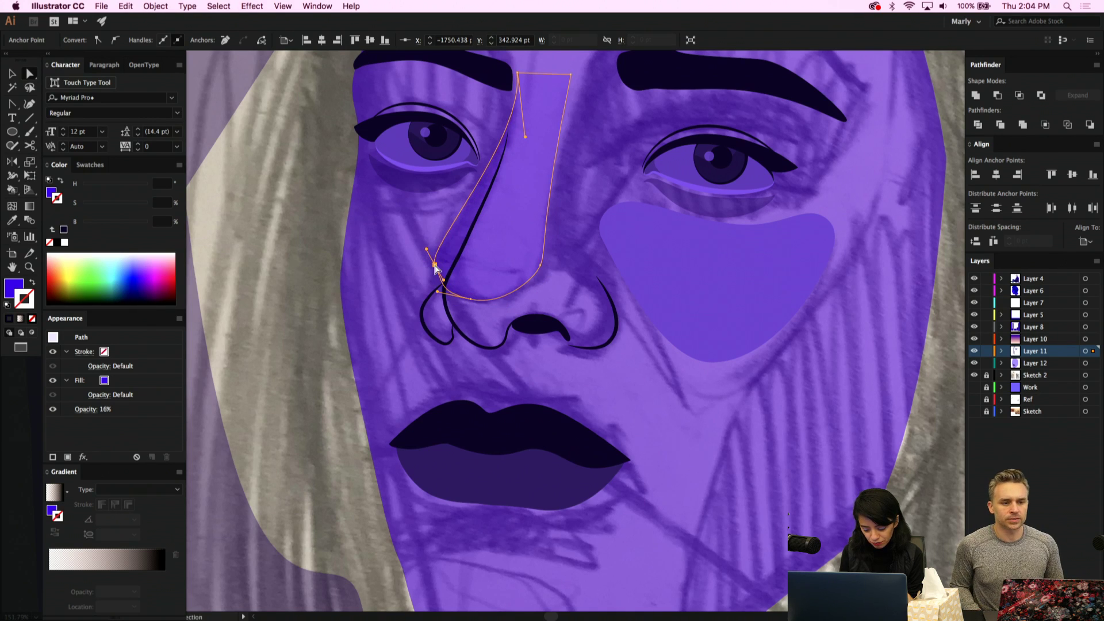
{"action": "key", "text": "shift+c"}
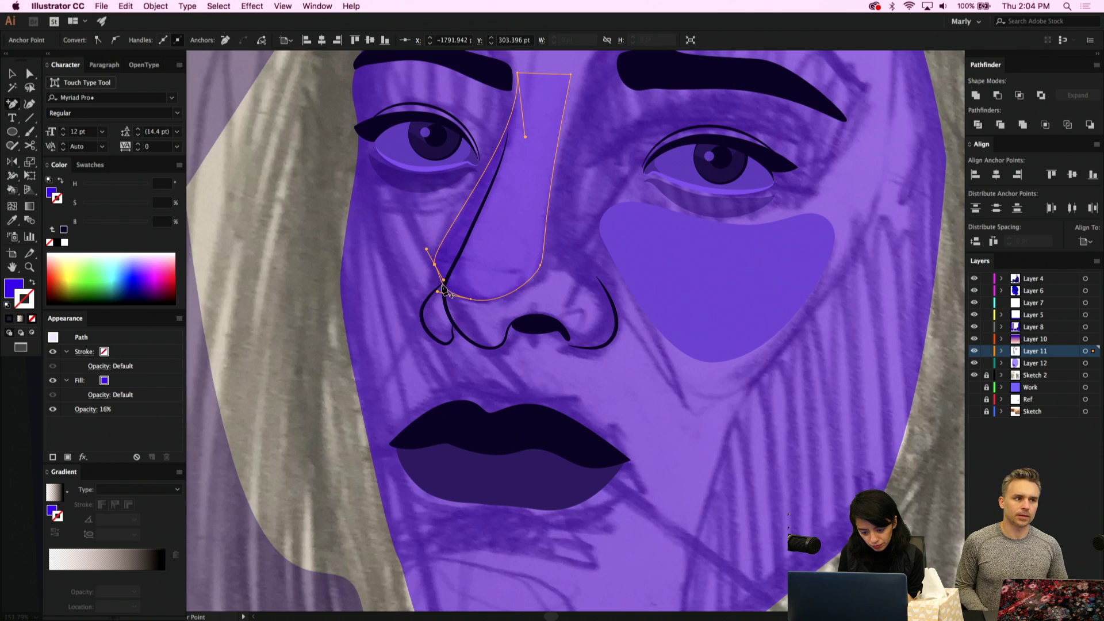
{"action": "left_click", "coordinate": [443, 288]}
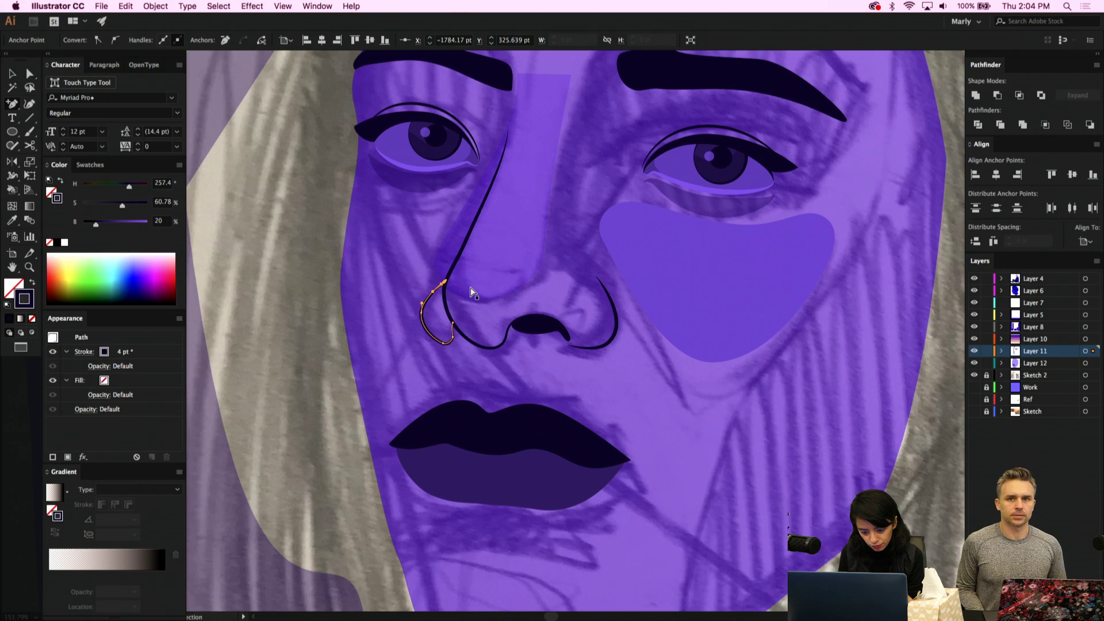
Try to flatten the chin of the face shape by moving its bottom anchor points, then undo the changes
{"action": "key", "text": "v"}
{"action": "left_click", "coordinate": [510, 357]}
{"action": "scroll", "coordinate": [510, 357], "scroll_direction": "down", "scroll_amount": 3}
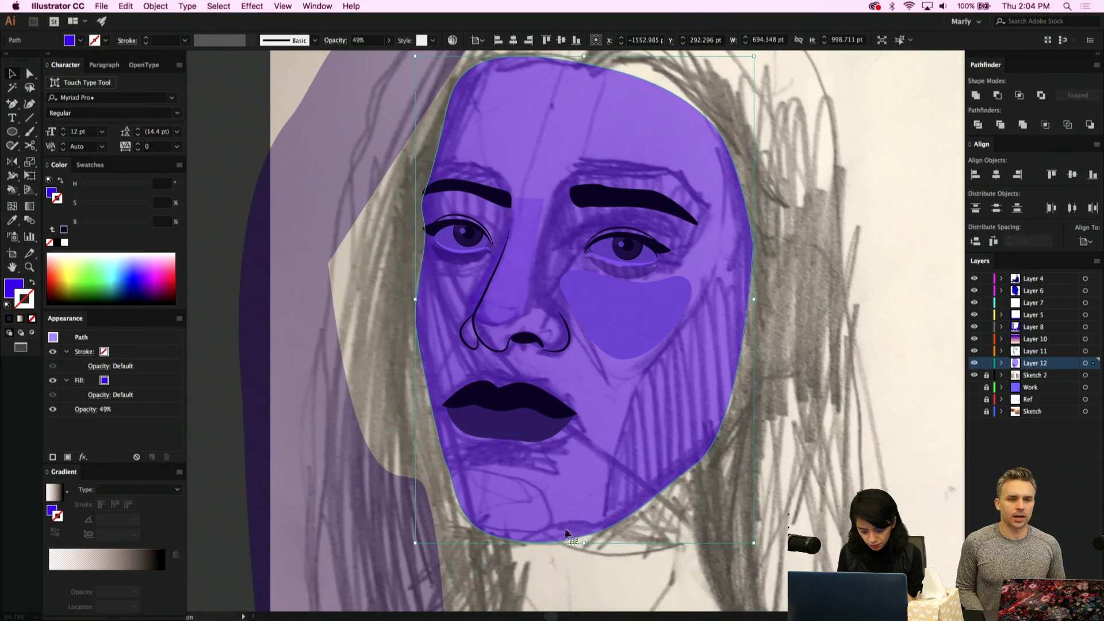
{"action": "key", "text": "a"}
{"action": "left_click", "coordinate": [497, 536]}
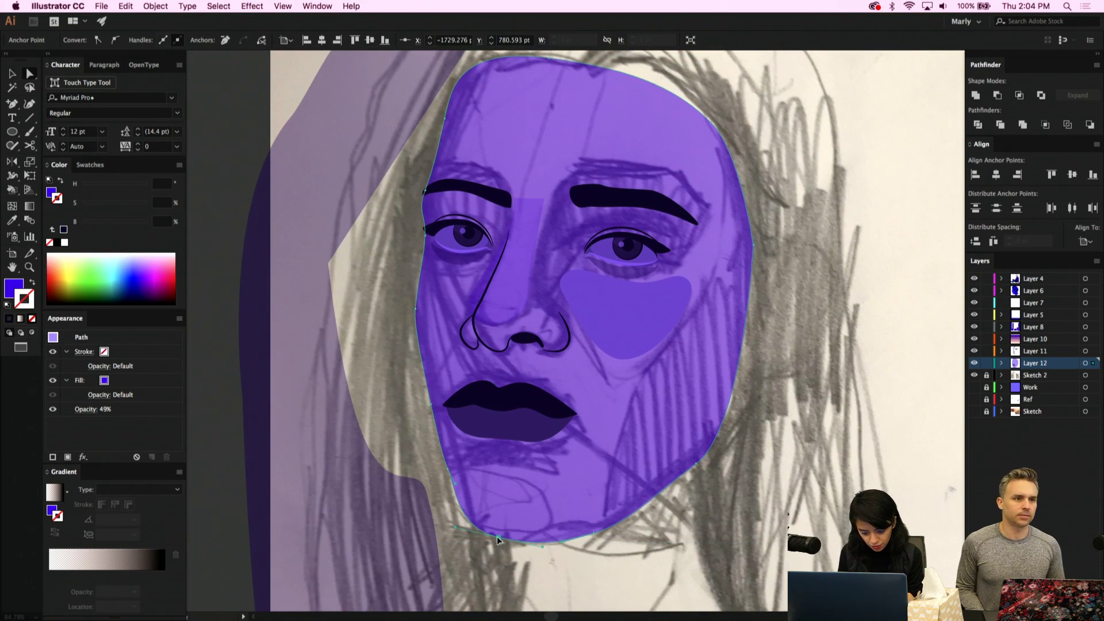
{"action": "left_click", "coordinate": [593, 533]}
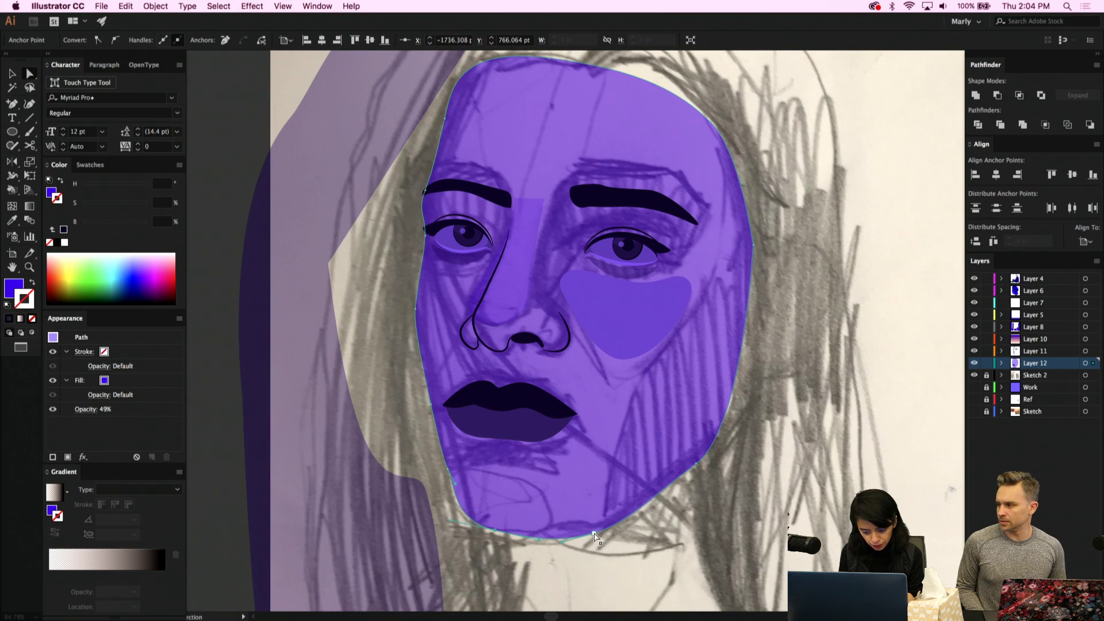
{"action": "left_click_drag", "start_coordinate": [593, 532], "coordinate": [595, 524]}
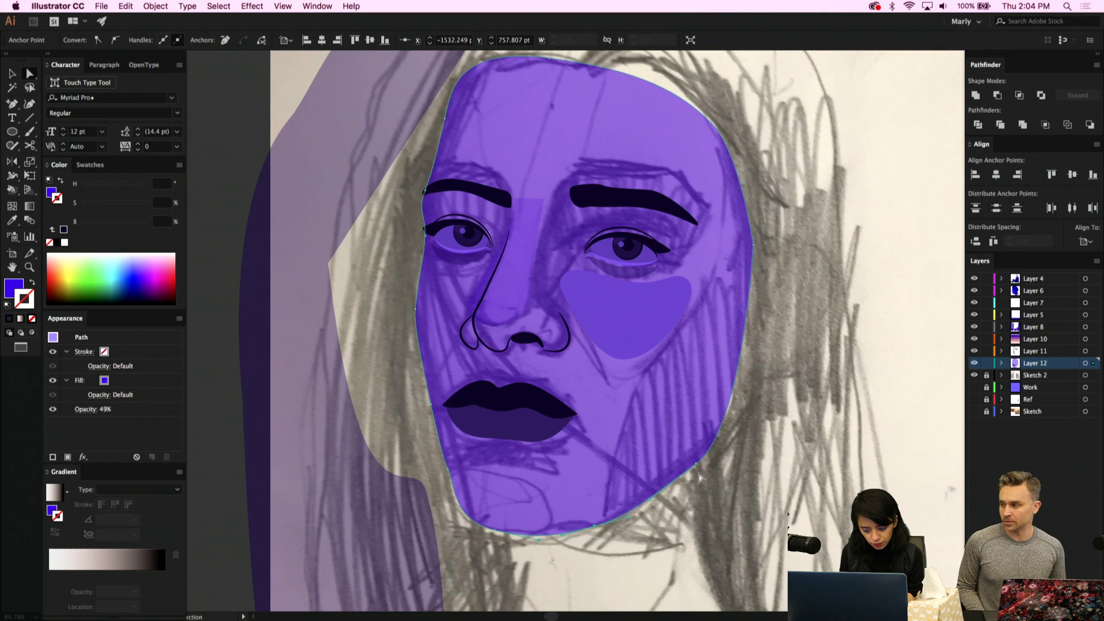
{"action": "key", "text": "super+z"}
{"action": "key", "text": "super+z"}
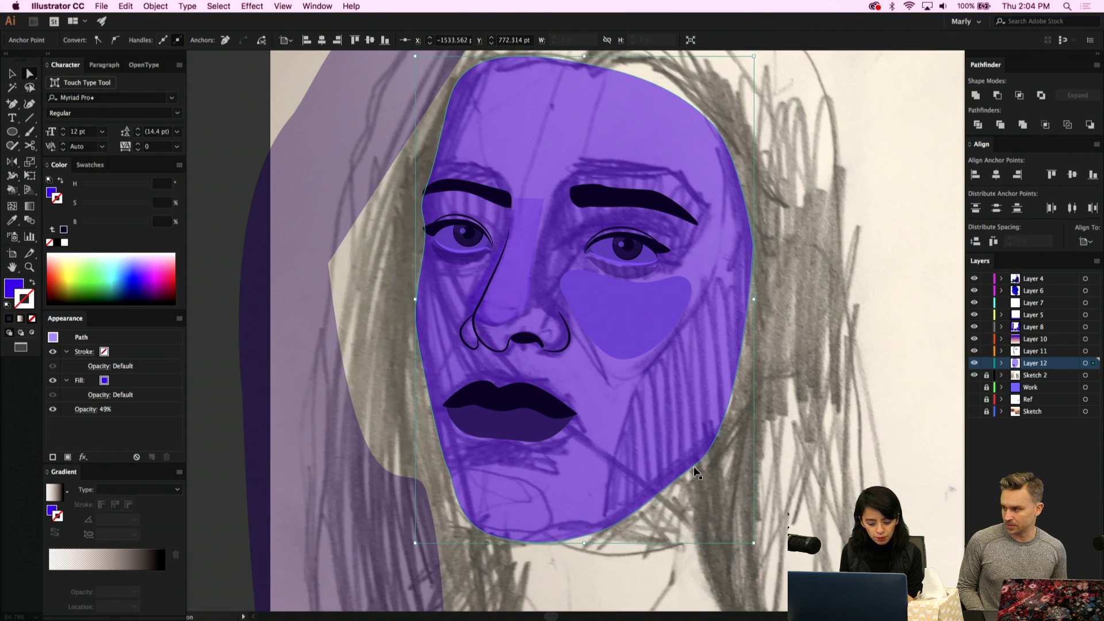
{"action": "left_click", "coordinate": [608, 321]}
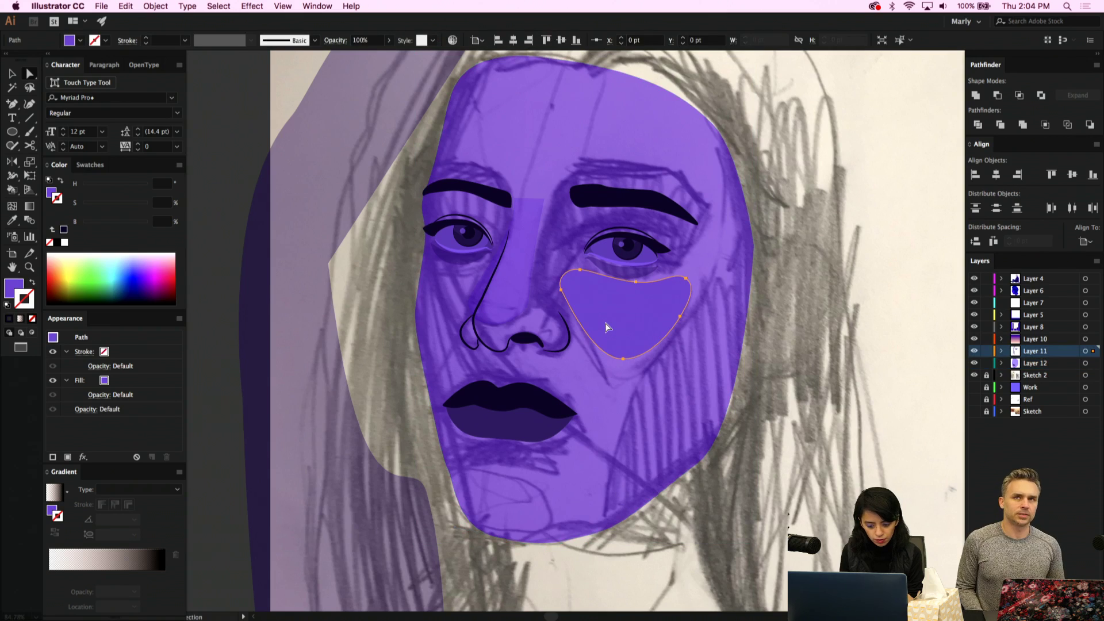
{"action": "scroll", "coordinate": [516, 428], "scroll_direction": "up", "scroll_amount": 3}
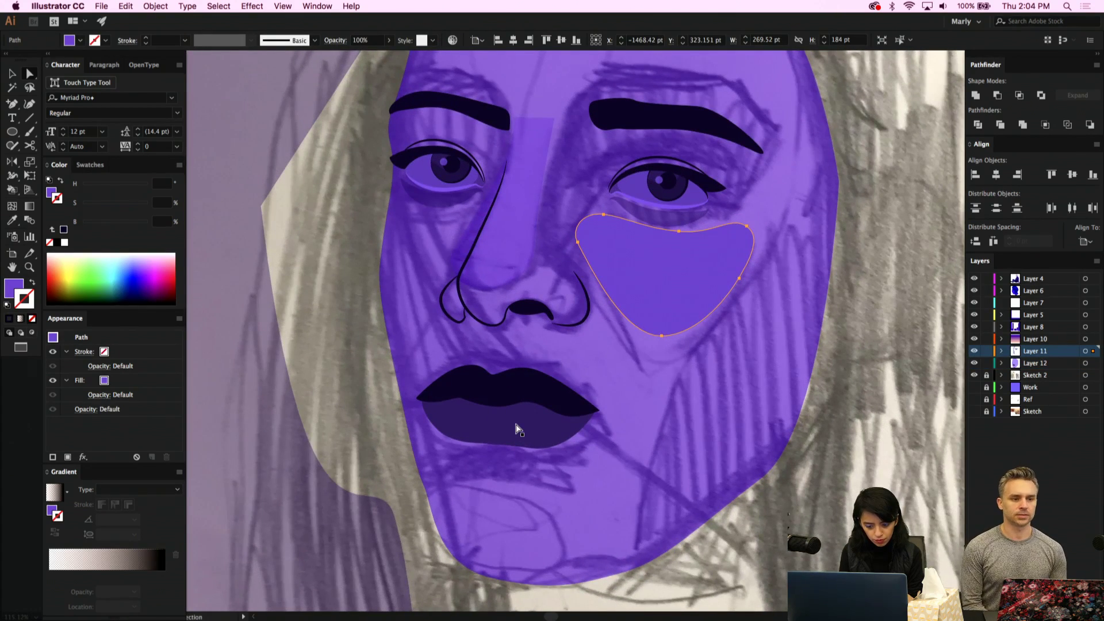
{"action": "left_click", "coordinate": [498, 172]}
{"action": "scroll", "coordinate": [528, 224], "scroll_direction": "up", "scroll_amount": 1}
{"action": "scroll", "coordinate": [527, 223], "scroll_direction": "up", "scroll_amount": 1}
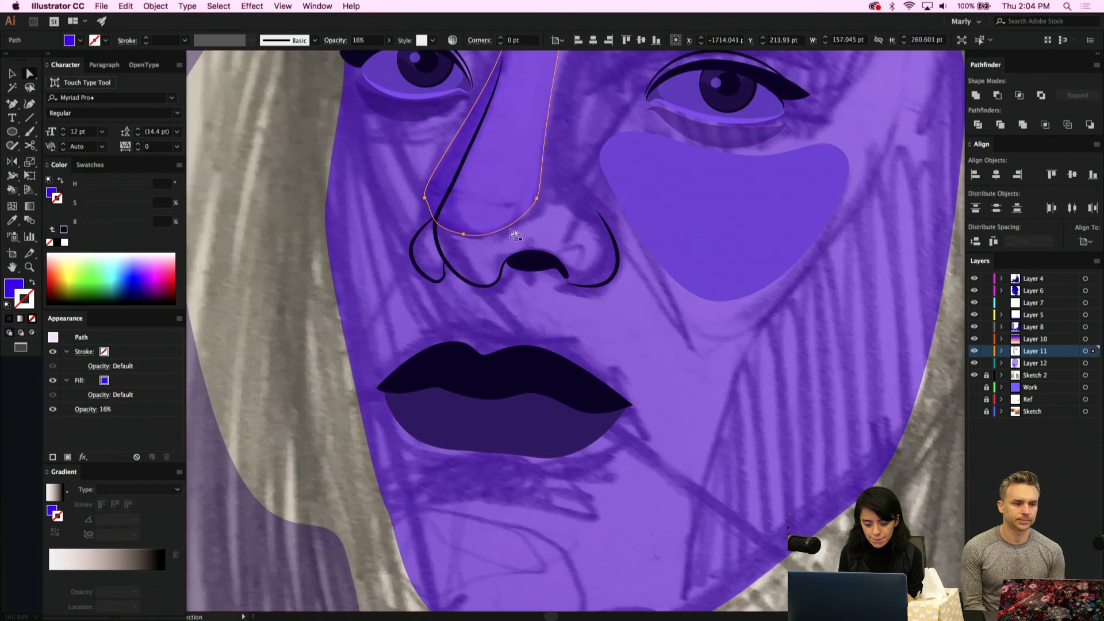
{"action": "left_click", "coordinate": [466, 235]}
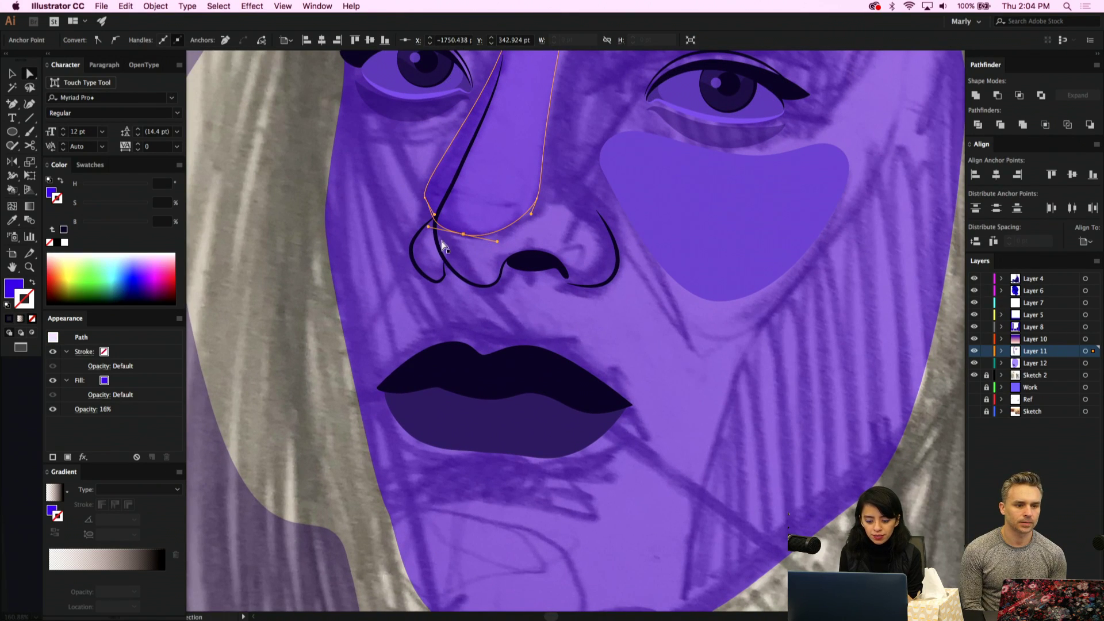
{"action": "key", "text": "v"}
{"action": "scroll", "coordinate": [443, 251], "scroll_direction": "up", "scroll_amount": 5}
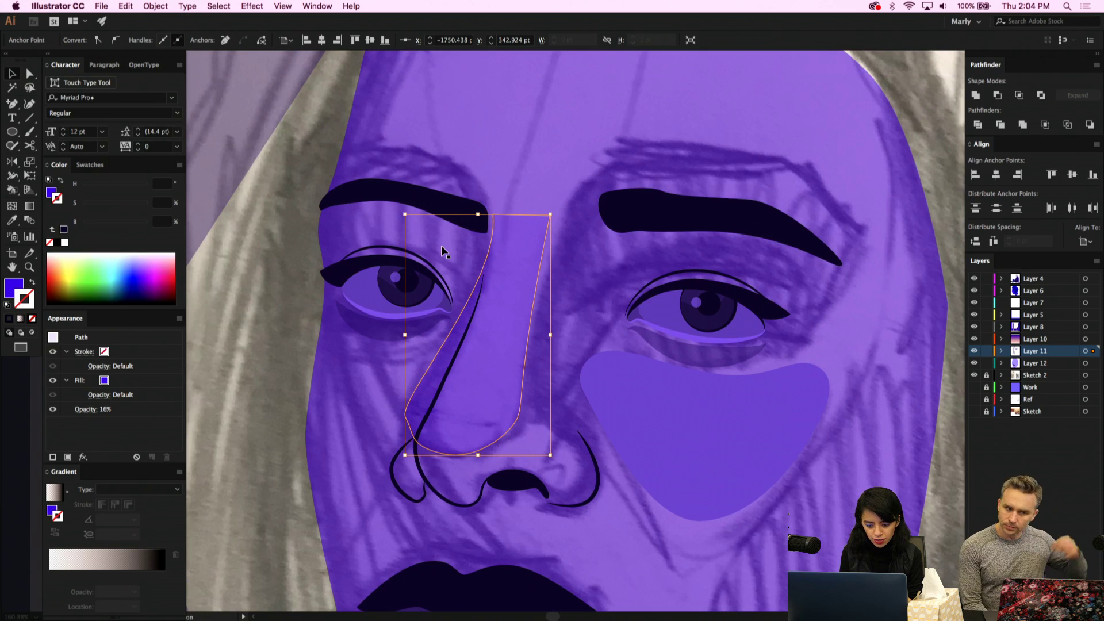
Adjust the anchor points along the far eyebrow's upper edge to smooth its arch
{"action": "key", "text": "a"}
{"action": "left_click", "coordinate": [452, 203]}
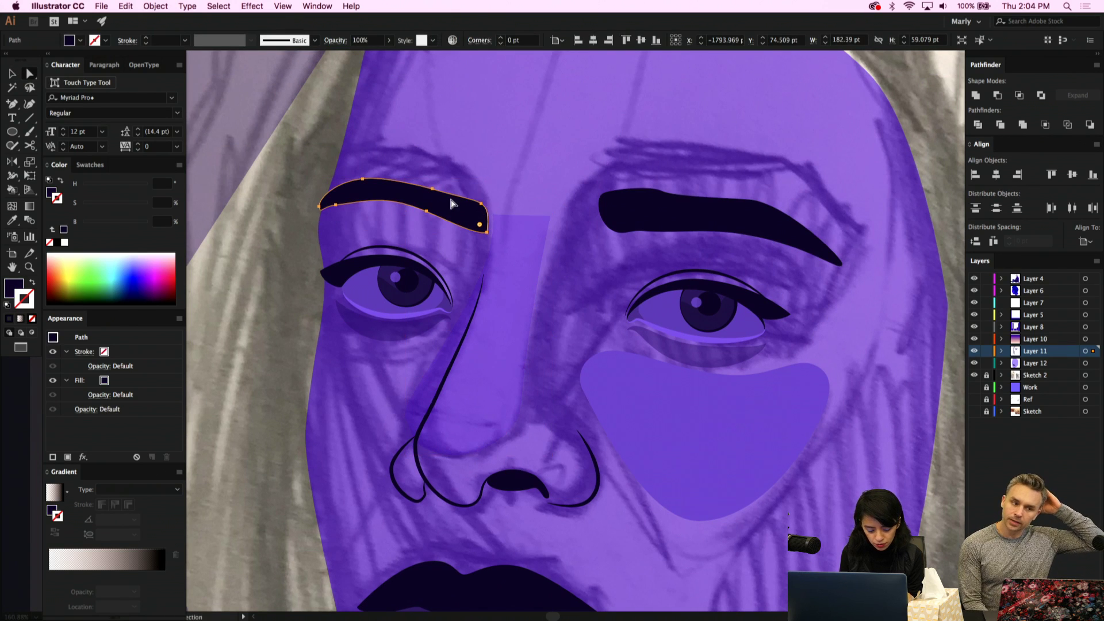
{"action": "left_click", "coordinate": [432, 190]}
{"action": "left_click", "coordinate": [443, 192]}
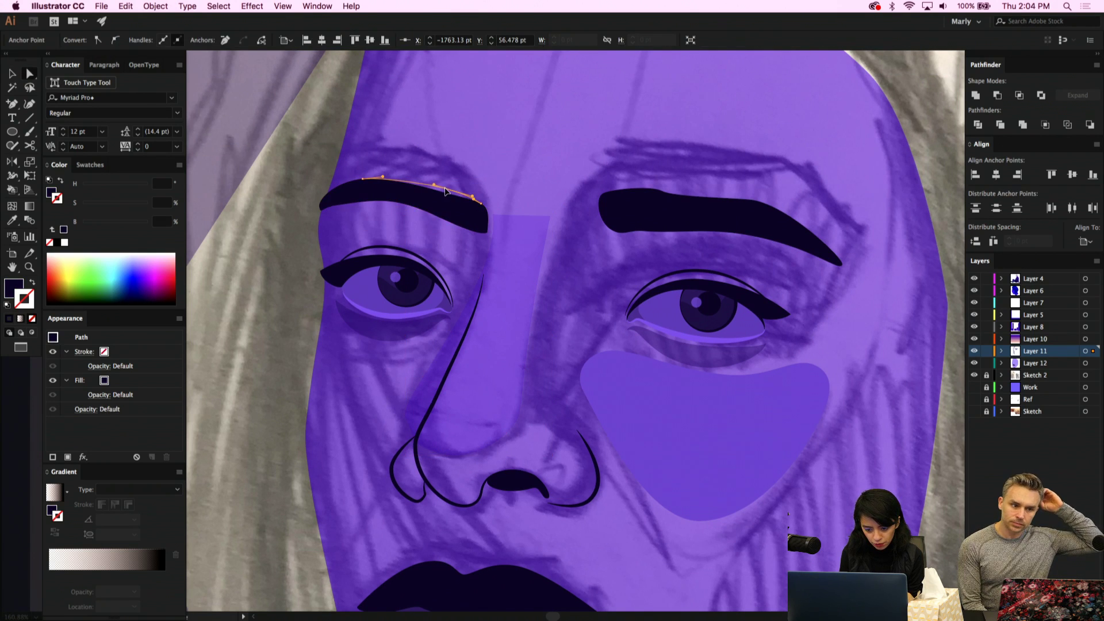
{"action": "left_click", "coordinate": [381, 183]}
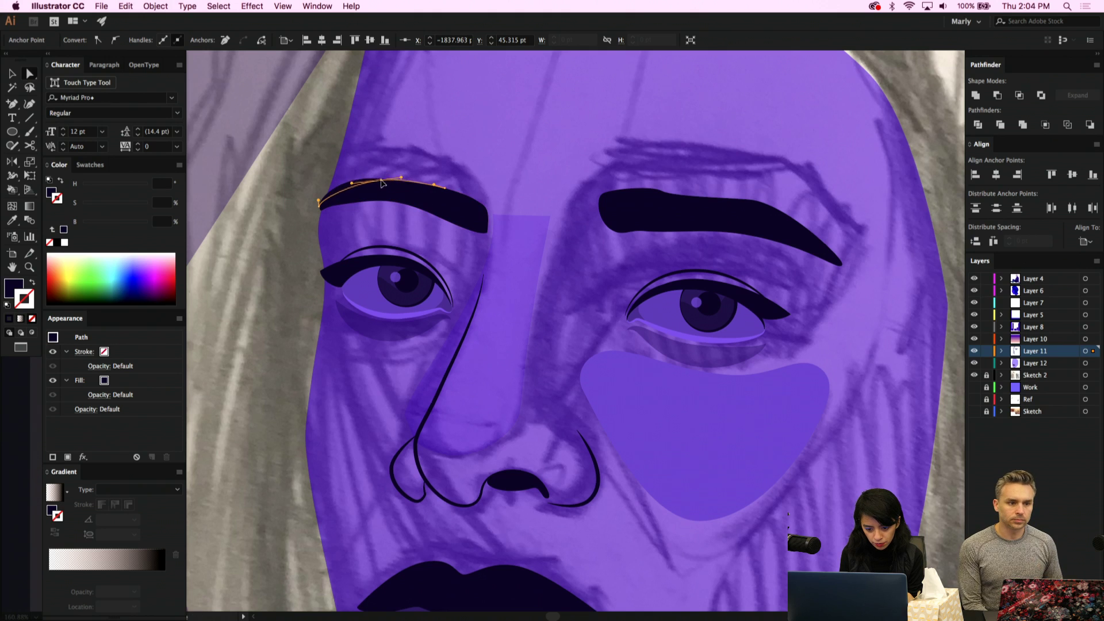
{"action": "left_click", "coordinate": [371, 185]}
{"action": "left_click_drag", "start_coordinate": [371, 186], "coordinate": [364, 180]}
{"action": "left_click", "coordinate": [445, 189]}
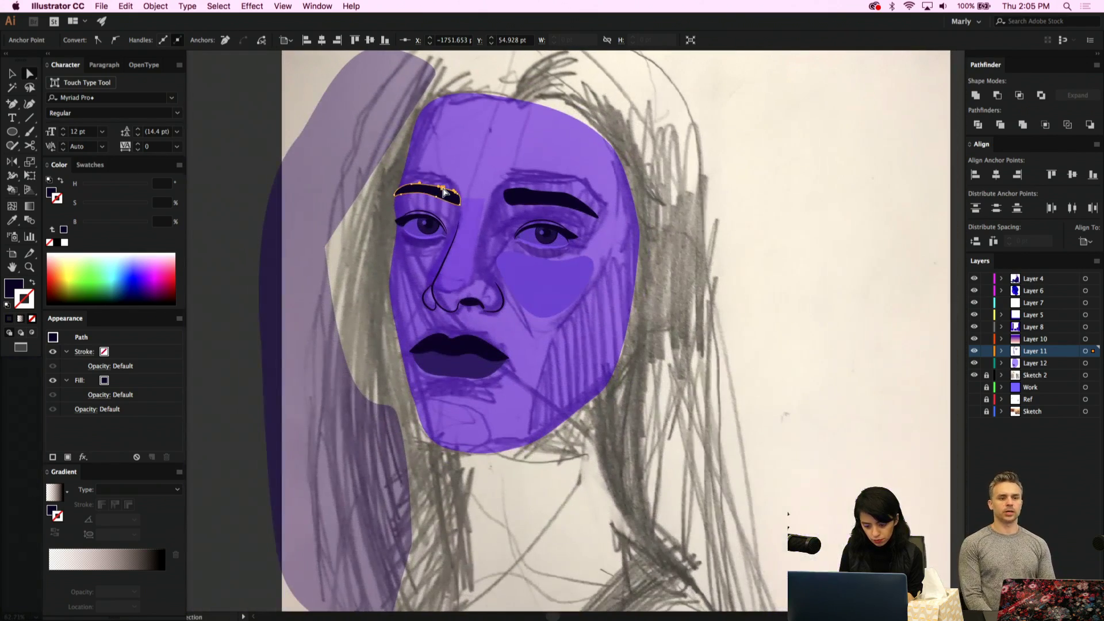
Draw a straight-edged hair shape in the cheek shape's purple, running from the hairline down the face's near side and back up to the crown
{"action": "left_click", "coordinate": [557, 285]}
{"action": "key", "text": "p"}
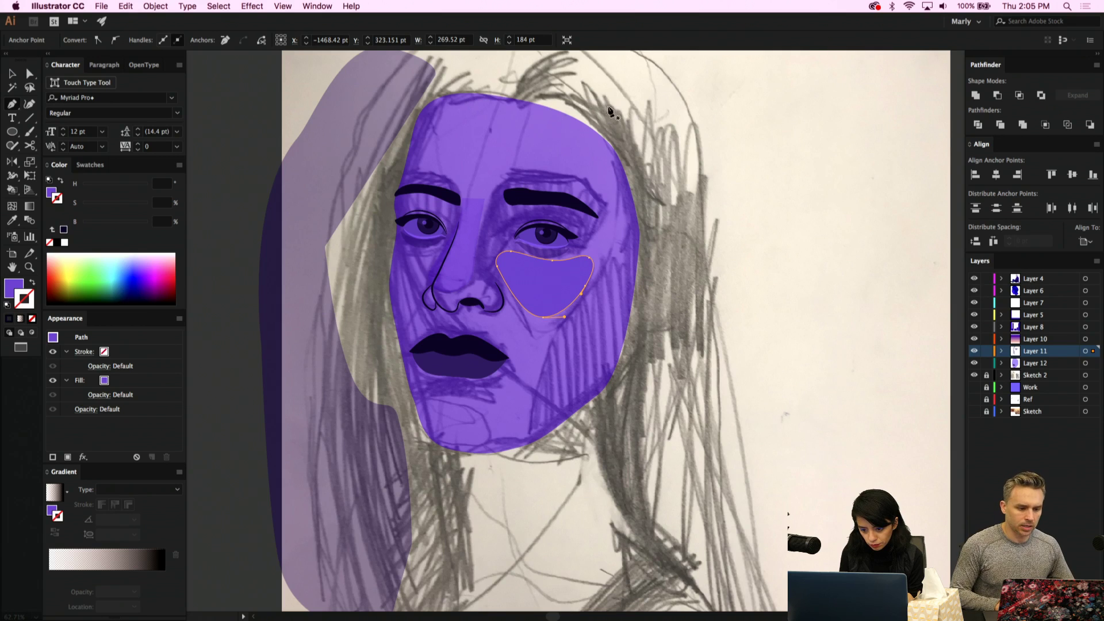
{"action": "left_click", "coordinate": [517, 104]}
{"action": "left_click", "coordinate": [589, 114]}
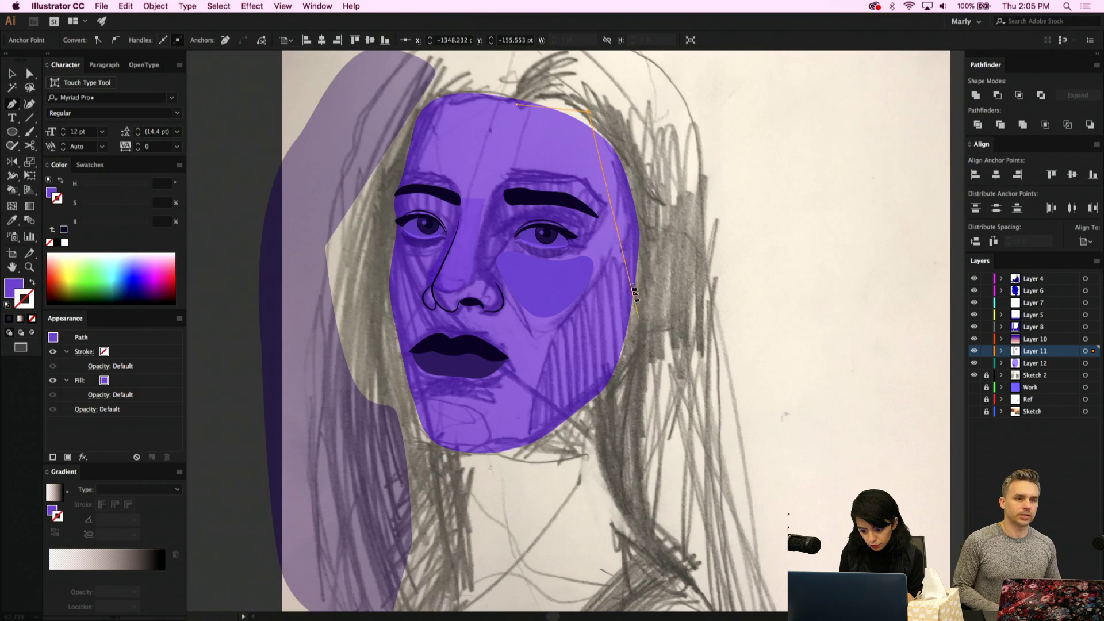
{"action": "left_click", "coordinate": [624, 229]}
{"action": "left_click", "coordinate": [599, 452]}
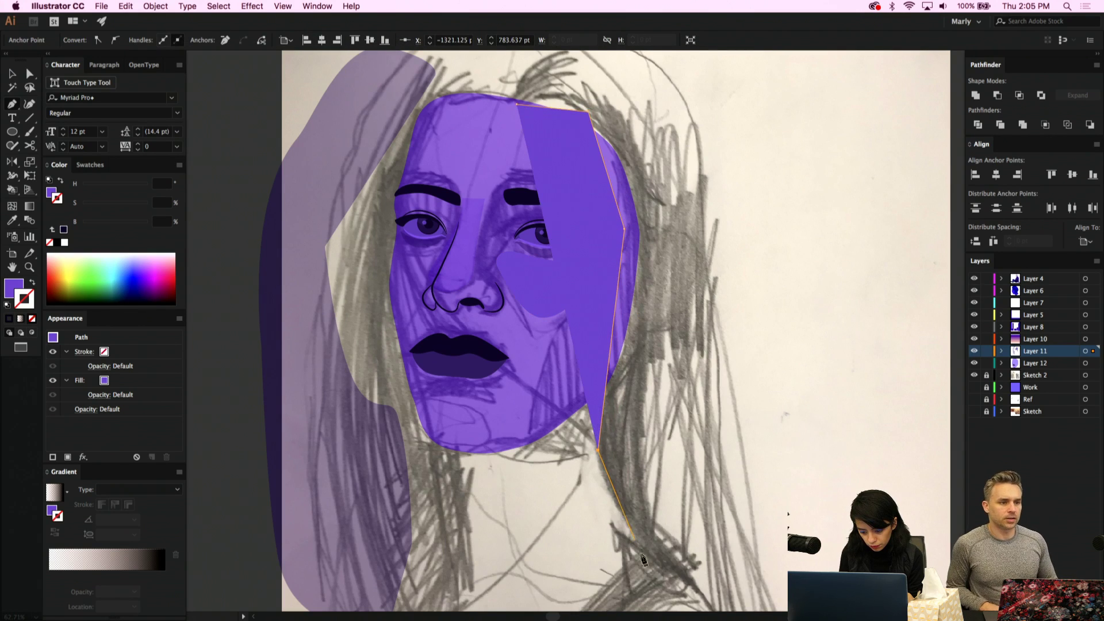
{"action": "left_click", "coordinate": [646, 571]}
{"action": "left_click", "coordinate": [743, 508]}
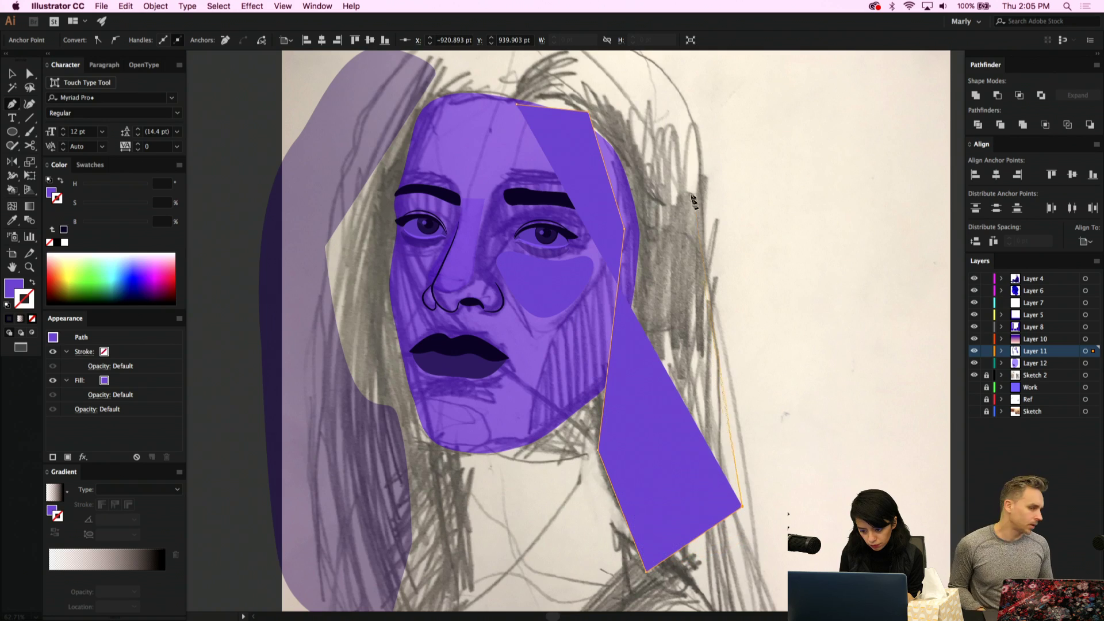
{"action": "left_click", "coordinate": [701, 124]}
{"action": "scroll", "coordinate": [689, 172], "scroll_direction": "up", "scroll_amount": 5}
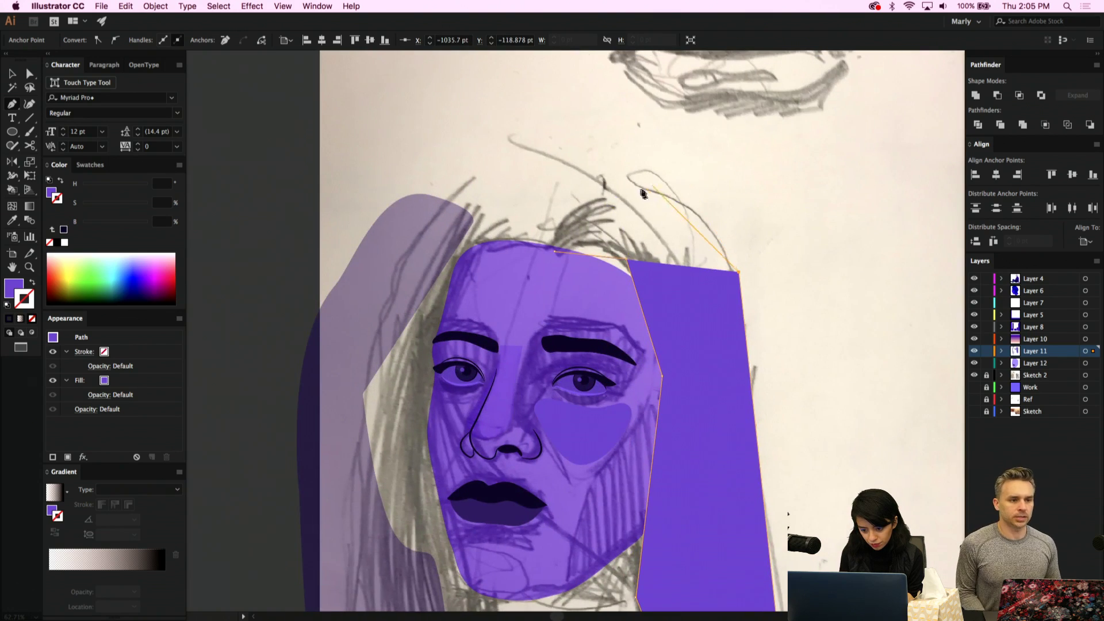
{"action": "left_click", "coordinate": [613, 204]}
Fill the new hair shape with the upper lip's dark colour and curve its corners at the forehead hairline and crown
{"action": "key", "text": "i"}
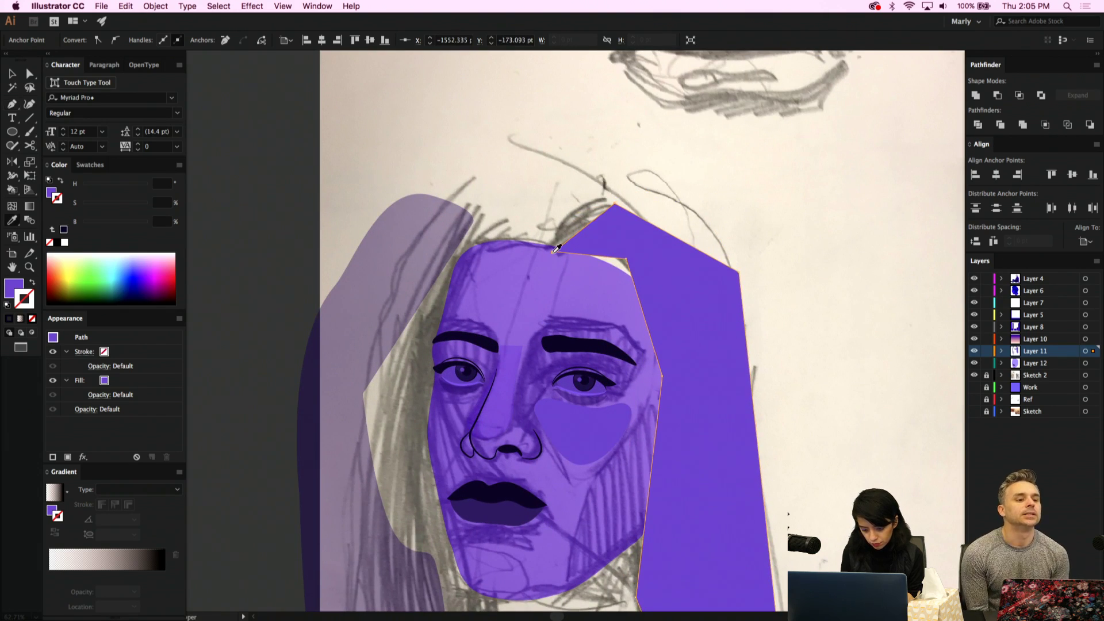
{"action": "left_click", "coordinate": [502, 496]}
{"action": "scroll", "coordinate": [518, 402], "scroll_direction": "right", "scroll_amount": 5}
{"action": "scroll", "coordinate": [517, 402], "scroll_direction": "down", "scroll_amount": 2}
{"action": "key", "text": "p"}
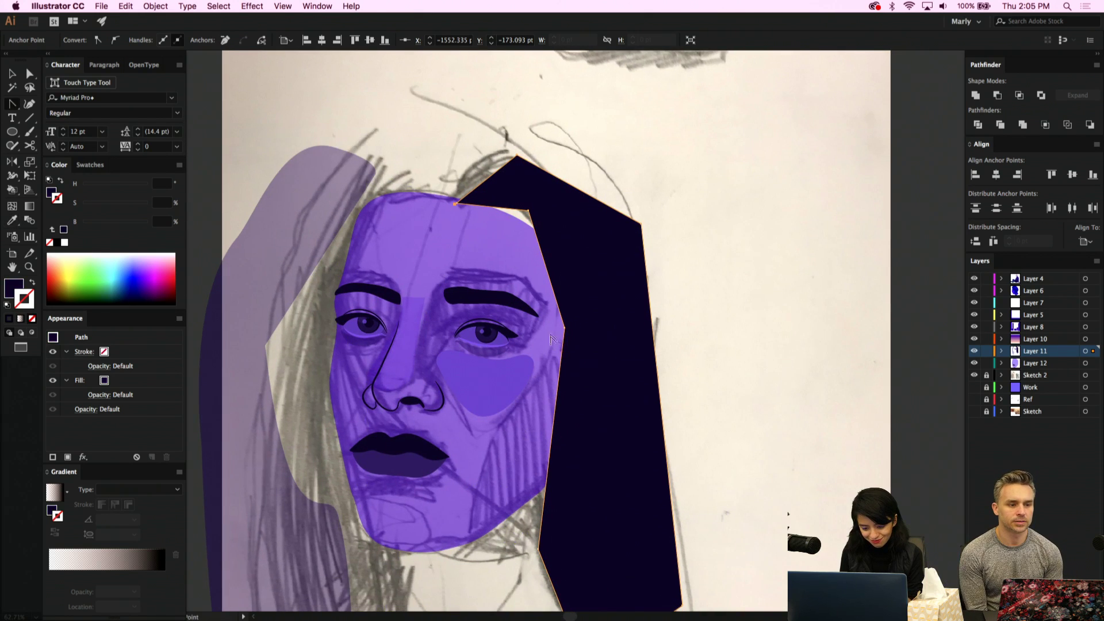
{"action": "left_click_drag", "start_coordinate": [529, 212], "coordinate": [543, 248]}
{"action": "mouse_move", "coordinate": [515, 158]}
{"action": "left_mouse_down"}
{"action": "mouse_move", "coordinate": [474, 162]}
{"action": "mouse_move", "coordinate": [515, 168]}
{"action": "left_mouse_up"}
{"action": "key", "text": "a"}
{"action": "key", "text": "shift+c"}
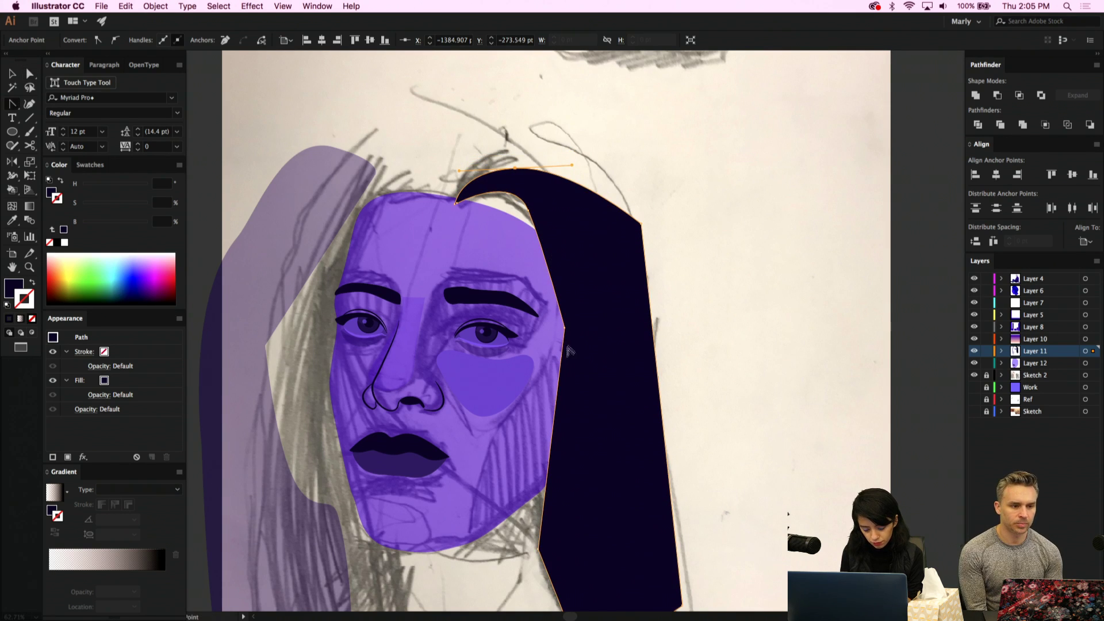
Curve the hair shape's inner edge around the forehead and near cheek, moving its middle anchor down and inward toward the jaw
{"action": "left_click_drag", "start_coordinate": [564, 329], "coordinate": [550, 414]}
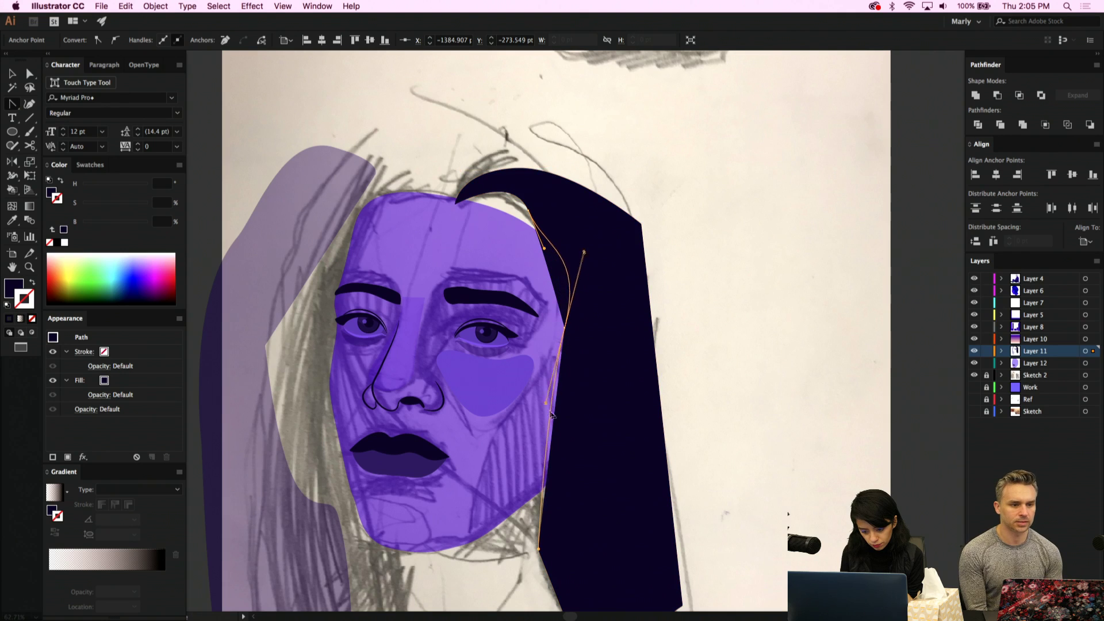
{"action": "key", "text": "a"}
{"action": "left_click_drag", "start_coordinate": [565, 332], "coordinate": [561, 395]}
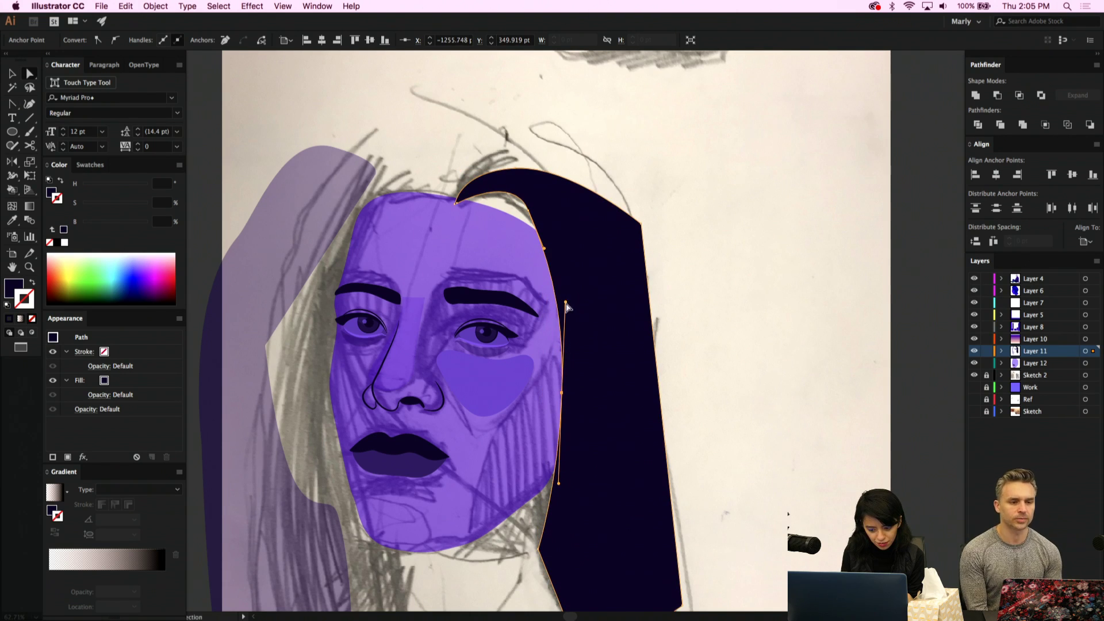
{"action": "left_click_drag", "start_coordinate": [566, 304], "coordinate": [587, 270]}
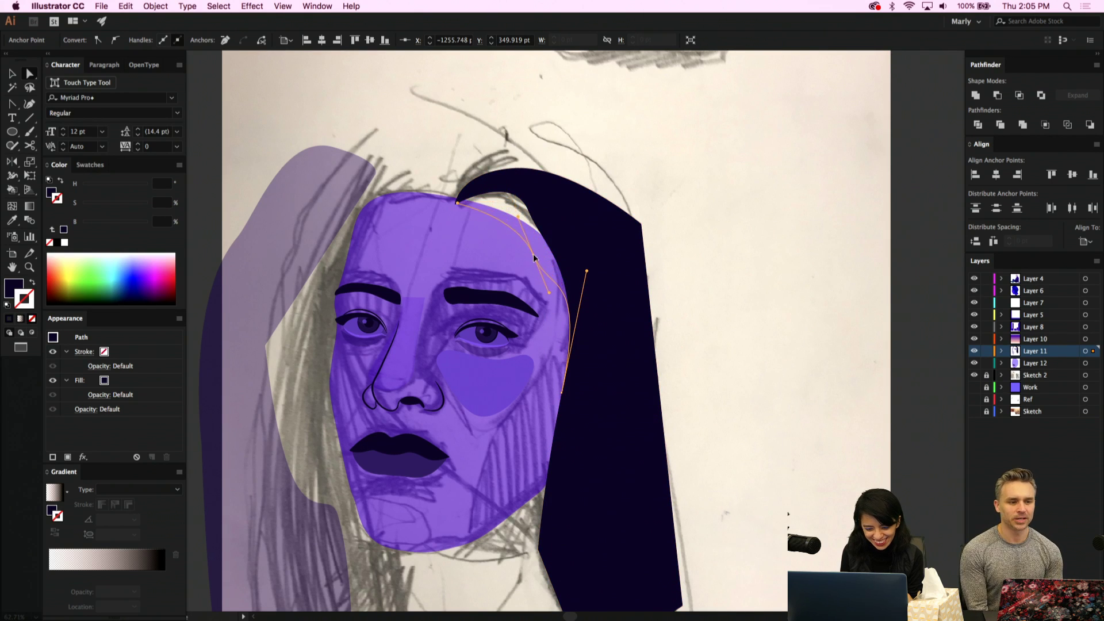
{"action": "left_click", "coordinate": [533, 253]}
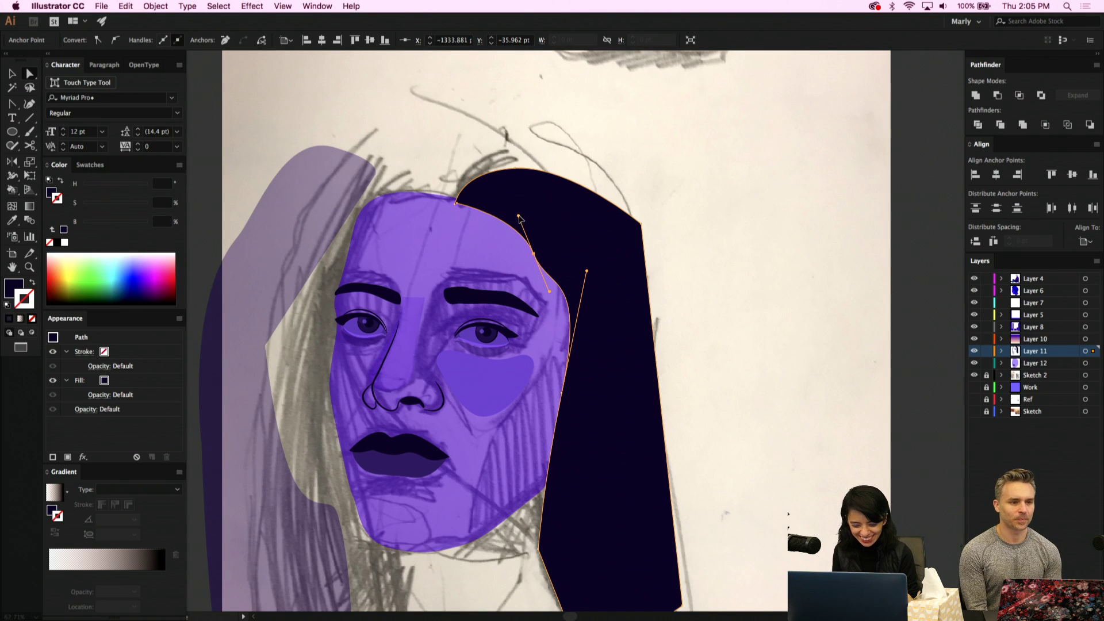
{"action": "left_click_drag", "start_coordinate": [519, 218], "coordinate": [510, 189]}
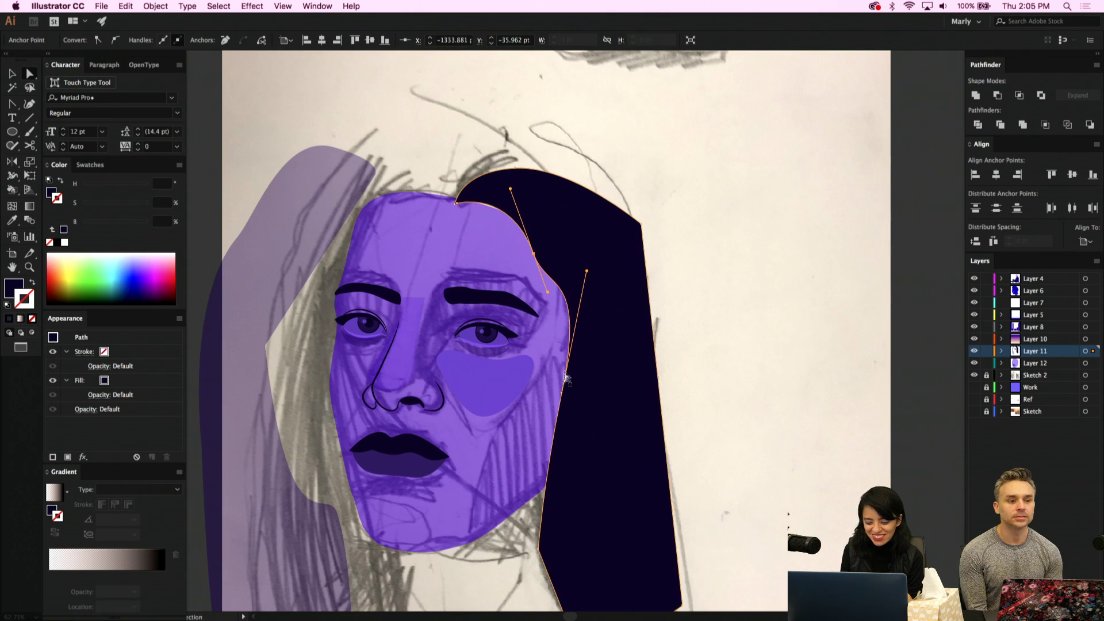
{"action": "left_click_drag", "start_coordinate": [563, 395], "coordinate": [540, 447]}
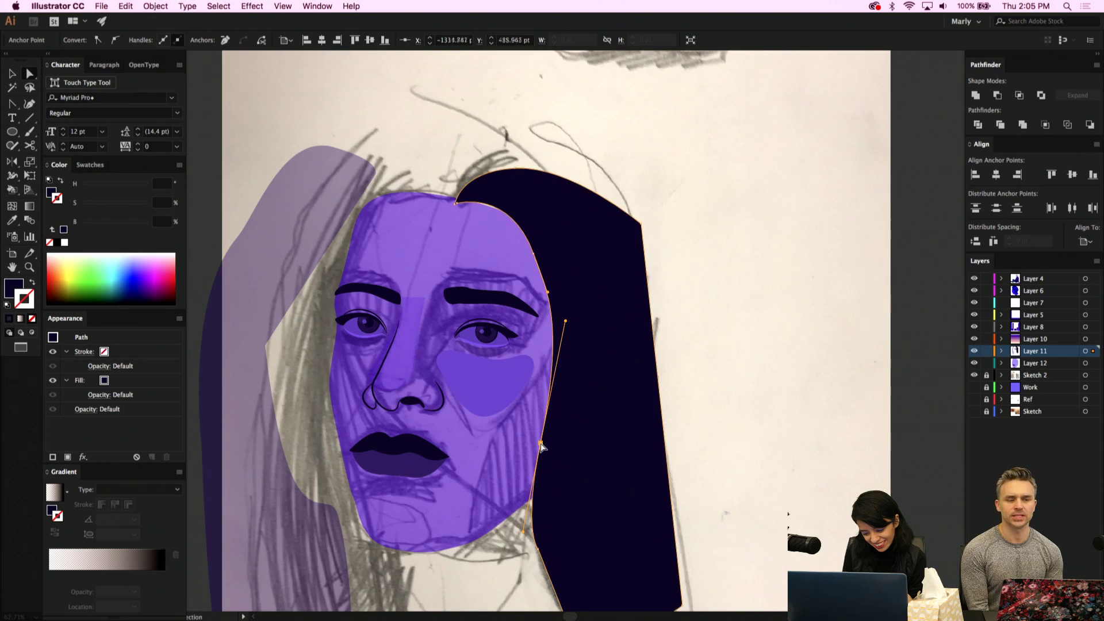
Smooth the inner edge of the right hair shape beside the jaw and neck by adjusting its anchor points
{"action": "scroll", "coordinate": [540, 447], "scroll_direction": "down", "scroll_amount": 5}
{"action": "left_click", "coordinate": [538, 413]}
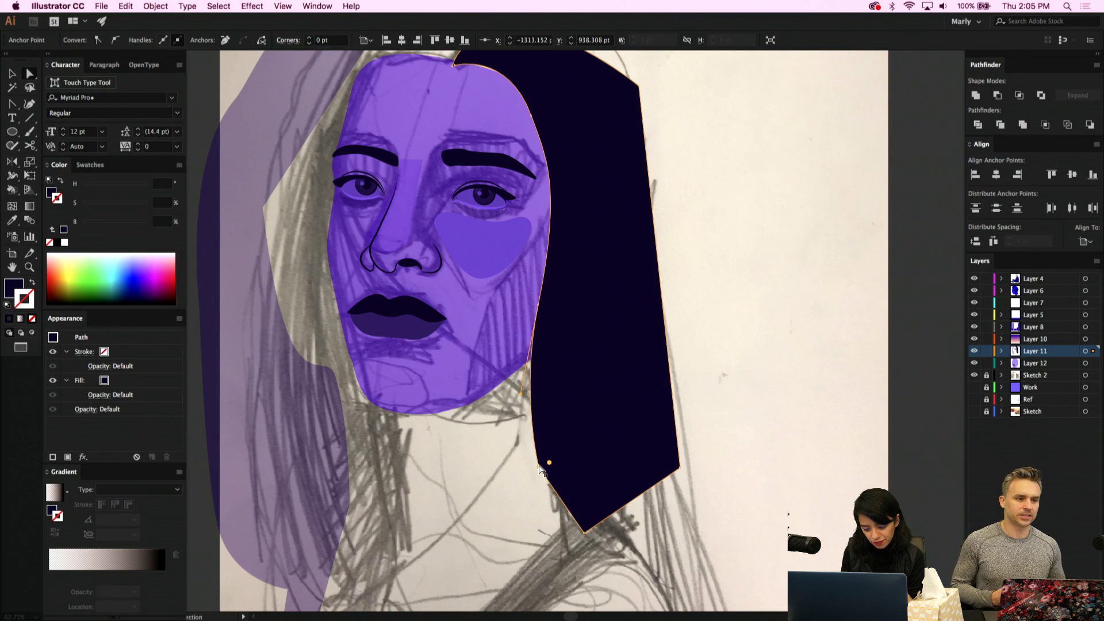
{"action": "left_click", "coordinate": [539, 467]}
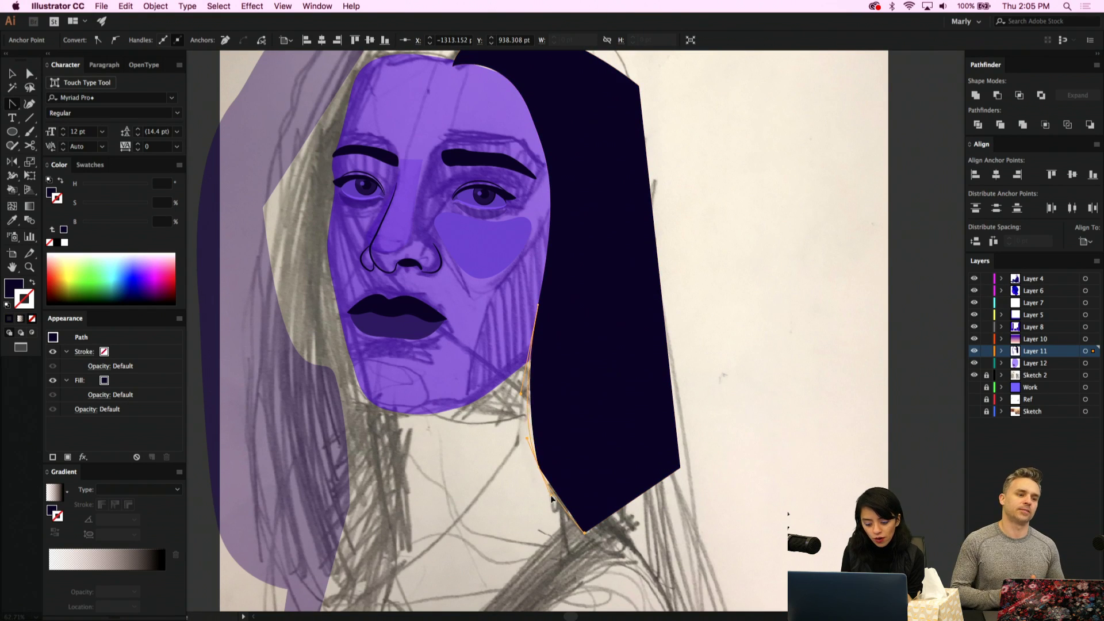
{"action": "scroll", "coordinate": [546, 494], "scroll_direction": "up", "scroll_amount": 4}
{"action": "key", "text": "v"}
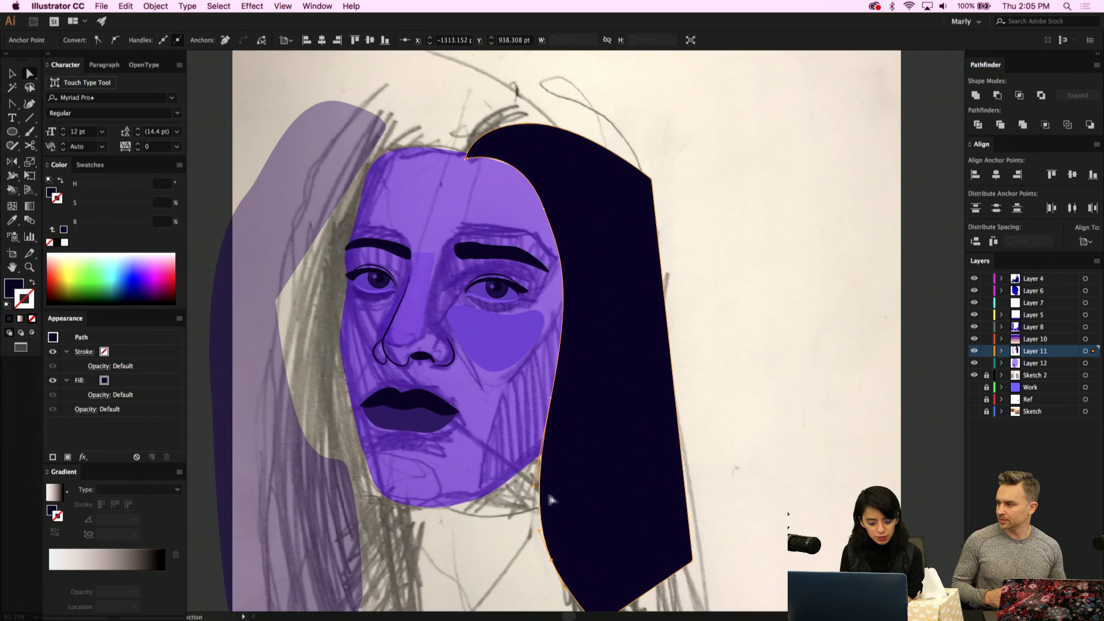
Move the translucent left hair shape inward so that it overlaps the side of the face
{"action": "left_click", "coordinate": [297, 402]}
{"action": "left_click_drag", "start_coordinate": [329, 503], "coordinate": [419, 475]}
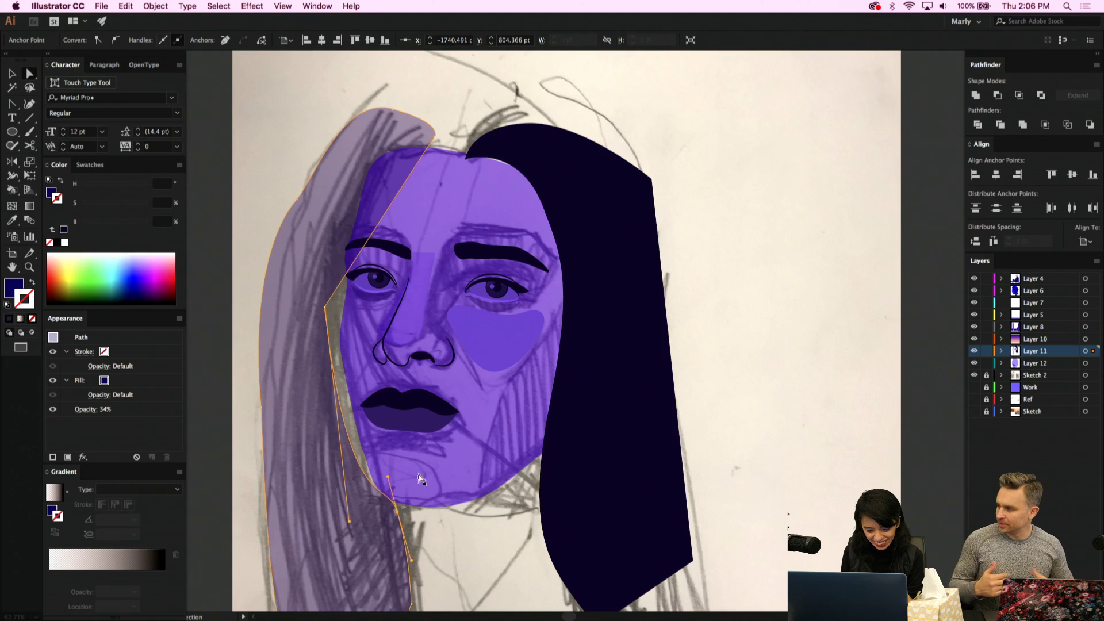
Set the face shape's opacity to 100%
{"action": "left_click", "coordinate": [419, 476]}
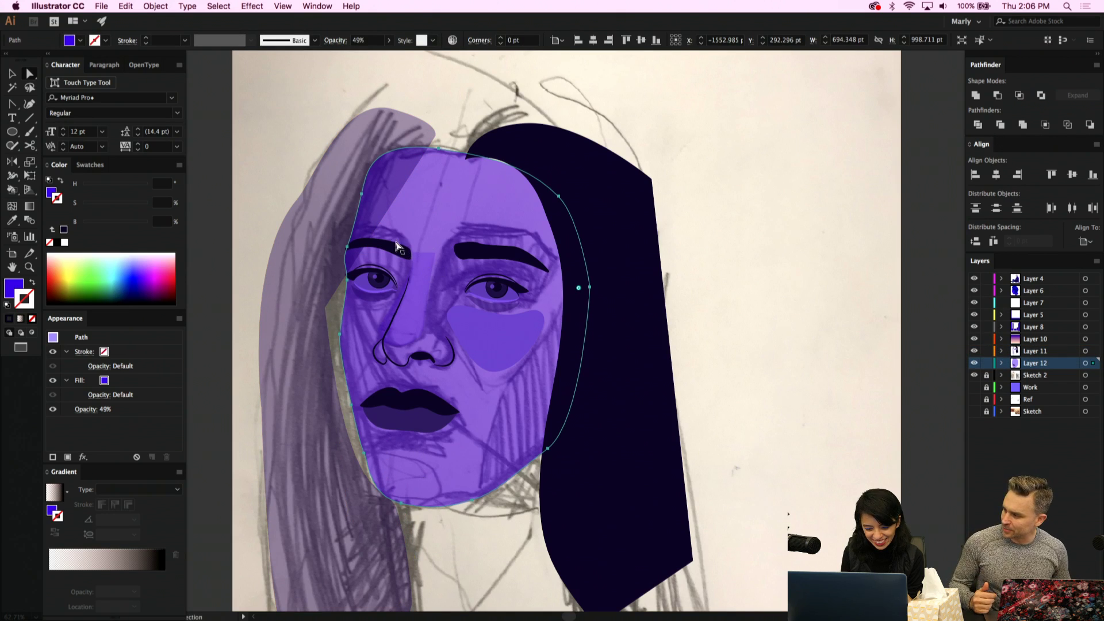
{"action": "left_click", "coordinate": [390, 41]}
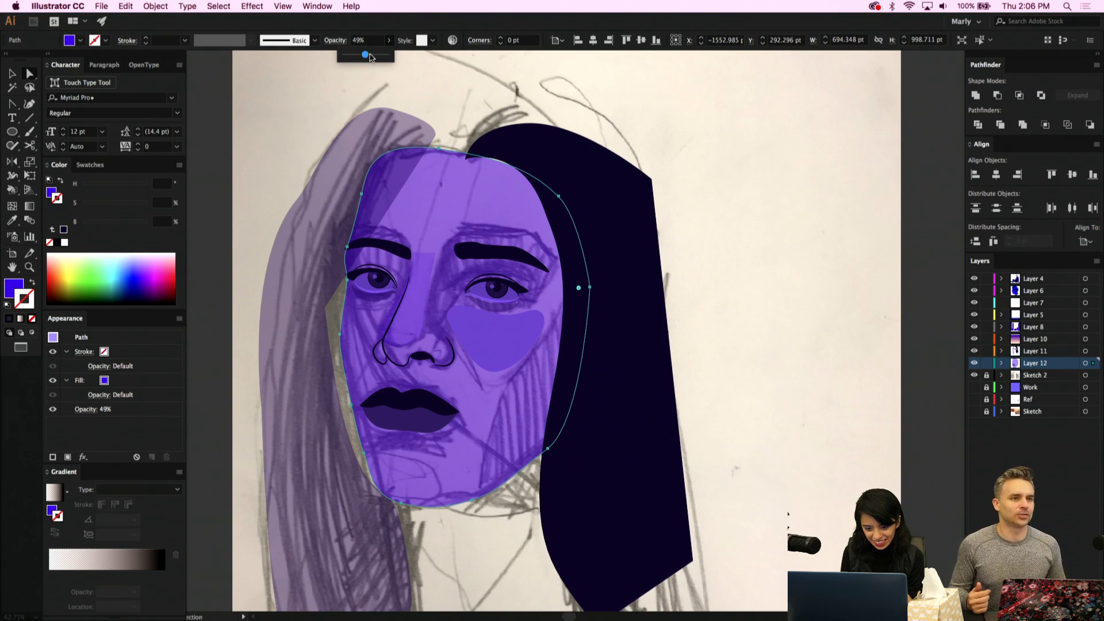
{"action": "left_click_drag", "start_coordinate": [365, 56], "coordinate": [389, 55]}
{"action": "left_click", "coordinate": [479, 438]}
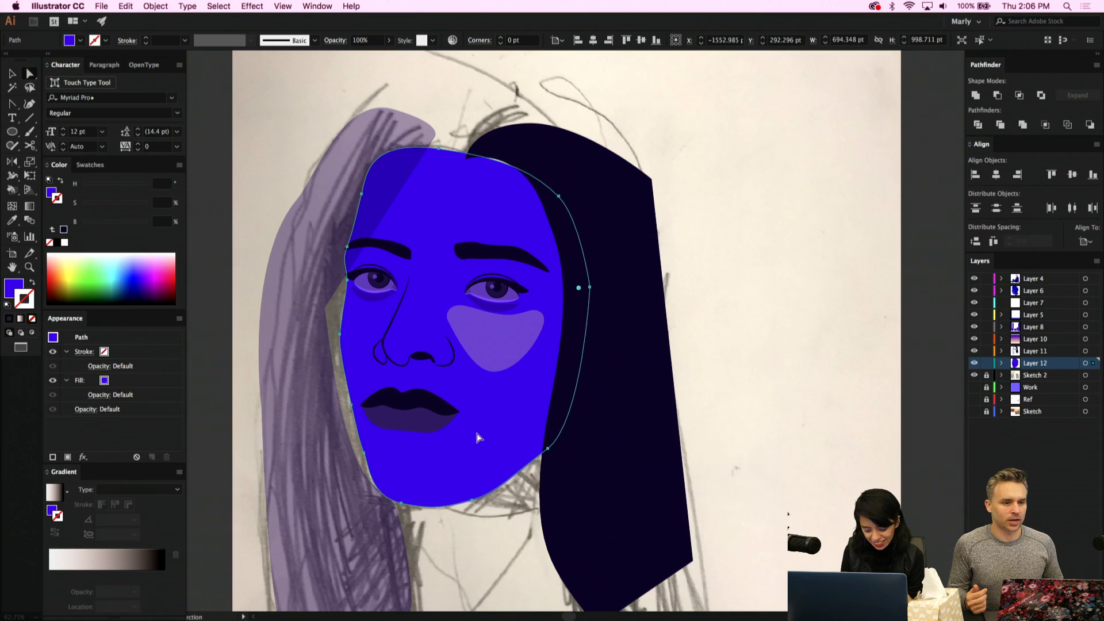
Fill the face with the cheek highlight's purple and darken it to about 70% saturation and 76% brightness
{"action": "key", "text": "i"}
{"action": "left_click", "coordinate": [507, 331]}
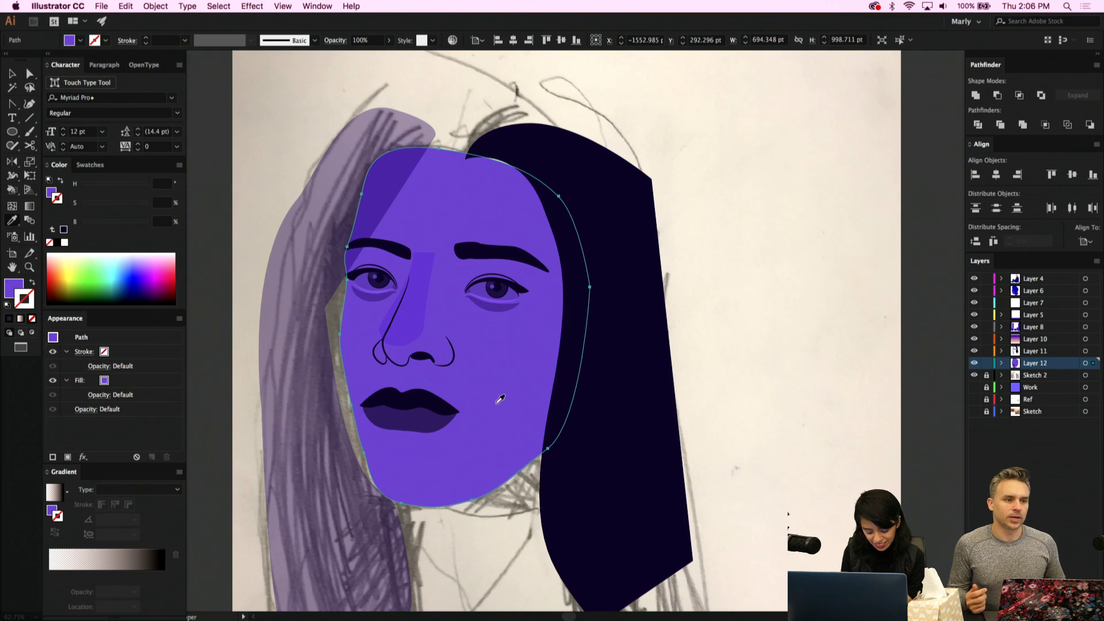
{"action": "key", "text": "v"}
{"action": "left_click", "coordinate": [16, 284]}
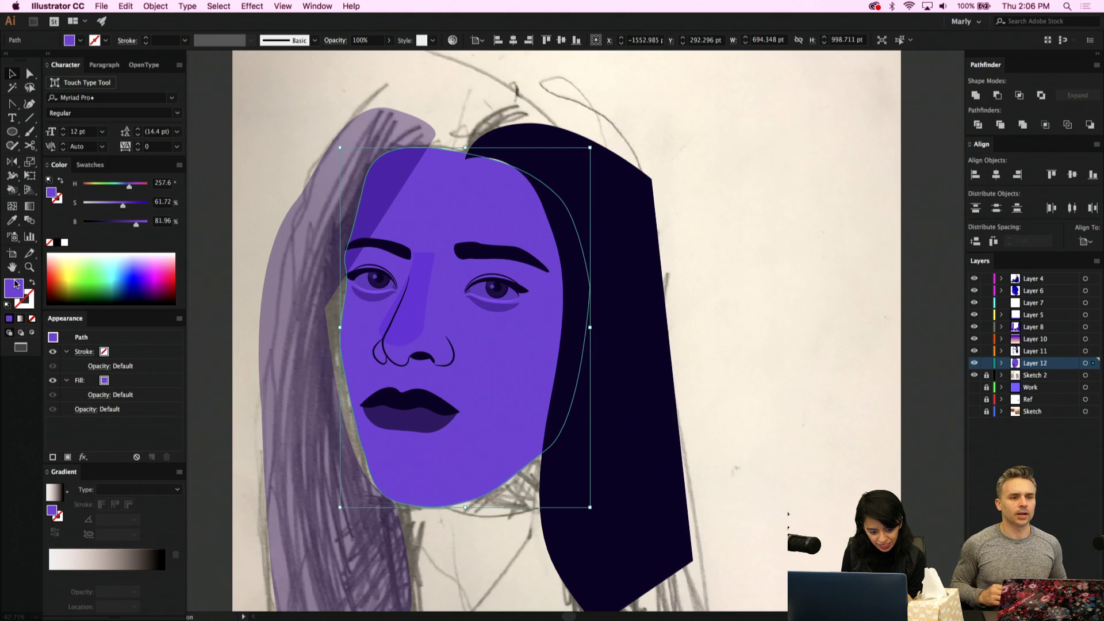
{"action": "left_click_drag", "start_coordinate": [138, 227], "coordinate": [128, 206]}
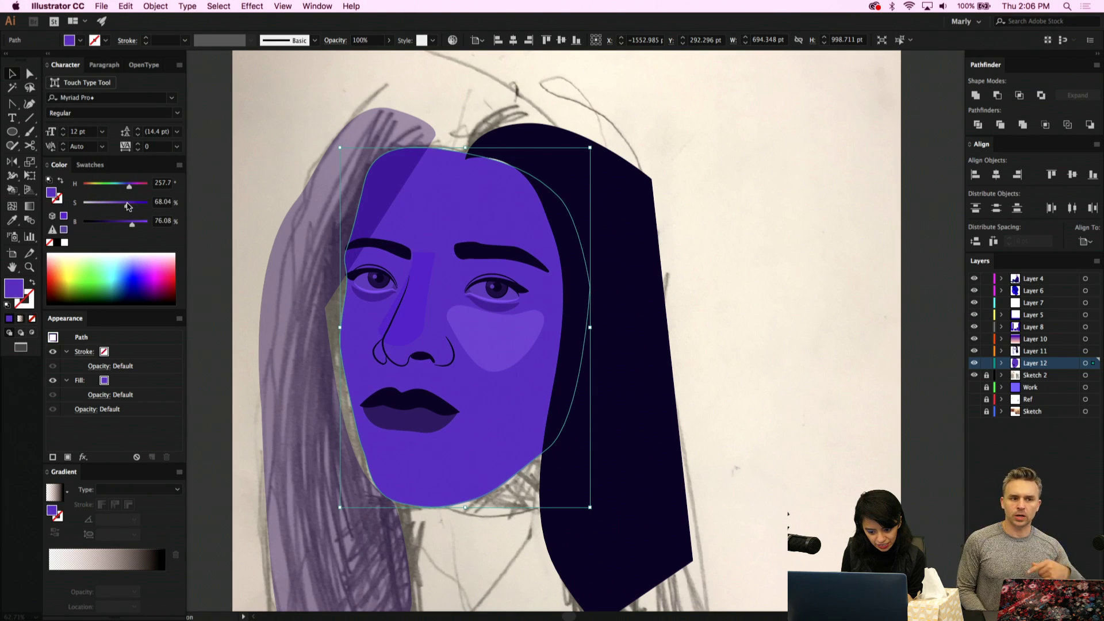
Give the nose highlight the same purple fill as the cheek highlight, using the Eyedropper
{"action": "left_click", "coordinate": [418, 317]}
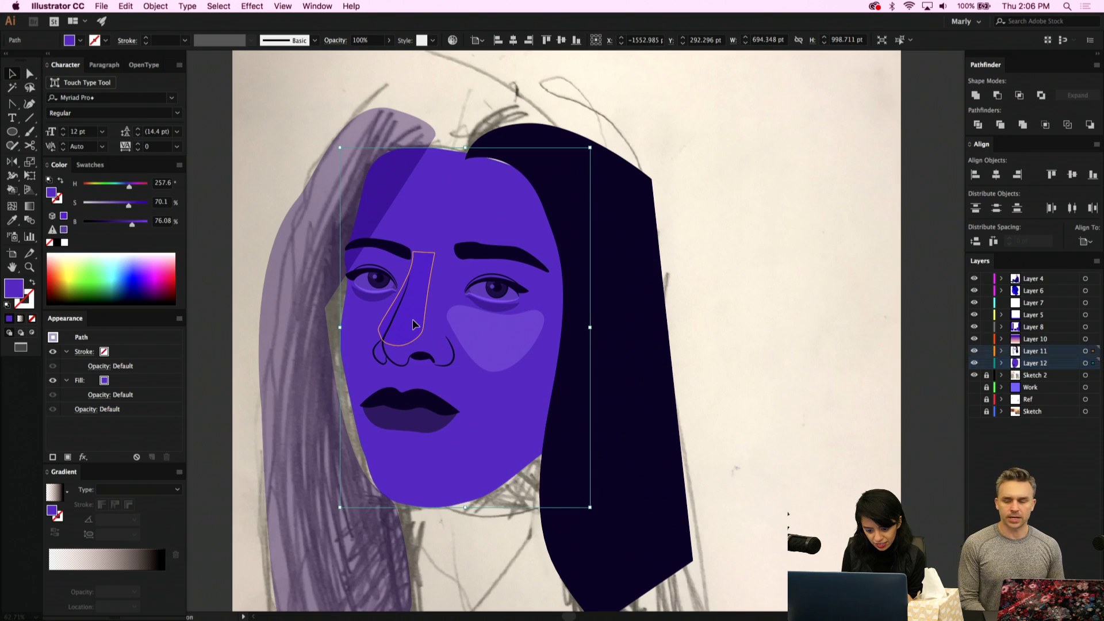
{"action": "key", "text": "i"}
{"action": "left_click", "coordinate": [484, 336]}
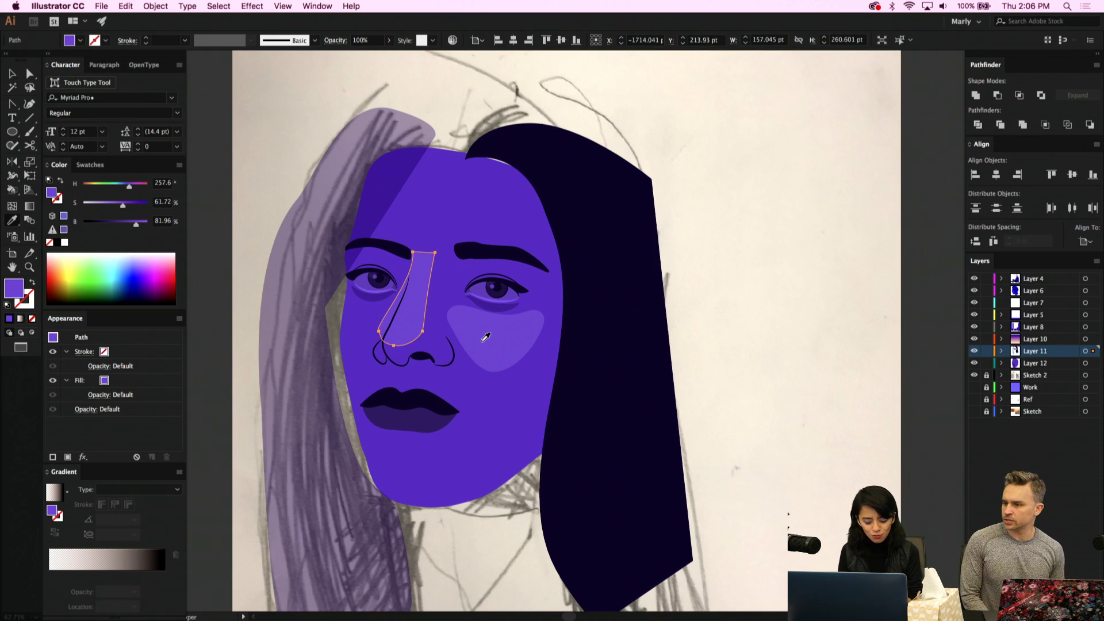
{"action": "key", "text": "v"}
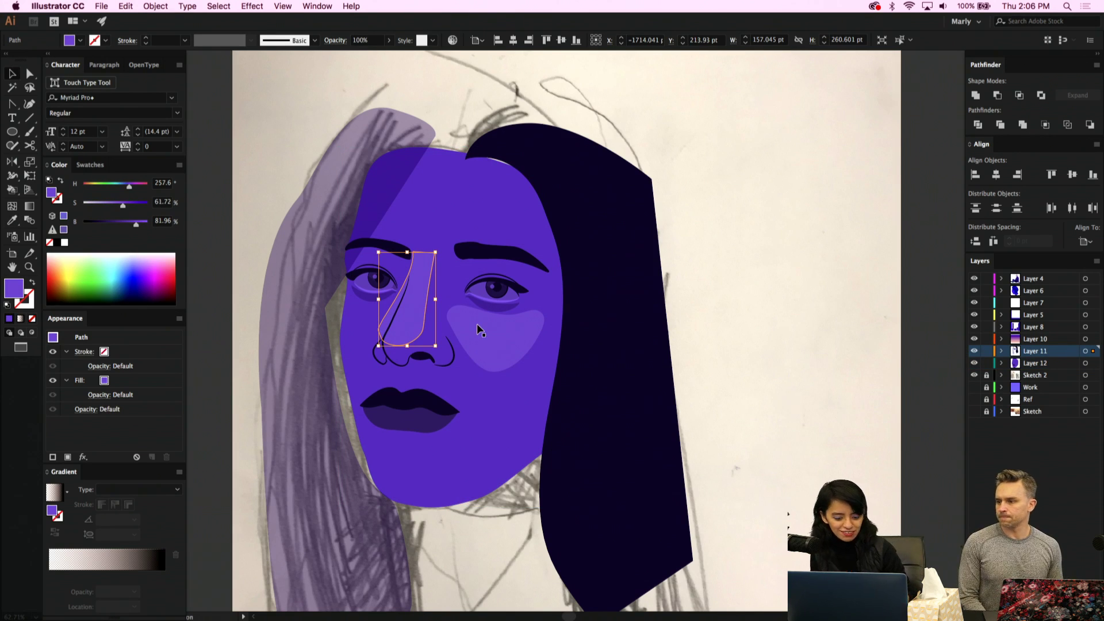
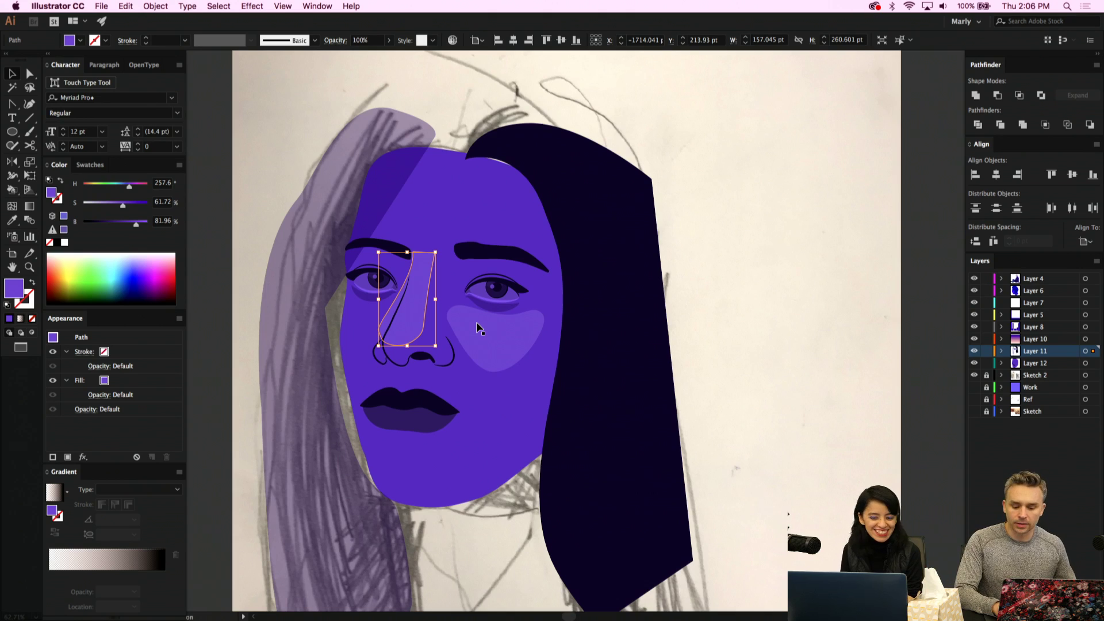
Move the cheek highlight slightly down below the eye and reshape its upper and nose-side edges
{"action": "scroll", "coordinate": [477, 328], "scroll_direction": "up", "scroll_amount": 2}
{"action": "left_click", "coordinate": [477, 329]}
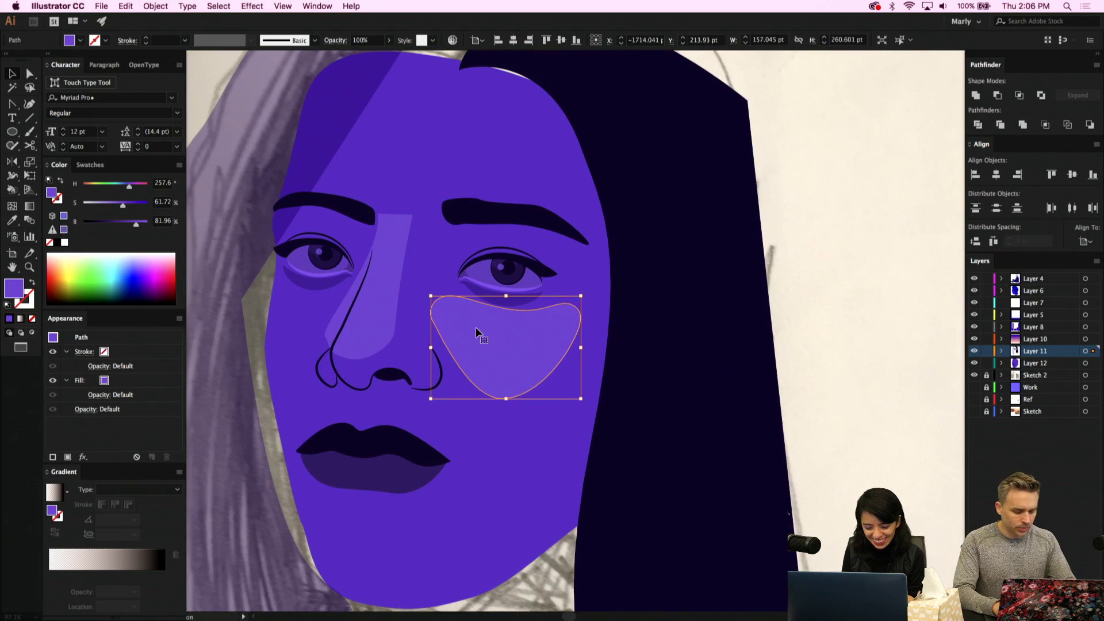
{"action": "left_click_drag", "start_coordinate": [478, 329], "coordinate": [481, 345]}
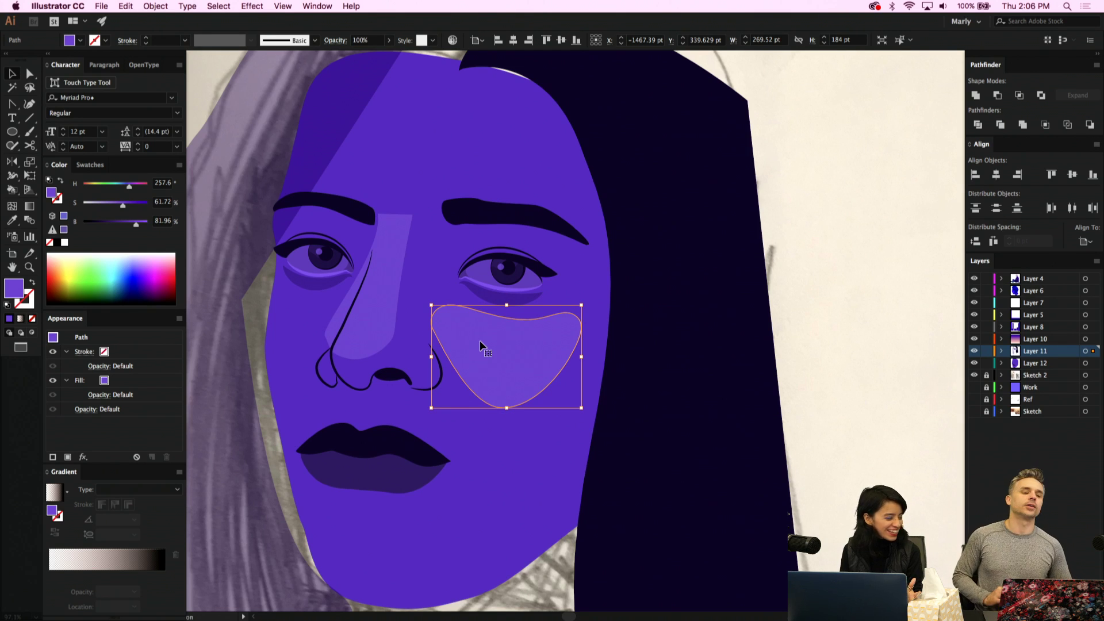
{"action": "key", "text": "a"}
{"action": "left_click_drag", "start_coordinate": [432, 330], "coordinate": [435, 322]}
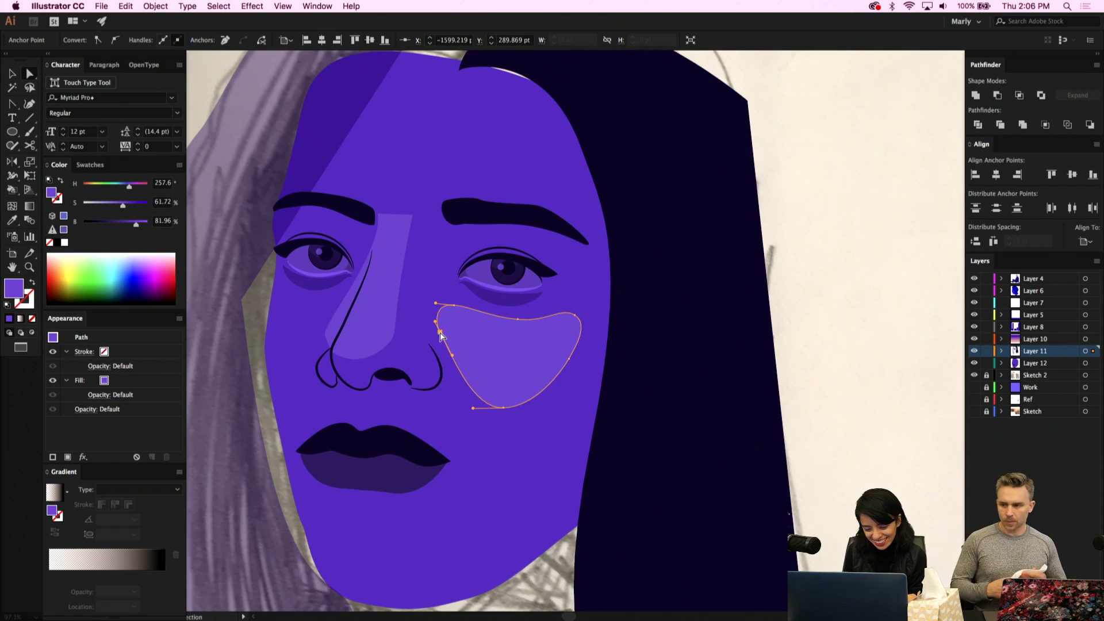
{"action": "left_click", "coordinate": [519, 326]}
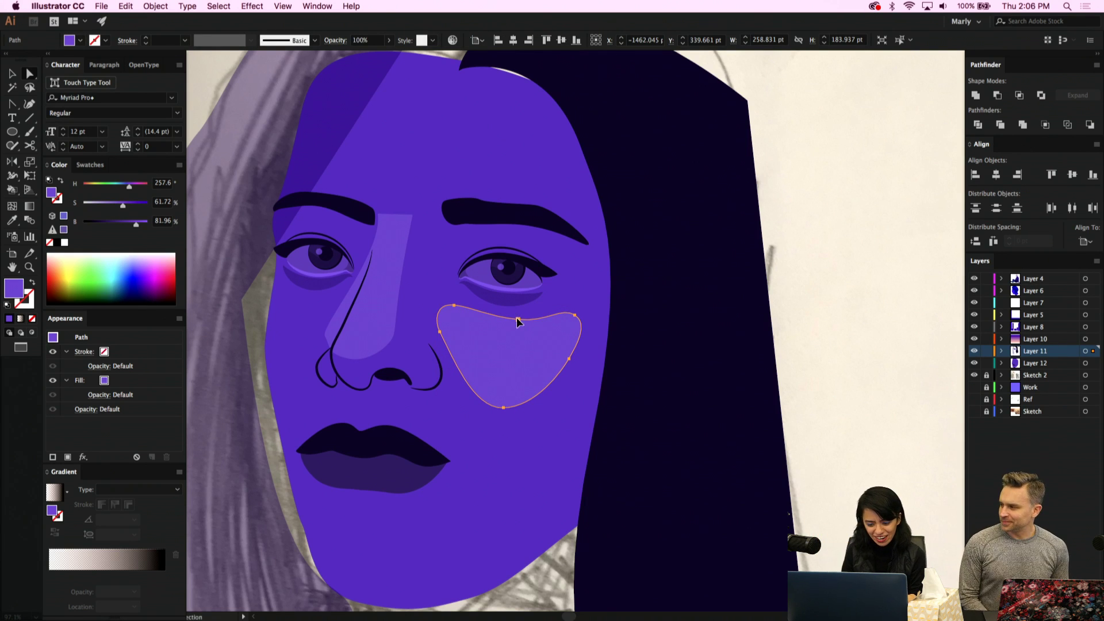
{"action": "left_click_drag", "start_coordinate": [518, 321], "coordinate": [510, 322]}
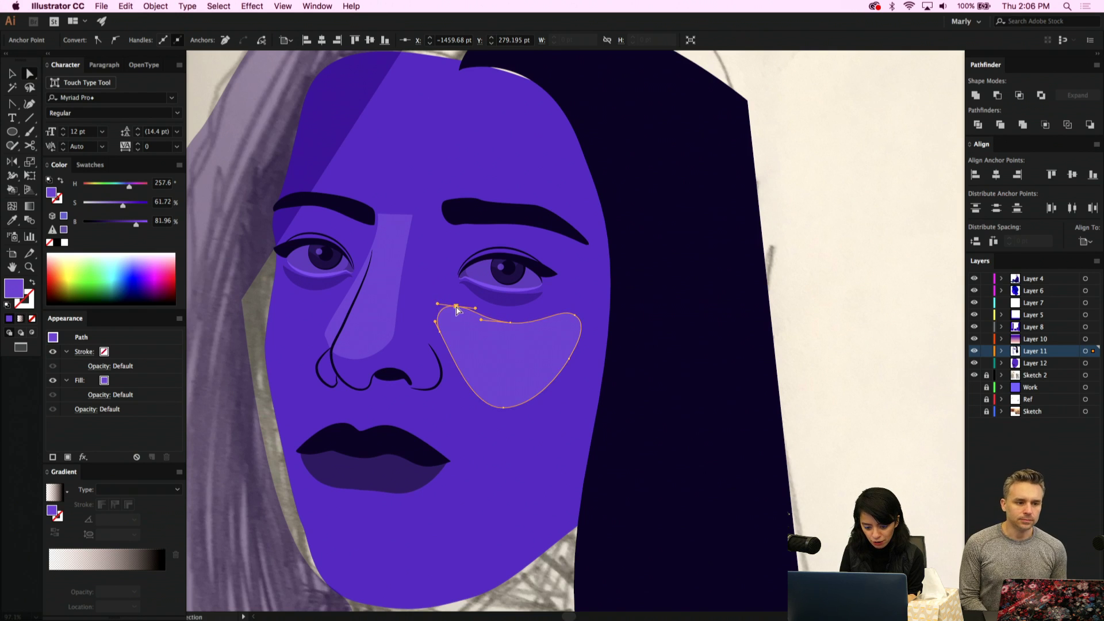
{"action": "left_click", "coordinate": [400, 275]}
{"action": "left_click", "coordinate": [437, 270]}
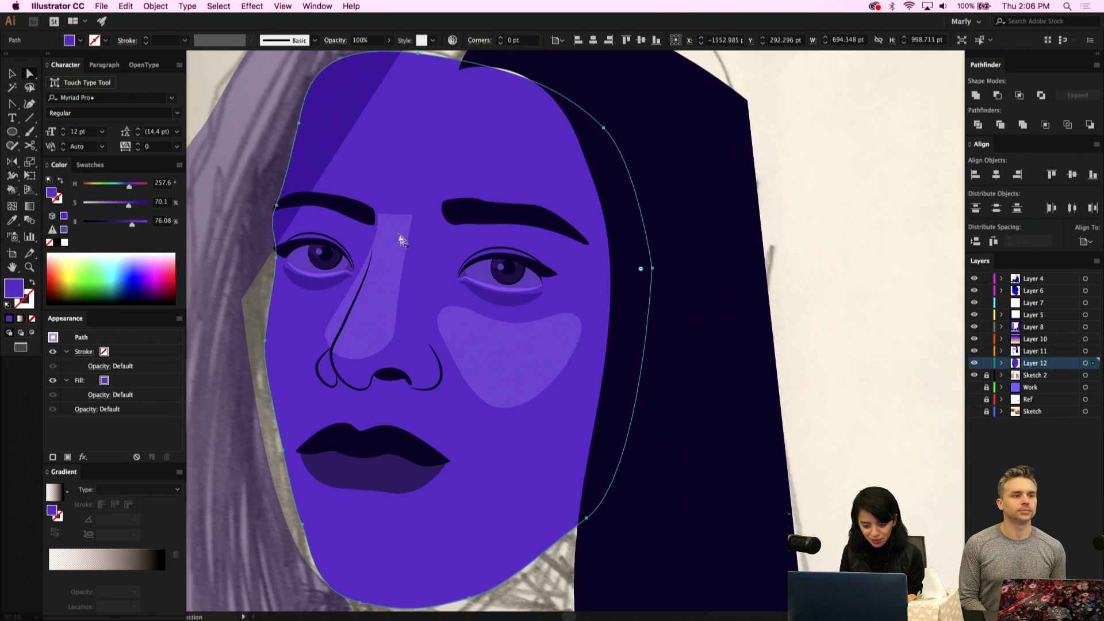
{"action": "left_click", "coordinate": [384, 298]}
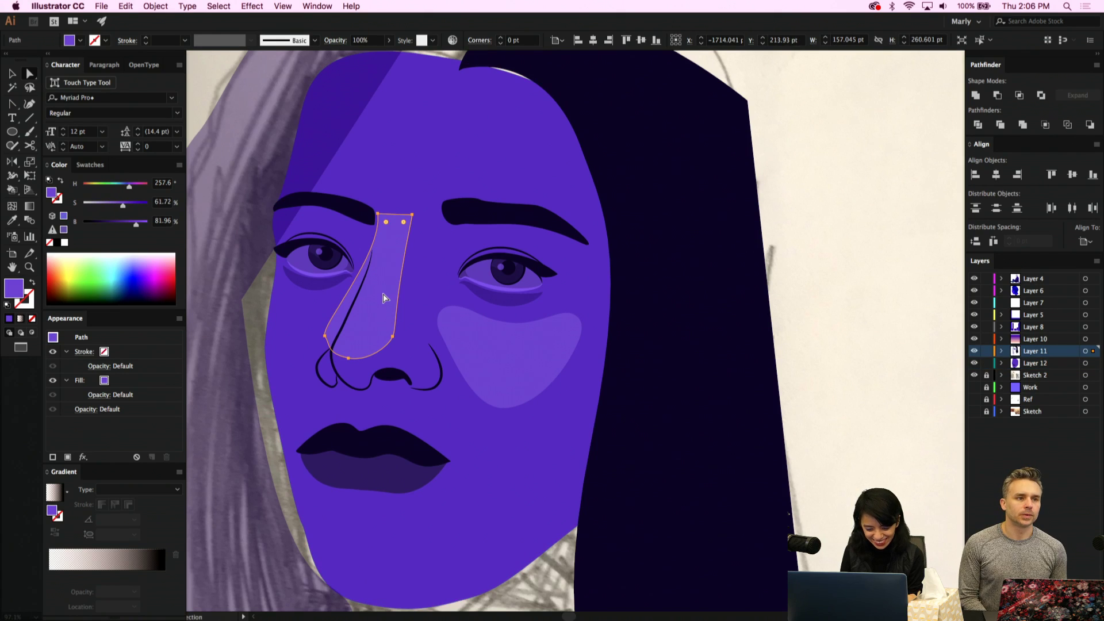
{"action": "scroll", "coordinate": [455, 473], "scroll_direction": "down", "scroll_amount": 2}
{"action": "left_click", "coordinate": [458, 477]}
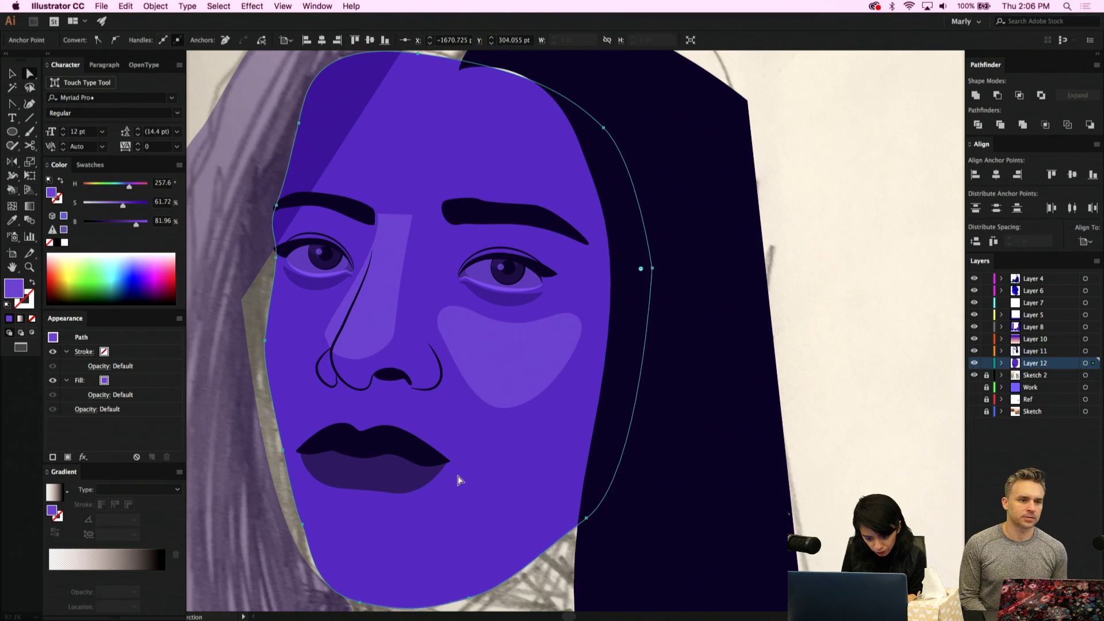
Give the left hair shape the same opaque dark fill as the right hair, using the Eyedropper
{"action": "scroll", "coordinate": [454, 483], "scroll_direction": "down", "scroll_amount": 3}
{"action": "left_click", "coordinate": [351, 492]}
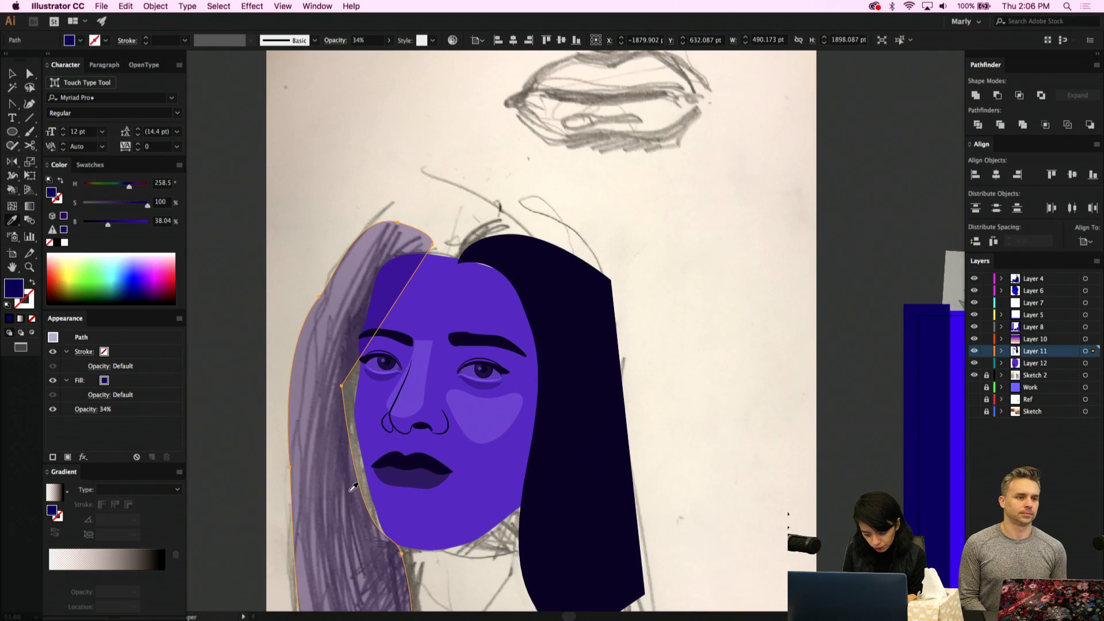
{"action": "key", "text": "i"}
{"action": "left_click", "coordinate": [591, 539]}
{"action": "key", "text": "v"}
Lower the cheek highlight's opacity to 36% and deselect it
{"action": "left_click", "coordinate": [466, 420]}
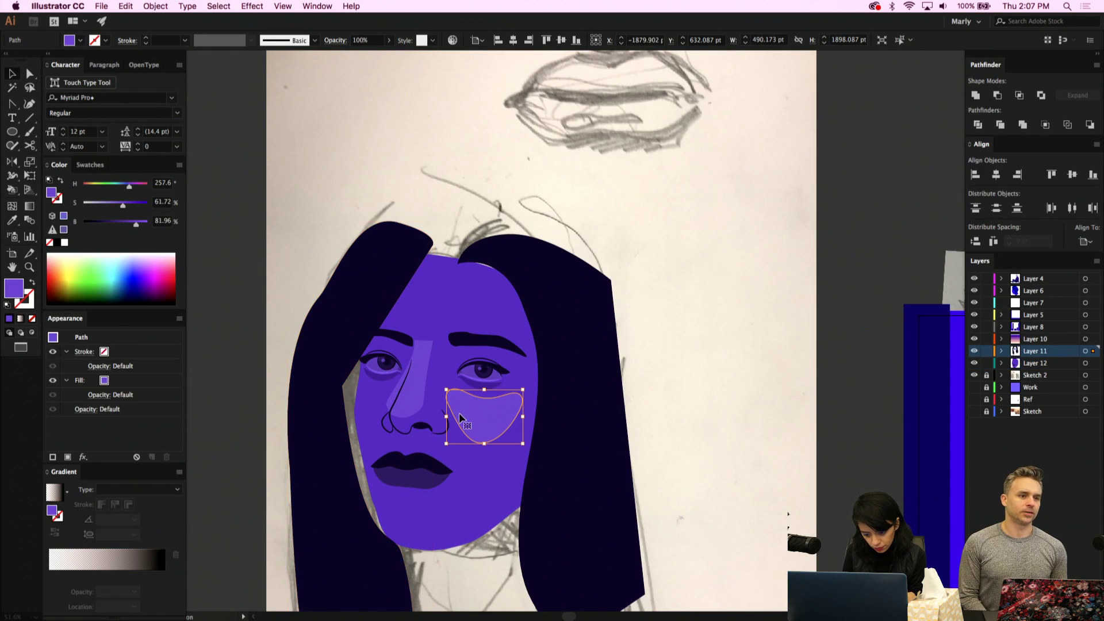
{"action": "left_click_drag", "start_coordinate": [387, 42], "coordinate": [367, 56]}
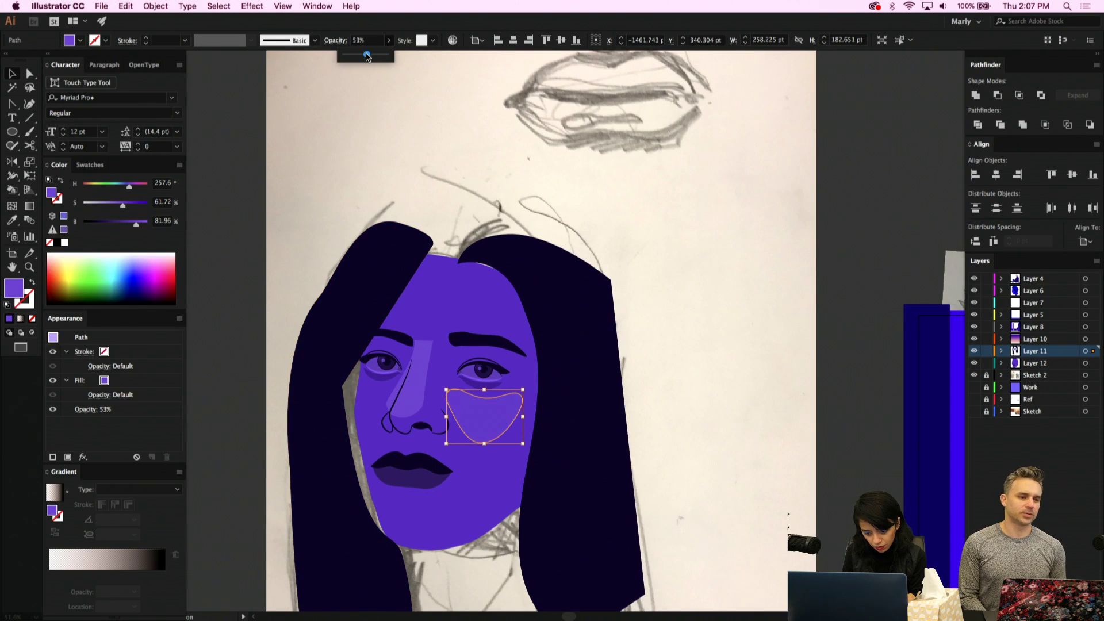
{"action": "left_click", "coordinate": [655, 285]}
Move the left hair's inner anchor point up to the jawline, and try removing that anchor
{"action": "scroll", "coordinate": [655, 285], "scroll_direction": "down", "scroll_amount": 3}
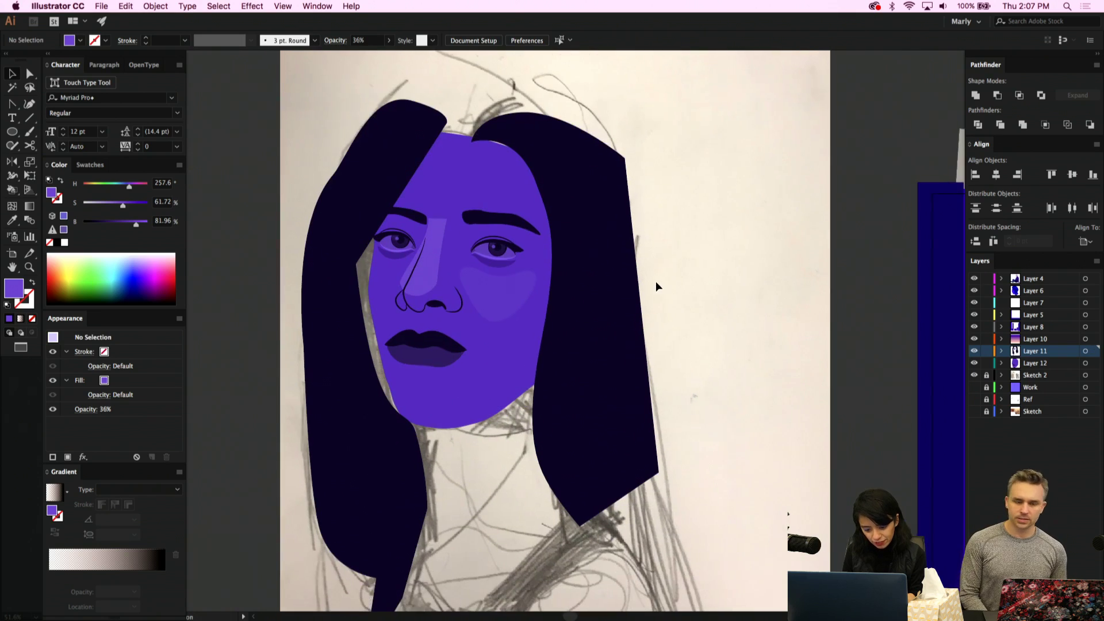
{"action": "key", "text": "a"}
{"action": "left_click", "coordinate": [418, 442]}
{"action": "left_click_drag", "start_coordinate": [417, 432], "coordinate": [424, 426]}
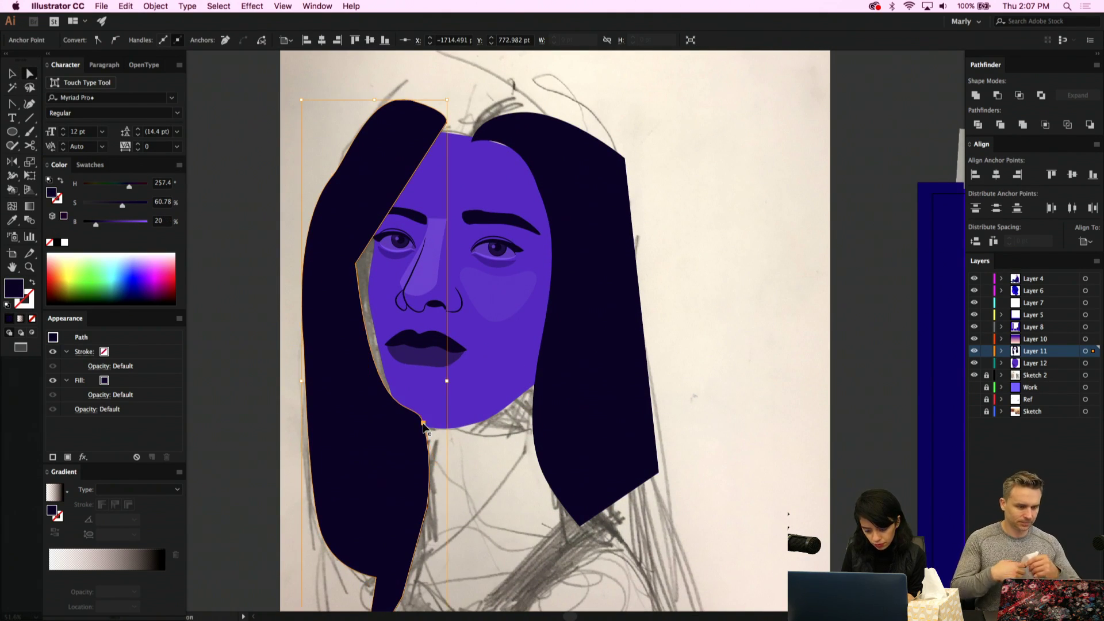
{"action": "key", "text": "Delete"}
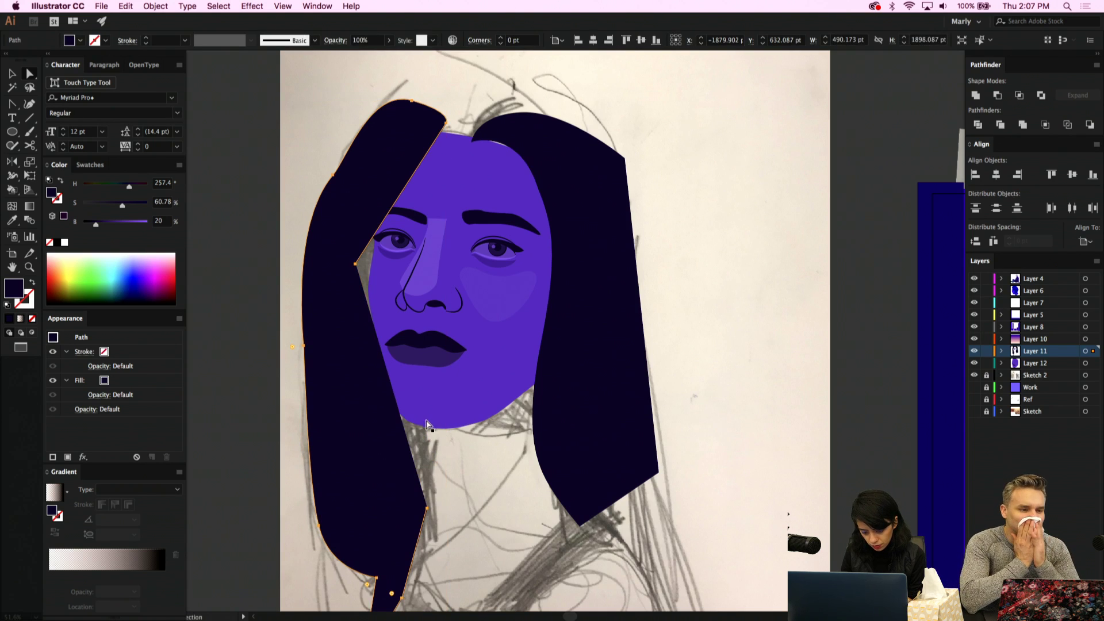
{"action": "key", "text": "super+z"}
Cut the left hair shape, paste it behind the face on Layer 12, and position it alongside the face
{"action": "left_click", "coordinate": [454, 476], "text": "super"}
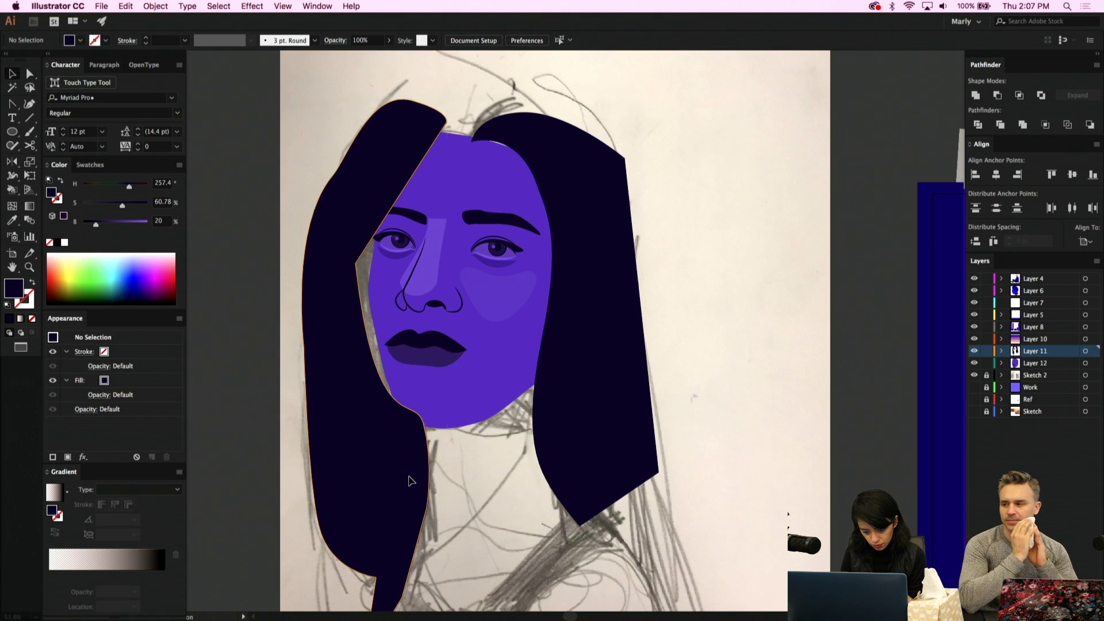
{"action": "left_click", "coordinate": [409, 478], "text": "super"}
{"action": "key", "text": "super+x"}
{"action": "key", "text": "super+v"}
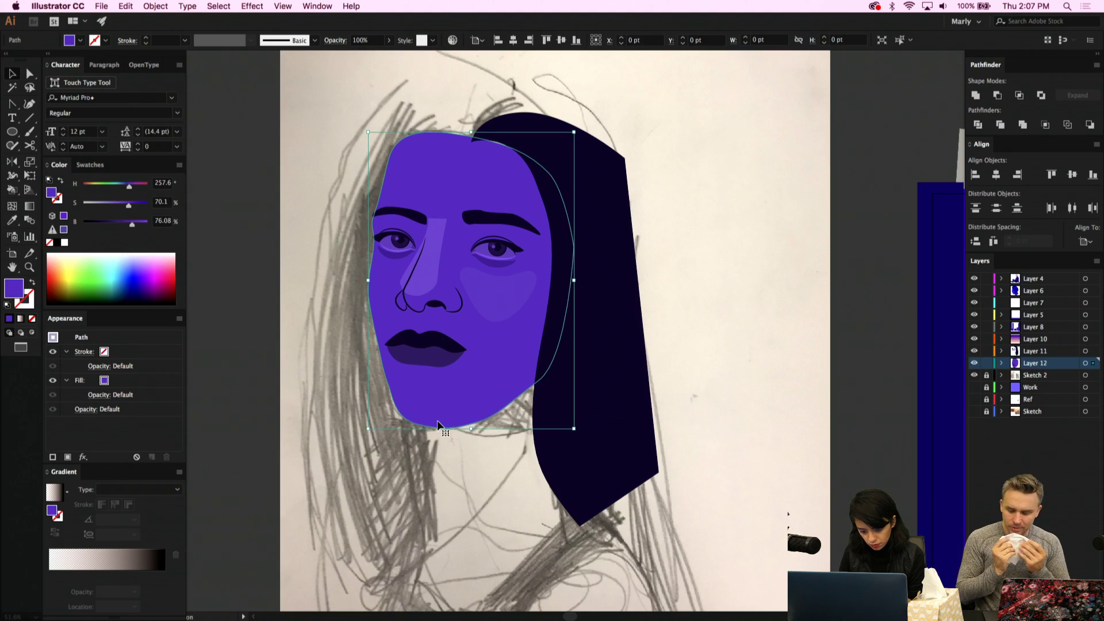
{"action": "left_click_drag", "start_coordinate": [524, 428], "coordinate": [359, 457]}
Delete the anchor point at the left hair's inner corner beside the eye
{"action": "key", "text": "p"}
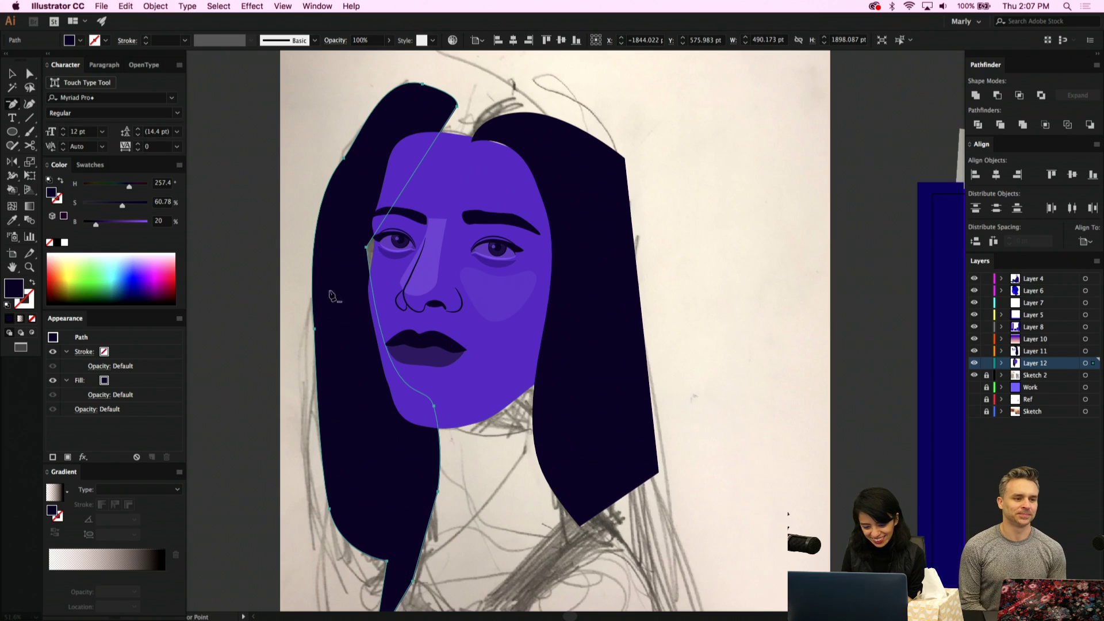
{"action": "left_click", "coordinate": [369, 253]}
{"action": "key", "text": "a"}
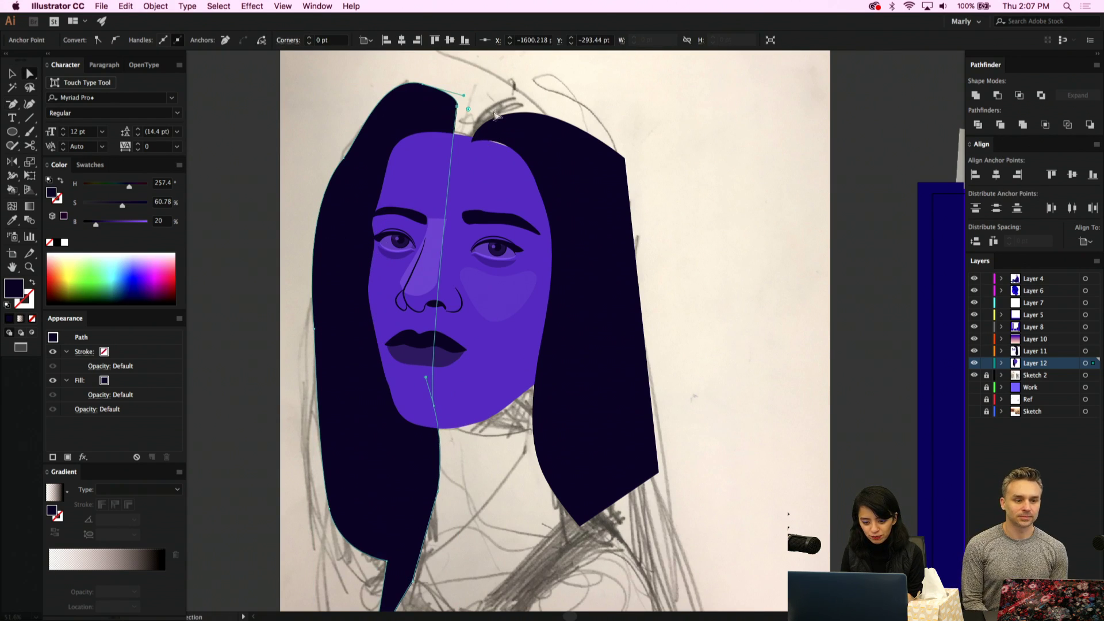
Reshape the left hair's outer contour closer to the face by repositioning its crown and side anchor points
{"action": "left_click", "coordinate": [423, 93]}
{"action": "left_click_drag", "start_coordinate": [422, 99], "coordinate": [344, 242]}
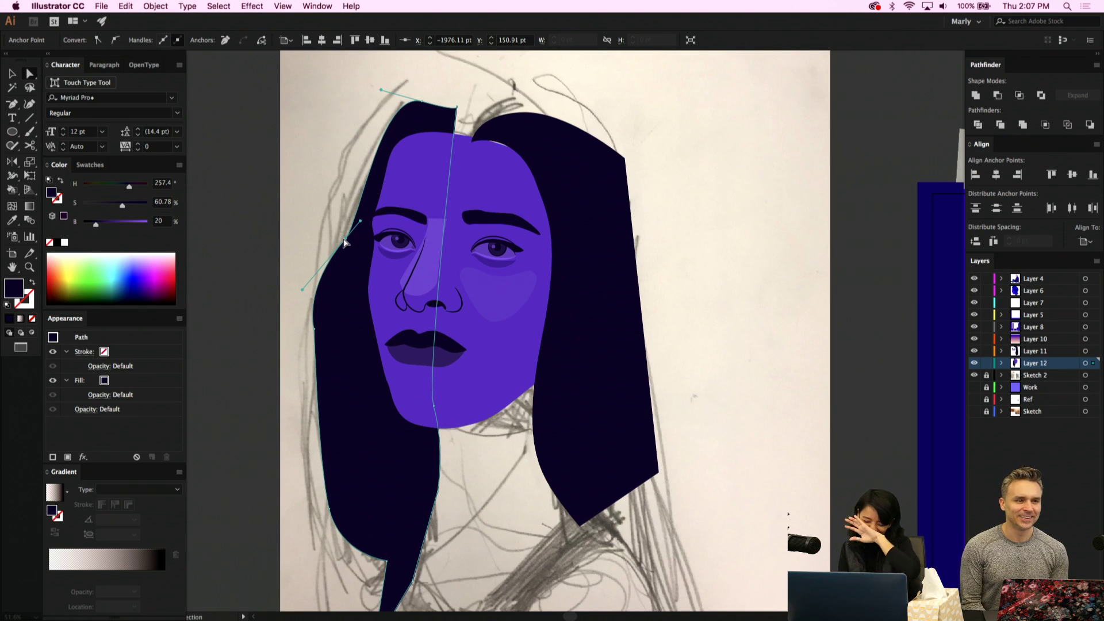
{"action": "left_click", "coordinate": [314, 331]}
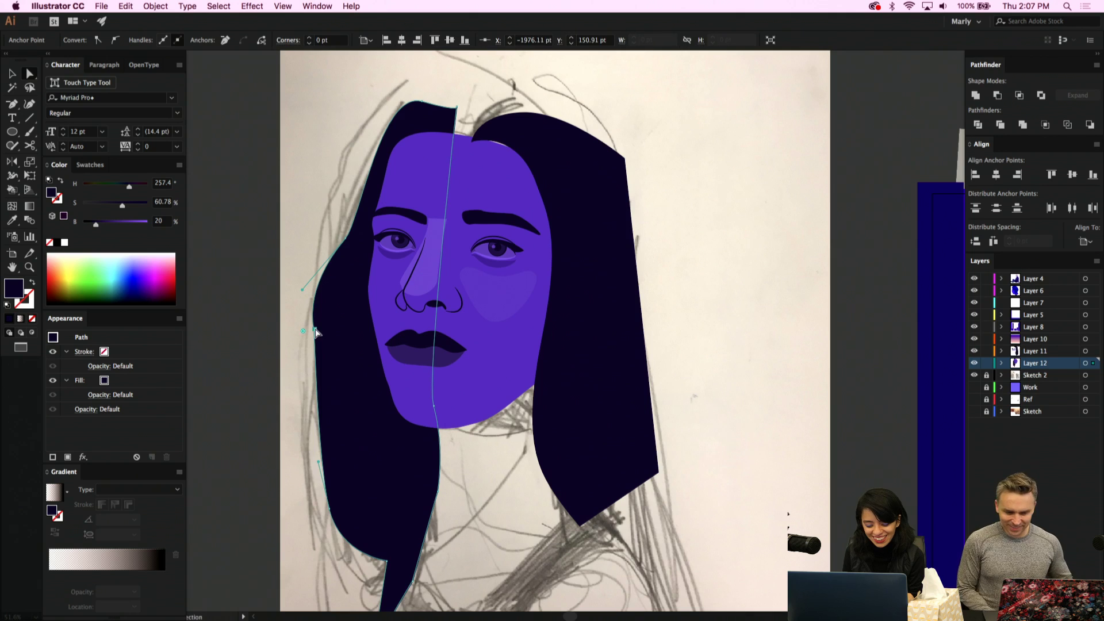
{"action": "left_click", "coordinate": [318, 436]}
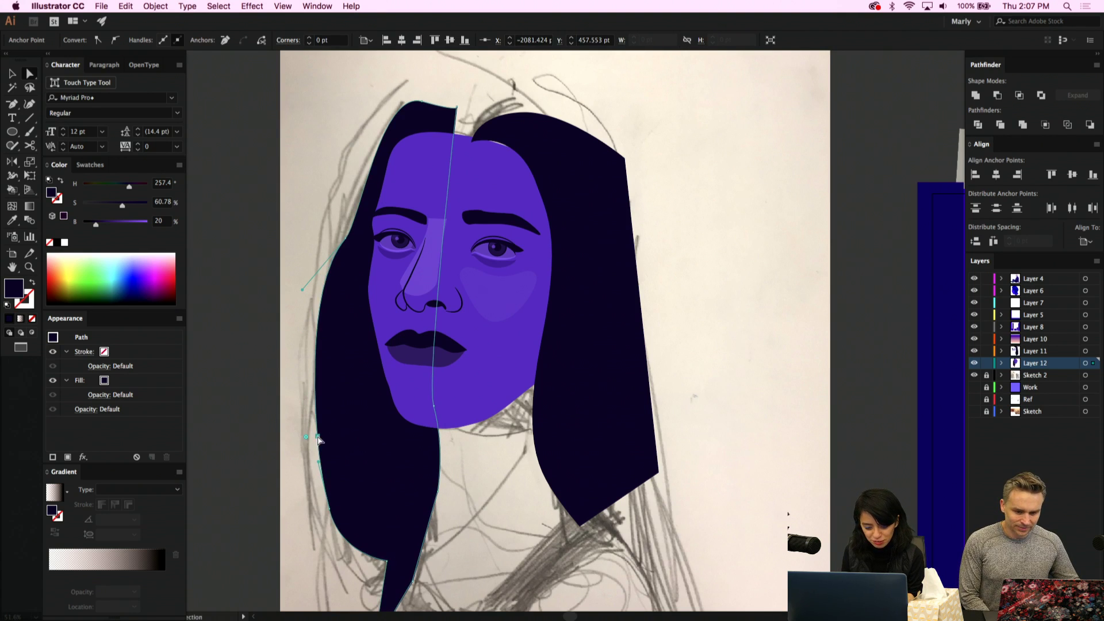
Reshape the left hair's outer contour by lowering its side anchor to nose level and nudging the anchor beside the jaw
{"action": "left_click", "coordinate": [347, 242]}
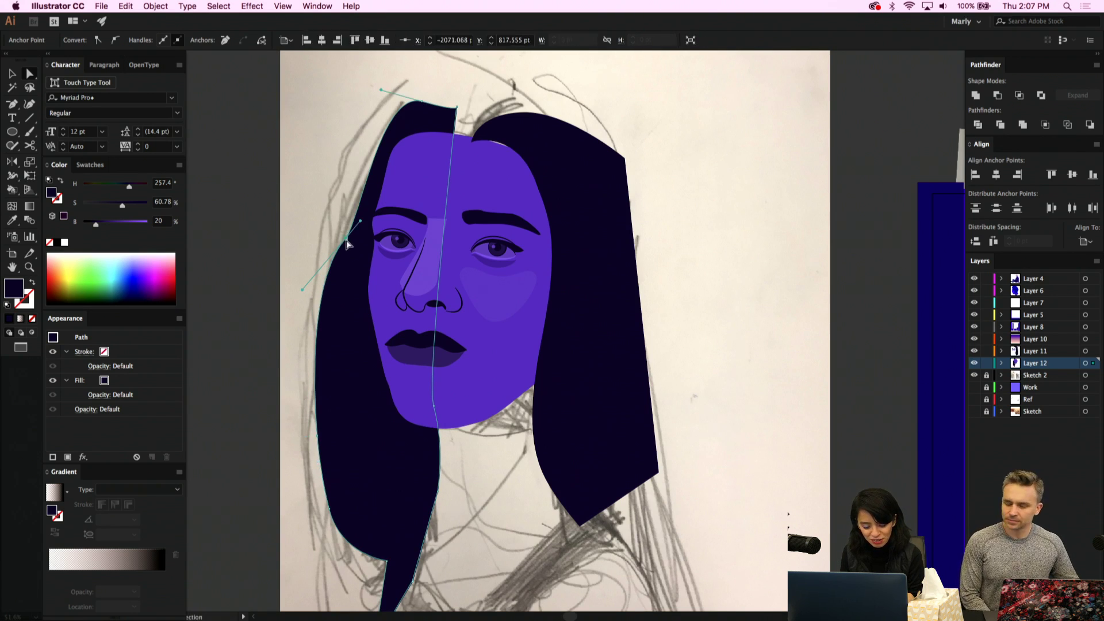
{"action": "left_click_drag", "start_coordinate": [302, 289], "coordinate": [299, 324]}
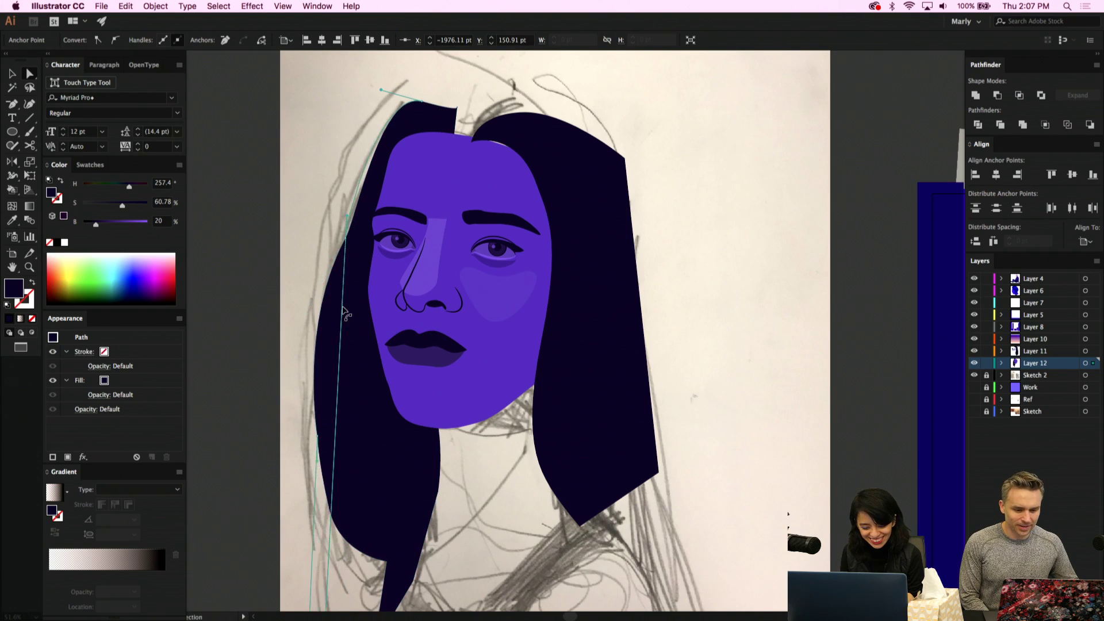
{"action": "left_click_drag", "start_coordinate": [347, 242], "coordinate": [344, 322]}
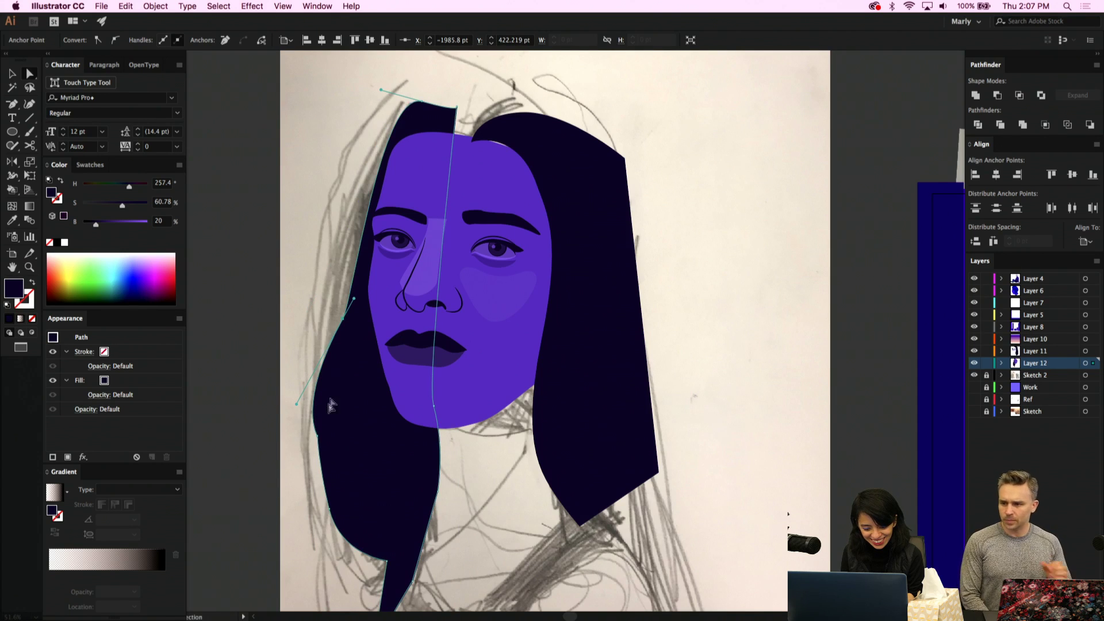
{"action": "left_click", "coordinate": [319, 440]}
{"action": "left_click", "coordinate": [315, 459]}
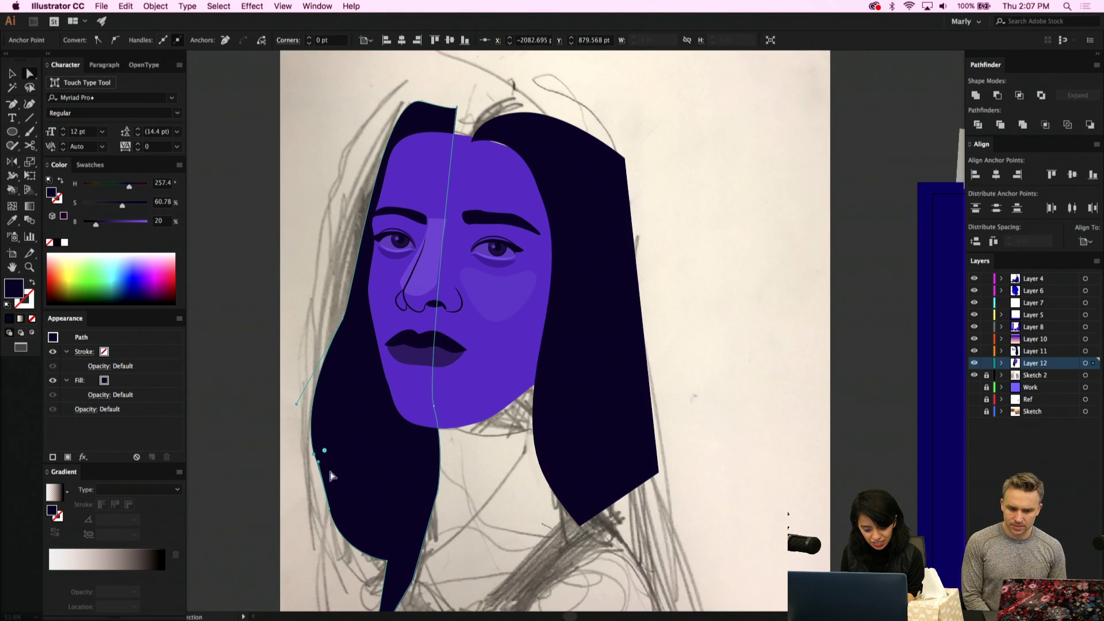
{"action": "left_click_drag", "start_coordinate": [318, 462], "coordinate": [315, 459]}
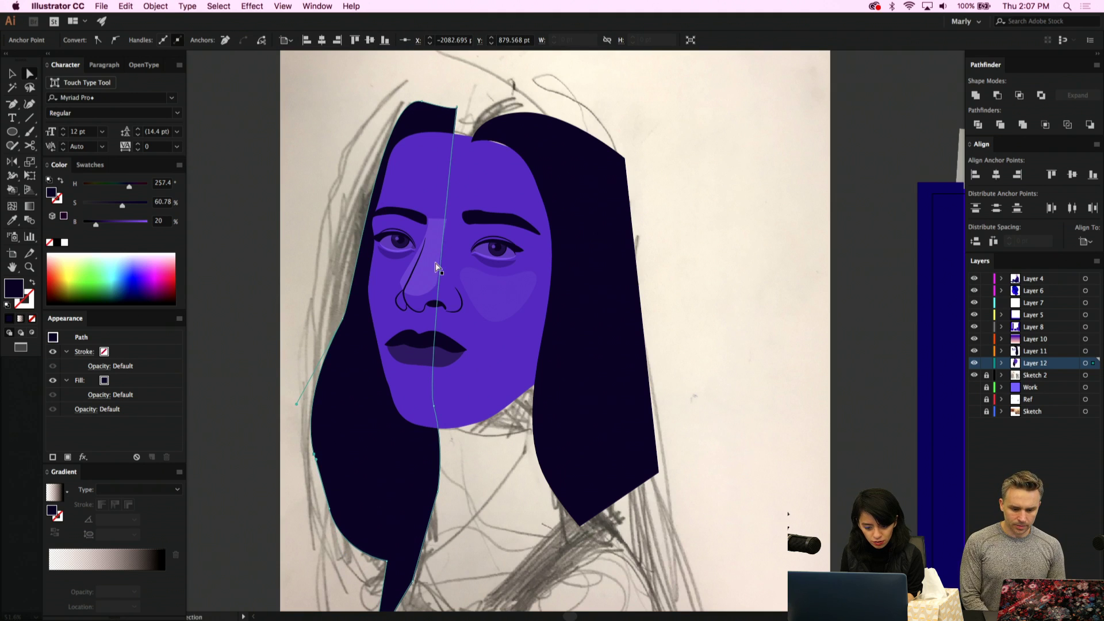
Extend the left hair shape across the crown by moving its top anchors over the right hair
{"action": "key", "text": "shift+c"}
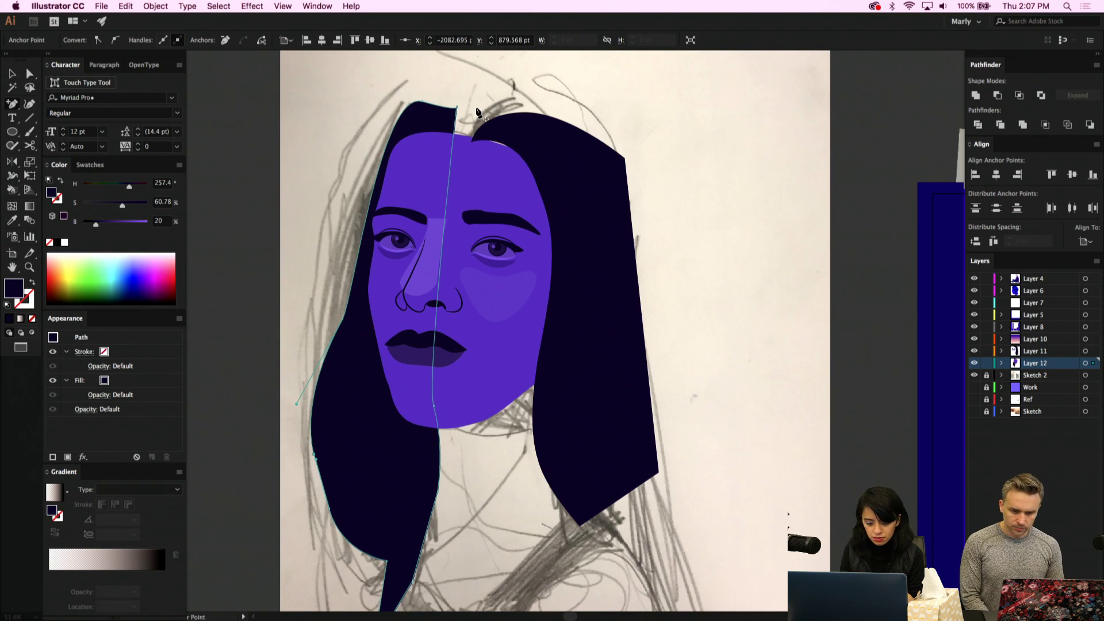
{"action": "key", "text": "a"}
{"action": "left_click_drag", "start_coordinate": [441, 106], "coordinate": [536, 100]}
{"action": "left_click_drag", "start_coordinate": [457, 108], "coordinate": [584, 139]}
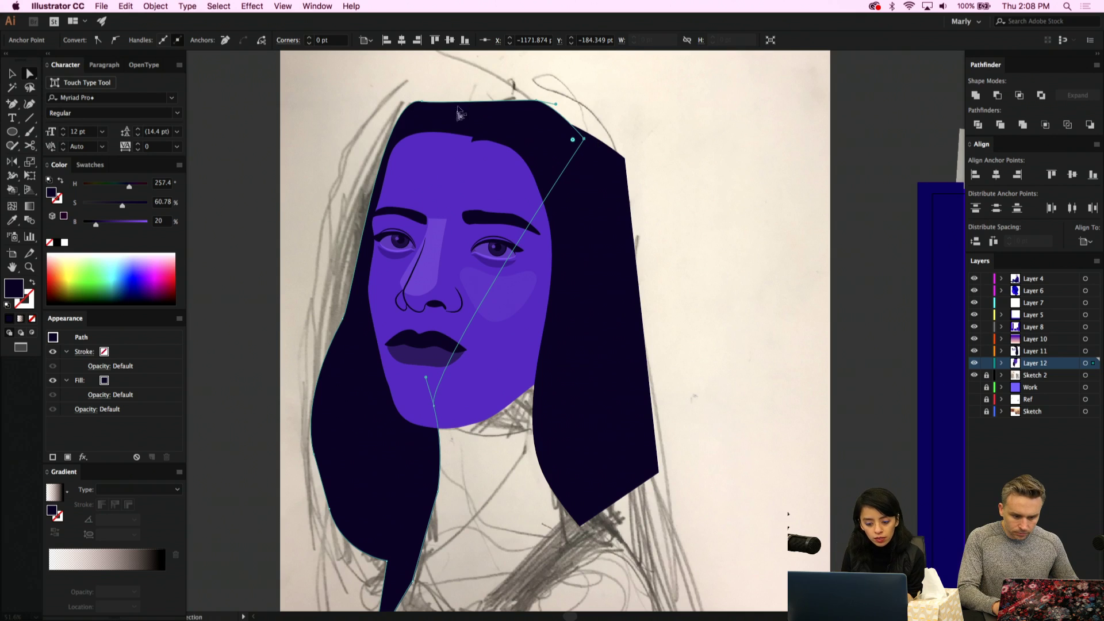
Adjust the face's forehead contour by nudging its top and left temple anchor points
{"action": "left_click", "coordinate": [451, 150]}
{"action": "left_click_drag", "start_coordinate": [451, 136], "coordinate": [458, 132]}
{"action": "left_click_drag", "start_coordinate": [386, 171], "coordinate": [384, 182]}
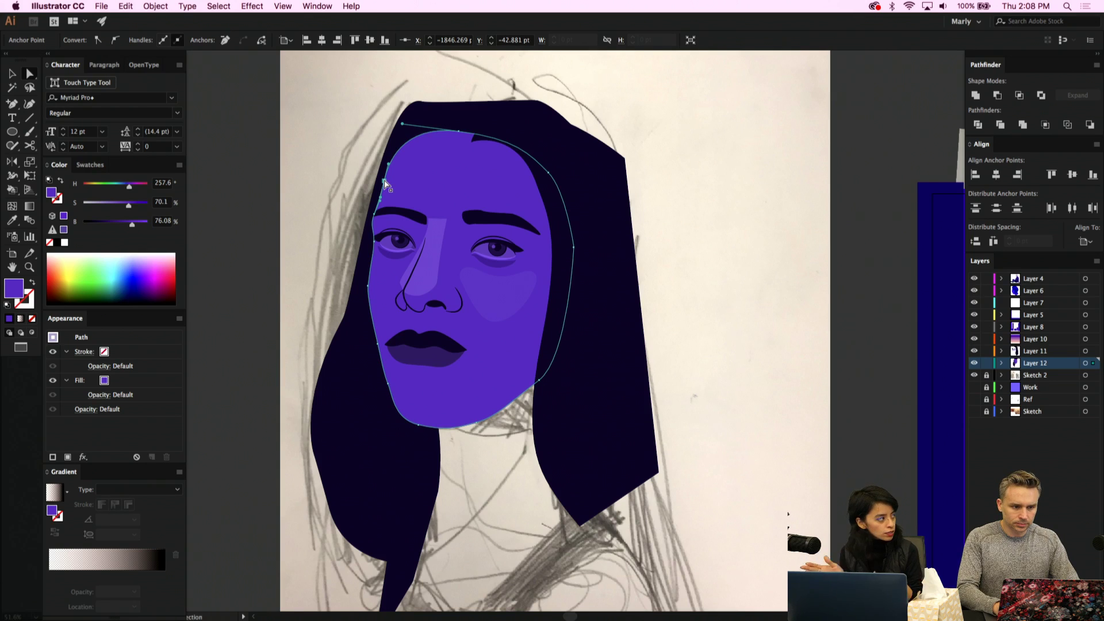
Try to add an anchor point along the back hair's top edge above the forehead
{"action": "left_click", "coordinate": [422, 110]}
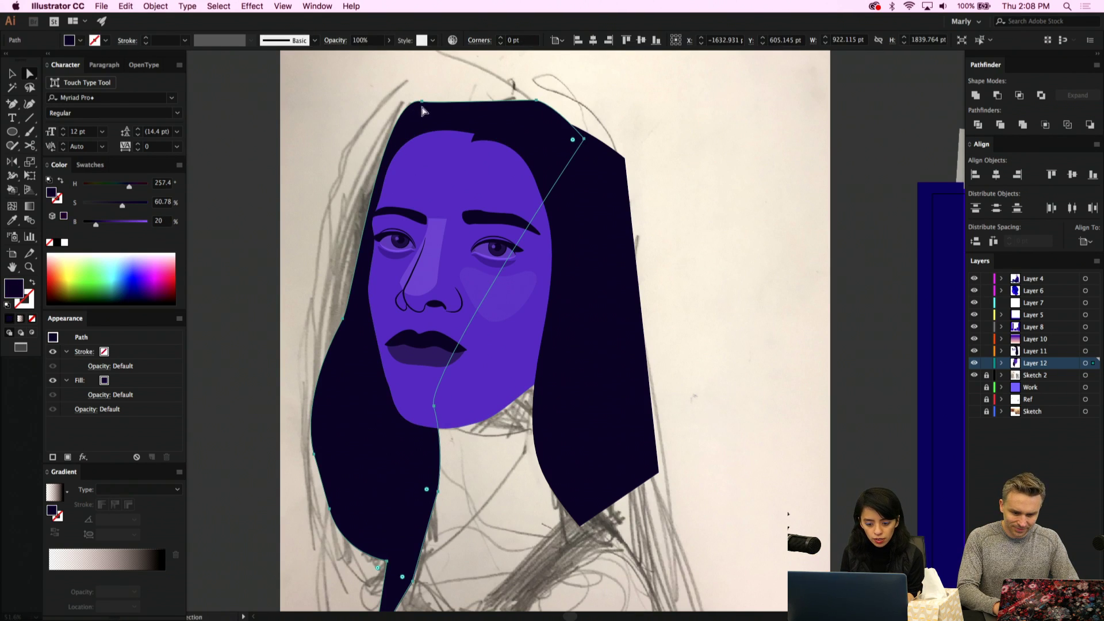
{"action": "left_click", "coordinate": [422, 103]}
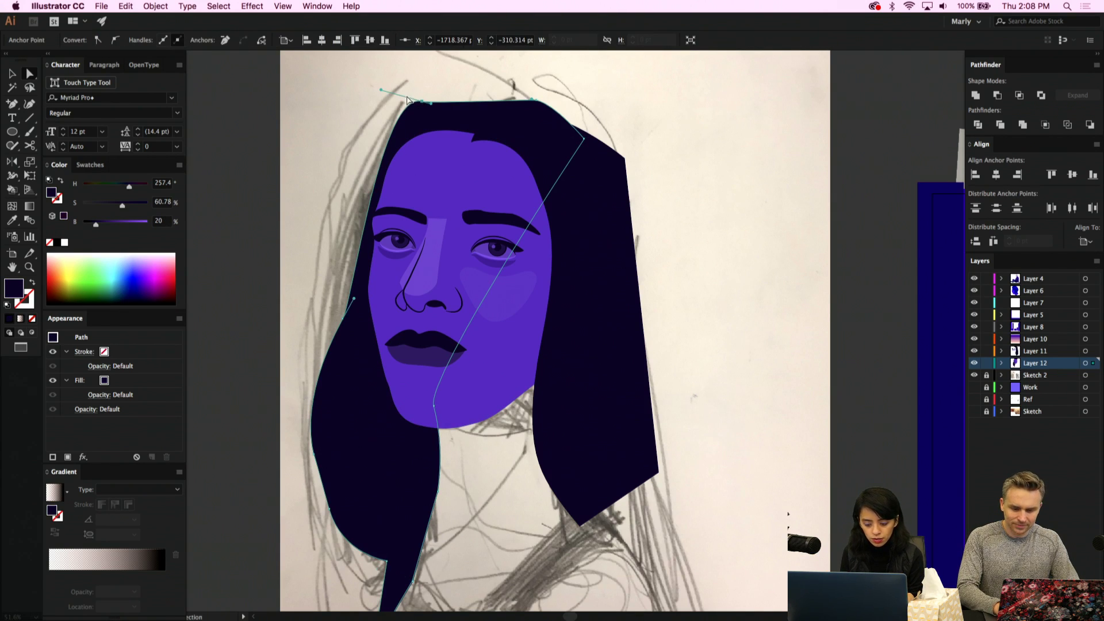
{"action": "key", "text": "shift+c"}
{"action": "left_click", "coordinate": [458, 107]}
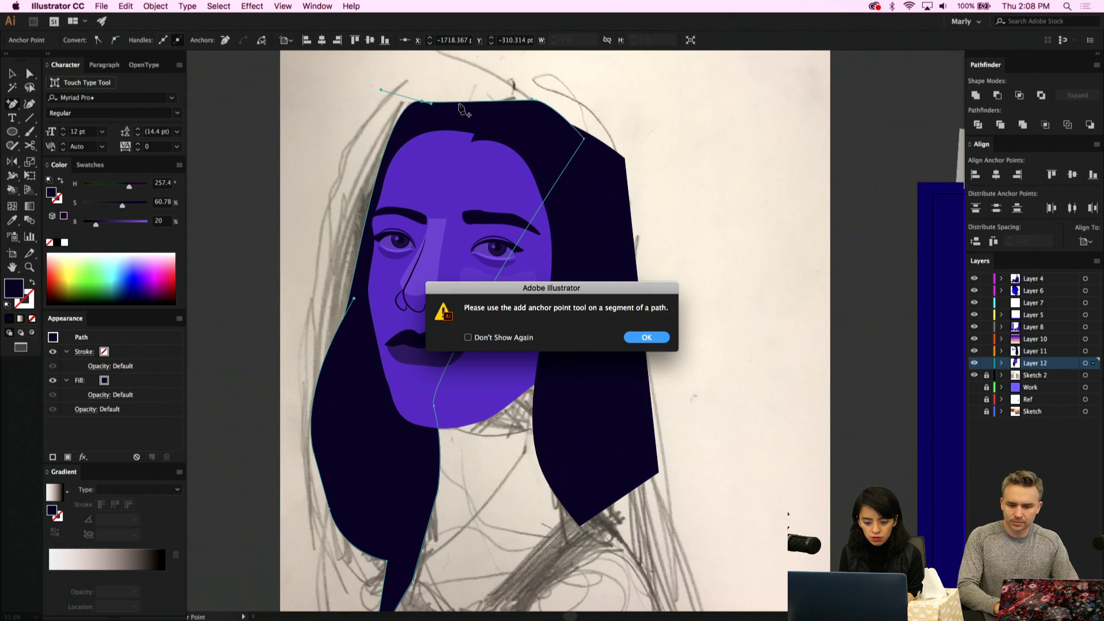
{"action": "left_click", "coordinate": [646, 338]}
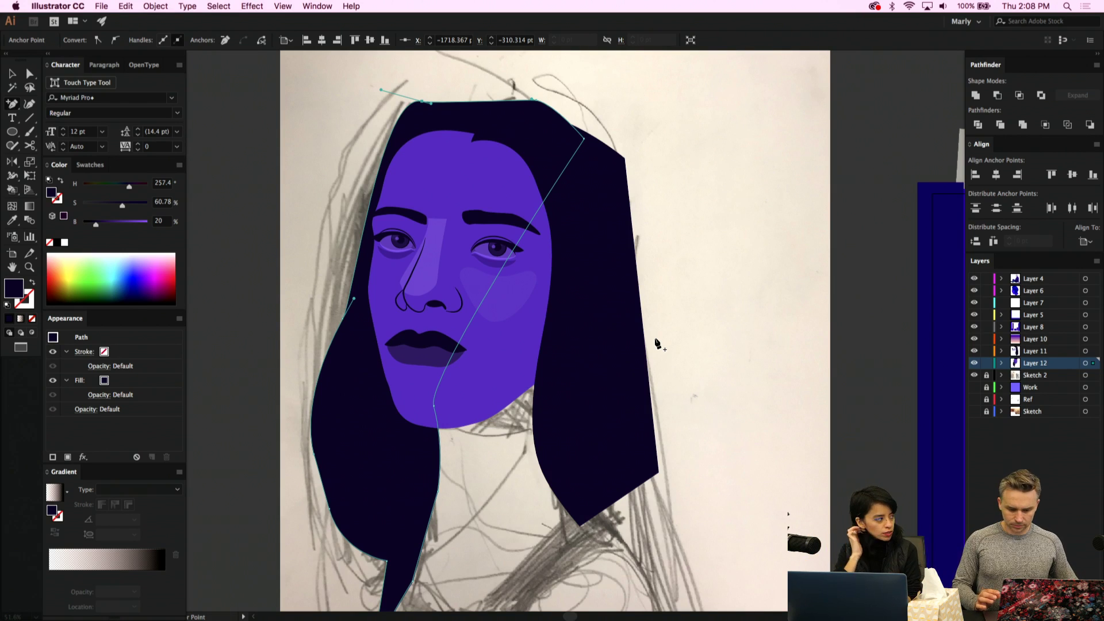
{"action": "key", "text": "v"}
{"action": "key", "text": "a"}
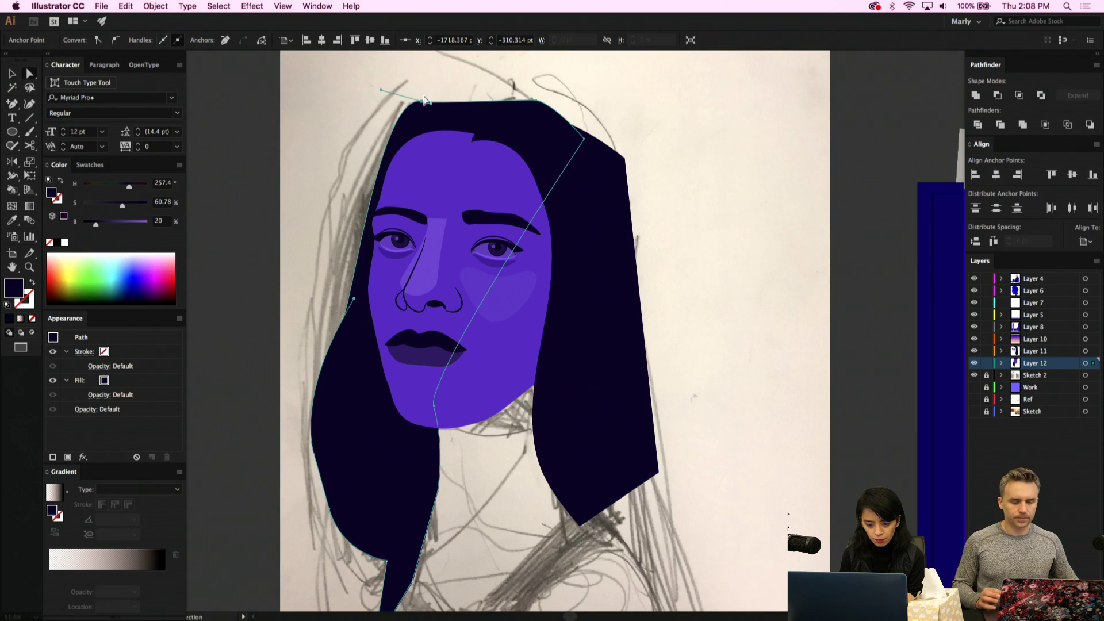
Reshape the back hair's crown: lower its left anchor, pull its right-side points outward past the right hair, and shift the peak left
{"action": "left_click_drag", "start_coordinate": [422, 105], "coordinate": [418, 119]}
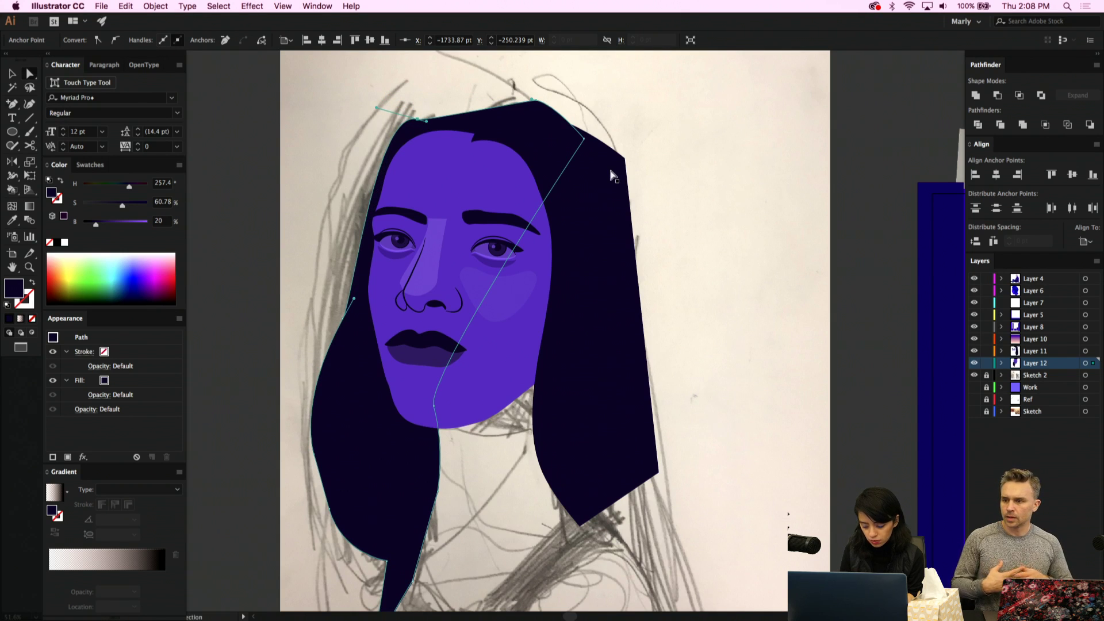
{"action": "left_click", "coordinate": [565, 168]}
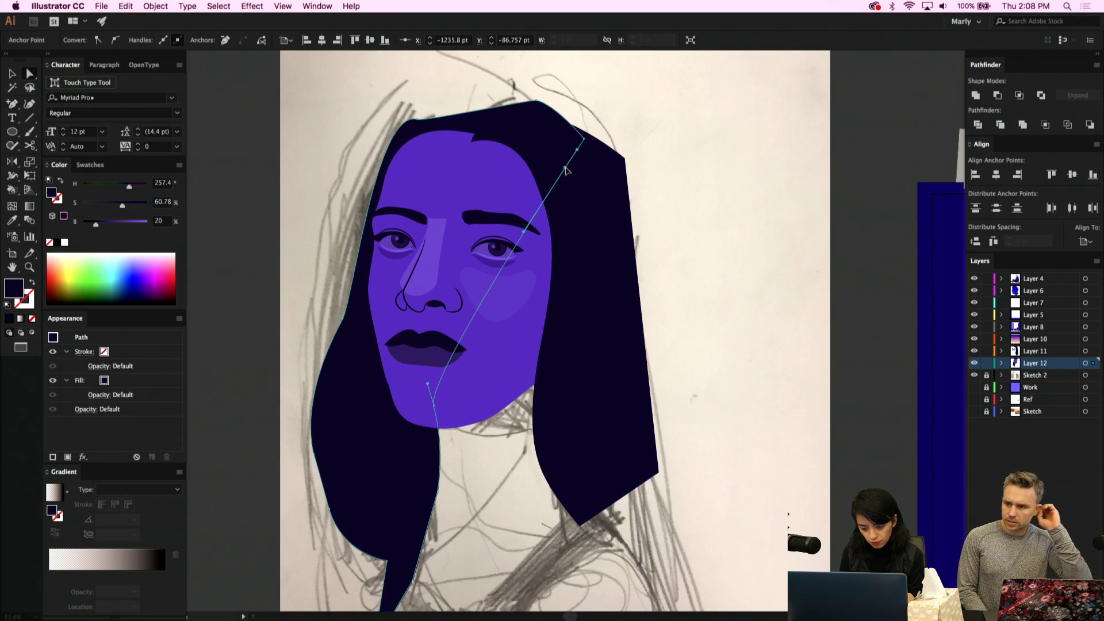
{"action": "left_click_drag", "start_coordinate": [565, 169], "coordinate": [637, 205]}
{"action": "left_click_drag", "start_coordinate": [584, 139], "coordinate": [616, 133]}
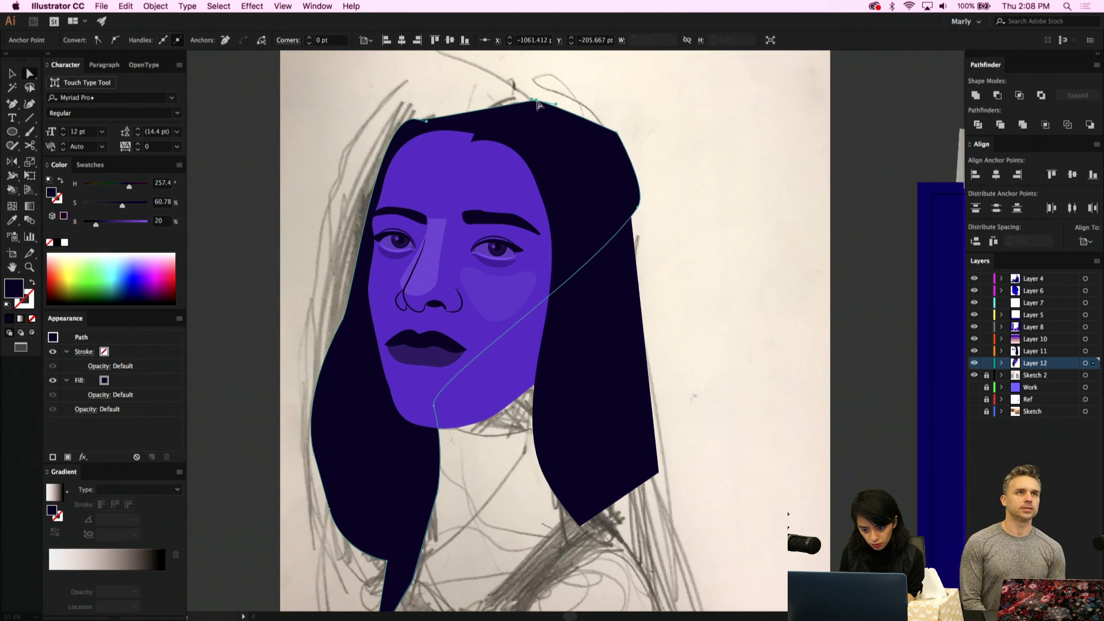
{"action": "left_click_drag", "start_coordinate": [535, 105], "coordinate": [503, 96]}
Convert the back hair's peak anchor into a smooth point so that the crown curves toward the left
{"action": "scroll", "coordinate": [503, 101], "scroll_direction": "up", "scroll_amount": 5}
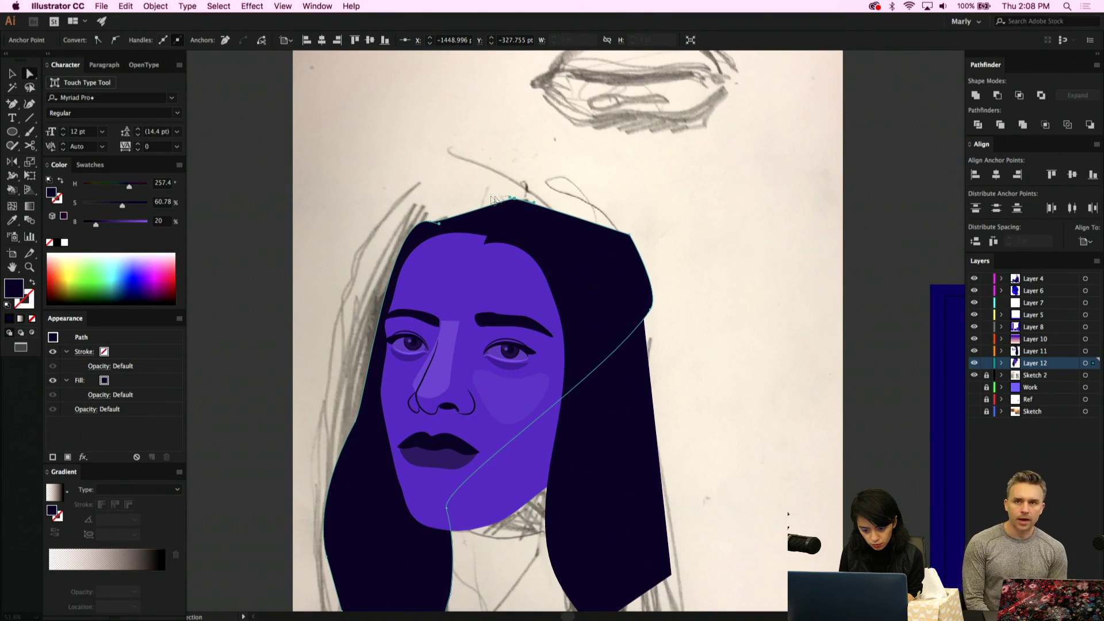
{"action": "left_click", "coordinate": [465, 191]}
{"action": "left_click", "coordinate": [586, 242]}
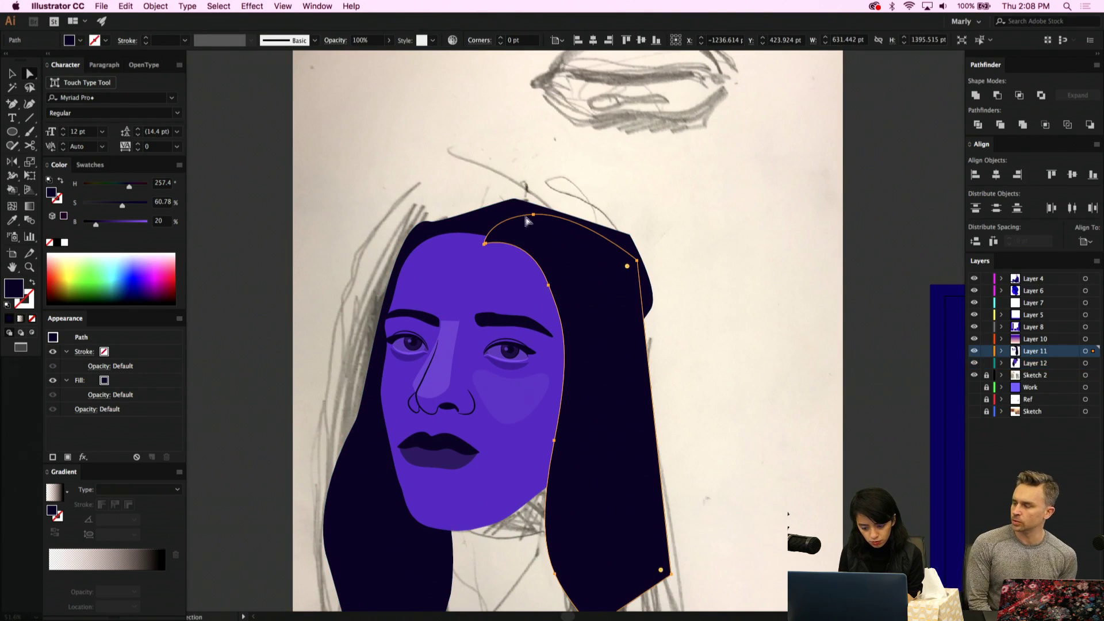
{"action": "scroll", "coordinate": [512, 216], "scroll_direction": "up", "scroll_amount": 2}
{"action": "key", "text": "shift+x"}
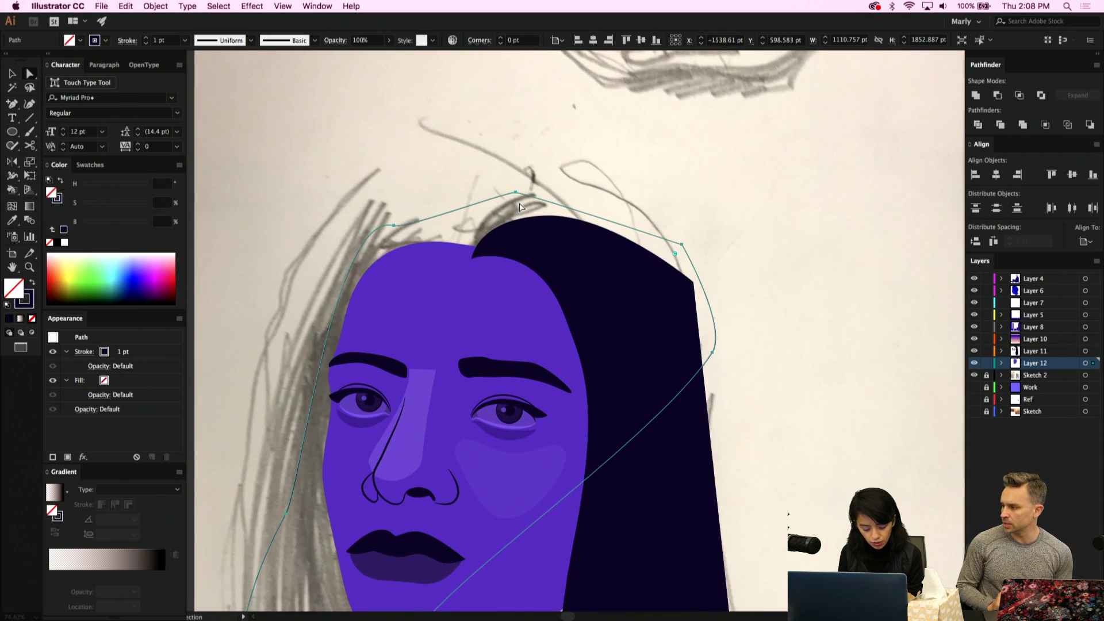
{"action": "key", "text": "shift+x"}
{"action": "key", "text": "shift+c"}
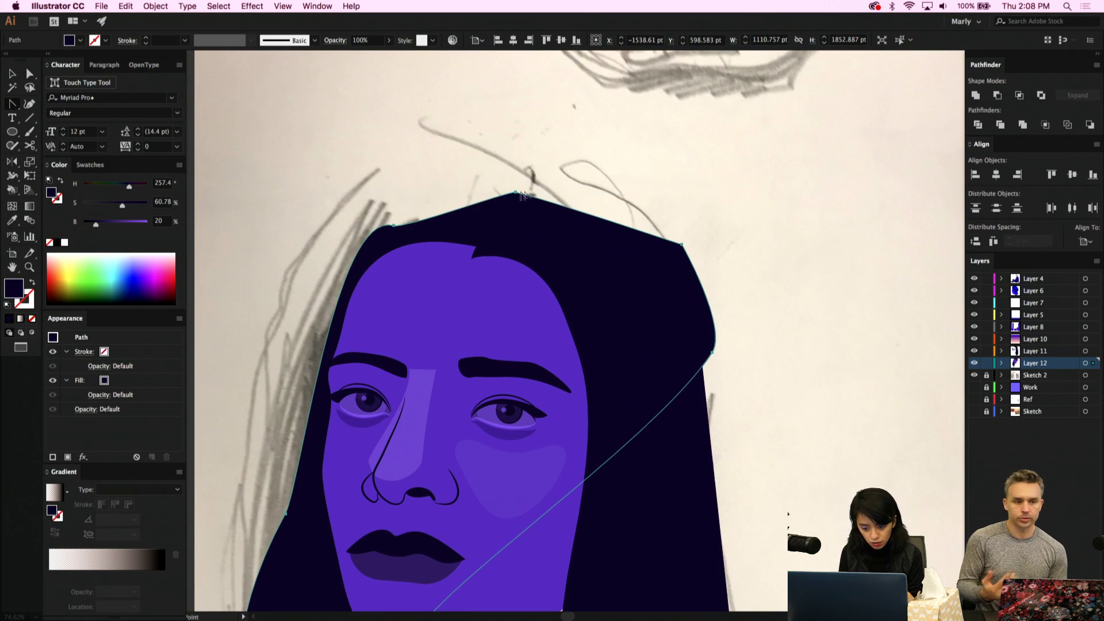
{"action": "left_click_drag", "start_coordinate": [517, 193], "coordinate": [502, 196]}
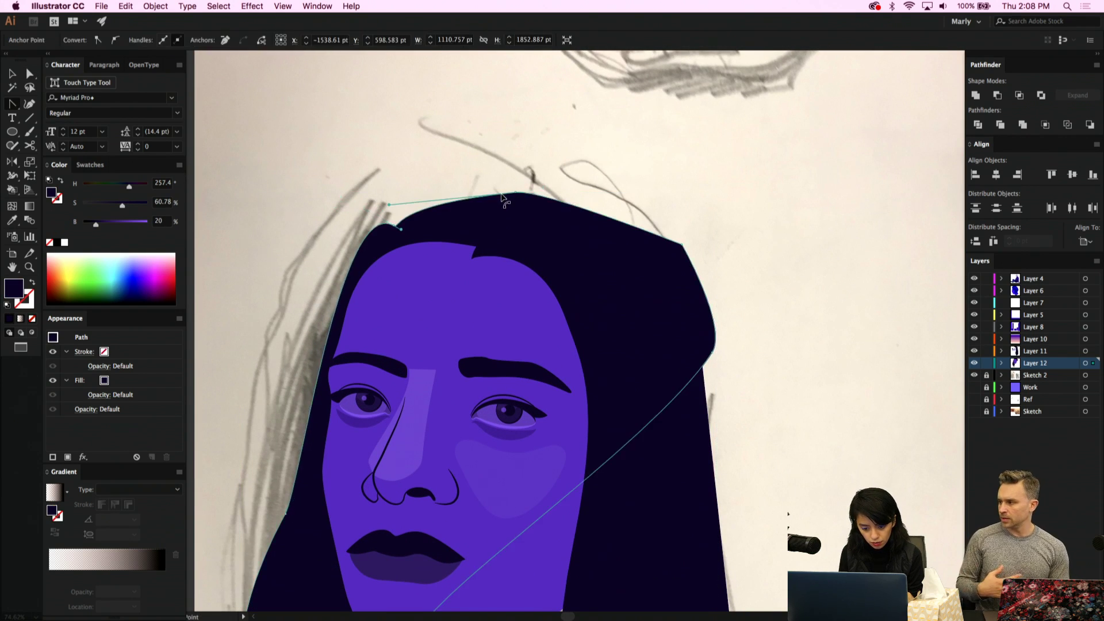
Round the back hair's upper-left crown by repositioning its anchor and pulling its handle down along the outer side
{"action": "key", "text": "a"}
{"action": "left_click_drag", "start_coordinate": [395, 228], "coordinate": [388, 222]}
{"action": "left_click_drag", "start_coordinate": [327, 189], "coordinate": [290, 293]}
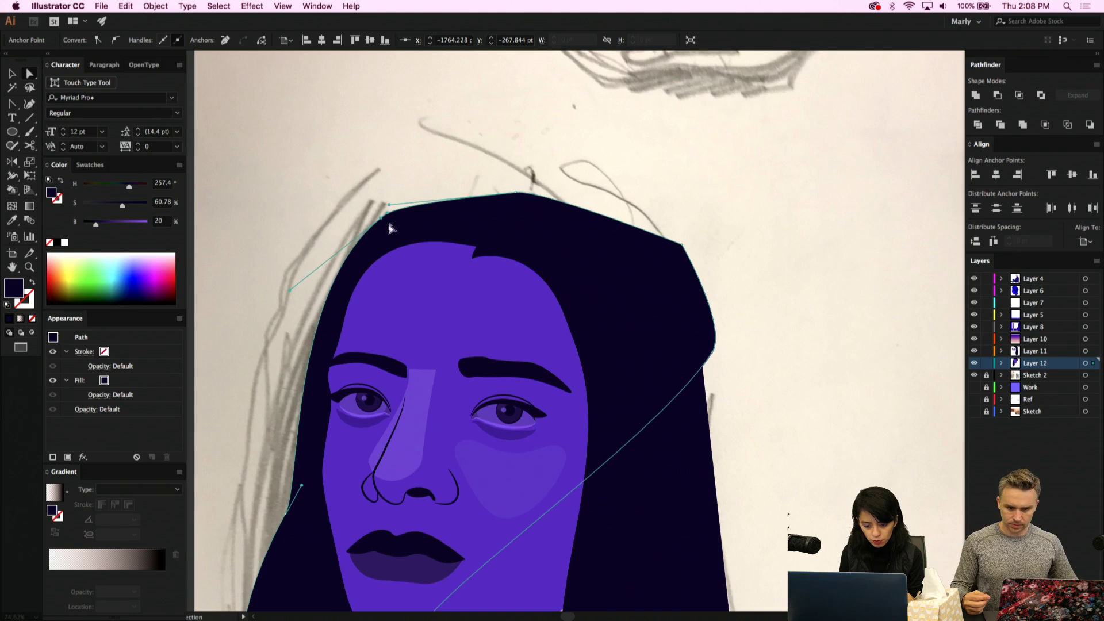
Pull the back hair's diagonal inner edge down and outward behind the right hair to its lower tip
{"action": "scroll", "coordinate": [381, 221], "scroll_direction": "down", "scroll_amount": 5}
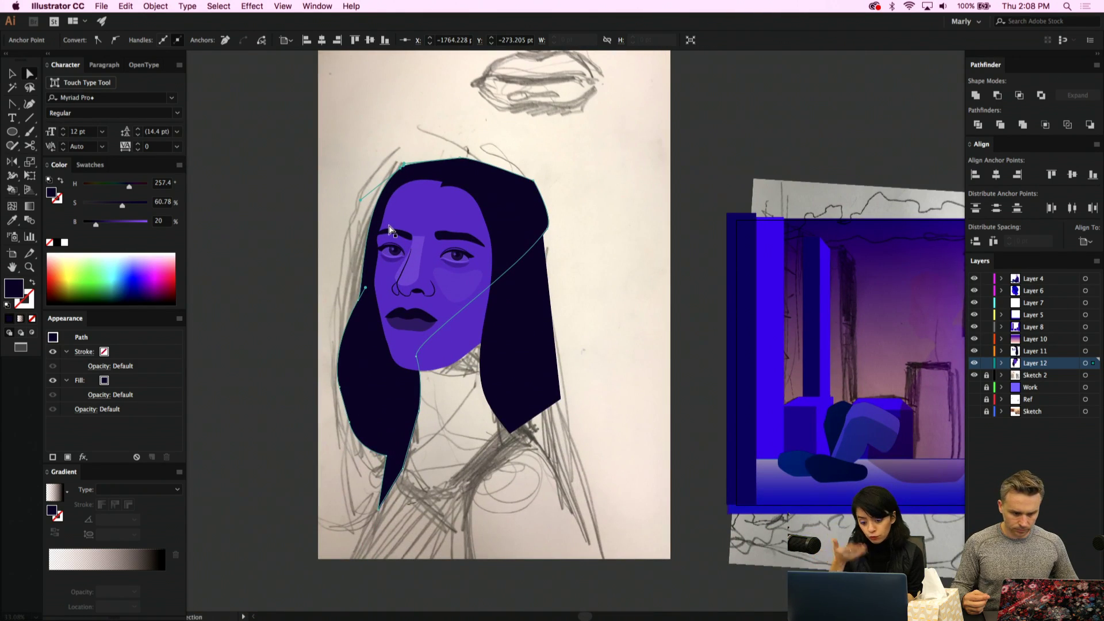
{"action": "key", "text": "p"}
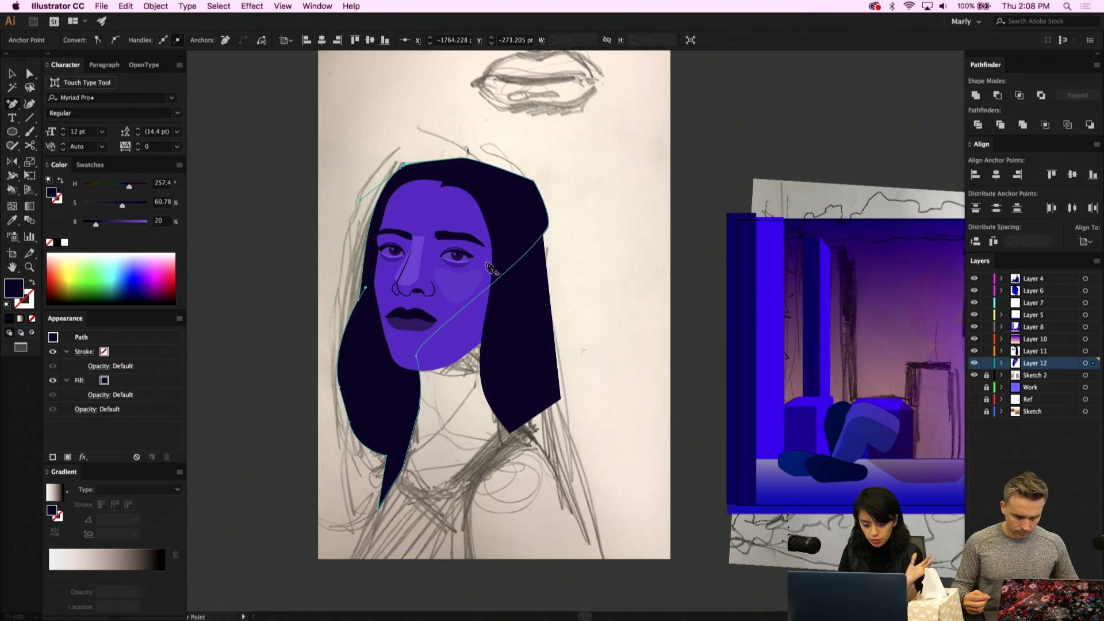
{"action": "key", "text": "a"}
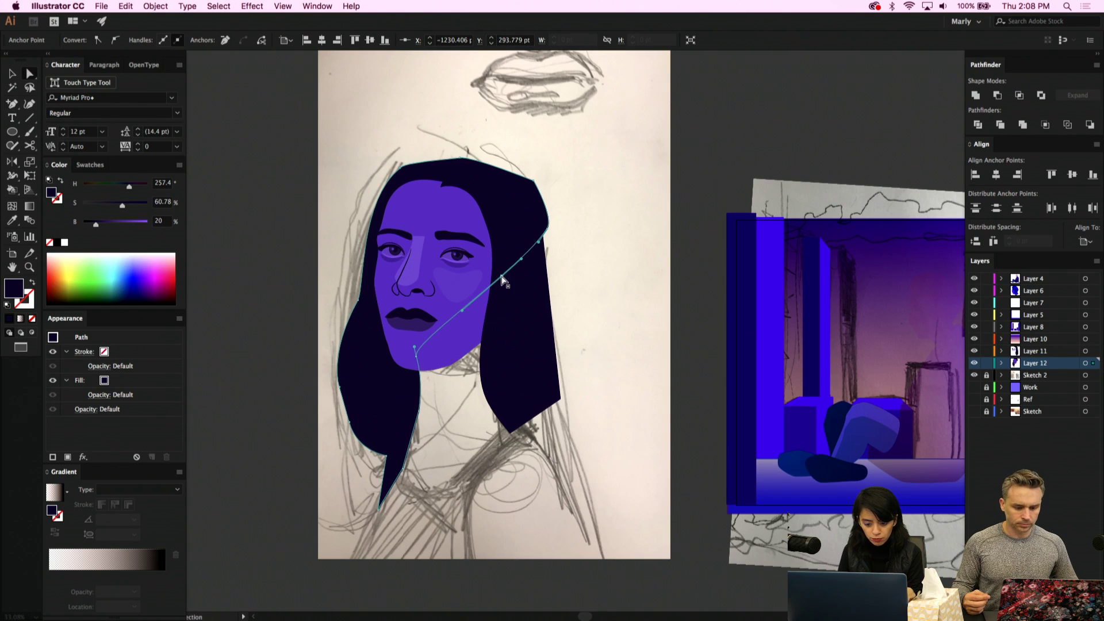
{"action": "left_click_drag", "start_coordinate": [502, 280], "coordinate": [581, 420]}
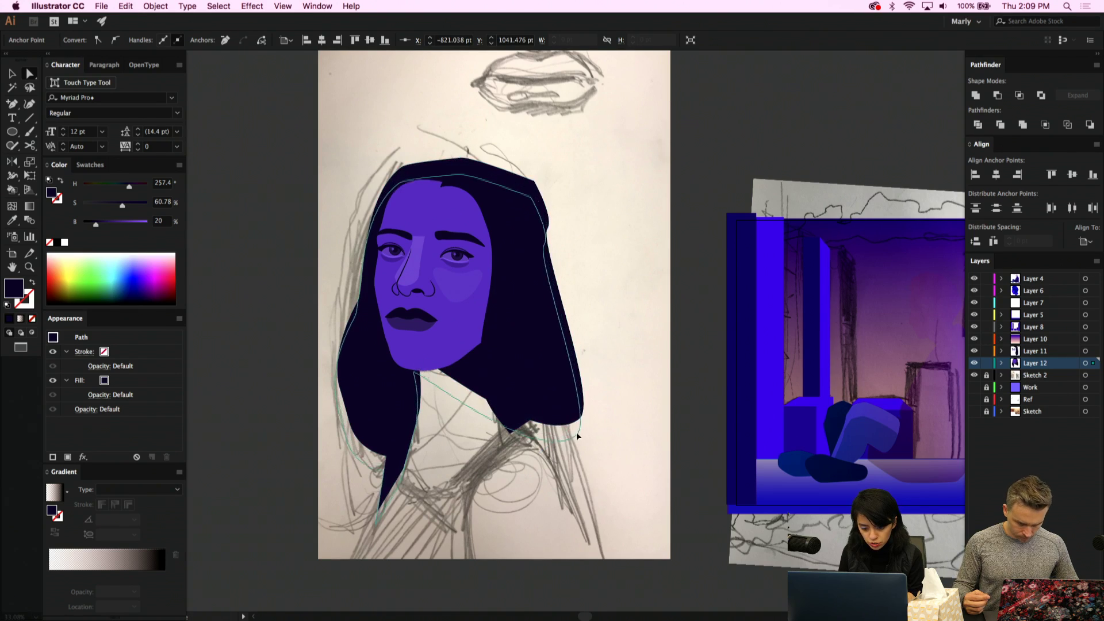
{"action": "left_click", "coordinate": [577, 429]}
Raise the face's chin anchor slightly and move the right jaw anchor outward beneath the right hair
{"action": "left_click", "coordinate": [429, 325]}
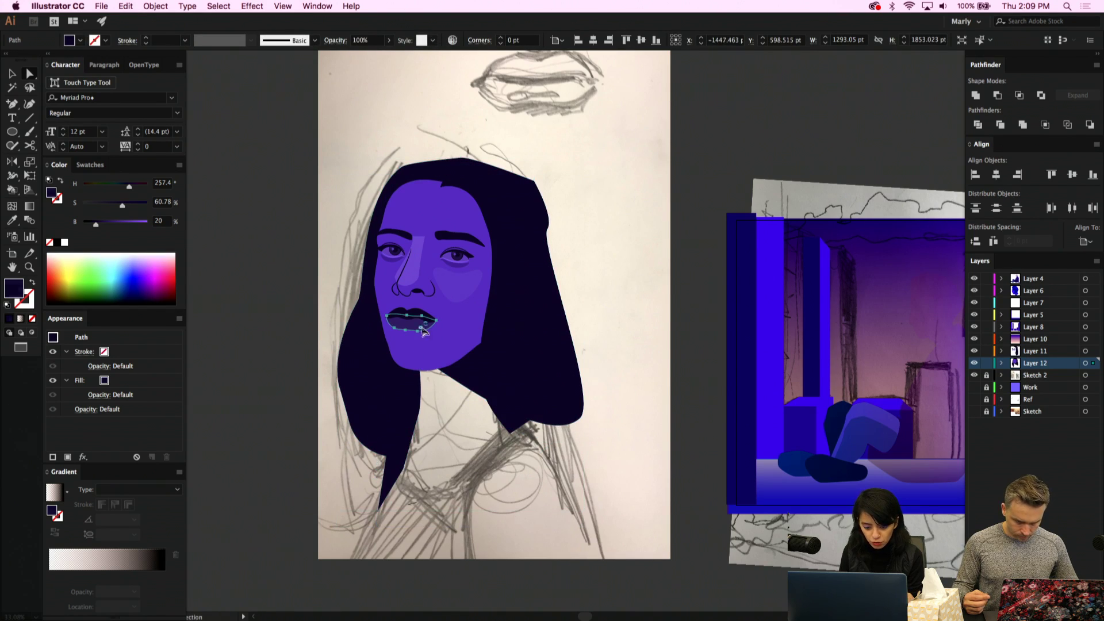
{"action": "left_click", "coordinate": [438, 344]}
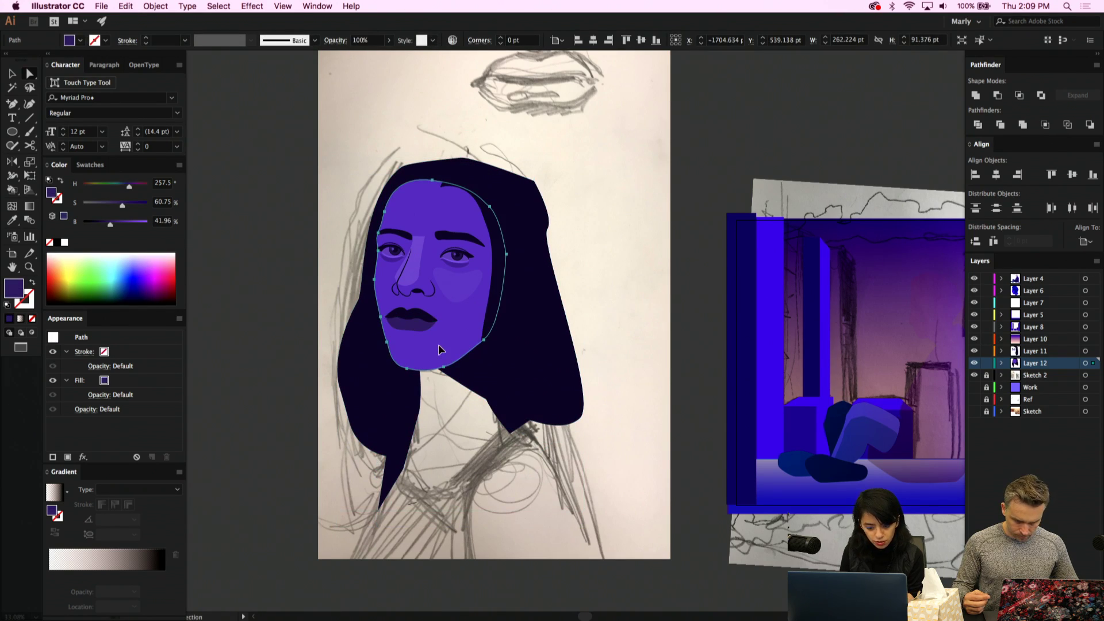
{"action": "left_click", "coordinate": [408, 373]}
{"action": "left_click", "coordinate": [408, 373]}
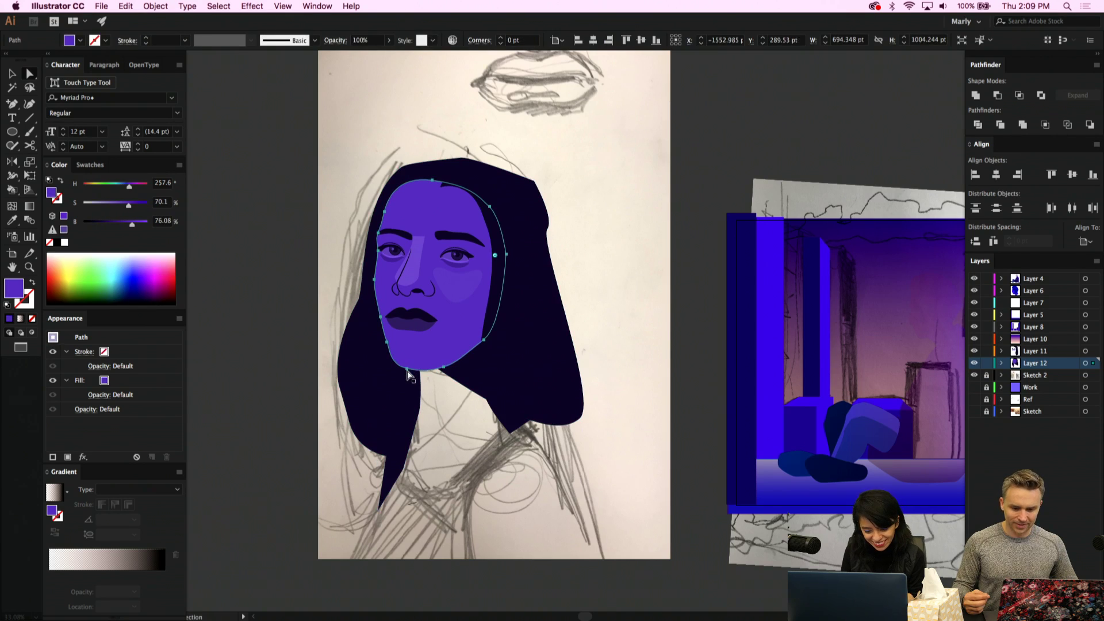
{"action": "left_click", "coordinate": [408, 370]}
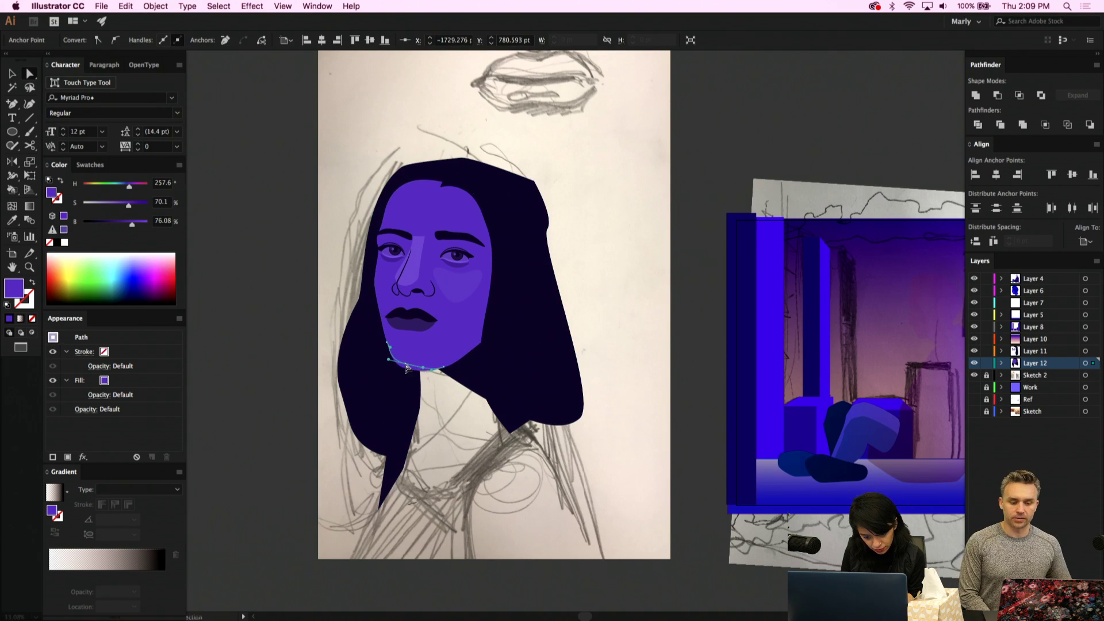
{"action": "left_click_drag", "start_coordinate": [405, 364], "coordinate": [503, 324]}
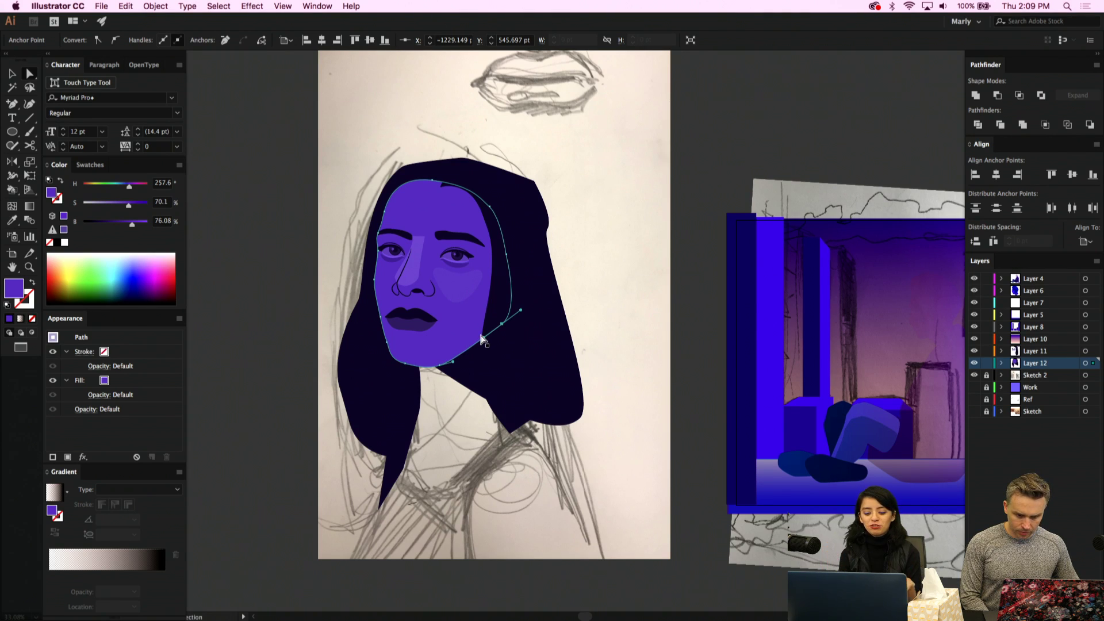
Select the face shape and set its opacity to 54%
{"action": "key", "text": "v"}
{"action": "left_click_drag", "start_coordinate": [486, 272], "coordinate": [459, 353]}
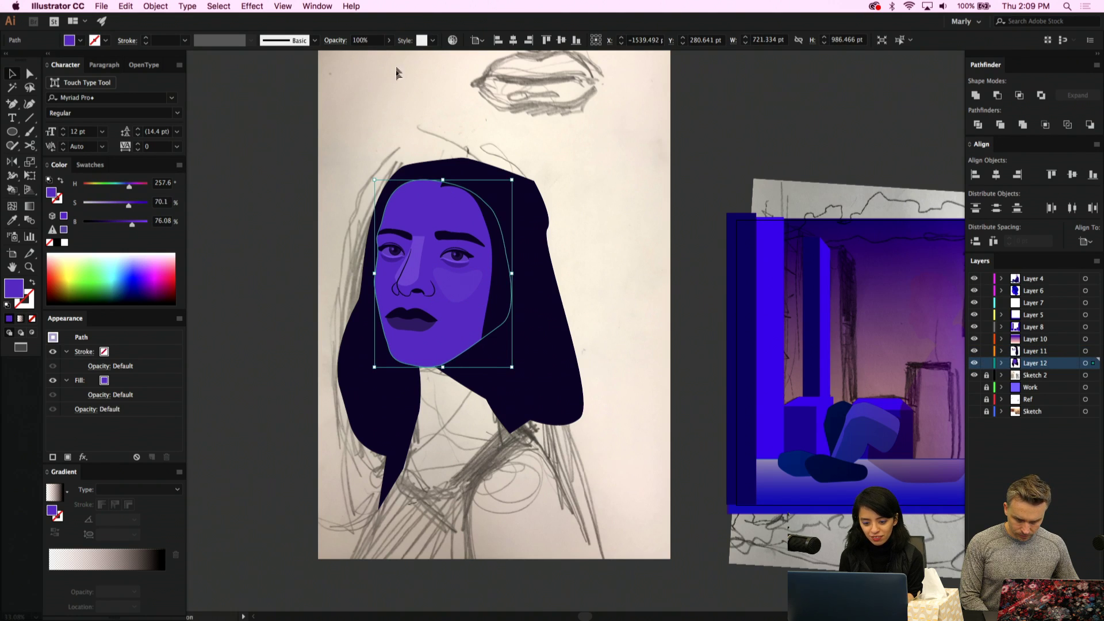
{"action": "left_click", "coordinate": [390, 41]}
{"action": "left_click_drag", "start_coordinate": [376, 58], "coordinate": [367, 55]}
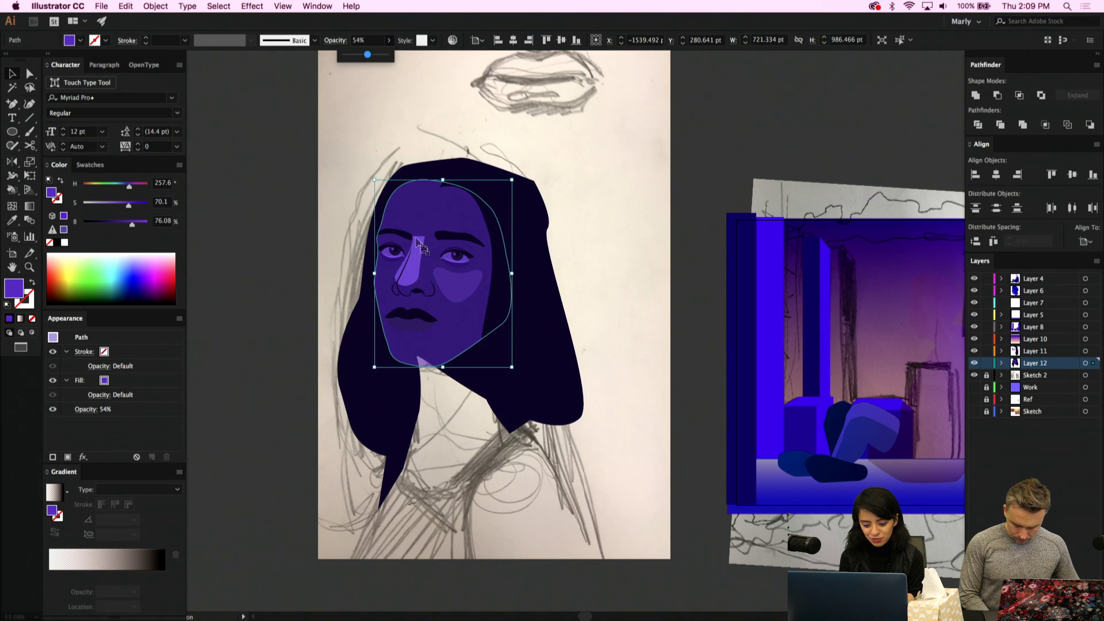
Select the back hair shape on Layer 12 and set its opacity to 47%
{"action": "left_click", "coordinate": [456, 417]}
{"action": "left_click", "coordinate": [472, 364]}
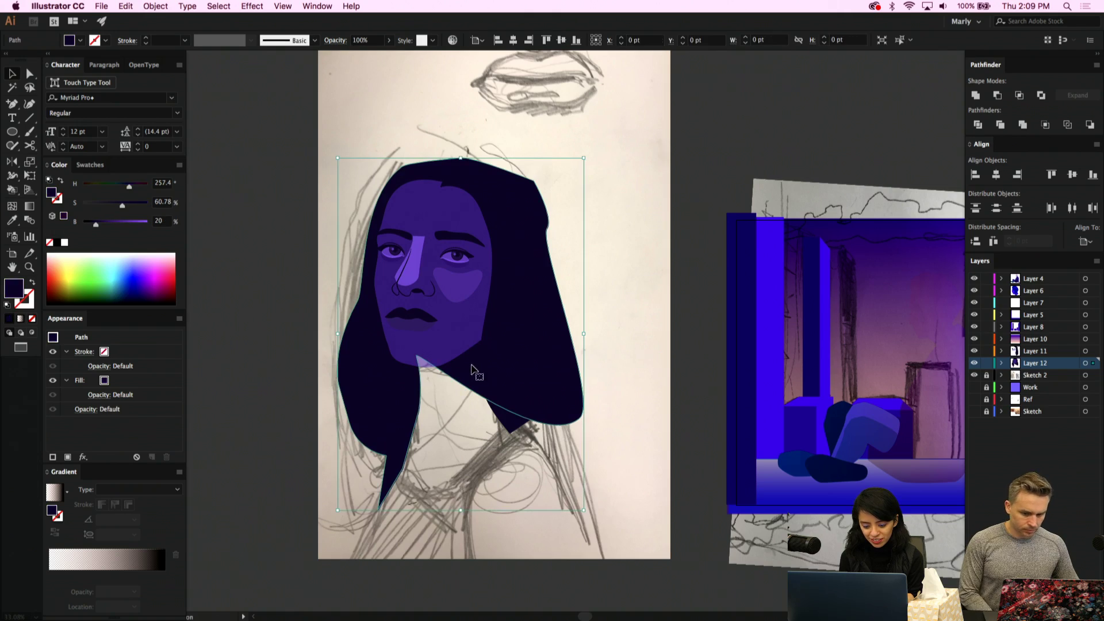
{"action": "left_click", "coordinate": [389, 40]}
{"action": "left_click_drag", "start_coordinate": [375, 56], "coordinate": [365, 58]}
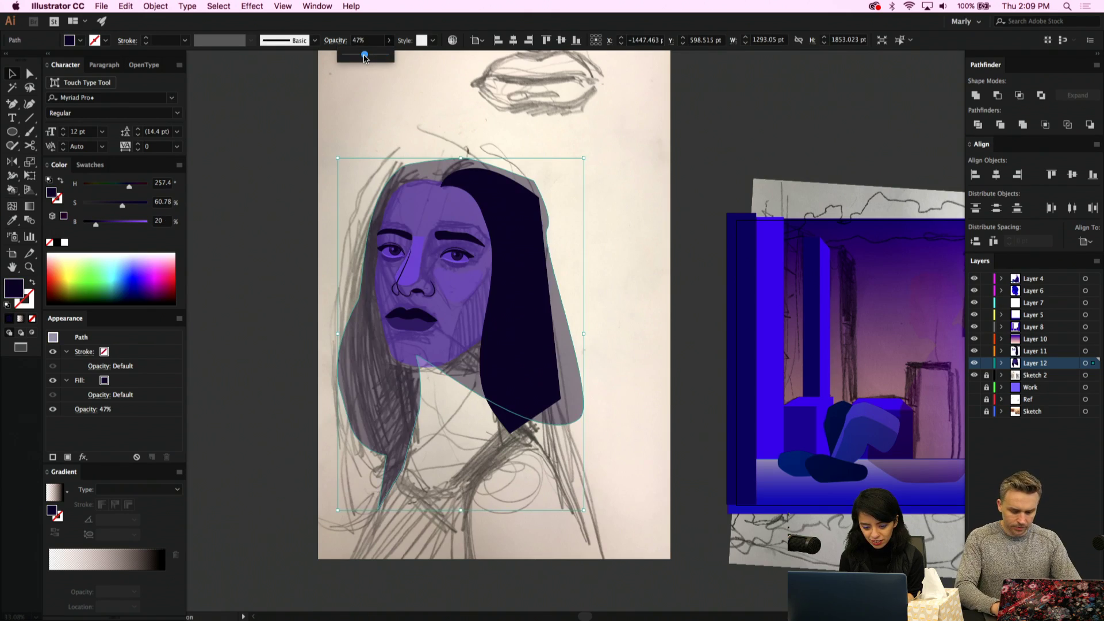
Draw an ellipse about 259 by 314 pt over the right jaw, filled with the lower lip's dark purple and placed behind the right hair
{"action": "scroll", "coordinate": [483, 251], "scroll_direction": "up", "scroll_amount": 3}
{"action": "left_click", "coordinate": [447, 300]}
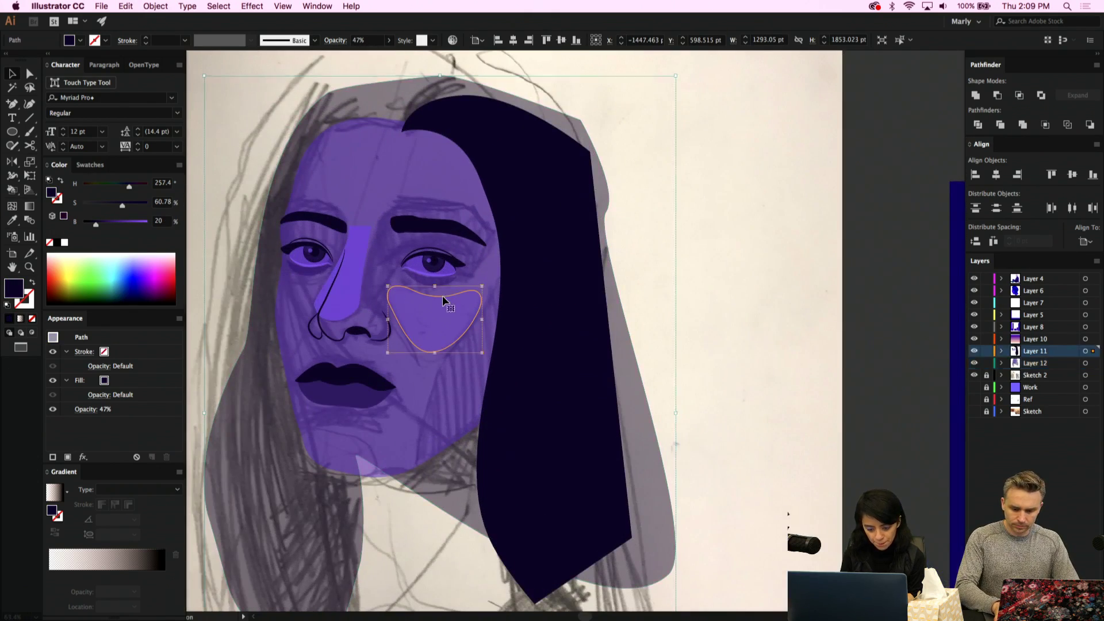
{"action": "left_click", "coordinate": [12, 131]}
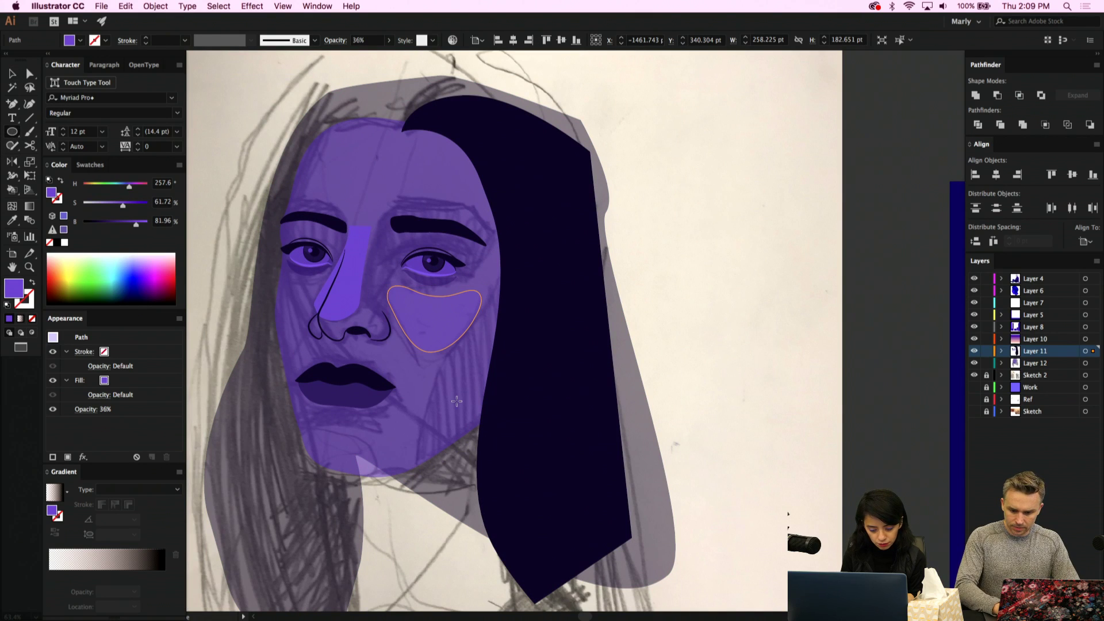
{"action": "mouse_move", "coordinate": [545, 331]}
{"action": "left_mouse_down"}
{"action": "mouse_move", "coordinate": [517, 350]}
{"action": "mouse_move", "coordinate": [449, 445]}
{"action": "left_mouse_up"}
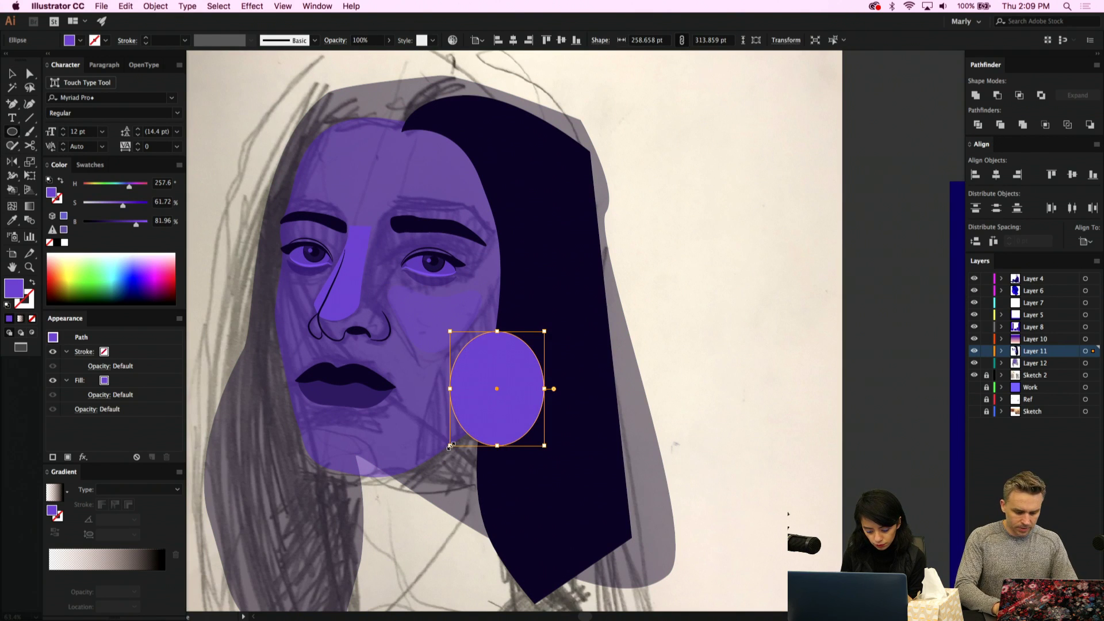
{"action": "key", "text": "i"}
{"action": "left_click", "coordinate": [355, 389]}
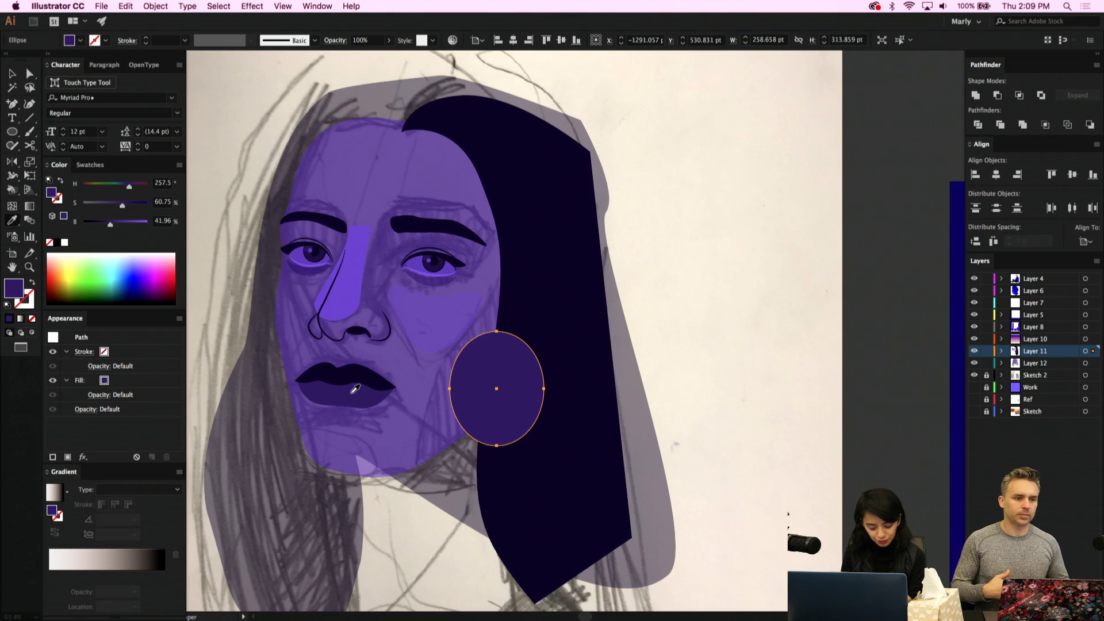
{"action": "key", "text": "super+bracketleft"}
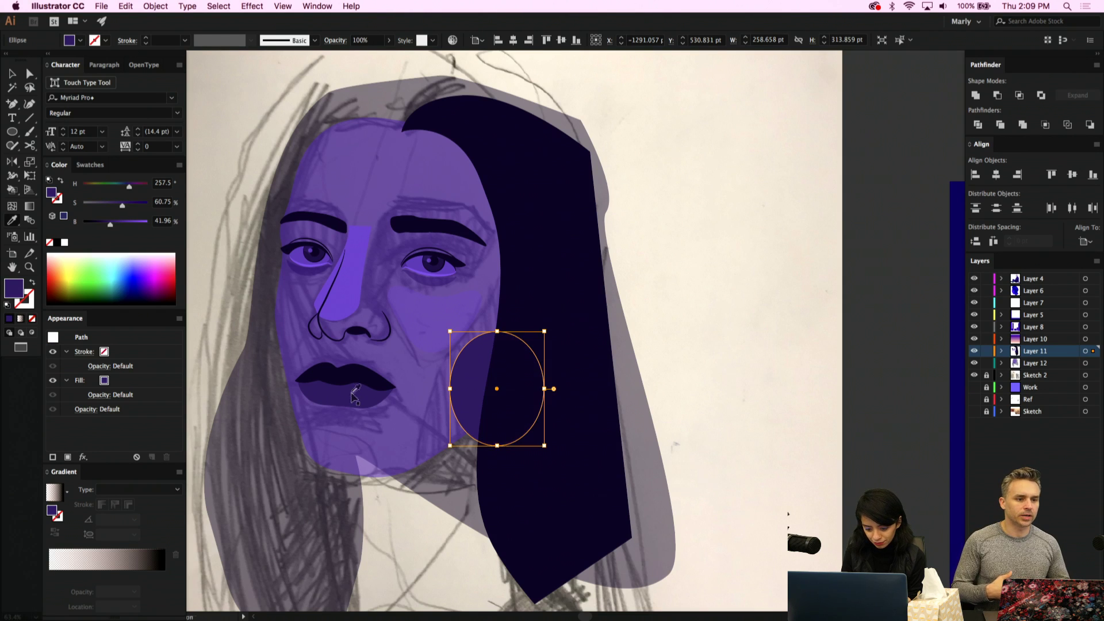
Reshape the ellipse into a cheek shadow by extending its upper and lower anchors and curving its inner edge to the sketch
{"action": "key", "text": "a"}
{"action": "left_click_drag", "start_coordinate": [450, 389], "coordinate": [433, 391]}
{"action": "left_click_drag", "start_coordinate": [496, 332], "coordinate": [510, 274]}
{"action": "left_click_drag", "start_coordinate": [497, 446], "coordinate": [442, 526]}
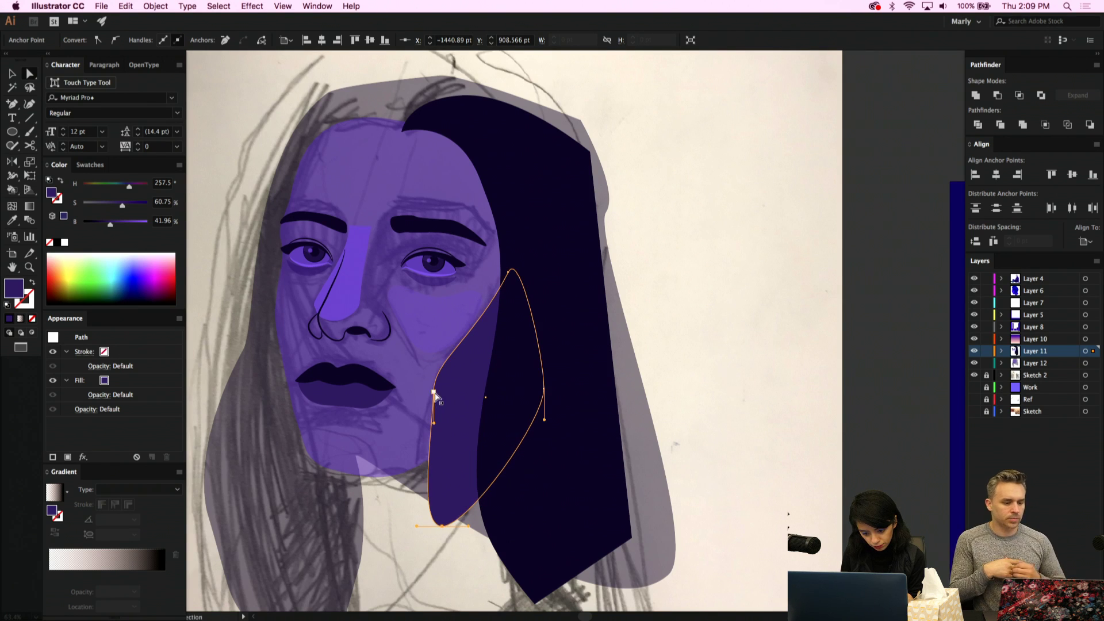
{"action": "left_click_drag", "start_coordinate": [434, 395], "coordinate": [427, 406]}
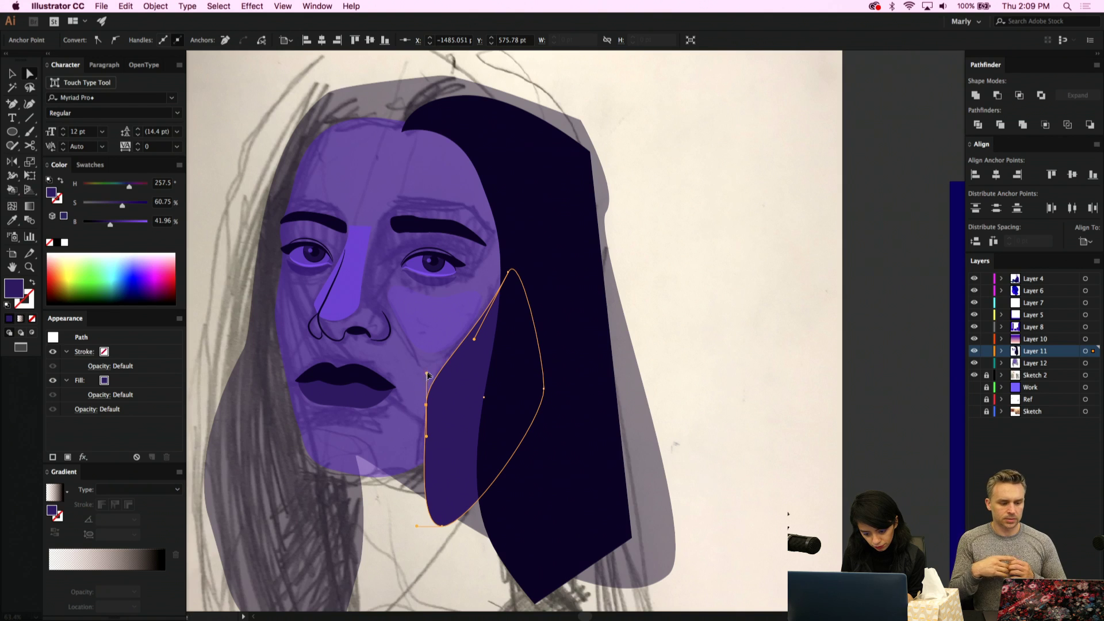
{"action": "left_click_drag", "start_coordinate": [428, 374], "coordinate": [440, 333]}
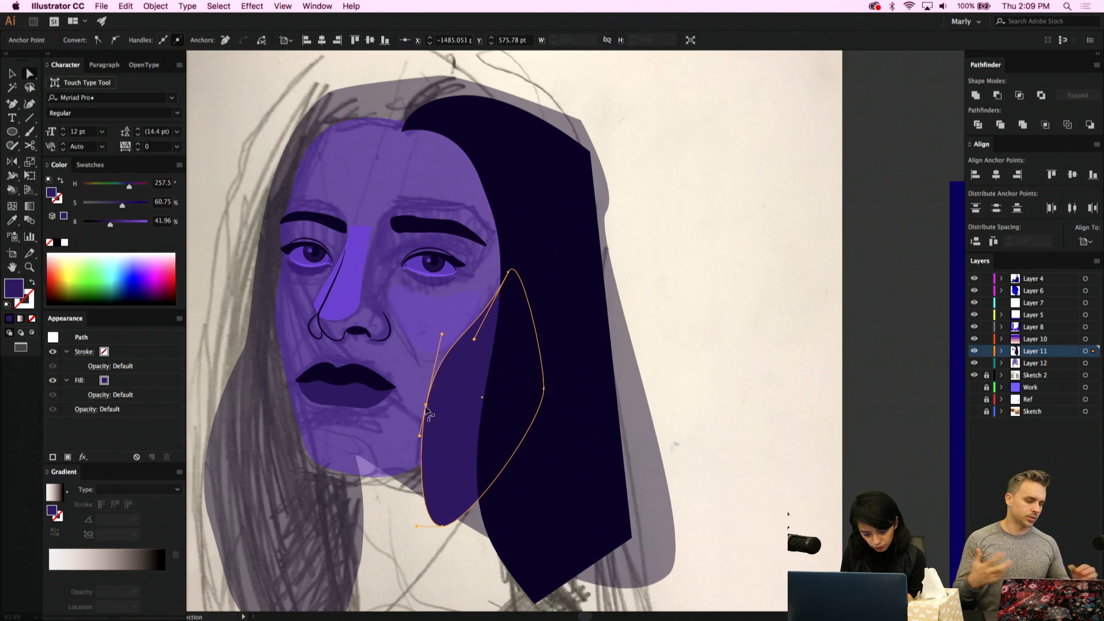
Pull the shadow's lower anchor beneath the chin and curve its inner edge down to the jawline
{"action": "left_click", "coordinate": [443, 526]}
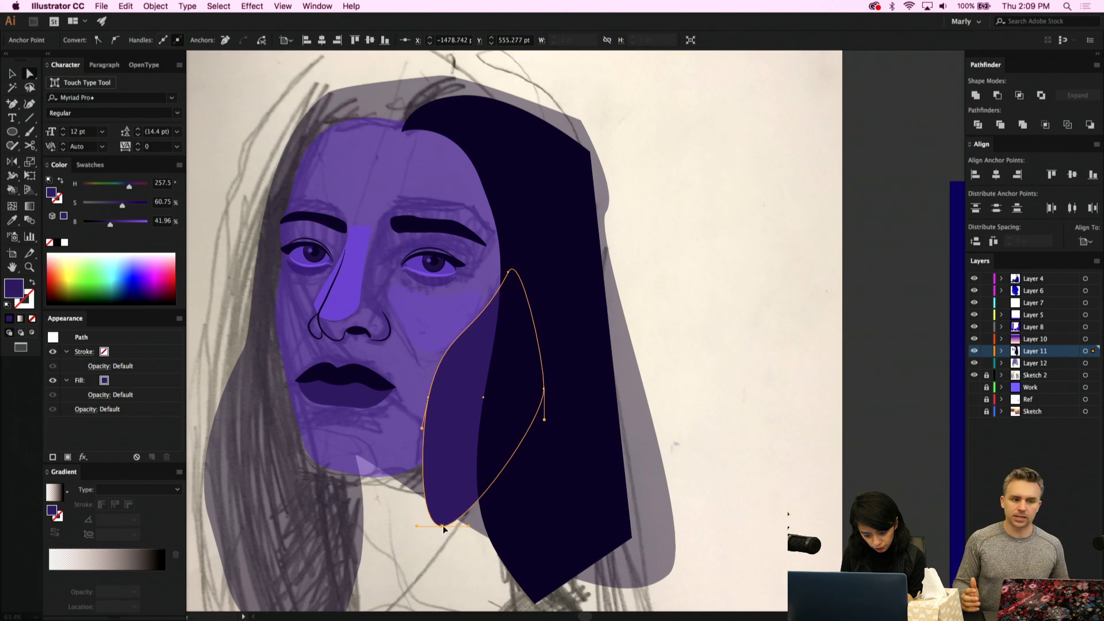
{"action": "left_click_drag", "start_coordinate": [443, 526], "coordinate": [373, 524]}
{"action": "key", "text": "shift+c"}
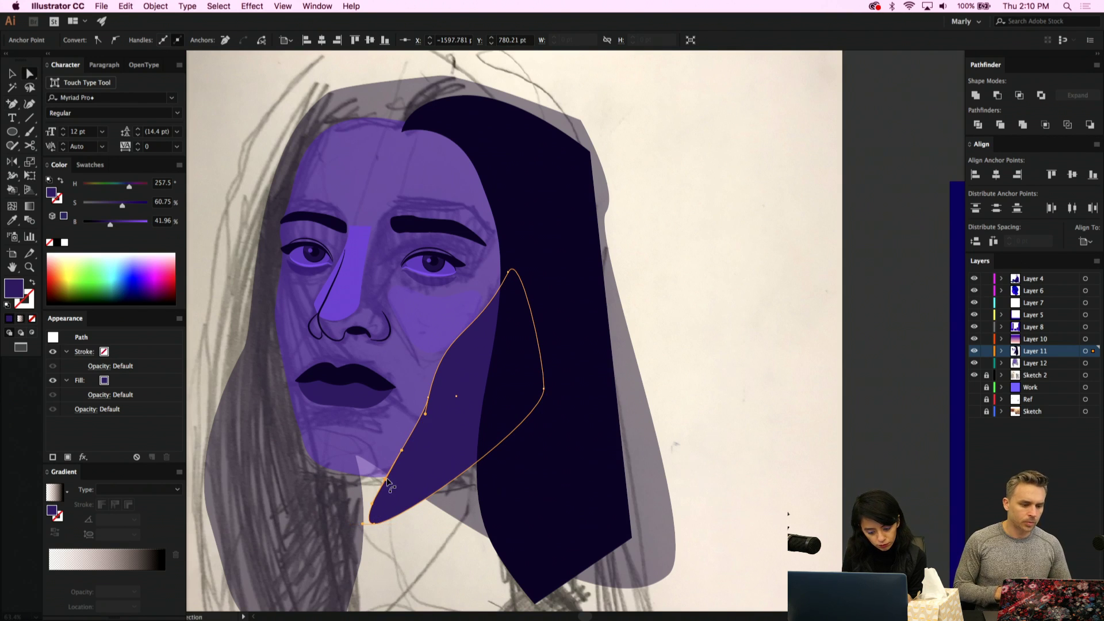
{"action": "mouse_move", "coordinate": [394, 484]}
{"action": "left_mouse_down"}
{"action": "mouse_move", "coordinate": [372, 481]}
{"action": "mouse_move", "coordinate": [382, 484]}
{"action": "mouse_move", "coordinate": [382, 467]}
{"action": "left_mouse_up"}
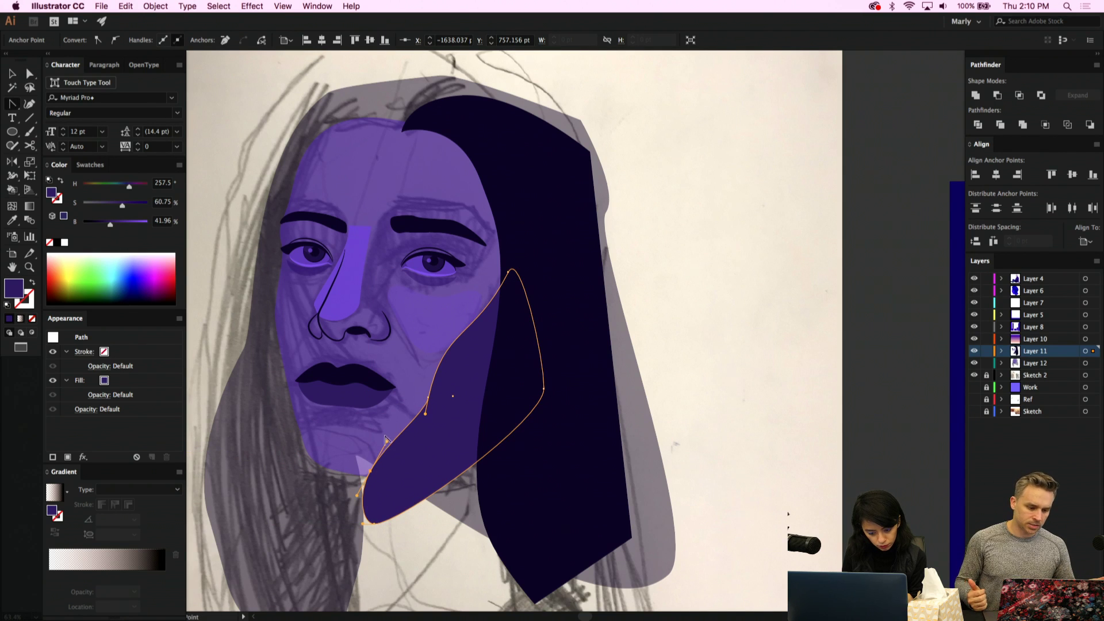
{"action": "left_click_drag", "start_coordinate": [386, 443], "coordinate": [366, 475]}
{"action": "key", "text": "a"}
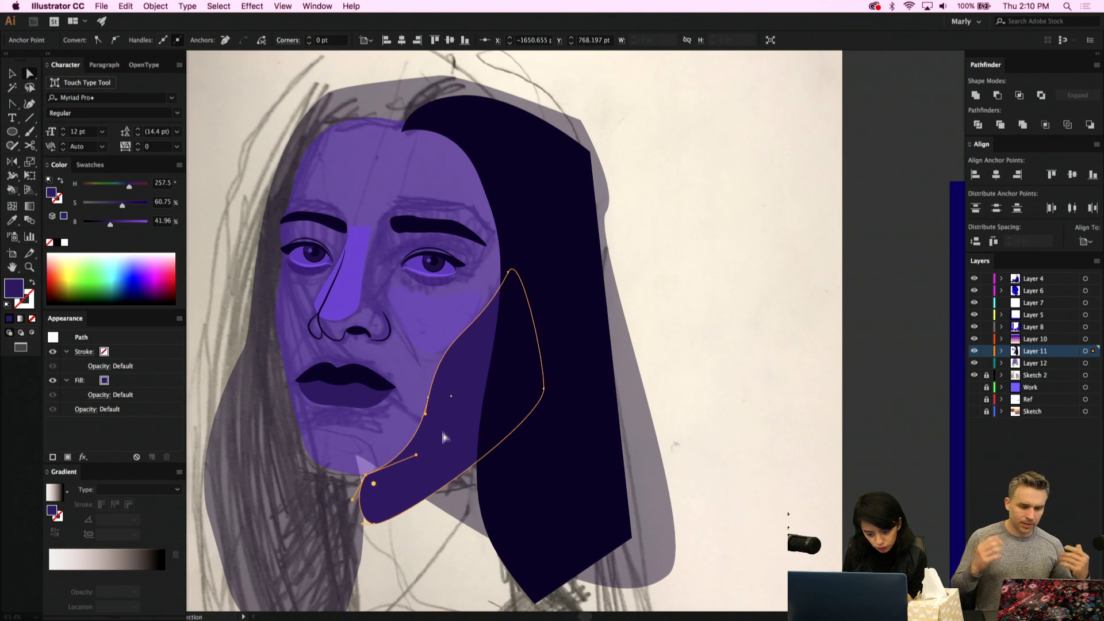
Try to divide the jaw shadow and the face shape with Pathfinder Divide
{"action": "left_click", "coordinate": [404, 418], "text": "shift"}
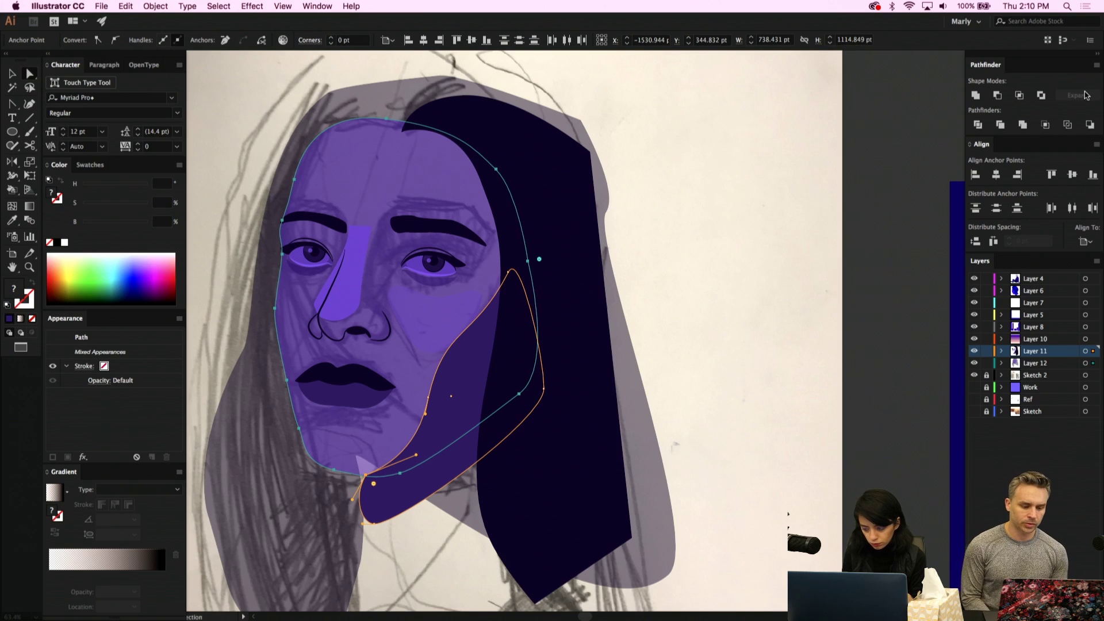
{"action": "left_click", "coordinate": [981, 127]}
{"action": "key", "text": "super+shift+a"}
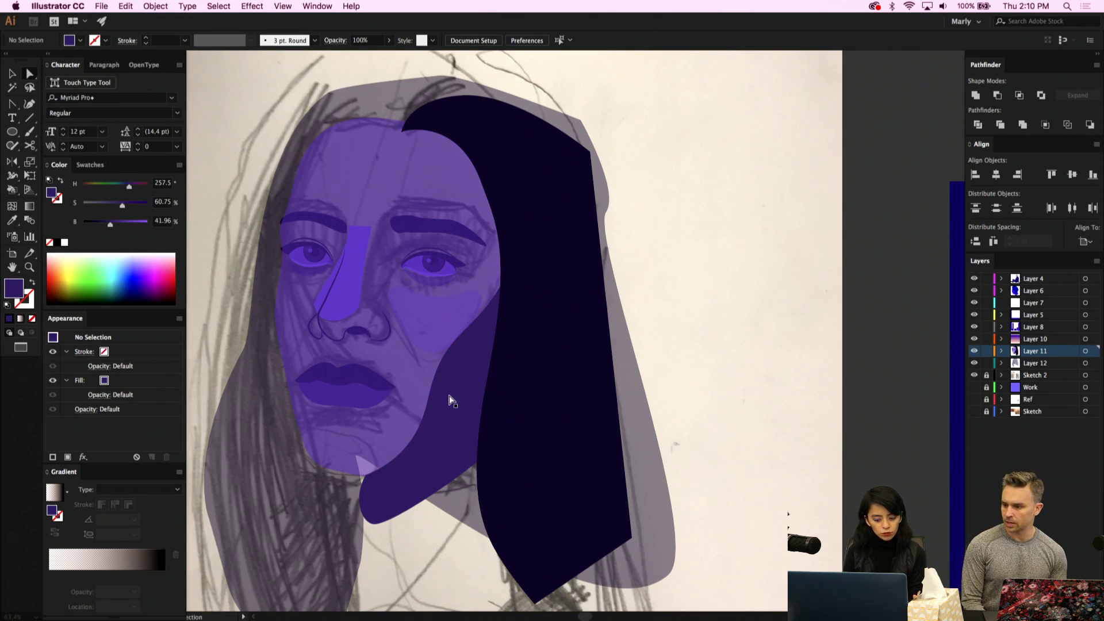
Try moving the divided shadow piece outward beneath the right hair, and undo the move
{"action": "left_click", "coordinate": [451, 401]}
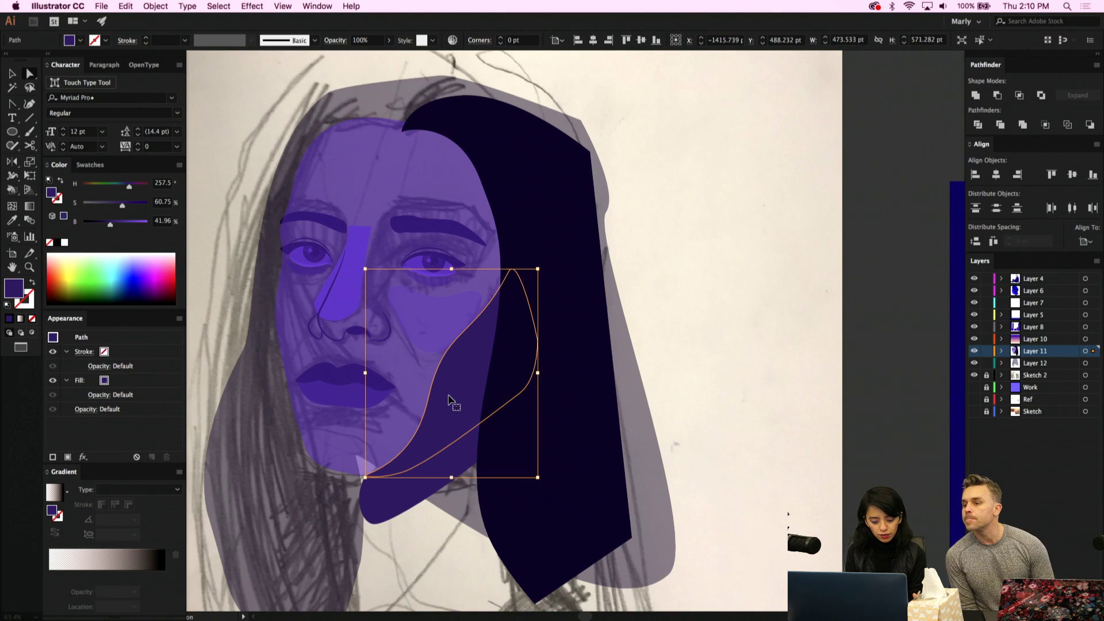
{"action": "key", "text": "a"}
{"action": "key", "text": "v"}
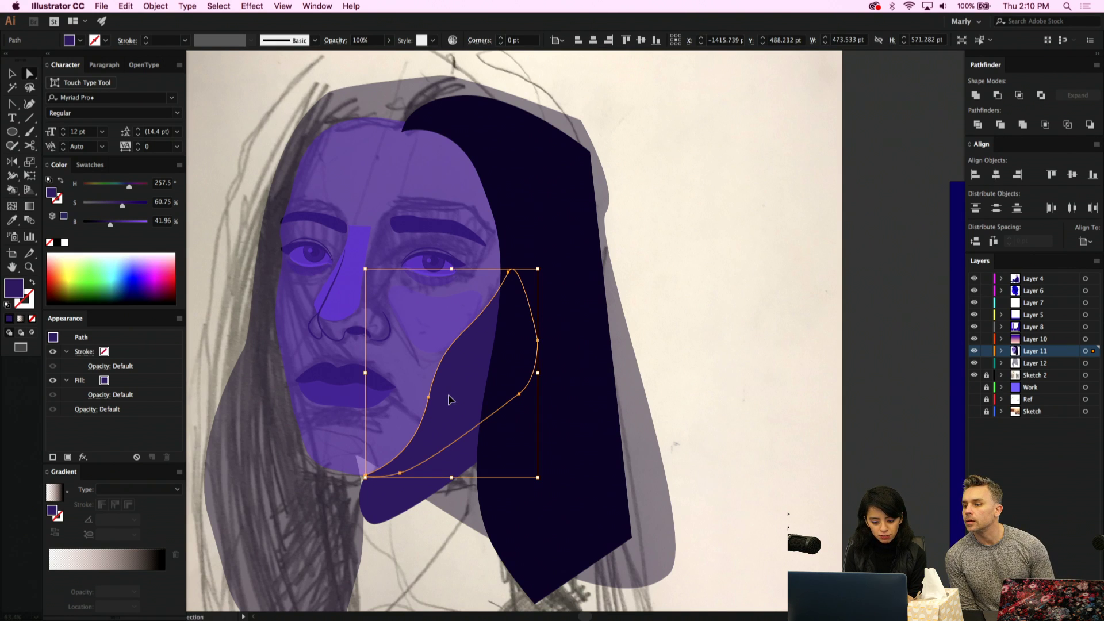
{"action": "key", "text": "a"}
{"action": "left_click_drag", "start_coordinate": [450, 399], "coordinate": [494, 402]}
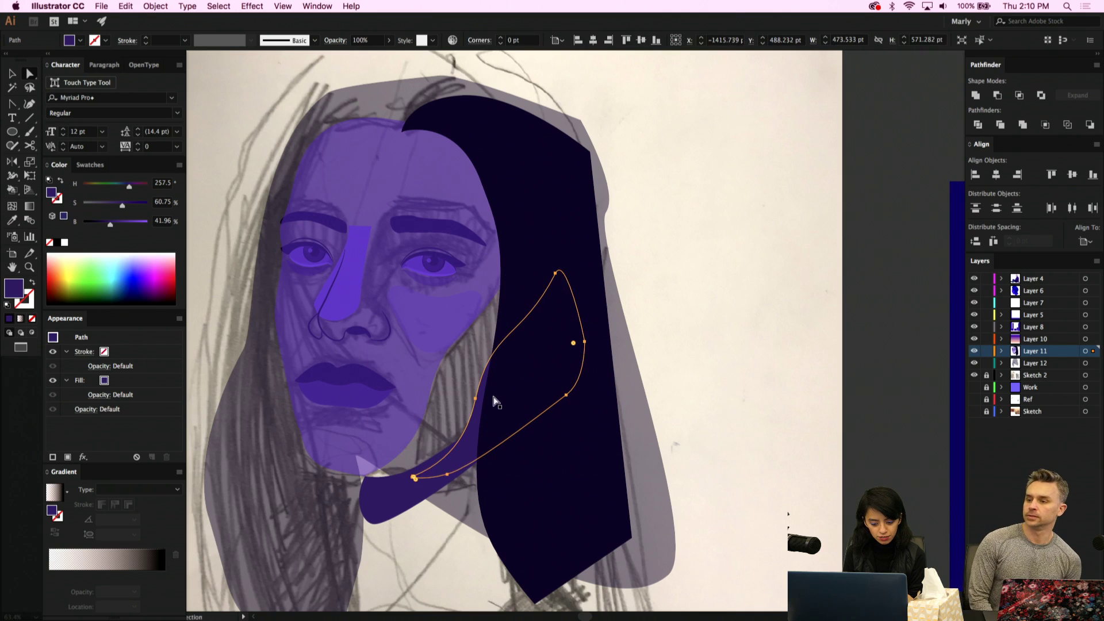
{"action": "key", "text": "super+z"}
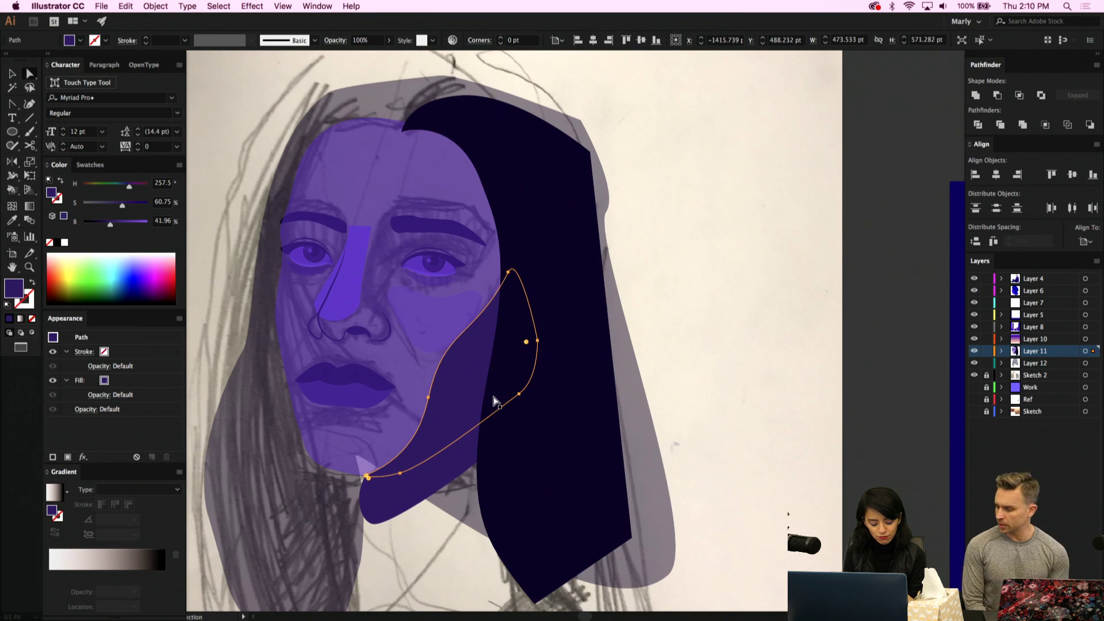
{"action": "key", "text": "super+c"}
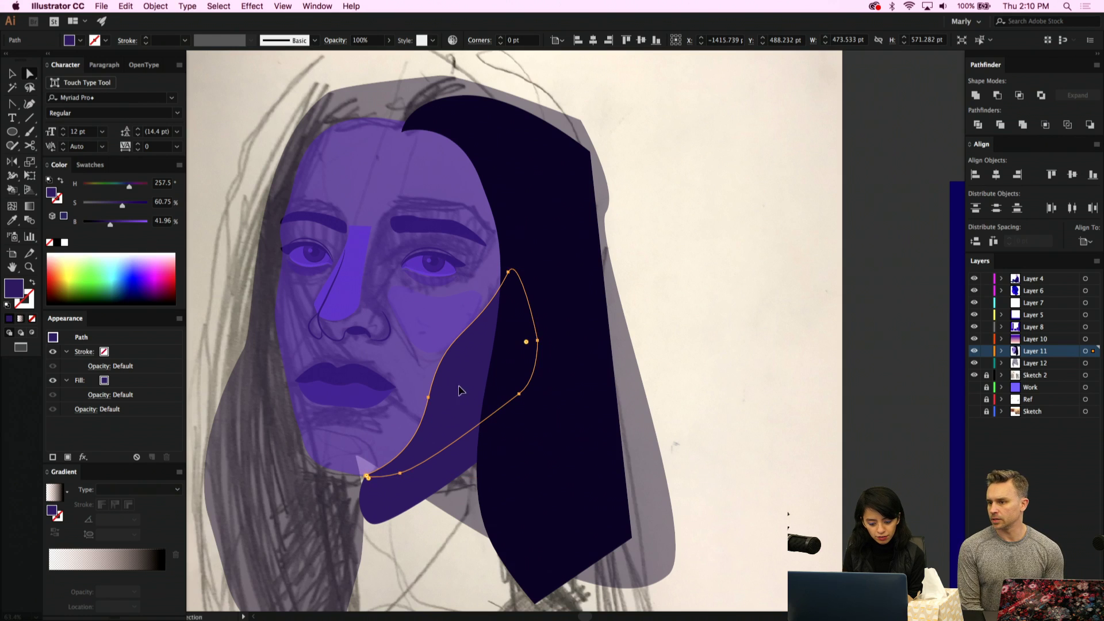
{"action": "key", "text": "super+shift+z"}
{"action": "key", "text": "super+z"}
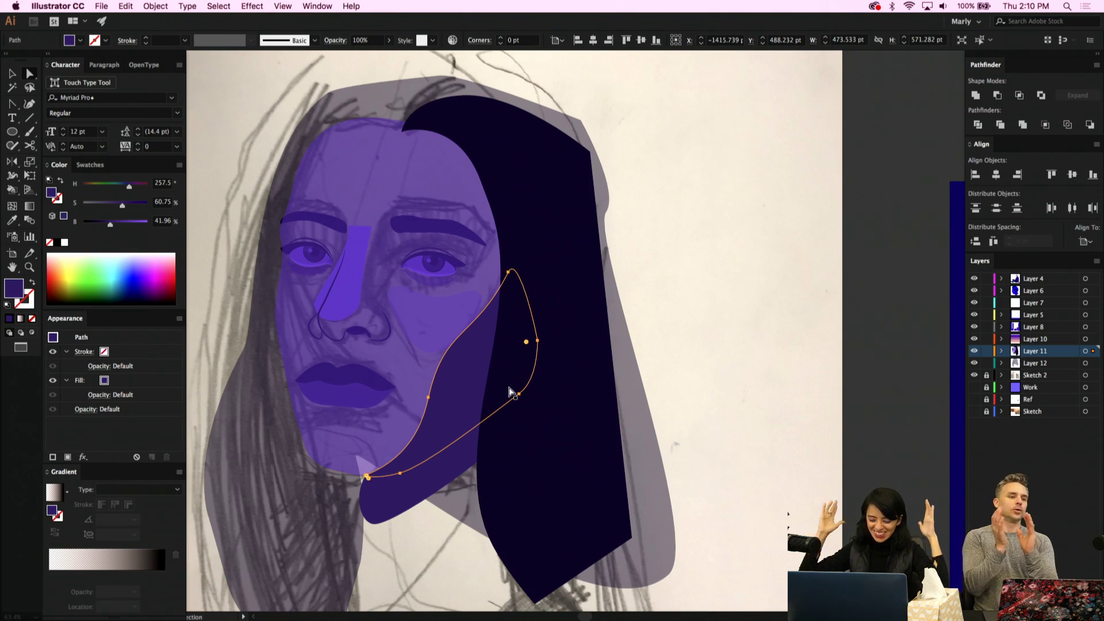
Try removing the leftover shadow strip below the jaw, and undo back to the undivided face and shadow shapes
{"action": "key", "text": "super+z"}
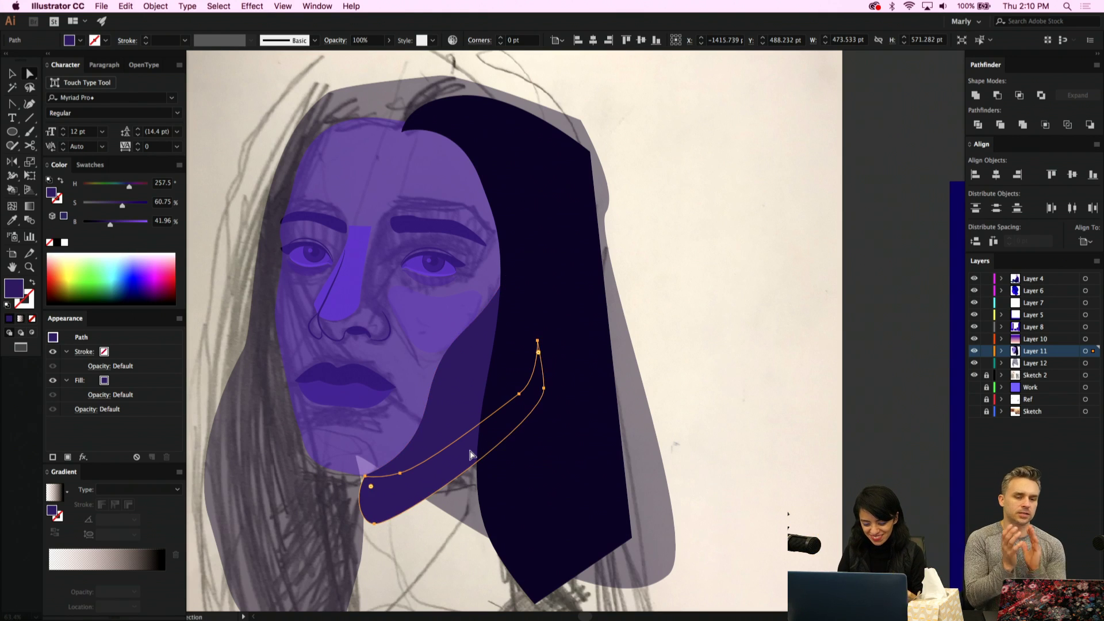
{"action": "left_click", "coordinate": [470, 454]}
{"action": "left_click", "coordinate": [457, 364]}
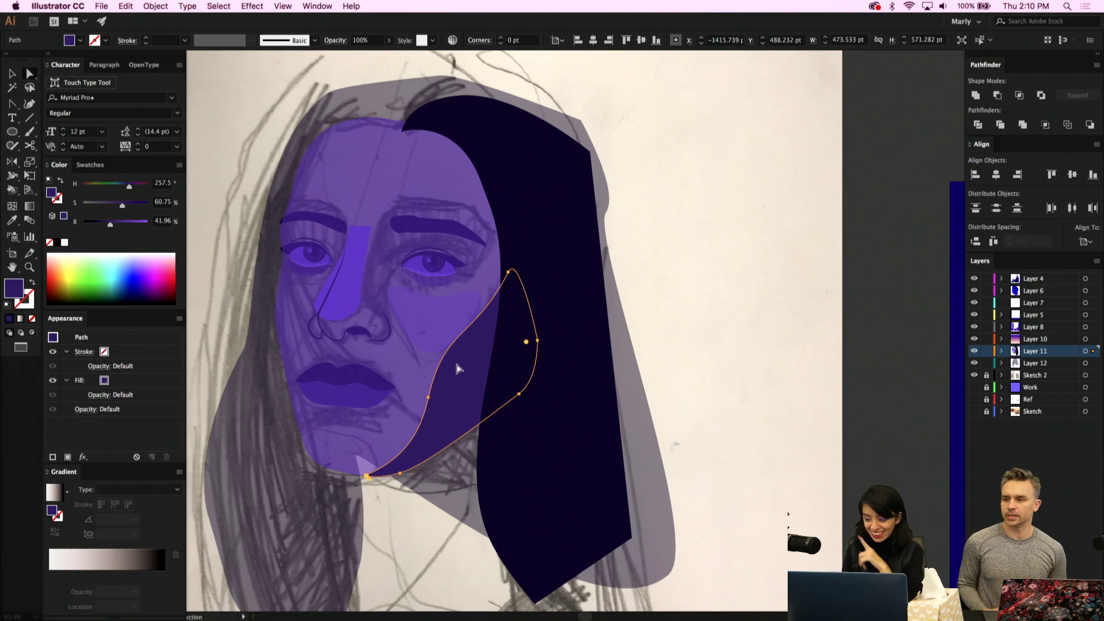
{"action": "left_click_drag", "start_coordinate": [465, 383], "coordinate": [479, 384]}
{"action": "left_click", "coordinate": [412, 384]}
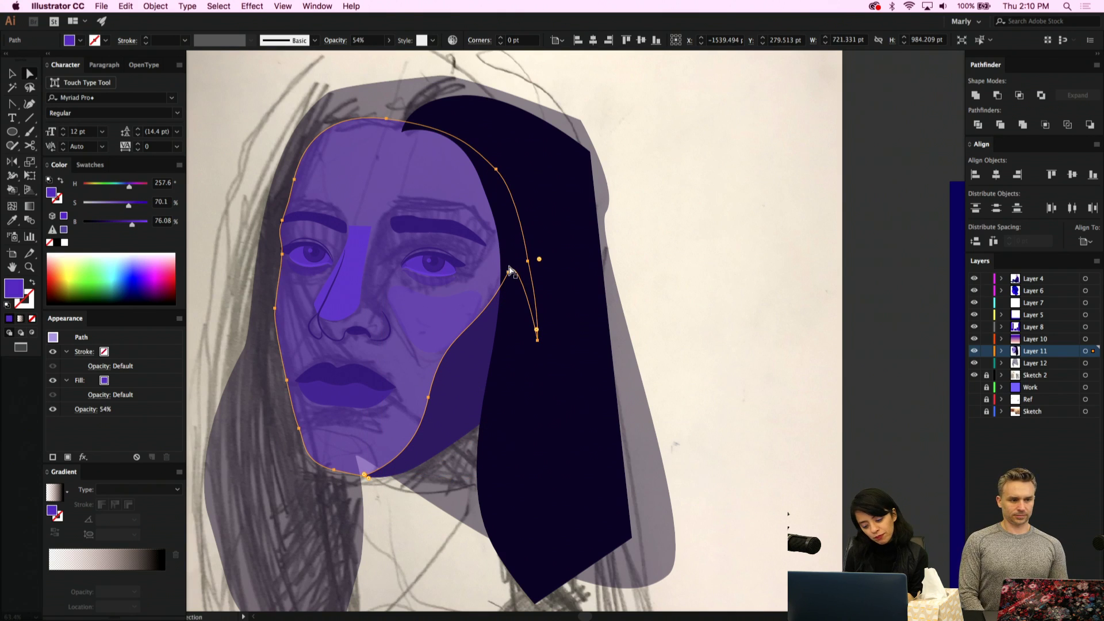
{"action": "left_click", "coordinate": [478, 379]}
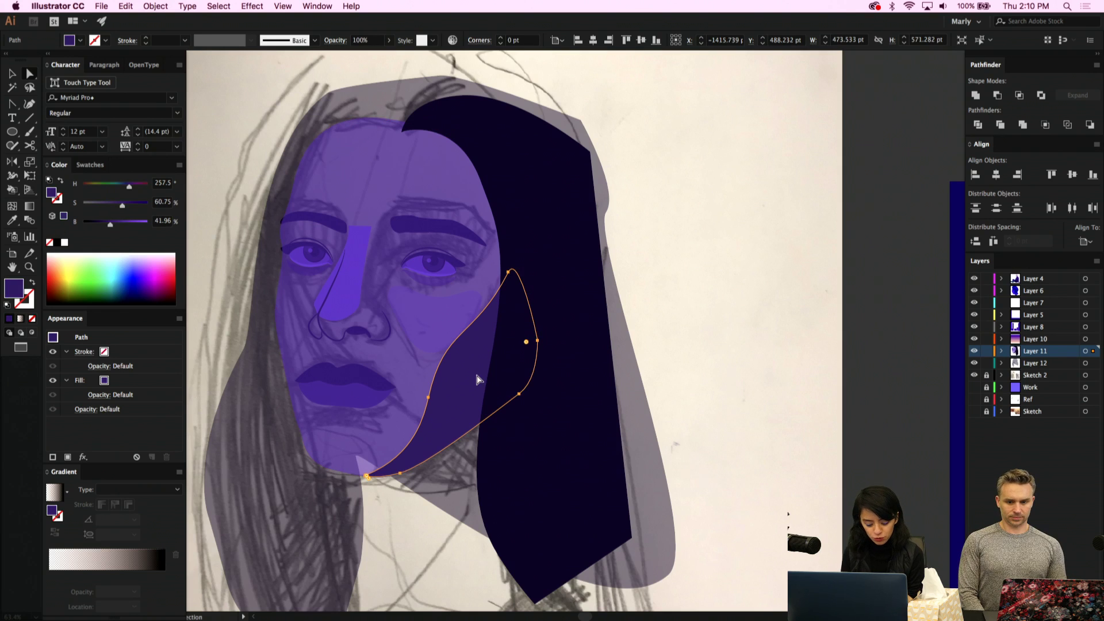
{"action": "key", "text": "v"}
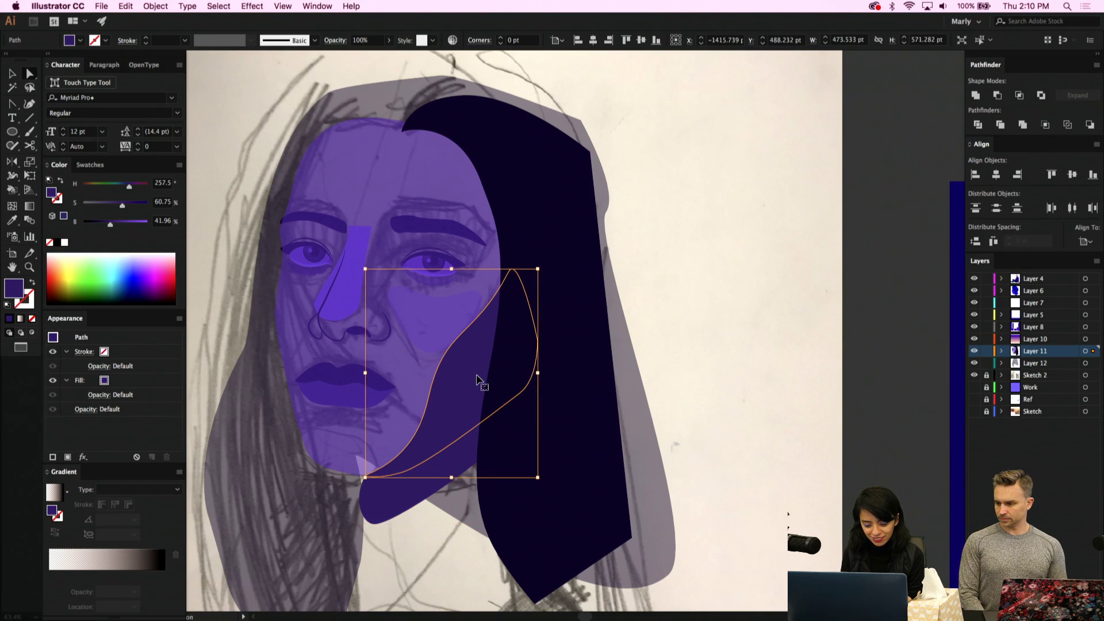
{"action": "left_click", "coordinate": [477, 380], "text": "shift"}
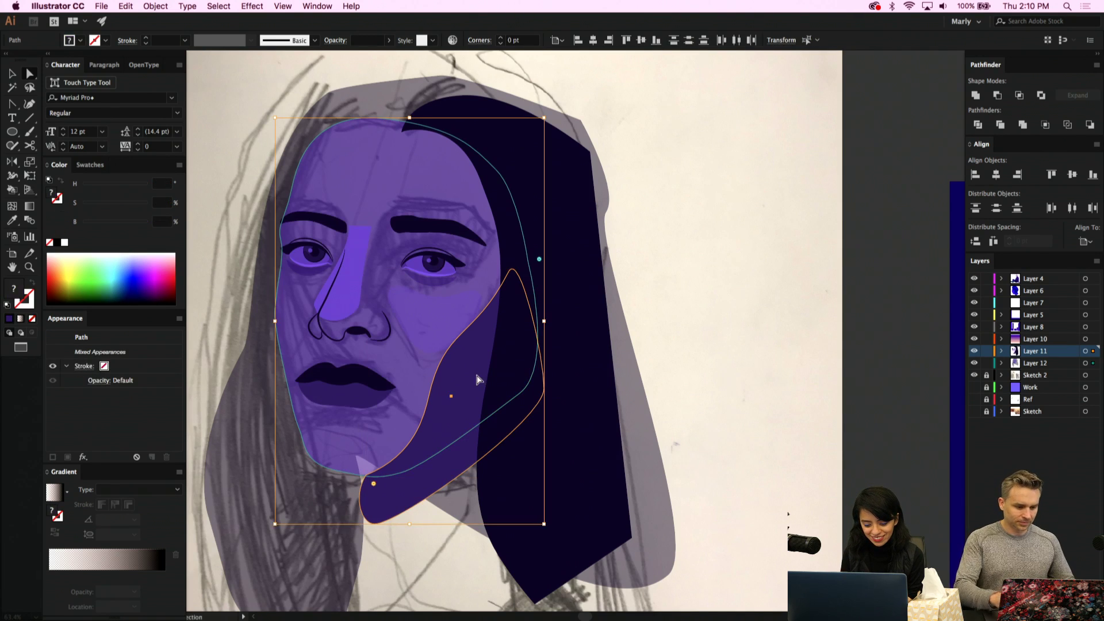
Trim the jaw shadow to the face contour and remove the excess strip below the jaw, keeping the full face shape
{"action": "left_click", "coordinate": [443, 519]}
{"action": "left_click", "coordinate": [443, 460]}
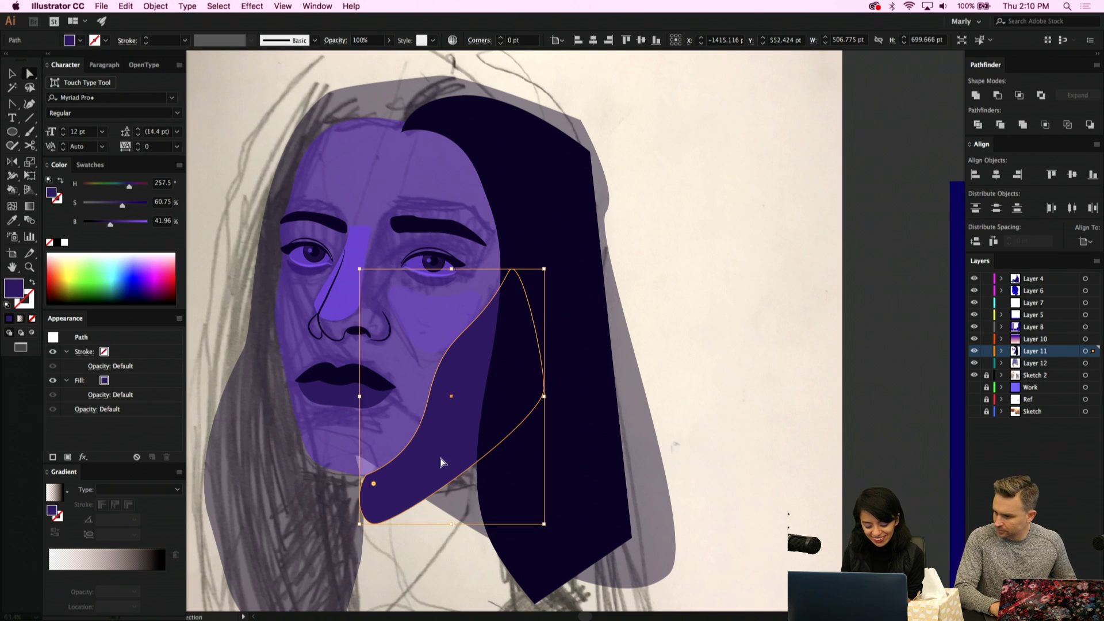
{"action": "left_click", "coordinate": [442, 462]}
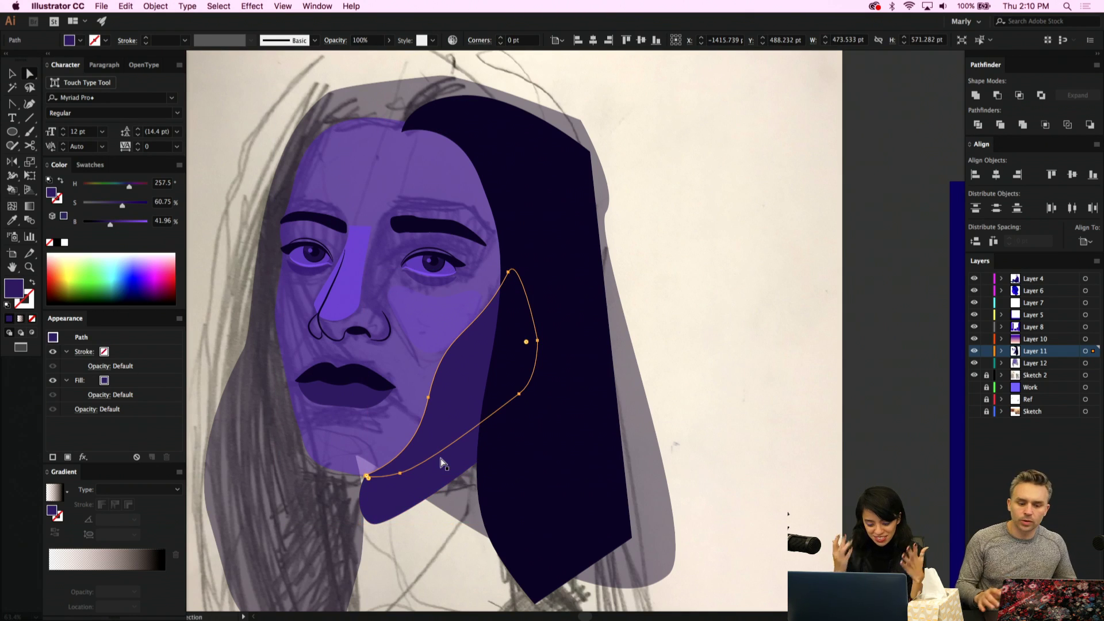
{"action": "key", "text": "super+shift+a"}
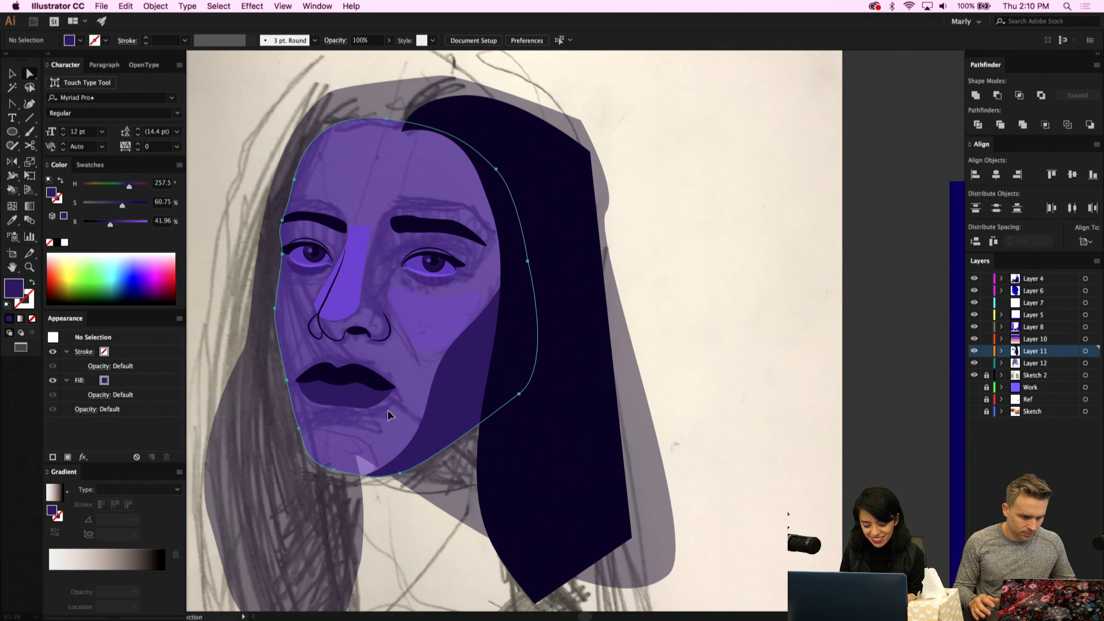
Select the face shape on Layer 12 and set its opacity to 100%
{"action": "left_click", "coordinate": [410, 100]}
{"action": "left_click", "coordinate": [386, 41]}
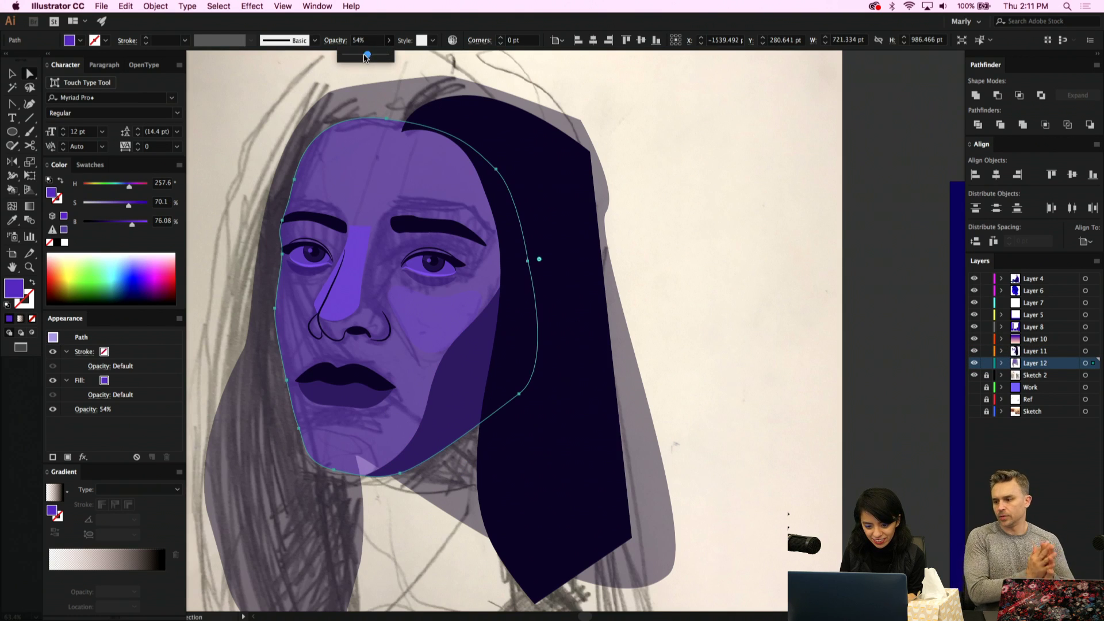
{"action": "left_click_drag", "start_coordinate": [365, 56], "coordinate": [463, 71]}
Set the jaw shadow's opacity to 41% and deselect it
{"action": "left_click", "coordinate": [477, 368]}
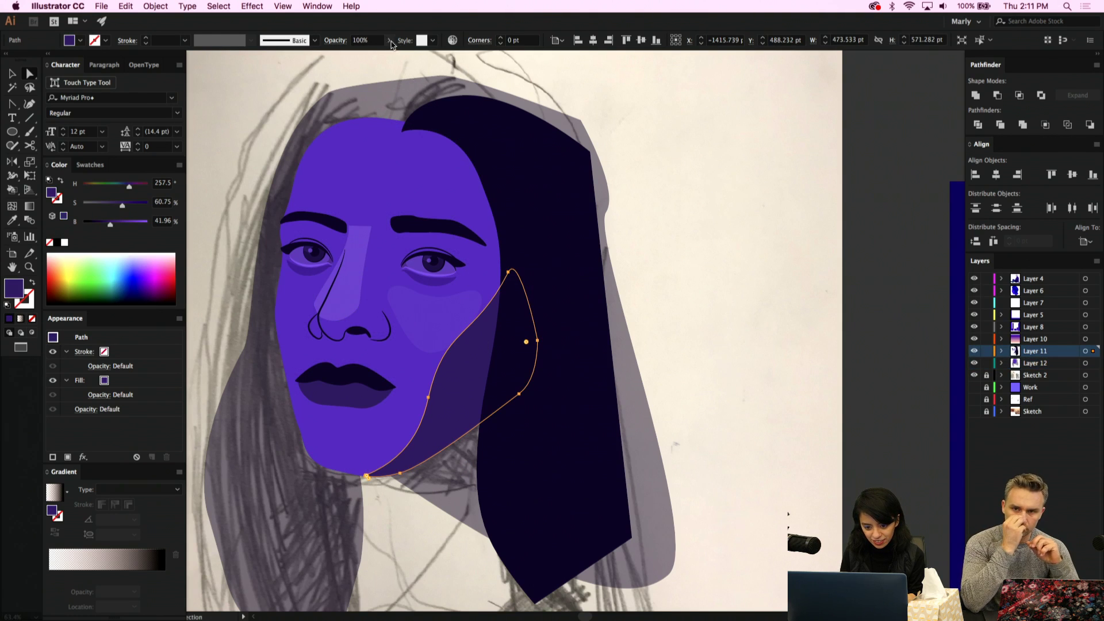
{"action": "left_click", "coordinate": [390, 41]}
{"action": "left_click_drag", "start_coordinate": [388, 55], "coordinate": [367, 56]}
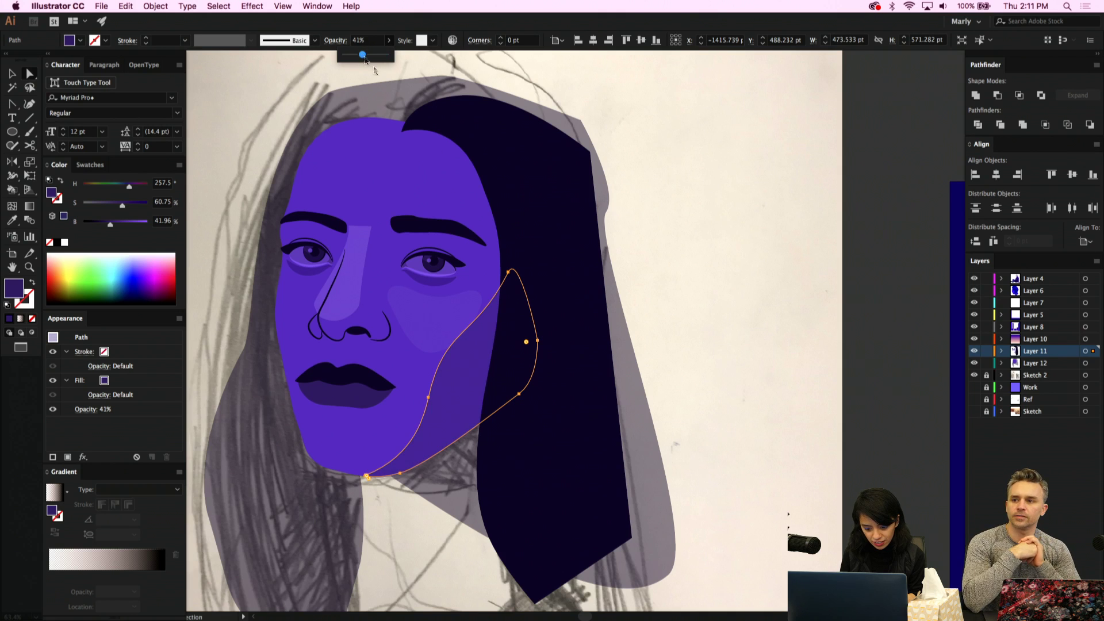
{"action": "left_click", "coordinate": [715, 417]}
Reshape the right cheek highlight by moving its lower anchor toward the nose and its outer side anchor inward
{"action": "left_click", "coordinate": [434, 319]}
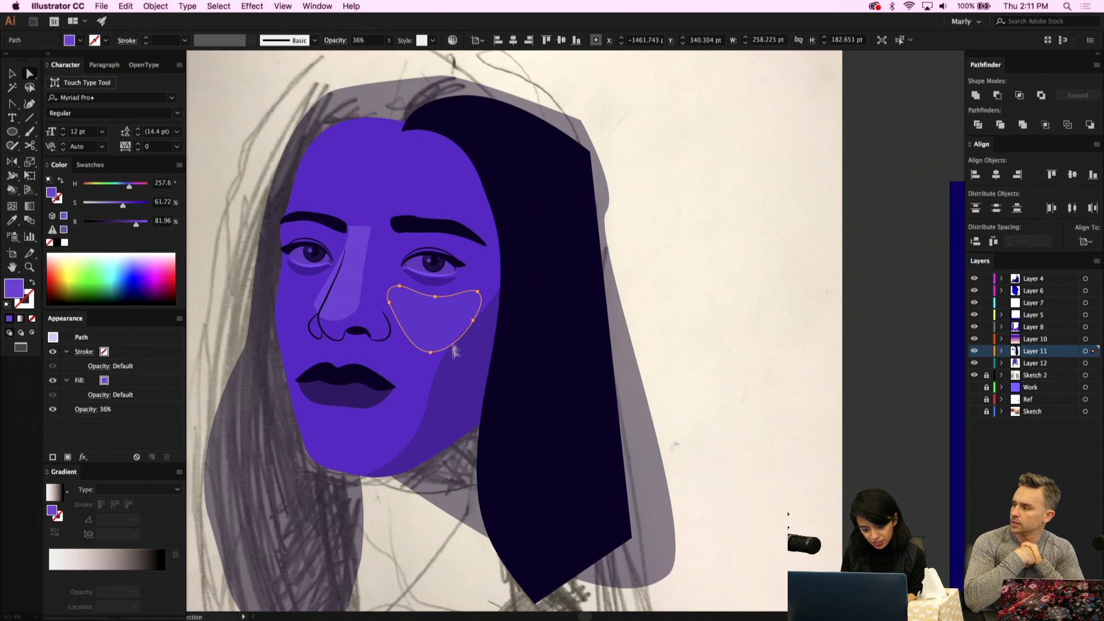
{"action": "left_click_drag", "start_coordinate": [432, 353], "coordinate": [421, 357]}
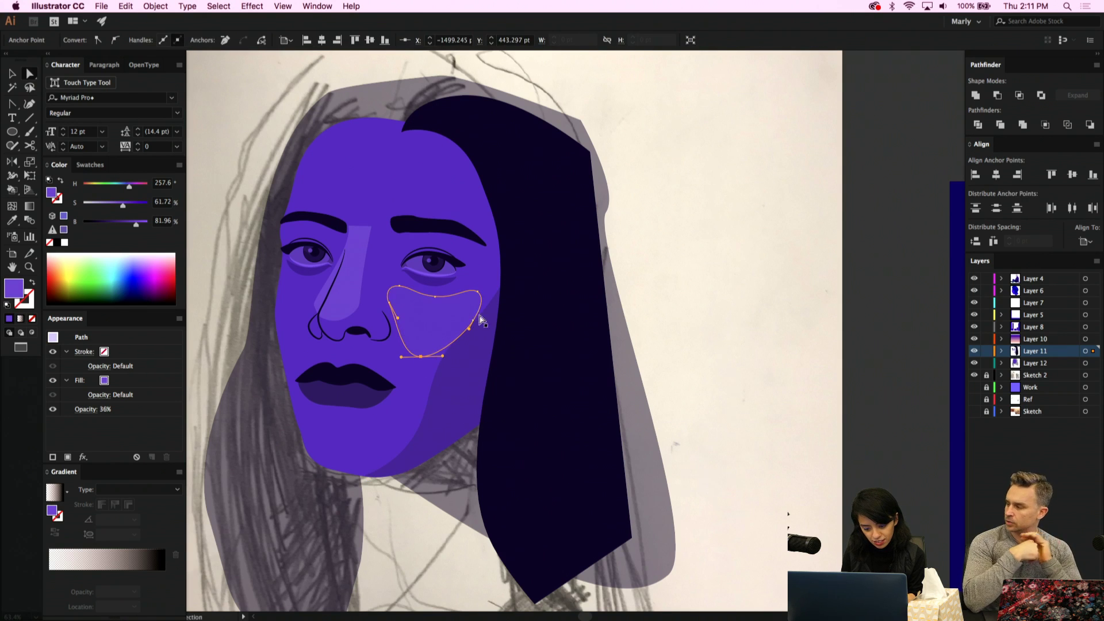
{"action": "mouse_move", "coordinate": [472, 323]}
{"action": "left_mouse_down"}
{"action": "mouse_move", "coordinate": [466, 312]}
{"action": "mouse_move", "coordinate": [460, 329]}
{"action": "left_mouse_up"}
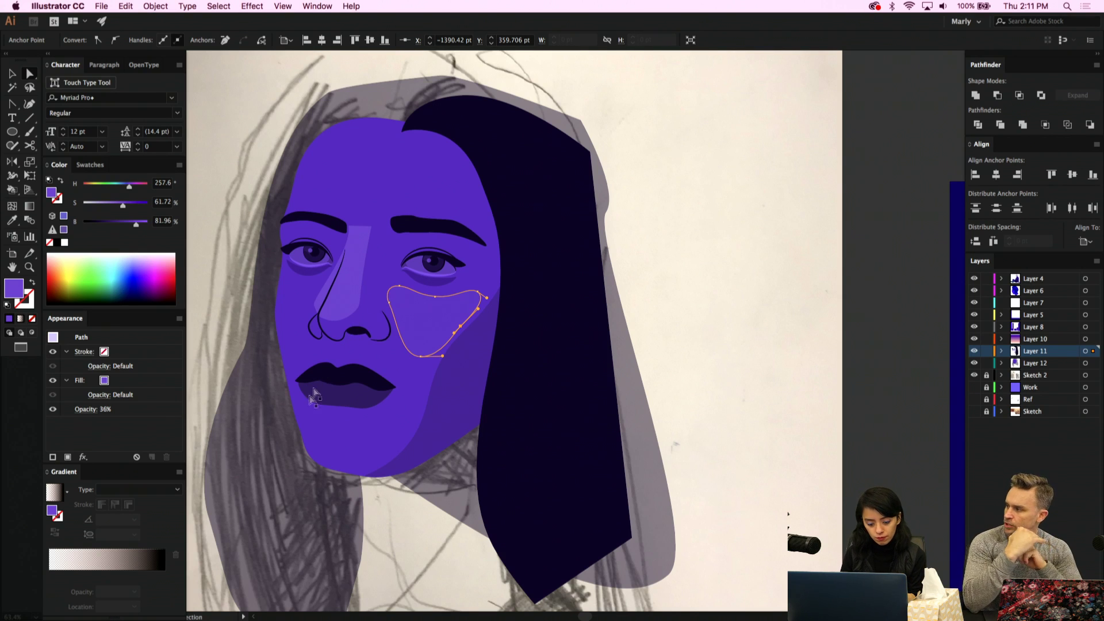
Set the back hair shape's opacity to 100% and deselect it
{"action": "left_click", "coordinate": [278, 511]}
{"action": "left_click", "coordinate": [389, 40]}
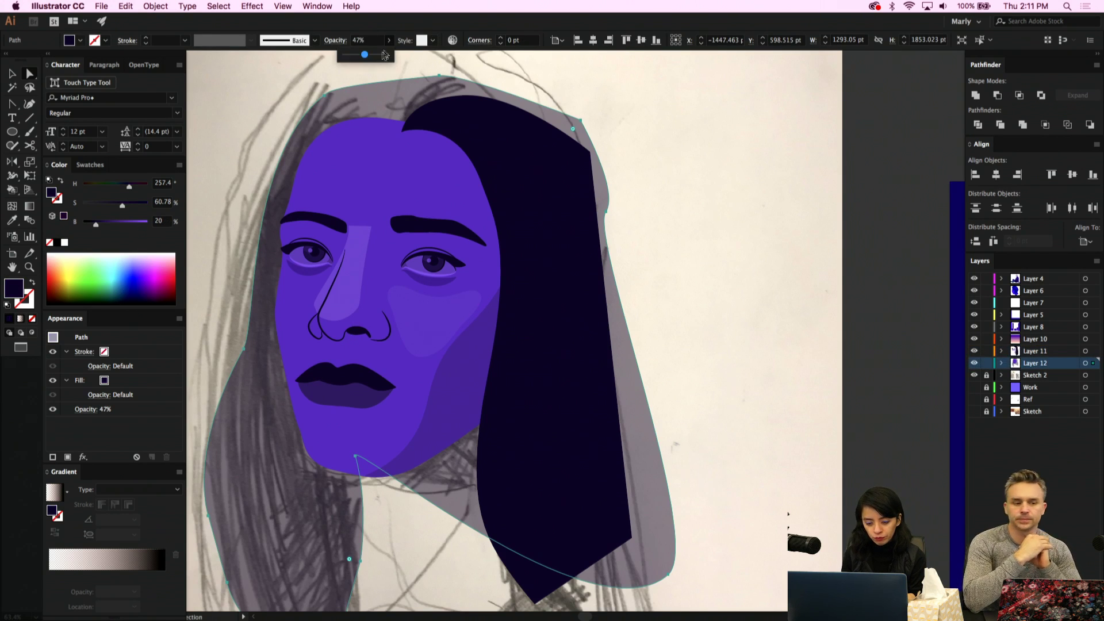
{"action": "left_click_drag", "start_coordinate": [365, 56], "coordinate": [390, 56]}
{"action": "left_click", "coordinate": [721, 257]}
Smooth the back hair's right outline by rounding its upper corner inward and straightening and lowering the anchor at the dent
{"action": "left_click", "coordinate": [584, 143]}
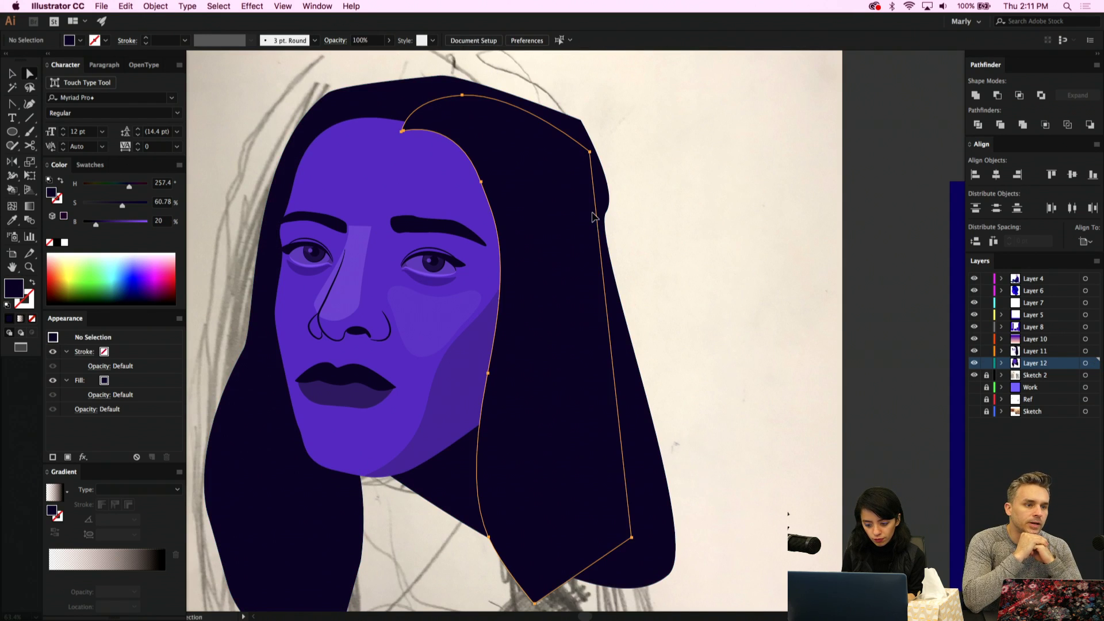
{"action": "left_click", "coordinate": [579, 121]}
{"action": "left_click", "coordinate": [580, 121]}
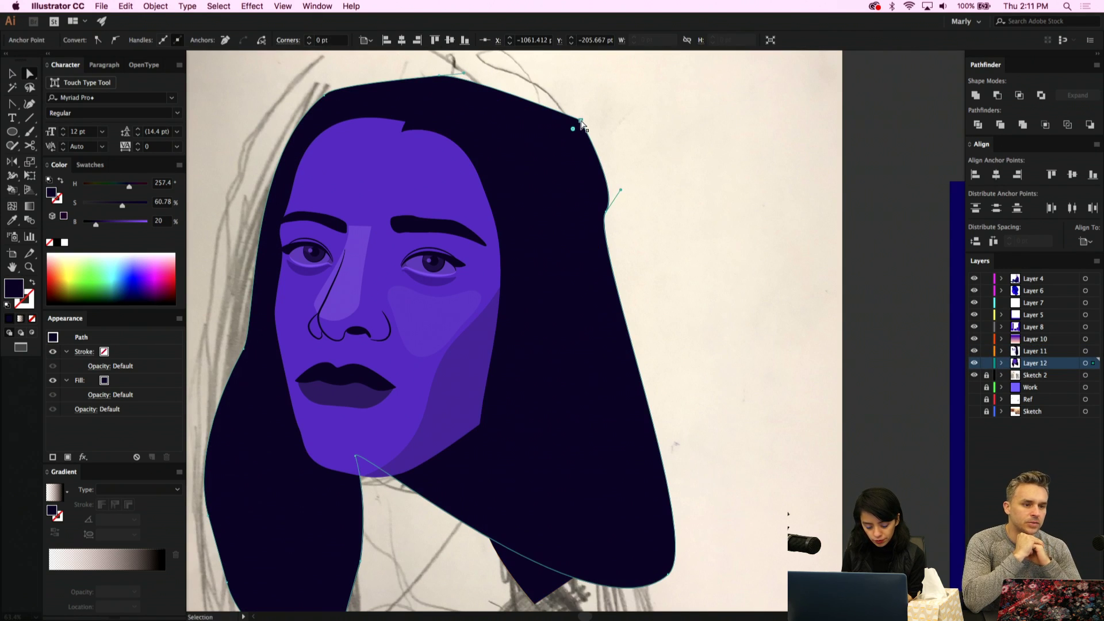
{"action": "left_click_drag", "start_coordinate": [580, 121], "coordinate": [556, 107]}
{"action": "key", "text": "a"}
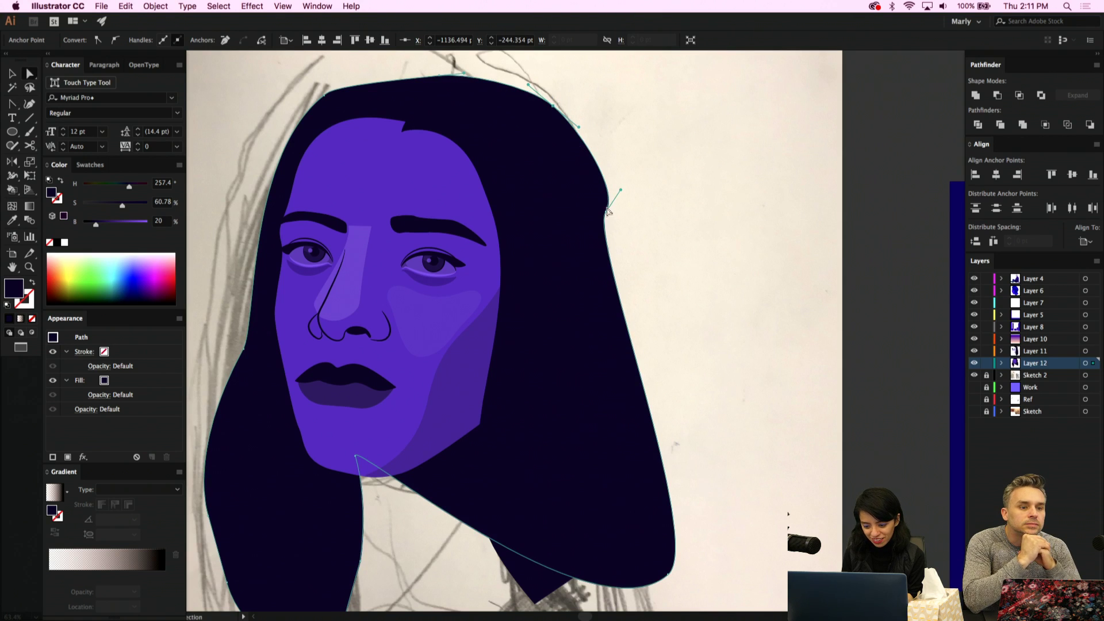
{"action": "left_click", "coordinate": [606, 213]}
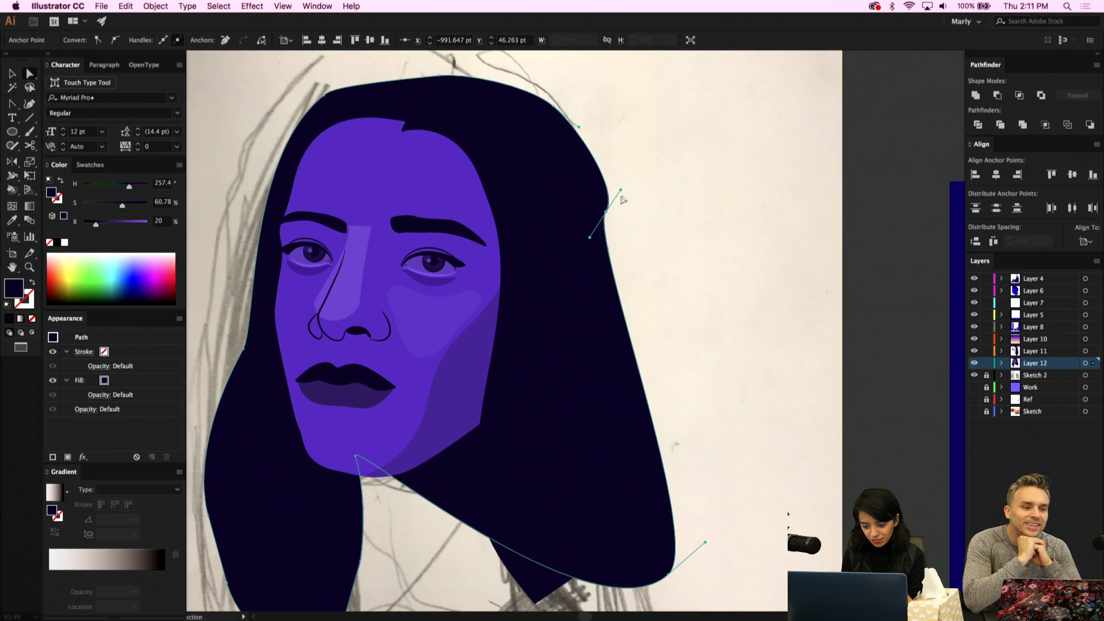
{"action": "left_click_drag", "start_coordinate": [620, 190], "coordinate": [603, 162]}
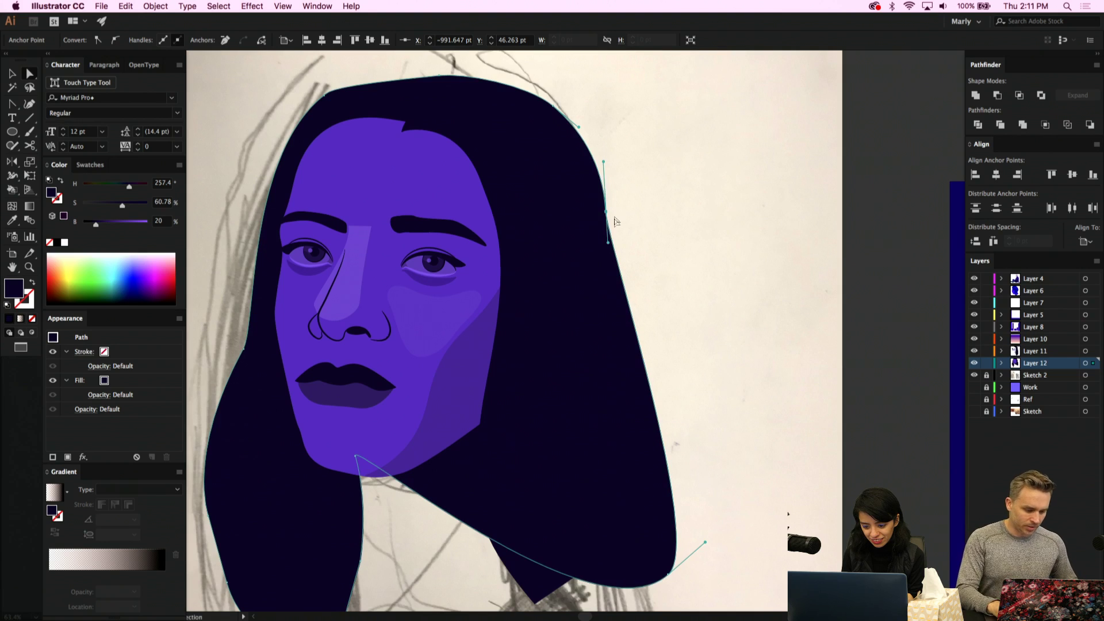
{"action": "left_click_drag", "start_coordinate": [608, 217], "coordinate": [620, 282]}
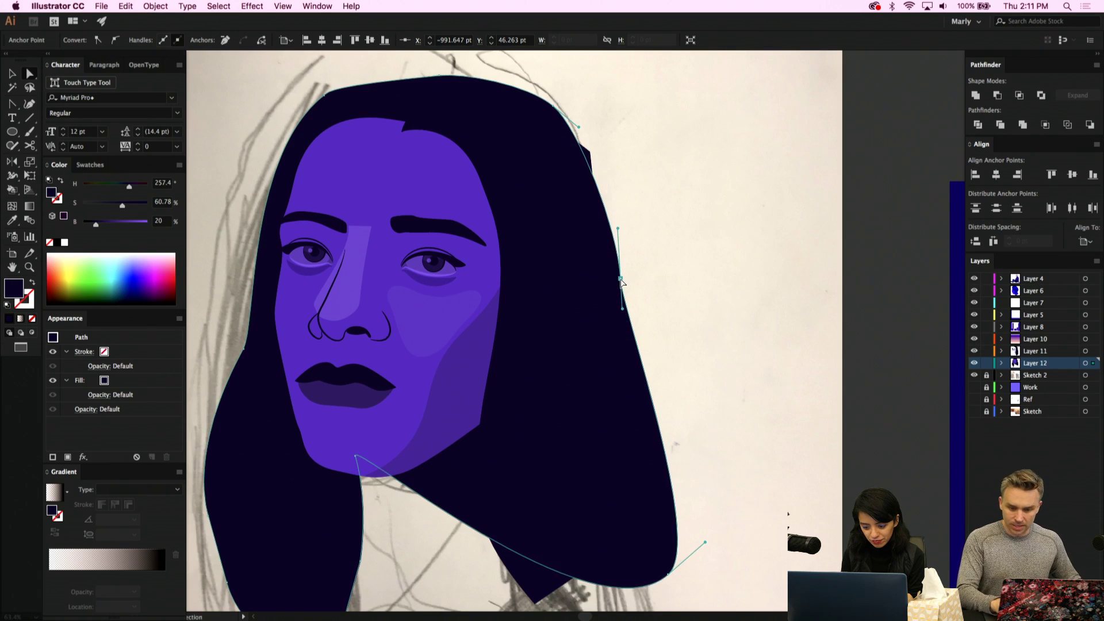
Move the front hair shape's upper outer corner anchor inward, inside the back hair outline
{"action": "left_click", "coordinate": [592, 160]}
{"action": "left_click", "coordinate": [591, 156]}
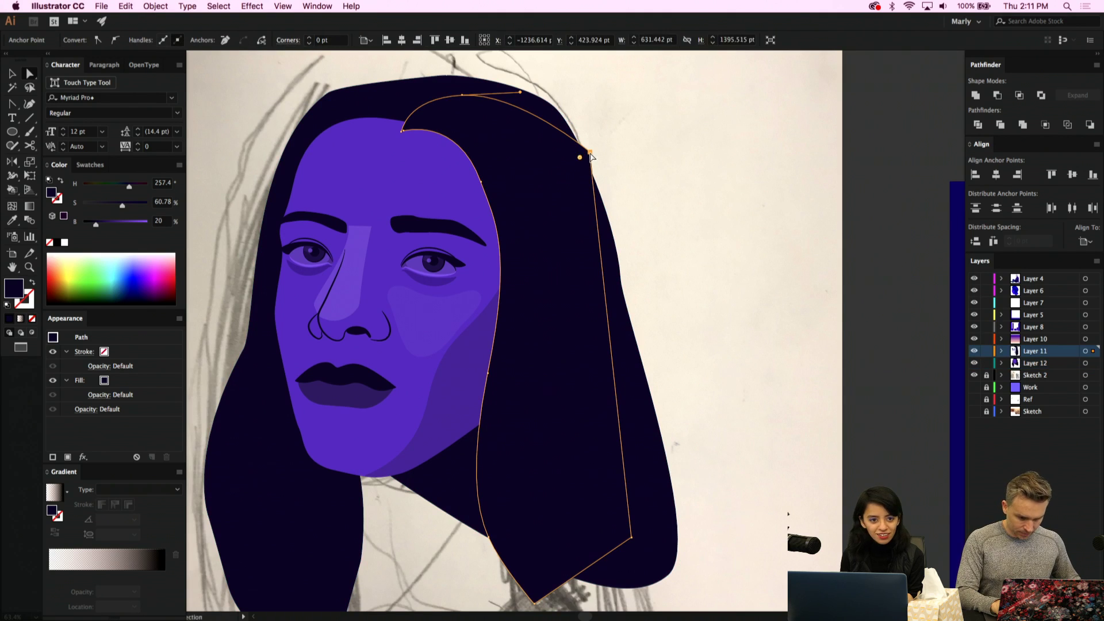
{"action": "left_click_drag", "start_coordinate": [590, 155], "coordinate": [571, 160]}
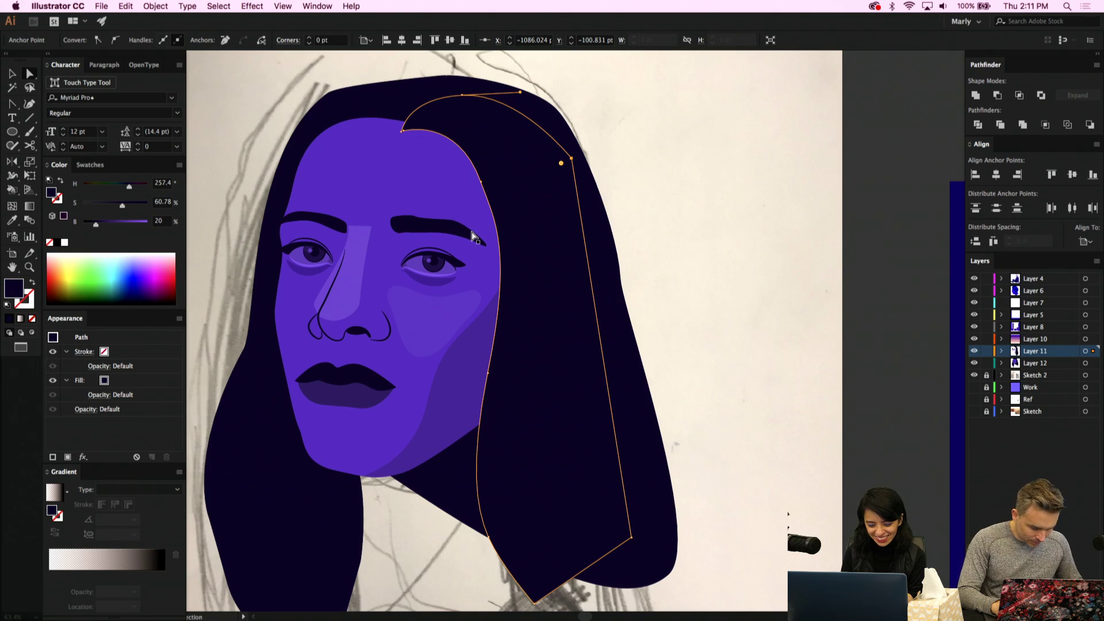
Curve the nose highlight's left edge along the nose line by adjusting the handles of its lower and upper left anchors
{"action": "left_click", "coordinate": [321, 294]}
{"action": "scroll", "coordinate": [321, 294], "scroll_direction": "up", "scroll_amount": 3}
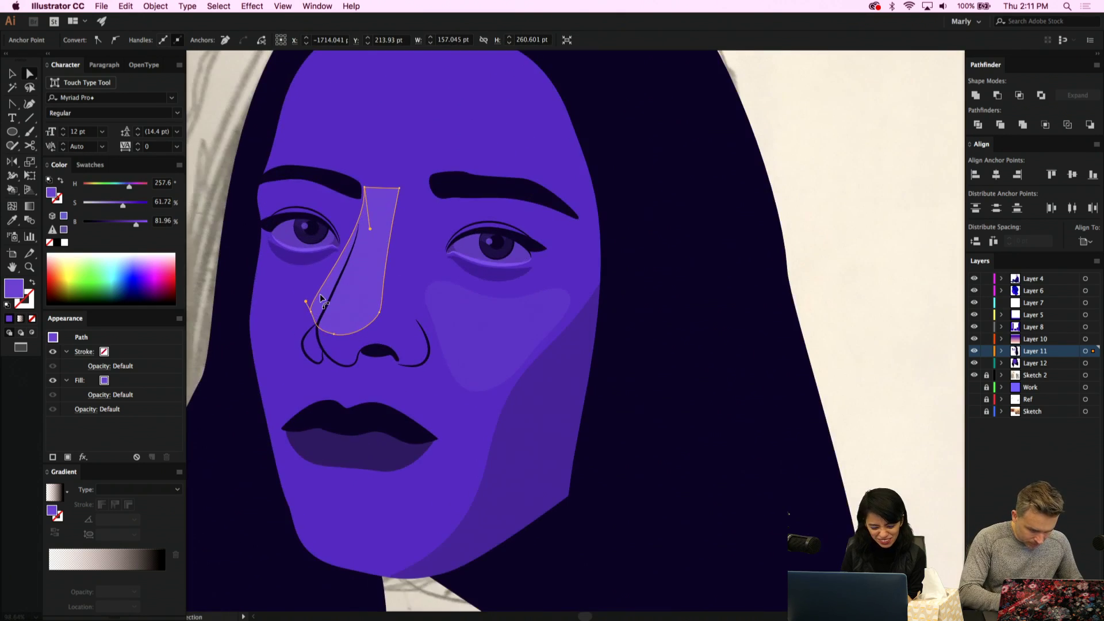
{"action": "key", "text": "shift+c"}
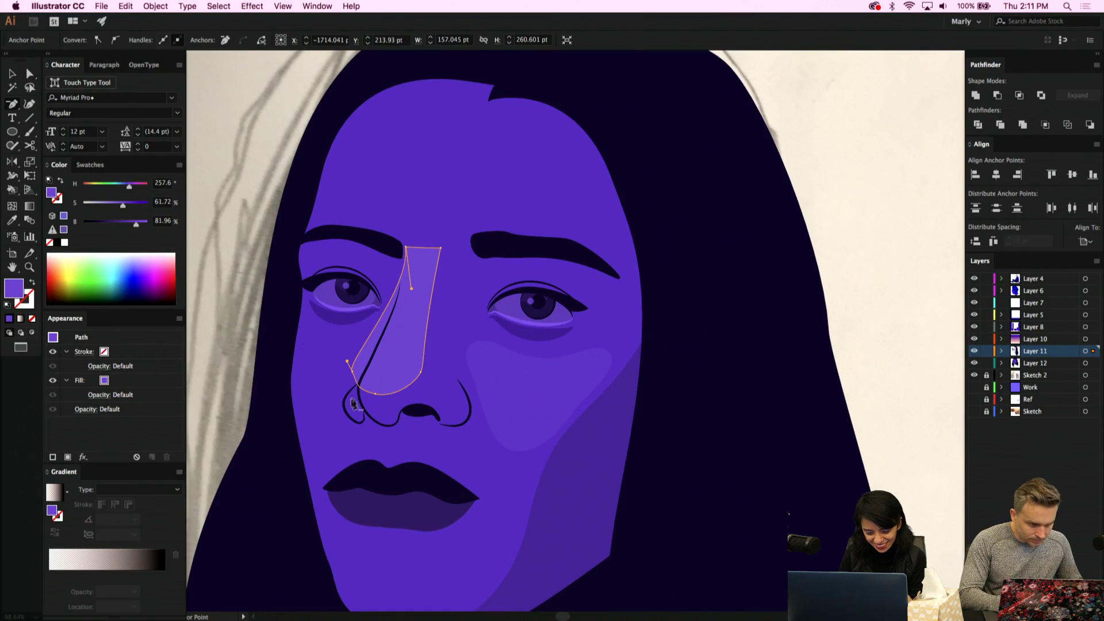
{"action": "left_click", "coordinate": [357, 385]}
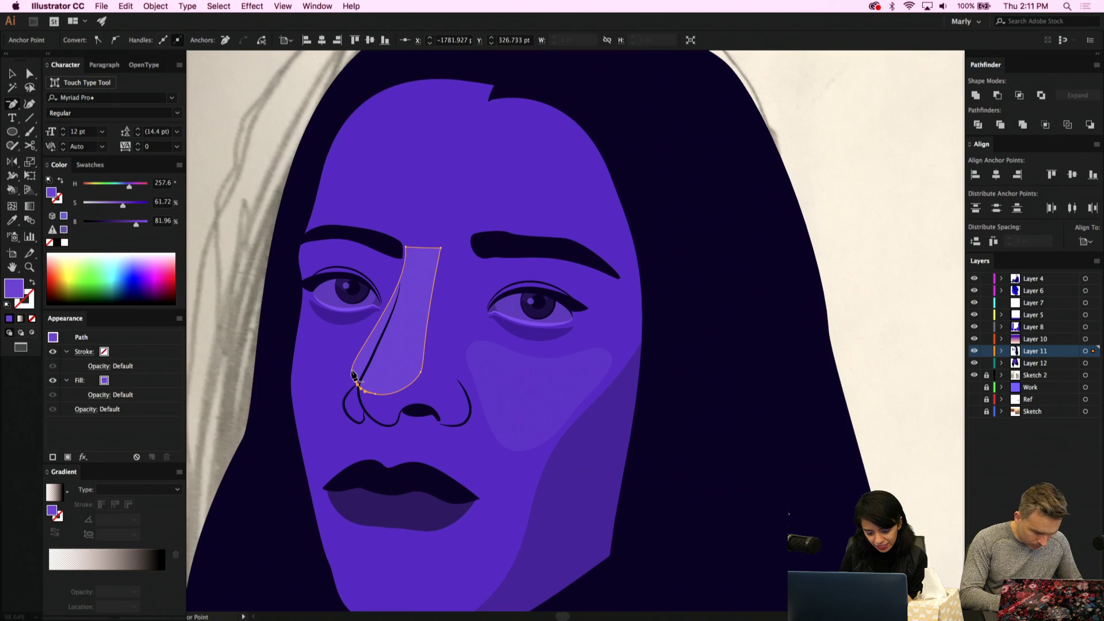
{"action": "left_click", "coordinate": [354, 376]}
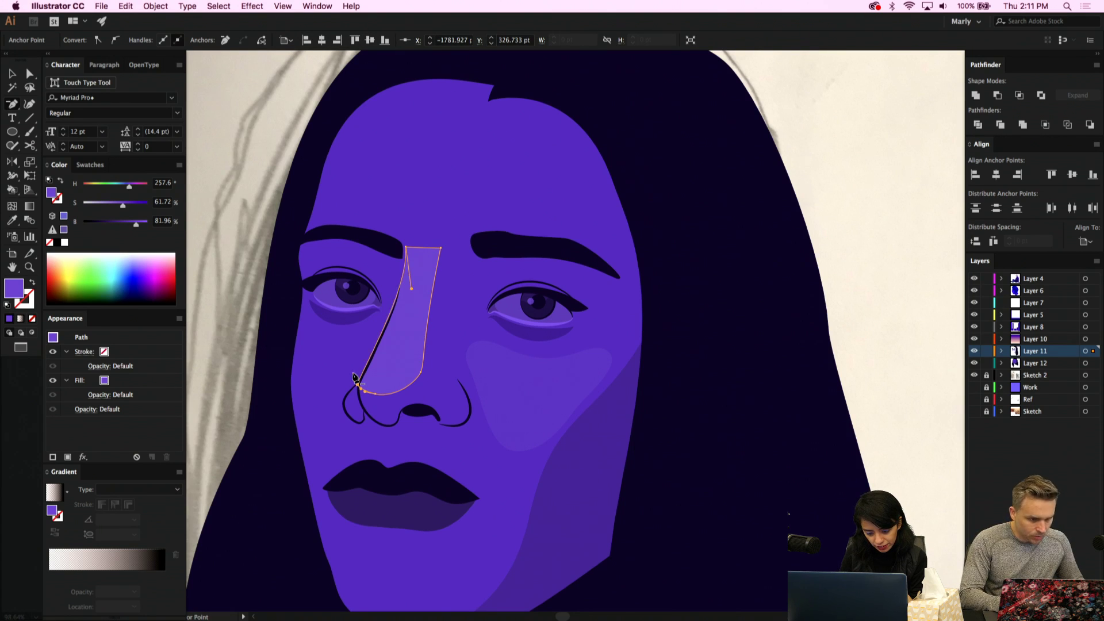
{"action": "key", "text": "a"}
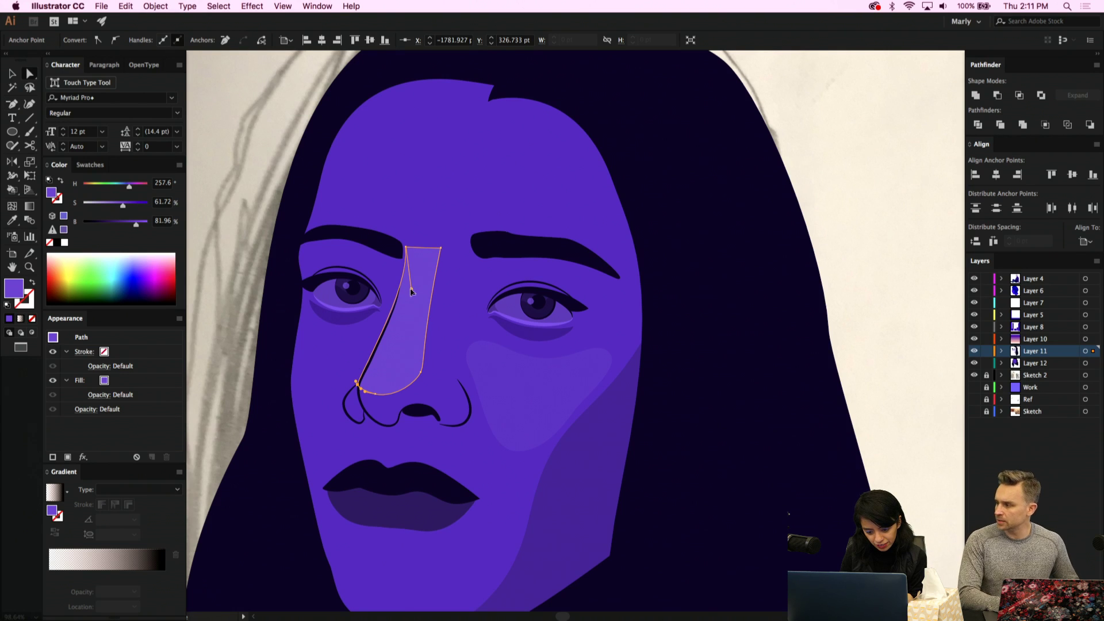
{"action": "left_click_drag", "start_coordinate": [410, 289], "coordinate": [409, 310]}
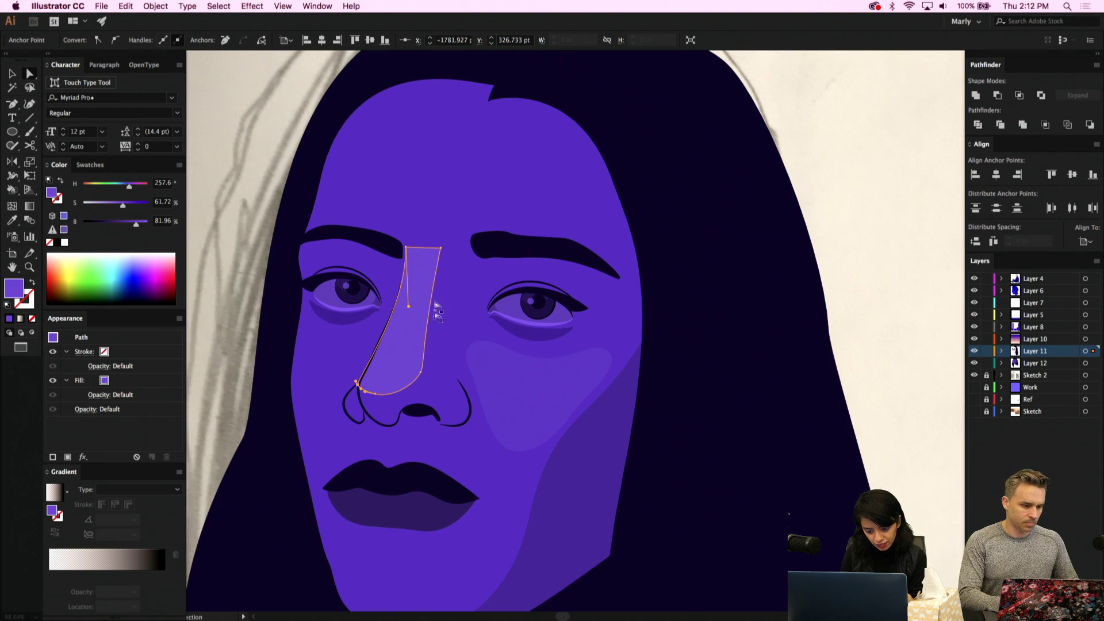
Move the nose highlight's upper right corner down and inward and round it into a smooth curve
{"action": "key", "text": "plus"}
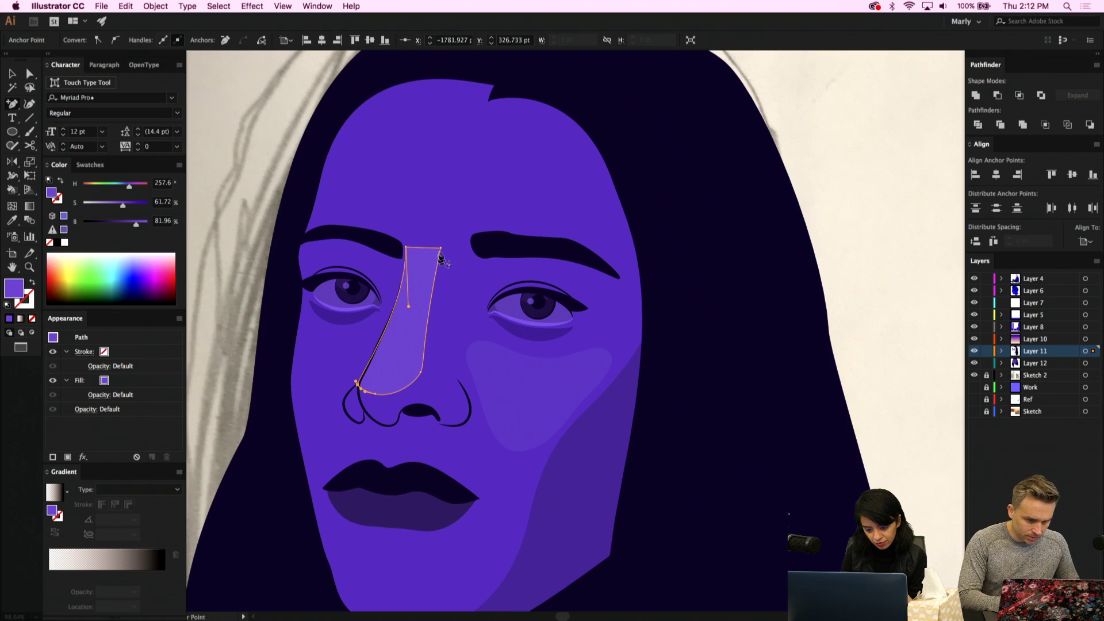
{"action": "key", "text": "a"}
{"action": "left_click_drag", "start_coordinate": [441, 247], "coordinate": [431, 261]}
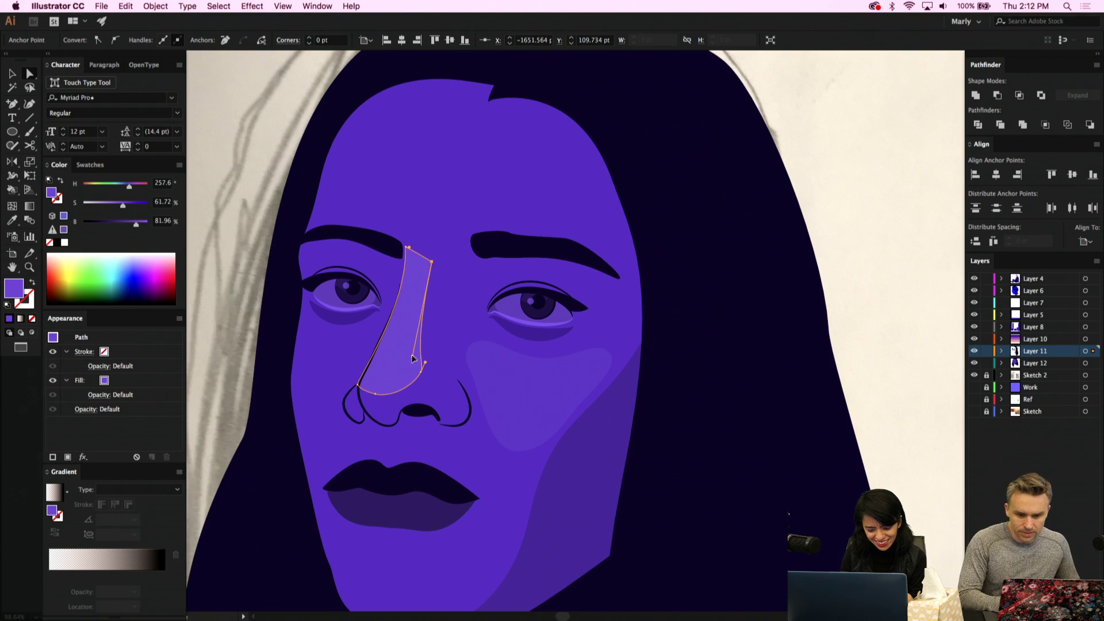
{"action": "left_click_drag", "start_coordinate": [413, 359], "coordinate": [420, 349]}
{"action": "left_click_drag", "start_coordinate": [432, 264], "coordinate": [425, 284]}
{"action": "key", "text": "shift+c"}
{"action": "key", "text": "s"}
{"action": "key", "text": "a"}
{"action": "key", "text": "super+z"}
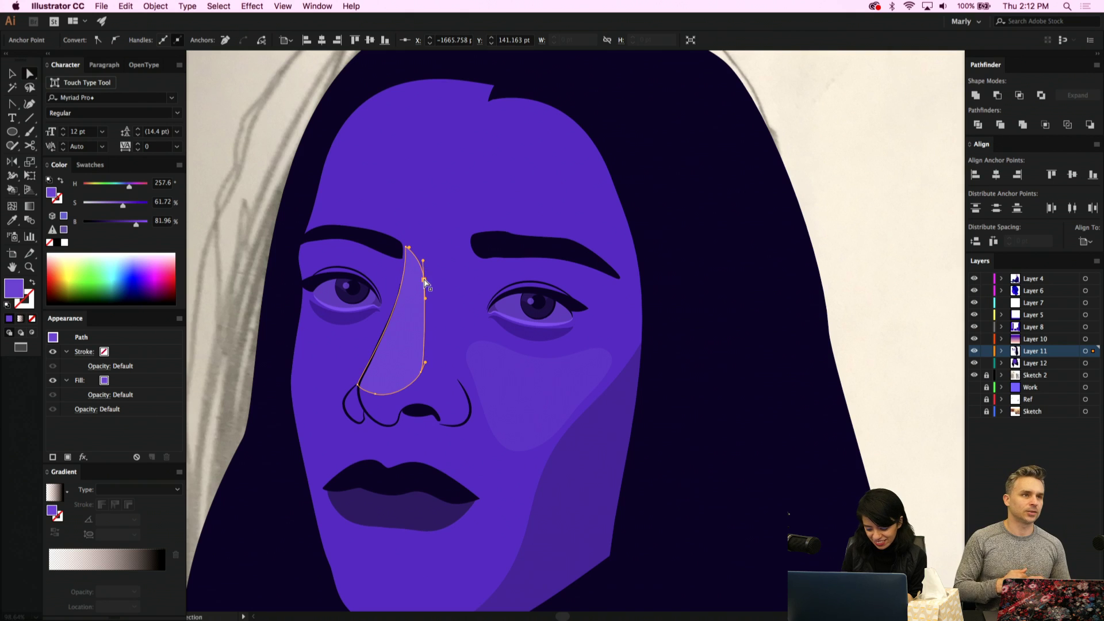
Lower the nose highlight's pointed top anchor below the inner brow and convert it to a smooth, rounded point
{"action": "left_click", "coordinate": [408, 250]}
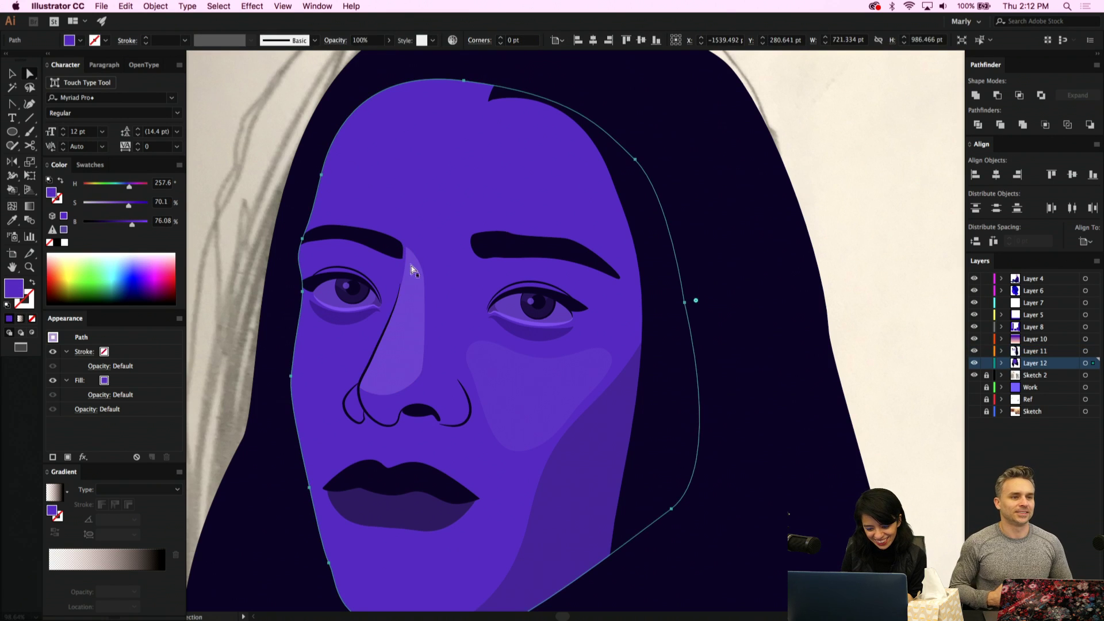
{"action": "left_click", "coordinate": [411, 258]}
{"action": "key", "text": "super+equal"}
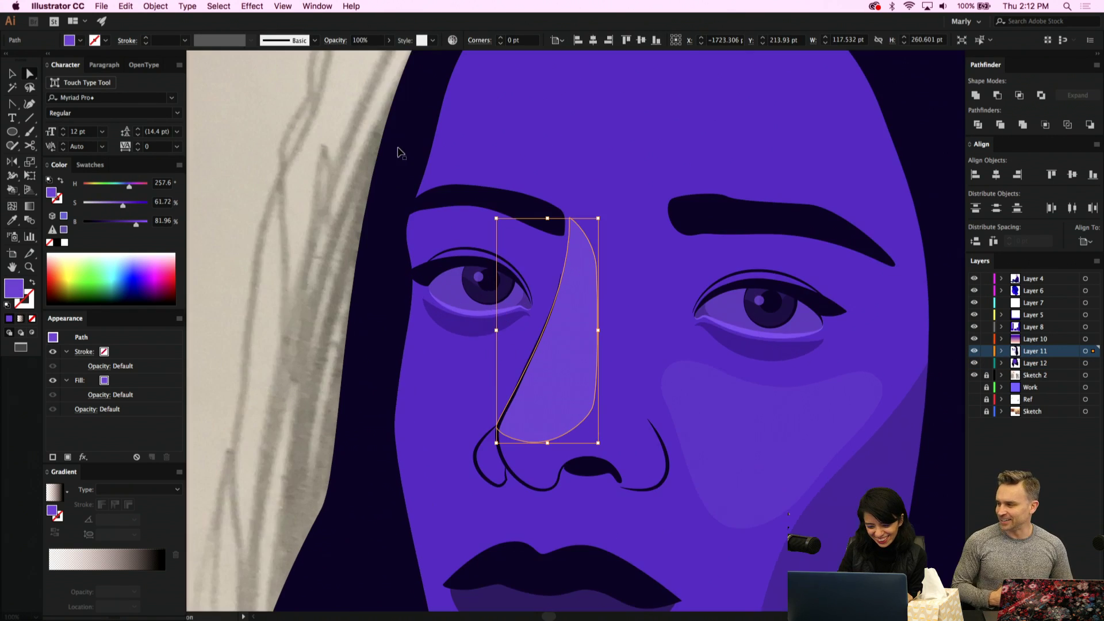
{"action": "left_click_drag", "start_coordinate": [568, 221], "coordinate": [565, 259]}
{"action": "key", "text": "p"}
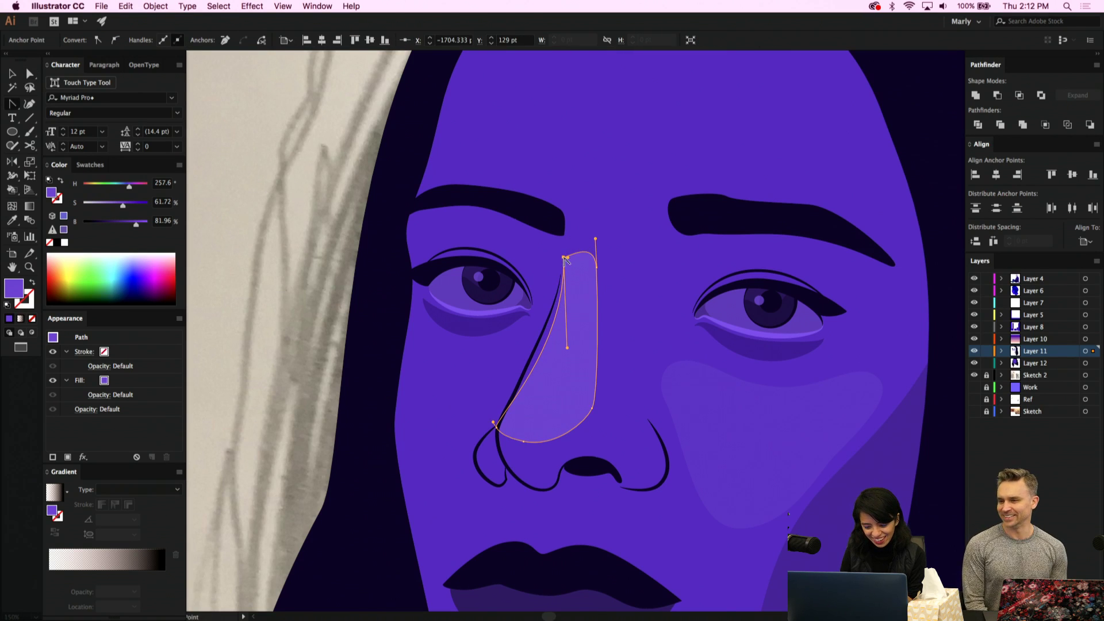
{"action": "left_click", "coordinate": [565, 258]}
{"action": "key", "text": "super+z"}
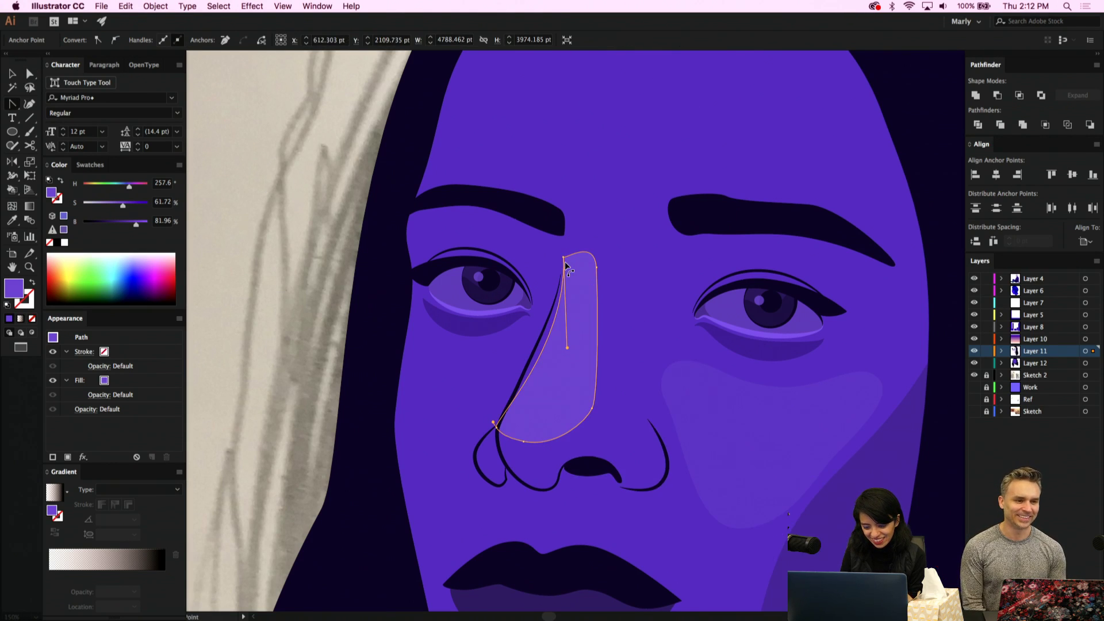
{"action": "mouse_move", "coordinate": [564, 258]}
{"action": "left_mouse_down"}
{"action": "mouse_move", "coordinate": [575, 223]}
{"action": "mouse_move", "coordinate": [560, 265]}
{"action": "left_mouse_up"}
{"action": "key", "text": "a"}
Add an anchor on the nose highlight's left edge and pull it onto the nose line, adjusting the upper curve
{"action": "key", "text": "p"}
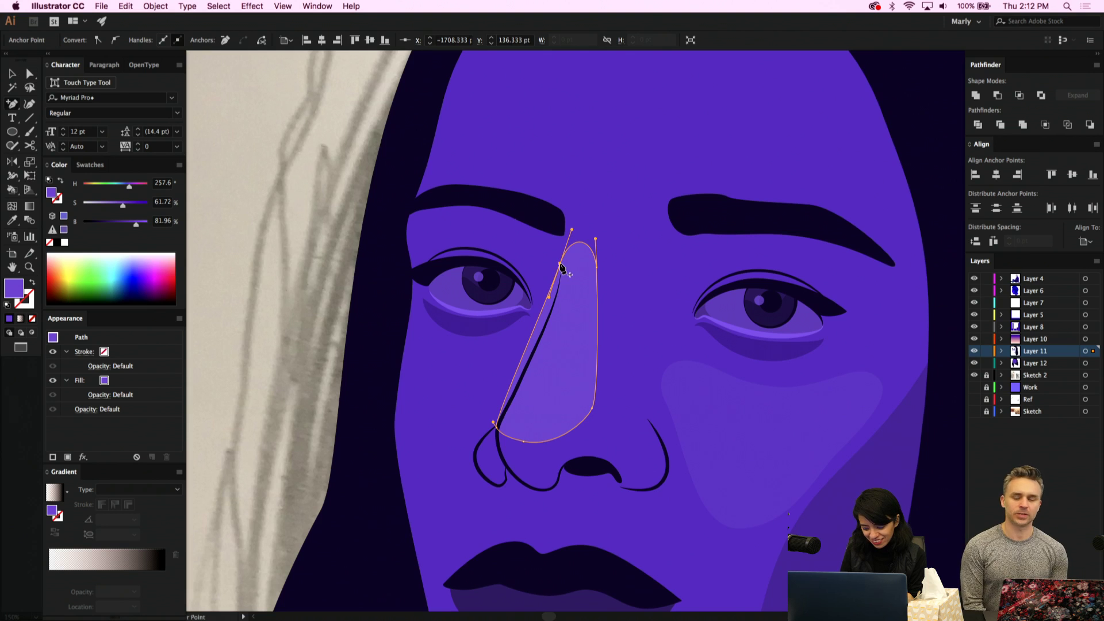
{"action": "key", "text": "a"}
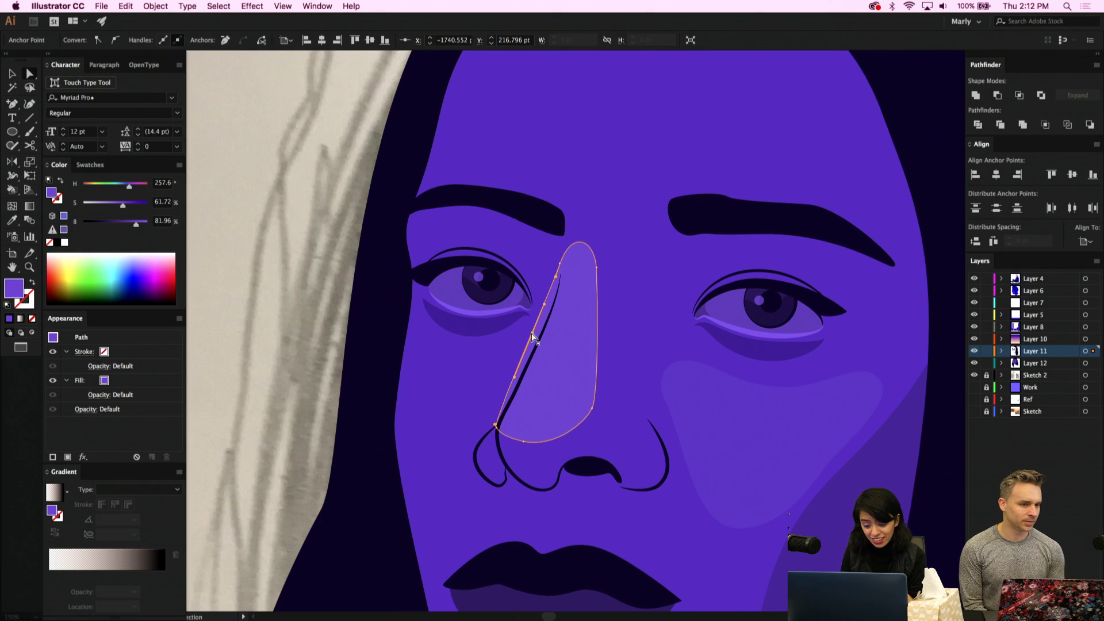
{"action": "left_click", "coordinate": [539, 343]}
{"action": "left_click", "coordinate": [539, 343], "text": "shift"}
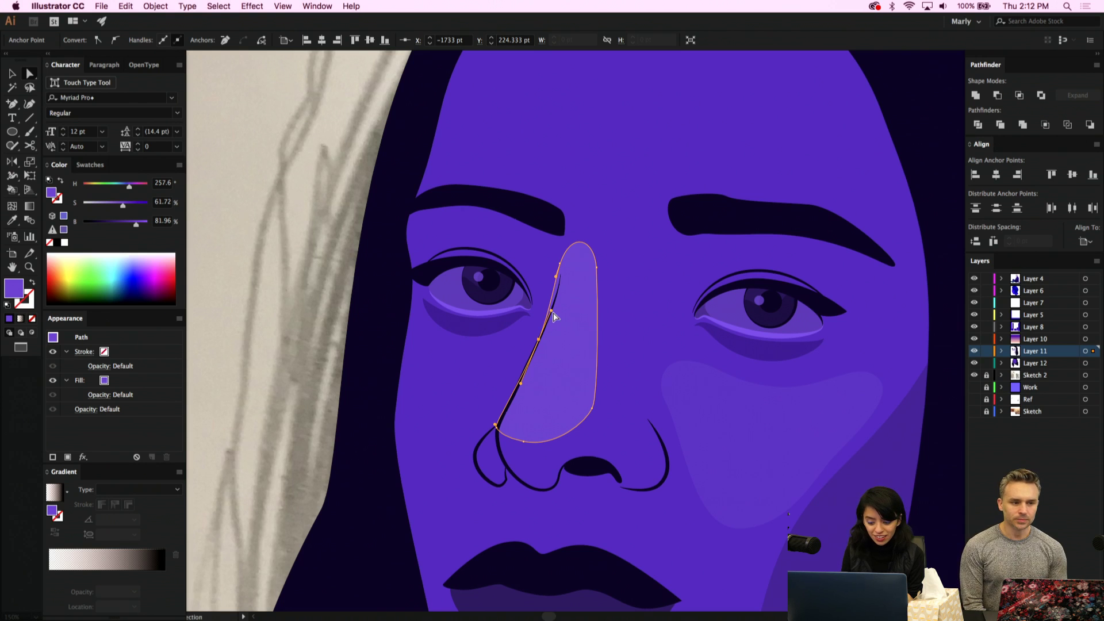
{"action": "left_click_drag", "start_coordinate": [551, 315], "coordinate": [578, 222]}
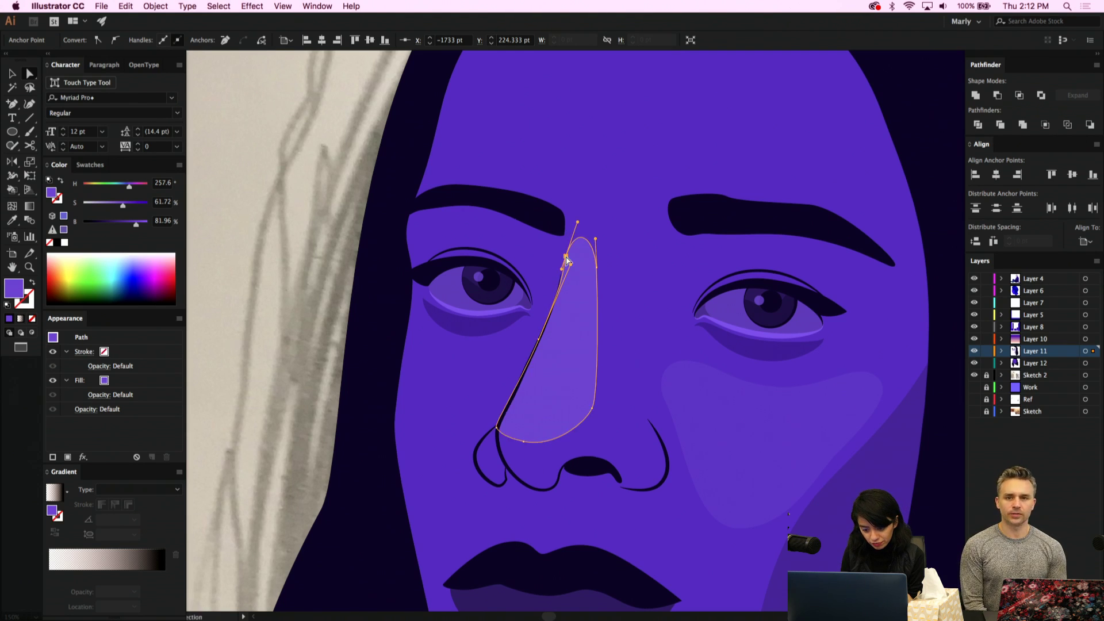
{"action": "key", "text": "super+z"}
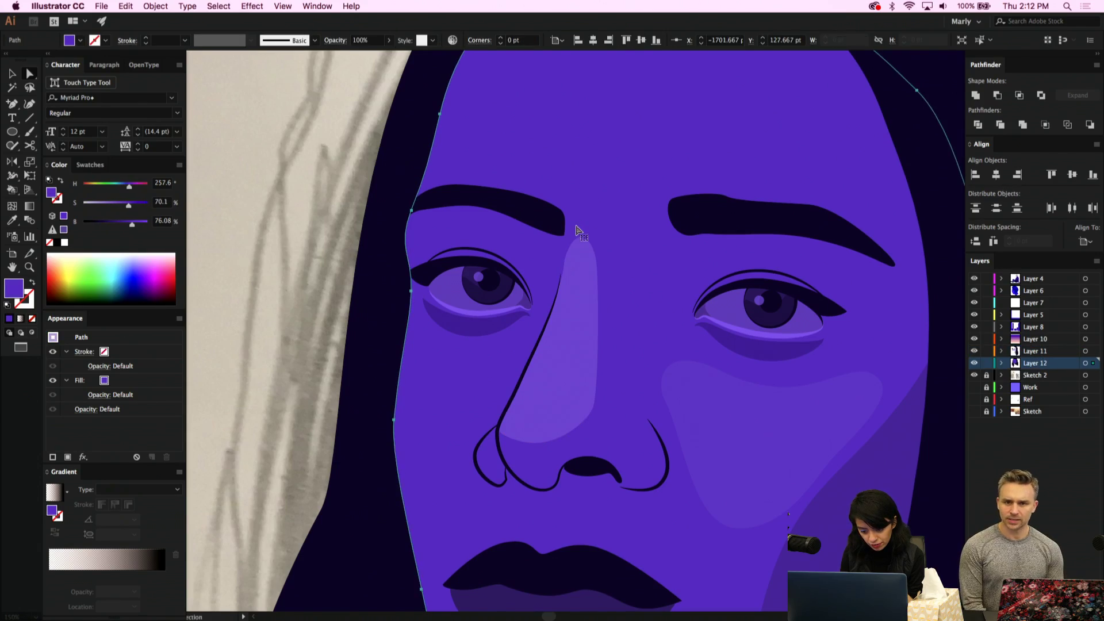
Refine the nose highlight's upper left curve by moving its anchor inward and angling its handle along the nose line
{"action": "scroll", "coordinate": [578, 311], "scroll_direction": "up", "scroll_amount": 3}
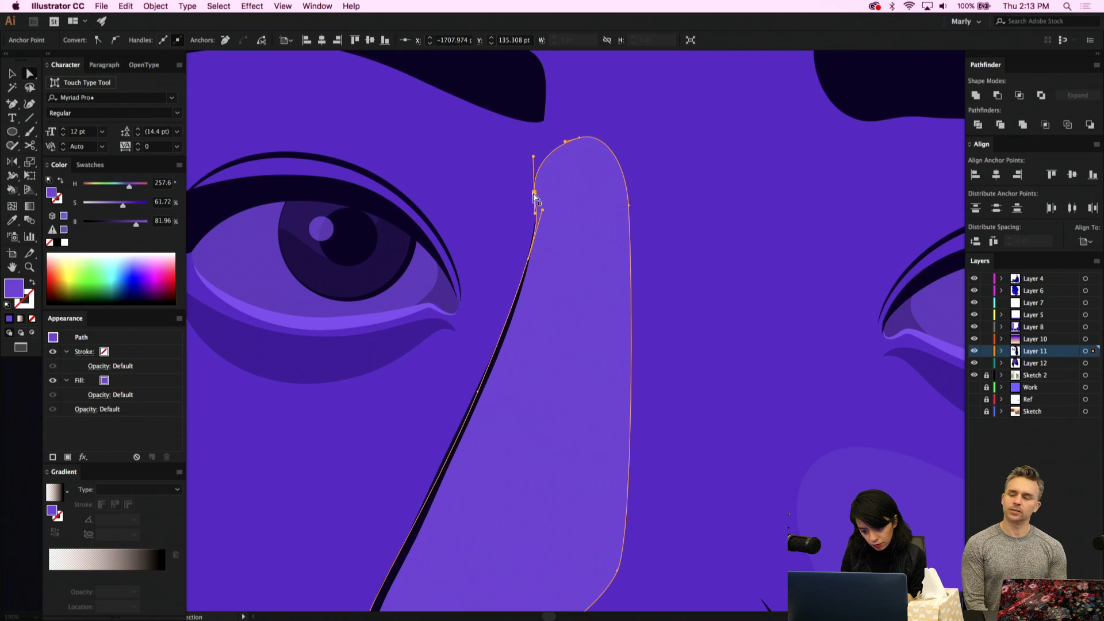
{"action": "left_click_drag", "start_coordinate": [534, 194], "coordinate": [539, 210]}
{"action": "left_click_drag", "start_coordinate": [541, 188], "coordinate": [548, 154]}
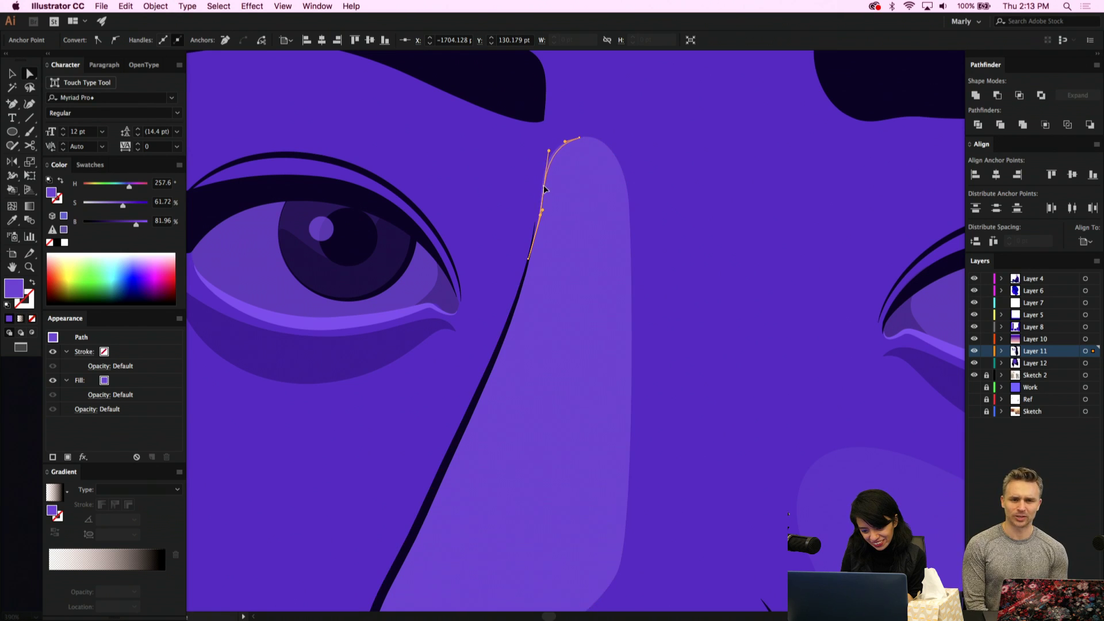
Move the nose highlight's lower right anchor down and inward and lower its bottom curve toward the nose tip
{"action": "scroll", "coordinate": [565, 222], "scroll_direction": "down", "scroll_amount": 3}
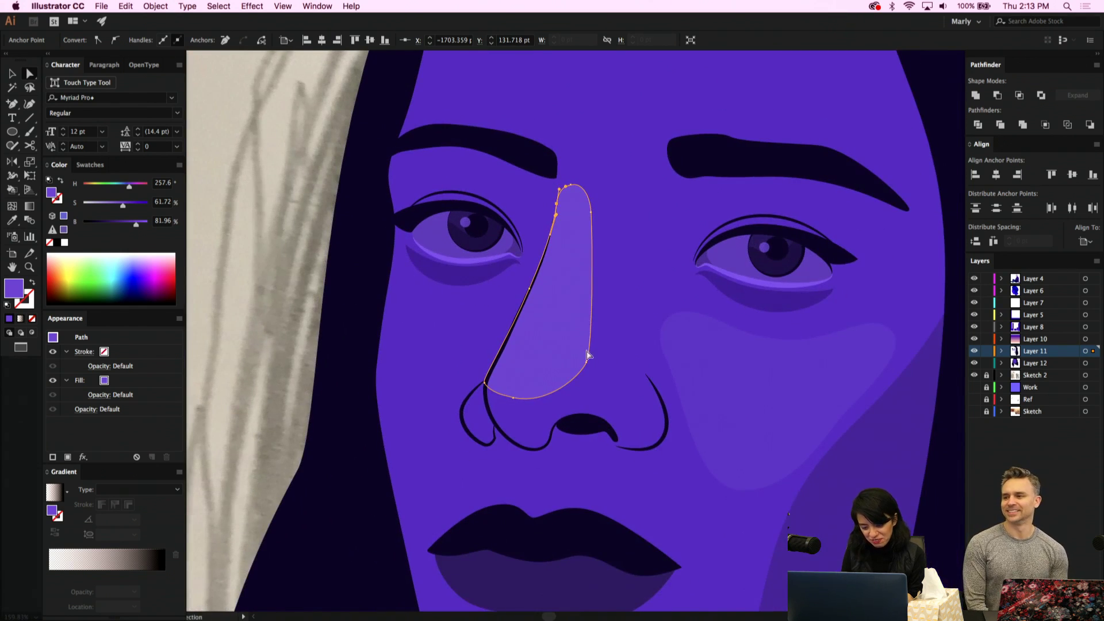
{"action": "left_click_drag", "start_coordinate": [587, 363], "coordinate": [581, 373]}
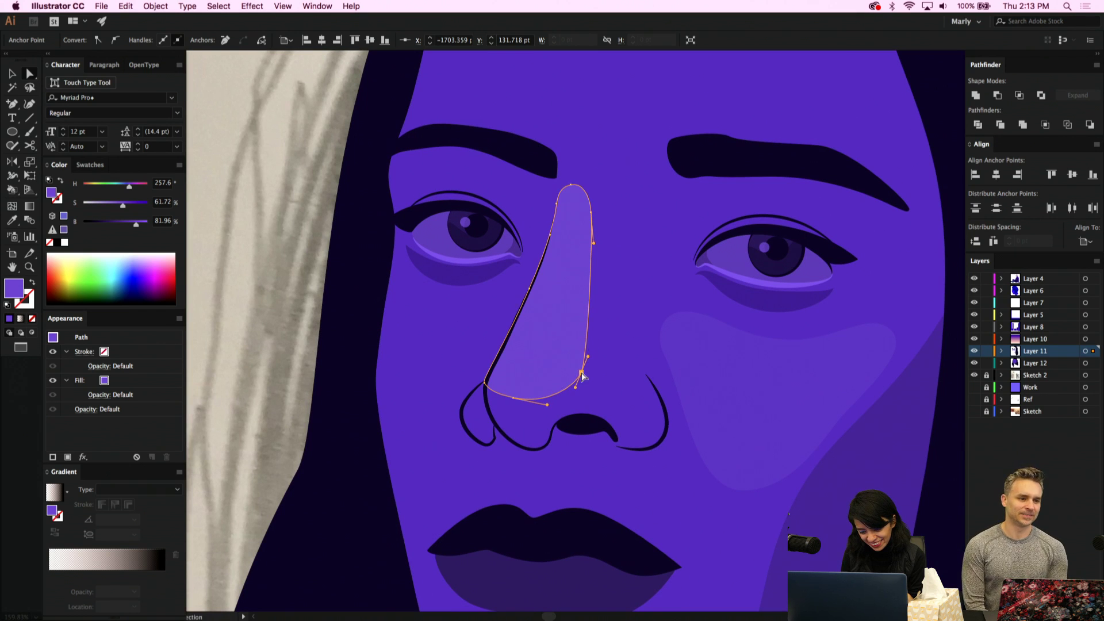
{"action": "mouse_move", "coordinate": [514, 397]}
{"action": "left_mouse_down"}
{"action": "mouse_move", "coordinate": [525, 404]}
{"action": "mouse_move", "coordinate": [493, 404]}
{"action": "left_mouse_up"}
{"action": "left_click", "coordinate": [595, 402]}
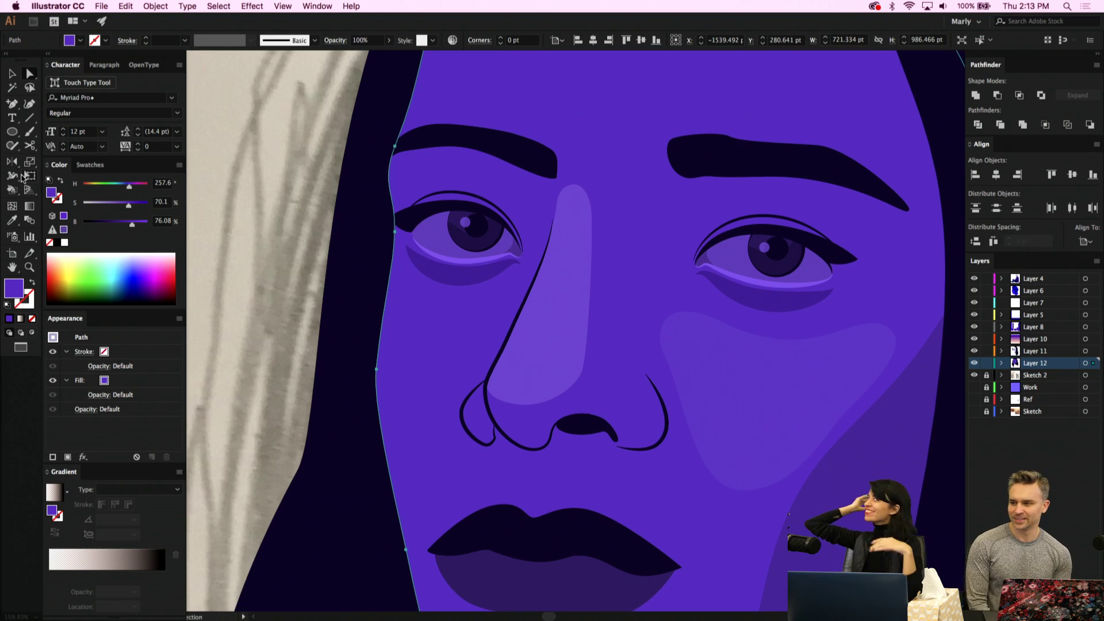
Reselect the nose highlight and nudge its lower right anchor further inward and down to narrow the base
{"action": "left_click", "coordinate": [13, 133]}
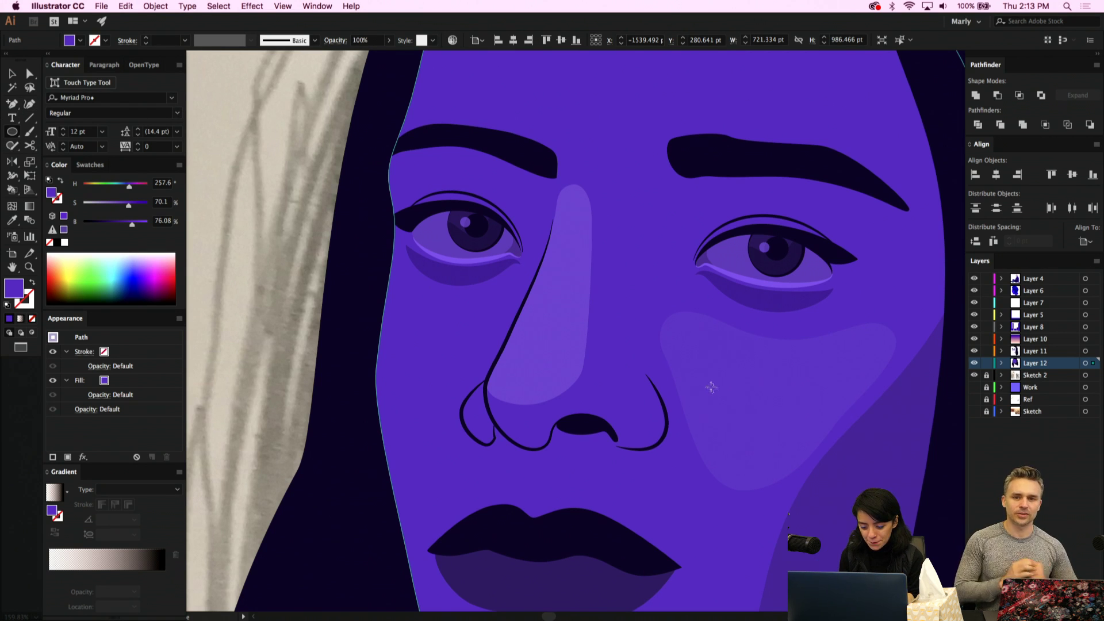
{"action": "key", "text": "v"}
{"action": "left_click", "coordinate": [553, 334]}
{"action": "key", "text": "a"}
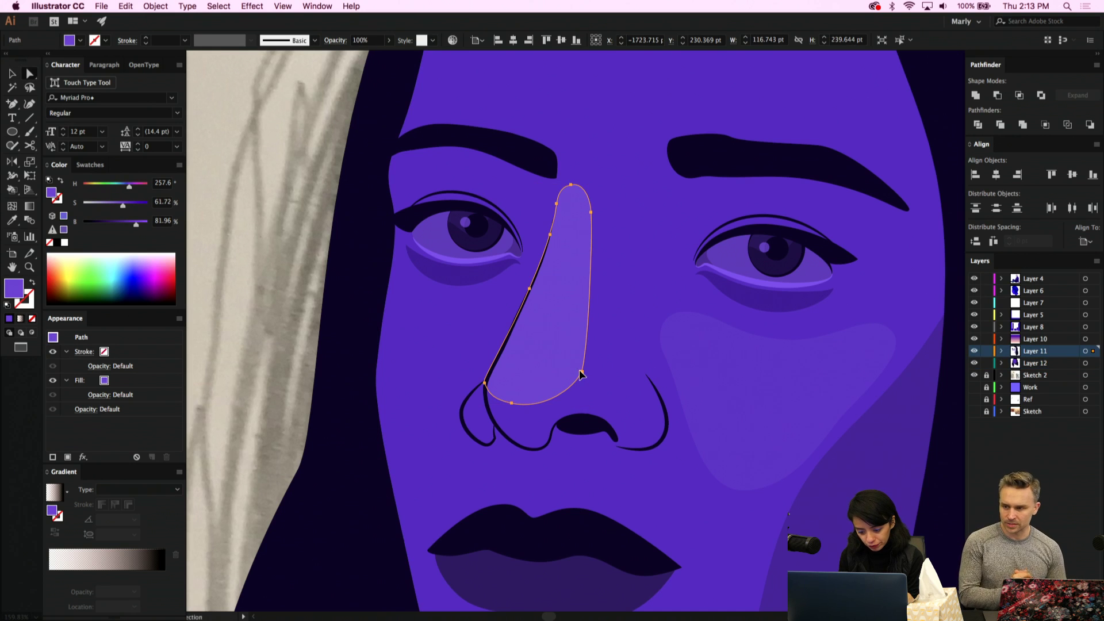
{"action": "left_click_drag", "start_coordinate": [579, 374], "coordinate": [574, 380]}
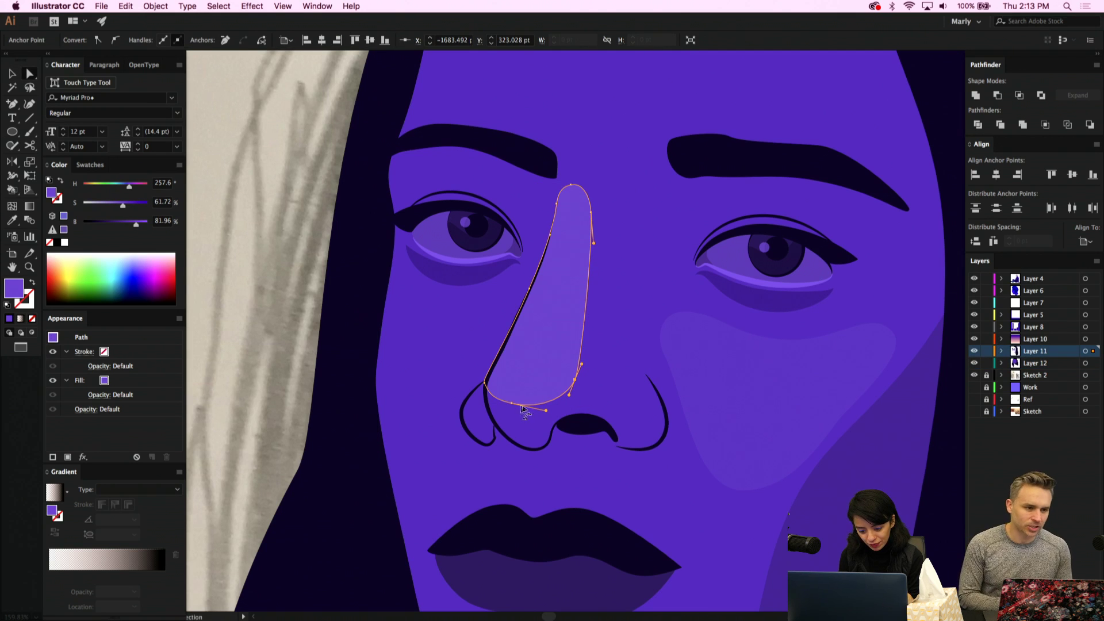
Add an anchor on the lower edge of the nostril highlight and pull it upward, lowering the top anchor to form a curved crescent
{"action": "left_click", "coordinate": [424, 365]}
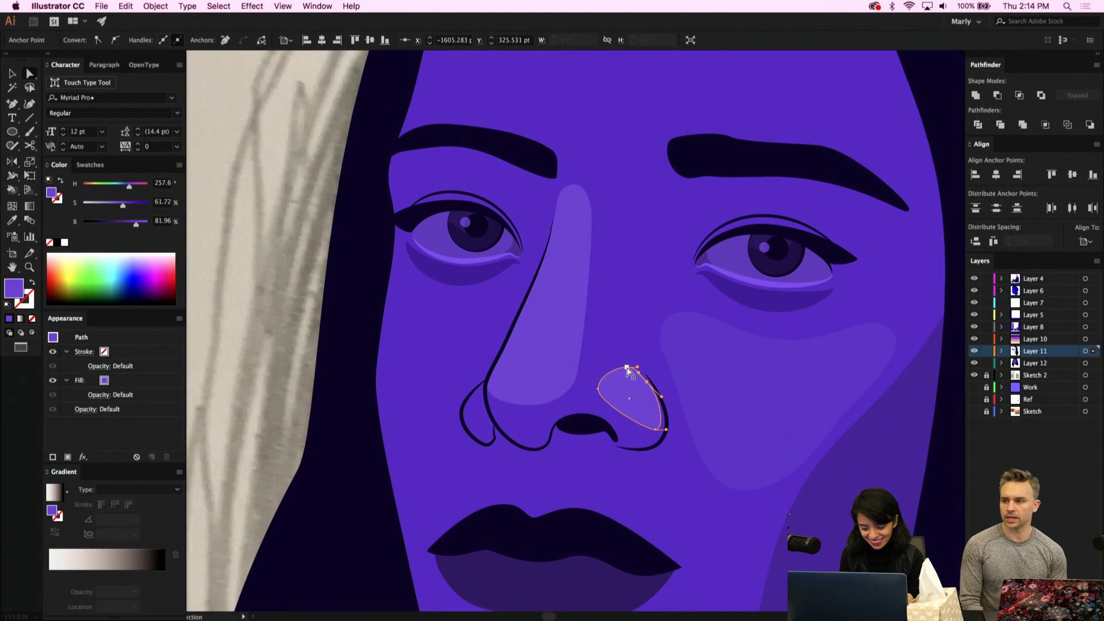
{"action": "left_click", "coordinate": [627, 369]}
{"action": "key", "text": "plus"}
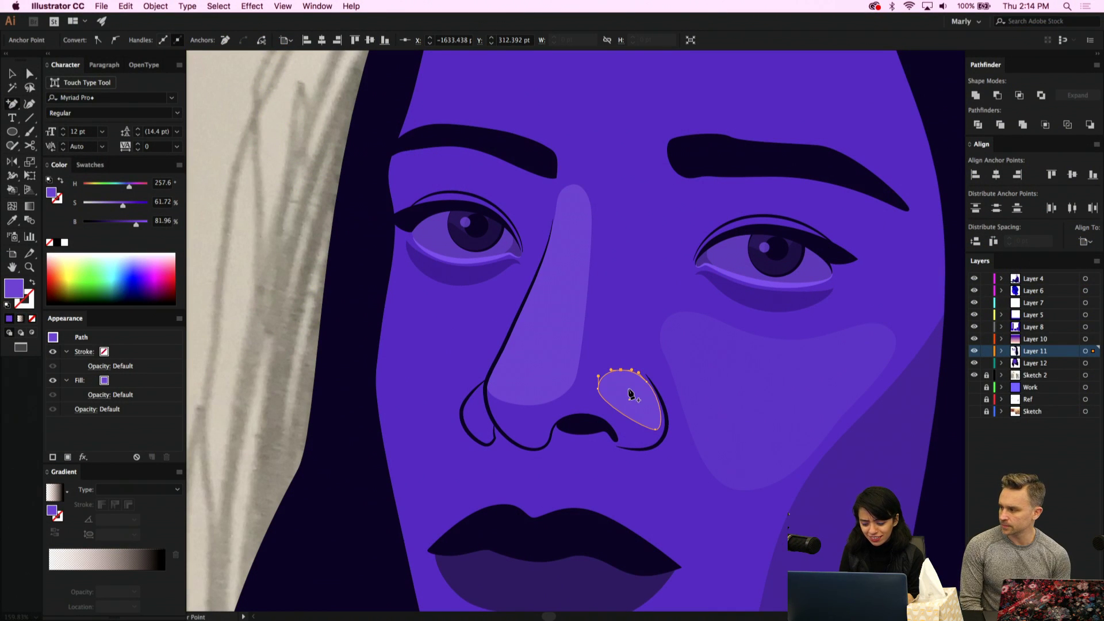
{"action": "left_click", "coordinate": [631, 419]}
{"action": "key", "text": "a"}
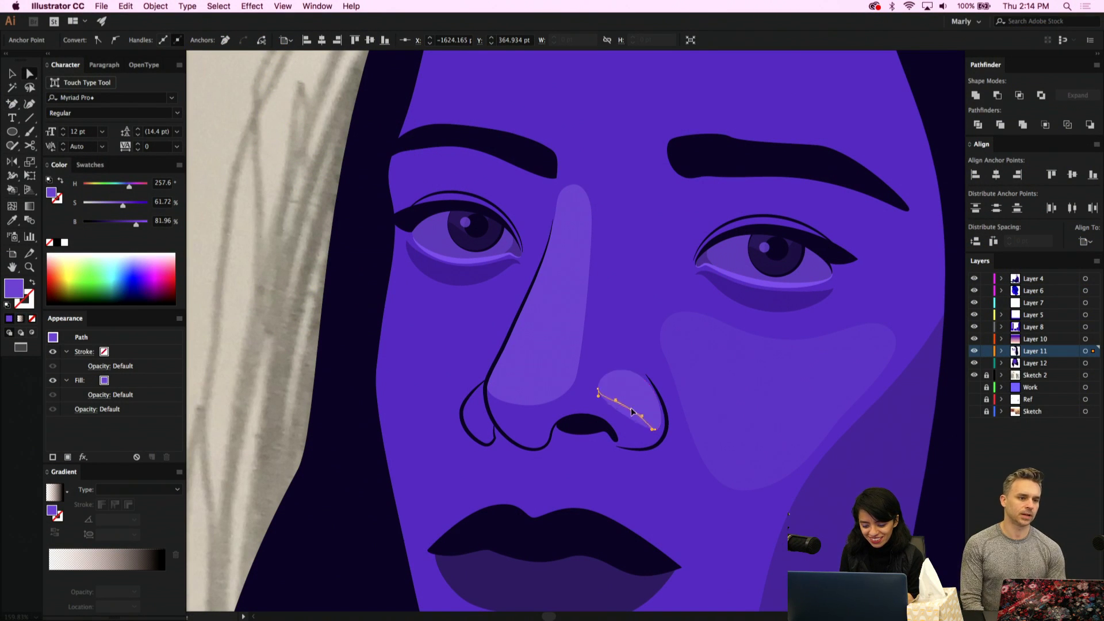
{"action": "left_click", "coordinate": [626, 401]}
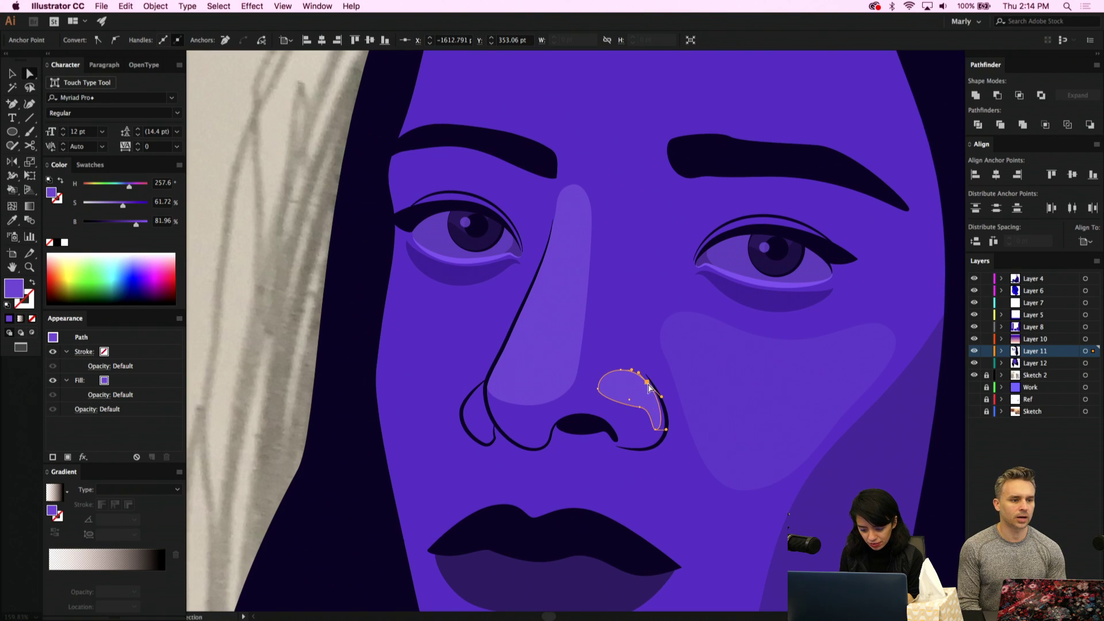
Move the crescent up against the nostril line and refine its inner curve, top and lower tip to follow the line
{"action": "left_click", "coordinate": [645, 386]}
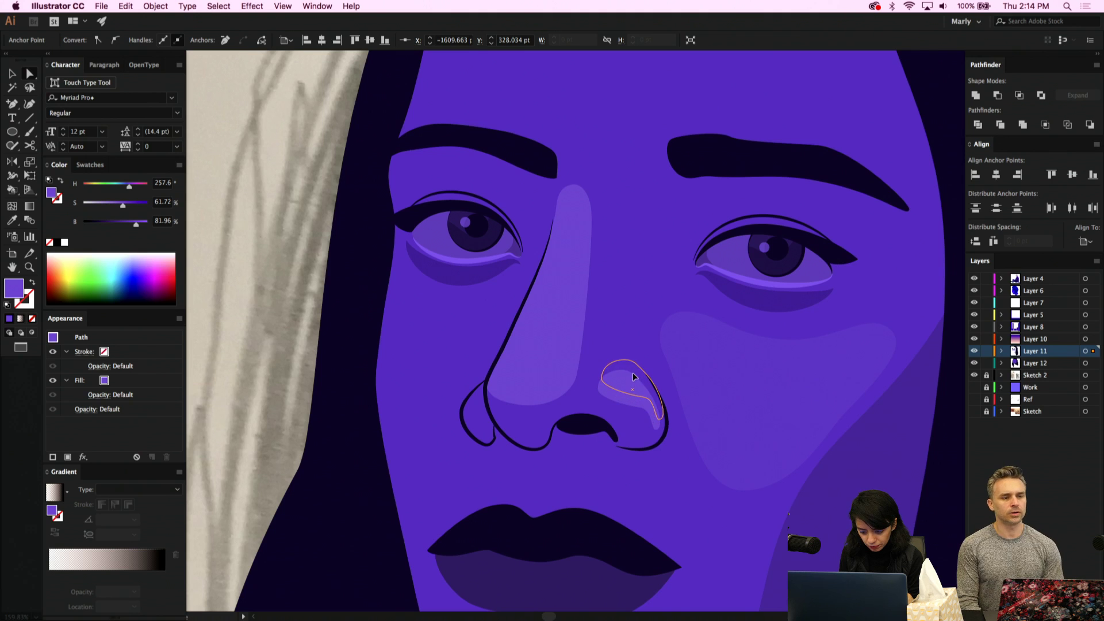
{"action": "left_click", "coordinate": [633, 376]}
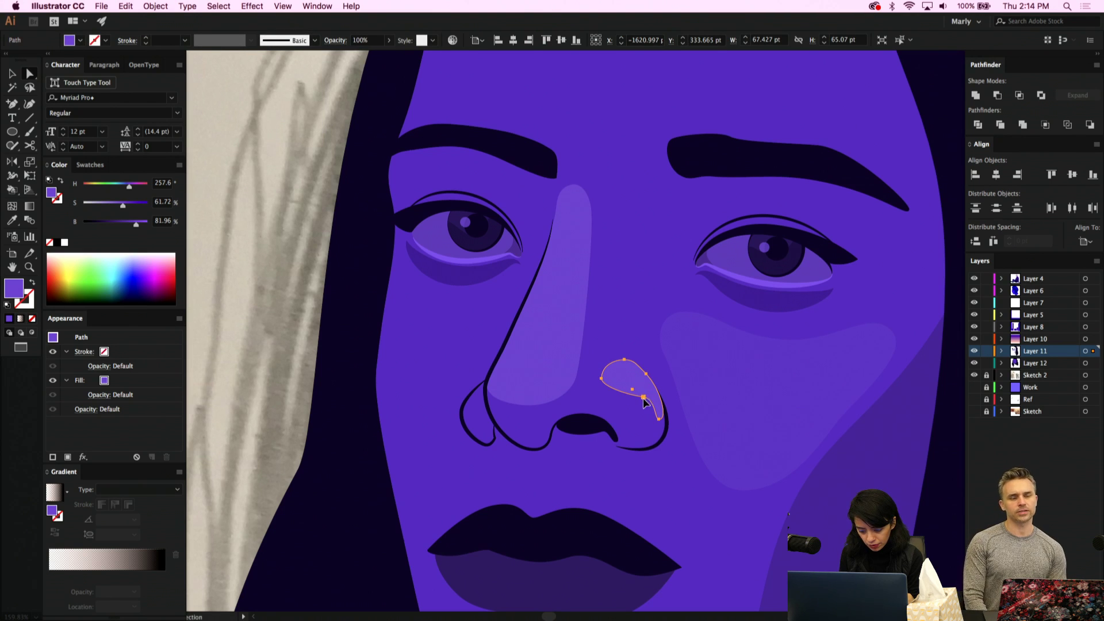
{"action": "left_click", "coordinate": [644, 398]}
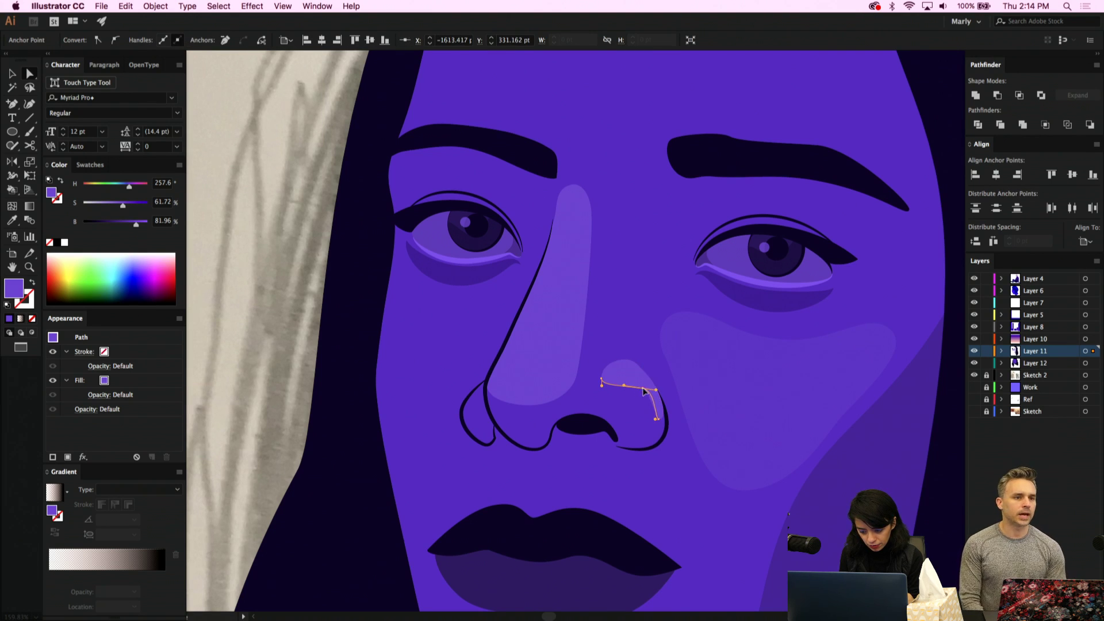
{"action": "left_click_drag", "start_coordinate": [661, 423], "coordinate": [665, 435]}
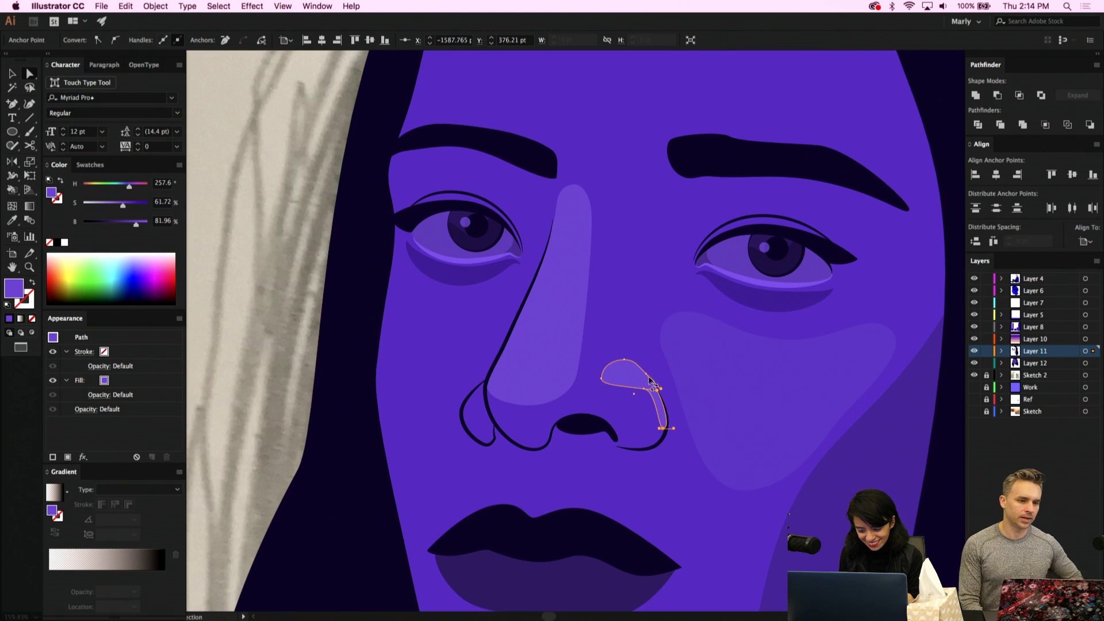
{"action": "left_click", "coordinate": [625, 360]}
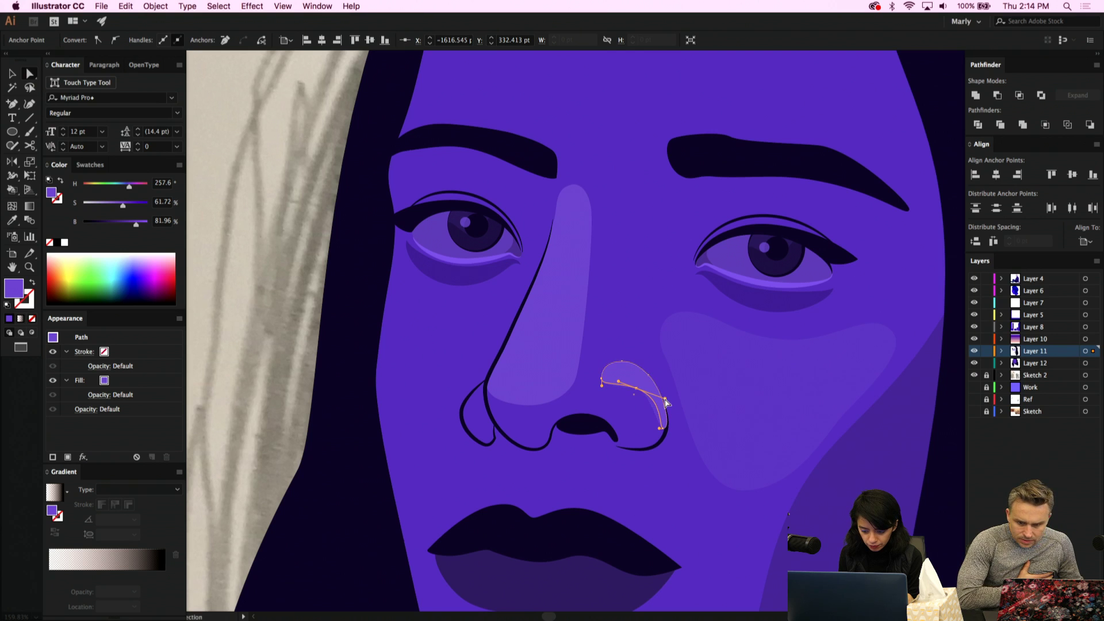
Turn the nostril crescent into a shadow by sampling the cheek shadow's dark purple fill and 41% opacity
{"action": "key", "text": "i"}
{"action": "left_click", "coordinate": [785, 485]}
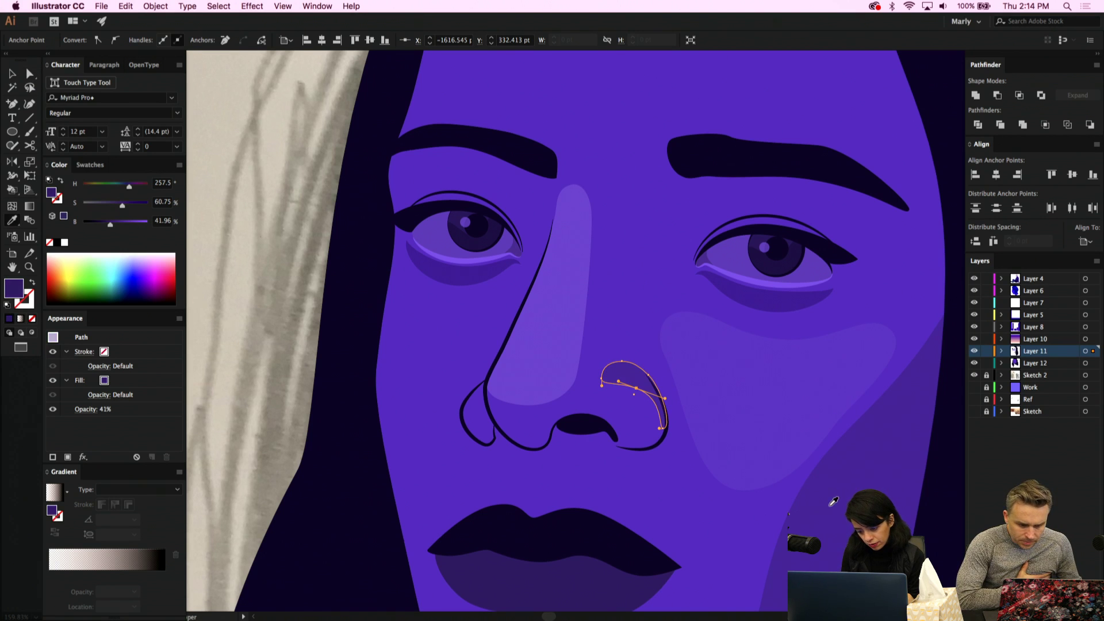
{"action": "key", "text": "v"}
{"action": "left_click", "coordinate": [693, 454]}
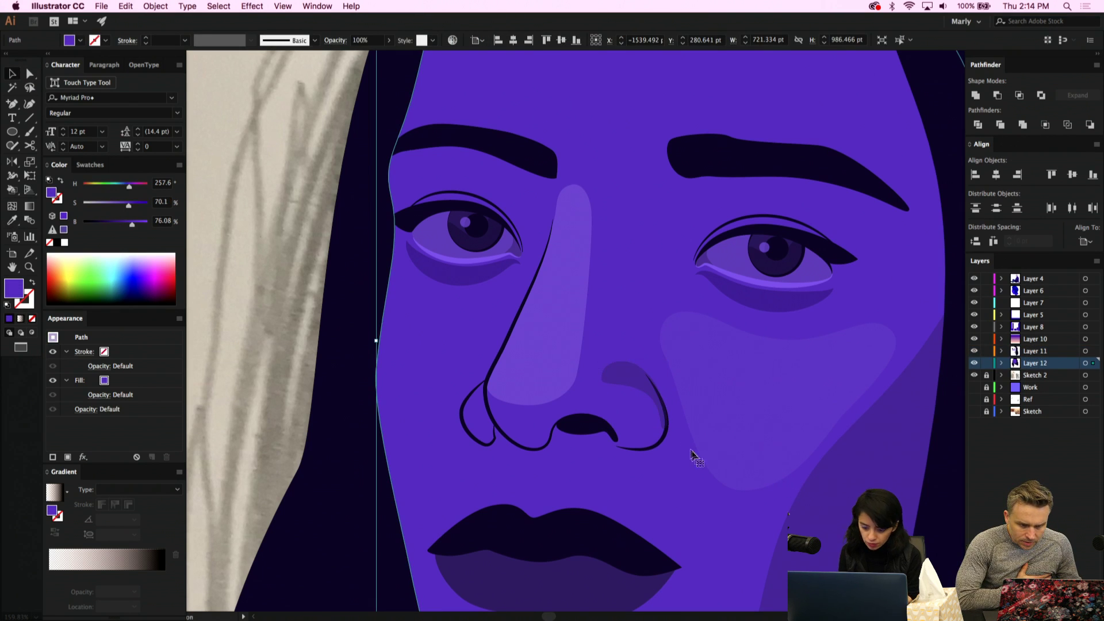
Nudge the nostril shadow slightly upward and raise its upper right and top anchors
{"action": "left_click", "coordinate": [628, 380]}
{"action": "key", "text": "a"}
{"action": "left_click_drag", "start_coordinate": [628, 378], "coordinate": [626, 375]}
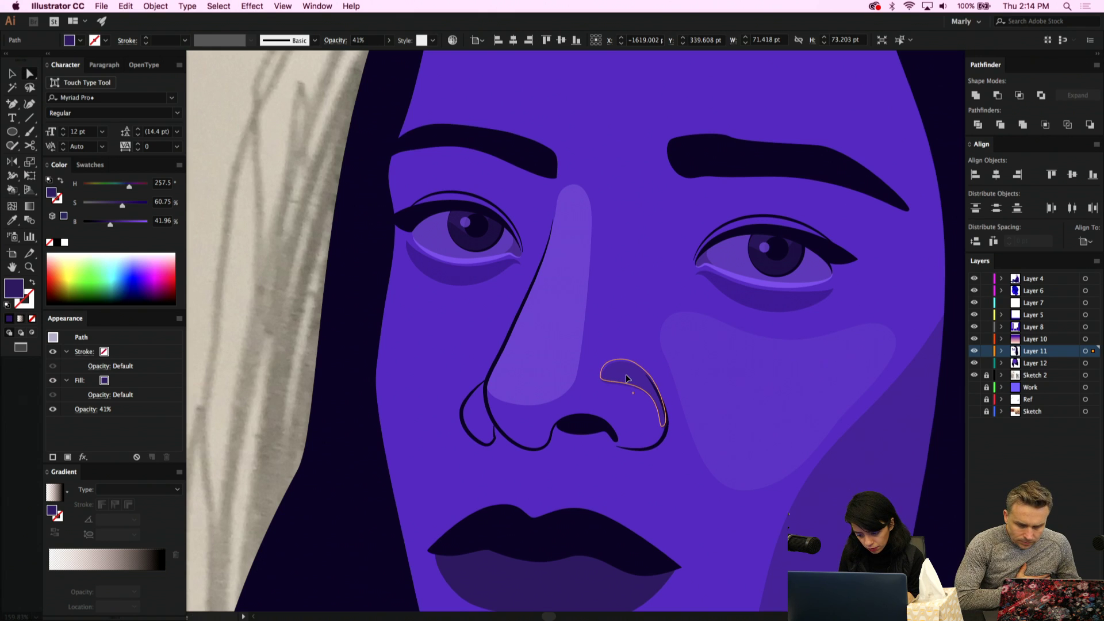
{"action": "left_click", "coordinate": [646, 374]}
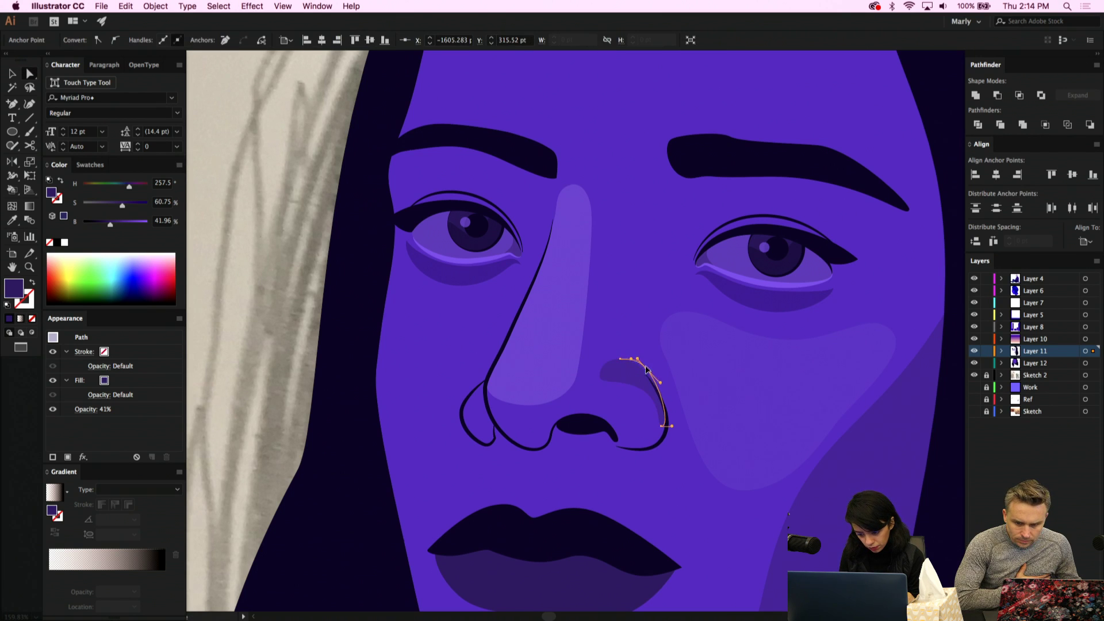
{"action": "left_click", "coordinate": [624, 366]}
{"action": "key", "text": "Delete"}
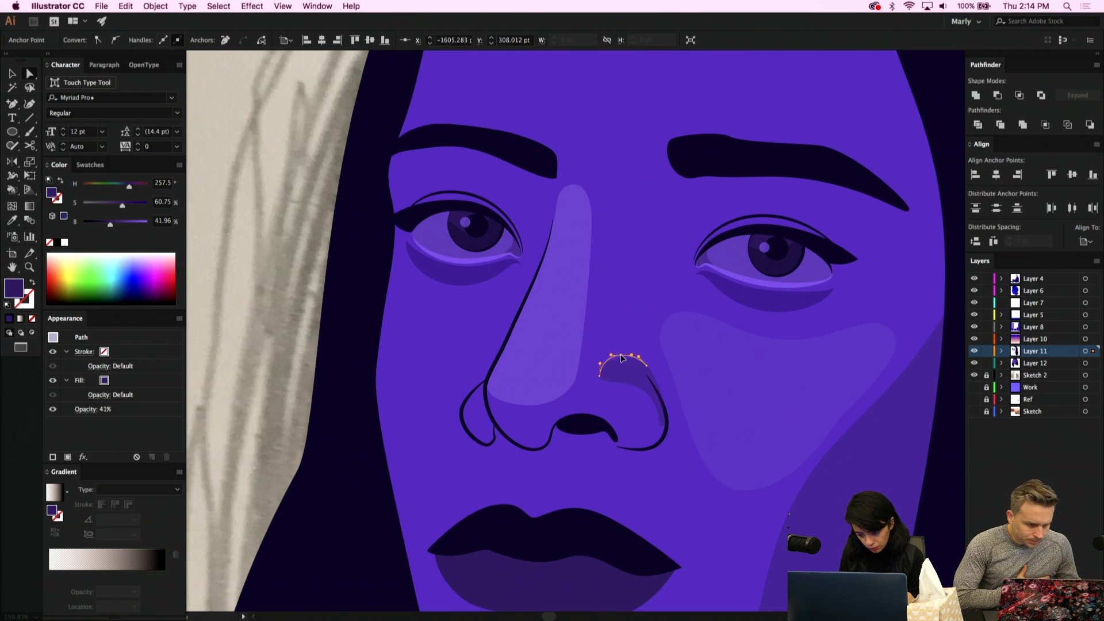
{"action": "key", "text": "super+z"}
Move the nostril shadow's left anchor up and inward, shift its lower tip outward onto the nostril line, and refine the top curve
{"action": "left_click_drag", "start_coordinate": [600, 379], "coordinate": [606, 369]}
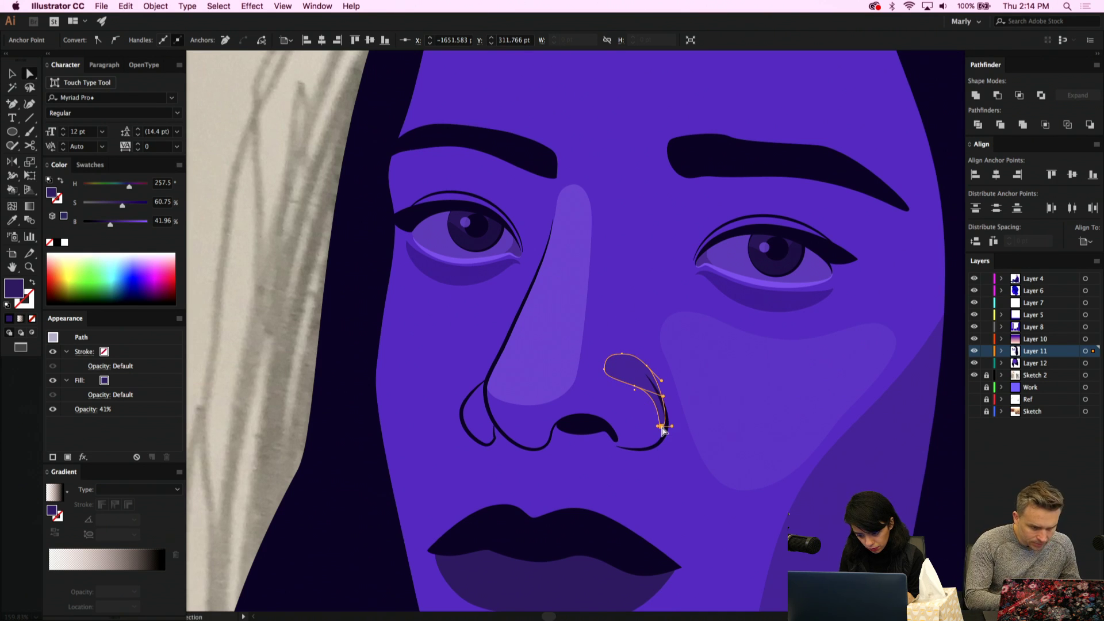
{"action": "left_click", "coordinate": [662, 429]}
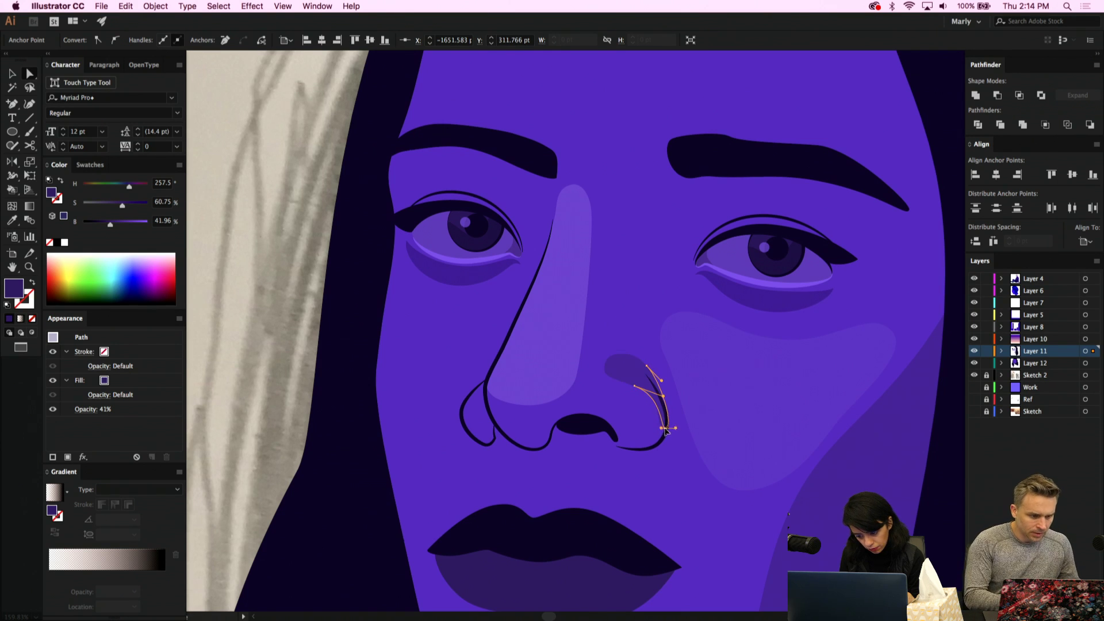
{"action": "left_click", "coordinate": [648, 371]}
{"action": "key", "text": "Delete"}
{"action": "key", "text": "cmd+z"}
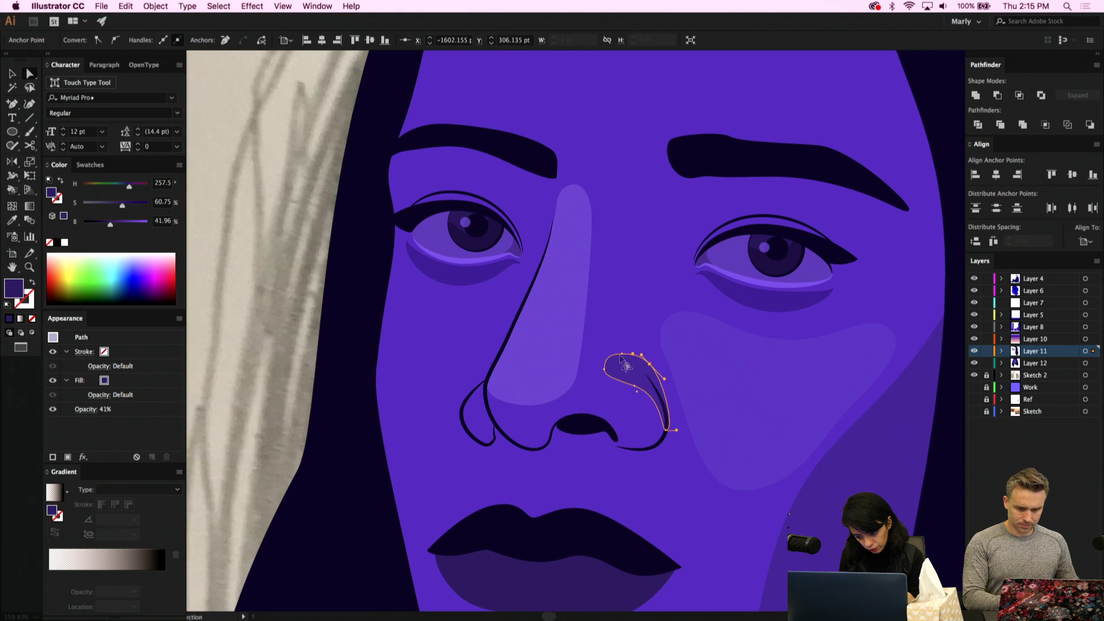
{"action": "key", "text": "cmd+z"}
{"action": "key", "text": "cmd+shift+z"}
{"action": "left_click_drag", "start_coordinate": [624, 357], "coordinate": [625, 351]}
{"action": "left_click", "coordinate": [657, 363]}
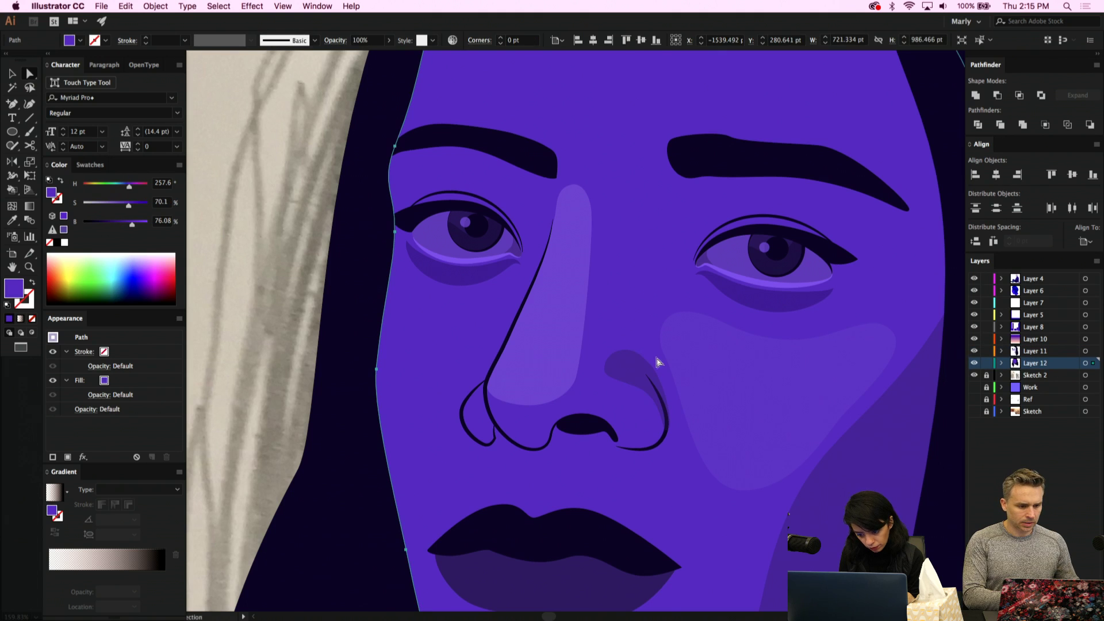
Reduce the nose highlight's opacity to about 63%
{"action": "scroll", "coordinate": [657, 368], "scroll_direction": "down", "scroll_amount": 2}
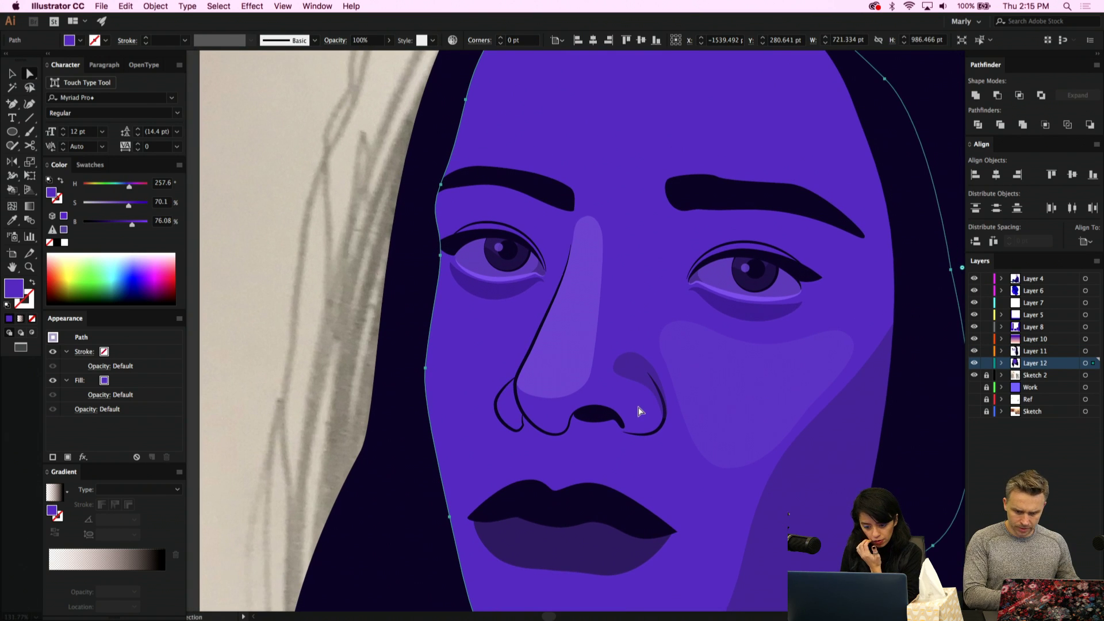
{"action": "scroll", "coordinate": [657, 368], "scroll_direction": "down", "scroll_amount": 1}
{"action": "left_click", "coordinate": [568, 356]}
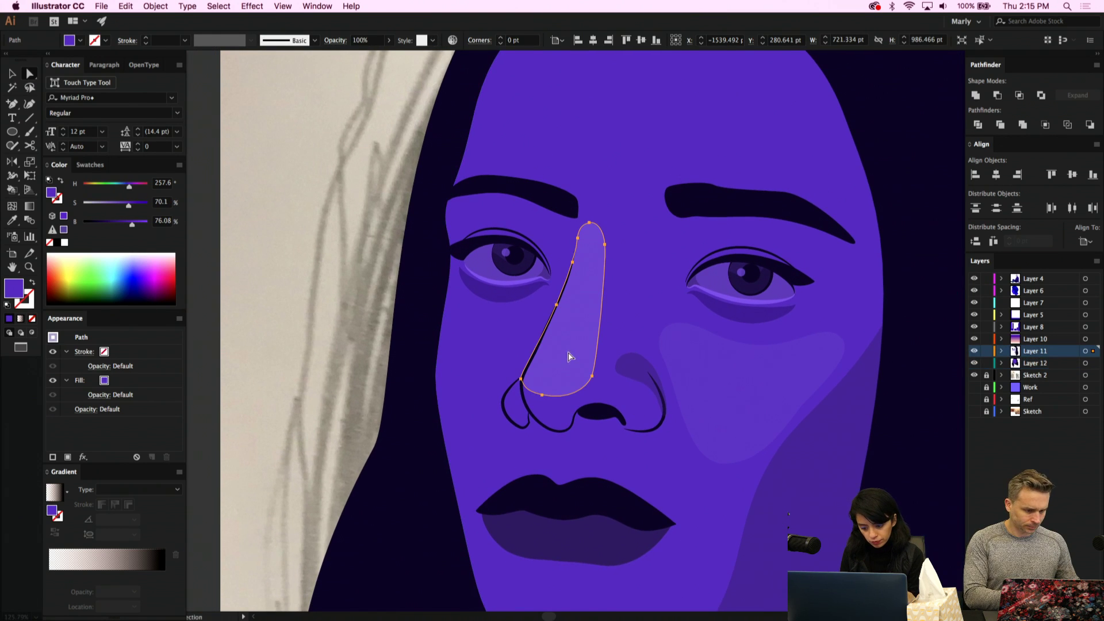
{"action": "left_click", "coordinate": [389, 40]}
{"action": "left_click_drag", "start_coordinate": [389, 54], "coordinate": [370, 56]}
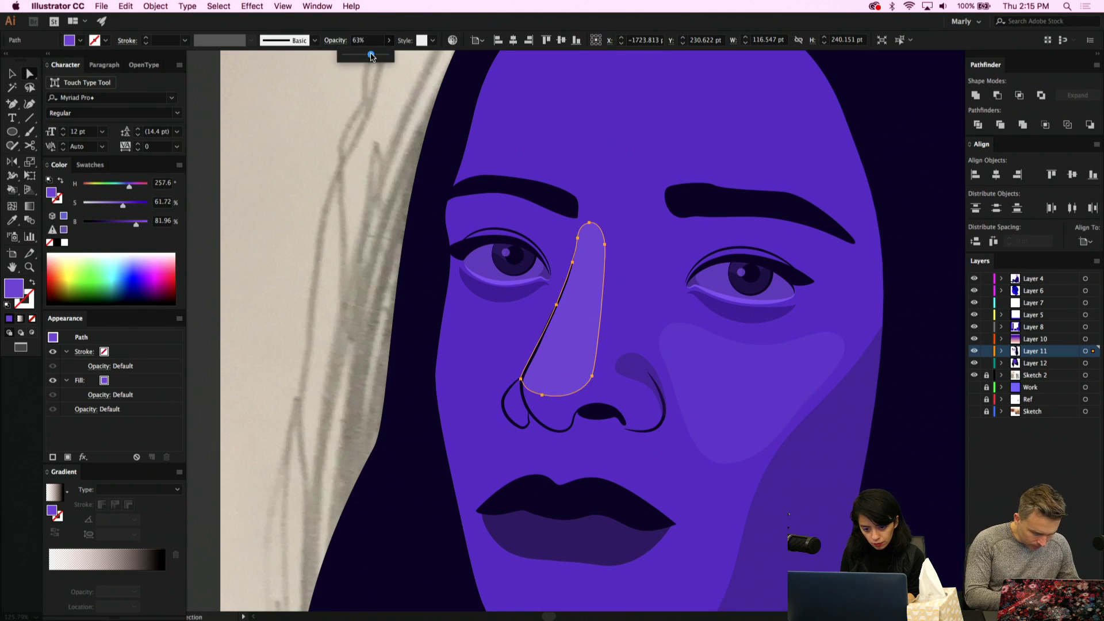
{"action": "left_click", "coordinate": [445, 347]}
Draw a closed shoulder and upper arm shape with the Pen tool over the sketch, from the page's bottom edge up to the hair
{"action": "scroll", "coordinate": [437, 356], "scroll_direction": "down", "scroll_amount": 1}
{"action": "scroll", "coordinate": [437, 361], "scroll_direction": "down", "scroll_amount": 1}
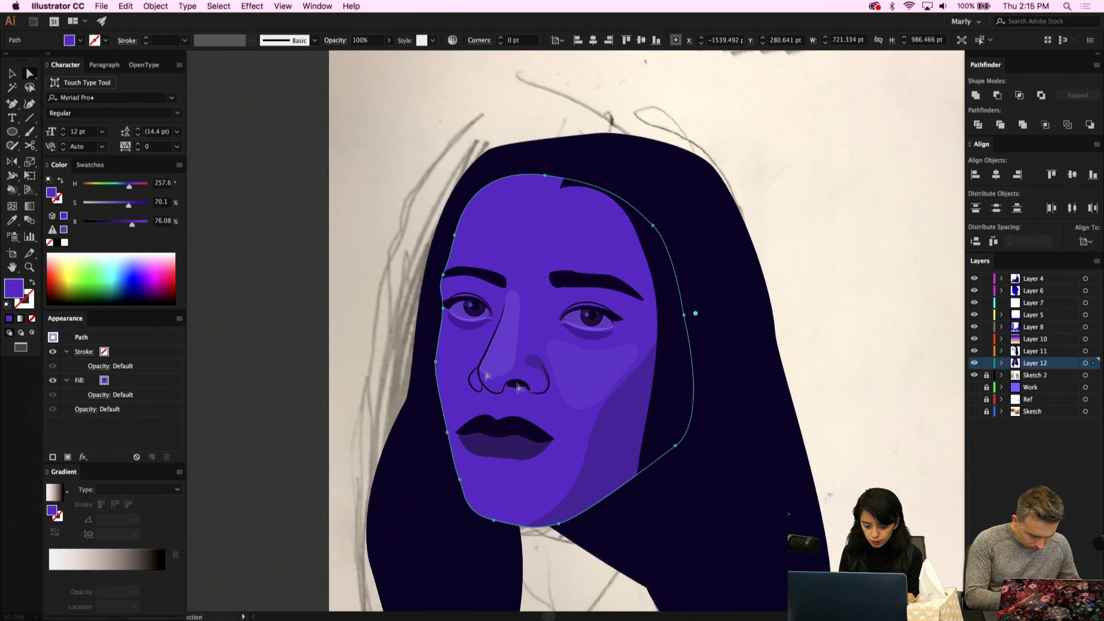
{"action": "left_click", "coordinate": [719, 523]}
{"action": "scroll", "coordinate": [720, 521], "scroll_direction": "down", "scroll_amount": 3}
{"action": "scroll", "coordinate": [722, 521], "scroll_direction": "down", "scroll_amount": 1}
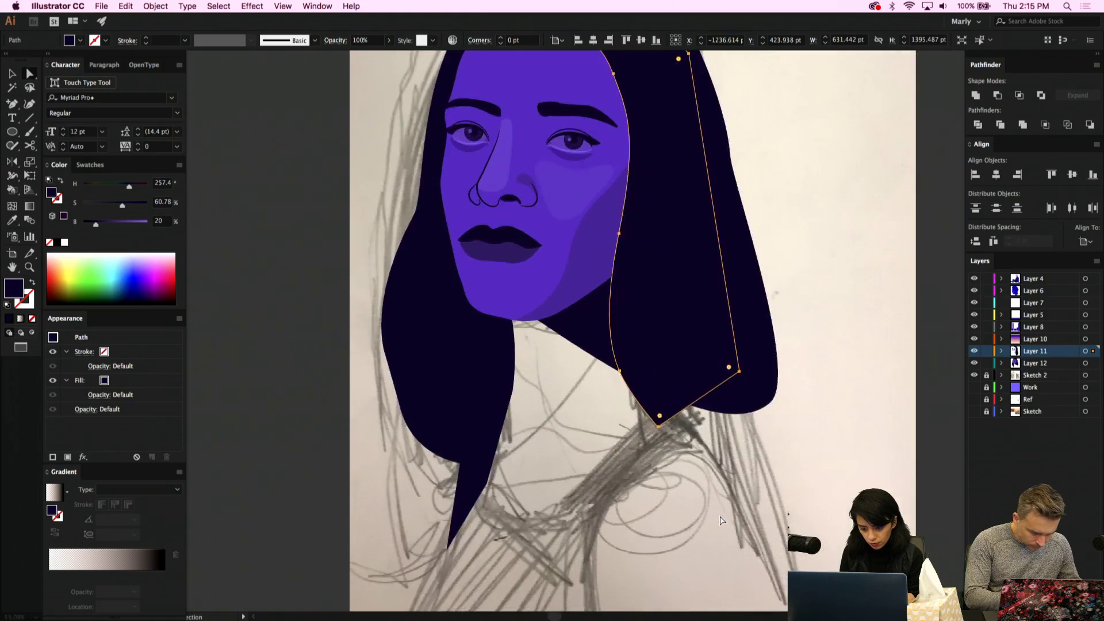
{"action": "scroll", "coordinate": [721, 520], "scroll_direction": "down", "scroll_amount": 2}
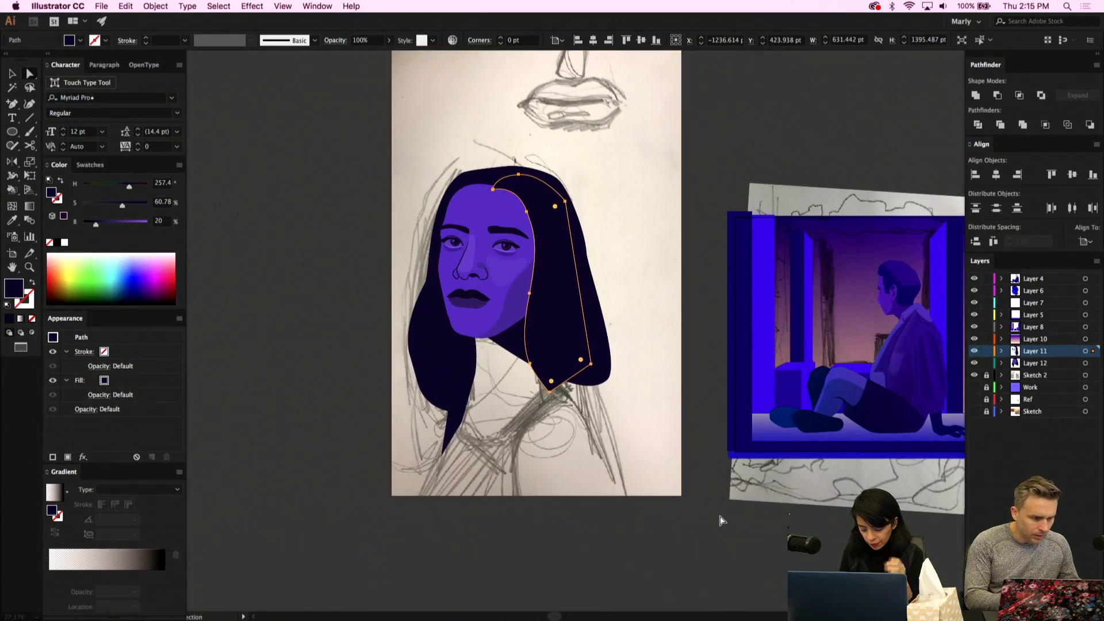
{"action": "key", "text": "p"}
{"action": "left_click", "coordinate": [516, 495]}
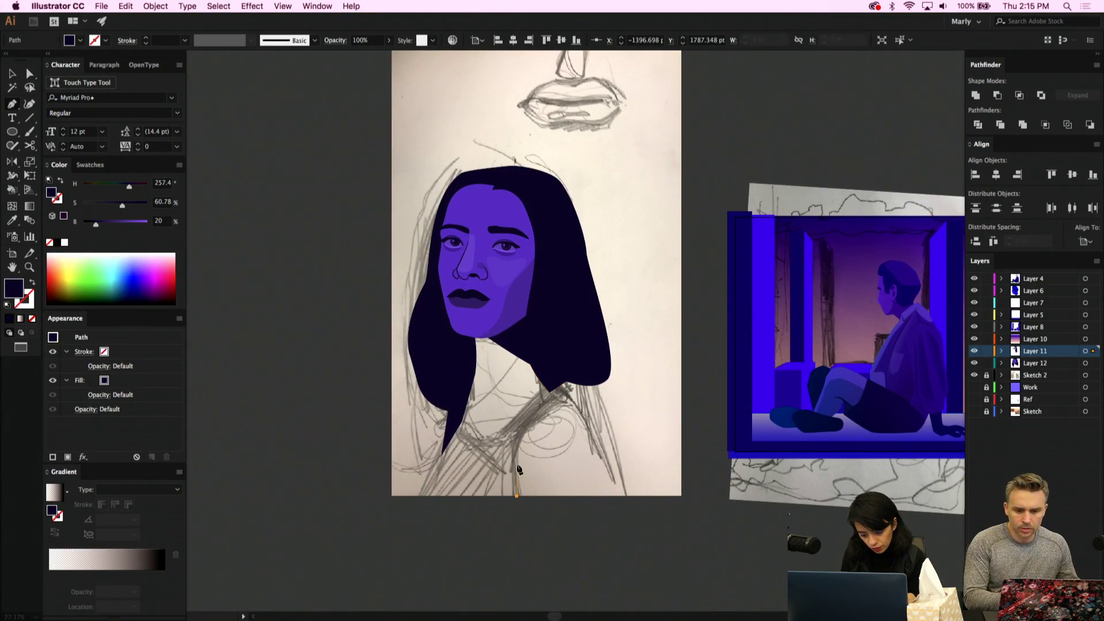
{"action": "left_click", "coordinate": [513, 452]}
{"action": "left_click", "coordinate": [560, 402]}
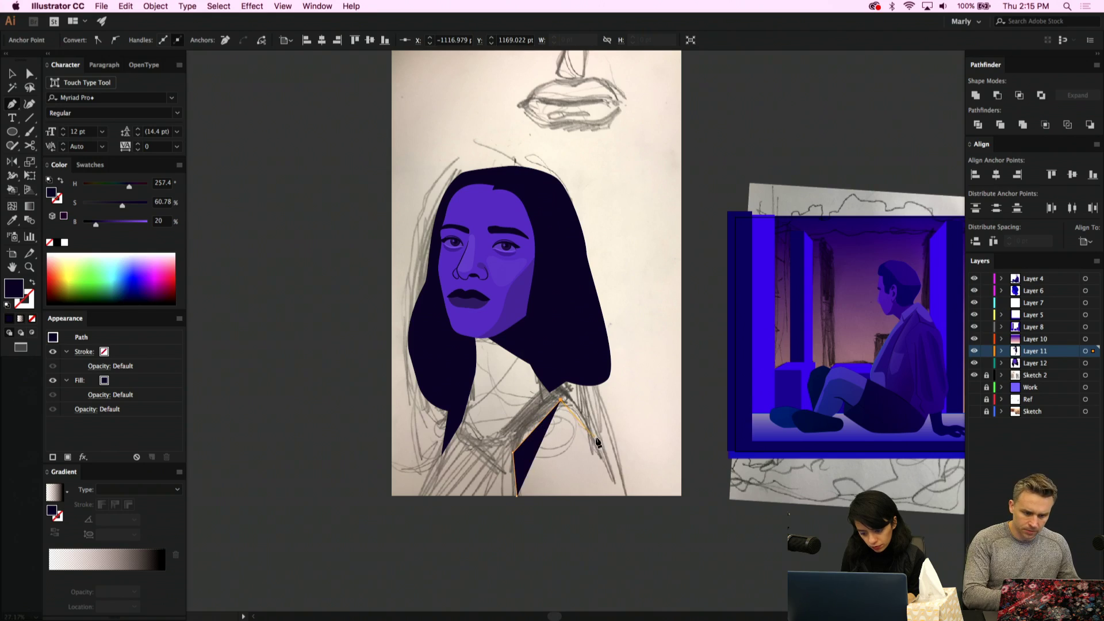
{"action": "left_click", "coordinate": [595, 438]}
{"action": "left_click", "coordinate": [615, 496]}
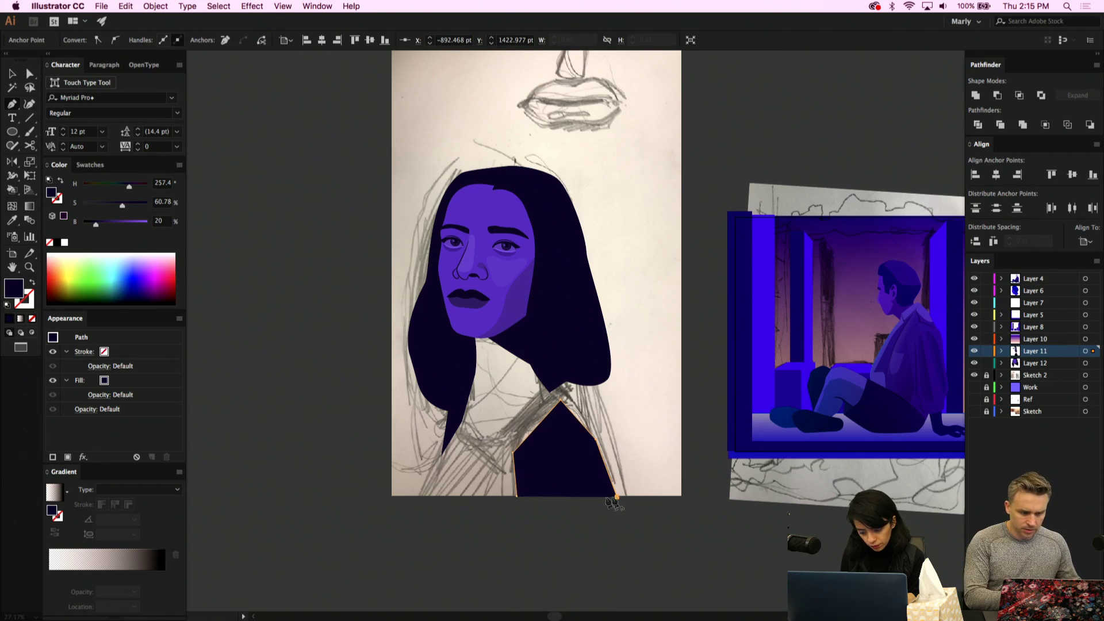
{"action": "left_click", "coordinate": [516, 495]}
Fill the shoulder shape with the face's purple and round its top corner into a smooth curve
{"action": "key", "text": "i"}
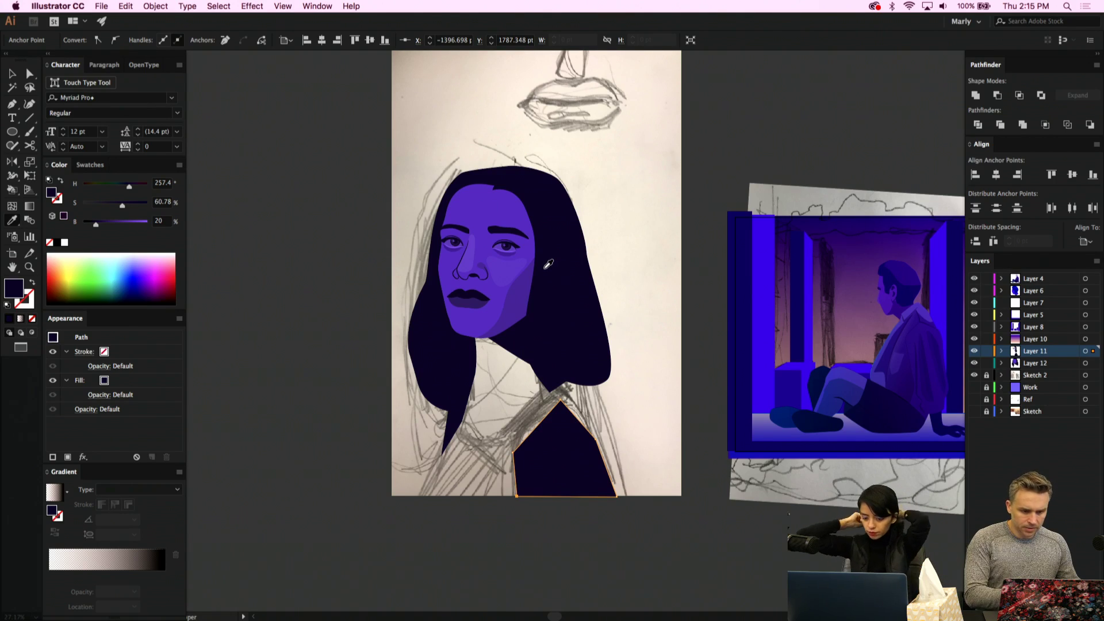
{"action": "left_click", "coordinate": [516, 205]}
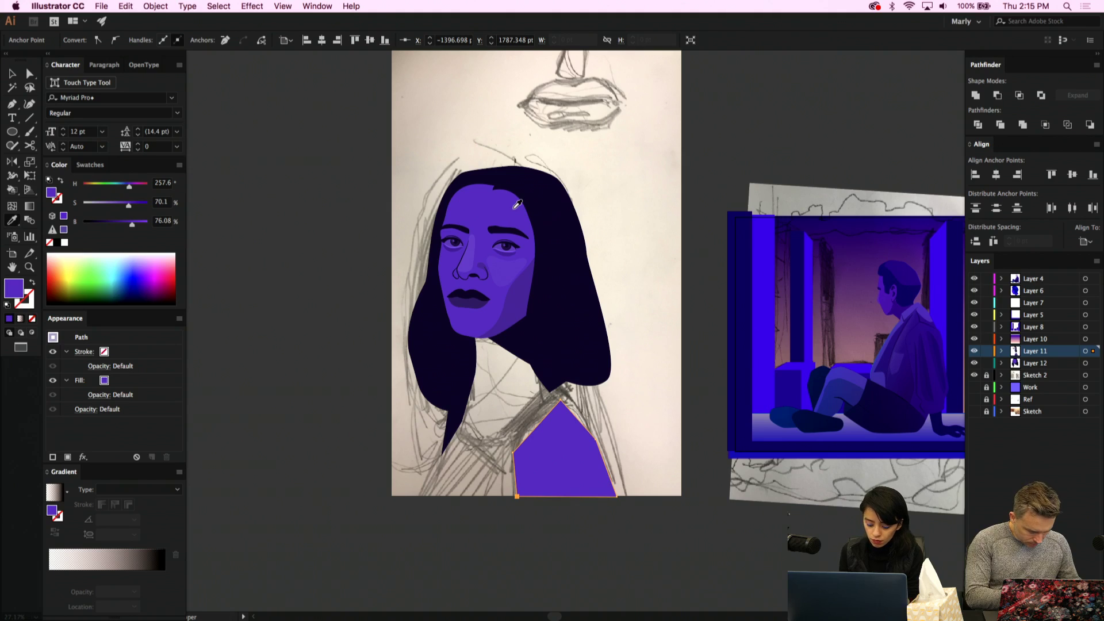
{"action": "key", "text": "a"}
{"action": "left_click_drag", "start_coordinate": [561, 401], "coordinate": [574, 392]}
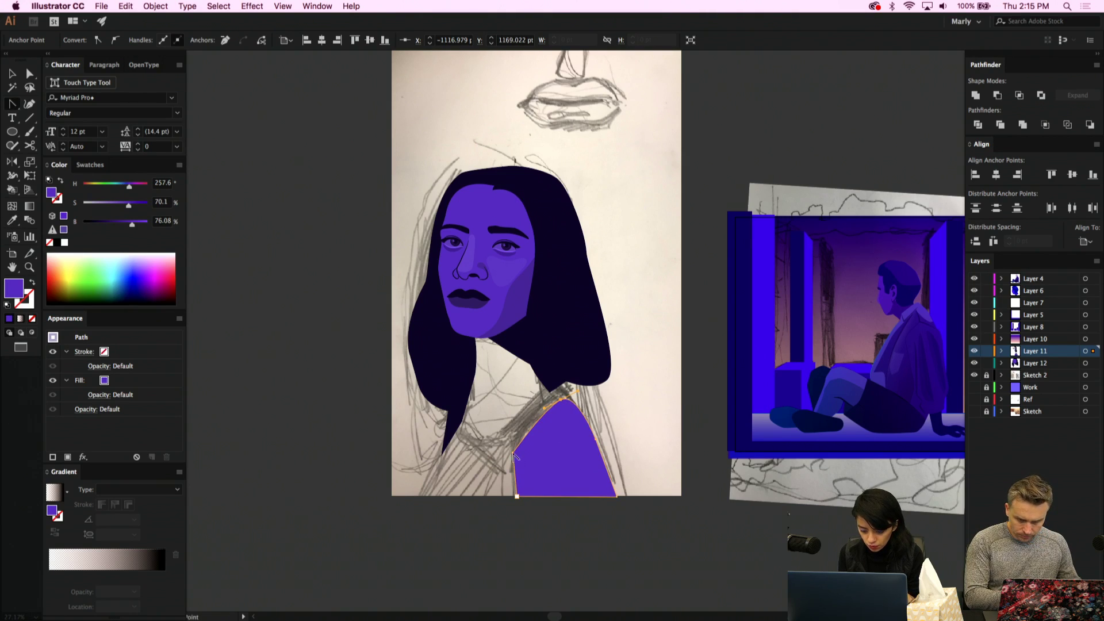
Curve the shoulder shape's left side near the armpit and move its lower right corner inward to narrow the arm
{"action": "left_click_drag", "start_coordinate": [520, 457], "coordinate": [515, 459]}
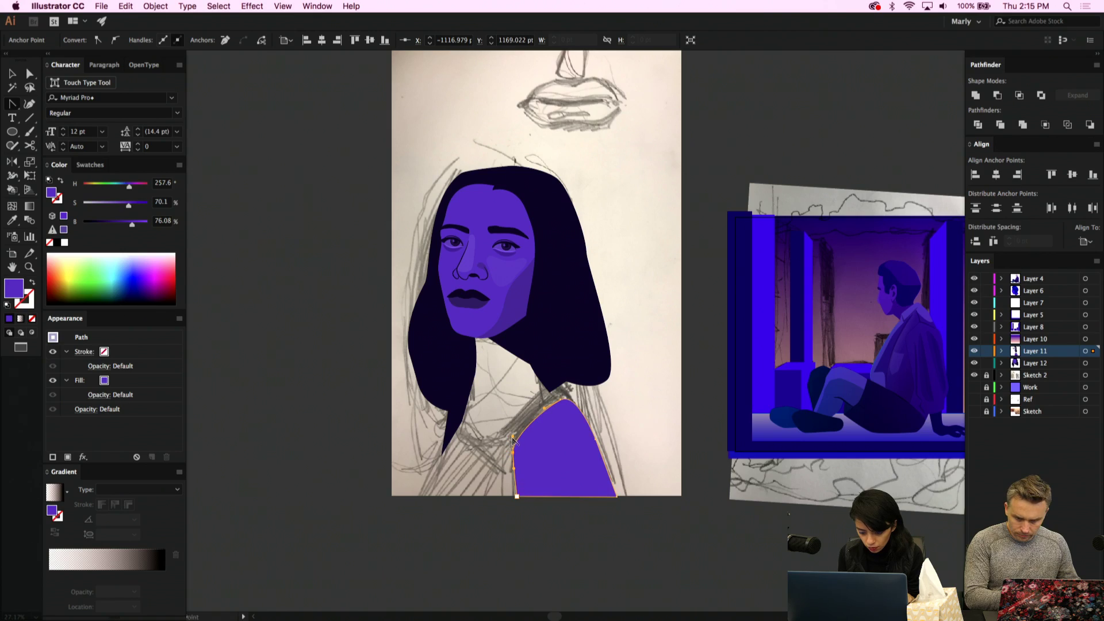
{"action": "key", "text": "a"}
{"action": "left_click", "coordinate": [517, 463]}
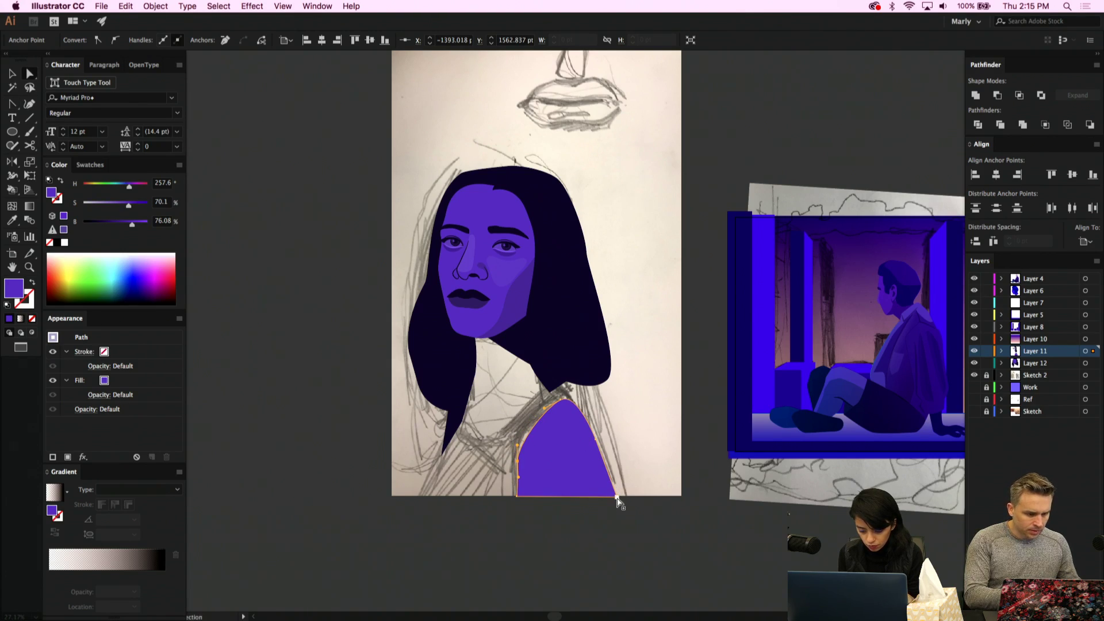
{"action": "mouse_move", "coordinate": [617, 498]}
{"action": "left_mouse_down"}
{"action": "mouse_move", "coordinate": [599, 514]}
{"action": "mouse_move", "coordinate": [610, 526]}
{"action": "mouse_move", "coordinate": [610, 500]}
{"action": "left_mouse_up"}
{"action": "key", "text": "shift+c"}
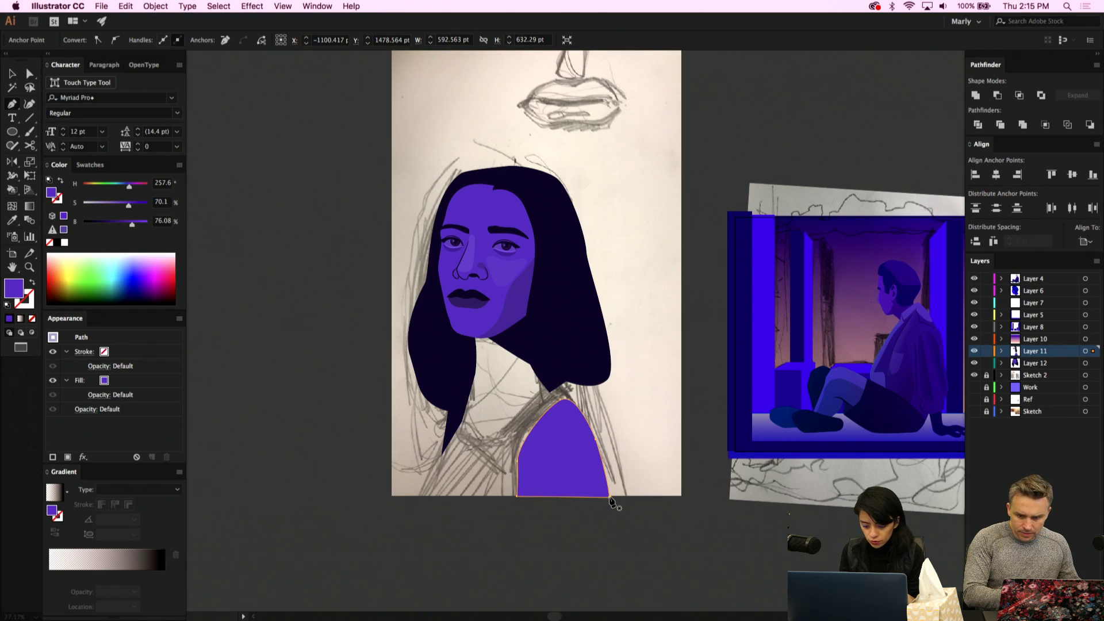
Draw a closed neck shape with the Pen tool on Layer 12, from the chin and jaw down to the sketched neckline, in the face's purple
{"action": "key", "text": "super+shift+a"}
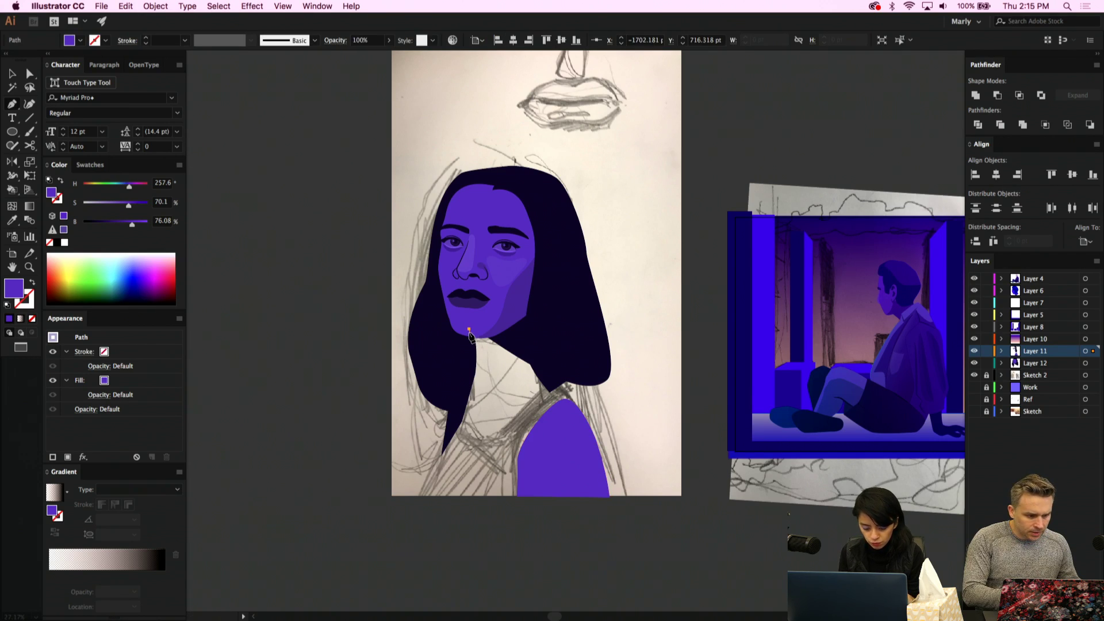
{"action": "left_click", "coordinate": [470, 334], "text": "super"}
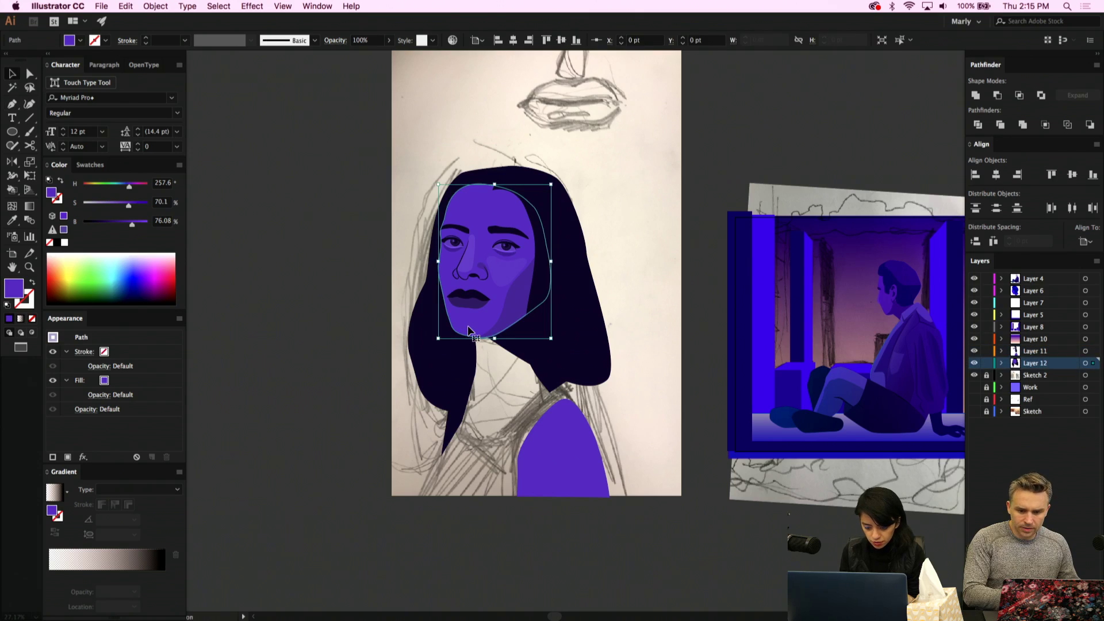
{"action": "left_click", "coordinate": [469, 325]}
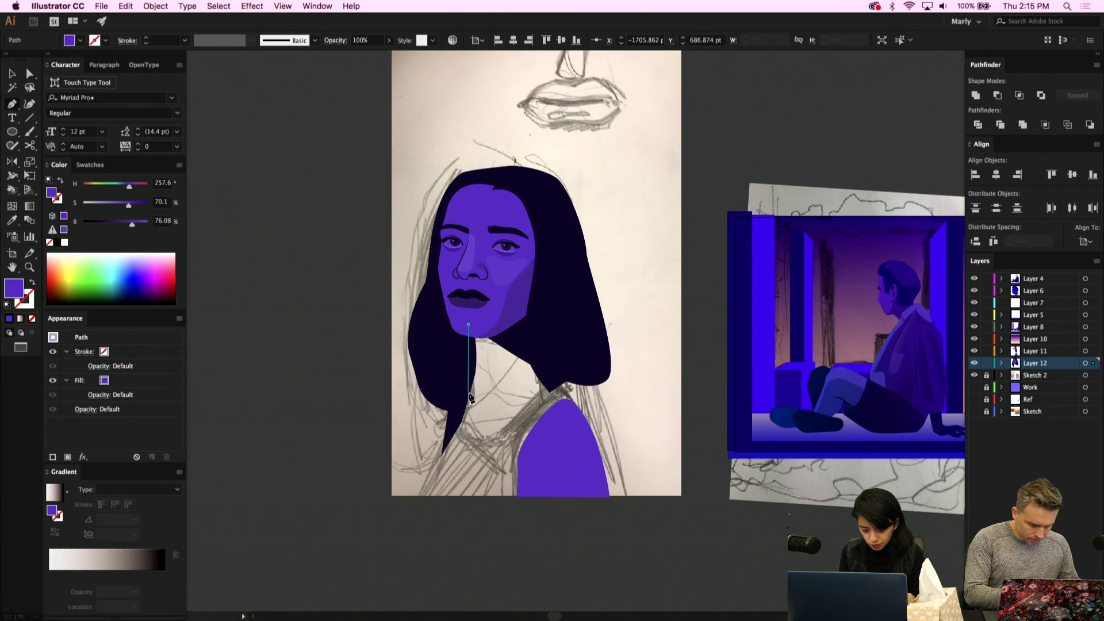
{"action": "left_click", "coordinate": [455, 424]}
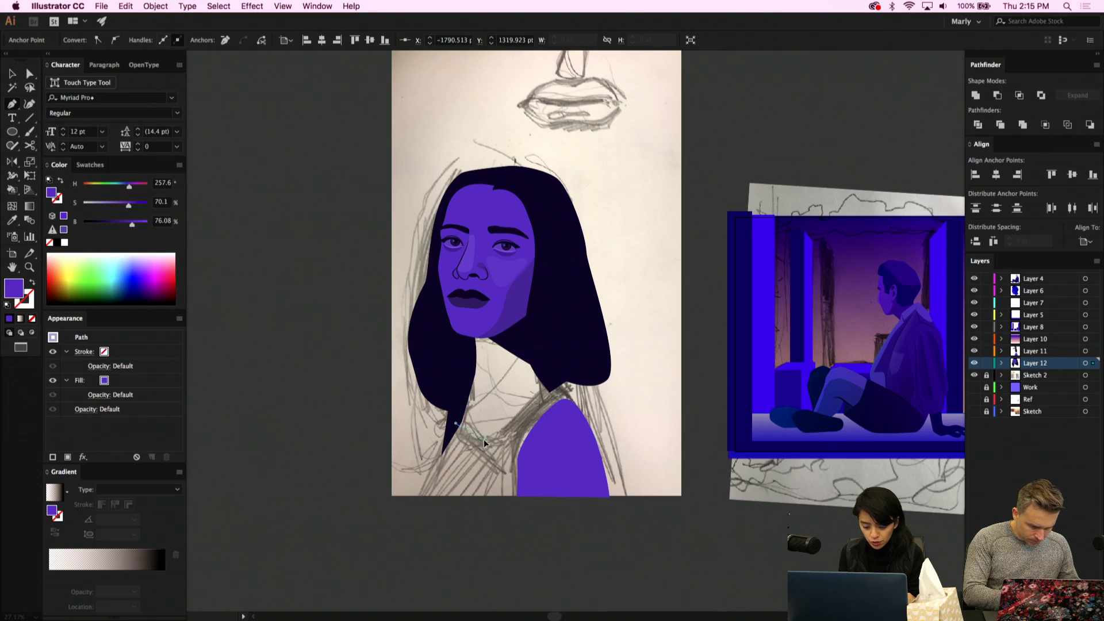
{"action": "left_click", "coordinate": [484, 439]}
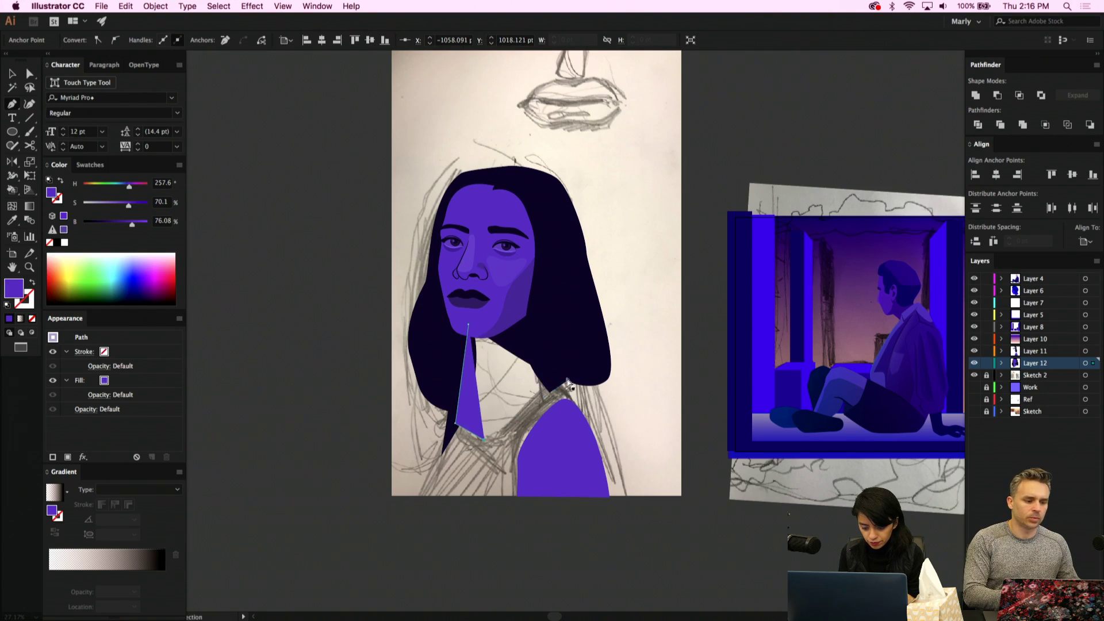
{"action": "left_click", "coordinate": [559, 380]}
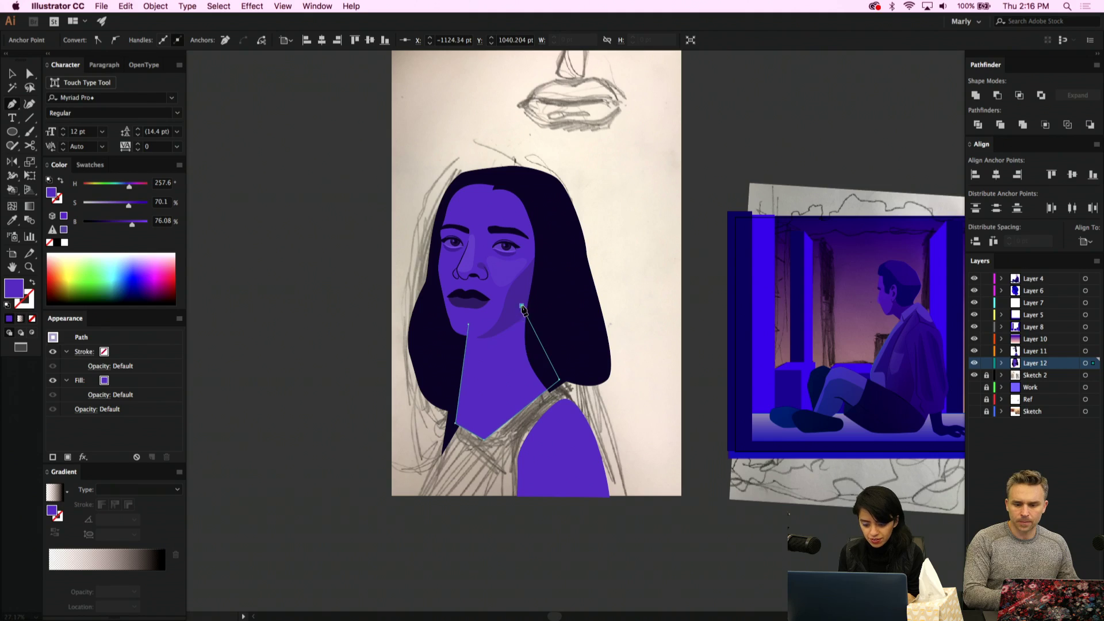
{"action": "left_click", "coordinate": [522, 307]}
{"action": "left_click", "coordinate": [468, 326]}
{"action": "key", "text": "v"}
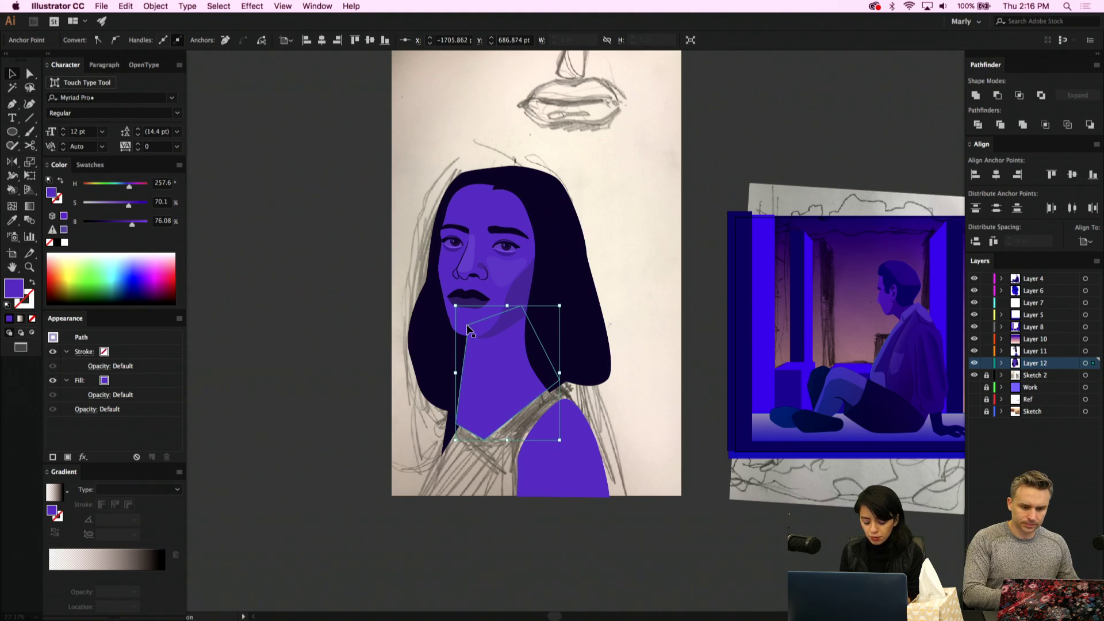
Curve the neck shape's bottom point and its lower right corner to round the neckline
{"action": "key", "text": "shift+c"}
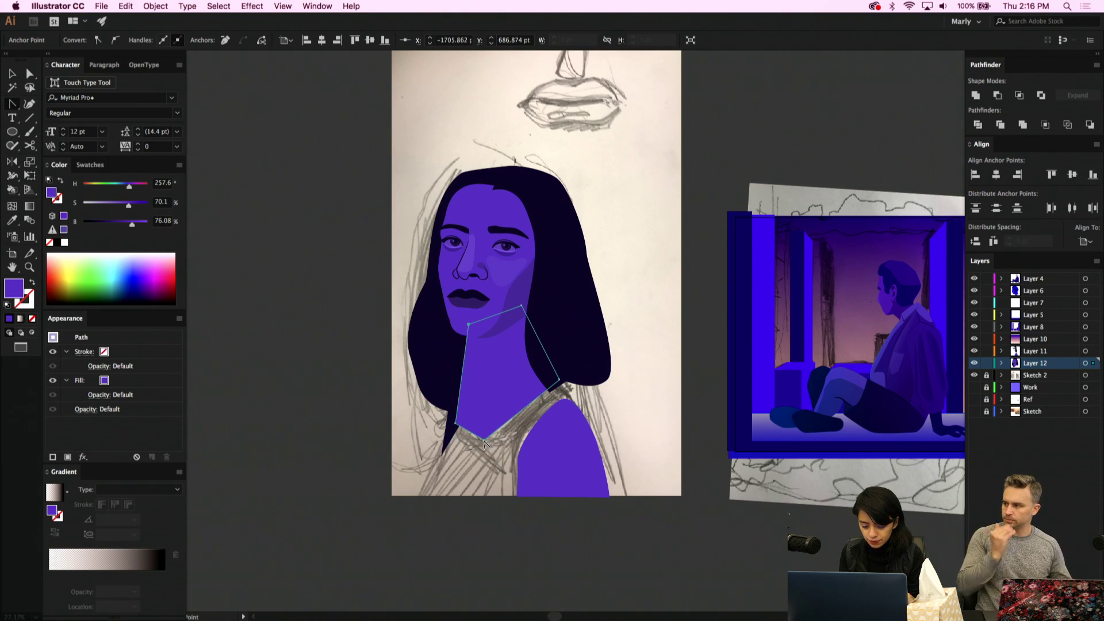
{"action": "left_click_drag", "start_coordinate": [483, 442], "coordinate": [505, 443]}
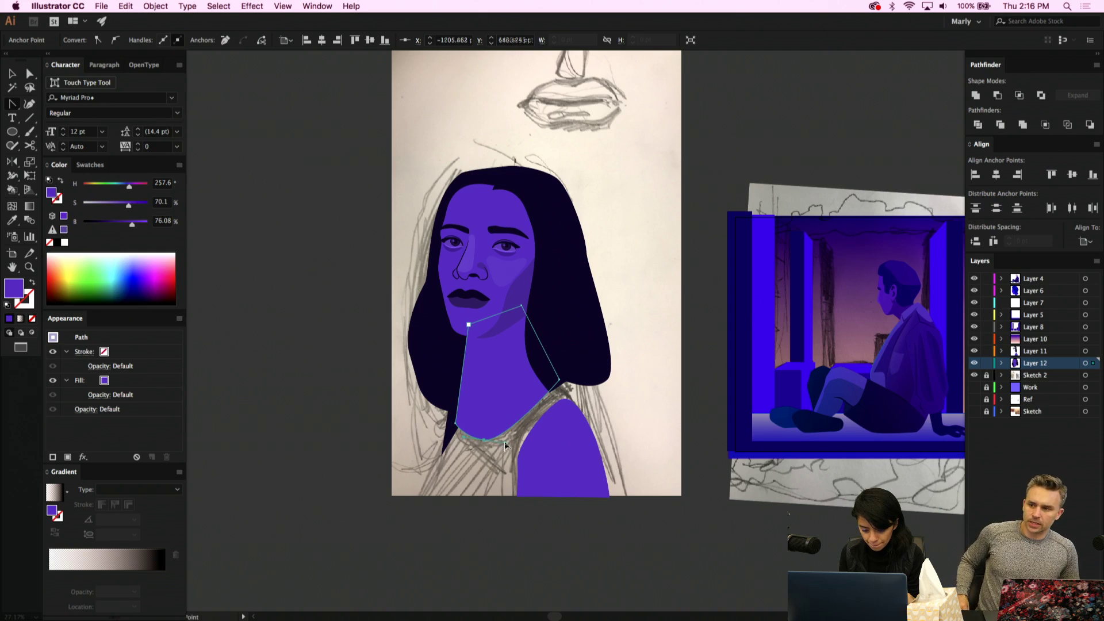
{"action": "mouse_move", "coordinate": [560, 387]}
{"action": "left_mouse_down"}
{"action": "mouse_move", "coordinate": [574, 393]}
{"action": "mouse_move", "coordinate": [561, 388]}
{"action": "left_mouse_up"}
{"action": "key", "text": "a"}
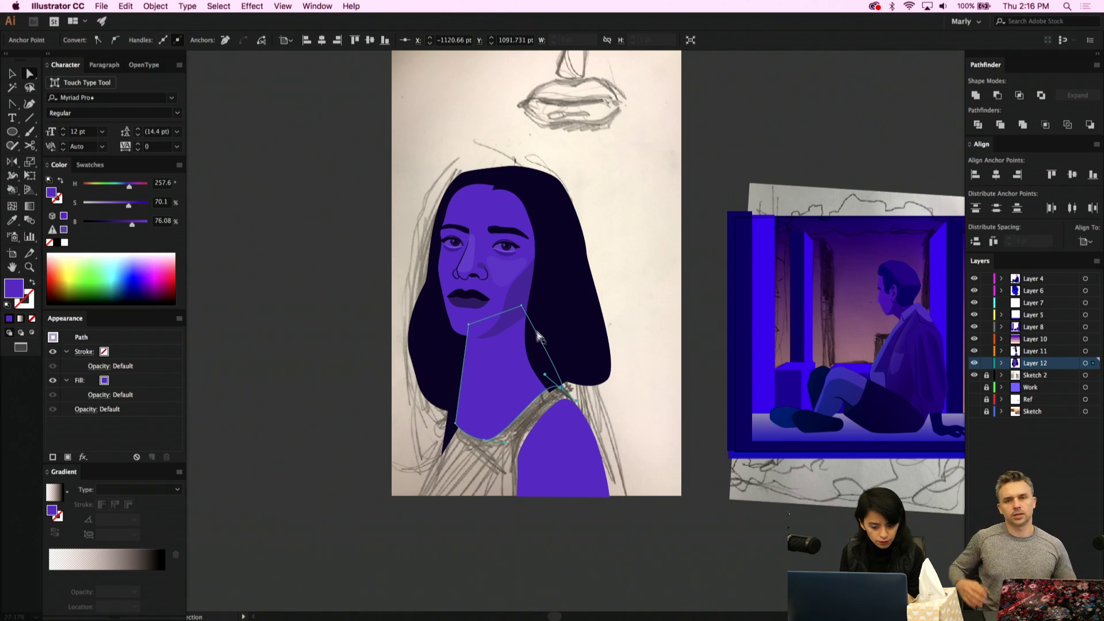
Move the neck shape's upper right corner outward under the hair and curve its left side at the chin
{"action": "left_click_drag", "start_coordinate": [524, 307], "coordinate": [537, 292]}
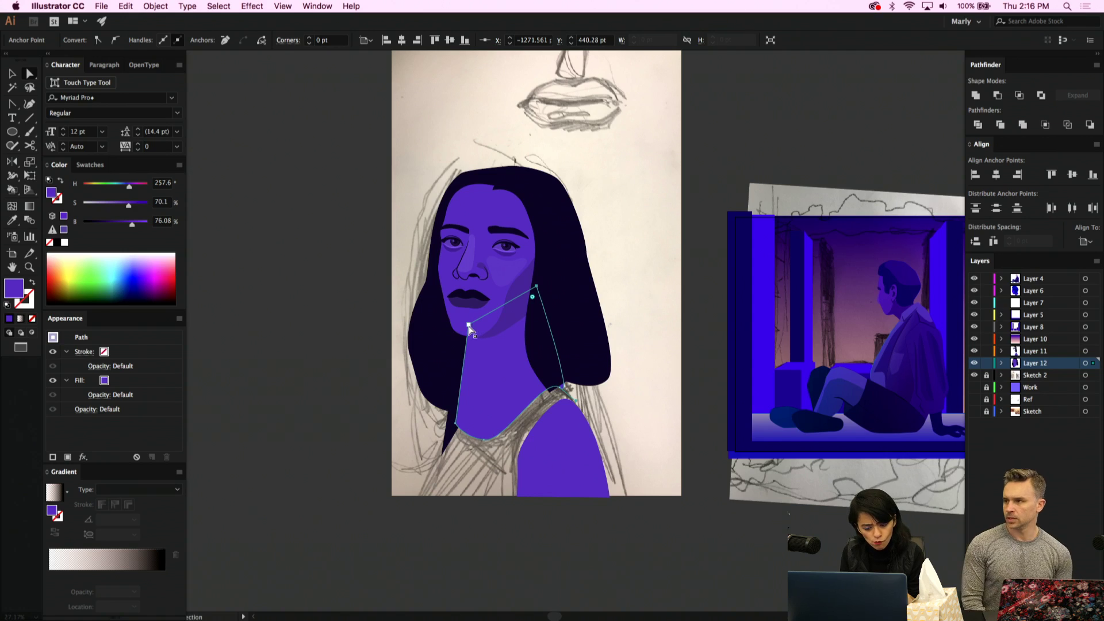
{"action": "left_click_drag", "start_coordinate": [468, 325], "coordinate": [480, 372]}
{"action": "key", "text": "shift+c"}
{"action": "key", "text": "a"}
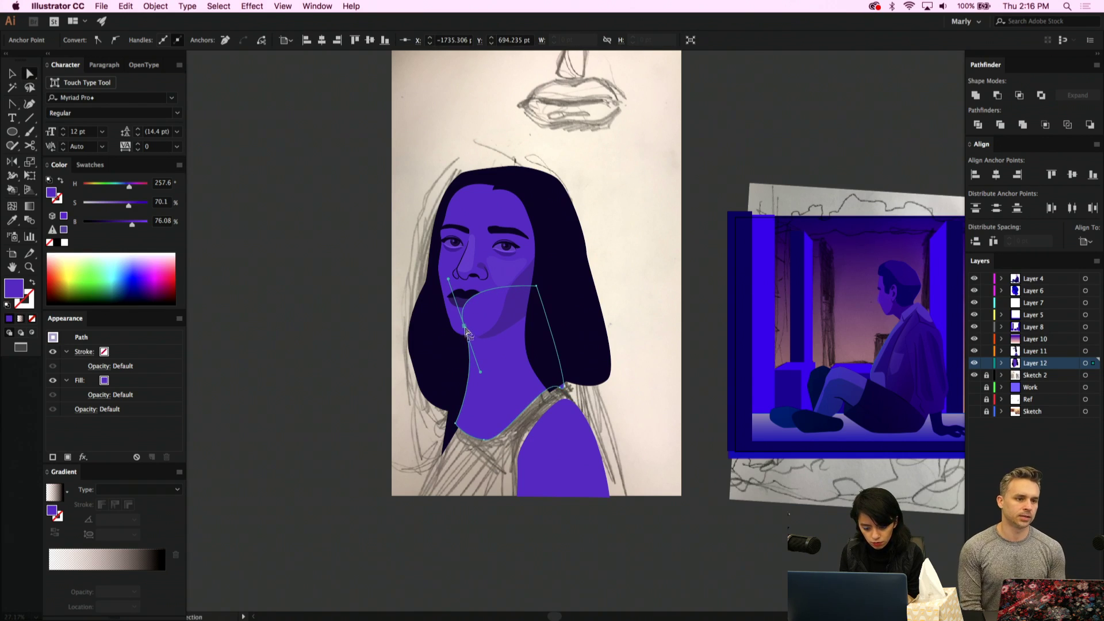
{"action": "left_click_drag", "start_coordinate": [466, 332], "coordinate": [458, 330]}
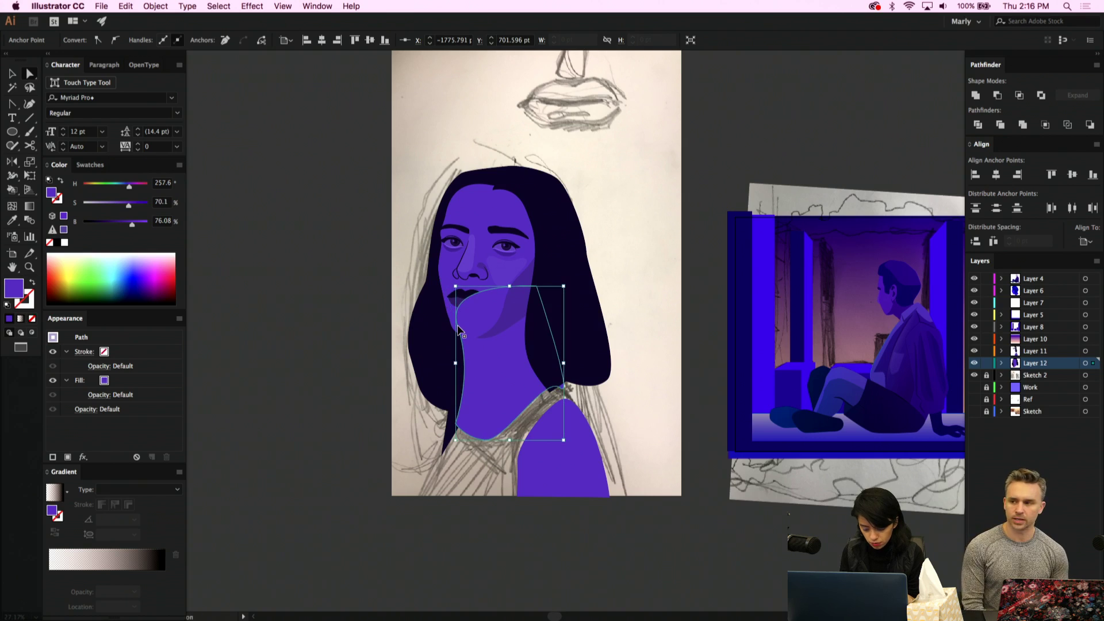
Try to send the neck shape backward behind the face and hair
{"action": "key", "text": "super+["}
{"action": "key", "text": "super+["}
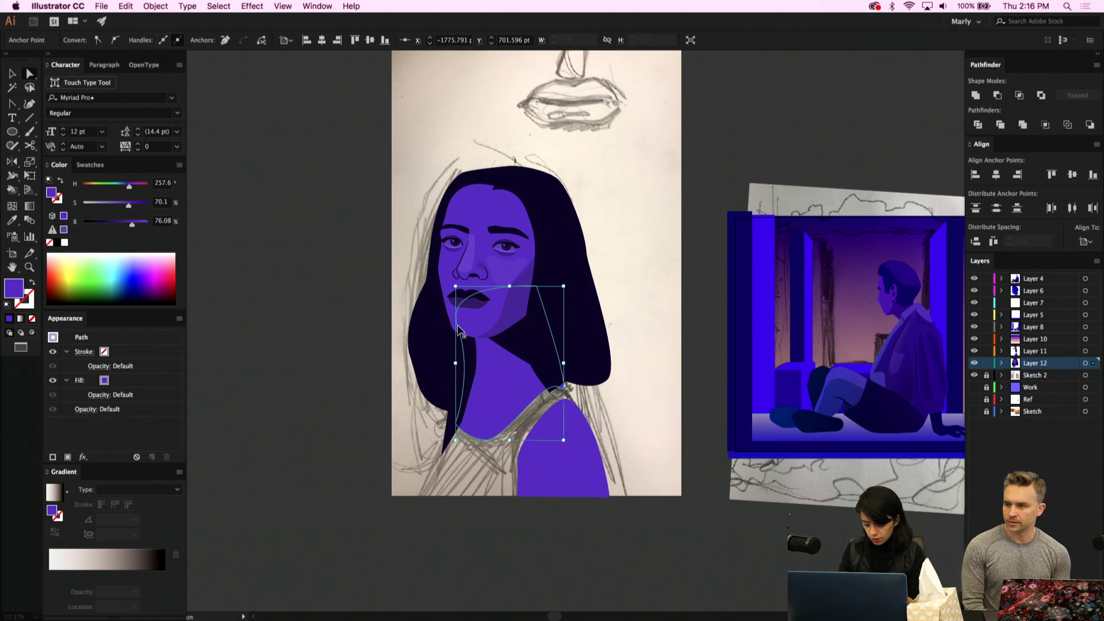
{"action": "key", "text": "super+z"}
{"action": "key", "text": "super+z"}
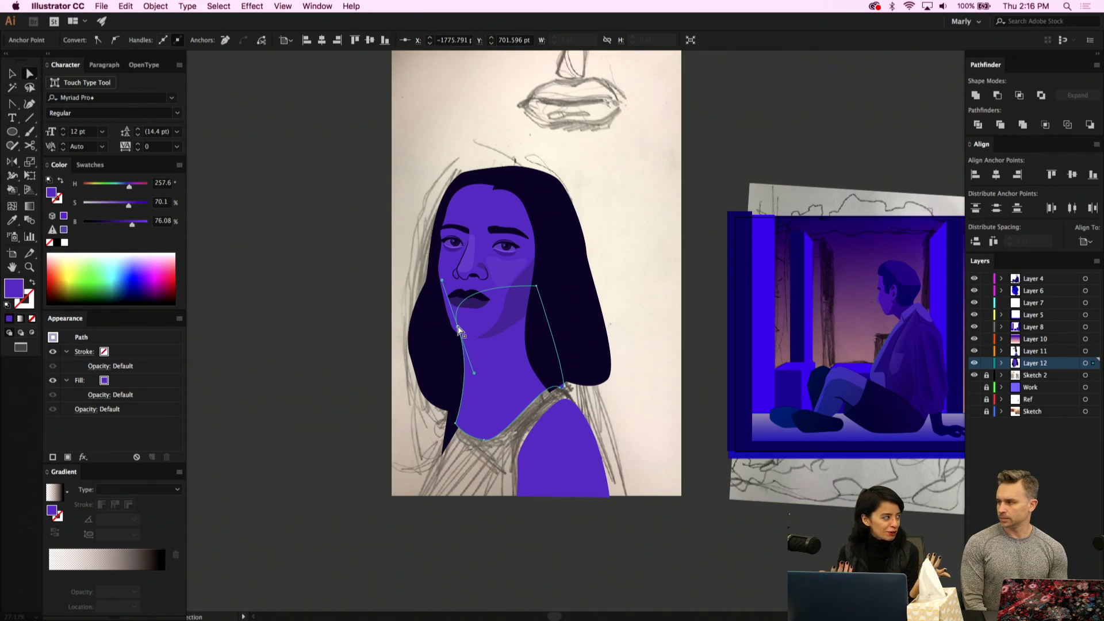
Reduce the neck shape's opacity to 60% so the sketch shows through
{"action": "left_click", "coordinate": [507, 376]}
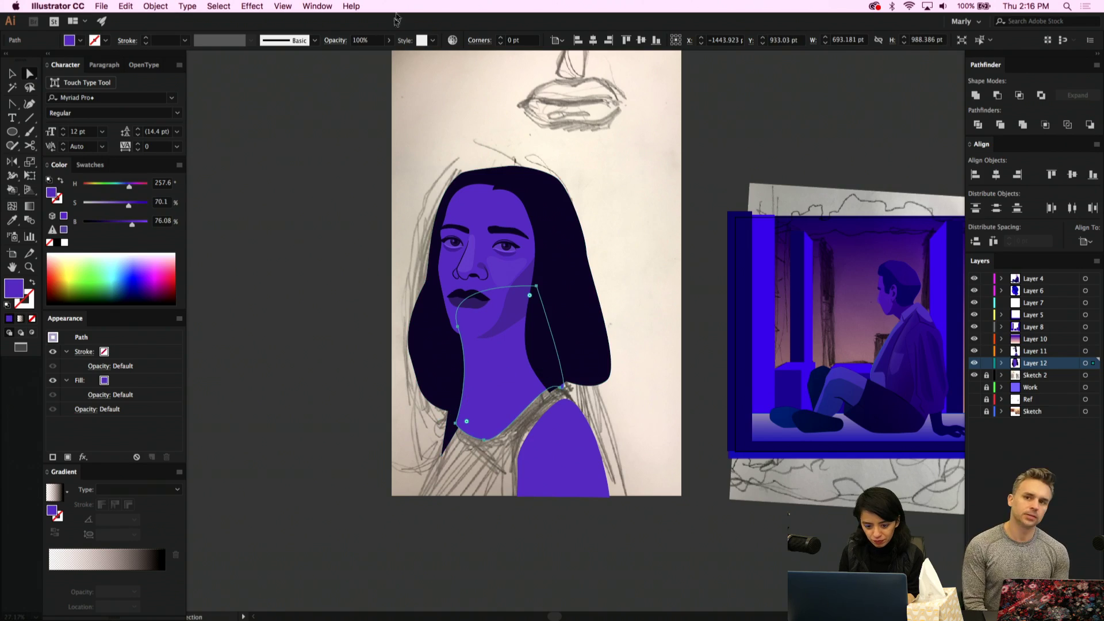
{"action": "left_click", "coordinate": [390, 42]}
{"action": "left_click", "coordinate": [370, 55]}
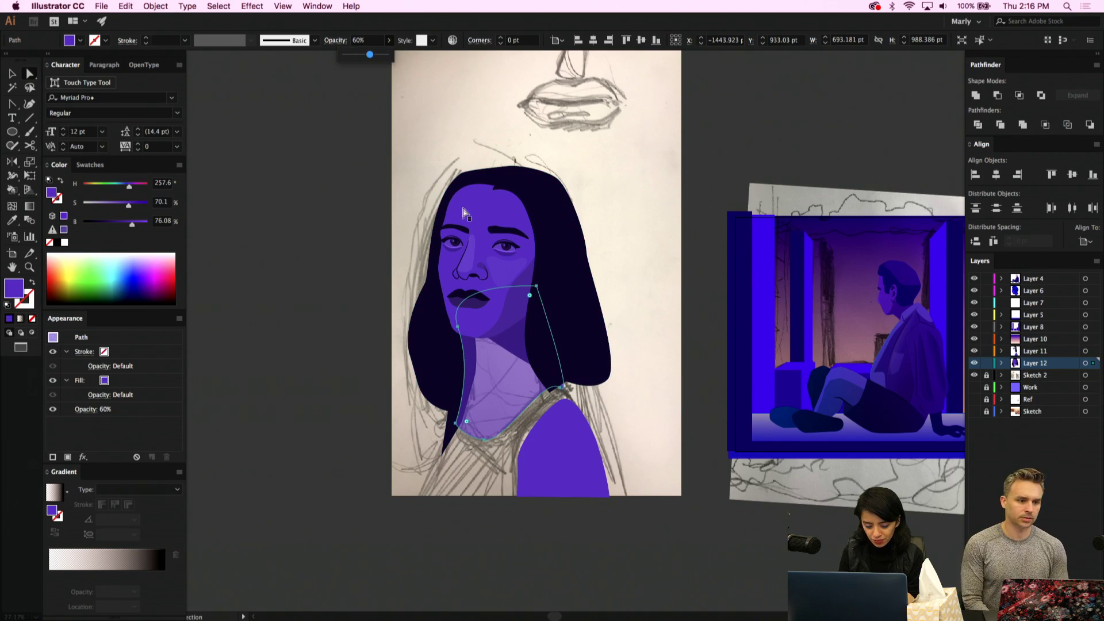
Nudge the neck shape's left chin anchor and move its upper right corner inward and down along the jaw
{"action": "scroll", "coordinate": [466, 213], "scroll_direction": "up", "scroll_amount": 2}
{"action": "left_click_drag", "start_coordinate": [456, 350], "coordinate": [464, 355]}
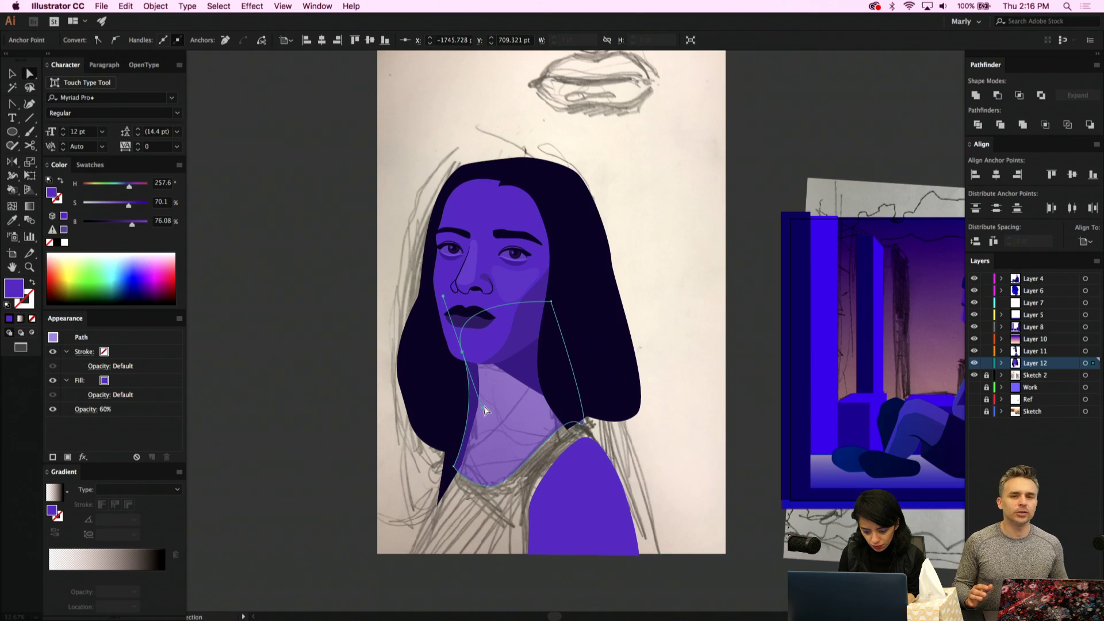
{"action": "left_click", "coordinate": [484, 410]}
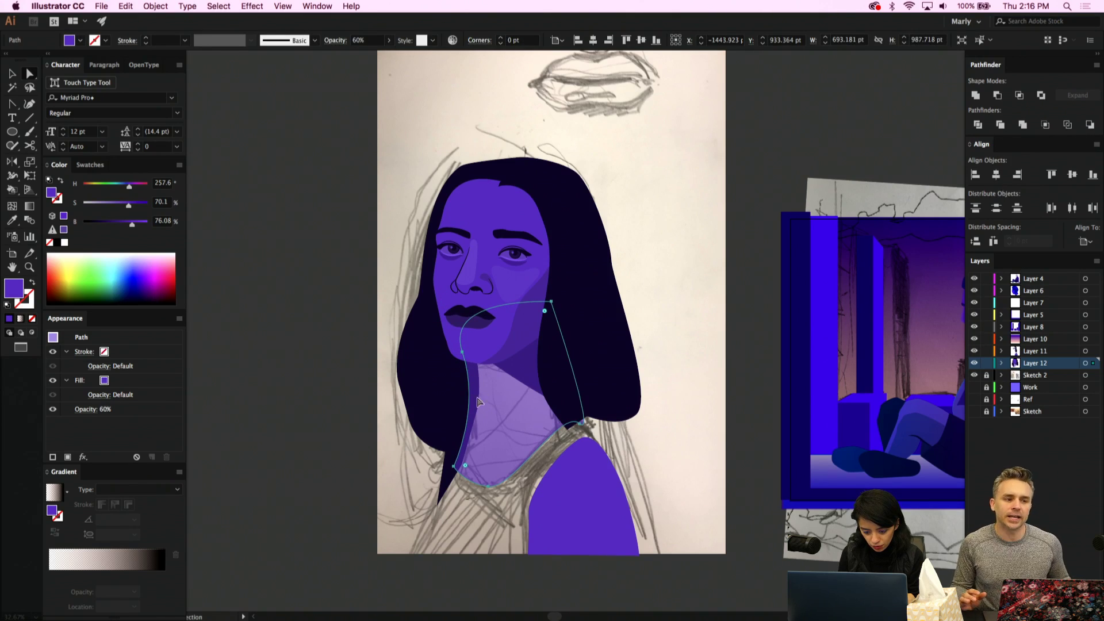
{"action": "left_click", "coordinate": [464, 356]}
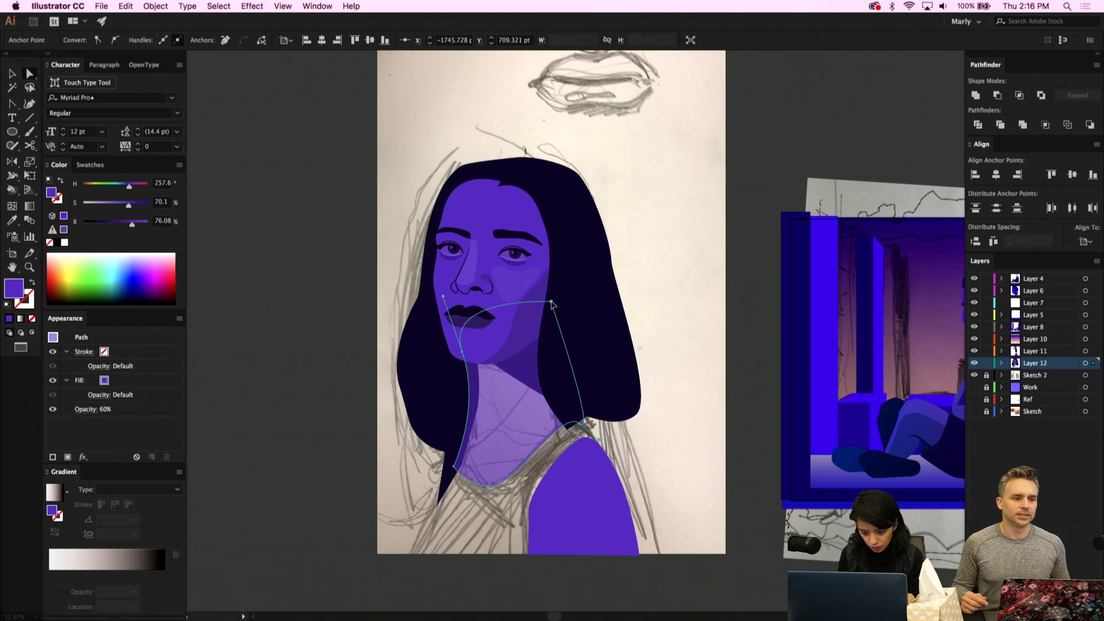
{"action": "left_click_drag", "start_coordinate": [551, 302], "coordinate": [539, 319]}
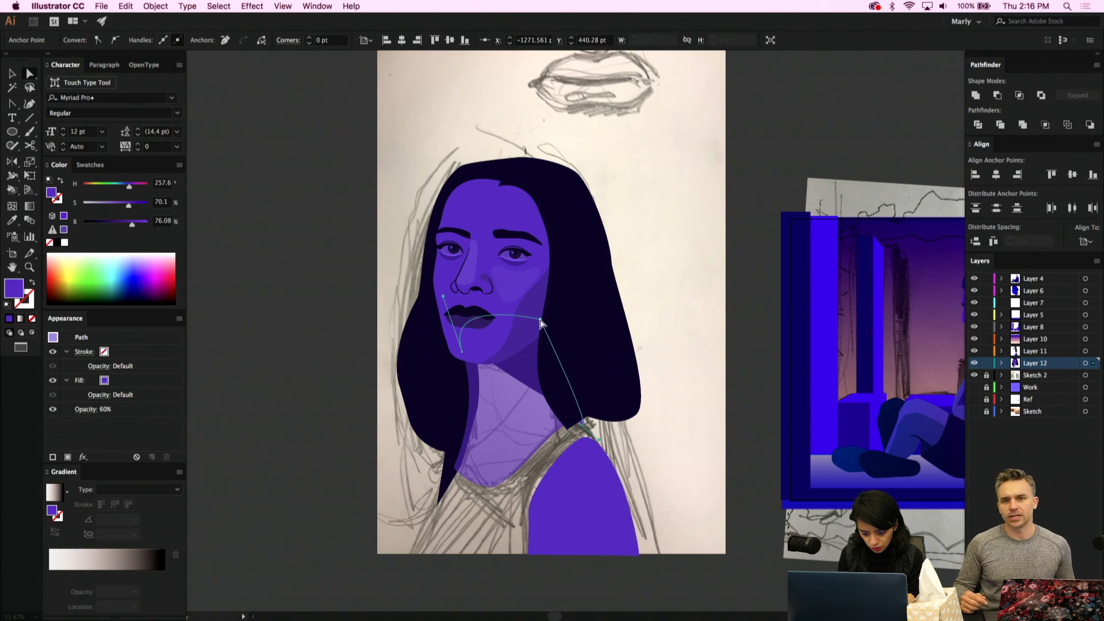
Raise the neck shape's lower left, bottom and lower right anchors to make the neckline higher and narrower
{"action": "left_click", "coordinate": [605, 376]}
{"action": "left_click", "coordinate": [531, 403]}
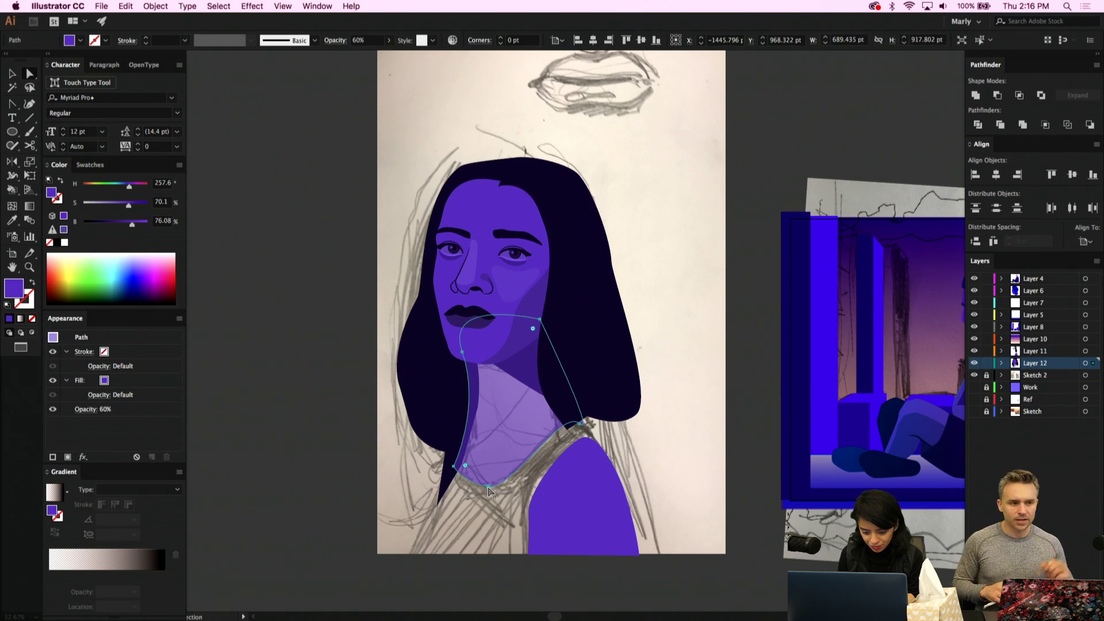
{"action": "left_click_drag", "start_coordinate": [488, 492], "coordinate": [466, 450]}
{"action": "left_click", "coordinate": [581, 428]}
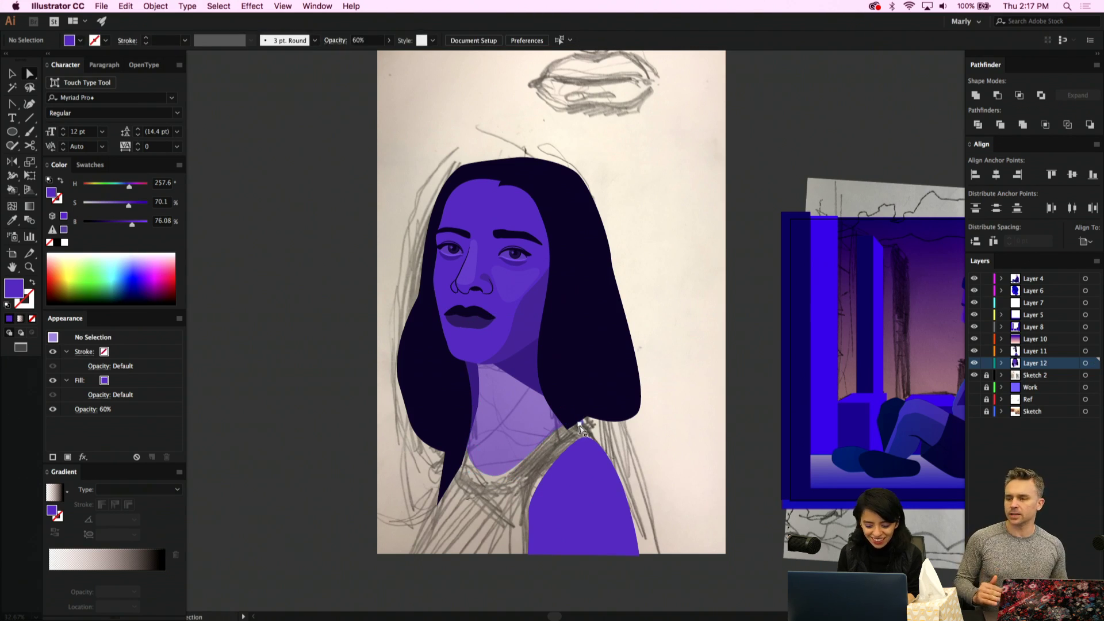
{"action": "left_click", "coordinate": [581, 429]}
{"action": "left_click", "coordinate": [581, 426]}
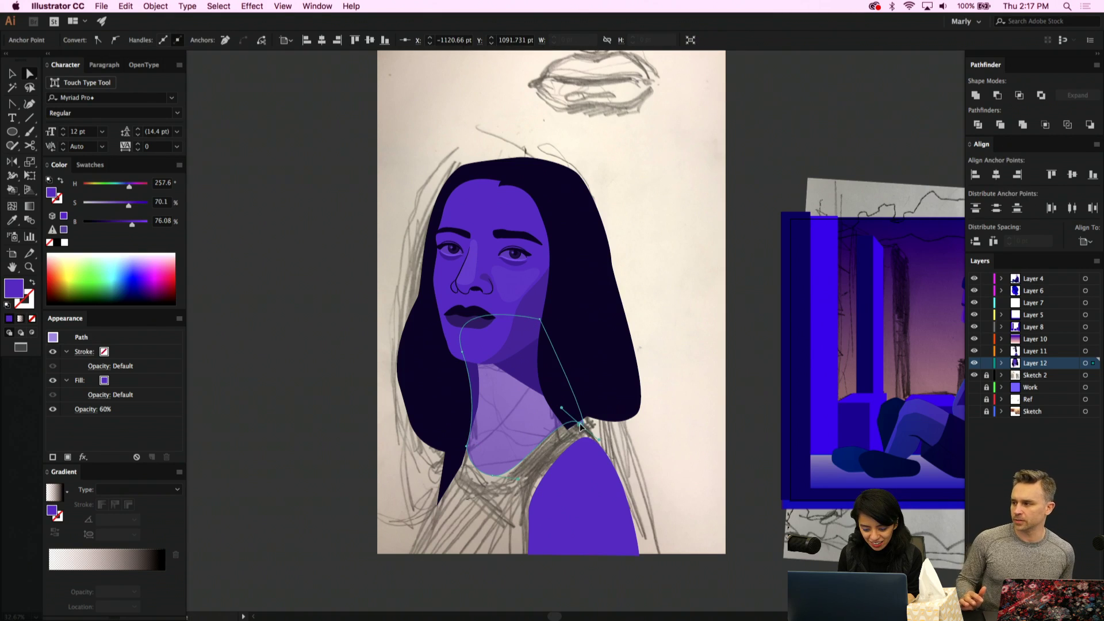
{"action": "left_click", "coordinate": [494, 478]}
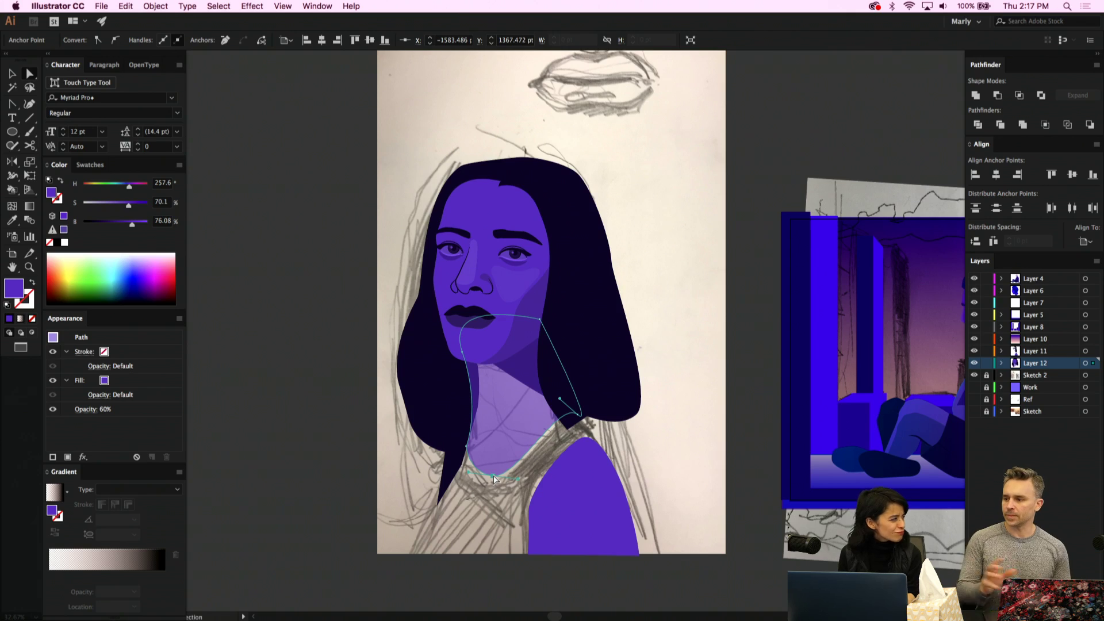
{"action": "left_click_drag", "start_coordinate": [494, 479], "coordinate": [496, 467]}
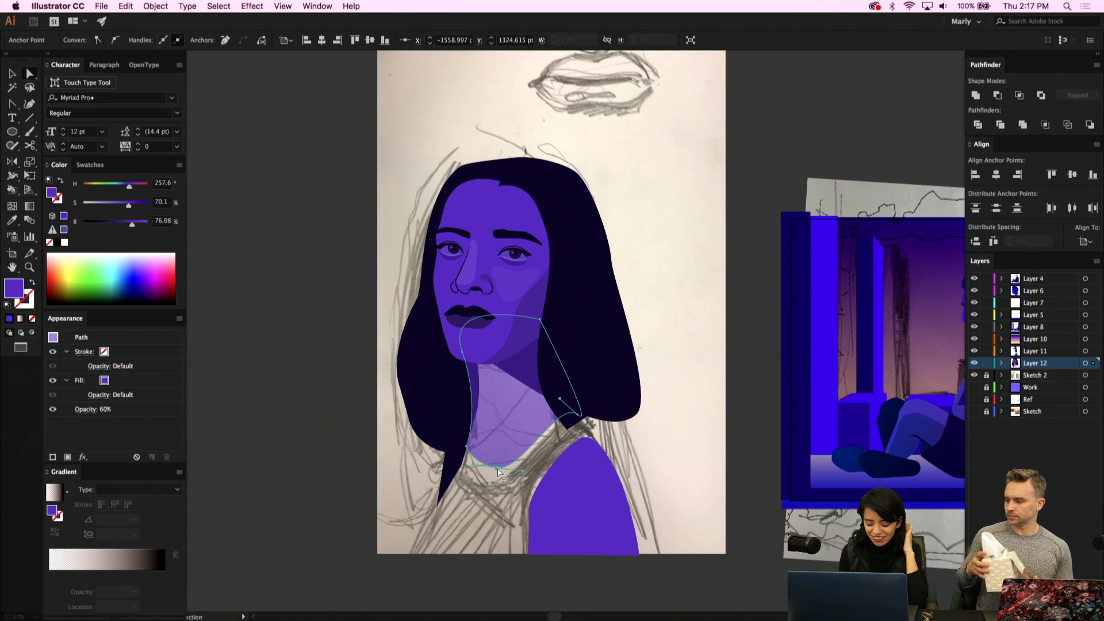
Widen the shoulder shape to about 660 pt and shift it up toward the hair
{"action": "left_click", "coordinate": [576, 530]}
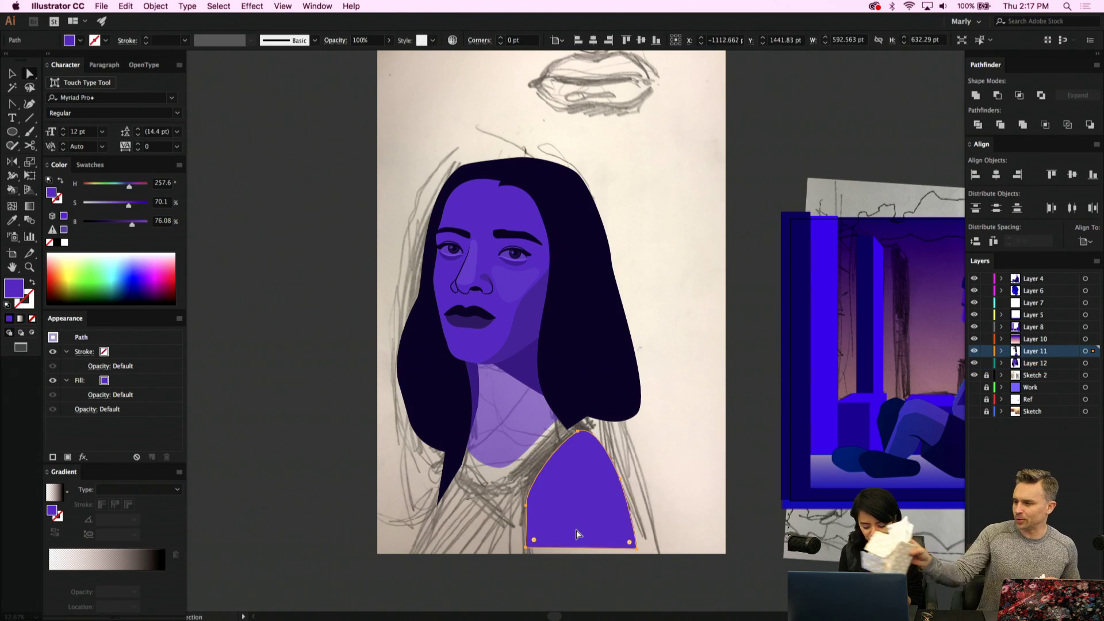
{"action": "key", "text": "v"}
{"action": "left_click_drag", "start_coordinate": [527, 491], "coordinate": [512, 490]}
{"action": "left_click_drag", "start_coordinate": [591, 506], "coordinate": [592, 505]}
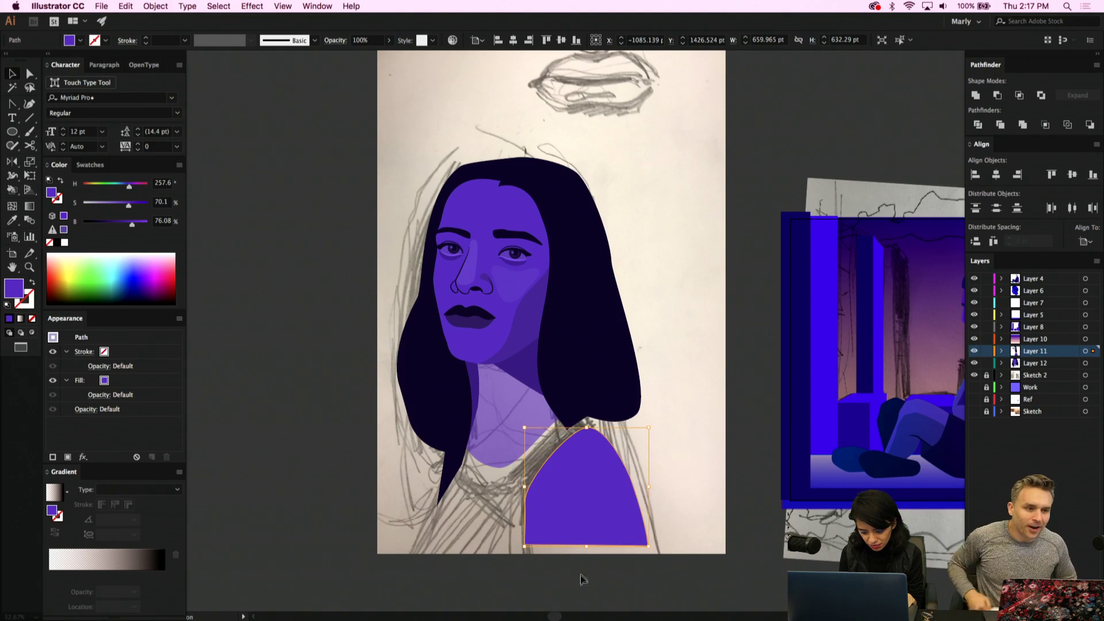
Pull the shoulder shape's two bottom corners down to the page's bottom edge
{"action": "key", "text": "a"}
{"action": "left_click", "coordinate": [524, 544]}
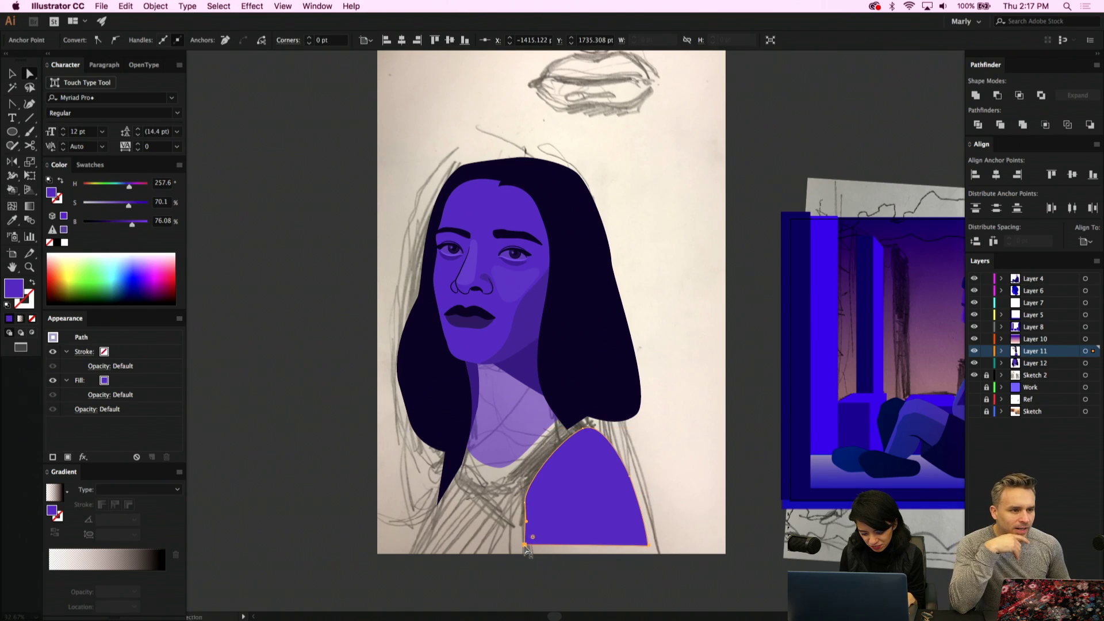
{"action": "left_click_drag", "start_coordinate": [524, 545], "coordinate": [524, 554]}
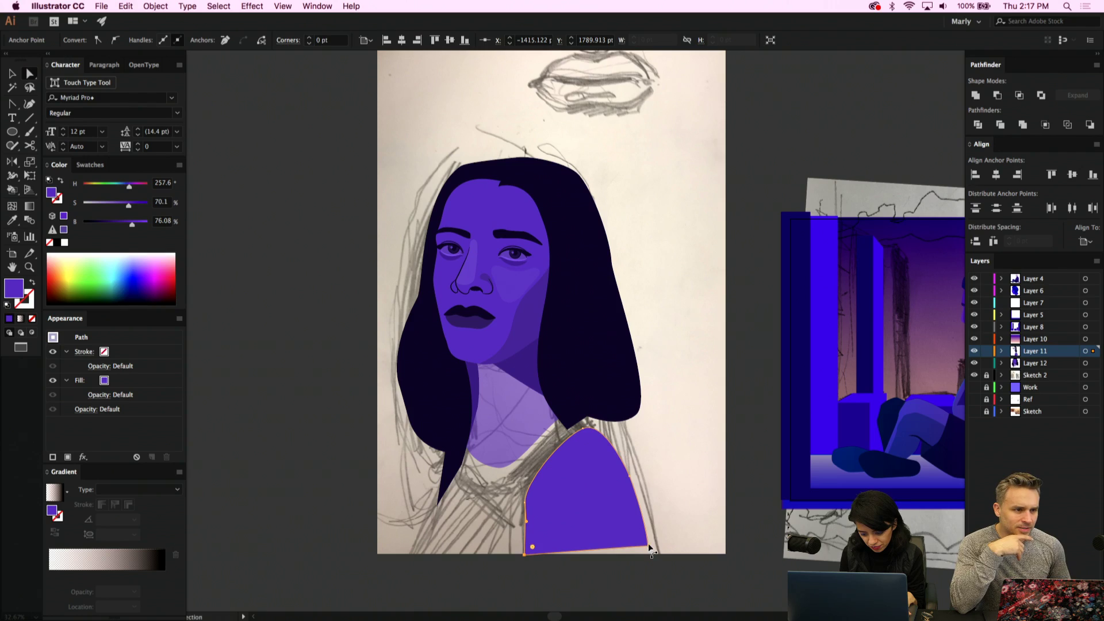
{"action": "left_click_drag", "start_coordinate": [648, 545], "coordinate": [649, 553]}
Restore the neck shape's opacity to 100%
{"action": "left_click", "coordinate": [531, 432]}
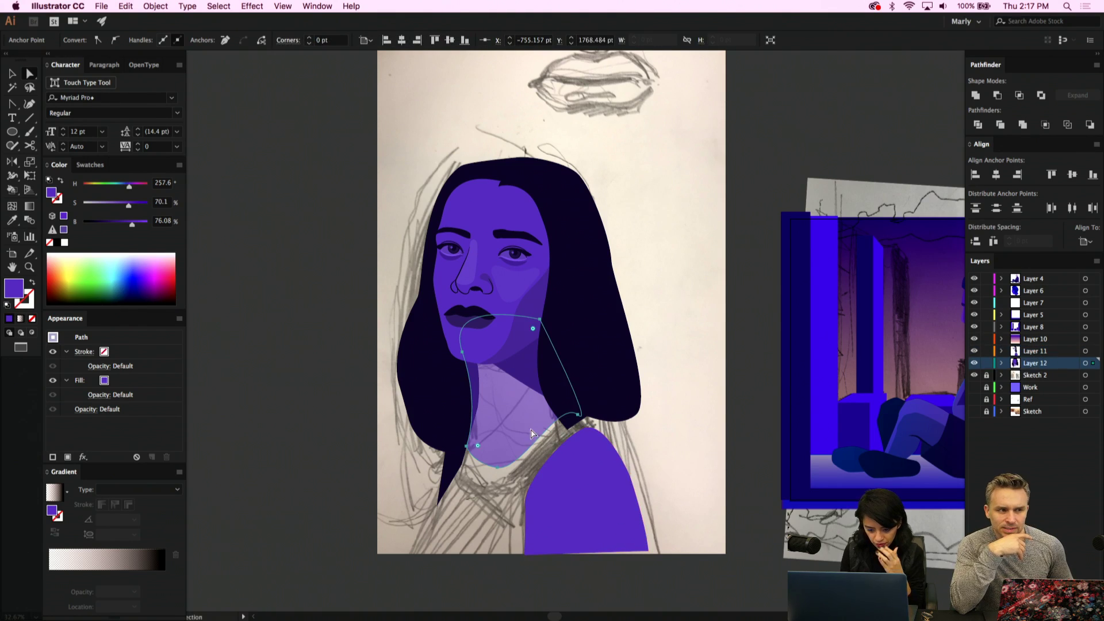
{"action": "left_click", "coordinate": [388, 41]}
{"action": "mouse_move", "coordinate": [389, 54]}
{"action": "left_mouse_down"}
{"action": "mouse_move", "coordinate": [375, 56]}
{"action": "mouse_move", "coordinate": [390, 56]}
{"action": "left_mouse_up"}
{"action": "left_click", "coordinate": [659, 225]}
Move the neck shape's left chin anchor slightly right and lengthen its lower handle to smooth the neck's left edge
{"action": "left_click", "coordinate": [517, 386]}
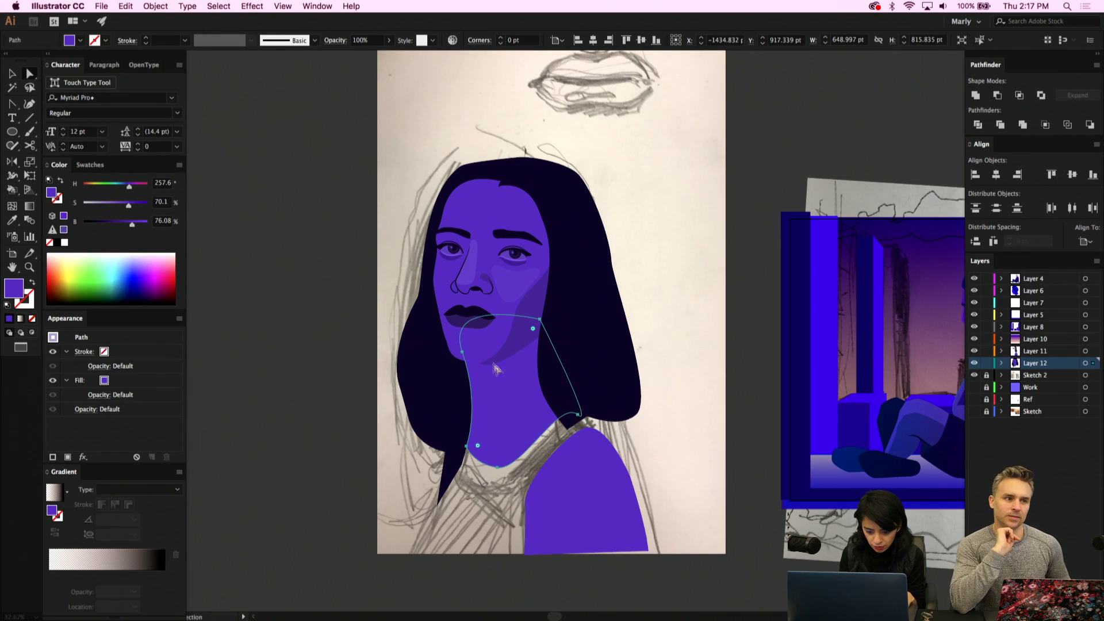
{"action": "left_click", "coordinate": [467, 351]}
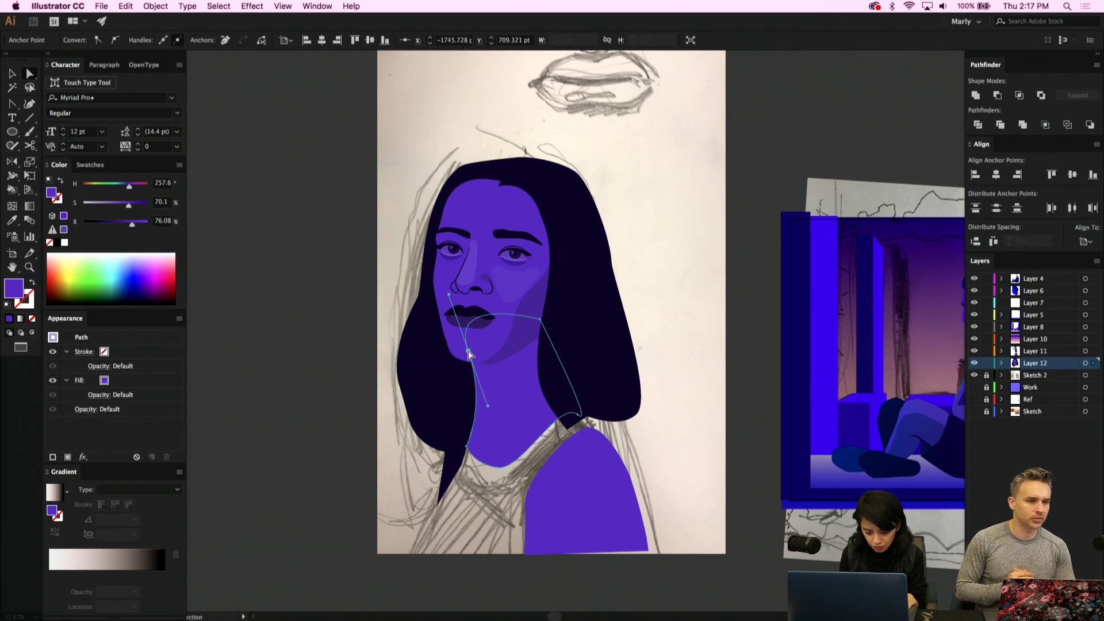
{"action": "left_click_drag", "start_coordinate": [468, 353], "coordinate": [471, 353]}
{"action": "left_click_drag", "start_coordinate": [489, 411], "coordinate": [487, 443]}
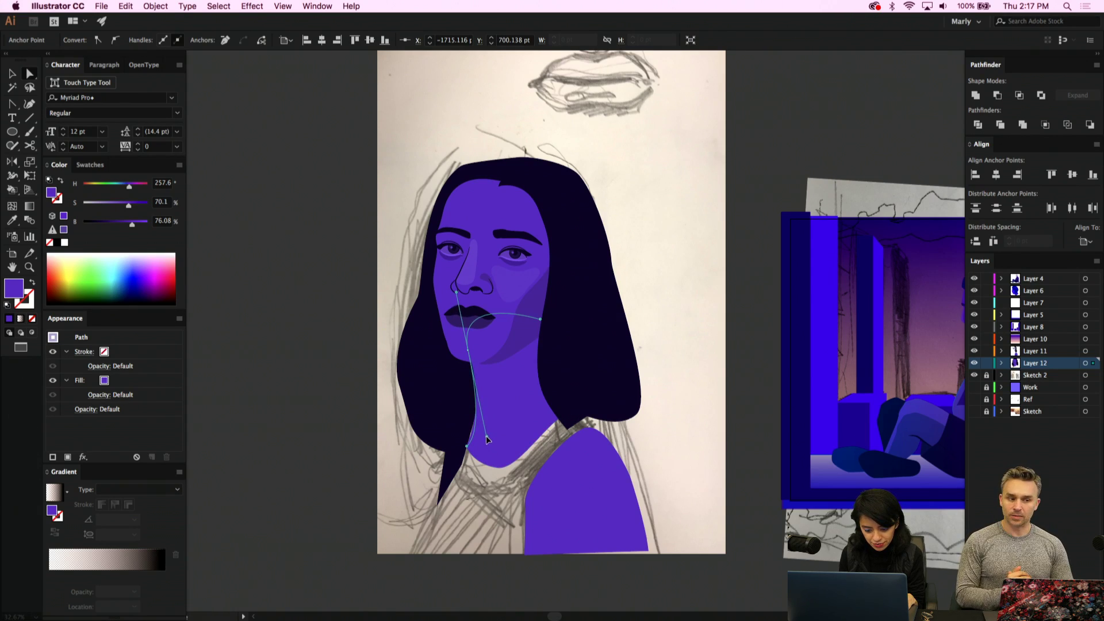
{"action": "left_click", "coordinate": [459, 411]}
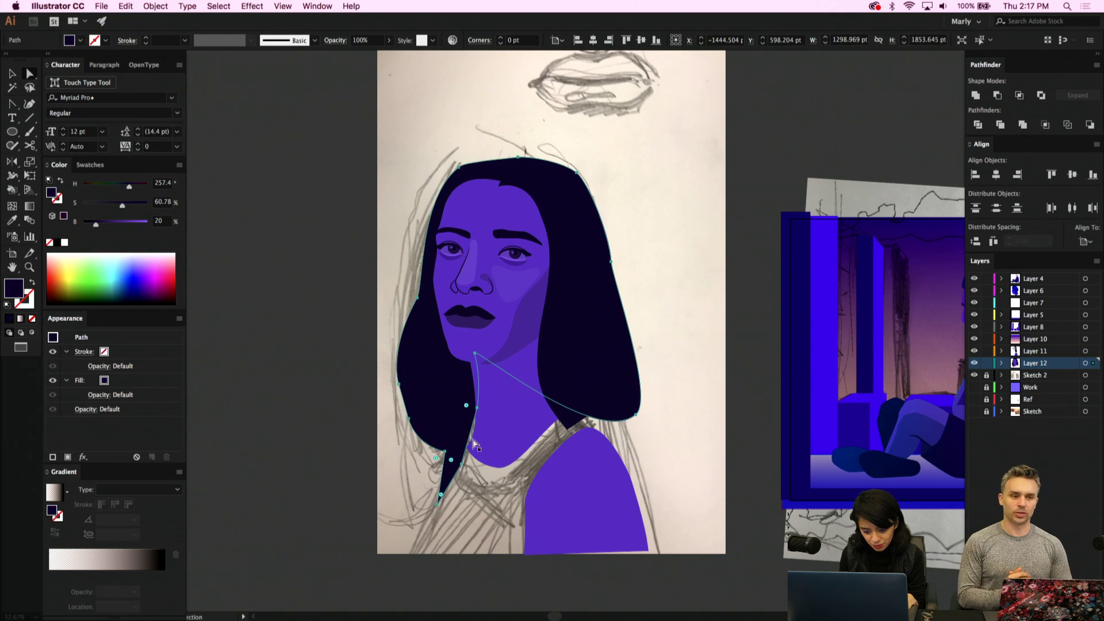
Nudge the hair's inner strand anchor beside the base of the neck slightly up and right
{"action": "left_click", "coordinate": [462, 465]}
{"action": "left_click_drag", "start_coordinate": [462, 464], "coordinate": [466, 457]}
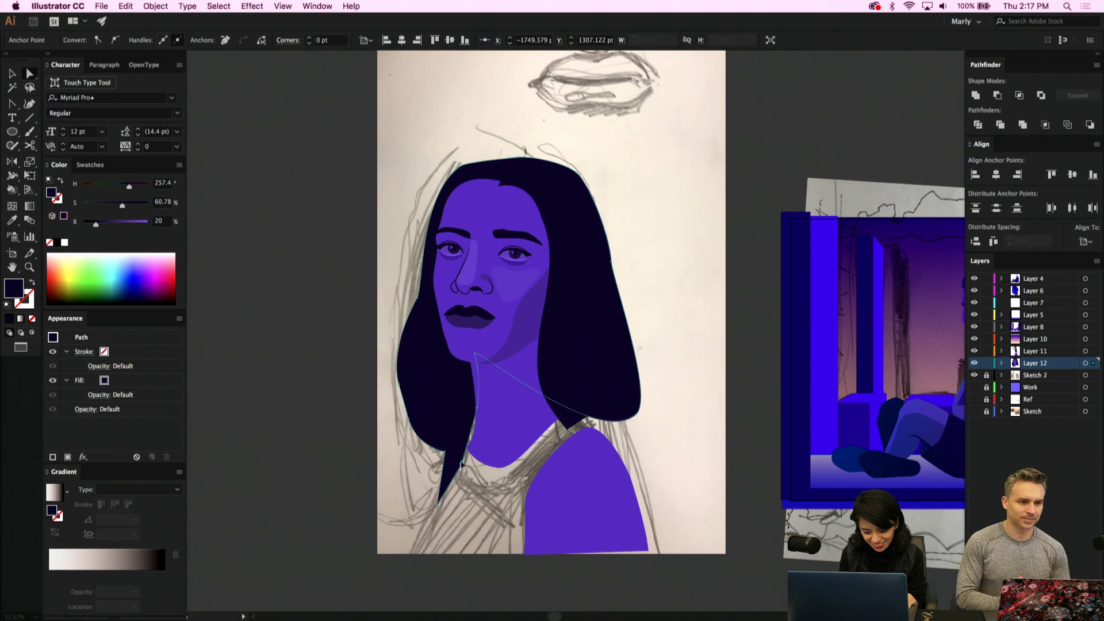
Darken the neck shape's fill to about 57% brightness
{"action": "left_click", "coordinate": [500, 452]}
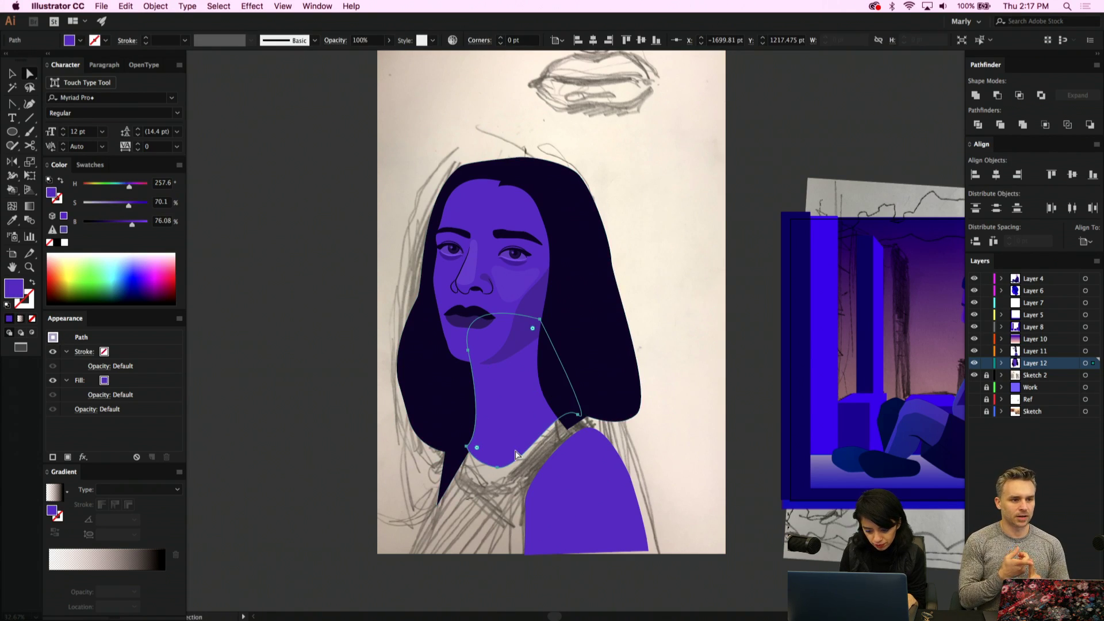
{"action": "left_click", "coordinate": [124, 224]}
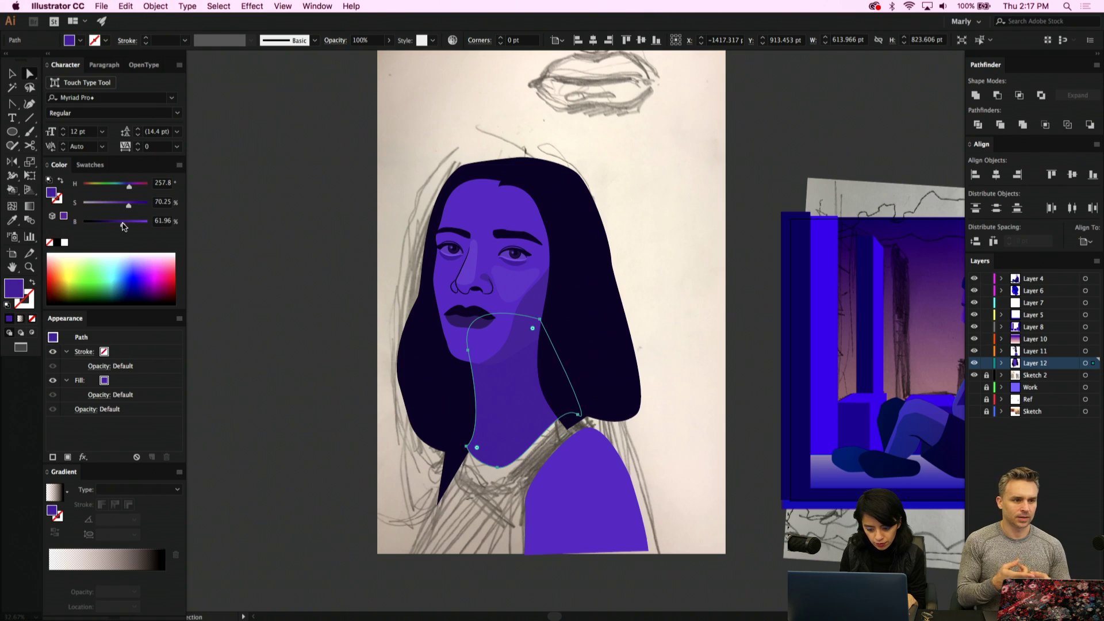
{"action": "left_click_drag", "start_coordinate": [121, 226], "coordinate": [119, 226]}
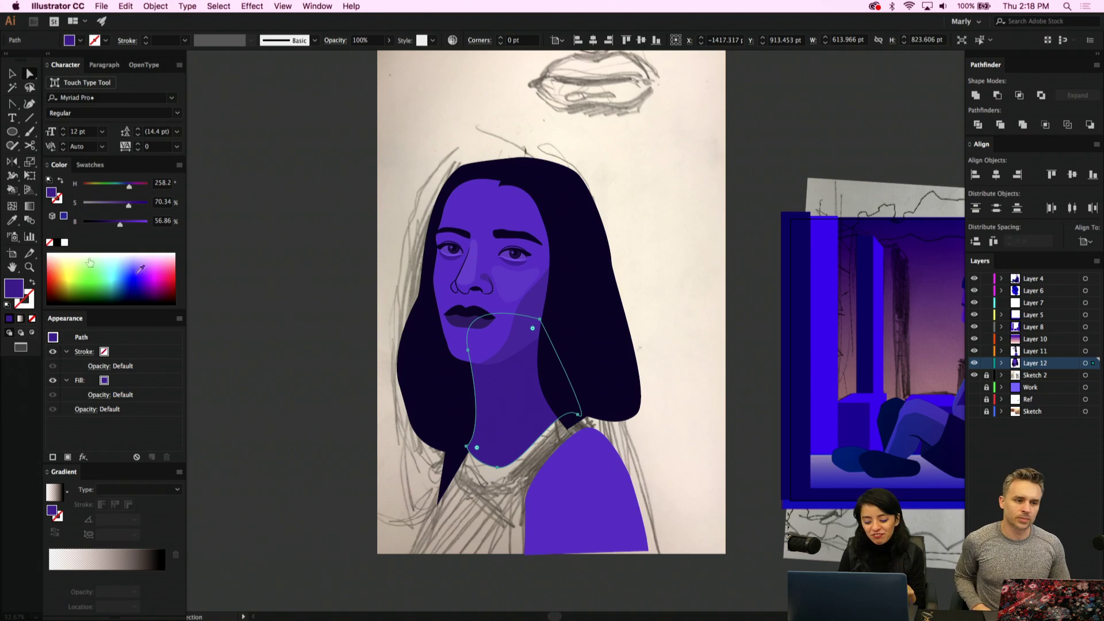
Try to shift the neck shape's left chin anchor slightly left
{"action": "left_click", "coordinate": [468, 350]}
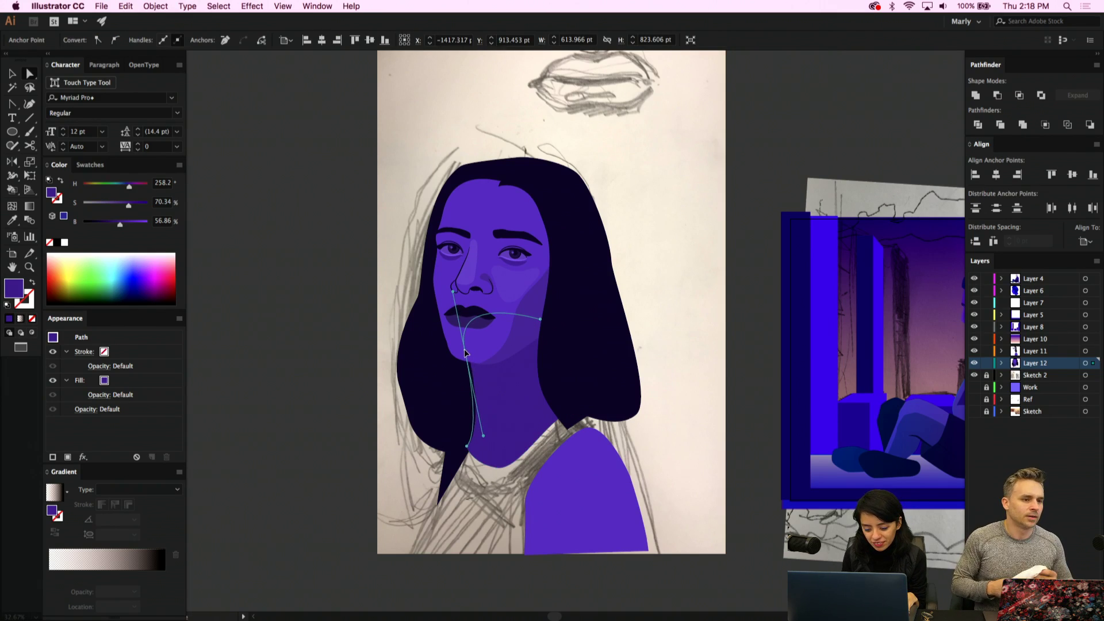
{"action": "left_click", "coordinate": [521, 482]}
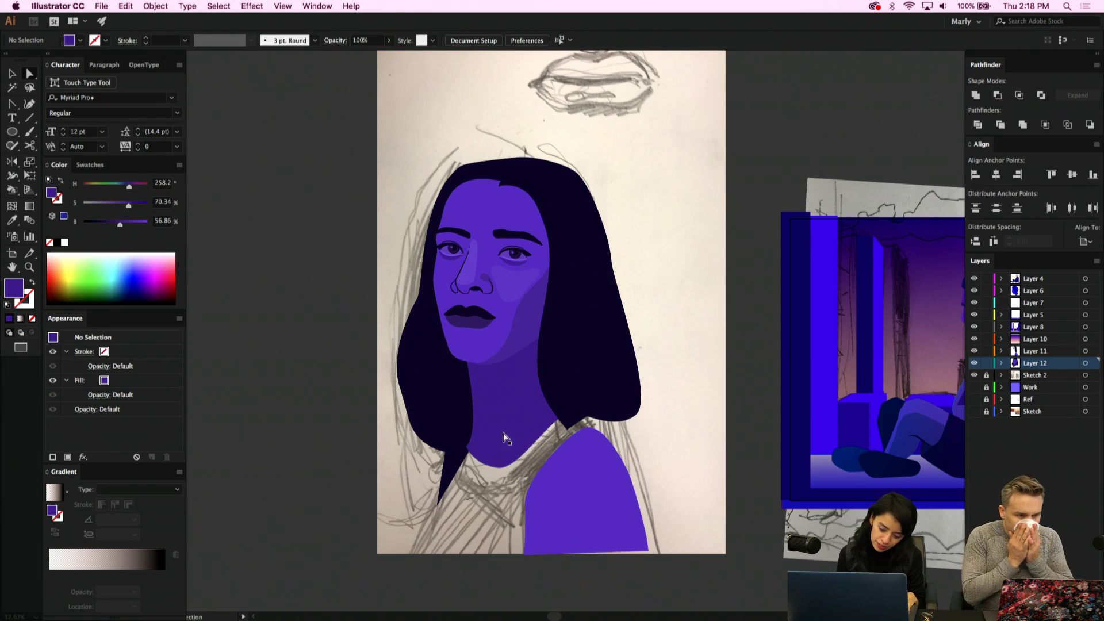
{"action": "left_click", "coordinate": [504, 435]}
{"action": "left_click", "coordinate": [475, 500]}
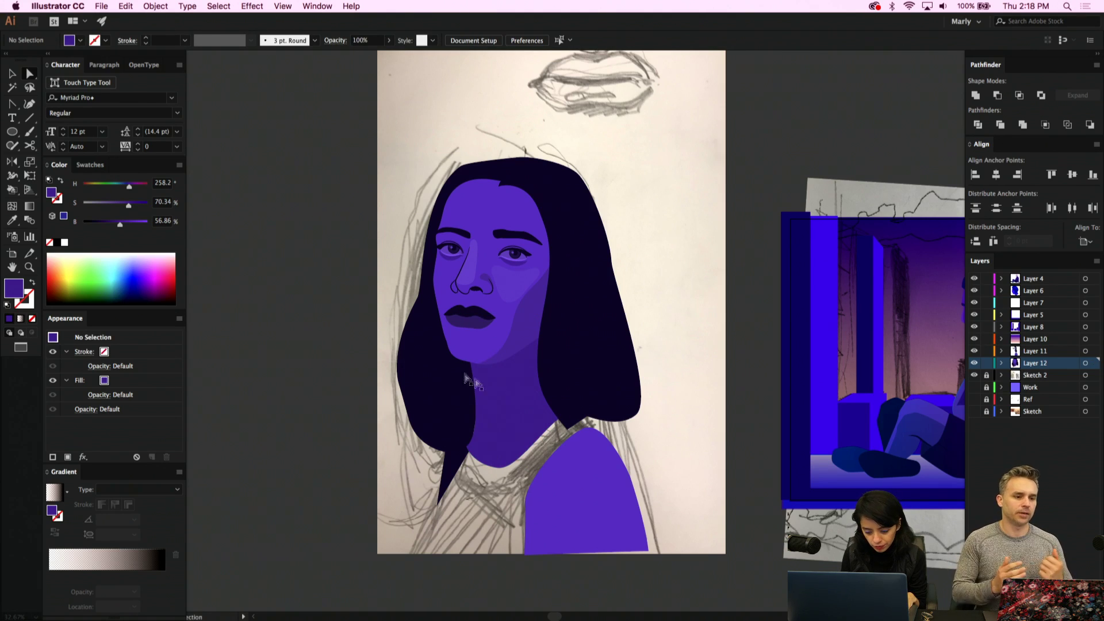
Adjust the neck's lower-left anchor and pull the hair's inner strand anchor right so it overlaps the neck's edge
{"action": "left_click", "coordinate": [515, 404]}
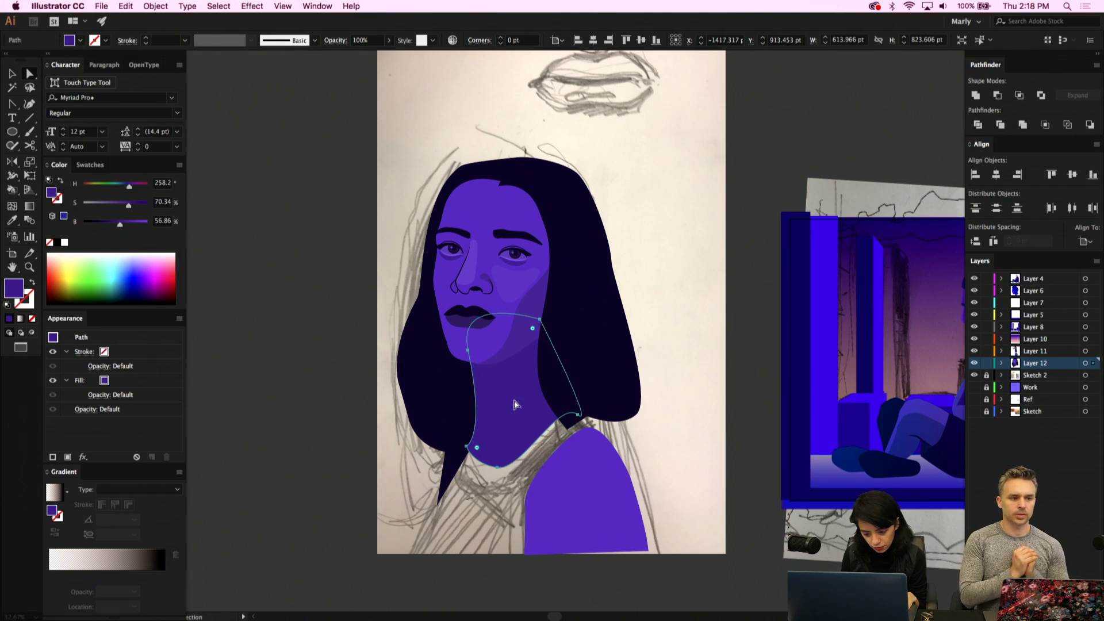
{"action": "left_click", "coordinate": [466, 448]}
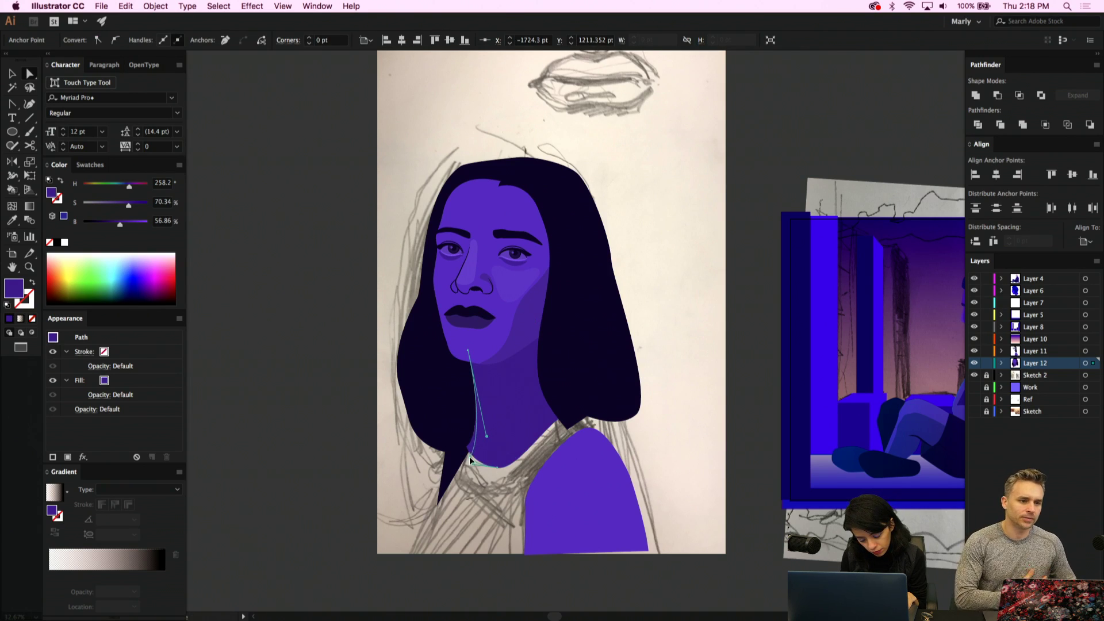
{"action": "left_click", "coordinate": [564, 460]}
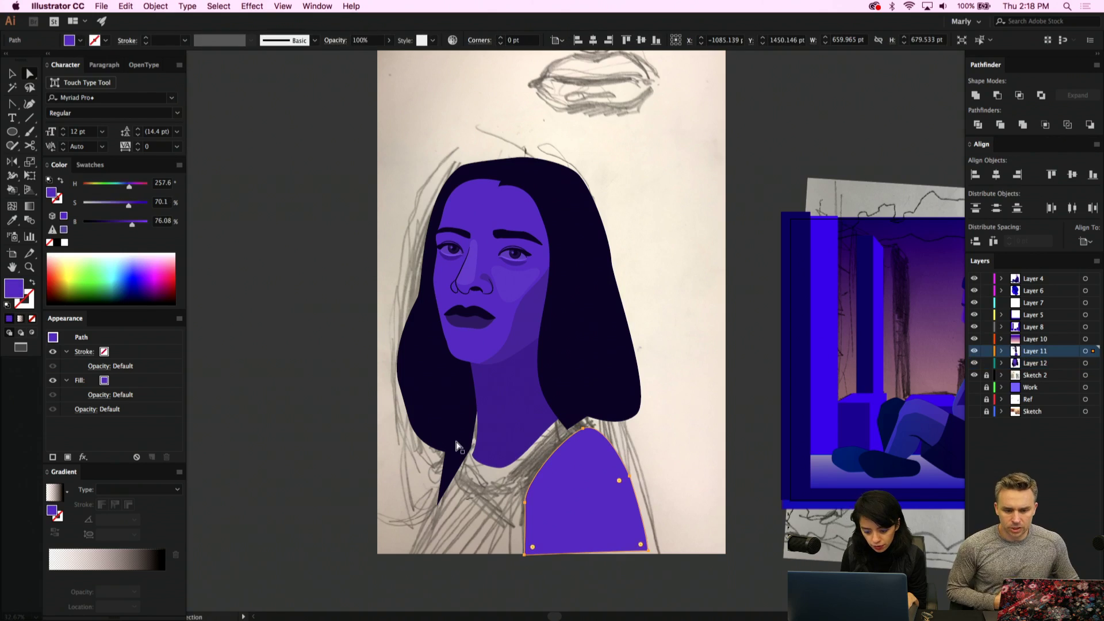
{"action": "left_click", "coordinate": [473, 441]}
{"action": "left_click_drag", "start_coordinate": [471, 448], "coordinate": [484, 441]}
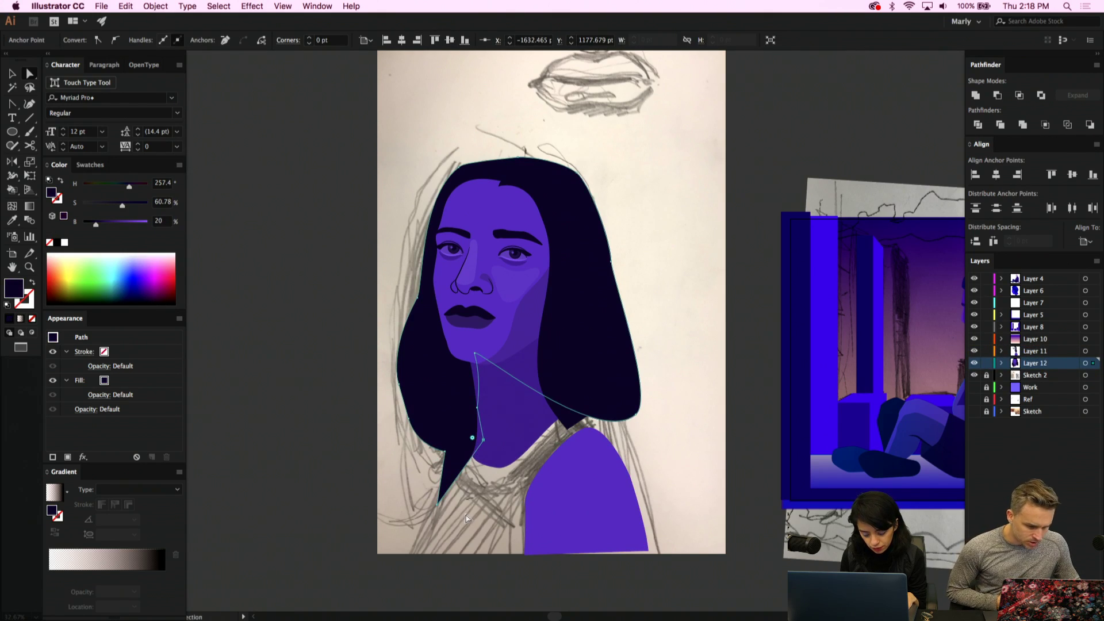
Draw a dark navy ellipse about 539 × 422 pt over the chest and pull its upper and right anchors up toward the shoulder
{"action": "left_click", "coordinate": [13, 132]}
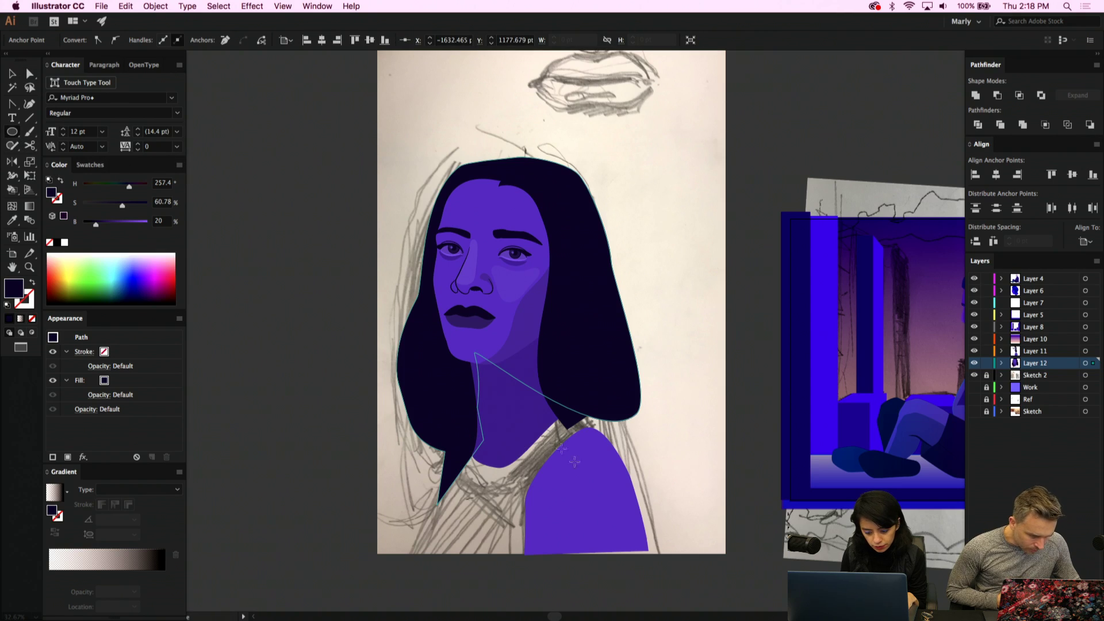
{"action": "left_click_drag", "start_coordinate": [591, 470], "coordinate": [489, 549]}
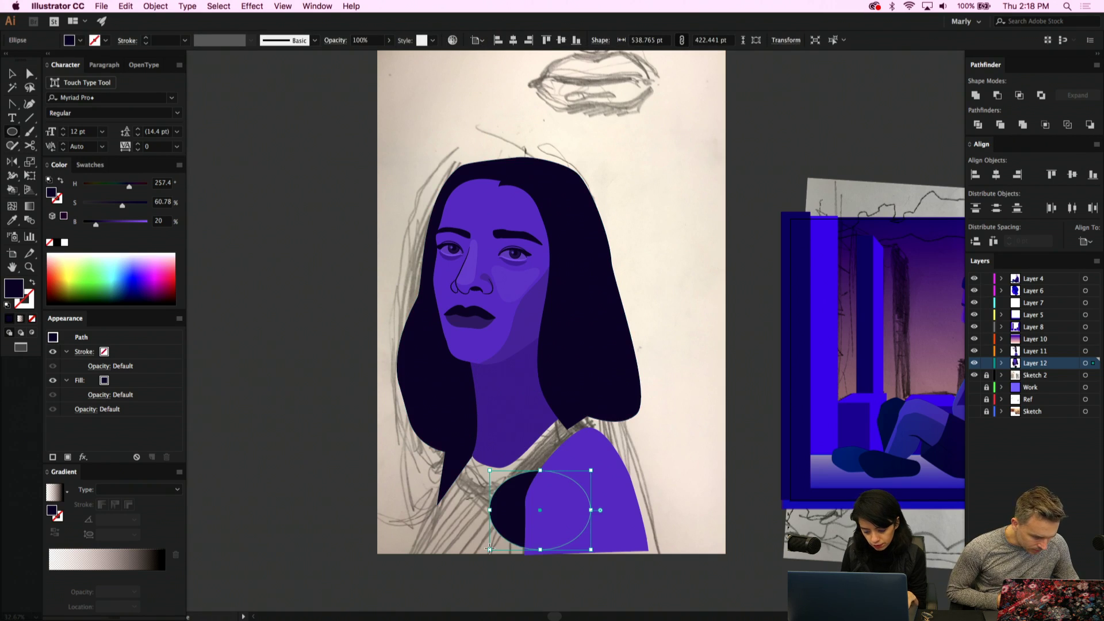
{"action": "key", "text": "a"}
{"action": "left_click_drag", "start_coordinate": [540, 473], "coordinate": [557, 410]}
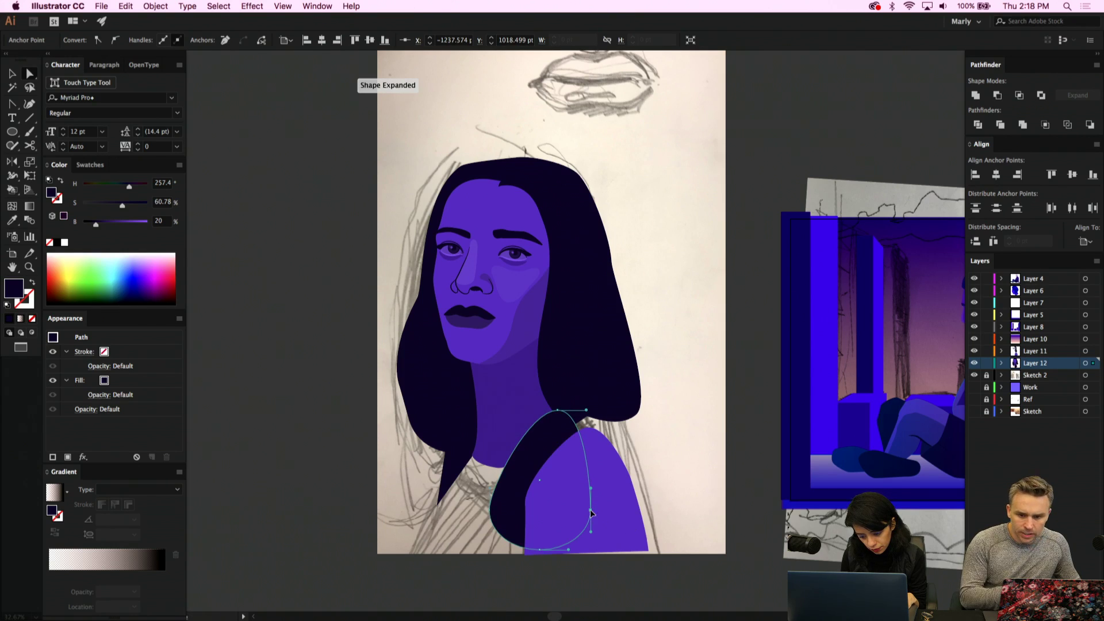
{"action": "left_click_drag", "start_coordinate": [594, 513], "coordinate": [619, 468]}
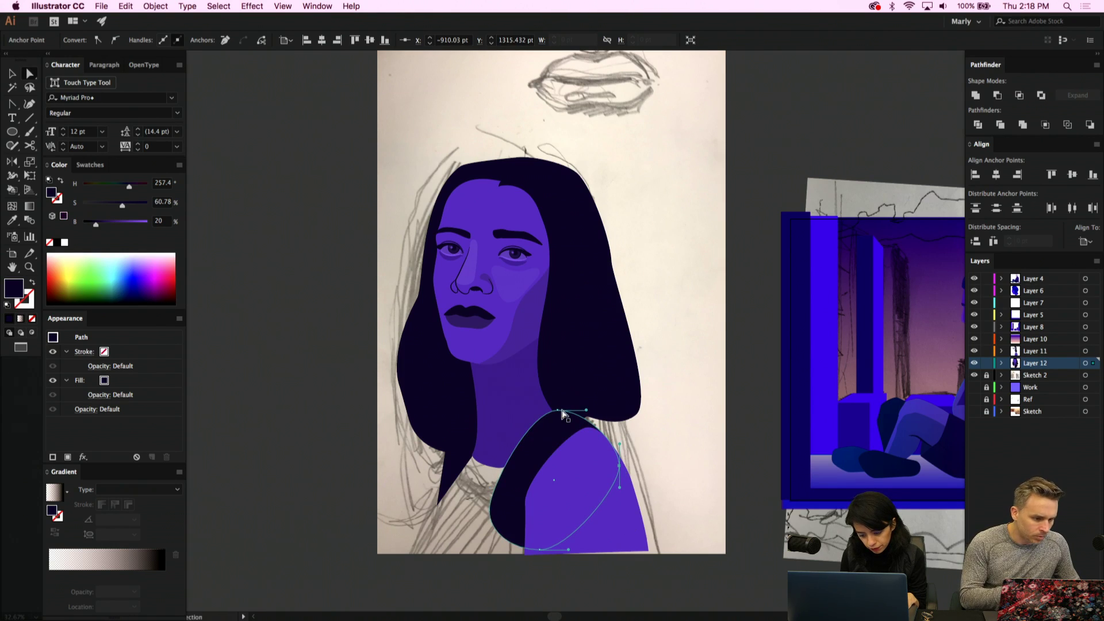
Pull the dark torso shape's lowest anchor to the page's bottom edge and its left anchor out to the sketch's lower-left outline
{"action": "left_click", "coordinate": [541, 550]}
{"action": "left_click_drag", "start_coordinate": [540, 550], "coordinate": [528, 555]}
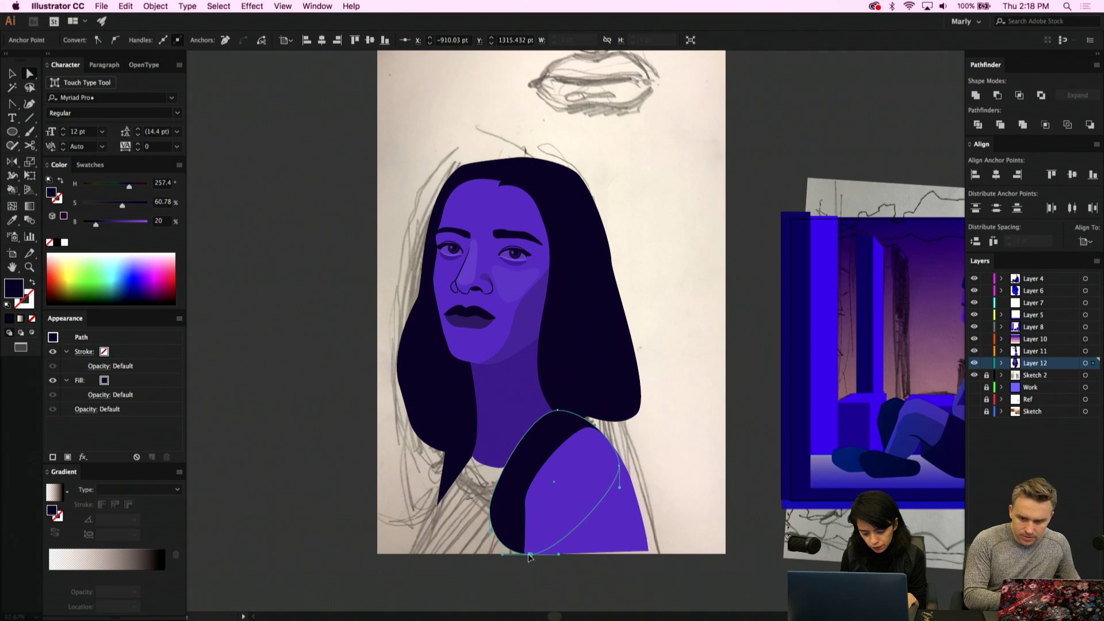
{"action": "left_click", "coordinate": [491, 512]}
{"action": "left_click_drag", "start_coordinate": [492, 511], "coordinate": [419, 556]}
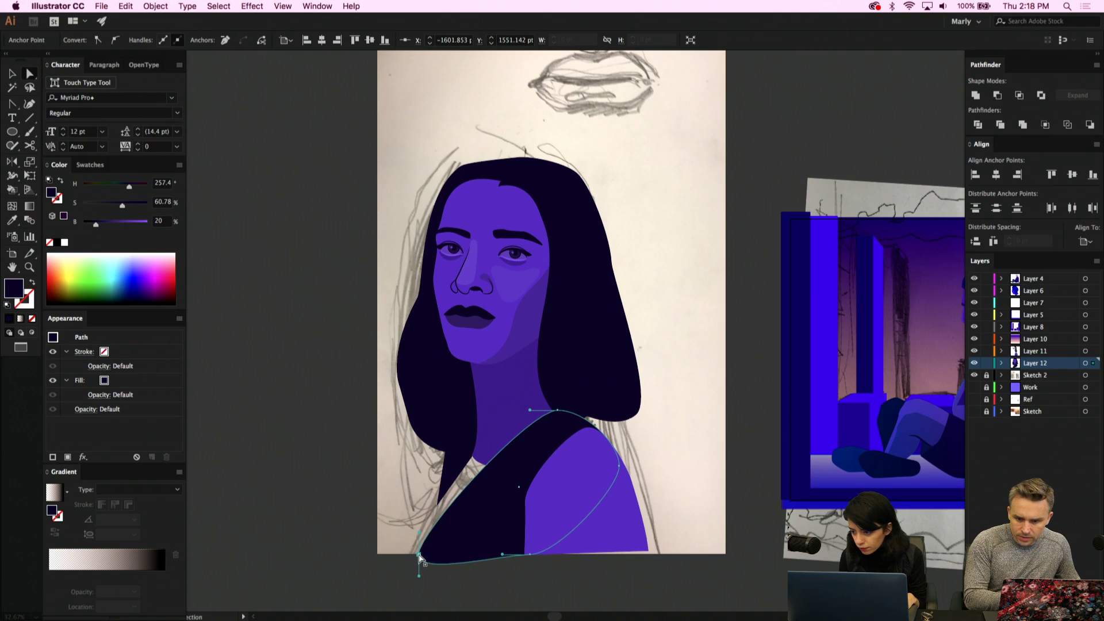
Add an anchor on the torso shape's upper-left edge and pull it up to the left side of the neck
{"action": "key", "text": "plus"}
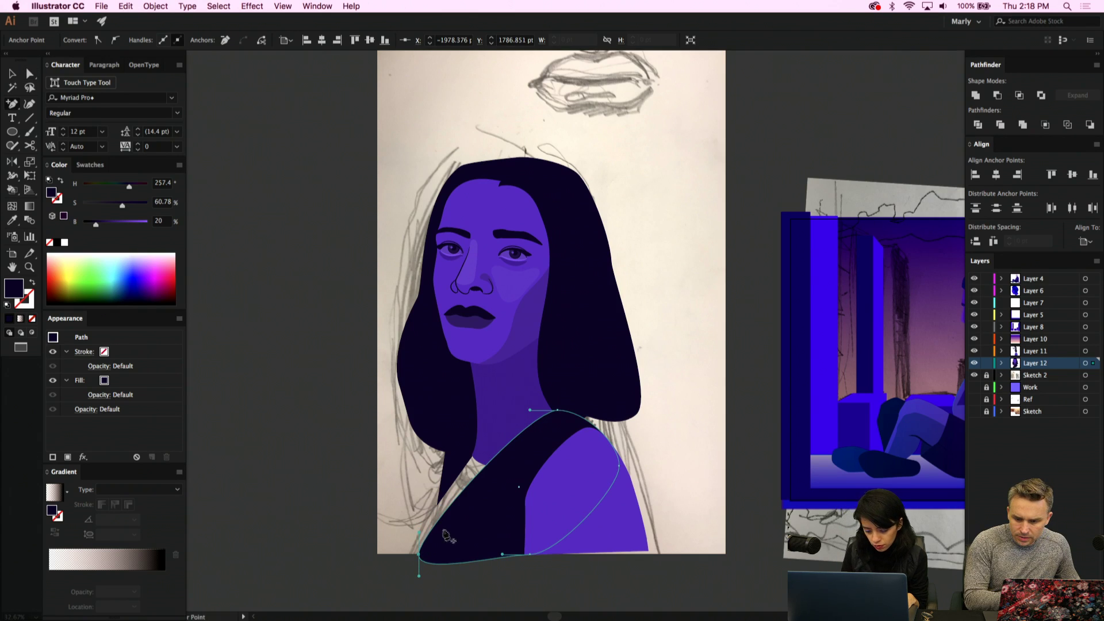
{"action": "left_click", "coordinate": [482, 486]}
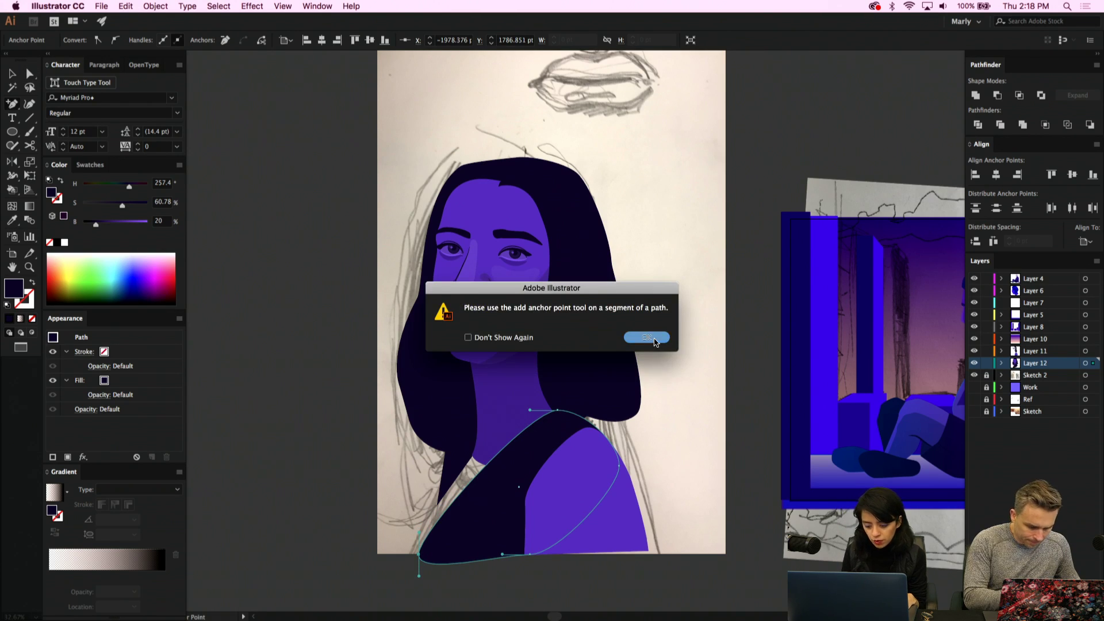
{"action": "left_click", "coordinate": [646, 337]}
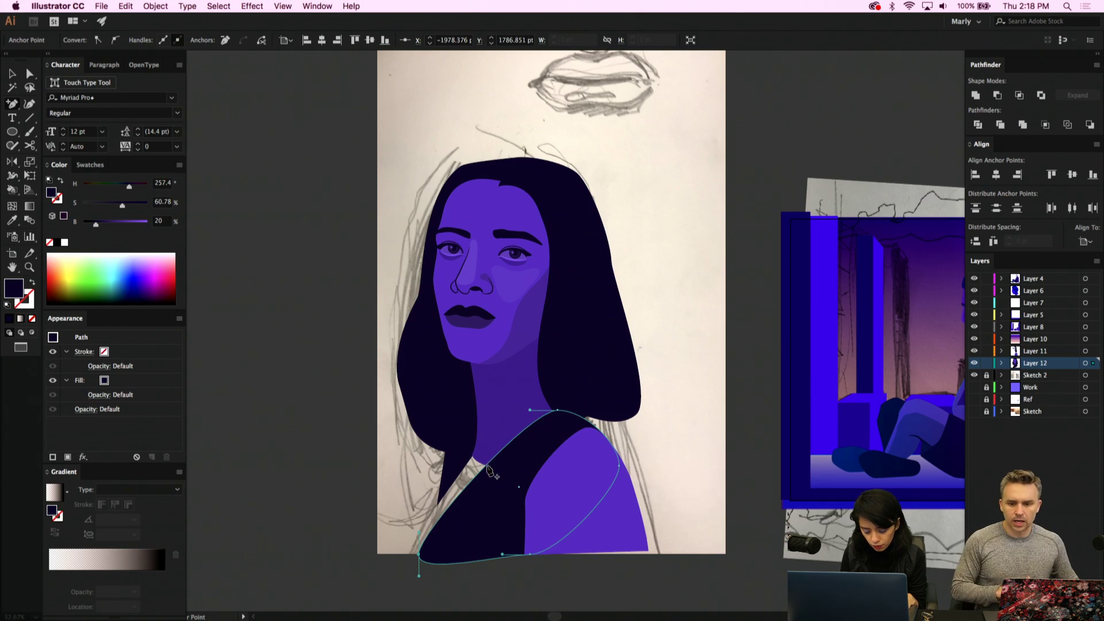
{"action": "left_click", "coordinate": [488, 471]}
{"action": "key", "text": "a"}
{"action": "left_click_drag", "start_coordinate": [486, 466], "coordinate": [477, 422]}
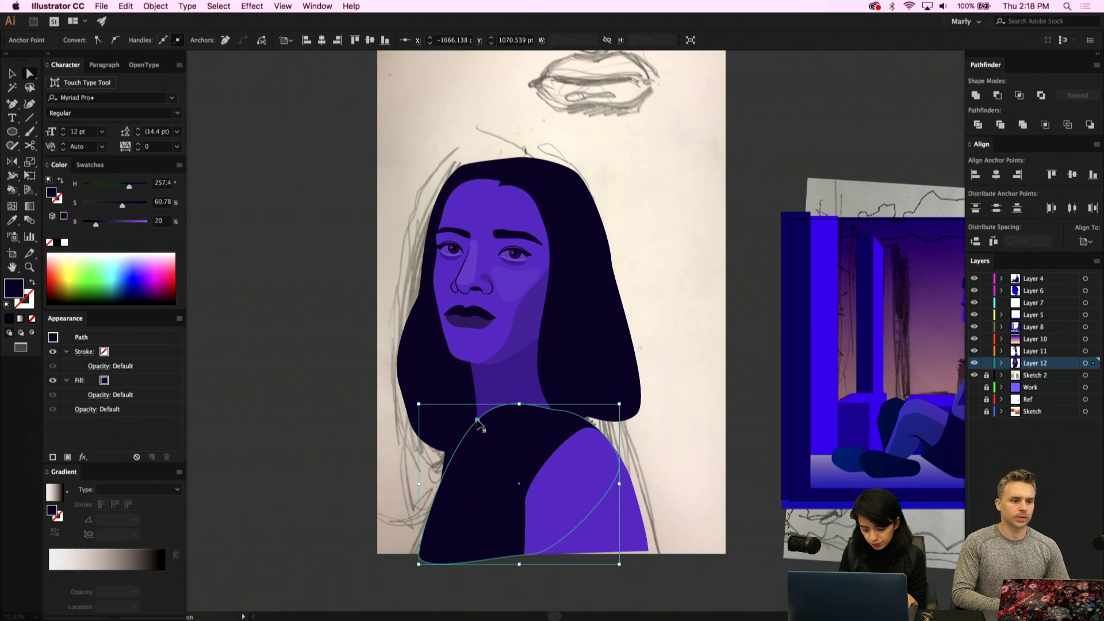
Send the torso shape behind the neck and raise its topmost anchor under the hair
{"action": "left_click", "coordinate": [478, 422]}
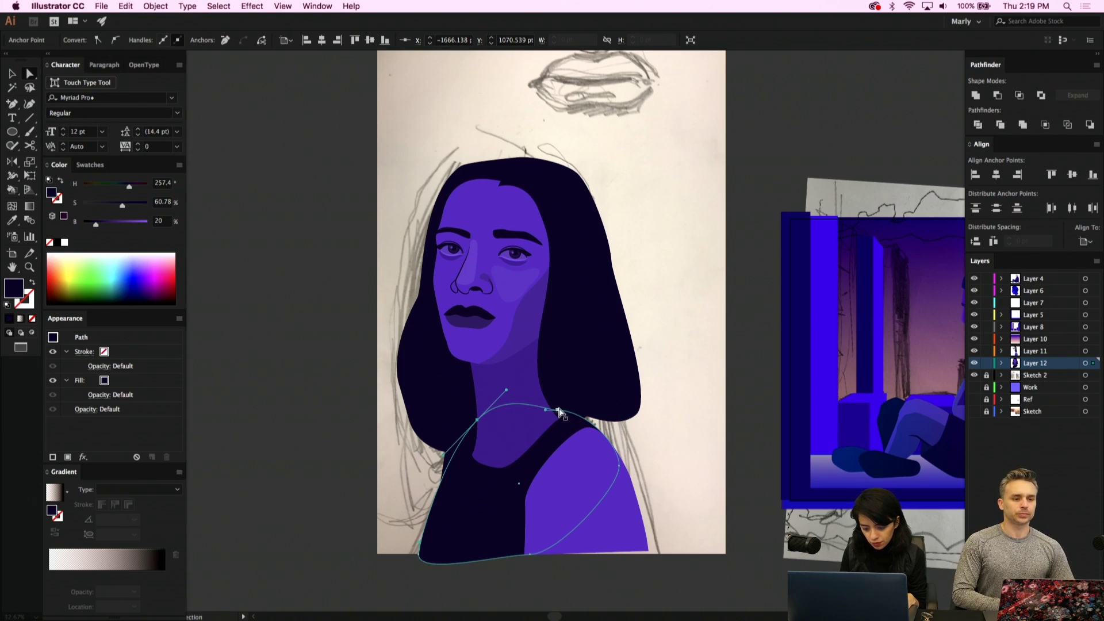
{"action": "left_click_drag", "start_coordinate": [559, 412], "coordinate": [556, 397]}
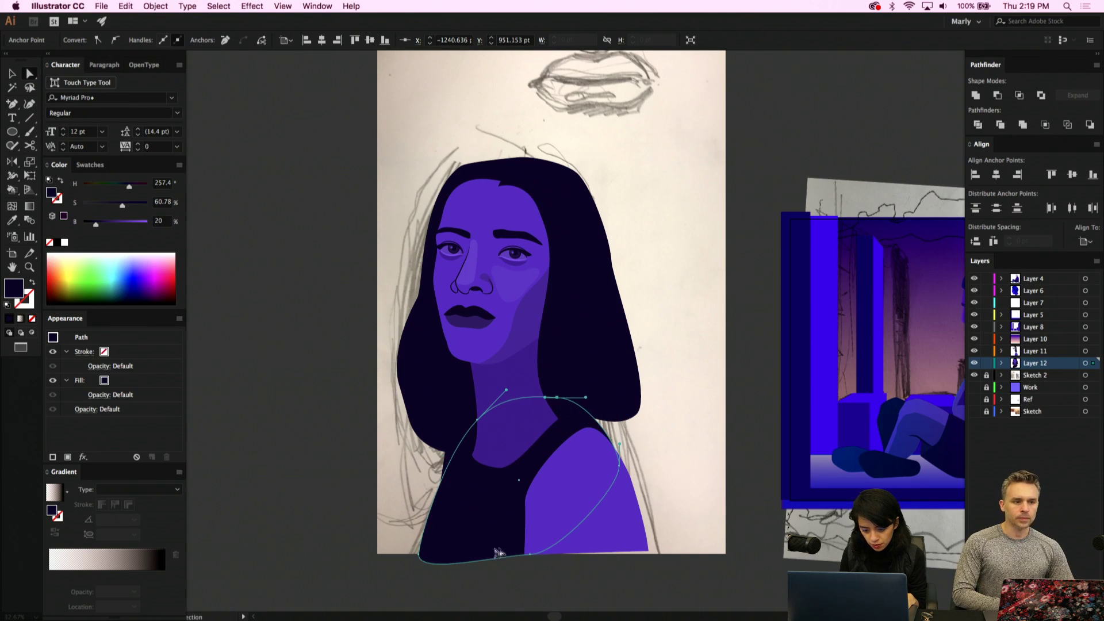
Add anchors on the torso shape's left edge and pull the lower one inward to the base of the neck
{"action": "key", "text": "p"}
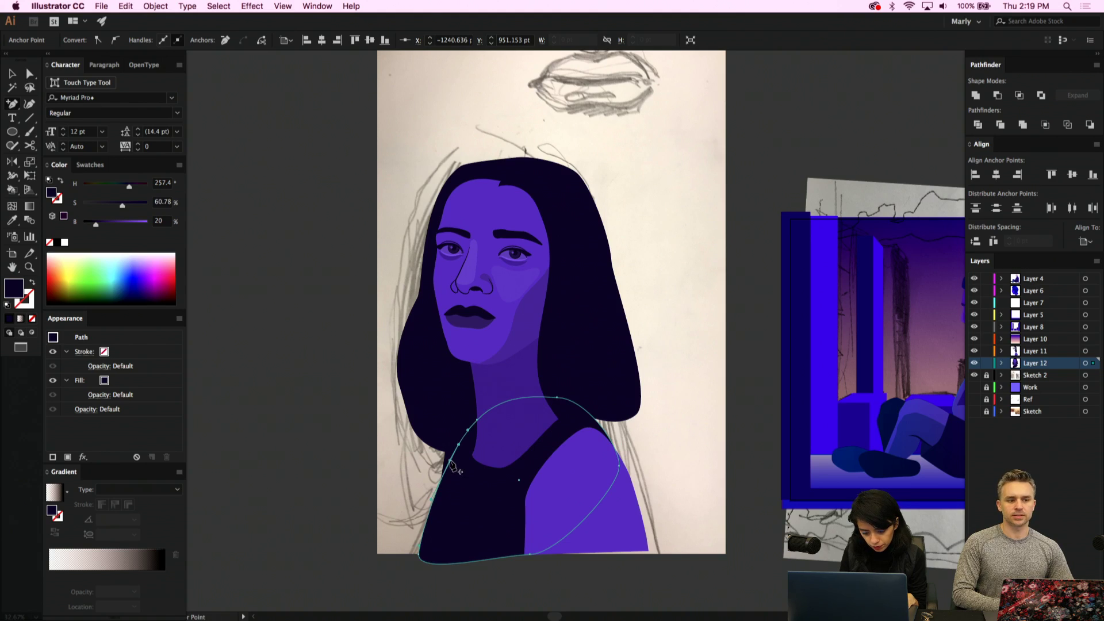
{"action": "key", "text": "a"}
{"action": "left_click_drag", "start_coordinate": [450, 460], "coordinate": [467, 460]}
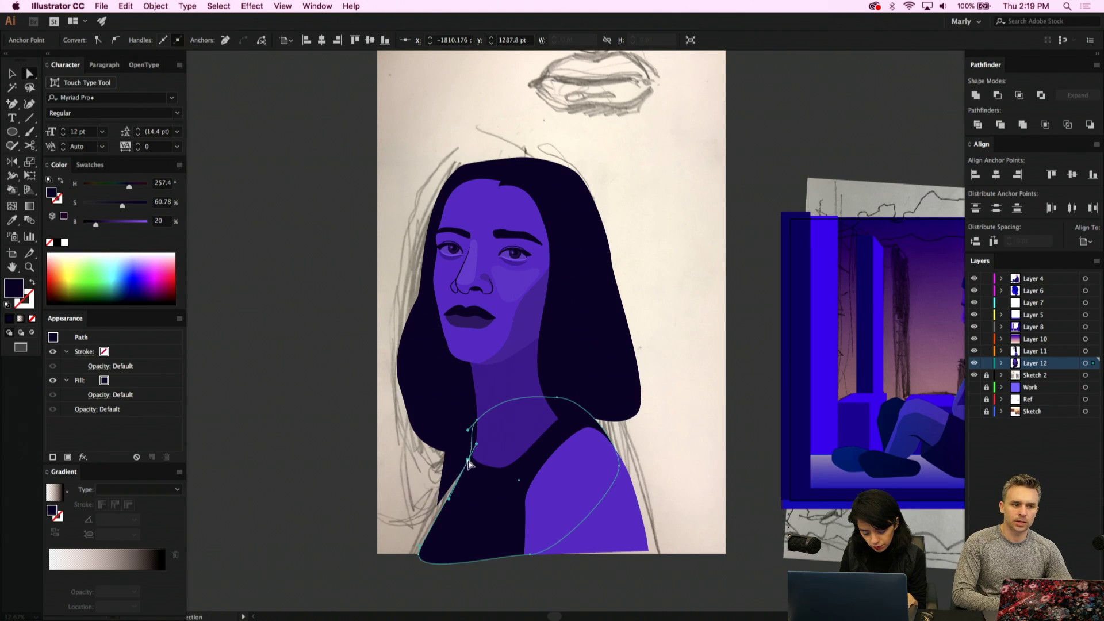
Pull the pointed tip of the hair's lower-left strand up and slightly right toward the torso
{"action": "left_click", "coordinate": [440, 520]}
{"action": "left_click", "coordinate": [438, 507]}
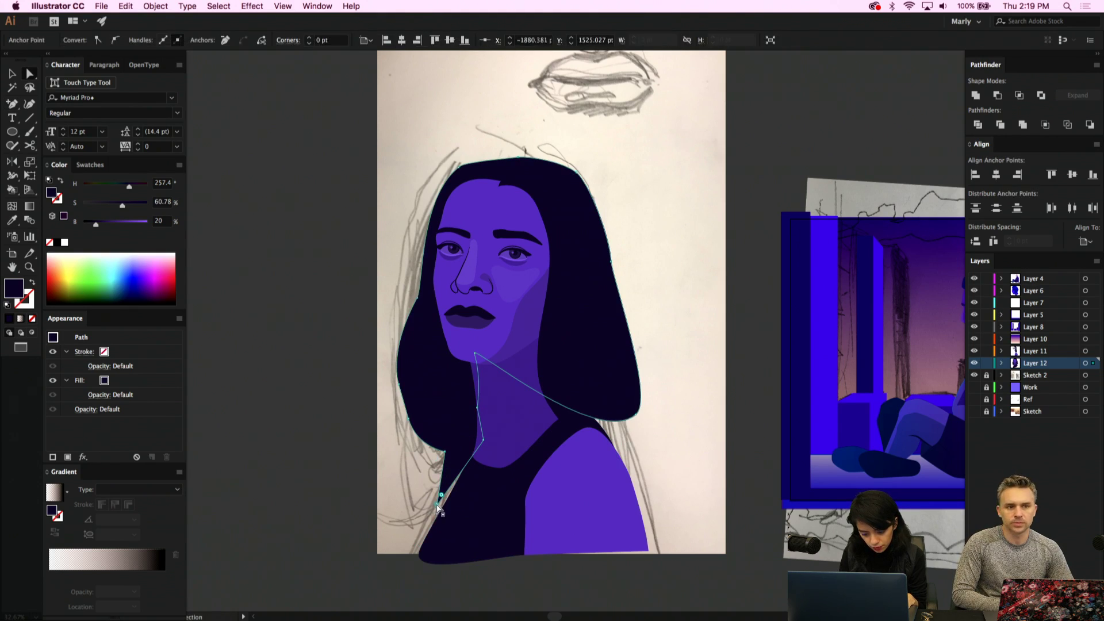
{"action": "left_click", "coordinate": [445, 508]}
{"action": "left_click", "coordinate": [442, 506]}
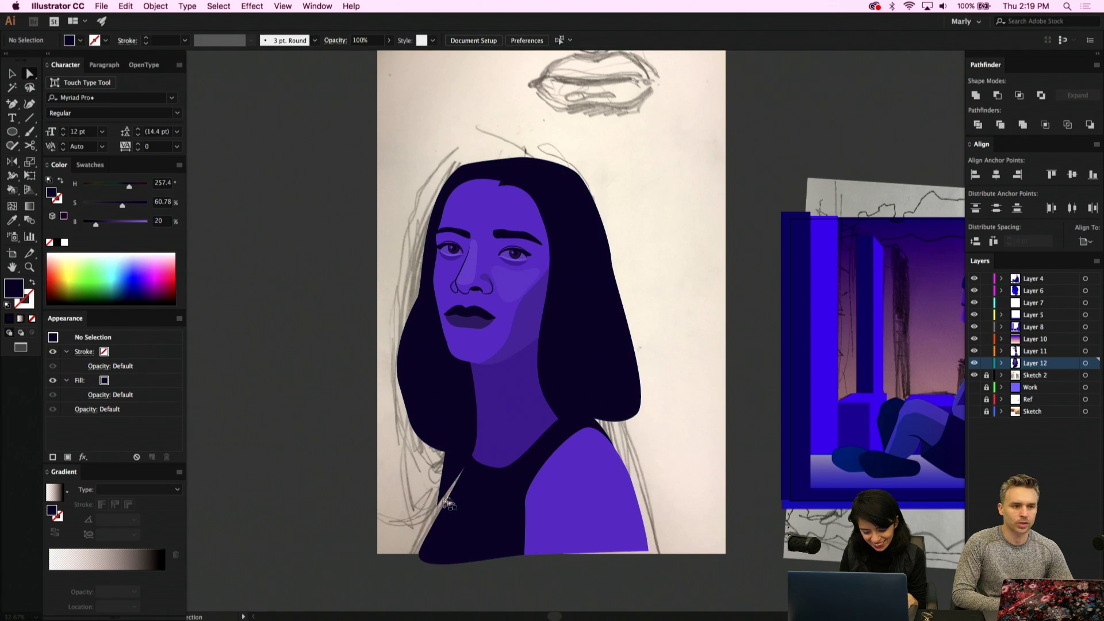
{"action": "scroll", "coordinate": [452, 494], "scroll_direction": "up", "scroll_amount": 5}
{"action": "scroll", "coordinate": [454, 497], "scroll_direction": "up", "scroll_amount": 2}
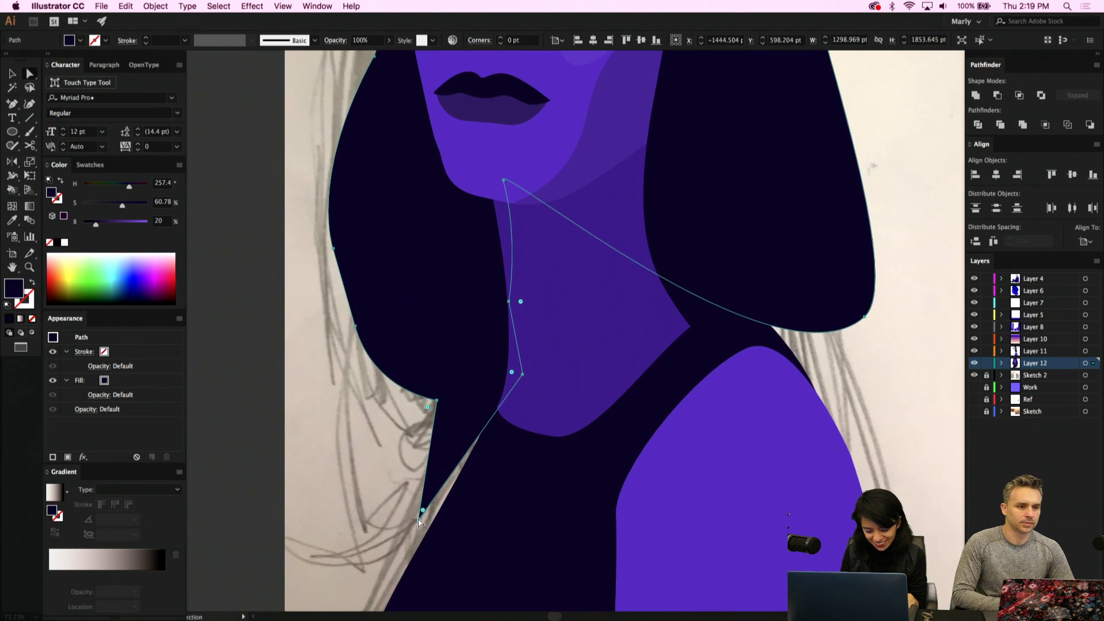
{"action": "left_click_drag", "start_coordinate": [419, 520], "coordinate": [428, 483]}
{"action": "key", "text": "shift+c"}
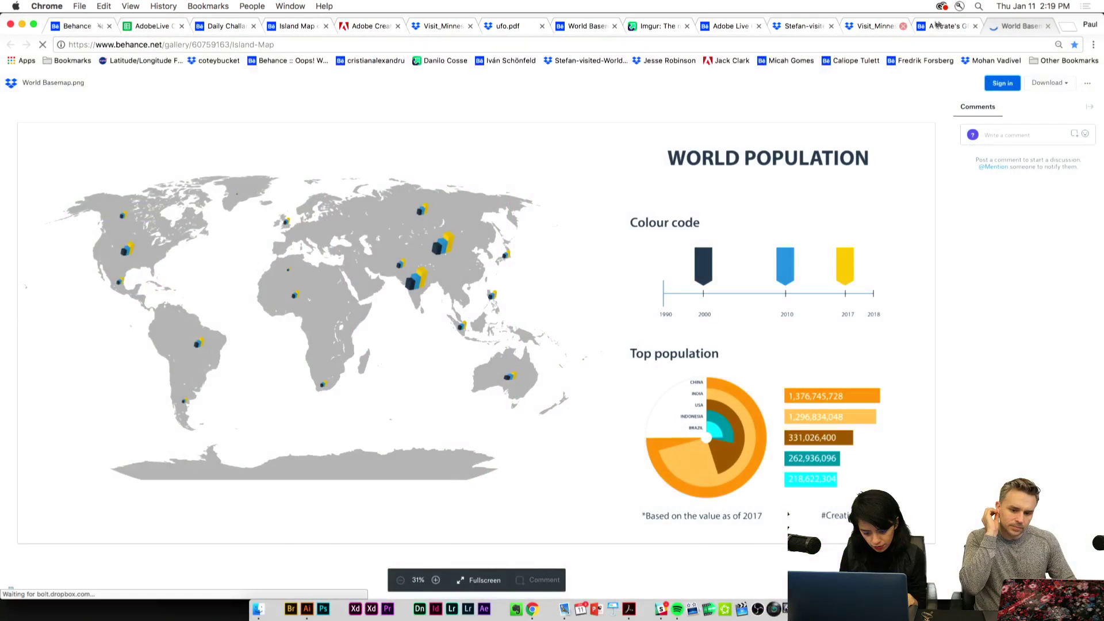
Look through the submitted visited-countries, Visit Minnesota, A Pirate's GPS and Island Map entries
{"action": "left_click", "coordinate": [801, 27]}
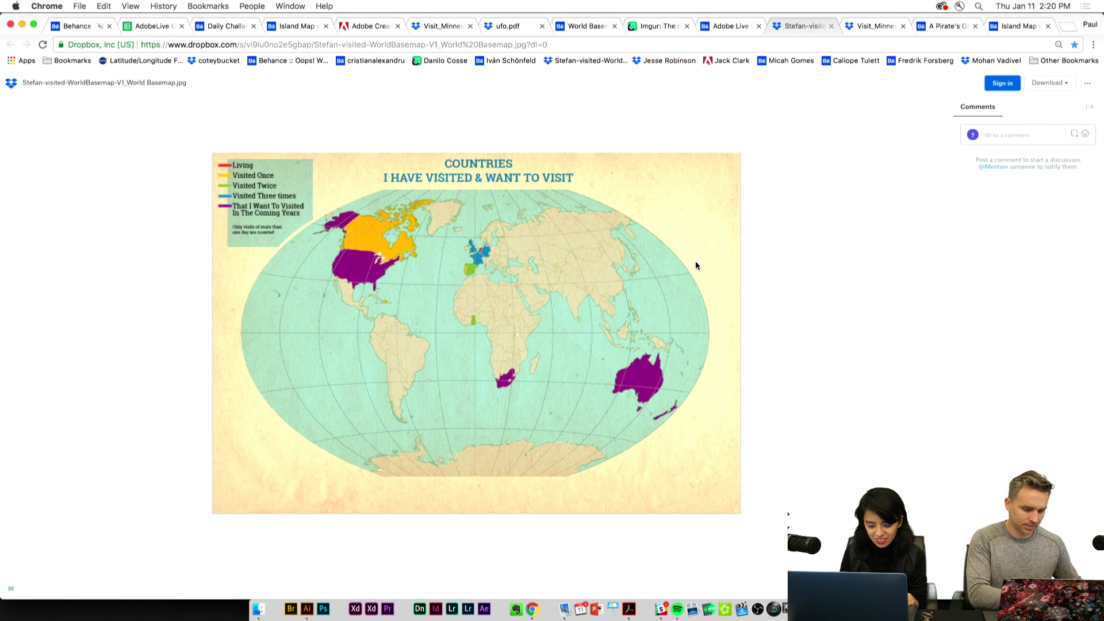
{"action": "left_click", "coordinate": [856, 27]}
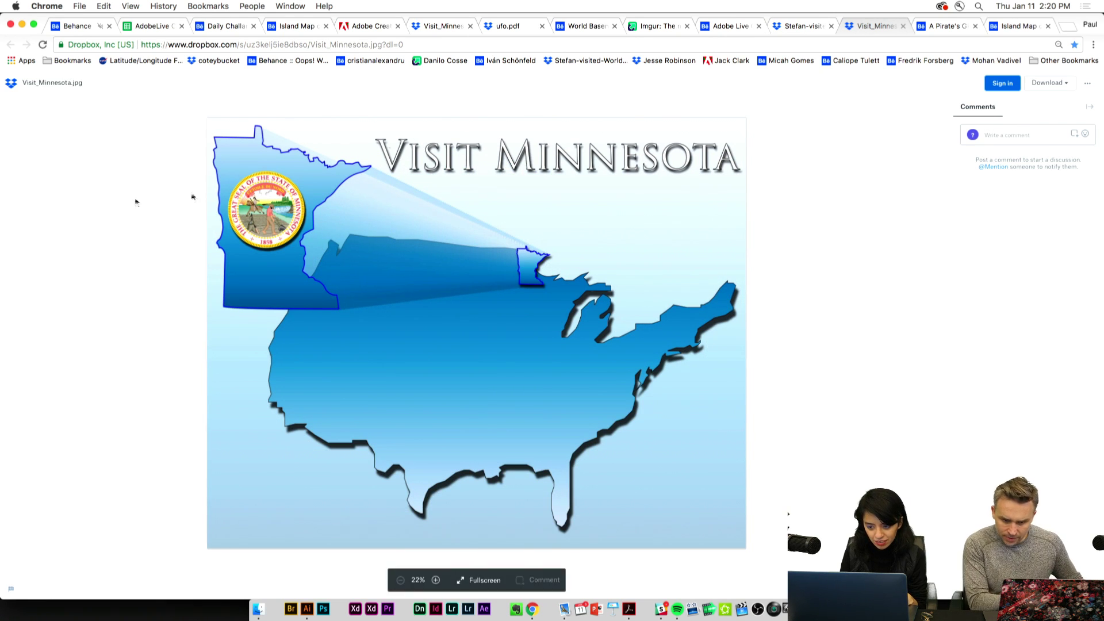
{"action": "left_click", "coordinate": [836, 60]}
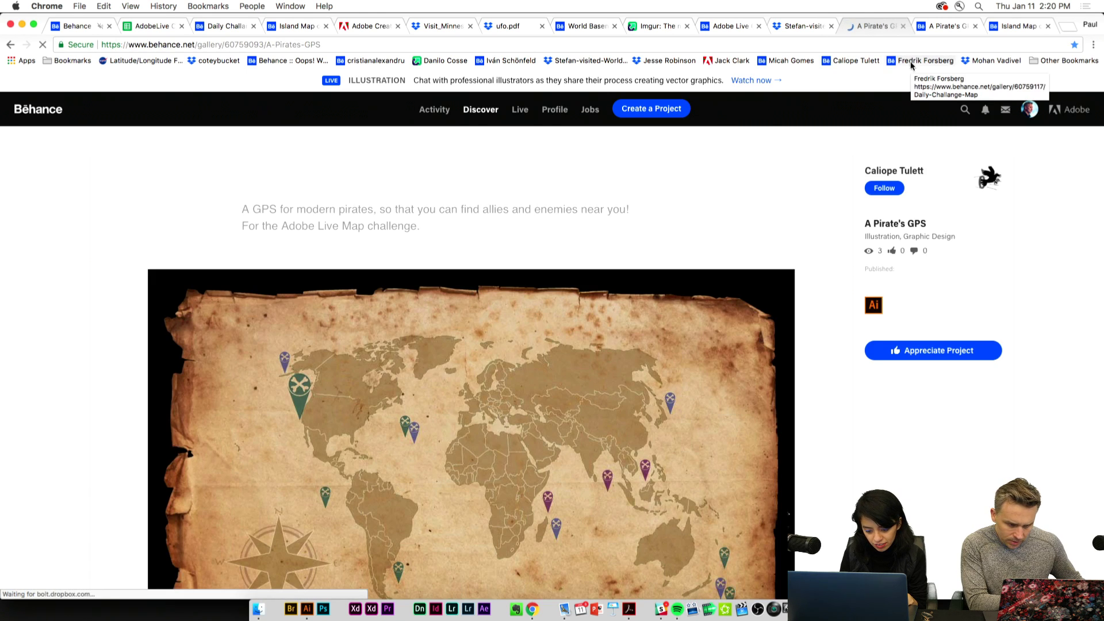
{"action": "left_click", "coordinate": [911, 65]}
{"action": "left_click", "coordinate": [779, 61]}
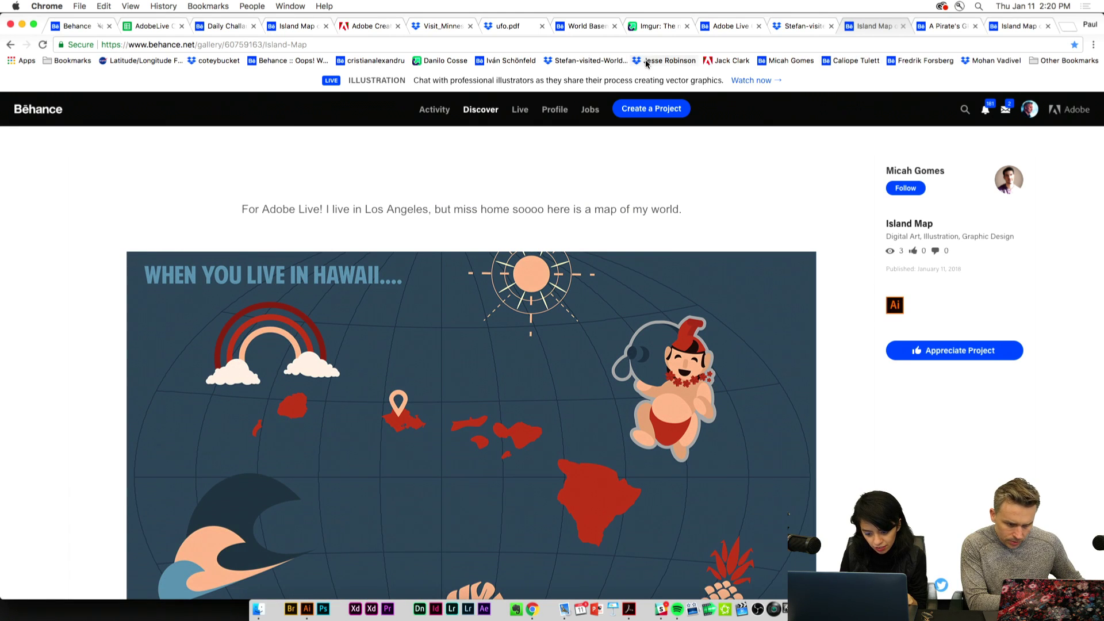
{"action": "left_click", "coordinate": [907, 62]}
{"action": "left_click", "coordinate": [834, 62]}
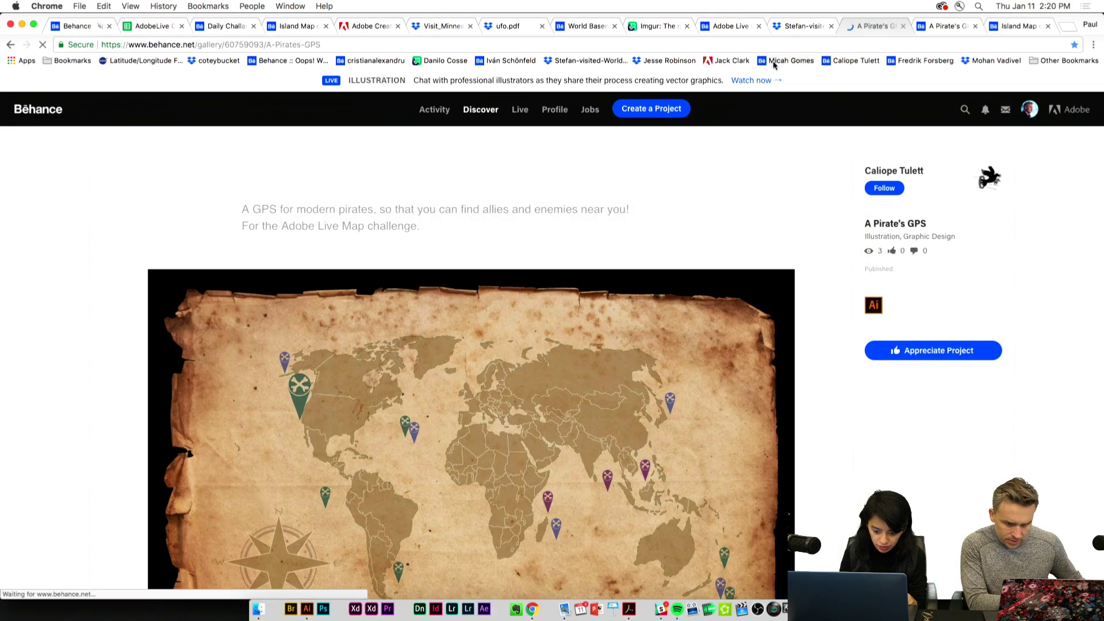
{"action": "left_click", "coordinate": [791, 61]}
{"action": "left_click", "coordinate": [707, 64]}
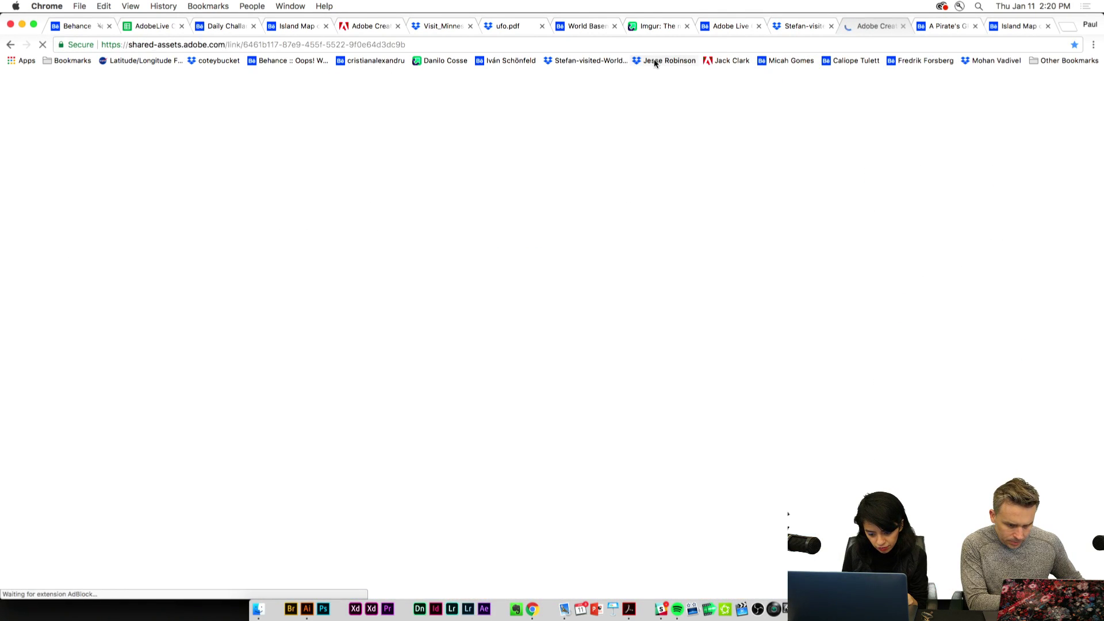
{"action": "left_click", "coordinate": [652, 60]}
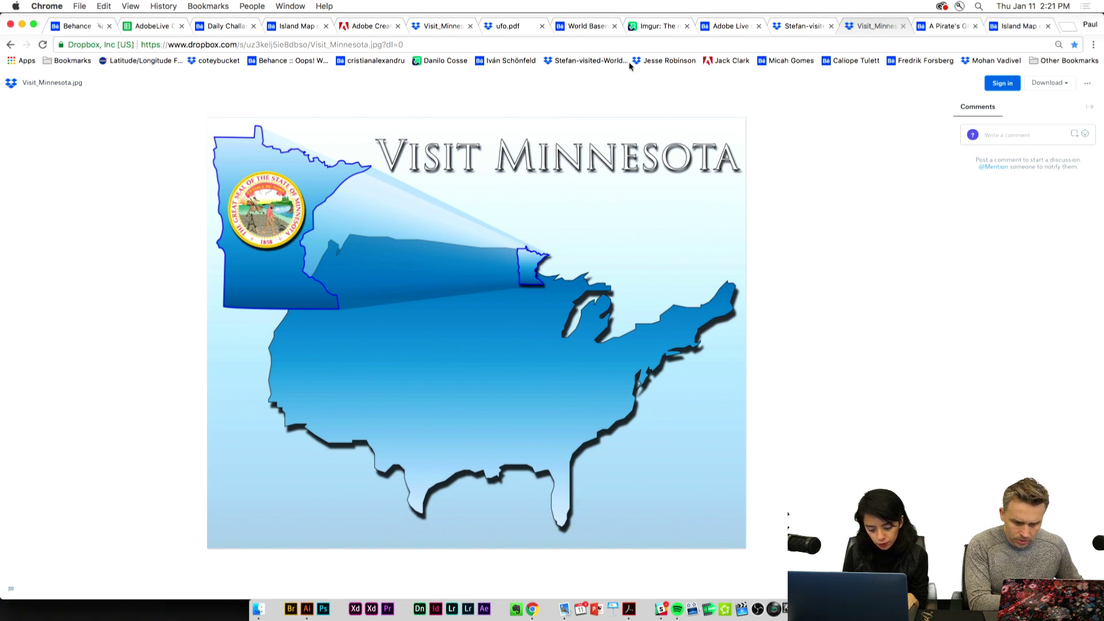
{"action": "left_click", "coordinate": [562, 62]}
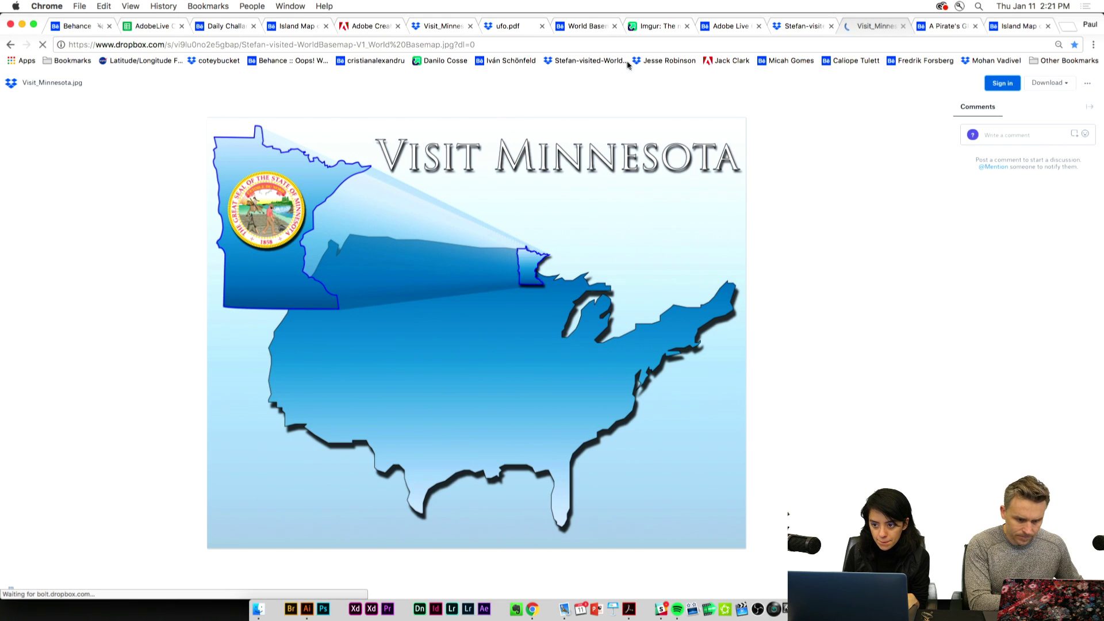
Open the submitted British flag map full screen and zoom out to examine the whole illustration
{"action": "left_click", "coordinate": [724, 61]}
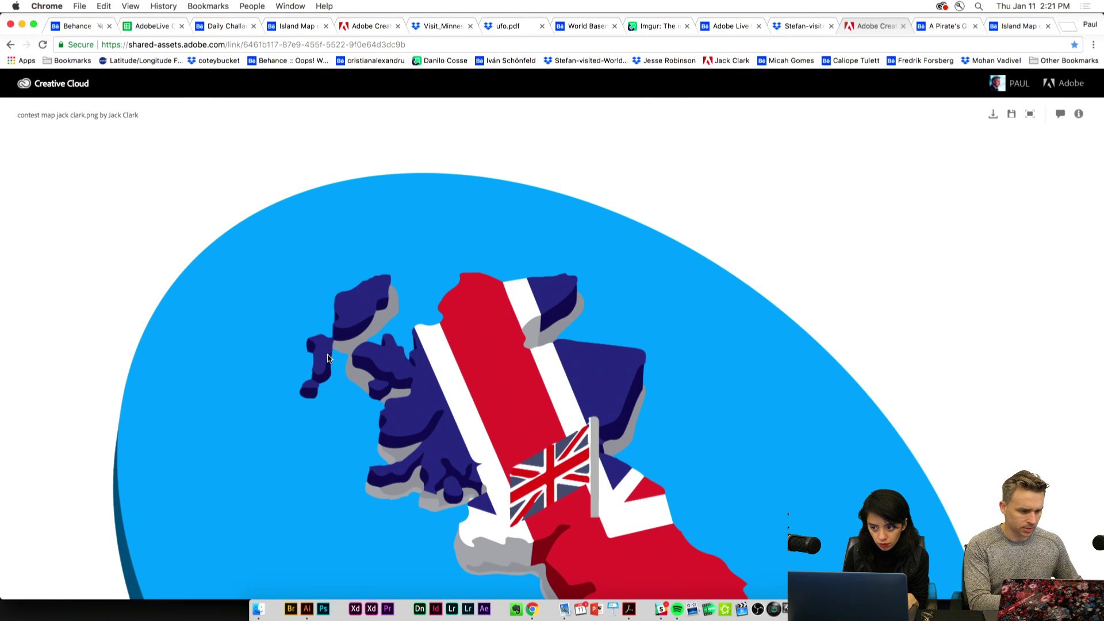
{"action": "left_click", "coordinate": [1030, 114]}
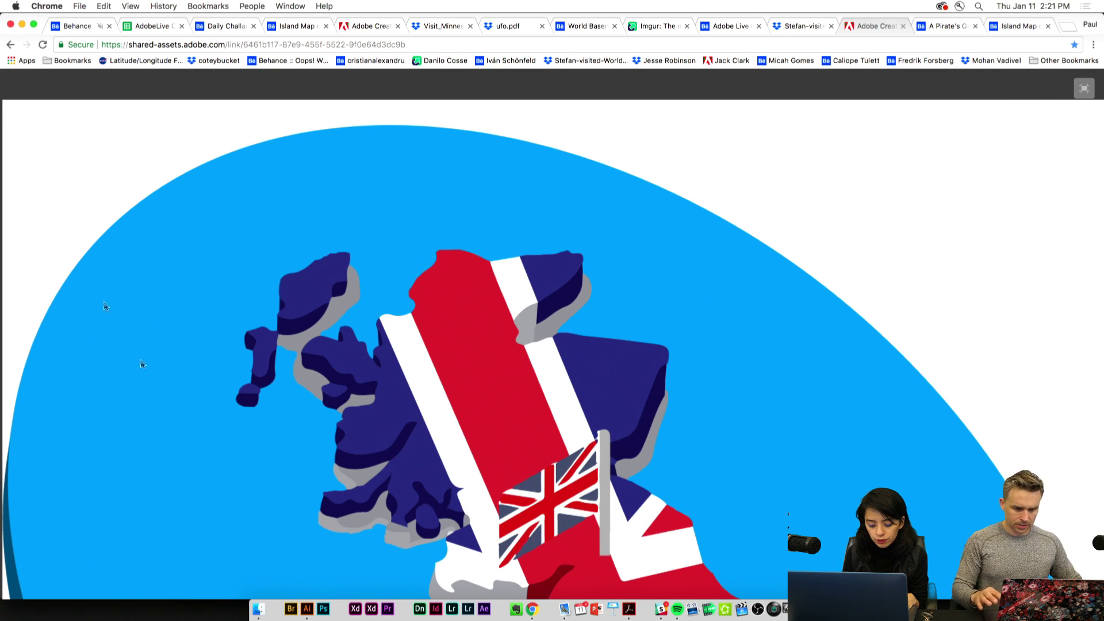
{"action": "scroll", "coordinate": [206, 428], "scroll_direction": "down", "scroll_amount": 5}
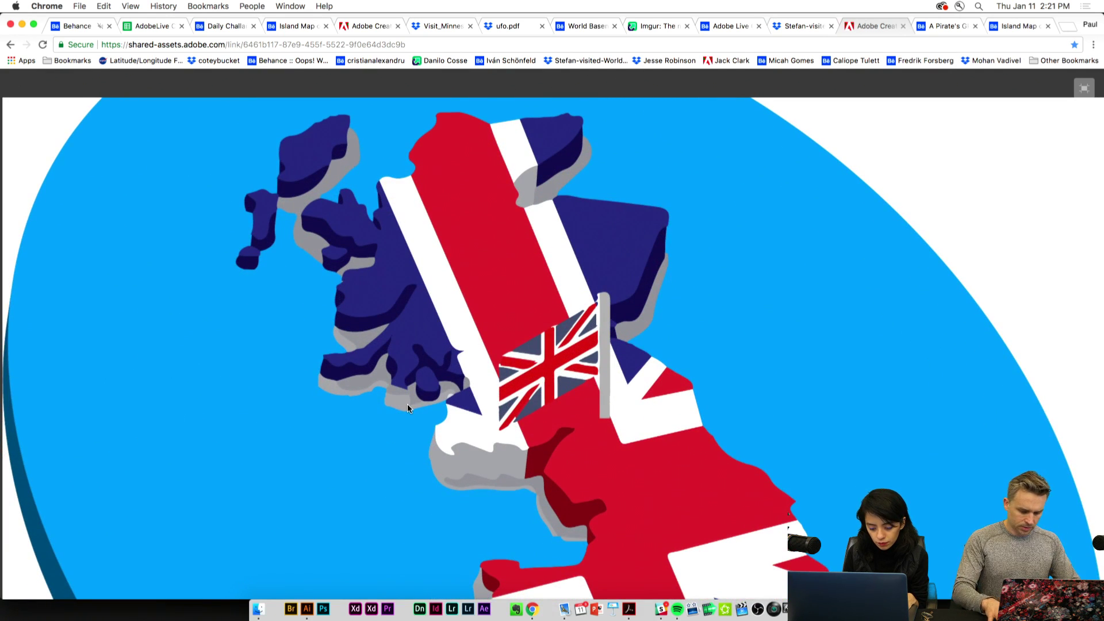
{"action": "key", "text": "super+minus"}
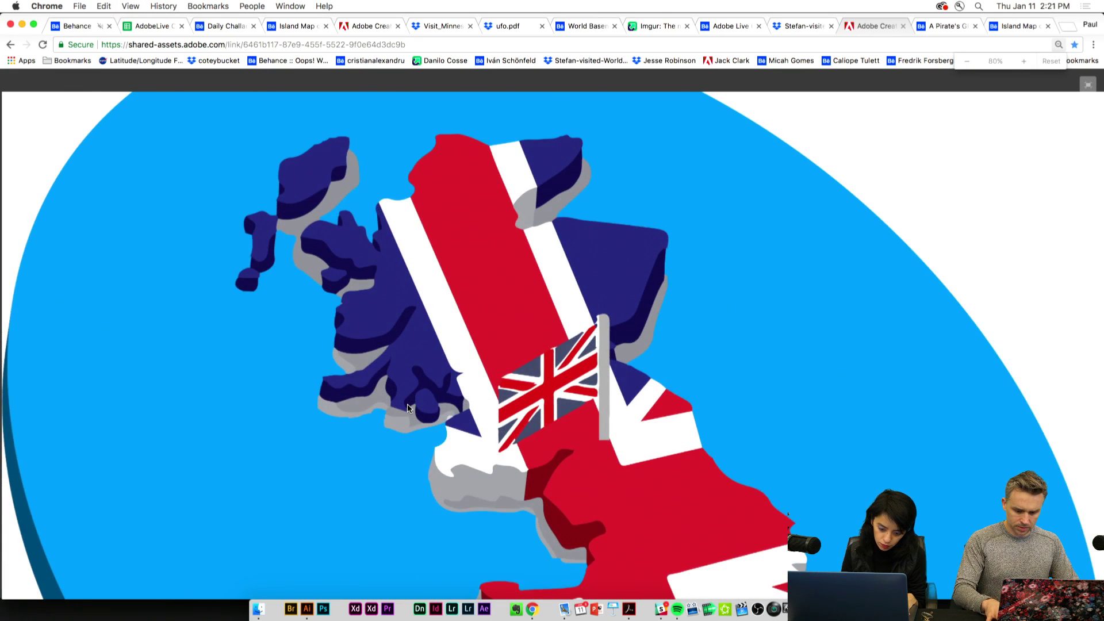
{"action": "key", "text": "super+minus"}
{"action": "key", "text": "super+minus"}
{"action": "key", "text": "super+minus"}
{"action": "key", "text": "super+minus"}
{"action": "key", "text": "super+minus"}
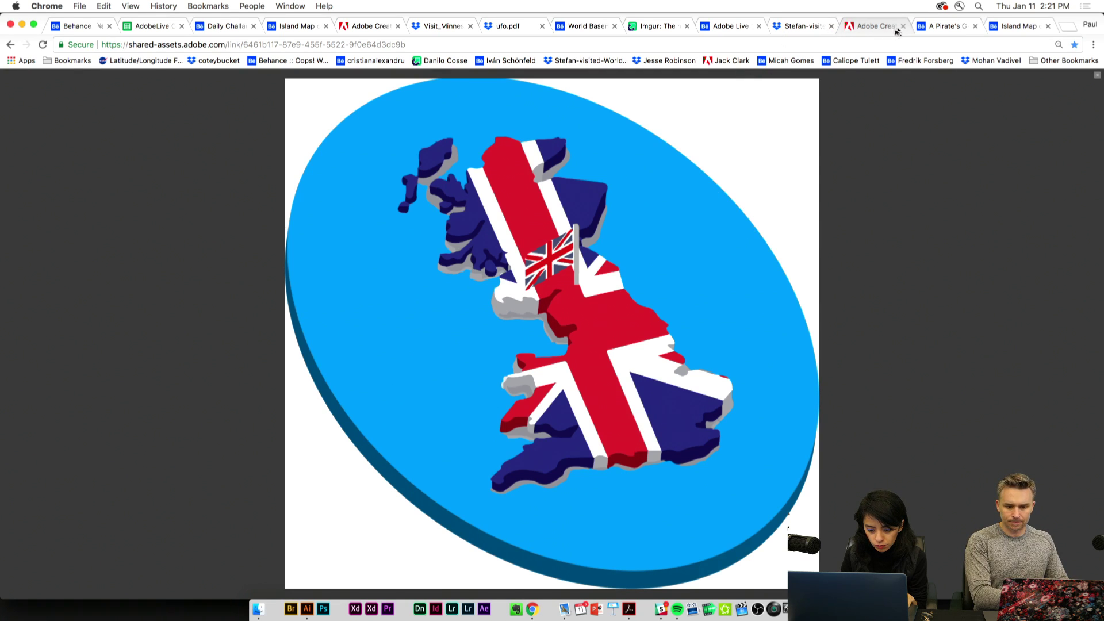
Open the Island Map project and examine the full Hawaii illustration
{"action": "left_click", "coordinate": [772, 62]}
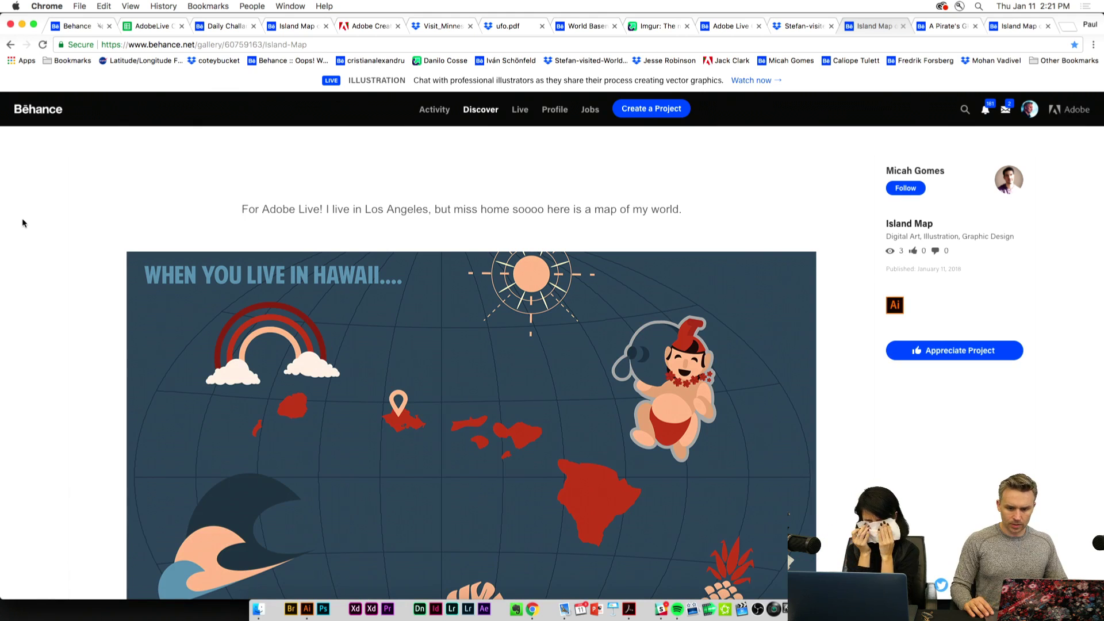
{"action": "scroll", "coordinate": [23, 223], "scroll_direction": "down", "scroll_amount": 2}
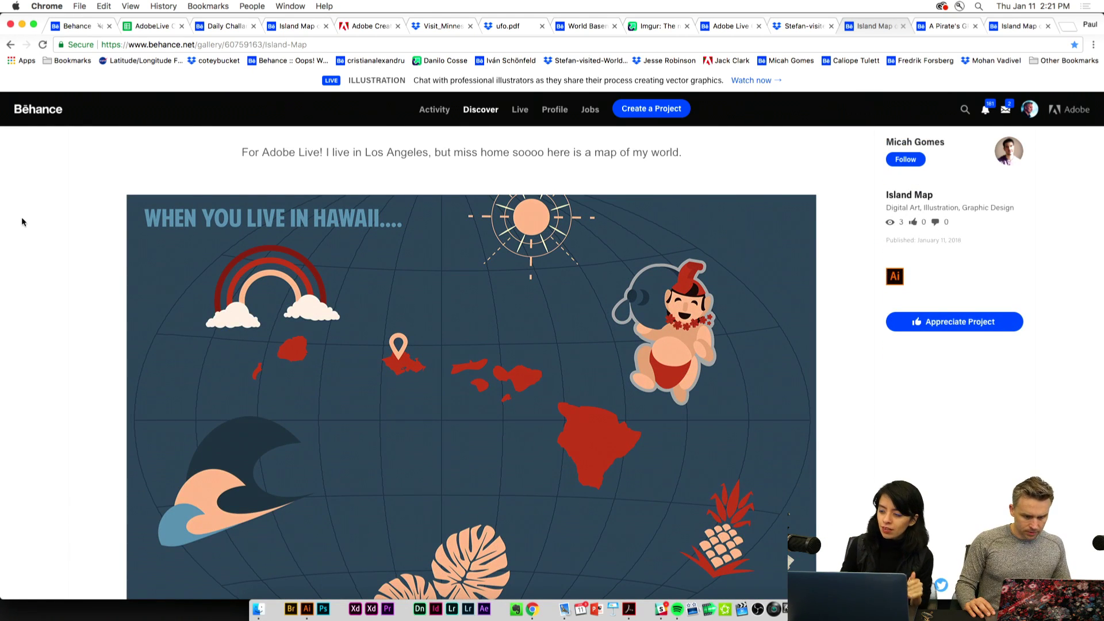
{"action": "scroll", "coordinate": [22, 222], "scroll_direction": "down", "scroll_amount": 2}
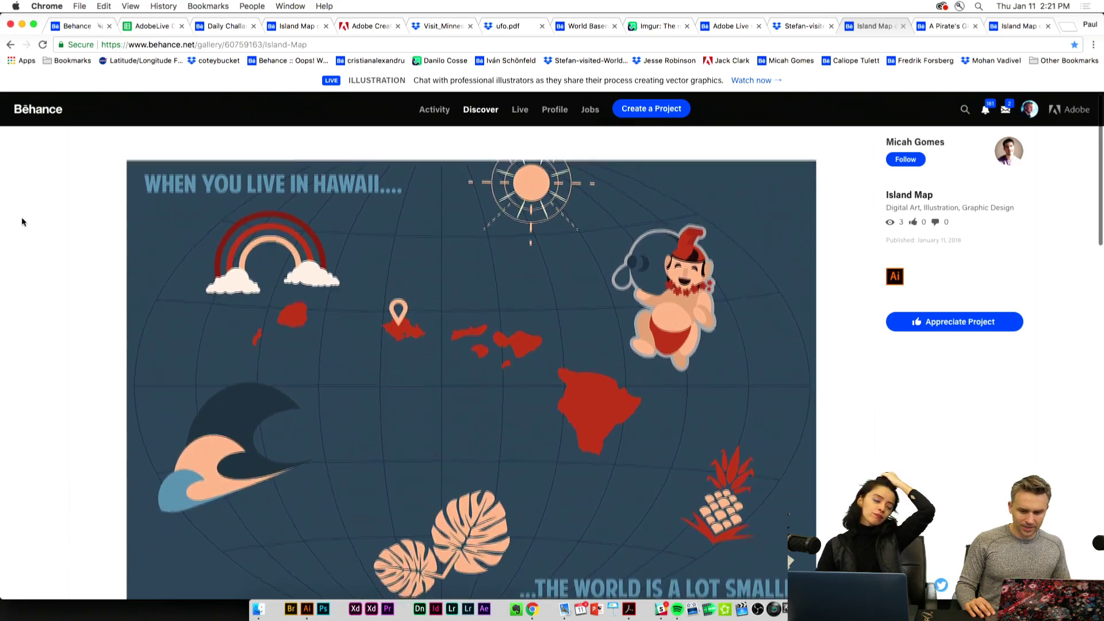
{"action": "scroll", "coordinate": [22, 222], "scroll_direction": "down", "scroll_amount": 1}
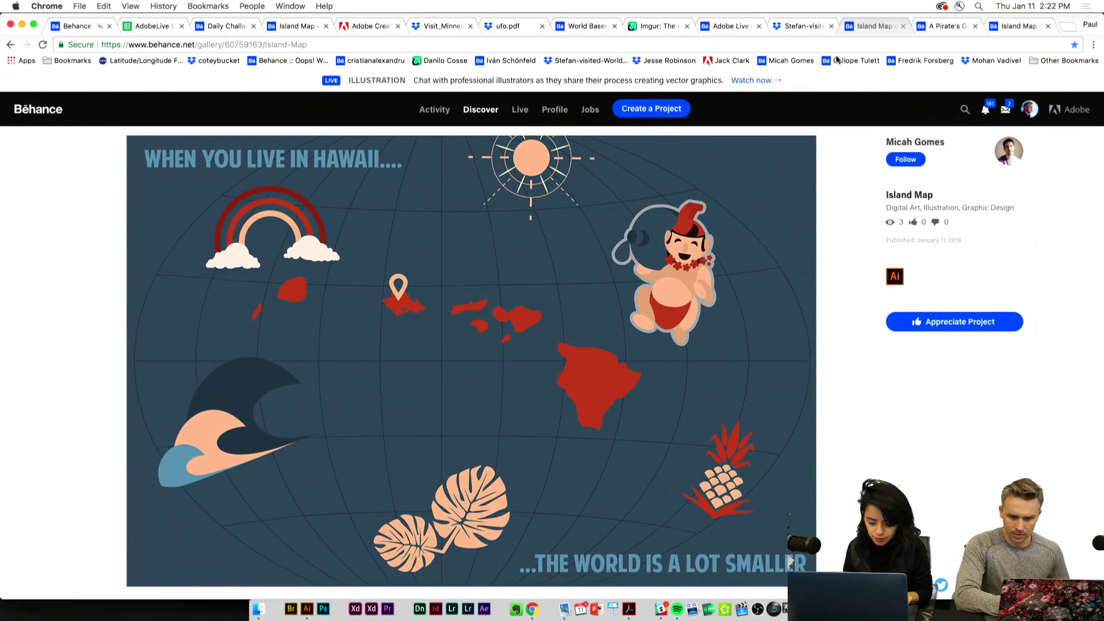
Open the A Pirate's GPS project and examine its parchment world map
{"action": "left_click", "coordinate": [857, 62]}
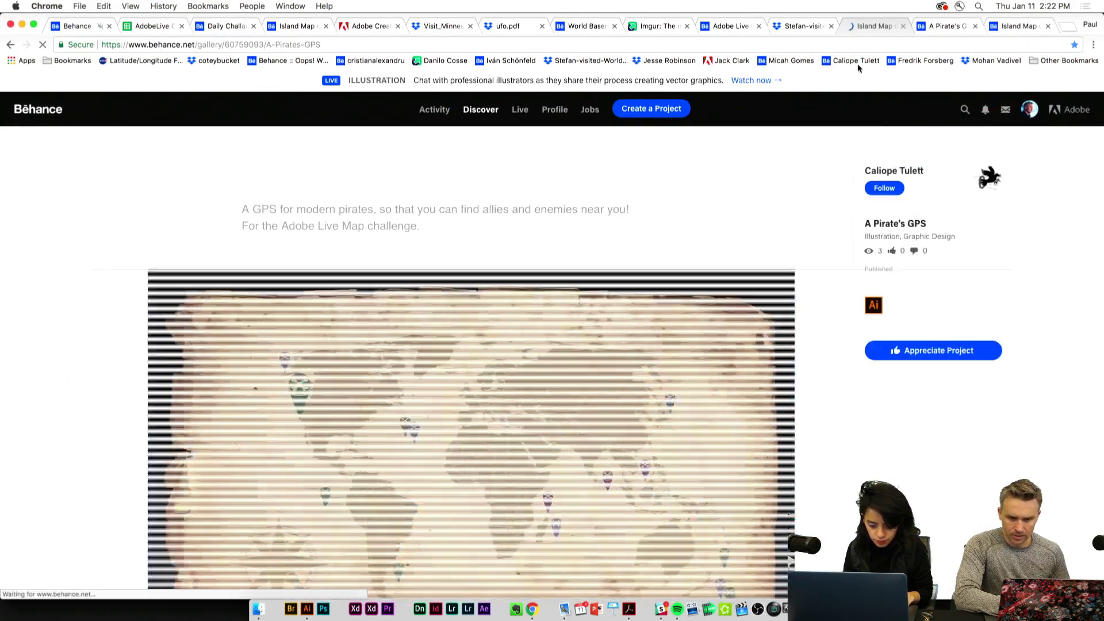
{"action": "scroll", "coordinate": [91, 327], "scroll_direction": "down", "scroll_amount": 2}
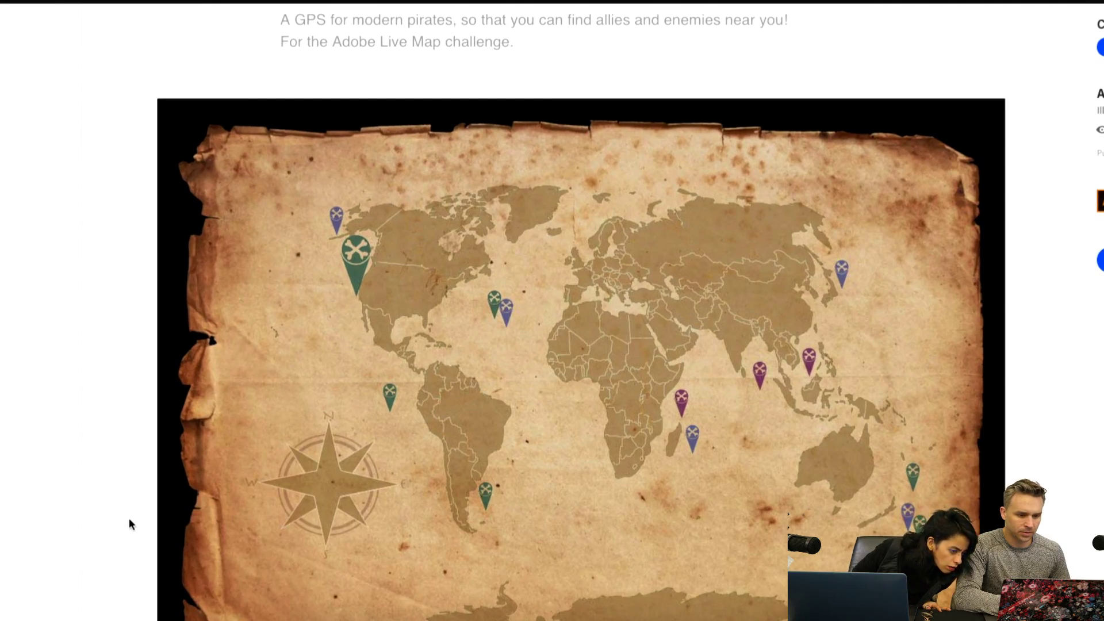
{"action": "scroll", "coordinate": [129, 517], "scroll_direction": "down", "scroll_amount": 2}
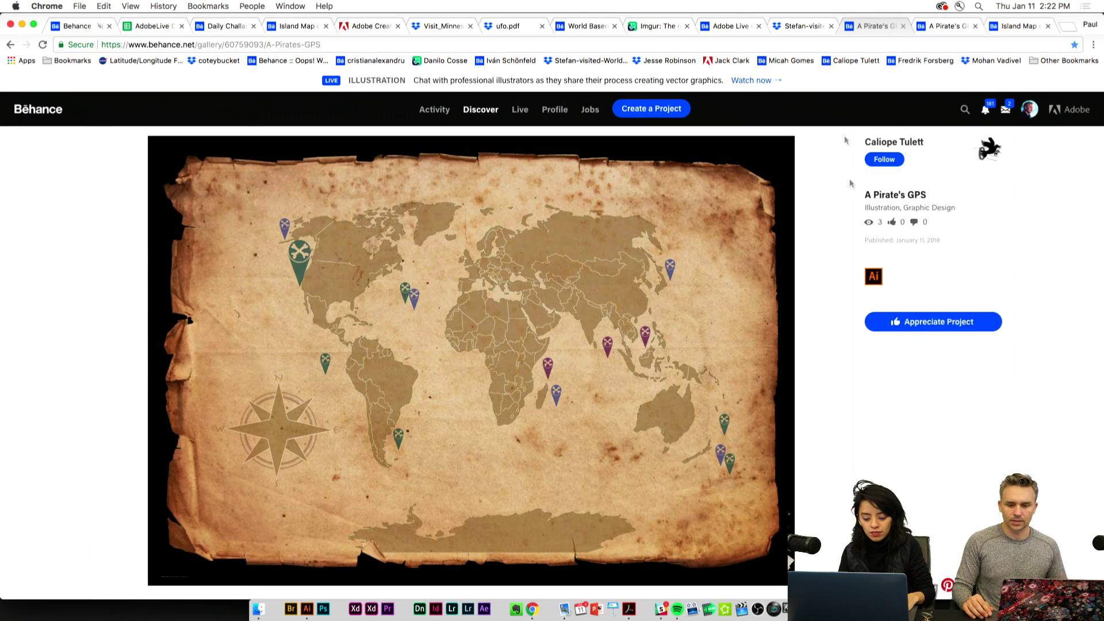
Open the Daily Challange: Map project and enlarge its world map of Behance Live guests
{"action": "left_click", "coordinate": [934, 27]}
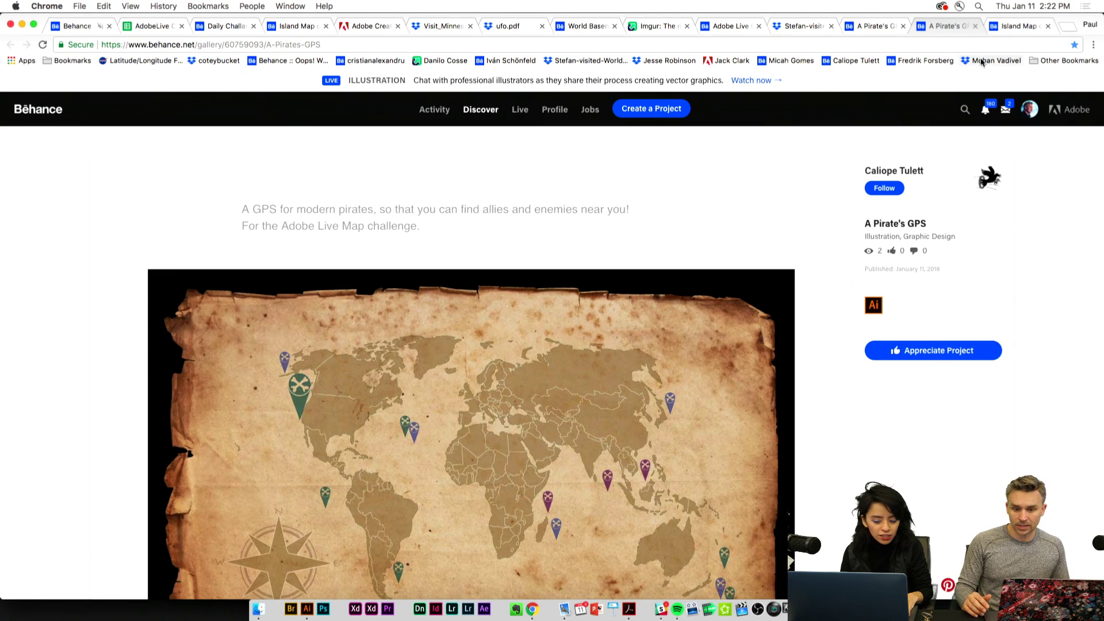
{"action": "left_click", "coordinate": [890, 61]}
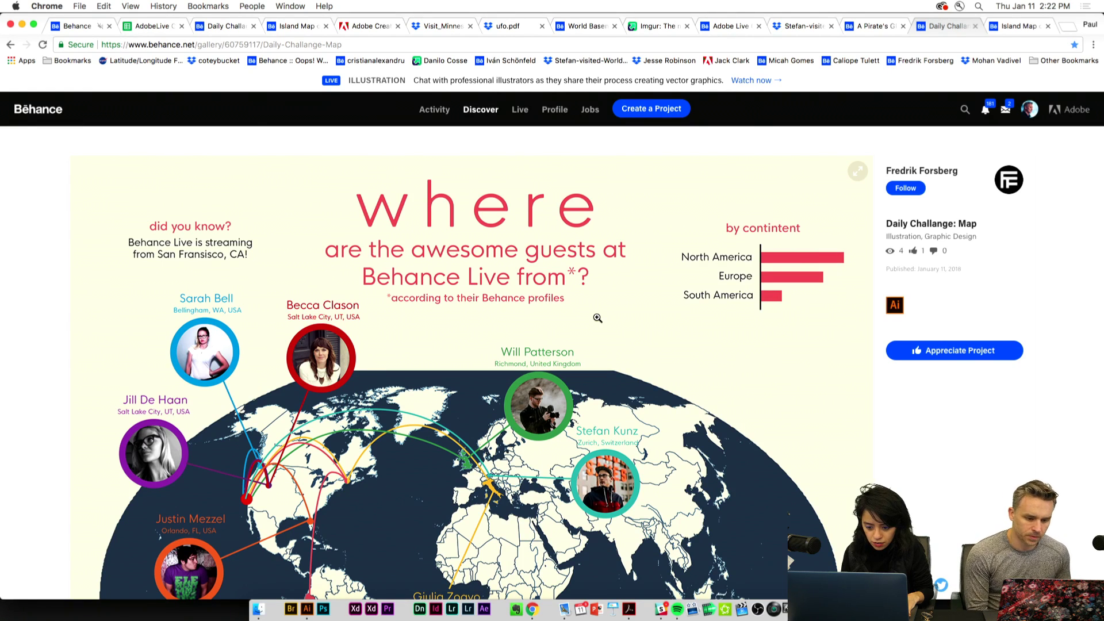
{"action": "left_click", "coordinate": [856, 173]}
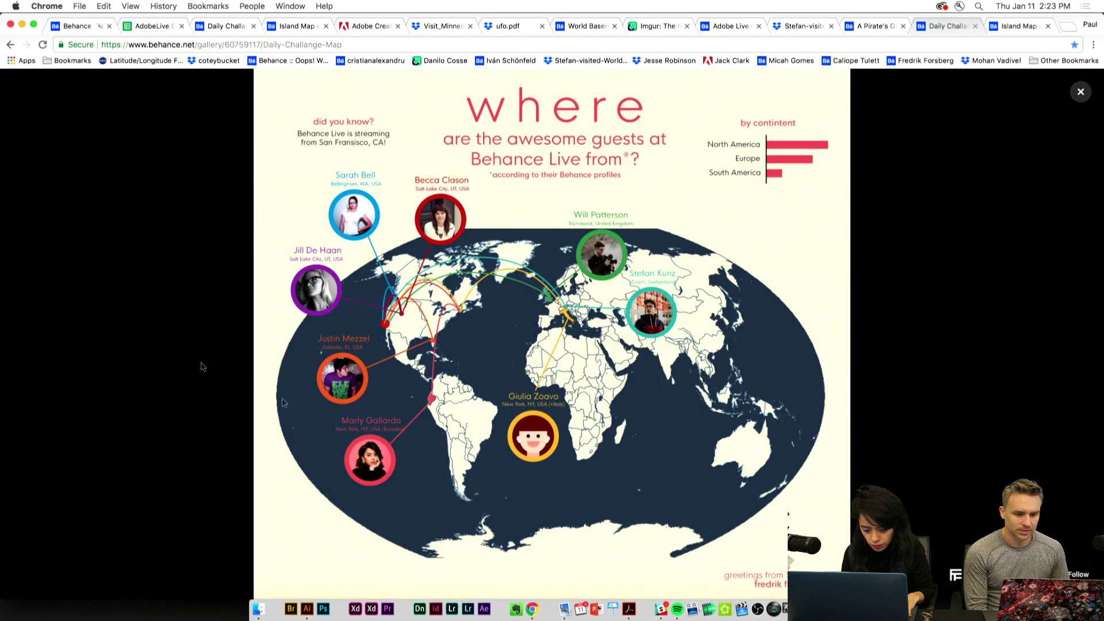
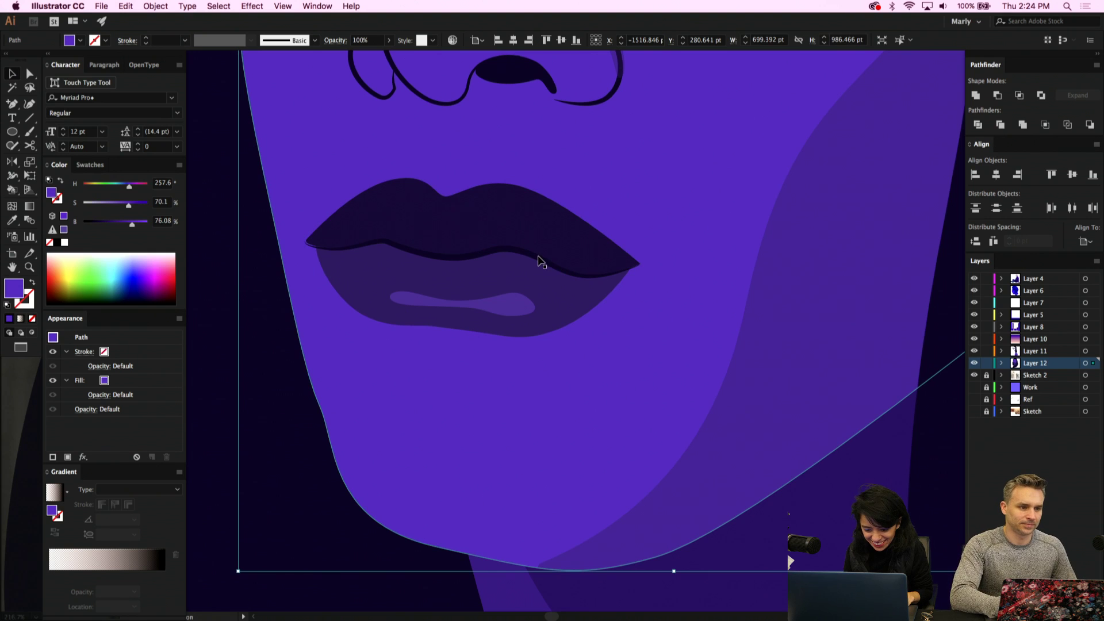
Select the upper lip's outline and pull the anchor of its left peak slightly down and left
{"action": "left_click", "coordinate": [538, 257]}
{"action": "key", "text": "a"}
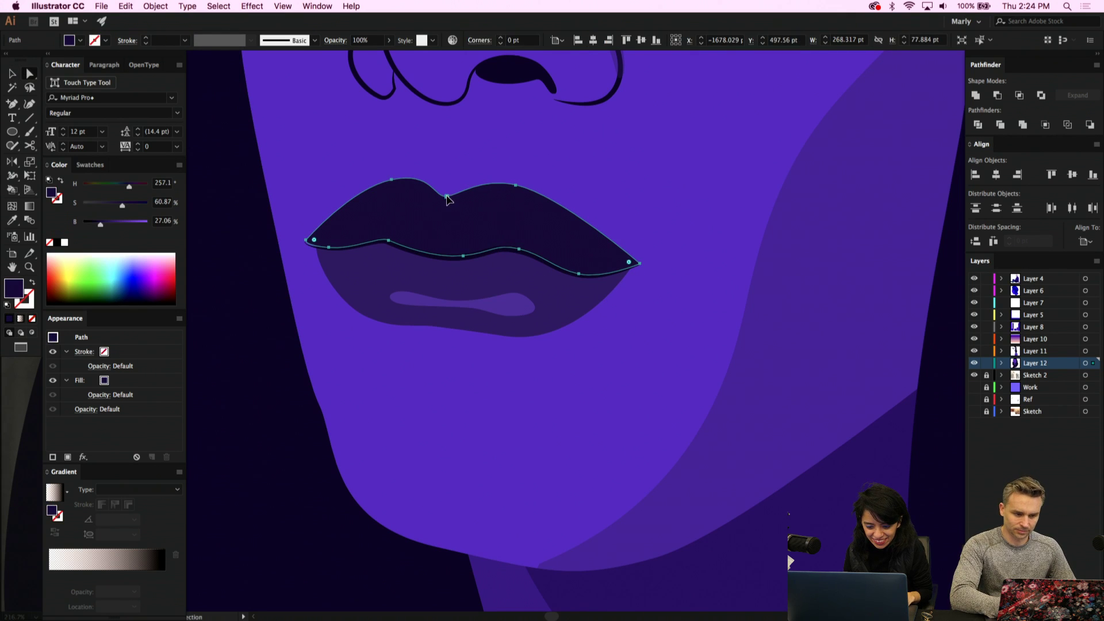
{"action": "left_click", "coordinate": [446, 197]}
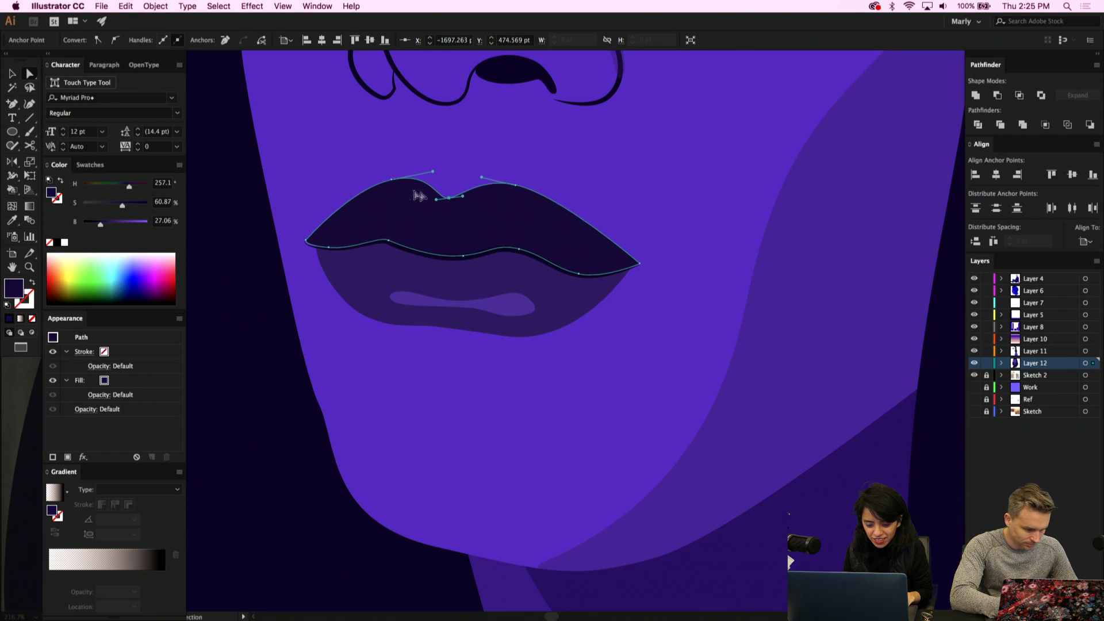
{"action": "left_click", "coordinate": [392, 183]}
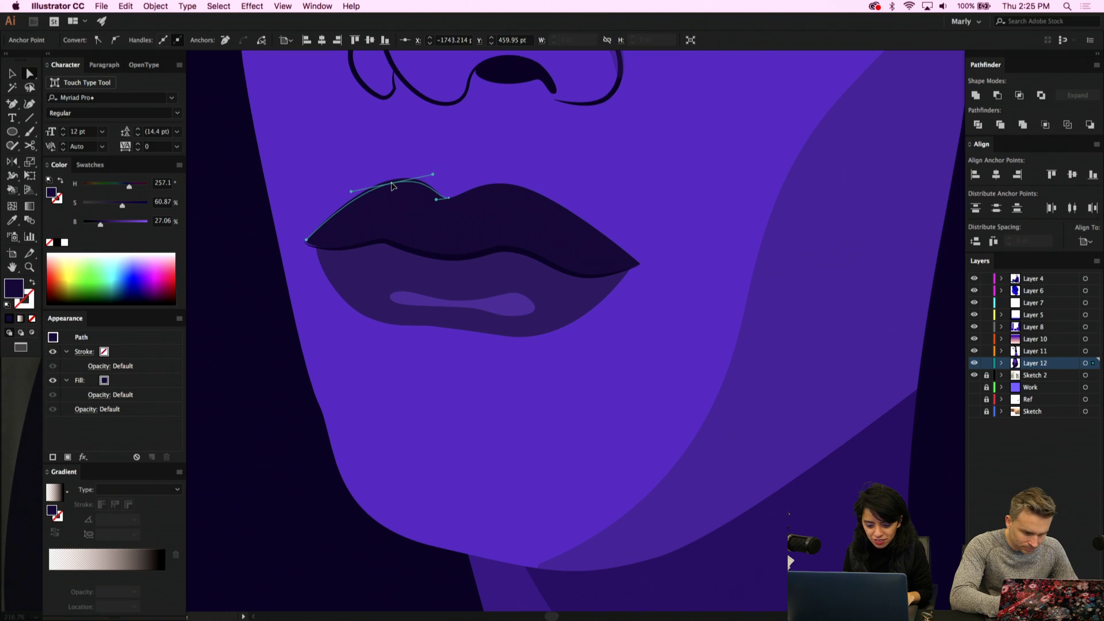
{"action": "left_click_drag", "start_coordinate": [392, 185], "coordinate": [388, 187]}
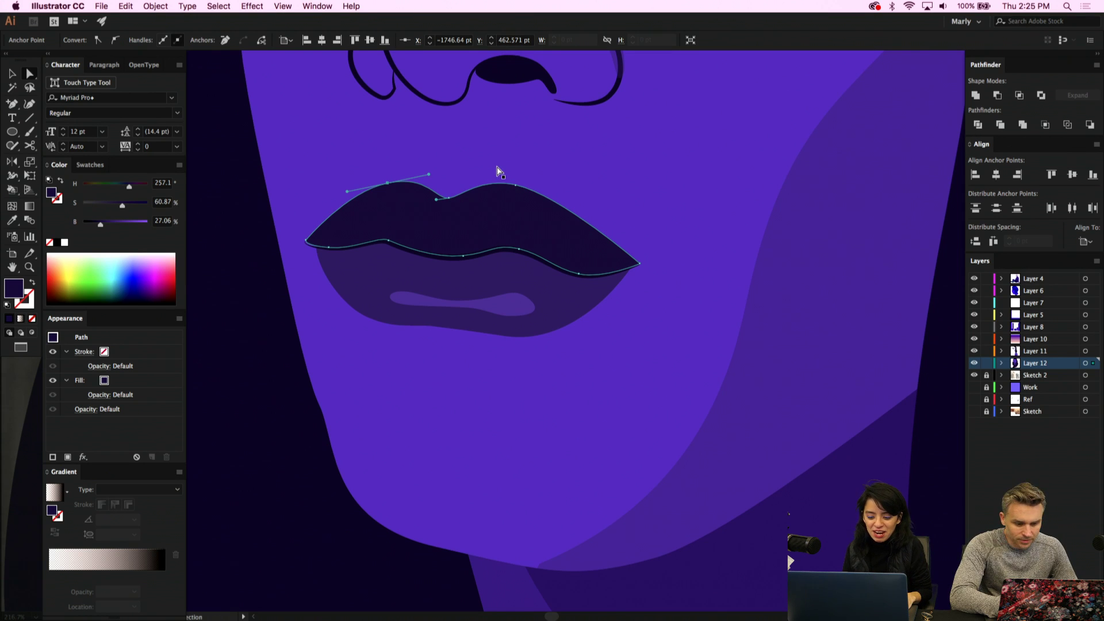
Draw an ellipse about 48 by 40 pt between the nose and upper lip, filled with the lower lip's purple
{"action": "left_click", "coordinate": [12, 132]}
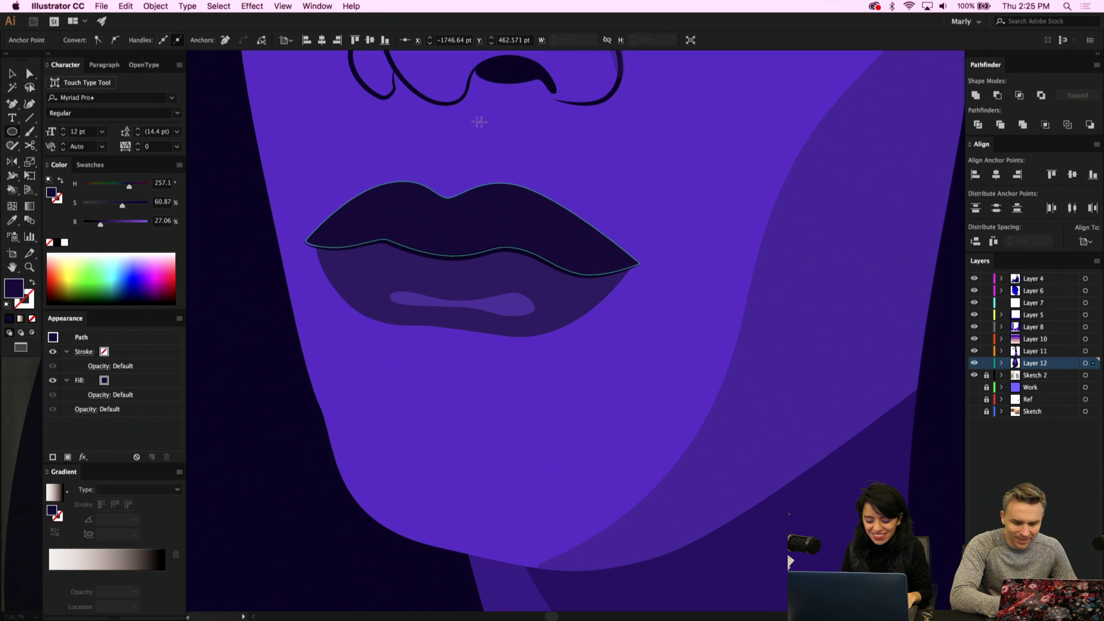
{"action": "left_click_drag", "start_coordinate": [415, 129], "coordinate": [475, 178]}
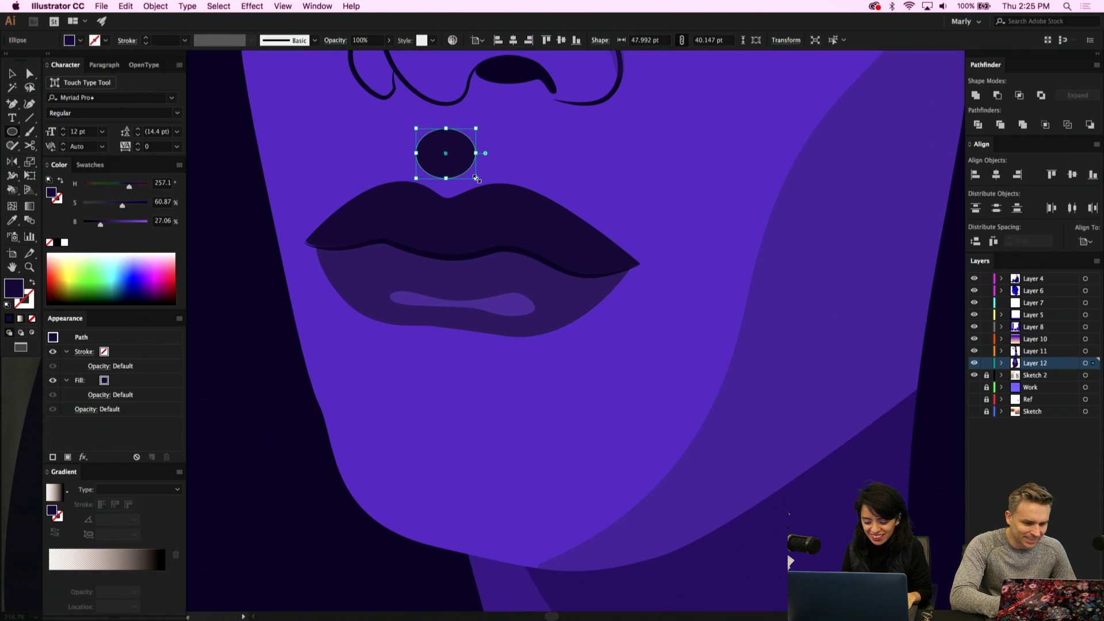
{"action": "key", "text": "i"}
{"action": "left_click", "coordinate": [517, 265]}
Pull the ellipse's top anchor up and right to the base of the nose and move its left anchor slightly inward
{"action": "key", "text": "a"}
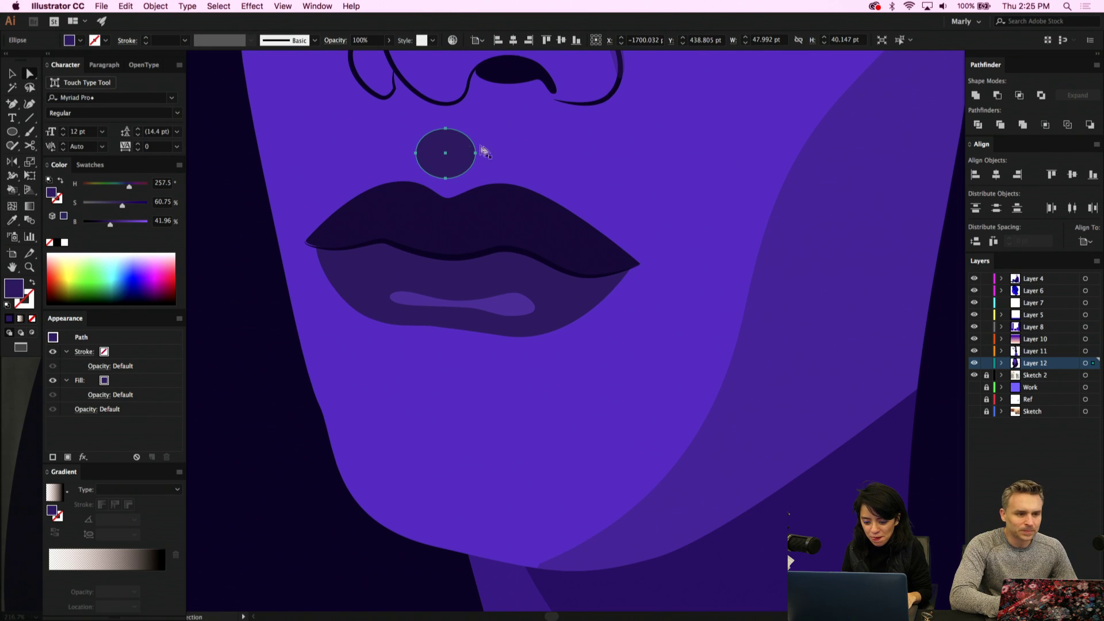
{"action": "left_click", "coordinate": [445, 128]}
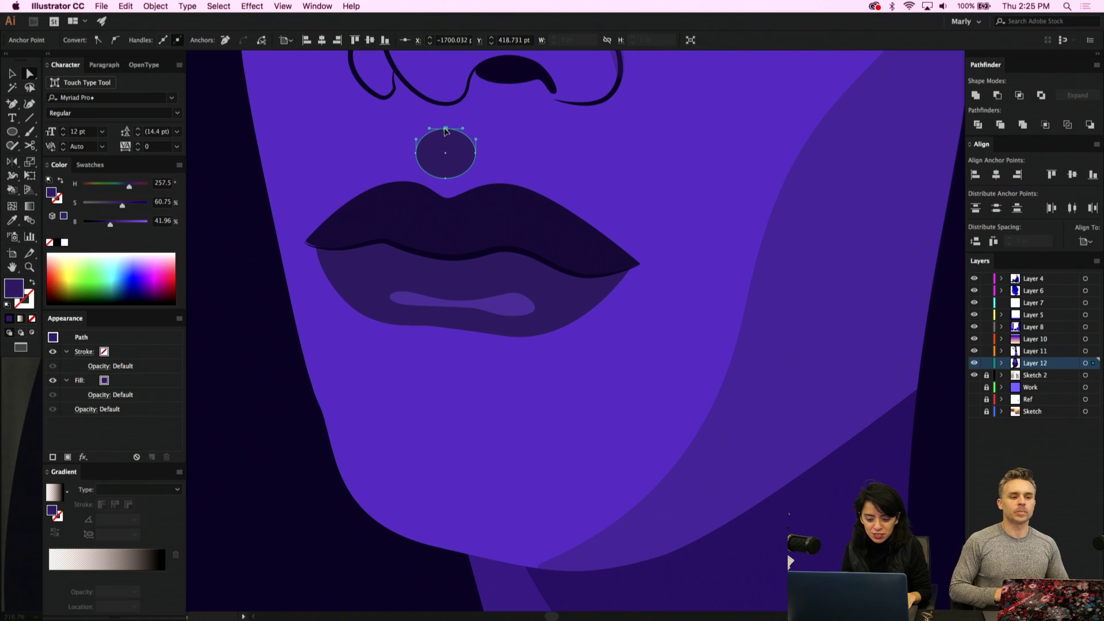
{"action": "scroll", "coordinate": [445, 132], "scroll_direction": "up", "scroll_amount": 5}
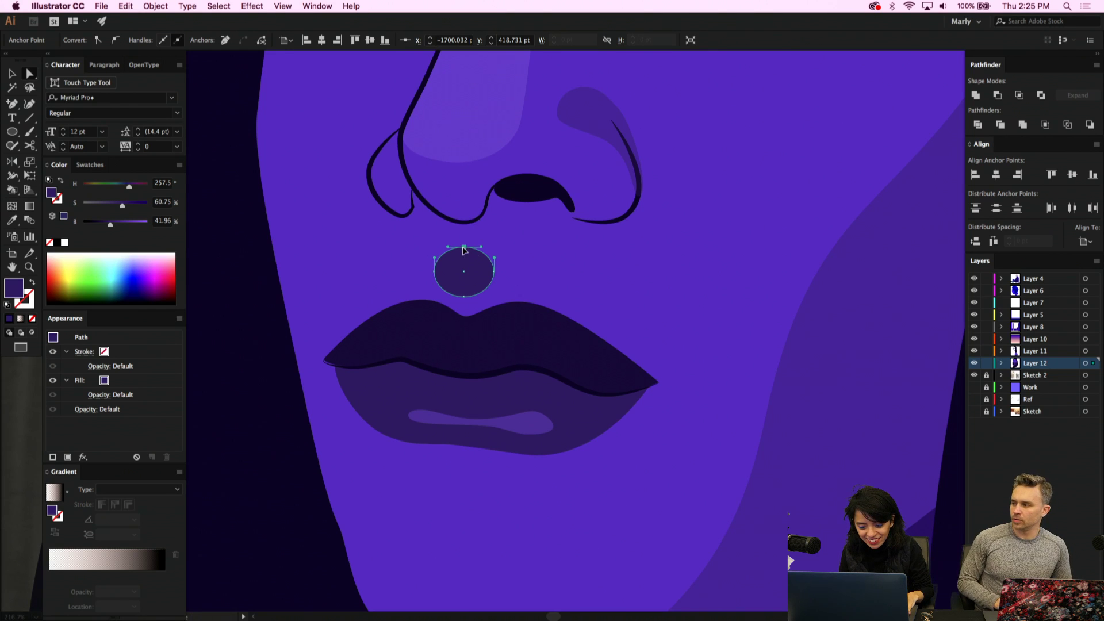
{"action": "left_click_drag", "start_coordinate": [464, 248], "coordinate": [483, 211]}
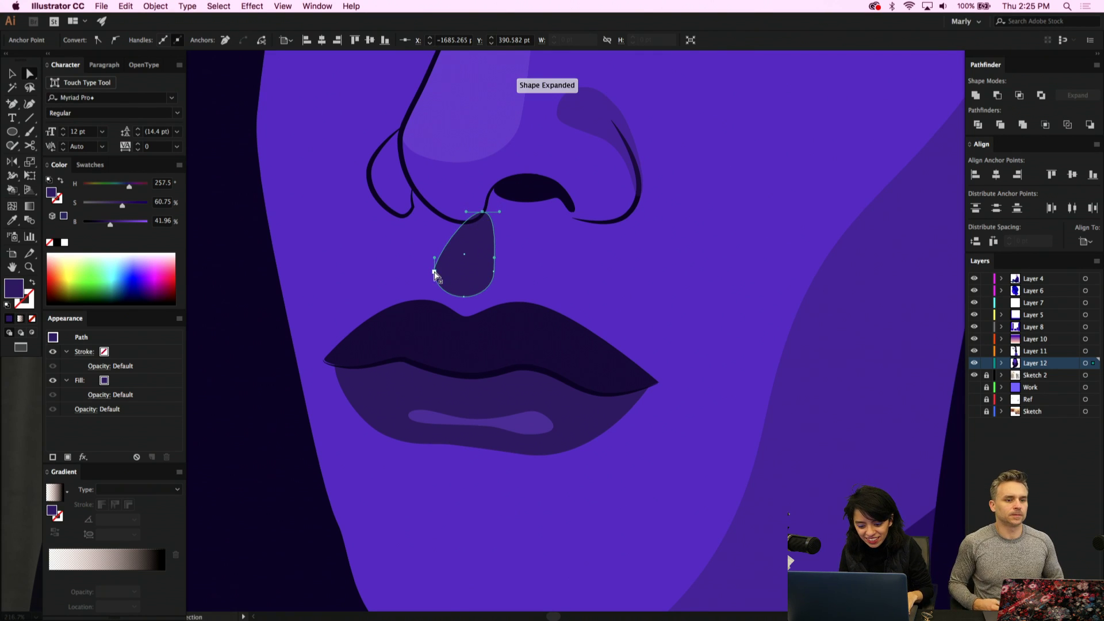
{"action": "left_click_drag", "start_coordinate": [435, 275], "coordinate": [445, 273]}
Add an anchor on the upper left edge of the shading shape under the nose and shift its top anchor slightly right
{"action": "key", "text": "plus"}
{"action": "left_click", "coordinate": [465, 242]}
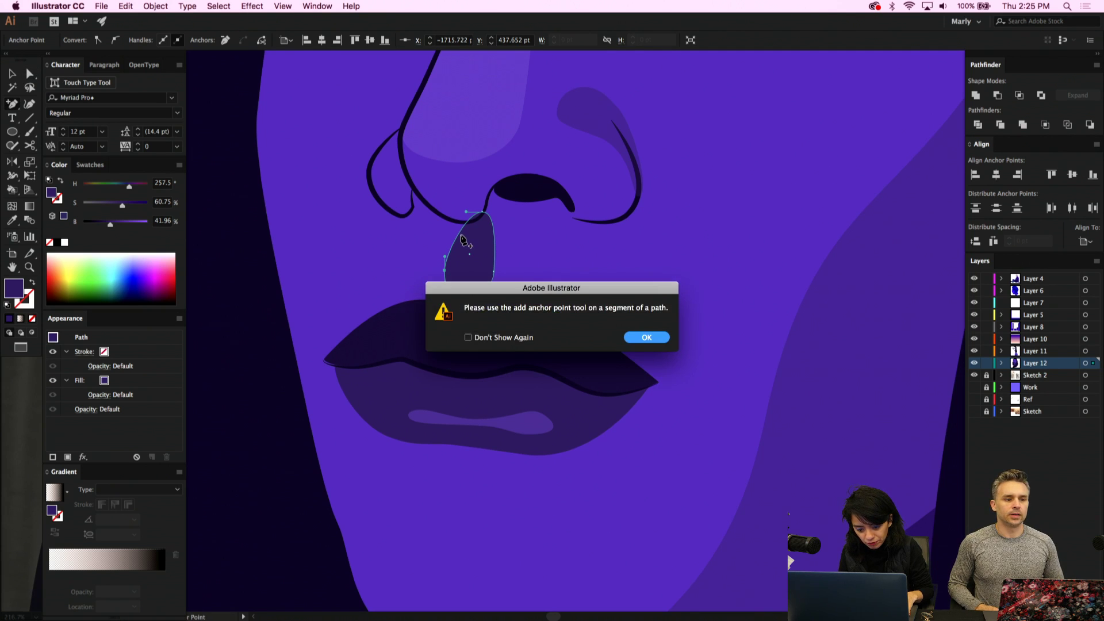
{"action": "left_click", "coordinate": [644, 340]}
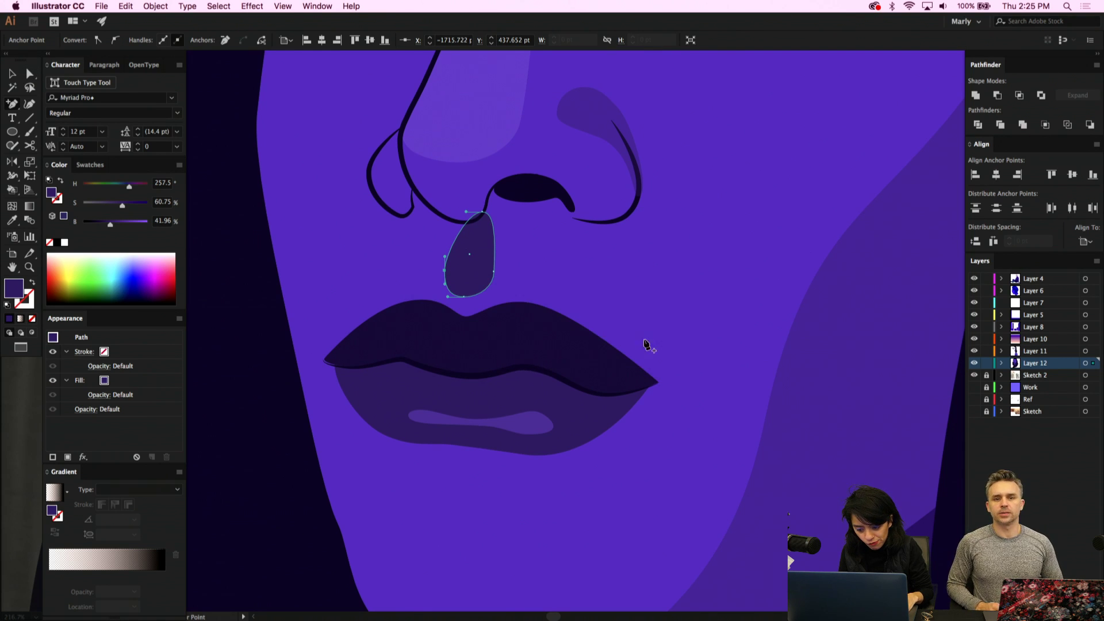
{"action": "left_click", "coordinate": [457, 236]}
{"action": "key", "text": "a"}
{"action": "mouse_move", "coordinate": [458, 236]}
{"action": "left_mouse_down"}
{"action": "mouse_move", "coordinate": [463, 223]}
{"action": "mouse_move", "coordinate": [454, 248]}
{"action": "left_mouse_up"}
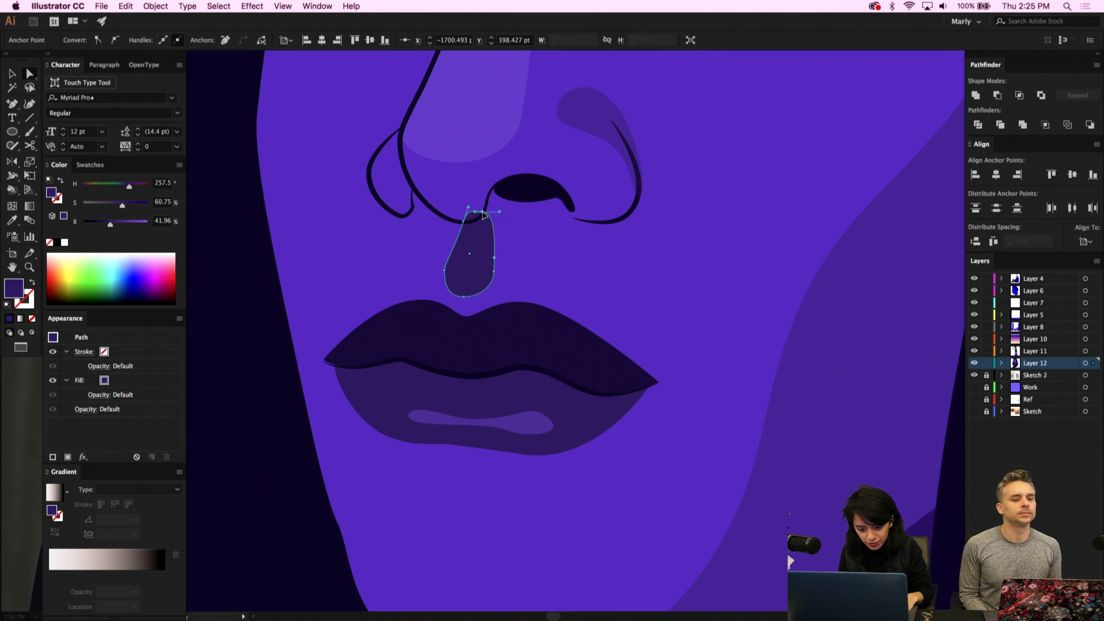
{"action": "left_click_drag", "start_coordinate": [483, 215], "coordinate": [486, 216]}
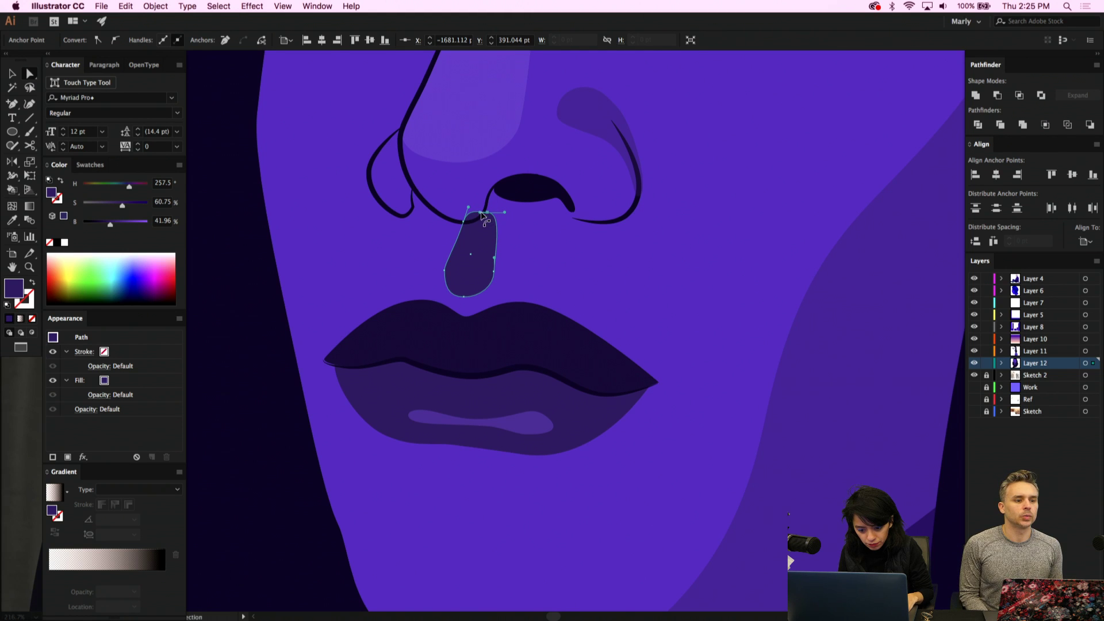
Convert the added anchor to a corner, bend the shape's top edge along the nose outline and lower the top anchor slightly
{"action": "left_click", "coordinate": [485, 214]}
{"action": "left_click", "coordinate": [488, 215]}
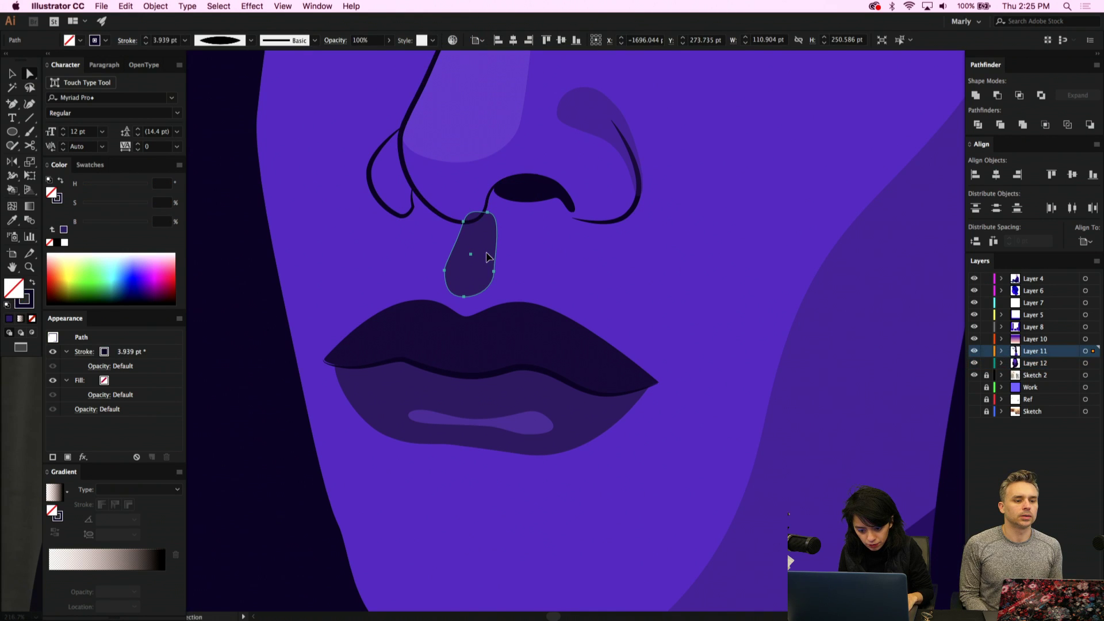
{"action": "left_click", "coordinate": [470, 213]}
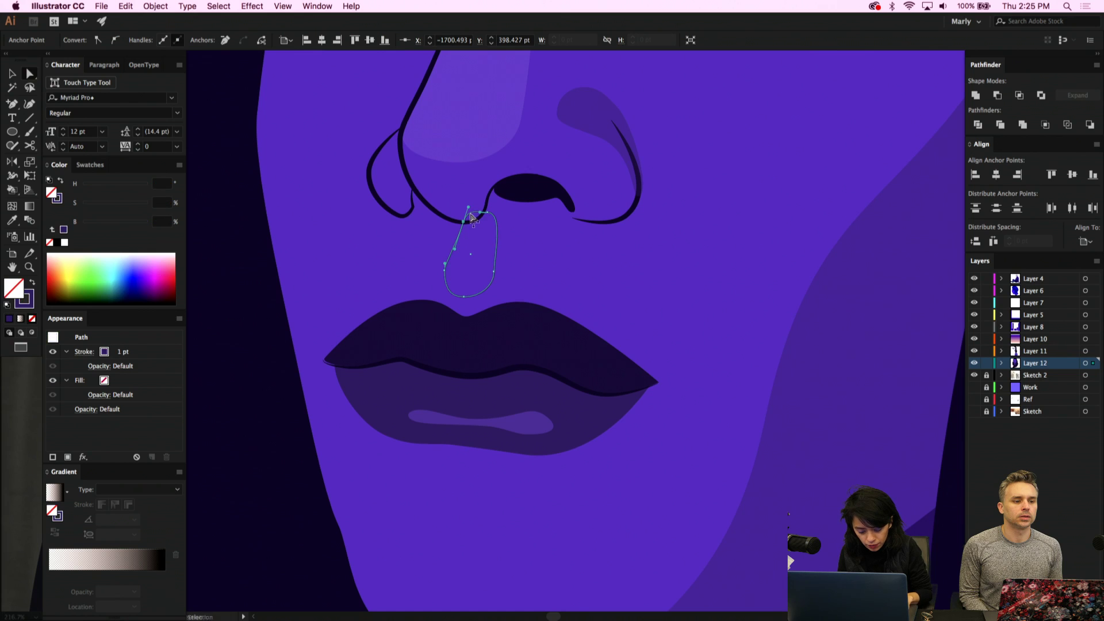
{"action": "key", "text": "shift+c"}
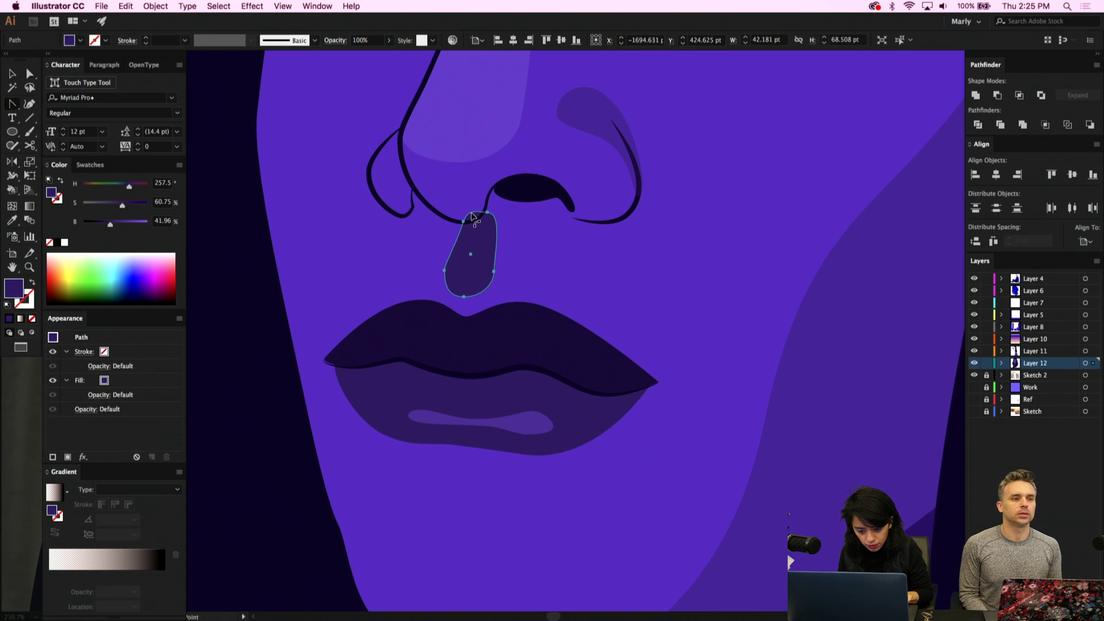
{"action": "left_click", "coordinate": [464, 223]}
{"action": "scroll", "coordinate": [463, 223], "scroll_direction": "up", "scroll_amount": 5}
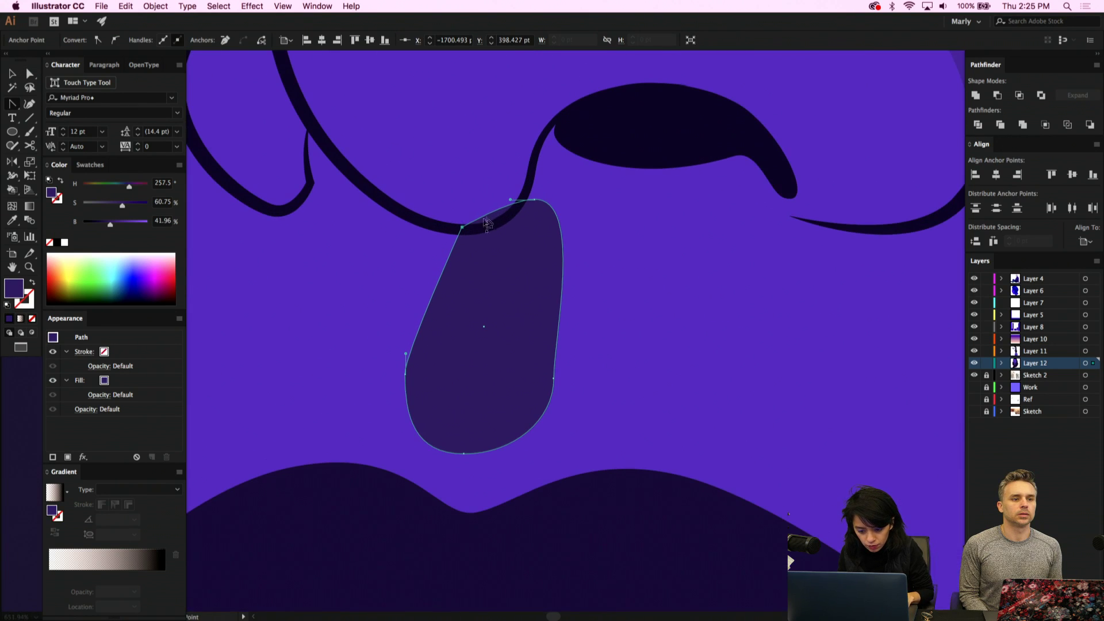
{"action": "left_click_drag", "start_coordinate": [510, 202], "coordinate": [492, 237]}
{"action": "key", "text": "a"}
{"action": "left_click", "coordinate": [534, 201]}
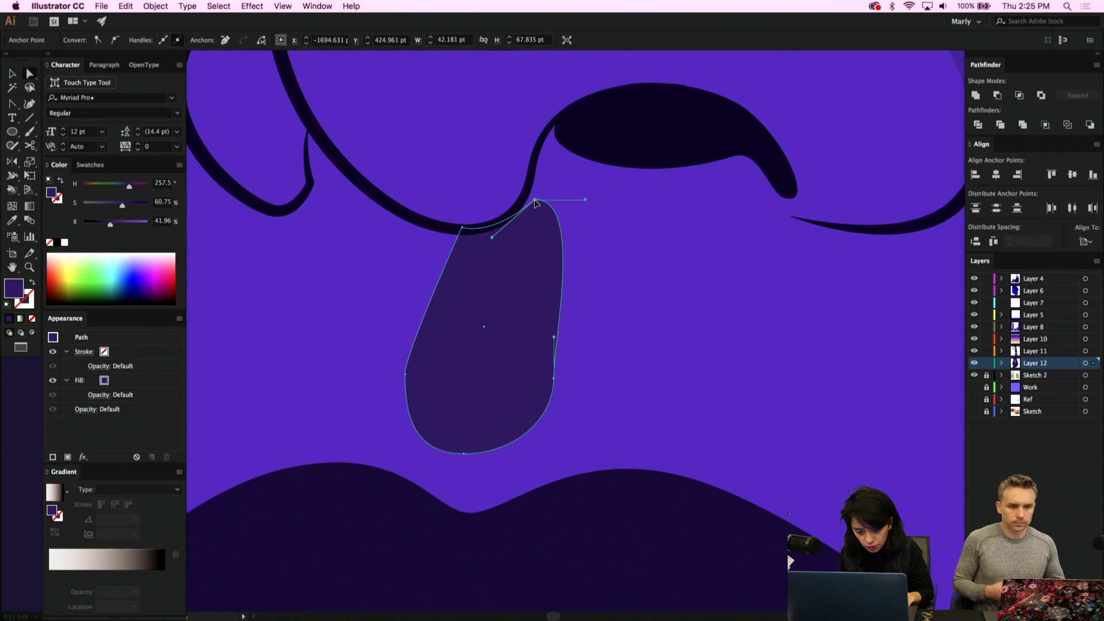
{"action": "left_click_drag", "start_coordinate": [534, 201], "coordinate": [530, 214]}
{"action": "scroll", "coordinate": [566, 325], "scroll_direction": "down", "scroll_amount": 4}
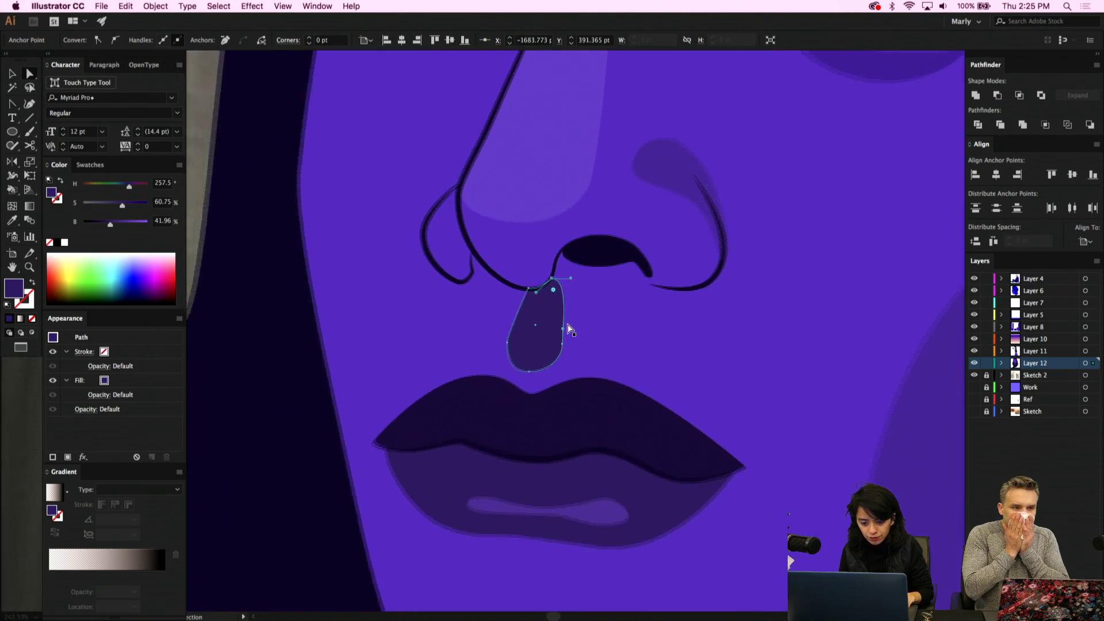
Reduce the opacity of the shading shape under the nose to 55%
{"action": "key", "text": "v"}
{"action": "left_click", "coordinate": [642, 399]}
{"action": "left_click", "coordinate": [553, 343]}
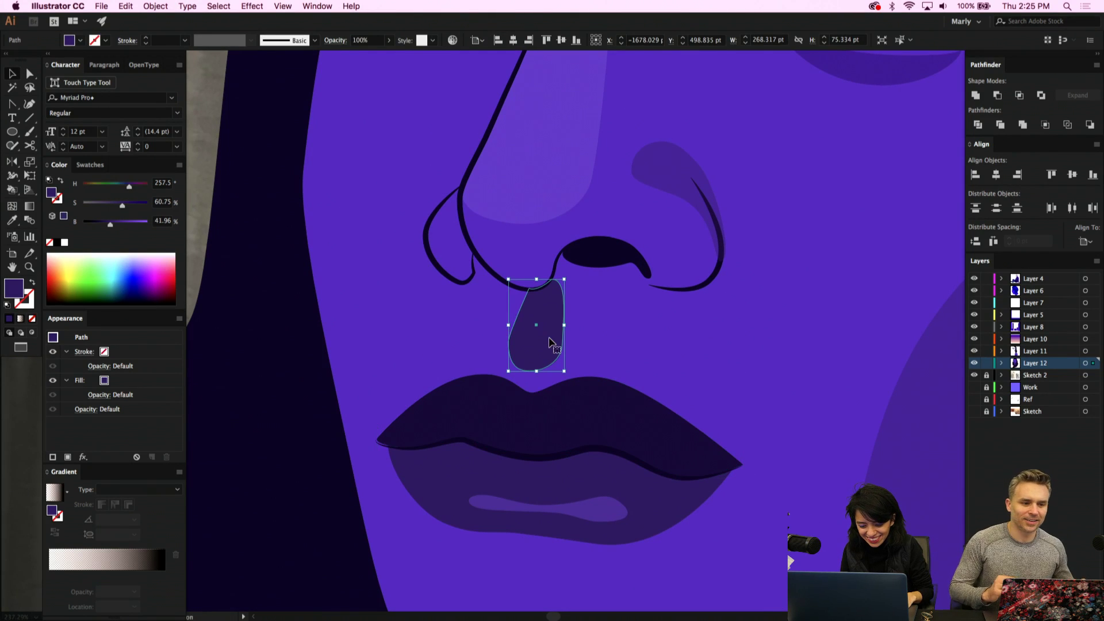
{"action": "left_click", "coordinate": [388, 40]}
{"action": "left_click_drag", "start_coordinate": [391, 54], "coordinate": [368, 54]}
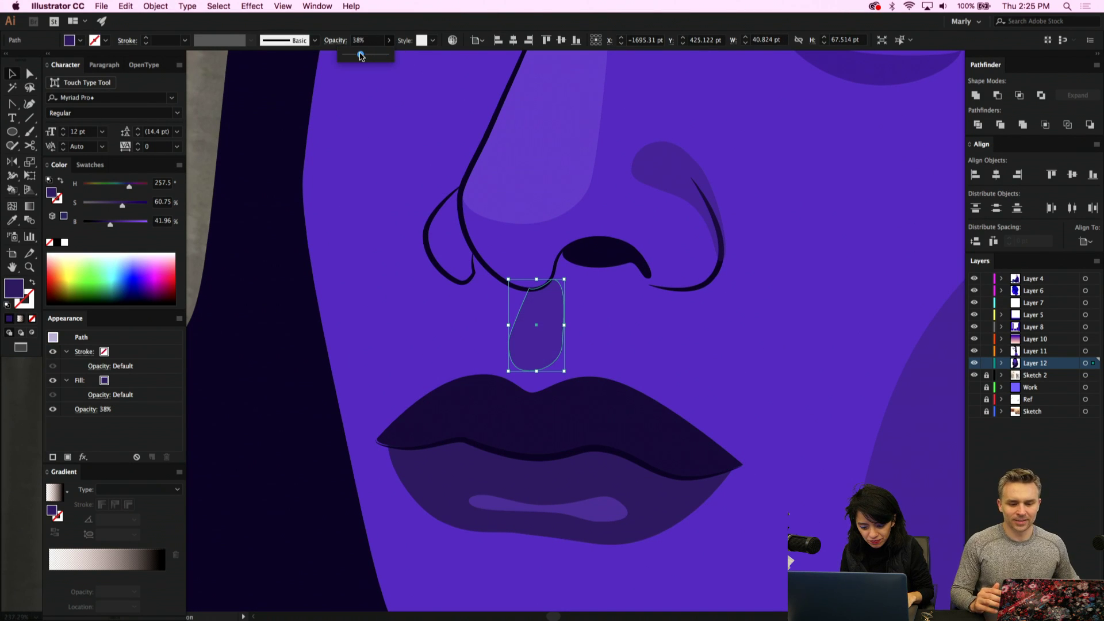
{"action": "left_click", "coordinate": [630, 277]}
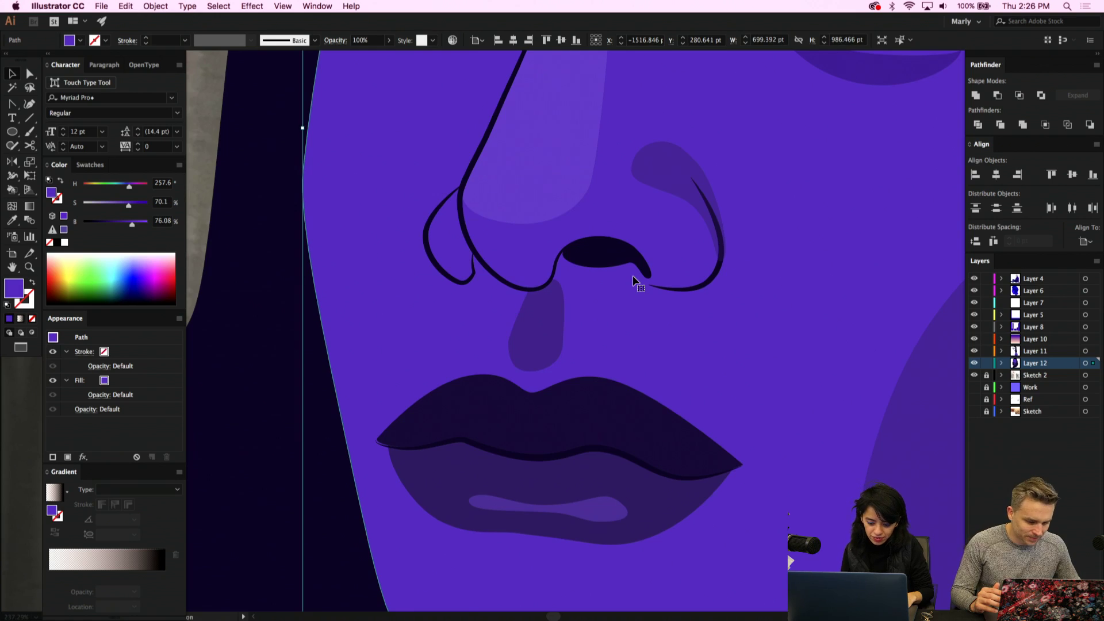
{"action": "scroll", "coordinate": [629, 281], "scroll_direction": "down", "scroll_amount": 3}
{"action": "scroll", "coordinate": [629, 284], "scroll_direction": "up", "scroll_amount": 3}
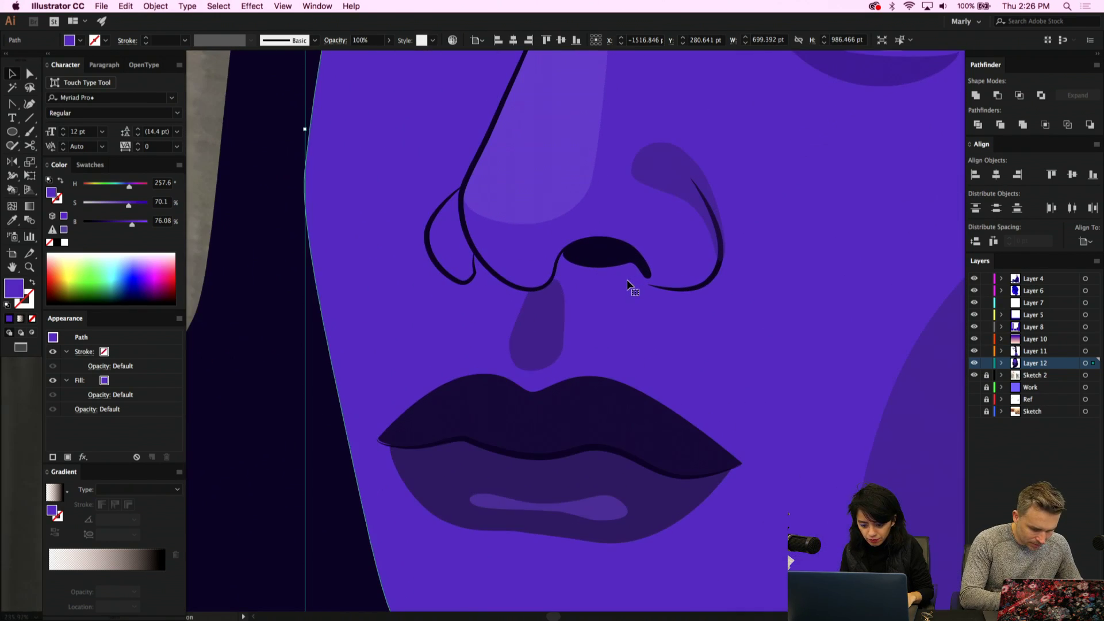
Try to pull the shading shape's top anchor down, away from the base of the nose
{"action": "left_click", "coordinate": [583, 299]}
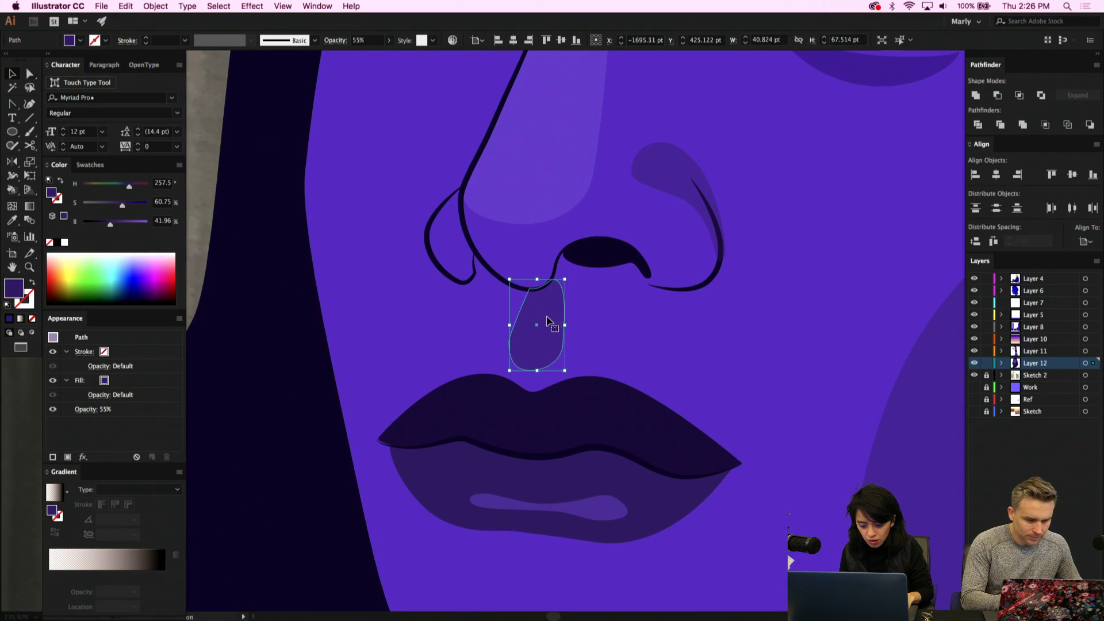
{"action": "key", "text": "a"}
{"action": "left_click", "coordinate": [552, 281]}
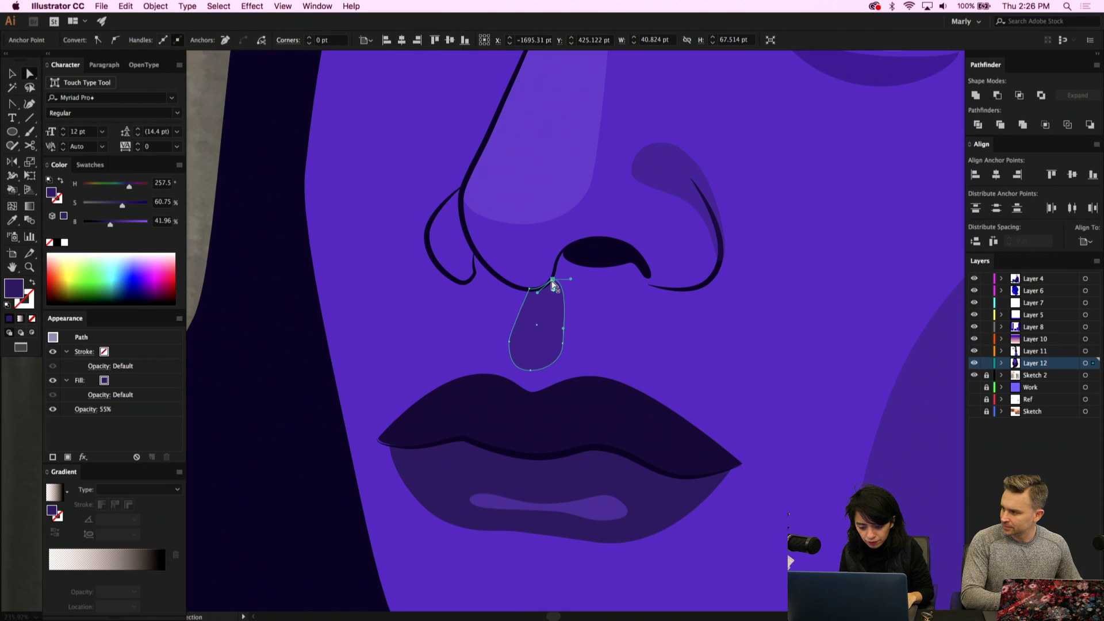
{"action": "left_click_drag", "start_coordinate": [552, 281], "coordinate": [546, 317]}
{"action": "key", "text": "super+z"}
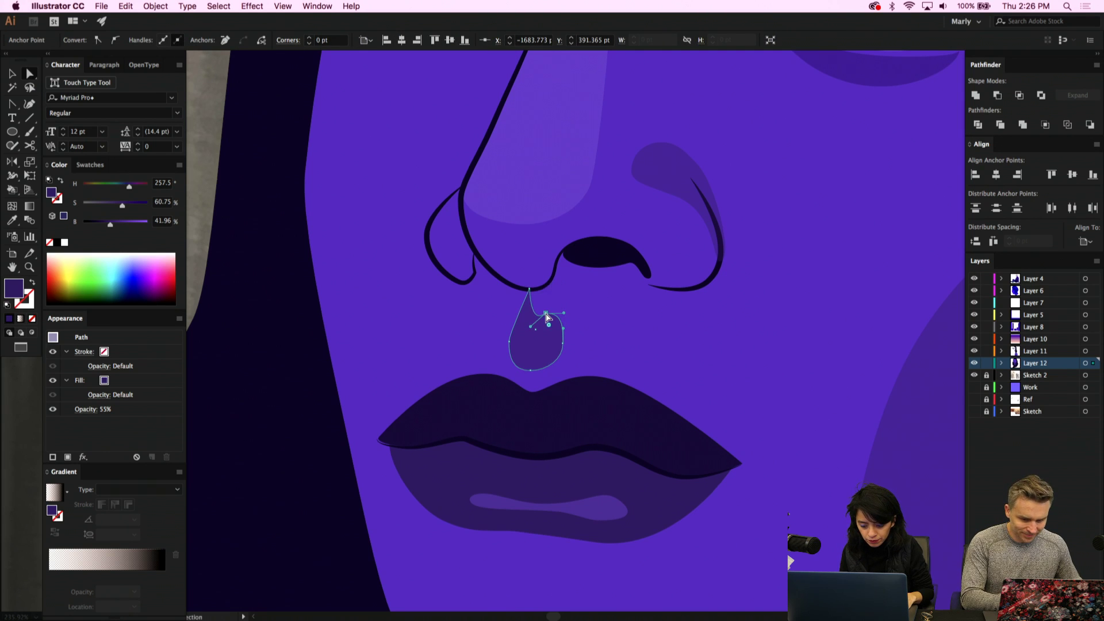
Pull the shading shape's bottom anchor down toward the dip in the upper lip, tilt its handles and deselect the shape
{"action": "left_click", "coordinate": [542, 334]}
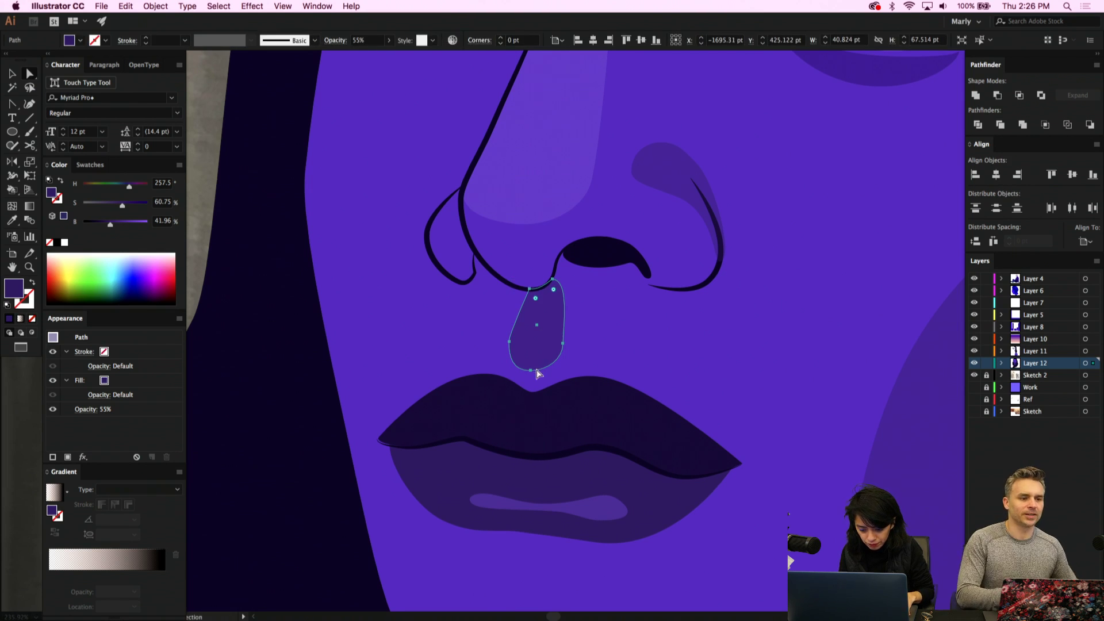
{"action": "mouse_move", "coordinate": [531, 371]}
{"action": "left_mouse_down"}
{"action": "mouse_move", "coordinate": [520, 380]}
{"action": "mouse_move", "coordinate": [548, 380]}
{"action": "left_mouse_up"}
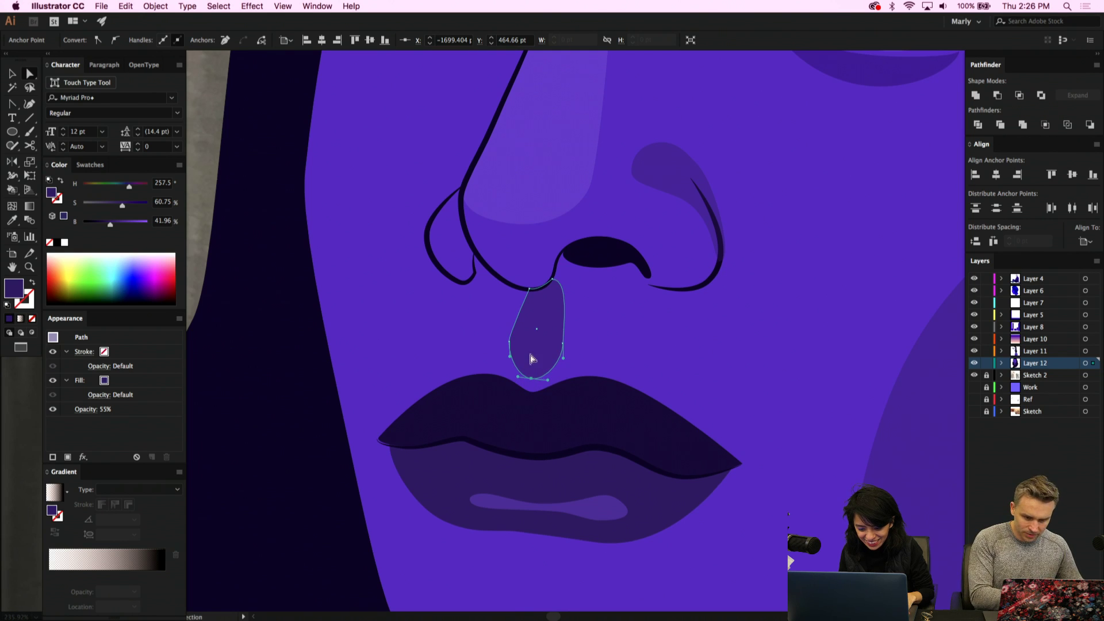
{"action": "key", "text": "super+shift+a"}
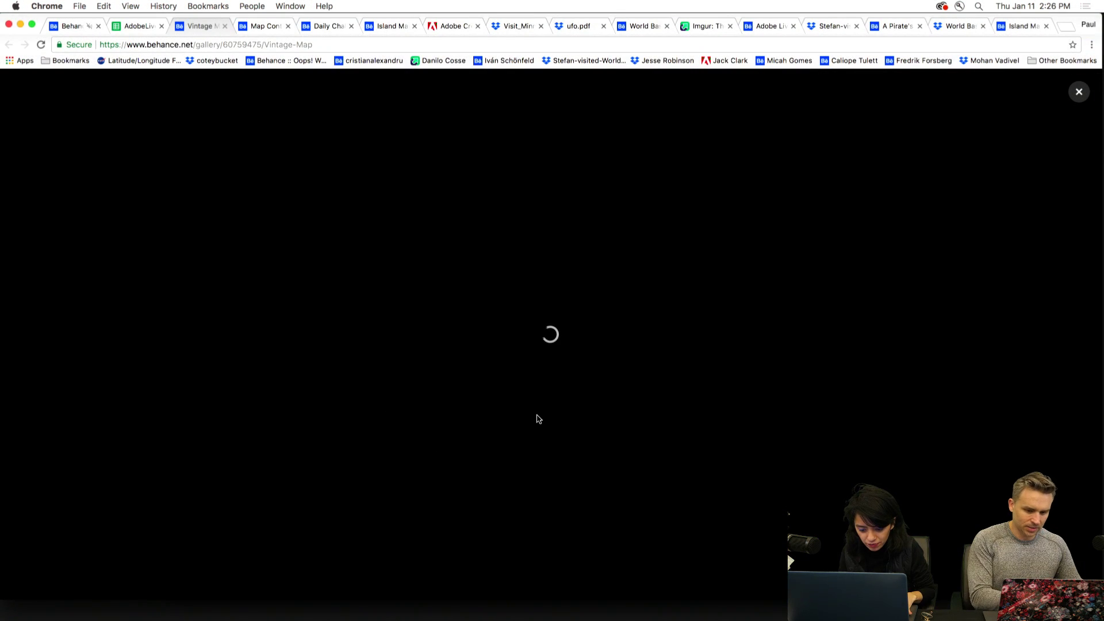
Switch to Chrome, examine the enlarged Vintage Map artwork on Behance and close the enlarged view
{"action": "scroll", "coordinate": [555, 422], "scroll_direction": "up", "scroll_amount": 4}
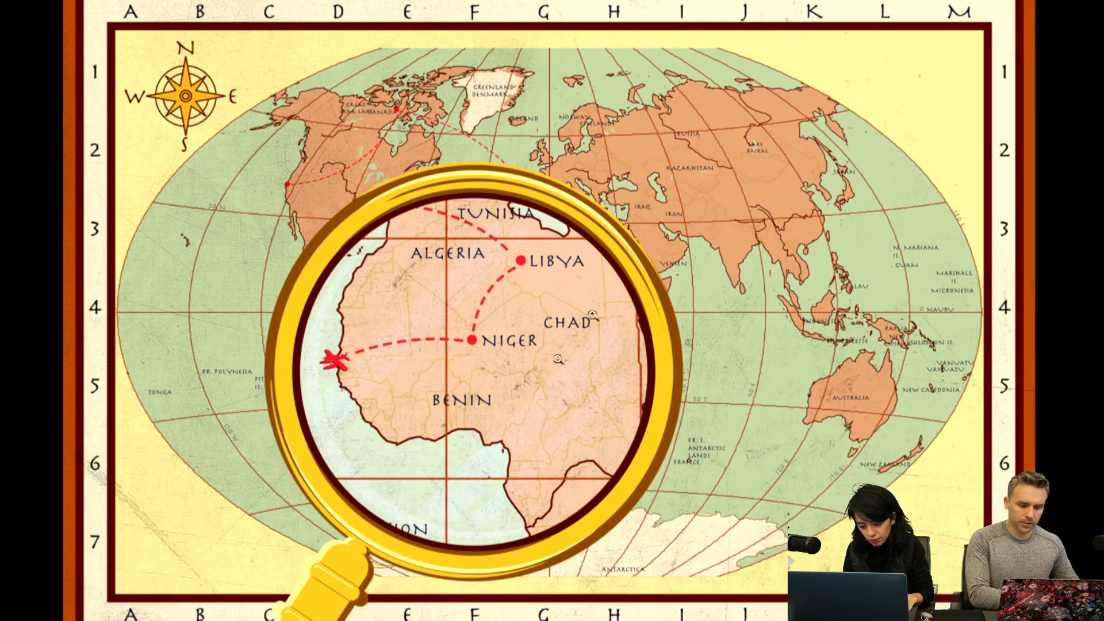
{"action": "left_click", "coordinate": [721, 262]}
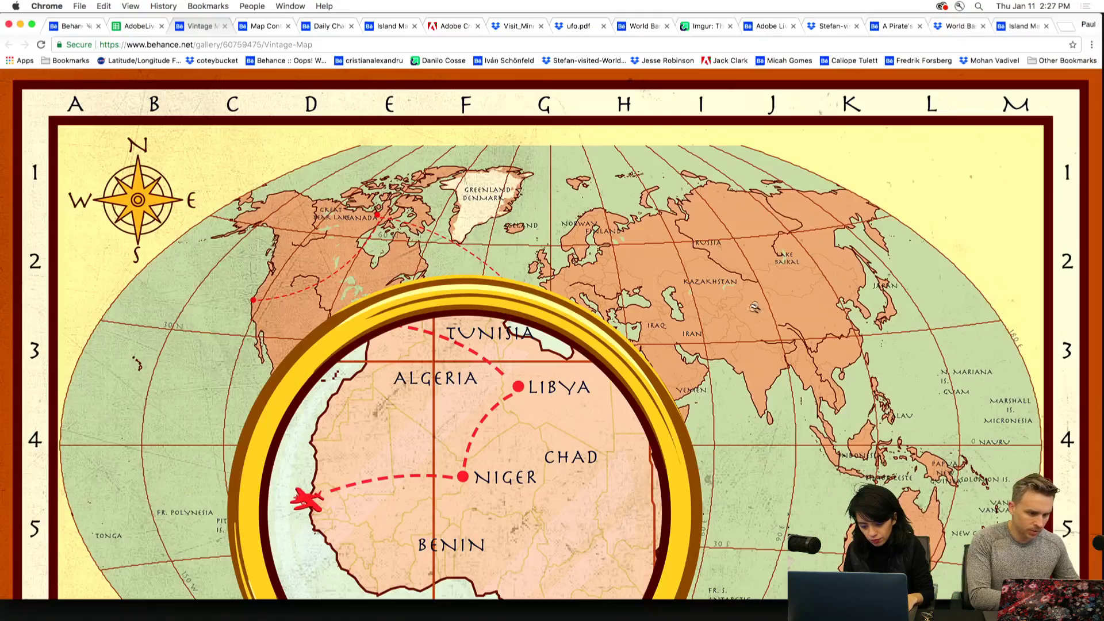
{"action": "left_click", "coordinate": [911, 151]}
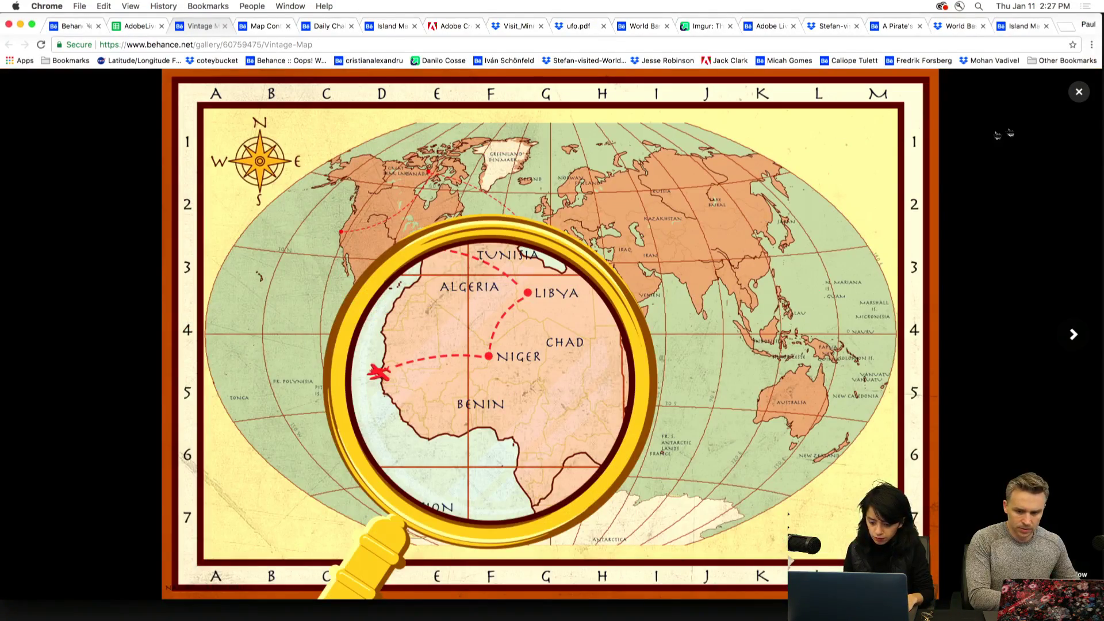
{"action": "left_click", "coordinate": [1078, 91]}
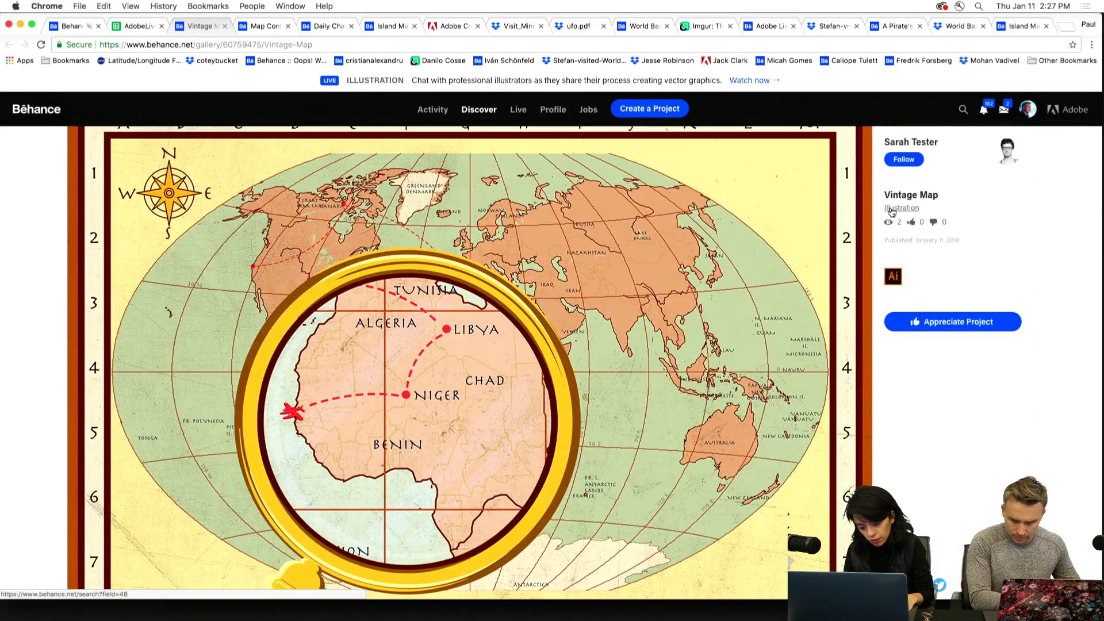
Follow the creator of the Vintage Map project and appreciate the project
{"action": "scroll", "coordinate": [885, 207], "scroll_direction": "up", "scroll_amount": 2}
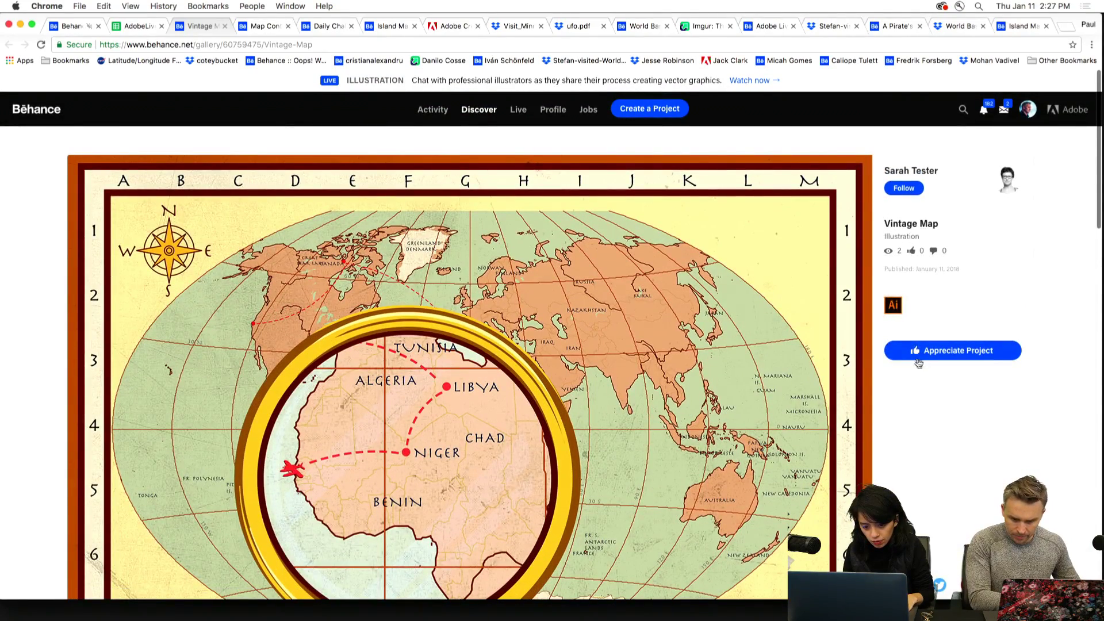
{"action": "left_click", "coordinate": [895, 189]}
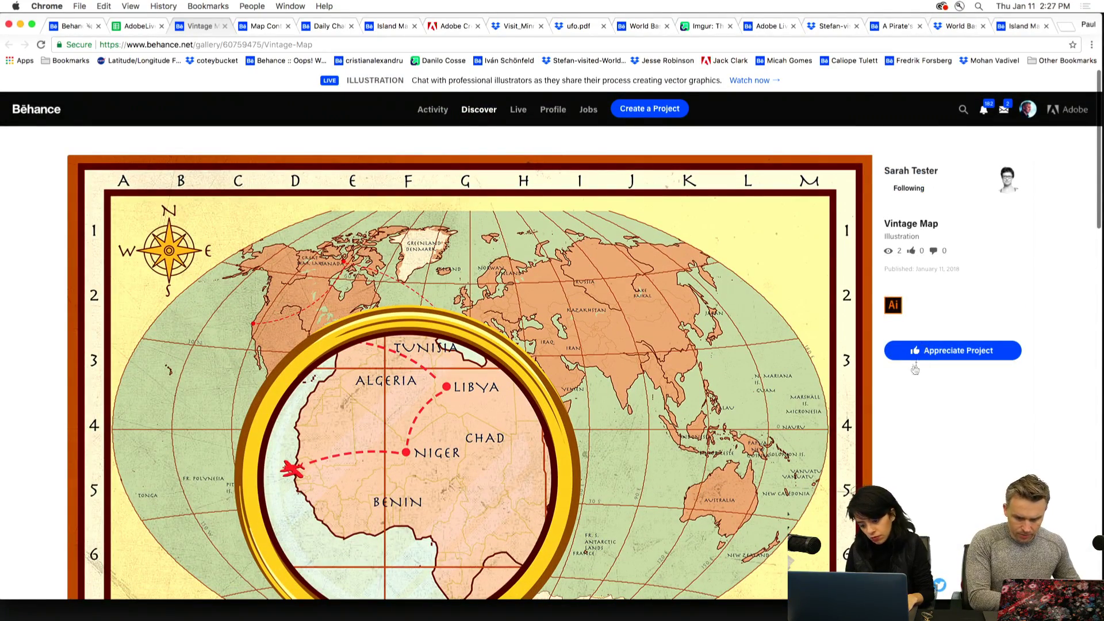
{"action": "left_click", "coordinate": [937, 348]}
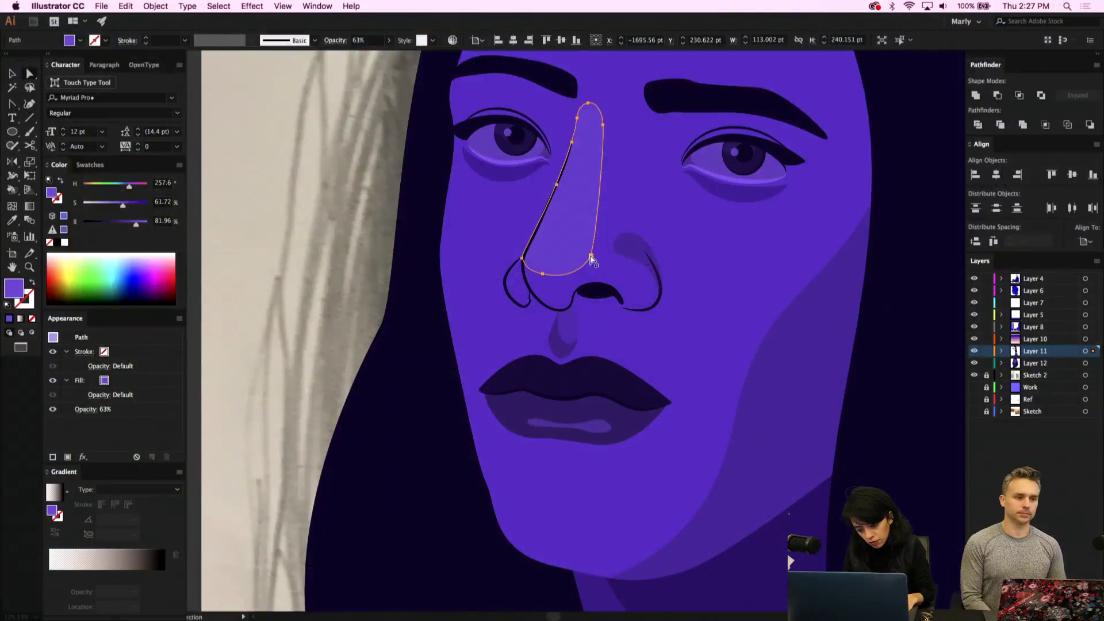
Back in Illustrator, move the lower right anchor of the nose highlight slightly inward and deselect the highlight
{"action": "left_click_drag", "start_coordinate": [580, 268], "coordinate": [587, 258]}
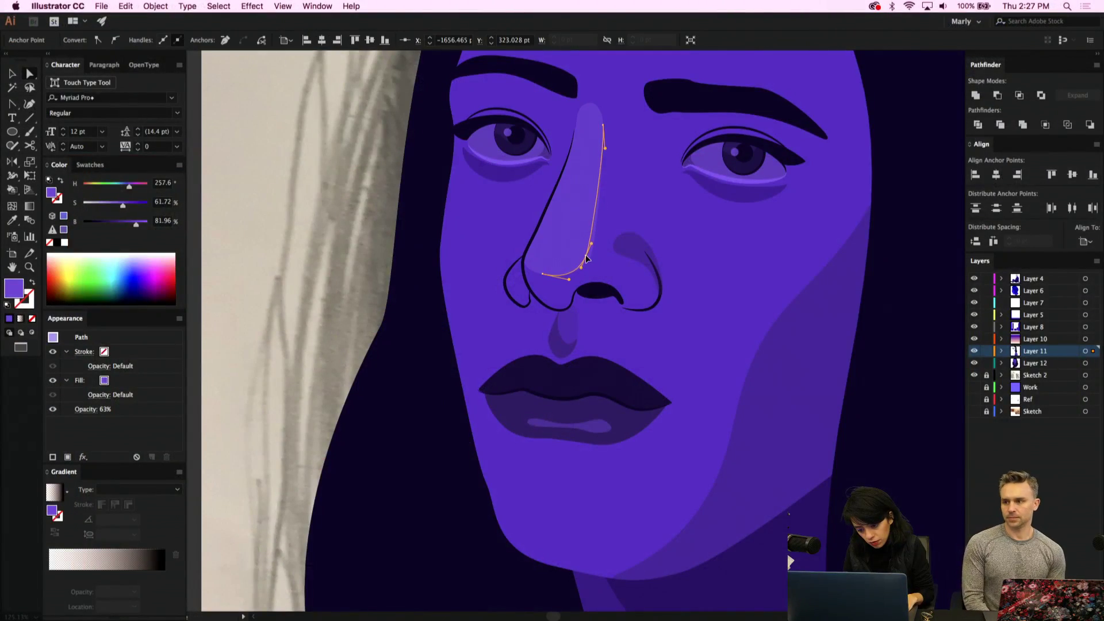
{"action": "left_click", "coordinate": [636, 224]}
{"action": "scroll", "coordinate": [639, 227], "scroll_direction": "down", "scroll_amount": 2}
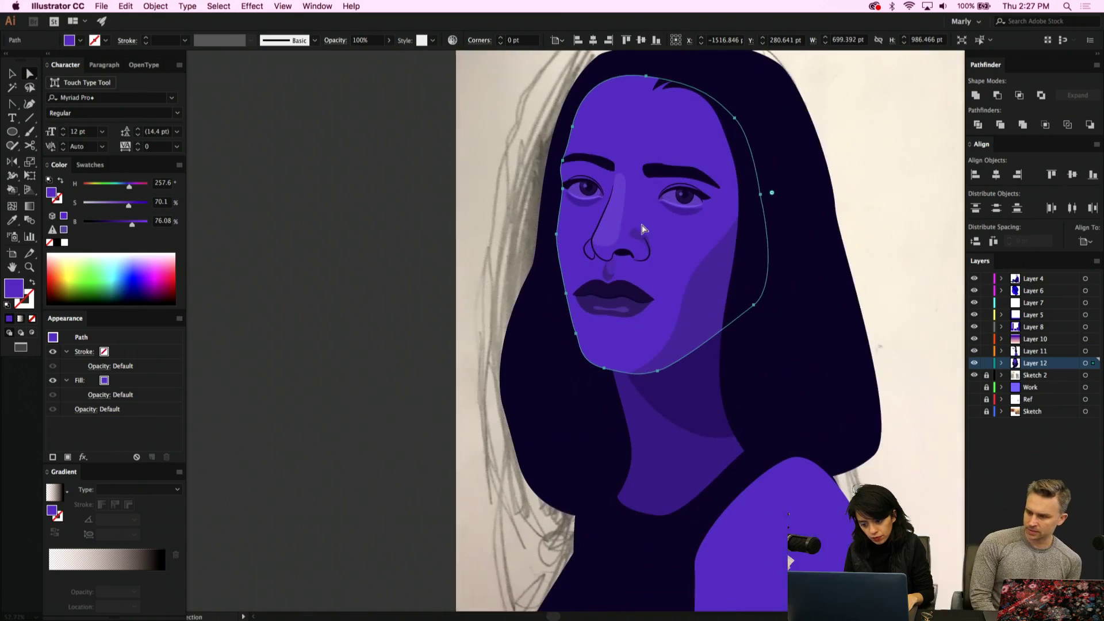
{"action": "scroll", "coordinate": [754, 315], "scroll_direction": "right", "scroll_amount": 10}
{"action": "scroll", "coordinate": [754, 315], "scroll_direction": "up", "scroll_amount": 3}
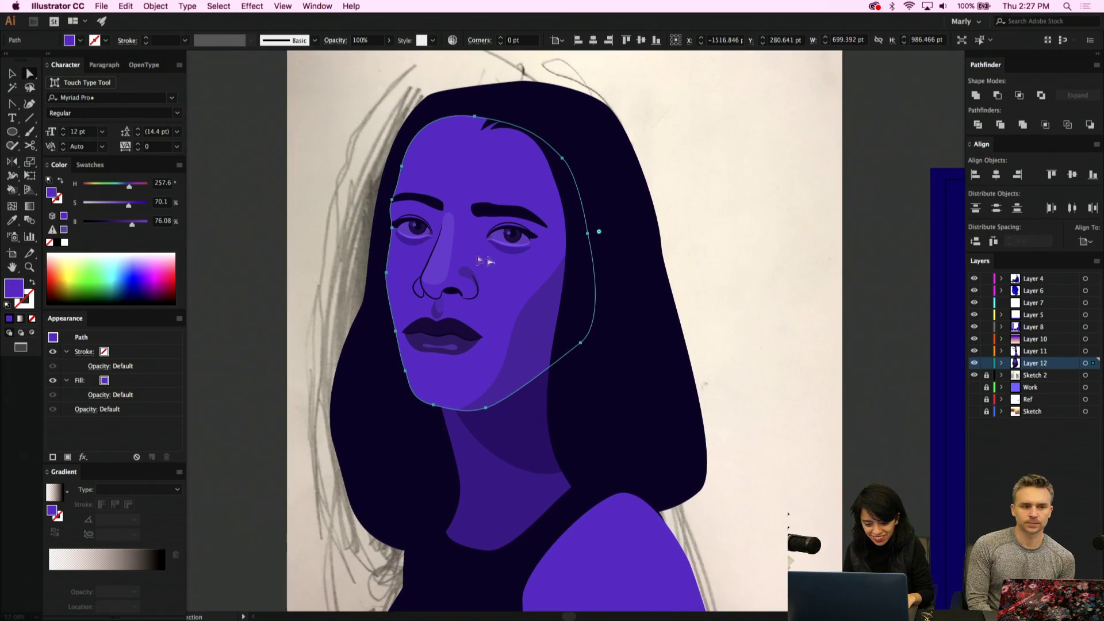
{"action": "left_click", "coordinate": [454, 260]}
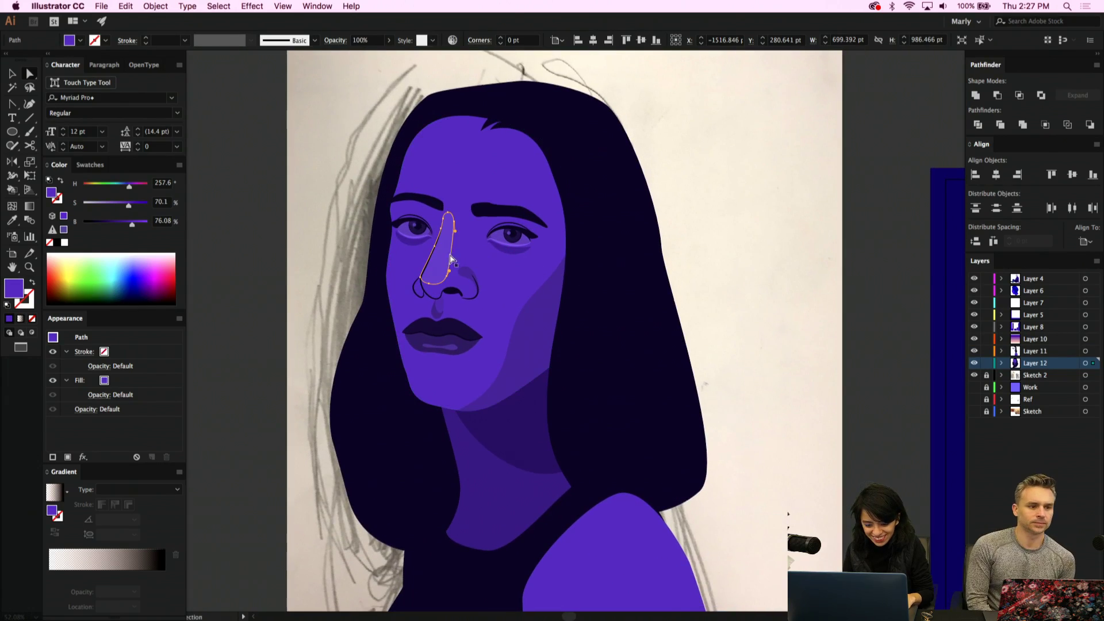
{"action": "left_click", "coordinate": [674, 260]}
Select all of the portrait's shapes, and replace that selection with the gradient rectangle in the seated-man scene beside it
{"action": "scroll", "coordinate": [669, 252], "scroll_direction": "down", "scroll_amount": 3}
{"action": "key", "text": "v"}
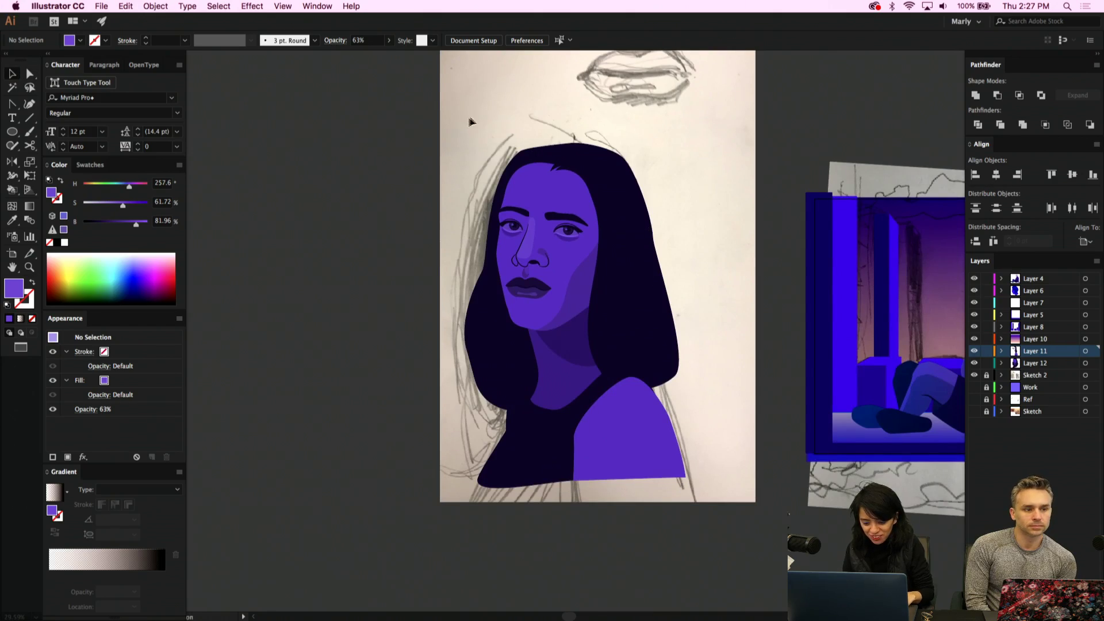
{"action": "left_click_drag", "start_coordinate": [457, 124], "coordinate": [718, 526]}
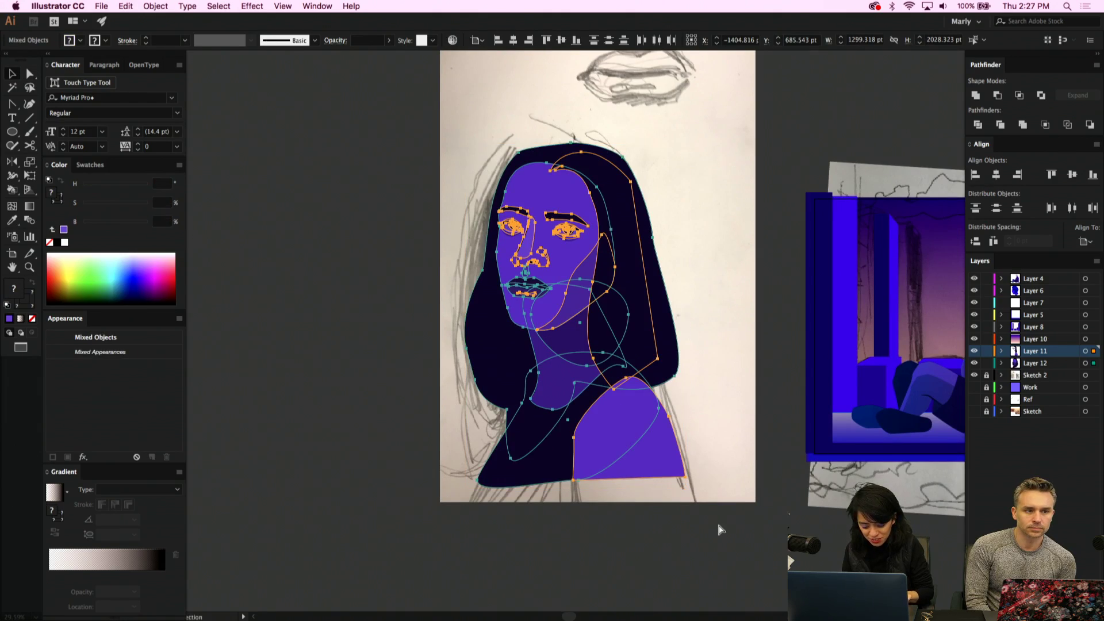
{"action": "scroll", "coordinate": [719, 526], "scroll_direction": "right", "scroll_amount": 8}
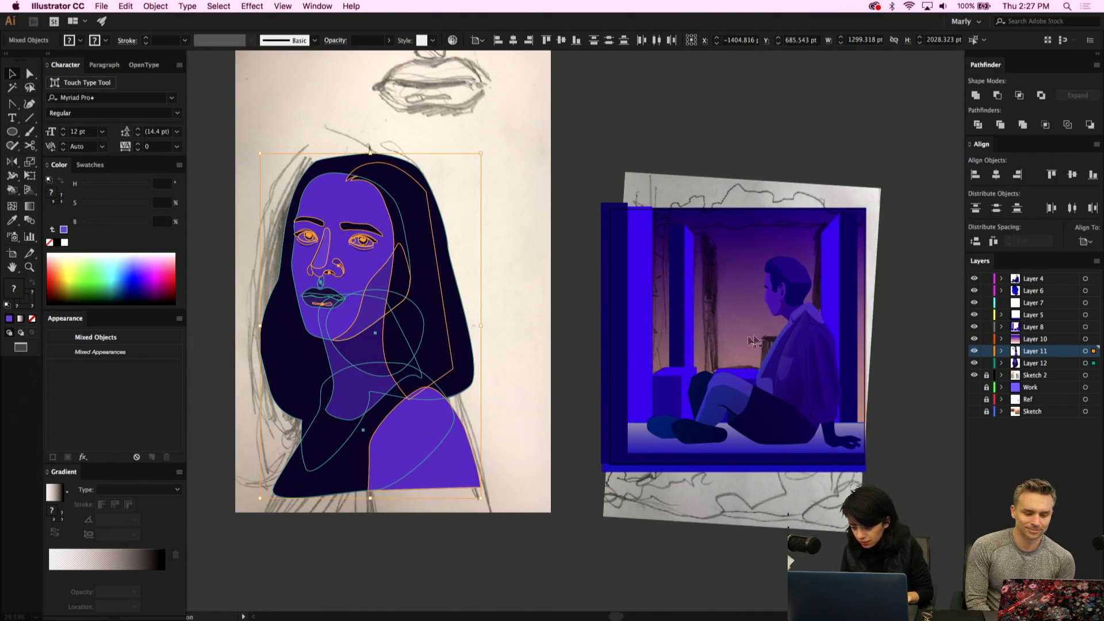
{"action": "left_click", "coordinate": [728, 326]}
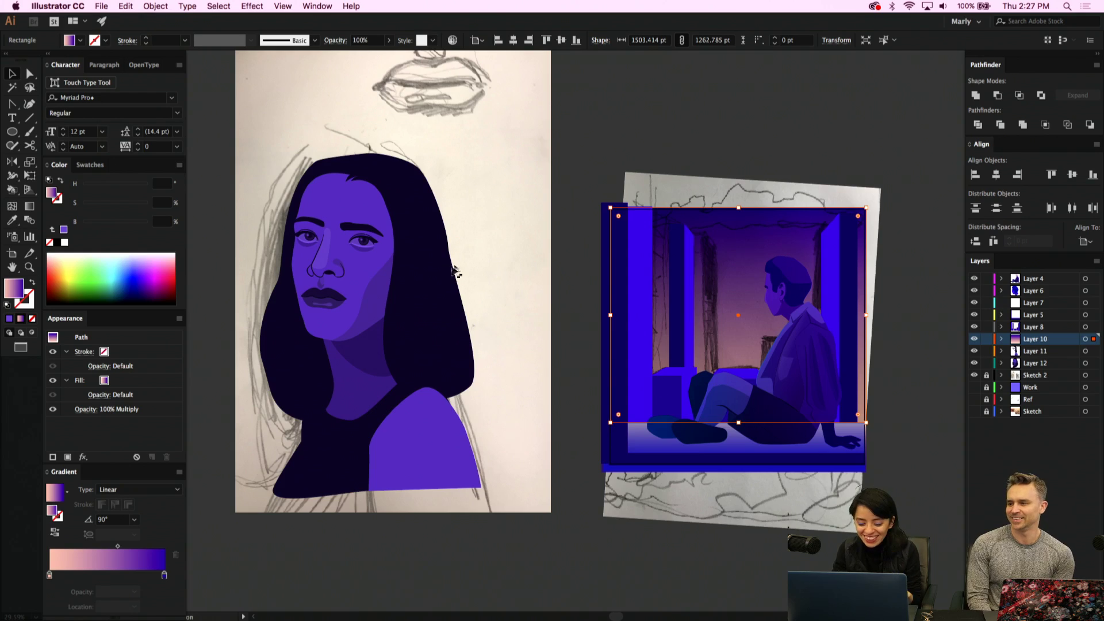
Duplicate all of the portrait's shapes onto a new layer above the gradient rectangle's layer, and place the copy over the seated-man scene
{"action": "left_click_drag", "start_coordinate": [460, 144], "coordinate": [251, 522]}
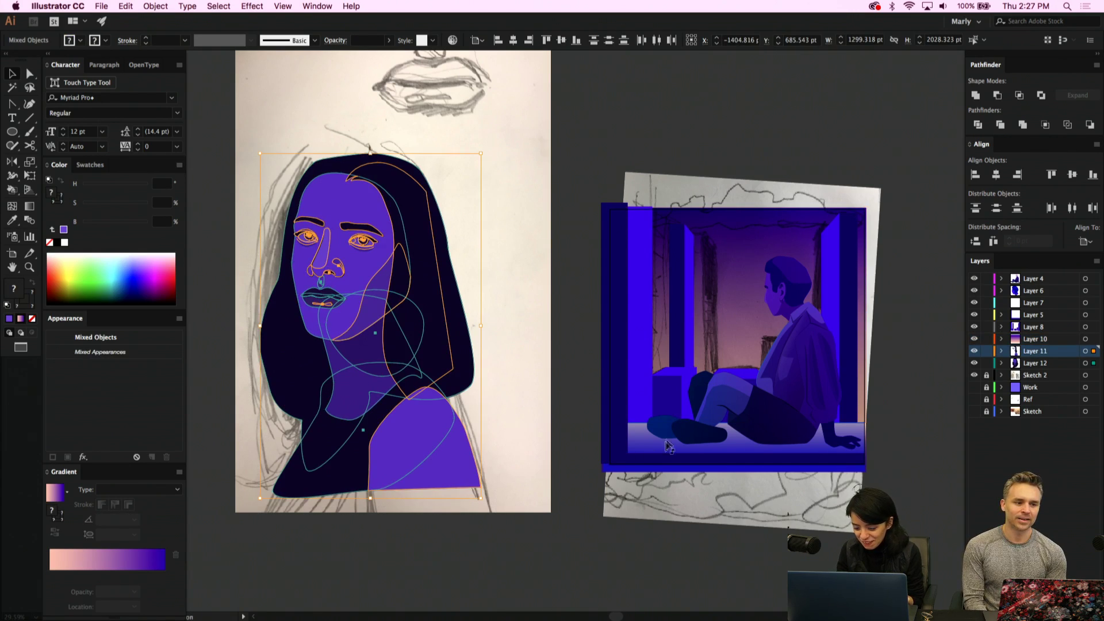
{"action": "left_click", "coordinate": [717, 313]}
{"action": "scroll", "coordinate": [948, 431], "scroll_direction": "right", "scroll_amount": 3}
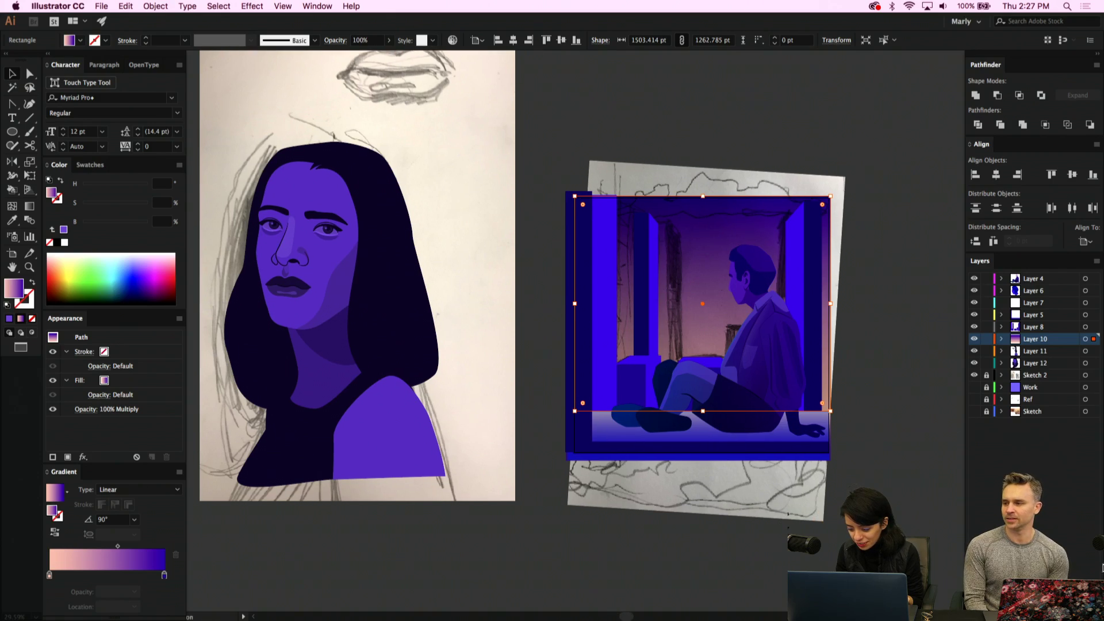
{"action": "key", "text": "super+l"}
{"action": "key", "text": "super+v"}
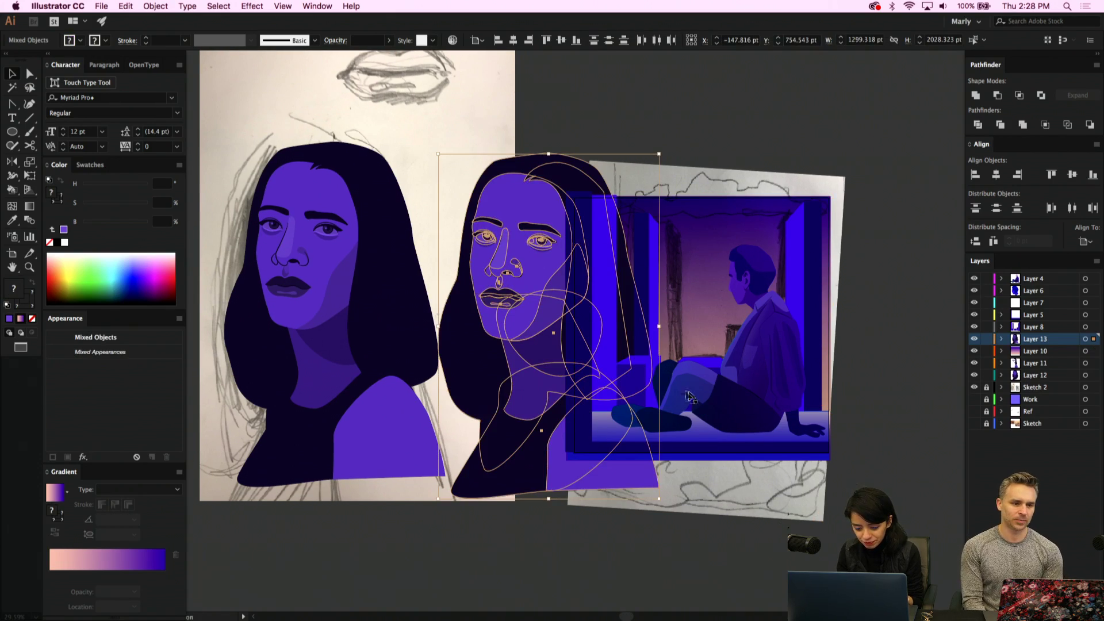
{"action": "left_click_drag", "start_coordinate": [506, 308], "coordinate": [684, 329]}
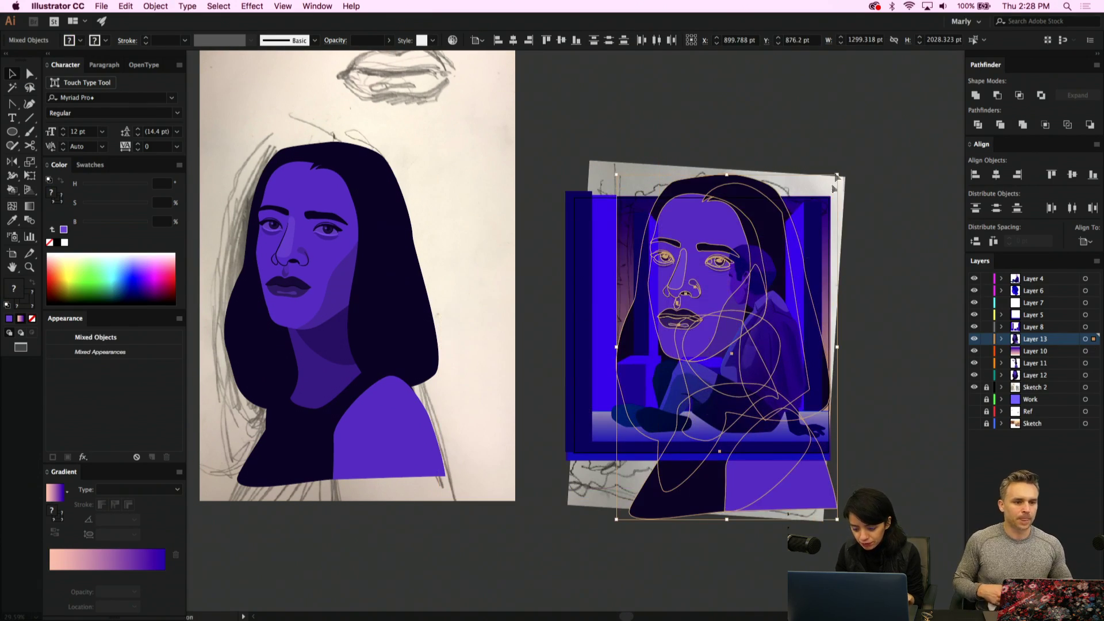
Scale the portrait copy to about 1187 by 1853 pt and position it over the window scene, behind the seated man
{"action": "left_click_drag", "start_coordinate": [837, 174], "coordinate": [765, 287]}
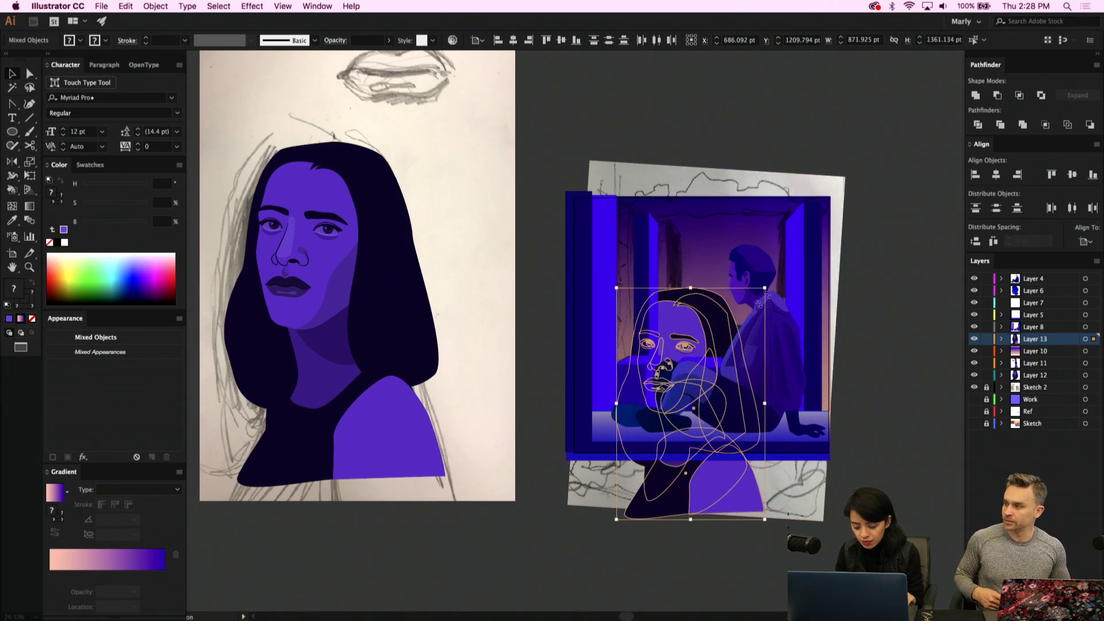
{"action": "scroll", "coordinate": [723, 361], "scroll_direction": "up", "scroll_amount": 2}
{"action": "left_click_drag", "start_coordinate": [619, 528], "coordinate": [648, 361]}
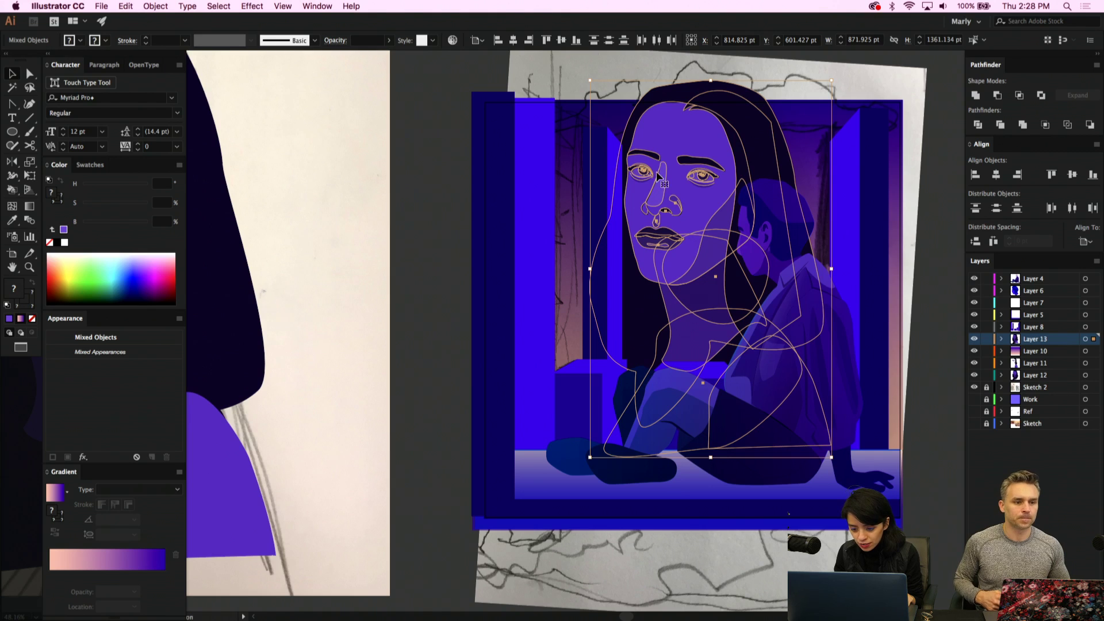
{"action": "left_click_drag", "start_coordinate": [592, 456], "coordinate": [545, 498]}
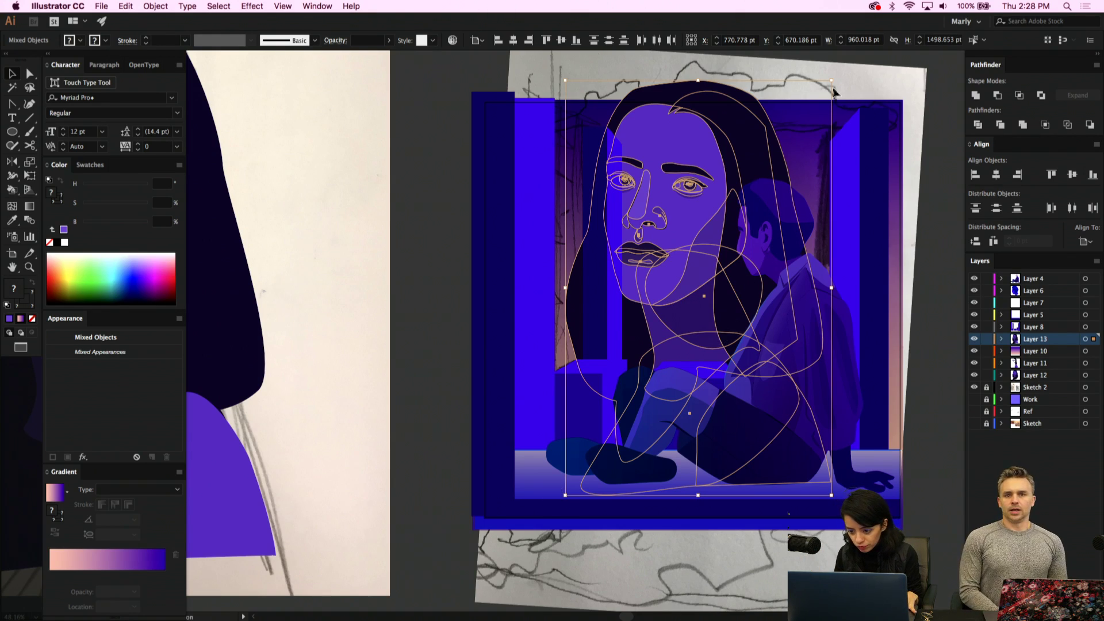
{"action": "left_click_drag", "start_coordinate": [833, 83], "coordinate": [804, 42]}
{"action": "scroll", "coordinate": [717, 351], "scroll_direction": "down", "scroll_amount": 5}
{"action": "scroll", "coordinate": [717, 352], "scroll_direction": "right", "scroll_amount": 2}
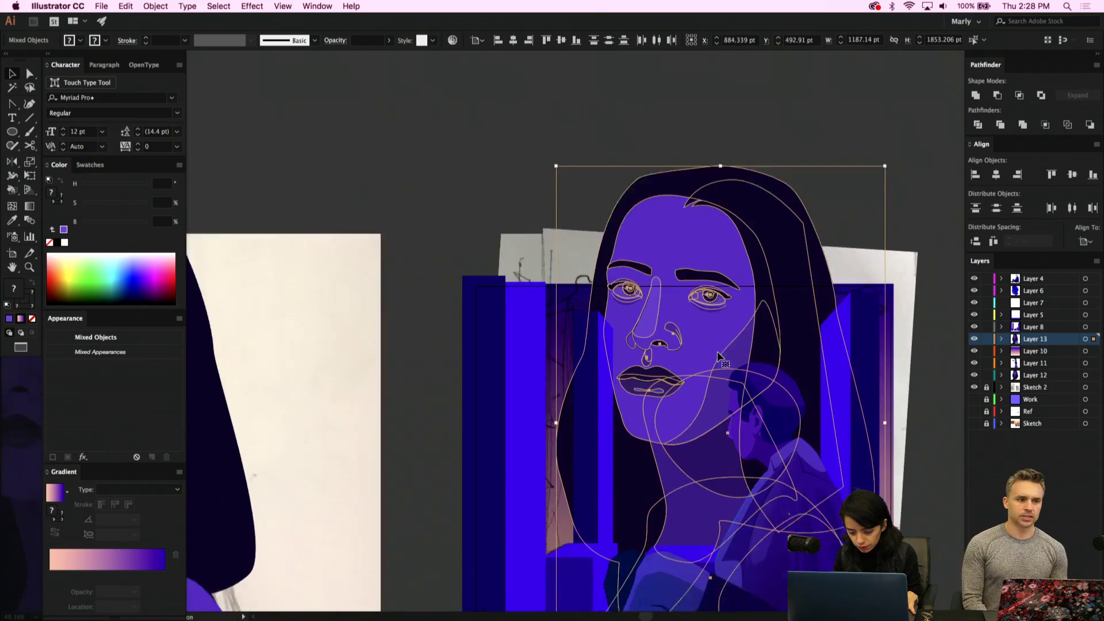
{"action": "left_click_drag", "start_coordinate": [612, 266], "coordinate": [610, 330]}
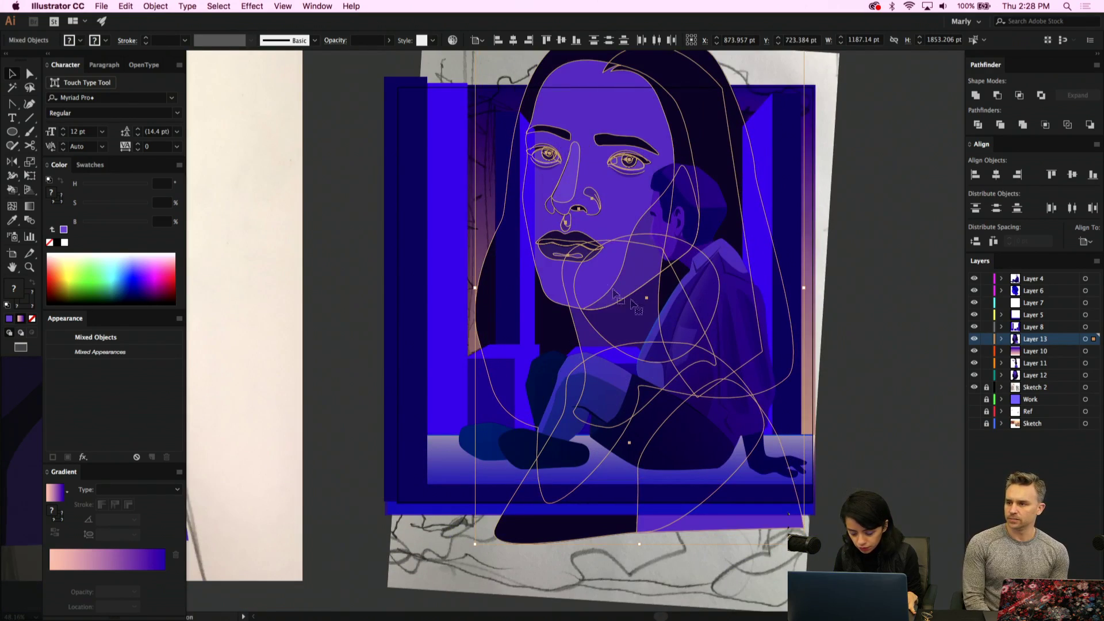
Try the portrait copy's layer below the gradient layer, enlarging the portrait to about 1455 by 2271 pt and shifting it within the window
{"action": "left_click_drag", "start_coordinate": [1046, 339], "coordinate": [1048, 357]}
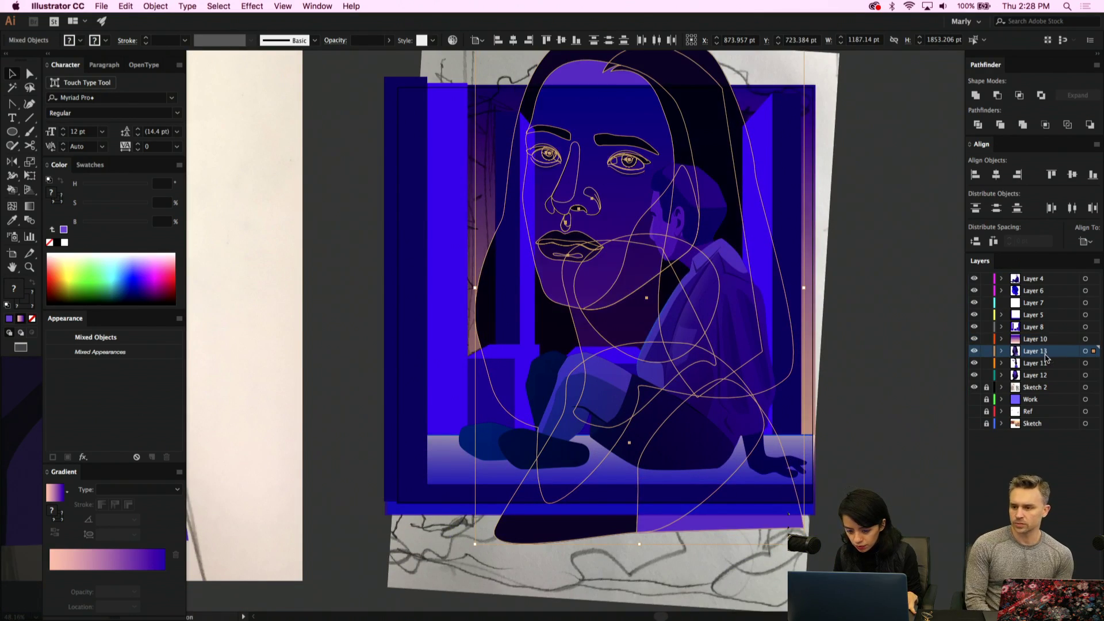
{"action": "left_click_drag", "start_coordinate": [619, 79], "coordinate": [579, 92]}
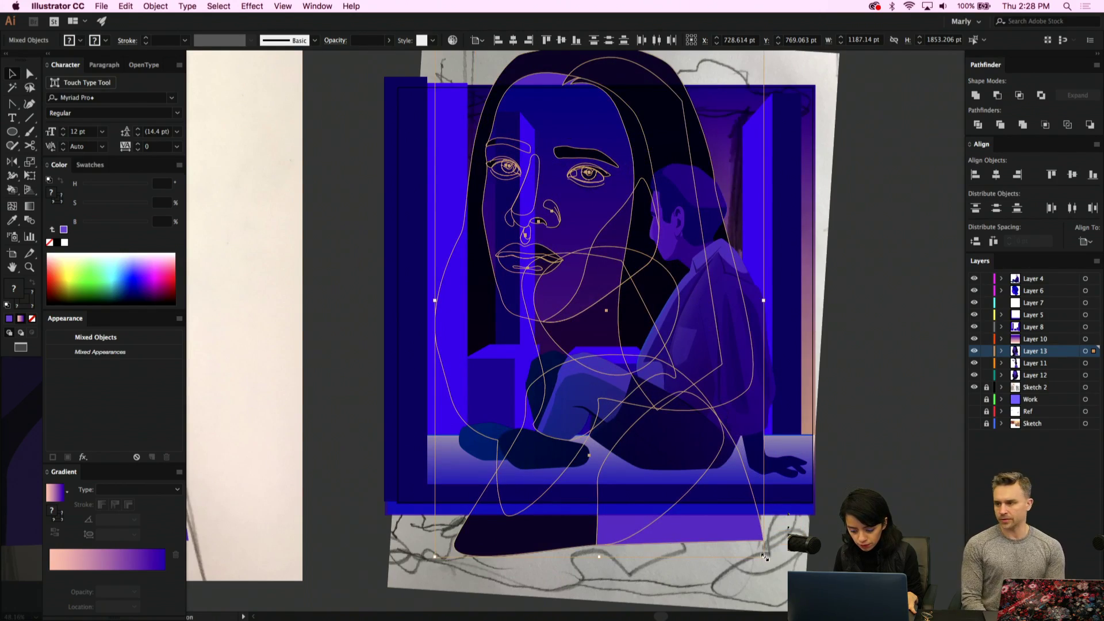
{"action": "left_click_drag", "start_coordinate": [763, 556], "coordinate": [837, 526]}
{"action": "scroll", "coordinate": [716, 549], "scroll_direction": "up", "scroll_amount": 5}
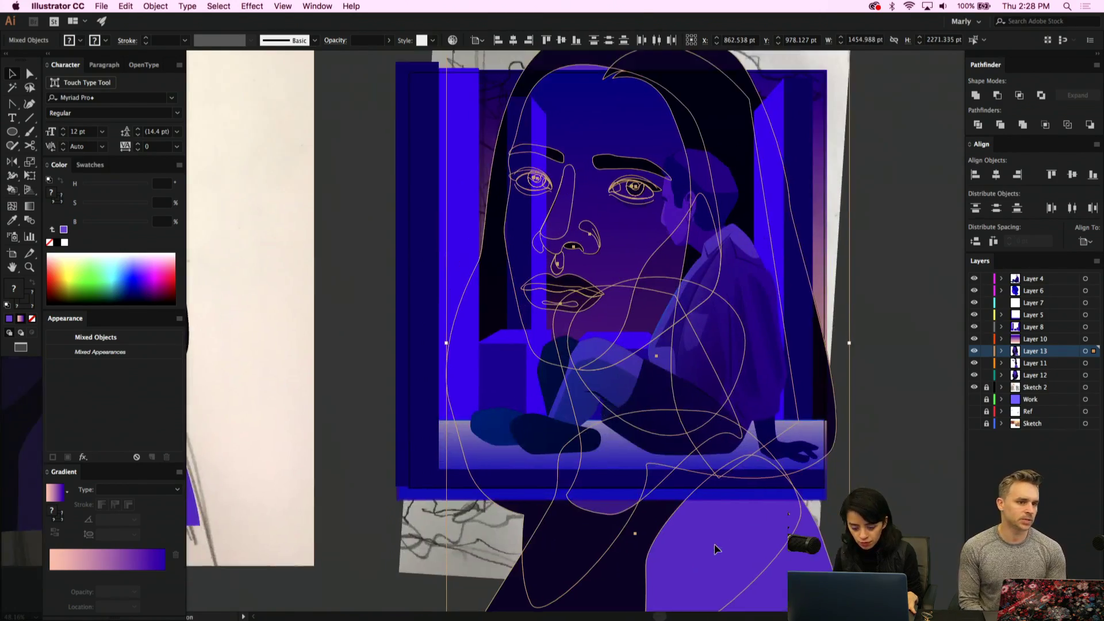
{"action": "scroll", "coordinate": [683, 524], "scroll_direction": "down", "scroll_amount": 3}
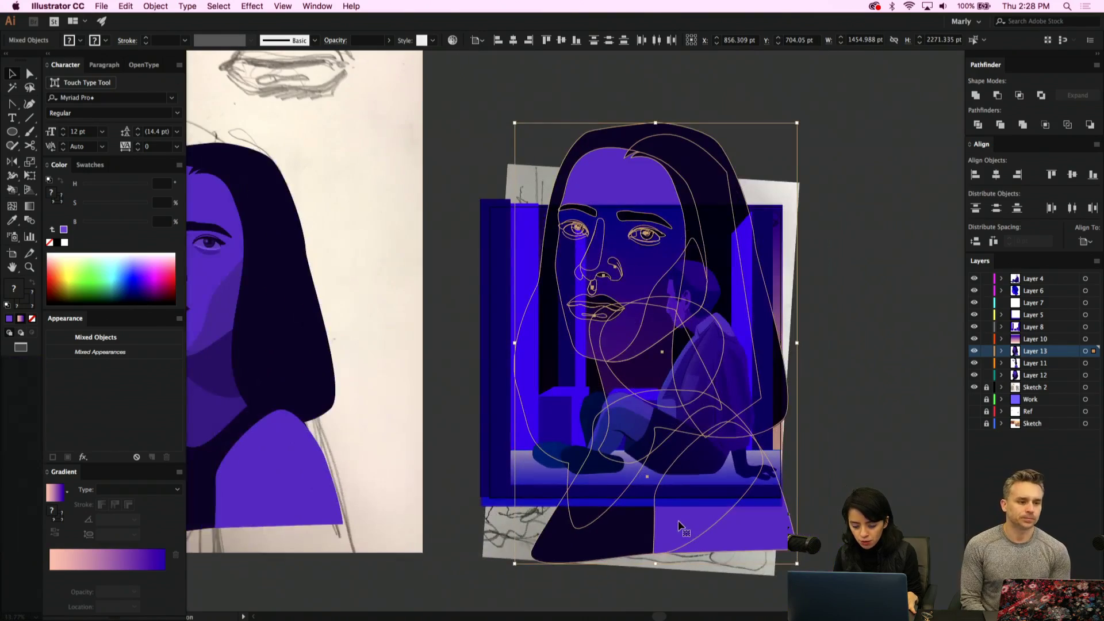
{"action": "left_click_drag", "start_coordinate": [703, 165], "coordinate": [687, 188]}
{"action": "left_click", "coordinate": [834, 338]}
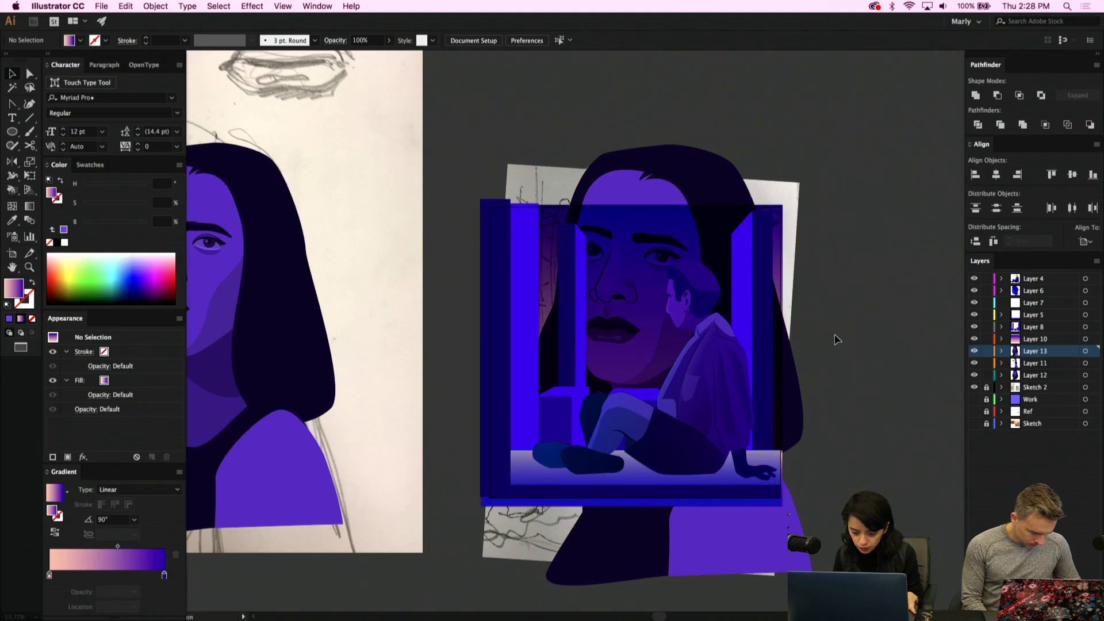
Shrink the portrait copy to about 945 by 1476 pt, move it slightly down, and restack its layer above the gradient layer
{"action": "left_click", "coordinate": [1085, 351]}
{"action": "left_click_drag", "start_coordinate": [811, 585], "coordinate": [734, 465]}
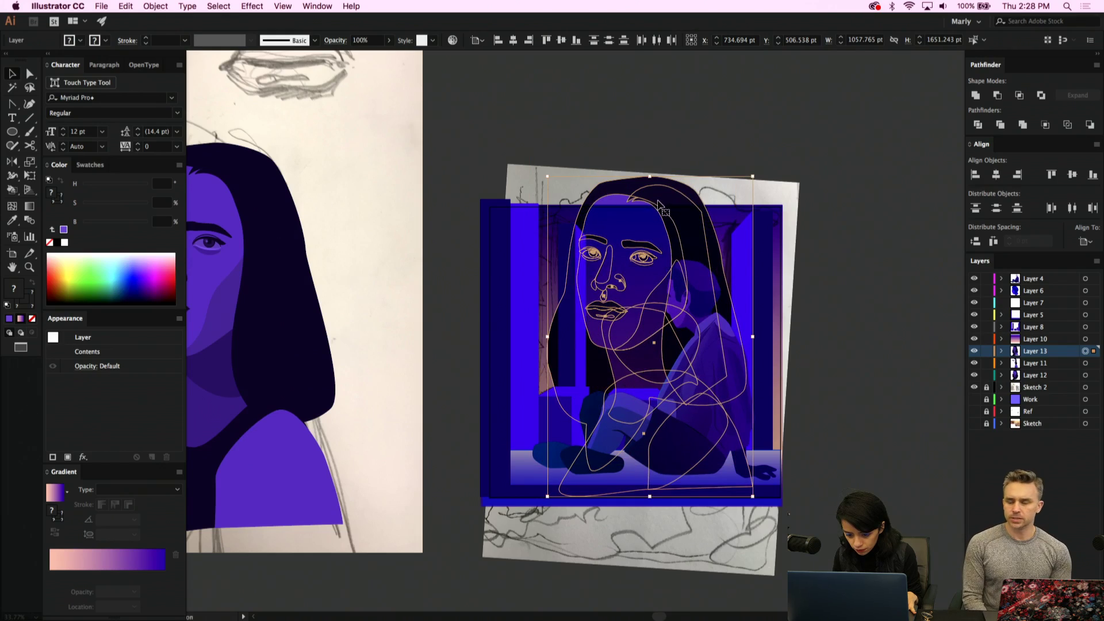
{"action": "left_click", "coordinate": [832, 354]}
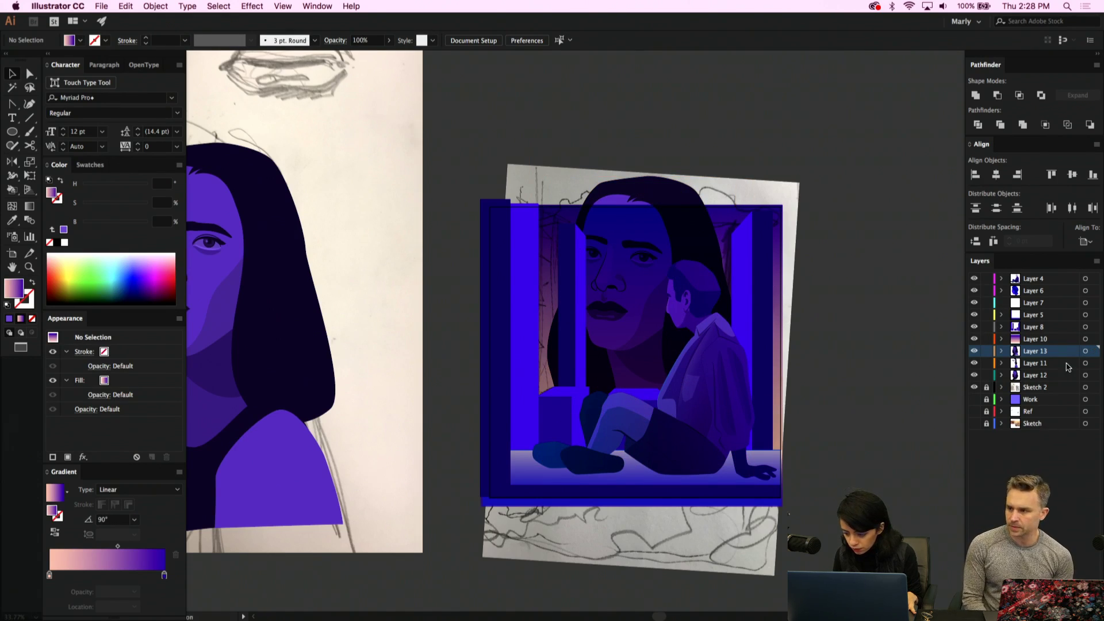
{"action": "left_click", "coordinate": [1084, 351]}
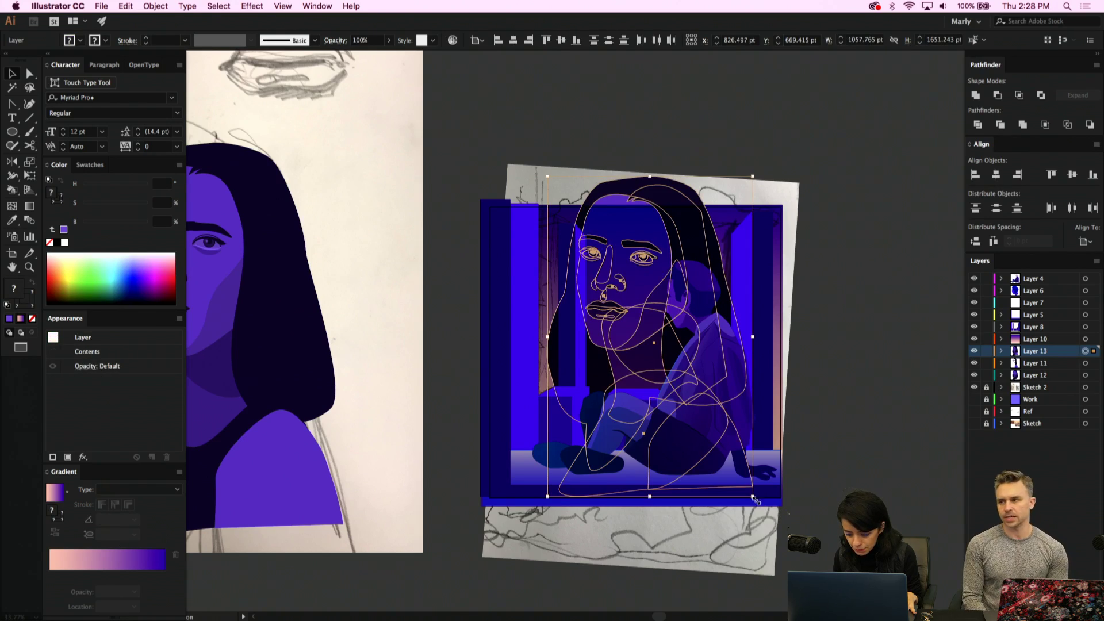
{"action": "left_click_drag", "start_coordinate": [756, 499], "coordinate": [730, 476]}
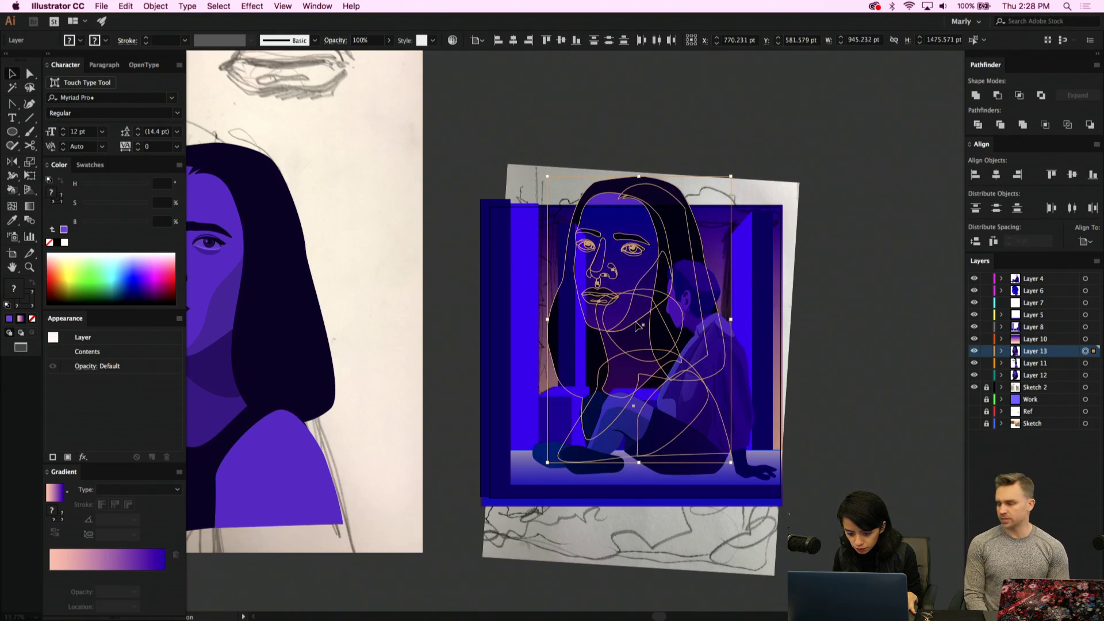
{"action": "left_click_drag", "start_coordinate": [639, 325], "coordinate": [639, 341]}
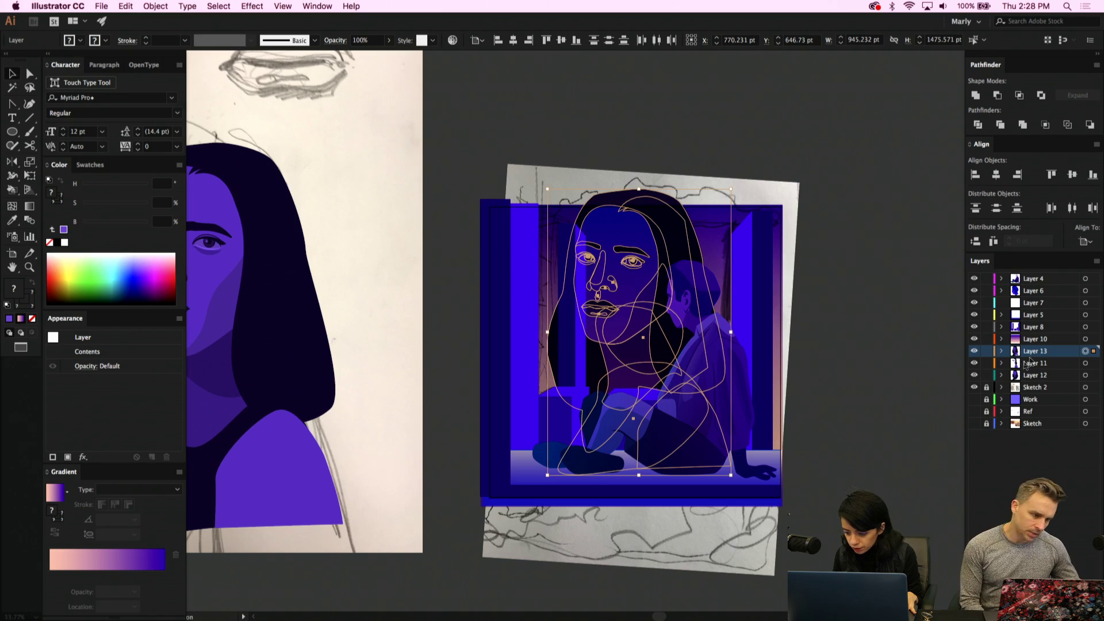
{"action": "left_click_drag", "start_coordinate": [1037, 354], "coordinate": [1035, 338]}
Select both faces of the inner window pillar in front of the woman's face, and move them left and slightly down, clear of the face
{"action": "left_click", "coordinate": [580, 338]}
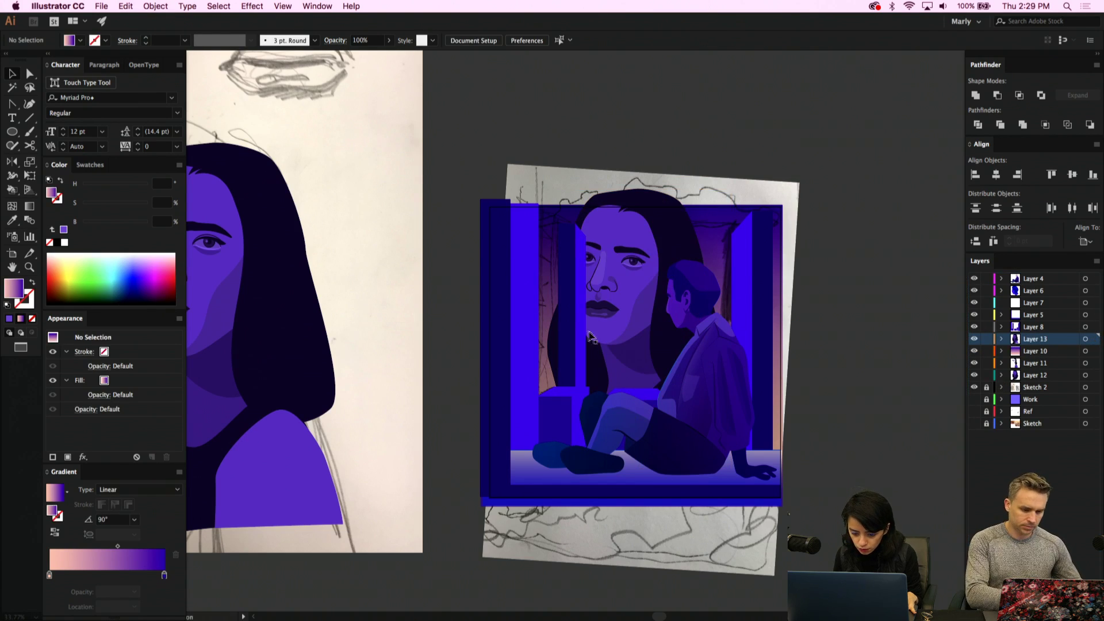
{"action": "left_click", "coordinate": [565, 339], "text": "shift"}
{"action": "left_click_drag", "start_coordinate": [582, 353], "coordinate": [567, 352]}
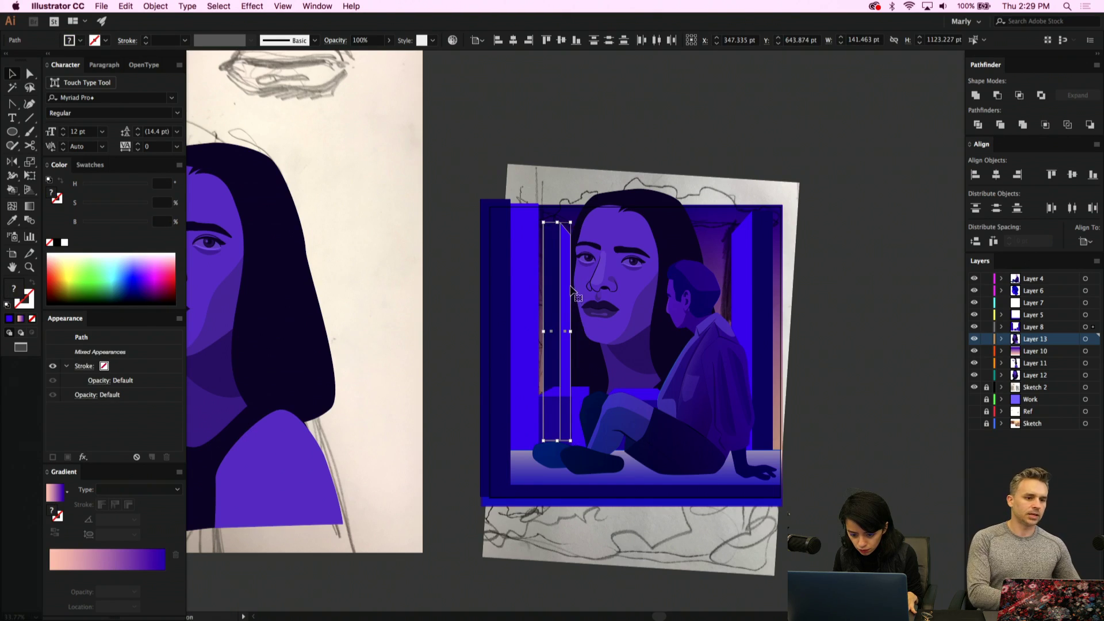
{"action": "left_click_drag", "start_coordinate": [569, 290], "coordinate": [571, 308]}
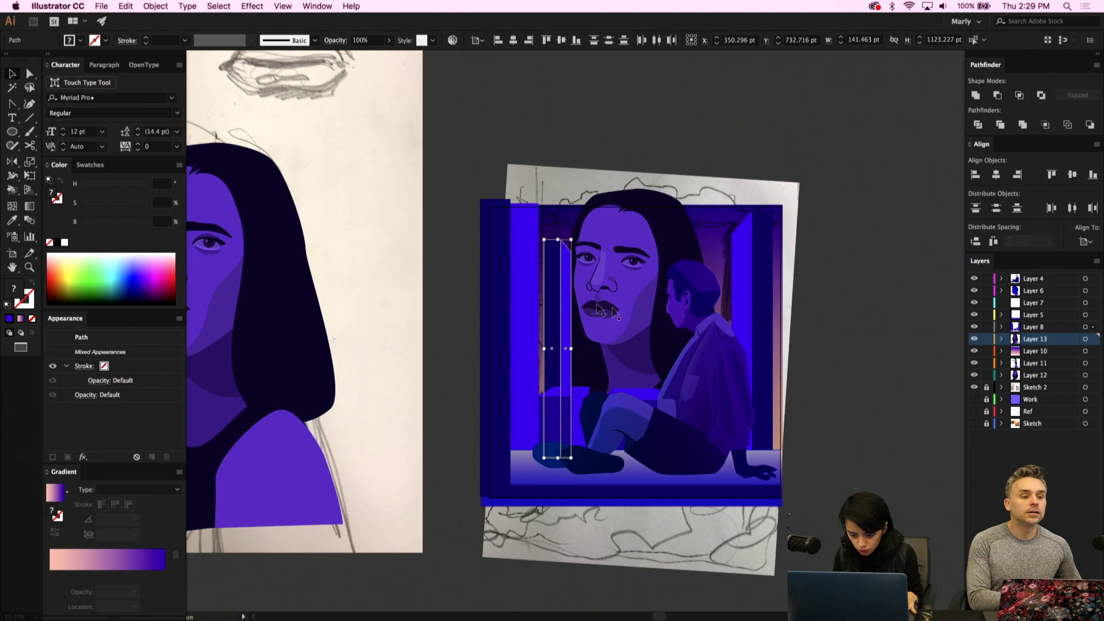
Scale the portrait copy down to about 821 by 1281 pt, shift it slightly right beside the pillar, and deselect it
{"action": "left_click", "coordinate": [1085, 339]}
{"action": "left_click_drag", "start_coordinate": [731, 477], "coordinate": [708, 440]}
{"action": "left_click_drag", "start_coordinate": [614, 338], "coordinate": [621, 340]}
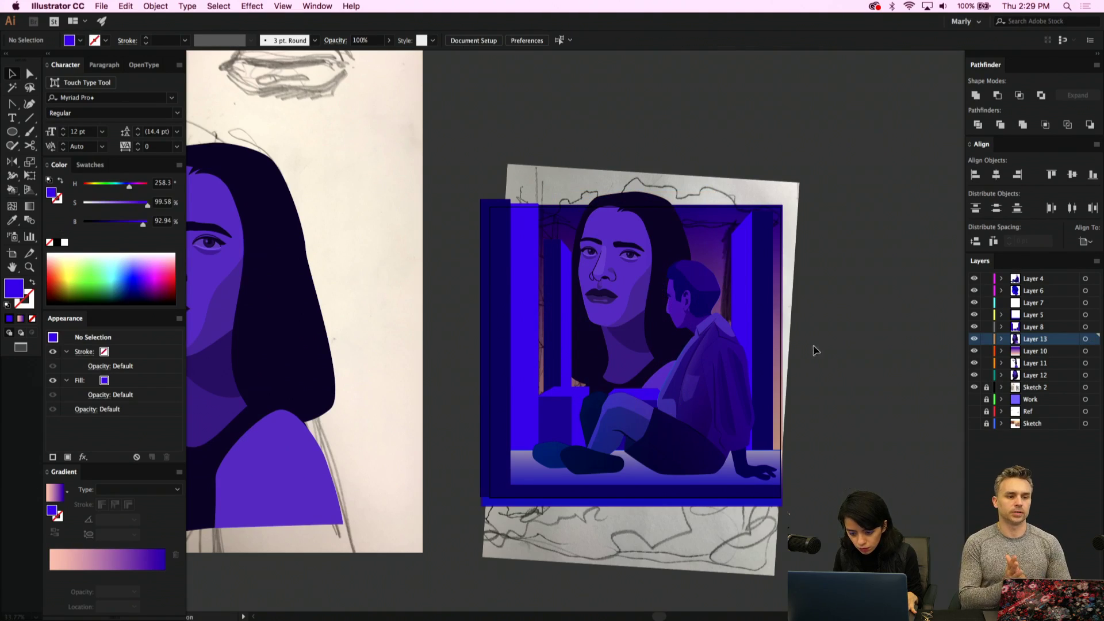
{"action": "key", "text": "Delete"}
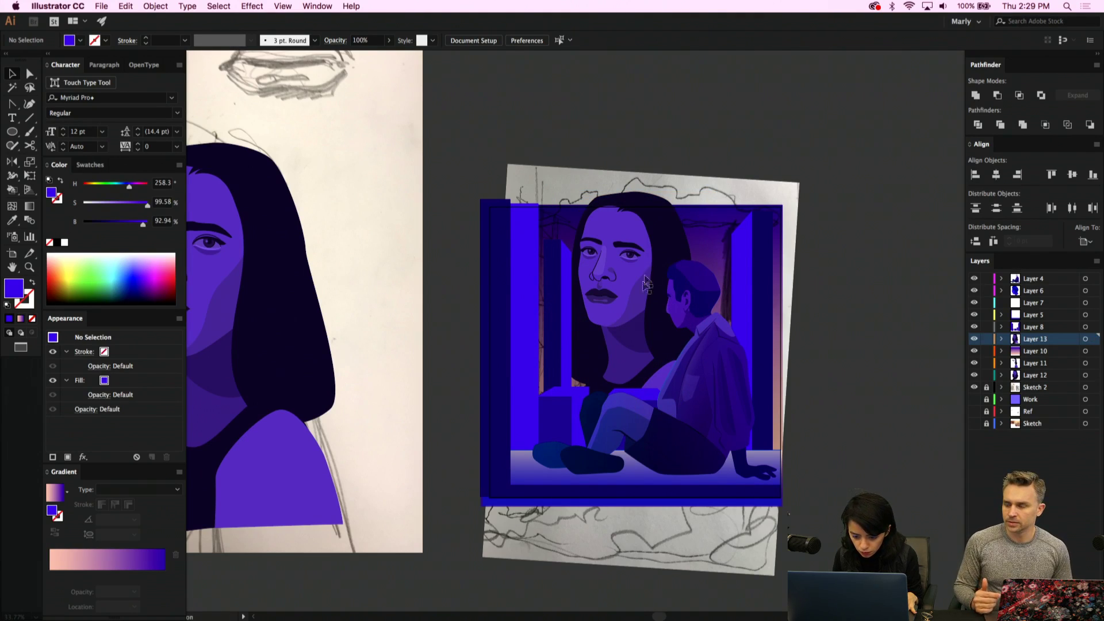
Delete all shapes of the original portrait drawn over the pencil sketch, keeping the copy in the window scene
{"action": "left_click", "coordinate": [697, 401]}
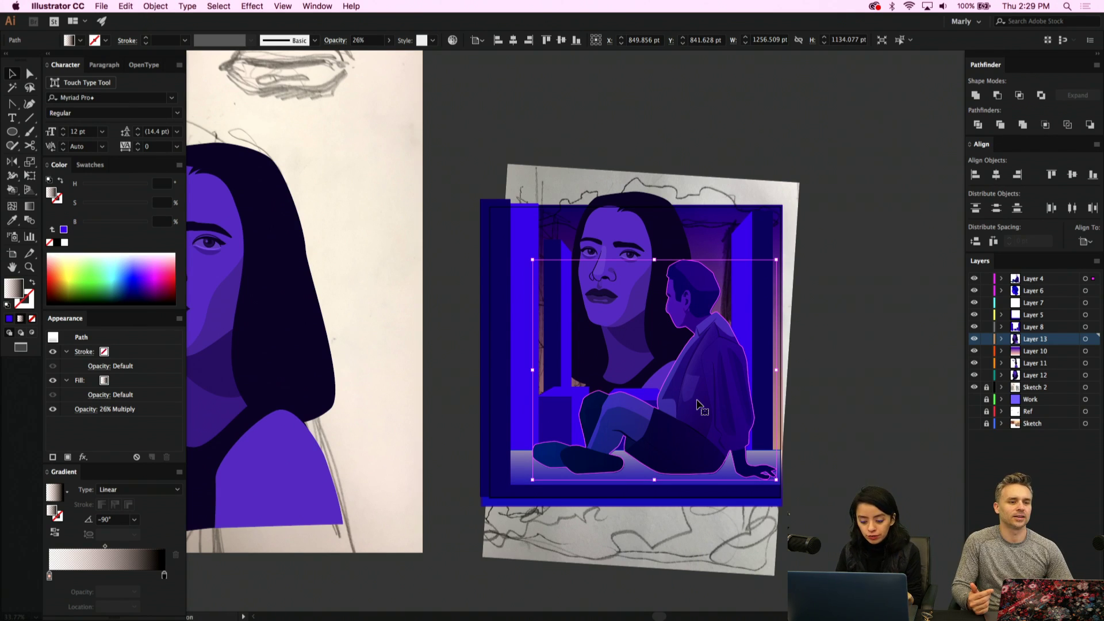
{"action": "scroll", "coordinate": [557, 357], "scroll_direction": "left", "scroll_amount": 5}
{"action": "scroll", "coordinate": [556, 357], "scroll_direction": "up", "scroll_amount": 2}
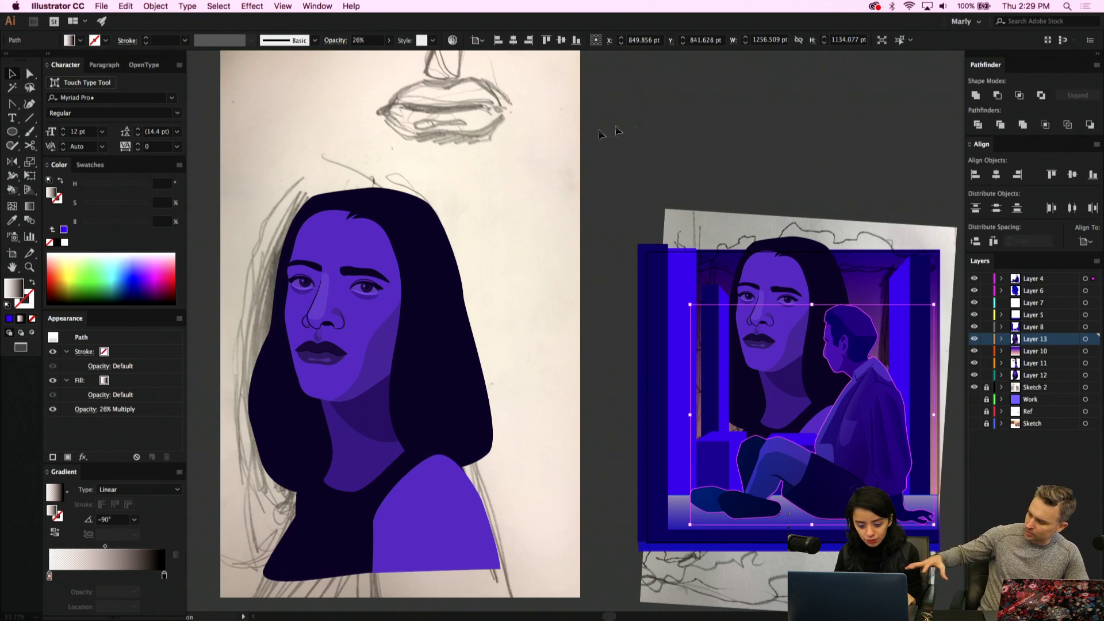
{"action": "left_click", "coordinate": [253, 593]}
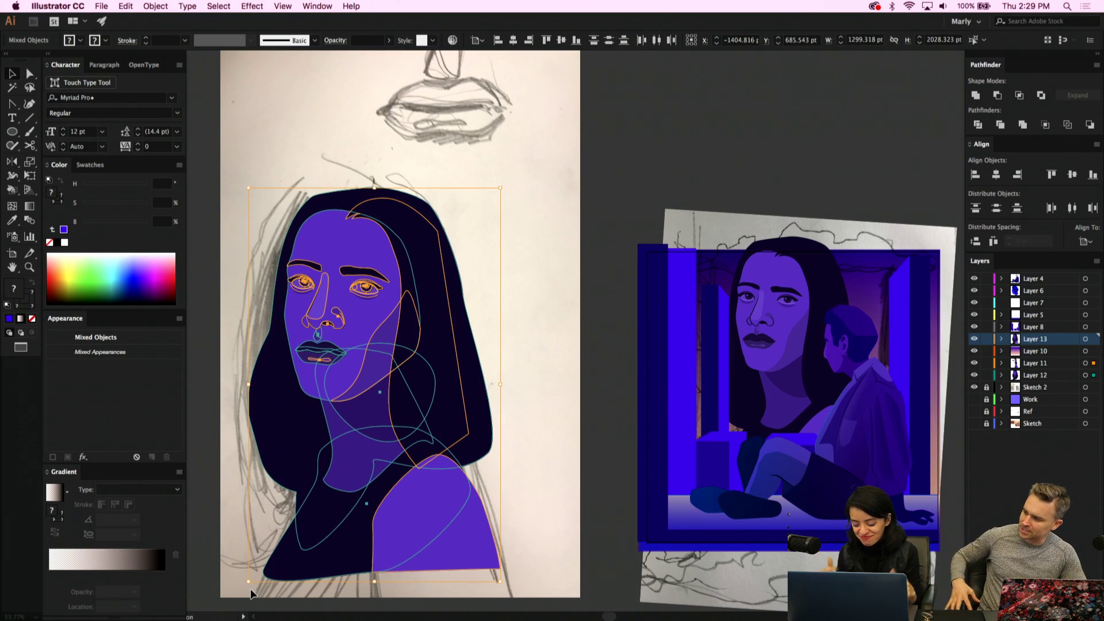
{"action": "key", "text": "Delete"}
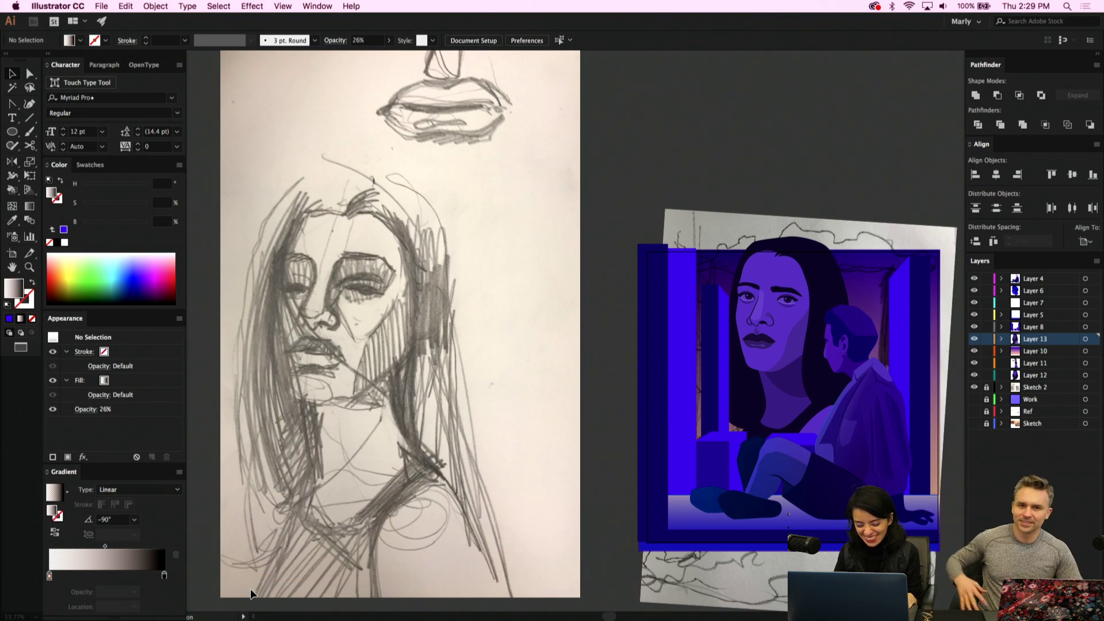
Unlock the Sketch 2 layer and delete the pencil sketch image of the woman
{"action": "left_click", "coordinate": [986, 387]}
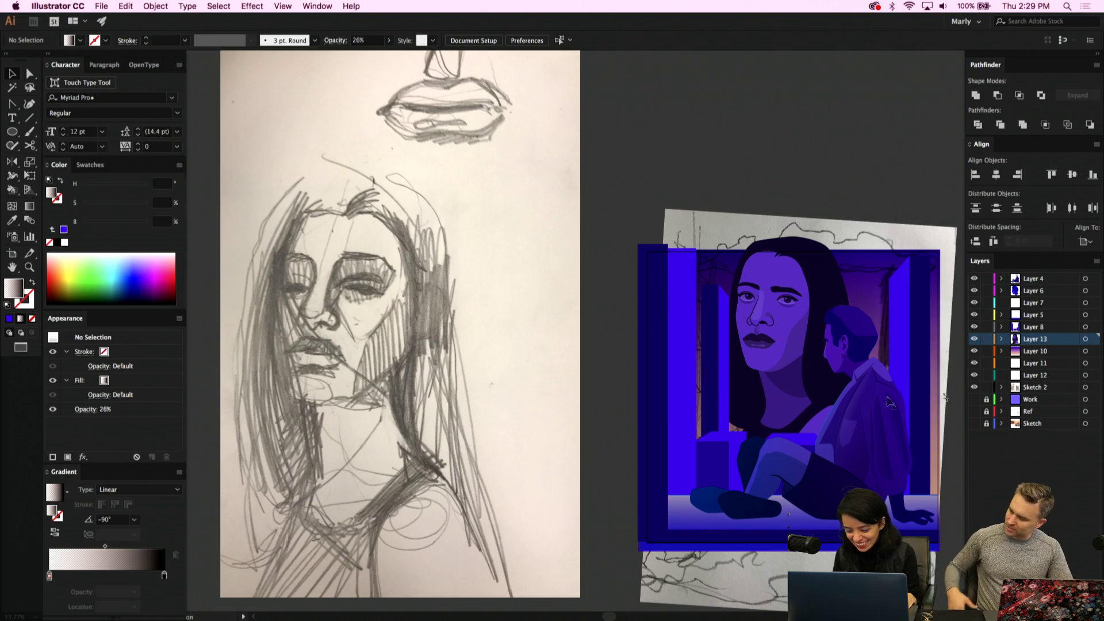
{"action": "left_click", "coordinate": [379, 391]}
{"action": "key", "text": "Delete"}
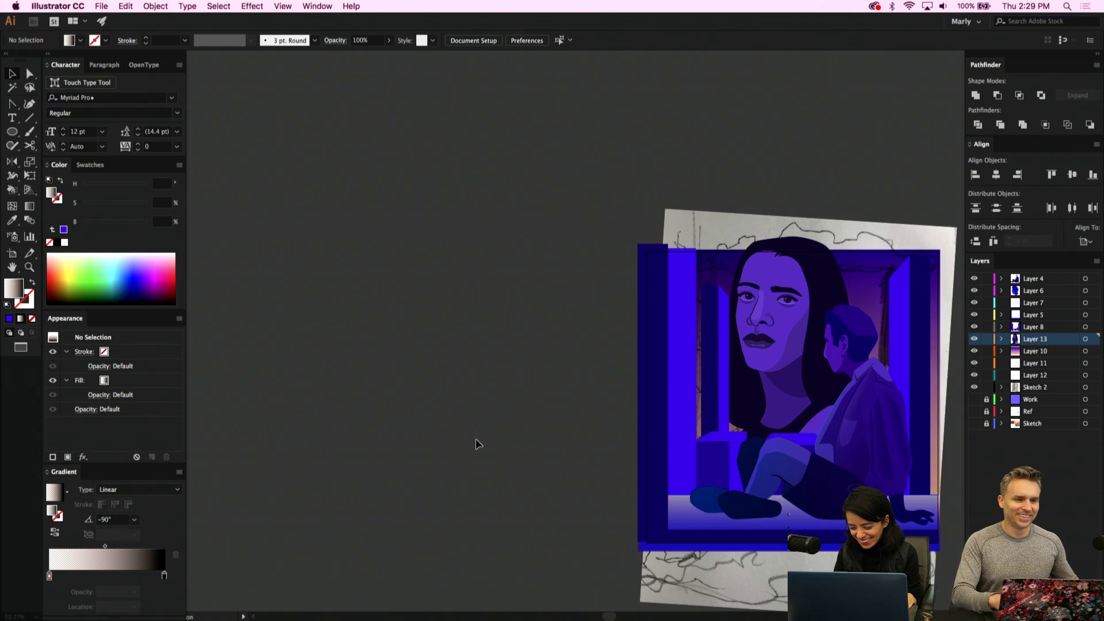
Add a new layer above Layer 4 and draw a rectangle about 2280 by 388 pt across the area above the window frame
{"action": "scroll", "coordinate": [476, 443], "scroll_direction": "right", "scroll_amount": 5}
{"action": "scroll", "coordinate": [476, 444], "scroll_direction": "down", "scroll_amount": 1}
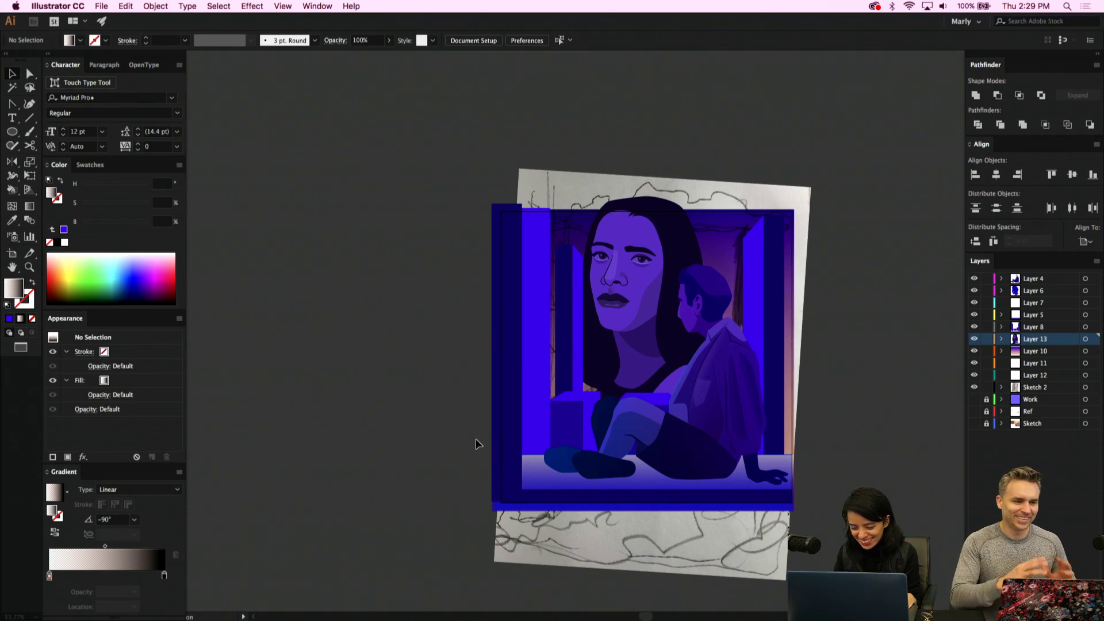
{"action": "left_click", "coordinate": [12, 132]}
{"action": "left_click", "coordinate": [52, 140]}
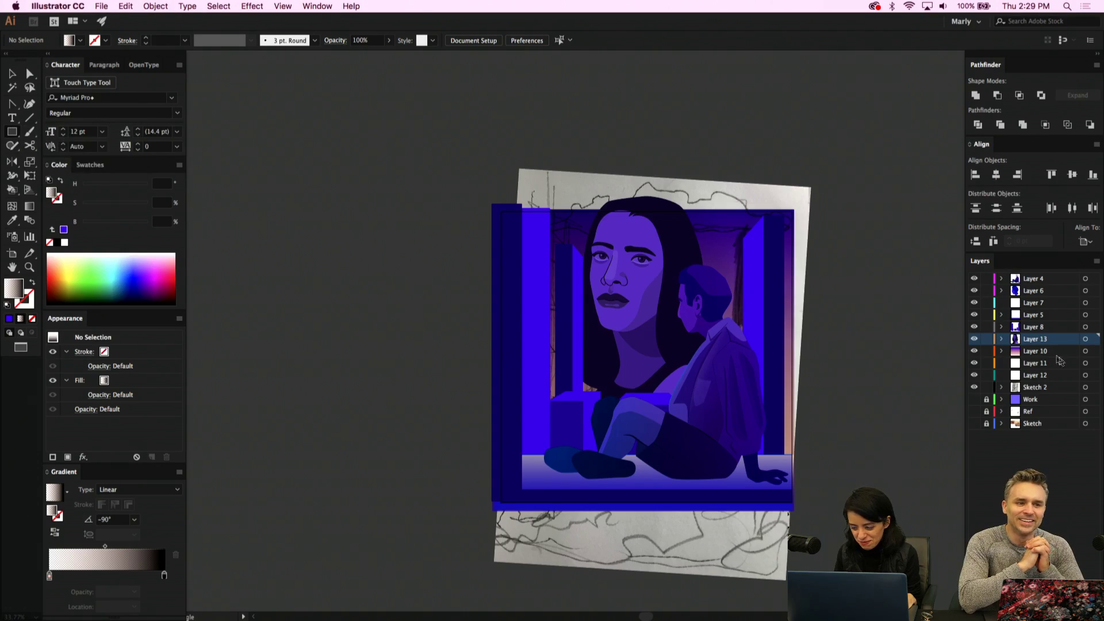
{"action": "left_click", "coordinate": [1056, 284]}
{"action": "key", "text": "super+l"}
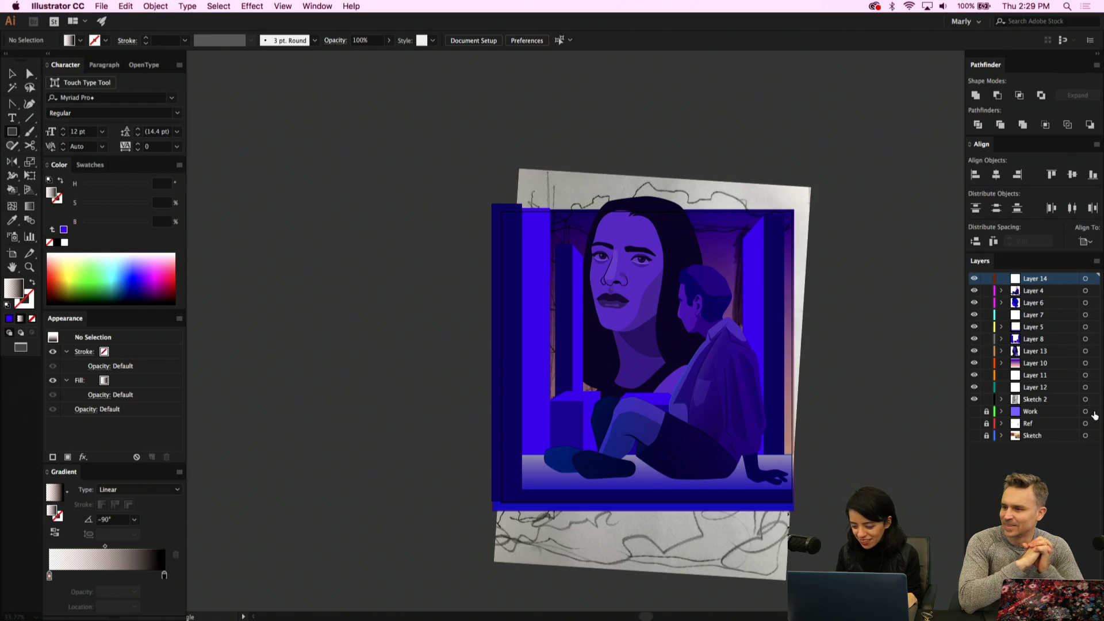
{"action": "mouse_move", "coordinate": [406, 136]}
{"action": "left_mouse_down"}
{"action": "mouse_move", "coordinate": [869, 261]}
{"action": "mouse_move", "coordinate": [849, 211]}
{"action": "left_mouse_up"}
Fill the rectangle with the dark grey sampled from the canvas background, and lock its layer
{"action": "key", "text": "i"}
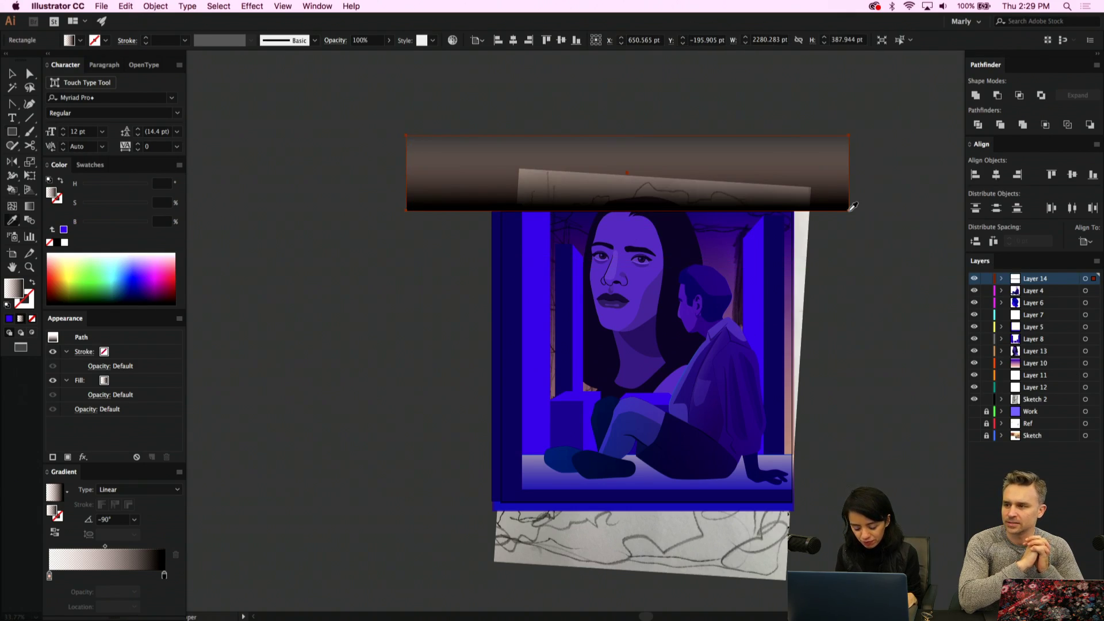
{"action": "left_click", "coordinate": [898, 298]}
{"action": "key", "text": "v"}
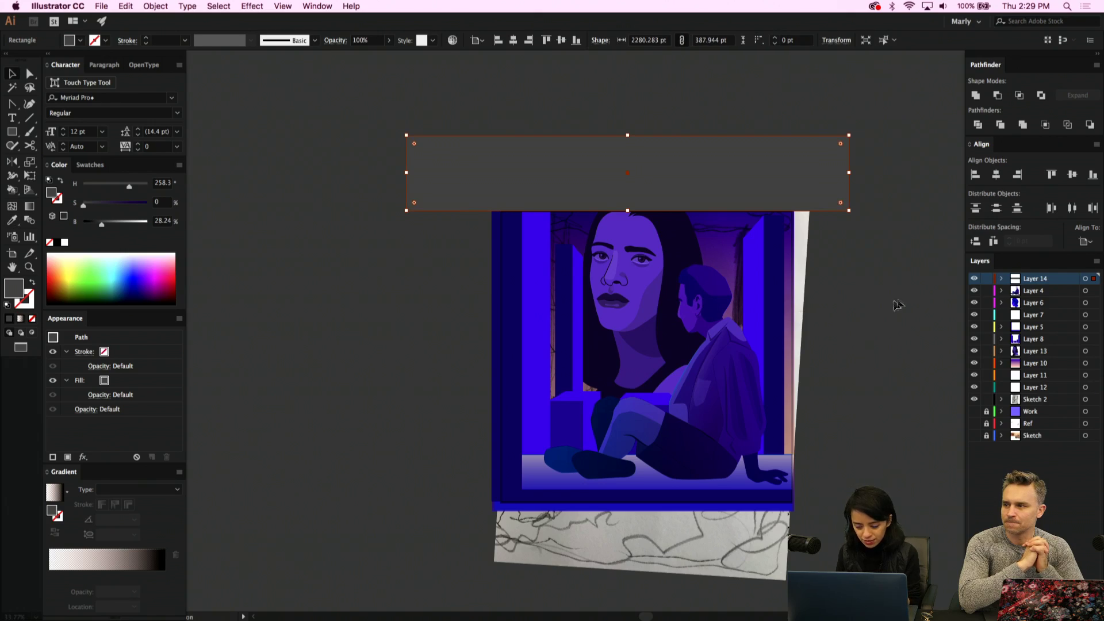
{"action": "left_click", "coordinate": [986, 279]}
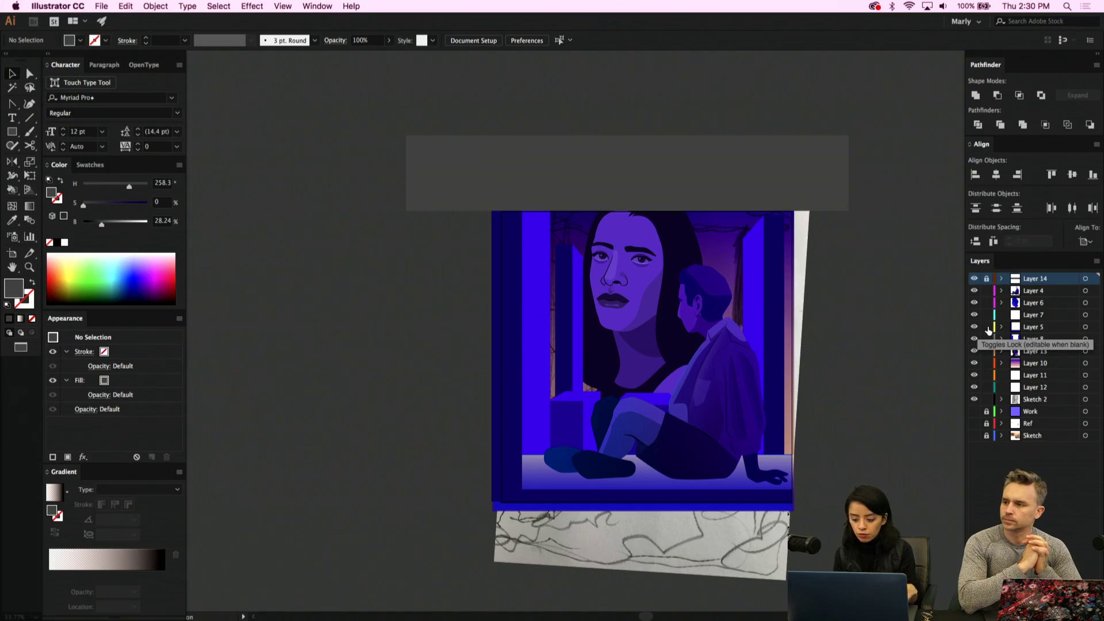
Enlarge the portrait copy to about 936 by 1462 pt, position it with the top of the head behind the grey rectangle, and deselect it
{"action": "left_click", "coordinate": [1084, 351]}
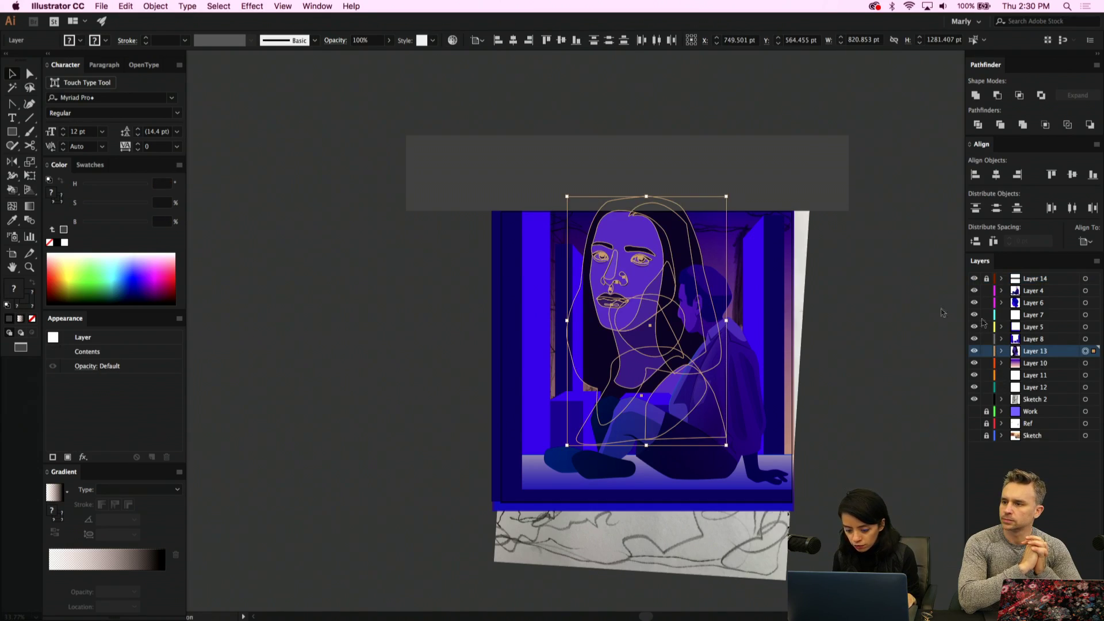
{"action": "left_click_drag", "start_coordinate": [658, 282], "coordinate": [644, 280]}
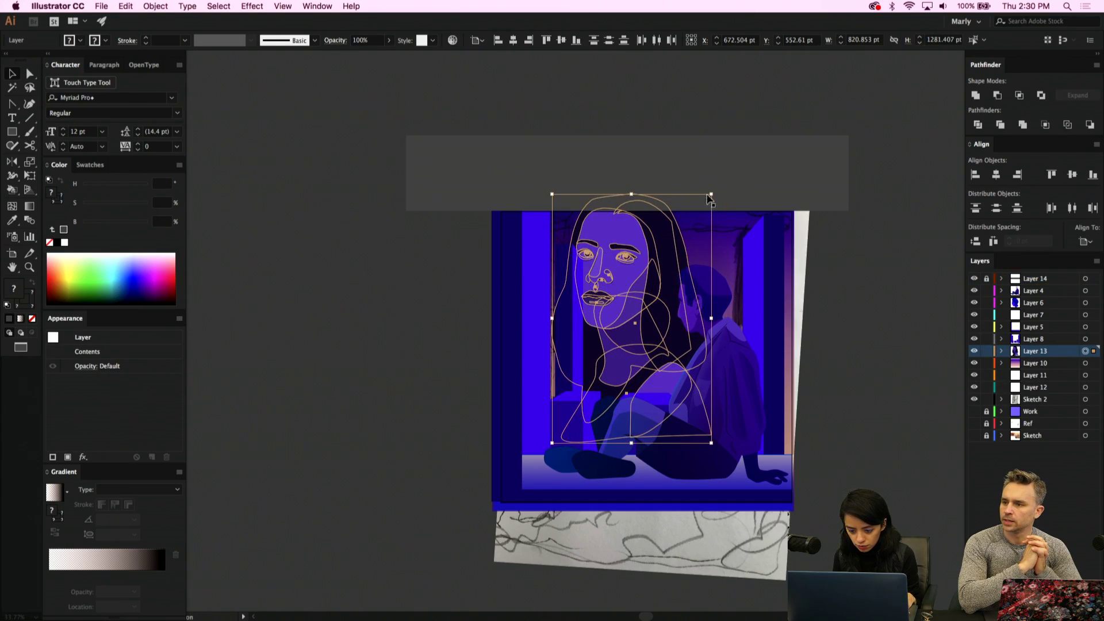
{"action": "left_click_drag", "start_coordinate": [712, 194], "coordinate": [734, 159]}
{"action": "left_click_drag", "start_coordinate": [658, 205], "coordinate": [676, 203]}
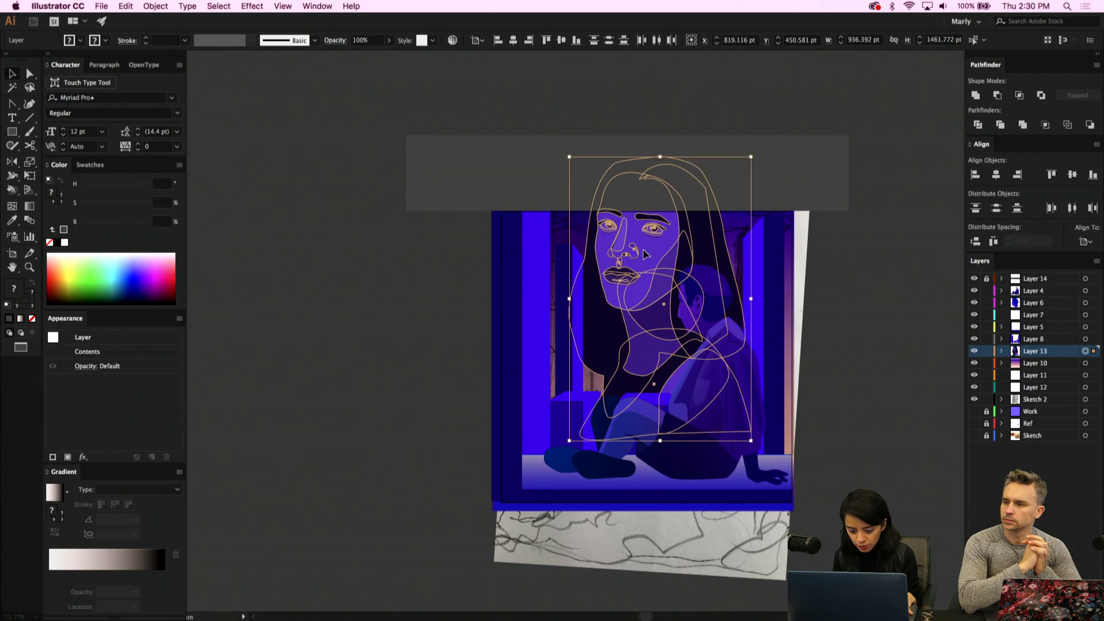
{"action": "left_click_drag", "start_coordinate": [645, 253], "coordinate": [643, 249]}
{"action": "key", "text": "Delete"}
{"action": "left_click", "coordinate": [785, 153]}
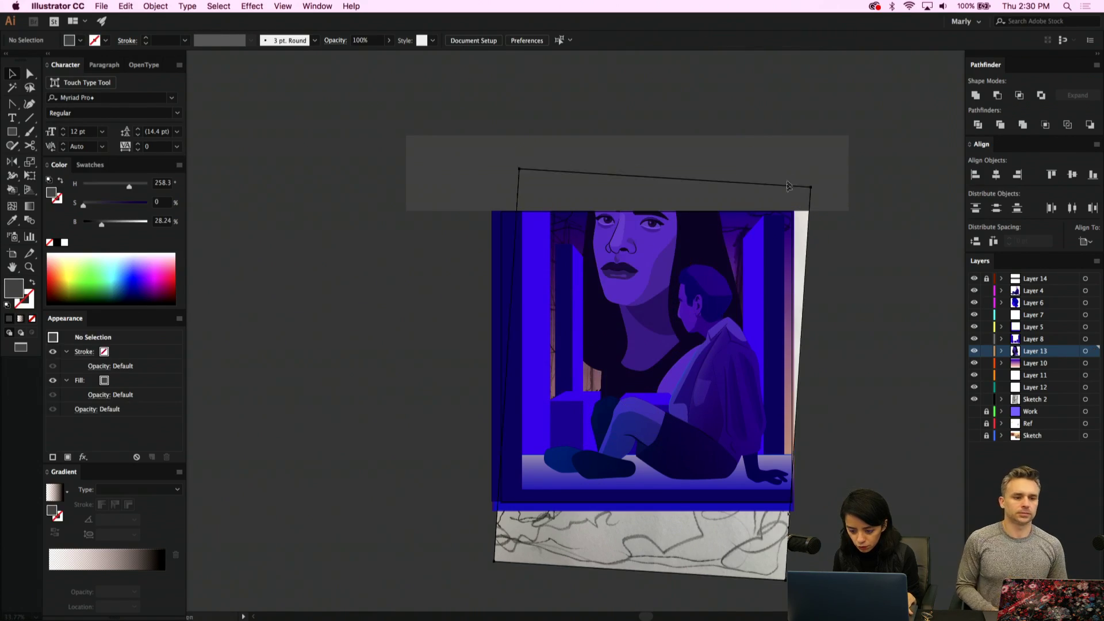
Unlock Layer 14 and move its grey covering rectangle up so its lower edge meets the top of the woman's hair
{"action": "left_click", "coordinate": [822, 172]}
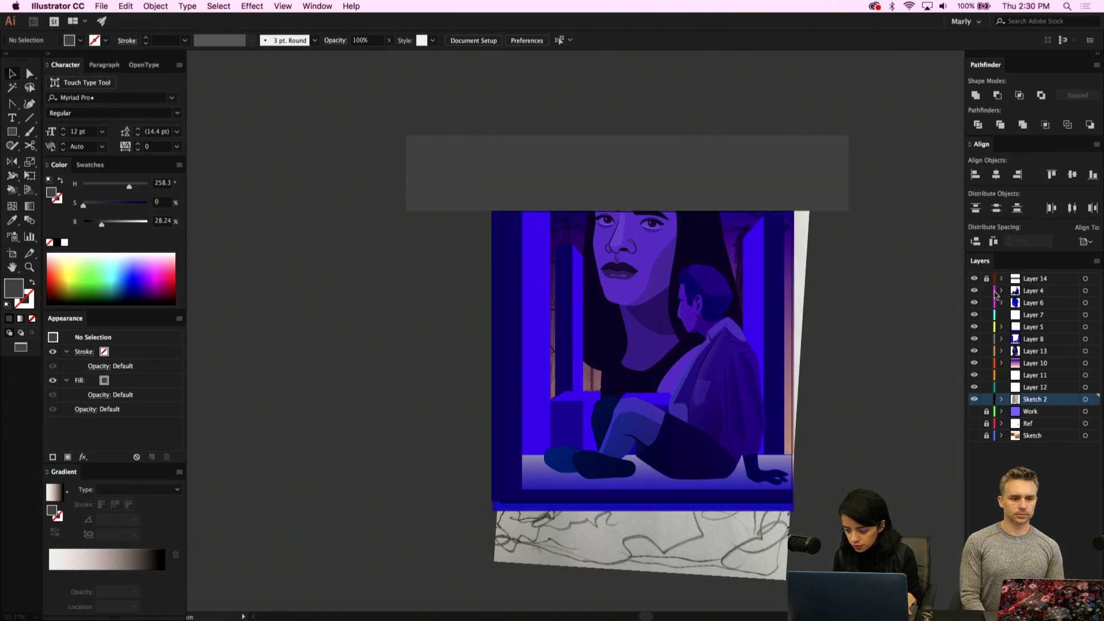
{"action": "left_click_drag", "start_coordinate": [835, 207], "coordinate": [826, 146]}
{"action": "left_click", "coordinate": [531, 296]}
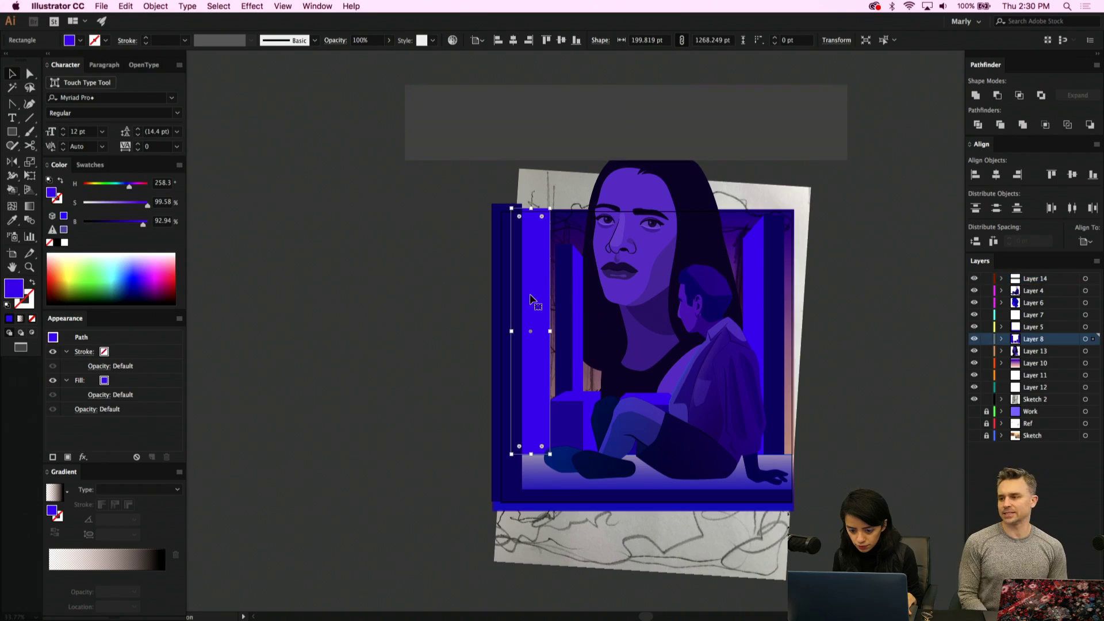
Extend the artboard's top edge up to the grey rectangle, making the artboard about 1777 pt high
{"action": "key", "text": "a"}
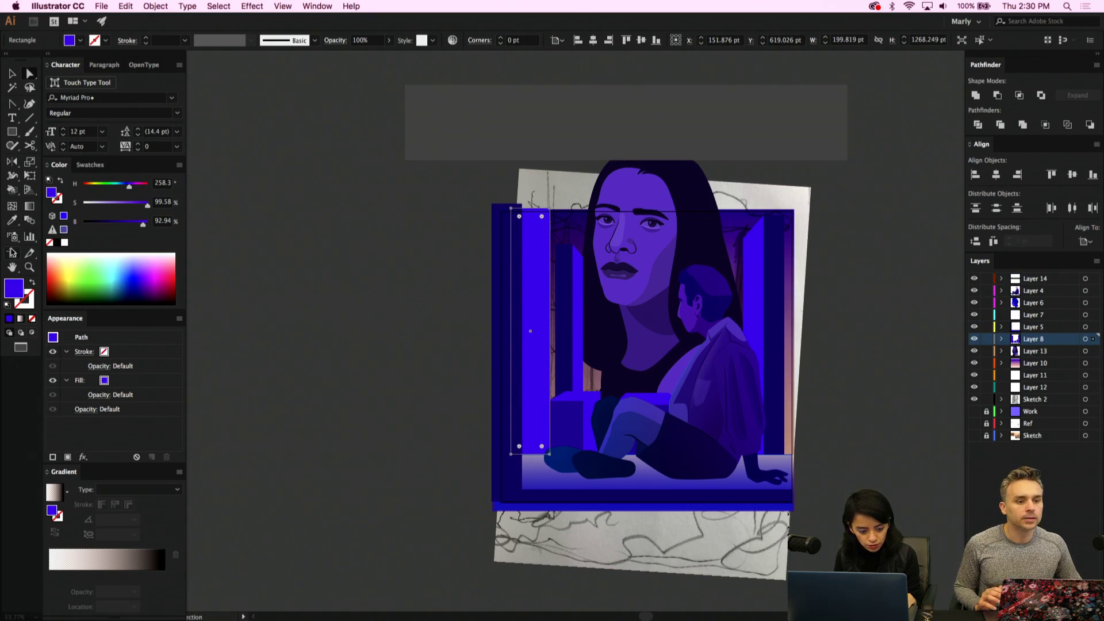
{"action": "left_click", "coordinate": [11, 253]}
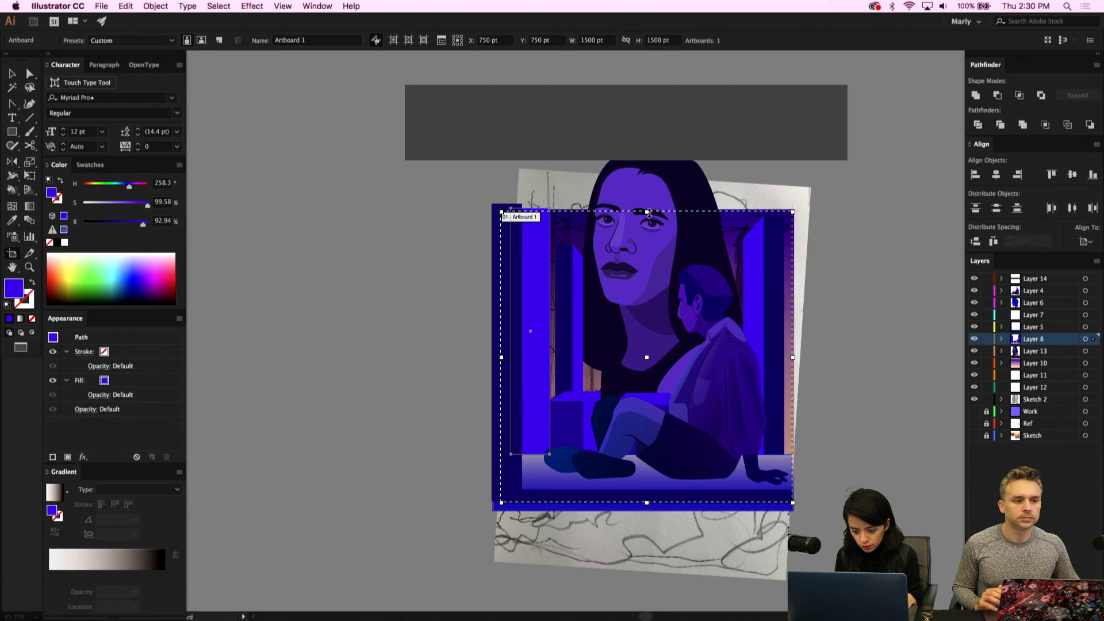
{"action": "left_click_drag", "start_coordinate": [649, 213], "coordinate": [654, 158]}
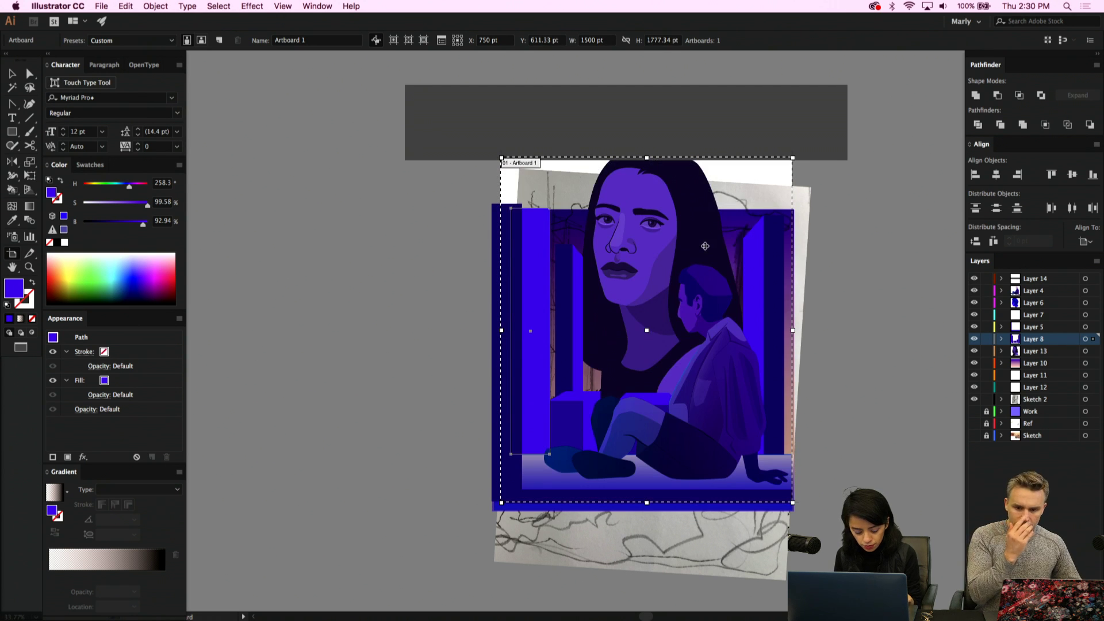
Stretch the background gradient rectangle upward past the artboard's top edge, to about 1559 pt high
{"action": "key", "text": "v"}
{"action": "left_click", "coordinate": [650, 210]}
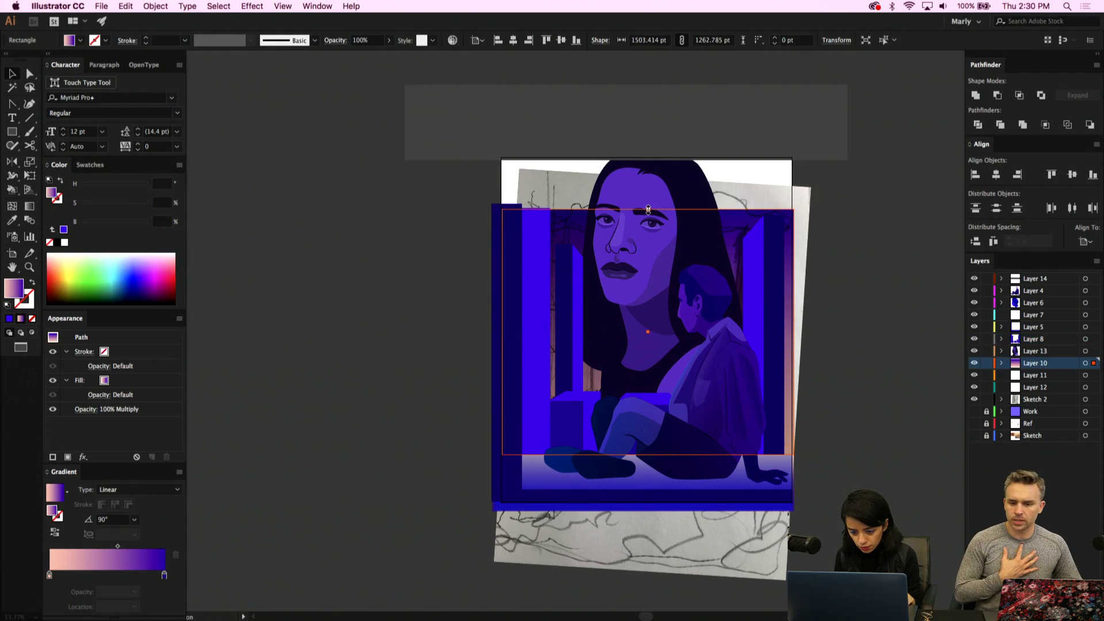
{"action": "left_click_drag", "start_coordinate": [648, 210], "coordinate": [640, 153]}
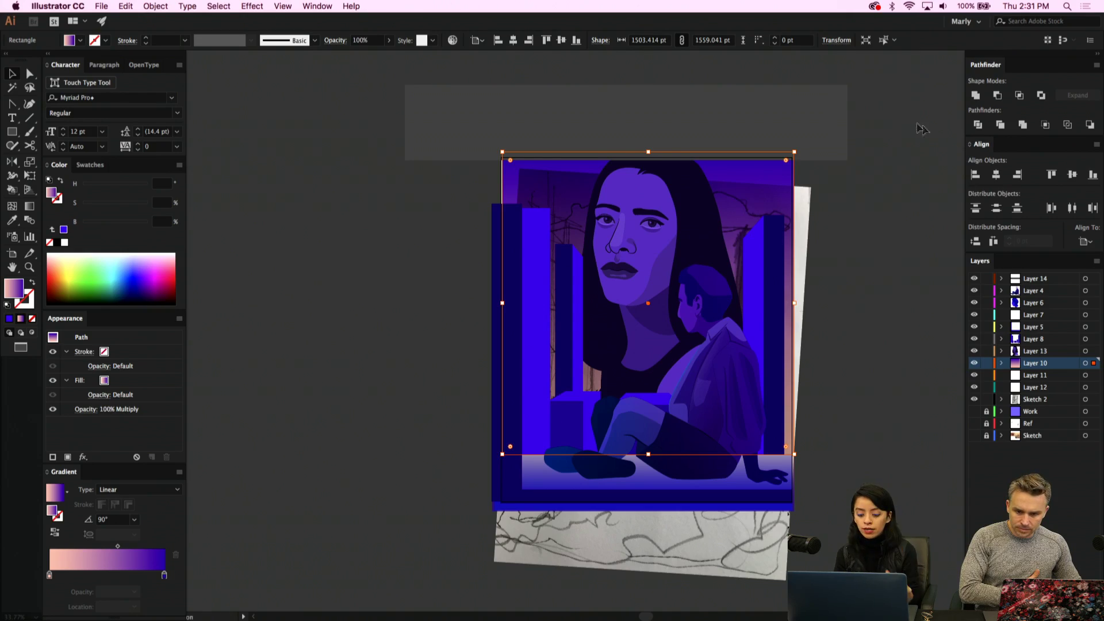
Raise the upper-left corner of the bright blue left column into a slanted top, and extend the dark post beside it upward
{"action": "key", "text": "a"}
{"action": "left_click", "coordinate": [523, 261]}
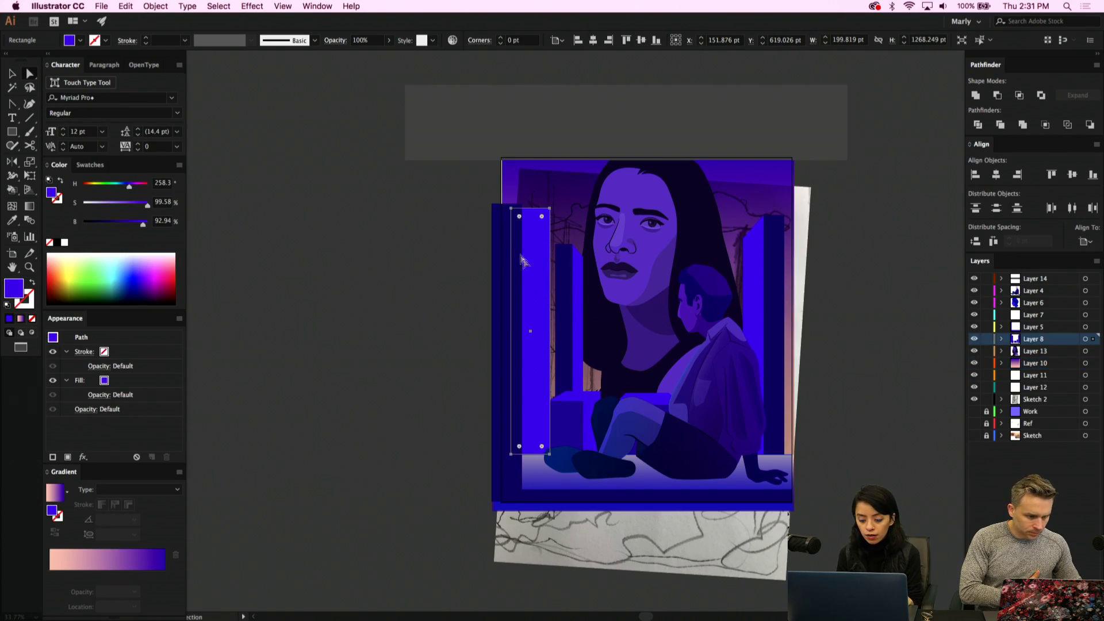
{"action": "left_click", "coordinate": [511, 209]}
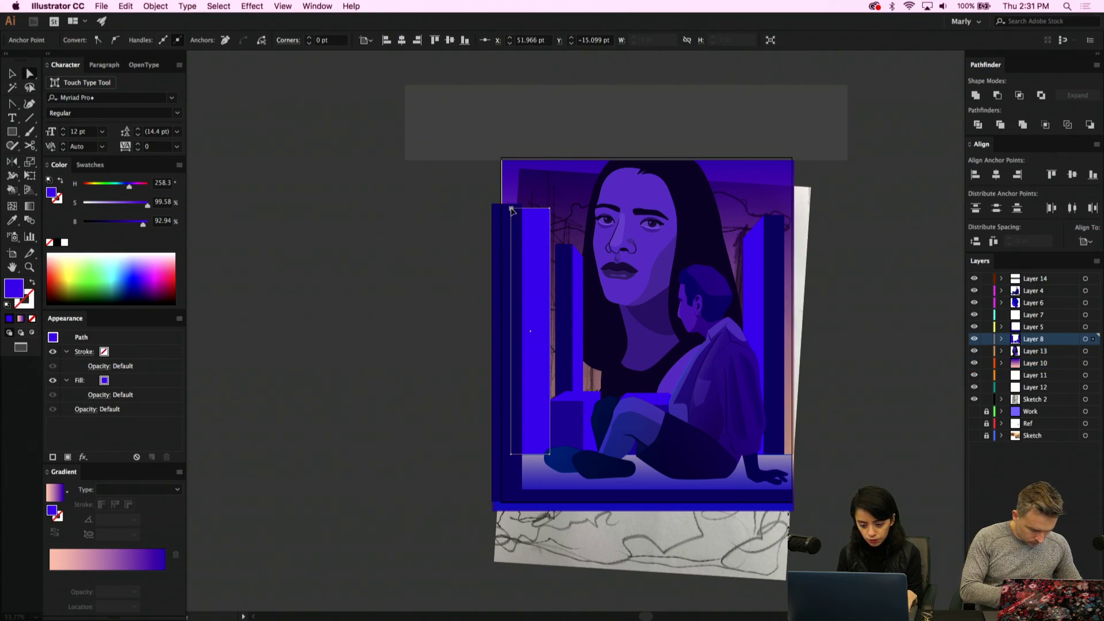
{"action": "left_click_drag", "start_coordinate": [511, 208], "coordinate": [507, 183]}
{"action": "key", "text": "v"}
{"action": "left_click", "coordinate": [508, 238]}
{"action": "left_click", "coordinate": [533, 233]}
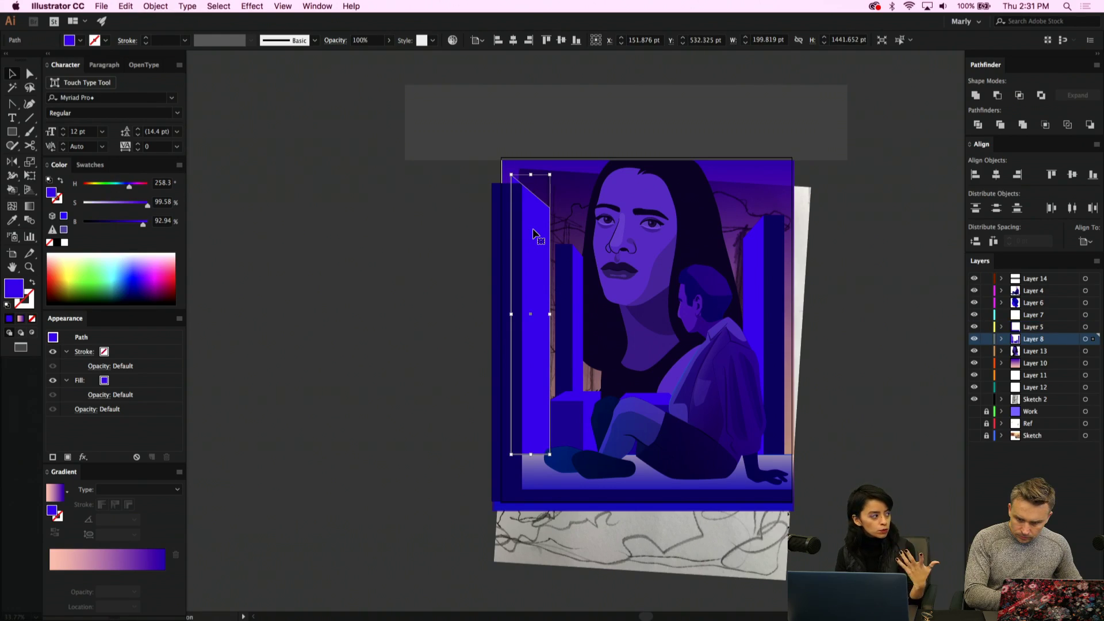
Move the bright left column's left edge along its slant to meet the inner edge of the dark post
{"action": "key", "text": "a"}
{"action": "scroll", "coordinate": [533, 233], "scroll_direction": "up", "scroll_amount": 1}
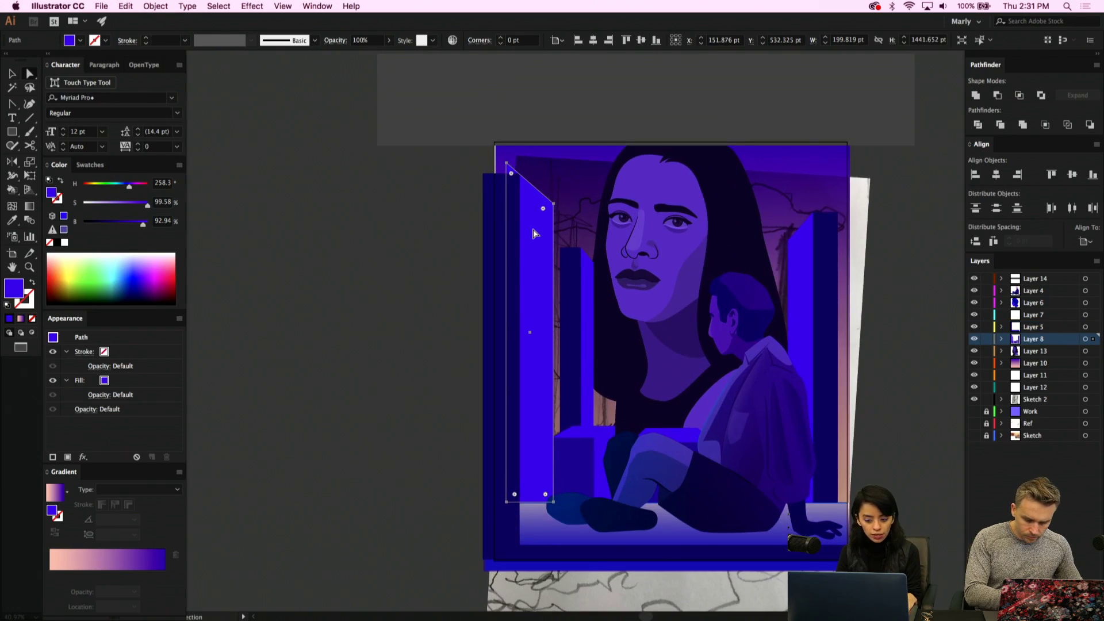
{"action": "left_click", "coordinate": [506, 164]}
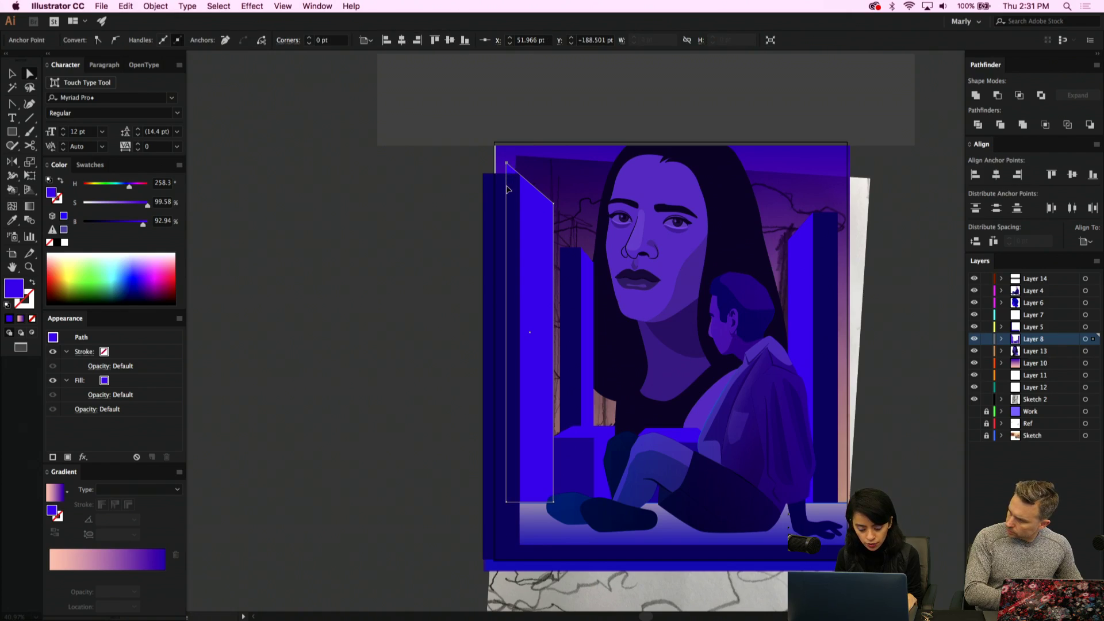
{"action": "left_click_drag", "start_coordinate": [507, 188], "coordinate": [519, 202]}
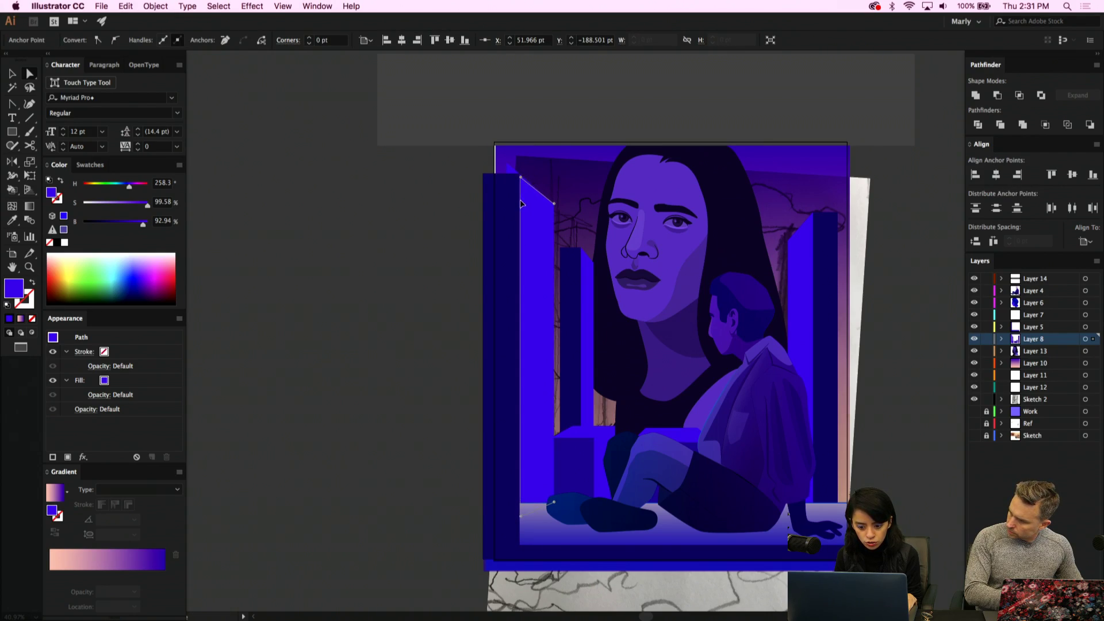
{"action": "left_click", "coordinate": [419, 220]}
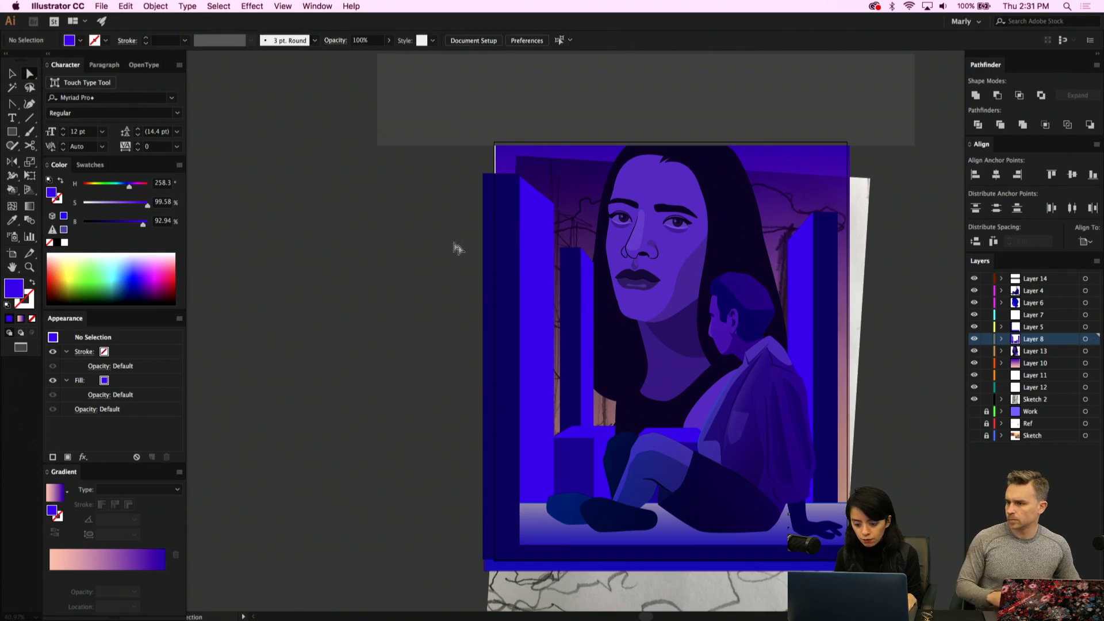
Stretch the bright left column and the adjoining dark post together upward beyond the artboard's top edge
{"action": "left_click", "coordinate": [538, 277]}
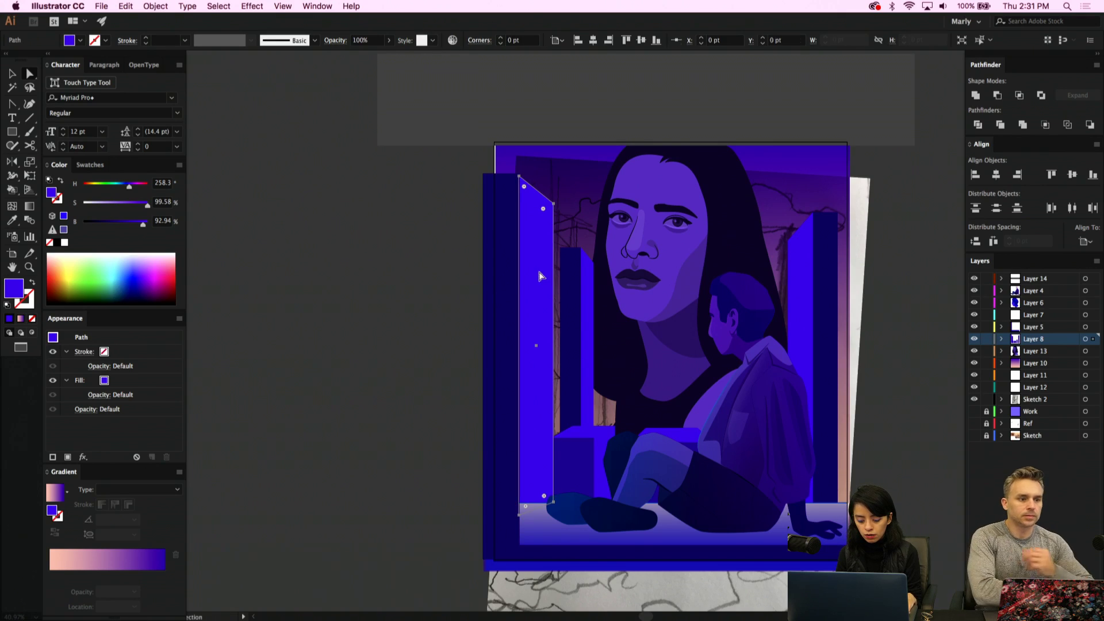
{"action": "key", "text": "v"}
{"action": "left_click", "coordinate": [502, 284], "text": "shift"}
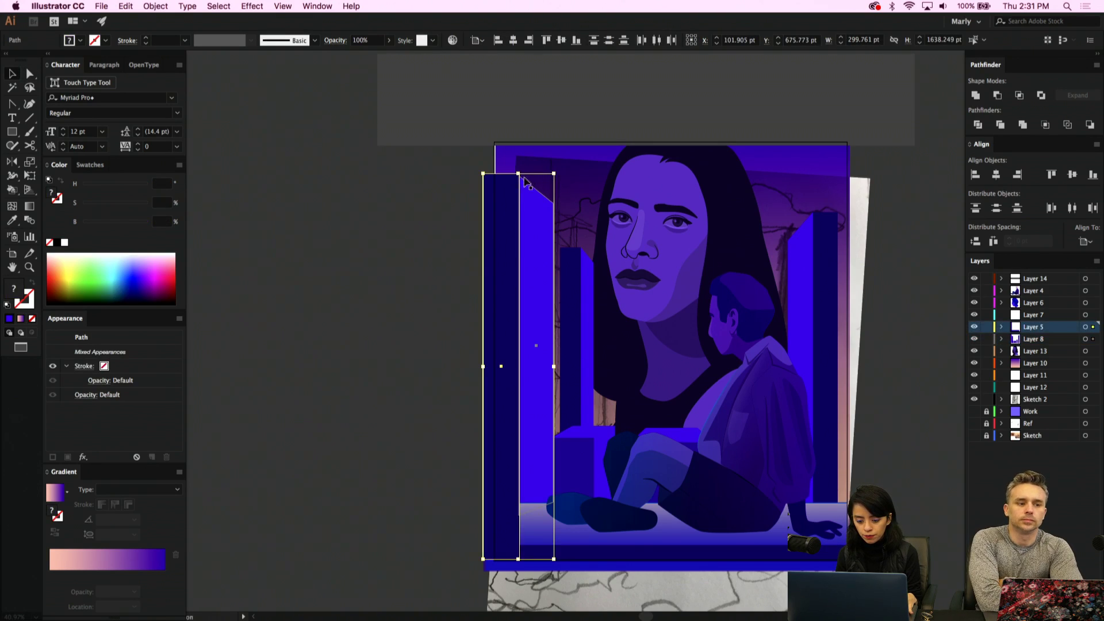
{"action": "left_click_drag", "start_coordinate": [518, 174], "coordinate": [518, 141]}
{"action": "left_click_drag", "start_coordinate": [519, 123], "coordinate": [518, 122]}
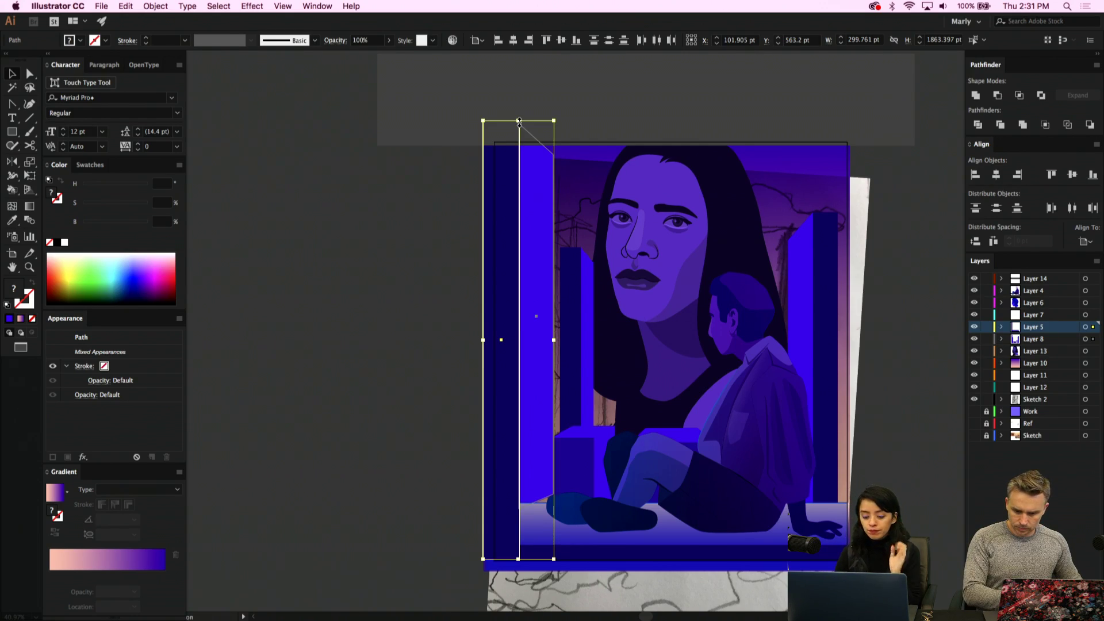
{"action": "left_click_drag", "start_coordinate": [519, 120], "coordinate": [519, 112]}
Nudge the grey covering rectangle up so its lower edge lines up with the artboard's top edge
{"action": "left_click", "coordinate": [639, 136]}
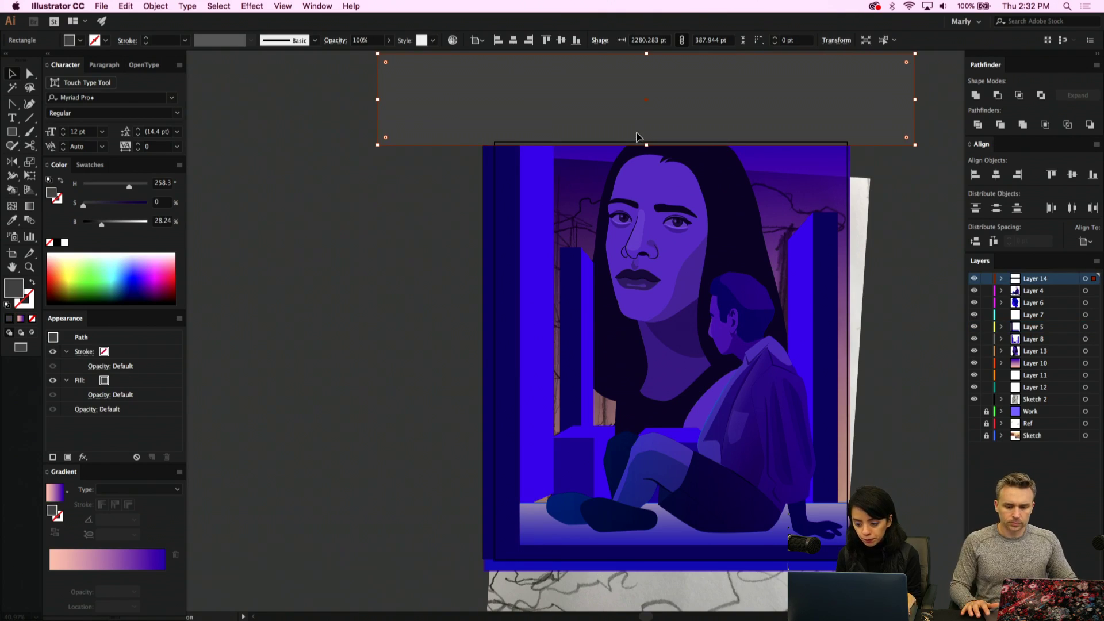
{"action": "key", "text": "shift+Up"}
{"action": "left_click", "coordinate": [868, 322]}
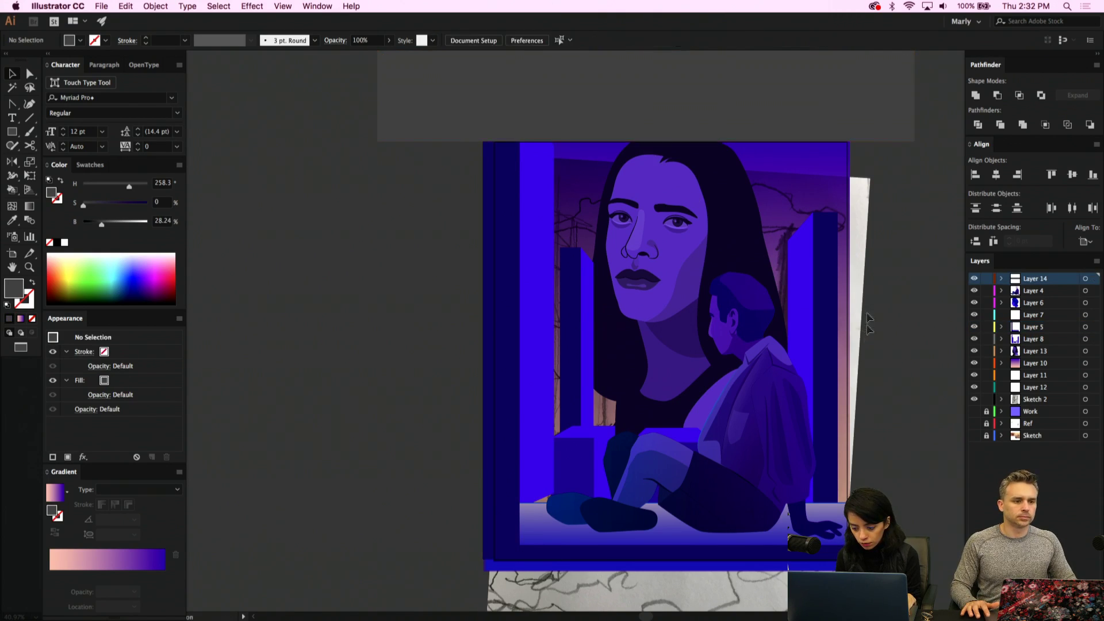
Hide the Sketch 2 layer to leave only the coloured artwork
{"action": "left_click", "coordinate": [864, 260]}
{"action": "scroll", "coordinate": [862, 259], "scroll_direction": "down", "scroll_amount": 3}
{"action": "scroll", "coordinate": [862, 259], "scroll_direction": "right", "scroll_amount": 2}
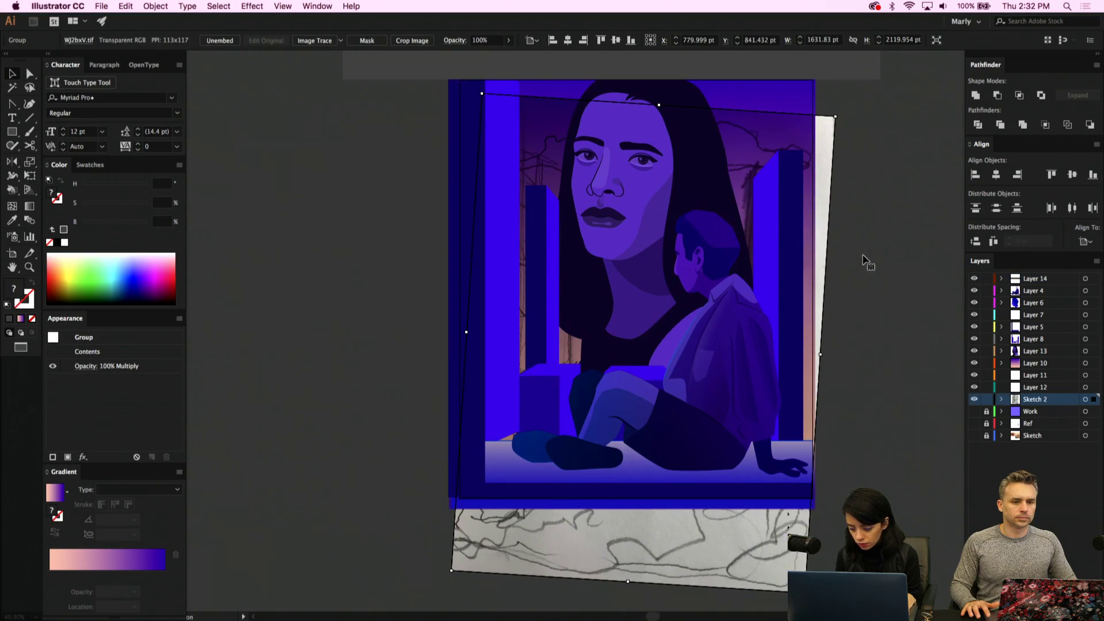
{"action": "left_click", "coordinate": [974, 400]}
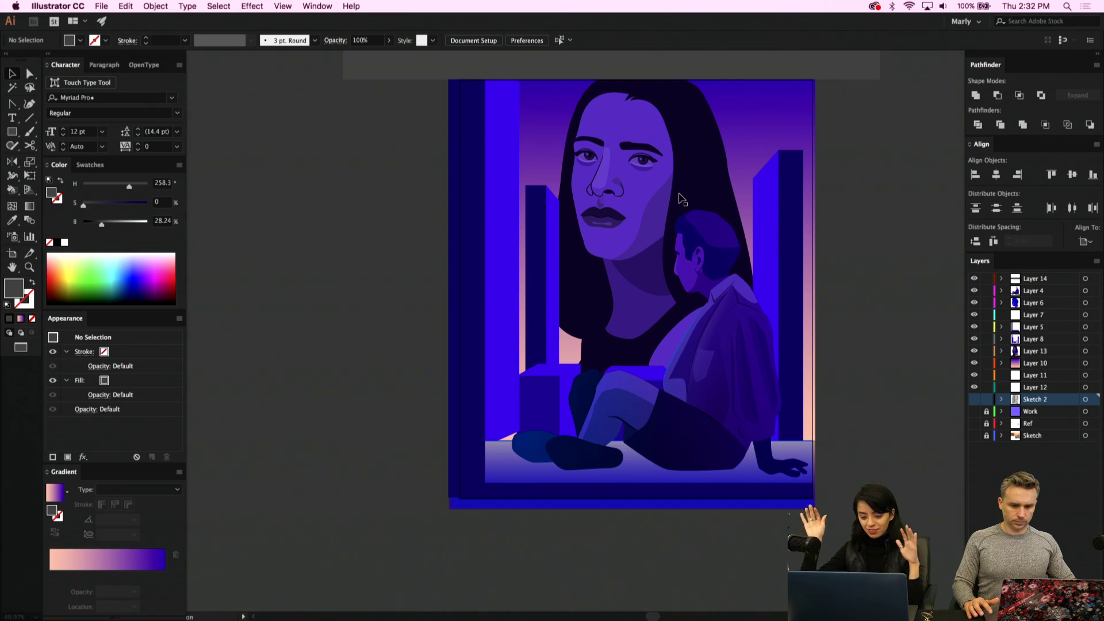
Lower the bottom-right corner of the bright left column to close the gap above the window sill
{"action": "left_click", "coordinate": [500, 320]}
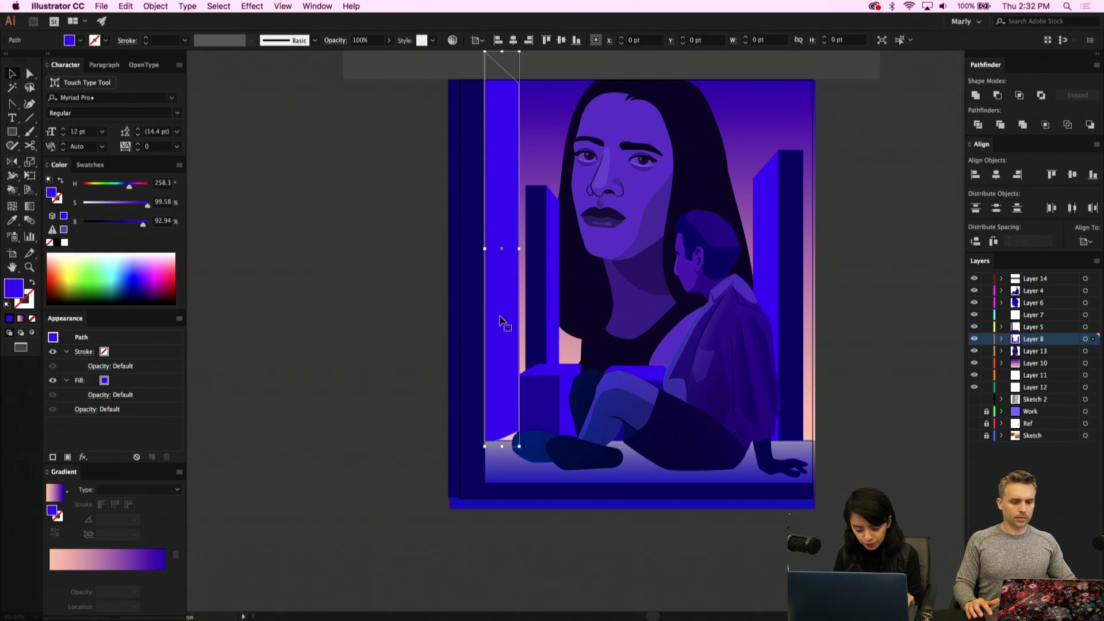
{"action": "left_click", "coordinate": [522, 436]}
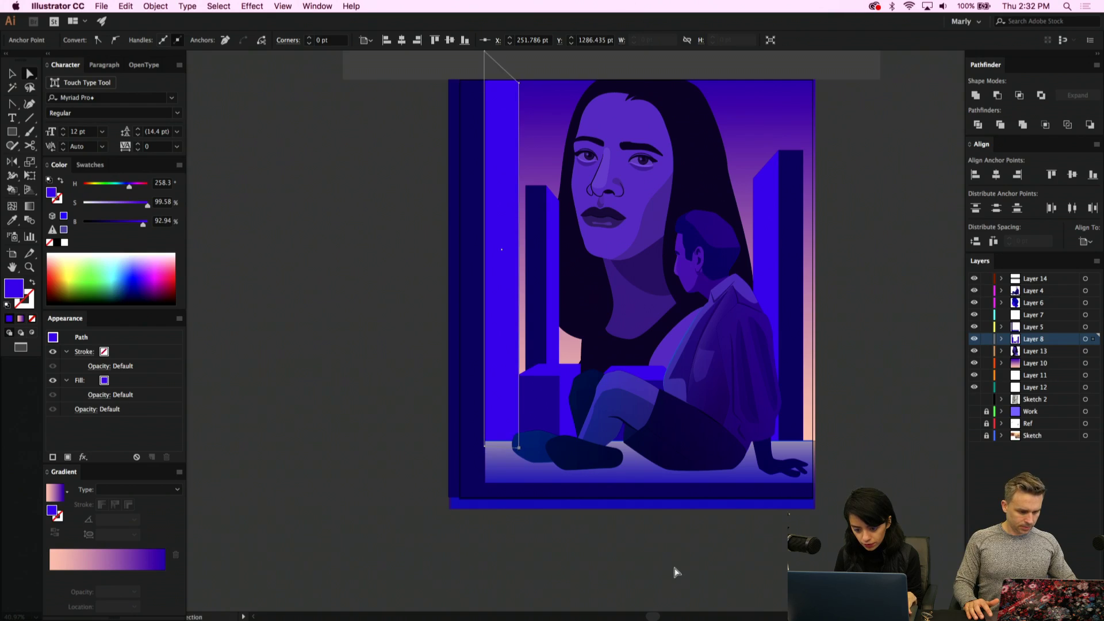
{"action": "left_click", "coordinate": [677, 571]}
Select both faces of the right-hand tower and shift them right toward the artboard's edge
{"action": "left_click", "coordinate": [562, 297]}
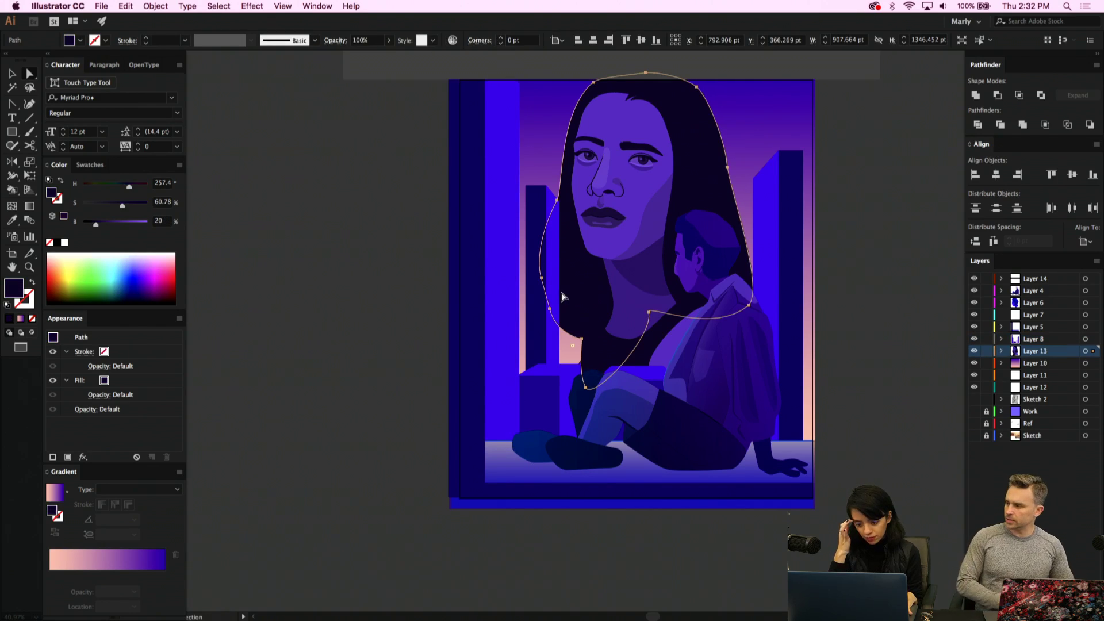
{"action": "left_click", "coordinate": [857, 271]}
{"action": "left_click", "coordinate": [801, 261]}
{"action": "key", "text": "v"}
{"action": "left_click", "coordinate": [801, 261]}
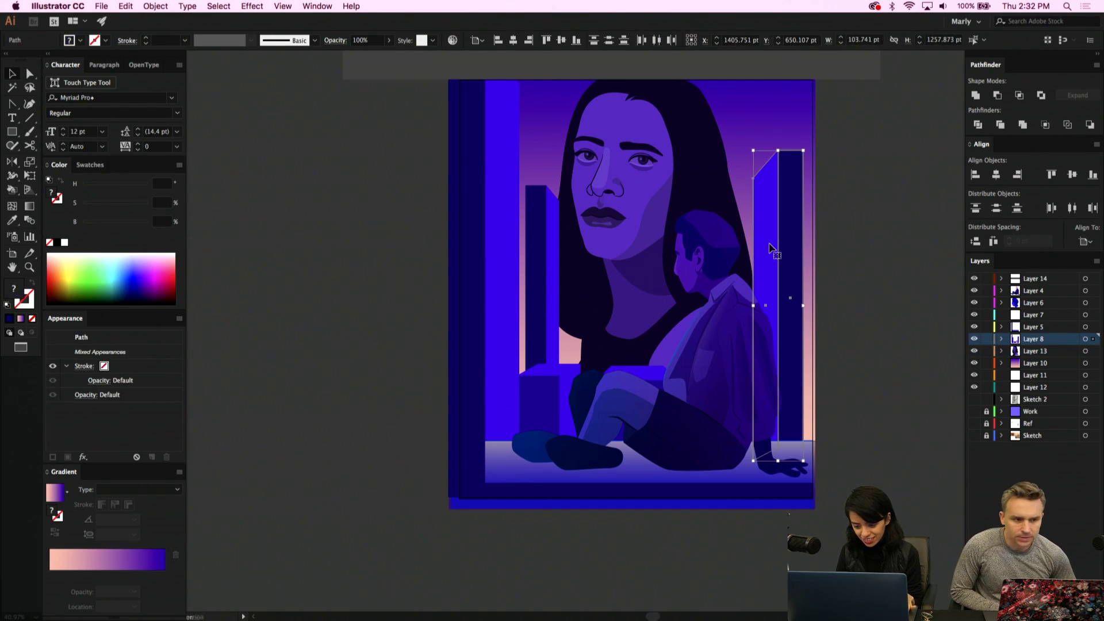
{"action": "left_click_drag", "start_coordinate": [804, 305], "coordinate": [759, 306]}
{"action": "left_click", "coordinate": [838, 333]}
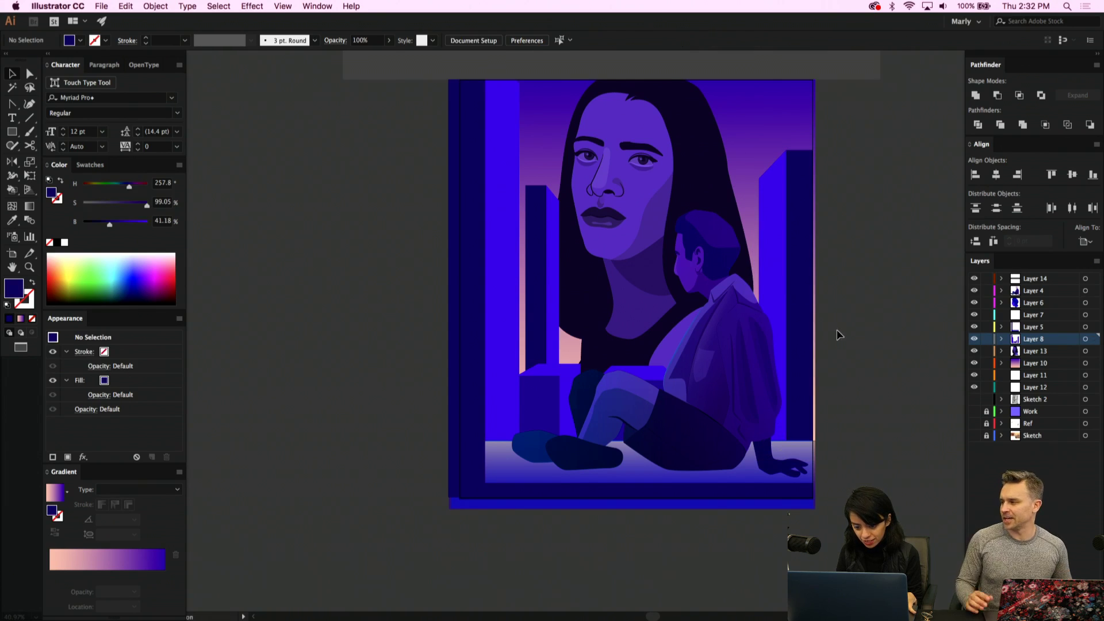
Shorten both faces of the small tower left of the woman from the top, to about 1016 pt high
{"action": "left_click", "coordinate": [746, 173]}
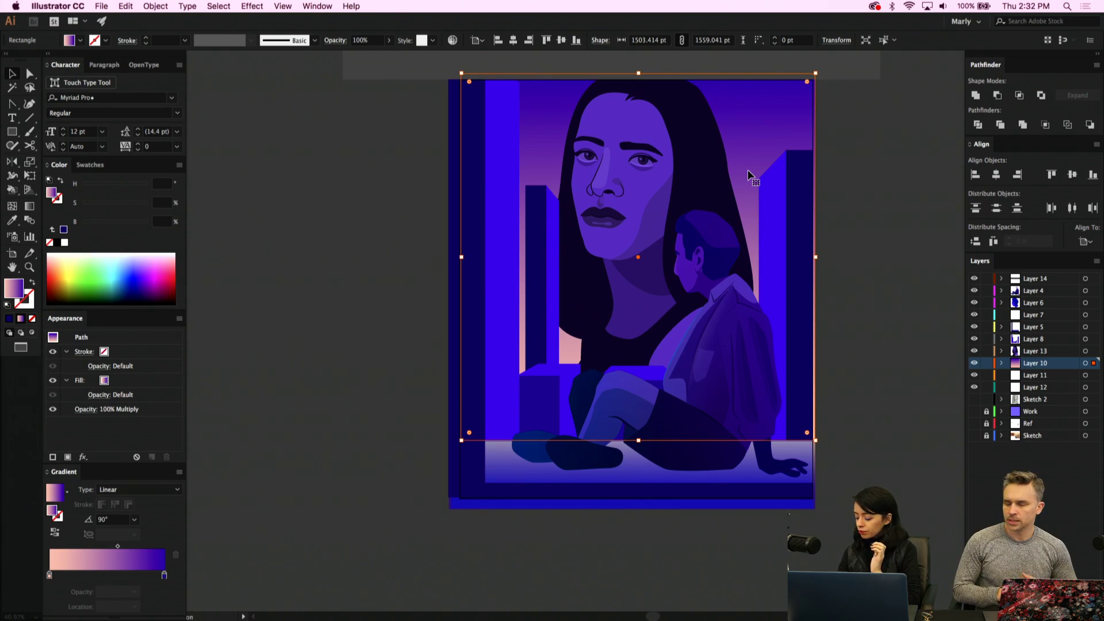
{"action": "left_click", "coordinate": [556, 257]}
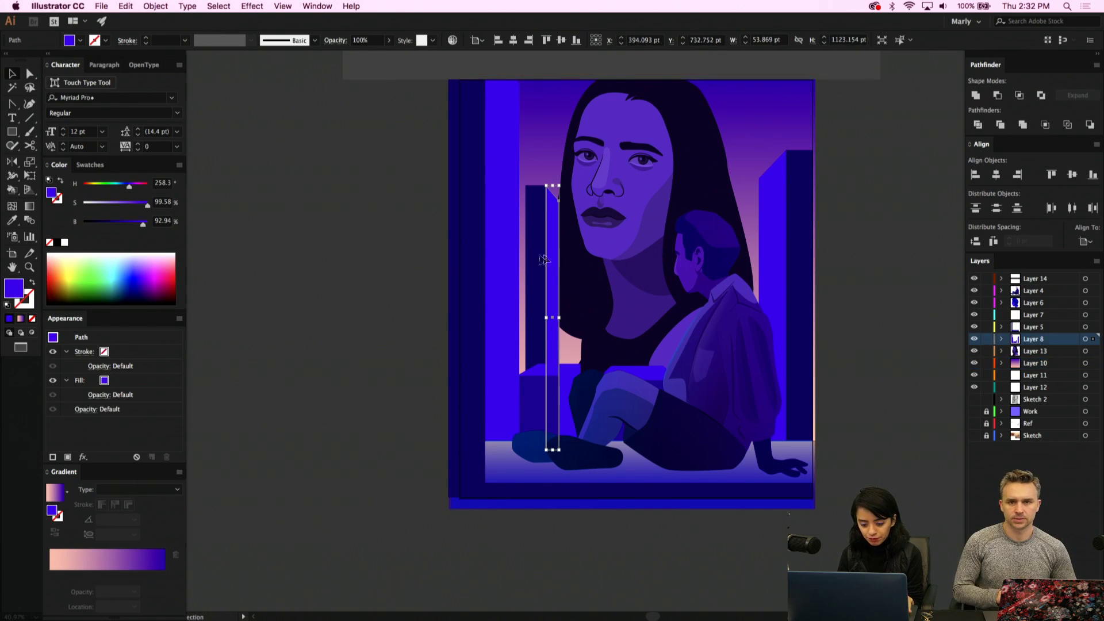
{"action": "left_click", "coordinate": [531, 259], "text": "shift"}
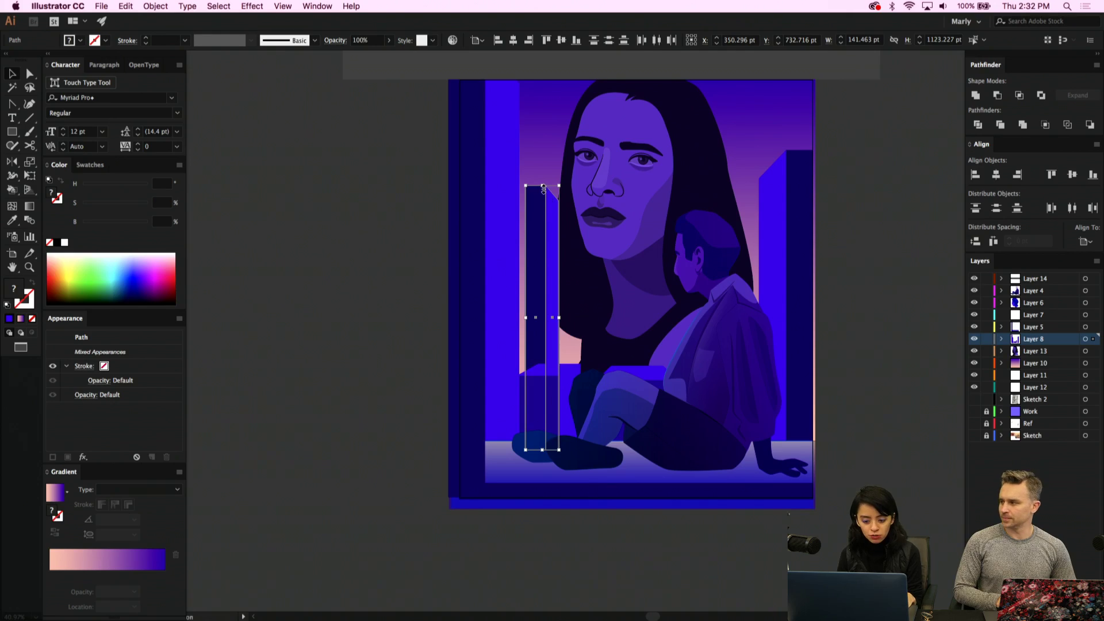
{"action": "left_click_drag", "start_coordinate": [543, 191], "coordinate": [547, 213]}
{"action": "left_click", "coordinate": [777, 294]}
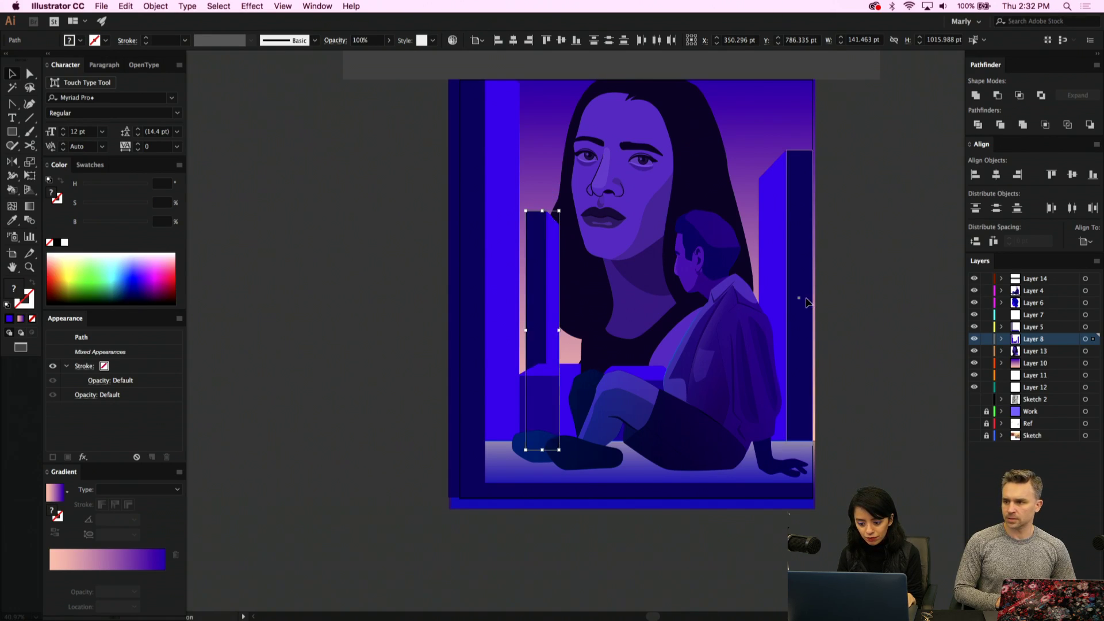
{"action": "left_click", "coordinate": [607, 287]}
{"action": "left_click", "coordinate": [828, 352]}
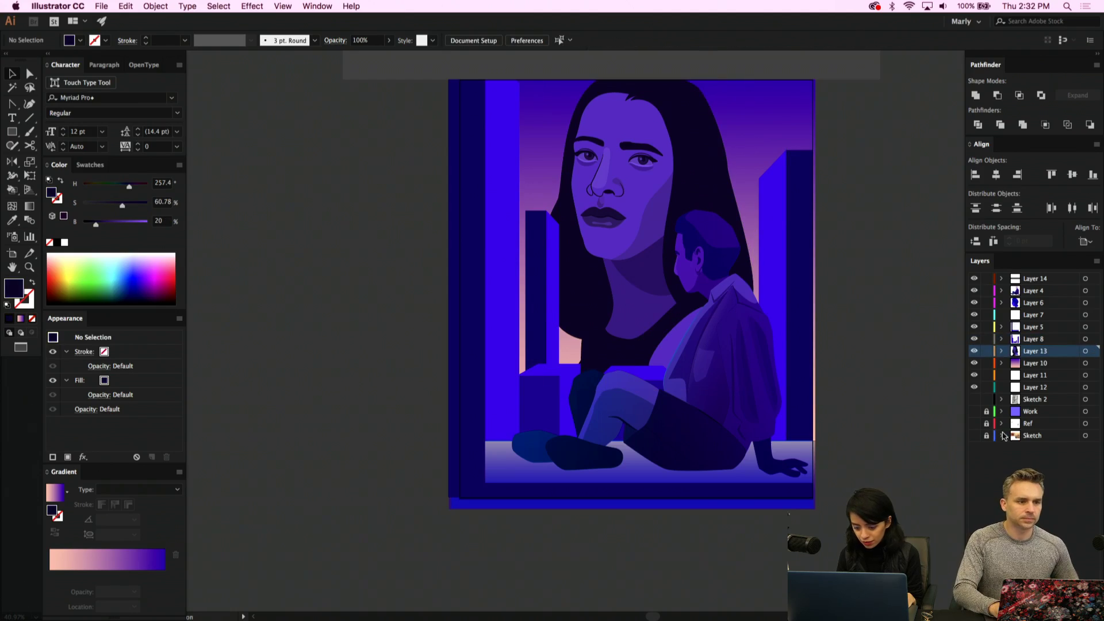
Check the artwork against the Sketch 2 and Sketch layers by briefly showing each, leaving both hidden
{"action": "left_click", "coordinate": [974, 399]}
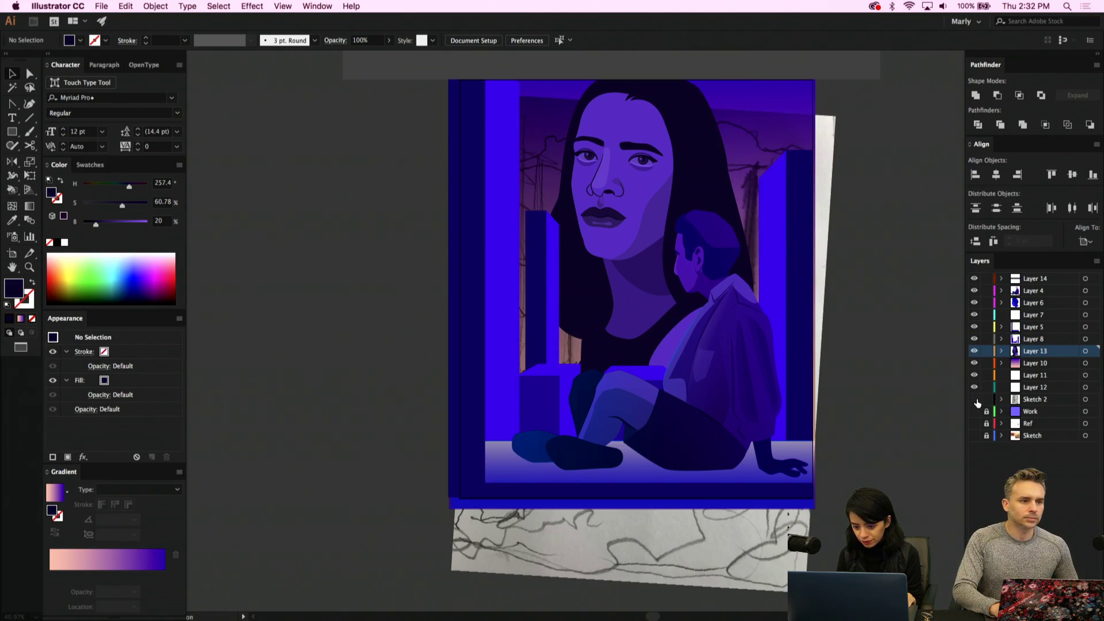
{"action": "left_click", "coordinate": [973, 399]}
{"action": "left_click", "coordinate": [974, 435]}
{"action": "left_click", "coordinate": [974, 435]}
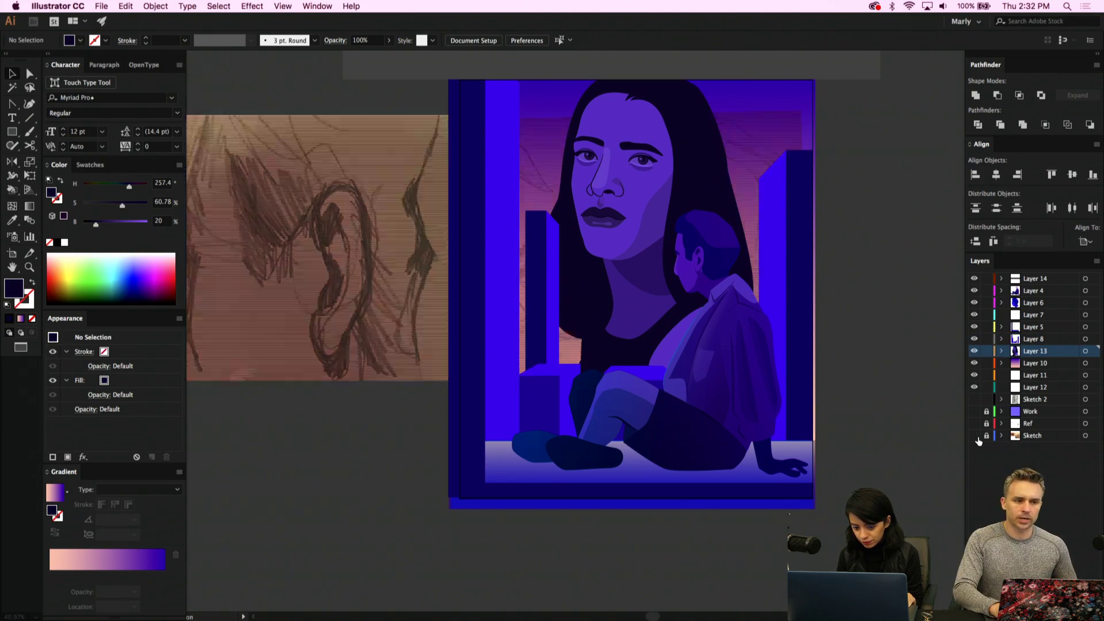
{"action": "left_click", "coordinate": [973, 435]}
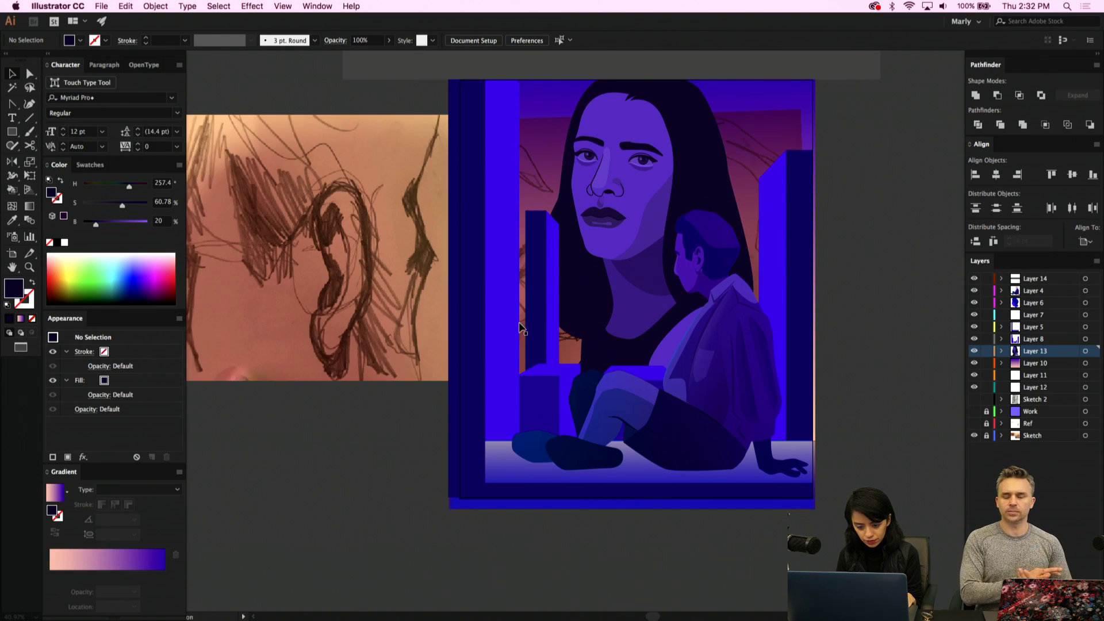
{"action": "left_click", "coordinate": [974, 437]}
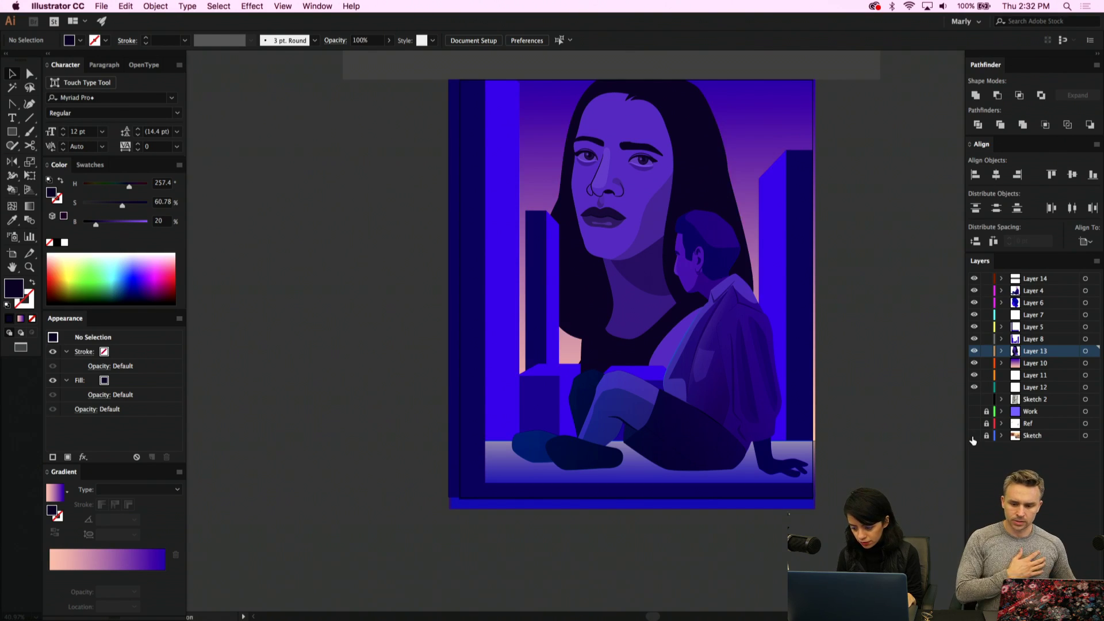
Show the Sketch 2 layer and move its buildings-and-clouds sketch to the left of the artboard
{"action": "left_click", "coordinate": [973, 401]}
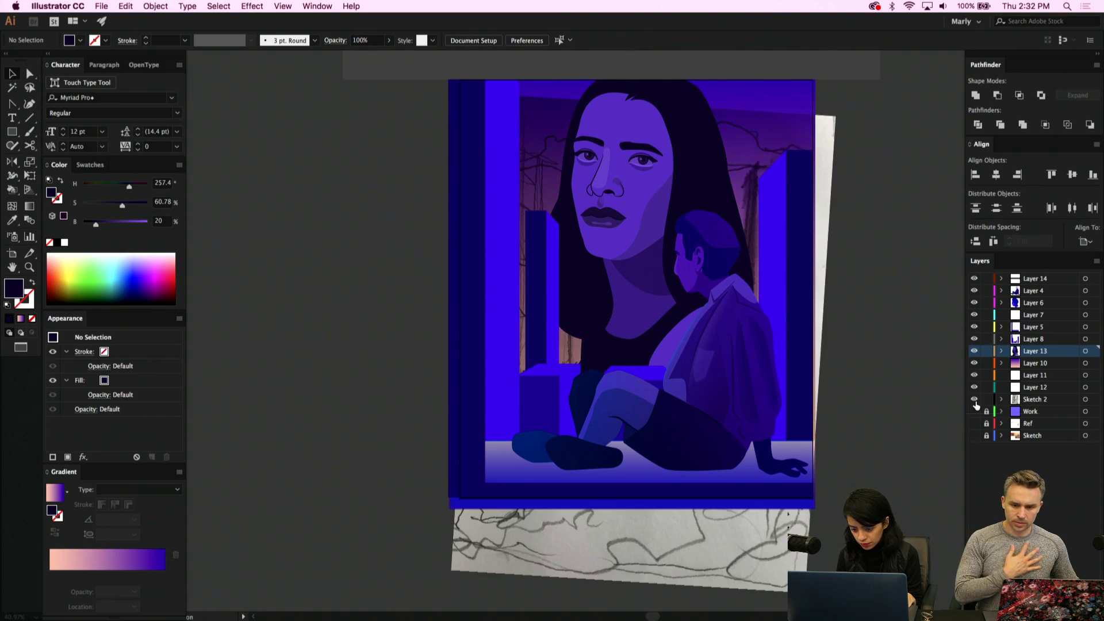
{"action": "left_click", "coordinate": [713, 555]}
{"action": "left_click_drag", "start_coordinate": [418, 488], "coordinate": [407, 485]}
{"action": "scroll", "coordinate": [407, 485], "scroll_direction": "left", "scroll_amount": 5}
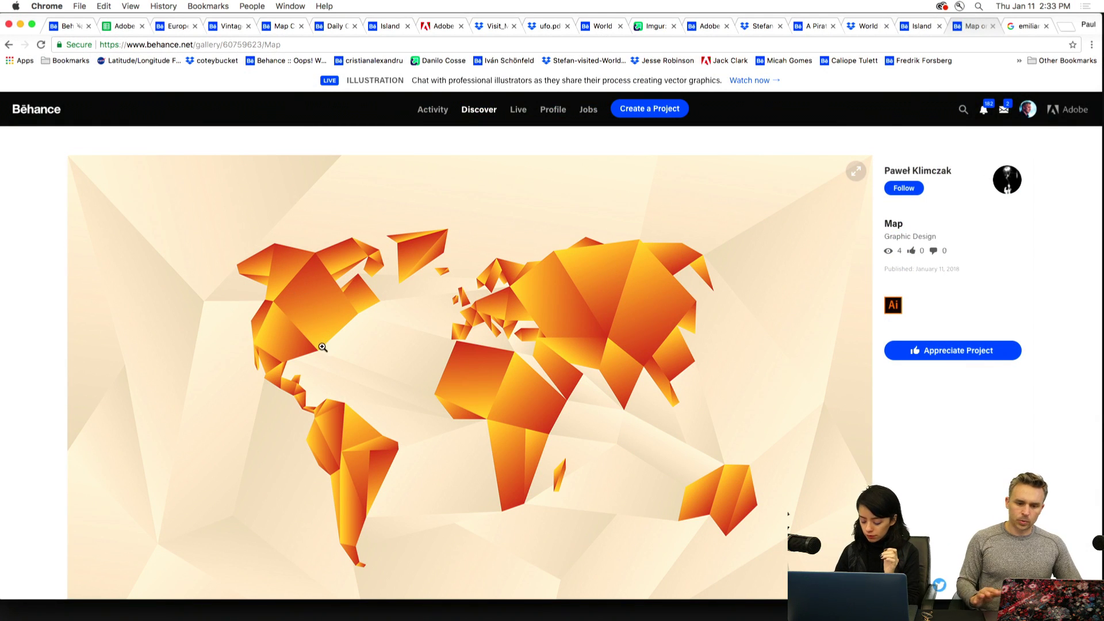
In Chrome, view the orange polygonal Map project on Behance and follow its author
{"action": "scroll", "coordinate": [351, 357], "scroll_direction": "down", "scroll_amount": 2}
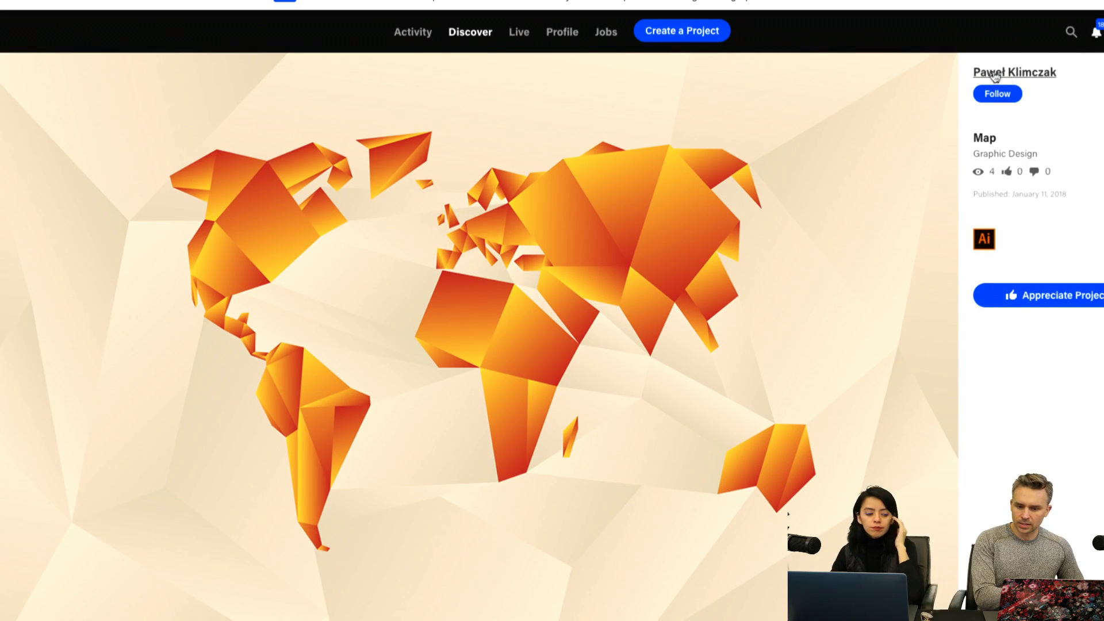
{"action": "mouse_move", "coordinate": [1043, 79]}
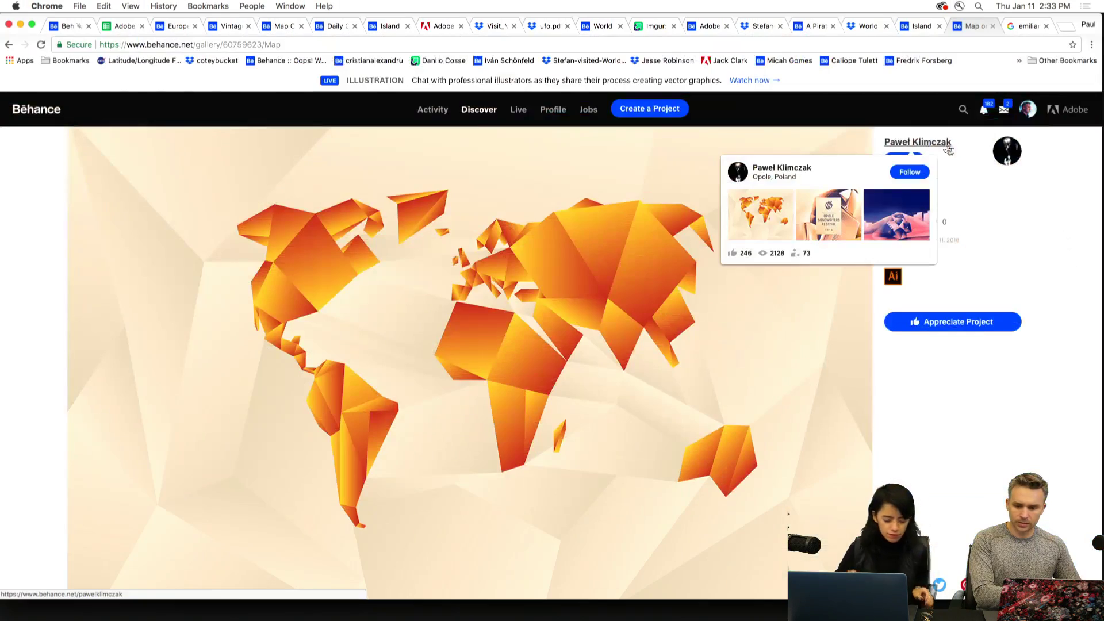
{"action": "left_click", "coordinate": [895, 183]}
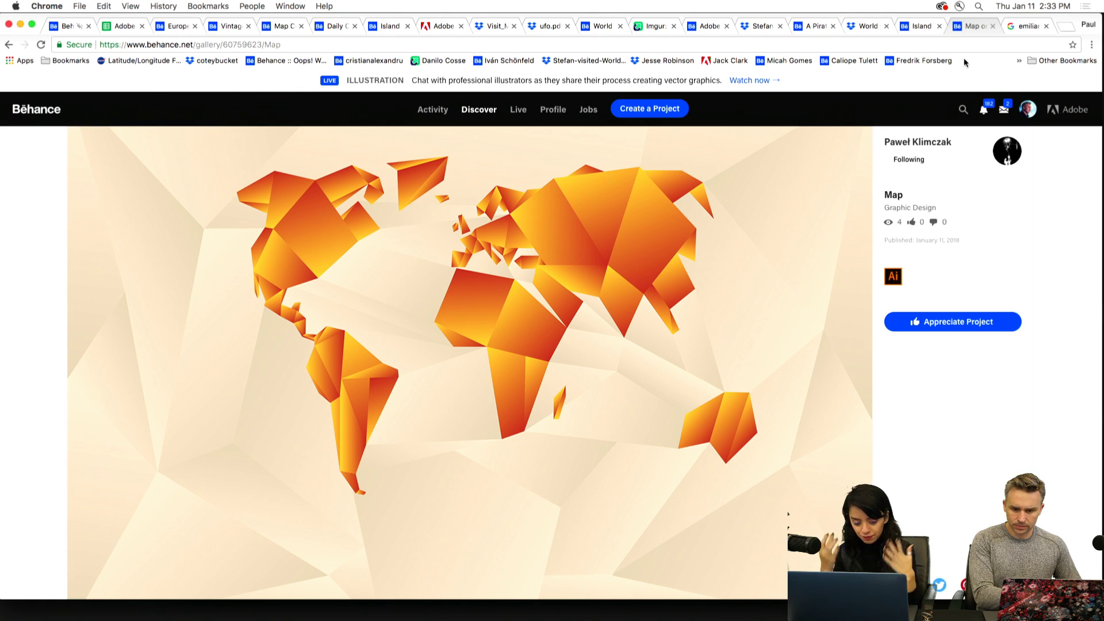
In the search results tab, browse the bookmarked entries Daily Challange: Map, World Basemap.png and European Monuments
{"action": "left_click", "coordinate": [1018, 25]}
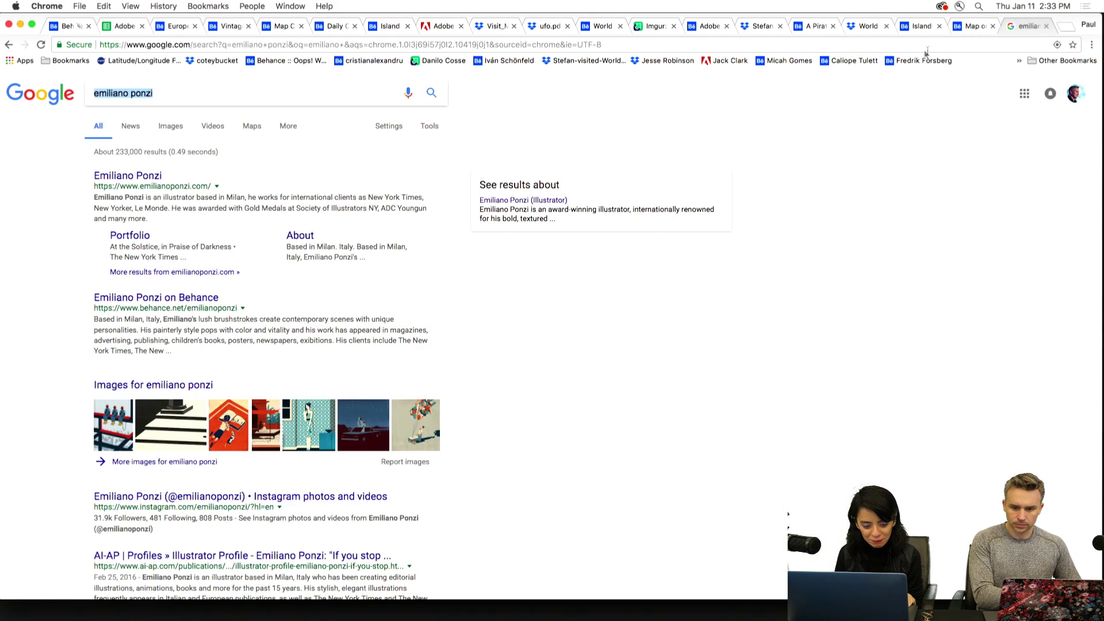
{"action": "left_click", "coordinate": [862, 61]}
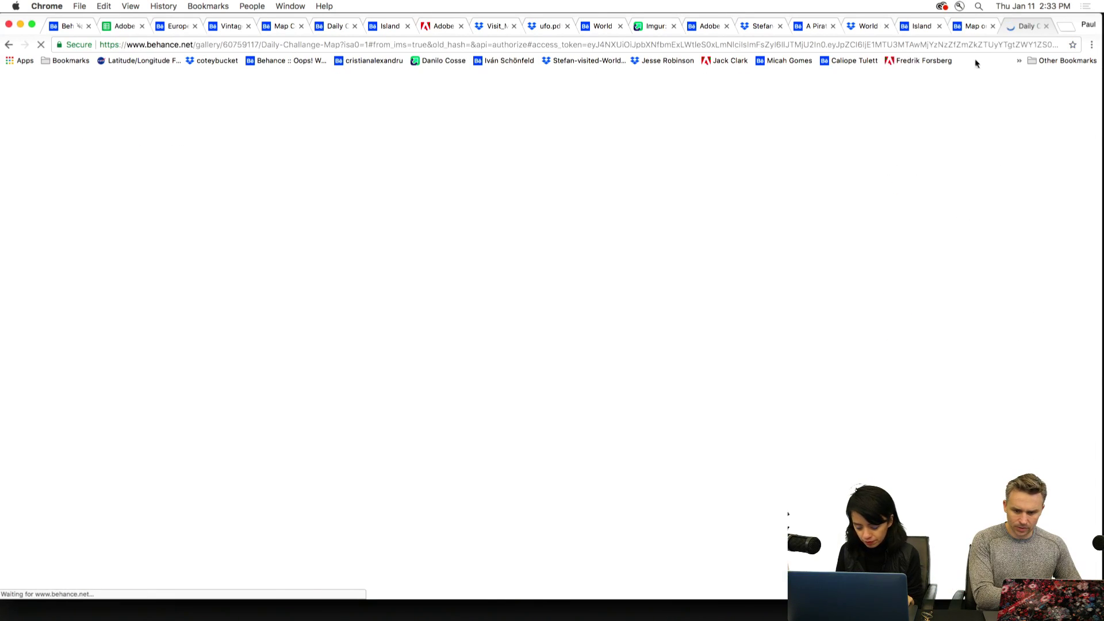
{"action": "left_click", "coordinate": [1017, 61]}
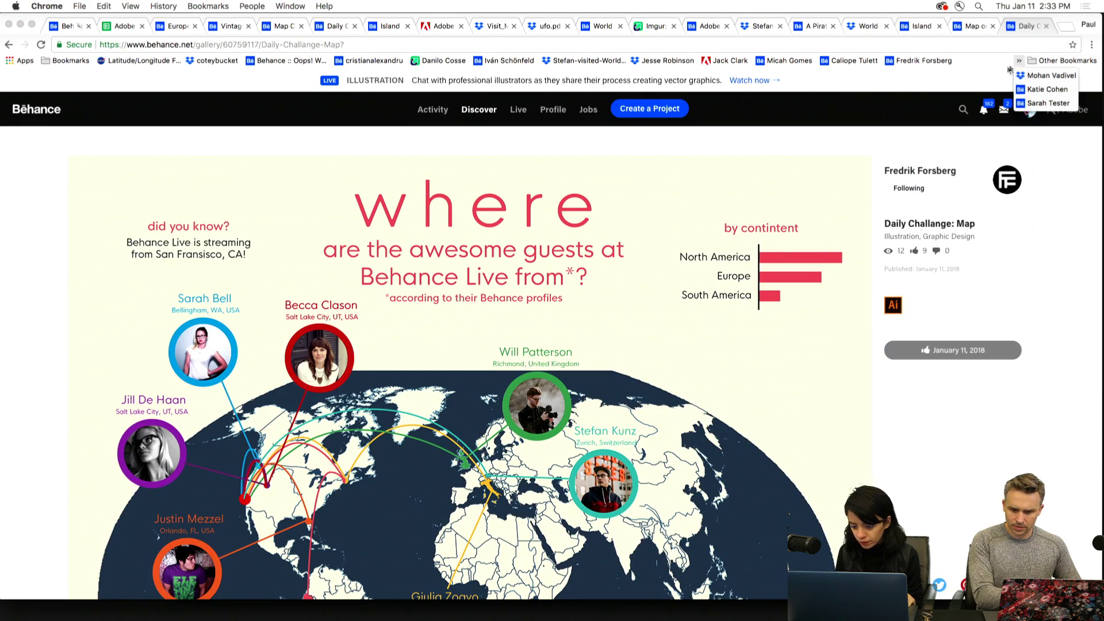
{"action": "left_click", "coordinate": [1029, 76]}
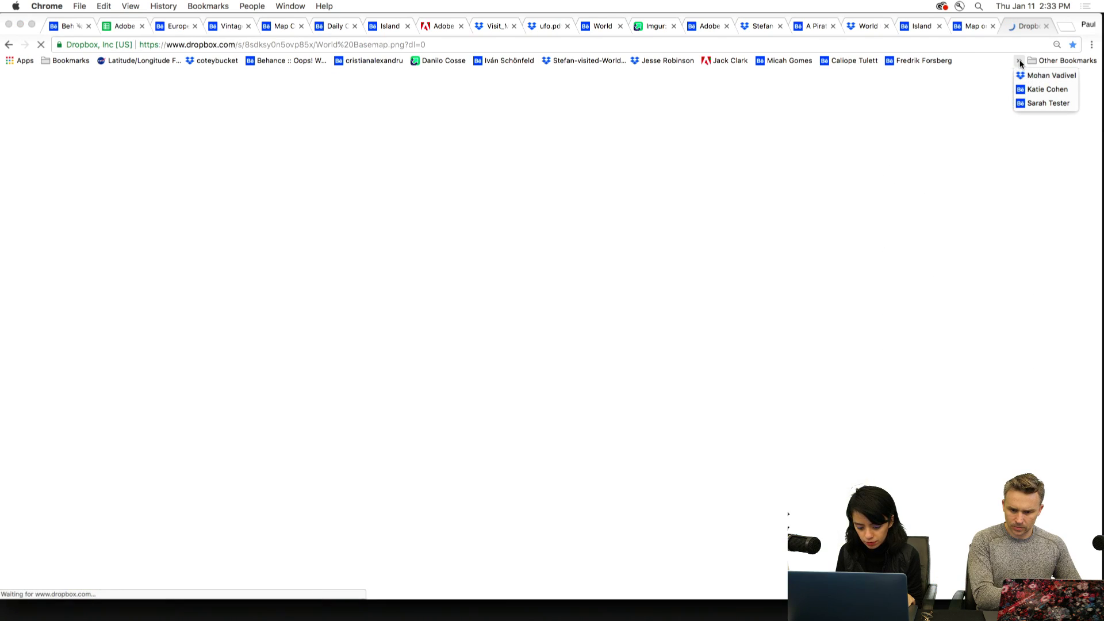
{"action": "left_click", "coordinate": [1029, 90]}
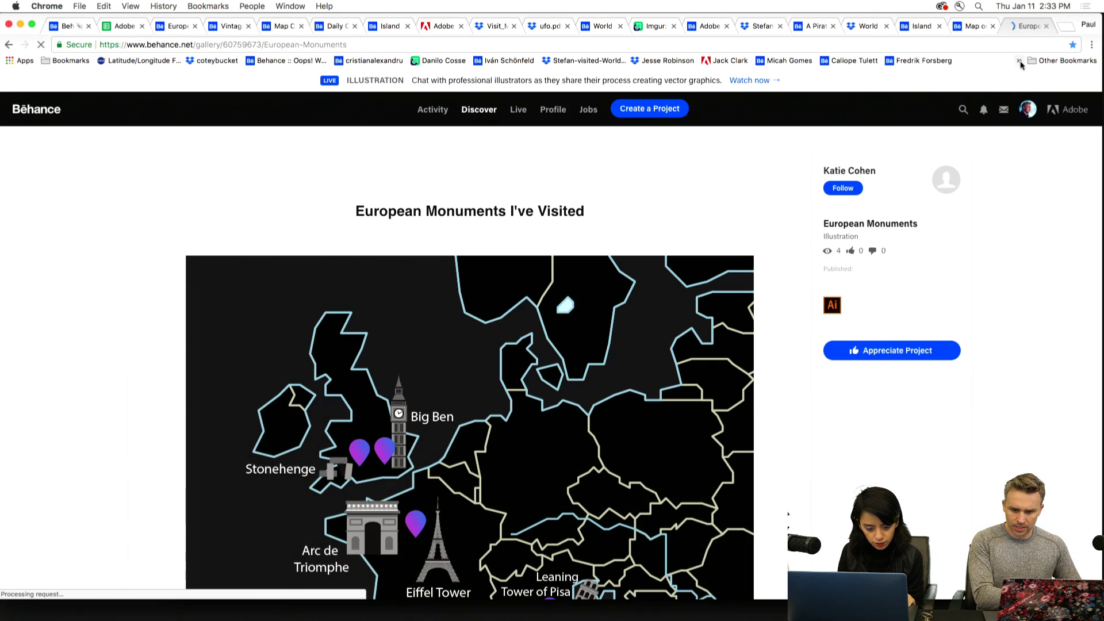
Examine the European Monuments map, including its enlarged view, and appreciate the project
{"action": "scroll", "coordinate": [84, 241], "scroll_direction": "down", "scroll_amount": 1}
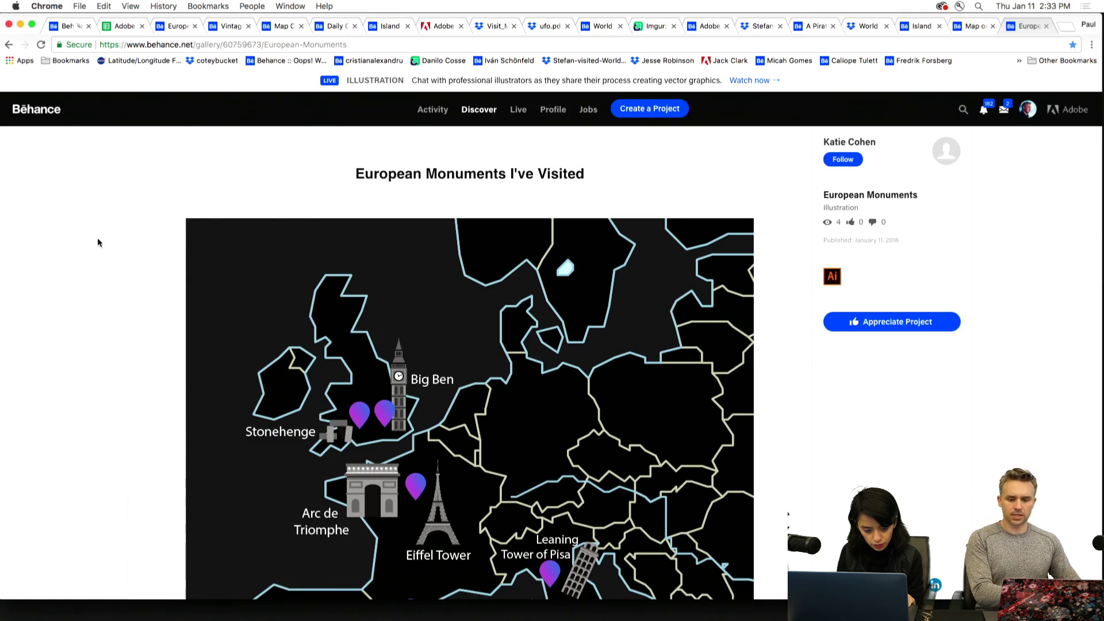
{"action": "scroll", "coordinate": [87, 239], "scroll_direction": "down", "scroll_amount": 4}
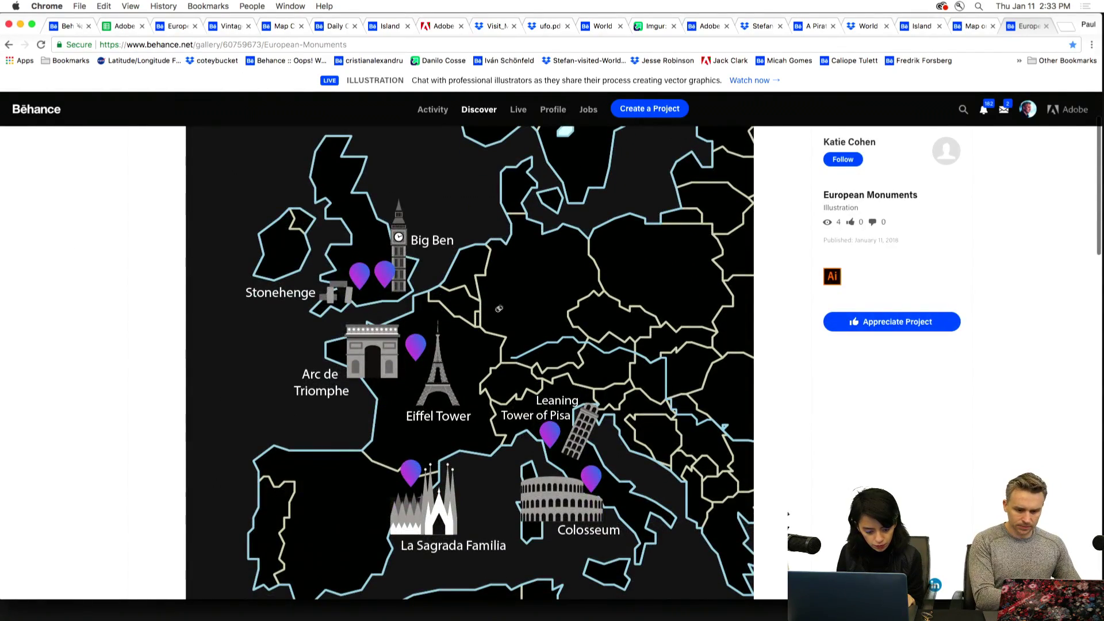
{"action": "scroll", "coordinate": [729, 207], "scroll_direction": "up", "scroll_amount": 4}
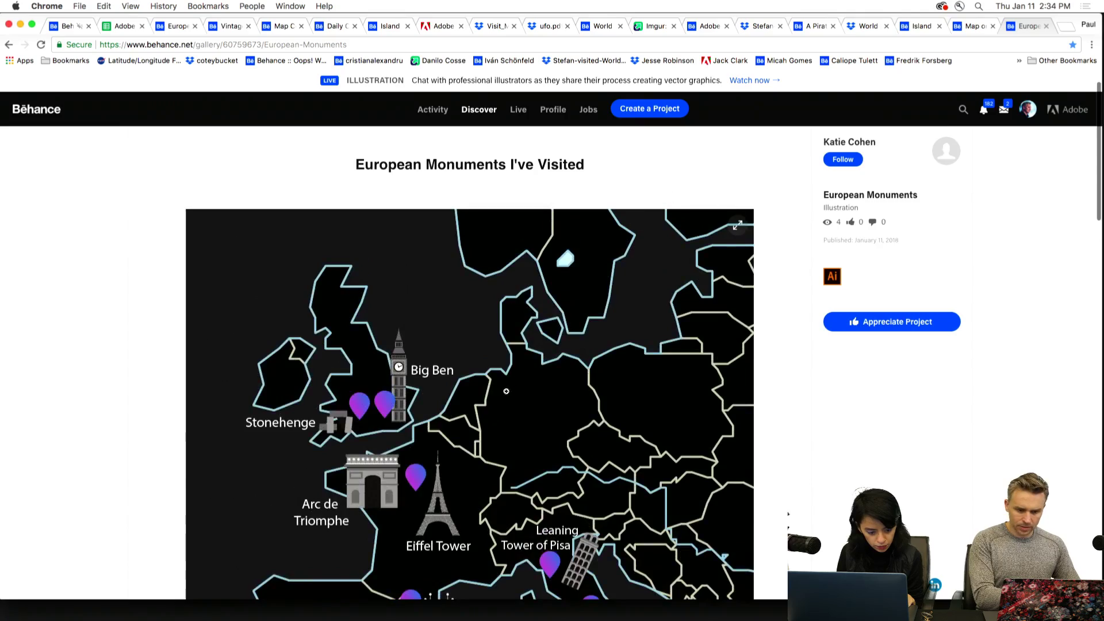
{"action": "left_click", "coordinate": [505, 392]}
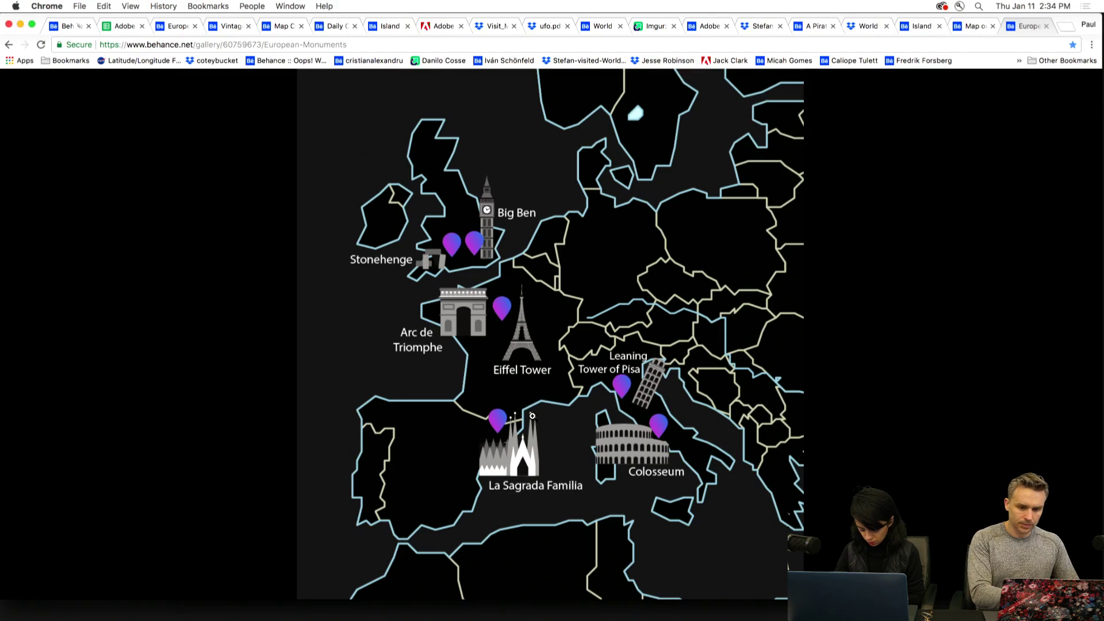
{"action": "left_click", "coordinate": [1073, 334]}
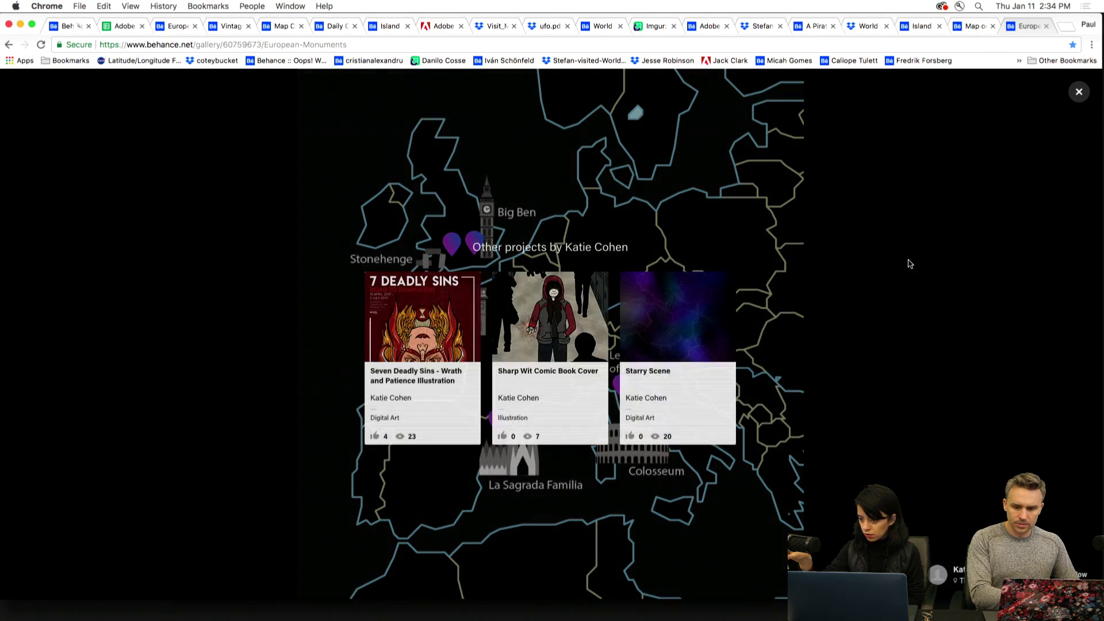
{"action": "left_click", "coordinate": [1078, 91]}
{"action": "left_click", "coordinate": [895, 330]}
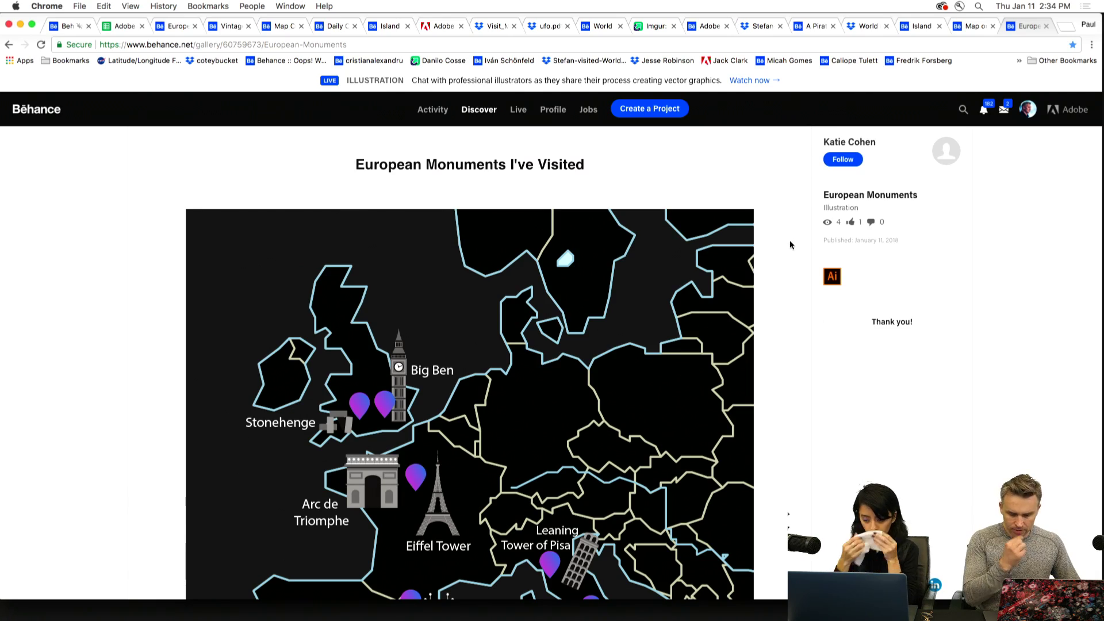
Replace the European Monuments tab with a new blank tab and bring up the remaining bookmarks
{"action": "left_click", "coordinate": [1019, 61]}
{"action": "left_click", "coordinate": [1046, 26]}
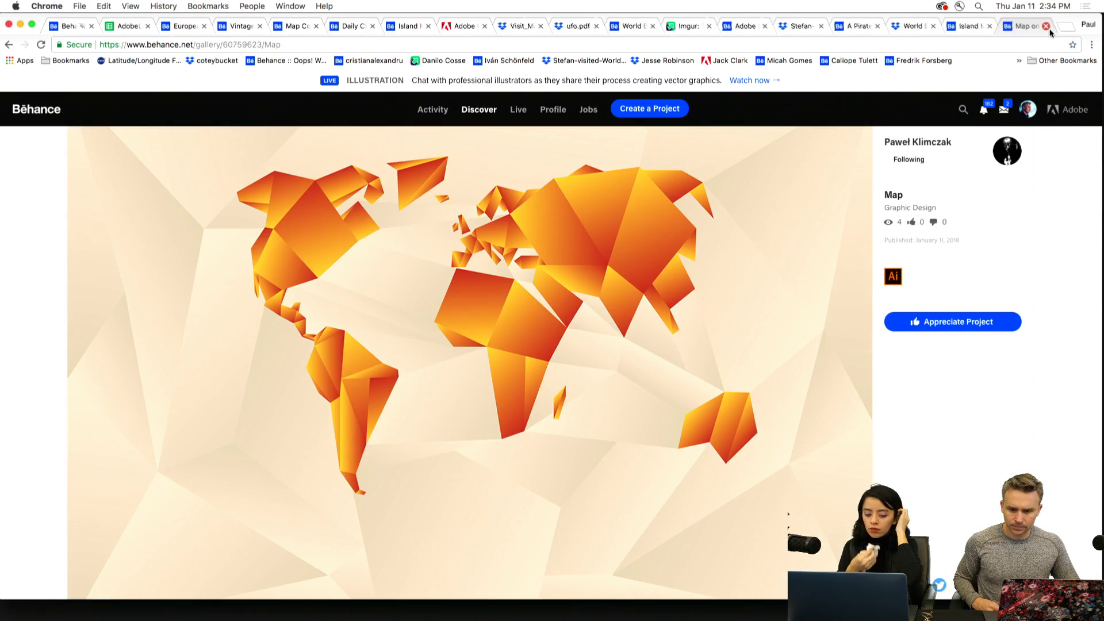
{"action": "left_click", "coordinate": [1063, 27]}
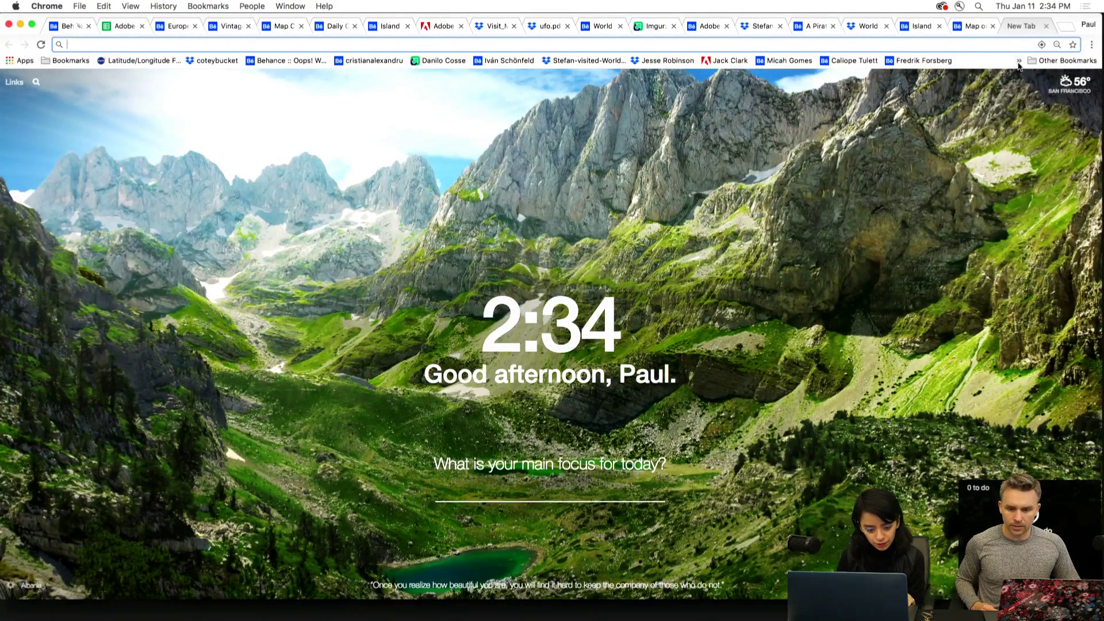
{"action": "left_click", "coordinate": [1018, 62]}
{"action": "left_click", "coordinate": [1019, 62]}
{"action": "left_click", "coordinate": [1018, 62]}
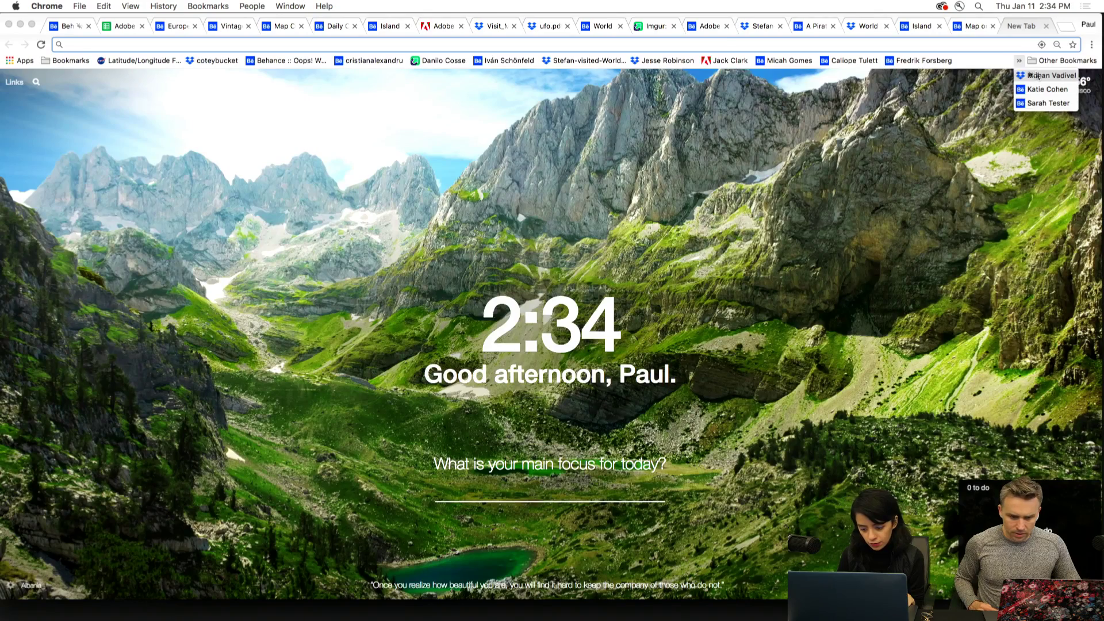
{"action": "left_click", "coordinate": [714, 46]}
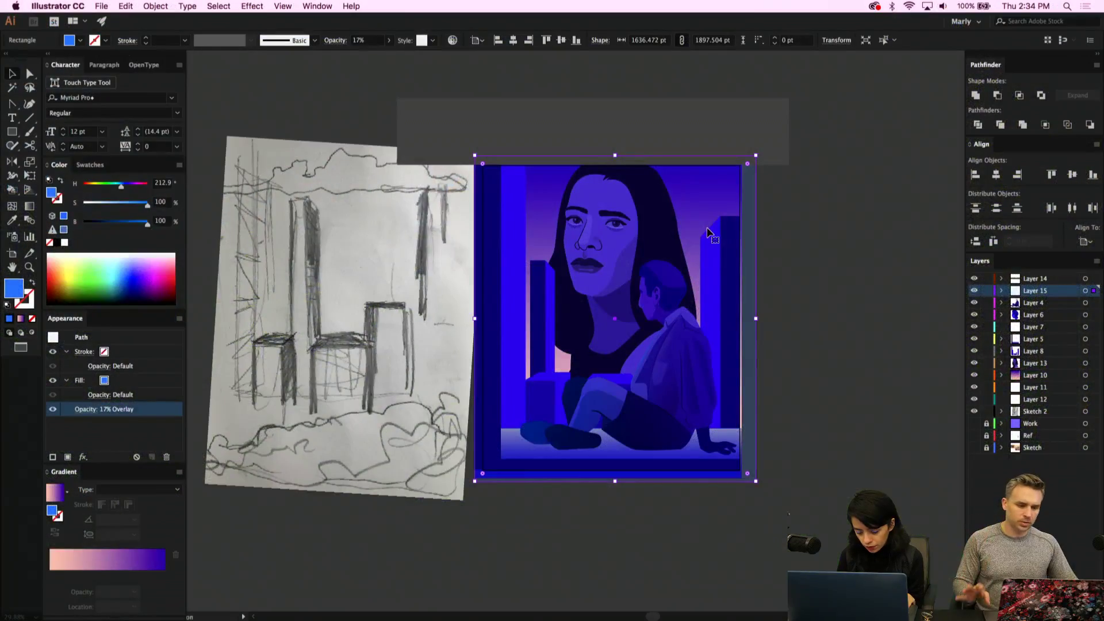
In Illustrator, lock Layer 15 and select all of the woman's artwork on Layer 13
{"action": "left_click", "coordinate": [987, 290]}
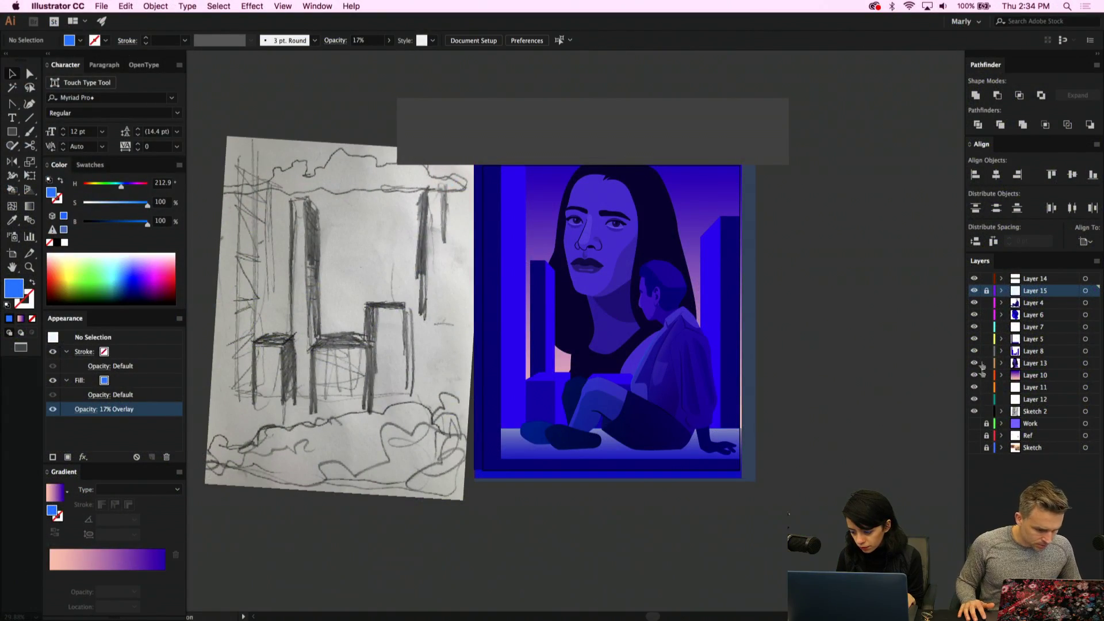
{"action": "left_click", "coordinate": [1085, 362]}
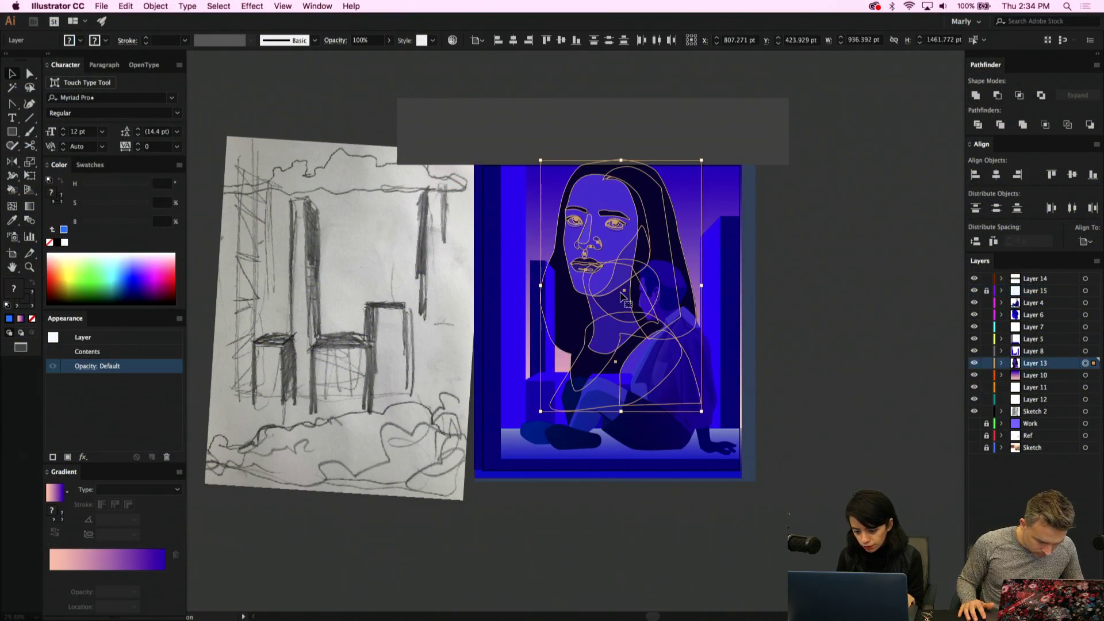
Try placing a duplicate of the woman to the right of the artboard, and undo it
{"action": "left_click_drag", "start_coordinate": [624, 298], "coordinate": [782, 301]}
{"action": "key", "text": "super+z"}
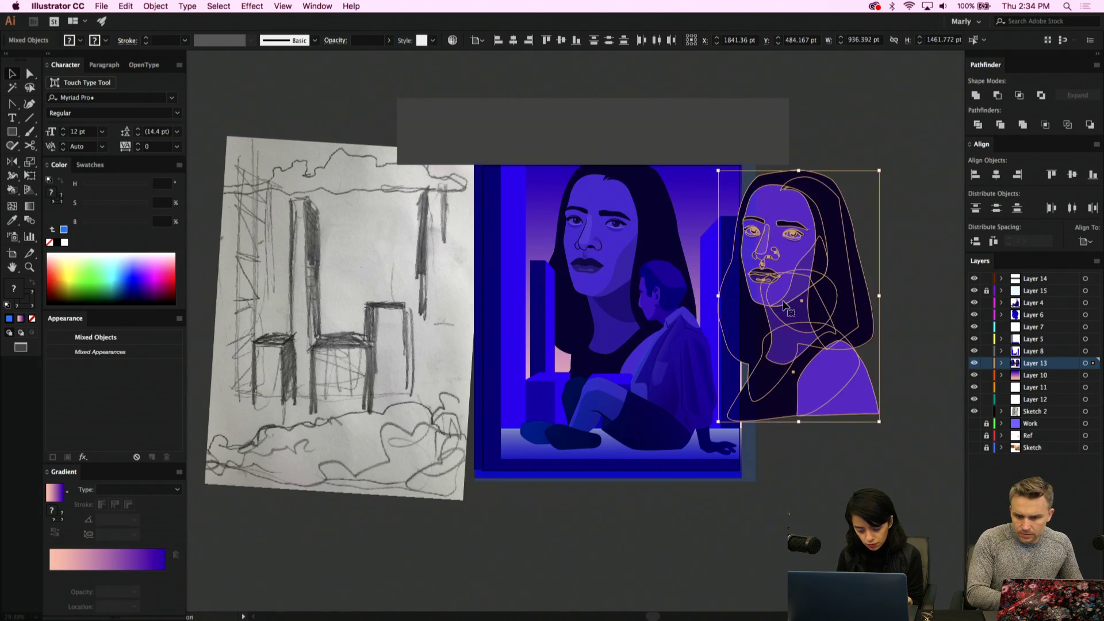
{"action": "key", "text": "super+z"}
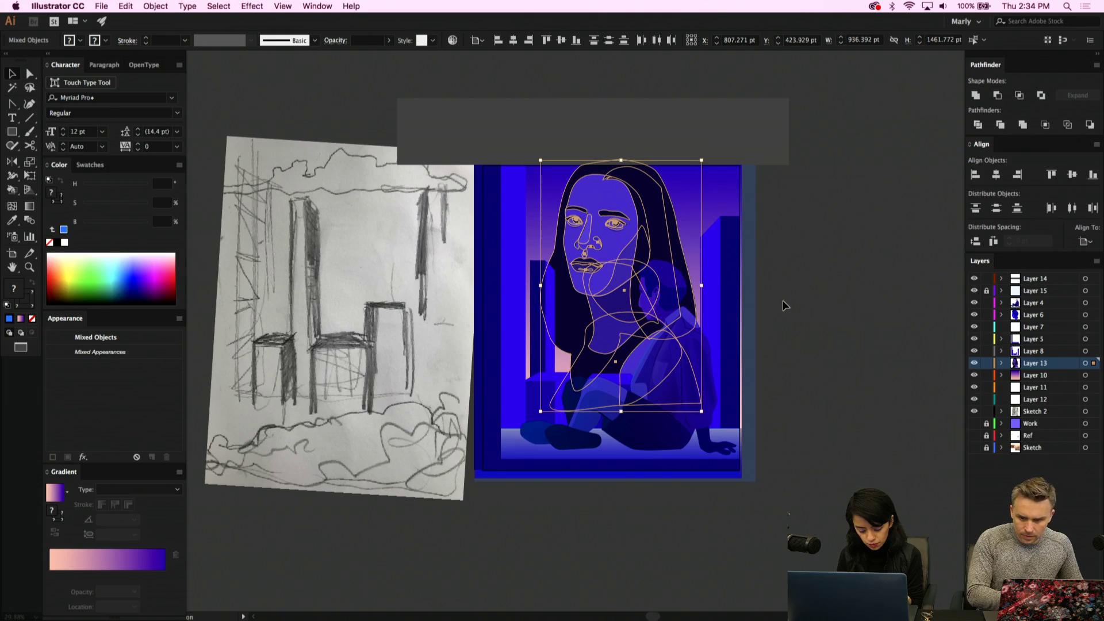
{"action": "key", "text": "a"}
{"action": "key", "text": "v"}
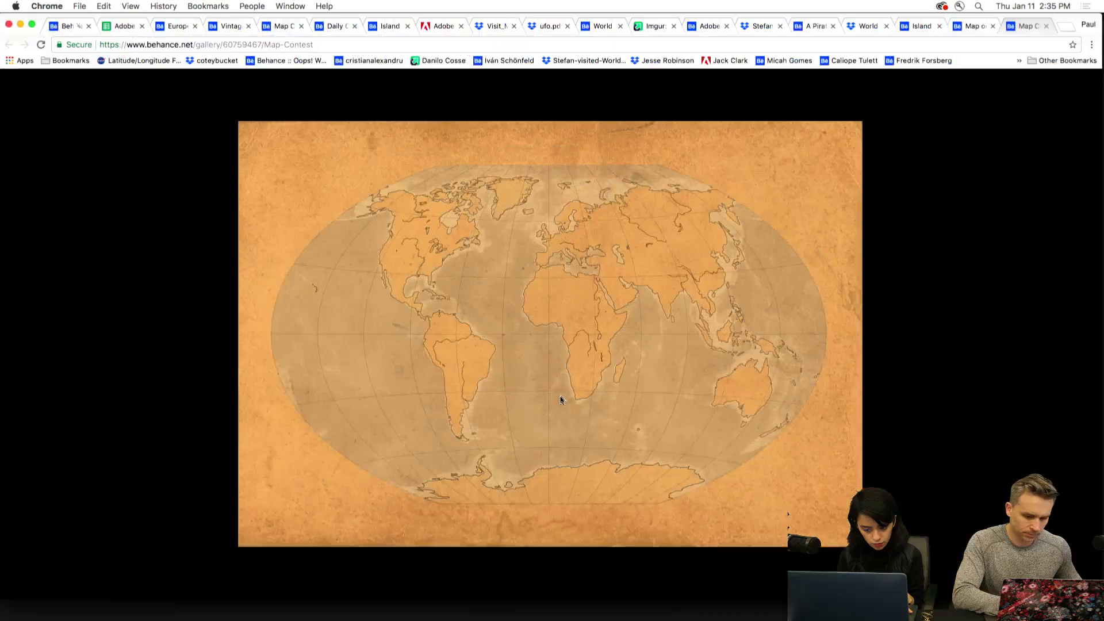
In Chrome, look through the open map entries, including Map and Island Map
{"action": "left_click", "coordinate": [970, 29]}
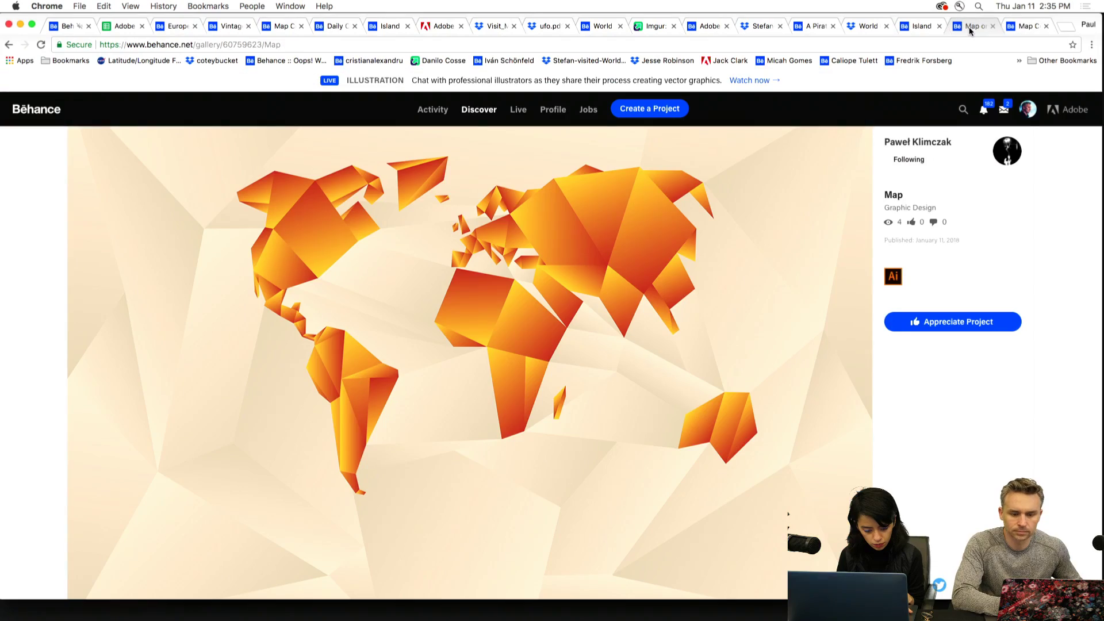
{"action": "left_click", "coordinate": [917, 26]}
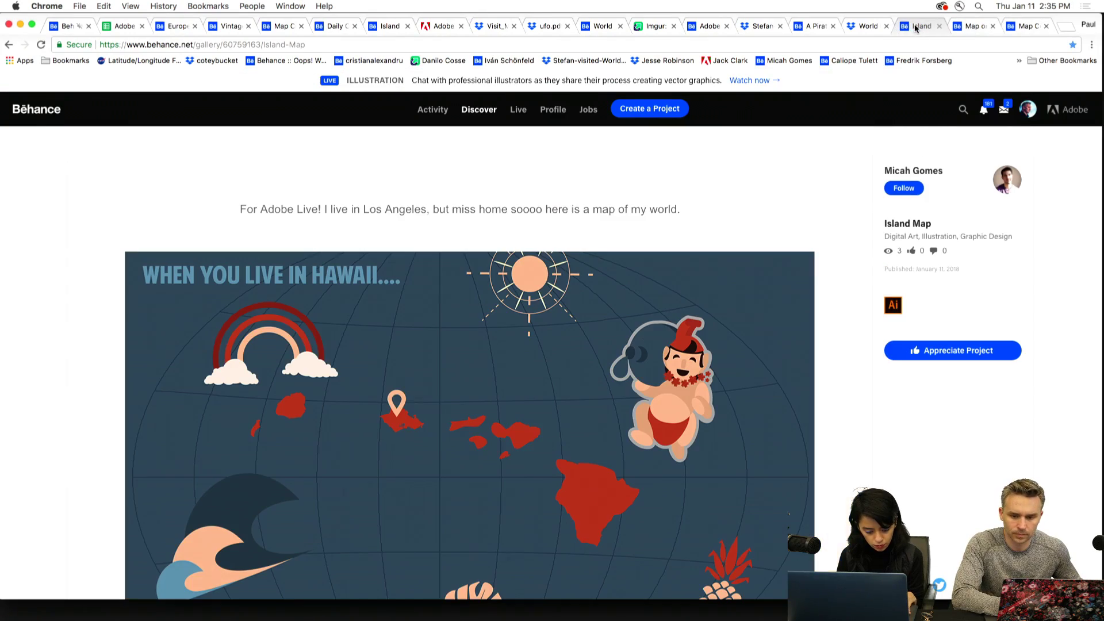
{"action": "left_click", "coordinate": [862, 28]}
{"action": "left_click", "coordinate": [815, 27]}
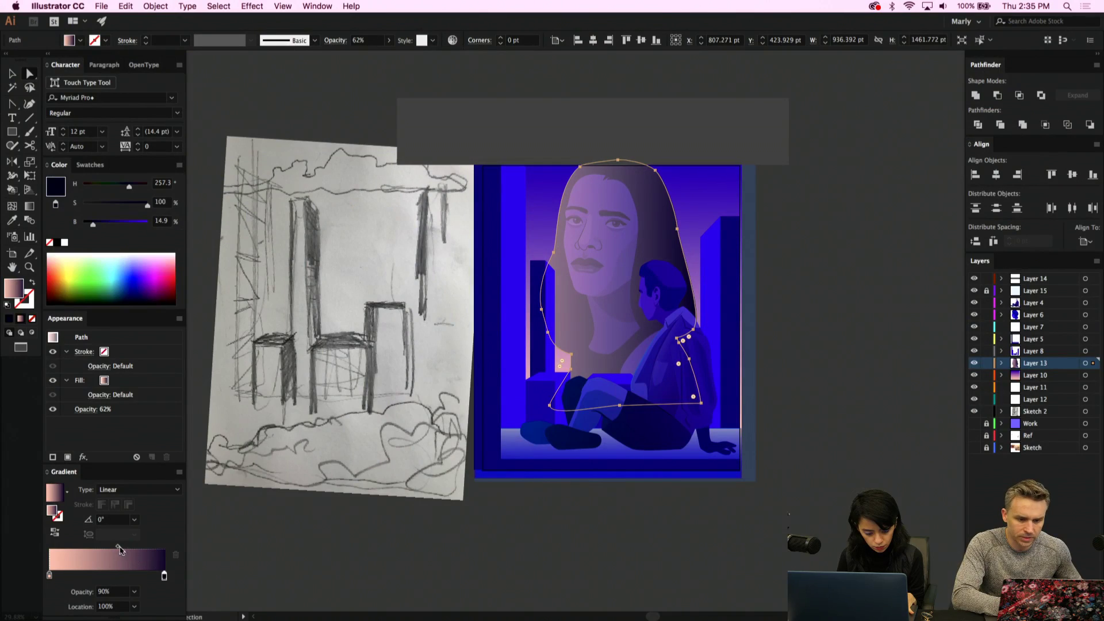
In Illustrator, set the linear gradient of the silhouette covering the woman to a 13% midpoint and a -90° angle
{"action": "left_click_drag", "start_coordinate": [118, 548], "coordinate": [64, 546]}
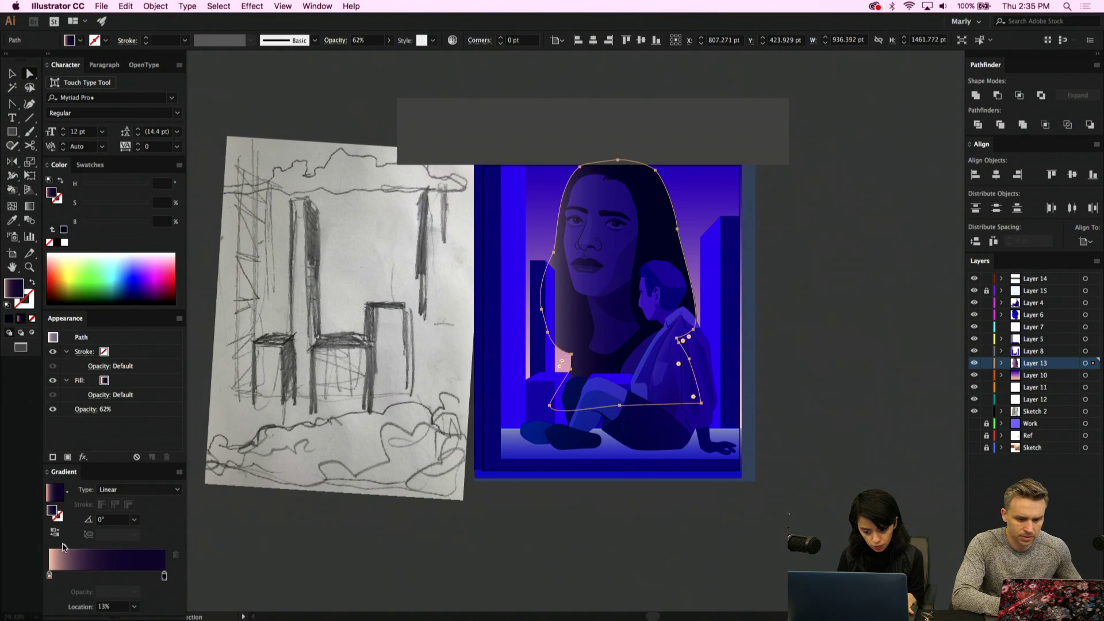
{"action": "left_click", "coordinate": [136, 520]}
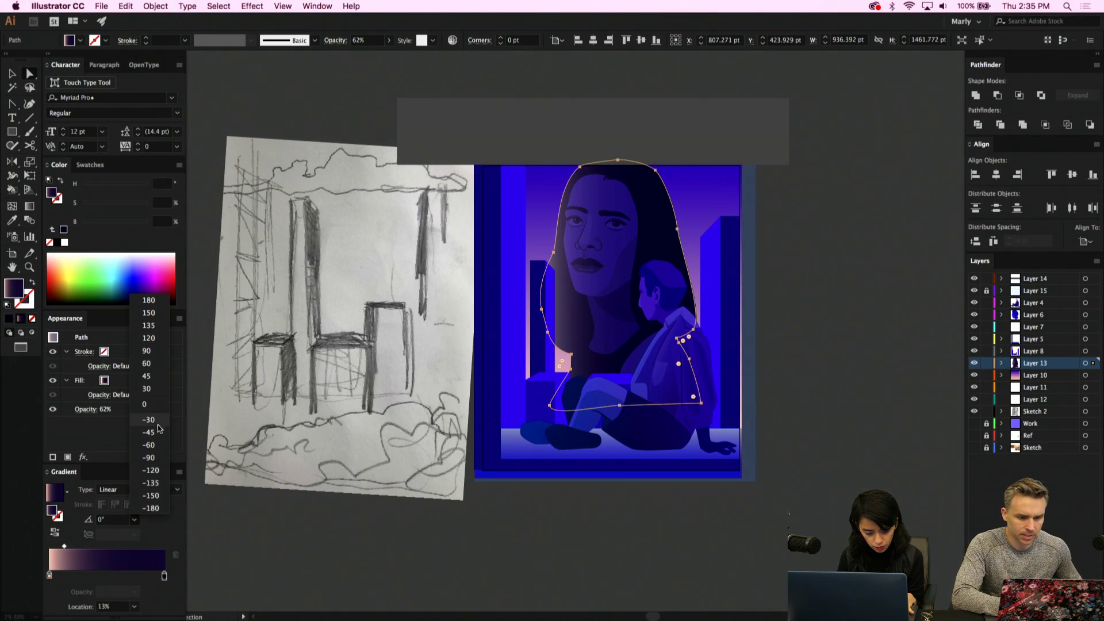
{"action": "left_click", "coordinate": [147, 351]}
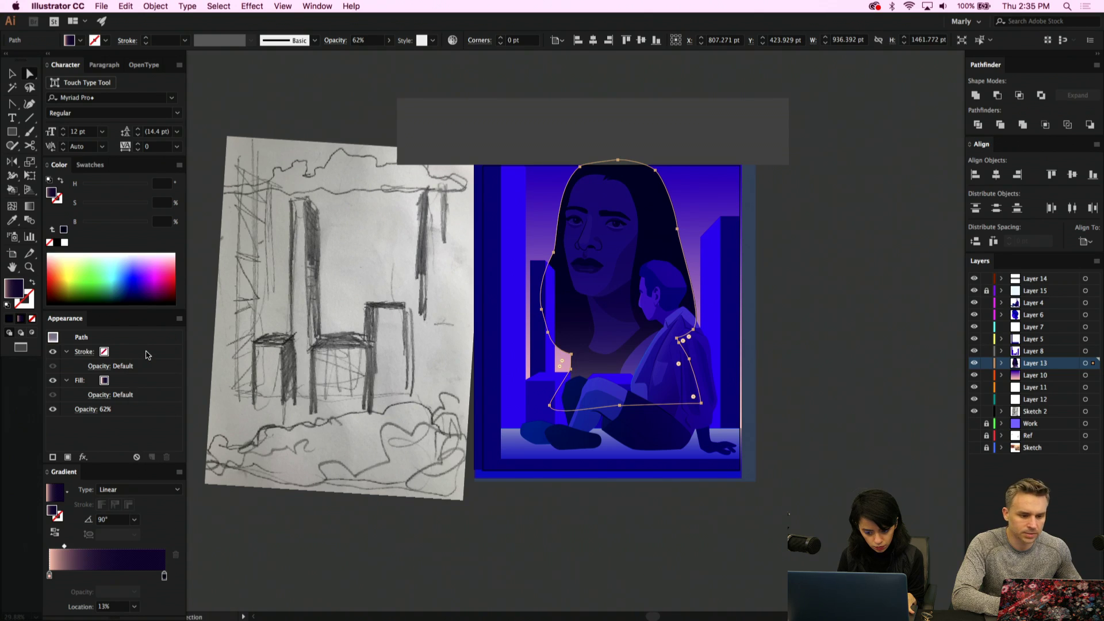
{"action": "left_click", "coordinate": [134, 520]}
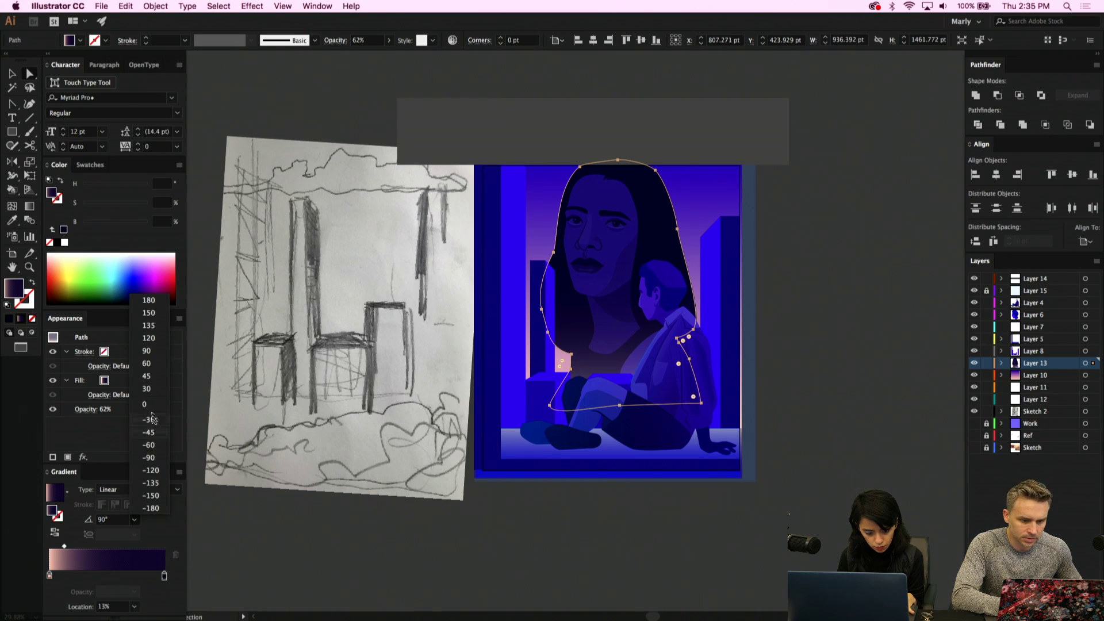
{"action": "left_click", "coordinate": [157, 458]}
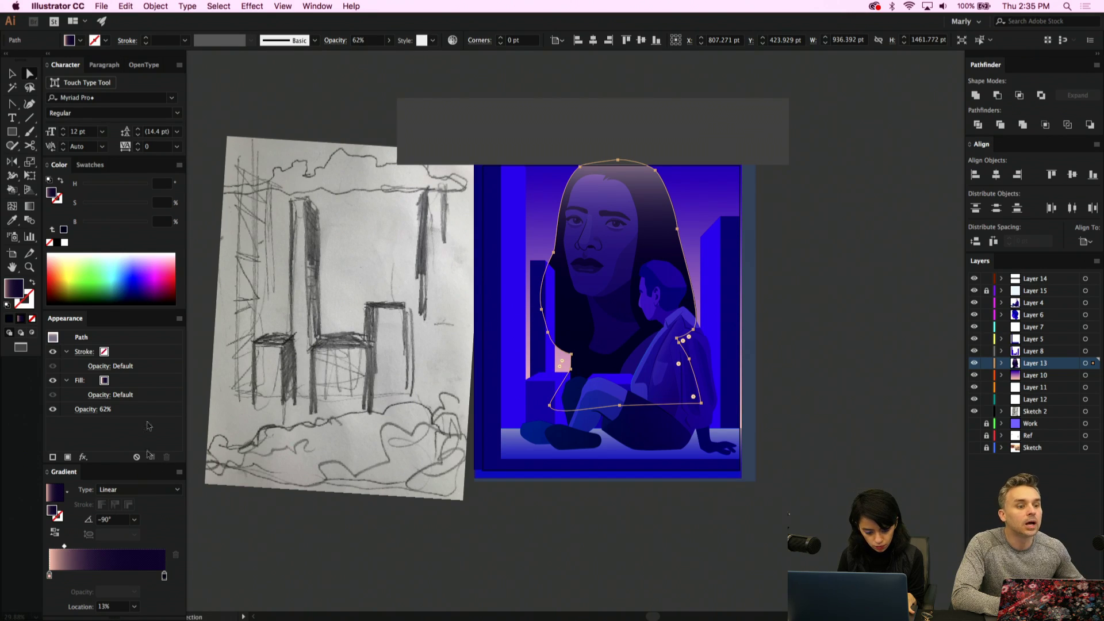
Set the blending mode of the silhouette covering the woman to Multiply
{"action": "left_click", "coordinate": [93, 409]}
{"action": "left_click", "coordinate": [41, 433]}
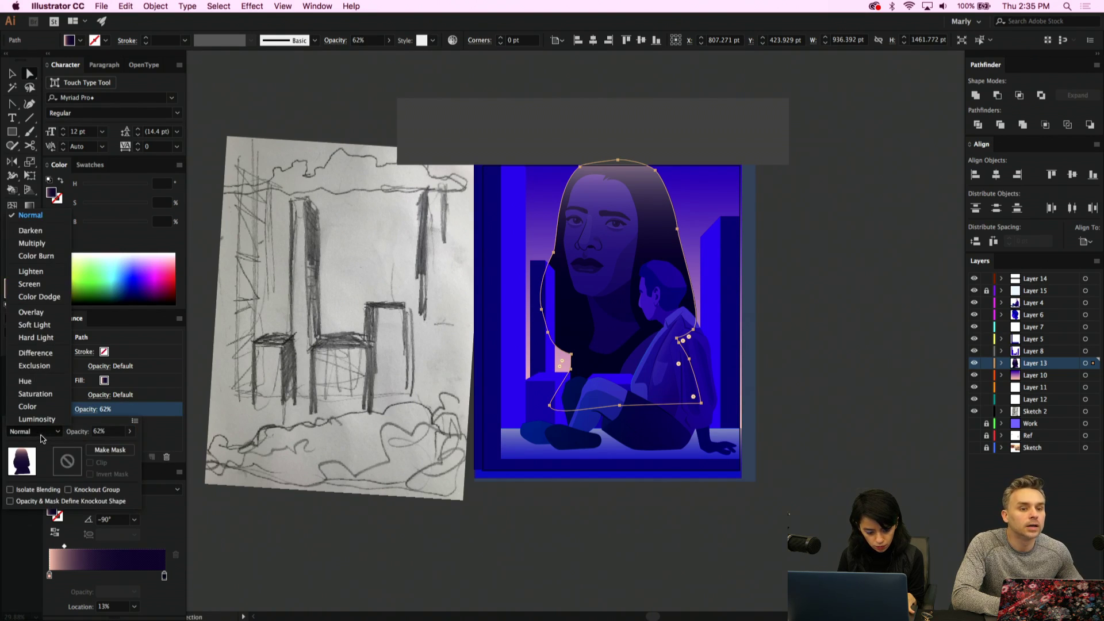
{"action": "left_click", "coordinate": [32, 243]}
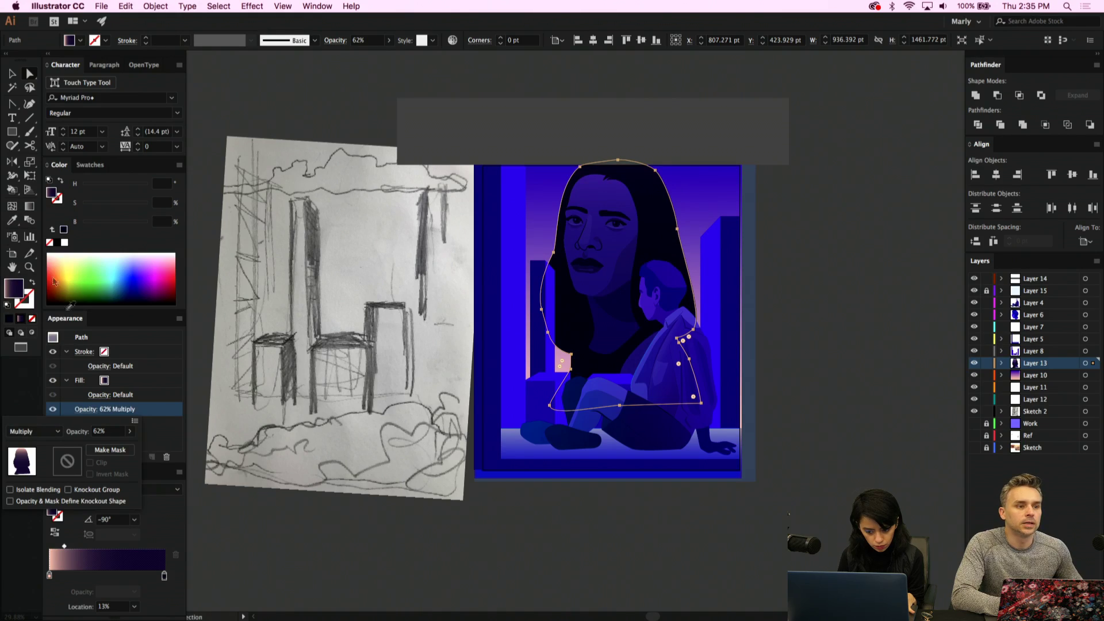
Move the gradient midpoint of the silhouette covering the woman to 40.04%
{"action": "left_click", "coordinate": [67, 550]}
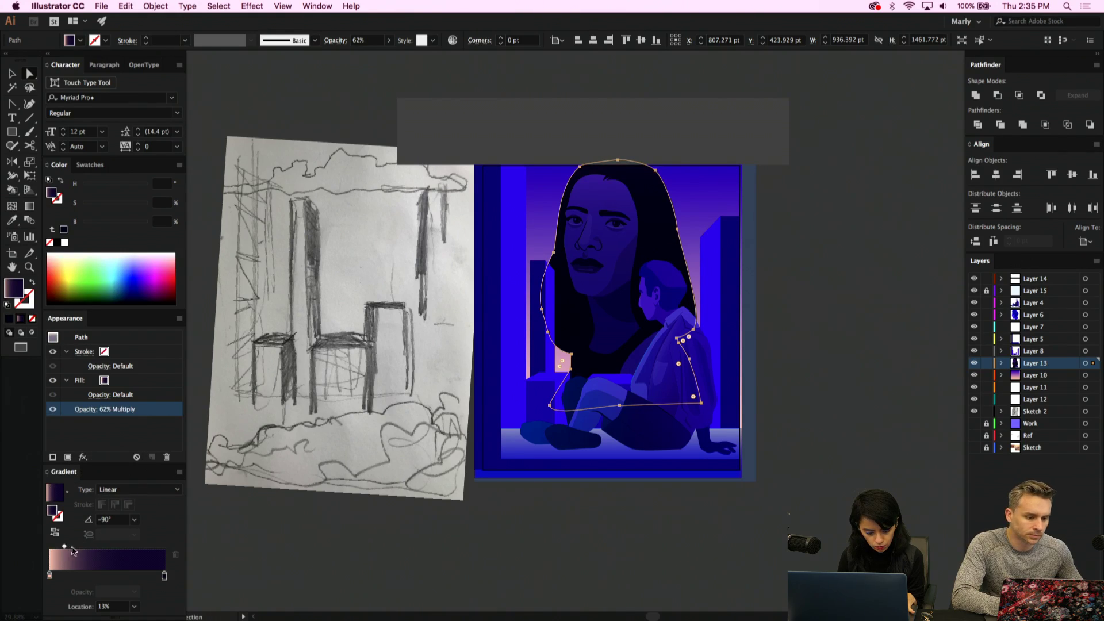
{"action": "left_click_drag", "start_coordinate": [64, 548], "coordinate": [95, 547]}
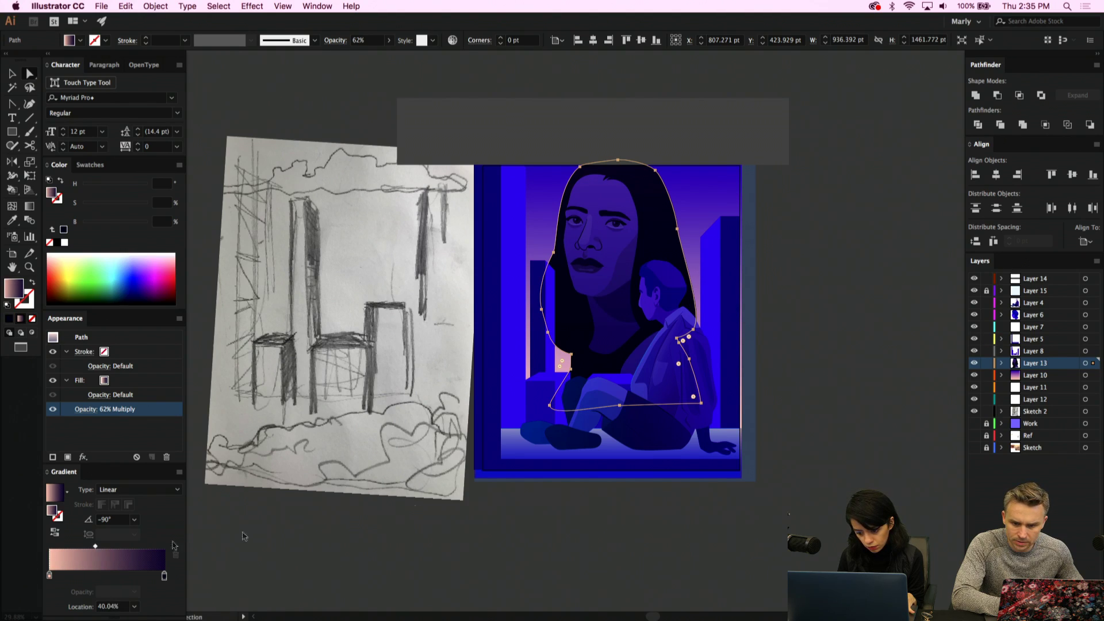
{"action": "left_click", "coordinate": [669, 486]}
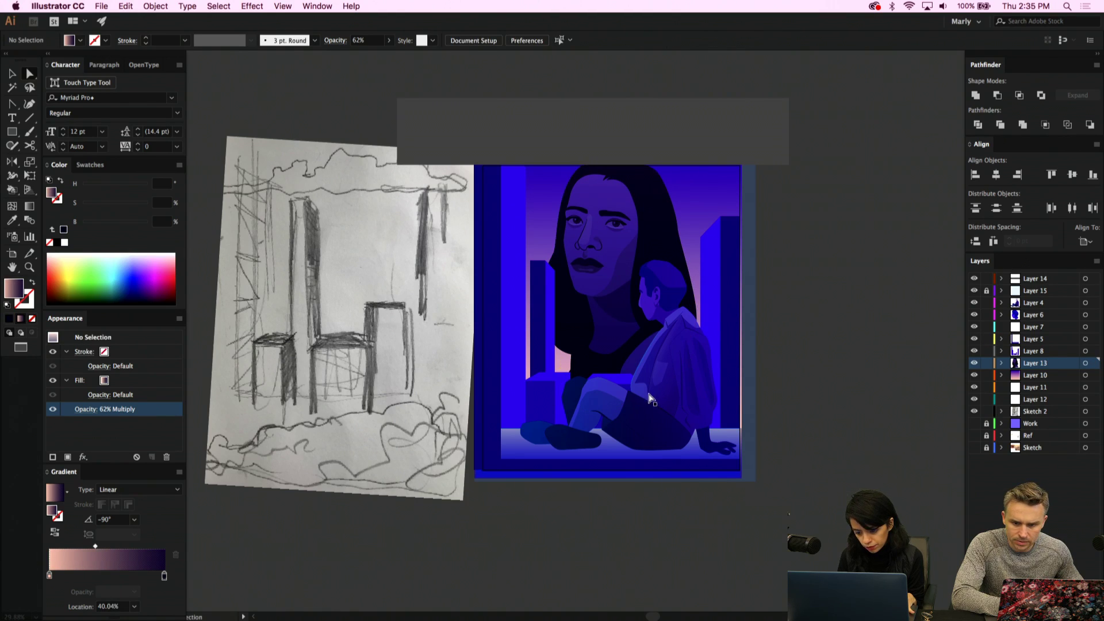
{"action": "left_click", "coordinate": [727, 306]}
{"action": "left_click", "coordinate": [862, 460]}
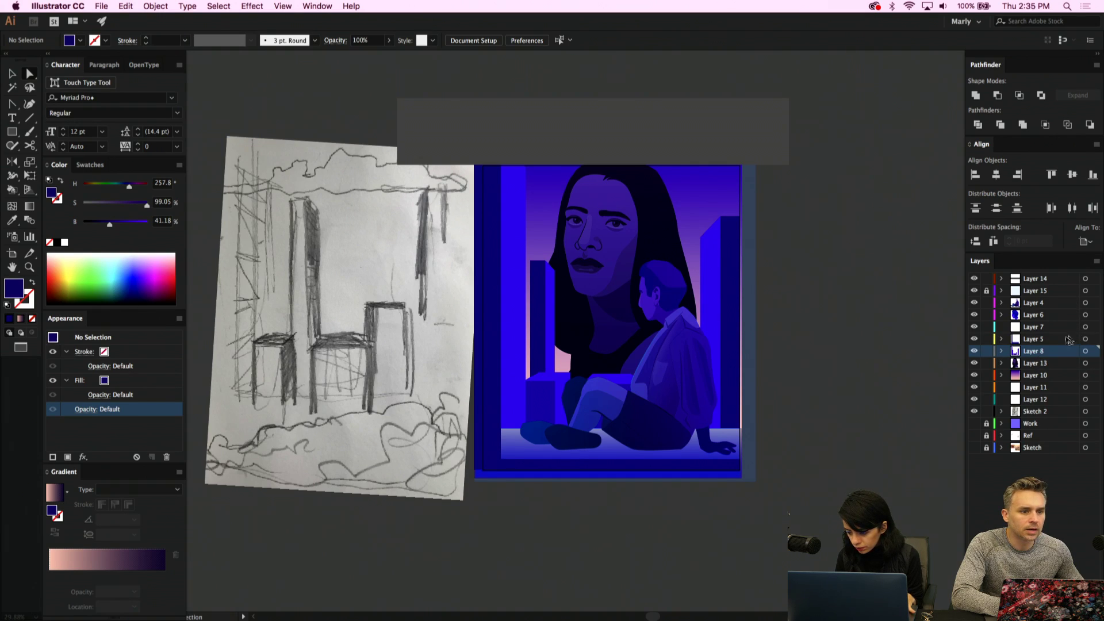
Move the midpoint of the sky background's linear gradient to 83.82%
{"action": "left_click", "coordinate": [694, 211]}
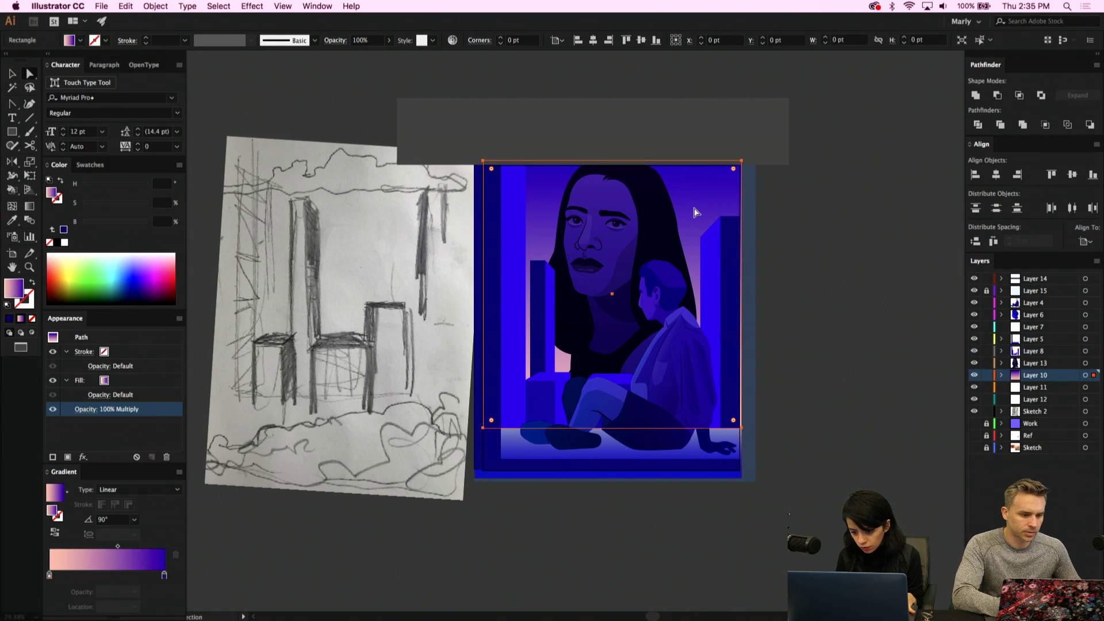
{"action": "left_click", "coordinate": [118, 547]}
{"action": "left_click_drag", "start_coordinate": [118, 547], "coordinate": [146, 548]}
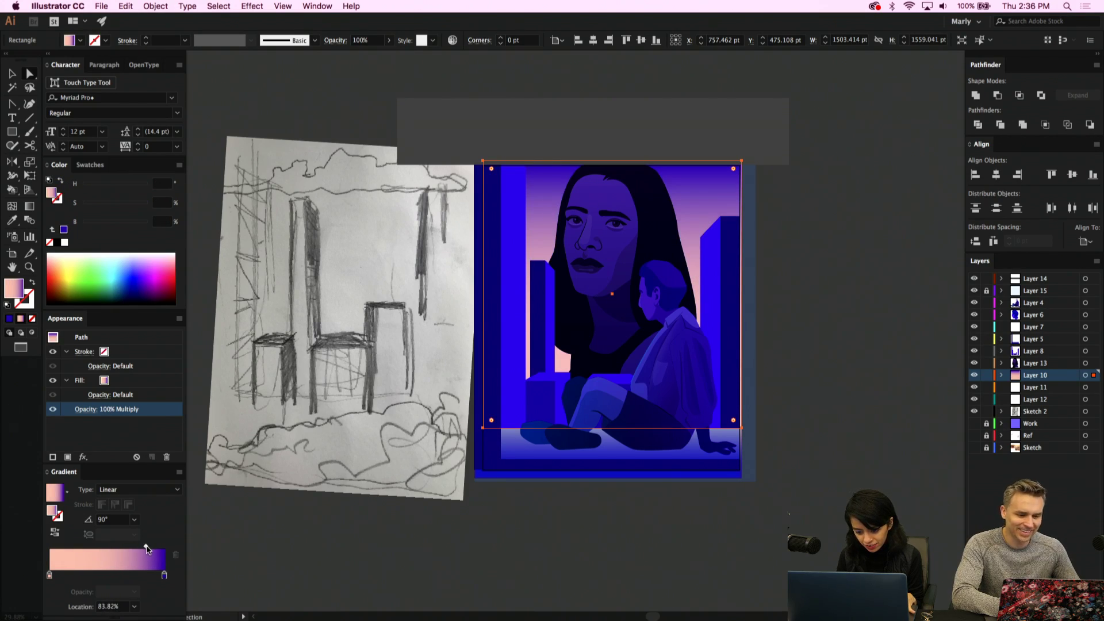
Darken the front faces of the three tall pillars to 21.18% brightness
{"action": "left_click", "coordinate": [727, 370]}
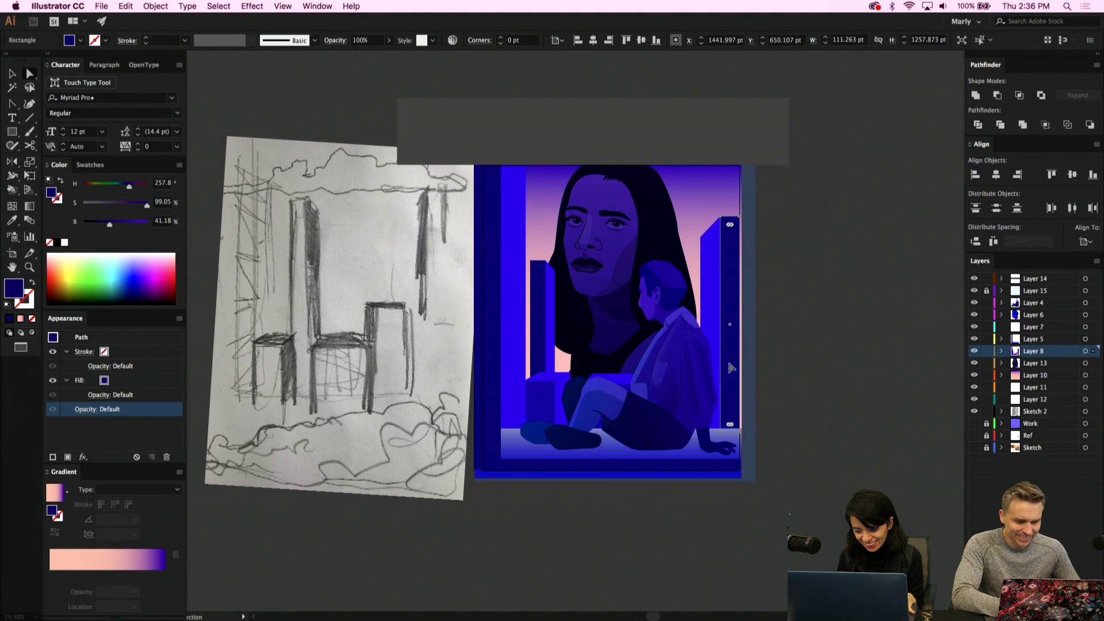
{"action": "left_click", "coordinate": [495, 334], "text": "shift"}
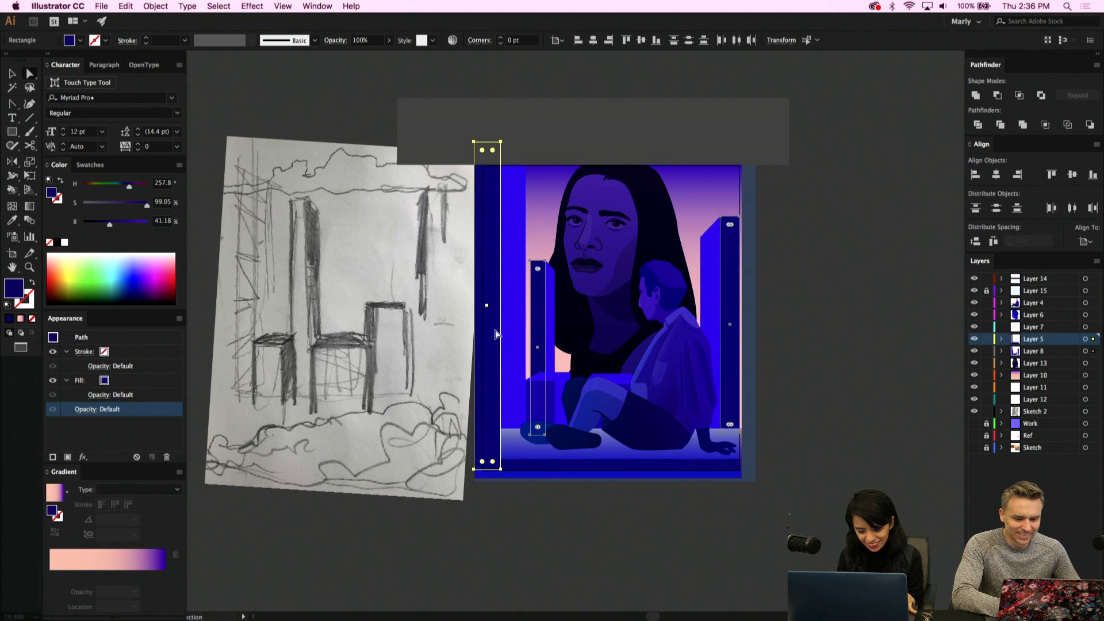
{"action": "left_click", "coordinate": [100, 224]}
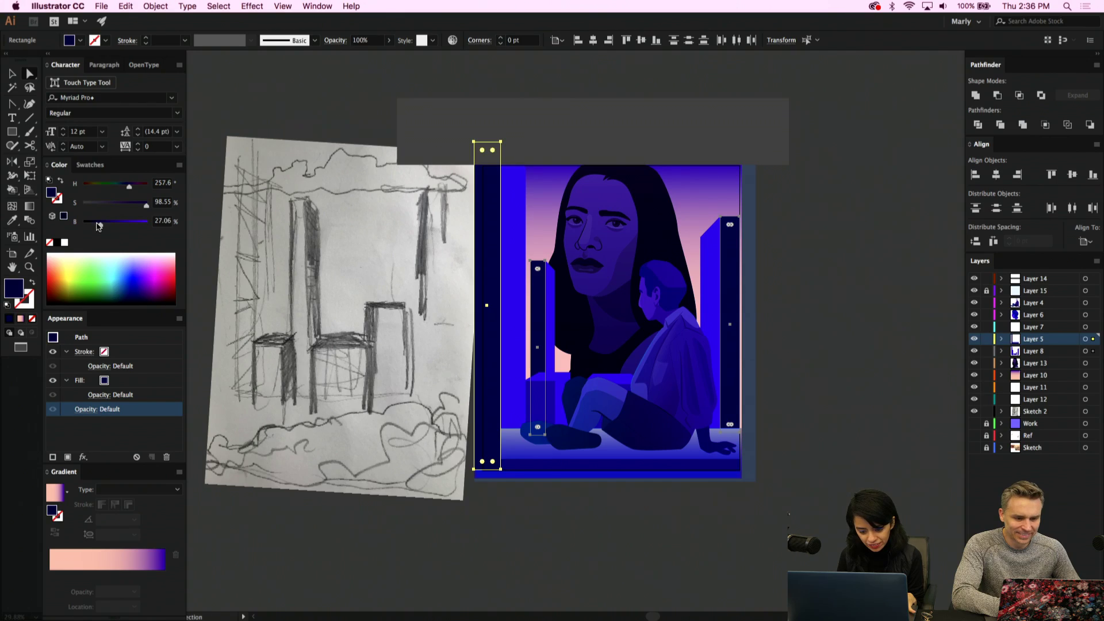
{"action": "left_click_drag", "start_coordinate": [97, 223], "coordinate": [95, 224]}
Fill the front faces of the two low boxes with the pillars' sampled dark navy, hiding Layer 15 while sampling and showing it again
{"action": "left_click", "coordinate": [540, 282]}
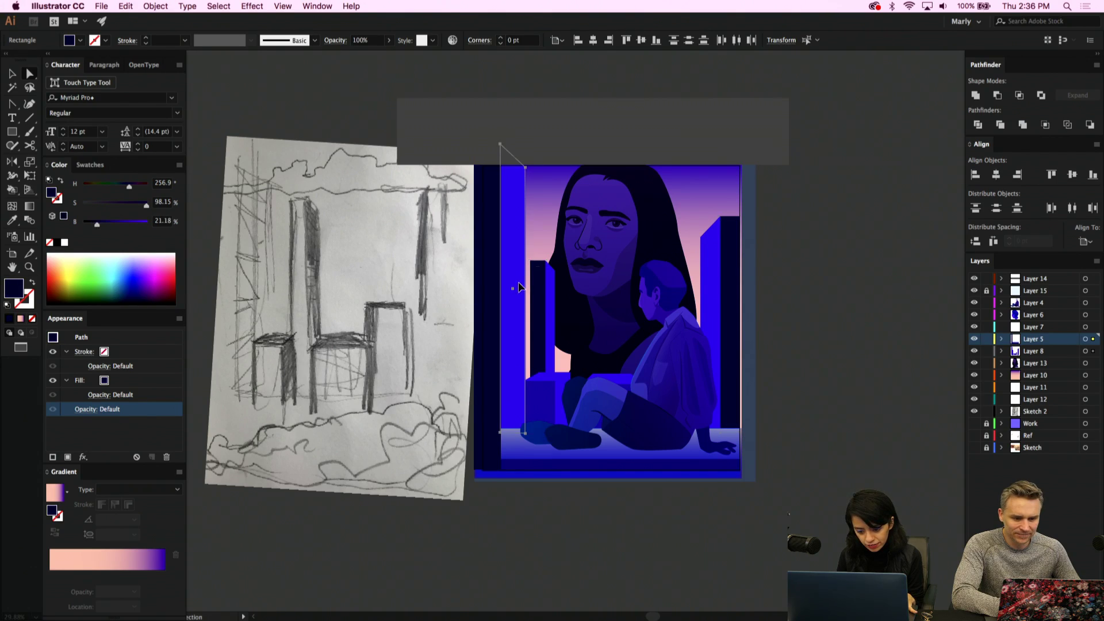
{"action": "left_click", "coordinate": [713, 299], "text": "shift"}
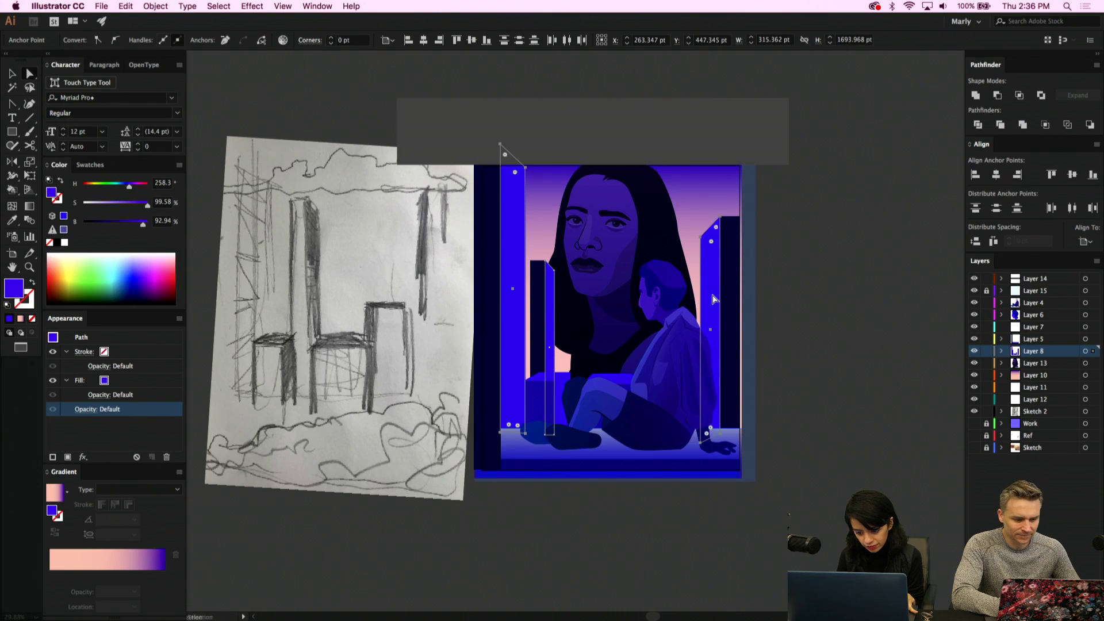
{"action": "scroll", "coordinate": [552, 393], "scroll_direction": "up", "scroll_amount": 3}
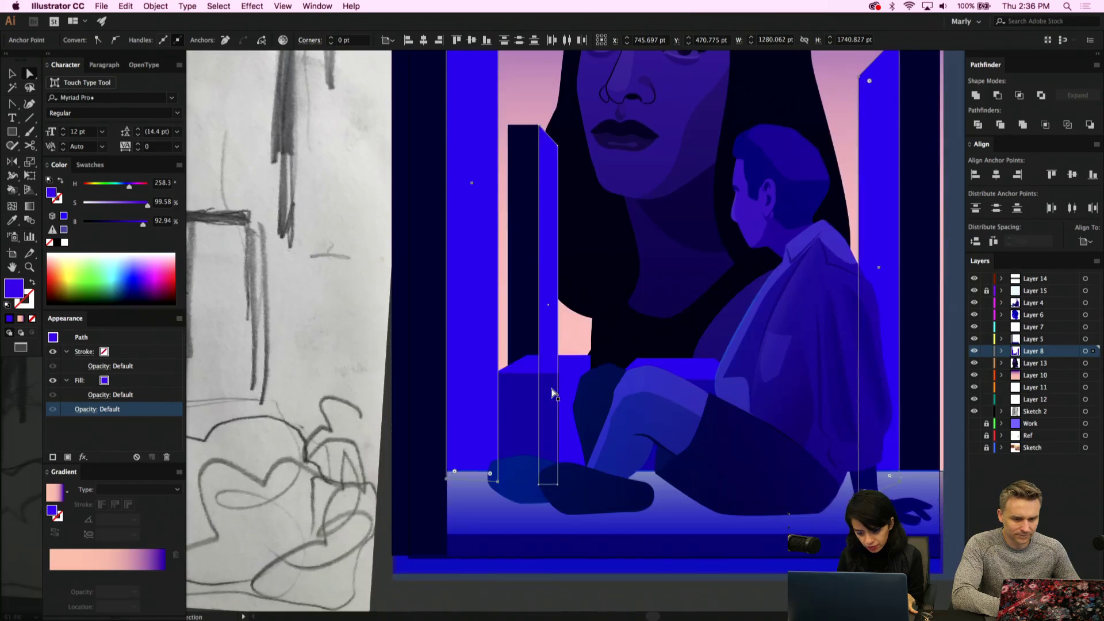
{"action": "left_click", "coordinate": [524, 407]}
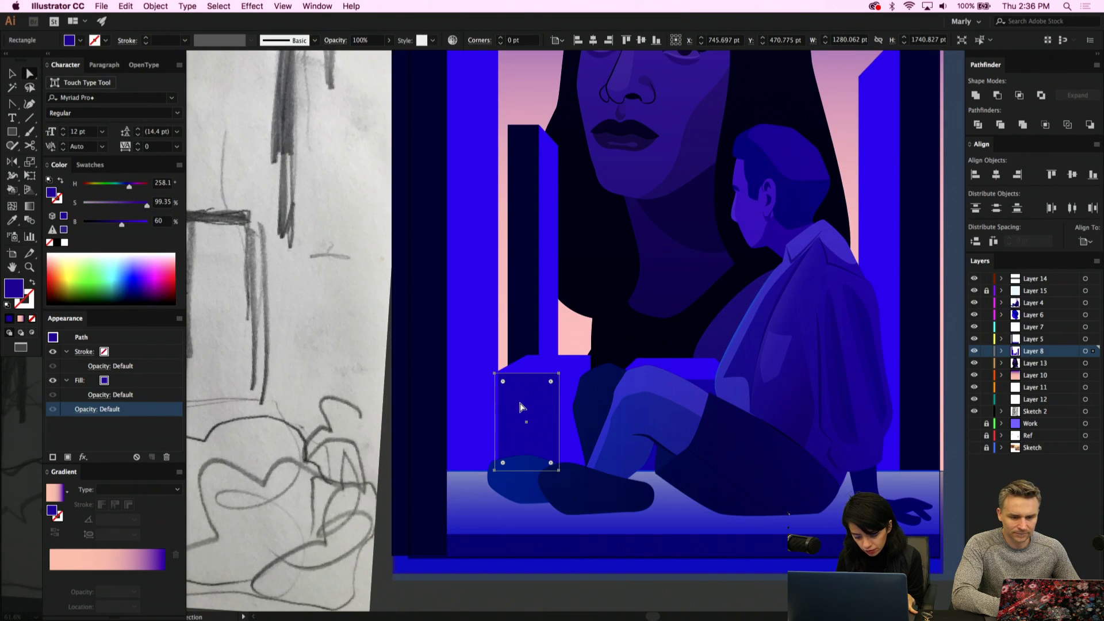
{"action": "left_click", "coordinate": [711, 386], "text": "shift"}
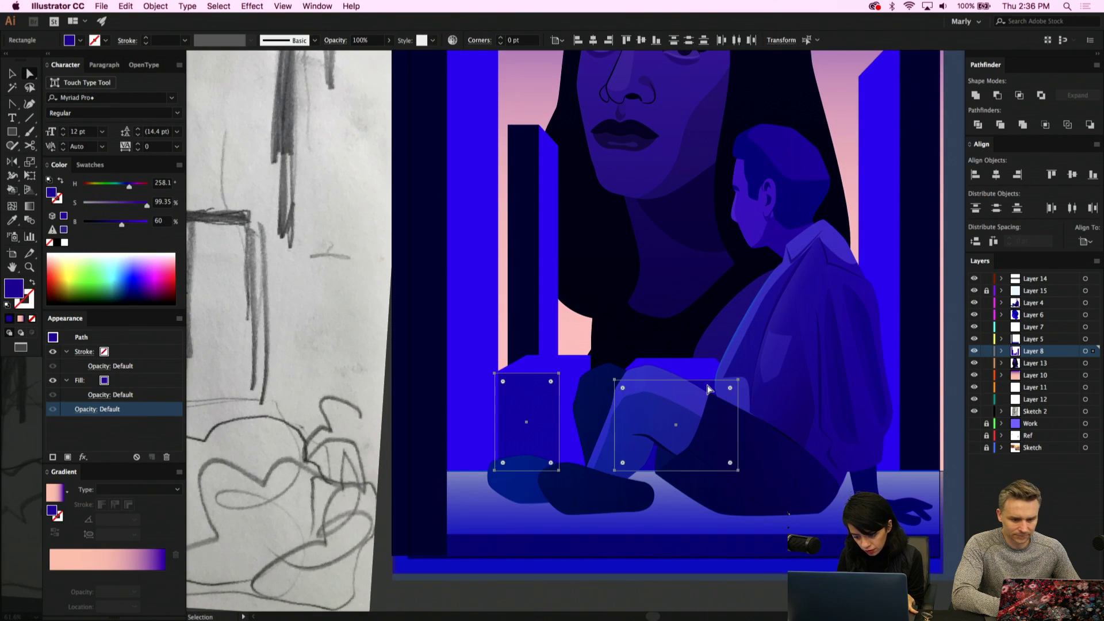
{"action": "key", "text": "i"}
{"action": "left_click", "coordinate": [405, 442]}
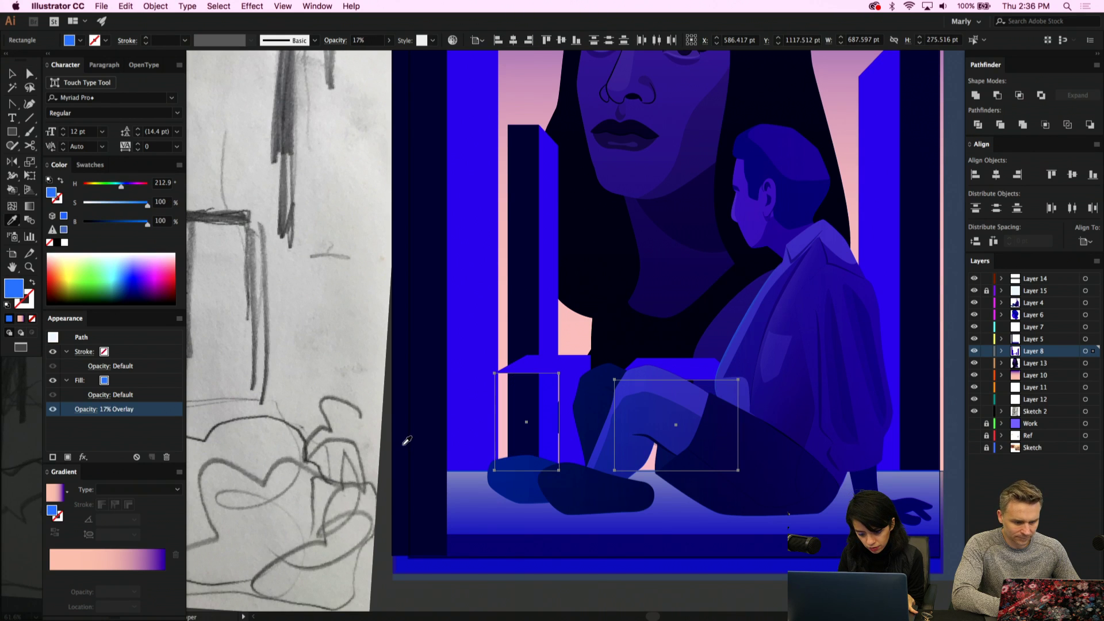
{"action": "left_click", "coordinate": [405, 448]}
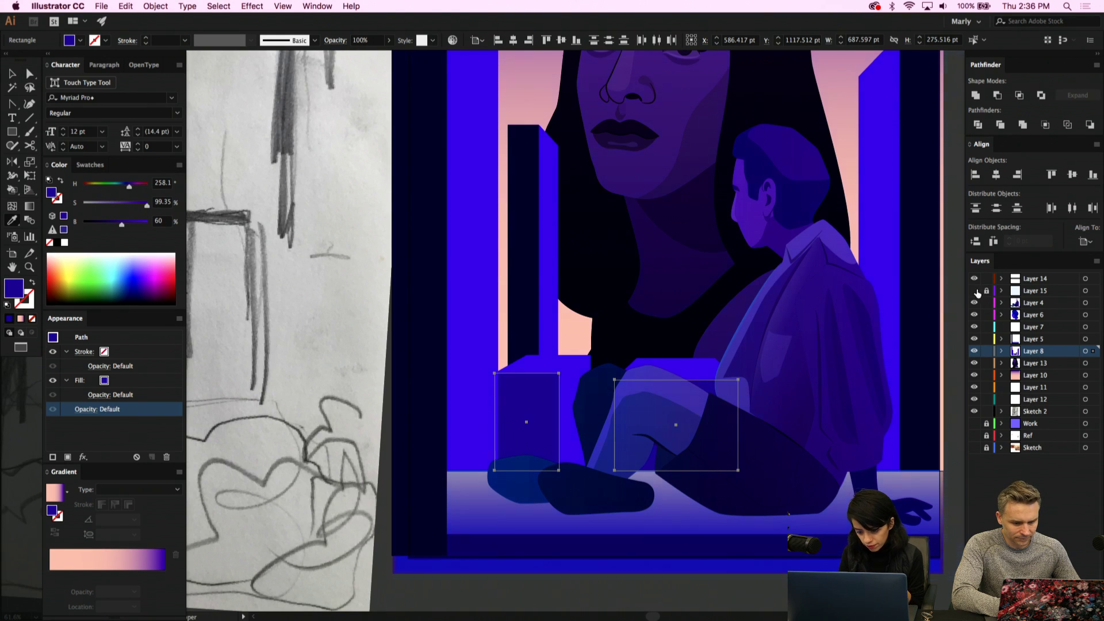
{"action": "left_click", "coordinate": [430, 359]}
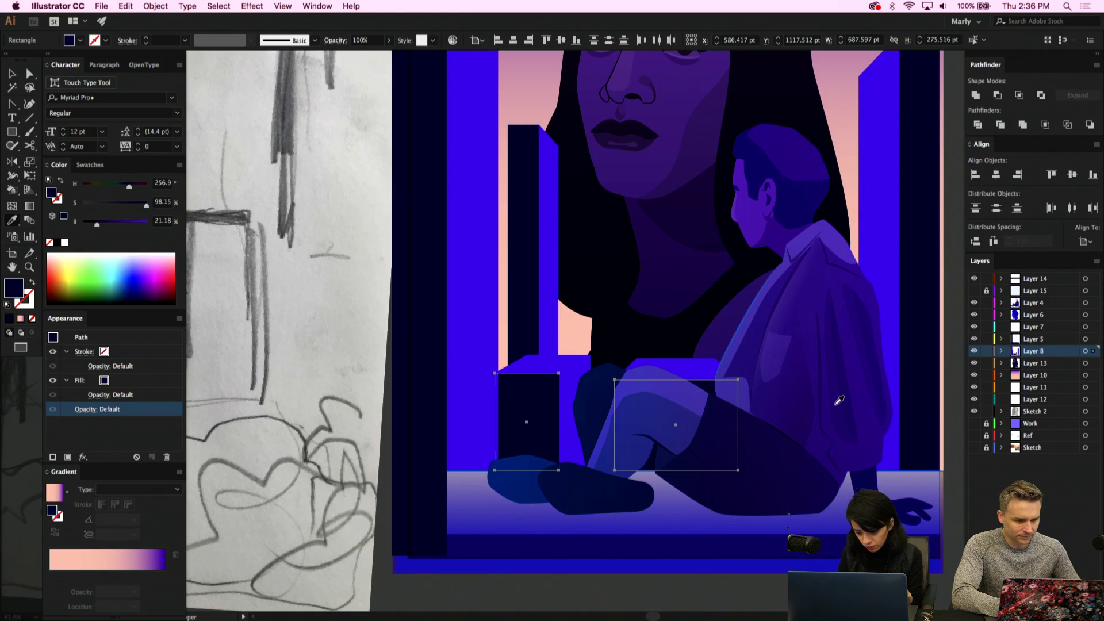
{"action": "scroll", "coordinate": [837, 403], "scroll_direction": "down", "scroll_amount": 2}
{"action": "key", "text": "v"}
{"action": "left_click", "coordinate": [907, 425]}
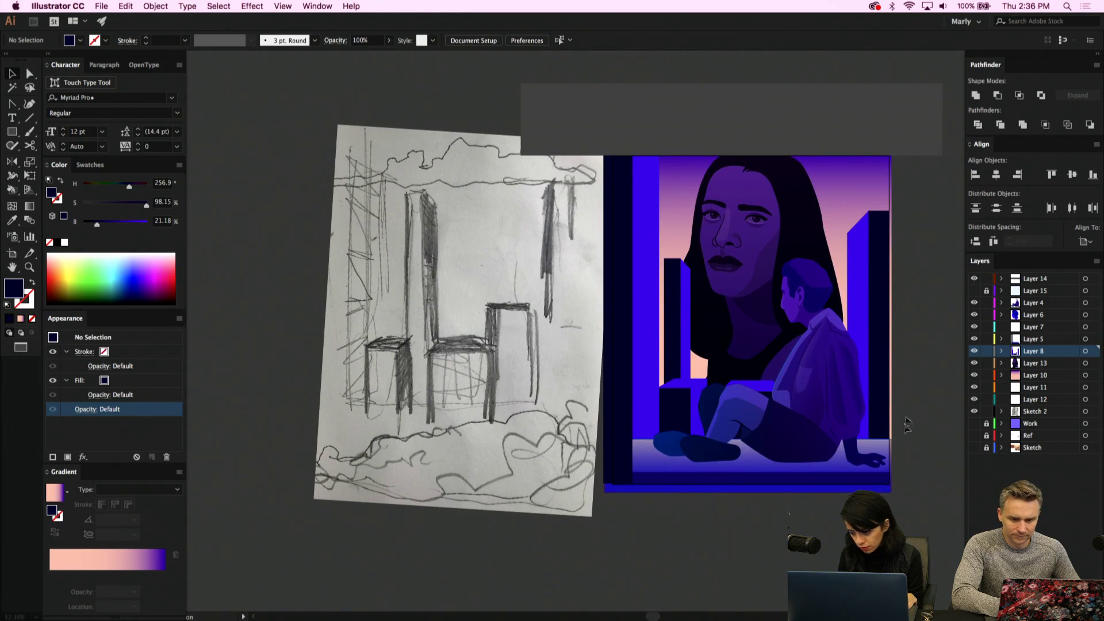
{"action": "left_click", "coordinate": [974, 291]}
Raise the low box behind the man's knees, front and top faces together, keeping the Layer 15 overlay locked
{"action": "left_click", "coordinate": [985, 291]}
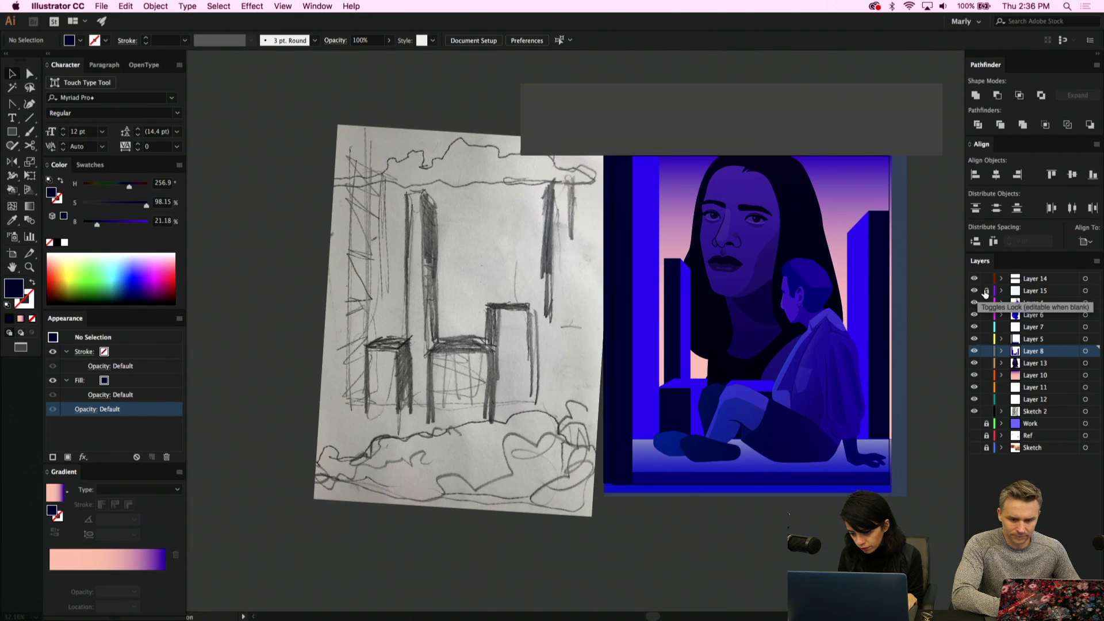
{"action": "scroll", "coordinate": [770, 397], "scroll_direction": "up", "scroll_amount": 3}
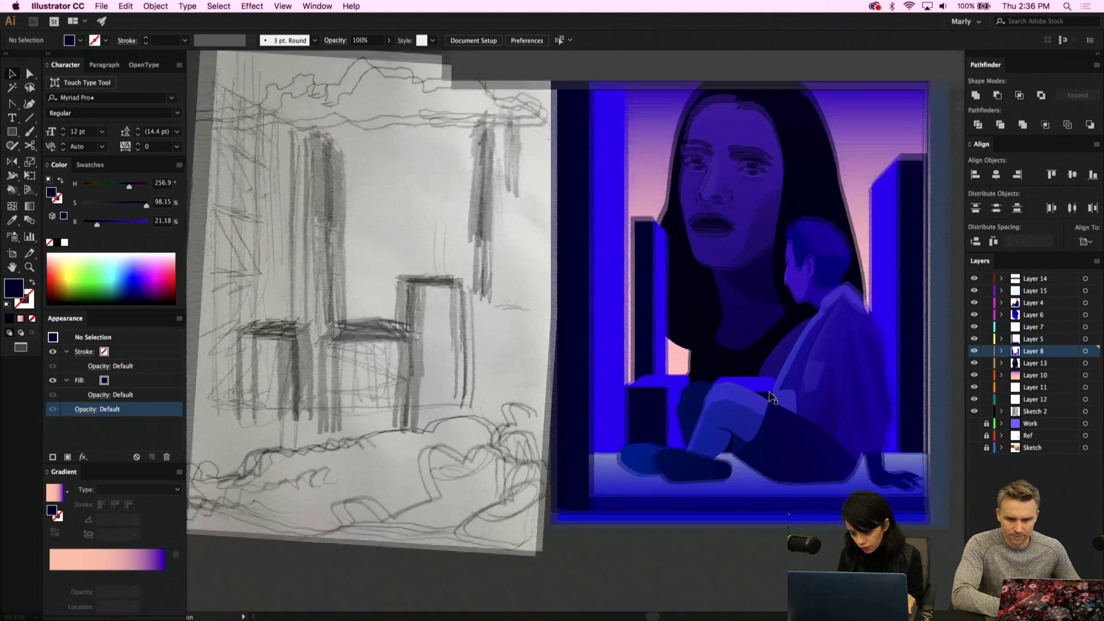
{"action": "left_click", "coordinate": [770, 400]}
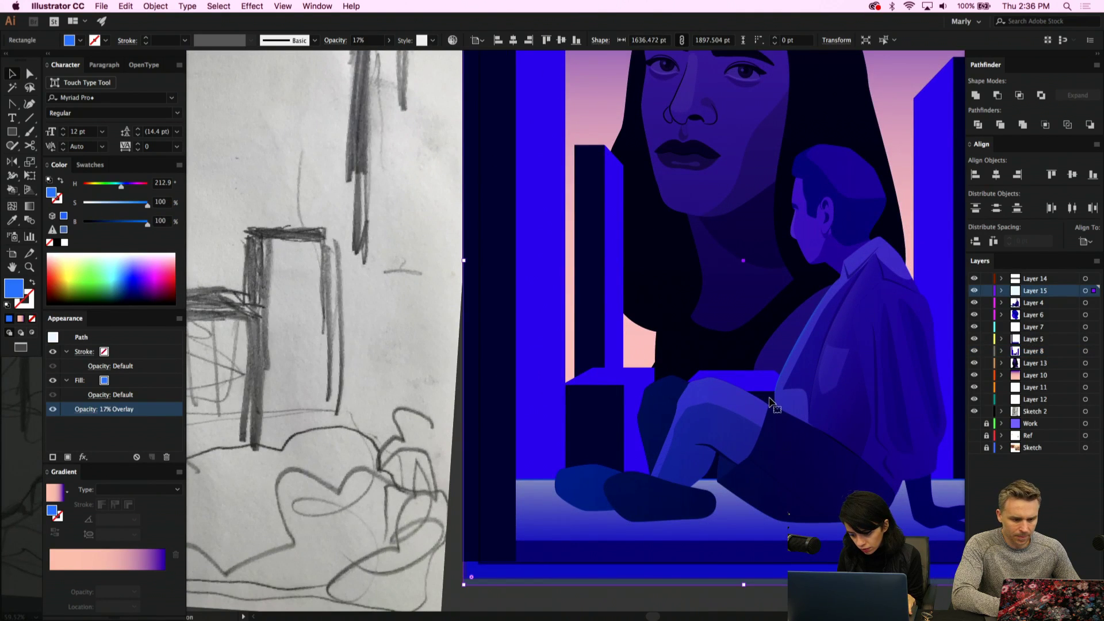
{"action": "left_click", "coordinate": [986, 291]}
{"action": "left_click", "coordinate": [768, 401]}
{"action": "left_click", "coordinate": [769, 402], "text": "shift"}
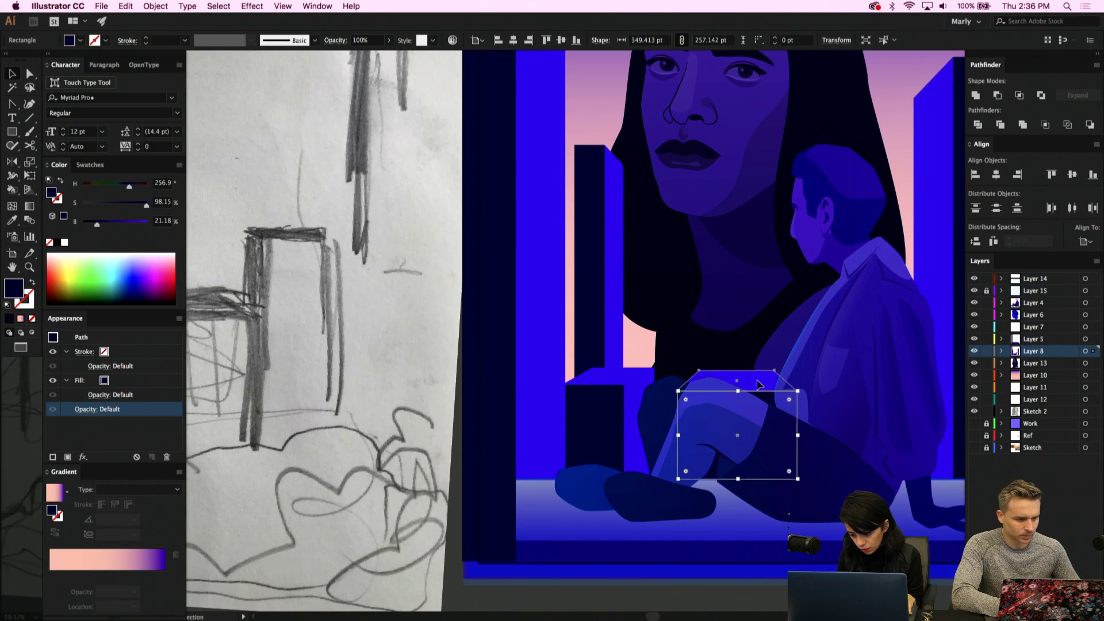
{"action": "left_click_drag", "start_coordinate": [766, 397], "coordinate": [768, 350]}
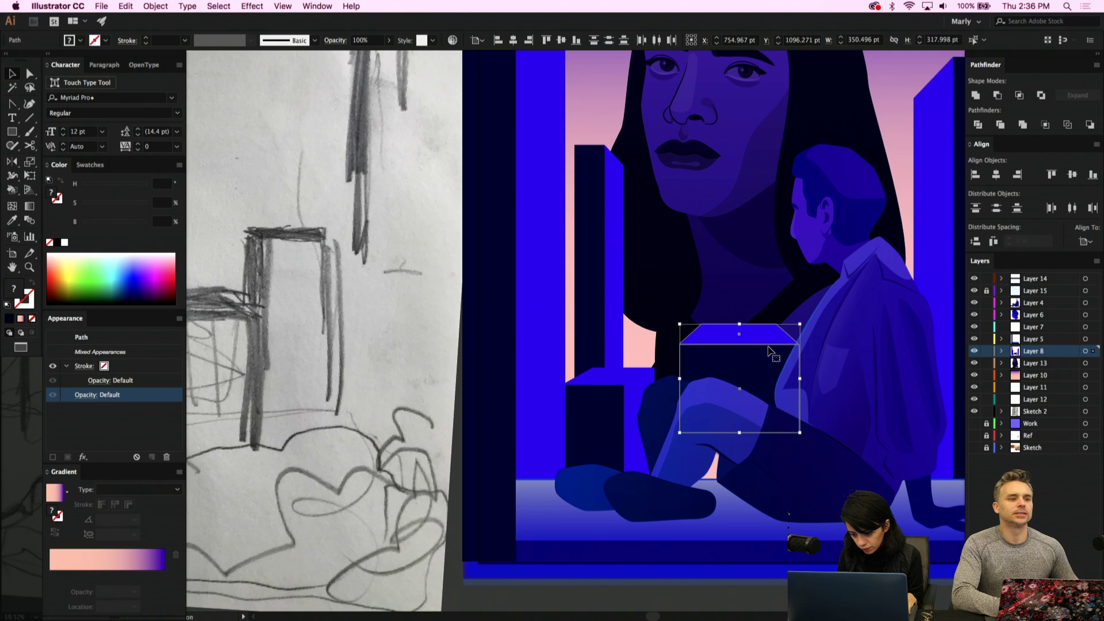
Lock Layer 4 and extend the bottom edge of the raised box's front face down past the floor line
{"action": "key", "text": "a"}
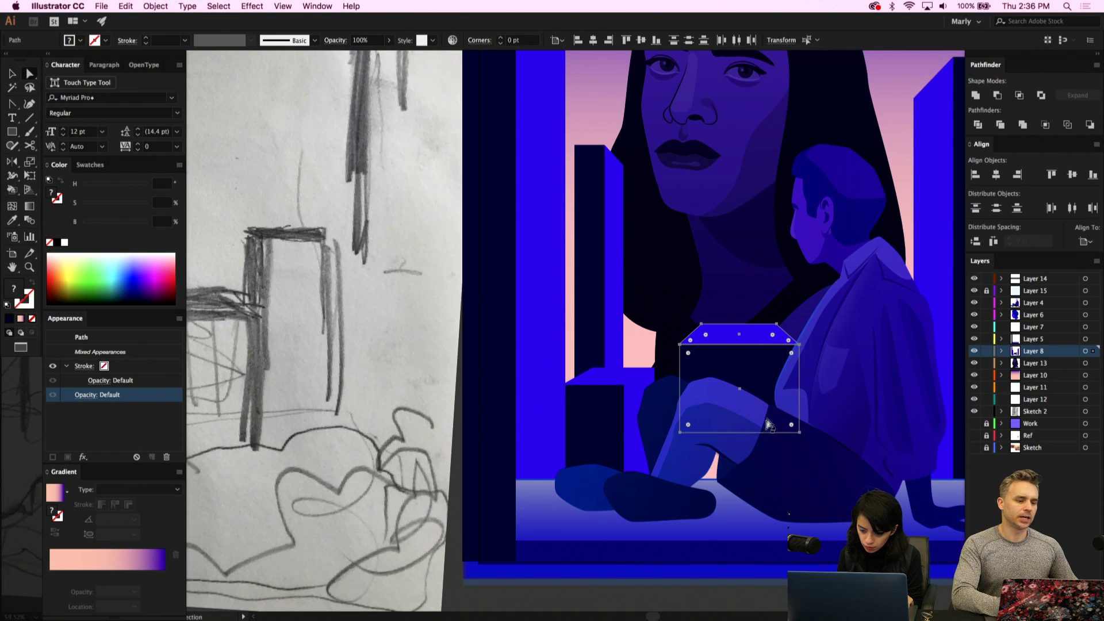
{"action": "left_click", "coordinate": [793, 433]}
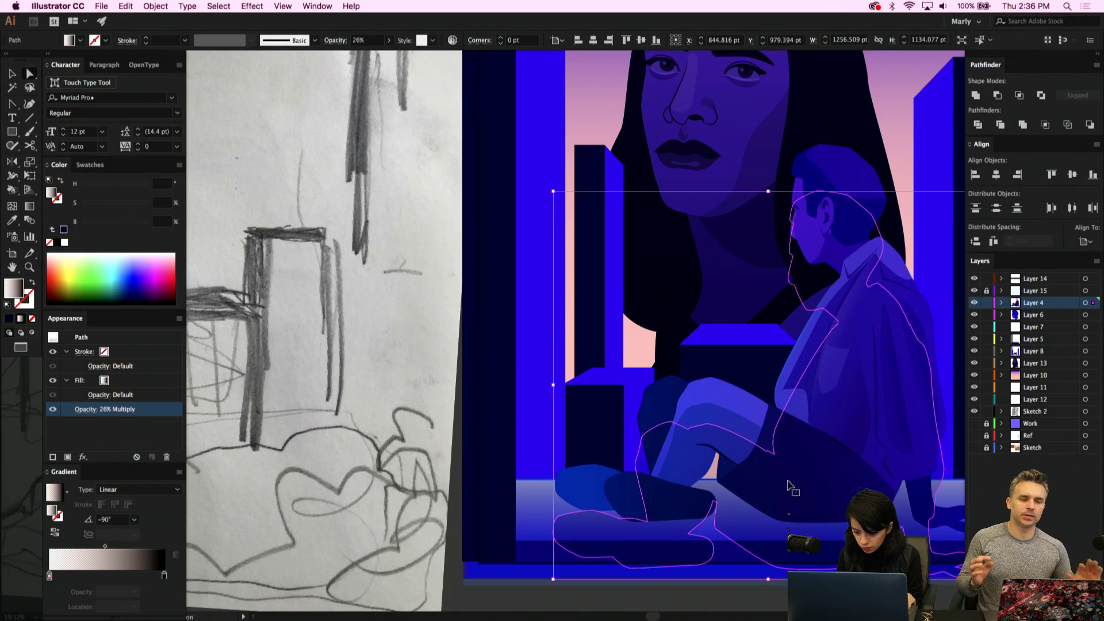
{"action": "left_click", "coordinate": [798, 428]}
{"action": "left_click", "coordinate": [791, 434]}
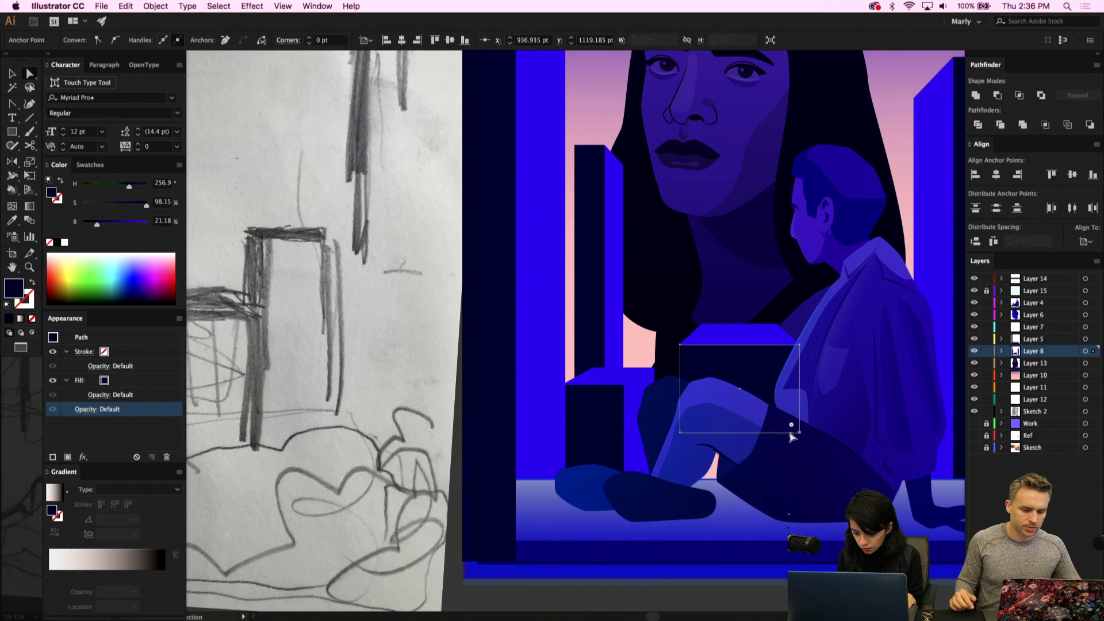
{"action": "left_click", "coordinate": [790, 436]}
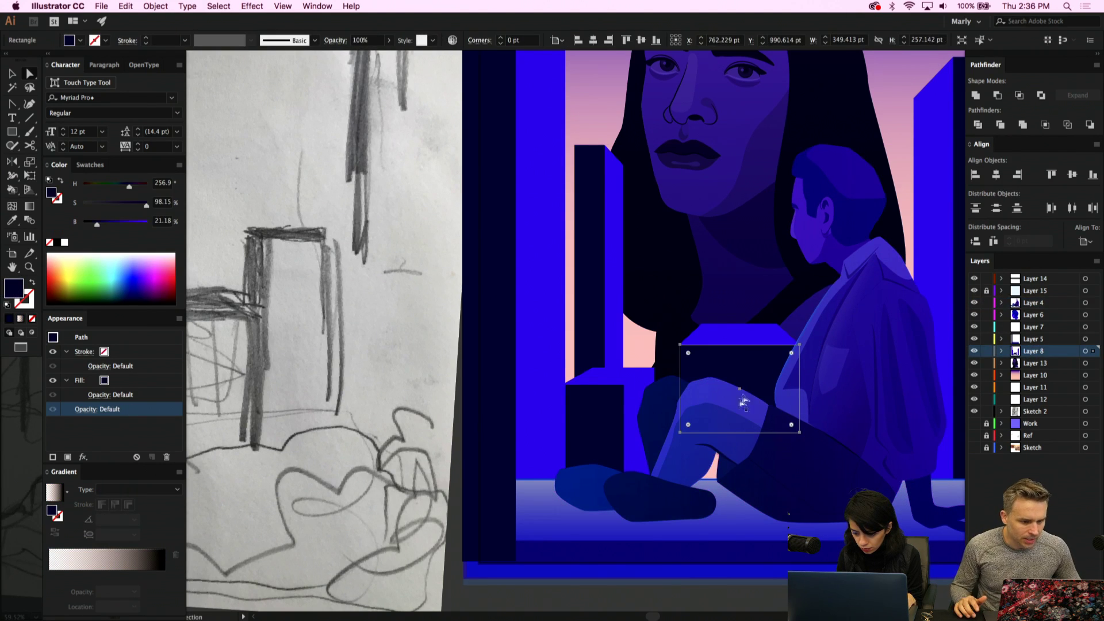
{"action": "left_click", "coordinate": [849, 448]}
{"action": "left_click", "coordinate": [987, 305]}
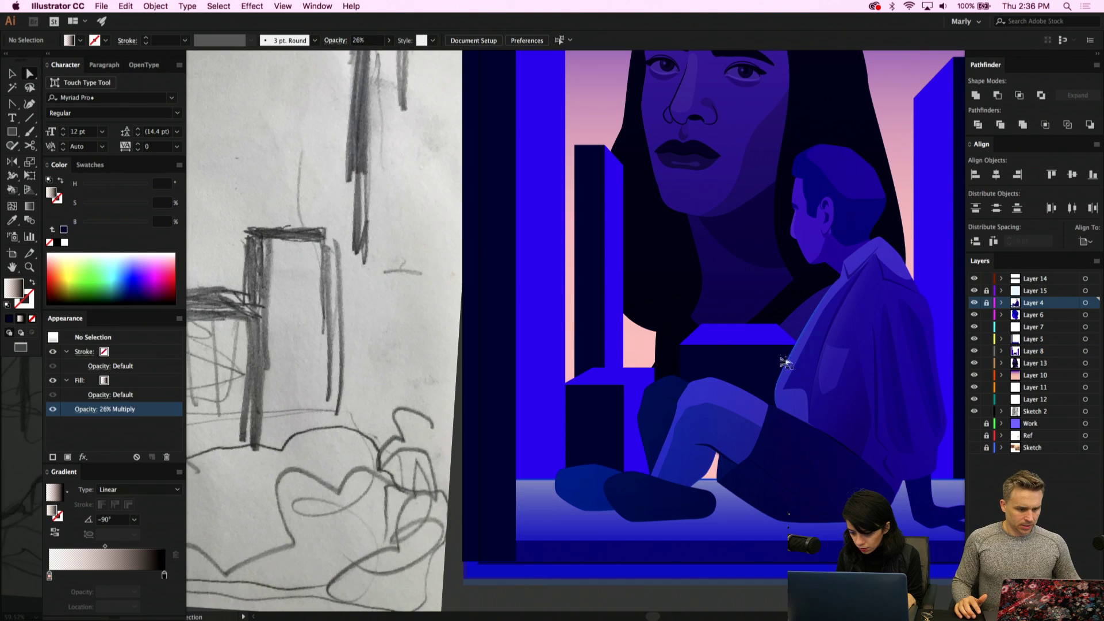
{"action": "left_click", "coordinate": [794, 428]}
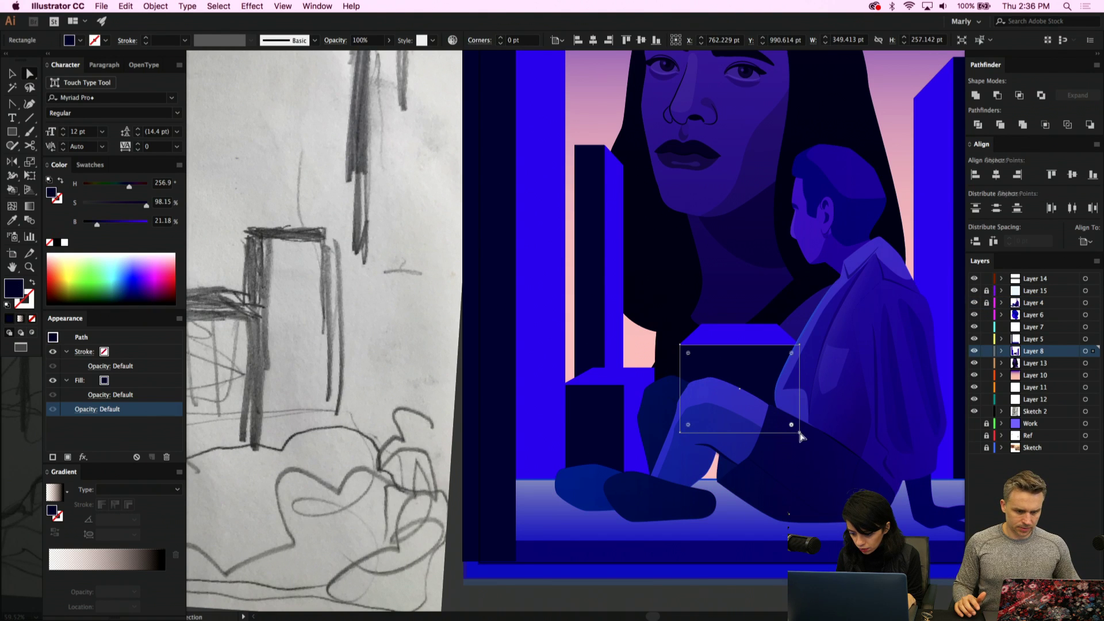
{"action": "left_click_drag", "start_coordinate": [791, 432], "coordinate": [791, 508]}
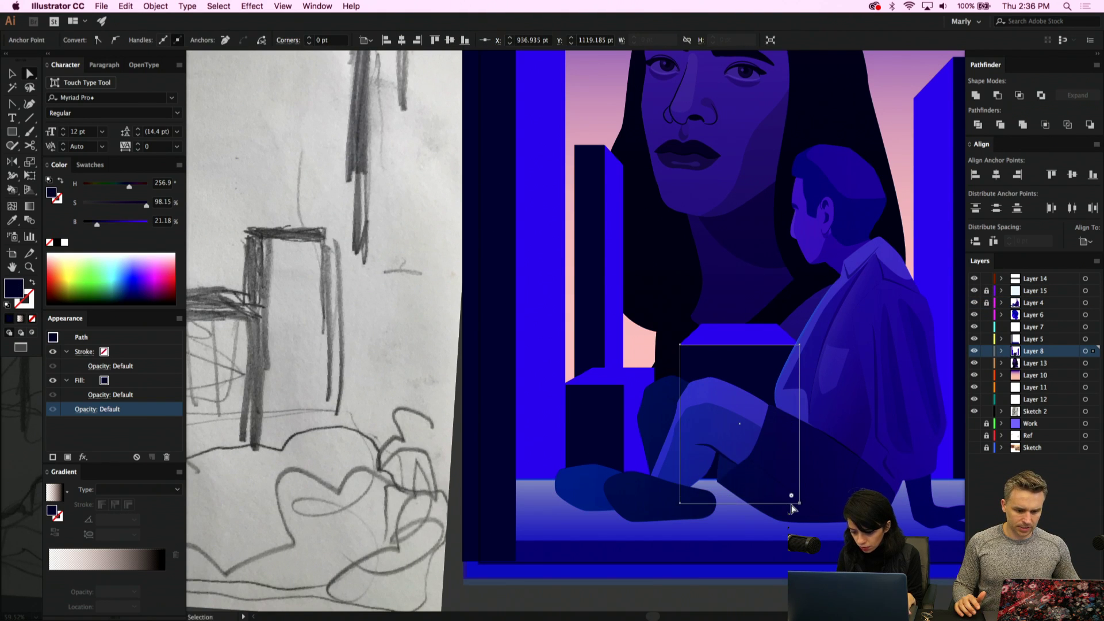
Narrow the small box beside the man's feet by scaling its front, top and side faces together horizontally
{"action": "left_click", "coordinate": [636, 394]}
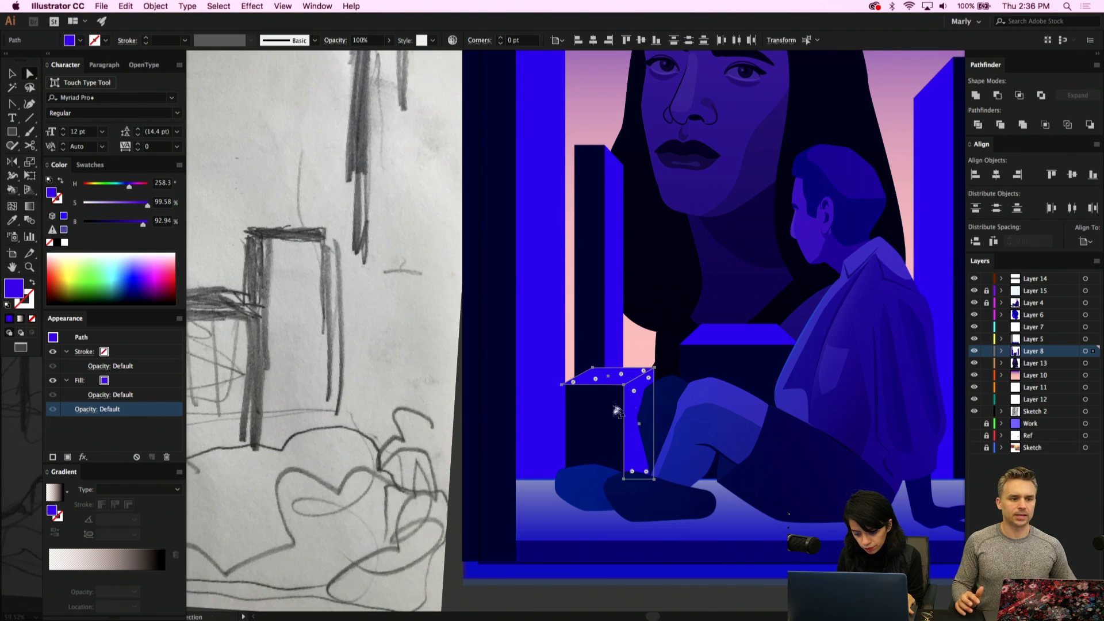
{"action": "left_click", "coordinate": [603, 419], "text": "shift"}
{"action": "key", "text": "v"}
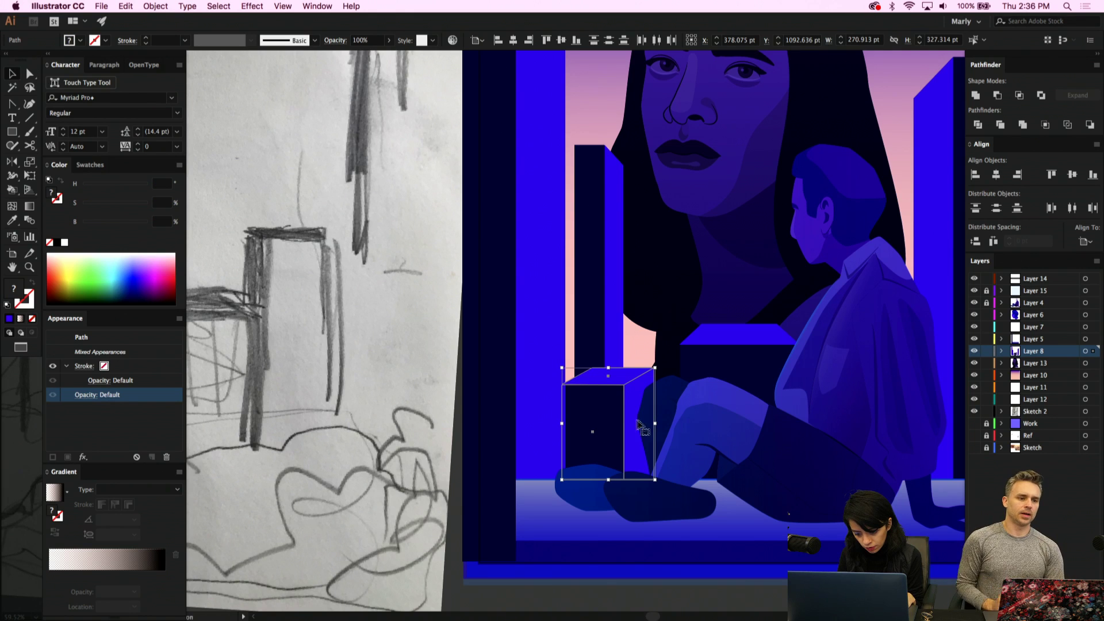
{"action": "left_click_drag", "start_coordinate": [655, 423], "coordinate": [615, 432]}
{"action": "key", "text": "a"}
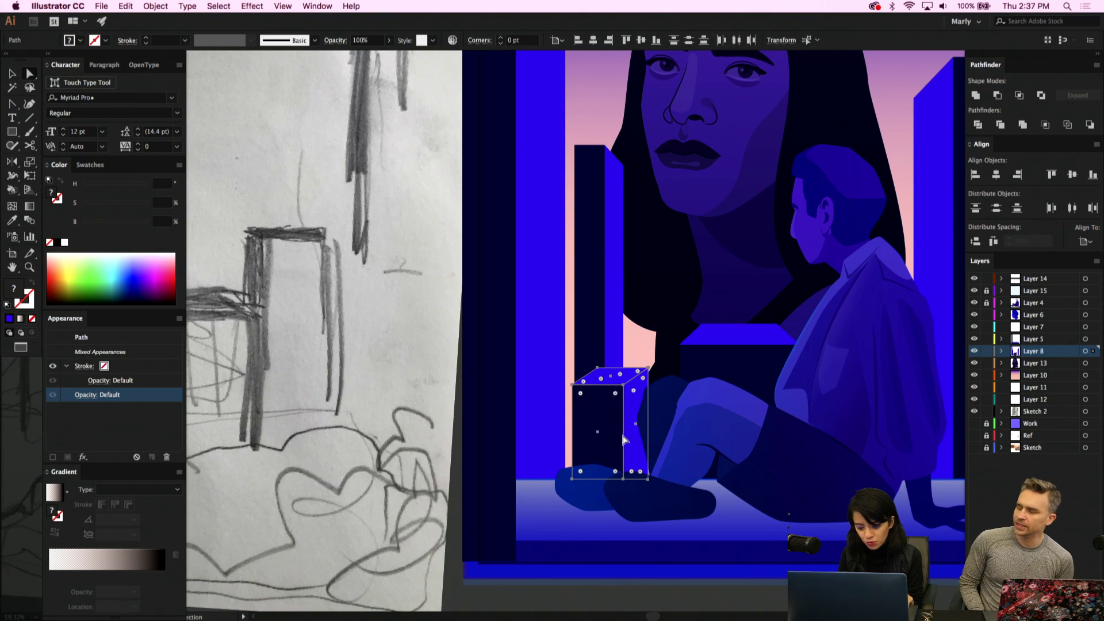
Widen the small box beside the man's feet by pulling the left corners of its front and top faces outward over the tall foreground pillar
{"action": "left_click", "coordinate": [573, 390]}
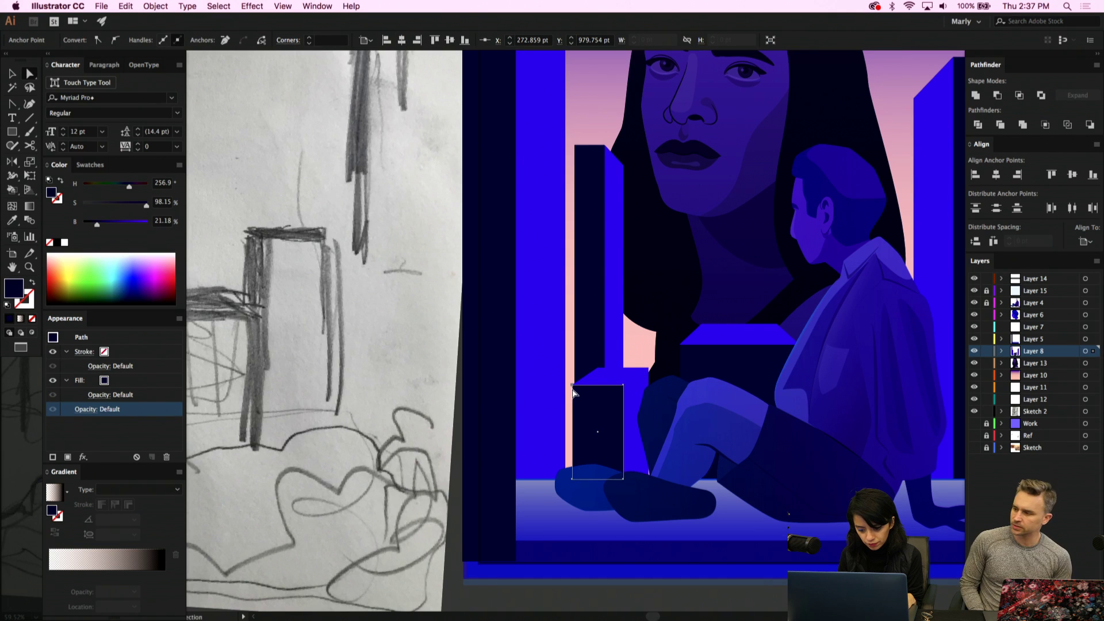
{"action": "left_click_drag", "start_coordinate": [573, 415], "coordinate": [561, 415]}
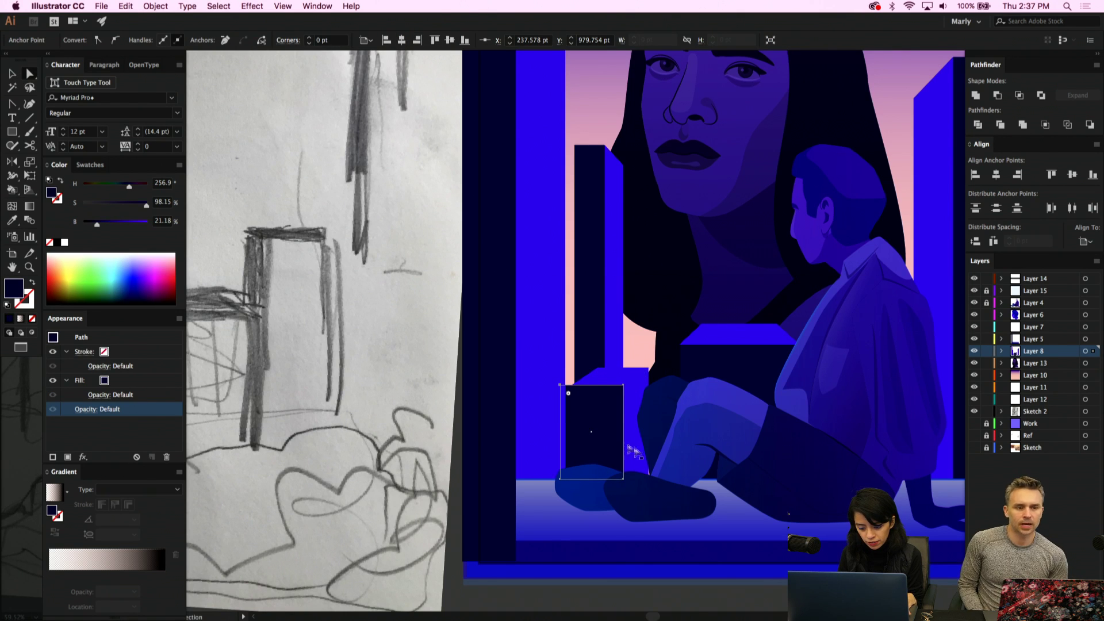
{"action": "left_click", "coordinate": [585, 384]}
{"action": "scroll", "coordinate": [585, 384], "scroll_direction": "up", "scroll_amount": 4}
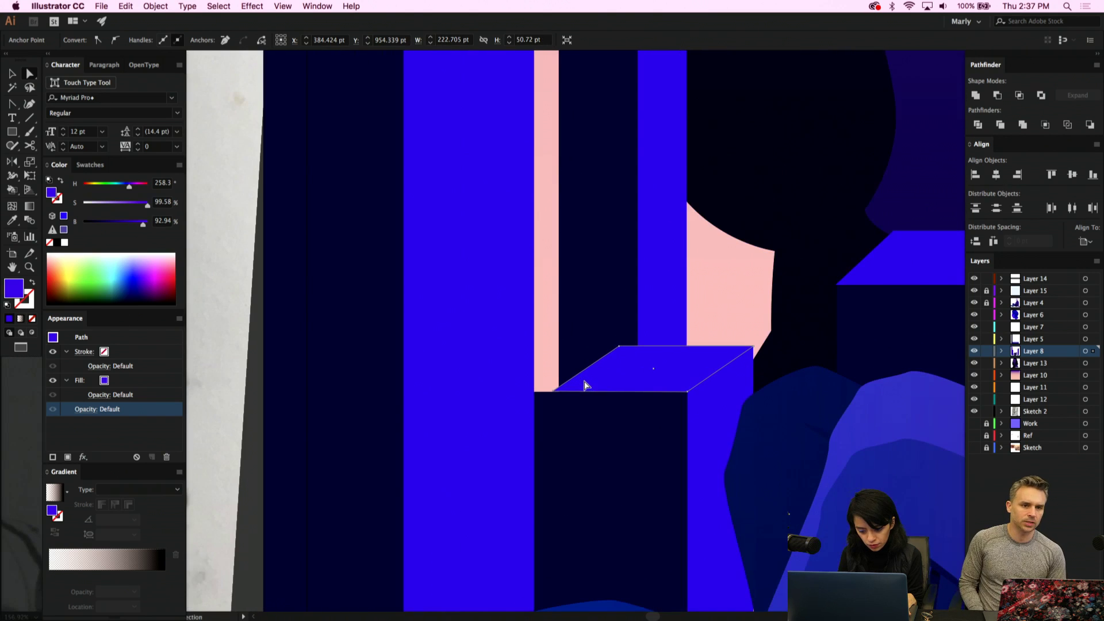
{"action": "left_click", "coordinate": [619, 347]}
{"action": "left_click_drag", "start_coordinate": [553, 392], "coordinate": [520, 392]}
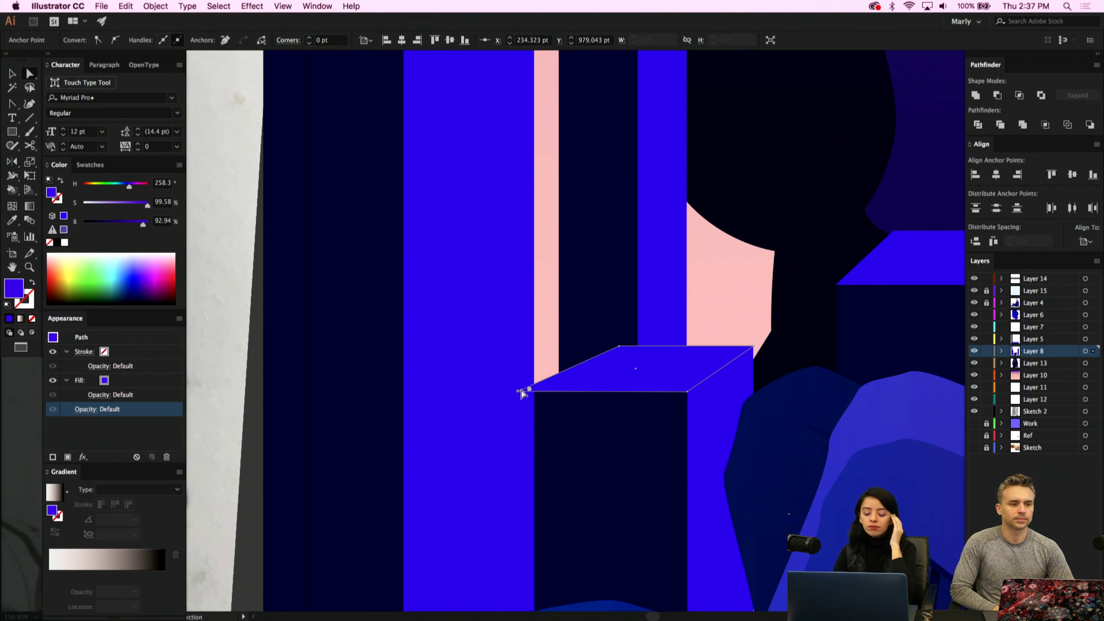
{"action": "key", "text": "super+minus"}
{"action": "key", "text": "super+minus"}
{"action": "key", "text": "super+minus"}
{"action": "key", "text": "super+minus"}
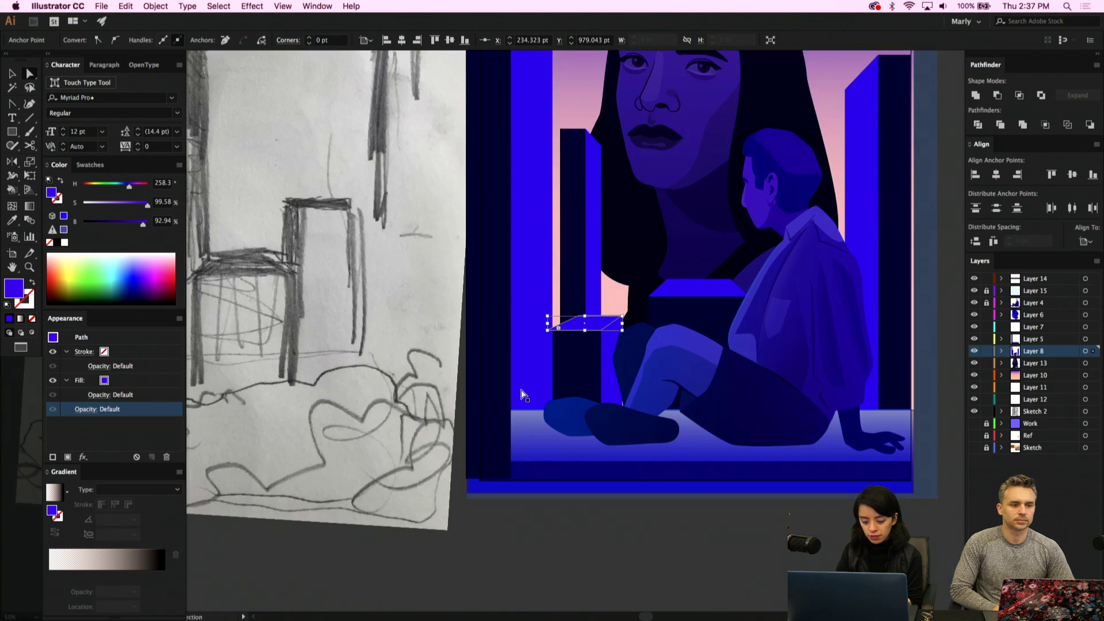
{"action": "scroll", "coordinate": [521, 395], "scroll_direction": "up", "scroll_amount": 2}
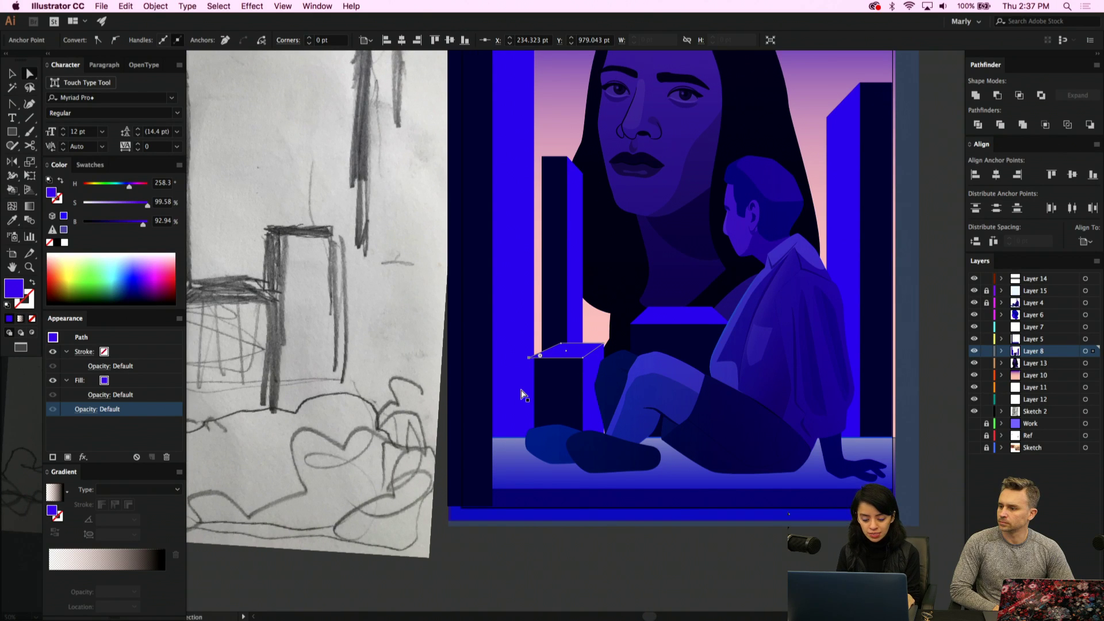
{"action": "scroll", "coordinate": [582, 379], "scroll_direction": "right", "scroll_amount": 2}
{"action": "scroll", "coordinate": [581, 379], "scroll_direction": "up", "scroll_amount": 1}
Compare the whole illustration with the Layer 15 overlay hidden and shown
{"action": "left_click", "coordinate": [632, 374]}
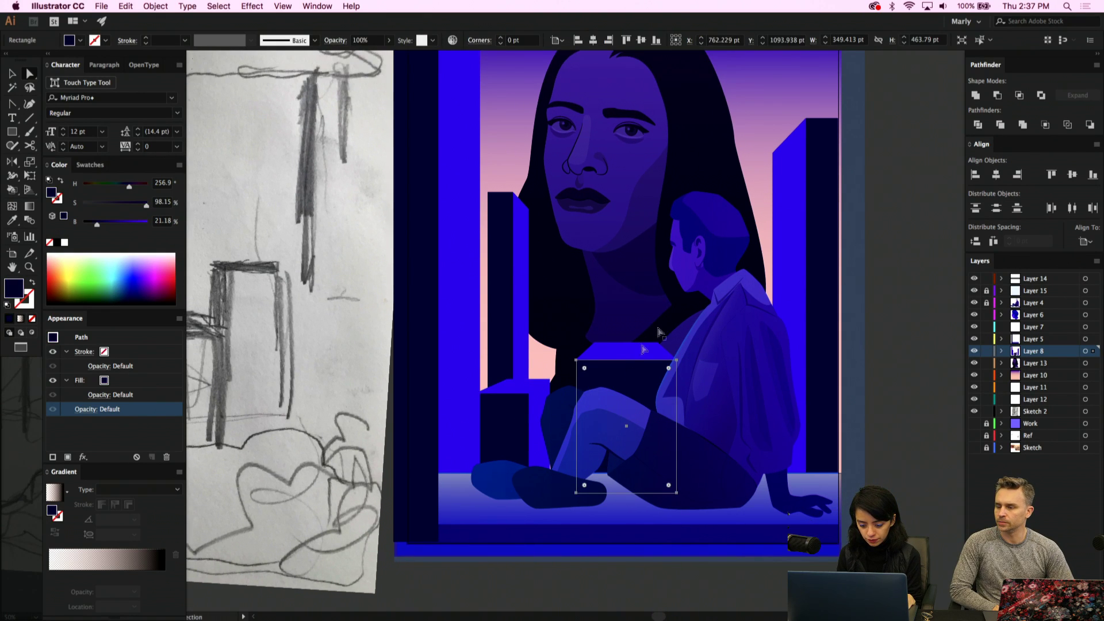
{"action": "scroll", "coordinate": [847, 270], "scroll_direction": "up", "scroll_amount": 2}
{"action": "scroll", "coordinate": [848, 270], "scroll_direction": "down", "scroll_amount": 3}
{"action": "left_click", "coordinate": [847, 270]}
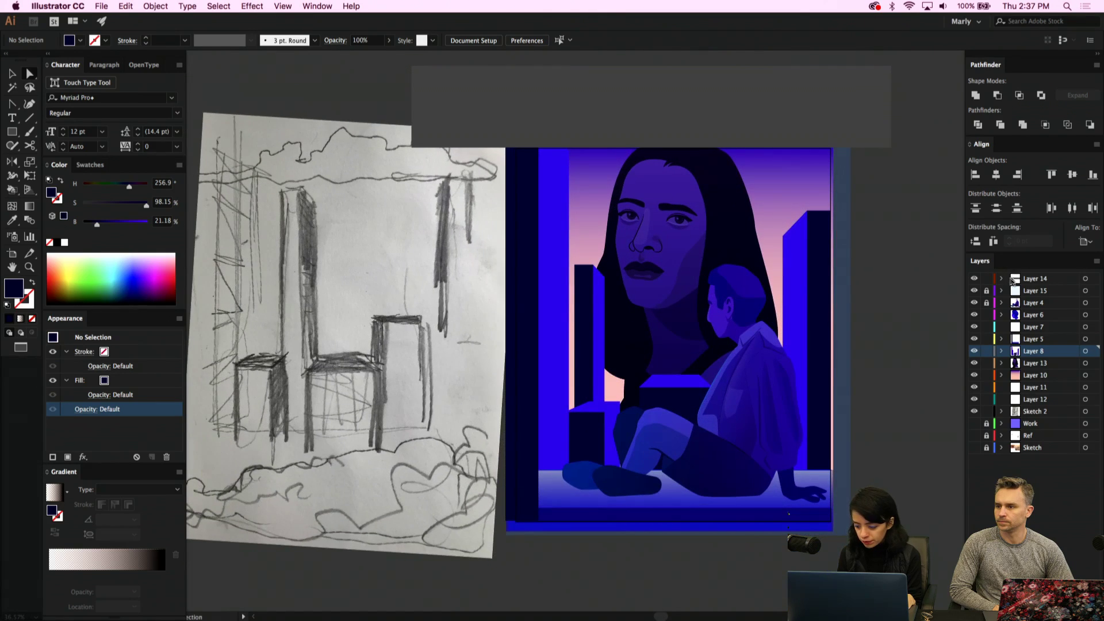
{"action": "left_click", "coordinate": [974, 290]}
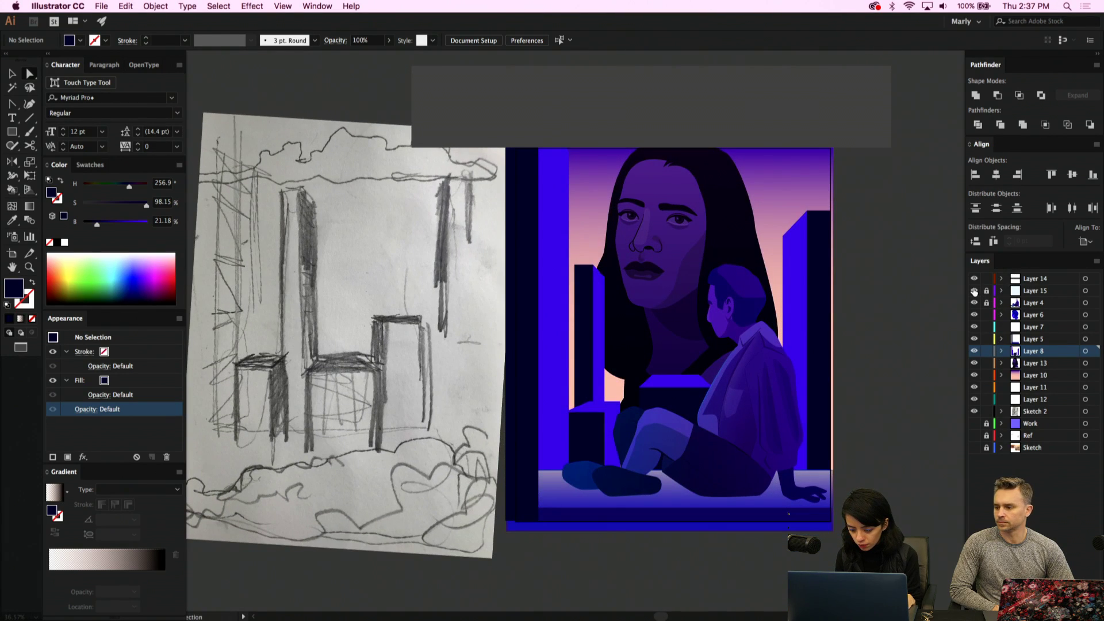
{"action": "left_click", "coordinate": [973, 291]}
Unlock Layer 4 and shift the midpoint of the seated man's shading gradient to 25.63%
{"action": "left_click", "coordinate": [754, 396]}
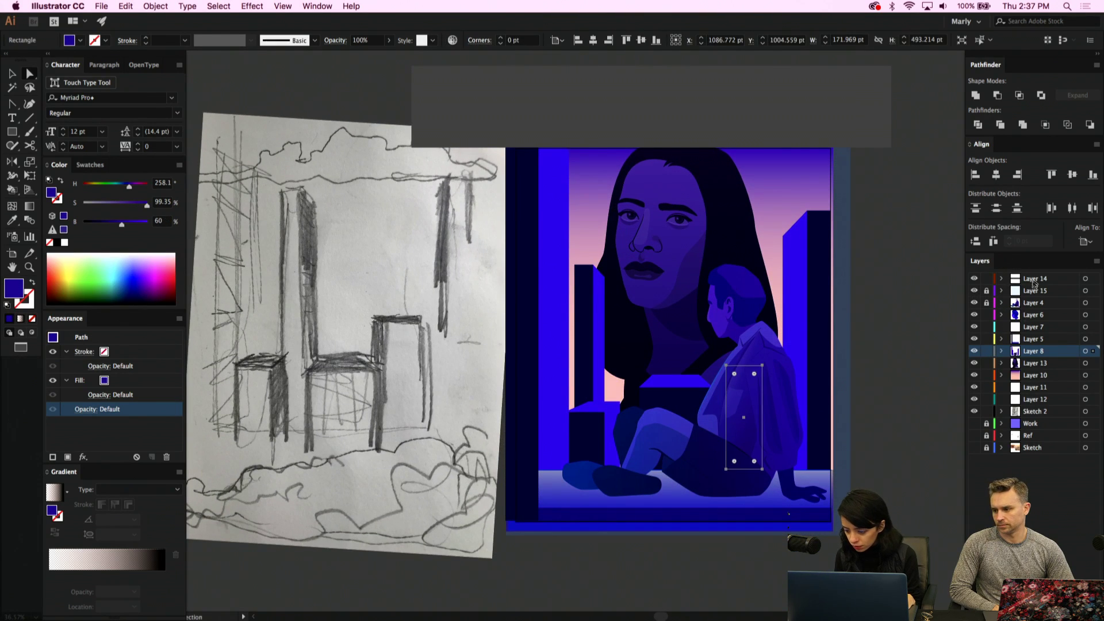
{"action": "left_click", "coordinate": [790, 397]}
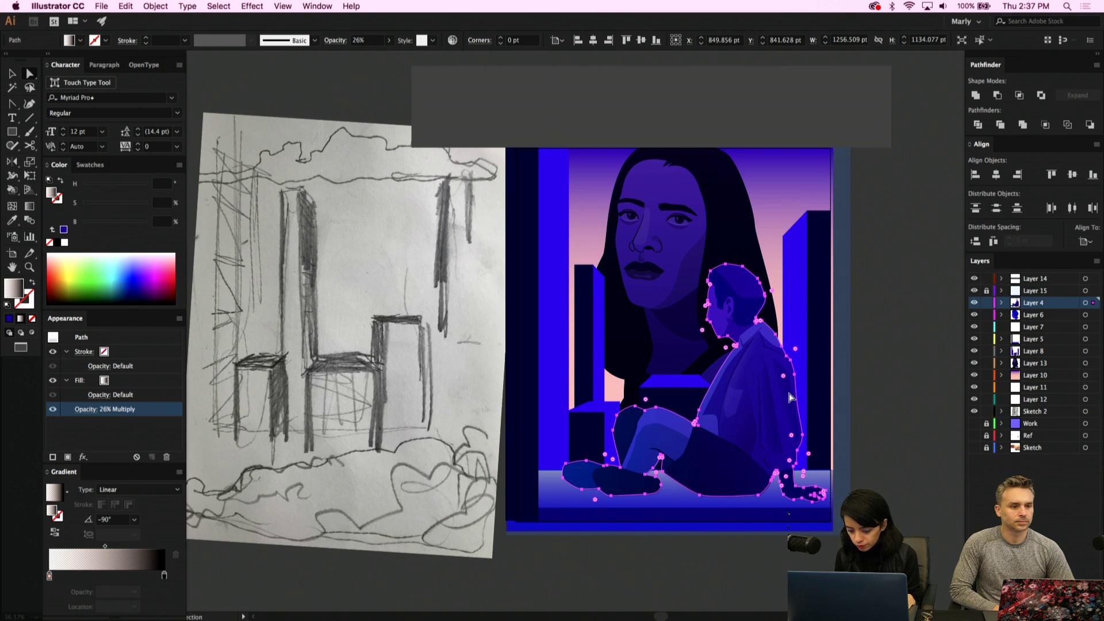
{"action": "left_click_drag", "start_coordinate": [105, 547], "coordinate": [79, 547]}
{"action": "left_click", "coordinate": [88, 412]}
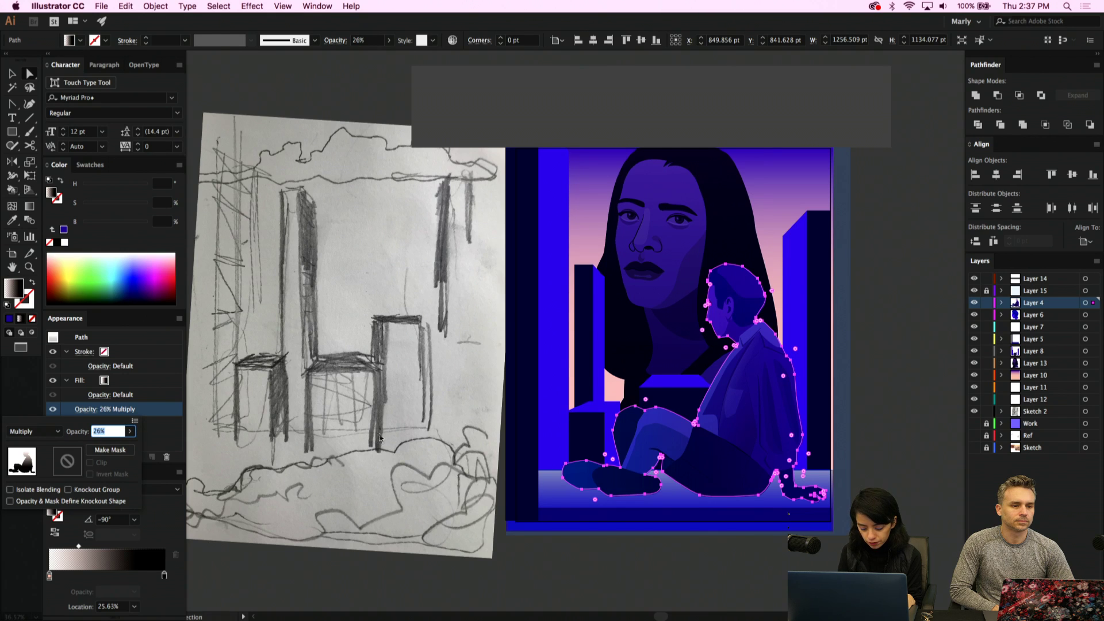
Apply the woman's sampled shadow gradient at 62% Multiply to the seated man's shading shape, hiding Layer 15 while sampling and showing it again
{"action": "left_click", "coordinate": [974, 291]}
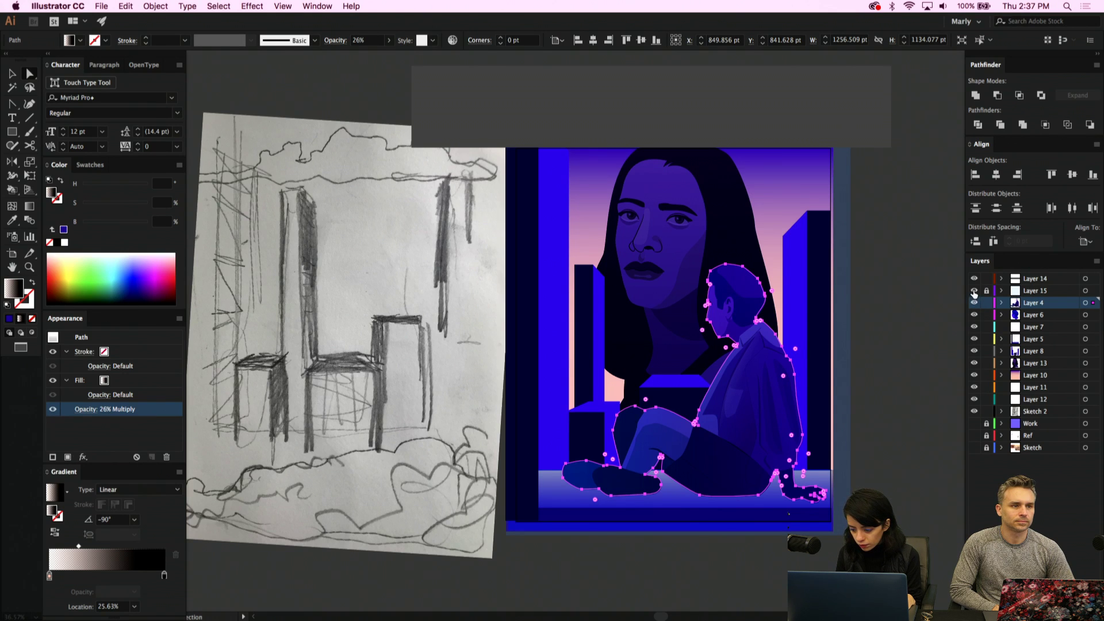
{"action": "left_click", "coordinate": [683, 266]}
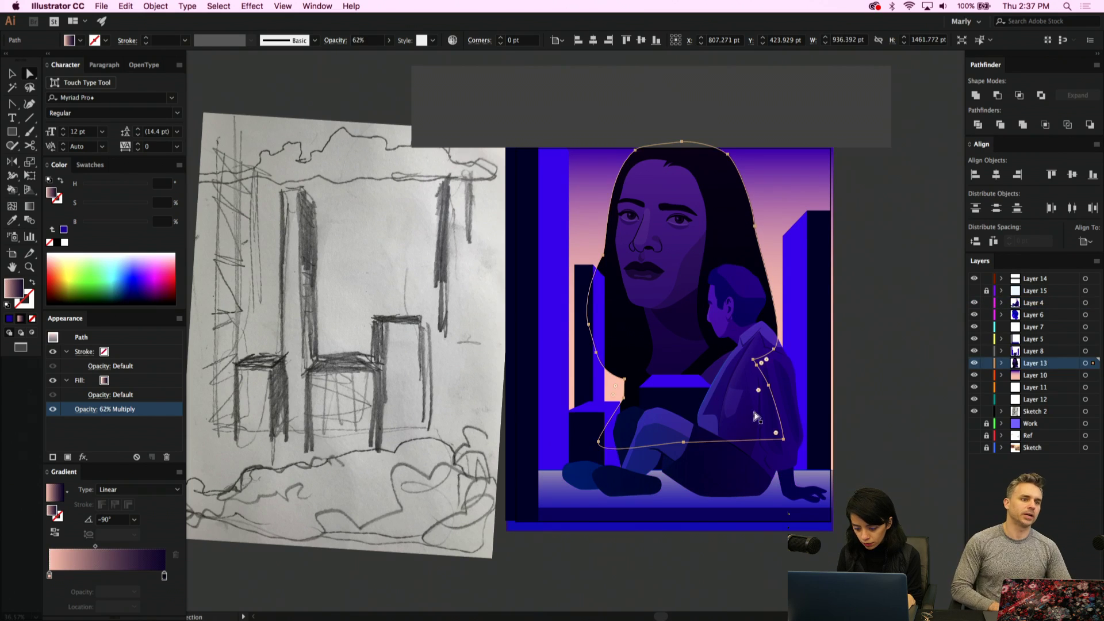
{"action": "left_click", "coordinate": [752, 410]}
{"action": "key", "text": "i"}
{"action": "left_click", "coordinate": [677, 346]}
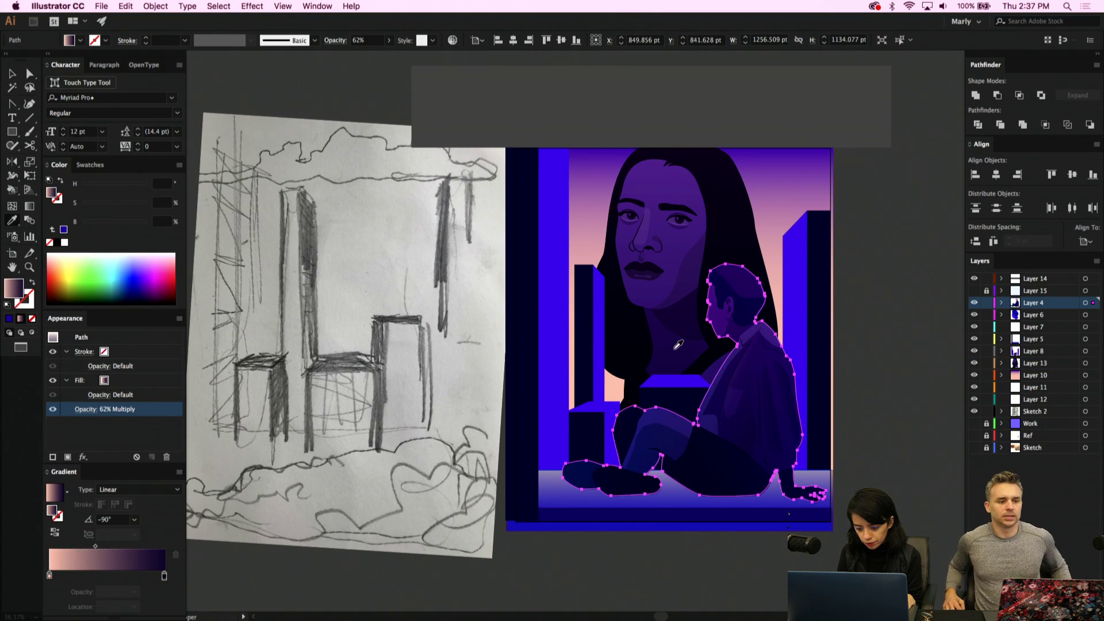
{"action": "left_click", "coordinate": [974, 291]}
{"action": "key", "text": "v"}
{"action": "key", "text": "super+shift+a"}
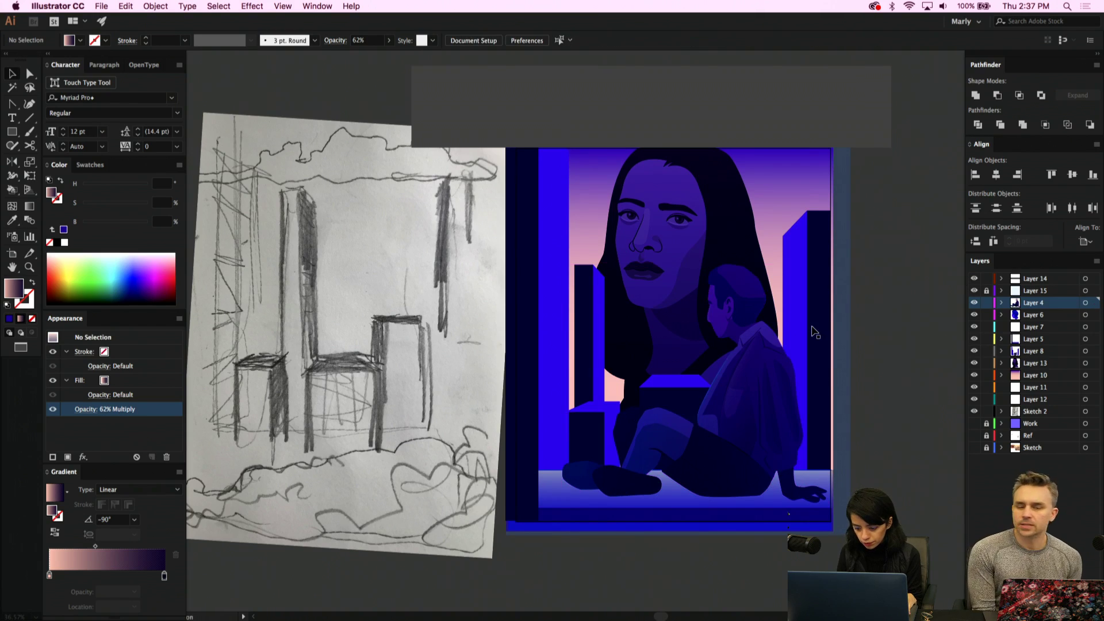
{"action": "scroll", "coordinate": [813, 327], "scroll_direction": "up", "scroll_amount": 3}
{"action": "left_click", "coordinate": [619, 265]}
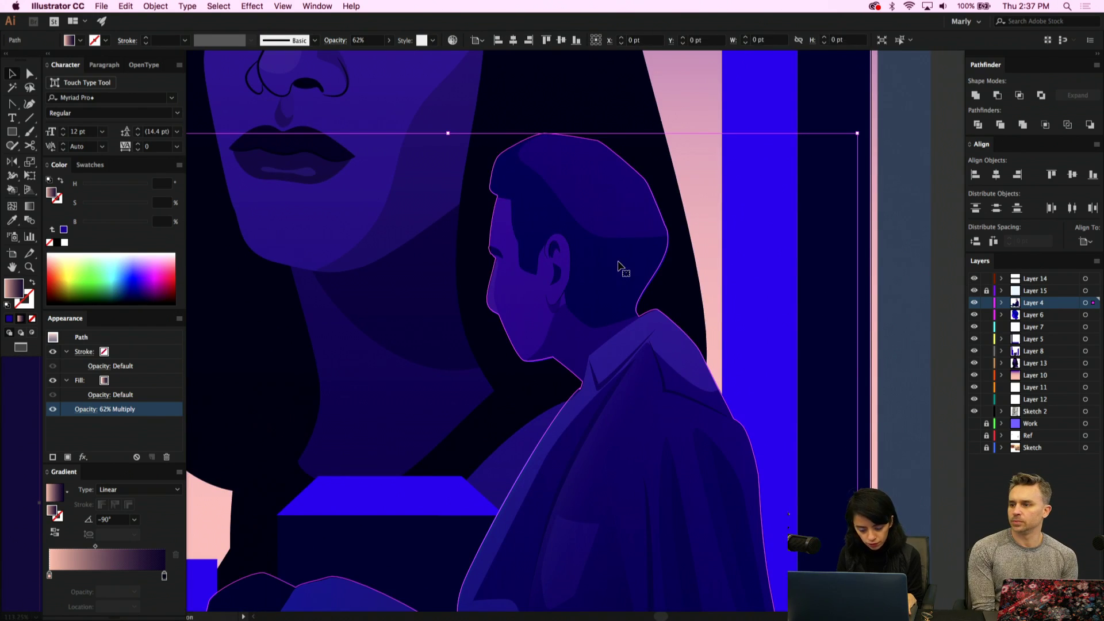
{"action": "left_click_drag", "start_coordinate": [712, 277], "coordinate": [712, 277]}
{"action": "left_click", "coordinate": [539, 161]}
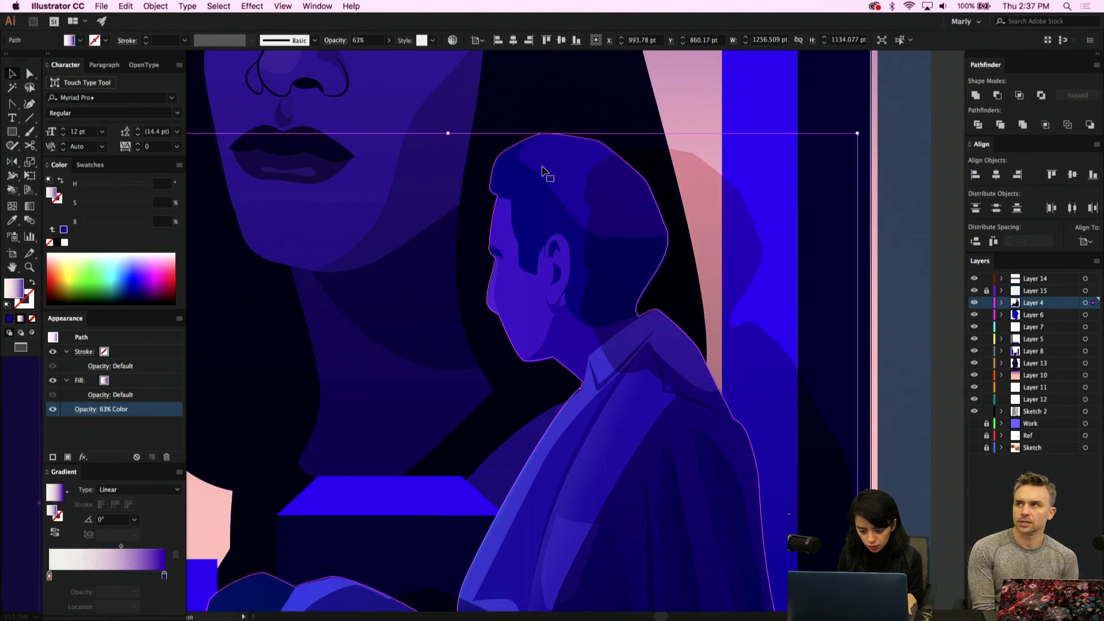
{"action": "key", "text": "super+z"}
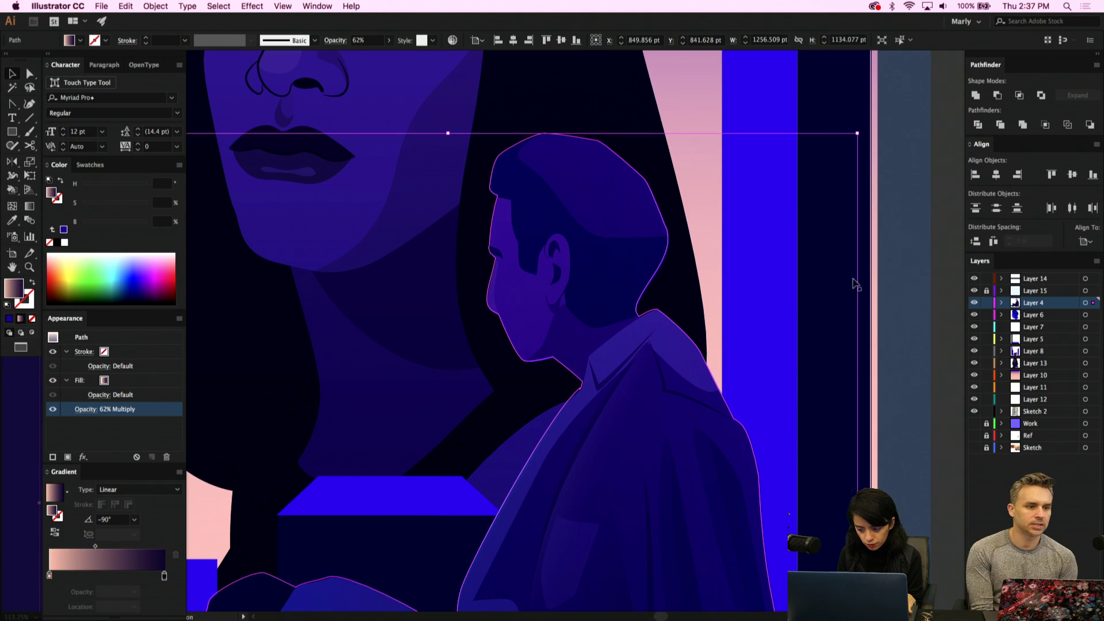
Darken the highlight shape on the back of the man's hair by setting its fill brightness to 20%
{"action": "left_click", "coordinate": [942, 255]}
{"action": "key", "text": "a"}
{"action": "left_click_drag", "start_coordinate": [942, 239], "coordinate": [618, 247]}
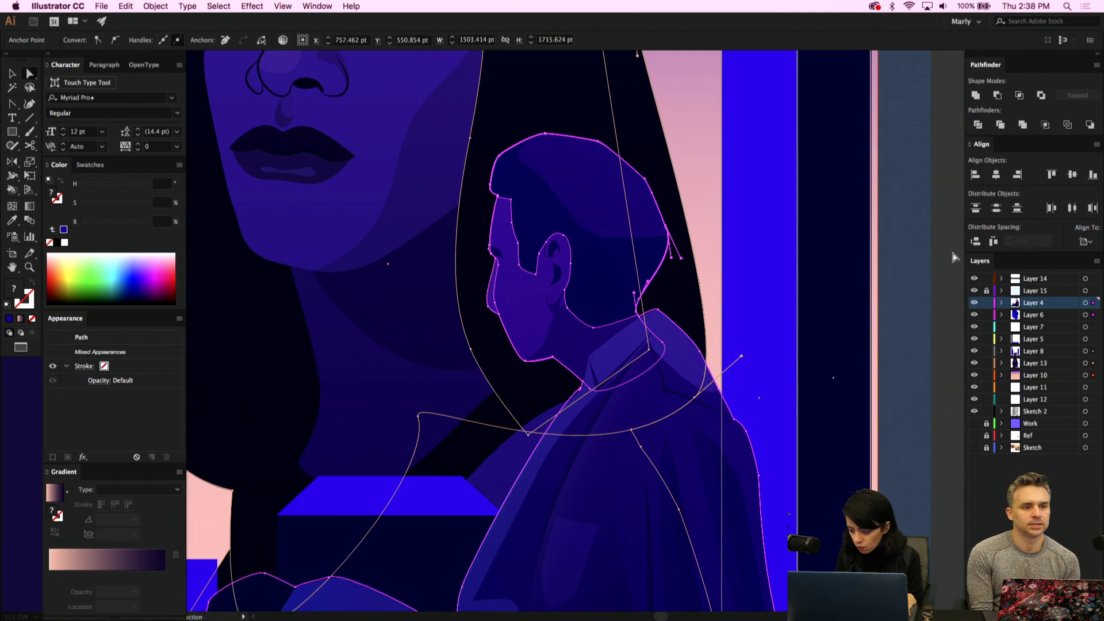
{"action": "left_click", "coordinate": [933, 261]}
{"action": "left_click_drag", "start_coordinate": [935, 192], "coordinate": [602, 276]}
{"action": "left_click", "coordinate": [608, 238]}
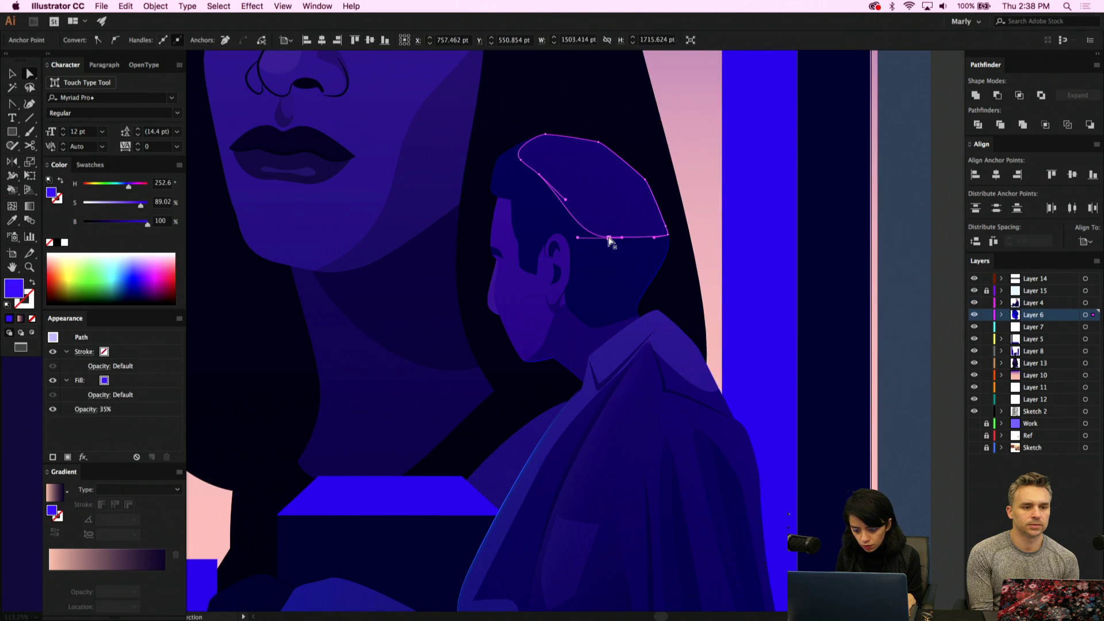
{"action": "left_click_drag", "start_coordinate": [120, 222], "coordinate": [96, 224]}
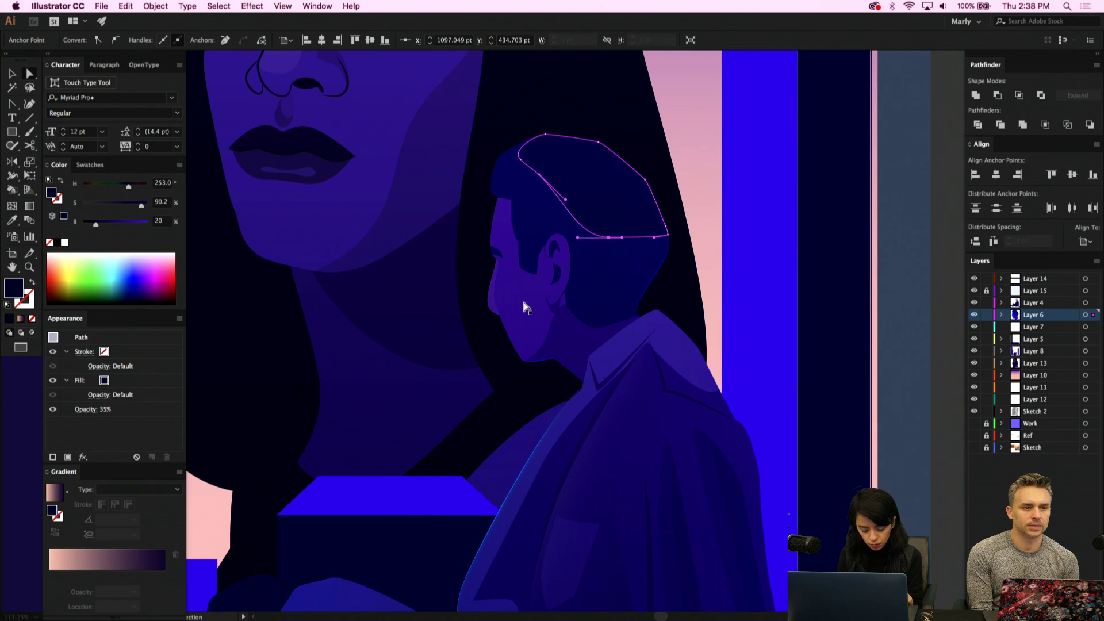
{"action": "key", "text": "v"}
{"action": "left_click", "coordinate": [917, 271]}
{"action": "scroll", "coordinate": [917, 271], "scroll_direction": "down", "scroll_amount": 5}
{"action": "scroll", "coordinate": [917, 273], "scroll_direction": "down", "scroll_amount": 2}
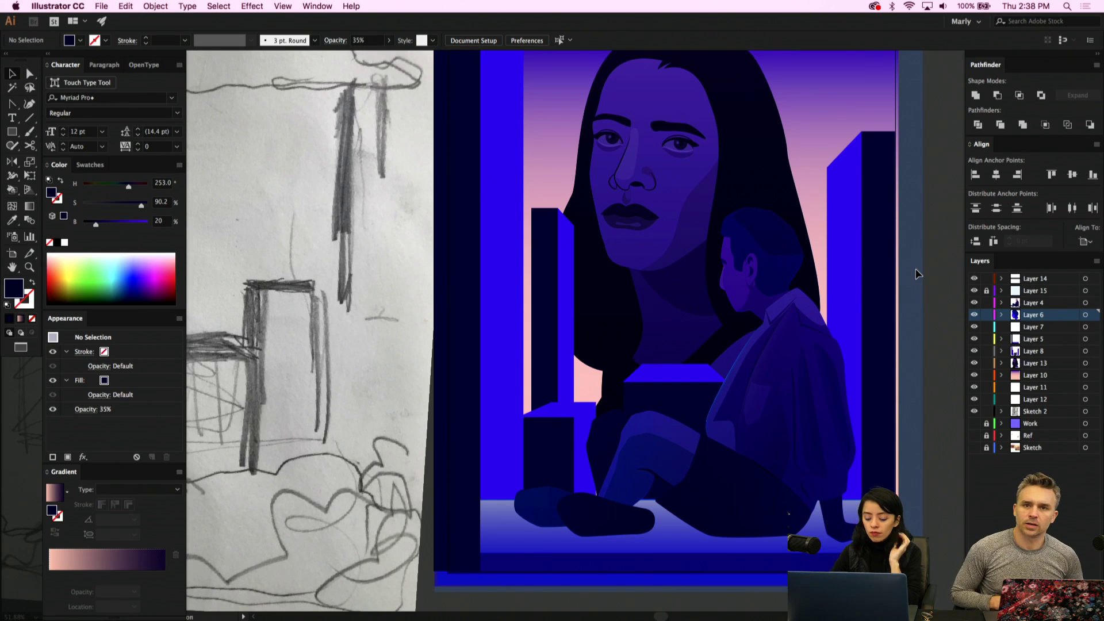
Shift the tall foreground pillar's bright side face slightly left and fill it with the gradient sampled from the woman's face, hiding Layer 15
{"action": "left_click", "coordinate": [493, 407]}
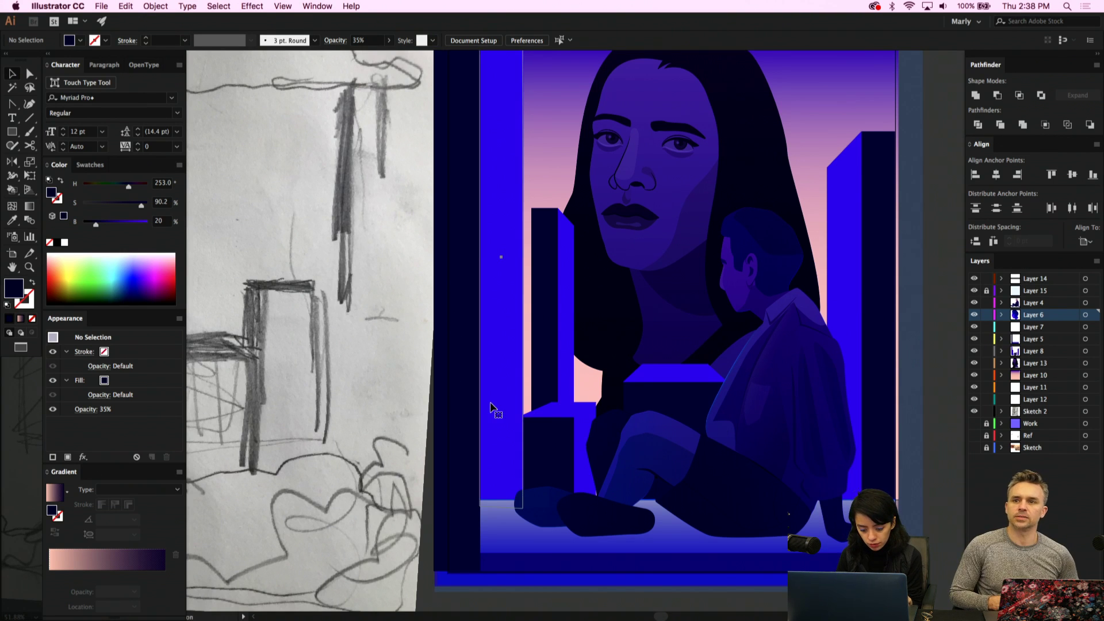
{"action": "left_click_drag", "start_coordinate": [487, 407], "coordinate": [488, 407]}
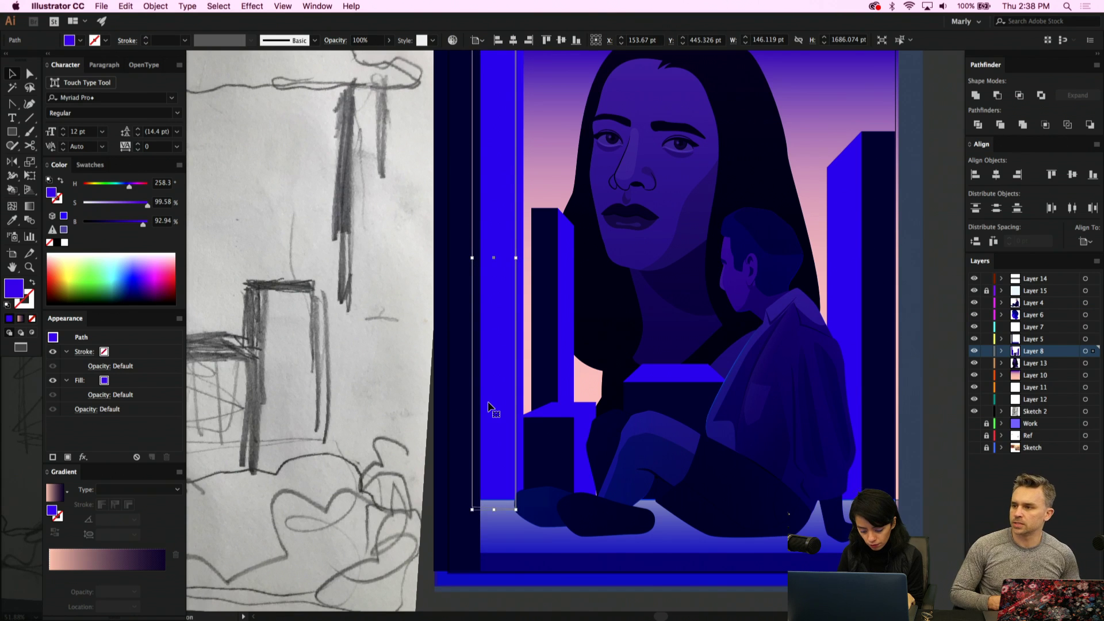
{"action": "key", "text": "i"}
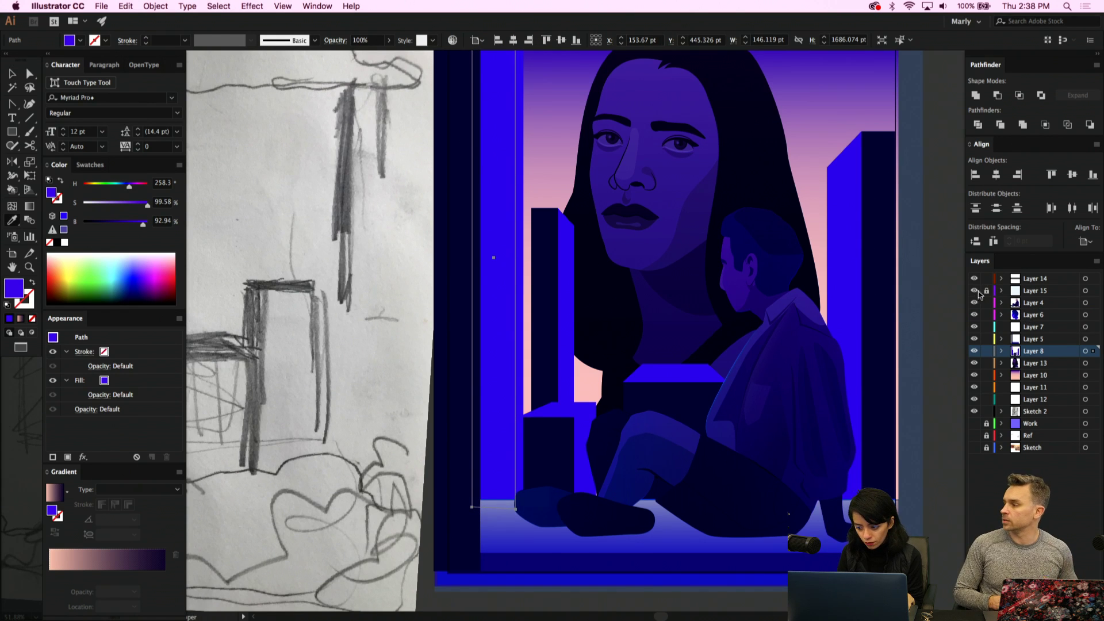
{"action": "left_click", "coordinate": [973, 292]}
{"action": "left_click", "coordinate": [661, 219]}
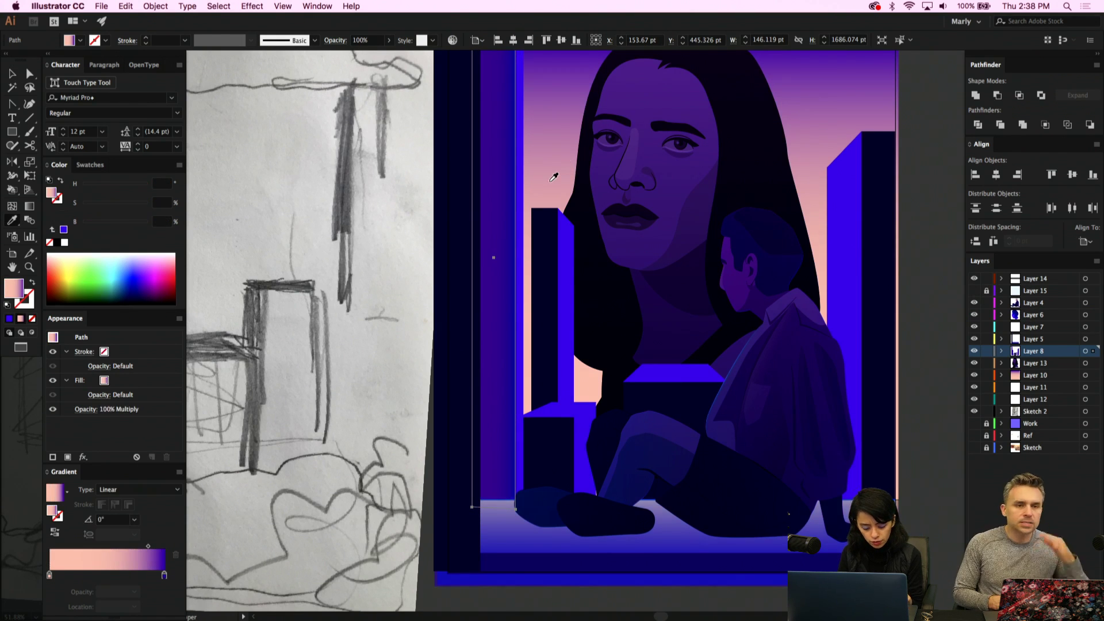
Stretch the pillar's side face right to meet the sky and rearrange its gradient to run from blue to pink
{"action": "key", "text": "v"}
{"action": "left_click_drag", "start_coordinate": [516, 258], "coordinate": [523, 258]}
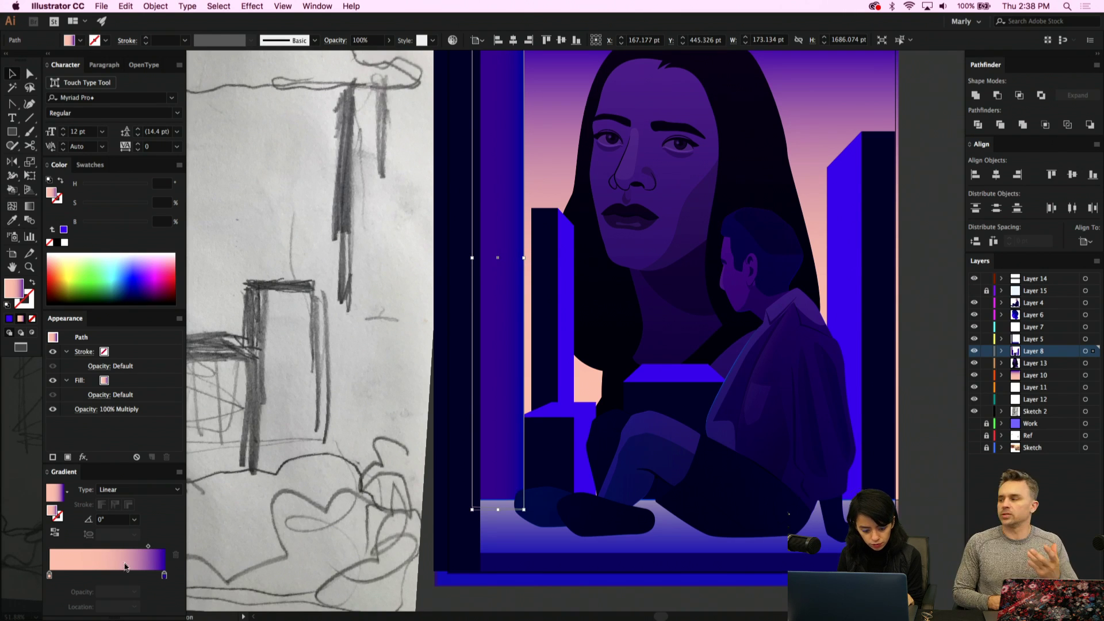
{"action": "left_click_drag", "start_coordinate": [163, 575], "coordinate": [137, 575]}
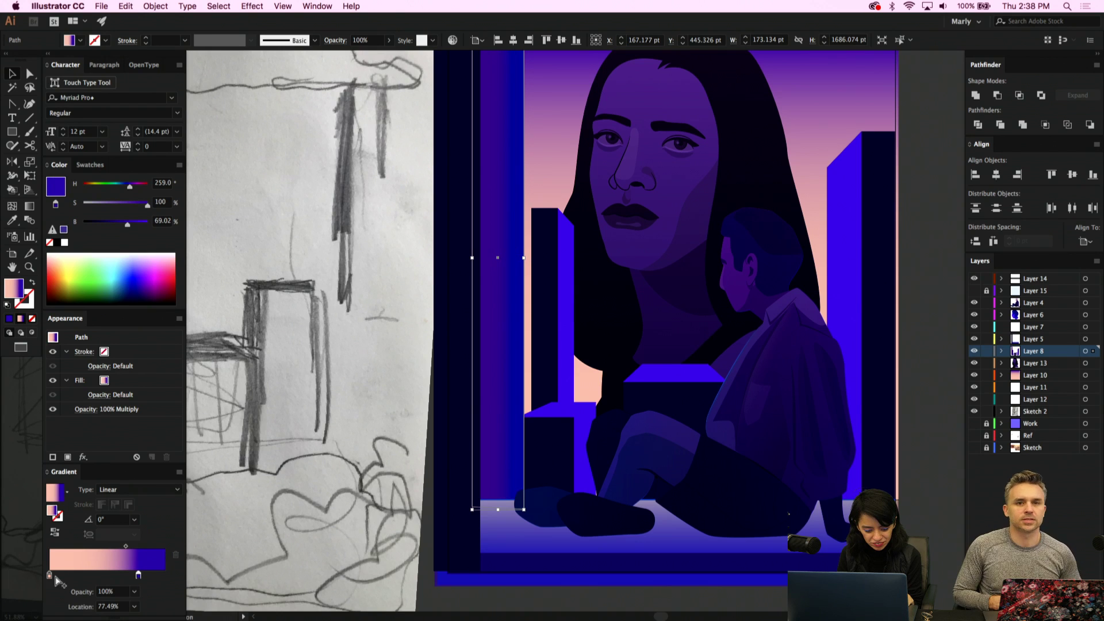
{"action": "mouse_move", "coordinate": [50, 575]}
{"action": "left_mouse_down"}
{"action": "mouse_move", "coordinate": [164, 575]}
{"action": "mouse_move", "coordinate": [38, 573]}
{"action": "left_mouse_up"}
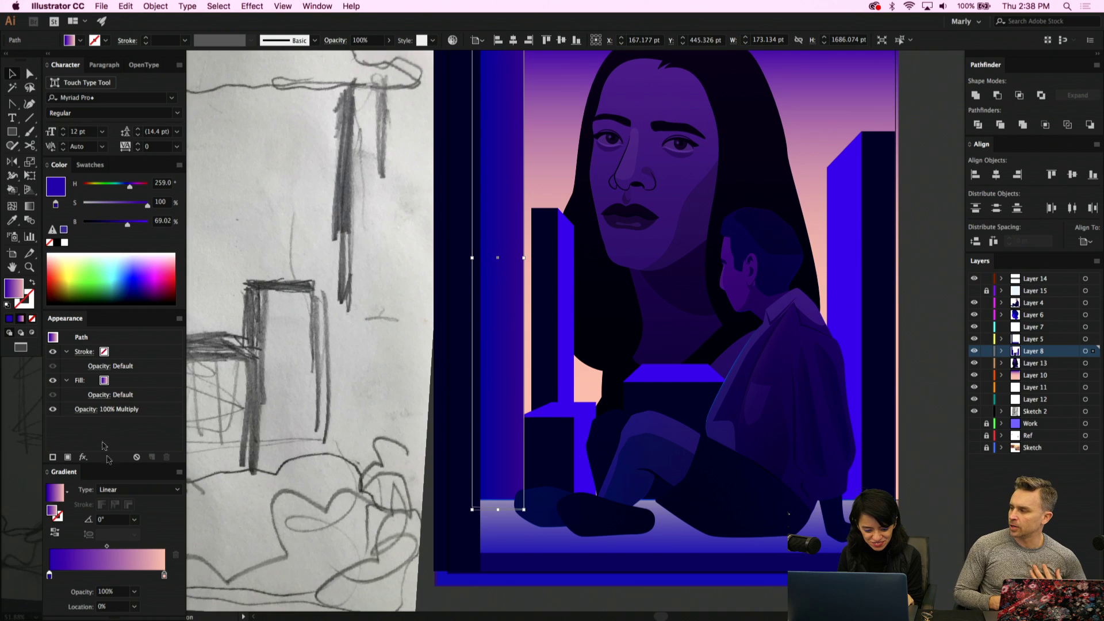
Try Color and Overlay blending on the pillar's gradient face, settle on Normal, and lower its opacity to 47%
{"action": "left_click", "coordinate": [85, 409]}
{"action": "left_click", "coordinate": [51, 432]}
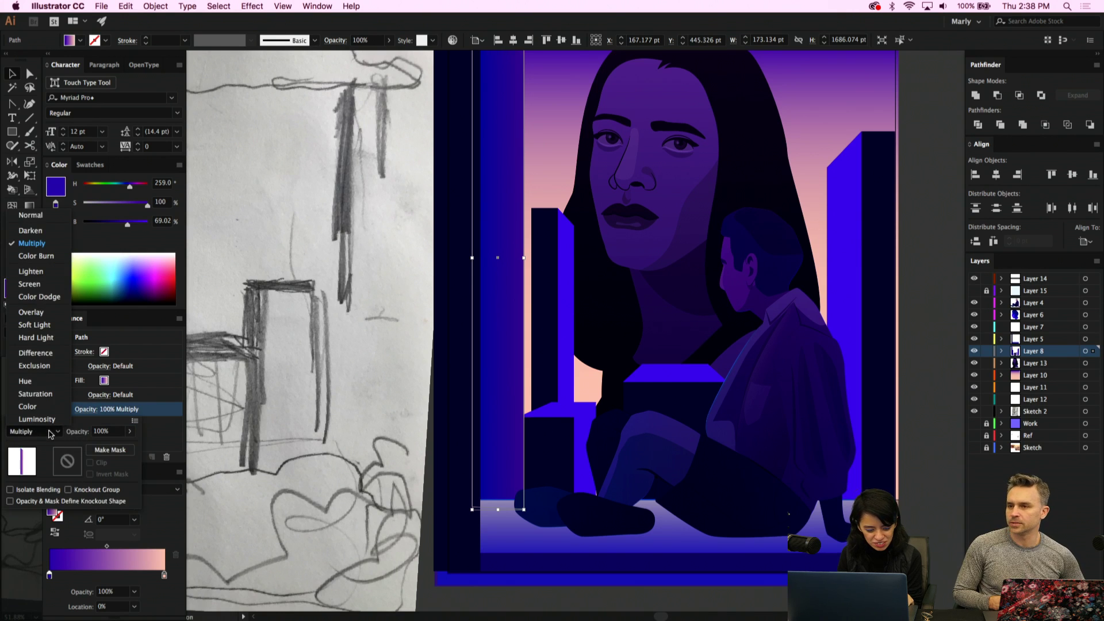
{"action": "left_click", "coordinate": [27, 407]}
{"action": "left_click", "coordinate": [57, 432]}
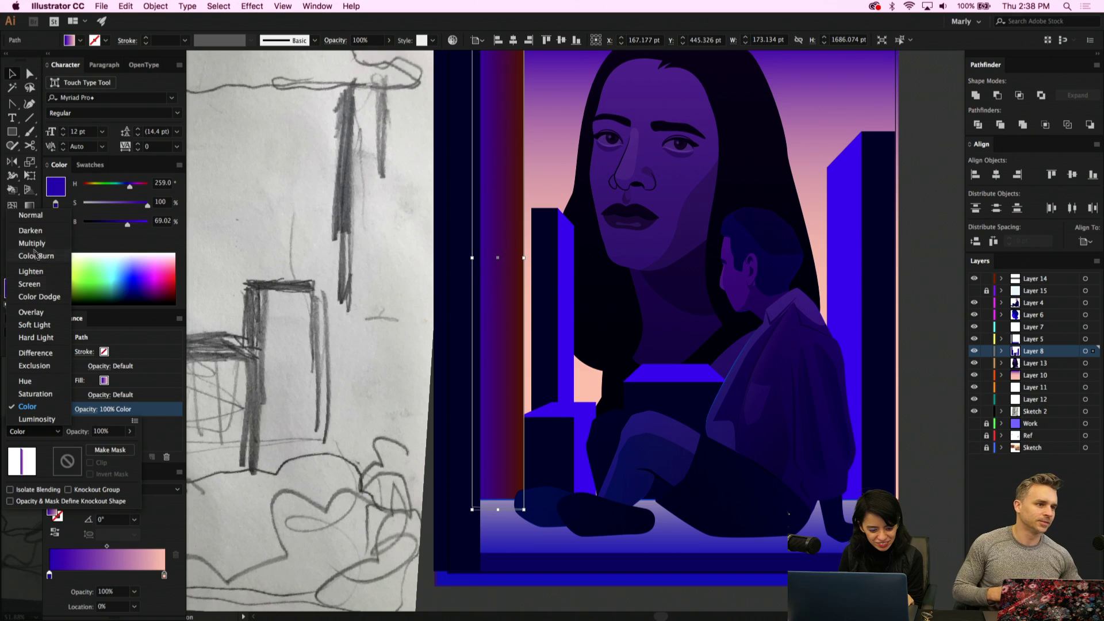
{"action": "left_click", "coordinate": [45, 313]}
{"action": "left_click", "coordinate": [57, 431]}
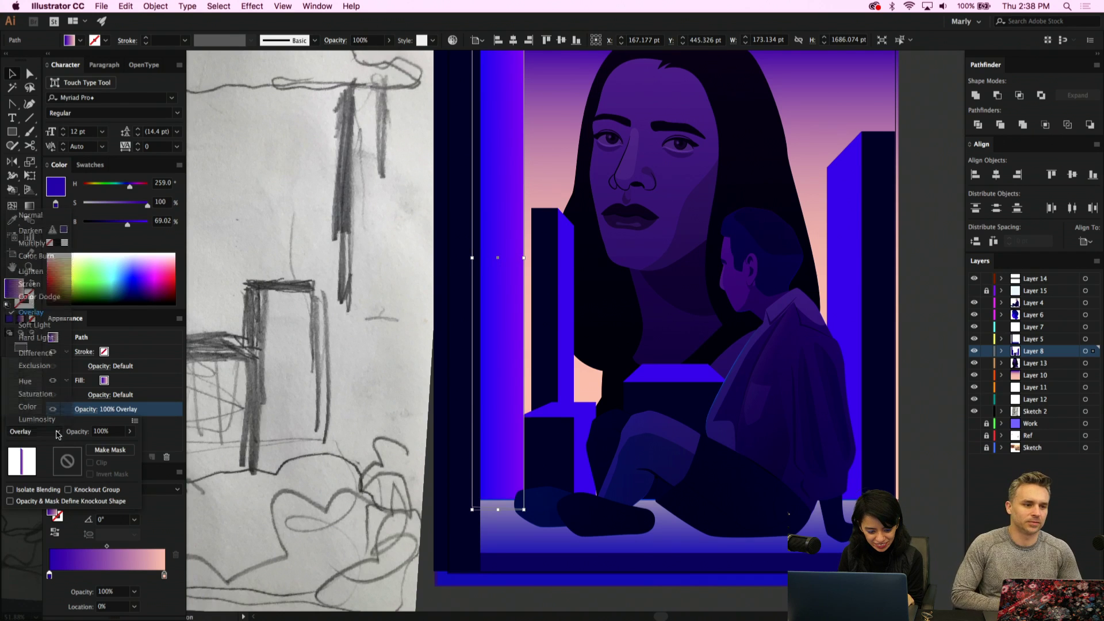
{"action": "left_click", "coordinate": [36, 217]}
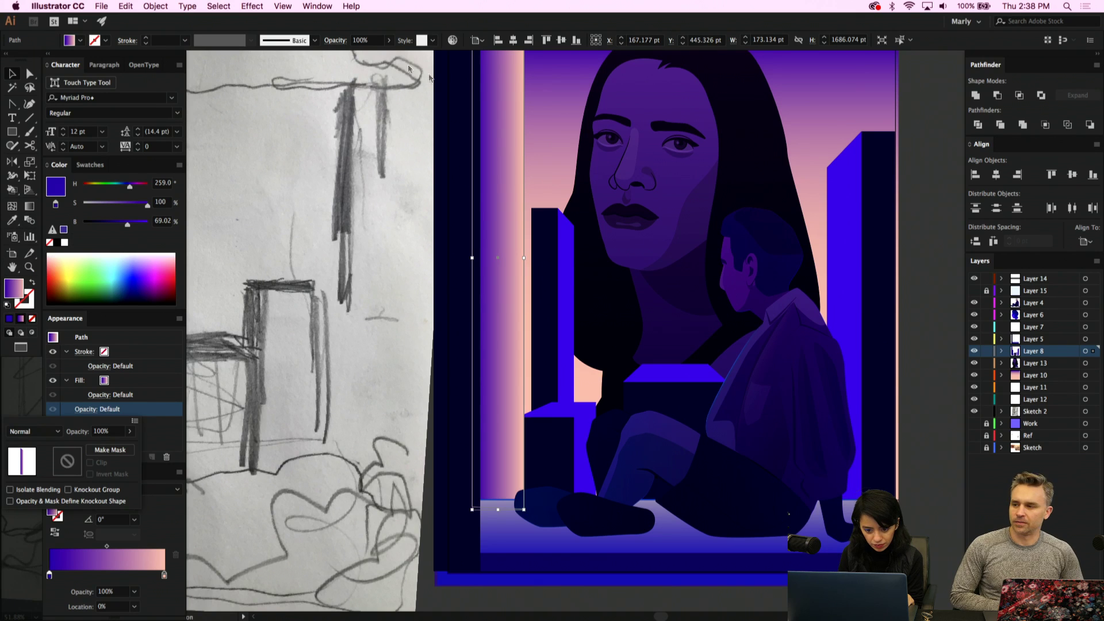
{"action": "left_click", "coordinate": [389, 40]}
{"action": "left_click_drag", "start_coordinate": [374, 56], "coordinate": [365, 58]}
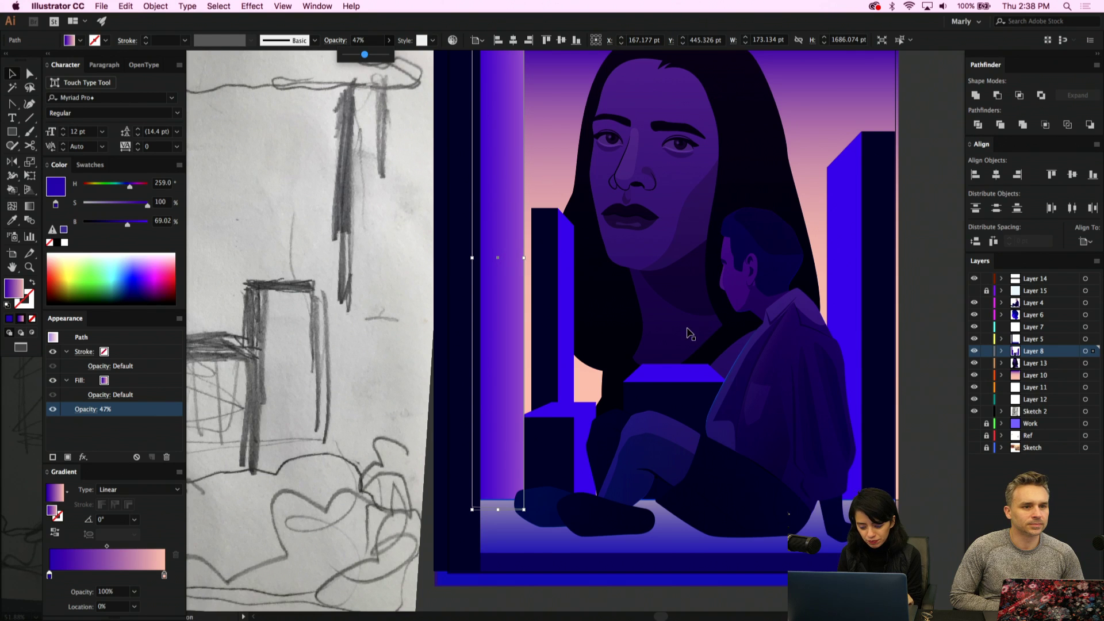
Duplicate the narrow pillar's side face, fill the copy with the tall foreground pillar's gradient, and align it over the original face
{"action": "left_click", "coordinate": [909, 379]}
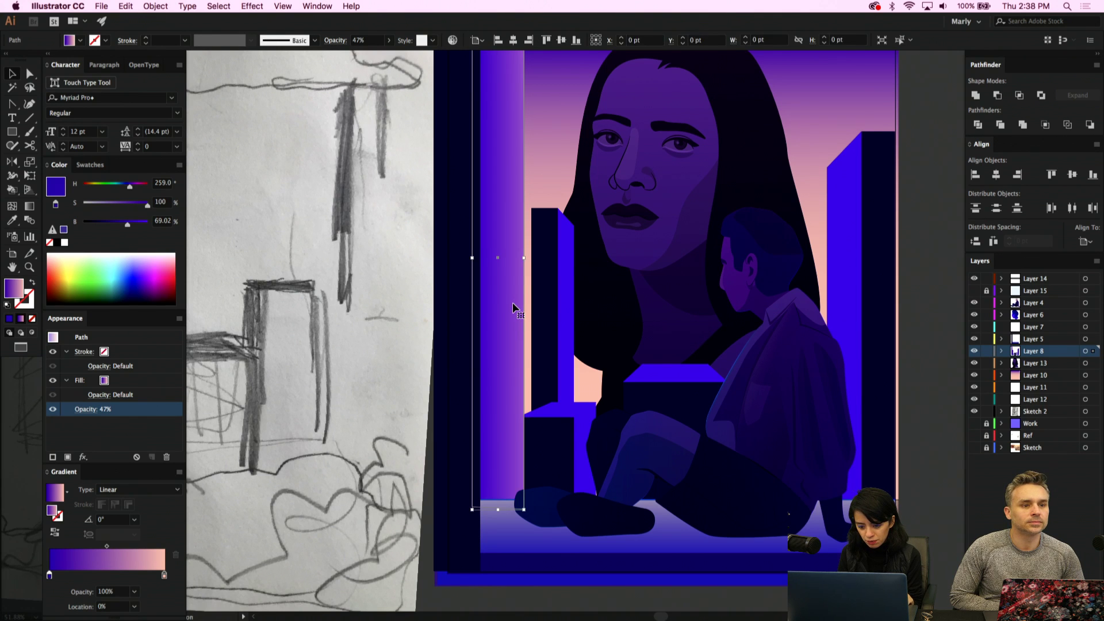
{"action": "left_click", "coordinate": [568, 308]}
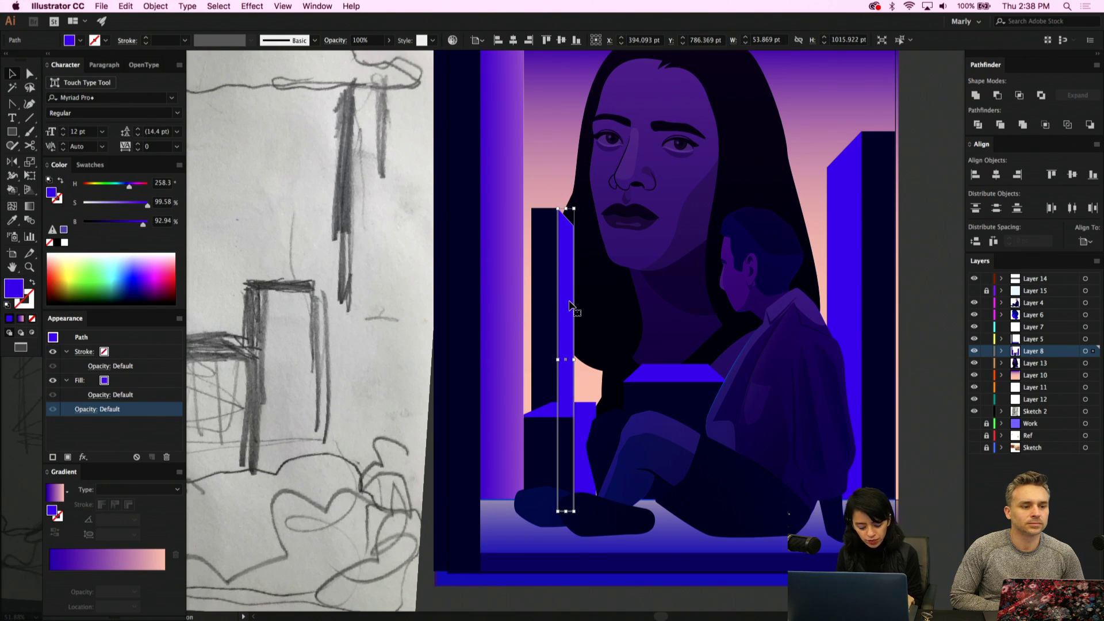
{"action": "left_click_drag", "start_coordinate": [569, 306], "coordinate": [594, 306]}
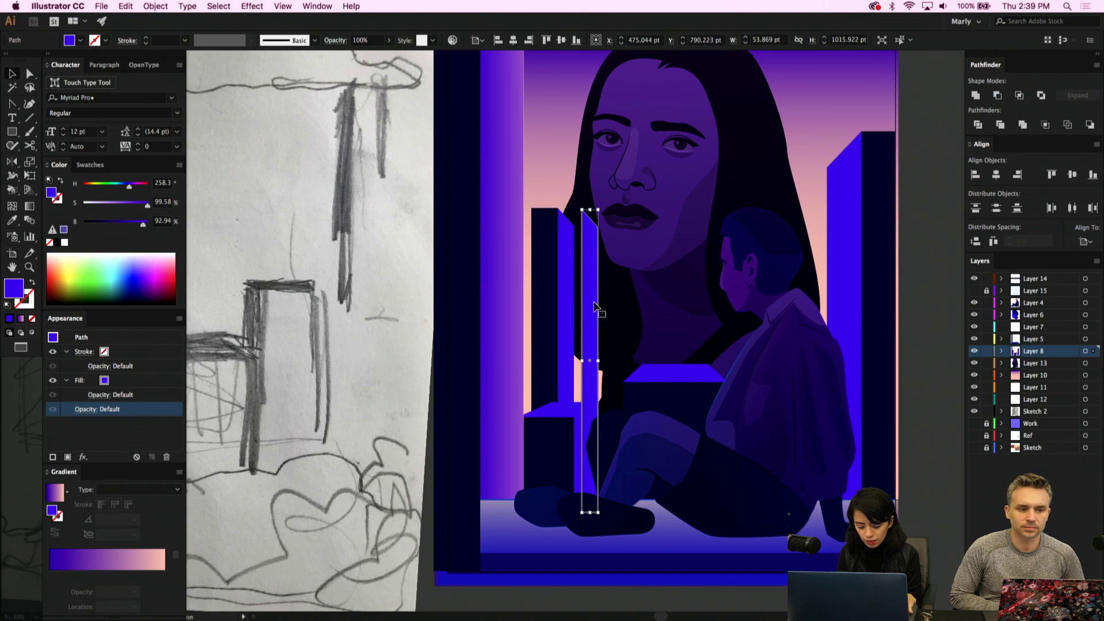
{"action": "key", "text": "i"}
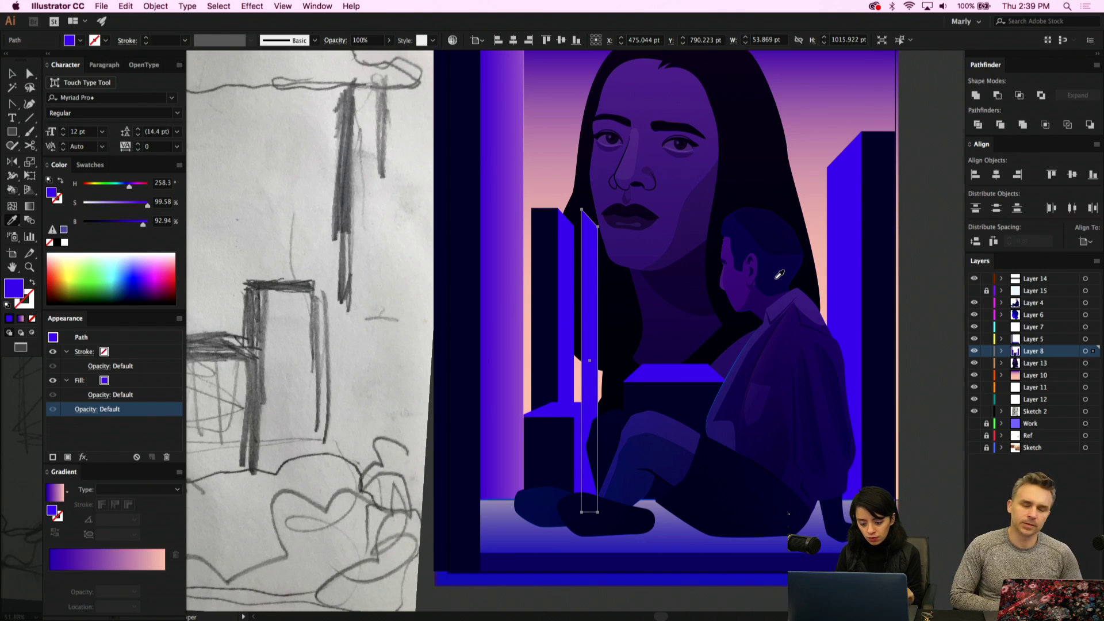
{"action": "left_click", "coordinate": [523, 332]}
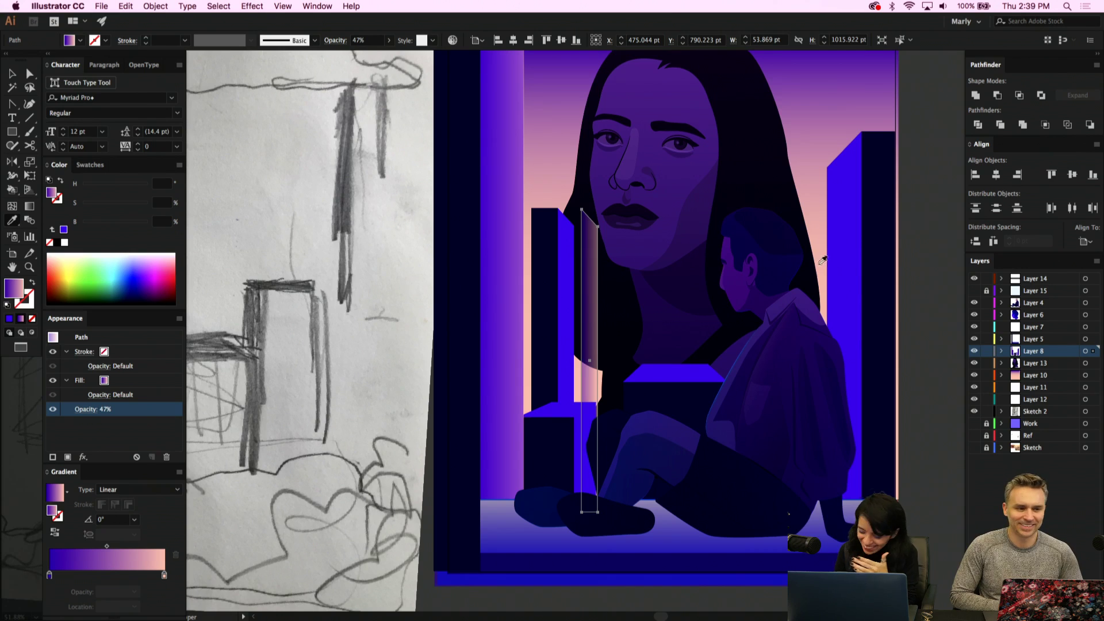
{"action": "scroll", "coordinate": [822, 260], "scroll_direction": "up", "scroll_amount": 3}
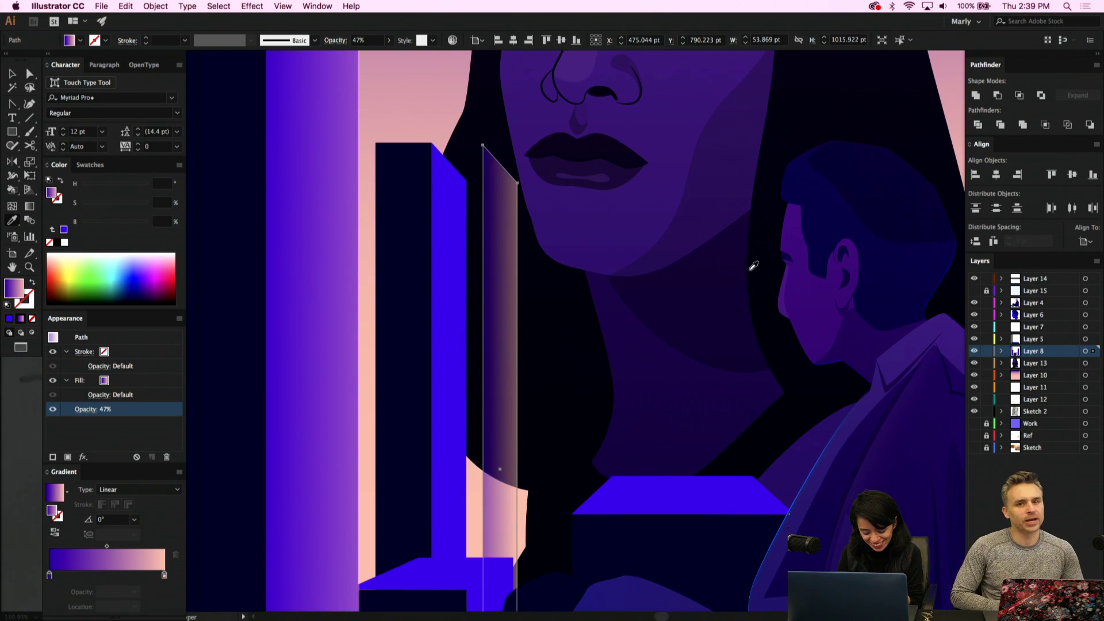
{"action": "key", "text": "v"}
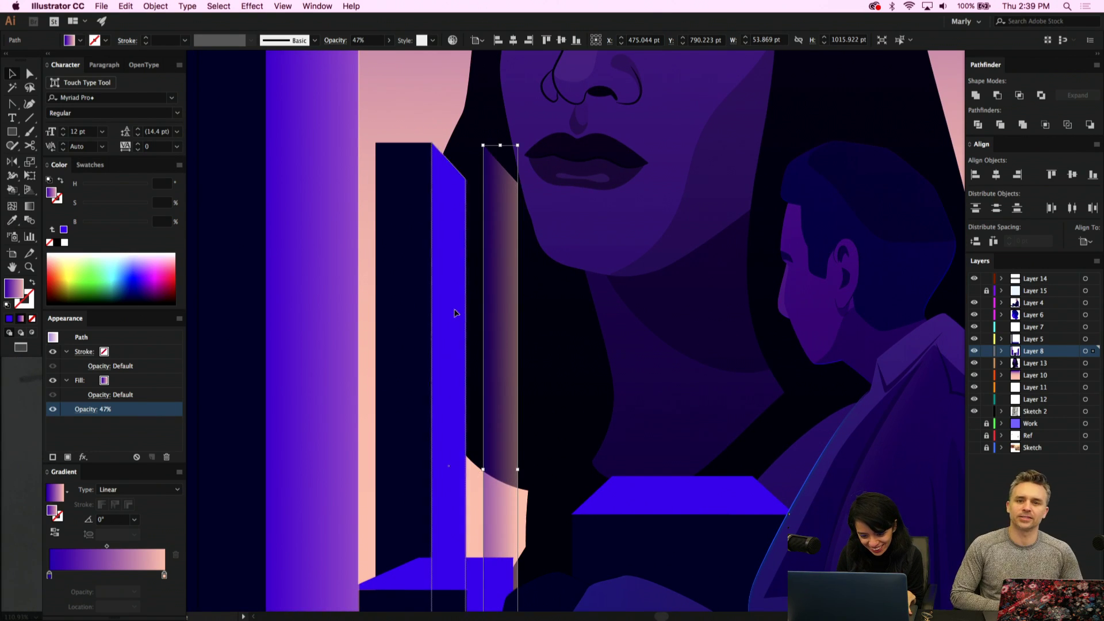
{"action": "left_click_drag", "start_coordinate": [455, 312], "coordinate": [455, 314]}
{"action": "scroll", "coordinate": [455, 314], "scroll_direction": "down", "scroll_amount": 5}
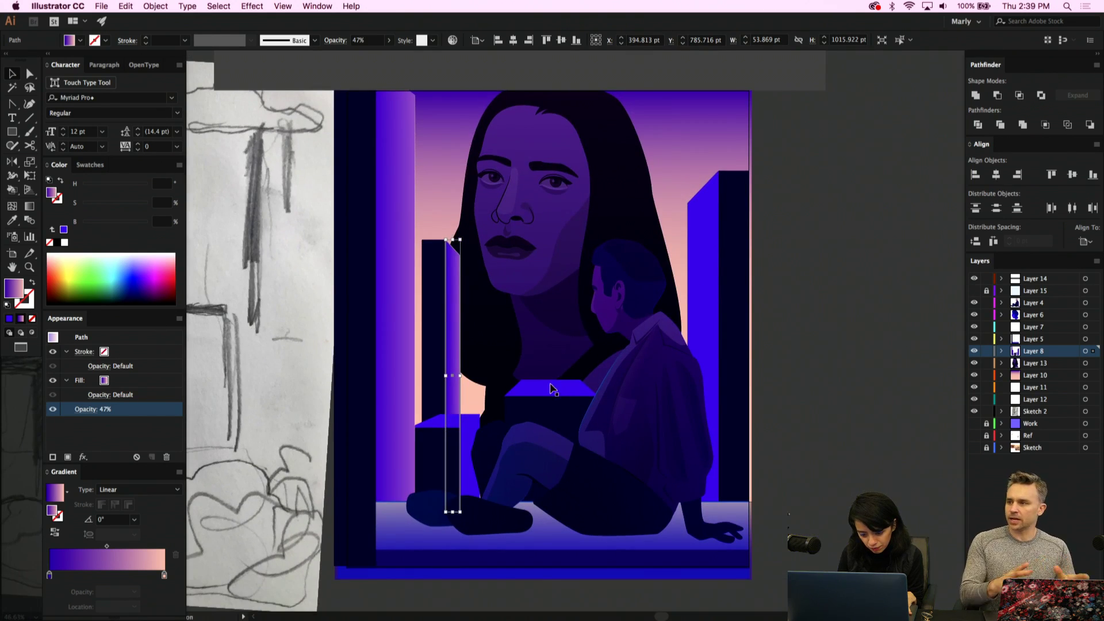
Duplicate the top face of the box behind the man's legs, fill the copy with the narrow pillar's gradient, and align it over the original
{"action": "left_click", "coordinate": [553, 388]}
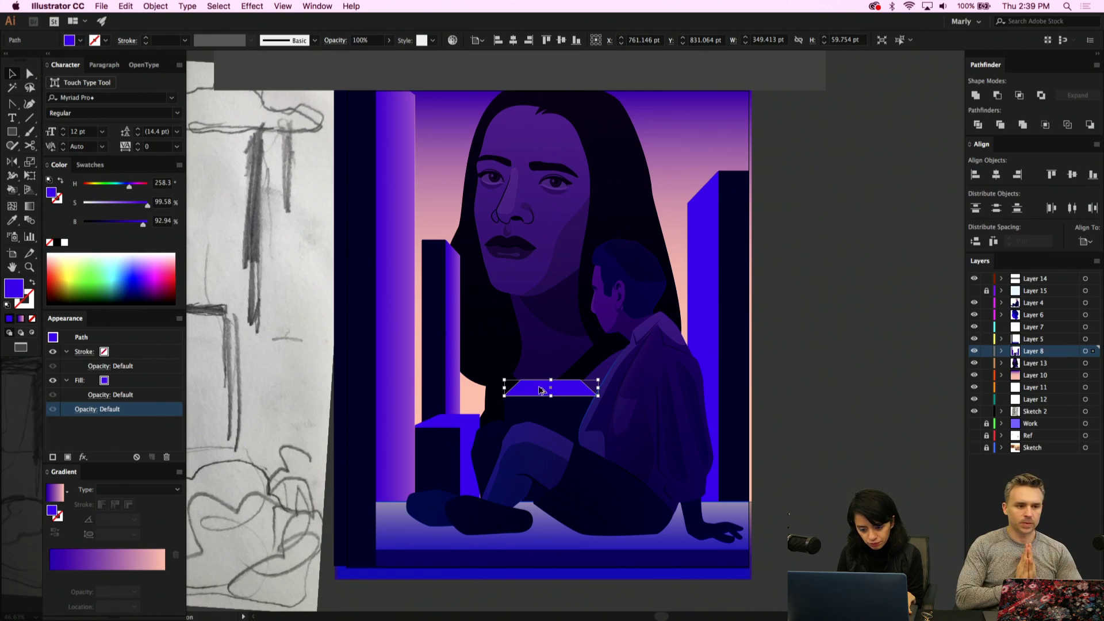
{"action": "left_click_drag", "start_coordinate": [549, 389], "coordinate": [538, 377]}
{"action": "key", "text": "i"}
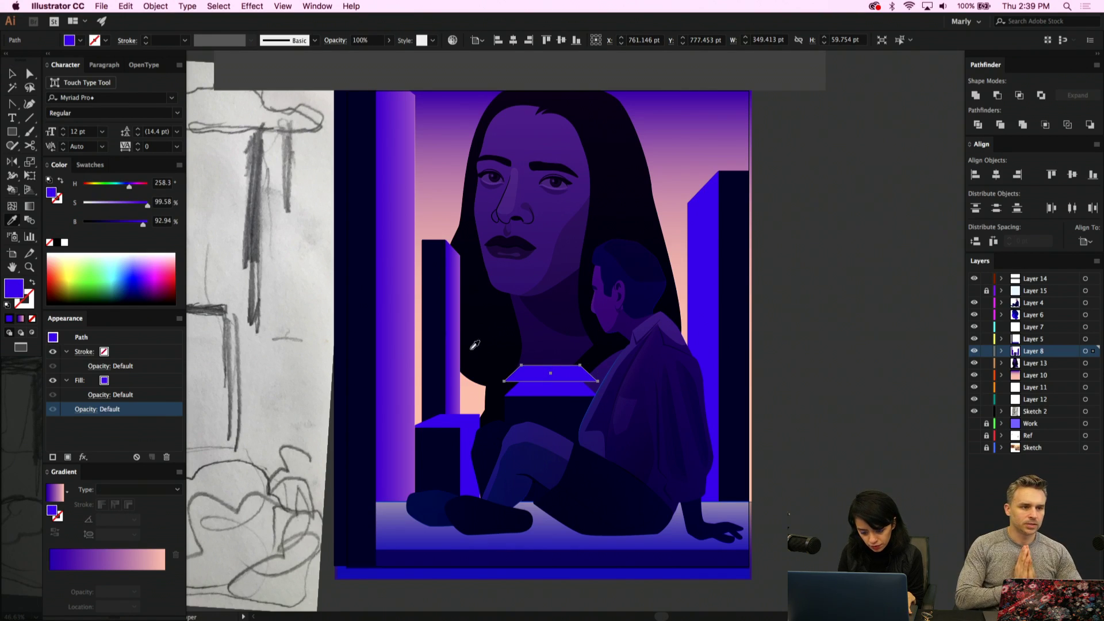
{"action": "left_click", "coordinate": [459, 347]}
{"action": "scroll", "coordinate": [461, 343], "scroll_direction": "up", "scroll_amount": 3}
{"action": "key", "text": "a"}
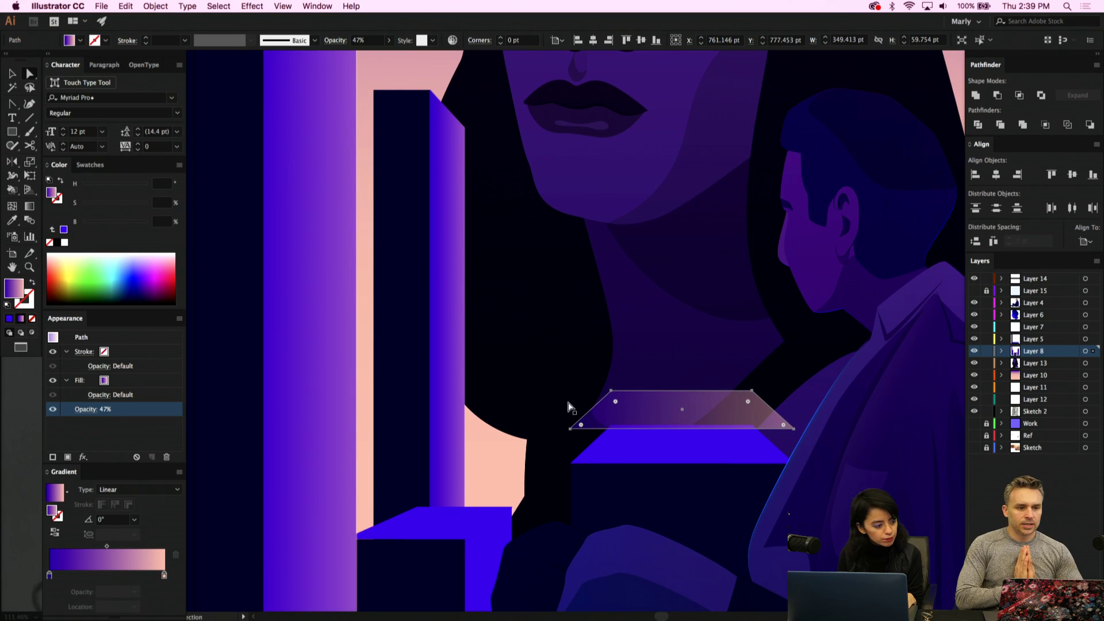
{"action": "left_click", "coordinate": [626, 453]}
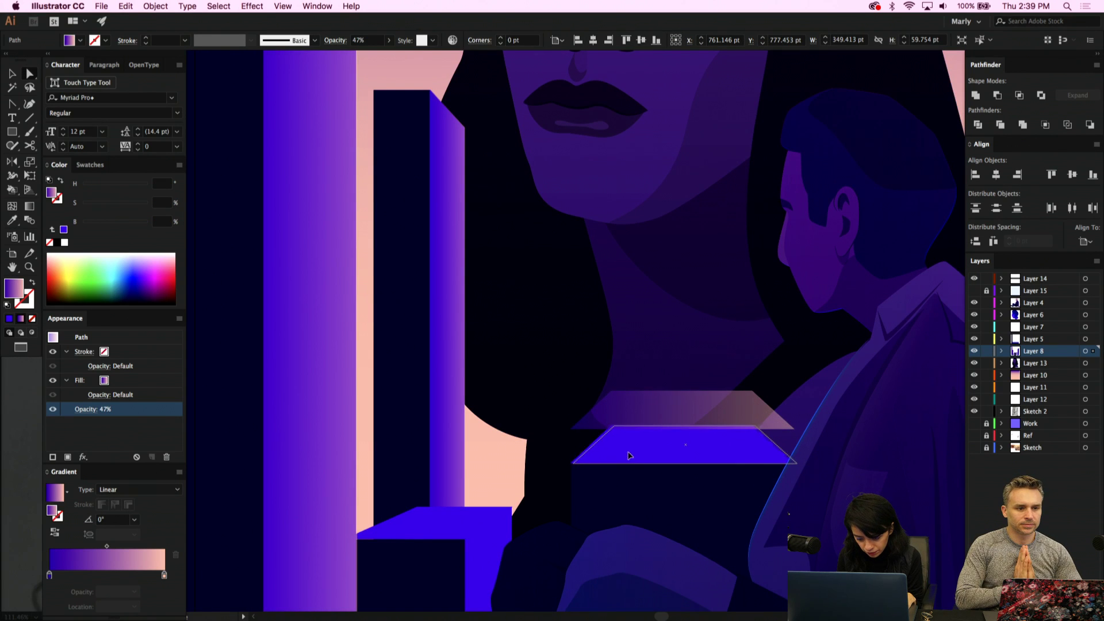
{"action": "left_click_drag", "start_coordinate": [625, 451], "coordinate": [626, 452]}
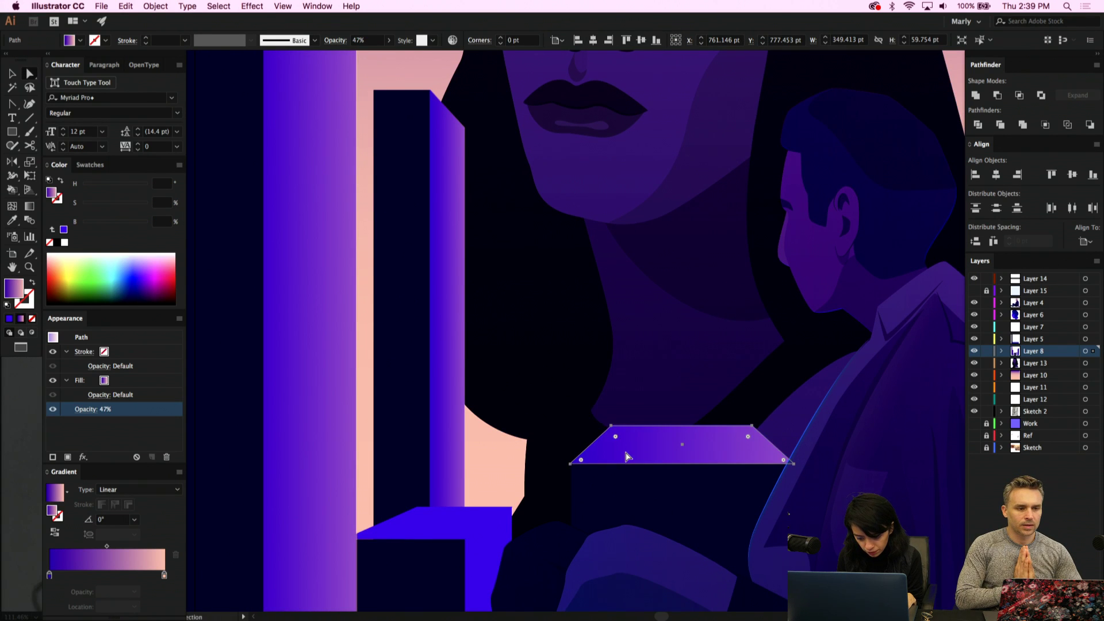
{"action": "scroll", "coordinate": [626, 455], "scroll_direction": "down", "scroll_amount": 3}
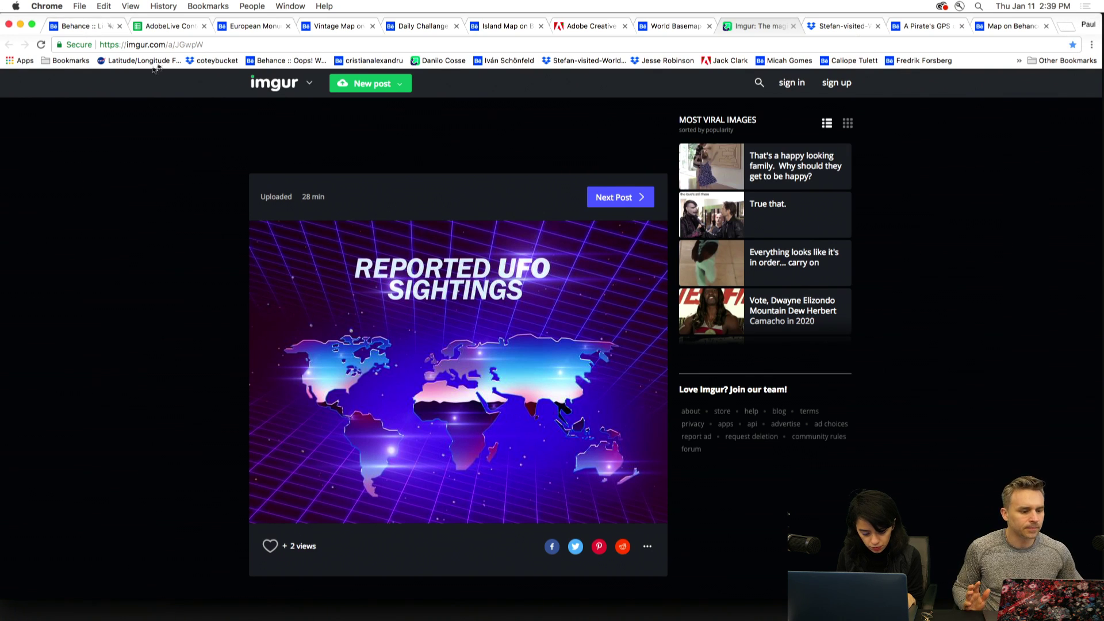
Switch to Chrome and compare the European Monuments and Vintage Map projects on Behance in their enlarged views
{"action": "left_click", "coordinate": [244, 25]}
{"action": "scroll", "coordinate": [174, 302], "scroll_direction": "down", "scroll_amount": 2}
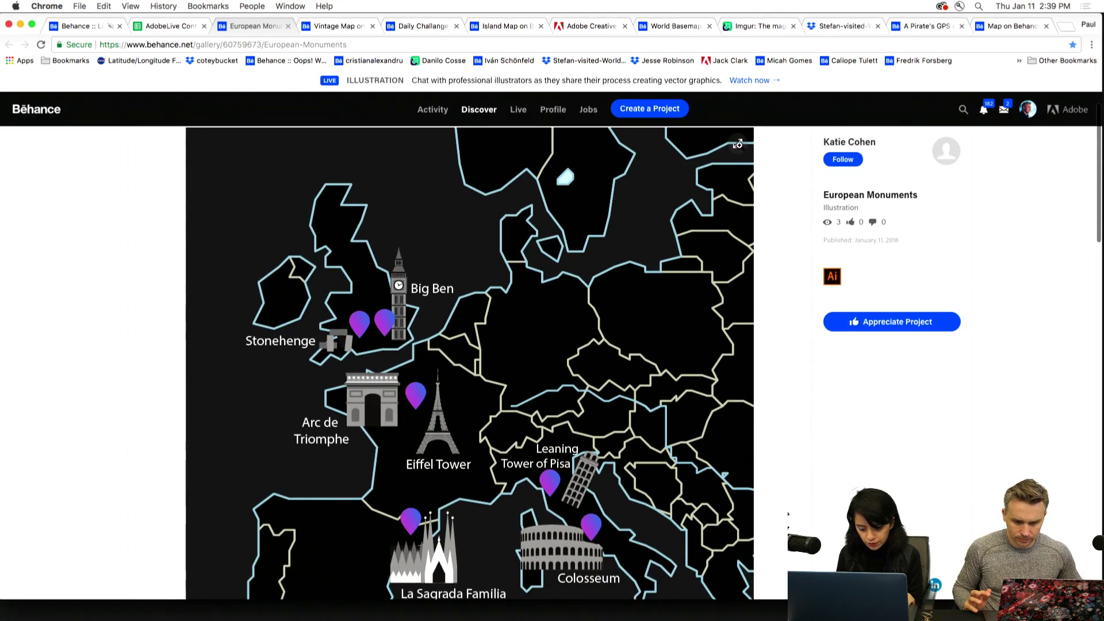
{"action": "left_click", "coordinate": [737, 144]}
{"action": "key", "text": "ctrl+Tab"}
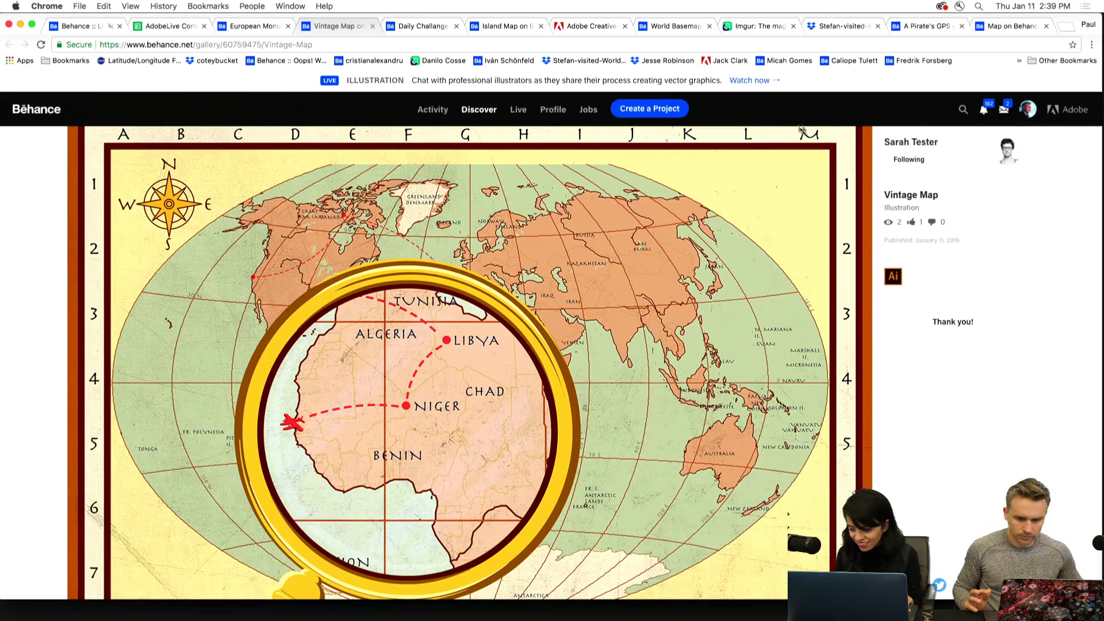
{"action": "scroll", "coordinate": [801, 131], "scroll_direction": "up", "scroll_amount": 1}
{"action": "left_click", "coordinate": [842, 146]}
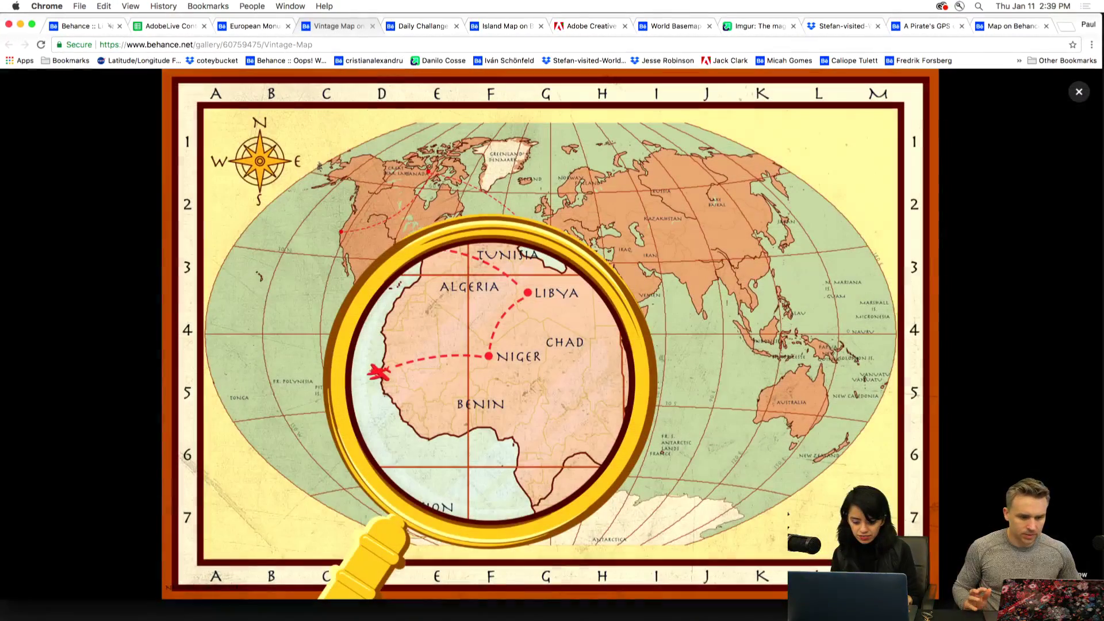
{"action": "left_click", "coordinate": [246, 29]}
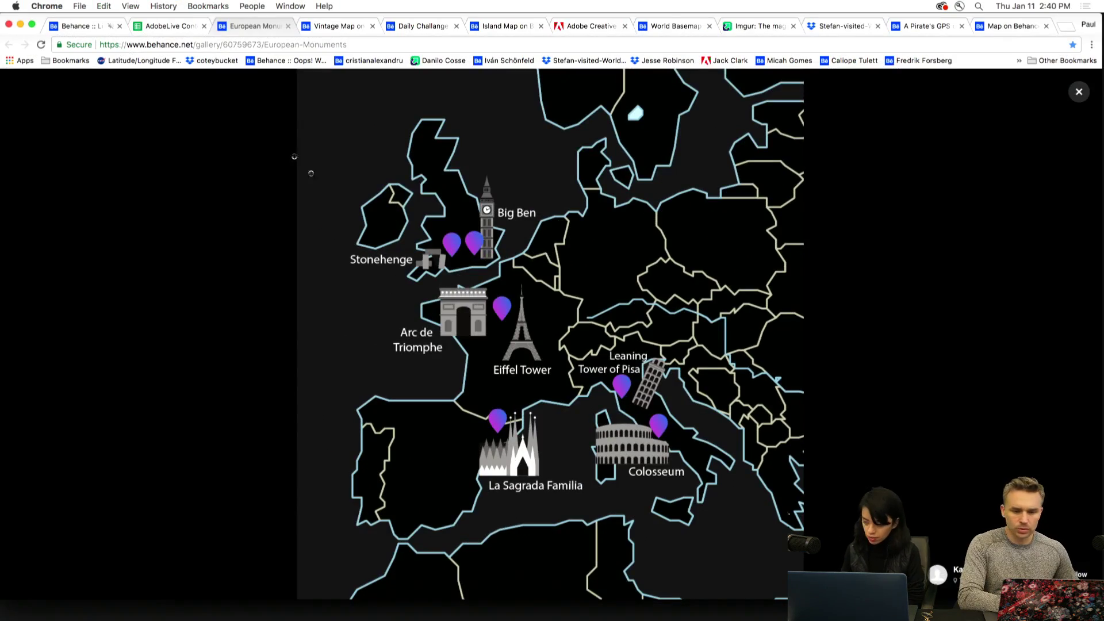
{"action": "left_click", "coordinate": [333, 27]}
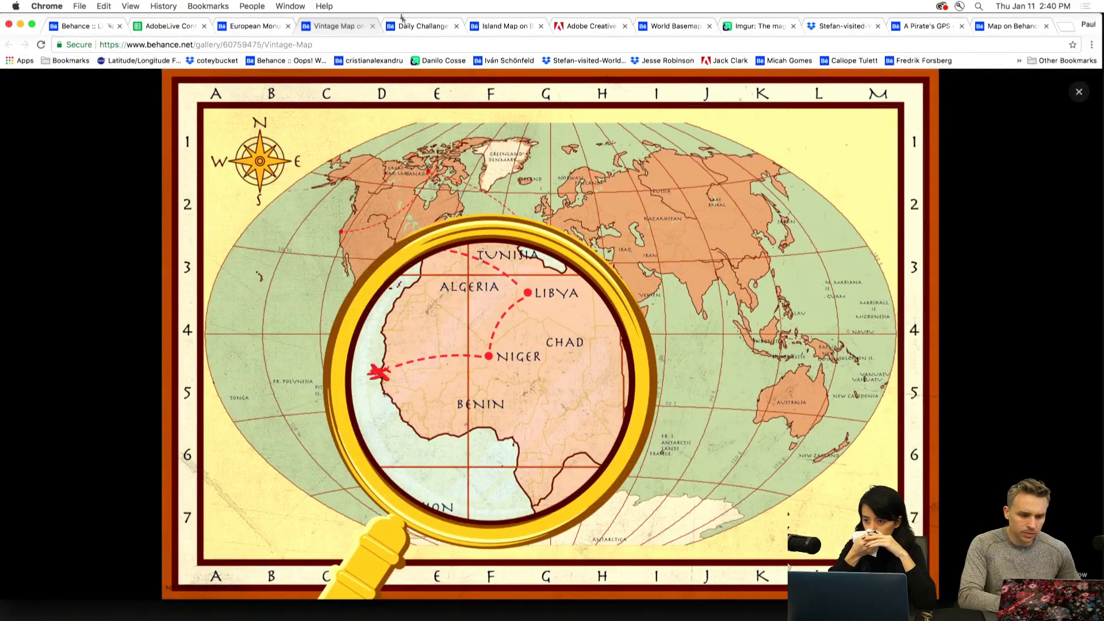
Enlarge the Daily Challange: Map project image and inspect its world map and guest locations up close
{"action": "left_click", "coordinate": [410, 30]}
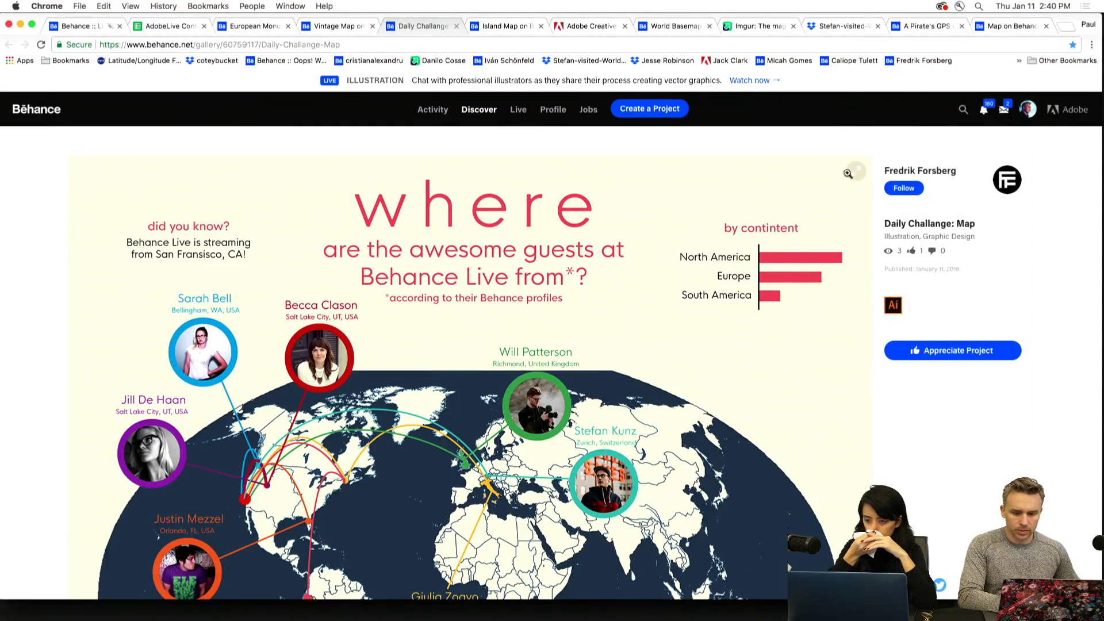
{"action": "left_click", "coordinate": [854, 172]}
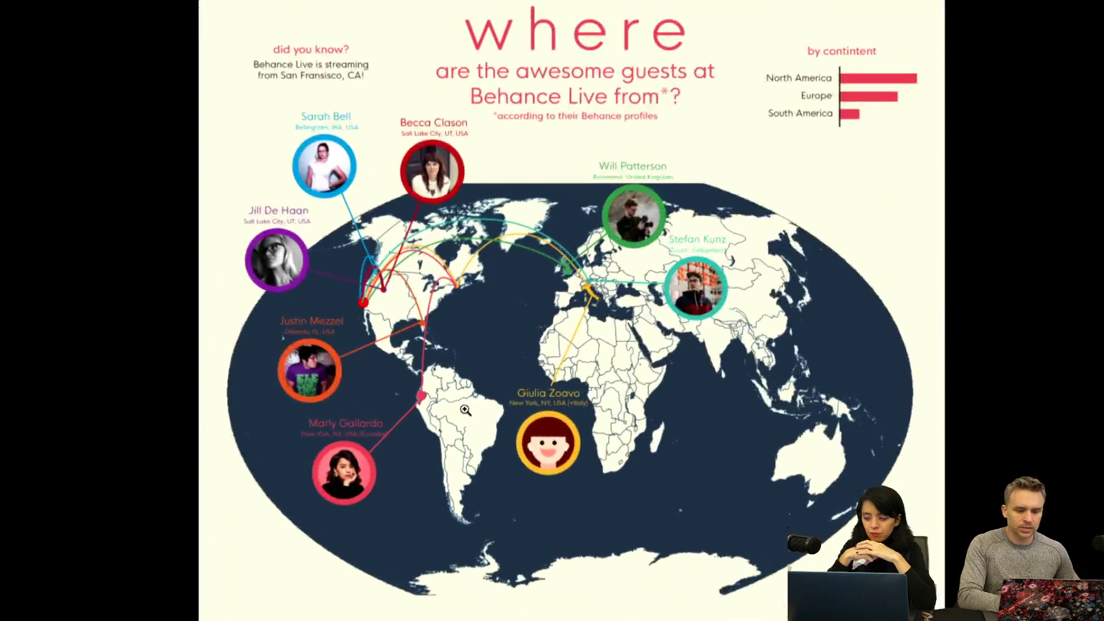
{"action": "left_click", "coordinate": [465, 410]}
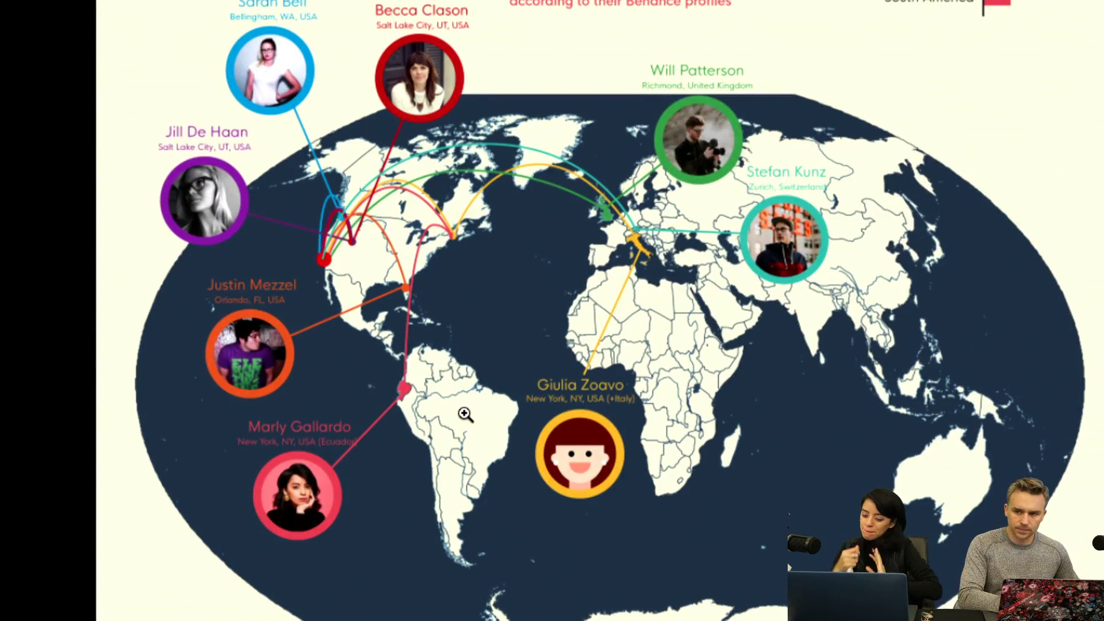
{"action": "left_click", "coordinate": [465, 413]}
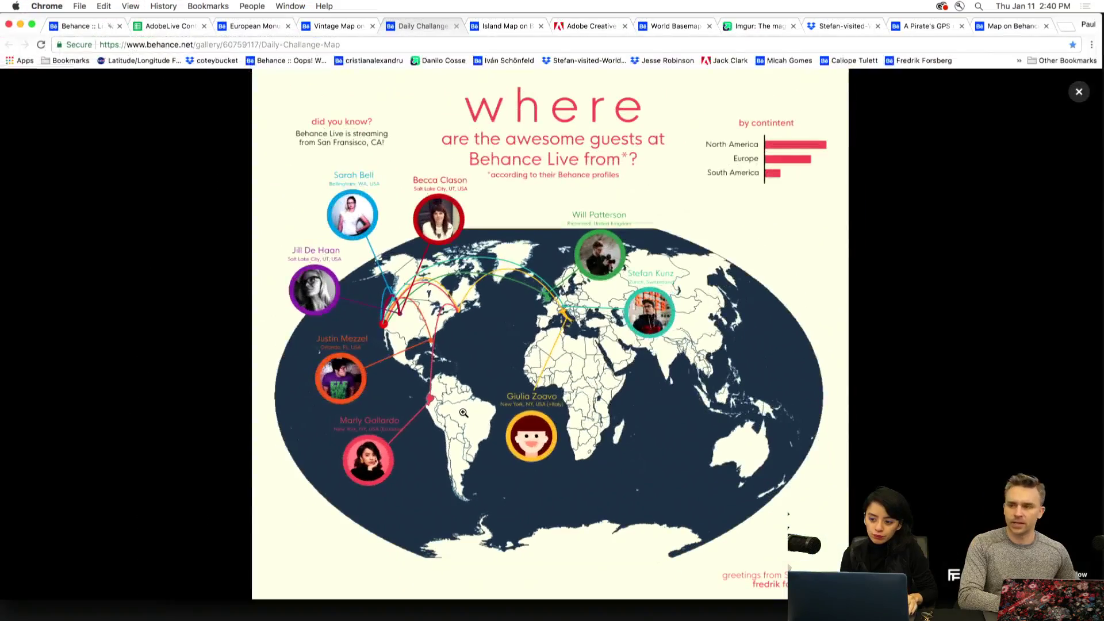
Open the Island Map project and enlarge its Hawaii illustration
{"action": "left_click", "coordinate": [504, 25]}
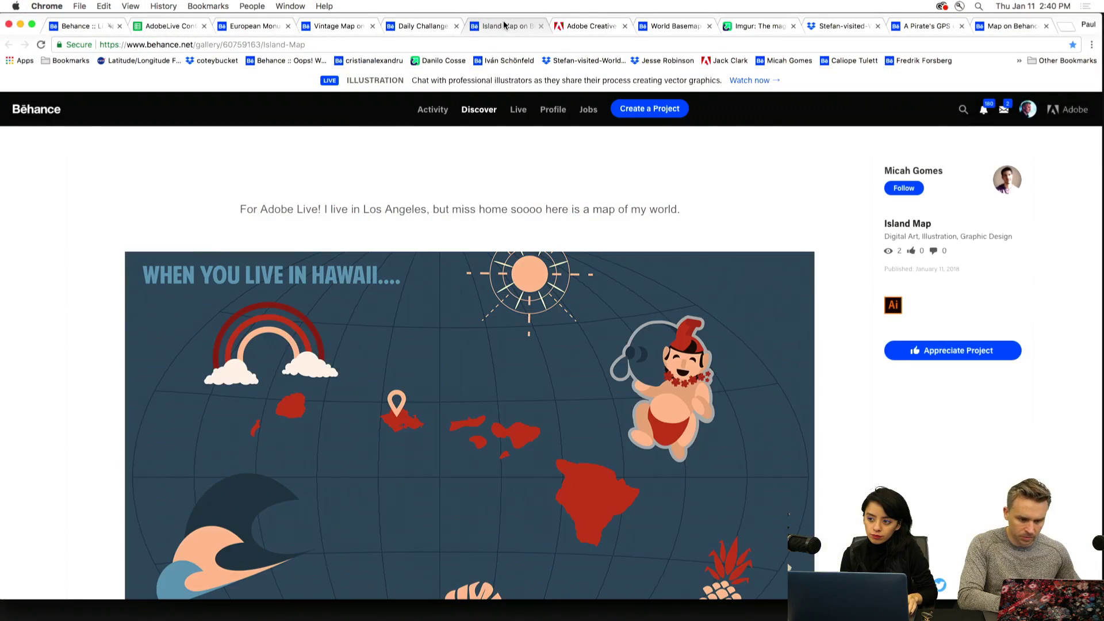
{"action": "scroll", "coordinate": [733, 238], "scroll_direction": "down", "scroll_amount": 2}
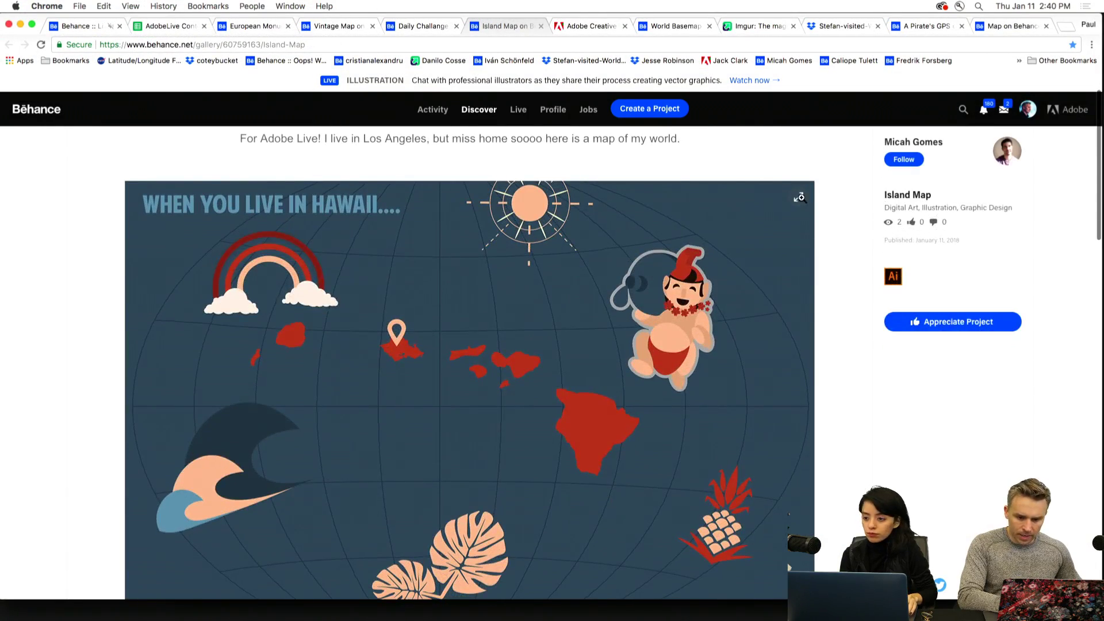
{"action": "left_click", "coordinate": [798, 198]}
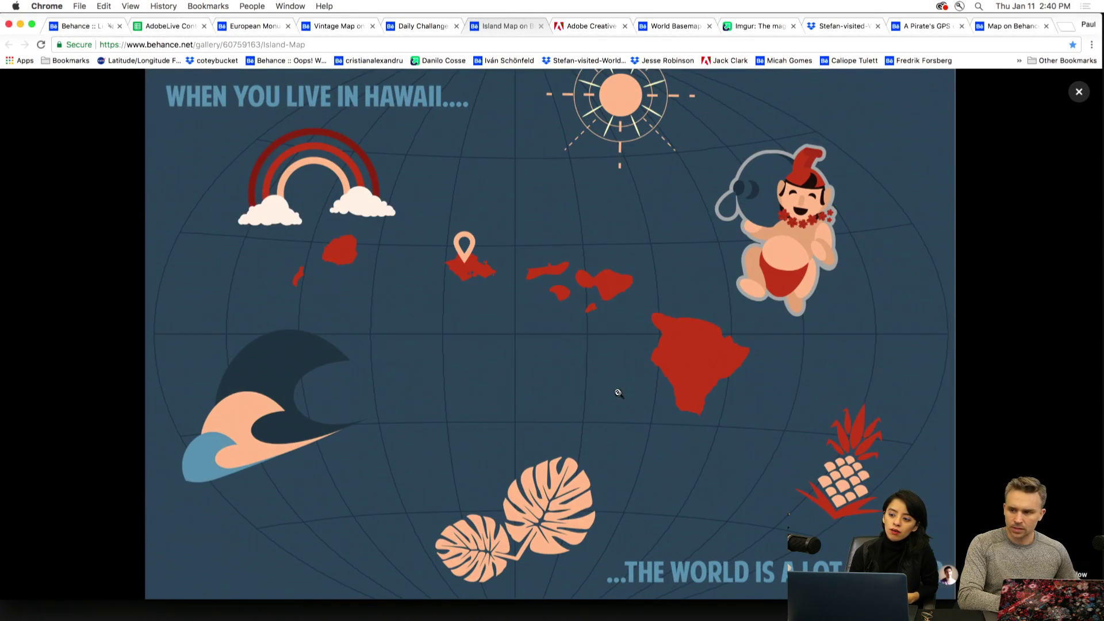
Browse the Union Jack map of Britain, the World Basemap Contest entry and the Reported UFO Sightings map
{"action": "left_click", "coordinate": [590, 26]}
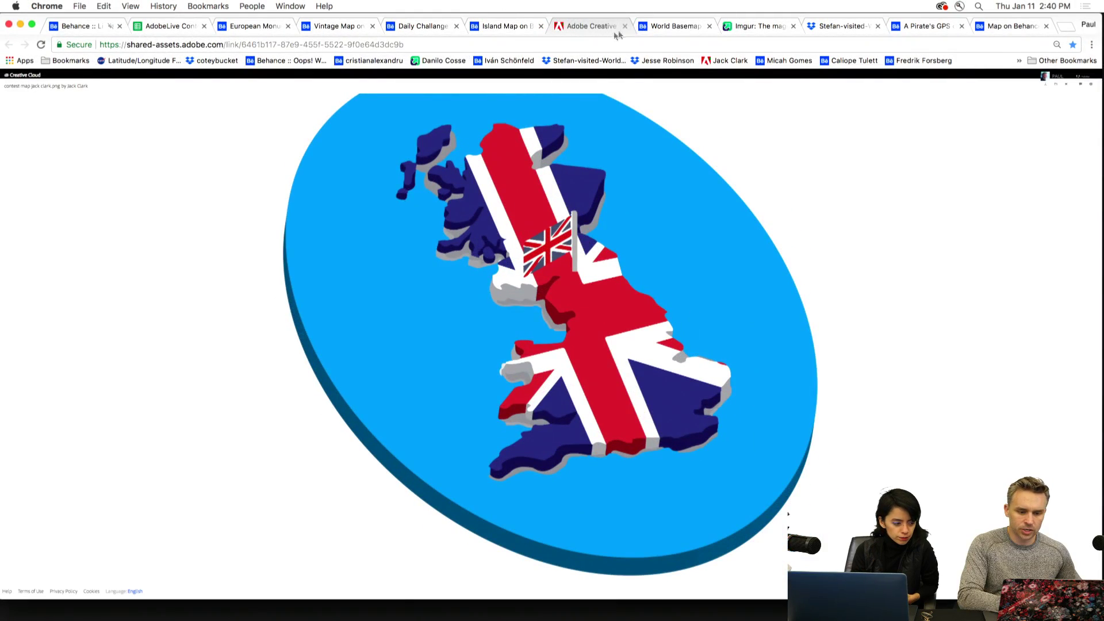
{"action": "left_click", "coordinate": [681, 32]}
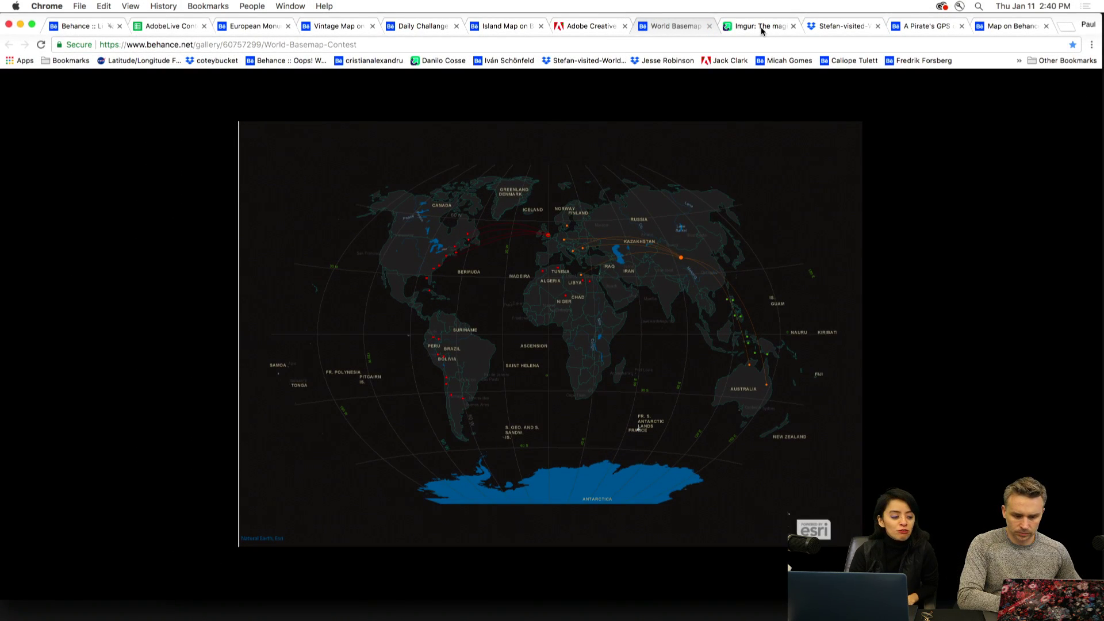
{"action": "left_click", "coordinate": [761, 26]}
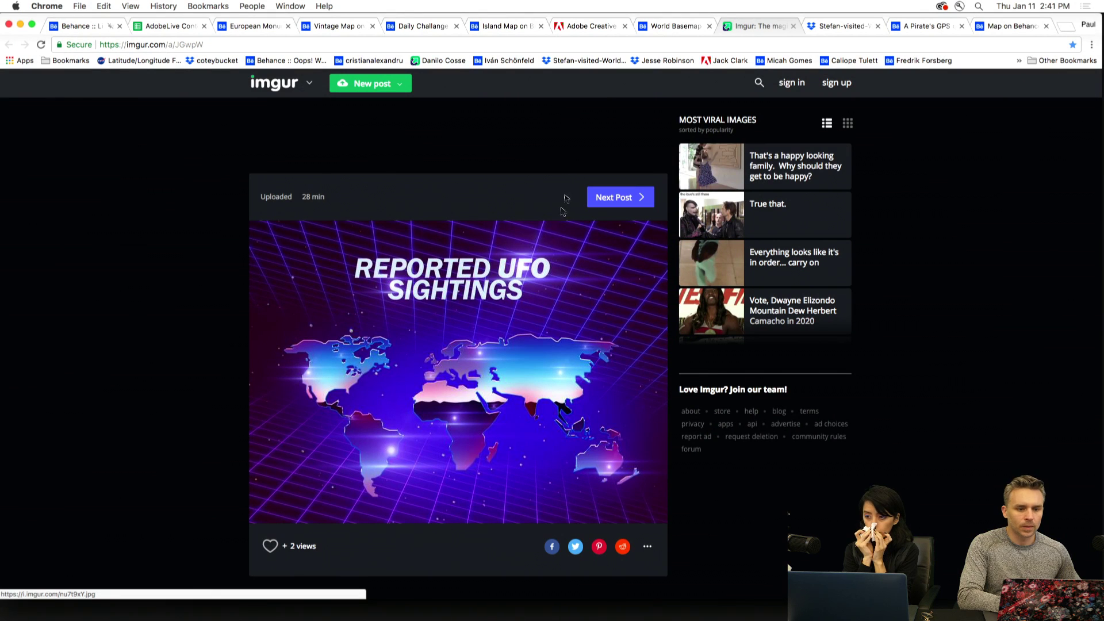
Inspect the map of visited and wanted countries on Dropbox in full screen, and enlarge the A Pirate's GPS map on Behance
{"action": "left_click", "coordinate": [835, 26]}
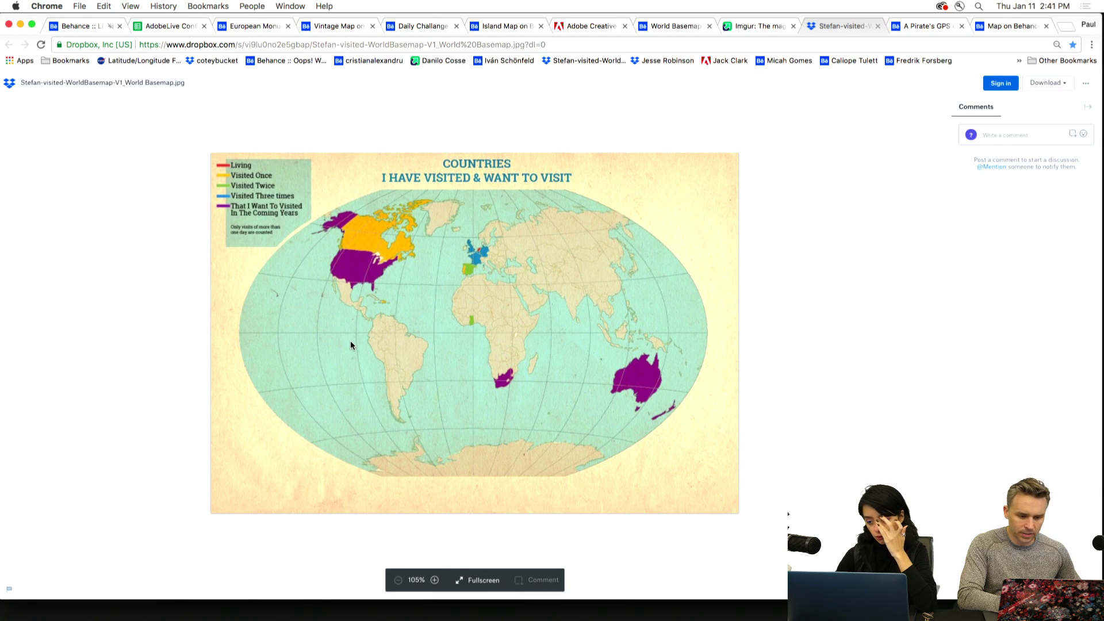
{"action": "left_click", "coordinate": [459, 581]}
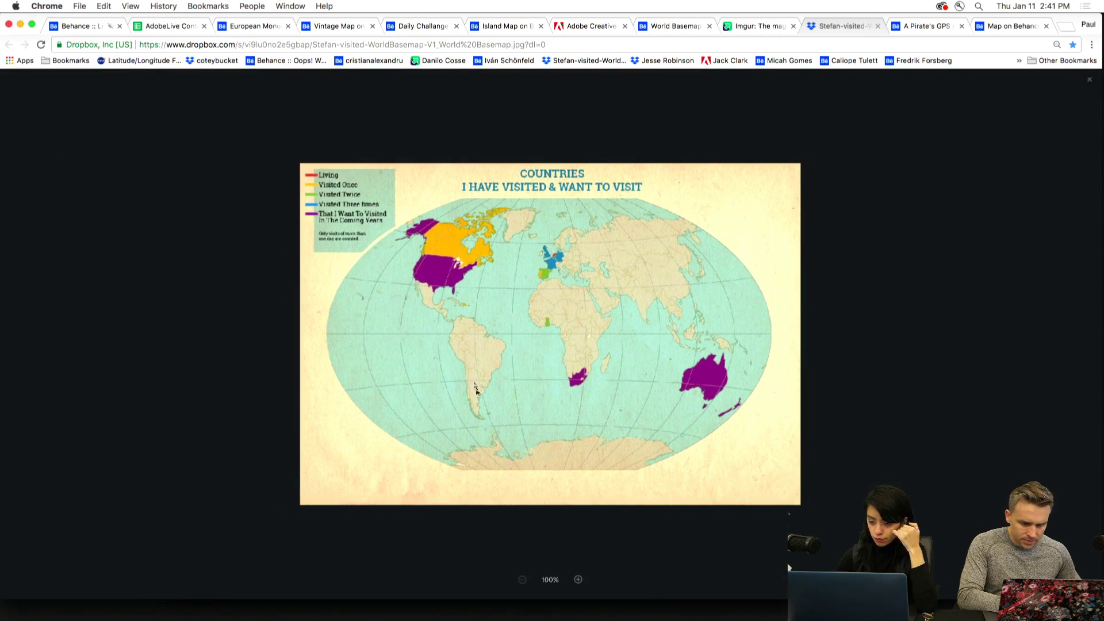
{"action": "scroll", "coordinate": [582, 377], "scroll_direction": "up", "scroll_amount": 2}
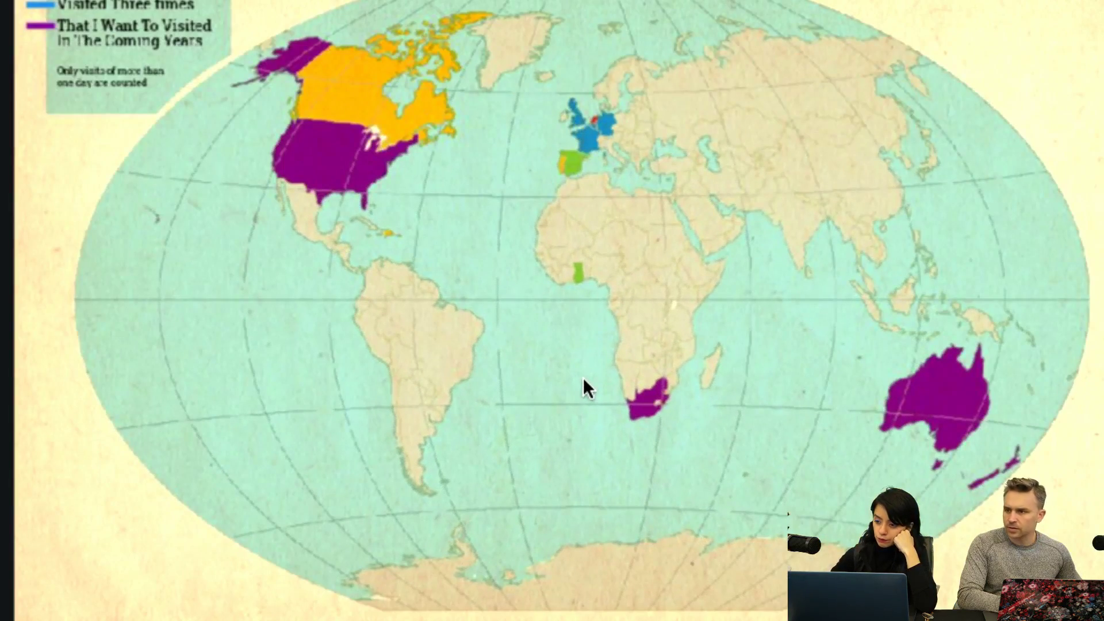
{"action": "key", "text": "Escape"}
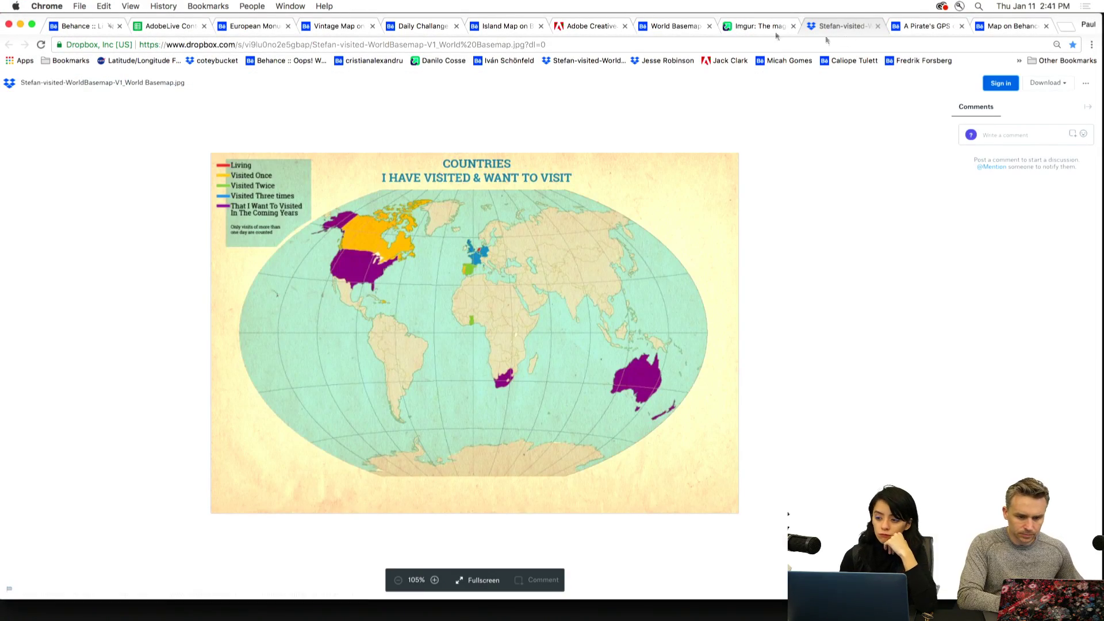
{"action": "left_click", "coordinate": [931, 29]}
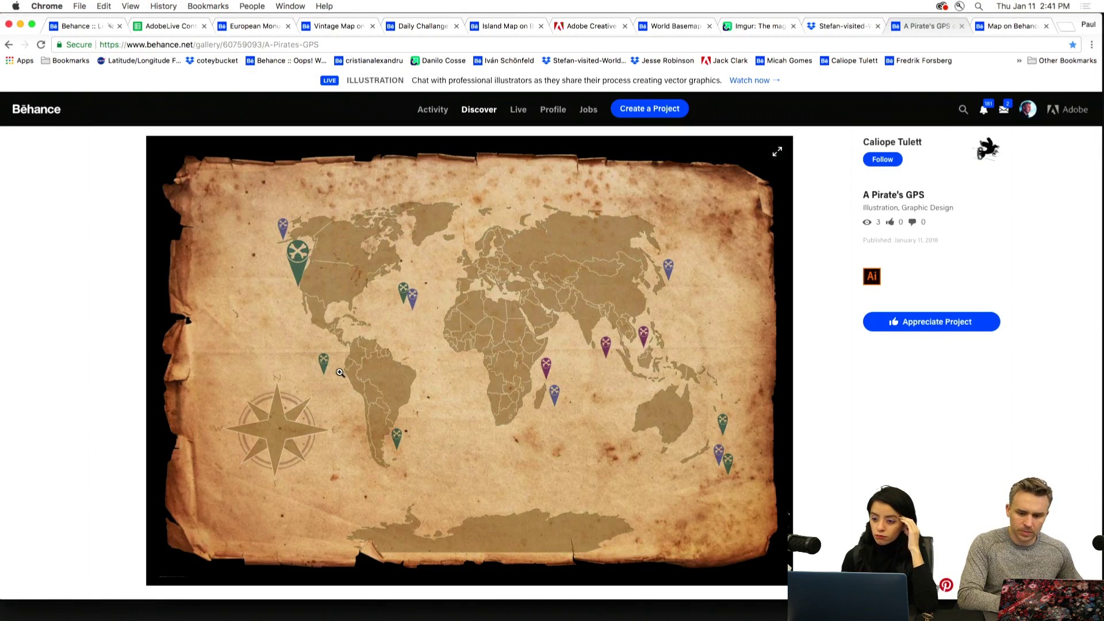
{"action": "left_click", "coordinate": [776, 152]}
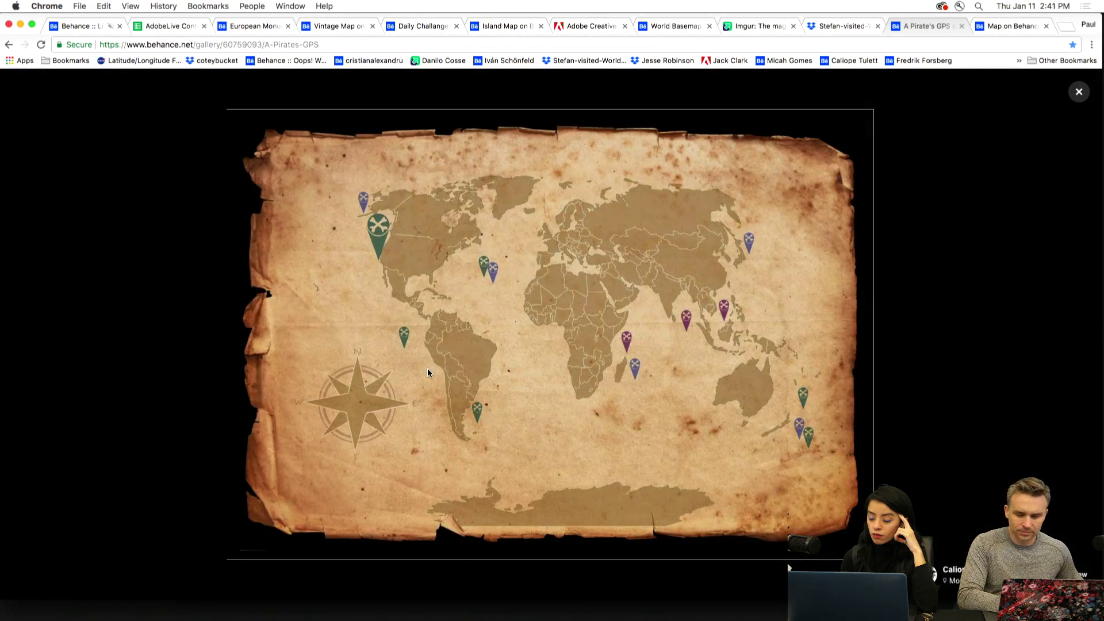
Enlarge the orange polygonal world map project and compare it with A Pirate's GPS and the visited-countries map on Dropbox
{"action": "left_click", "coordinate": [1010, 28]}
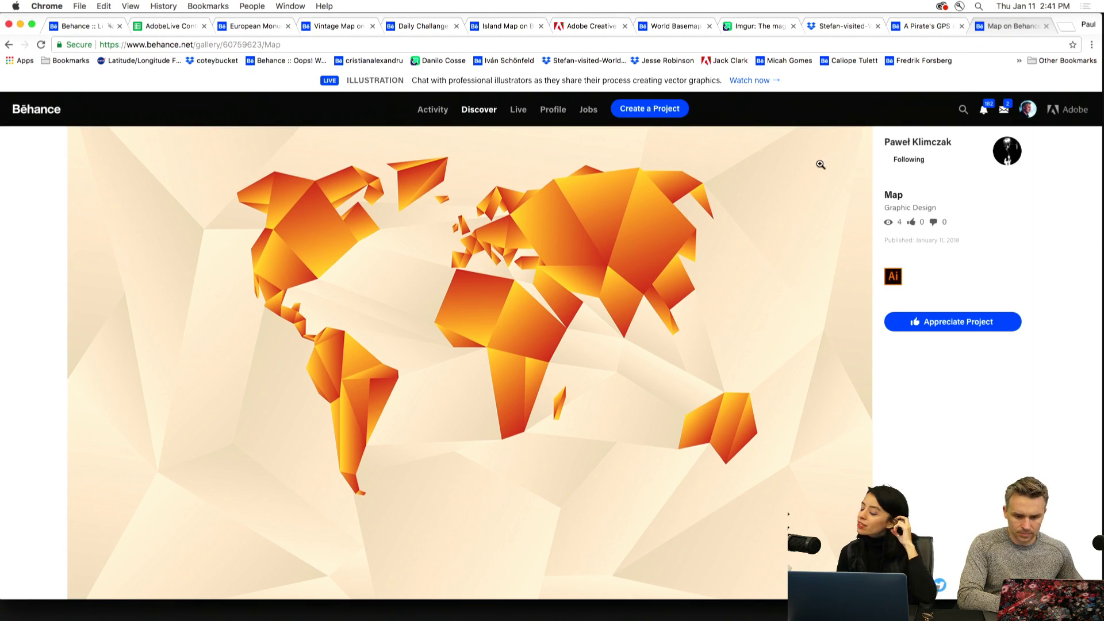
{"action": "left_click", "coordinate": [855, 162]}
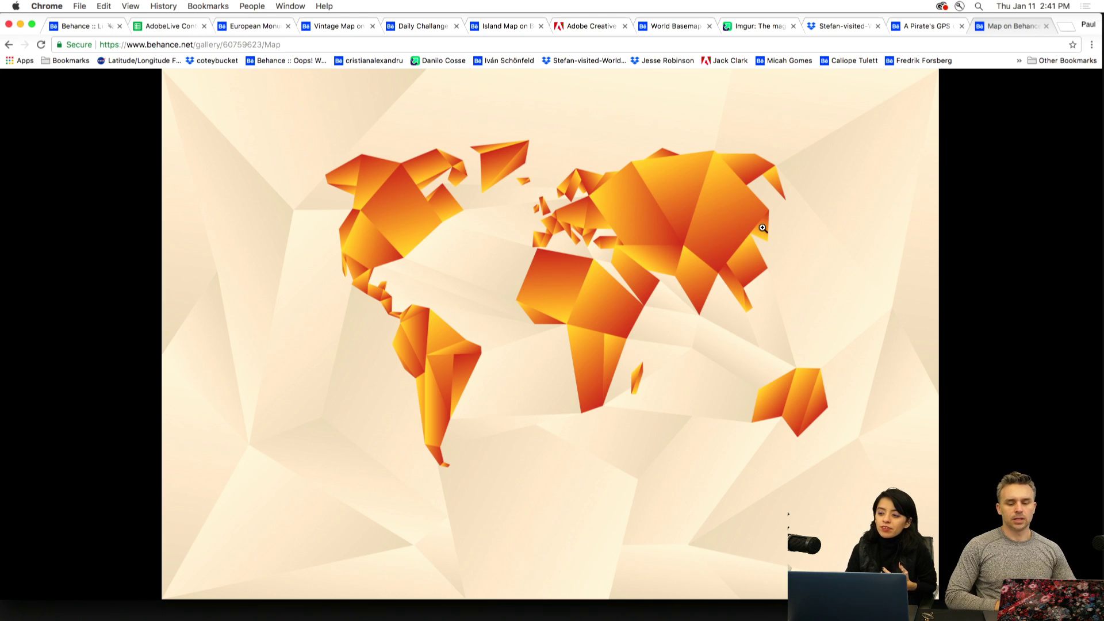
{"action": "left_click", "coordinate": [930, 26]}
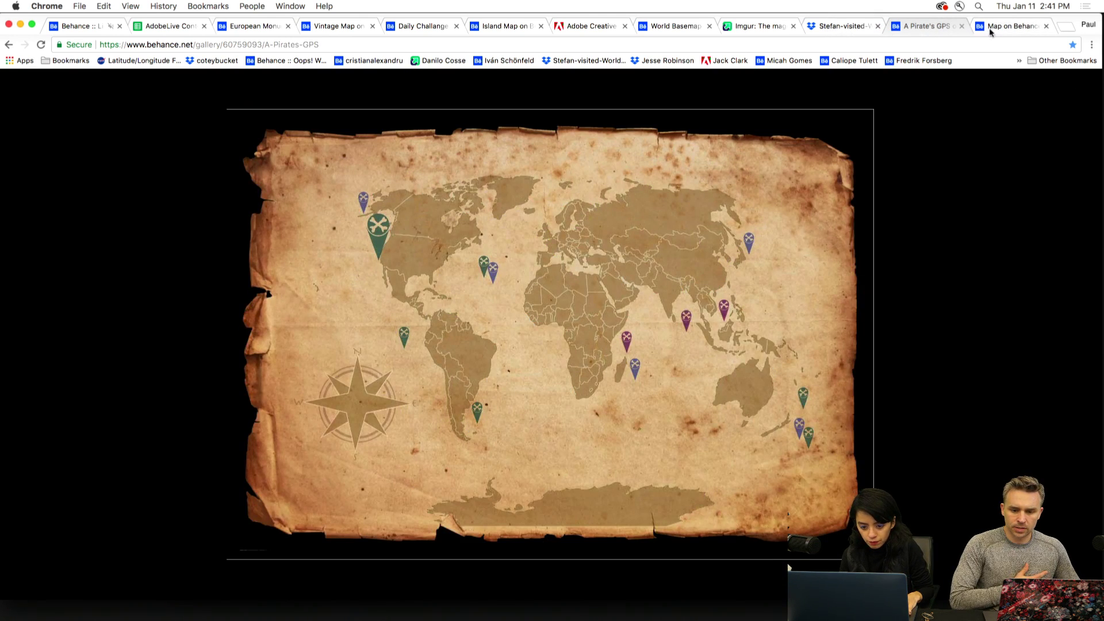
{"action": "left_click", "coordinate": [995, 27]}
{"action": "left_click", "coordinate": [922, 27]}
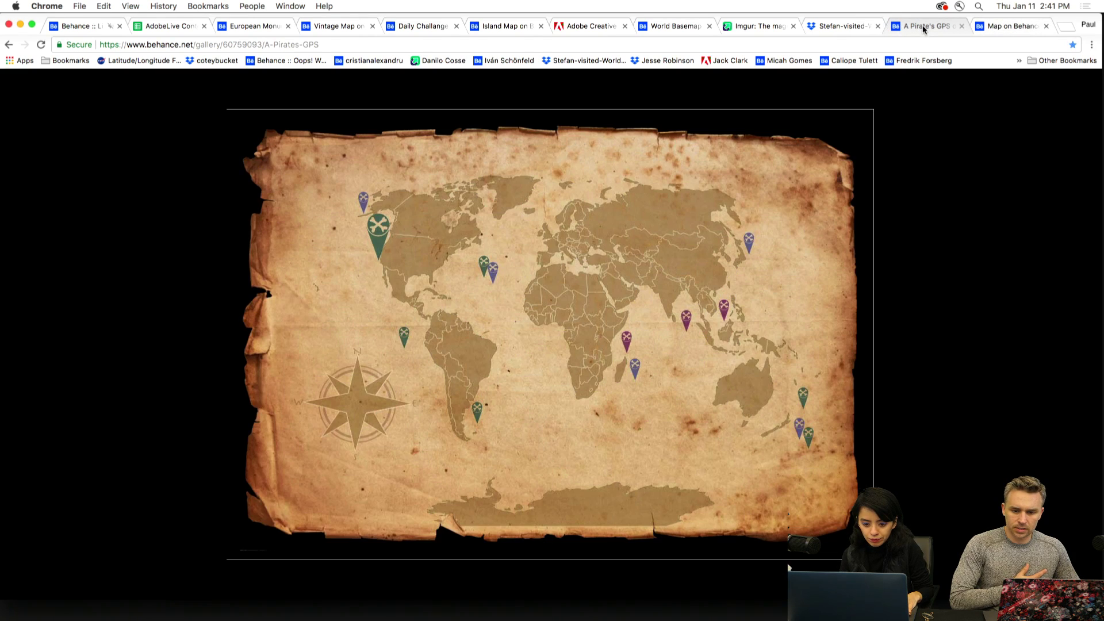
{"action": "left_click", "coordinate": [835, 29]}
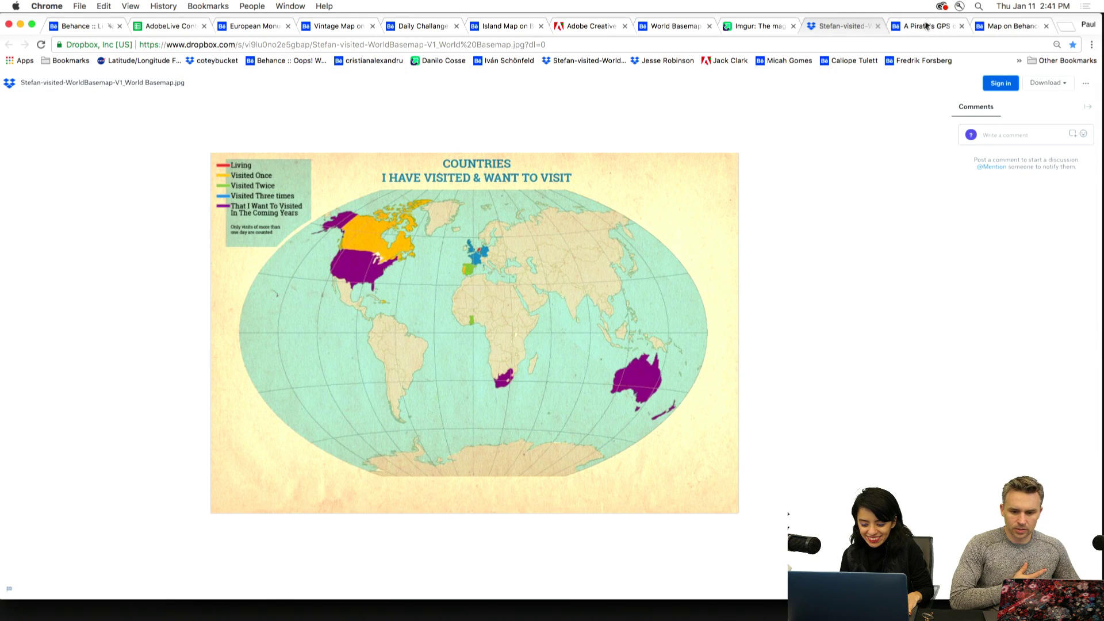
{"action": "left_click", "coordinate": [1024, 28]}
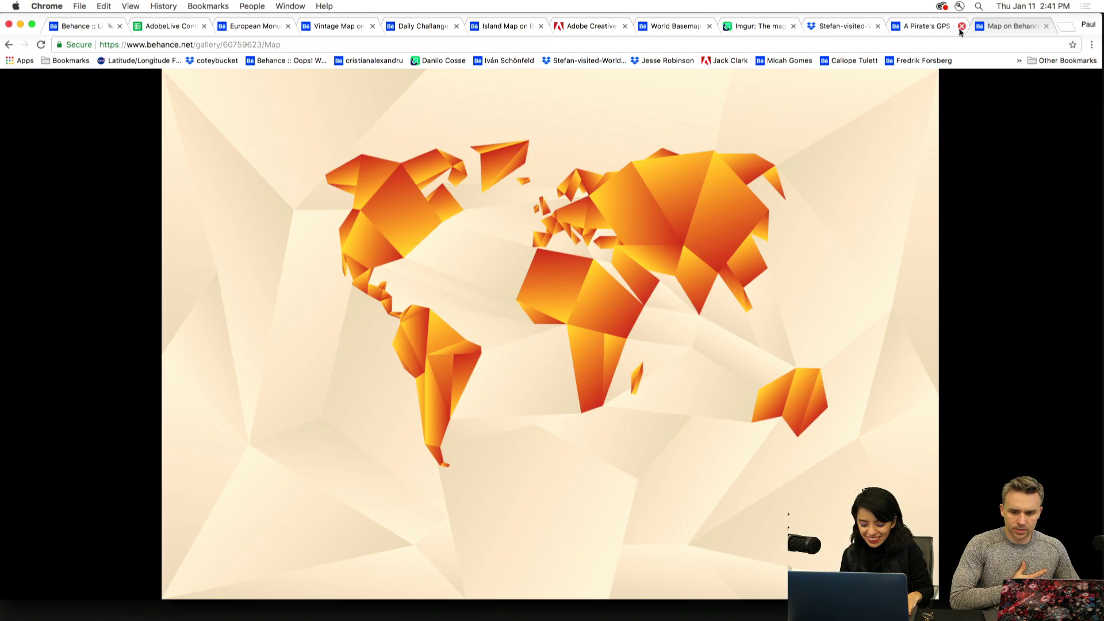
Revisit the submissions one by one from A Pirate's GPS back to the Vintage Map to compare the candidates
{"action": "left_click", "coordinate": [918, 29]}
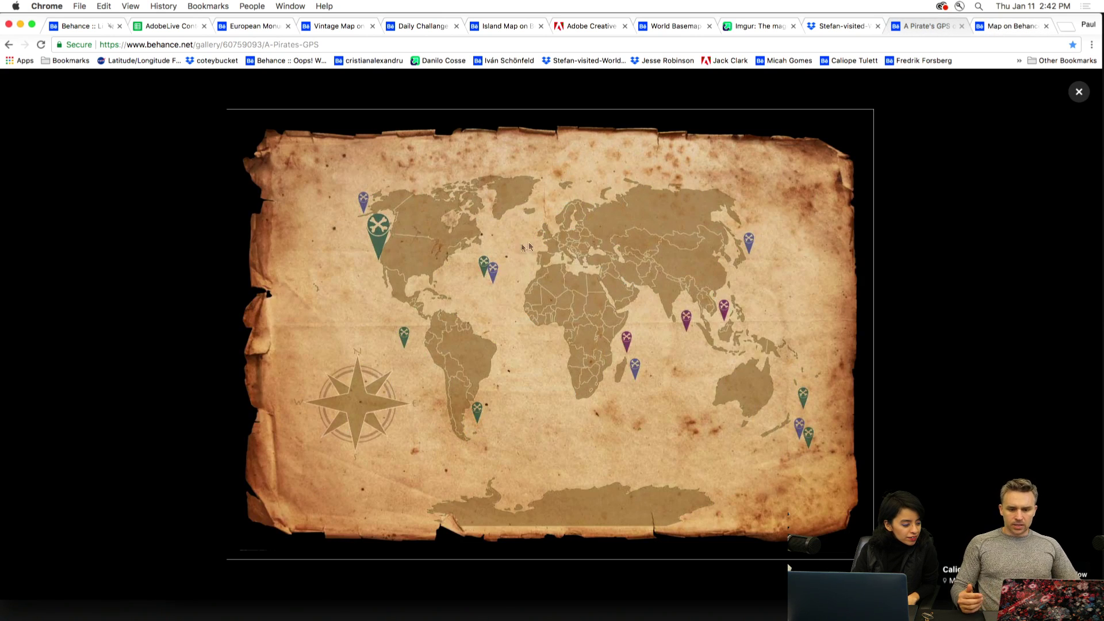
{"action": "left_click", "coordinate": [839, 25]}
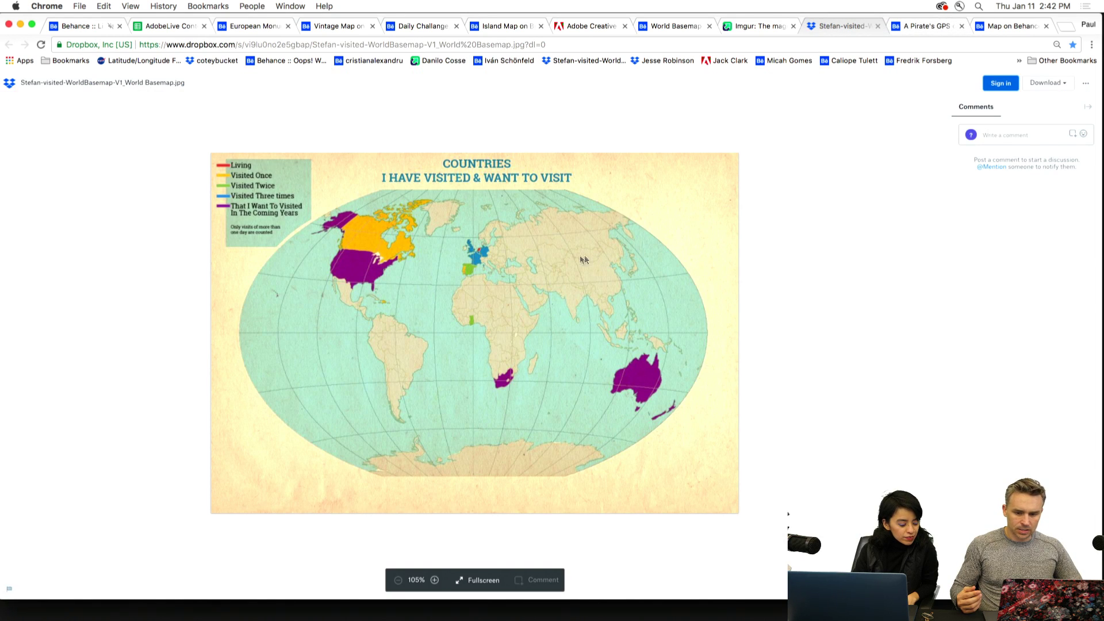
{"action": "left_click", "coordinate": [749, 30]}
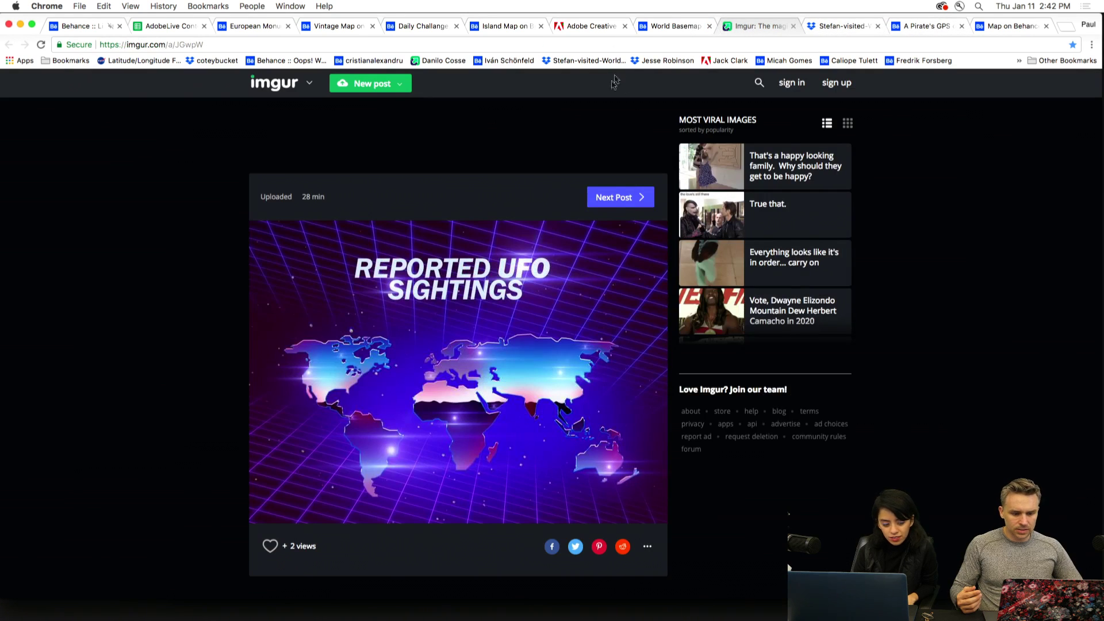
{"action": "left_click", "coordinate": [659, 27]}
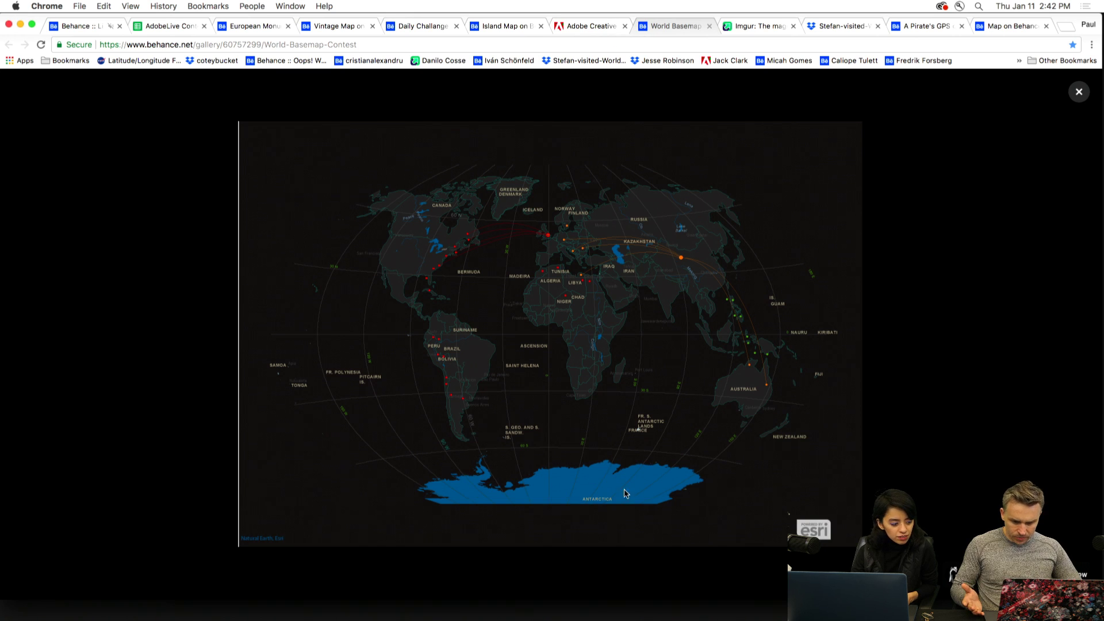
{"action": "left_click", "coordinate": [579, 28]}
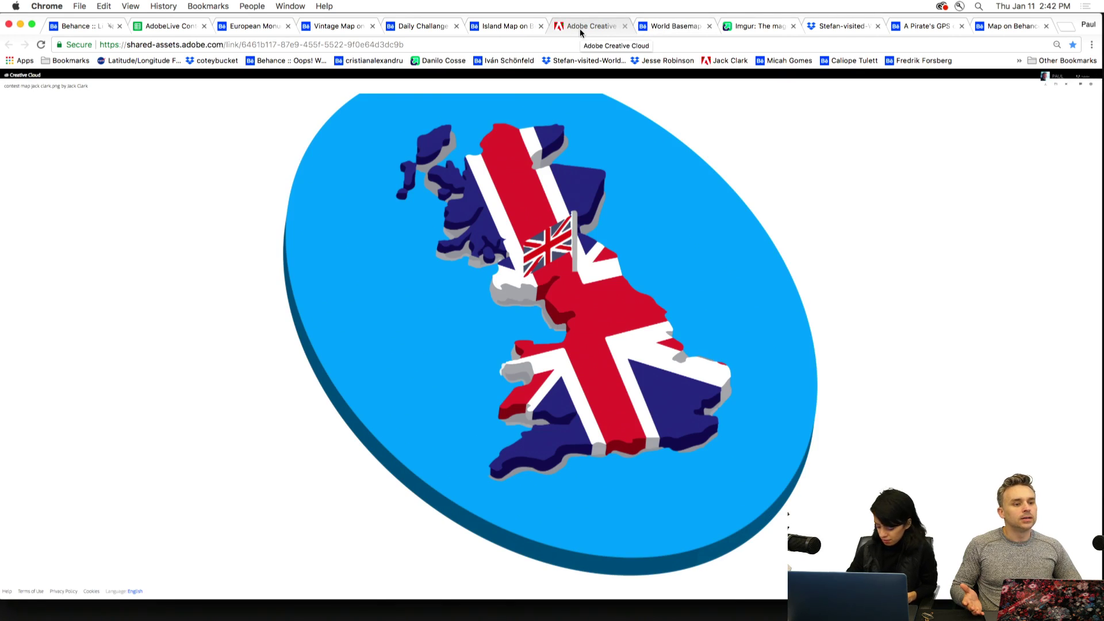
{"action": "left_click", "coordinate": [501, 26]}
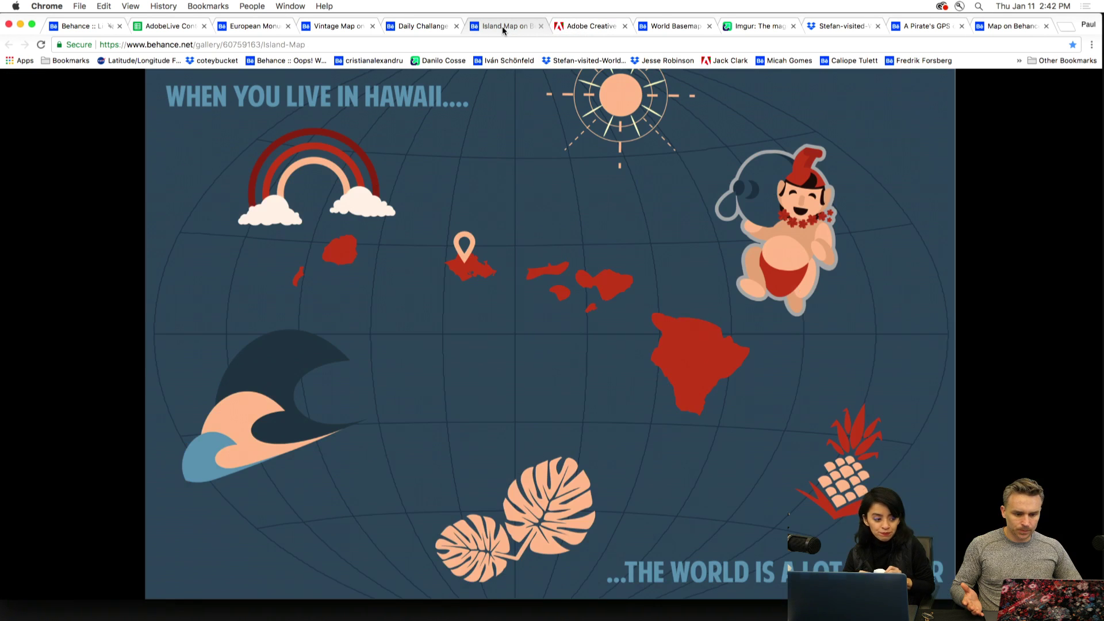
{"action": "left_click", "coordinate": [420, 26]}
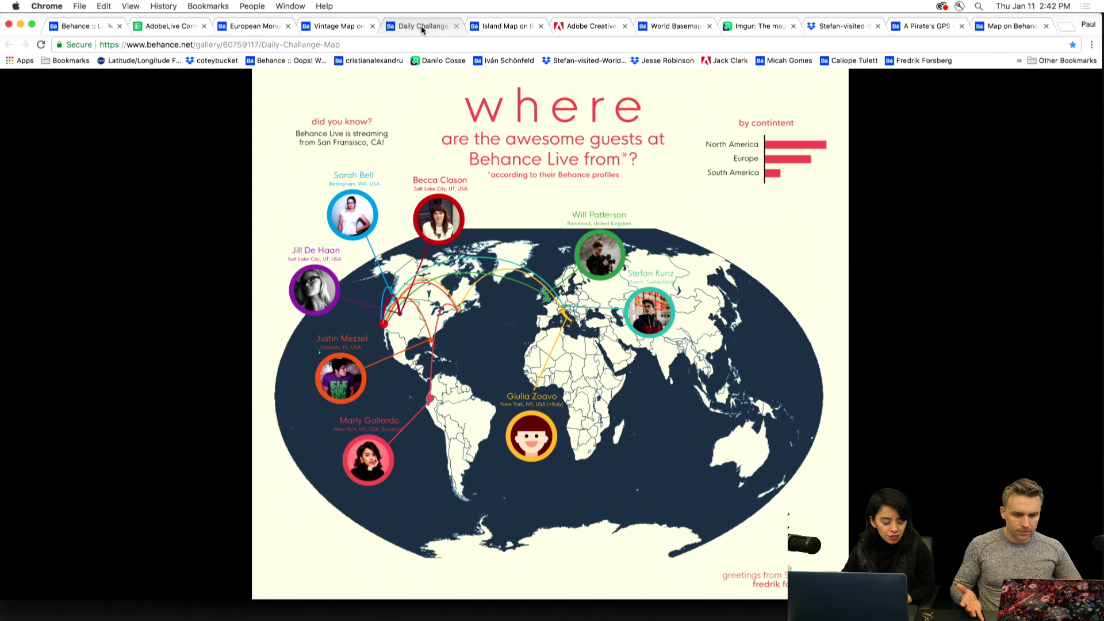
{"action": "left_click", "coordinate": [347, 25]}
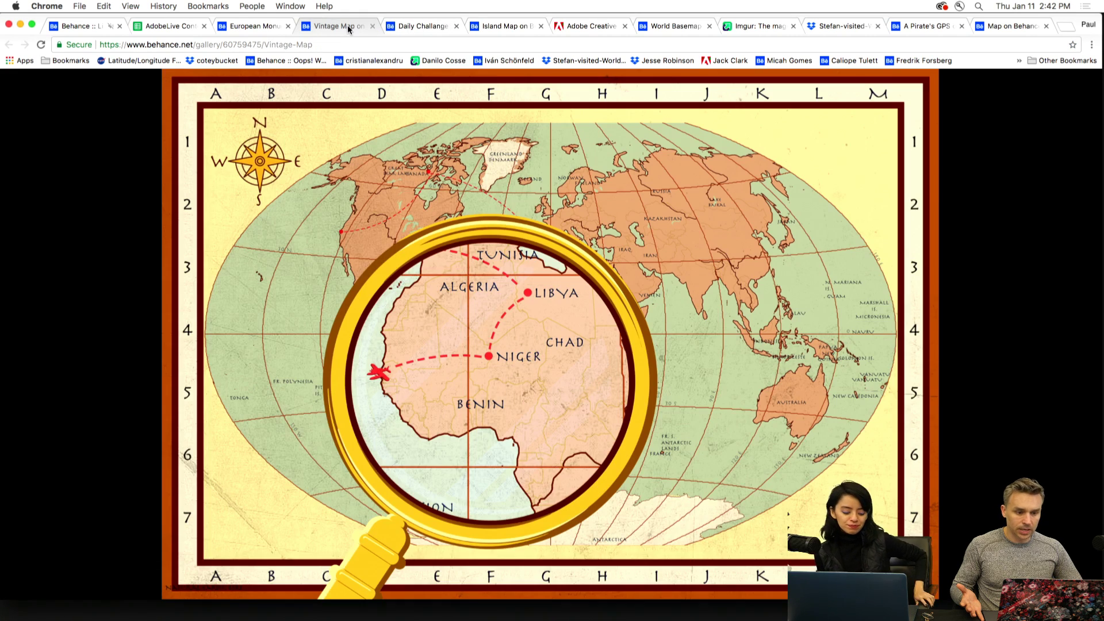
Close the European Monuments, Union Jack Britain, World Basemap Contest, visited-countries and A Pirate's GPS entries to shortlist the rest
{"action": "left_click", "coordinate": [261, 27]}
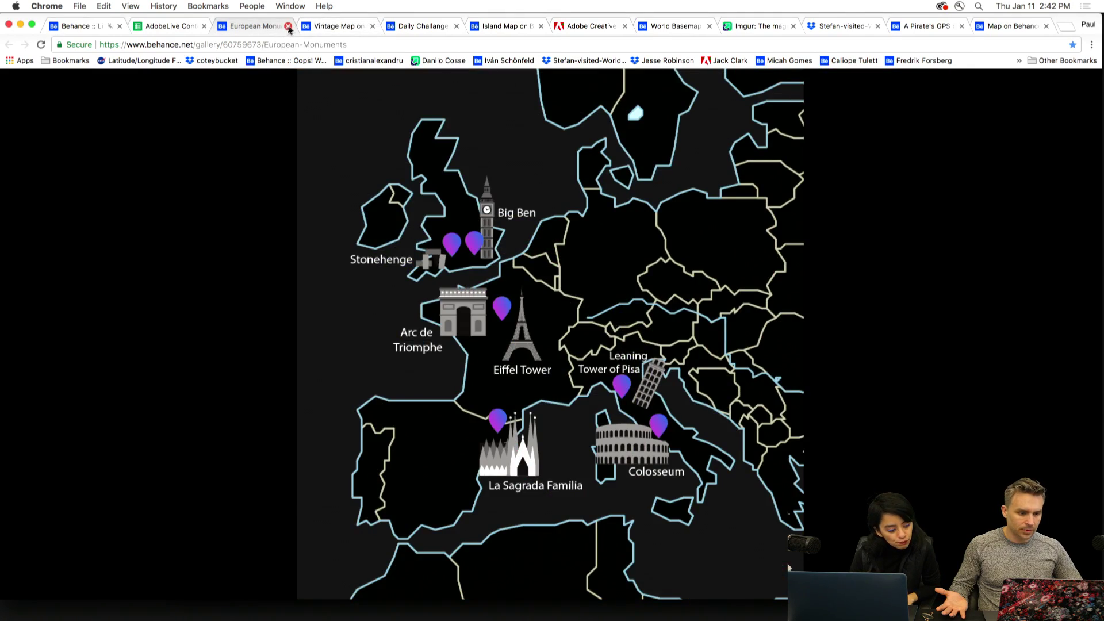
{"action": "left_click", "coordinate": [288, 26]}
{"action": "left_click", "coordinate": [342, 27]}
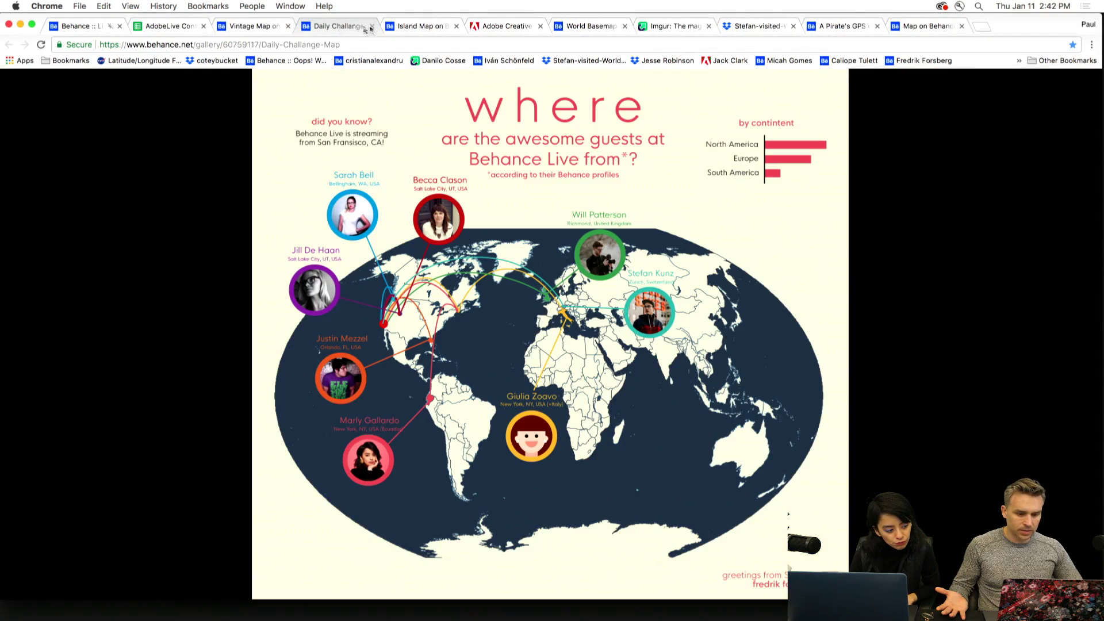
{"action": "left_click", "coordinate": [507, 26]}
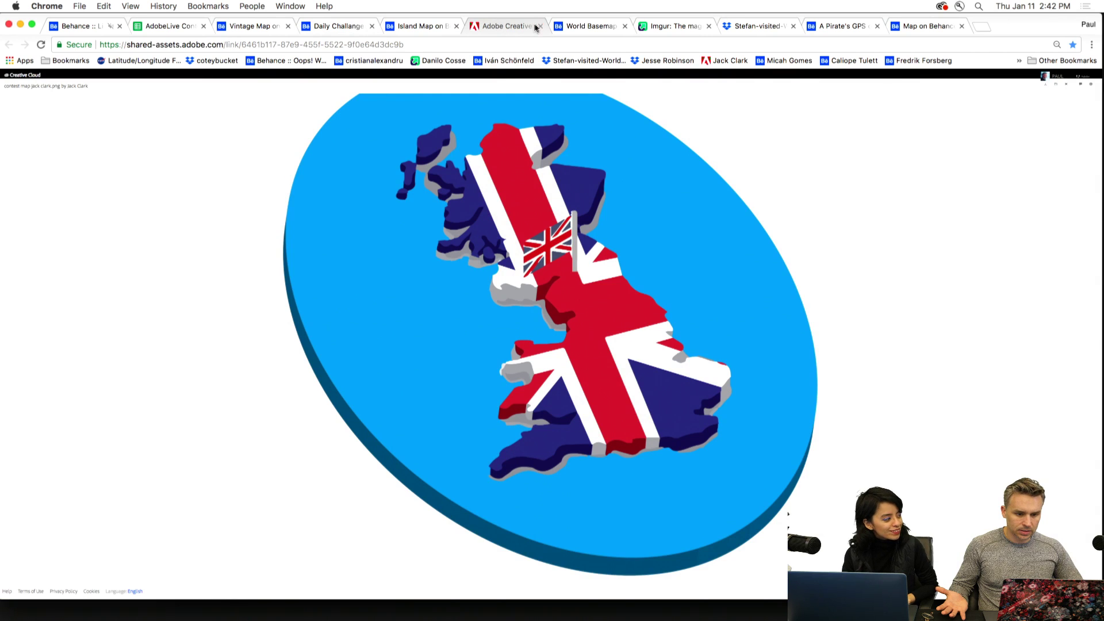
{"action": "left_click", "coordinate": [540, 26]}
{"action": "left_click", "coordinate": [643, 29]}
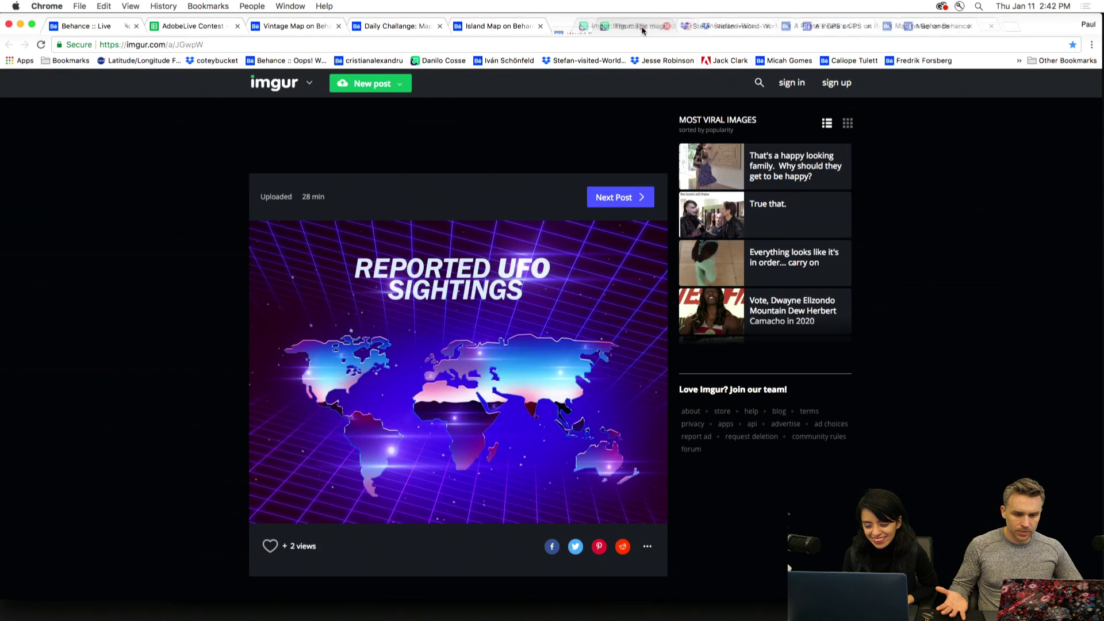
{"action": "left_click", "coordinate": [695, 29]}
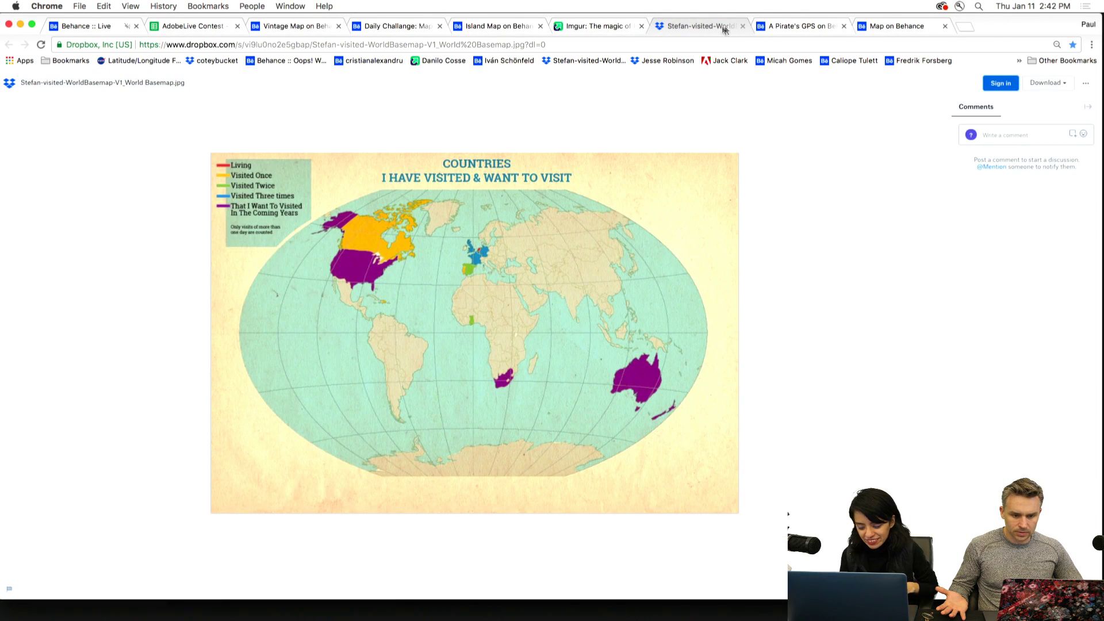
{"action": "left_click", "coordinate": [742, 26]}
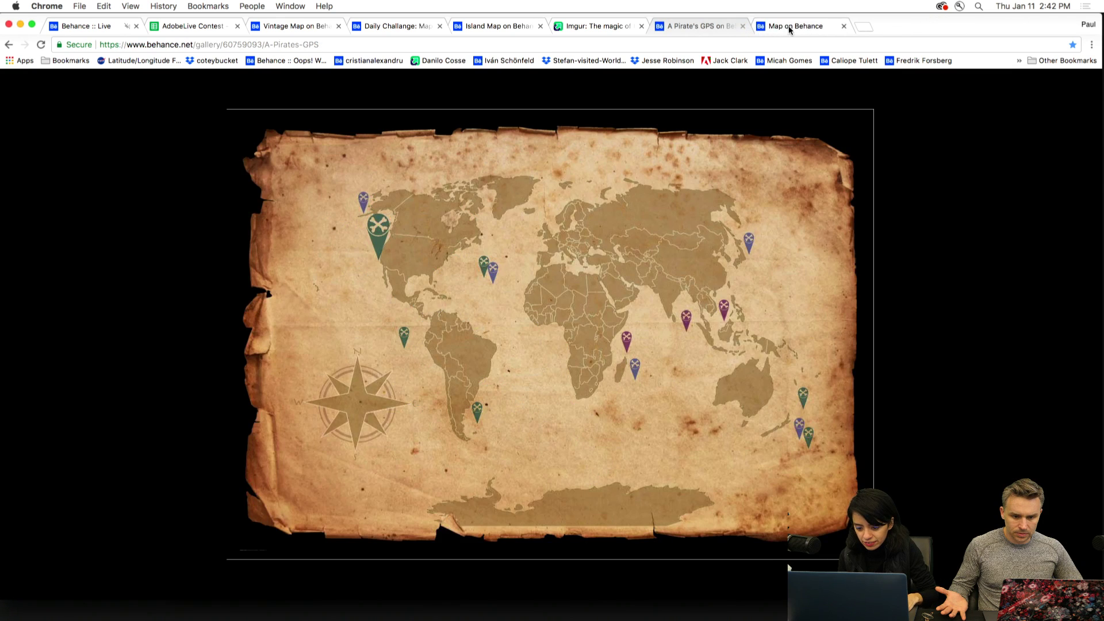
{"action": "left_click", "coordinate": [789, 28]}
{"action": "left_click", "coordinate": [743, 26]}
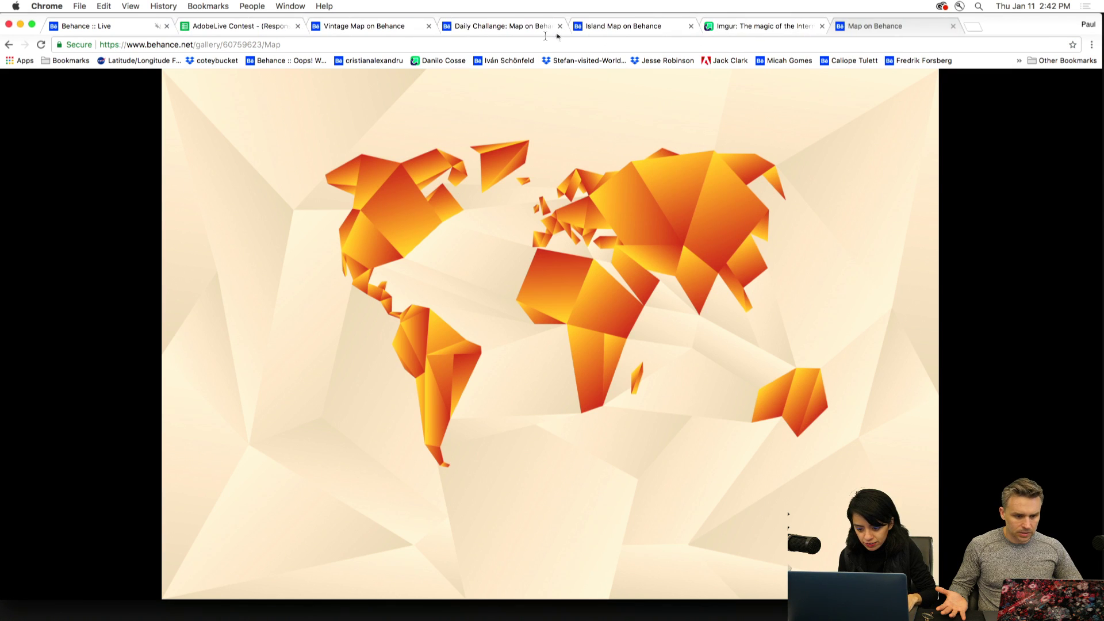
Narrow the browser window and separate the orange polygonal Map project into its own window beside it
{"action": "left_click", "coordinate": [755, 29]}
{"action": "left_click", "coordinate": [844, 29]}
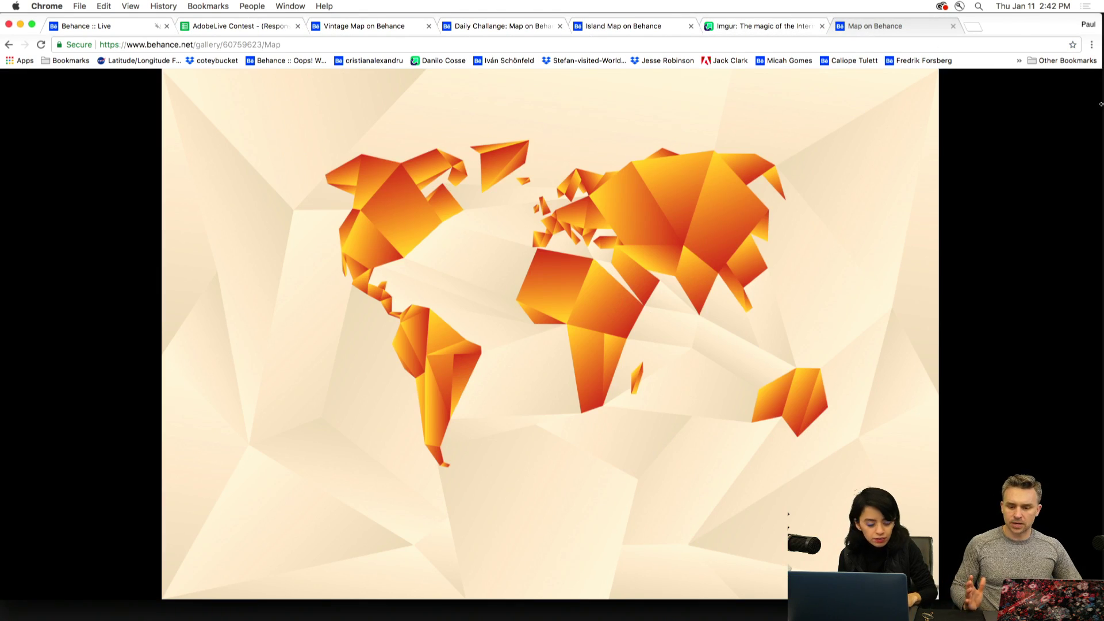
{"action": "left_click_drag", "start_coordinate": [1101, 104], "coordinate": [678, 107]}
{"action": "left_click_drag", "start_coordinate": [596, 26], "coordinate": [1091, 47]}
{"action": "left_click_drag", "start_coordinate": [798, 49], "coordinate": [880, 3]}
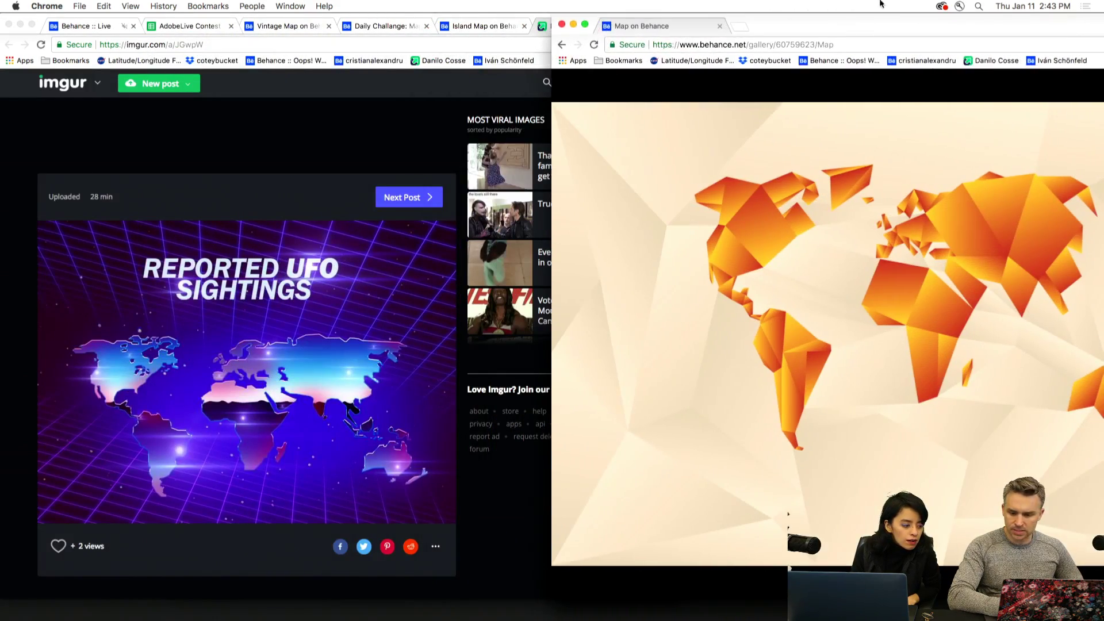
Separate the Reported UFO Sightings map into its own window and place it between the other two windows
{"action": "left_click", "coordinate": [338, 167]}
{"action": "left_click_drag", "start_coordinate": [597, 29], "coordinate": [885, 171]}
{"action": "left_click_drag", "start_coordinate": [784, 155], "coordinate": [784, 28]}
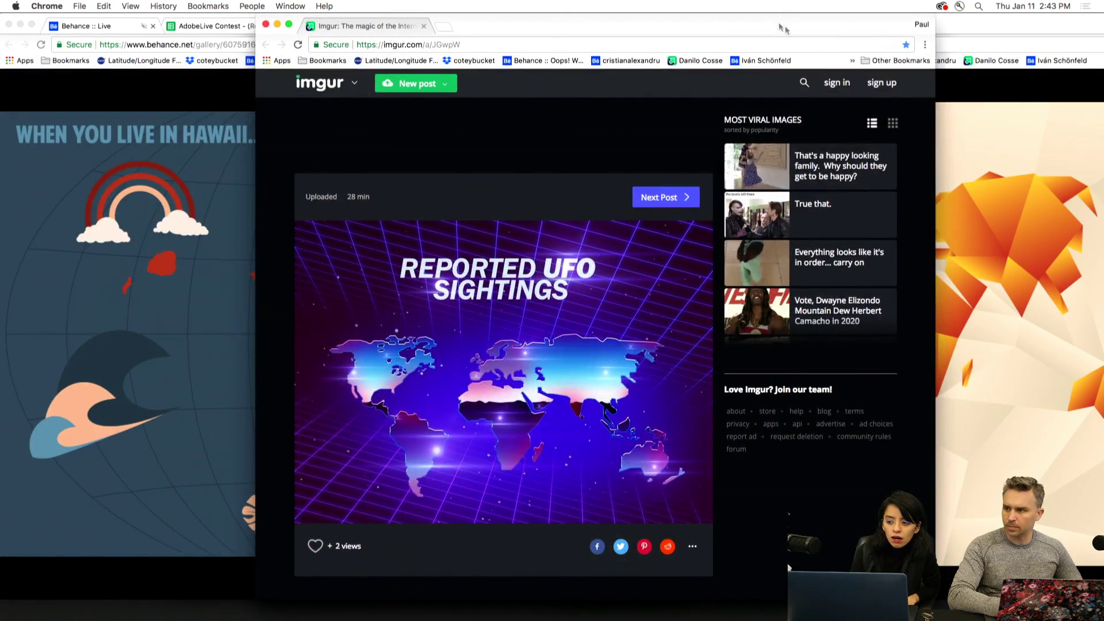
{"action": "left_click", "coordinate": [1005, 24]}
{"action": "left_click", "coordinate": [380, 130]}
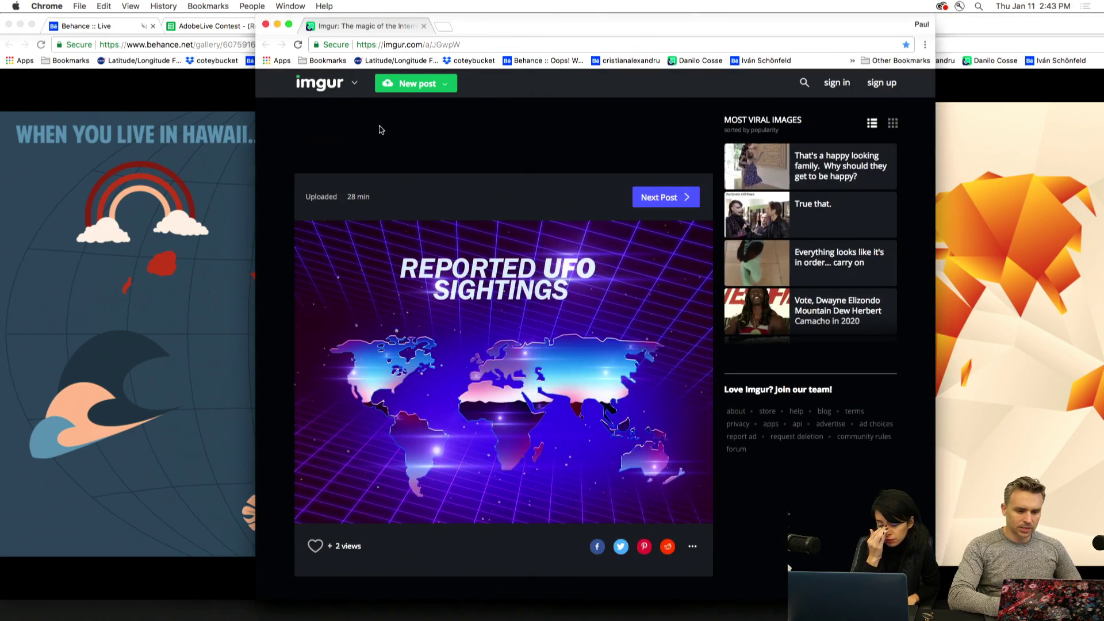
Separate the Daily Challange: Map project into its own window and close the Island Map entry
{"action": "left_click", "coordinate": [144, 174]}
{"action": "left_click", "coordinate": [453, 26]}
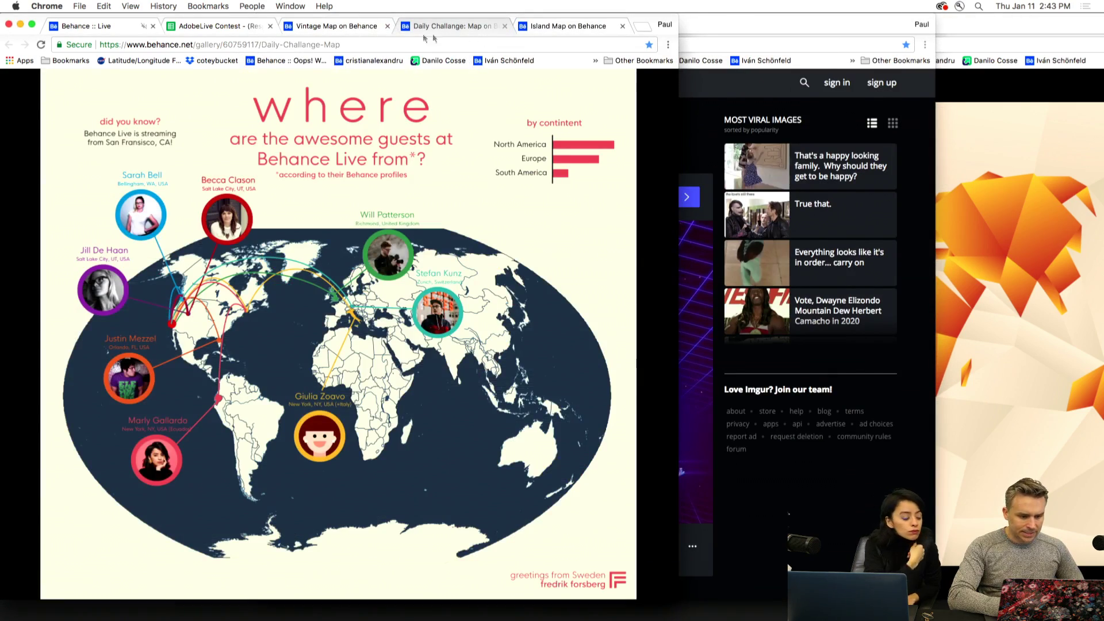
{"action": "left_click", "coordinate": [327, 26]}
{"action": "left_click_drag", "start_coordinate": [449, 26], "coordinate": [153, 151]}
{"action": "left_click", "coordinate": [560, 25]}
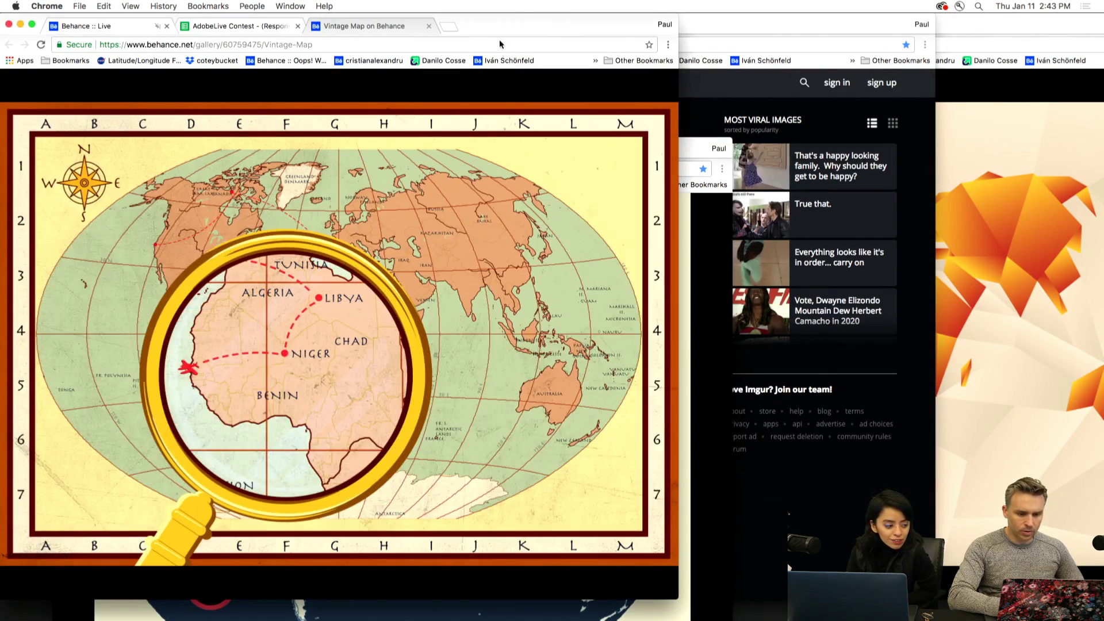
Shift the Vintage Map window outward and align the Daily Challange: Map window next to it
{"action": "left_click_drag", "start_coordinate": [595, 23], "coordinate": [553, 17]}
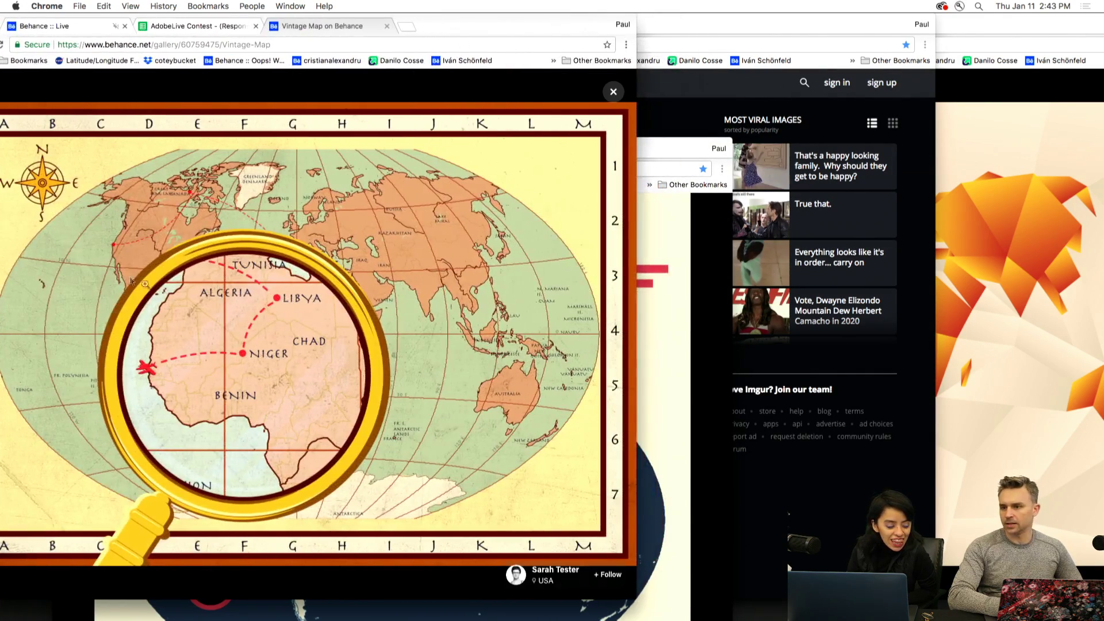
{"action": "left_click", "coordinate": [699, 205]}
{"action": "left_click_drag", "start_coordinate": [601, 150], "coordinate": [650, 30]}
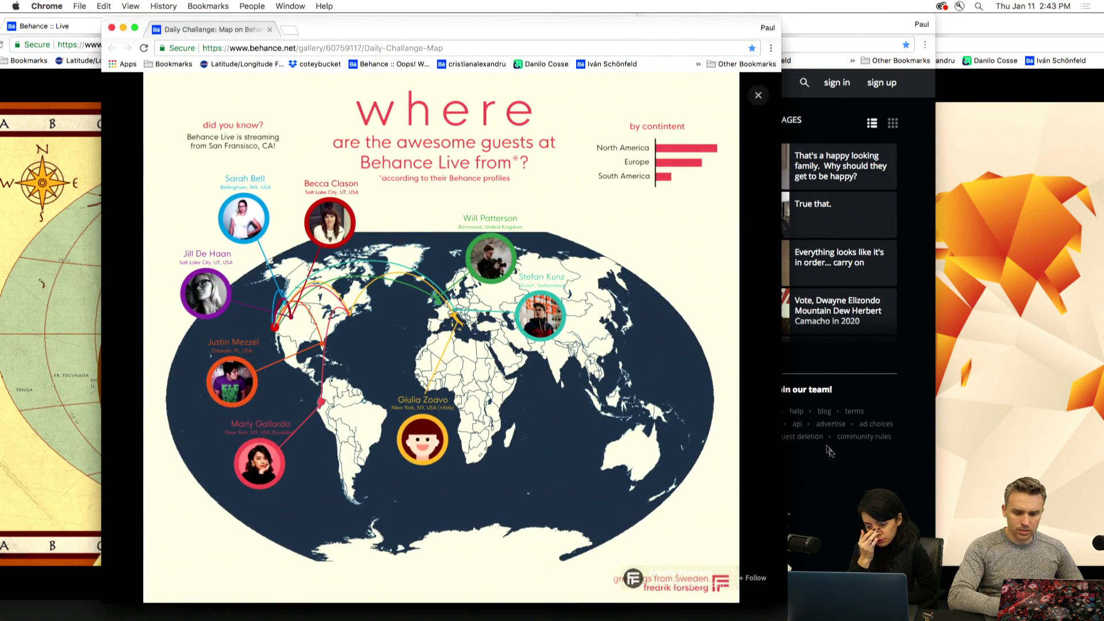
Bring the Reported UFO Sightings window to the front and inspect its map
{"action": "left_click", "coordinate": [819, 503]}
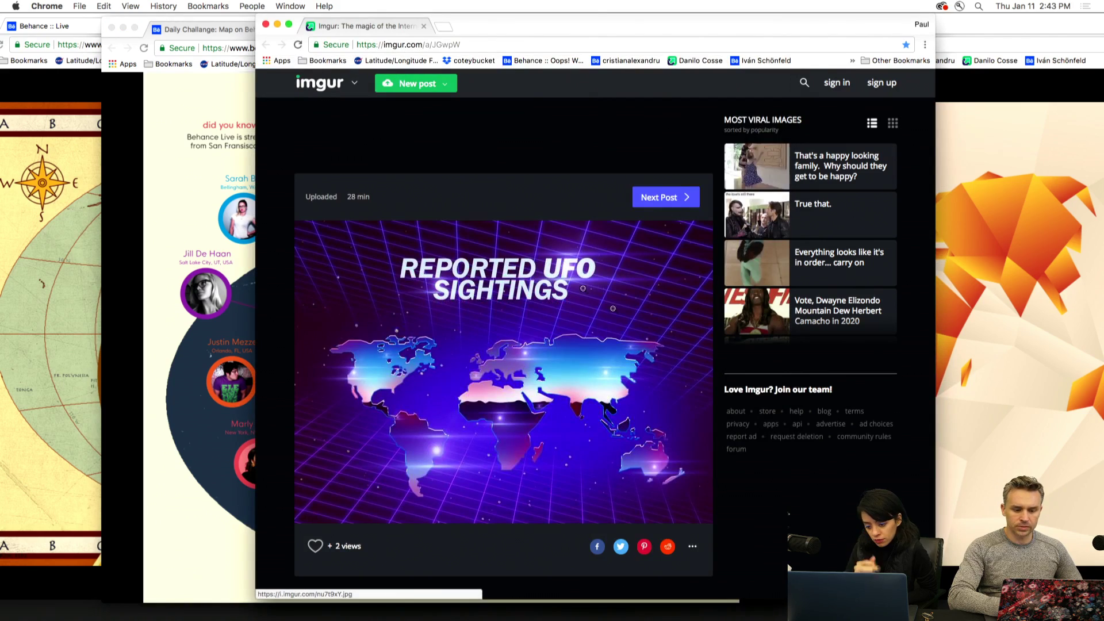
{"action": "scroll", "coordinate": [473, 403], "scroll_direction": "down", "scroll_amount": 2}
{"action": "scroll", "coordinate": [473, 402], "scroll_direction": "up", "scroll_amount": 2}
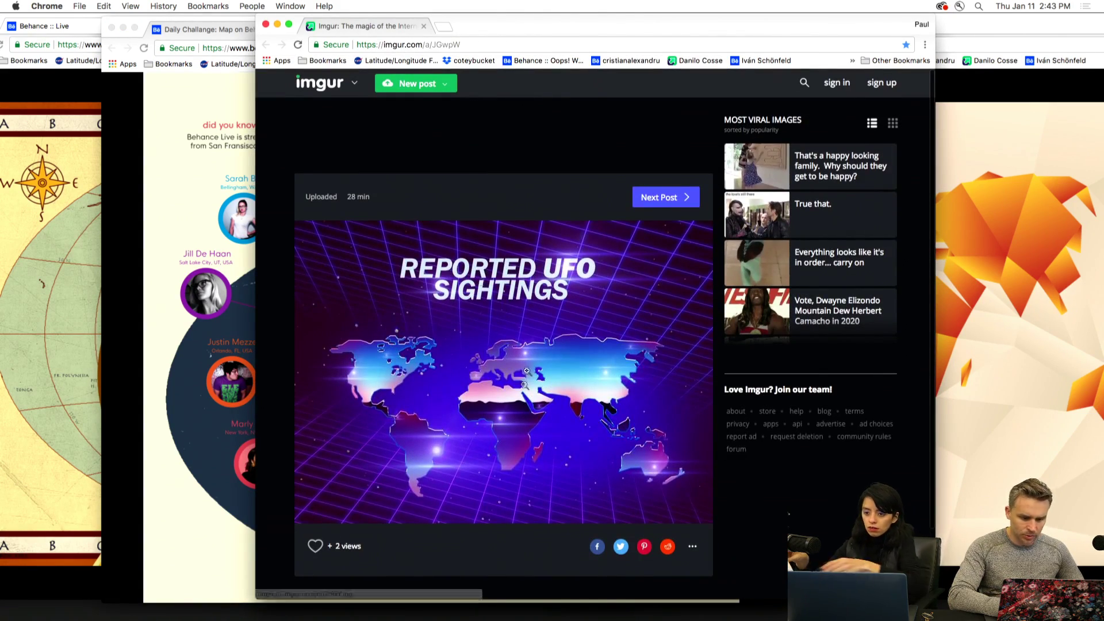
{"action": "scroll", "coordinate": [463, 435], "scroll_direction": "down", "scroll_amount": 1}
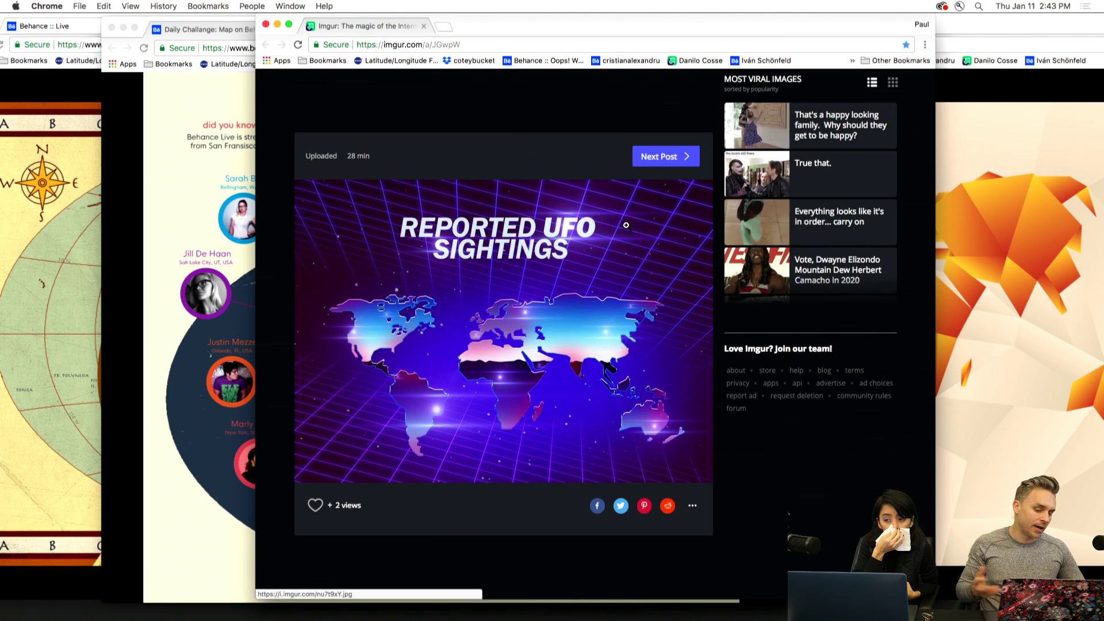
Bring the Vintage Map window forward and move the orange polygonal map's window down beside it for comparison
{"action": "left_click", "coordinate": [1020, 261]}
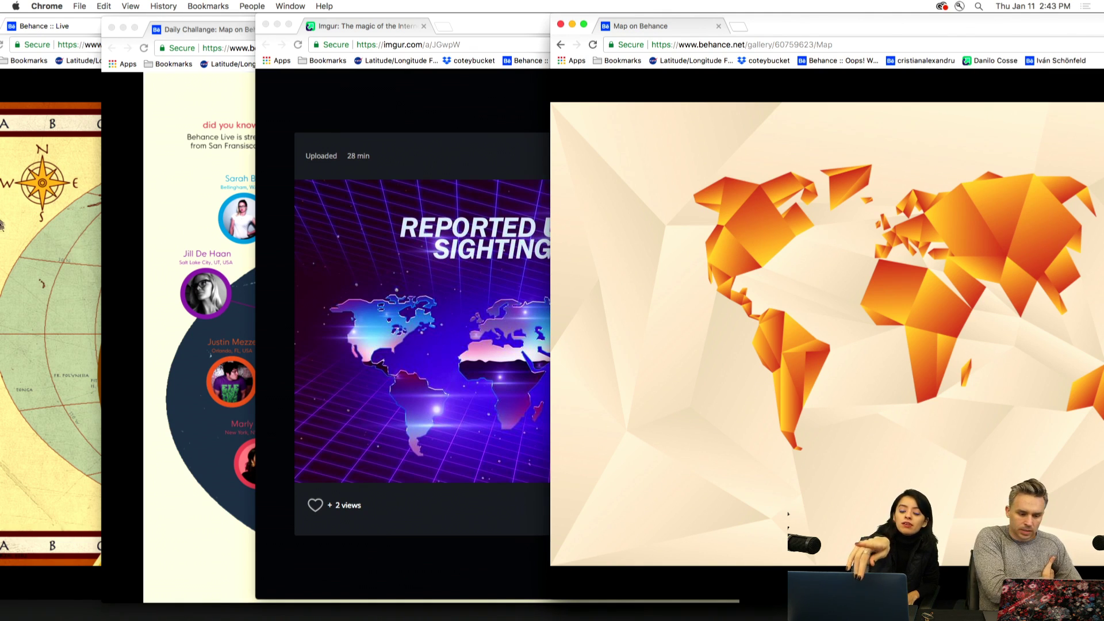
{"action": "left_click", "coordinate": [26, 242]}
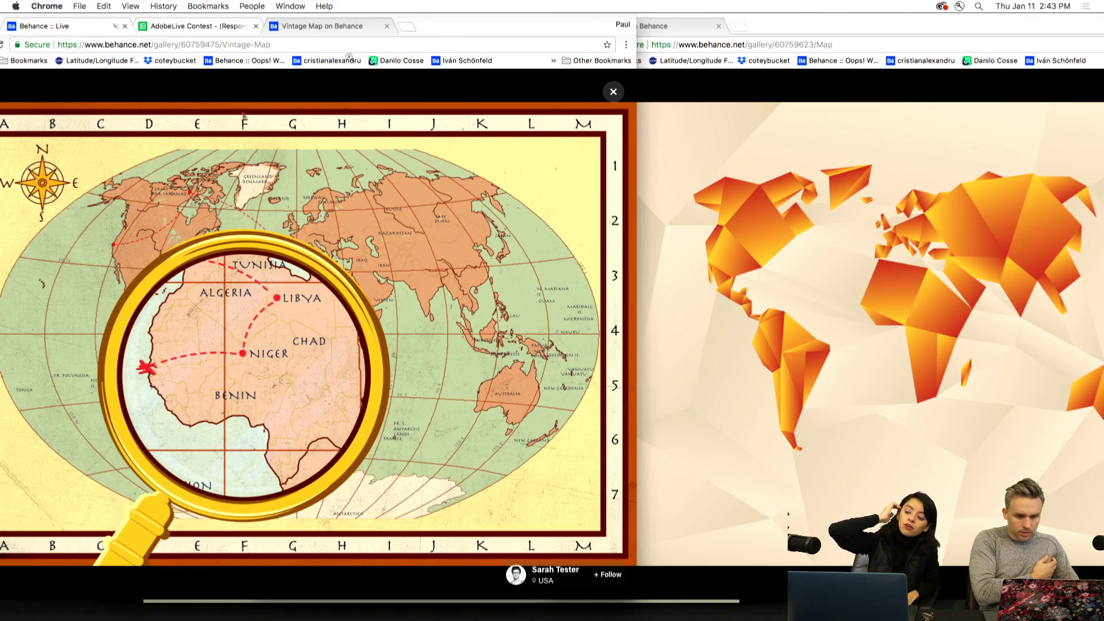
{"action": "left_click_drag", "start_coordinate": [801, 27], "coordinate": [931, 83]}
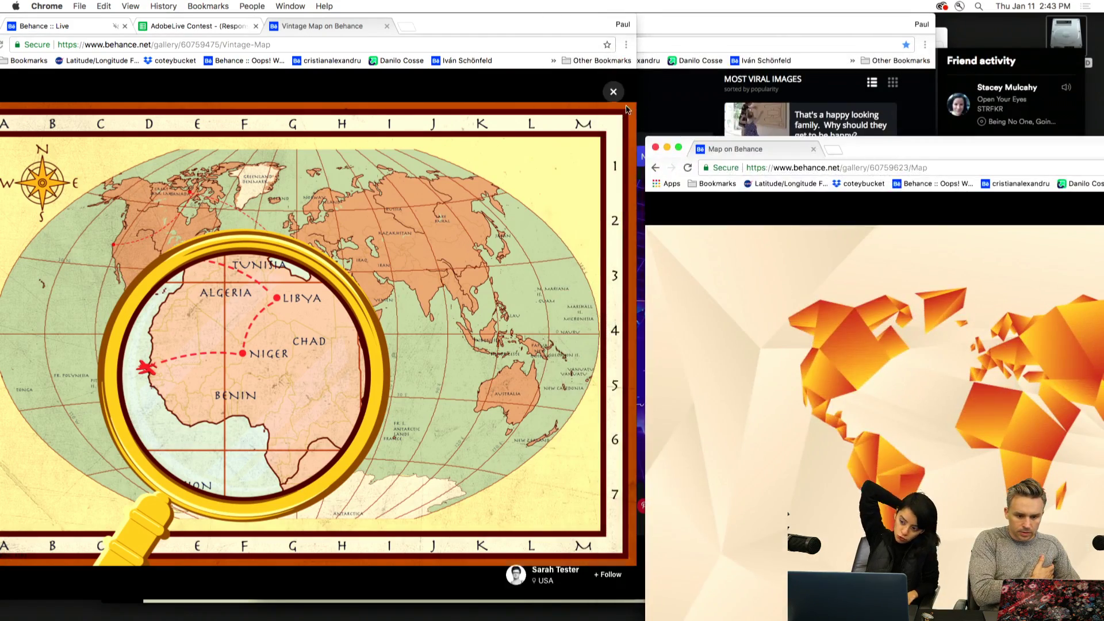
Place the Reported UFO Sightings window beside the Vintage Map and expand it to full screen
{"action": "left_click", "coordinate": [668, 73]}
{"action": "left_click_drag", "start_coordinate": [638, 30], "coordinate": [1008, 16]}
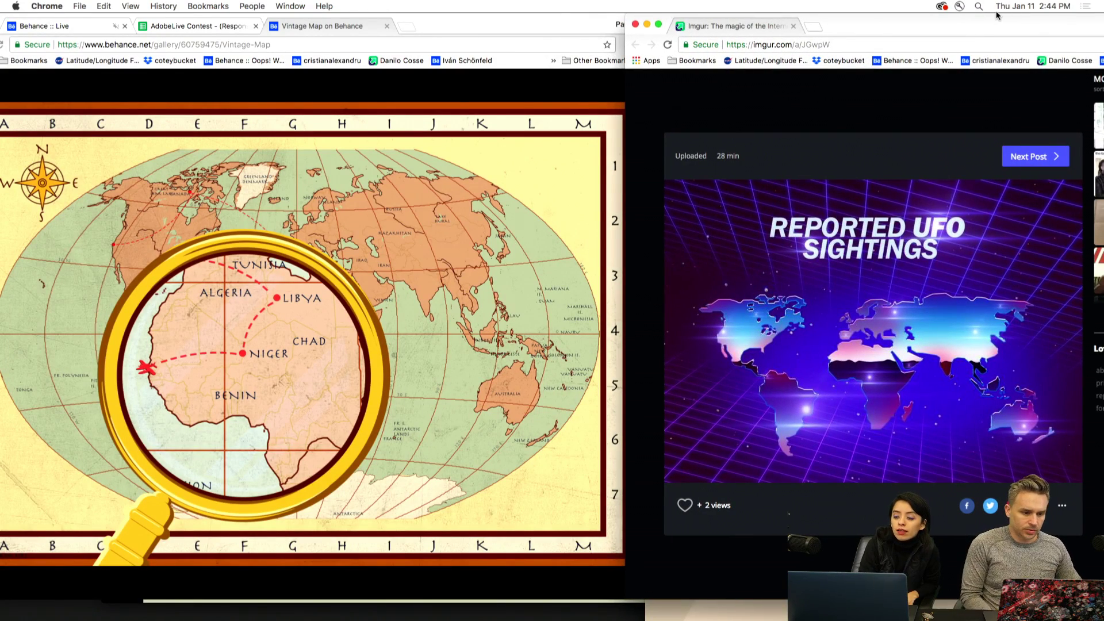
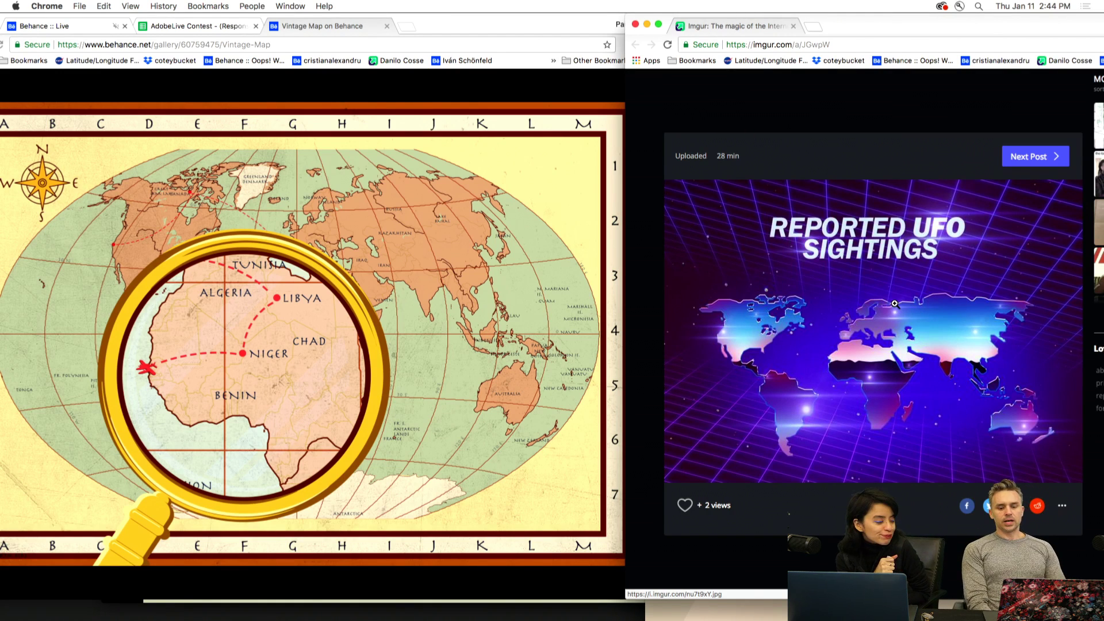
{"action": "left_click", "coordinate": [660, 27]}
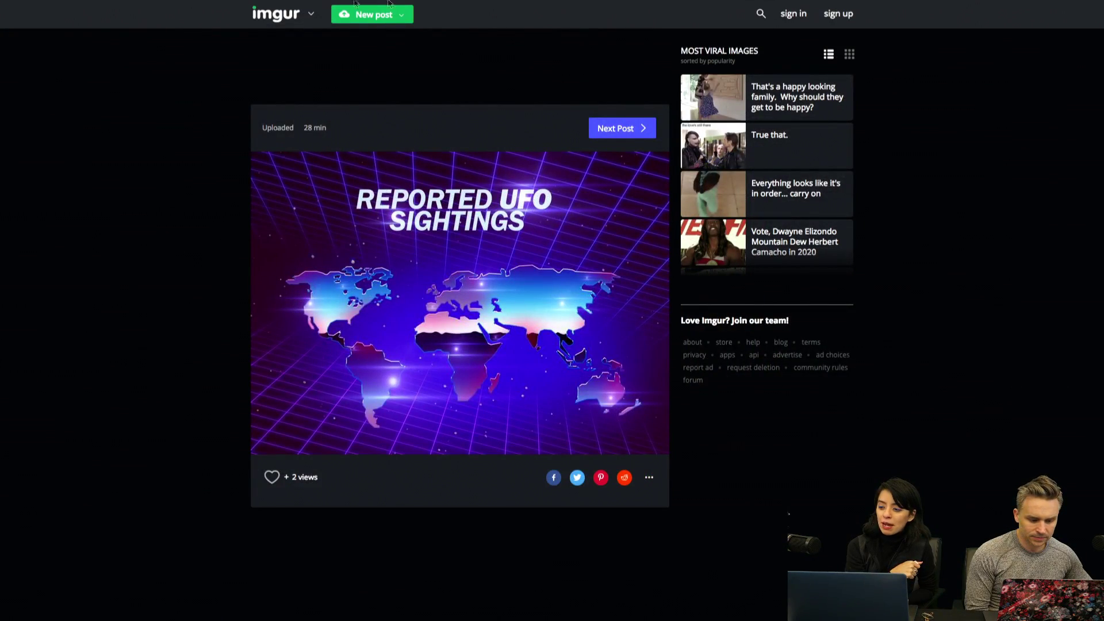
{"action": "mouse_move", "coordinate": [315, 3]}
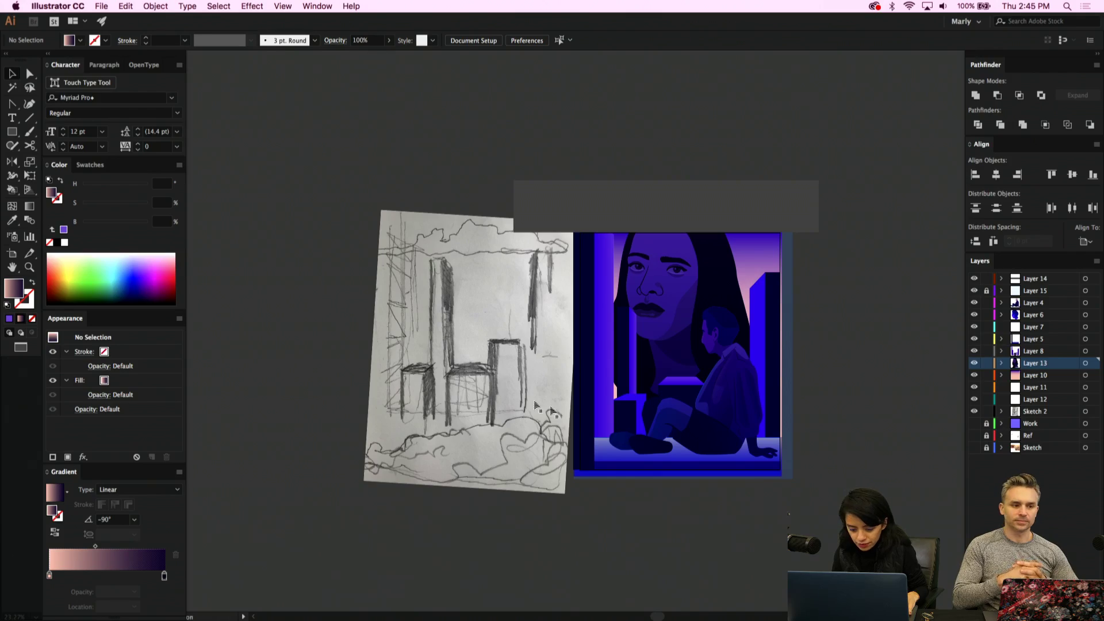
Return to the Illustrator artwork and select the bright side face of the pillar behind the seated man
{"action": "left_click", "coordinate": [454, 451]}
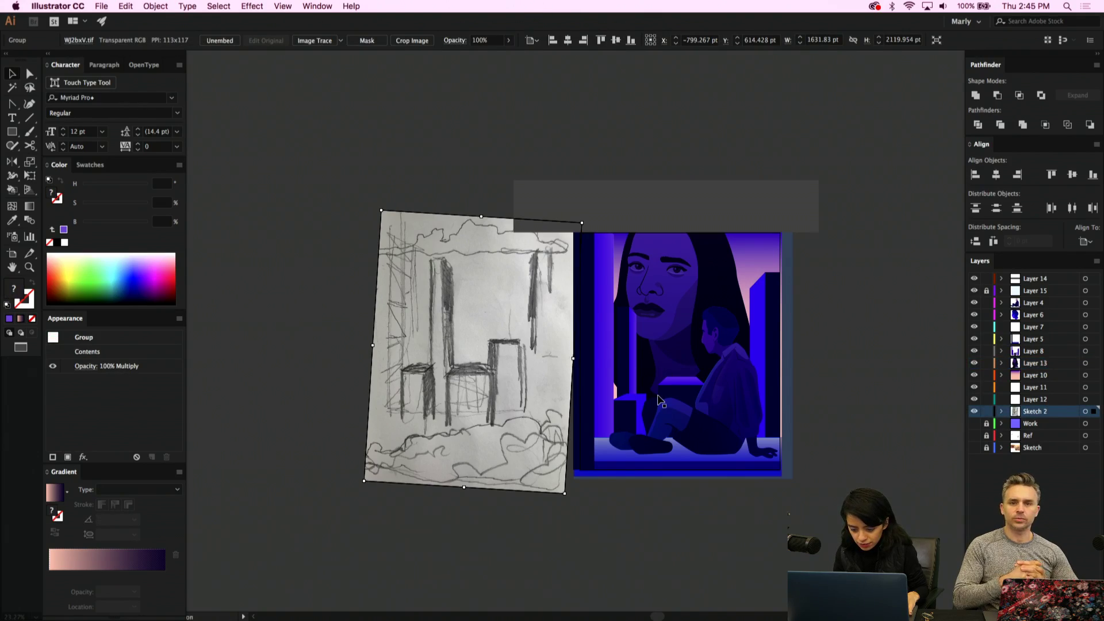
{"action": "left_click", "coordinate": [763, 333]}
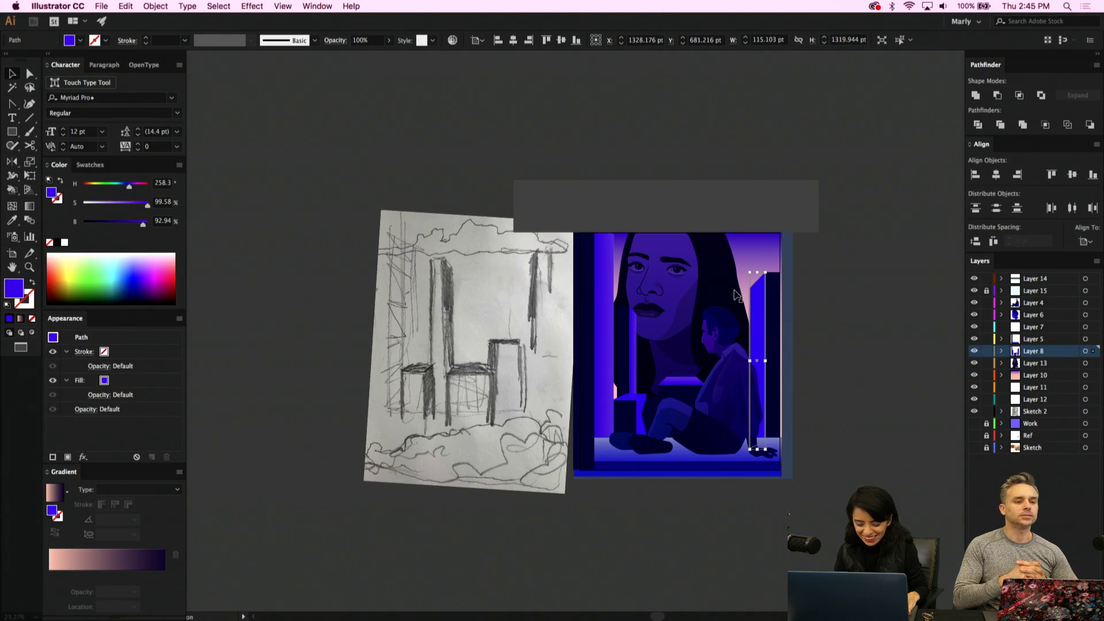
{"action": "scroll", "coordinate": [774, 386], "scroll_direction": "up", "scroll_amount": 5}
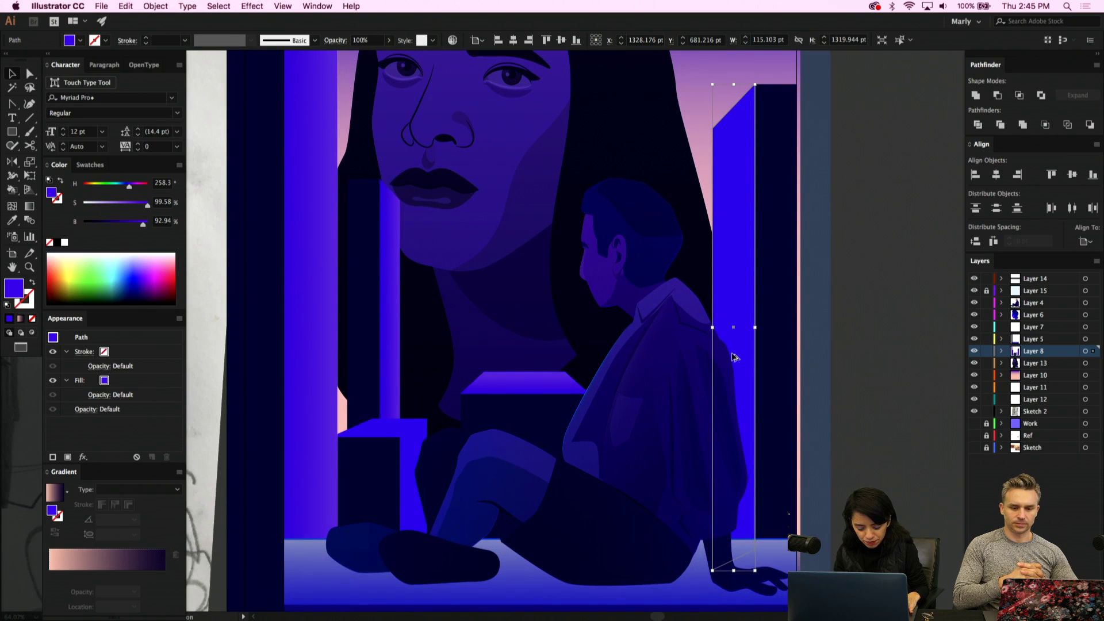
{"action": "left_click_drag", "start_coordinate": [734, 354], "coordinate": [741, 355]}
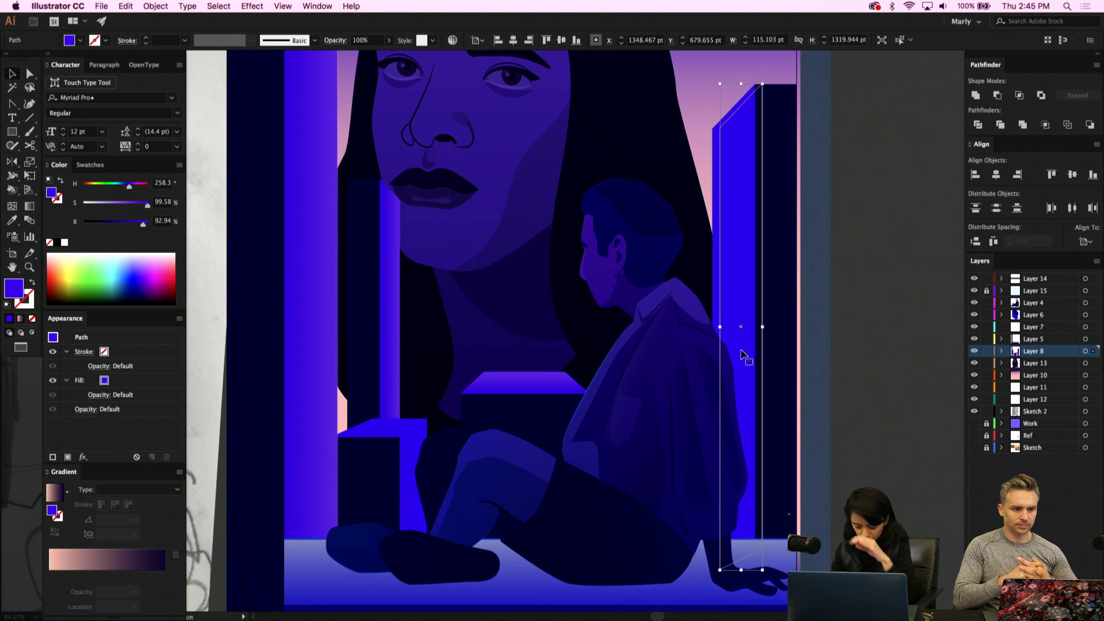
{"action": "key", "text": "i"}
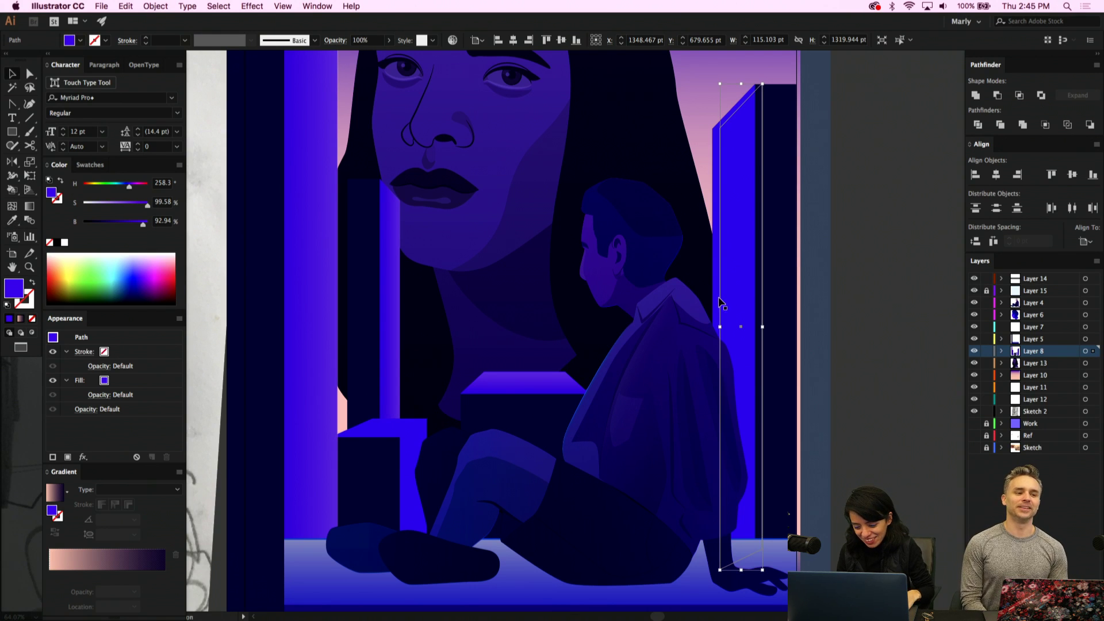
{"action": "key", "text": "v"}
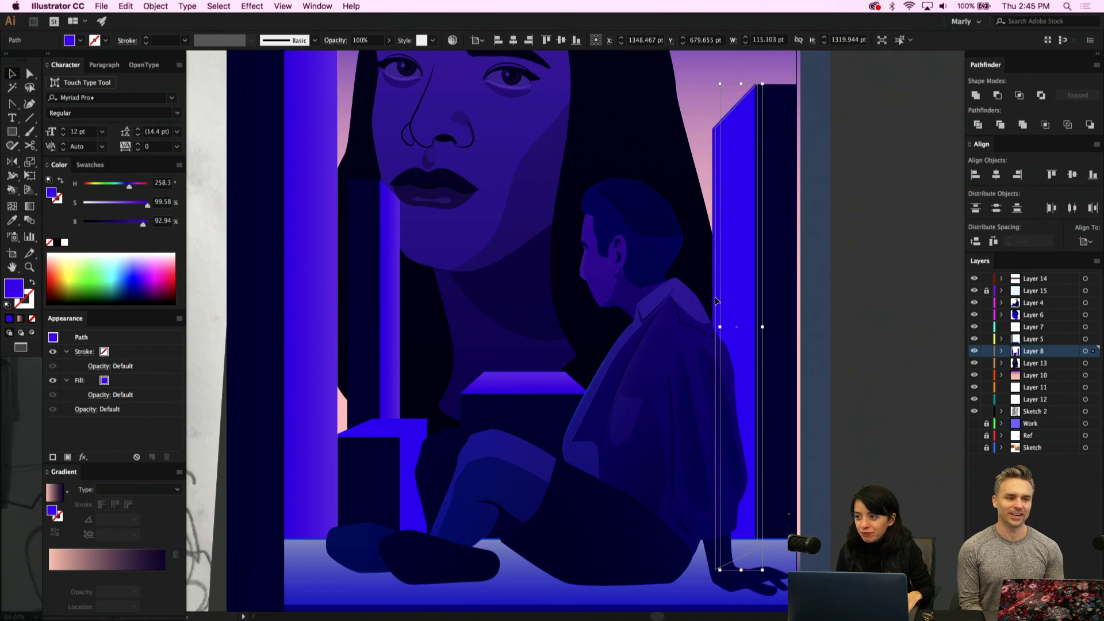
{"action": "left_click_drag", "start_coordinate": [714, 301], "coordinate": [713, 300]}
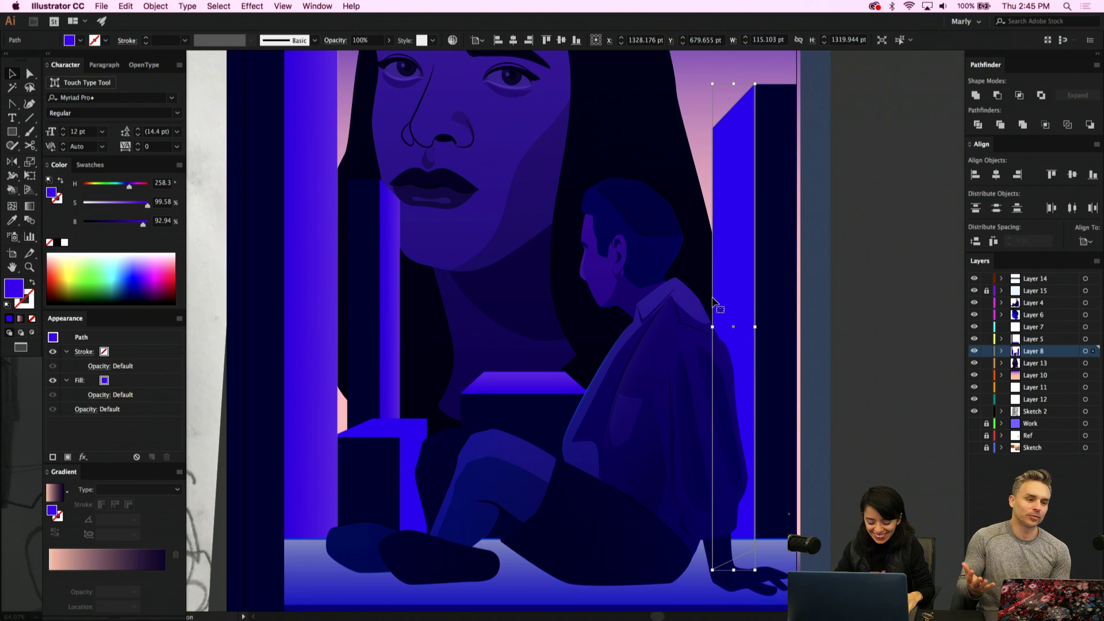
Sample the opposite pillar's gradient onto the selected side face and reverse it to run pink to blue, with the midpoint at 51.89%
{"action": "key", "text": "i"}
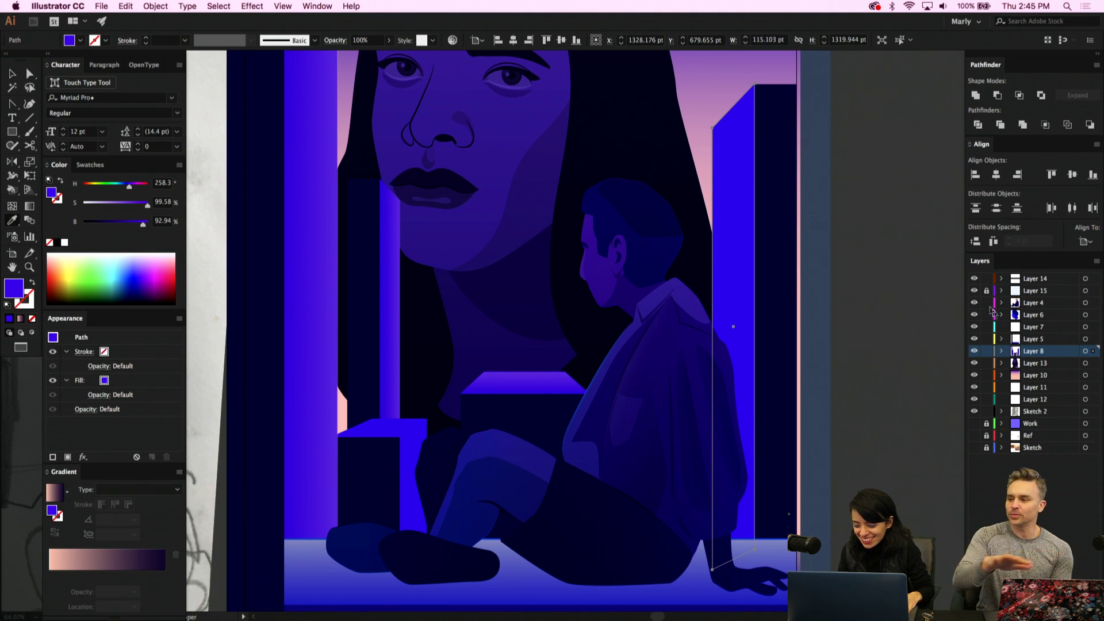
{"action": "left_click", "coordinate": [340, 291]}
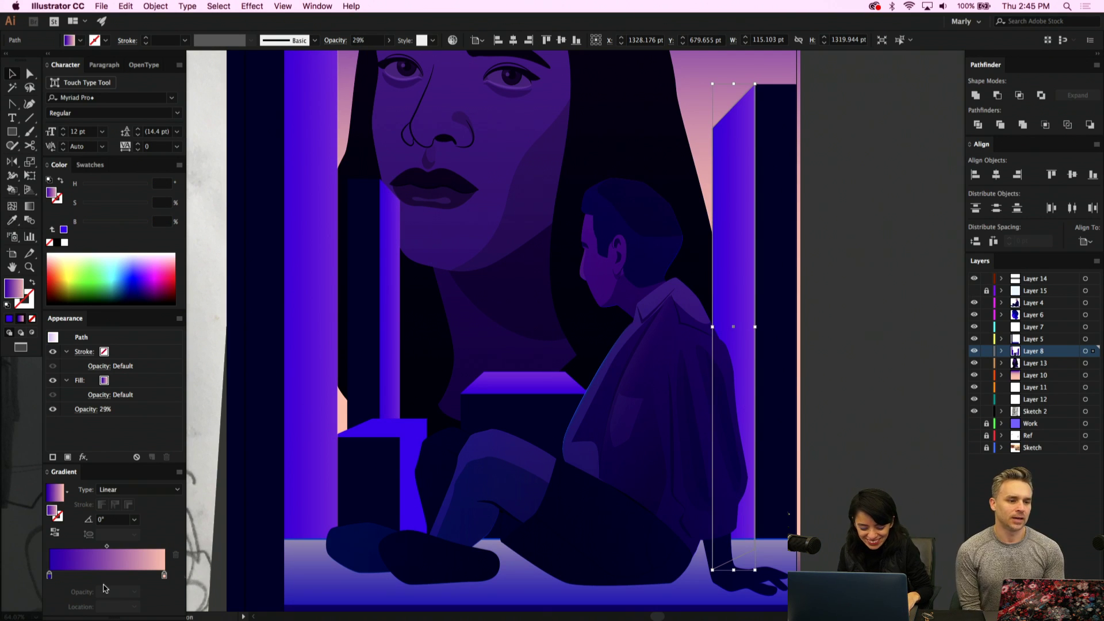
{"action": "left_click", "coordinate": [165, 576]}
{"action": "mouse_move", "coordinate": [164, 575]}
{"action": "left_mouse_down"}
{"action": "mouse_move", "coordinate": [88, 575]}
{"action": "mouse_move", "coordinate": [164, 575]}
{"action": "left_mouse_up"}
{"action": "left_click_drag", "start_coordinate": [88, 575], "coordinate": [49, 575]}
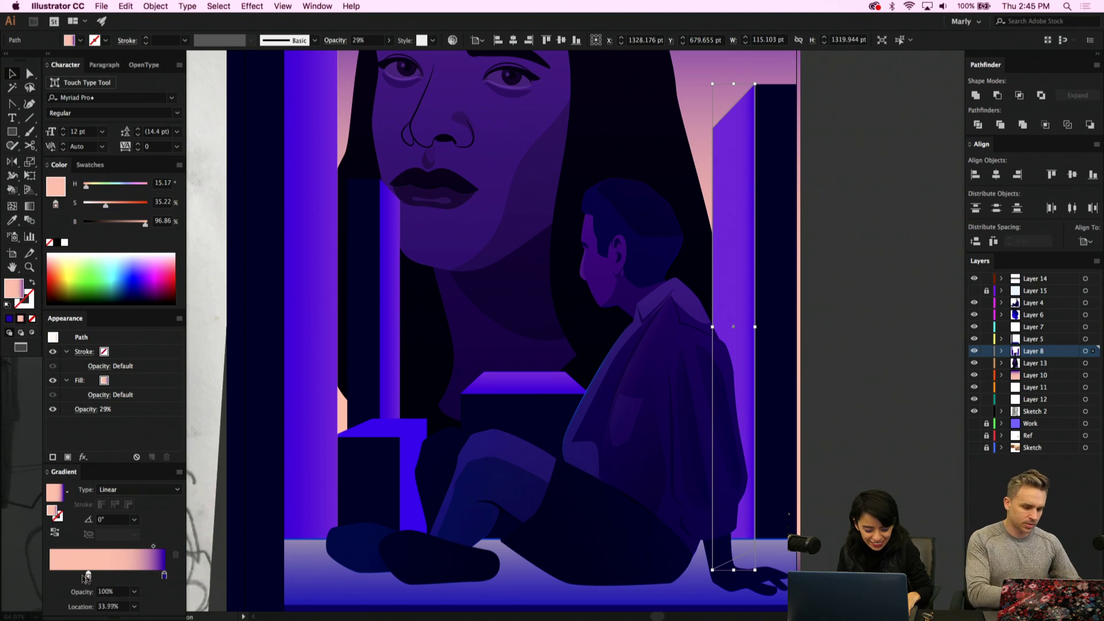
{"action": "mouse_move", "coordinate": [1, 568]}
{"action": "left_click_drag", "start_coordinate": [149, 545], "coordinate": [109, 550]}
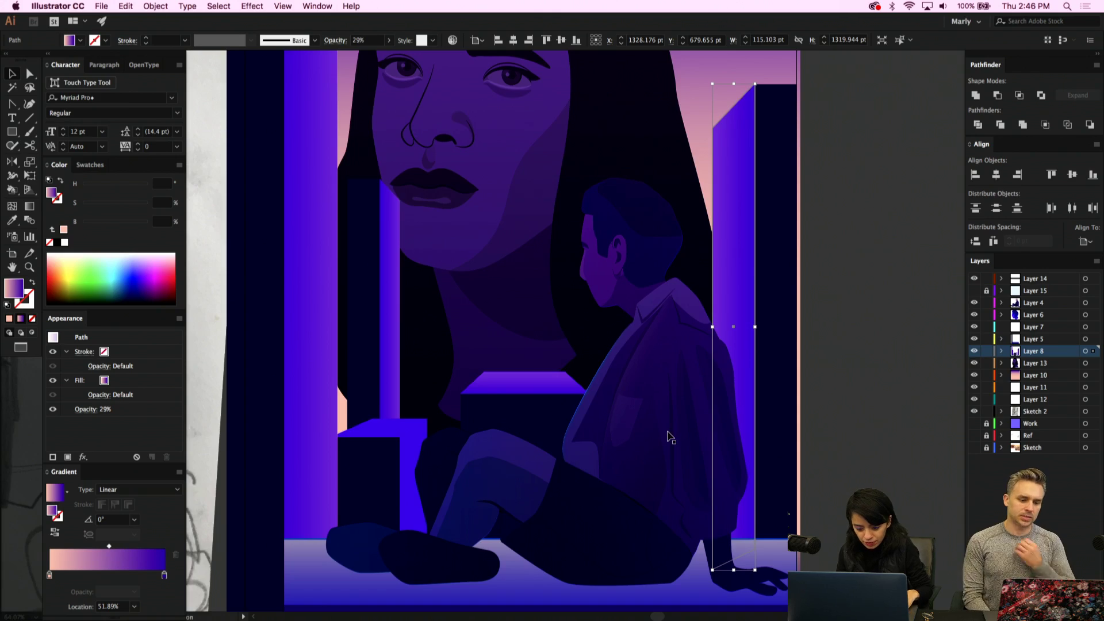
{"action": "scroll", "coordinate": [669, 437], "scroll_direction": "down", "scroll_amount": 3}
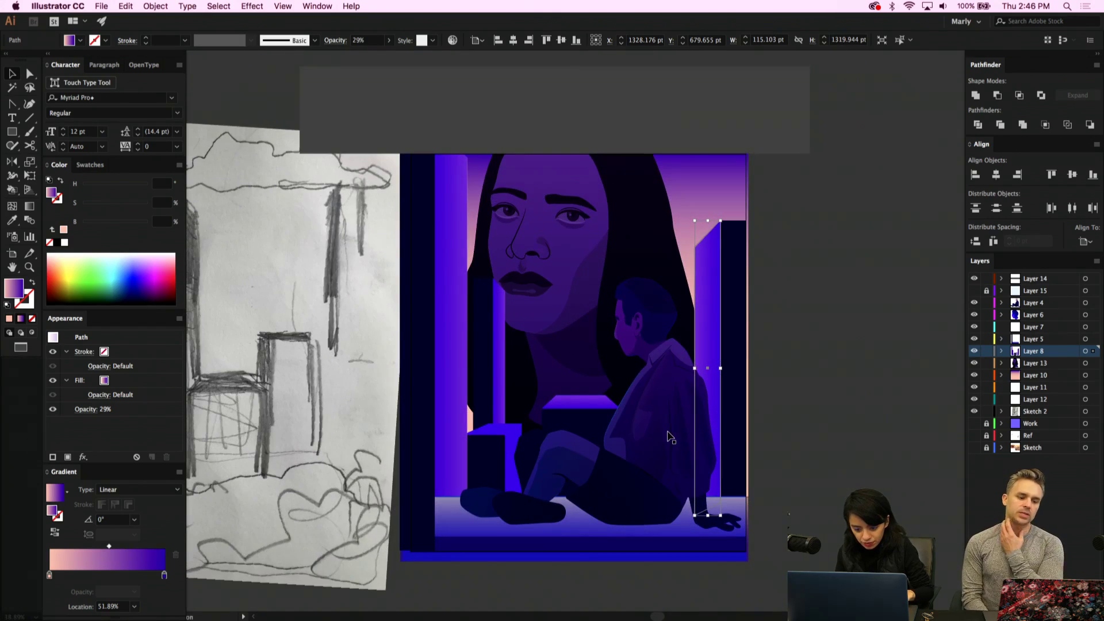
{"action": "left_click", "coordinate": [799, 394]}
Copy the sky gradient rectangle into a new layer directly above Layer 13 and align the copy over the original
{"action": "left_click", "coordinate": [701, 221]}
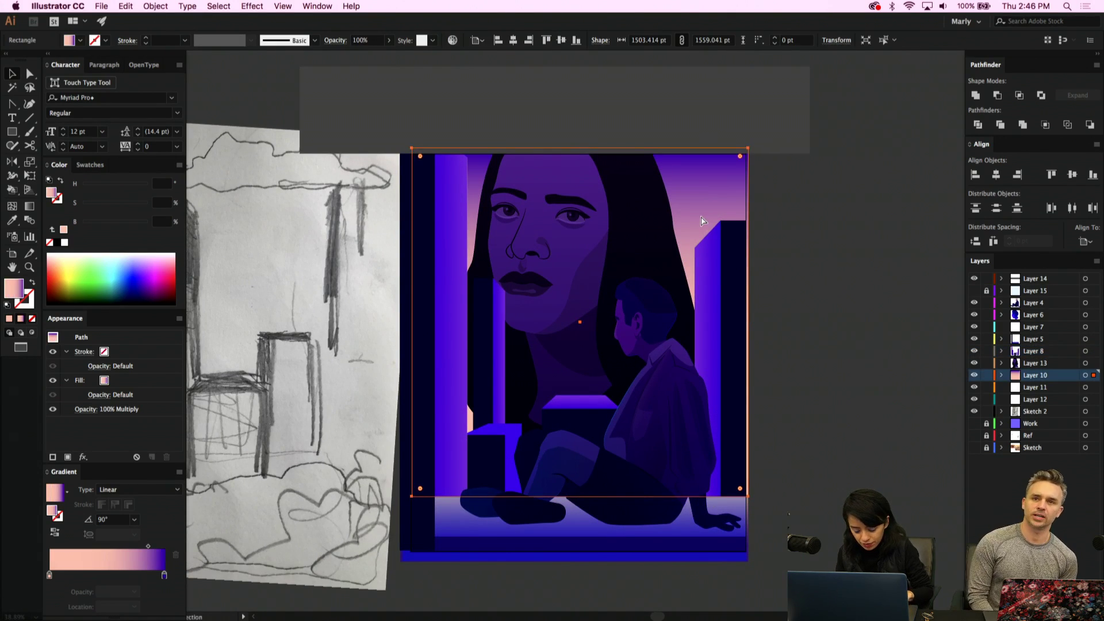
{"action": "left_click", "coordinate": [1052, 366]}
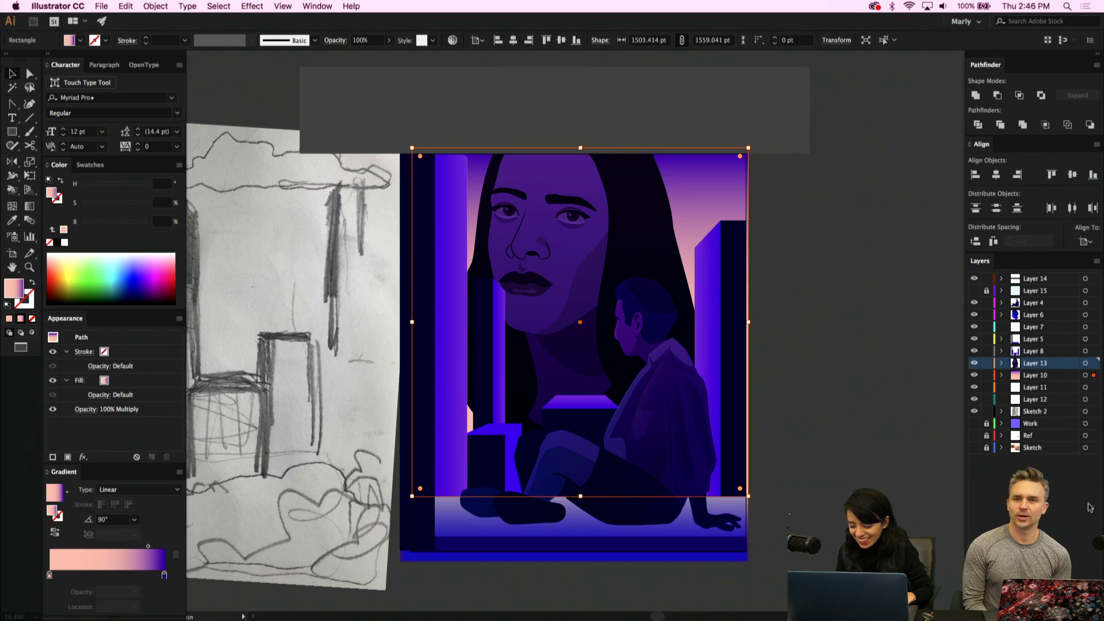
{"action": "key", "text": "super+l"}
{"action": "key", "text": "ctrl+z"}
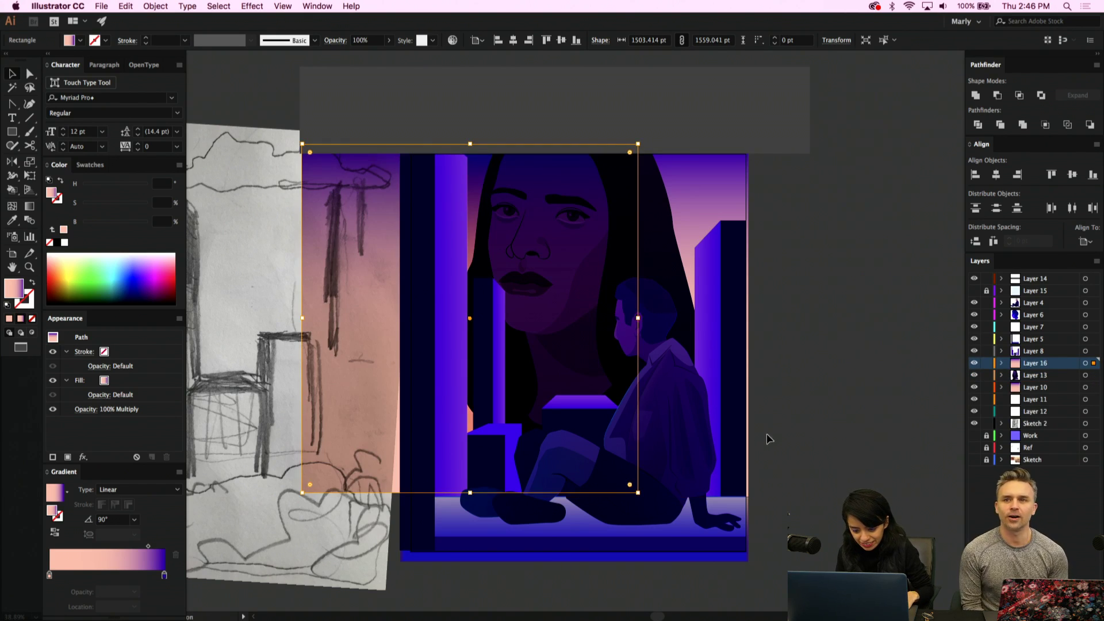
{"action": "left_click_drag", "start_coordinate": [352, 349], "coordinate": [462, 352]}
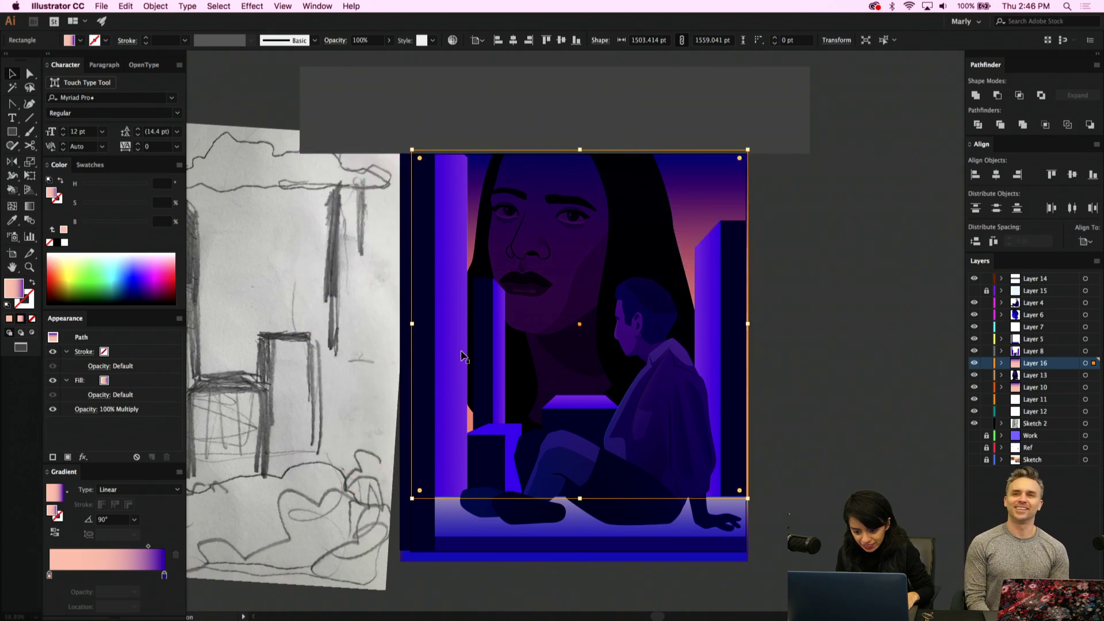
Change the copied gradient rectangle's blend mode to Soft Light
{"action": "left_click", "coordinate": [86, 409]}
{"action": "left_click", "coordinate": [86, 409]}
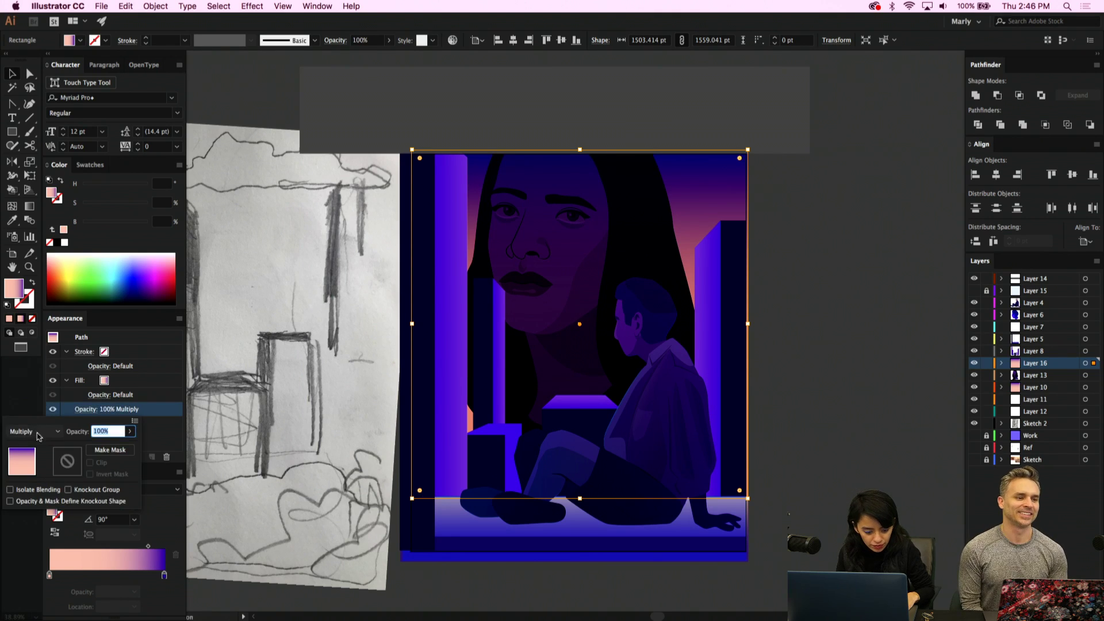
{"action": "left_click", "coordinate": [33, 431]}
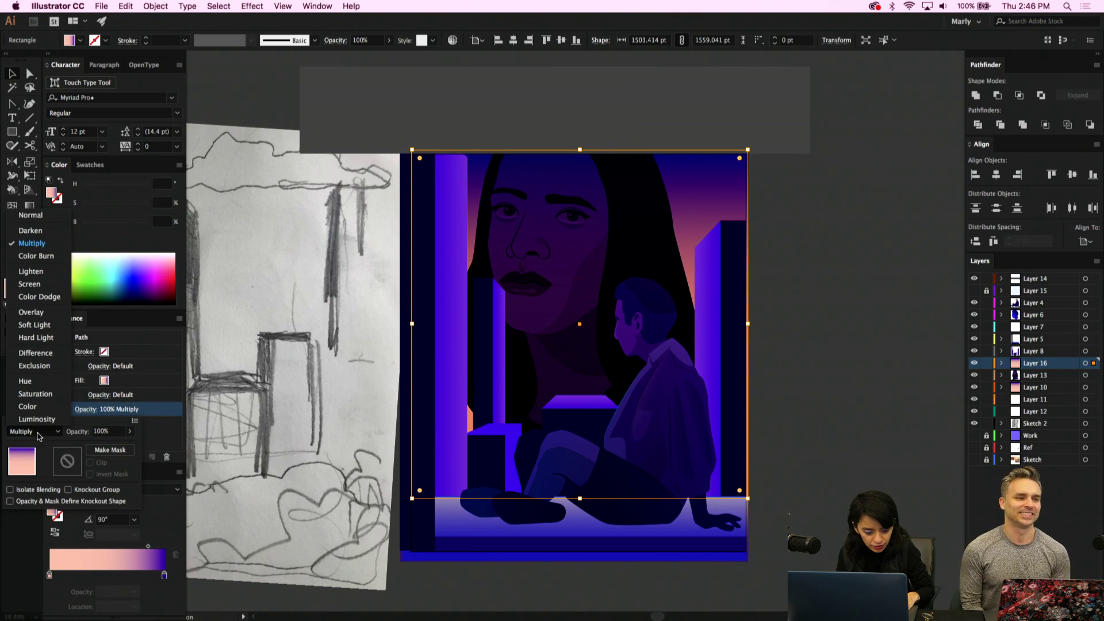
{"action": "left_click", "coordinate": [39, 325]}
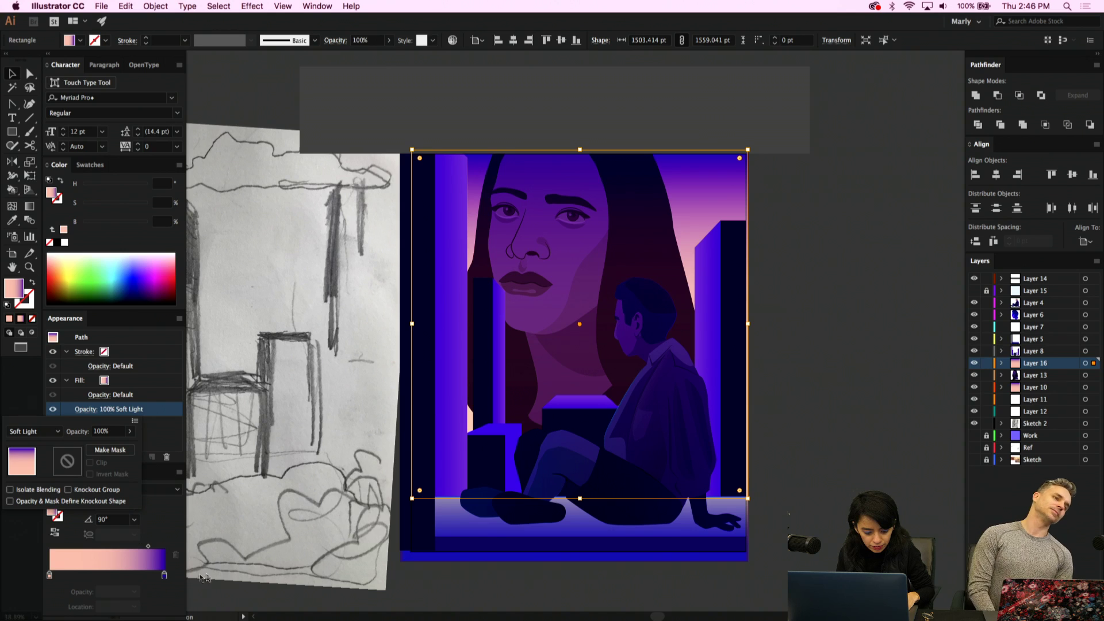
{"action": "left_click", "coordinate": [582, 150]}
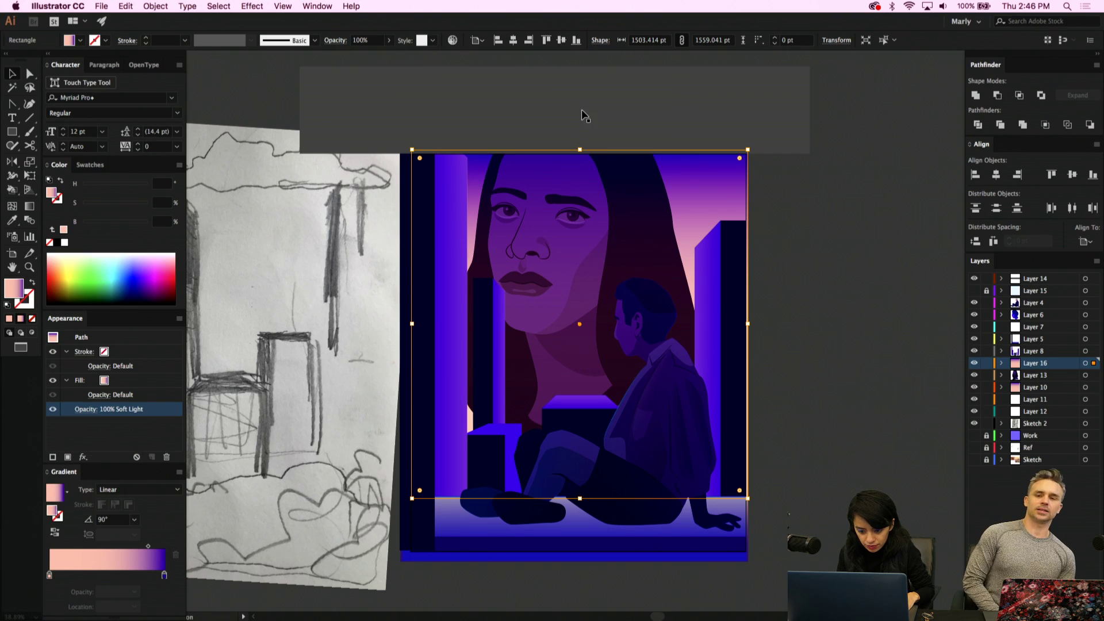
Recolour the copied gradient's pink stop to a pale cyan with hue 174.3° and saturation about 13%
{"action": "left_click", "coordinate": [50, 575]}
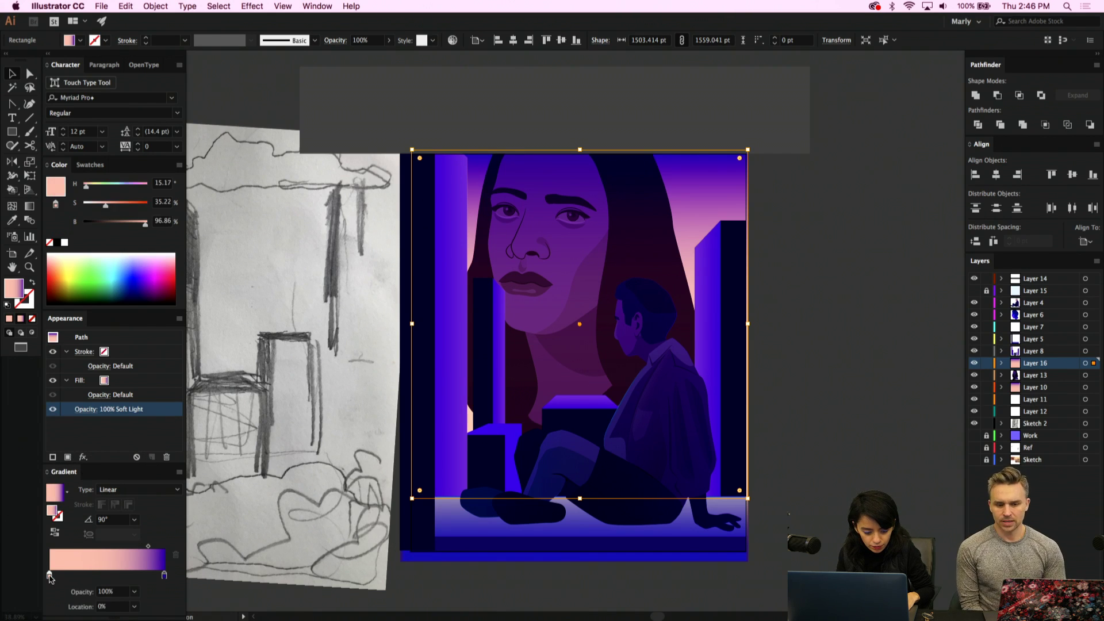
{"action": "left_click_drag", "start_coordinate": [107, 208], "coordinate": [97, 200]}
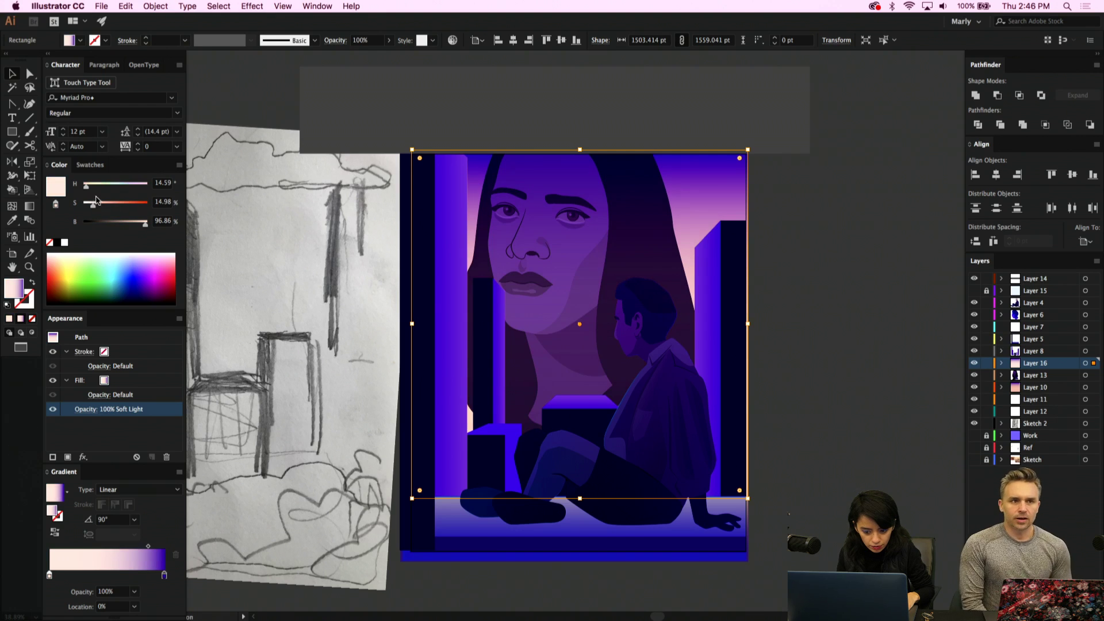
{"action": "left_click", "coordinate": [130, 188]}
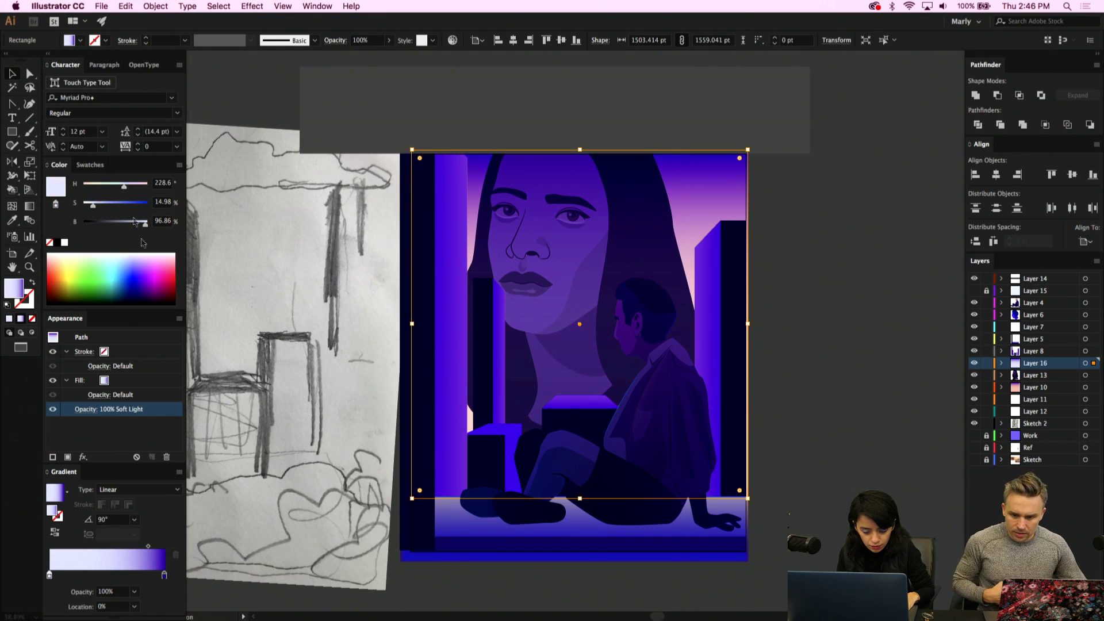
{"action": "left_click_drag", "start_coordinate": [97, 207], "coordinate": [92, 207]}
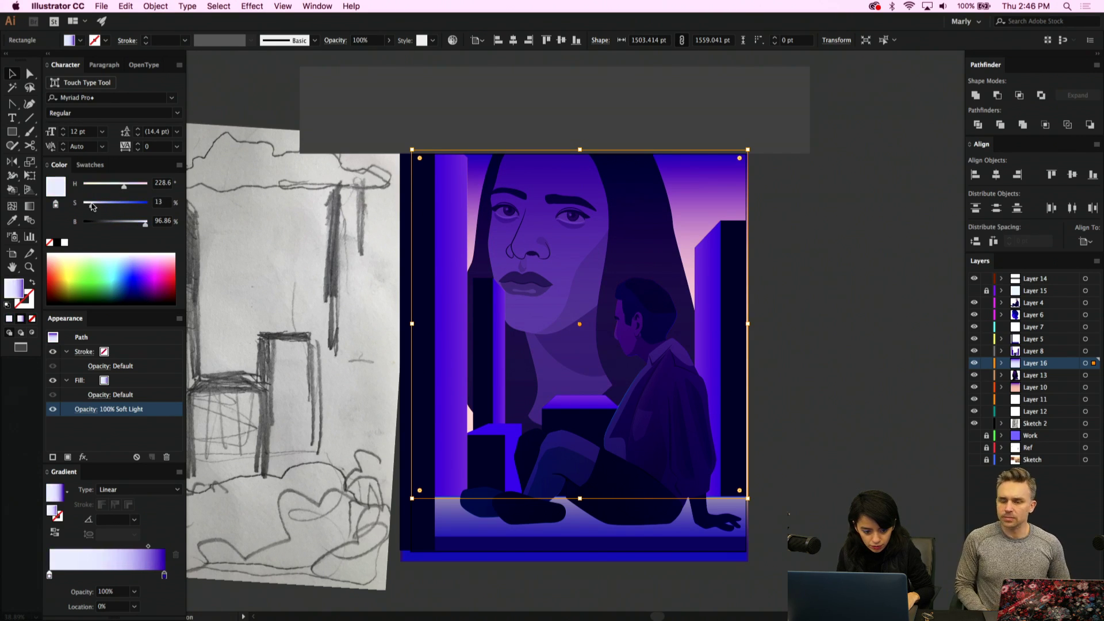
{"action": "left_click", "coordinate": [90, 184]}
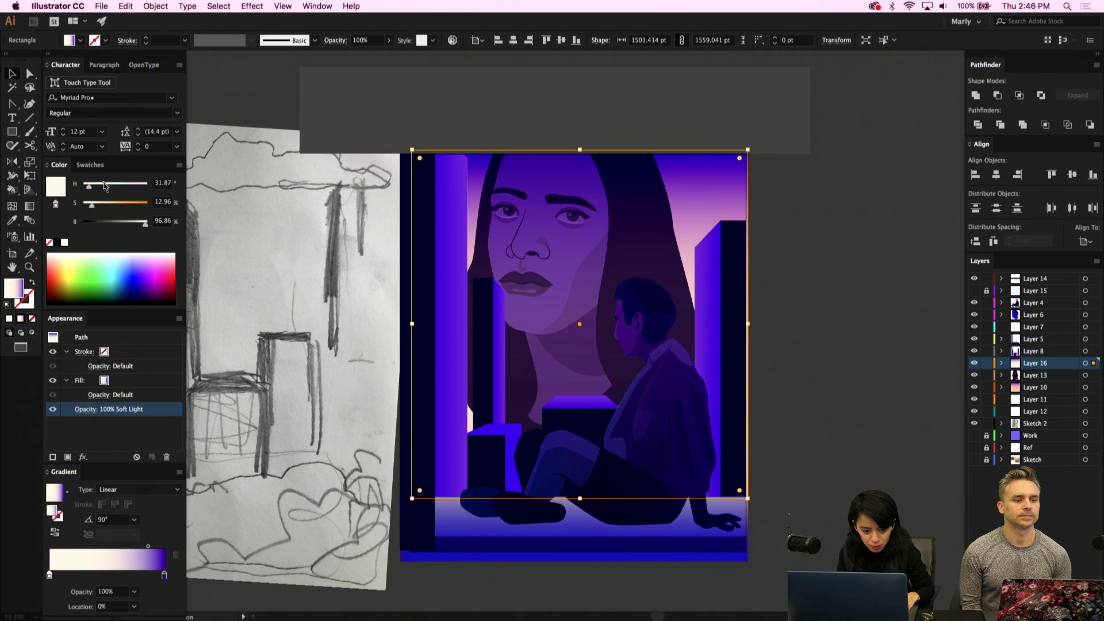
{"action": "left_click", "coordinate": [115, 187]}
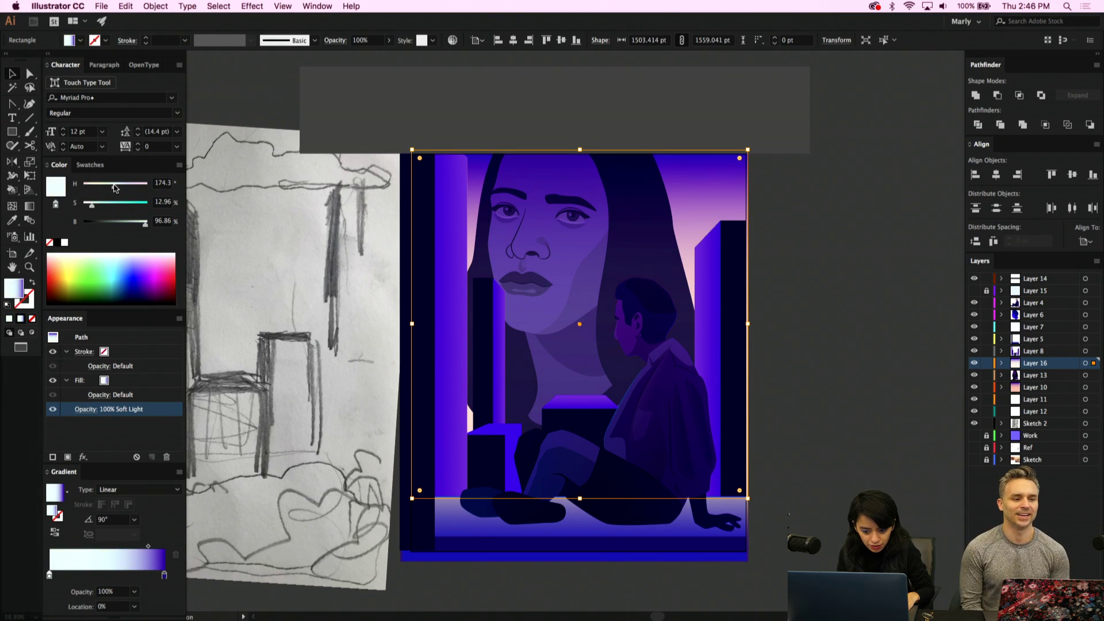
Try the Color blend mode on the copied gradient rectangle and return it to Soft Light
{"action": "left_click", "coordinate": [106, 413]}
{"action": "left_click", "coordinate": [34, 431]}
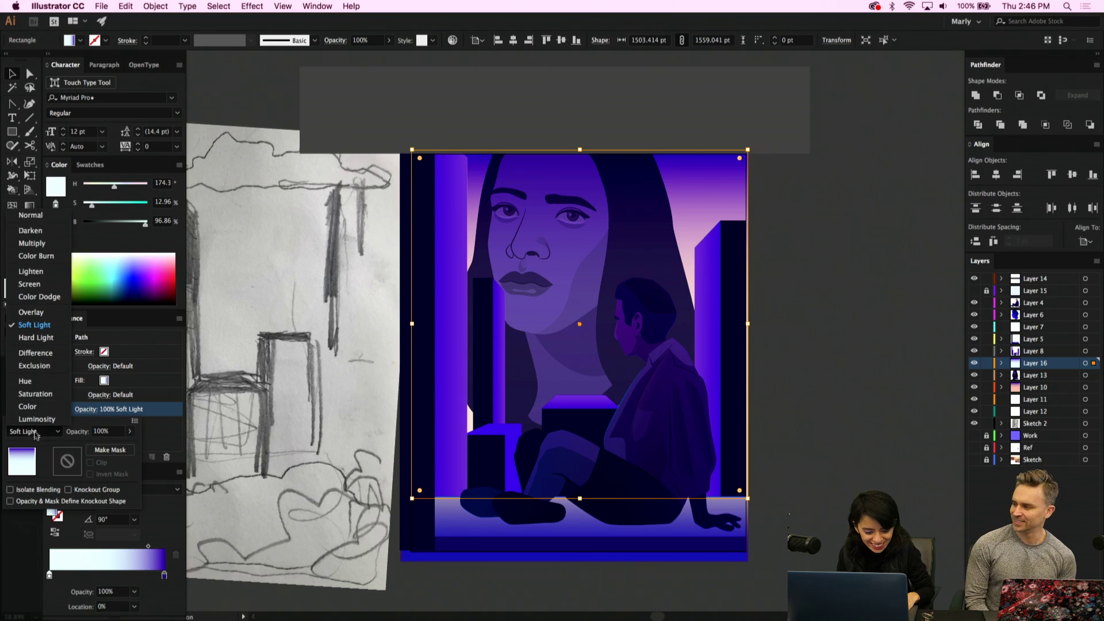
{"action": "left_click", "coordinate": [35, 411]}
{"action": "left_click", "coordinate": [40, 430]}
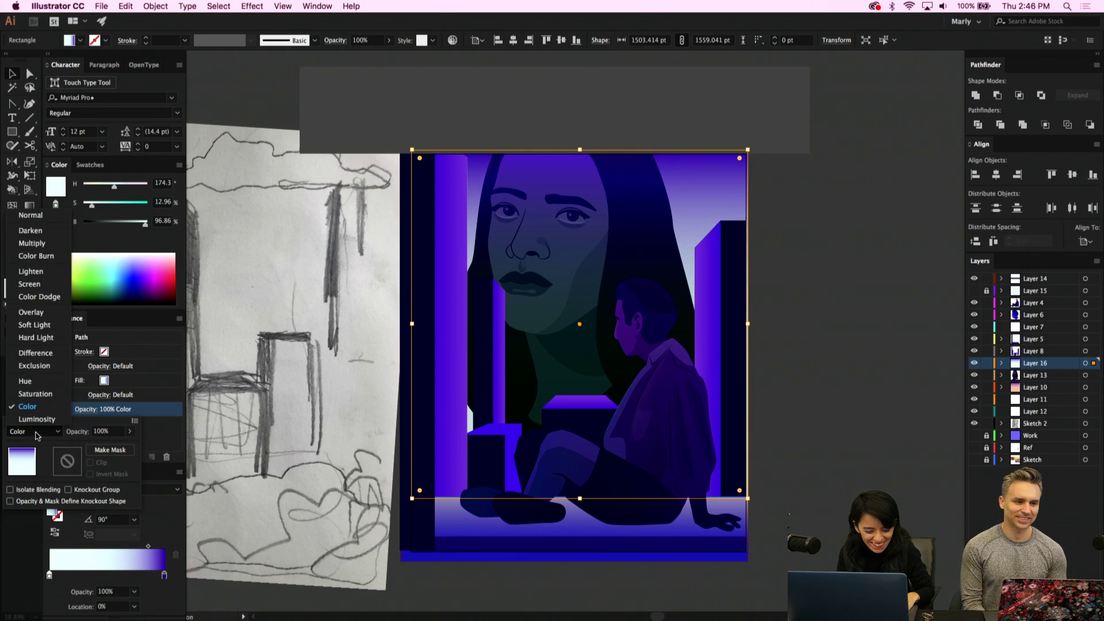
{"action": "left_click", "coordinate": [34, 351]}
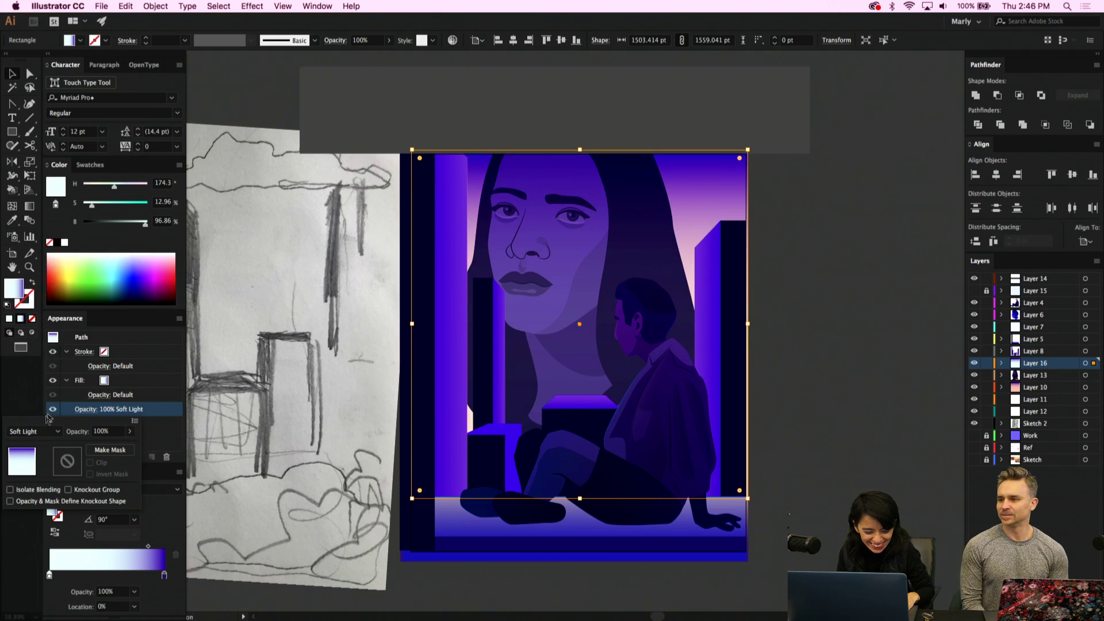
Try the Overlay blend mode on the copied gradient rectangle, settling on Screen
{"action": "left_click", "coordinate": [30, 432]}
{"action": "left_click", "coordinate": [34, 312]}
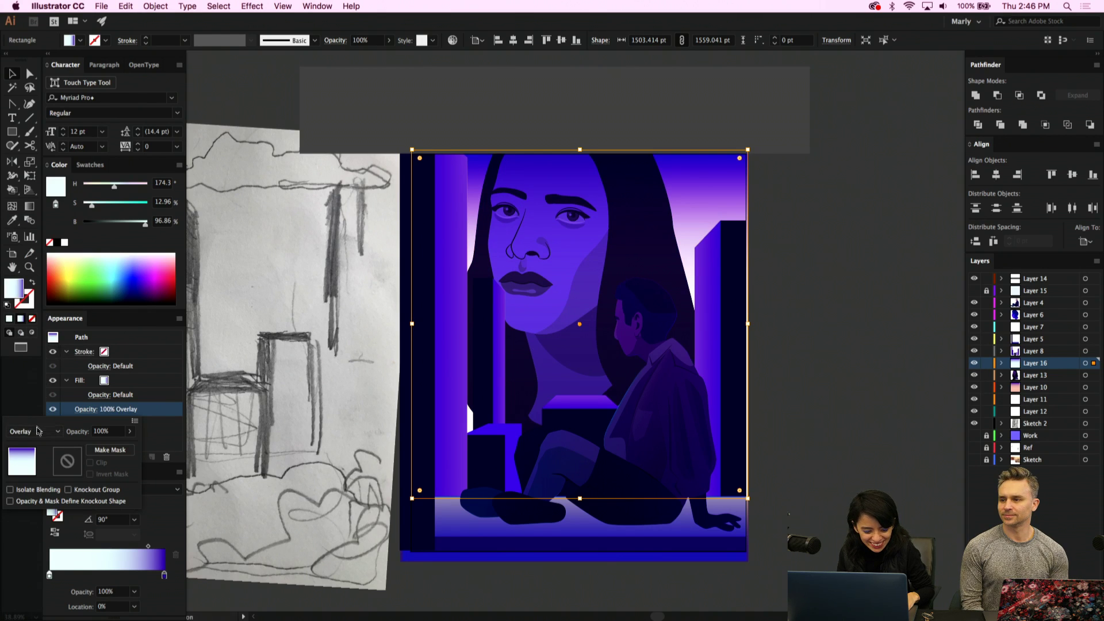
{"action": "left_click", "coordinate": [38, 431]}
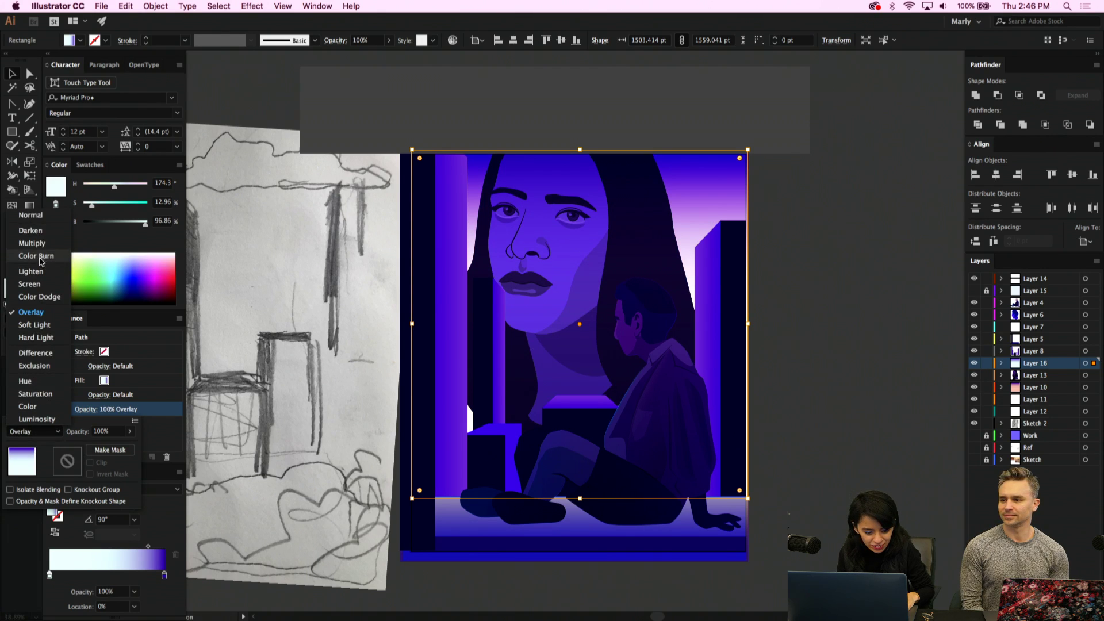
{"action": "left_click", "coordinate": [34, 285]}
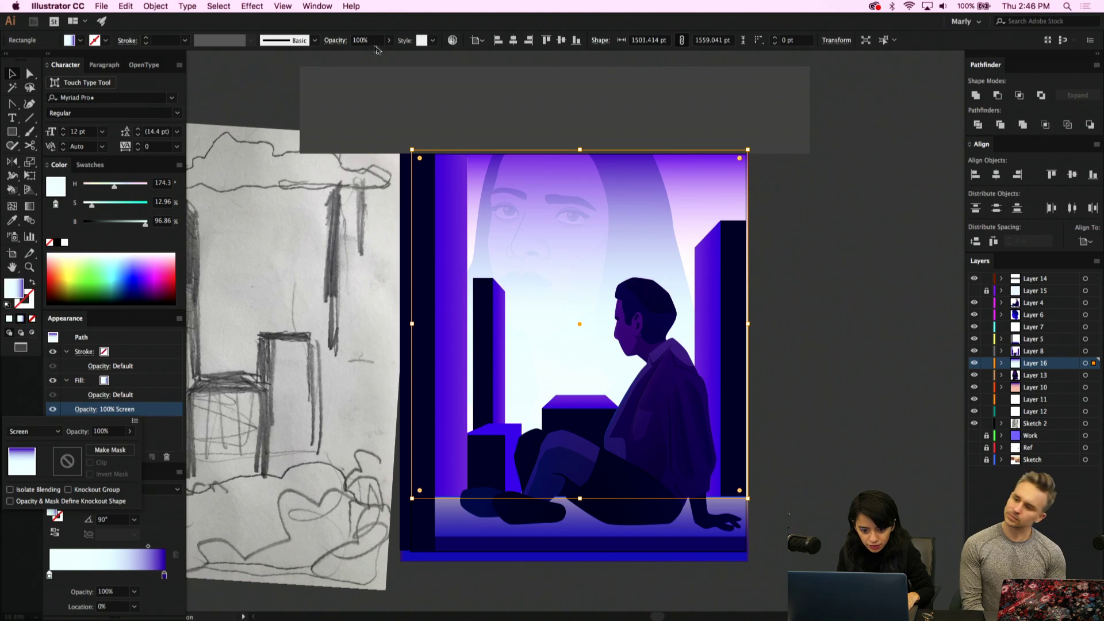
Reduce the copied gradient rectangle's opacity to 0% and hide Layer 16
{"action": "left_click", "coordinate": [389, 40]}
{"action": "left_click_drag", "start_coordinate": [359, 59], "coordinate": [334, 51]}
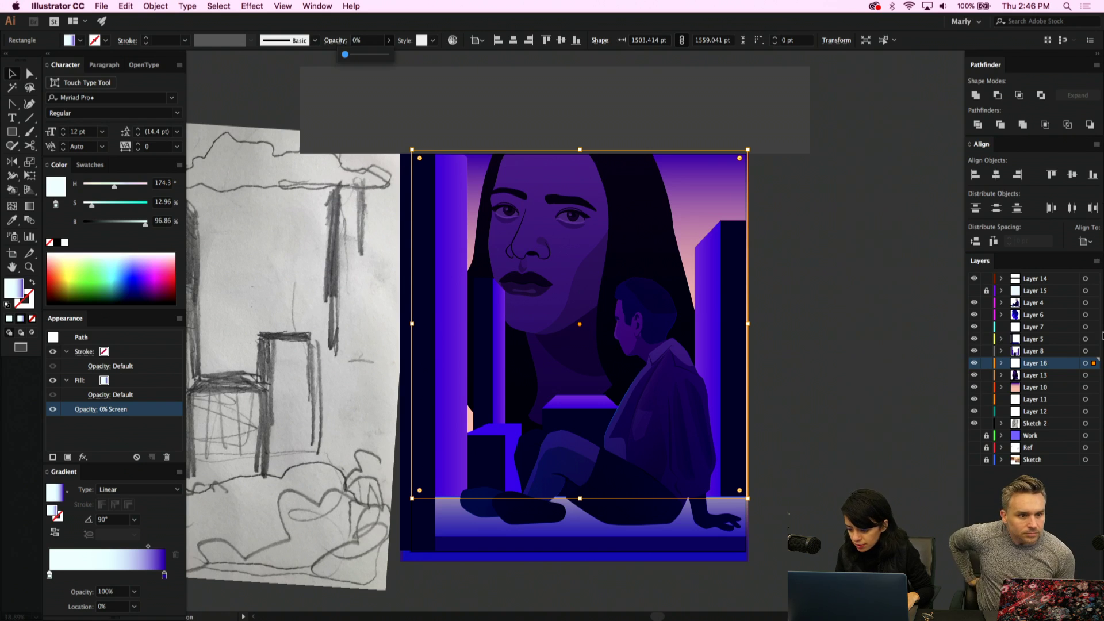
{"action": "left_click", "coordinate": [973, 362]}
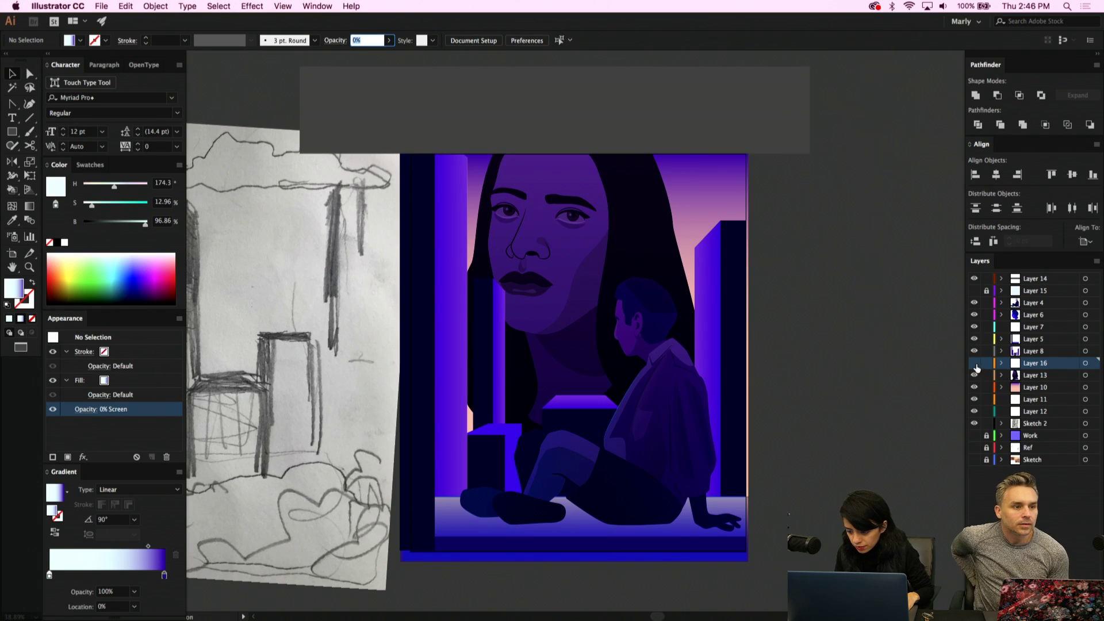
Show the blue overlay in Layer 15, set the layer's opacity to 58%, and lock the layer again
{"action": "left_click", "coordinate": [974, 290]}
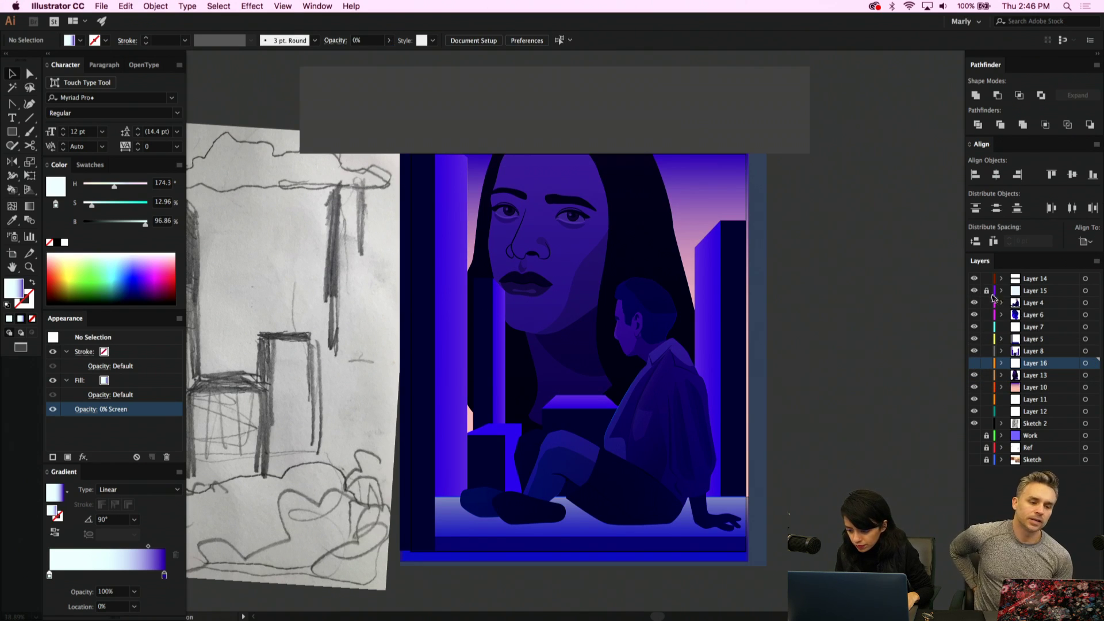
{"action": "left_click", "coordinate": [1084, 291]}
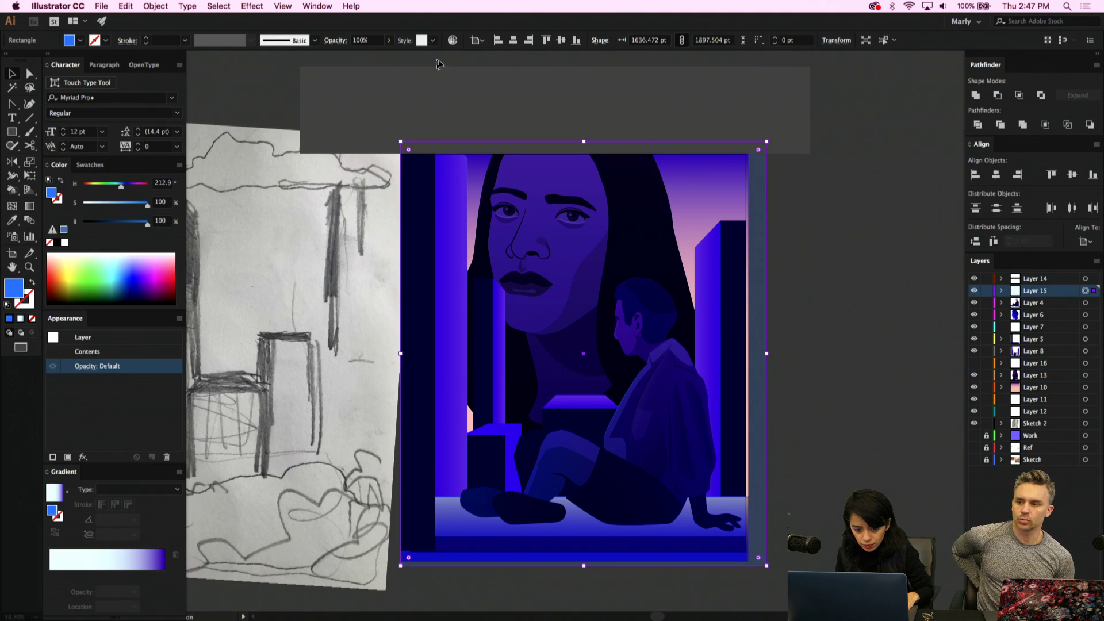
{"action": "left_click", "coordinate": [390, 42]}
{"action": "left_click_drag", "start_coordinate": [375, 54], "coordinate": [369, 55]}
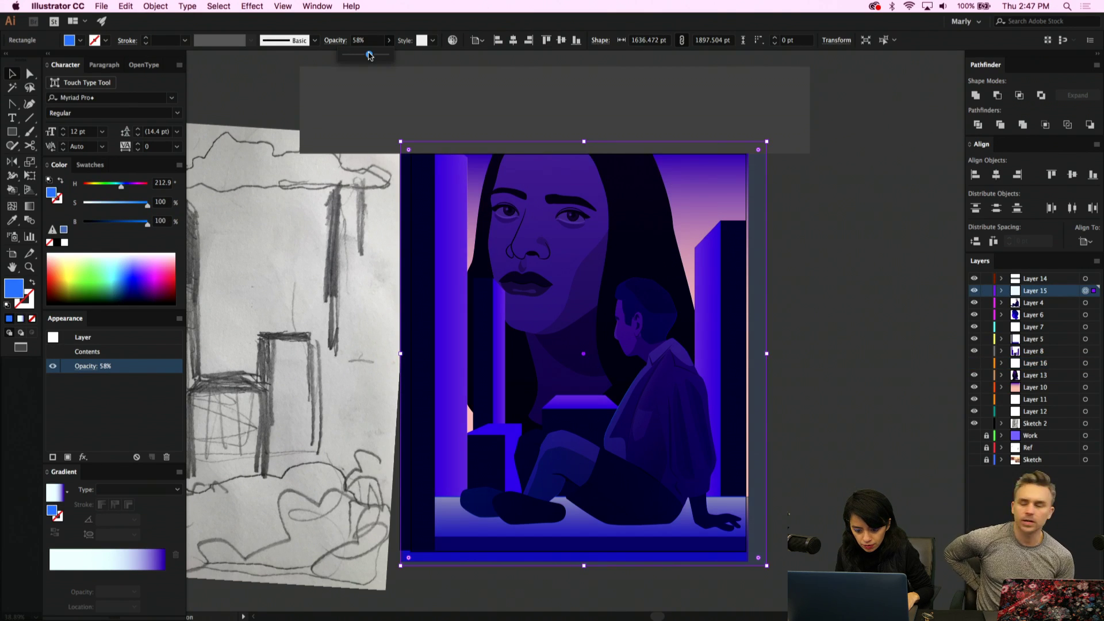
{"action": "left_click", "coordinate": [820, 325]}
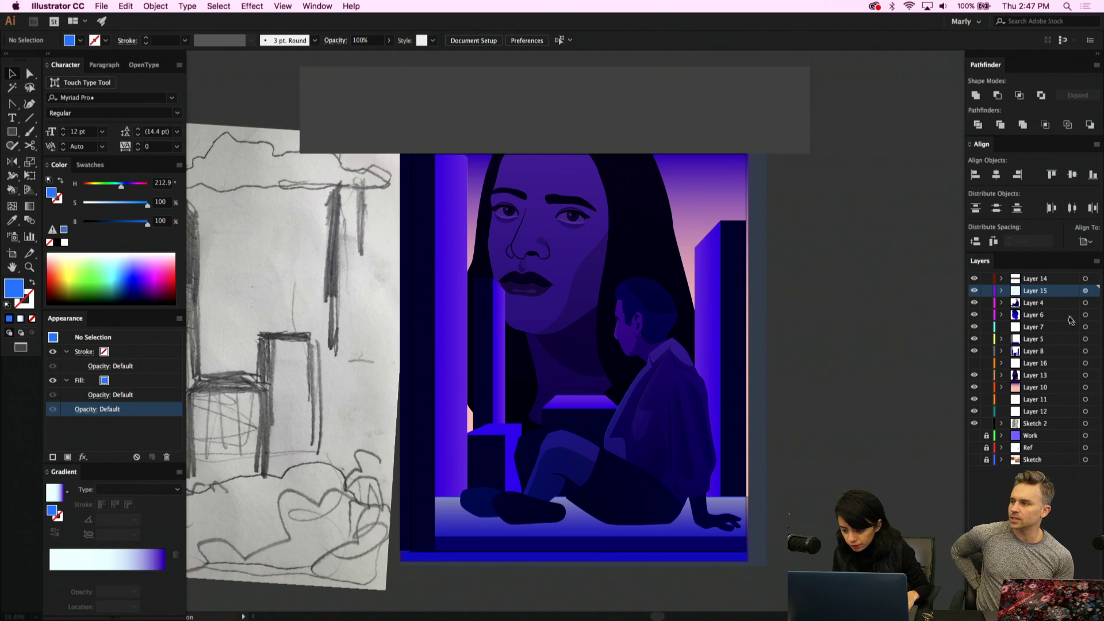
{"action": "left_click", "coordinate": [692, 426]}
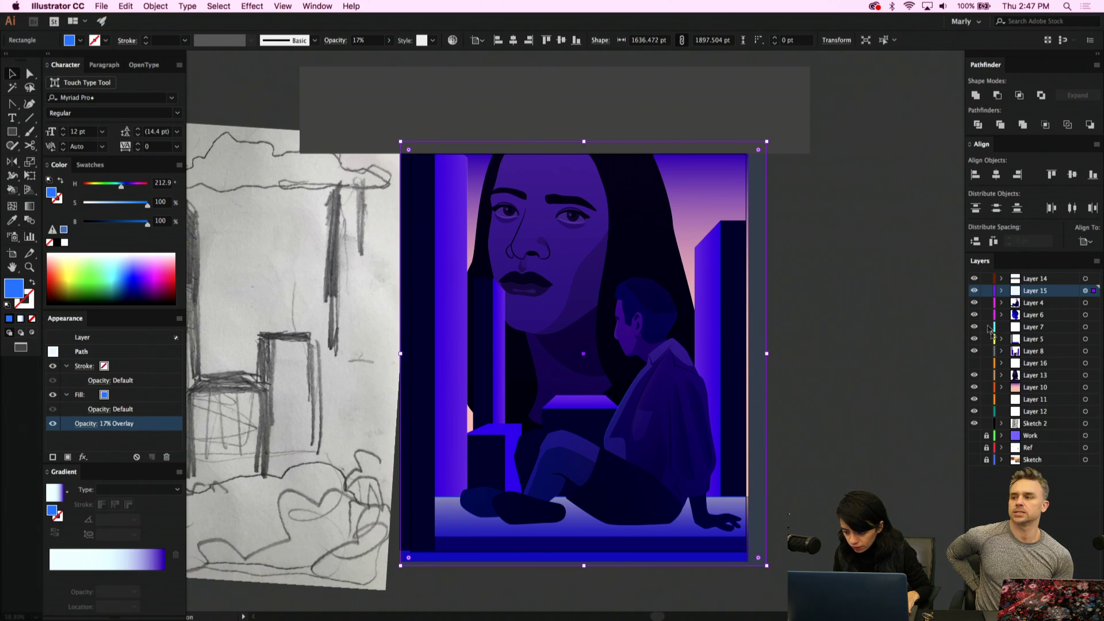
{"action": "left_click", "coordinate": [985, 291]}
{"action": "left_click", "coordinate": [1085, 303]}
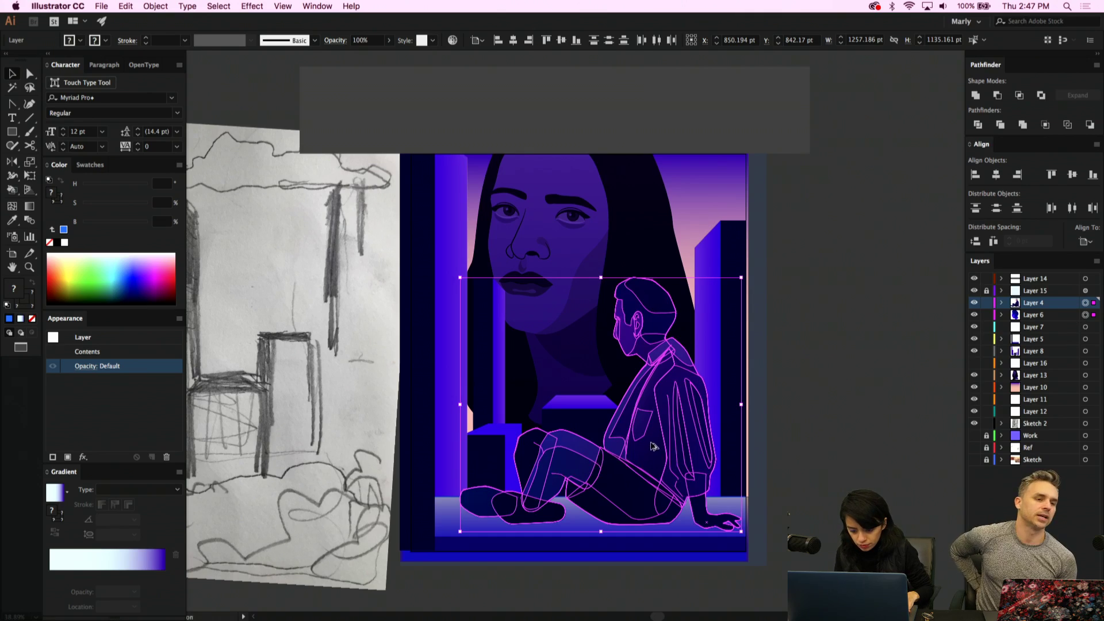
{"action": "left_click_drag", "start_coordinate": [652, 447], "coordinate": [725, 471]}
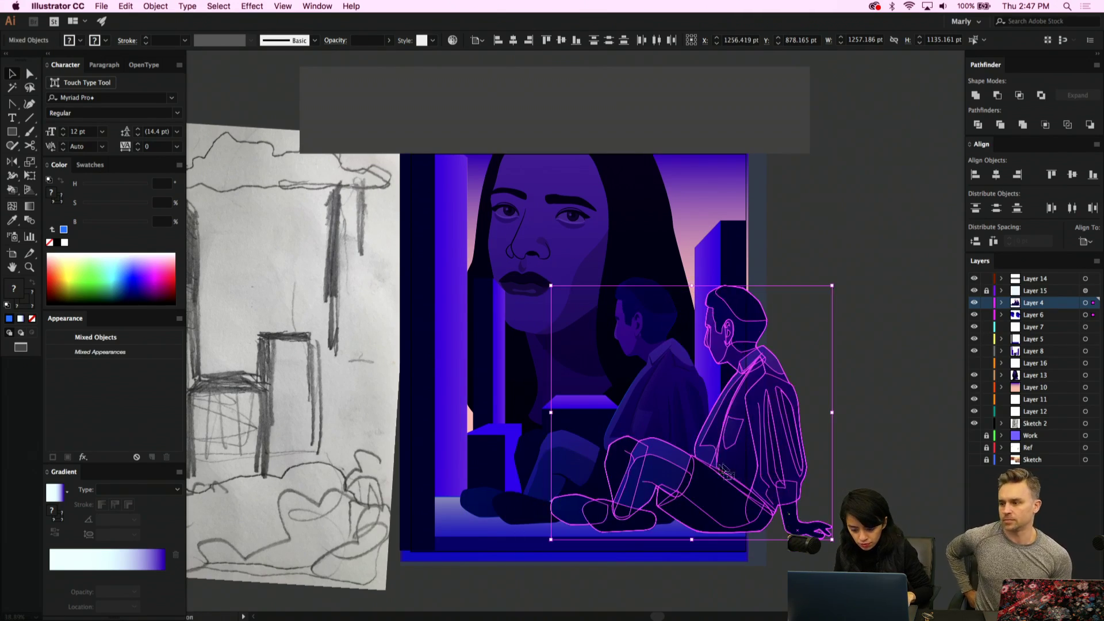
{"action": "key", "text": "super+z"}
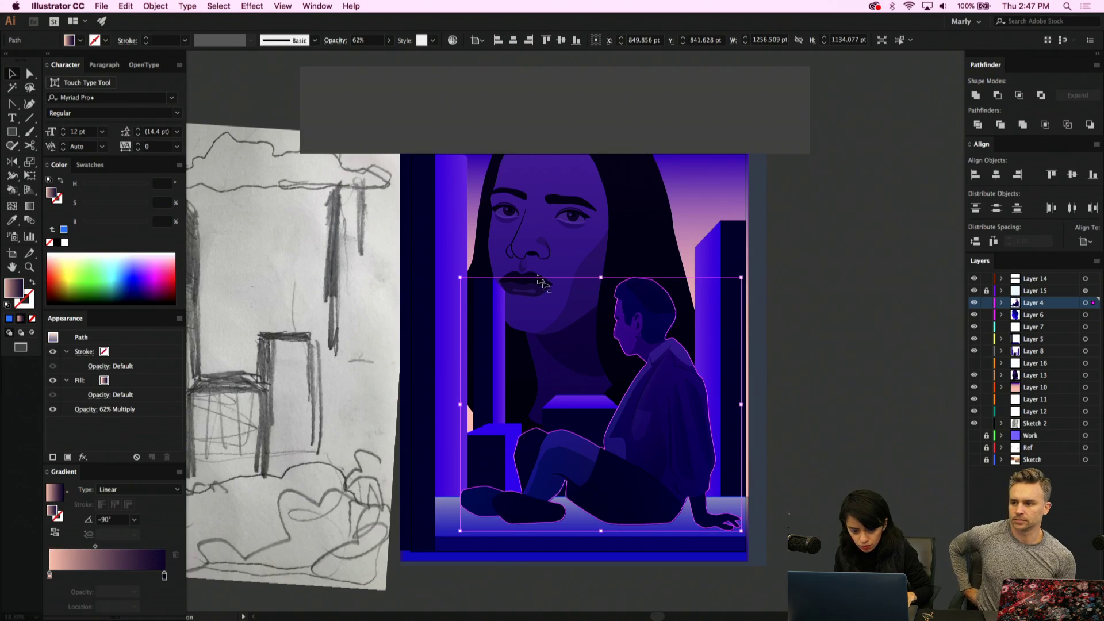
Set the opacity of the Multiply gradient shading over the seated man to 84%
{"action": "left_click", "coordinate": [389, 41]}
{"action": "left_click", "coordinate": [384, 56]}
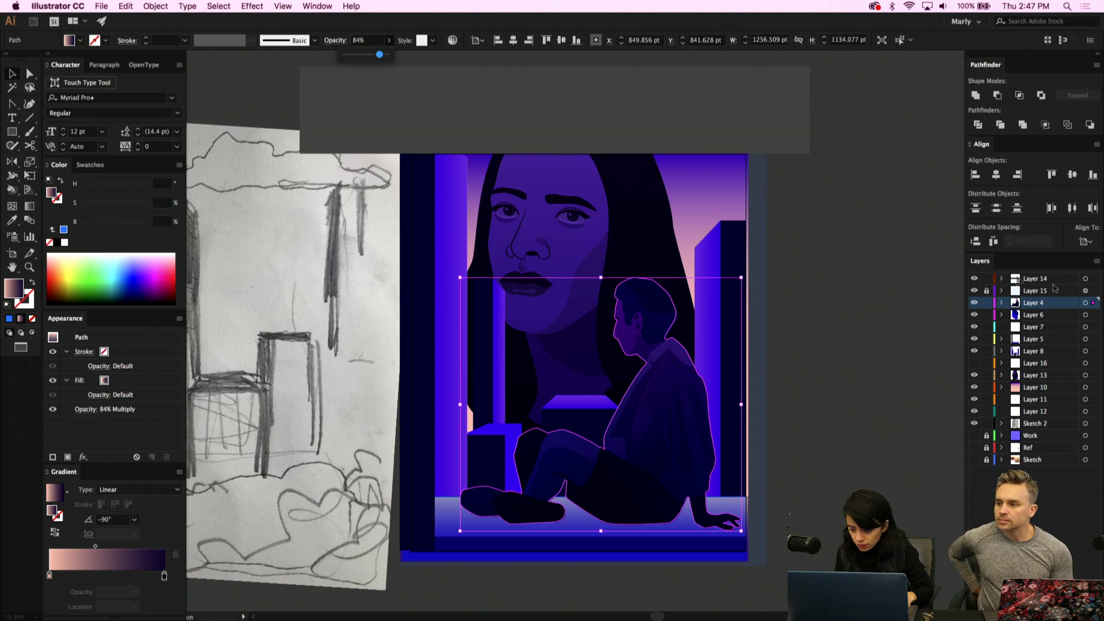
Duplicate the sky gradient's Layer 10 and place the duplicate layer directly above Layer 13
{"action": "left_click", "coordinate": [1084, 376]}
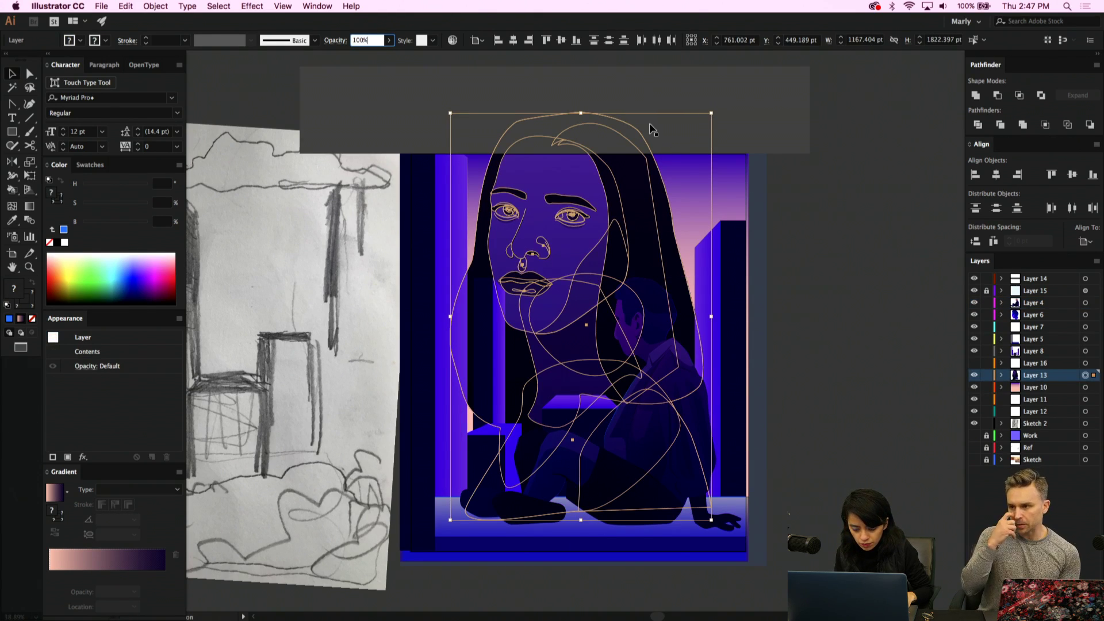
{"action": "left_click", "coordinate": [732, 182]}
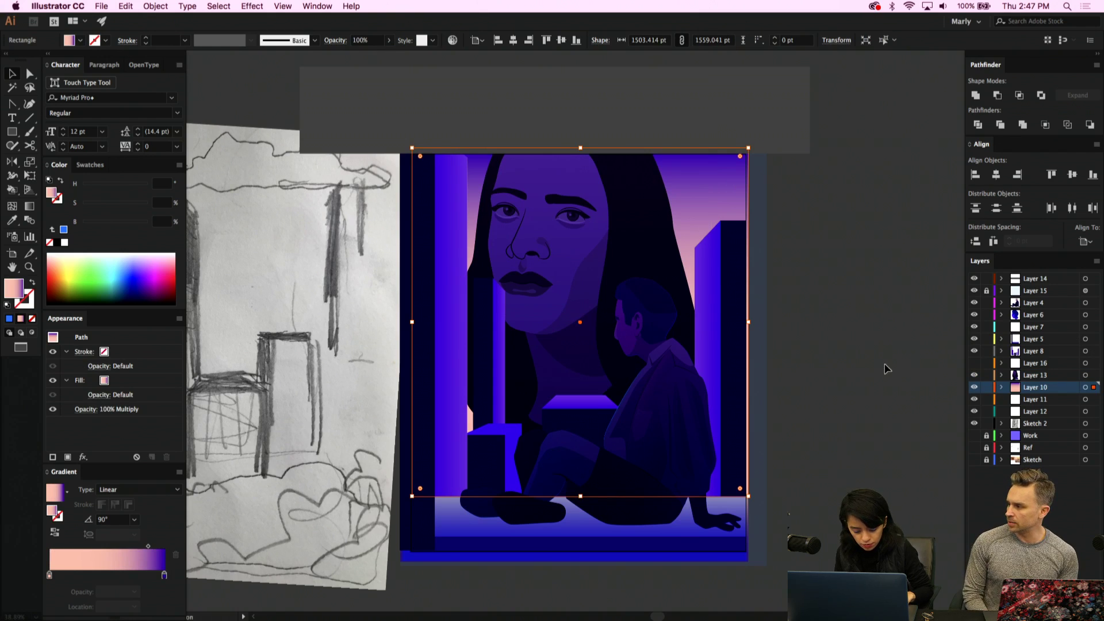
{"action": "left_click_drag", "start_coordinate": [1066, 389], "coordinate": [1075, 592]}
{"action": "left_click_drag", "start_coordinate": [1050, 389], "coordinate": [1050, 369]}
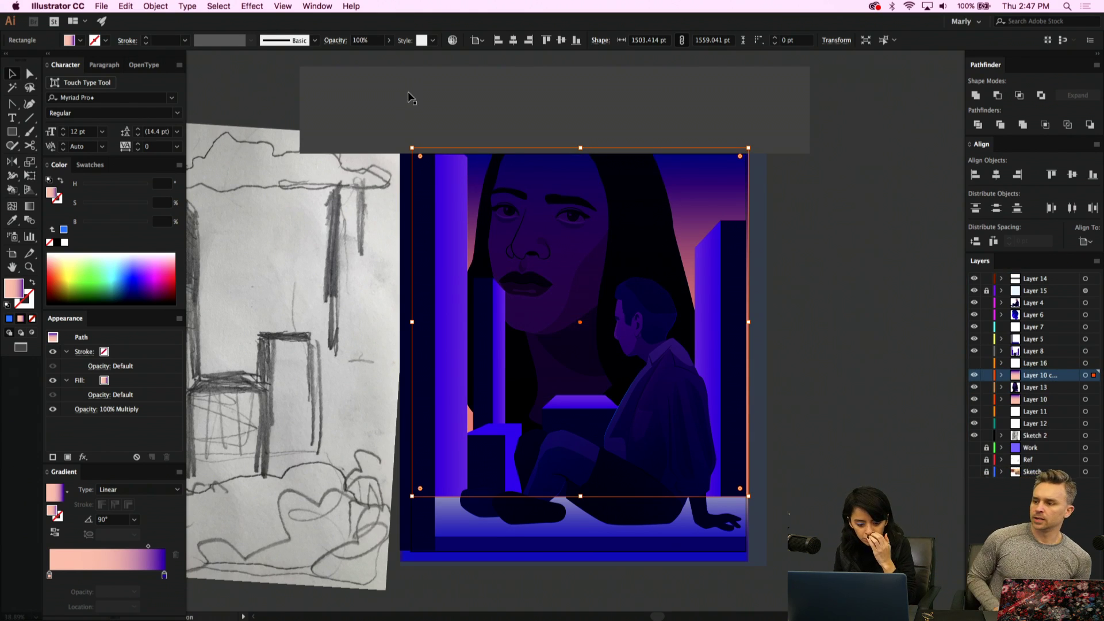
Keep the duplicated gradient on Multiply, move its midpoint to 42.99%, and set the blue stop's brightness to 100%
{"action": "left_click", "coordinate": [81, 409]}
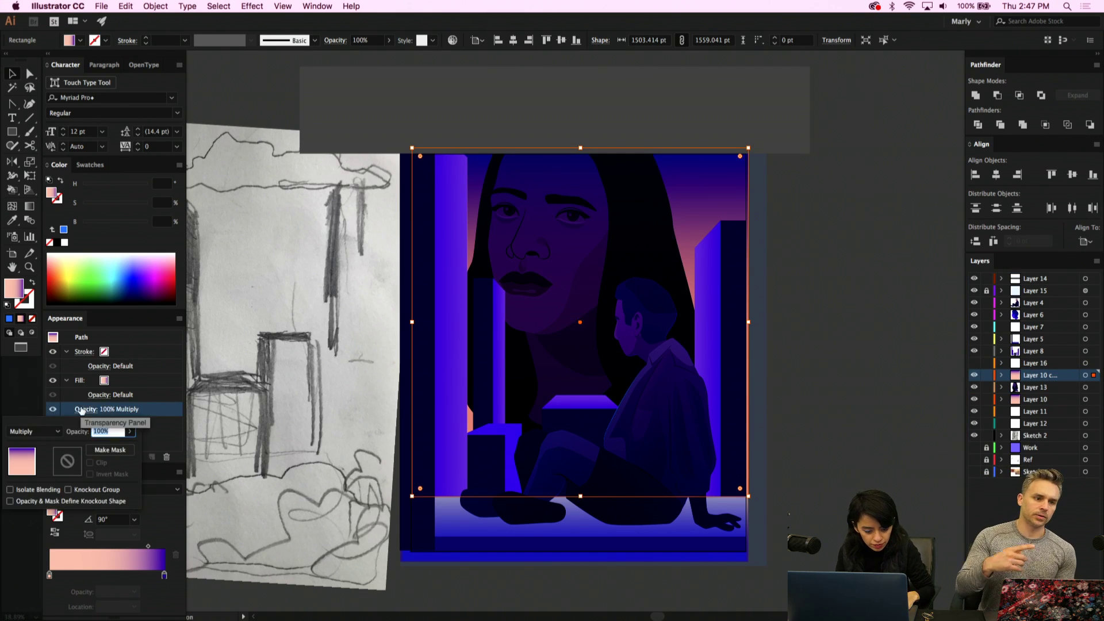
{"action": "left_click", "coordinate": [58, 431]}
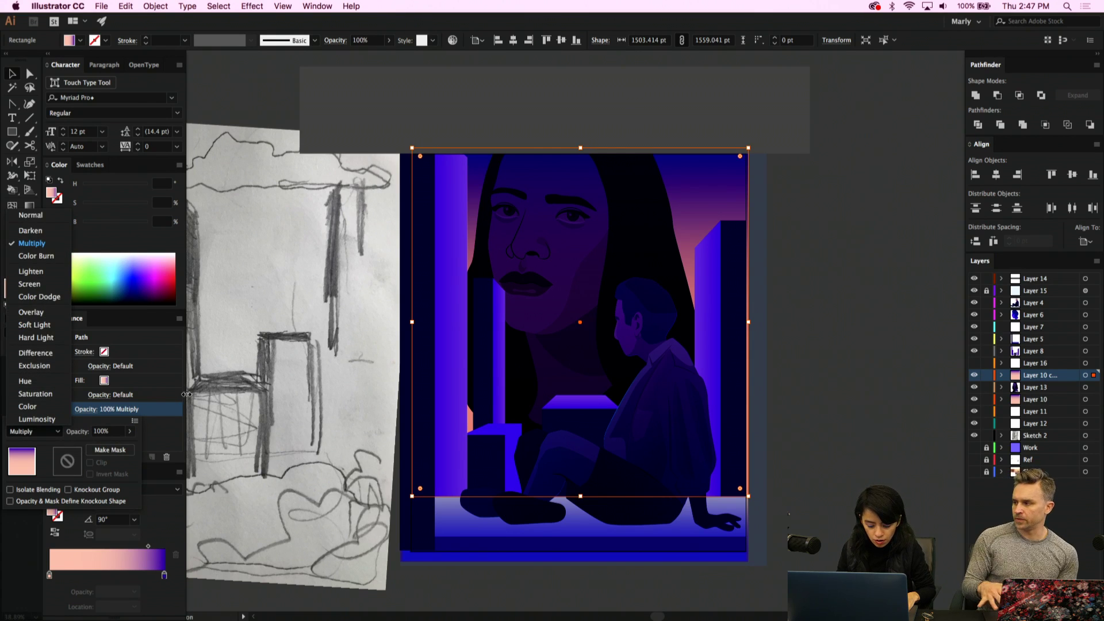
{"action": "left_click", "coordinate": [276, 296]}
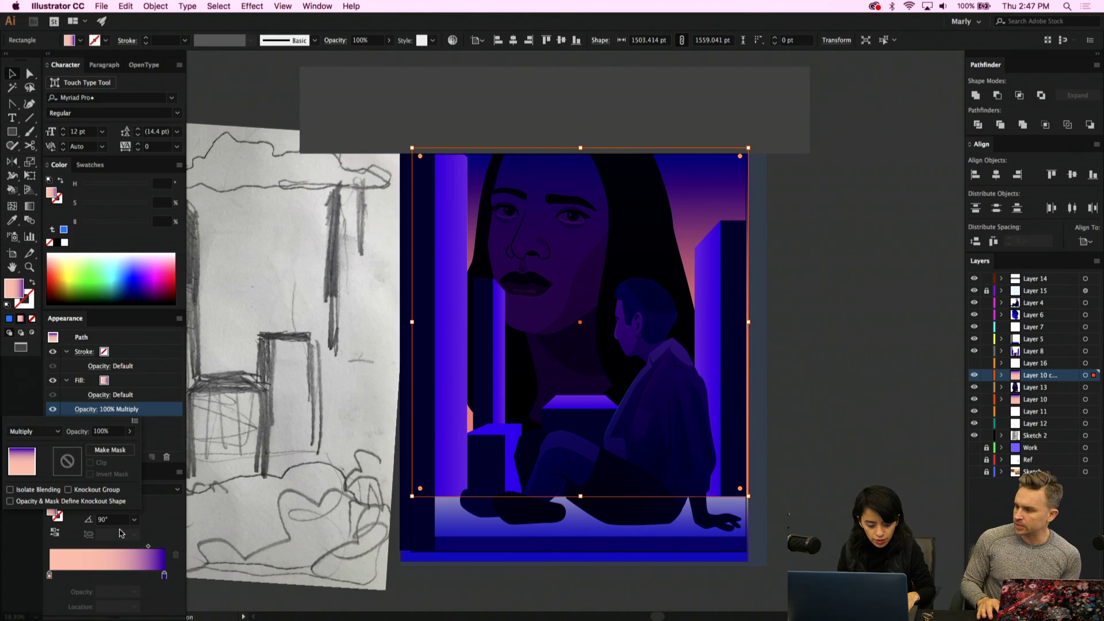
{"action": "left_click", "coordinate": [148, 546]}
{"action": "left_click_drag", "start_coordinate": [148, 546], "coordinate": [98, 548]}
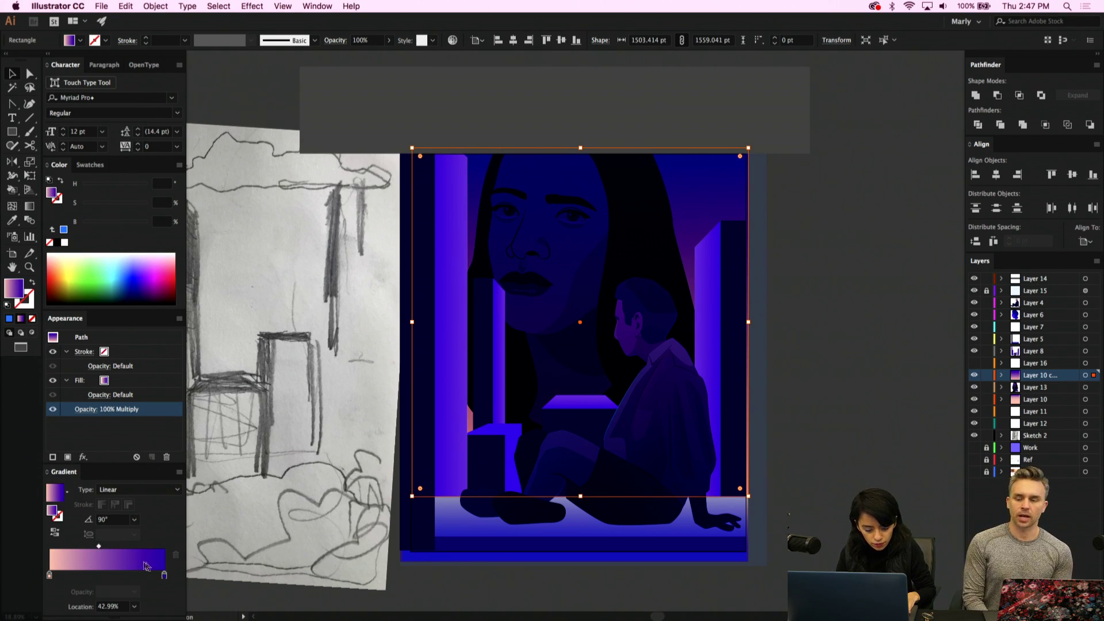
{"action": "left_click", "coordinate": [164, 575]}
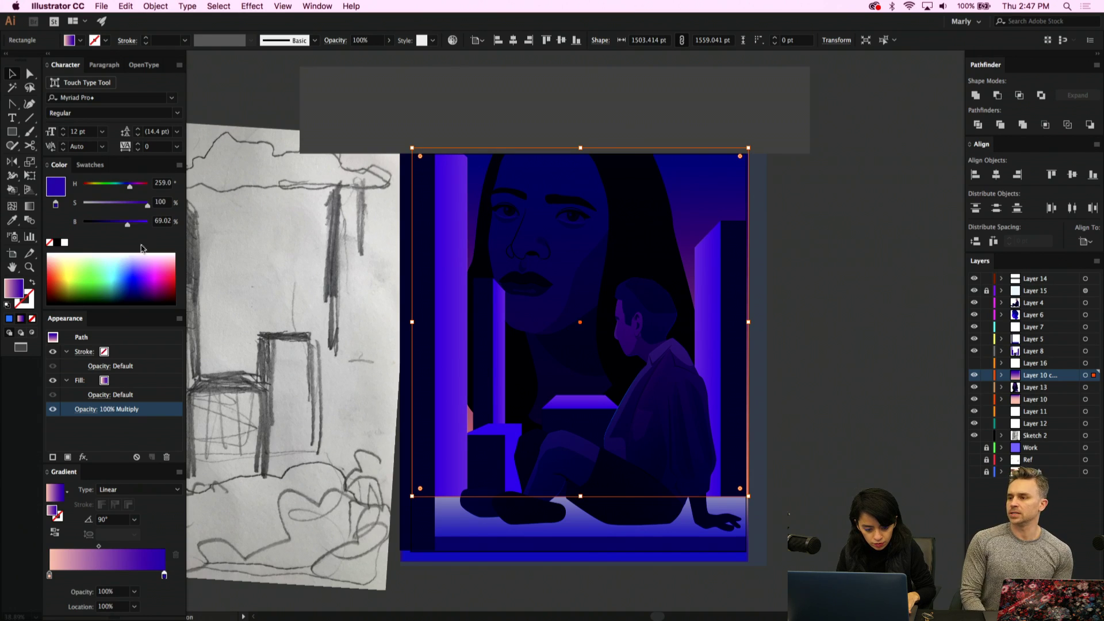
{"action": "left_click", "coordinate": [147, 223]}
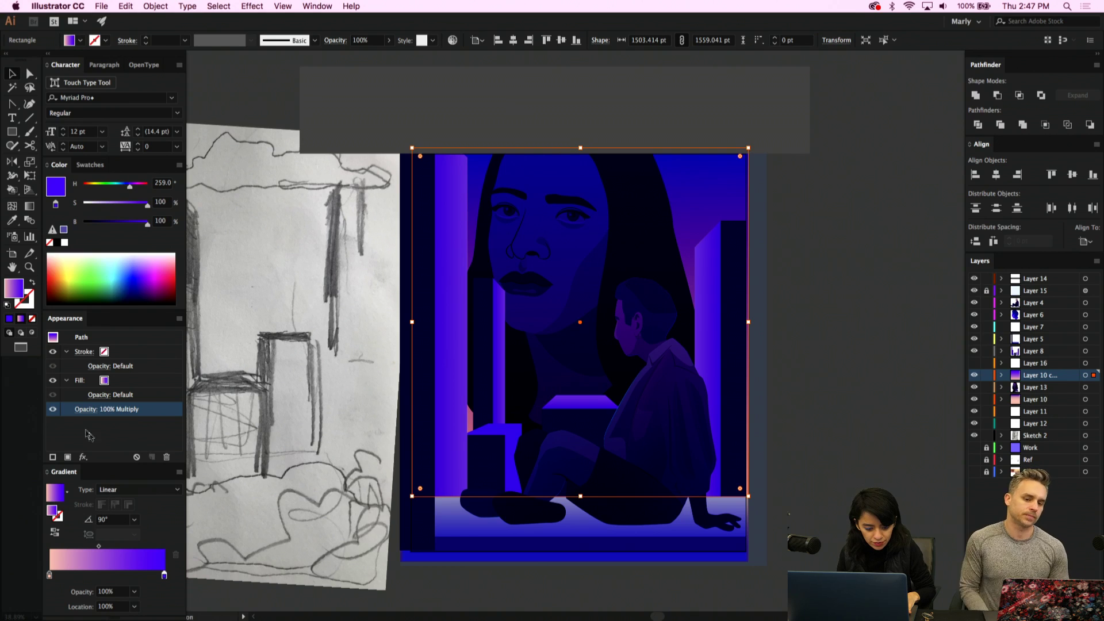
Try the Hue and Color blend modes on the duplicated gradient rectangle
{"action": "left_click", "coordinate": [81, 413]}
{"action": "left_click", "coordinate": [34, 431]}
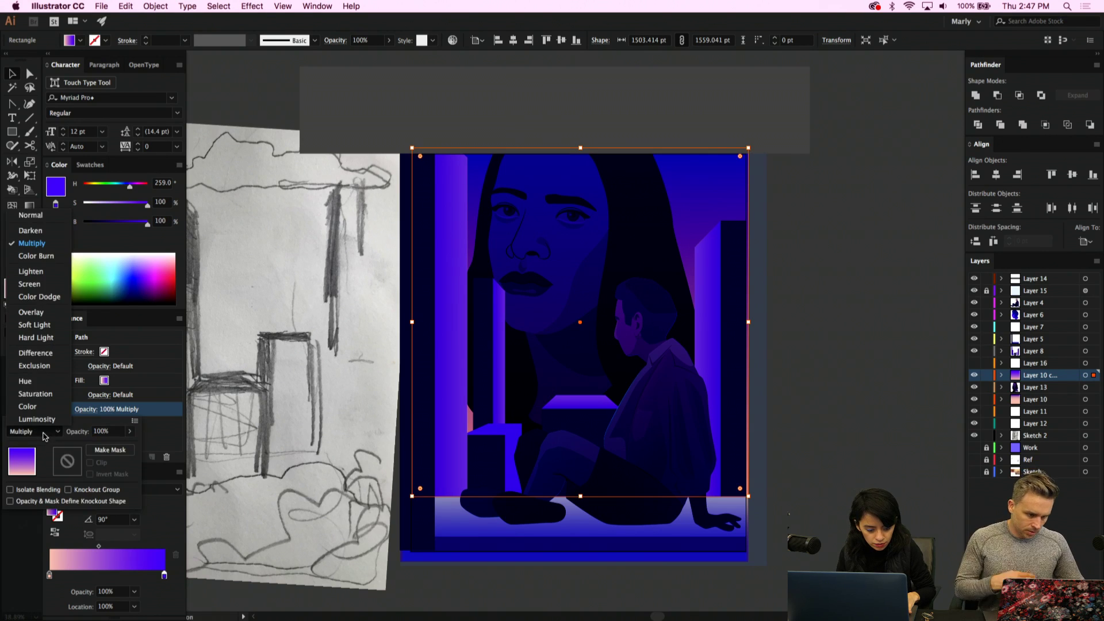
{"action": "left_click", "coordinate": [36, 386]}
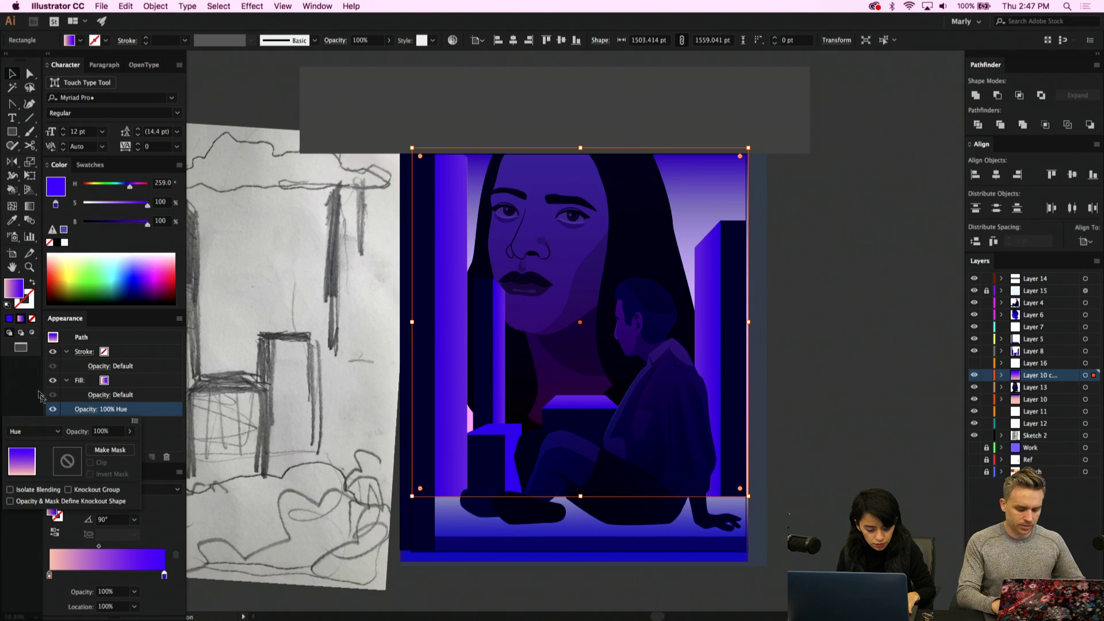
{"action": "left_click", "coordinate": [42, 432]}
{"action": "left_click", "coordinate": [34, 409]}
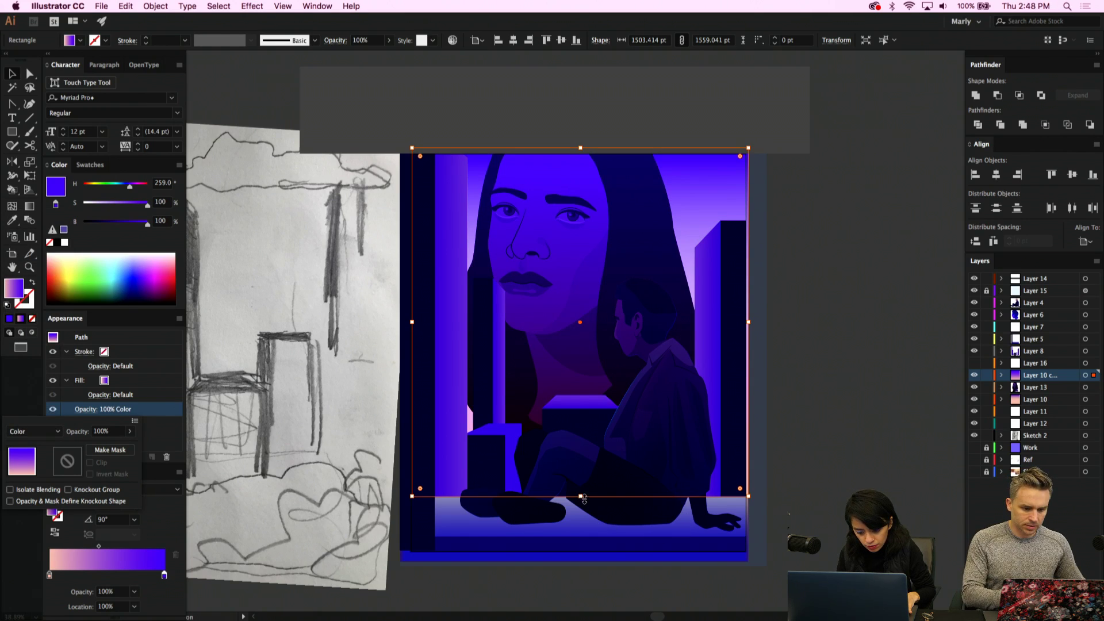
Move the duplicated gradient rectangle off the portrait and delete it
{"action": "left_click", "coordinate": [580, 148]}
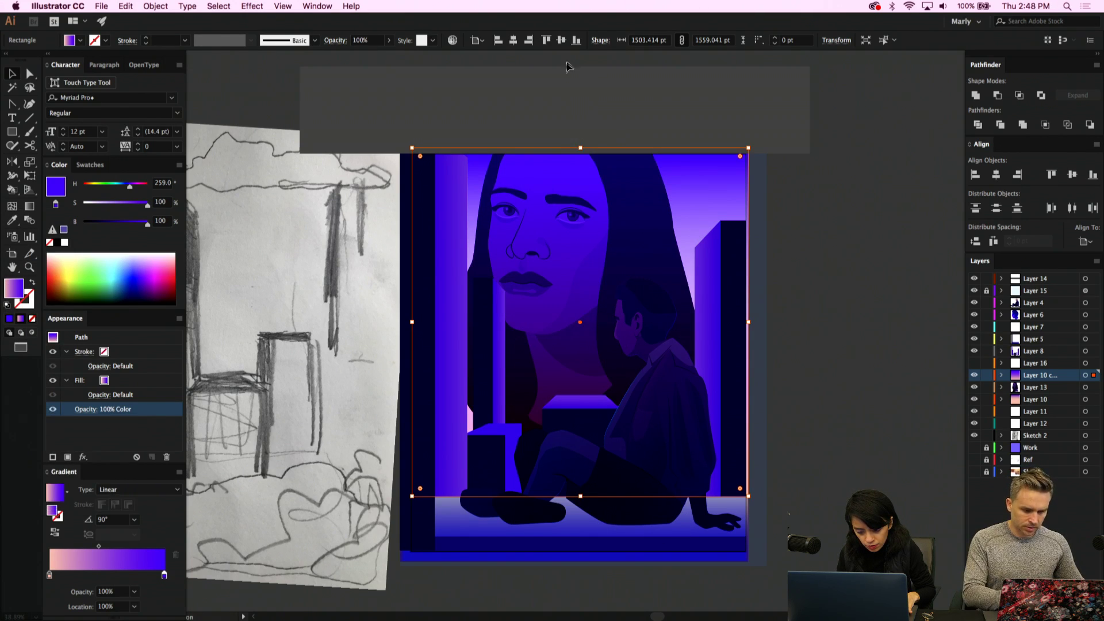
{"action": "left_click_drag", "start_coordinate": [707, 197], "coordinate": [846, 182]}
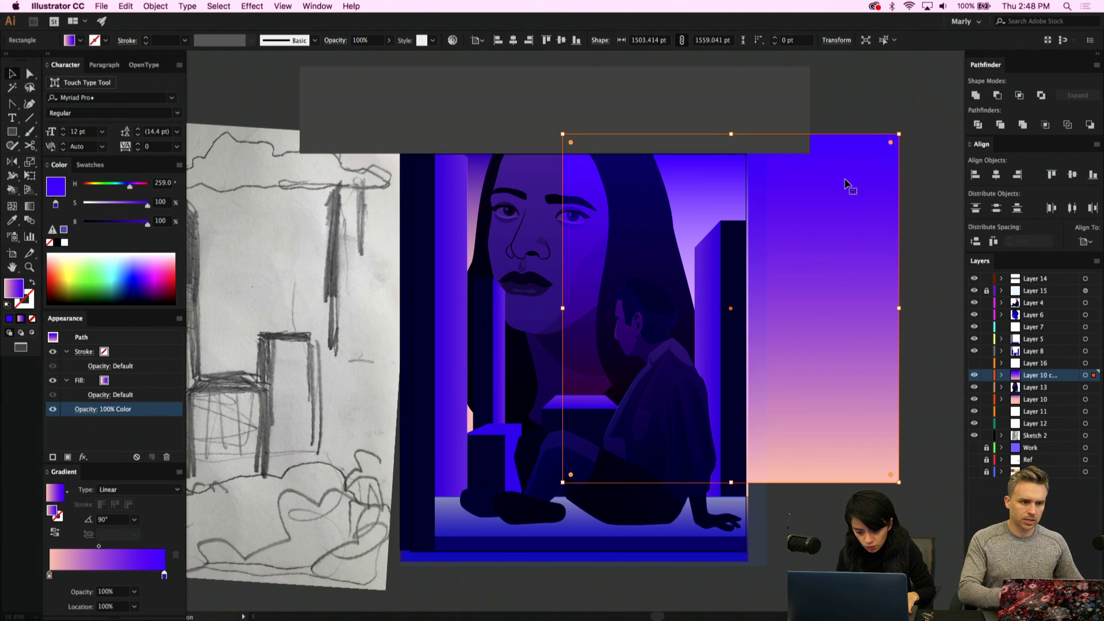
{"action": "key", "text": "Delete"}
{"action": "left_click", "coordinate": [1045, 387]}
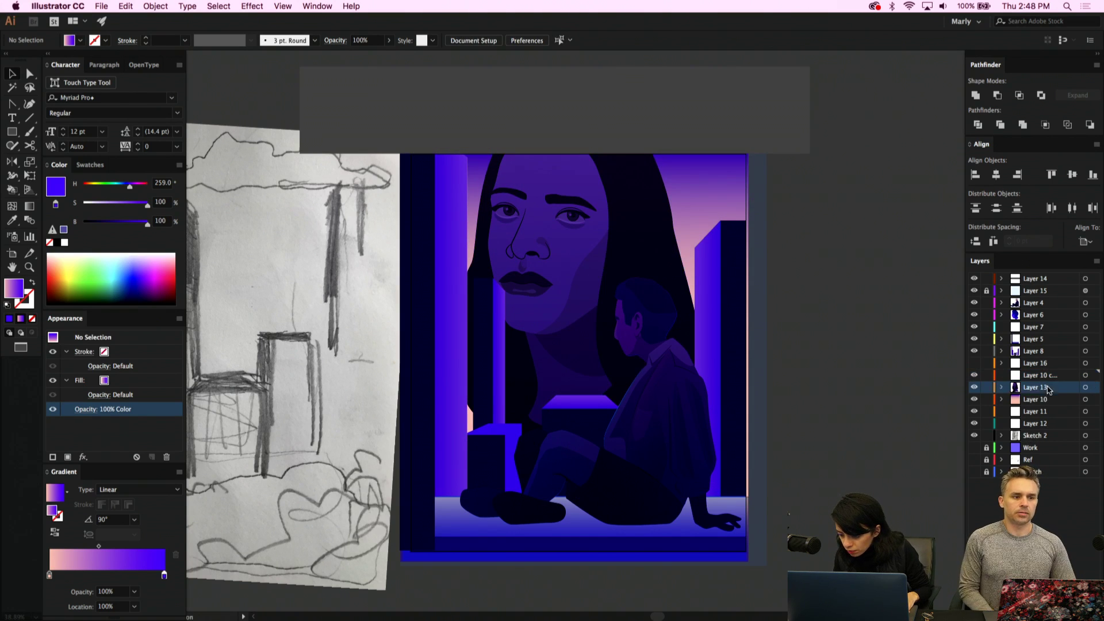
{"action": "mouse_move", "coordinate": [1046, 390]}
{"action": "left_mouse_down"}
{"action": "mouse_move", "coordinate": [1046, 409]}
{"action": "mouse_move", "coordinate": [1041, 385]}
{"action": "left_mouse_up"}
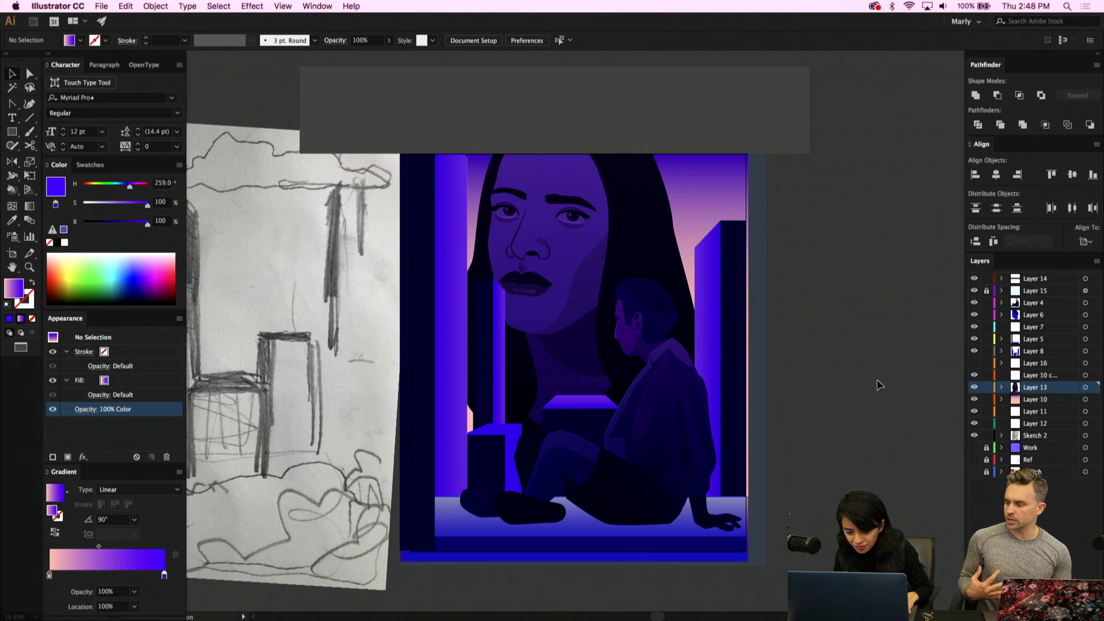
Move the pencil sketch away from the artwork and reposition the grey cover rectangle along the illustration's upper edge
{"action": "scroll", "coordinate": [874, 387], "scroll_direction": "down", "scroll_amount": 5}
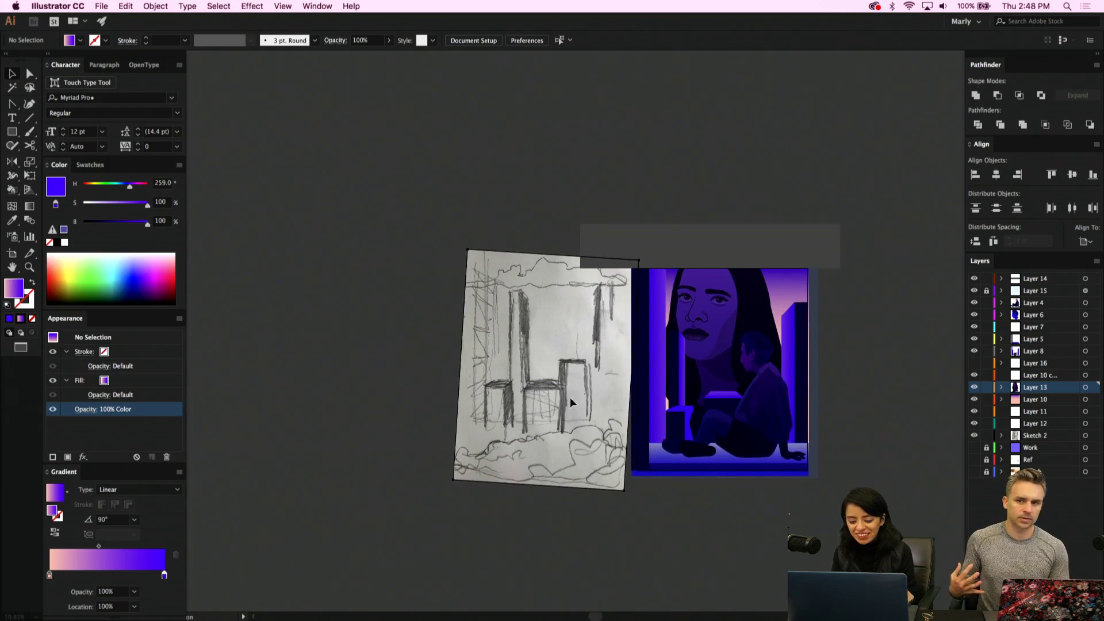
{"action": "left_click_drag", "start_coordinate": [570, 398], "coordinate": [470, 397]}
{"action": "left_click", "coordinate": [716, 238]}
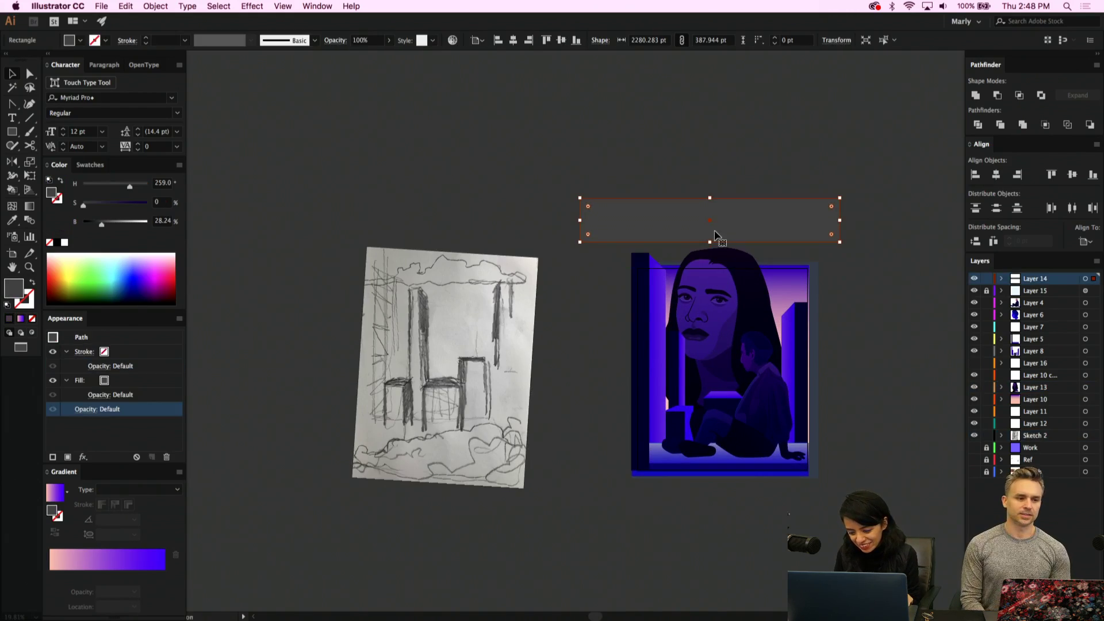
{"action": "left_click_drag", "start_coordinate": [714, 239], "coordinate": [716, 261]}
{"action": "left_click", "coordinate": [858, 430]}
{"action": "key", "text": "super+0"}
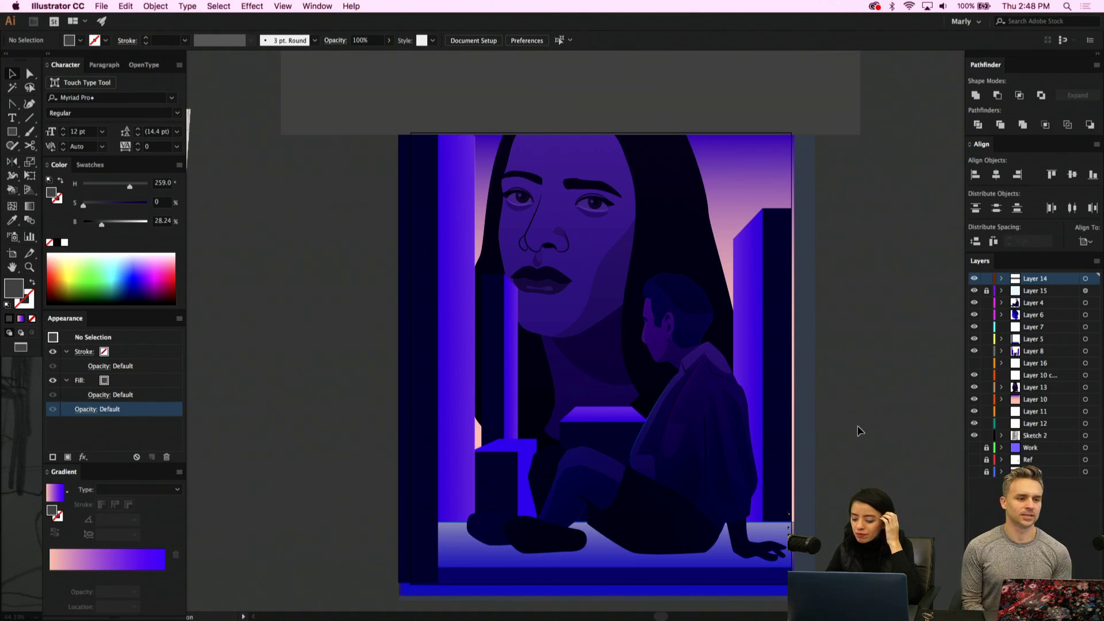
Move the original sky gradient's Layer 10 directly above Layer 13
{"action": "left_click", "coordinate": [1085, 398]}
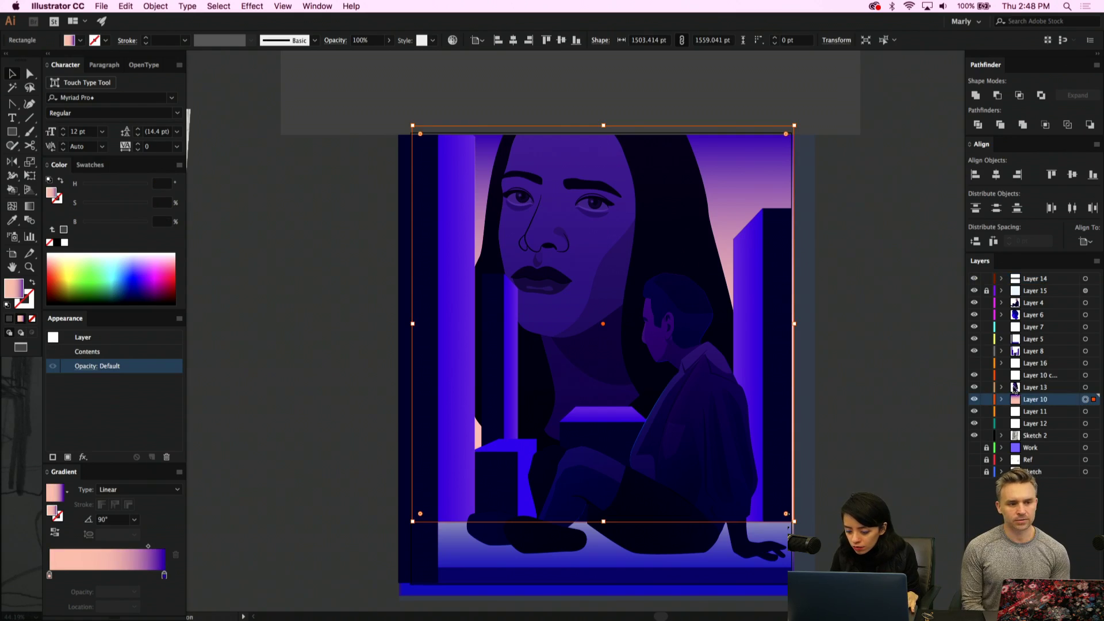
{"action": "left_click_drag", "start_coordinate": [1044, 403], "coordinate": [1045, 389]}
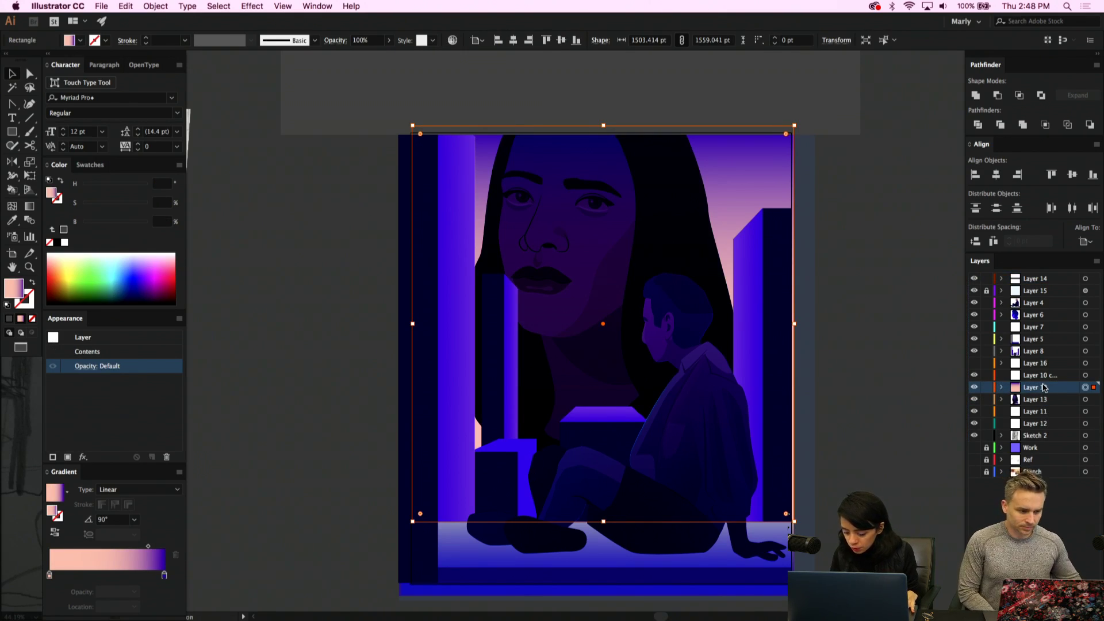
Draw a gradient rectangle about 1539 × 1611 pt on Layer 5, covering the woman's portrait, the pillars and the sky
{"action": "key", "text": "Delete"}
{"action": "key", "text": "super+z"}
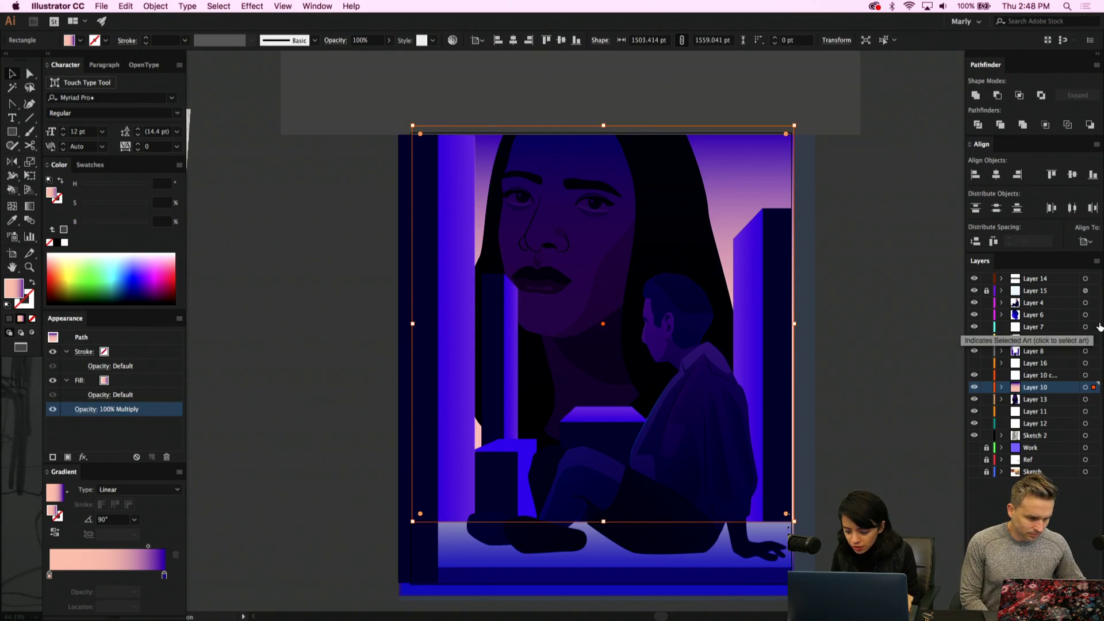
{"action": "left_click", "coordinate": [1062, 341]}
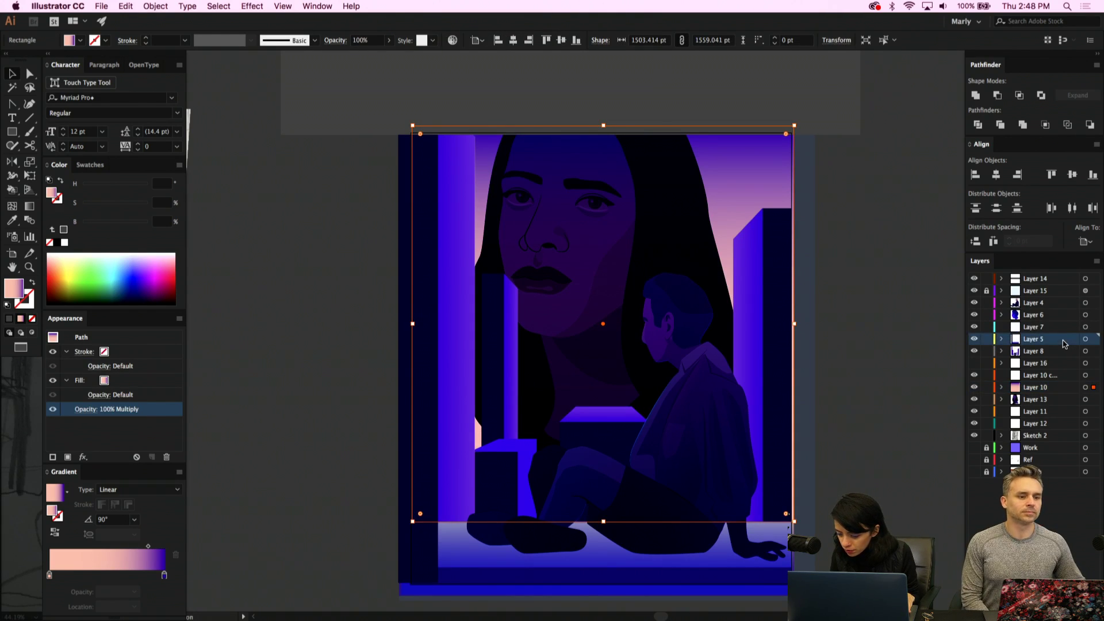
{"action": "left_click", "coordinate": [12, 132]}
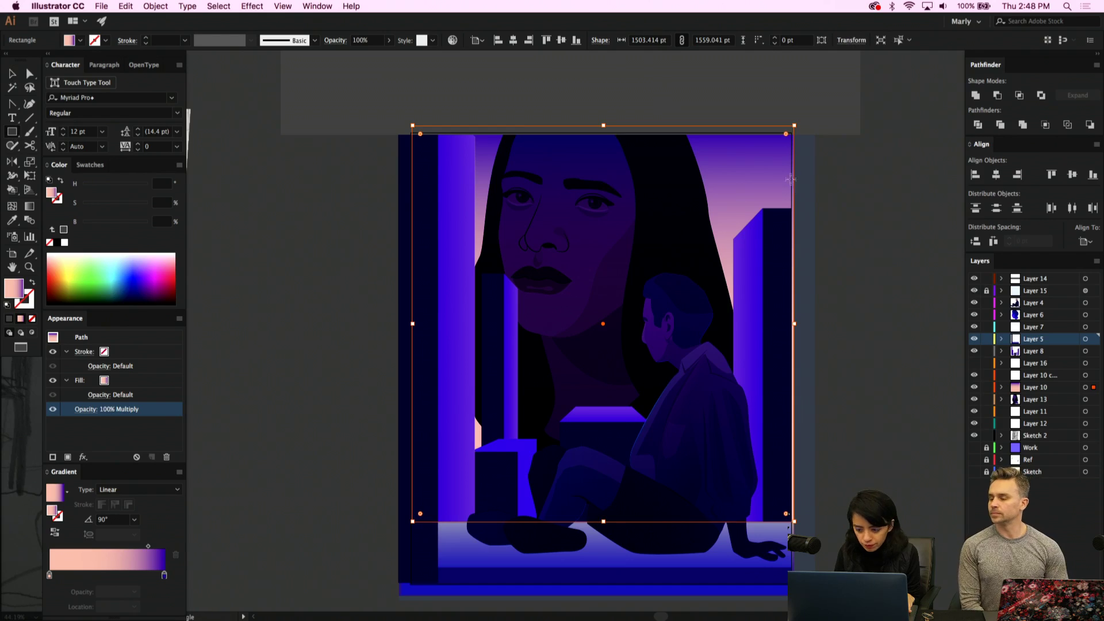
{"action": "left_click_drag", "start_coordinate": [827, 112], "coordinate": [435, 522]}
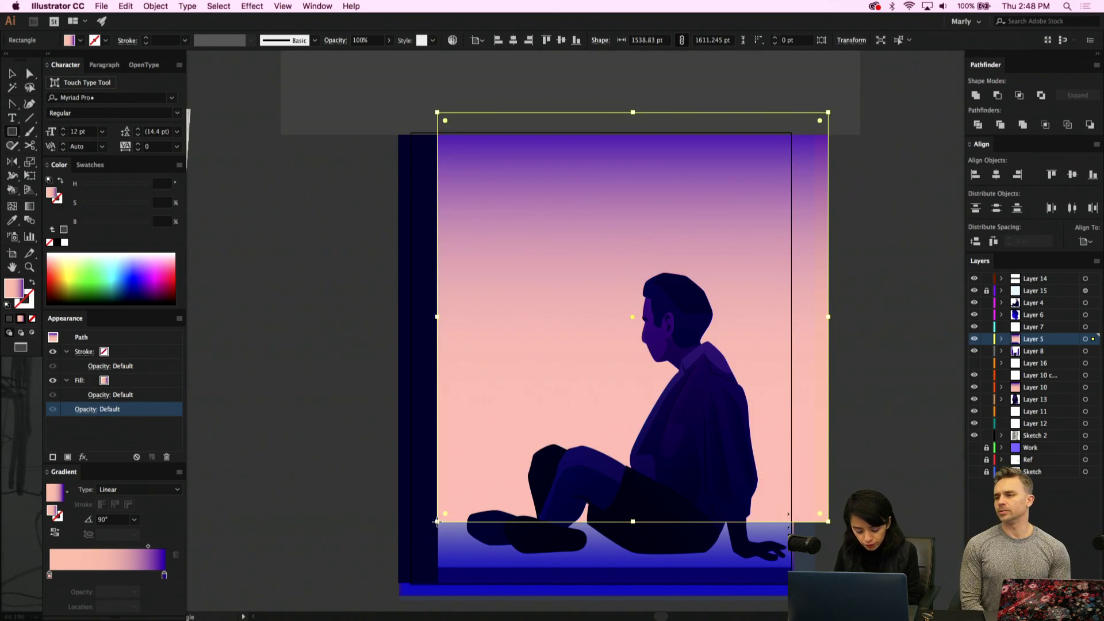
Lower the new gradient rectangle's opacity to 29% and keep the rectangle selected
{"action": "left_click", "coordinate": [389, 40]}
{"action": "left_click_drag", "start_coordinate": [391, 54], "coordinate": [357, 57]}
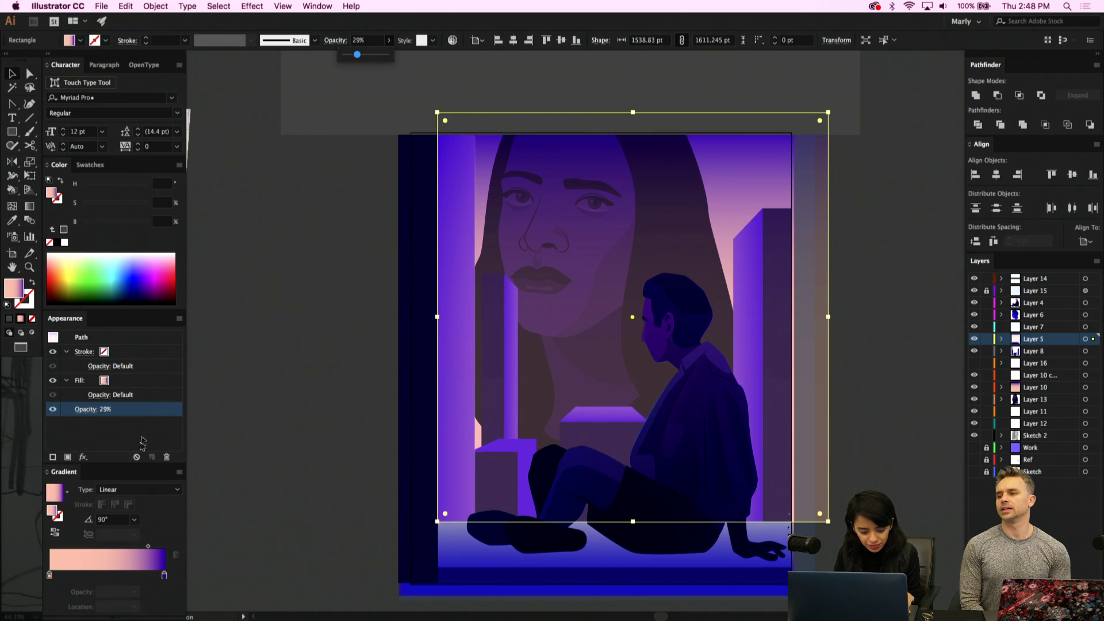
{"action": "left_click", "coordinate": [129, 492]}
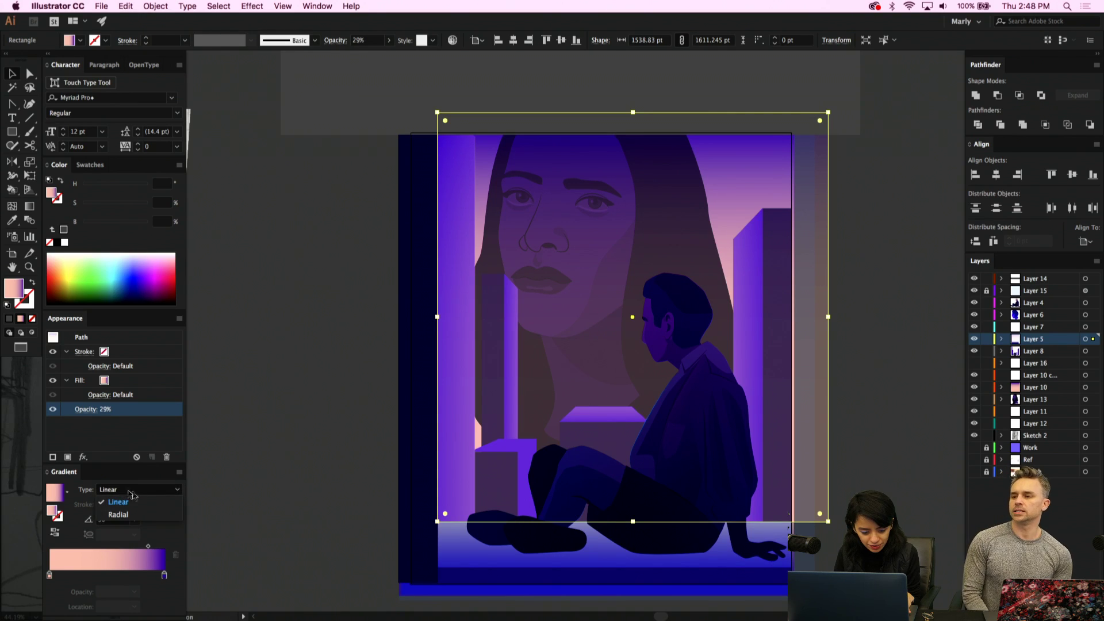
{"action": "left_click", "coordinate": [284, 388]}
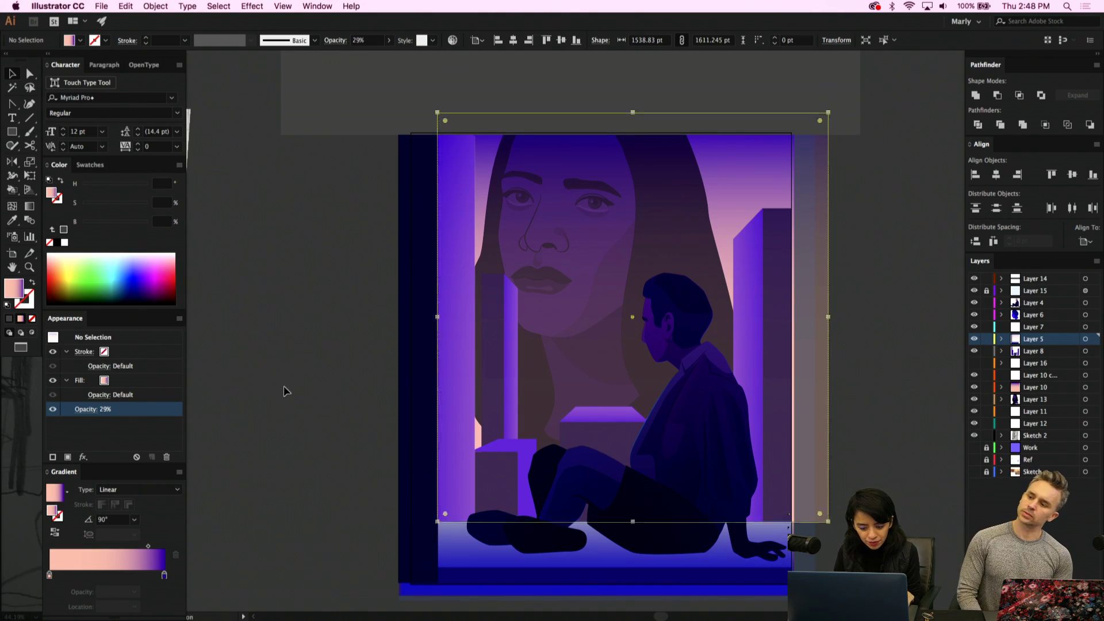
{"action": "left_click", "coordinate": [530, 303]}
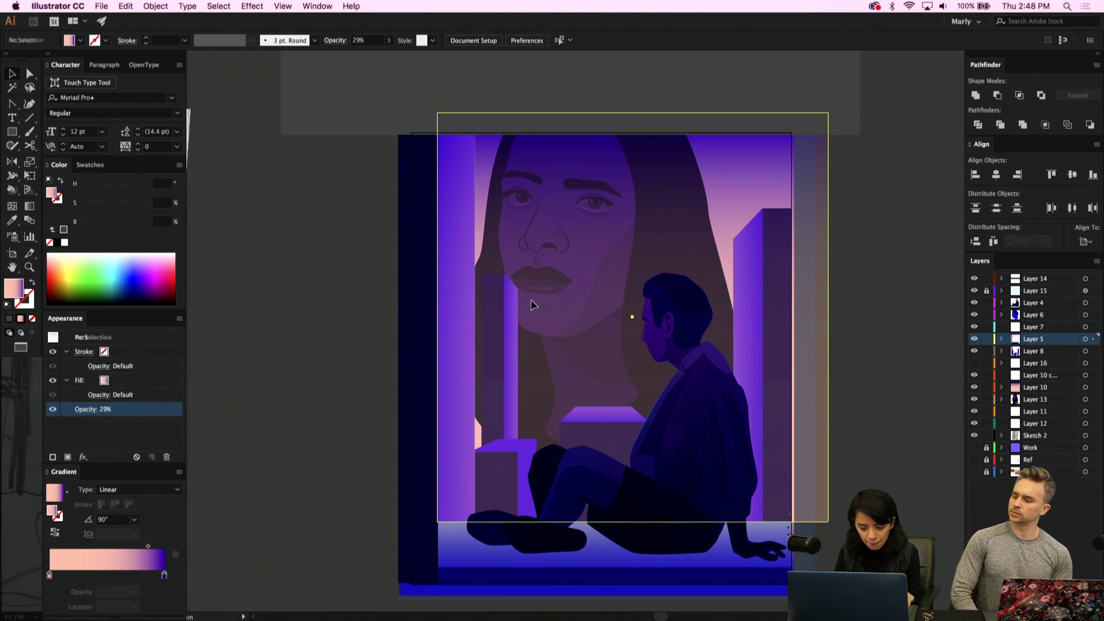
Try the Hard Light and Multiply blend modes on Layer 5's gradient rectangle, and settle on Overlay
{"action": "left_click", "coordinate": [84, 409]}
{"action": "left_click", "coordinate": [34, 430]}
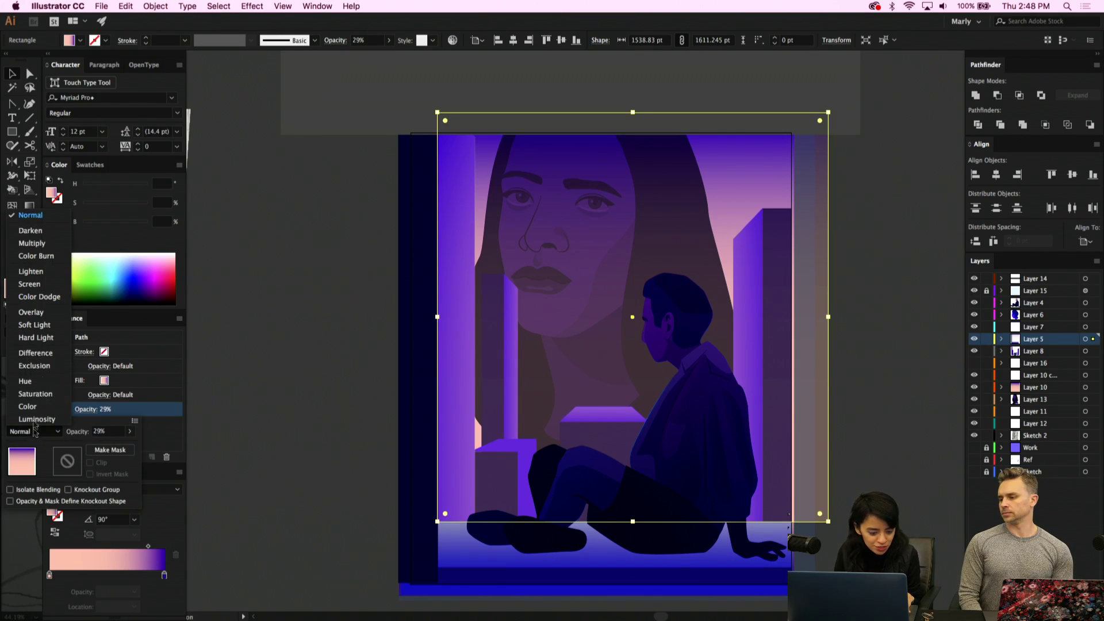
{"action": "left_click", "coordinate": [41, 339]}
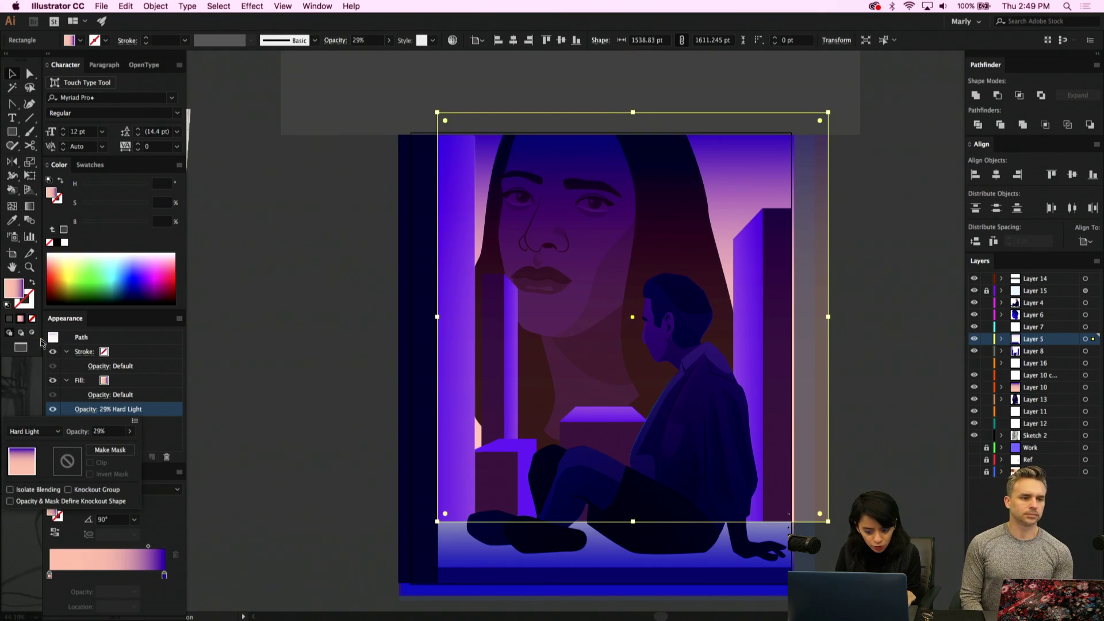
{"action": "left_click", "coordinate": [45, 439]}
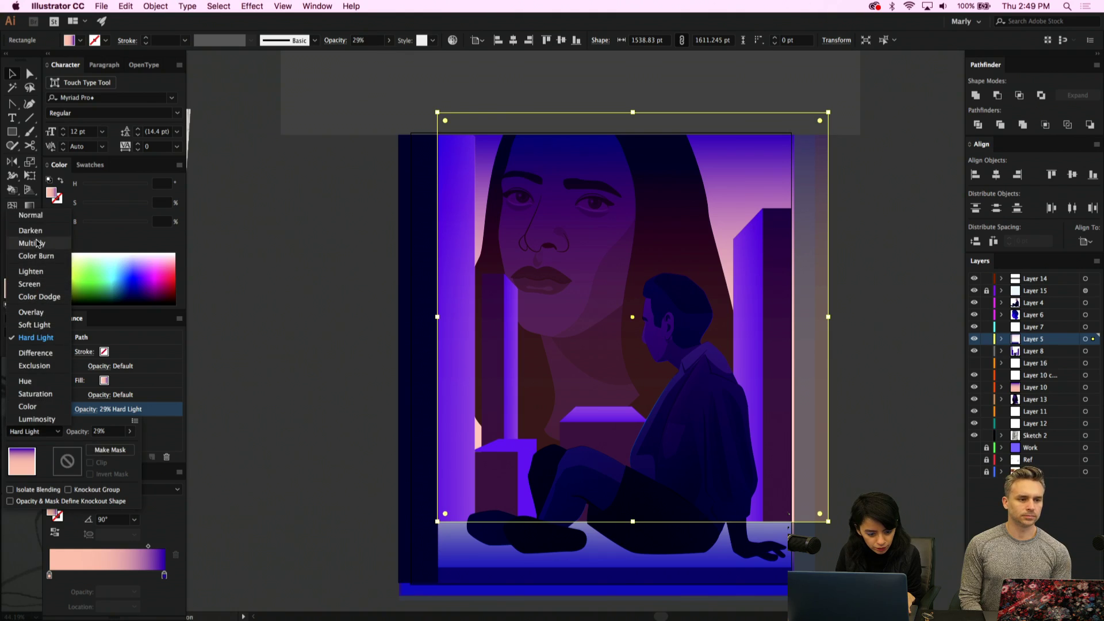
{"action": "left_click", "coordinate": [38, 242]}
{"action": "left_click", "coordinate": [46, 432]}
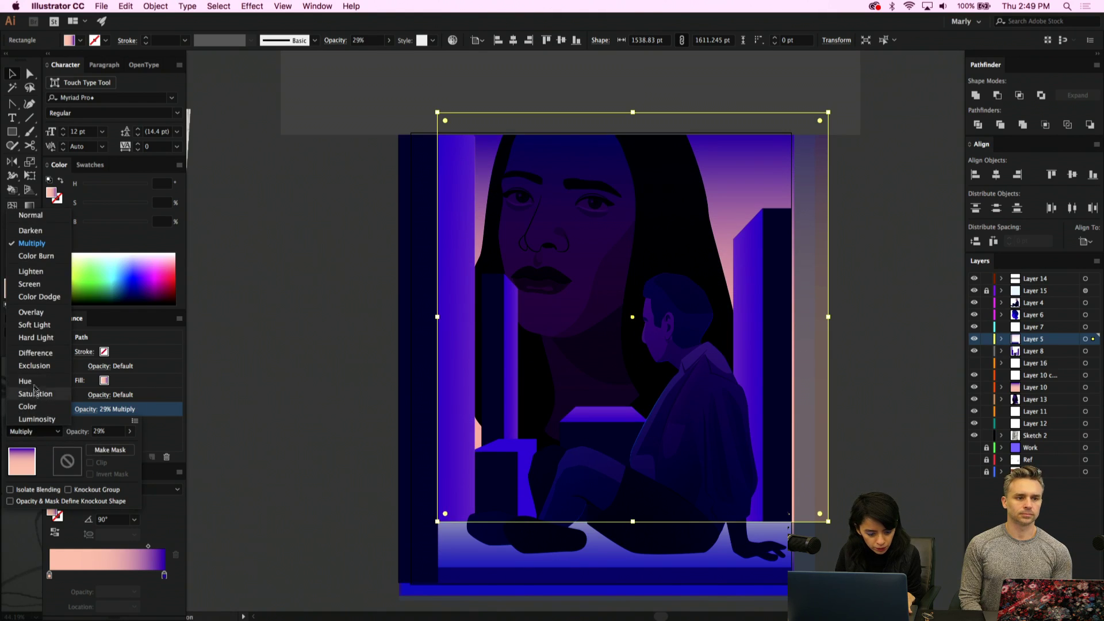
{"action": "left_click", "coordinate": [32, 312]}
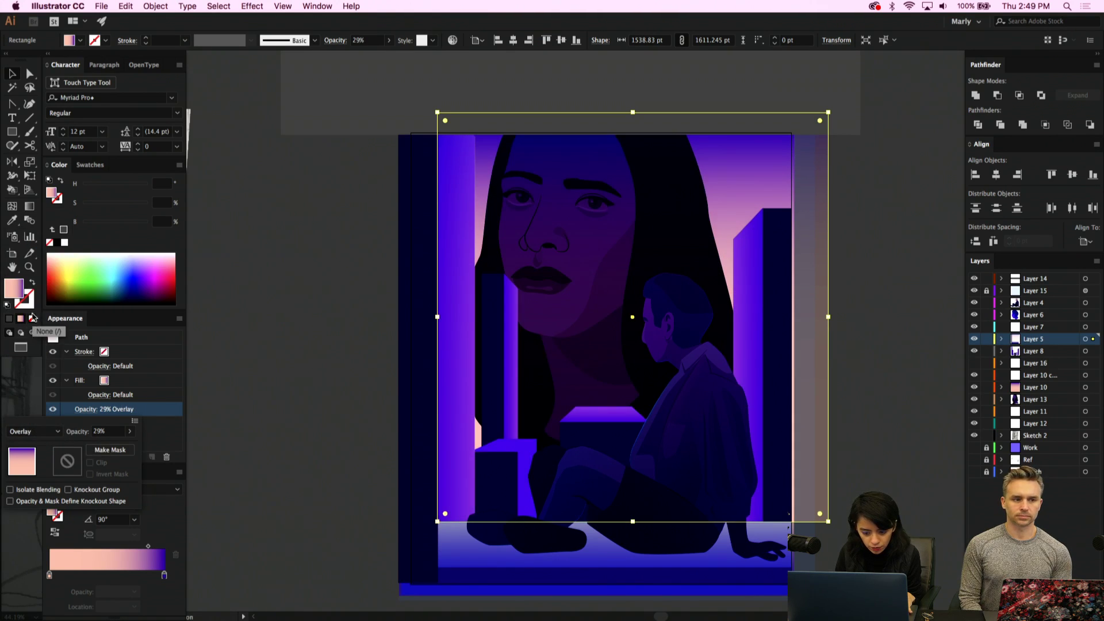
Raise the opacity of Layer 5's gradient rectangle to 100% and deselect it
{"action": "left_click", "coordinate": [388, 40]}
{"action": "left_click_drag", "start_coordinate": [357, 55], "coordinate": [387, 54]}
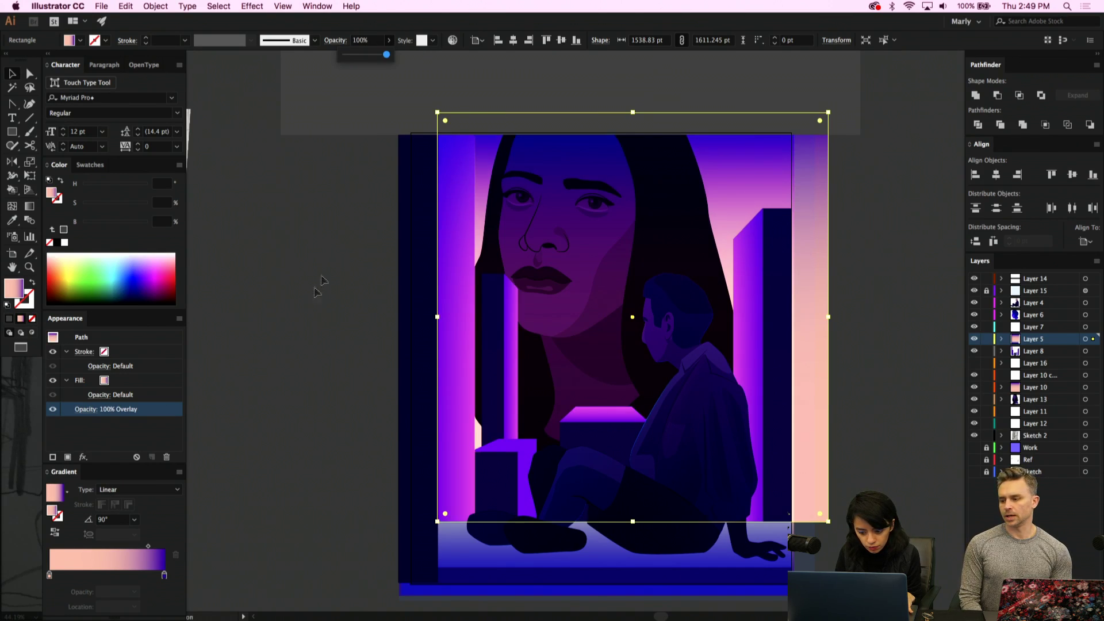
{"action": "left_click", "coordinate": [885, 323]}
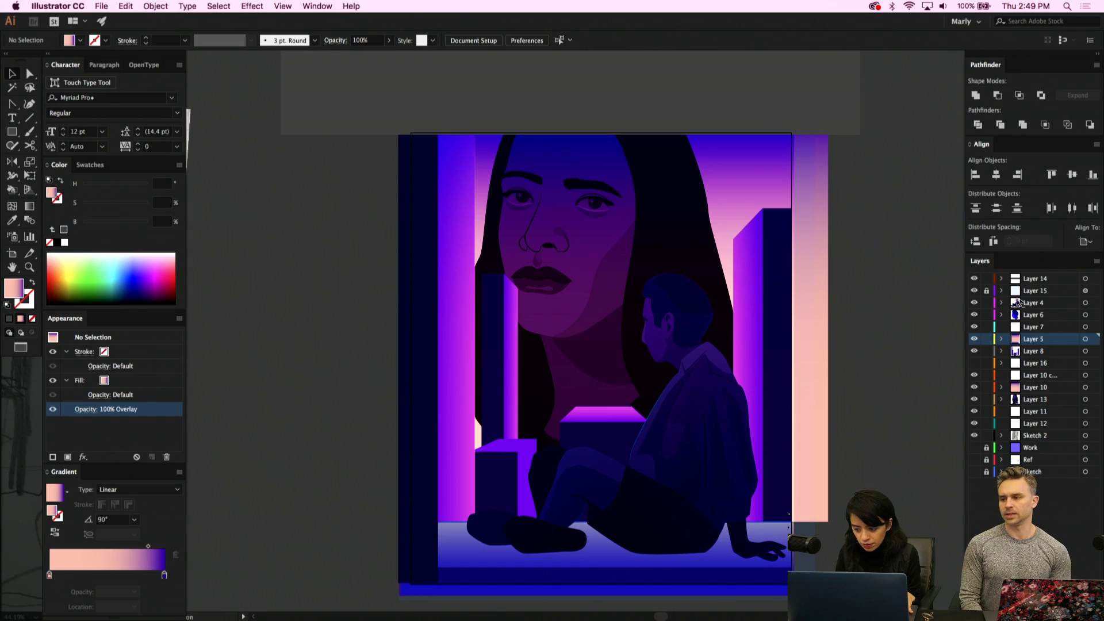
Unlock Layer 15, raise the whole layer's opacity to 100%, and select its blue overlay rectangle
{"action": "left_click", "coordinate": [974, 293]}
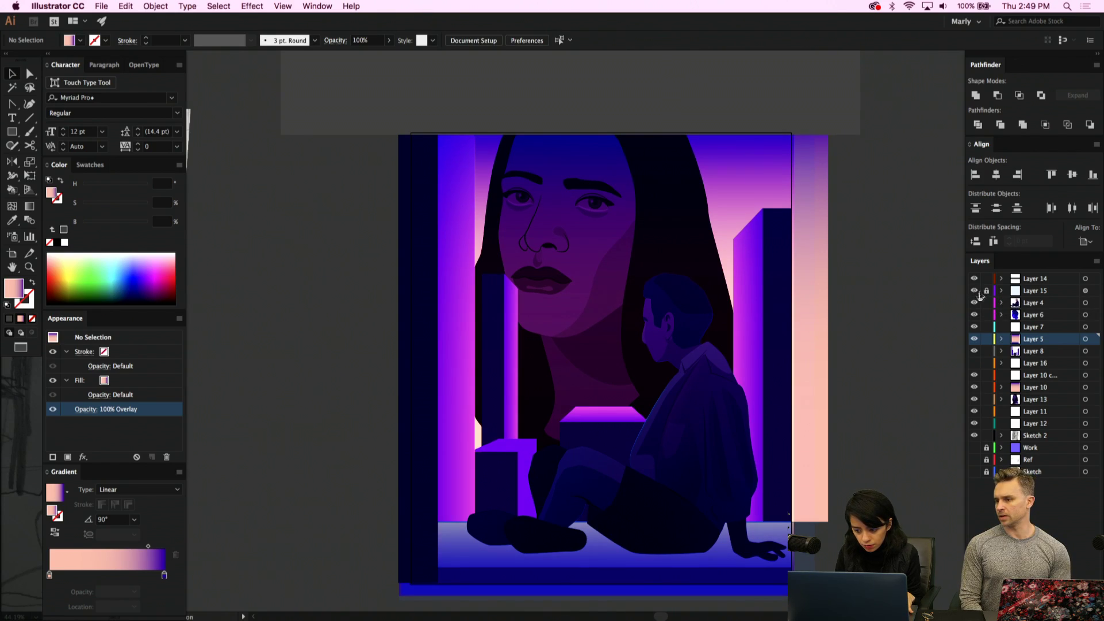
{"action": "left_click", "coordinate": [1084, 291]}
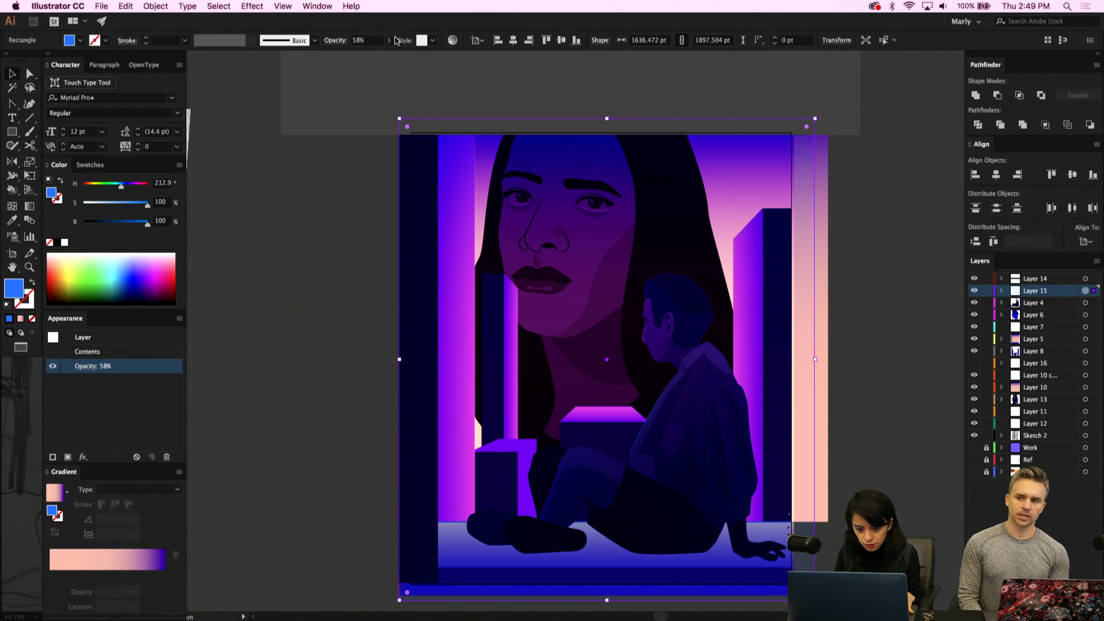
{"action": "left_click", "coordinate": [389, 41]}
{"action": "left_click_drag", "start_coordinate": [381, 57], "coordinate": [409, 57]}
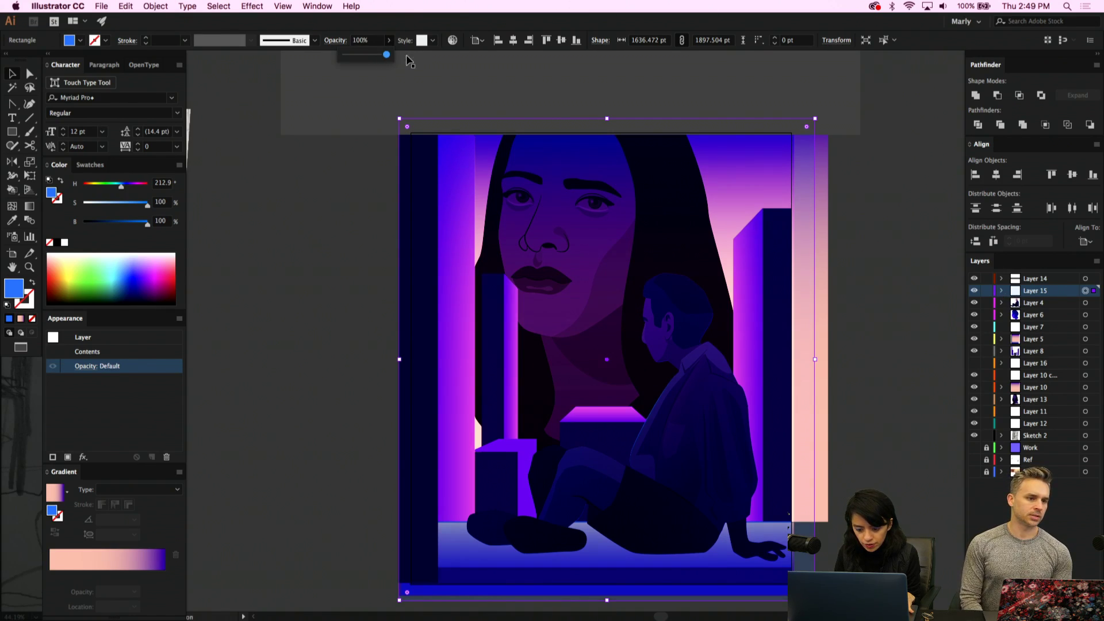
{"action": "left_click", "coordinate": [321, 427]}
{"action": "left_click", "coordinate": [481, 577]}
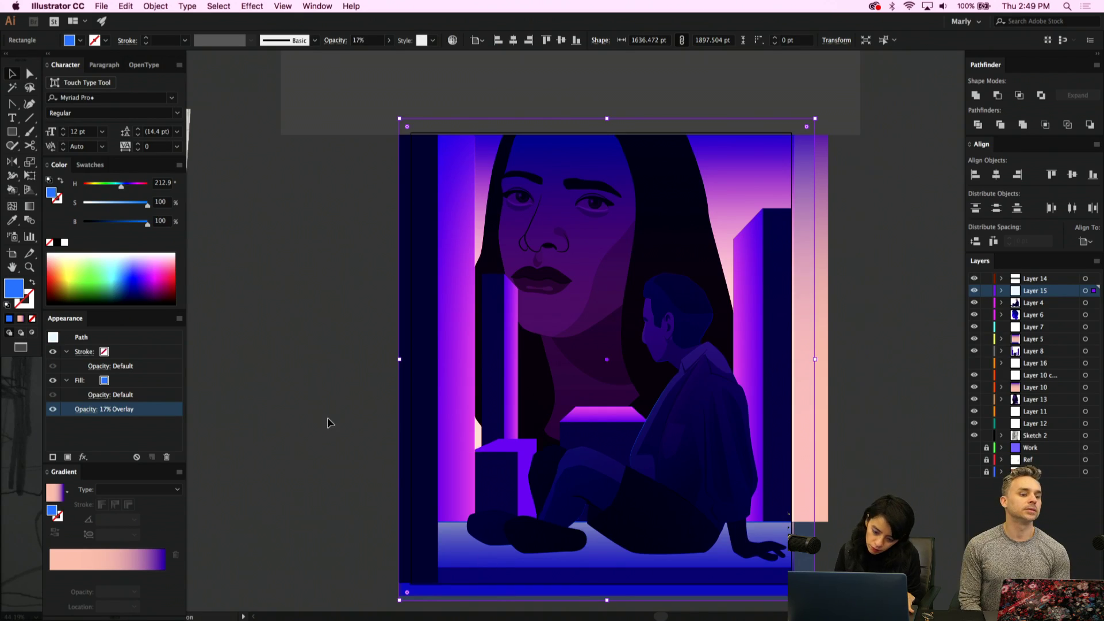
Change the blend mode of Layer 15's blue overlay rectangle to Color
{"action": "scroll", "coordinate": [316, 414], "scroll_direction": "down", "scroll_amount": 3}
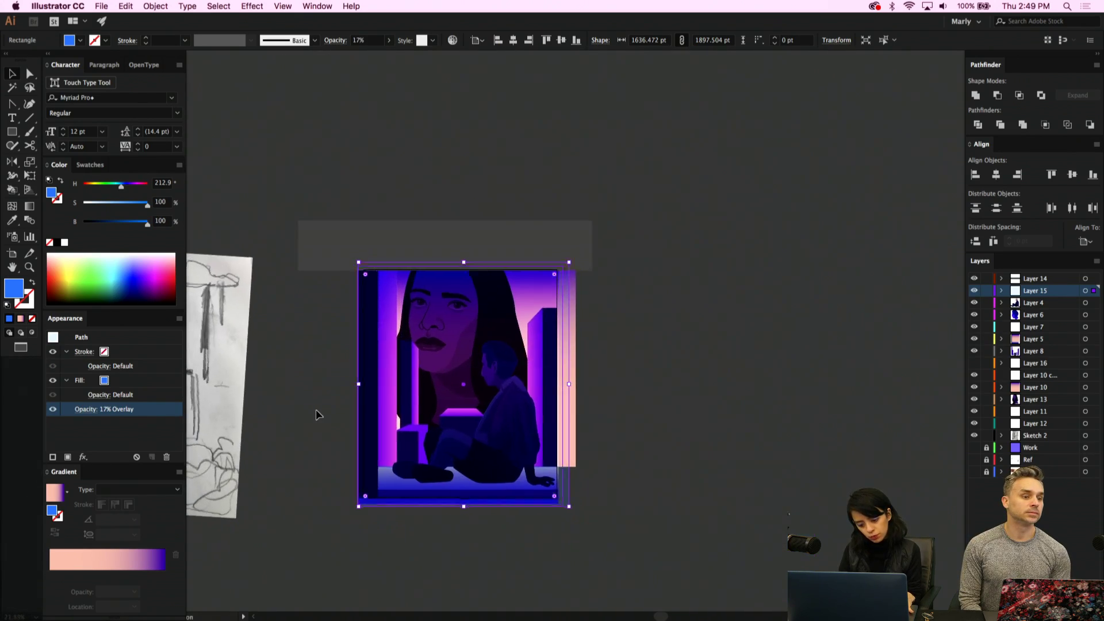
{"action": "scroll", "coordinate": [315, 415], "scroll_direction": "up", "scroll_amount": 2}
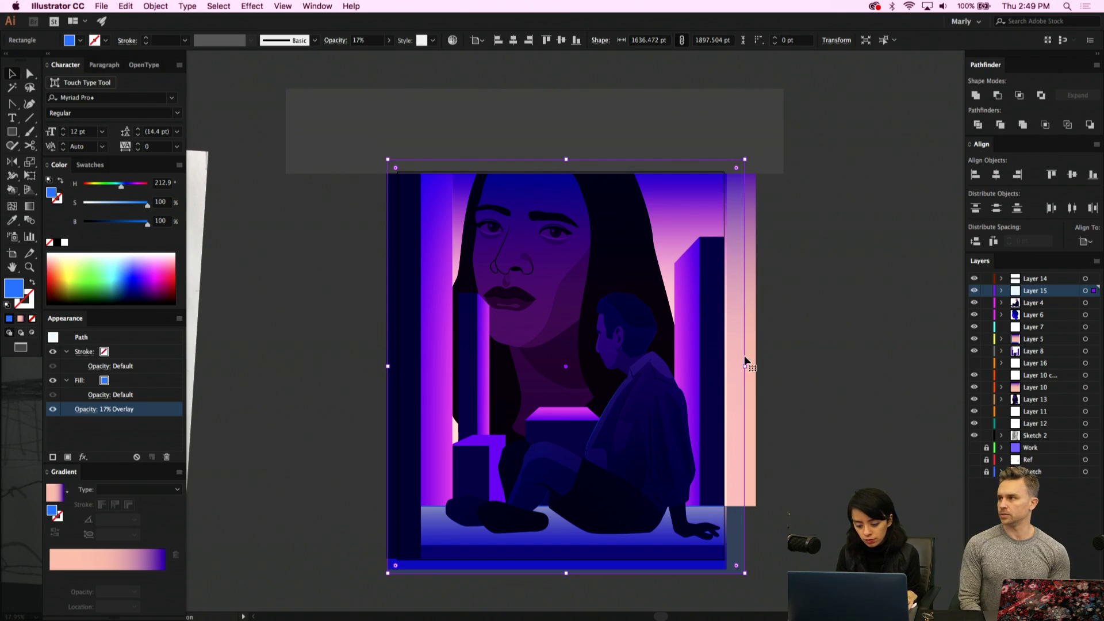
{"action": "left_click_drag", "start_coordinate": [736, 364], "coordinate": [828, 364]}
{"action": "key", "text": "super+z"}
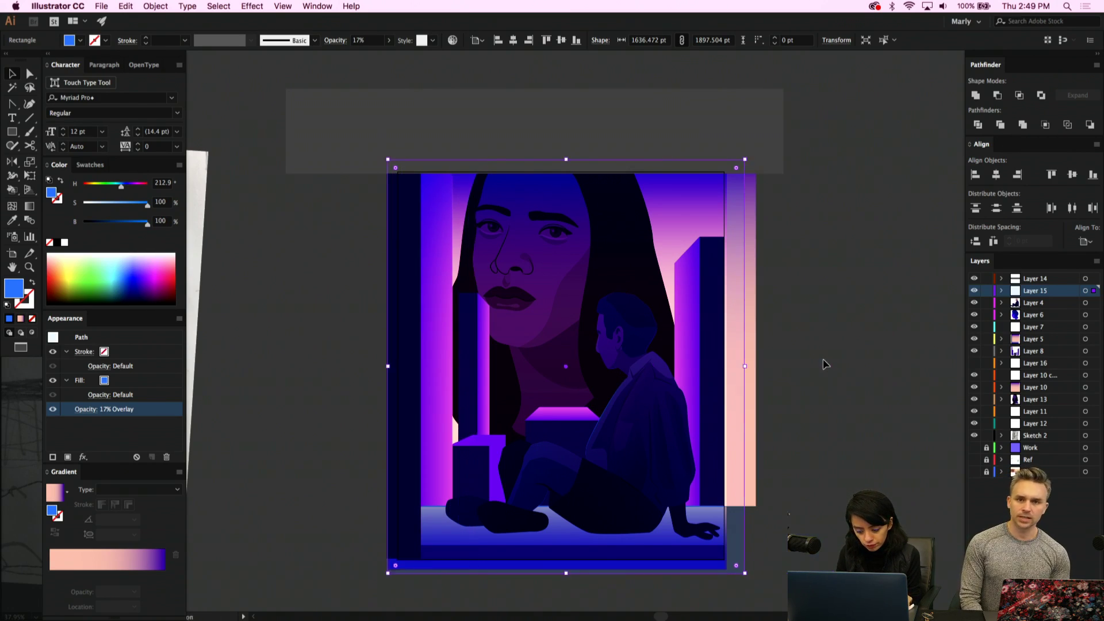
{"action": "left_click", "coordinate": [78, 409]}
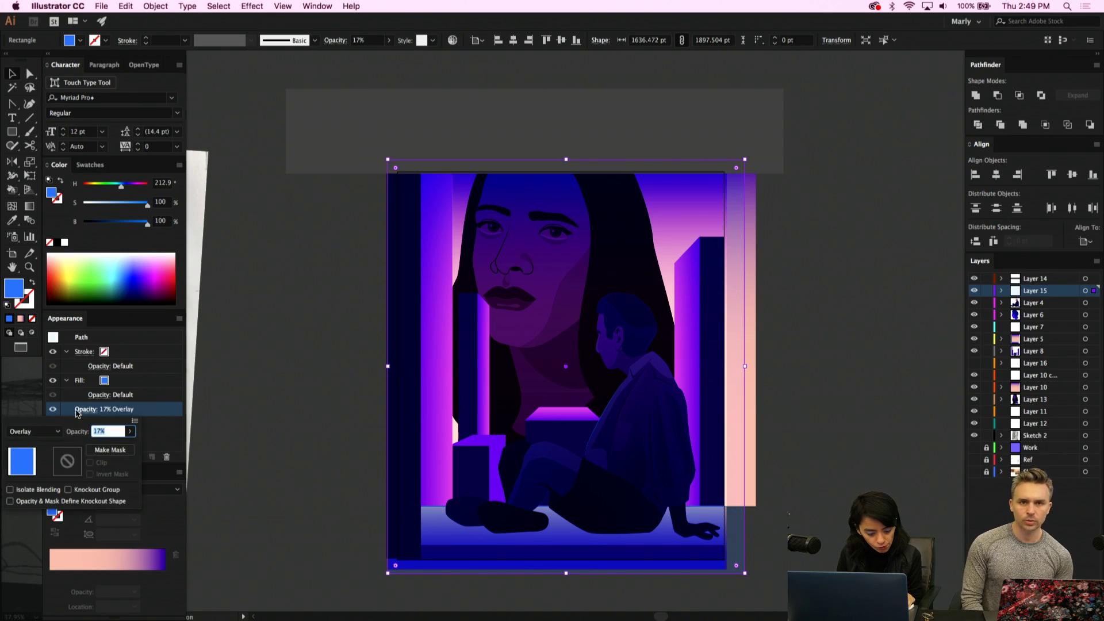
{"action": "left_click", "coordinate": [34, 431]}
{"action": "left_click", "coordinate": [39, 409]}
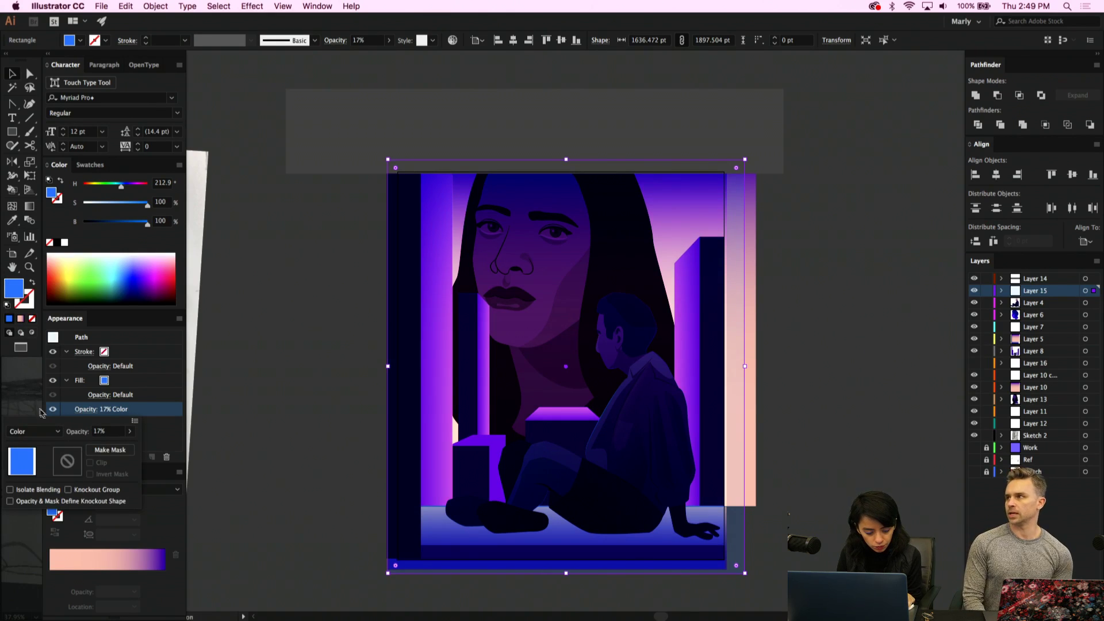
{"action": "left_click", "coordinate": [385, 51]}
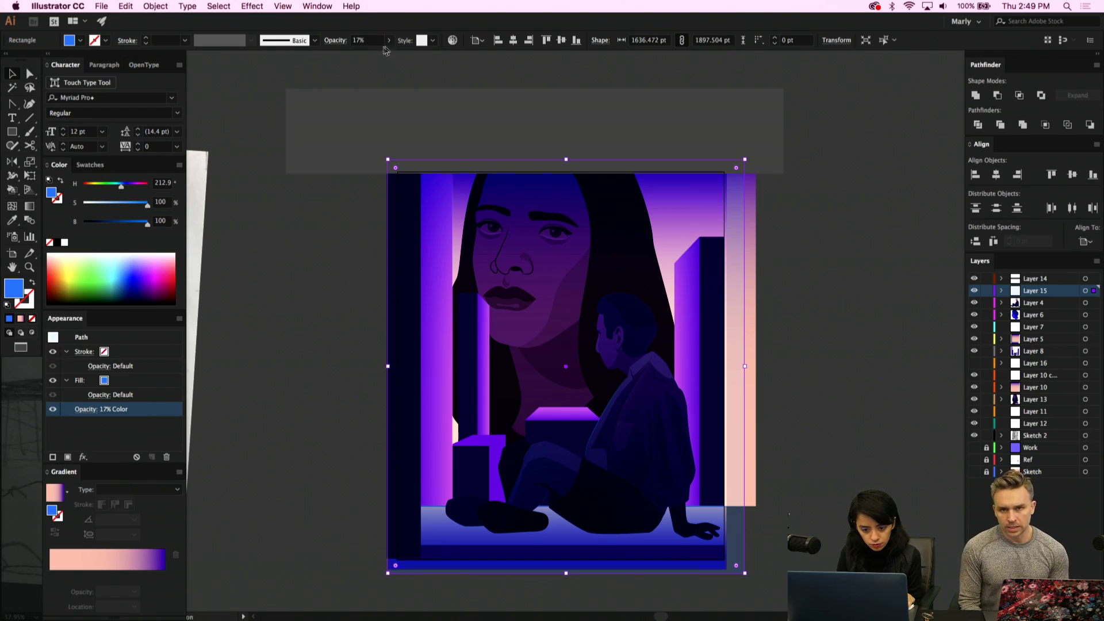
Set the opacity of Layer 15's blue overlay rectangle to 57% and deselect it
{"action": "left_click", "coordinate": [389, 41]}
{"action": "left_click", "coordinate": [377, 56]}
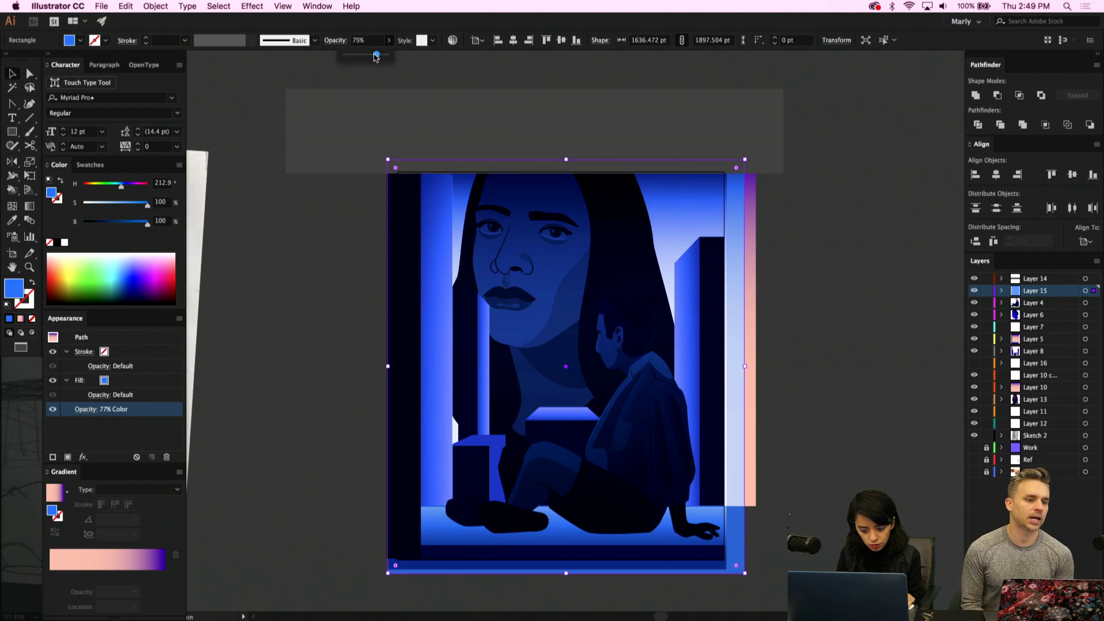
{"action": "left_click_drag", "start_coordinate": [377, 57], "coordinate": [359, 56]}
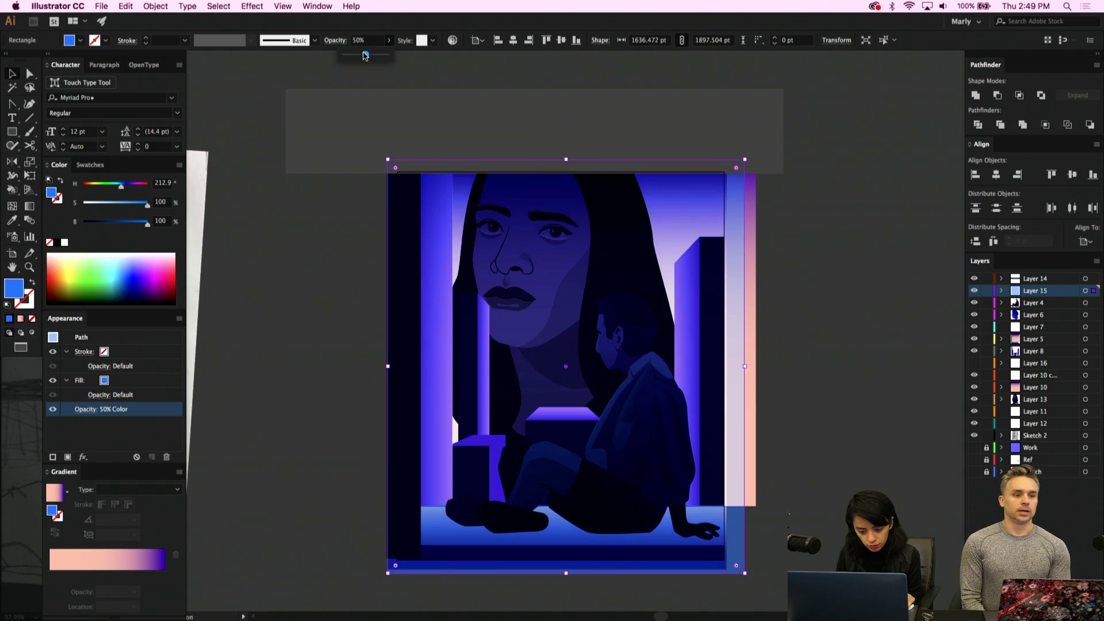
{"action": "mouse_move", "coordinate": [364, 56]}
{"action": "left_mouse_down"}
{"action": "mouse_move", "coordinate": [387, 56]}
{"action": "mouse_move", "coordinate": [368, 57]}
{"action": "left_mouse_up"}
{"action": "left_click", "coordinate": [374, 56]}
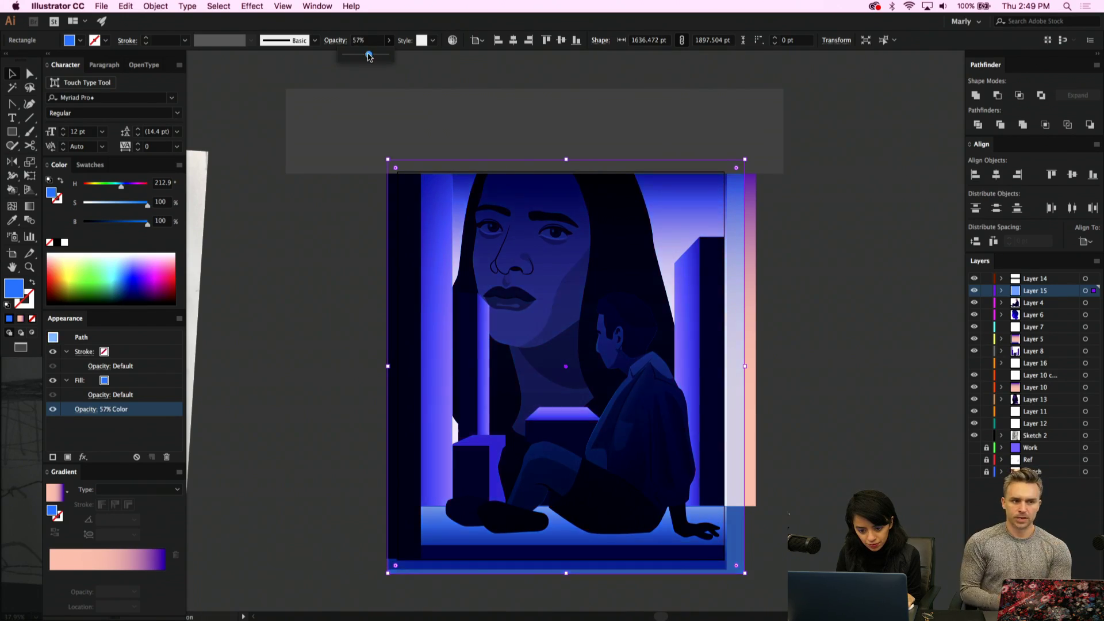
{"action": "left_click", "coordinate": [793, 311]}
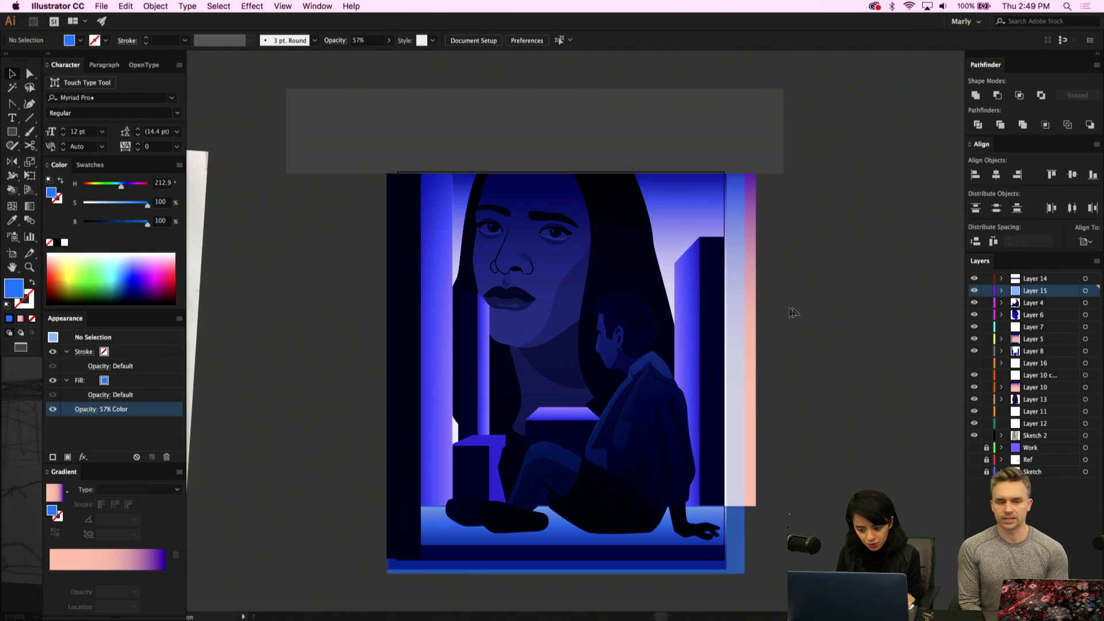
Add a new layer directly above Layer 15 and try pasting a copy of Layer 5's gradient rectangle into it
{"action": "left_click", "coordinate": [755, 305]}
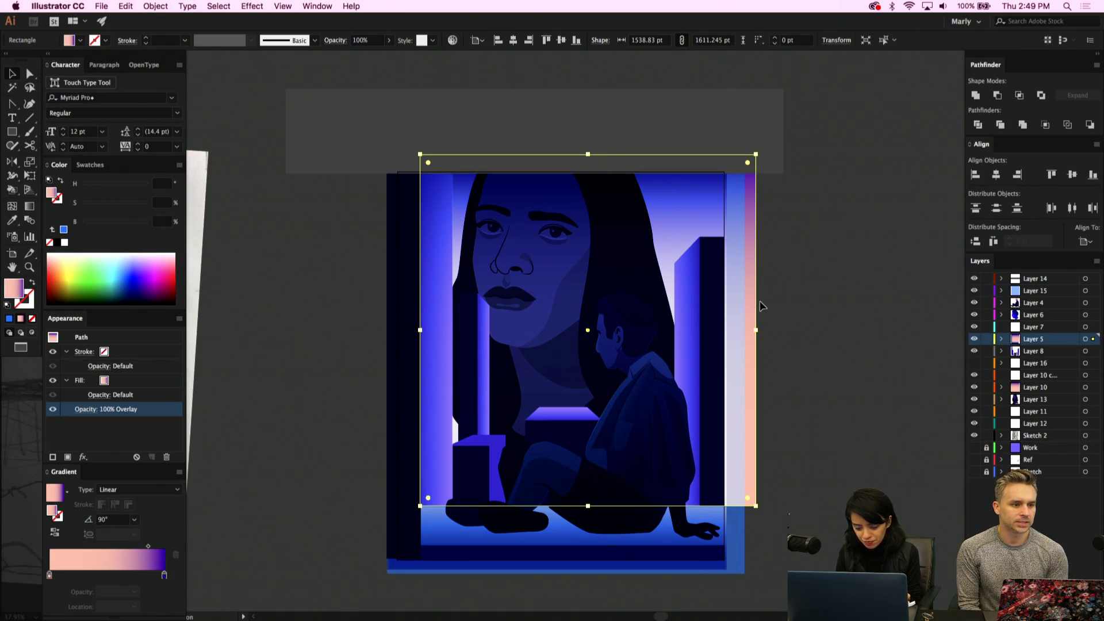
{"action": "left_click", "coordinate": [1060, 292]}
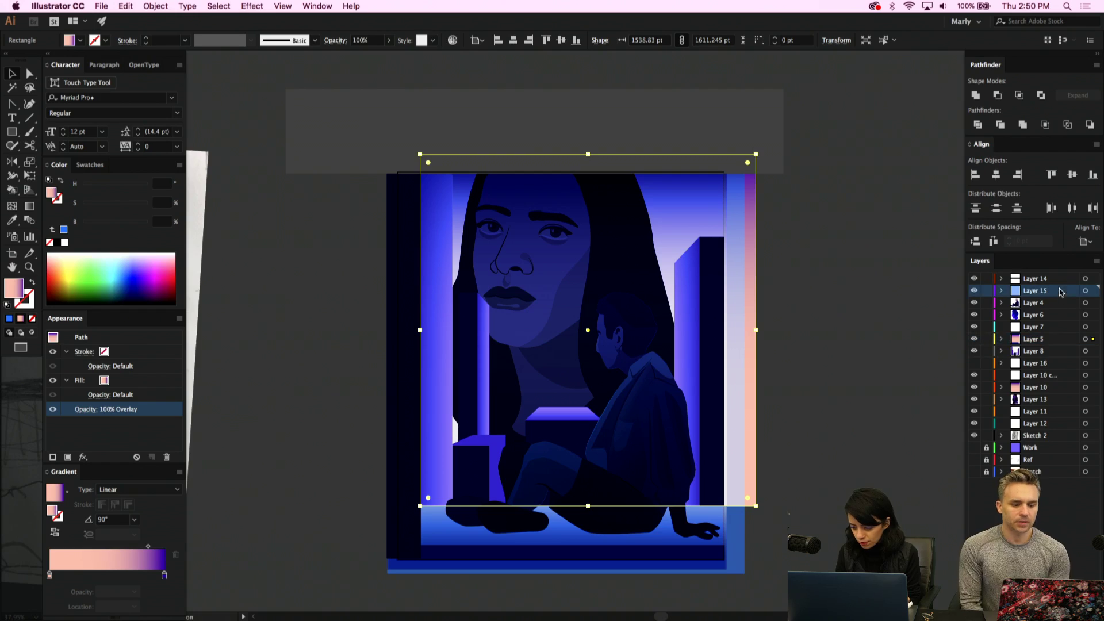
{"action": "key", "text": "super+l"}
{"action": "key", "text": "super+v"}
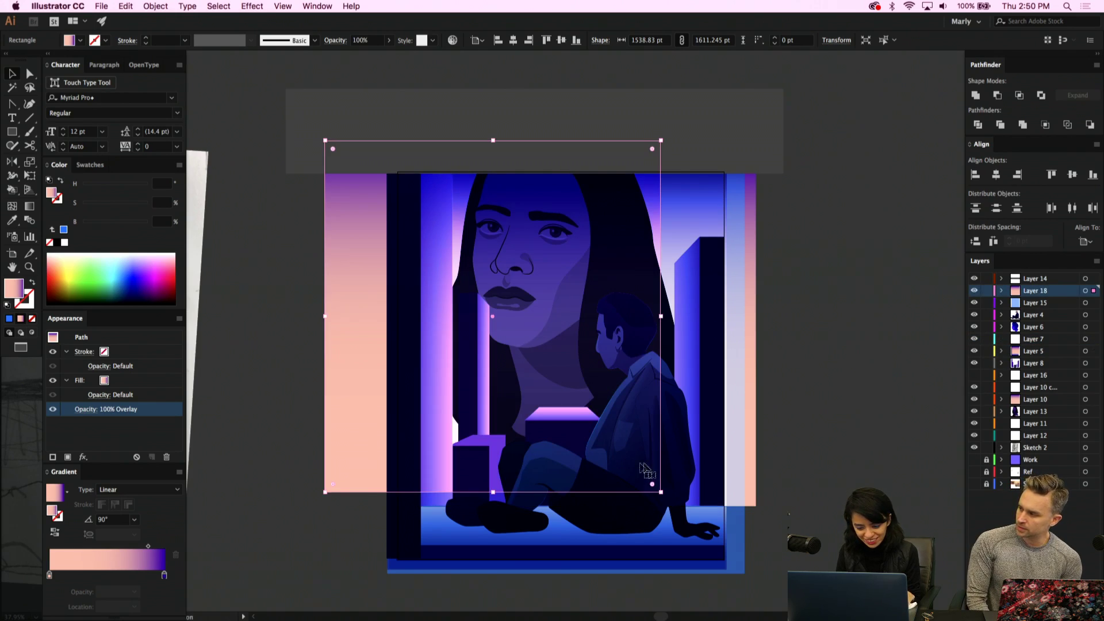
{"action": "key", "text": "super+z"}
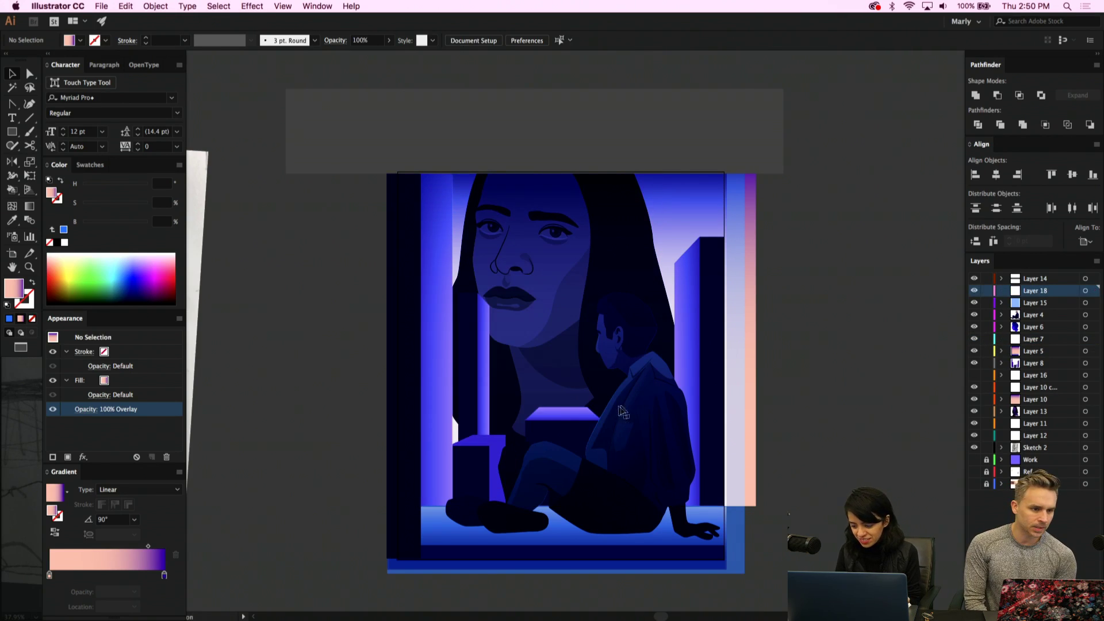
Paste the gradient rectangle on the new layer, enlarge it to about 1979 × 2028 pt over the artwork, and flip its gradient to -90°
{"action": "key", "text": "super+v"}
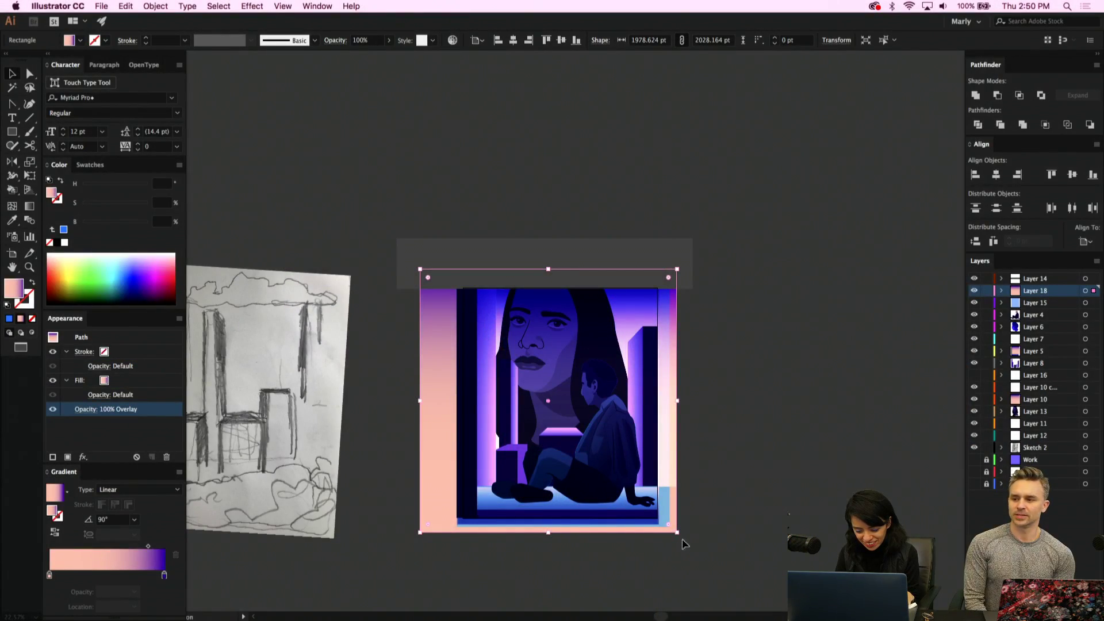
{"action": "left_click_drag", "start_coordinate": [680, 537], "coordinate": [456, 313]}
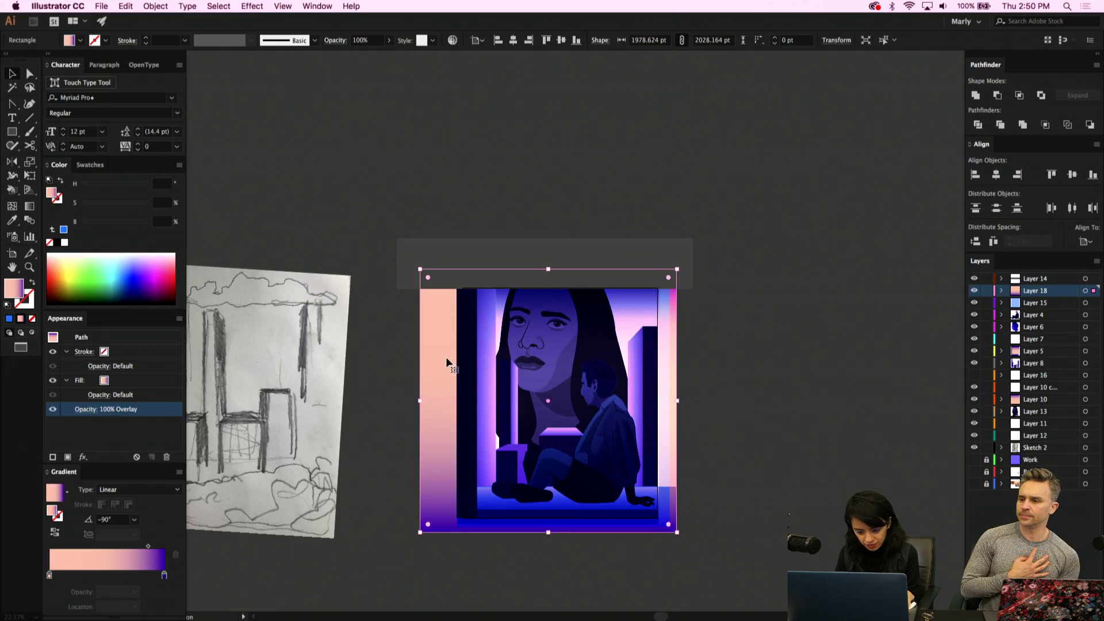
Examine the artwork under Layer 18's gradient overlay and compare it with Layer 5 hidden and shown
{"action": "scroll", "coordinate": [456, 356], "scroll_direction": "up", "scroll_amount": 3}
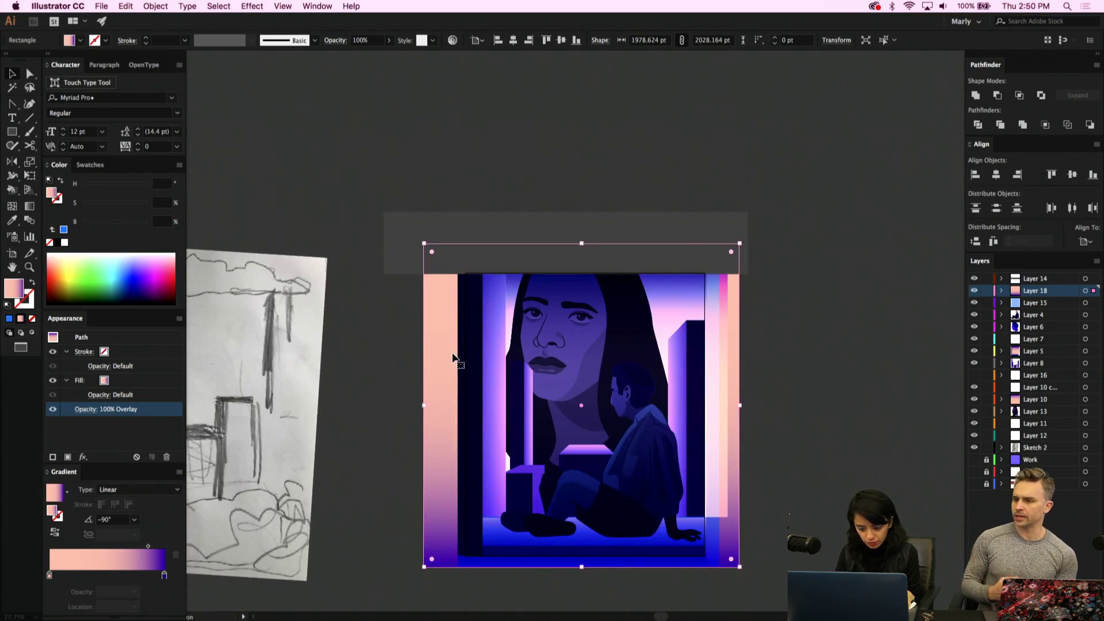
{"action": "scroll", "coordinate": [454, 358], "scroll_direction": "up", "scroll_amount": 2}
{"action": "scroll", "coordinate": [454, 358], "scroll_direction": "right", "scroll_amount": 4}
{"action": "scroll", "coordinate": [454, 358], "scroll_direction": "down", "scroll_amount": 3}
{"action": "scroll", "coordinate": [454, 358], "scroll_direction": "down", "scroll_amount": 2}
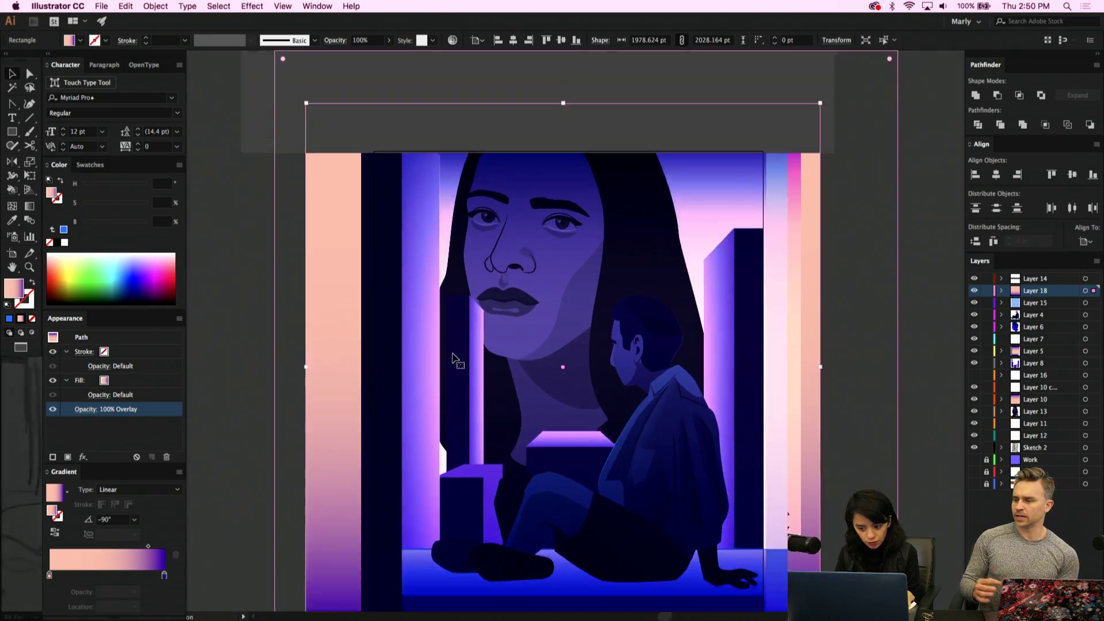
{"action": "left_click", "coordinate": [784, 374]}
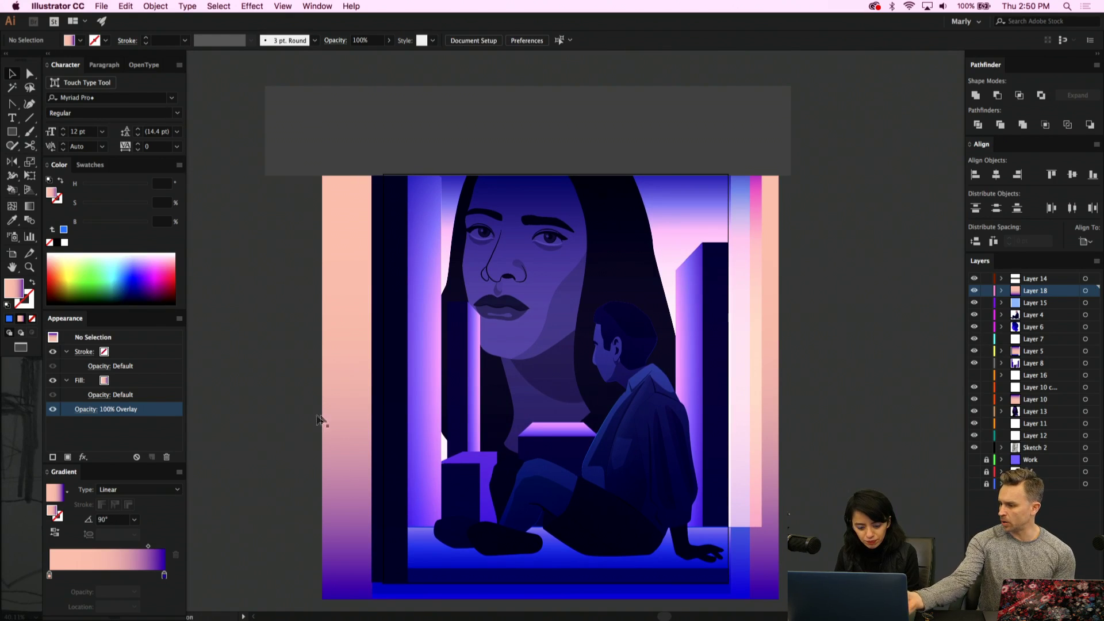
{"action": "left_click", "coordinate": [337, 415]}
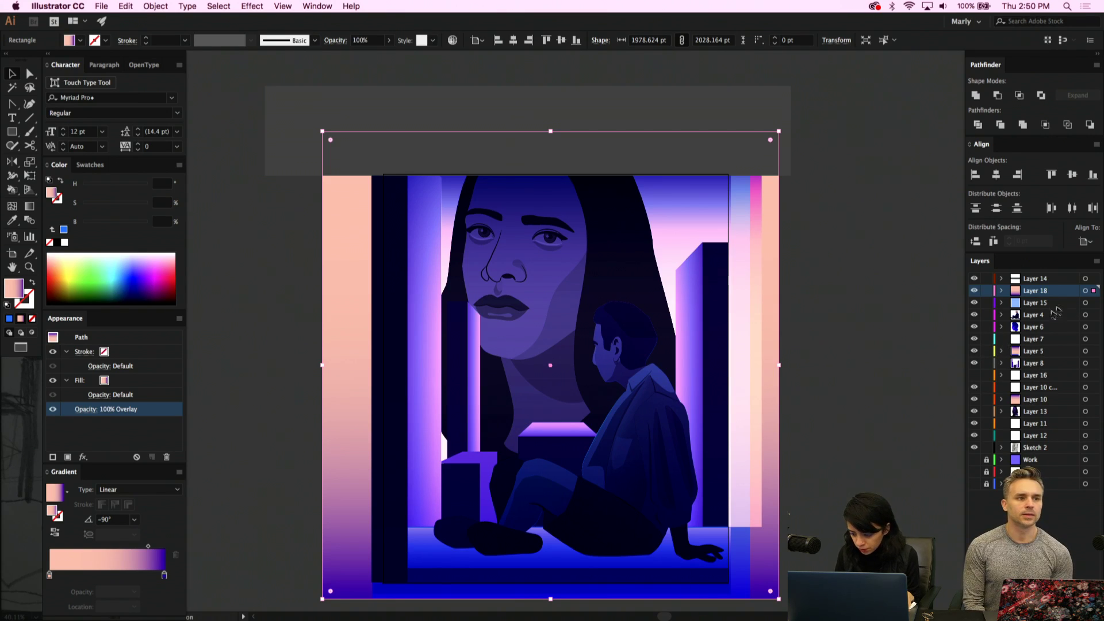
{"action": "left_click", "coordinate": [863, 418]}
{"action": "left_click", "coordinate": [973, 350]}
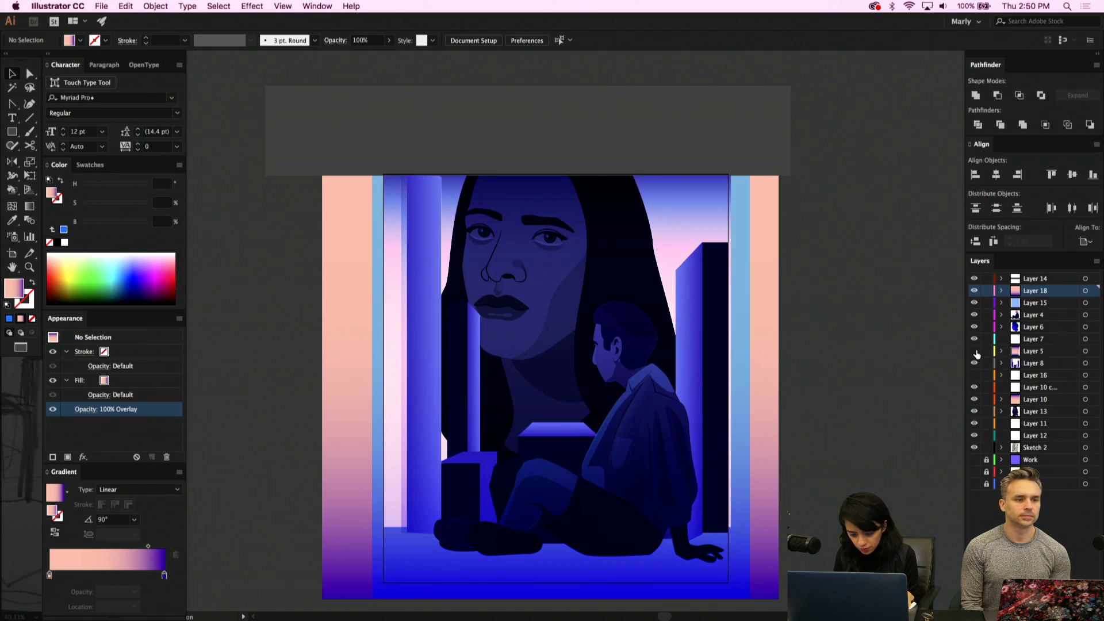
{"action": "left_click", "coordinate": [974, 350]}
{"action": "left_click", "coordinate": [974, 351]}
{"action": "left_click", "coordinate": [973, 350]}
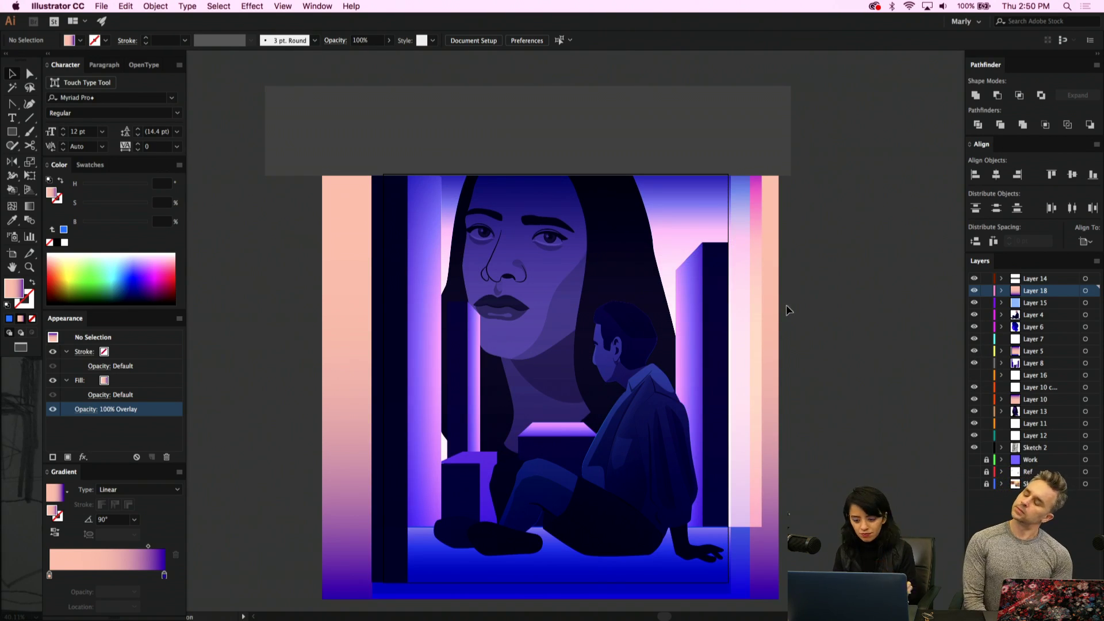
Shift Layer 18's gradient rectangle to the right over the artwork and extend its left edge to a width of about 2199 pt
{"action": "left_click", "coordinate": [677, 217]}
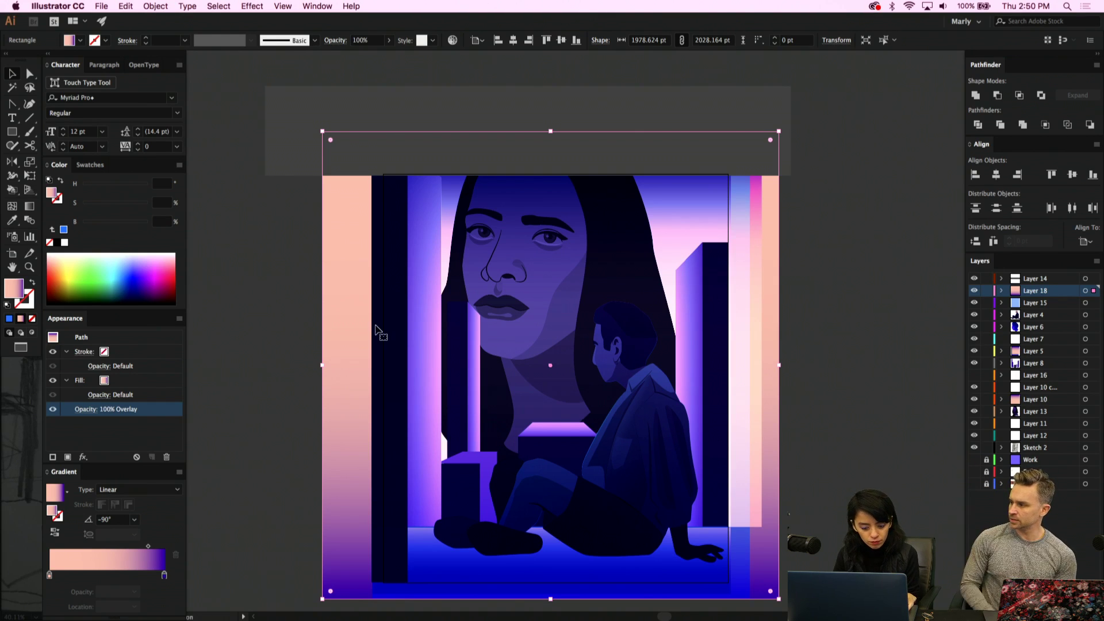
{"action": "left_click_drag", "start_coordinate": [347, 333], "coordinate": [411, 320]}
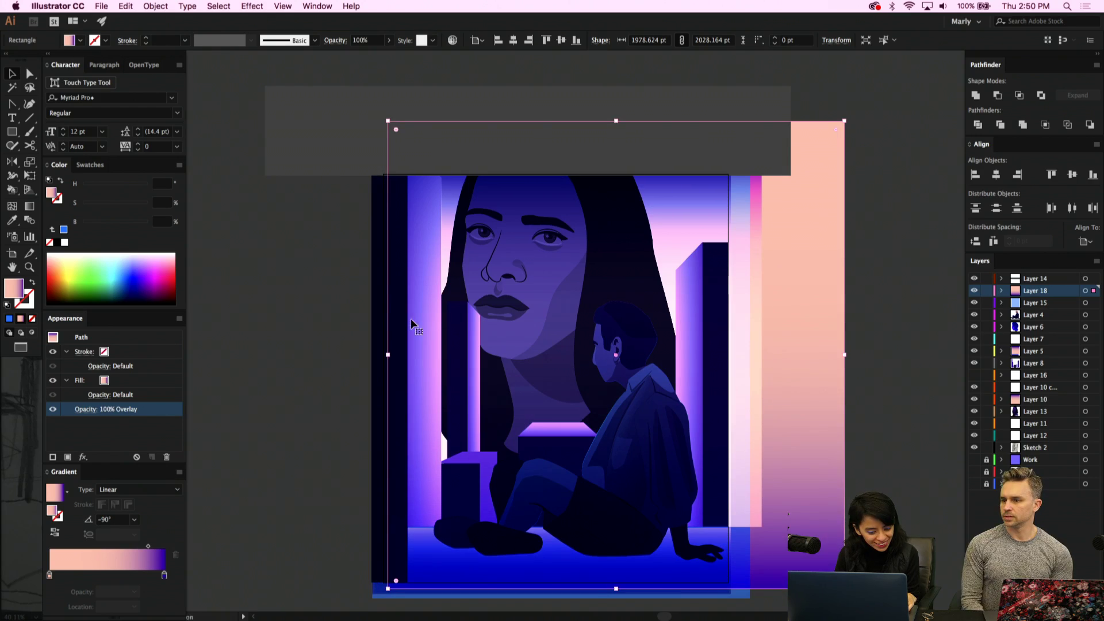
{"action": "left_click_drag", "start_coordinate": [388, 355], "coordinate": [337, 355]}
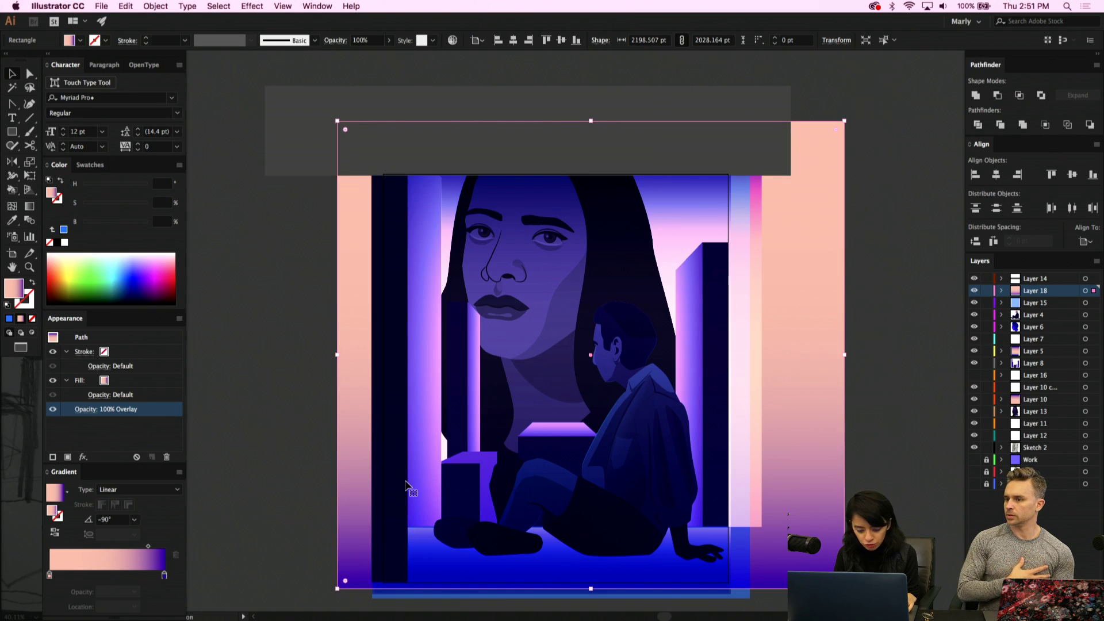
{"action": "left_click", "coordinate": [1085, 351]}
{"action": "key", "text": "a"}
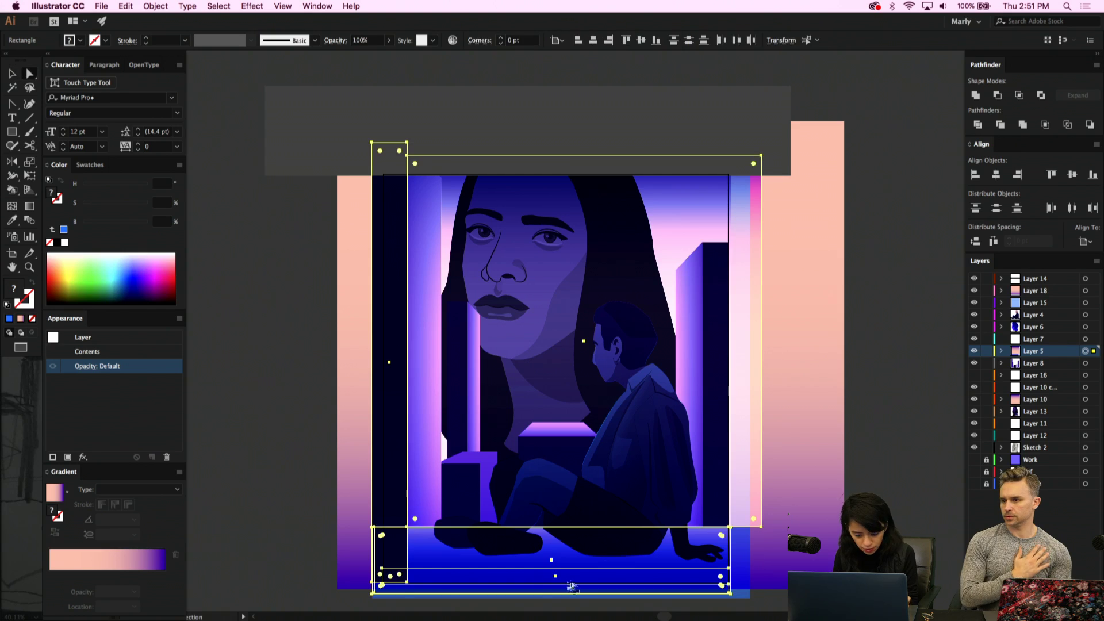
{"action": "left_click", "coordinate": [383, 572]}
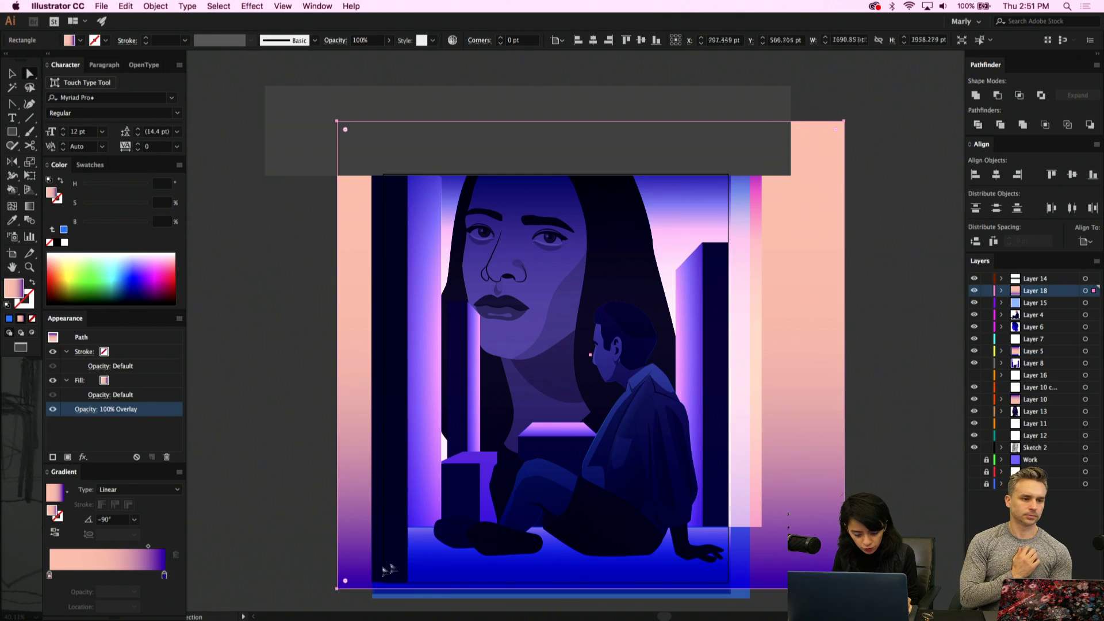
{"action": "left_click", "coordinate": [1086, 351]}
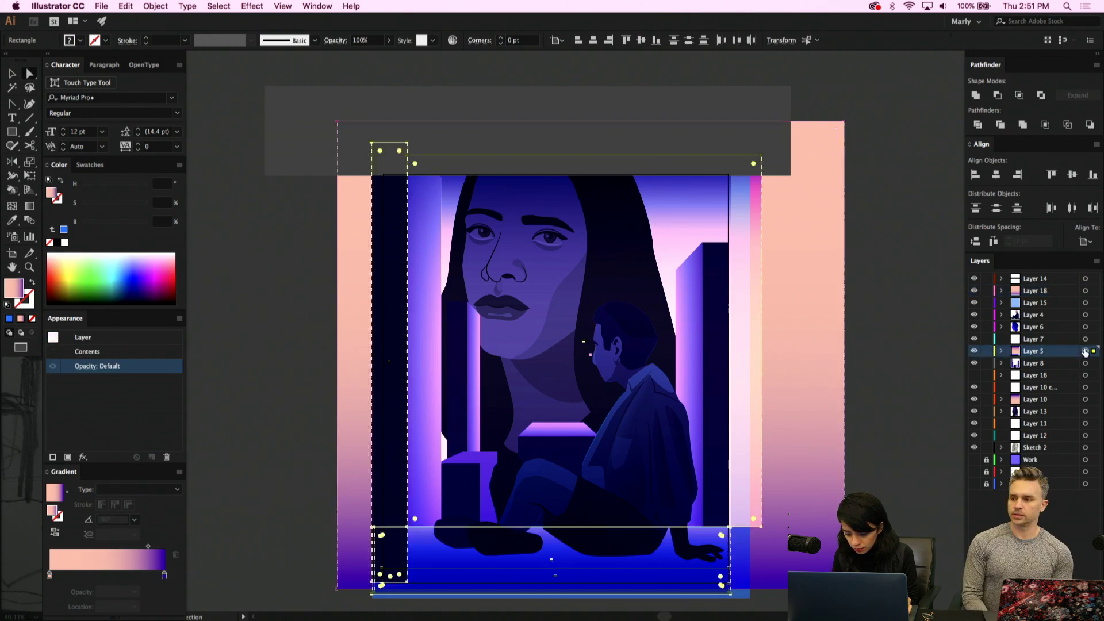
{"action": "left_click", "coordinate": [729, 572]}
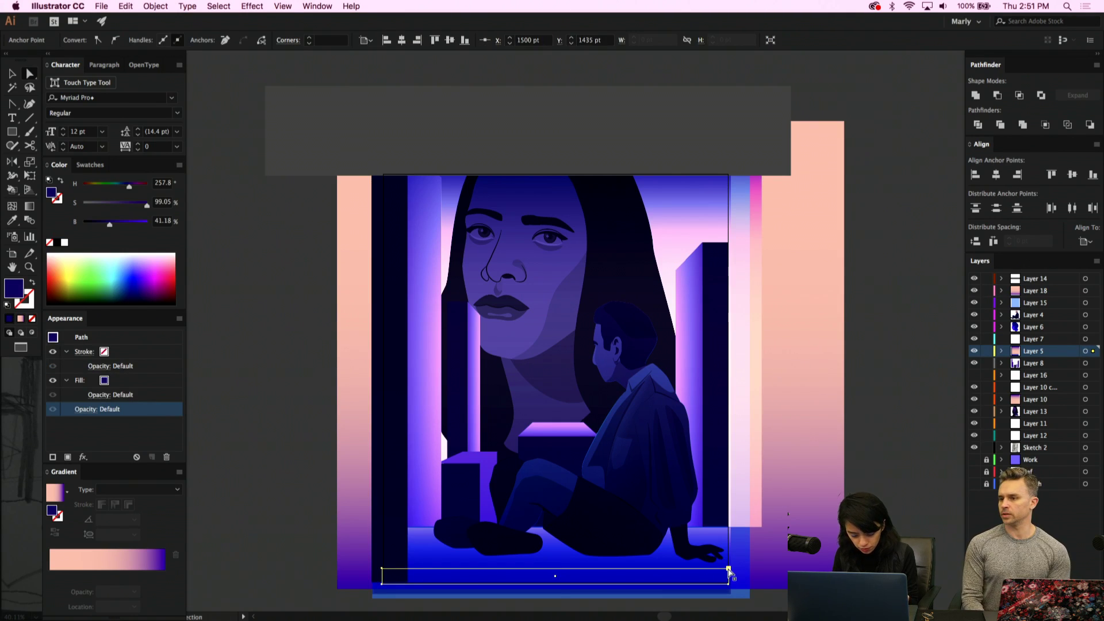
{"action": "left_click_drag", "start_coordinate": [729, 569], "coordinate": [727, 572]}
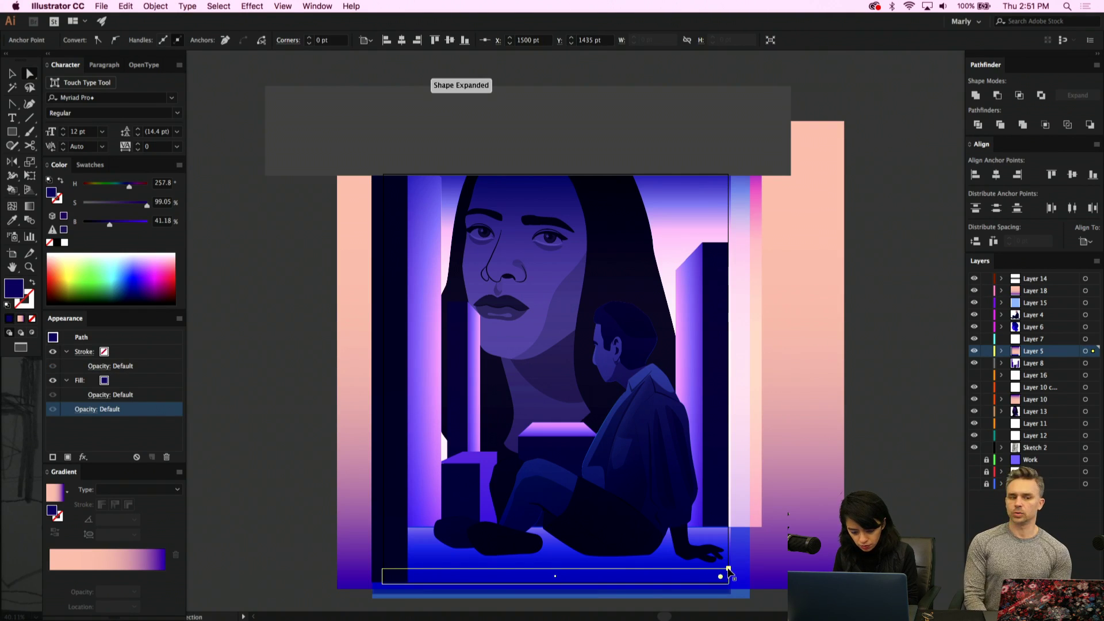
{"action": "left_click", "coordinate": [393, 494]}
{"action": "left_click", "coordinate": [948, 354]}
Draw a rectangle about 1775 × 177 pt on Layer 14 across the bottom edge of the artwork
{"action": "left_click", "coordinate": [1073, 280]}
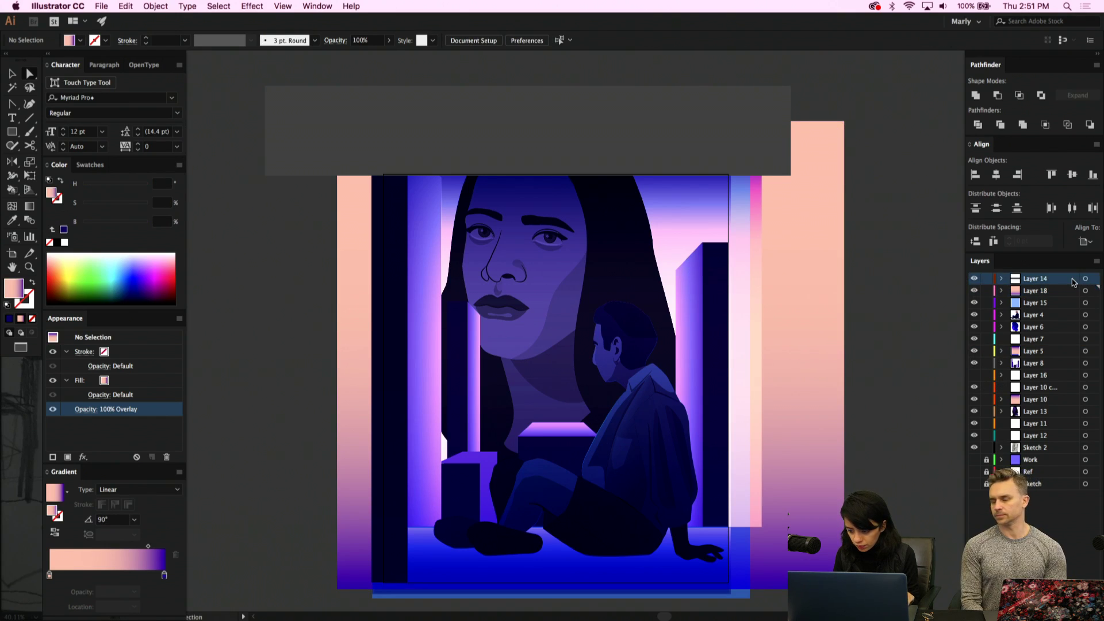
{"action": "left_click", "coordinate": [12, 132]}
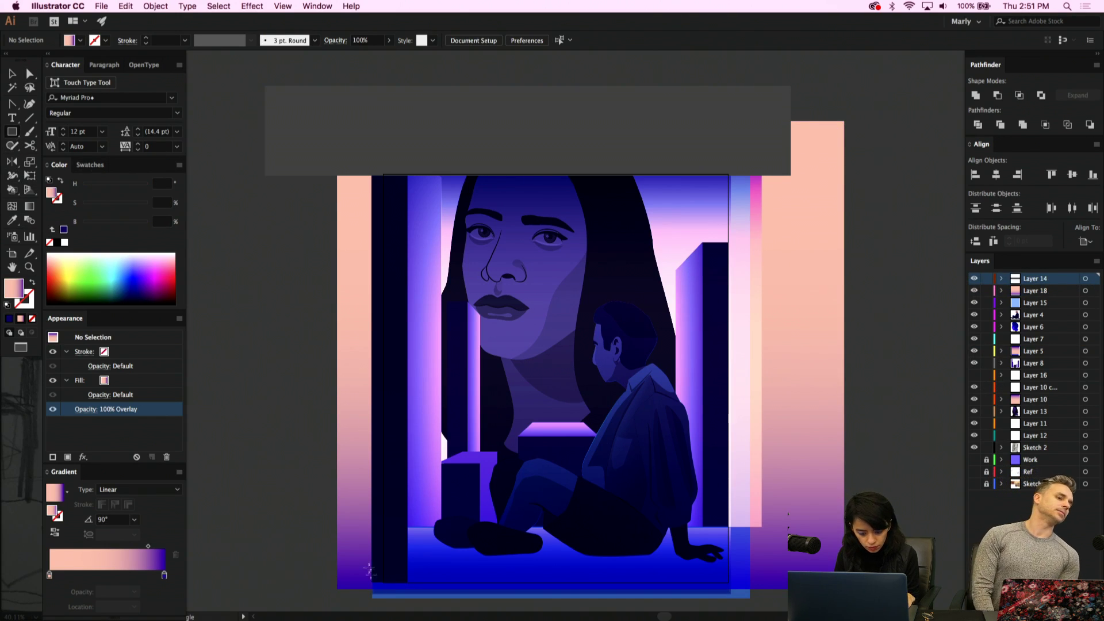
{"action": "scroll", "coordinate": [474, 602], "scroll_direction": "down", "scroll_amount": 5}
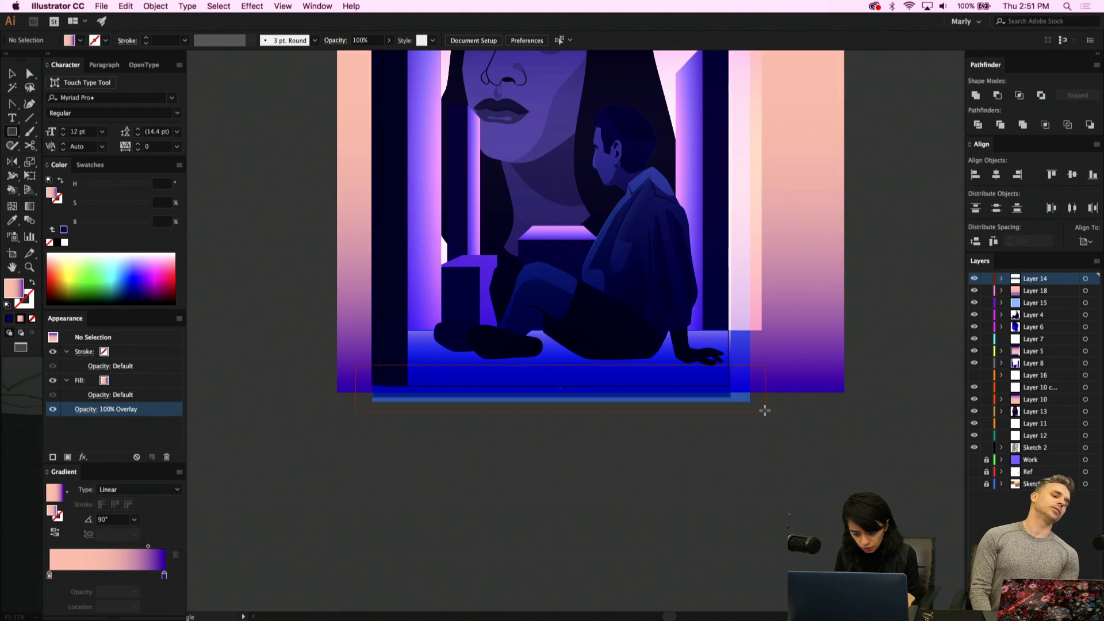
{"action": "left_click_drag", "start_coordinate": [356, 364], "coordinate": [764, 410]}
{"action": "key", "text": "v"}
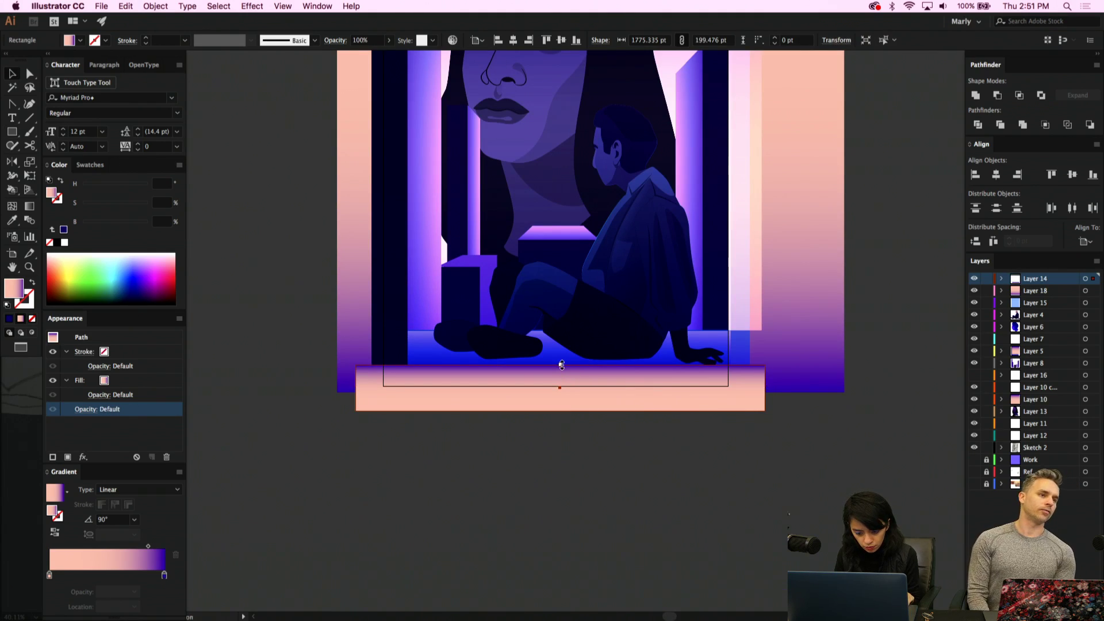
{"action": "left_click_drag", "start_coordinate": [561, 364], "coordinate": [562, 369]}
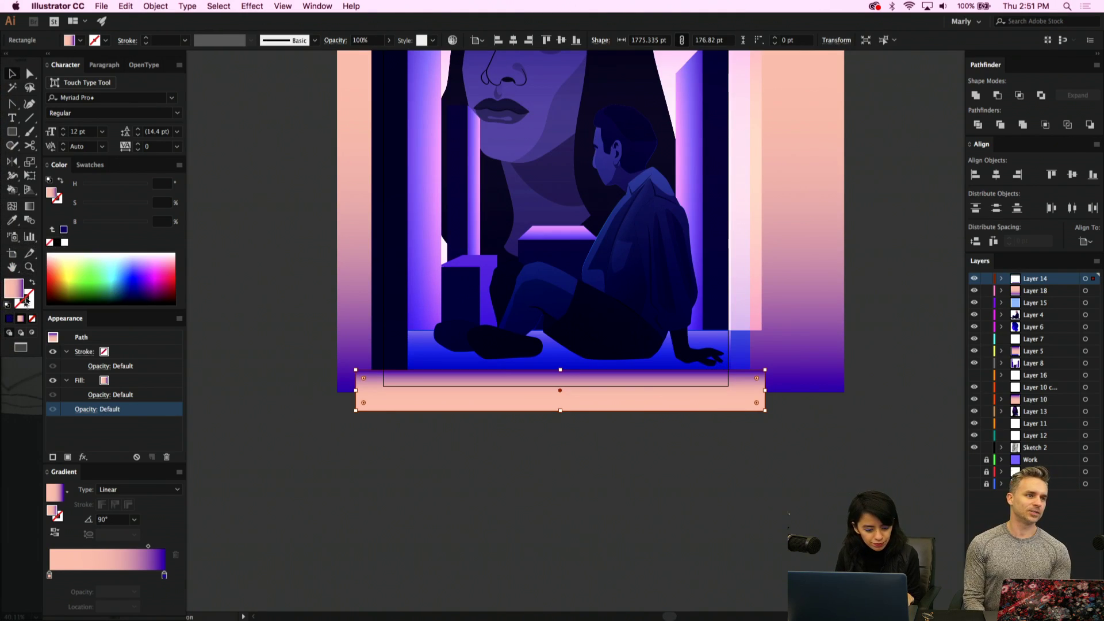
Fill the bottom rectangle with a solid dark navy at 100% saturation and 20% brightness, and deselect it
{"action": "left_click", "coordinate": [10, 319]}
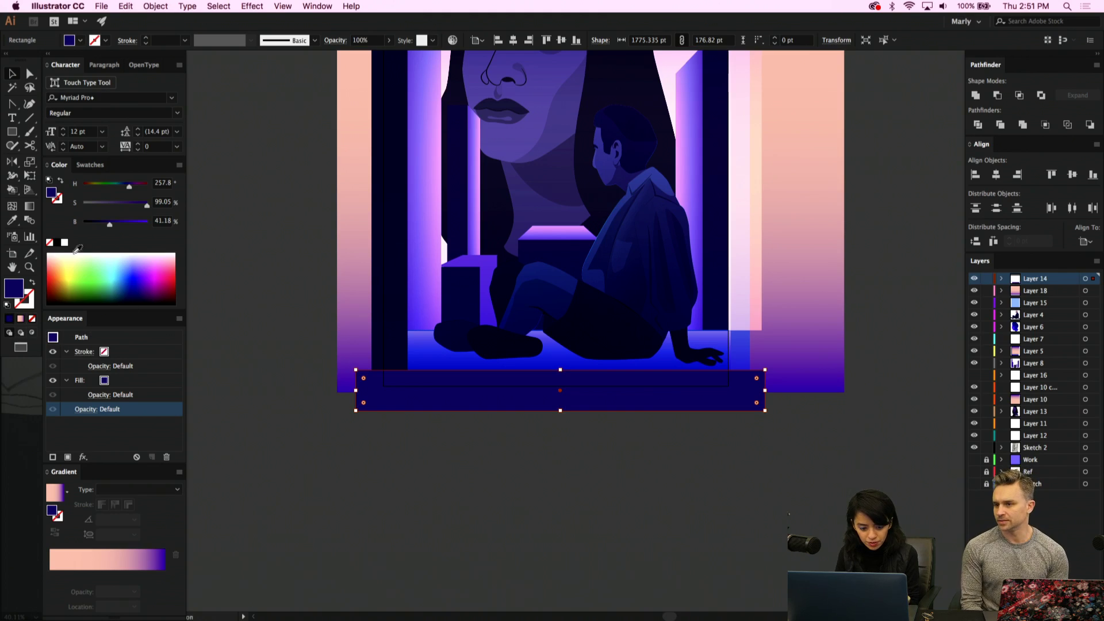
{"action": "left_click", "coordinate": [96, 223]}
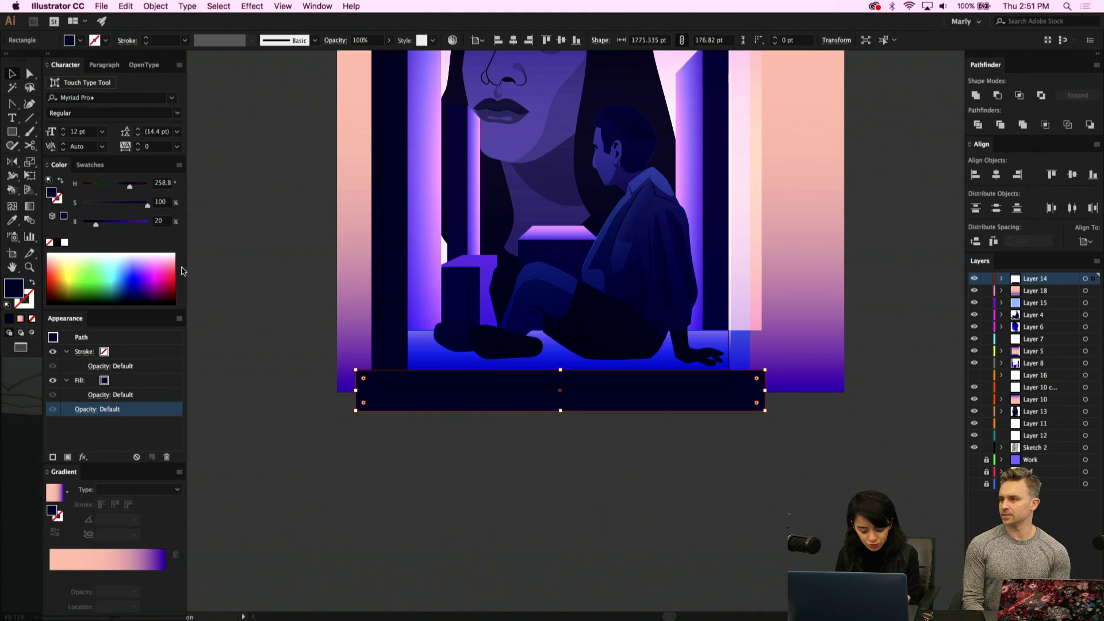
{"action": "left_click", "coordinate": [395, 271]}
{"action": "scroll", "coordinate": [394, 271], "scroll_direction": "up", "scroll_amount": 5}
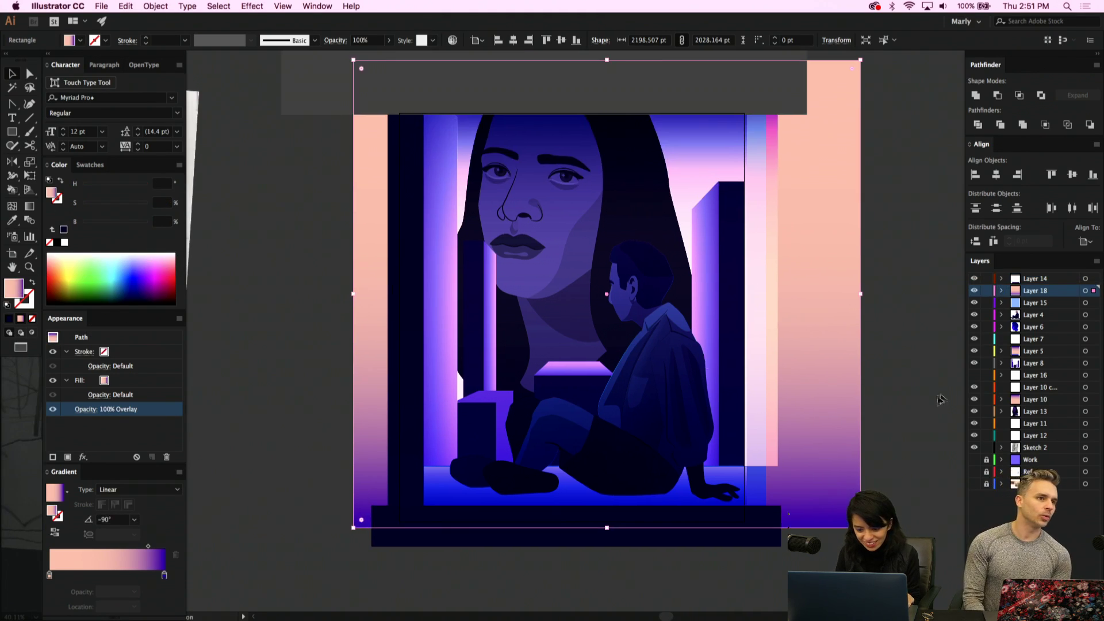
{"action": "left_click", "coordinate": [942, 396]}
Move the midpoint of Layer 18's gradient toward its pink end and darken the purple stop to 16.86% brightness
{"action": "left_click", "coordinate": [842, 357]}
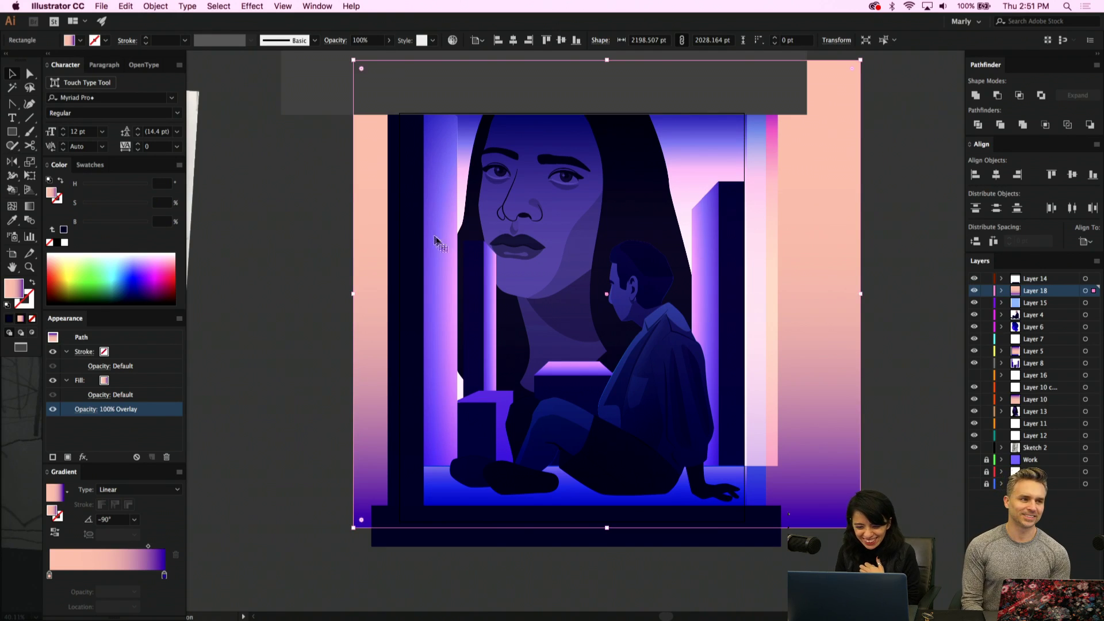
{"action": "left_click_drag", "start_coordinate": [148, 545], "coordinate": [127, 546]}
{"action": "left_click", "coordinate": [165, 576]}
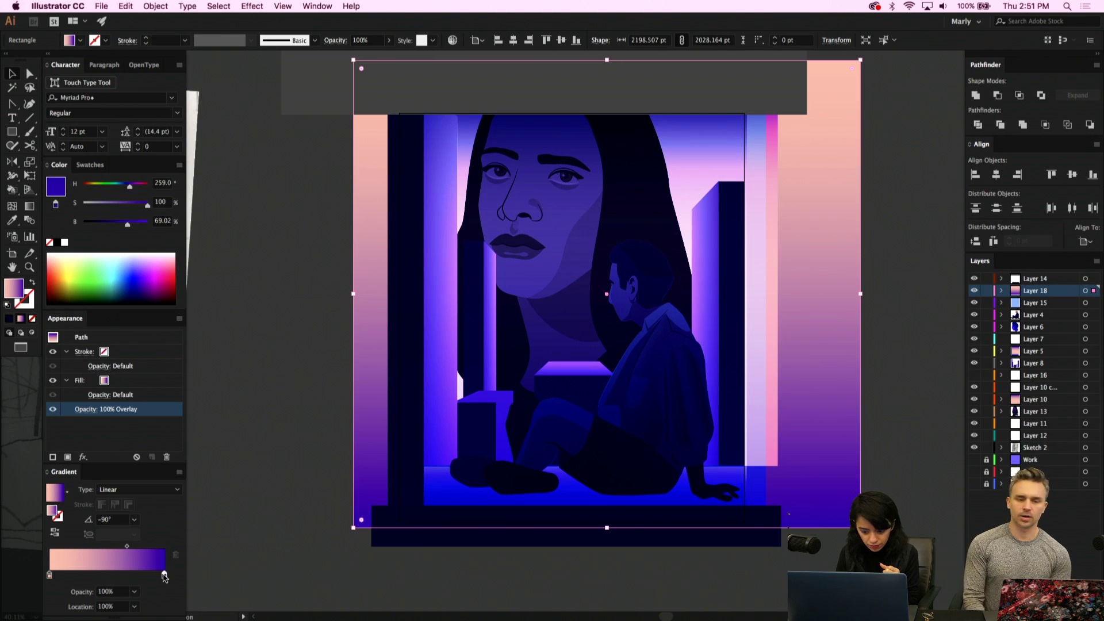
{"action": "left_click", "coordinate": [103, 223]}
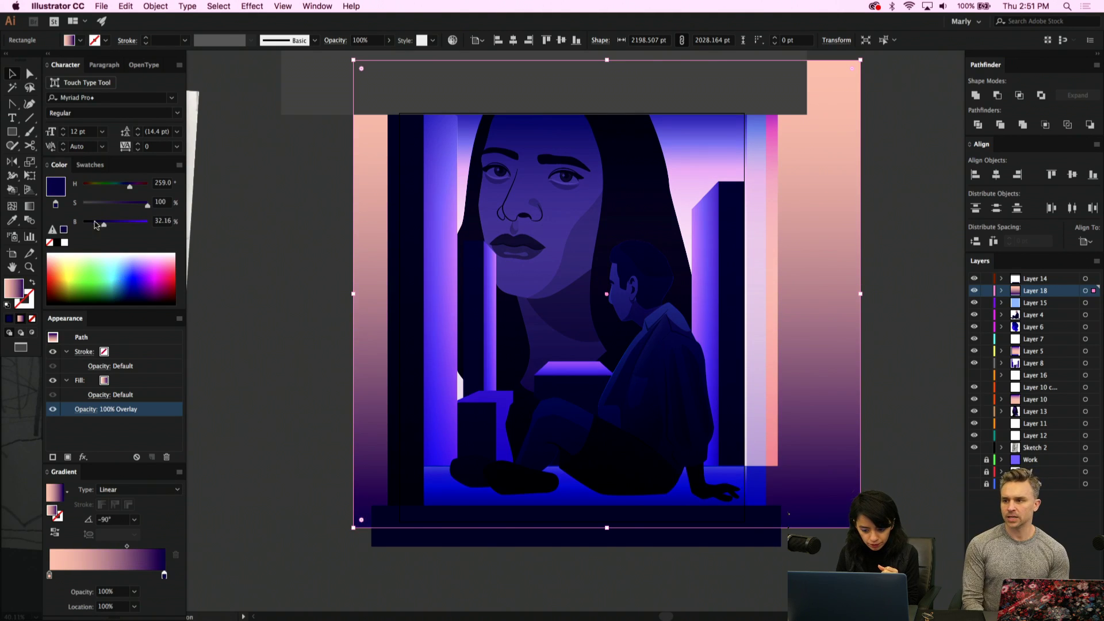
{"action": "left_click", "coordinate": [95, 224]}
{"action": "scroll", "coordinate": [211, 317], "scroll_direction": "up", "scroll_amount": 5}
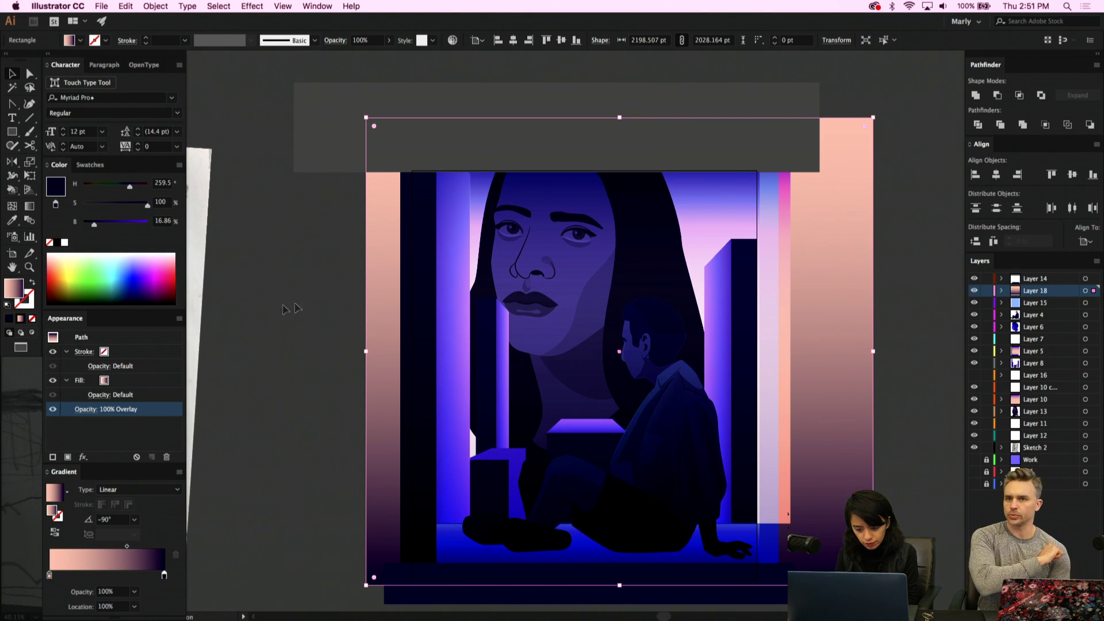
Set the opacity of Layer 18's gradient rectangle to 71%
{"action": "left_click", "coordinate": [818, 517]}
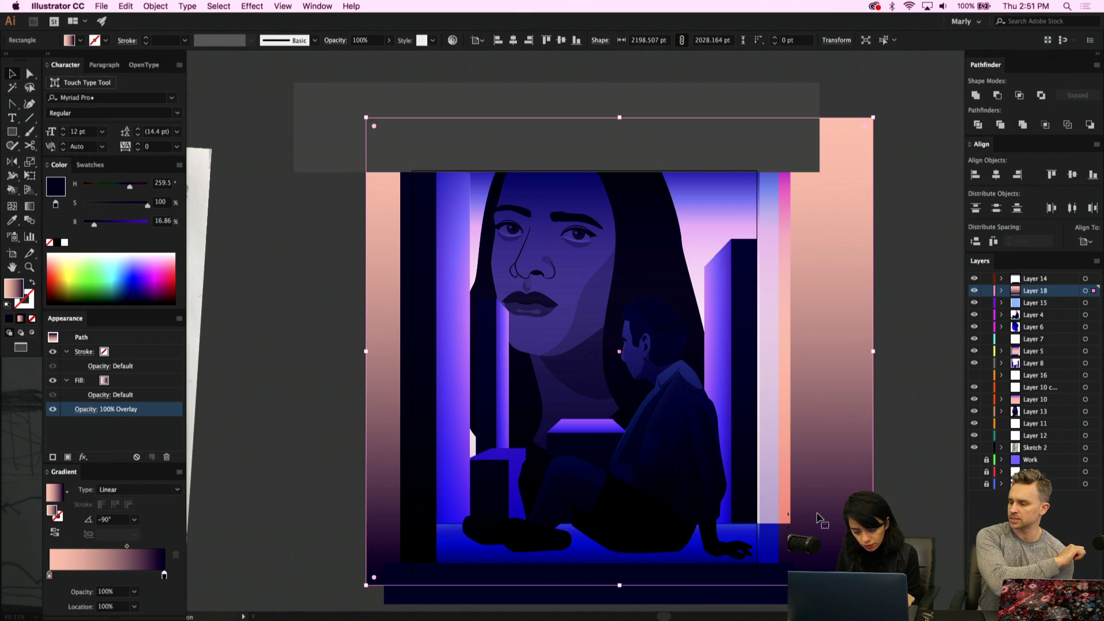
{"action": "left_click", "coordinate": [387, 40]}
{"action": "left_click_drag", "start_coordinate": [388, 55], "coordinate": [366, 56]}
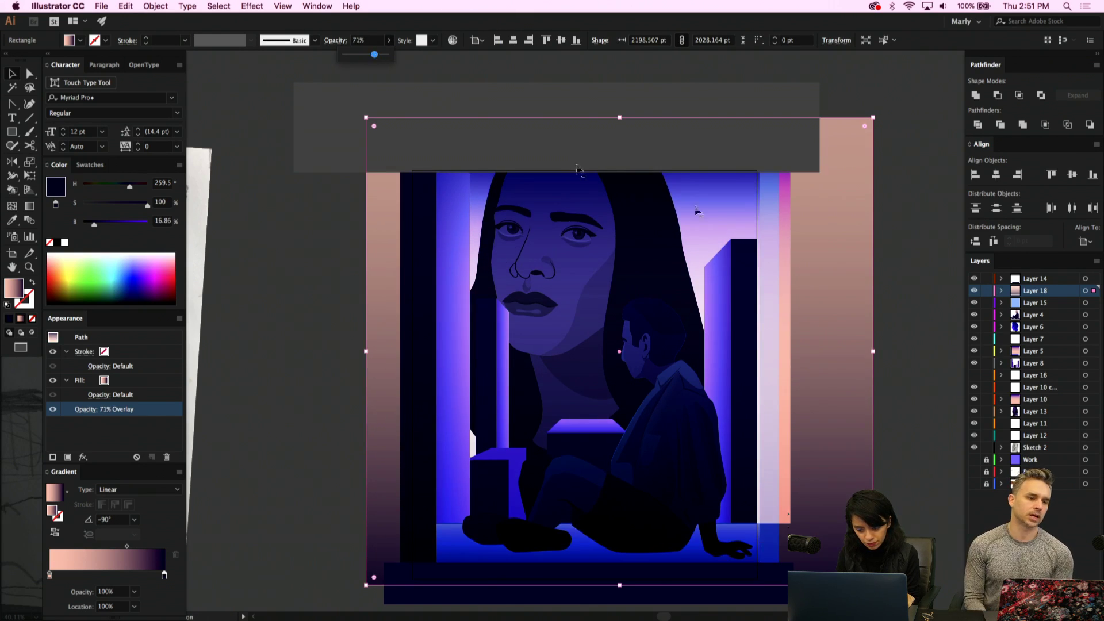
Compare the artwork with Layer 15's blue overlay and Layer 18's gradient overlay each hidden and shown
{"action": "left_click", "coordinate": [973, 304]}
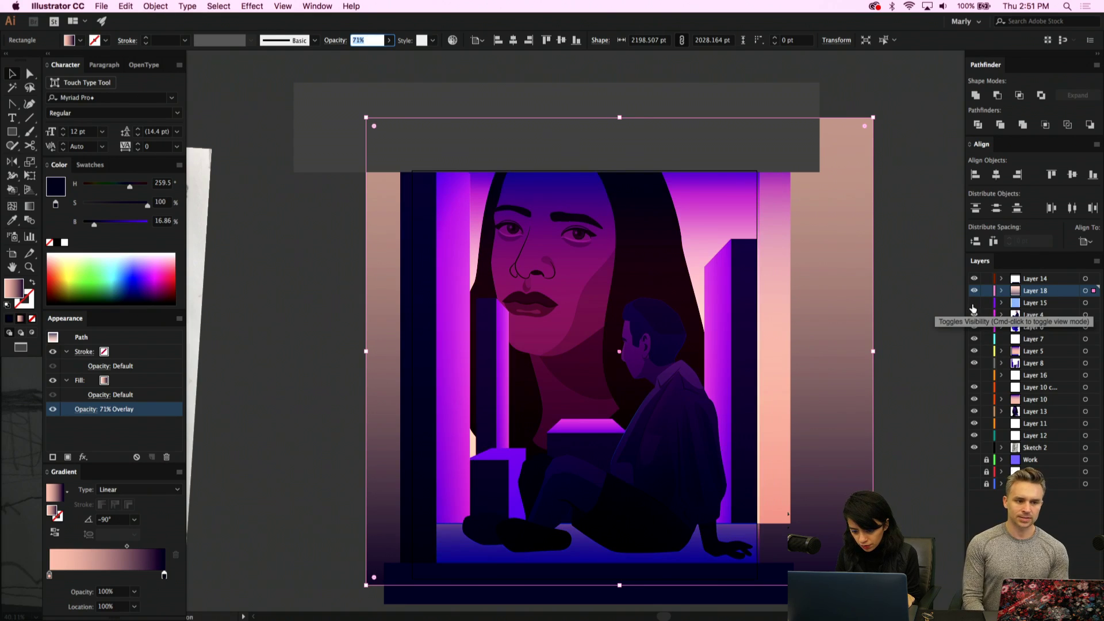
{"action": "left_click", "coordinate": [973, 304]}
{"action": "left_click", "coordinate": [973, 291]}
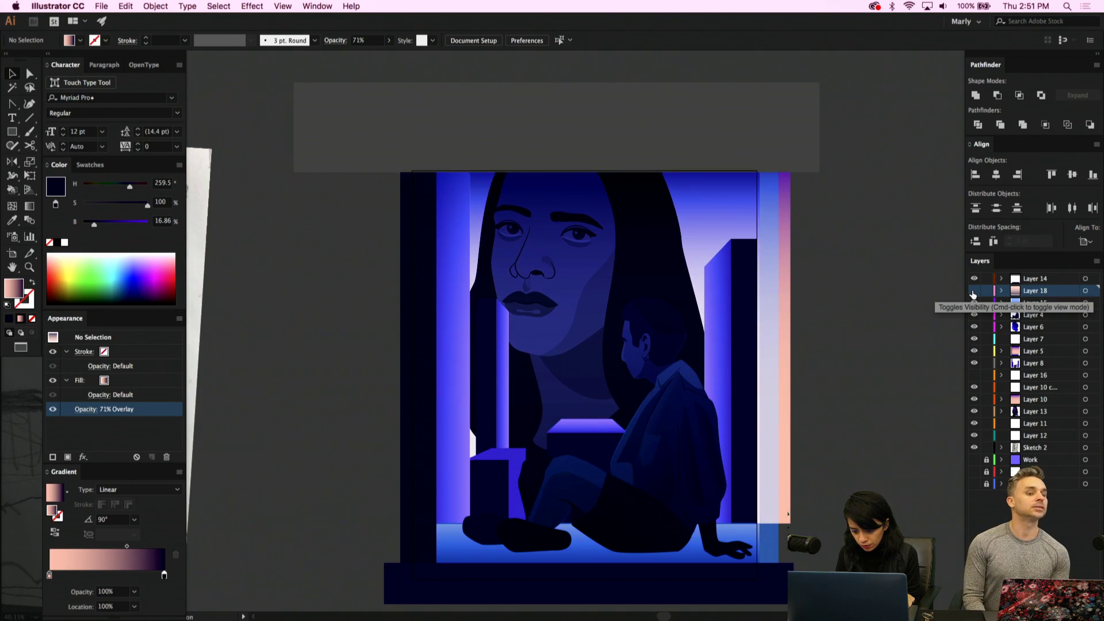
{"action": "left_click", "coordinate": [973, 291]}
{"action": "left_click", "coordinate": [972, 293]}
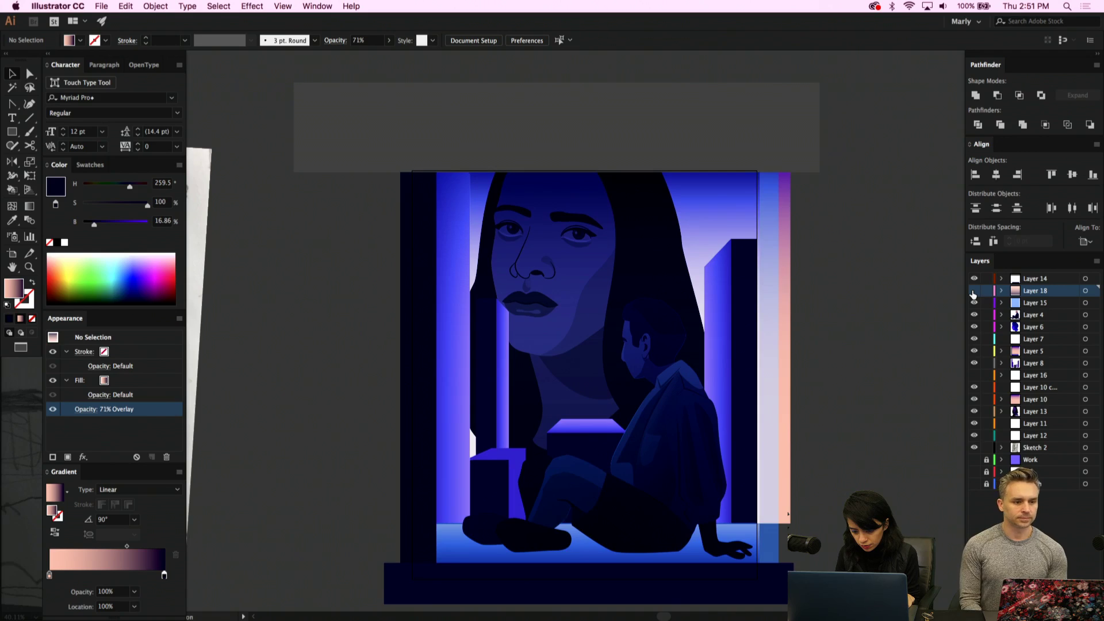
{"action": "left_click", "coordinate": [973, 292]}
{"action": "left_click", "coordinate": [972, 292]}
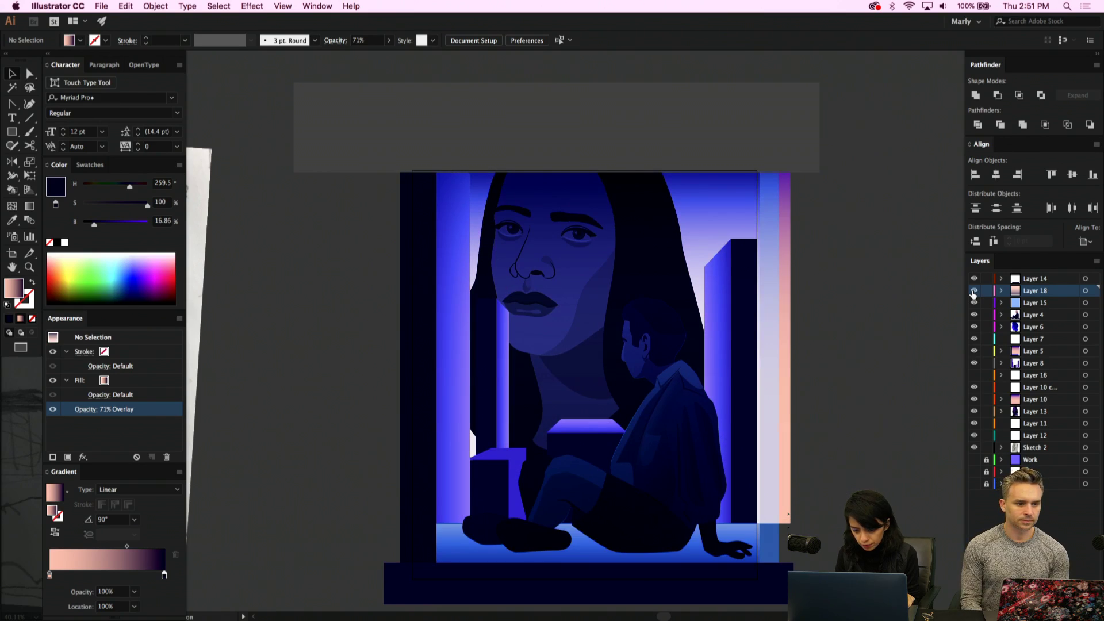
{"action": "left_click", "coordinate": [973, 292]}
Move Layer 18's gradient rectangle off the artwork to its left side and save the file
{"action": "left_click", "coordinate": [842, 377]}
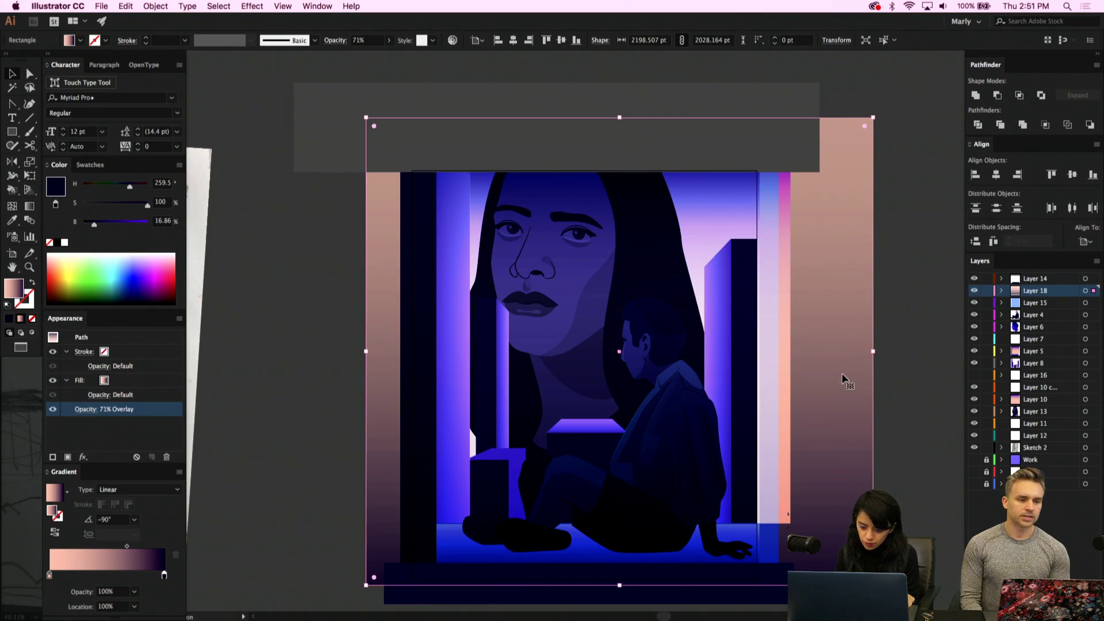
{"action": "left_click_drag", "start_coordinate": [842, 376], "coordinate": [312, 388]}
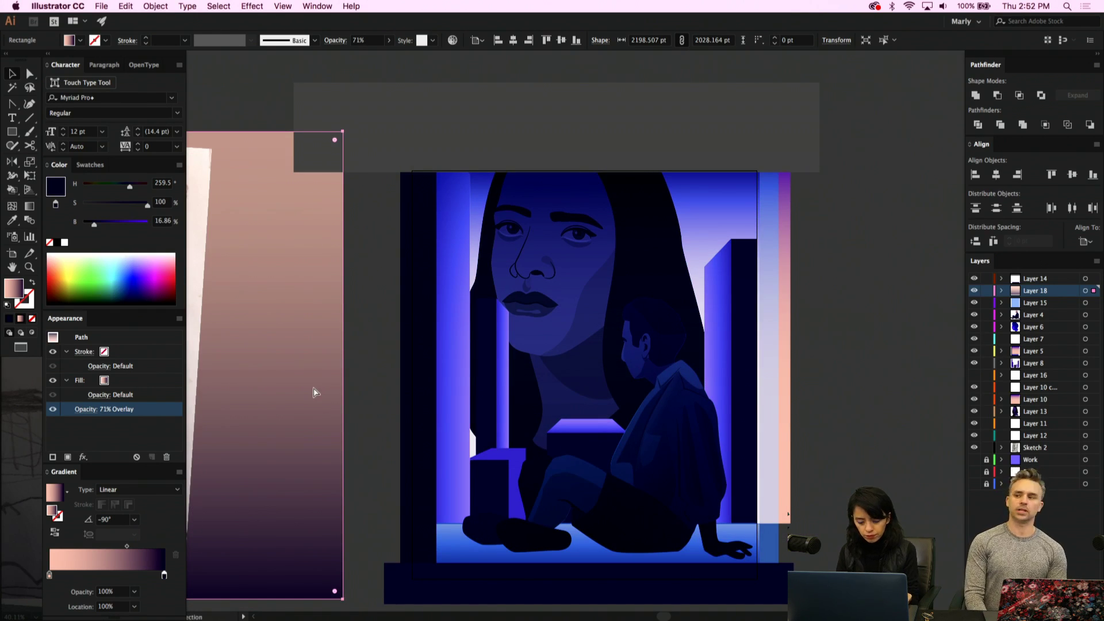
{"action": "key", "text": "super+s"}
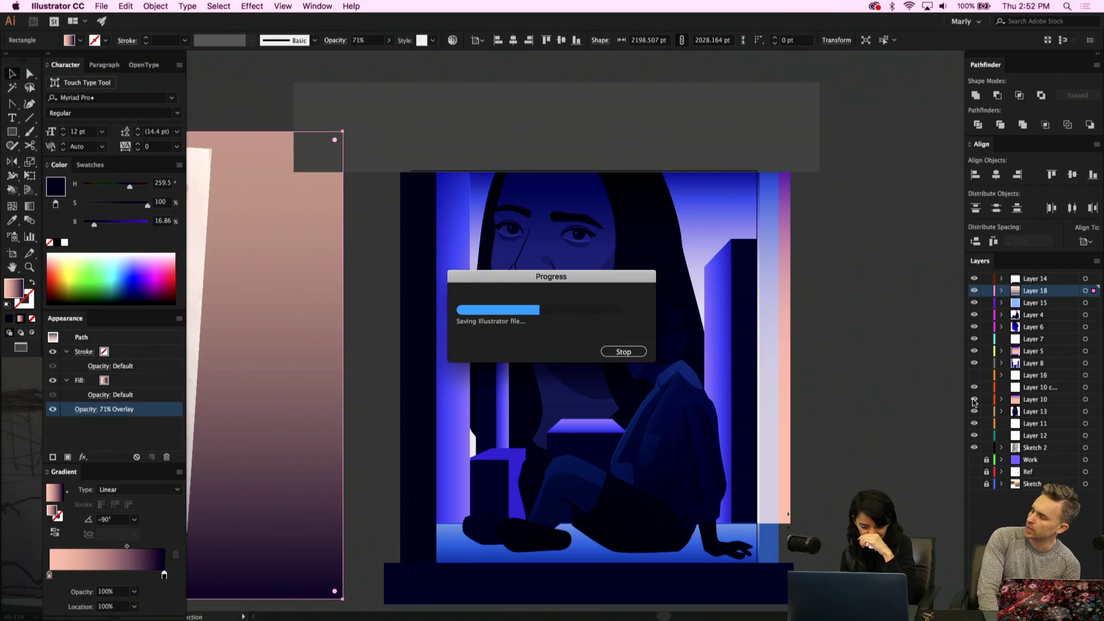
{"action": "scroll", "coordinate": [721, 379], "scroll_direction": "up", "scroll_amount": 2}
{"action": "scroll", "coordinate": [720, 378], "scroll_direction": "down", "scroll_amount": 2}
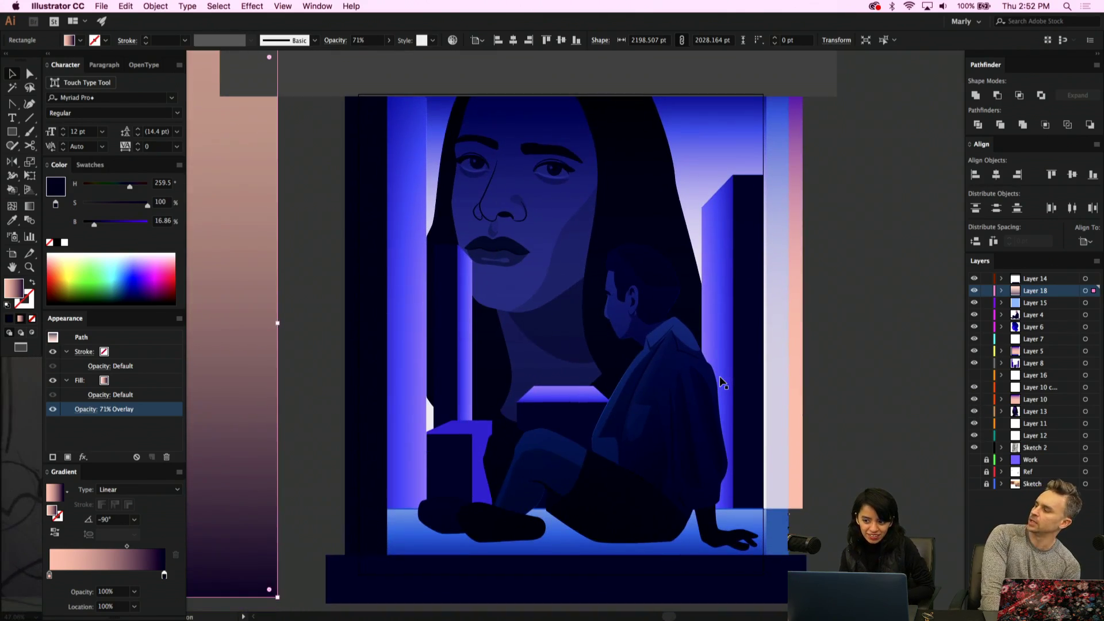